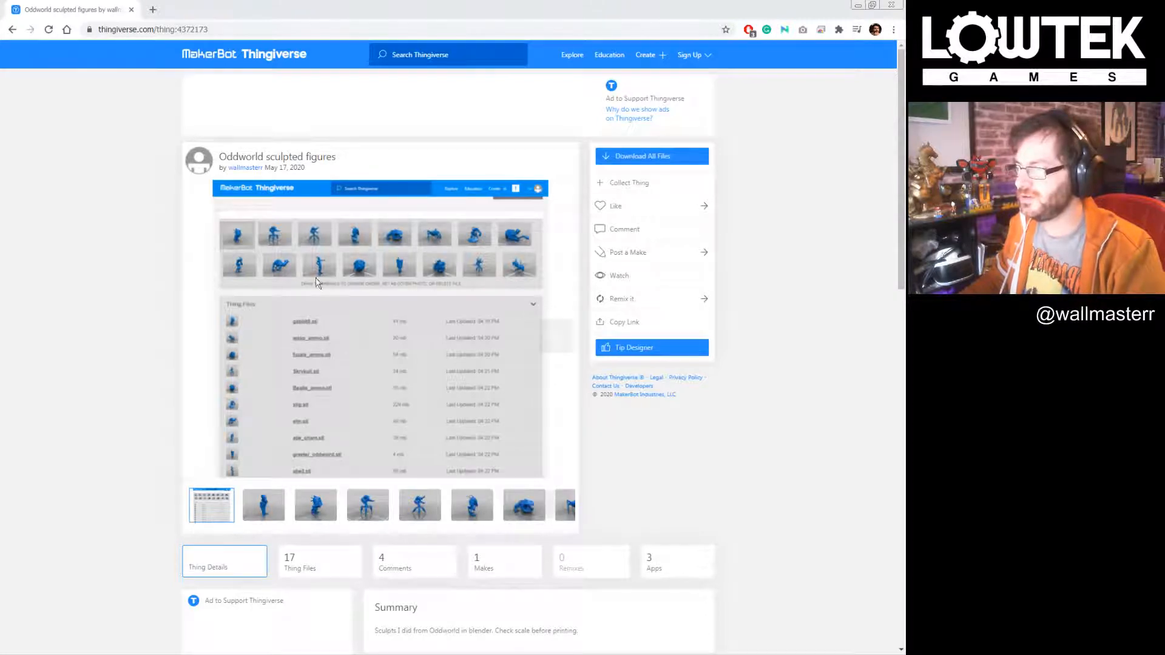
Browse through the thumbnail images of the Oddworld sculpted figures
click(554, 511)
click(555, 512)
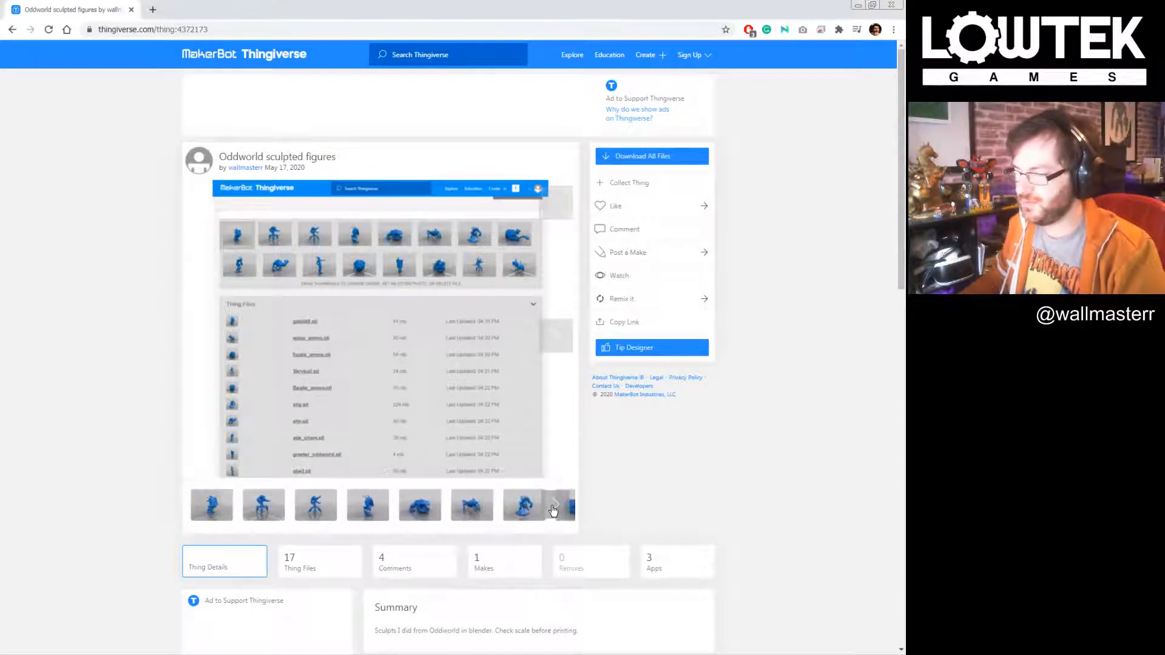
click(554, 512)
click(554, 511)
click(553, 511)
click(554, 511)
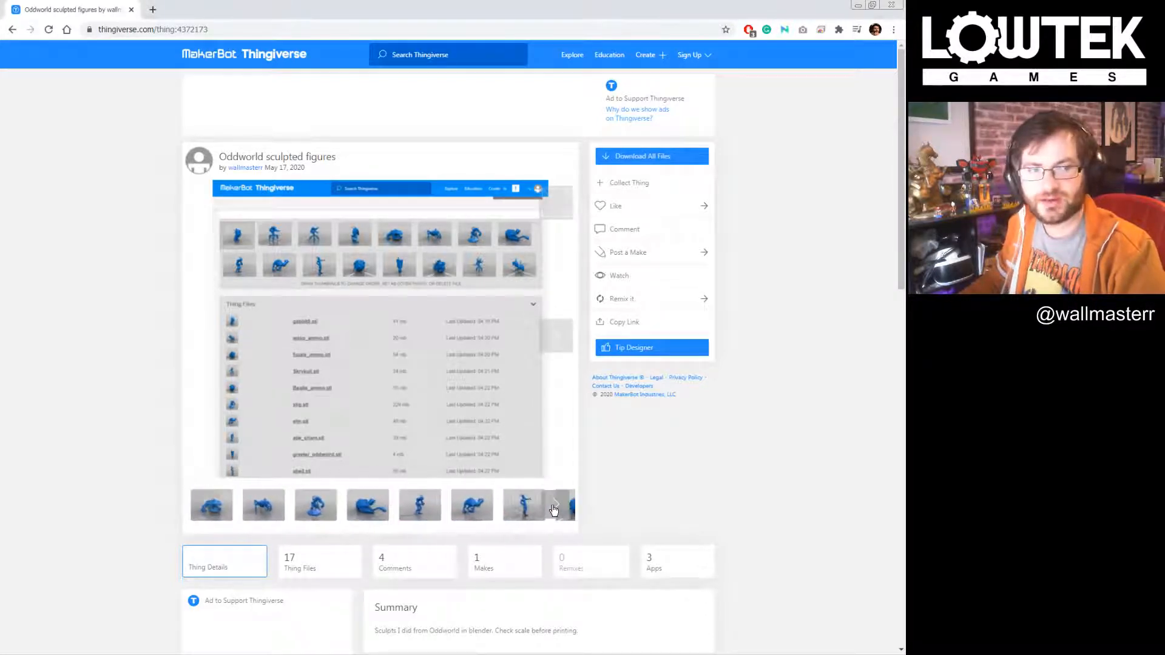
View the Oddworld concept art image saved on the desktop, close it, and switch to Blender
click(857, 6)
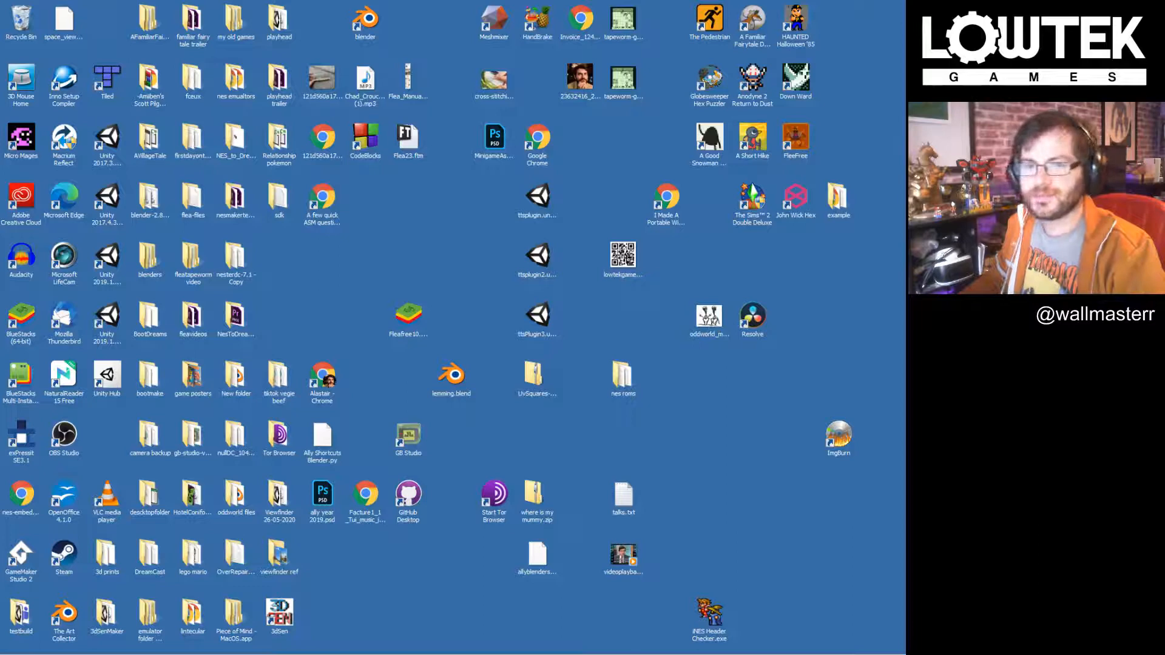
double_click(710, 316)
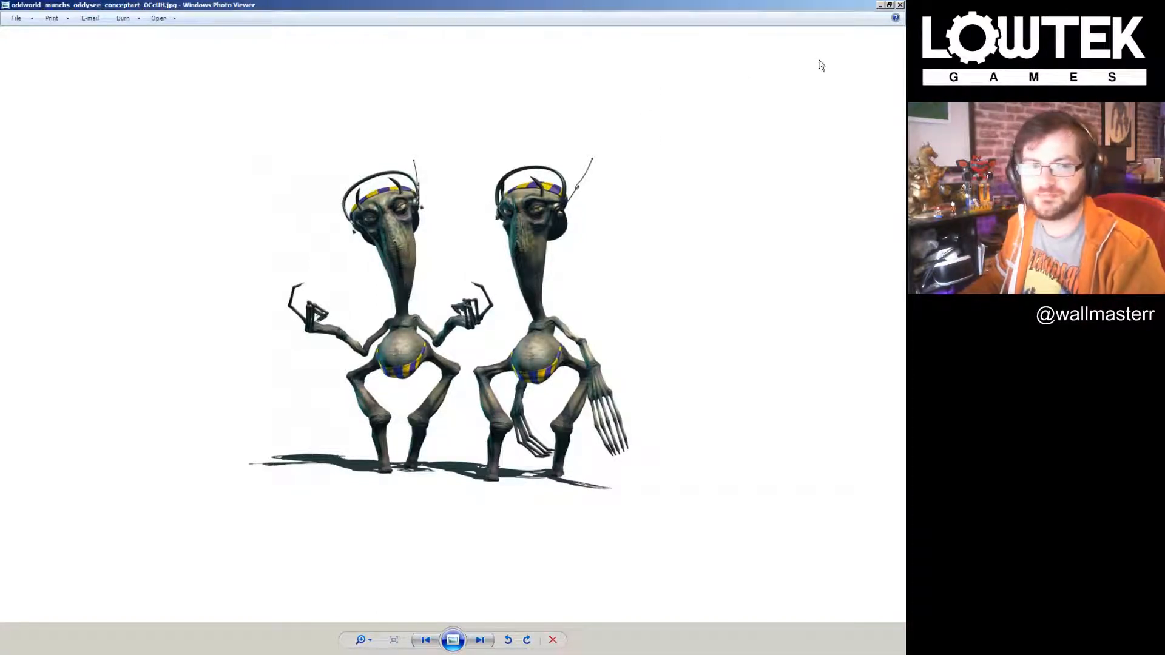
click(899, 6)
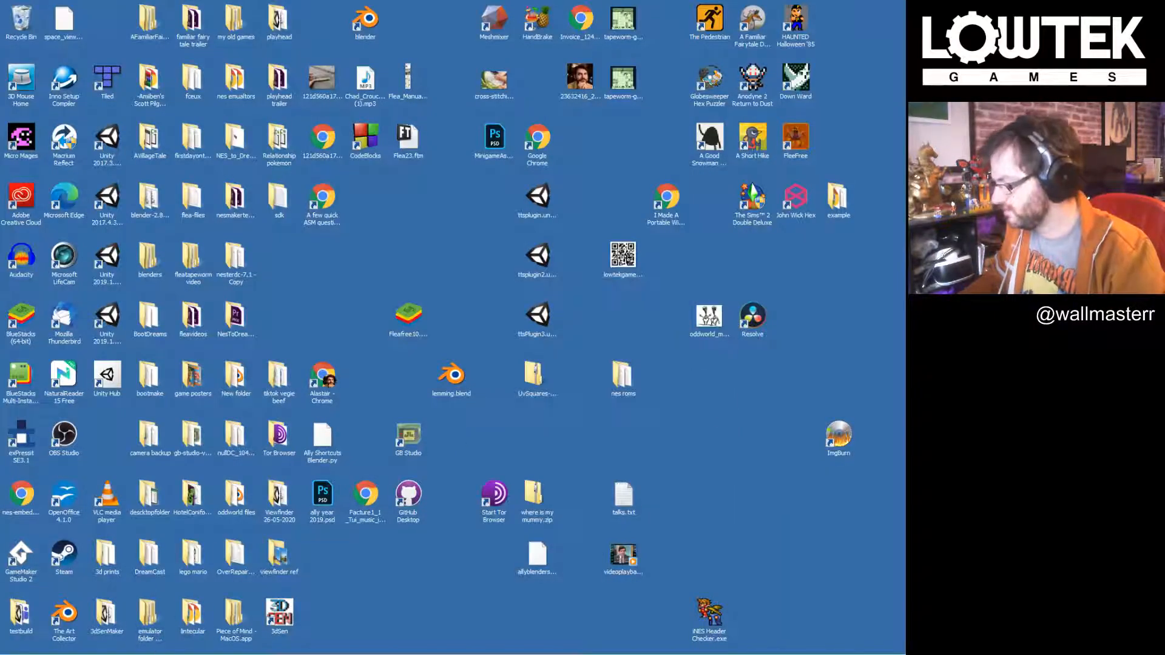
key(alt+Tab)
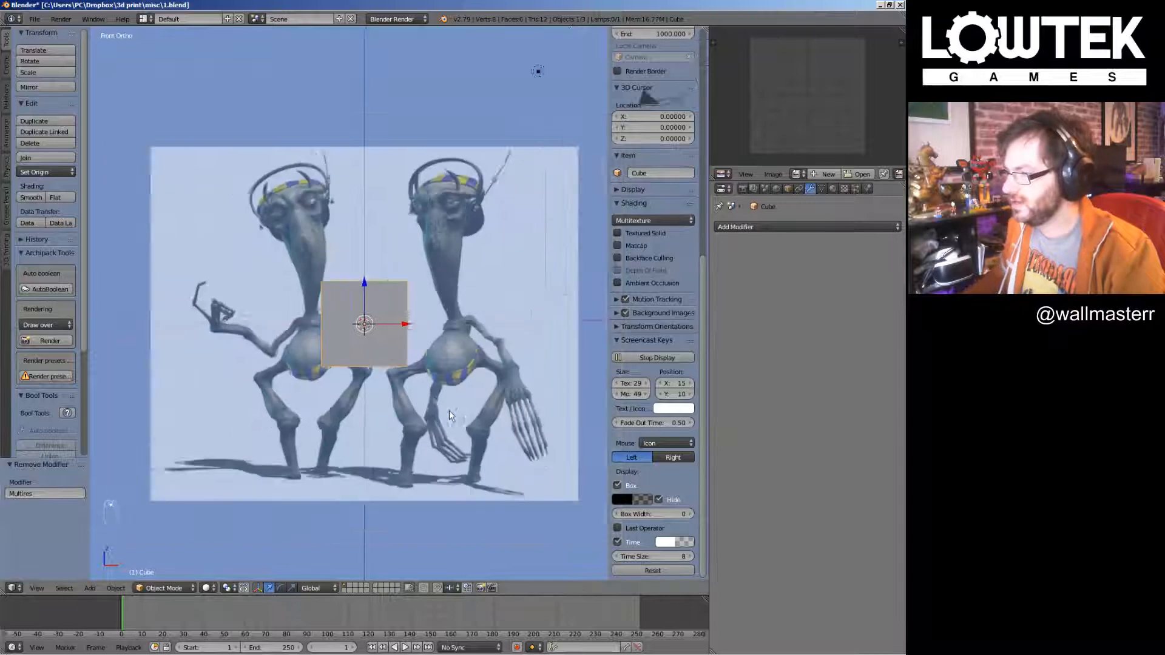
Cut the cube down its vertical centre with a loop cut and delete the left half's vertices
scroll(480, 417, up, 1)
scroll(509, 440, up, 2)
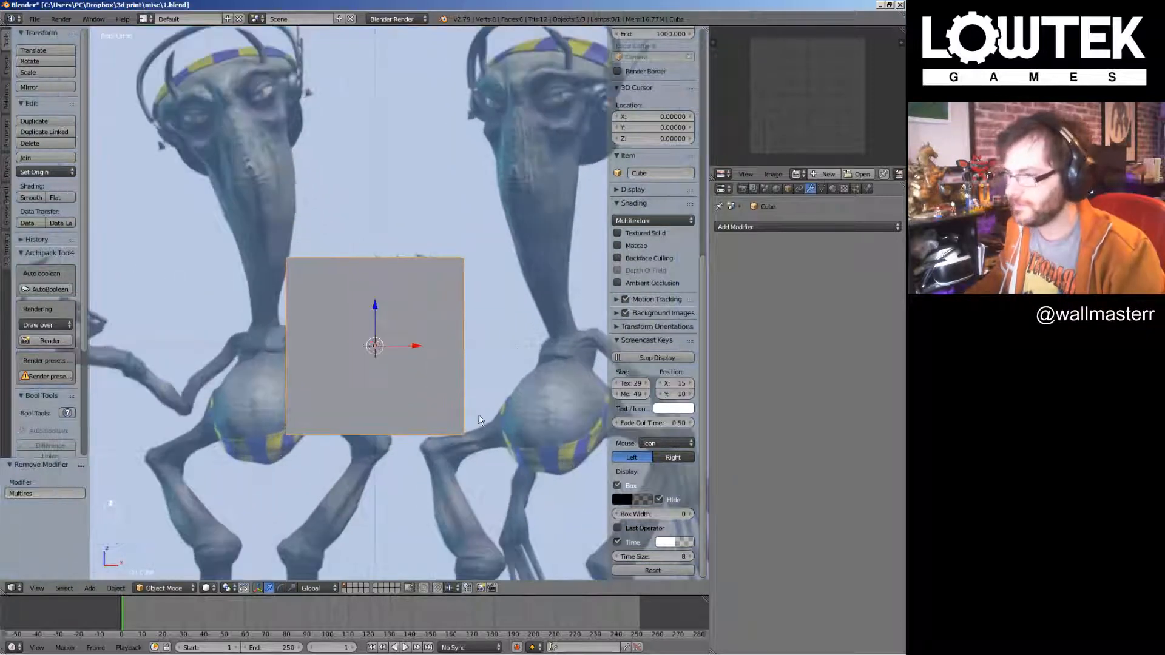
key(Tab)
key(ctrl+r)
click(378, 259)
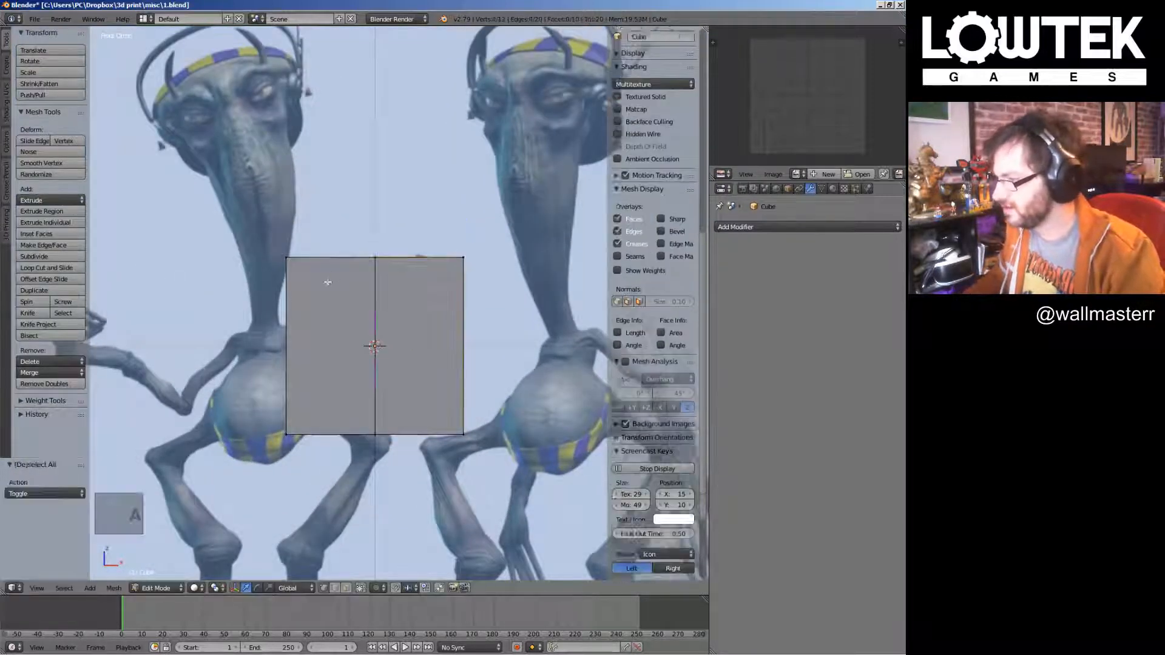
key(a)
right_click(286, 346)
key(x)
click(321, 507)
scroll(655, 304, down, 4)
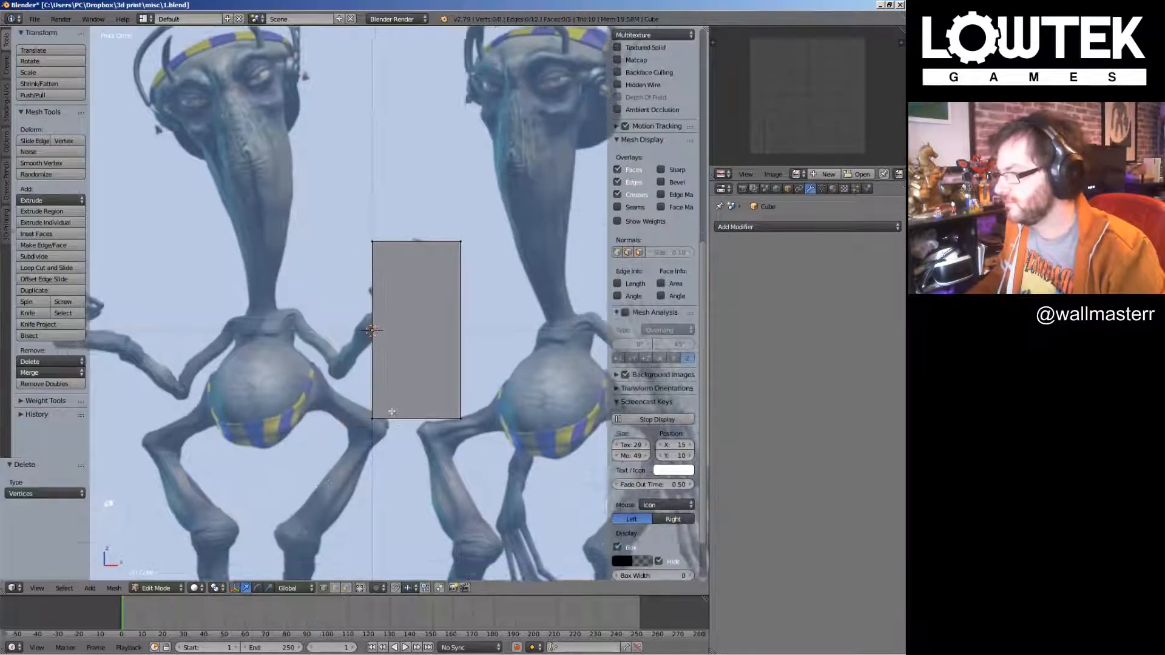
key(KP_5)
key(KP_1)
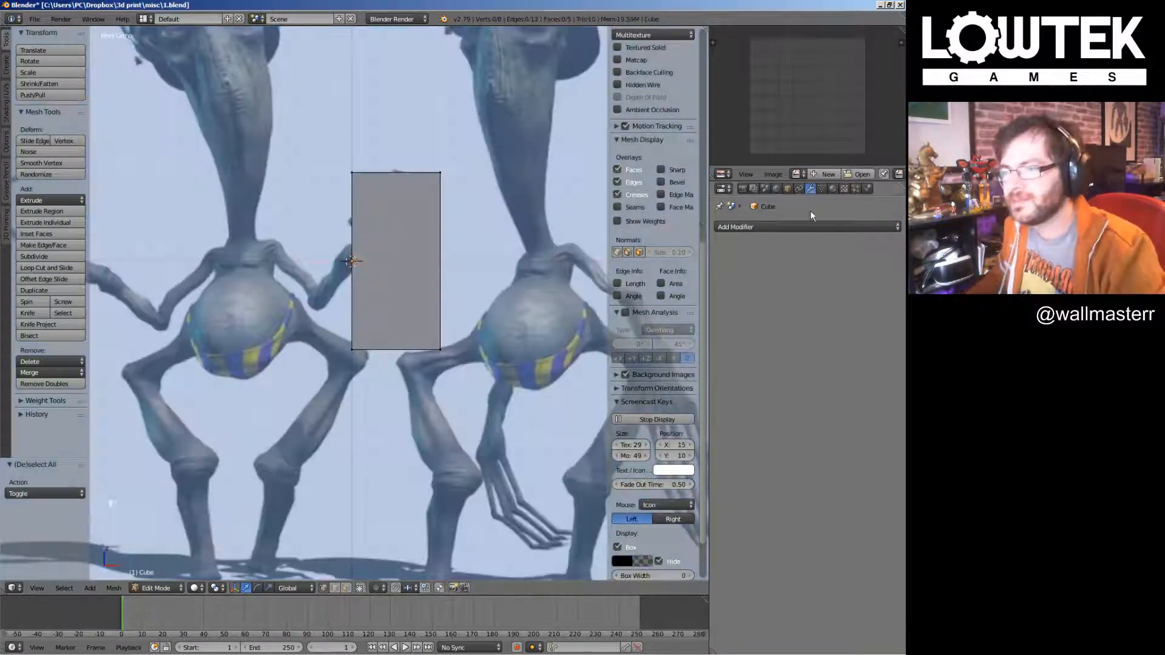
Add a Mirror modifier with clipping and a Subdivision Surface modifier to the half cube
click(811, 227)
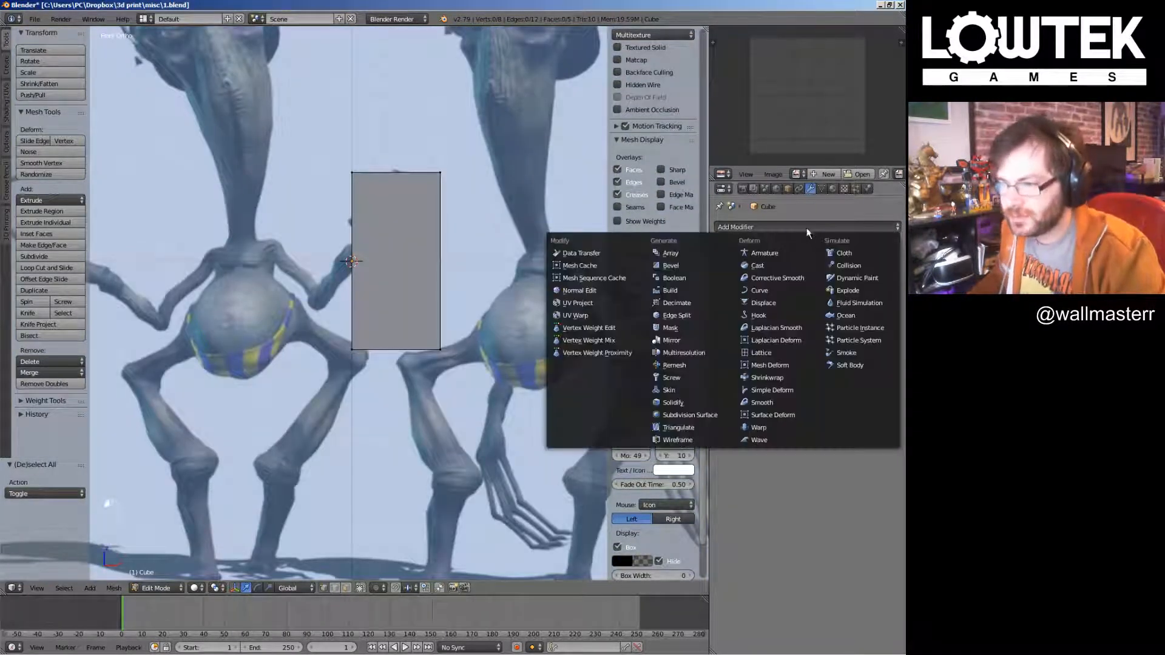
click(692, 341)
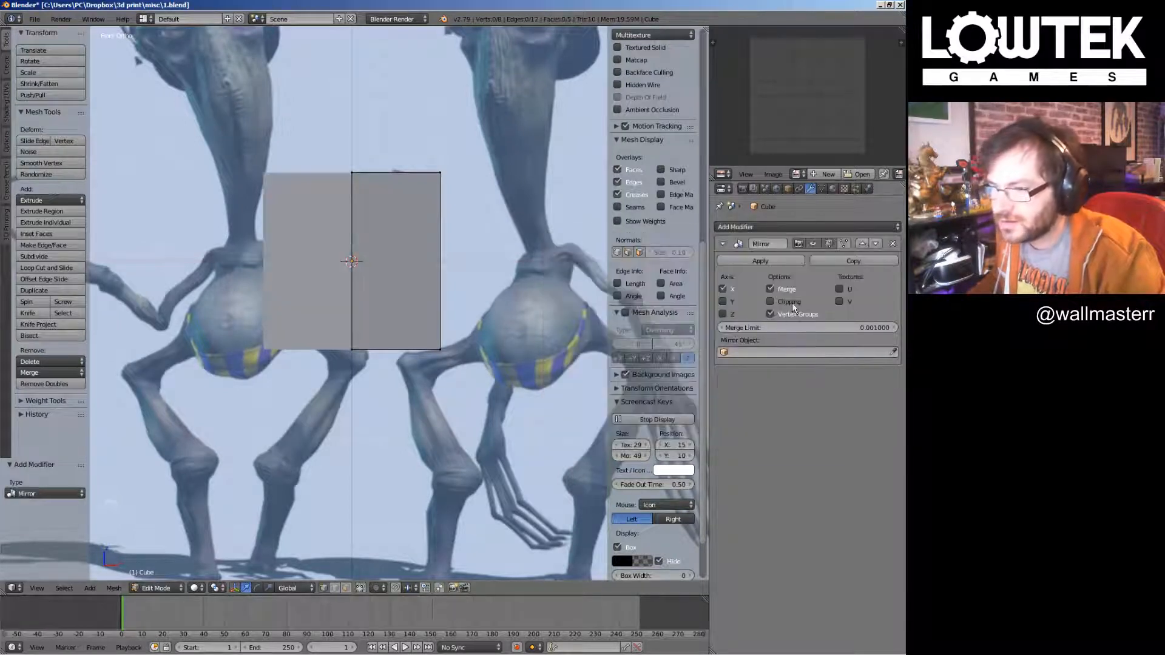
click(792, 227)
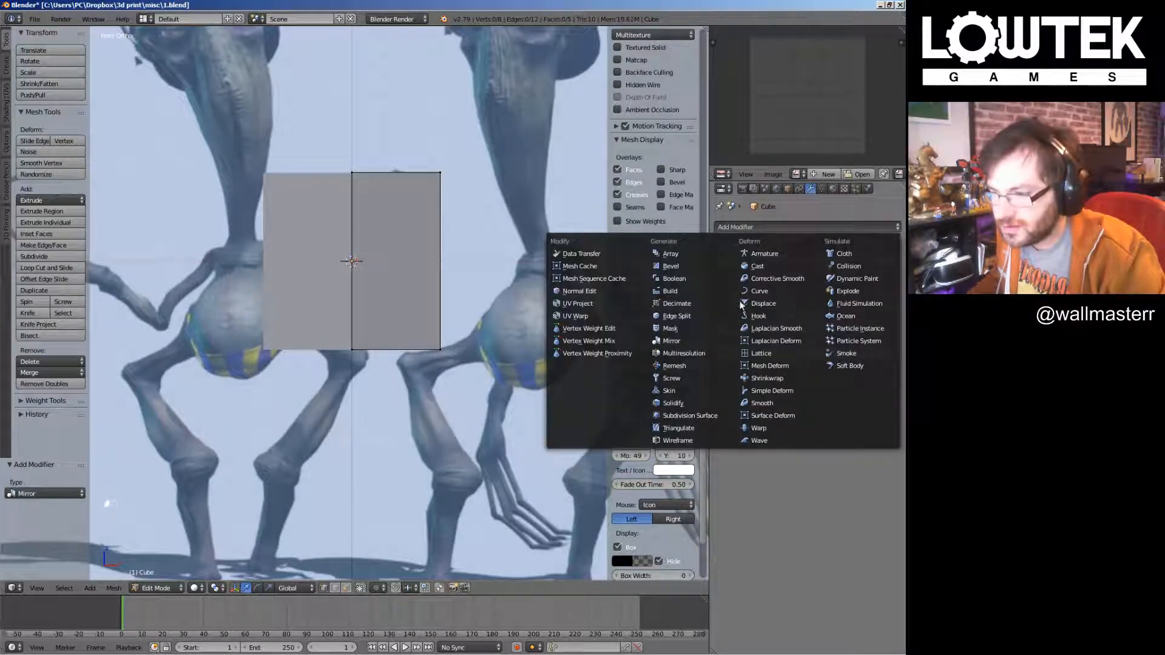
click(698, 416)
key(a)
key(a)
key(a)
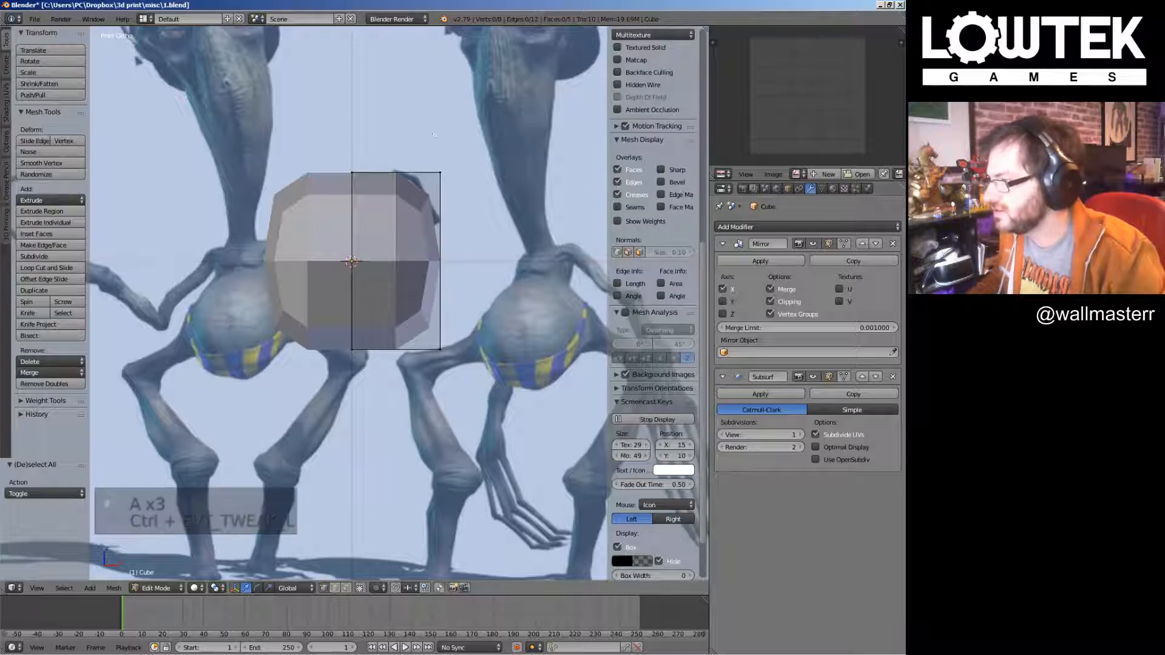
key(s)
click(479, 355)
key(Tab)
scroll(483, 315, down, 5)
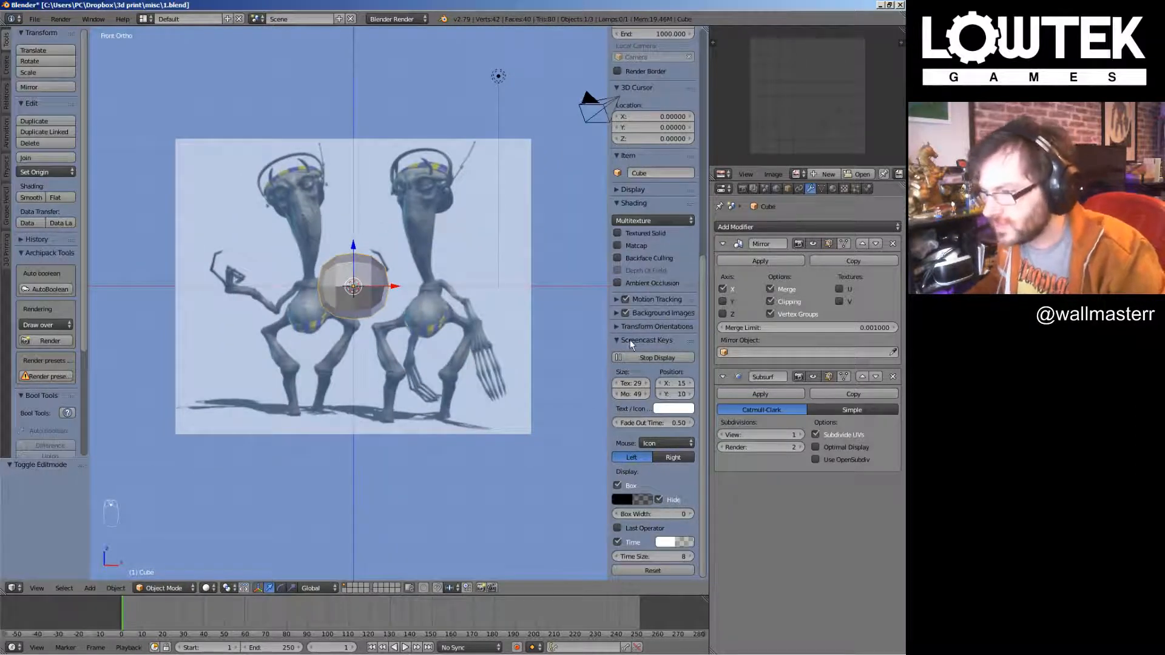
Show the background image settings and undo the edits back to the uncut cube without modifiers
click(616, 314)
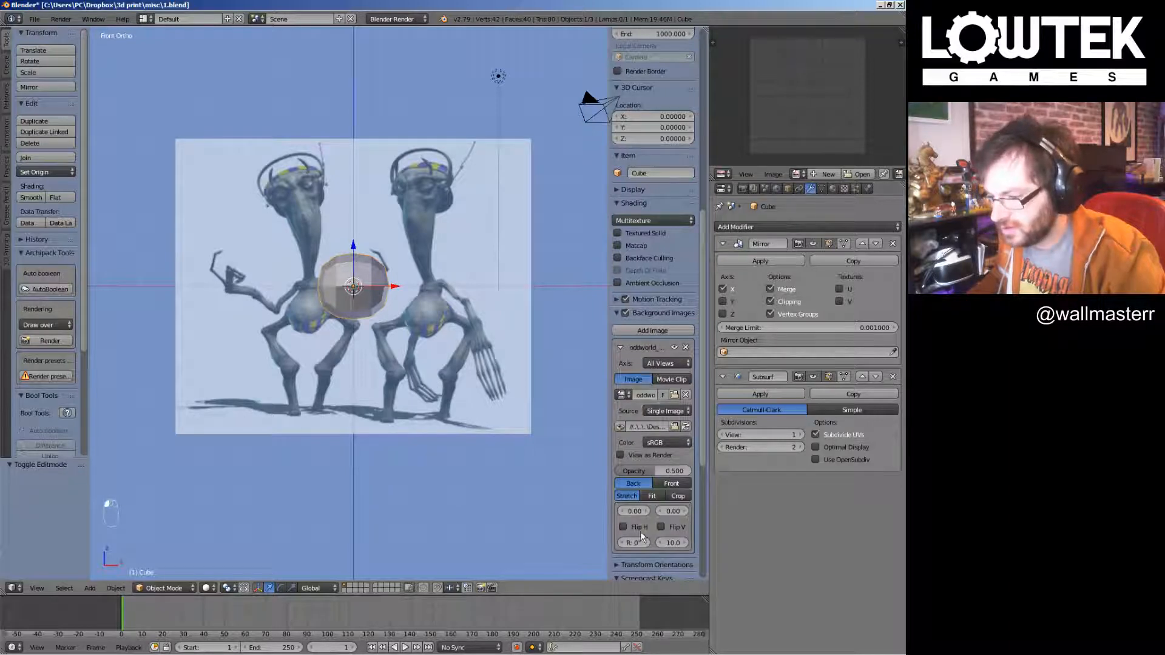
key(ctrl+z)
key(ctrl+z)
key(ctrl+z)
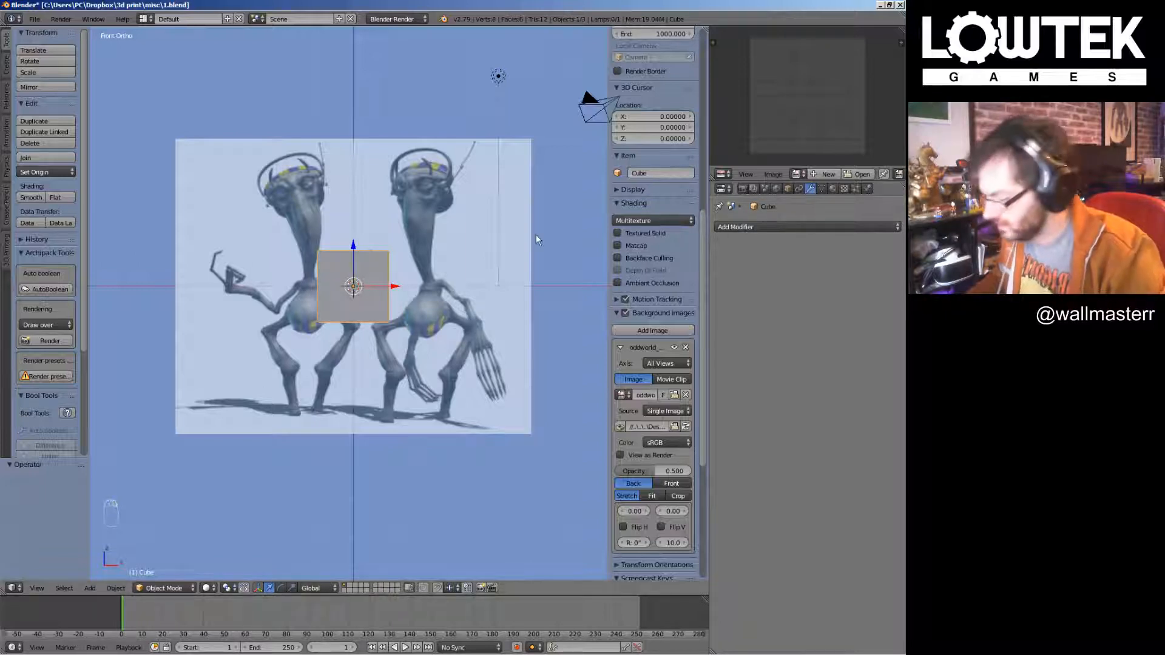
Add a Mirror modifier with clipping and a Subdivision Surface modifier to the cube
click(741, 228)
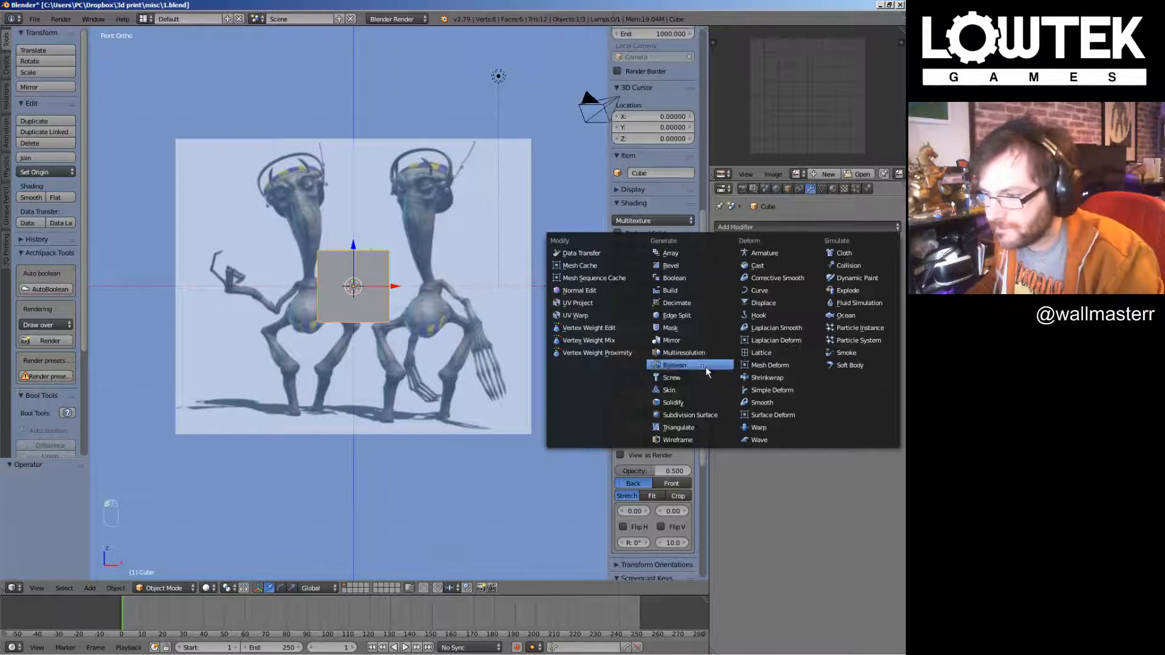
click(684, 340)
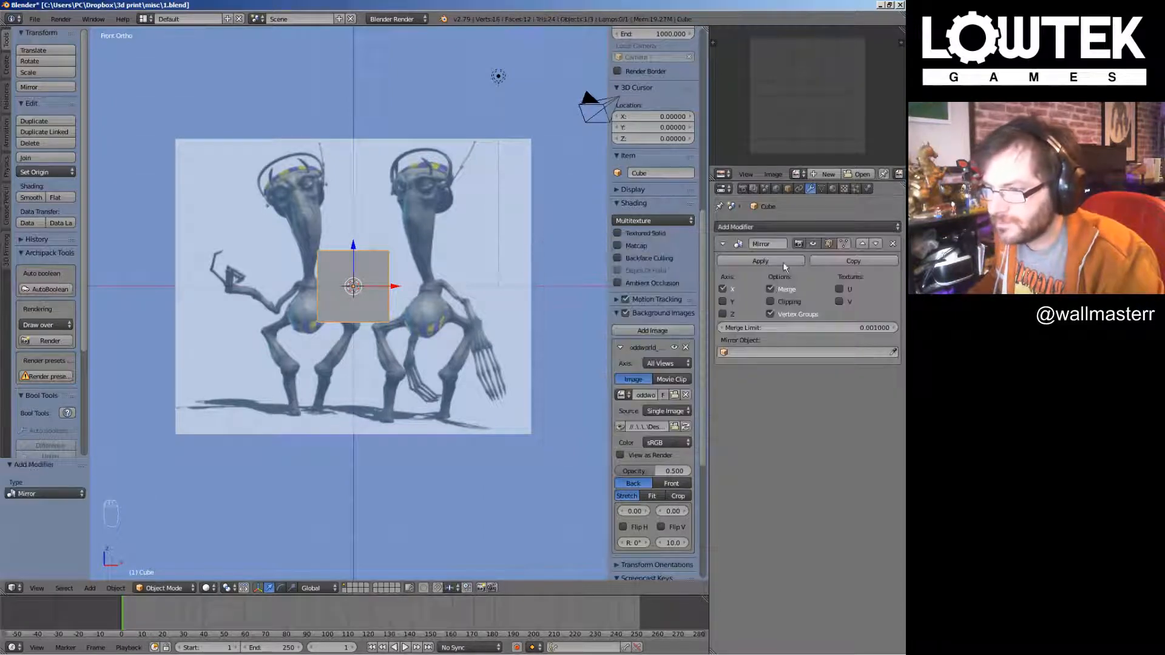
click(789, 227)
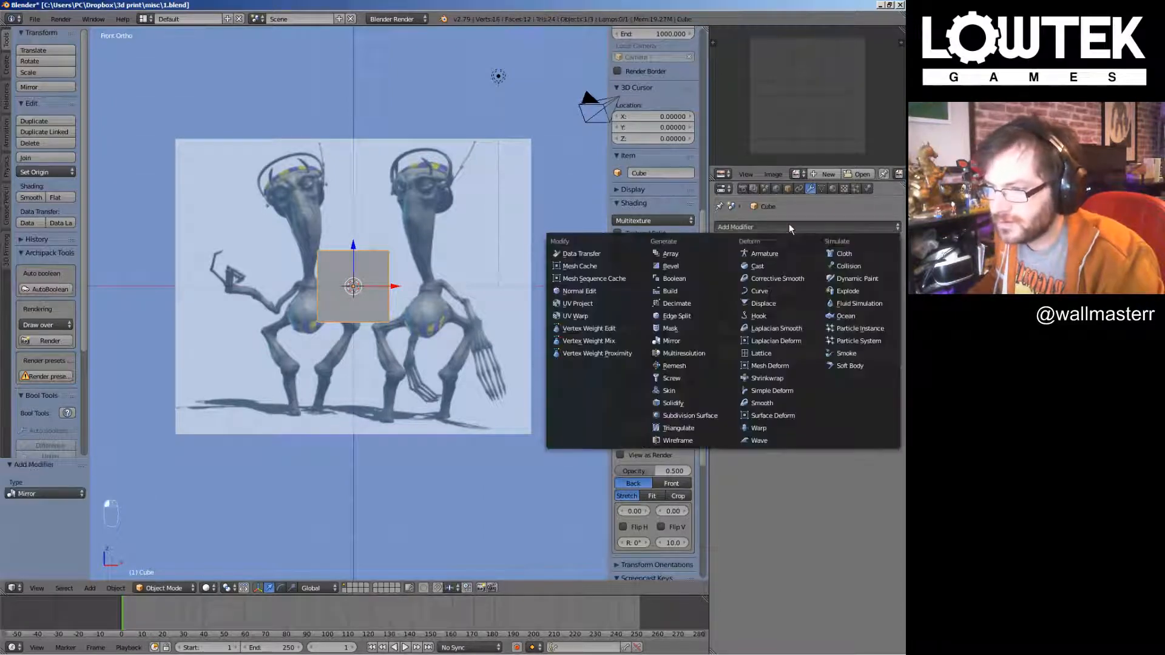
click(704, 416)
right_click(375, 283)
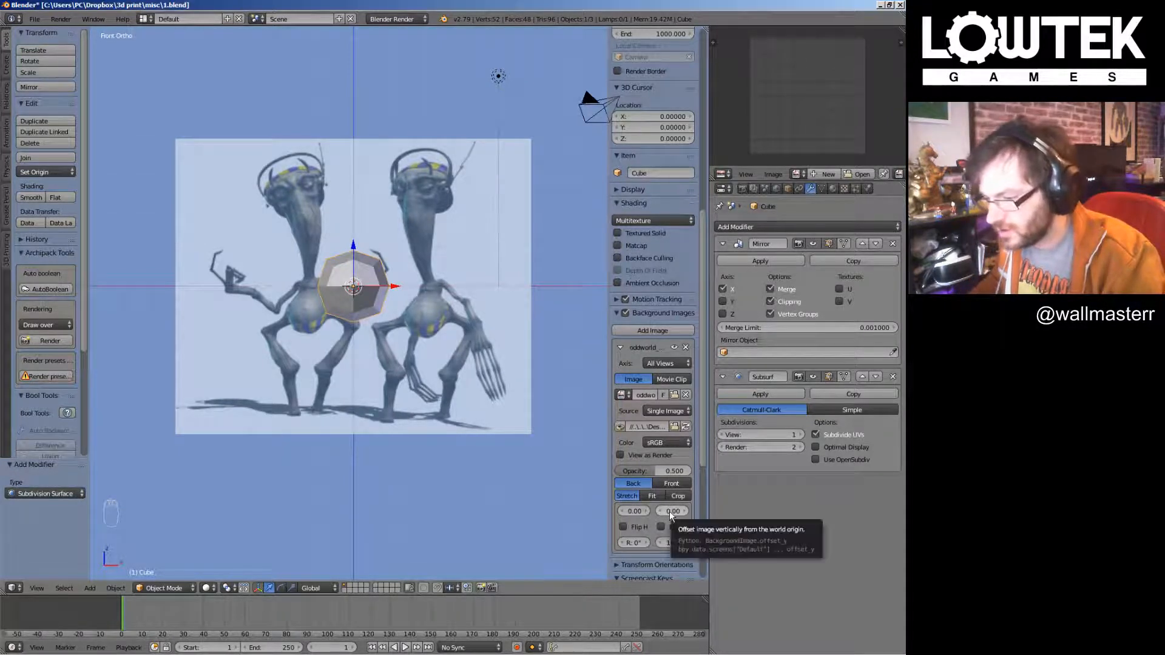
Offset the background image by 1.40 horizontally and 0.70 vertically, and enter Edit Mode on the cube
mouse_move(669, 511)
mouse_down()
mouse_move(686, 511)
mouse_move(636, 511)
mouse_move(663, 511)
mouse_up()
key(Tab)
scroll(383, 254, up, 5)
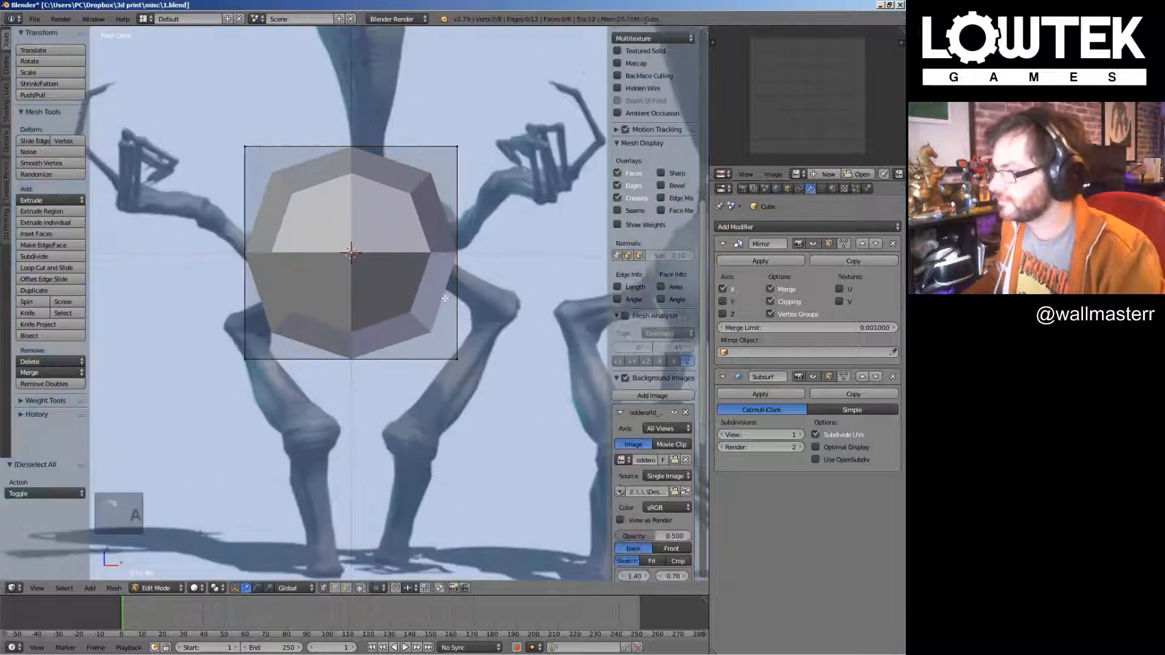
Scale the whole cube mesh to about 0.546 over the torso and delete the vertices left of its centre
key(a)
key(s)
click(452, 312)
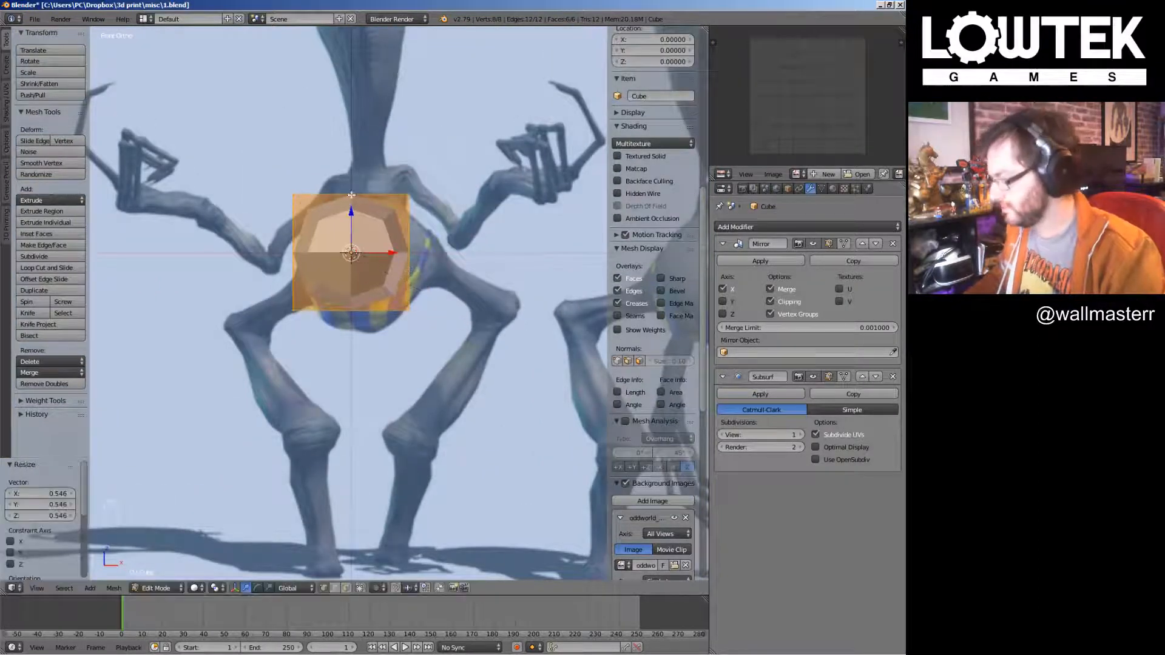
key(a)
mouse_move(328, 200)
ctrl+mouse_down()
mouse_move(306, 153)
mouse_move(261, 376)
ctrl+mouse_up()
key(x)
click(285, 404)
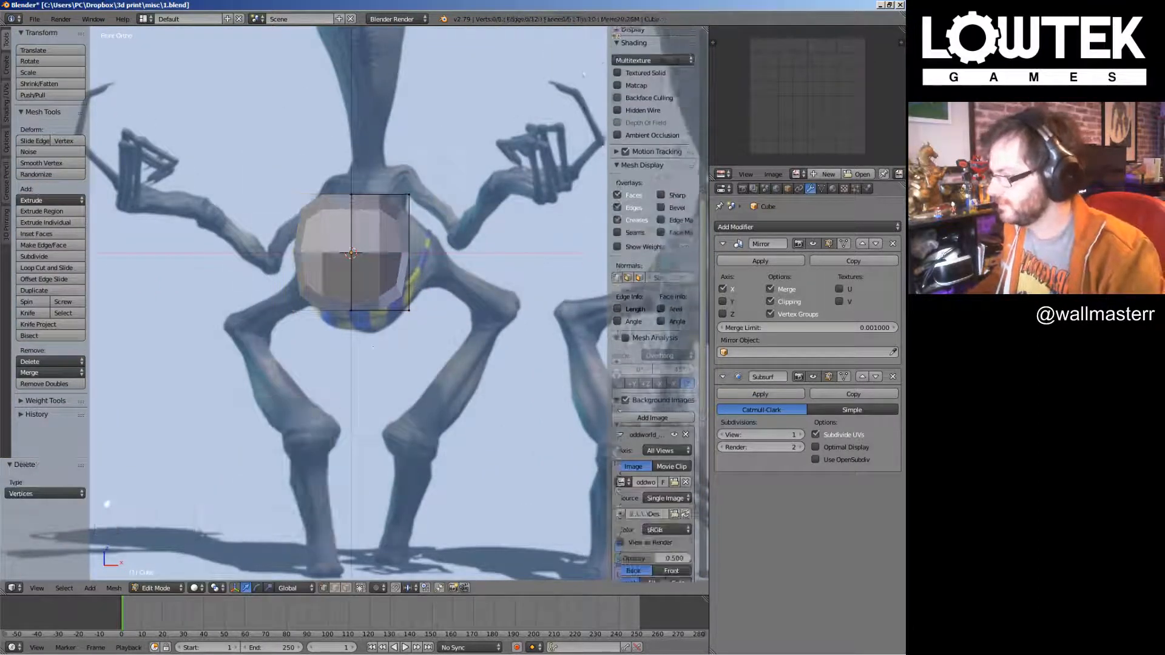
Scale the four outer side vertices of the torso to about 0.628
right_click(437, 207)
key(s)
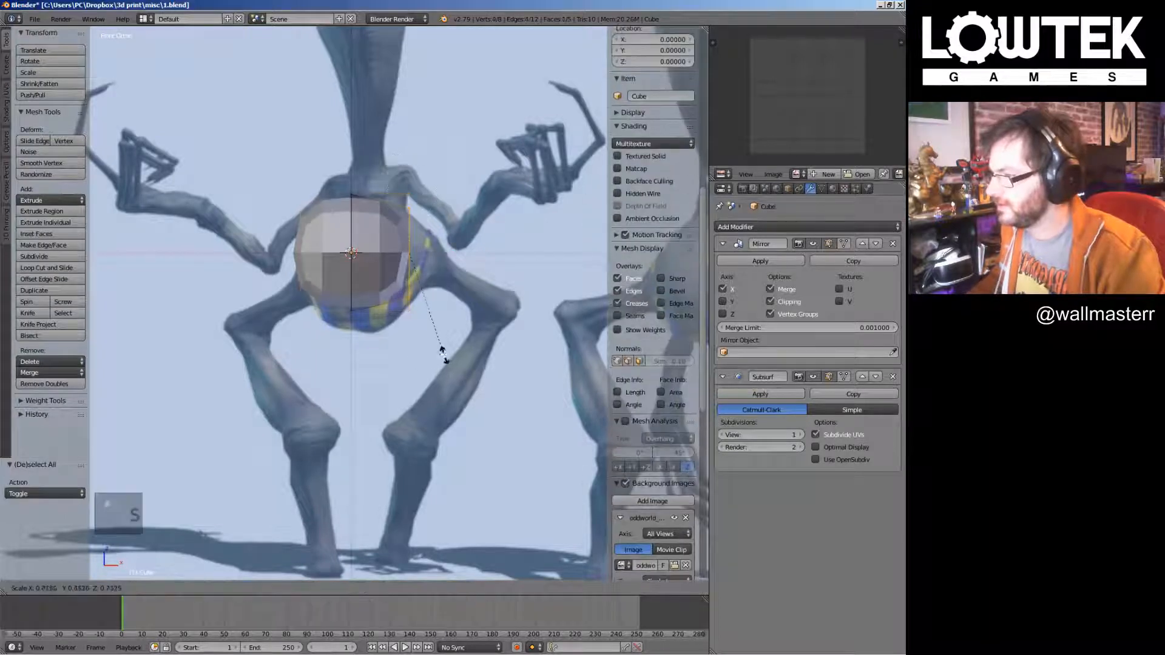
click(435, 331)
shift+middle_drag(396, 236, 405, 280)
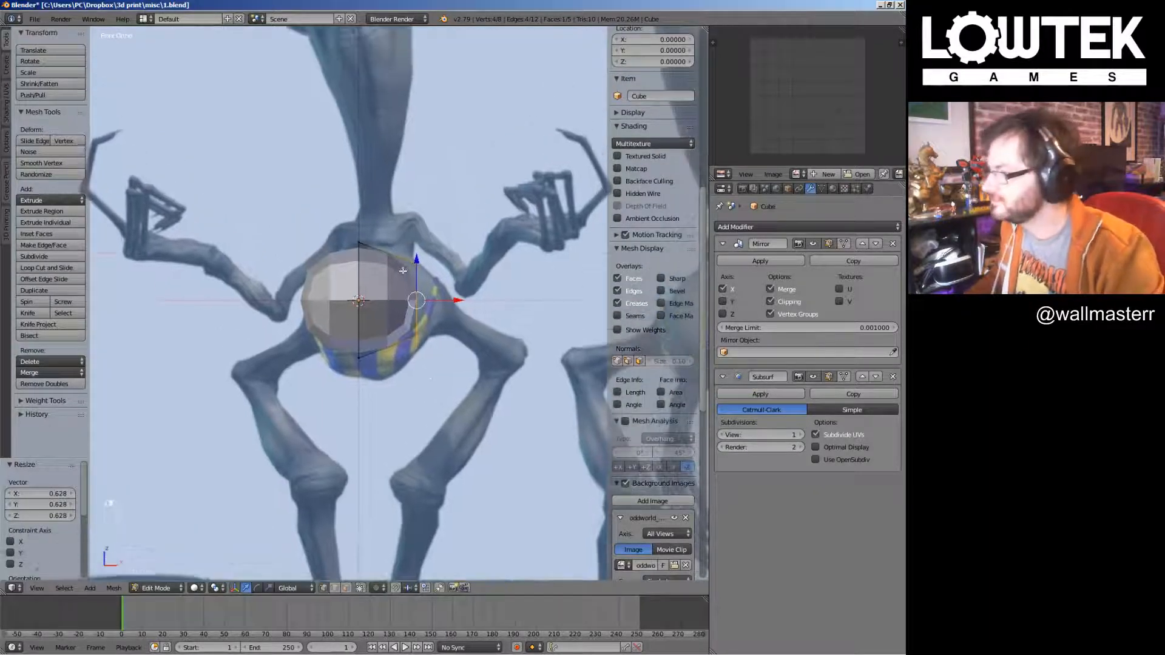
Extrude the torso's top face upward about 0.281 and scale it to taper towards the chest
key(a)
right_click(418, 245)
key(e)
click(440, 223)
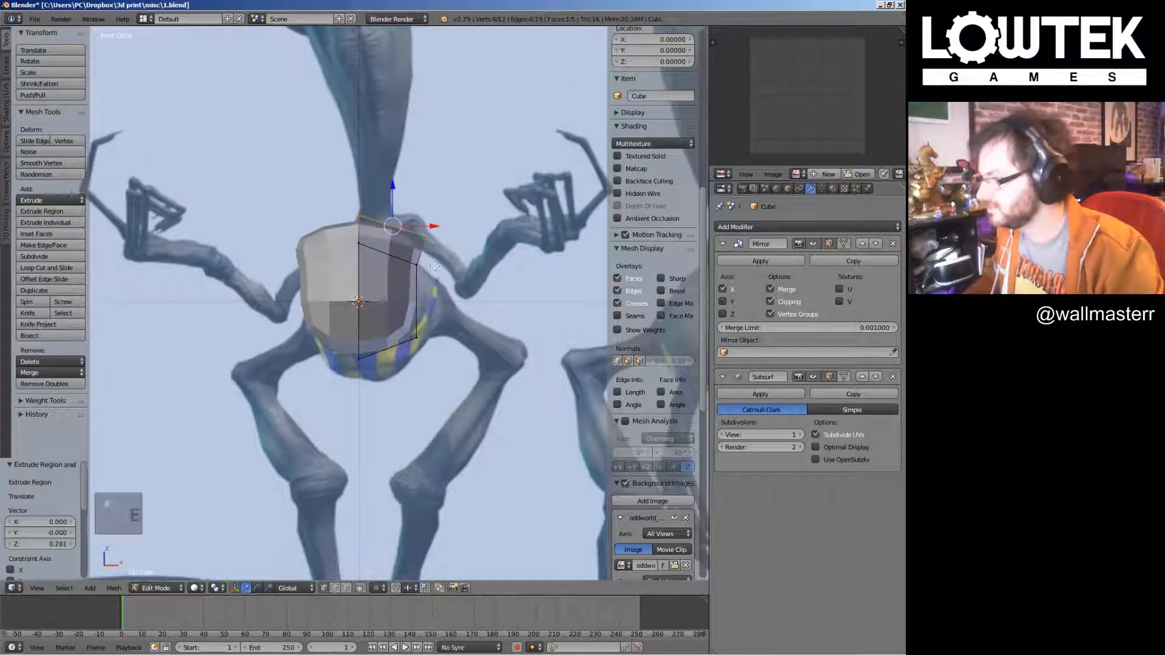
key(s)
click(417, 253)
key(a)
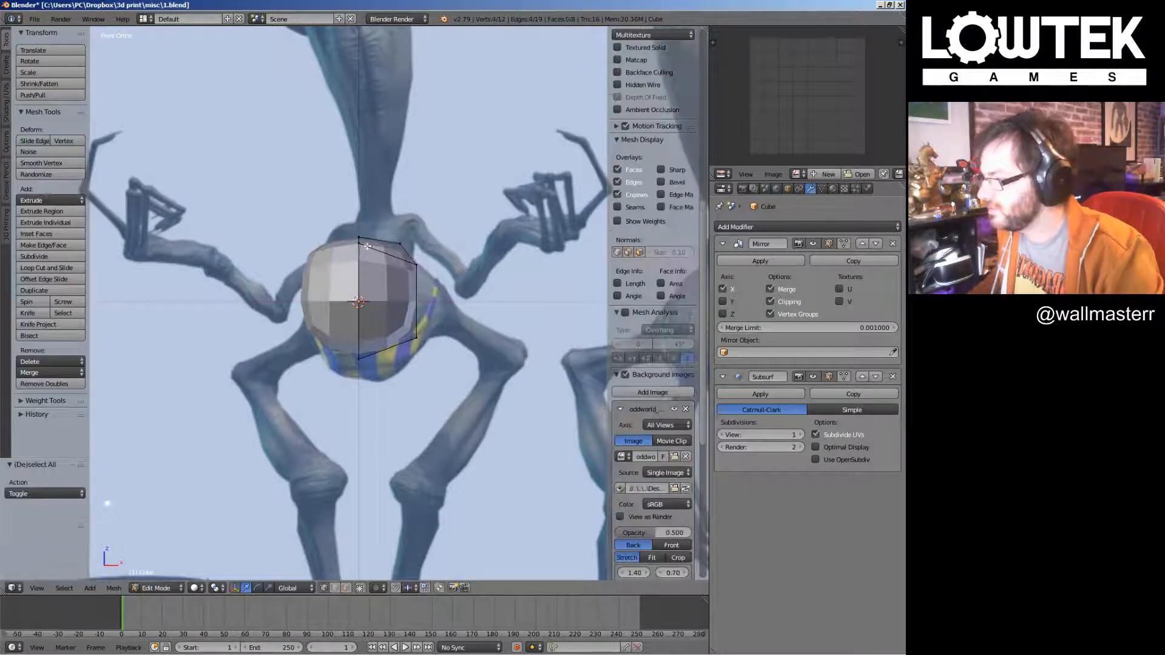
Lower the centre vertices of the ring just below the torso's top
right_click(348, 265)
key(g)
click(393, 306)
key(a)
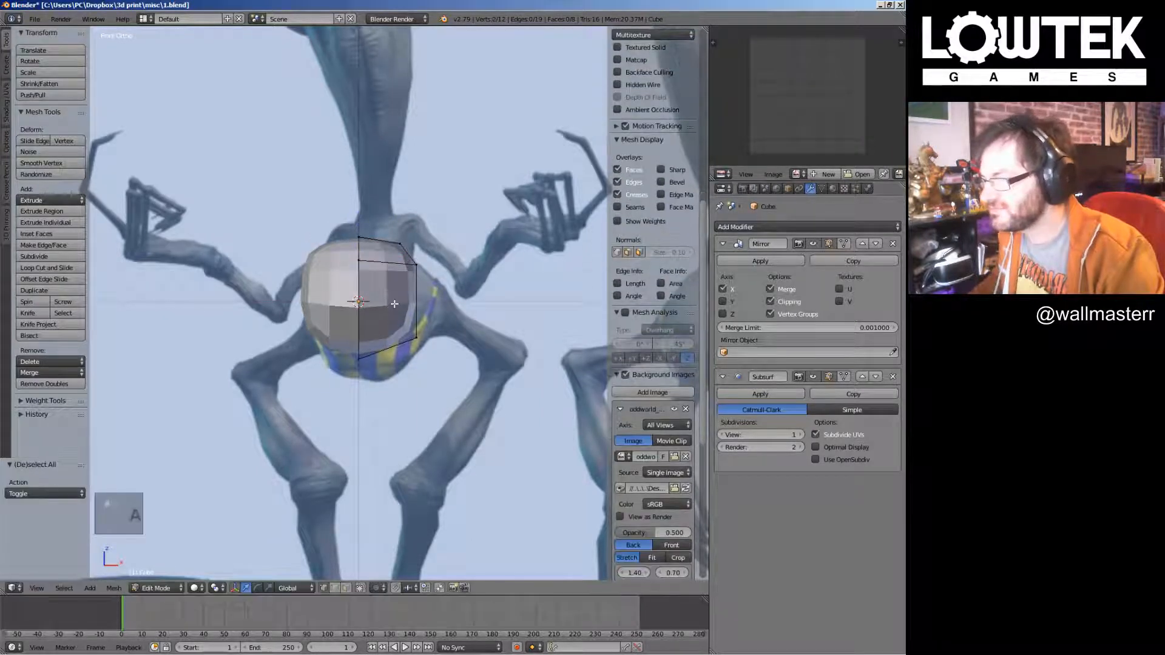
Extrude the torso's top upward about 0.217 for the shoulders, then form a smaller neck base scaled to about 0.448
scroll(393, 258, up, 2)
key(a)
key(a)
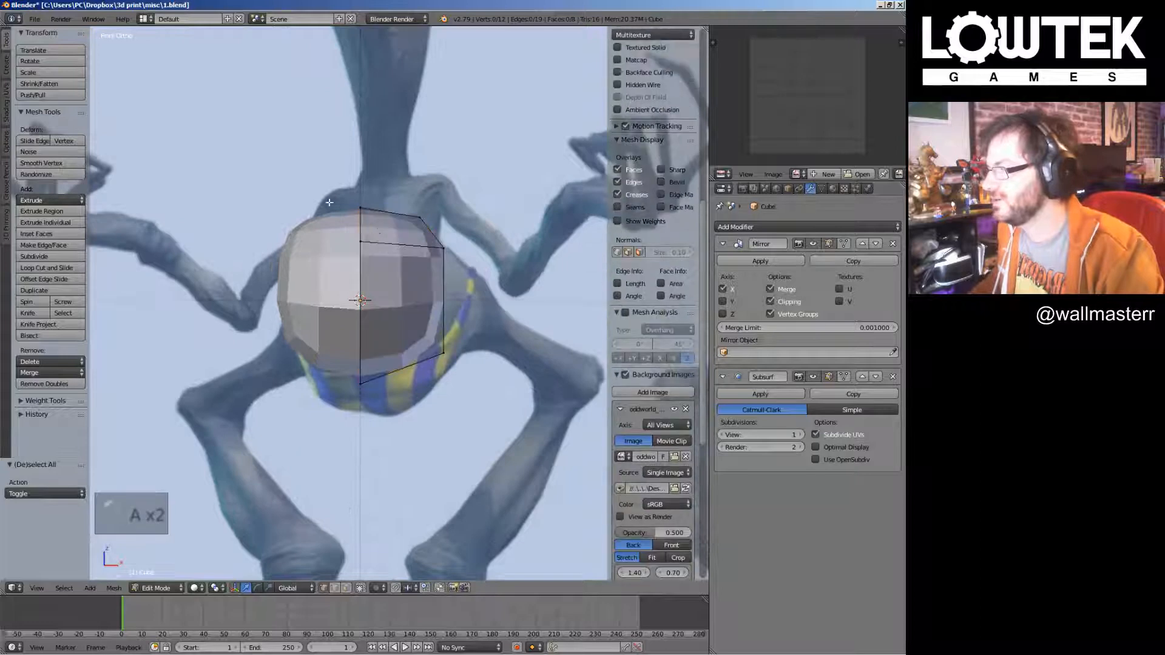
alt+right_click(432, 235)
key(e)
click(434, 201)
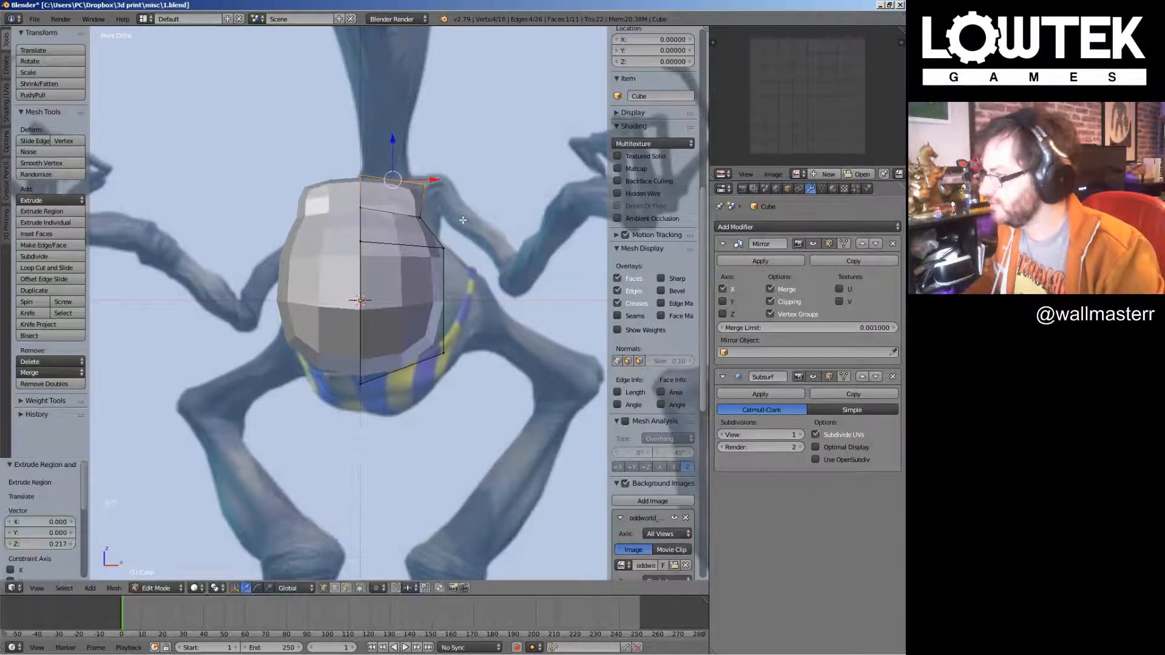
key(s)
click(453, 195)
key(g)
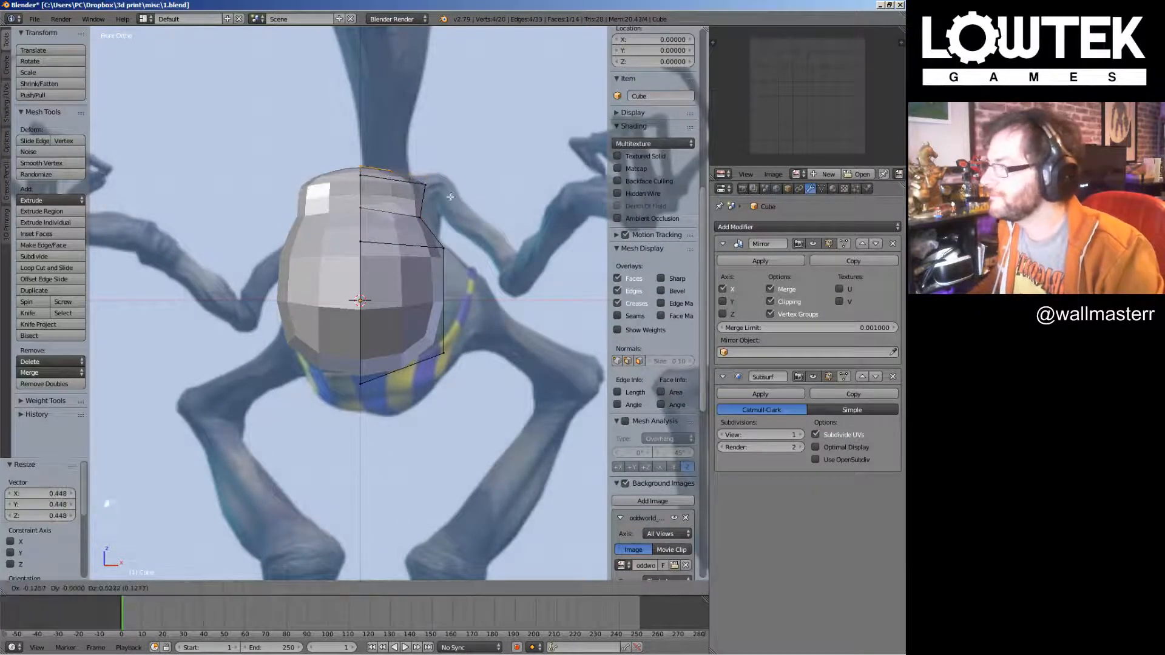
click(438, 196)
Extrude the neck base upward about 0.485 and move its end further up along the reference neck
scroll(436, 202, down, 1)
shift+middle_drag(434, 205, 428, 348)
scroll(428, 348, down, 1)
key(e)
click(438, 324)
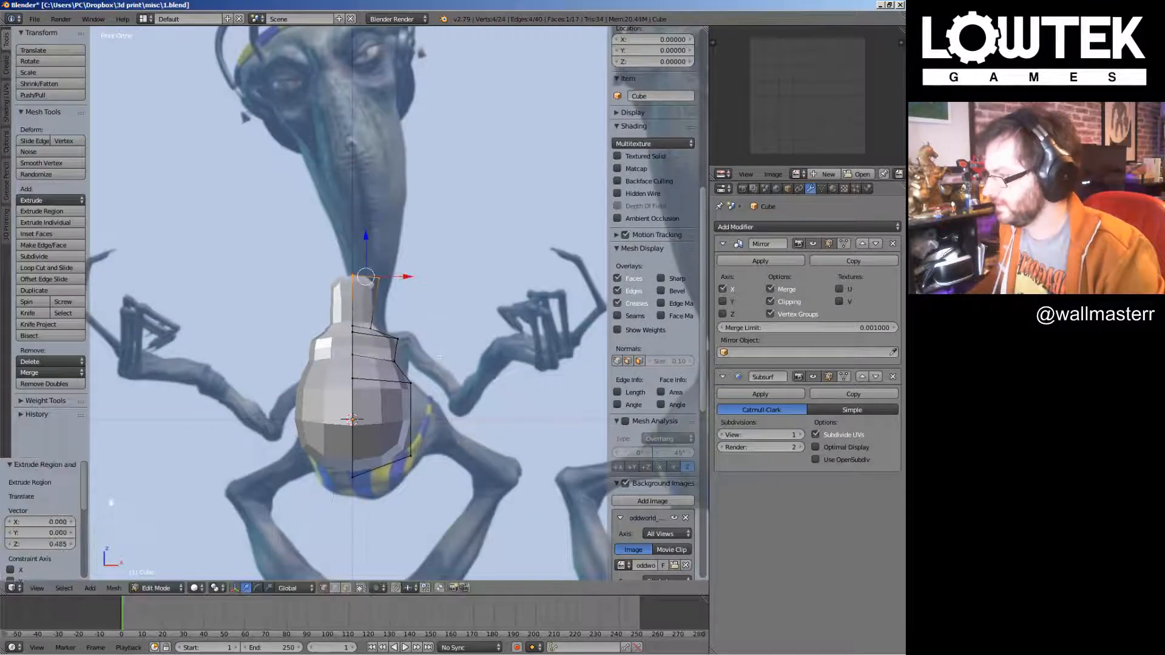
key(g)
click(453, 305)
Extrude the neck up to the figure's face, adjust its end to the reference, and switch to the side view
key(e)
click(455, 140)
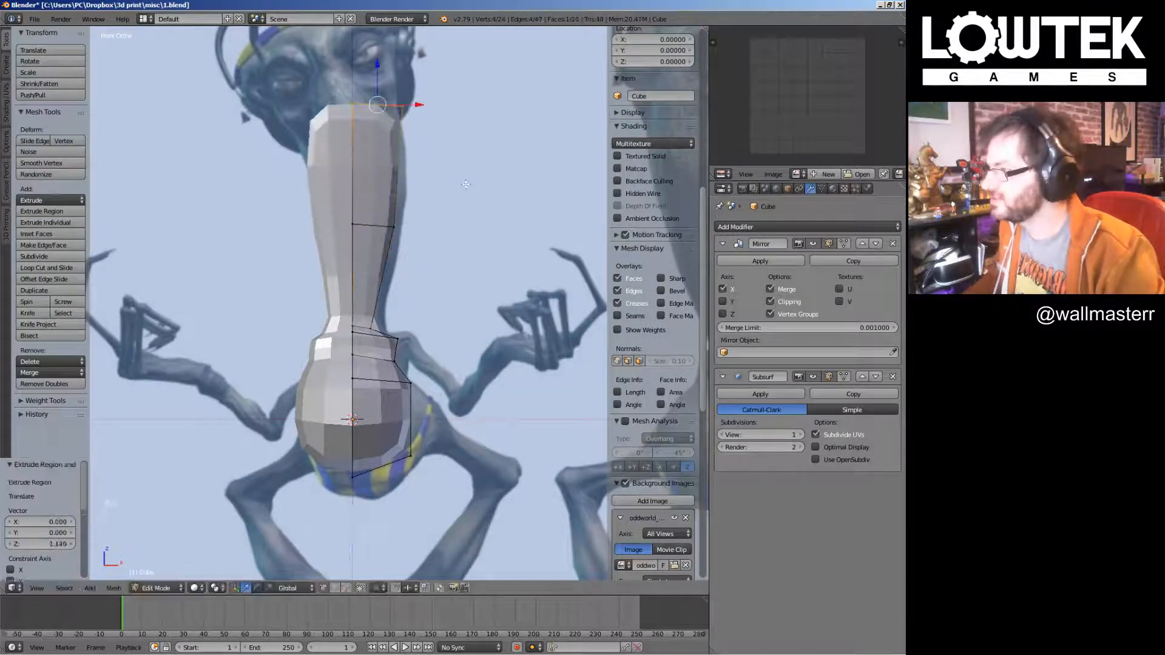
shift+middle_drag(486, 97, 487, 223)
click(487, 223)
key(KP_3)
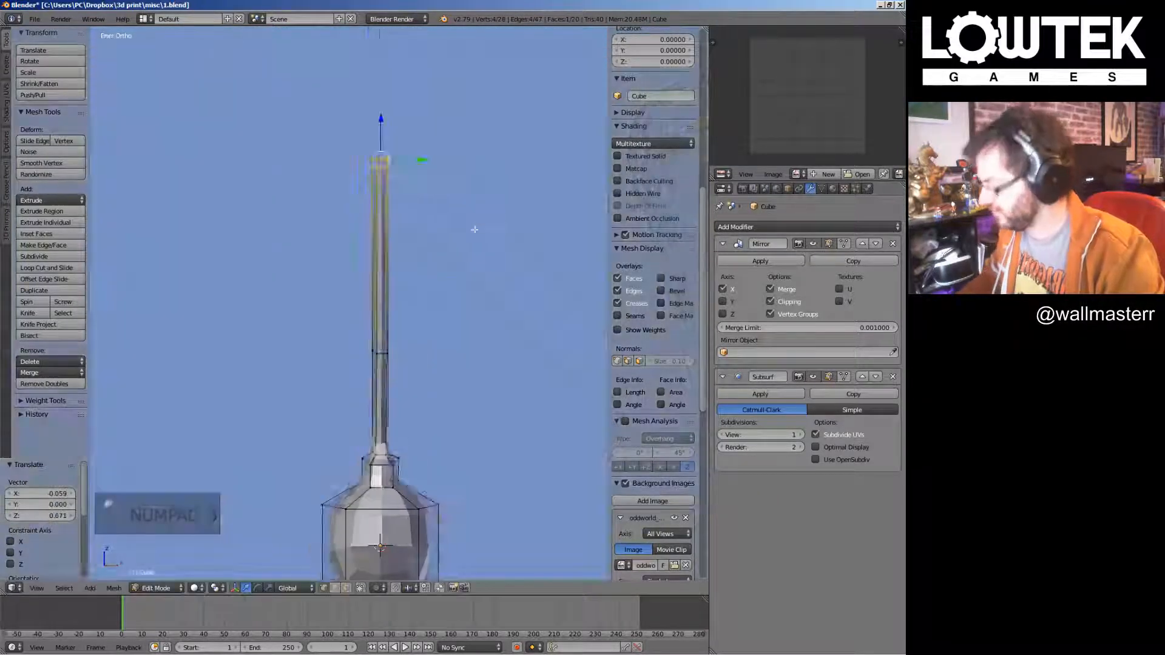
Widen the neck's middle ring front to back by scaling it along the Y axis
key(a)
key(b)
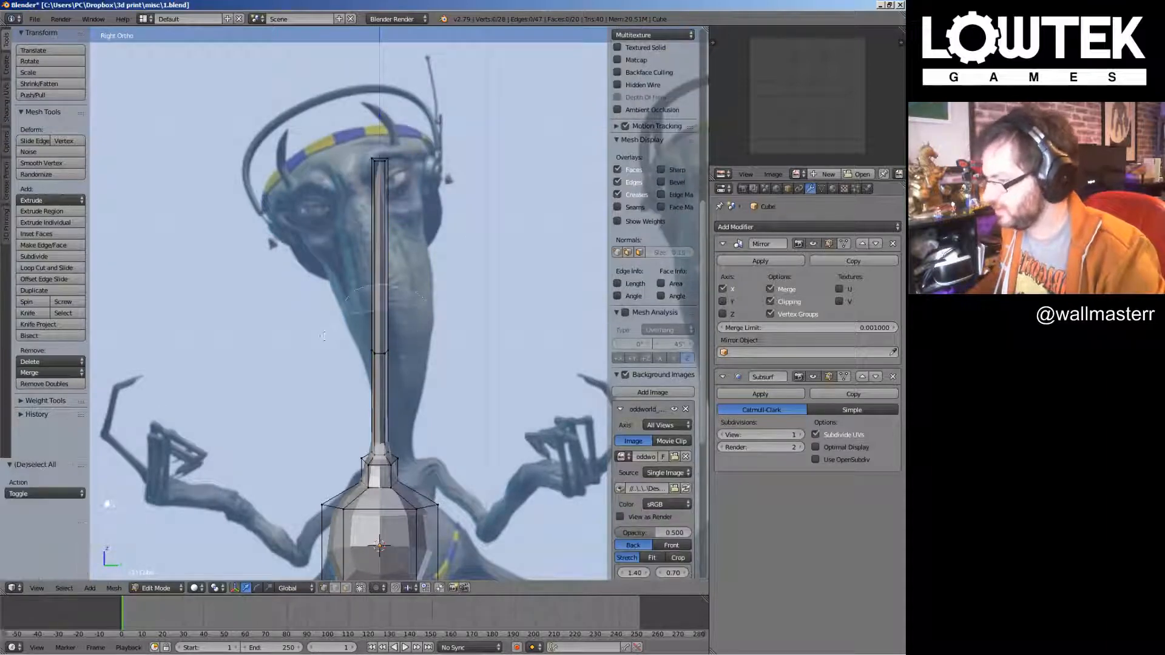
drag(347, 305, 427, 391)
key(s)
key(y)
click(559, 395)
Scale the neck's top ring to about 5.321 along the Y axis to give the head depth
key(a)
ctrl+drag(331, 136, 437, 225)
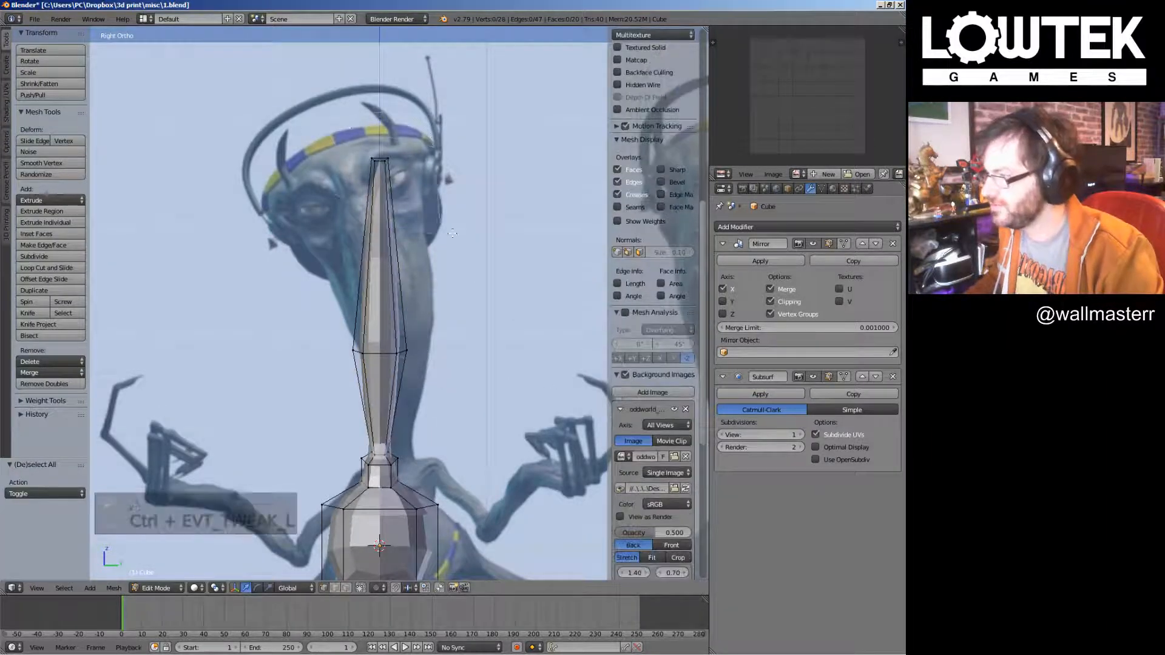
key(s)
key(y)
click(652, 276)
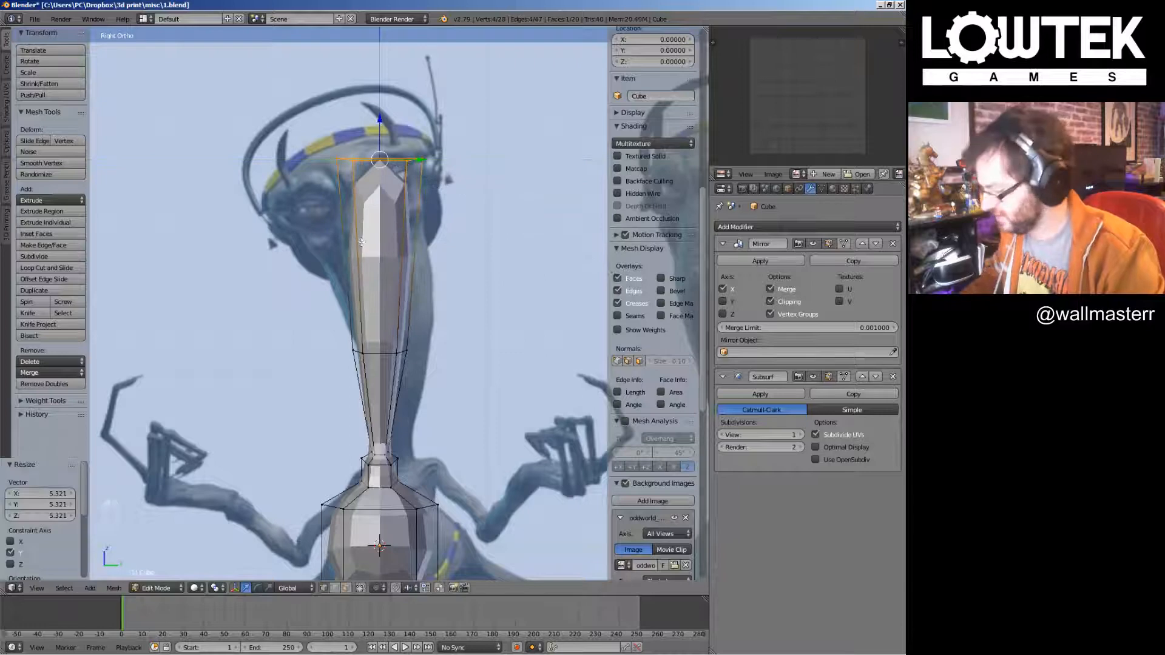
Add an edge loop around the head section close to its top end
key(ctrl+r)
click(318, 242)
click(363, 173)
key(a)
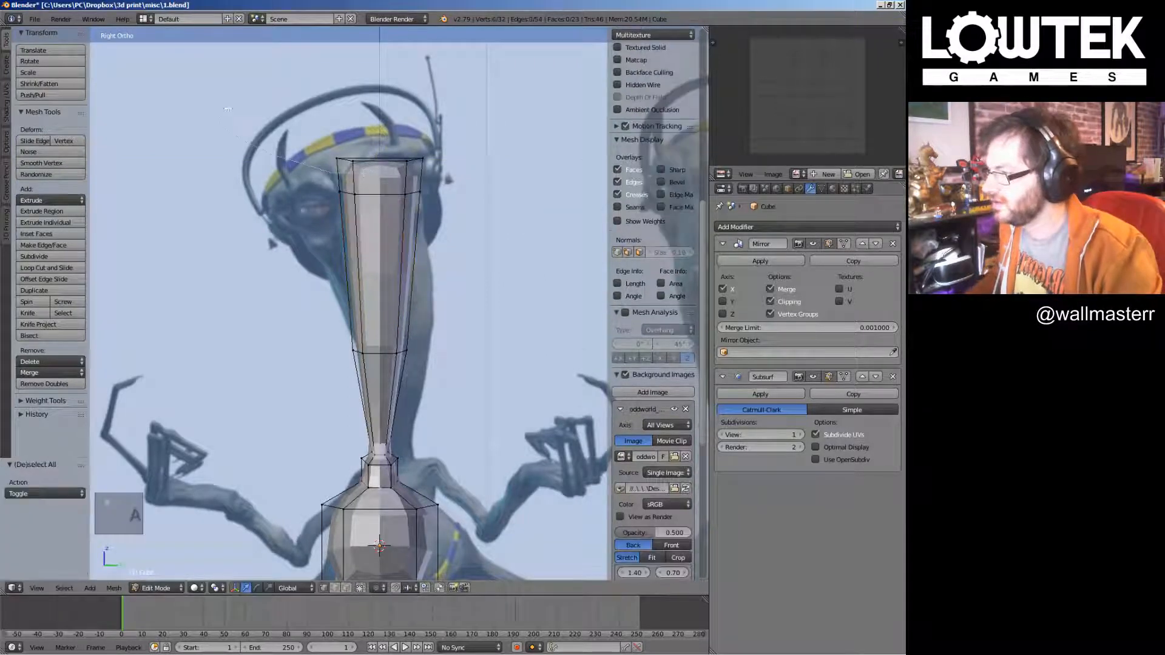
Scale the head's top ring to about 0.472 along Y and lower it about 0.112
key(s)
key(y)
click(447, 169)
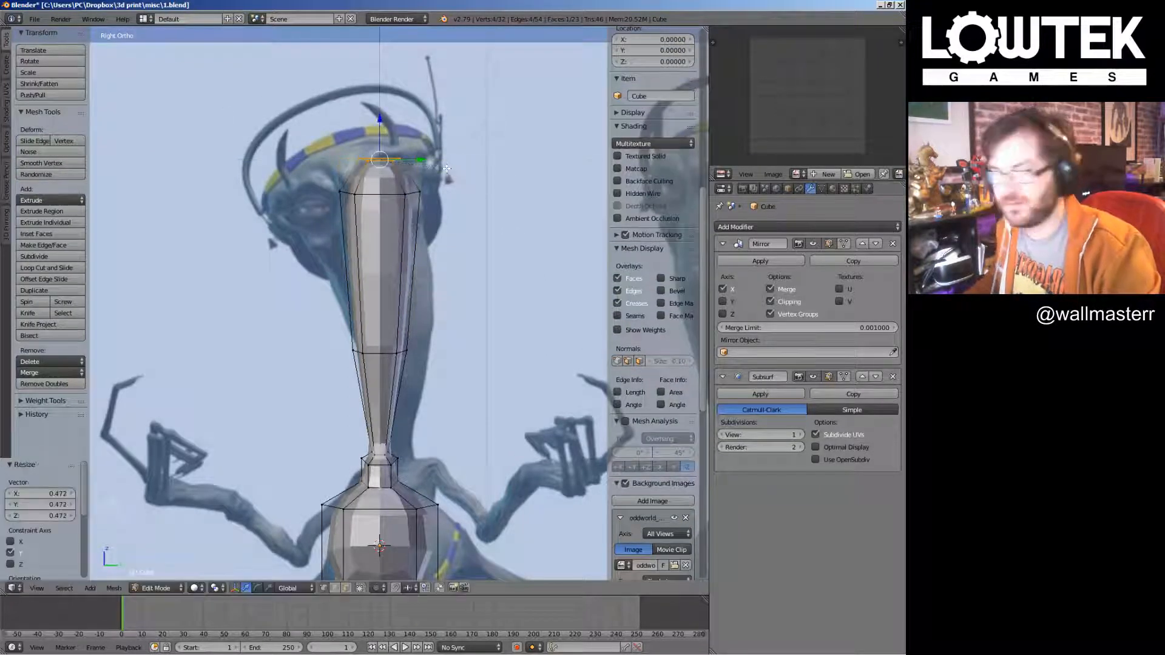
drag(380, 120, 379, 131)
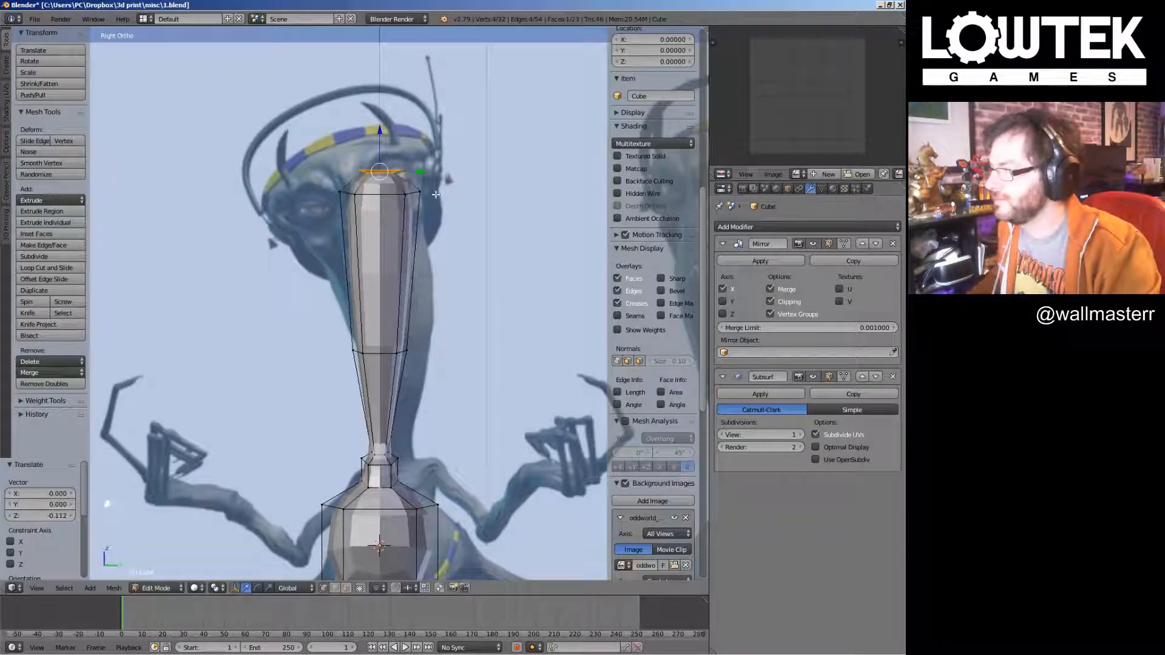
Pull the front vertices of the head's upper ring and of the neck's middle ring forward
shift+middle_drag(358, 184, 368, 149)
key(a)
mouse_move(367, 148)
ctrl+mouse_down()
mouse_move(371, 165)
mouse_move(343, 166)
ctrl+mouse_up()
key(a)
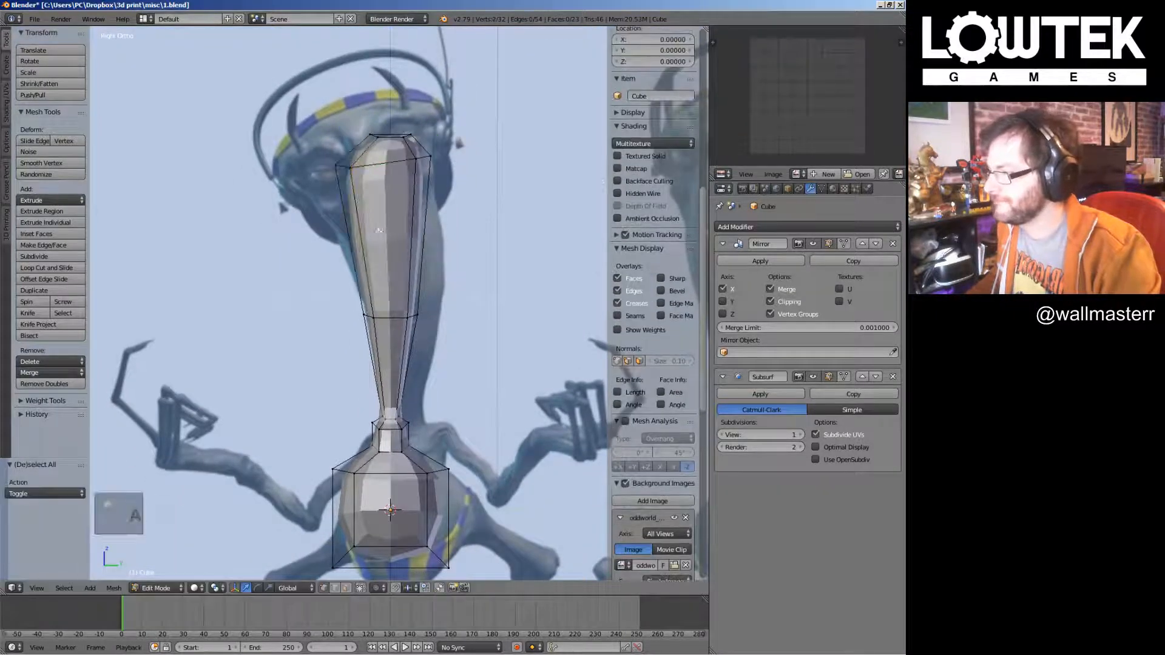
mouse_move(374, 305)
ctrl+mouse_down()
mouse_move(377, 335)
mouse_move(340, 315)
ctrl+mouse_up()
key(a)
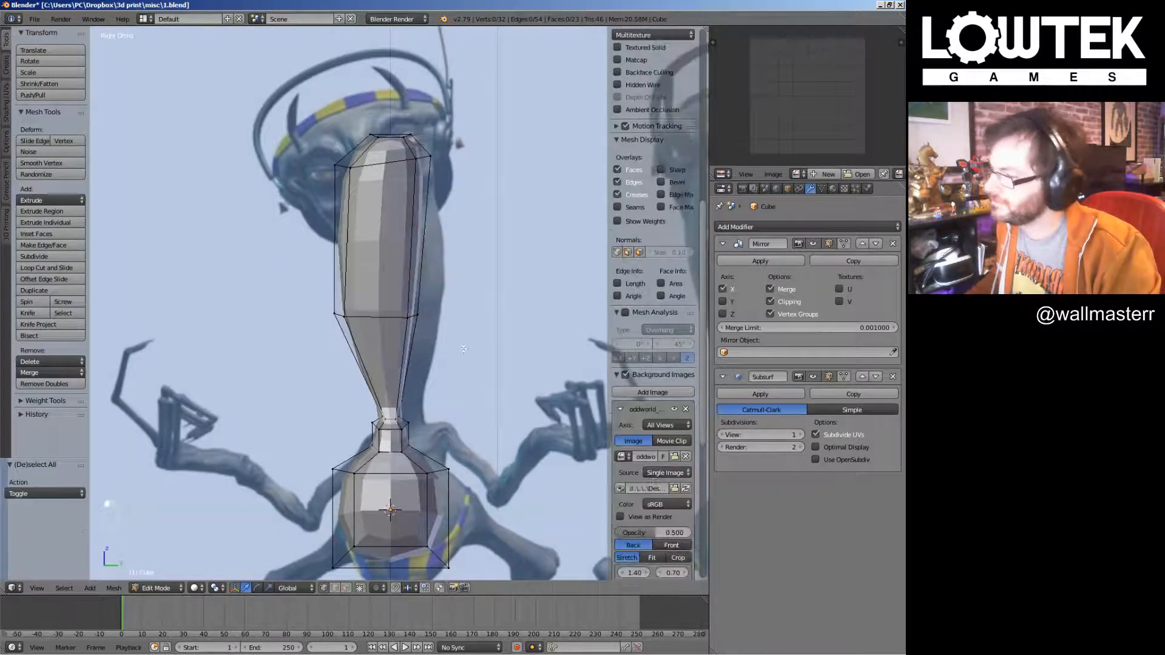
Shift the head's rings forward and move the middle ring's front vertex about 0.085 forward and 0.021 down
mouse_move(343, 216)
ctrl+mouse_down()
mouse_move(452, 182)
mouse_move(364, 219)
ctrl+mouse_up()
drag(364, 182, 346, 185)
key(a)
drag(377, 316, 369, 317)
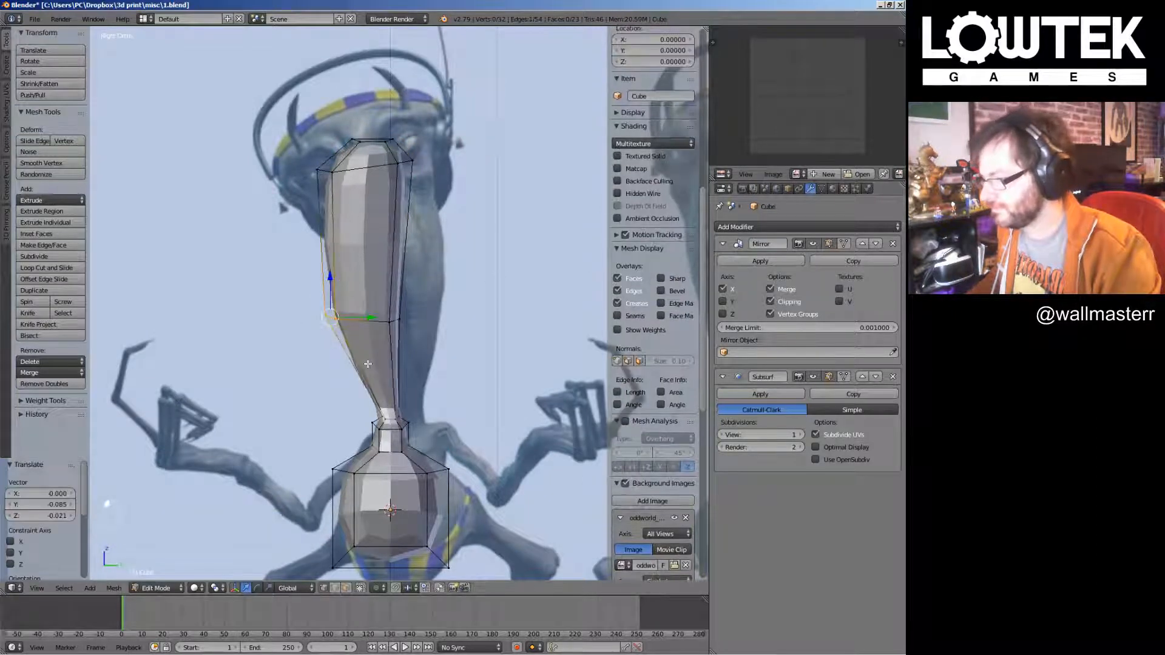
Move the neck base's vertices backward and rotate them to follow the neck's slant
shift+middle_drag(377, 395, 343, 300)
scroll(328, 273, up, 2)
key(a)
key(a)
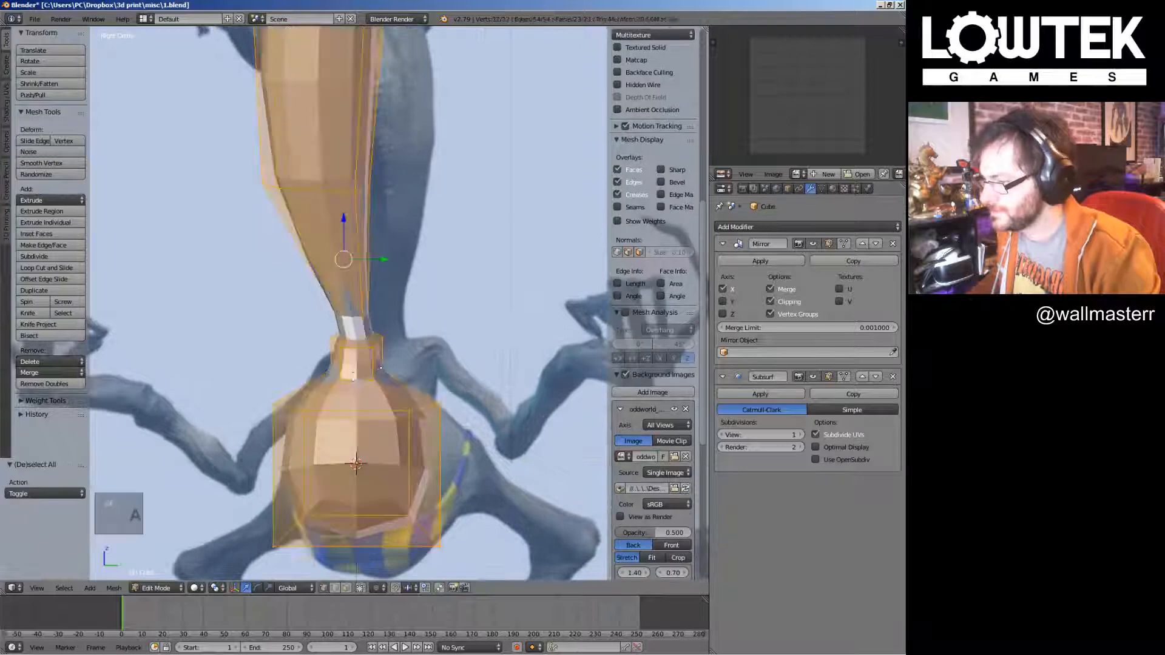
key(a)
ctrl+drag(382, 308, 393, 391)
key(g)
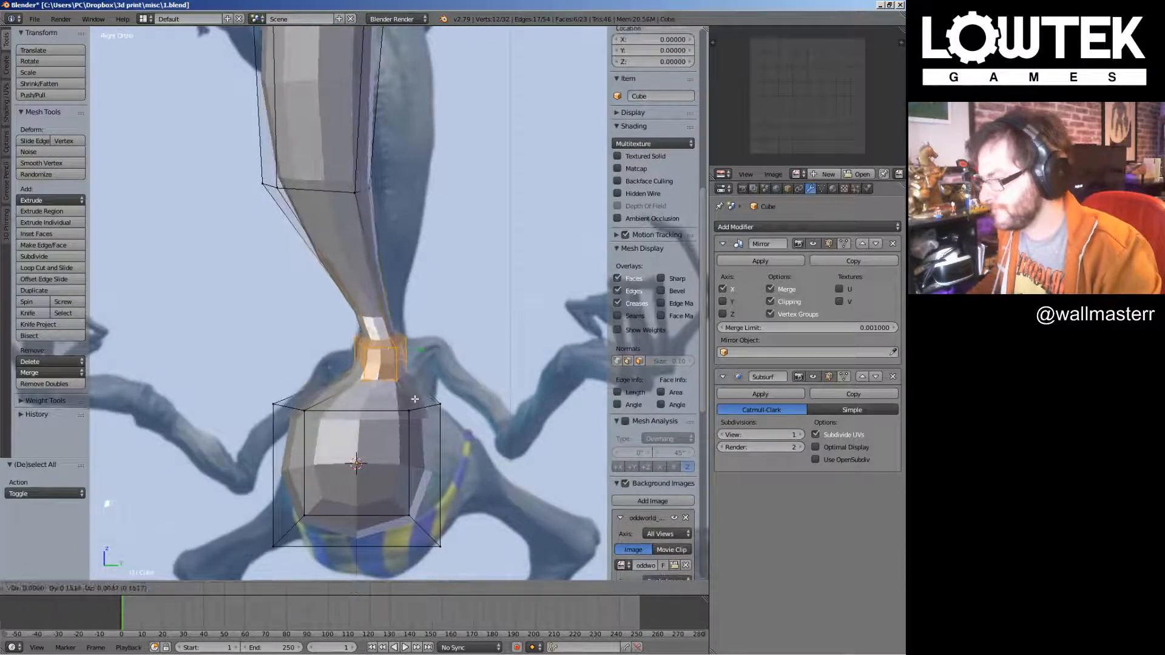
click(422, 400)
key(r)
click(448, 396)
key(a)
Lower the torso's upper back vertices, and the neck base's back vertex by about 0.092
shift+middle_drag(361, 465, 361, 389)
right_drag(414, 335, 408, 357)
right_drag(445, 330, 436, 352)
right_drag(412, 298, 407, 309)
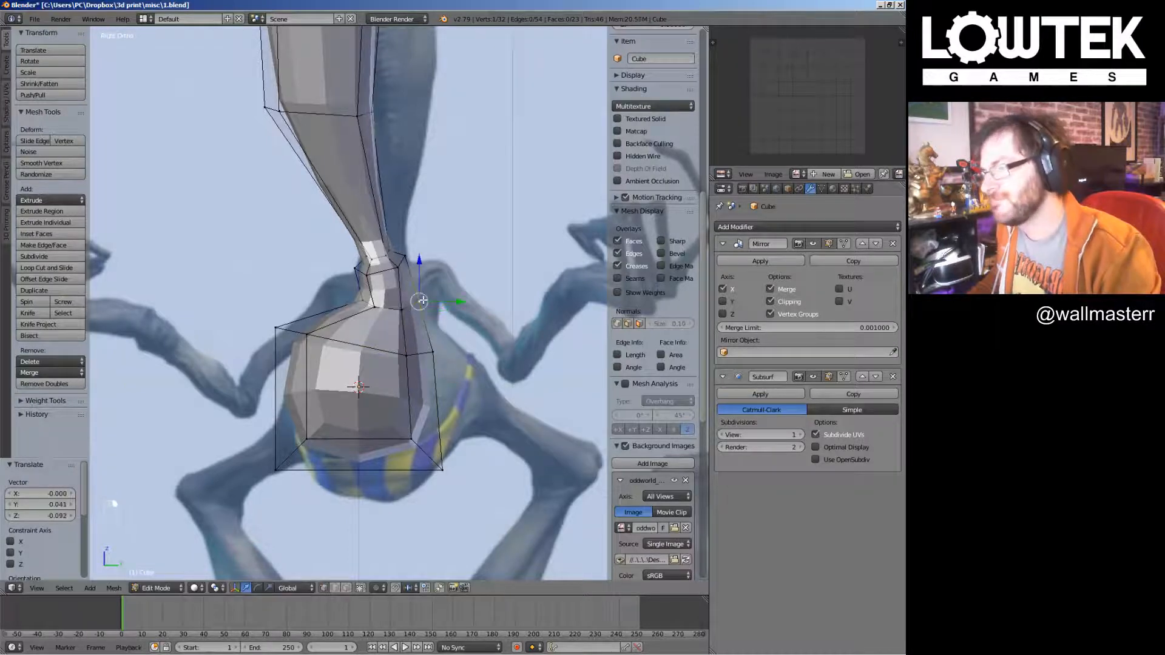
Select the shoulder's four side vertices and move them about 0.059 inward in the front view
shift+middle_drag(416, 366, 412, 314)
shift+right_click(369, 254)
shift+right_click(397, 257)
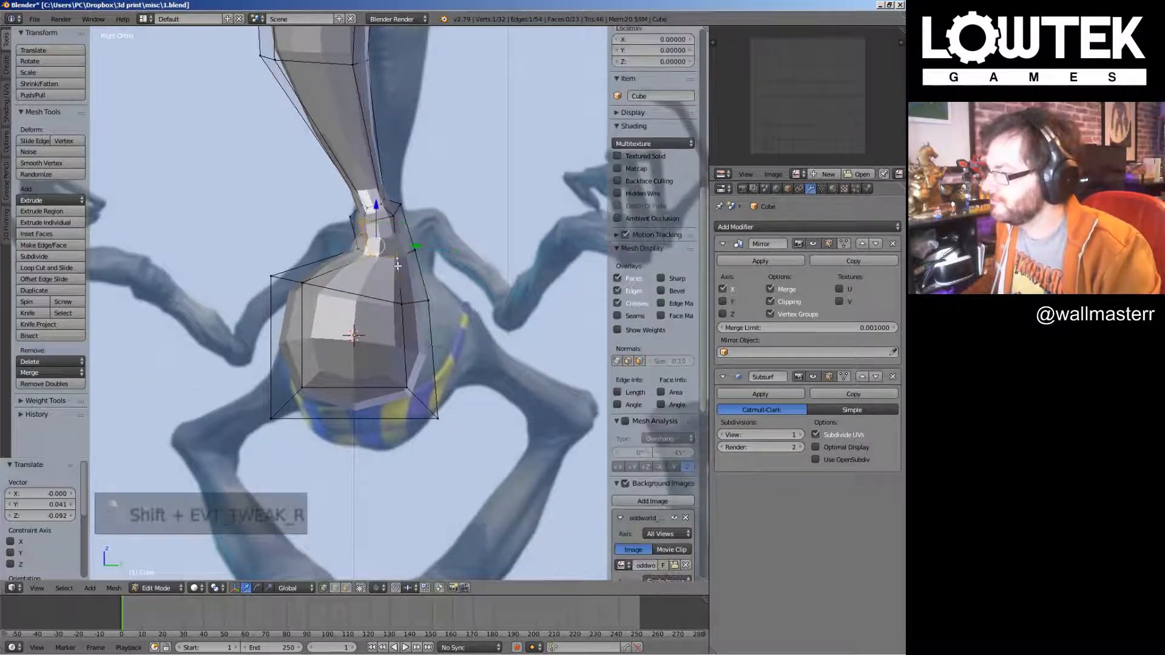
shift+right_click(393, 216)
key(KP_1)
shift+middle_drag(538, 165, 531, 183)
key(g)
click(526, 185)
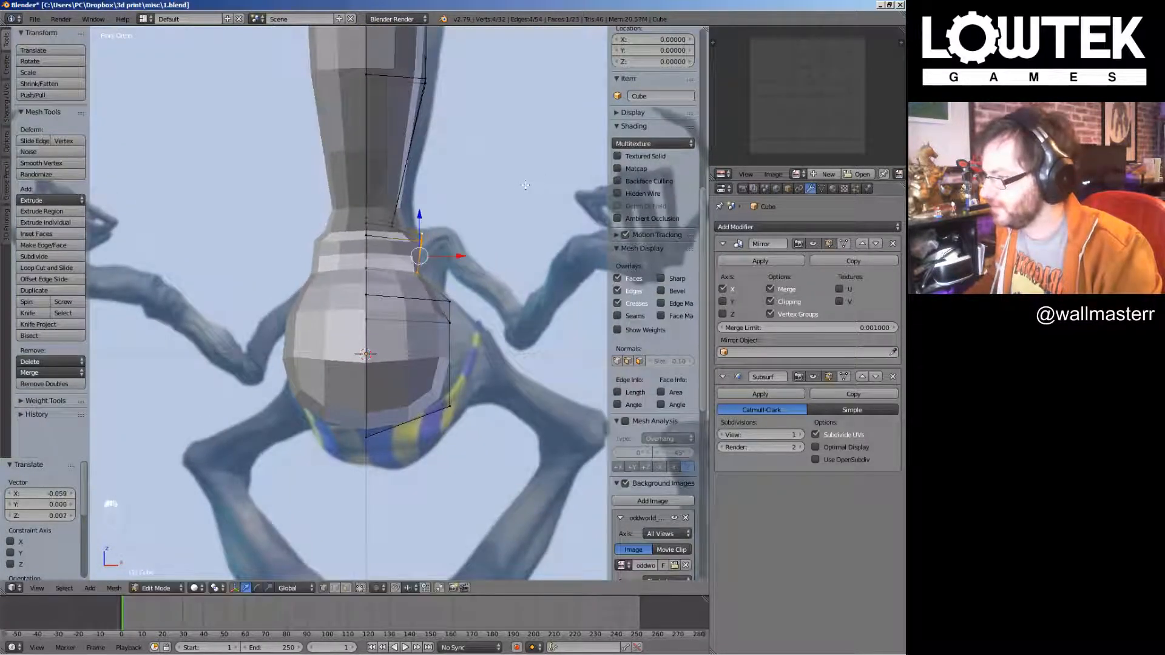
Extrude the shoulder's side face outward twice, the second time about 0.243, then rotate and move its end to the reference elbow
middle_drag(396, 271, 344, 292)
key(KP_1)
key(e)
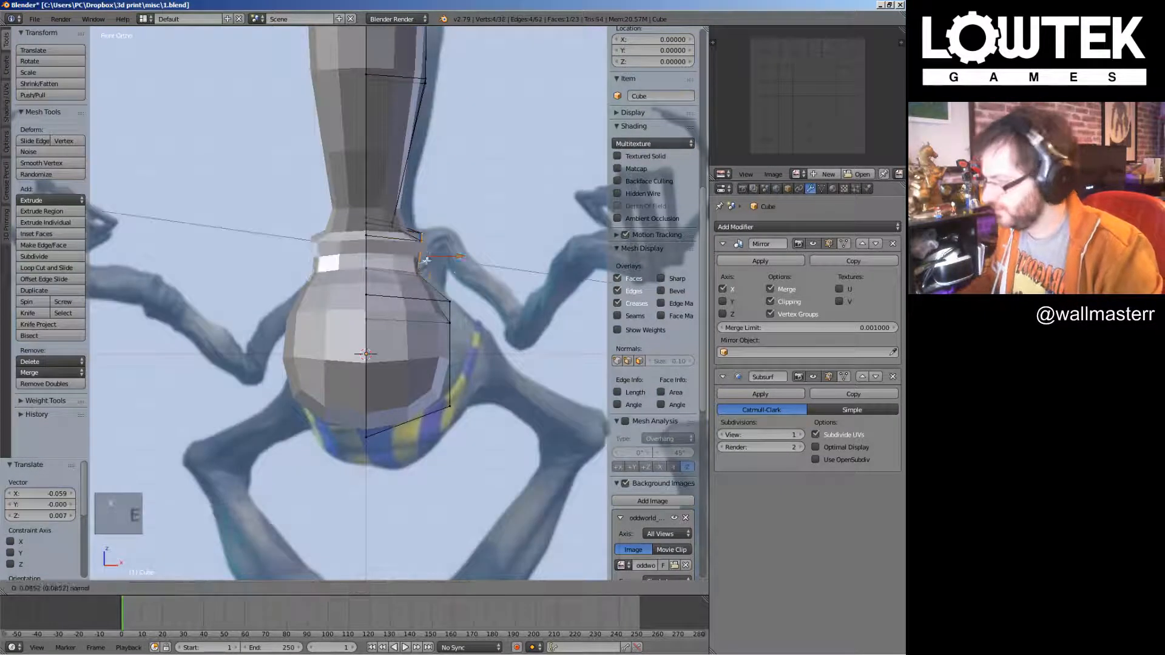
click(464, 274)
key(r)
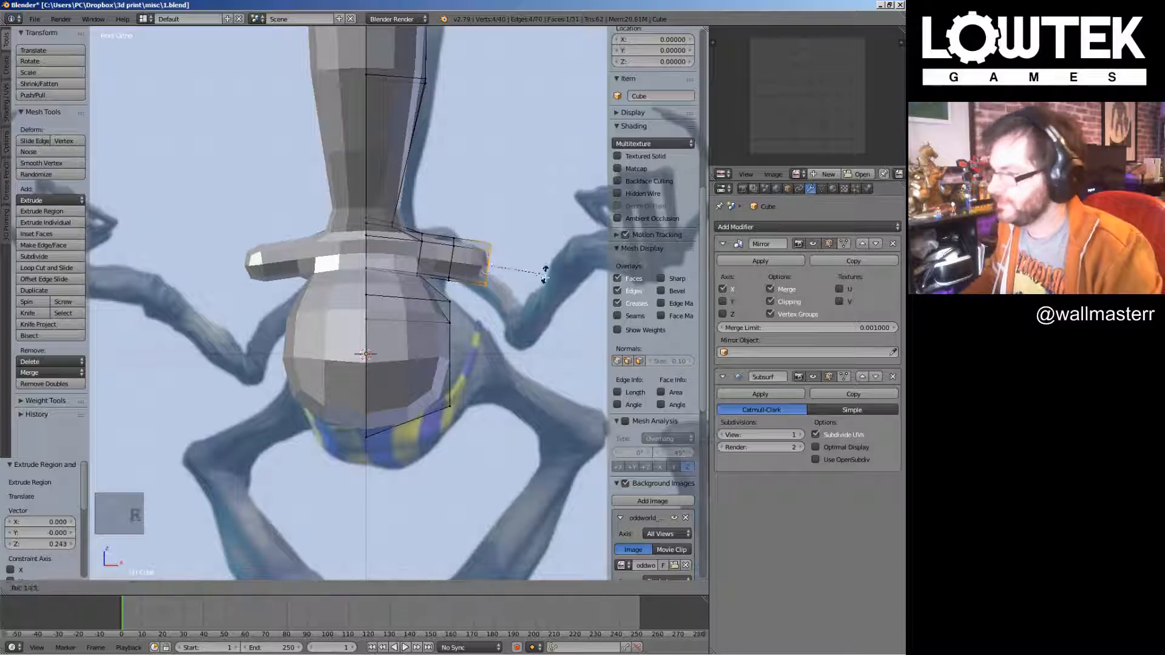
click(565, 210)
key(g)
click(600, 281)
shift+middle_drag(600, 281, 472, 234)
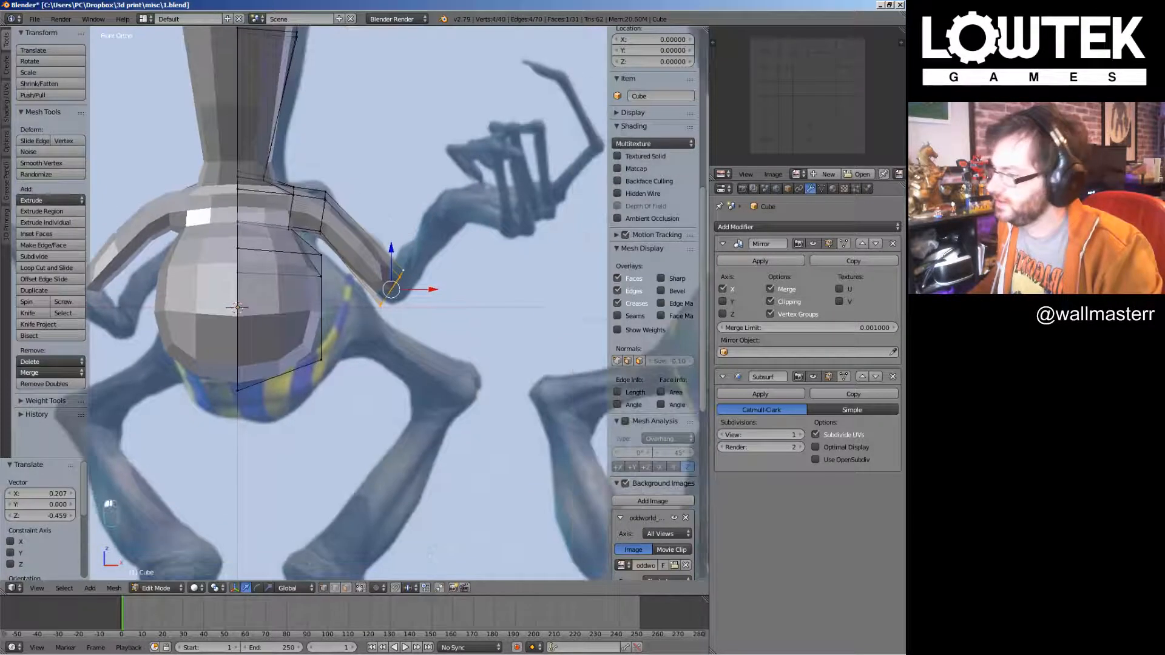
Move the armpit vertices inward about 0.081 and add a scaled edge loop to the upper arm just below the shoulder
right_click(316, 225)
key(g)
click(351, 230)
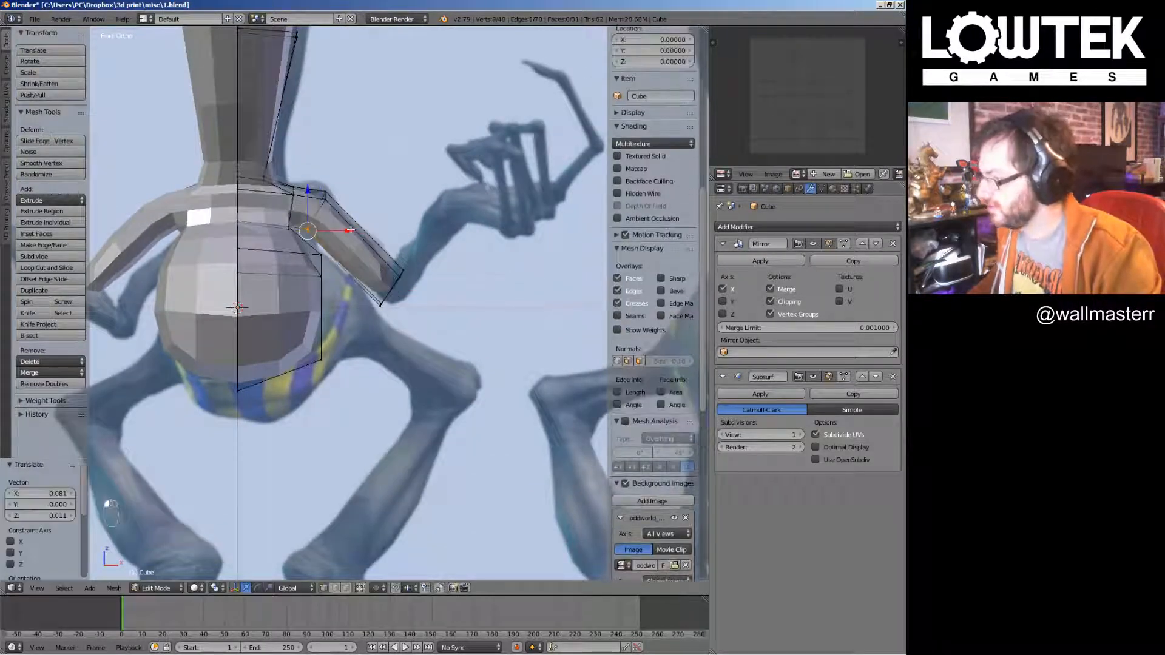
key(ctrl+r)
click(360, 235)
click(340, 212)
key(s)
click(380, 264)
key(a)
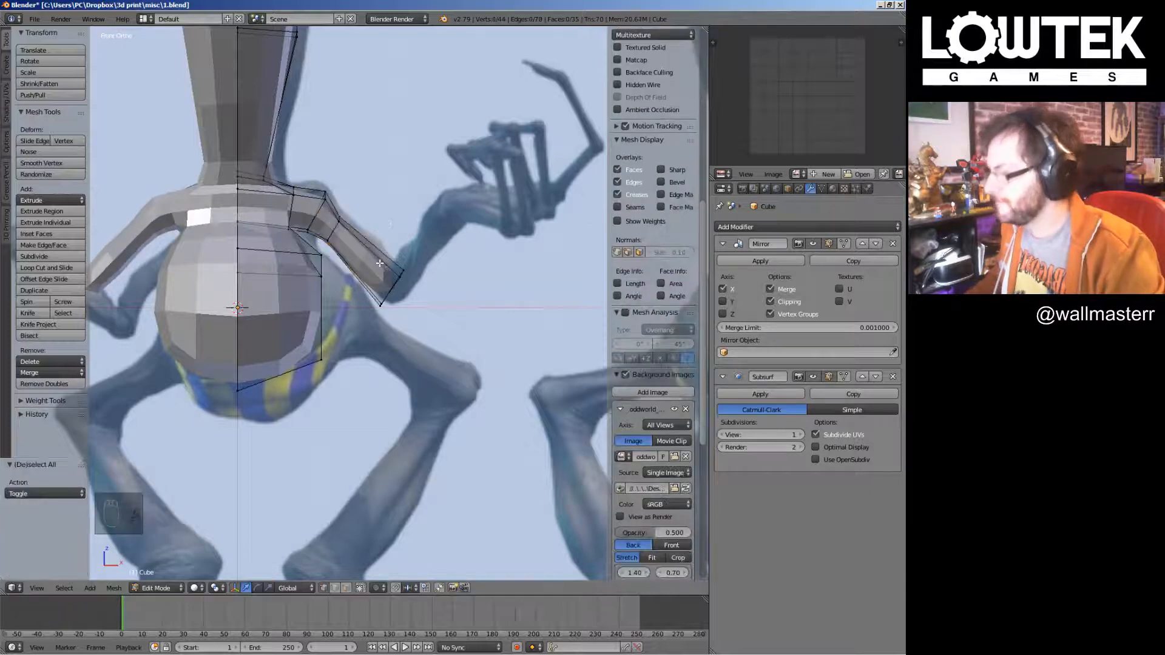
Add another edge loop to the upper arm close to the elbow
key(ctrl+r)
click(380, 263)
click(394, 277)
key(a)
Extrude the arm's end around the elbow into a forearm and move its end to the reference wrist
ctrl+drag(414, 262, 441, 339)
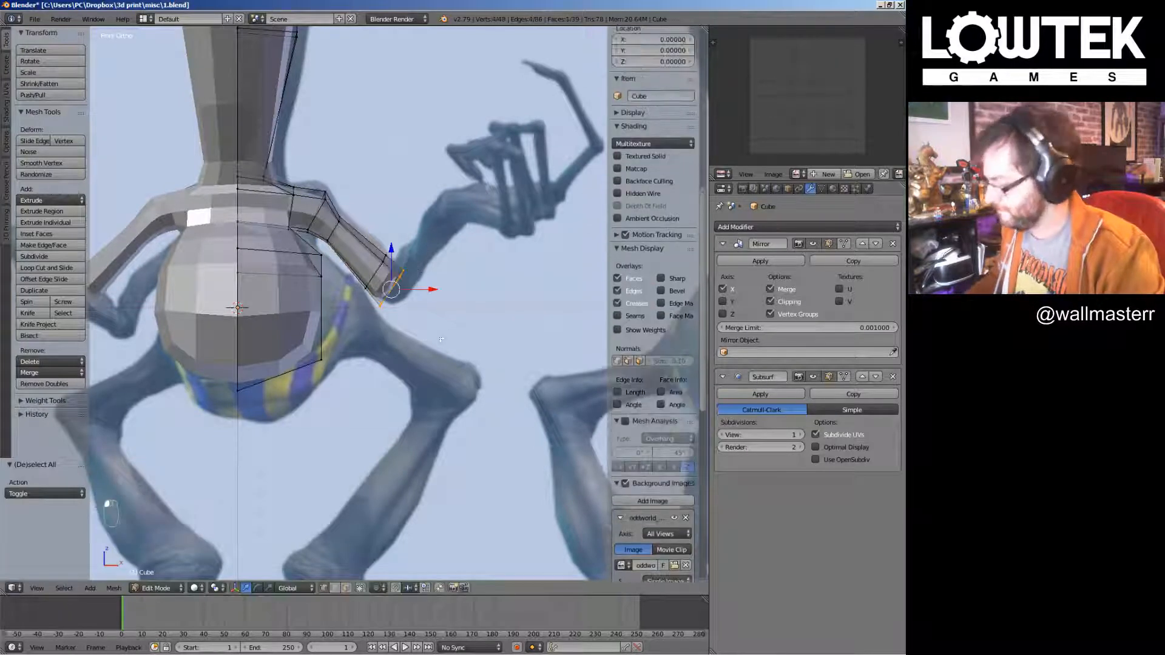
key(e)
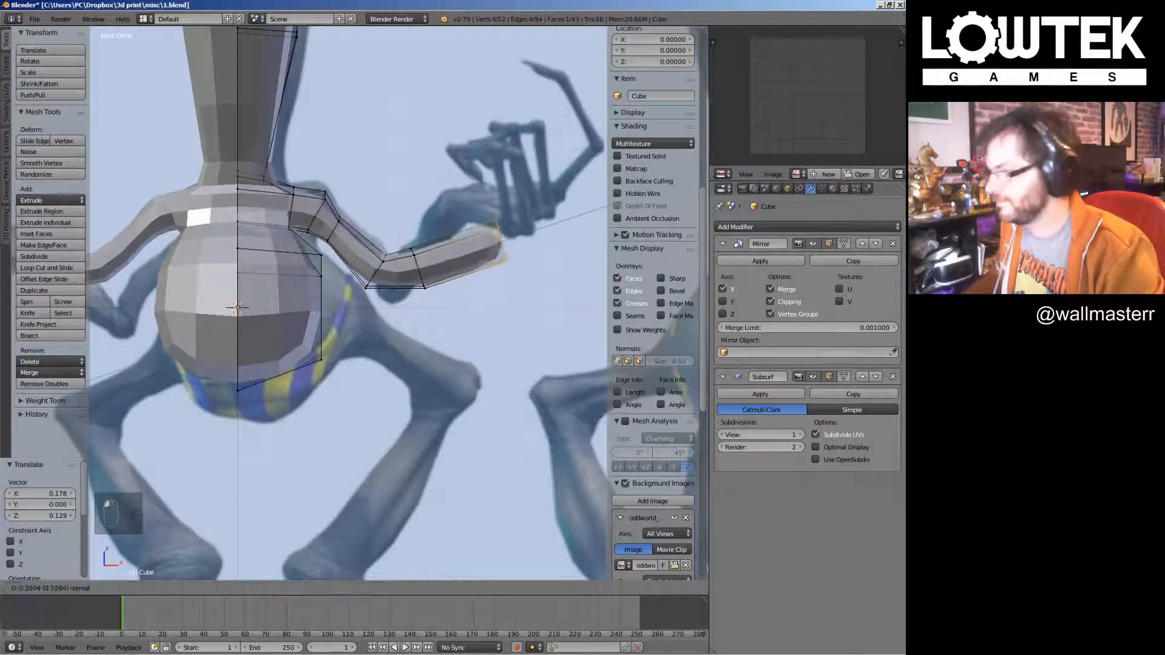
click(507, 258)
drag(500, 244, 520, 195)
Extrude the elbow's underside downward and narrow it into a protruding elbow tip
key(a)
mouse_move(434, 238)
ctrl+mouse_down()
mouse_move(364, 243)
mouse_move(449, 330)
mouse_move(420, 295)
ctrl+mouse_up()
key(s)
key(x)
click(426, 303)
key(g)
click(425, 315)
key(a)
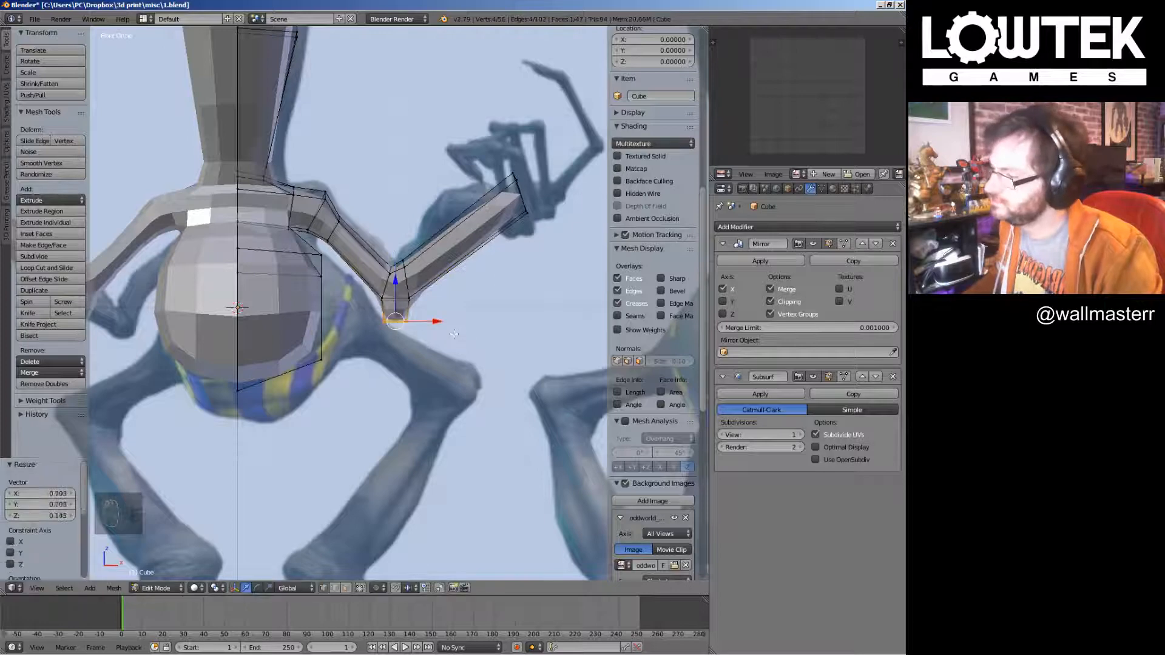
Select the elbow's vertices and move them backward out of the arm's plane
key(Tab)
scroll(441, 256, down, 4)
middle_drag(441, 258, 392, 266)
key(Tab)
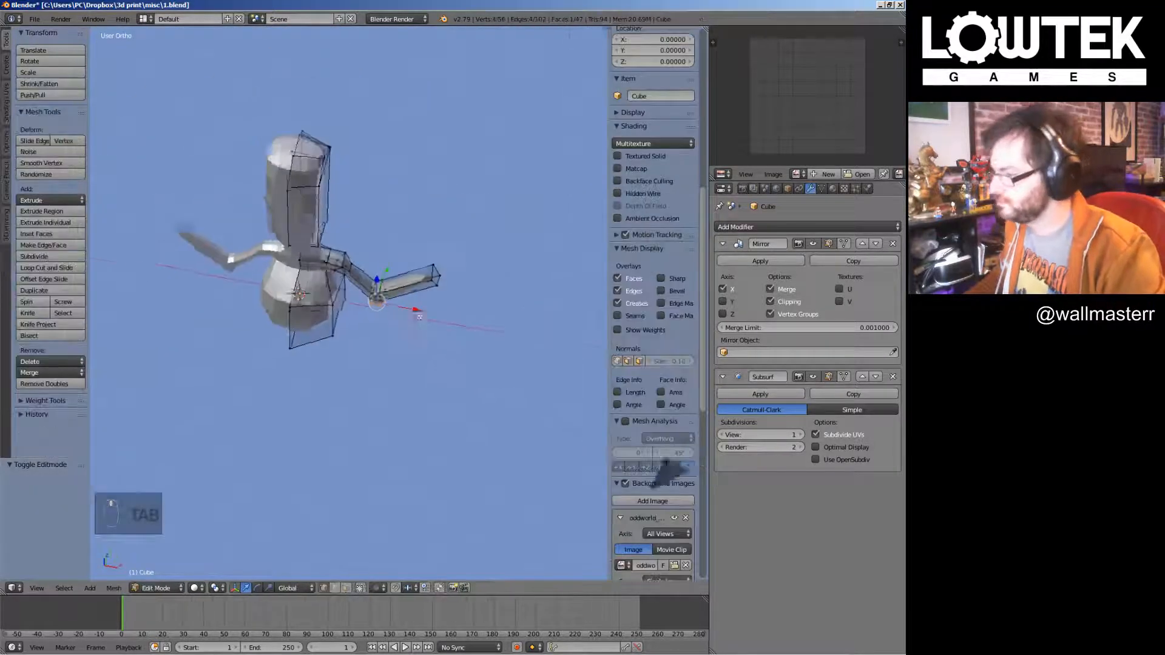
key(a)
key(a)
ctrl+drag(393, 266, 390, 261)
mouse_move(390, 261)
middle_down()
mouse_move(594, 256)
mouse_move(443, 276)
middle_up()
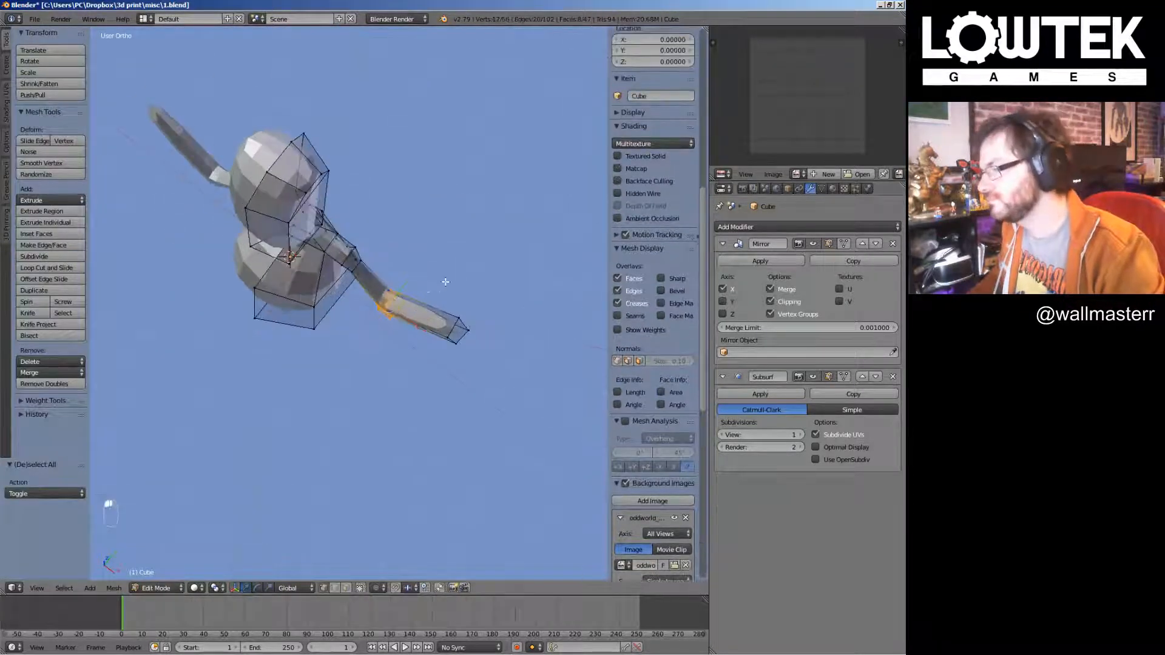
key(g)
click(454, 270)
Rotate the elbow section with the trackball and shift the upper arm's ring about 0.064 along Y
key(r)
key(r)
click(445, 286)
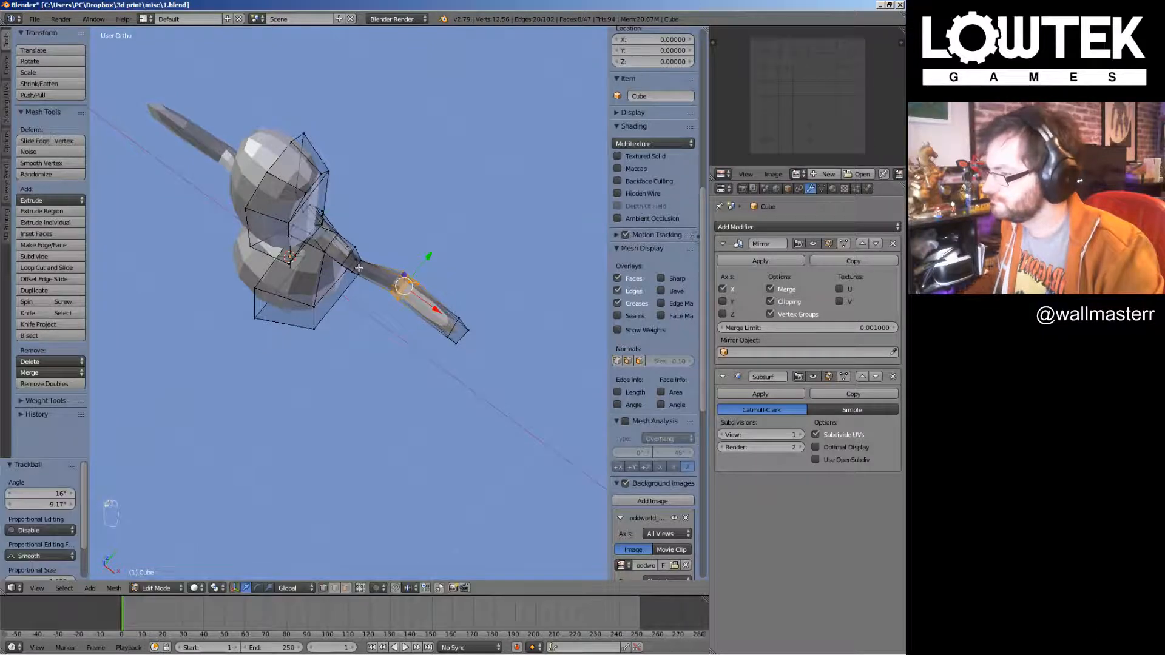
key(Tab)
key(KP_1)
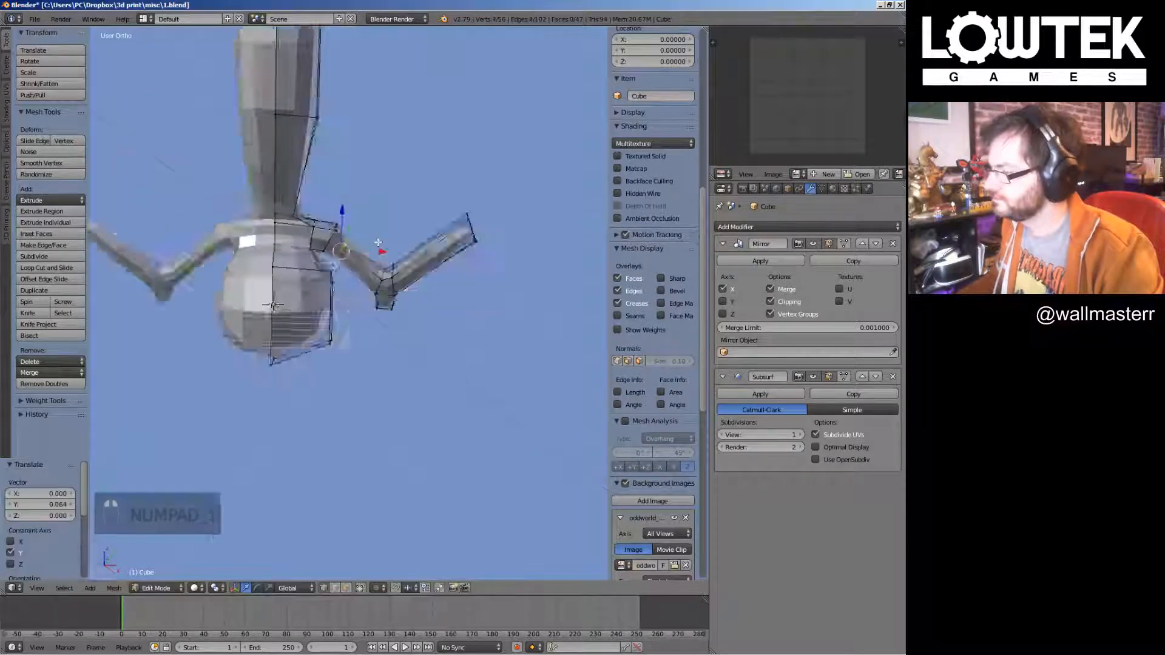
Raise the shoulder's top outer vertices about 0.083 to match the reference shoulder
mouse_move(402, 283)
shift+middle_down()
mouse_move(410, 340)
mouse_move(446, 286)
shift+middle_up()
scroll(410, 340, up, 5)
key(Tab)
scroll(445, 285, up, 3)
key(a)
ctrl+drag(446, 292, 415, 284)
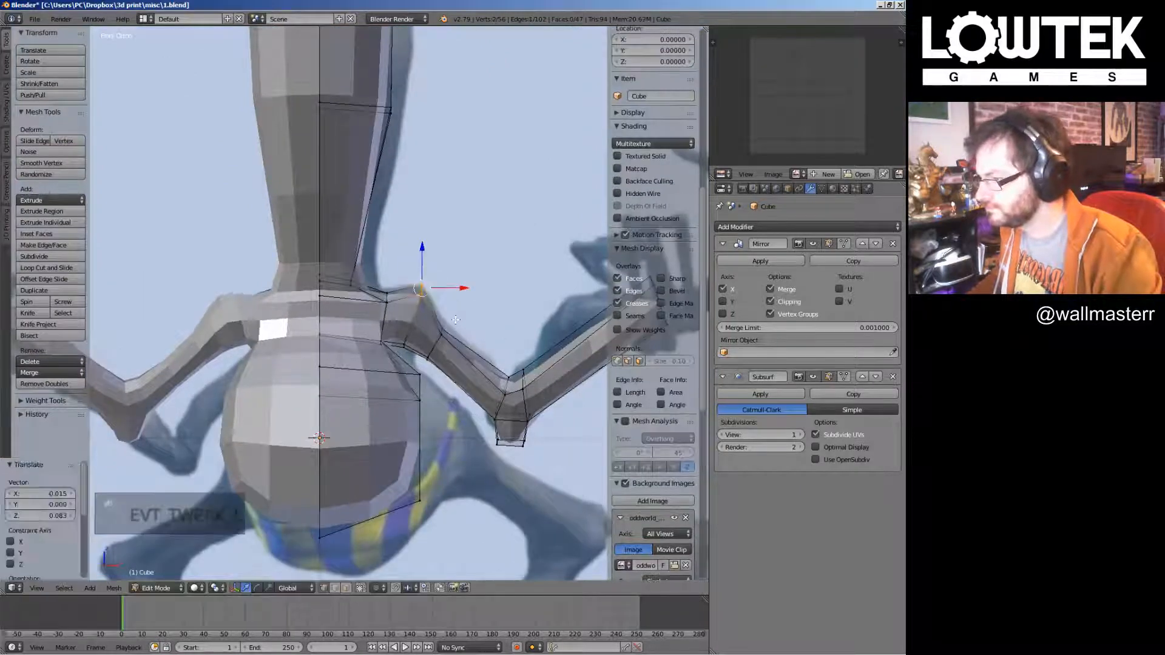
Check the whole figure in object mode and save the file
key(Tab)
scroll(439, 294, down, 8)
middle_drag(439, 295, 415, 222)
key(KP_1)
scroll(403, 255, down, 1)
key(ctrl+s)
scroll(414, 224, up, 6)
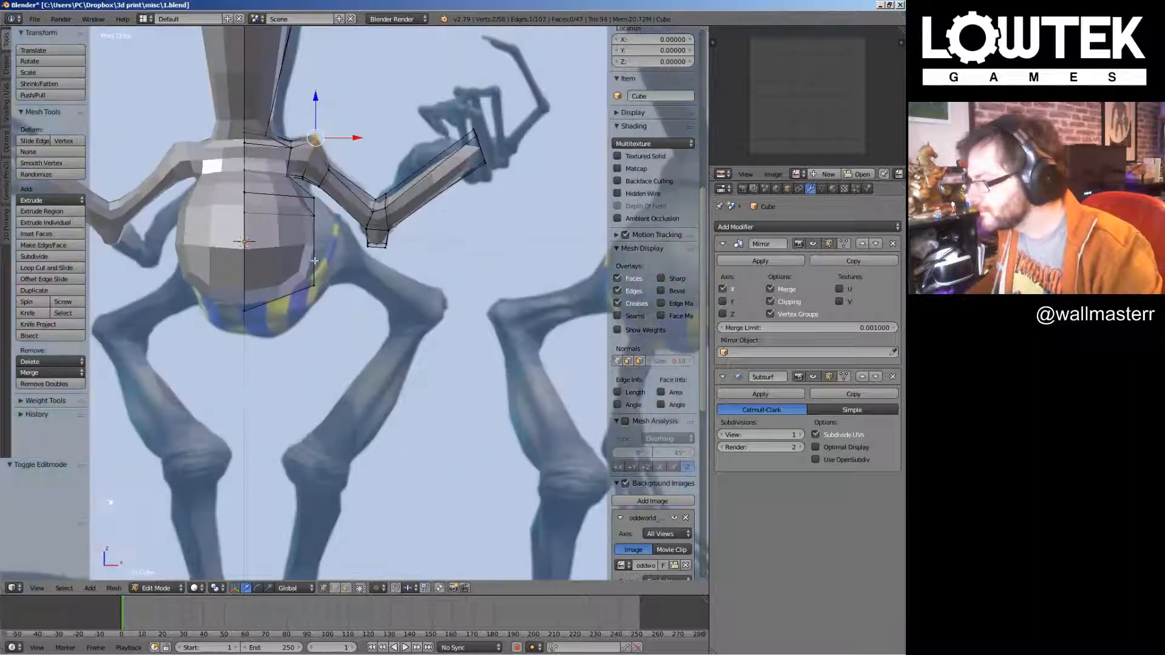
Add a centred horizontal edge loop around the middle of the torso
key(Tab)
middle_drag(376, 255, 314, 284)
key(KP_1)
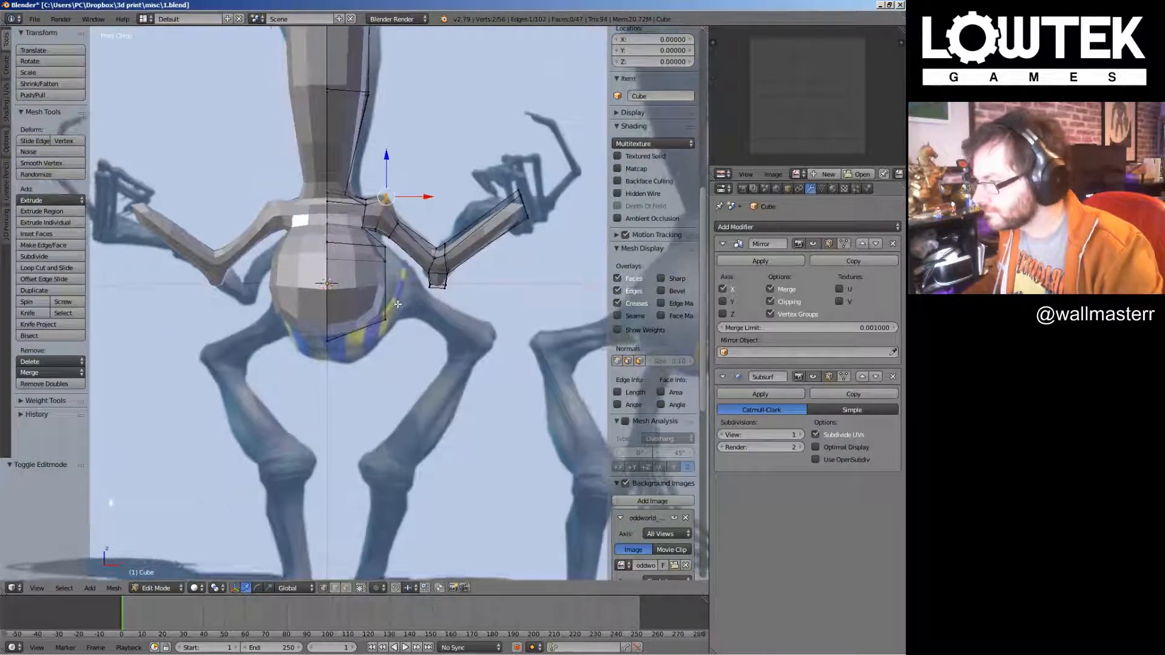
middle_drag(382, 303, 354, 298)
key(ctrl+r)
click(361, 284)
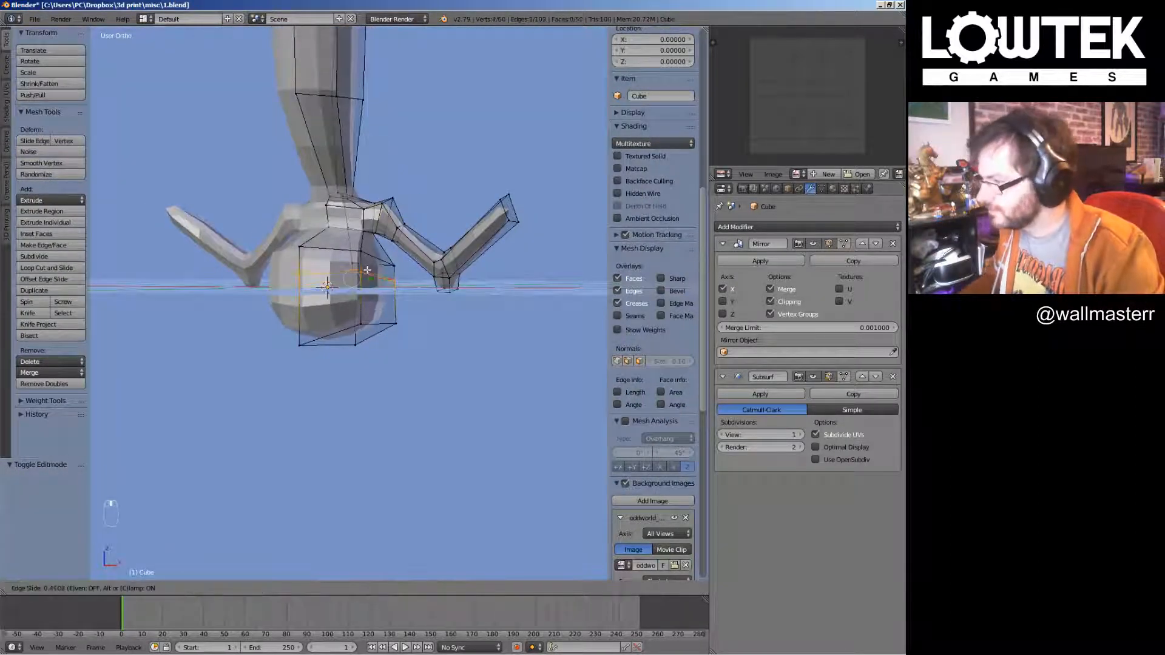
right_click(364, 283)
Move the torso's middle side vertices outward and its lower corner vertices inward to follow the reference belly
key(KP_1)
key(b)
key(g)
drag(371, 263, 407, 358)
click(405, 297)
key(a)
key(b)
key(g)
click(390, 363)
key(a)
right_click(393, 282)
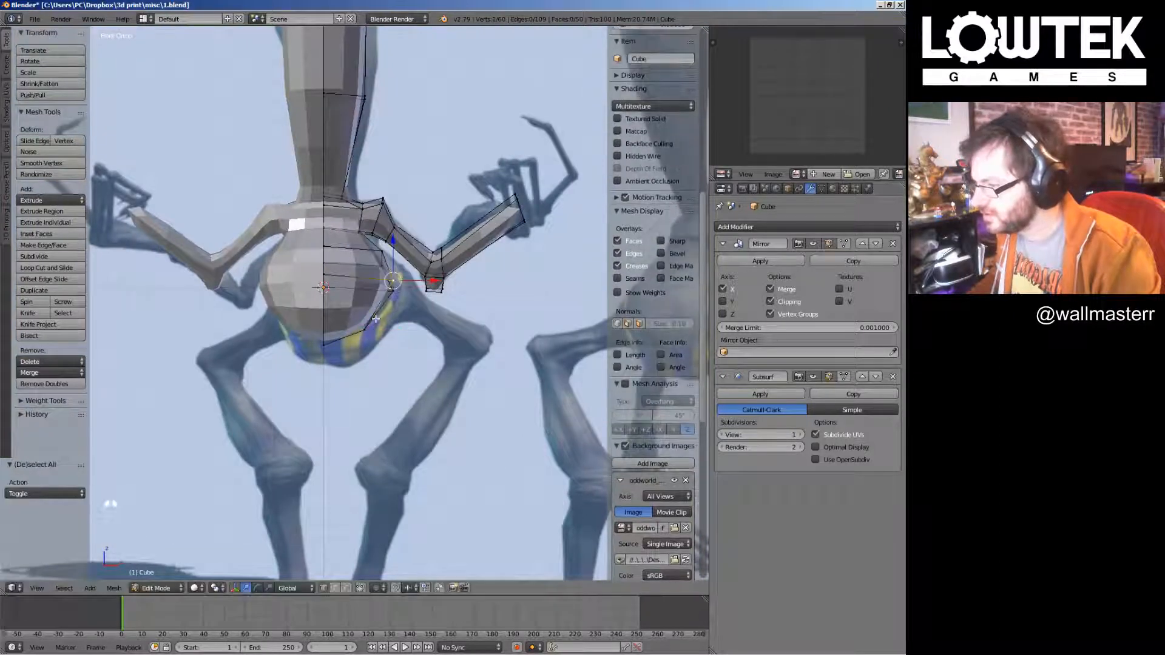
Add a horizontal edge loop around the lower half of the torso
key(ctrl+r)
click(369, 313)
click(369, 317)
key(a)
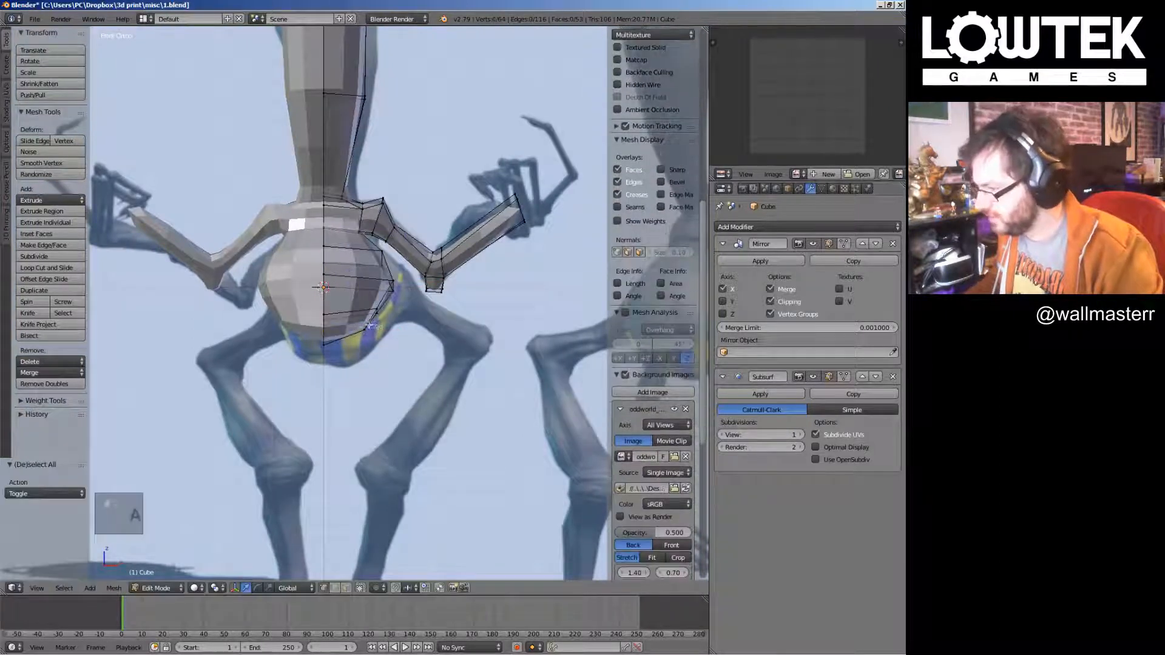
Lower the torso's bottom vertices and move the lower loop's side vertices outward and down to the reference belly
drag(394, 374, 395, 375)
key(g)
click(394, 384)
key(a)
ctrl+drag(367, 299, 406, 345)
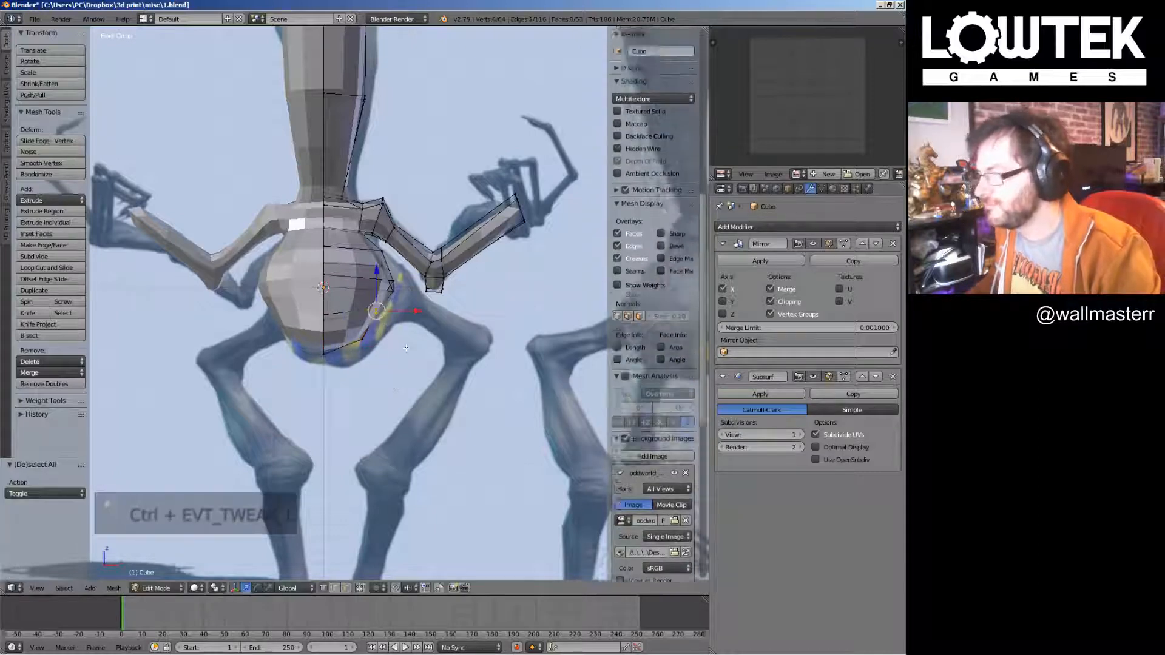
key(g)
click(406, 361)
key(a)
Scale the torso's middle band of vertices by 1.191 along Y in the side view to widen the belly
middle_drag(406, 362, 376, 341)
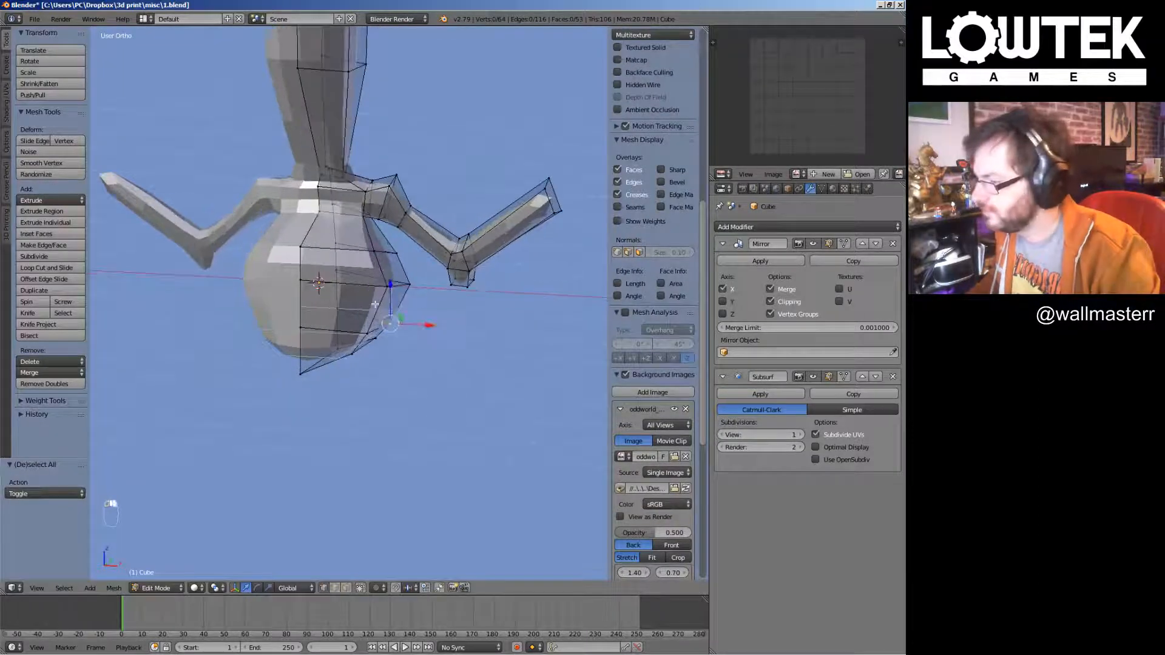
shift+right_click(368, 332)
shift+right_click(387, 288)
shift+right_click(409, 284)
middle_drag(409, 284, 327, 288)
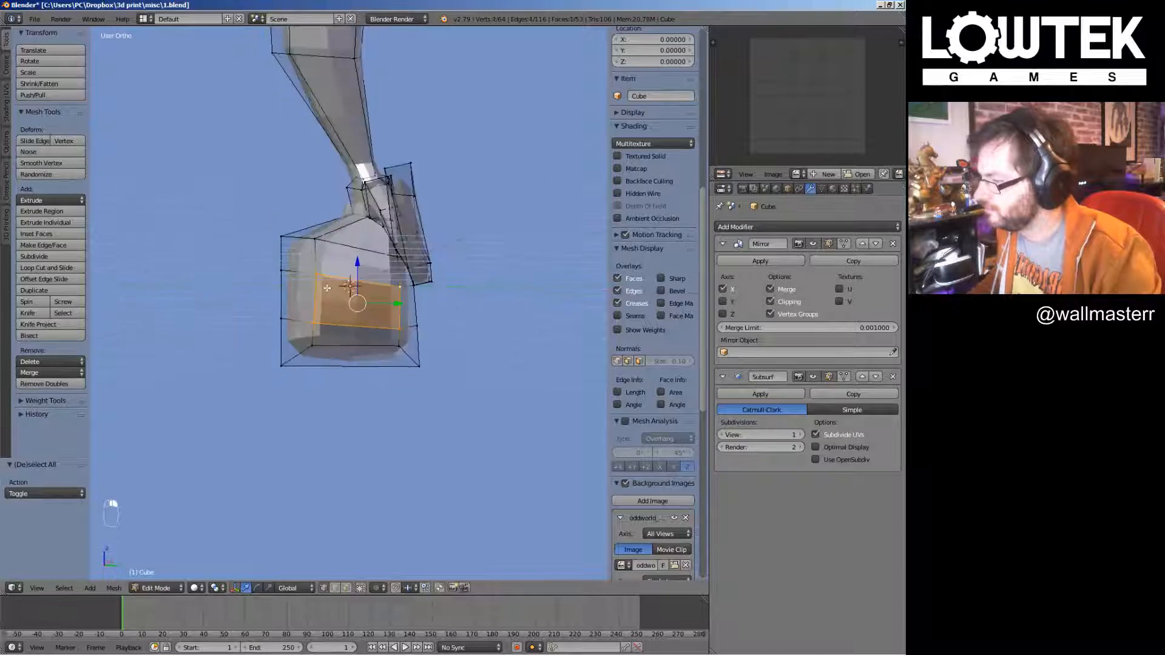
key(KP_3)
ctrl+alt+right_click(311, 314)
key(s)
key(y)
click(445, 343)
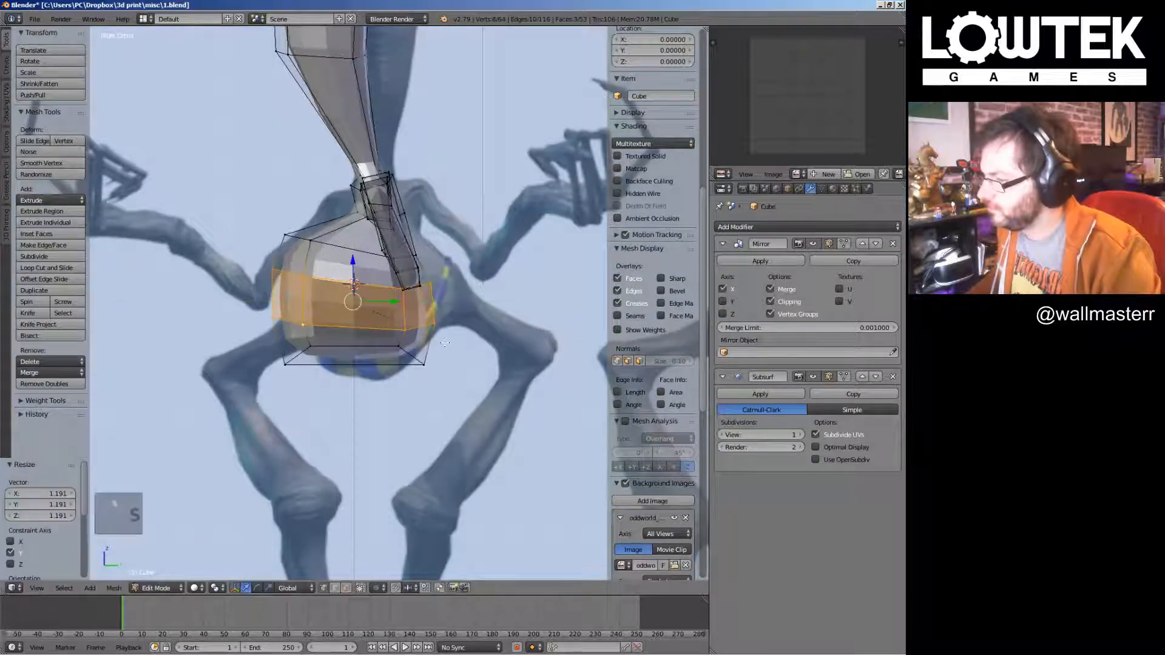
Move the torso's lower front and back vertices in the side view to round the underside of the belly
right_drag(304, 278, 312, 331)
right_drag(310, 346, 321, 378)
right_drag(424, 364, 401, 373)
right_drag(399, 348, 390, 352)
Extrude the face on the belly's lower side outward as a short hip stub and fit it to the reference
right_click(406, 334)
shift+right_click(327, 332)
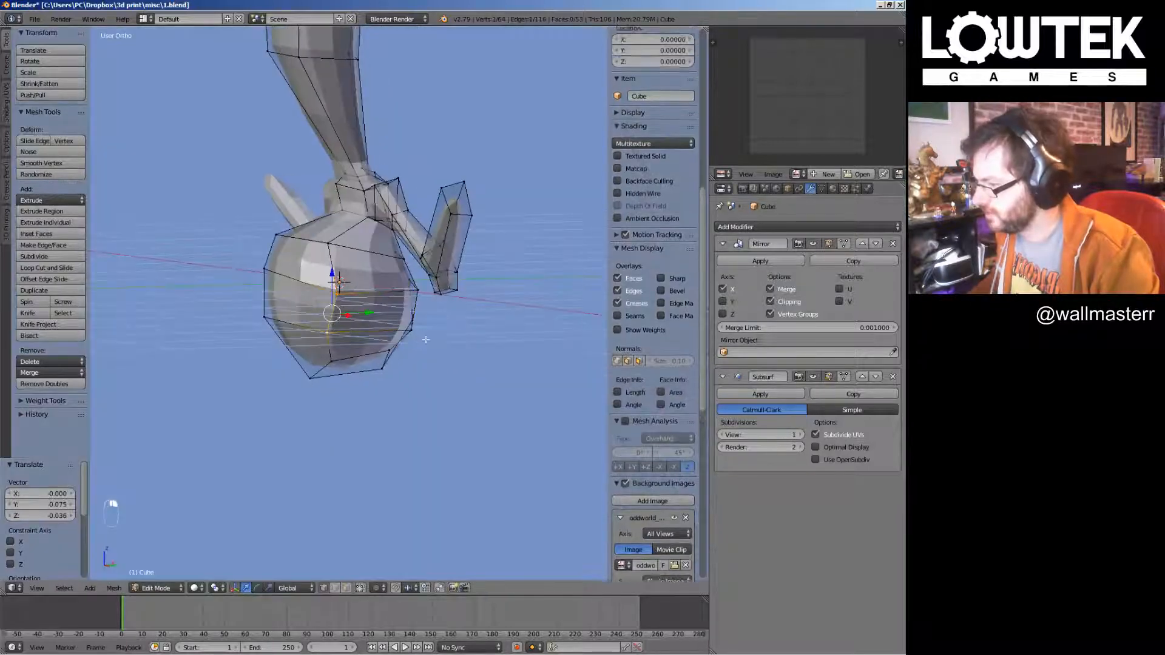
key(KP_1)
key(e)
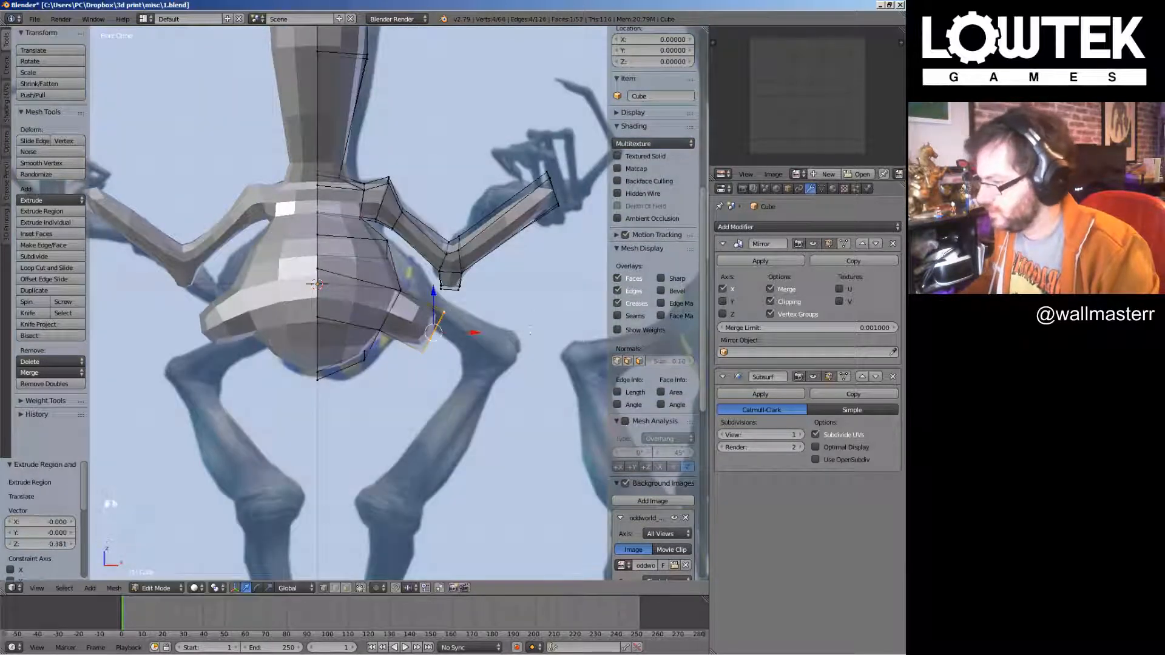
click(537, 319)
key(e)
click(515, 304)
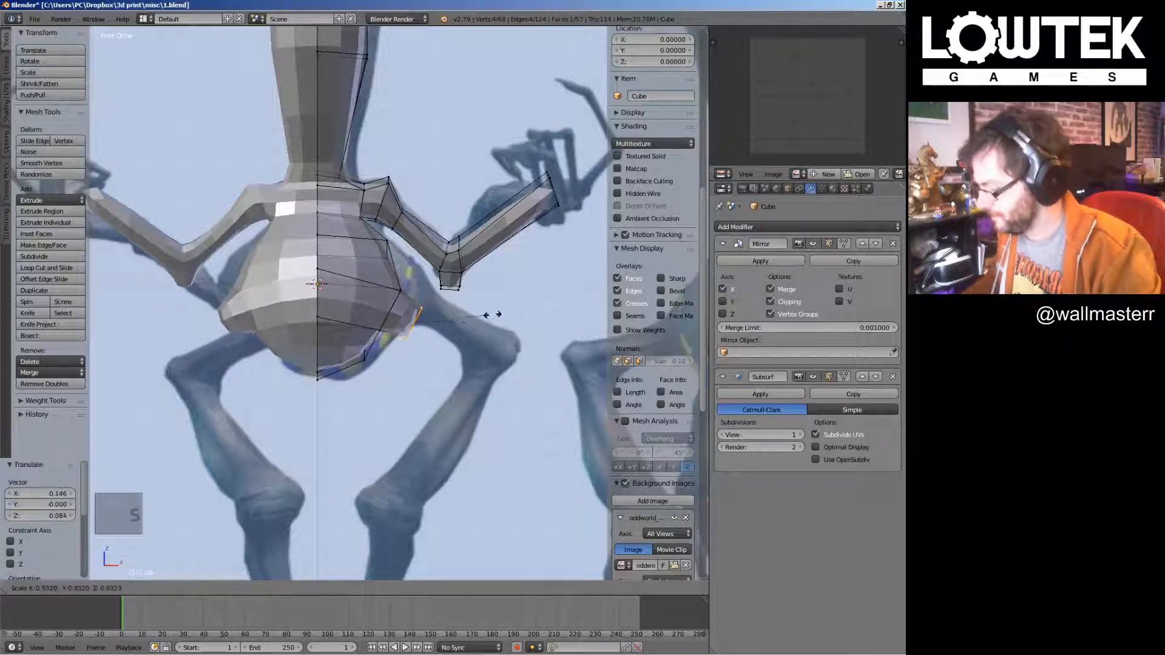
Extrude the stub out to the outer hip joint and add a short end segment rotated 62.7° downward
key(e)
click(539, 345)
key(e)
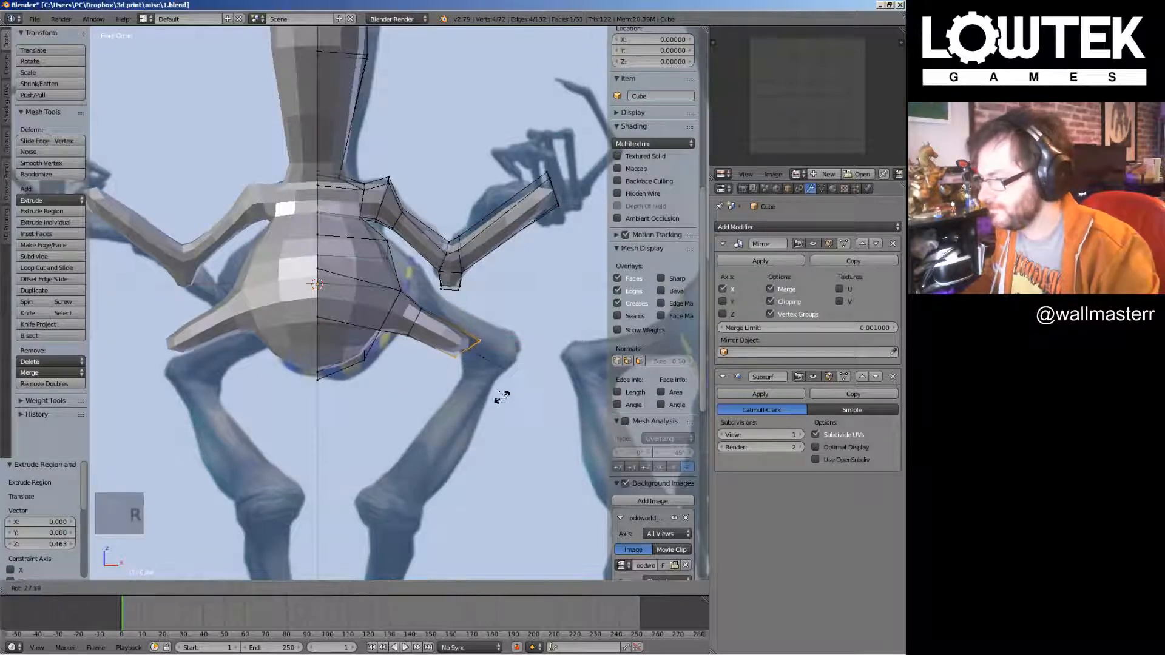
click(540, 392)
click(466, 439)
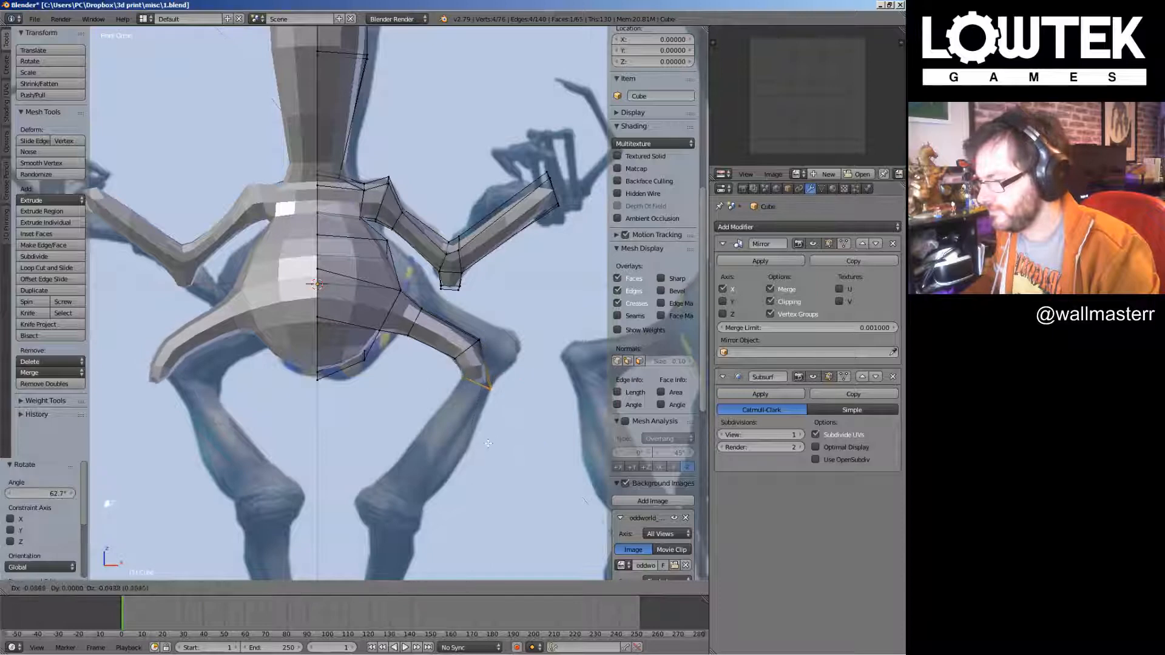
Extrude the outer face of the hip joint outward to fill the reference's bulge
key(a)
right_click(476, 372)
key(e)
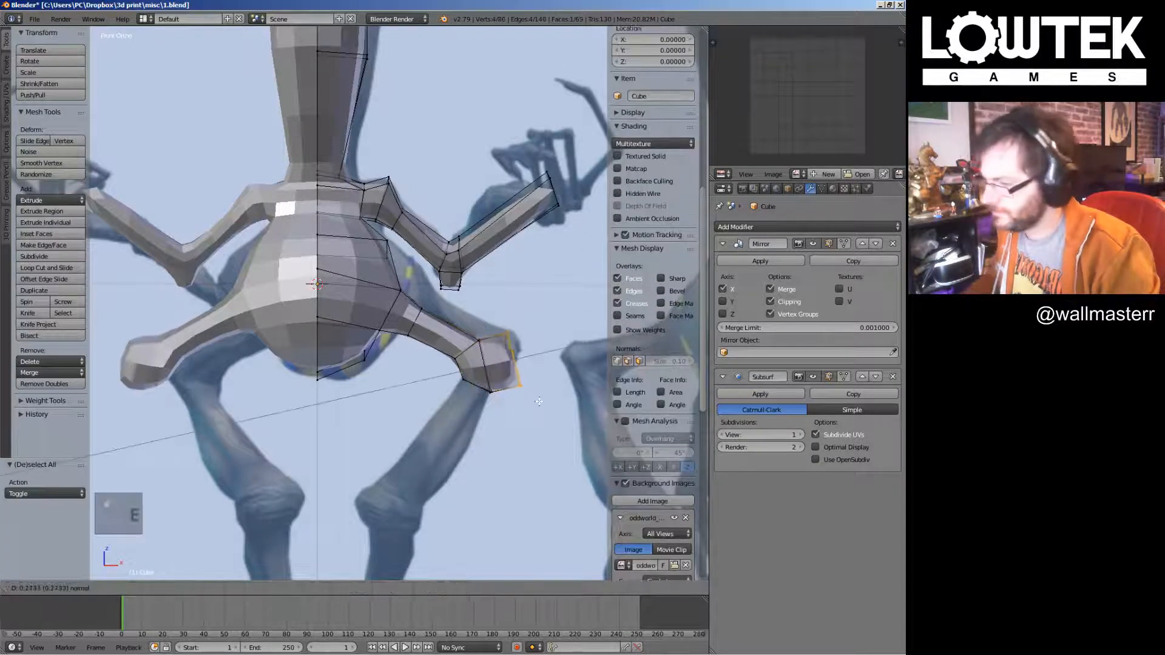
click(494, 395)
Extrude the thigh from the hip joint's lower face down to the knee, then position and widen its end
key(a)
shift+middle_drag(479, 393, 503, 292)
key(e)
click(482, 428)
key(g)
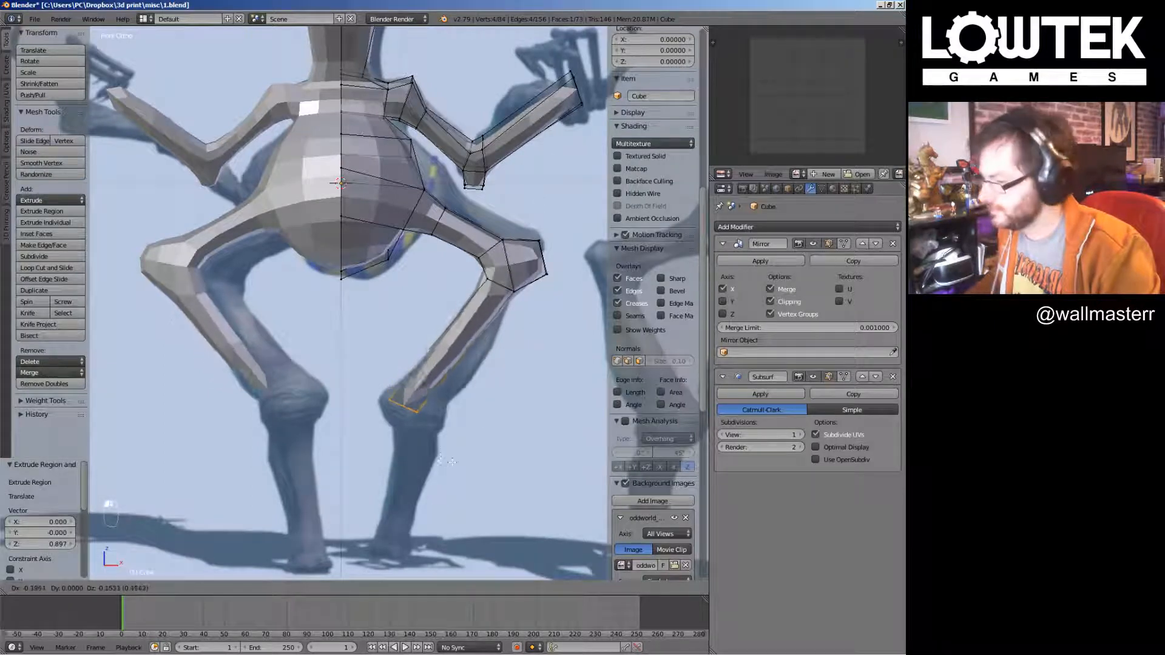
click(416, 365)
shift+middle_drag(416, 364, 389, 294)
key(s)
click(443, 389)
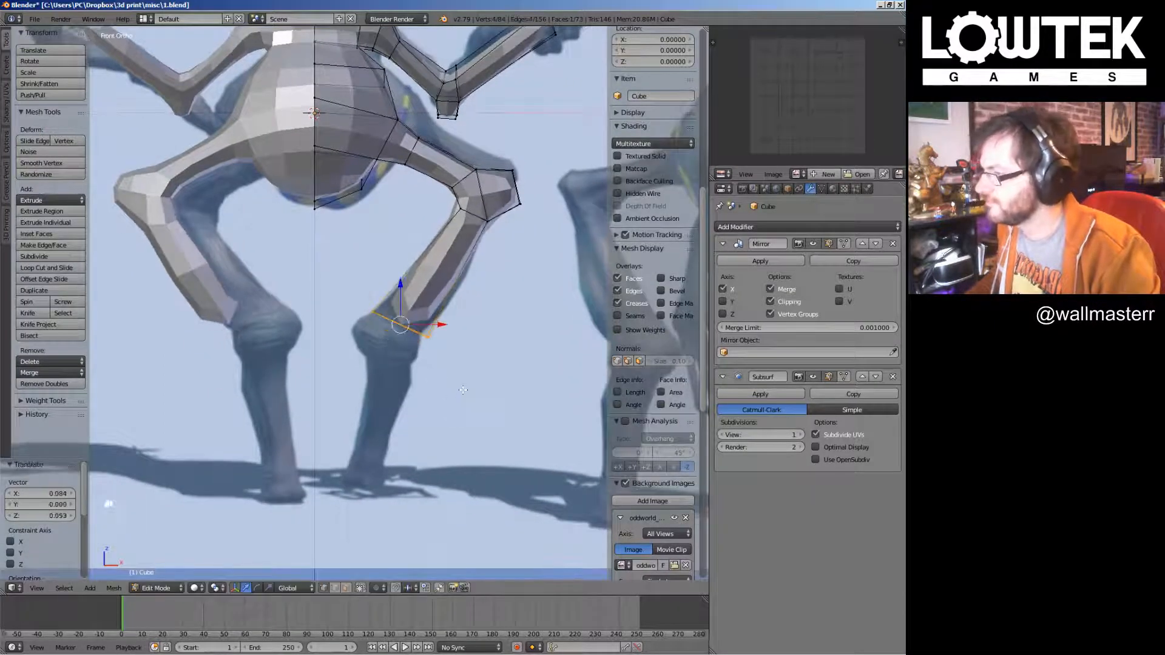
Select the leg's vertices, move them 0.382 along Y and 0.027 along Z in the side view, and trackball-rotate them
shift+middle_drag(506, 191, 484, 283)
key(a)
ctrl+drag(535, 242, 401, 243)
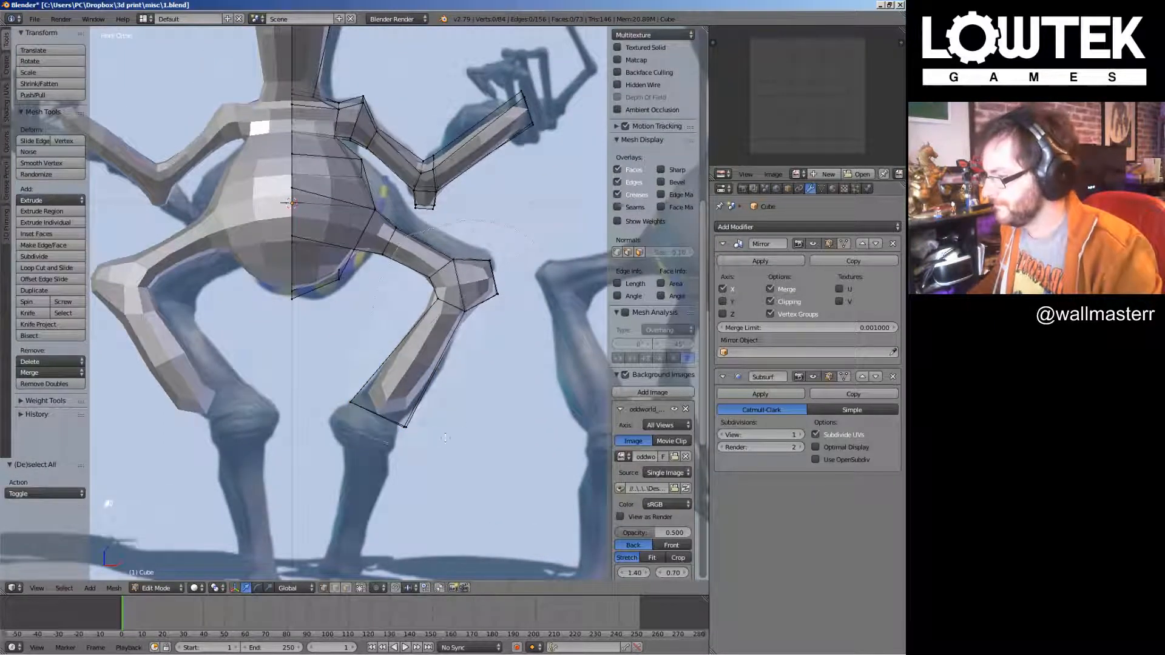
ctrl+drag(445, 437, 482, 313)
key(KP_3)
key(g)
click(441, 405)
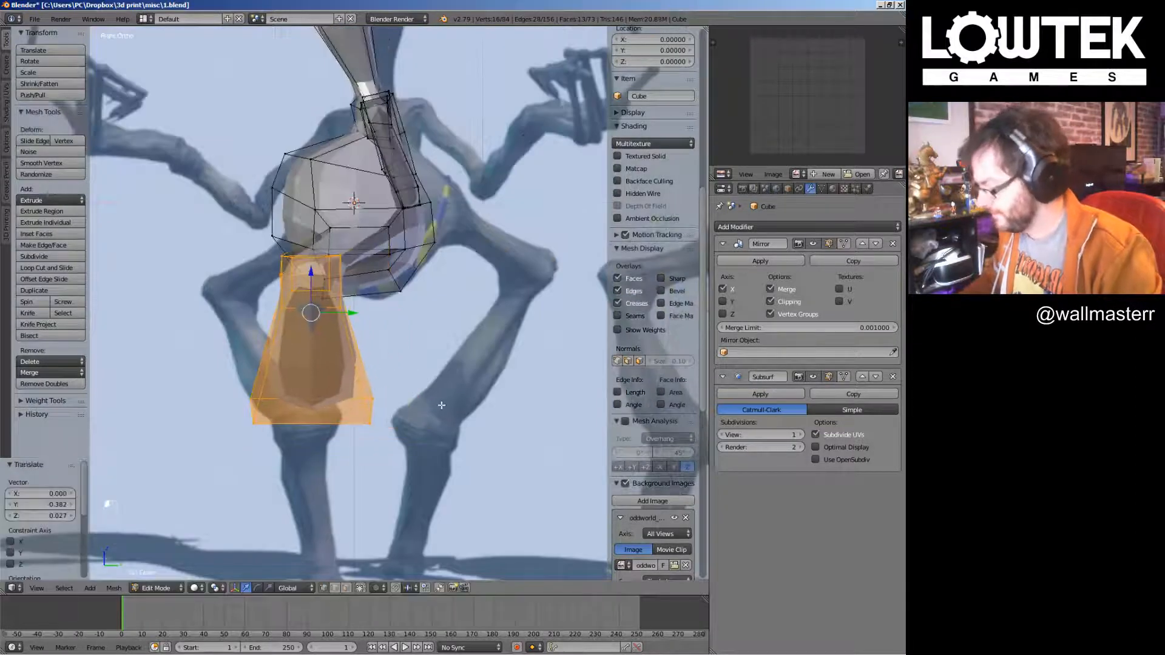
key(r)
key(r)
click(434, 398)
Examine the leg's shape from an angle and compare it with the reference from the front
middle_drag(434, 397, 378, 358)
scroll(391, 340, up, 2)
key(a)
right_click(435, 261)
middle_drag(514, 246, 493, 249)
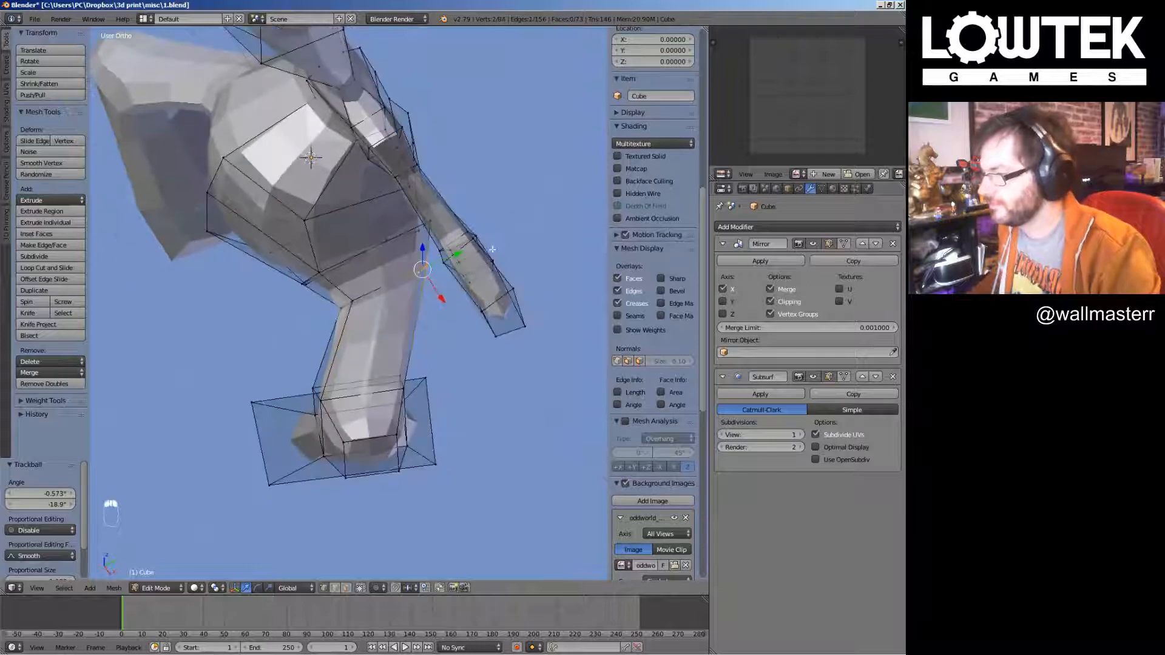
key(Tab)
key(KP_1)
scroll(438, 275, up, 3)
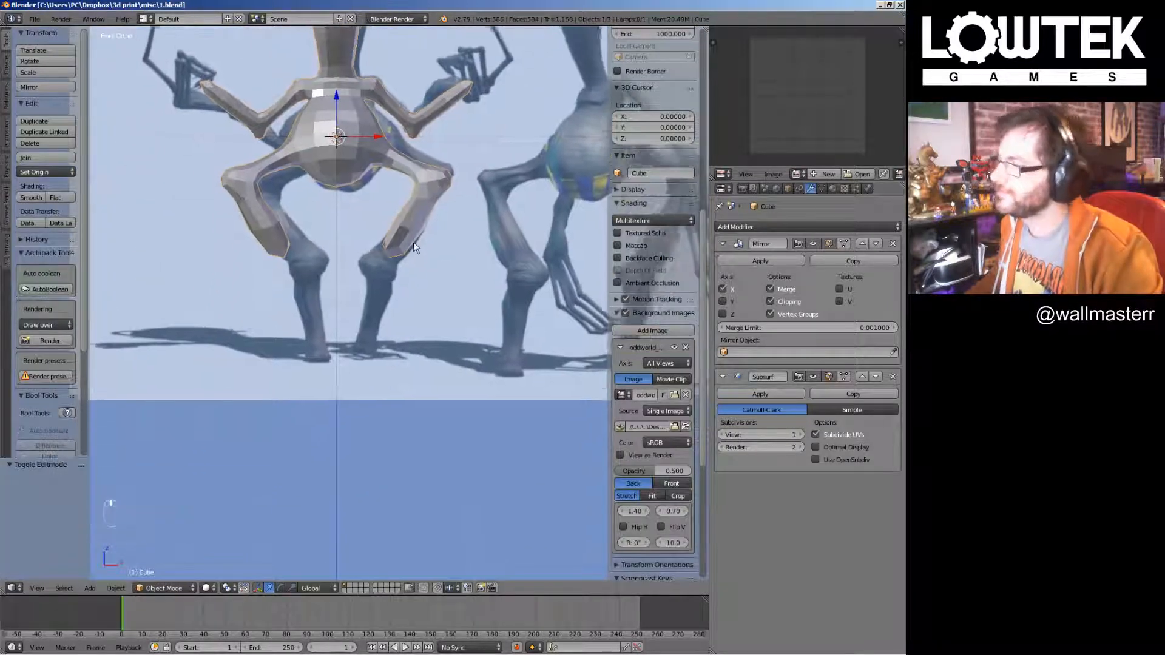
Add an edge loop around the thigh just above the knee
key(Tab)
scroll(413, 243, up, 3)
key(ctrl+r)
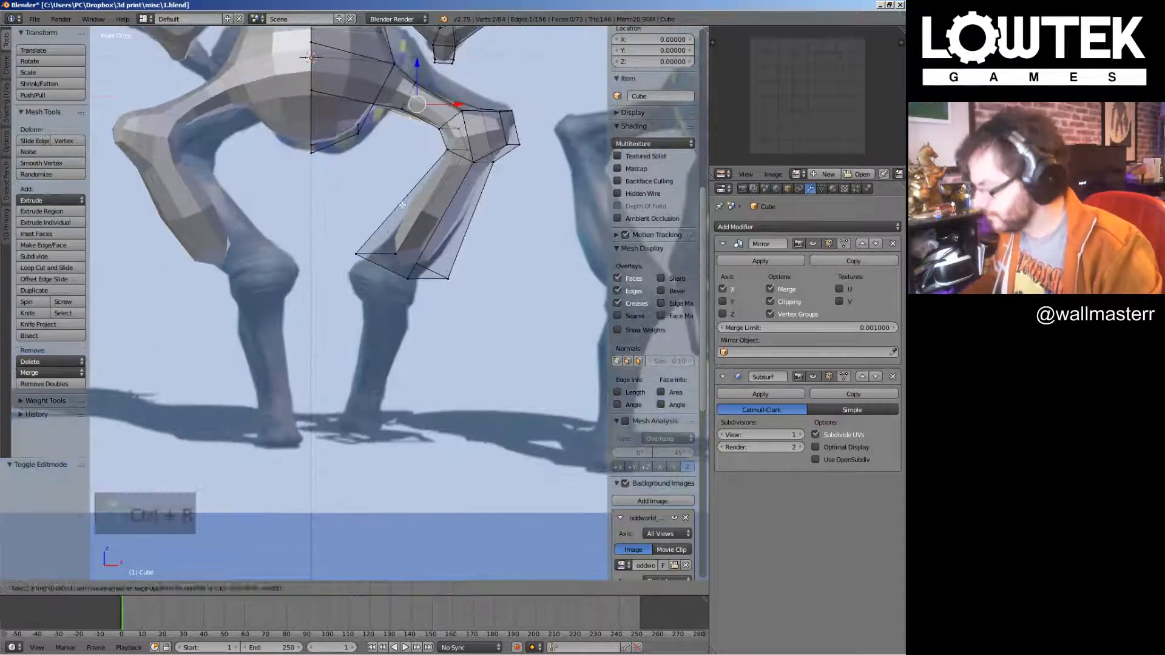
click(400, 228)
Extrude the thigh's bottom face 0.275 down past the knee and scale its end smaller to match the reference
right_click(396, 245)
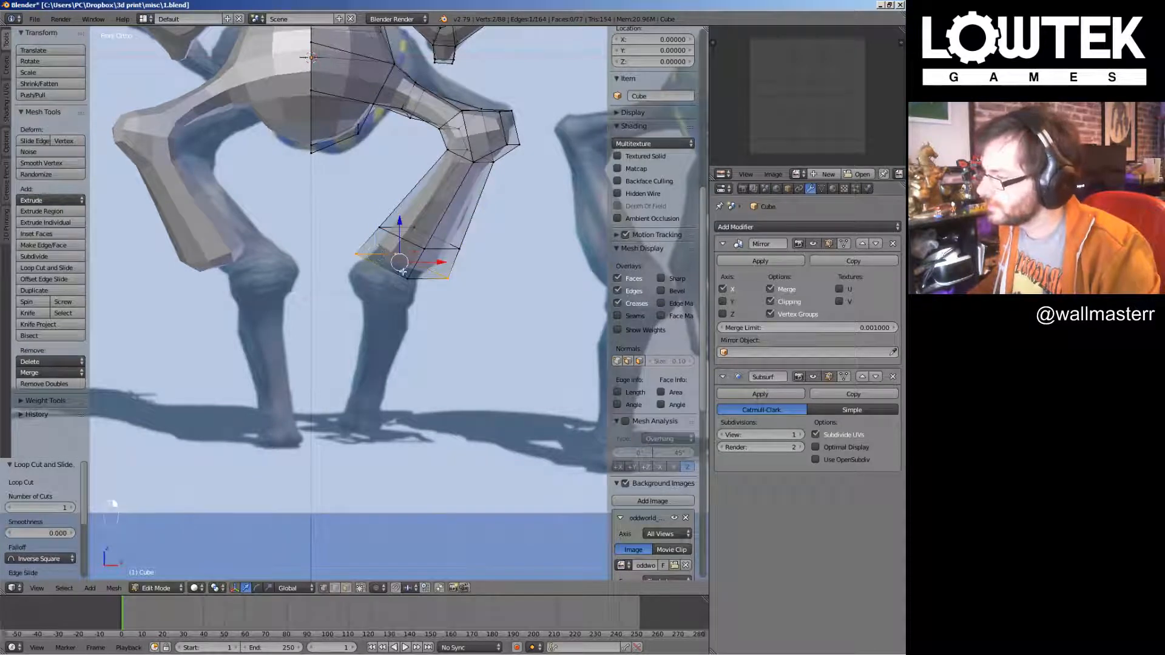
key(e)
click(423, 274)
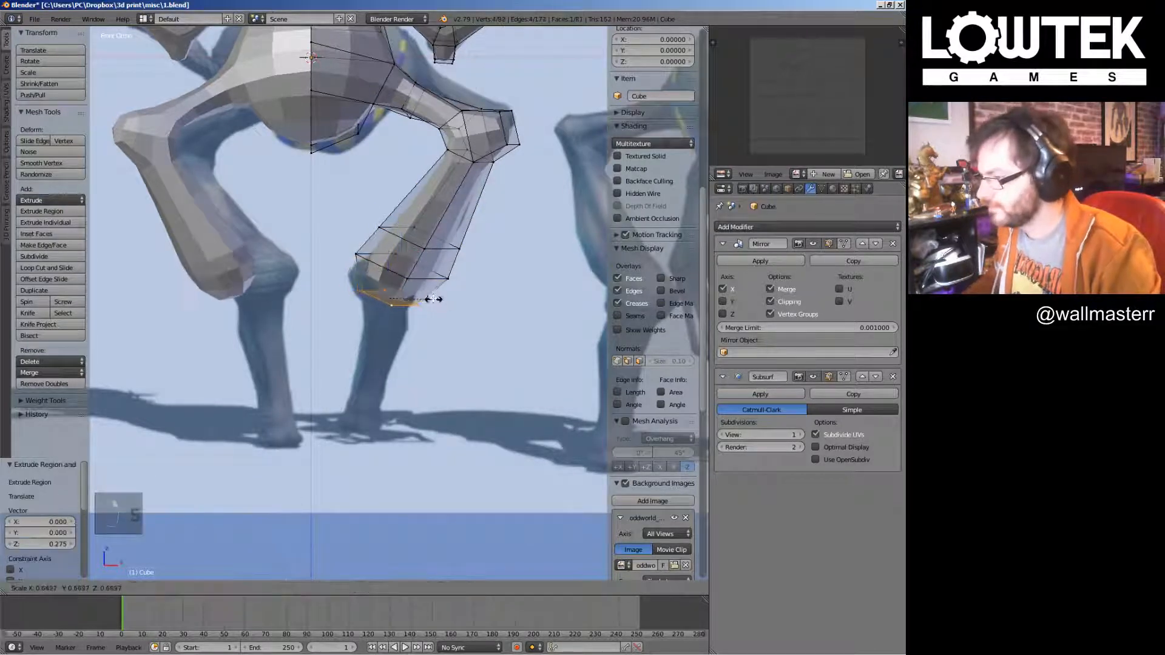
click(433, 299)
Extrude the lower leg down to the ground and scale its end by 0.831
key(e)
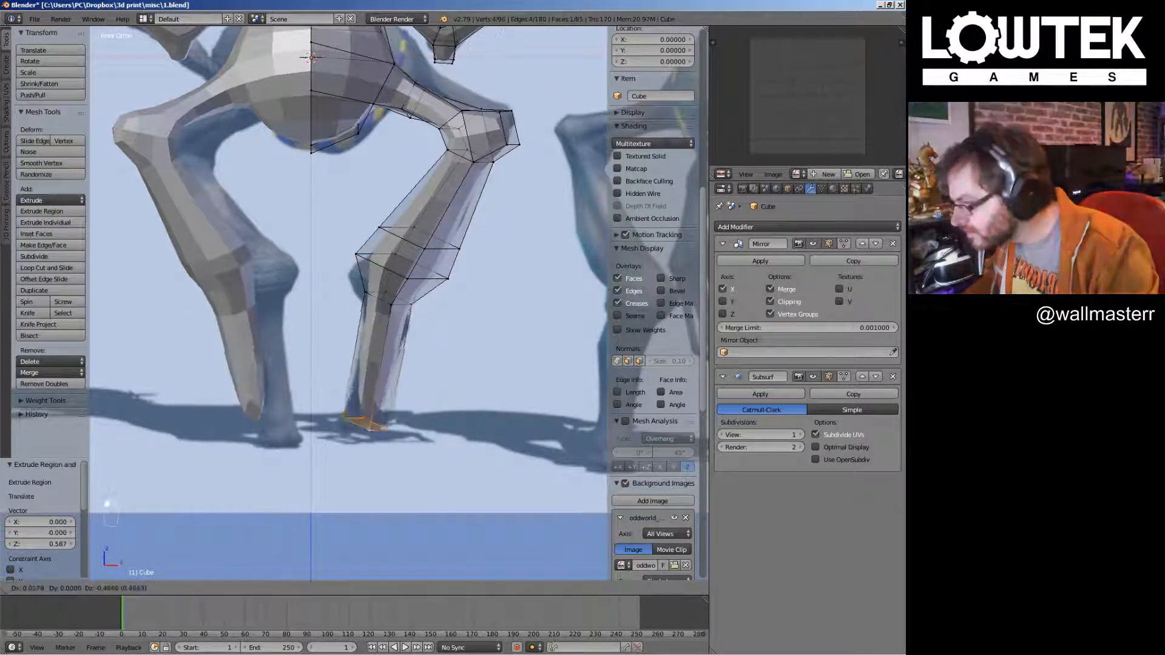
click(448, 332)
key(s)
click(438, 346)
Rotate the end of the lower leg toward the ground and scale it by 1.742 to flare the foot
shift+middle_drag(418, 460, 431, 420)
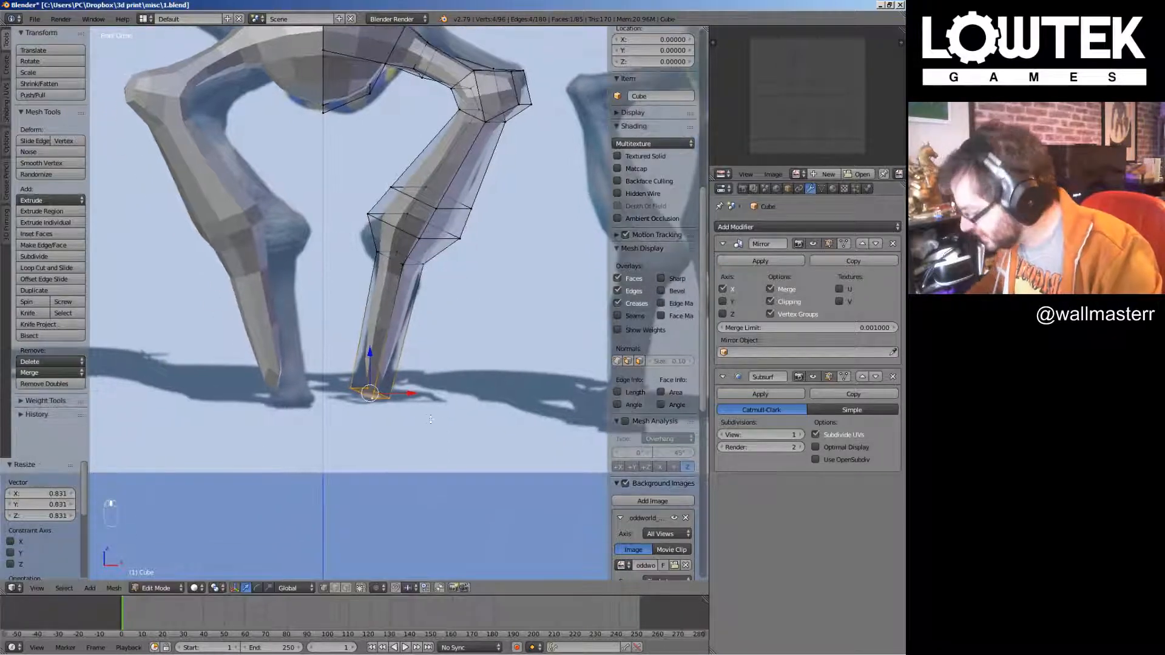
key(r)
click(457, 395)
click(441, 399)
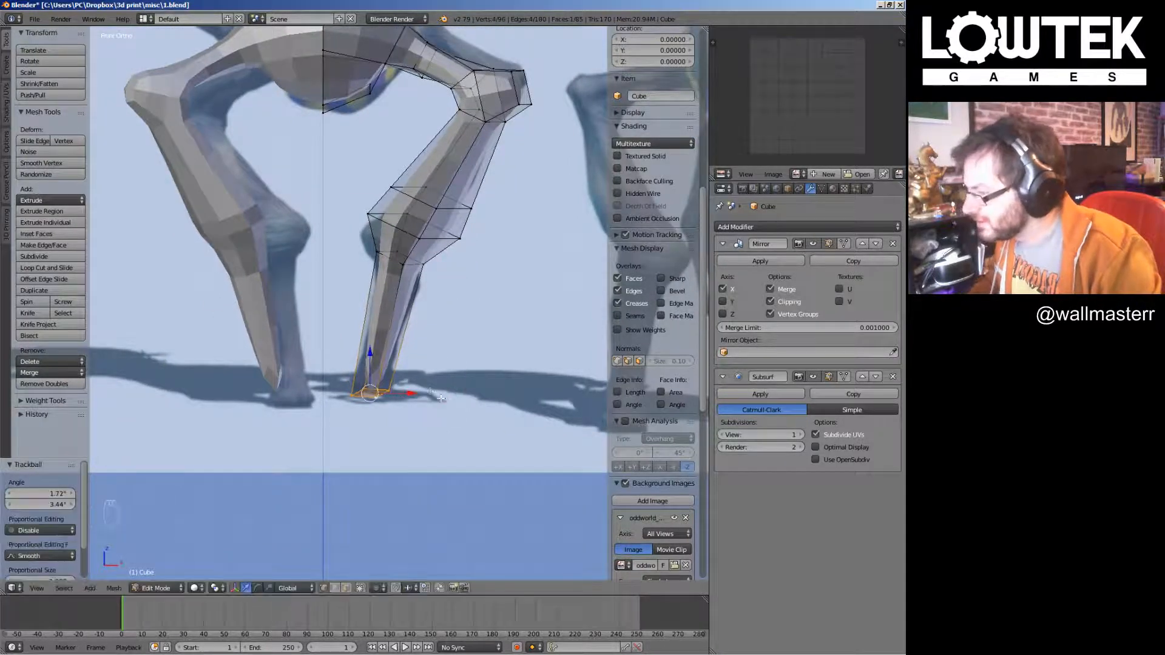
key(s)
click(446, 394)
Add an edge loop just above the foot and scale it by 0.828 to form the ankle
key(ctrl+r)
click(406, 347)
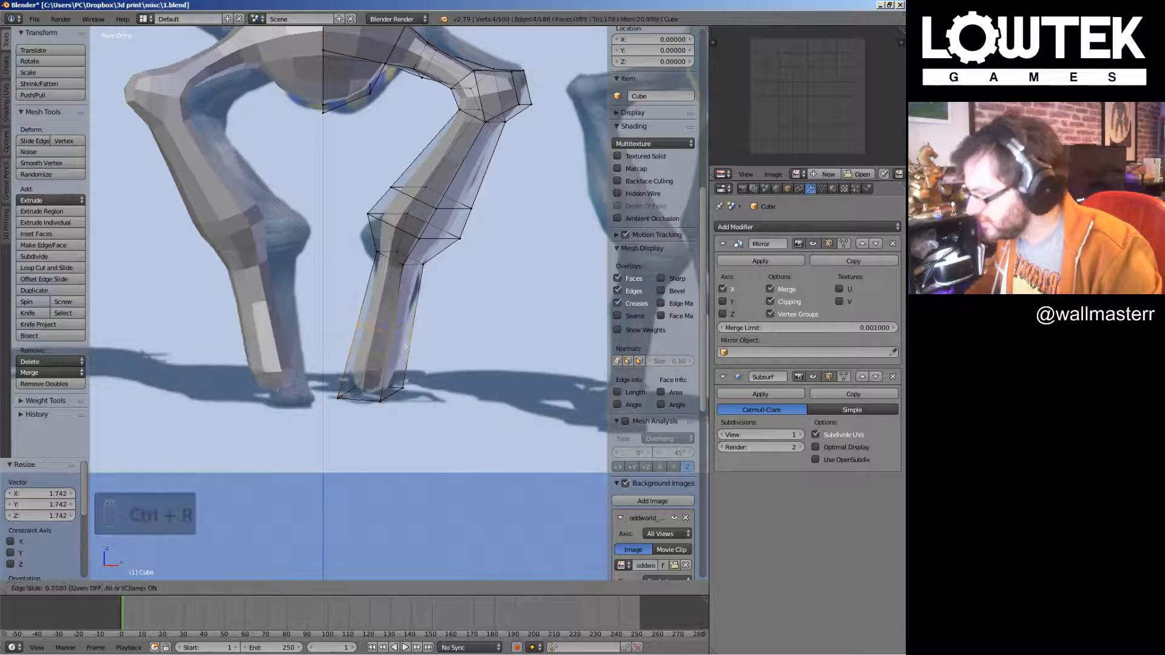
click(402, 364)
key(s)
click(424, 375)
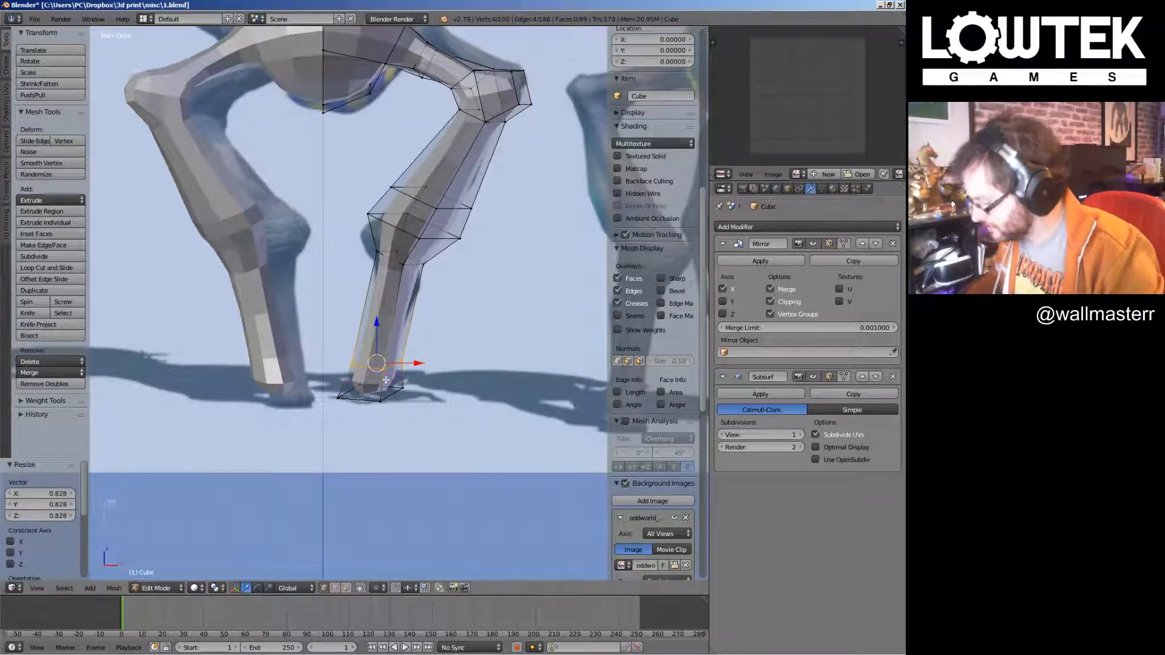
Narrow the lower leg's vertices along Y to about 0.69 in the side view
key(Tab)
middle_drag(442, 403, 318, 333)
key(KP_3)
key(Tab)
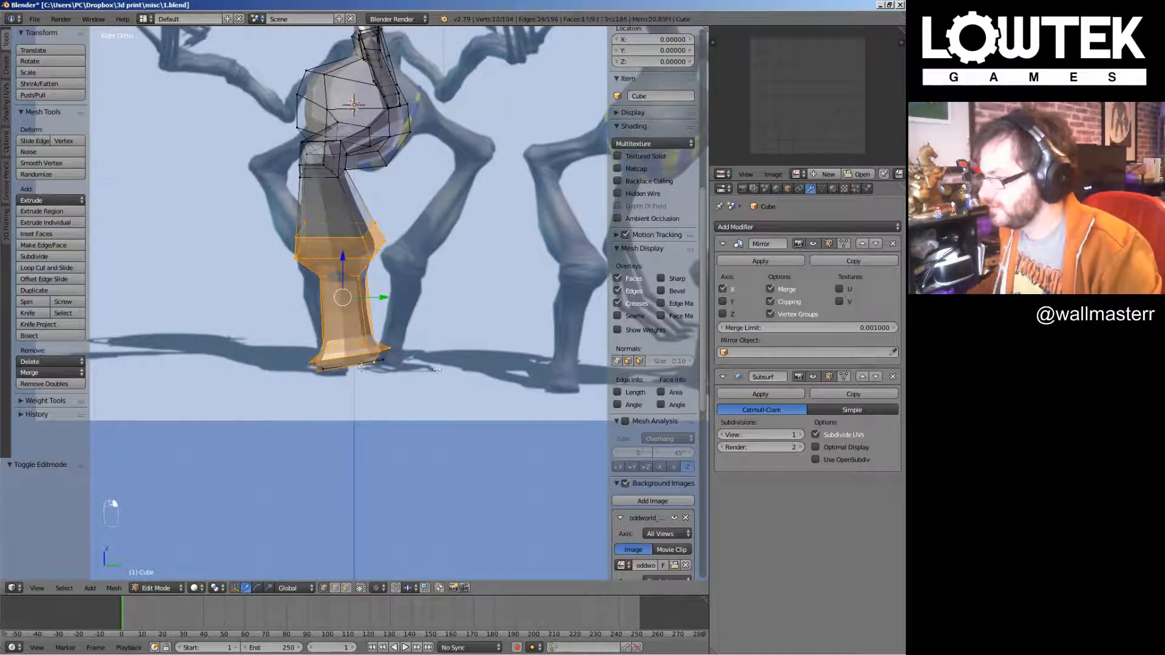
key(s)
key(y)
click(427, 350)
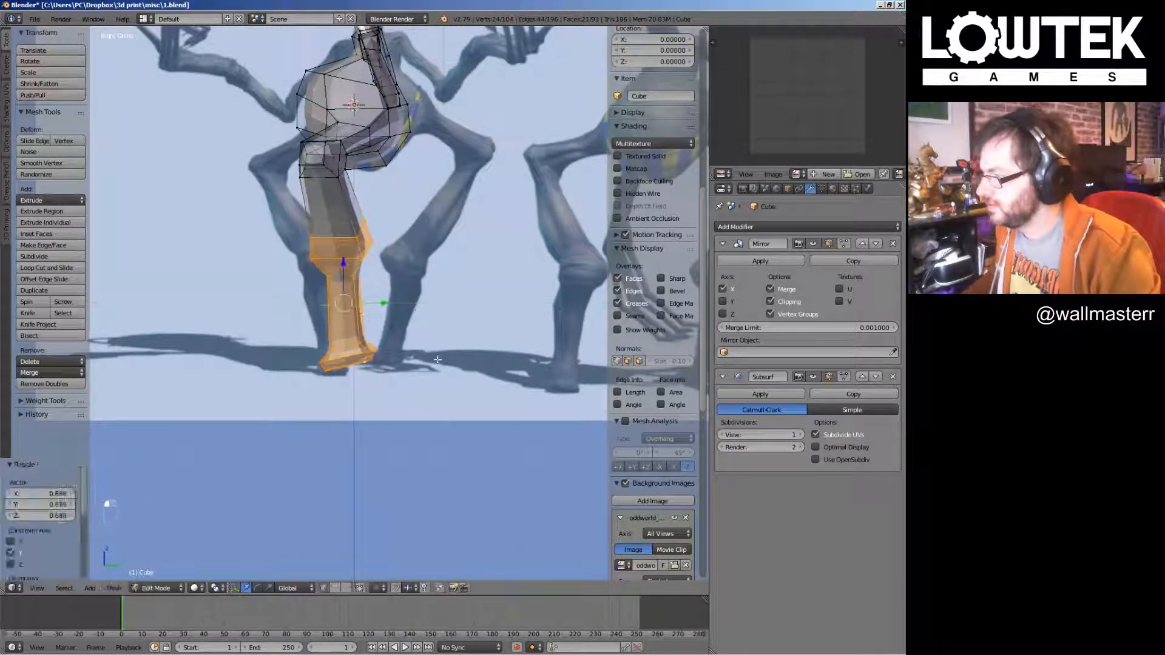
Return to Object Mode and save the model over the existing file 1.blend
key(Tab)
scroll(341, 240, down, 4)
middle_drag(341, 240, 475, 273)
key(KP_1)
key(ctrl+s)
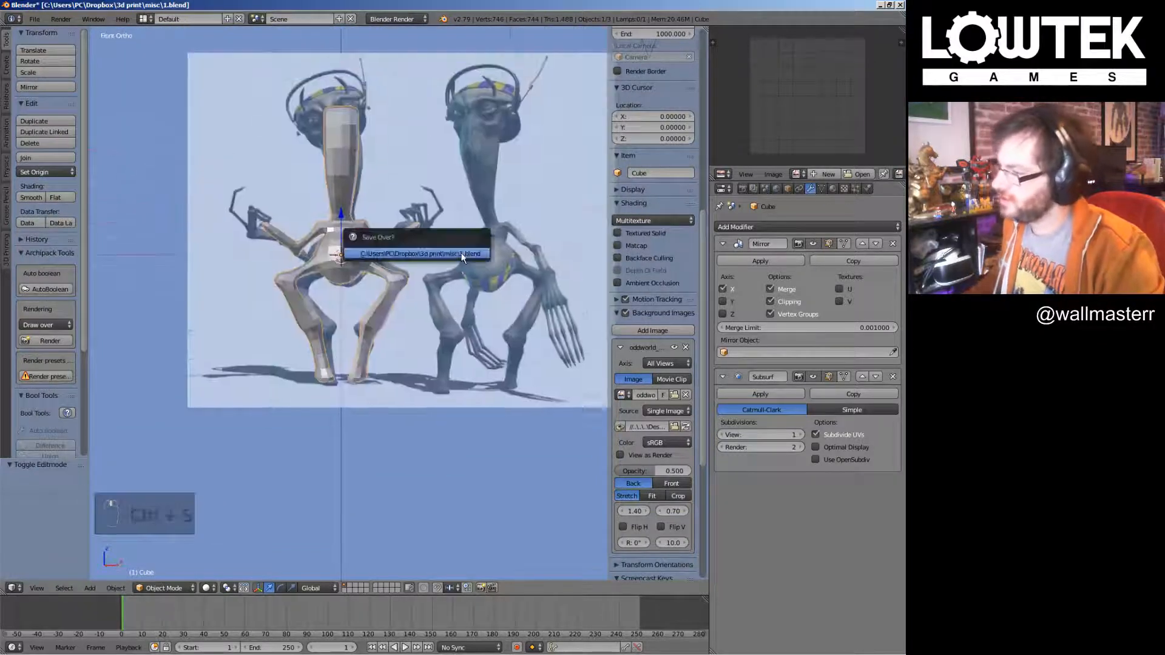
middle_drag(328, 282, 338, 283)
key(KP_1)
scroll(347, 239, up, 5)
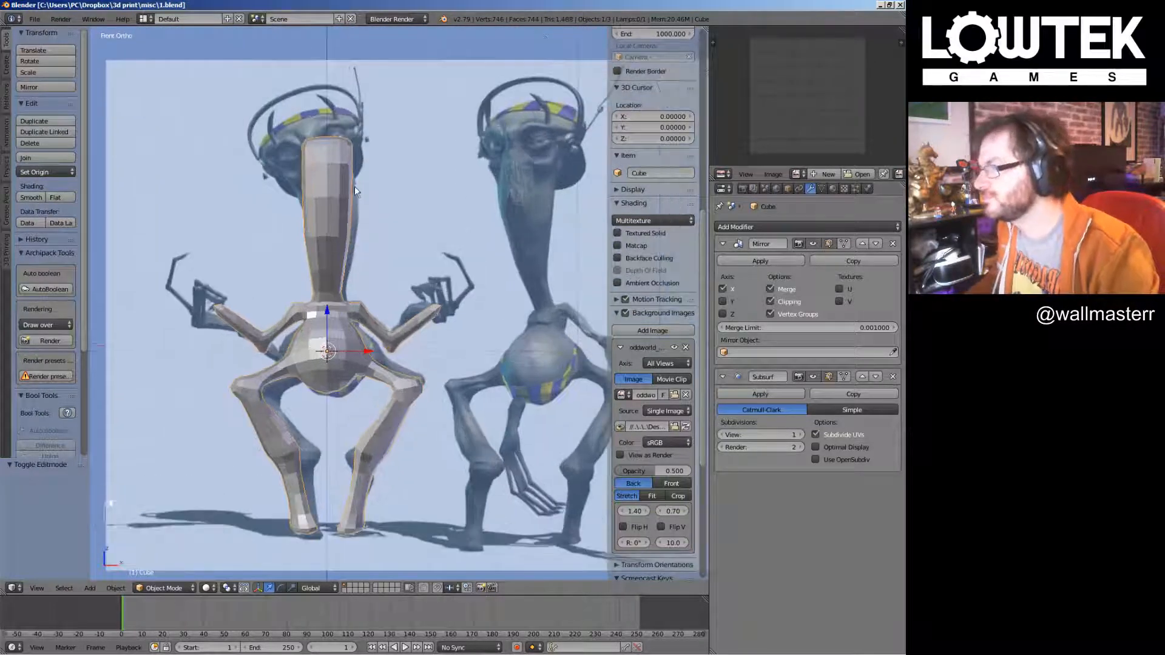
scroll(398, 245, up, 3)
scroll(414, 274, down, 7)
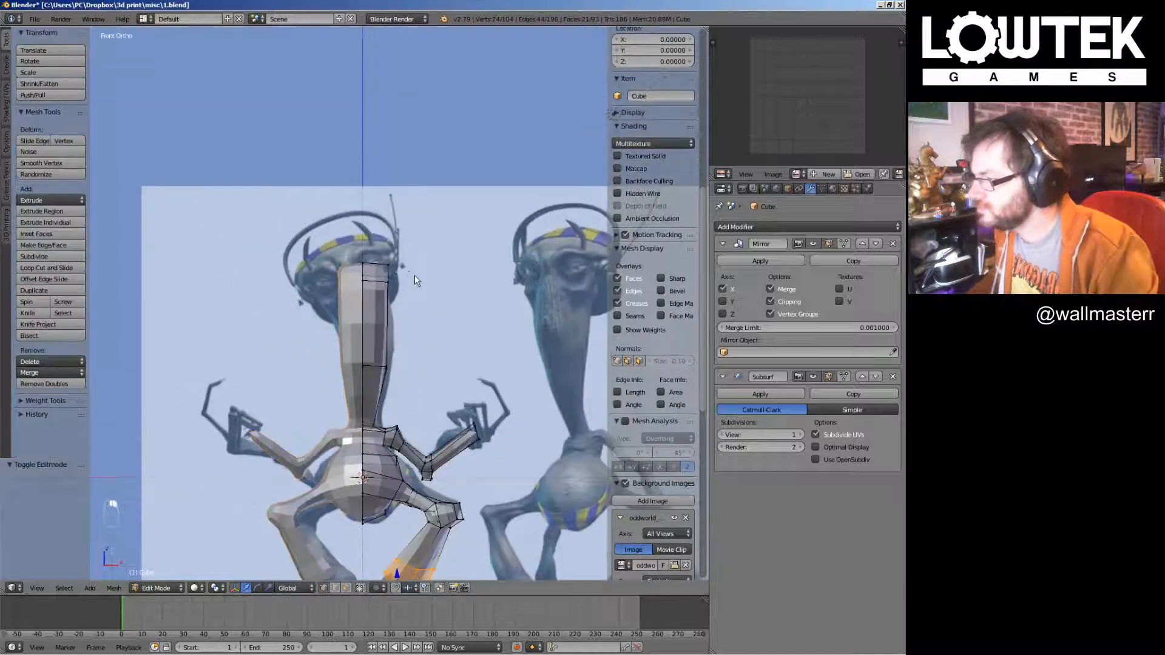
key(shift+a)
key(Escape)
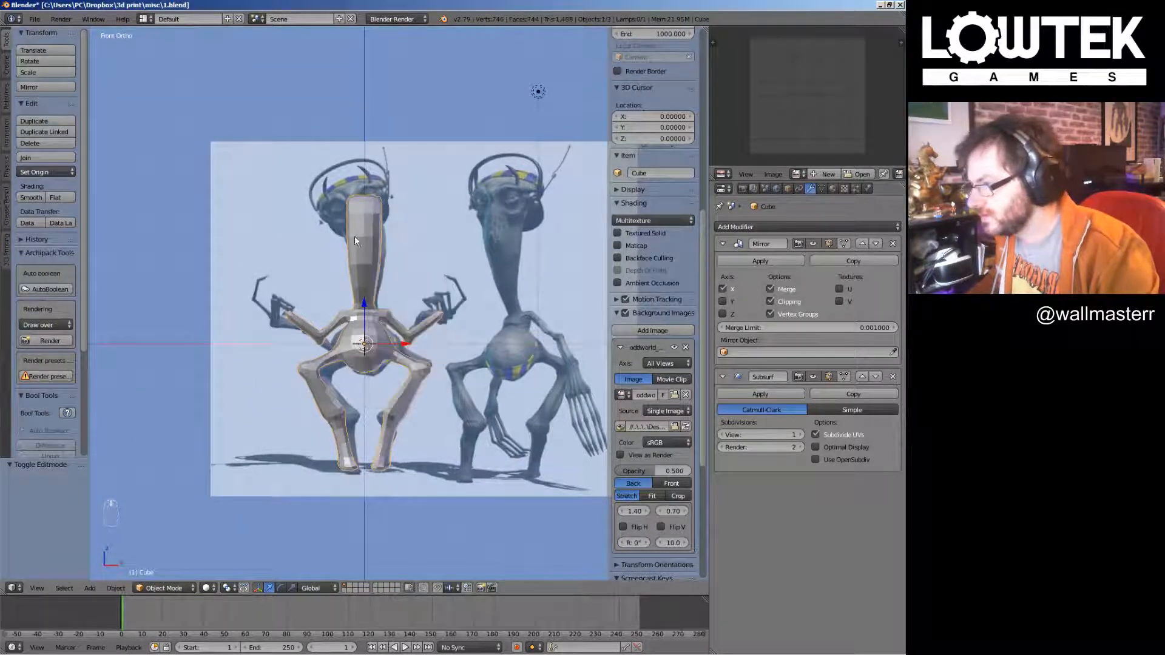
Place the 3D cursor beside the head, add a UV sphere with 32 segments and 16 rings, and scale it by 0.377
key(Tab)
click(443, 217)
key(shift+a)
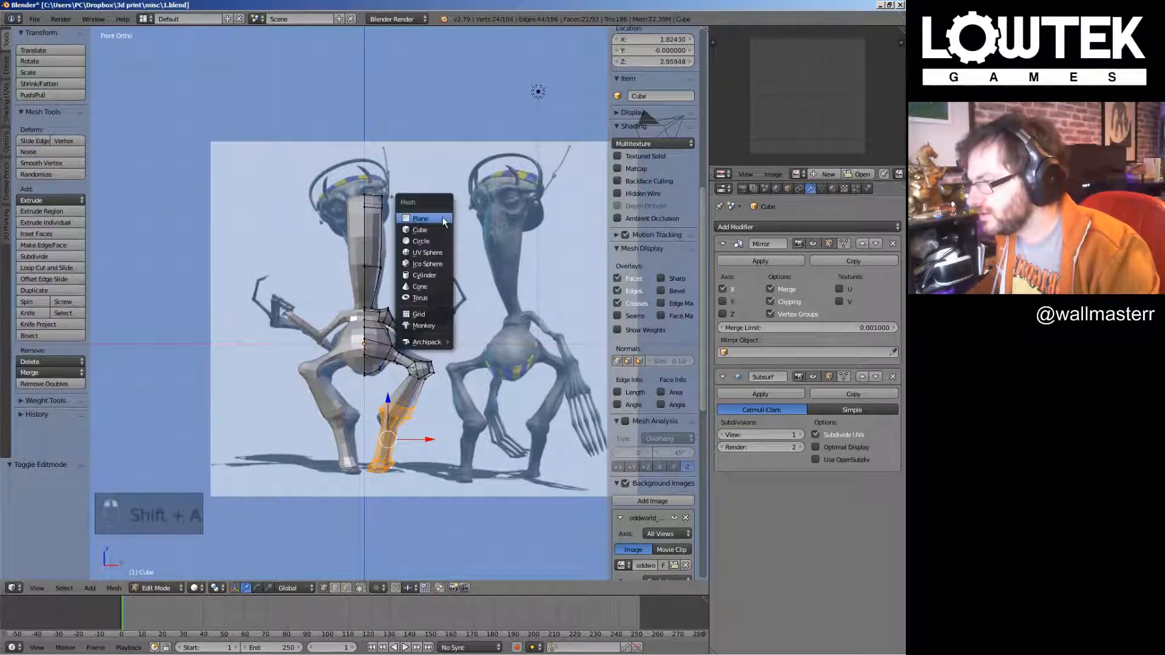
click(439, 251)
key(KP_3)
key(r)
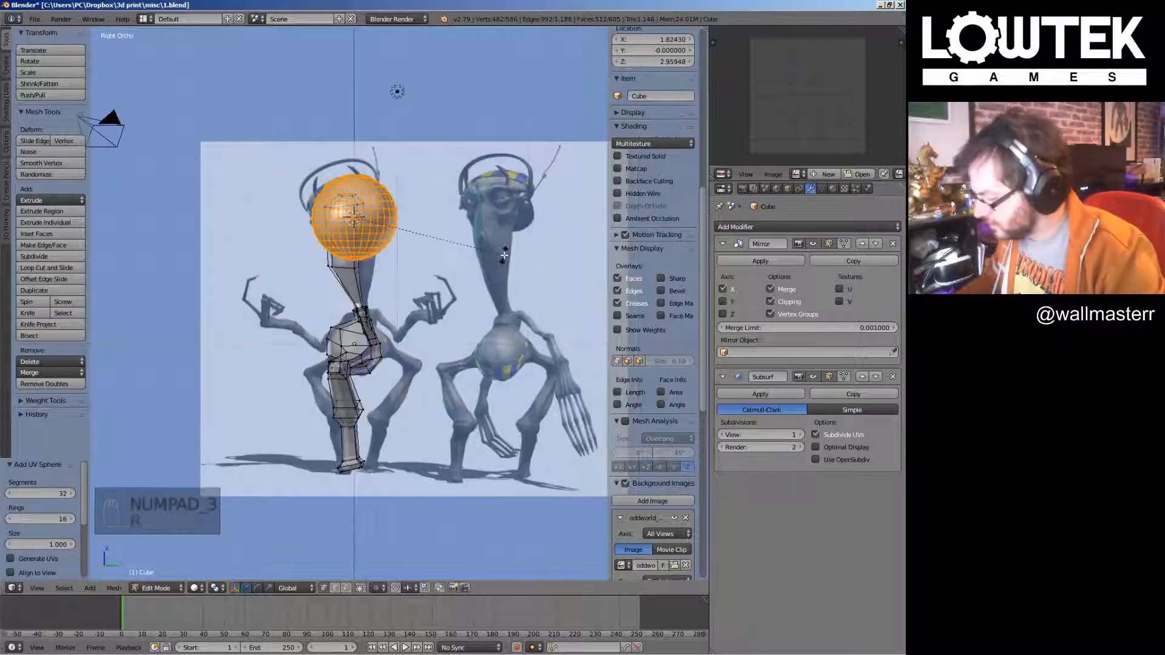
key(Return)
key(s)
click(398, 222)
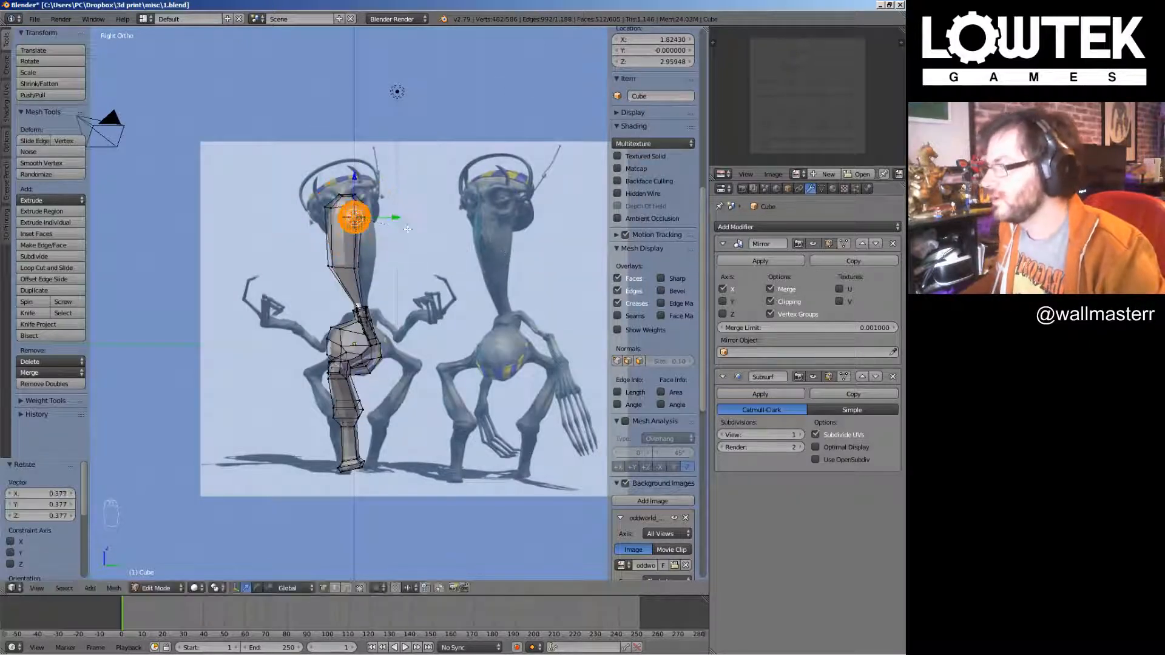
Separate the sphere from the body mesh into its own object and select it in Object Mode
key(KP_1)
shift+middle_drag(456, 228, 441, 255)
key(p)
click(441, 255)
key(Tab)
right_drag(503, 180, 472, 139)
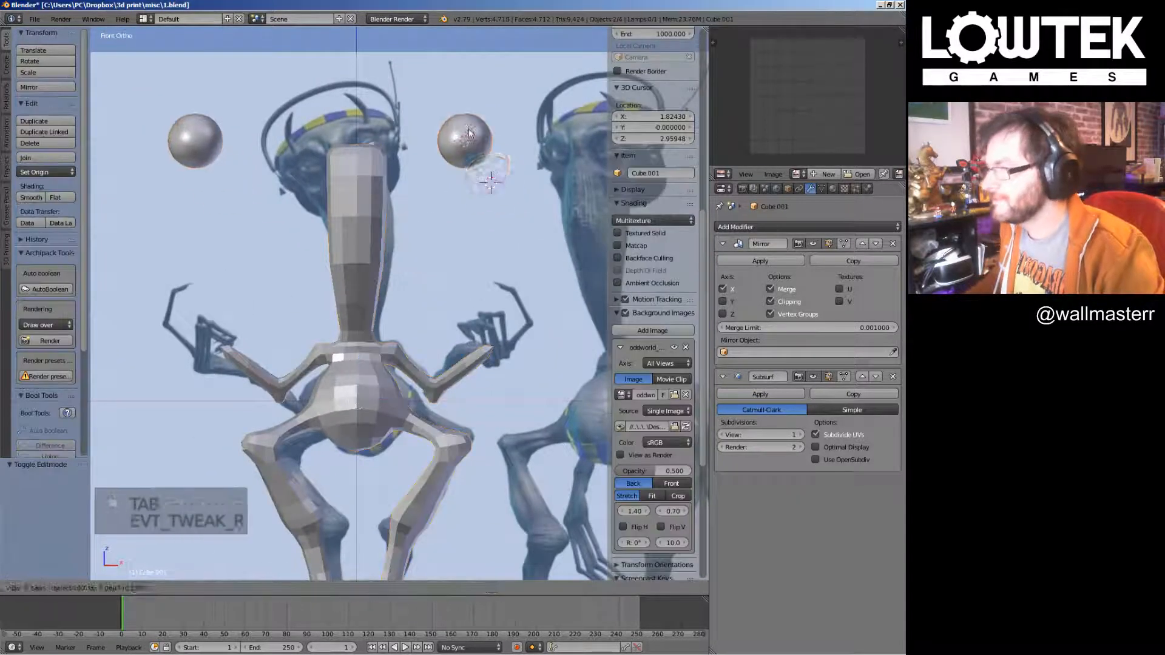
right_click(471, 139)
Select the whole sphere mesh, move it to the side of the head as an eye, and scale it by 0.510
key(Tab)
key(a)
key(a)
key(a)
key(l)
scroll(462, 195, up, 3)
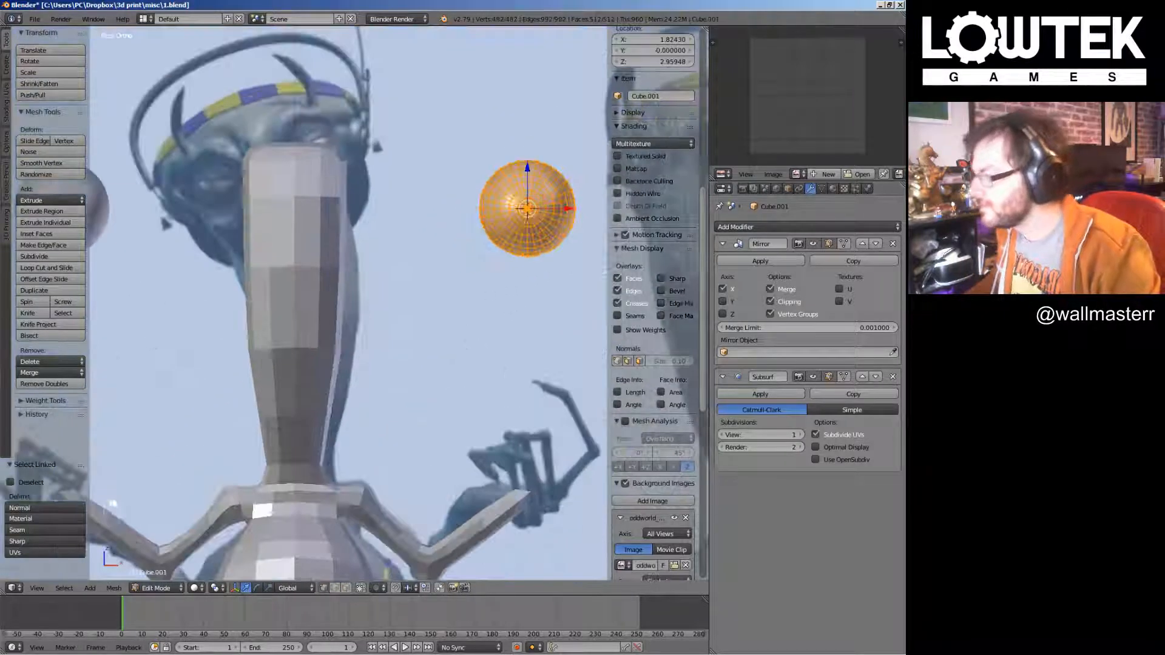
key(g)
click(307, 271)
shift+middle_drag(307, 271, 321, 306)
key(s)
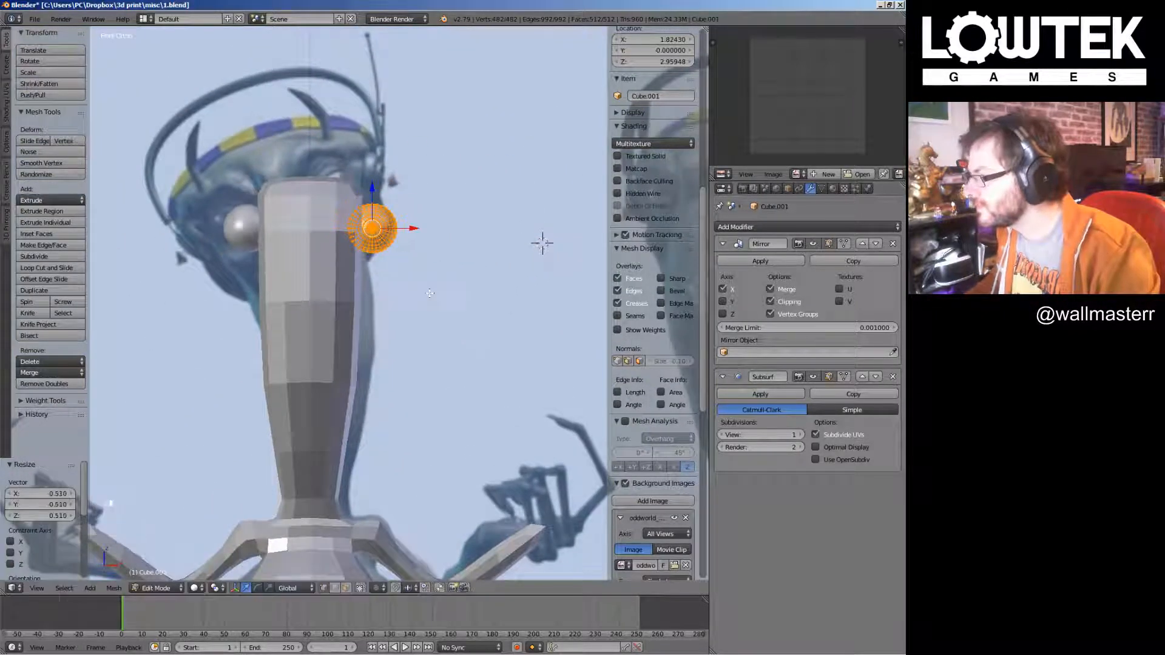
Move the eye sphere forward along the head in the side view, by about 0.317 in Y and 0.040 up
key(KP_3)
scroll(504, 289, up, 2)
key(g)
click(446, 281)
key(KP_1)
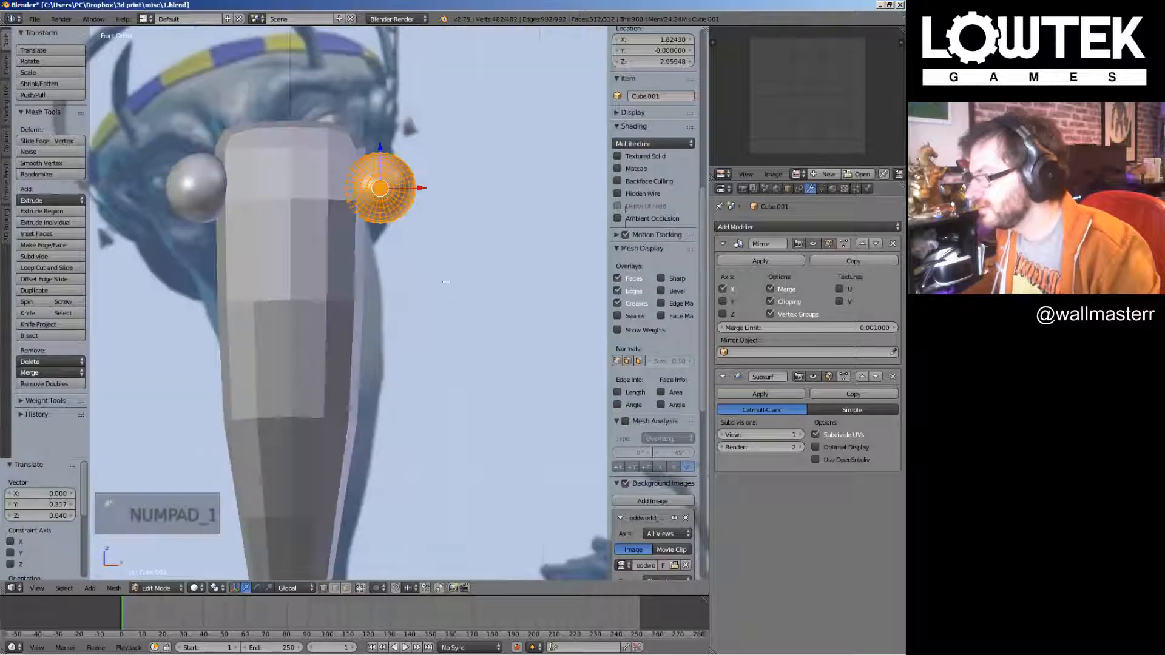
Move the eye inward against the head in the front view, check its placement from the side, and return to Object Mode
middle_drag(447, 281, 436, 290)
key(g)
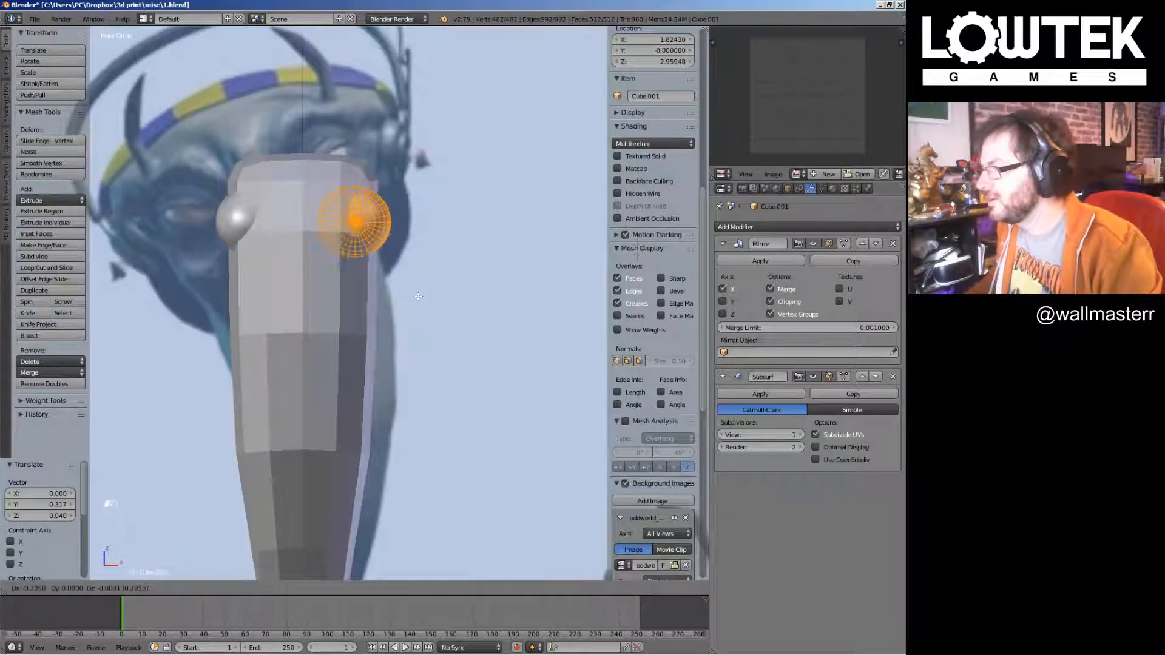
scroll(421, 294, down, 6)
key(Tab)
scroll(418, 303, down, 3)
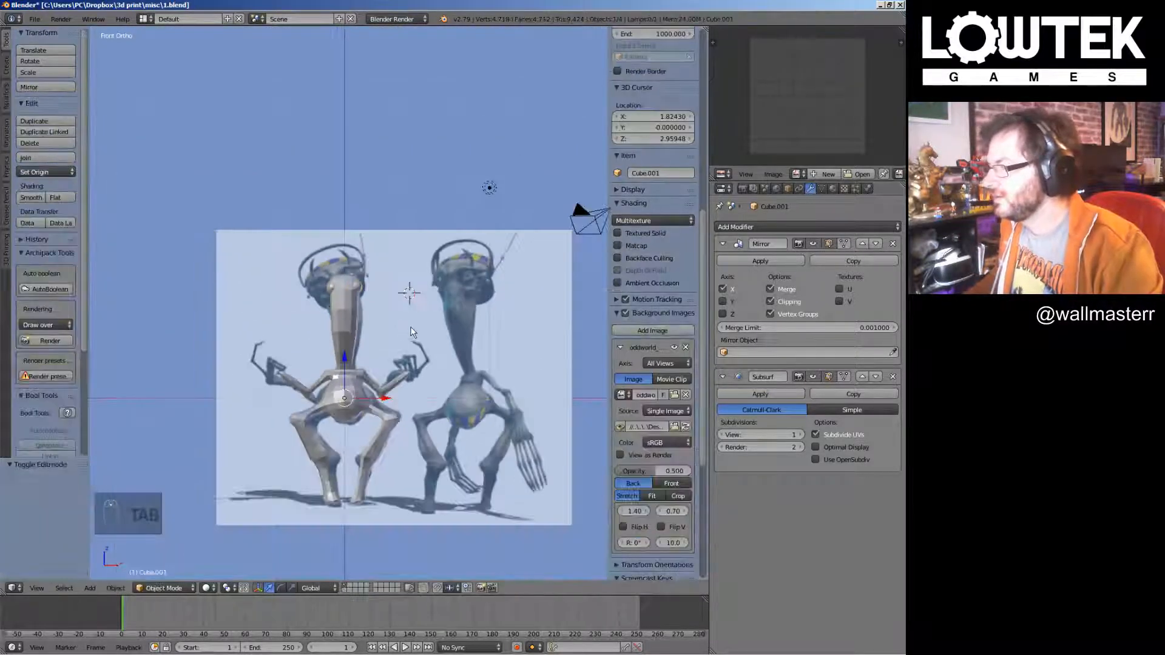
shift+middle_drag(398, 344, 414, 306)
key(Tab)
key(KP_Decimal)
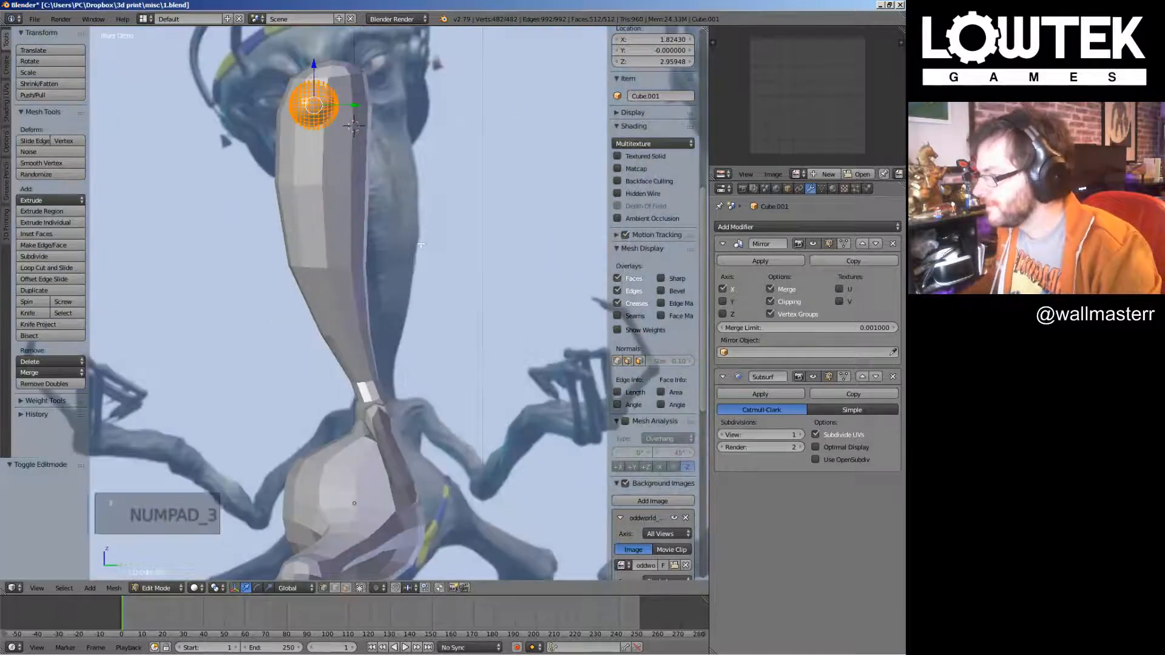
key(KP_1)
key(Tab)
shift+middle_drag(407, 235, 365, 342)
Select the body mesh, enter Edit Mode and add a loop cut around the upper neck just below the eyes
right_click(364, 340)
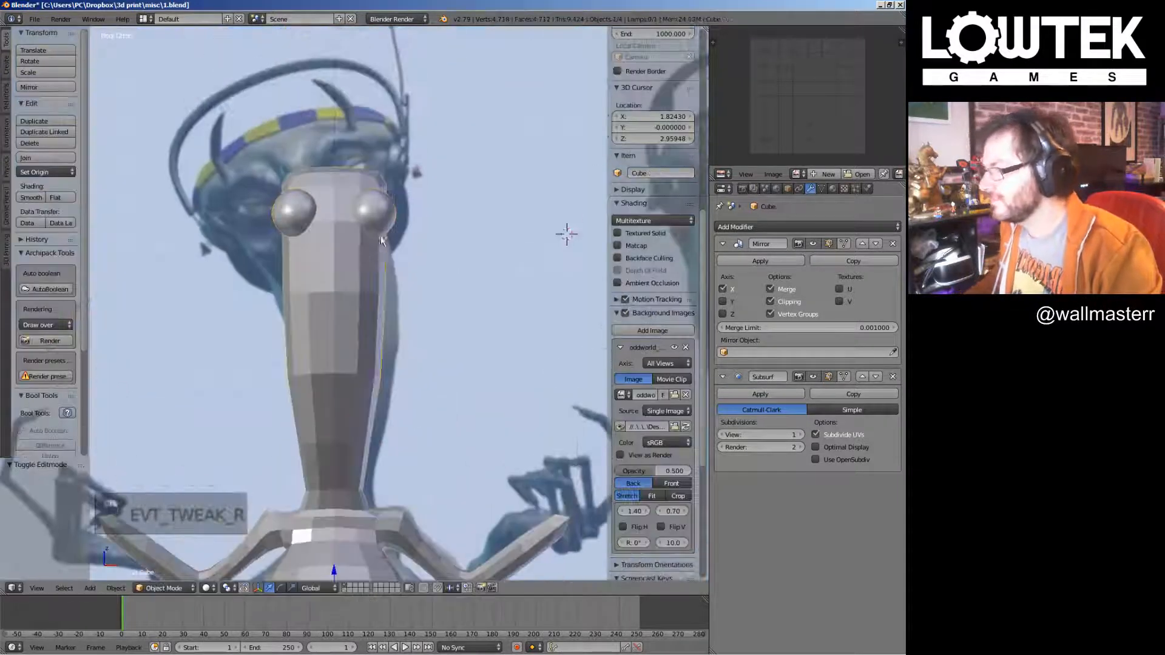
key(Tab)
shift+middle_drag(380, 272, 375, 299)
key(ctrl+e)
key(Escape)
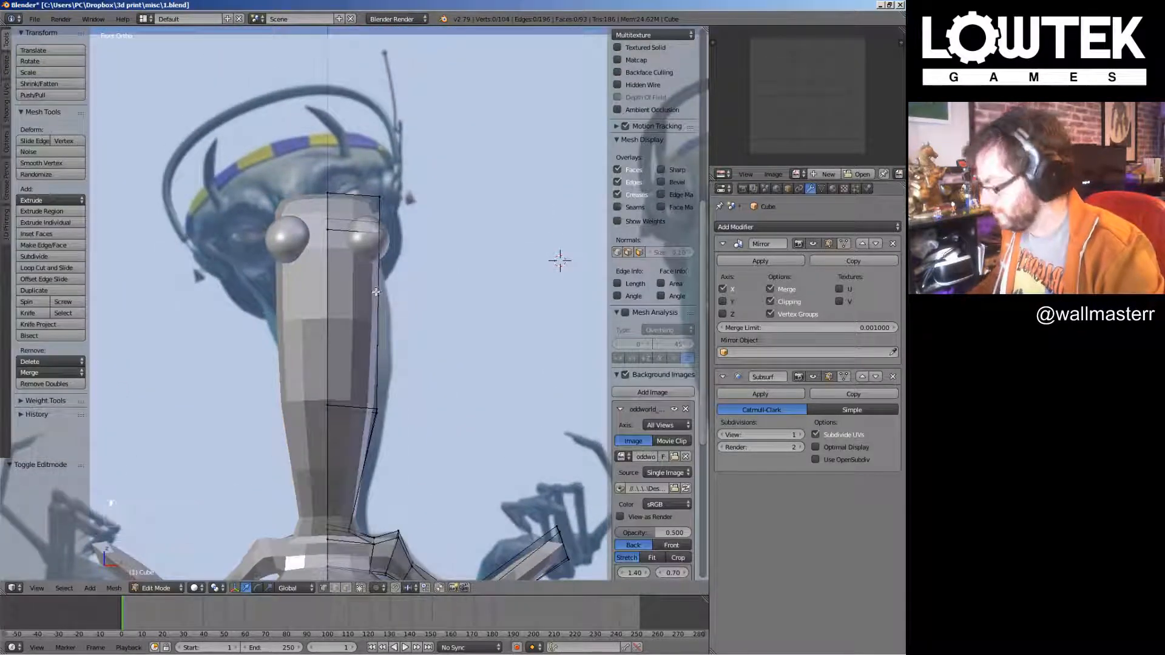
key(ctrl+r)
click(376, 292)
click(377, 279)
Move the edge loops of the upper neck and head outward, and raise the head's top to broaden it around the eyes
key(a)
alt+right_click(379, 303)
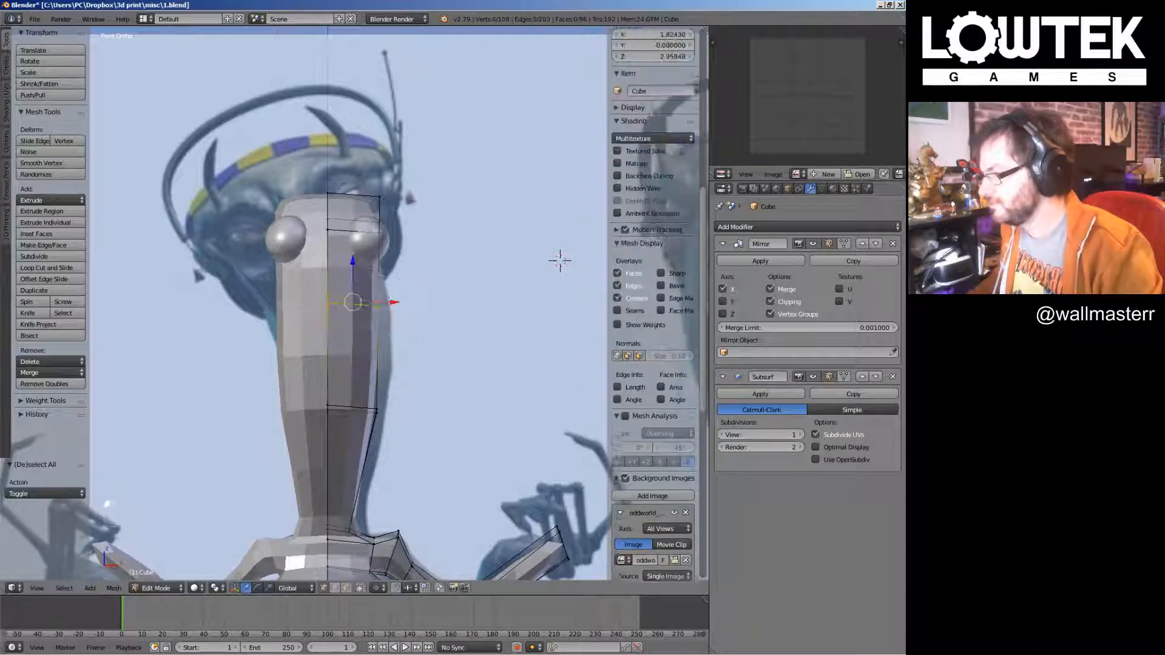
alt+right_click(388, 235)
drag(361, 236, 417, 210)
key(a)
Review the widened head and full body proportions against the concept art from several angles
key(Tab)
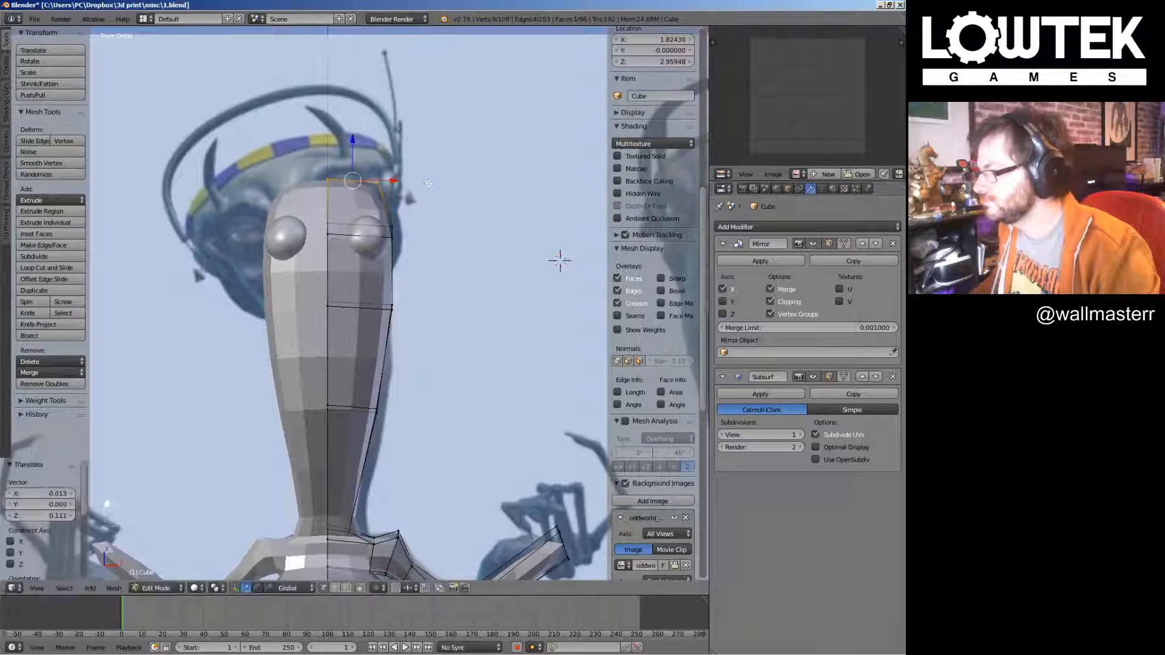
scroll(325, 419, down, 5)
middle_drag(325, 419, 429, 230)
key(Tab)
key(KP_1)
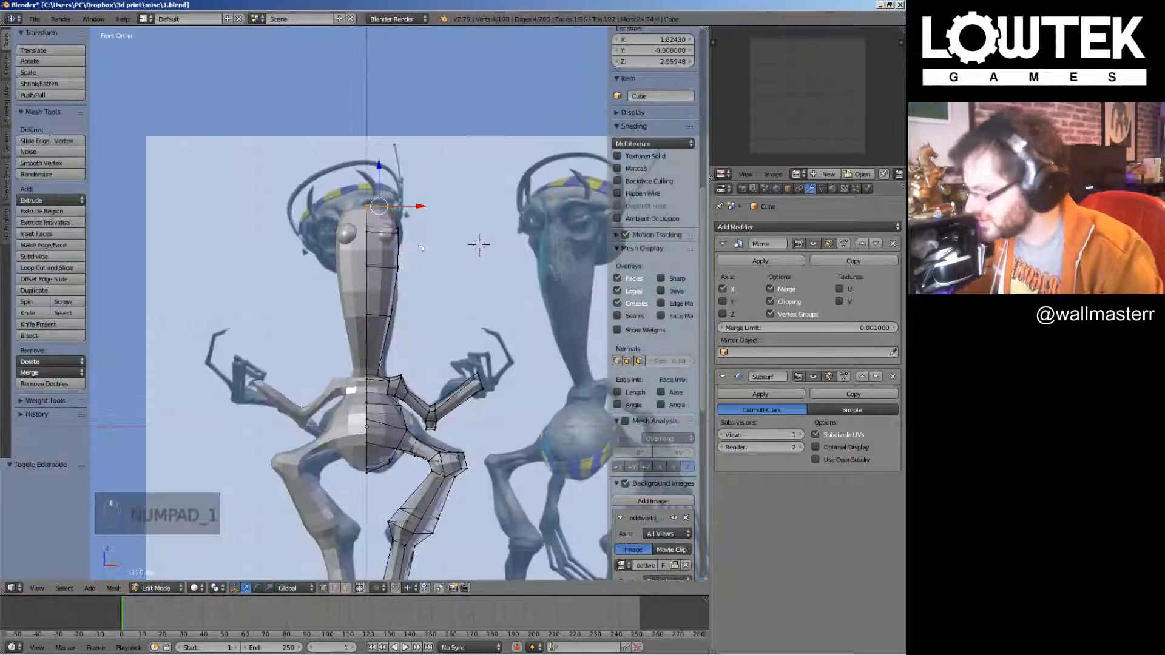
scroll(450, 255, down, 3)
scroll(455, 267, up, 1)
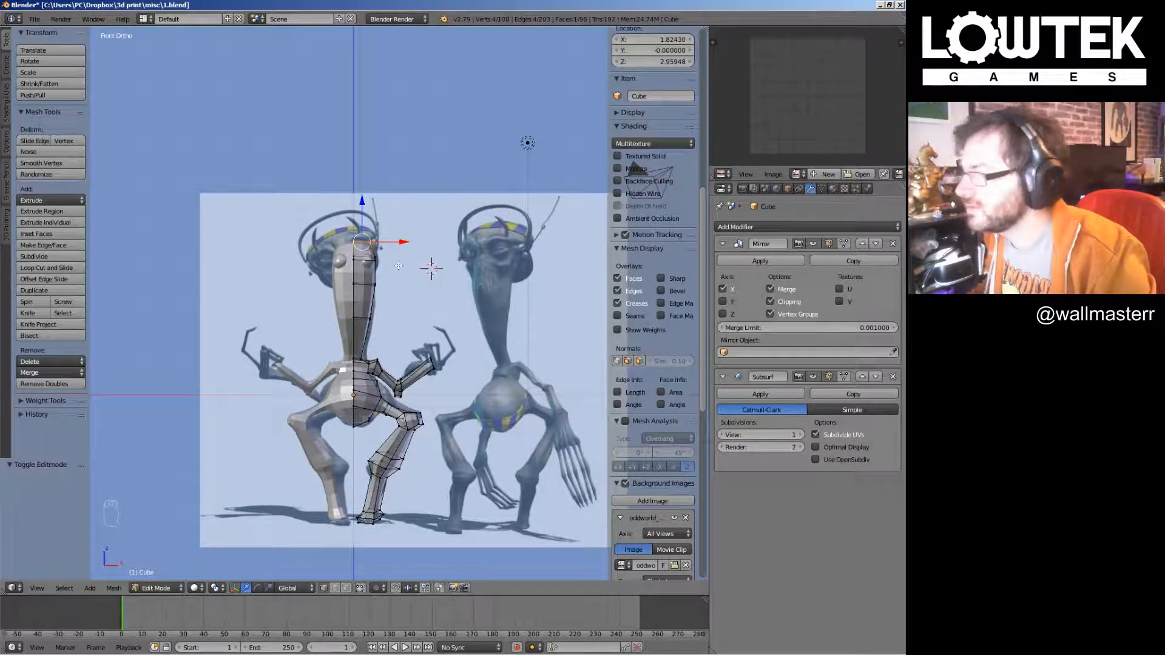
scroll(397, 266, up, 6)
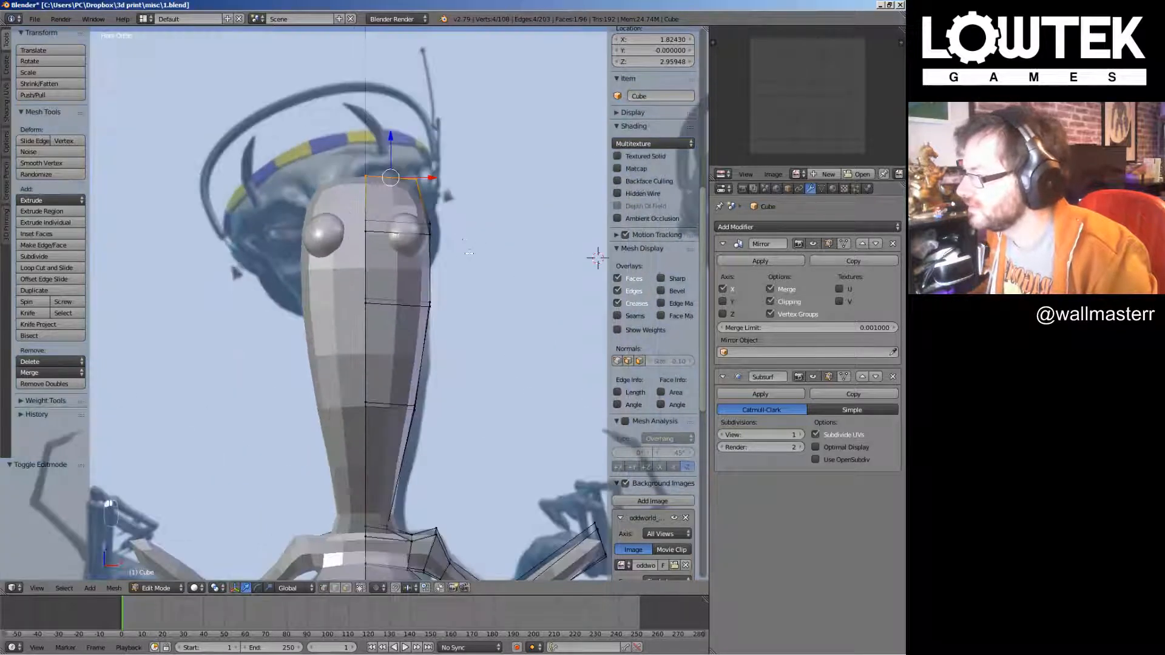
key(p)
click(496, 185)
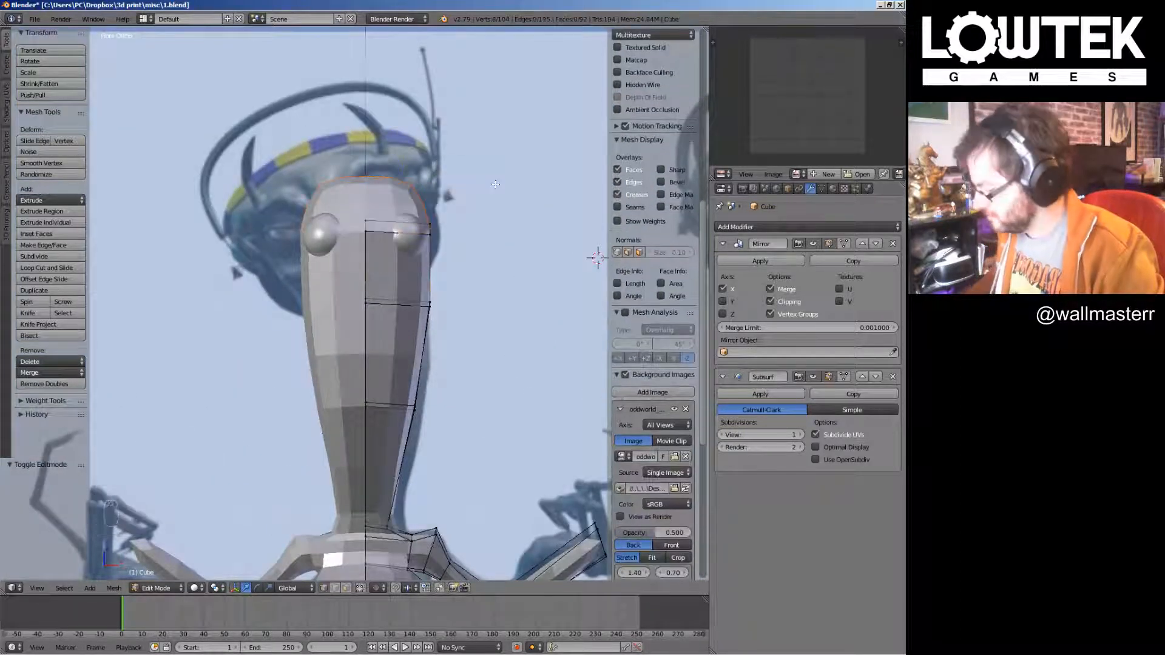
key(KP_3)
key(Tab)
right_drag(314, 212, 341, 167)
key(ctrl+z)
key(ctrl+z)
key(ctrl+z)
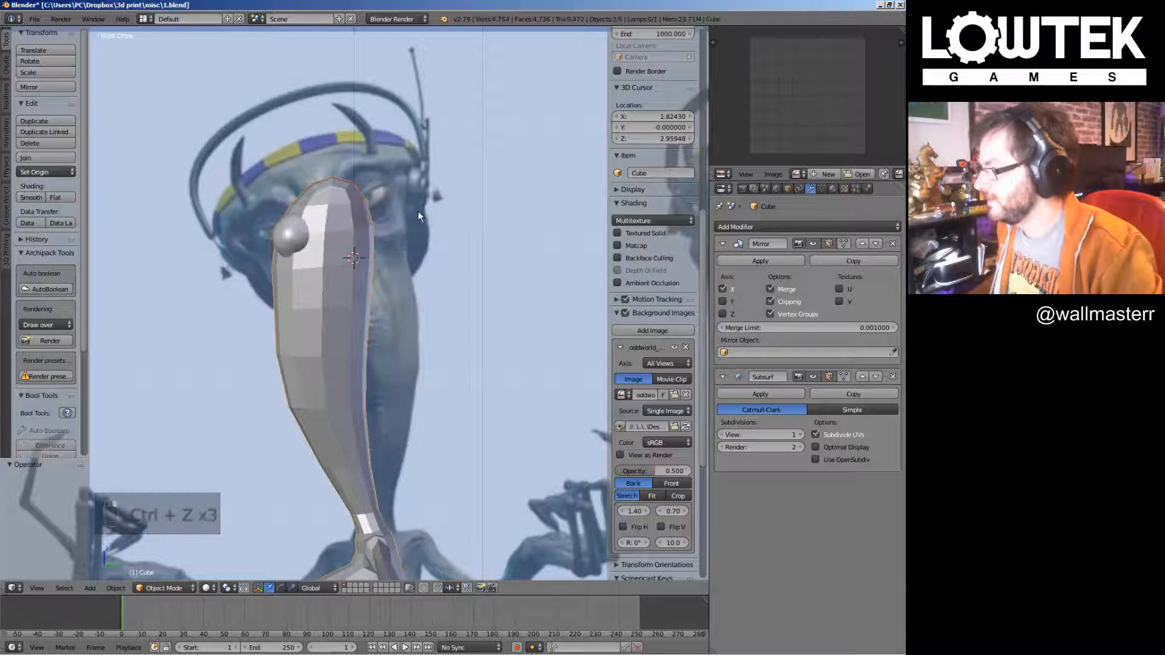
Box-select the faces at the top of the head, duplicate them in place, separate them as a cap object, and open it in Edit Mode
key(Tab)
key(a)
key(b)
drag(205, 251, 427, 156)
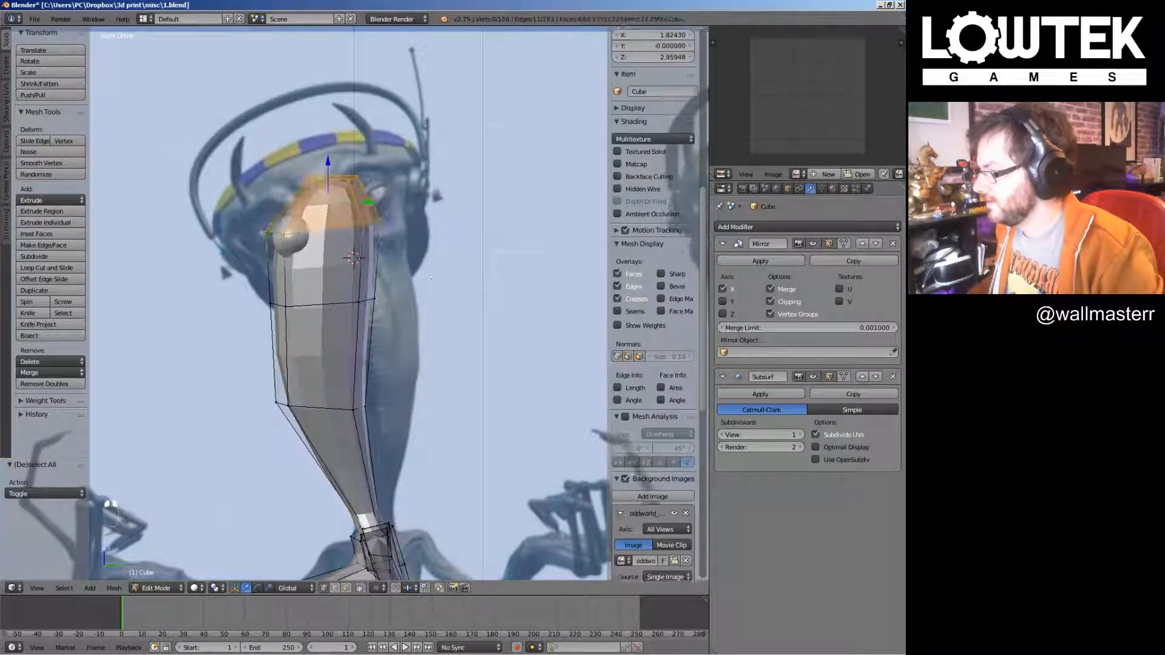
key(shift+d)
right_click(452, 193)
key(Tab)
right_click(309, 199)
key(Tab)
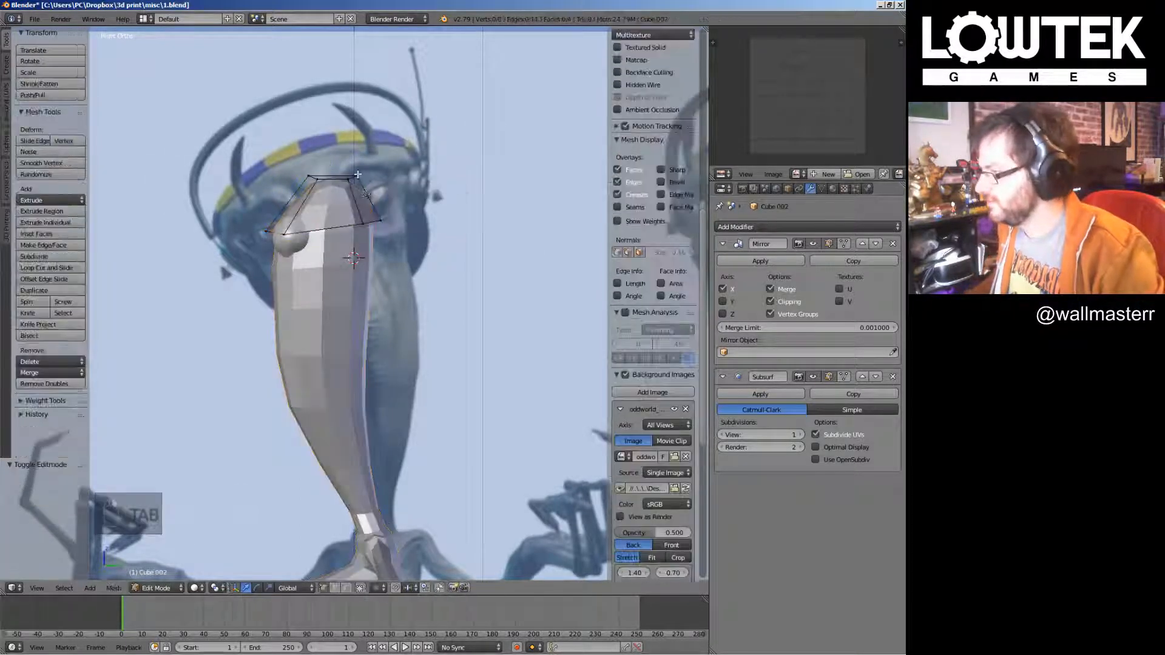
Add a loop cut around the cap piece and scale it outward, rotate the whole piece by 10.4°, and raise it above the eyes
key(a)
key(a)
key(a)
key(a)
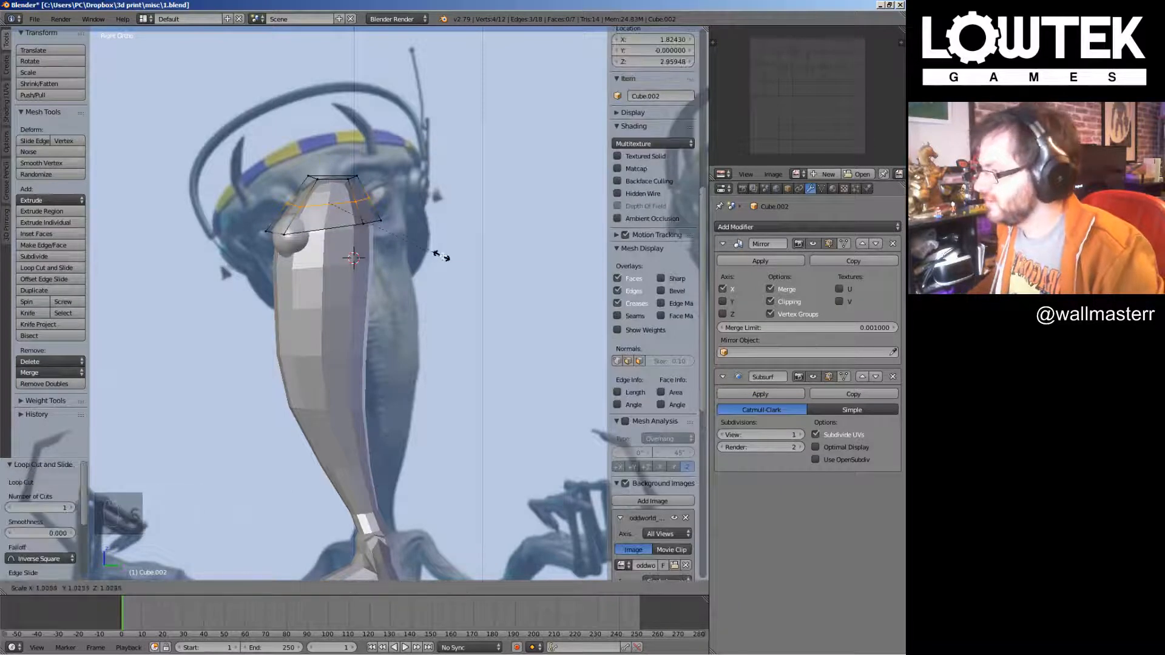
key(l)
right_drag(370, 209, 376, 196)
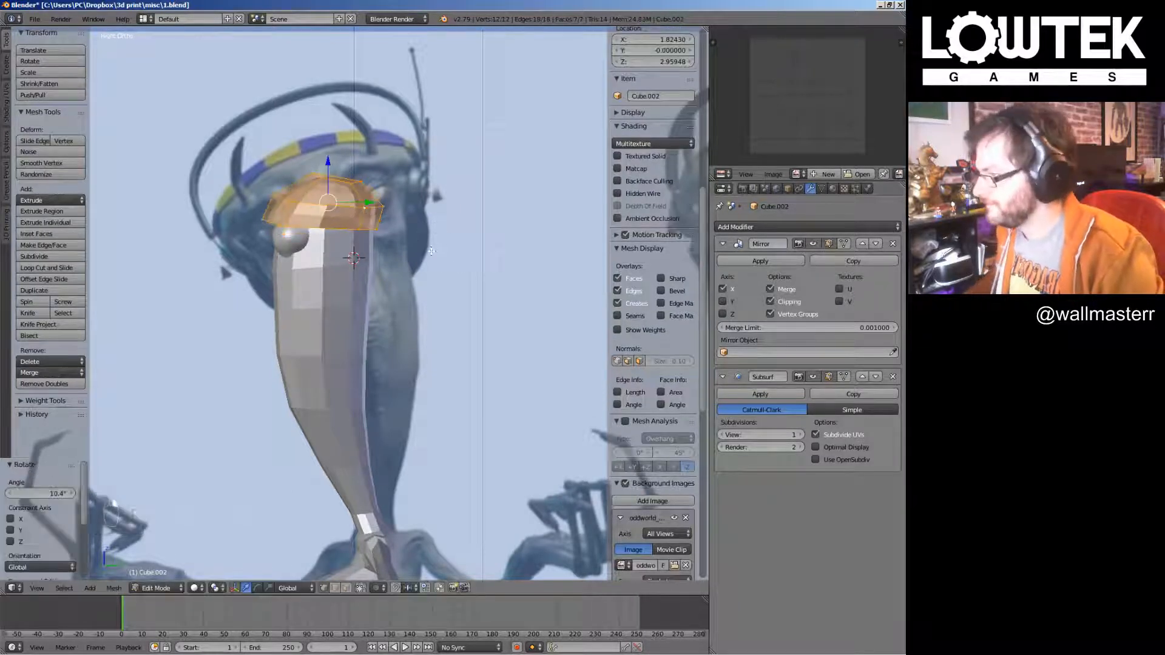
Add a Solidify modifier to the cap with a thickness of 0.4080, and scale the cap mesh by 0.897
click(797, 229)
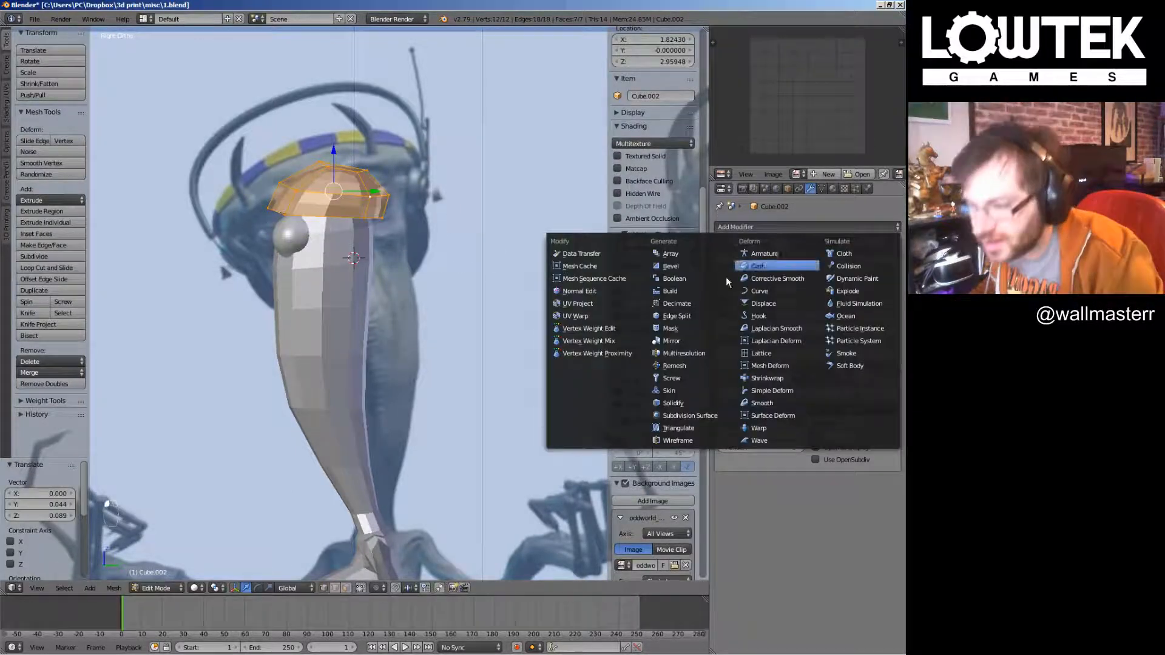
click(694, 405)
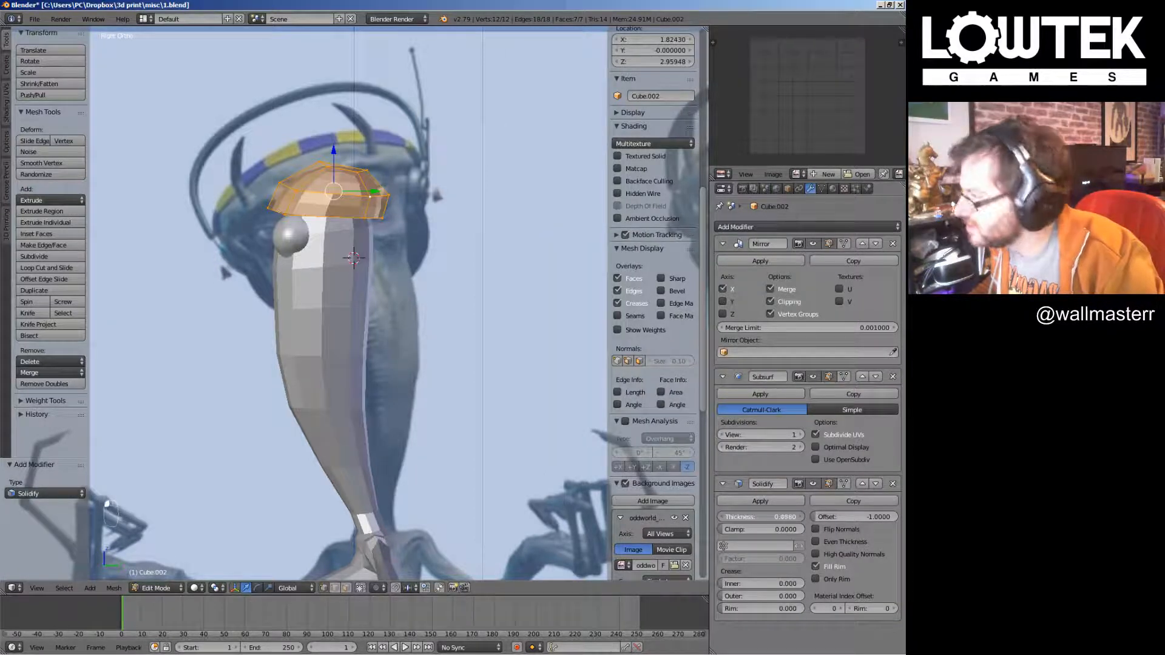
middle_drag(258, 241, 584, 538)
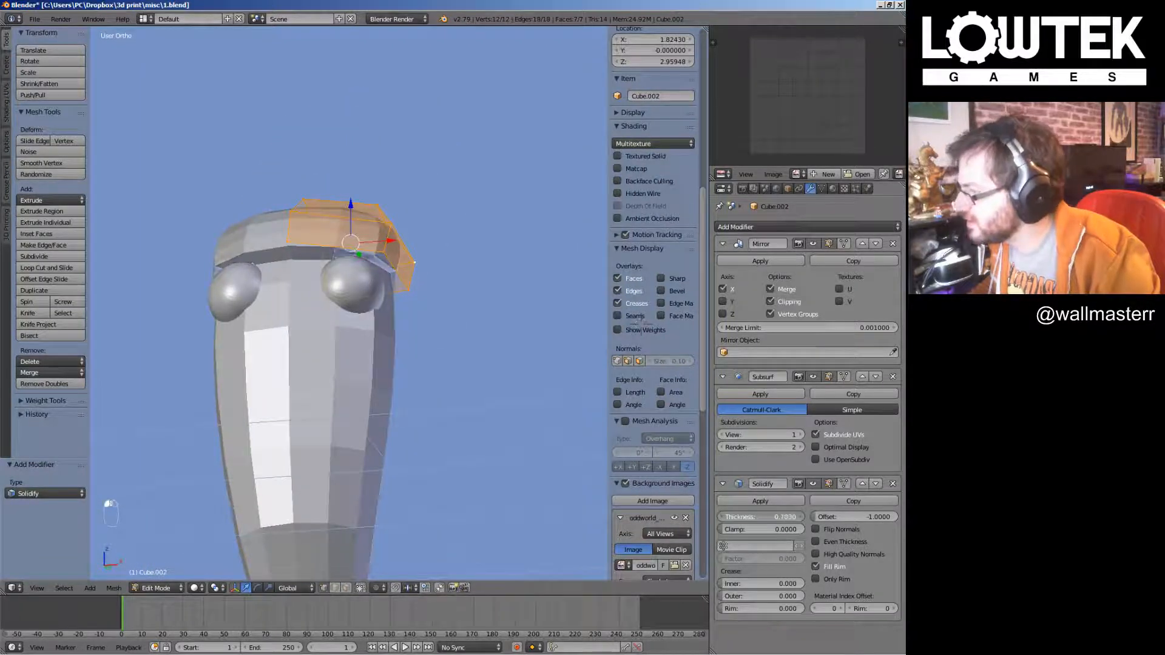
middle_drag(522, 309, 370, 297)
key(s)
click(419, 332)
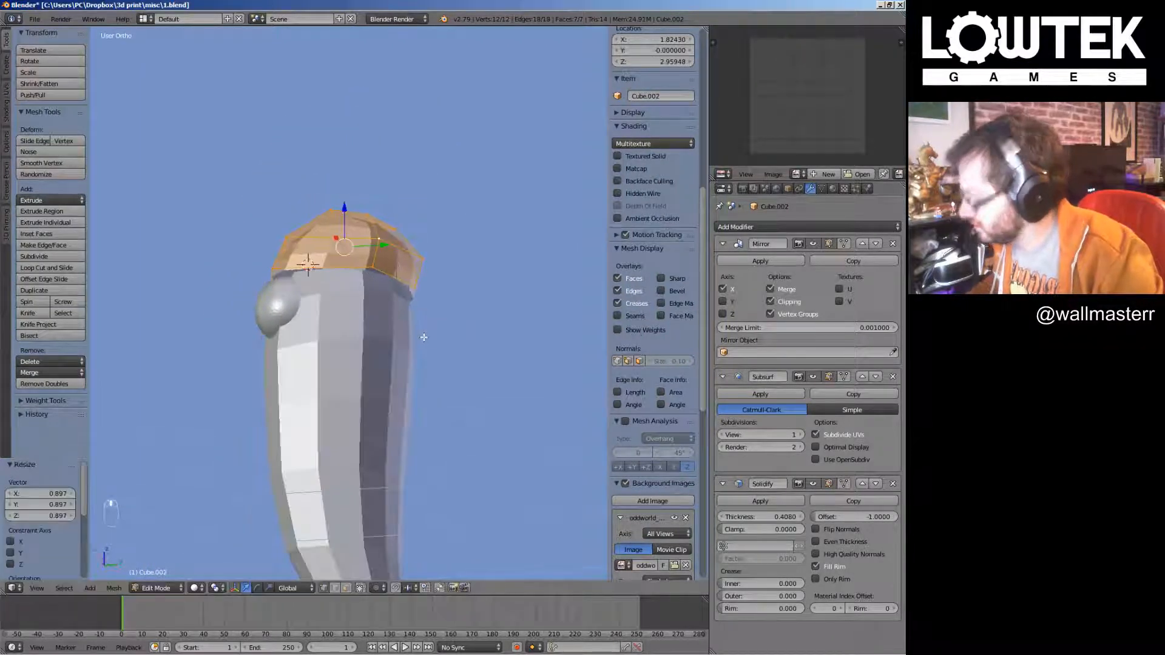
Cut another edge loop across the cap and reposition vertices along its side to round the outline
key(KP_3)
key(ctrl+r)
click(382, 249)
click(382, 249)
middle_drag(382, 249, 425, 305)
drag(425, 305, 430, 312)
click(296, 343)
shift+click(312, 327)
shift+click(343, 283)
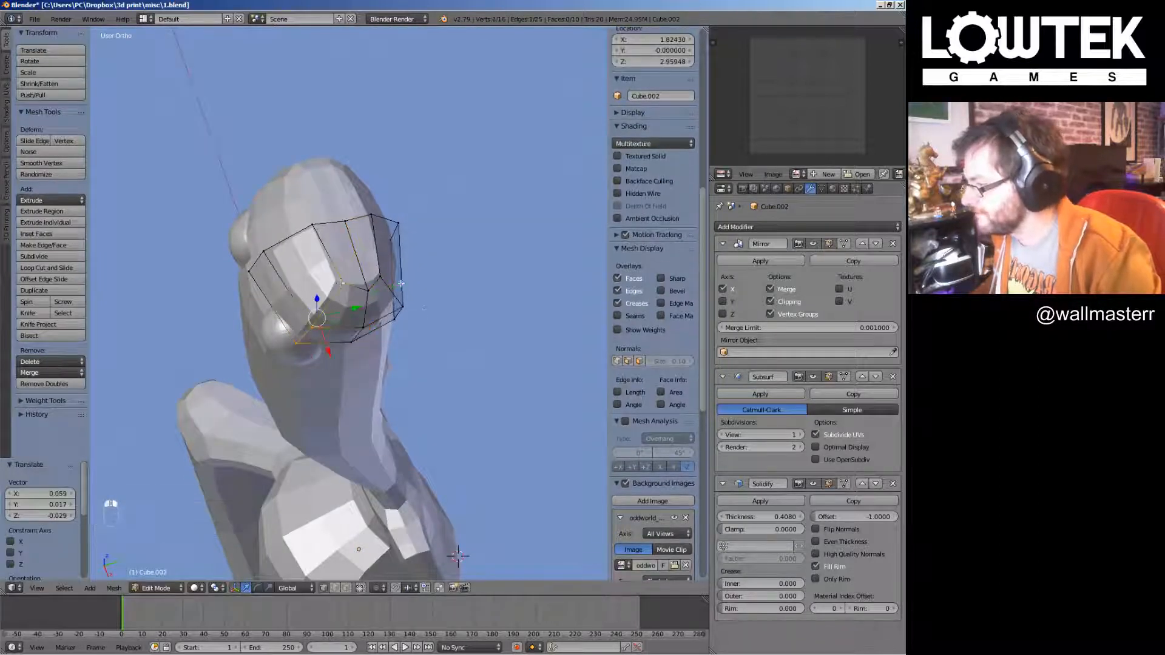
Adjust the vertices along the cap's rear side from angled views to smooth its curve around the head
middle_drag(409, 267, 375, 285)
drag(375, 285, 364, 273)
middle_drag(364, 273, 401, 333)
mouse_move(401, 333)
mouse_down()
mouse_move(425, 331)
mouse_move(391, 349)
mouse_up()
click(423, 299)
shift+click(421, 309)
drag(414, 272, 418, 276)
Reshape the cap's side profile by repositioning the crown vertices into a dome and lowering the rear rim vertices
key(KP_3)
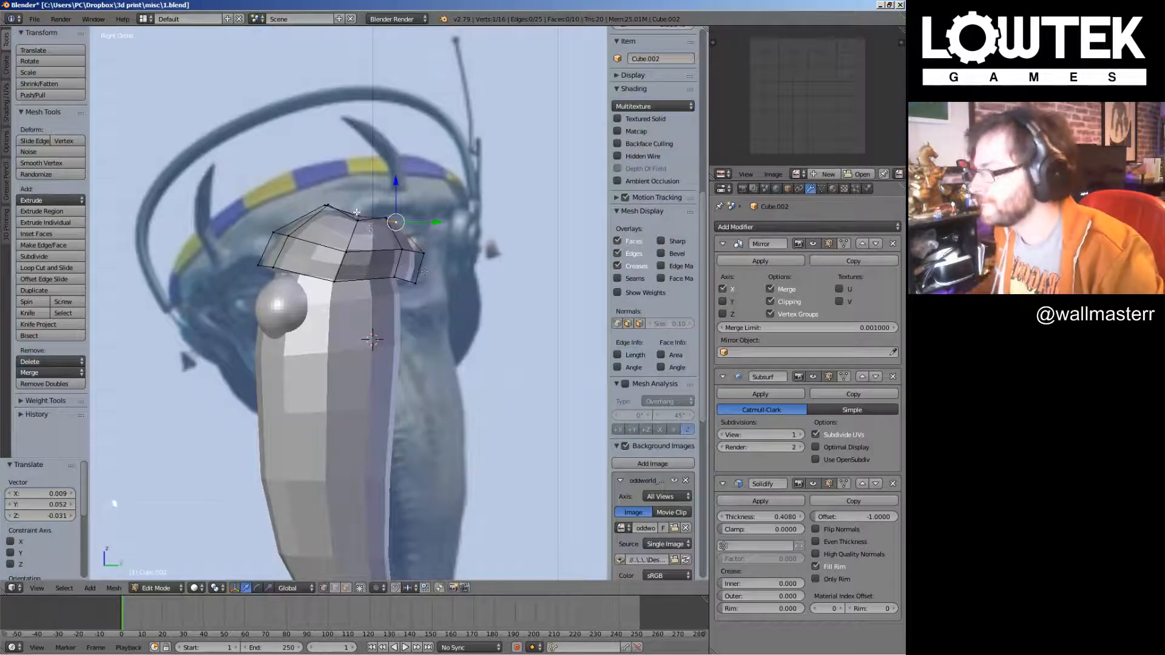
right_drag(355, 212, 341, 204)
key(g)
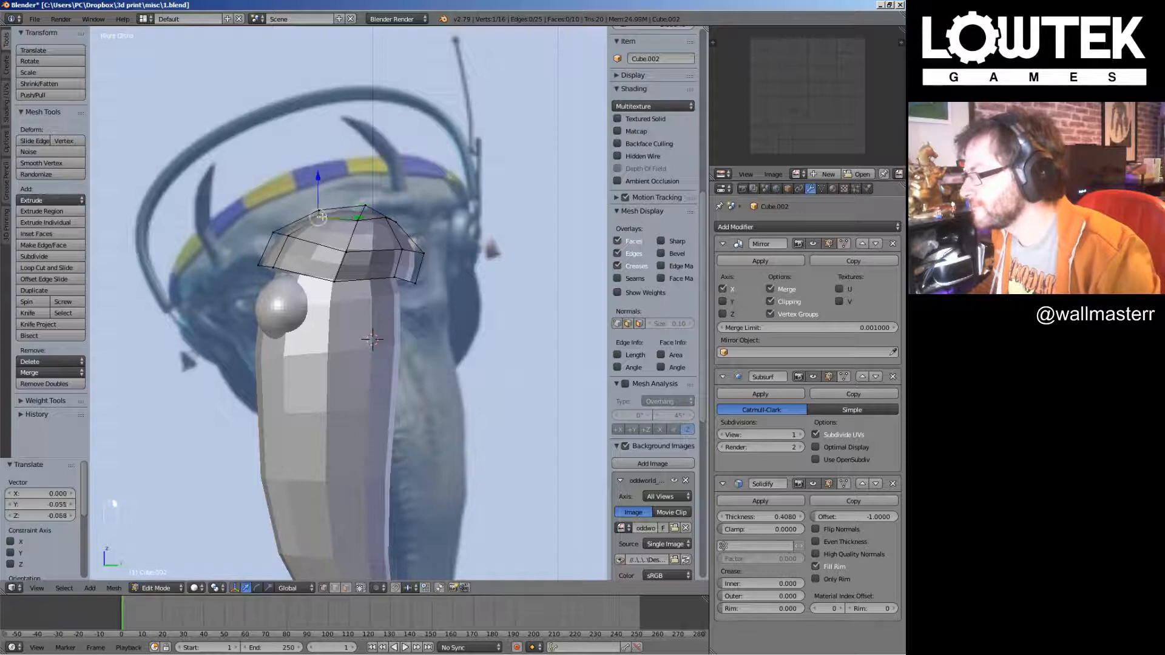
click(419, 297)
right_drag(392, 290, 403, 298)
click(404, 297)
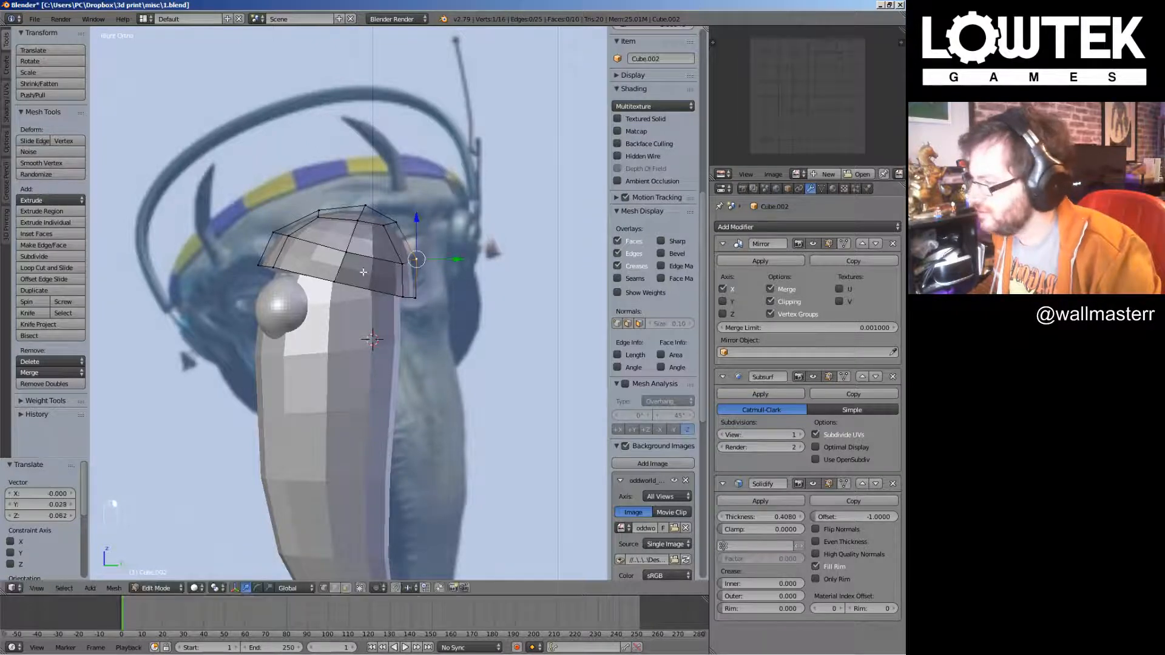
Extrude the cap's rear rim edge by 0.490 in Y and -0.203 in Z as a brim, and set the Solidify thickness to 0.0750
alt+right_click(346, 288)
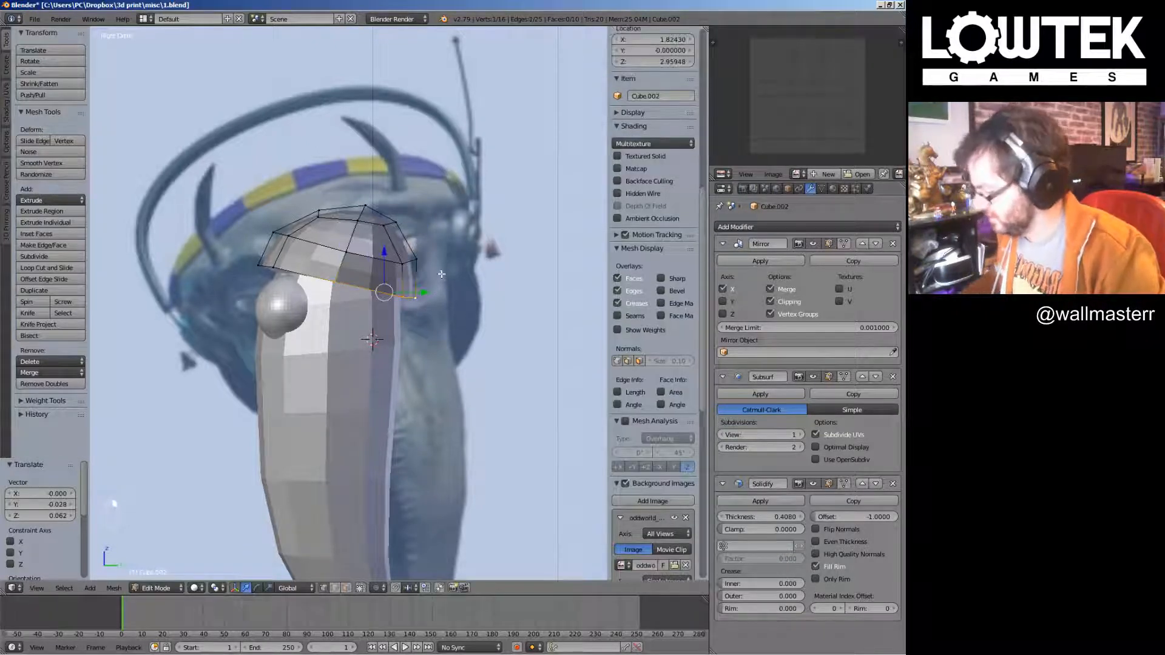
key(e)
click(531, 311)
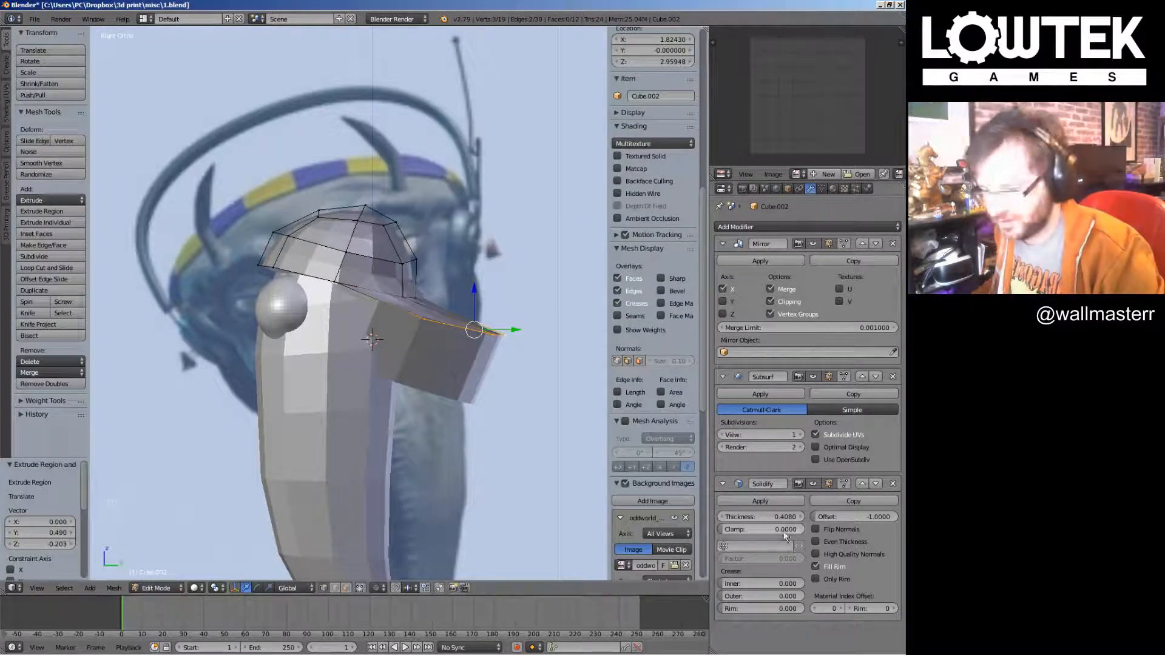
drag(783, 517, 774, 517)
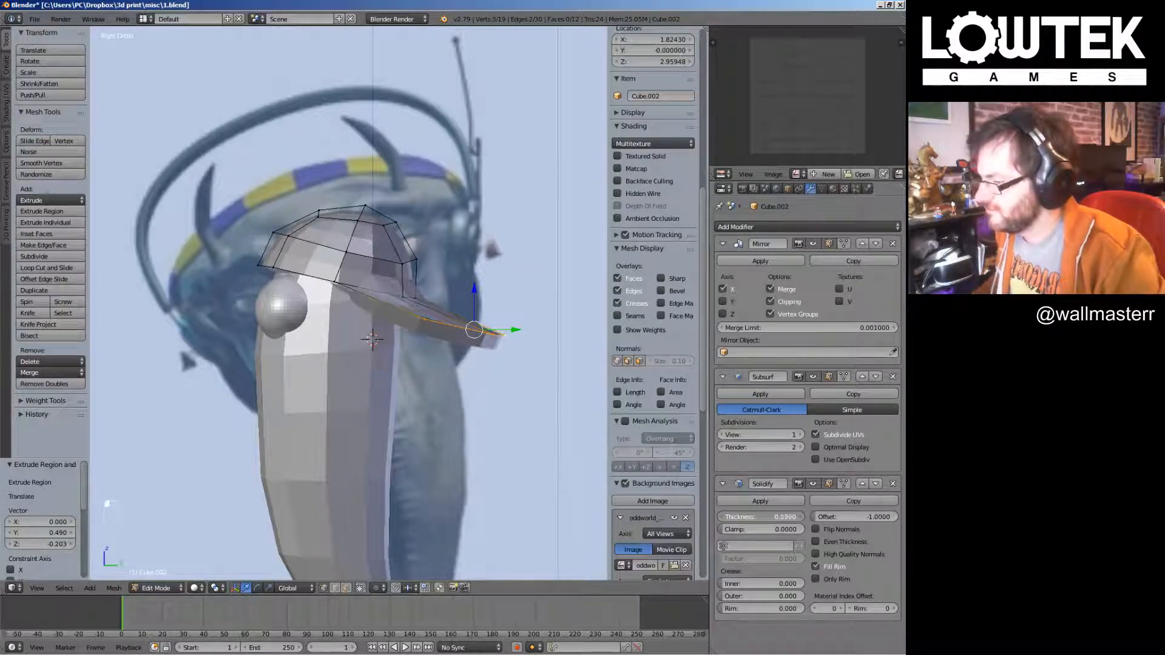
Widen the cap in the front view by moving its side vertices outward and down around the head
key(KP_1)
scroll(520, 322, down, 1)
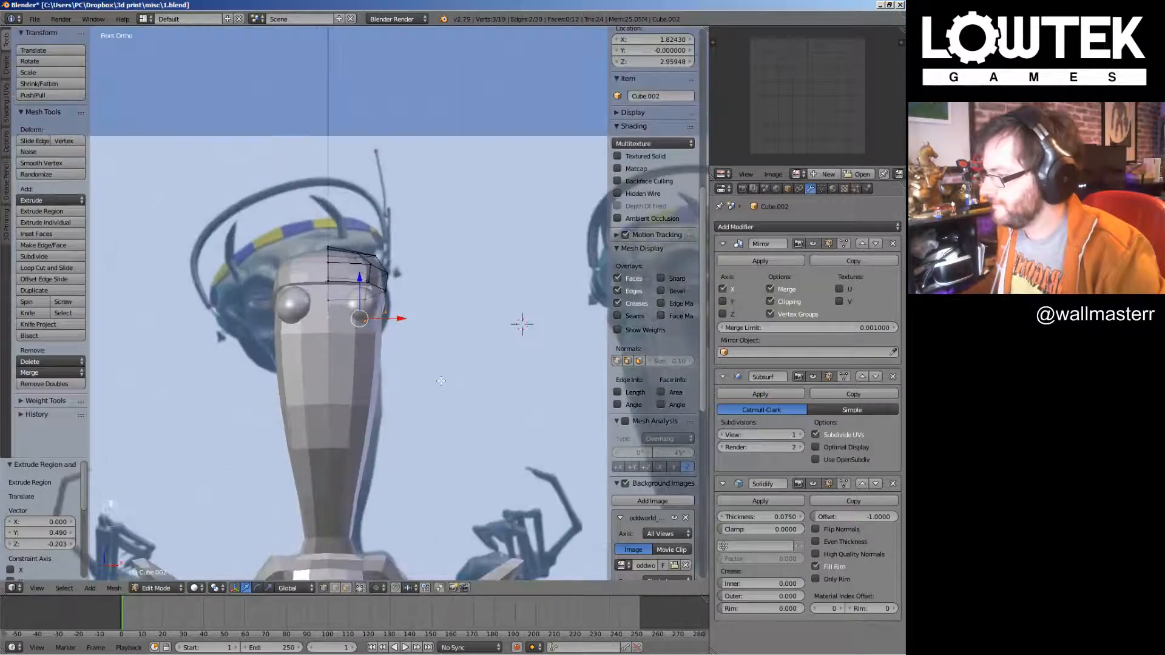
scroll(554, 328, up, 1)
middle_drag(554, 328, 439, 308)
click(394, 293)
key(KP_1)
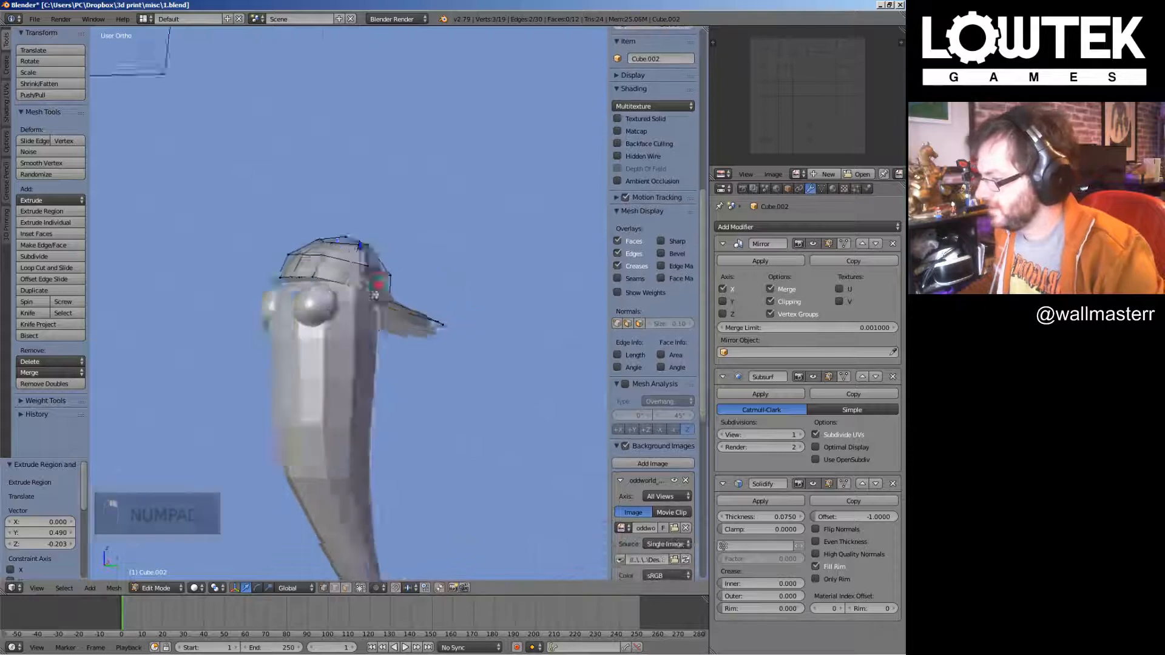
scroll(449, 297, up, 2)
drag(472, 304, 484, 321)
drag(413, 252, 425, 264)
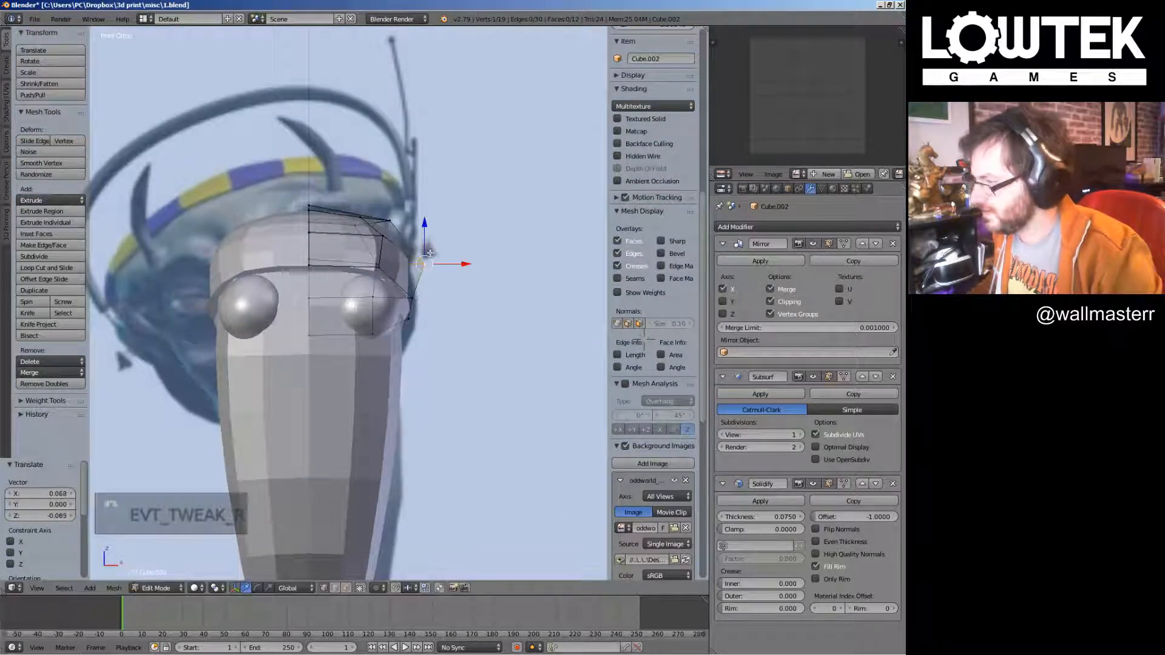
Raise the vertices along the cap's front rim to lift it clear of the forehead and eyes
right_drag(308, 261, 306, 241)
right_drag(378, 268, 376, 253)
middle_drag(405, 274, 331, 297)
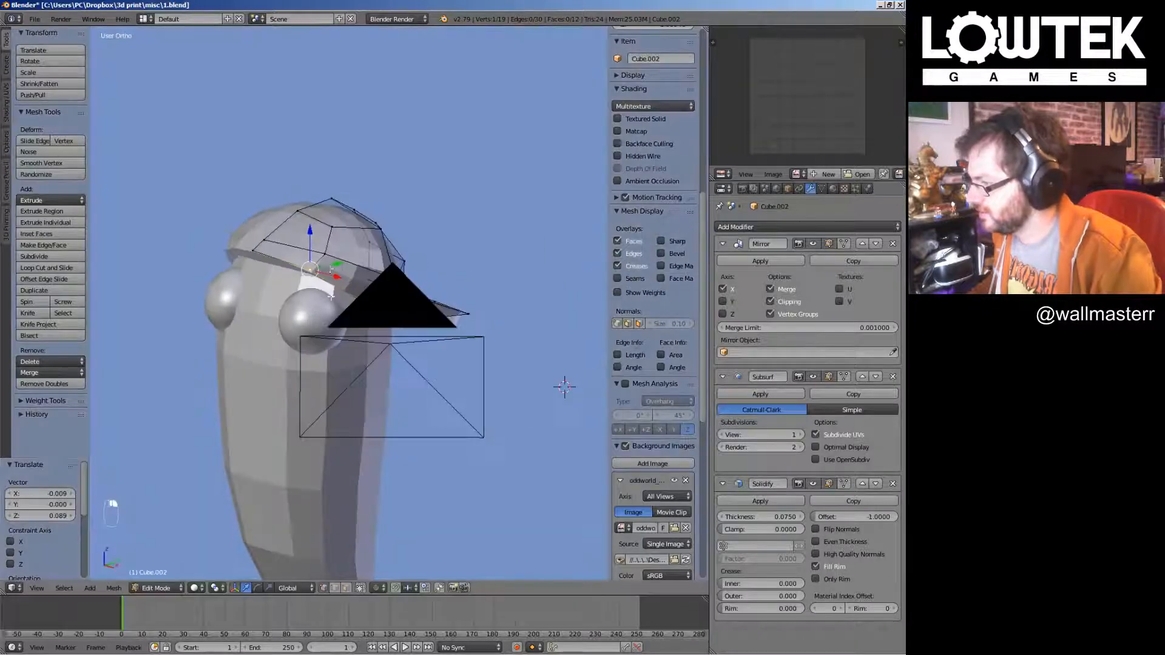
right_drag(323, 243, 325, 241)
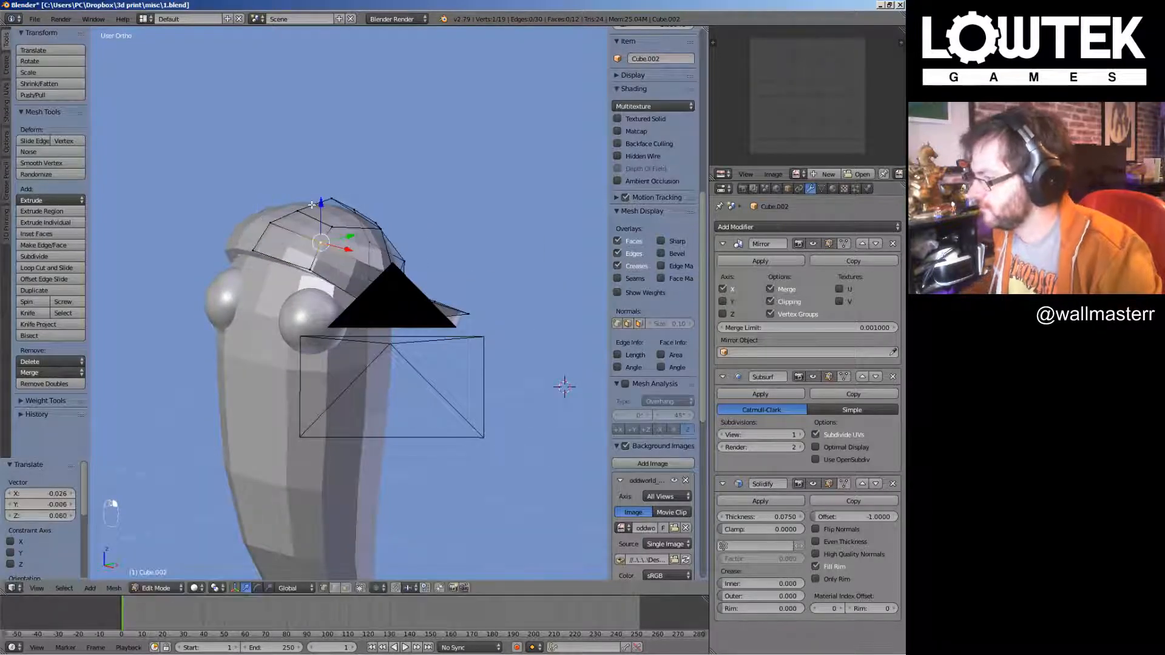
Lower the face at the upper back of the cap's crown in the side view, by about 0.058 in Z
key(KP_3)
scroll(403, 195, up, 2)
right_click(402, 194)
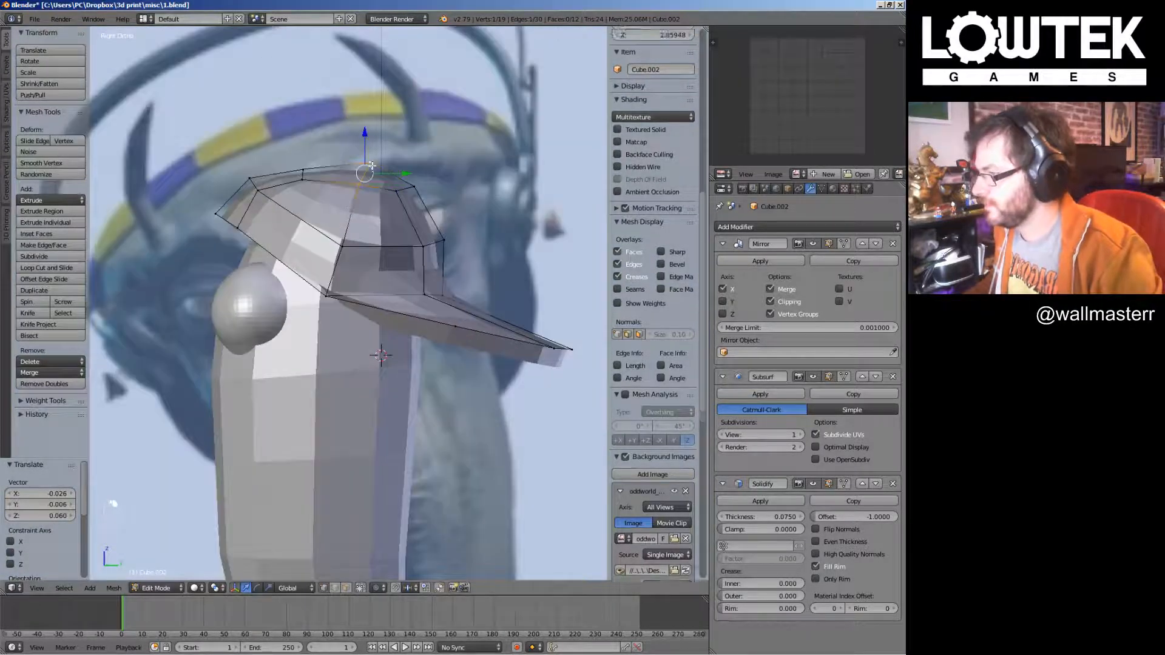
right_drag(403, 196, 426, 237)
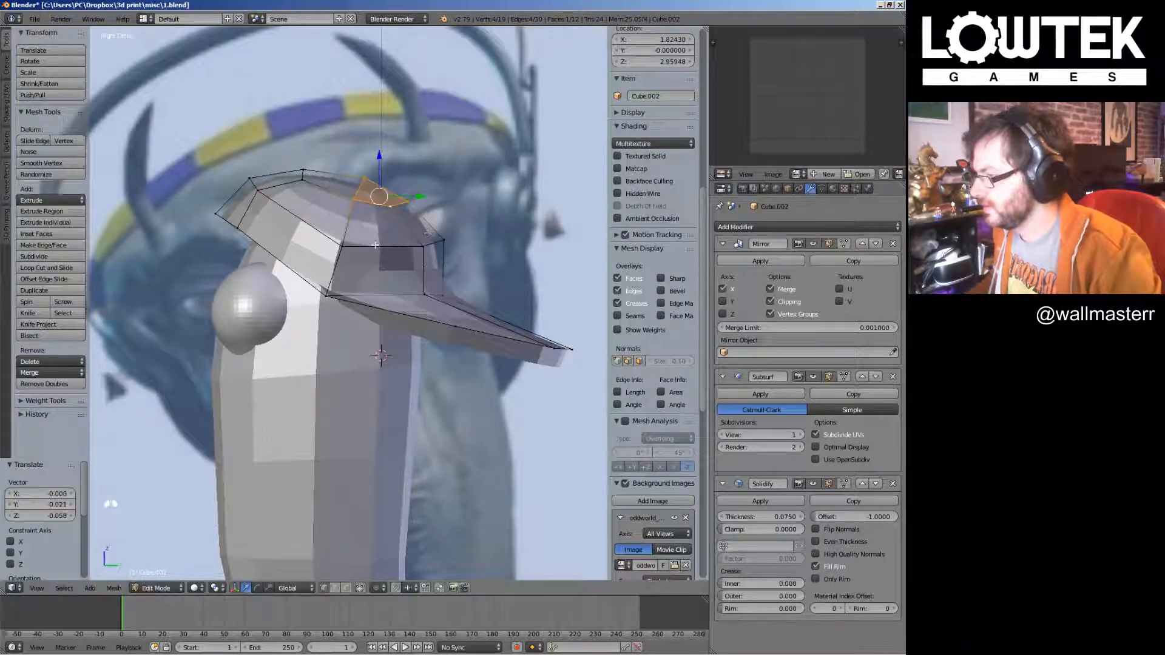
Reshape the cap in the side view by raising its side vertices slightly and pulling its front vertices back toward the head
right_drag(342, 246, 341, 235)
right_drag(232, 226, 250, 235)
right_drag(331, 299, 328, 291)
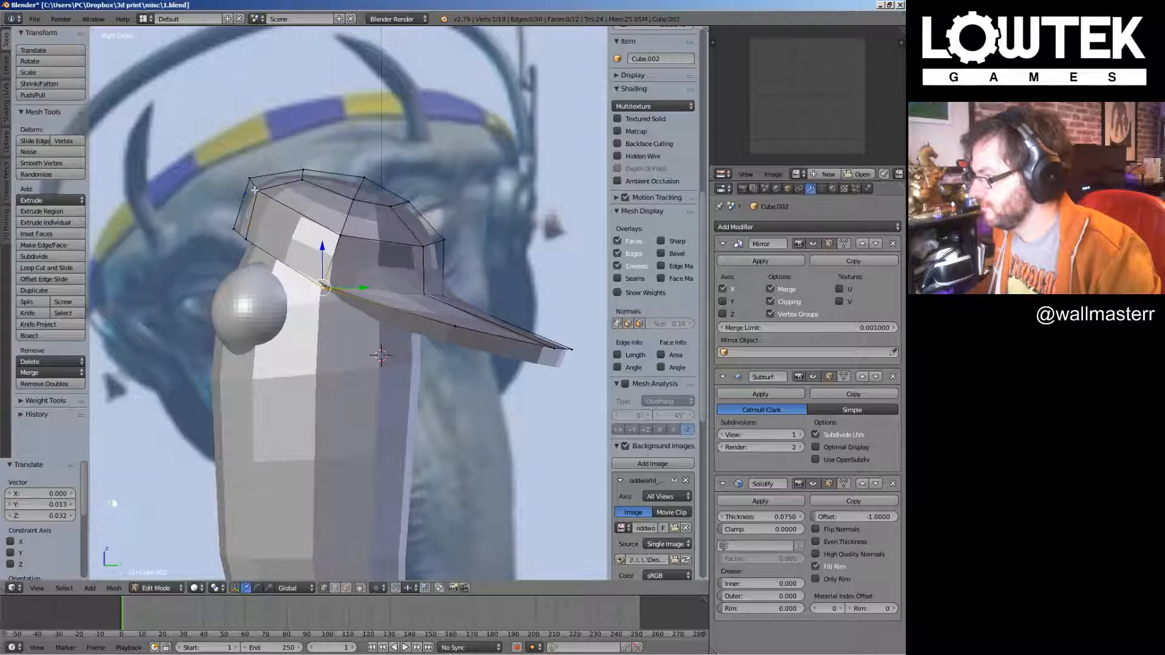
right_drag(256, 190, 269, 198)
right_drag(254, 179, 267, 192)
Pull the cap's upper corner and outer side vertices inward in the front view to narrow its silhouette
key(KP_1)
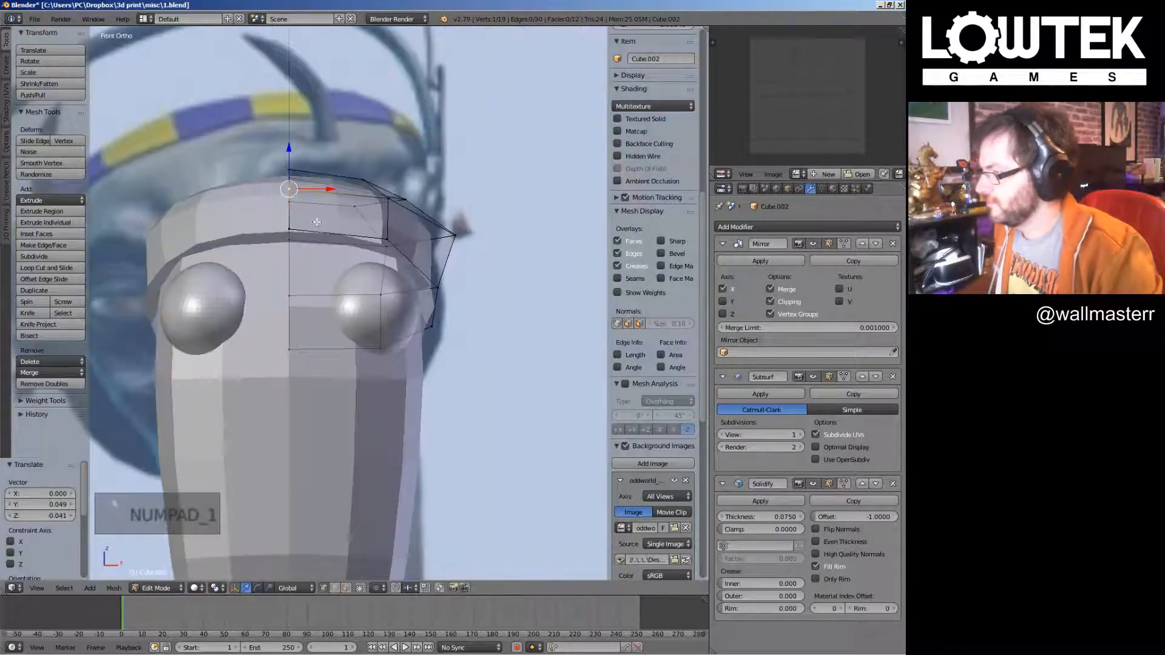
key(Tab)
scroll(387, 249, down, 6)
scroll(424, 266, up, 6)
key(Tab)
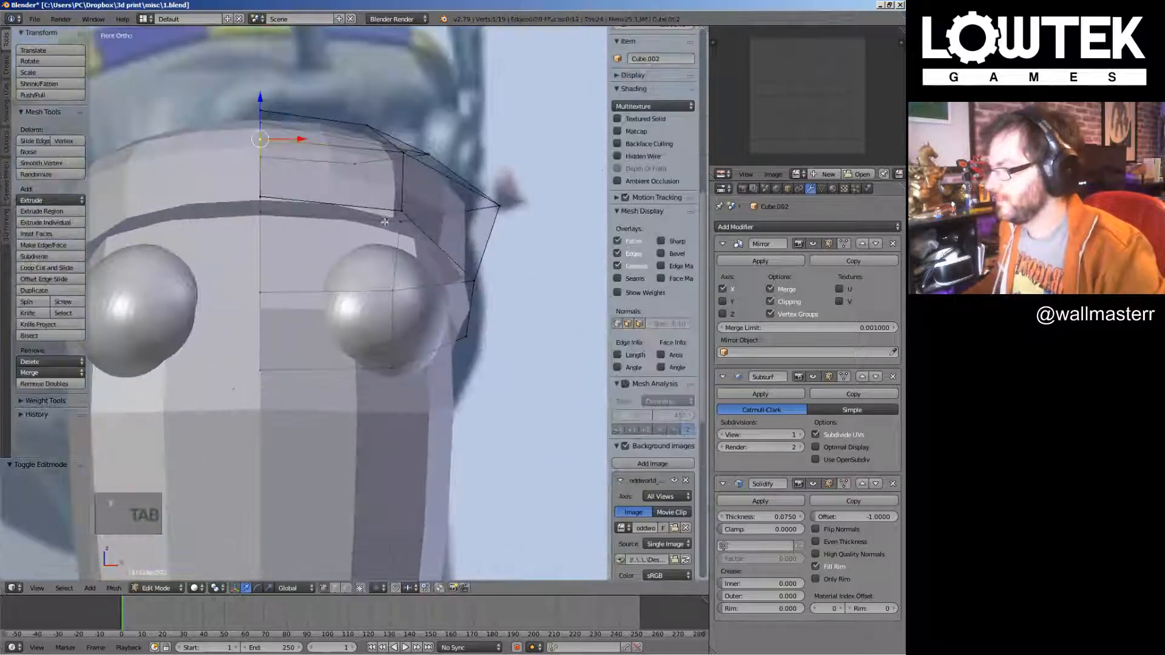
right_drag(413, 148, 381, 156)
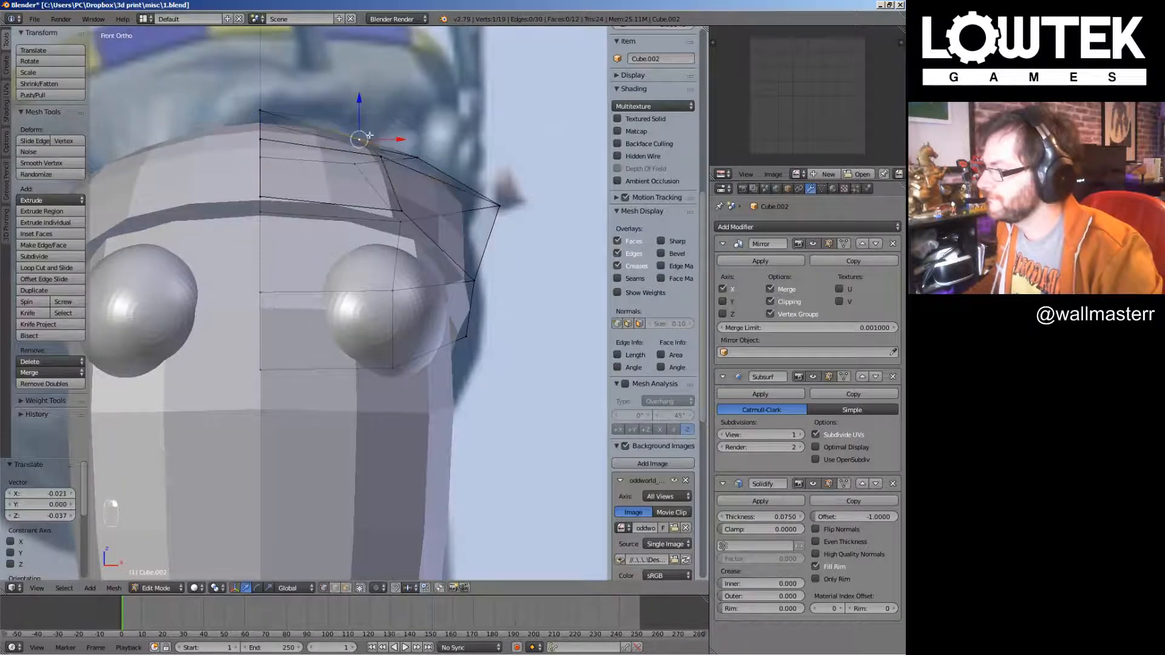
right_drag(499, 206, 480, 208)
key(Tab)
scroll(440, 275, down, 8)
scroll(412, 245, up, 2)
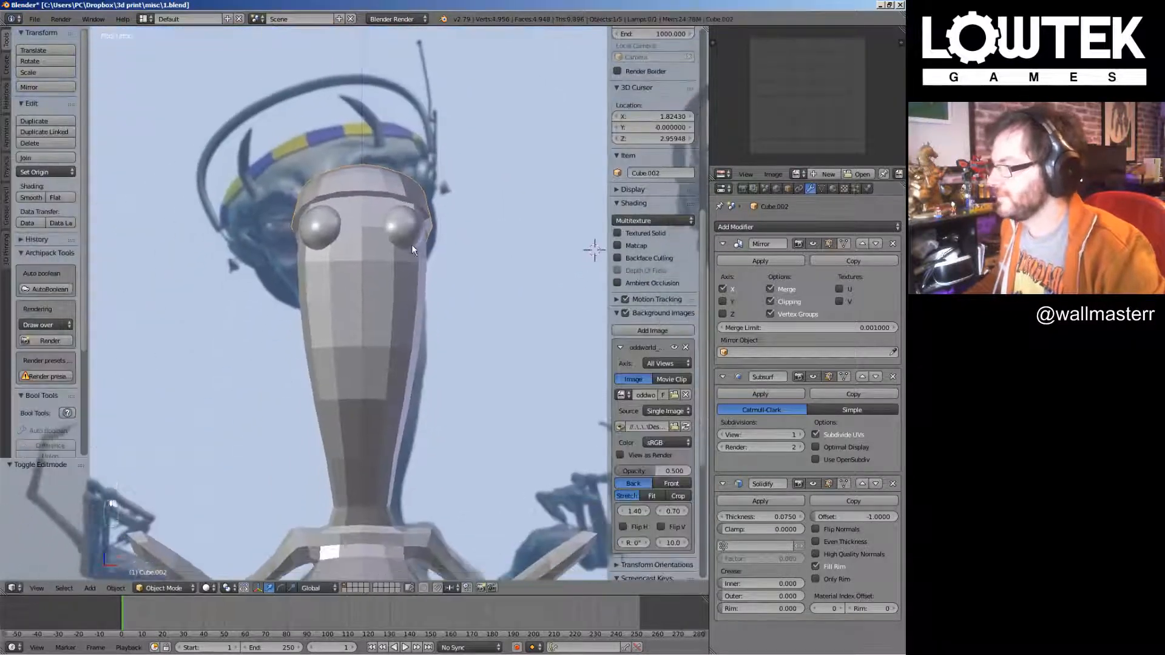
Move the cap's side vertices outward by 0.151 along X to widen it around the head
key(Tab)
scroll(442, 78, up, 4)
key(a)
key(a)
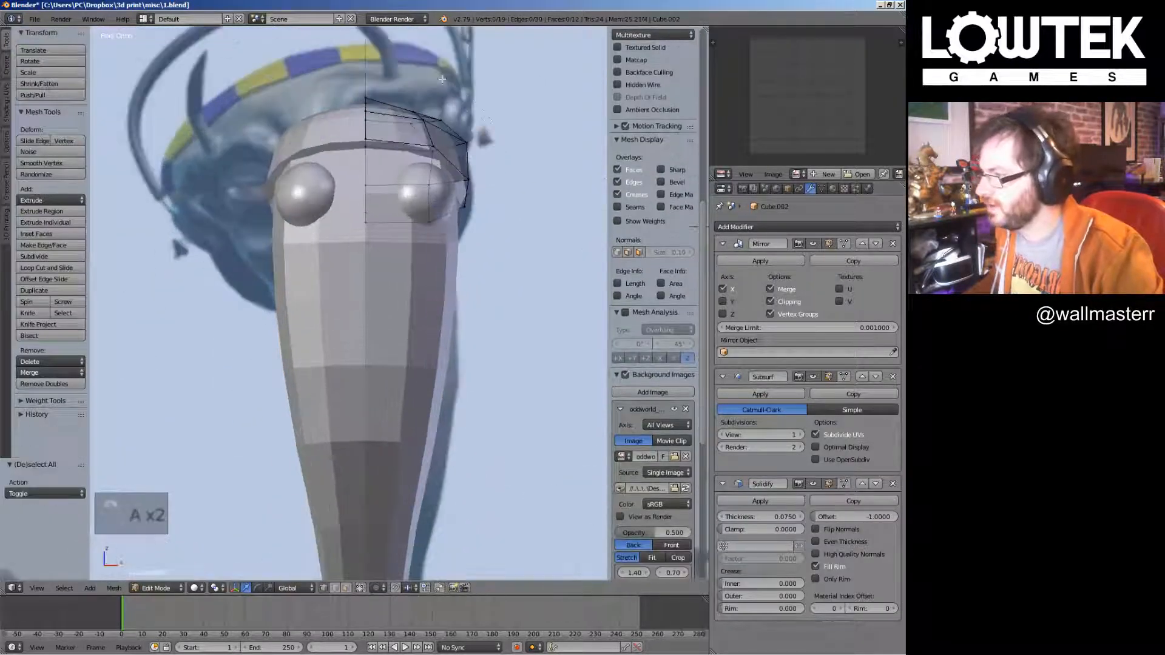
key(Tab)
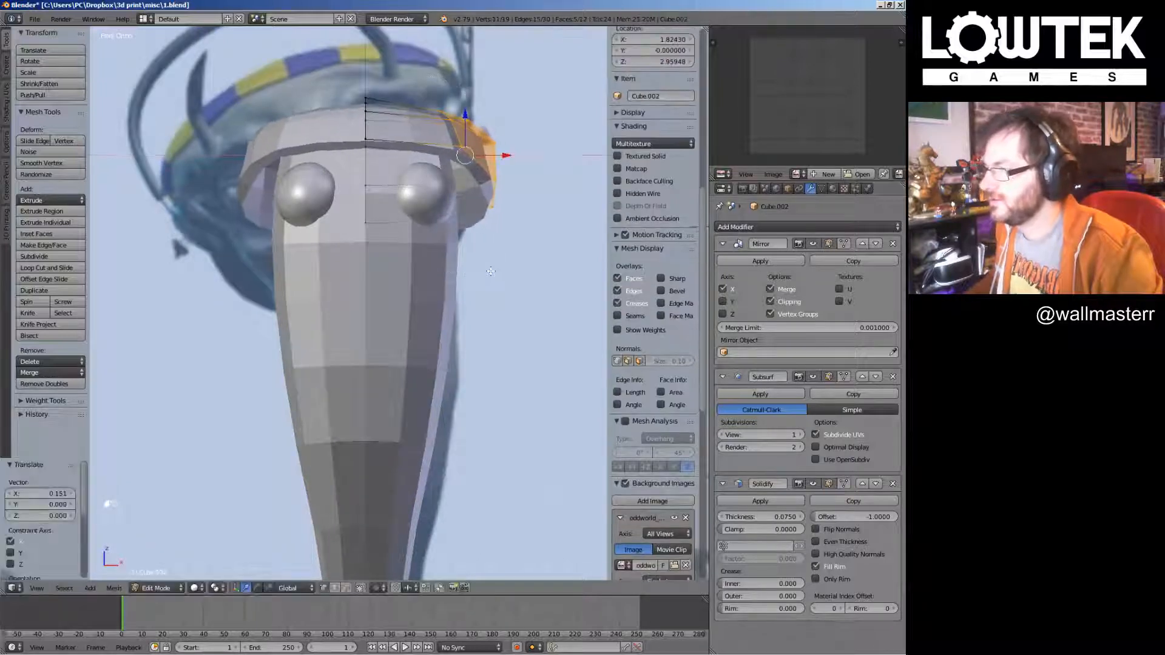
Select the body's edge loop at eye level and move it outward by 0.136 along X to widen the head
right_click(436, 246)
key(Tab)
key(a)
key(a)
key(a)
alt+right_click(401, 192)
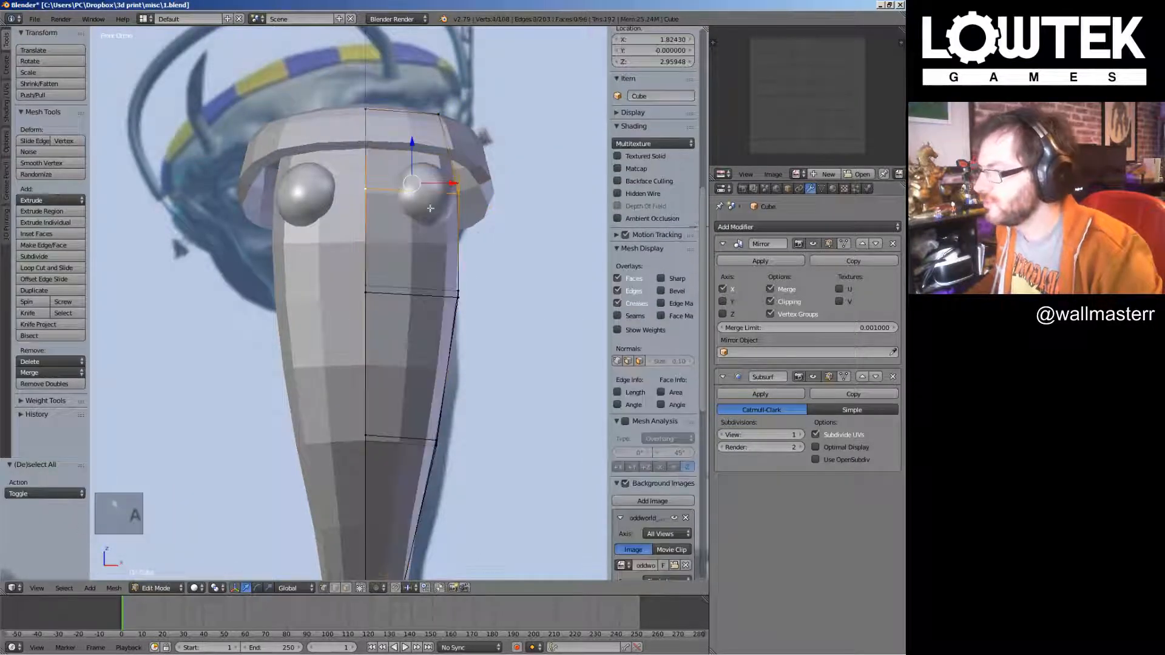
drag(462, 184, 483, 239)
click(483, 239)
Extrude the two front head faces around the eye in place and scale them to 0.420
middle_drag(473, 182, 434, 199)
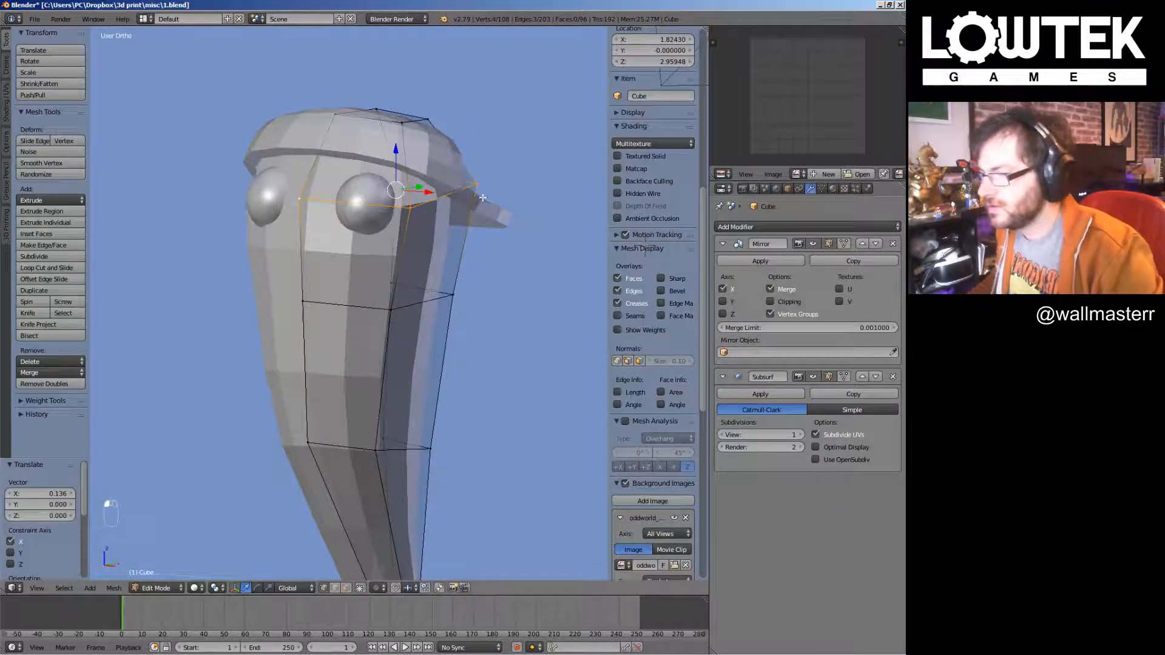
right_click(334, 125)
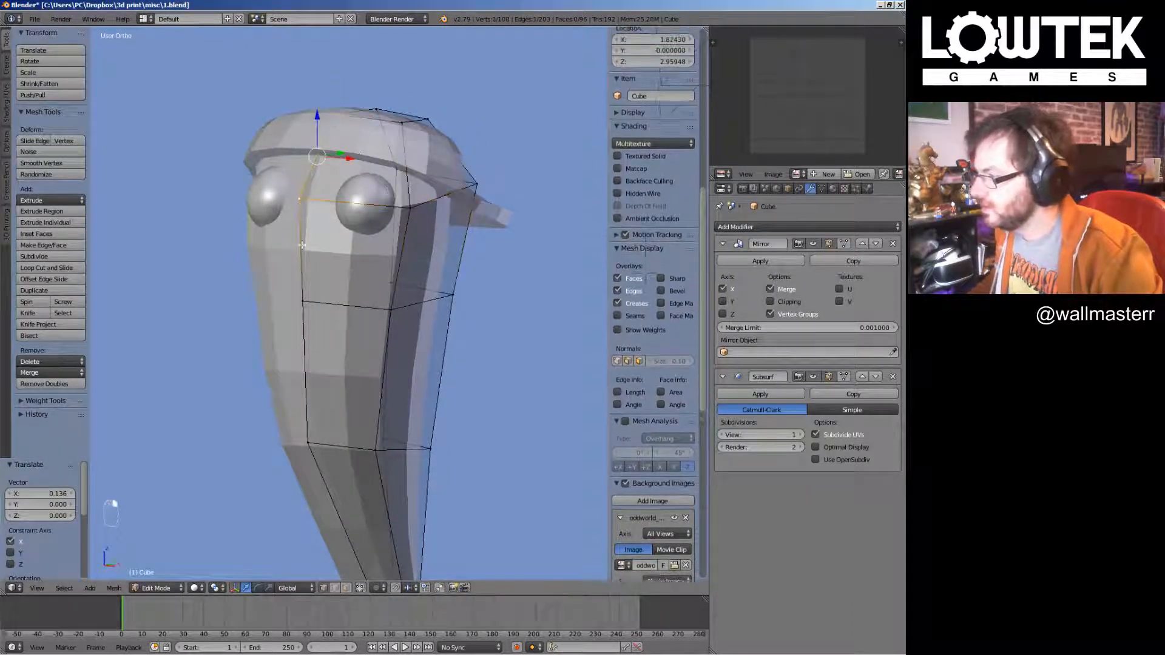
shift+right_click(412, 204)
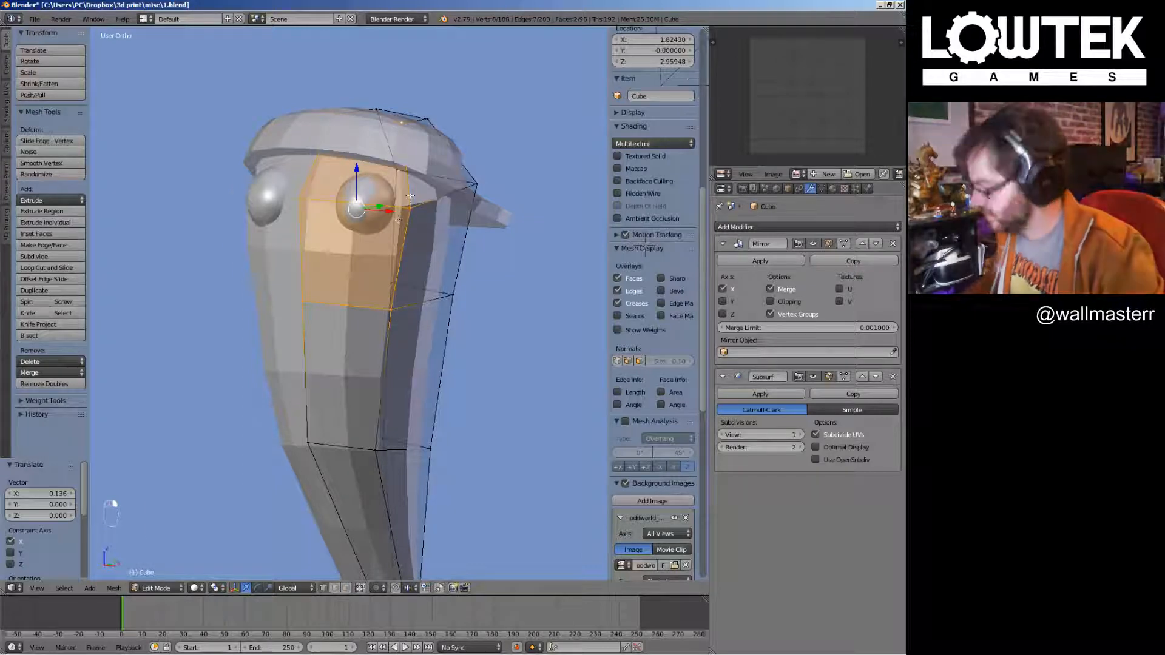
key(e)
right_click(486, 229)
key(s)
click(447, 248)
Move the extruded eye faces by 0.056 in X and 0.031 in Z, and shift them in depth in the side view
key(KP_1)
key(g)
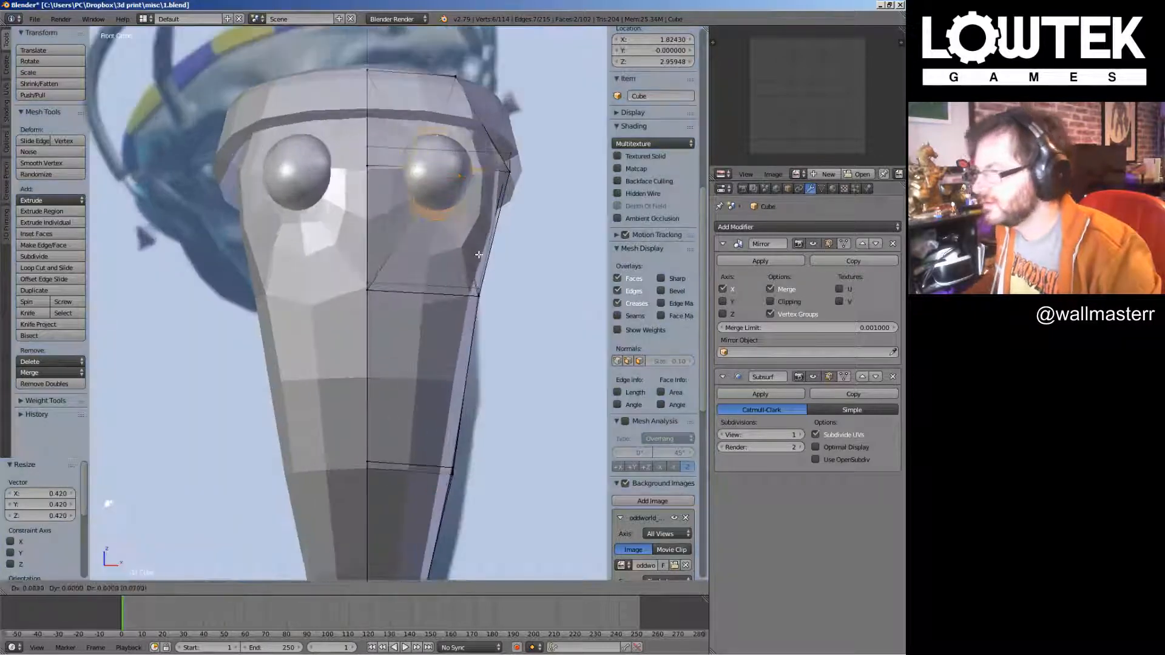
click(477, 255)
key(KP_3)
key(g)
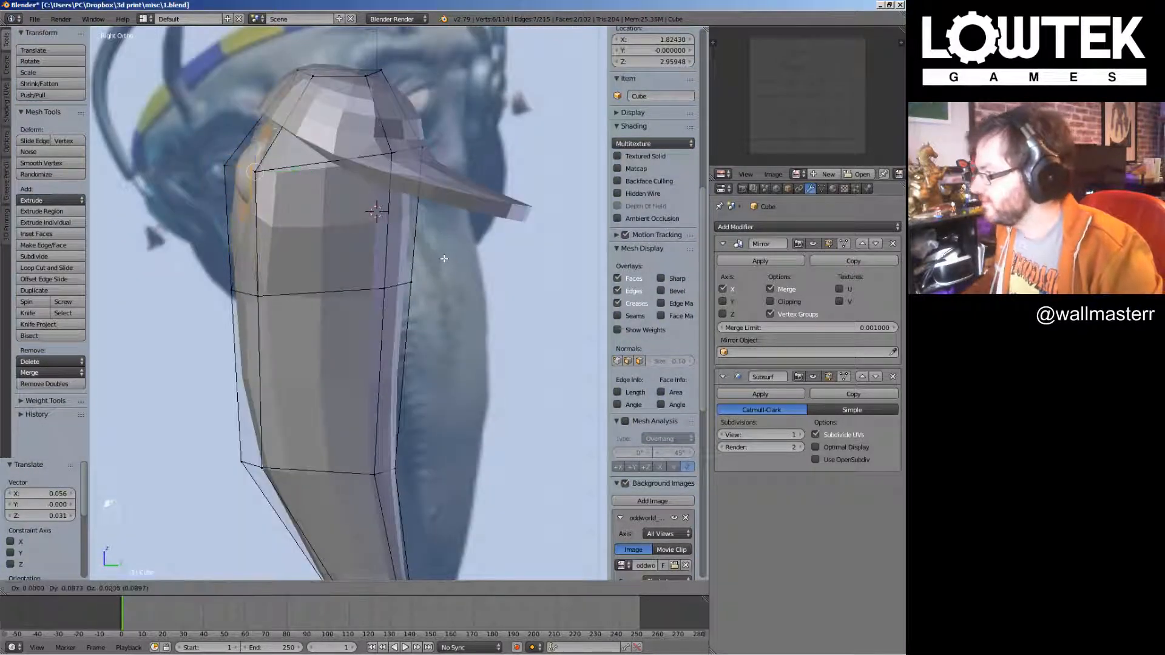
click(443, 259)
Rescale the eye-socket faces in the side view and reposition them against the eyeball along Y
key(s)
click(285, 249)
key(s)
middle_click(329, 227)
click(308, 201)
shift+middle_drag(307, 199, 320, 265)
key(g)
click(789, 302)
Adjust the inner and upper vertices of the eye socket to form a rounder opening around the eyeball
key(KP_1)
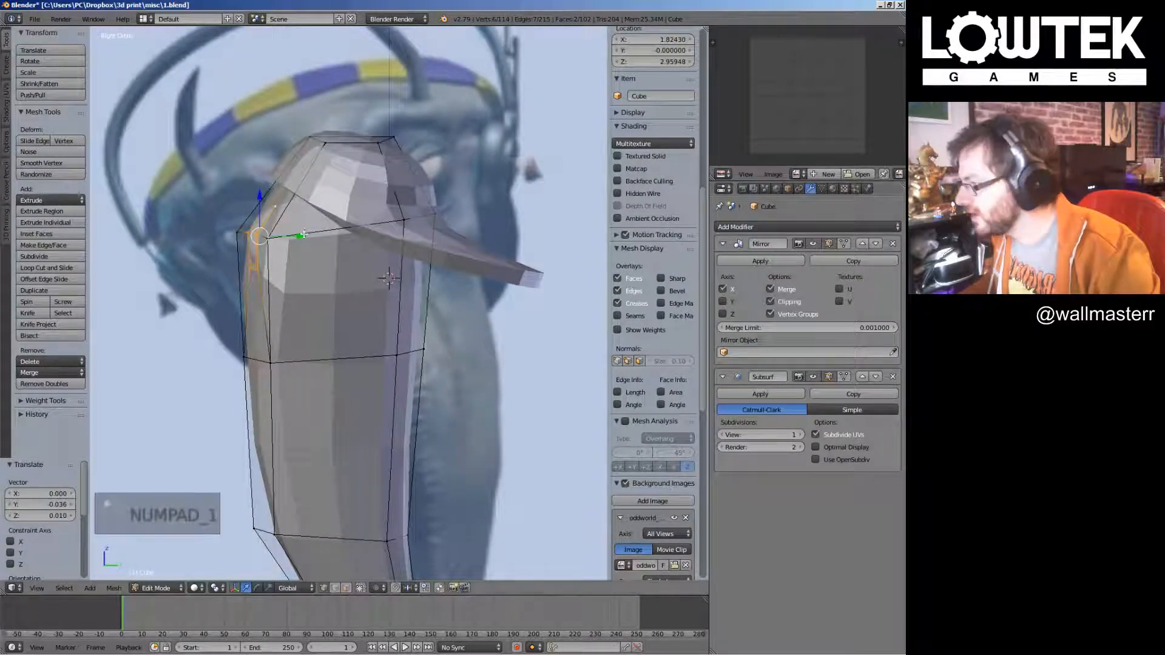
scroll(458, 227, up, 1)
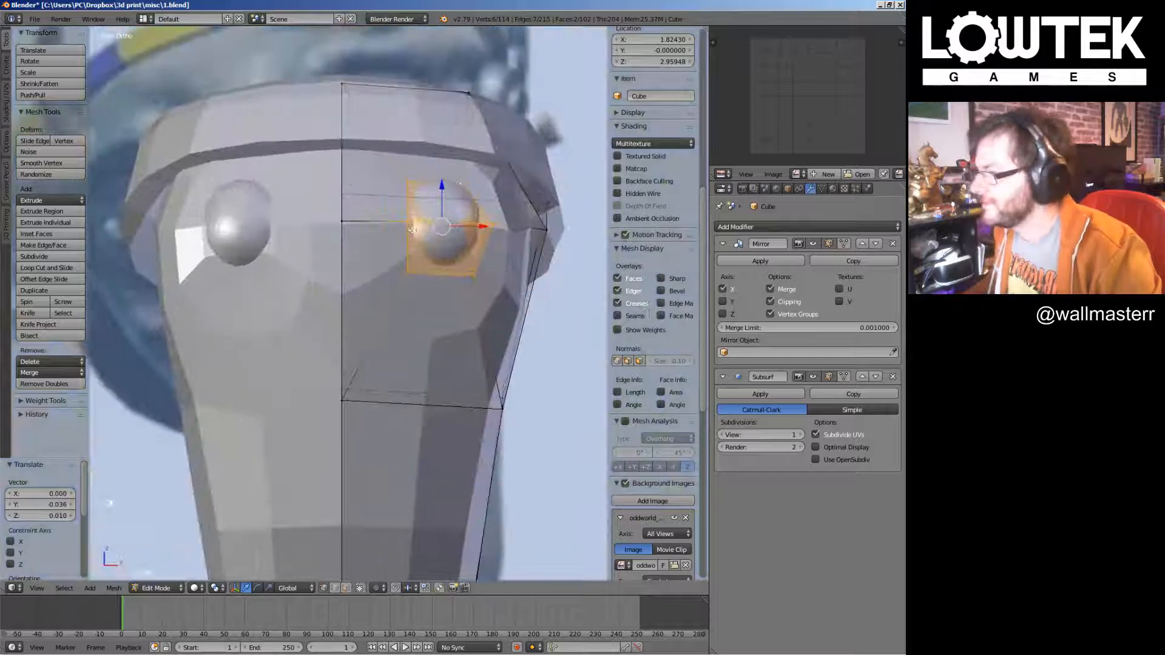
right_drag(392, 219, 385, 220)
right_drag(416, 190, 417, 192)
right_drag(460, 182, 463, 181)
middle_drag(463, 181, 488, 406)
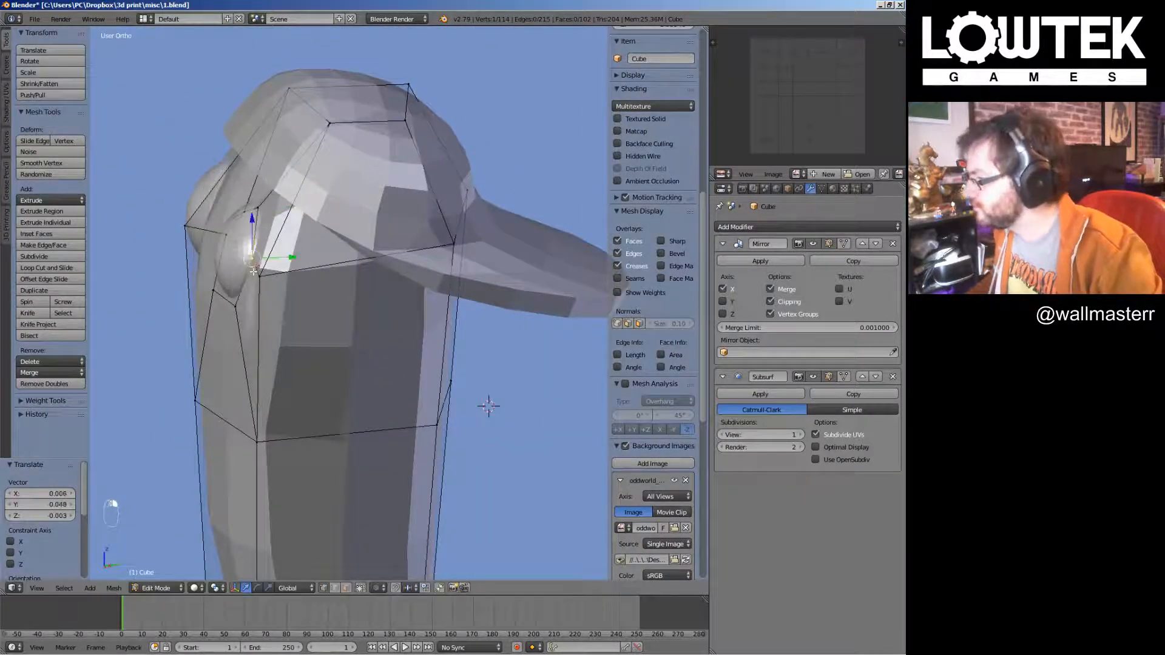
click(258, 215)
Lower the two bottom vertices of the eye socket beneath the eyeball in the front view
key(KP_1)
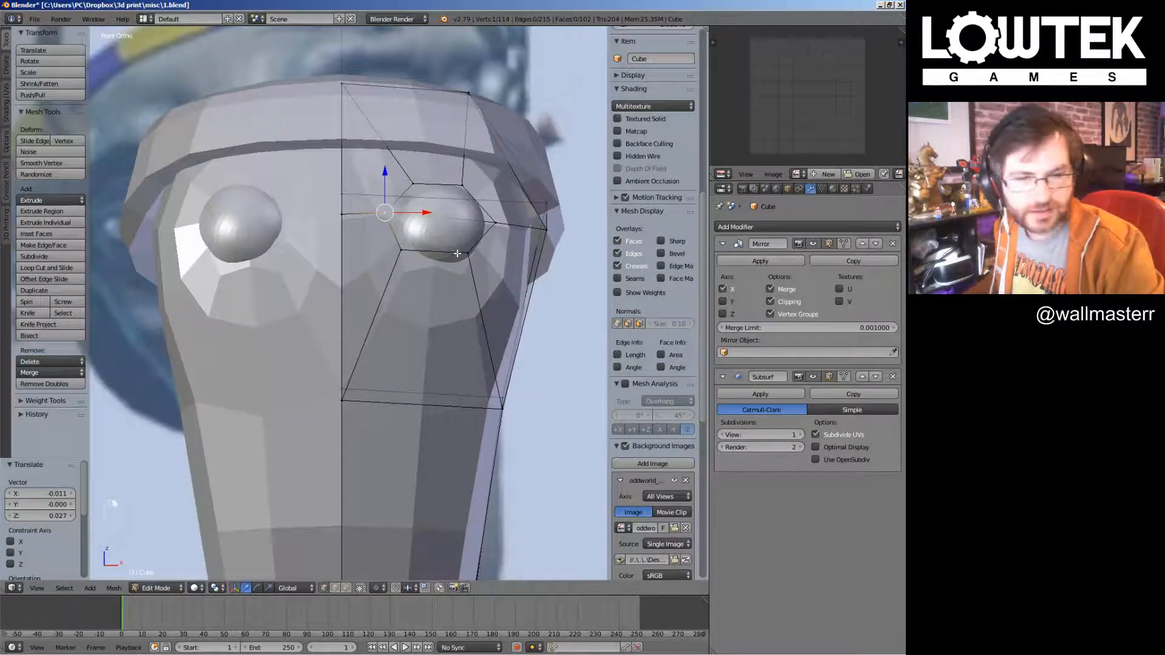
right_drag(466, 253, 465, 267)
right_drag(402, 247, 396, 261)
Widen the image editor area beside the viewport and load the Oddworld concept art image into it
scroll(544, 297, down, 7)
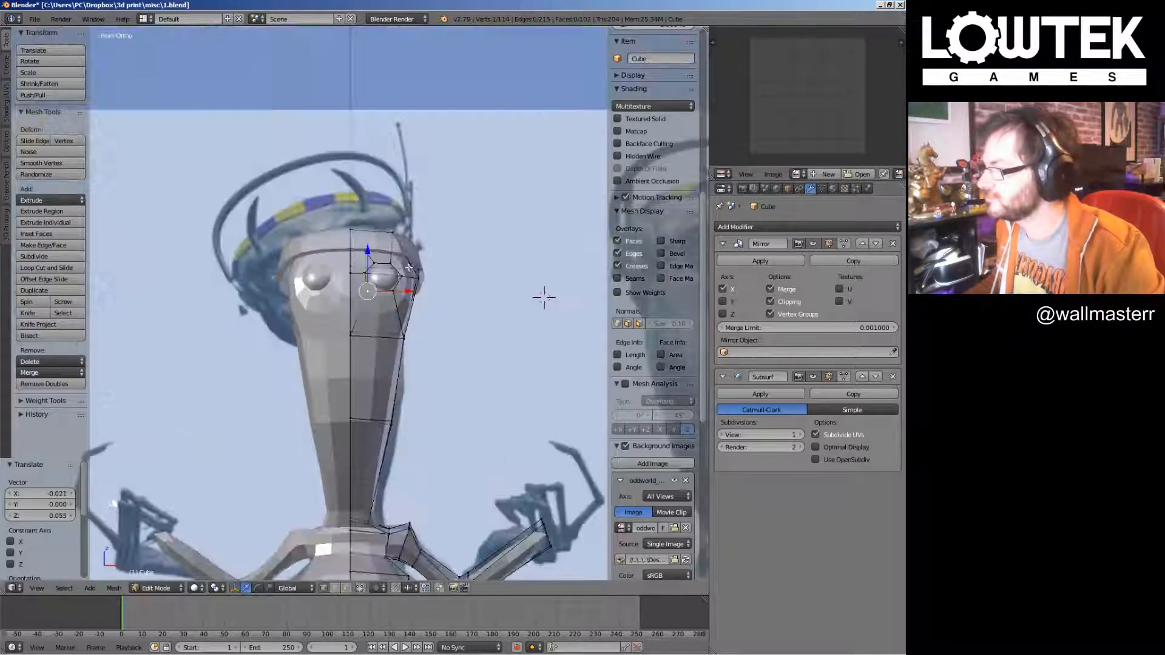
key(z)
scroll(512, 298, down, 5)
key(Tab)
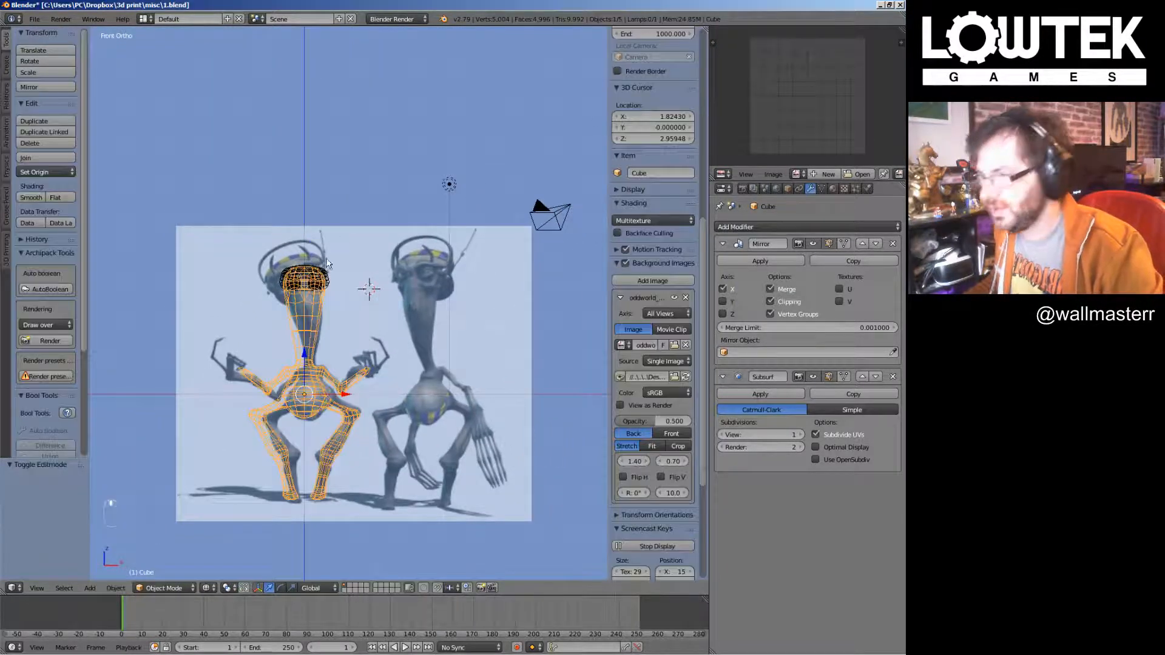
scroll(659, 222, down, 1)
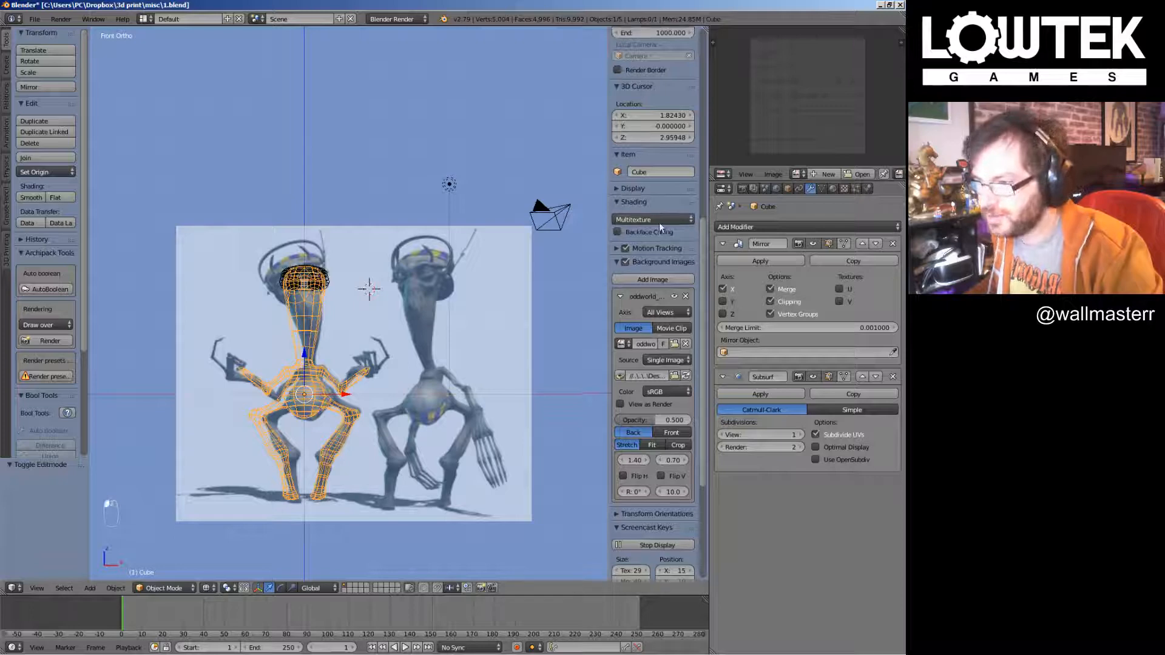
drag(710, 242, 611, 243)
click(697, 175)
click(711, 191)
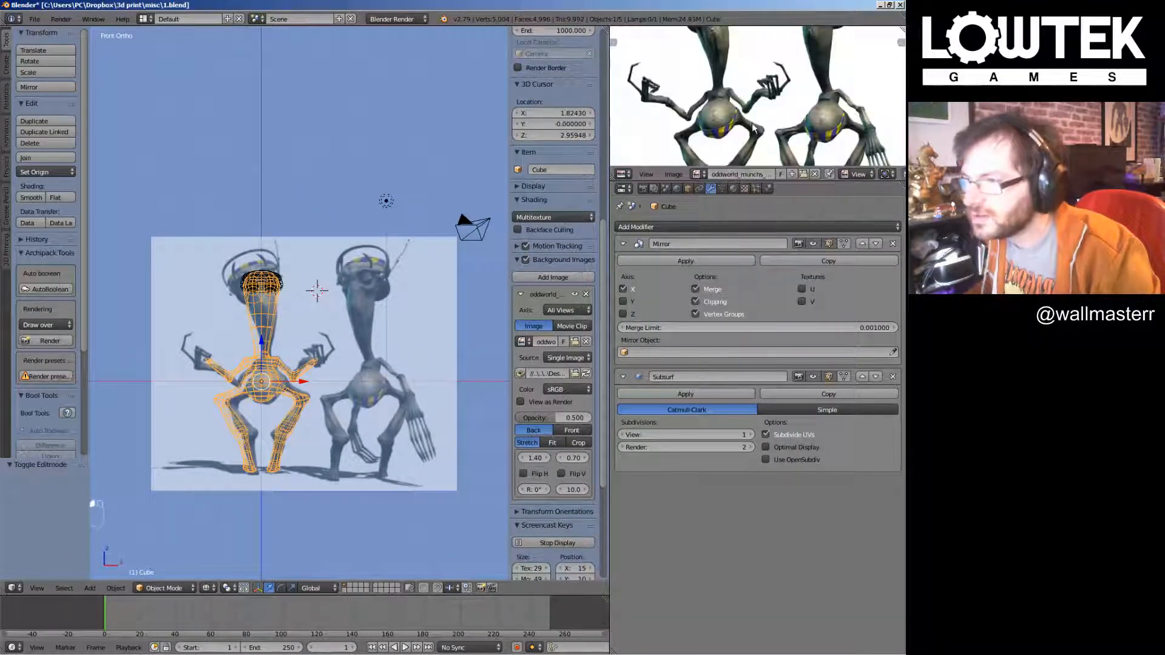
Increase the image editor's height and frame both reference characters in it
scroll(768, 145, up, 3)
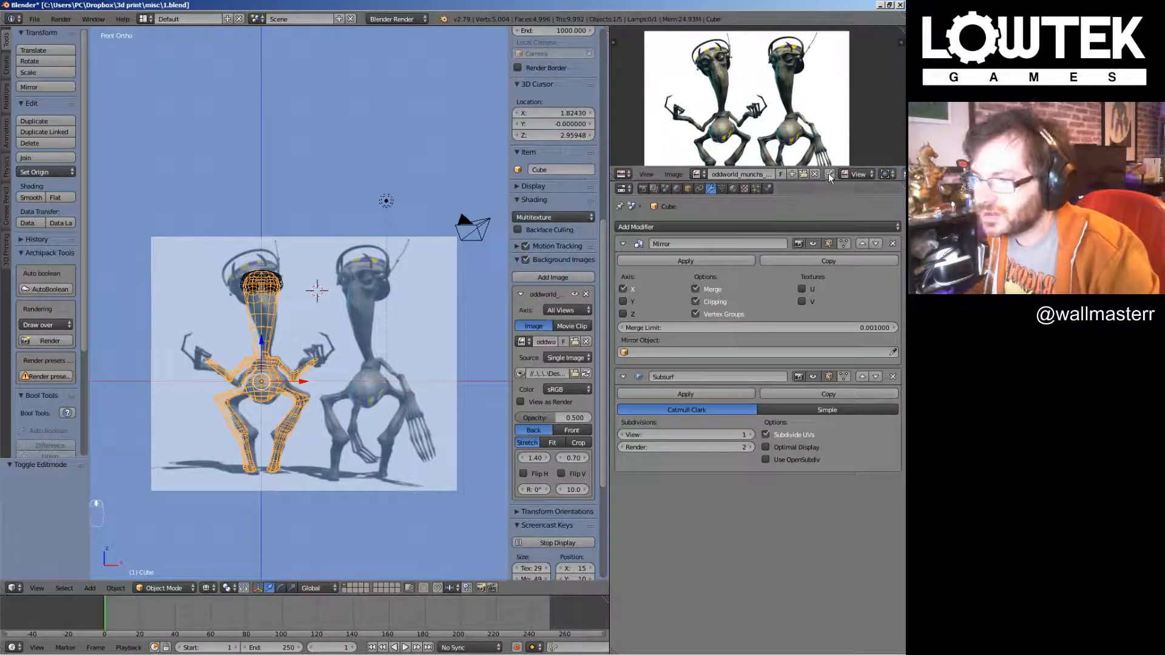
drag(823, 182, 817, 279)
scroll(741, 133, up, 2)
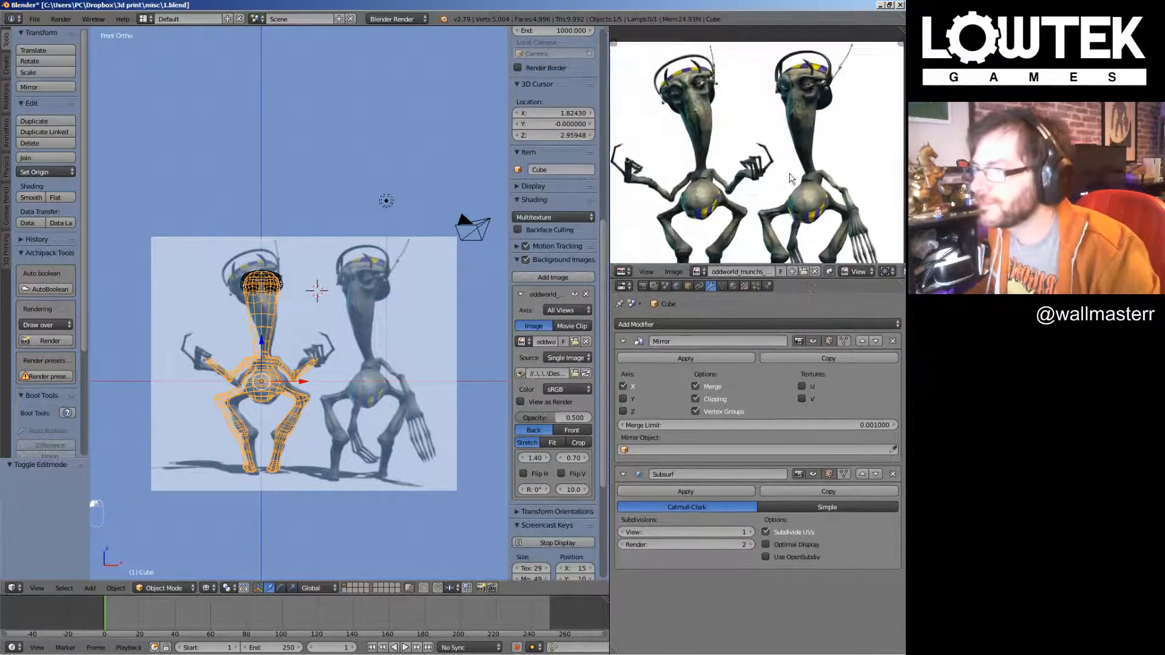
Add one loop cut to the head mesh between the centre line and the eye socket
scroll(376, 233, up, 5)
key(Tab)
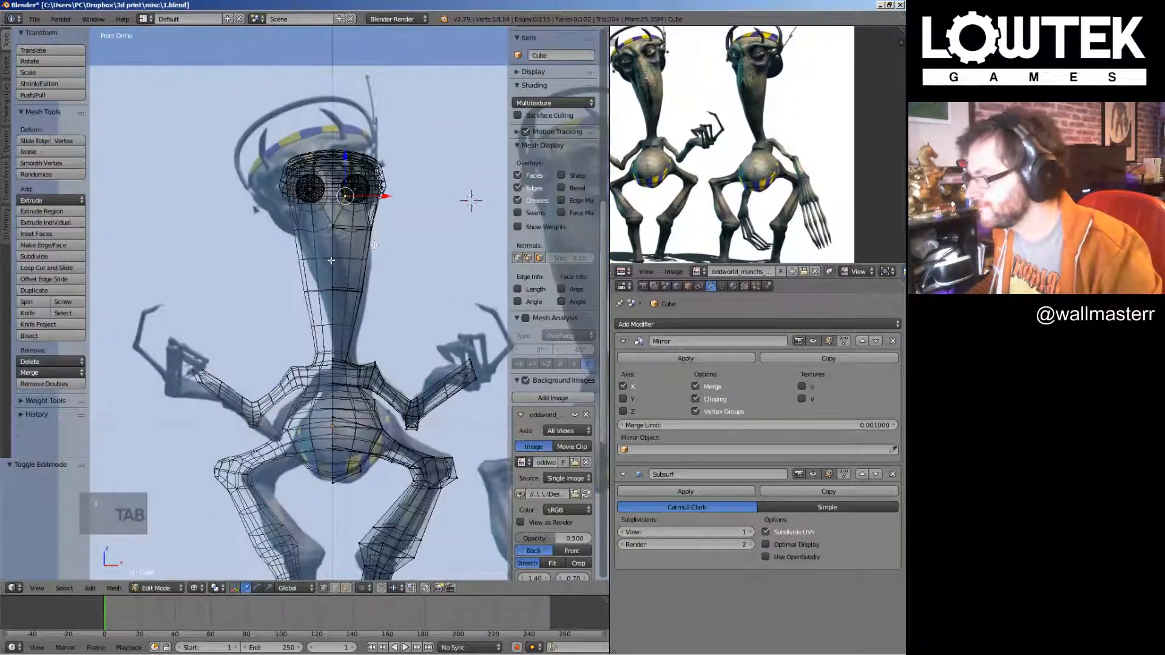
key(z)
scroll(360, 224, down, 1)
mouse_move(360, 224)
shift+middle_down()
mouse_move(262, 194)
mouse_move(278, 193)
mouse_move(332, 266)
mouse_move(267, 254)
shift+middle_up()
scroll(330, 266, up, 5)
key(ctrl+r)
click(279, 255)
Move the edge below the eye socket by about 0.085 in X, -0.106 in Y and 0.068 in Z
key(KP_1)
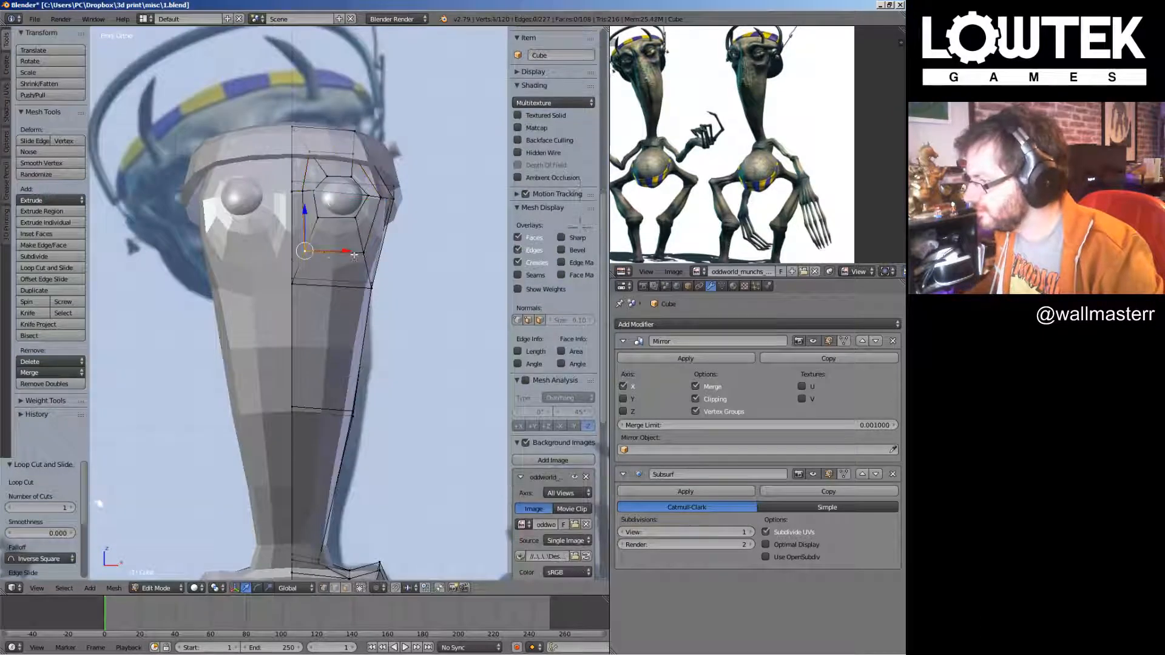
shift+right_click(363, 254)
mouse_move(364, 260)
middle_down()
mouse_move(447, 291)
mouse_move(353, 265)
middle_up()
key(g)
click(457, 283)
Cut new edges with the Knife between the eye socket's lower inner corner and the head's centre line
key(KP_1)
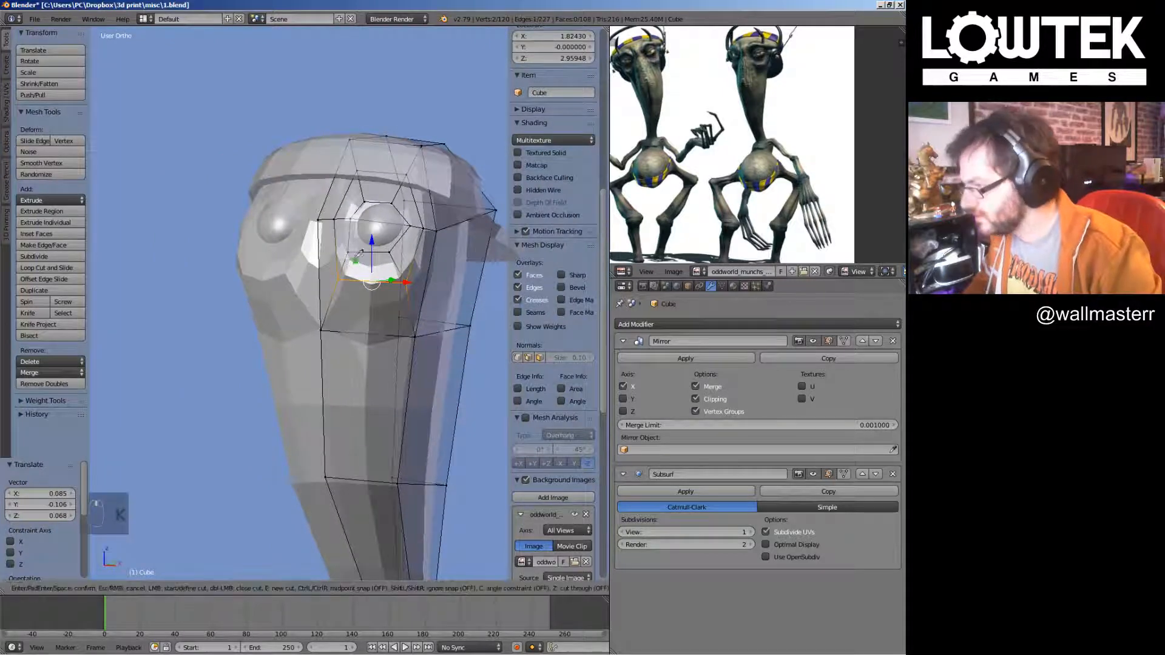
scroll(287, 246, up, 4)
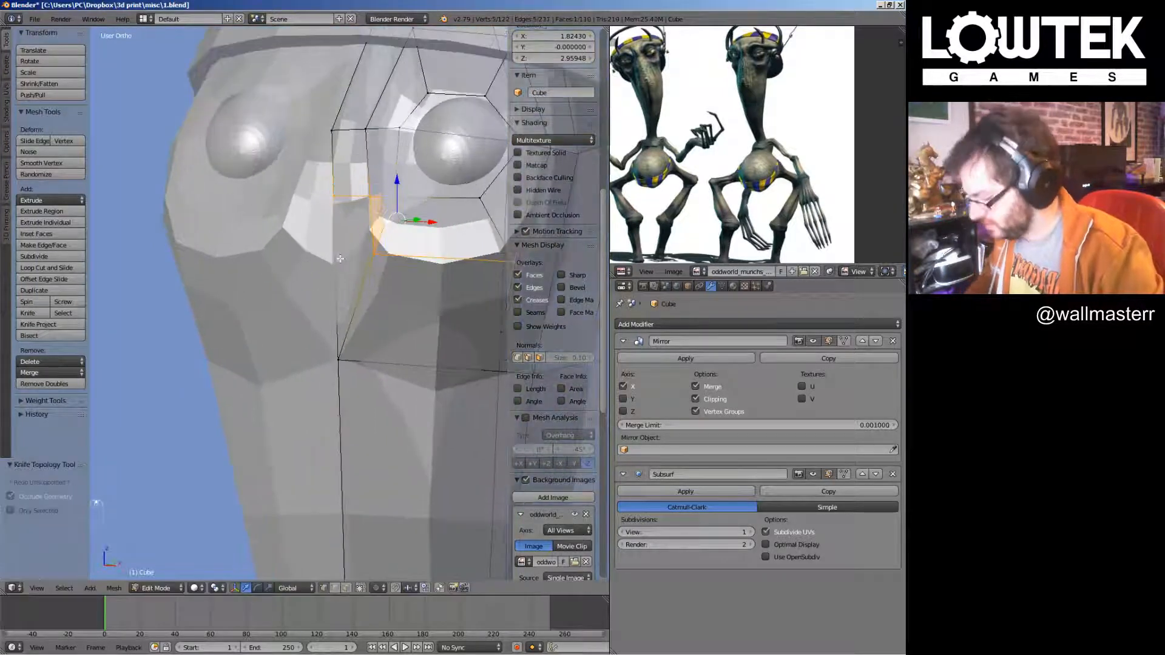
key(Return)
key(k)
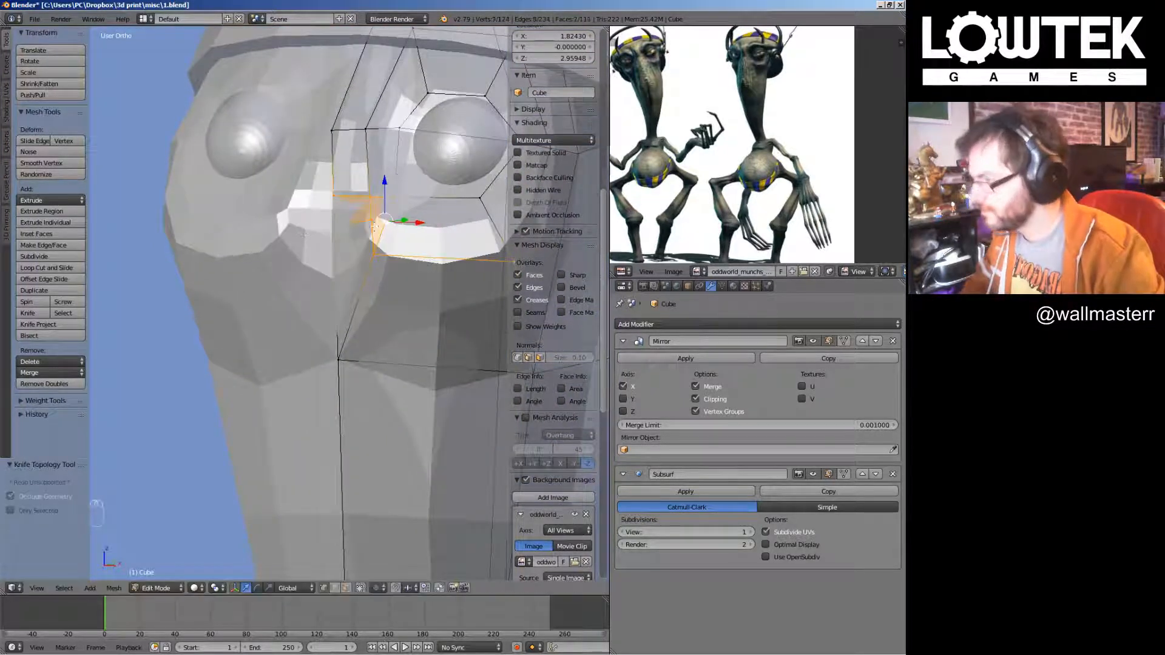
key(Escape)
key(ctrl+z)
Reposition the new vertices between the eyes, and move the vertex below the socket by about 0.075 in X and -0.055 in Z
key(KP_1)
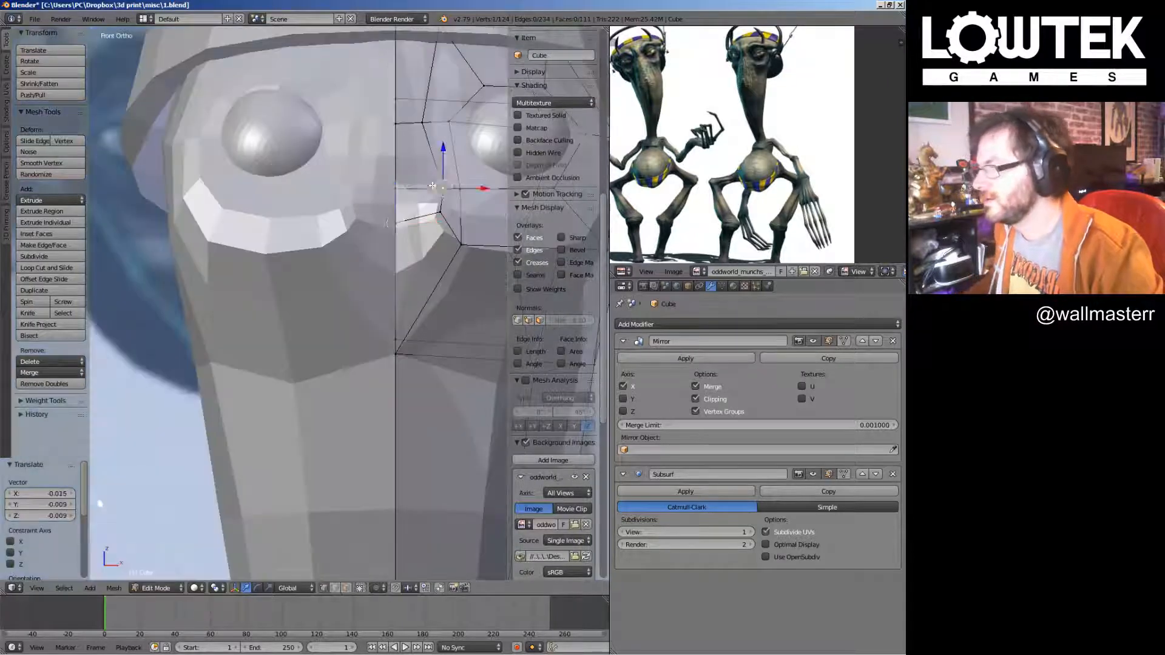
shift+middle_drag(422, 208, 356, 208)
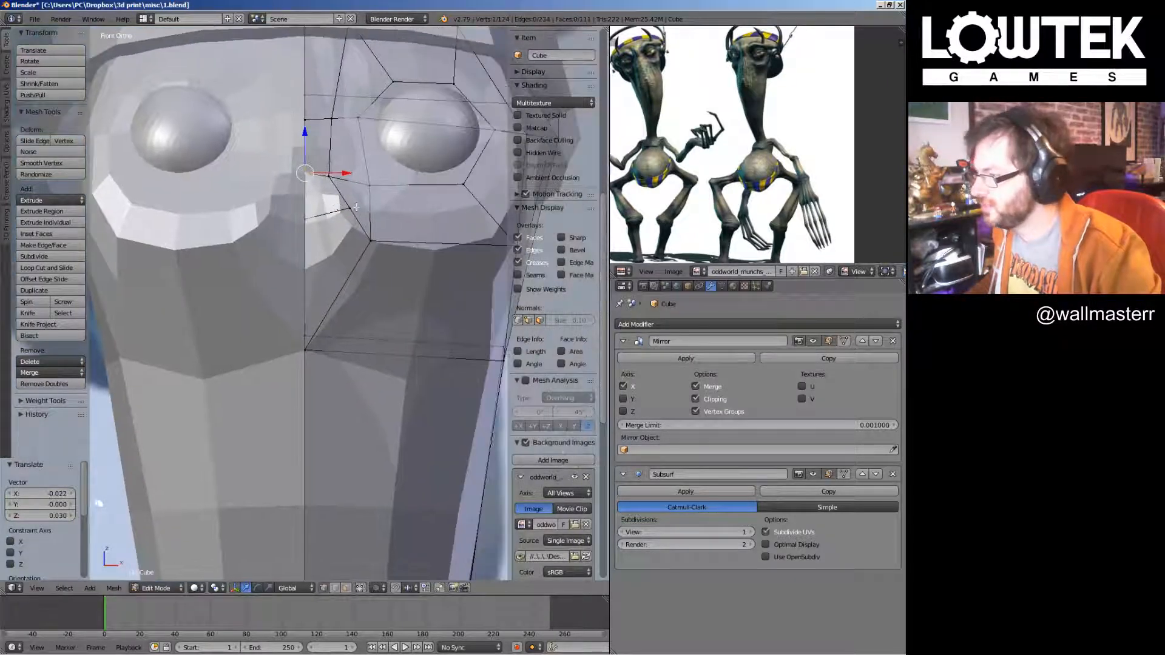
scroll(352, 207, down, 4)
right_drag(306, 276, 320, 286)
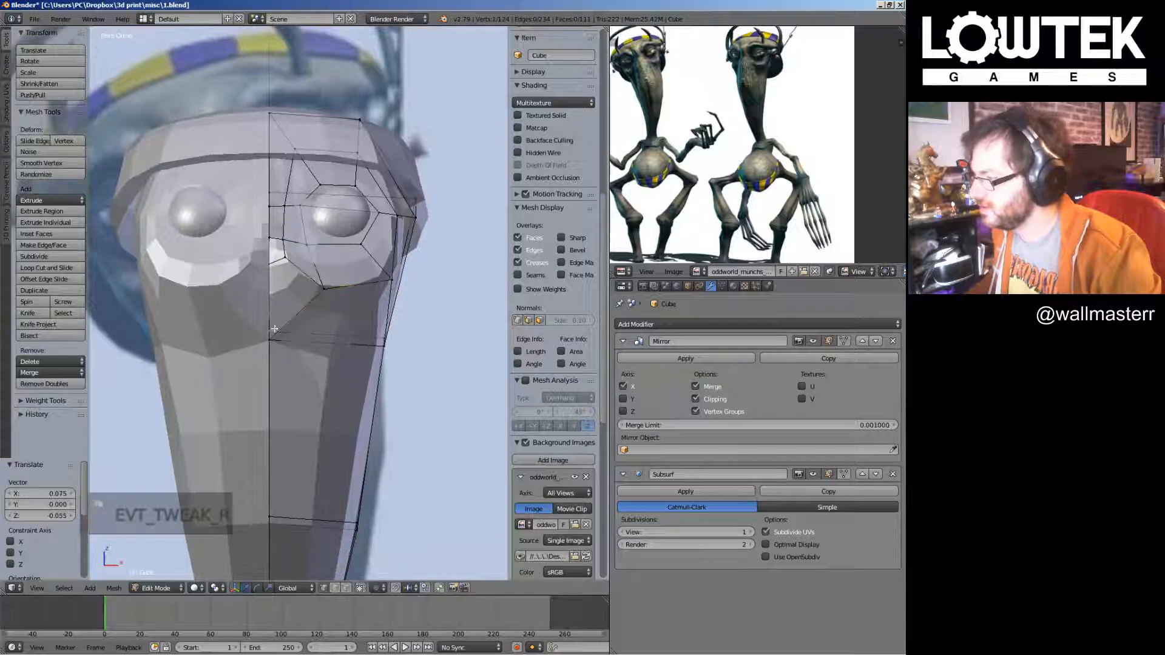
Lower the centre-line vertex beneath the eyes, and move the socket's lower inner vertex by about 0.072 in X and 0.022 in Z
right_drag(276, 338, 277, 354)
key(ctrl+z)
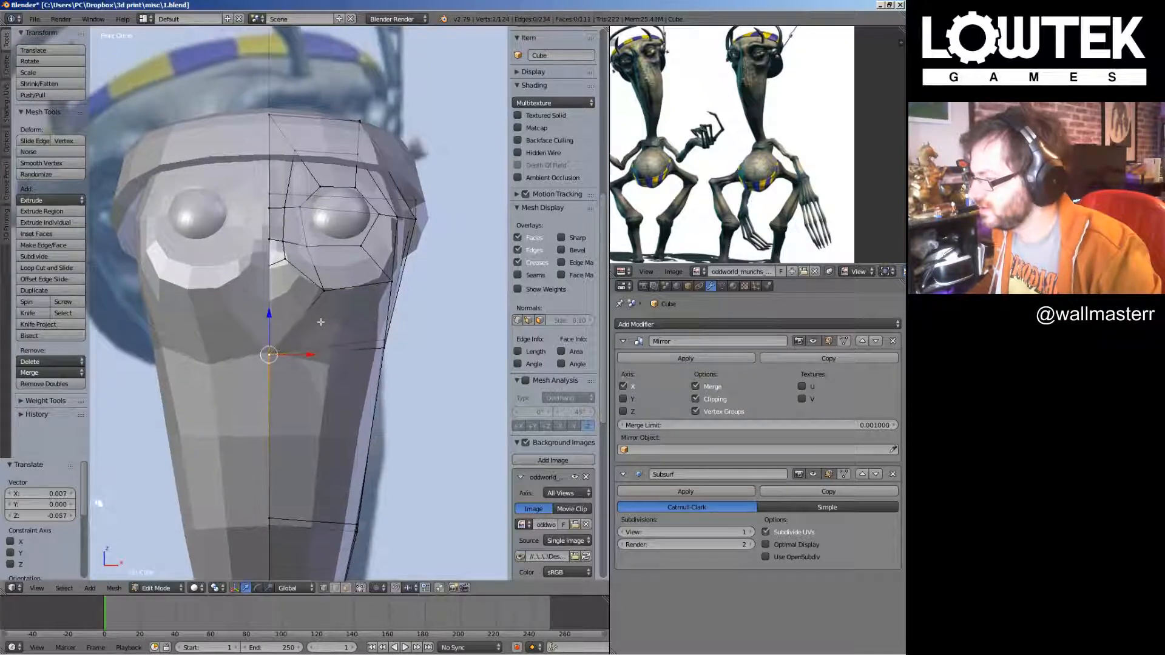
middle_drag(330, 318, 320, 328)
right_drag(268, 265, 283, 262)
key(KP_1)
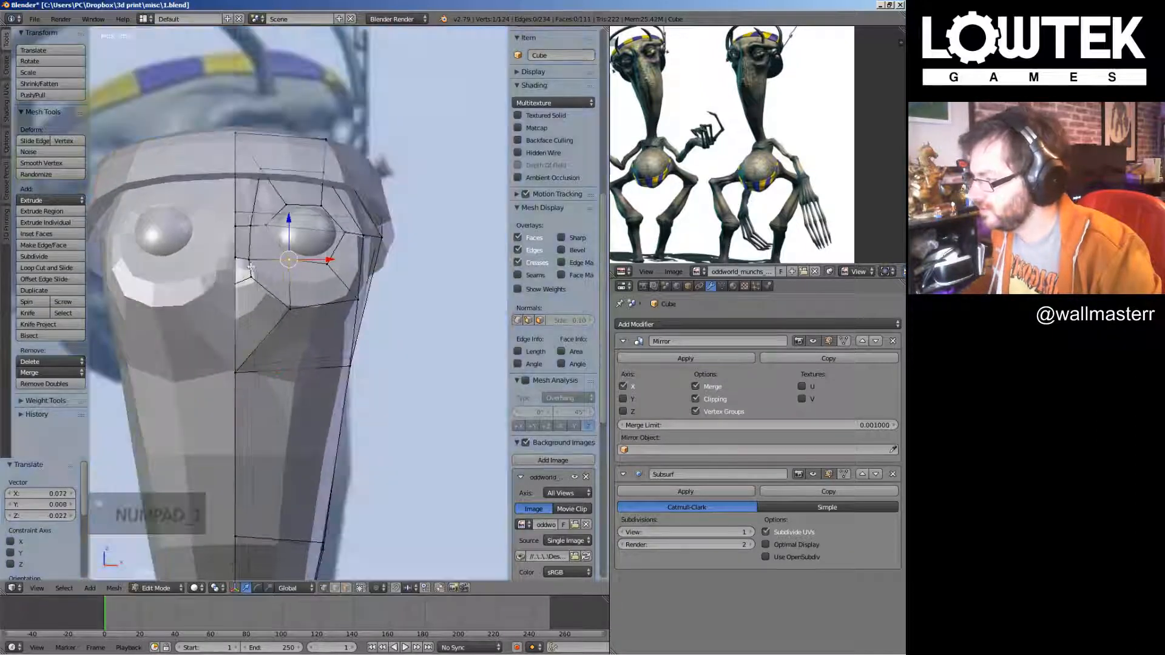
Add one edge loop around the eye socket with Loop Cut and Slide
key(Tab)
middle_drag(299, 264, 261, 274)
key(Tab)
scroll(350, 307, up, 4)
middle_drag(350, 306, 260, 289)
scroll(390, 308, up, 1)
click(260, 290)
right_click(260, 292)
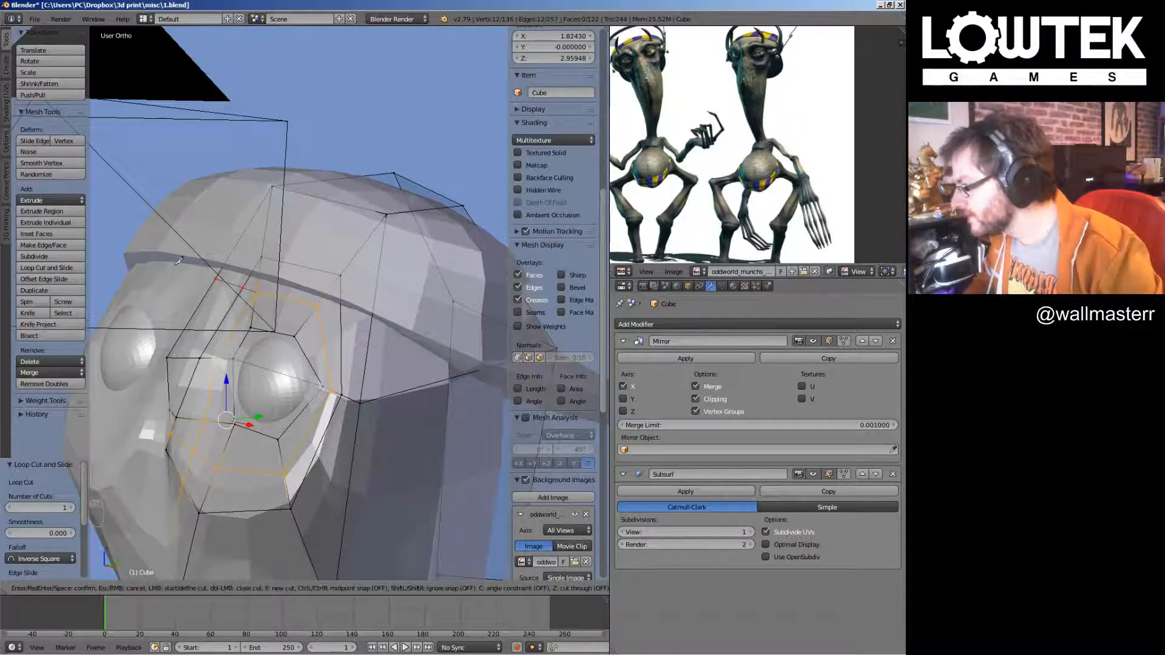
Cut an edge with the Knife above the eye socket and adjust the vertices over the eye to shape the brow
key(Return)
mouse_move(245, 280)
middle_down()
mouse_move(310, 288)
mouse_move(252, 295)
middle_up()
right_click(247, 291)
drag(272, 286, 258, 314)
key(KP_1)
scroll(289, 310, down, 4)
key(Tab)
scroll(293, 311, down, 1)
scroll(346, 315, up, 3)
key(Tab)
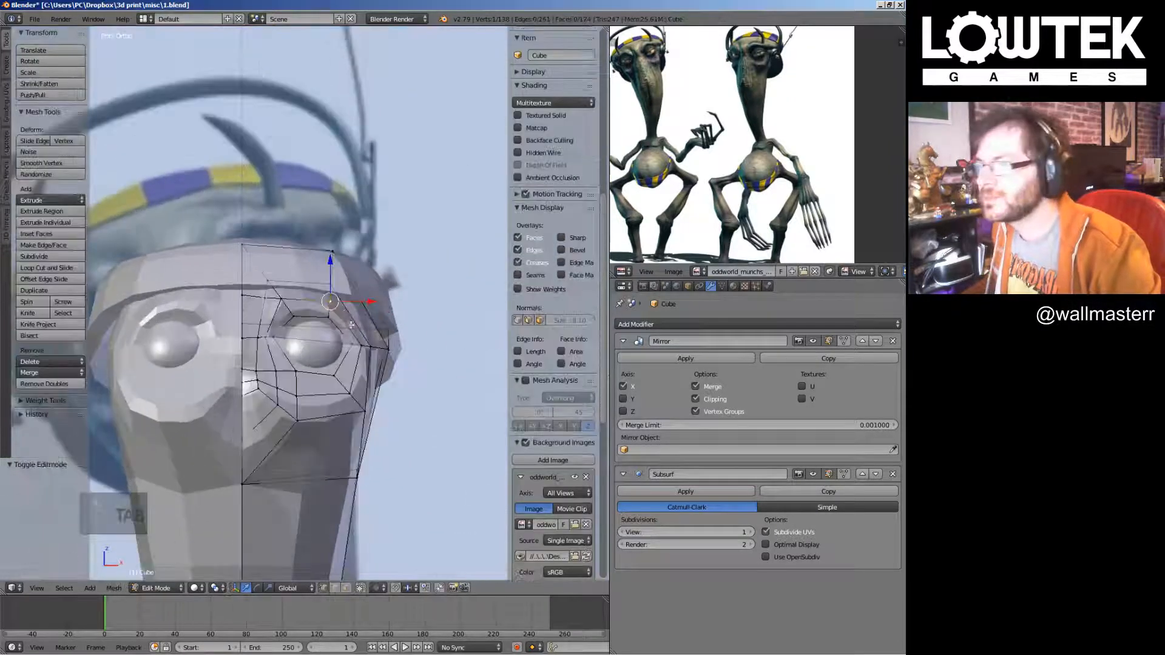
Move the brow vertex above the outer side of the eye by about 0.097 in X and -0.010 in Z
right_drag(331, 303, 353, 287)
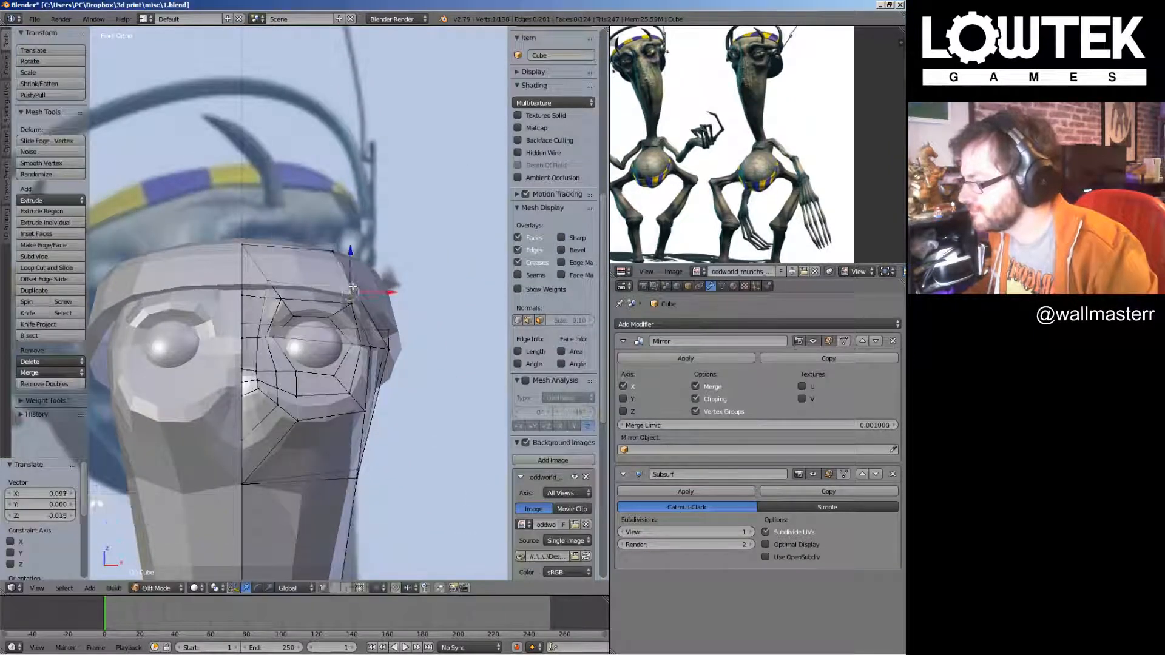
key(Tab)
scroll(364, 309, down, 4)
middle_drag(382, 327, 316, 299)
key(KP_1)
scroll(333, 322, up, 3)
Add a lengthwise edge loop down the head, neck and torso, and apply Shrink/Fatten to it with an offset of about -0.031
key(Tab)
scroll(296, 336, down, 3)
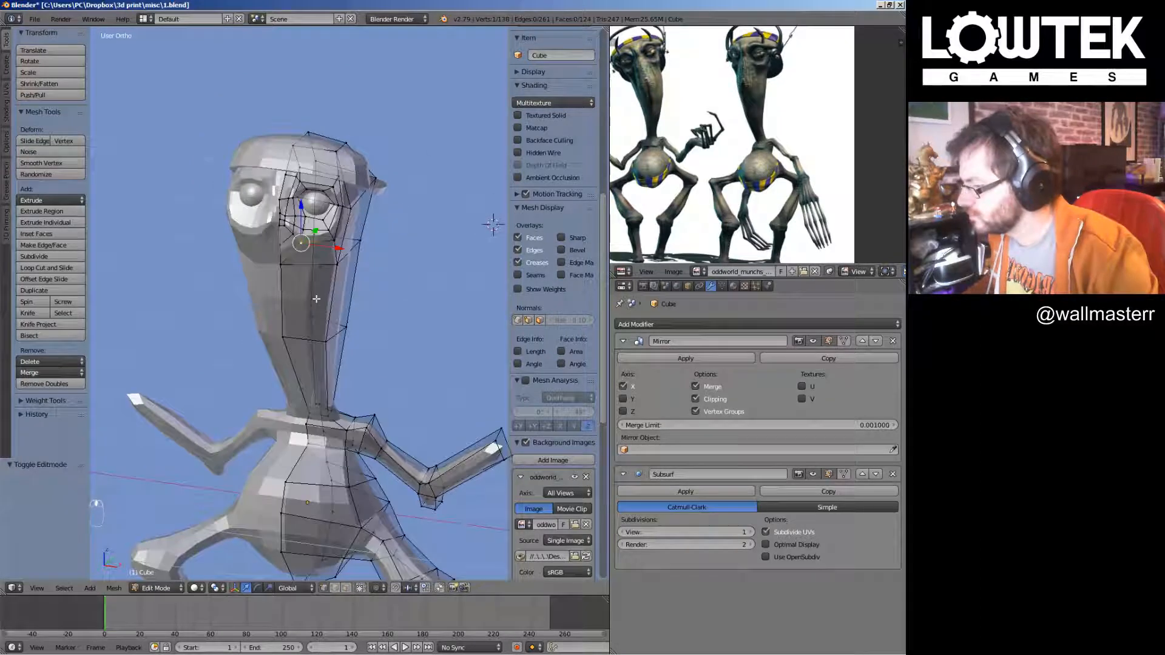
key(ctrl+r)
click(313, 481)
right_click(312, 480)
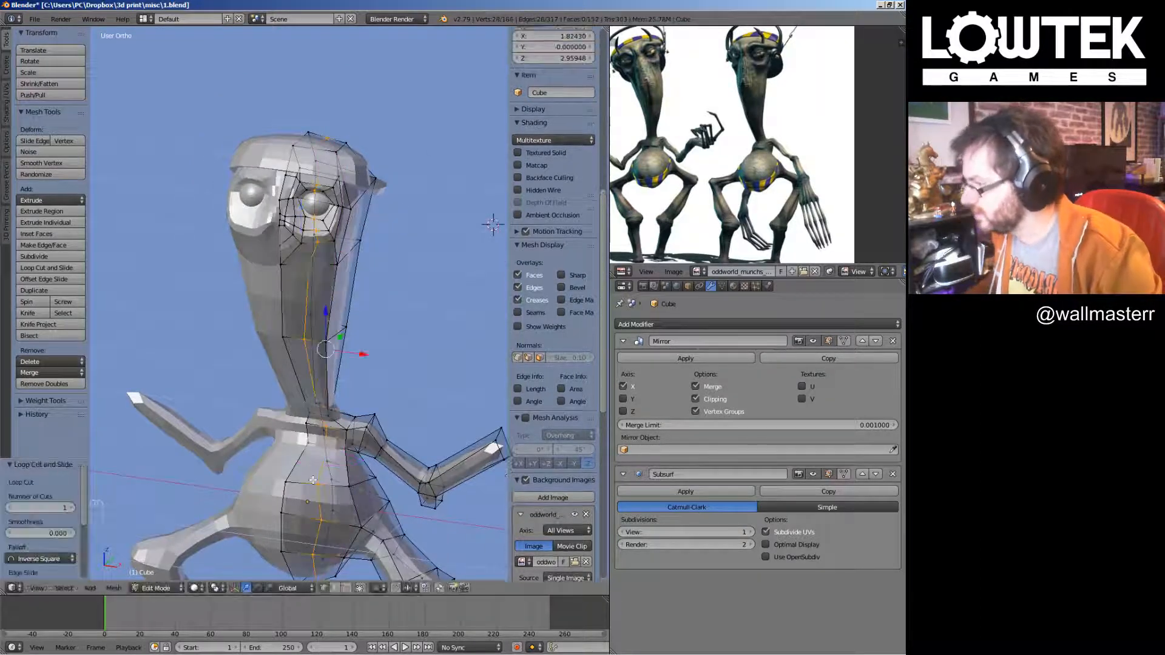
key(KP_1)
key(alt+s)
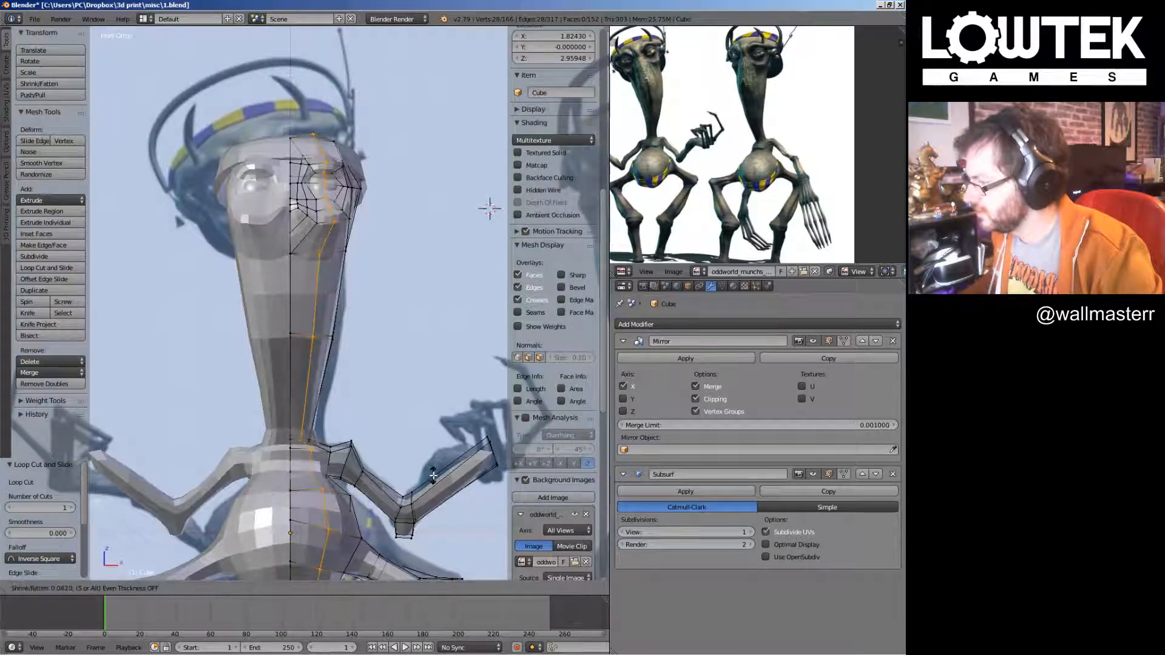
click(432, 474)
Reposition the vertices around the eye opening, moving the inner one by about -0.043 in X and 0.083 in Z
scroll(305, 266, up, 4)
shift+middle_drag(345, 128, 291, 382)
scroll(291, 358, up, 2)
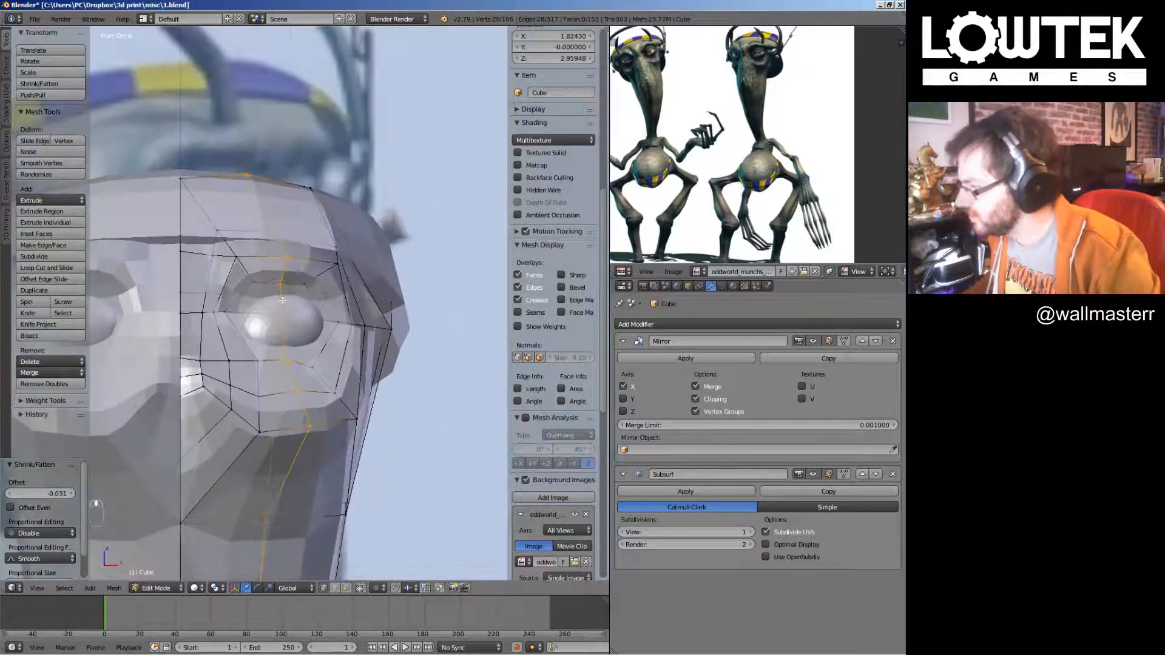
right_click(283, 304)
drag(283, 307, 288, 308)
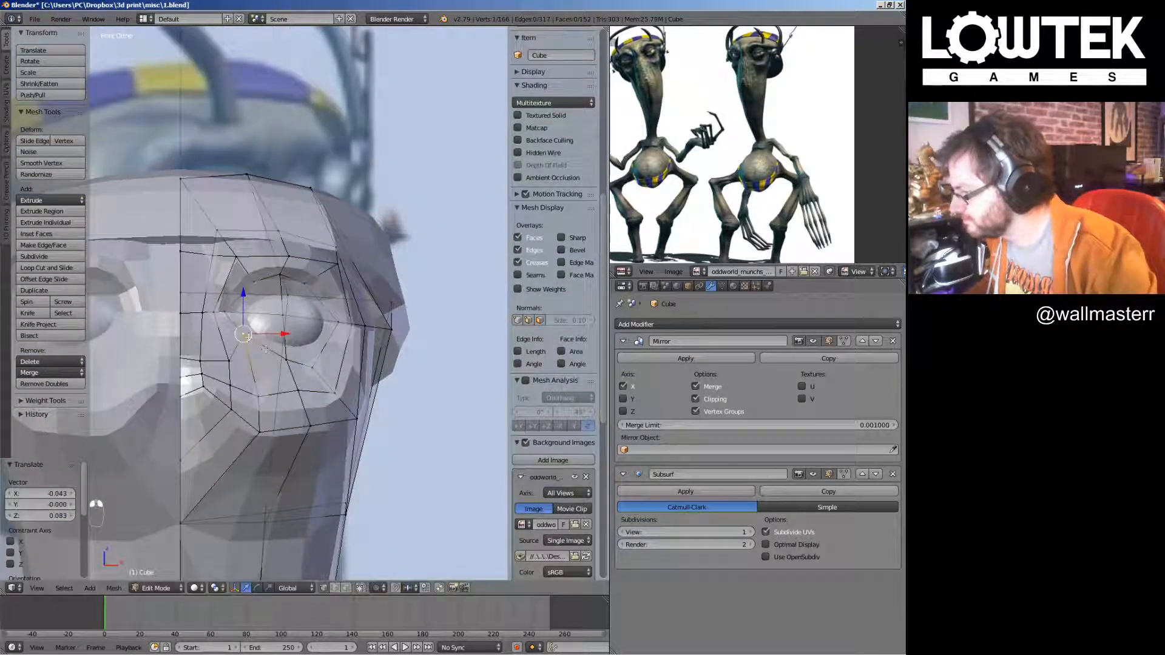
Move the eyeball mesh by about 0.015 in X and 0.081 in Z, and save the file
key(Tab)
scroll(303, 340, down, 3)
right_click(293, 307)
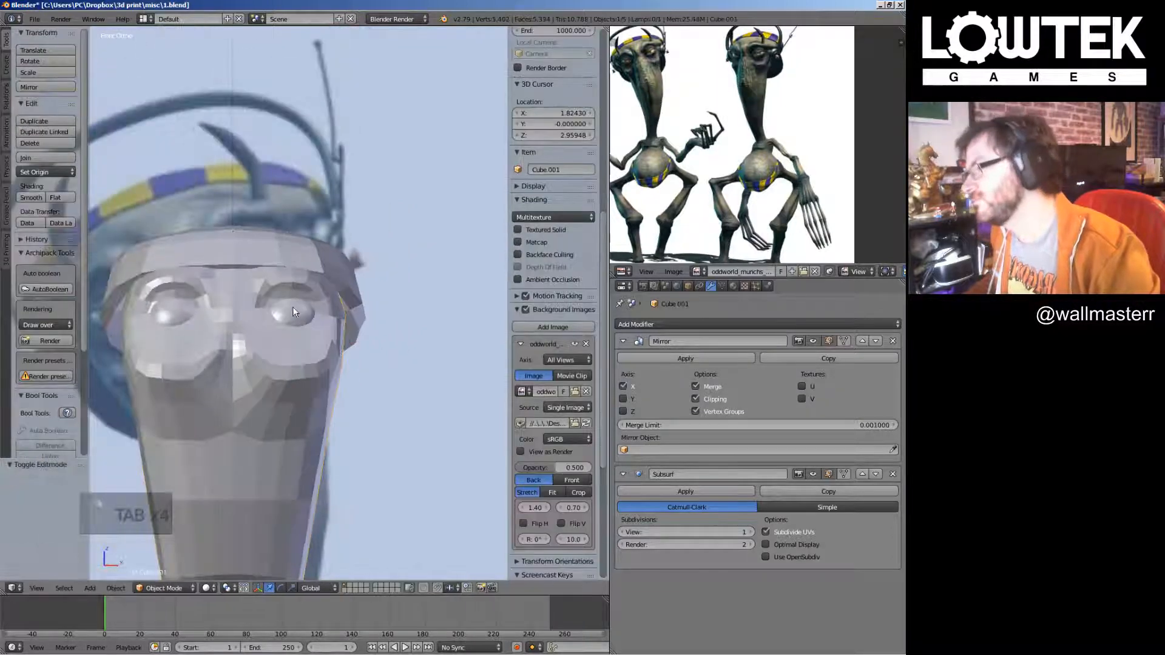
key(Tab)
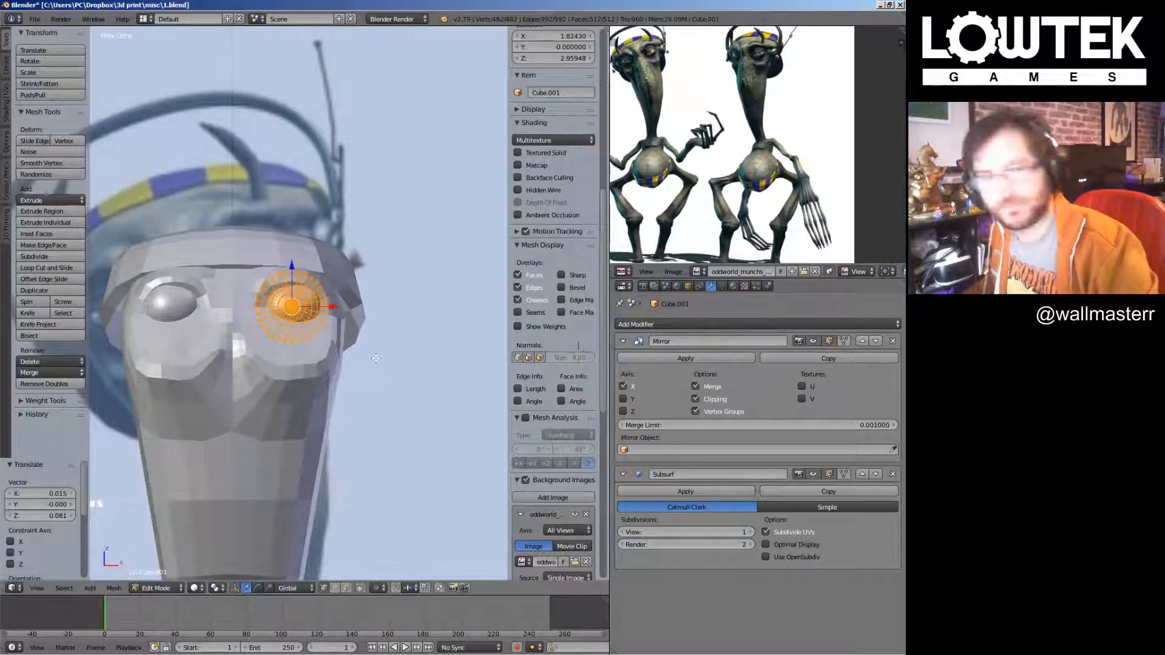
key(Tab)
shift+middle_drag(300, 295, 306, 366)
key(ctrl+s)
click(307, 326)
right_click(301, 274)
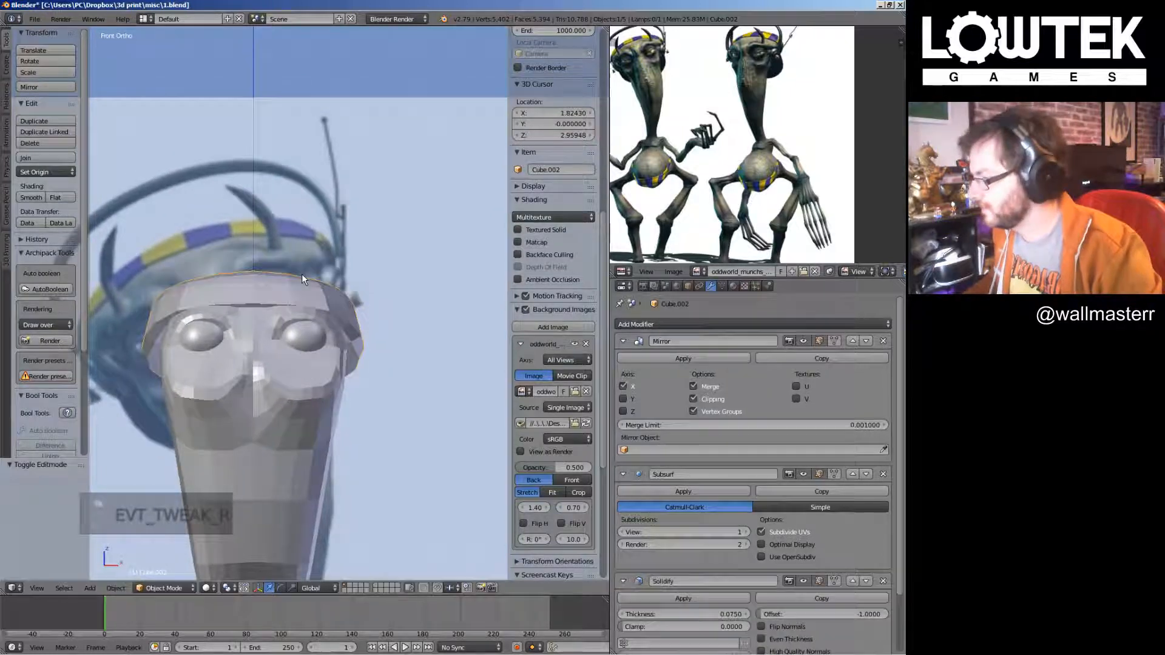
right_click(308, 341)
key(Tab)
key(a)
key(a)
key(a)
key(a)
key(a)
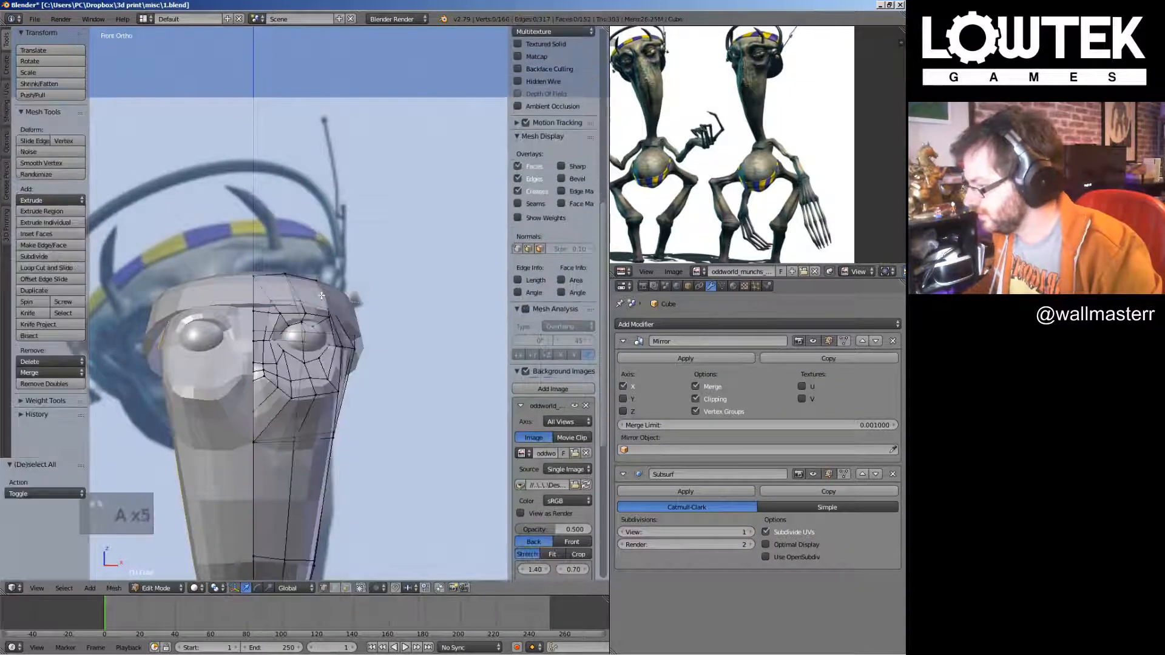
ctrl+drag(421, 425, 418, 406)
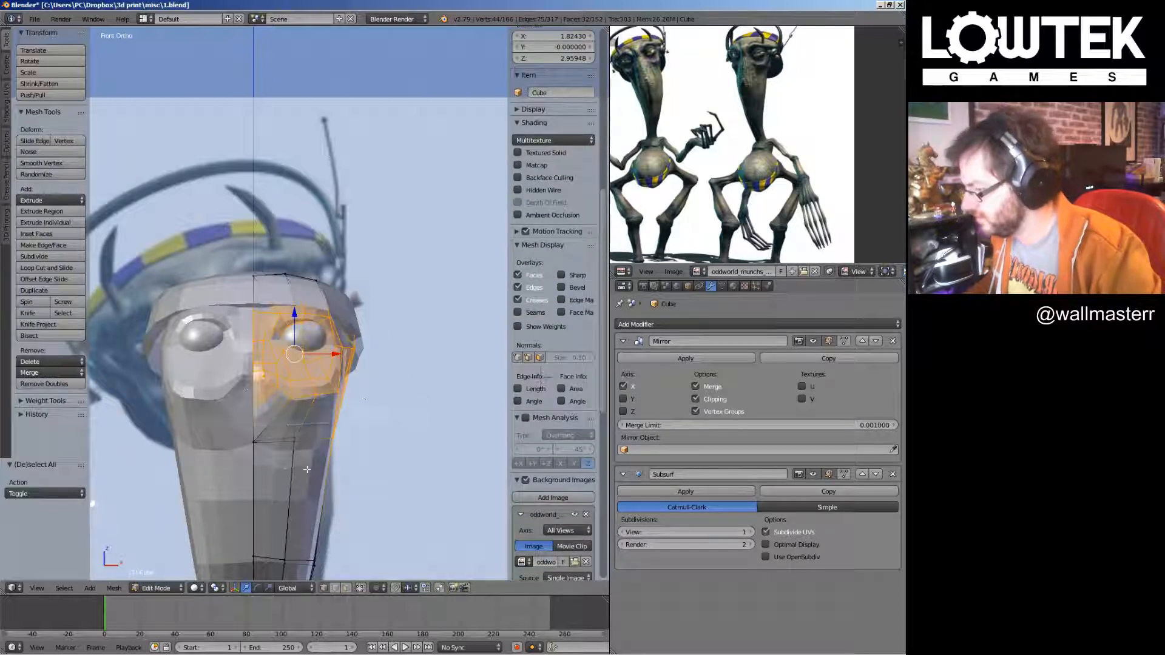
key(a)
key(a)
key(Tab)
Lower the eyeball mesh by about 0.176 in Z, and fine-tune its height within the eye socket
right_click(301, 336)
key(Tab)
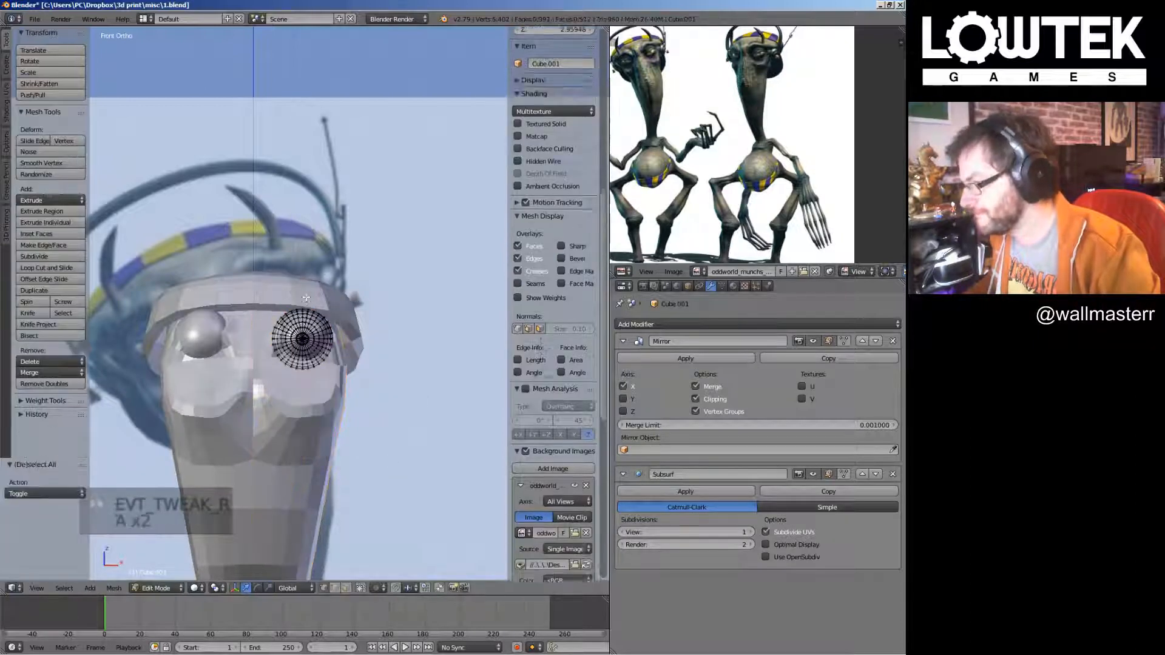
key(a)
key(g)
key(z)
click(359, 311)
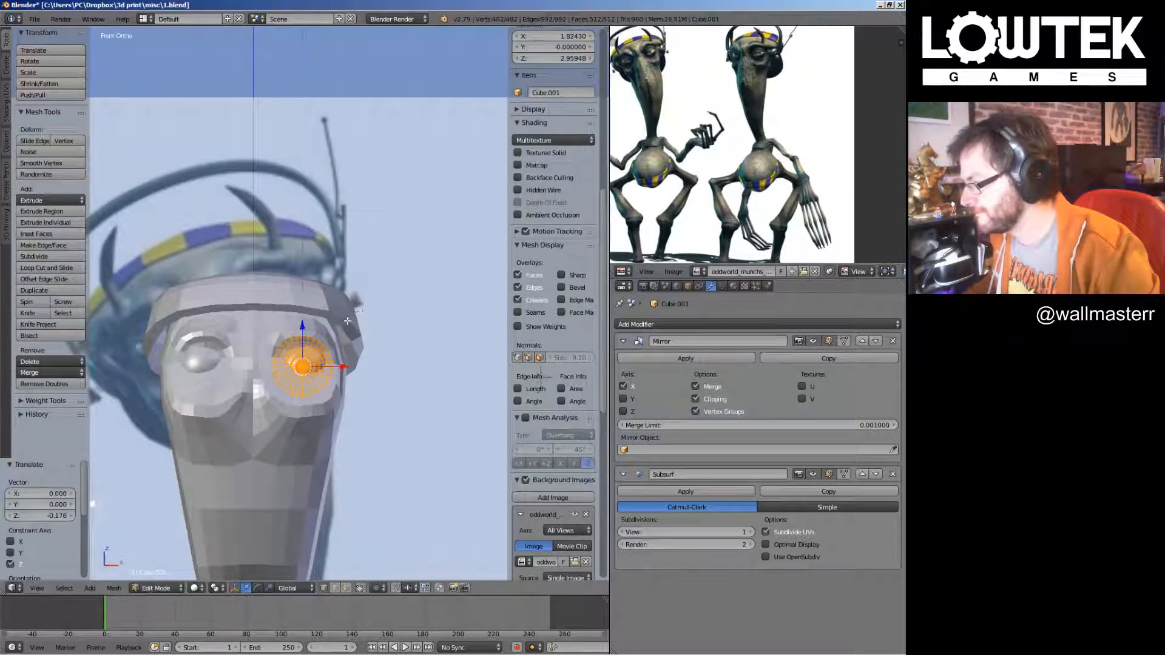
drag(349, 319, 360, 322)
click(360, 319)
key(Tab)
In the body mesh, move an upper eye-socket vertex by about -0.005 in X, -0.036 in Y and -0.037 in Z
right_click(306, 392)
key(Tab)
scroll(301, 384, up, 3)
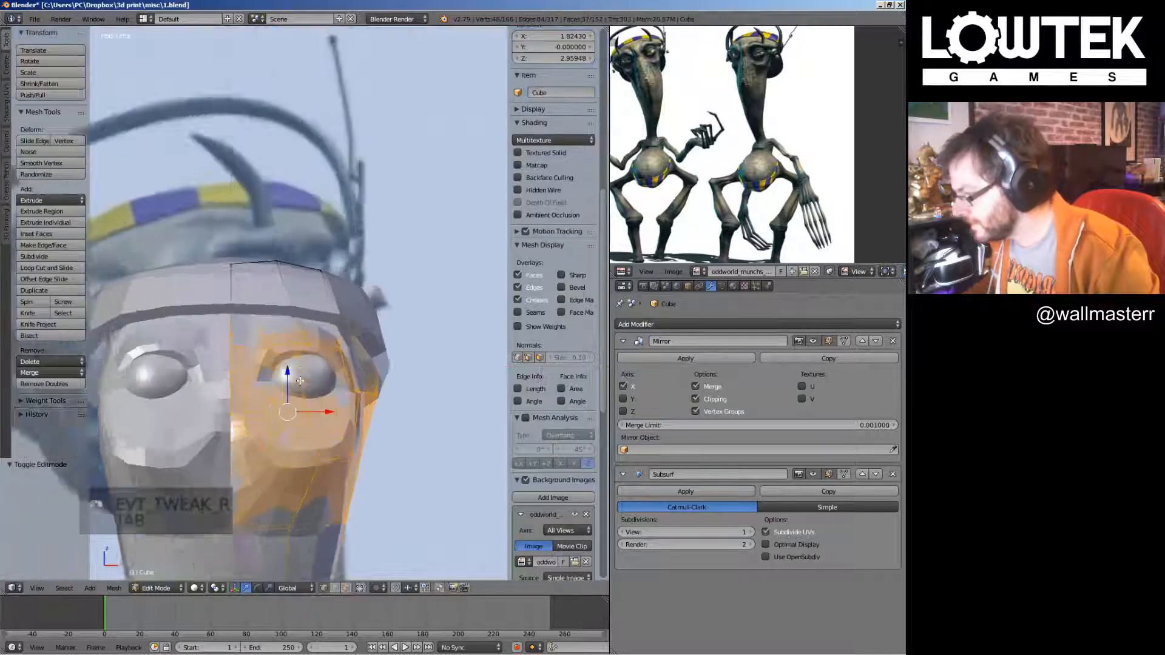
middle_drag(306, 358, 242, 314)
right_drag(229, 283, 221, 290)
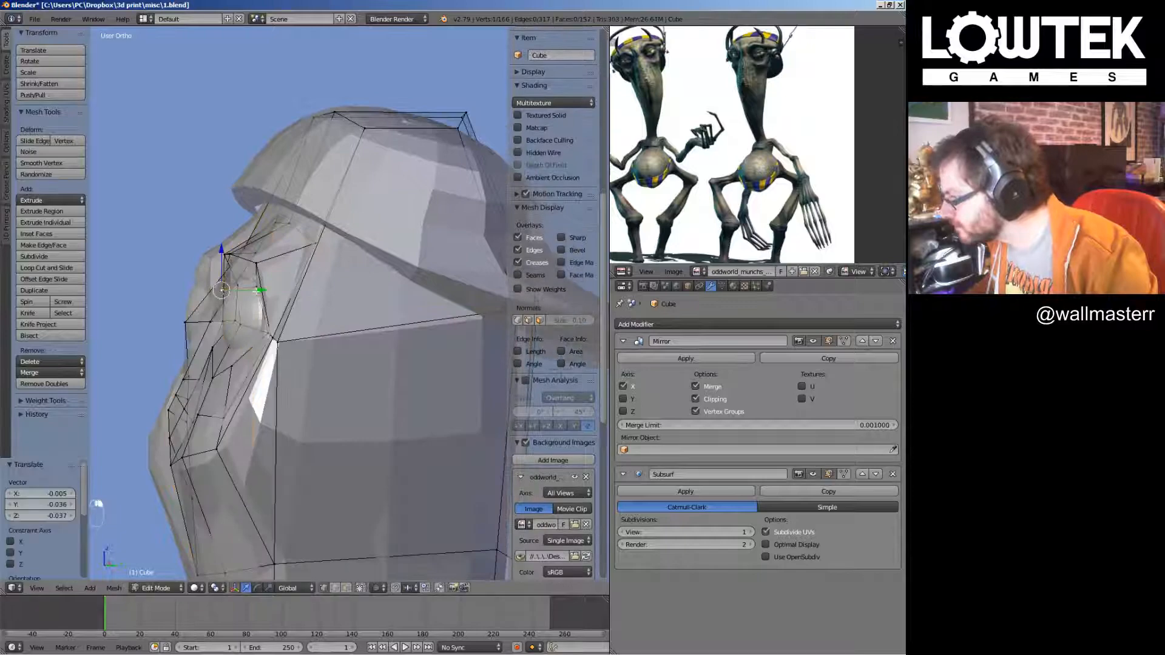
click(250, 305)
Reposition the vertices on the brow, the upper eyelid and the lower outer edge of the eye socket
middle_drag(250, 305, 311, 262)
right_drag(312, 262, 364, 194)
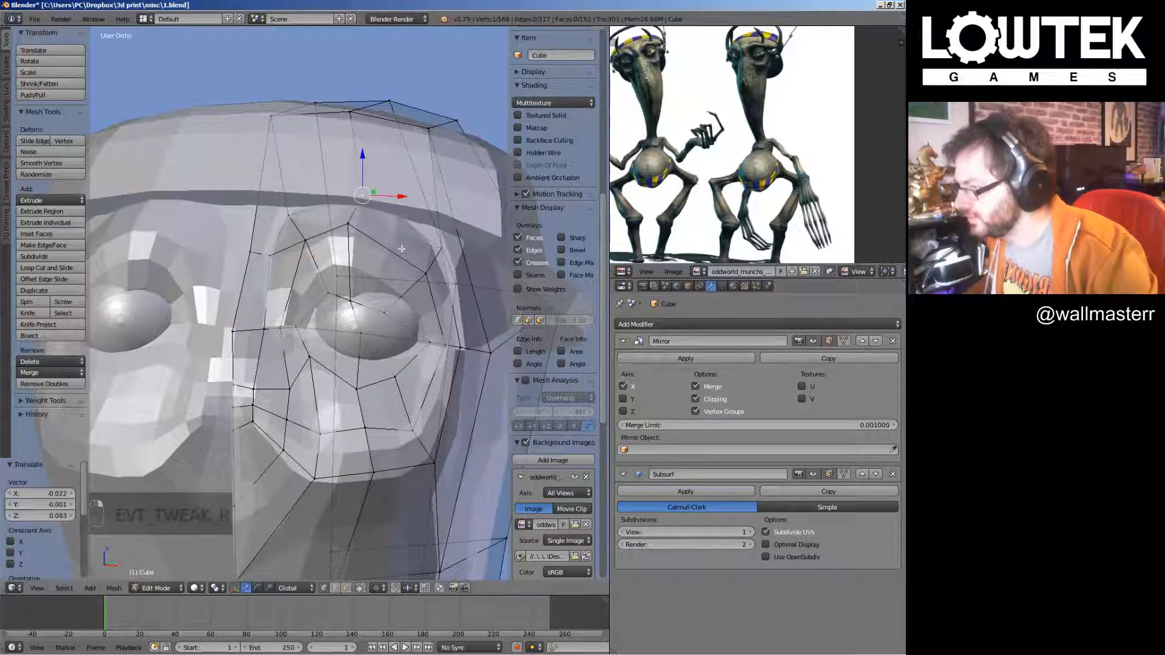
middle_drag(374, 309, 369, 309)
right_drag(380, 297, 345, 292)
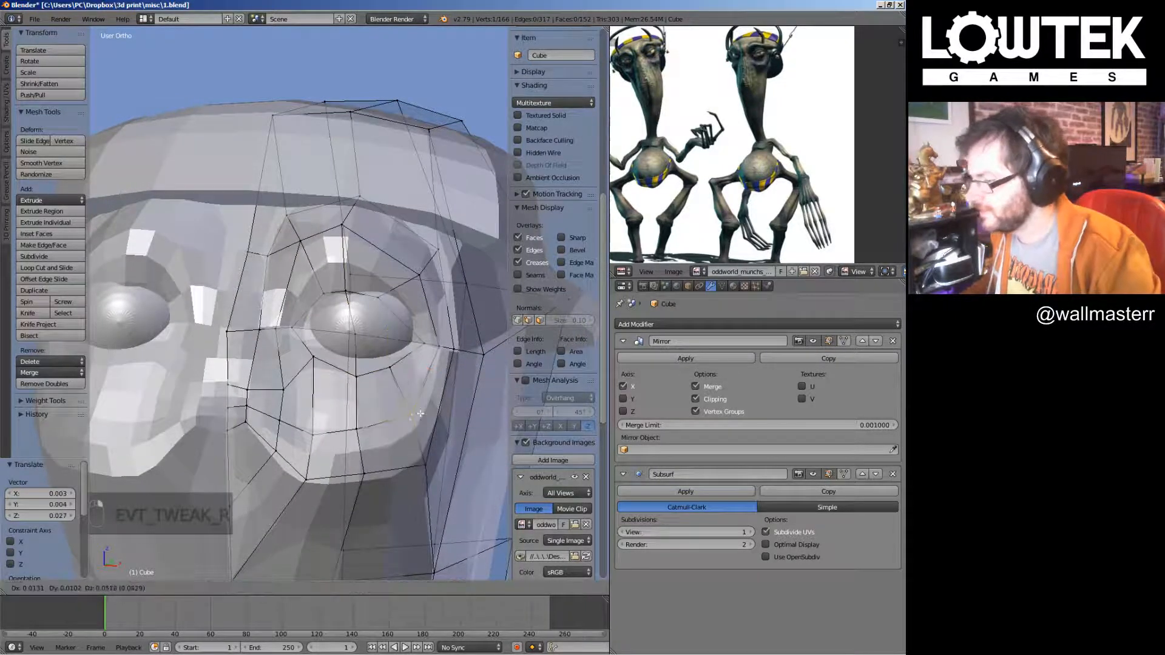
key(KP_1)
key(Tab)
scroll(358, 380, down, 3)
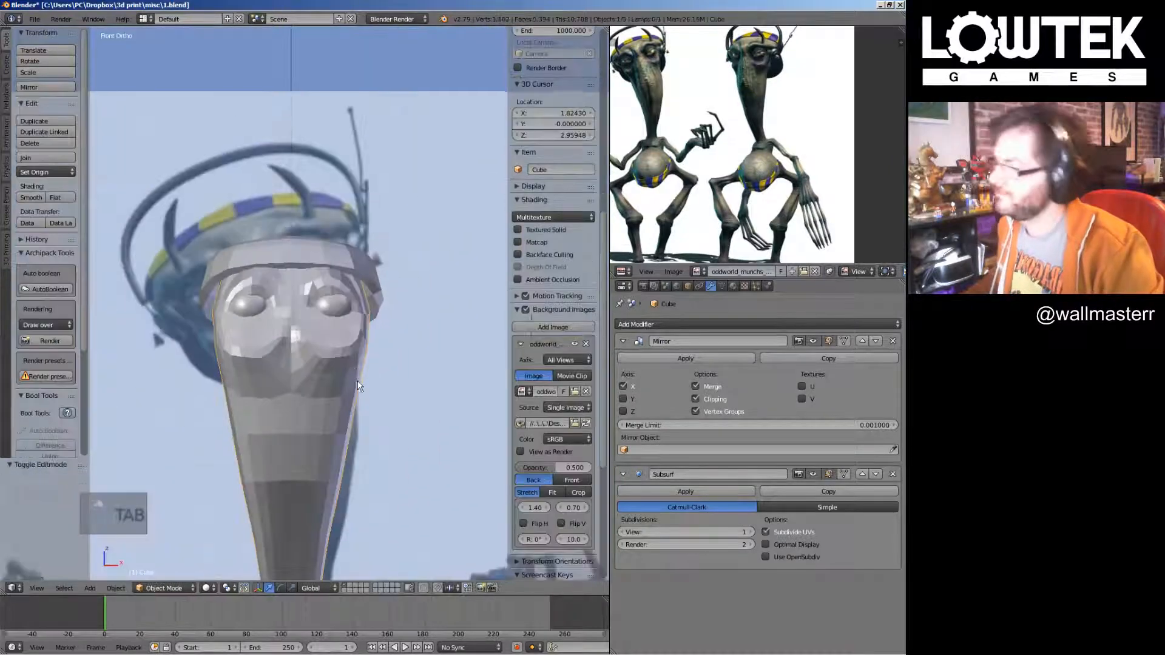
Reshape the inner and lower side of the bag under the eye by shifting its vertices towards the eye
scroll(347, 309, up, 2)
key(Tab)
middle_drag(318, 308, 238, 320)
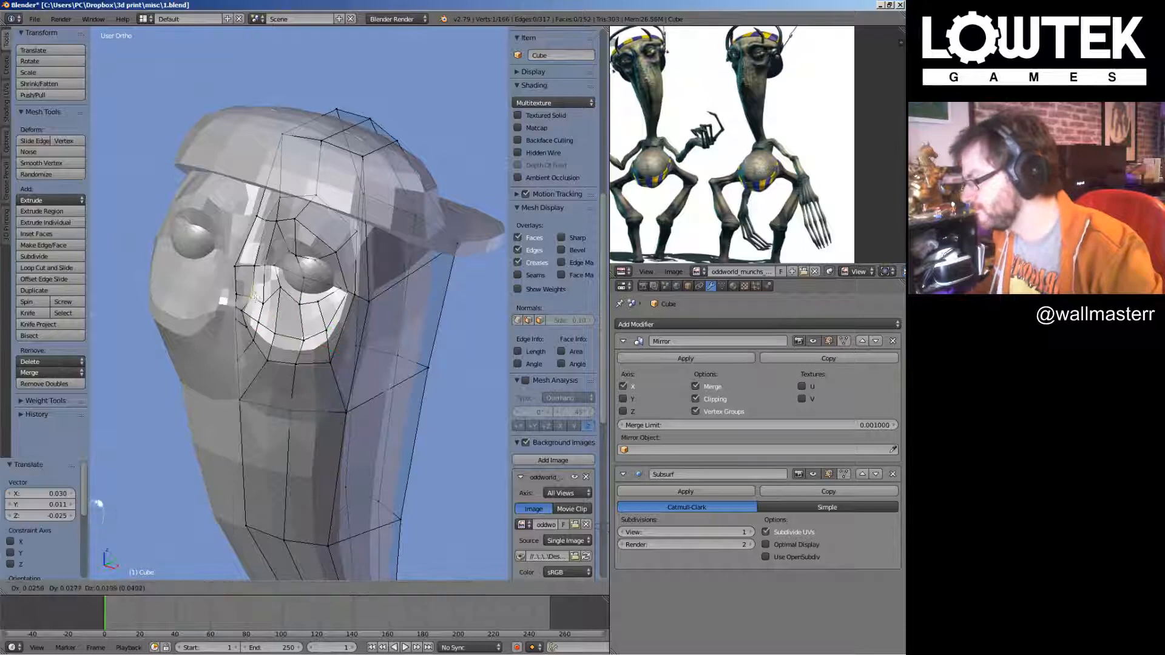
scroll(241, 311, up, 3)
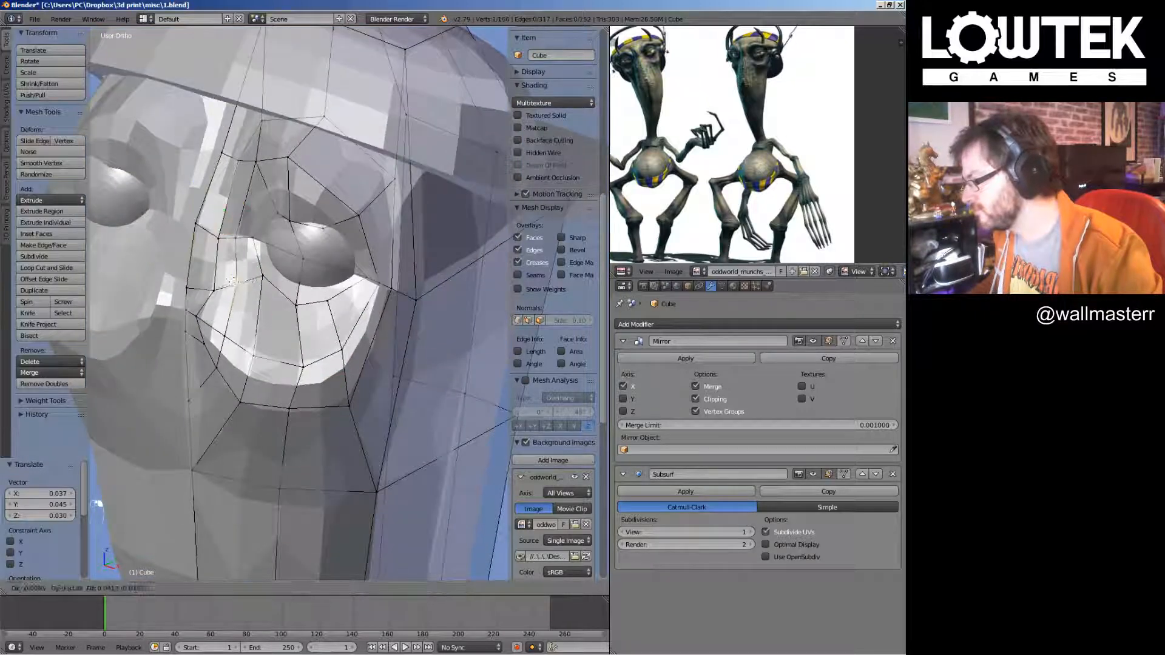
right_drag(222, 282, 213, 315)
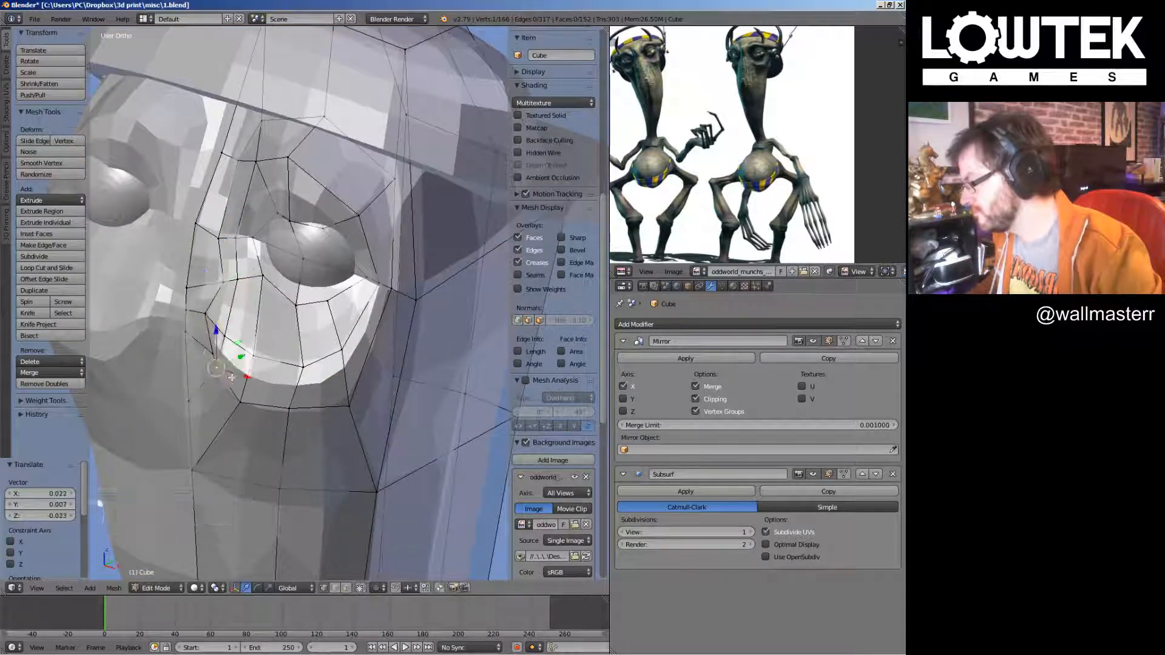
right_drag(231, 378, 241, 388)
right_drag(225, 337, 236, 327)
right_drag(241, 402, 254, 411)
right_drag(250, 344, 263, 345)
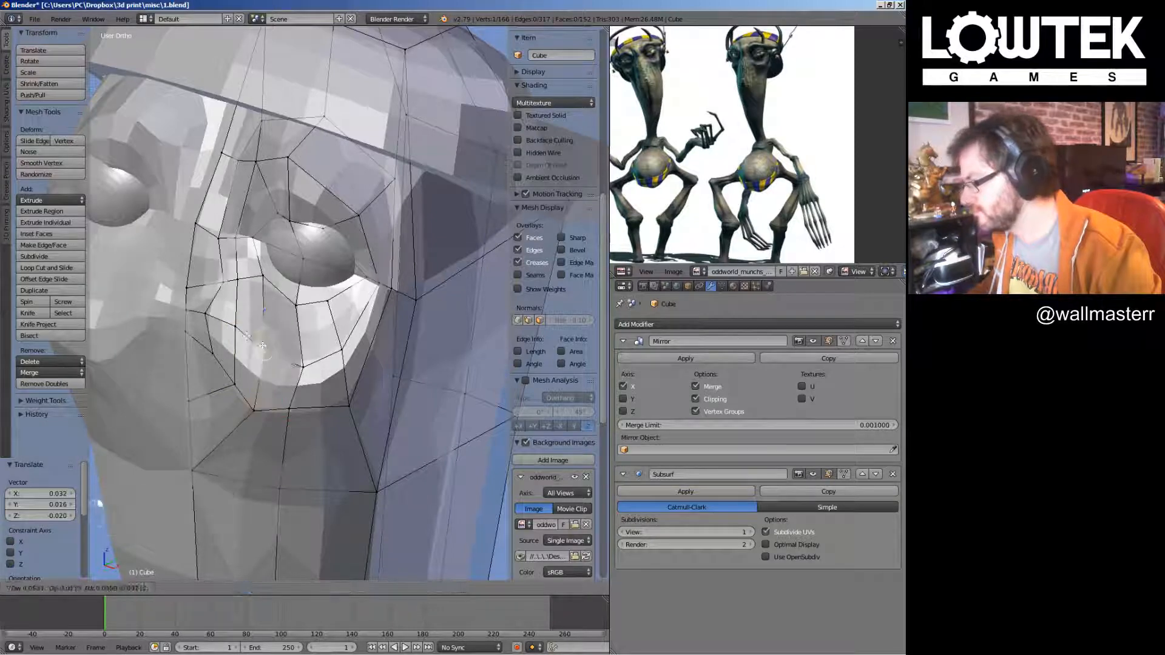
key(Tab)
key(KP_1)
scroll(370, 352, down, 6)
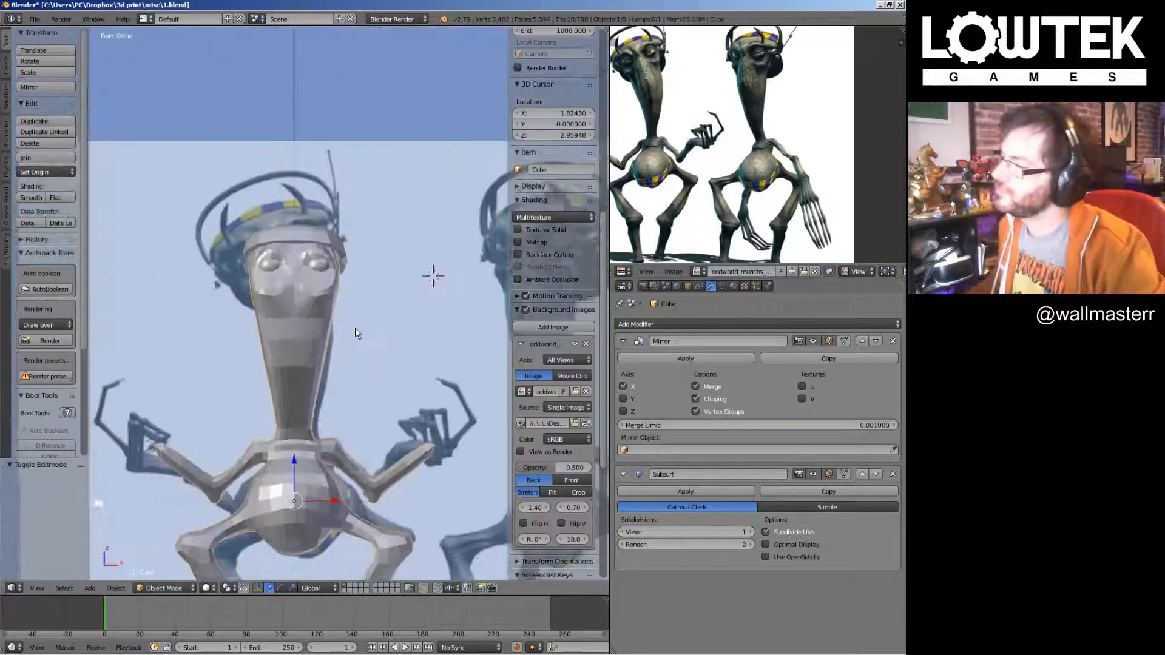
Add one edge loop around the neck below the face and move it by about 0.052 in X and 0.010 in Z
key(ctrl+3)
scroll(355, 287, up, 5)
key(Tab)
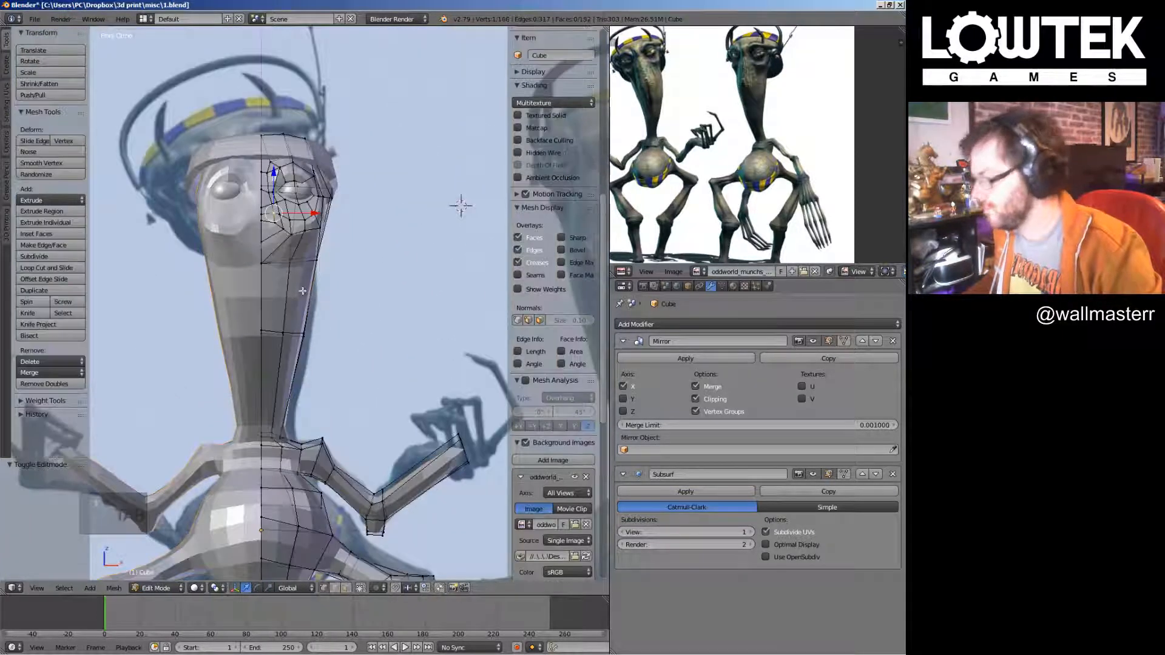
key(Escape)
key(a)
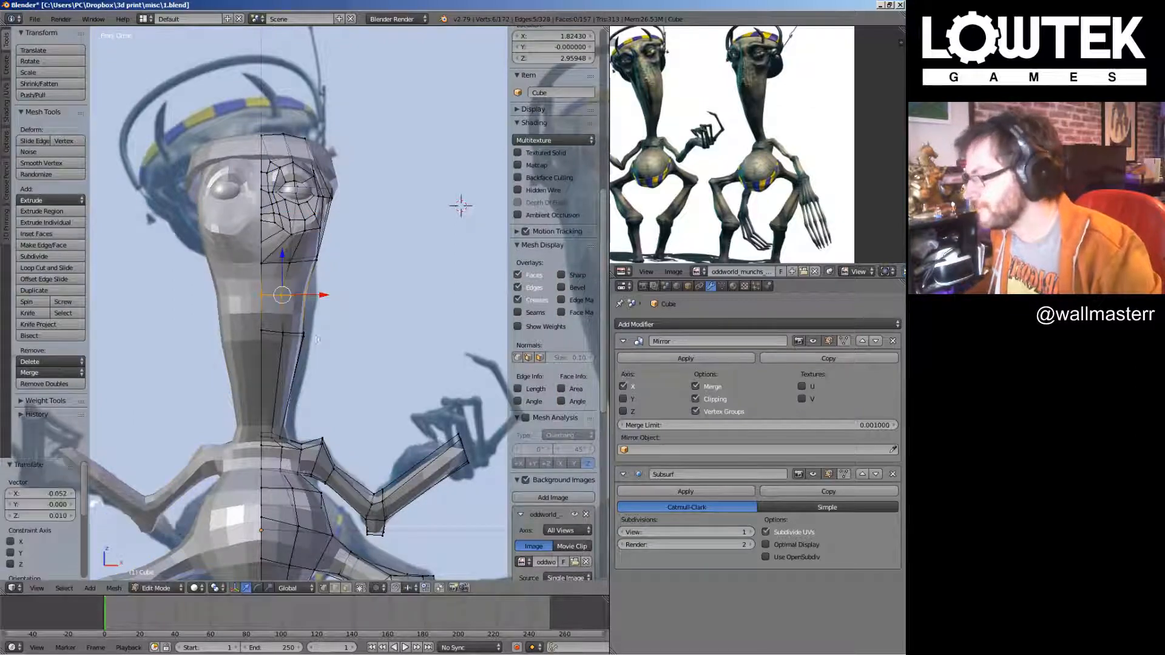
Move the mid-neck edge loop by about -0.015 in X and -0.165 in Z, and scale it along Y to about 0.8
ctrl+drag(229, 336, 313, 342)
key(g)
click(311, 360)
key(KP_1)
key(KP_3)
scroll(358, 317, down, 5)
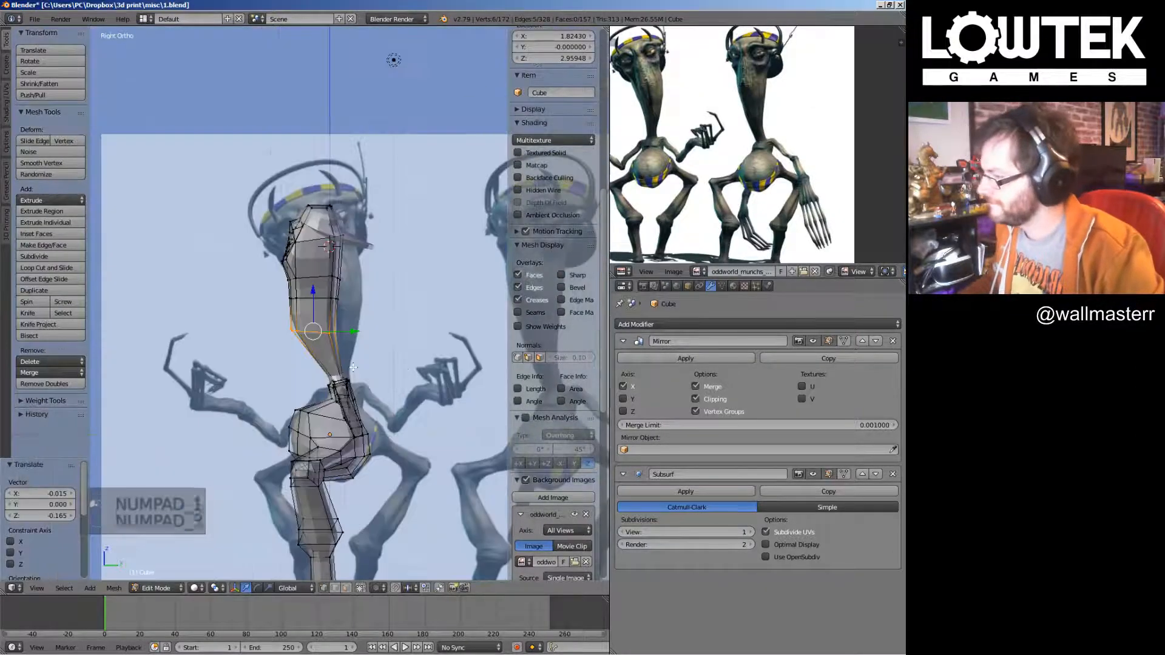
scroll(358, 317, up, 5)
key(s)
key(y)
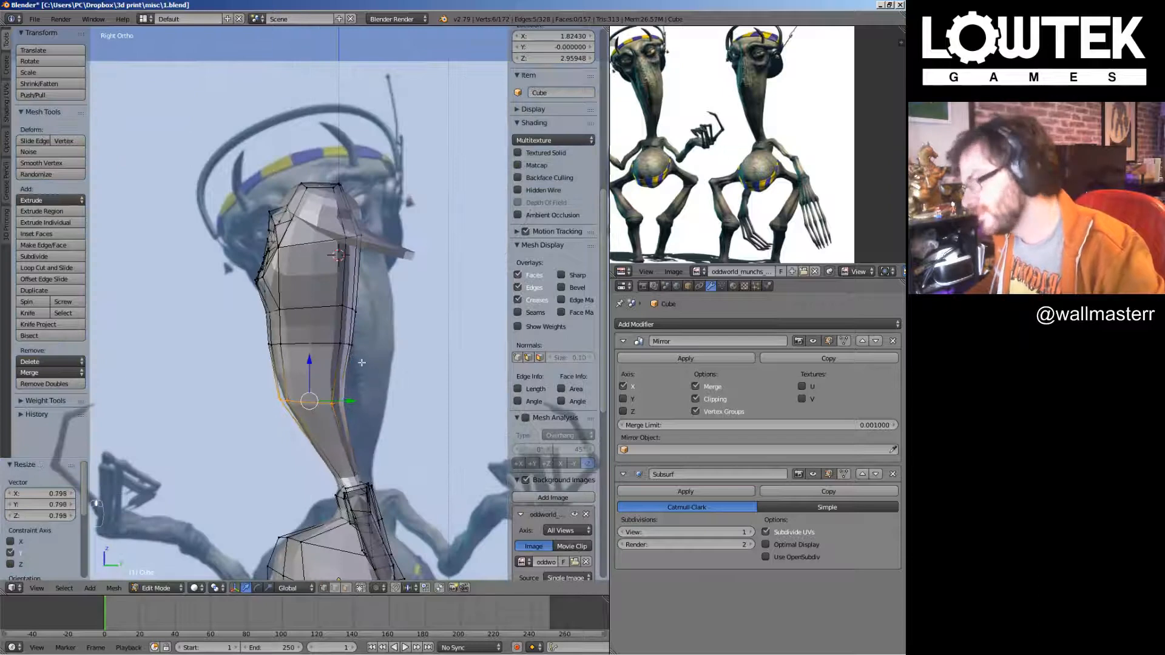
Reposition the vertices along the back of the upper neck in the side view
key(a)
ctrl+drag(293, 338, 391, 367)
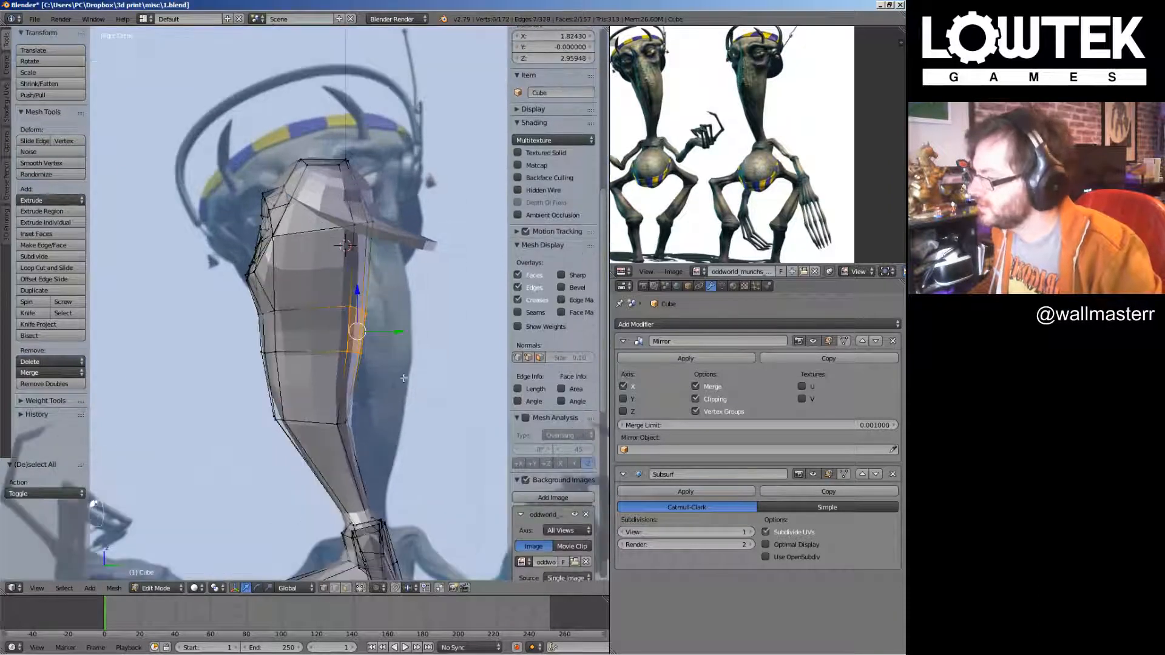
key(g)
click(392, 377)
key(KP_1)
key(Tab)
scroll(415, 377, down, 5)
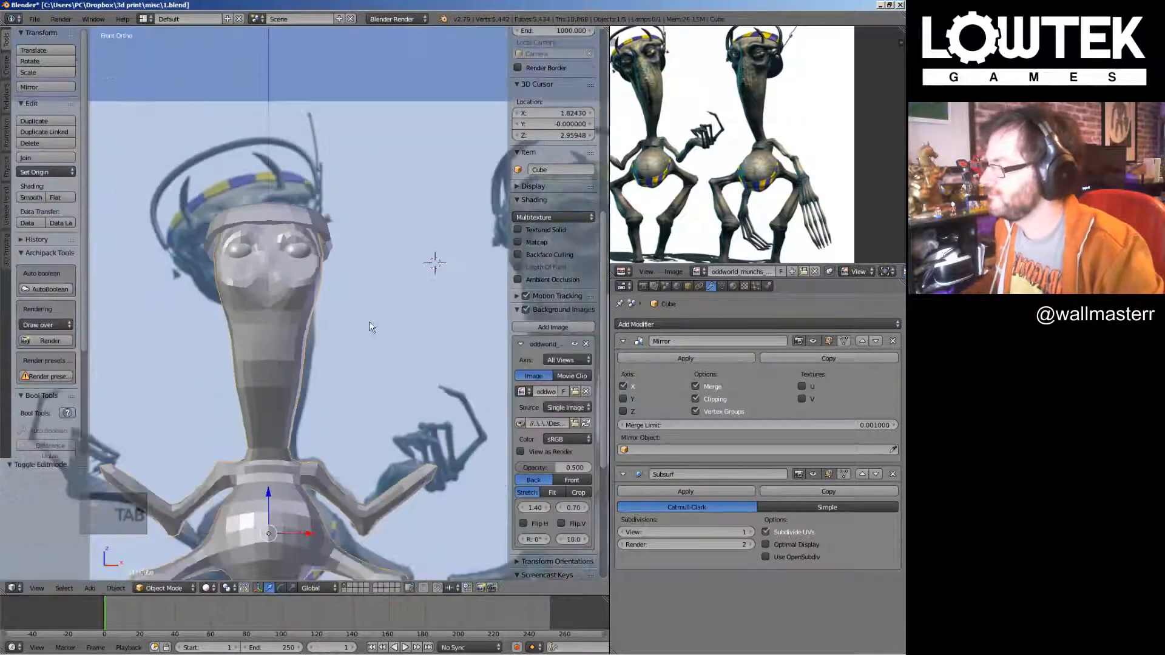
Move the side vertices of the cap inward along X by about 0.075 and fine-tune their sideways position
right_click(304, 165)
scroll(364, 212, up, 5)
key(Tab)
scroll(408, 285, up, 1)
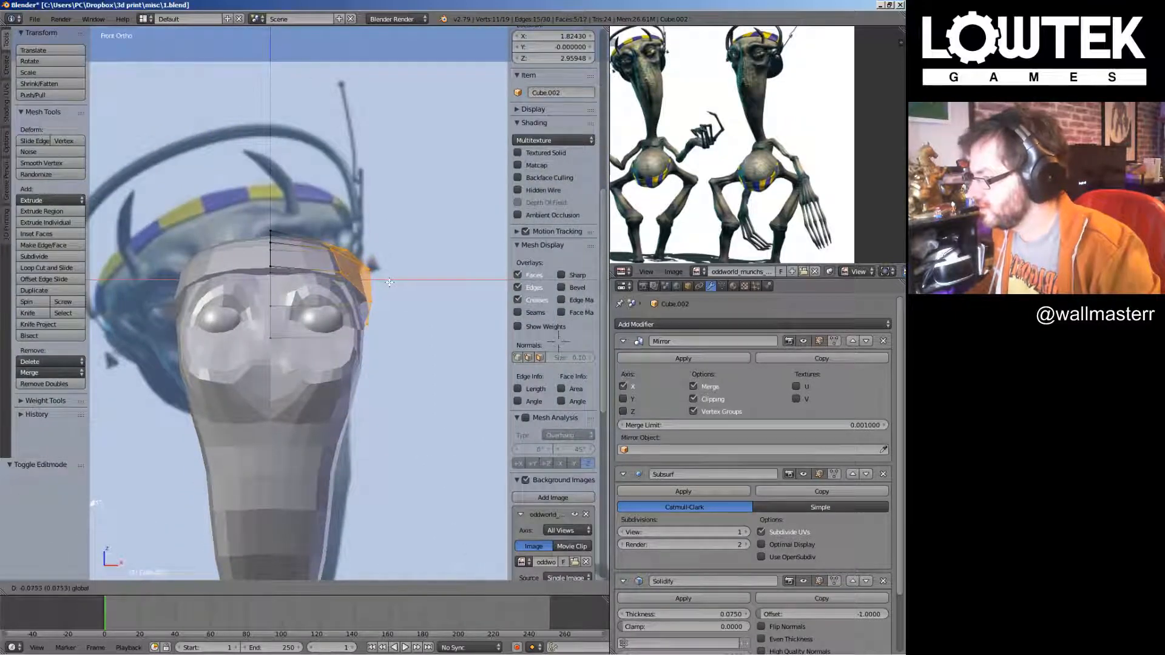
click(389, 282)
scroll(373, 330, down, 4)
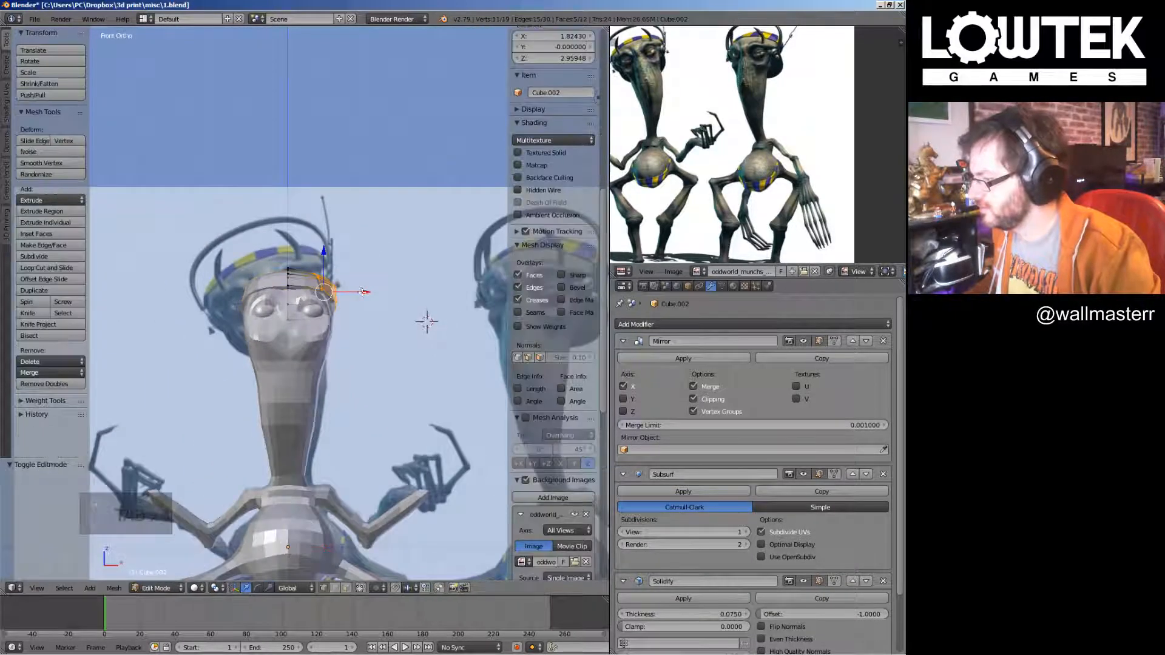
drag(362, 292, 365, 292)
key(Tab)
Select the outer head vertices from the crown down to the side of the eye and move them outward along X
right_click(318, 340)
scroll(327, 315, up, 5)
key(Tab)
middle_drag(364, 249, 343, 244)
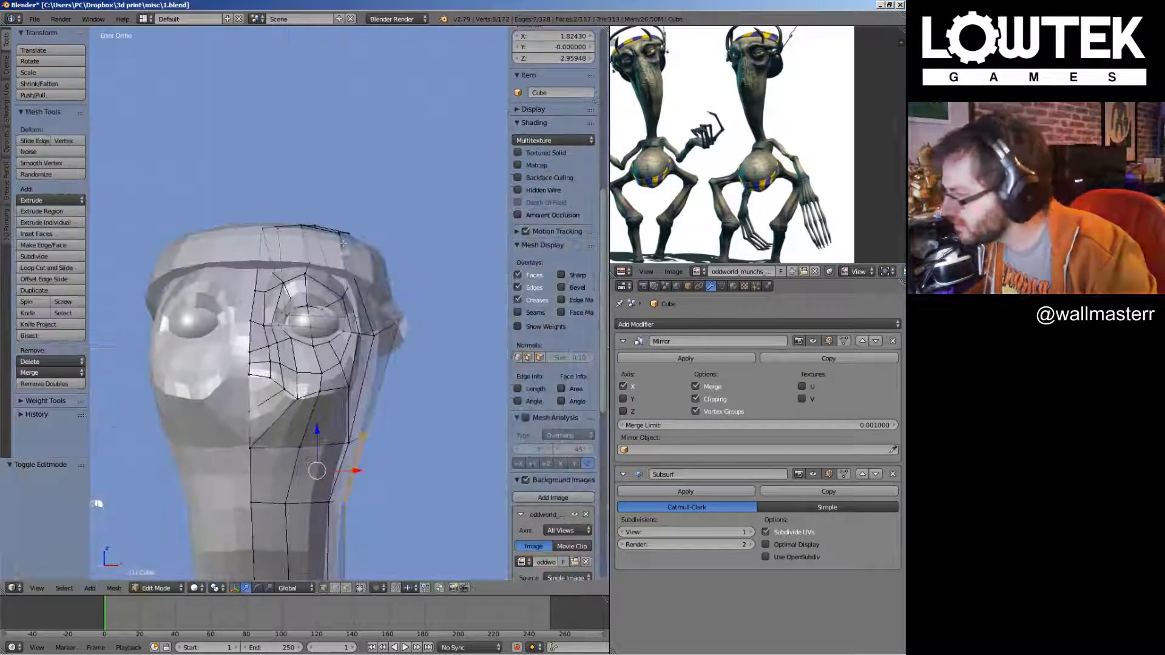
right_click(343, 243)
shift+right_click(372, 336)
key(KP_1)
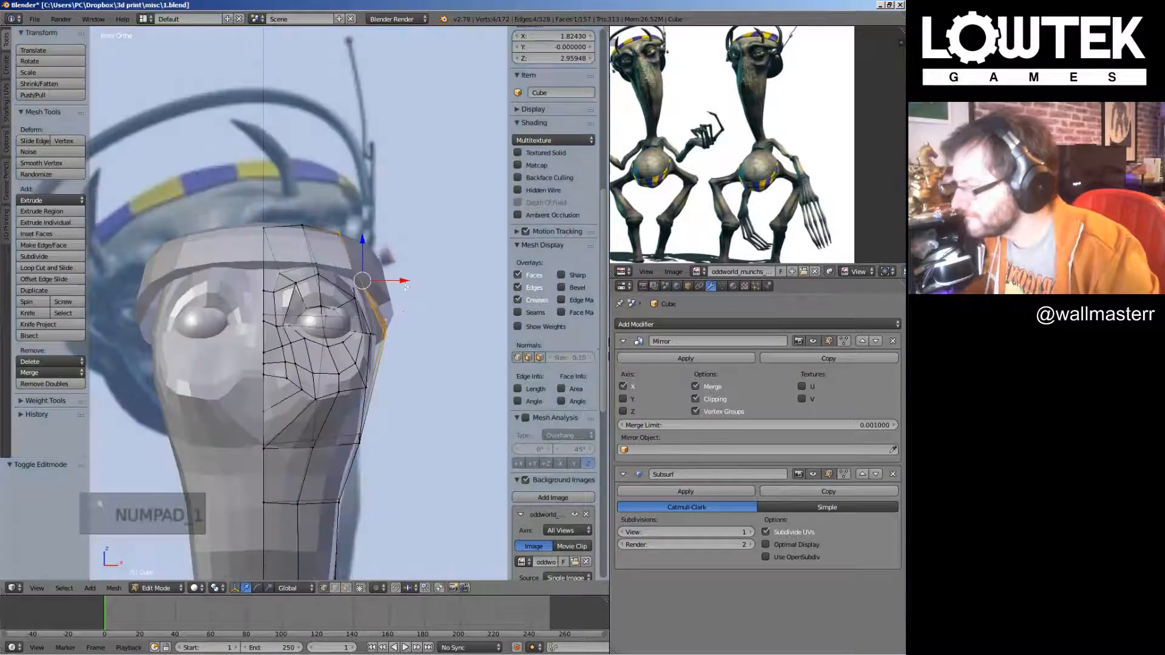
key(g)
key(x)
click(417, 287)
Save the file and resume editing the body mesh around the head
scroll(413, 337, down, 4)
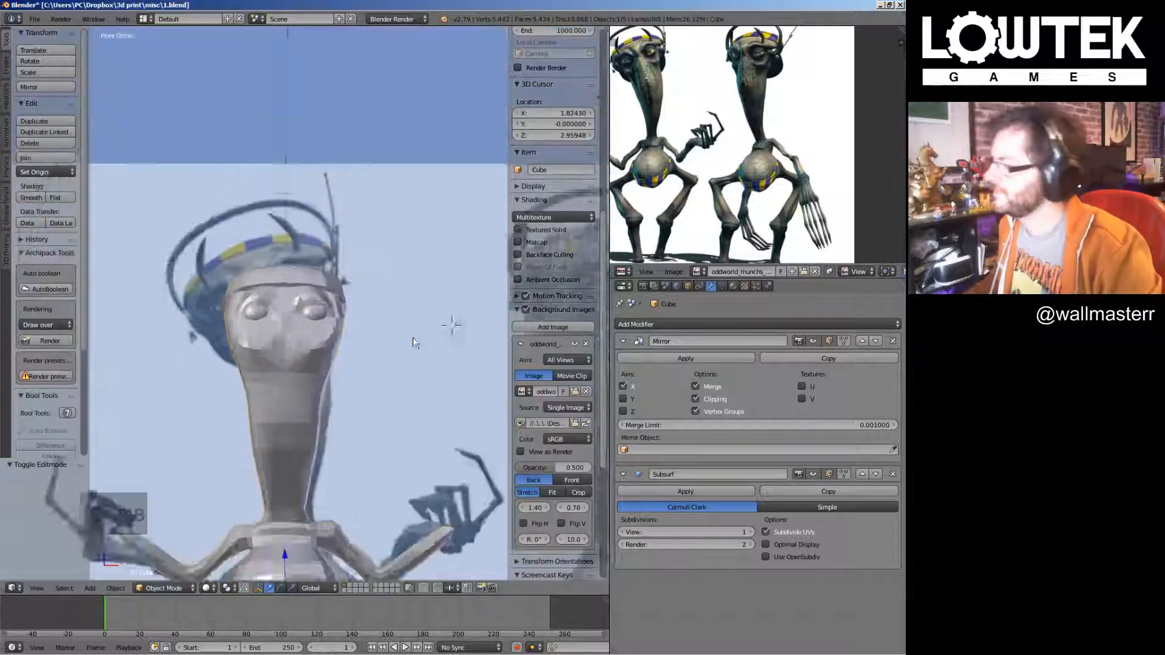
key(Tab)
key(ctrl+s)
scroll(202, 272, up, 3)
key(Tab)
shift+middle_drag(202, 272, 323, 296)
scroll(323, 296, up, 4)
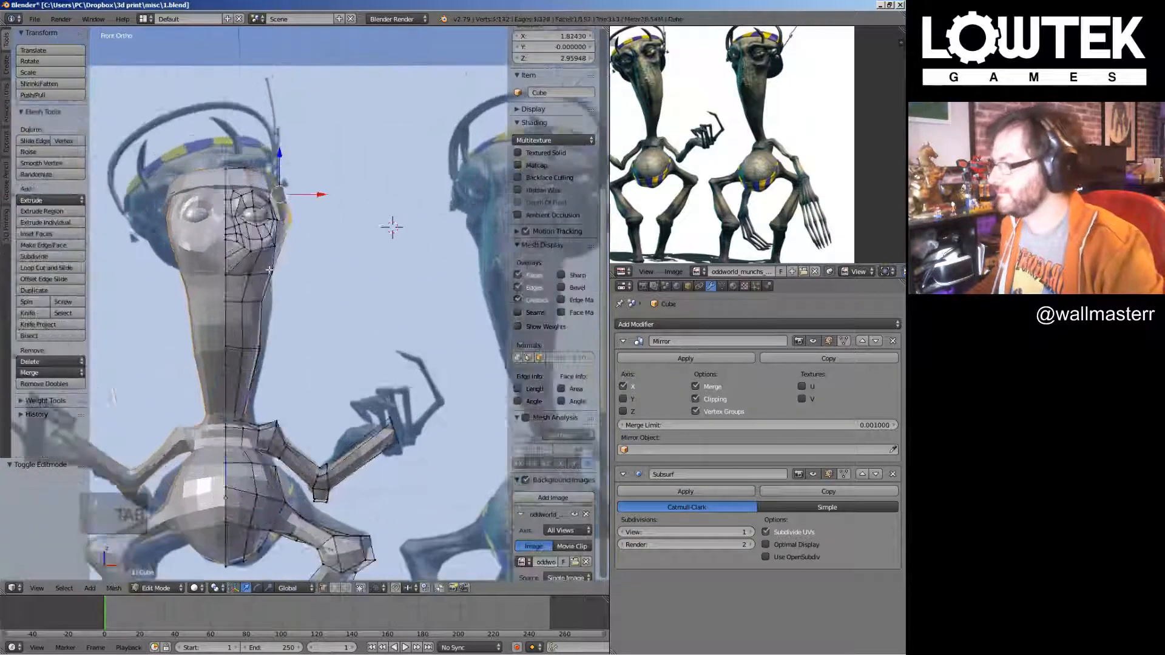
Select the side vertices of the upper neck below the eyes, adjust them along X, and save the file
key(a)
key(b)
drag(190, 225, 280, 301)
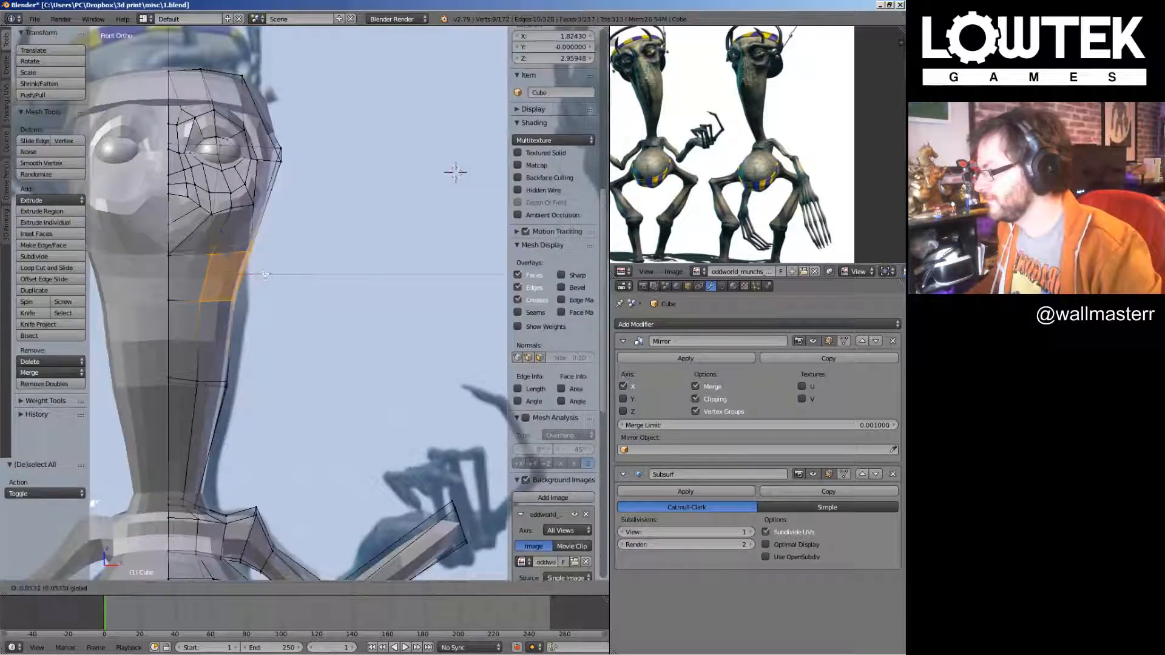
key(Tab)
scroll(352, 298, down, 5)
key(ctrl+s)
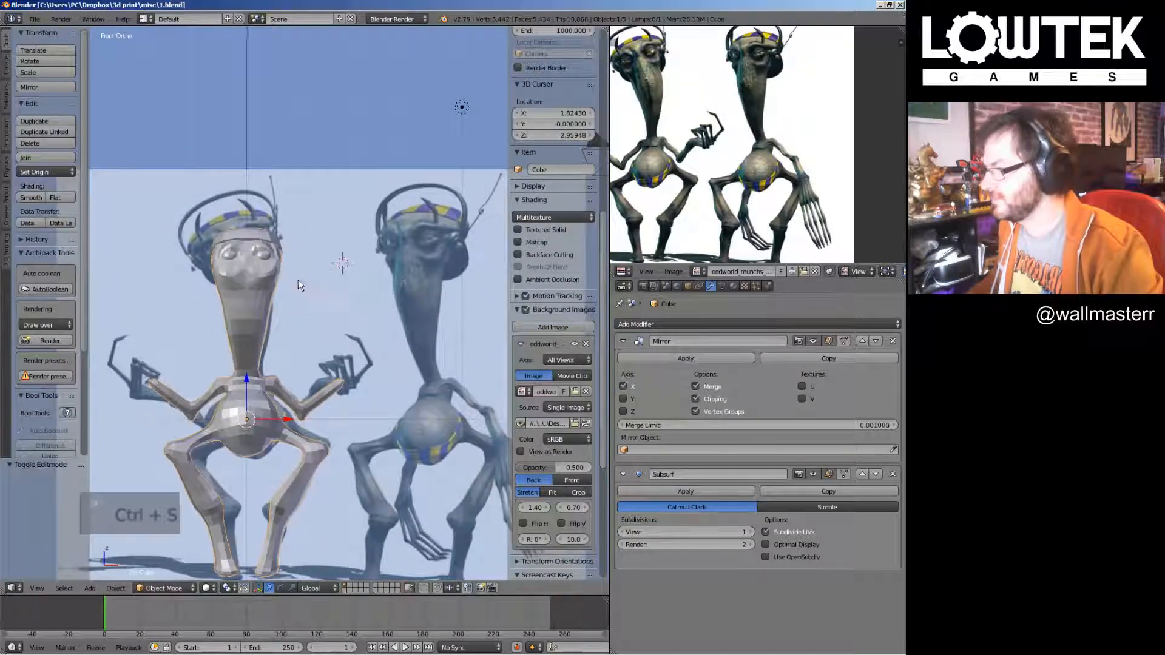
Select the front centre vertices of the upper neck just below the face and reposition them in the side view
middle_drag(298, 279, 200, 312)
key(KP_1)
scroll(264, 296, up, 4)
key(Tab)
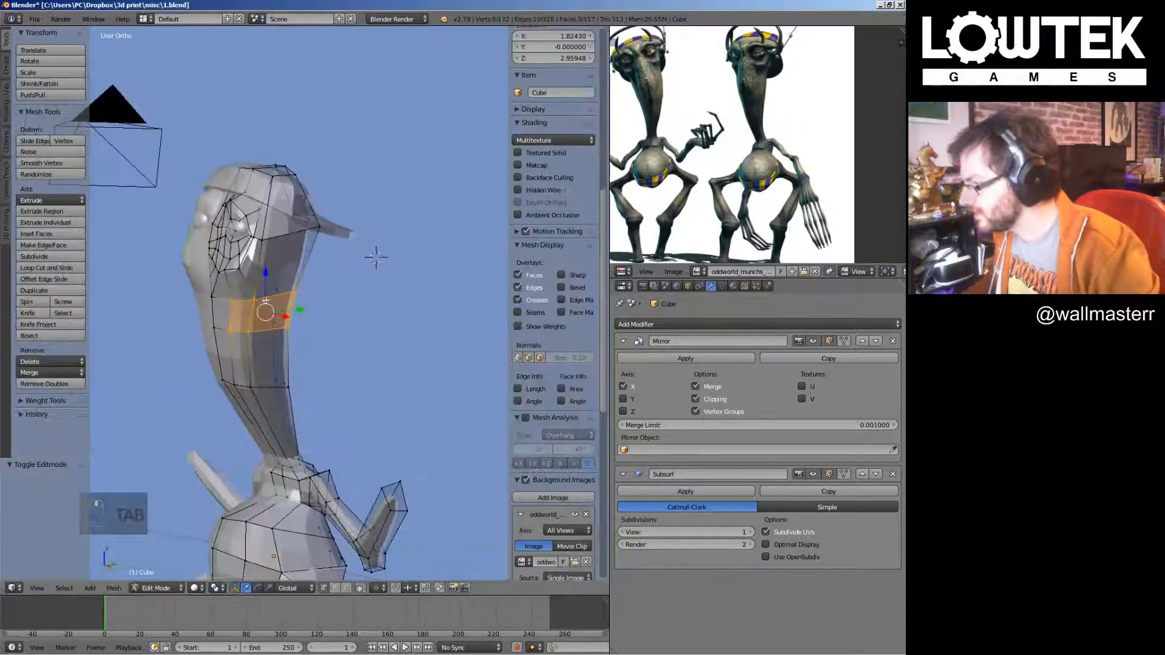
right_click(210, 295)
shift+right_click(213, 326)
key(KP_3)
scroll(322, 313, up, 2)
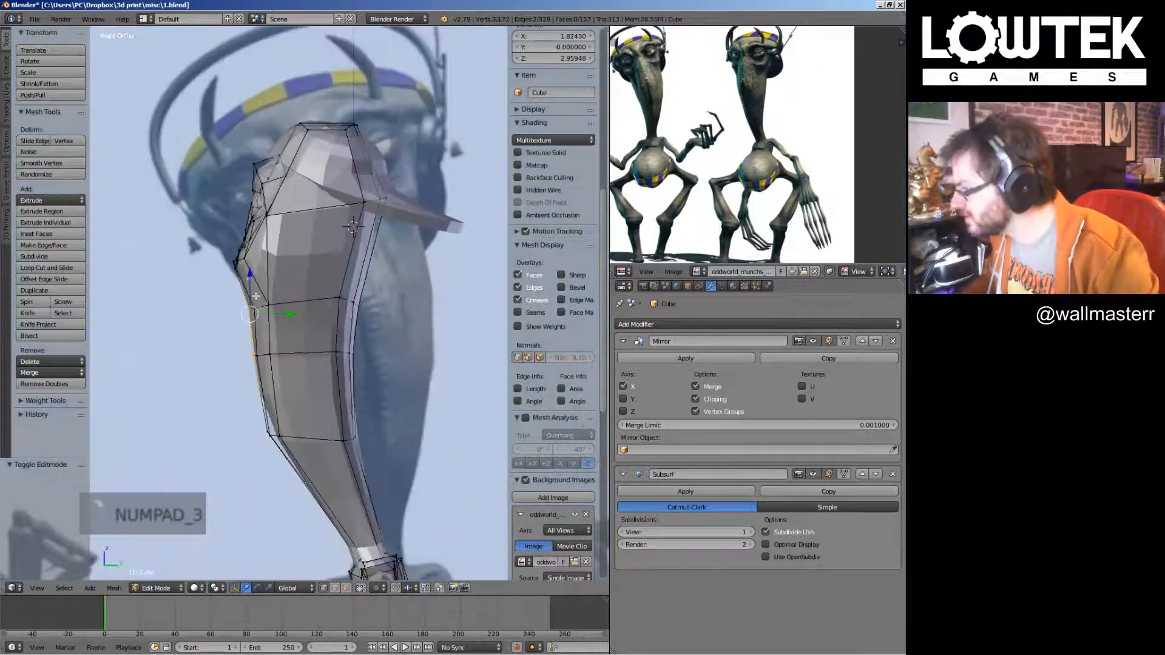
key(g)
click(312, 317)
Leave mesh editing with the character in front view and save over the existing file
middle_drag(243, 299, 280, 260)
key(KP_1)
scroll(308, 310, down, 5)
key(Tab)
key(ctrl+s)
click(316, 270)
Reposition individual vertices on the chest and on the underside of the torso to round out the body
key(Tab)
scroll(279, 258, up, 7)
shift+middle_drag(258, 188, 292, 330)
scroll(293, 330, up, 1)
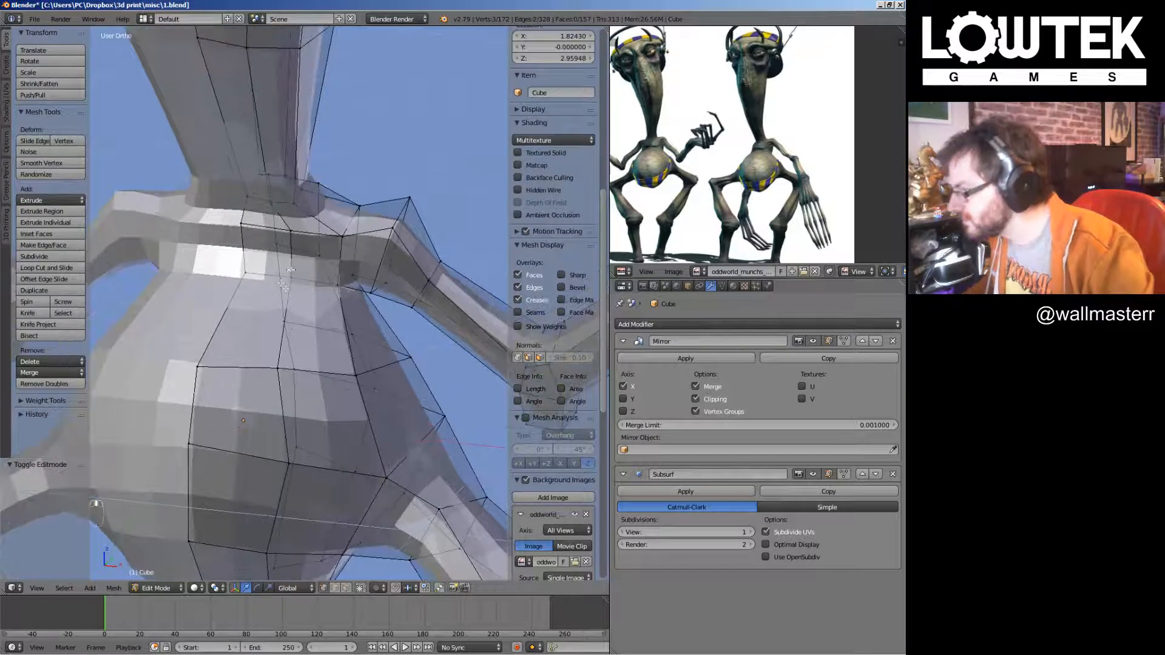
right_drag(292, 277, 279, 303)
right_drag(290, 232, 243, 289)
right_drag(282, 257, 286, 270)
middle_drag(340, 285, 293, 330)
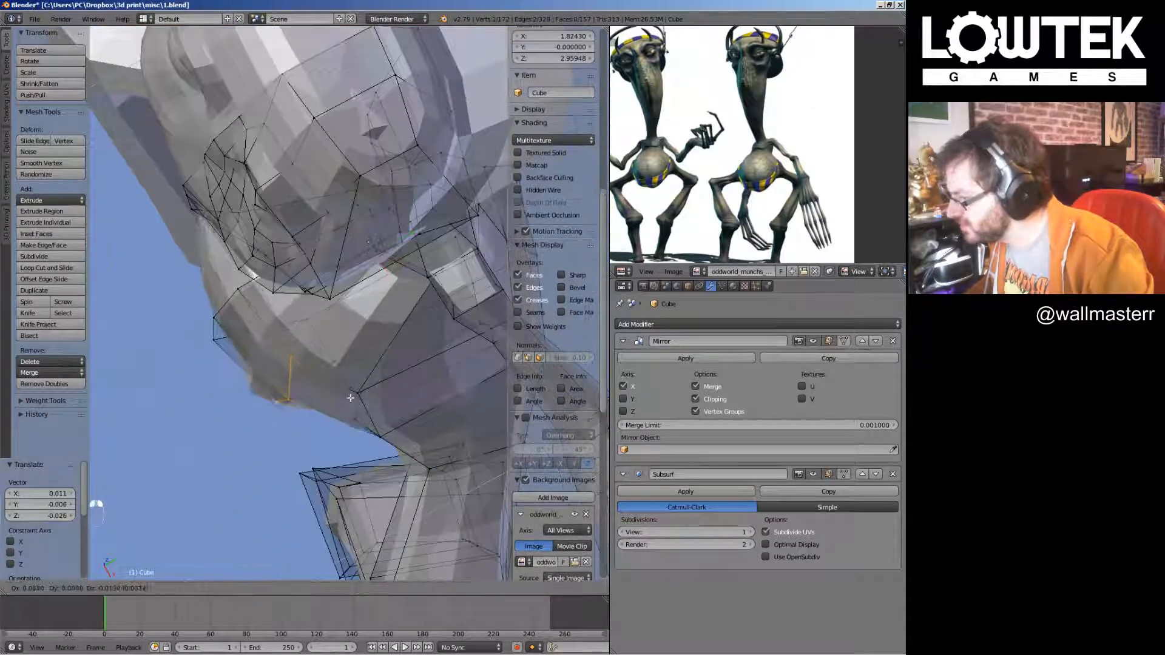
right_drag(358, 388, 363, 398)
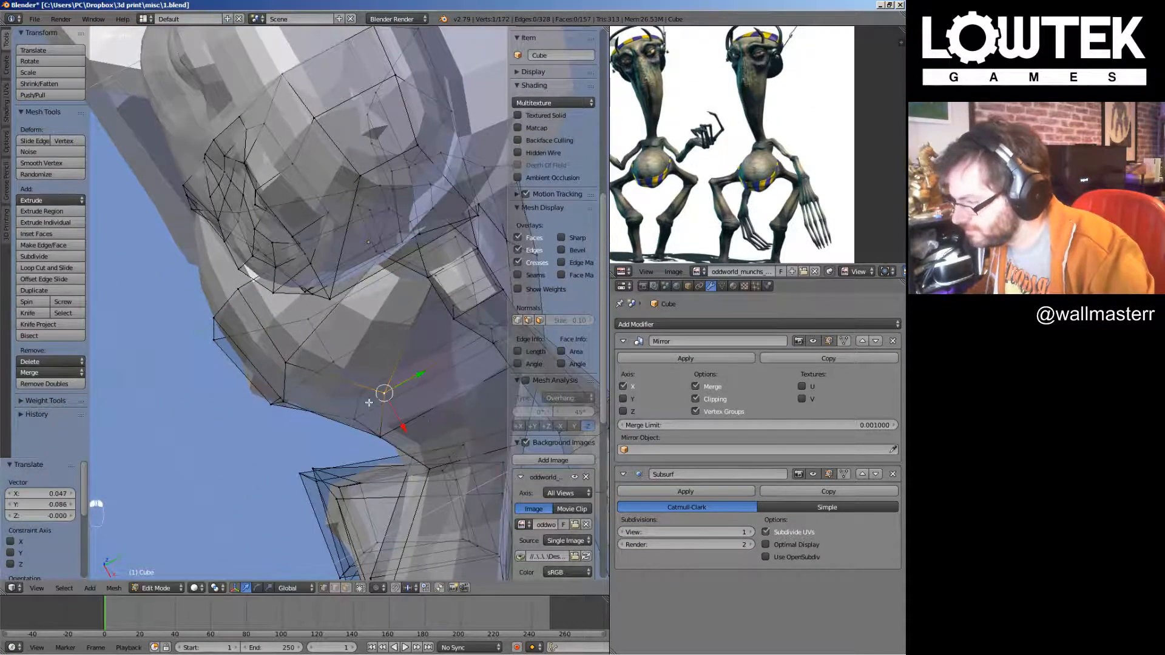
Select the column of vertices along the side of the neck, move it toward the front, and clear the selection
middle_drag(369, 403, 177, 53)
scroll(349, 251, down, 5)
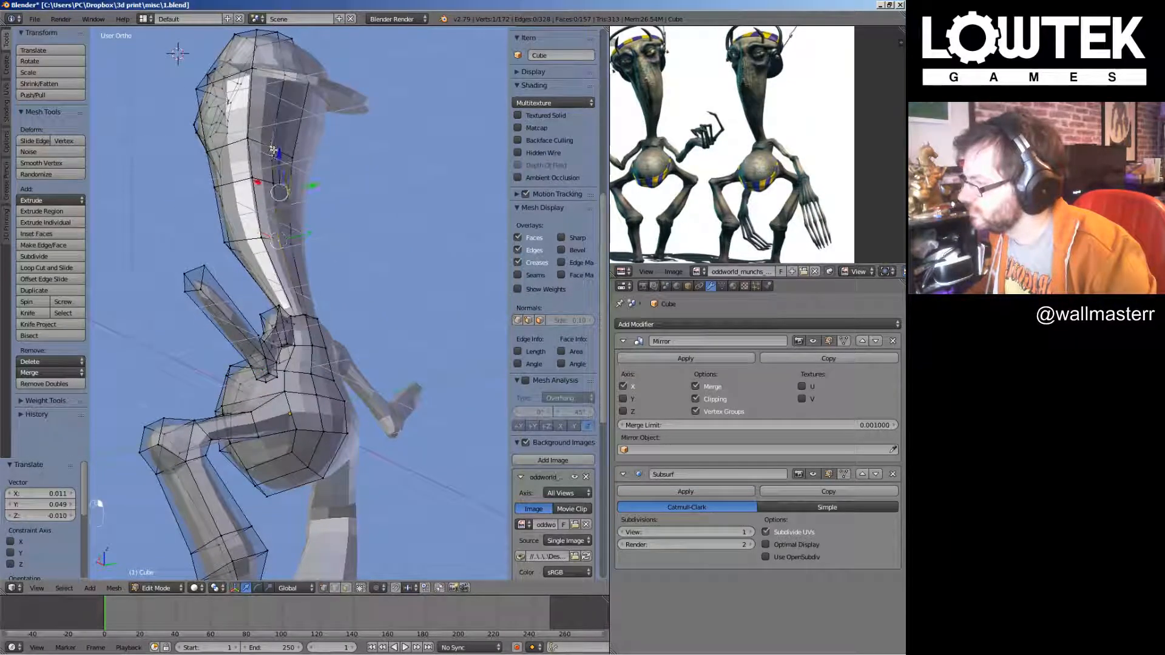
shift+right_click(249, 185)
middle_drag(249, 185, 306, 250)
key(g)
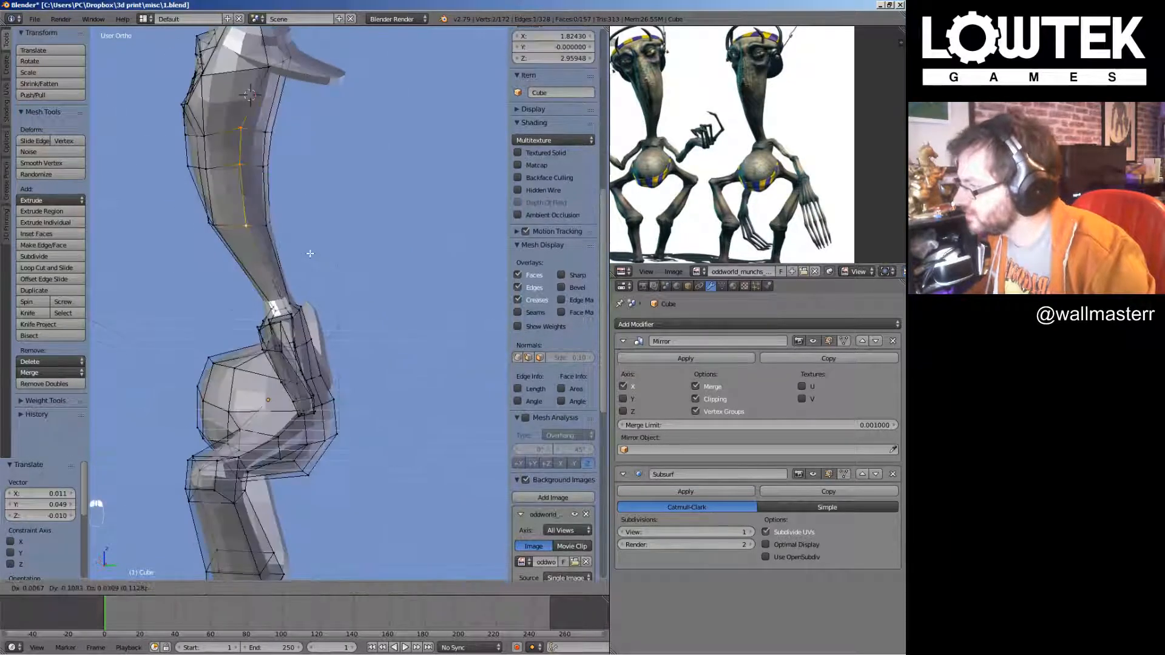
scroll(314, 256, down, 3)
key(a)
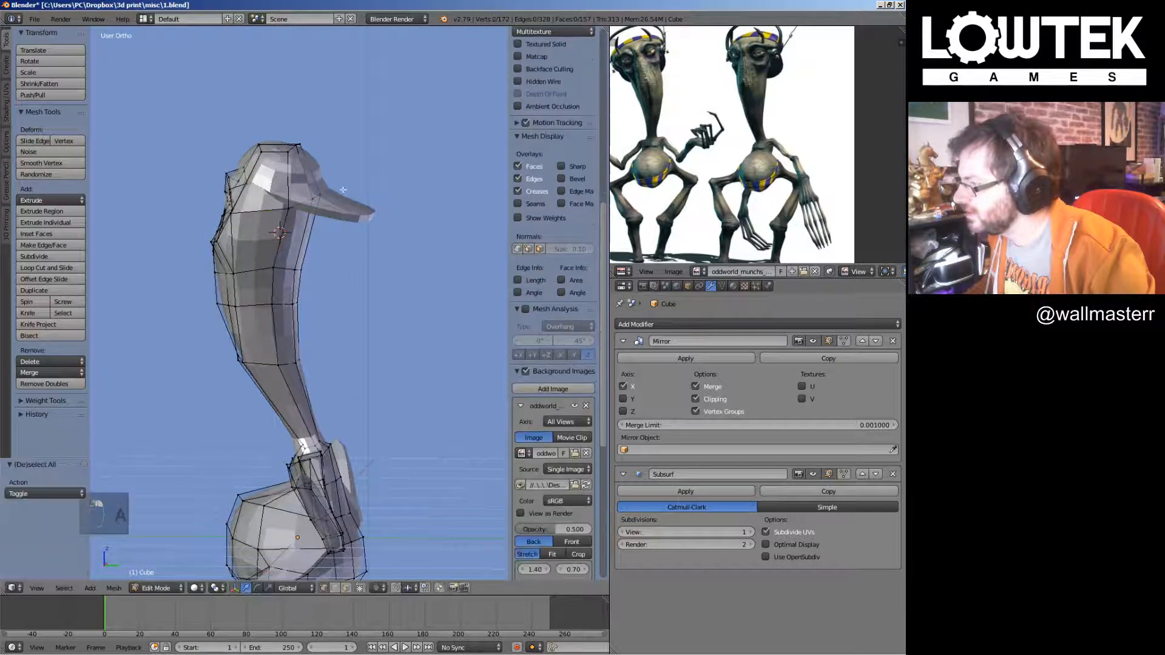
In side view, pull the back head vertices outward and move the rear crown vertices about 0.065 along Y and -0.093 along Z
key(KP_3)
scroll(347, 250, up, 3)
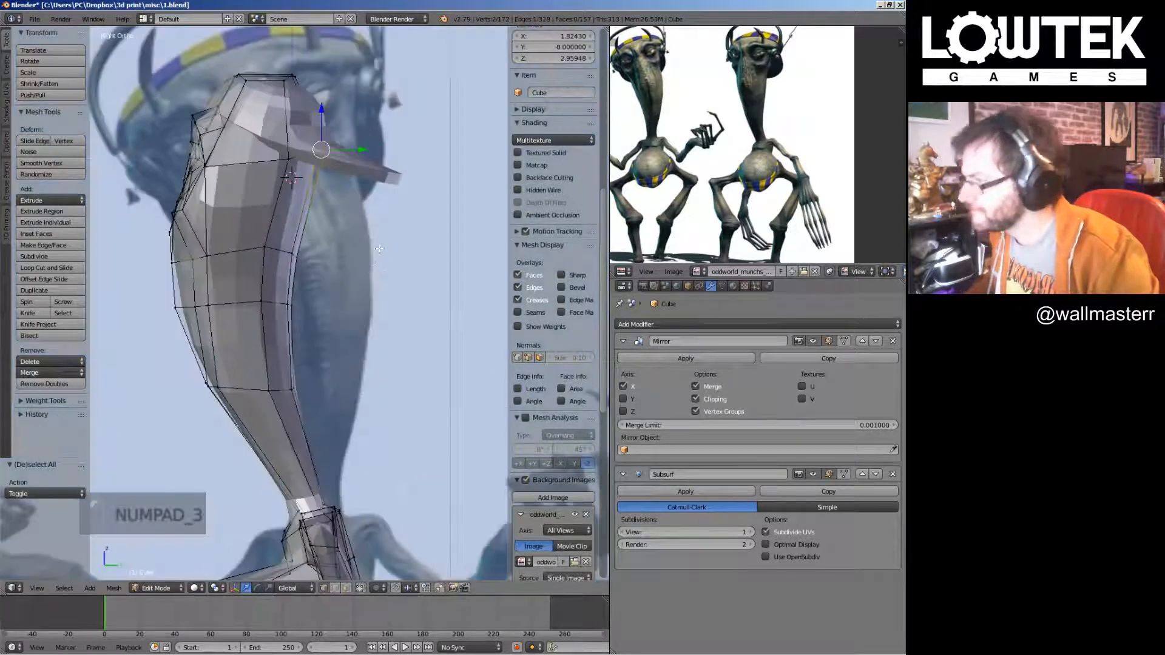
ctrl+drag(296, 59, 331, 143)
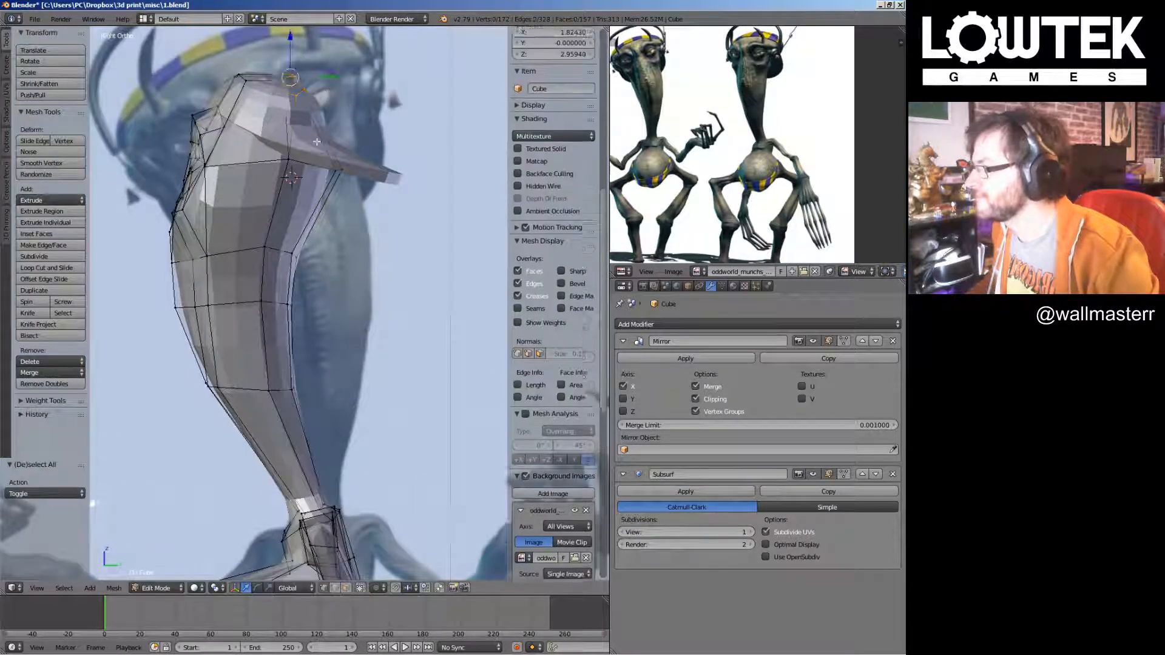
key(g)
click(342, 159)
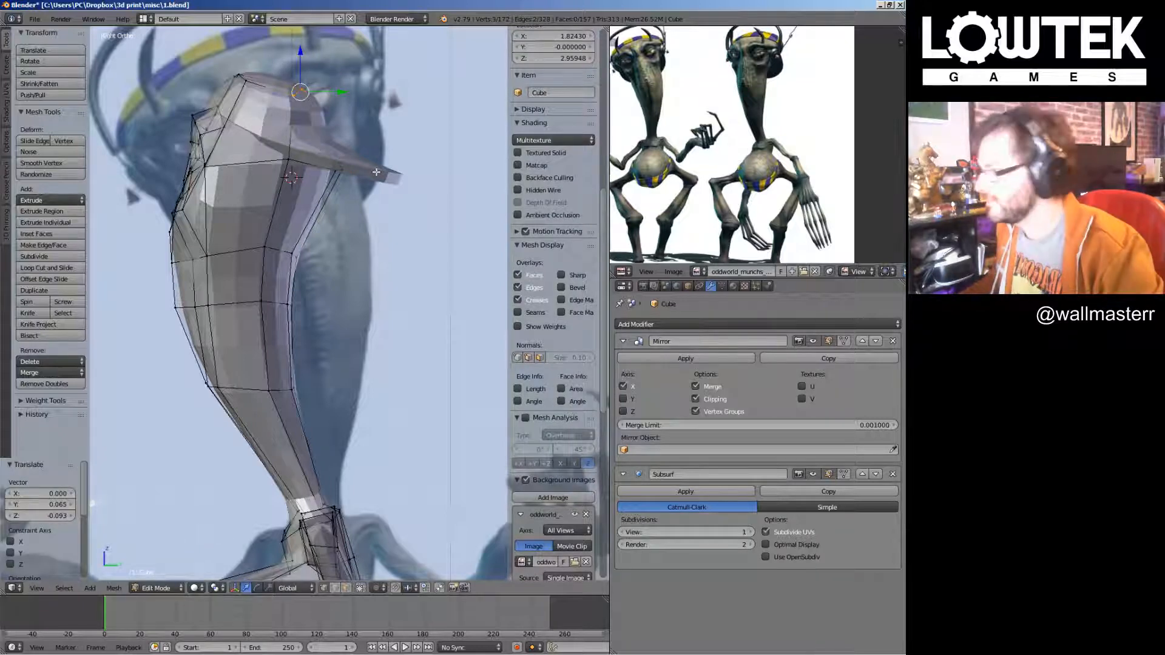
Switch to editing the cap and move the outer brim vertices down and in toward the neck
key(Tab)
right_click(346, 151)
key(Tab)
key(a)
key(a)
key(a)
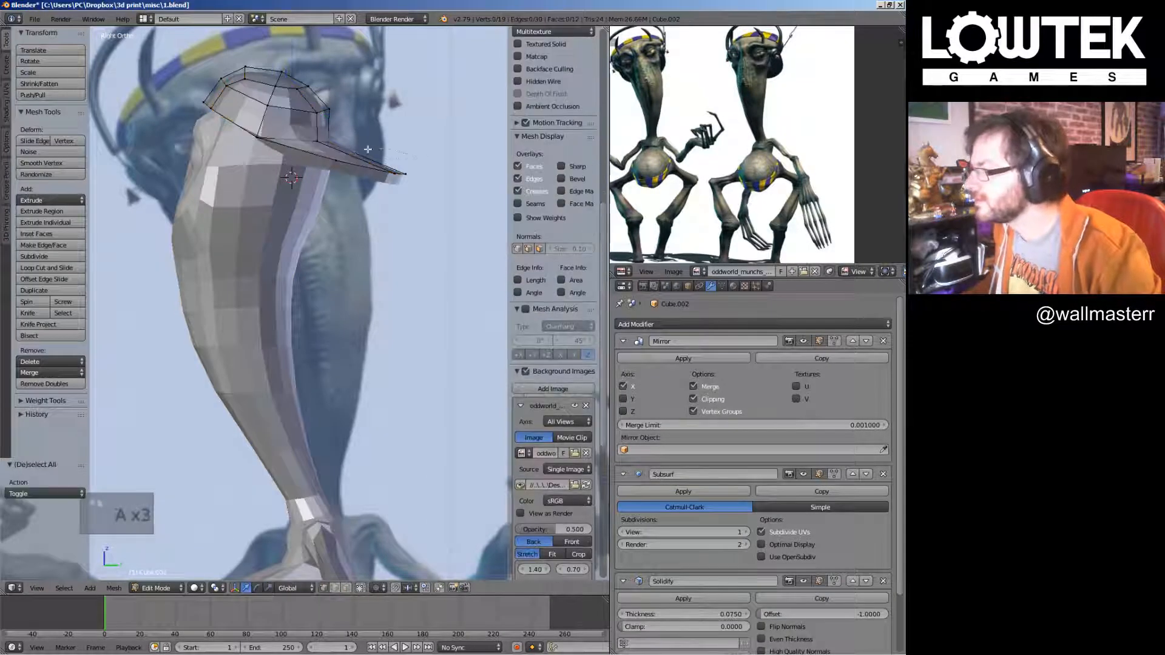
ctrl+drag(369, 150, 418, 201)
key(g)
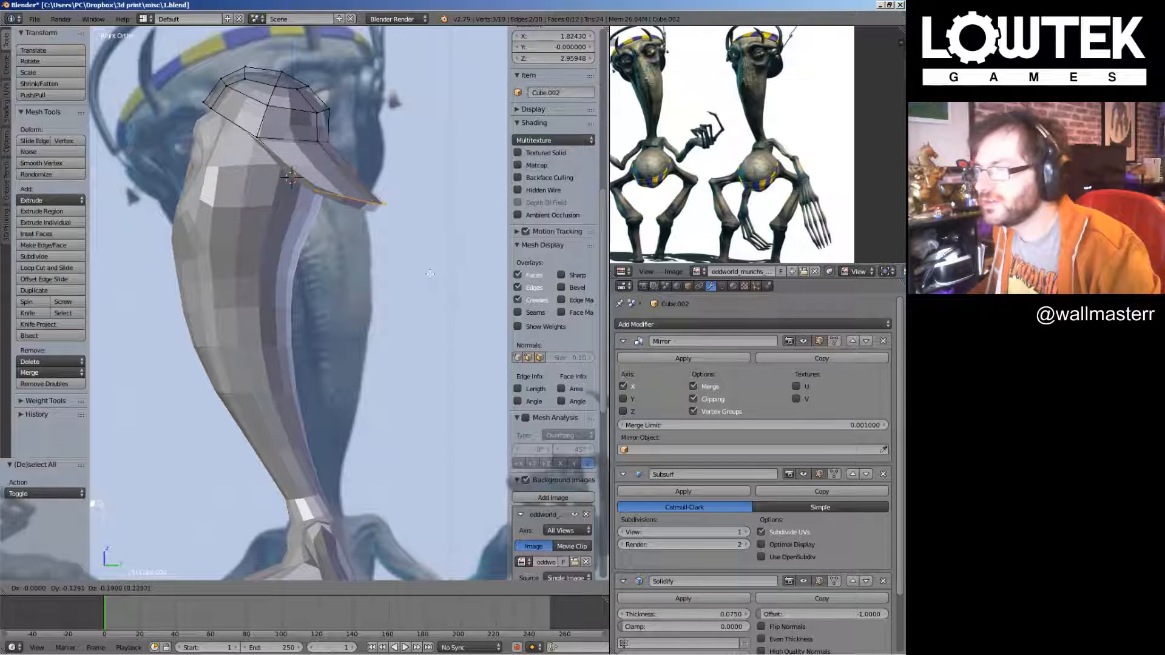
click(430, 274)
Select the upper vertices of the cap and rotate them about 9.43° in the side view
key(a)
alt+right_click(302, 112)
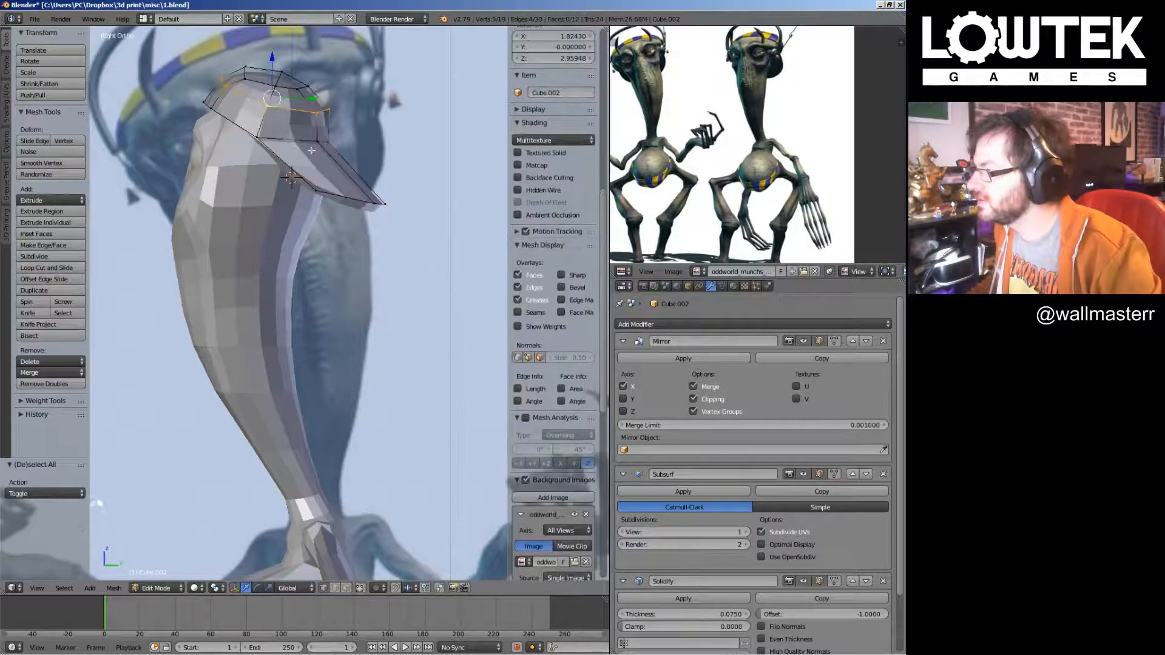
drag(313, 99, 293, 85)
right_click(328, 79)
key(r)
click(378, 151)
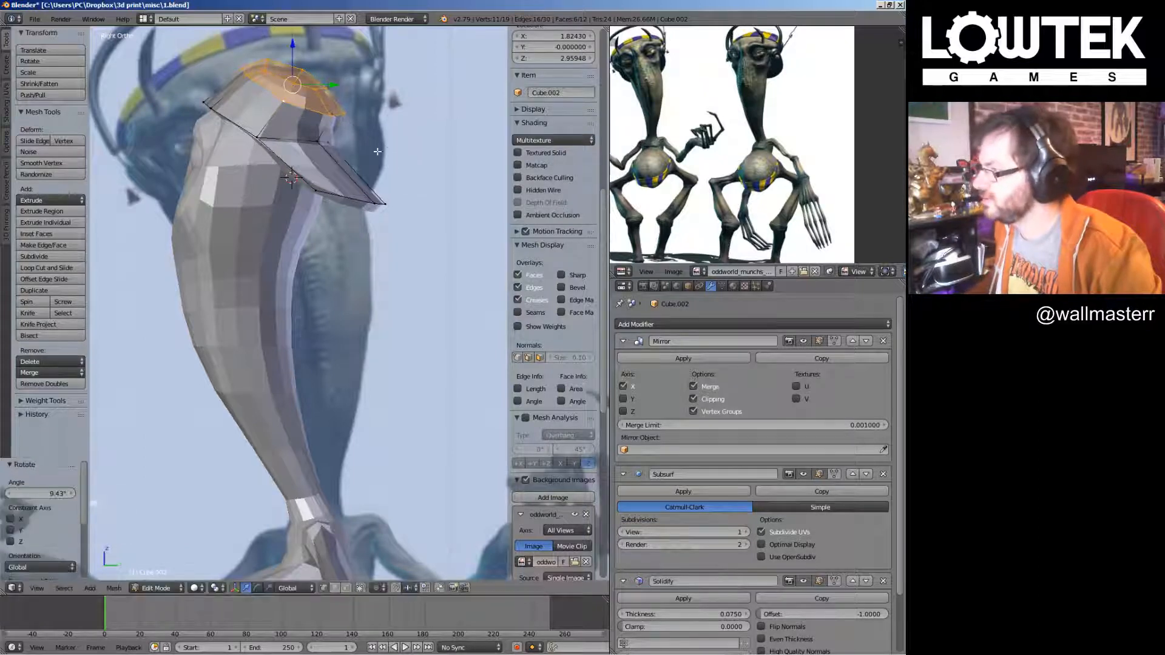
Move the upper cap vertices about 0.063 along Y and -0.072 along Z in the side view
shift+middle_drag(378, 152, 363, 185)
key(KP_1)
scroll(361, 181, down, 1)
key(KP_3)
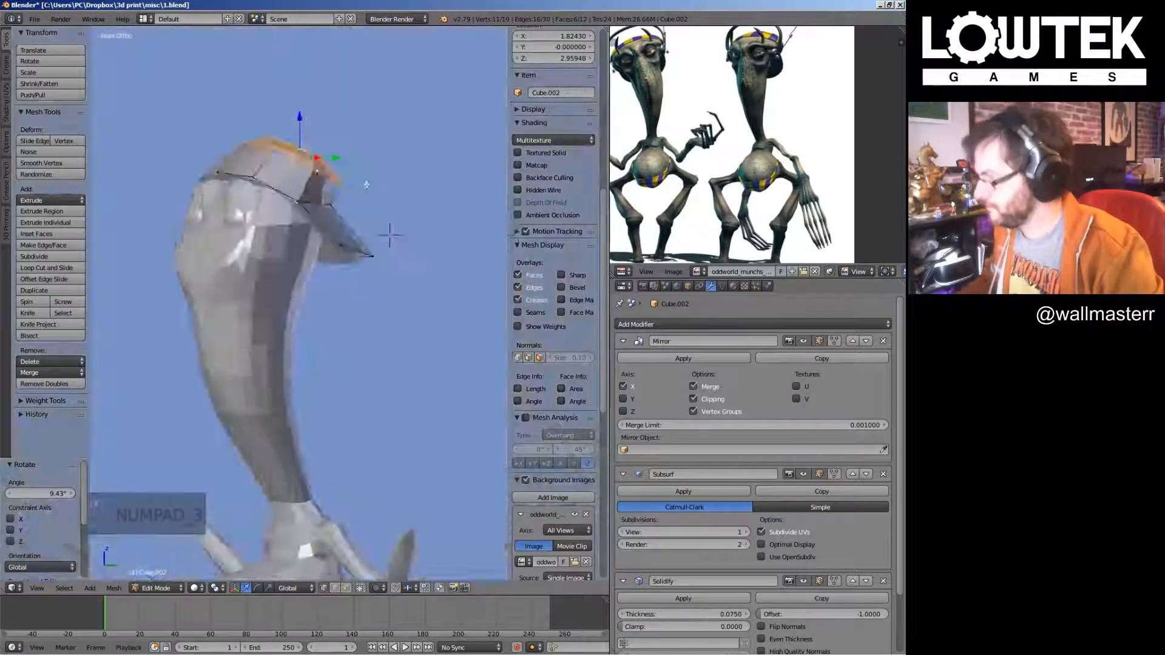
scroll(366, 185, up, 2)
drag(384, 173, 395, 186)
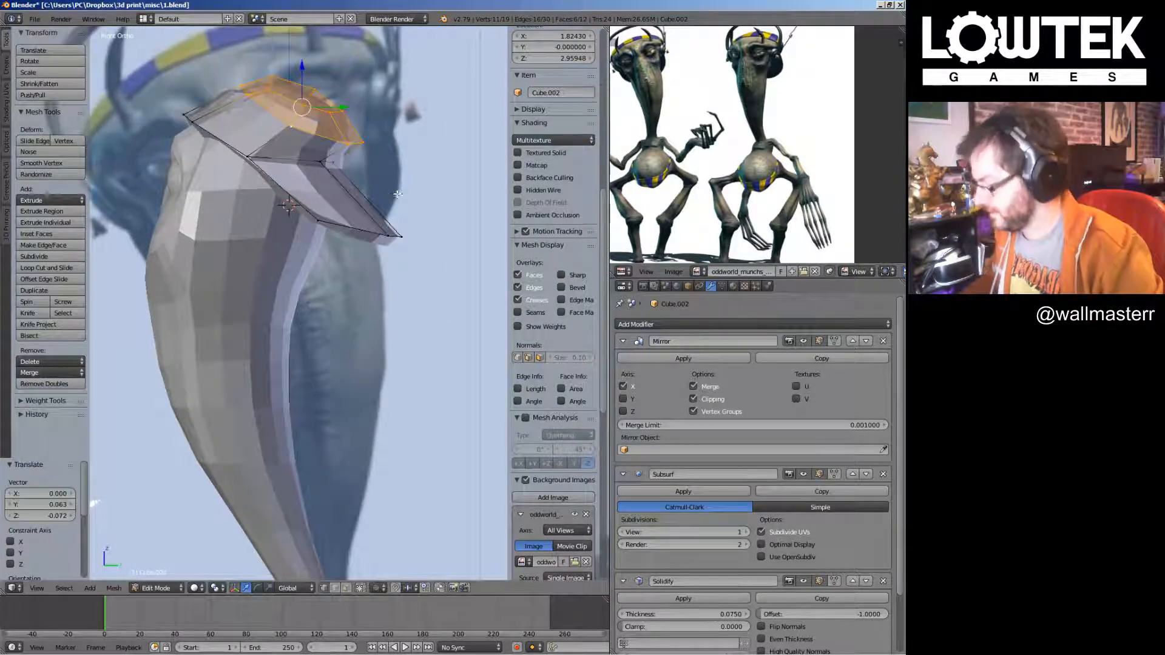
Switch from the cap to the body mesh with nothing selected, return to object mode, and save the file
key(Tab)
click(217, 188)
key(Tab)
key(a)
key(a)
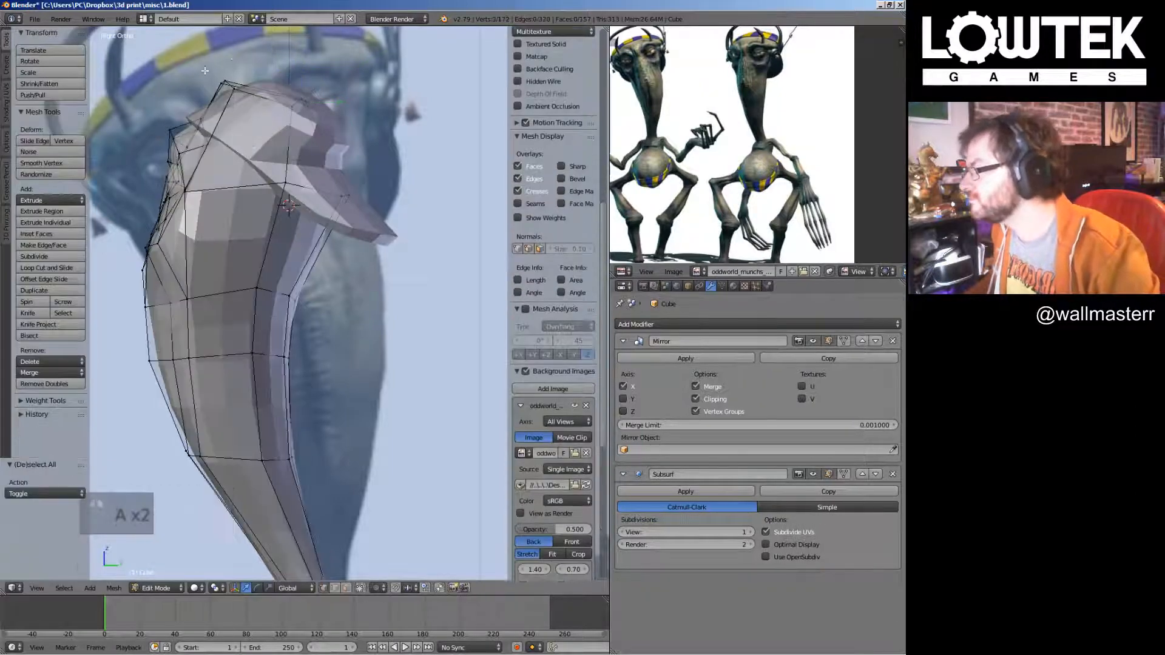
key(Tab)
key(KP_1)
scroll(448, 255, down, 3)
key(ctrl+s)
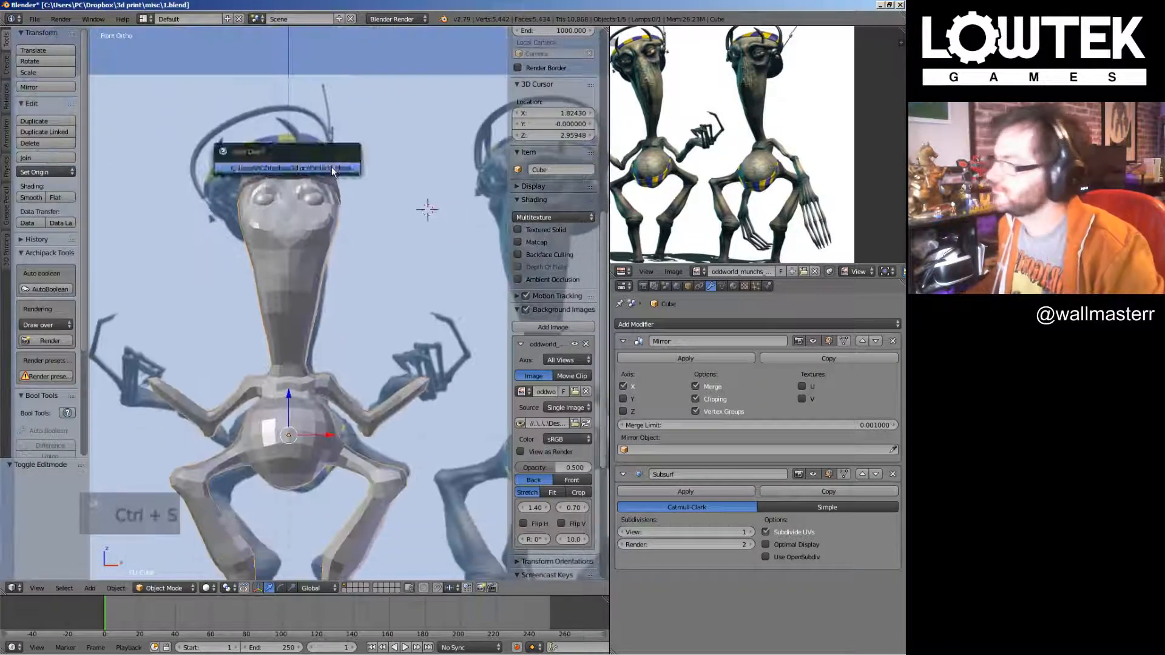
click(332, 170)
Check the whole character from the front and save the file again
key(KP_1)
scroll(340, 243, down, 5)
key(ctrl+s)
shift+middle_drag(362, 311, 384, 263)
click(347, 248)
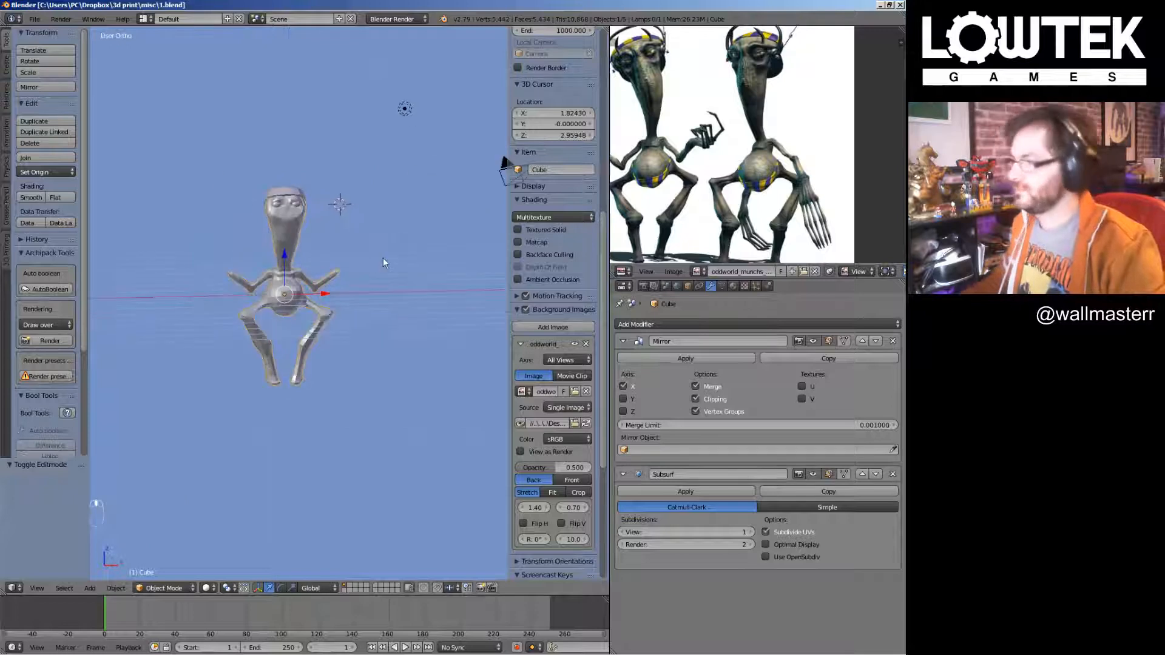
key(KP_1)
key(ctrl+s)
Select the eyeballs and scale their mesh up in the front view
scroll(310, 326, up, 4)
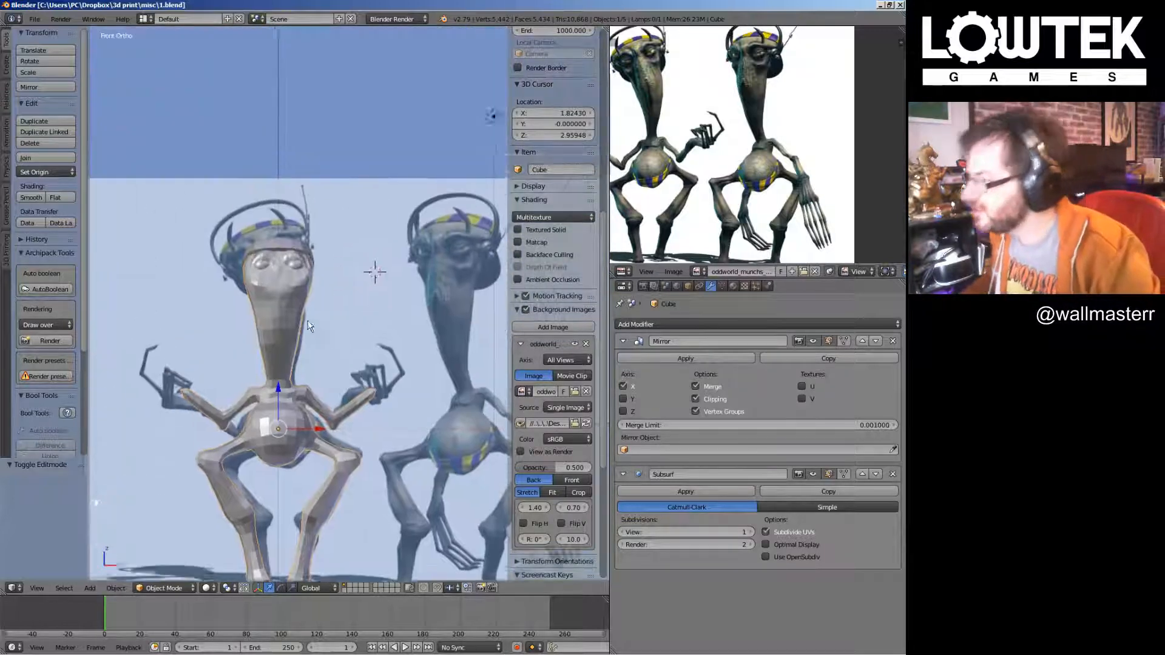
right_click(295, 263)
key(Tab)
scroll(286, 232, up, 3)
key(s)
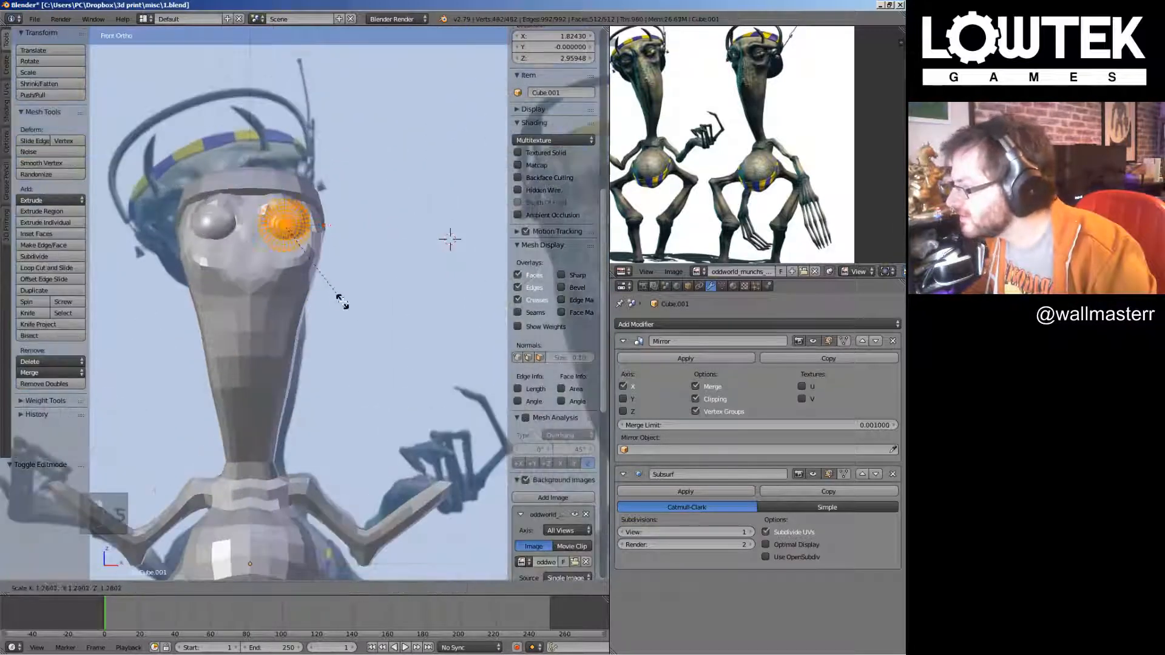
click(331, 294)
key(Tab)
Select the edge loop around the eye socket, enlarge it slightly, and move it about 0.022 along X and 0.011 along Z
right_click(300, 250)
key(Tab)
scroll(304, 220, up, 2)
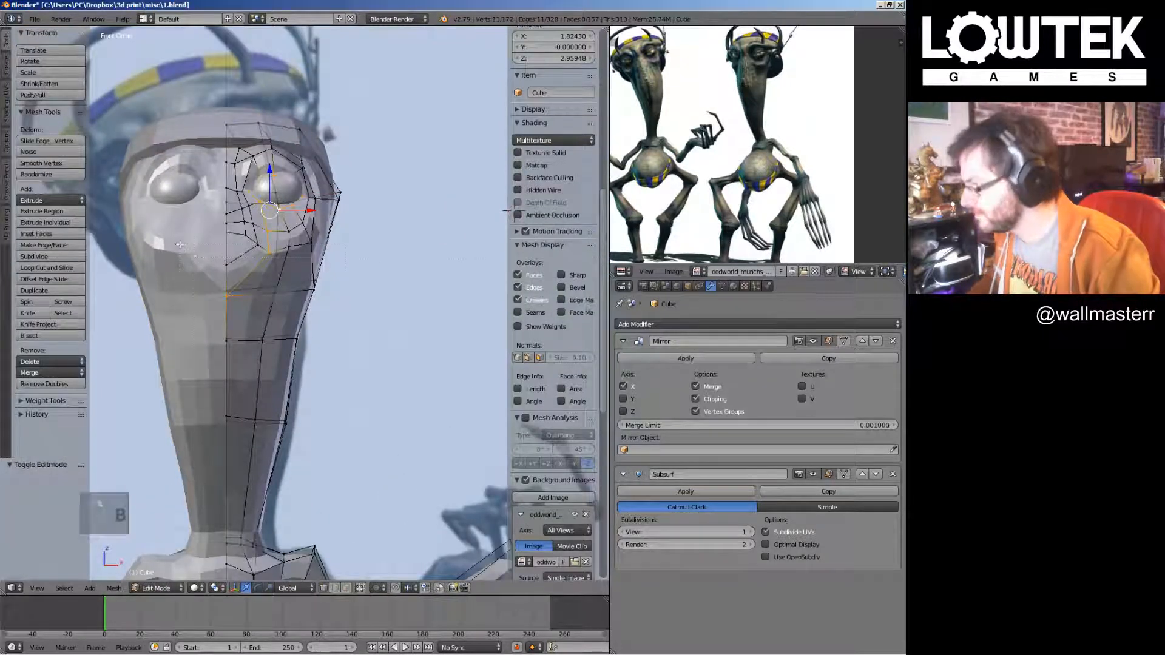
key(s)
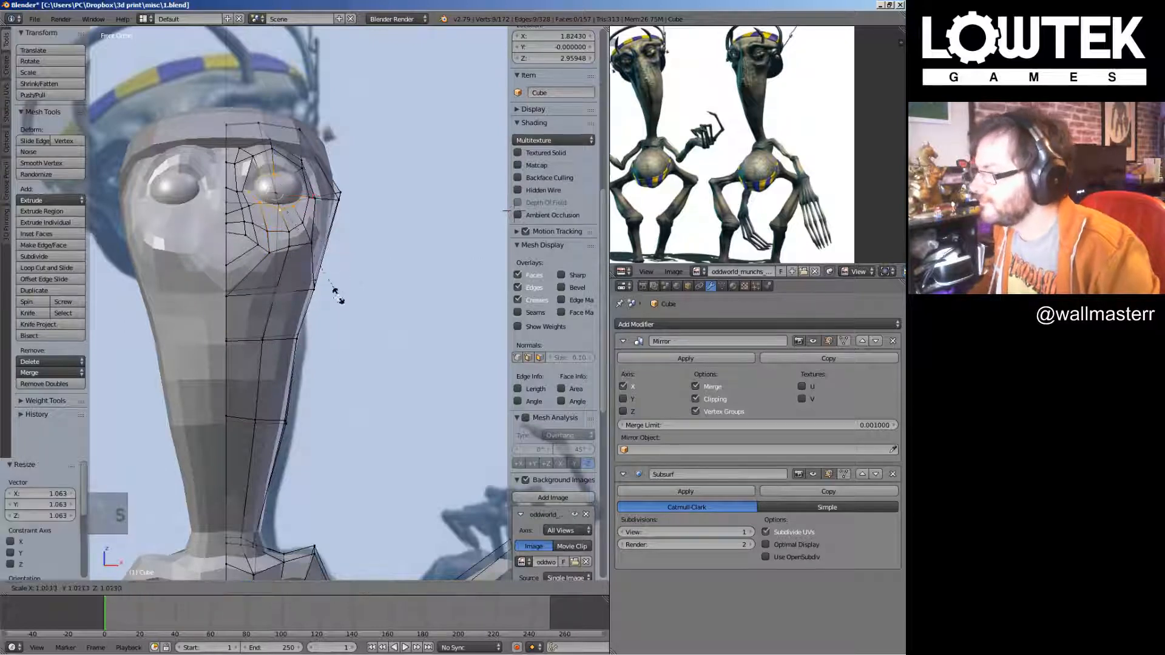
click(337, 317)
key(g)
click(336, 301)
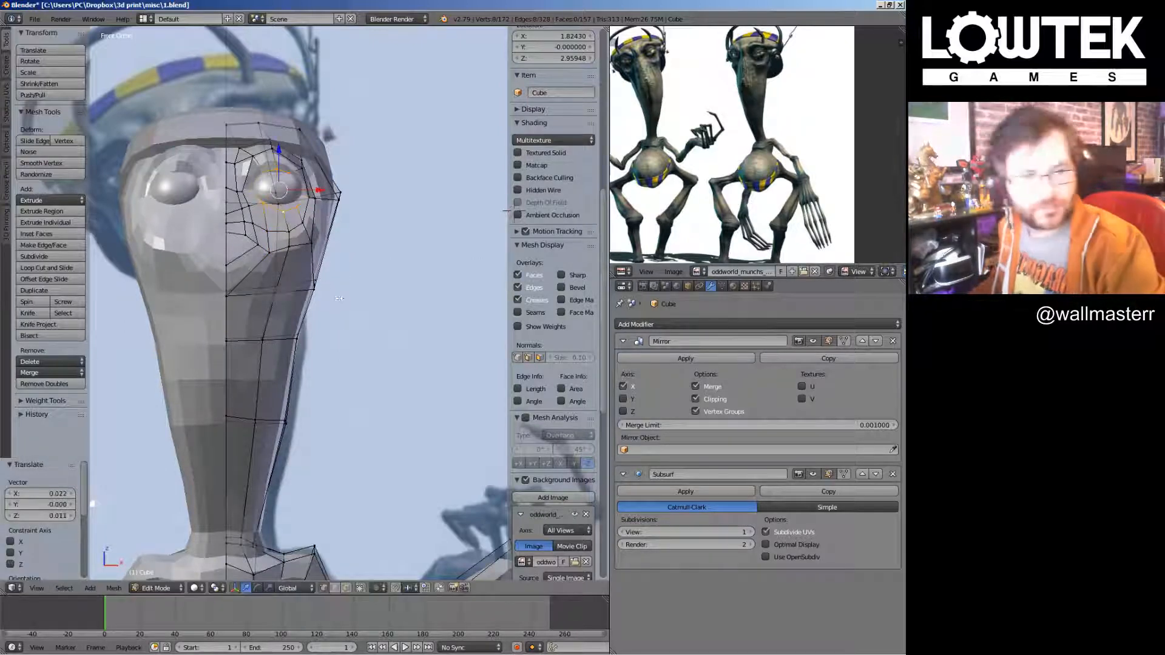
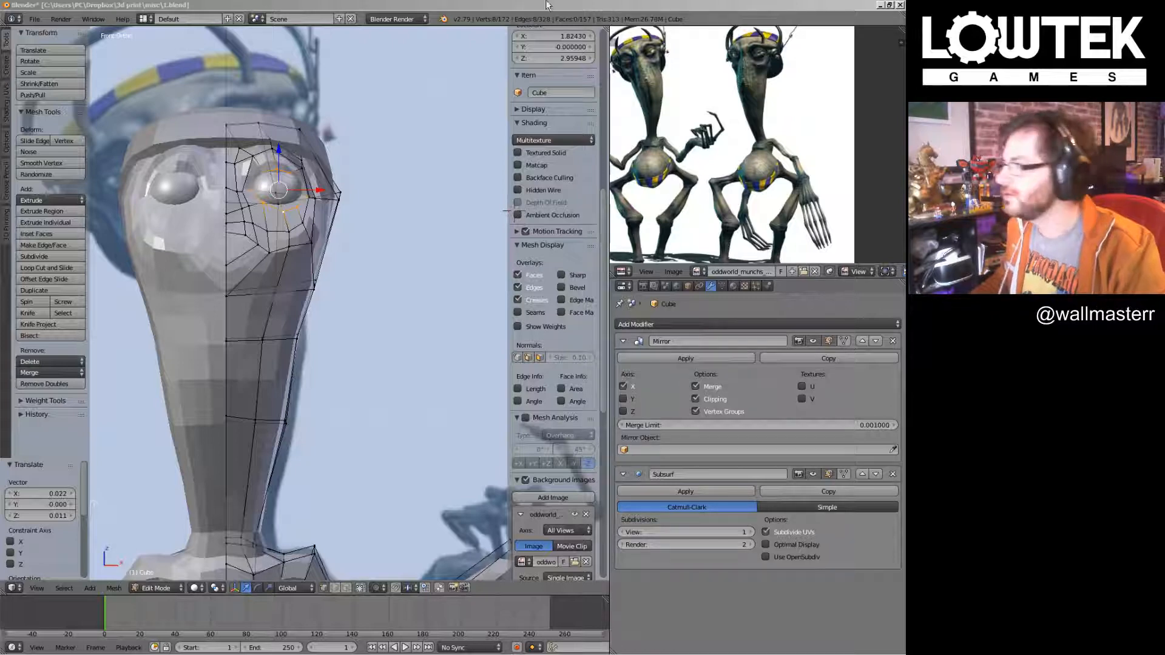
Finish editing the head, save the file, and bring the full body into front view
key(KP_Subtract)
key(KP_Subtract)
key(KP_Subtract)
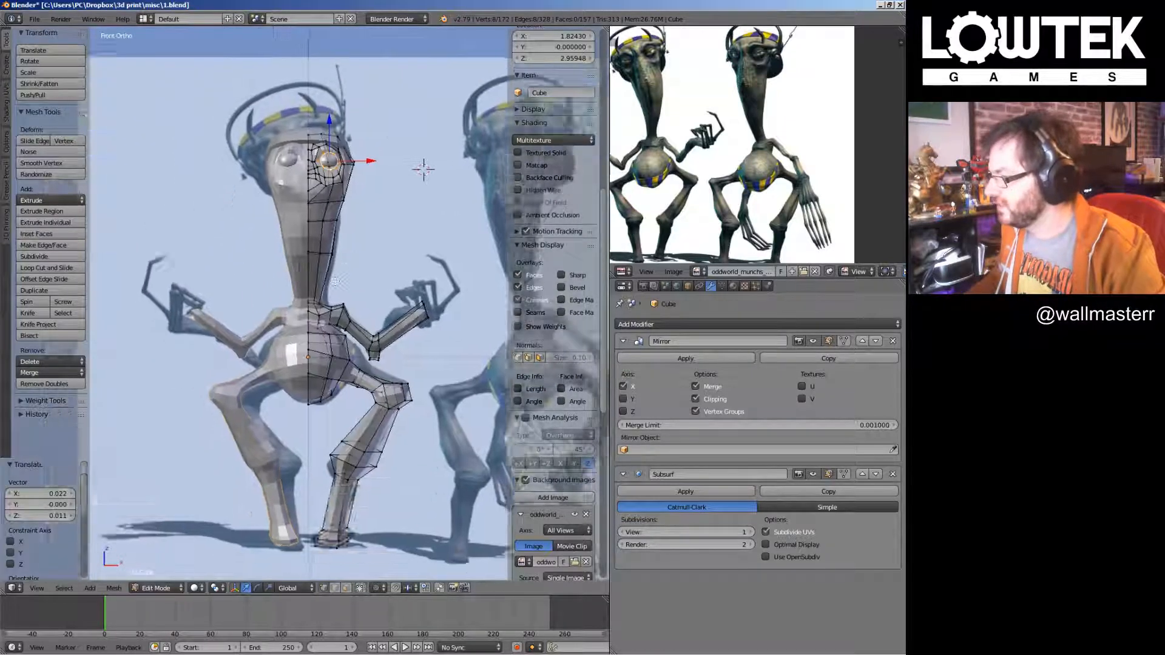
key(Tab)
key(ctrl+s)
middle_drag(408, 260, 353, 261)
key(KP_1)
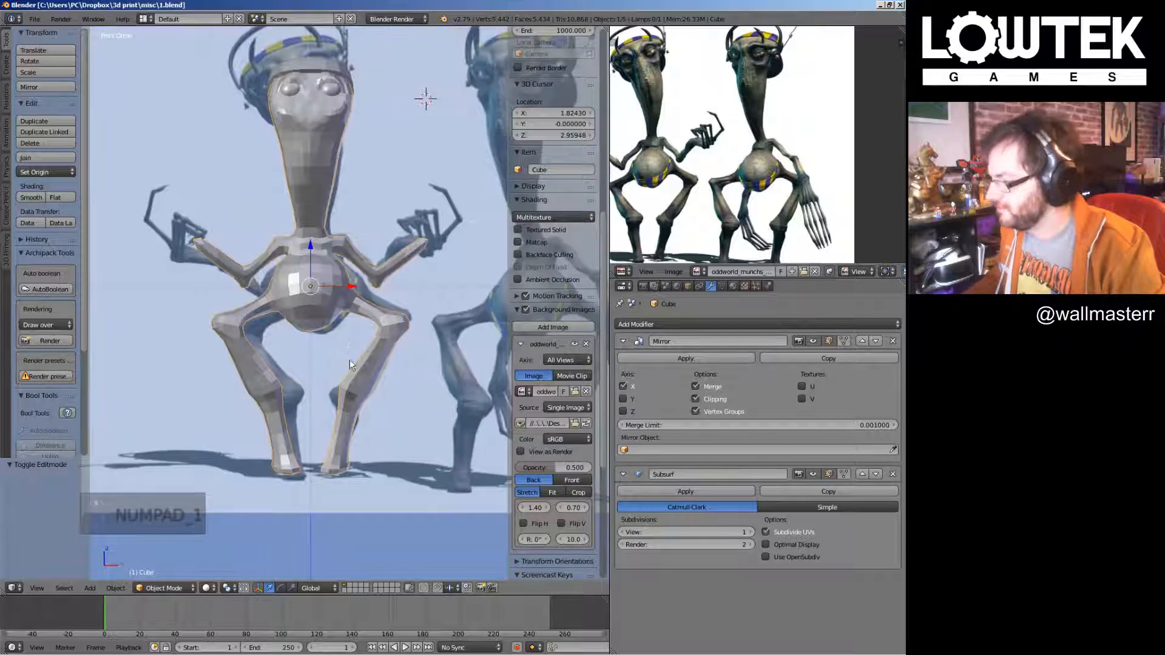
Select the lower leg and foot in the side view and scale them along Y by about 0.731
shift+middle_drag(351, 359, 371, 305)
middle_drag(383, 305, 355, 305)
key(KP_3)
scroll(340, 328, up, 2)
key(Tab)
middle_drag(295, 394, 318, 306)
scroll(319, 306, up, 2)
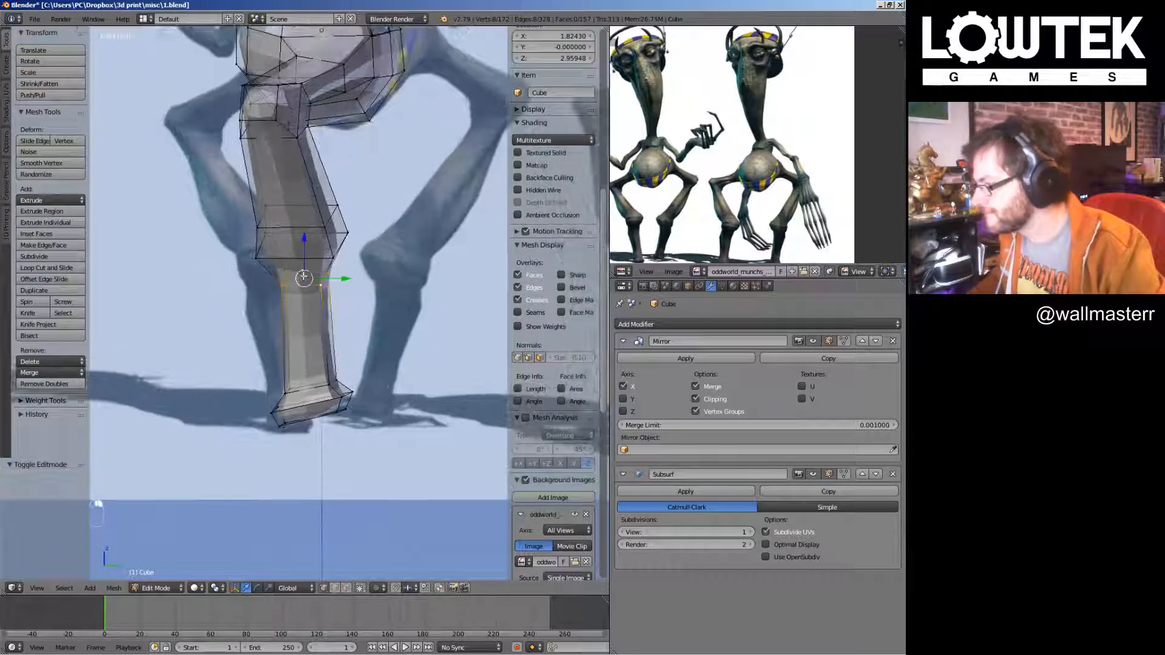
ctrl+drag(272, 331, 290, 432)
key(s)
key(y)
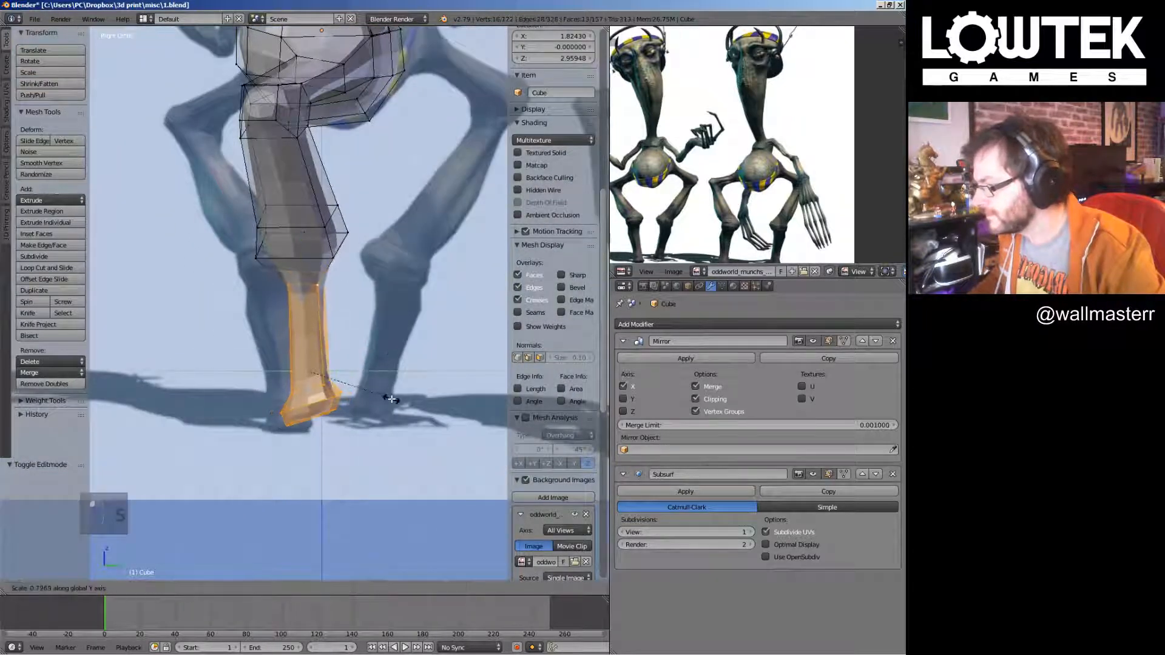
click(394, 397)
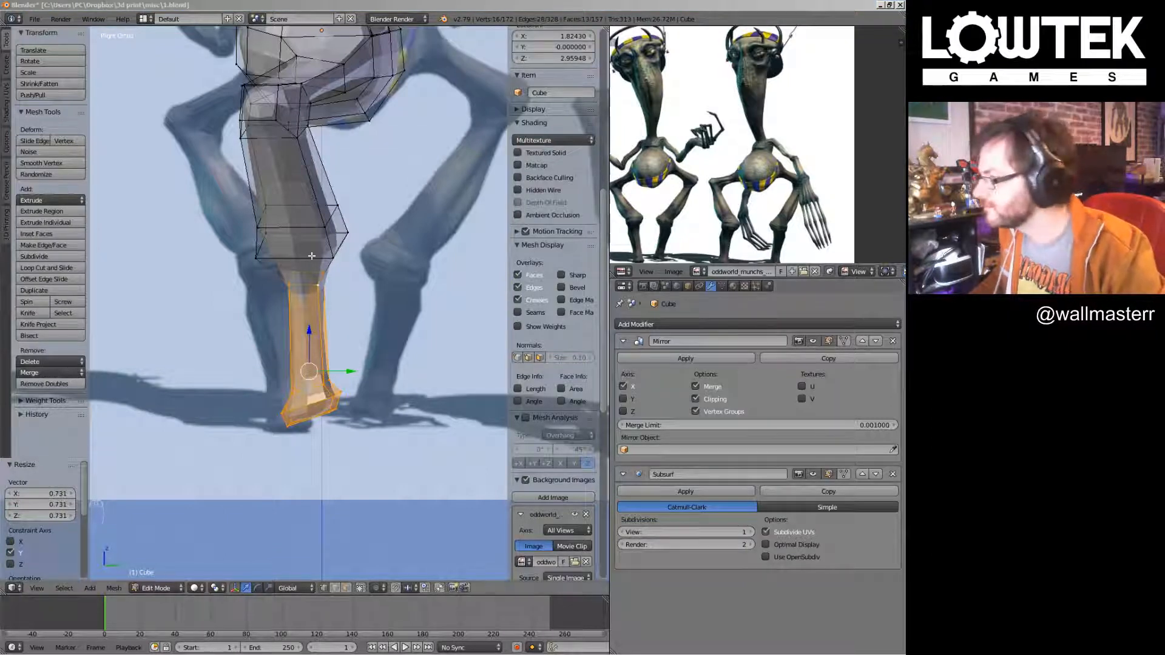
Select the edge loop at the upper leg's outer bend and move it about 0.032 along X, 0.068 along Y and 0.002 along Z
right_click(322, 223)
shift+middle_drag(322, 224, 391, 277)
key(KP_1)
shift+middle_drag(498, 201, 348, 71)
alt+right_click(311, 315)
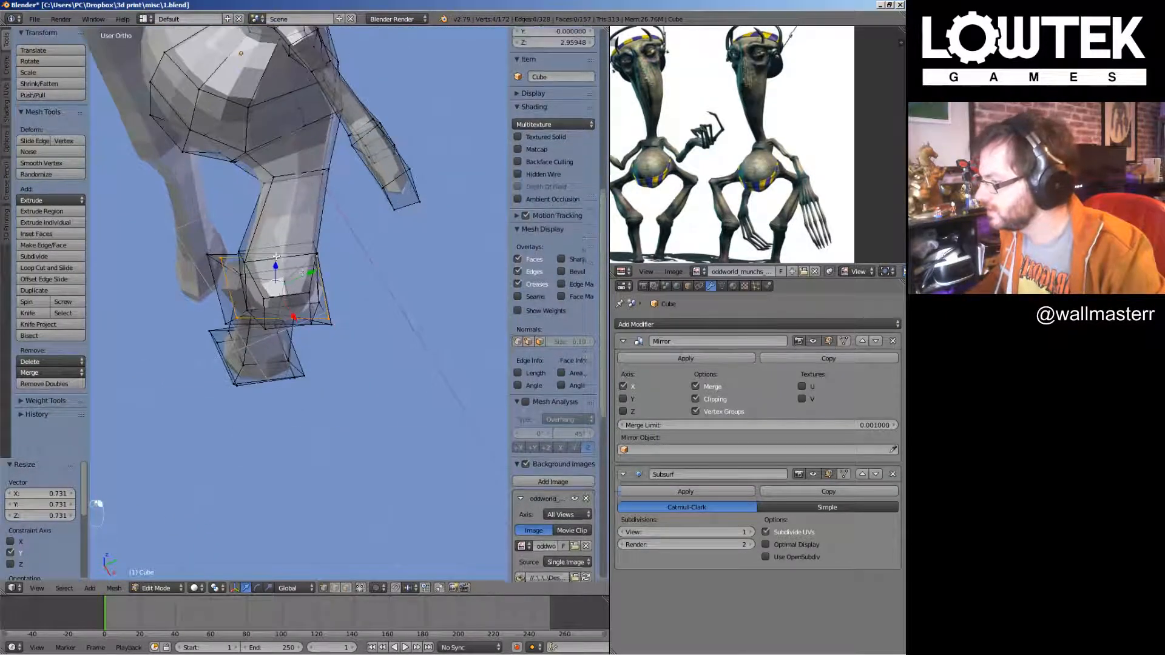
key(g)
click(384, 253)
key(KP_1)
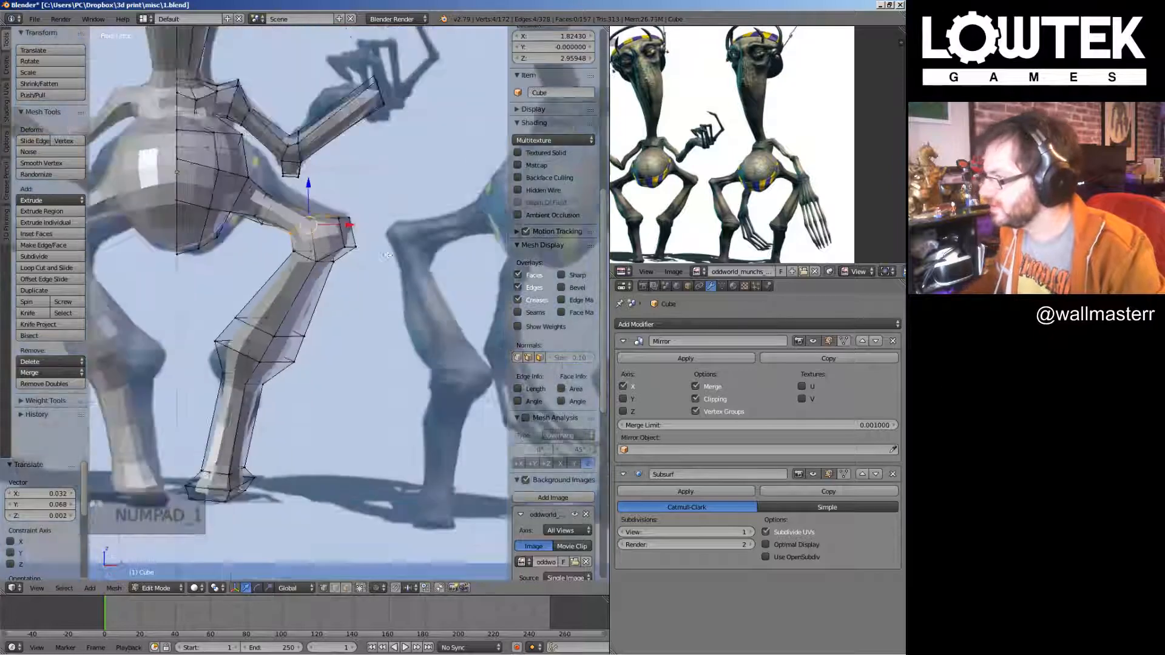
Finish mesh editing and duplicate the body, placing the copy about -16.012 along X and -10.391 along Z
key(Tab)
scroll(364, 261, down, 8)
shift+middle_drag(350, 270, 419, 185)
key(shift+d)
click(282, 280)
scroll(298, 238, up, 6)
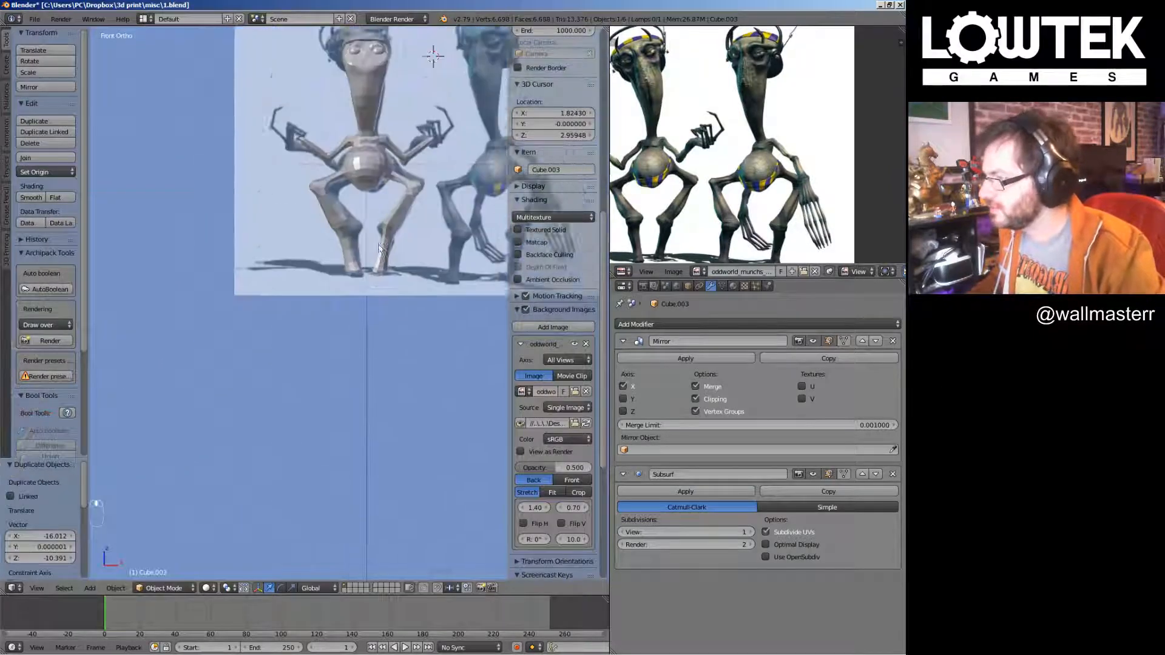
Reselect the original body, keep it in place, and bring its forearm end into front view beside the reference hand
shift+middle_drag(426, 267, 355, 334)
scroll(355, 333, up, 2)
right_drag(354, 333, 347, 280)
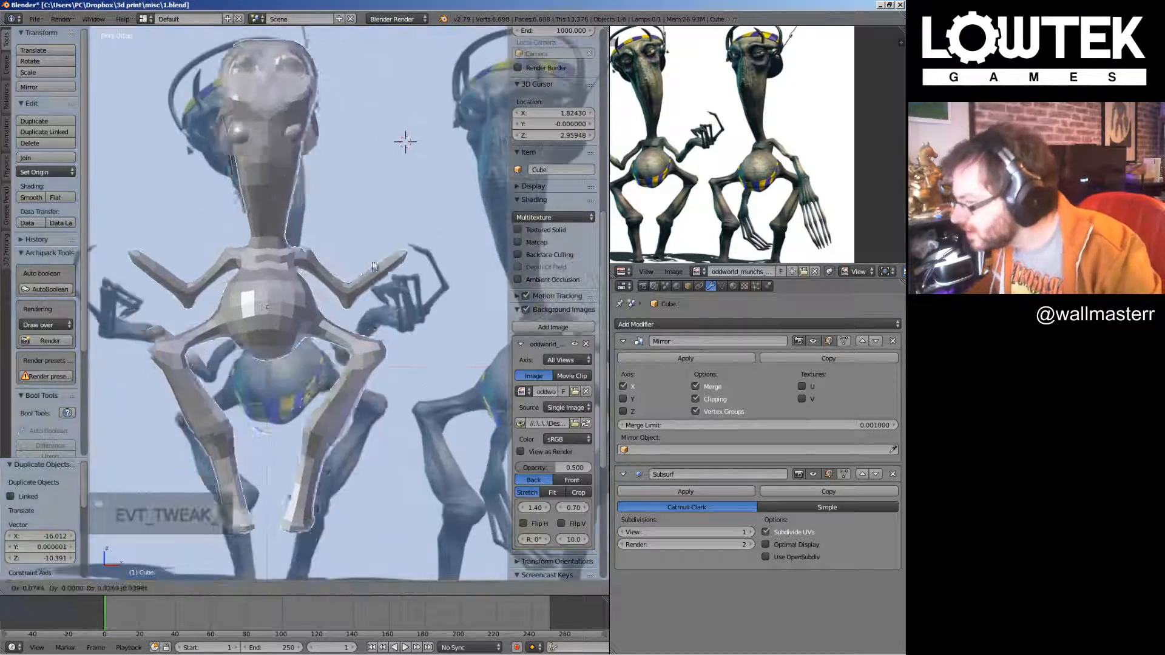
right_click(364, 270)
shift+middle_drag(398, 288, 188, 158)
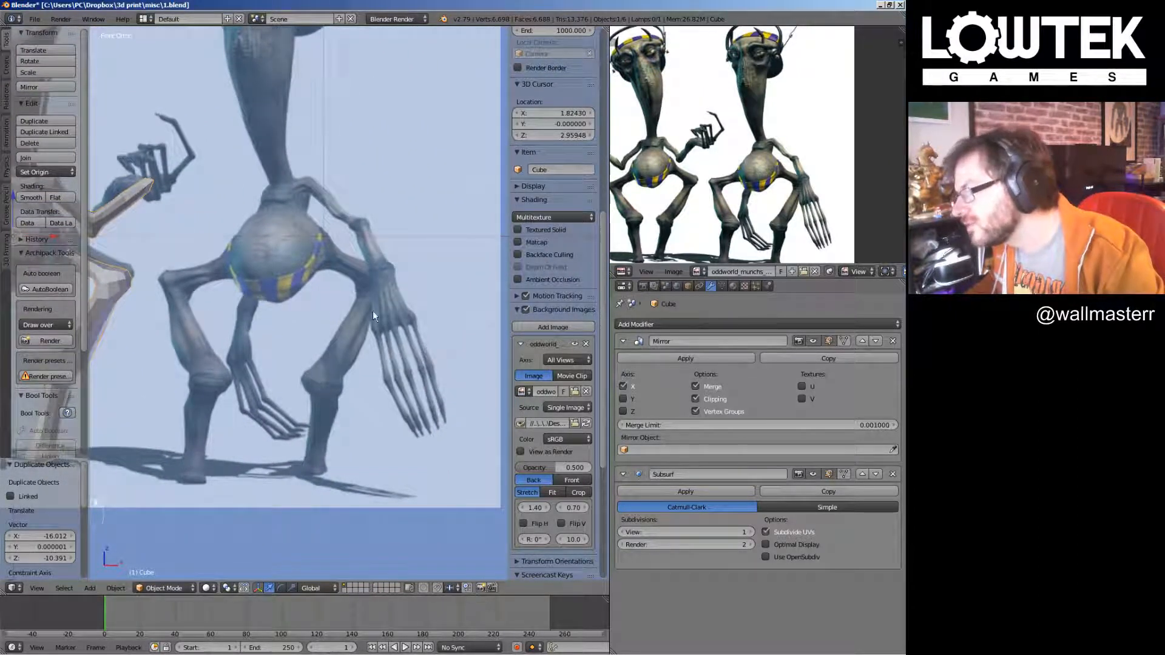
shift+middle_drag(249, 231, 439, 315)
middle_drag(344, 249, 318, 256)
key(KP_1)
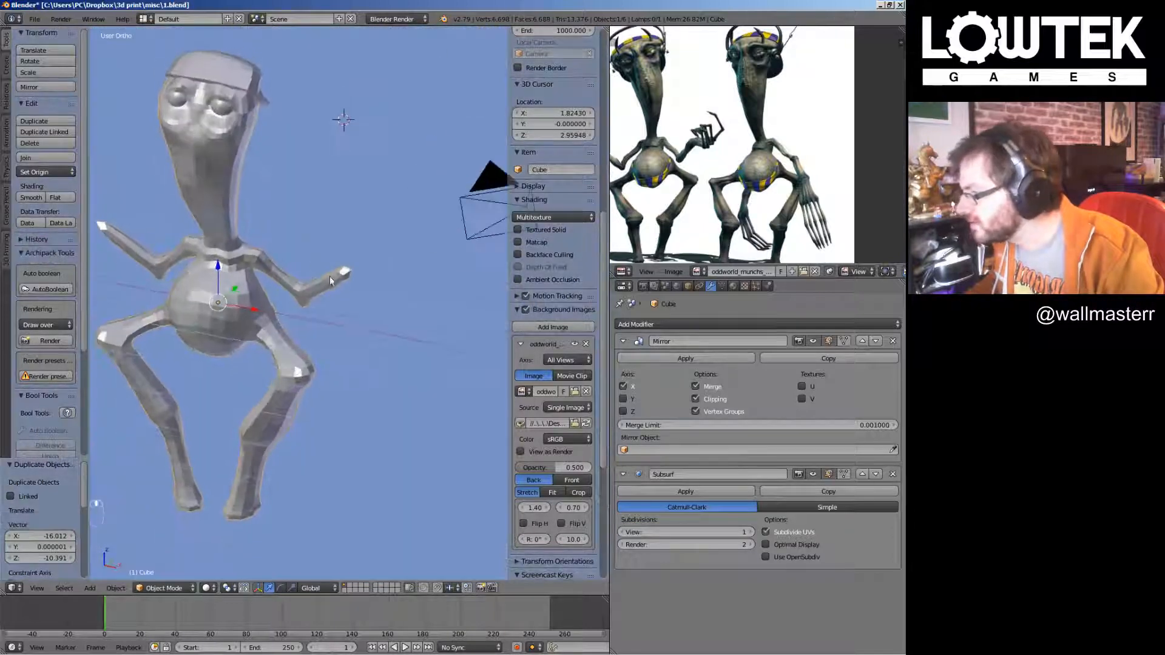
scroll(337, 251, up, 3)
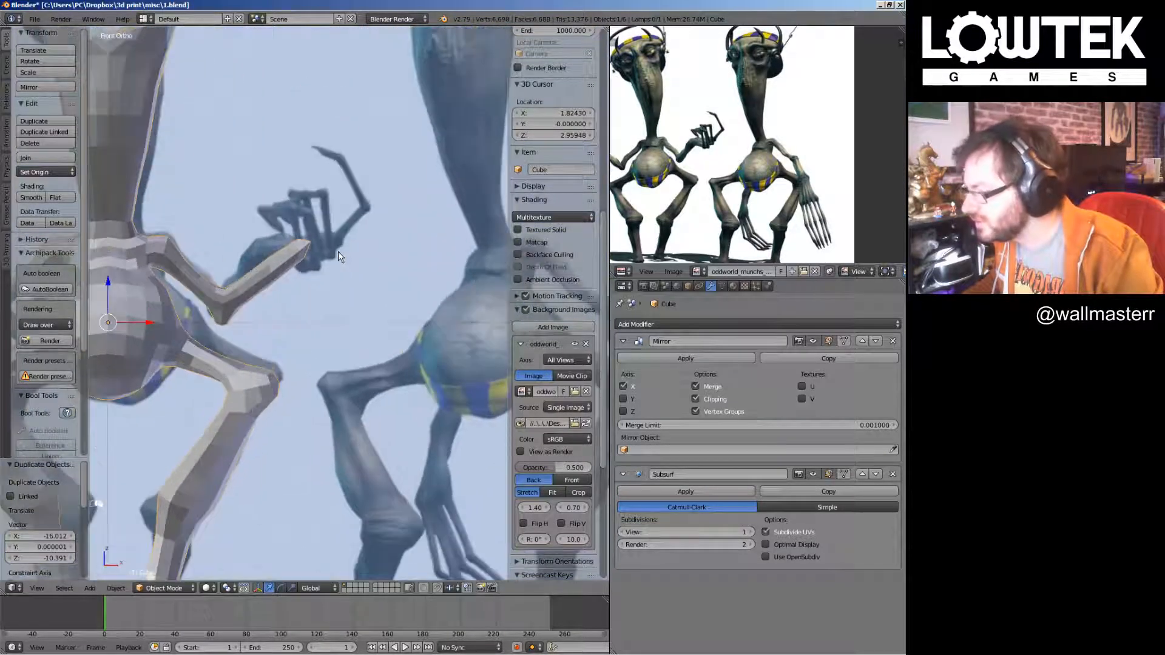
Extrude the forearm's end face into a short wrist segment and move its end about 0.201 along X and 0.057 along Z
key(Tab)
scroll(370, 249, up, 2)
key(a)
key(a)
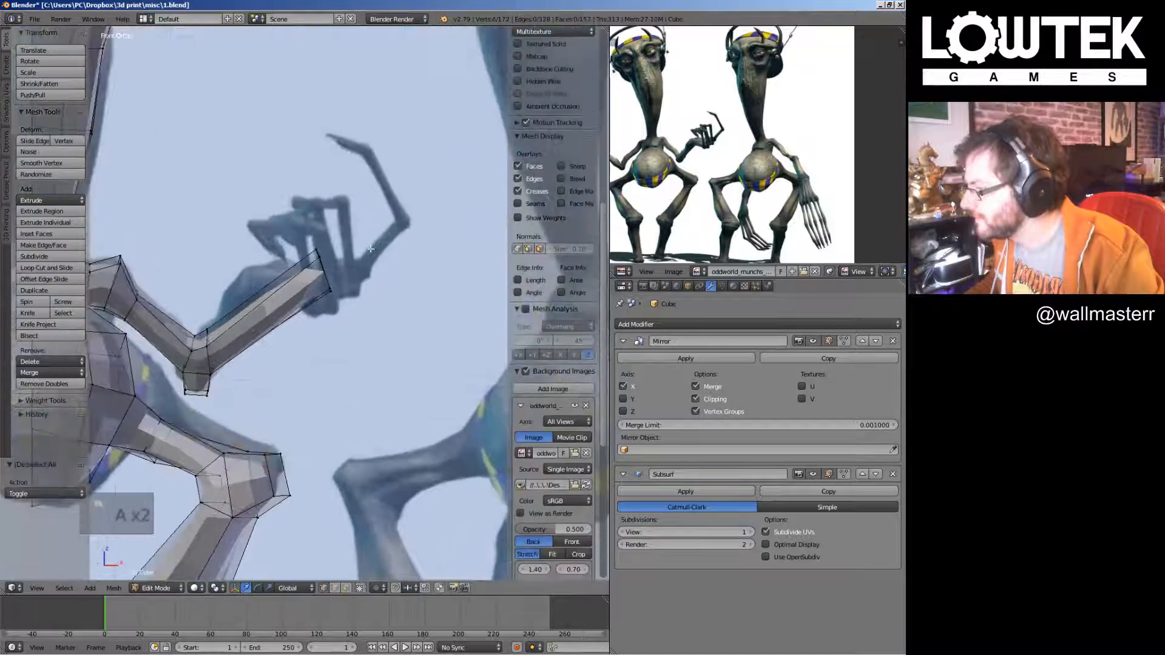
ctrl+drag(334, 320, 341, 318)
key(e)
right_drag(343, 327, 348, 329)
click(374, 336)
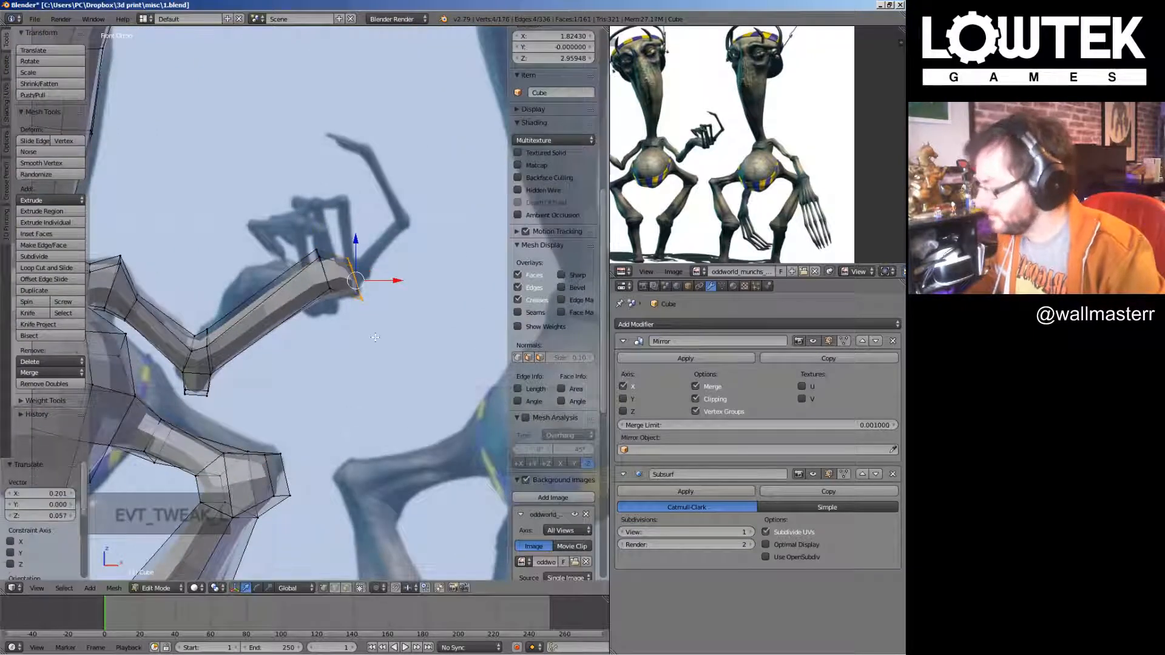
Widen the wrist's end by about 1.653 along Y in top view and extrude it outward into a palm section
key(KP_8)
key(KP_7)
key(g)
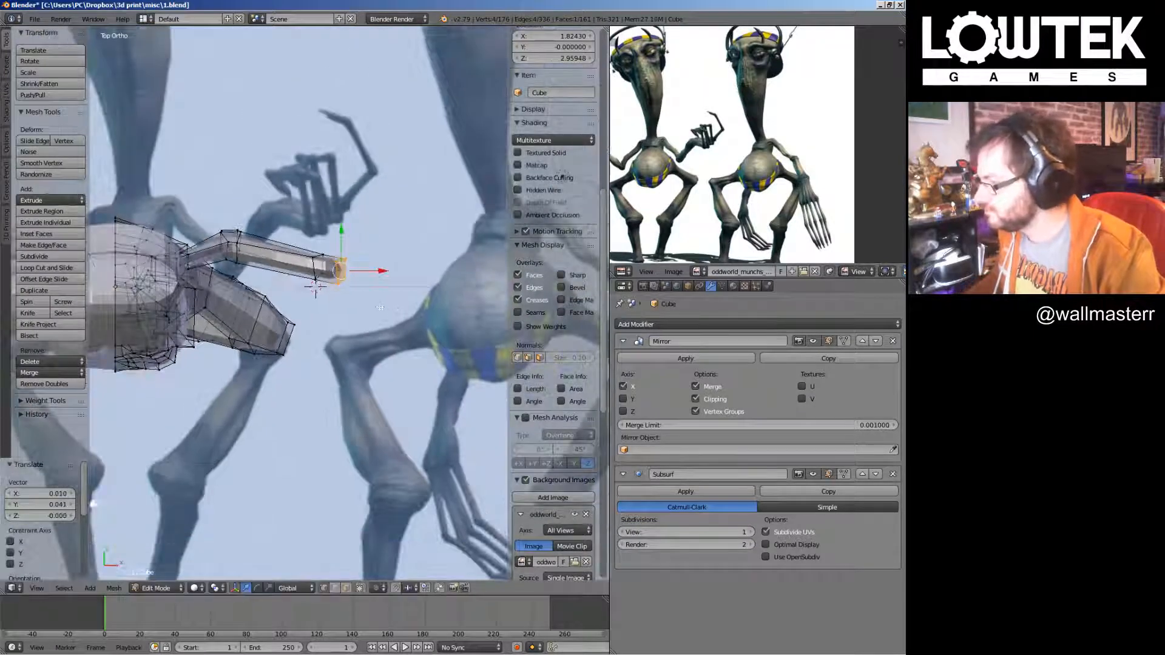
key(e)
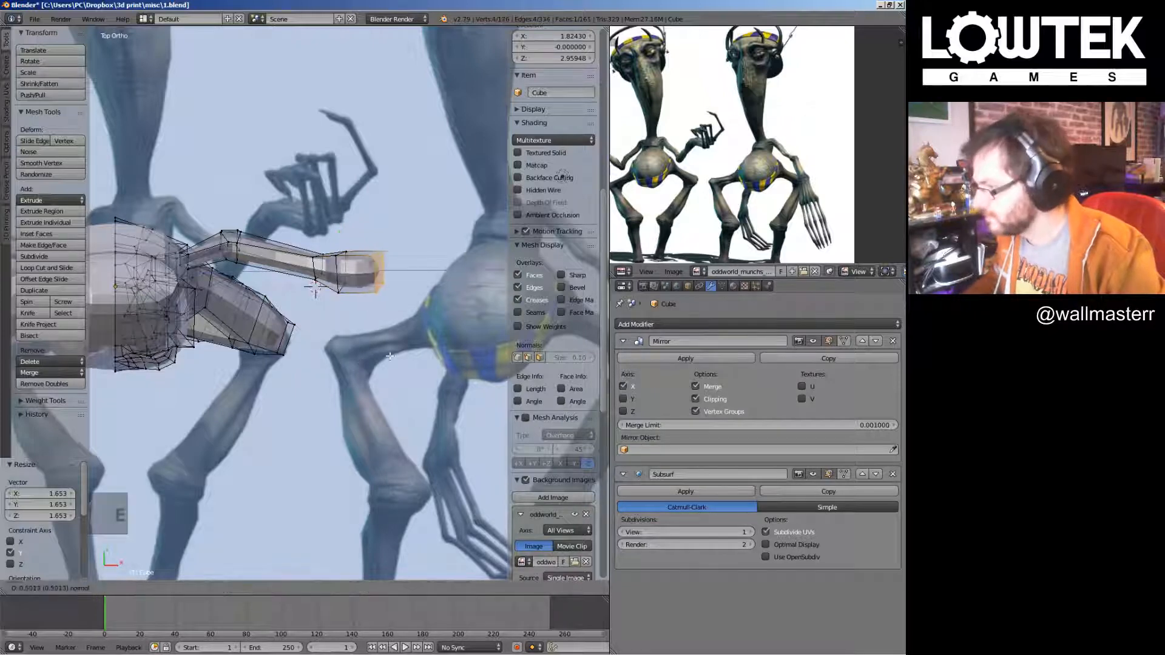
click(429, 355)
key(s)
click(430, 380)
Widen the palm's base loop, move it about 0.026 along X and 0.041 along Y, and scale the outer end by 1.240 along Y
key(a)
ctrl+drag(337, 238, 346, 241)
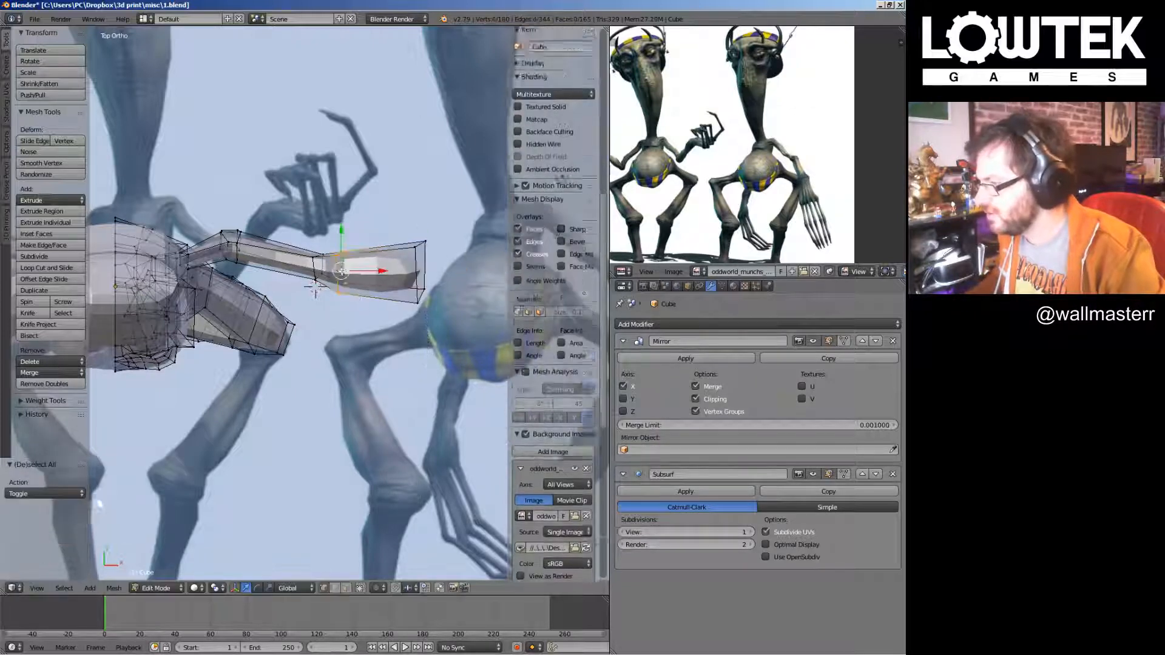
key(s)
click(352, 221)
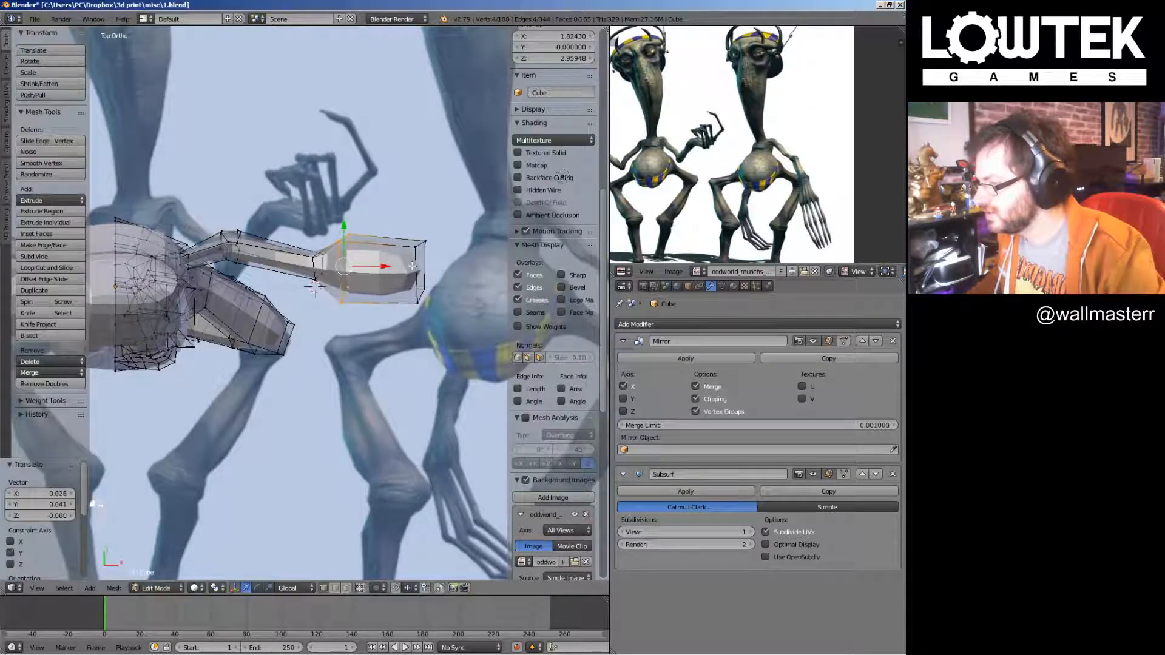
key(s)
click(432, 267)
Lower the hand's outer end in front view, rotate it about 12.5°, save the file, and leave mesh editing
key(KP_1)
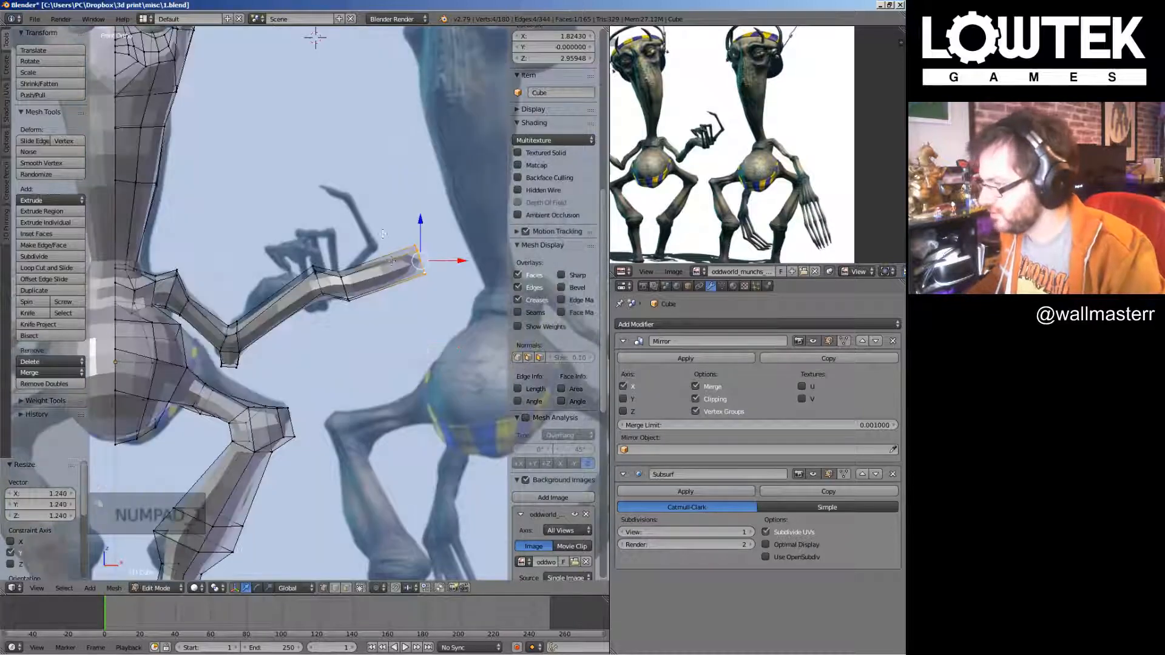
key(ctrl+s)
shift+middle_drag(383, 257, 312, 239)
key(r)
click(313, 300)
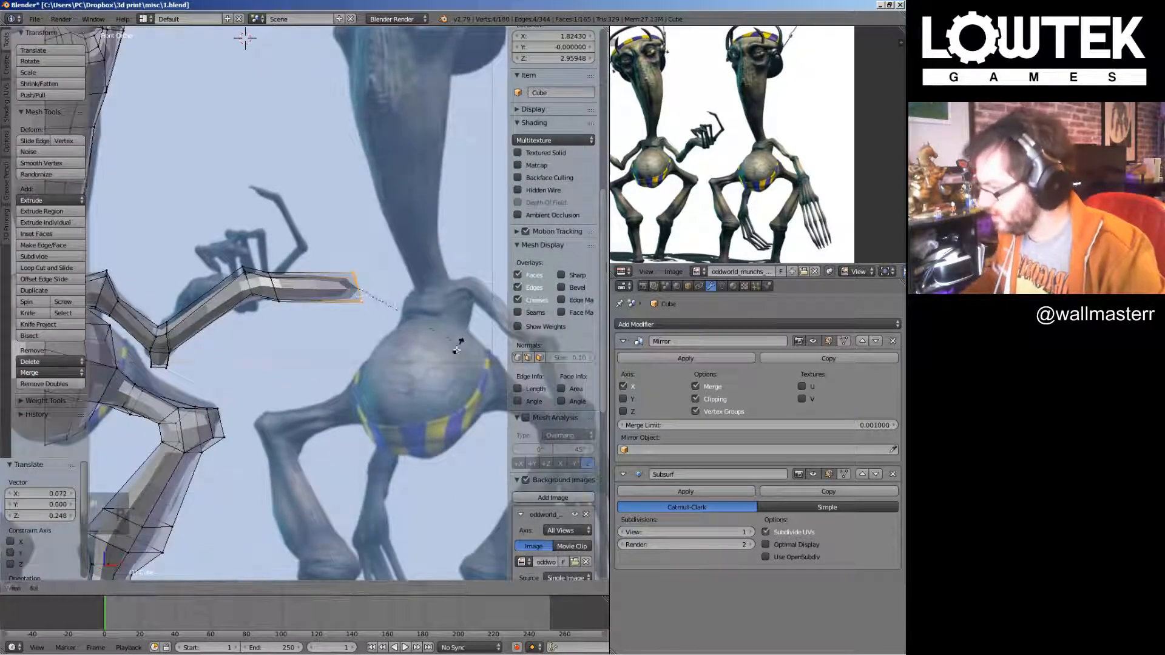
shift+middle_drag(314, 299, 355, 427)
key(ctrl+s)
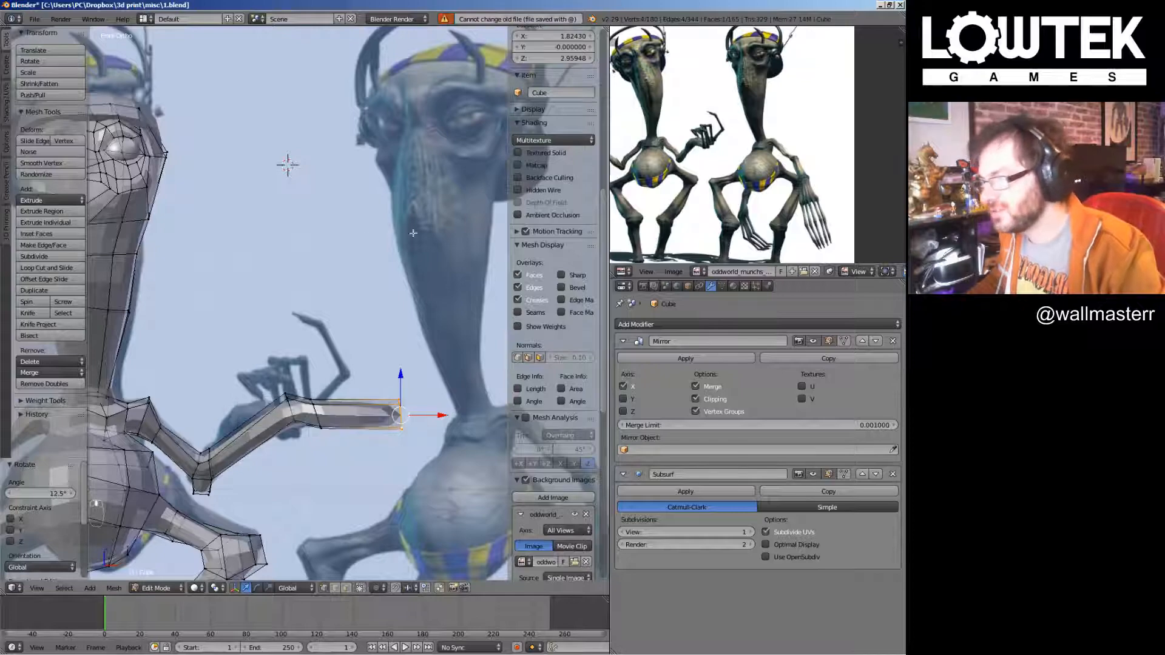
shift+middle_drag(317, 342, 350, 265)
key(Tab)
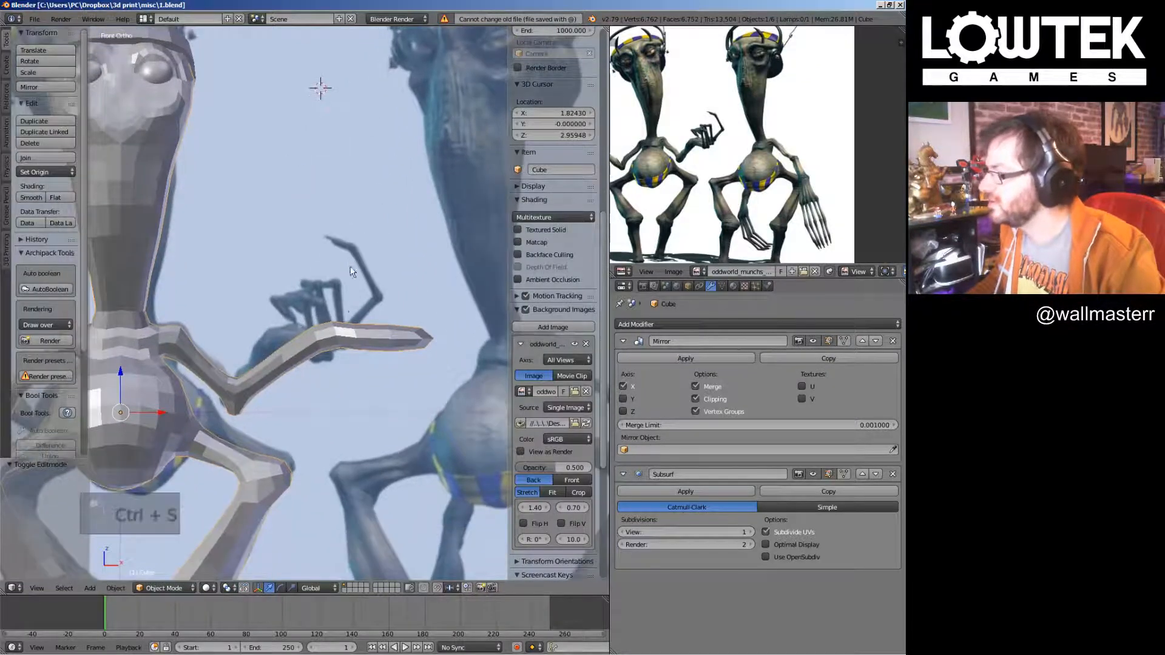
shift+middle_drag(325, 332, 355, 289)
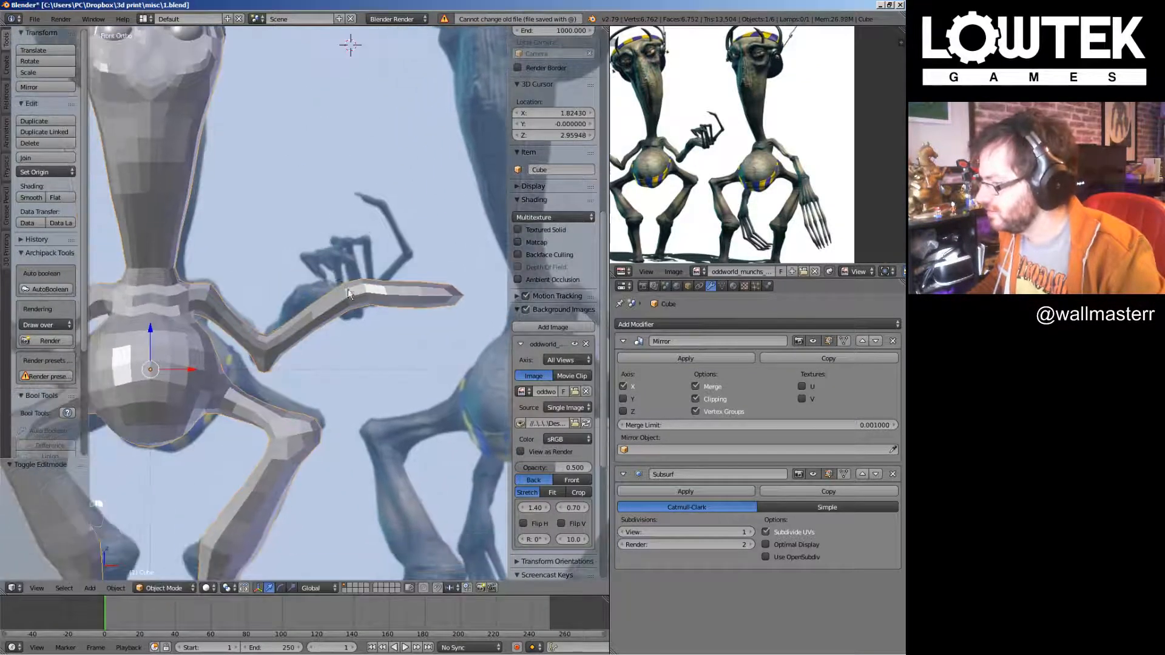
Add edge loops at mid-forearm and just before the wrist, and scale the wrist loop by about 1.394 along Y
key(Tab)
scroll(349, 297, up, 2)
click(337, 296)
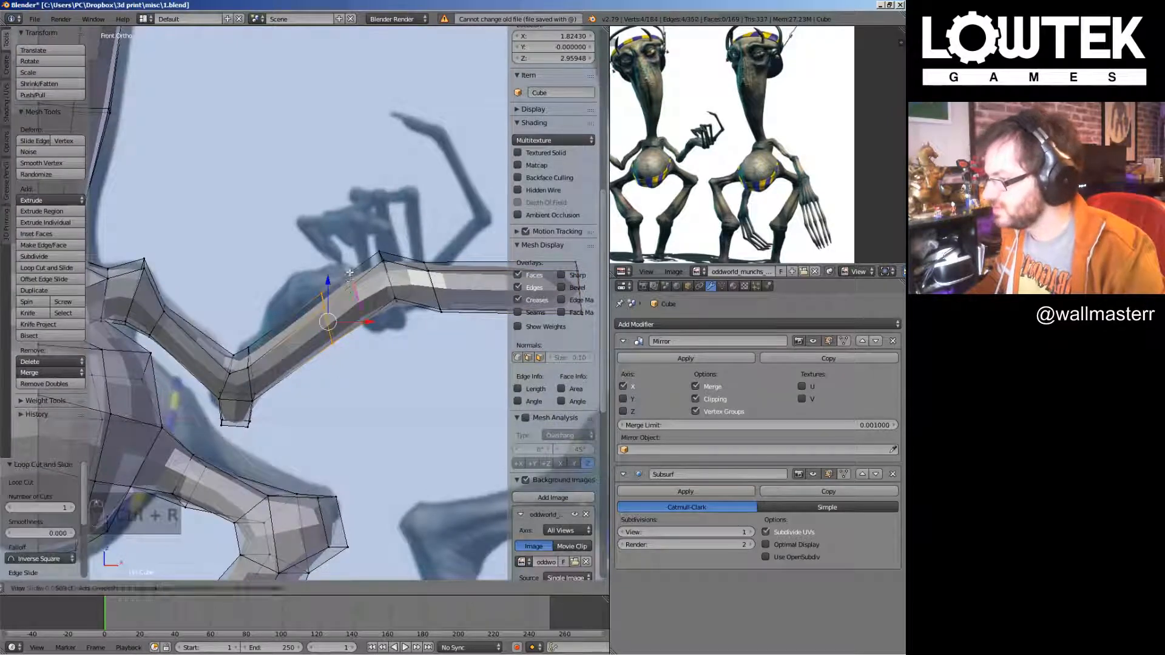
click(429, 297)
click(449, 298)
middle_drag(449, 298, 346, 285)
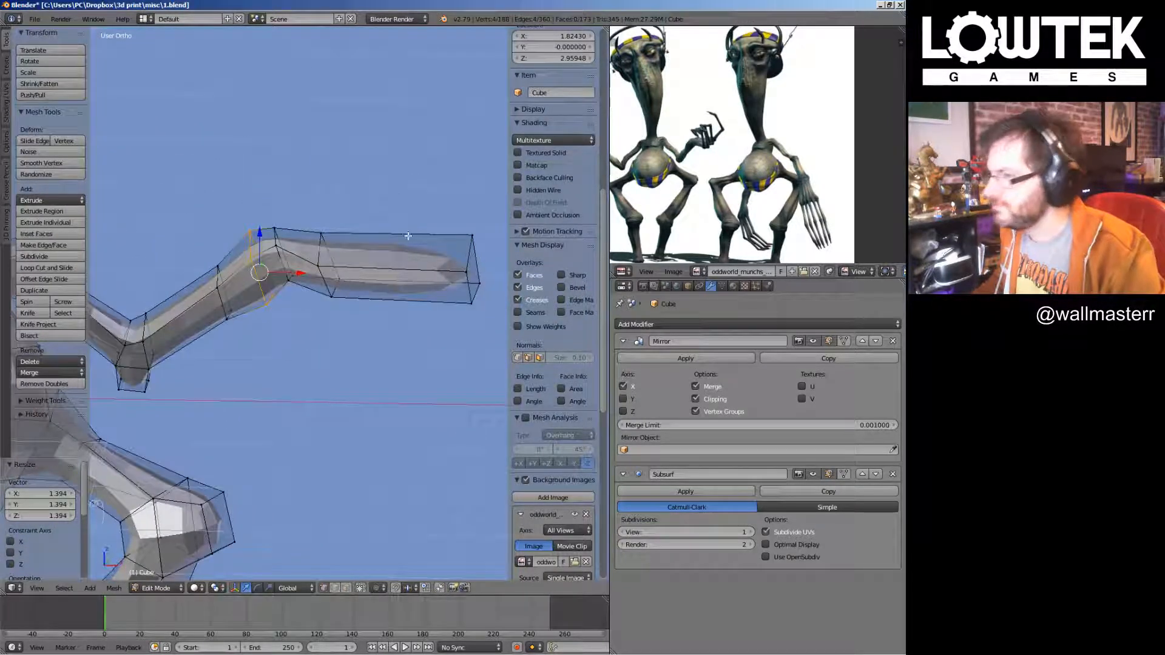
middle_drag(276, 214, 303, 221)
Select the hand section in front view and place a duplicate beside the head, about -0.723 along X and 2.490 along Z
key(KP_1)
scroll(285, 274, down, 2)
shift+middle_drag(222, 510, 356, 80)
shift+middle_drag(294, 231, 250, 197)
scroll(406, 401, down, 1)
key(a)
ctrl+drag(324, 262, 276, 260)
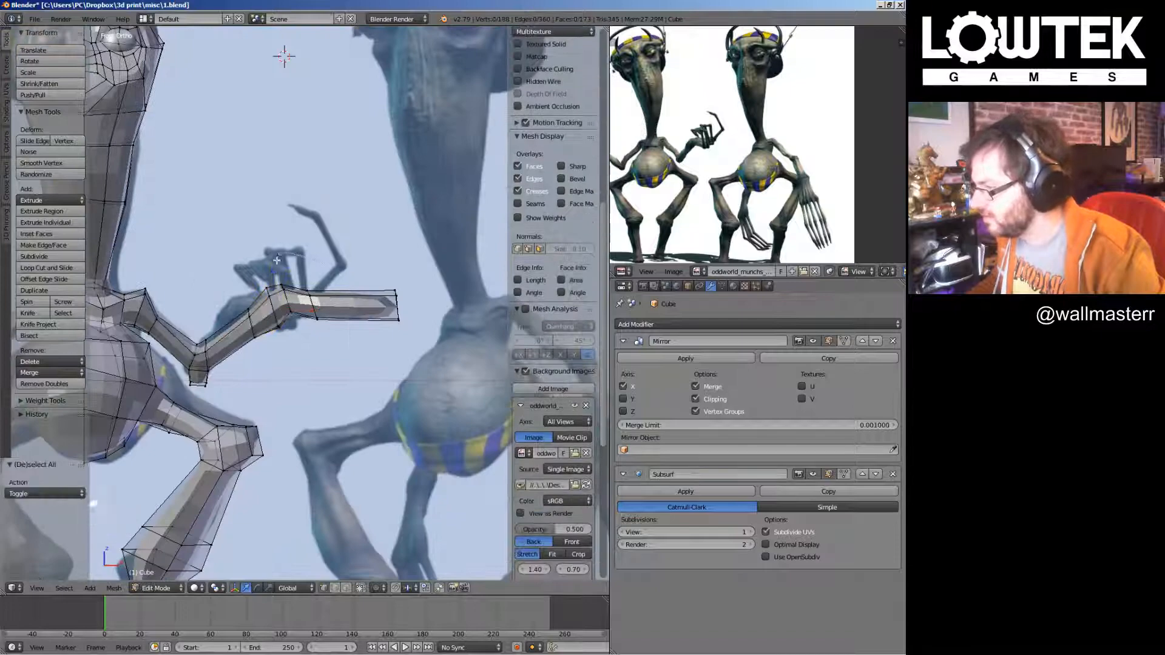
shift+middle_drag(403, 236, 415, 333)
key(shift+d)
click(336, 39)
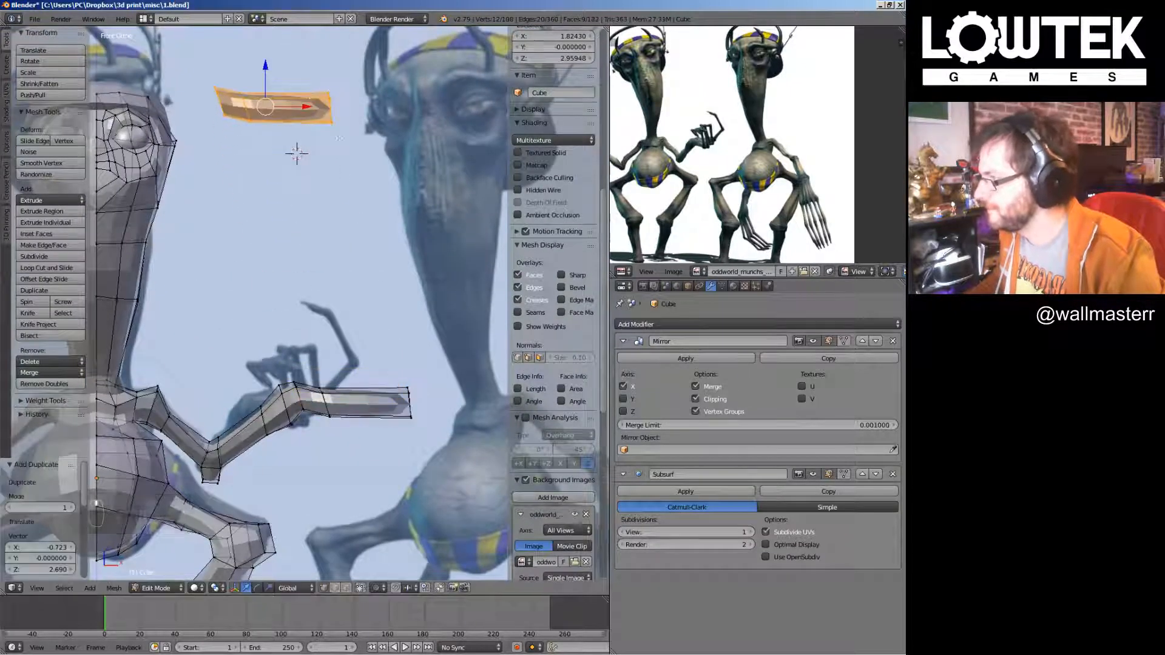
Select the outer end face of the duplicated piece, raise it, and scale it down
key(a)
shift+middle_drag(335, 39, 399, 215)
alt+right_click(264, 262)
key(a)
key(KP_1)
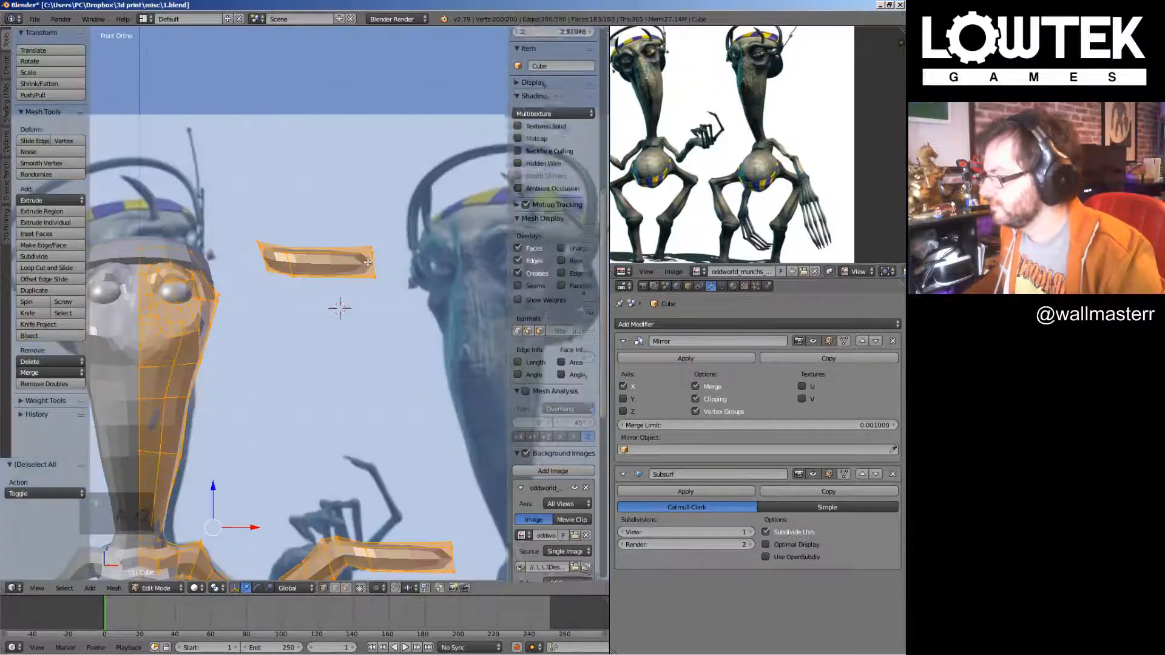
key(g)
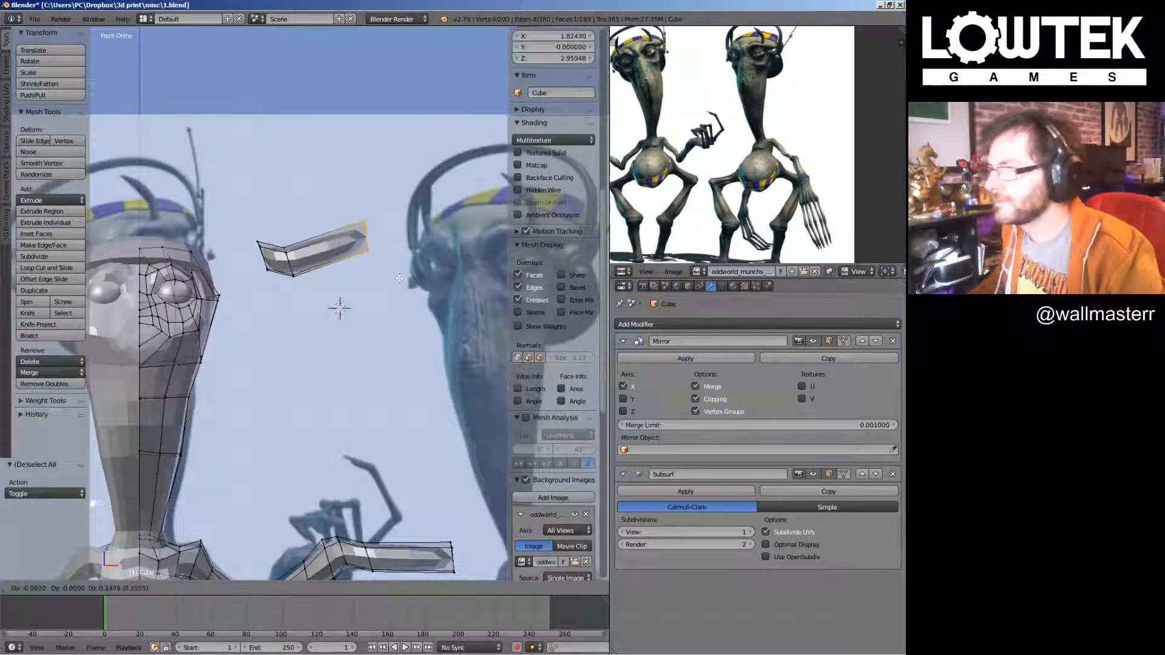
click(397, 279)
key(s)
click(409, 253)
Rotate the piece's end face about -51.4° and extrude it upward in two segments to form a curved, tapering horn
key(e)
click(424, 240)
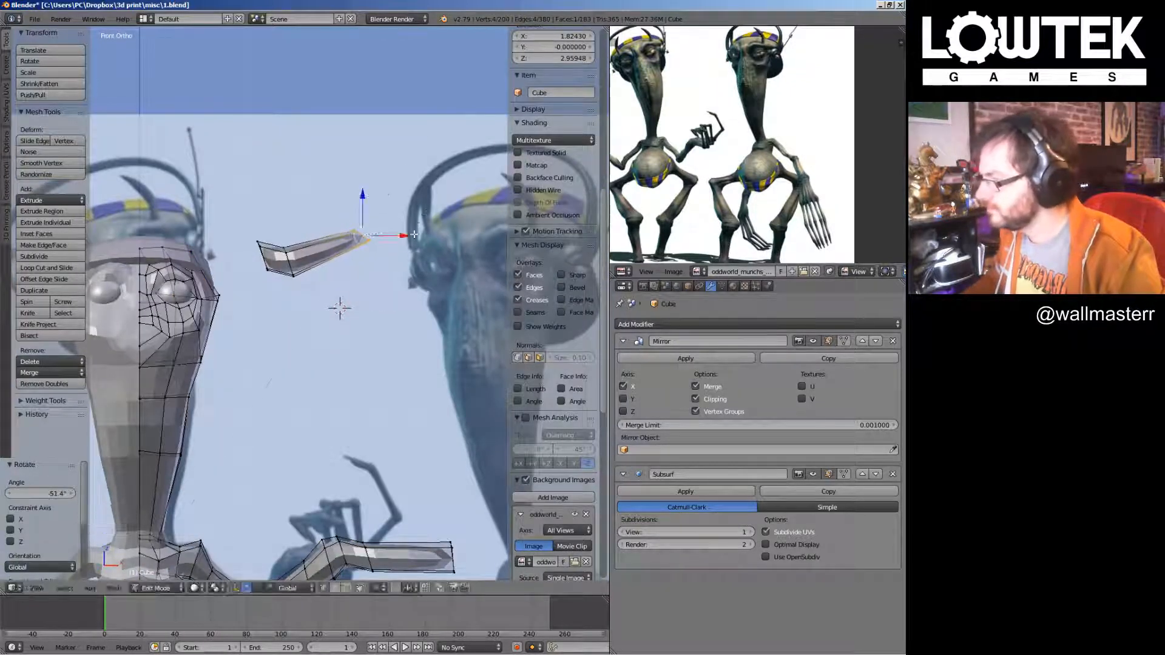
key(r)
click(447, 219)
key(e)
click(474, 210)
key(s)
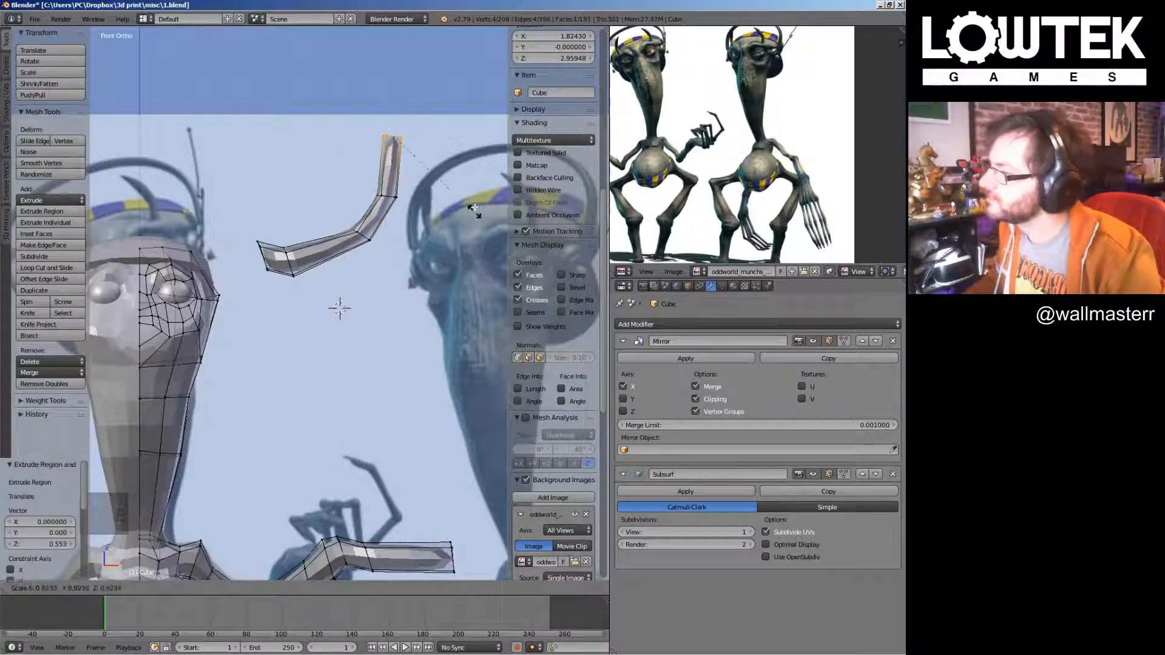
click(443, 151)
Select the whole horn piece, rotate it more upright, and scale it down
key(l)
key(r)
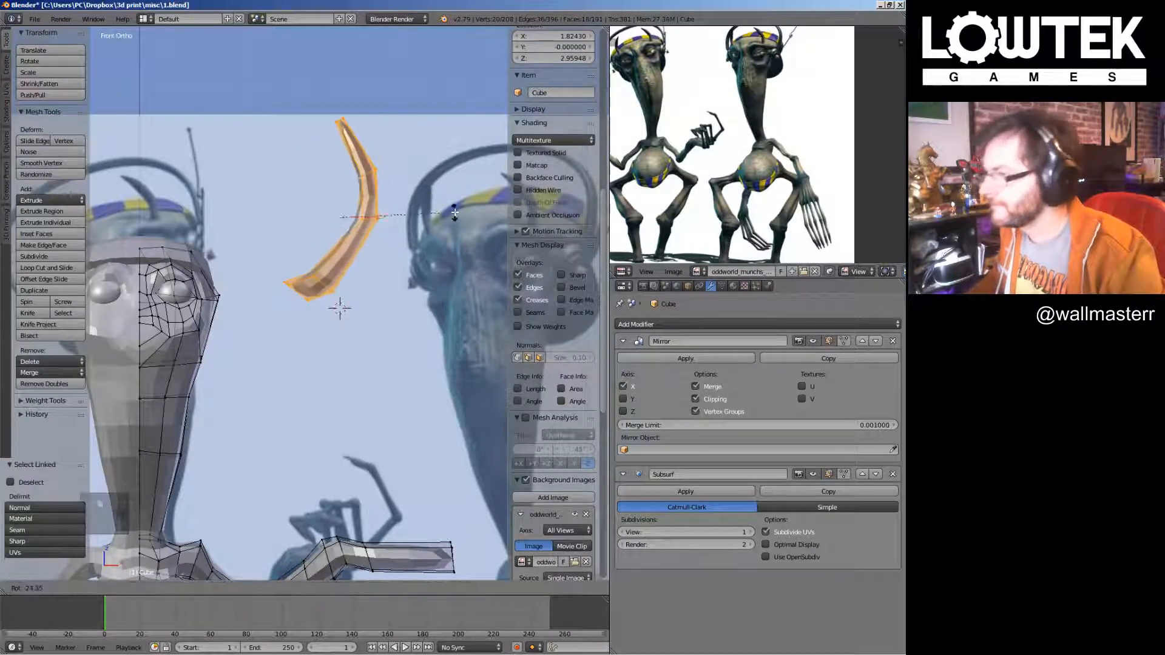
click(462, 205)
key(s)
click(424, 260)
Apply a Shrink/Fatten offset of about -0.041 to the horn and trackball-rotate it about -1.15° and -25.2°
key(alt+s)
click(426, 266)
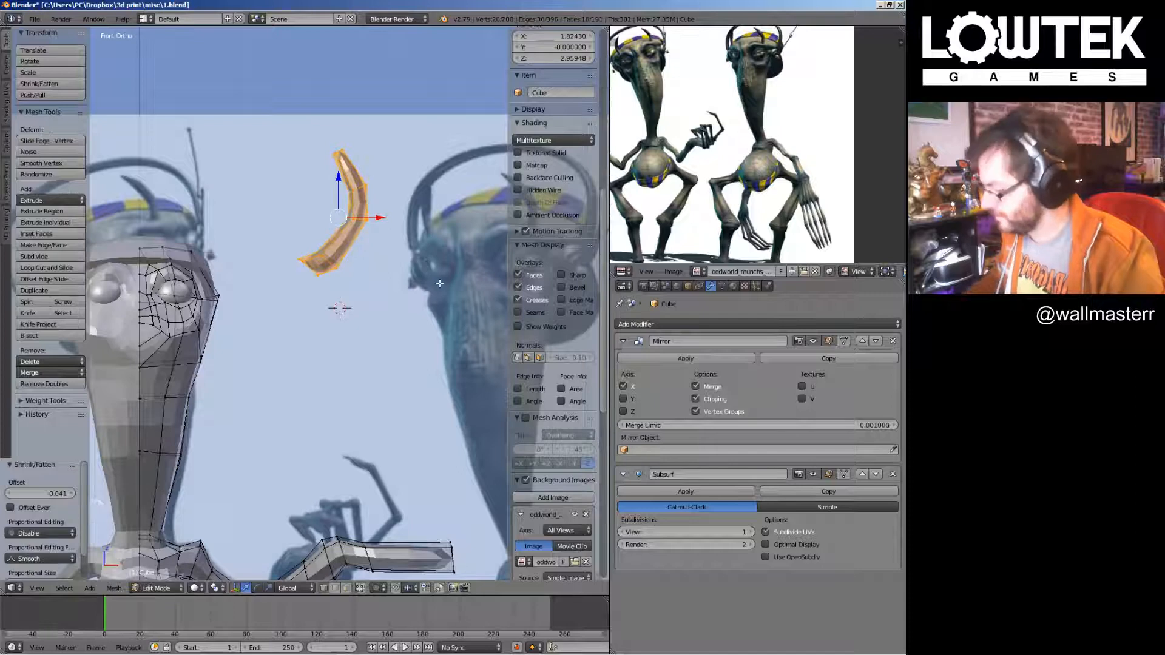
key(r)
click(440, 269)
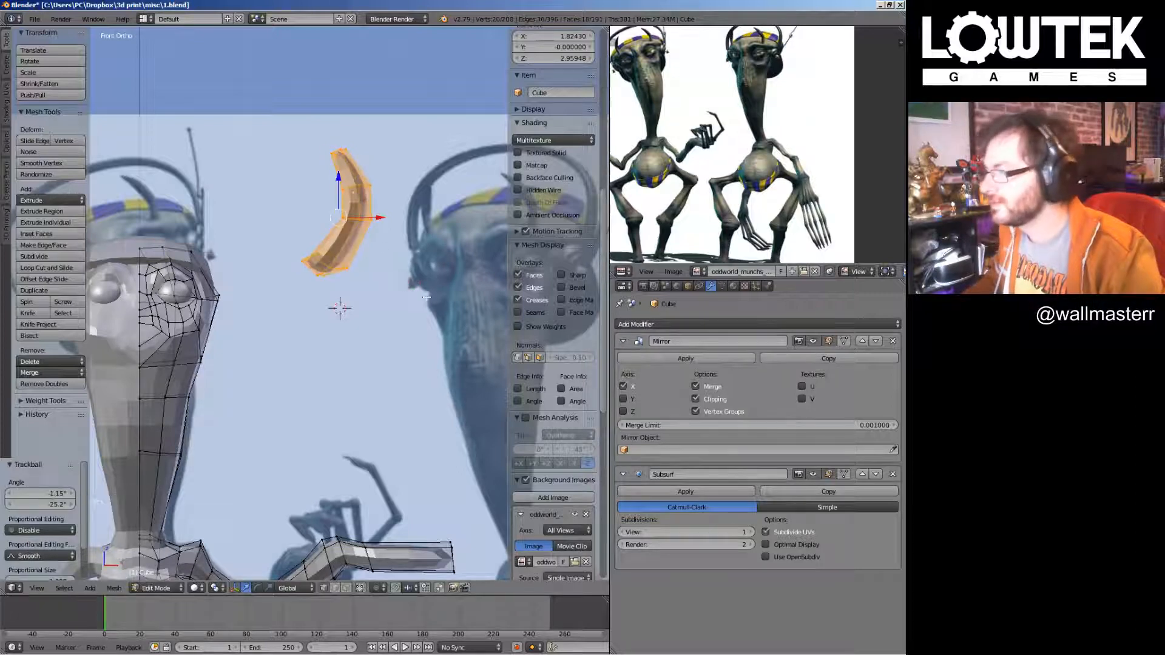
Move the horn's upper bend loop about -0.021 along X and -0.170 along Z, and shift its tip slightly down
key(g)
click(386, 261)
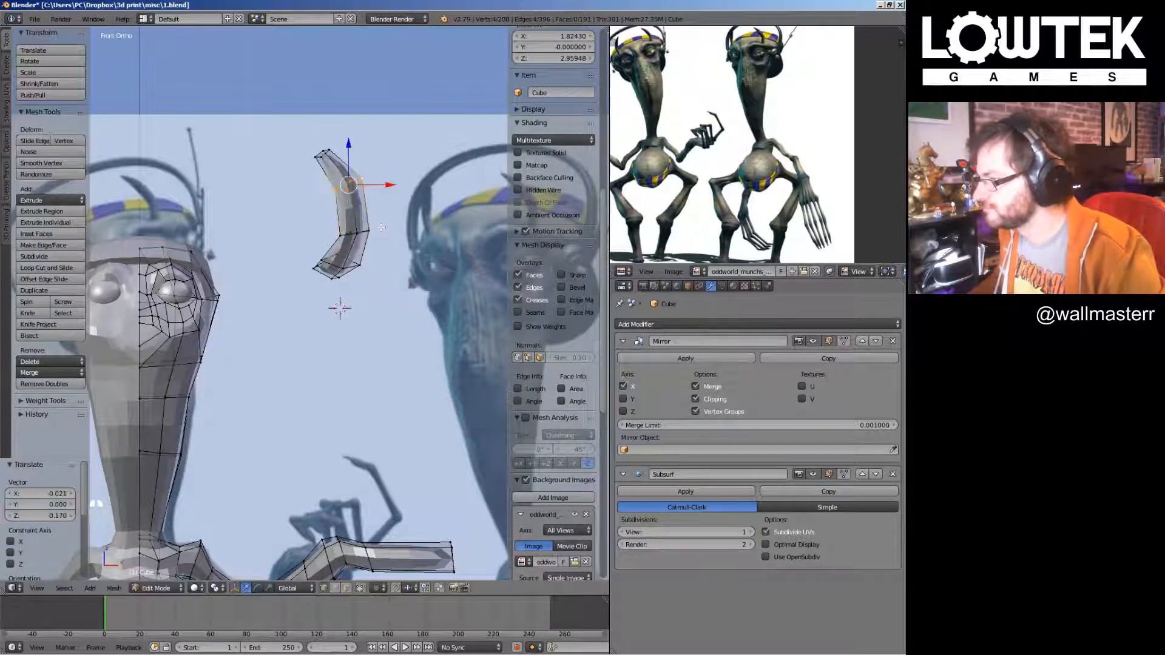
key(a)
right_click(321, 159)
key(g)
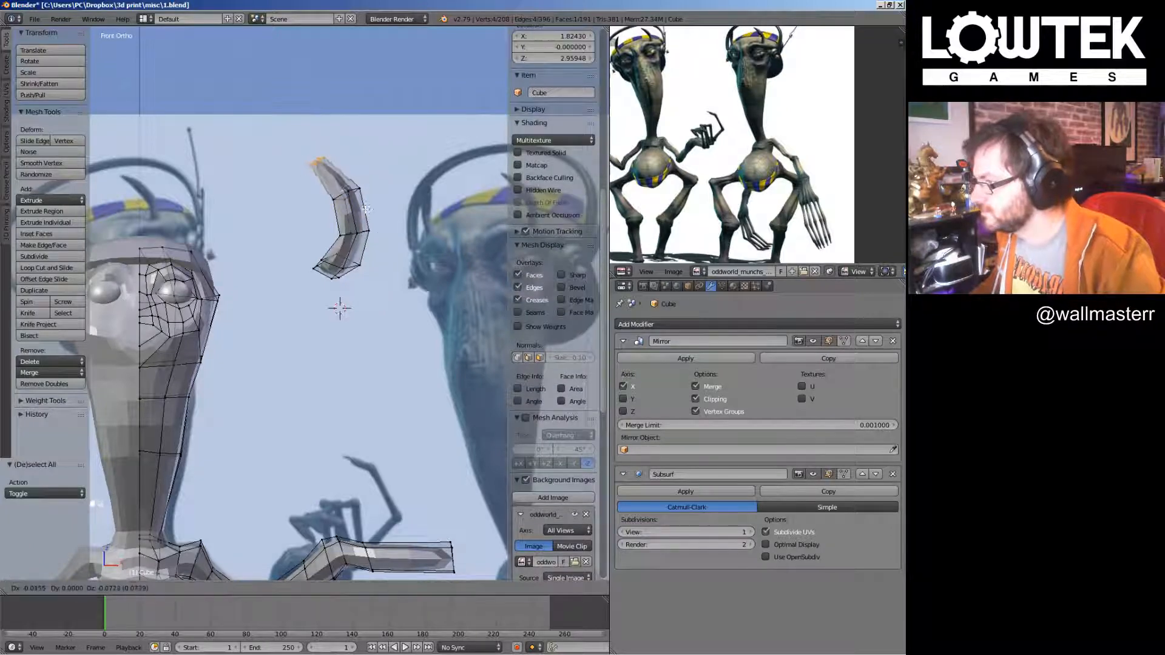
click(367, 209)
key(l)
mouse_move(366, 209)
middle_down()
mouse_move(358, 258)
mouse_move(356, 192)
middle_up()
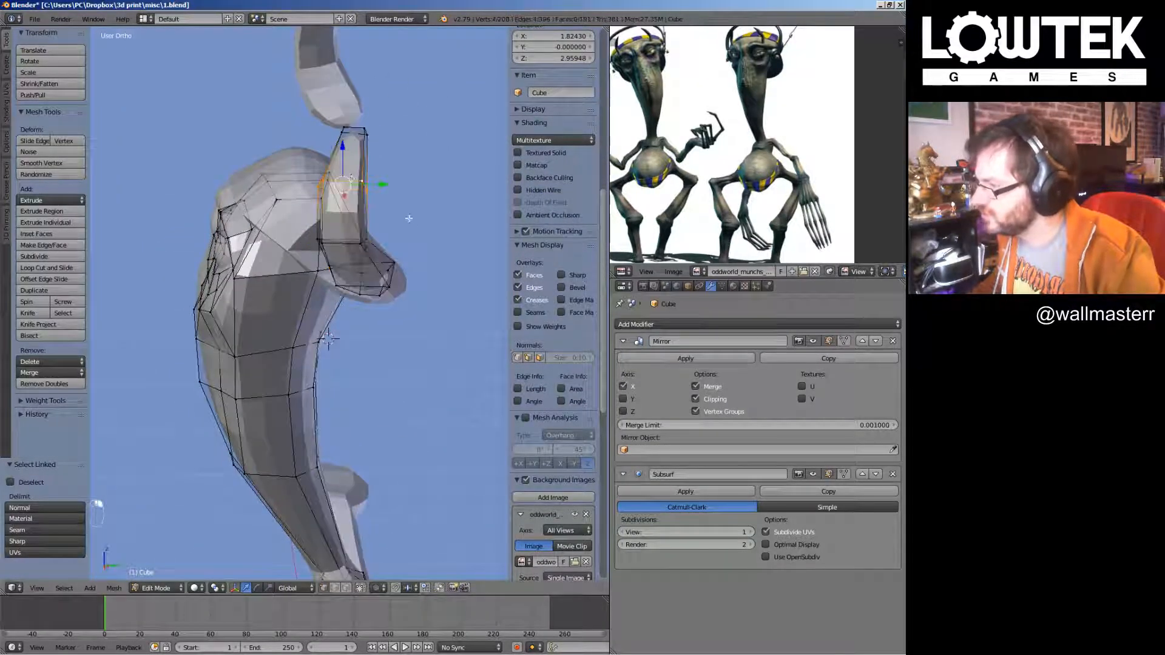
Select the horn's tip face and flatten it along the Z axis
key(a)
right_click(353, 131)
key(s)
key(z)
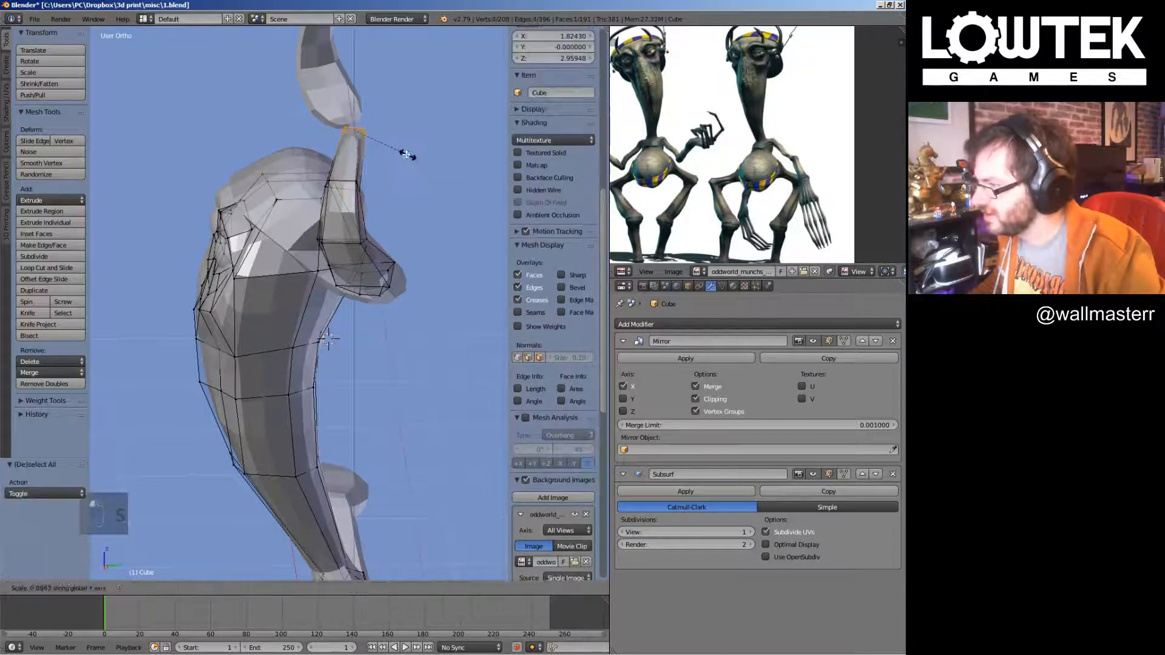
click(407, 154)
Move the whole horn onto the head, about -1.518 along X and -0.078 along Z, and scale it to 0.490
key(l)
key(KP_1)
key(g)
click(181, 328)
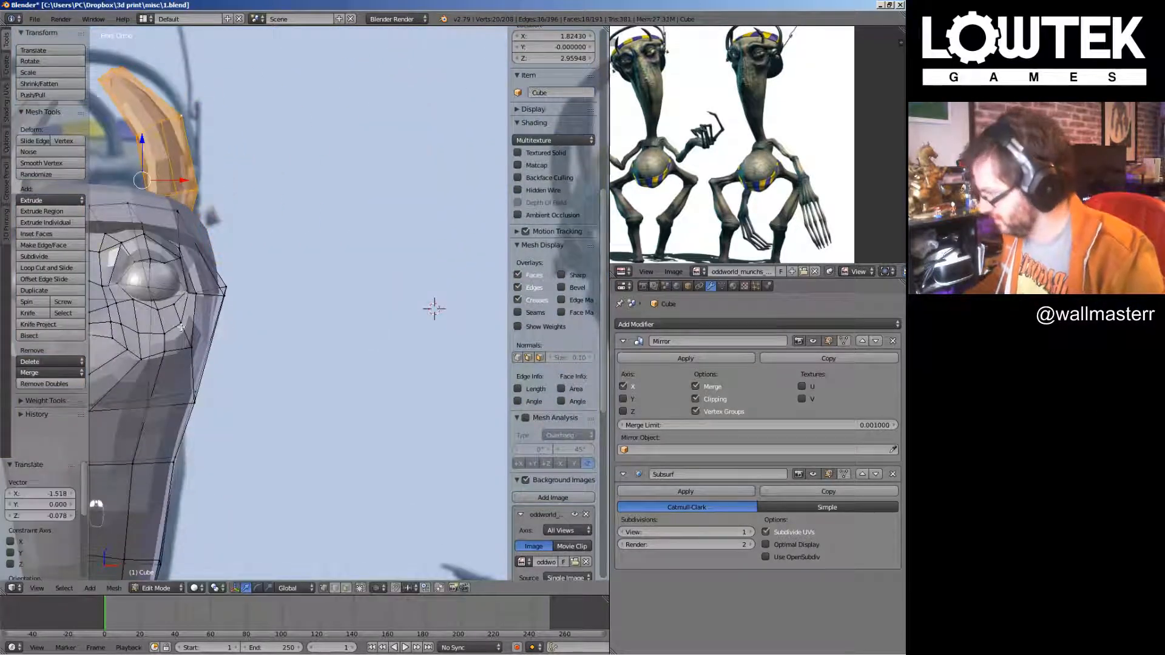
shift+middle_drag(181, 328, 325, 383)
key(s)
click(338, 331)
Move the horn toward the front of the head in side view, about -0.540 along Y and -0.129 along Z
scroll(448, 323, up, 2)
key(KP_3)
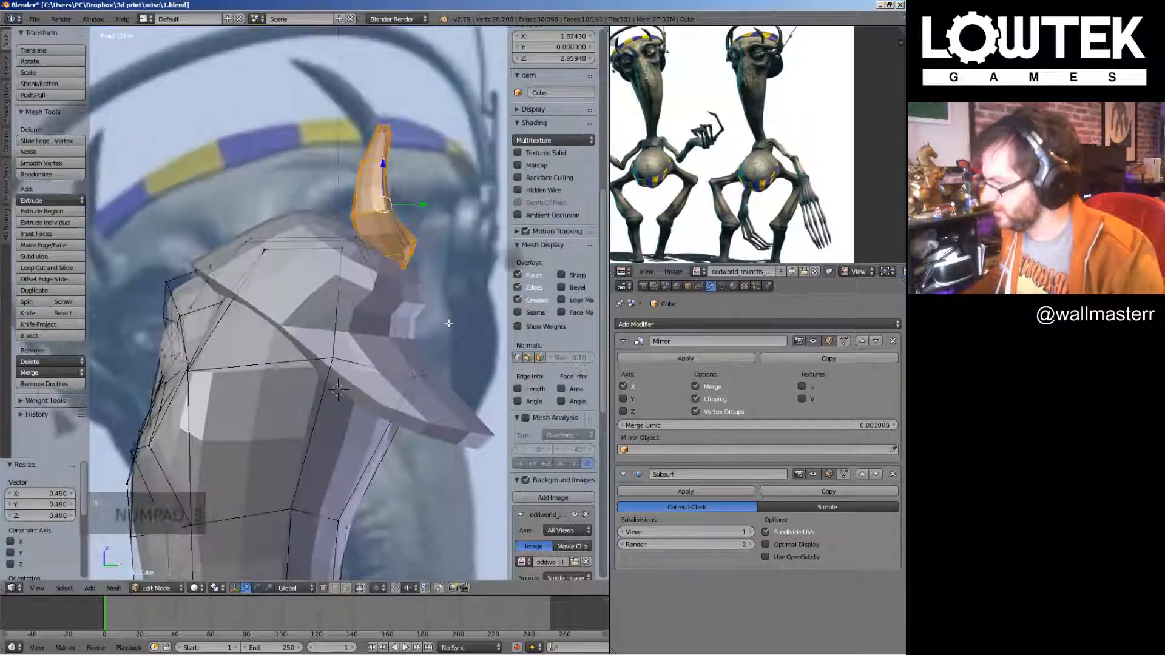
key(g)
click(297, 358)
Adjust the horn's position on top of the head and scale it by about 0.731 along Y
key(KP_1)
middle_drag(297, 343, 395, 425)
key(g)
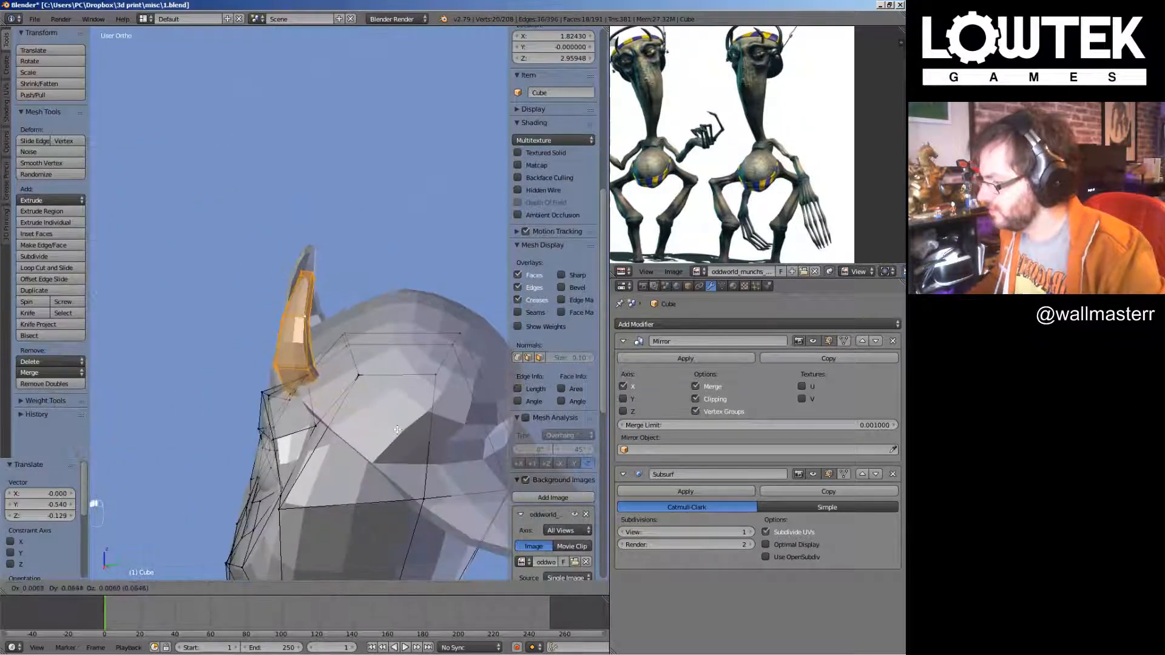
click(398, 430)
key(s)
key(y)
right_click(389, 388)
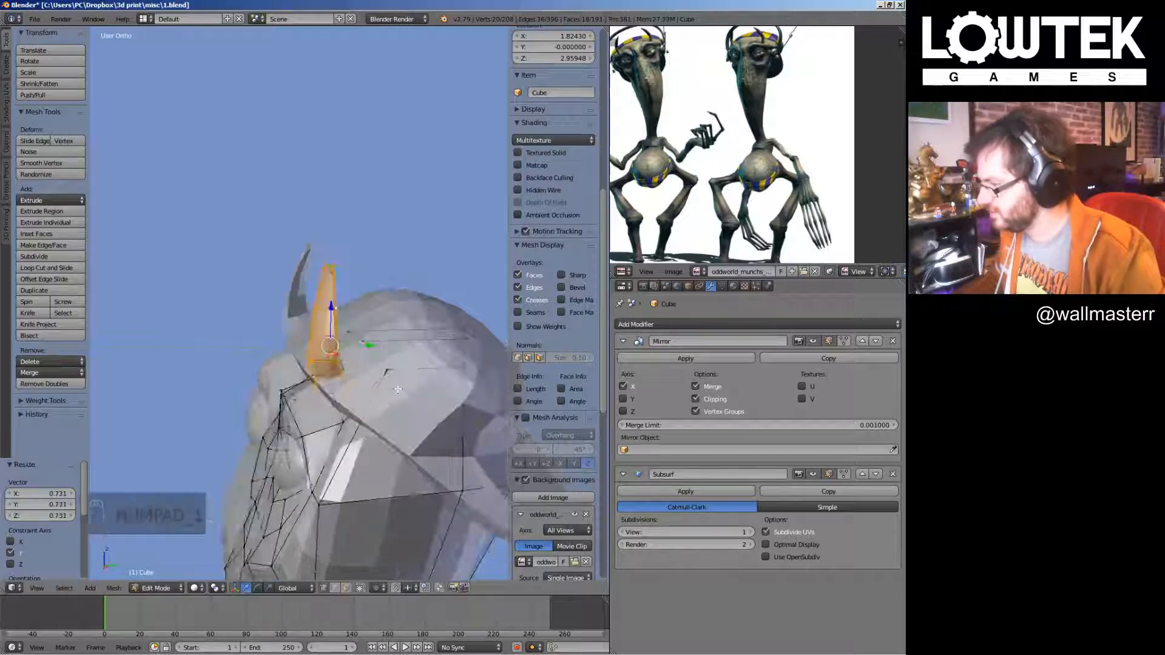
Select the head vertex beside the horn's base and move it about 0.04 along Y and 0.016 along Z
middle_drag(388, 388, 343, 334)
scroll(394, 348, up, 4)
right_click(342, 334)
key(g)
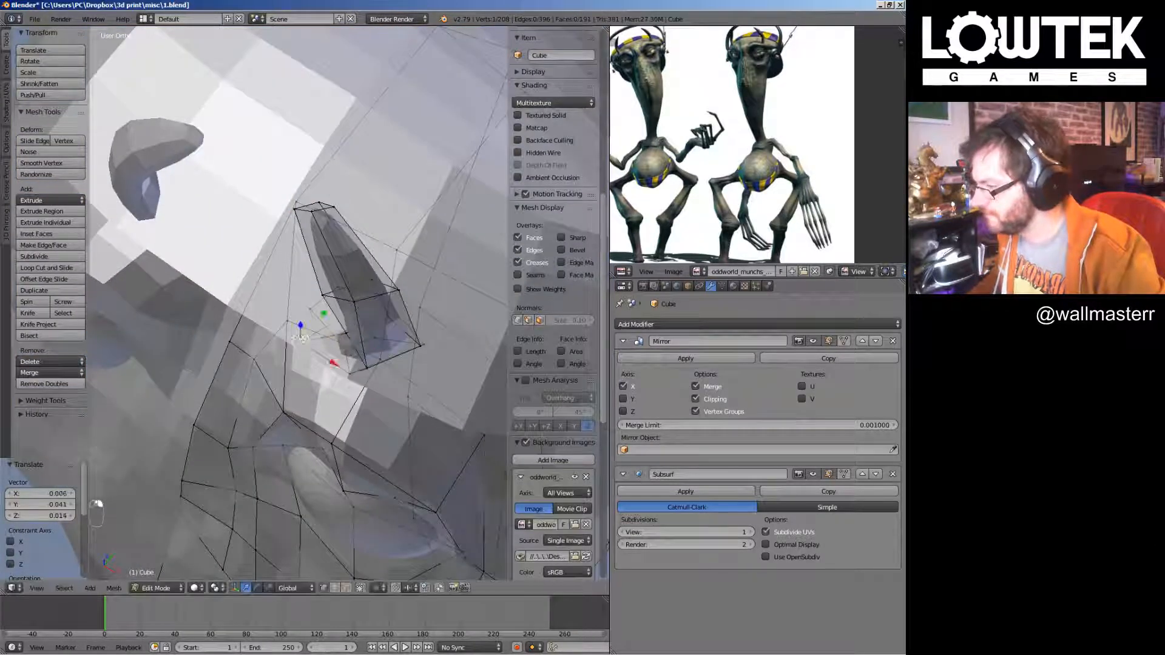
Shrink the horn's middle edge loop and scale its tip loop to 0.498 for a sharper taper
key(Tab)
key(KP_1)
scroll(349, 316, up, 2)
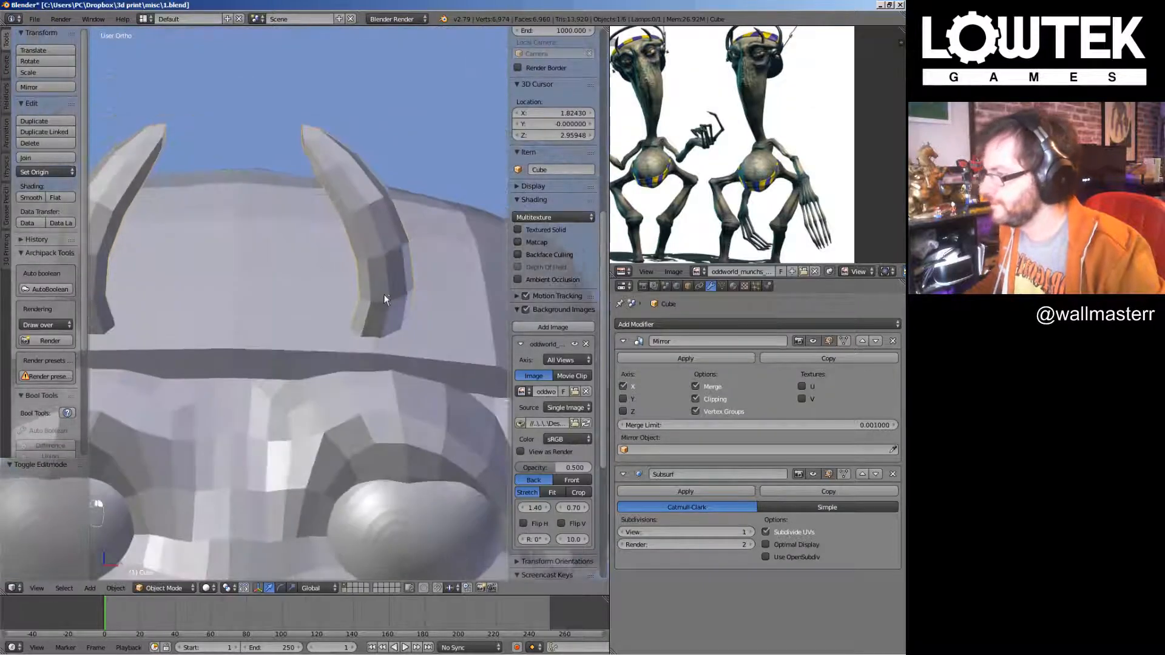
key(Tab)
alt+right_click(371, 199)
key(s)
click(420, 221)
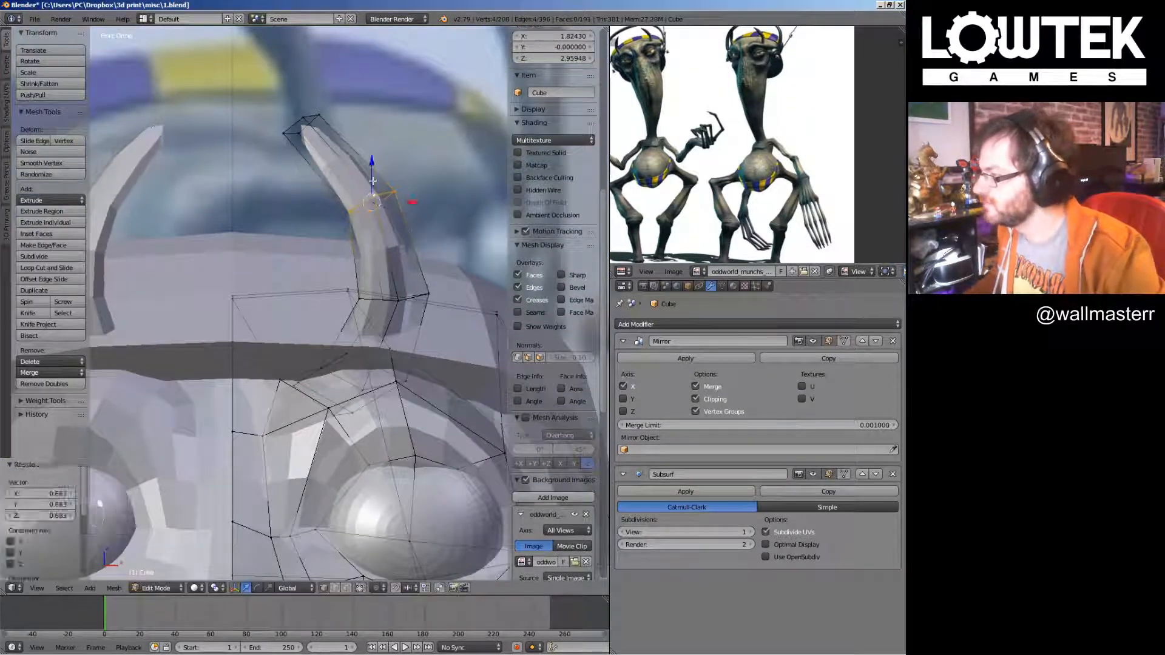
key(a)
alt+right_click(313, 119)
click(351, 144)
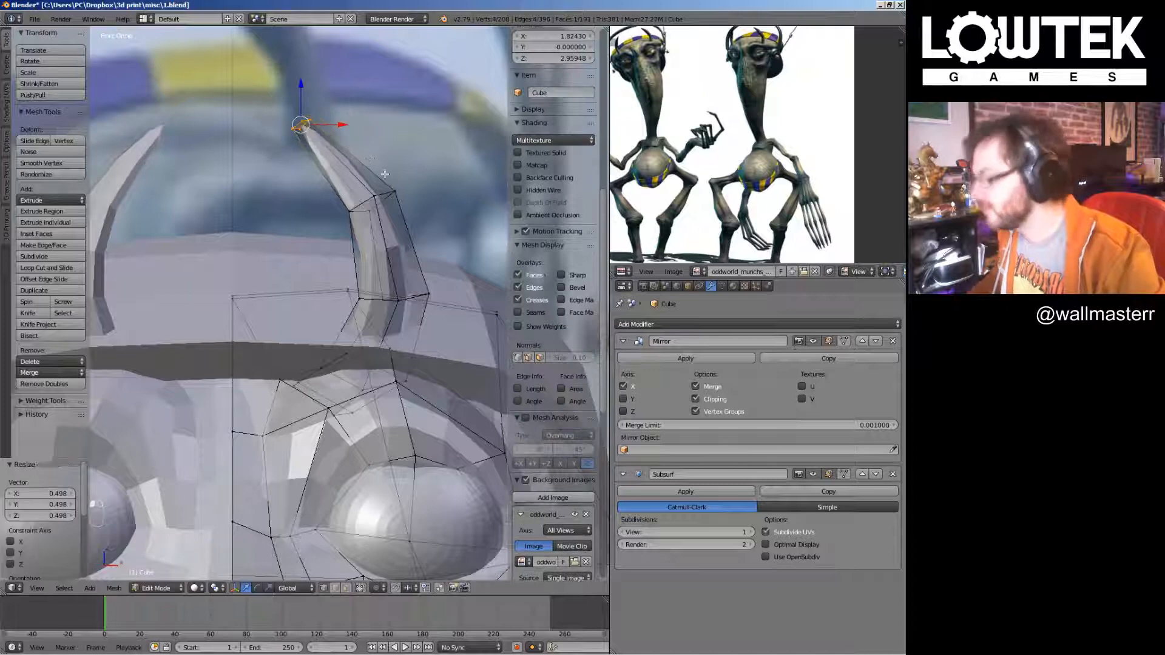
Select the entire horn, then reposition, scale and rotate it in front view so it sits on the head
scroll(405, 234, down, 3)
key(ctrl+l)
key(g)
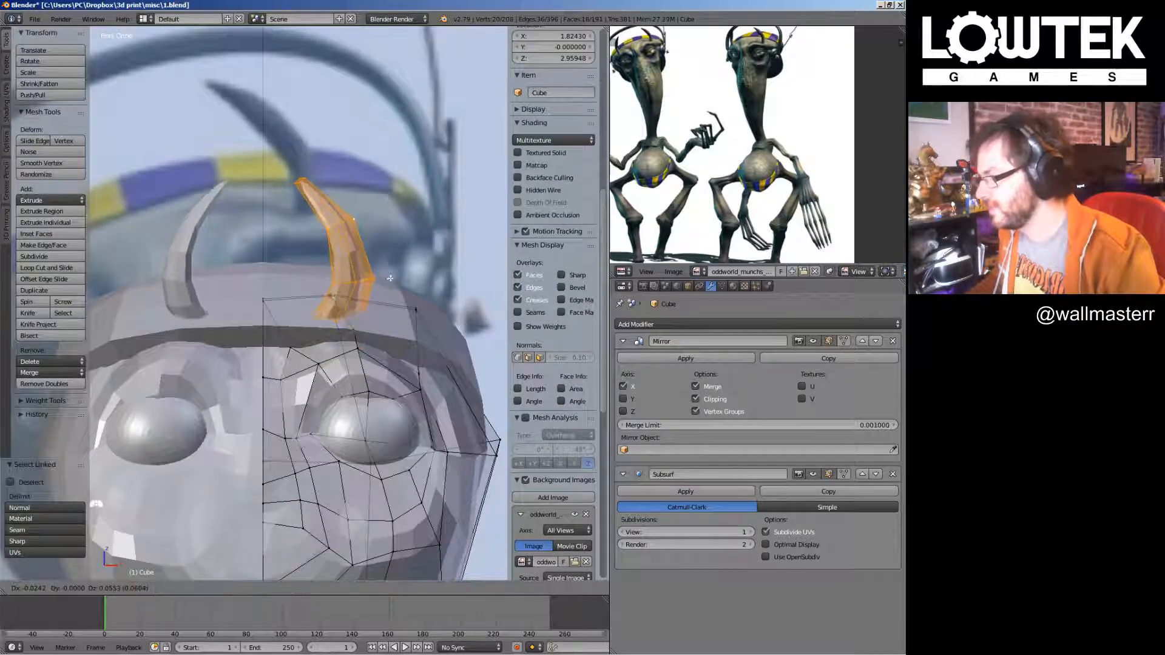
click(341, 396)
key(s)
click(341, 369)
drag(333, 271, 339, 278)
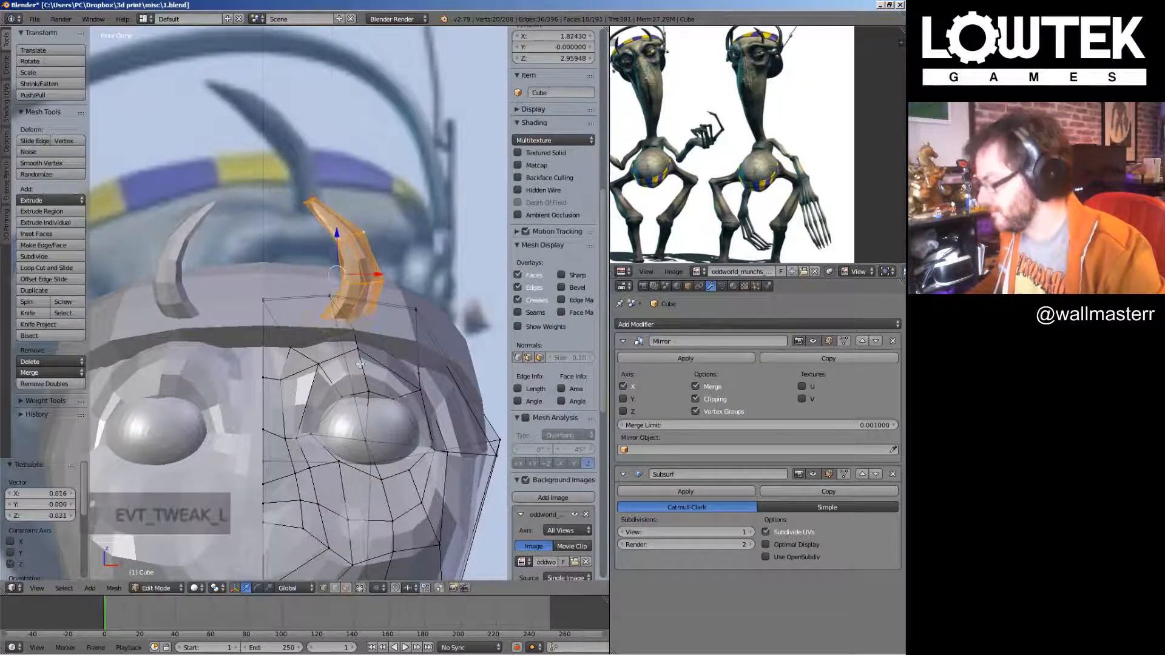
key(r)
click(392, 355)
In the cap mesh, select two front rim vertices and move them back and upward in side view
key(Tab)
right_click(394, 321)
key(Tab)
middle_drag(394, 309, 342, 343)
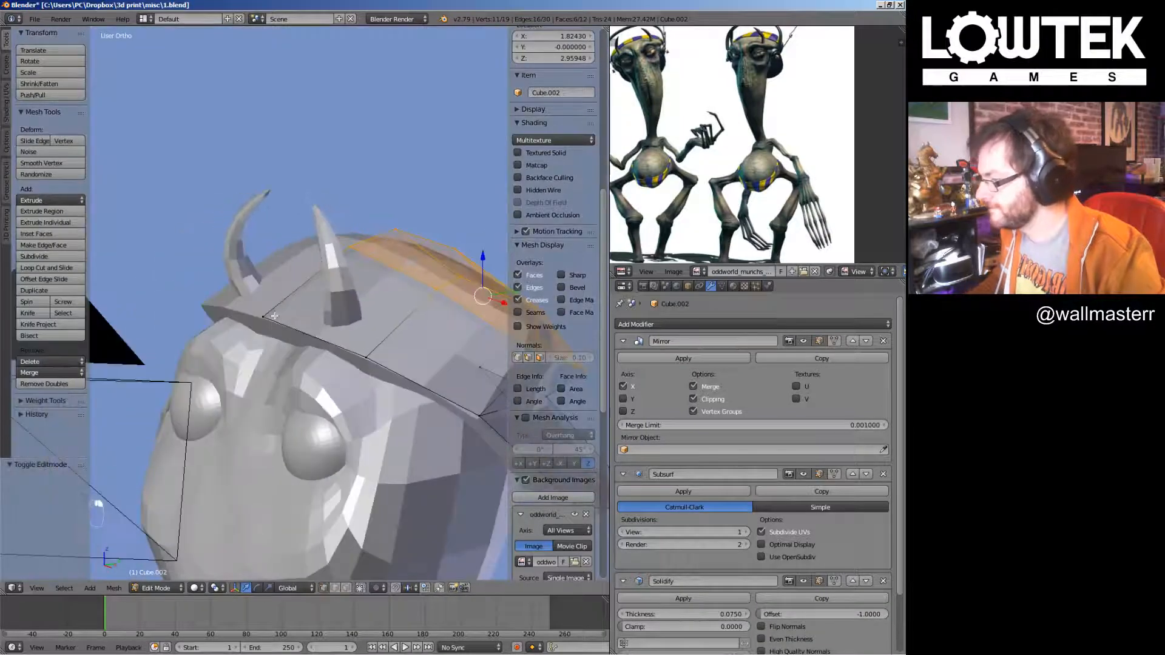
right_click(264, 317)
shift+right_click(367, 359)
key(KP_3)
key(g)
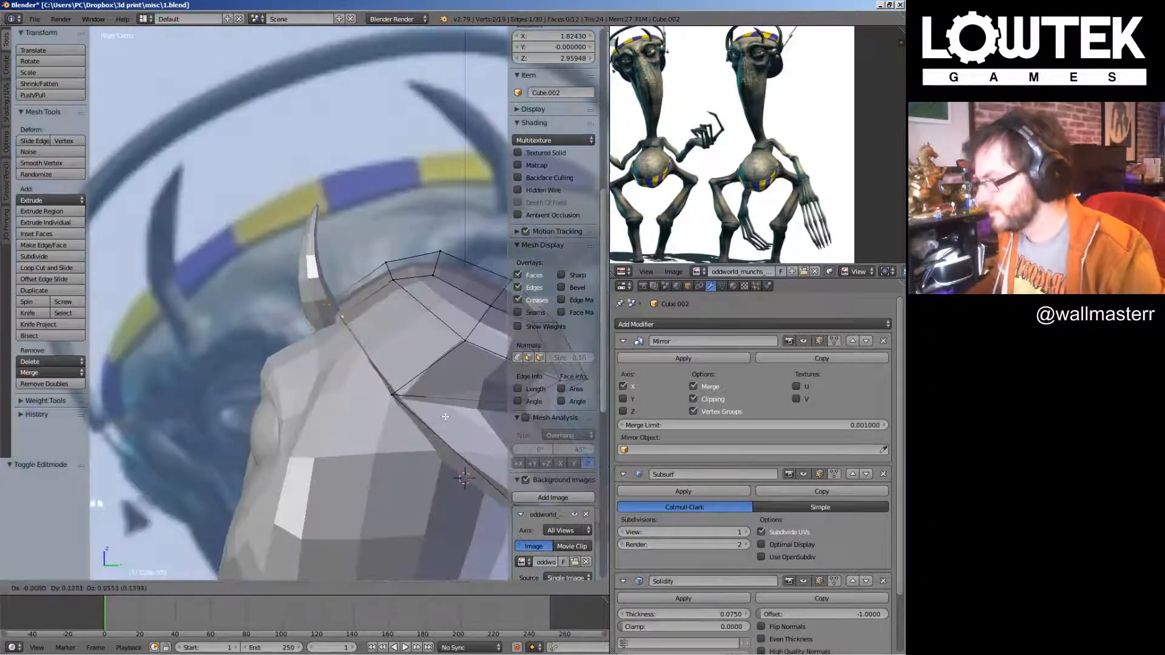
click(448, 416)
Reposition a neighbouring vertex on the cap's rim in side view to follow the head
shift+middle_drag(448, 415, 316, 339)
right_click(311, 364)
key(g)
click(339, 357)
key(KP_1)
key(Tab)
scroll(314, 337, down, 2)
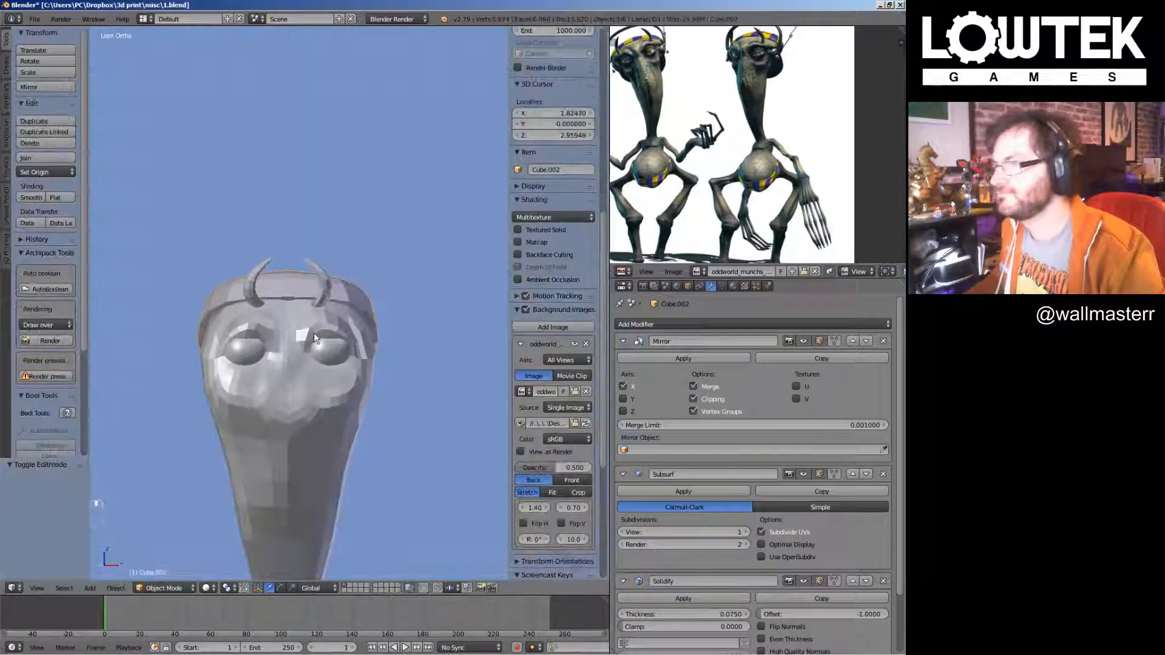
In the body mesh, select the whole horn and move it outward and slightly upward in front view
right_click(330, 285)
key(KP_1)
scroll(348, 297, up, 3)
key(Tab)
key(l)
drag(395, 390, 420, 377)
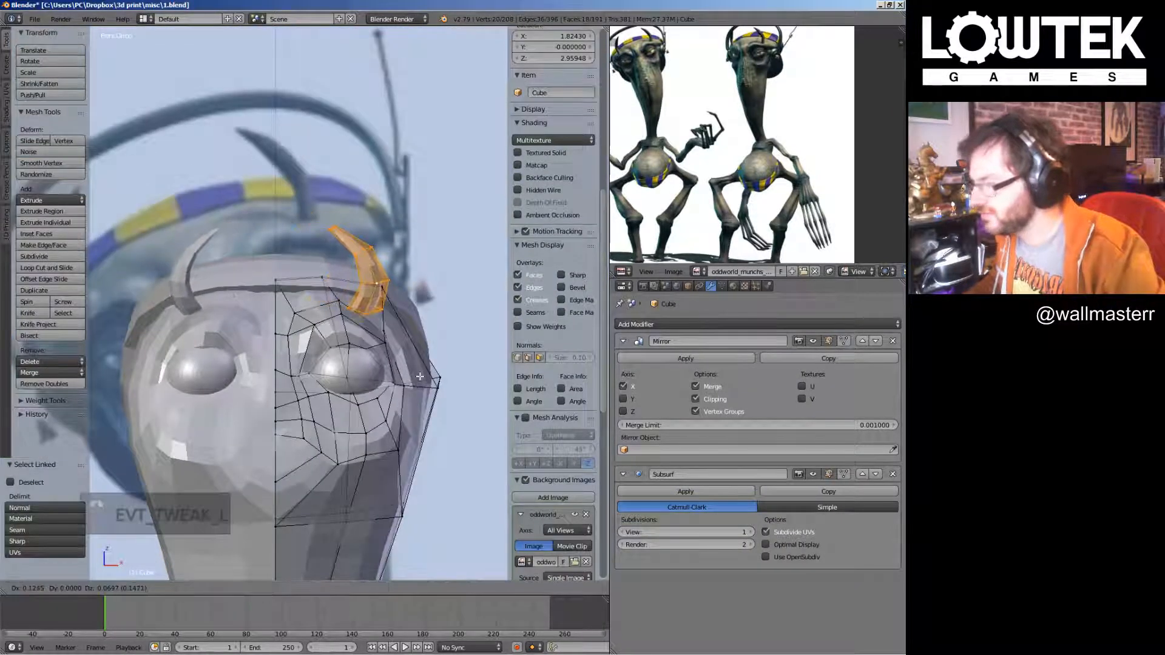
click(412, 373)
middle_drag(403, 320, 287, 337)
Add knife cuts to the head mesh, running from behind the eye toward the back of the head beneath the cap
key(Tab)
right_click(377, 335)
right_click(378, 336)
key(Tab)
key(k)
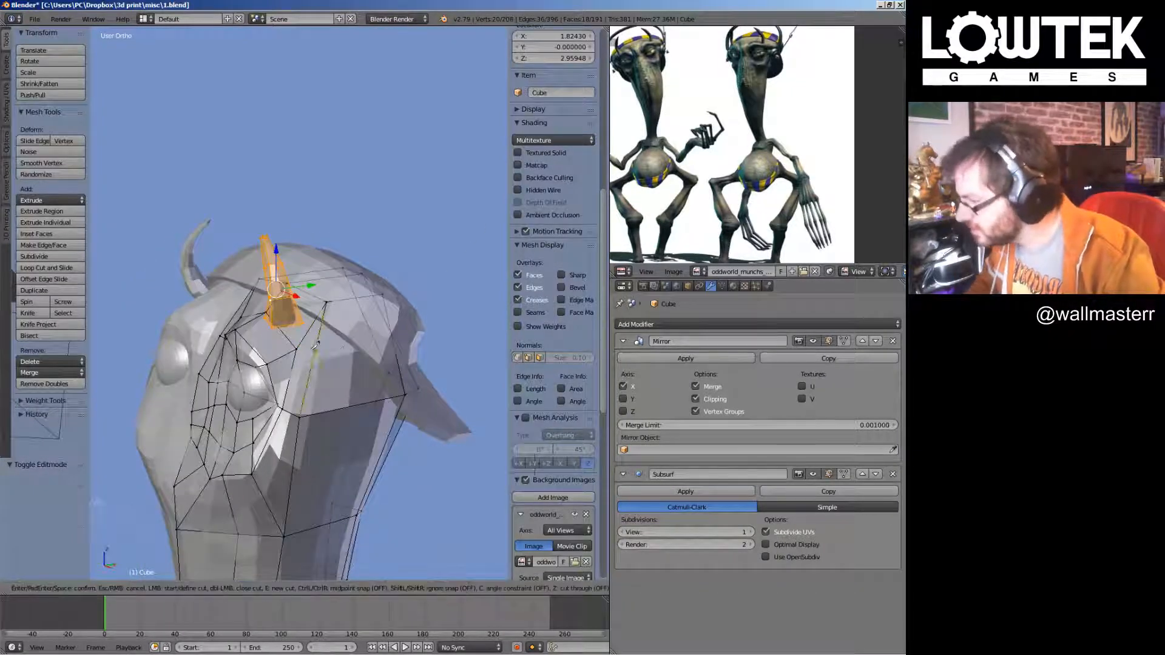
key(Return)
middle_drag(423, 326, 369, 333)
key(k)
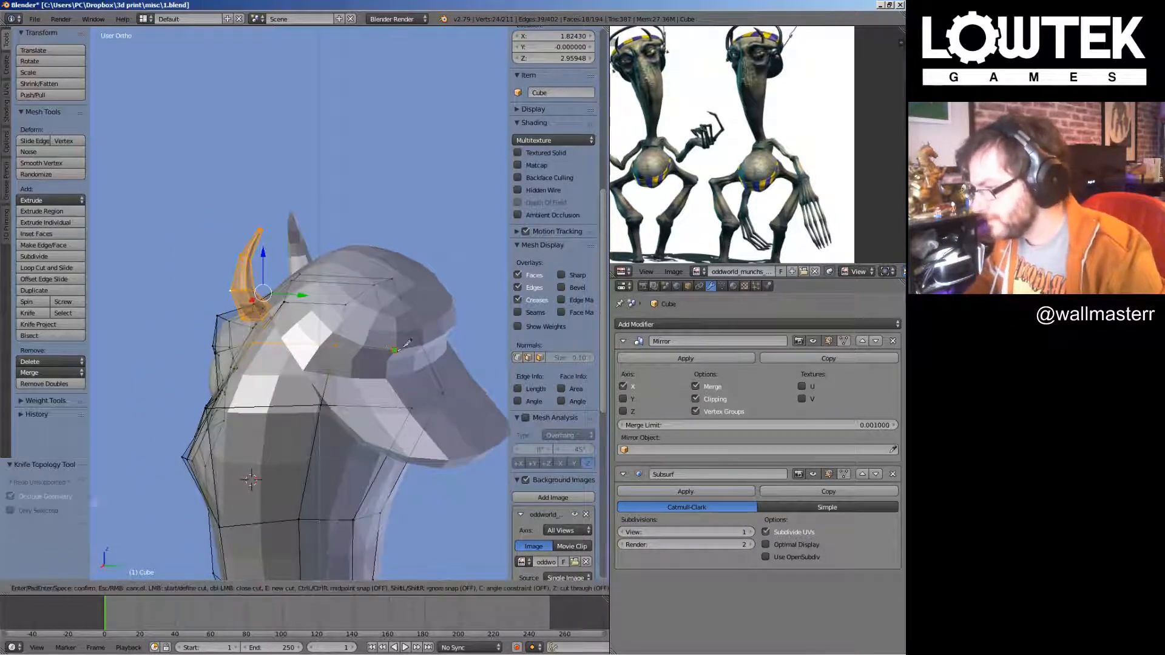
key(Return)
Pull the newly cut vertices on the side of the head outward to round out the skull
middle_drag(442, 326, 422, 342)
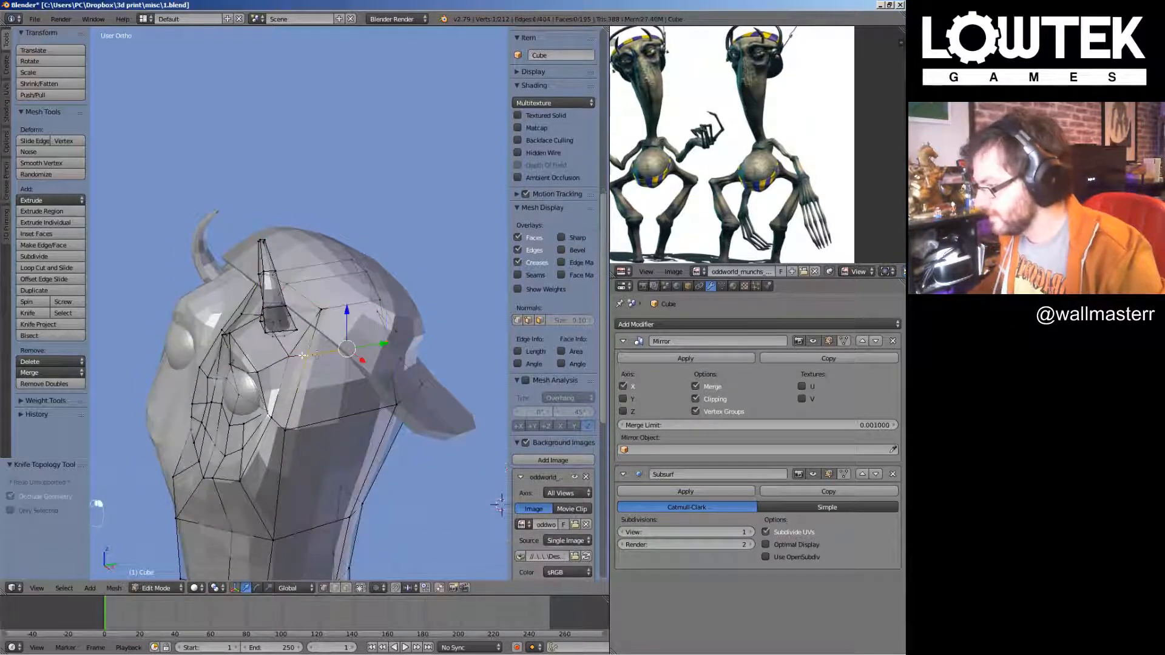
key(KP_1)
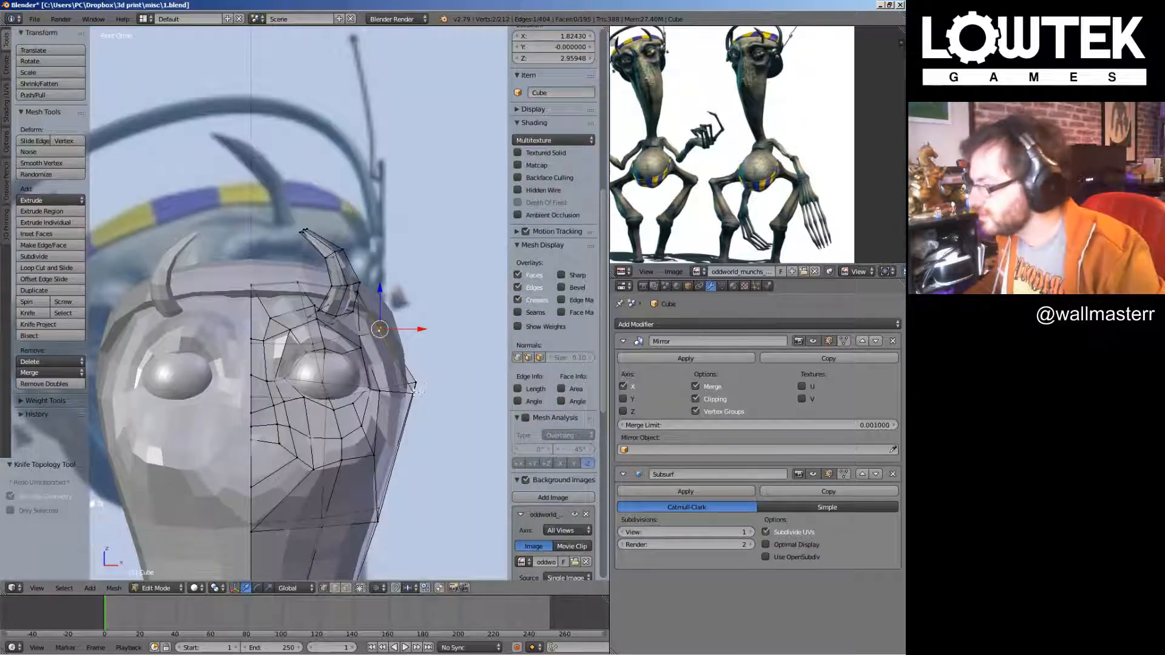
key(g)
click(447, 376)
middle_drag(447, 377, 345, 399)
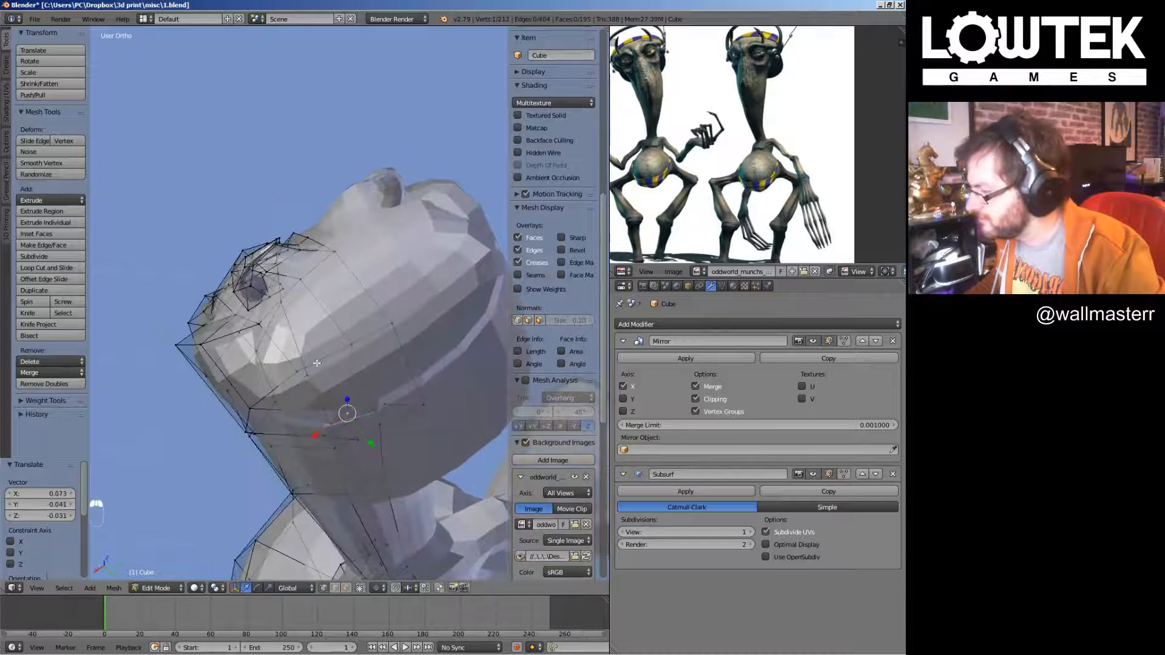
middle_drag(317, 364, 288, 412)
right_drag(268, 419, 277, 431)
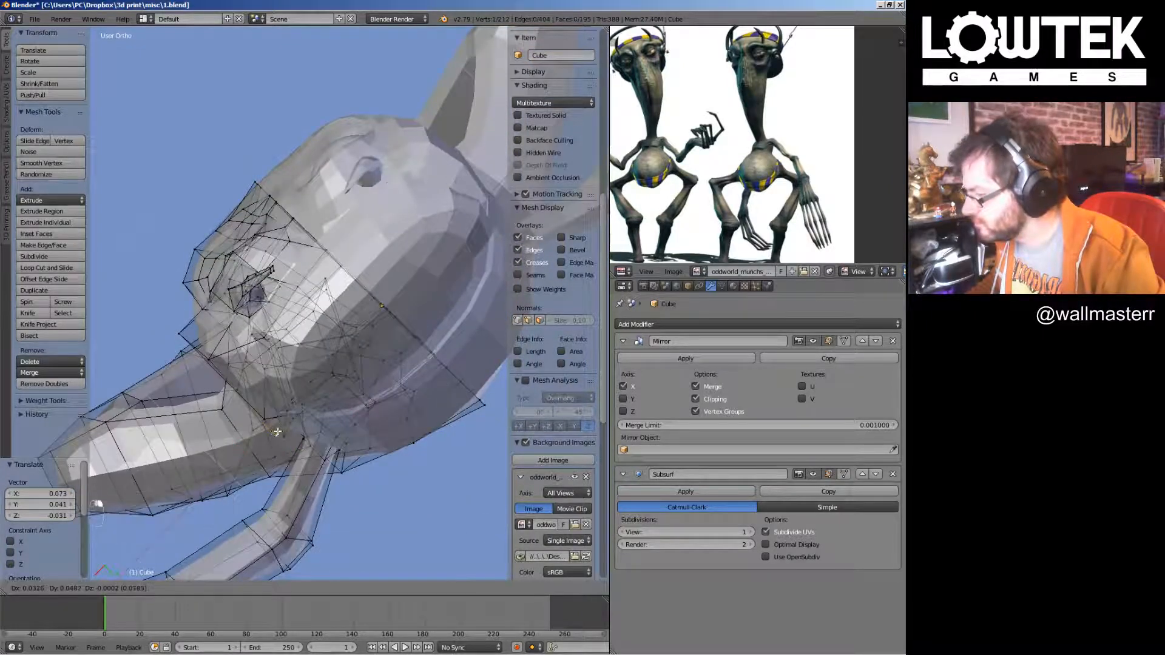
click(277, 431)
middle_drag(277, 432, 360, 261)
In the cap mesh, move the front rim vertices near the horn so the rim wraps around the head
key(KP_1)
key(Tab)
right_click(357, 257)
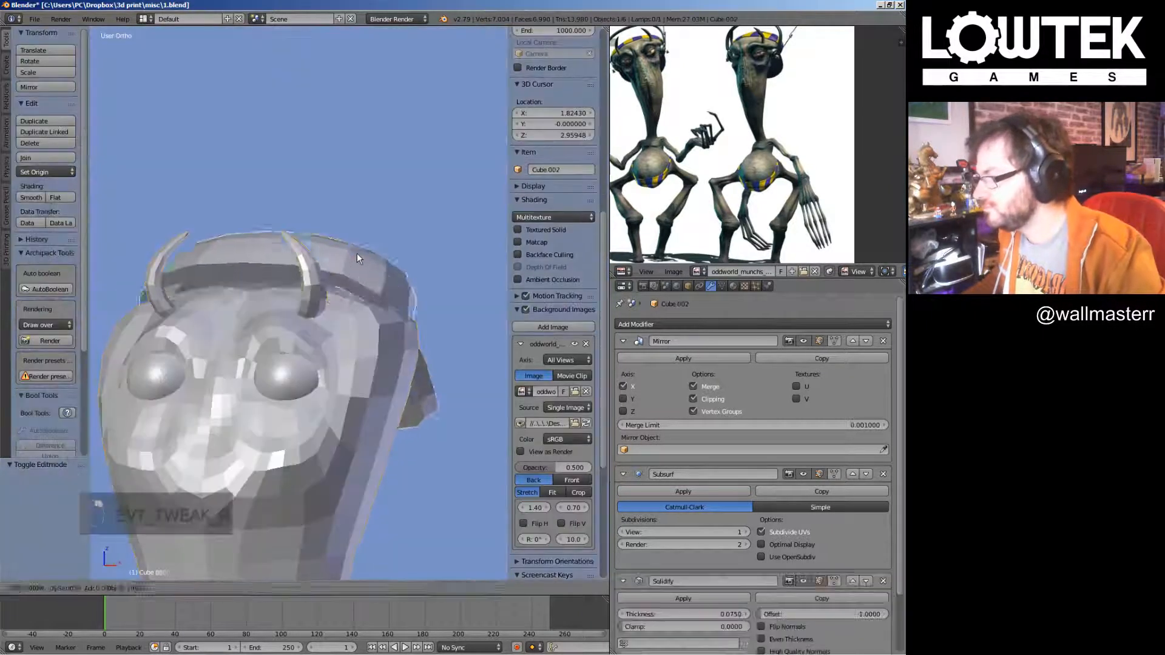
key(Tab)
right_drag(373, 317, 349, 297)
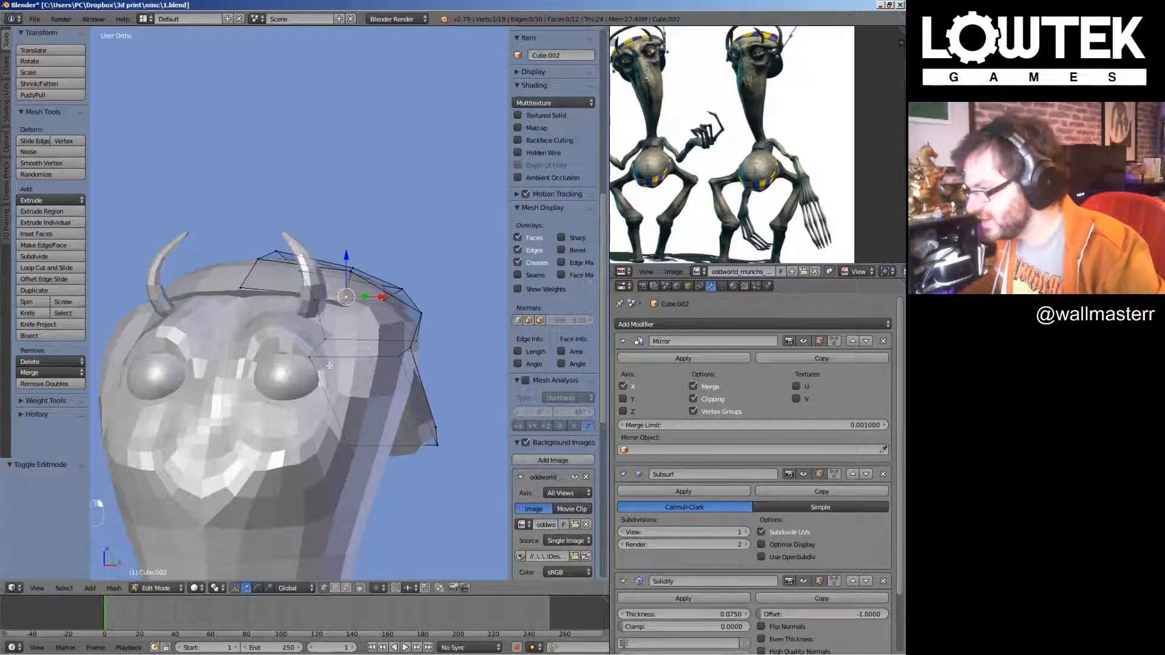
key(KP_1)
middle_drag(394, 333, 389, 372)
key(g)
click(421, 340)
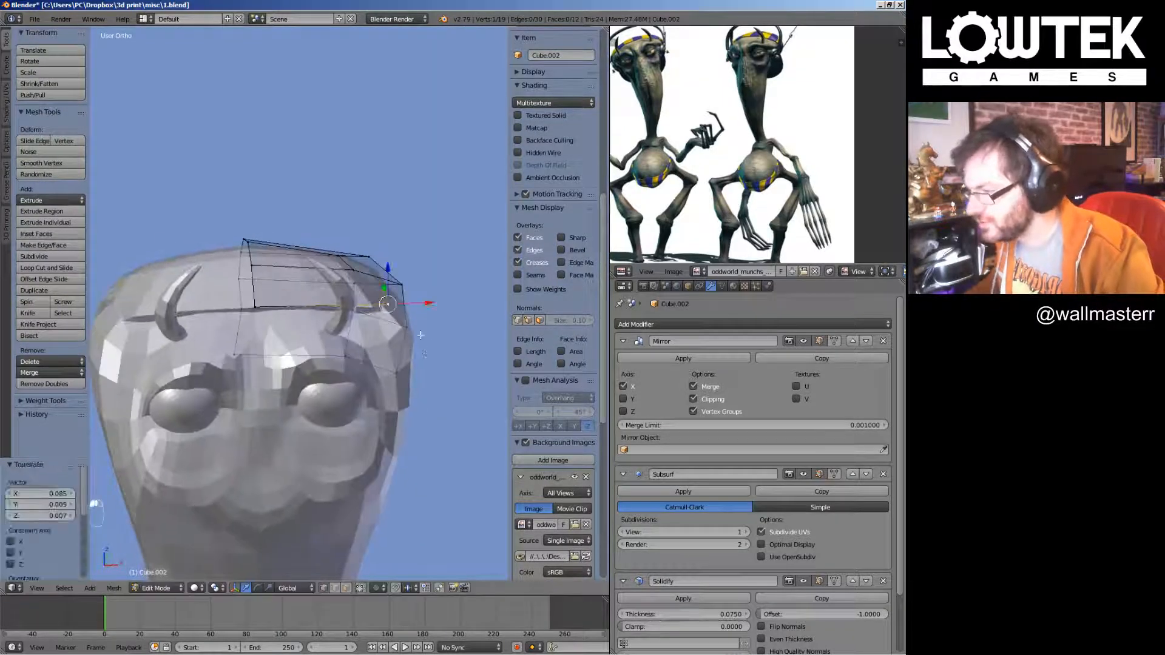
Move the cap's side and upper vertices outward to round its outline, and save the file
drag(420, 335, 420, 320)
middle_drag(457, 289, 413, 299)
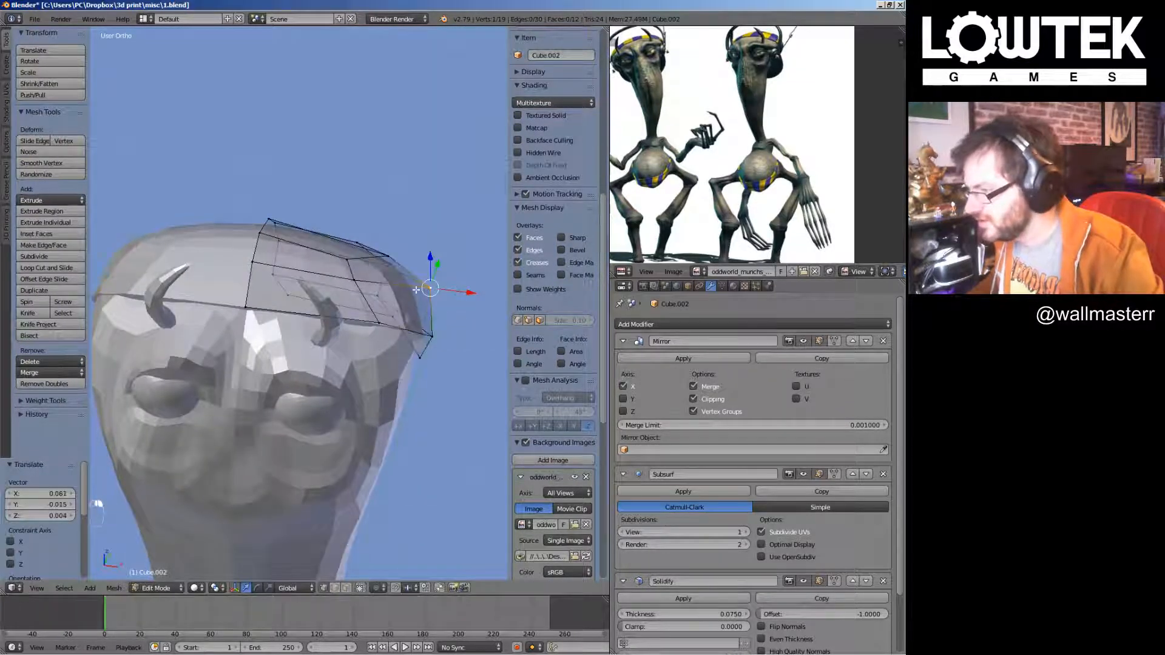
click(353, 259)
key(KP_1)
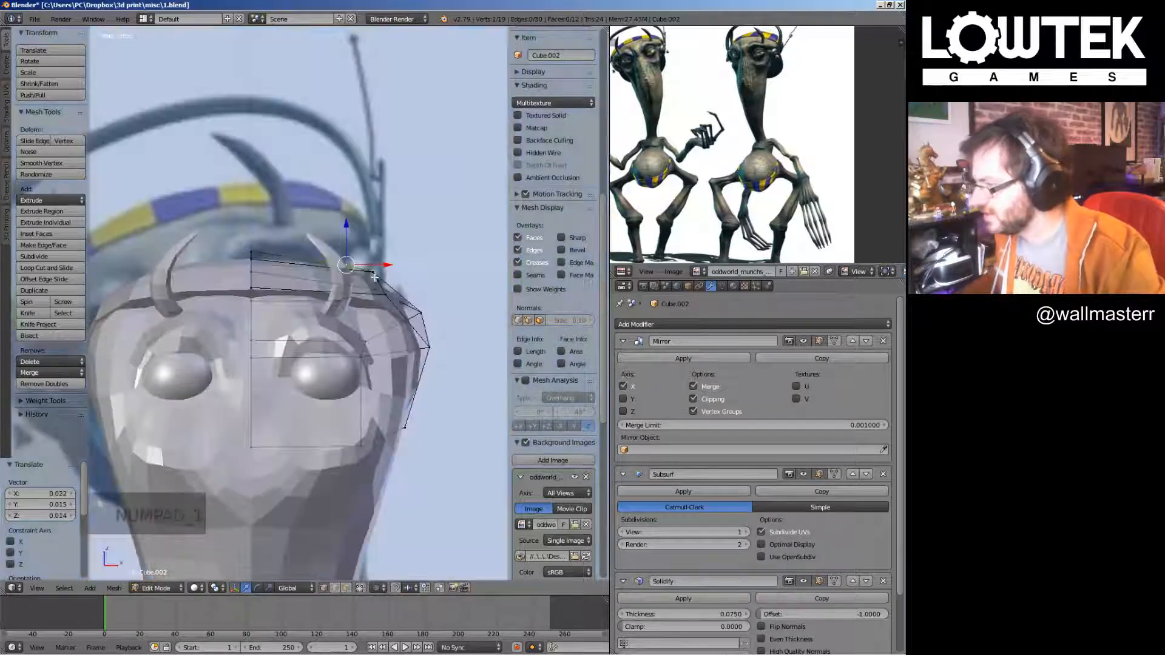
key(Tab)
shift+middle_drag(383, 332, 328, 328)
key(ctrl+s)
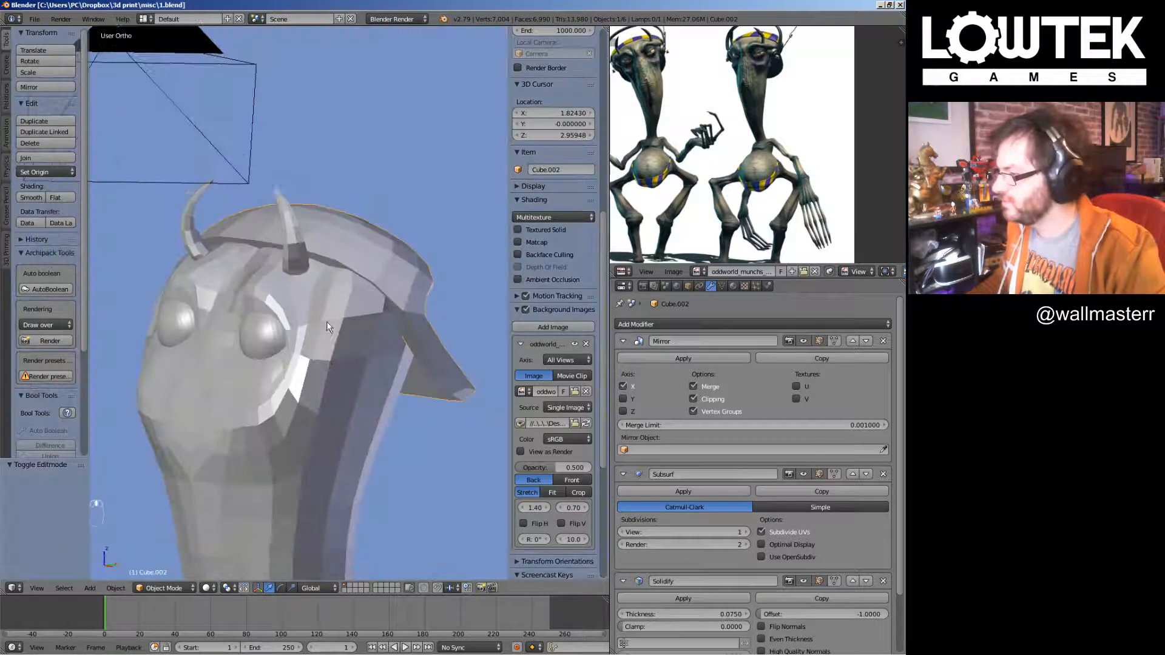
In the body mesh, select two vertices on the side of the head and reposition them under the cap
right_click(328, 328)
key(Tab)
middle_drag(394, 303, 364, 226)
middle_drag(343, 286, 399, 255)
shift+right_click(399, 255)
key(g)
click(413, 281)
key(KP_1)
key(Tab)
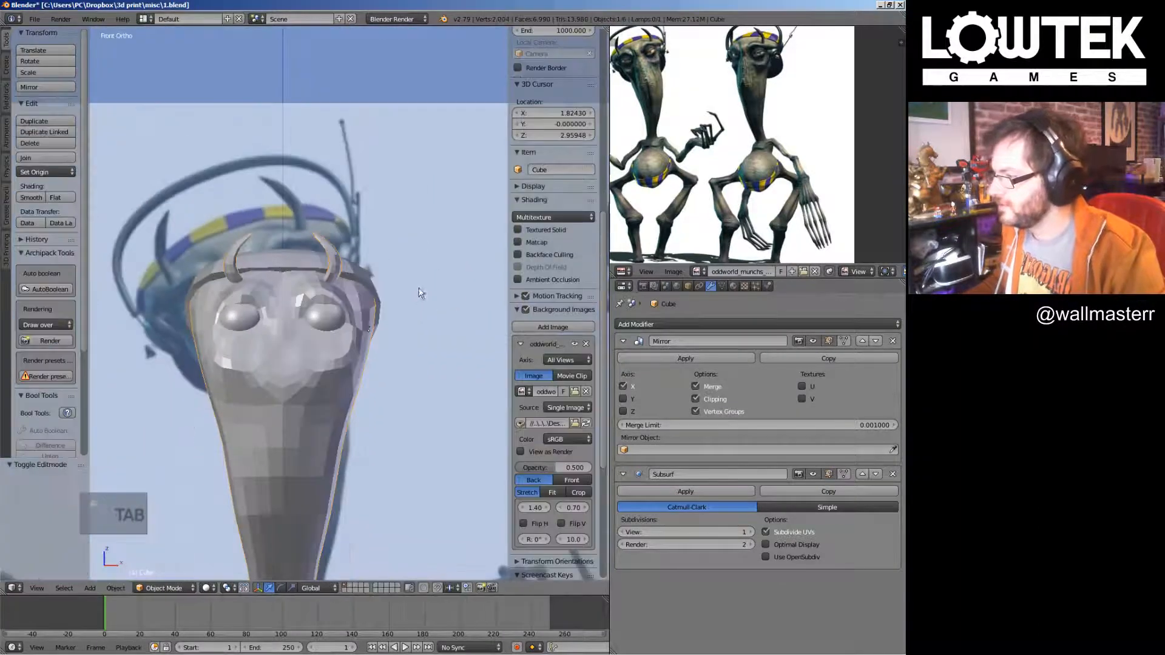
Reshape the side of the head from below by moving individual vertices inward
scroll(359, 334, down, 3)
middle_drag(359, 334, 352, 265)
scroll(364, 279, up, 1)
key(Tab)
right_drag(365, 312, 336, 356)
middle_drag(336, 356, 375, 395)
right_drag(403, 307, 398, 316)
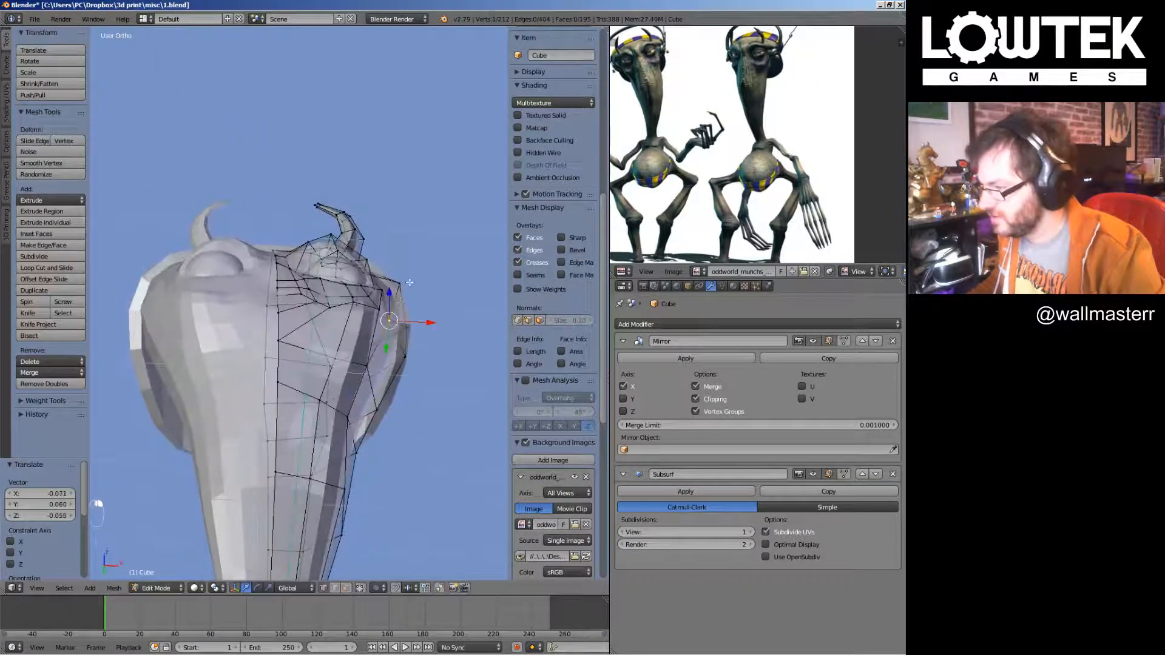
Return to Object Mode in front view and save the model over the existing 1.blend file
key(KP_1)
key(Tab)
scroll(417, 313, down, 1)
scroll(417, 308, up, 1)
key(ctrl+s)
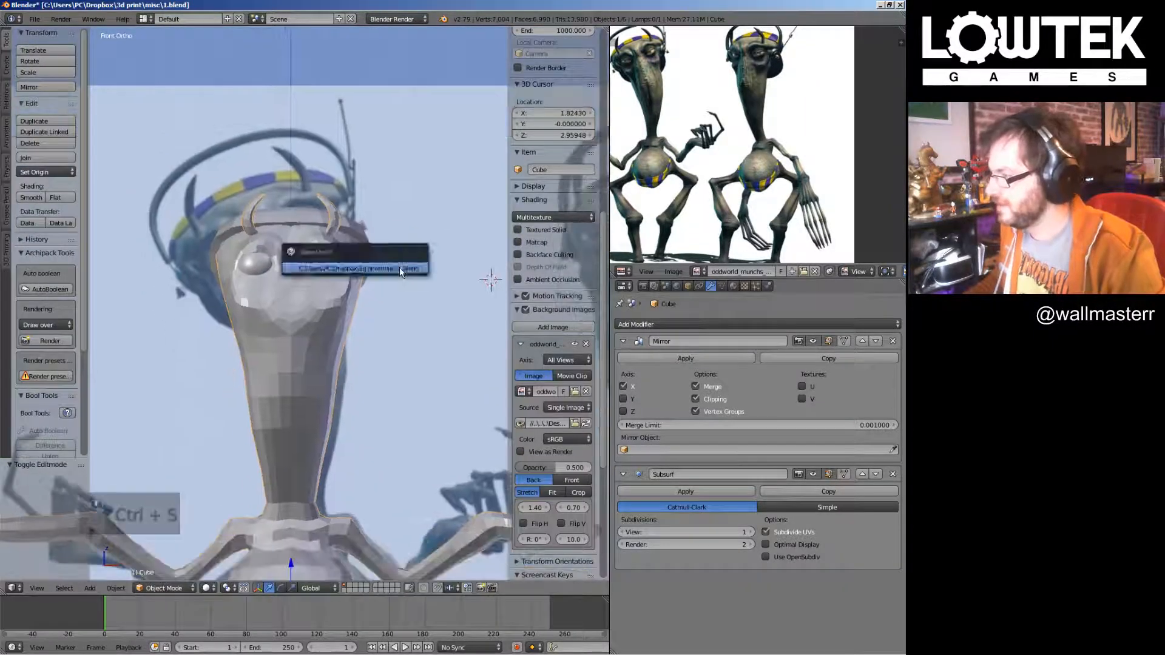
click(399, 267)
middle_drag(424, 267, 332, 275)
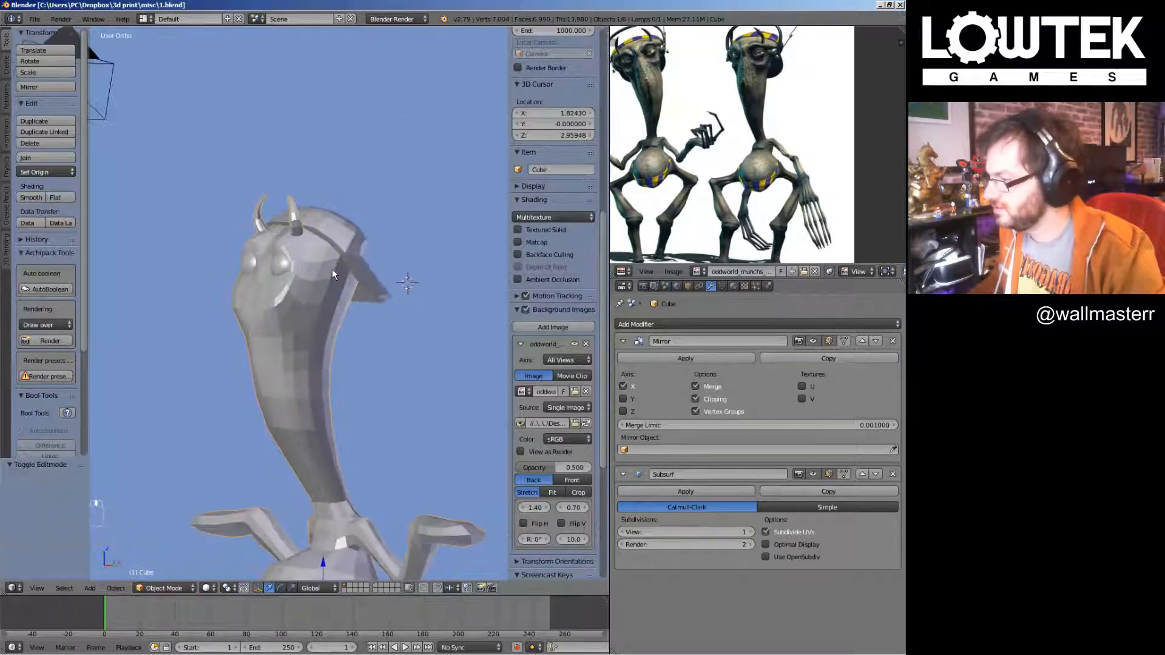
Knife a new edge line across the side of the head below the cap toward the back of the neck
key(KP_1)
key(Tab)
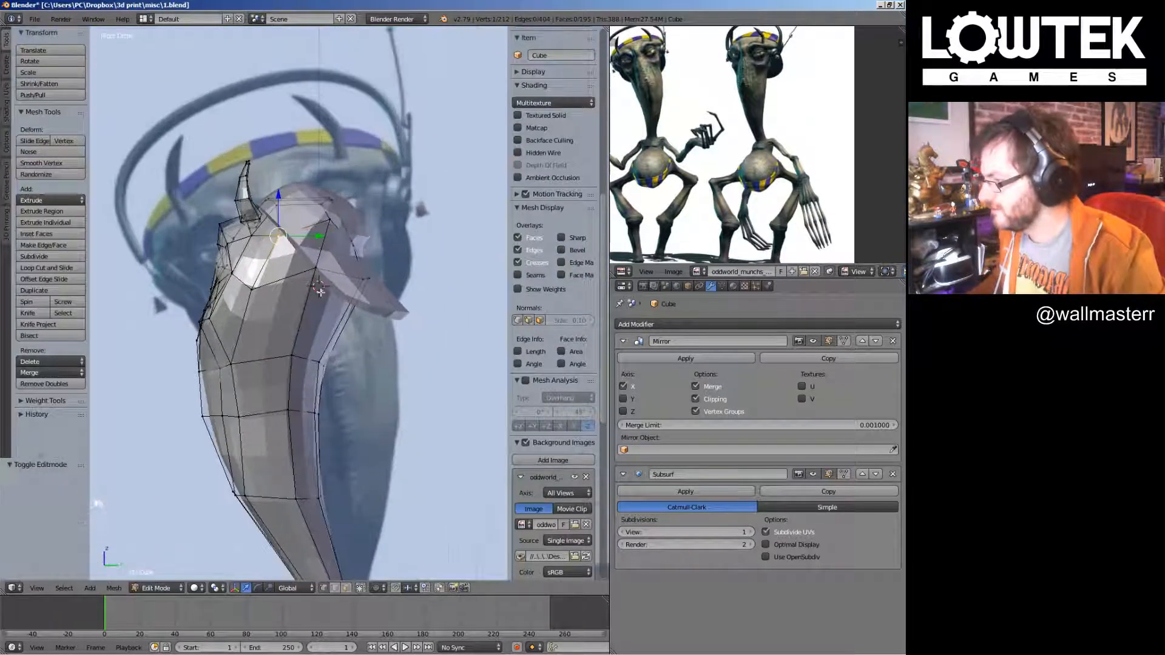
key(k)
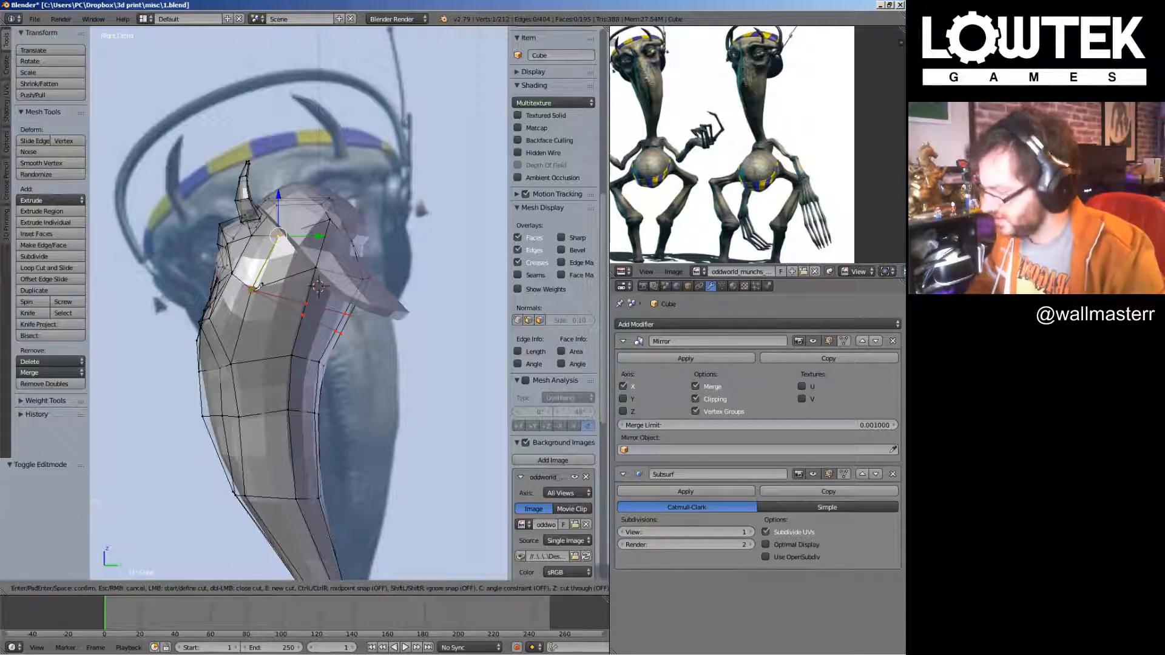
key(Return)
scroll(340, 303, up, 2)
key(a)
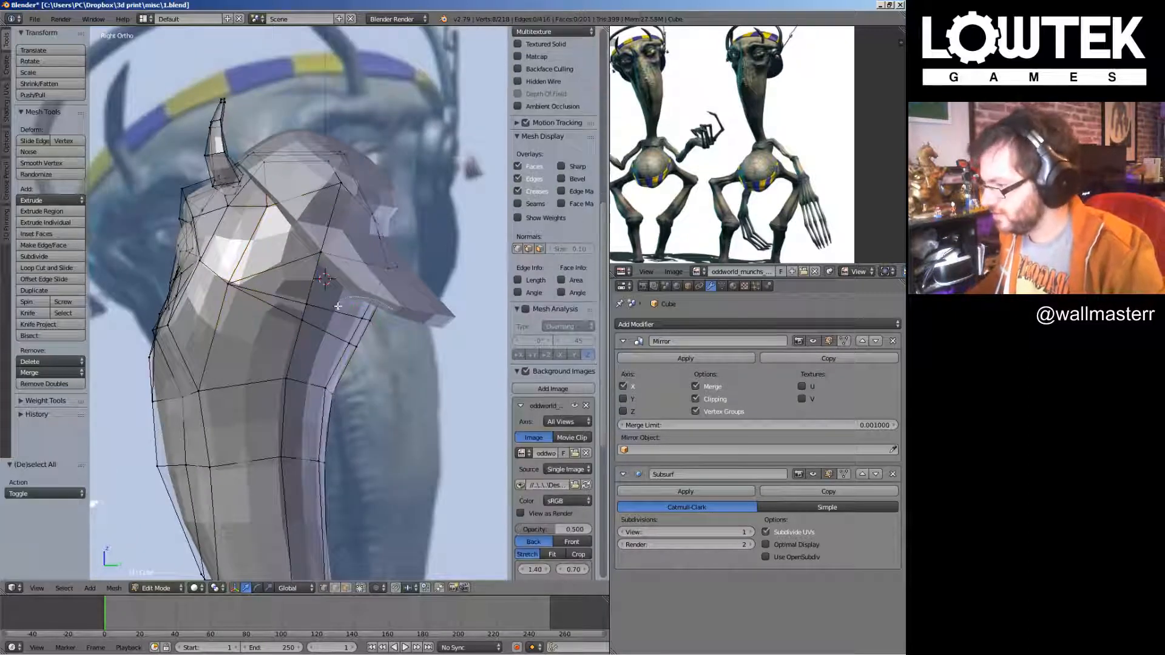
Lasso the vertex groups along the back of the head and upper neck and move them to smooth the profile
drag(338, 307, 312, 319)
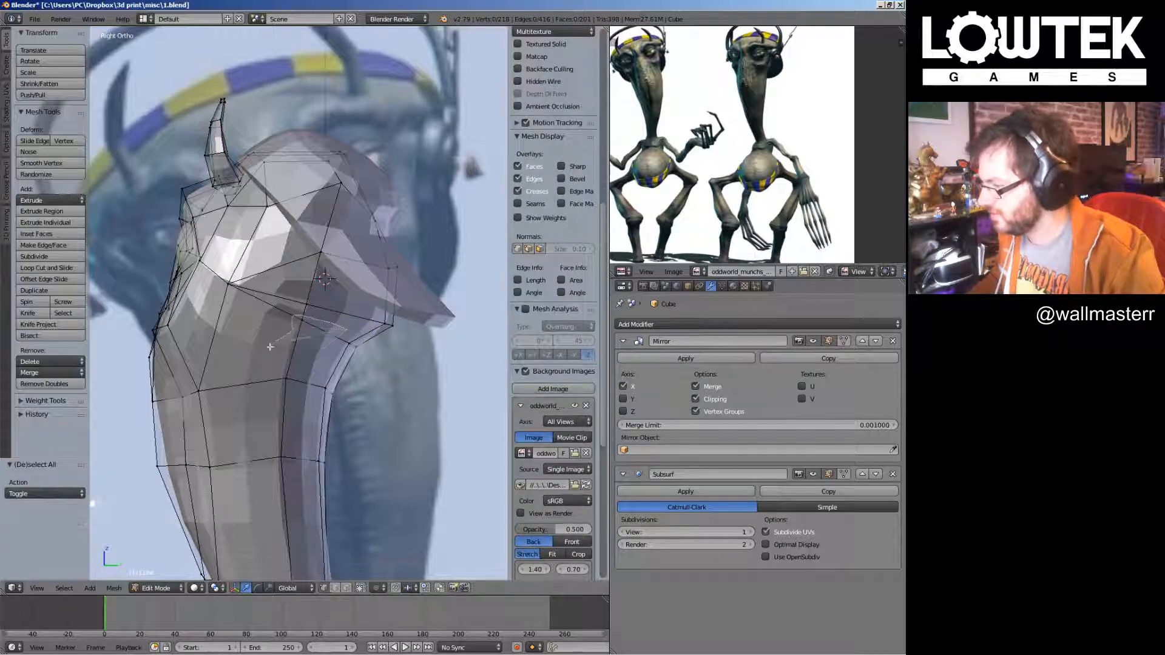
ctrl+drag(398, 383, 399, 391)
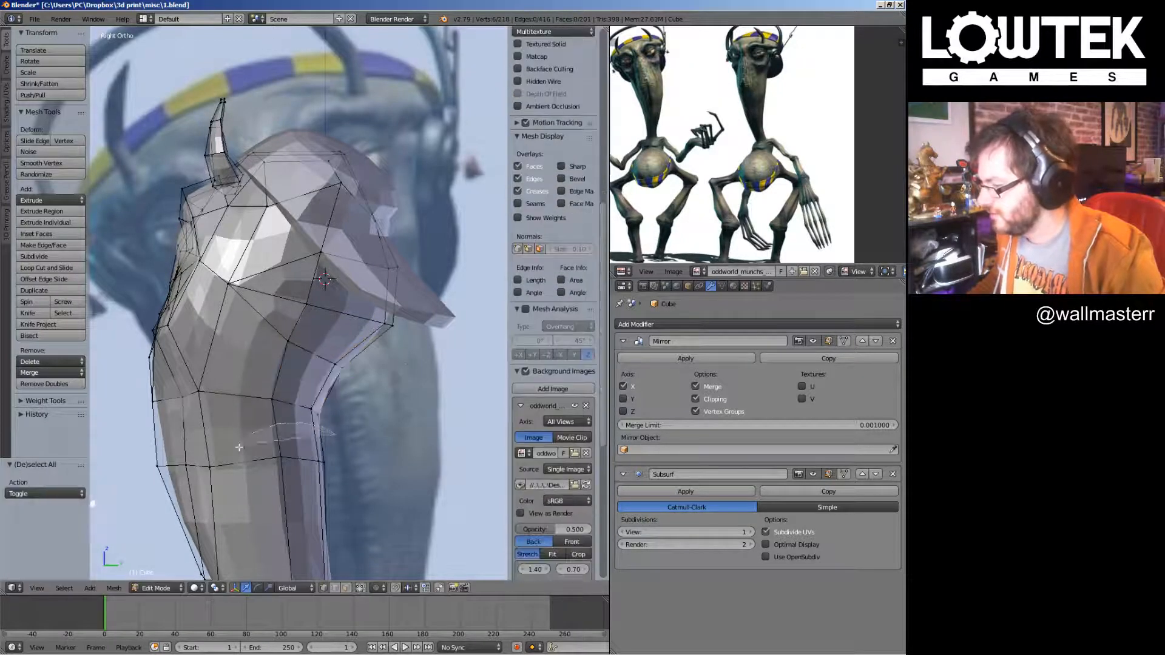
key(g)
click(403, 492)
shift+middle_drag(403, 492, 419, 375)
key(KP_1)
scroll(403, 267, down, 7)
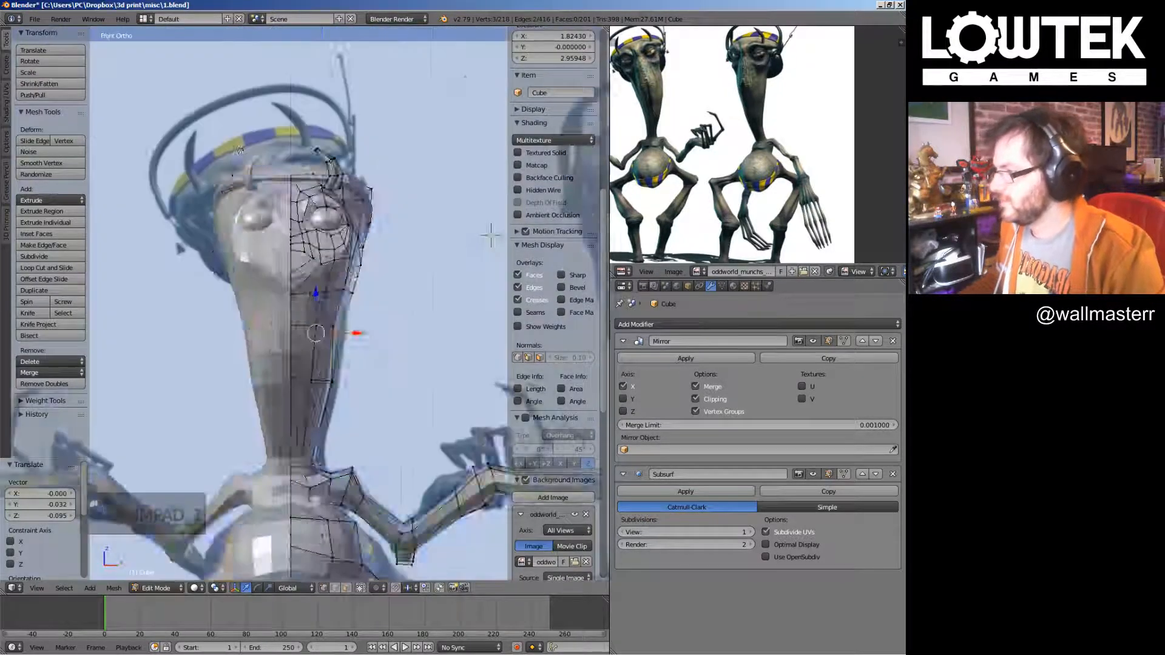
Move the outer edge at the middle of the neck inward along X by about 0.056
key(Tab)
key(Tab)
scroll(404, 261, up, 4)
key(a)
key(a)
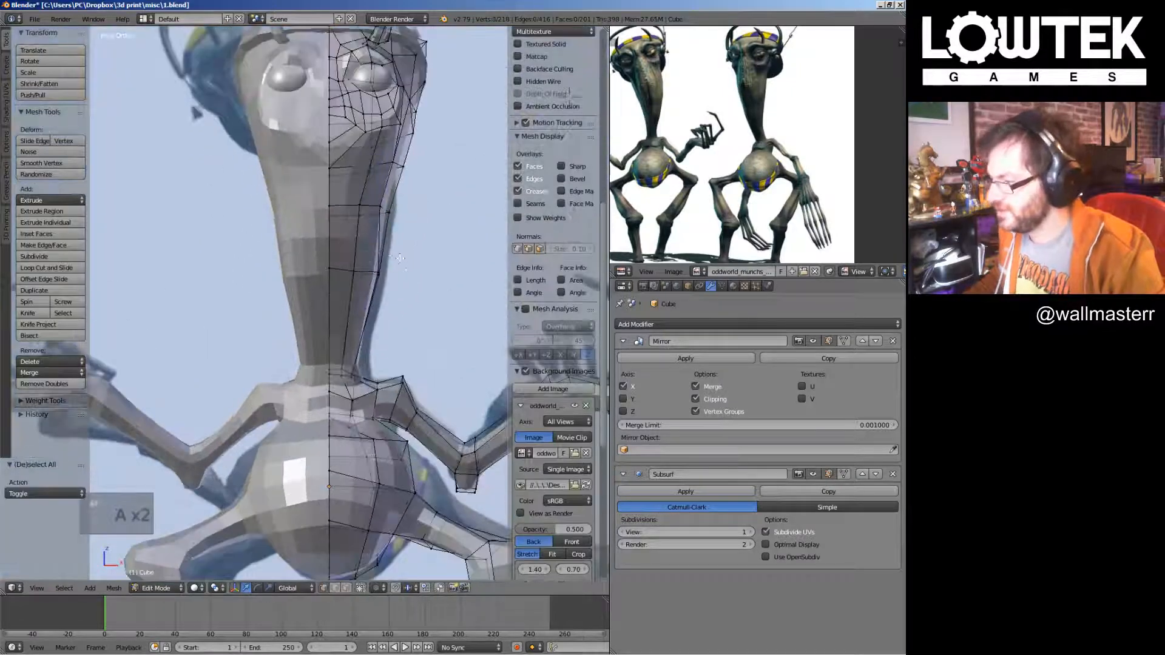
key(g)
key(x)
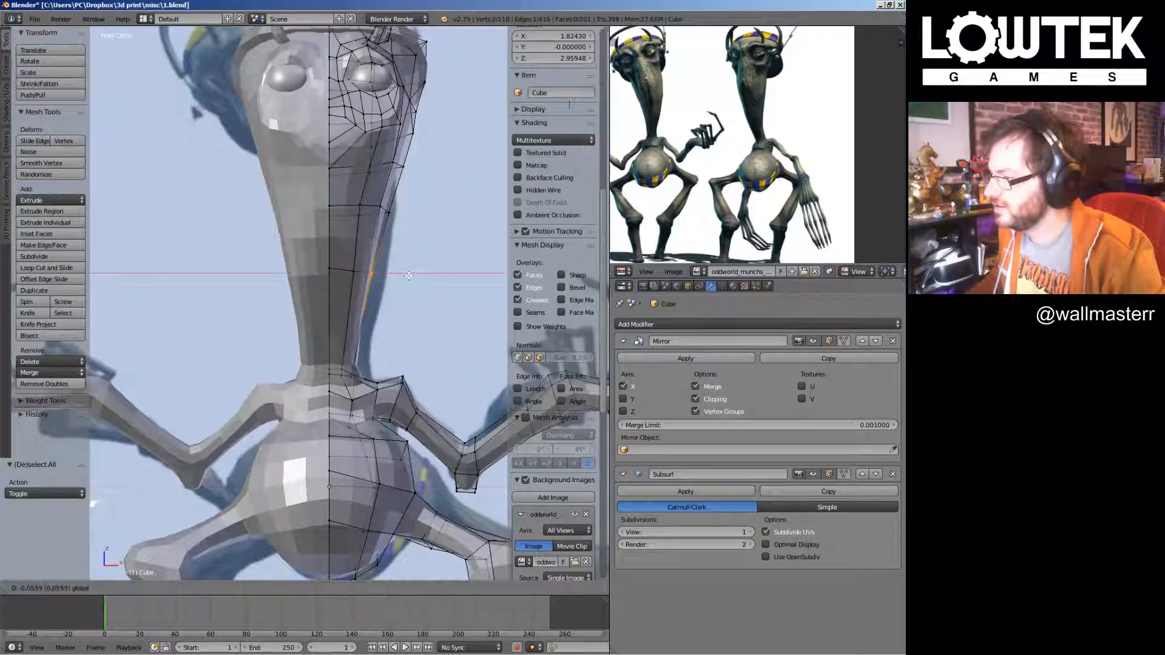
click(409, 275)
Select the inner edge vertices at the middle of the neck and raise them 0.017 along Z
key(a)
scroll(552, 273, down, 4)
right_click(352, 274)
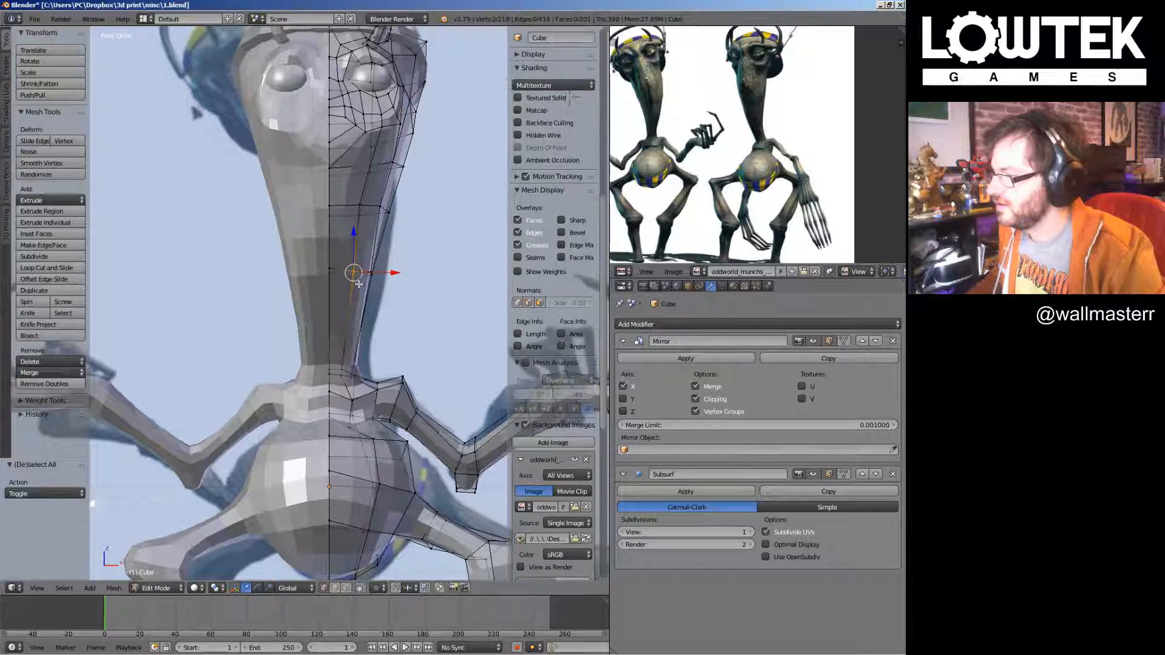
click(355, 236)
key(KP_Subtract)
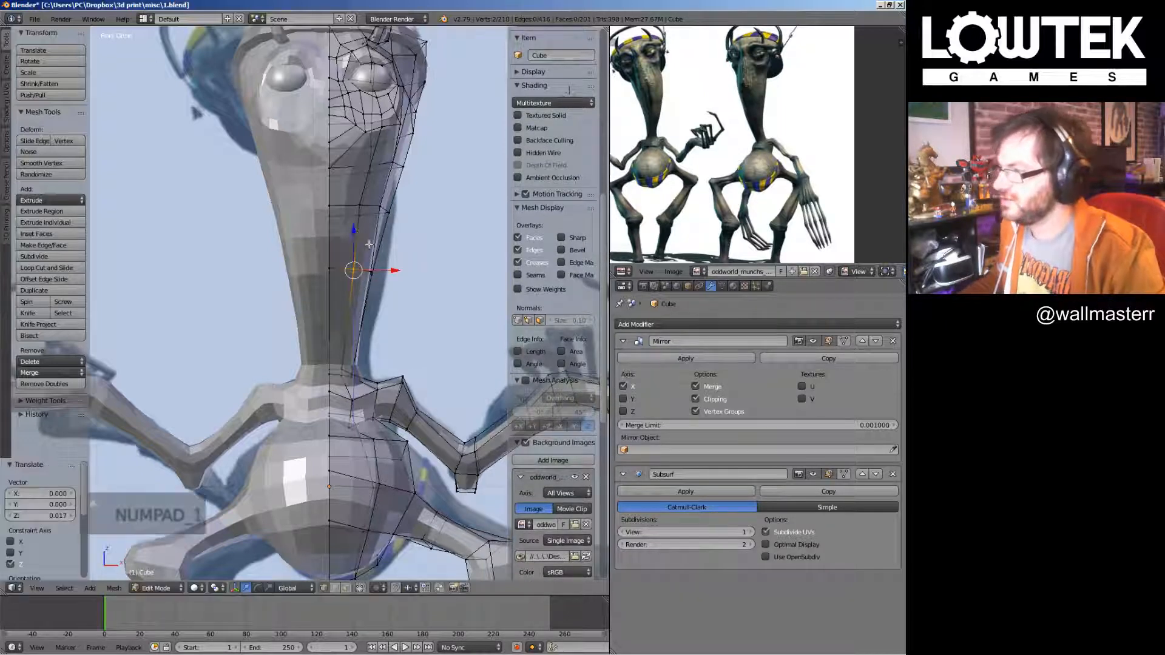
Return to Object Mode and save the model over the existing 1.blend file
key(Tab)
key(ctrl+s)
shift+middle_drag(367, 292, 376, 271)
key(ctrl+s)
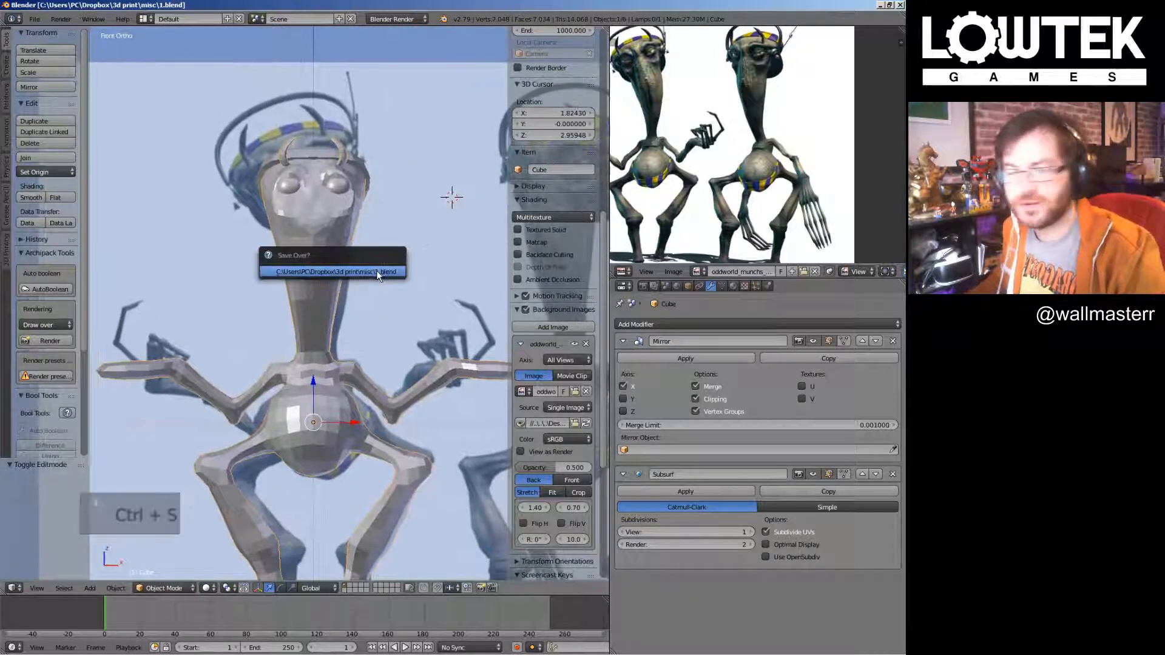
click(376, 270)
shift+middle_drag(398, 191, 383, 247)
key(ctrl+s)
click(384, 248)
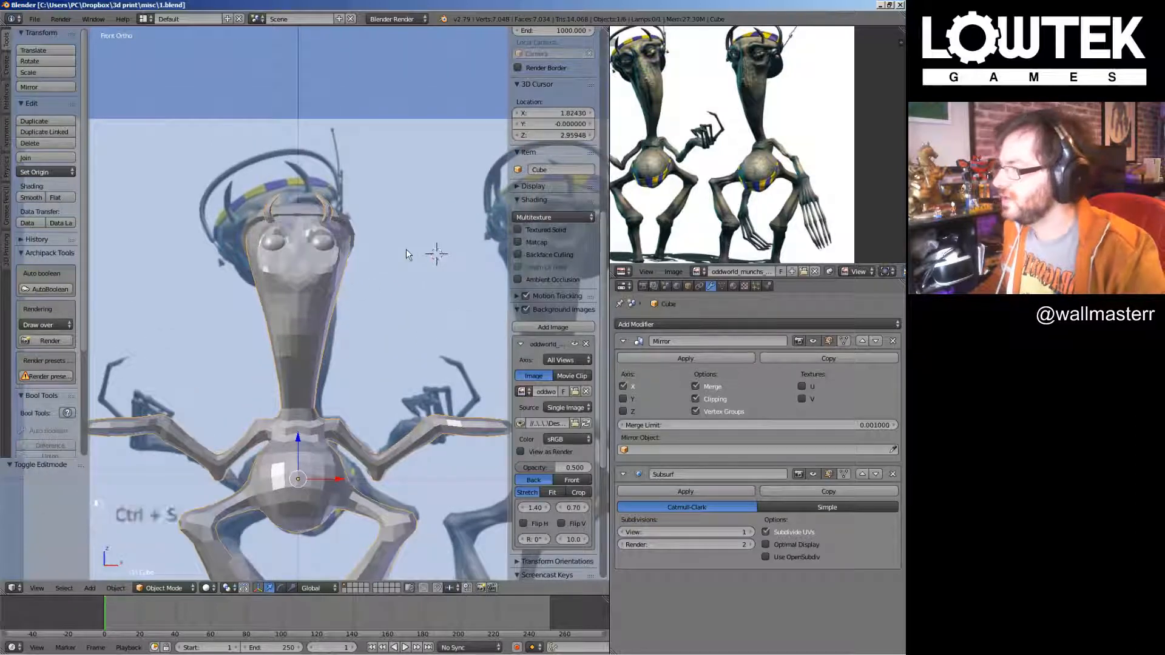
In Edit Mode, select the vertices behind the outer corner of the eye and move them back by about 0.154 along Y
scroll(376, 276, up, 2)
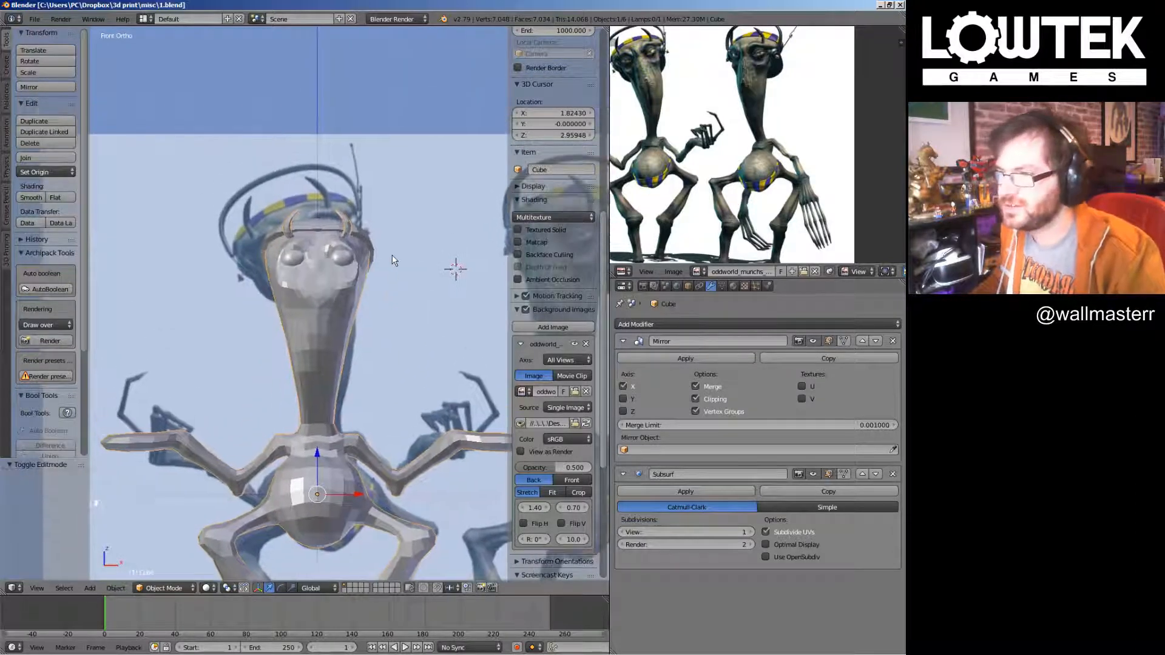
middle_drag(392, 254, 315, 322)
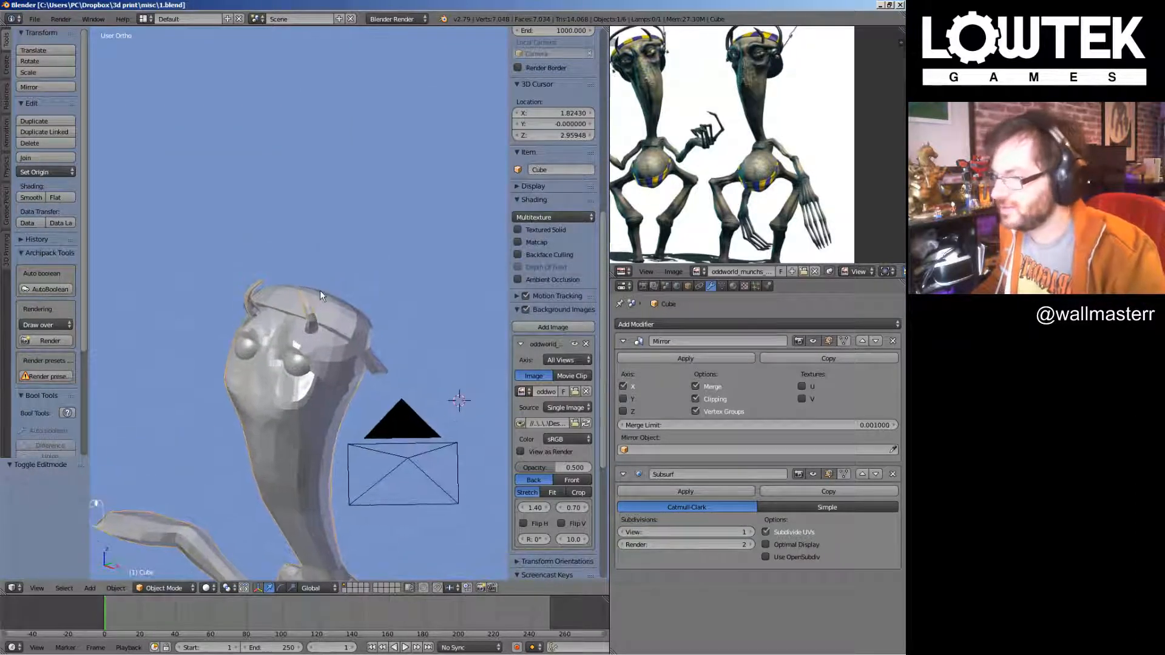
key(shift+d)
key(Tab)
scroll(328, 400, up, 2)
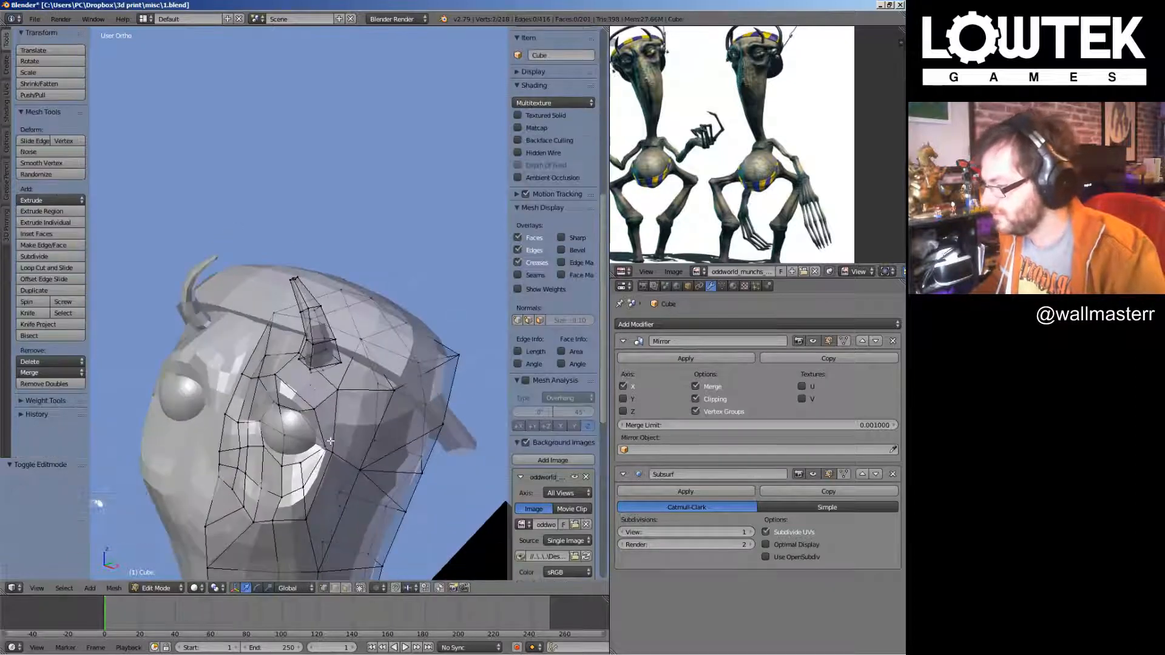
shift+right_click(329, 453)
middle_drag(329, 453, 261, 493)
key(g)
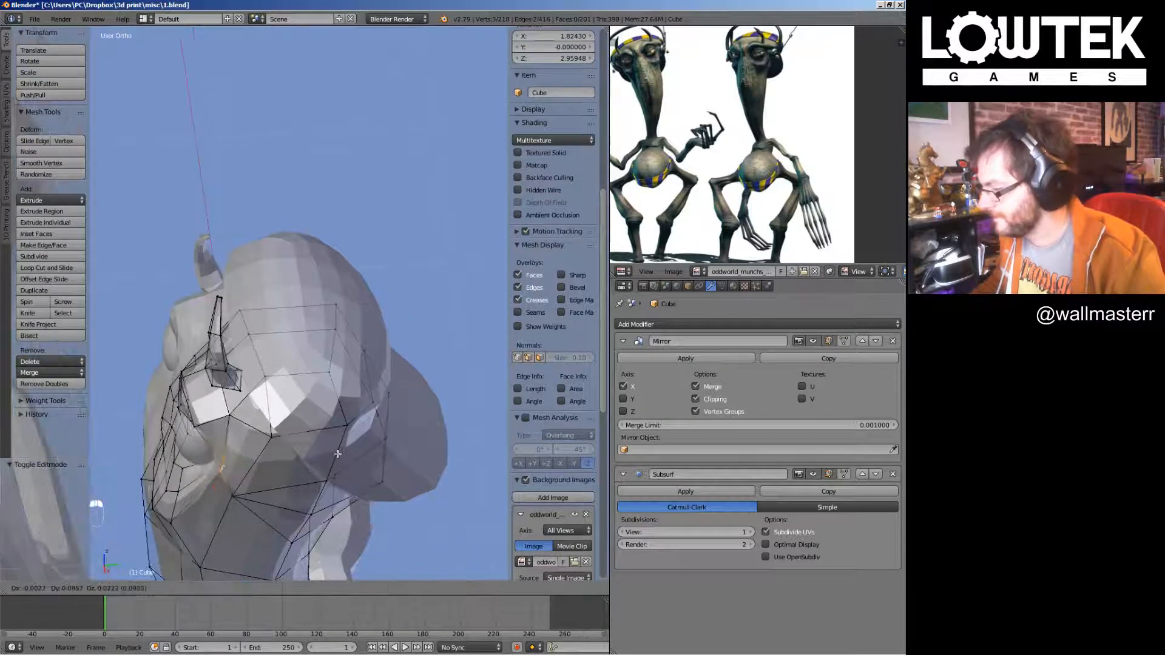
click(278, 488)
key(g)
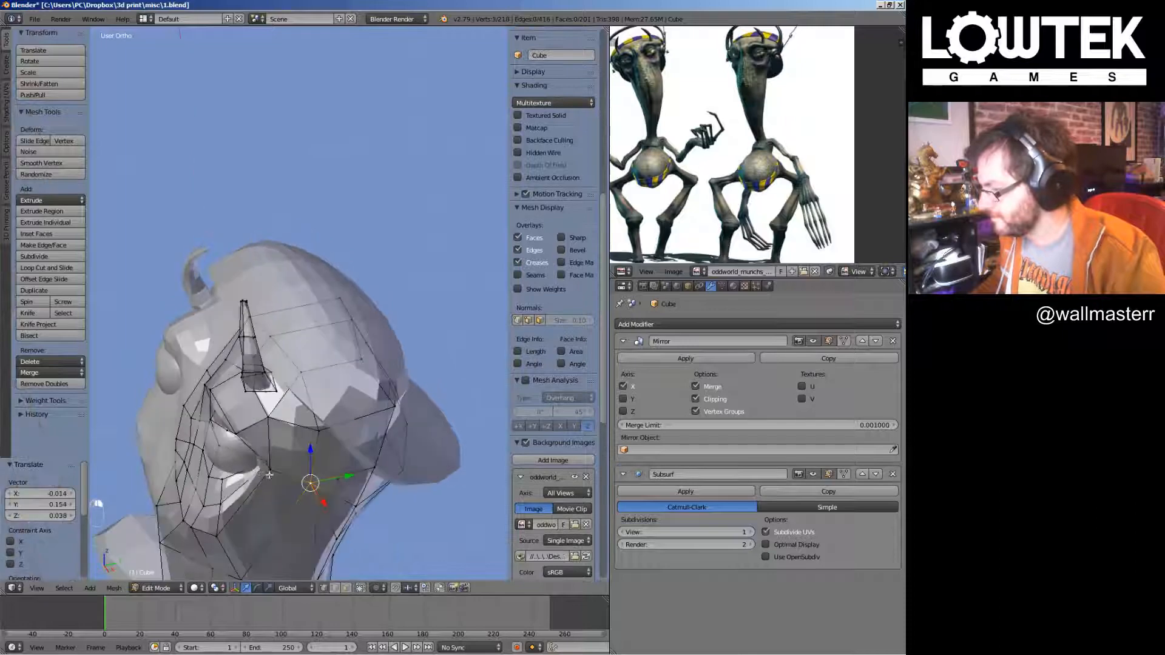
Switch to Object Mode in front view and save over the 1.blend file again
key(KP_1)
key(Tab)
key(ctrl+s)
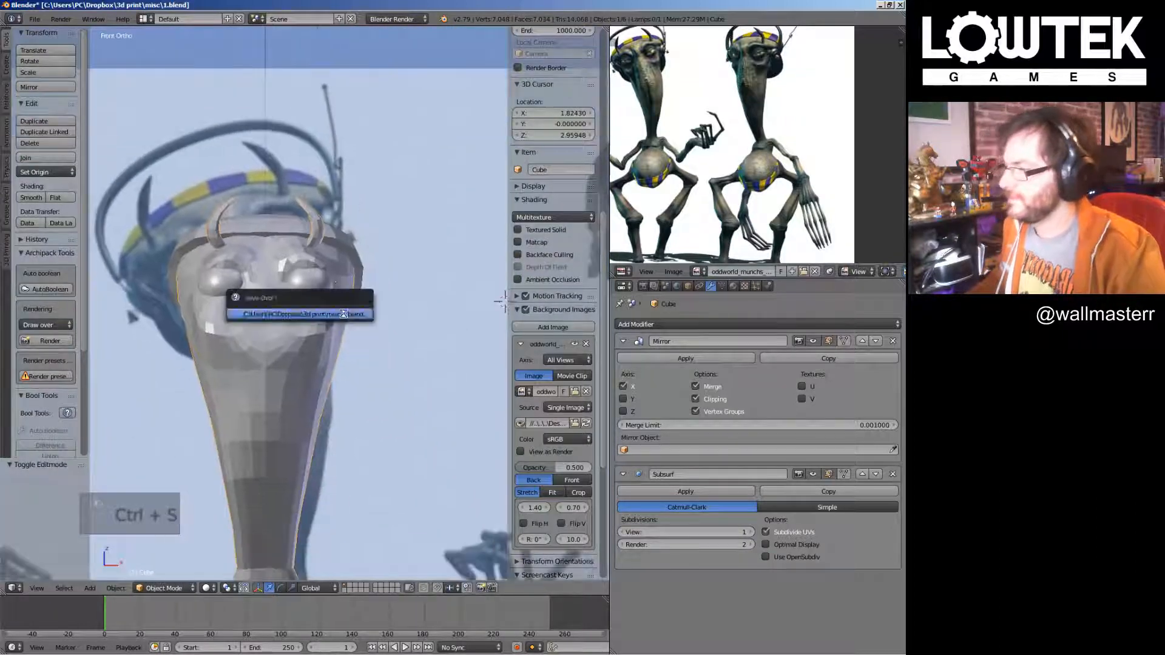
shift+middle_drag(441, 311, 378, 318)
key(ctrl+s)
Move the vertices above and beside the outer eye corner outward along X by about 0.048 and 0.027
key(Tab)
scroll(376, 318, up, 6)
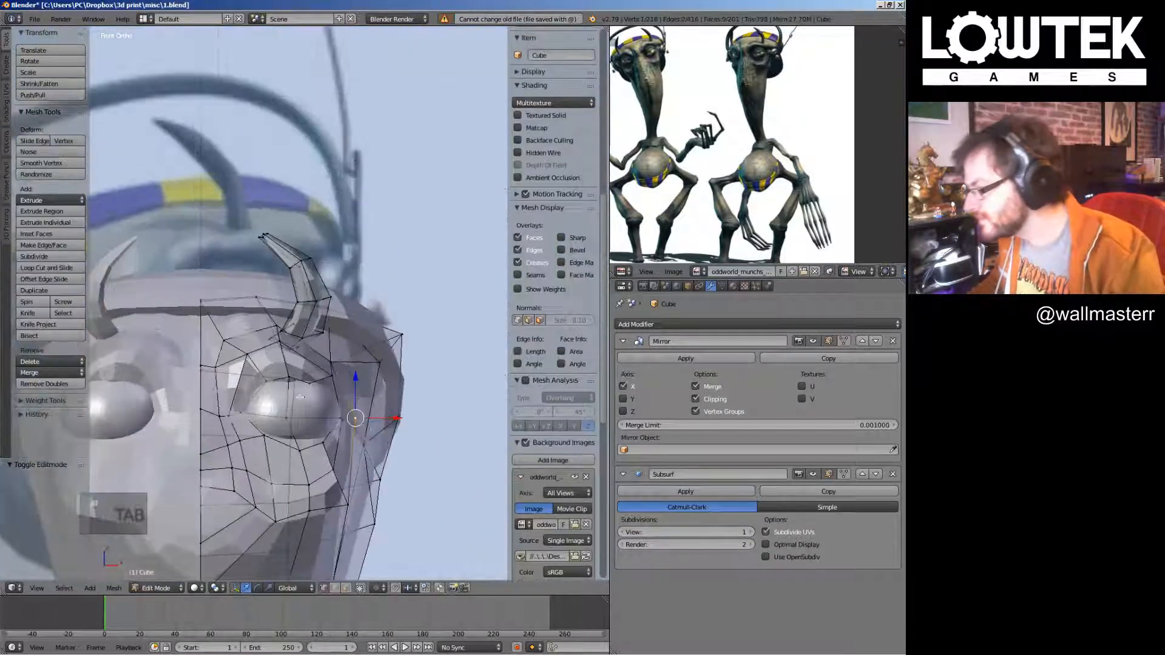
shift+middle_drag(369, 376, 365, 310)
mouse_move(329, 347)
right_down()
mouse_move(352, 332)
mouse_move(326, 348)
right_up()
middle_drag(327, 344, 339, 366)
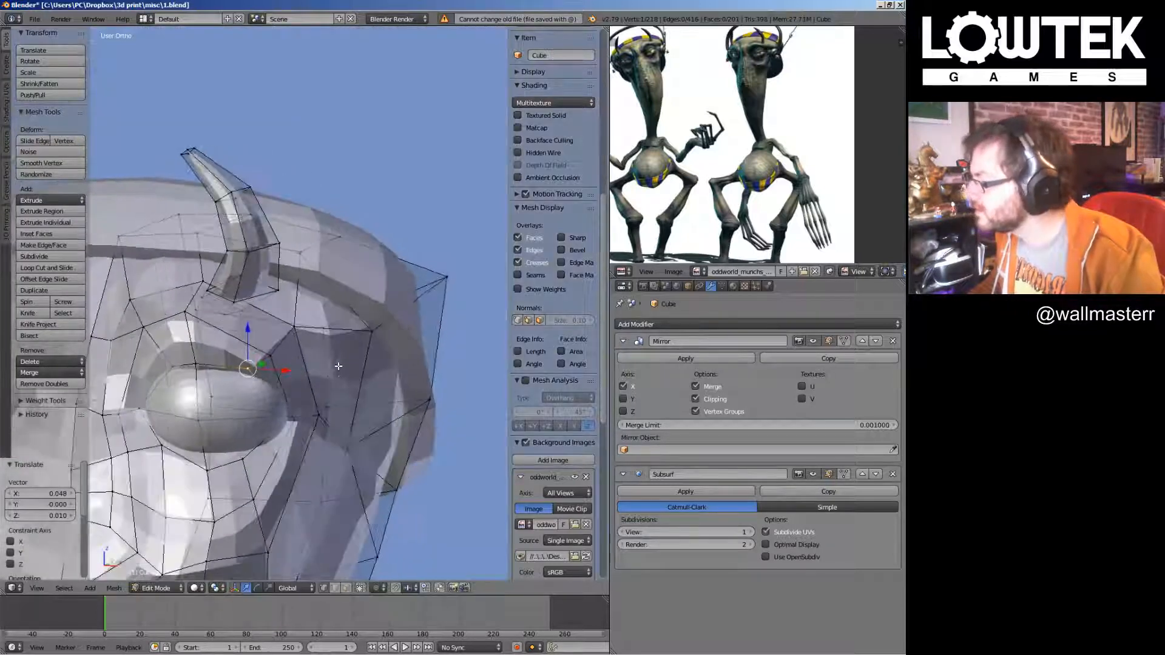
right_drag(353, 448, 316, 415)
key(KP_1)
scroll(315, 408, down, 6)
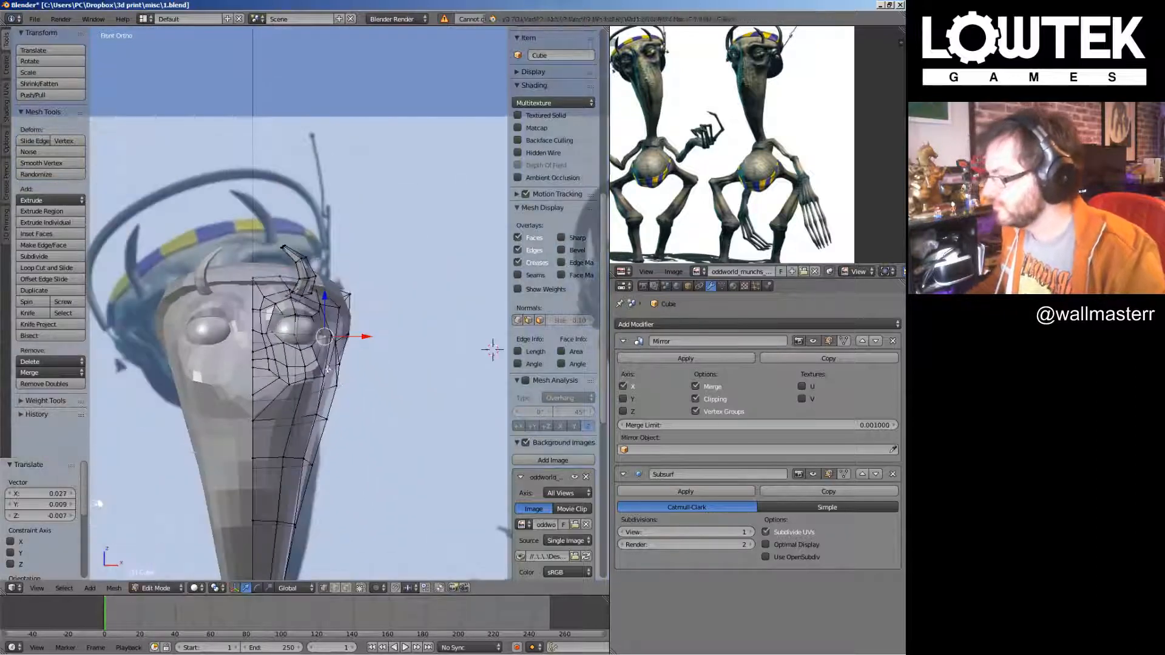
Pull two brow vertices above the eye forward by about 0.034 along Y, then leave Edit Mode
scroll(312, 359, up, 1)
middle_drag(307, 353, 331, 333)
scroll(358, 333, up, 4)
shift+right_click(359, 333)
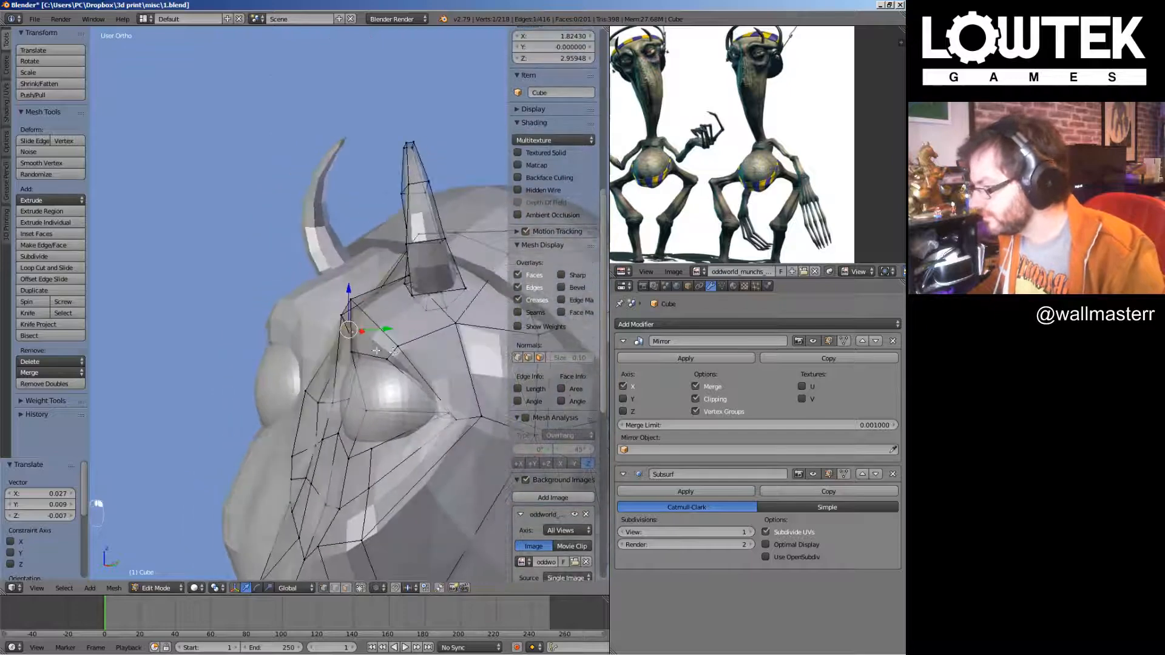
drag(330, 333, 339, 326)
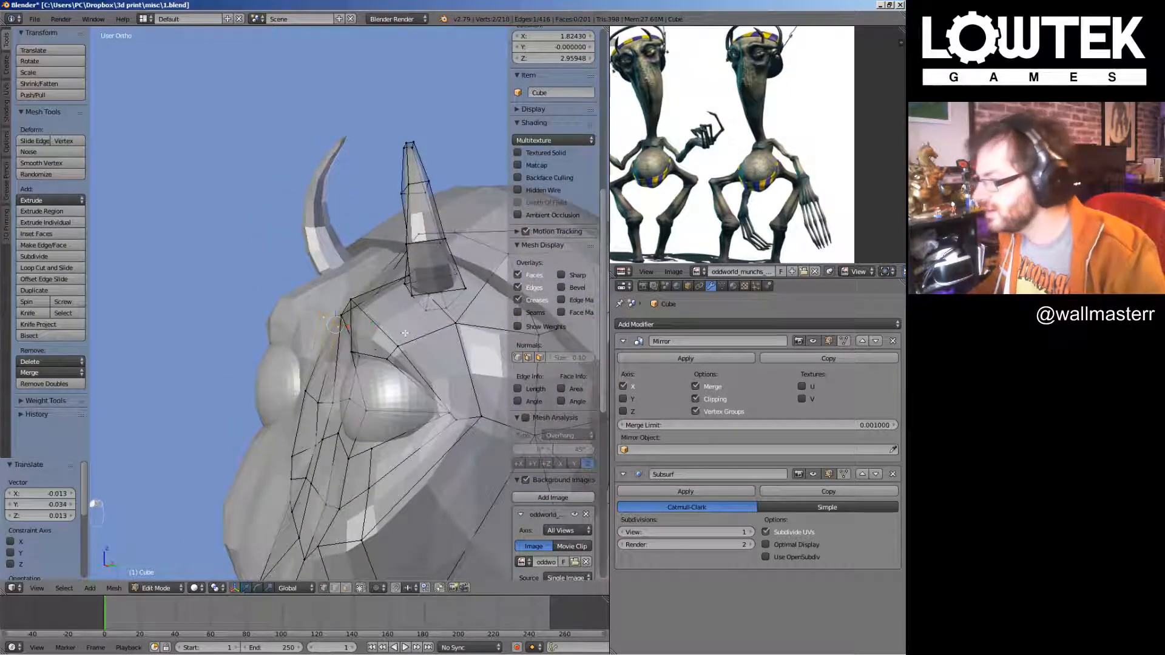
mouse_move(391, 317)
middle_down()
mouse_move(425, 322)
mouse_move(398, 321)
middle_up()
key(KP_1)
key(Tab)
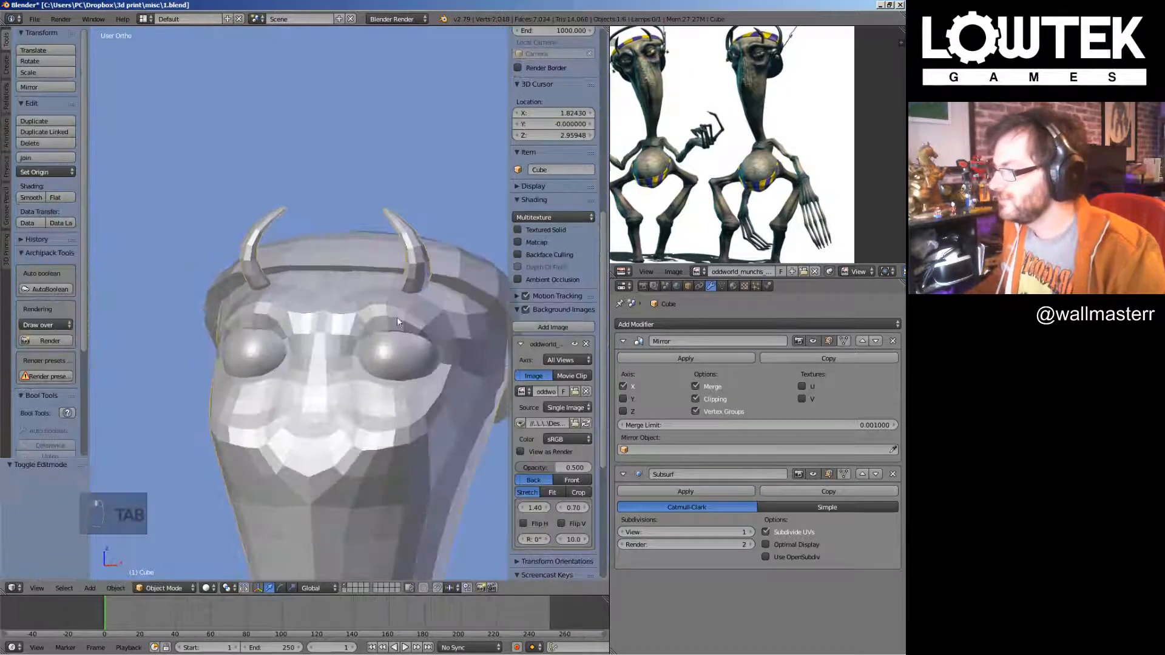
Edit the cap in side view, lassoing its upper vertices, moving them back about 0.057 along Y and rotating them
right_click(337, 223)
key(KP_3)
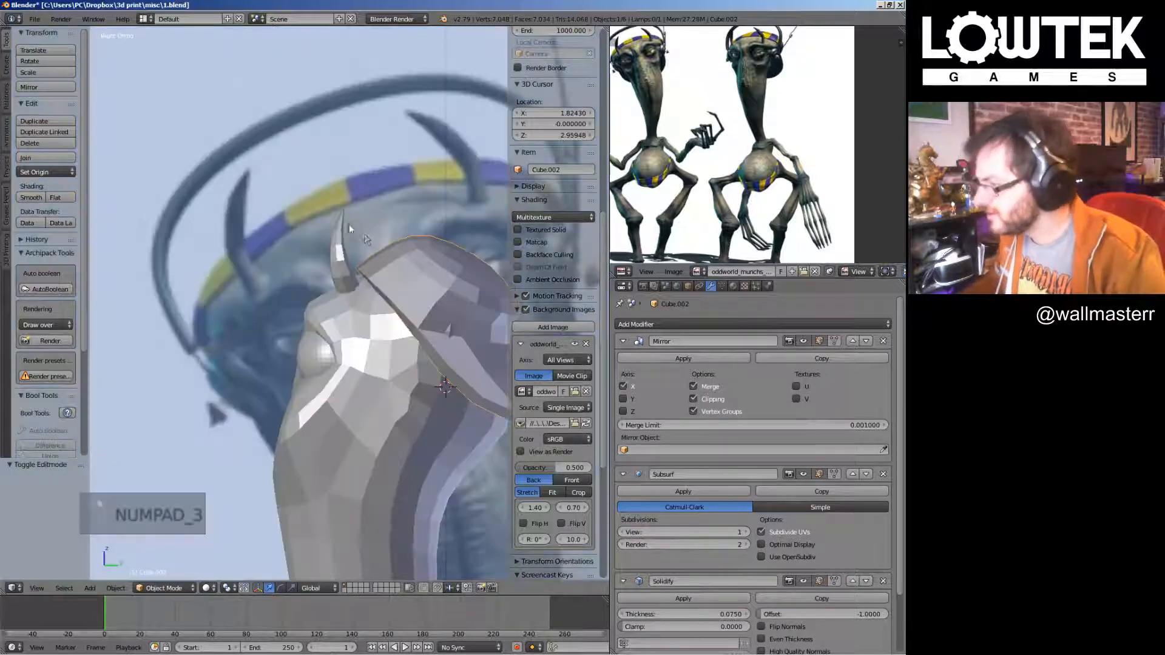
key(Tab)
shift+middle_drag(393, 248, 289, 249)
key(a)
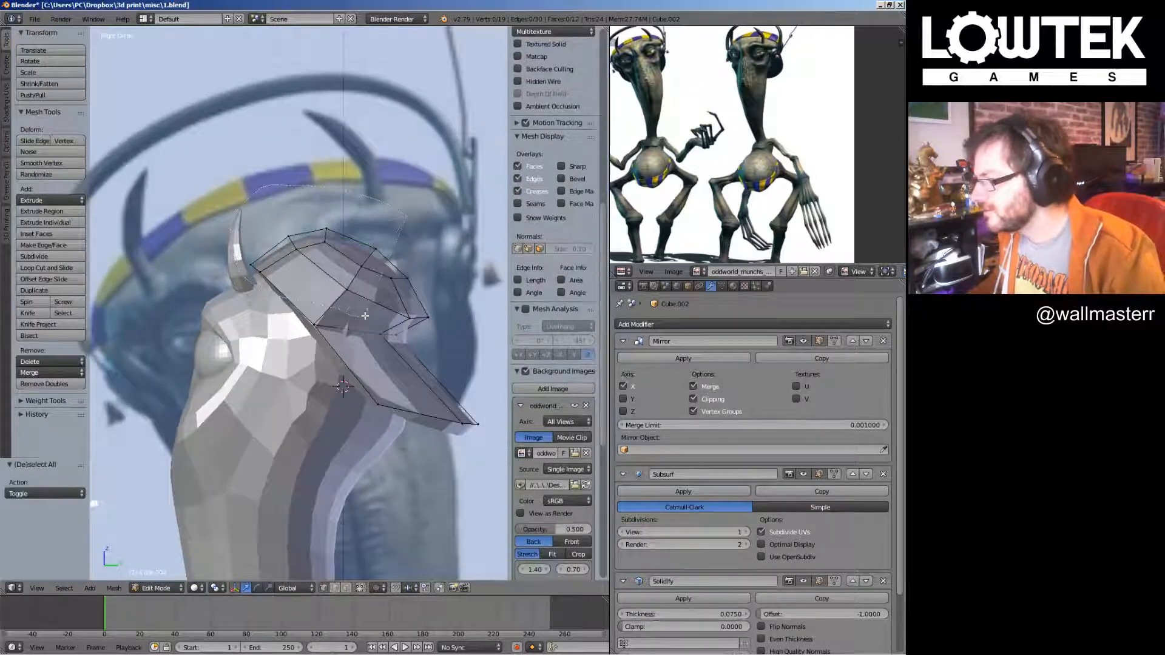
mouse_move(365, 316)
ctrl+mouse_down()
mouse_move(396, 258)
mouse_move(343, 260)
ctrl+mouse_up()
key(r)
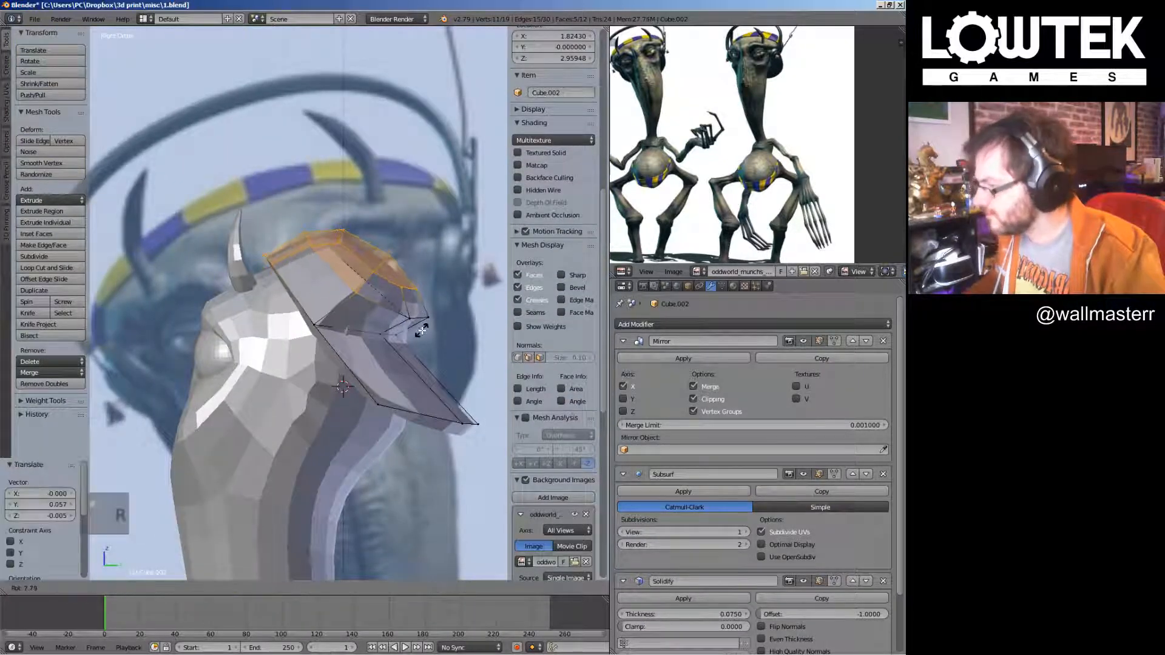
click(288, 245)
key(a)
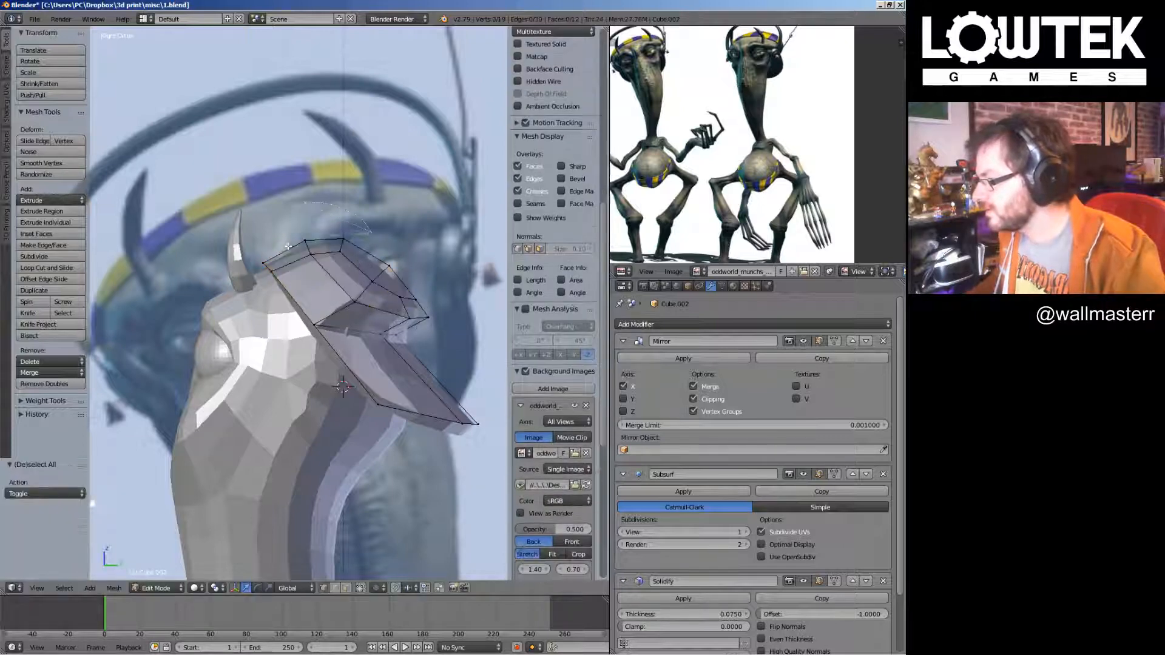
Raise the vertices at the very top of the cap by about 0.035 along Z
key(Tab)
key(KP_1)
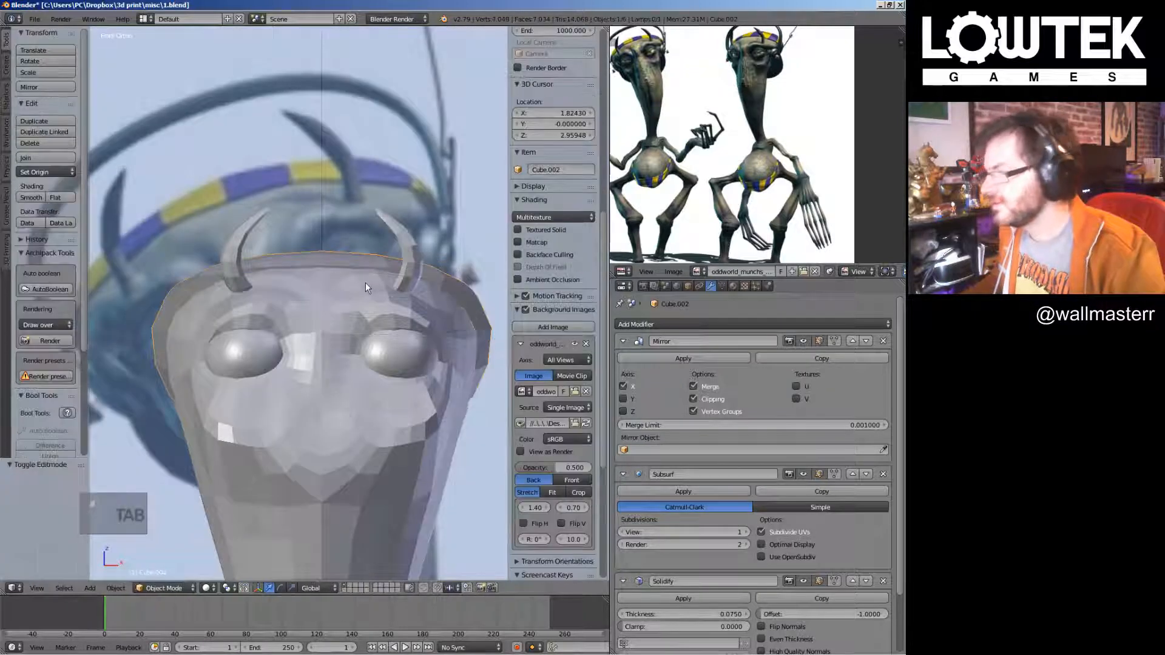
key(Tab)
drag(382, 297, 383, 292)
key(KP_3)
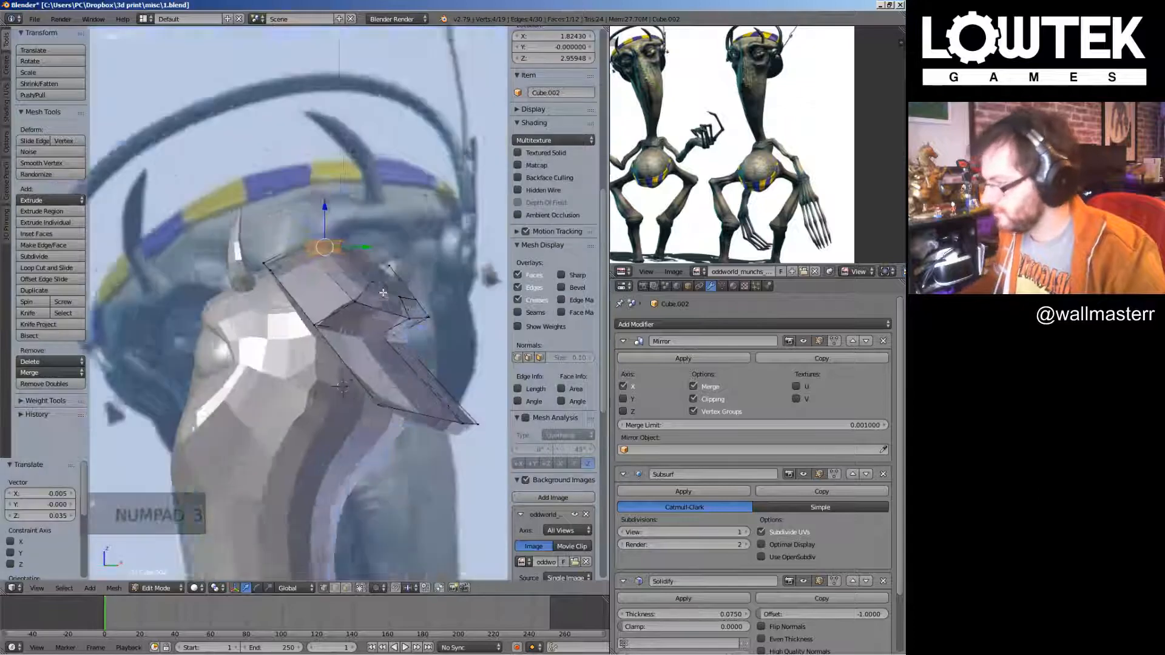
In side view, move the two vertex pairs at the upper back of the cap outward to round its profile
scroll(383, 292, down, 2)
shift+middle_drag(383, 293, 283, 262)
scroll(274, 252, up, 3)
key(Tab)
key(Tab)
right_click(245, 237)
shift+right_click(264, 242)
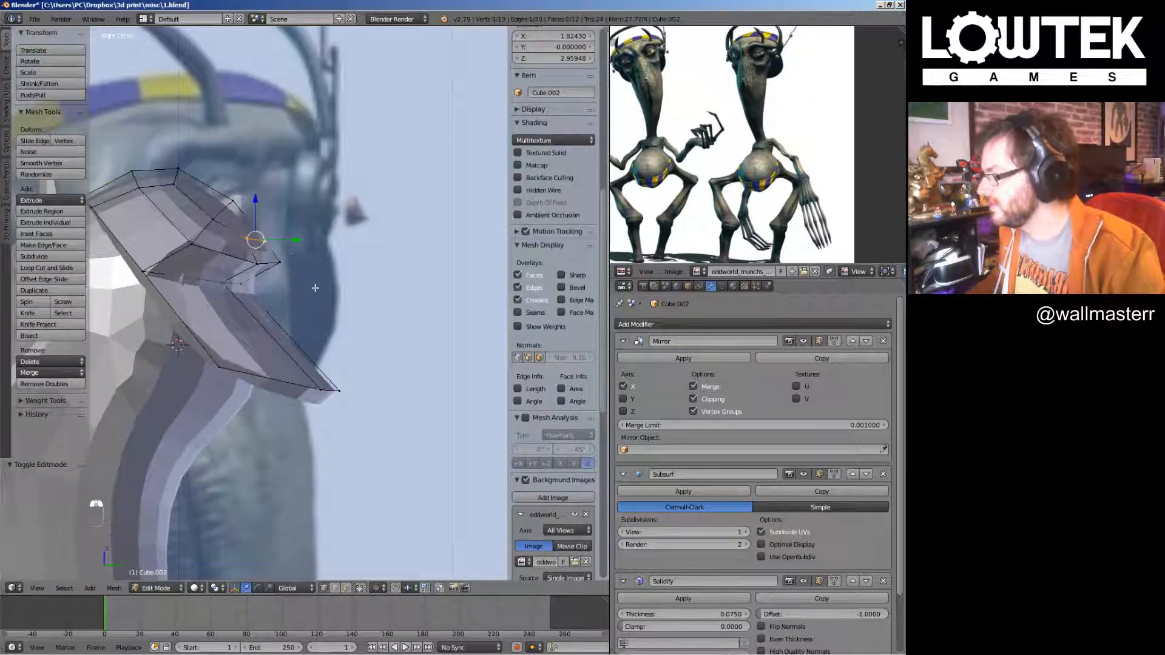
key(g)
click(327, 280)
right_click(214, 220)
shift+right_click(233, 201)
key(g)
click(242, 193)
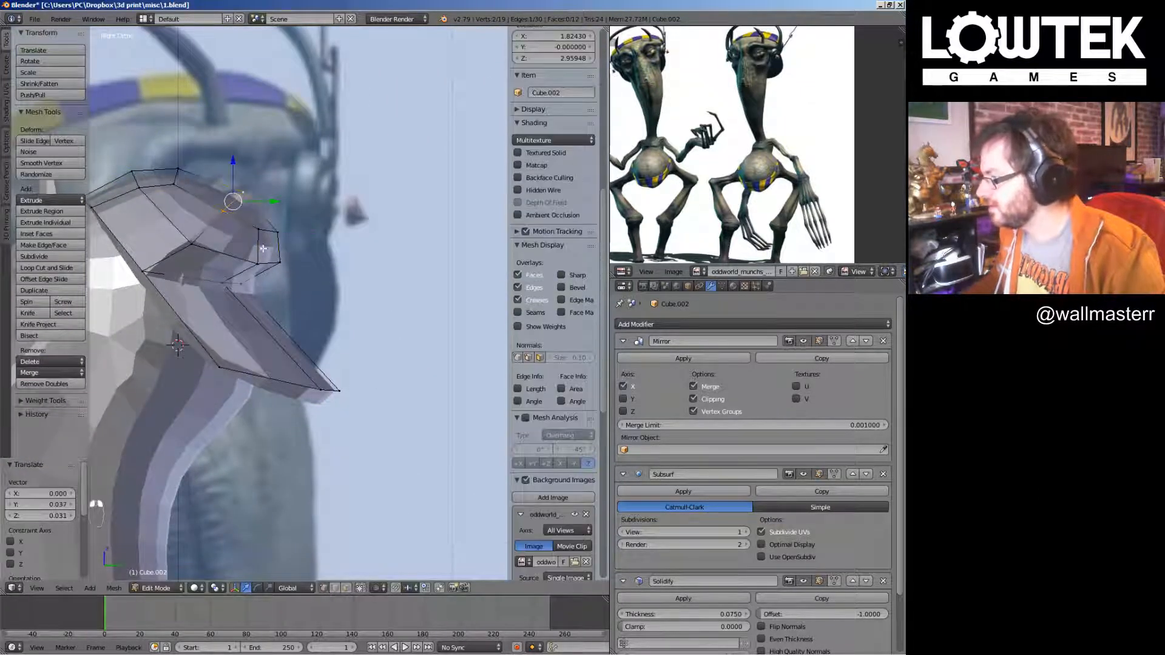
Move the vertices along the cap's lower rim and back flap to reshape the flap around the head
right_click(187, 281)
middle_drag(190, 281, 227, 334)
shift+right_click(204, 334)
key(g)
click(244, 357)
right_click(275, 454)
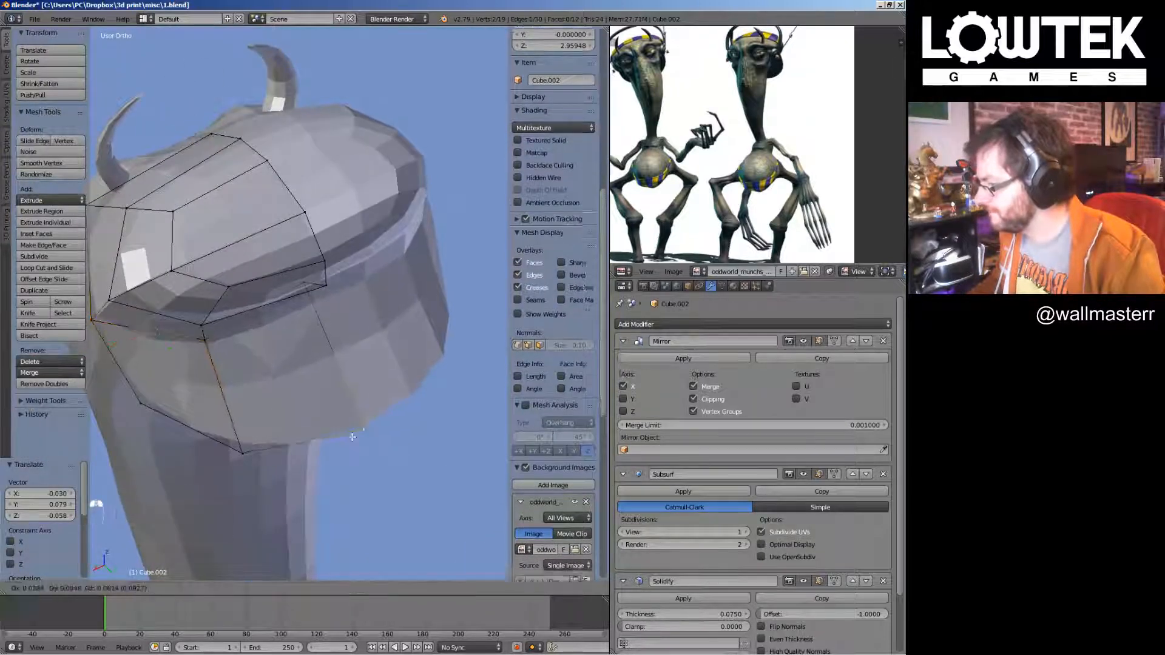
key(g)
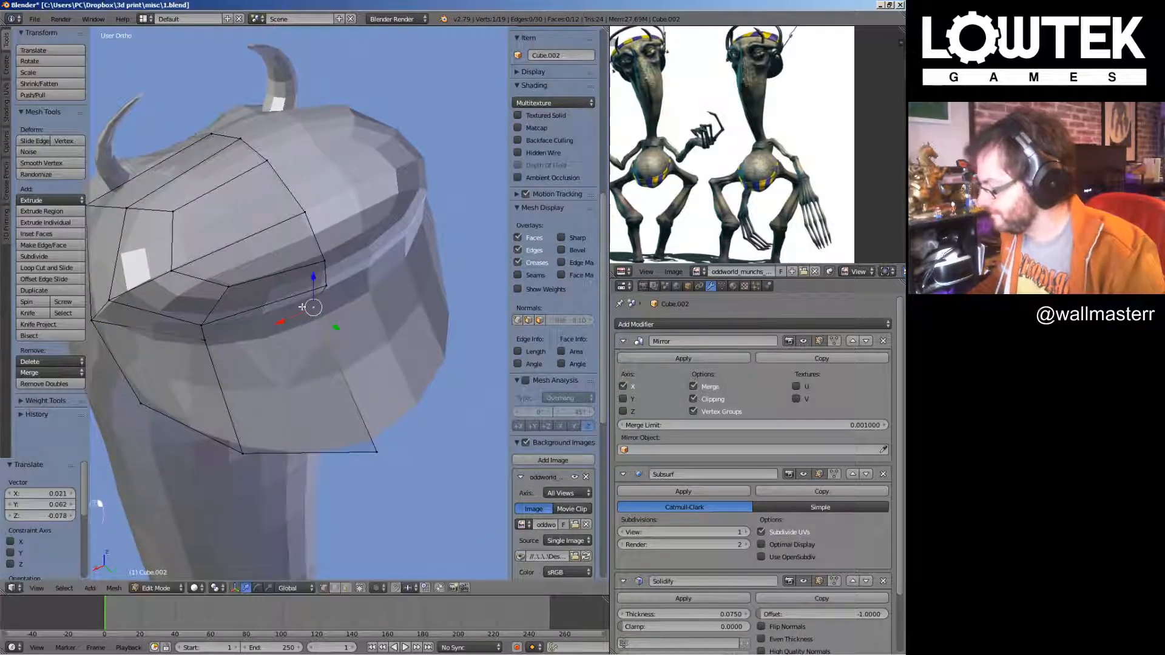
key(KP_3)
right_drag(345, 275, 321, 290)
right_drag(306, 315, 304, 325)
Leave Edit Mode on the cap, show the front view and save the reshaped cap to 1.blend
key(KP_1)
key(Tab)
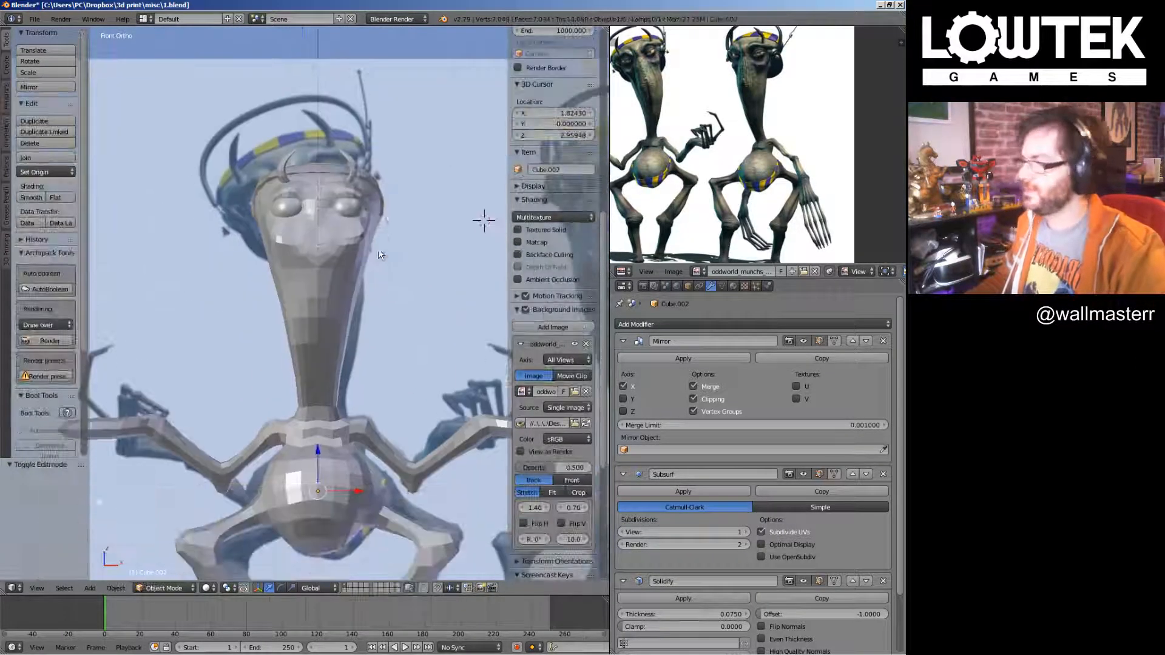
scroll(377, 249, down, 3)
key(ctrl+s)
click(345, 269)
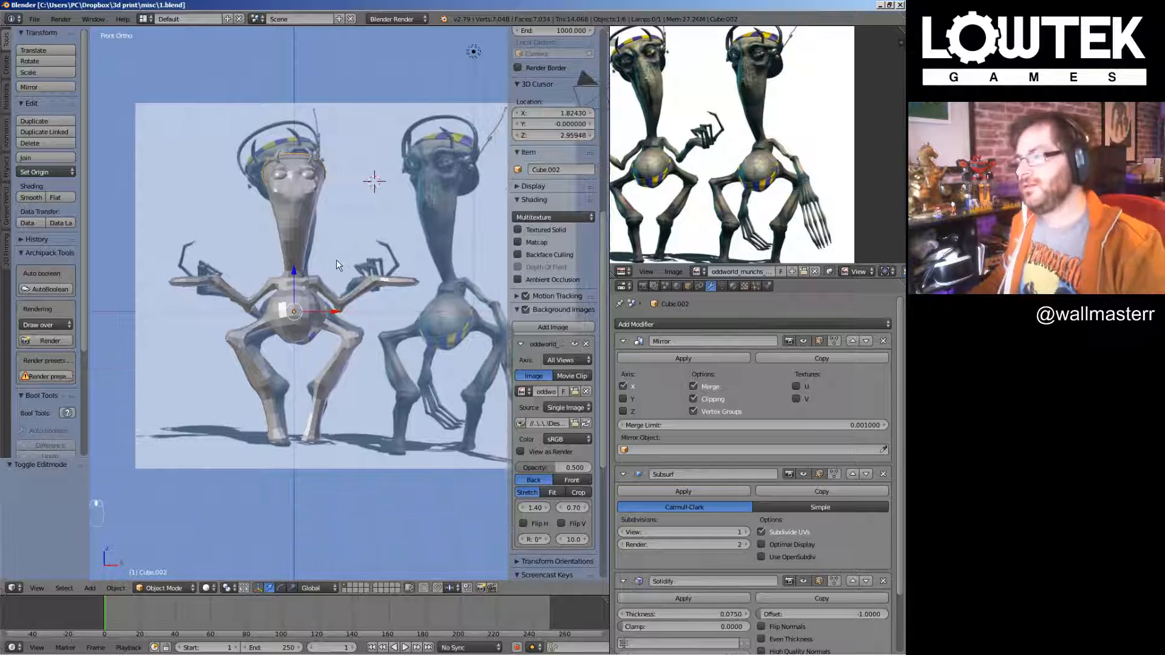
Edit the body mesh, lasso the vertices along the underside of the muzzle and raise them about 0.058 along Z
shift+middle_drag(336, 260, 341, 290)
shift+middle_drag(337, 234, 228, 273)
right_click(308, 271)
key(KP_1)
key(Tab)
scroll(331, 267, up, 5)
scroll(323, 276, up, 2)
key(a)
click(195, 260)
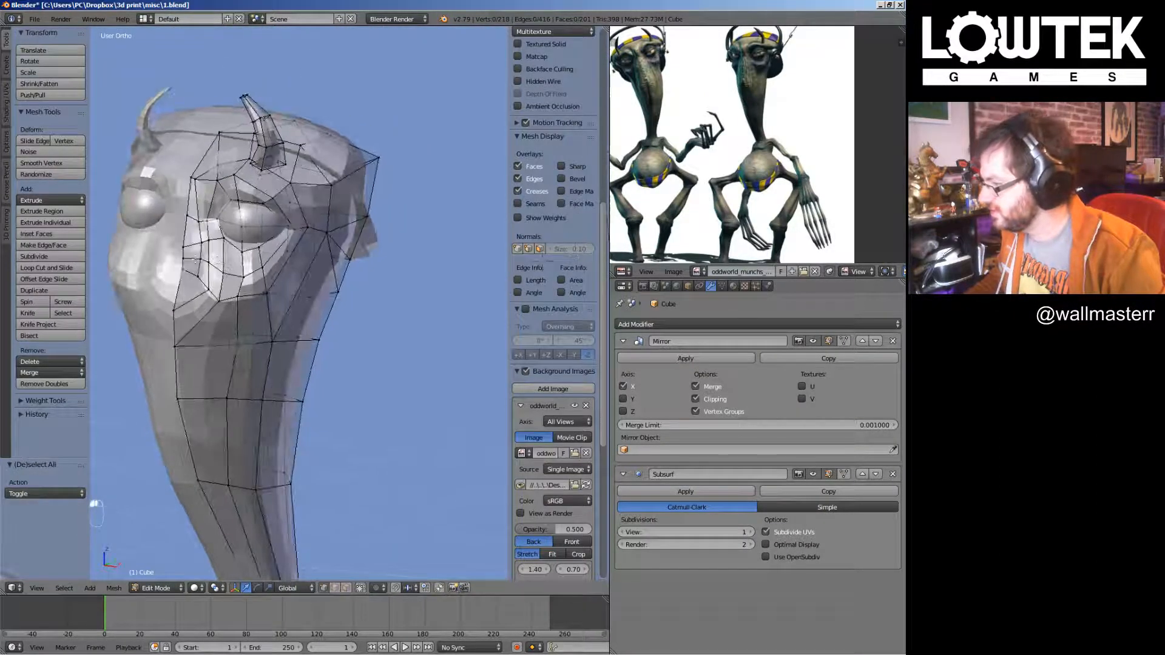
ctrl+drag(206, 309, 241, 317)
middle_drag(241, 310, 214, 265)
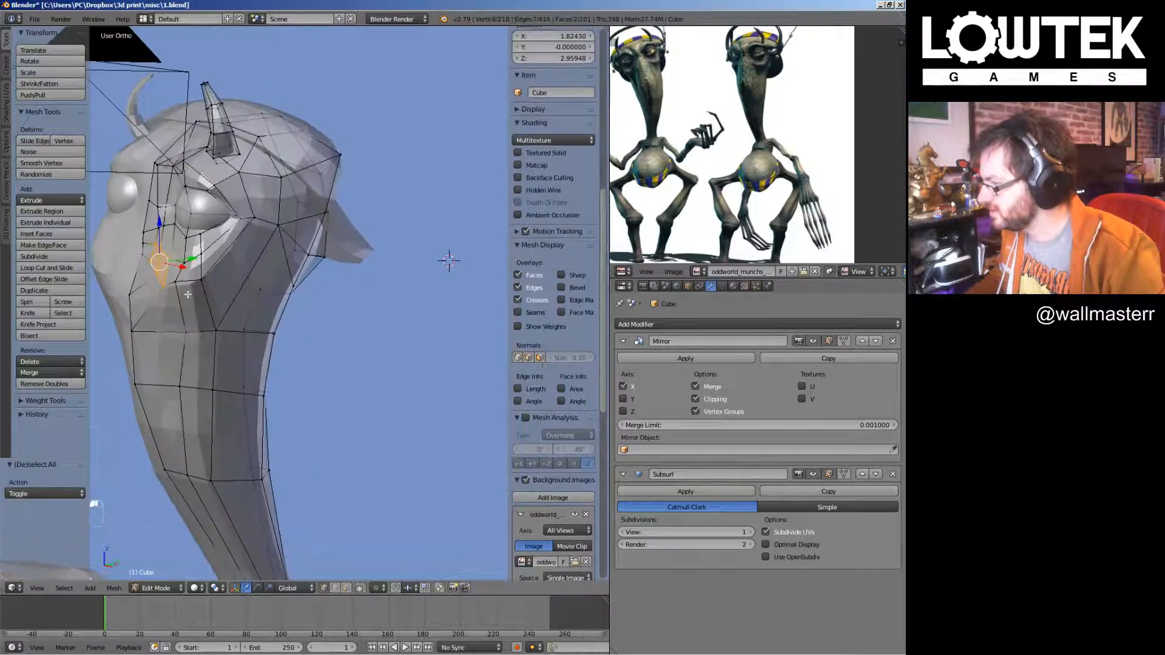
key(g)
click(185, 313)
key(g)
click(202, 317)
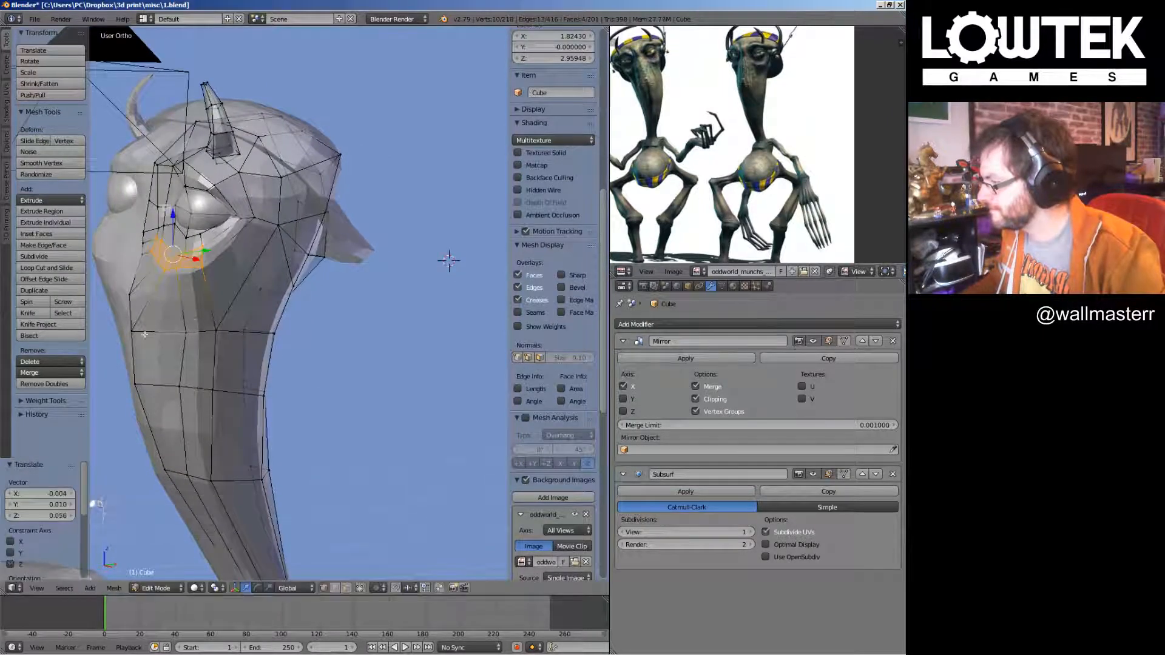
Select and reposition the vertices at the front of the upper neck just below the muzzle
right_drag(143, 331, 172, 322)
click(151, 315)
click(135, 275)
click(129, 312)
click(172, 322)
Select three cheek vertices below the eye and move them 0.090 along Y and -0.113 along Z
middle_drag(194, 317, 171, 271)
click(172, 246)
shift+click(150, 248)
shift+click(141, 252)
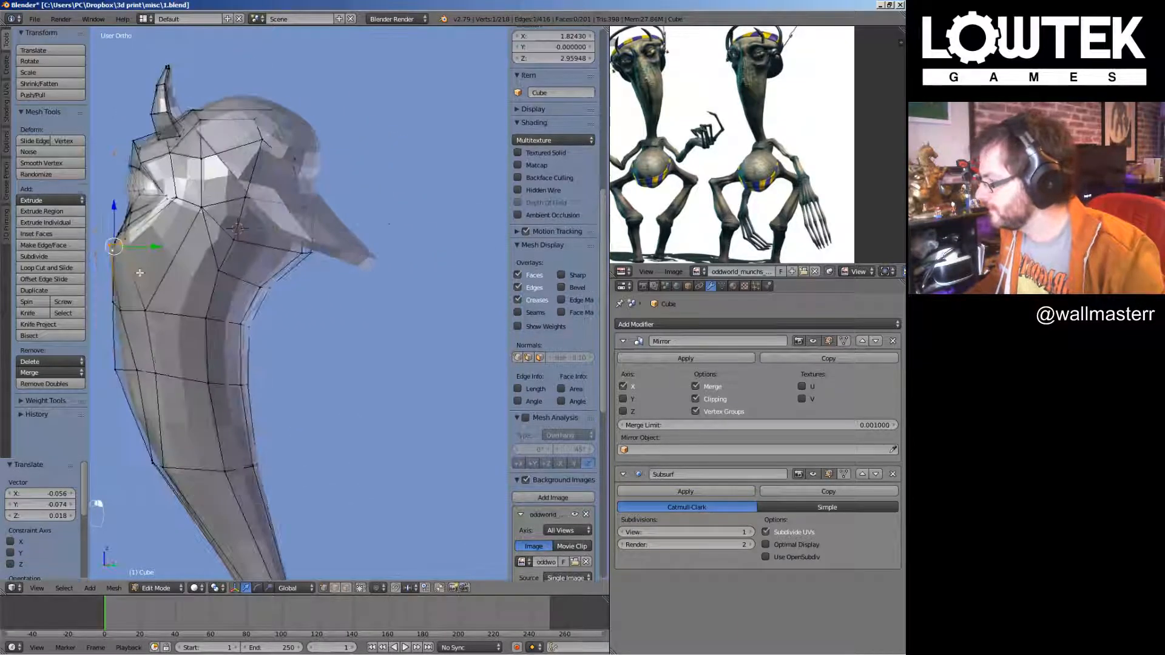
drag(171, 271, 164, 291)
middle_drag(164, 290, 328, 305)
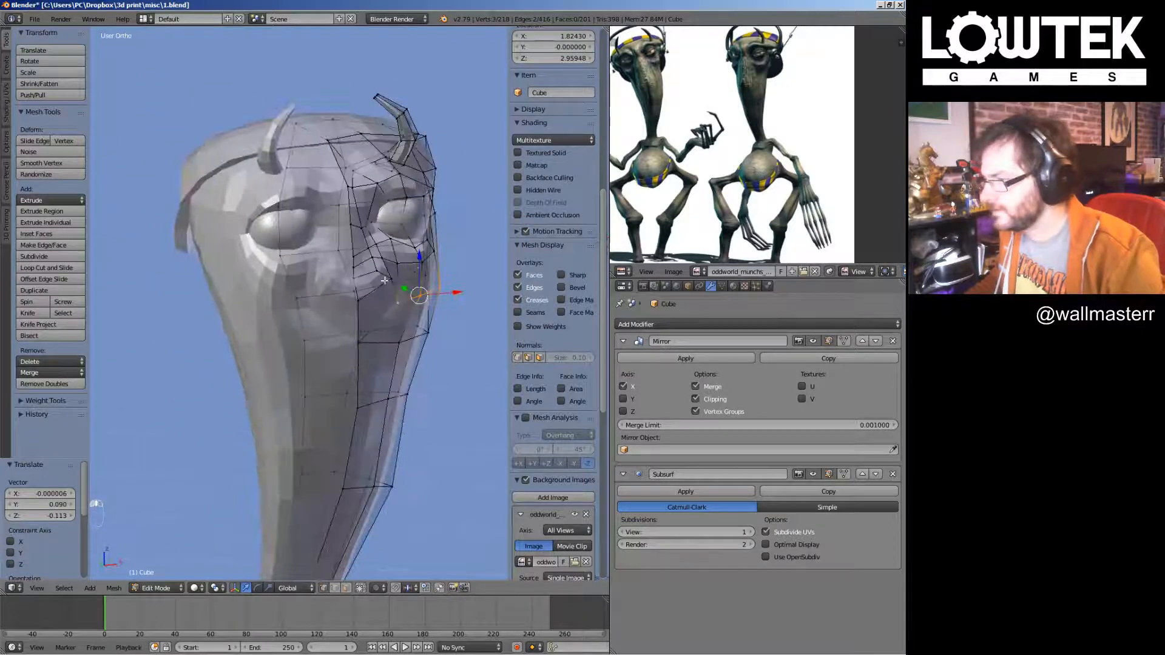
Move the vertex at the side of the cheek below the eye to smooth the transition into the neck
right_click(437, 250)
middle_drag(437, 251, 359, 280)
key(g)
click(431, 338)
Return to Object Mode in front view and save the cheek and muzzle edits over 1.blend
key(KP_1)
scroll(425, 338, down, 7)
key(Tab)
key(ctrl+s)
click(356, 289)
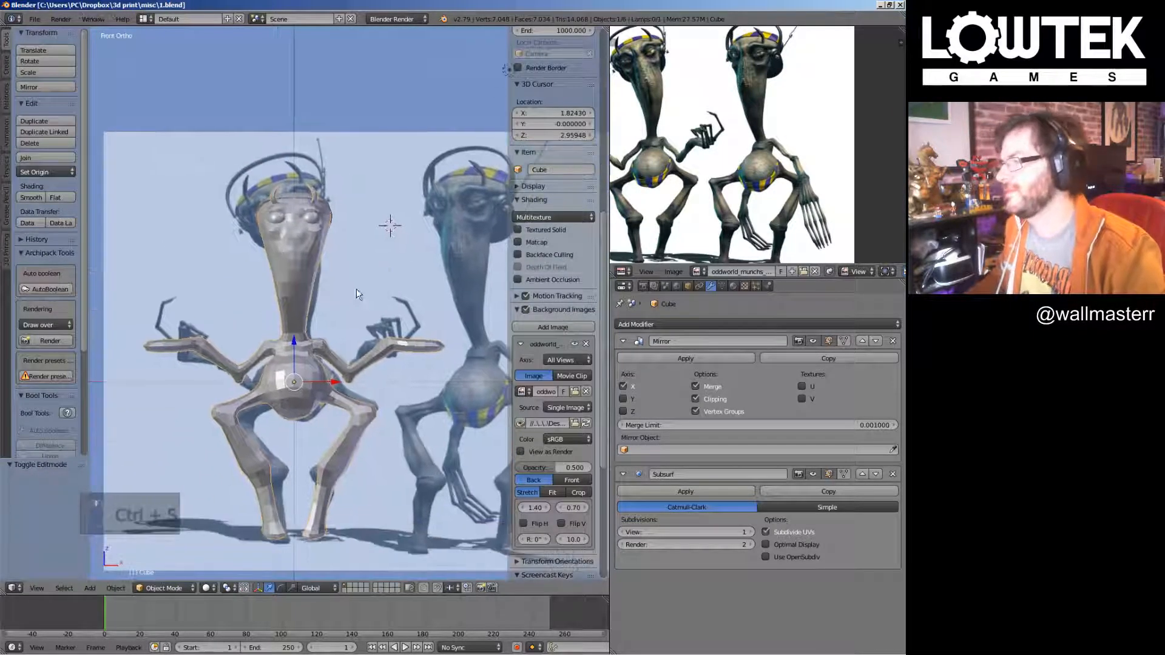
In Edit Mode, duplicate the linked horn piece on the head and place the copy beside the body, about 3.908 in X and -2.249 in Z
shift+middle_drag(352, 320, 289, 260)
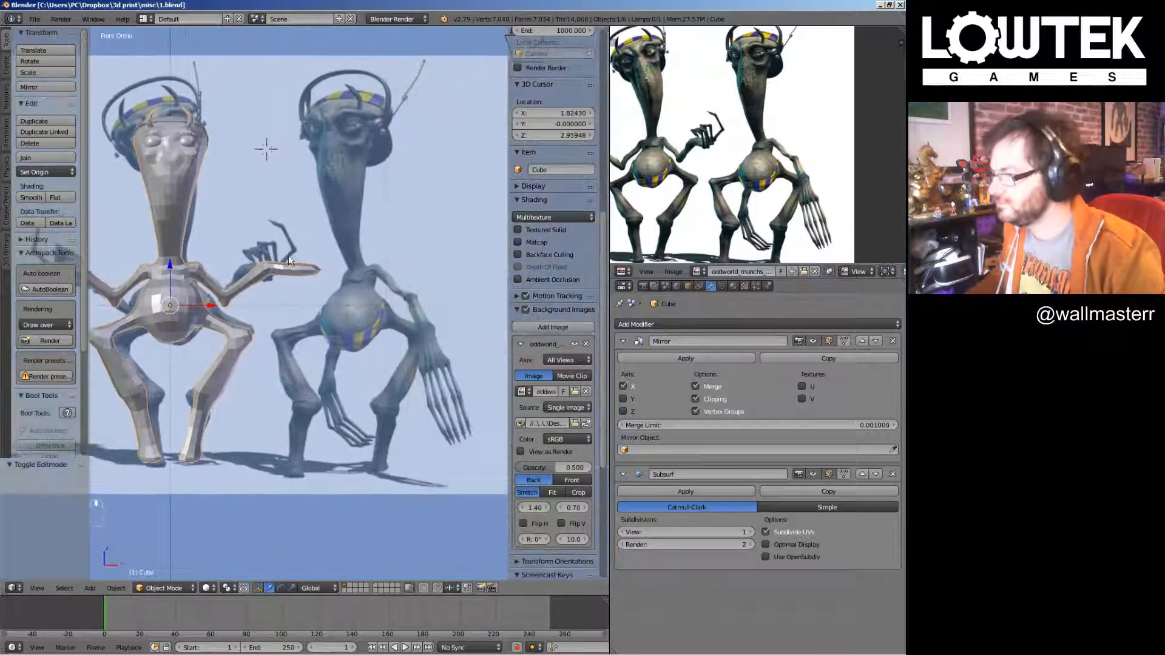
shift+middle_drag(268, 219, 301, 264)
key(Tab)
key(a)
key(l)
key(shift+d)
click(438, 423)
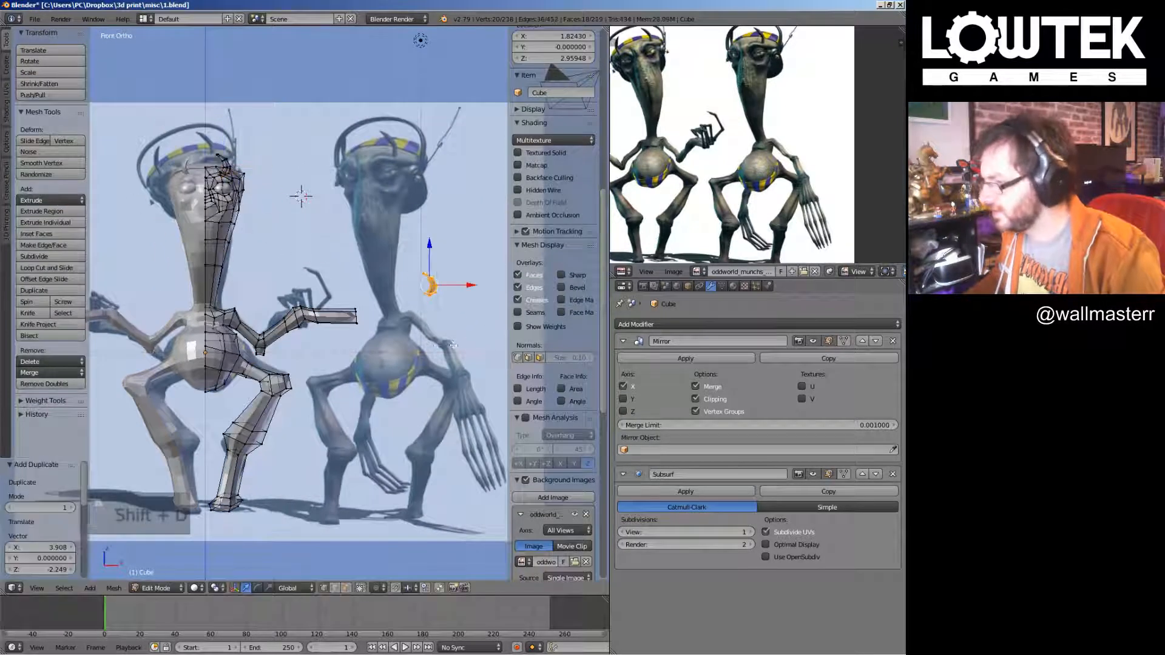
Rotate the duplicated horn piece about 84.9° and stretch it along X by about 4.355 to form a long finger
shift+middle_drag(438, 423, 401, 425)
key(r)
click(213, 249)
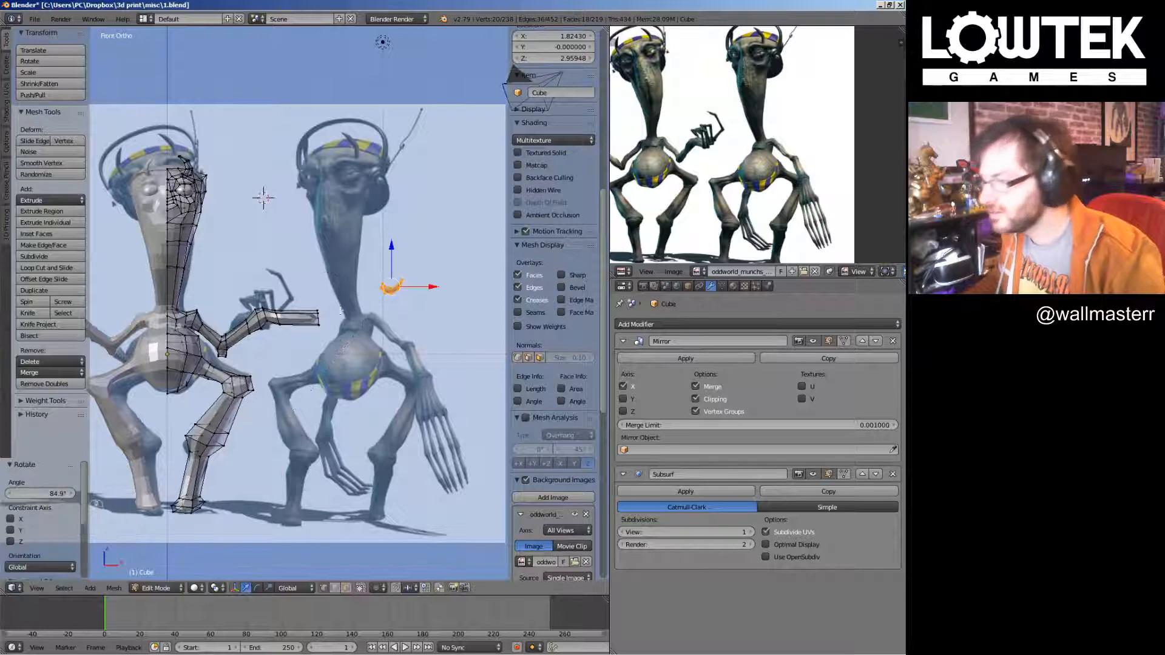
key(s)
key(x)
click(22, 343)
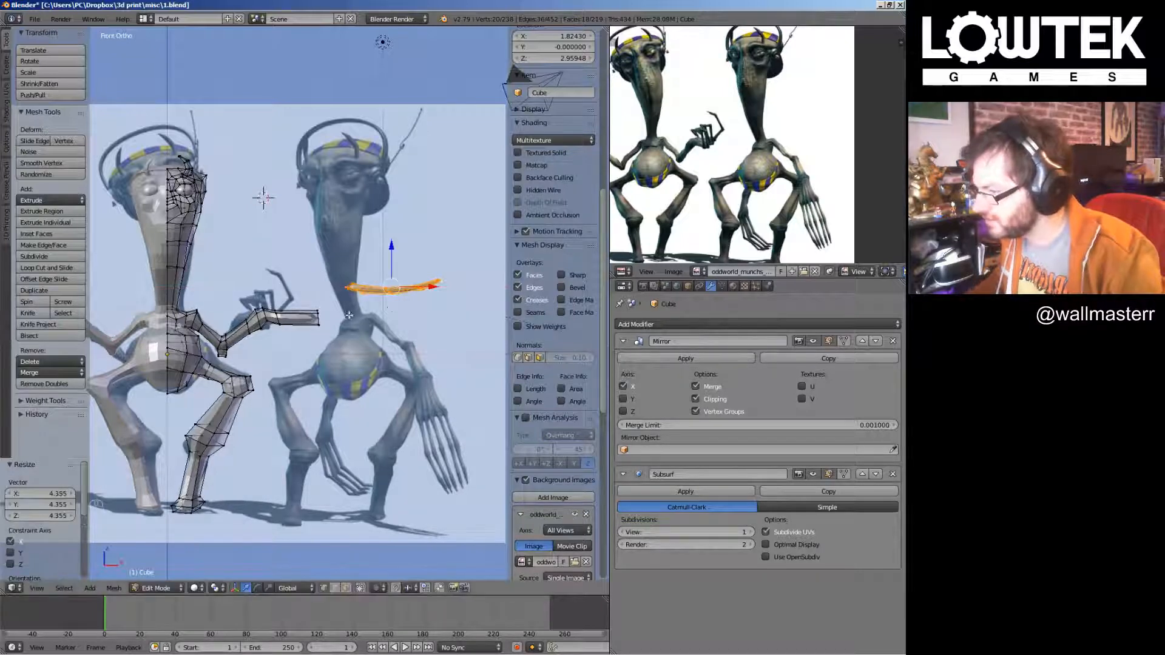
Flatten the finger's edge loop nearest its thick end by scaling it to 0 along X
scroll(350, 315, up, 3)
shift+middle_drag(418, 265, 371, 316)
key(KP_1)
key(a)
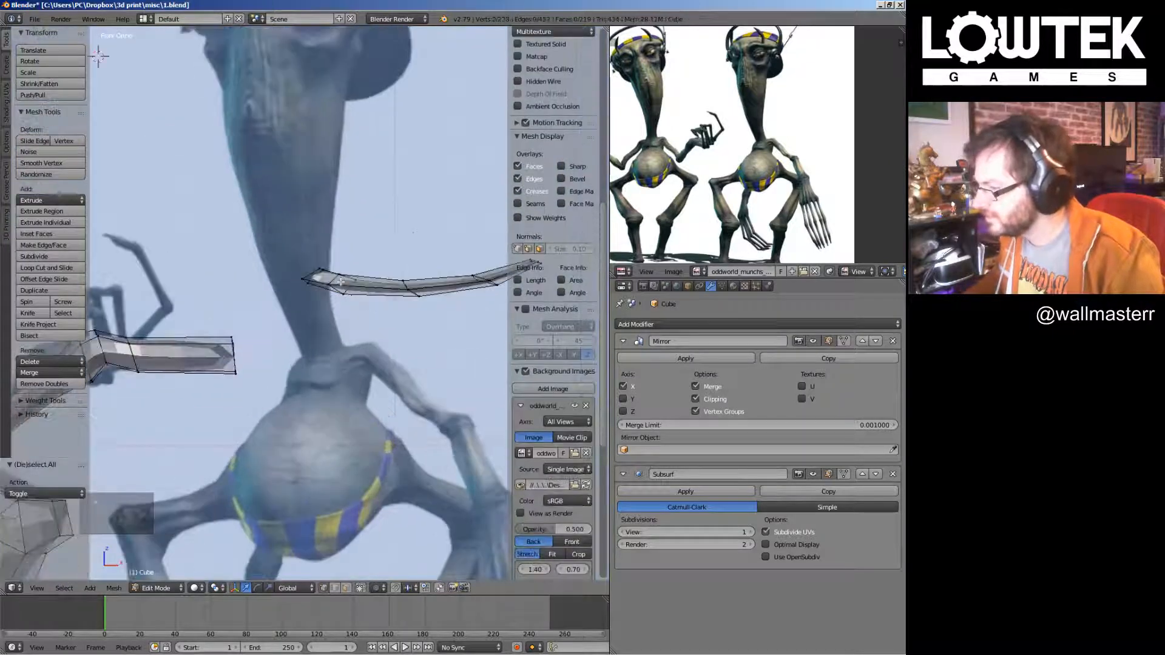
alt+click(338, 280)
key(s)
key(x)
key(0)
click(390, 294)
key(a)
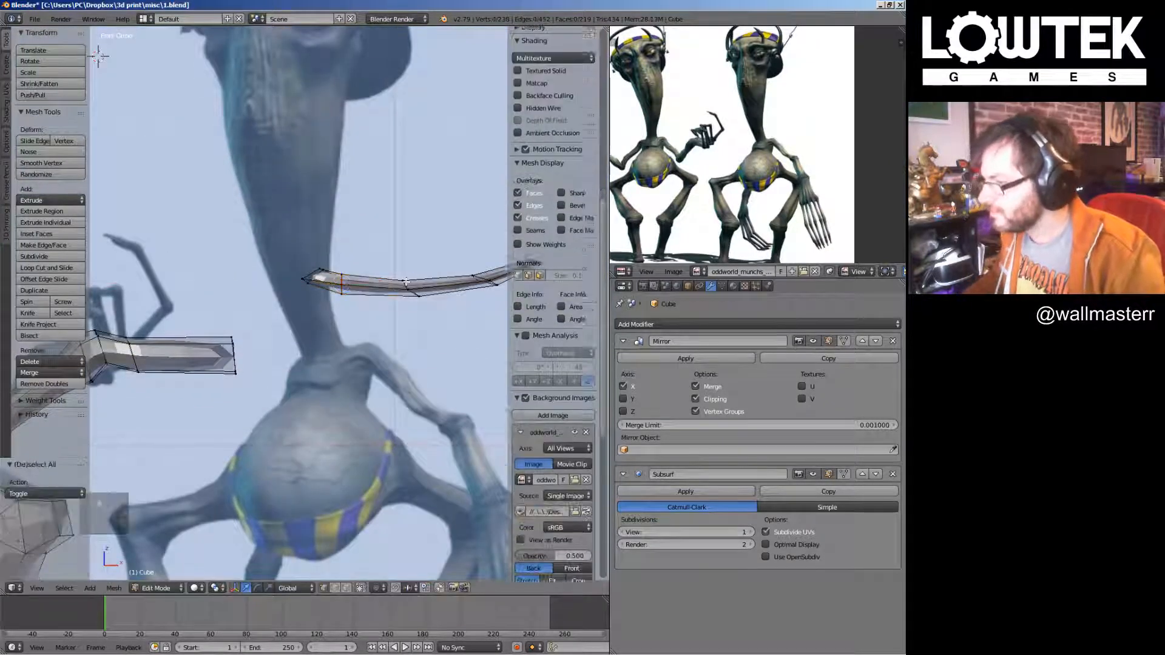
Move the finger's thick end loop about -0.039 in X and -0.047 in Z, and trackball-rotate it about -26.9° and 1.15°
scroll(553, 303, down, 3)
alt+click(310, 282)
key(g)
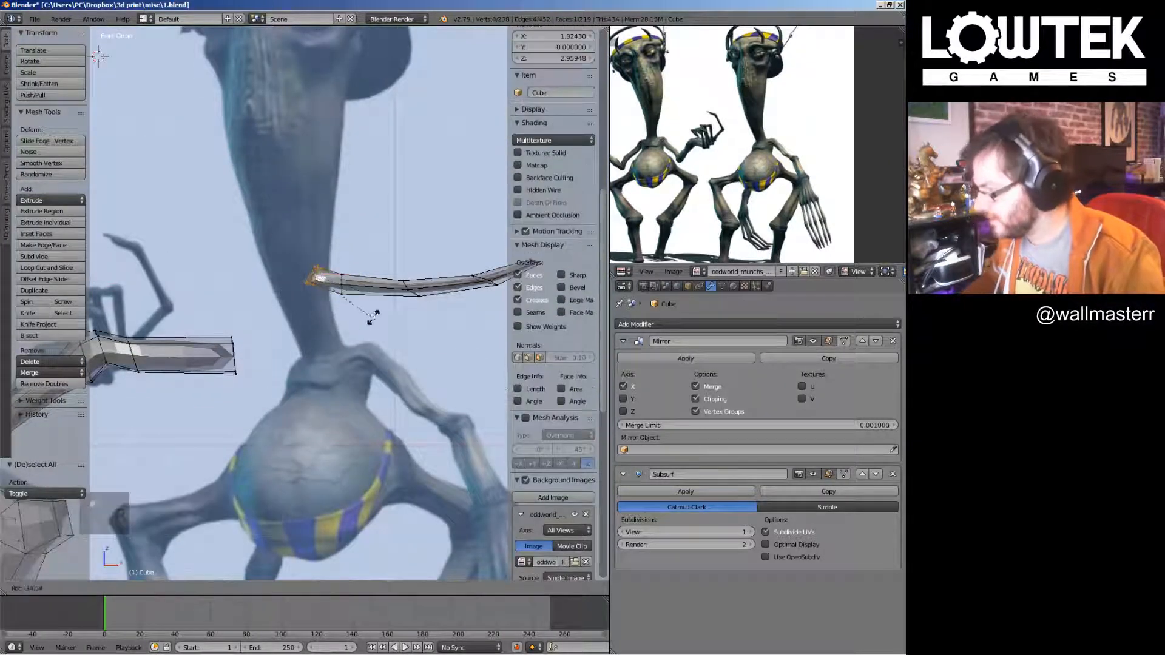
click(378, 290)
key(g)
click(384, 283)
key(r)
key(r)
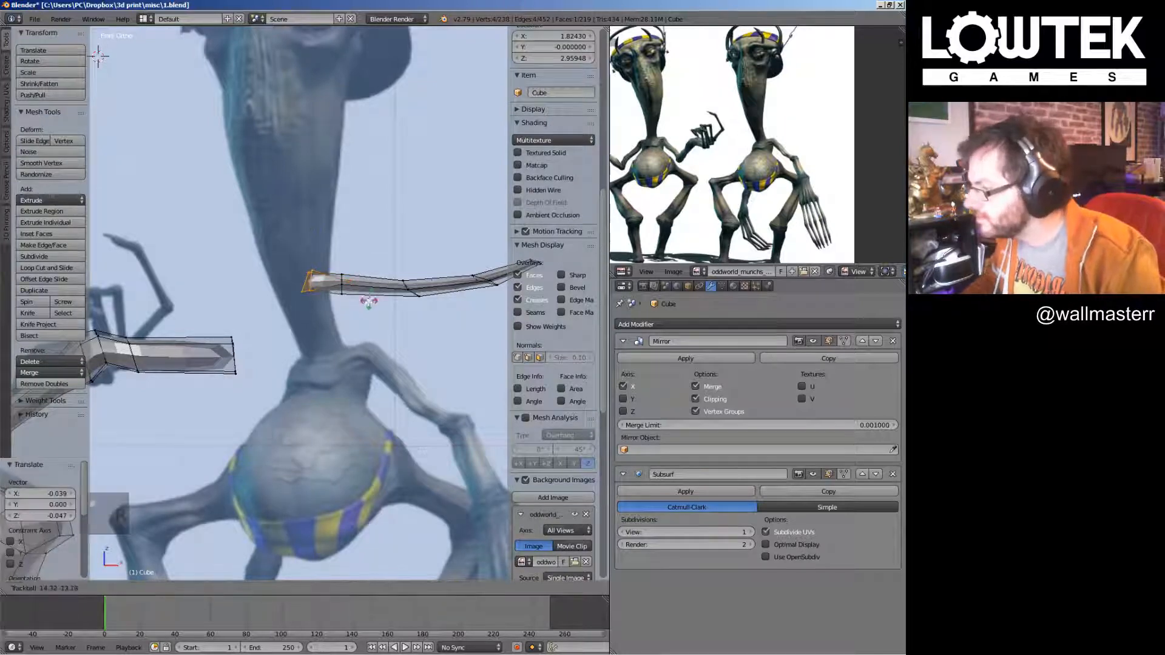
click(384, 257)
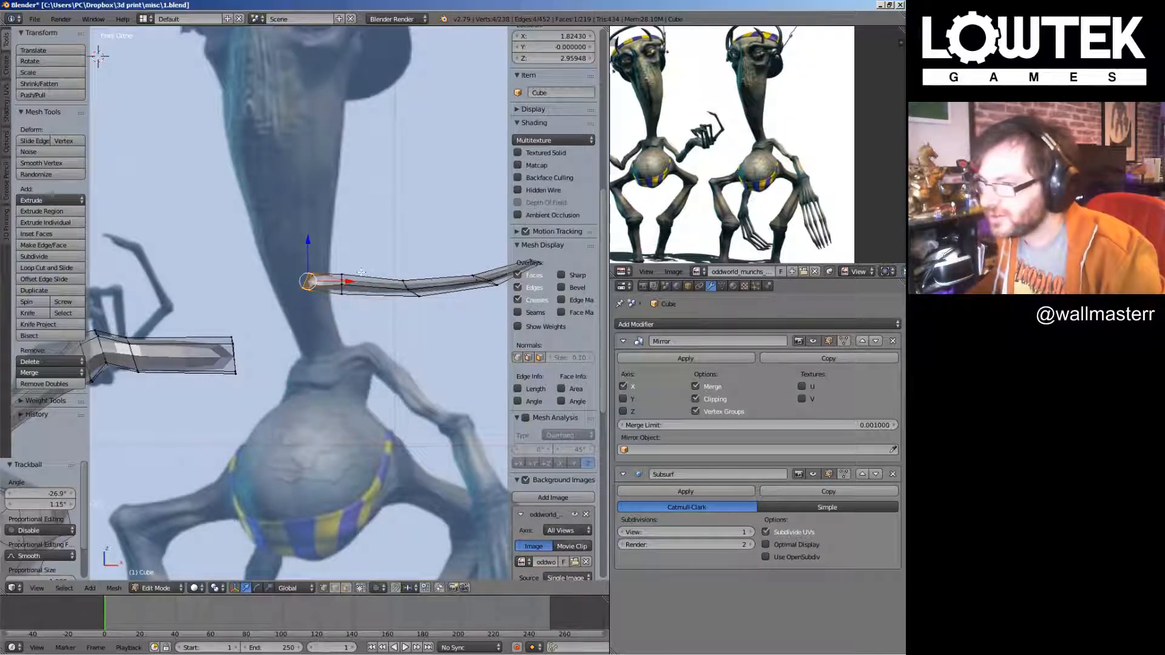
middle_drag(172, 327, 246, 430)
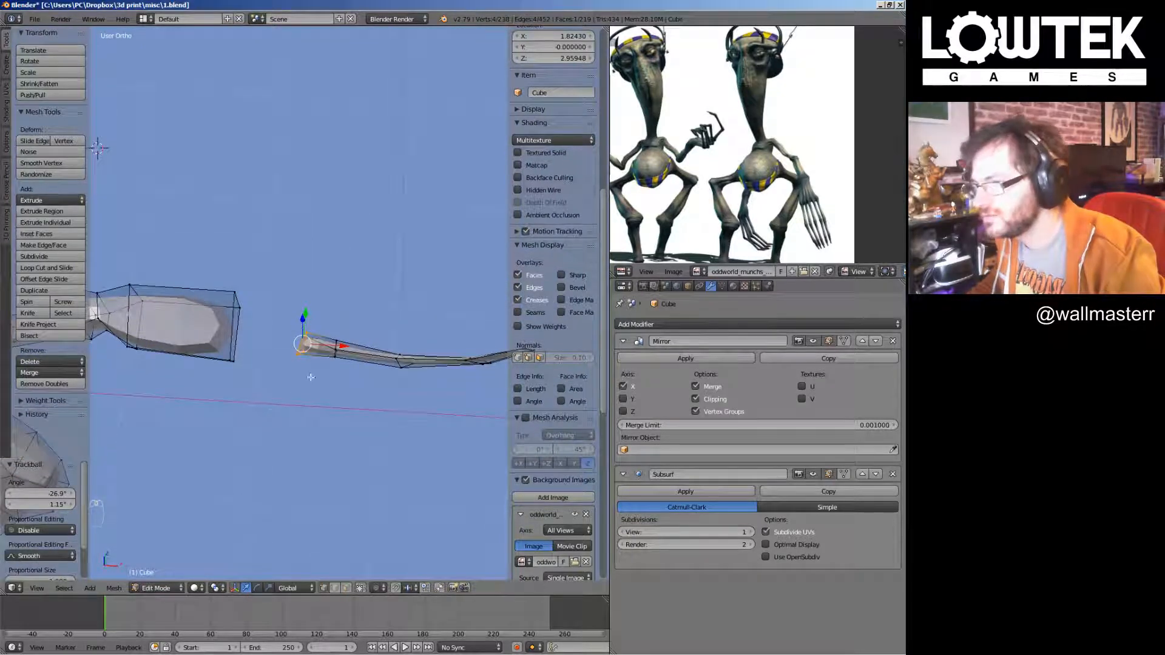
middle_drag(310, 377, 361, 330)
key(KP_1)
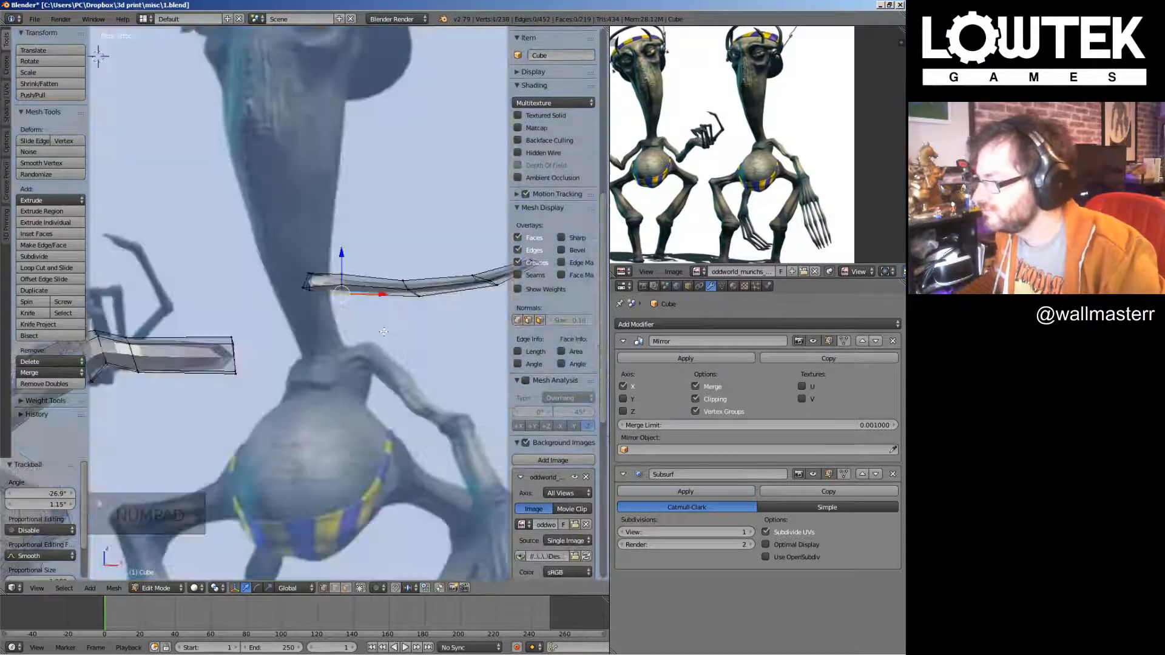
Raise the finger's thin tip loop, and shift the adjacent loop about 0.133 in X and 0.254 in Z
key(a)
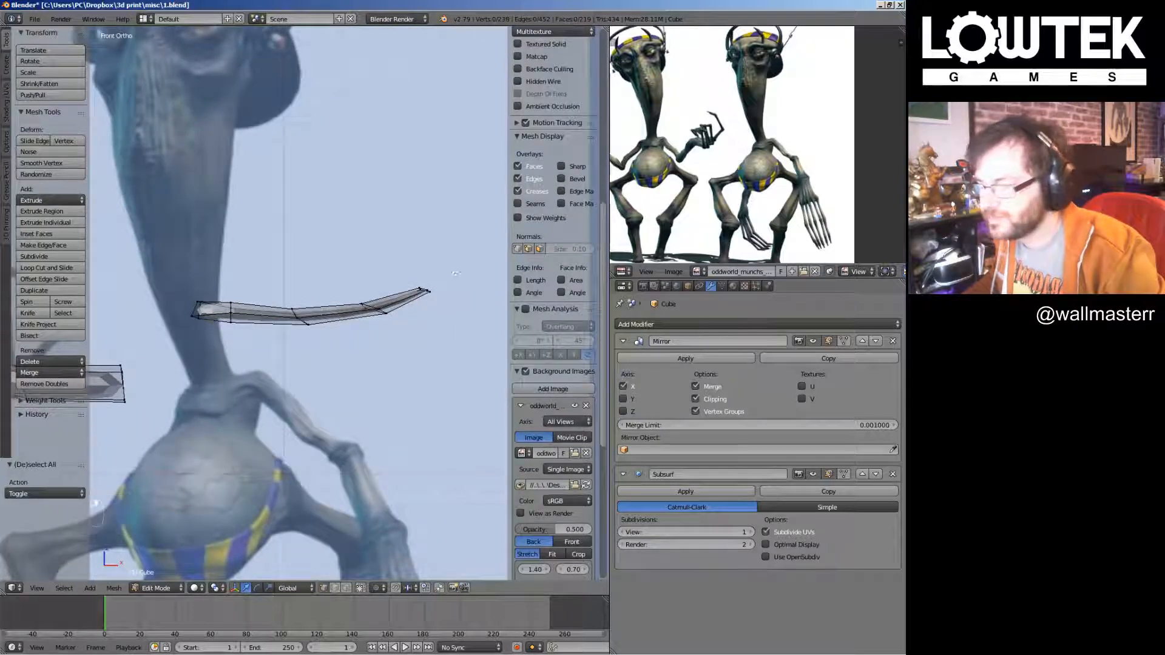
right_click(447, 317)
key(g)
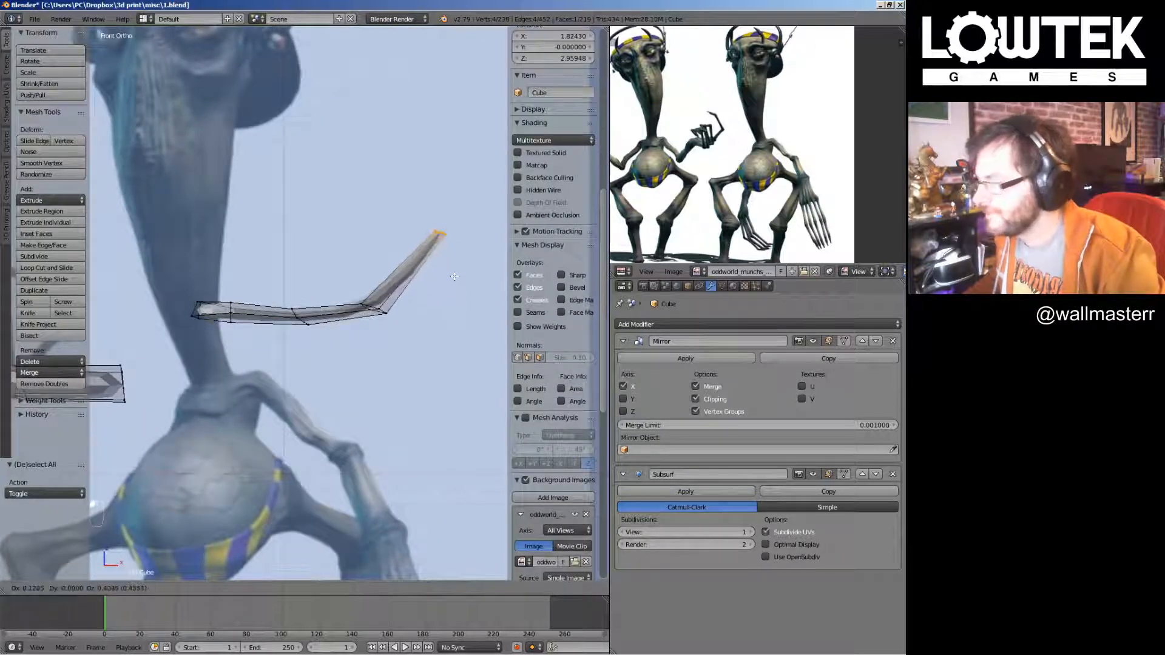
click(454, 276)
key(a)
drag(400, 362, 401, 363)
key(g)
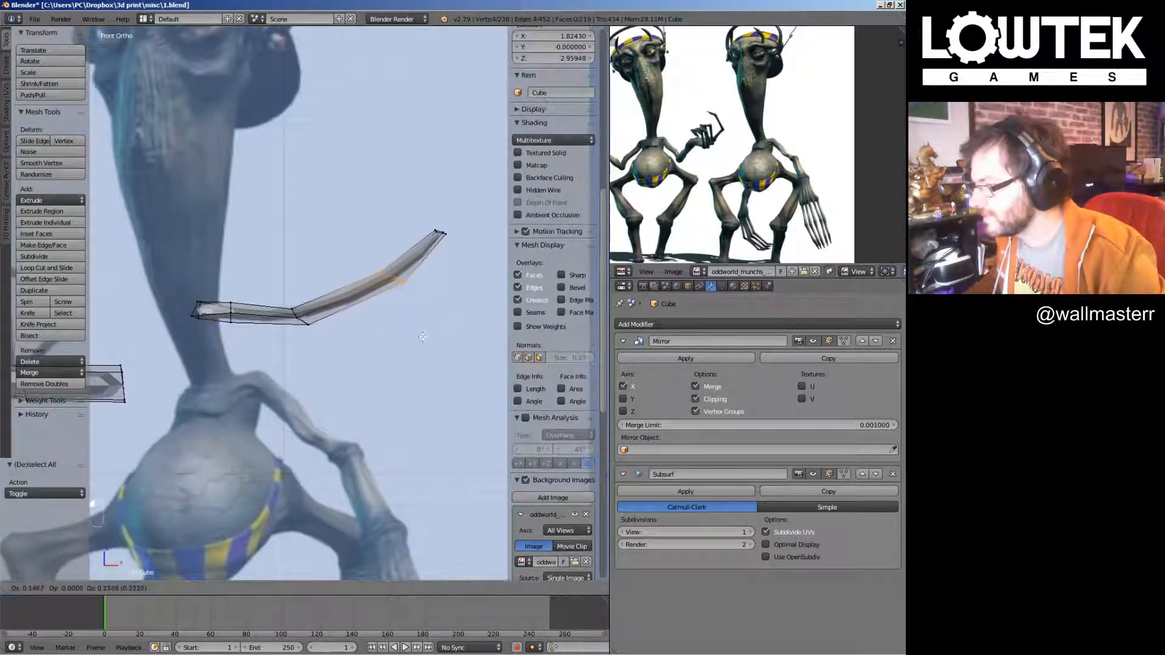
click(418, 331)
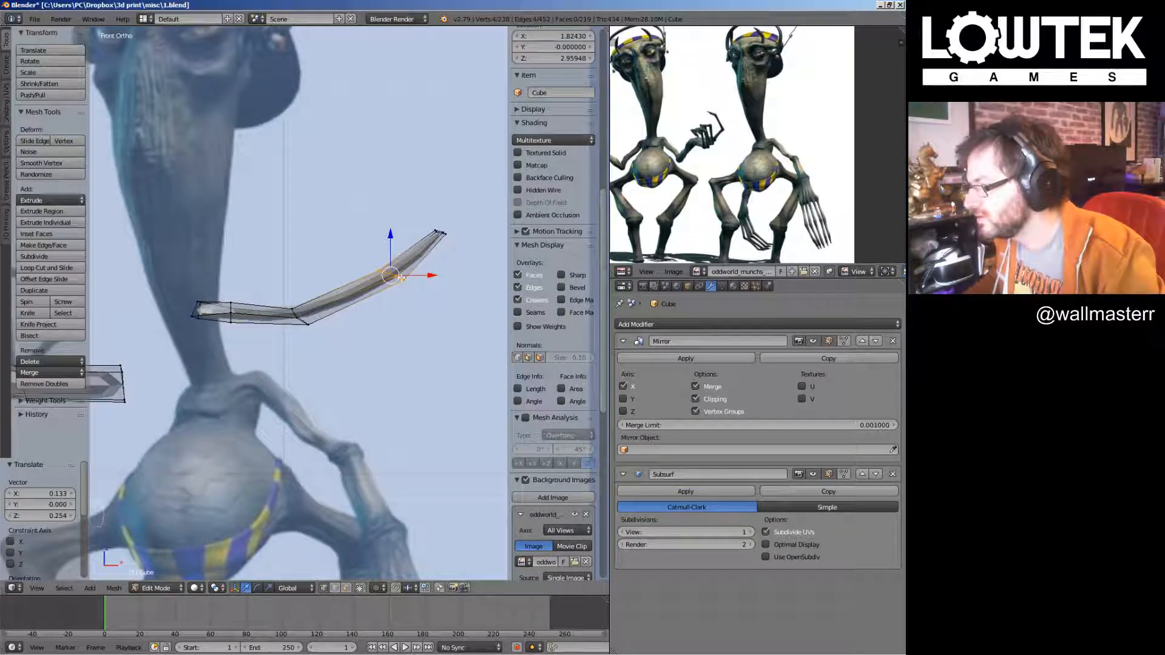
Move the finger's tip loop up and inward for a sharper bend, and rotate the middle joint loop about 7.86°
key(a)
key(b)
drag(457, 220, 426, 244)
key(g)
click(405, 227)
key(a)
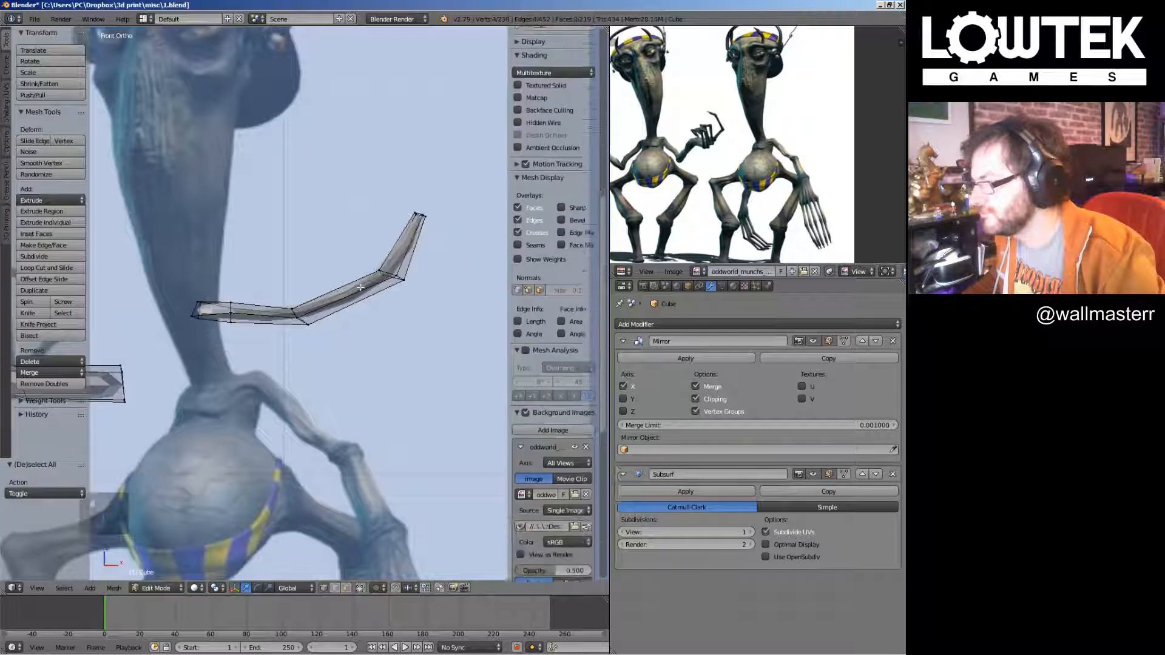
key(b)
drag(281, 296, 325, 337)
key(r)
click(355, 361)
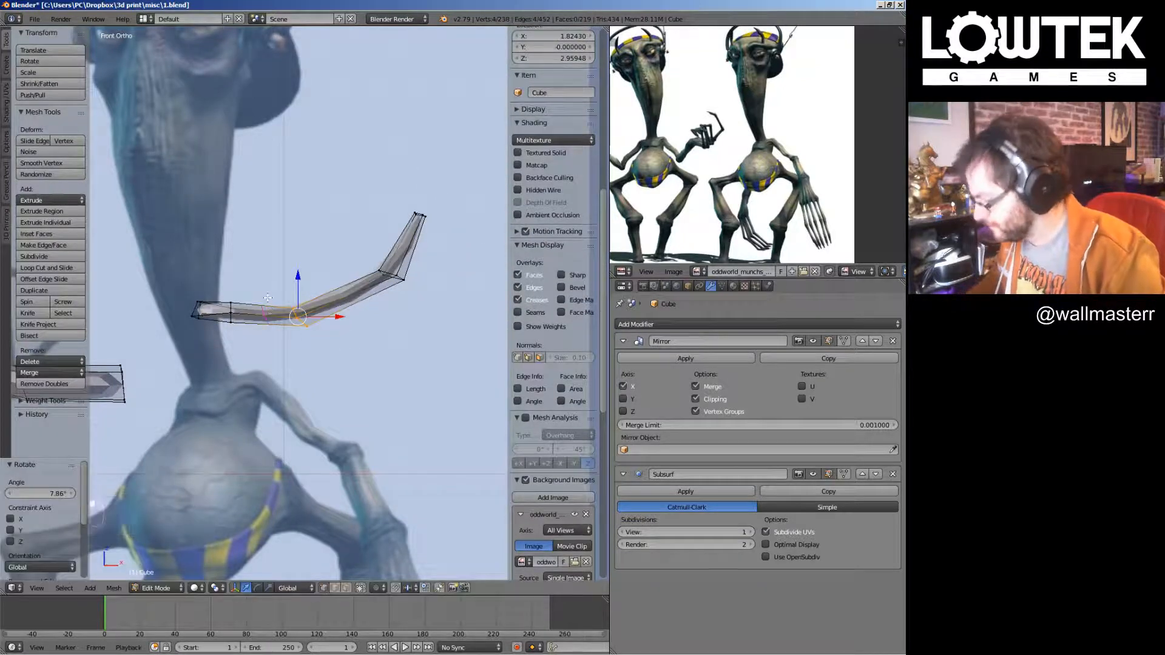
Add single loop cuts close to both sides of the finger's middle and upper joints
key(ctrl+r)
click(315, 295)
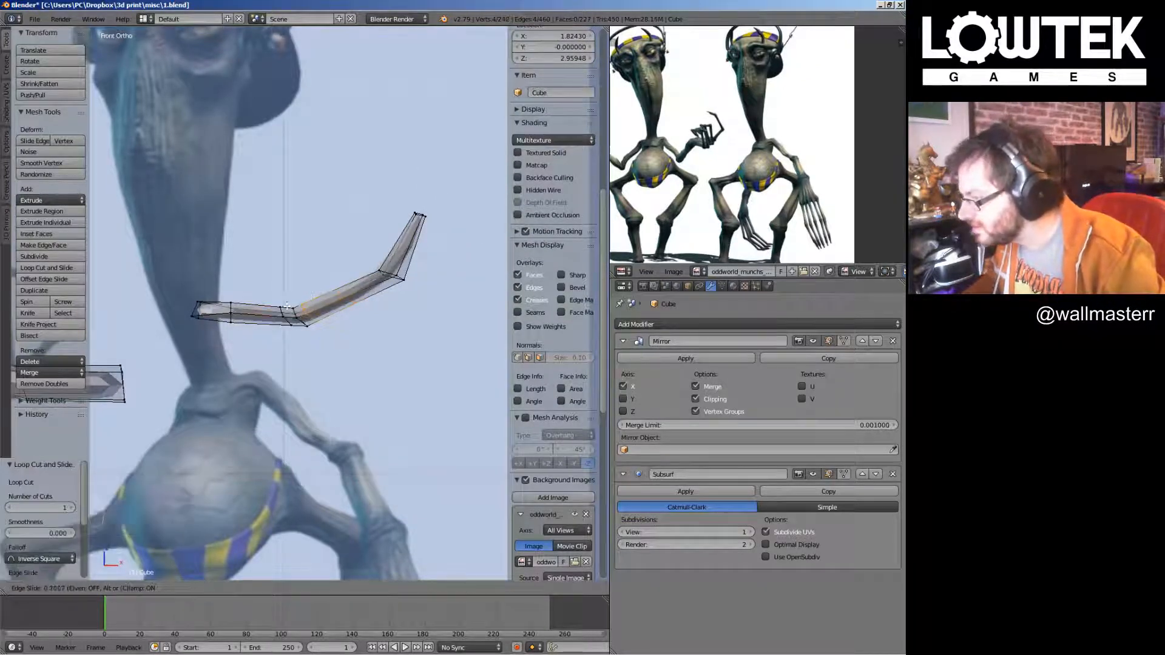
key(ctrl+r)
click(373, 276)
key(ctrl+r)
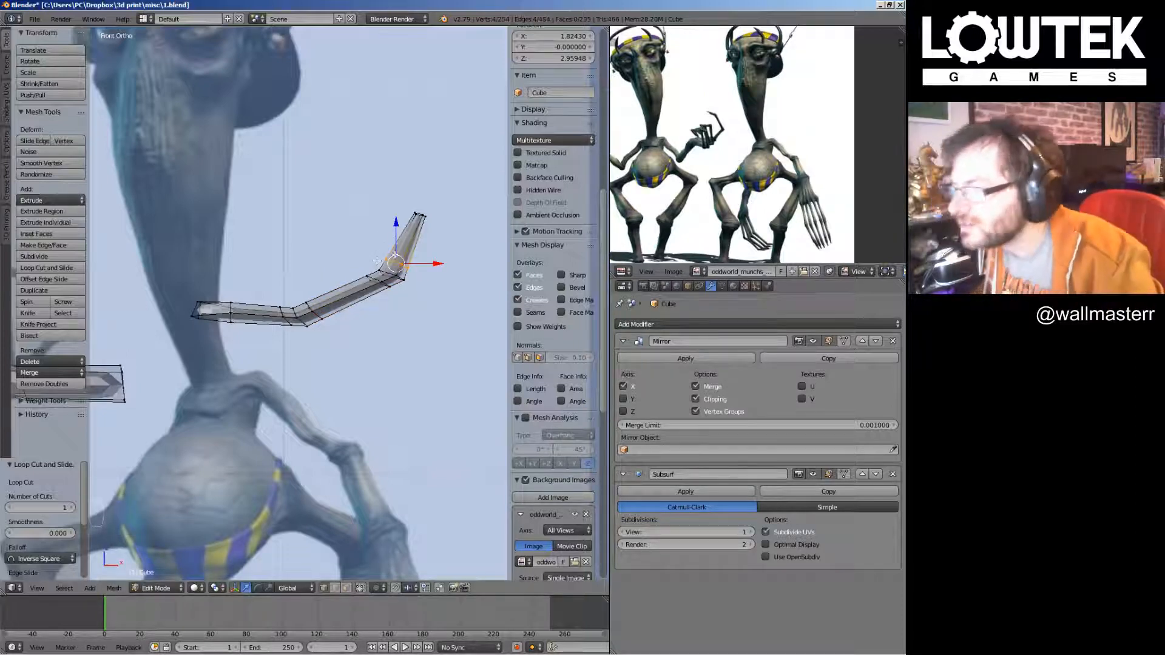
Add two closely spaced loop cuts near the finger's tip
key(ctrl+r)
click(412, 223)
shift+middle_drag(412, 216, 312, 301)
scroll(334, 278, up, 5)
scroll(311, 301, up, 2)
key(ctrl+r)
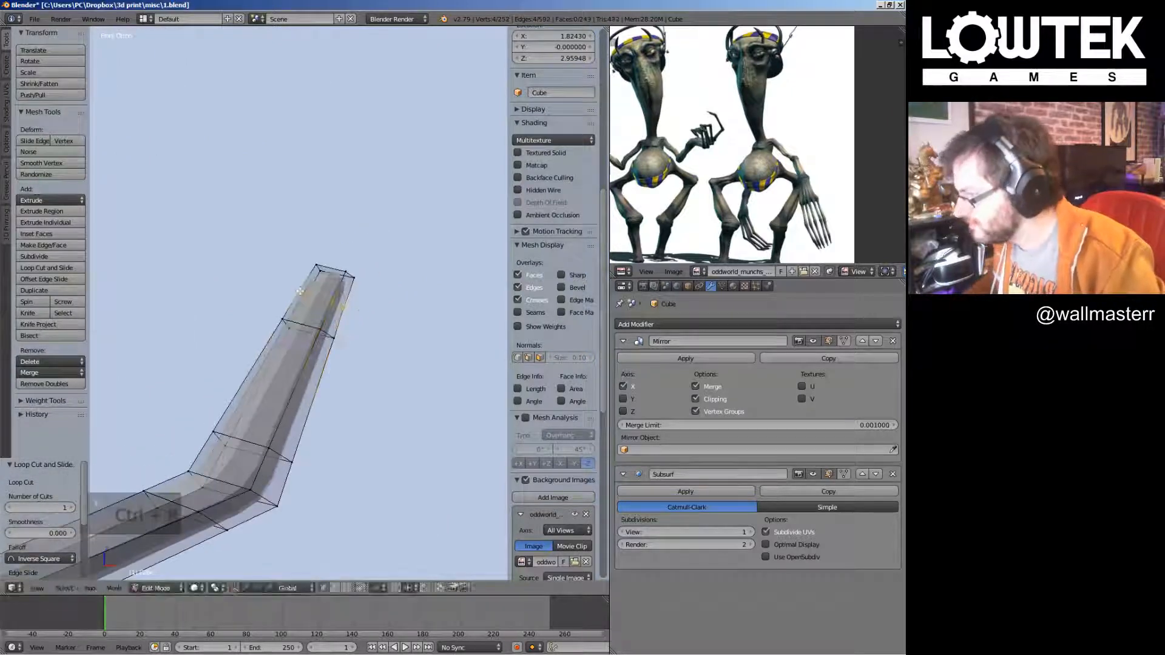
click(299, 296)
key(a)
Move the inner edge of the fingertip about 0.031 in X and -0.034 in Z to slant the end
scroll(301, 305, up, 3)
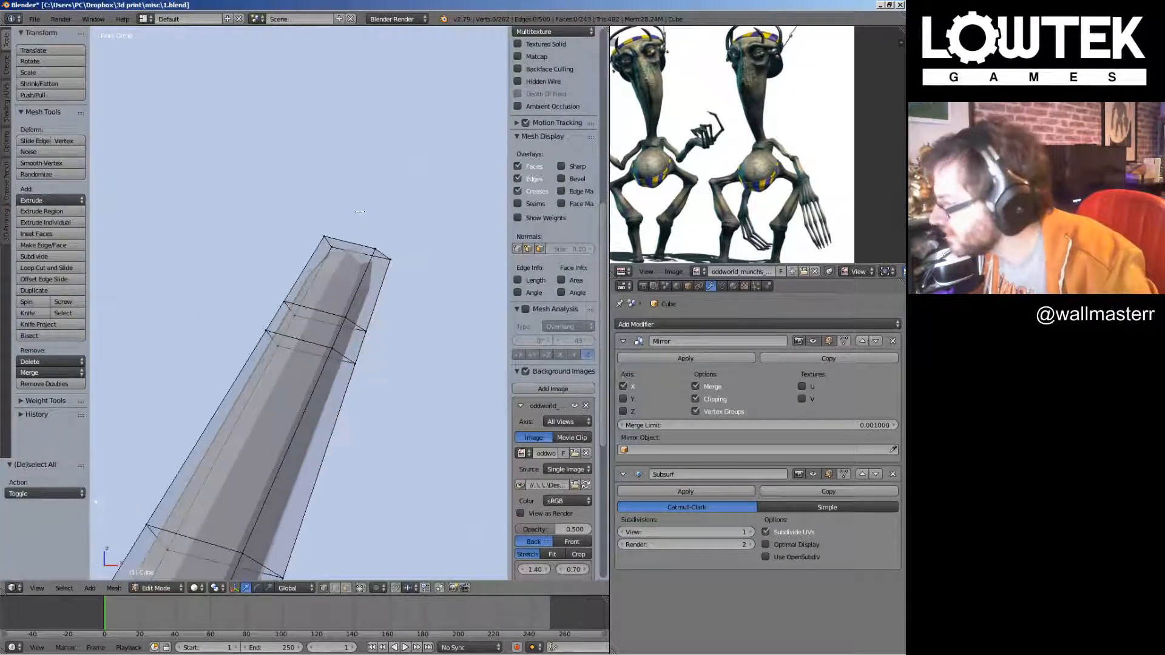
right_click(326, 245)
drag(328, 243, 374, 337)
key(ctrl+z)
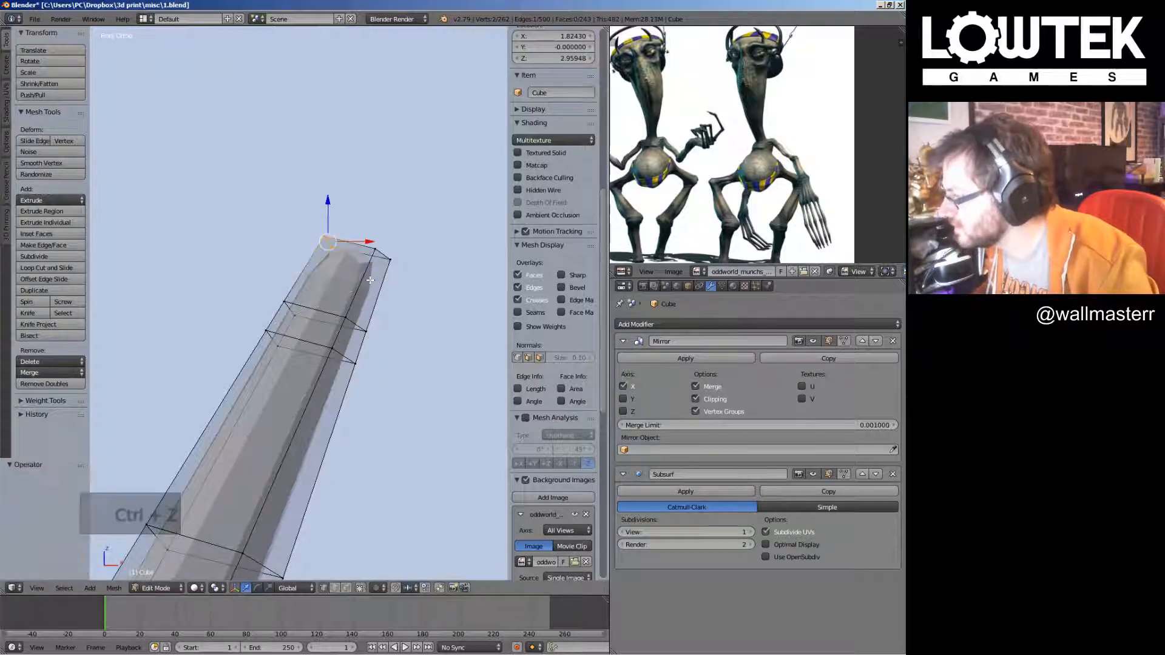
drag(379, 285, 412, 310)
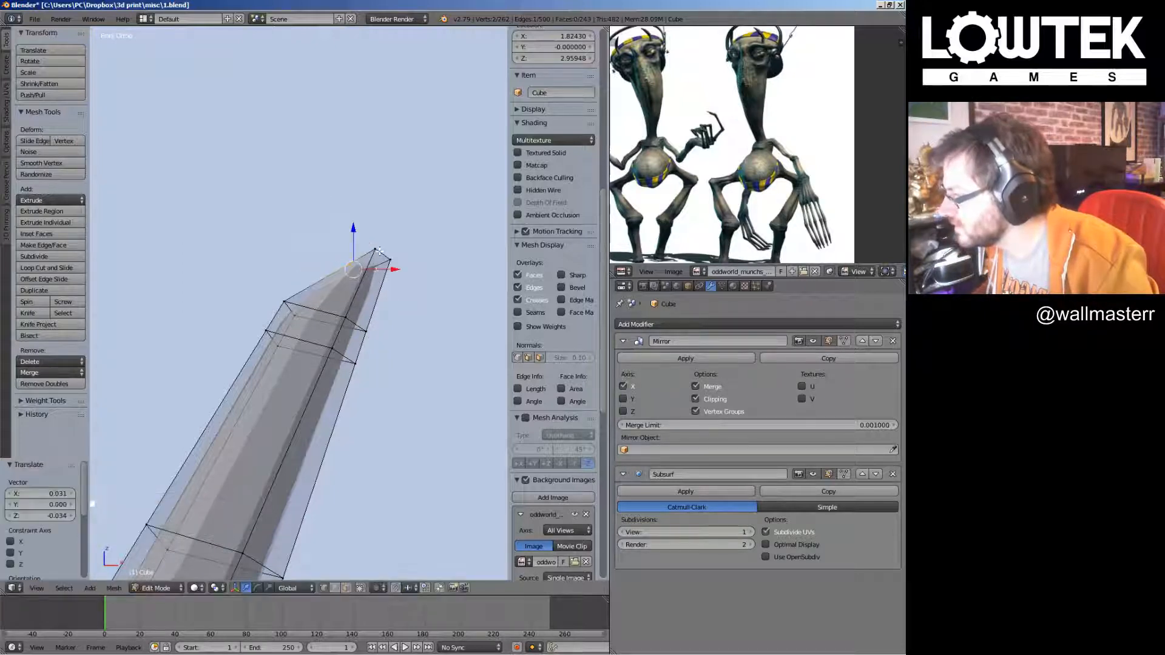
Extrude the outer side face at the slanted end of the finger slightly
click(368, 324)
key(e)
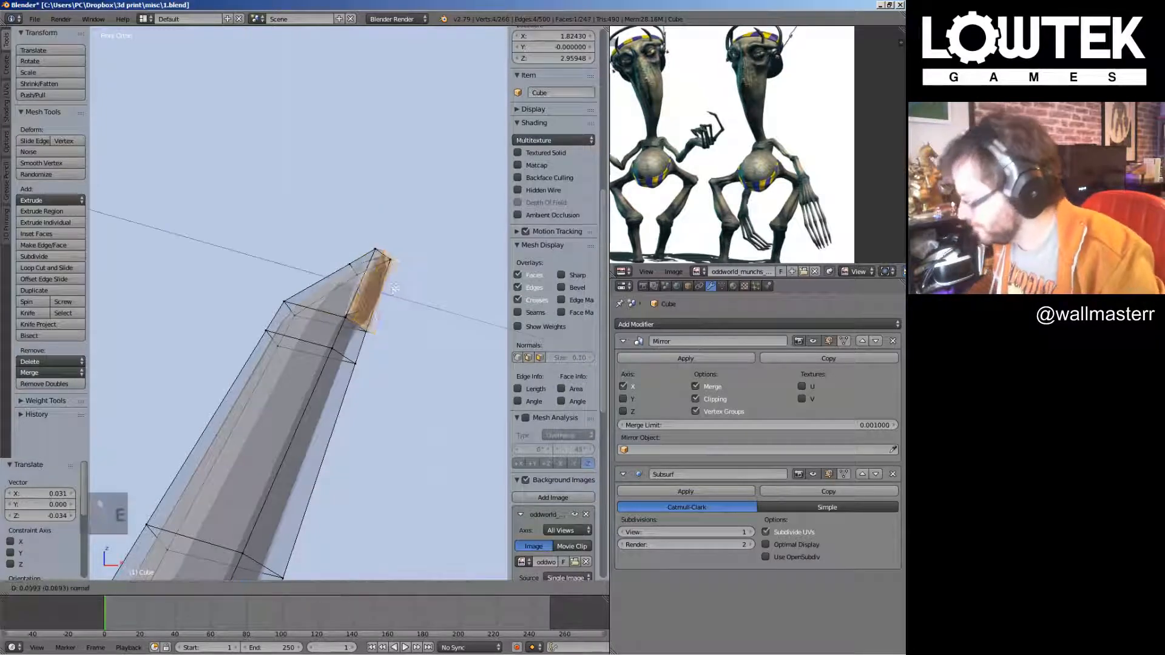
click(379, 267)
click(375, 250)
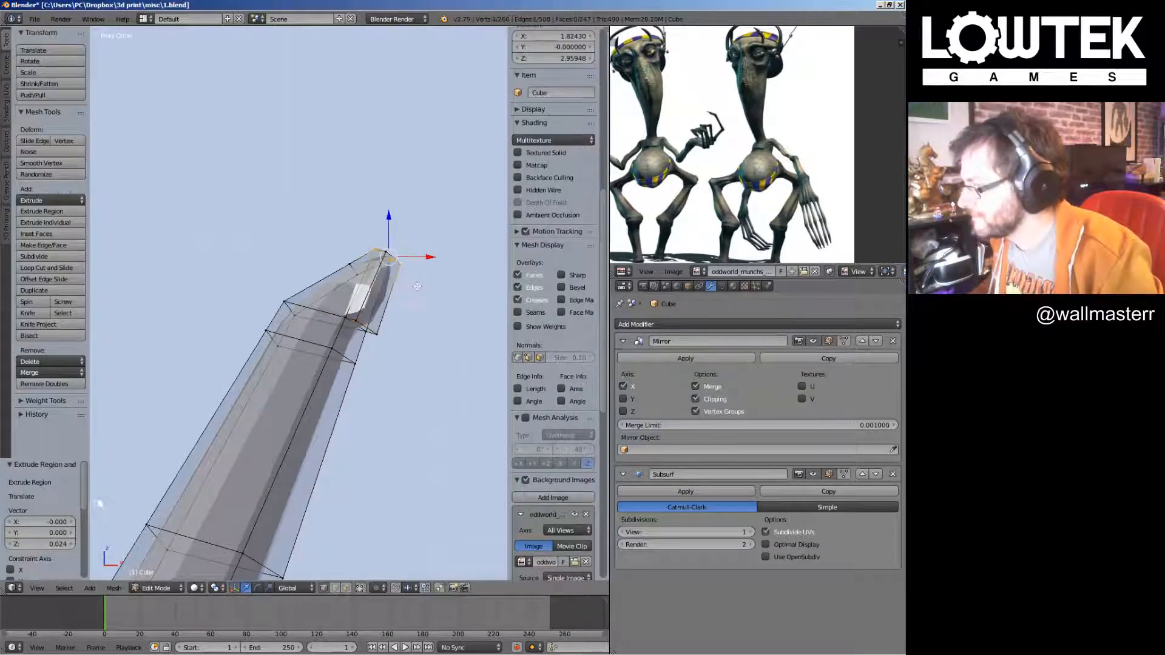
Reposition the top edges of the small extrusion at the finger's end to even out the joint
right_click(392, 260)
shift+right_click(377, 249)
key(g)
click(361, 249)
right_click(361, 272)
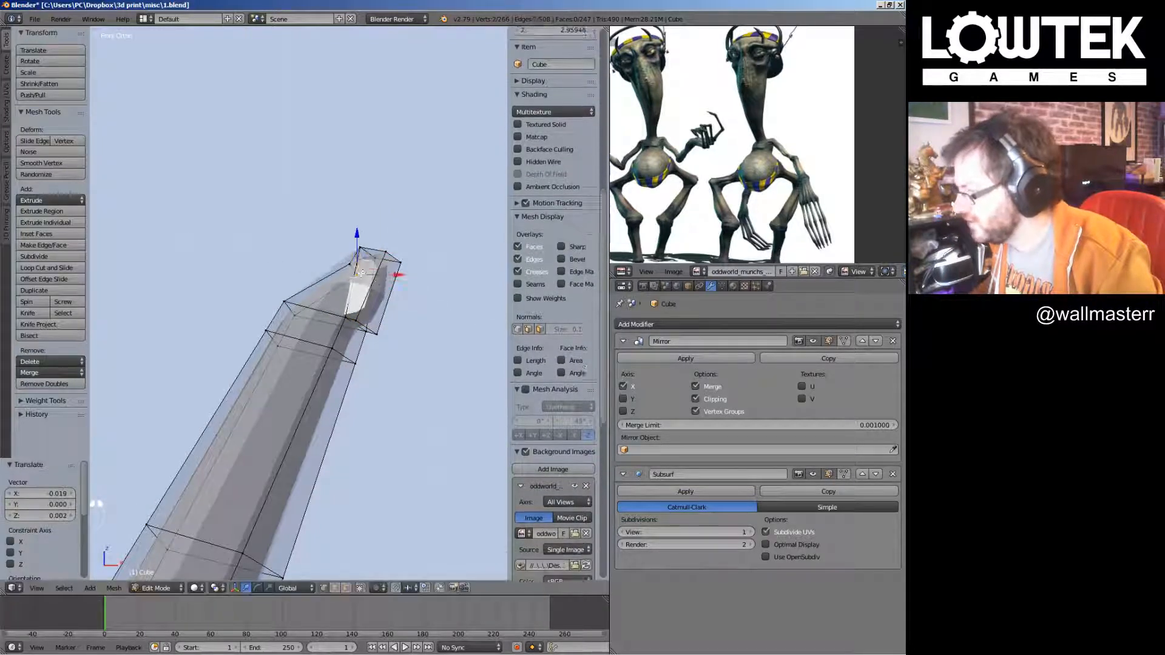
shift+right_click(351, 264)
right_click(356, 247)
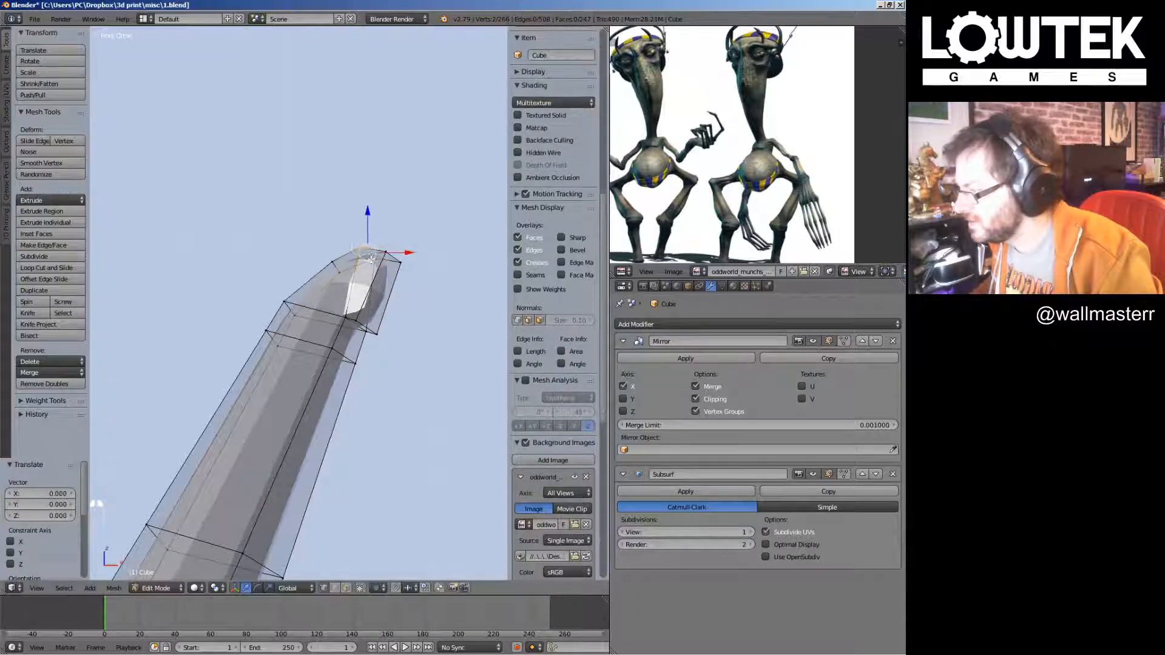
shift+right_click(371, 259)
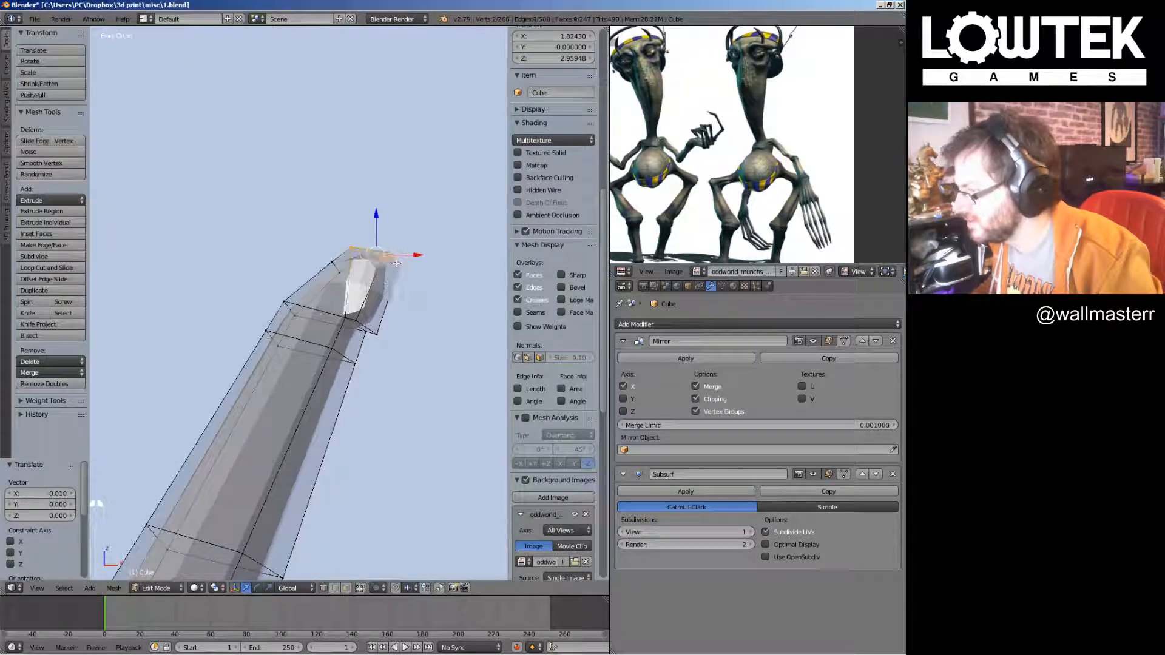
Extrude the finger's end face about 0.214 in Z as a final segment, and reposition its end in the side view
key(e)
click(451, 115)
key(KP_1)
scroll(452, 200, down, 7)
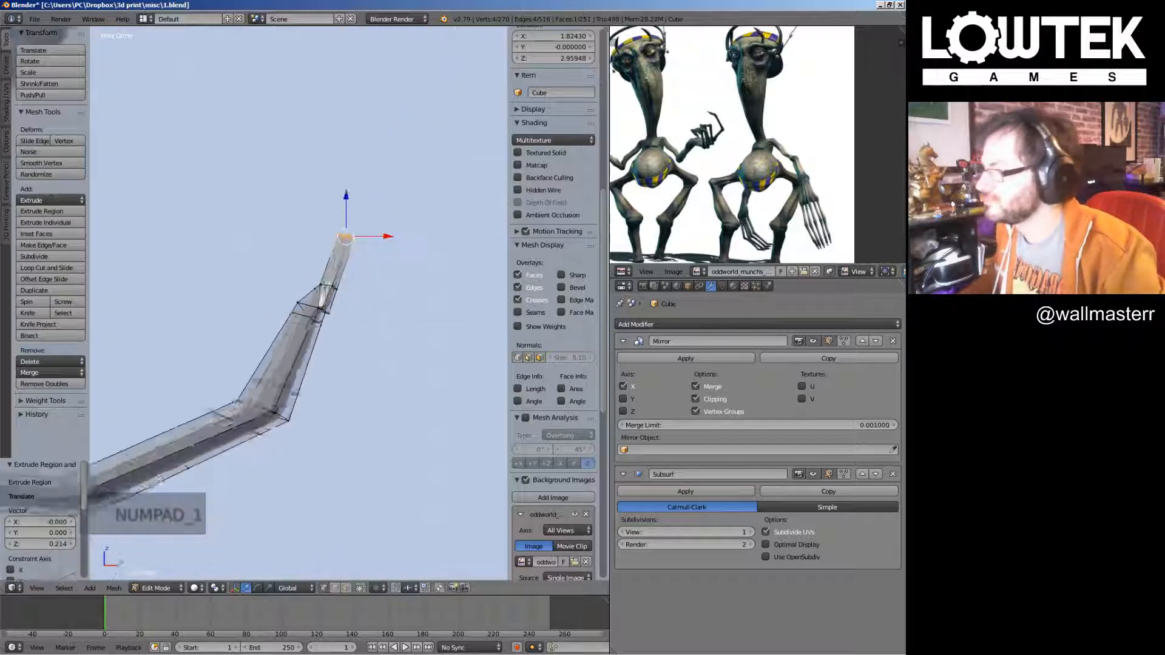
middle_drag(455, 243, 311, 250)
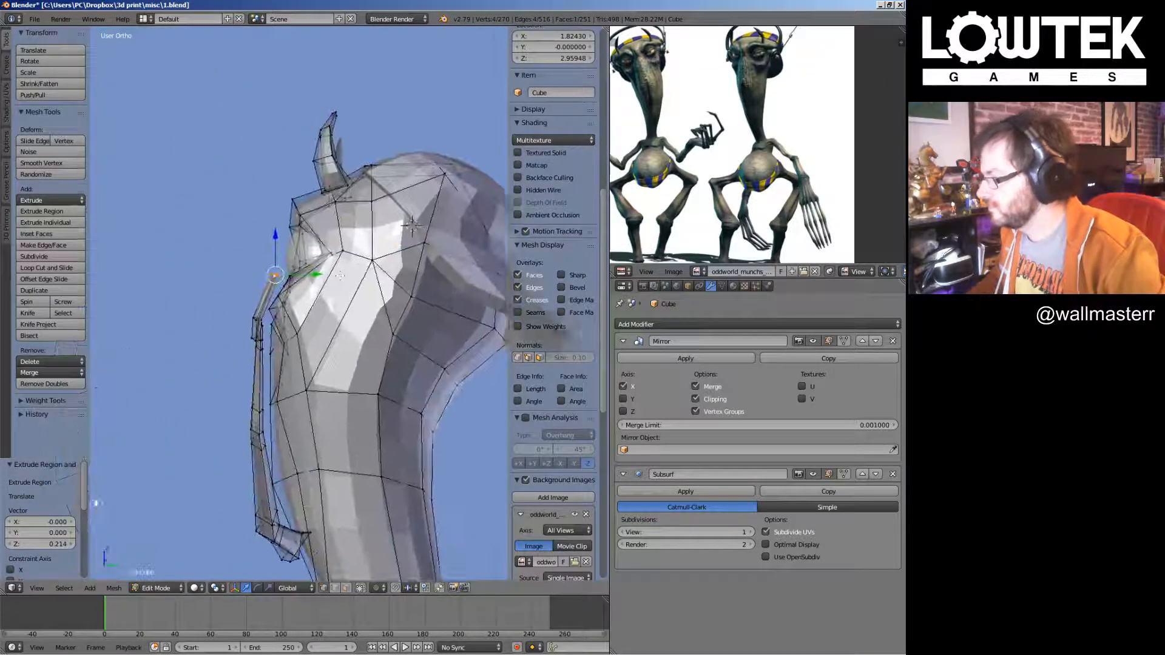
scroll(364, 243, up, 2)
key(g)
click(460, 190)
Move the protruding vertices at the joint below the finger's last segment to smooth its outline
middle_drag(459, 190, 352, 328)
scroll(291, 363, up, 4)
key(a)
scroll(552, 424, down, 4)
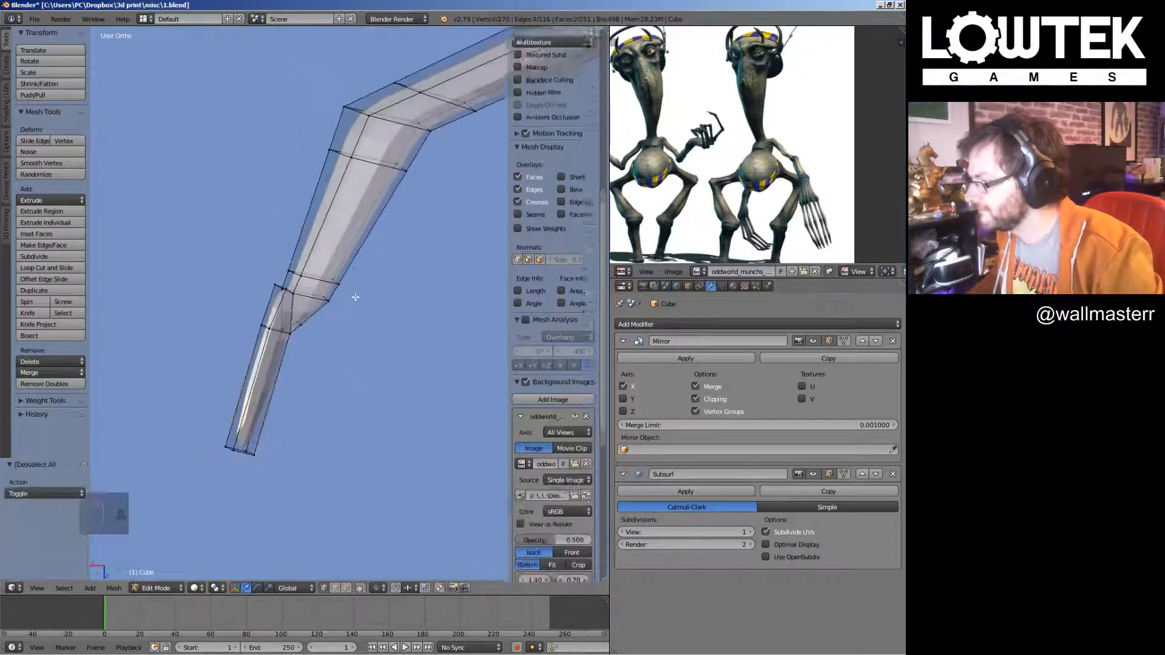
scroll(317, 298, up, 2)
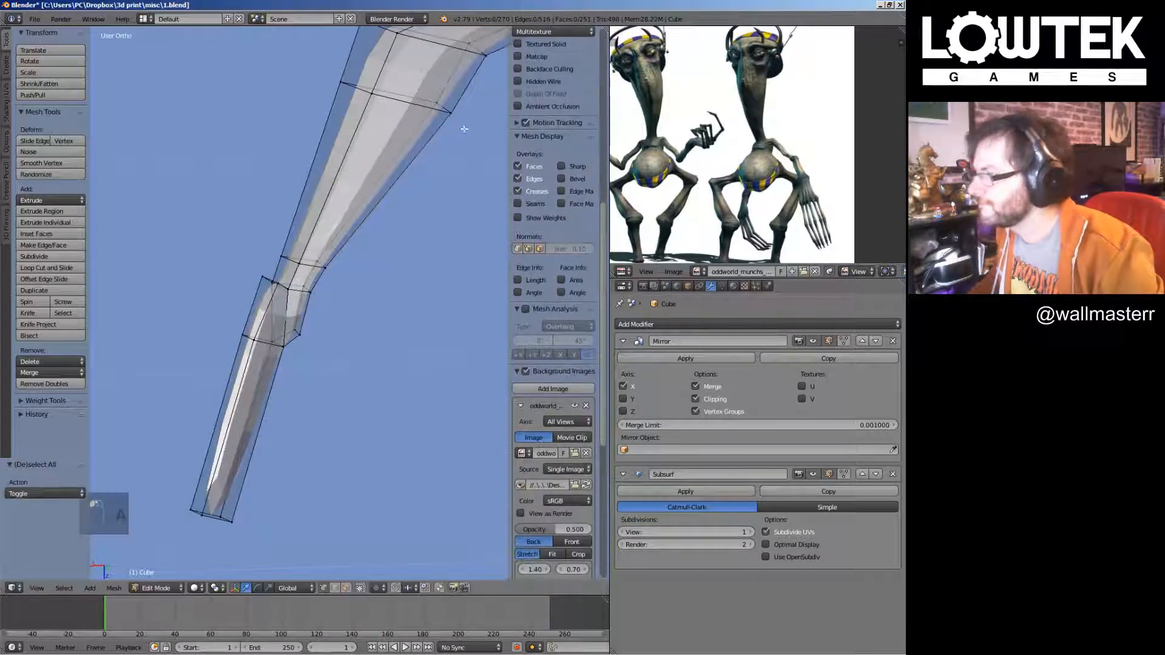
ctrl+drag(470, 122, 467, 160)
key(g)
click(429, 148)
Nudge the last joint's vertices about 0.002 in X, 0.023 in Y and -0.009 in Z, and select the neighbouring faces
middle_drag(429, 148, 378, 300)
key(g)
click(339, 286)
shift+right_click(289, 280)
shift+right_click(320, 243)
middle_drag(473, 231, 335, 226)
shift+right_click(335, 227)
shift+right_click(360, 284)
scroll(341, 292, up, 5)
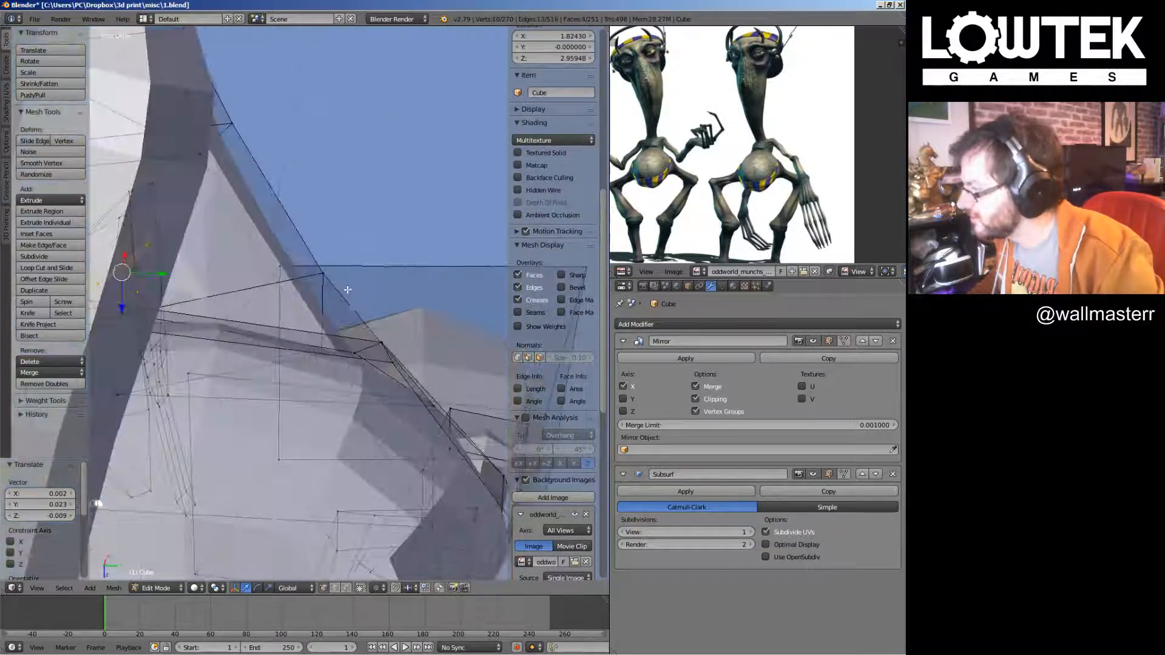
click(355, 261)
Adjust the edges at the finger's thick base, moving the end edge about 0.021 in X, 0.014 in Y and 0.037 in Z
scroll(355, 261, down, 5)
middle_drag(355, 261, 349, 199)
right_click(352, 201)
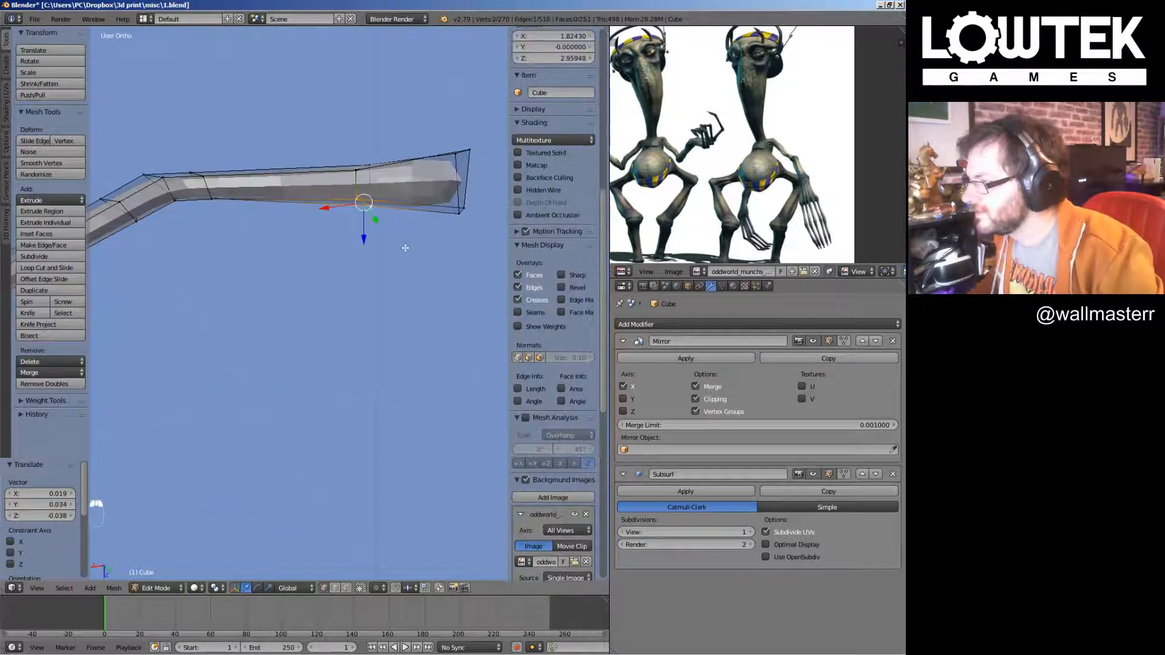
right_click(467, 165)
key(g)
key(KP_1)
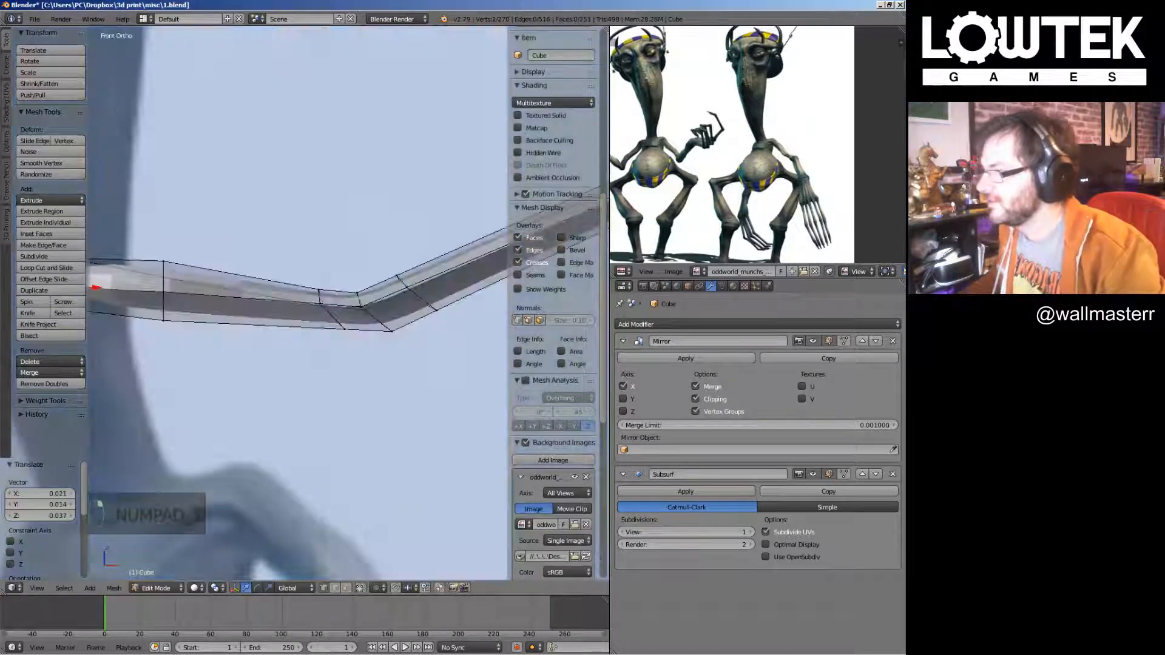
Scale the edge loops at the two ends of the finger's second segment to about 0.73 and 0.71, and the loop before the first joint to 0.93
scroll(332, 259, up, 5)
key(Tab)
key(Tab)
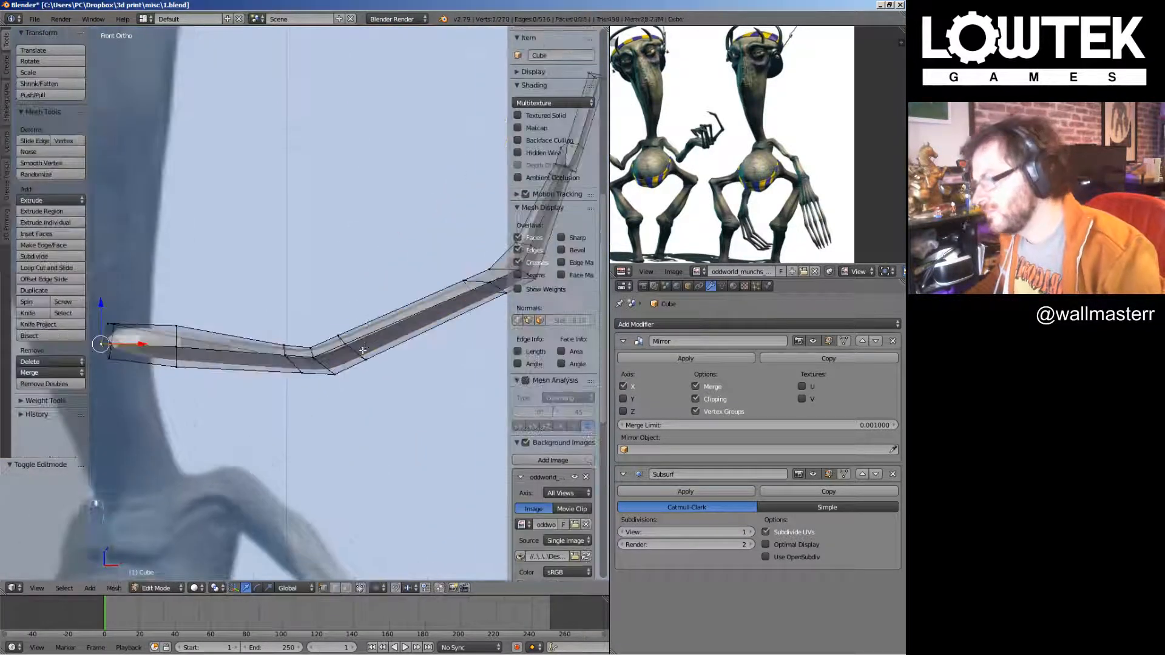
alt+right_click(363, 351)
key(s)
click(383, 371)
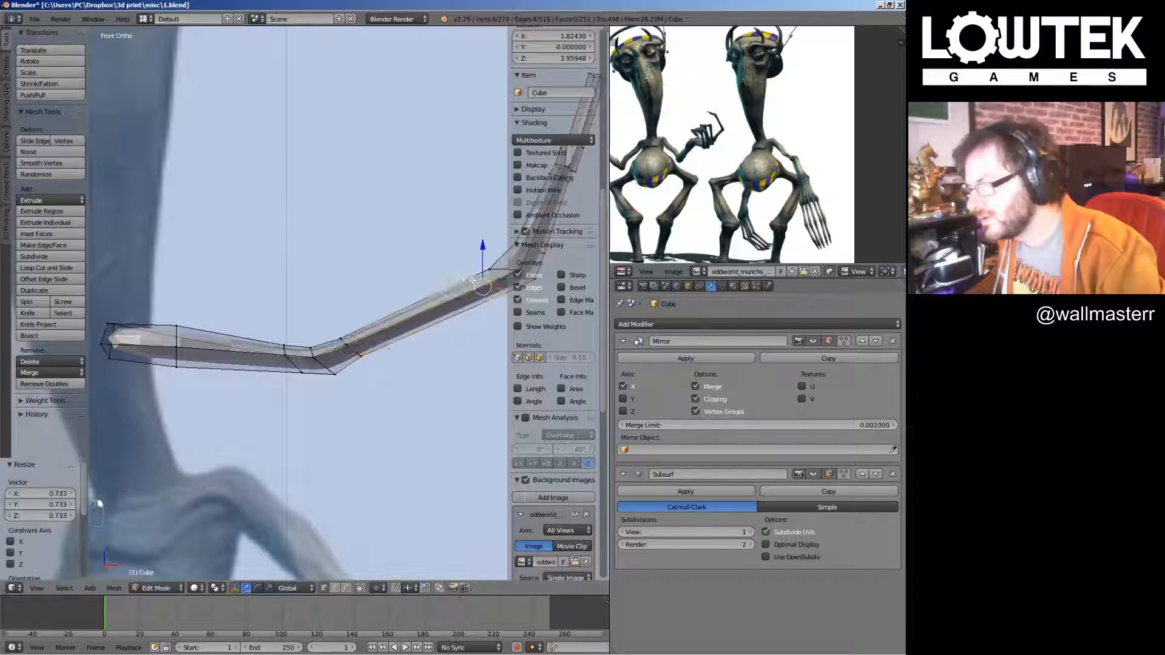
key(s)
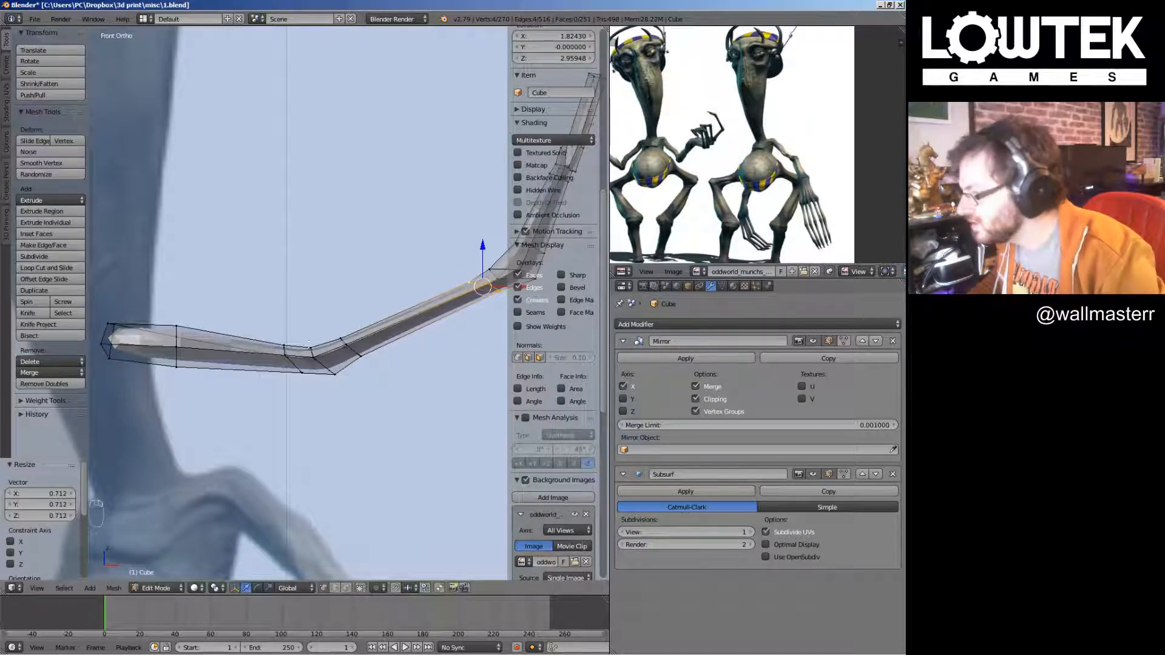
alt+right_click(291, 364)
key(s)
Add an edge loop midway along the second segment and move it about 0.021 in X and 0.019 in Z
key(ctrl+r)
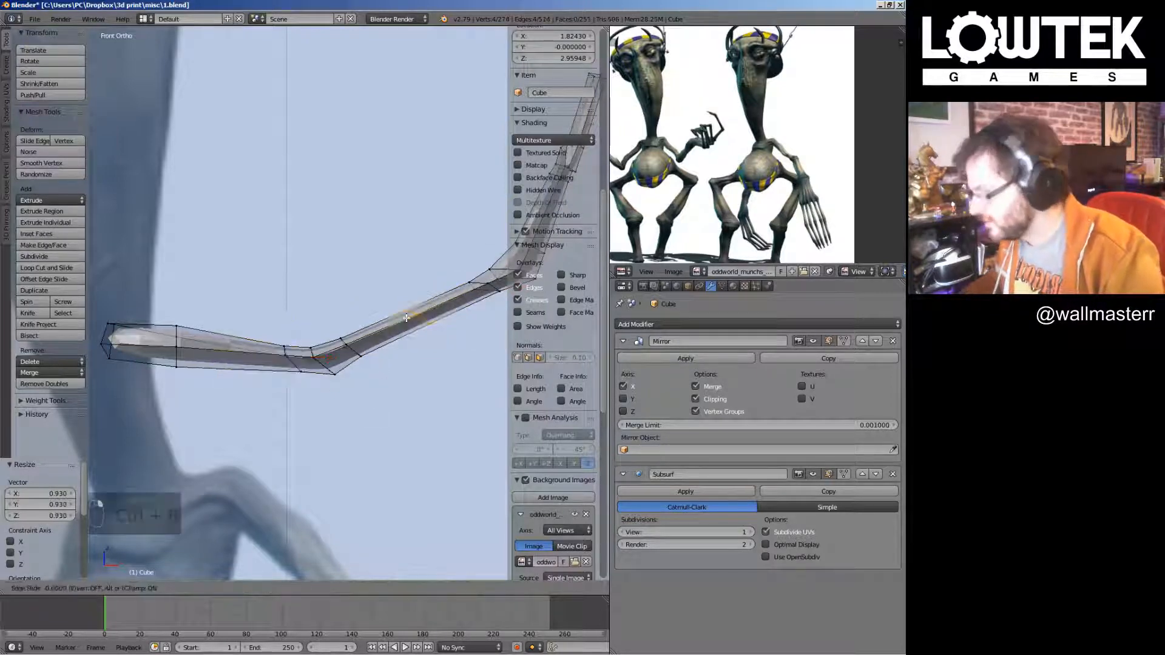
click(406, 318)
right_click(415, 347)
key(g)
click(406, 338)
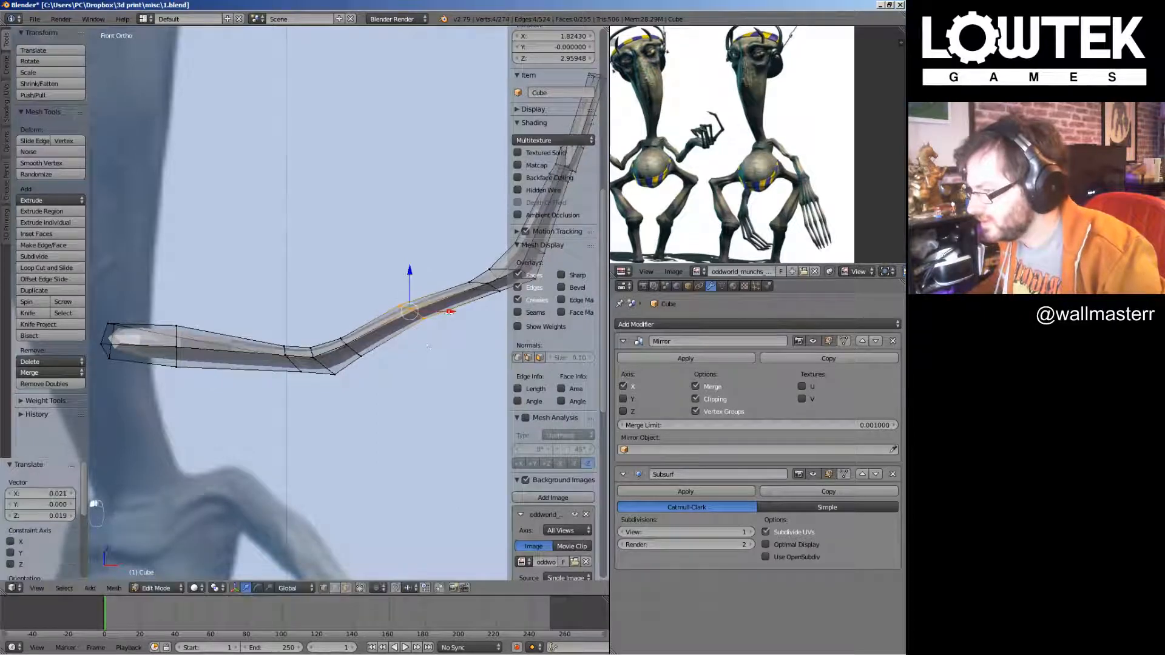
Move the outer corner of the finger's second joint about -0.014 in X and -0.040 in Z
shift+middle_drag(406, 338, 214, 379)
scroll(243, 370, up, 3)
right_click(293, 353)
drag(306, 346, 364, 344)
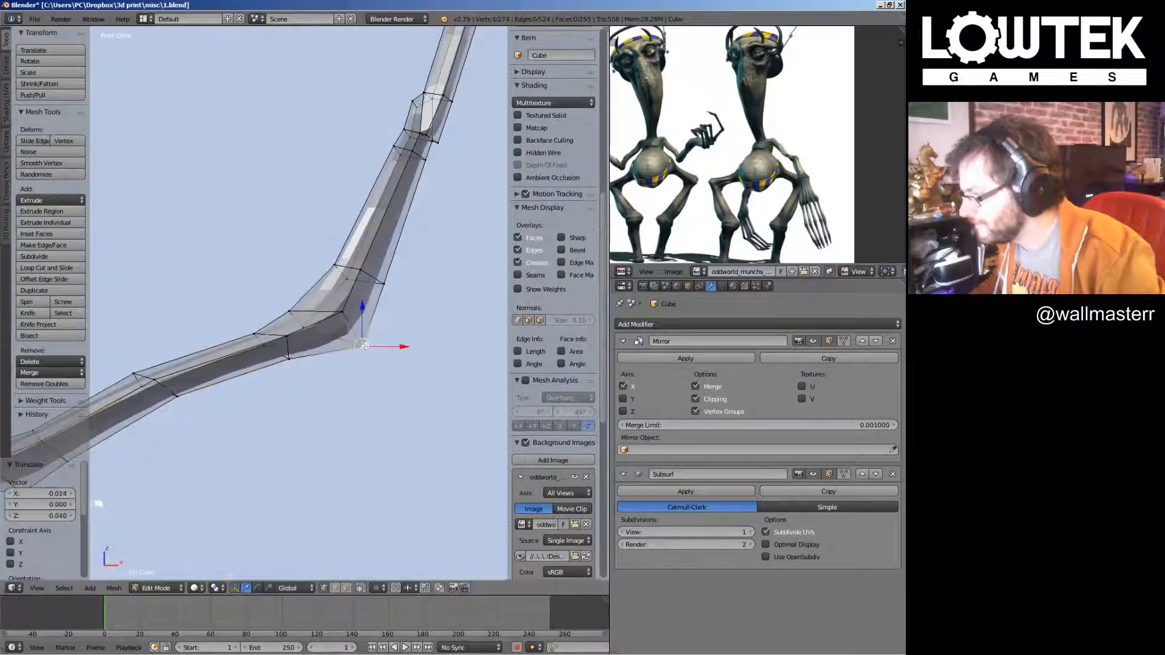
Add an edge loop beside the second joint and pull the joint's outer vertices outward to form a knuckle
key(ctrl+r)
click(306, 334)
click(317, 340)
right_drag(337, 350, 375, 350)
scroll(364, 349, down, 6)
key(Tab)
shift+middle_drag(227, 347, 219, 325)
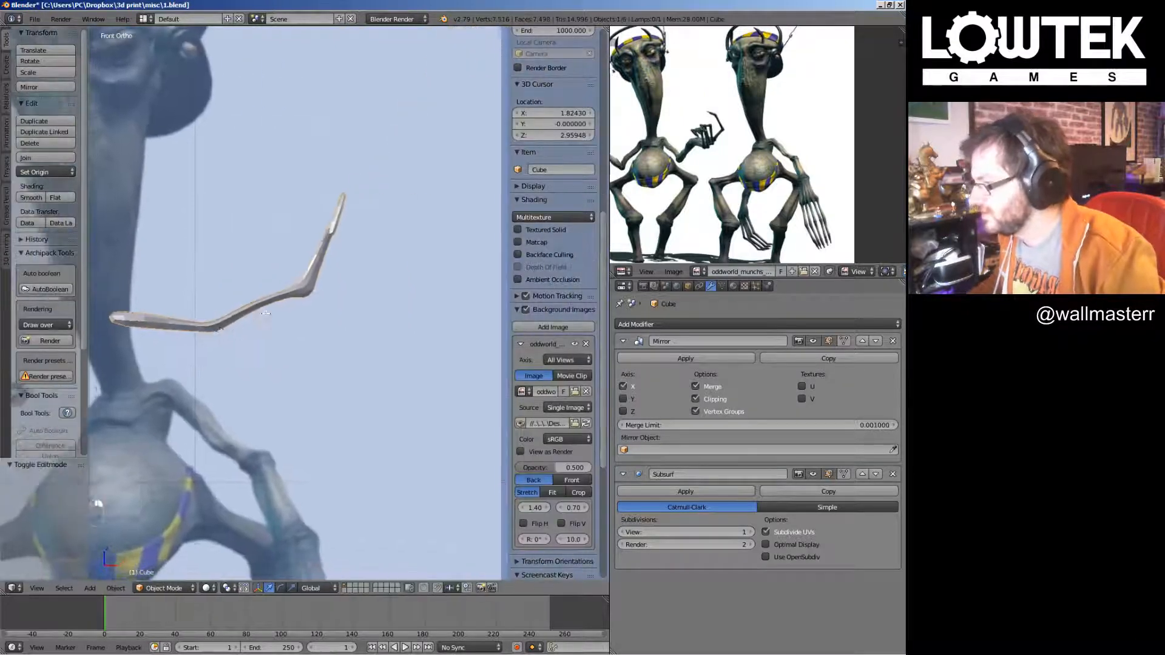
scroll(309, 249, up, 6)
key(Tab)
right_drag(262, 236, 332, 232)
Add an edge loop at the first joint, moving the lower corner about -0.036 in X and -0.028 in Z and the preceding edge toward the joint
shift+middle_drag(267, 273, 492, 205)
key(ctrl+r)
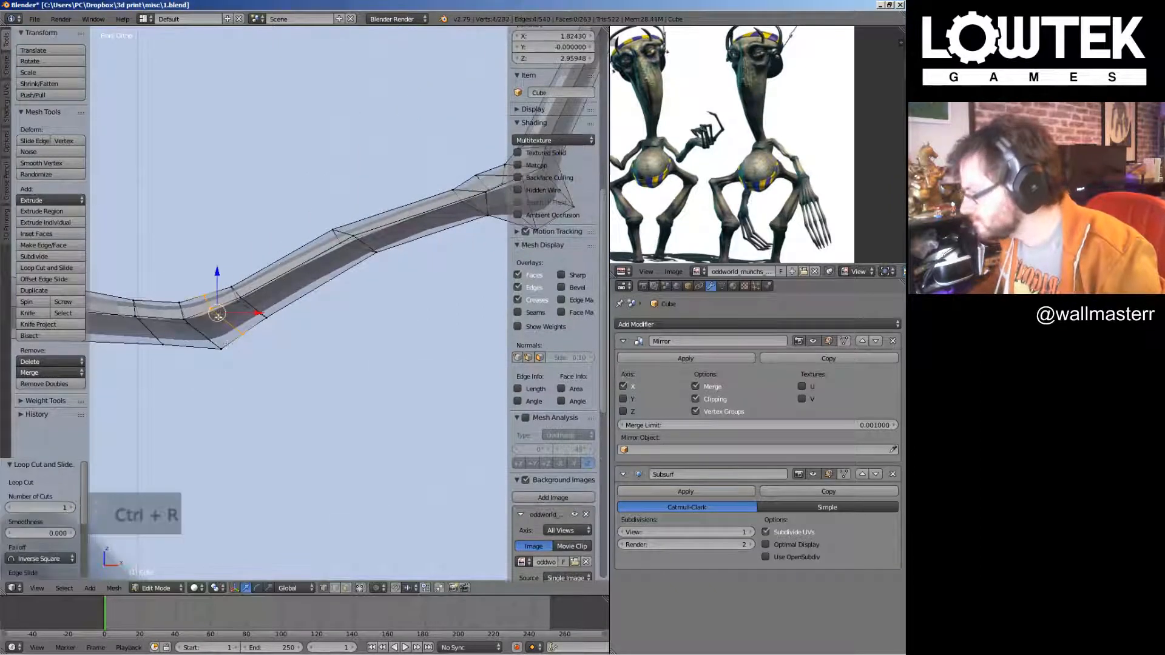
click(207, 296)
right_drag(204, 348, 146, 315)
shift+right_click(137, 298)
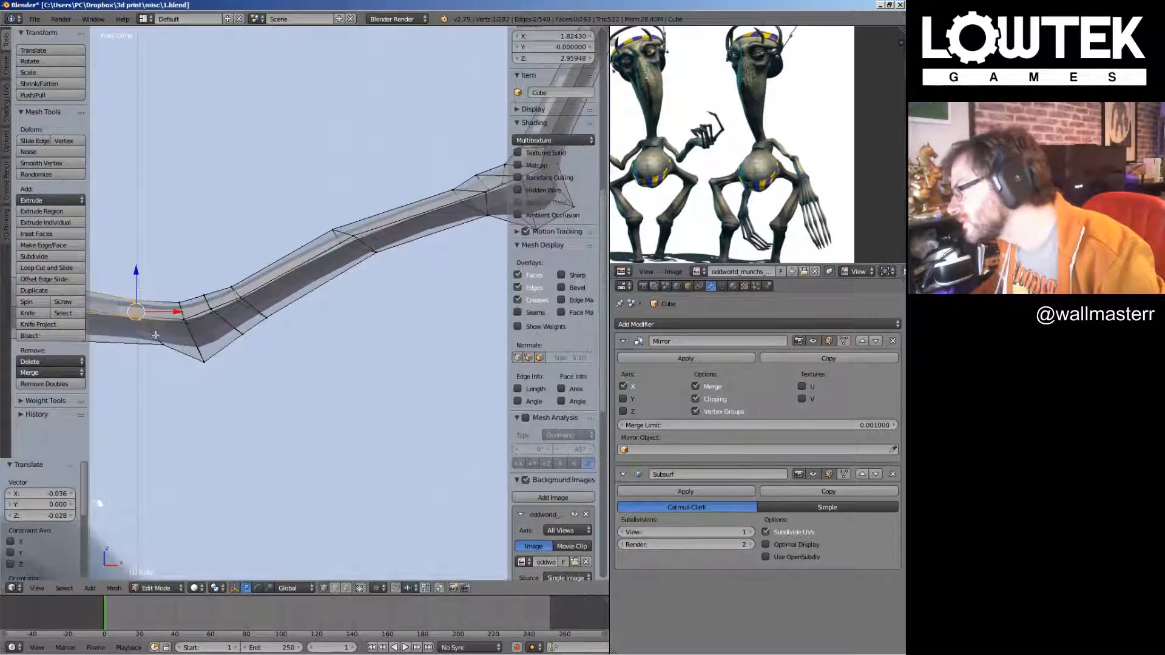
drag(135, 308, 156, 313)
Reshape the vertices on the far side of the first joint, moving the final lower vertex about -0.019 in X and -0.019 in Z
right_click(239, 298)
shift+right_click(234, 286)
right_drag(242, 335, 243, 348)
right_click(237, 301)
shift+right_click(235, 286)
shift+right_click(240, 302)
right_drag(239, 307, 227, 315)
right_drag(266, 318, 256, 326)
scroll(328, 284, down, 5)
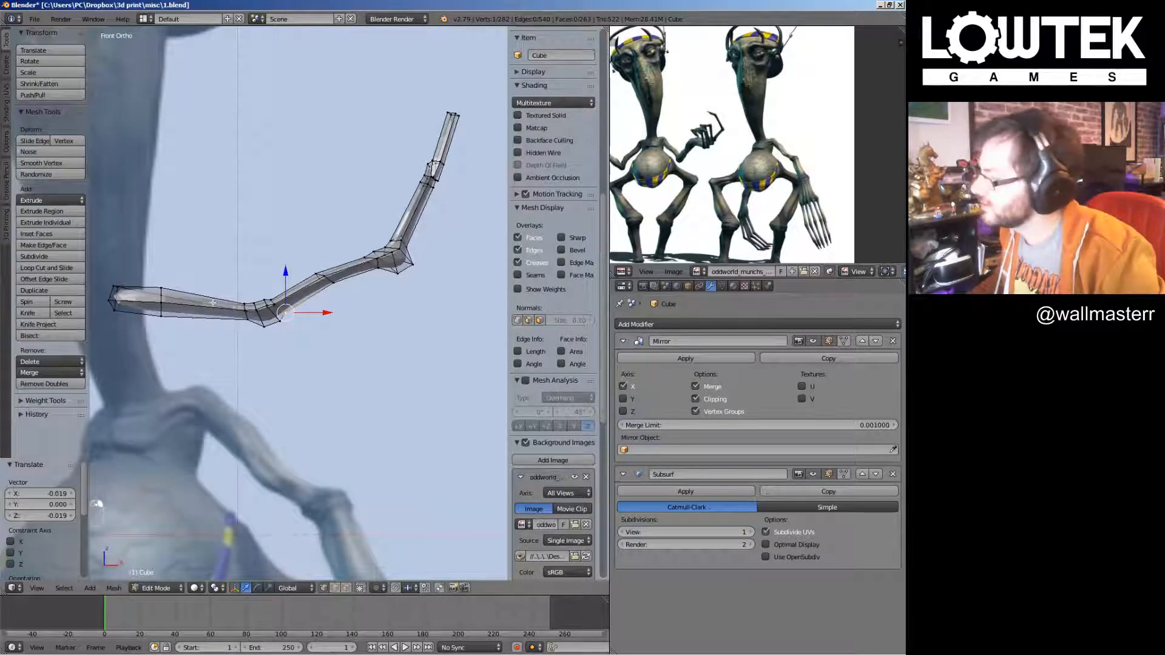
key(Tab)
Select the edge loop at the first joint, grow the selection to its neighbouring loops, and scale it
scroll(249, 303, down, 1)
shift+middle_drag(250, 303, 277, 315)
scroll(327, 298, down, 4)
scroll(279, 315, up, 5)
key(Tab)
key(a)
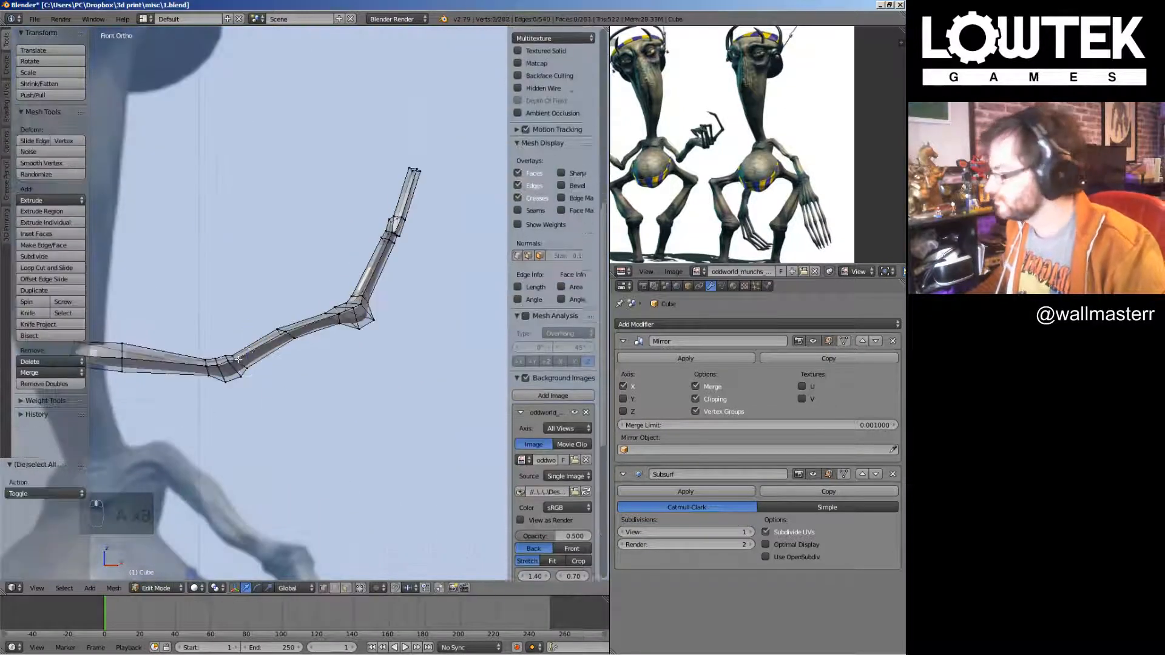
alt+right_click(237, 362)
key(ctrl+KP_Add)
key(s)
click(316, 398)
key(Tab)
Move the protruding edge at the base of the last segment about -0.006 in X, 0.019 in Y and -0.005 in Z
scroll(307, 296, down, 4)
middle_drag(354, 360, 272, 305)
scroll(300, 348, up, 3)
scroll(304, 344, up, 2)
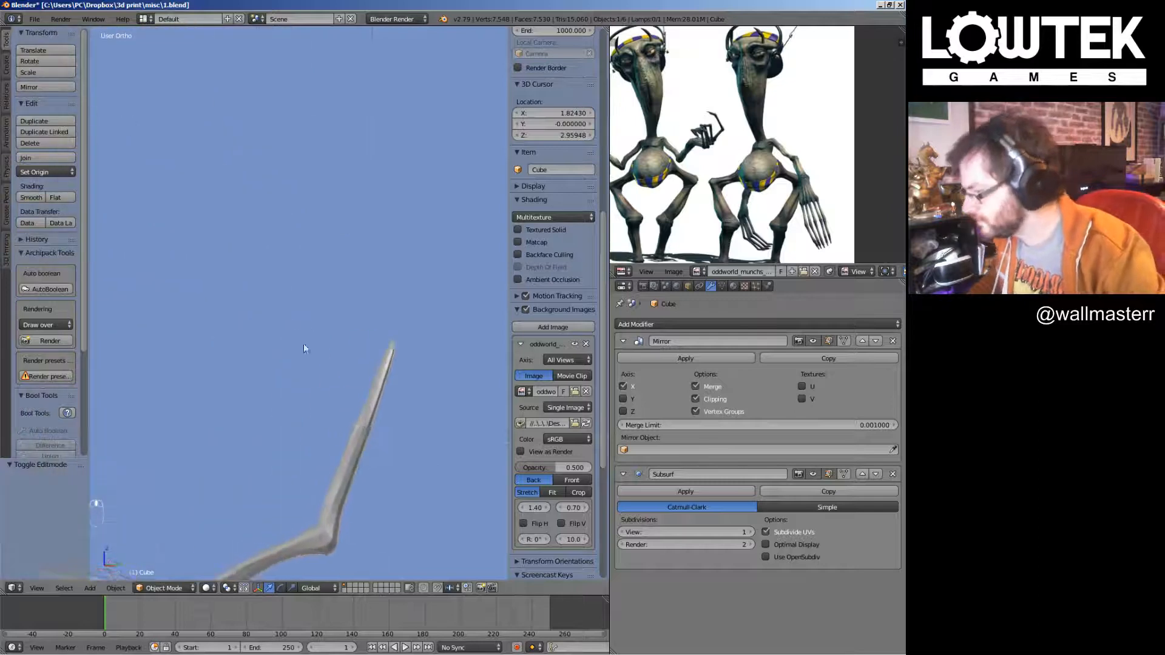
key(Tab)
middle_drag(304, 348, 112, 286)
key(KP_1)
middle_drag(182, 303, 290, 349)
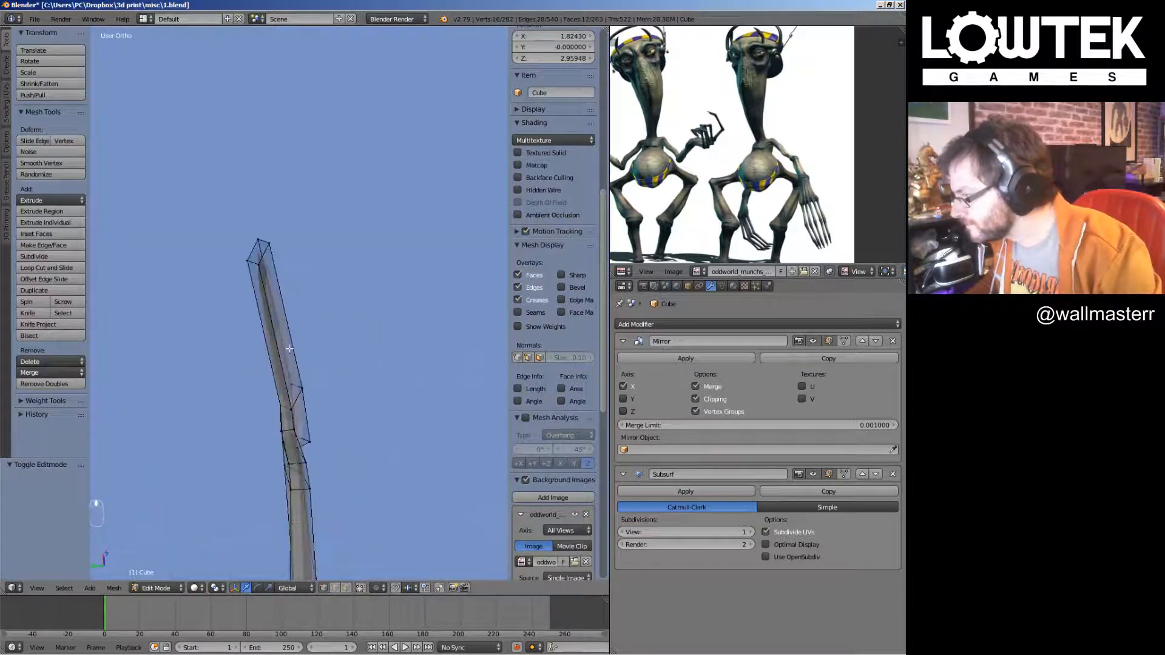
right_click(301, 386)
key(g)
click(317, 393)
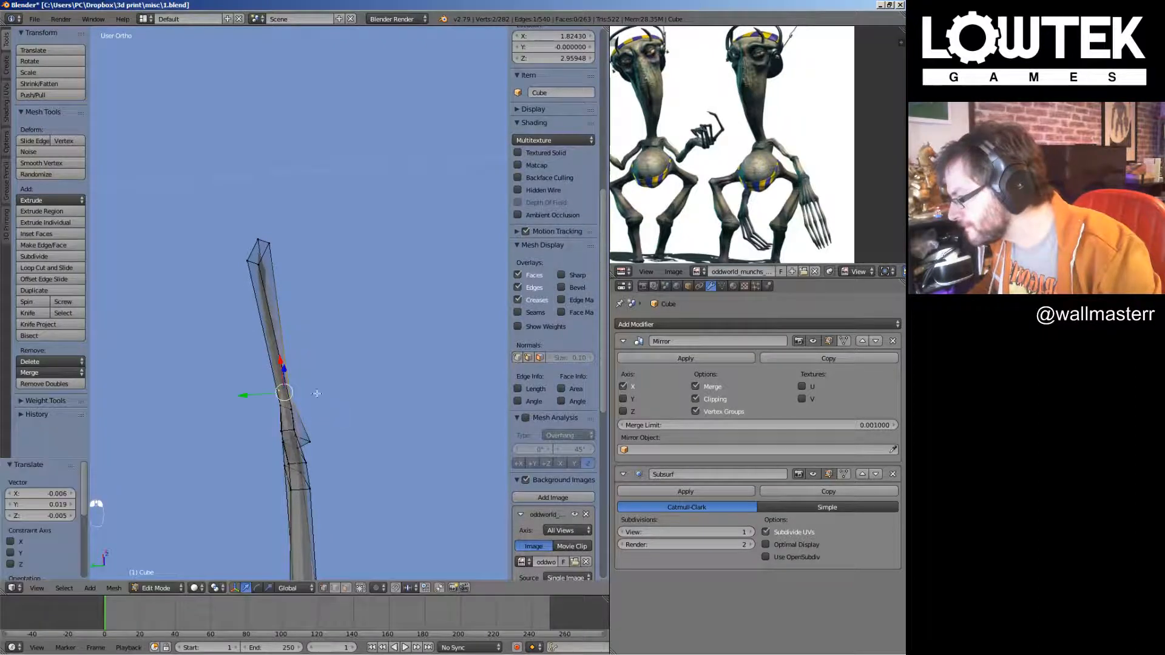
Narrow the tip and the last joint by moving their protruding edges about 0.020 in Y, and readjust the edge above the joint
right_click(267, 231)
key(g)
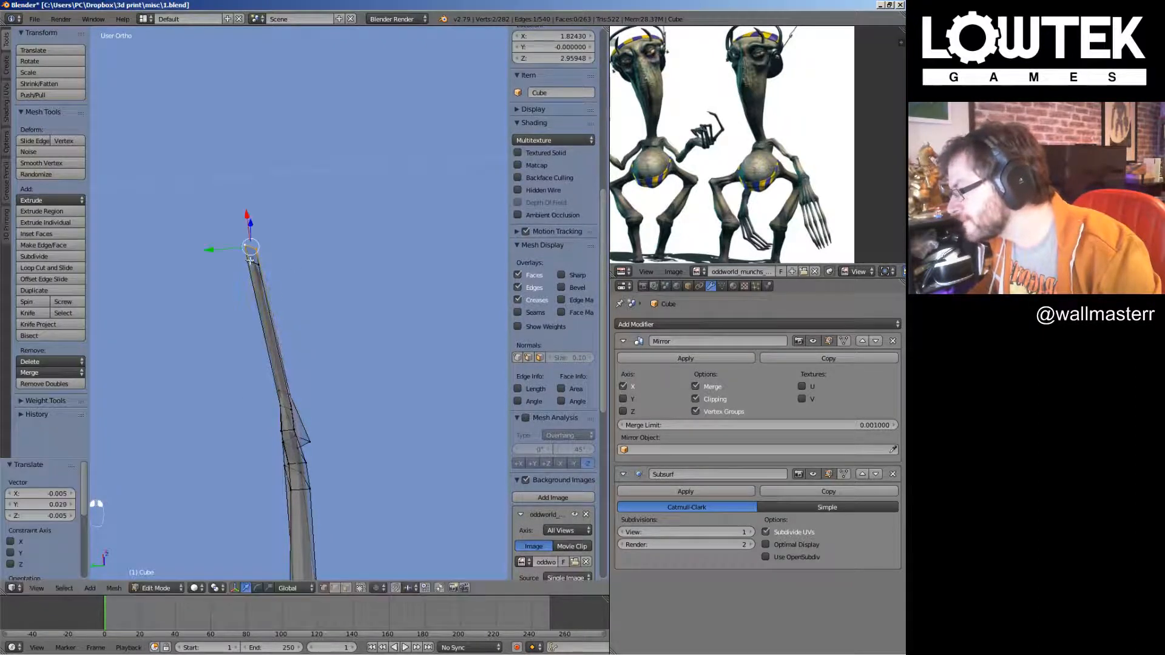
key(ctrl+z)
right_click(319, 439)
key(g)
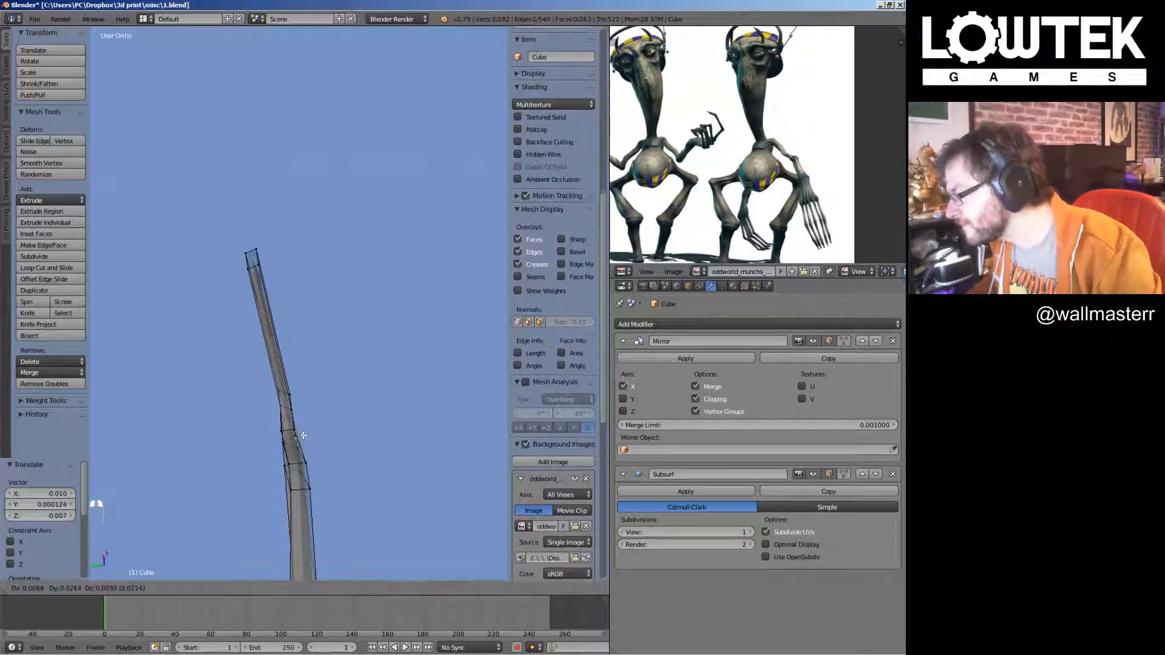
click(306, 435)
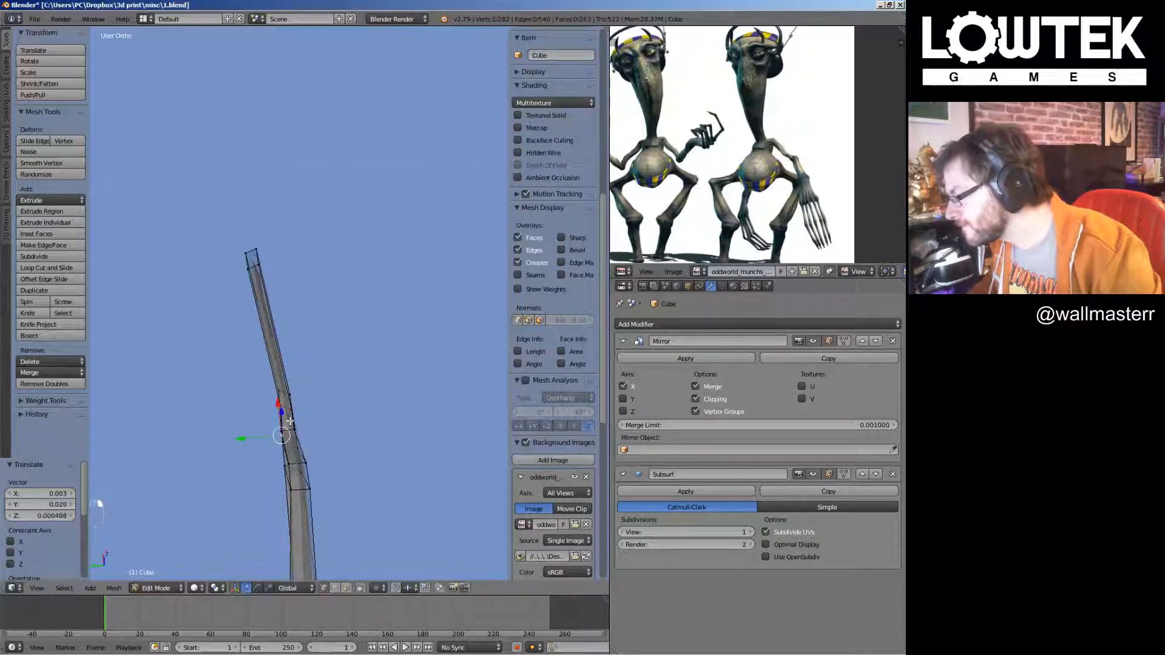
right_click(291, 407)
key(g)
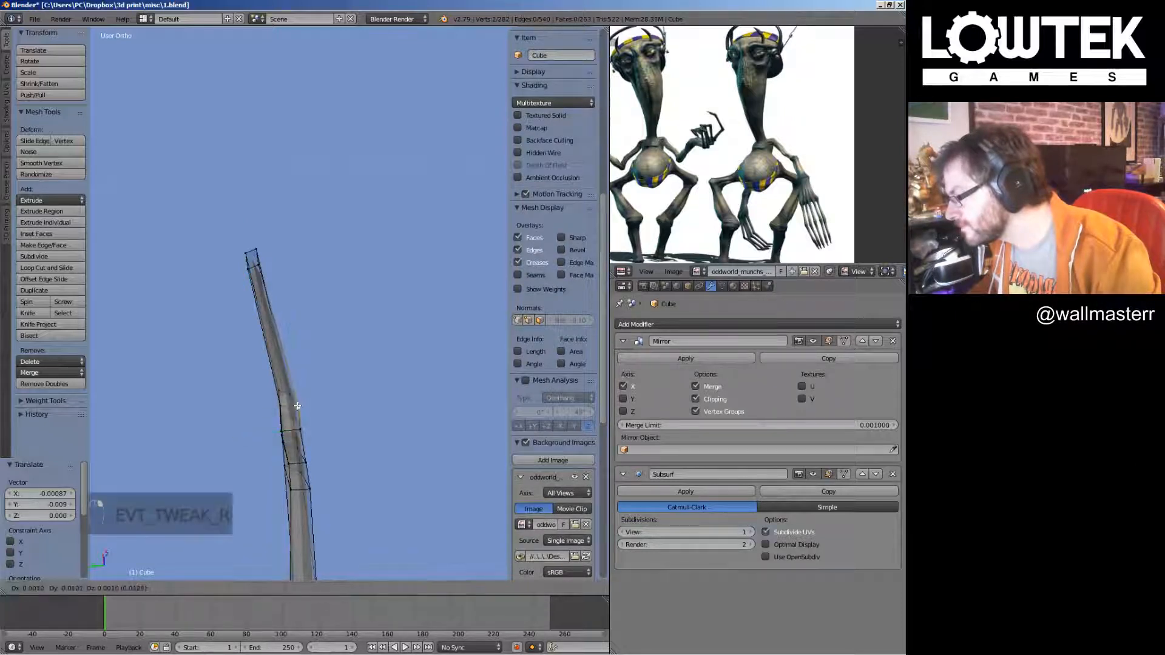
Add an edge loop to the last segment and slide it close to the fingertip
key(ctrl+r)
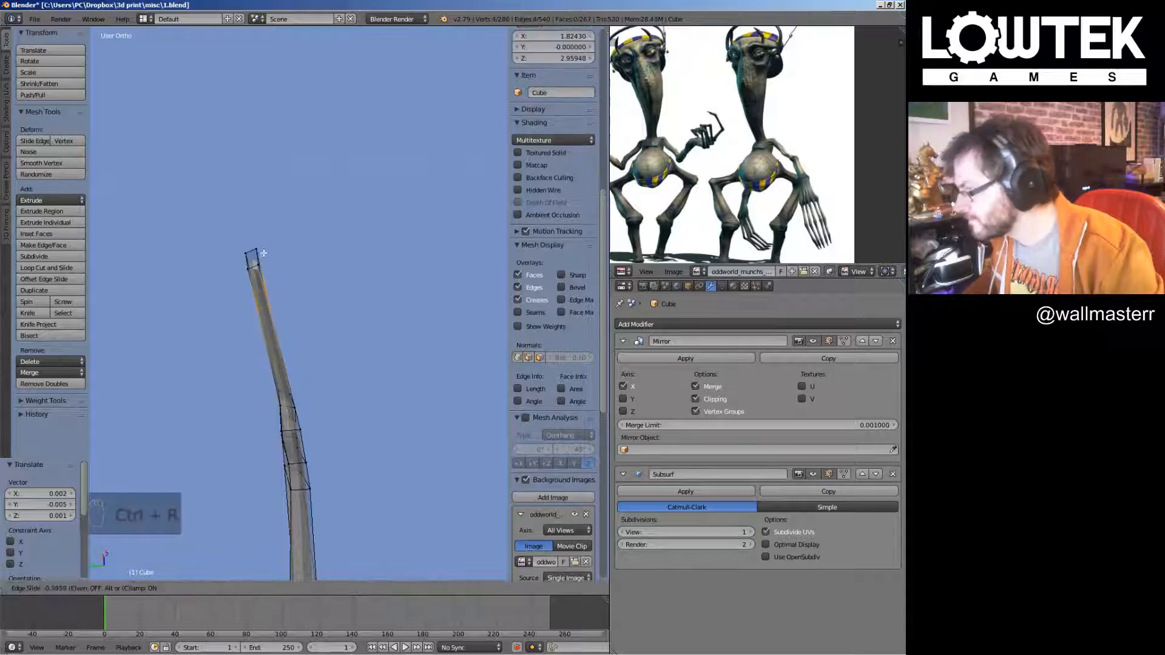
click(254, 259)
right_click(254, 259)
key(KP_3)
middle_drag(316, 276, 357, 351)
key(a)
key(ctrl+z)
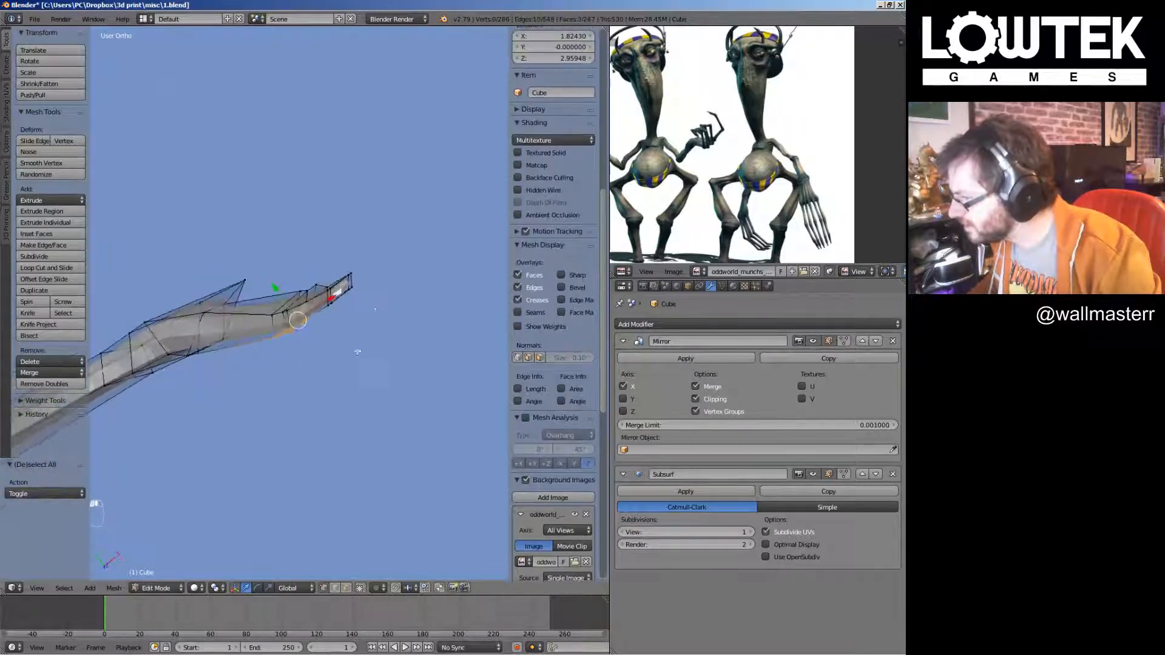
Spread the second joint's outer vertices, moving one about -0.028 in X and 0.008 in Z and another 0.020, -0.014 and -0.018 in X, Y and Z
shift+click(320, 307)
shift+click(338, 294)
middle_drag(337, 297, 338, 227)
click(369, 343)
right_click(307, 285)
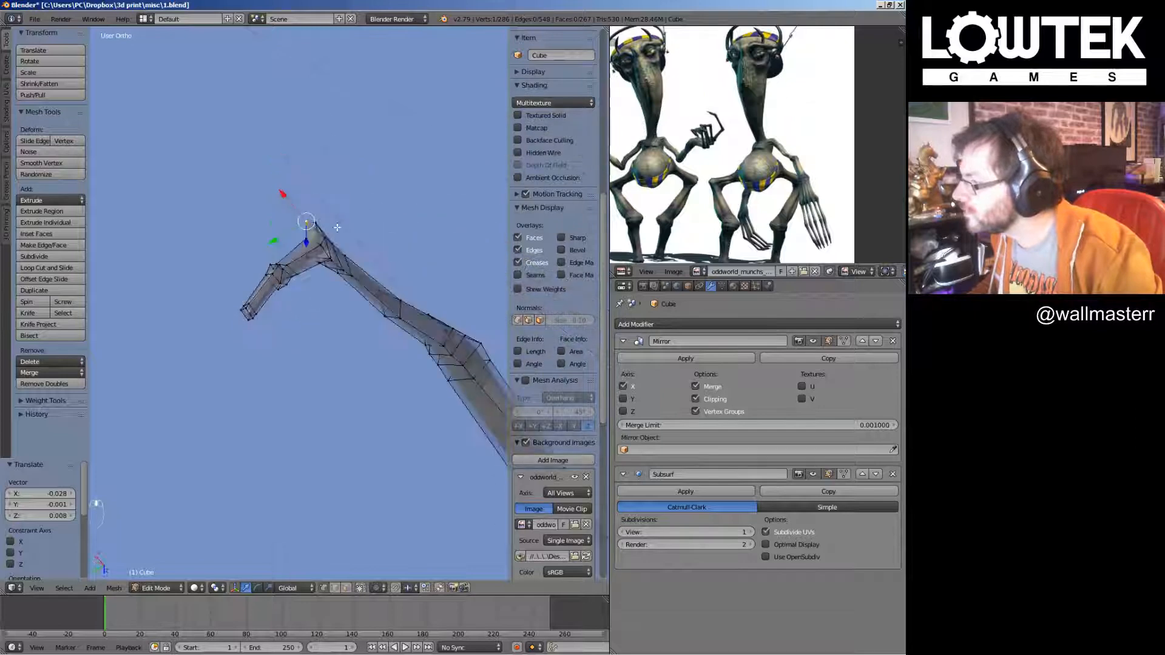
right_drag(336, 244, 339, 233)
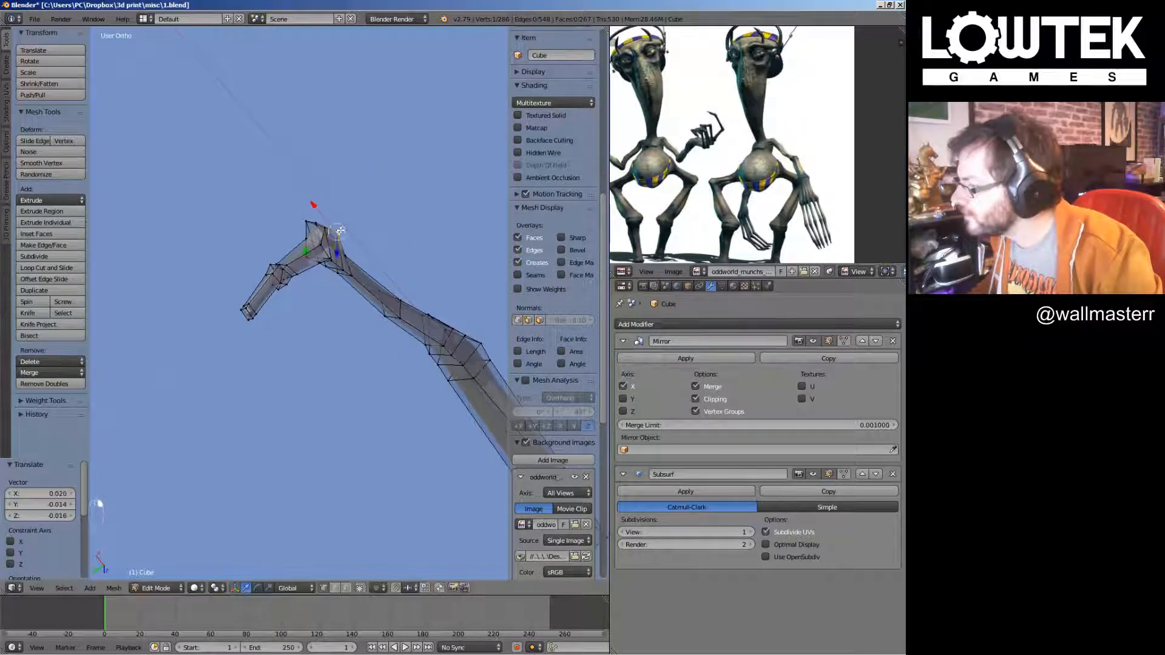
key(Tab)
middle_drag(340, 254, 346, 400)
Reposition side vertices at the finger's joints, about 0.043 in Y at the first and 0.038 in X and 0.016 in Y at the second
key(Tab)
scroll(339, 415, up, 3)
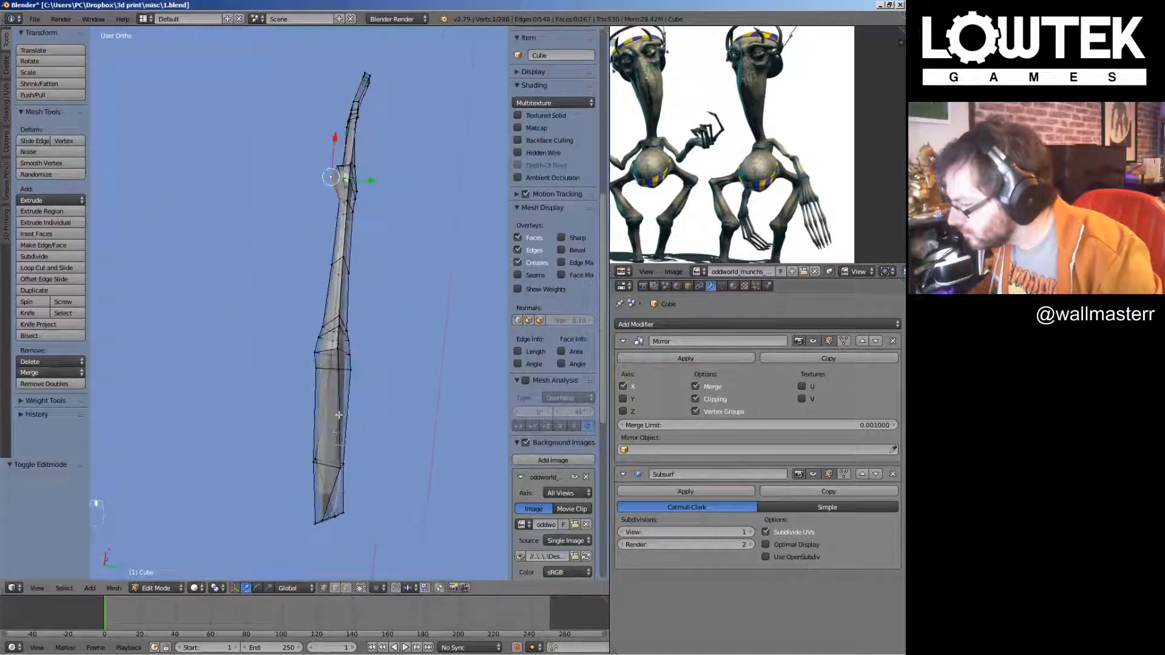
right_drag(338, 375, 338, 372)
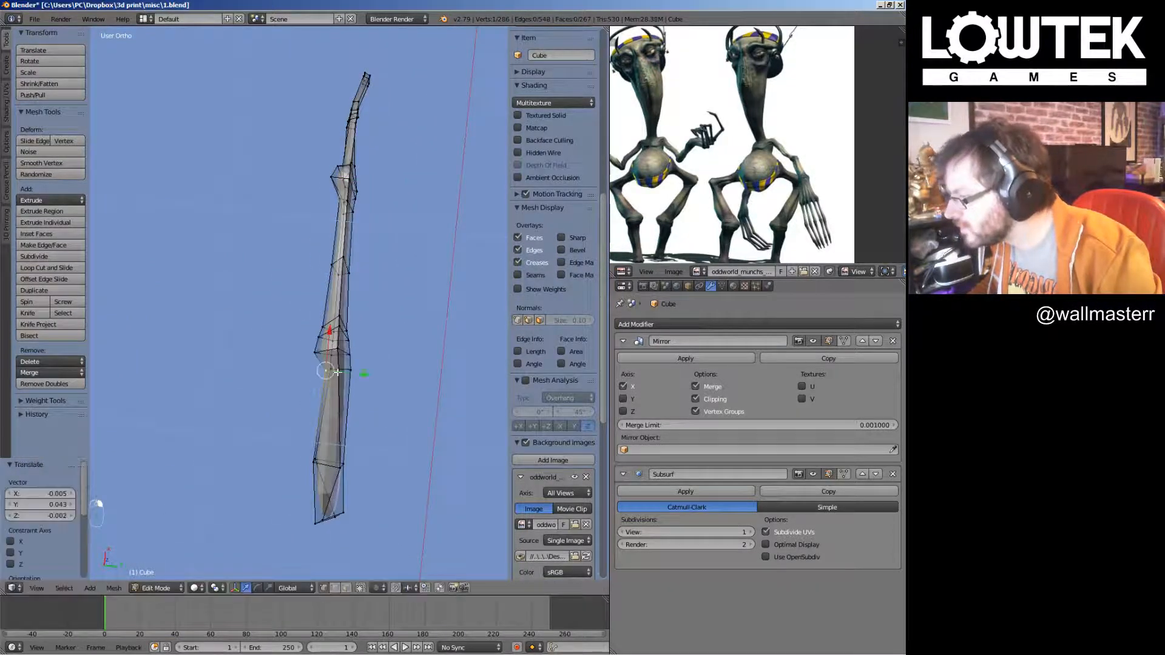
shift+scroll(340, 340, up, 4)
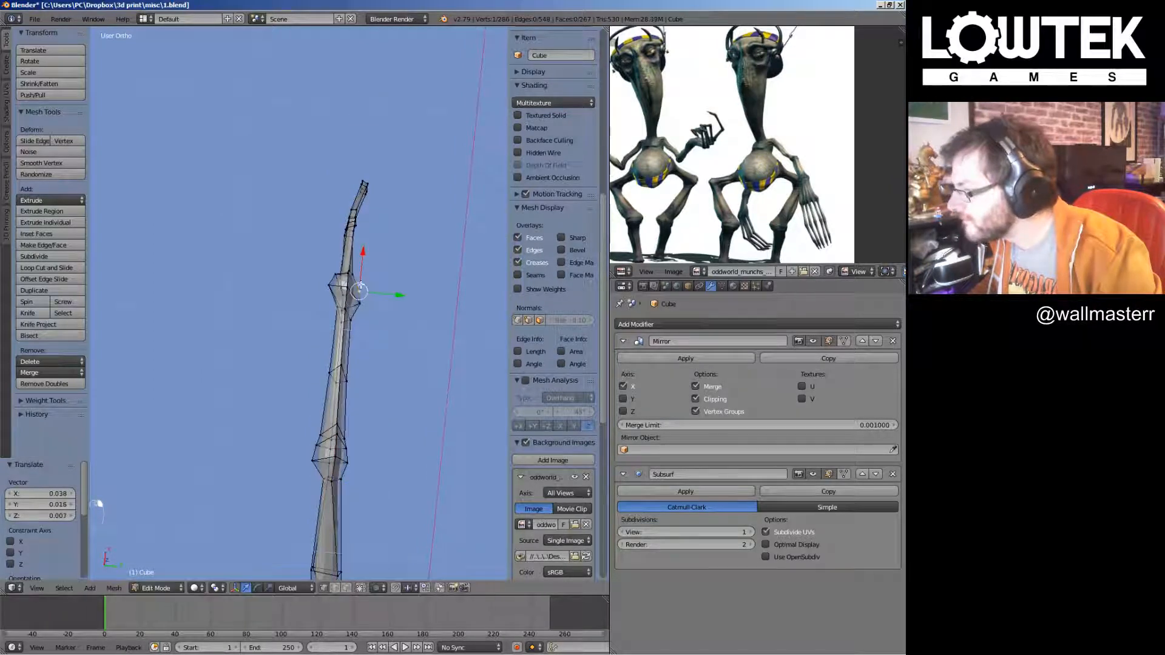
Select the fingertip's faces, move them sideways, and rotate them to straighten the last segment
shift+middle_drag(361, 286, 343, 383)
scroll(343, 384, up, 3)
key(a)
mouse_move(414, 249)
ctrl+mouse_down()
mouse_move(392, 310)
mouse_move(408, 305)
ctrl+mouse_up()
key(g)
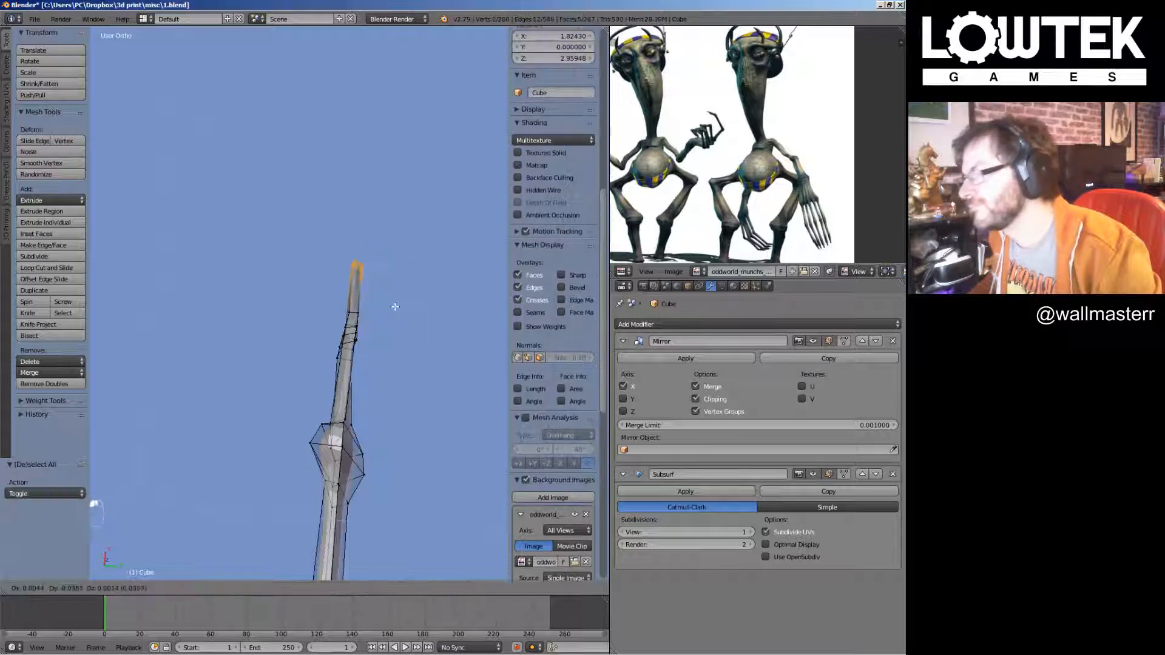
click(398, 307)
click(413, 304)
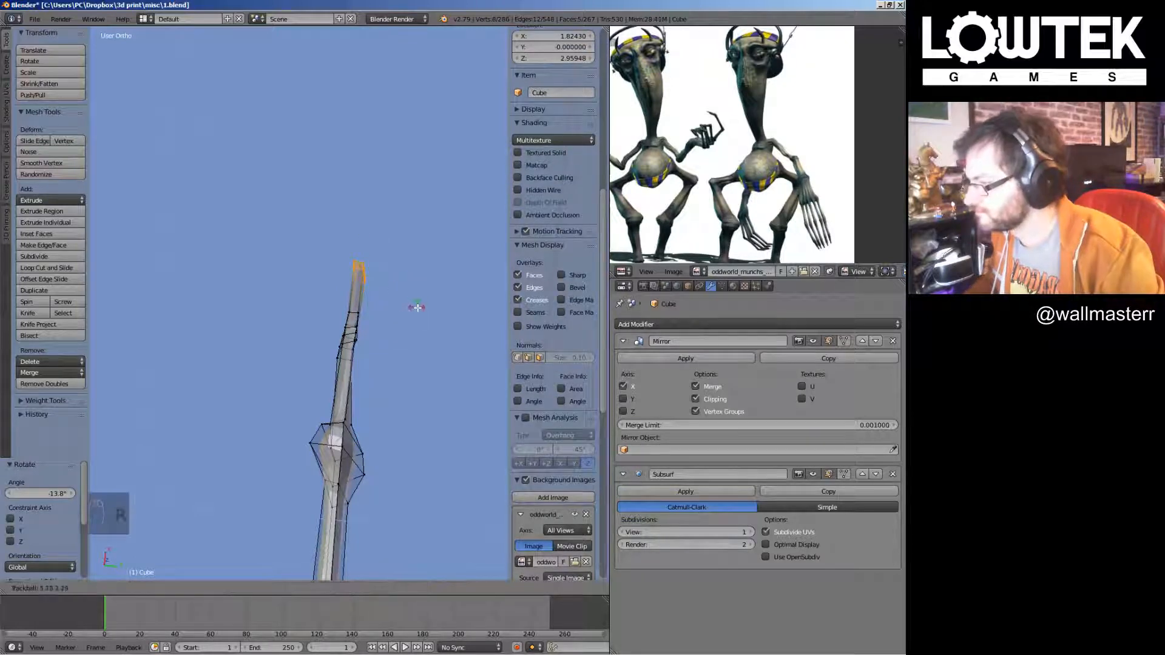
click(401, 307)
Scale the fingertip's faces to about 0.77
key(Tab)
middle_drag(398, 306, 249, 394)
key(Tab)
key(a)
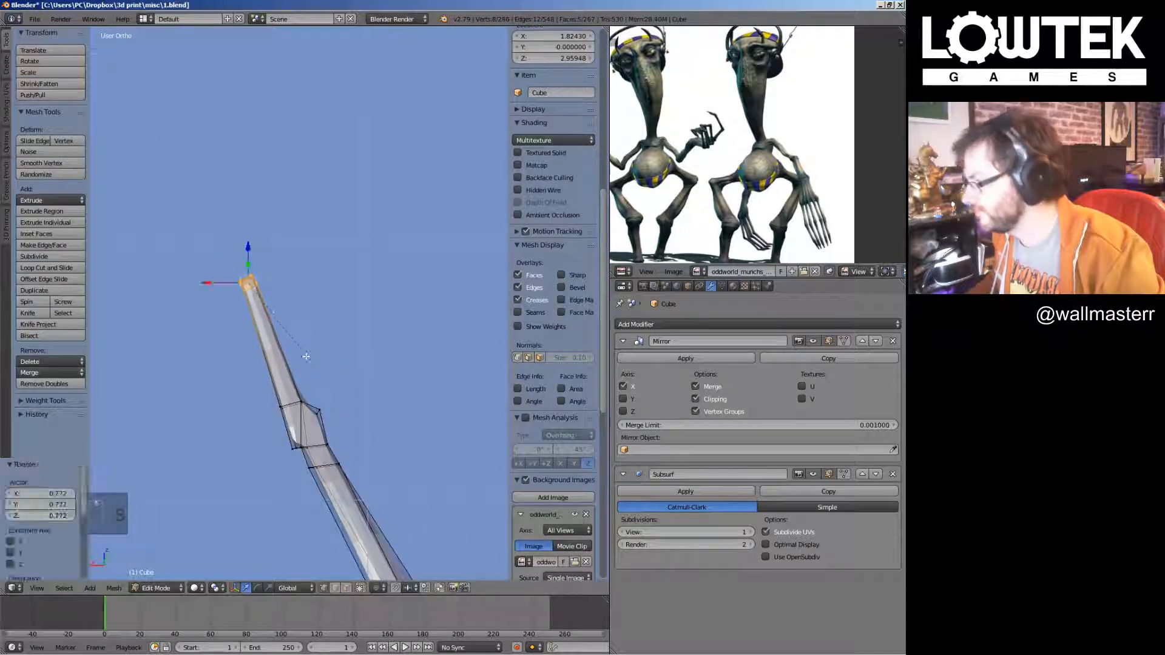
Rotate one side face of the fingertip about 23° and move it about -0.010 in X, -0.005 in Y and -0.010 in Z
key(b)
drag(231, 276, 249, 295)
shift+middle_drag(284, 307, 338, 322)
scroll(338, 322, up, 3)
key(r)
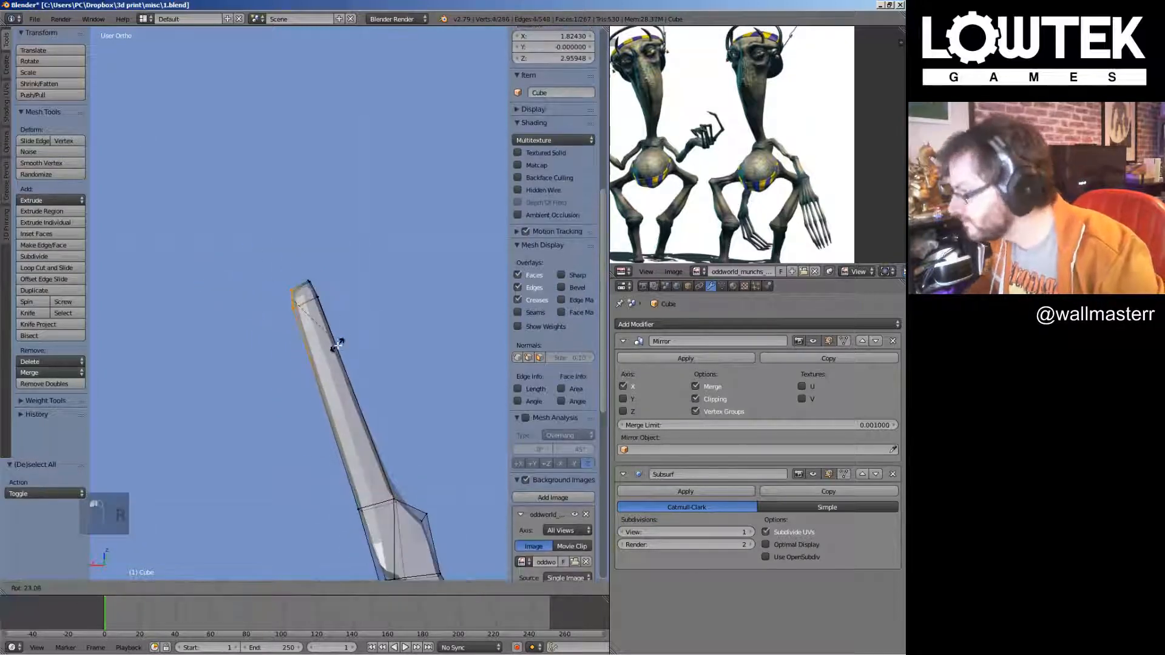
click(341, 345)
key(g)
click(344, 320)
scroll(343, 310, down, 5)
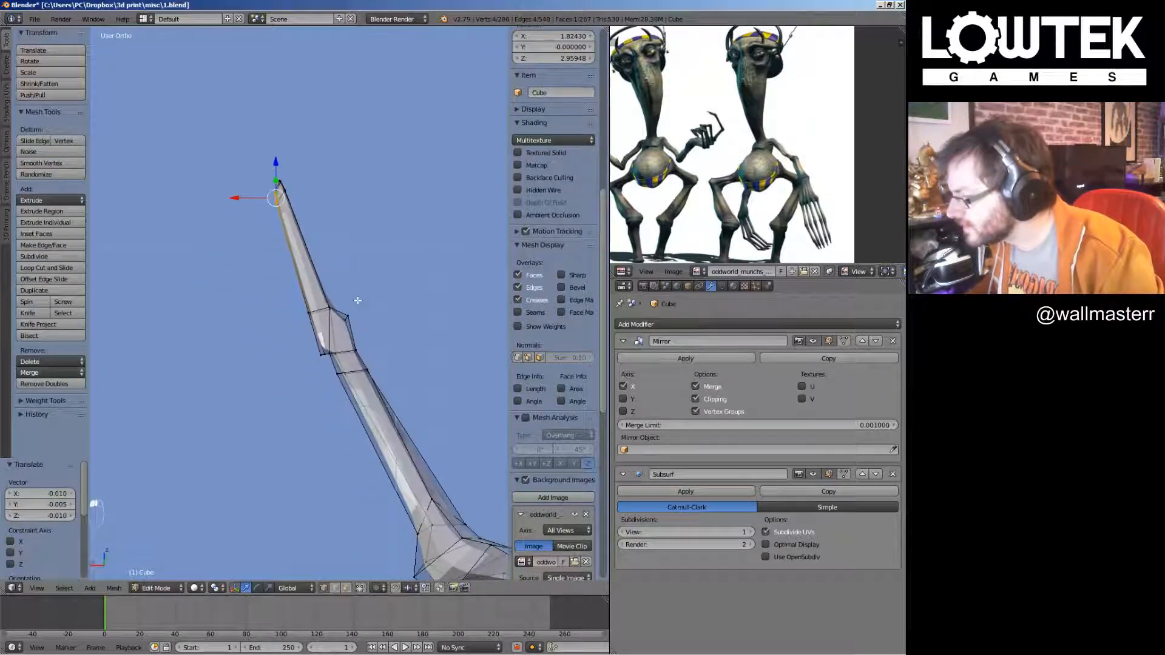
Scale the edge across the last joint to about 2.011 to widen the knuckle
key(a)
middle_drag(343, 307, 289, 333)
right_click(465, 405)
key(s)
click(465, 429)
scroll(364, 339, up, 2)
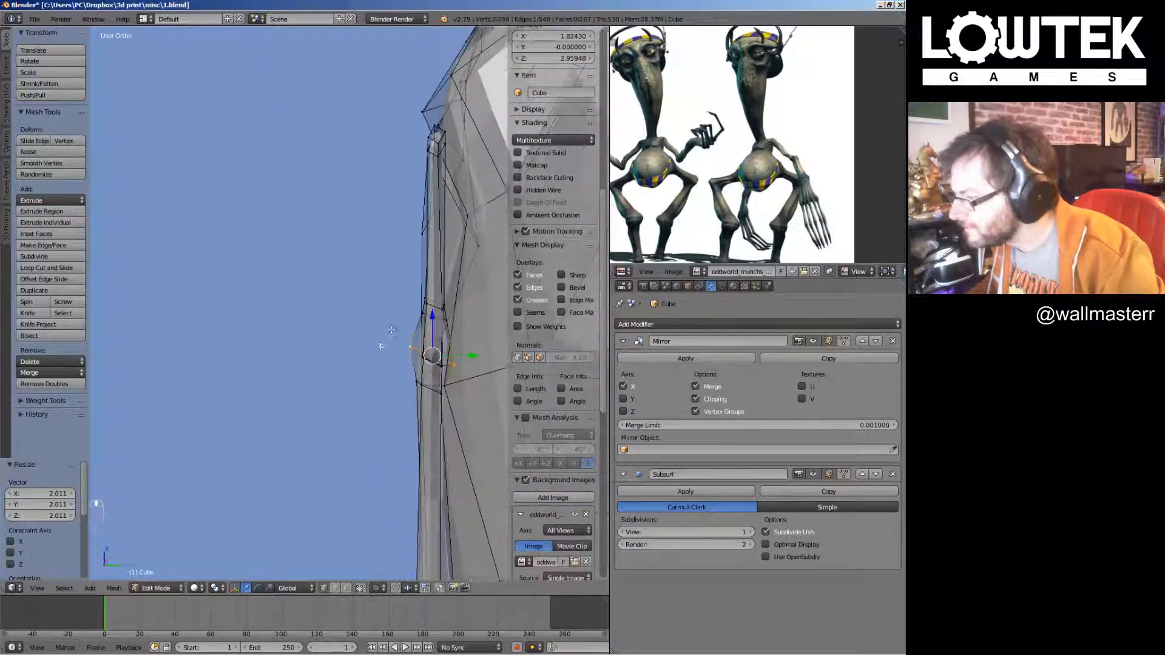
Nudge the last joint's vertices about 0.002 in X, 0.002 in Y and 0.013 in Z, and move the neighbouring vertices about 0.009 in Z
shift+middle_drag(385, 341, 306, 329)
scroll(255, 358, up, 1)
scroll(553, 304, down, 2)
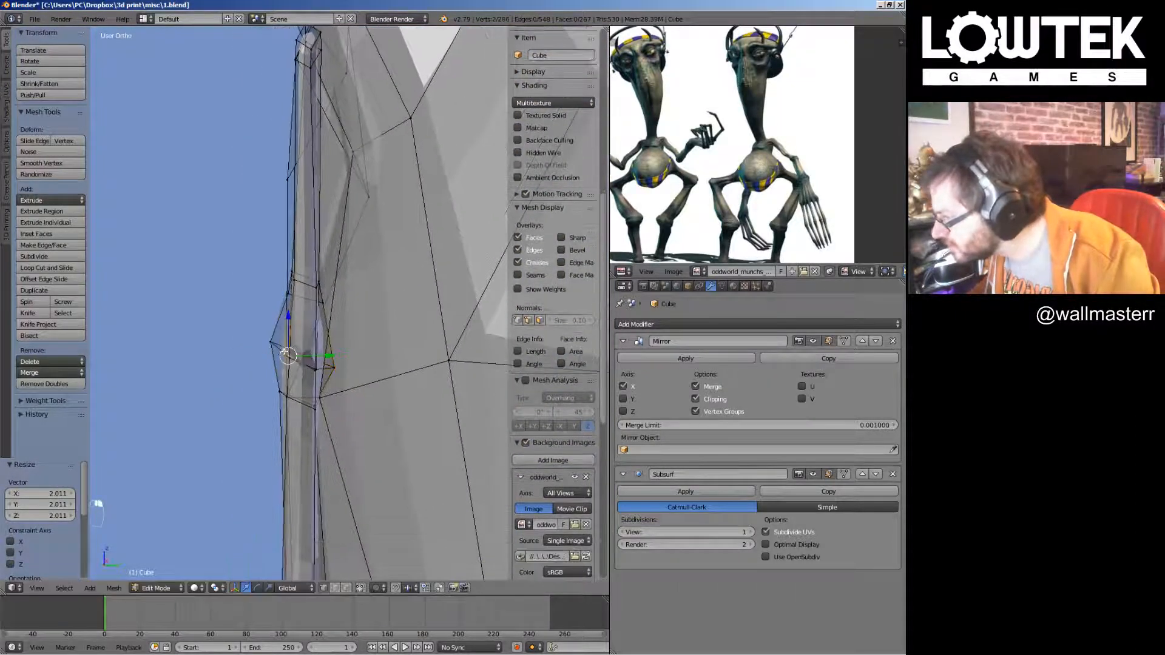
drag(311, 370, 297, 346)
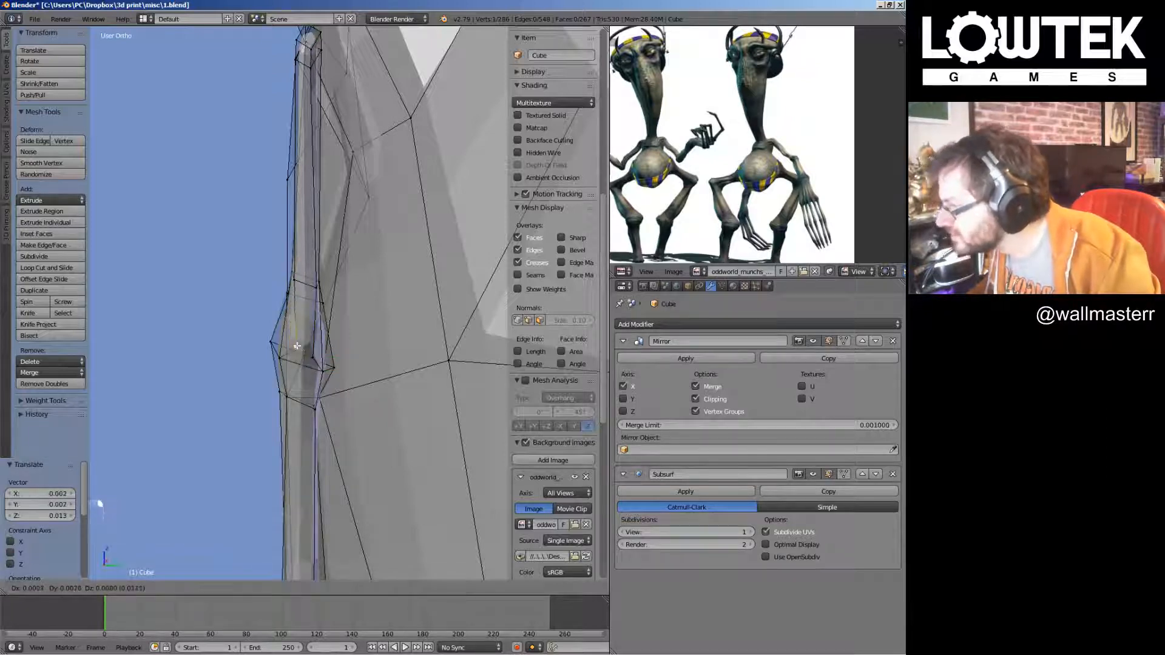
scroll(553, 304, up, 2)
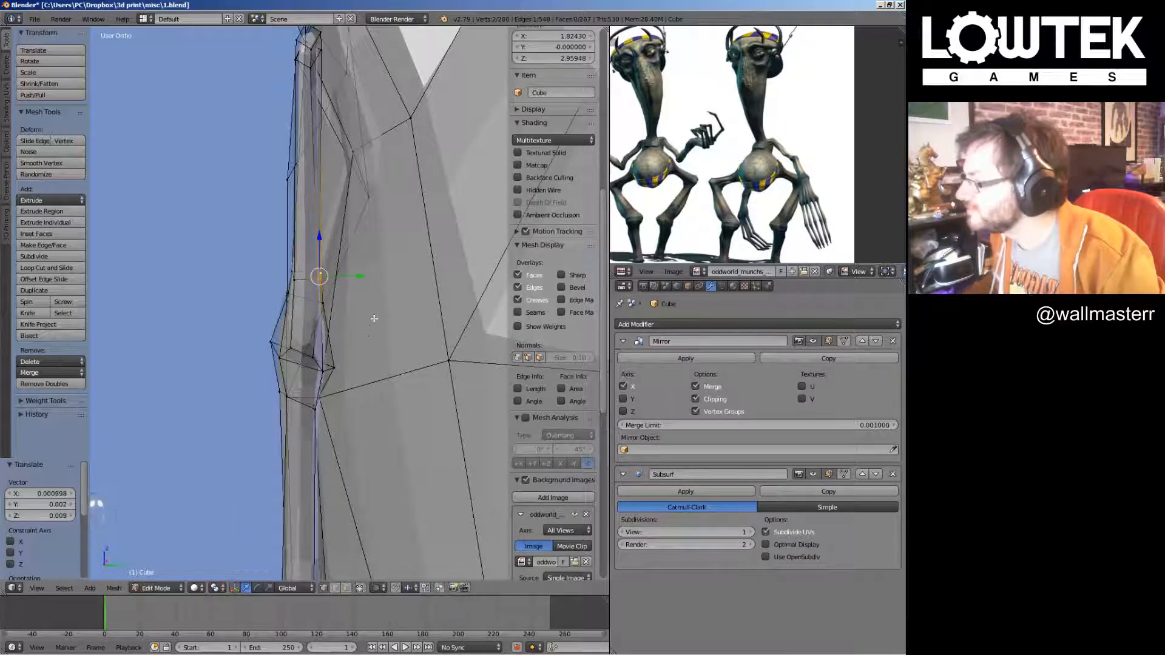
key(KP_1)
scroll(255, 303, down, 8)
scroll(358, 331, up, 4)
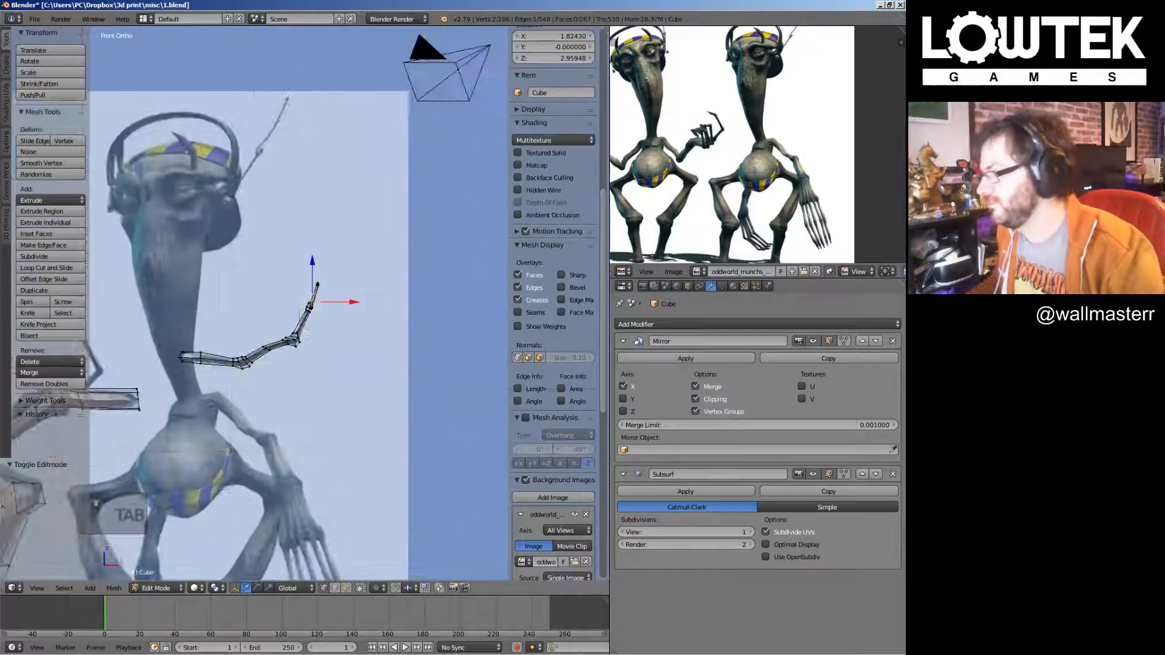
Select the whole finger and apply Shrink/Fatten with an offset of -0.010
key(l)
key(ctrl+s)
click(396, 295)
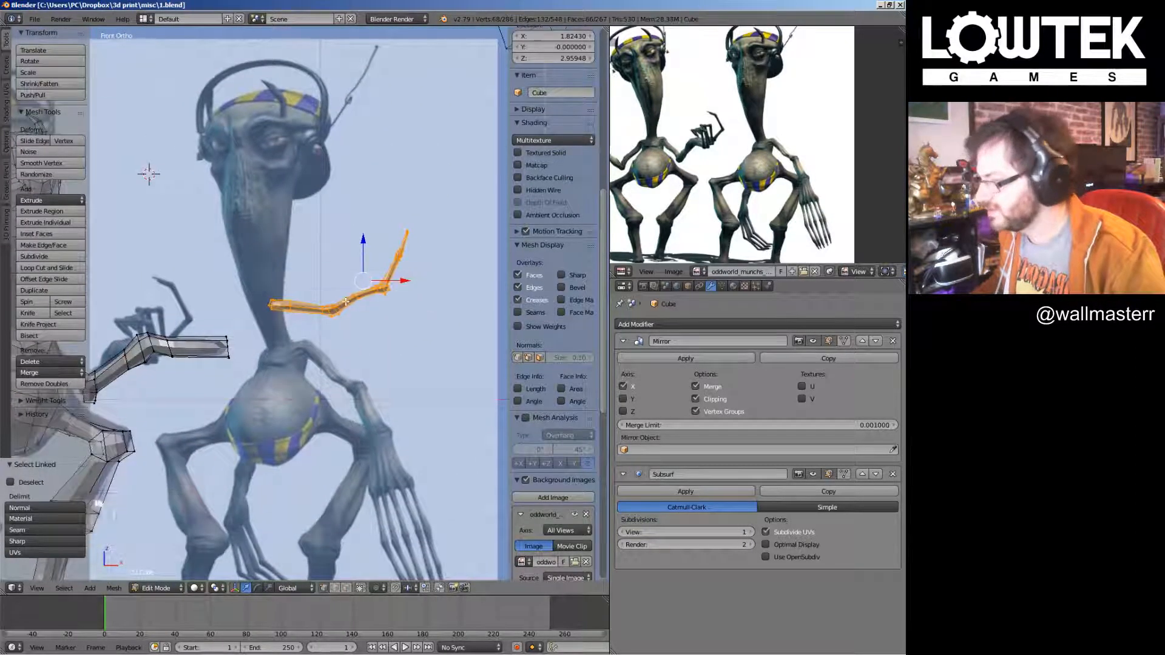
shift+middle_drag(346, 300, 395, 290)
key(alt+s)
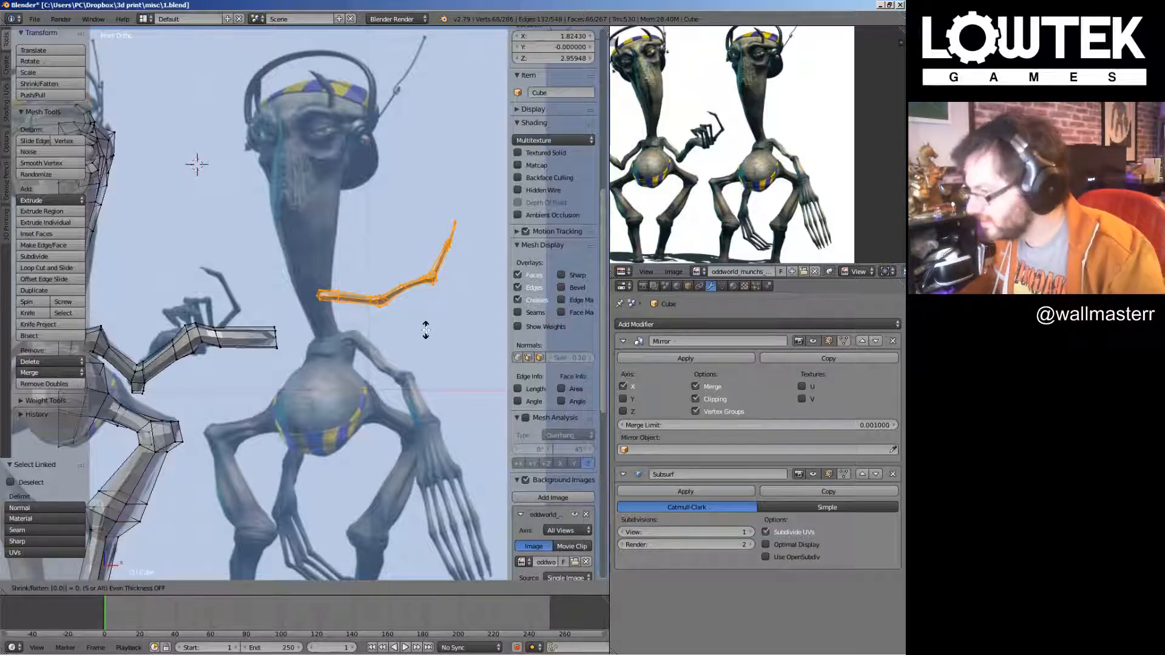
key(Return)
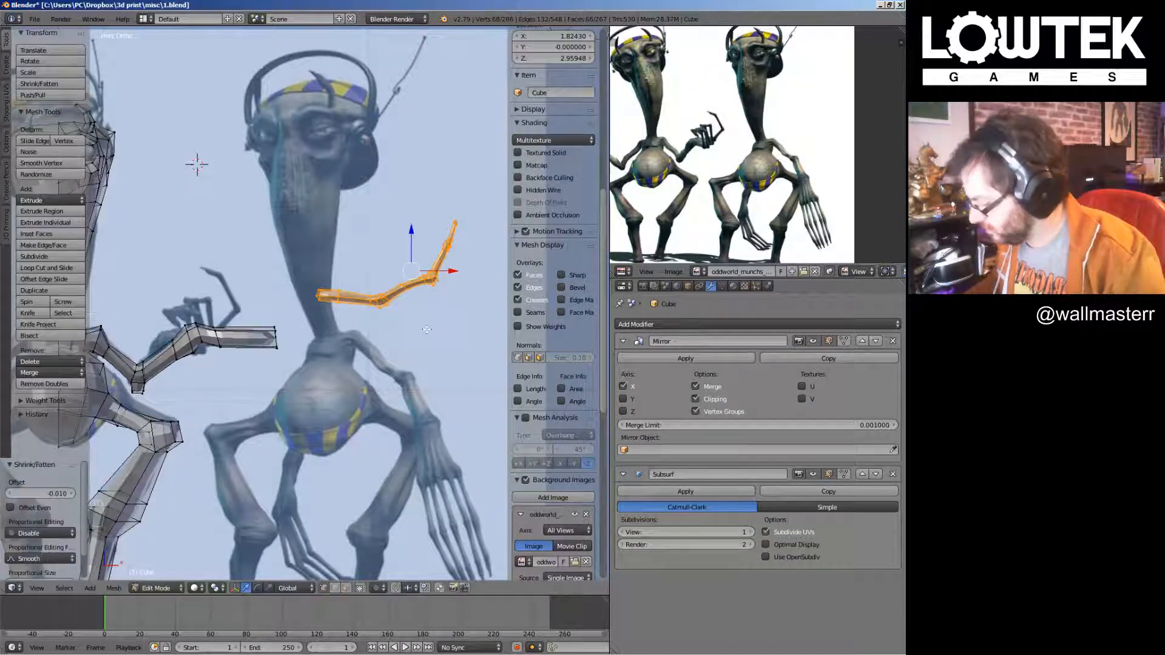
Adjust the finger's thickness again with Shrink/Fatten and check the shape in Object Mode
key(alt+s)
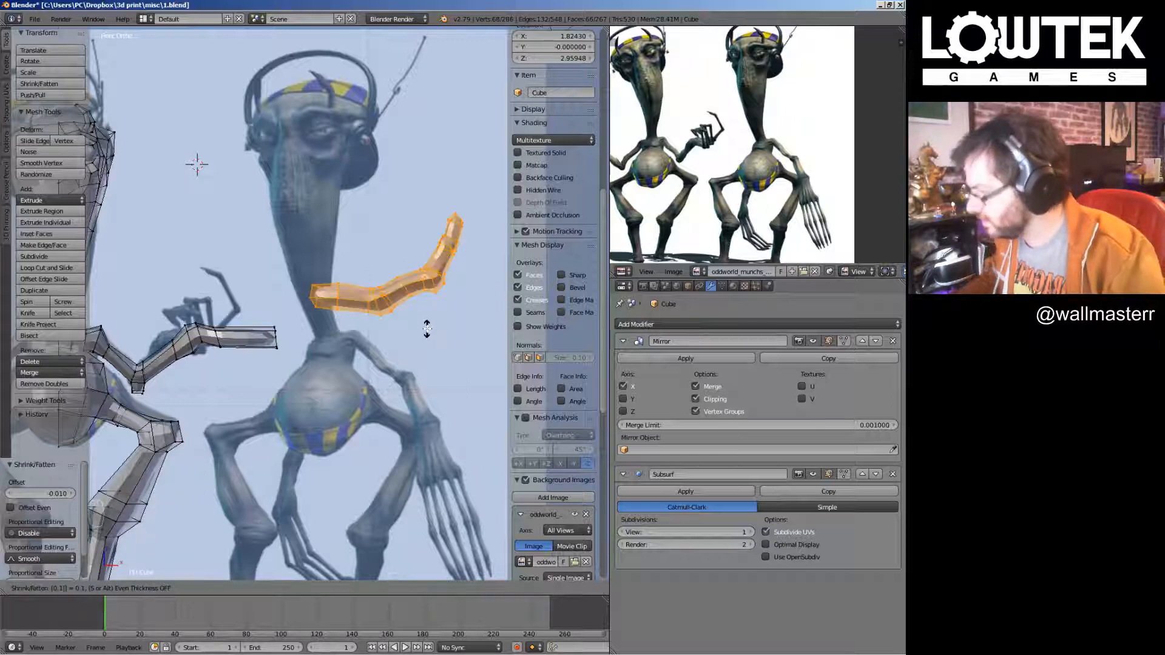
key(Escape)
key(alt+s)
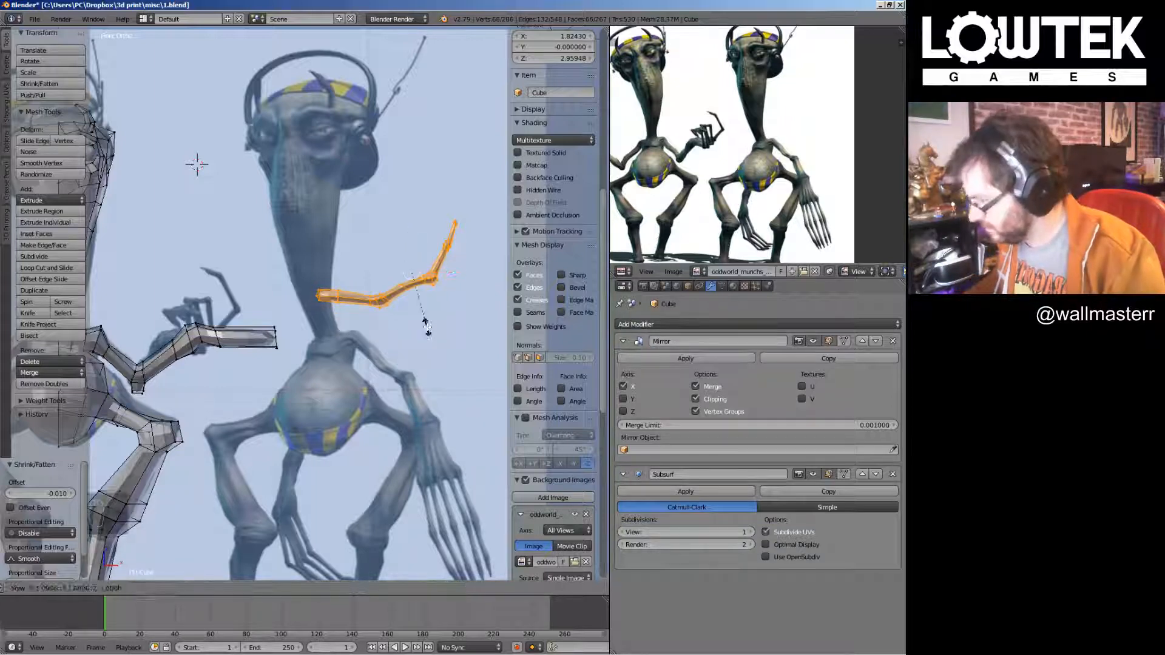
key(alt+s)
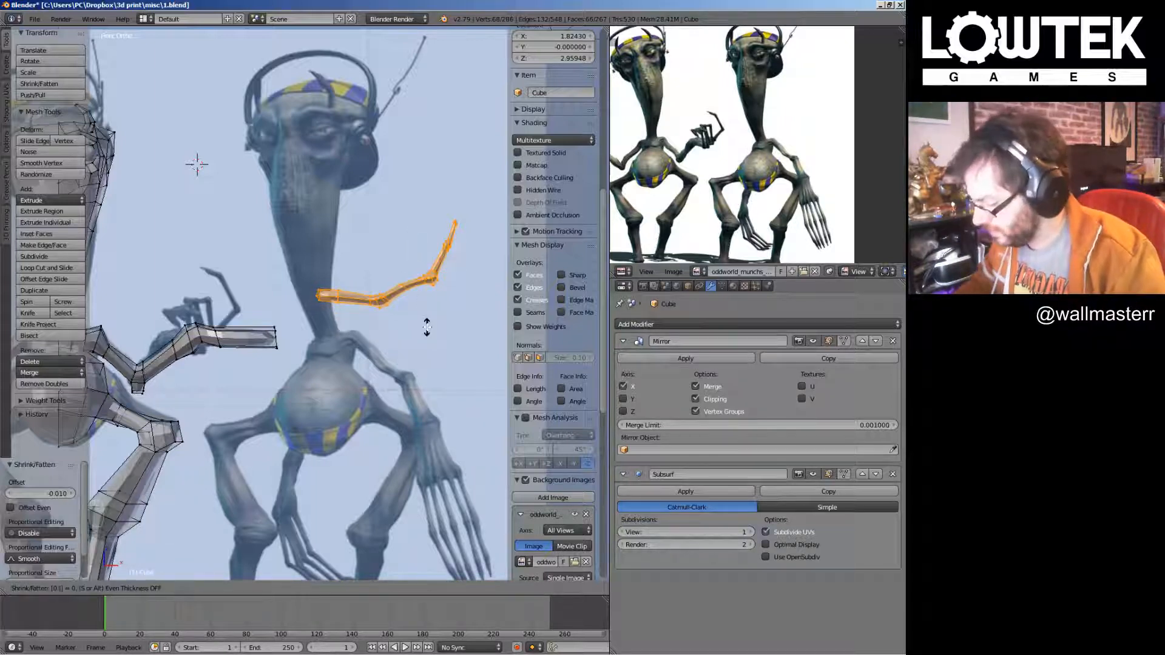
click(428, 327)
key(Tab)
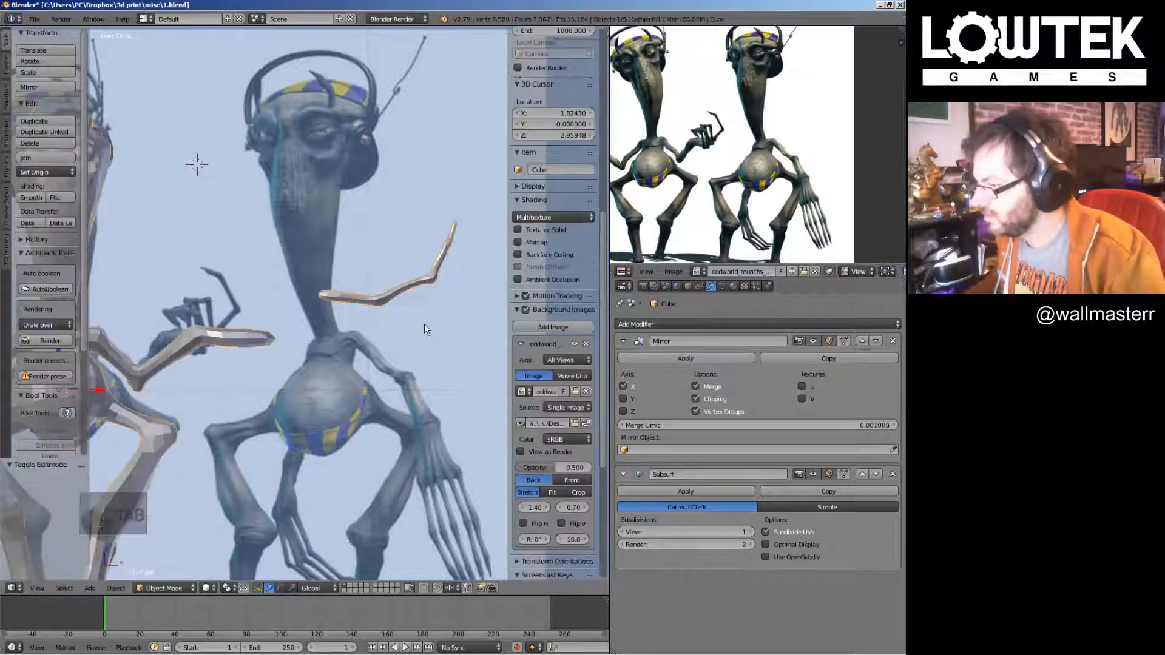
key(Tab)
Move the finger about -3.016 in X and -2.683 in Z towards the body, and rotate it upright
shift+middle_drag(346, 316, 369, 288)
scroll(410, 302, down, 5)
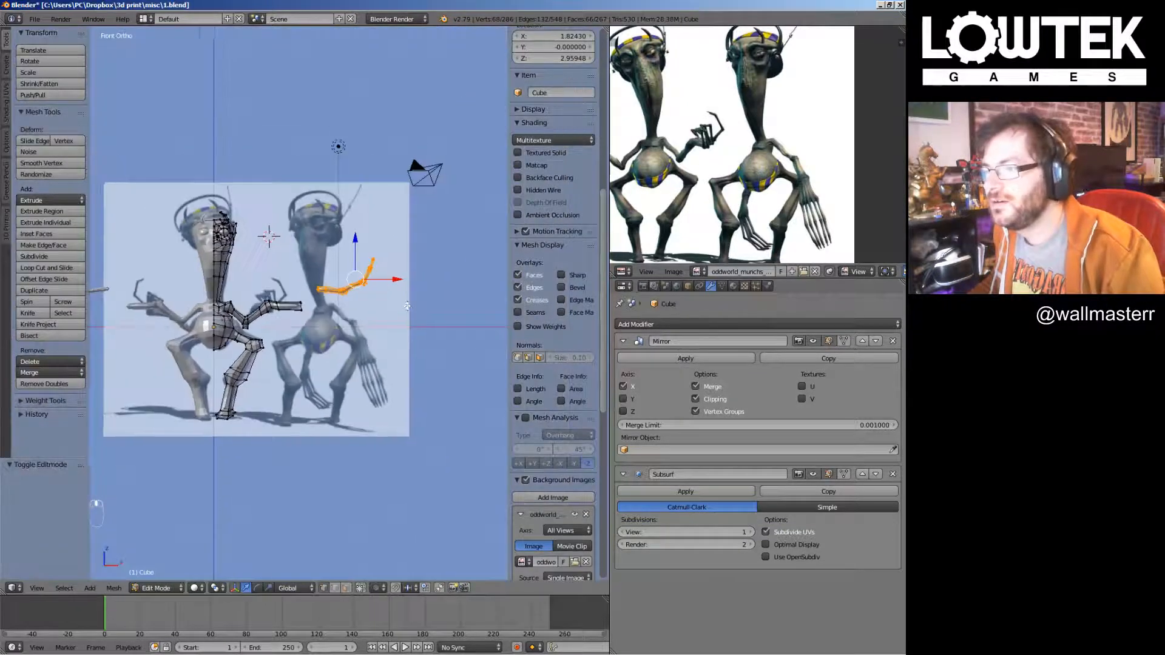
shift+middle_drag(403, 323, 414, 283)
key(g)
click(322, 364)
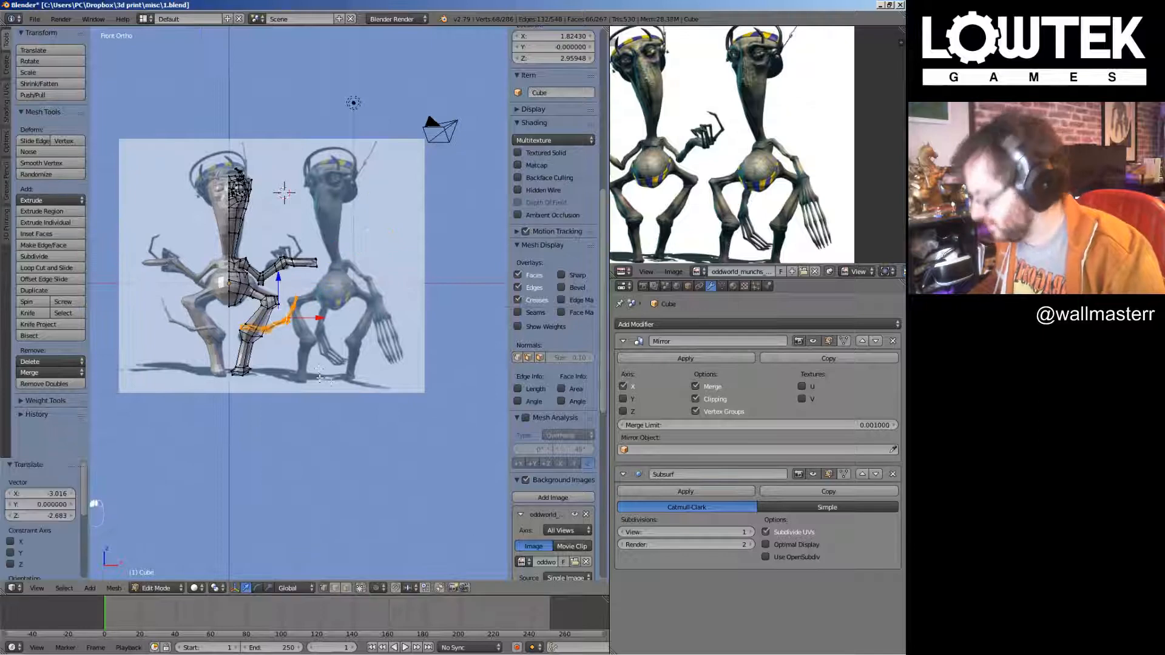
key(r)
click(349, 360)
Scale the finger to about 0.803 and move it about 1.795 in X and 1.924 in Z
key(s)
click(357, 360)
key(g)
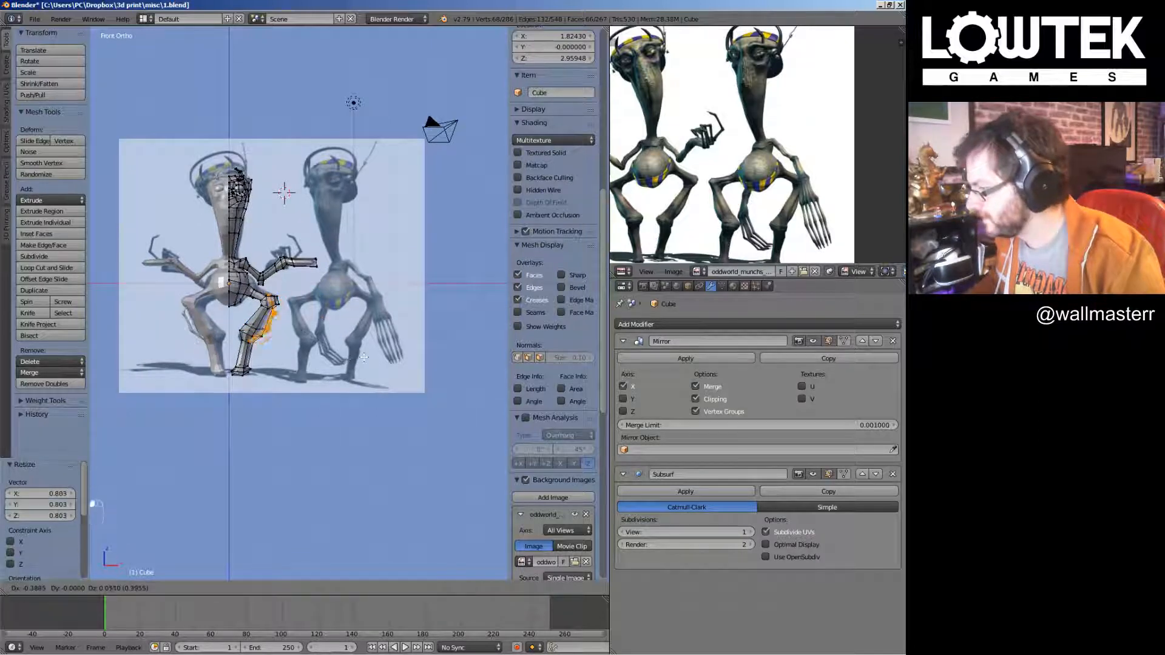
scroll(396, 325, up, 6)
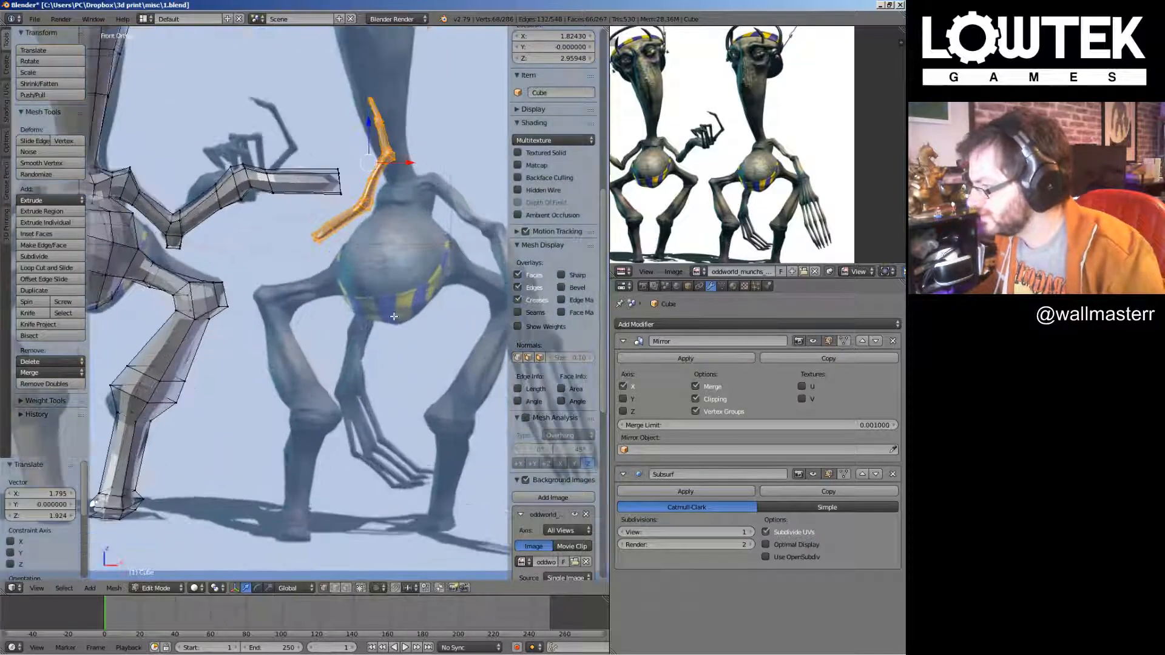
Shrink/Fatten the finger by -0.010 and move it about 0.037 in X and 0.576 in Z
key(alt+s)
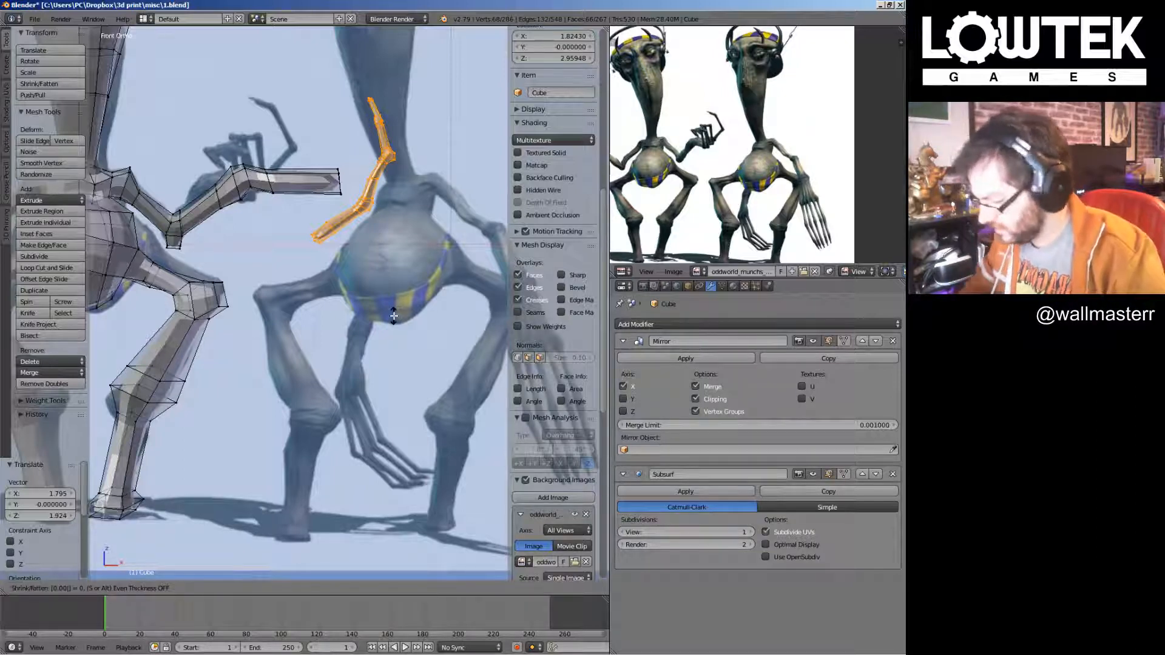
key(Return)
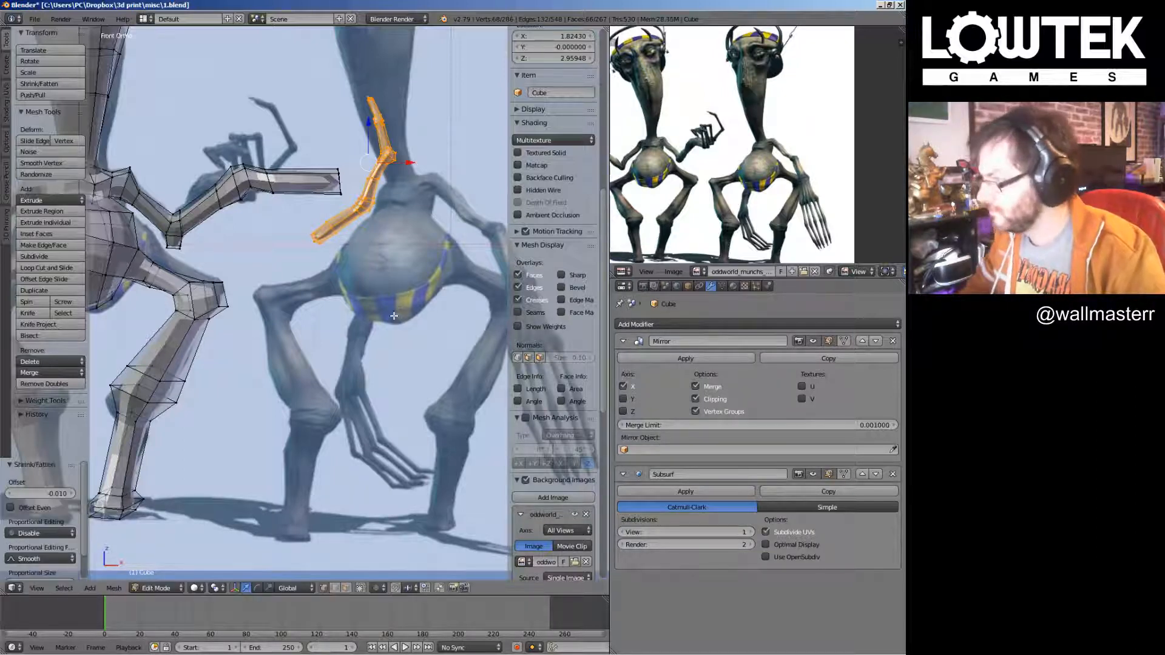
shift+middle_drag(371, 225, 361, 284)
drag(358, 221, 363, 169)
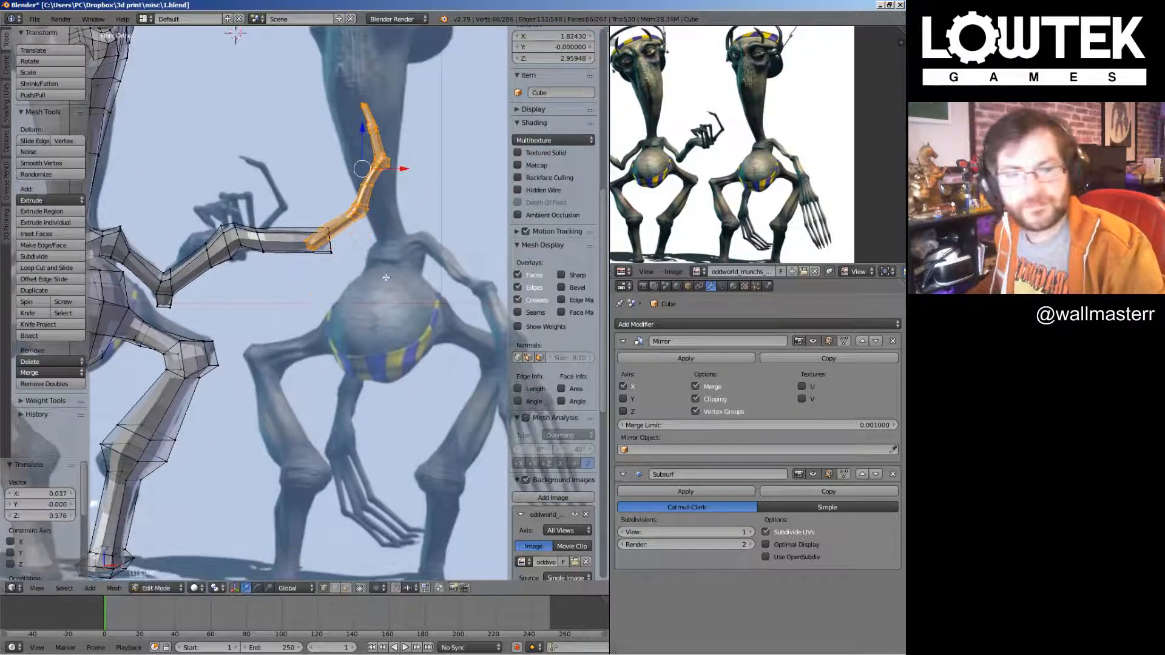
shift+middle_drag(386, 277, 375, 261)
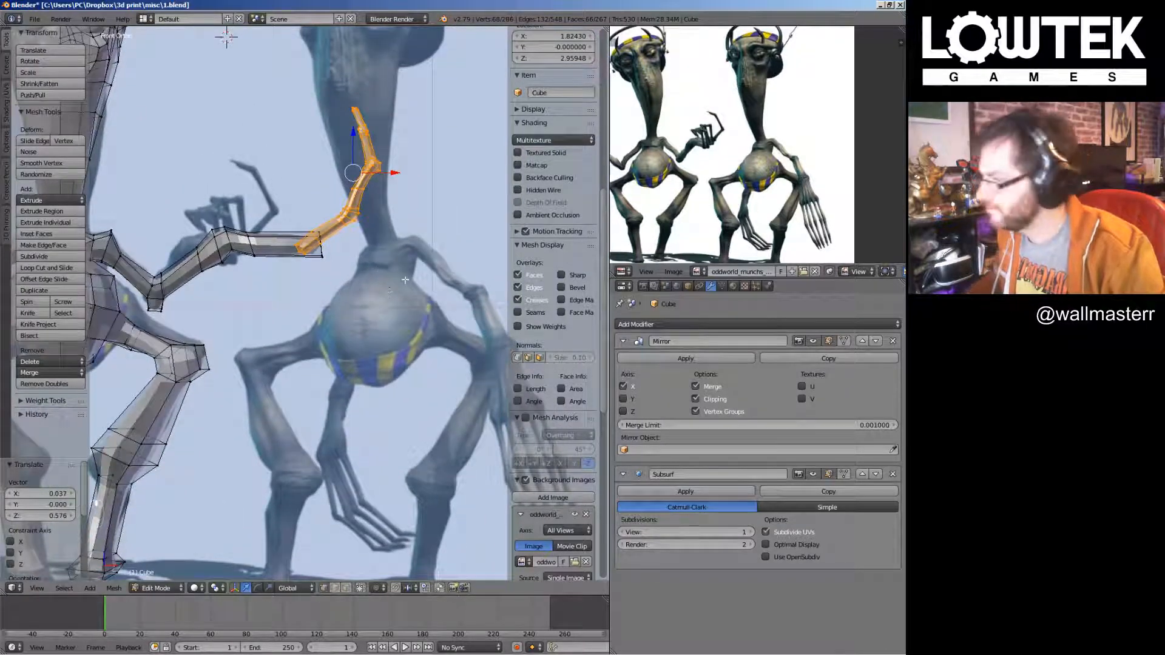
Rotate the finger about 13°, and trackball-rotate it so its tip points downward
key(r)
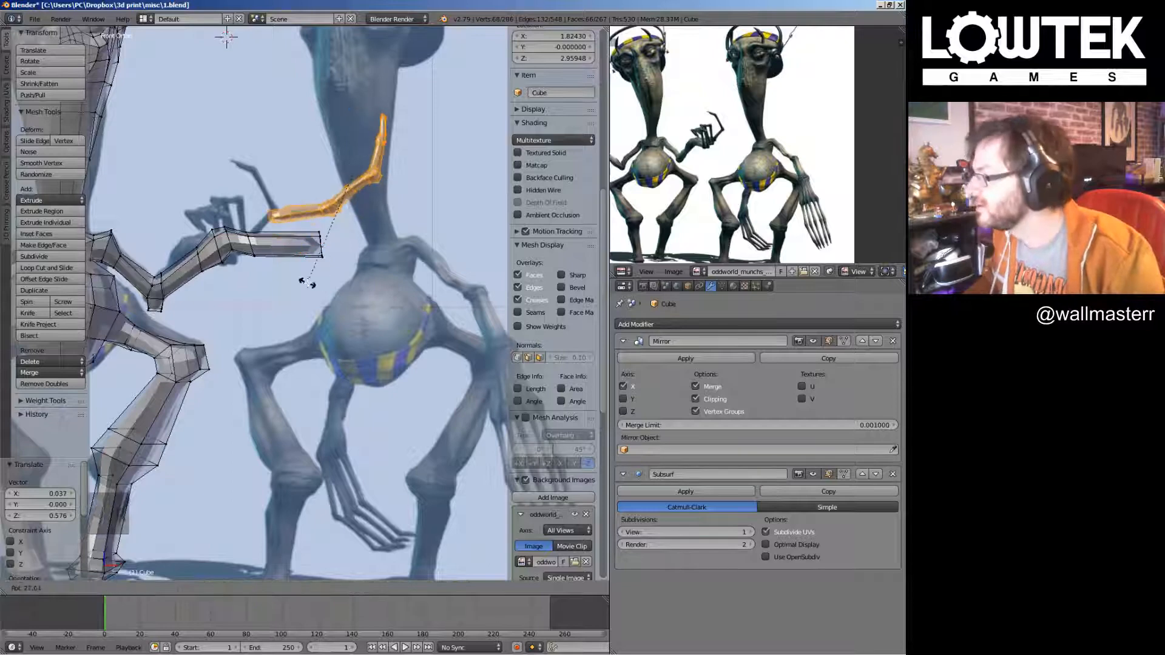
click(337, 285)
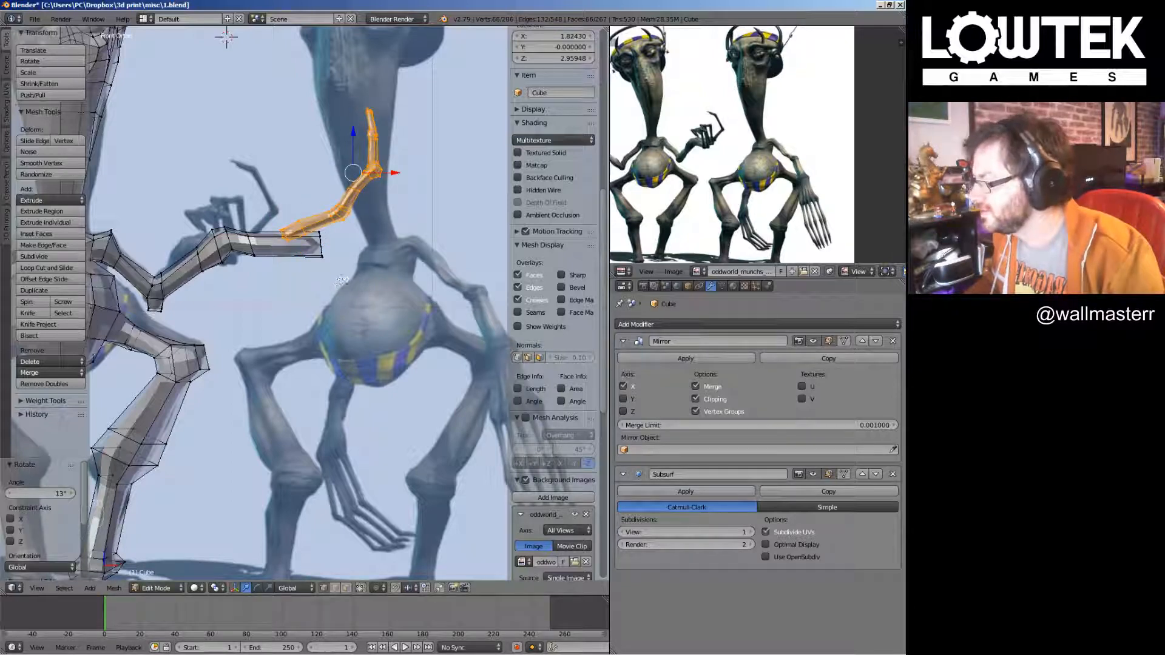
key(r)
key(r)
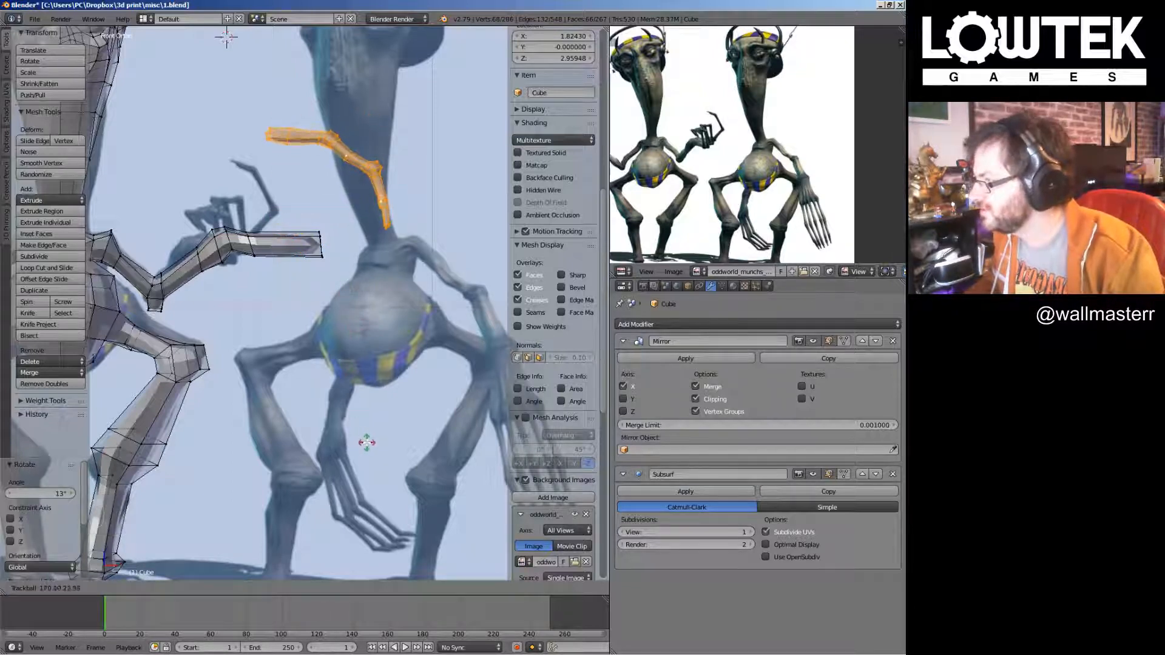
click(366, 443)
Move the finger about 0.291 in X and -1.221 in Z, and in top view about 0.014 in X and 0.369 in Y
key(g)
click(378, 444)
key(KP_7)
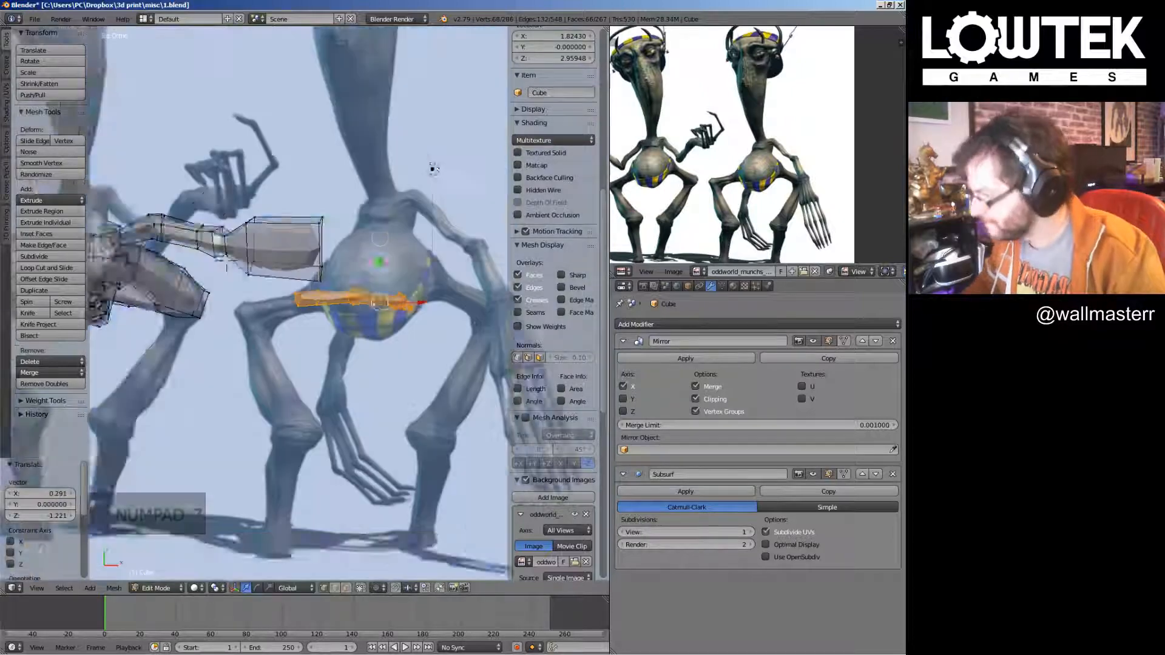
scroll(335, 384, up, 3)
key(g)
middle_drag(327, 382, 180, 346)
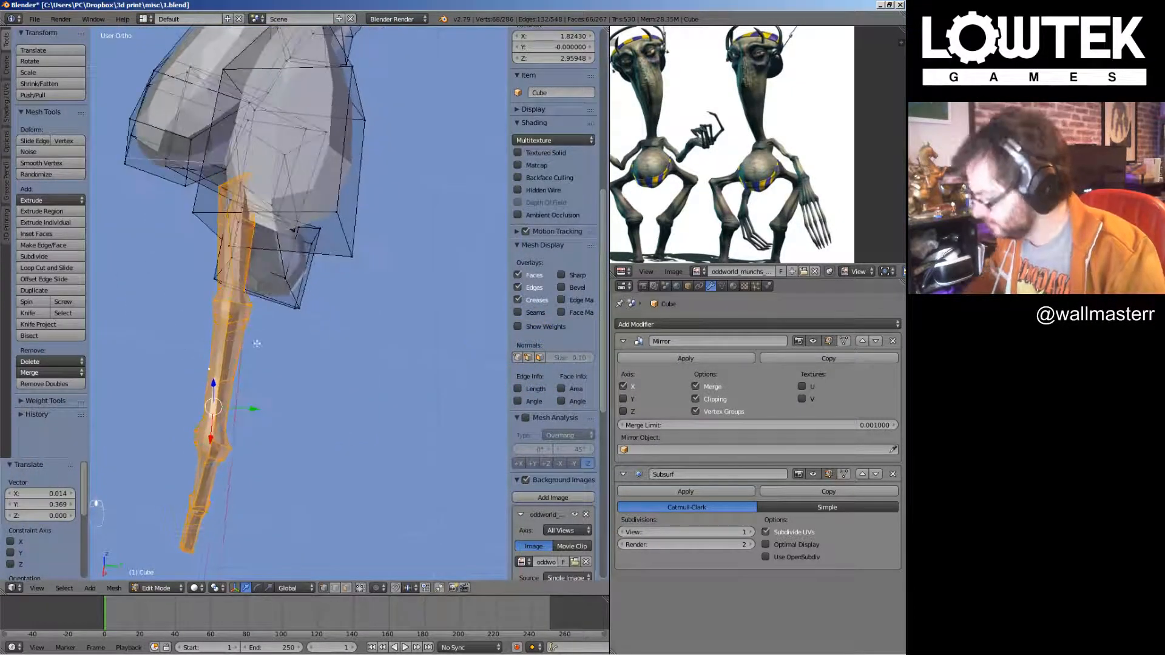
In top view, rotate the finger about 11.4° and move it about -0.146 in Y against the palm's edge
key(KP_7)
key(r)
click(417, 398)
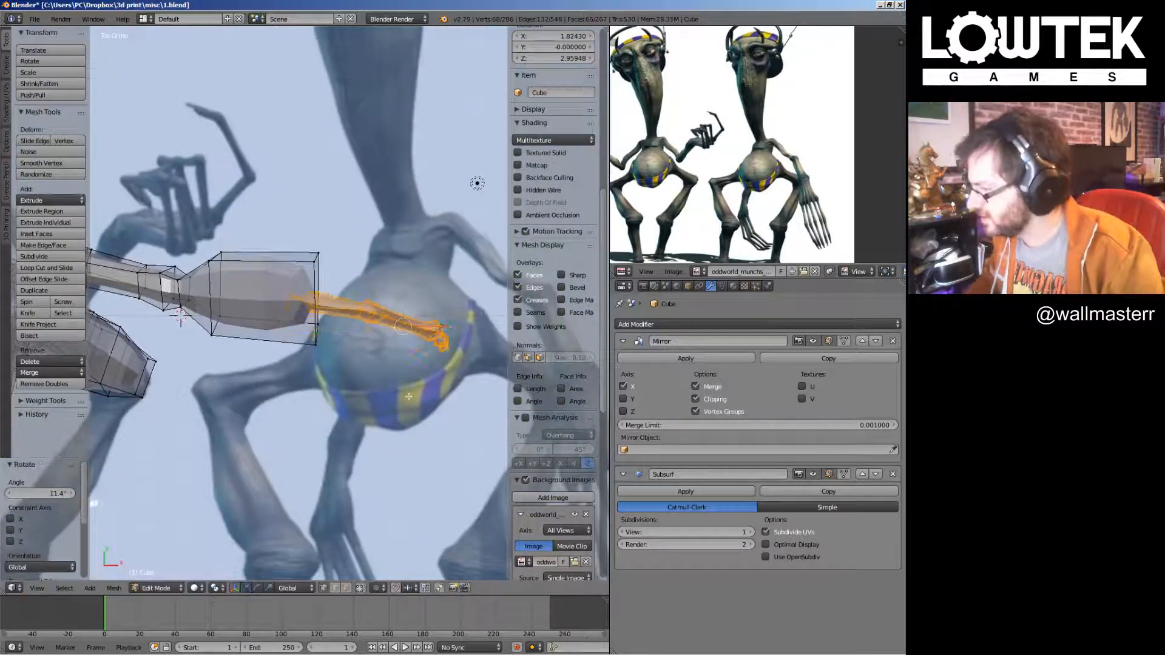
key(g)
click(415, 409)
middle_drag(413, 407, 358, 302)
middle_drag(370, 284, 298, 274)
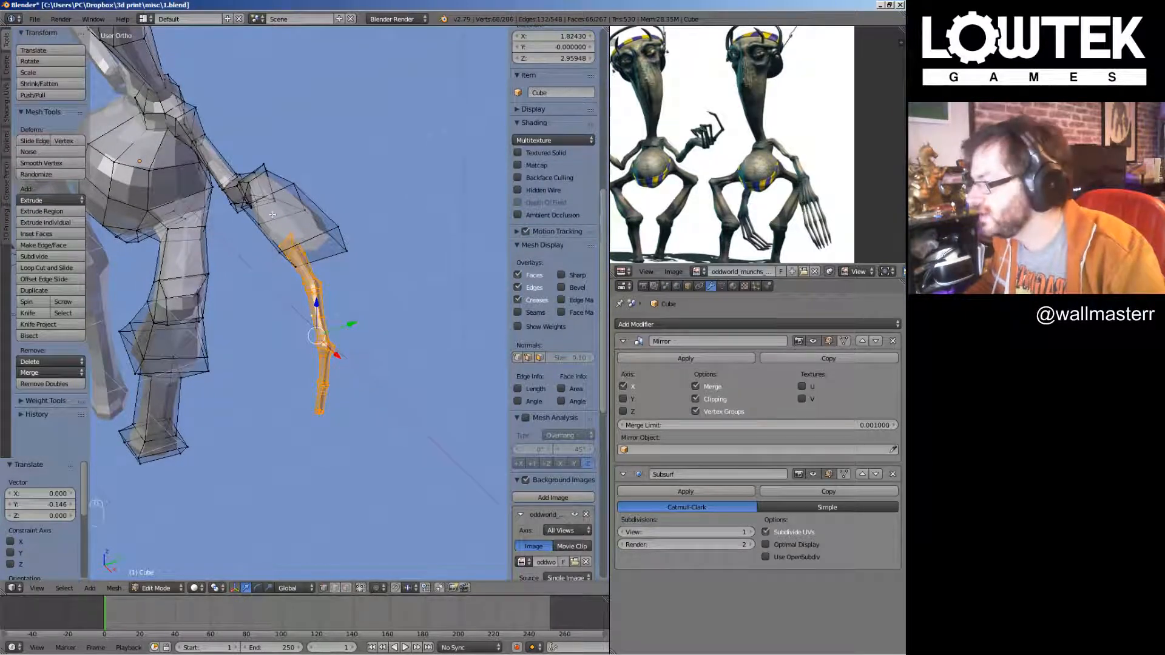
Reshape the palm's side by moving one vertex about -0.009, -0.093, -0.044 and adjacent geometry about 0.003, 0.039, 0.020 in X, Y, Z
middle_drag(272, 215, 363, 169)
scroll(327, 225, up, 3)
right_click(318, 234)
middle_drag(395, 270, 321, 282)
key(g)
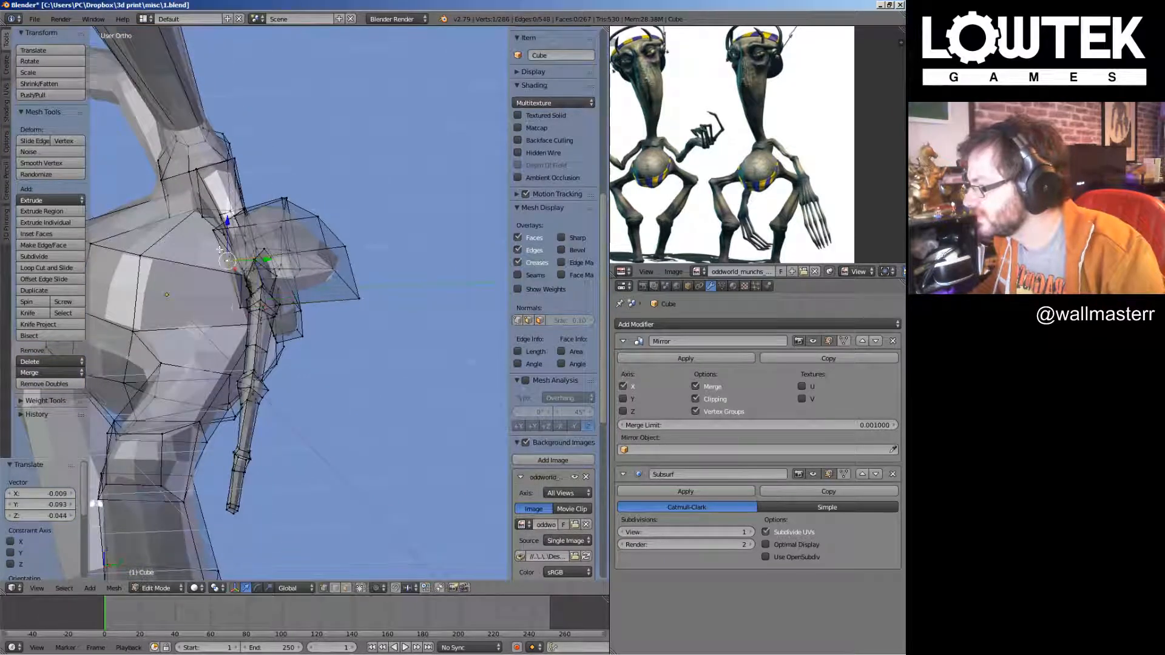
right_click(220, 249)
click(297, 240)
middle_drag(297, 241, 413, 294)
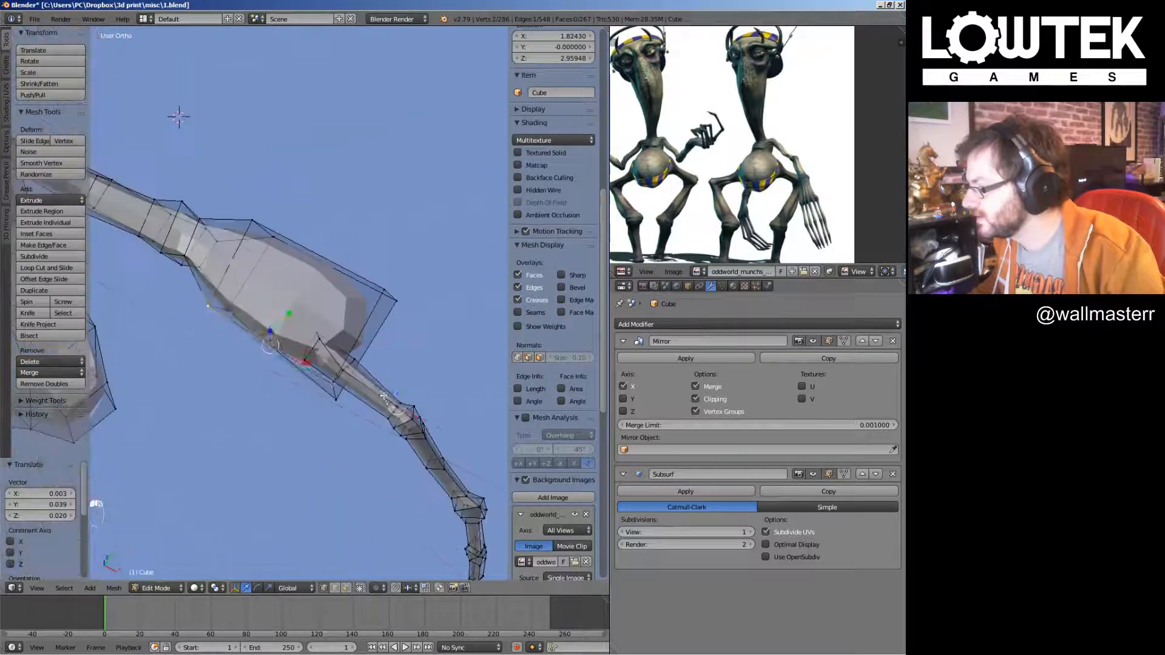
Move the whole finger about 0.019 in X, -0.055 in Y and -0.007 in Z, and add a loop cut near the palm's end
right_click(393, 402)
key(l)
key(KP_Decimal)
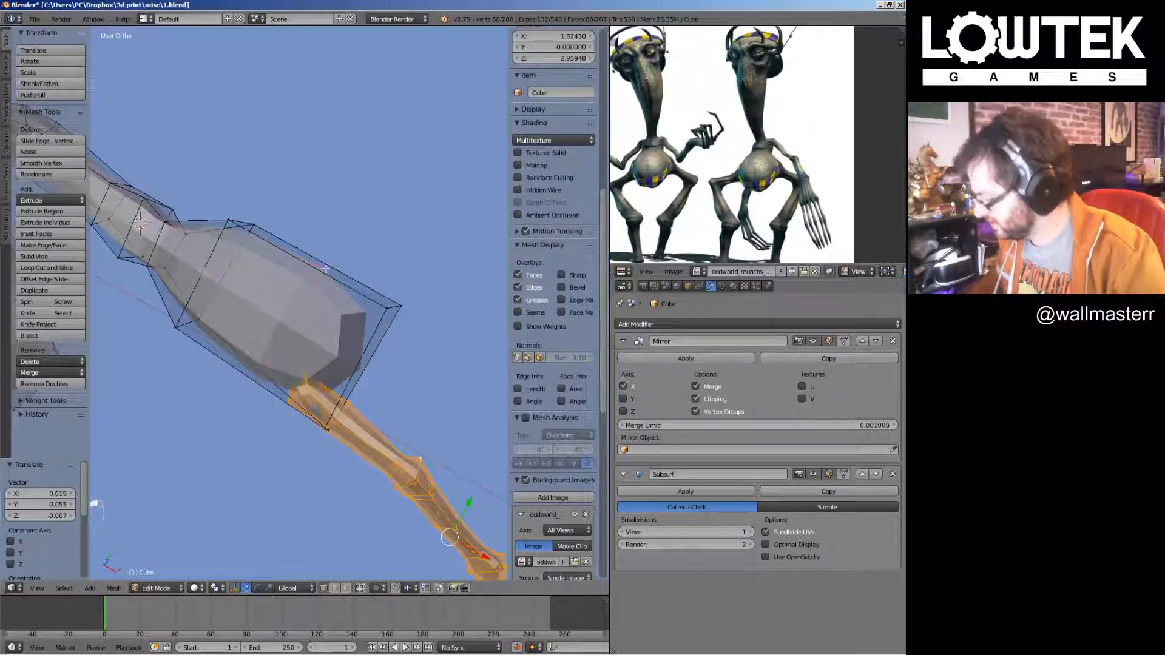
key(ctrl+r)
click(371, 297)
Duplicate the finger with an offset of about 0.018, 0.163, 0.016 in X, Y, Z, rotate the copy slightly and reposition it beside the original
key(l)
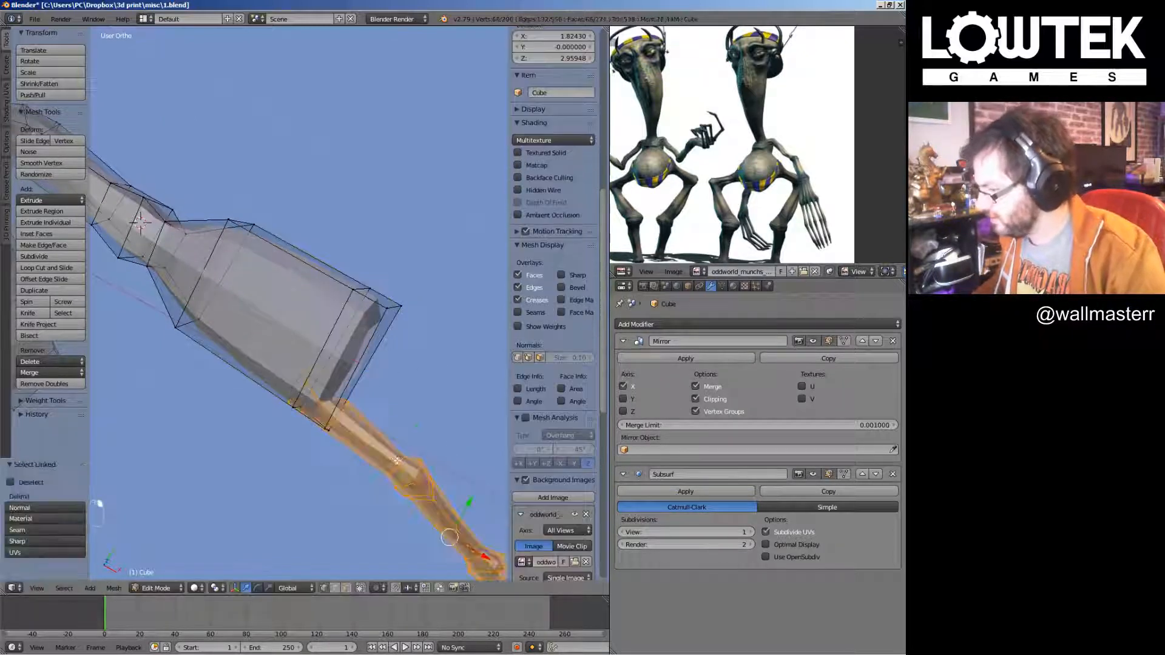
key(shift+d)
click(387, 397)
middle_drag(388, 396, 405, 312)
key(g)
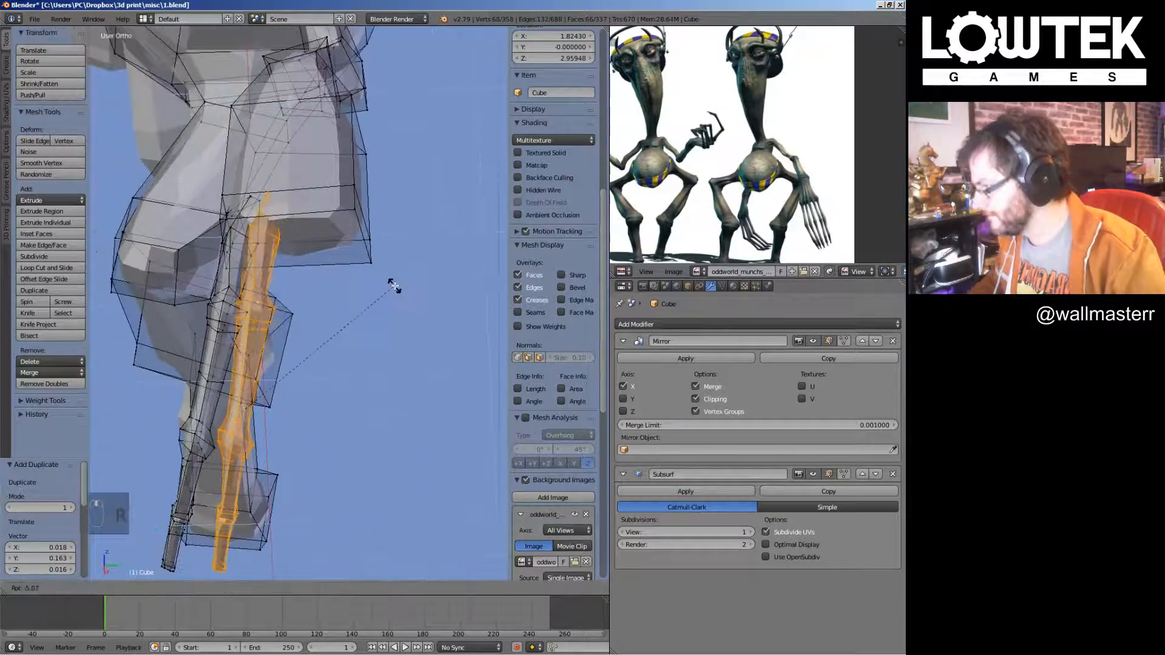
click(240, 308)
Trackball-rotate the first finger about -1.72° and -10.9° to straighten it beside the second
key(r)
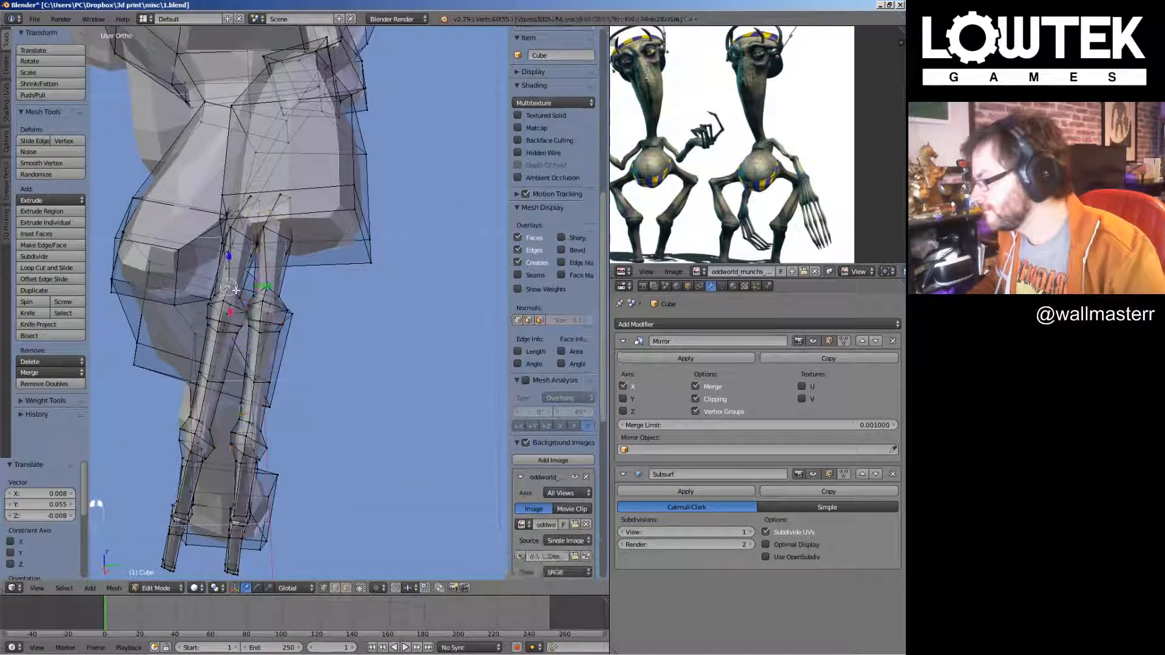
click(317, 325)
key(r)
key(r)
key(Escape)
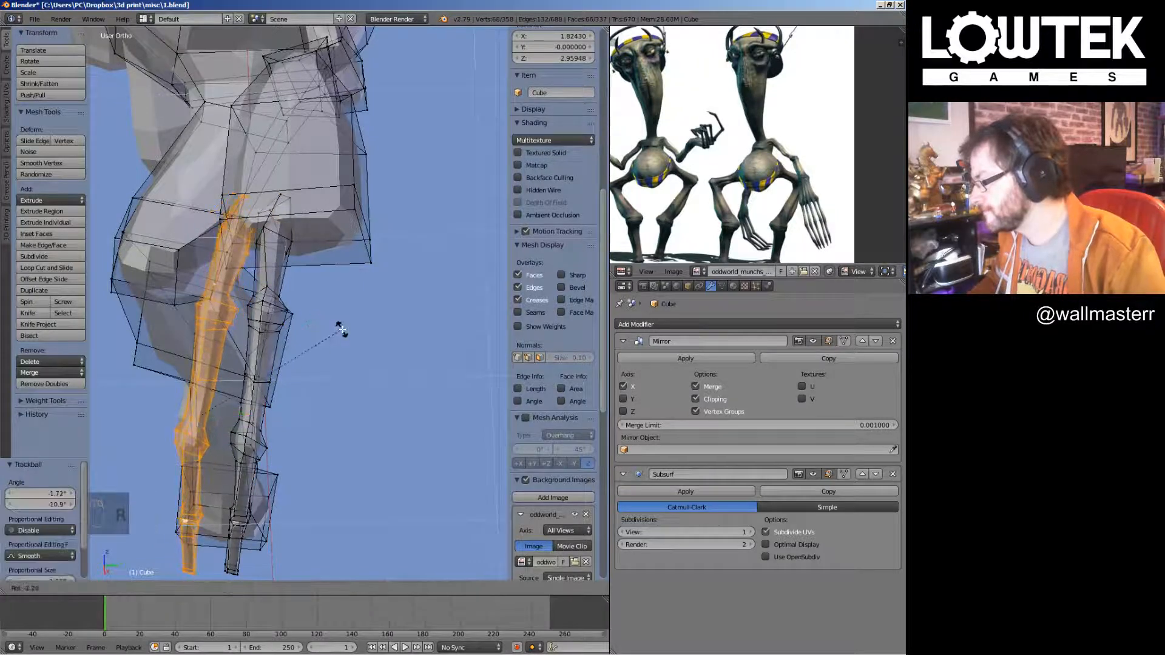
Duplicate the second finger about 0.157 in Y and 0.006 in Z to make a third finger
key(l)
key(shift+d)
click(333, 241)
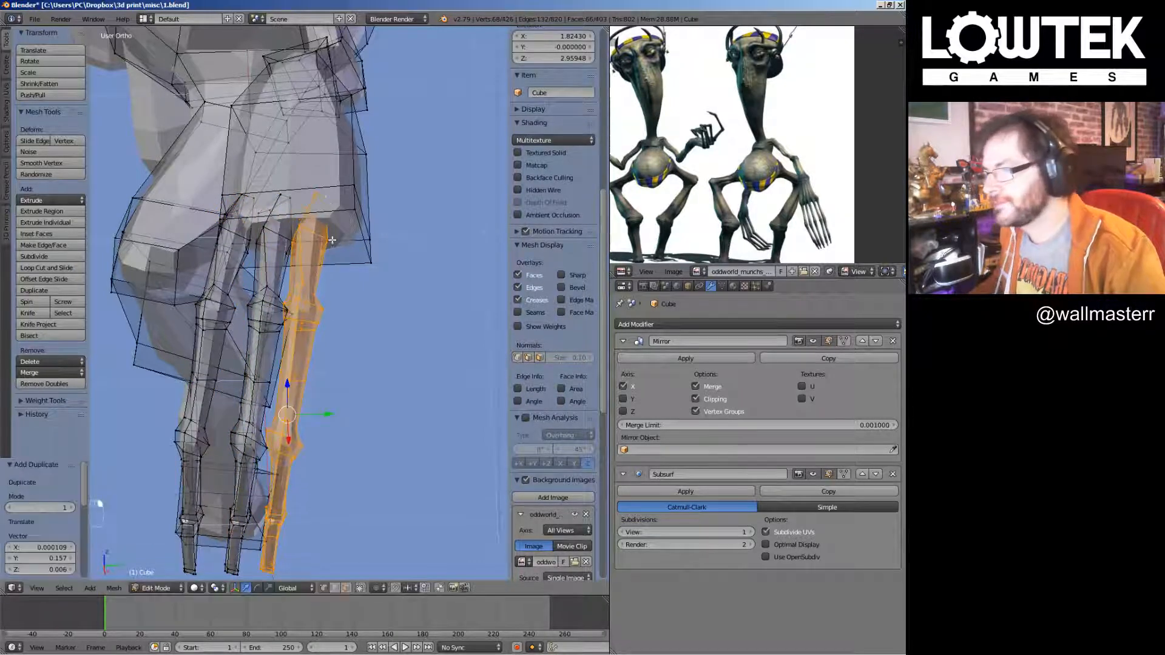
Duplicate the third finger about 0.003, 0.115, 0.008 in X, Y, Z, and rotate the copy upright at the palm's far side
key(shift+d)
click(364, 280)
key(r)
click(391, 268)
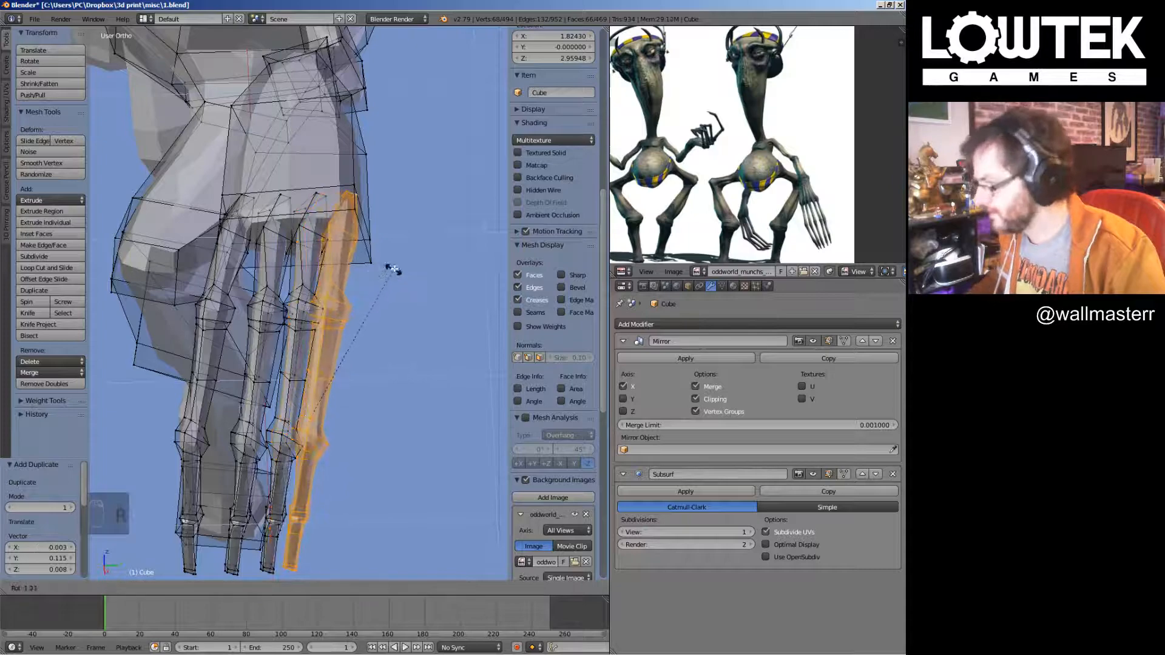
key(r)
key(r)
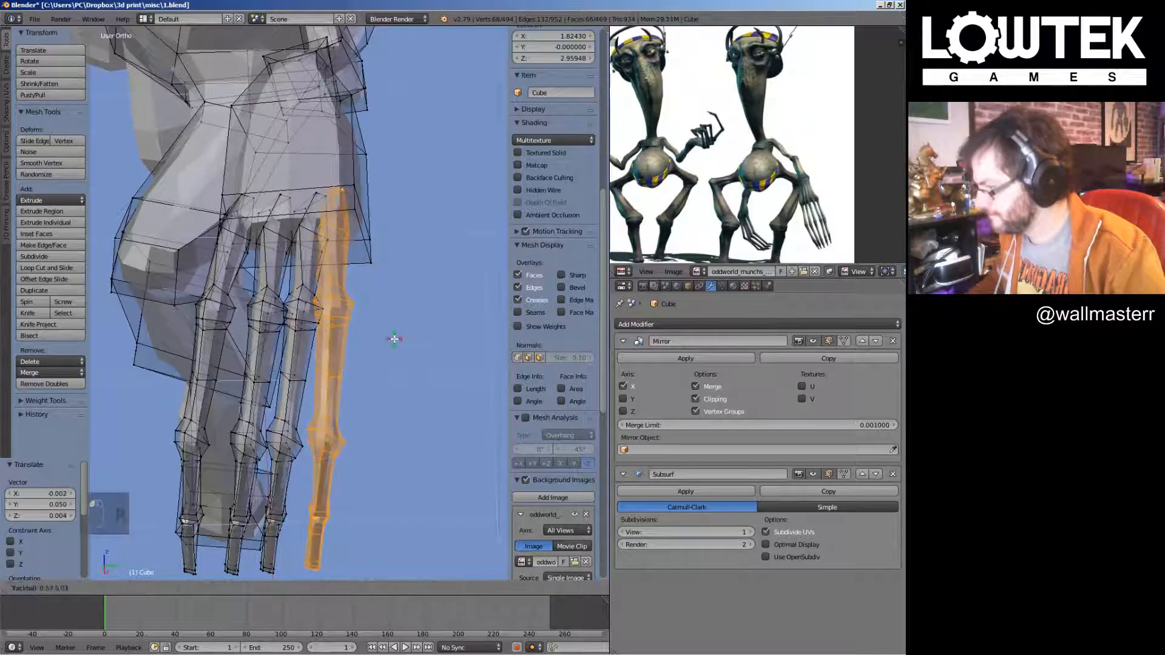
click(373, 338)
Duplicate the fourth finger about 0.007, 0.130, 0.014 in X, Y, Z, then rotate and reposition the copy at the palm's outer edge
key(shift+d)
click(401, 331)
key(r)
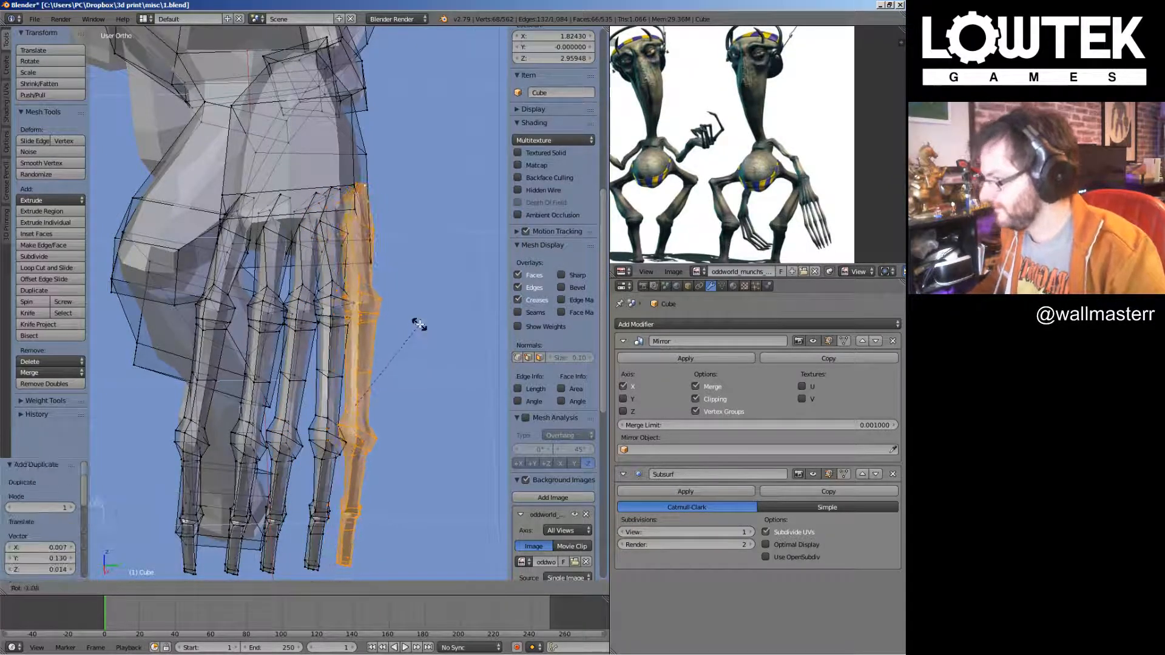
click(418, 325)
middle_drag(418, 326, 344, 331)
key(g)
click(362, 356)
Select the whole fourth finger and shift it to even out the spacing between its neighbours
key(a)
key(l)
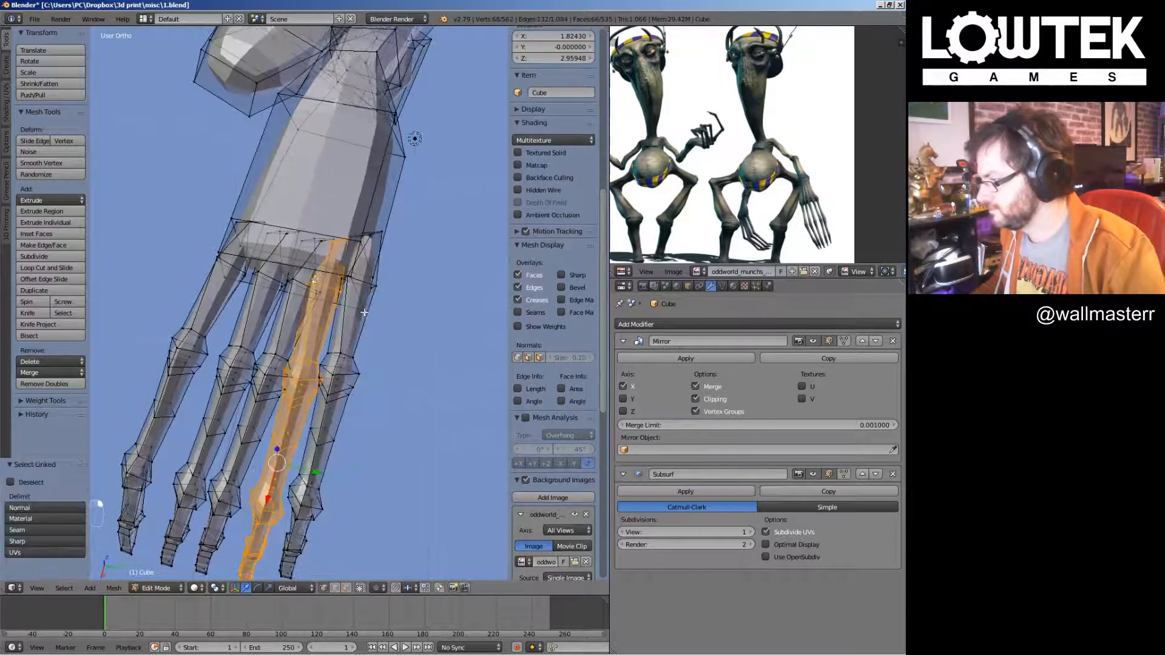
key(g)
click(372, 313)
Examine the spacing and shape of the hand's fingers in Object Mode
key(Tab)
scroll(295, 341, down, 4)
middle_drag(293, 345, 353, 333)
key(Tab)
scroll(306, 319, up, 4)
click(306, 318)
key(l)
key(Tab)
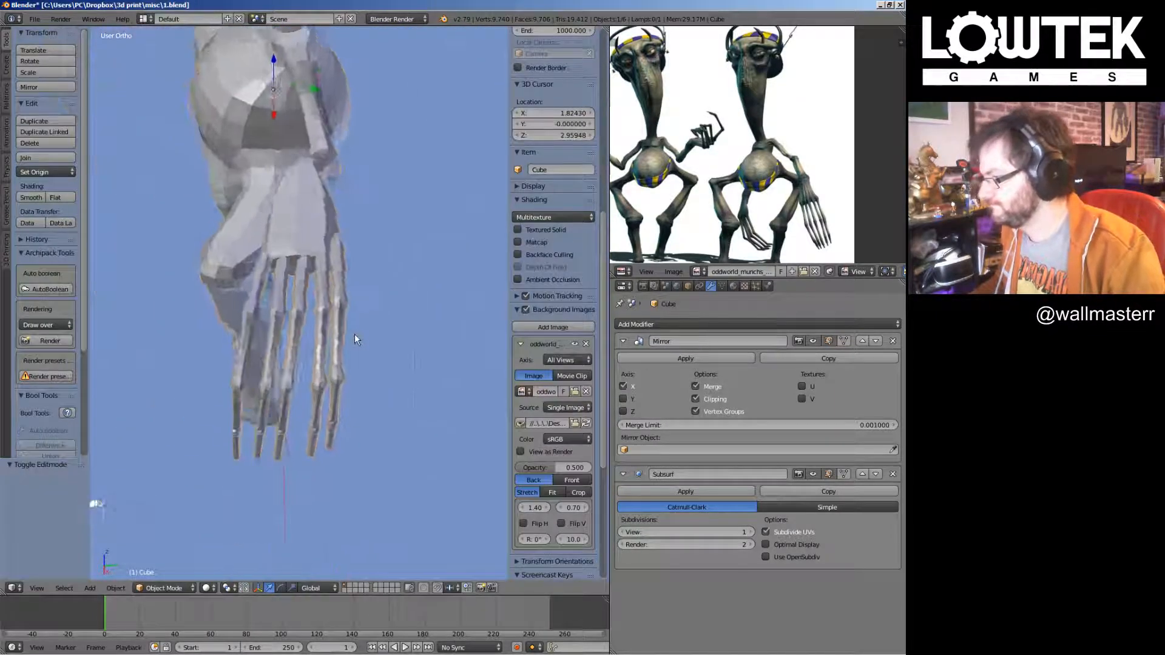
Select the third and fourth fingers in turn, then rotate and shift them slightly to even out the gaps between fingers
key(Tab)
key(l)
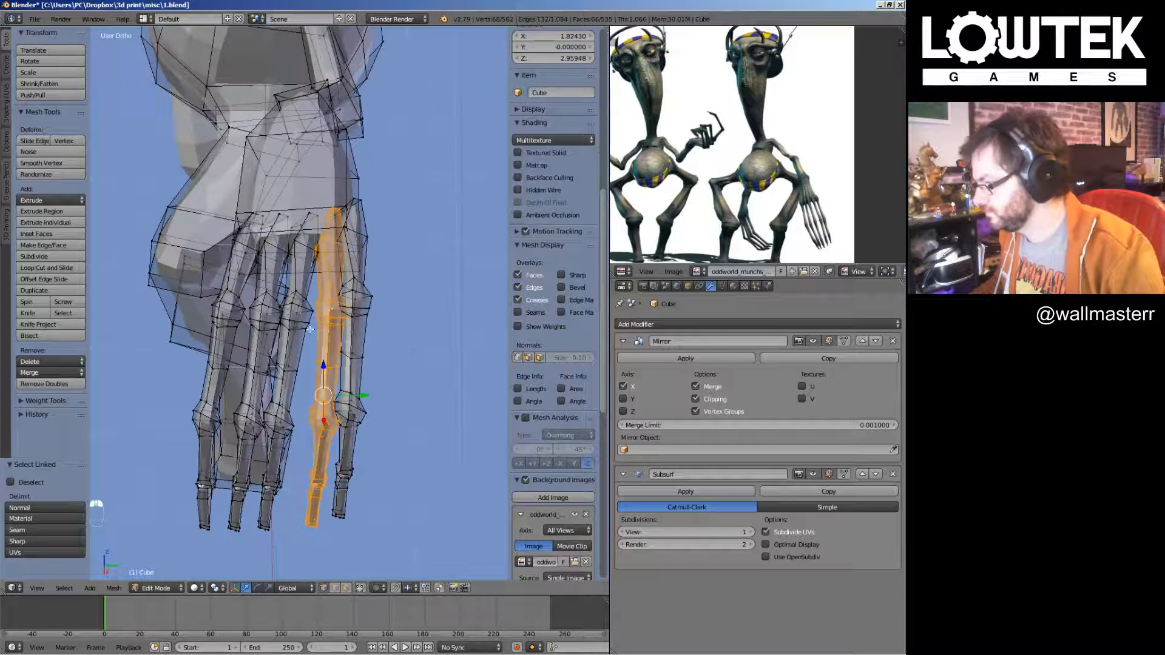
key(r)
key(r)
click(431, 370)
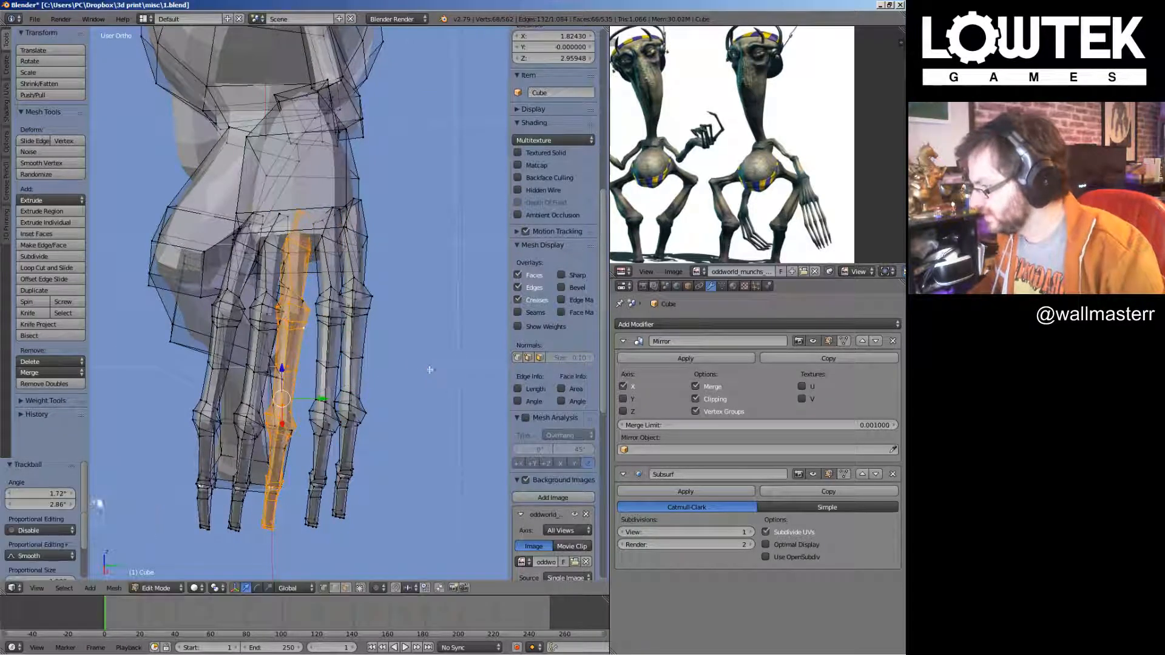
key(g)
click(435, 370)
Select the whole outermost finger and rotate it slightly so it lines up with its neighbours
key(a)
key(l)
key(r)
click(468, 393)
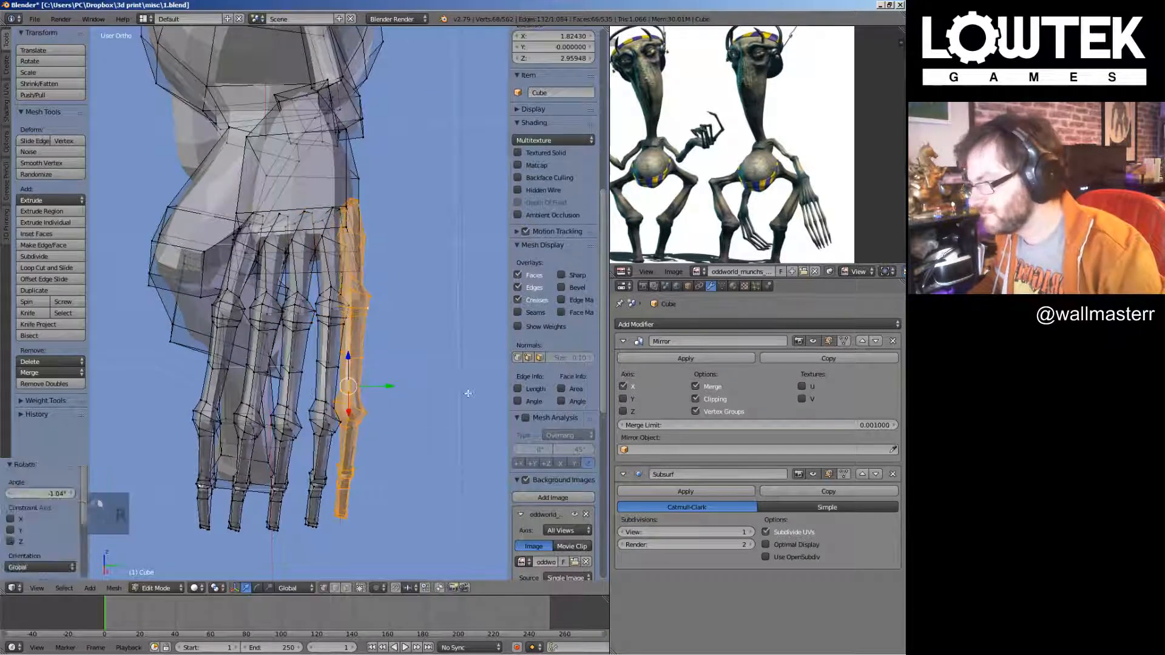
click(470, 393)
Reposition the outermost finger against the palm's end, then check how the hand looks in Object Mode
key(Tab)
scroll(424, 381, down, 5)
middle_drag(423, 381, 330, 332)
key(Tab)
scroll(338, 89, up, 6)
key(g)
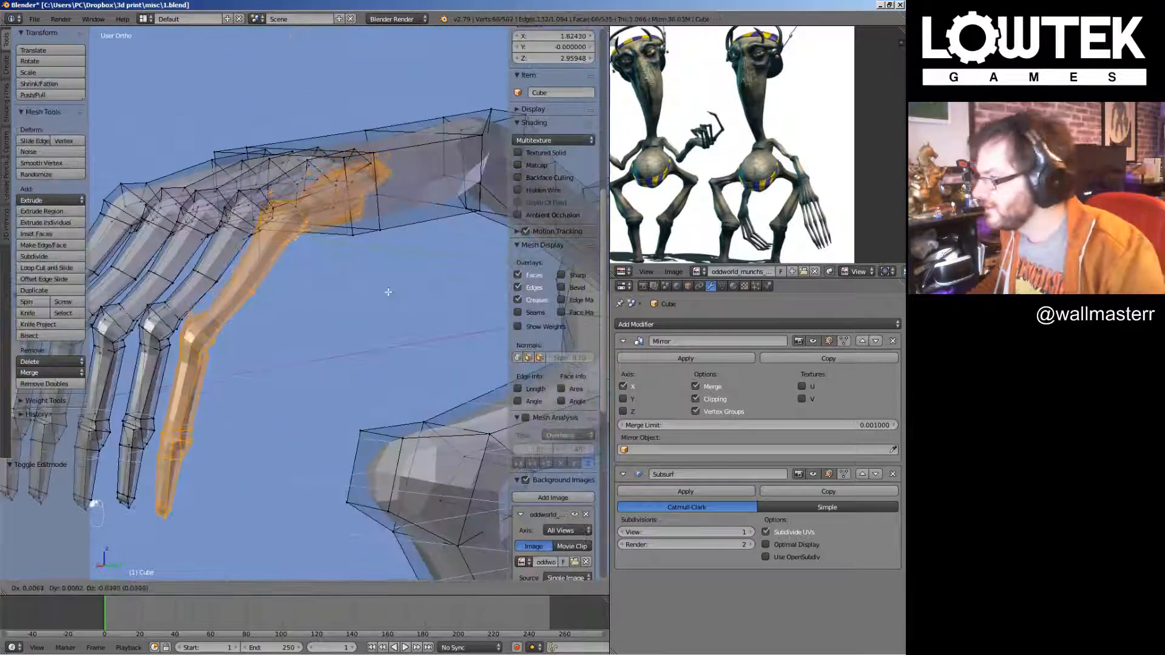
click(387, 294)
key(Tab)
middle_drag(316, 261, 371, 188)
Add a single centred loop cut lengthwise through the palm, arm and body, then inspect the smoothed hand
key(Tab)
shift+middle_drag(228, 37, 259, 207)
scroll(283, 197, down, 3)
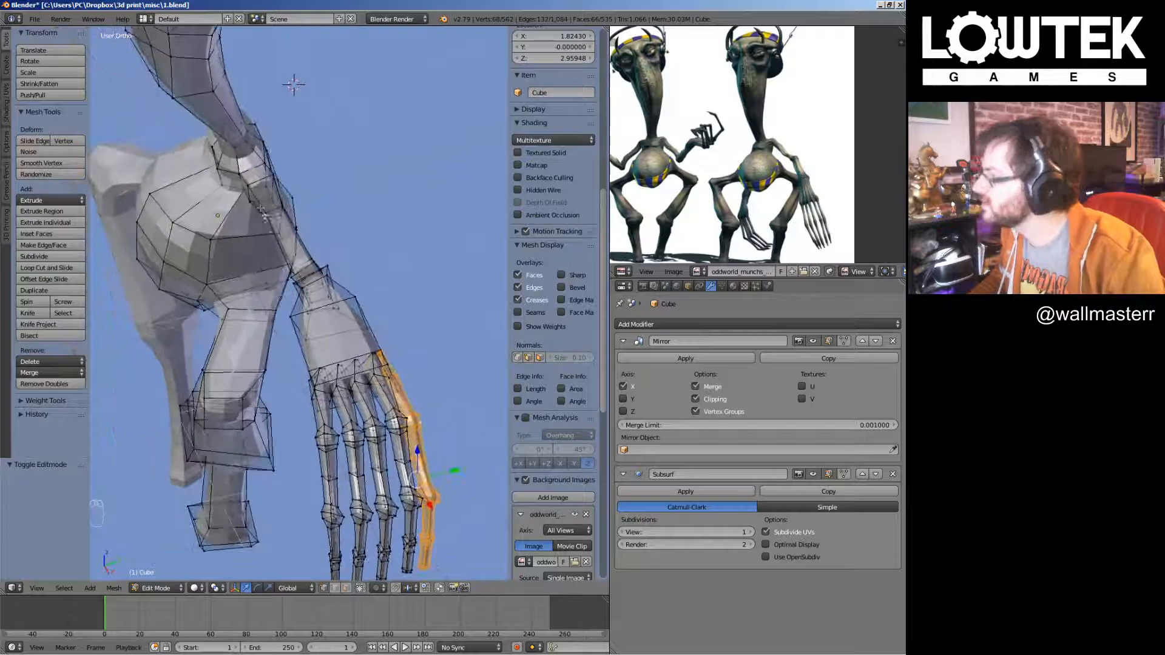
scroll(259, 206, down, 5)
scroll(260, 206, up, 5)
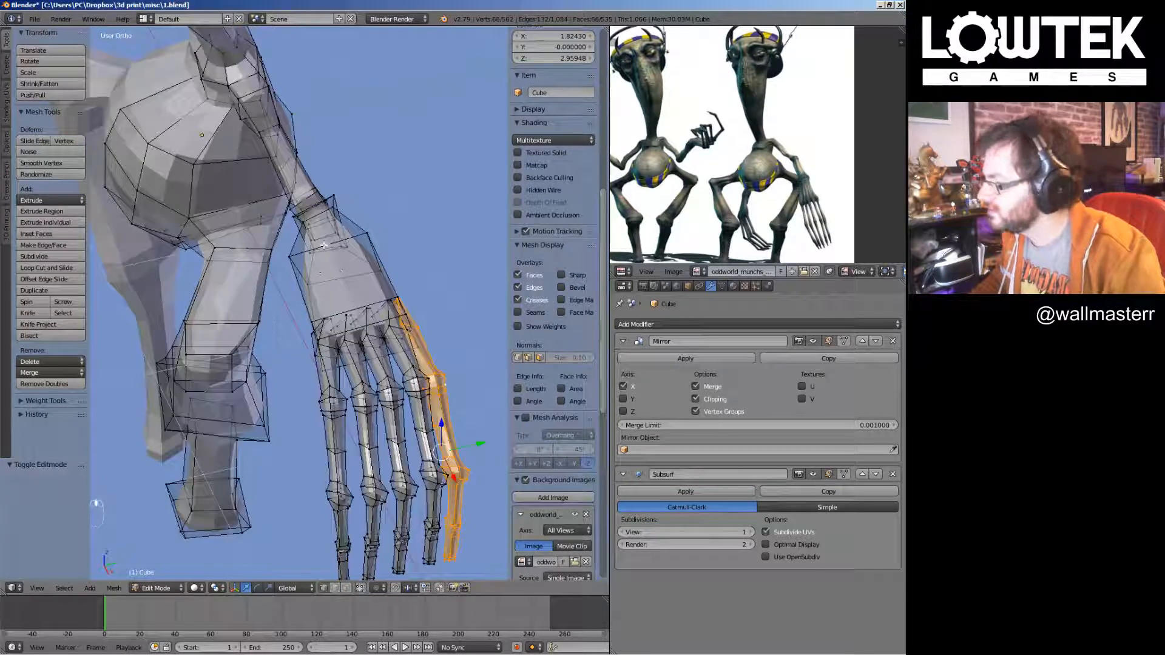
key(ctrl+r)
click(342, 278)
right_click(341, 278)
middle_drag(341, 278, 89, 282)
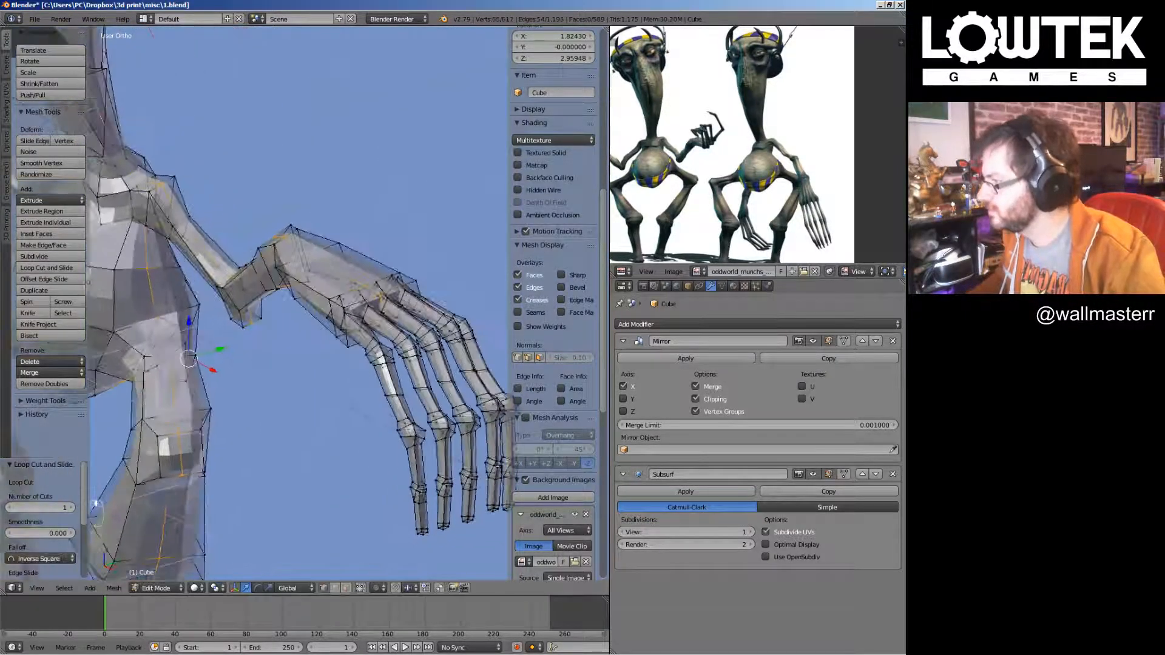
key(Tab)
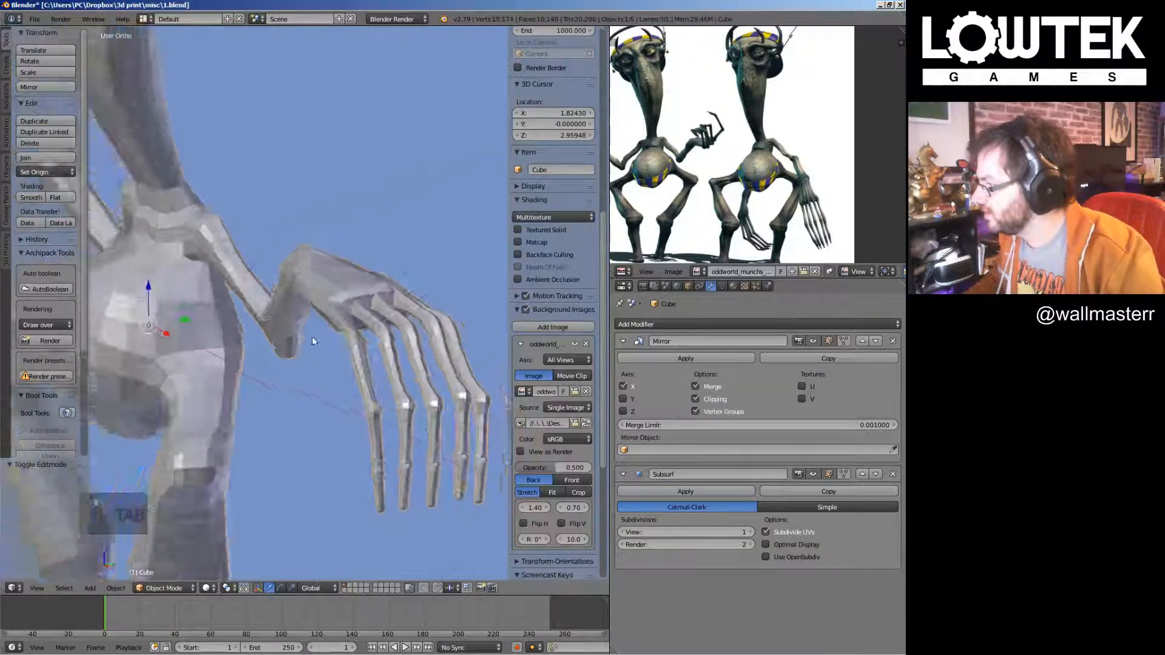
middle_drag(311, 337, 290, 360)
Move the vertices at the front of the knee about -0.060 in X and -0.067 in Y to reshape the joint
key(Tab)
right_click(264, 322)
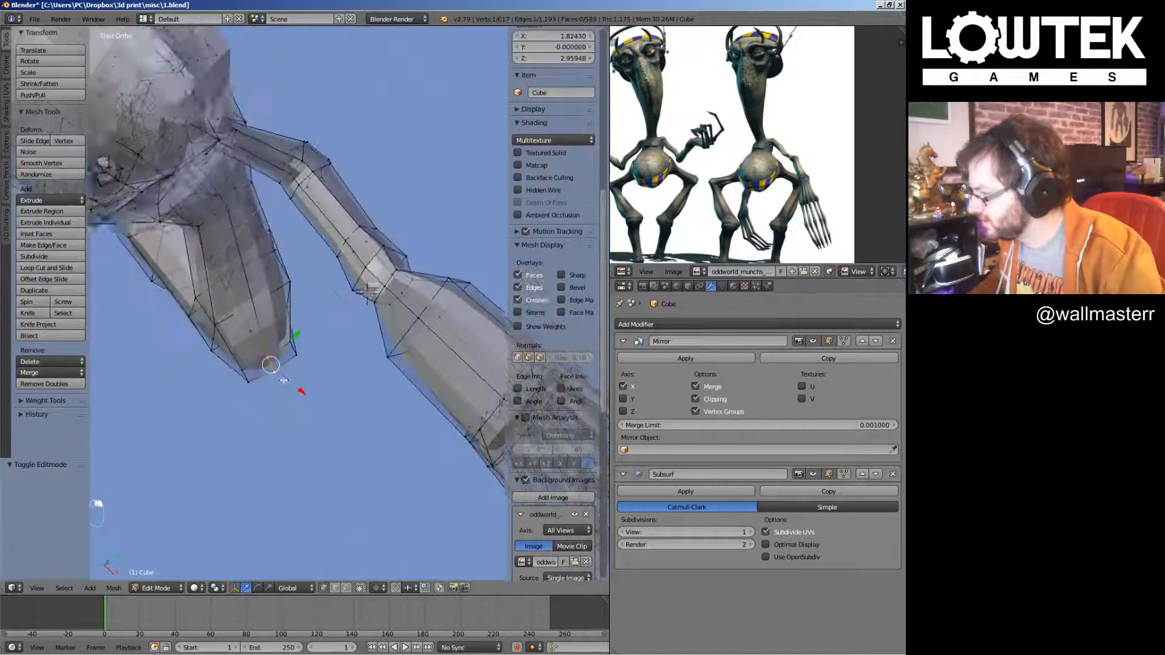
key(g)
click(308, 365)
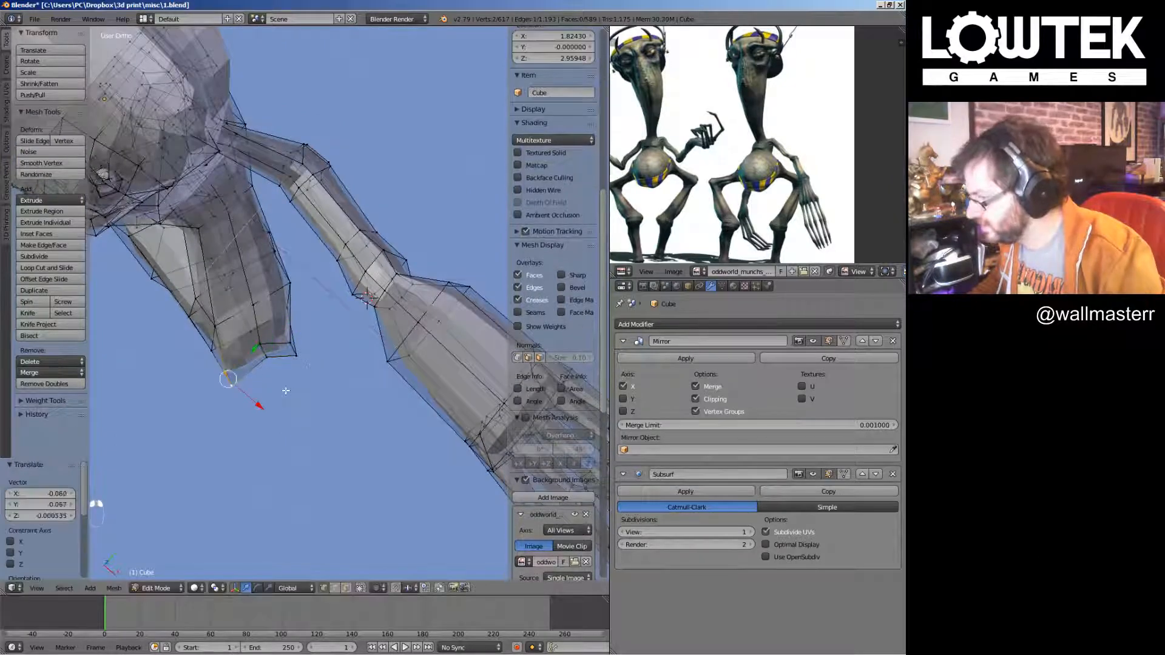
key(Tab)
middle_drag(306, 367, 264, 394)
scroll(338, 324, up, 2)
key(Tab)
scroll(264, 393, up, 2)
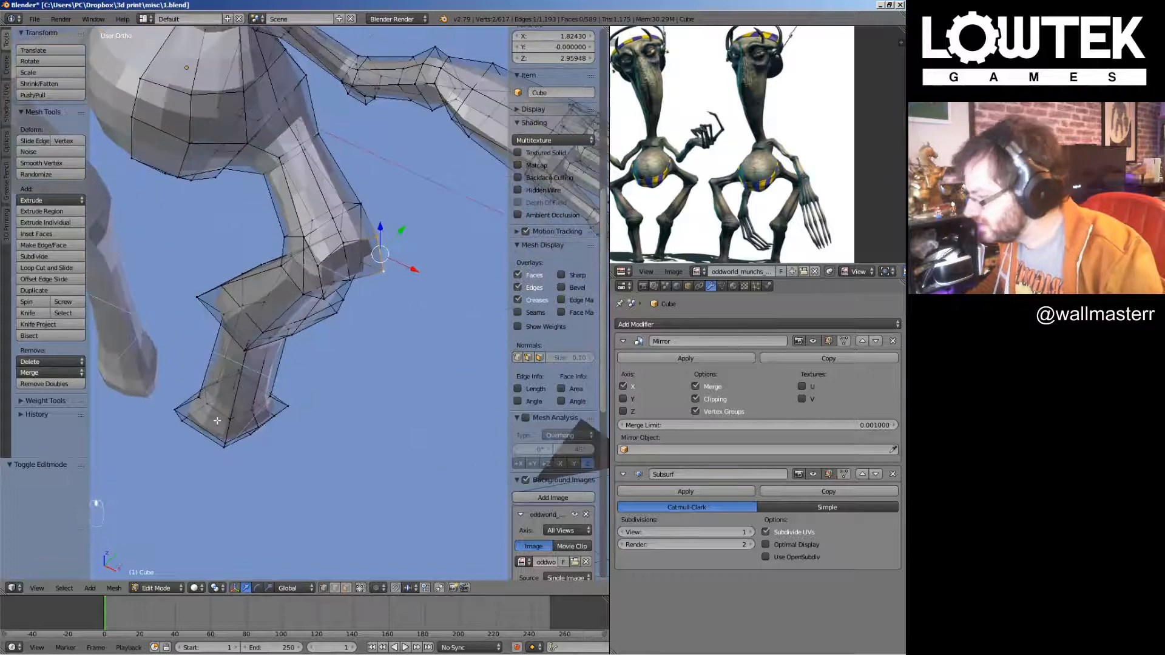
Clear the mesh selection, return to Object Mode in front view, and save over 1.blend
middle_drag(222, 427, 182, 386)
key(a)
drag(201, 427, 222, 384)
middle_drag(267, 375, 304, 293)
key(KP_1)
scroll(337, 285, down, 6)
key(Tab)
key(ctrl+s)
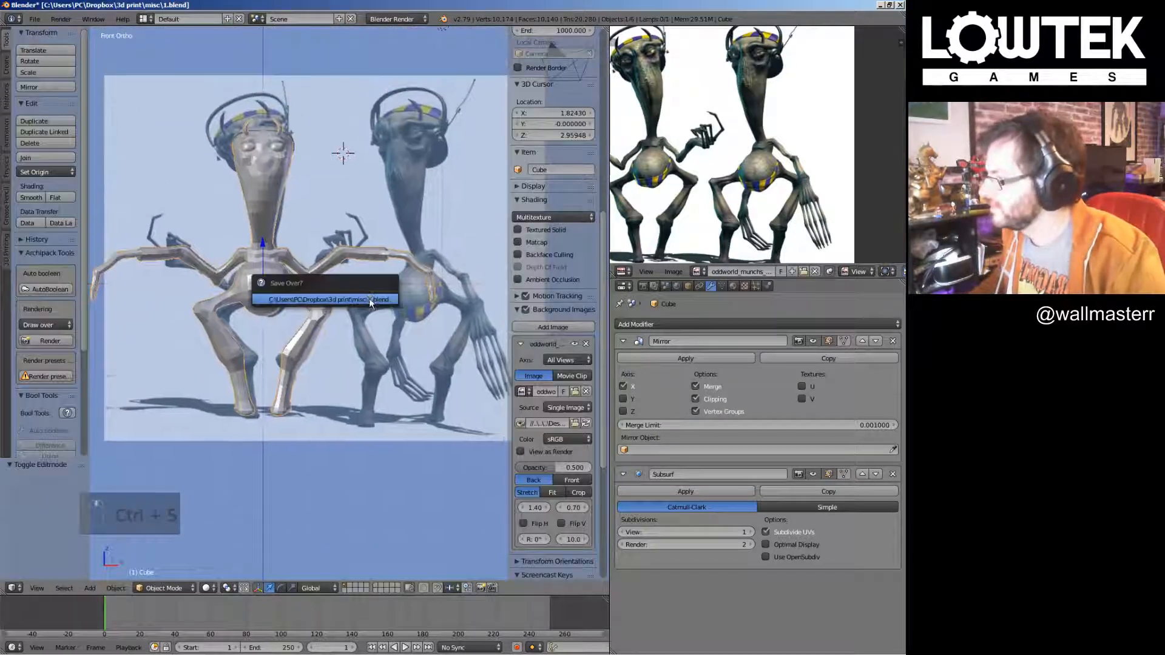
click(338, 290)
Duplicate the whole creature, place the copy about -11.854 in X and -11.058 in Z, and save the file
scroll(390, 230, down, 9)
key(shift+d)
click(319, 354)
scroll(318, 354, up, 8)
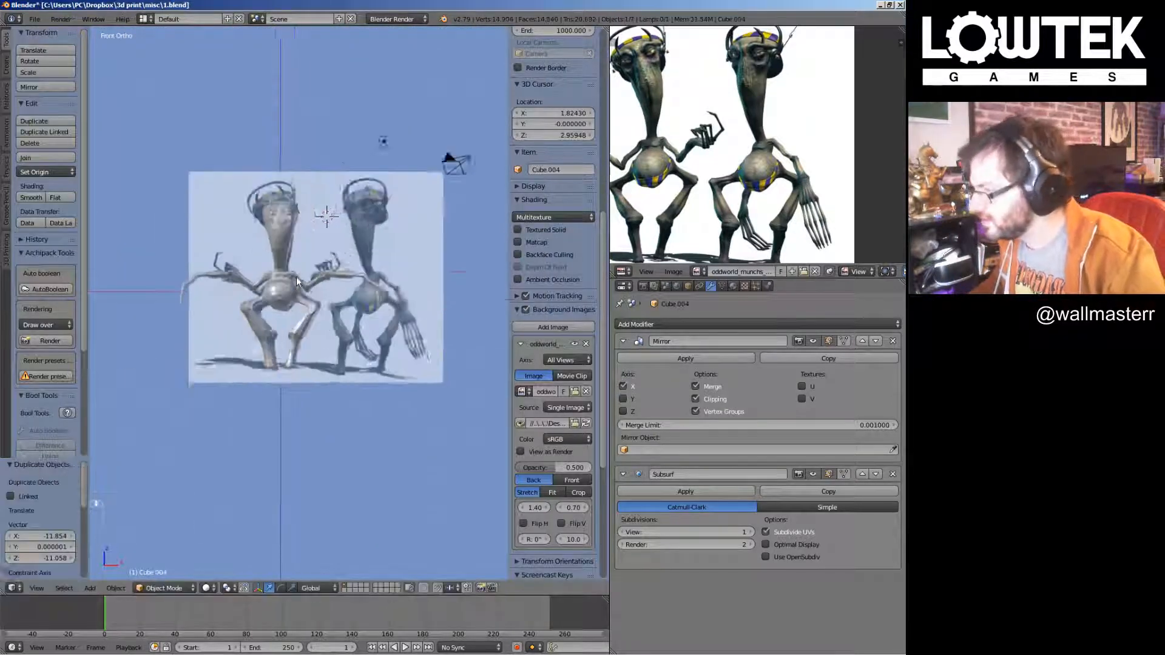
key(ctrl+s)
click(320, 260)
Select the original creature over the reference image and save the file again
scroll(329, 217, down, 7)
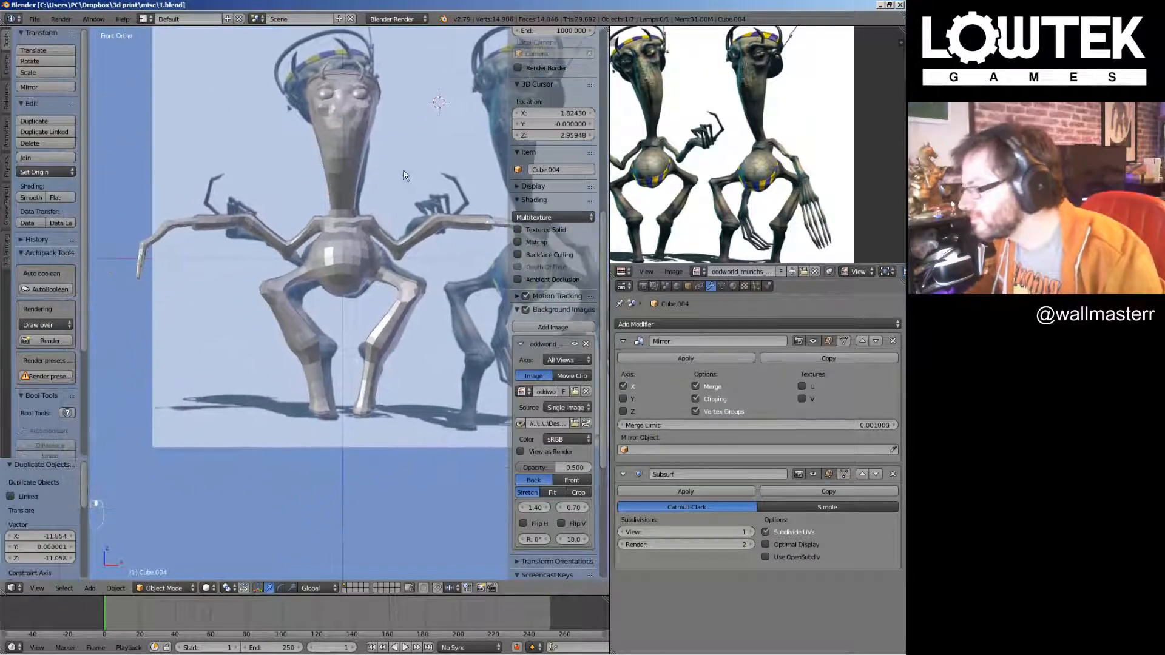
scroll(329, 315, up, 6)
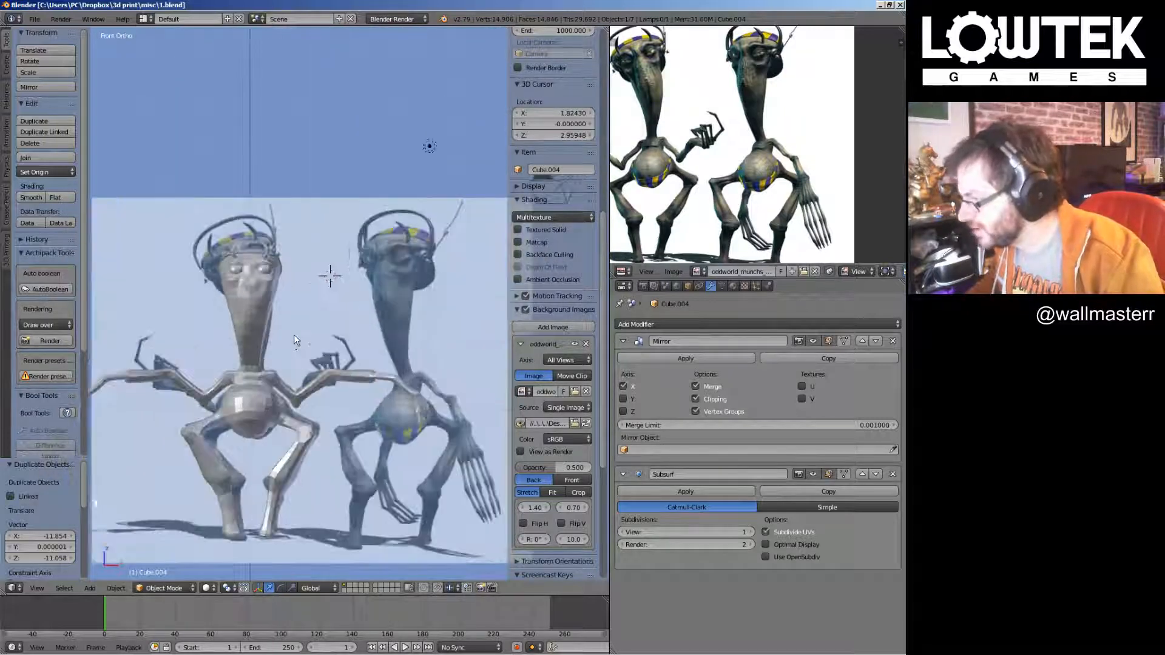
right_click(294, 334)
scroll(291, 297, down, 1)
key(ctrl+s)
shift+middle_drag(273, 292, 325, 265)
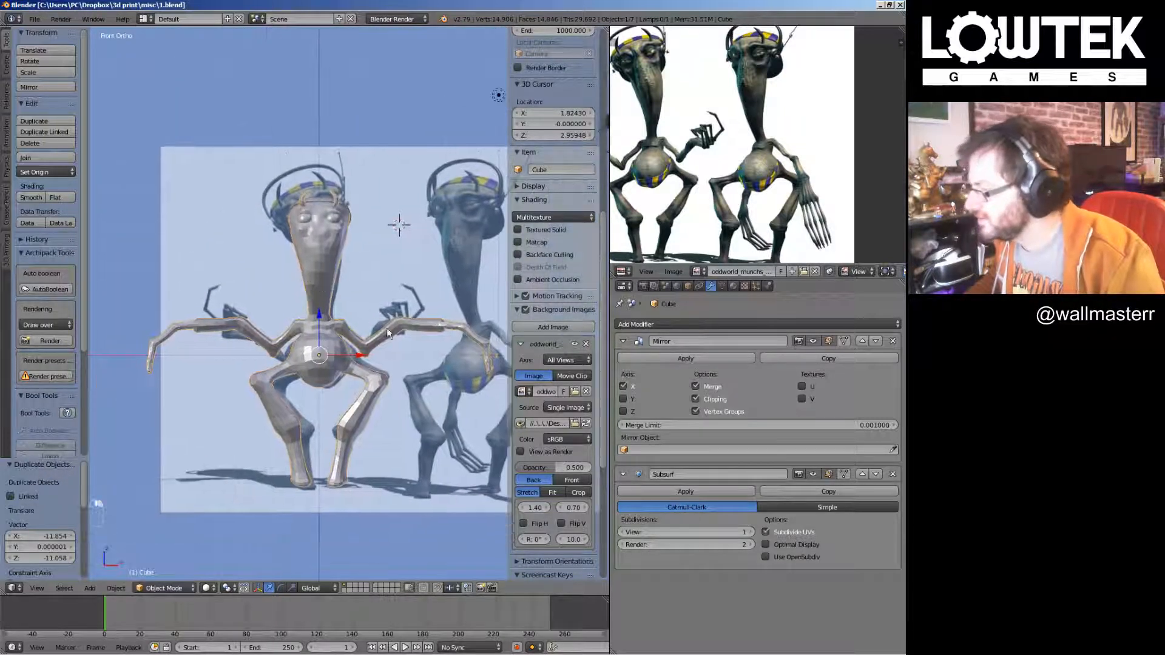
scroll(329, 393, down, 5)
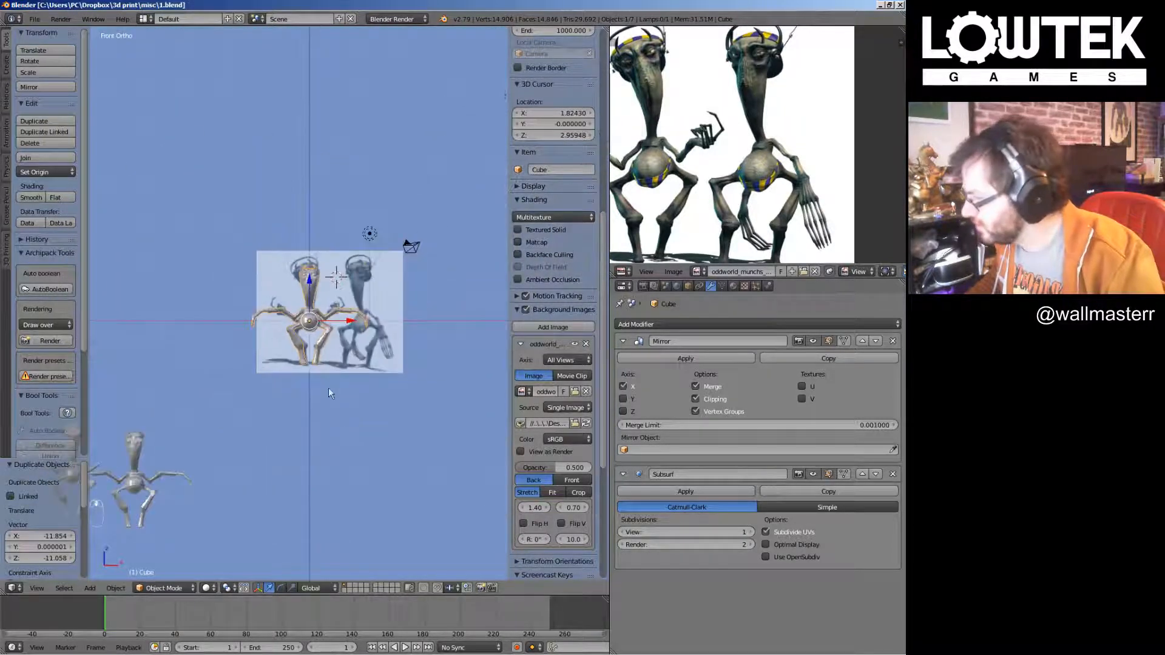
Reselect the original creature, save over 1.blend, and try moving the mesh off the reference image
right_click(114, 488)
scroll(366, 316, up, 6)
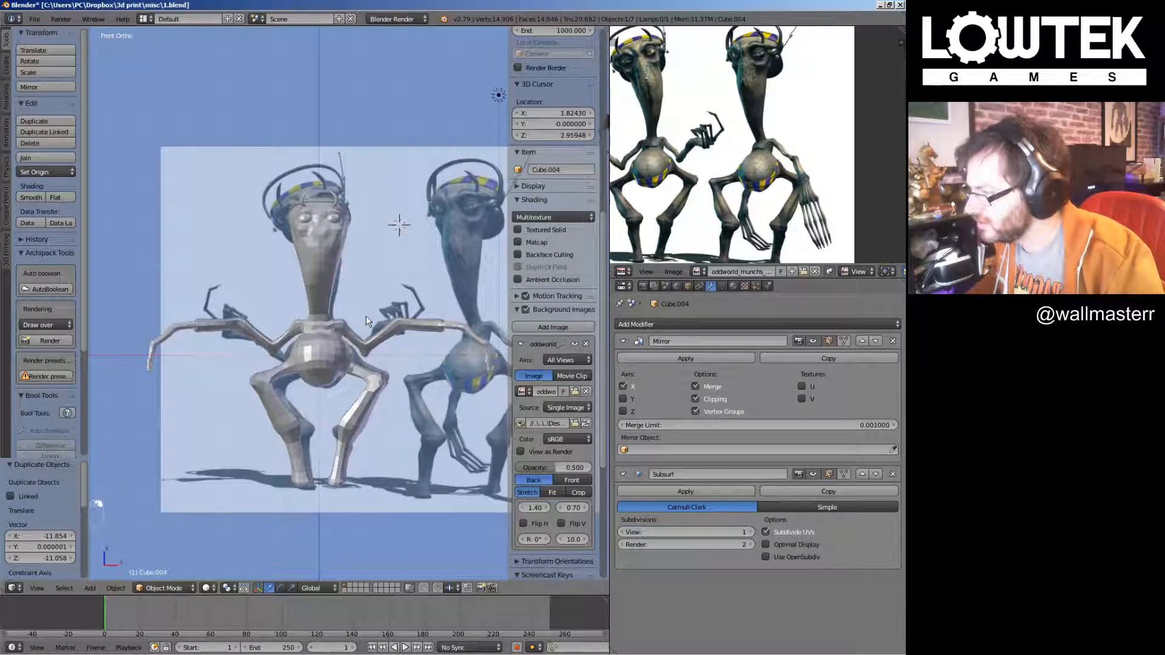
right_click(331, 349)
mouse_move(314, 291)
shift+middle_down()
mouse_move(230, 270)
mouse_move(305, 292)
shift+middle_up()
scroll(246, 273, up, 1)
key(ctrl+s)
click(250, 274)
key(g)
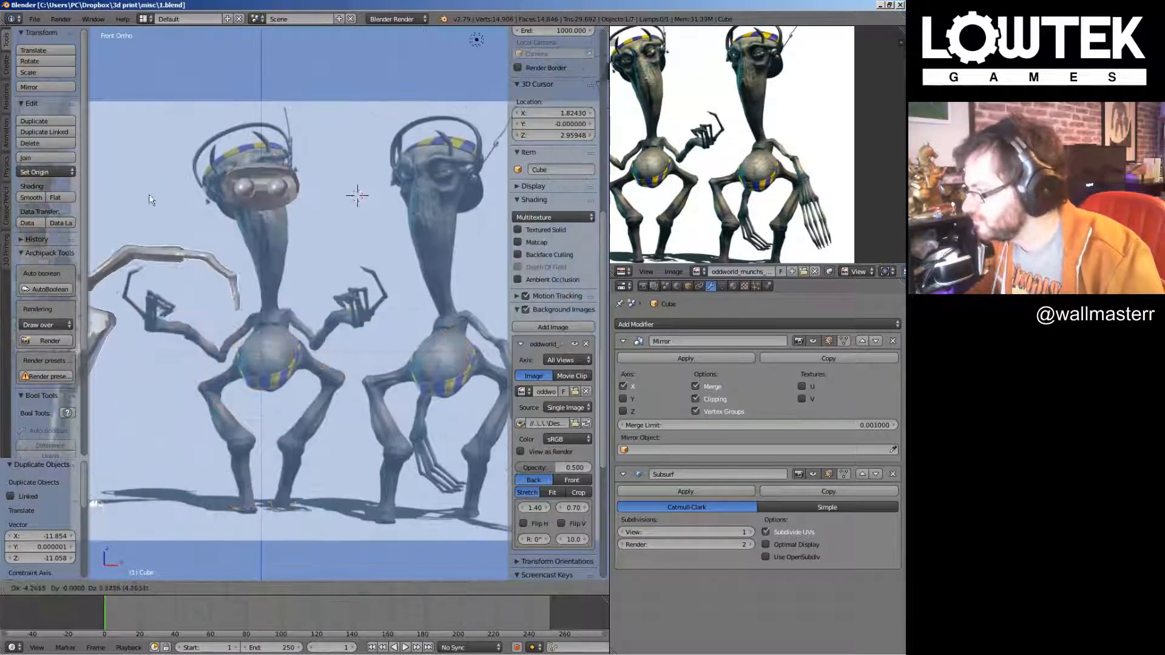
click(288, 189)
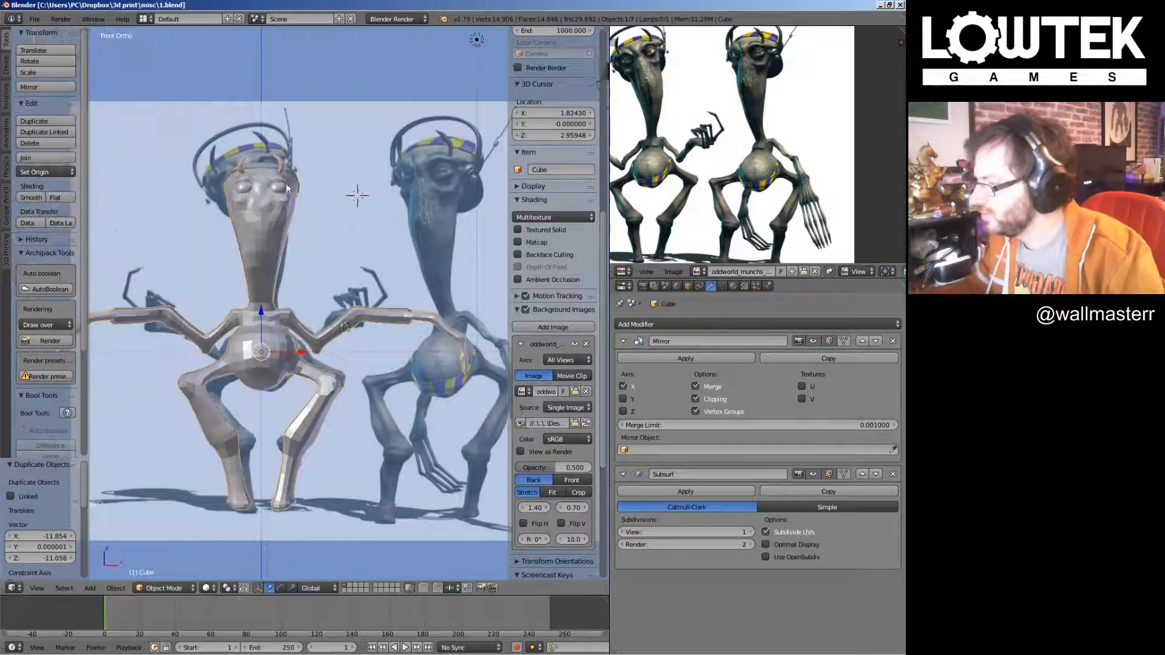
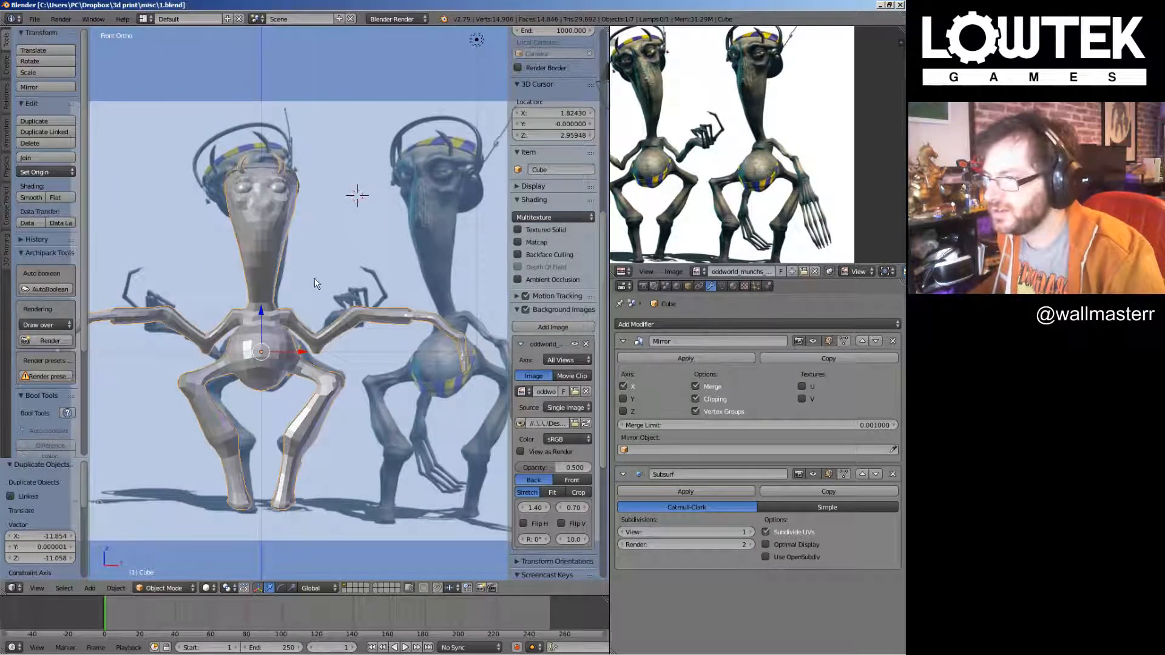
Select the linked geometry of all five fingers in the creature's mesh in Edit Mode
shift+middle_drag(340, 276, 303, 265)
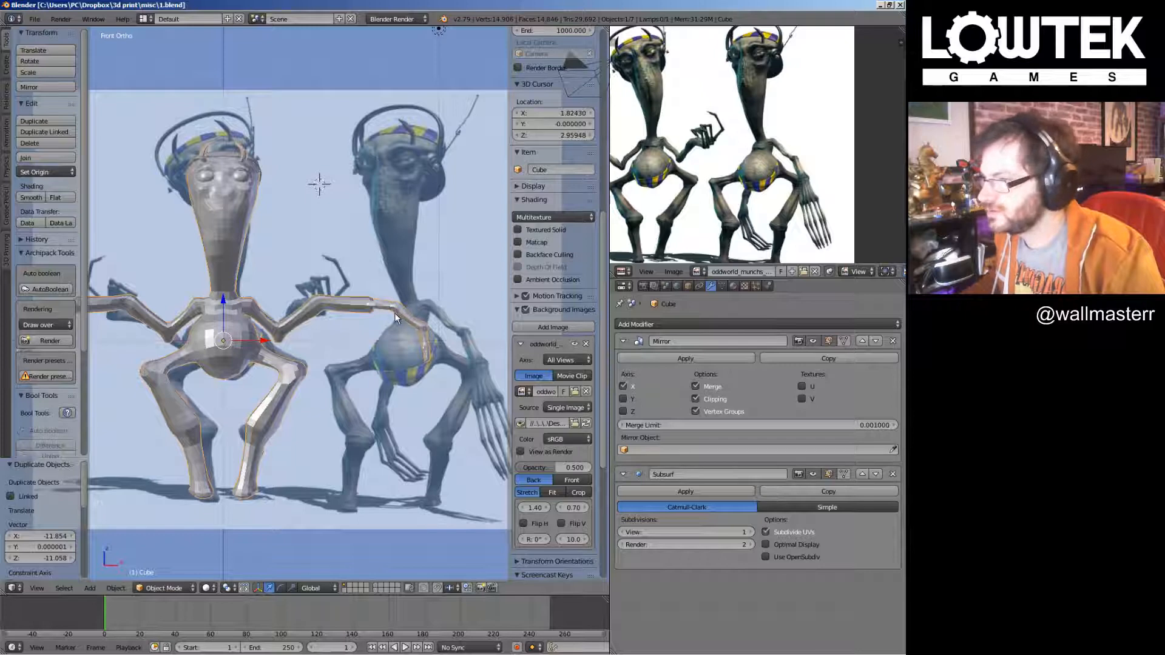
key(Tab)
scroll(401, 261, up, 2)
key(a)
key(a)
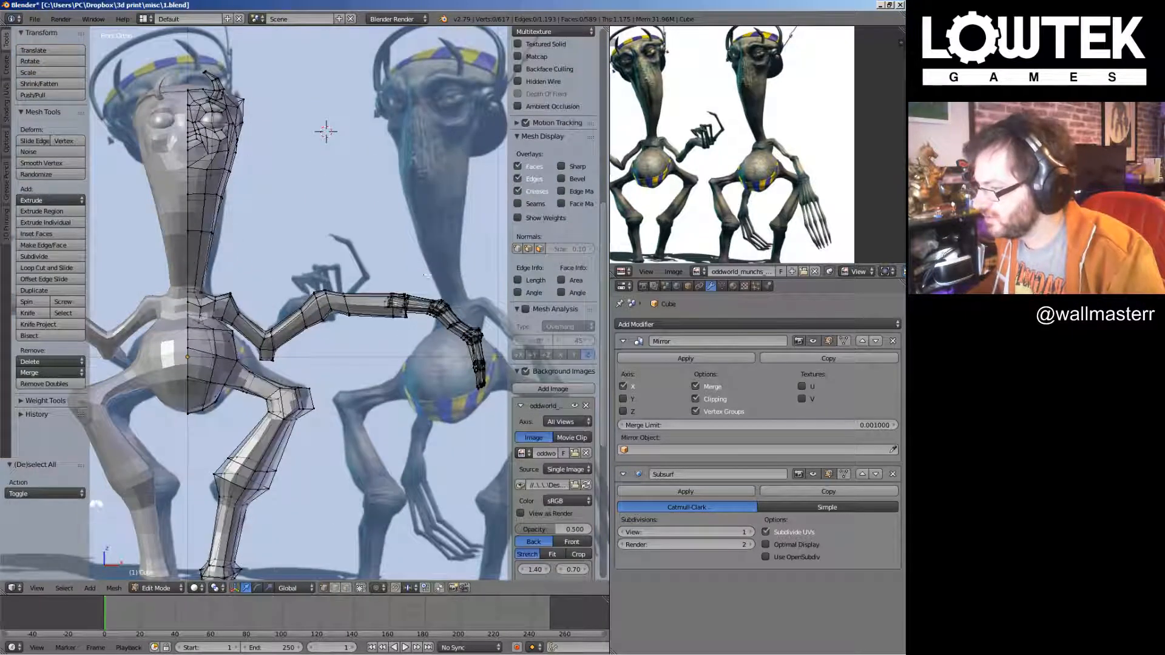
key(l)
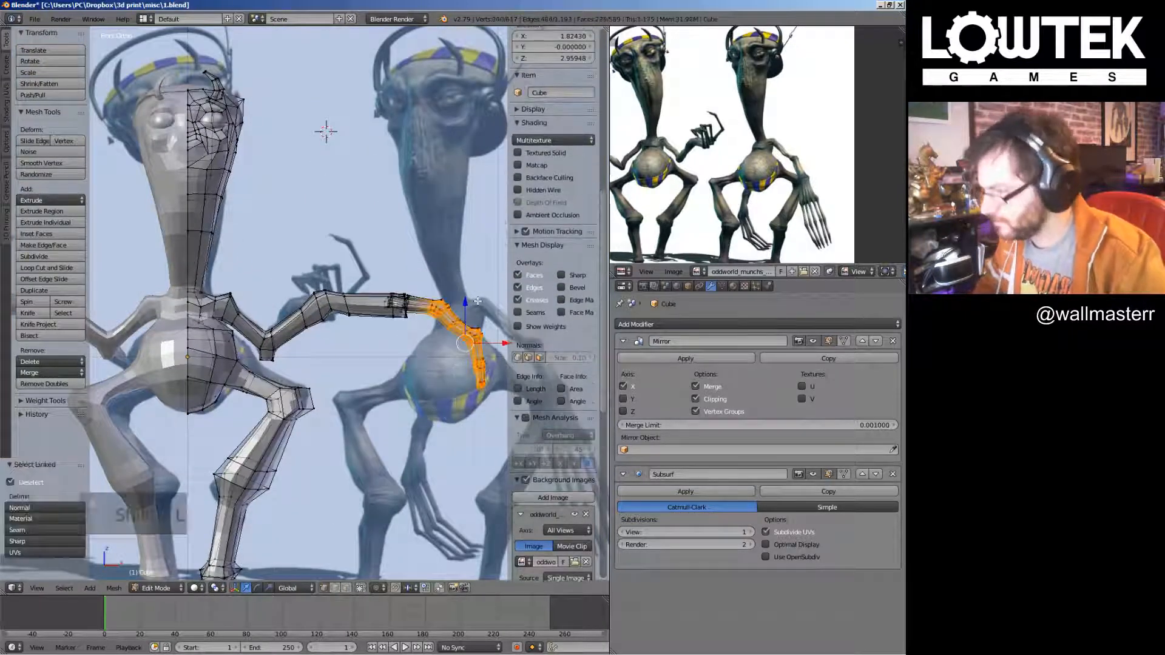
key(shift+d)
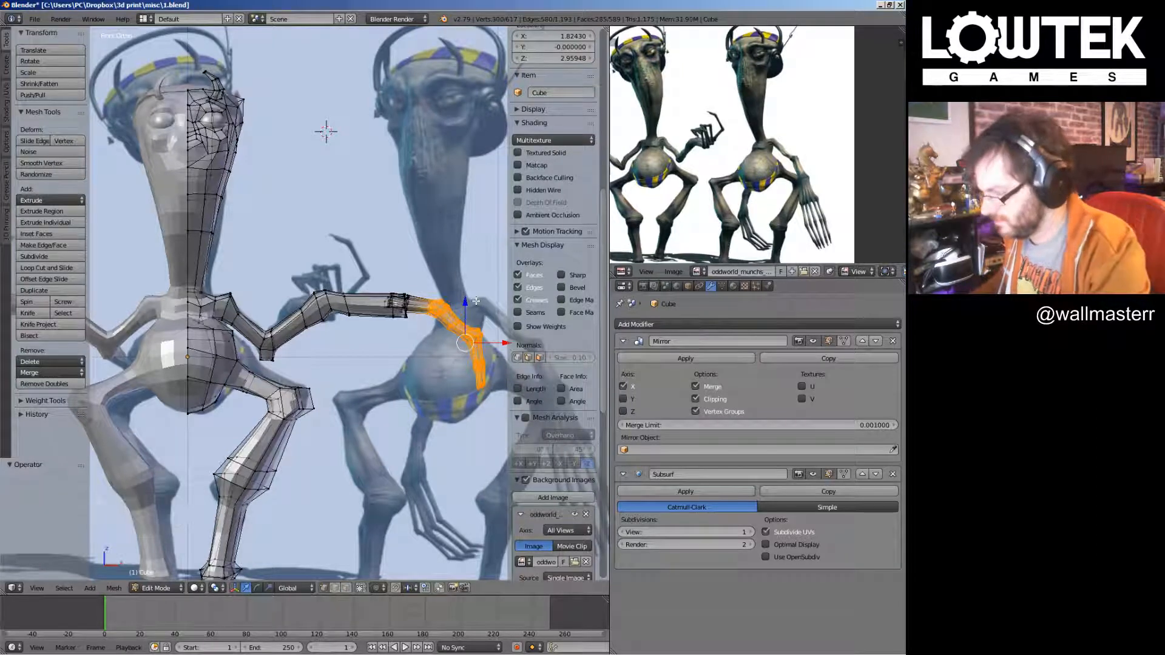
key(ctrl+l)
key(r)
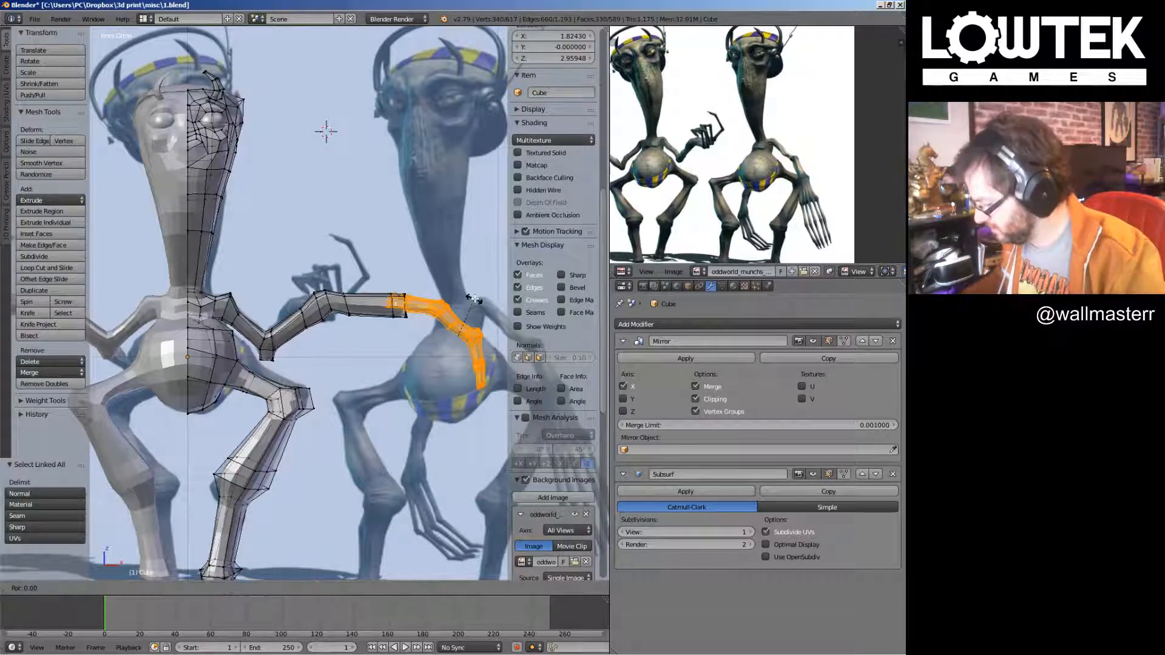
Rotate the selected fingers by 90° twice in the side view to turn them upright
key(KP_3)
key(r)
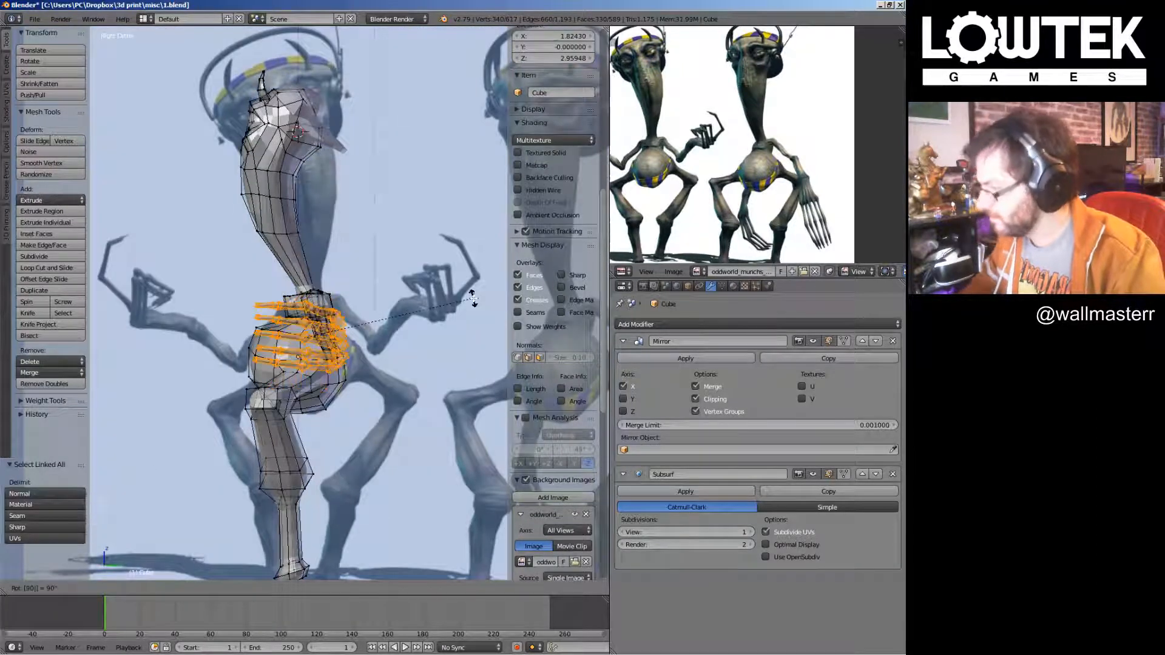
key(Return)
text(90)
key(Return)
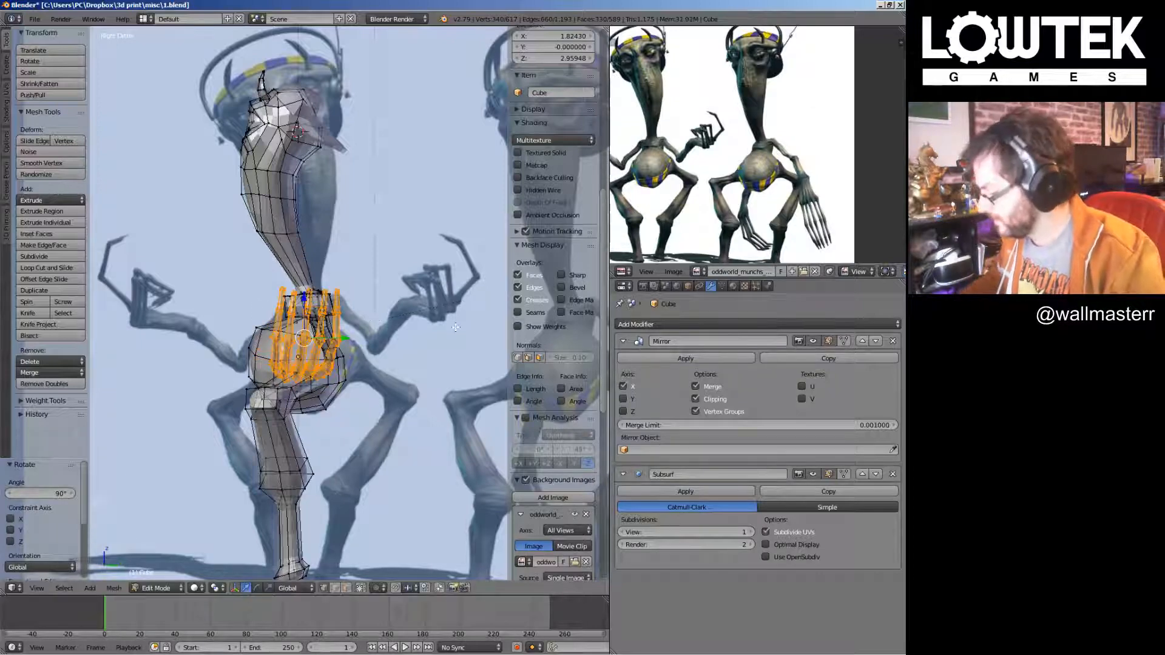
Raise the flipped fingers to the palm's height and shift them 0.122 along Y to align with the palm
key(KP_1)
scroll(456, 328, up, 2)
drag(507, 322, 502, 219)
key(Tab)
middle_drag(419, 251, 416, 408)
key(Tab)
key(KP_7)
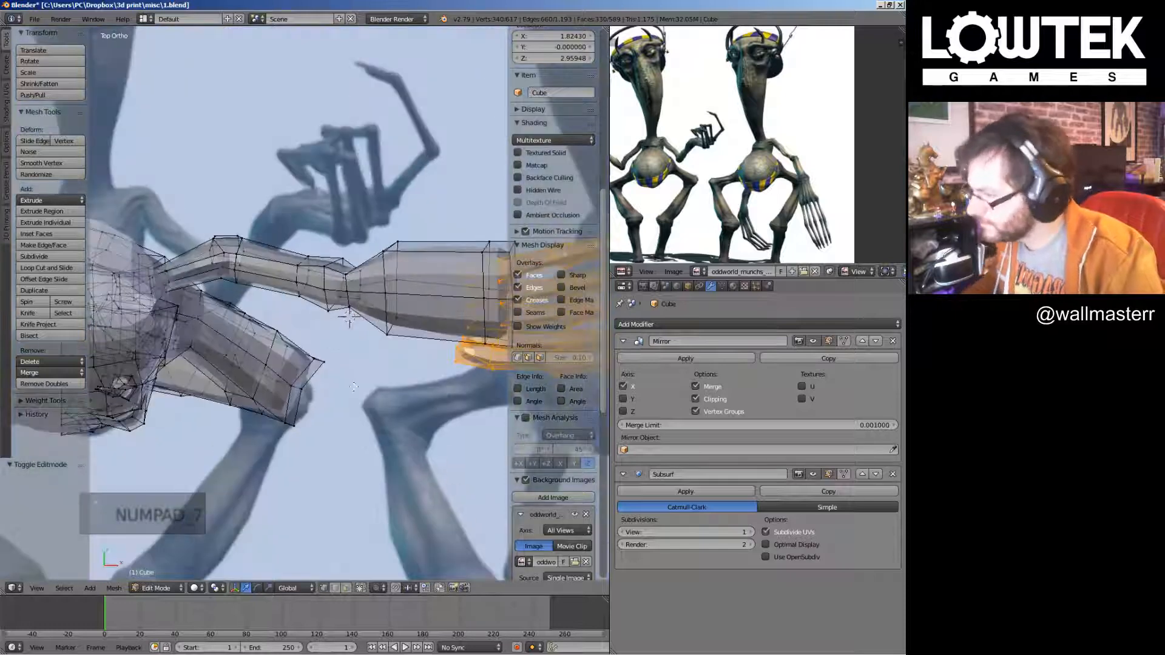
drag(592, 263, 592, 244)
shift+middle_drag(405, 331, 313, 332)
Scale the edge loop near the finger end of the palm to 1.132 along Y
alt+right_click(378, 270)
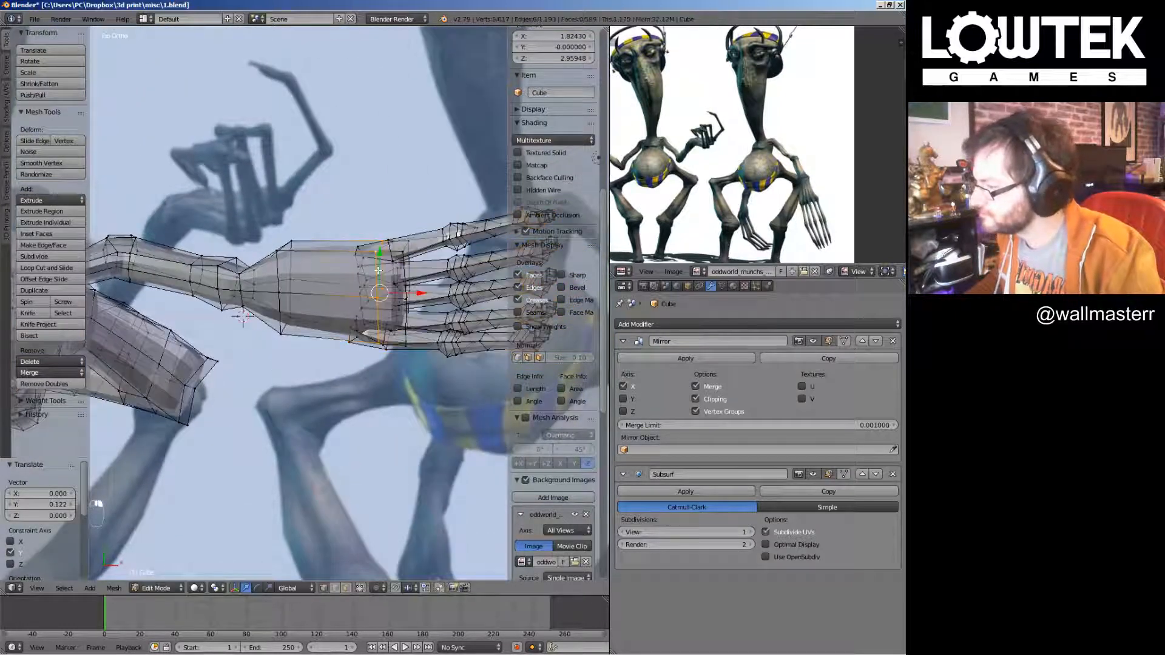
key(s)
key(y)
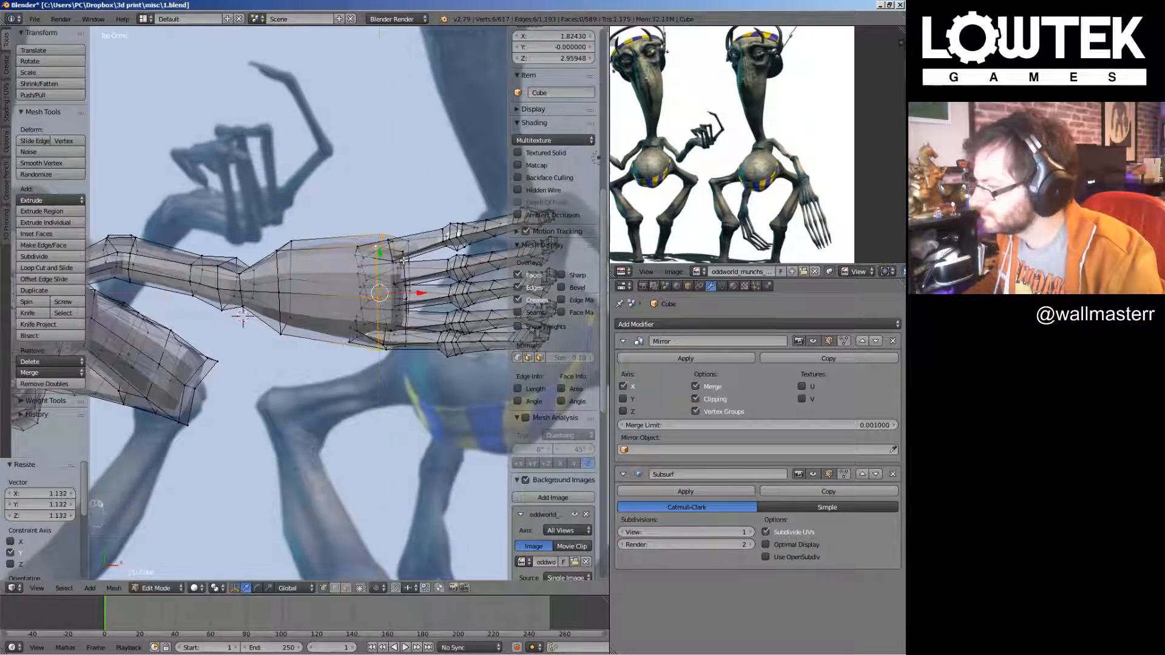
key(e)
key(z)
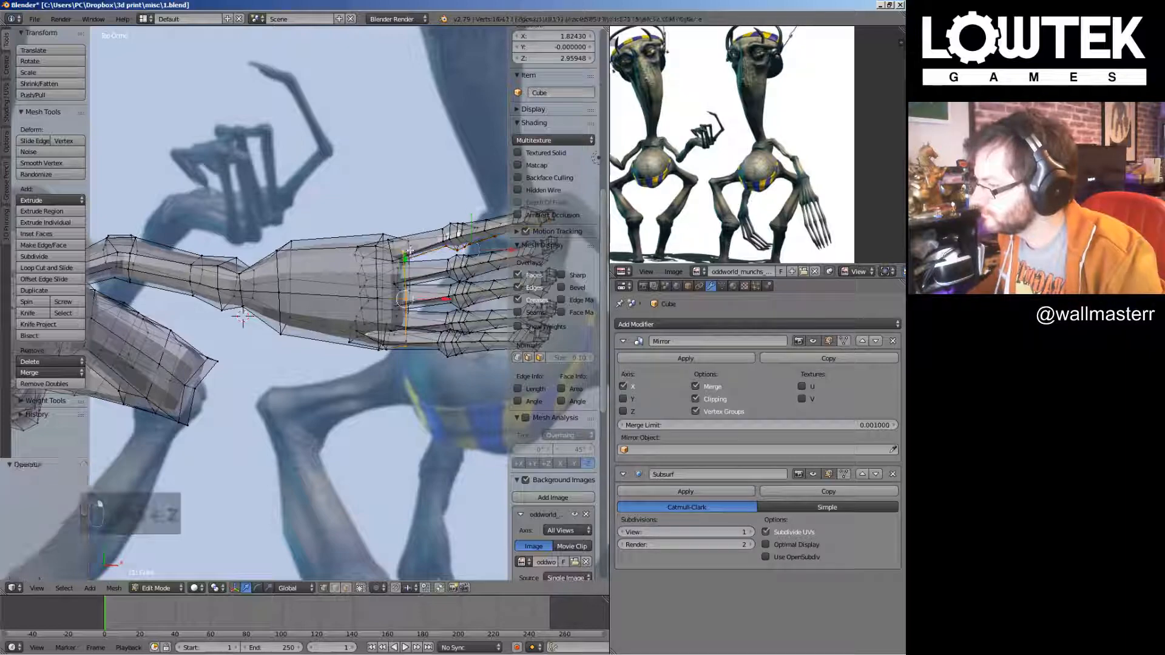
click(442, 368)
Move the palm's end loop about 0.085 up in Z, then adjust the neighbouring loop to smooth the underside
key(KP_1)
key(Tab)
scroll(442, 363, down, 2)
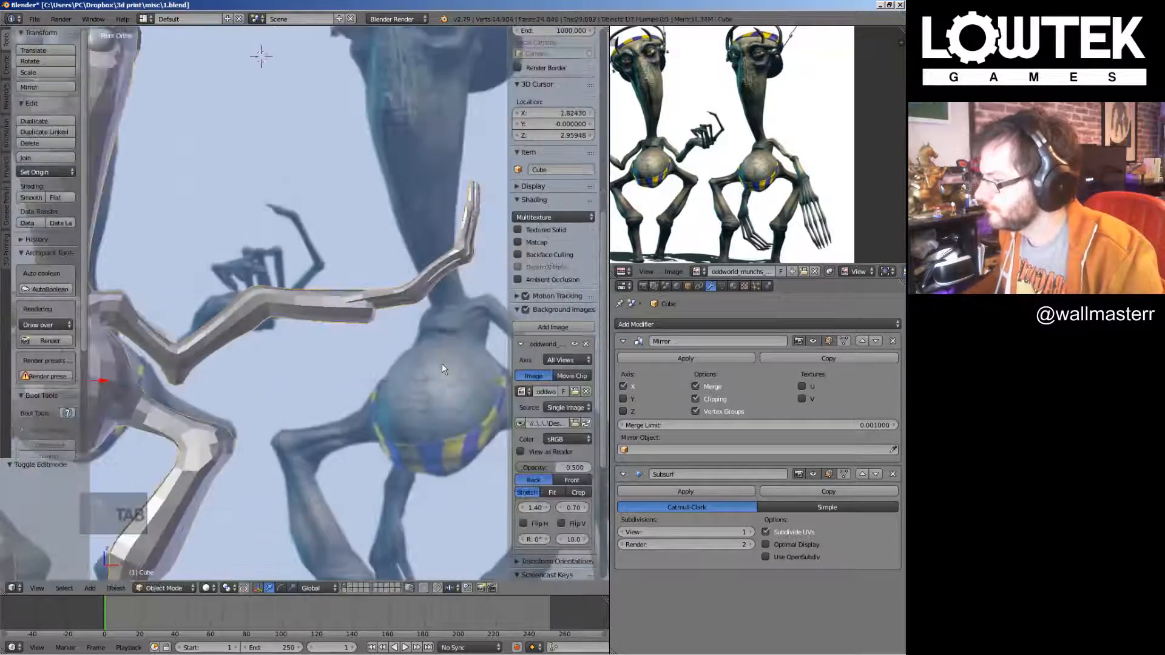
key(Tab)
scroll(442, 363, up, 4)
shift+middle_drag(481, 363, 400, 361)
drag(400, 361, 346, 337)
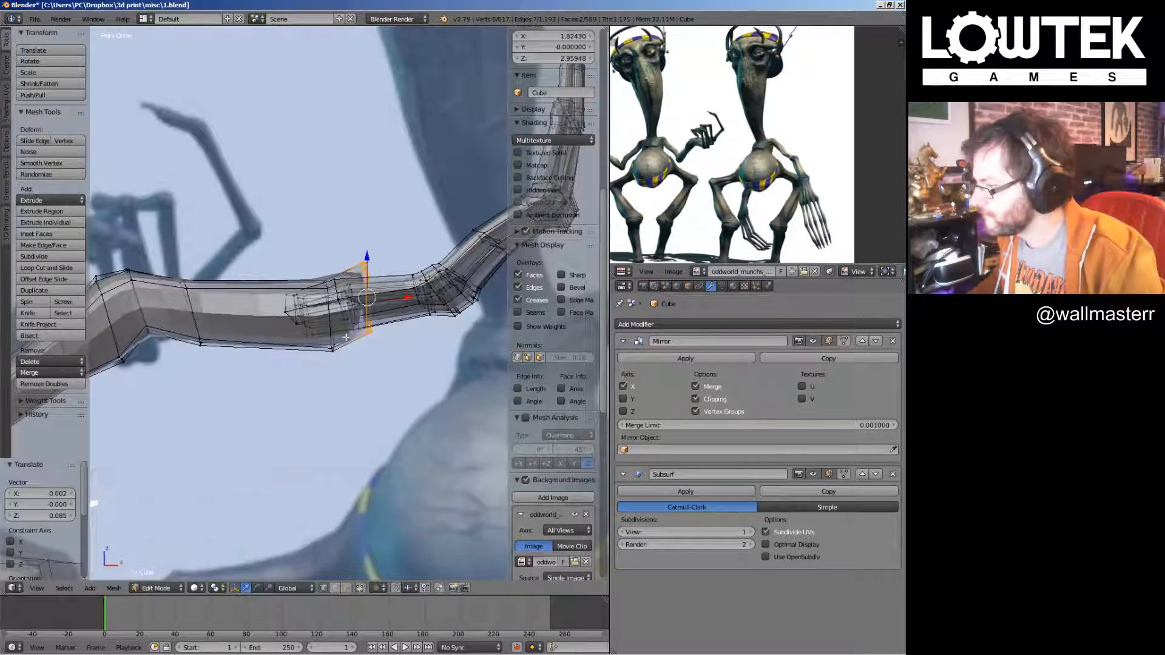
key(g)
key(a)
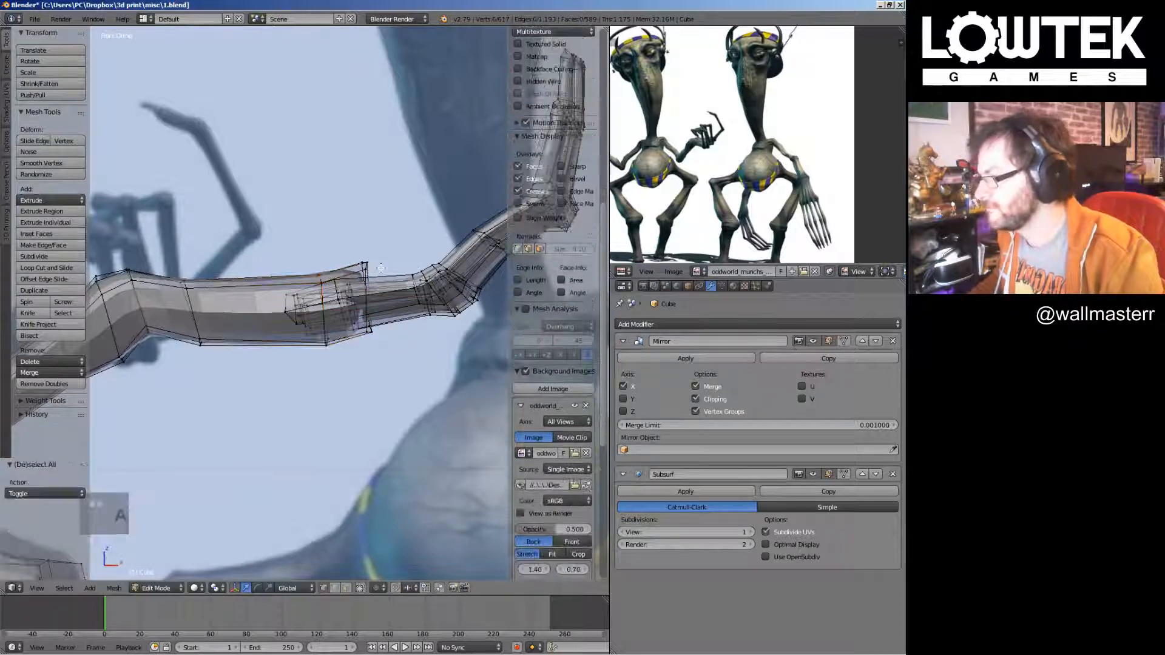
Lower the palm's upper corner vertices near the fingers by about 0.065 in Z
ctrl+drag(365, 240, 401, 276)
key(g)
click(407, 304)
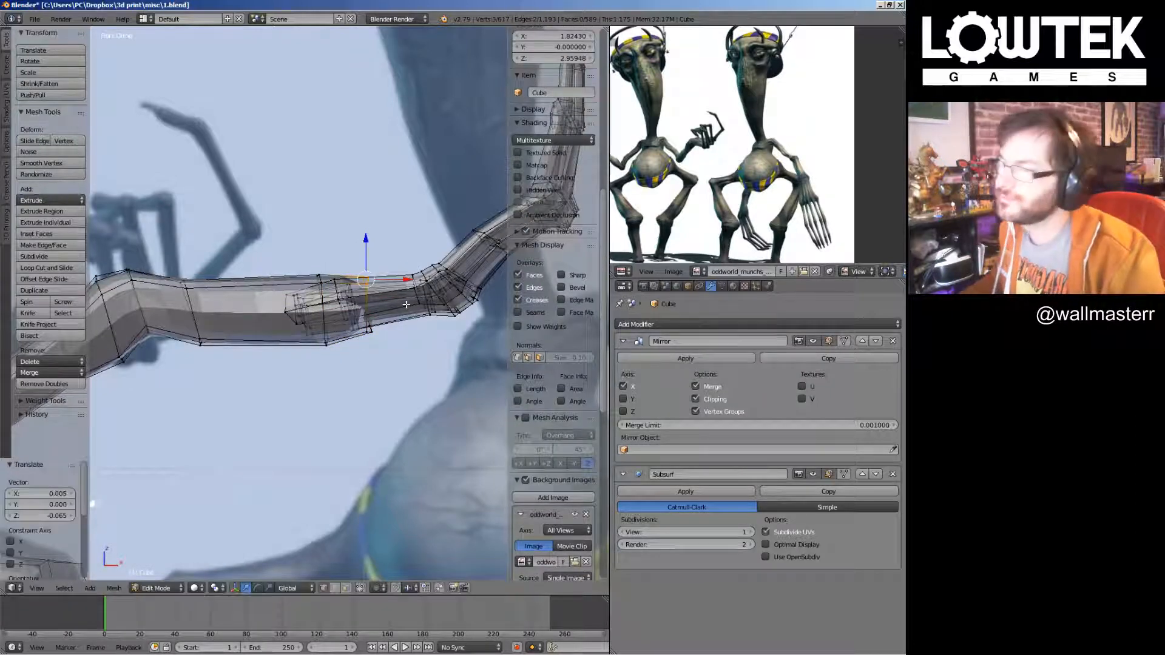
scroll(362, 285, down, 5)
Leave mesh editing, return to the front view, and save the file over the existing version
key(Tab)
middle_drag(358, 282, 198, 279)
key(KP_1)
scroll(212, 291, down, 3)
key(ctrl+s)
click(288, 285)
shift+middle_drag(234, 317, 312, 272)
key(ctrl+s)
click(312, 234)
scroll(304, 295, up, 2)
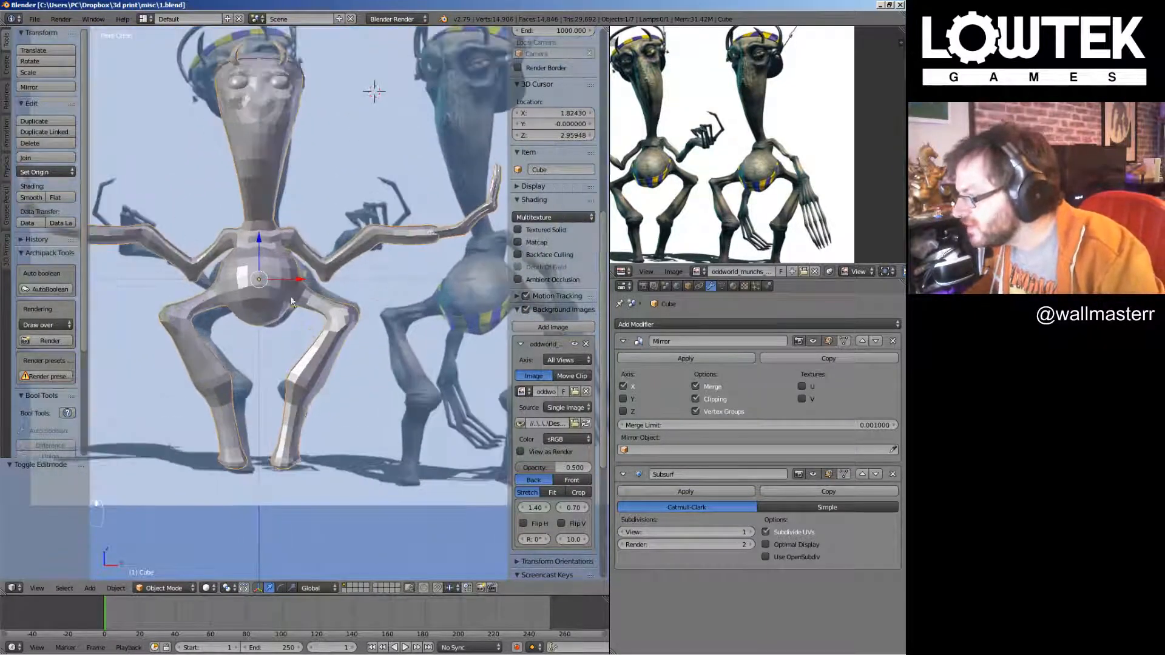
Select the body mesh's faces around the belly, wrapping around the side and underside to the back
key(Tab)
shift+middle_drag(302, 226, 312, 267)
scroll(312, 270, up, 3)
shift+middle_drag(318, 322, 284, 309)
alt+right_click(299, 280)
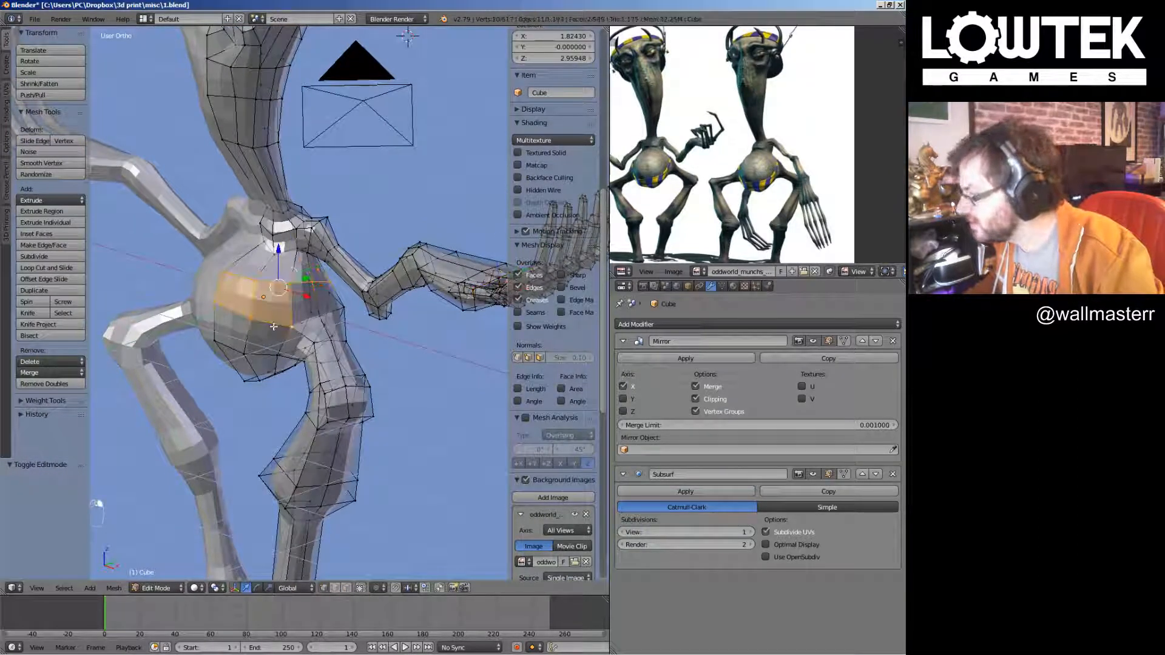
shift+right_click(271, 352)
middle_drag(270, 359, 296, 313)
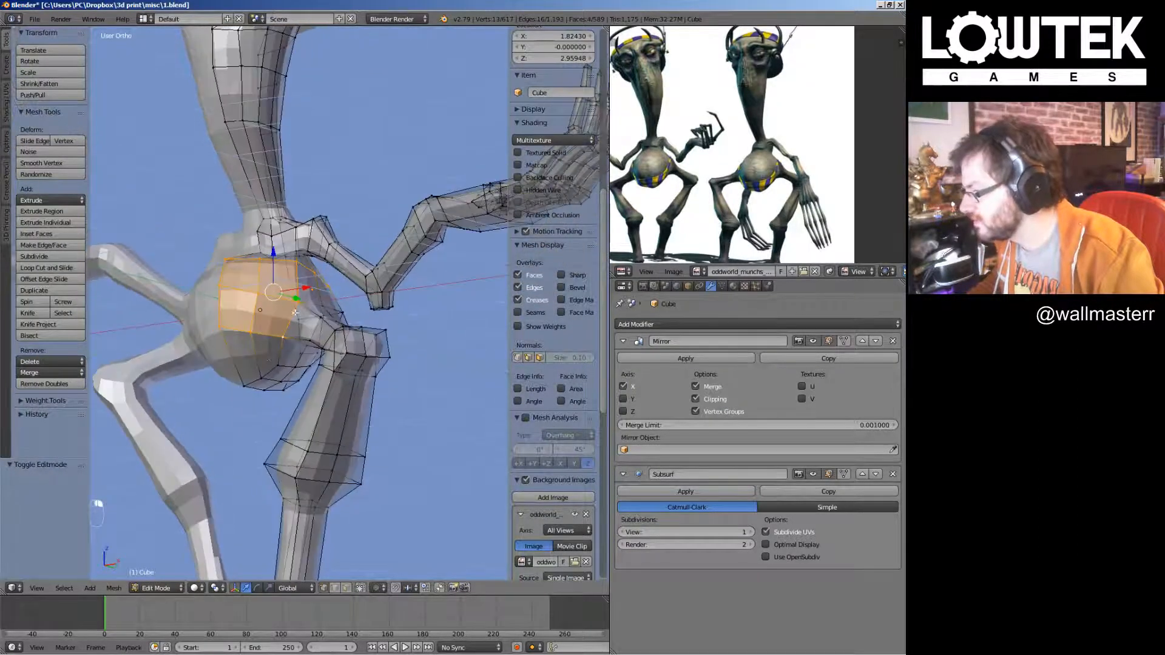
middle_drag(244, 384, 309, 388)
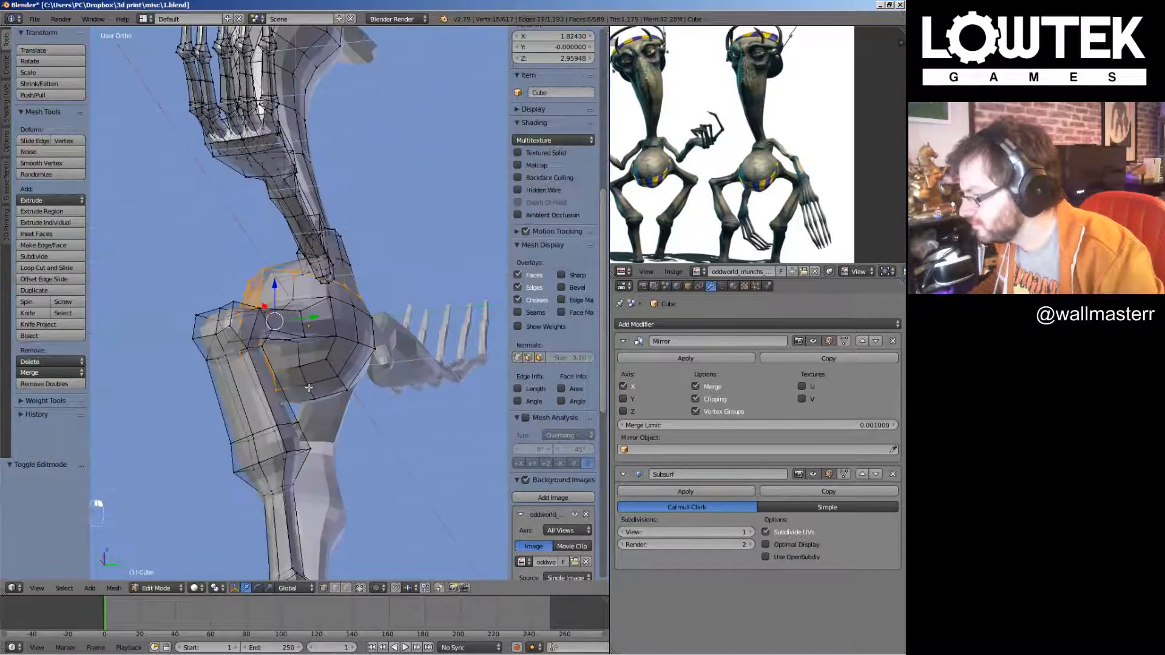
shift+right_click(370, 318)
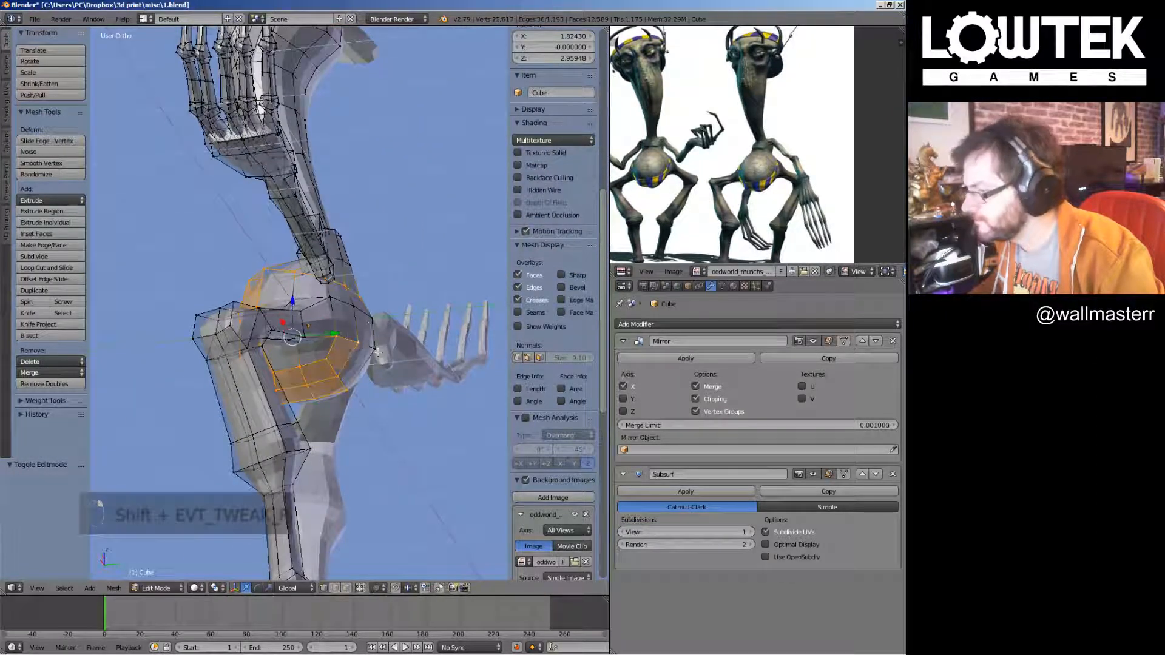
key(KP_1)
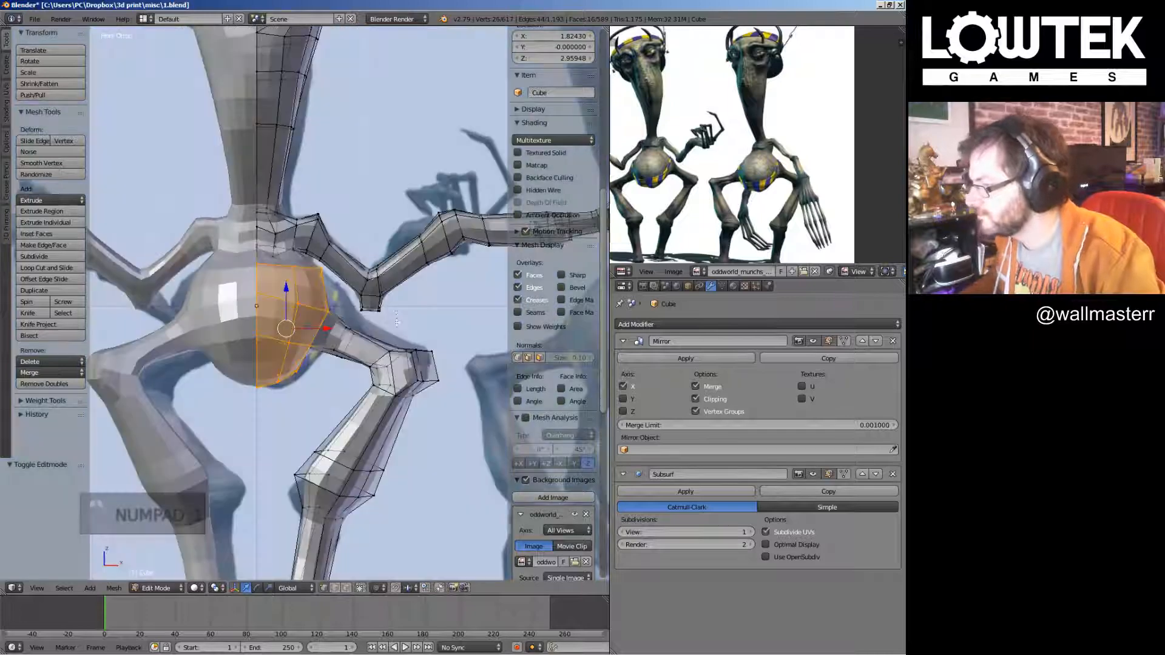
middle_drag(401, 326, 334, 318)
shift+right_click(333, 321)
Duplicate the selected belly faces in place, separate the copy into its own object, and select that object
key(KP_1)
key(shift+d)
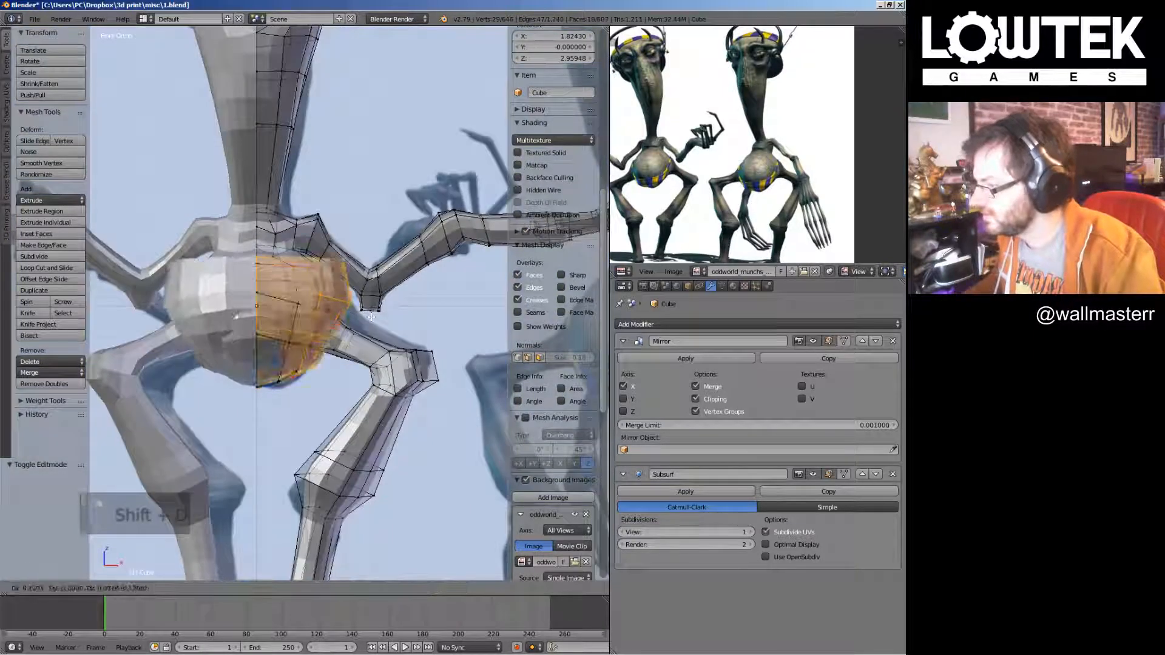
right_click(338, 312)
key(p)
click(324, 314)
key(Tab)
right_drag(300, 307, 322, 285)
right_click(321, 285)
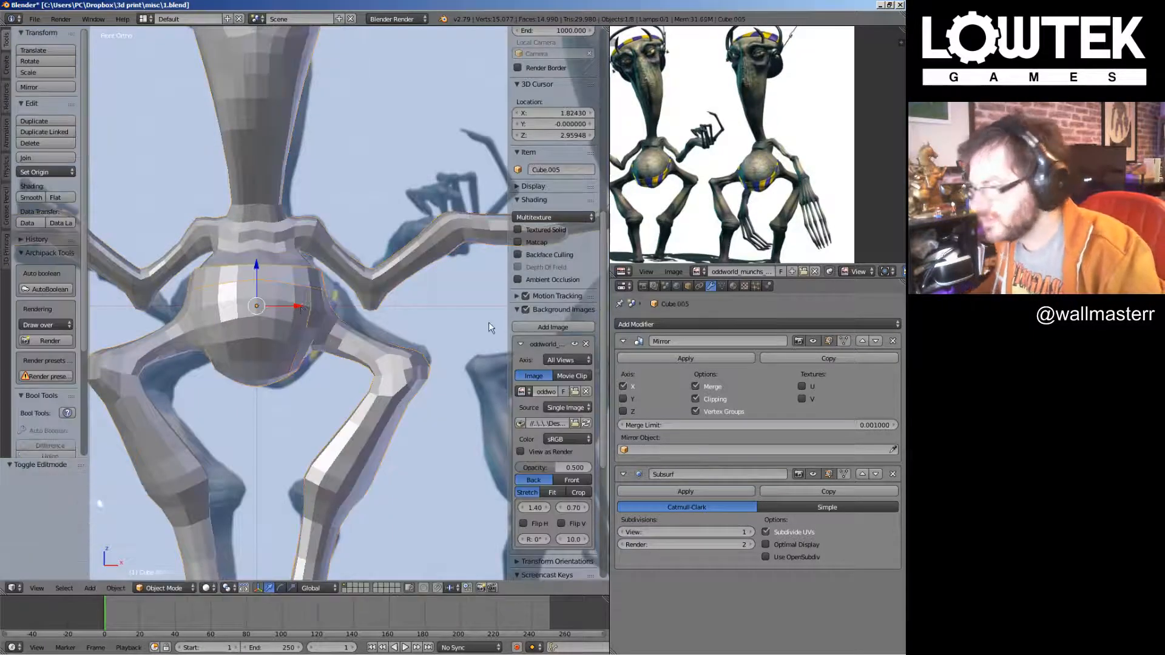
click(693, 324)
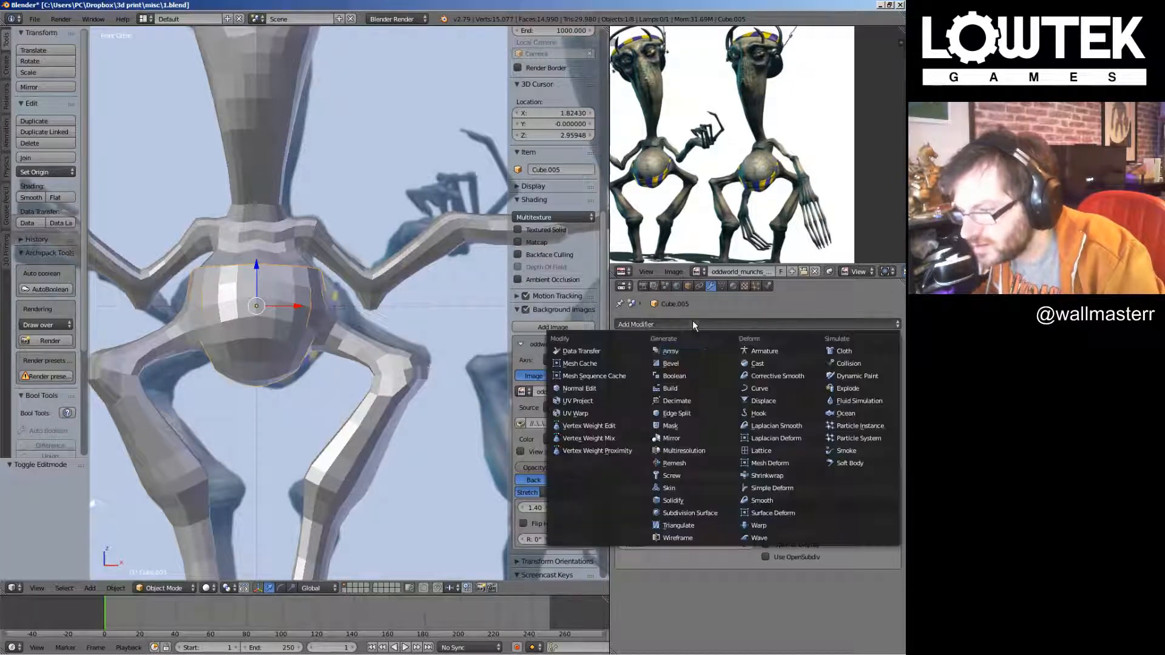
click(689, 514)
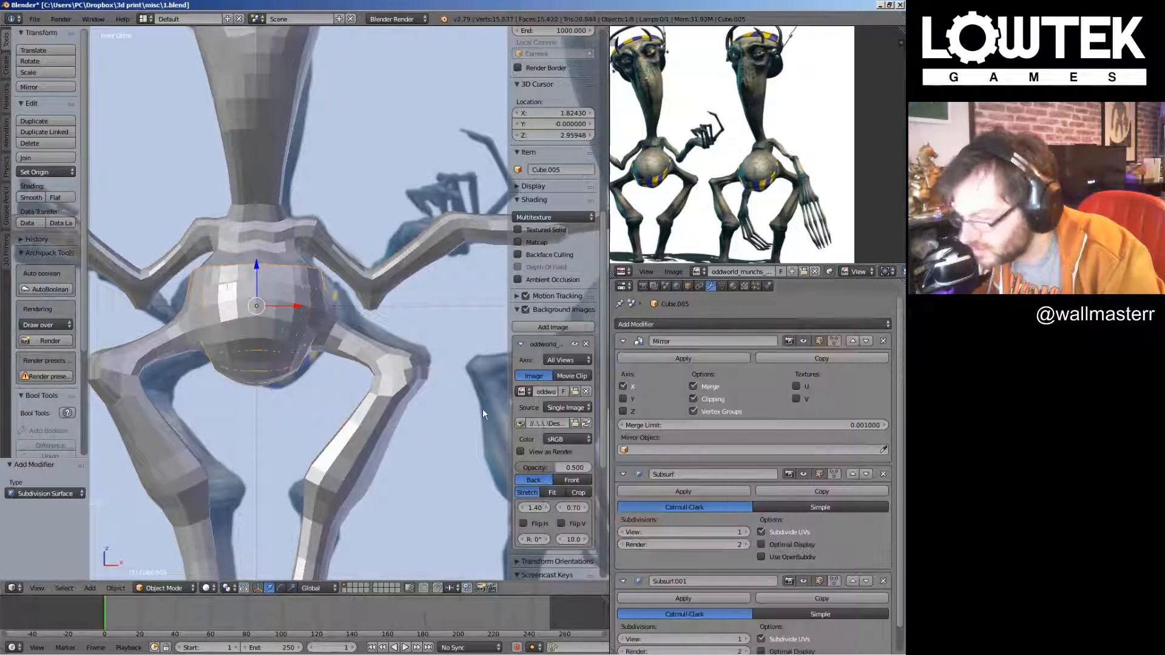
middle_drag(483, 409, 546, 469)
scroll(712, 610, down, 2)
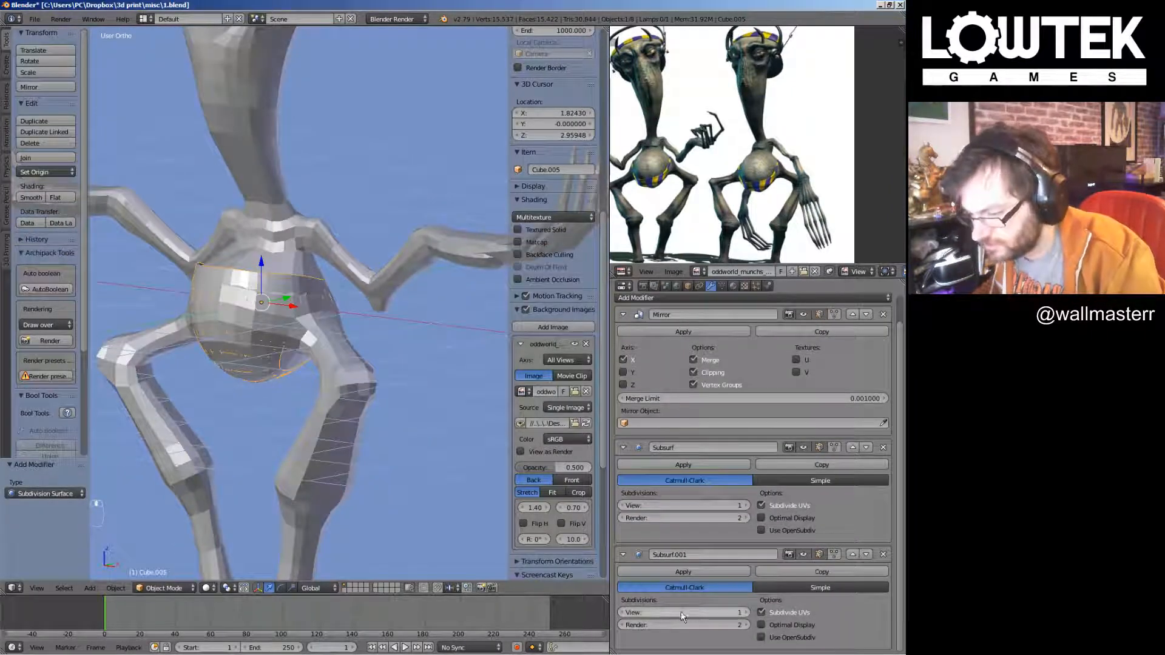
click(884, 555)
Add a Solidify modifier to the belly shell with thickness 0.9750 and offset about -0.9292
click(738, 298)
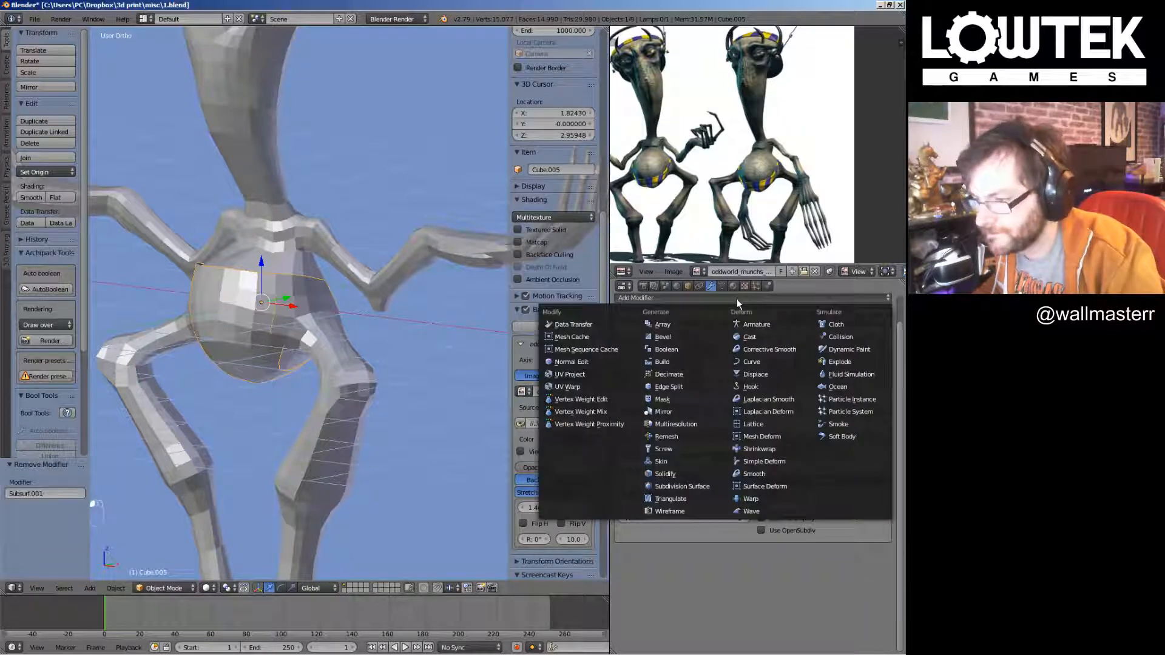
click(688, 475)
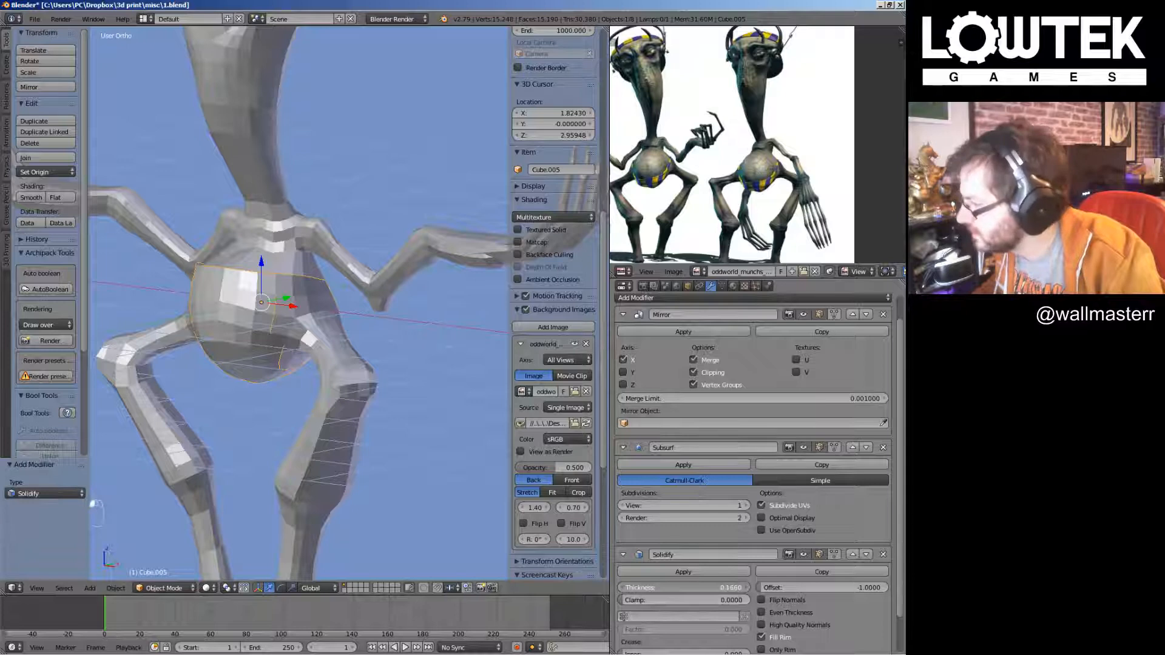
drag(700, 587, 738, 588)
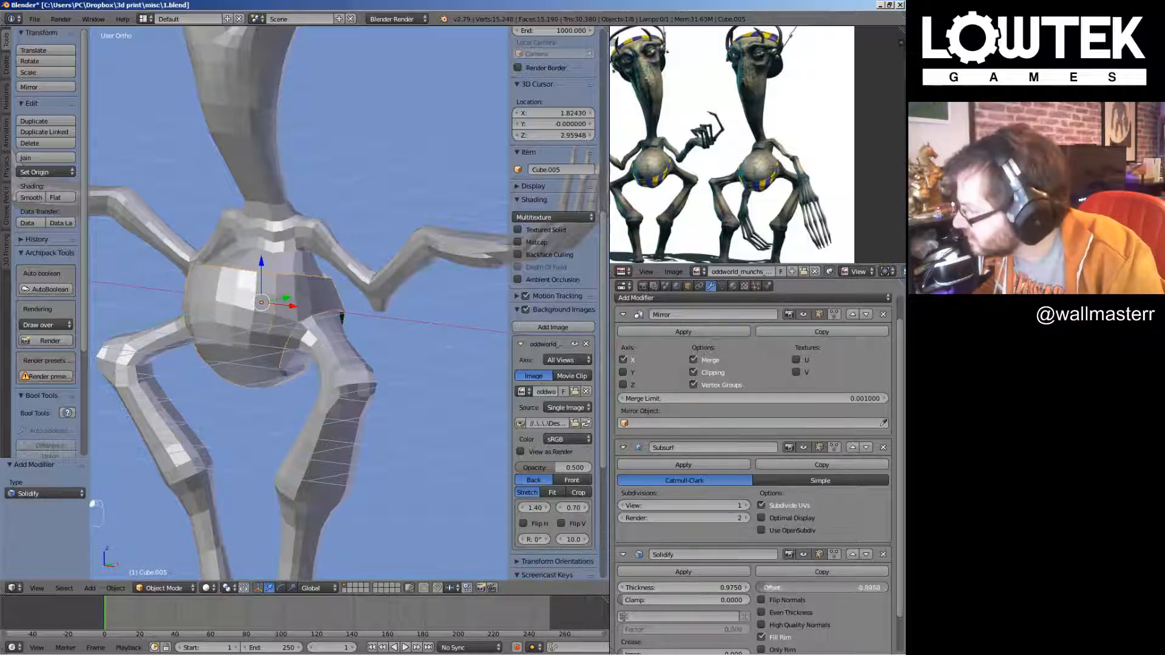
middle_drag(341, 315, 176, 282)
key(KP_1)
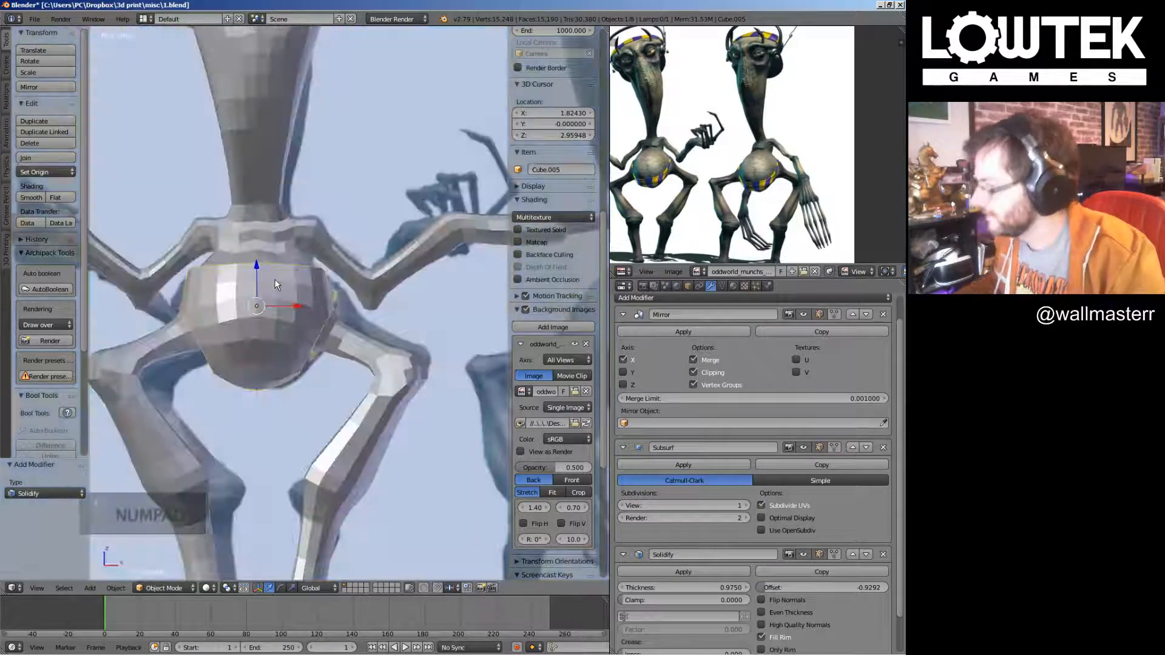
Move the upper and middle front vertices of the belly shell downward to lower its waistline
middle_drag(276, 284, 199, 316)
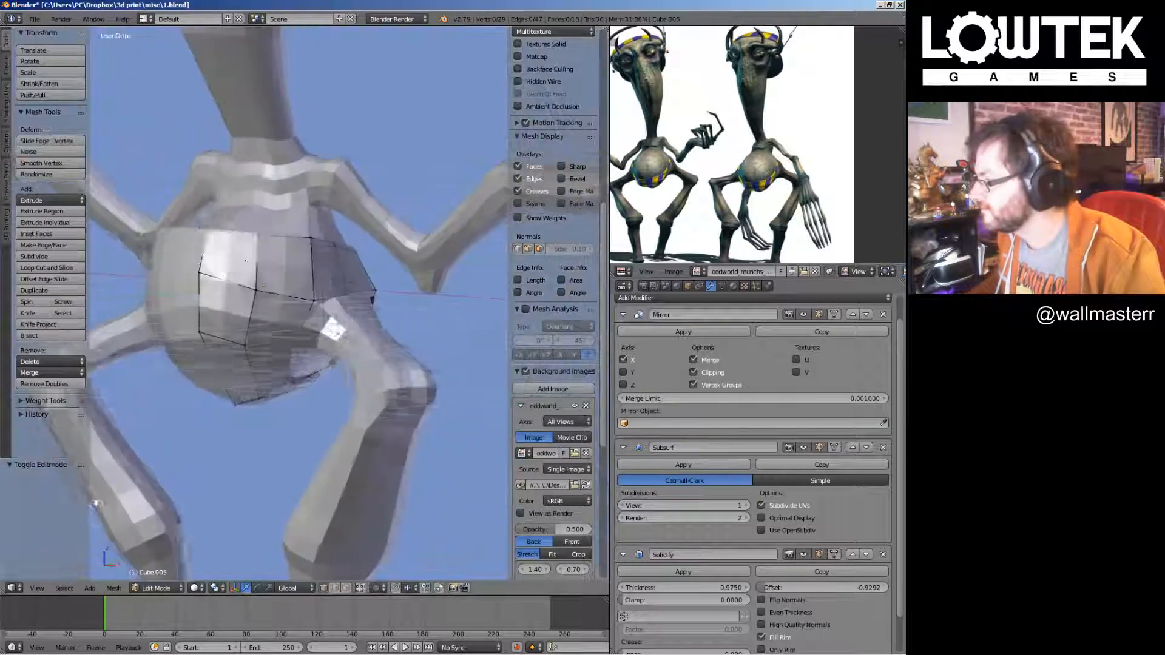
key(Tab)
right_drag(199, 316, 252, 365)
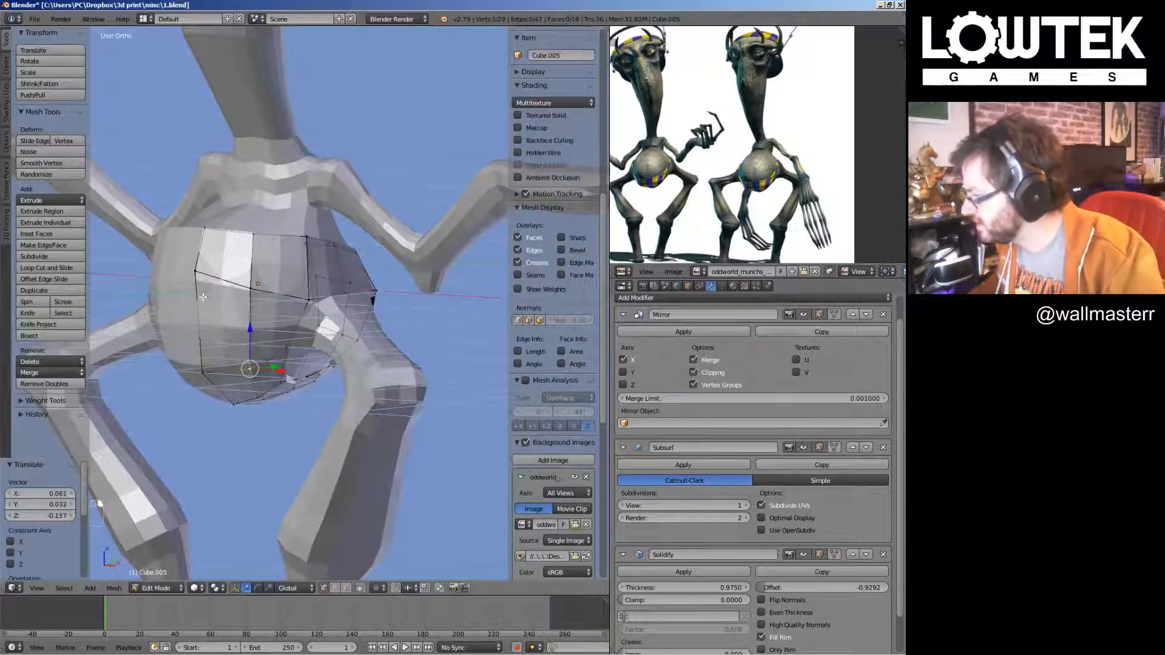
right_drag(193, 265, 204, 344)
right_drag(253, 293, 250, 337)
right_drag(209, 237, 194, 322)
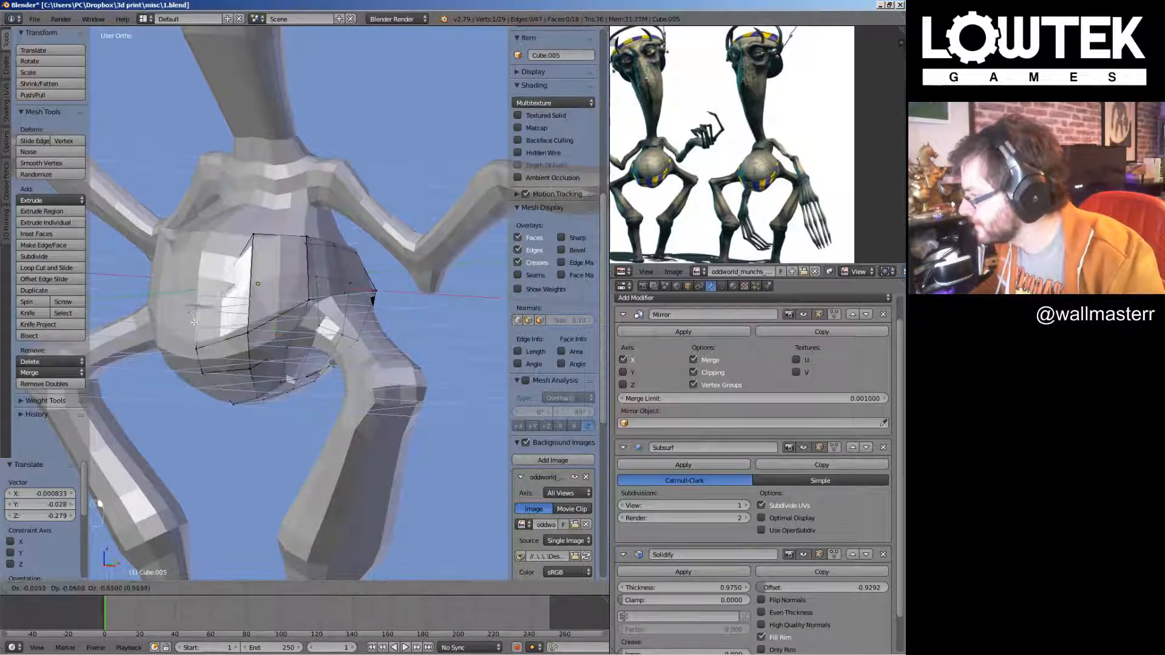
right_drag(245, 276, 255, 313)
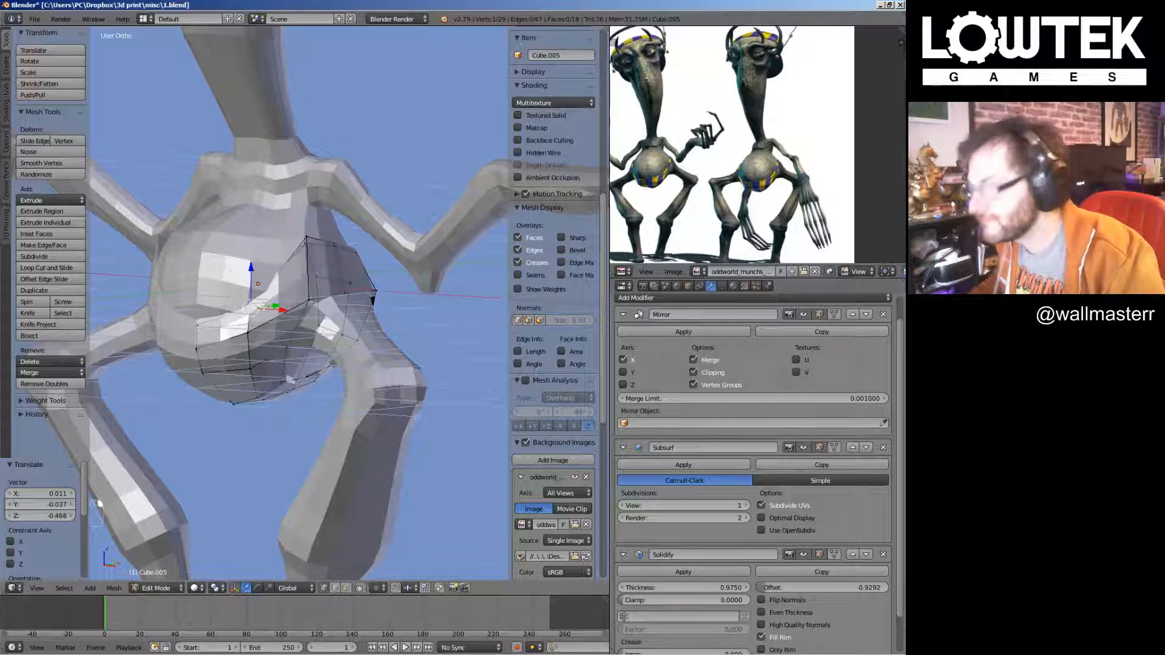
In the side view, lower the shell's upper front-side vertices and adjust the hip vertex to slope the waistline
key(KP_3)
shift+middle_drag(267, 310, 314, 312)
right_drag(276, 290, 274, 302)
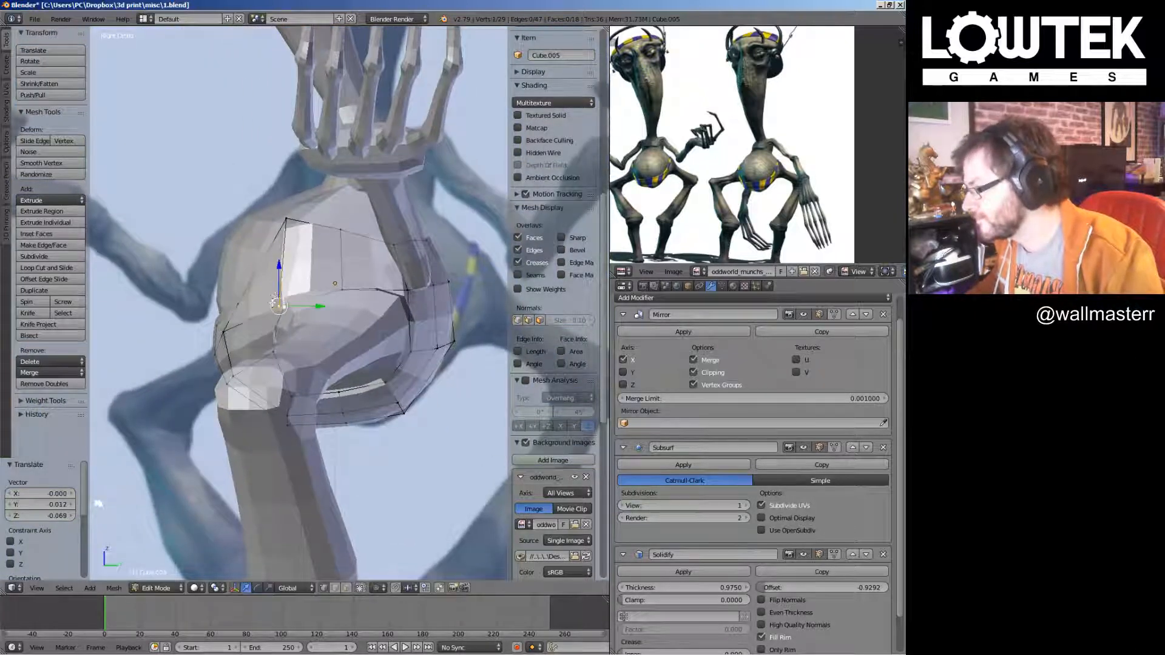
right_drag(292, 224, 279, 290)
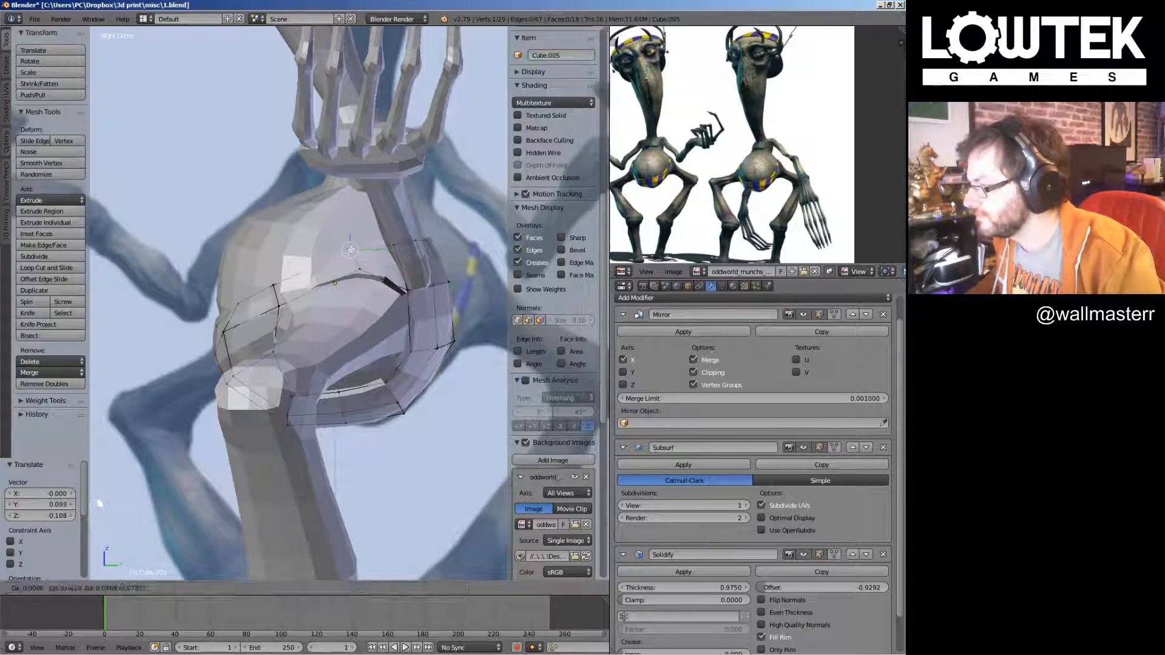
right_drag(350, 250, 364, 255)
Reposition the shell's upper rear vertices to lower the waistline across the creature's back
middle_drag(384, 274, 295, 295)
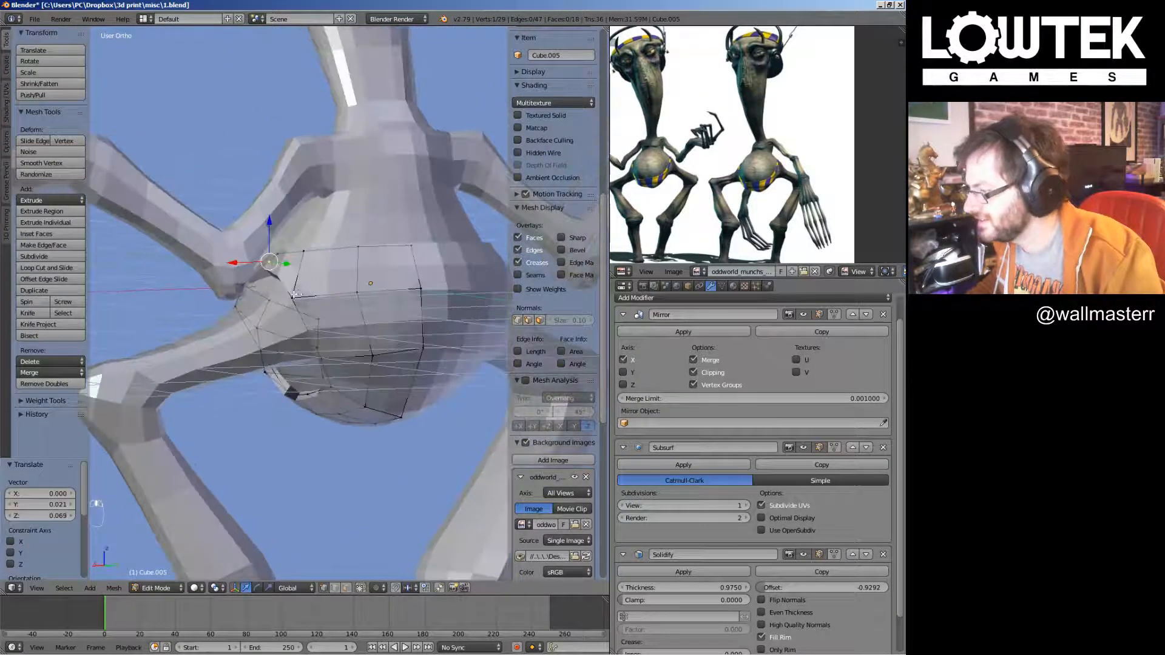
click(355, 364)
middle_drag(356, 363, 338, 327)
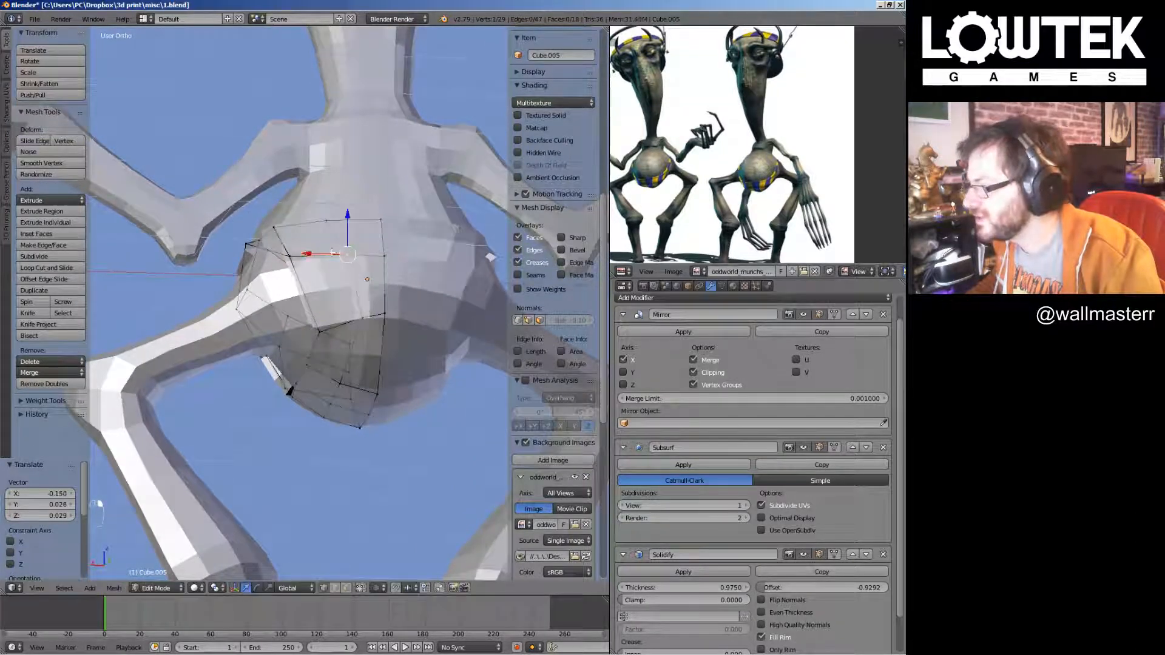
drag(332, 253, 297, 248)
middle_drag(334, 320, 316, 318)
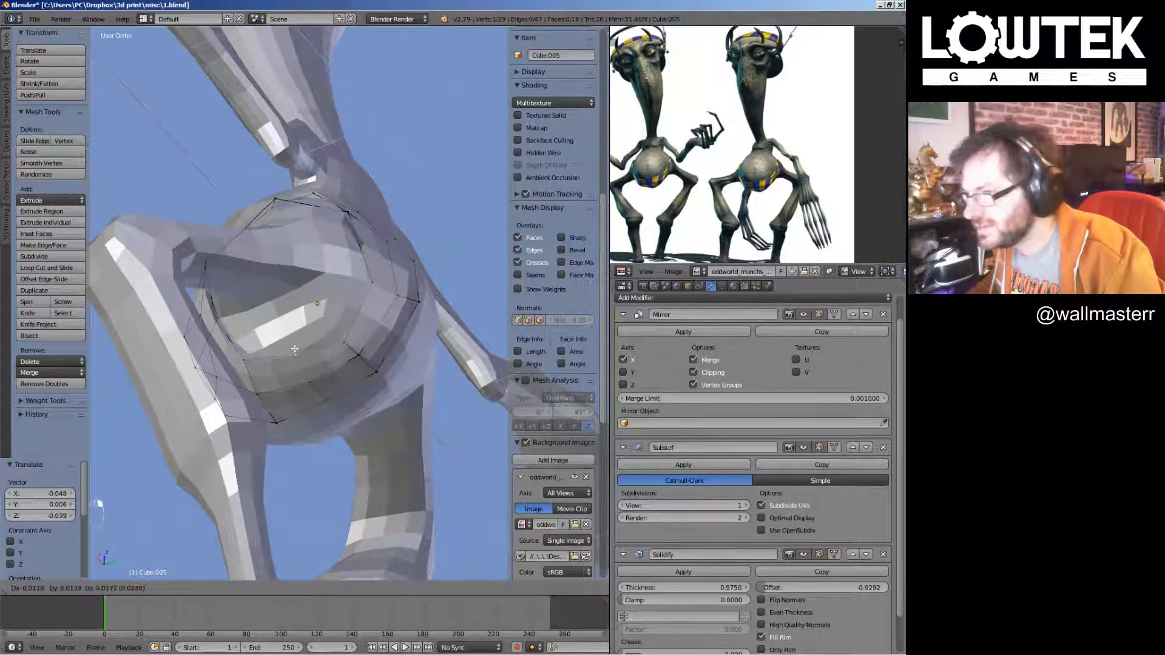
Adjust the vertices around the shell's leg opening and check the shape outside mesh editing
middle_drag(294, 347, 295, 372)
middle_drag(291, 239, 292, 278)
key(g)
click(362, 254)
key(Tab)
key(Tab)
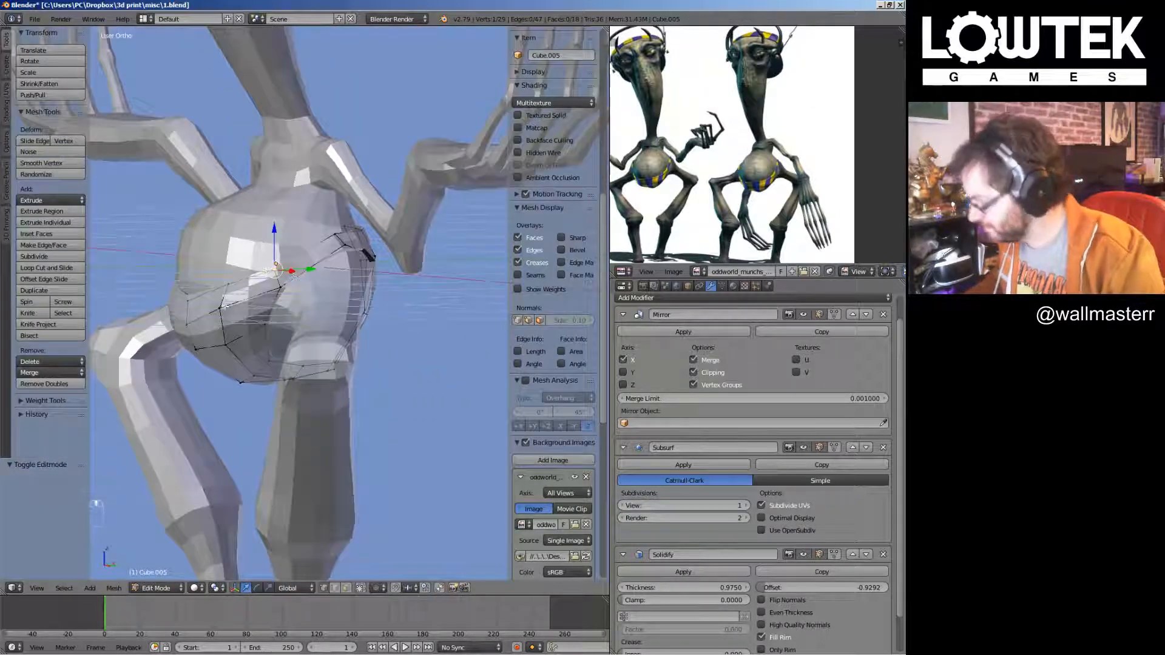
Move the shell's front vertex pairs downward by about 0.146 in Z to narrow its lower front
shift+right_click(227, 287)
key(KP_3)
drag(161, 300, 171, 344)
middle_drag(276, 315, 239, 336)
shift+right_click(239, 336)
key(g)
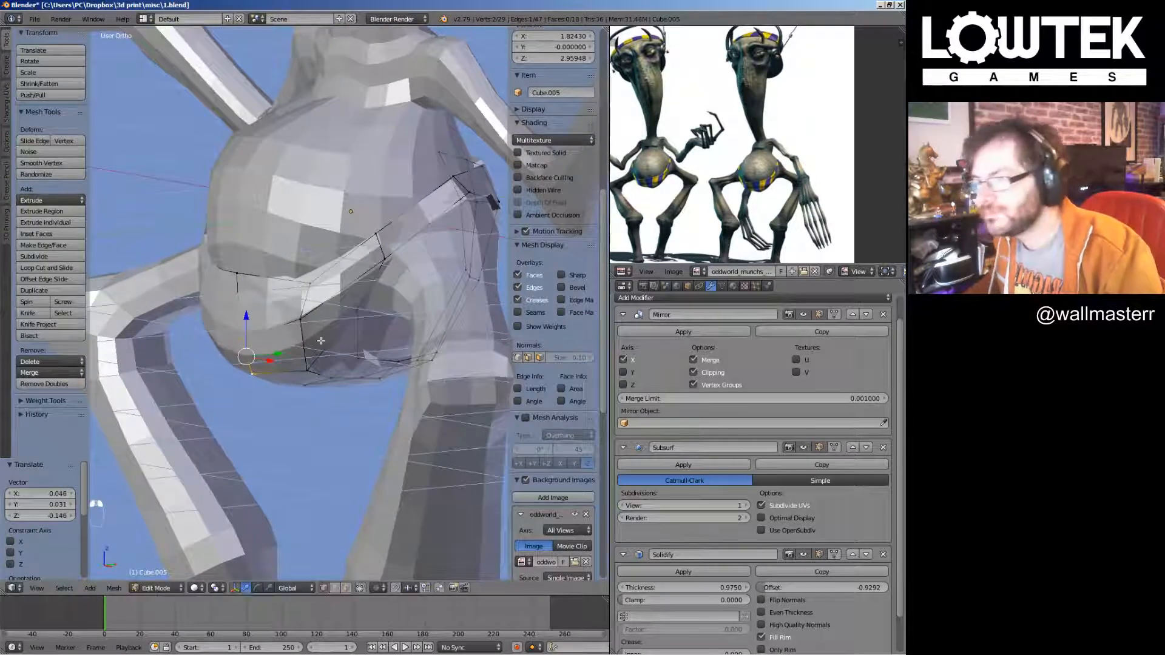
Fine-tune the shell's front waistline and side vertices against the reference, then view the whole figure from the front
middle_drag(321, 341, 264, 307)
right_drag(247, 277, 250, 293)
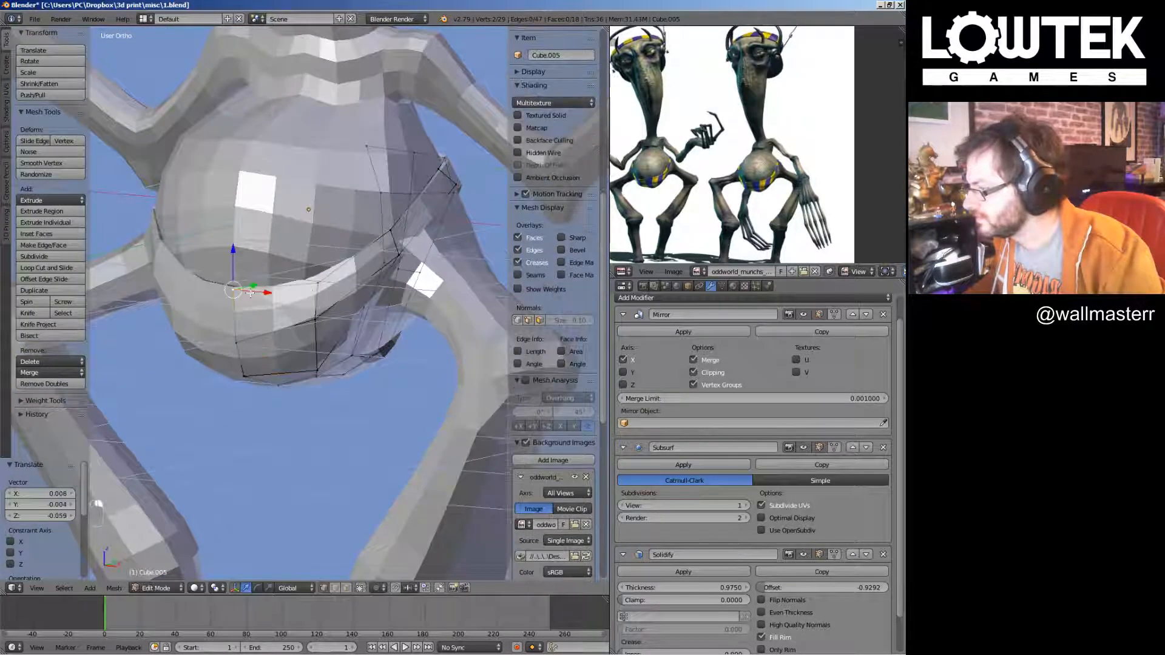
key(KP_1)
key(g)
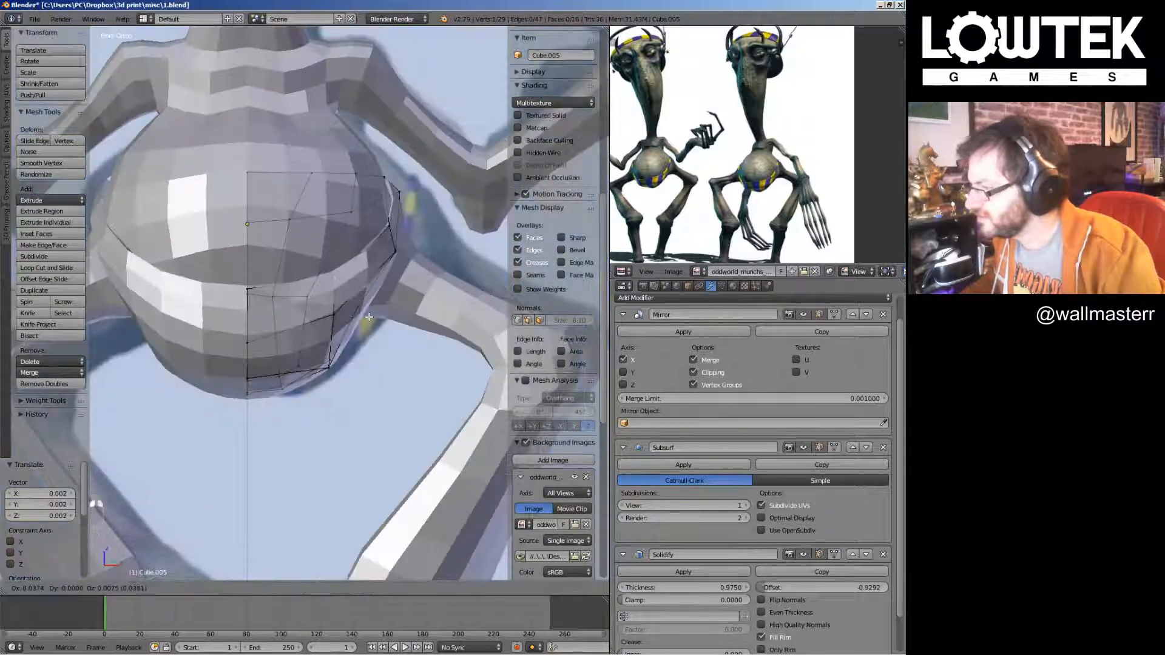
click(369, 316)
key(Tab)
scroll(355, 300, down, 5)
key(KP_1)
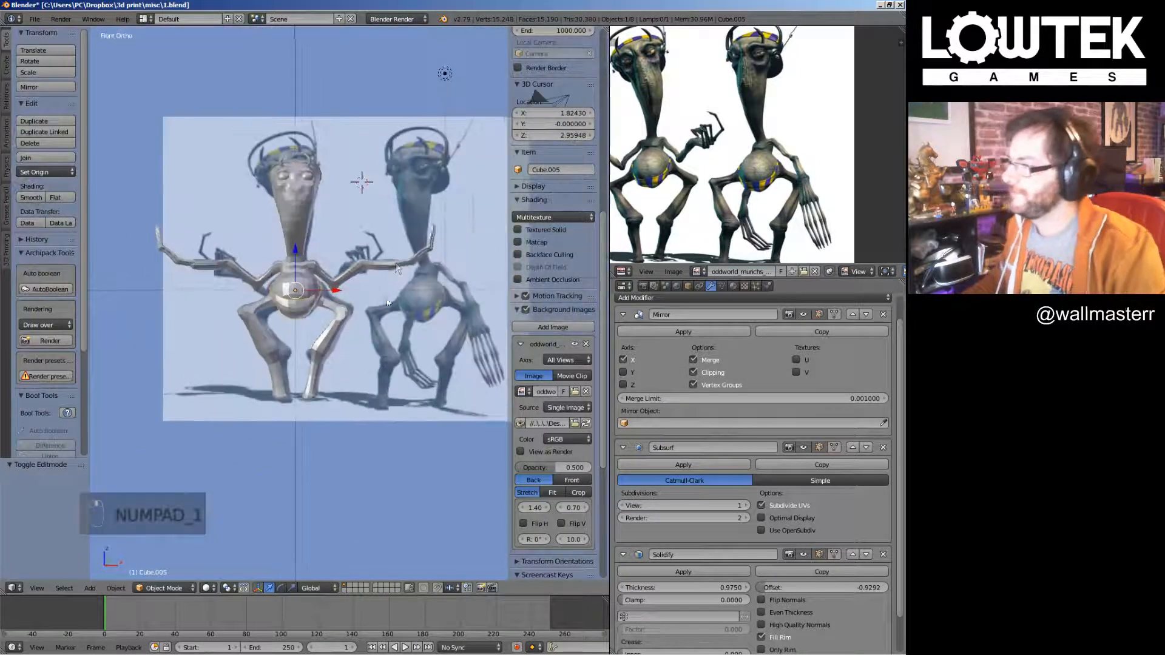
Move the shell's lower outer vertex by about -0.057 in X and -0.032 in Z
middle_drag(397, 268, 279, 300)
key(KP_1)
scroll(320, 334, up, 5)
key(Tab)
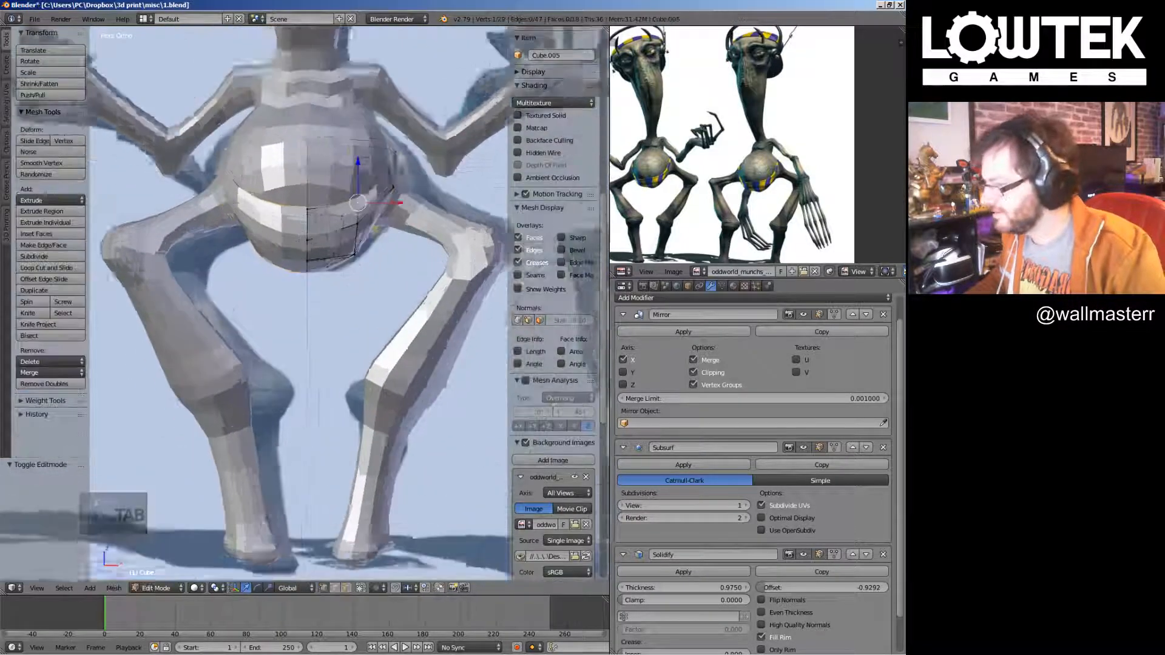
scroll(358, 229, up, 3)
right_drag(365, 260, 353, 267)
click(352, 268)
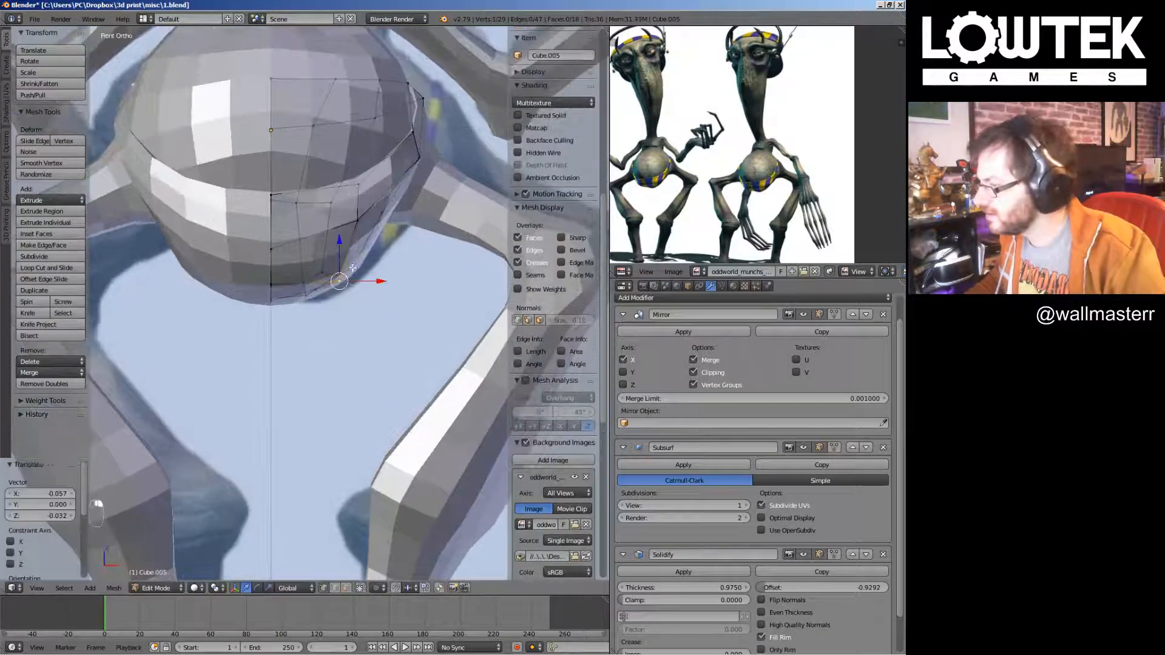
Refine the positions of the shell's lower front vertices in the front and angled views to shape the leg opening
key(g)
scroll(340, 284, down, 5)
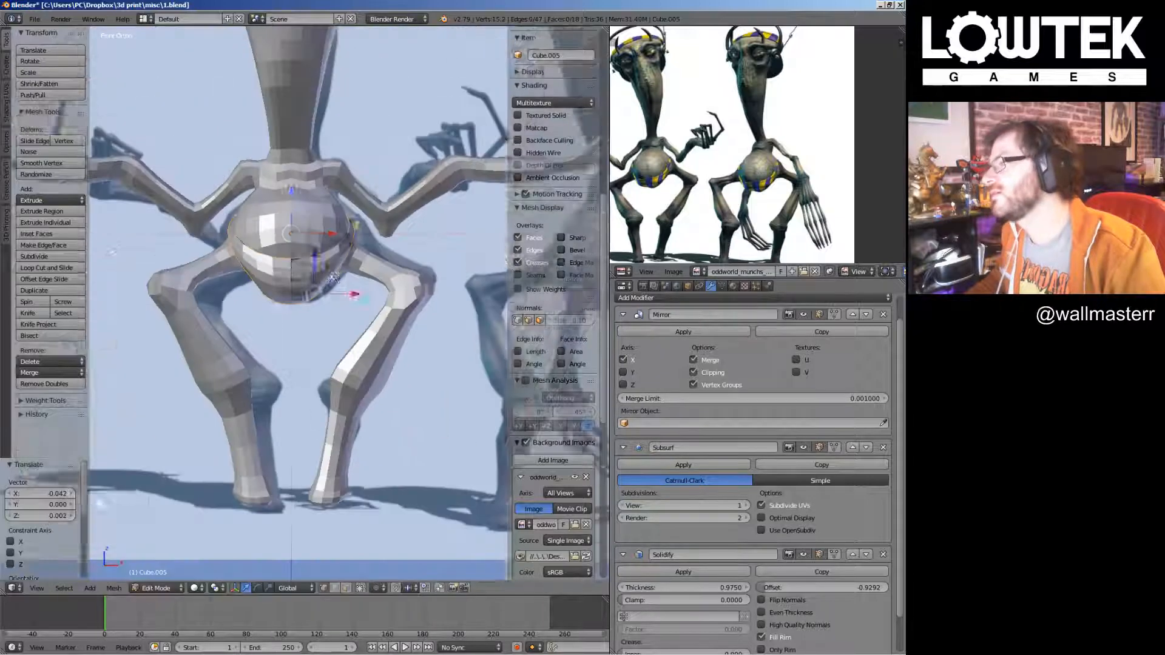
key(Tab)
key(Tab)
scroll(343, 295, up, 5)
key(g)
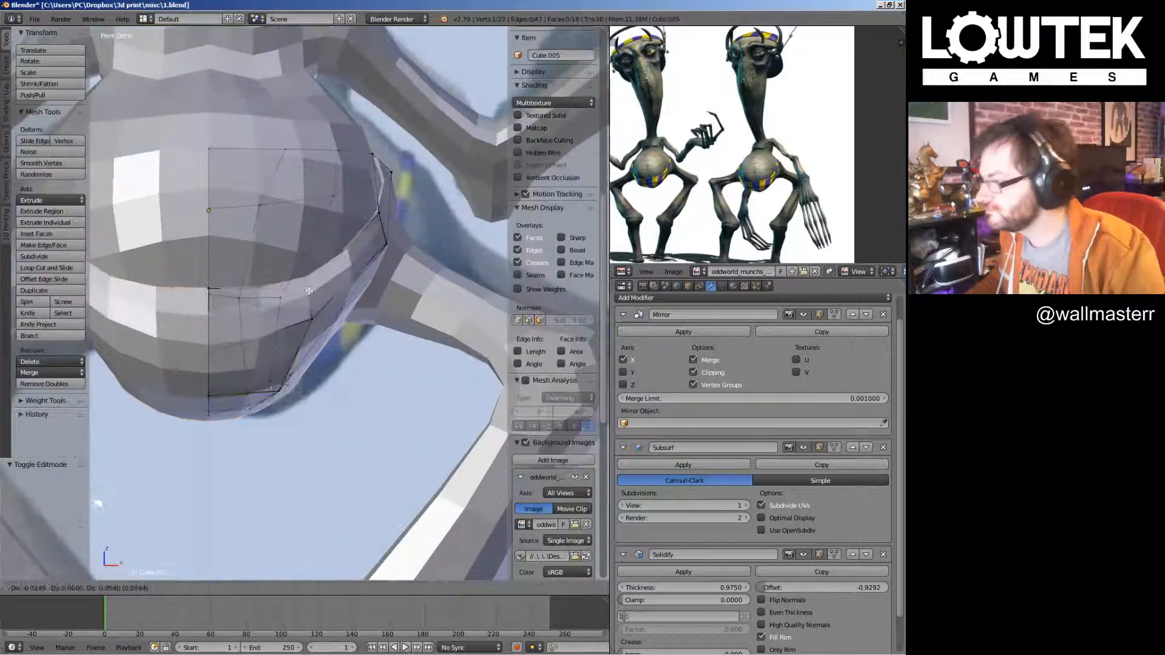
middle_drag(300, 292, 288, 331)
key(g)
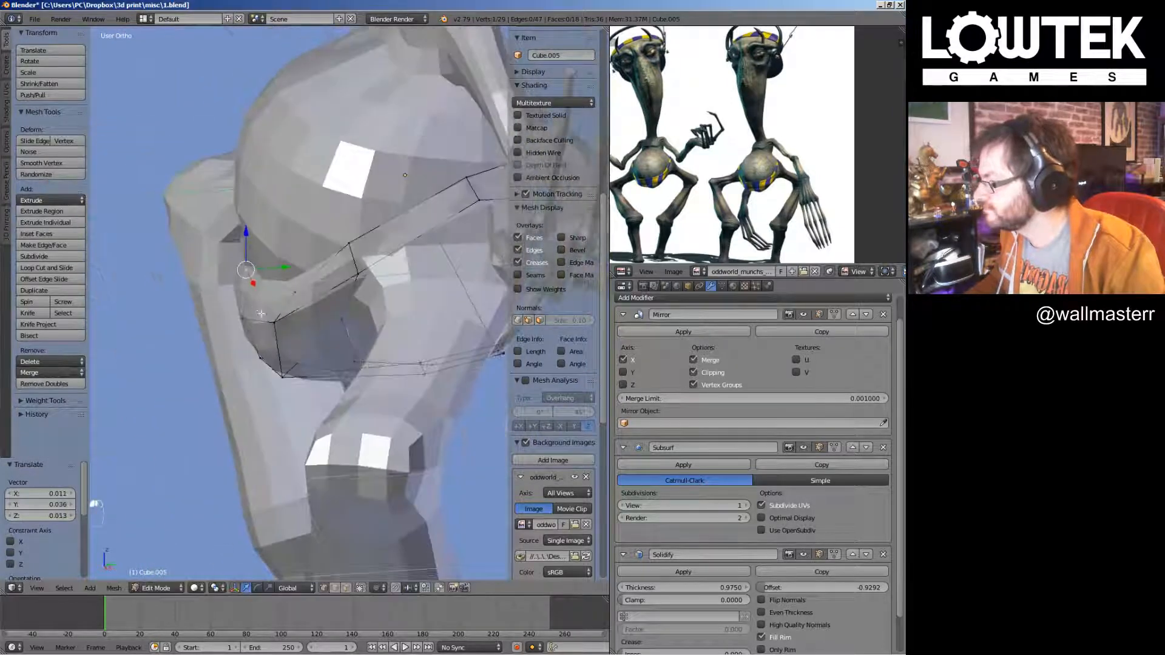
Move the shell's lower vertex by about 0.067 in Y and 0.031 in Z, leave mesh editing and save the file
key(g)
key(KP_1)
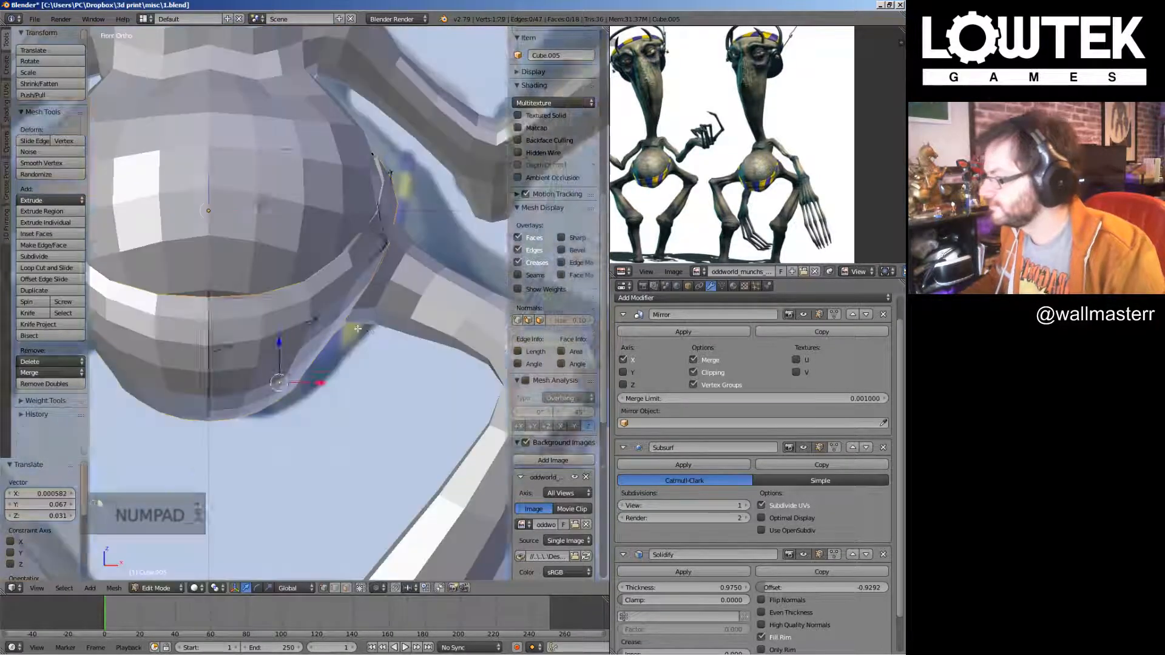
scroll(366, 300, down, 2)
key(Tab)
key(ctrl+s)
click(356, 317)
scroll(372, 158, down, 4)
scroll(365, 243, up, 7)
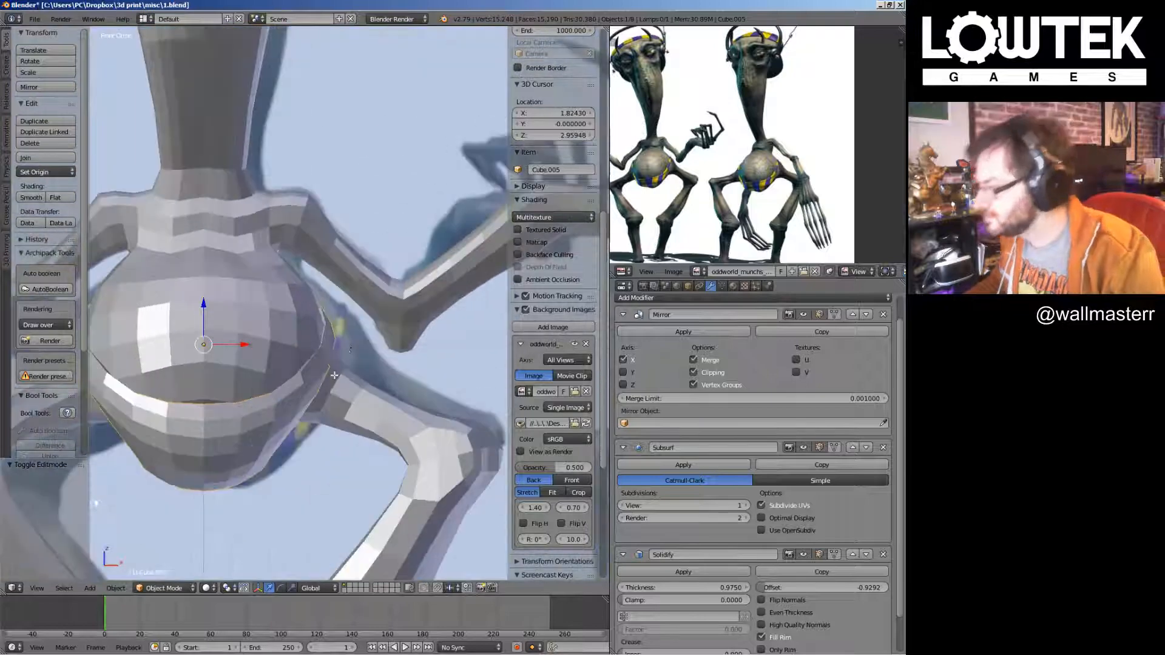
Shift the shell's outer side vertex by about -0.027 in X and -0.017 in Z, leave mesh editing and save the file
key(Tab)
middle_drag(329, 367, 147, 332)
key(Tab)
key(Tab)
click(312, 248)
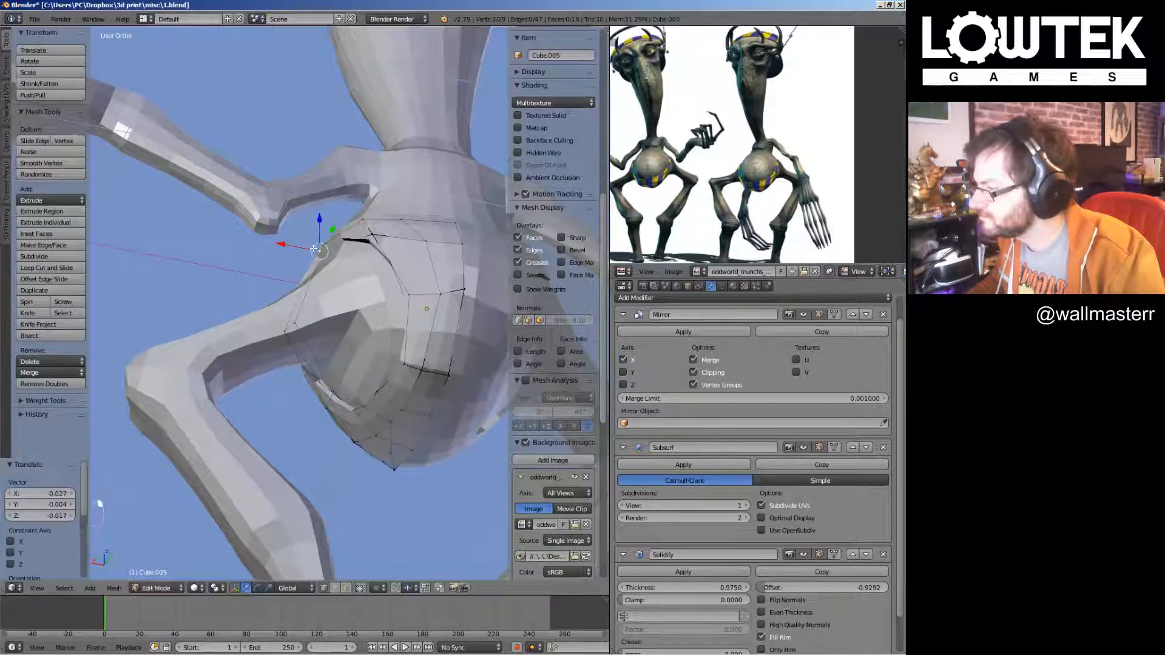
key(KP_1)
scroll(330, 312, down, 5)
key(Tab)
scroll(330, 311, down, 4)
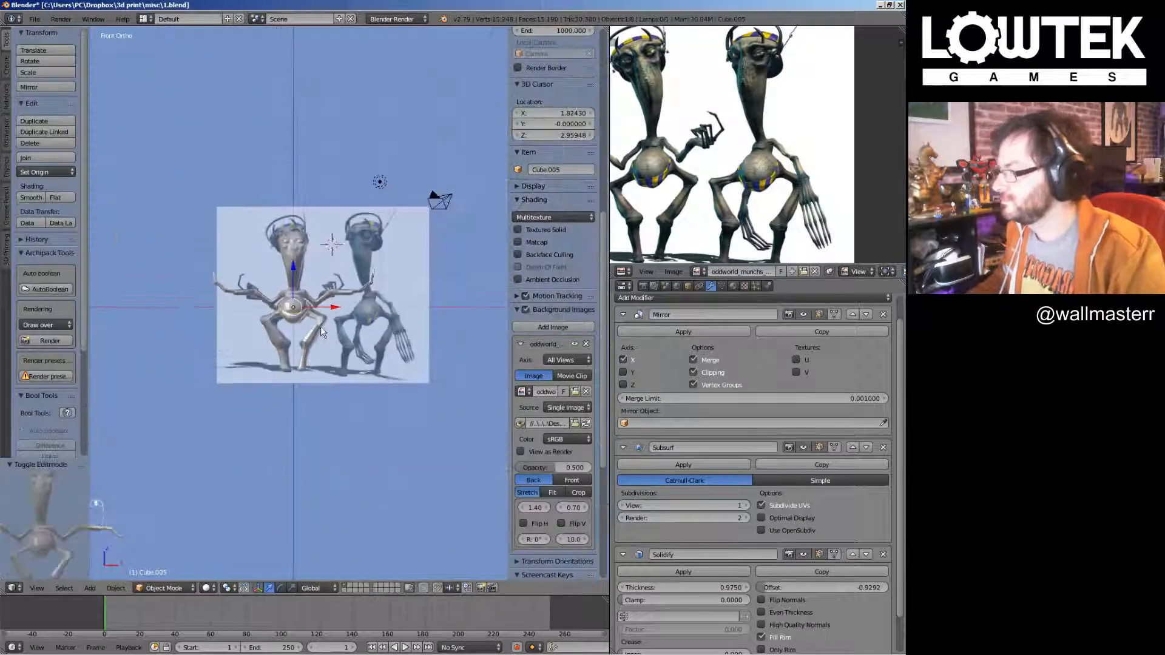
shift+middle_drag(320, 326, 338, 290)
key(ctrl+s)
Cycle the selection through the overlapping objects around the creature's head
scroll(333, 258, up, 2)
mouse_move(332, 155)
right_down()
mouse_move(344, 125)
mouse_move(327, 155)
right_up()
right_click(334, 135)
right_click(334, 141)
right_click(326, 160)
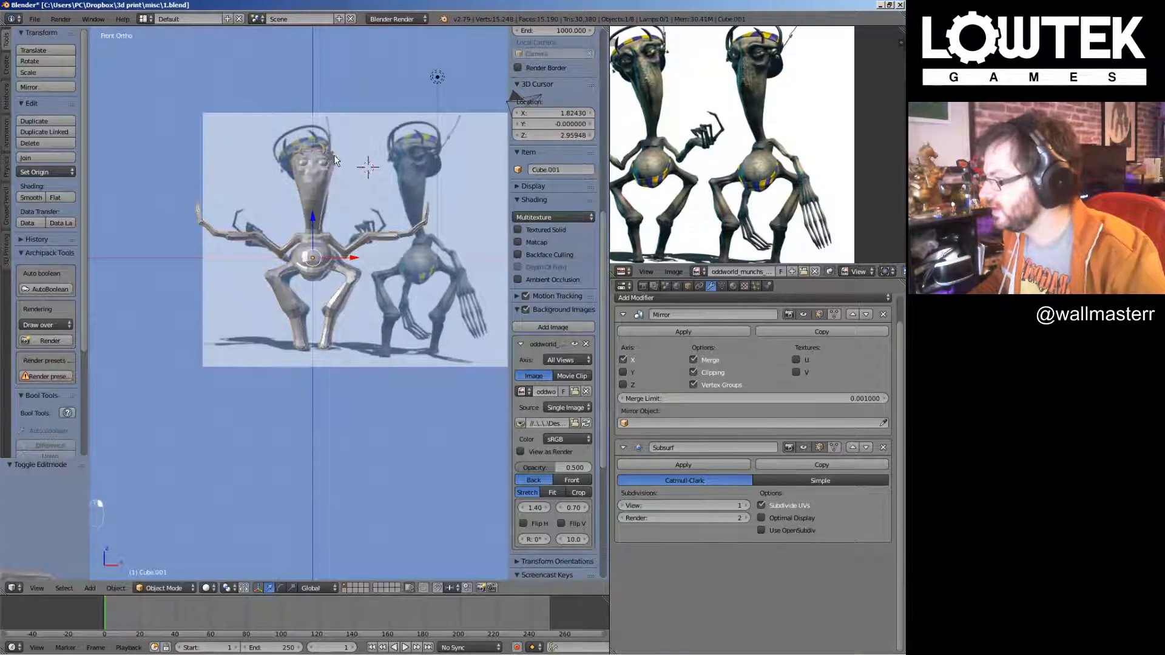
right_click(335, 160)
right_click(335, 160)
right_click(335, 159)
right_click(335, 158)
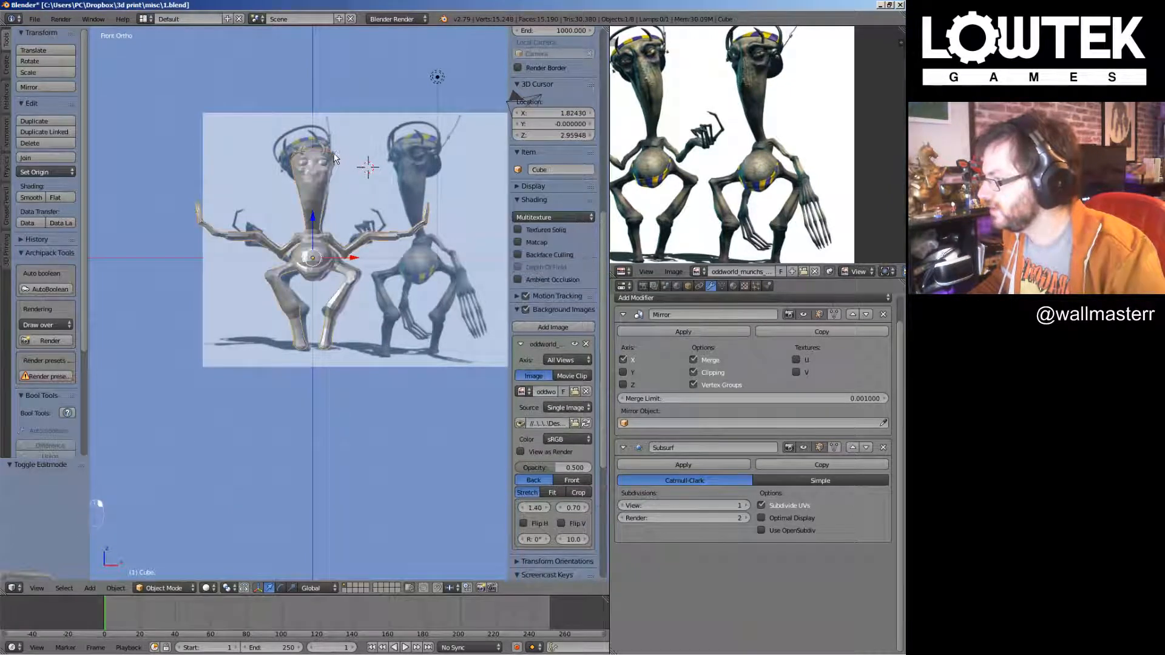
right_click(336, 159)
right_click(340, 183)
Duplicate the waist shell and place the copy away from the figure, about -7.366 in X and -9.622 in Z
right_click(328, 269)
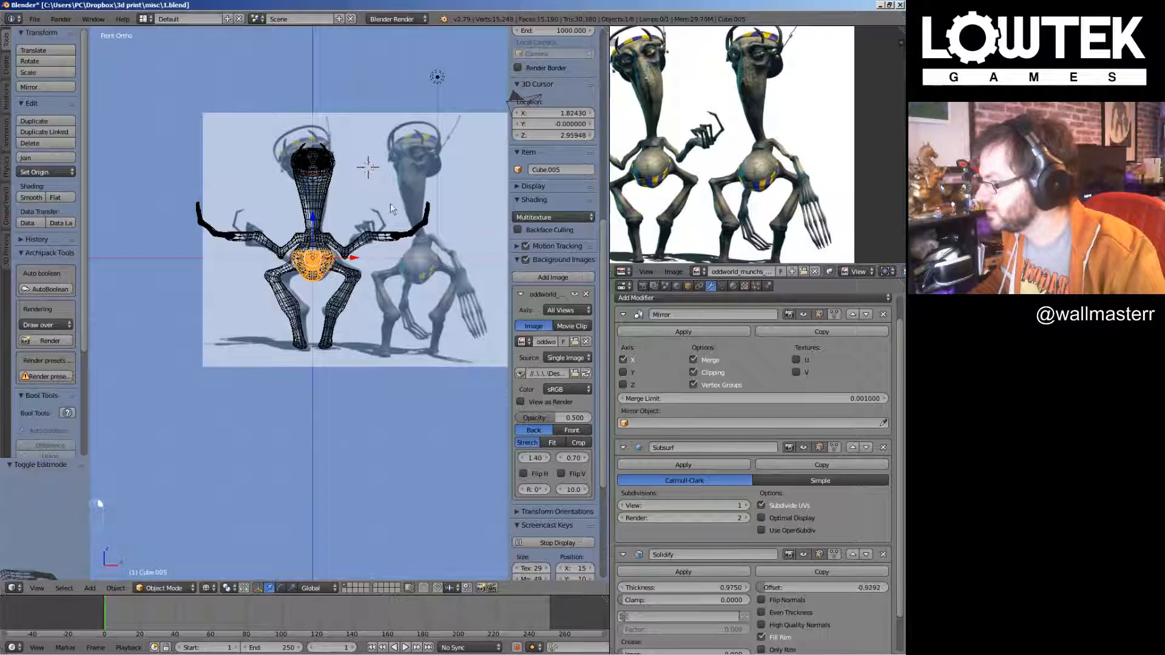
scroll(398, 210, down, 5)
key(shift+d)
click(310, 332)
scroll(321, 255, up, 4)
Duplicate the cap piece on the head, place the copy near the spare shell and save the file
right_drag(332, 179, 343, 152)
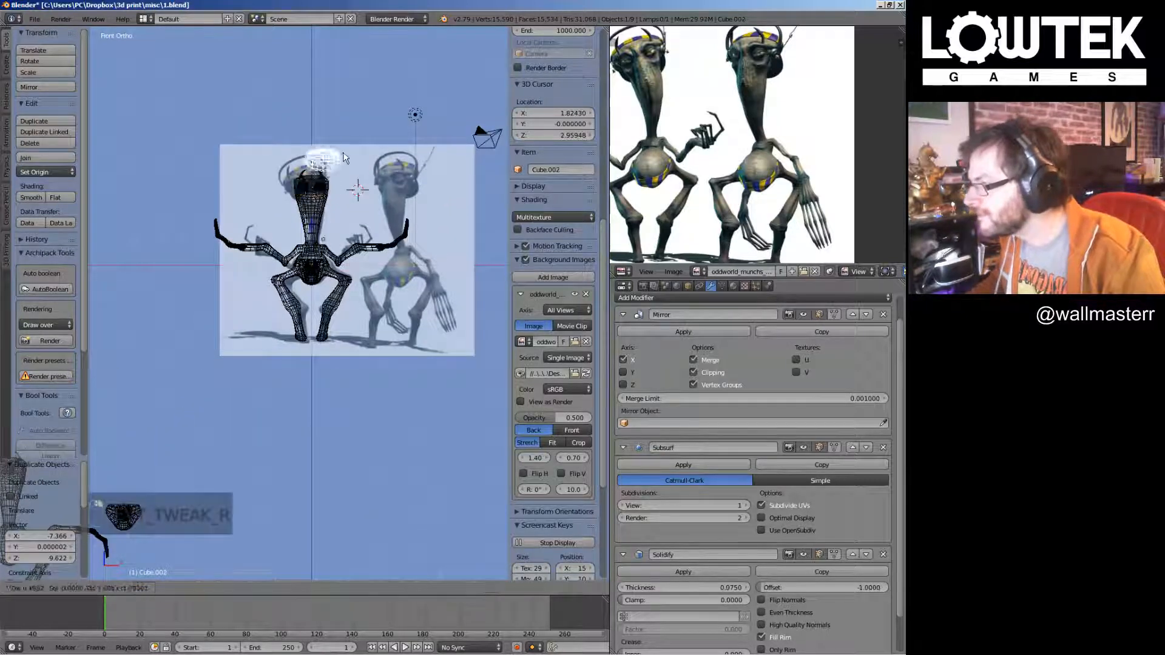
key(shift+d)
click(202, 489)
shift+middle_drag(359, 273, 328, 307)
key(ctrl+s)
click(328, 307)
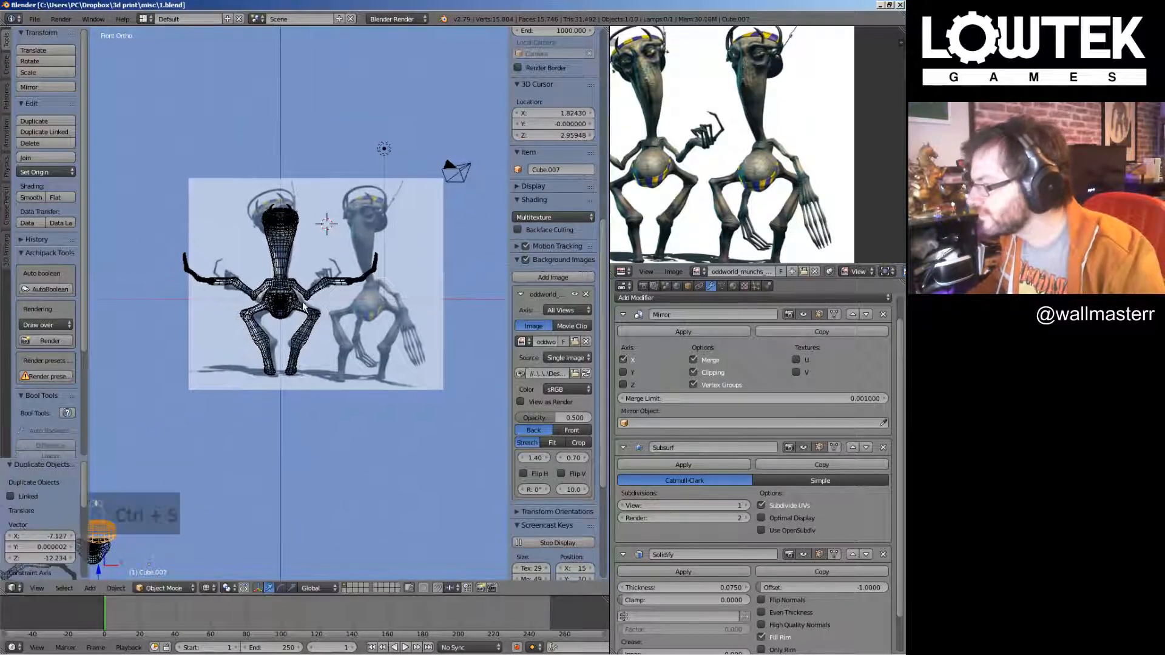
Delete the original cap piece from the head and save the file
right_click(293, 294)
key(alt+z)
scroll(301, 266, up, 2)
key(alt+z)
scroll(300, 265, down, 3)
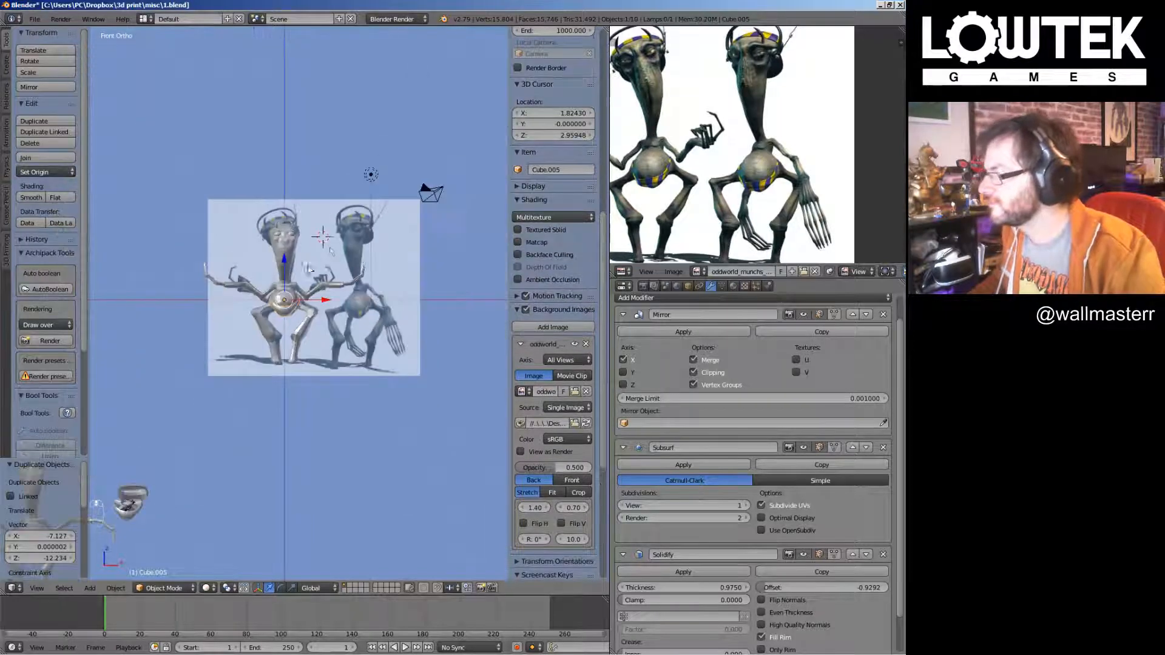
right_click(368, 218)
key(x)
click(368, 217)
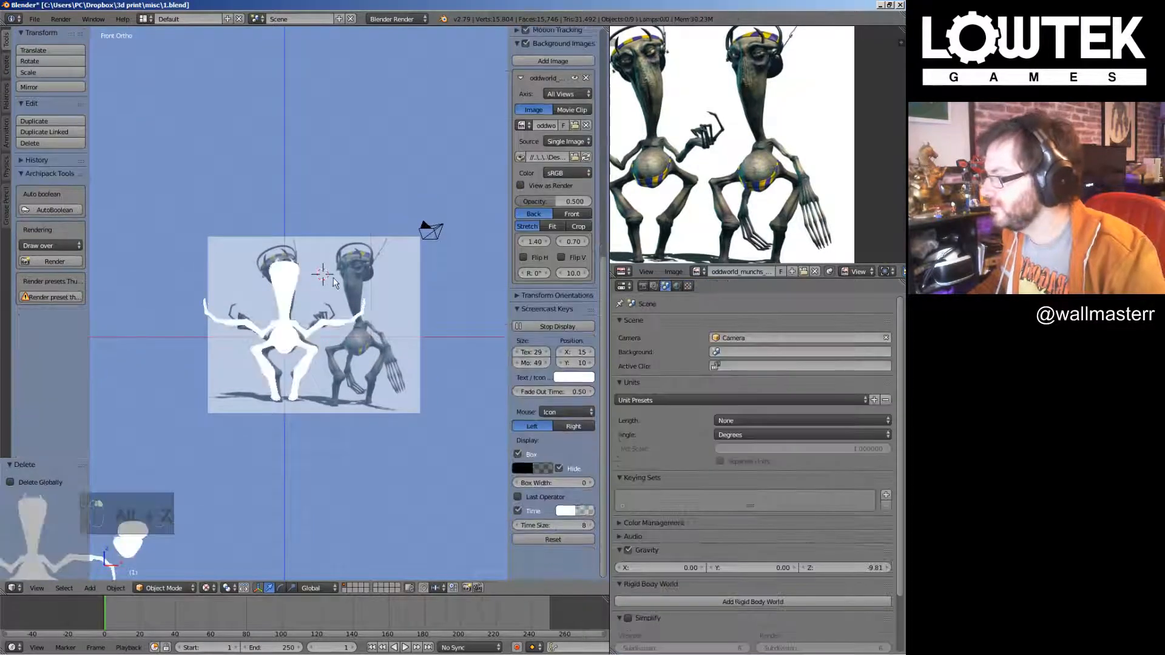
scroll(344, 270, up, 1)
scroll(344, 271, up, 2)
key(ctrl+s)
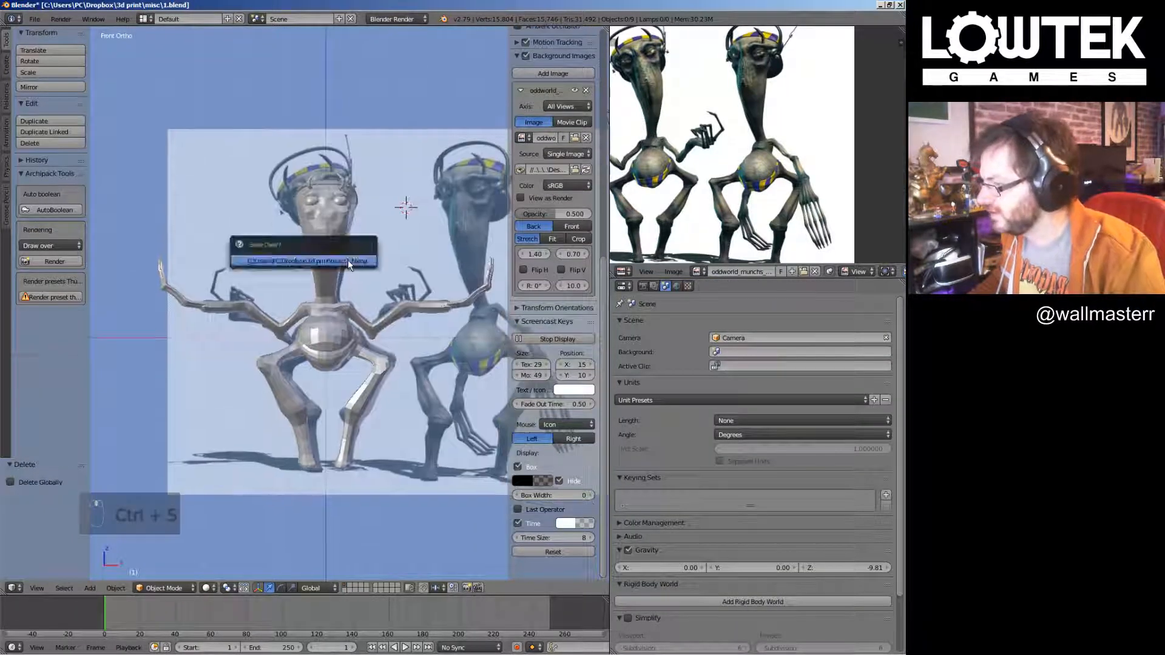
Add a cube to the body mesh beside the head and scale it down to a small block
middle_drag(347, 259, 316, 249)
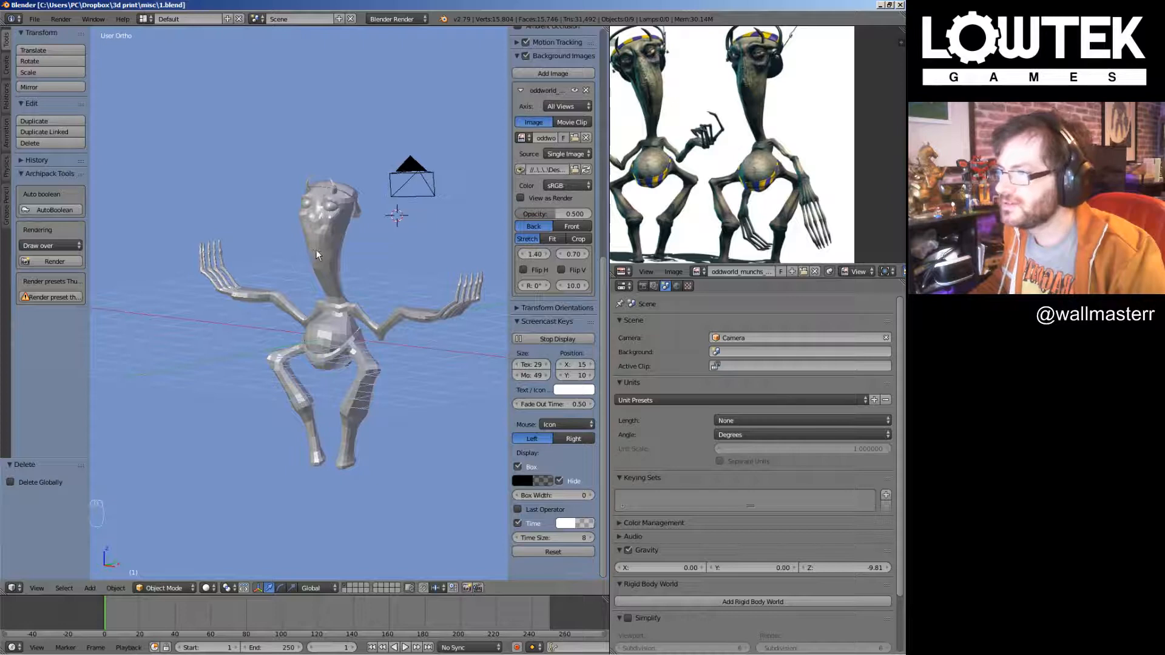
key(KP_1)
shift+middle_drag(372, 217, 322, 340)
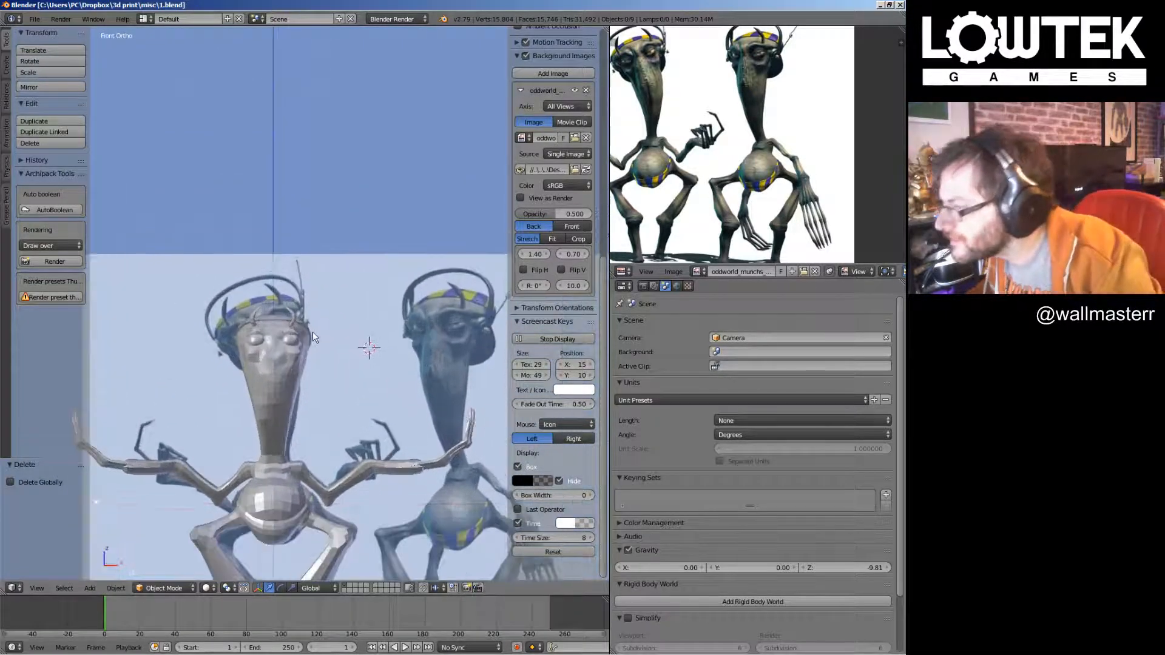
scroll(312, 331, up, 2)
right_click(282, 344)
key(Tab)
scroll(300, 333, up, 4)
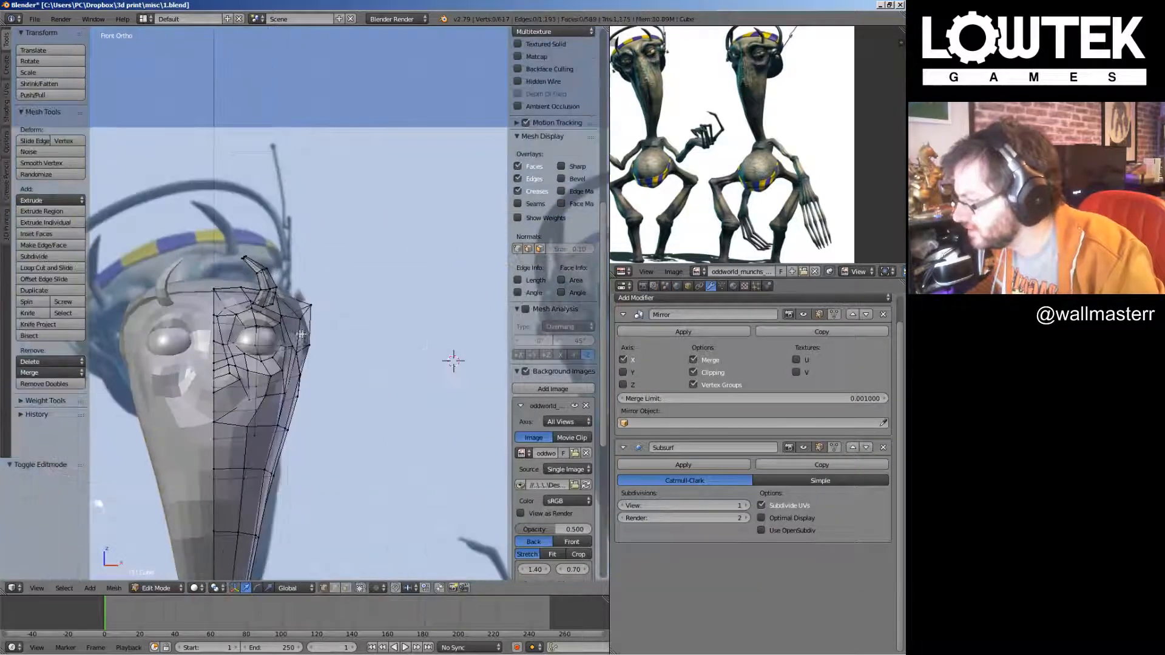
scroll(300, 333, down, 3)
key(shift+a)
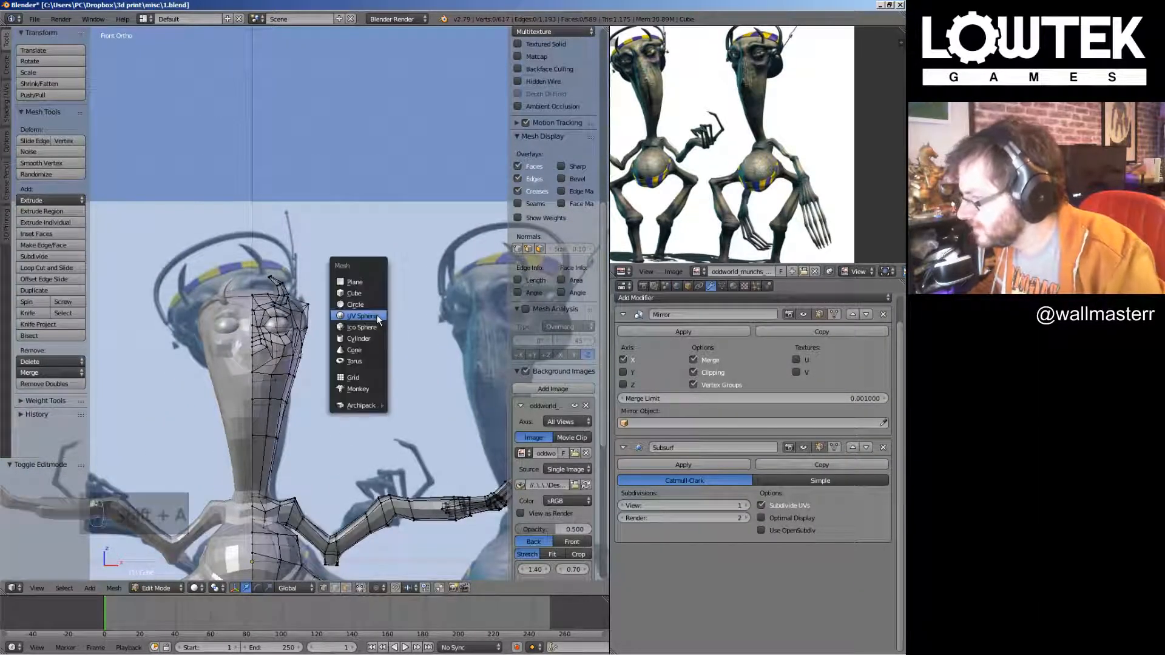
click(369, 294)
scroll(368, 294, down, 2)
key(s)
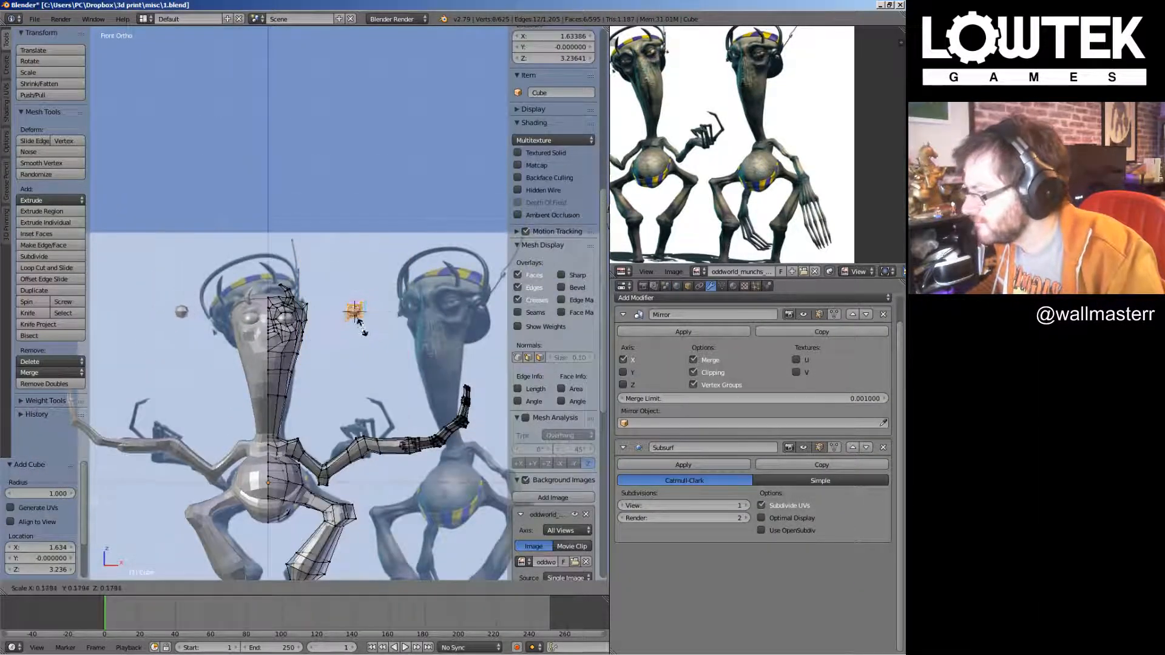
click(362, 330)
Move the small cube onto the upper side of the head and narrow it along the X axis
key(g)
scroll(335, 340, up, 5)
key(a)
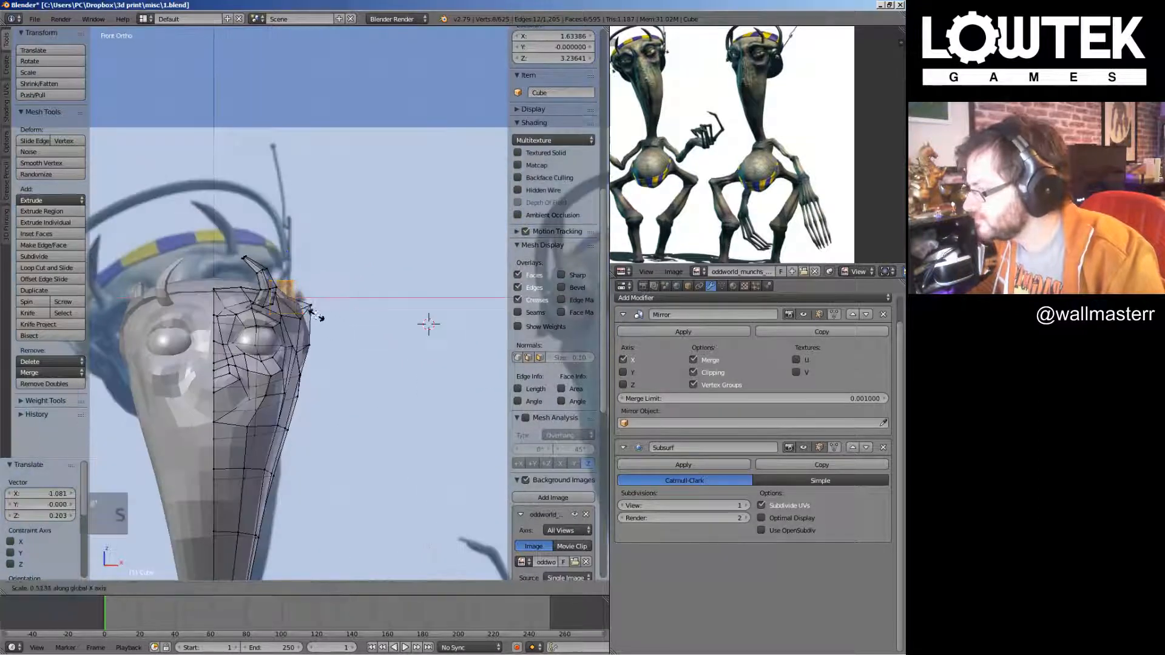
Extrude the small cube's top face in an arc over the head to the mirror centre line and delete the end face
right_click(285, 256)
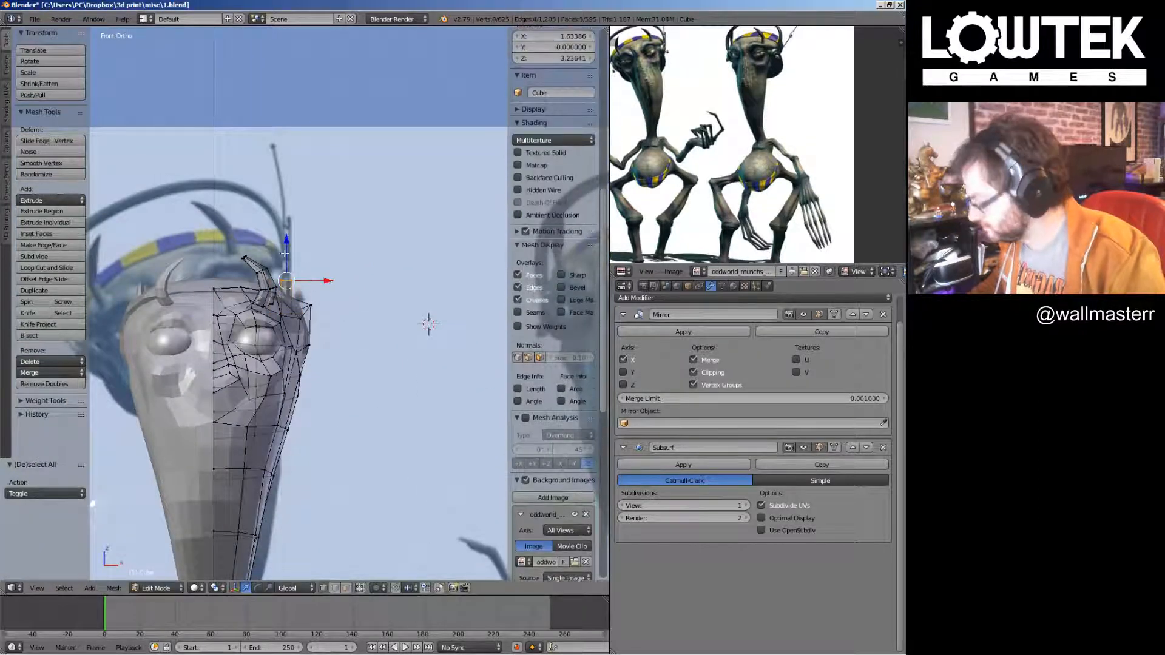
scroll(278, 240, up, 4)
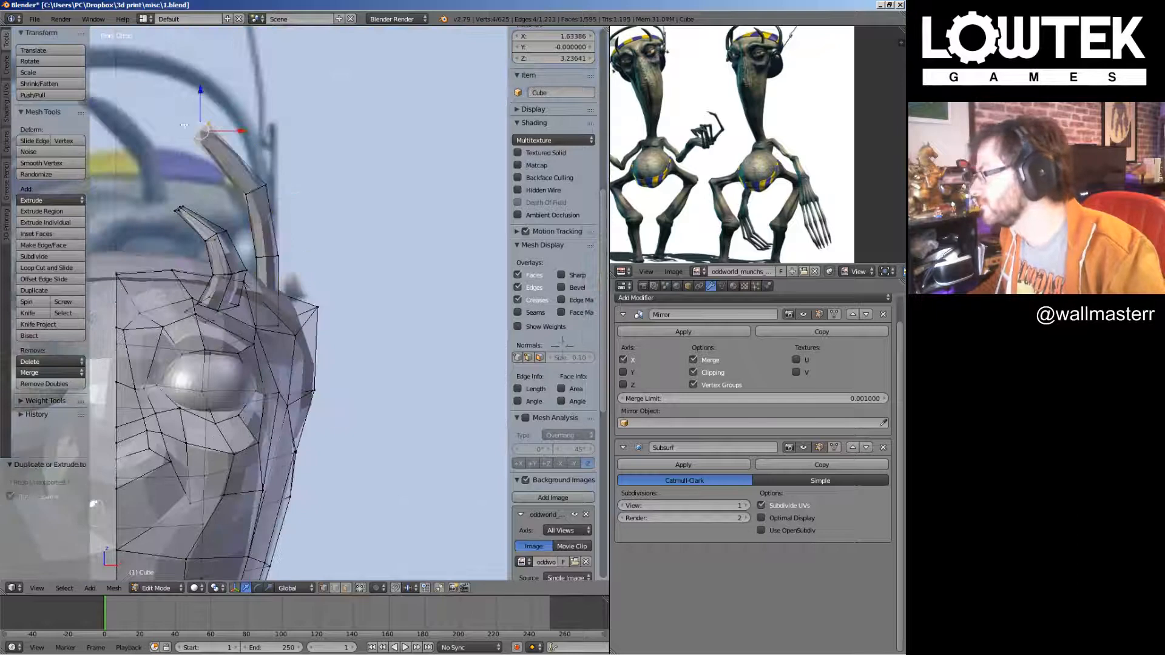
key(e)
click(185, 169)
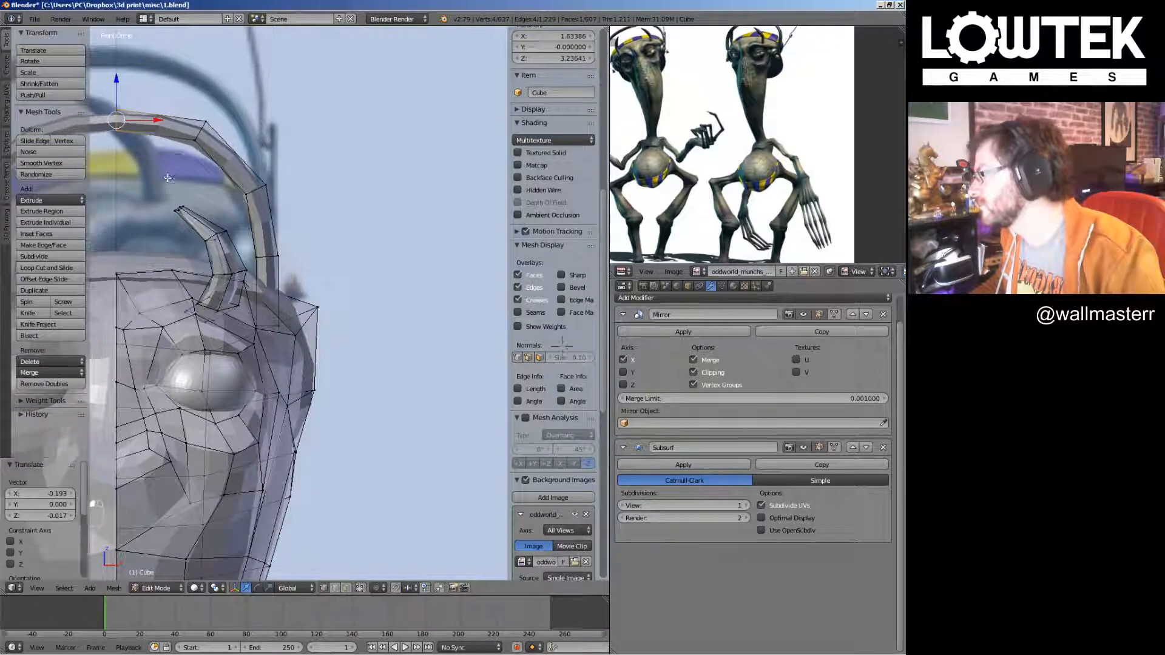
key(x)
click(174, 217)
shift+middle_drag(174, 218, 295, 188)
Widen the headband by moving its outer section about 0.266 in X and -0.015 in Z and its lower end outward
right_click(368, 166)
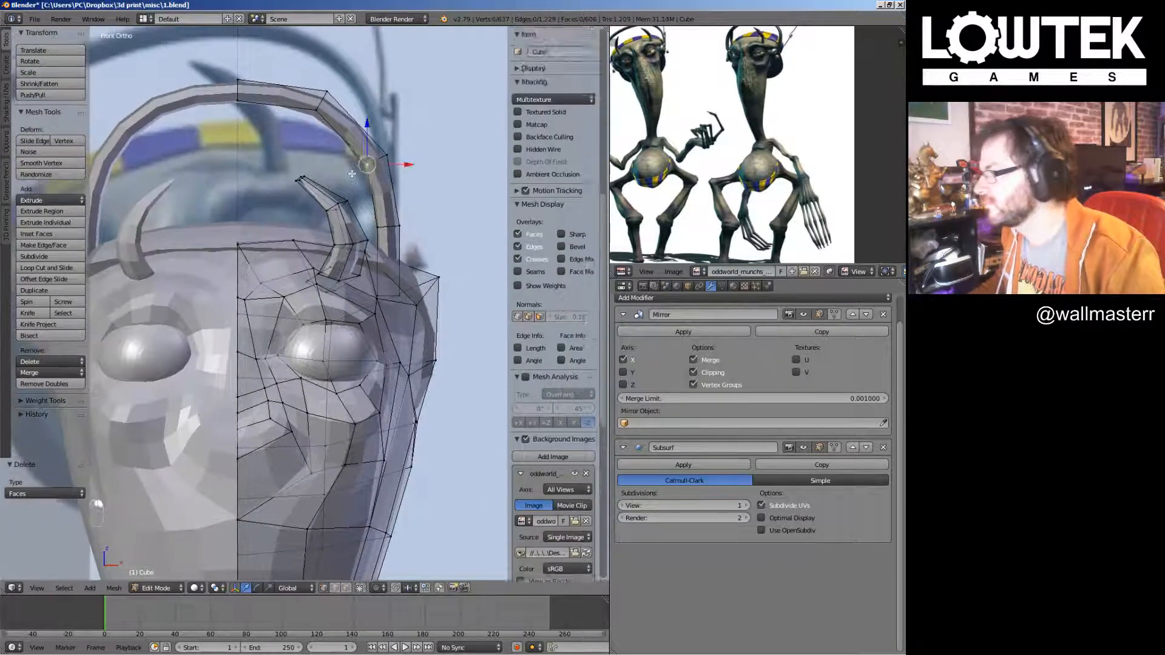
key(shift+l)
scroll(355, 180, down, 6)
scroll(367, 224, up, 2)
scroll(367, 224, up, 2)
key(a)
right_click(316, 164)
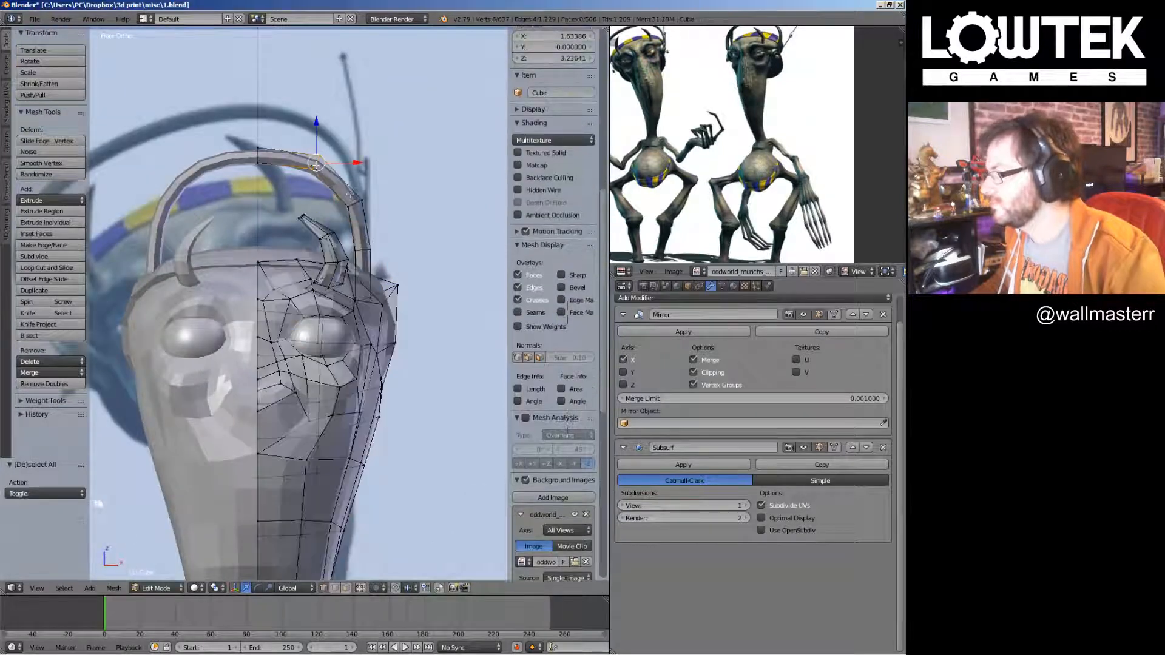
key(g)
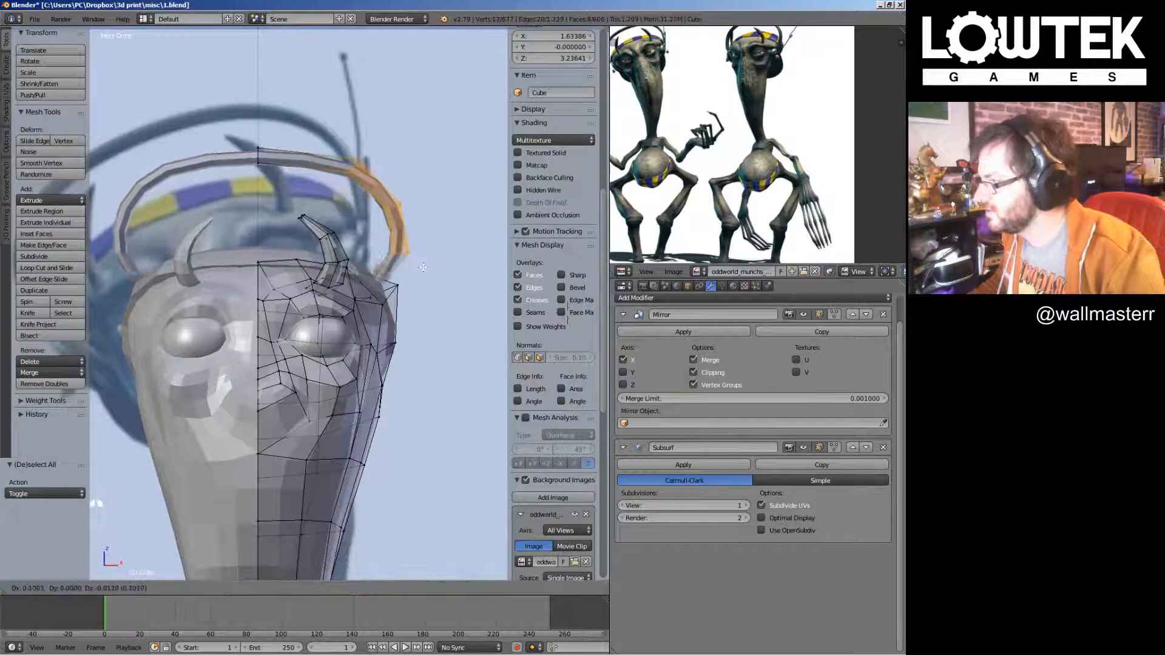
click(414, 275)
drag(363, 298, 426, 336)
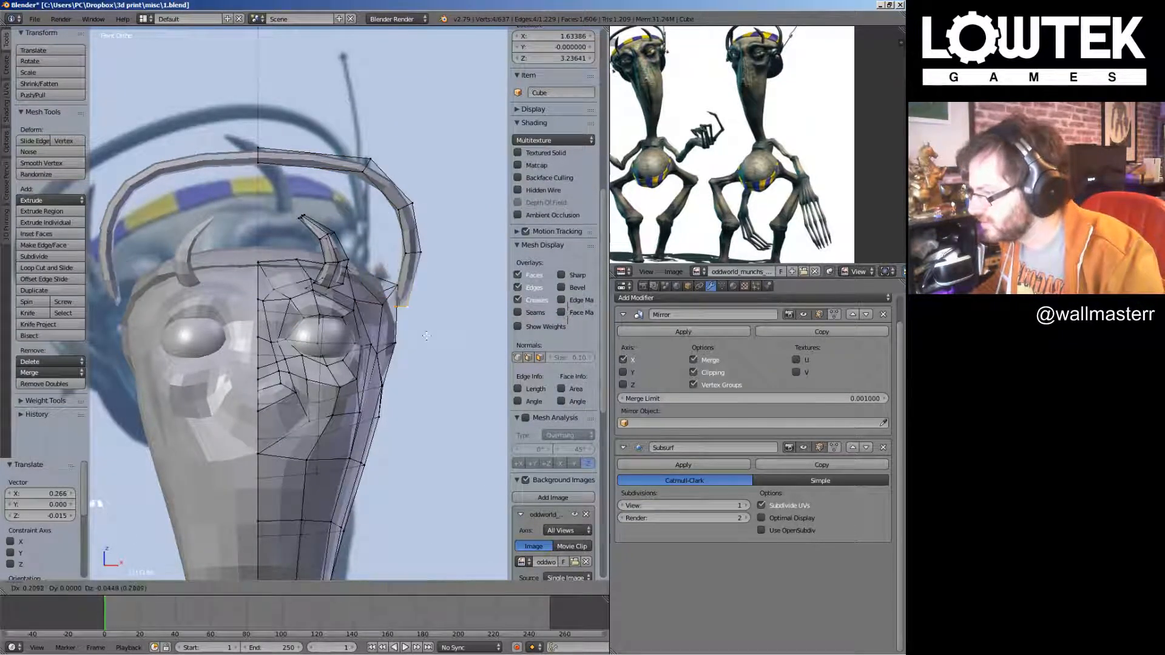
key(Tab)
scroll(422, 346, down, 7)
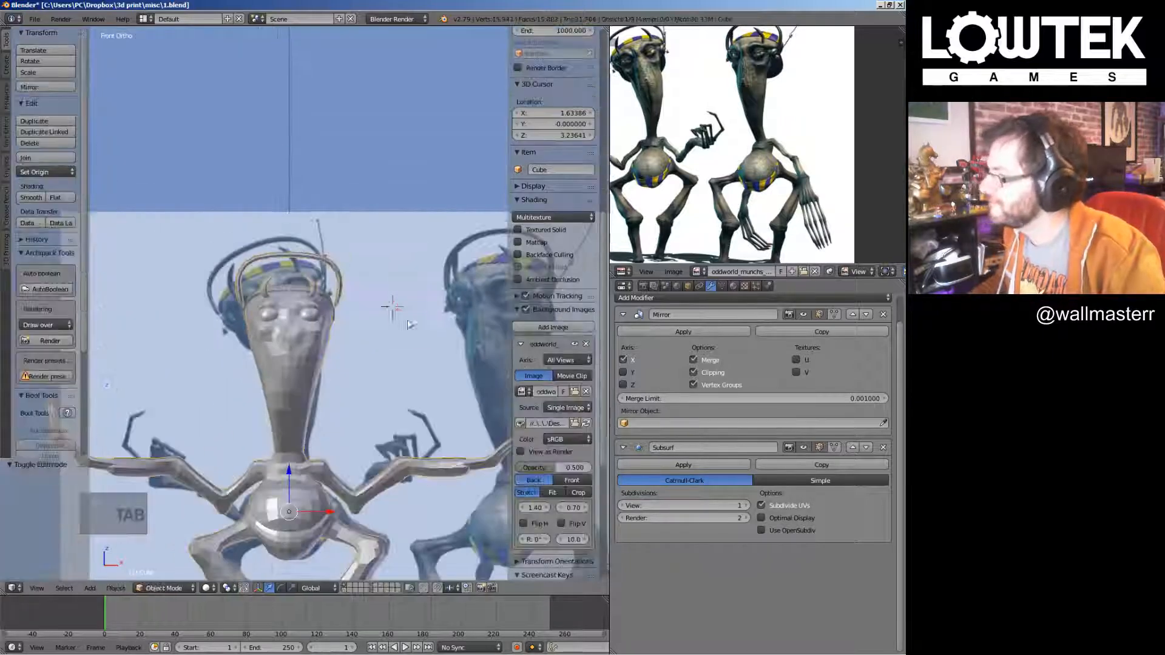
Isolate the headband's linked geometry in the side view and scale it along Y by a factor of 0.652
middle_drag(422, 346, 359, 356)
key(Tab)
right_click(353, 254)
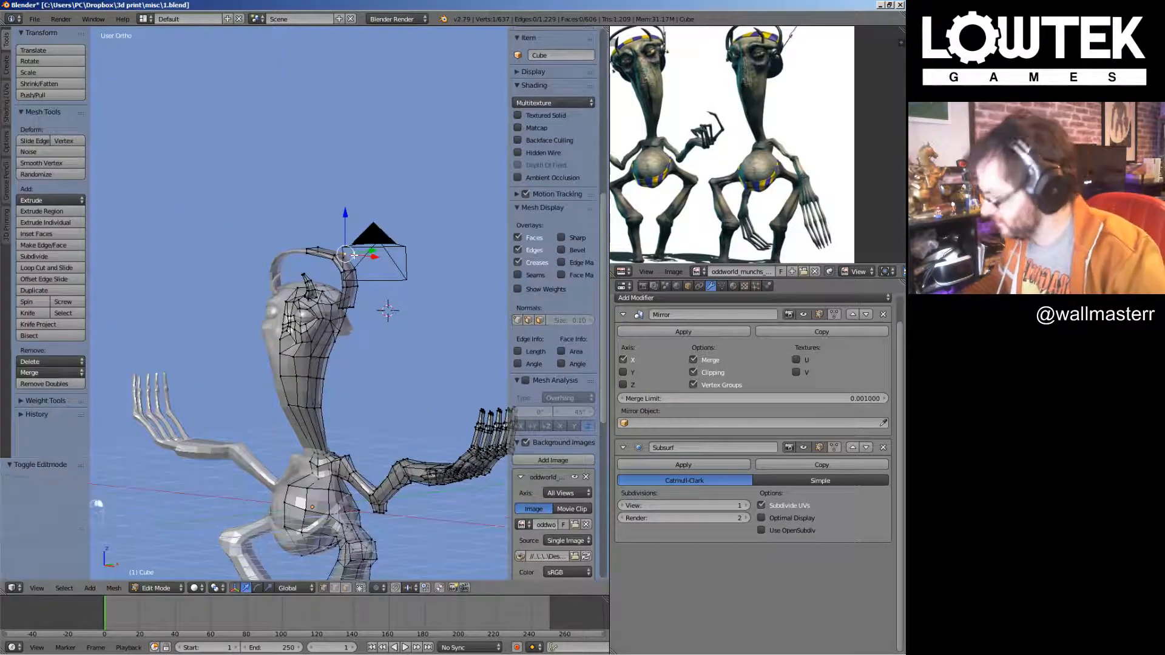
key(KP_3)
key(shift+l)
right_click(344, 256)
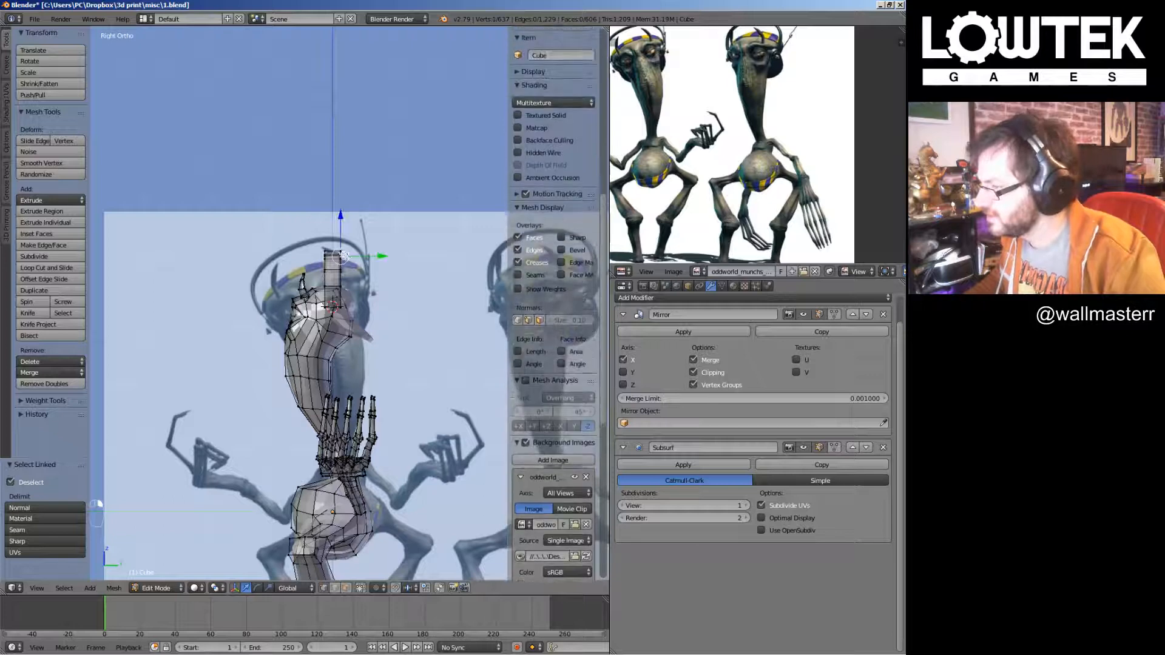
key(l)
scroll(339, 251, up, 3)
key(s)
key(y)
click(408, 280)
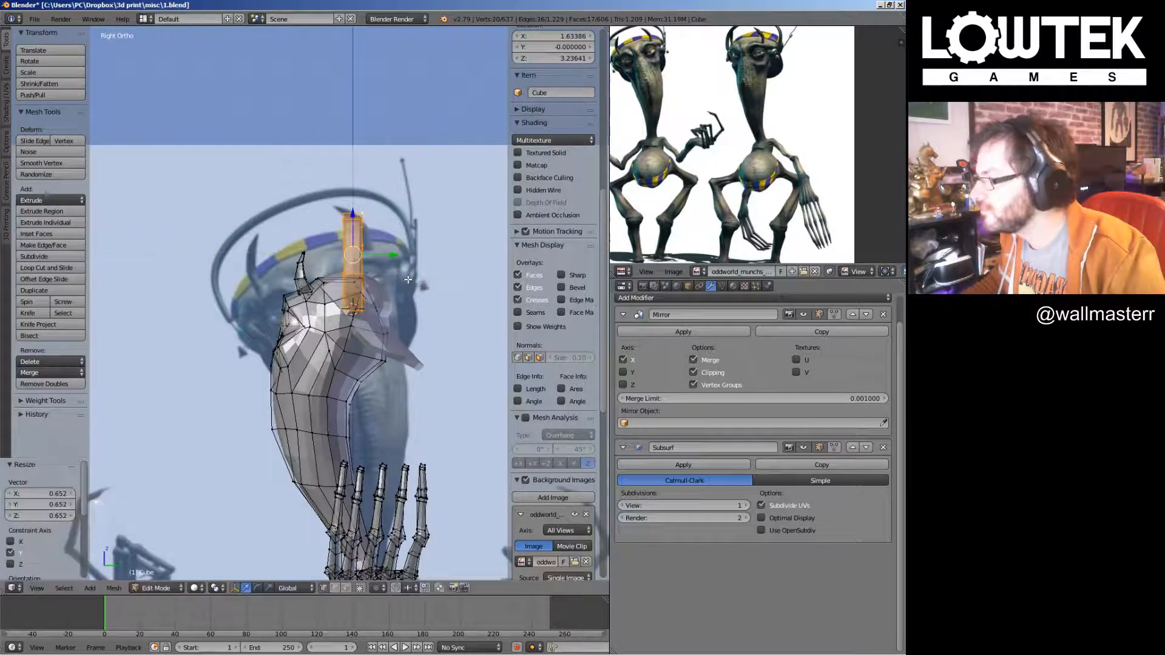
Scale the headband along Y by 0.916 and add a lengthwise edge loop along it
key(s)
key(y)
click(390, 266)
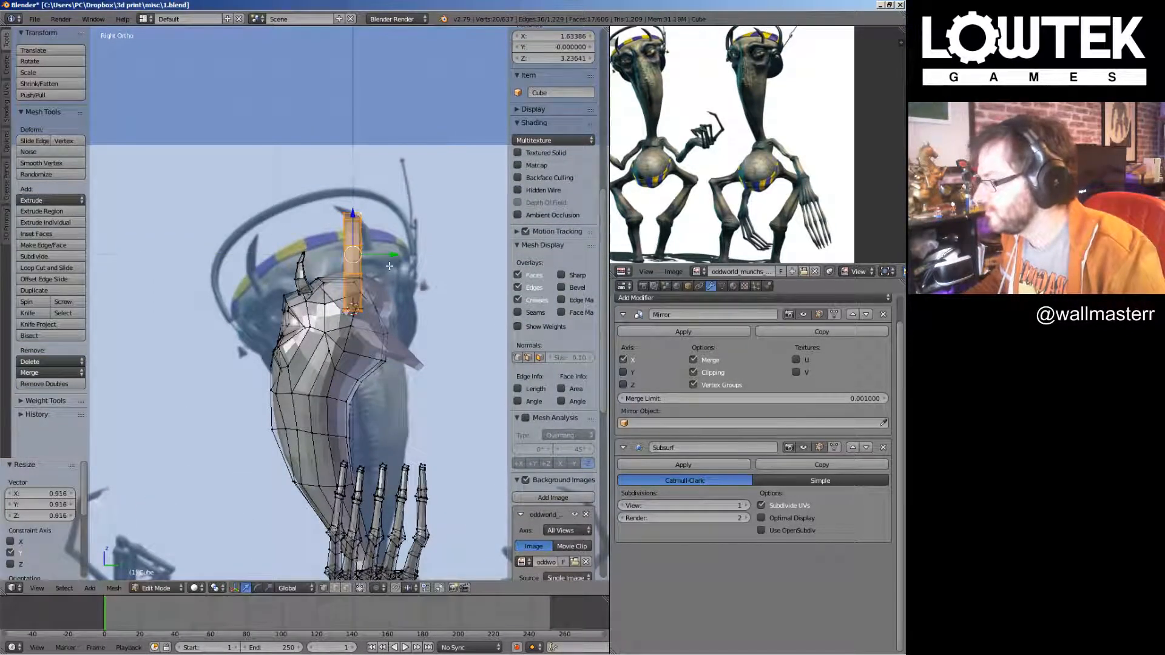
key(ctrl+r)
click(354, 244)
Apply smooth shading to the entire body mesh and leave mesh editing
key(a)
key(a)
key(a)
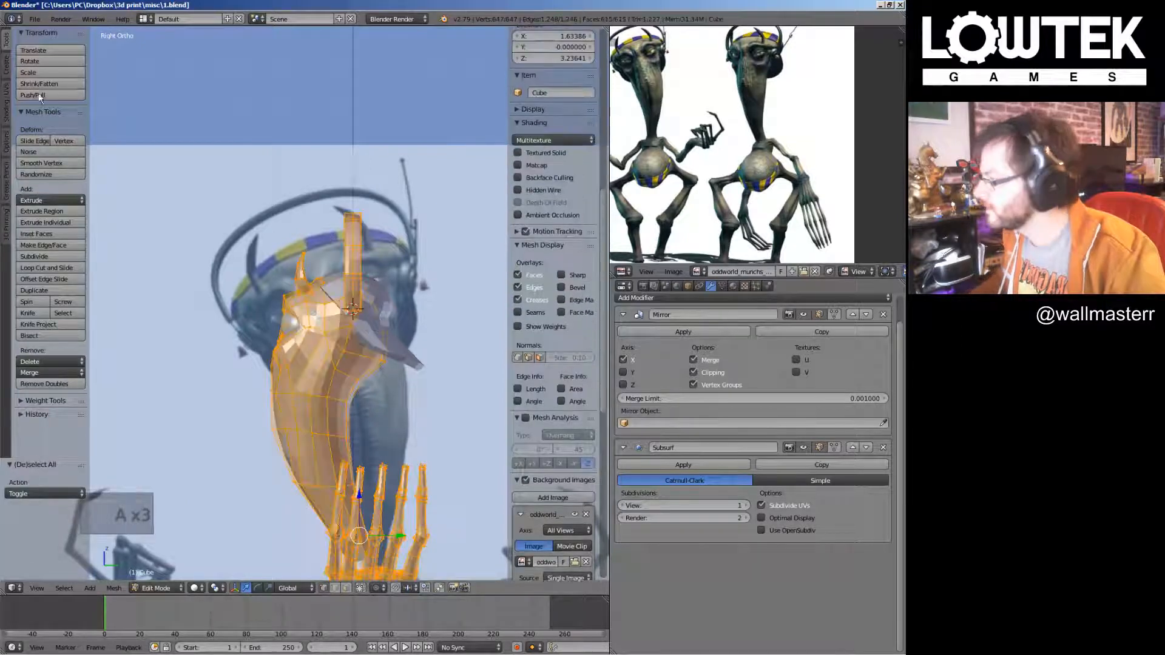
click(8, 146)
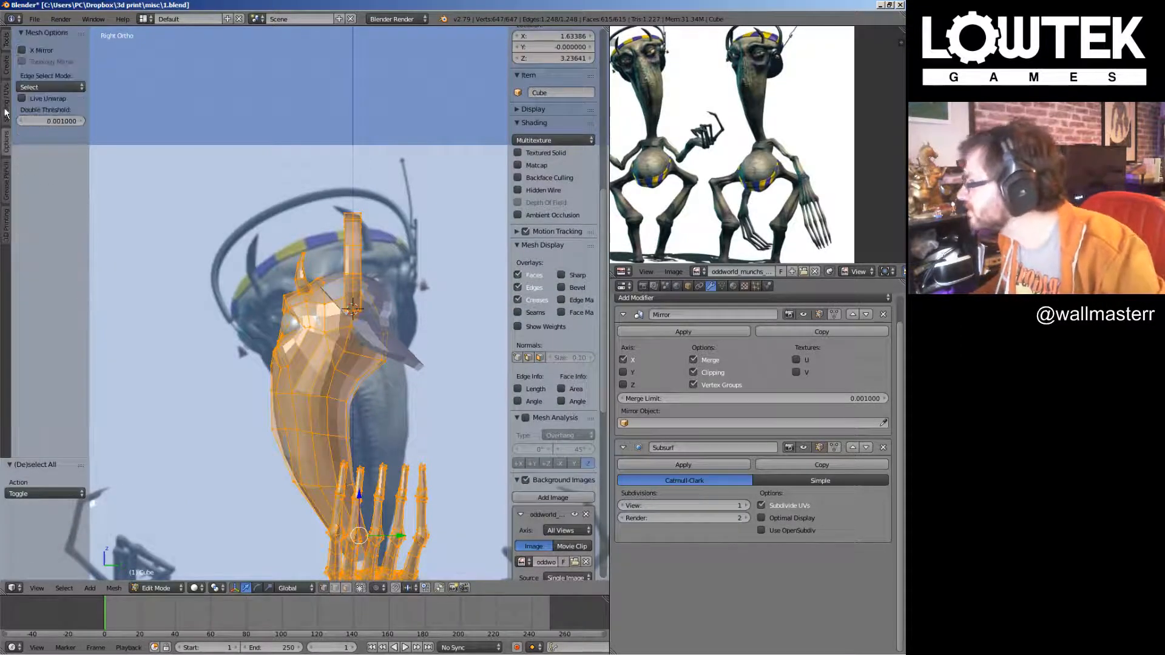
click(6, 113)
click(7, 49)
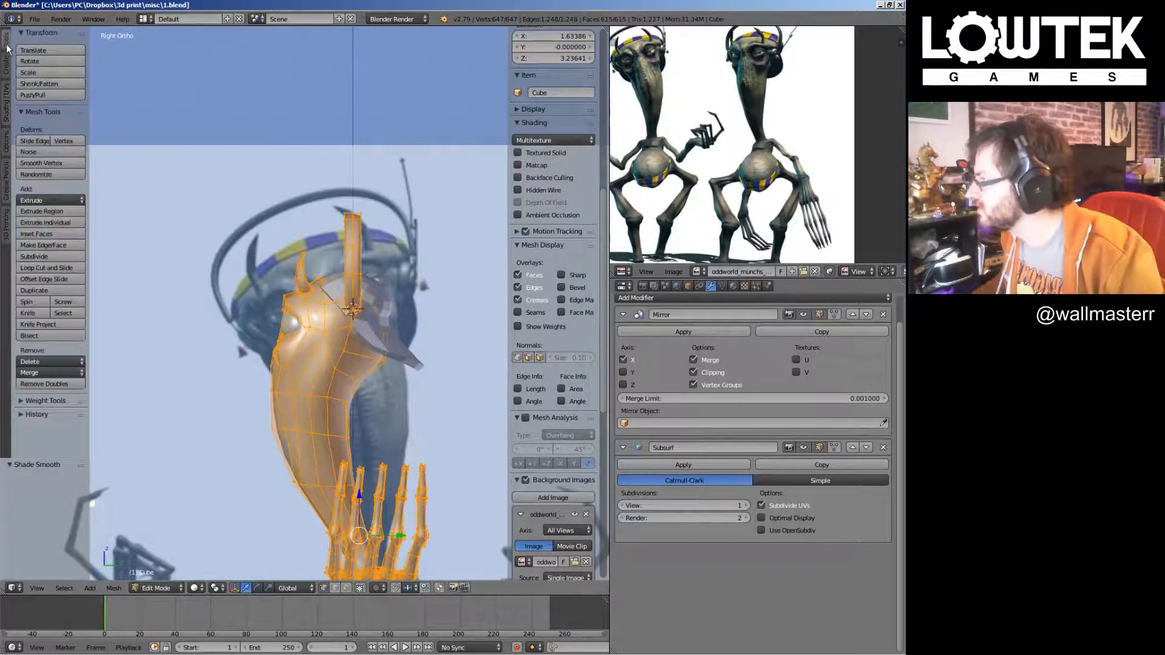
key(KP_1)
key(Tab)
Inspect the whole figure from an angle, save the file and return to the front view
middle_drag(296, 270, 304, 285)
scroll(340, 354, down, 4)
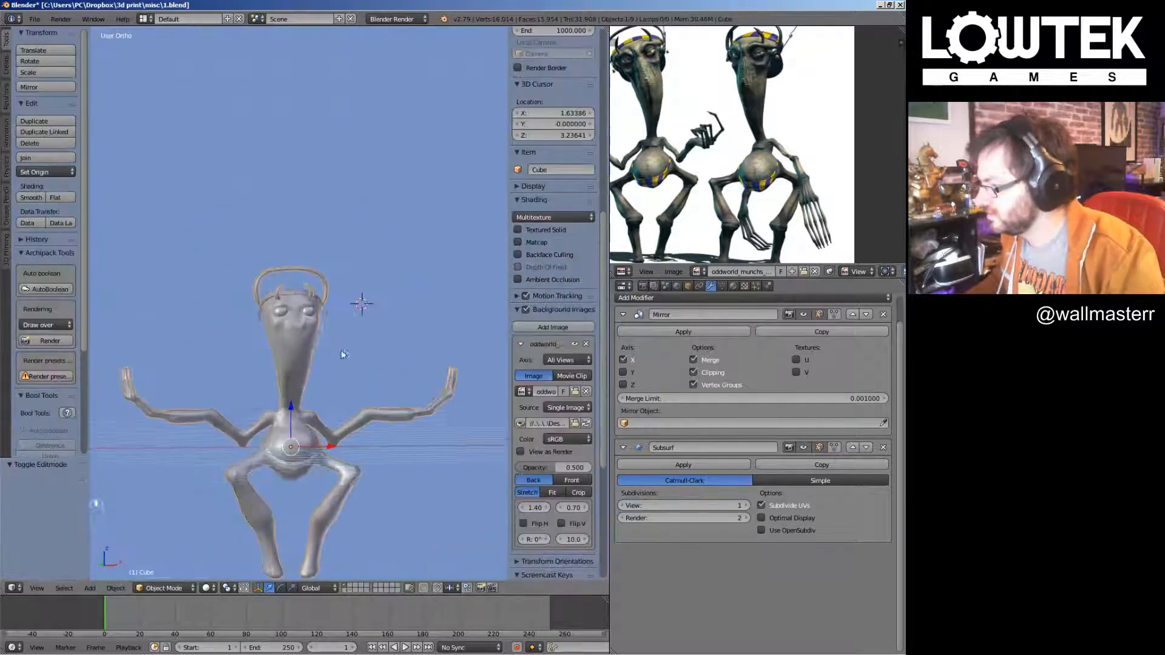
mouse_move(340, 354)
middle_down()
mouse_move(347, 377)
mouse_move(352, 348)
middle_up()
key(ctrl+s)
click(354, 351)
key(KP_1)
scroll(339, 394, up, 1)
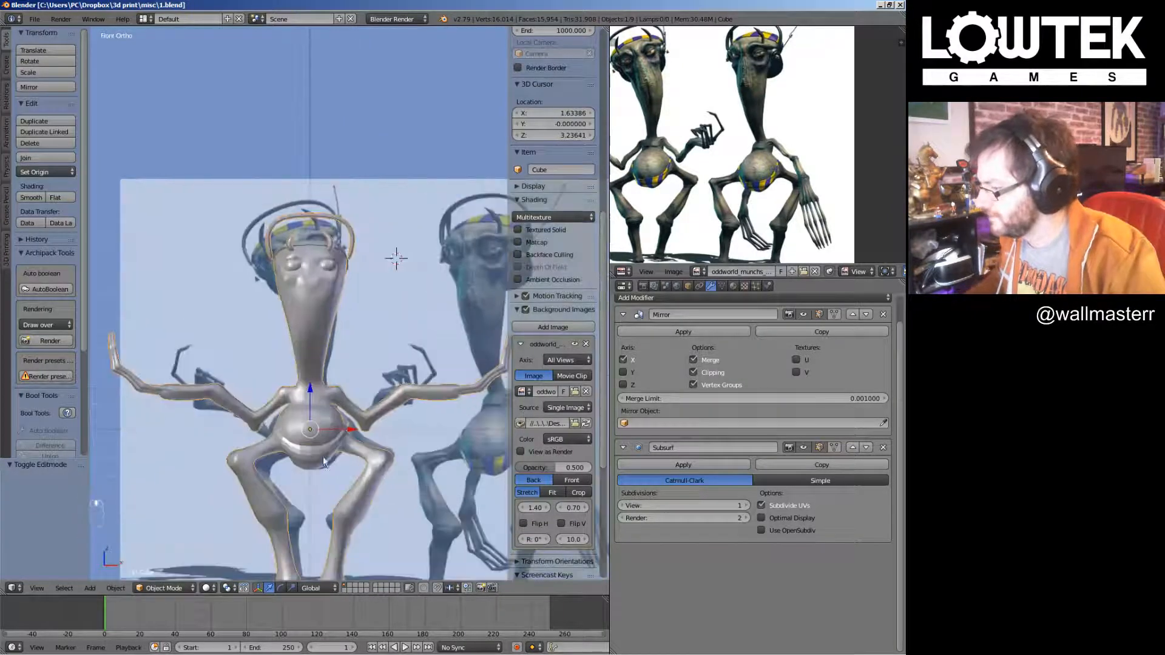
Apply smooth shading to the whole waist garment mesh and leave mesh editing
right_click(323, 457)
right_click(322, 456)
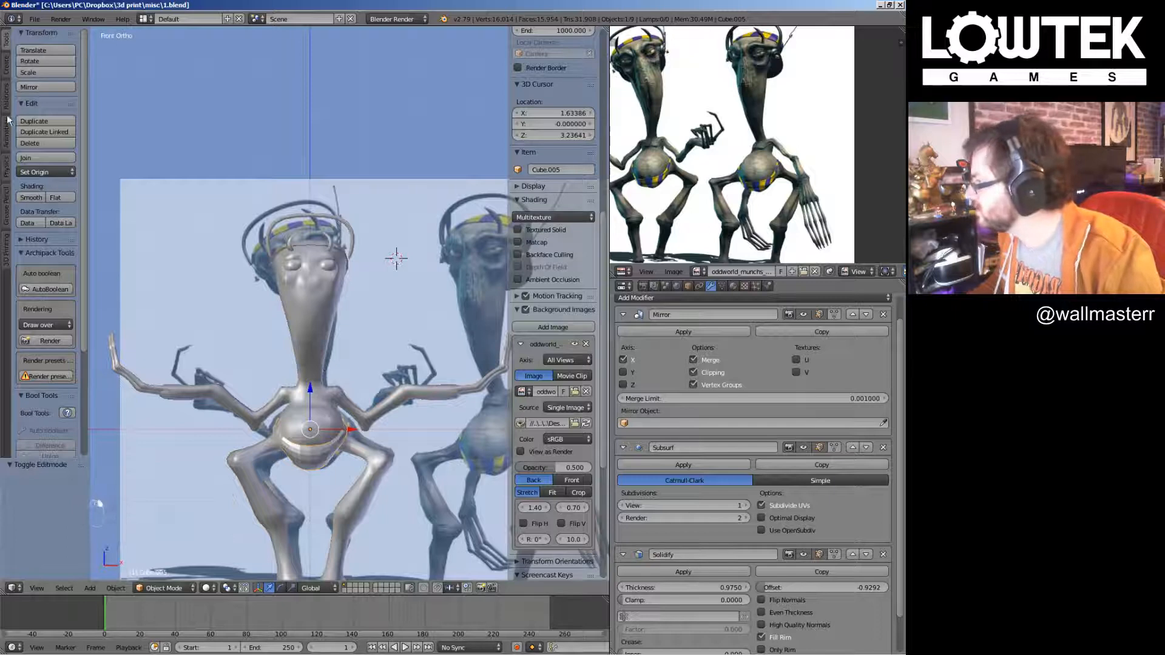
key(Tab)
key(a)
click(7, 103)
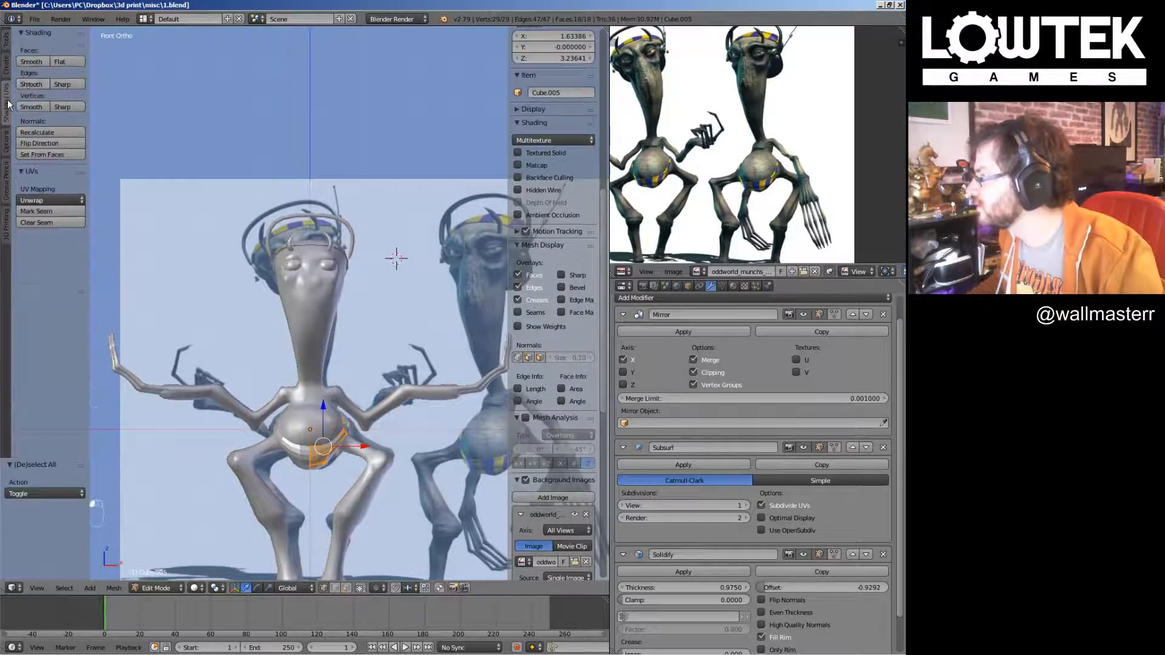
click(7, 41)
scroll(419, 212, up, 2)
middle_drag(462, 182, 372, 221)
key(Tab)
Apply smooth shading to the whole head cap mesh, leave mesh editing and save the file from the front view
right_click(336, 176)
key(Tab)
key(a)
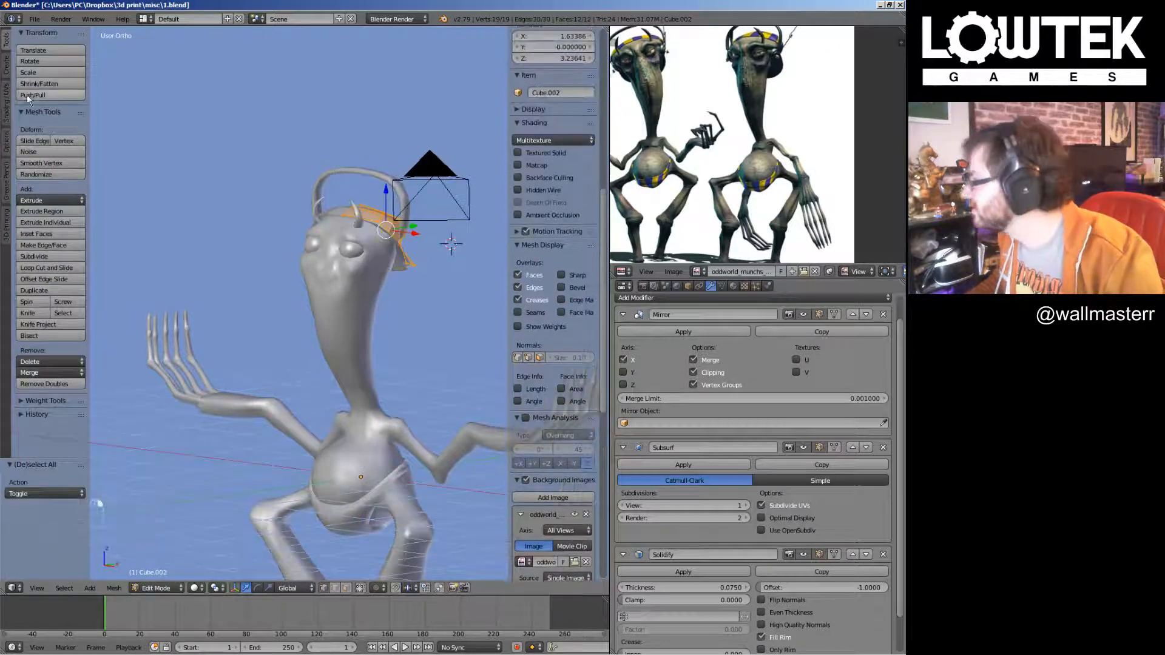
click(6, 107)
click(5, 39)
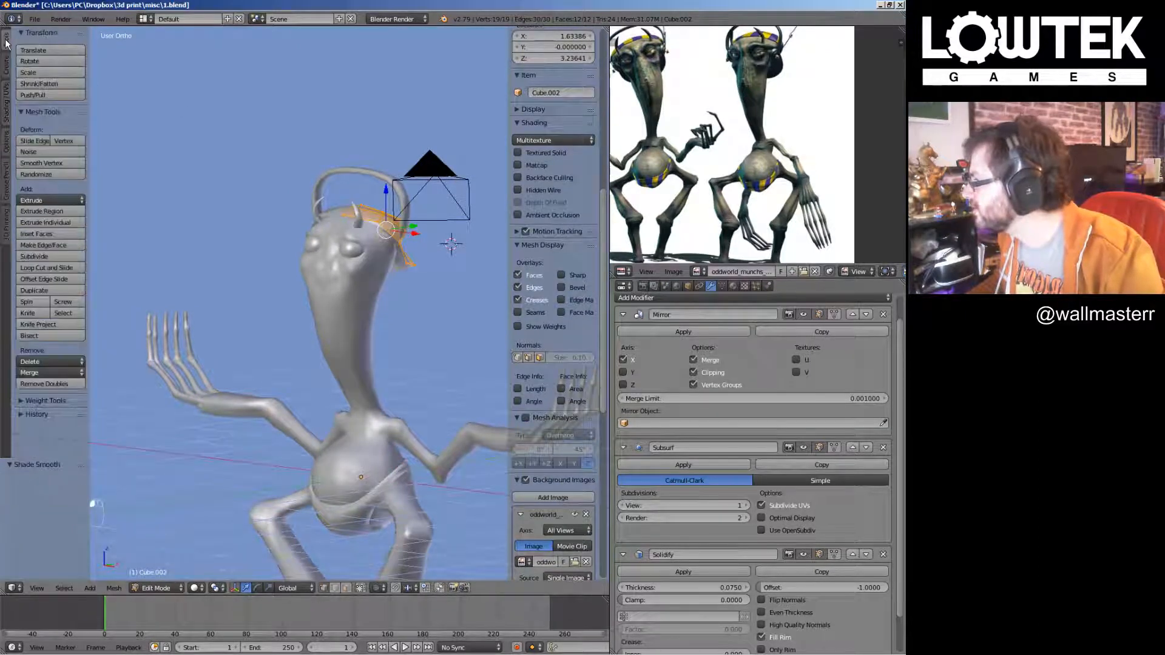
key(Tab)
key(KP_1)
key(ctrl+s)
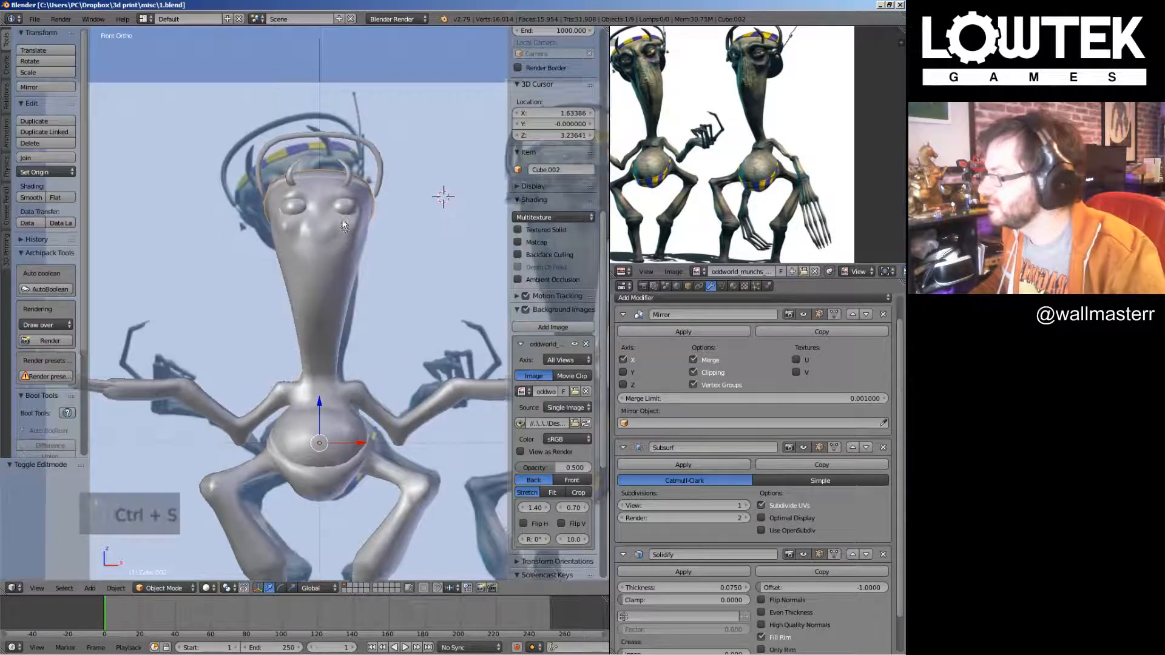
In the body mesh, add an edge loop across the upper part of the horn, scale it by 1.247 and reposition it
key(Tab)
key(Tab)
key(Tab)
key(Tab)
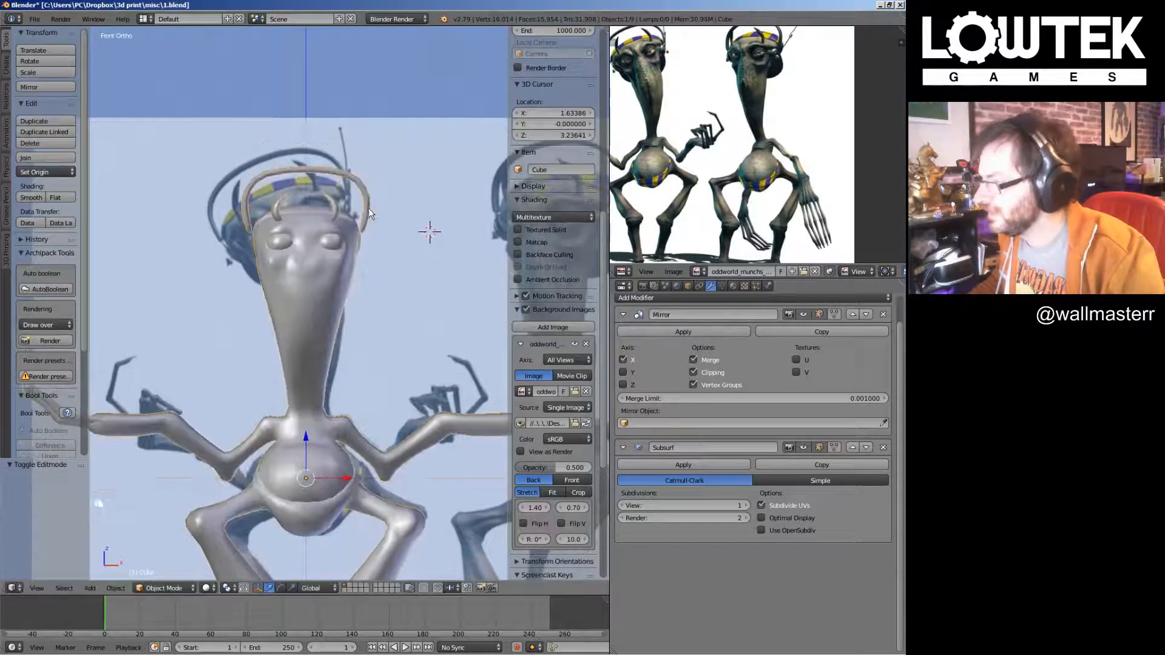
key(ctrl+z)
shift+middle_drag(380, 231, 380, 299)
scroll(350, 285, up, 2)
scroll(354, 291, down, 3)
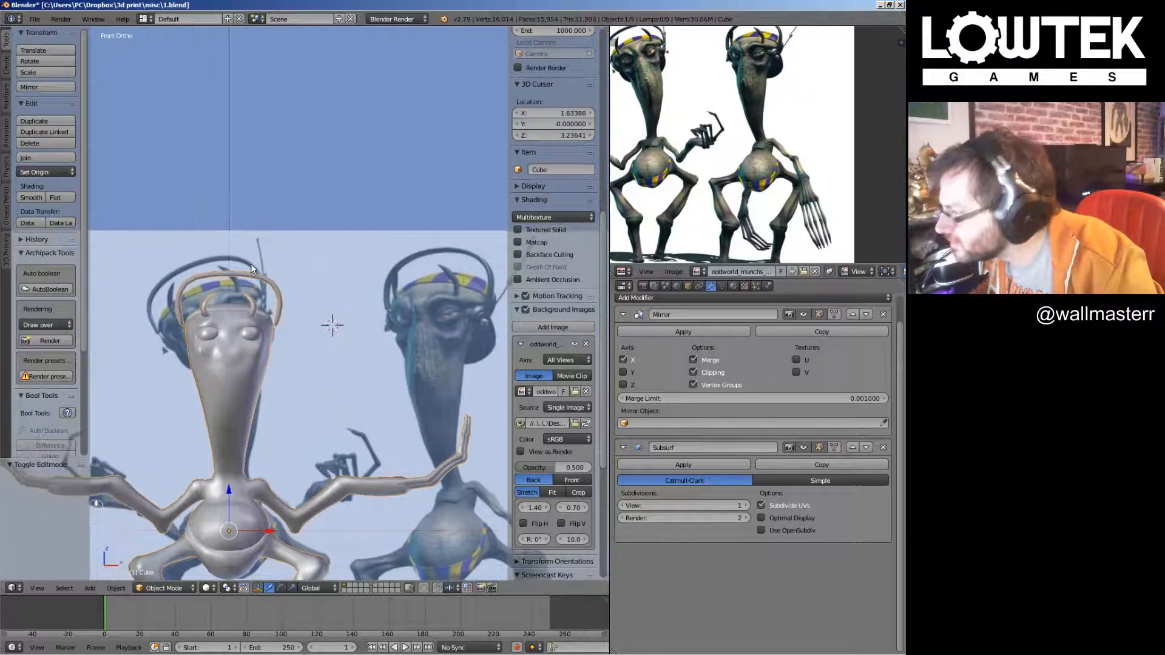
scroll(252, 269, up, 9)
key(Tab)
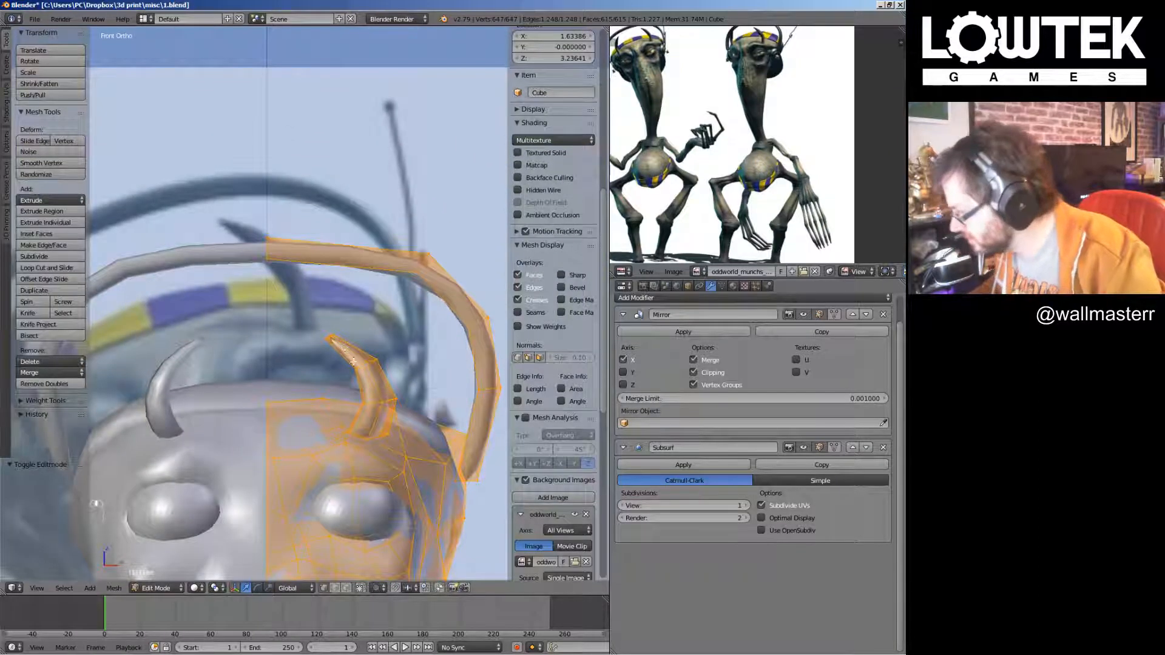
key(ctrl+r)
click(365, 380)
right_click(363, 369)
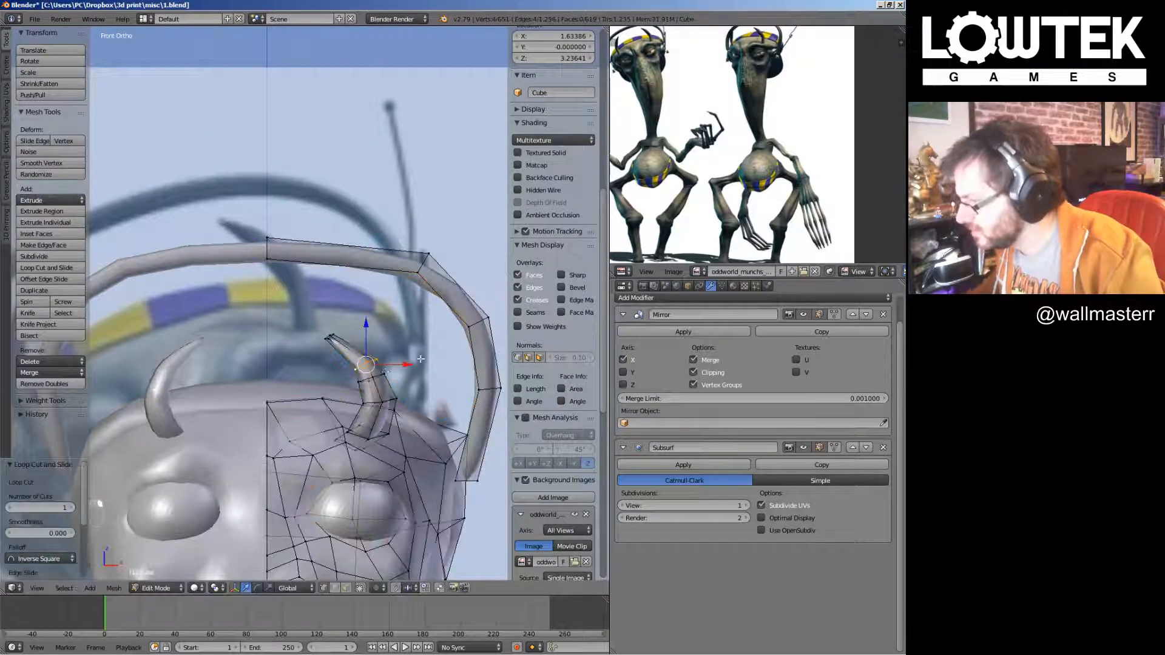
key(g)
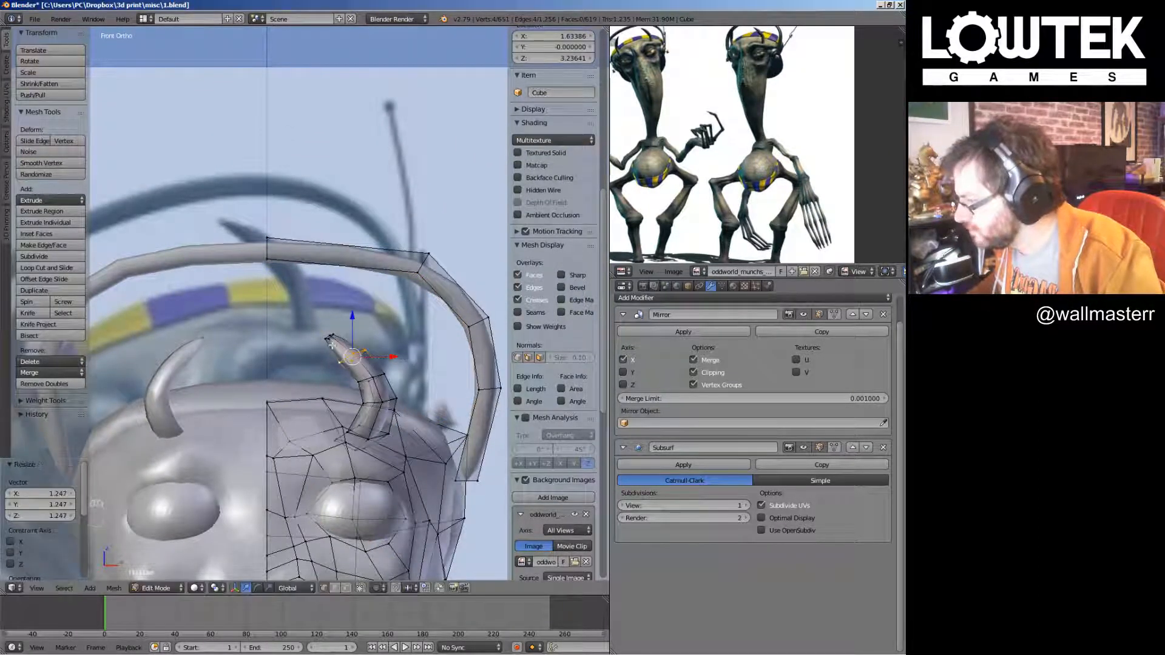
Select the horn's tip section and move it by about -0.047 along X and 0.057 along Z
scroll(352, 344, down, 5)
shift+middle_drag(352, 344, 167, 315)
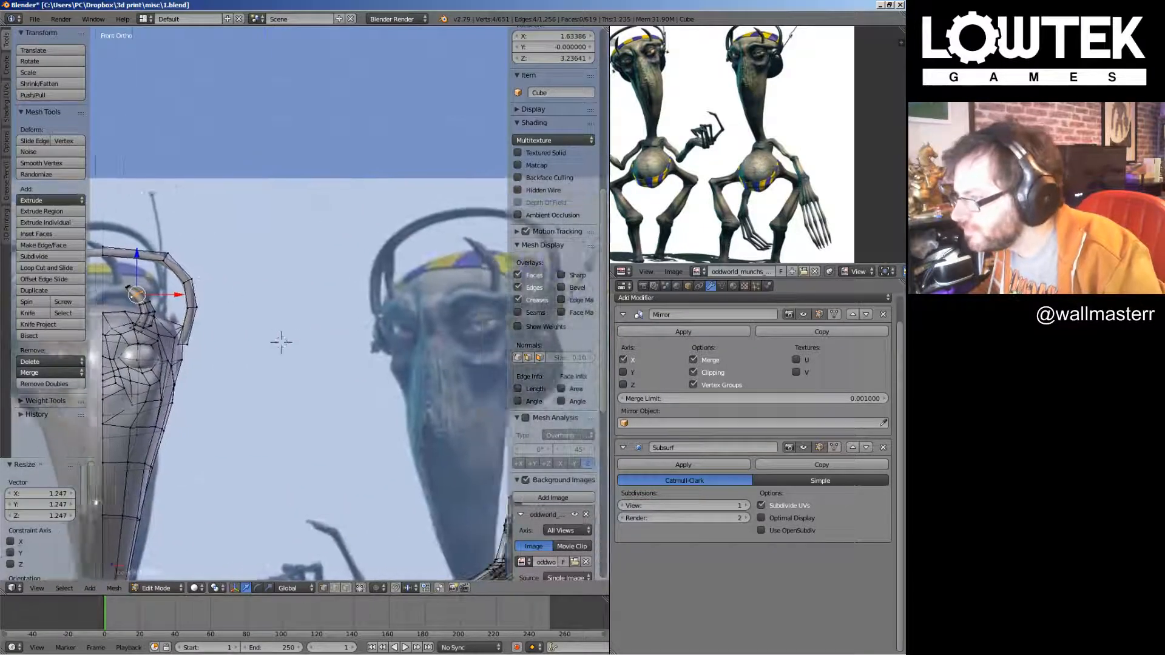
shift+middle_drag(250, 295, 296, 302)
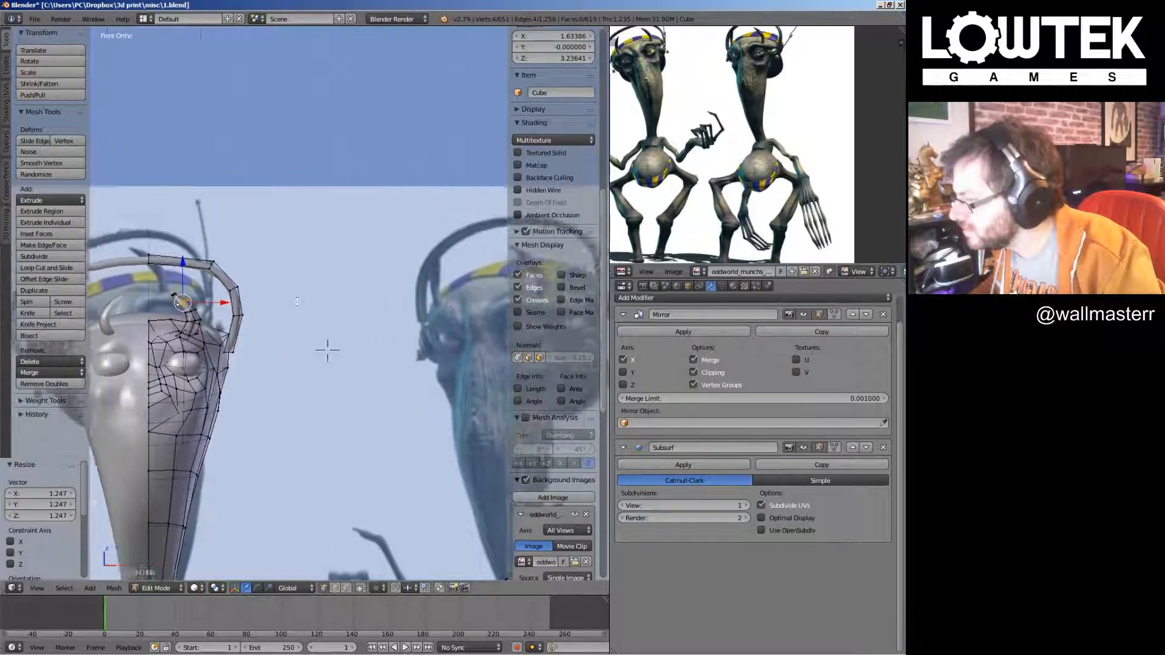
scroll(297, 301, up, 6)
shift+middle_drag(347, 333, 280, 317)
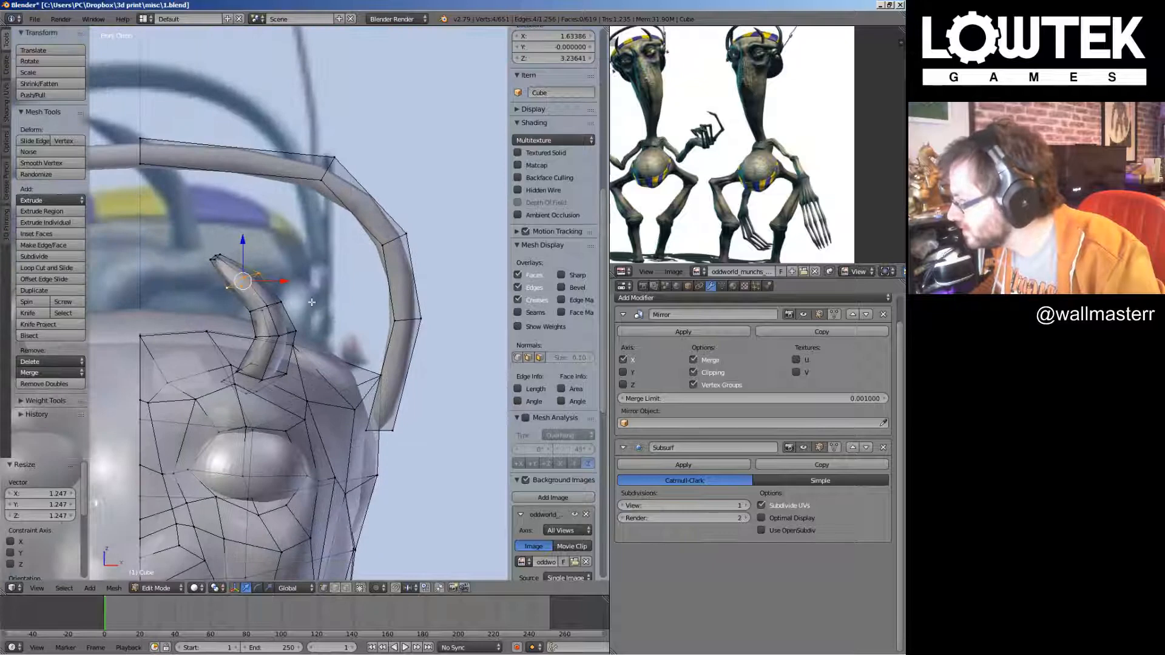
key(a)
ctrl+drag(178, 239, 200, 228)
drag(241, 282, 227, 263)
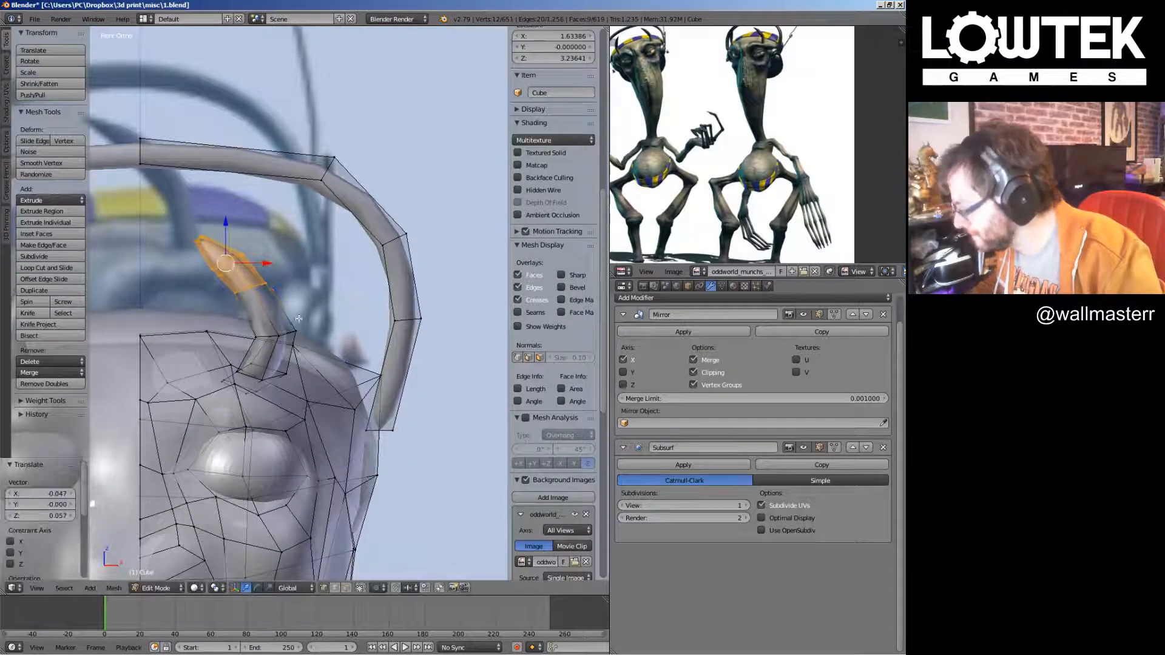
Raise the edge loop at the horn's bend and scale the loop at its base by 0.658
click(316, 304)
drag(296, 345, 295, 324)
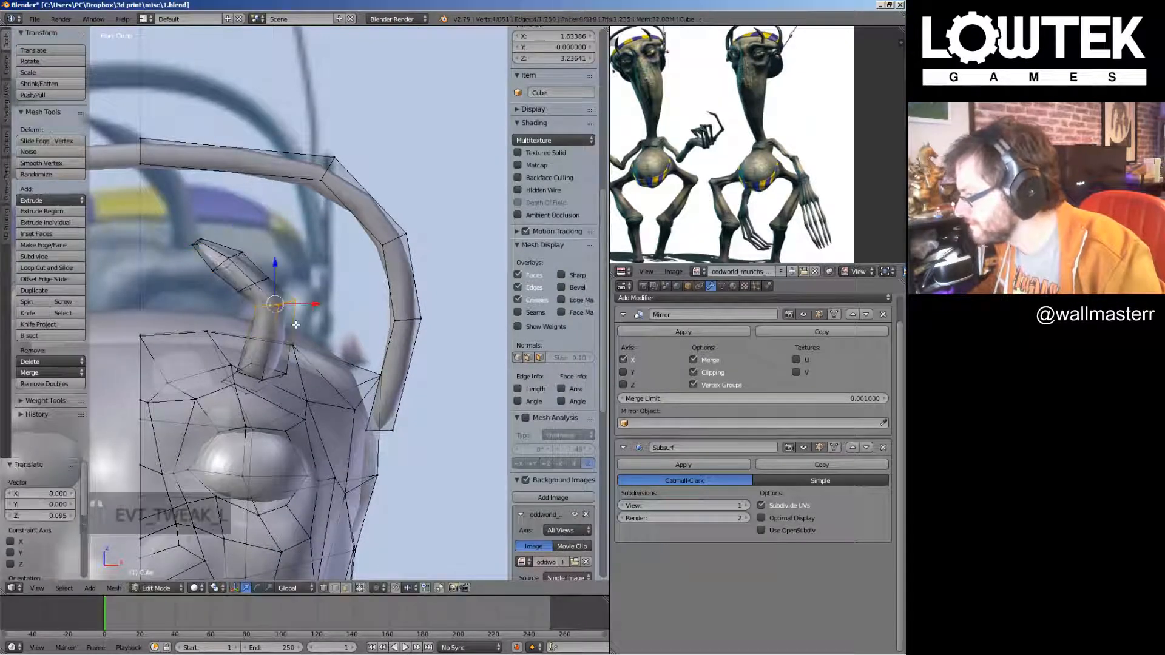
key(e)
key(s)
click(313, 341)
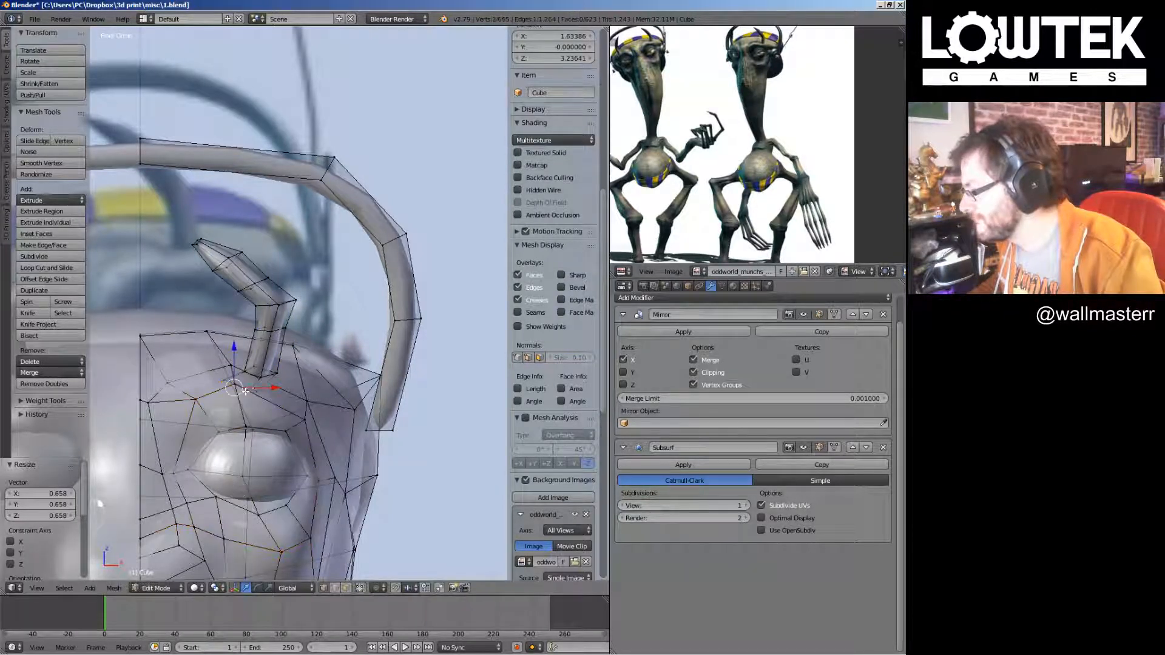
key(Tab)
scroll(356, 376, down, 6)
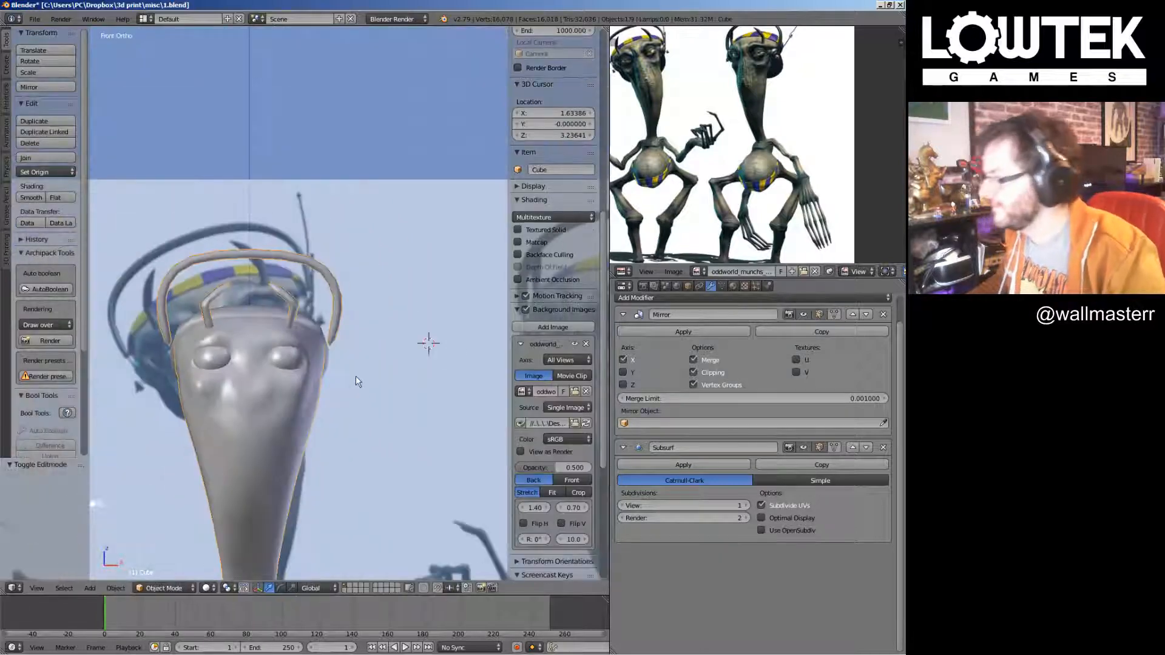
Add an edge loop near the horn's tip, and scale the next loop down by 1.100 and nudge it
key(KP_1)
scroll(290, 267, up, 6)
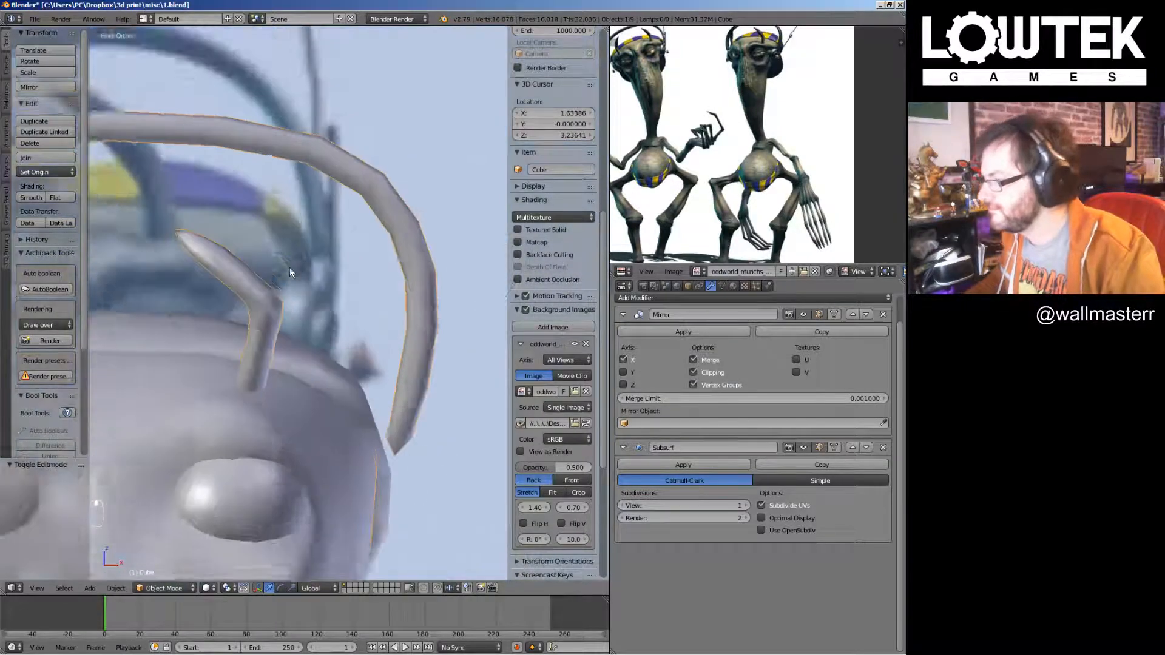
key(Tab)
shift+middle_drag(152, 225, 189, 260)
key(ctrl+r)
click(201, 267)
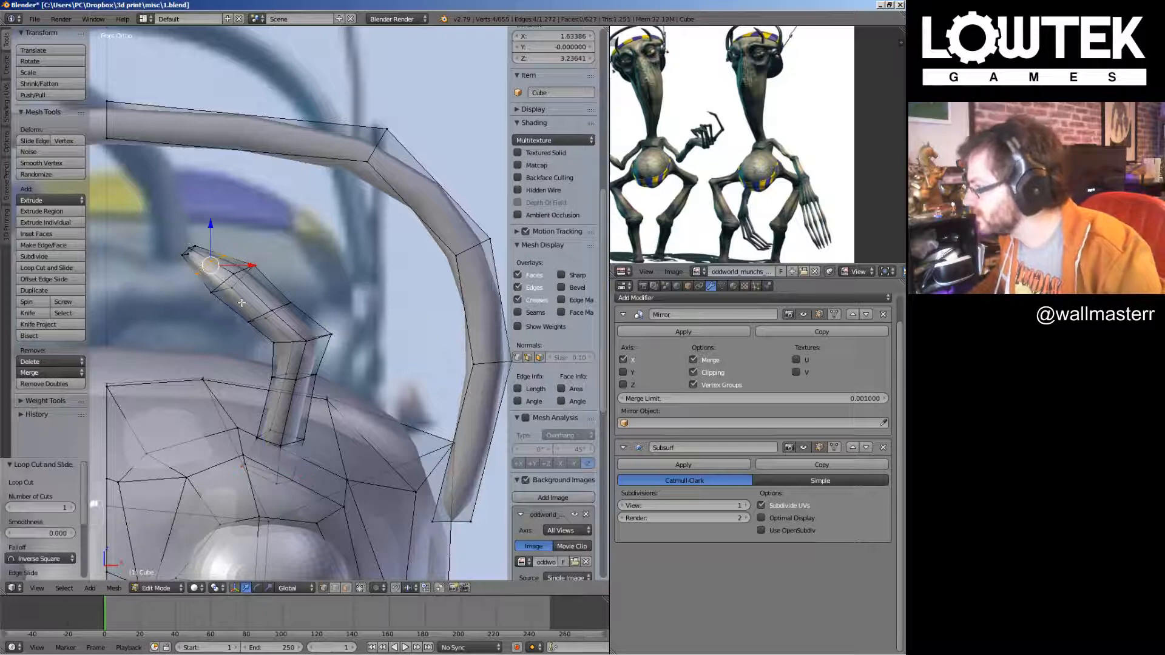
click(237, 302)
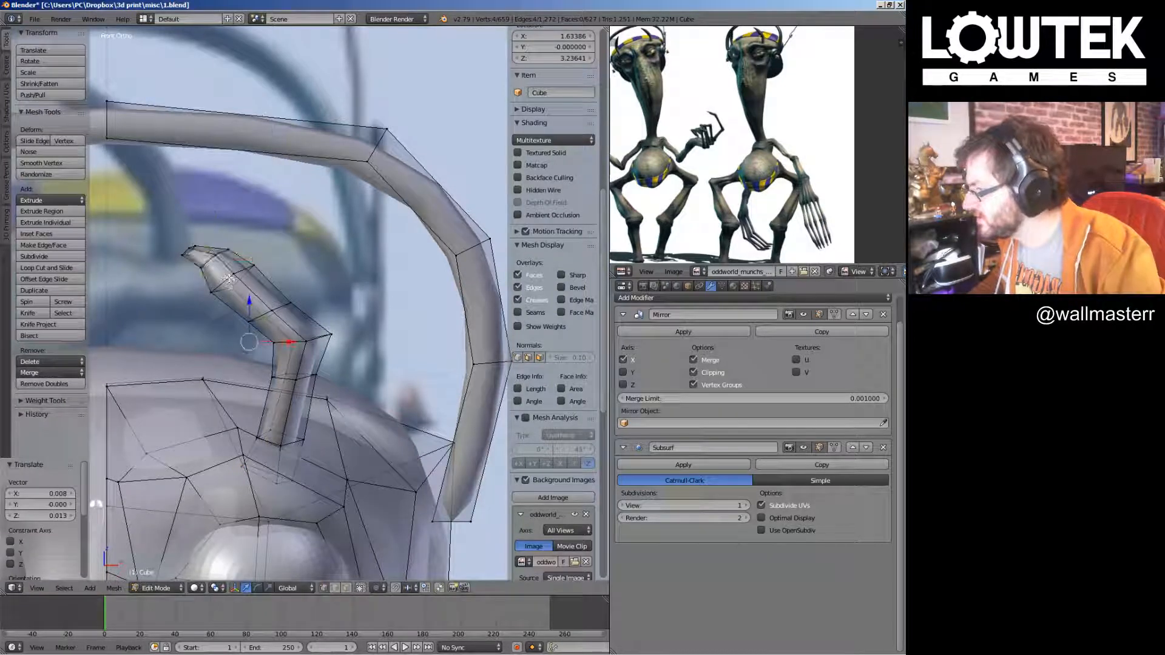
key(g)
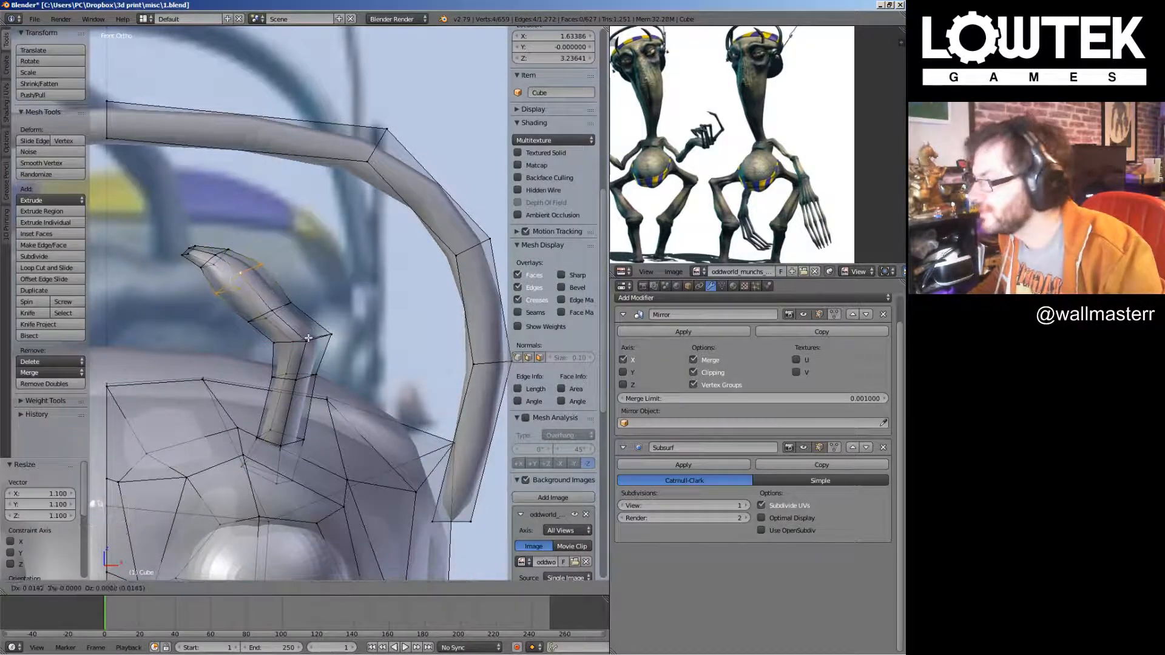
click(308, 338)
Select the horn's linked geometry, shift it into better position on the head and save the file
key(Tab)
scroll(318, 339, down, 5)
mouse_move(297, 338)
middle_down()
mouse_move(210, 349)
mouse_move(276, 364)
mouse_move(344, 359)
mouse_move(284, 339)
mouse_move(343, 365)
mouse_move(344, 331)
mouse_move(287, 334)
middle_up()
key(KP_1)
scroll(364, 371, down, 5)
scroll(344, 366, up, 5)
key(Tab)
key(l)
key(g)
click(301, 349)
key(Tab)
scroll(303, 350, down, 4)
key(ctrl+s)
click(373, 344)
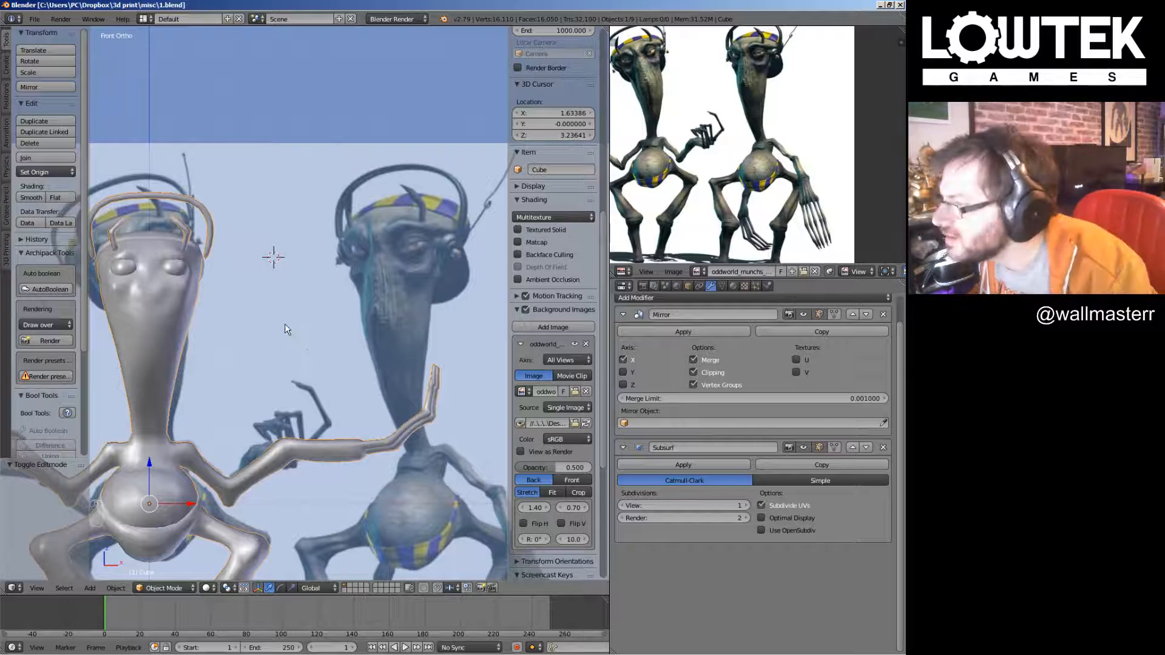
Add a 16-vertex cylinder to the body mesh in the empty space beside the head
key(KP_5)
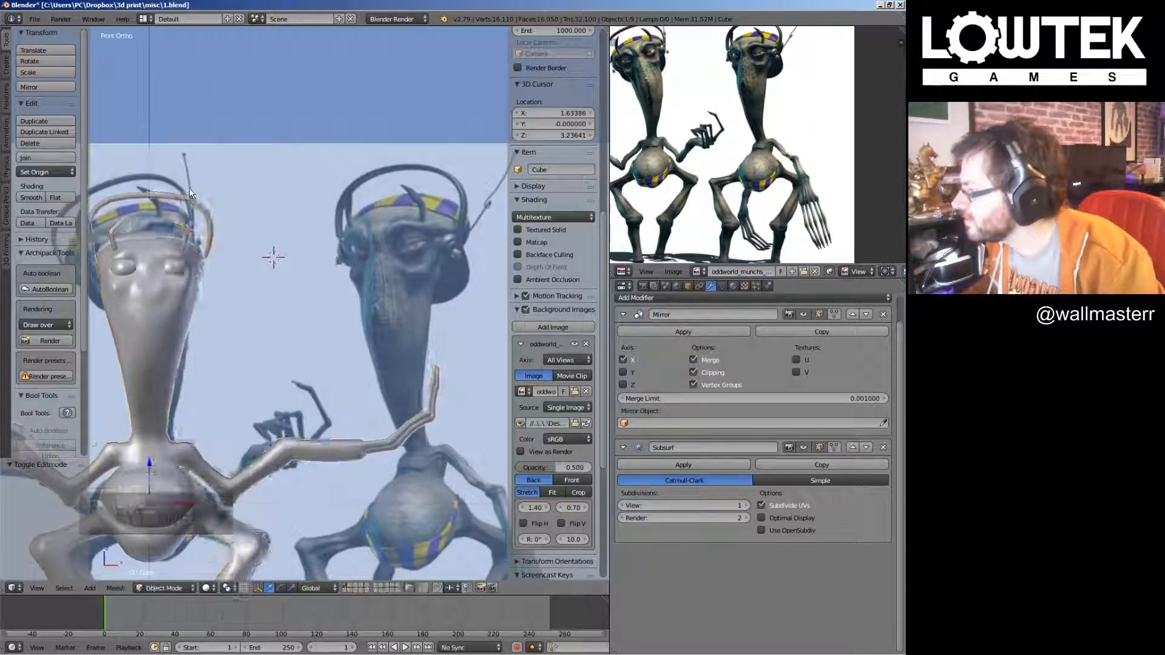
key(Tab)
key(shift+a)
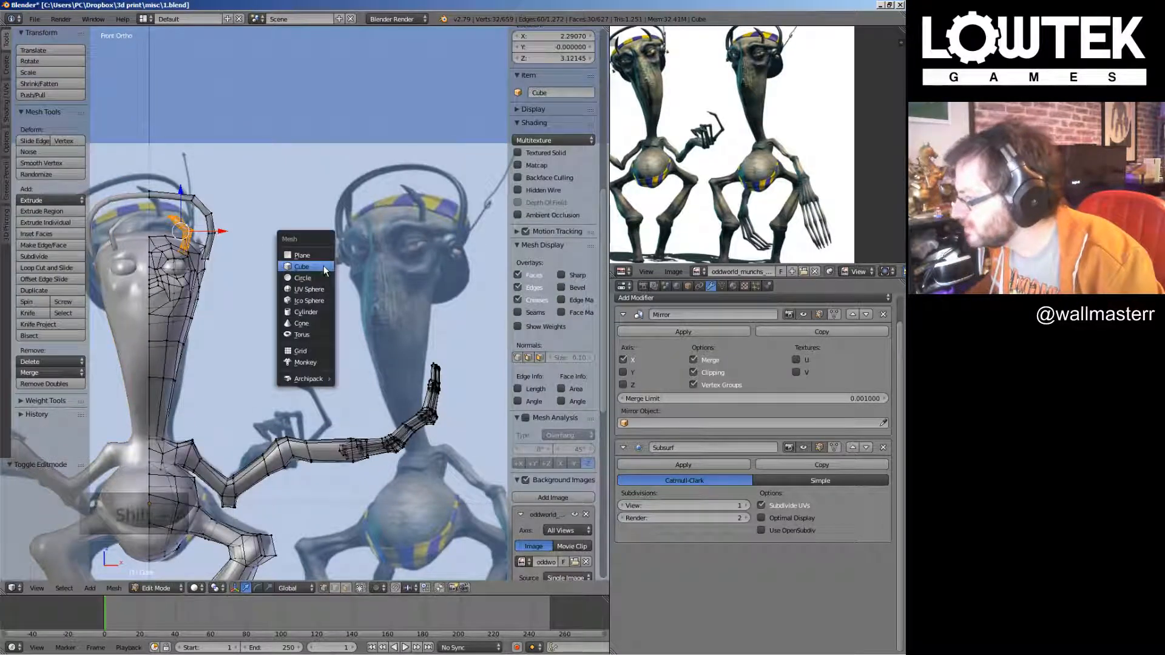
click(318, 311)
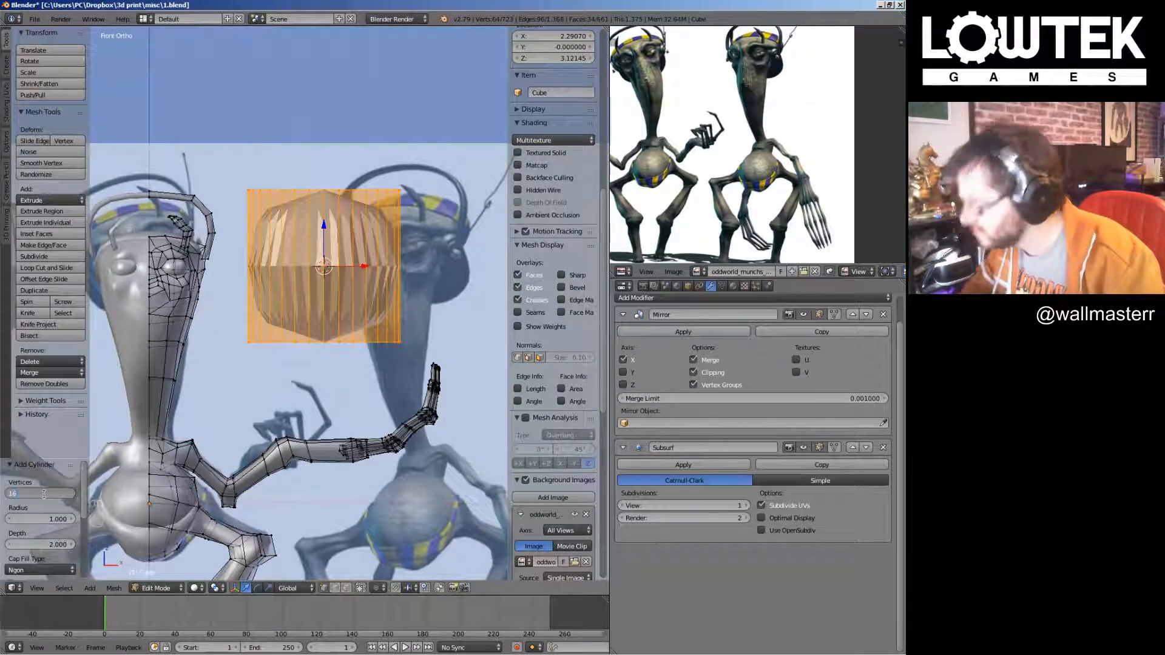
key(Return)
Flatten the new cylinder into a disc by scaling its linked geometry along Z to about 0.3
key(a)
right_click(272, 192)
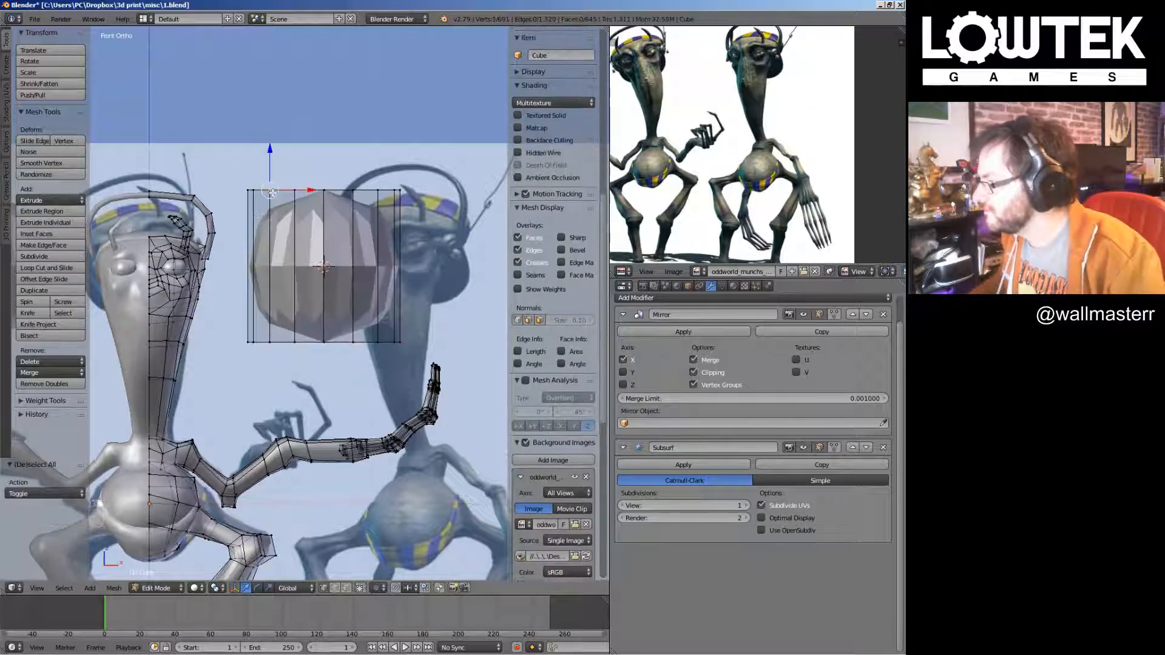
key(a)
key(s)
key(z)
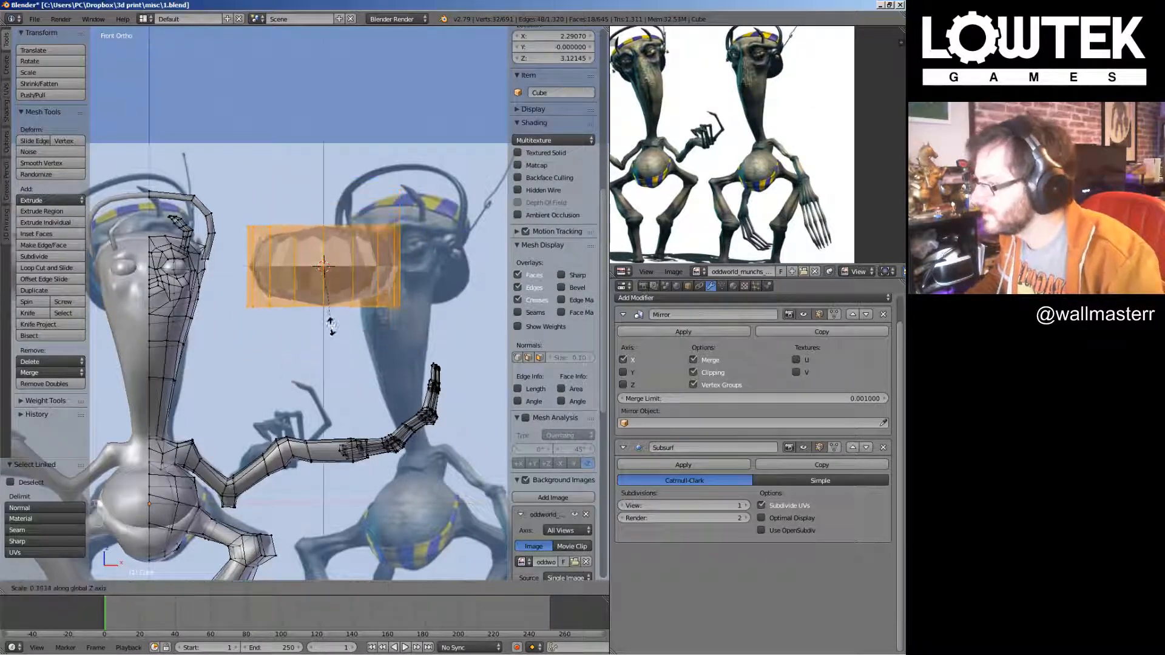
click(262, 265)
Add two edge loops around the disc's side, one close to its top rim and one close to its bottom rim
key(a)
key(ctrl+r)
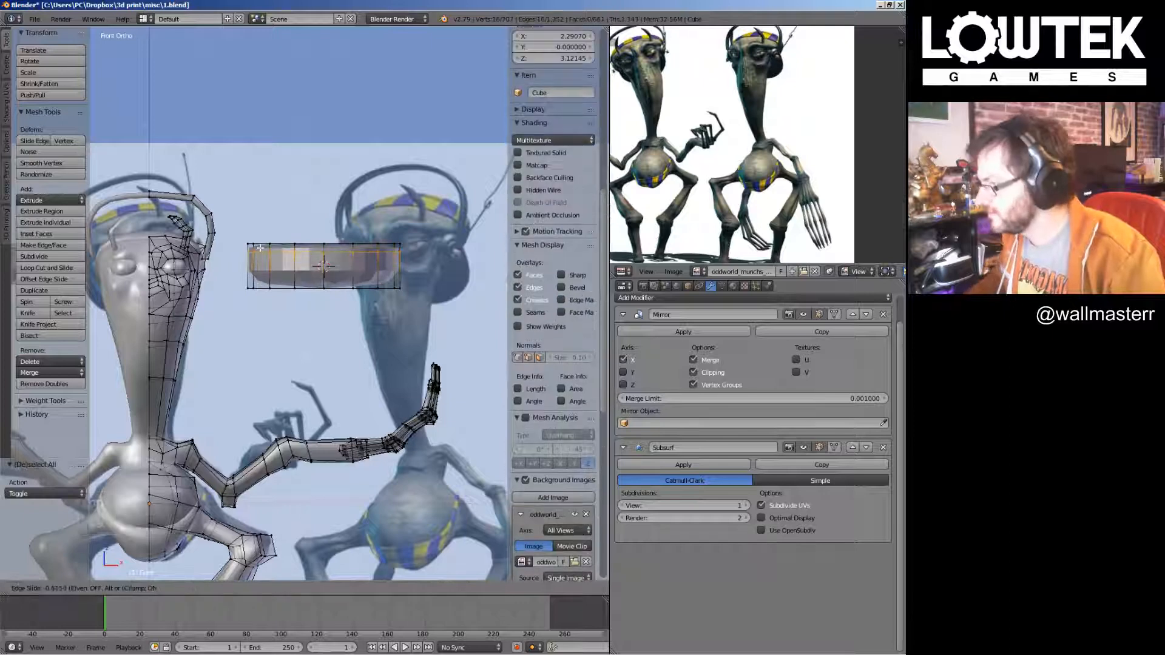
click(254, 267)
click(255, 280)
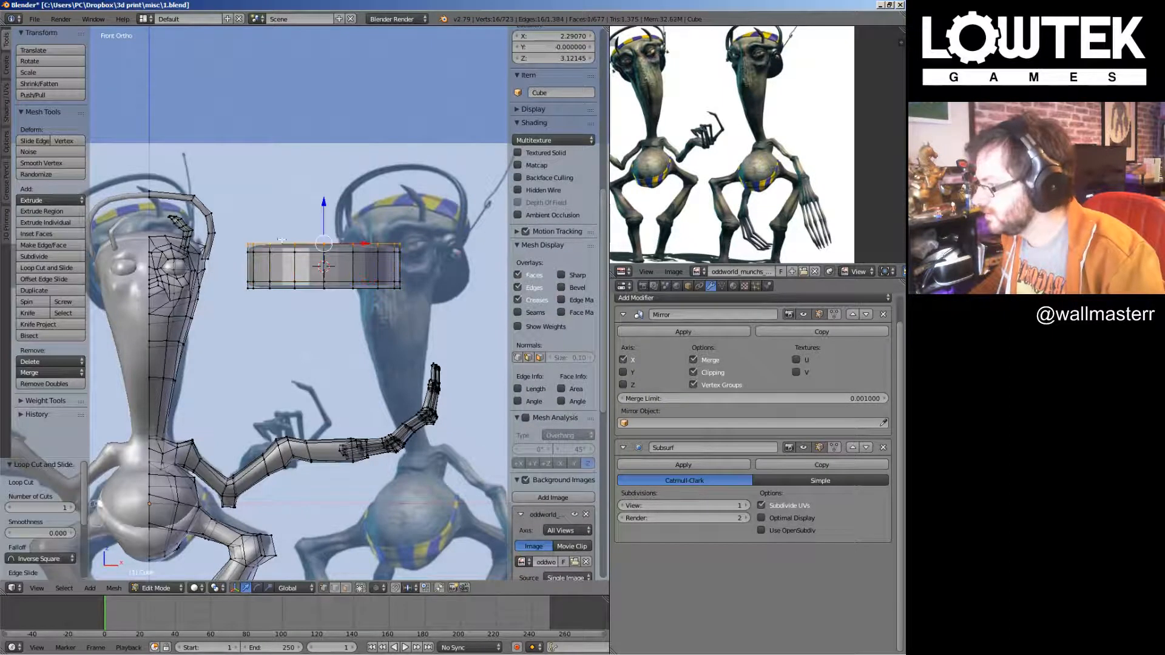
Taper the disc's top rim inward, then extrude it and collapse the new ring to the centre
key(e)
right_click(390, 287)
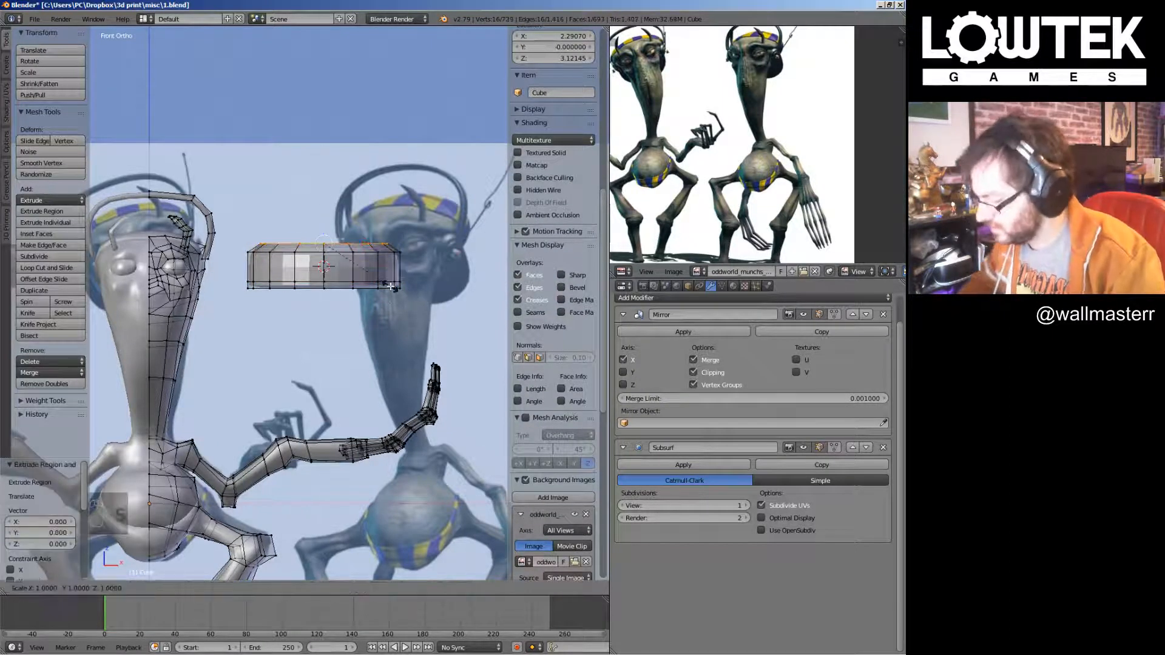
click(391, 287)
middle_drag(390, 286, 343, 293)
Extrude the disc's bottom rim and scale it inward, then extrude again and collapse the ring to the centre
key(e)
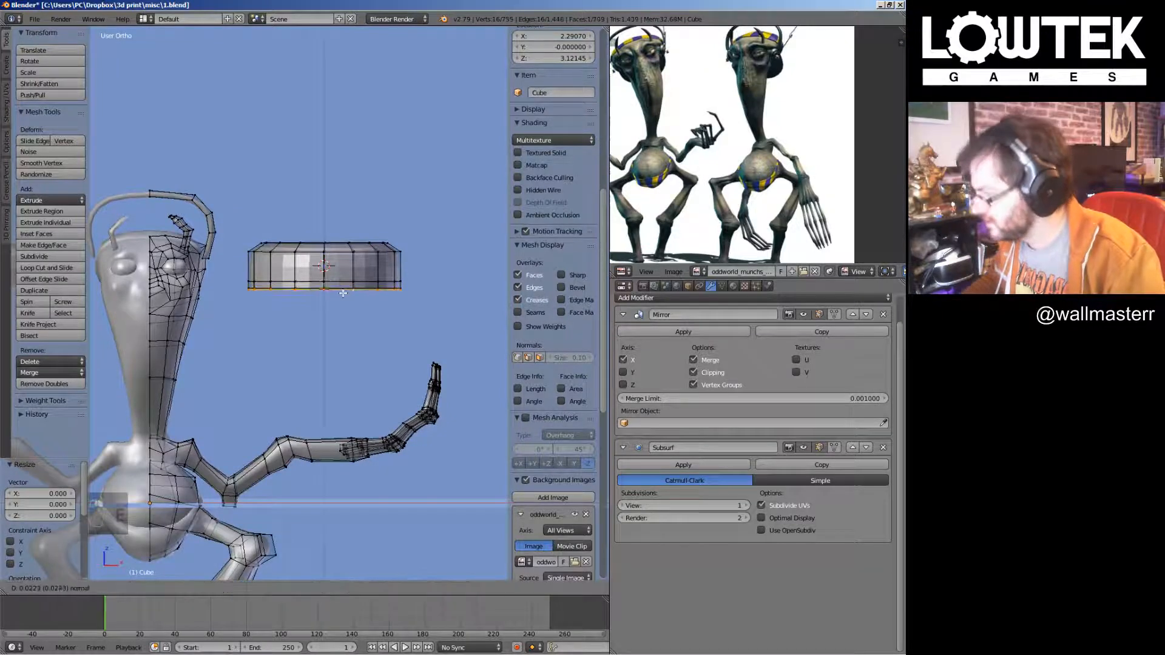
click(343, 293)
key(s)
click(338, 292)
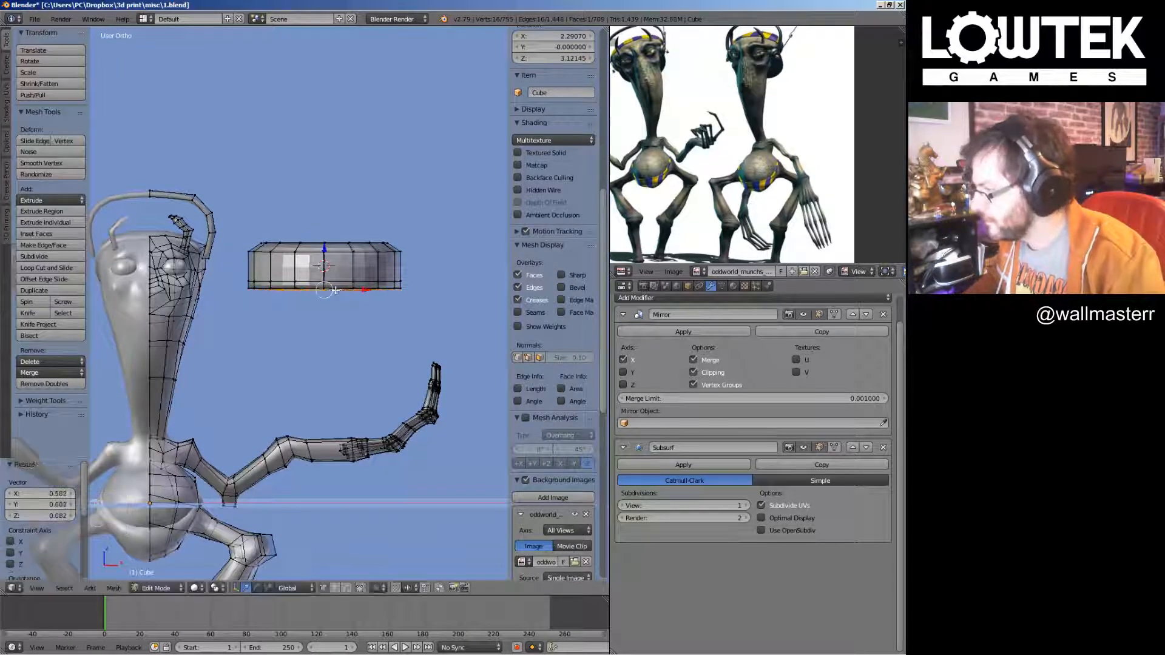
key(e)
click(336, 292)
click(336, 293)
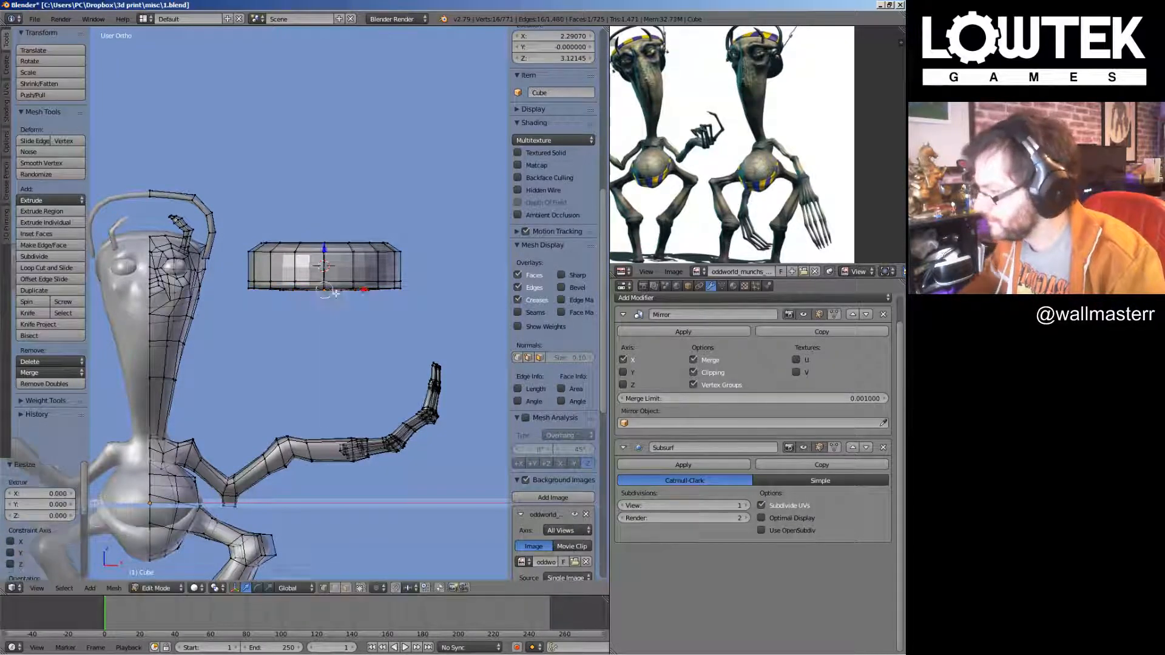
Select the entire mesh and remove its doubled vertices
middle_drag(335, 293, 336, 225)
key(l)
key(a)
key(a)
key(a)
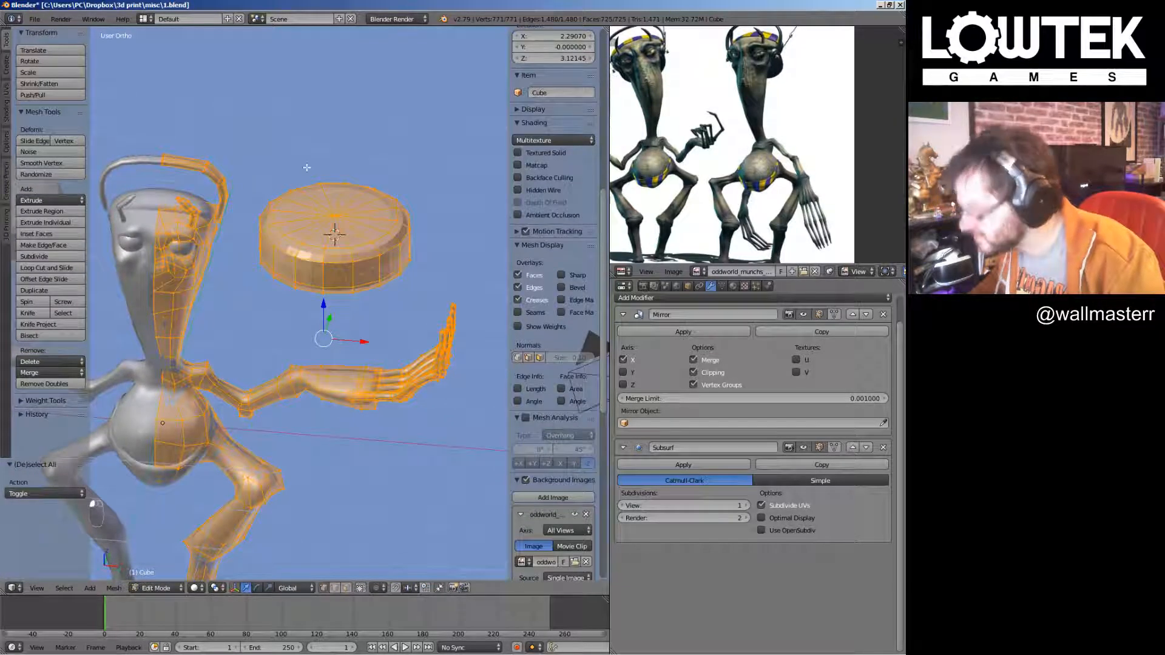
key(a)
key(a)
key(ctrl+v)
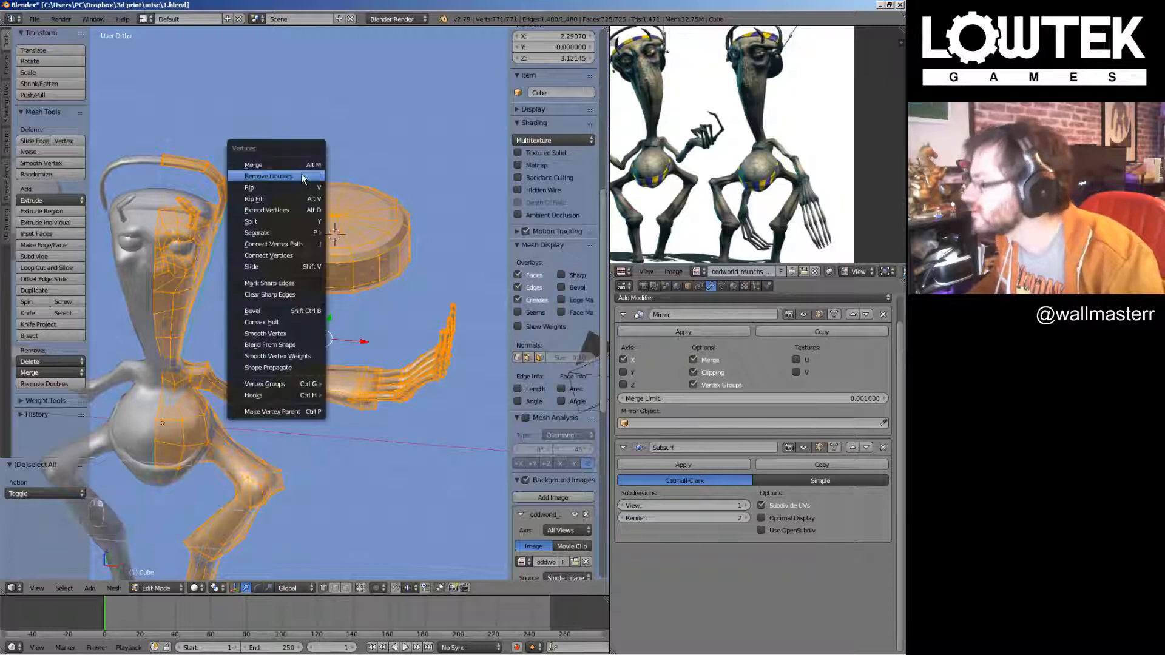
click(301, 176)
Scale the edge loop near the disc's lower rim to about 1.12 and raise it about 0.10 along Z
key(KP_1)
scroll(371, 219, up, 1)
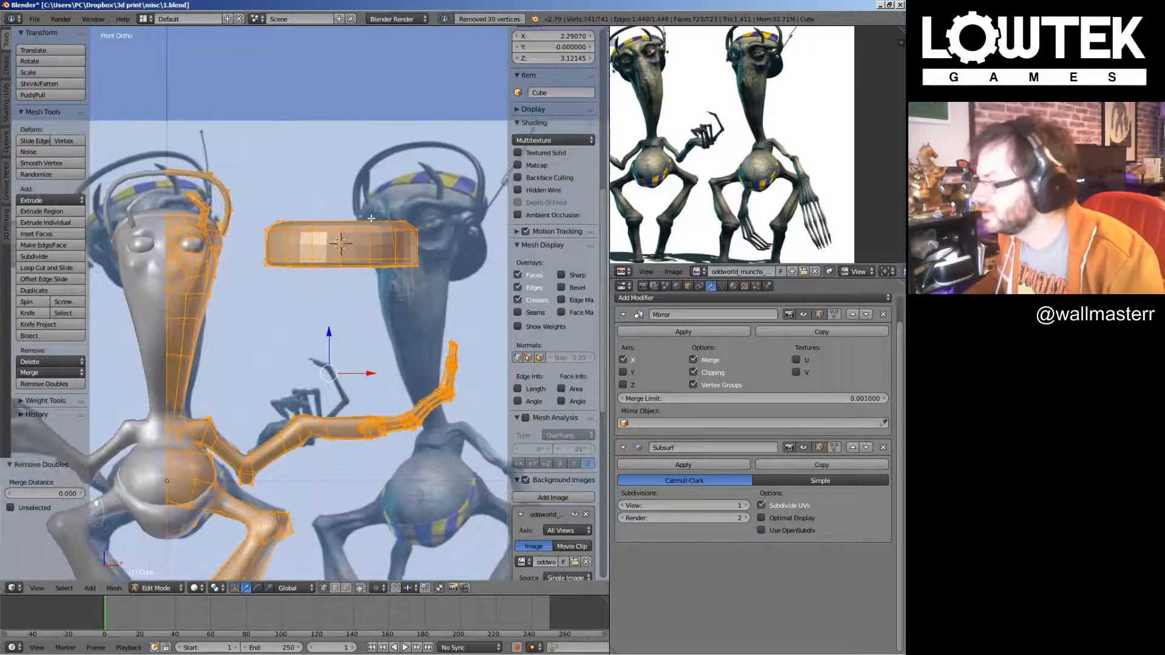
alt+right_click(354, 257)
key(s)
click(397, 298)
key(g)
key(z)
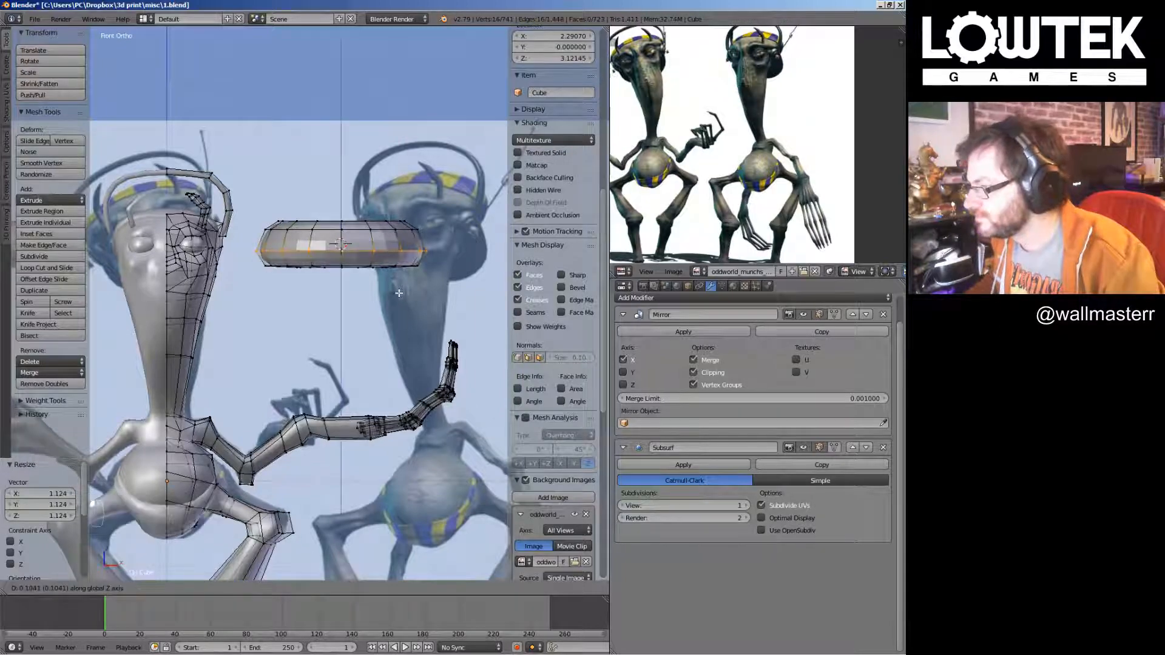
click(399, 293)
middle_drag(399, 293, 388, 231)
Apply smooth shading to the whole disc, then leave Edit Mode and save the file
key(KP_1)
key(l)
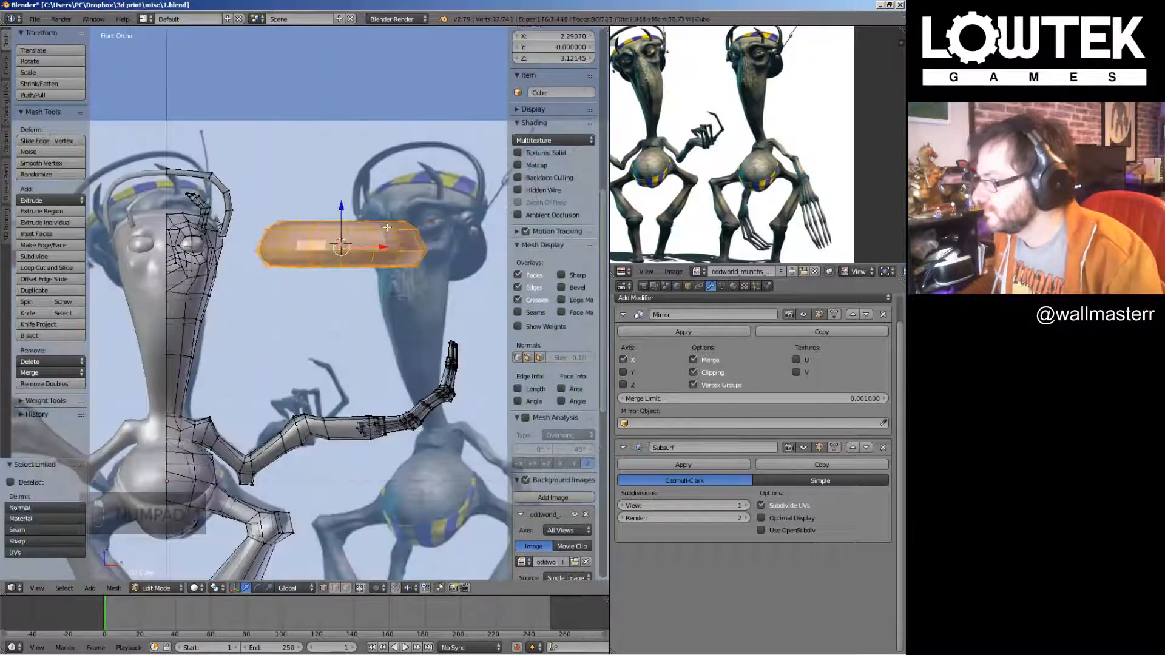
click(8, 106)
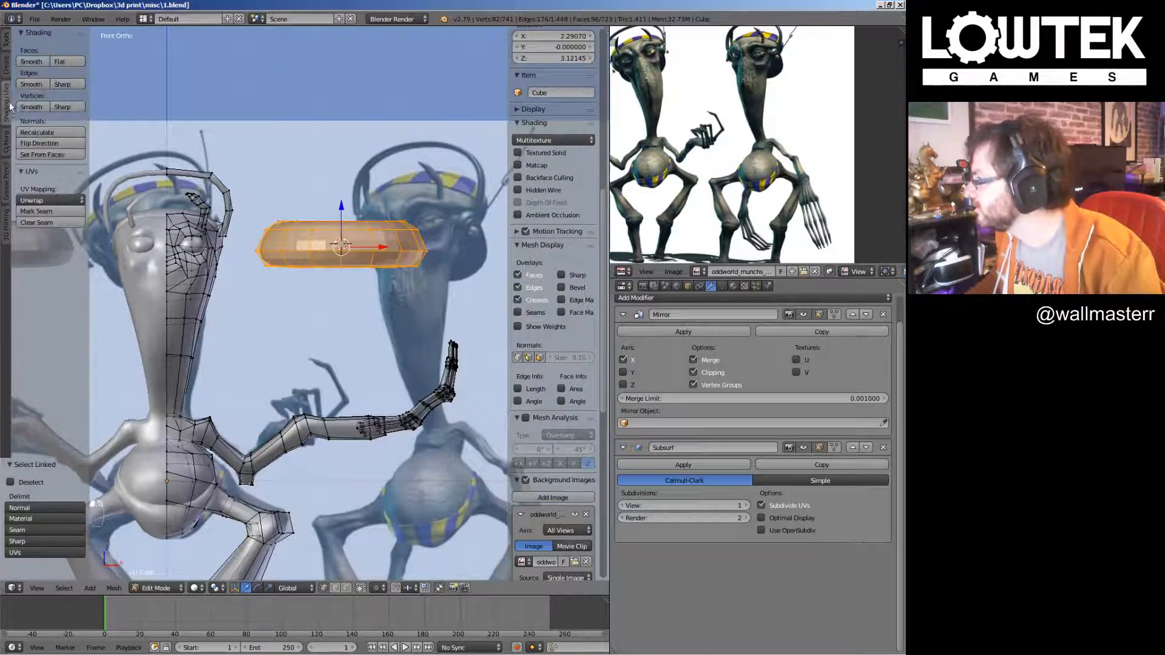
click(31, 62)
click(7, 67)
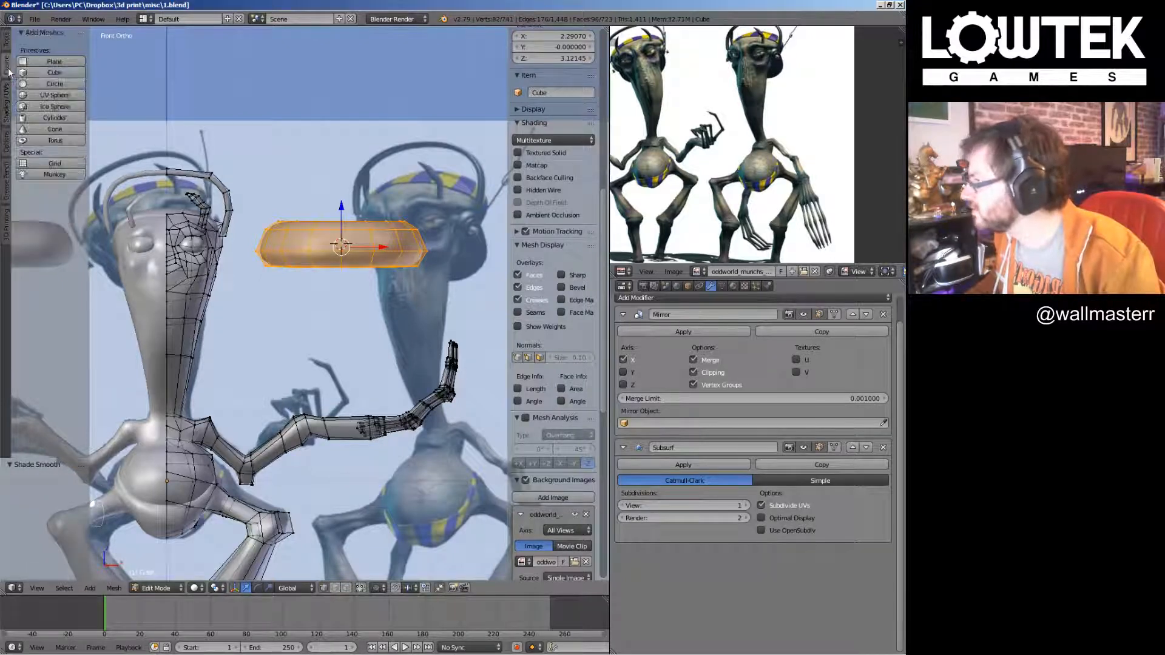
click(7, 49)
click(35, 114)
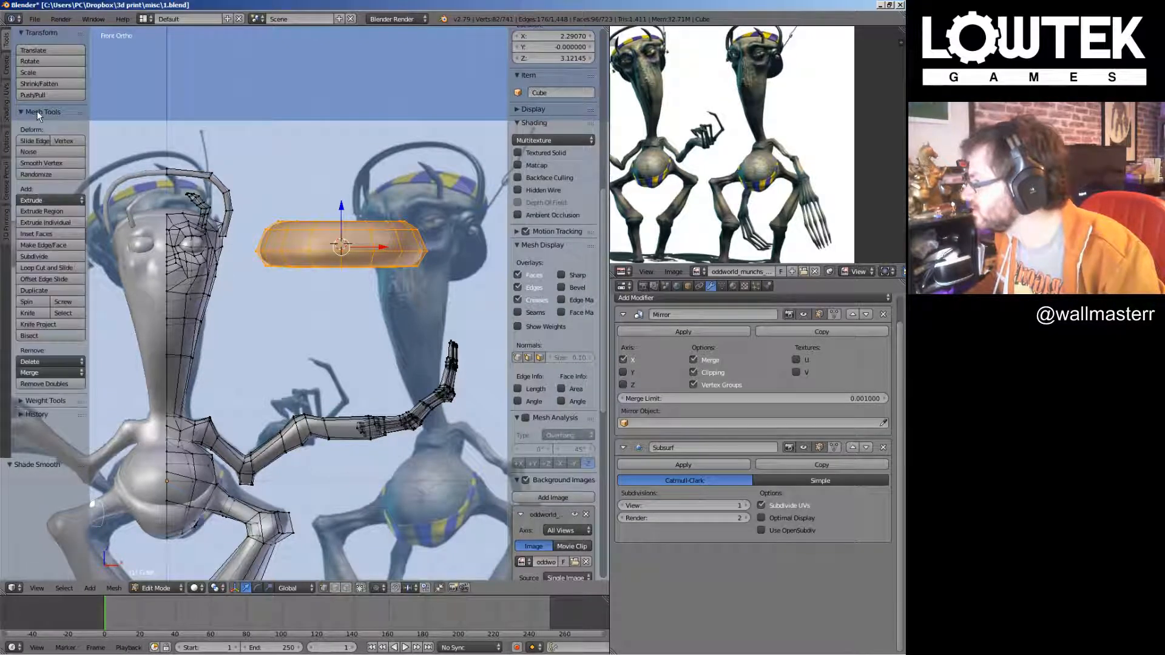
key(Tab)
key(ctrl+s)
Select the disc's linked geometry in Edit Mode and rotate it 90° in front view so it stands upright
shift+middle_drag(369, 202, 276, 240)
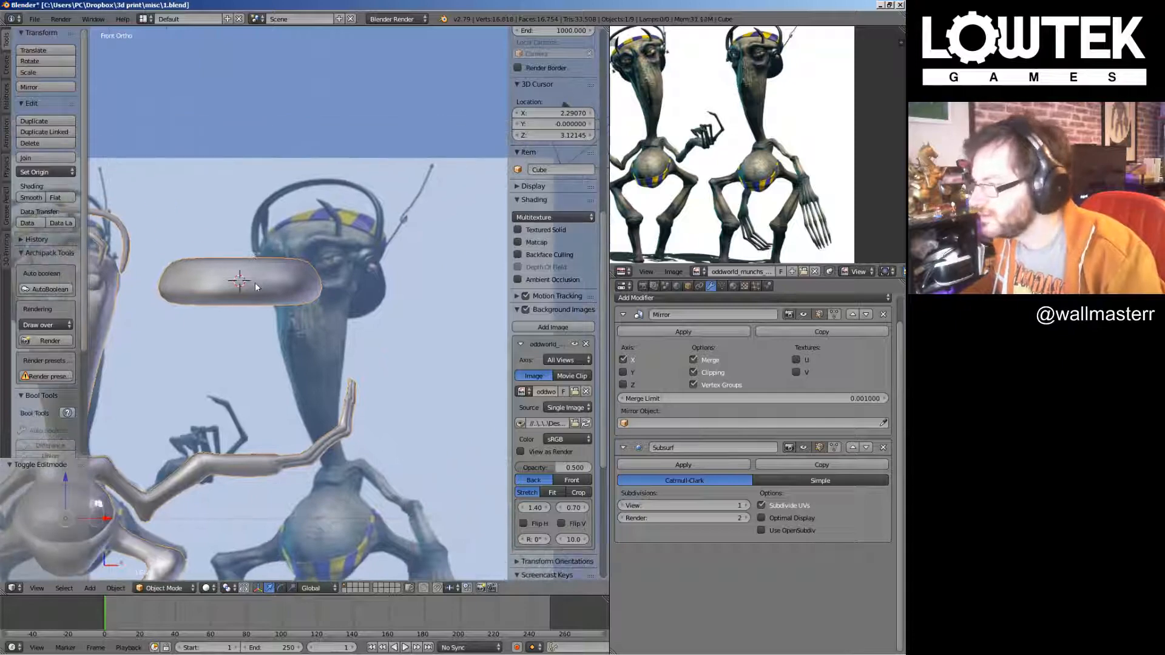
scroll(284, 268, up, 2)
key(Tab)
right_click(297, 258)
text(lr)
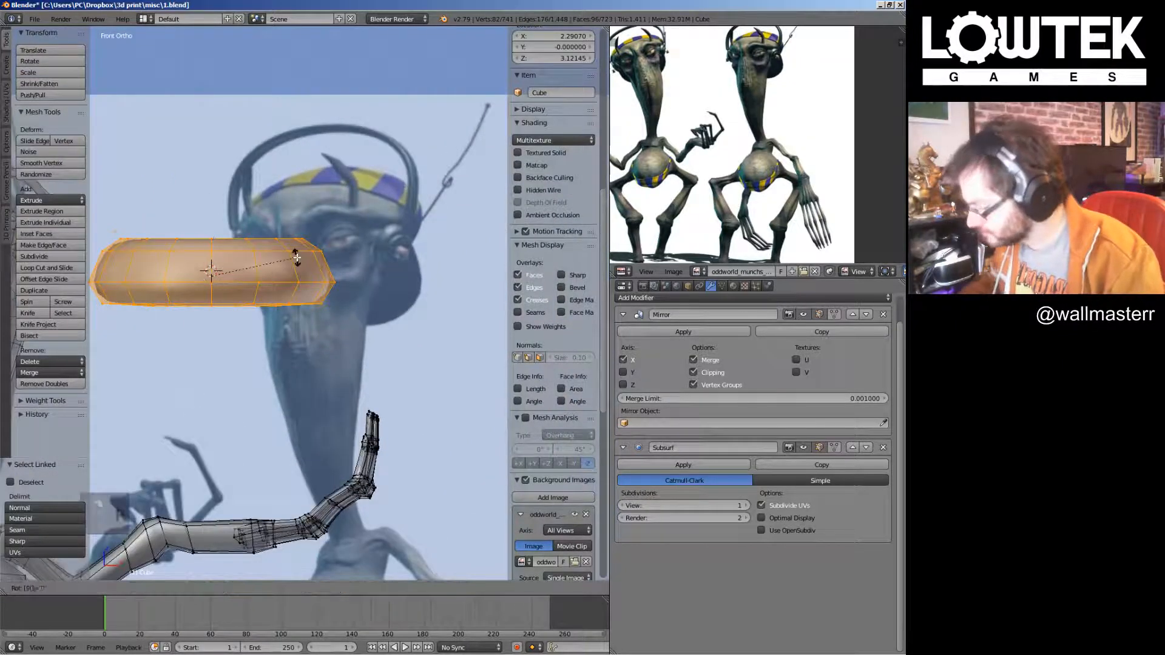
text(90)
key(Return)
shift+middle_drag(308, 238, 418, 275)
right_click(332, 274)
key(l)
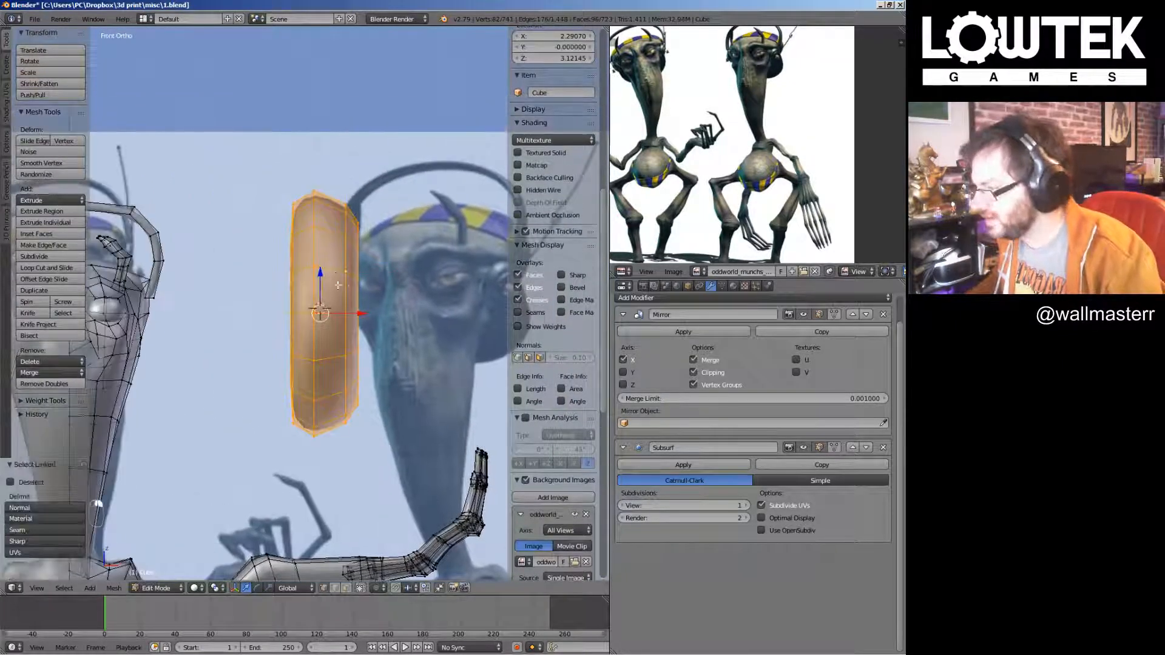
right_click(332, 274)
key(l)
right_click(307, 233)
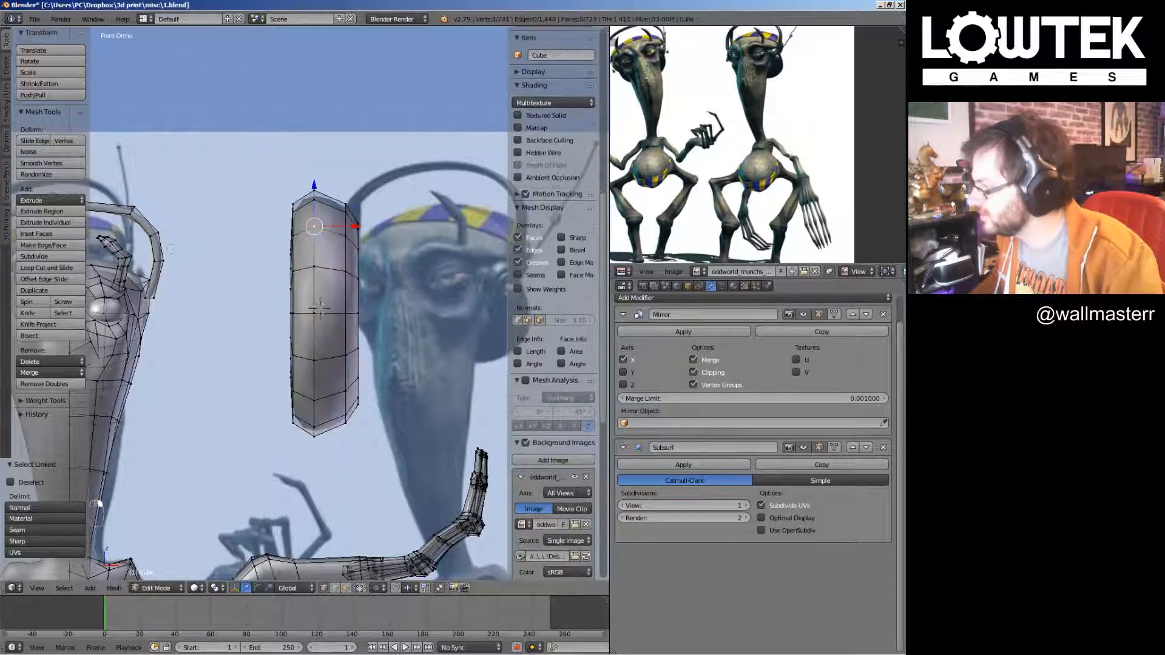
right_click(160, 233)
key(l)
right_click(294, 236)
key(l)
right_click(345, 235)
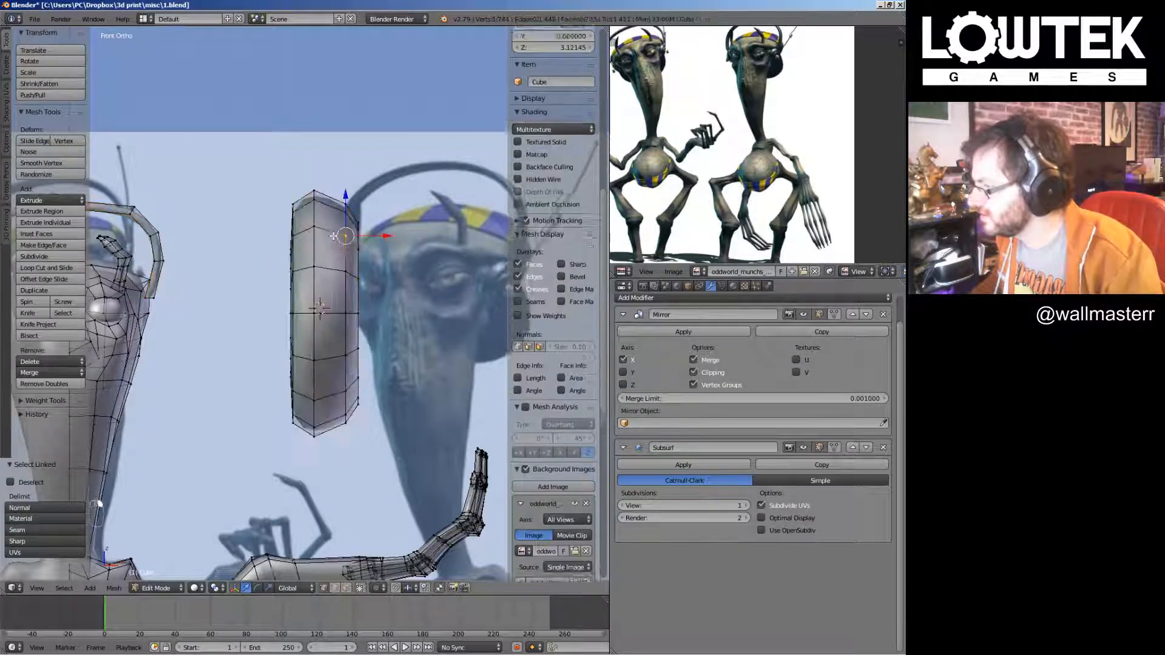
key(l)
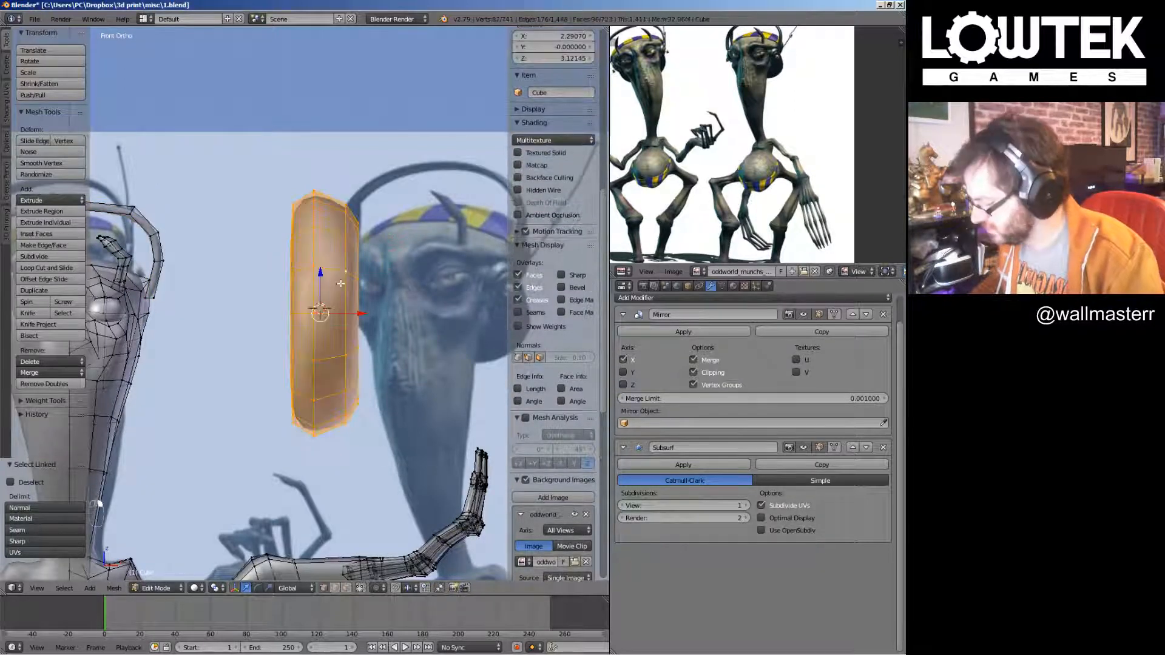
right_click(325, 284)
key(l)
right_click(355, 260)
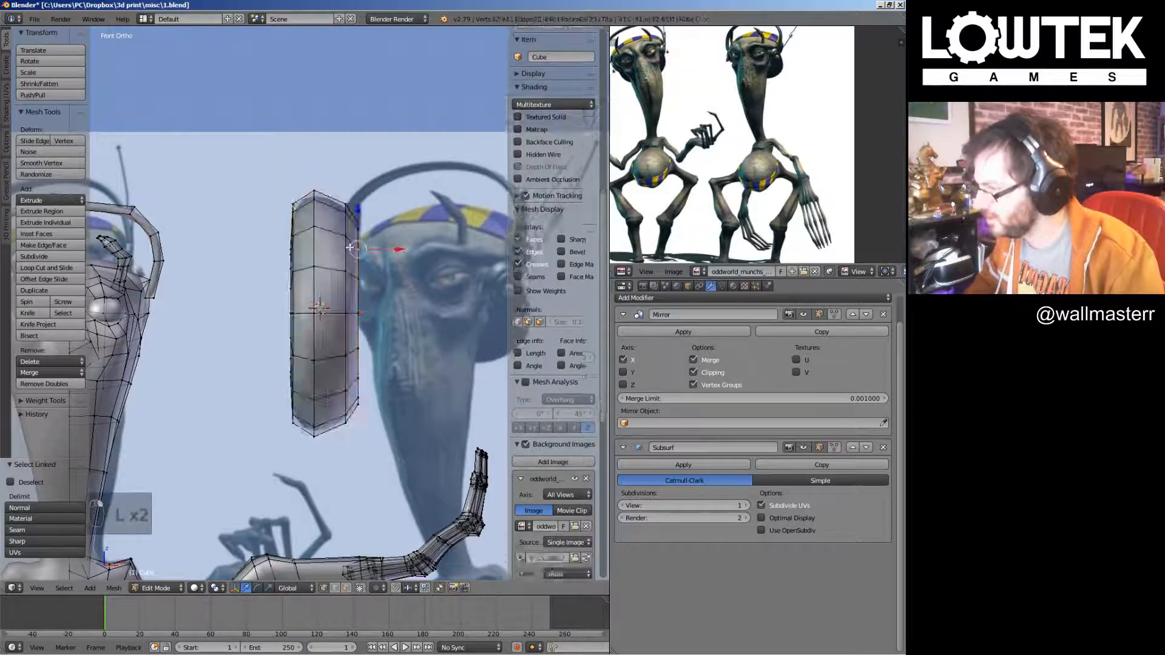
Move the upright disc closer to the creature's head and scale it down to ear-cup size
key(l)
key(g)
click(306, 299)
key(s)
click(359, 362)
shift+middle_drag(460, 399, 468, 363)
key(s)
click(309, 357)
Thicken the disc to about 1.22 along X and shift it about 0.3 towards the head, slightly upwards
key(s)
key(x)
click(347, 364)
key(g)
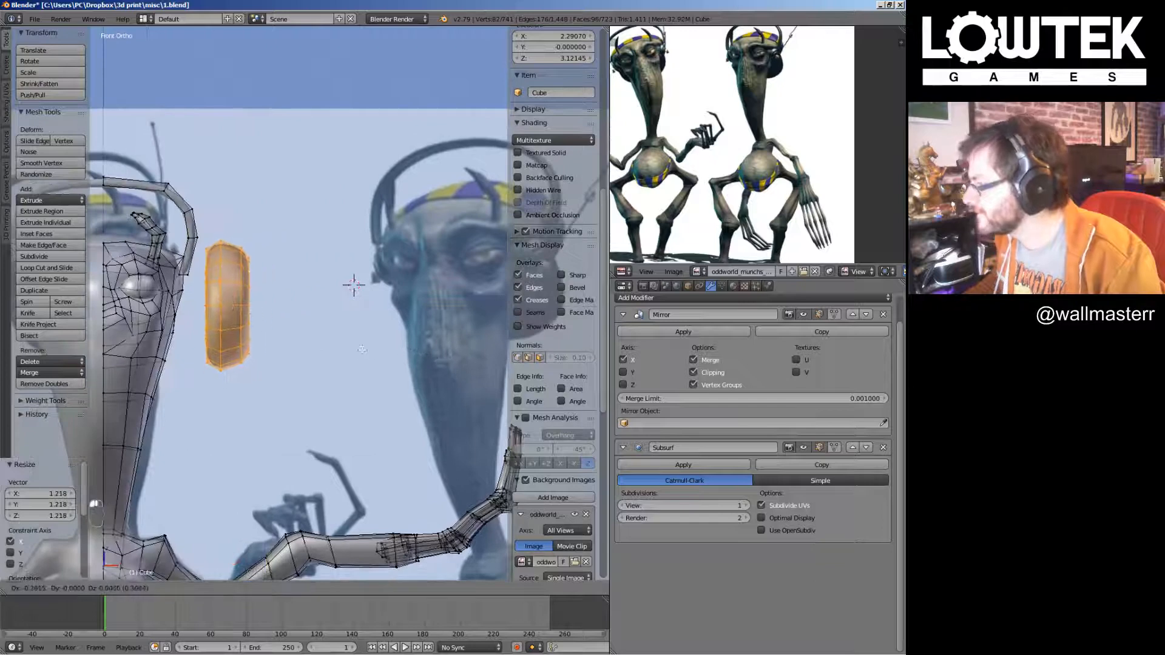
click(373, 339)
scroll(373, 339, down, 3)
scroll(374, 339, up, 4)
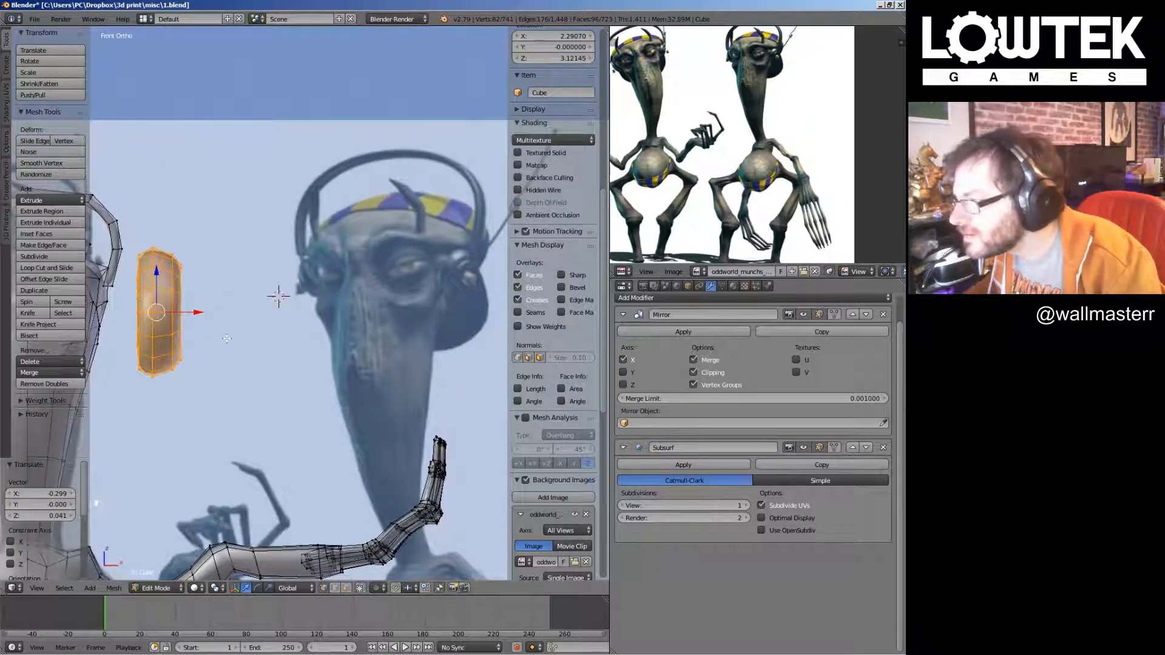
Duplicate the ear-cup disc outwards, scale the copy down to roughly half size, and move it along X clear of the original
key(shift+d)
click(235, 334)
key(s)
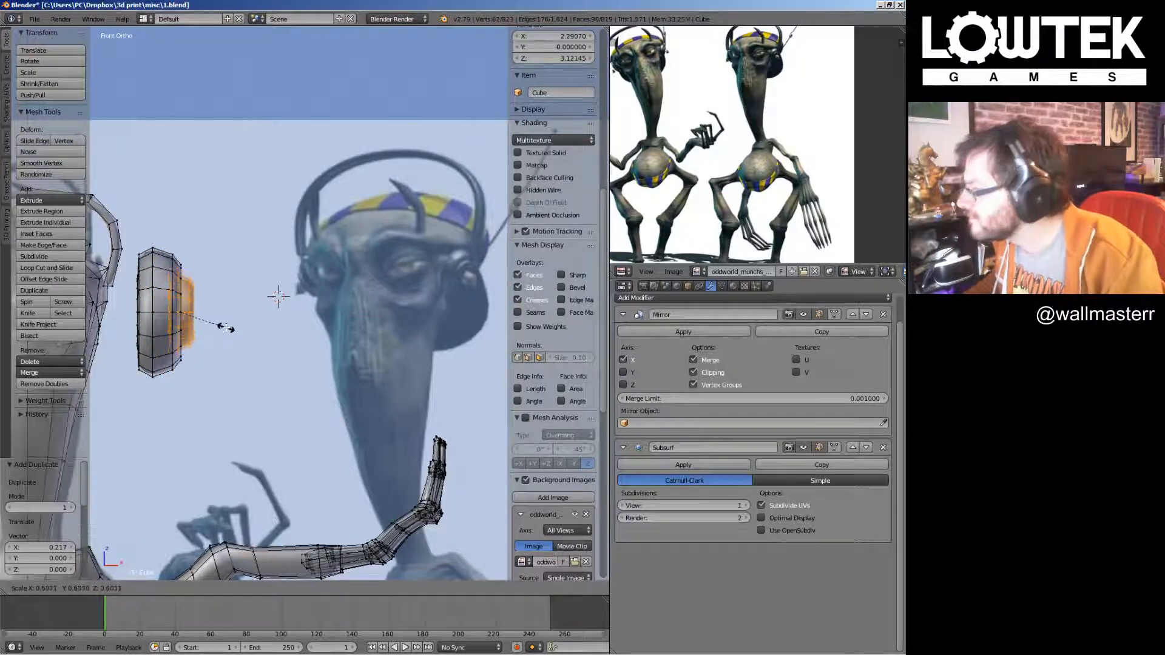
click(226, 327)
scroll(225, 328, up, 2)
key(g)
key(x)
click(238, 319)
Move the small disc back along X towards the large disc and stretch it about 1.13 along X
key(a)
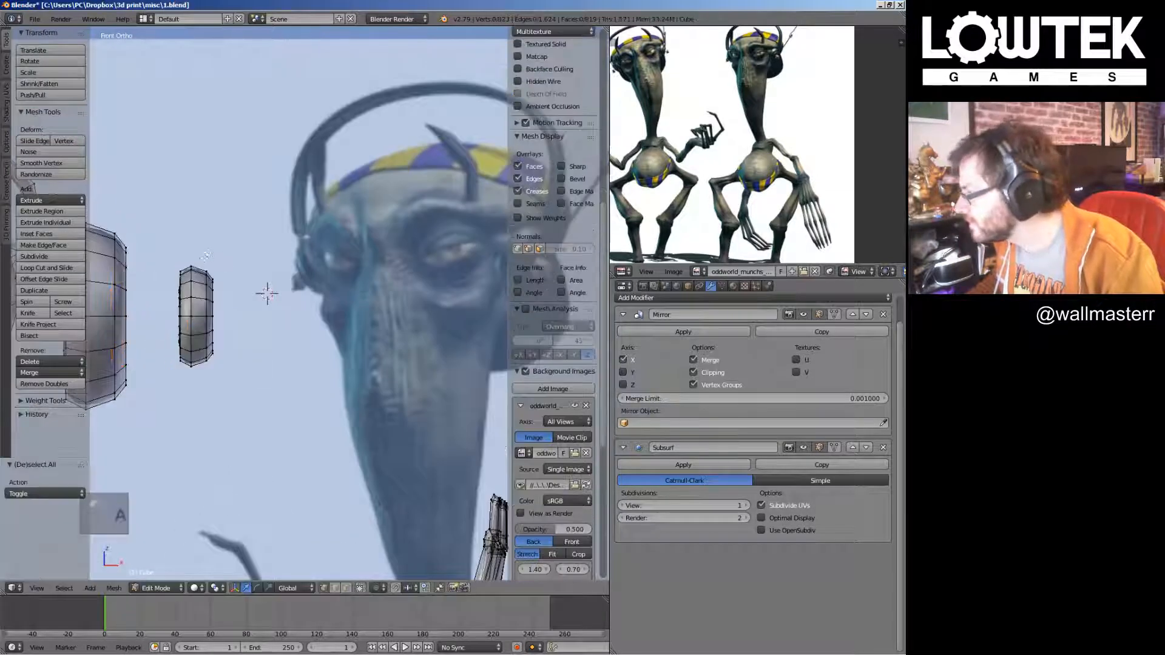
mouse_move(209, 362)
ctrl+mouse_down()
mouse_move(238, 340)
mouse_move(204, 349)
ctrl+mouse_up()
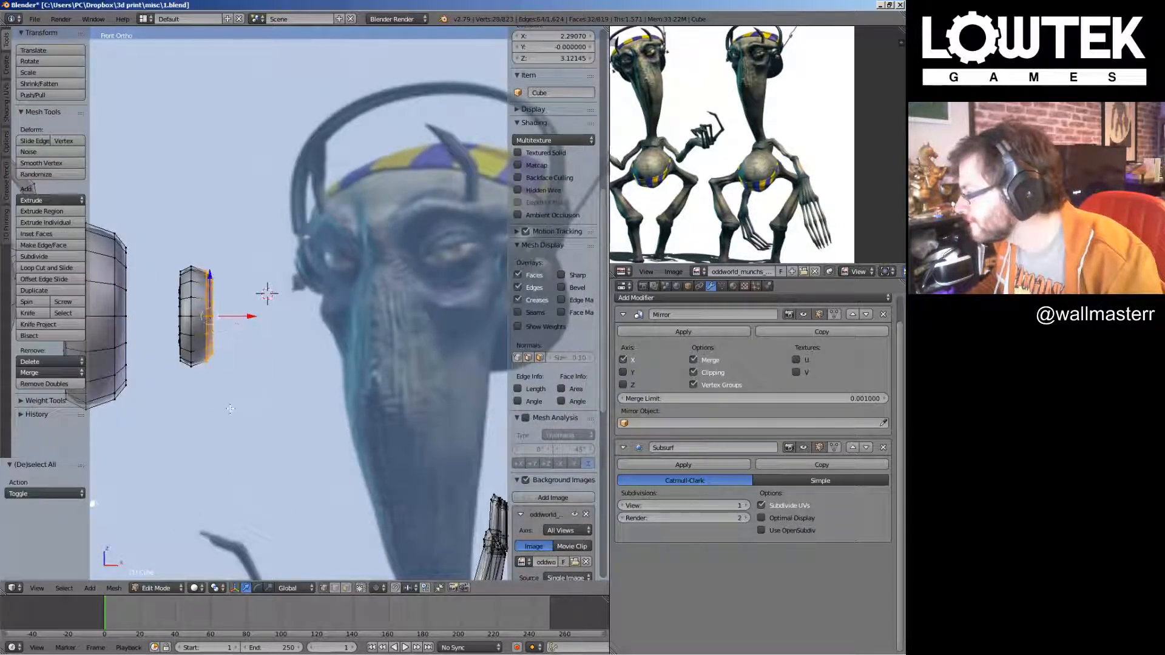
ctrl+drag(232, 418, 209, 364)
key(l)
key(g)
key(x)
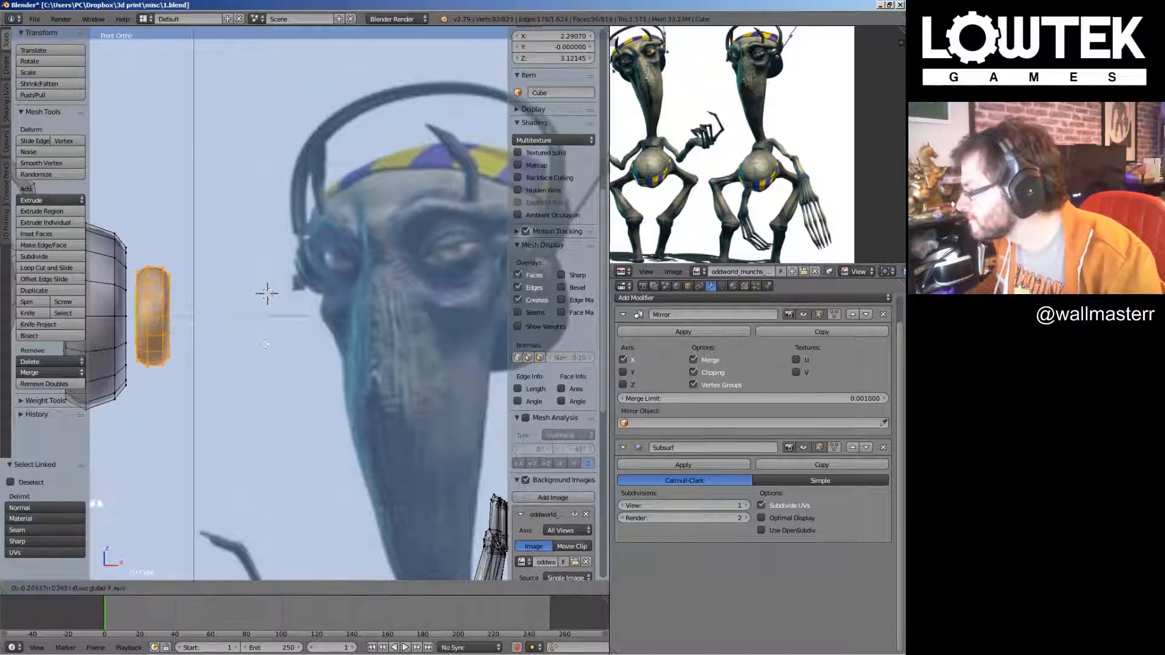
click(246, 345)
key(s)
middle_click(251, 344)
click(254, 347)
Adjust the small disc's thickness along X and shift it about 0.043 along X deeper into the large disc
shift+middle_drag(254, 347, 305, 354)
key(s)
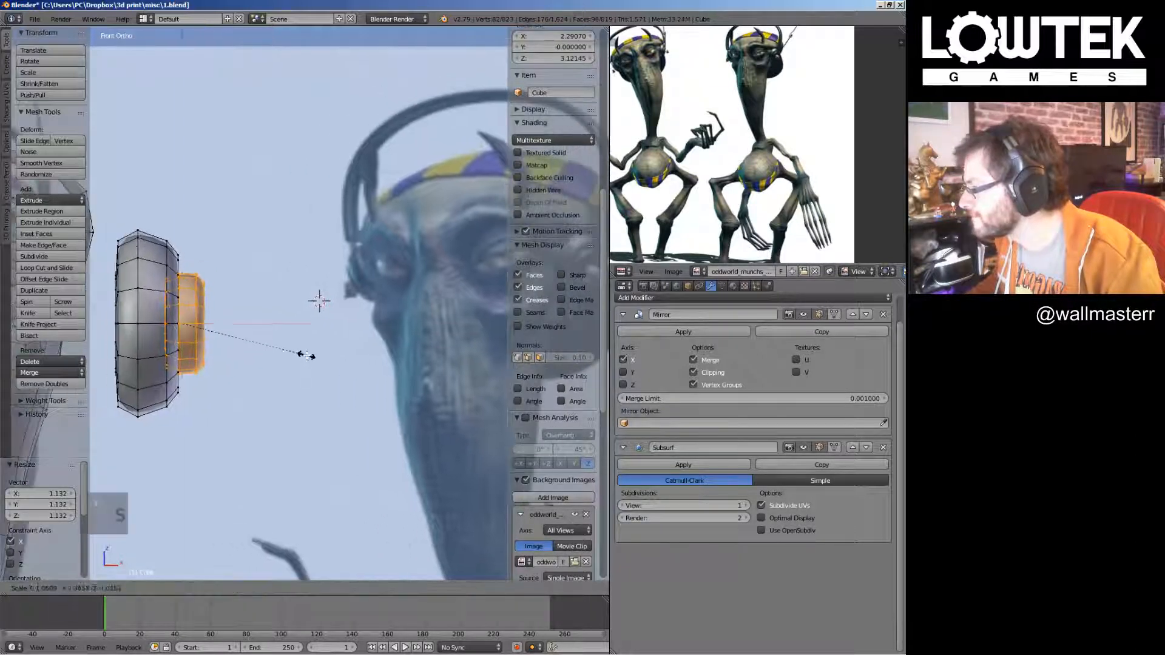
middle_click(316, 357)
click(338, 362)
key(g)
middle_click(334, 361)
click(329, 358)
key(s)
middle_click(320, 353)
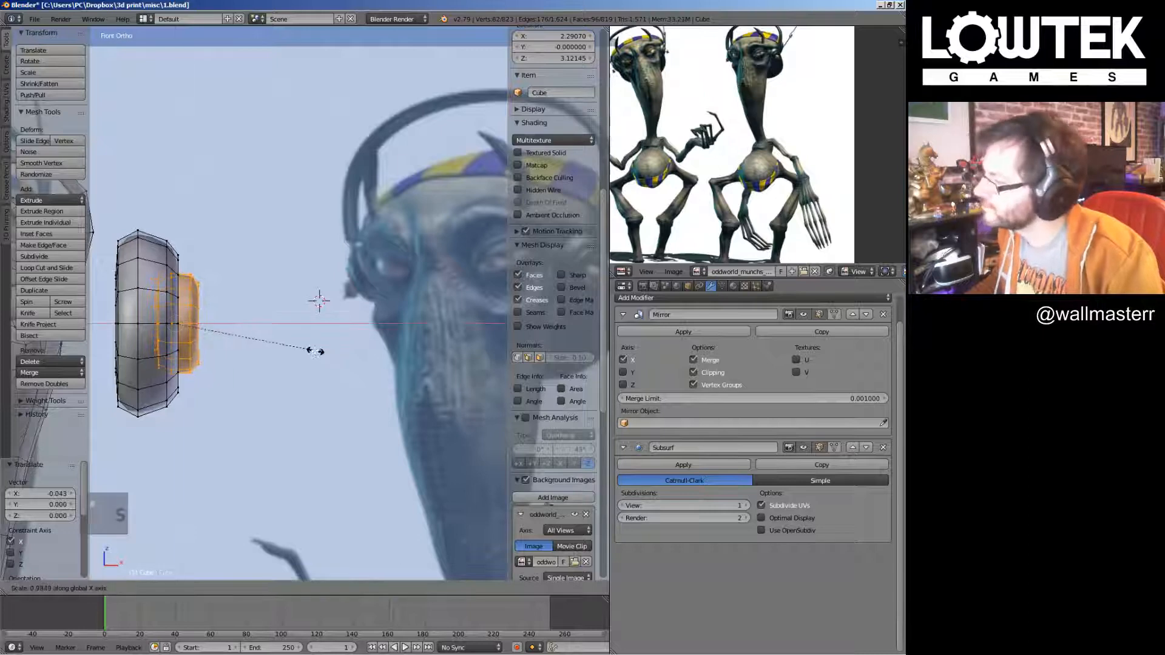
key(a)
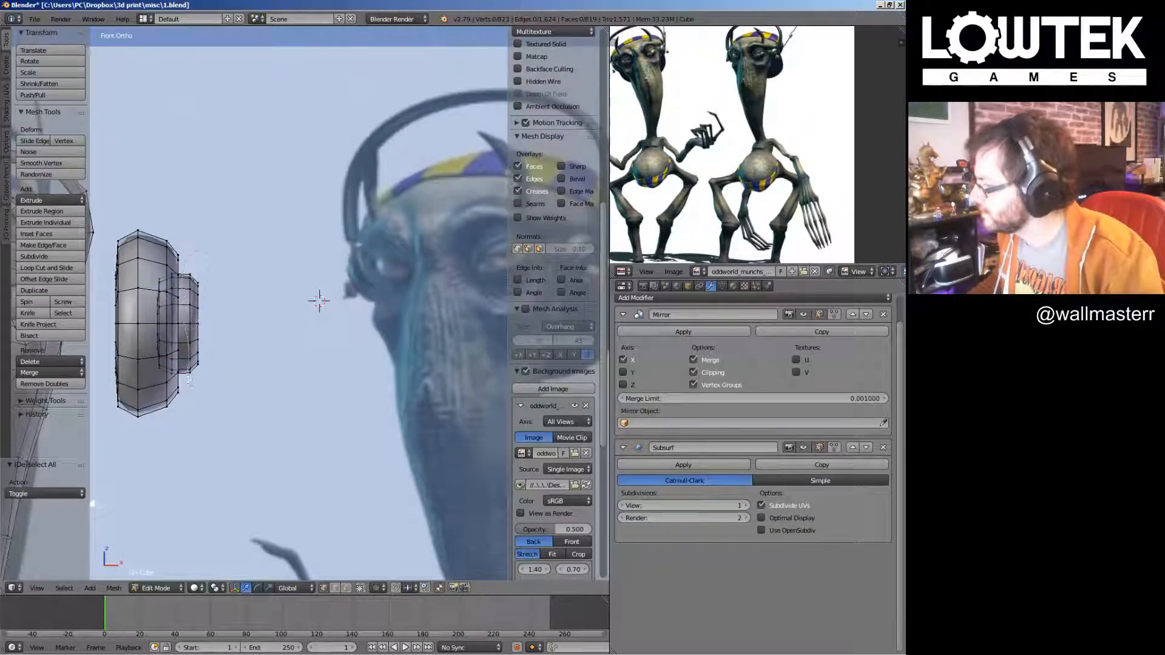
Move the small disc's outer-side vertices about 0.07 outwards along X and compress them slightly along X
mouse_move(188, 380)
ctrl+mouse_down()
mouse_move(211, 316)
mouse_move(245, 325)
ctrl+mouse_up()
scroll(292, 348, down, 3)
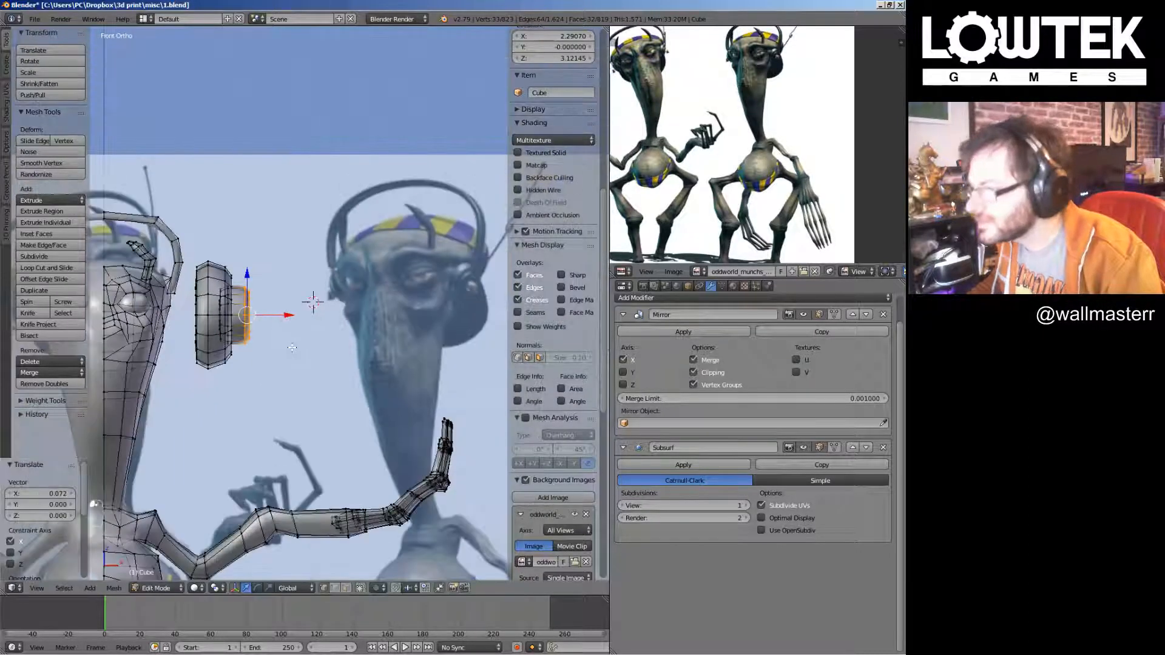
scroll(292, 348, up, 6)
key(s)
key(x)
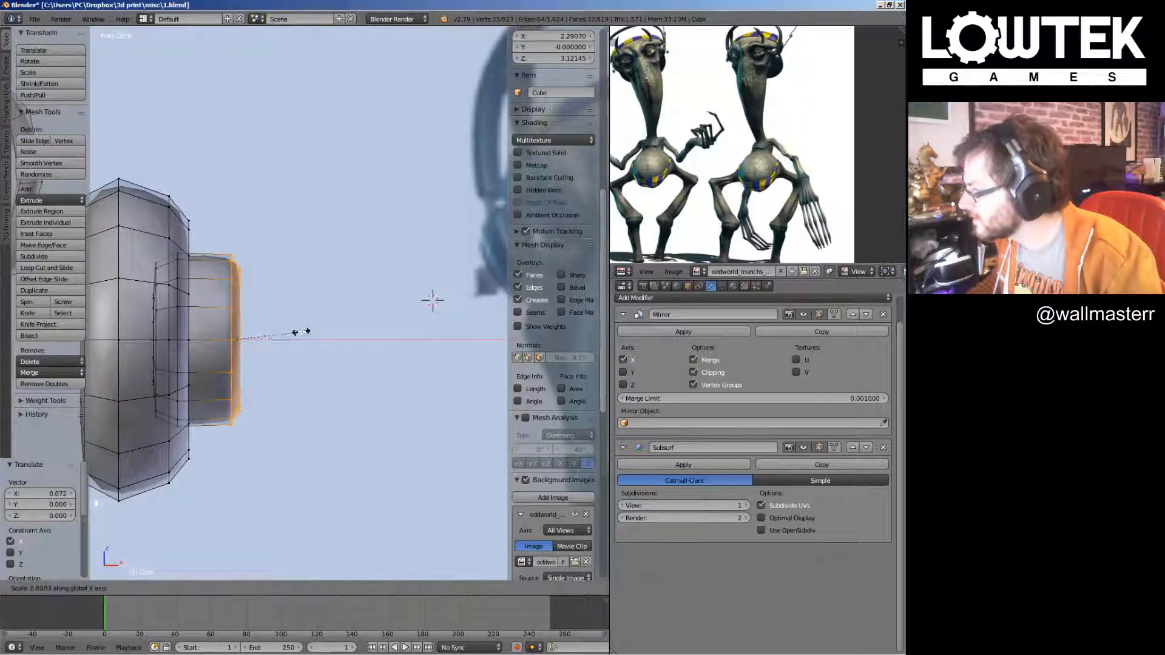
Add an edge loop around the small disc close to its outer rim and check the shape in Object Mode
key(ctrl+r)
click(224, 249)
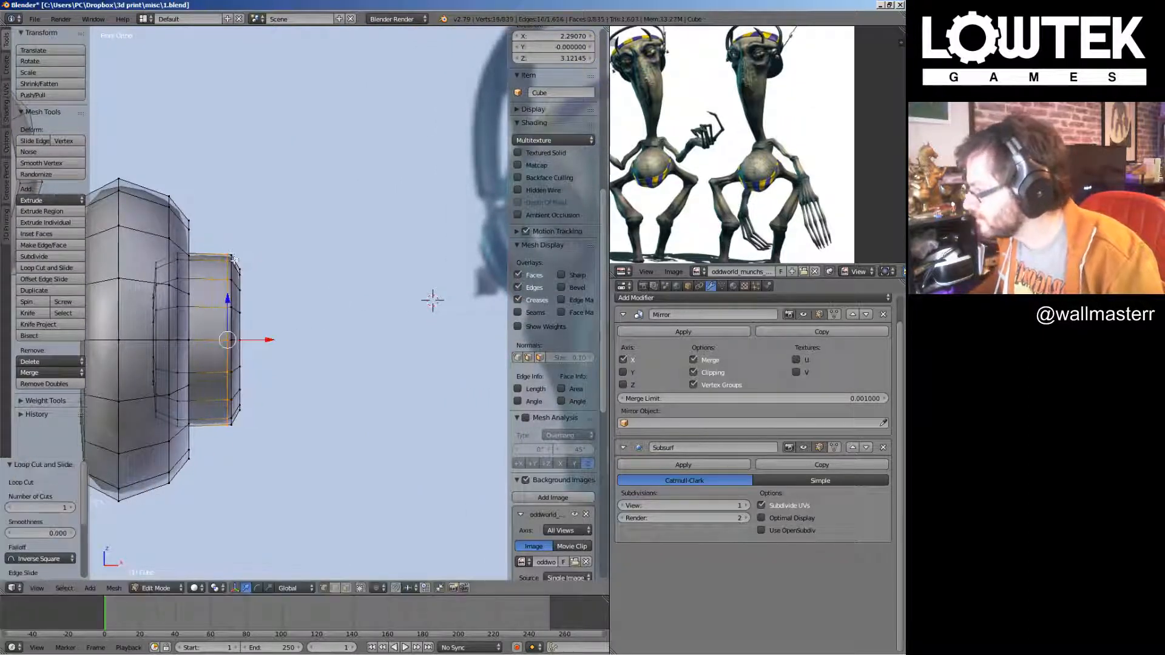
key(Tab)
scroll(330, 308, down, 7)
middle_drag(330, 309, 176, 303)
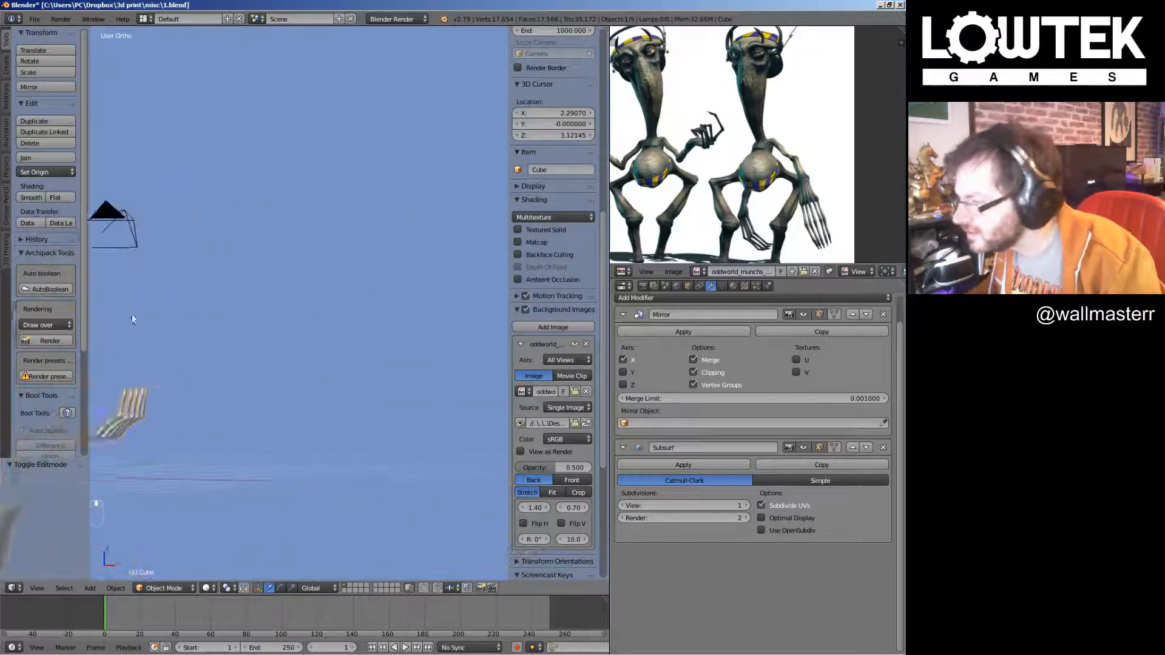
Add an edge loop around the large disc near its head-side rim and scale it to about 1.04
key(KP_1)
scroll(768, 132, up, 8)
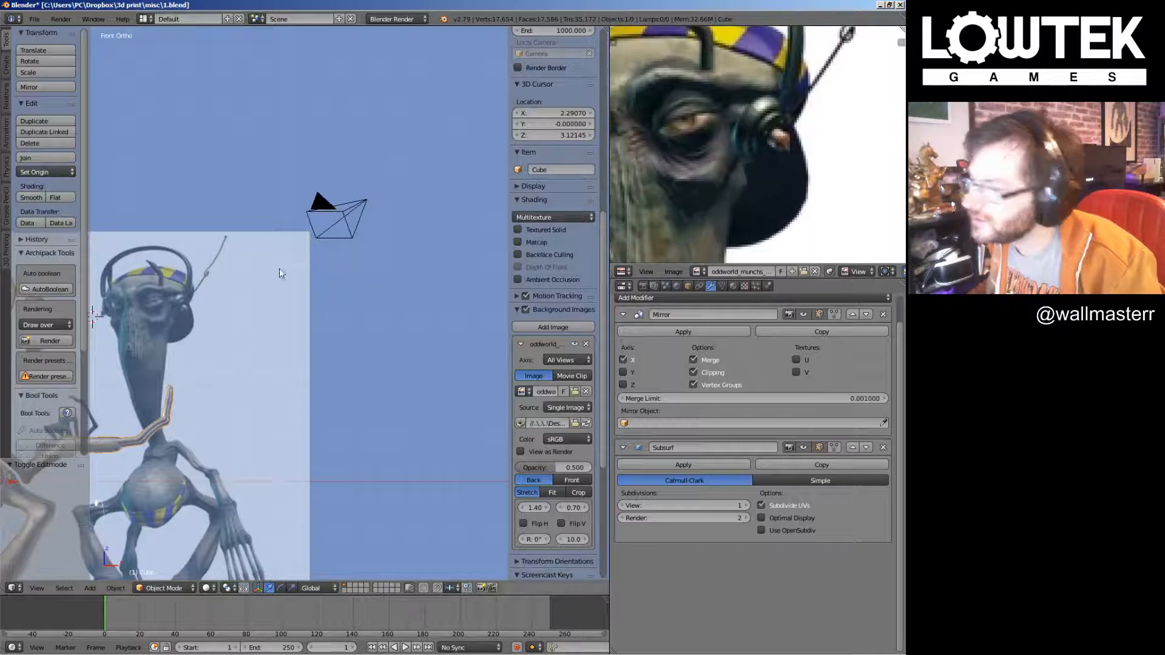
scroll(281, 273, up, 8)
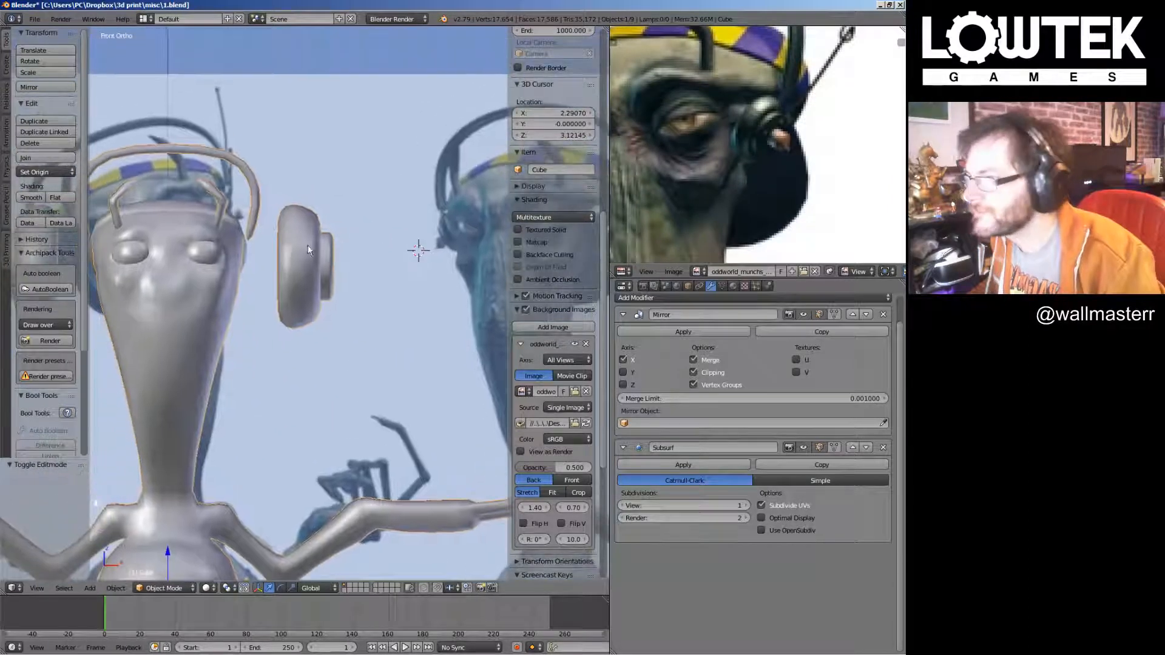
key(Tab)
scroll(308, 249, up, 3)
key(ctrl+r)
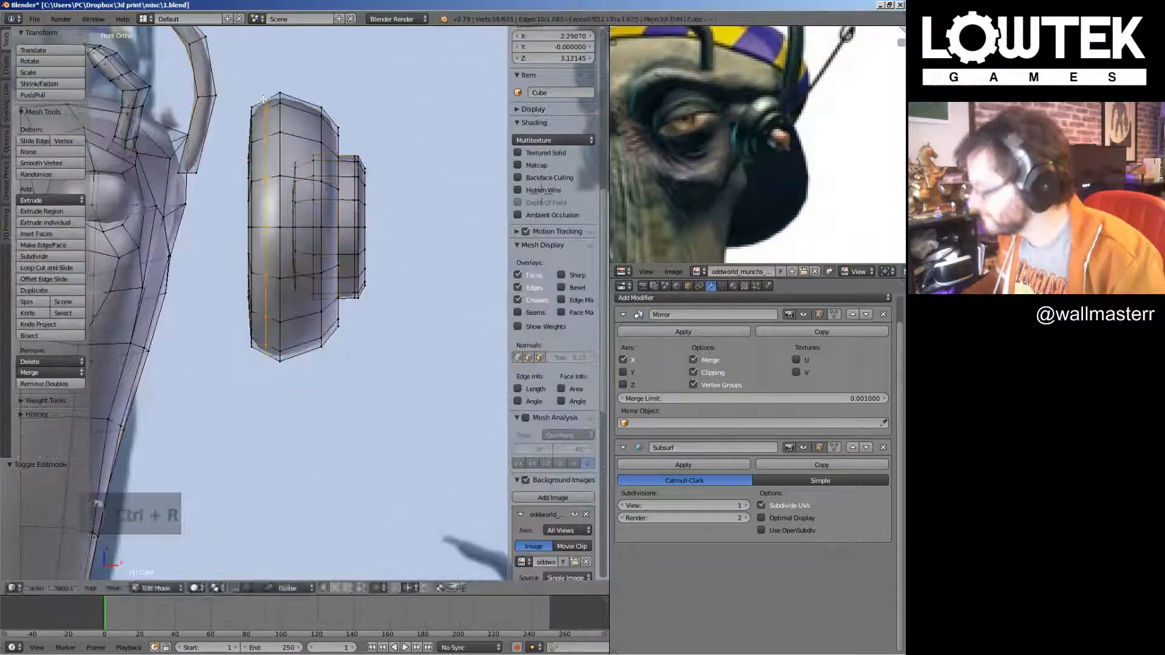
click(275, 102)
key(Tab)
scroll(331, 135, down, 4)
middle_drag(337, 140, 201, 201)
key(Tab)
scroll(206, 207, up, 3)
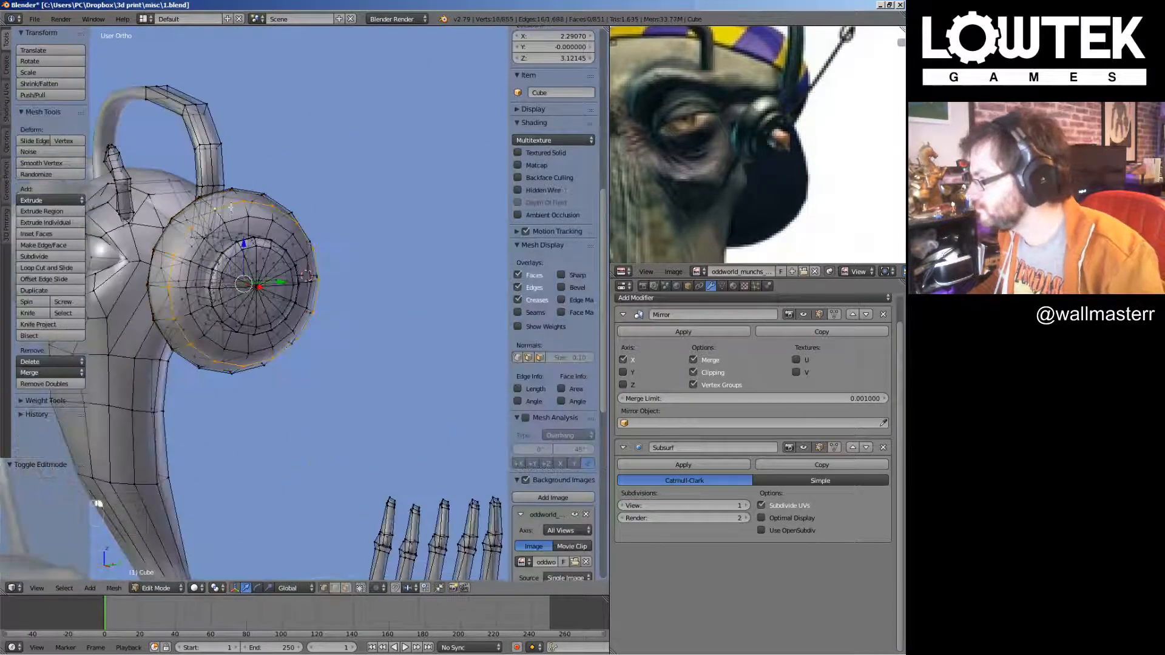
Enlarge the small disc uniformly in front view and check the ear cup in Object Mode
key(l)
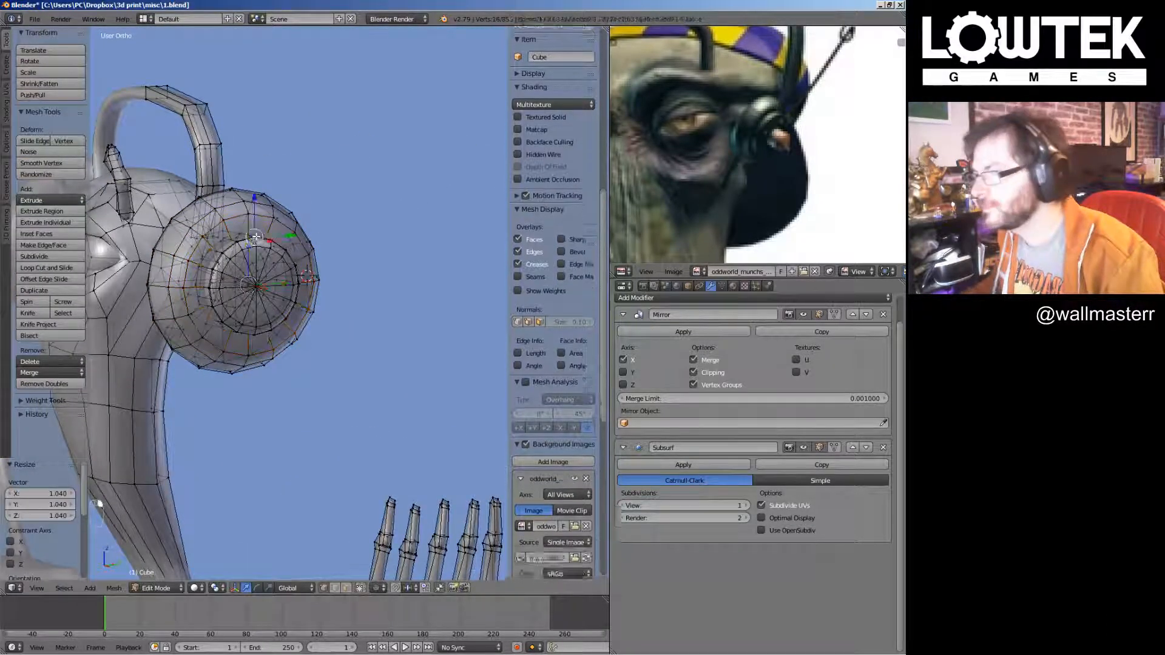
key(KP_1)
key(s)
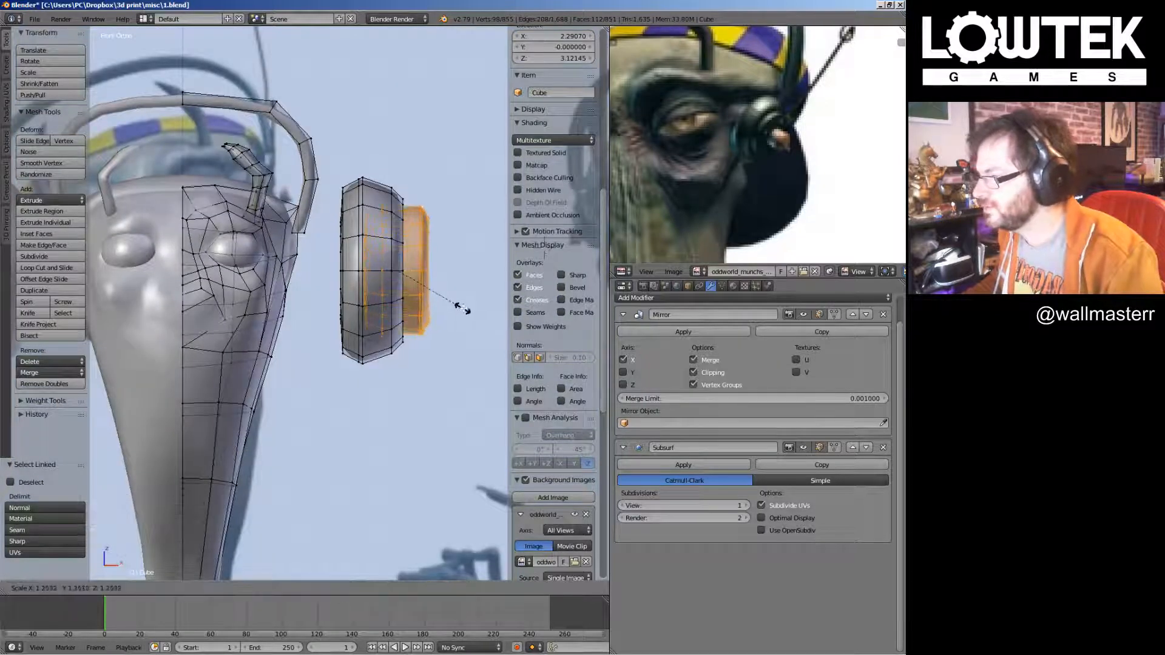
click(462, 310)
key(Tab)
middle_drag(430, 289, 398, 287)
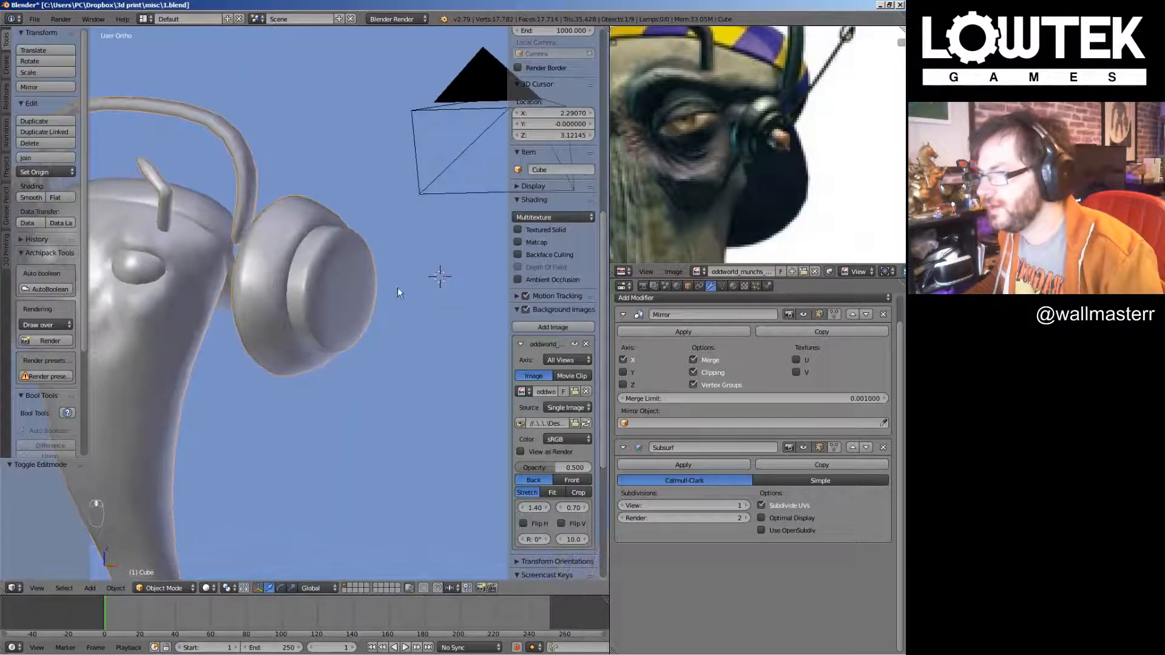
Duplicate the small disc, shrink the copy to about 0.39, stretch it along X and move it about 0.1 back into the disc's outer face
key(Tab)
key(KP_1)
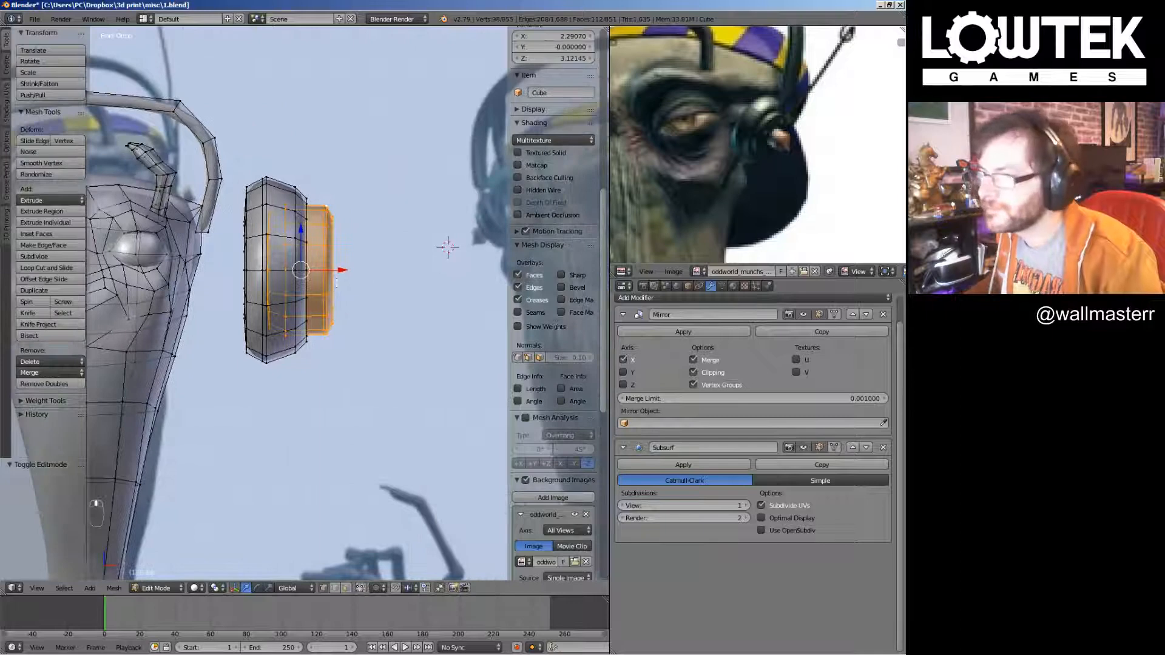
key(shift+d)
click(397, 285)
key(s)
click(375, 295)
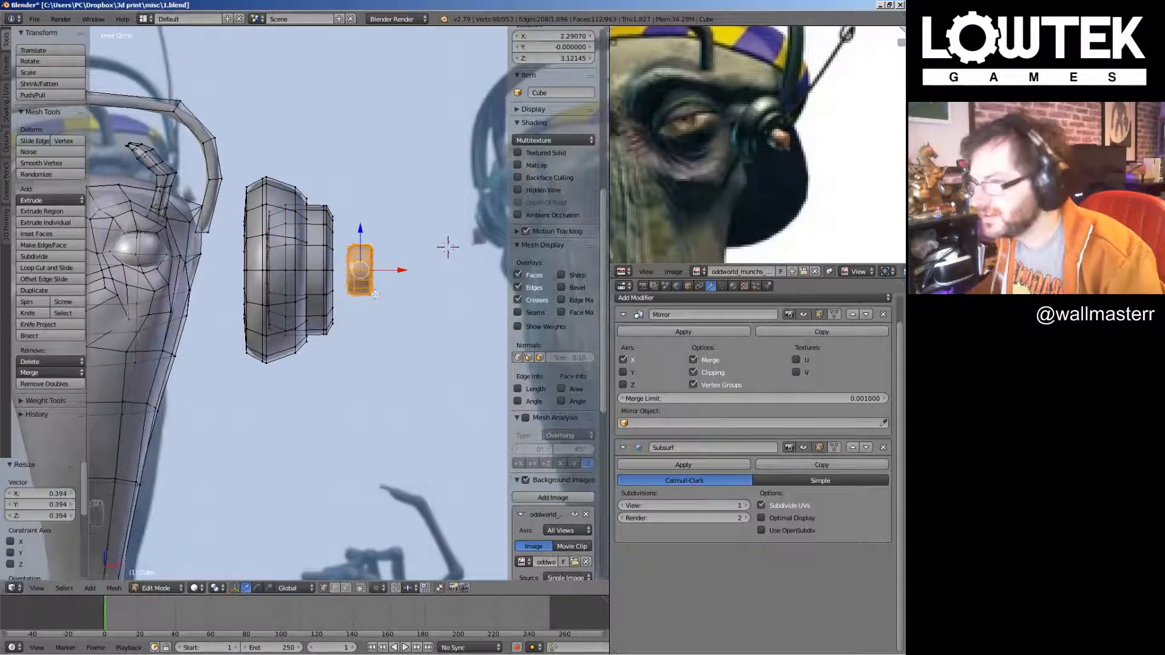
key(s)
click(446, 298)
key(g)
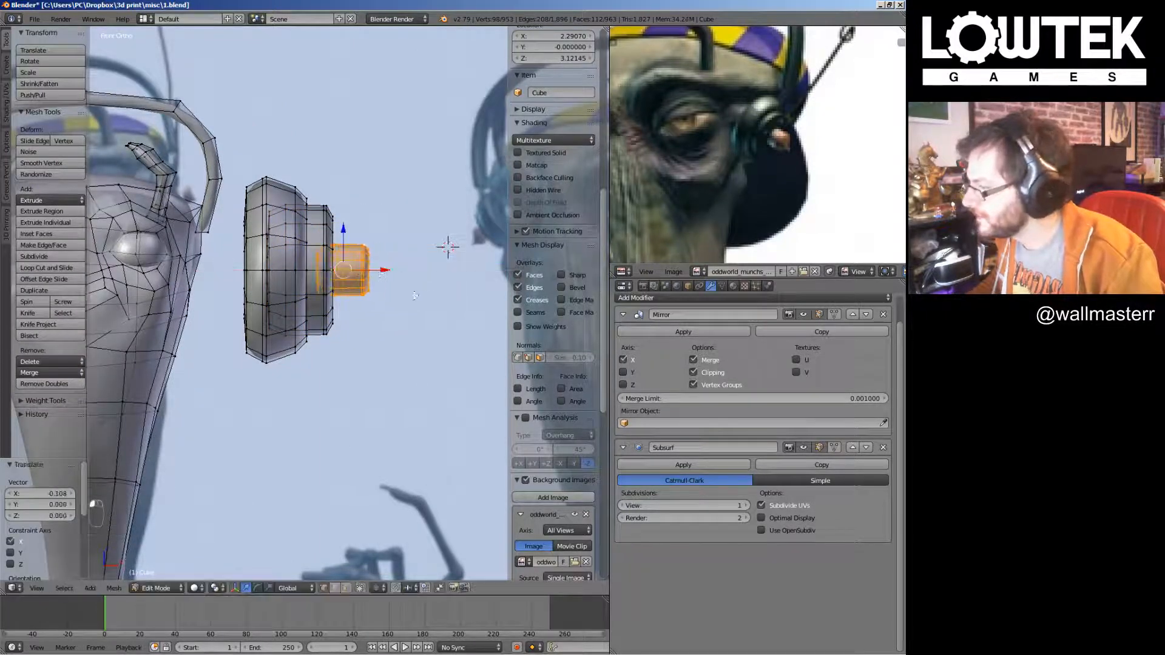
Add an edge loop around the new knob scaled to about 1.3, and enlarge the knob's outer-end vertices
key(ctrl+r)
click(447, 247)
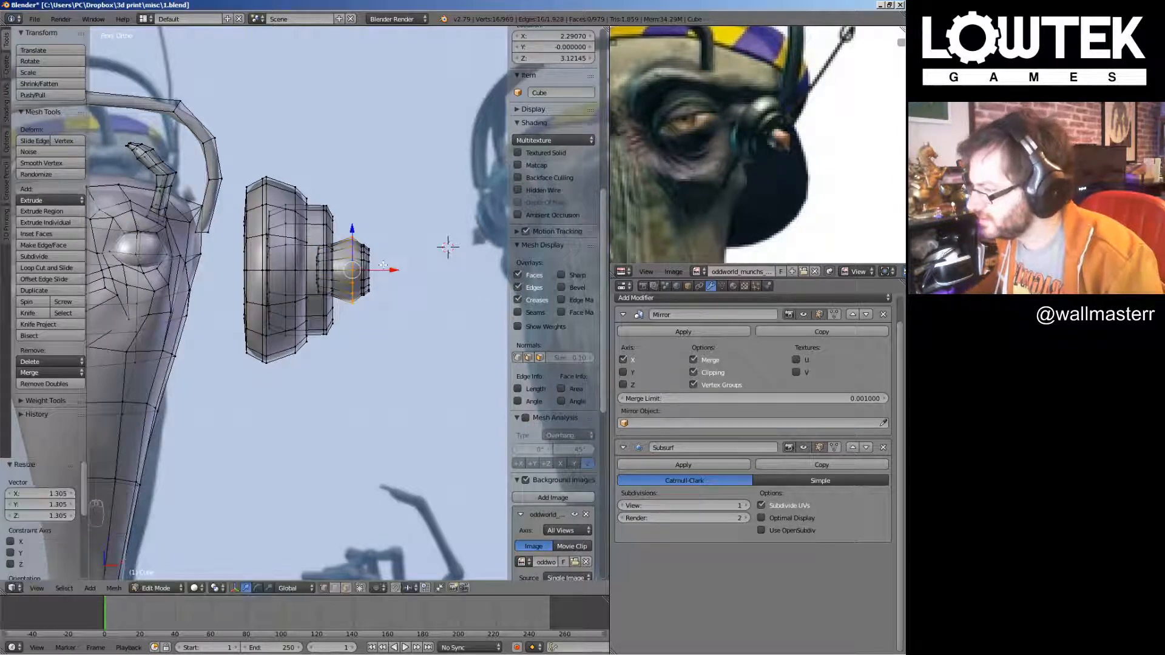
key(a)
scroll(447, 247, up, 3)
scroll(552, 205, down, 5)
alt+right_click(402, 307)
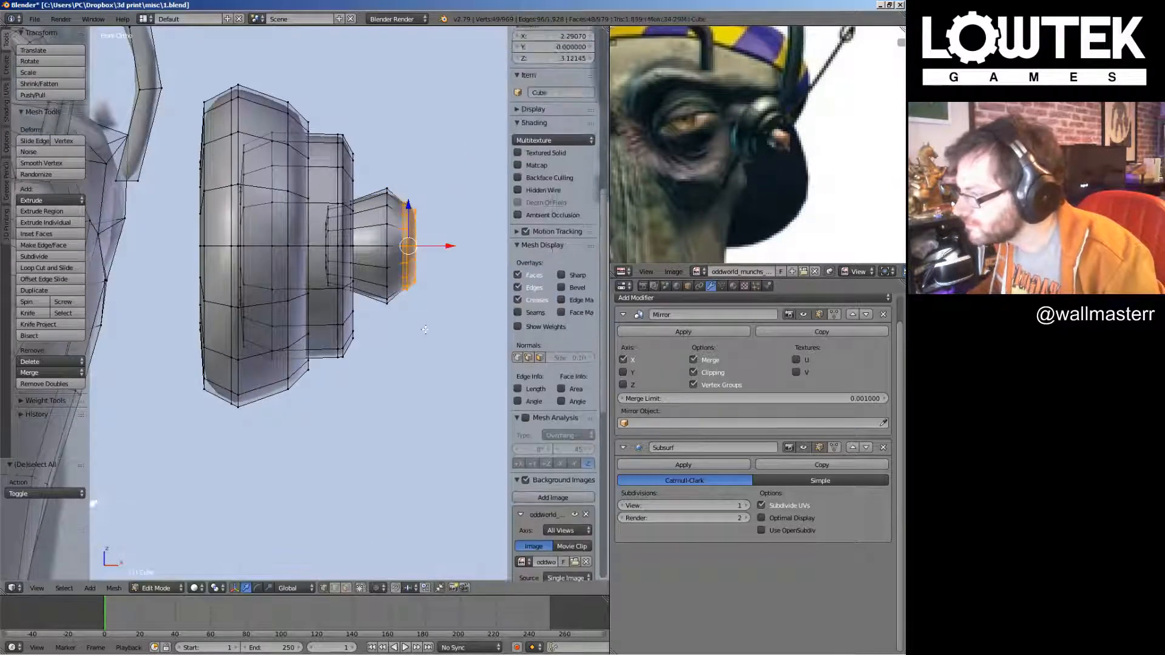
key(s)
click(446, 322)
Shrink the whole knob uniformly and stretch it to about 1.32 along X
key(l)
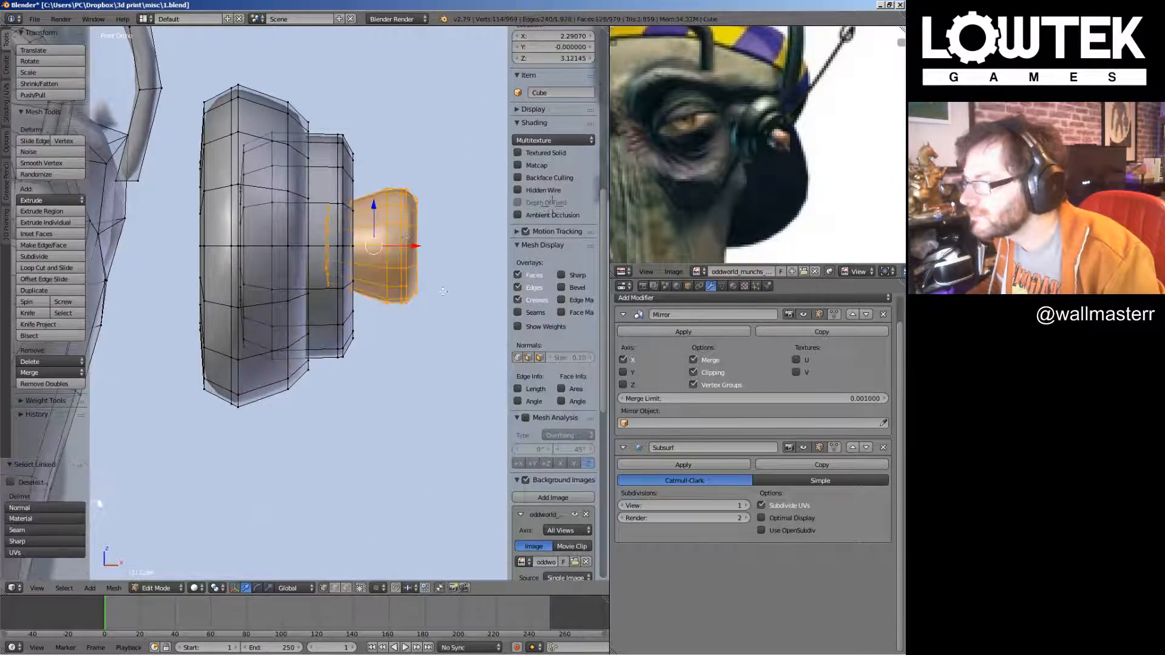
key(s)
click(422, 277)
key(s)
key(x)
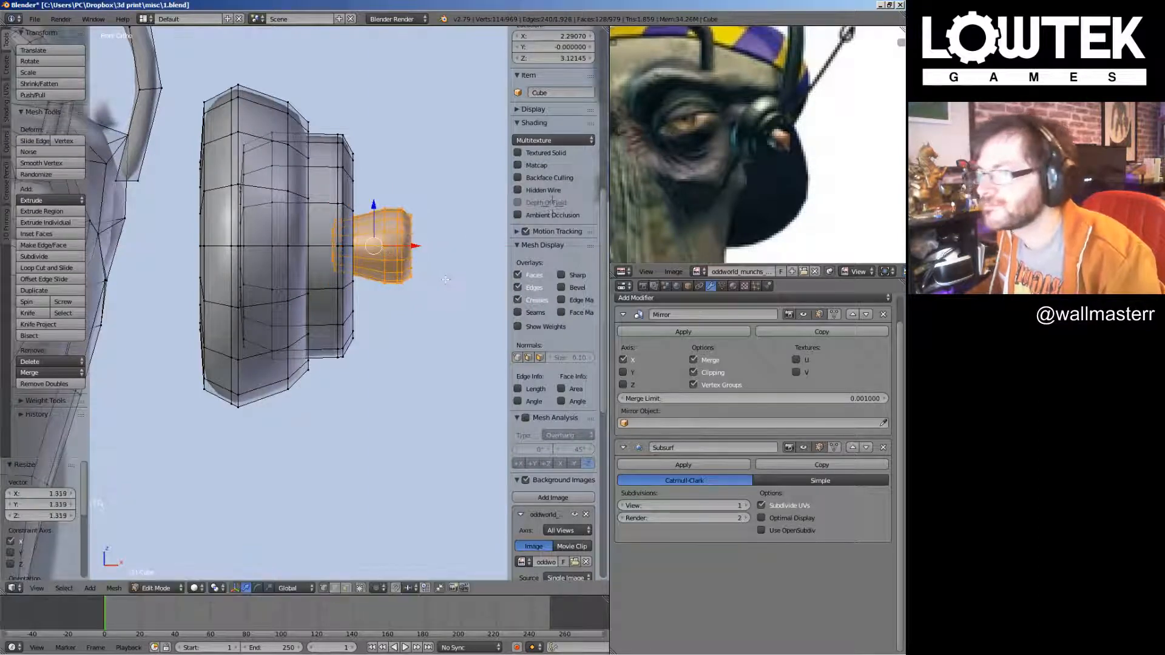
Pull the centre vertex of the knob's outer end about 0.076 outwards along X to form a pointed tip
scroll(446, 280, up, 2)
middle_drag(447, 278, 392, 245)
right_click(287, 252)
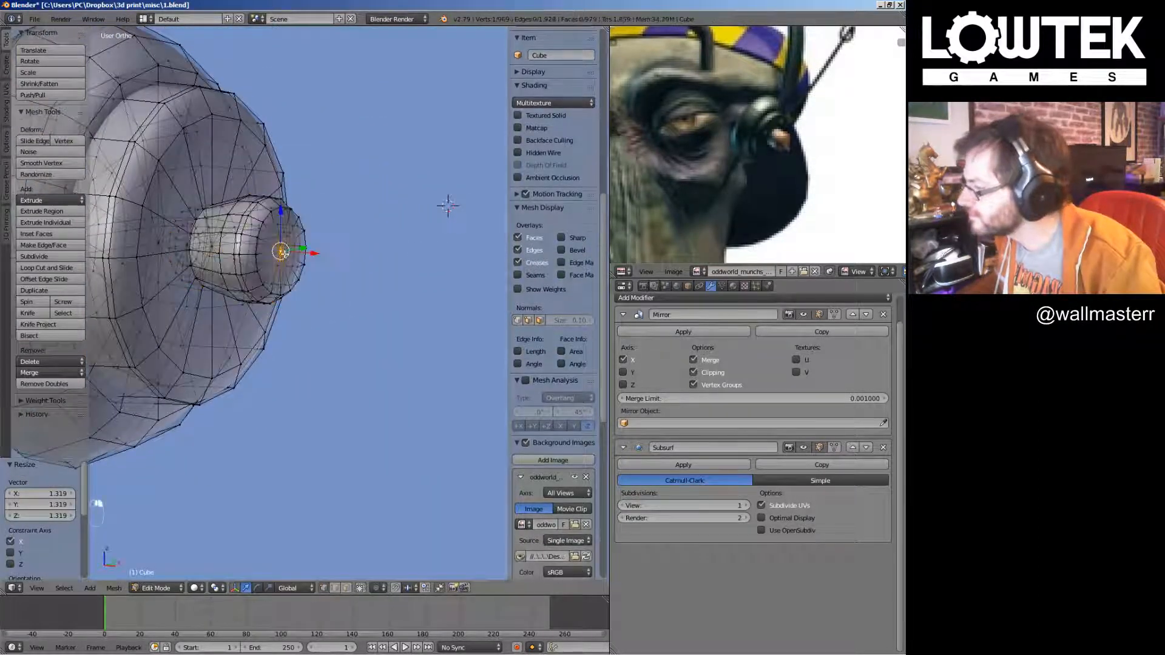
key(KP_1)
key(g)
shift+middle_drag(377, 309, 356, 285)
scroll(344, 255, up, 1)
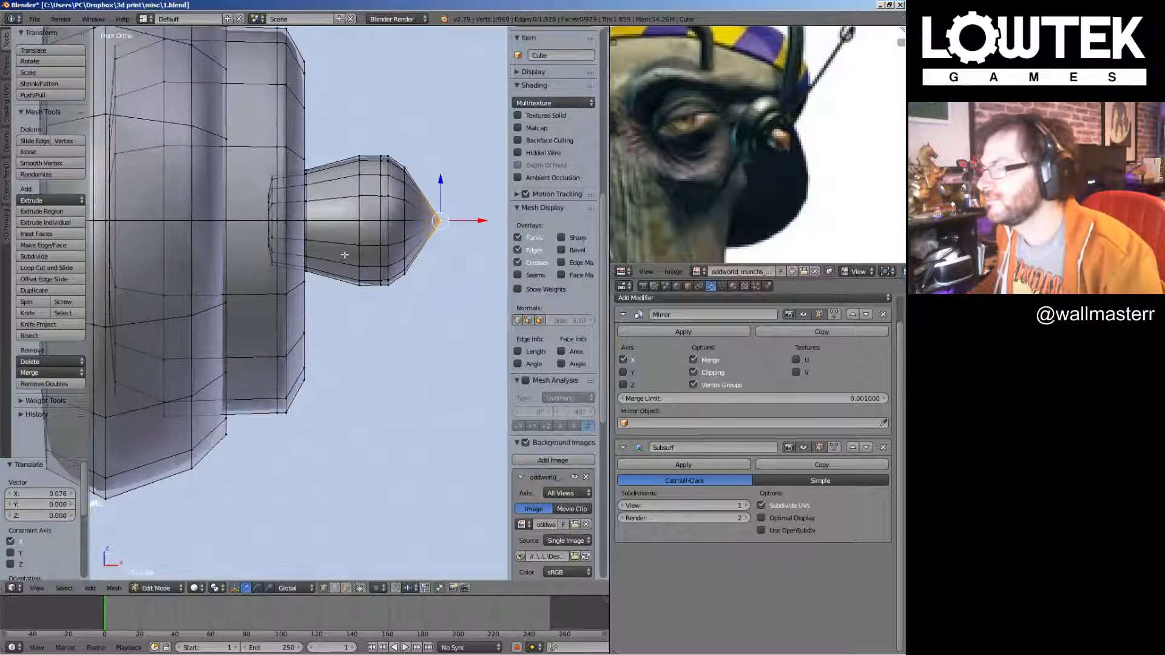
Scale the edge loop behind the knob's tip to about 0.92, check the shape in Object Mode and save the file
alt+right_click(405, 222)
key(s)
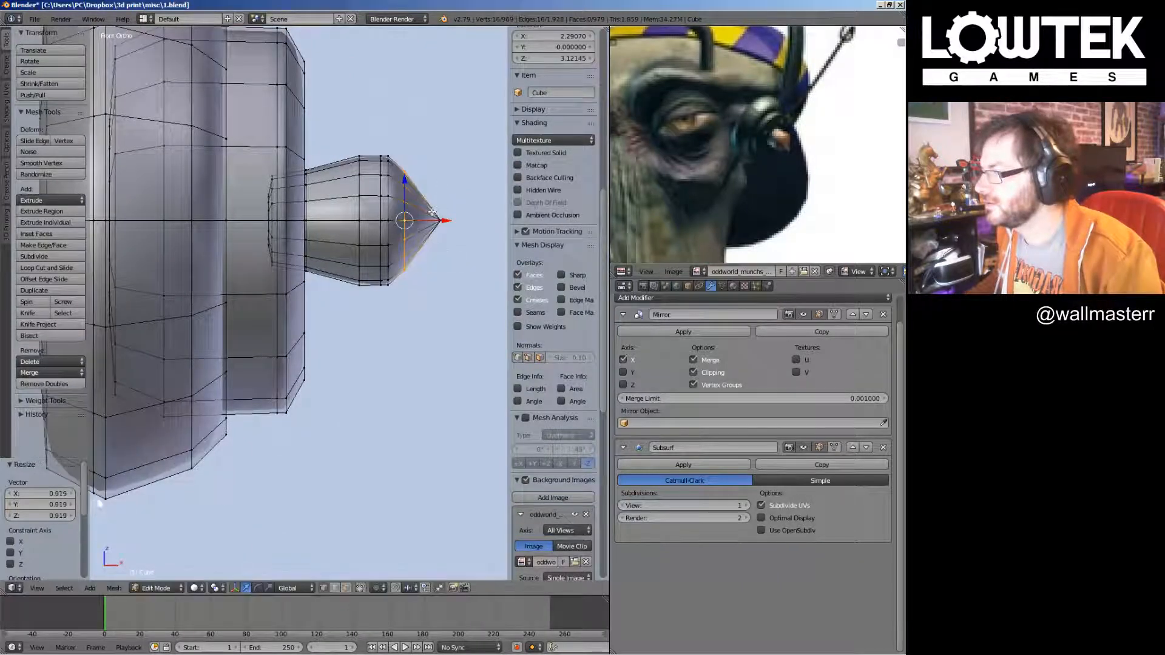
key(Tab)
middle_drag(432, 212, 357, 245)
key(ctrl+s)
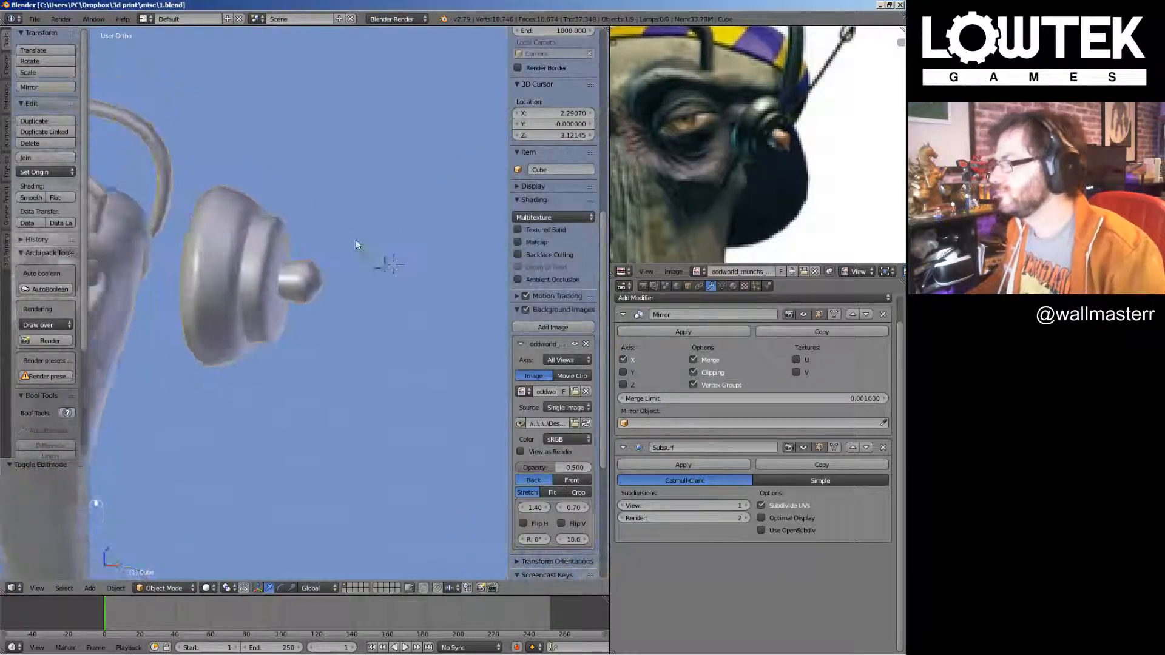
Scale the entire knob down to about 0.78 in front view
key(KP_1)
key(Tab)
key(l)
scroll(359, 246, up, 3)
key(s)
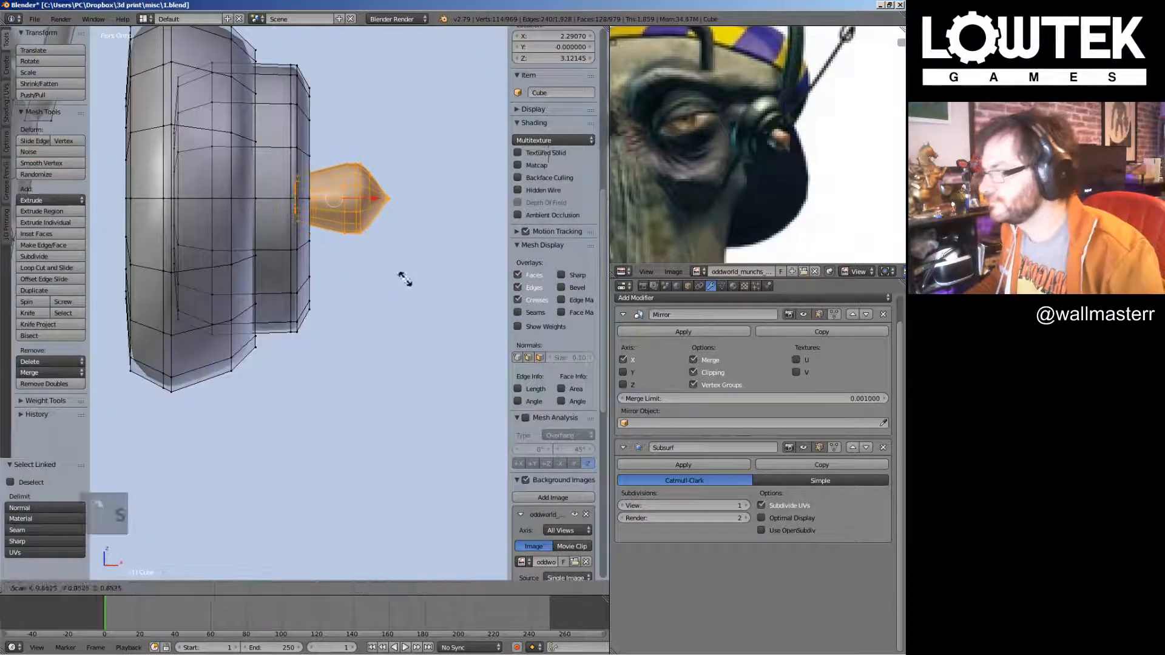
click(418, 295)
scroll(300, 232, up, 3)
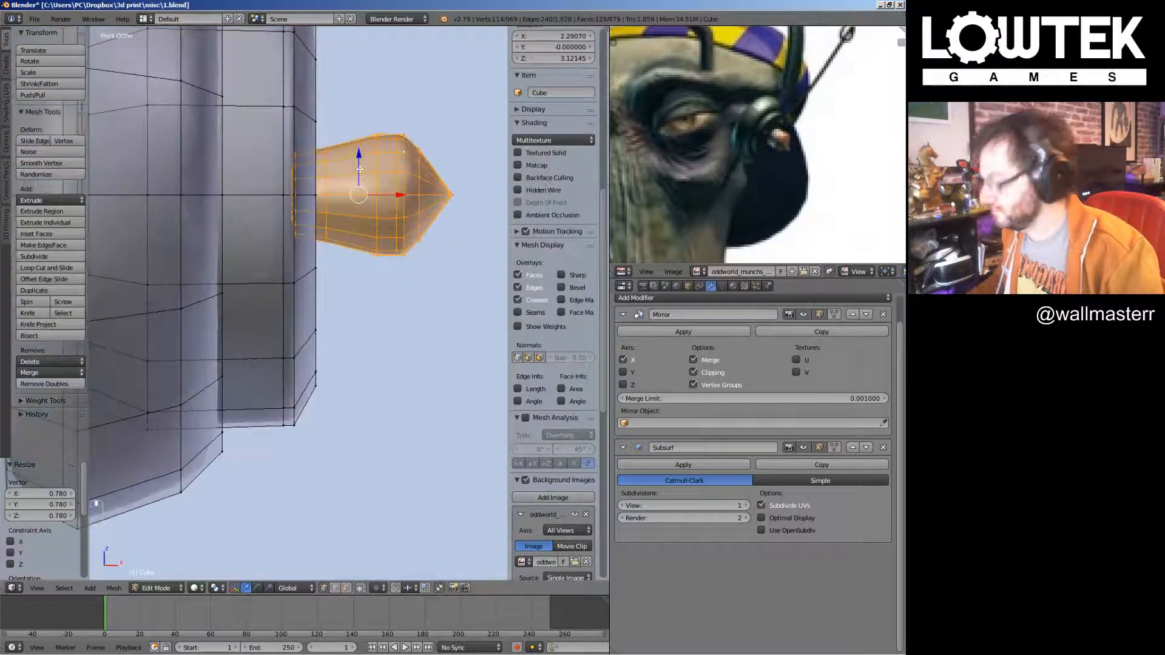
Enlarge the knob's disc-side vertices slightly and move them about 0.026 into the disc along X
middle_drag(463, 309, 469, 308)
key(s)
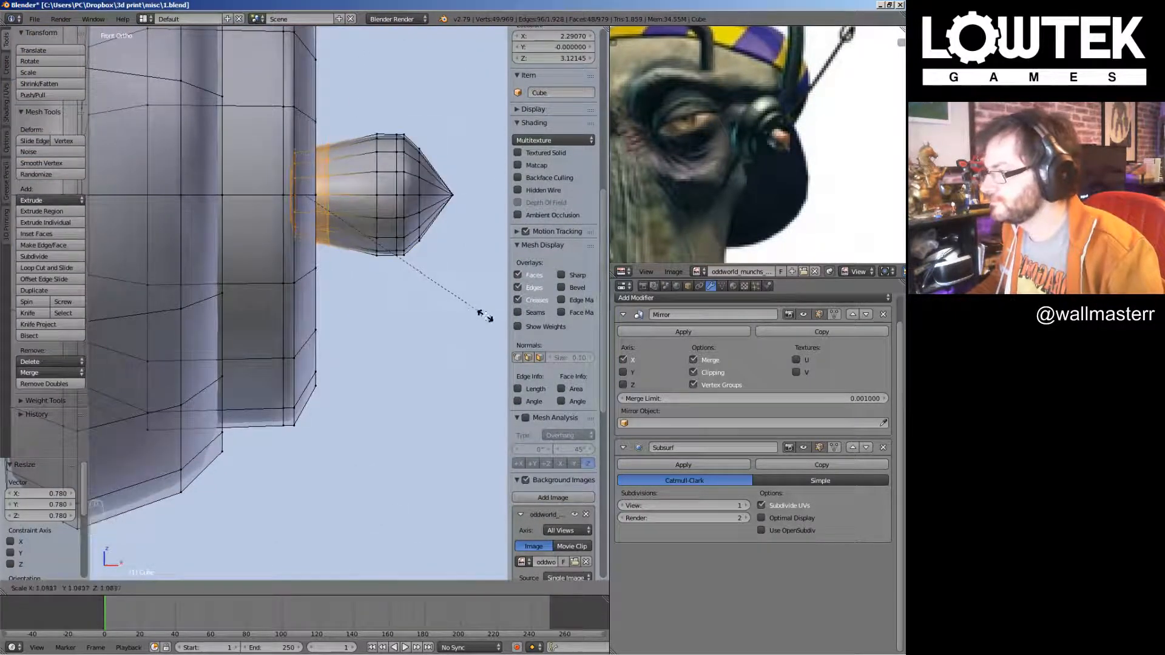
key(g)
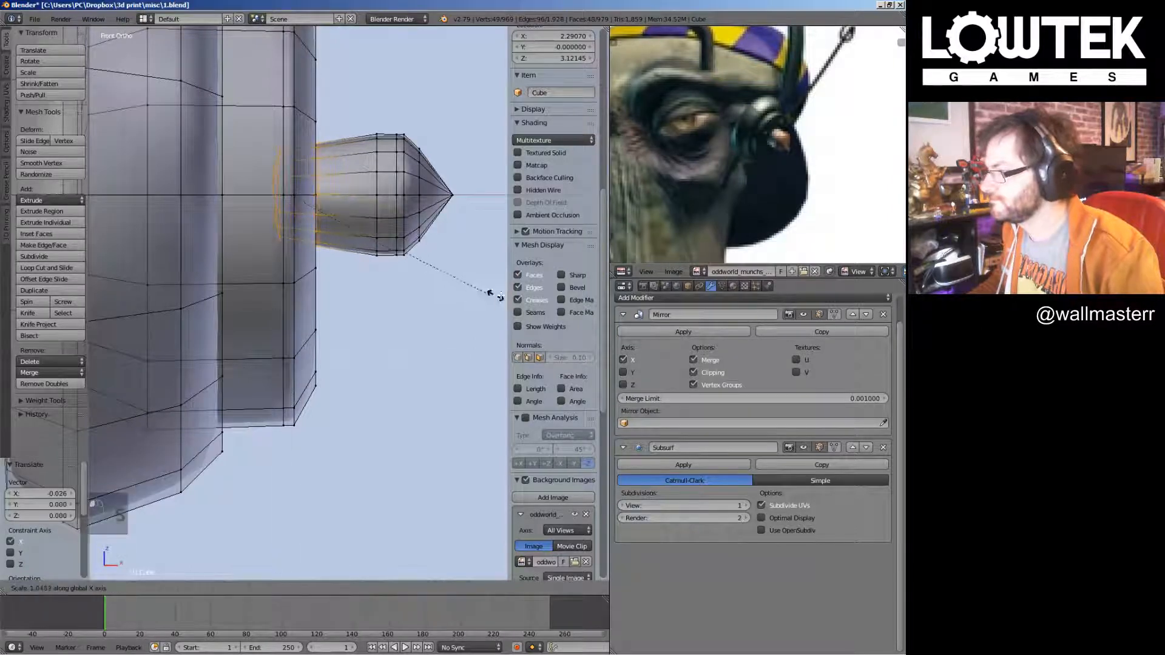
Duplicate the knob and place the copy above and outside the original
key(l)
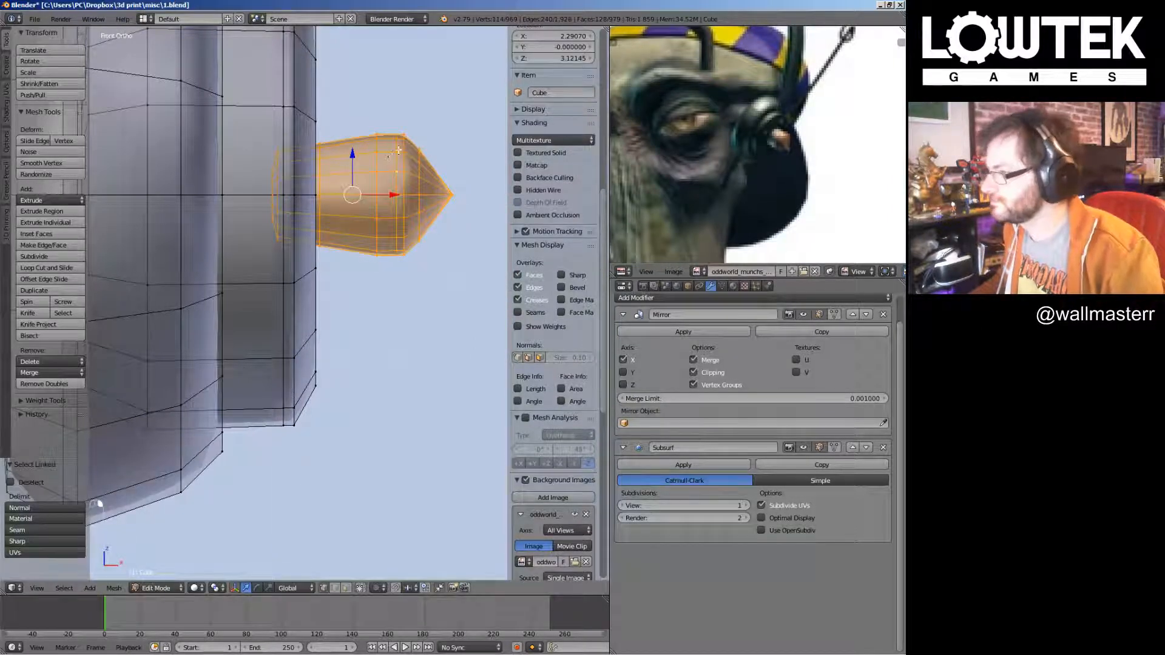
right_click(398, 150)
shift+middle_drag(398, 150, 305, 298)
key(l)
key(shift+d)
click(425, 153)
shift+middle_drag(410, 160, 334, 203)
Remove the two edge loops along the tapered shaft of the knob copy
key(a)
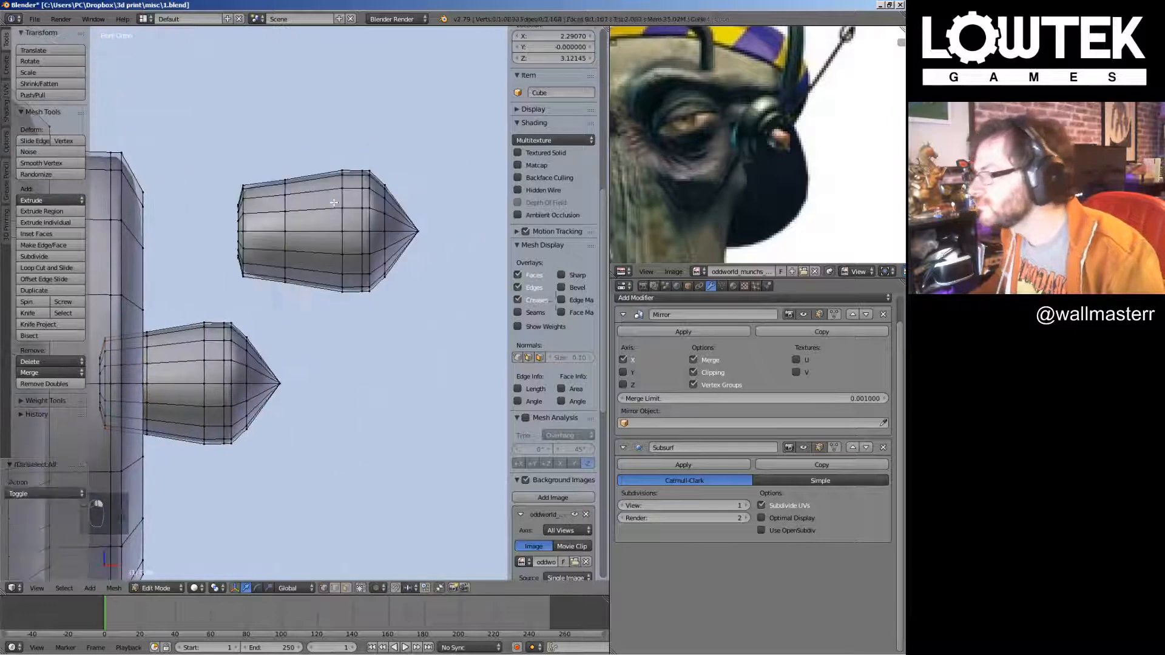
right_click(382, 231)
key(x)
click(367, 197)
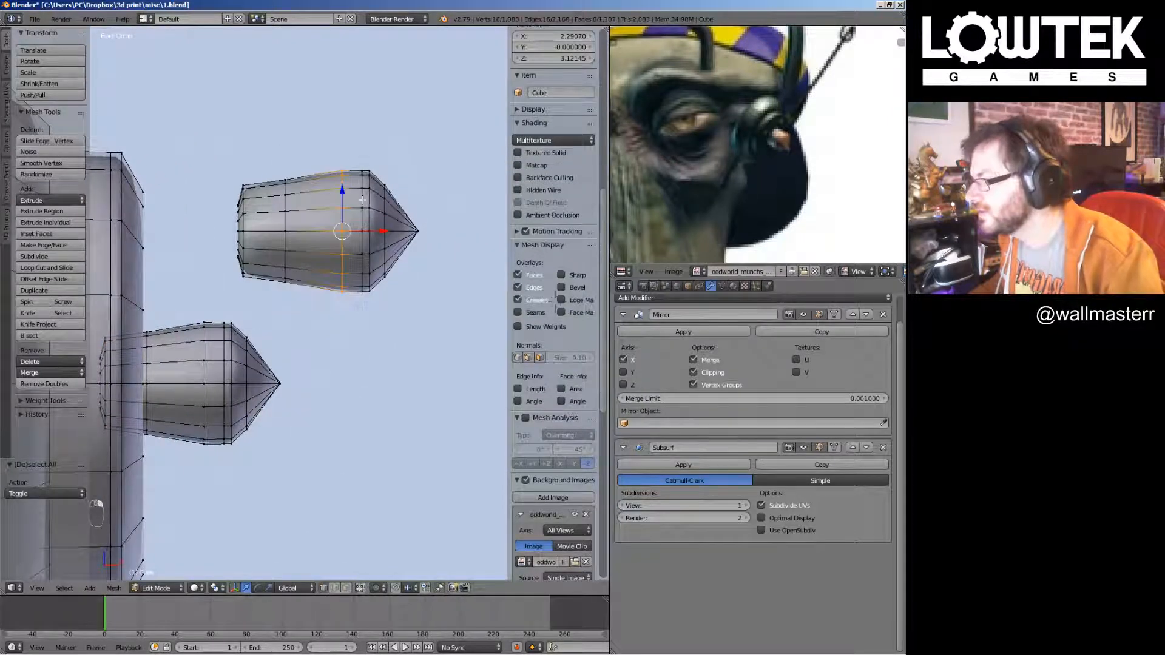
key(ctrl+z)
key(x)
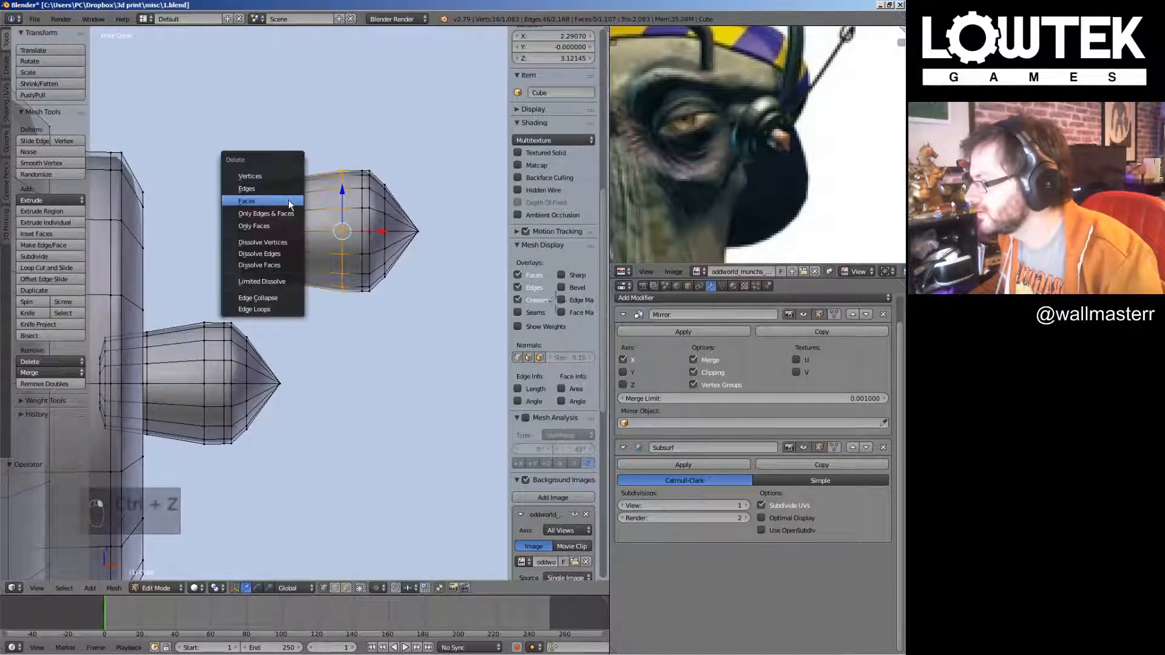
click(264, 298)
Move the copy's base-end vertices about 0.178 along X towards the tip to shorten it into a button
key(a)
key(a)
key(a)
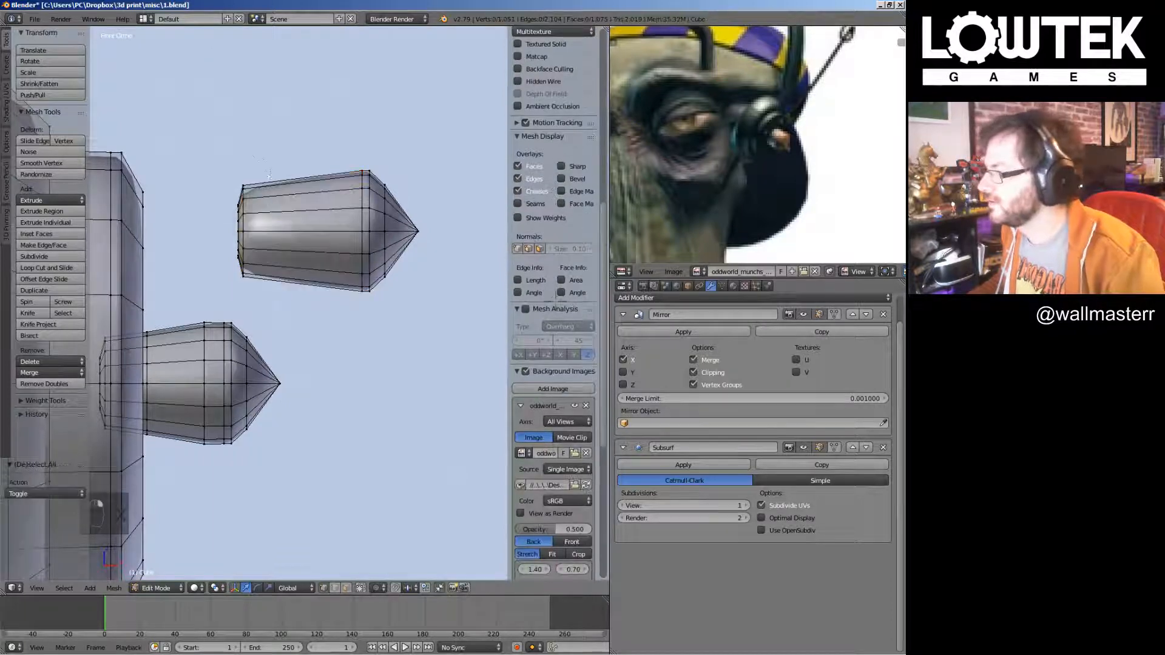
drag(269, 176, 231, 292)
key(g)
key(x)
click(411, 310)
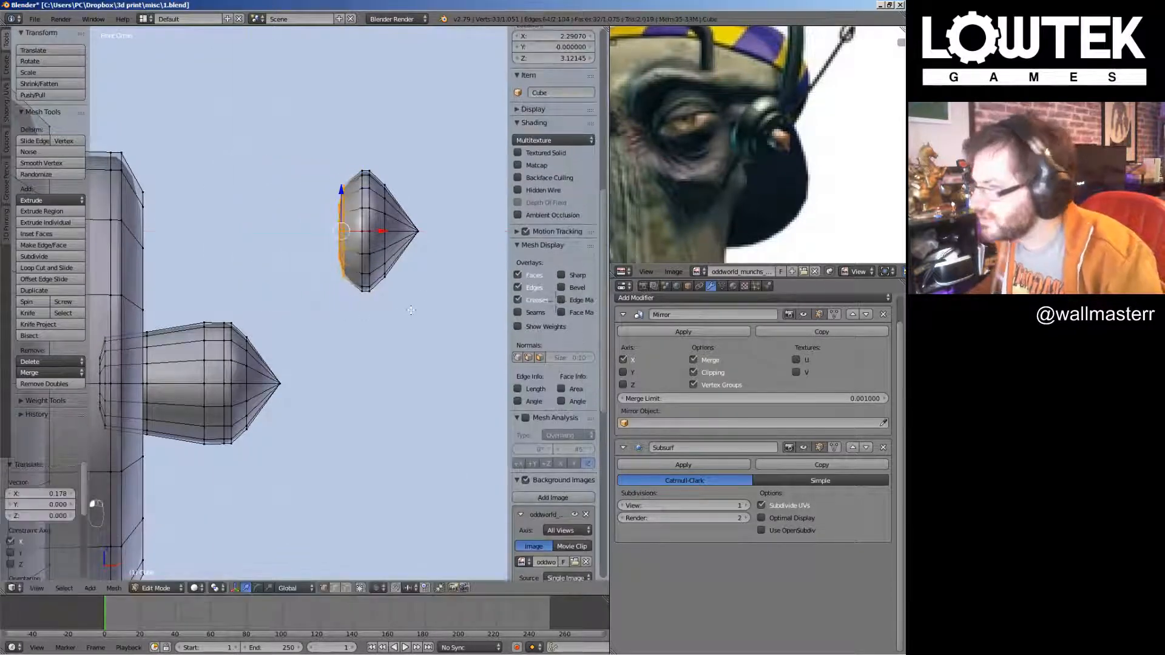
key(s)
key(Escape)
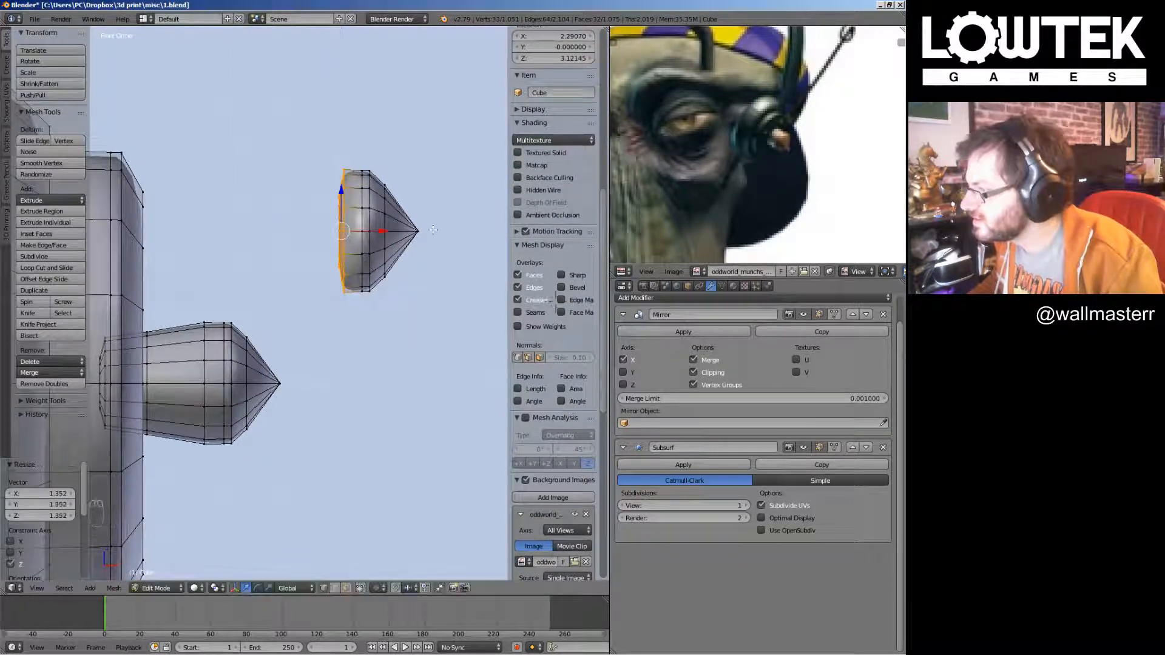
key(ctrl+z)
key(ctrl+z)
Enlarge the short copy's base-end vertices to about 1.33 and reduce them slightly to about 0.93
key(s)
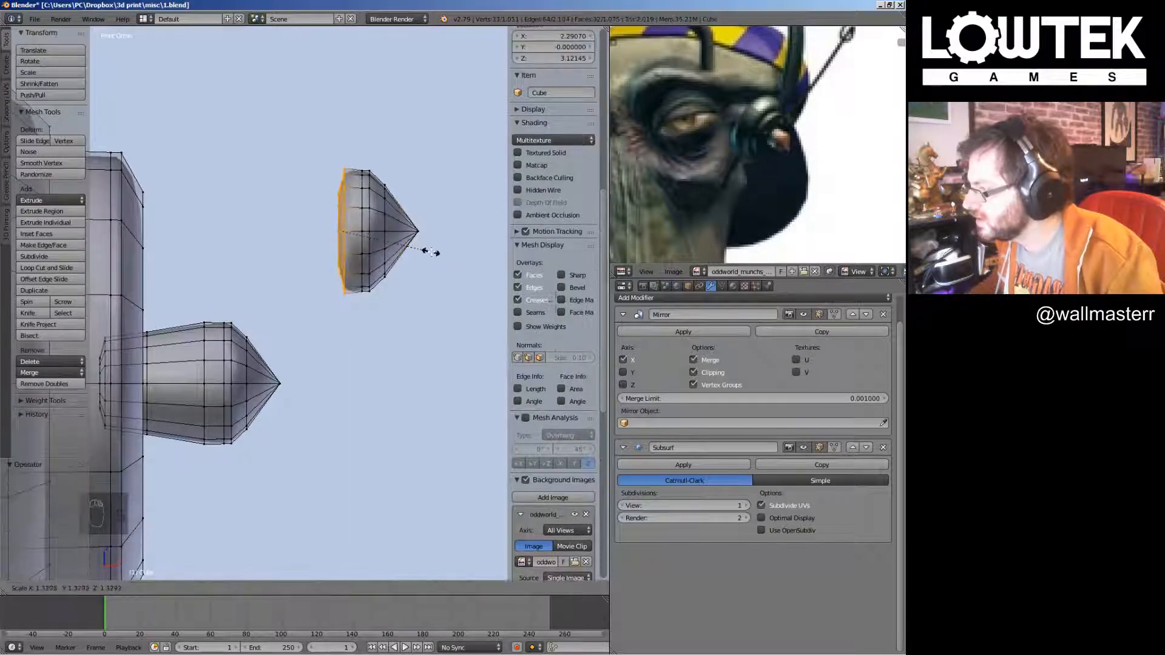
click(431, 250)
key(s)
Move the short copy's tip vertex about 0.046 back along X to flatten the point
right_click(420, 227)
key(g)
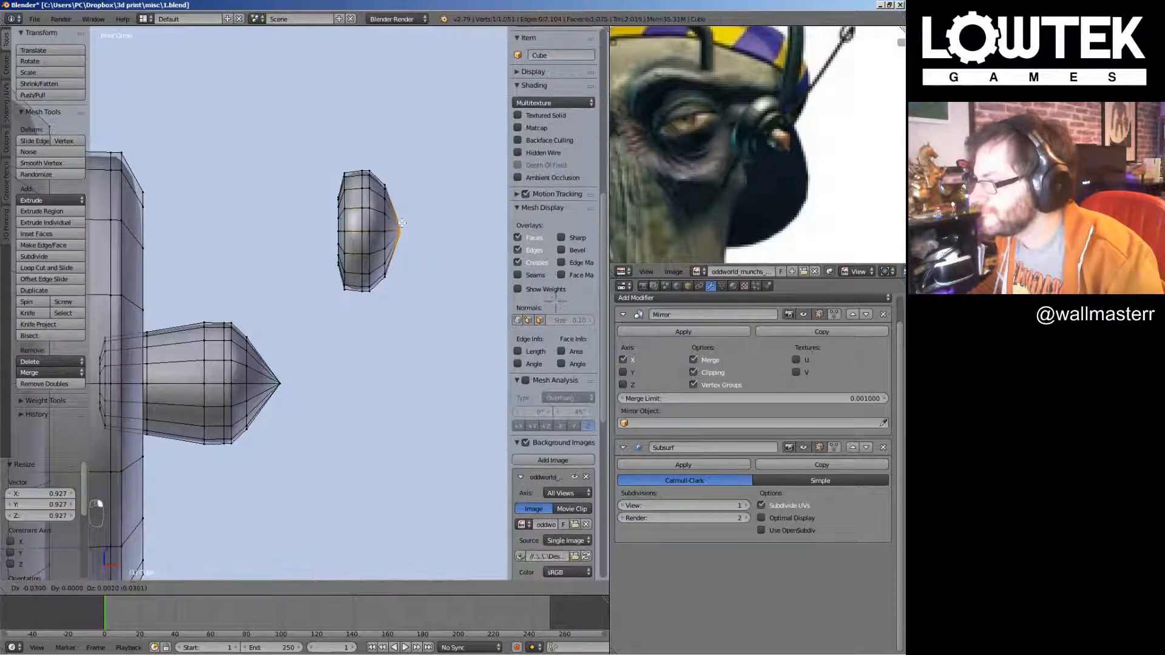
middle_drag(390, 224, 351, 328)
key(KP_Decimal)
Scale the whole button to about 0.73 and move it against the small disc's outer face, above the central knob
scroll(286, 231, down, 6)
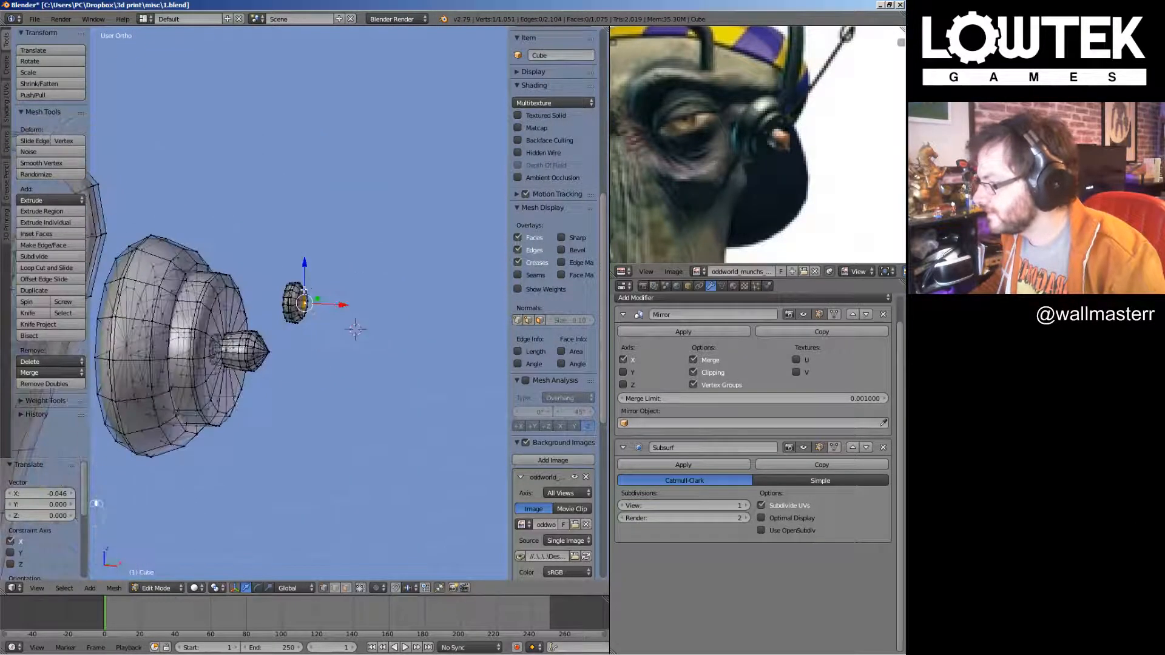
key(ctrl+l)
key(KP_3)
key(s)
click(381, 338)
key(g)
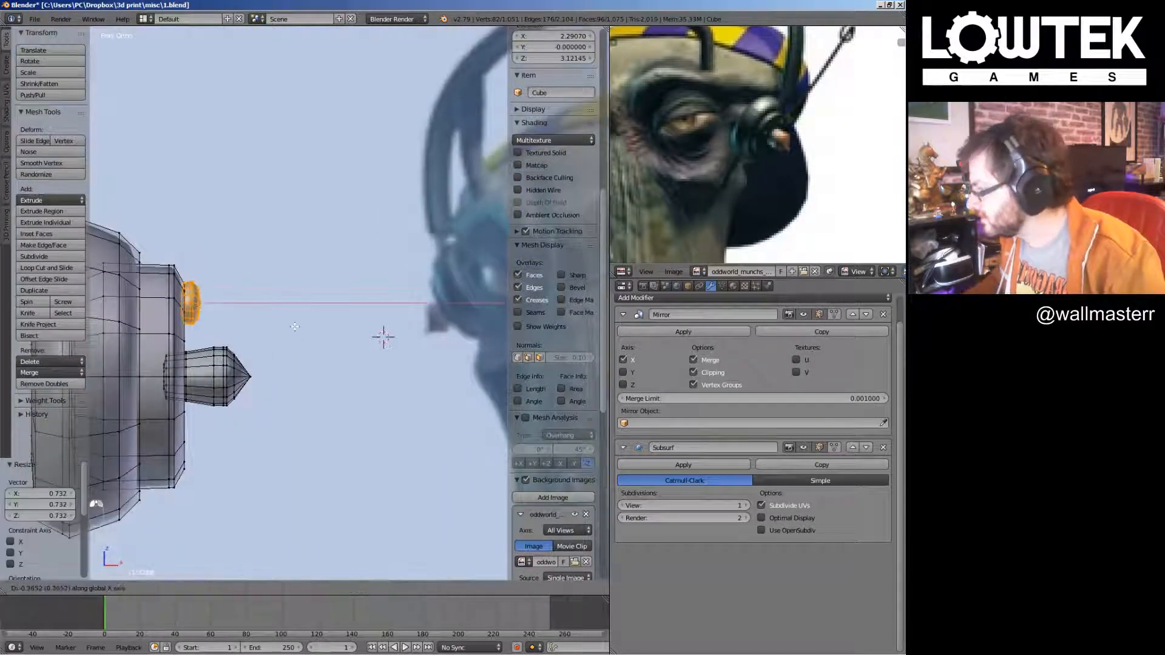
click(295, 326)
key(g)
key(KP_3)
scroll(335, 327, up, 4)
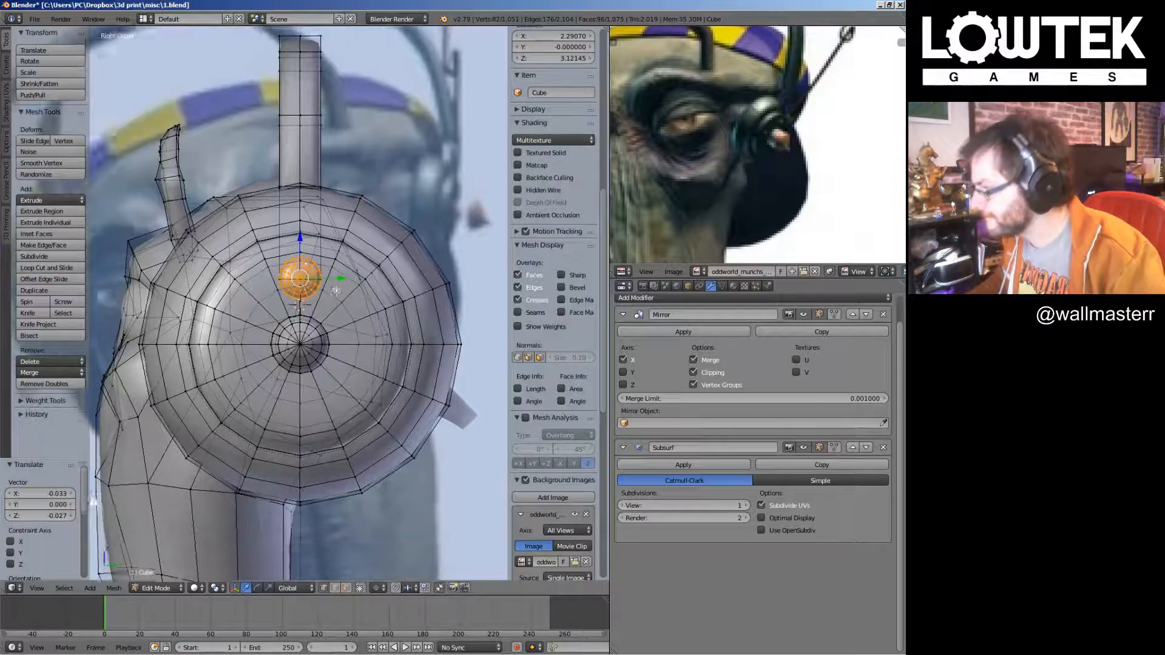
Duplicate the button about 0.49 down along Z to sit below the central knob
shift+middle_drag(349, 279, 359, 176)
key(shift+d)
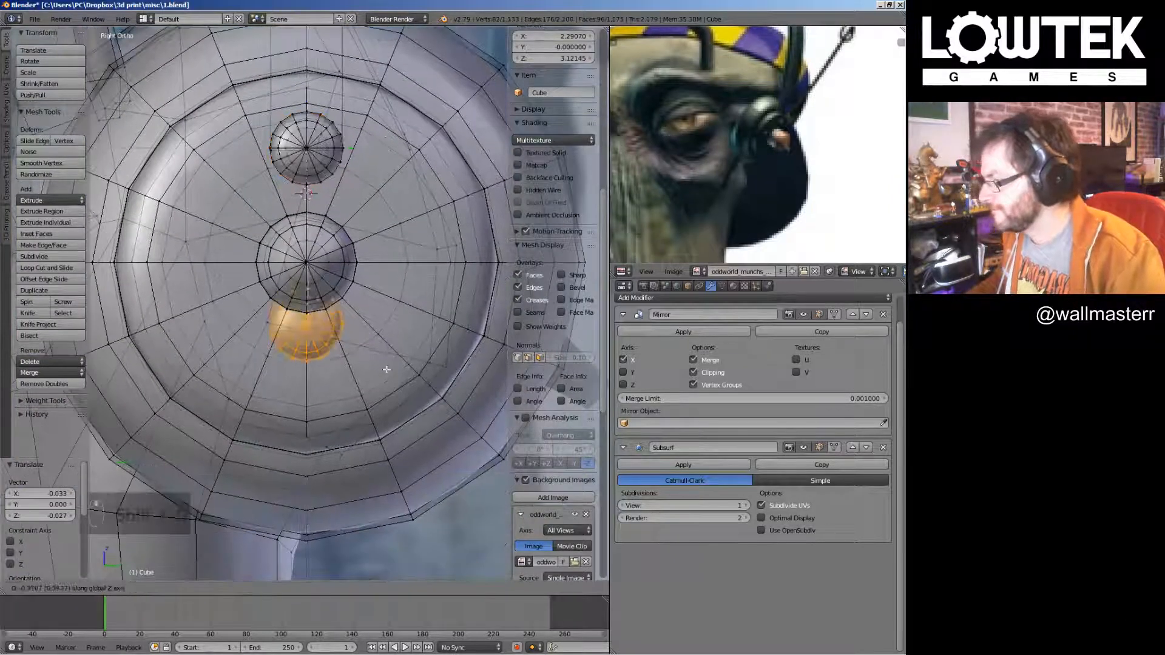
key(z)
click(363, 410)
middle_drag(363, 411, 355, 363)
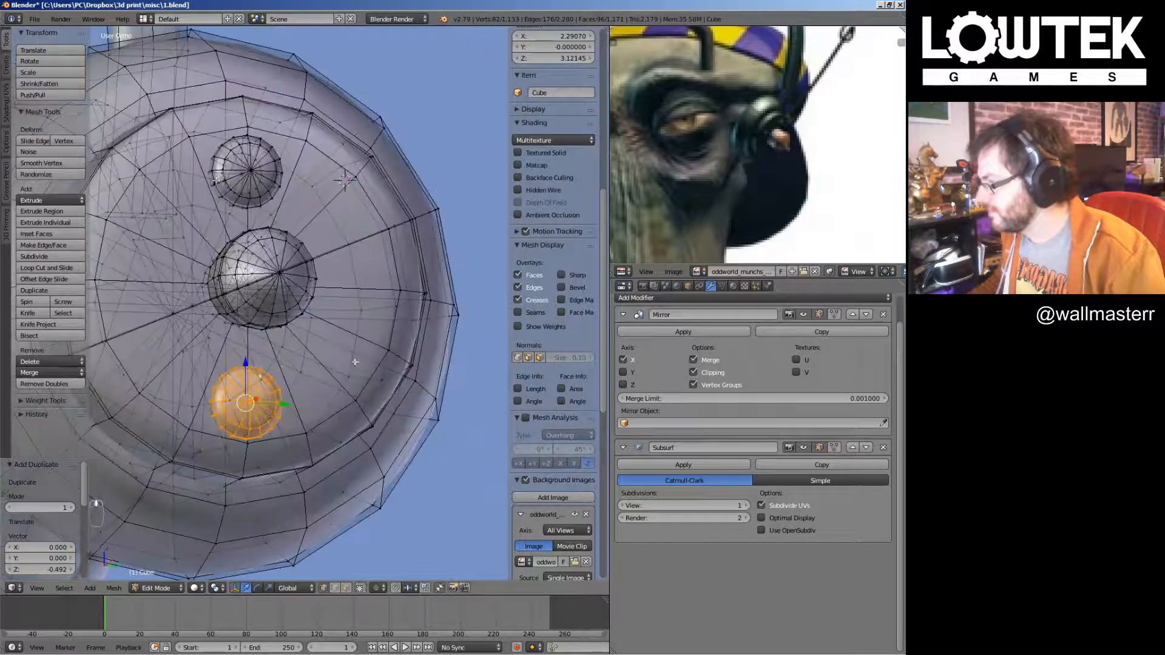
Duplicate both the upper and lower buttons in place and rotate the copies 90° around the central knob in side view
key(KP_1)
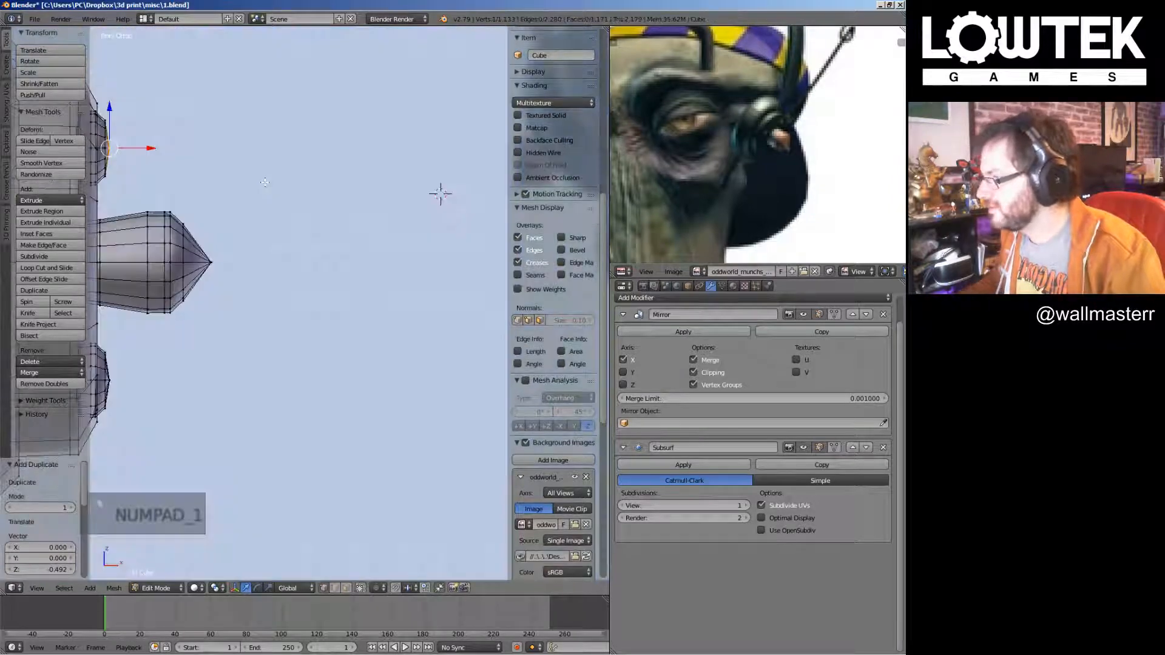
scroll(494, 253, down, 3)
scroll(364, 189, up, 3)
key(l)
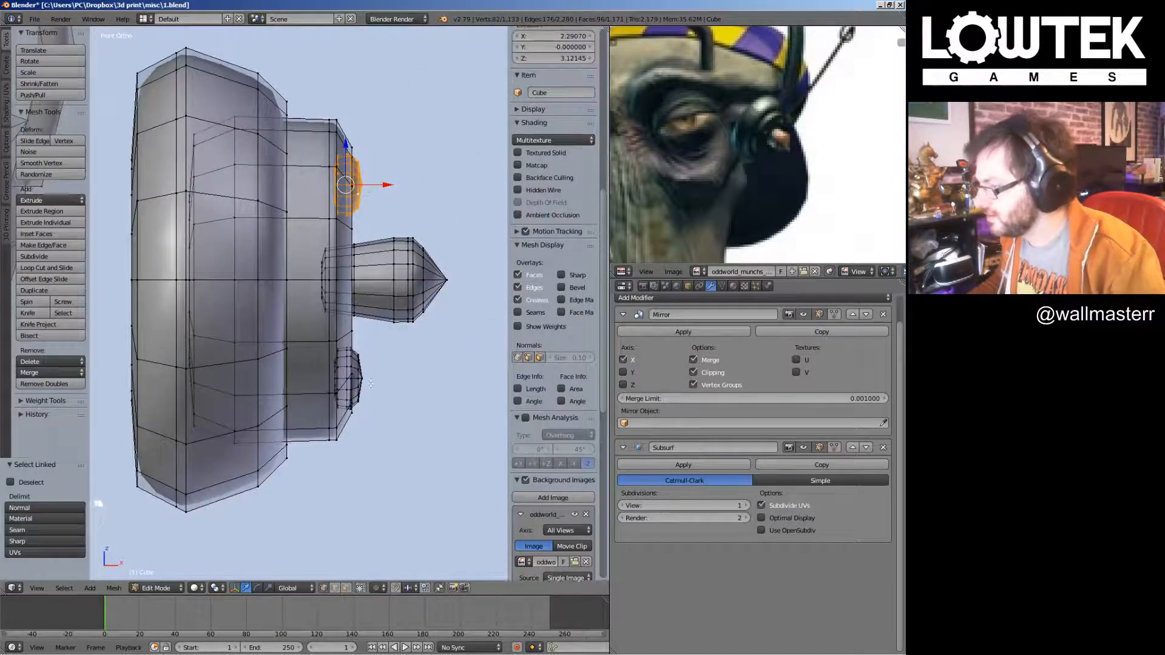
key(KP_3)
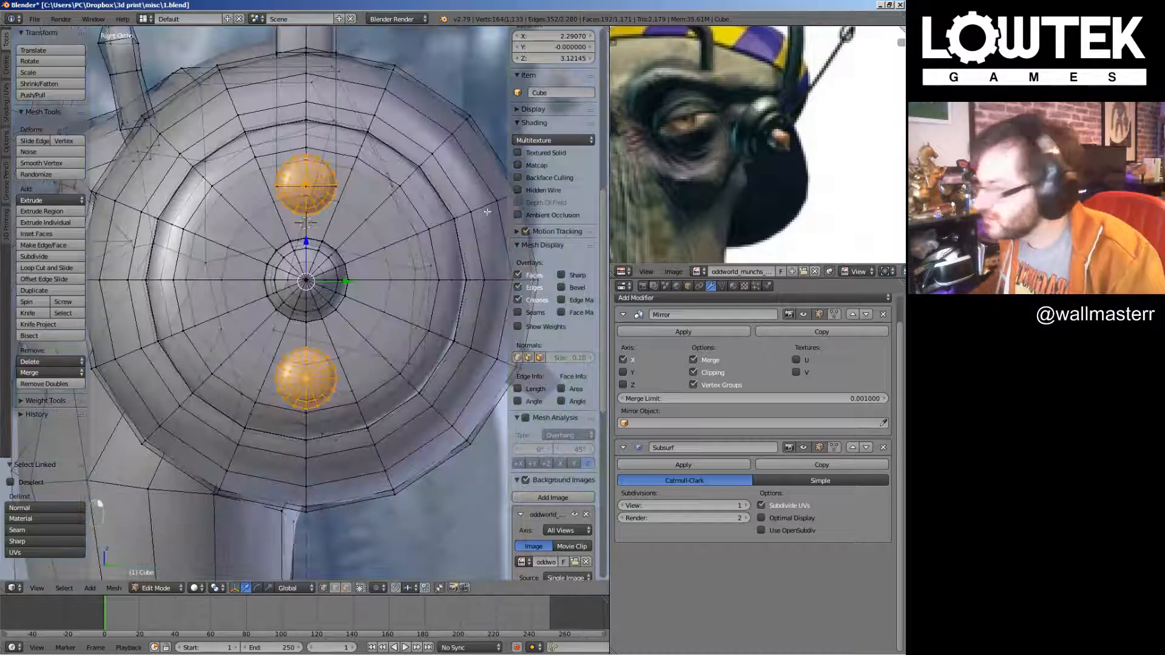
key(shift+d)
right_click(364, 230)
text(r90)
key(Return)
Check the ear cups in Object Mode from the side and front against the reference, and return to Edit Mode with nothing selected
key(Tab)
scroll(352, 250, down, 3)
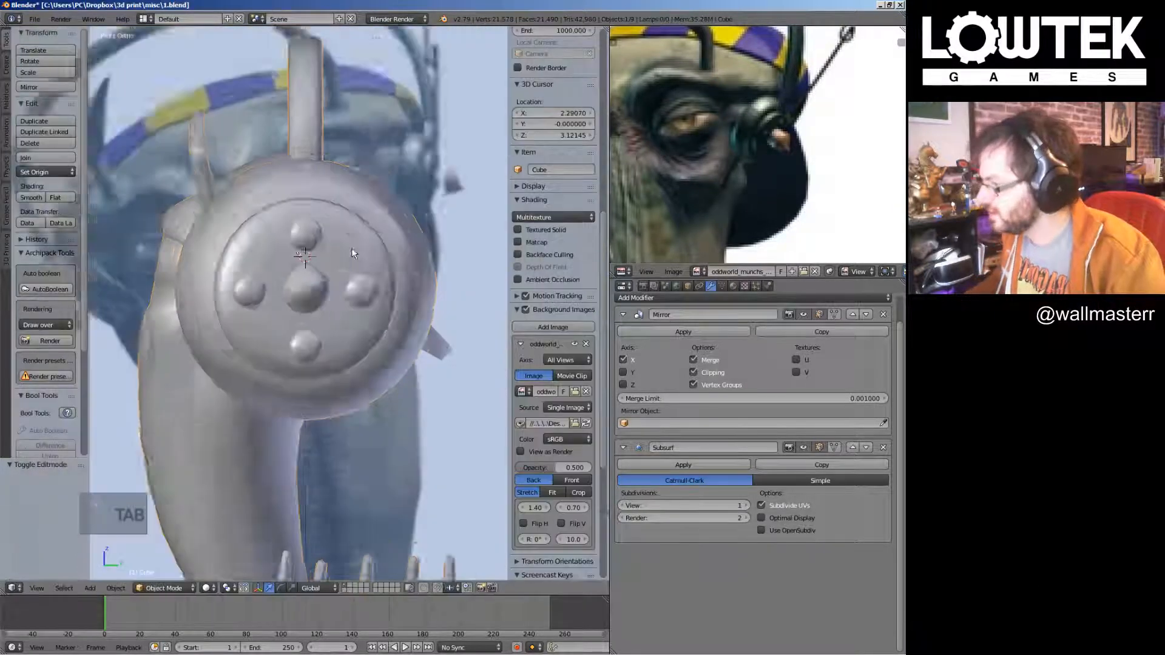
scroll(364, 261, down, 3)
key(KP_1)
scroll(333, 278, down, 3)
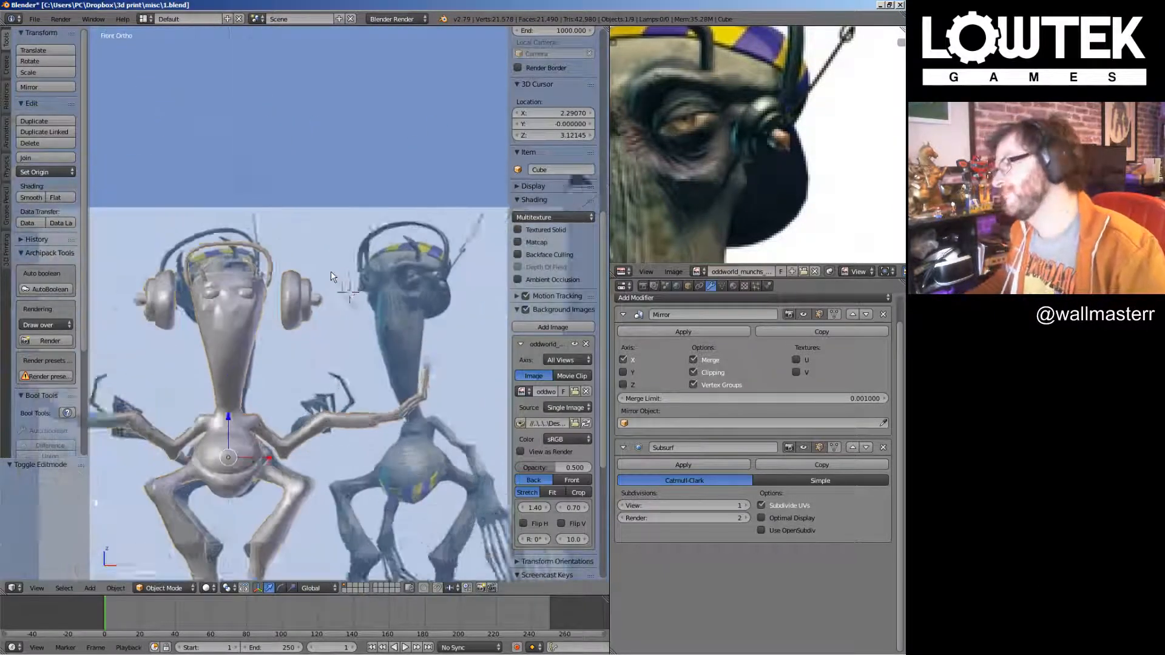
key(Tab)
scroll(332, 277, up, 3)
key(a)
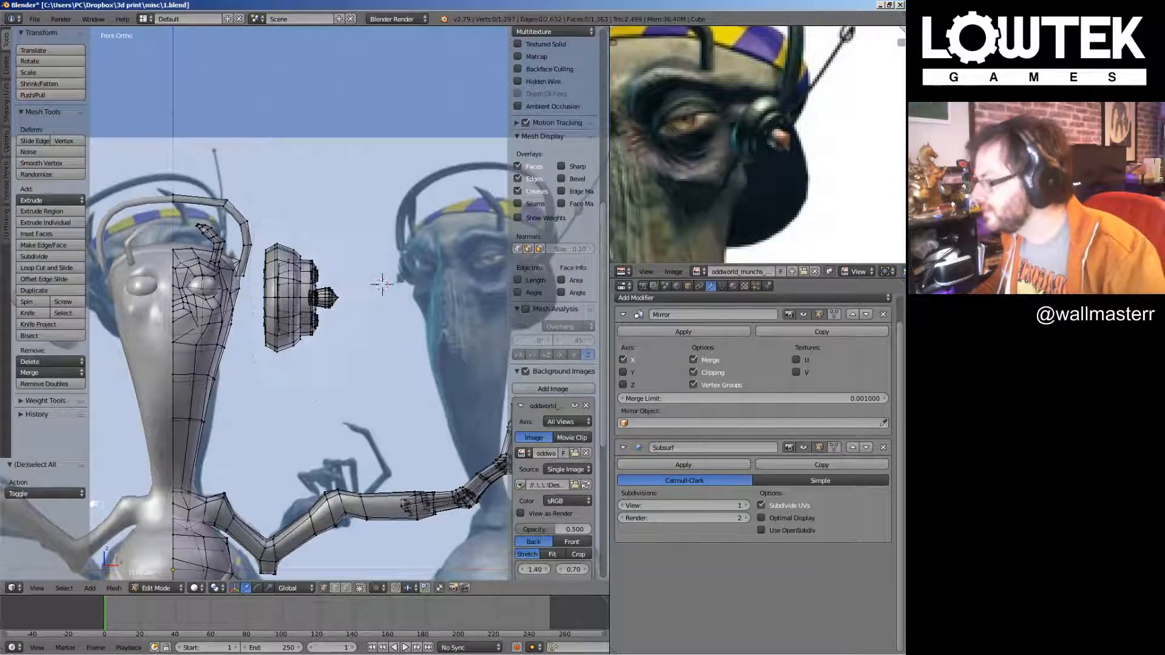
Scale the whole ear cup to about 0.58 and again to about 0.74, moving it onto the angled reference figure's ear cup
key(a)
key(s)
key(Return)
shift+middle_drag(377, 303, 188, 304)
key(g)
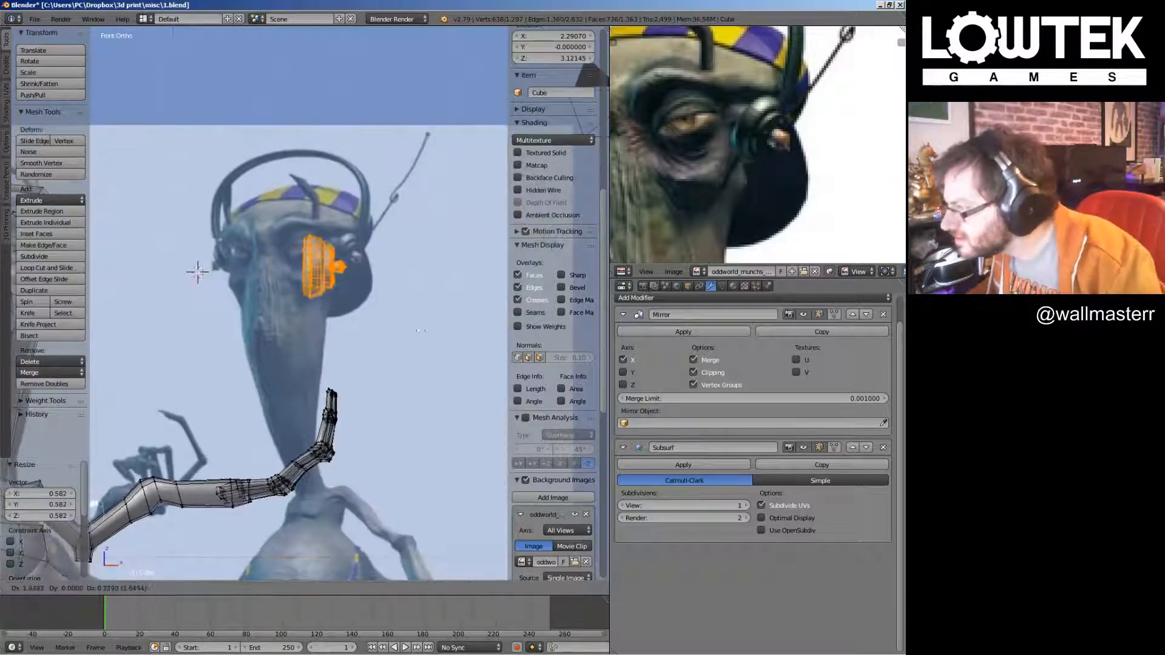
click(453, 317)
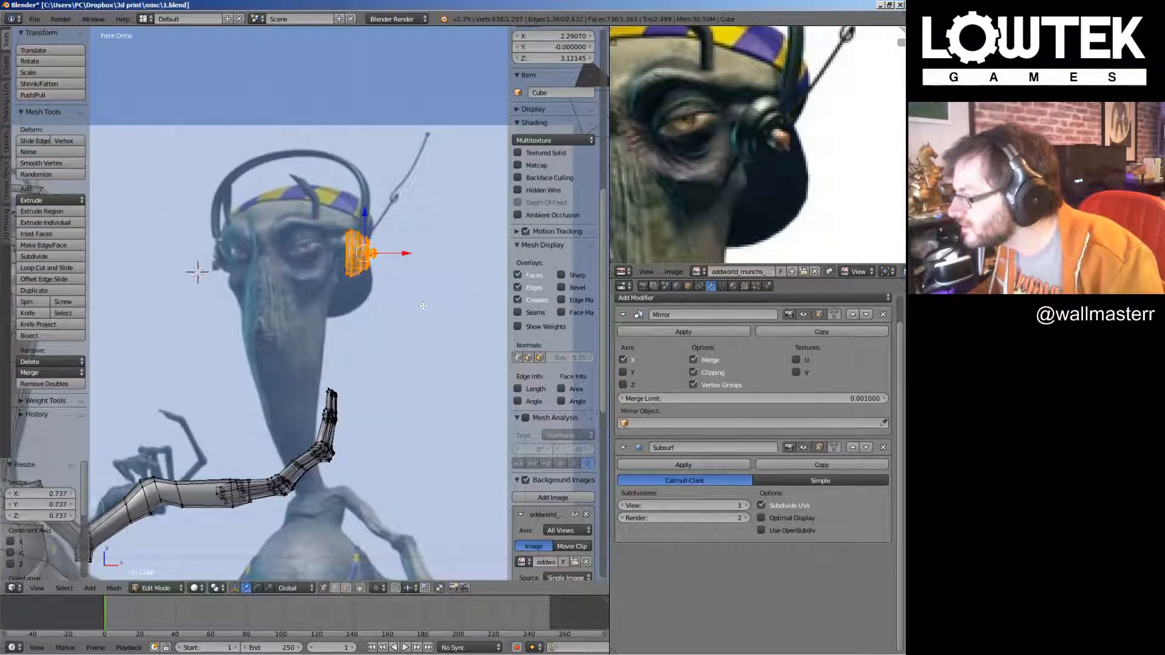
click(431, 312)
Duplicate the whole creature in Object Mode and place the copy about -8.7 along X and -15.2 along Z as a backup
key(Tab)
scroll(432, 311, down, 5)
key(Tab)
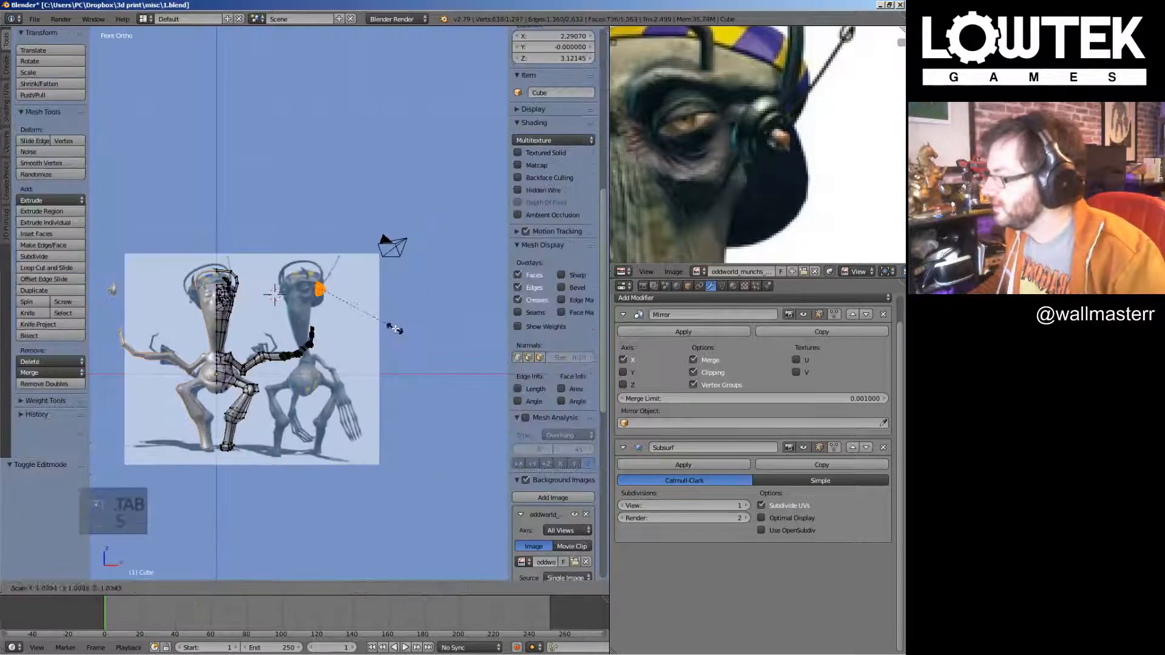
key(Tab)
scroll(395, 330, down, 4)
key(Tab)
key(Tab)
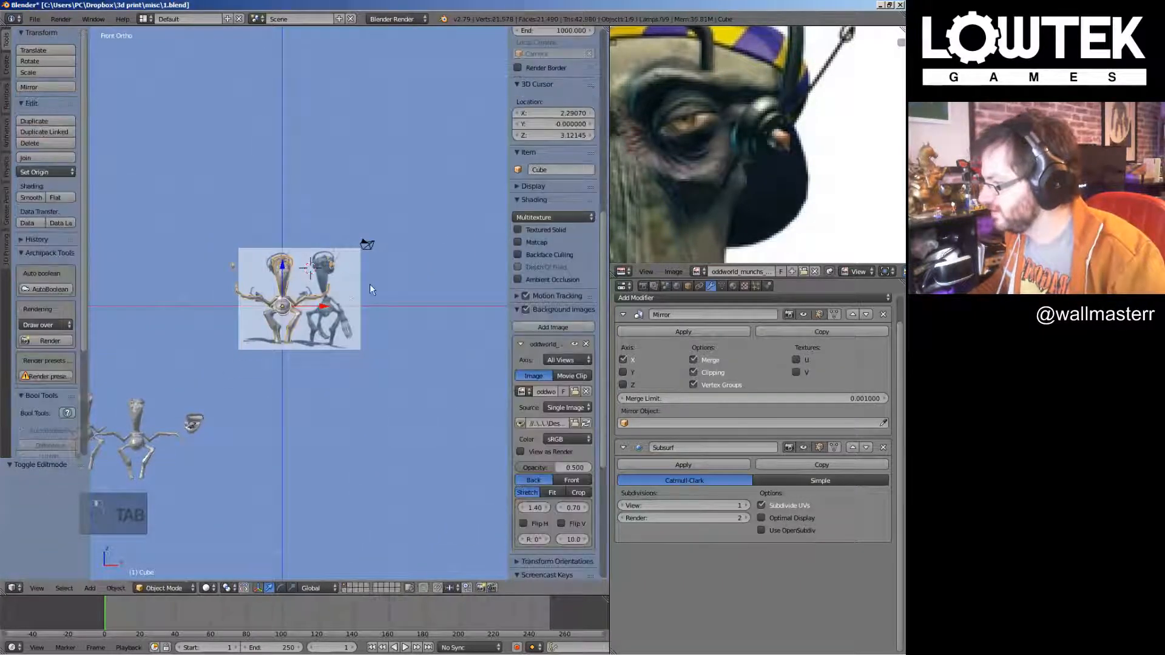
scroll(369, 284, down, 2)
key(shift+d)
click(350, 385)
scroll(310, 259, up, 8)
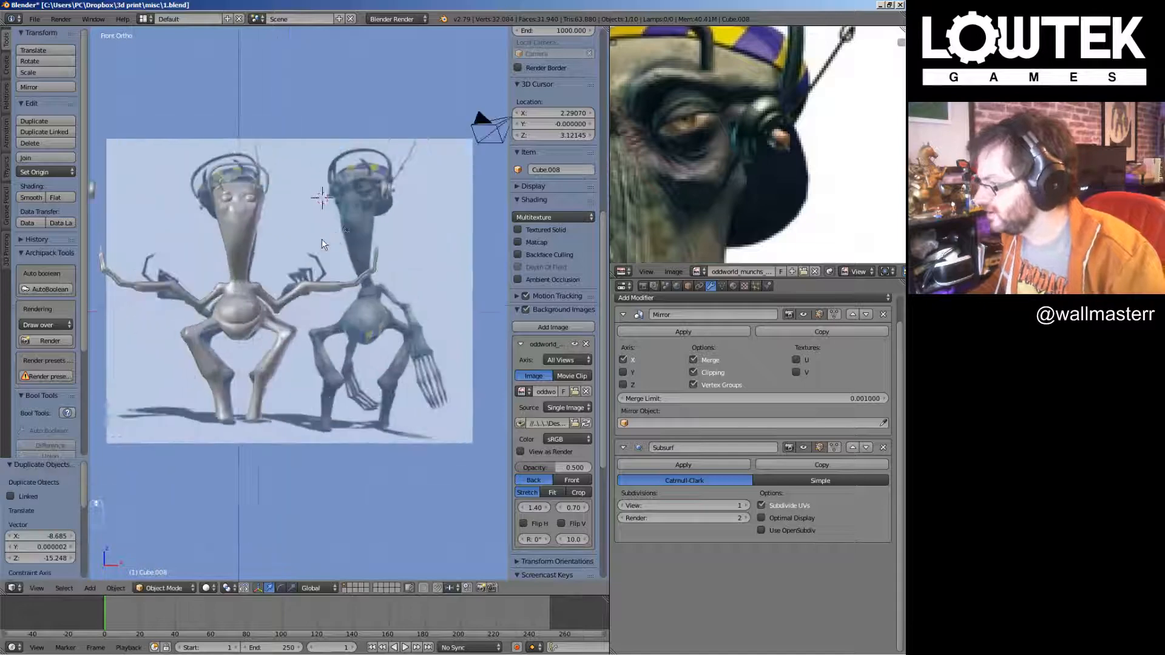
Reselect the original creature and move its linked ear cup parts in Edit Mode against the side of the head, below the headband
right_drag(389, 185, 378, 146)
right_click(378, 146)
shift+middle_drag(377, 146, 365, 196)
scroll(370, 203, up, 2)
key(Tab)
key(a)
key(a)
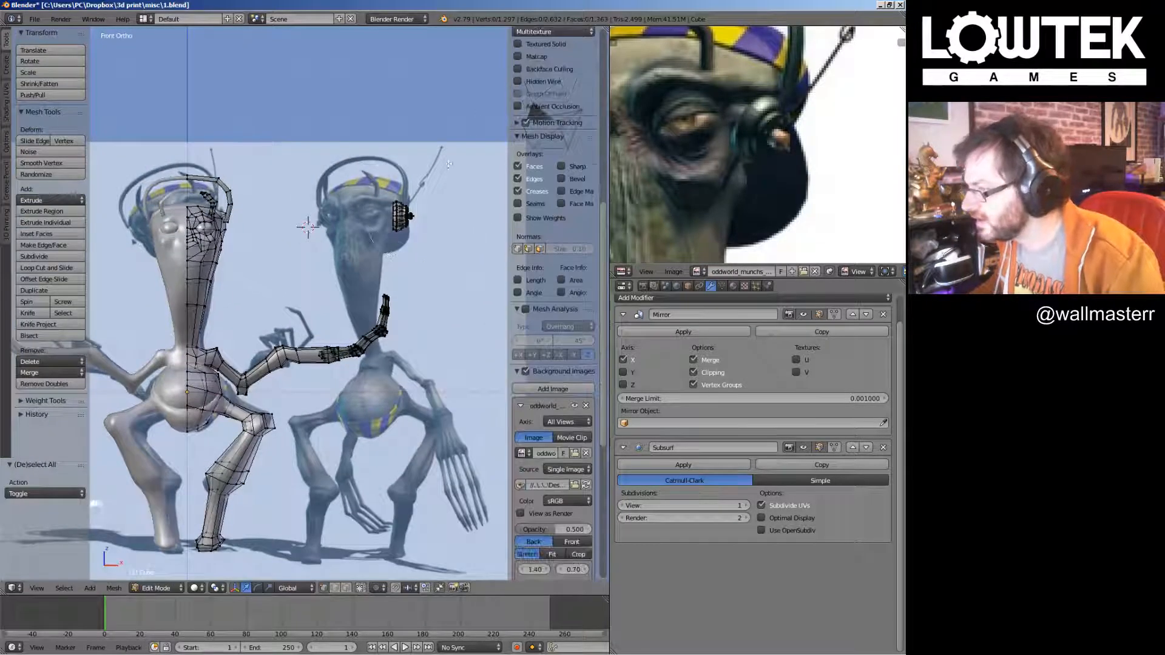
key(l)
scroll(471, 241, up, 4)
key(g)
click(182, 259)
shift+middle_drag(187, 252, 309, 345)
key(g)
click(296, 296)
Rotate the ear cup about 9° to follow the side of the head and shift it forward along Y
key(r)
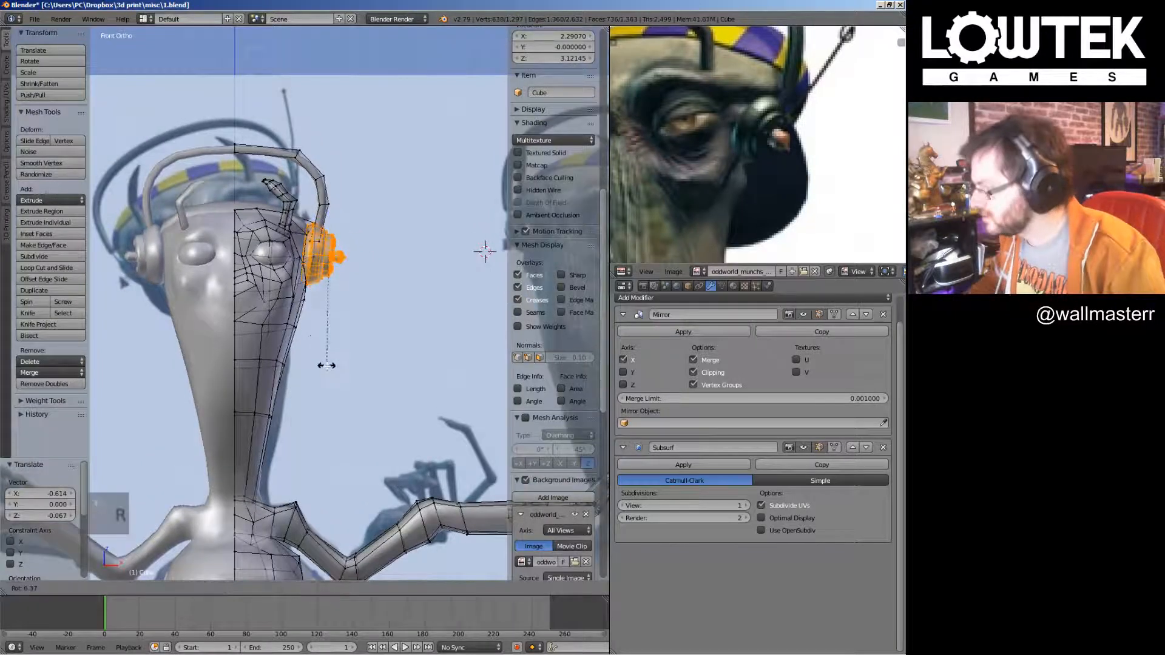
click(327, 366)
click(320, 365)
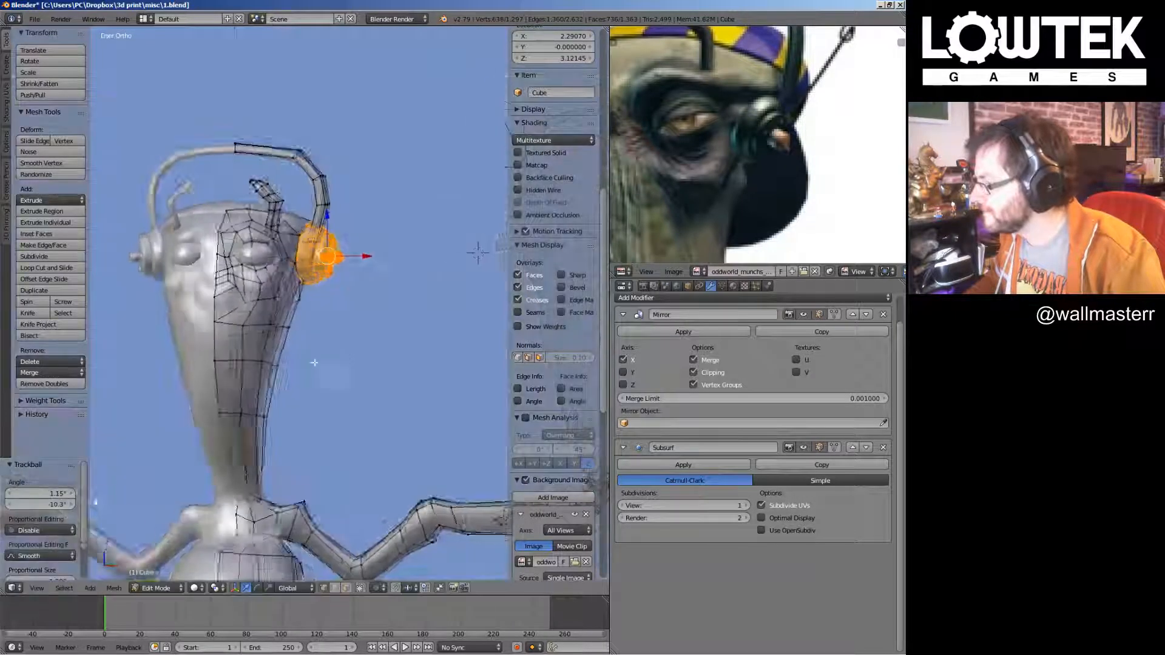
middle_drag(321, 366, 332, 371)
key(r)
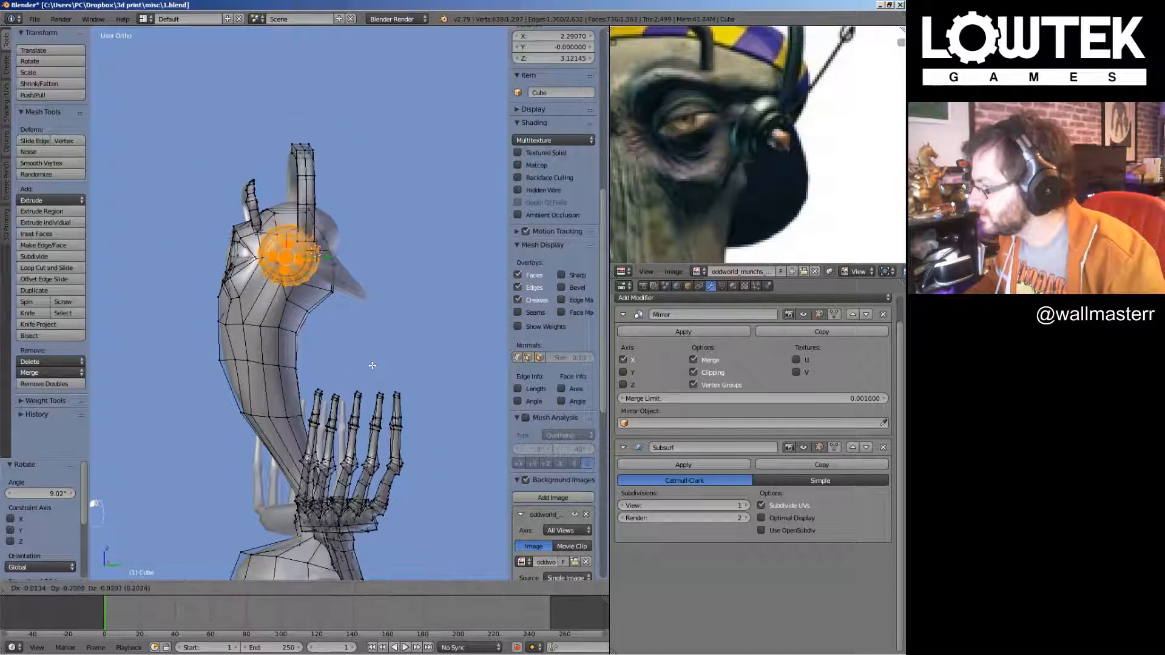
Select the linked headband and rotate it about 26° in side view so that it tilts back above the ear cup
right_click(318, 208)
key(l)
key(KP_3)
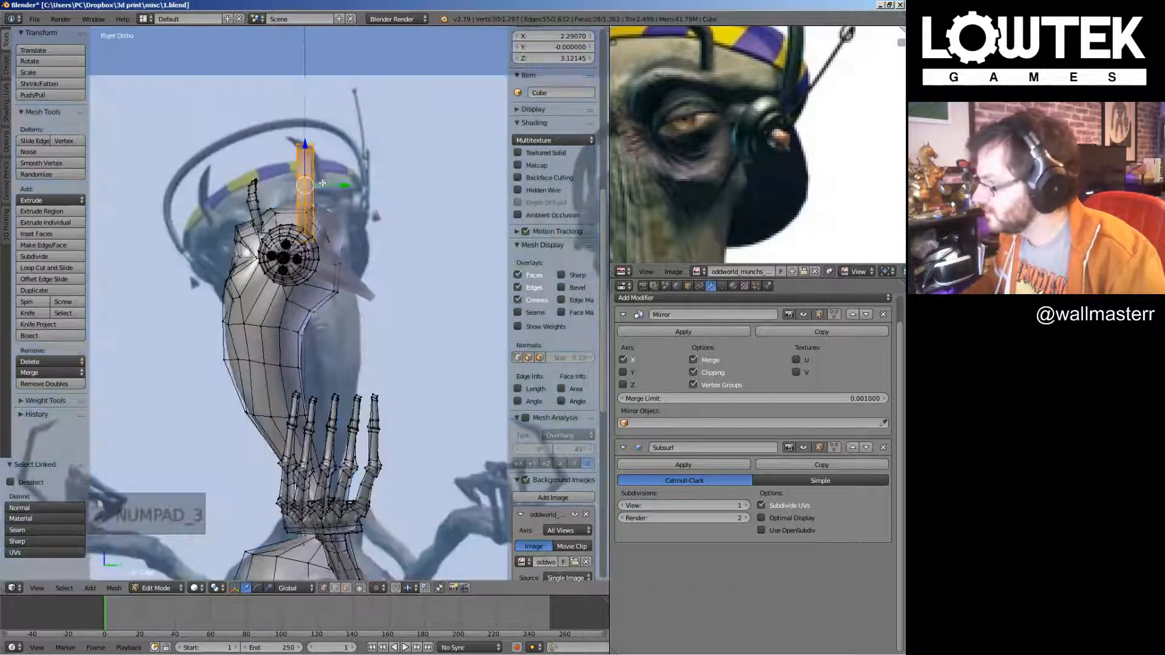
scroll(397, 233, up, 2)
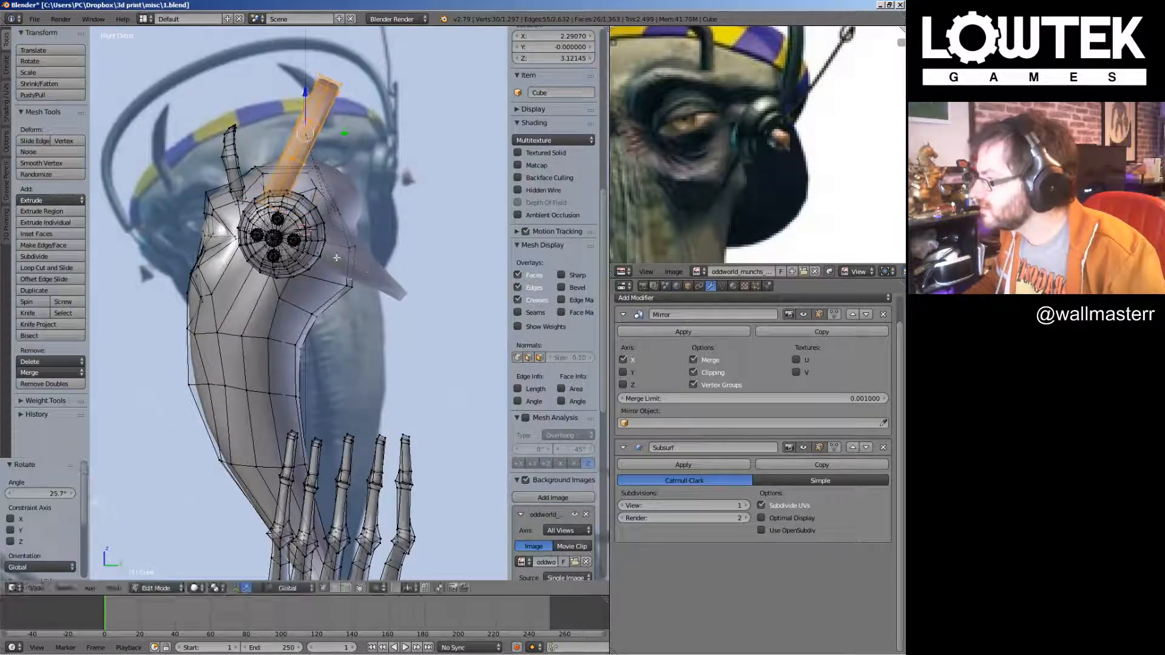
click(357, 271)
middle_drag(358, 269, 277, 285)
key(KP_3)
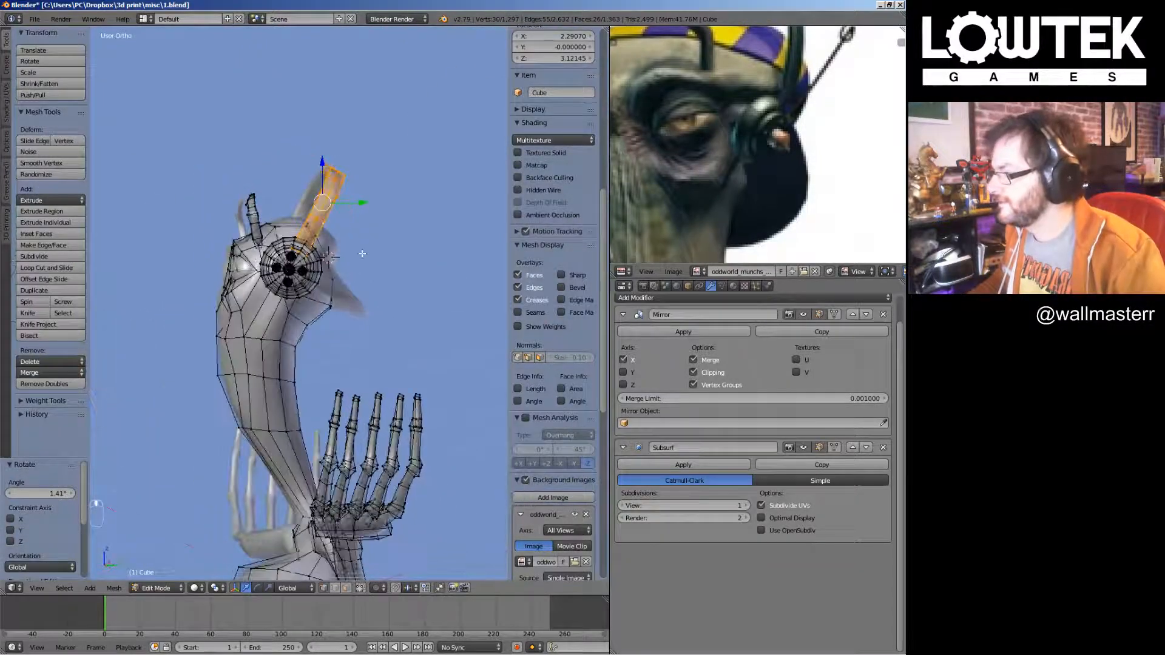
Check the tilted headband and ear cups in Object Mode from the front against the reference
key(KP_1)
key(Tab)
middle_drag(368, 263, 341, 265)
key(KP_1)
scroll(317, 280, up, 4)
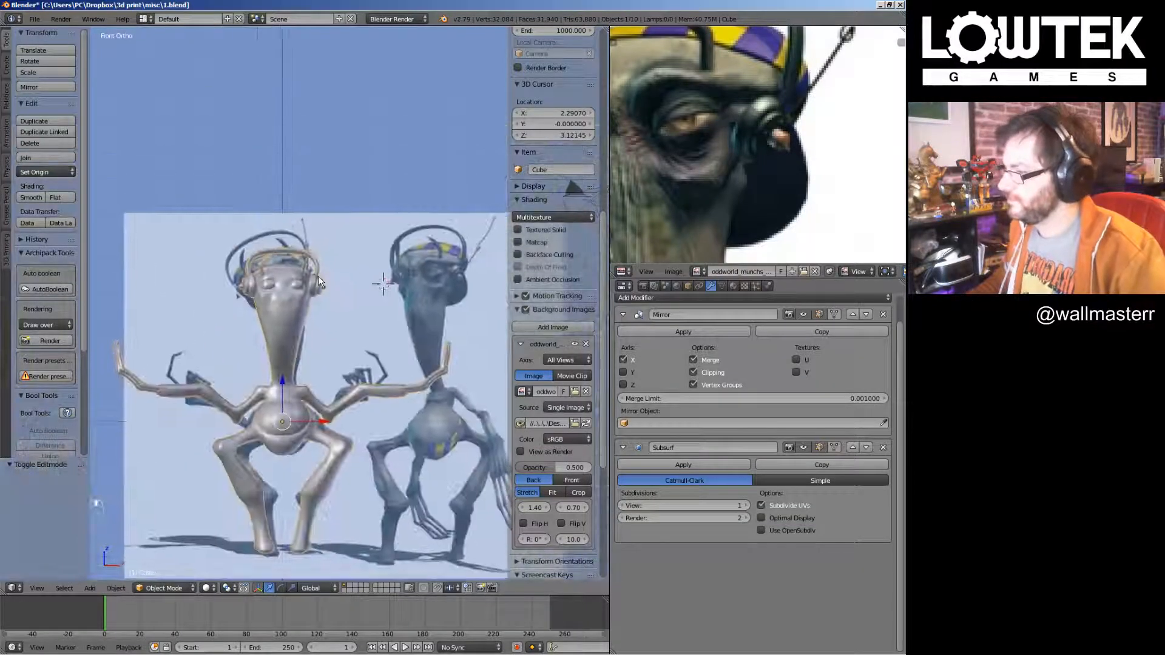
scroll(333, 239, up, 2)
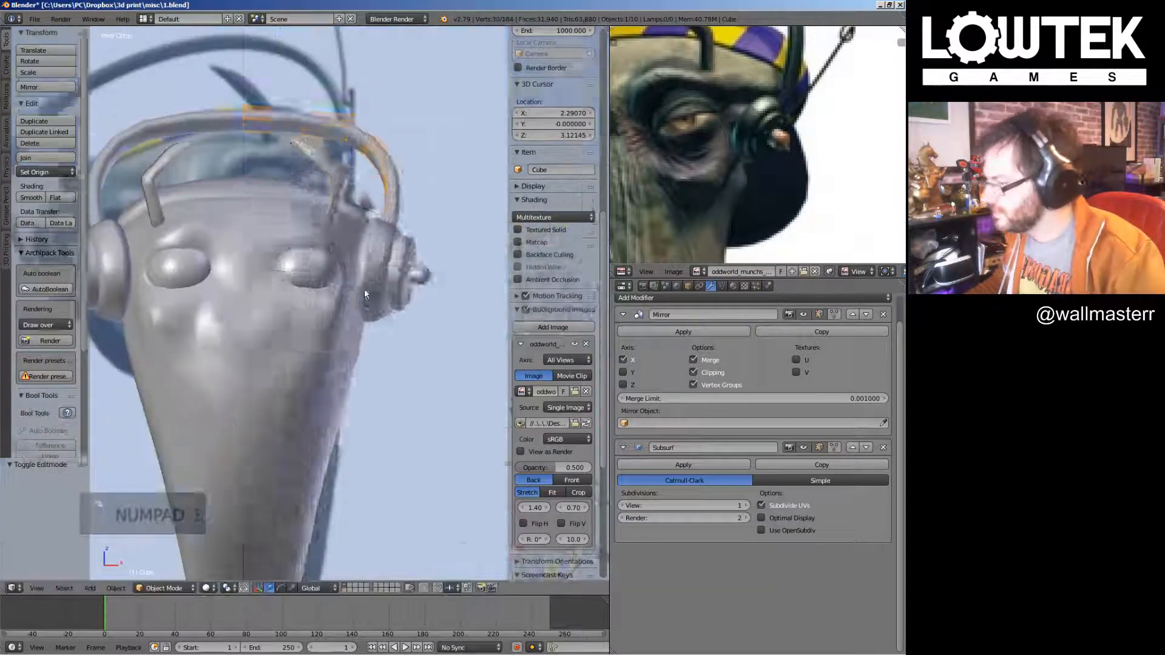
Select all linked ear cup parts and the headband in Edit Mode and separate them from the body into their own object
key(Tab)
middle_drag(365, 289, 297, 283)
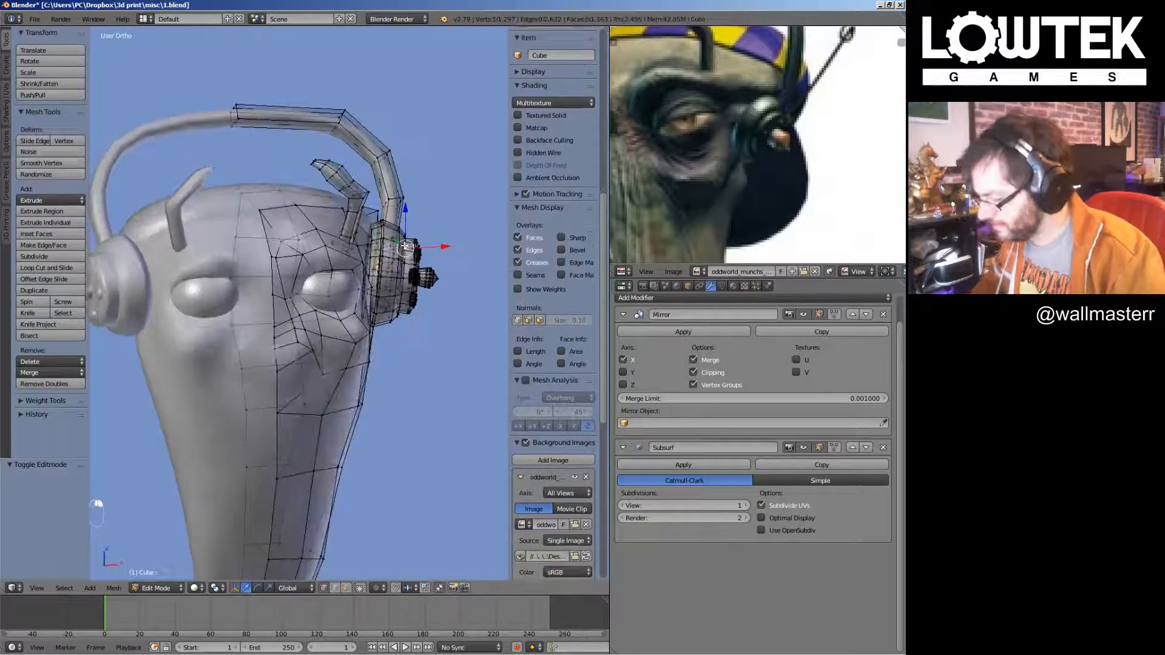
key(l)
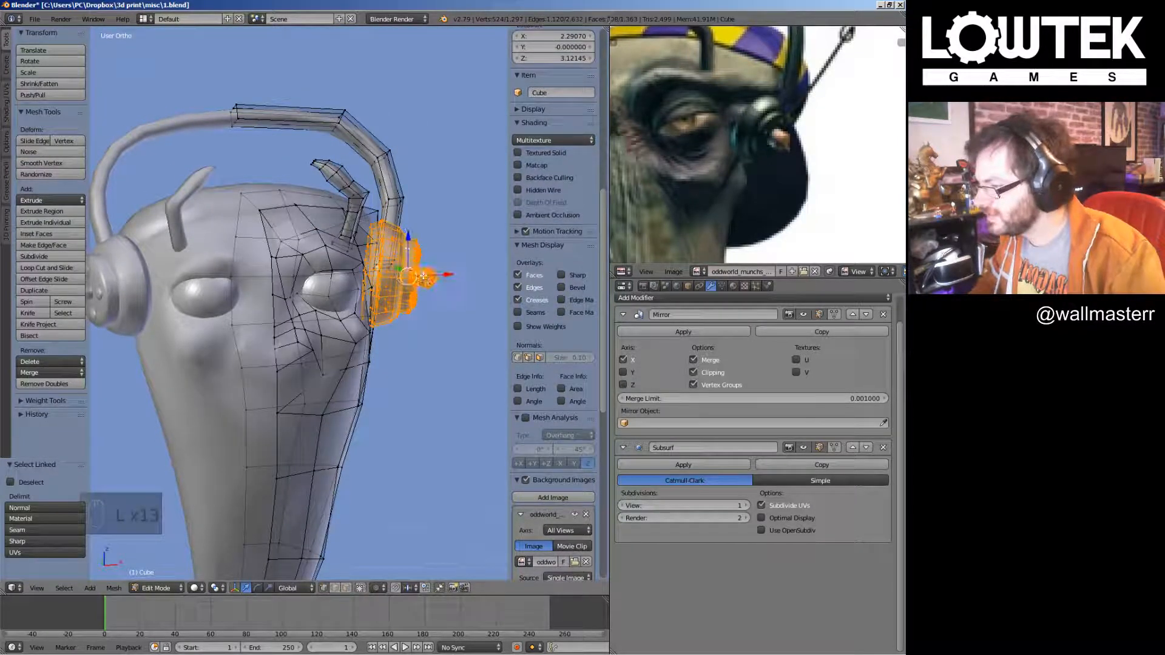
key(l)
key(p)
click(405, 194)
key(Tab)
Separate the linked headband from the new headphone object so that it is an object of its own
right_click(408, 216)
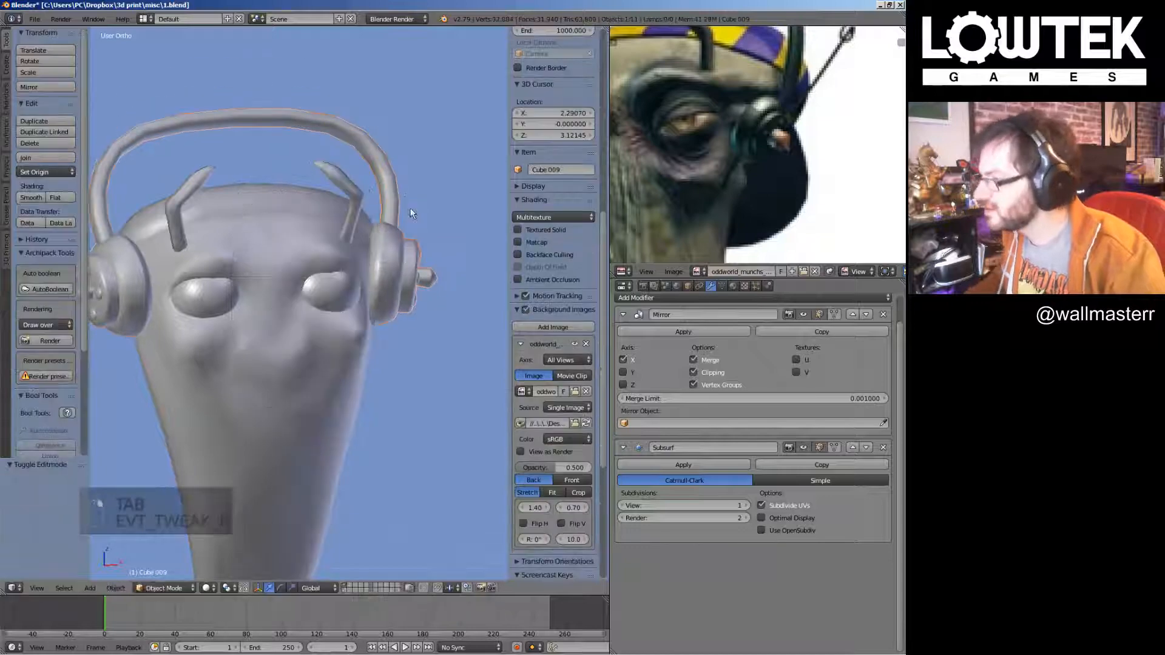
key(Tab)
key(l)
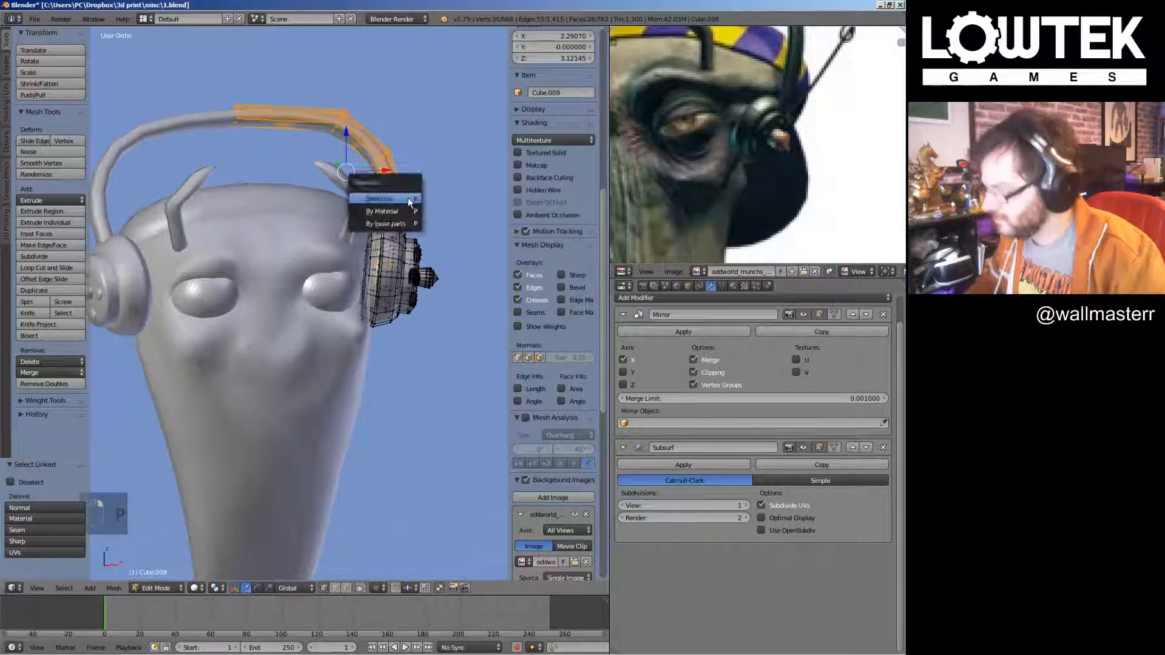
click(408, 198)
Select the entire ear cup mesh and lower it about 0.12 along Z in front view
key(KP_1)
key(a)
key(a)
key(a)
key(a)
key(a)
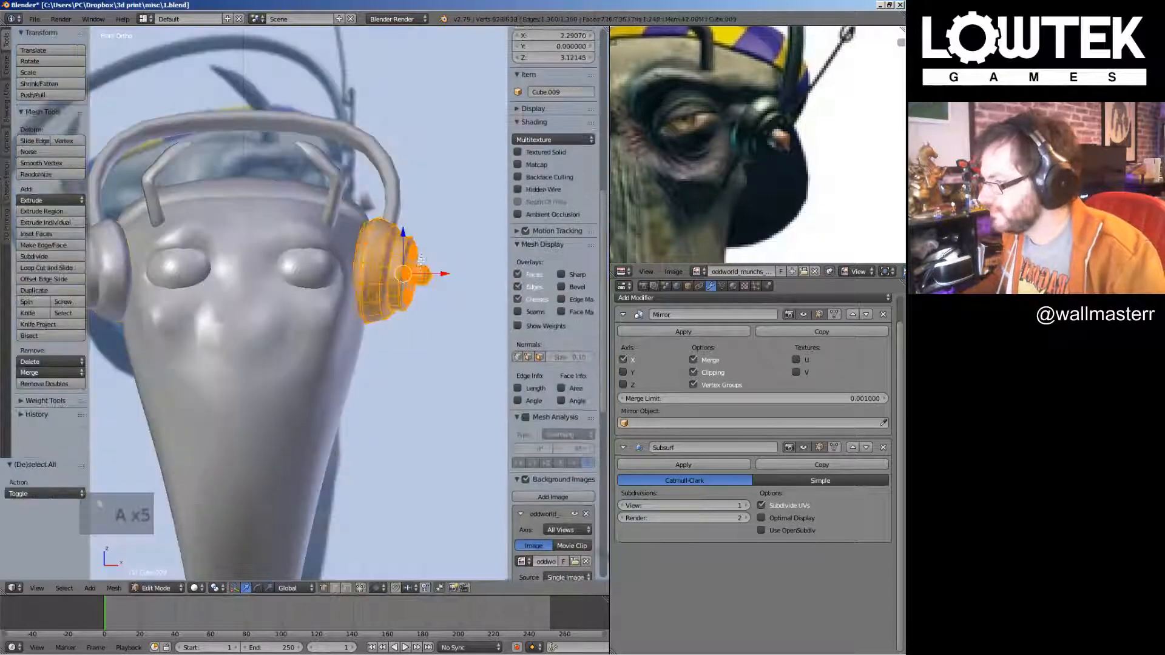
shift+middle_drag(420, 260, 282, 193)
key(g)
click(435, 191)
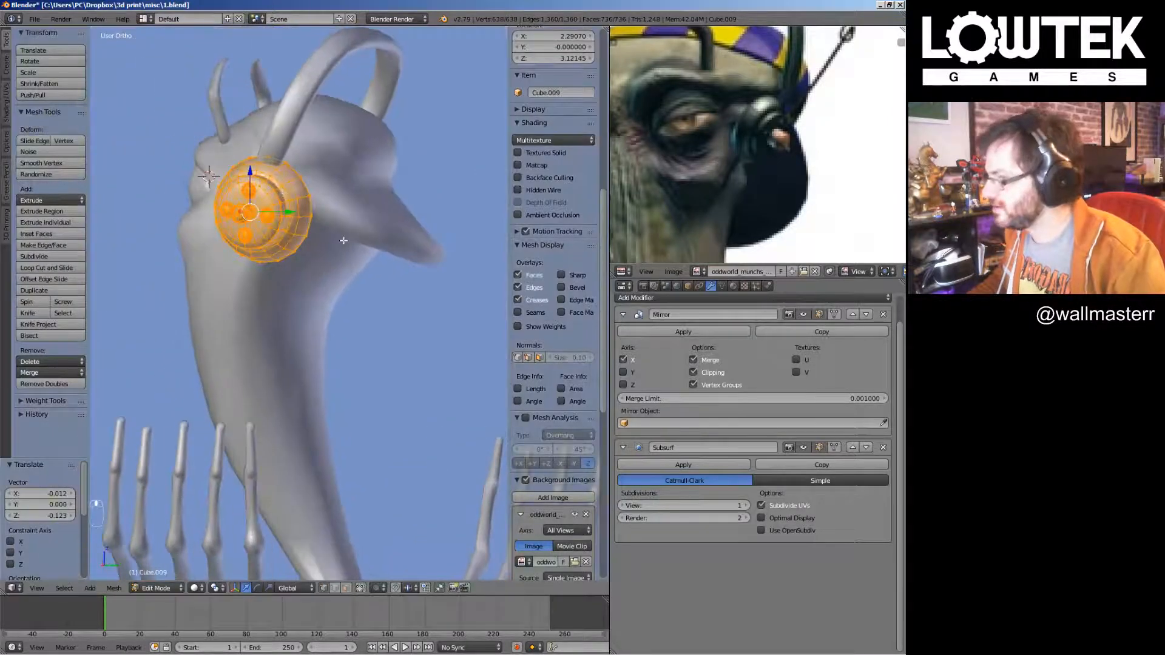
Scale the ear cup to about 0.84 and tilt it with a trackball rotation to sit against the head
key(s)
click(326, 228)
key(r)
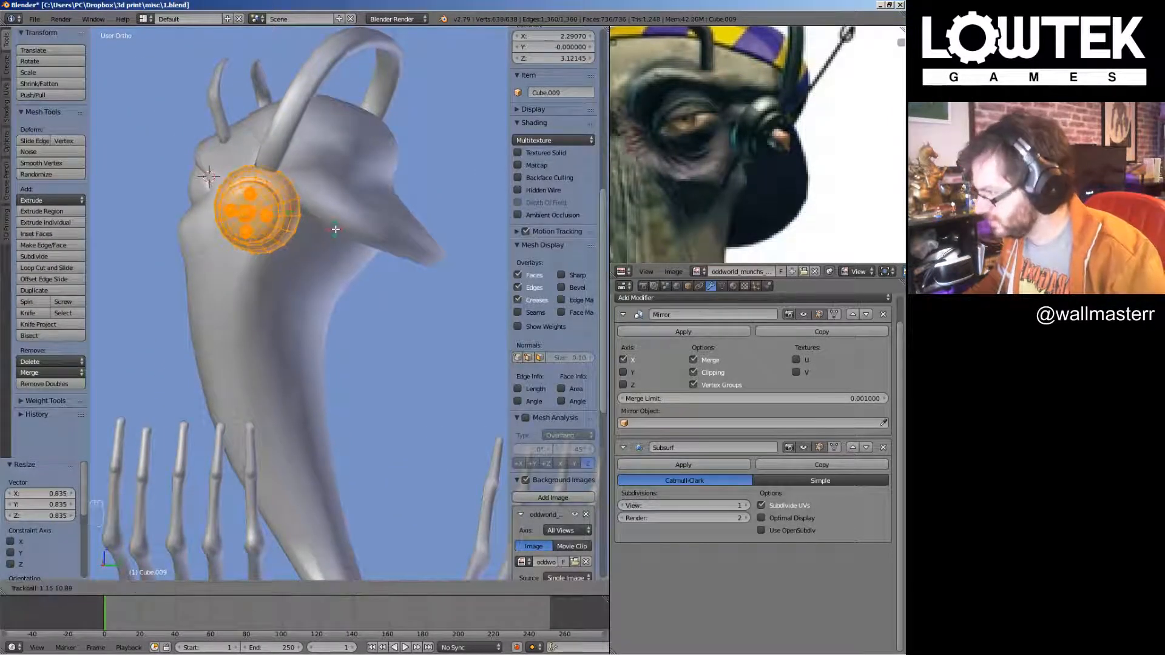
click(335, 229)
middle_drag(335, 230, 389, 239)
Select the linked headband mesh of its object and move it about 0.035 in Y and -0.032 in Z in side view
key(Tab)
right_click(312, 155)
key(Tab)
key(l)
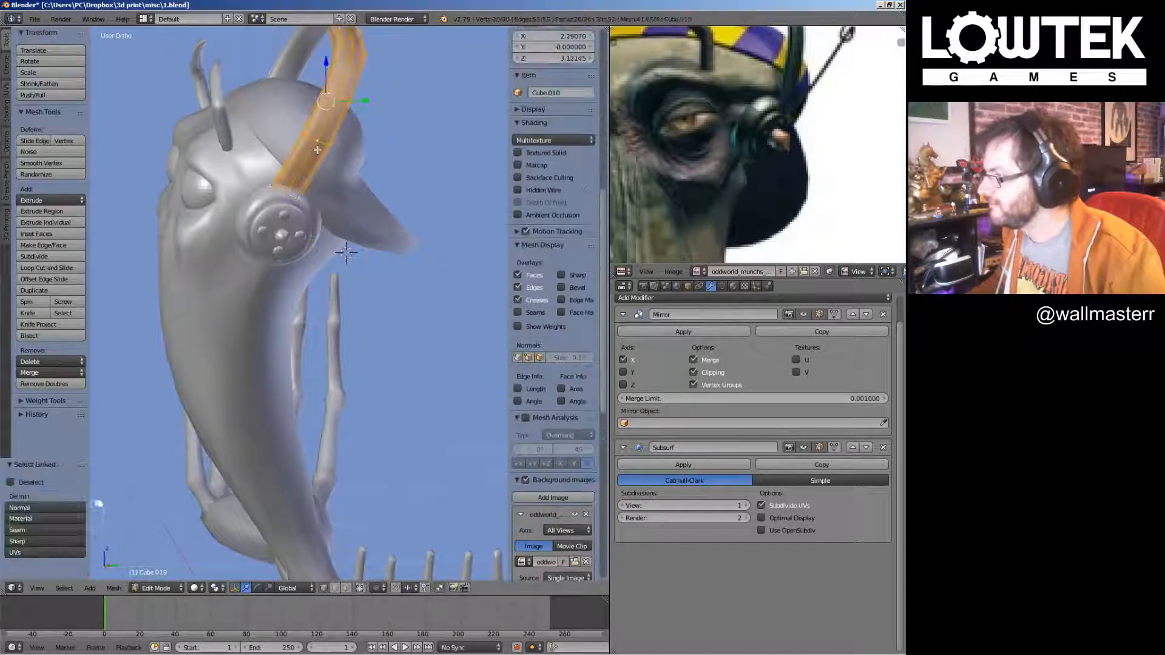
scroll(322, 152, up, 1)
key(KP_3)
drag(328, 54, 330, 55)
key(KP_1)
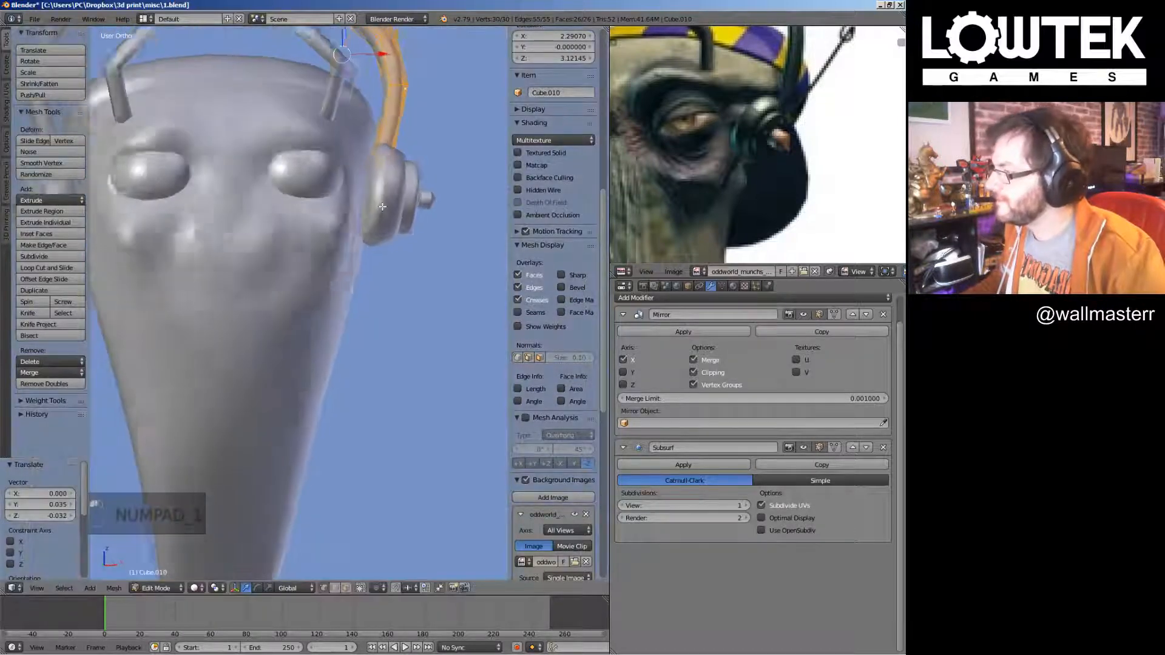
Check the headphones in Object Mode from the front and save the file
mouse_move(382, 206)
middle_down()
mouse_move(407, 217)
mouse_move(341, 210)
mouse_move(364, 195)
middle_up()
key(Tab)
key(KP_1)
scroll(349, 170, down, 2)
key(ctrl+s)
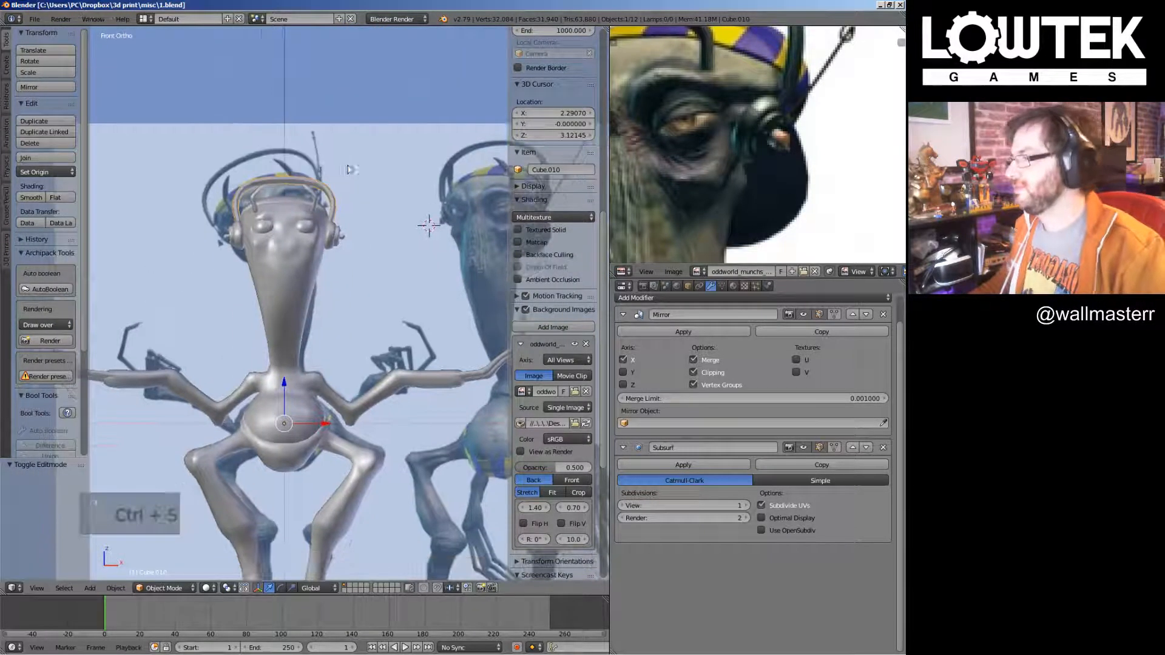
Add a cube to the headband mesh beside the head and scale it down to a tiny block, the last time by about 0.59
scroll(322, 207, up, 2)
key(Tab)
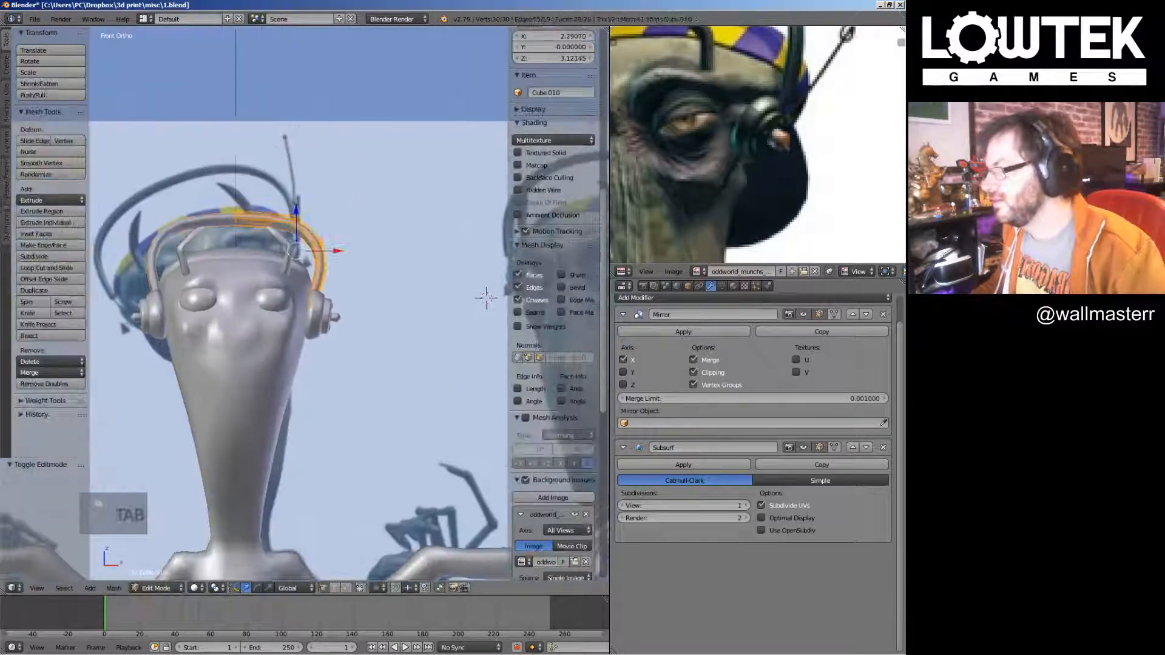
key(shift+a)
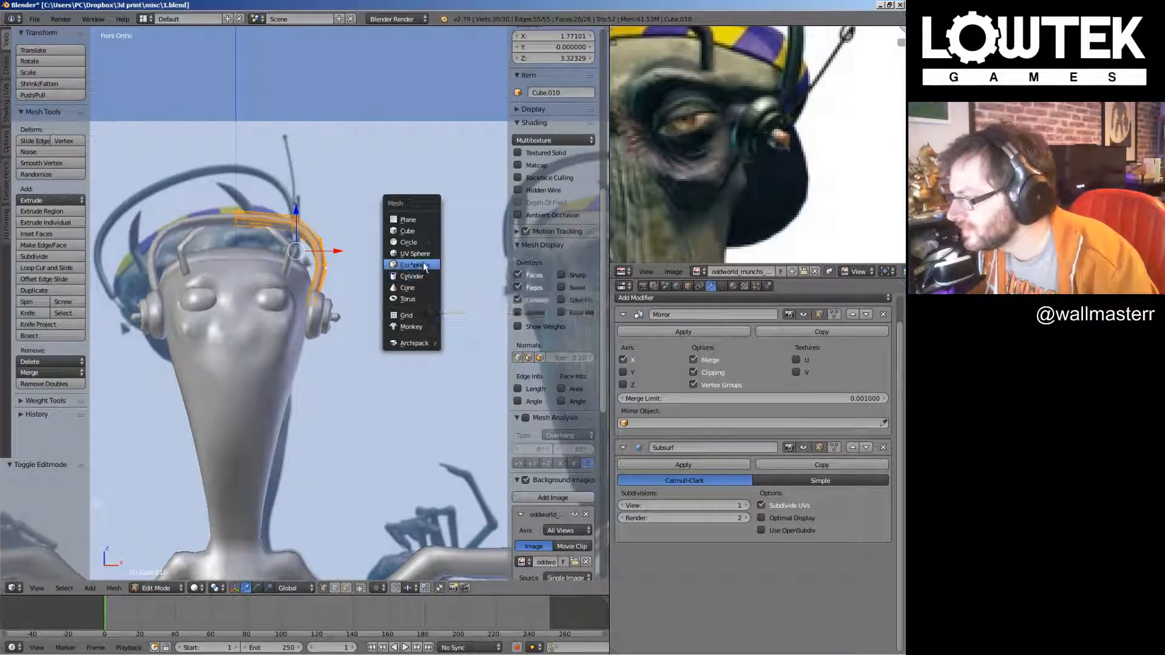
click(420, 235)
shift+middle_drag(420, 242, 328, 243)
key(s)
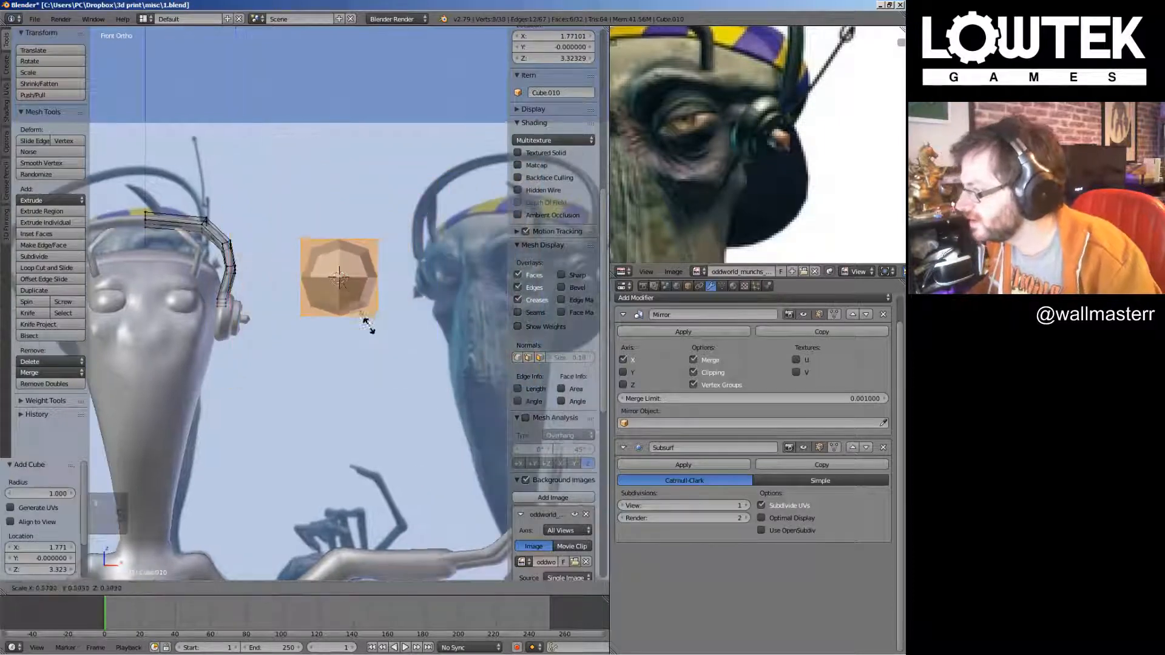
click(344, 288)
key(s)
click(366, 314)
shift+middle_drag(424, 322, 410, 344)
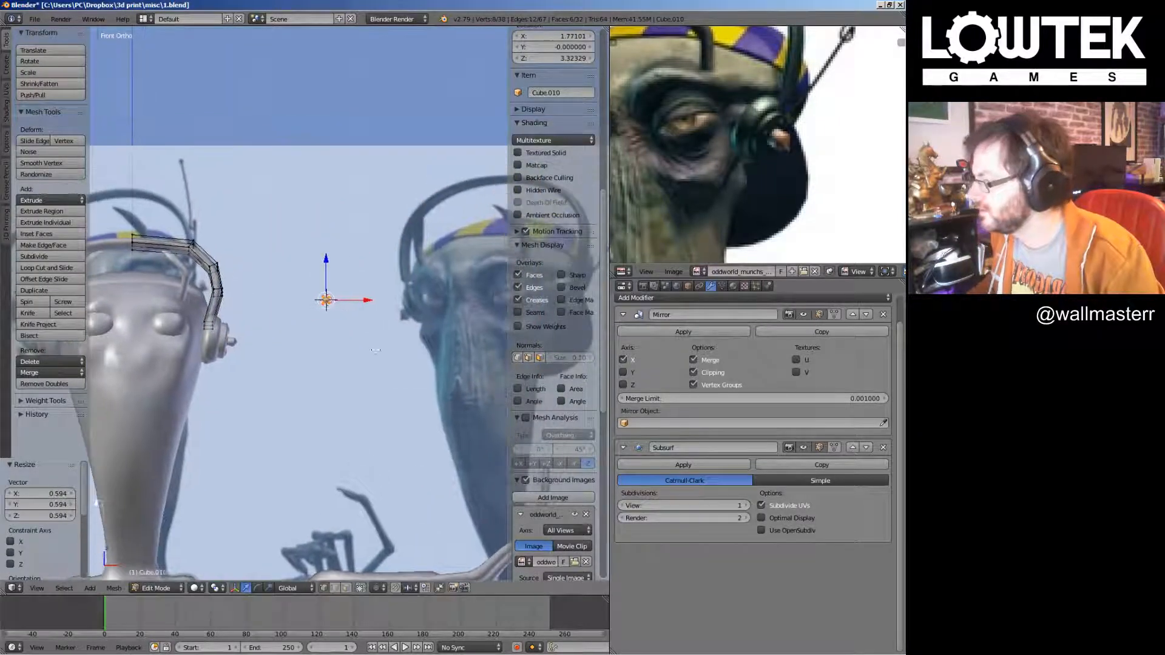
Move the tiny cube about -0.66 in X and -0.2 in Z, next to the ear cup
scroll(411, 344, up, 1)
key(g)
click(323, 369)
shift+middle_drag(315, 359, 448, 384)
scroll(448, 384, up, 2)
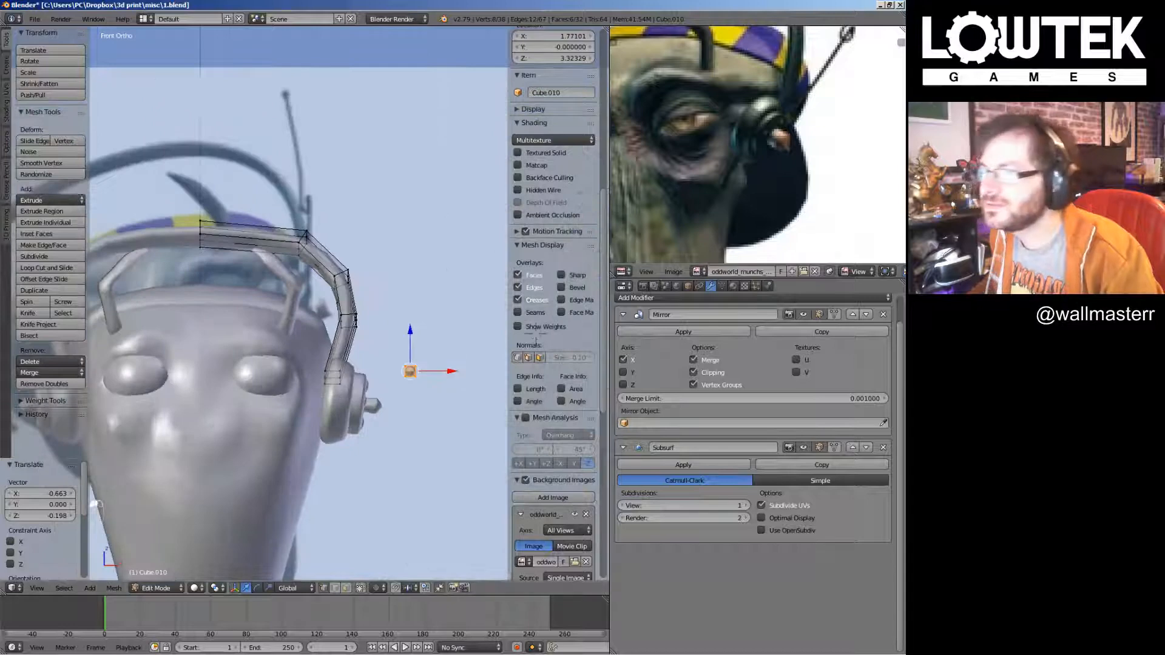
Bring the antenna into view in the reference image and raise the tiny cube's top vertices about 0.53 along Z into a rod
middle_drag(728, 121, 704, 218)
shift+middle_drag(463, 262, 401, 293)
scroll(401, 293, up, 1)
shift+middle_drag(405, 378, 390, 365)
key(a)
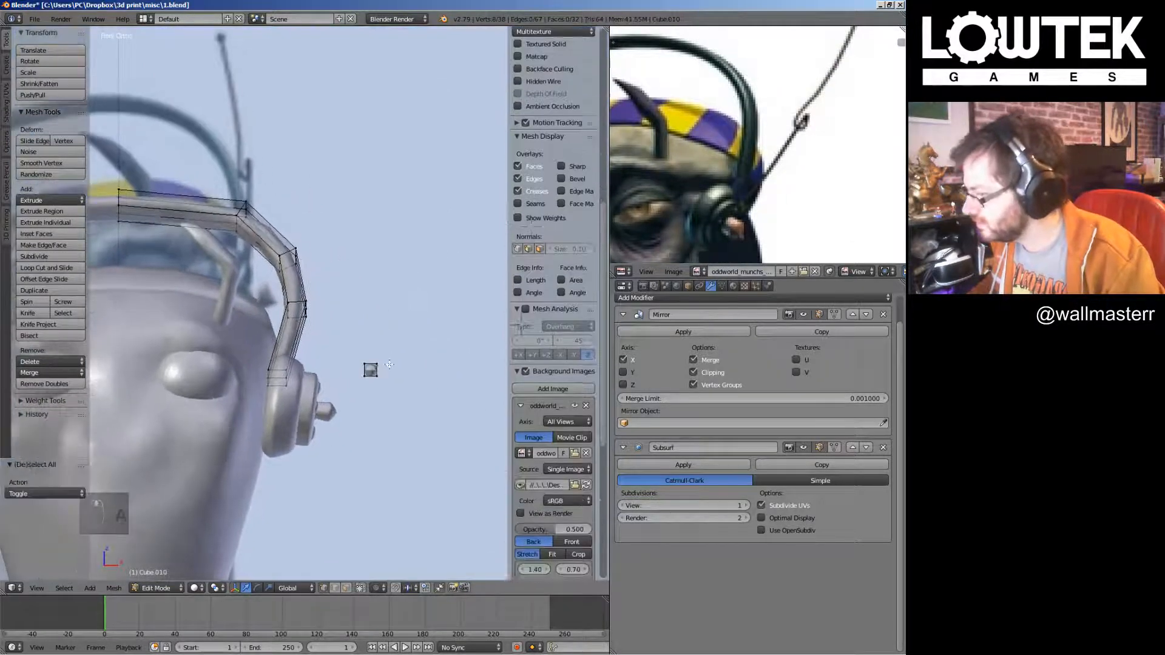
key(b)
drag(336, 341, 394, 367)
drag(371, 326, 392, 205)
Extrude the rod's top face about 0.11 upward
shift+middle_drag(404, 198, 371, 307)
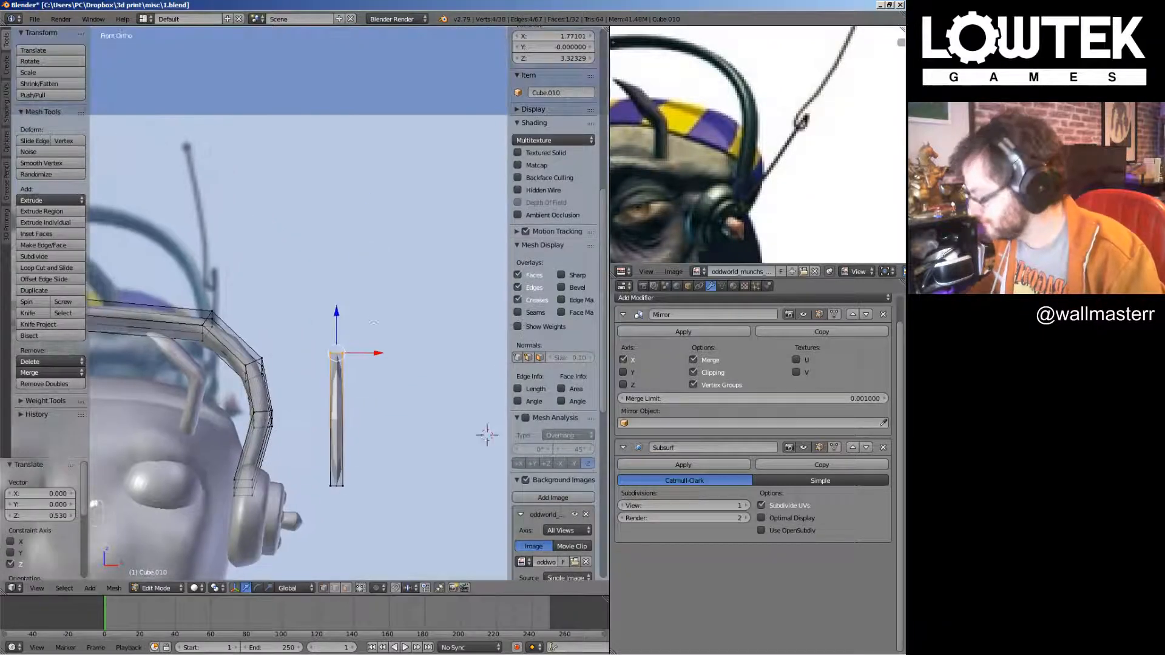
key(e)
click(372, 284)
scroll(371, 309, up, 4)
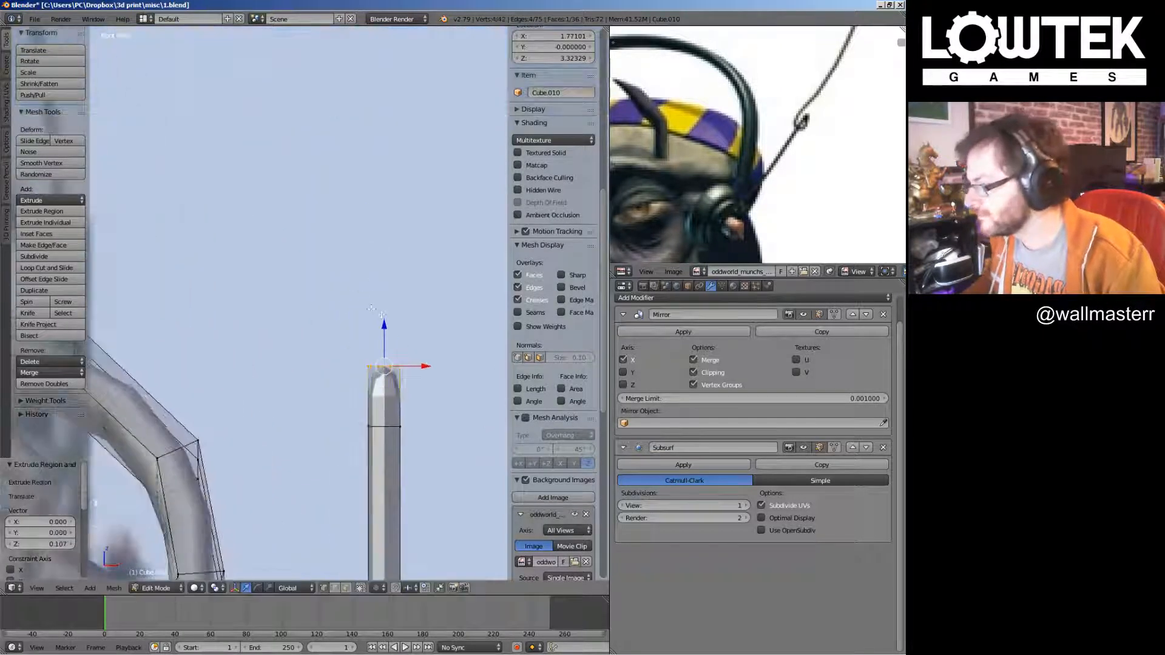
Extrude the antenna rod's end around into a round loop, then curve it back upward out of the loop
shift+middle_drag(414, 338, 329, 281)
ctrl+click(320, 261)
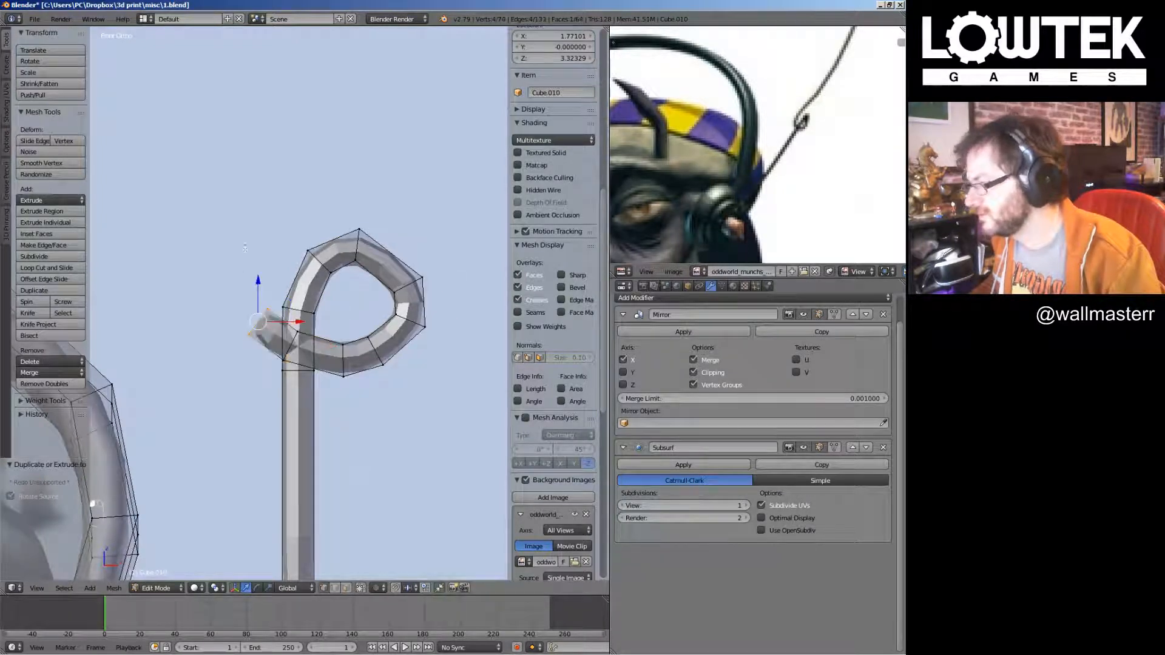
ctrl+click(350, 148)
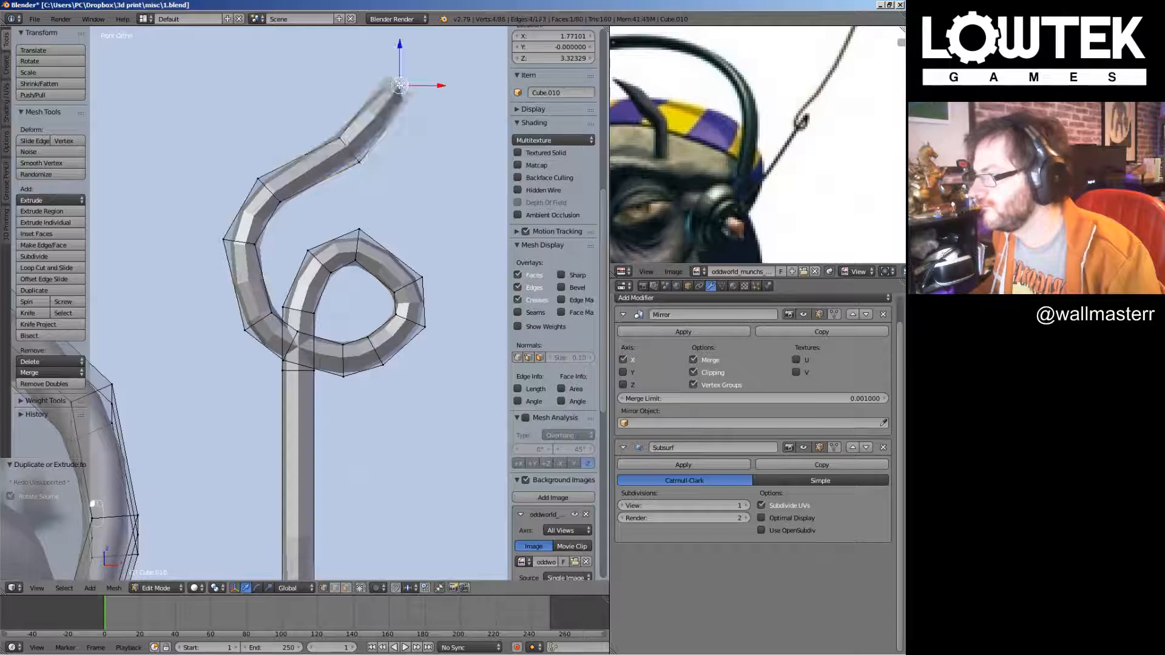
ctrl+click(400, 85)
scroll(388, 182, down, 4)
scroll(380, 192, up, 1)
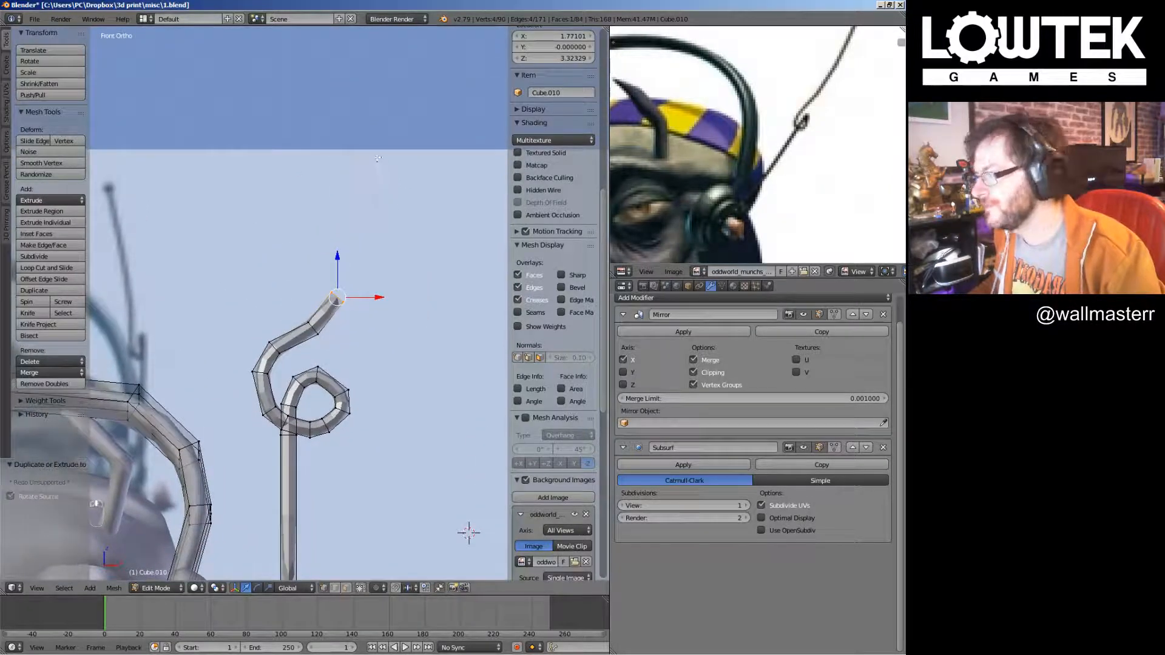
Extend the antenna wire upward from the loop with further extruded segments, bending its upper end slightly back toward the head
ctrl+click(366, 81)
shift+scroll(369, 146, up, 5)
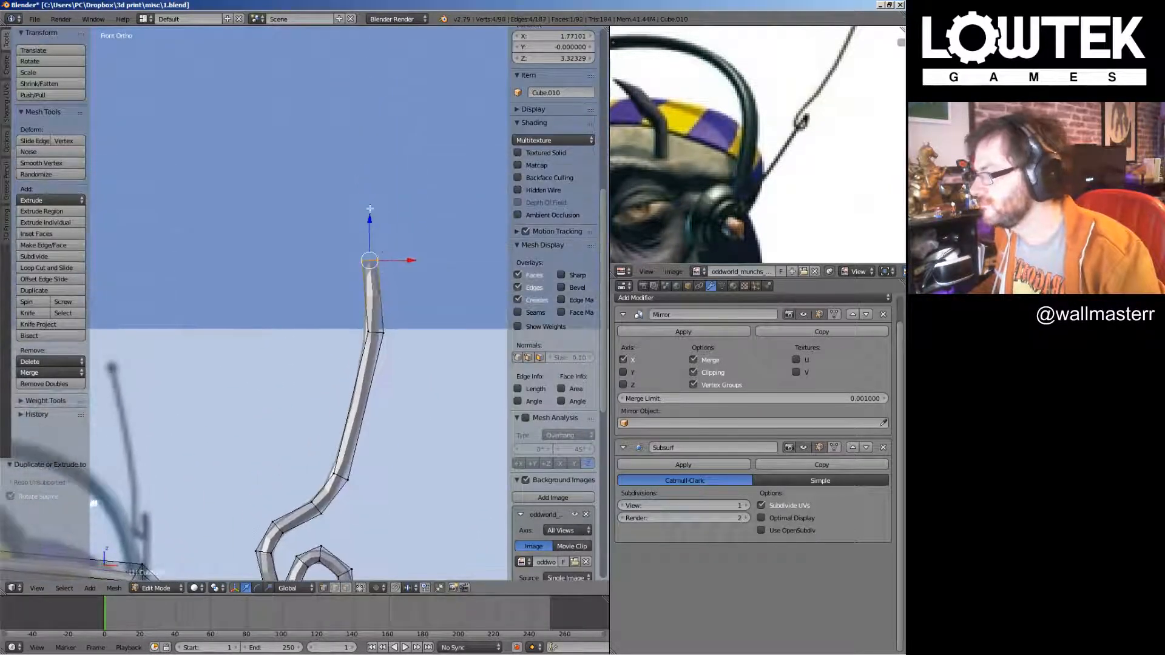
shift+scroll(338, 125, up, 4)
scroll(338, 125, up, 2)
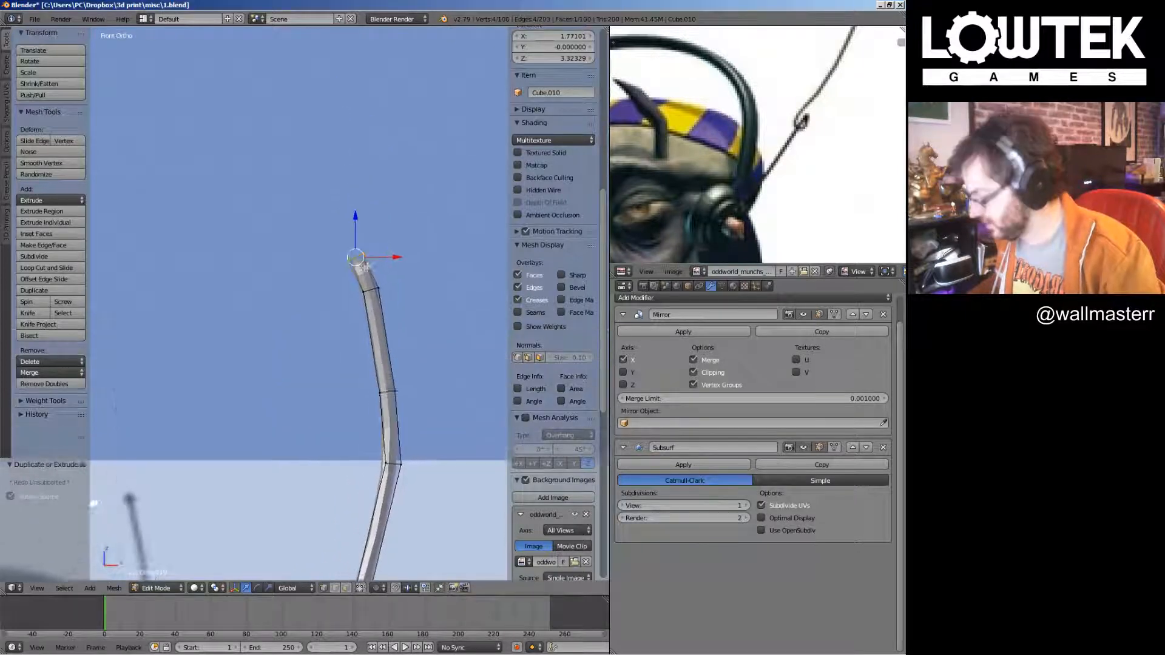
key(e)
click(369, 253)
scroll(369, 252, up, 4)
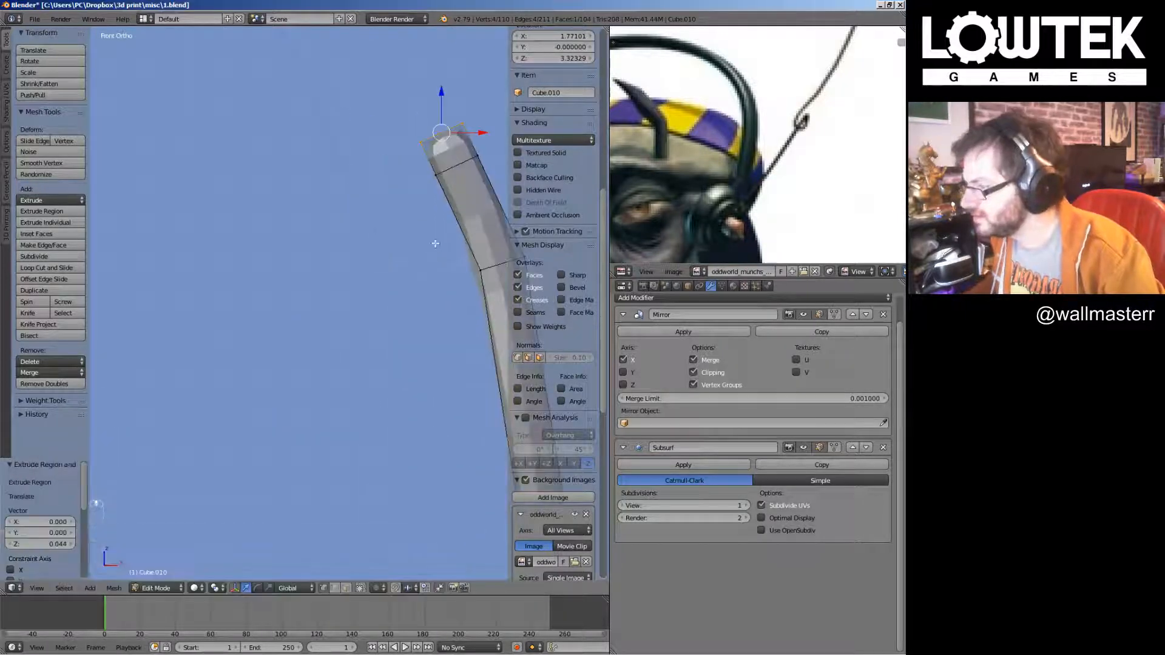
key(g)
click(442, 260)
shift+middle_drag(452, 232, 417, 307)
Extrude a short collar at the antenna's tip and flare it outward into the base of a wider knob
key(e)
click(406, 276)
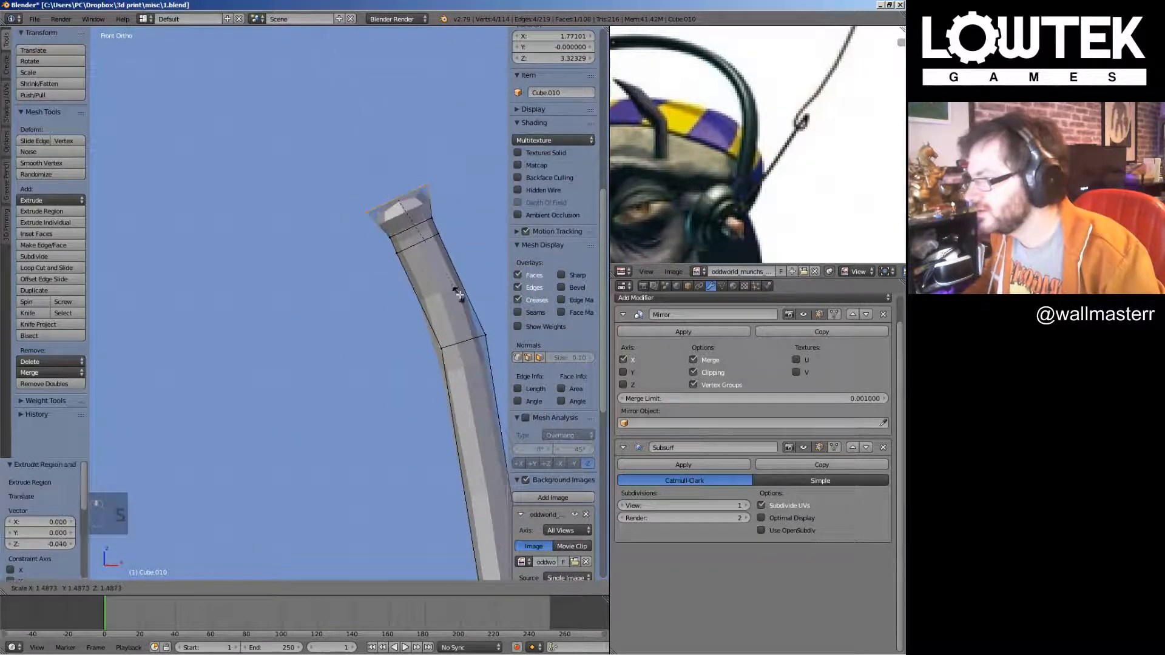
key(s)
click(450, 274)
key(e)
click(433, 236)
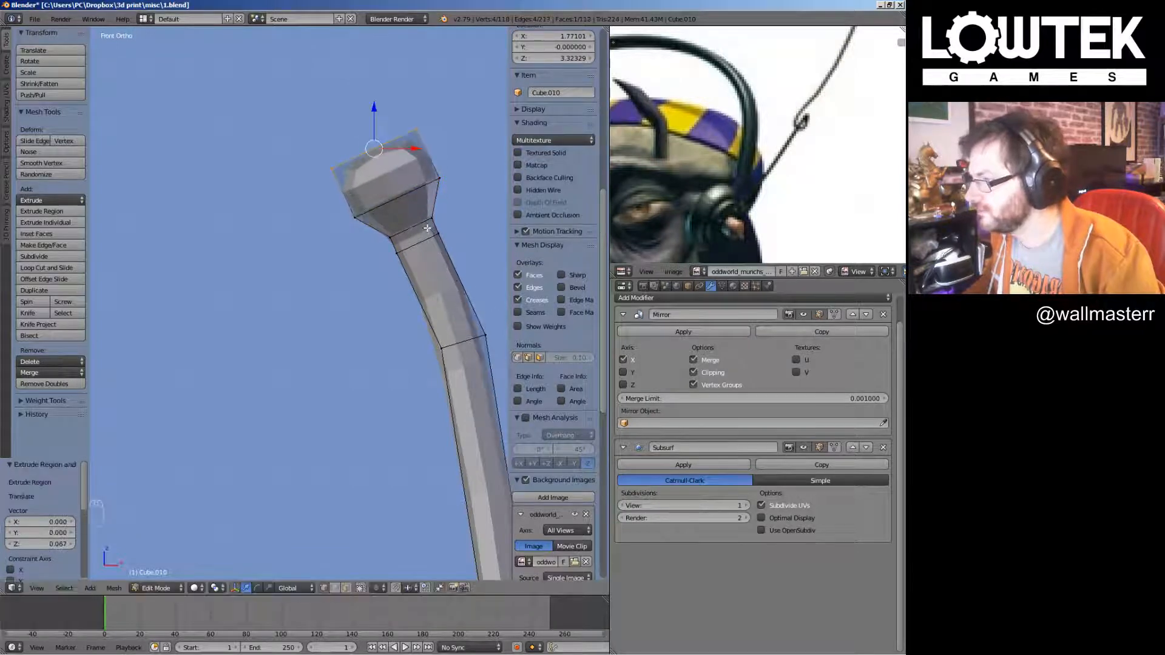
Extrude the top of the tip knob and scale its end ring to round off the cap
key(e)
click(388, 182)
key(s)
click(392, 240)
key(Tab)
key(Tab)
scroll(391, 240, down, 5)
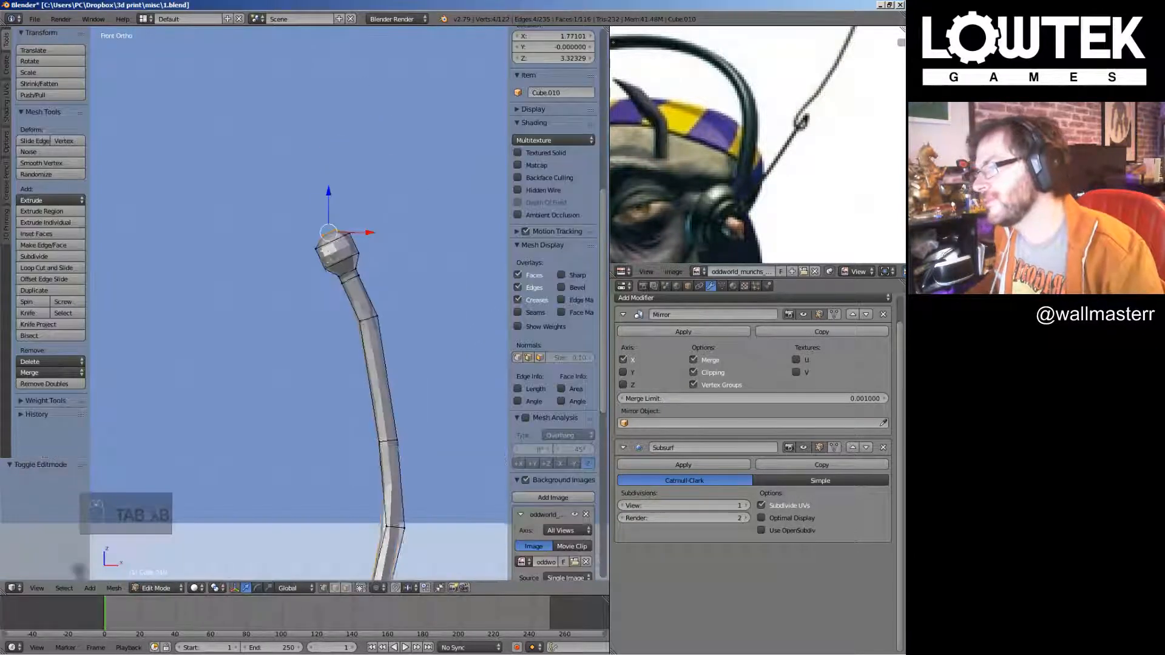
Scale the tip knob's two middle edge loops up by about 1.22 to make it more spherical
scroll(388, 241, up, 1)
alt+right_click(359, 247)
alt+shift+right_click(350, 222)
key(s)
click(416, 280)
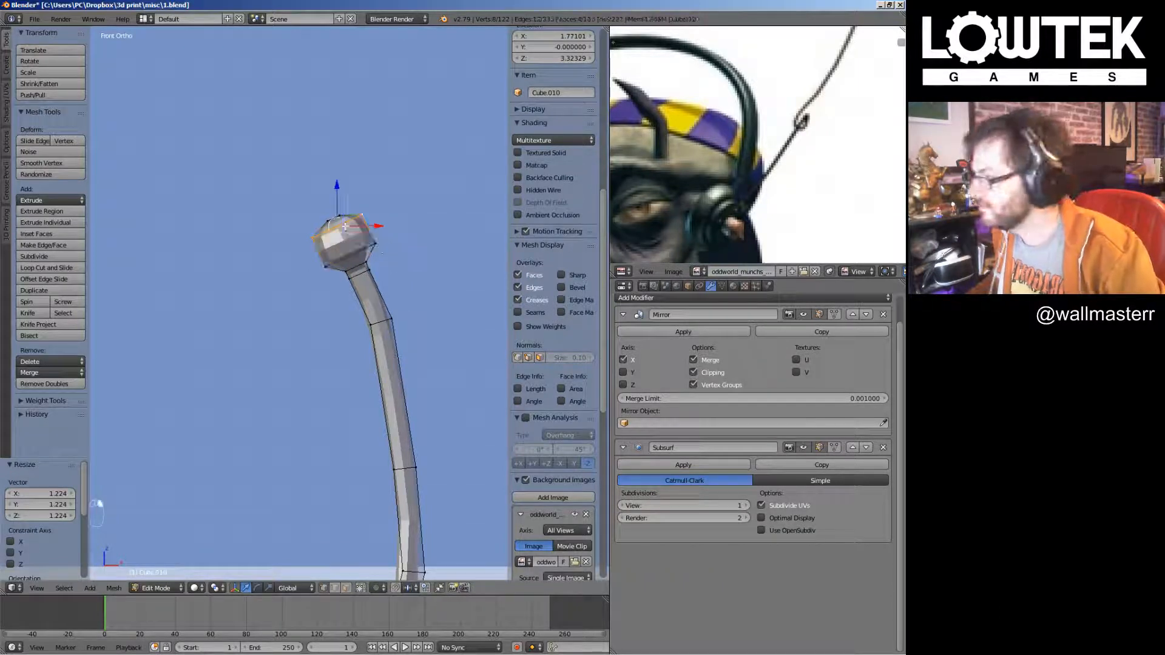
drag(345, 226, 374, 267)
key(Tab)
key(Tab)
scroll(375, 271, down, 6)
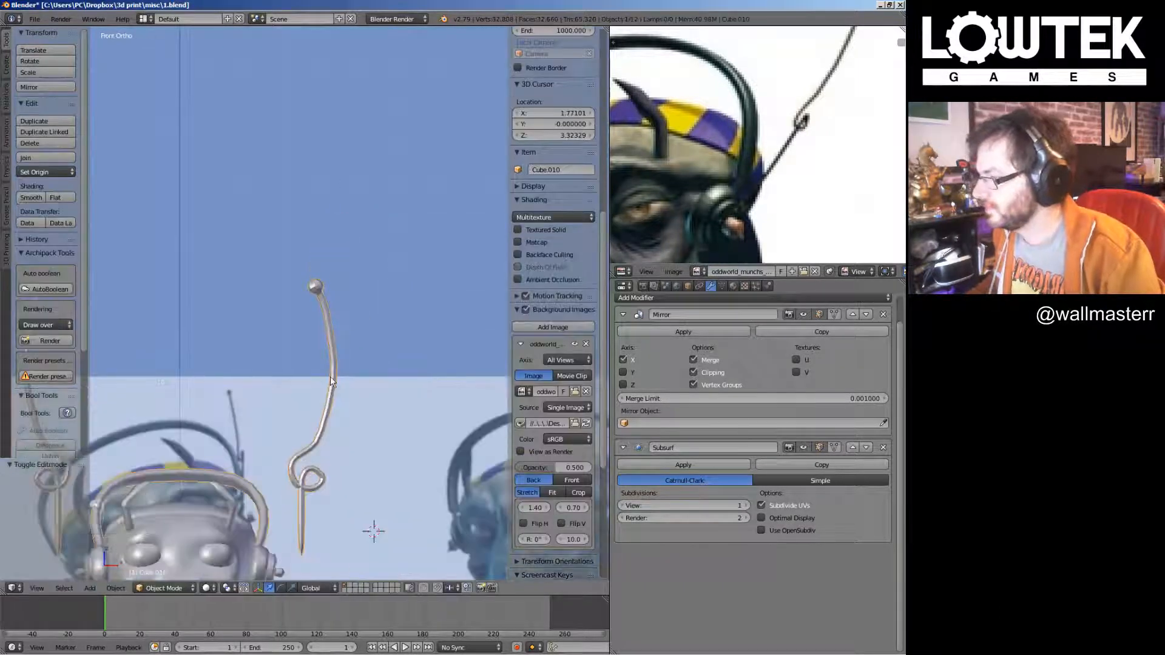
Reposition the edge rings on the wire bend just above the loop to smooth its curve
scroll(417, 420, up, 5)
right_click(351, 289)
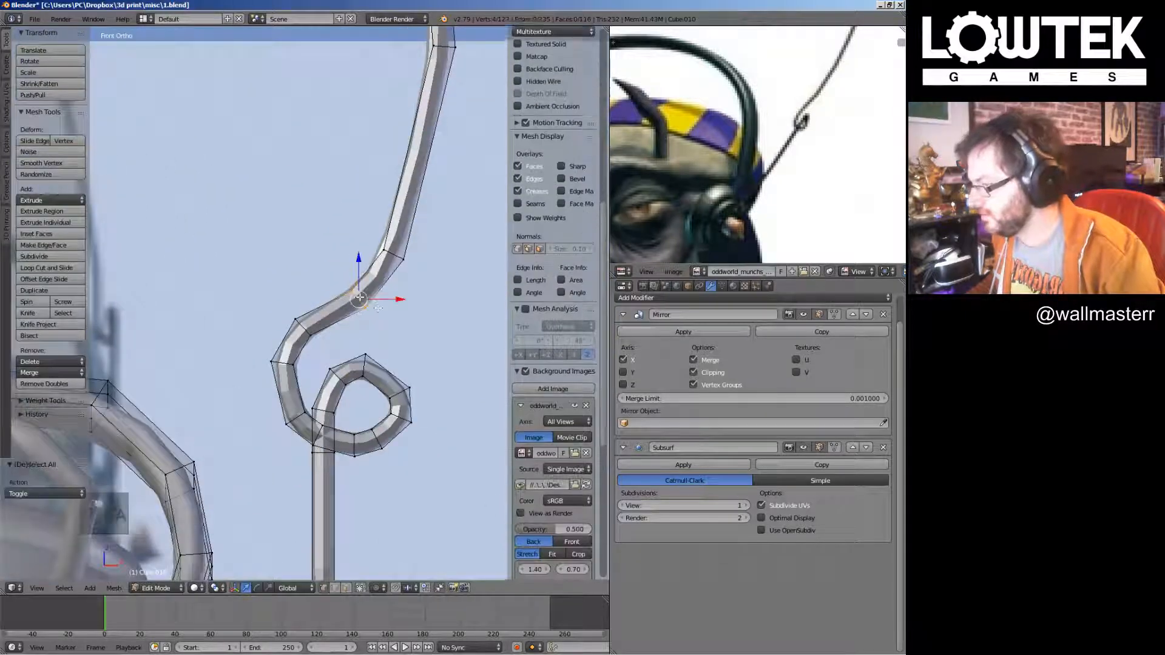
key(g)
click(395, 249)
key(g)
click(392, 240)
scroll(471, 365, down, 4)
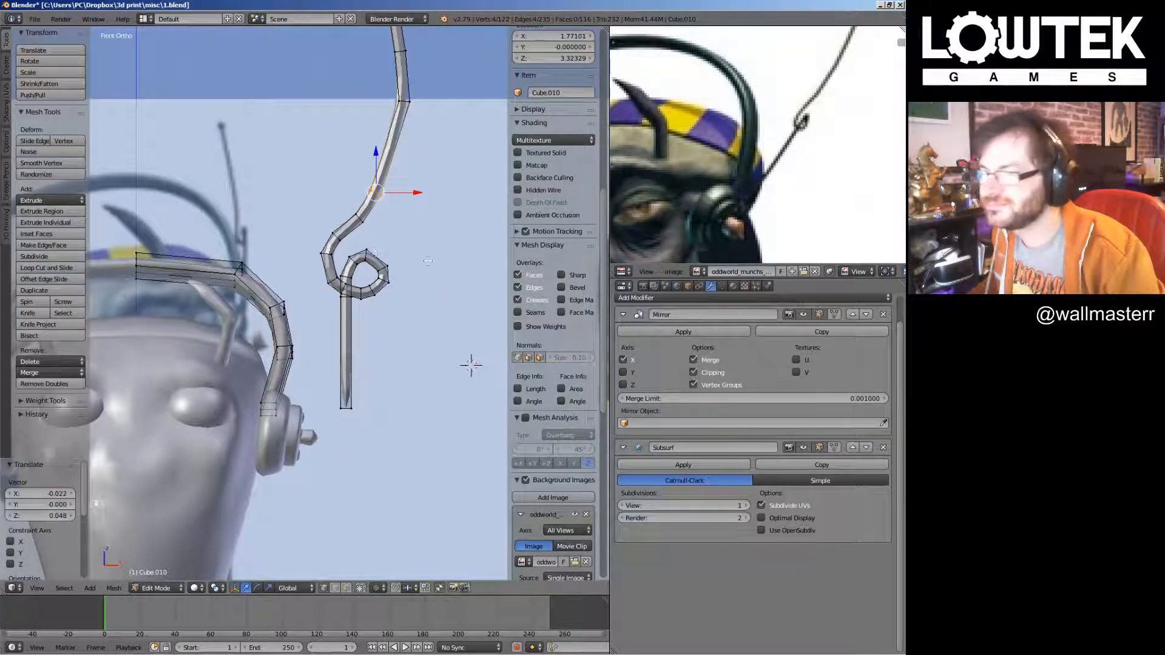
Move the vertices on the outer side of the antenna's loop to make it rounder
scroll(429, 261, up, 3)
key(a)
key(b)
drag(422, 227, 471, 270)
scroll(472, 270, up, 2)
key(g)
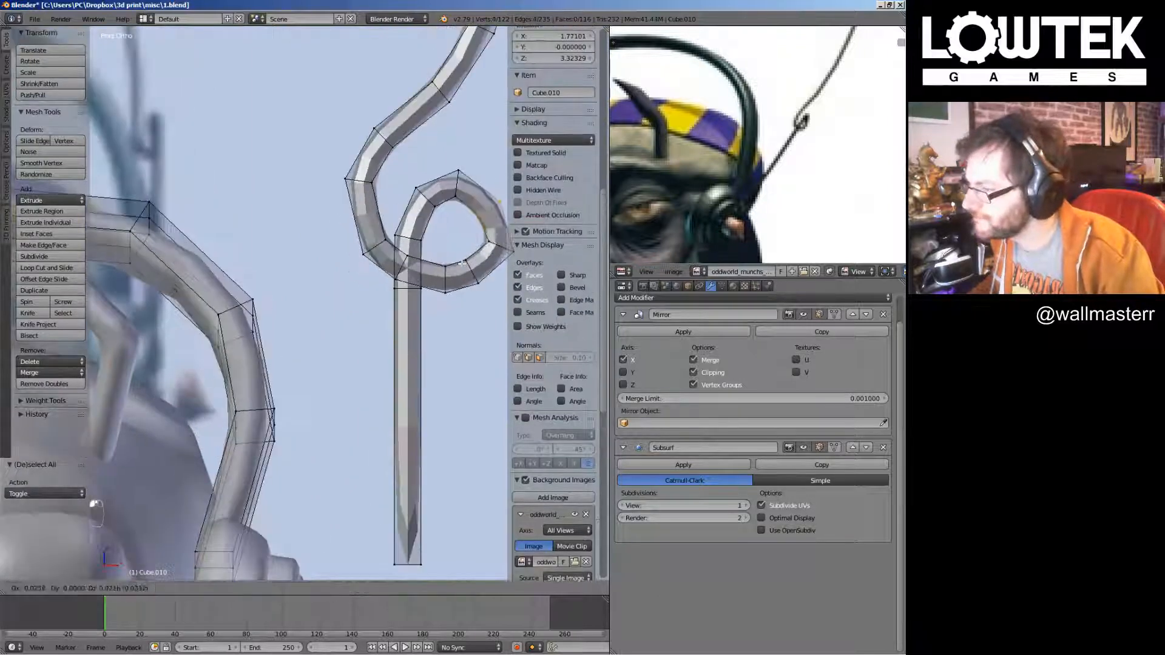
click(463, 262)
Move the antenna's bottom end about -0.050 in X and -0.237 in Z to lengthen the lower rod
scroll(389, 425, down, 4)
key(a)
drag(402, 468, 403, 469)
key(g)
click(391, 521)
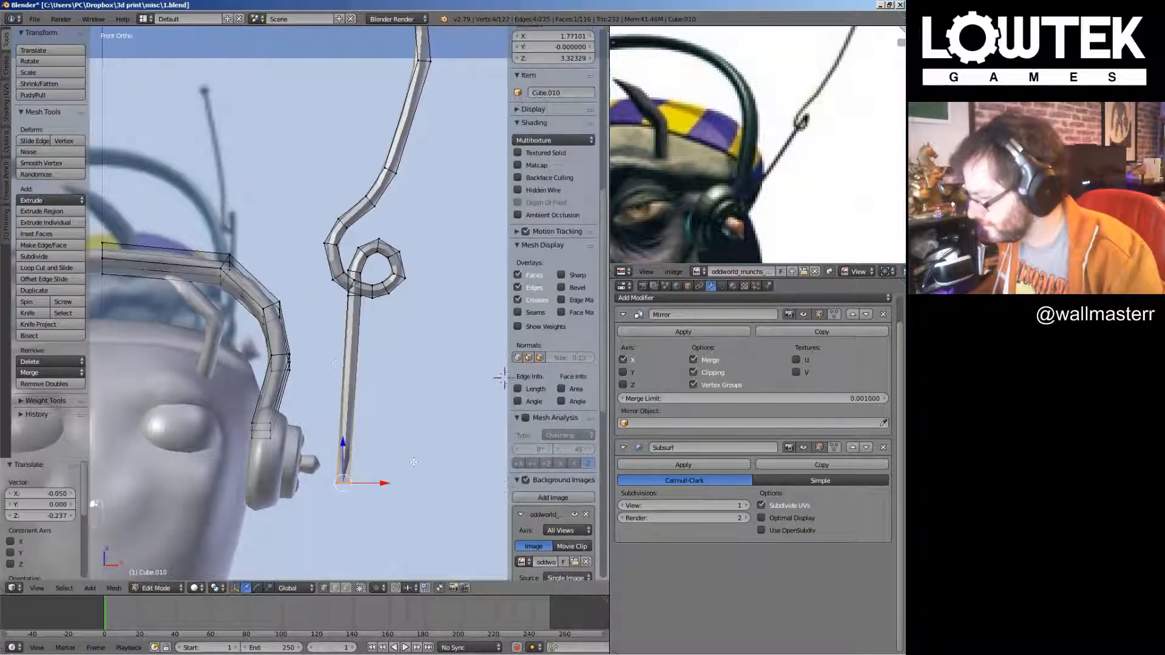
Add an edge loop midway along the lower rod and shift it about 0.037 in X and 0.055 in Z
key(ctrl+r)
double_click(382, 332)
key(g)
click(390, 320)
scroll(389, 320, down, 4)
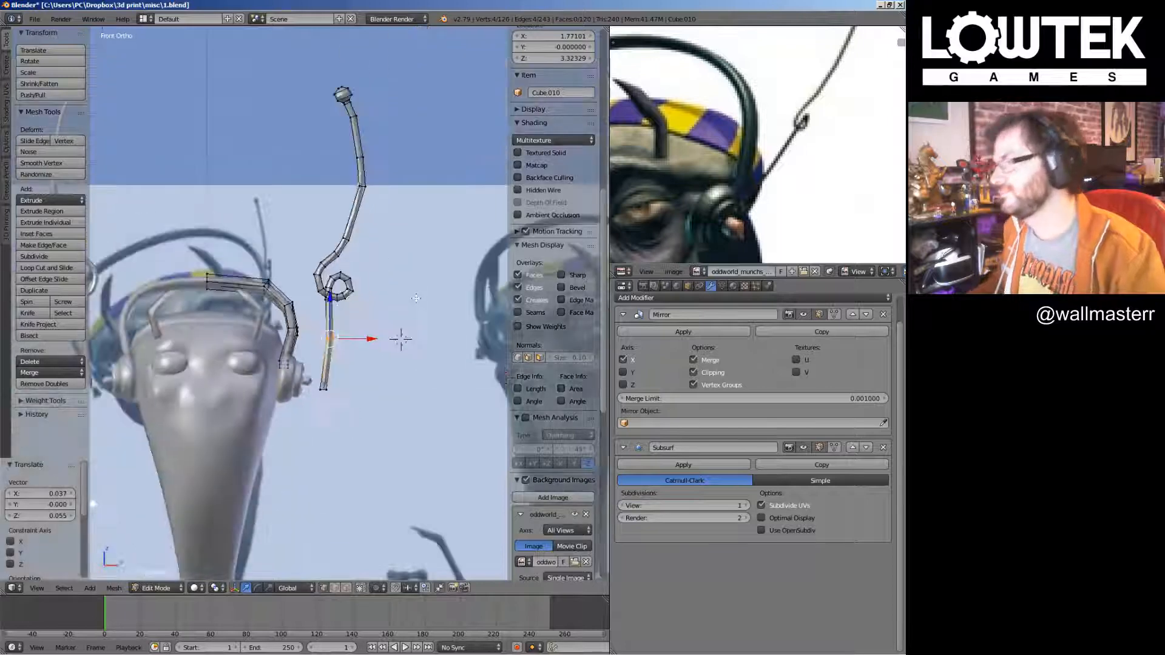
Move the wire section on the bend beside the top of the loop to soften the curve
scroll(390, 320, up, 6)
shift+middle_drag(390, 320, 373, 364)
key(a)
key(b)
drag(305, 214, 361, 273)
key(g)
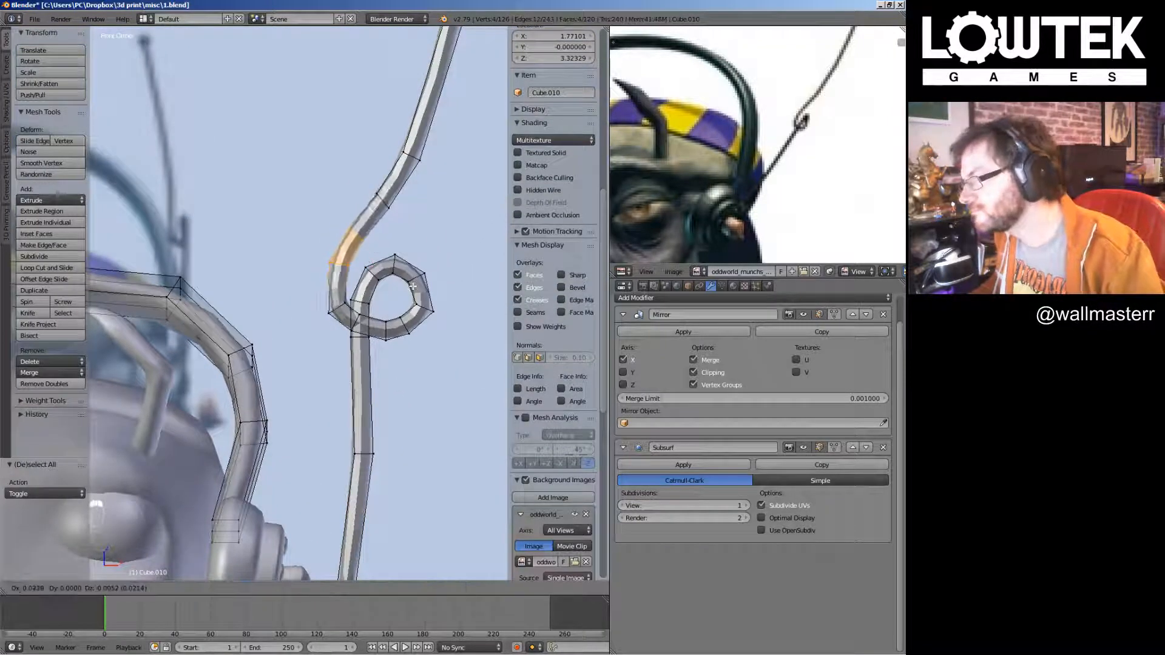
click(354, 233)
Adjust the edge rings above the loop and on its inner side to even out the wire's curvature
key(a)
key(b)
drag(367, 180, 403, 217)
key(g)
click(410, 206)
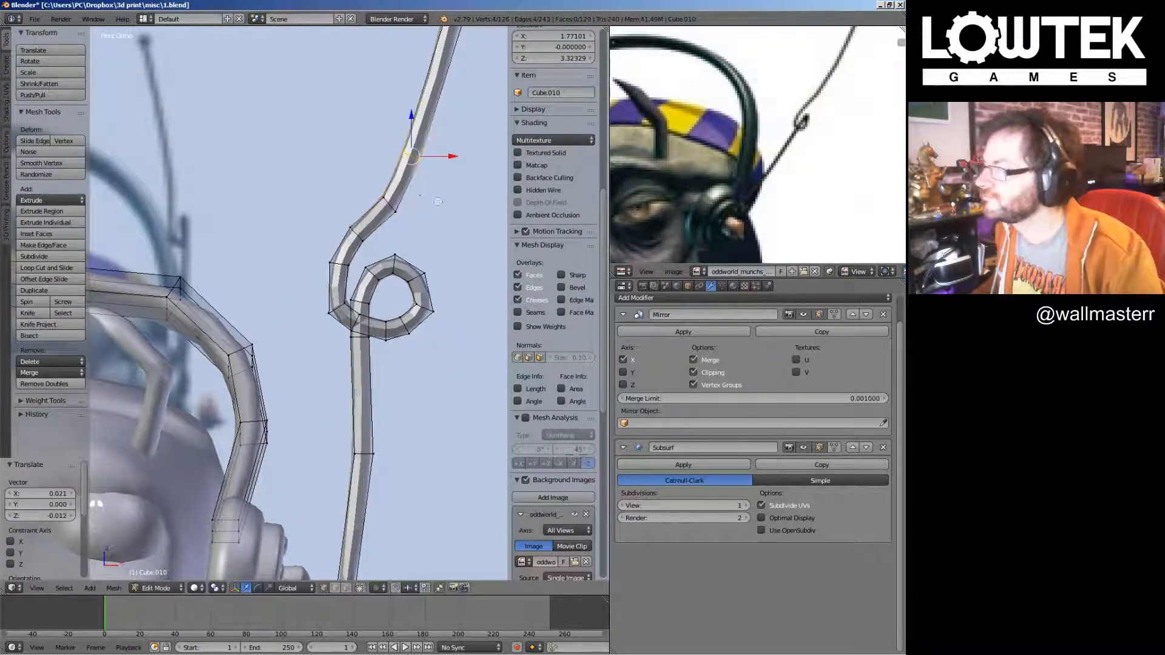
key(g)
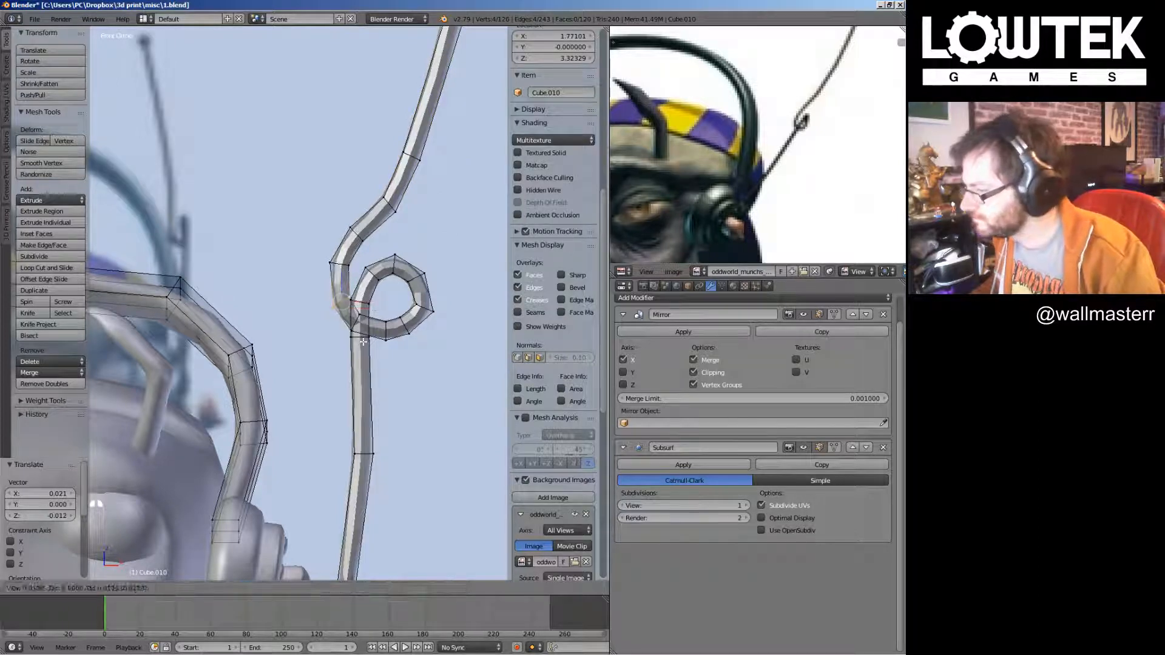
click(364, 322)
scroll(366, 322, up, 2)
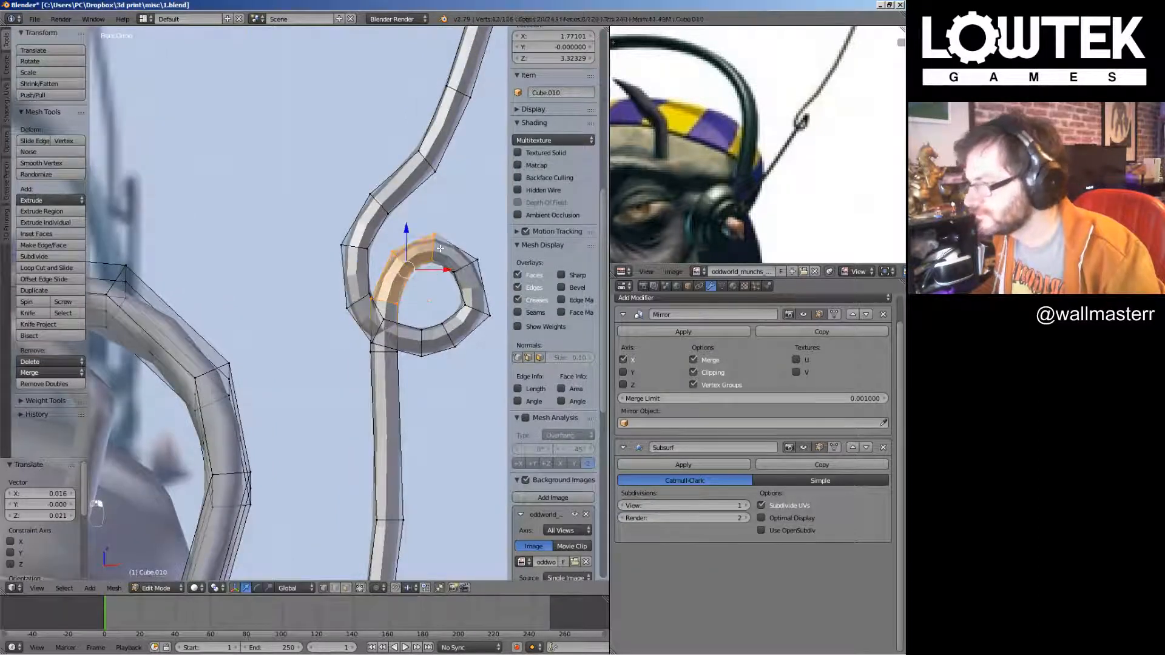
Select the loop's segments, then move and rotate them in depth to tilt the coil away from the rod
alt+shift+right_click(477, 308)
middle_drag(476, 309, 341, 373)
key(g)
click(364, 333)
key(r)
click(428, 324)
Shift the edge rings at the loop's base and just above it in depth to separate the overlapping coil
alt+right_click(275, 357)
alt+shift+right_click(272, 364)
key(g)
click(361, 375)
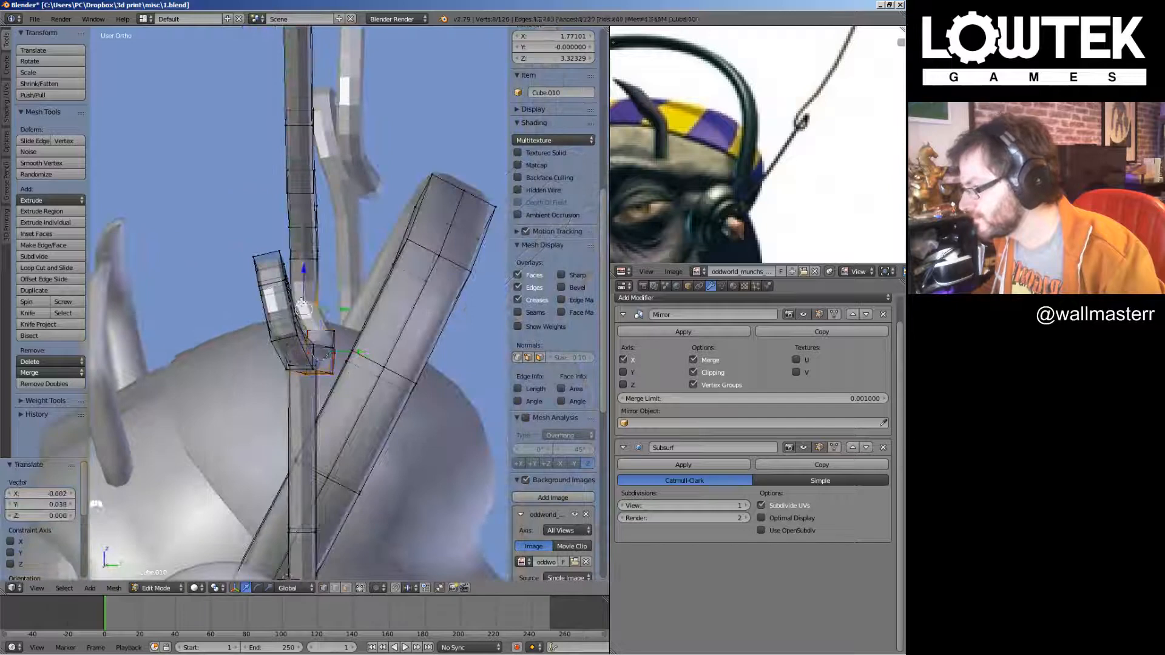
alt+right_click(309, 303)
key(g)
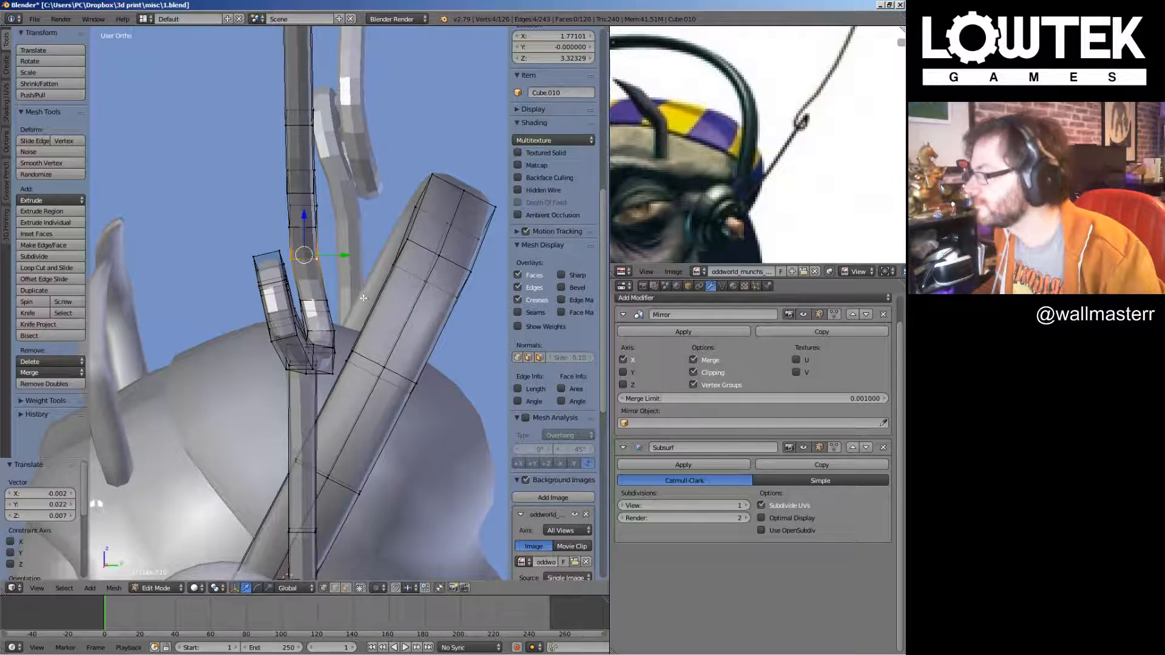
key(g)
click(371, 297)
Move the wire ring above the coil about -0.014 in Y and 0.028 in Z to straighten the upper wire
middle_drag(371, 298, 352, 245)
key(g)
key(Tab)
scroll(351, 254, down, 5)
key(Tab)
scroll(312, 255, up, 2)
middle_drag(280, 286, 312, 246)
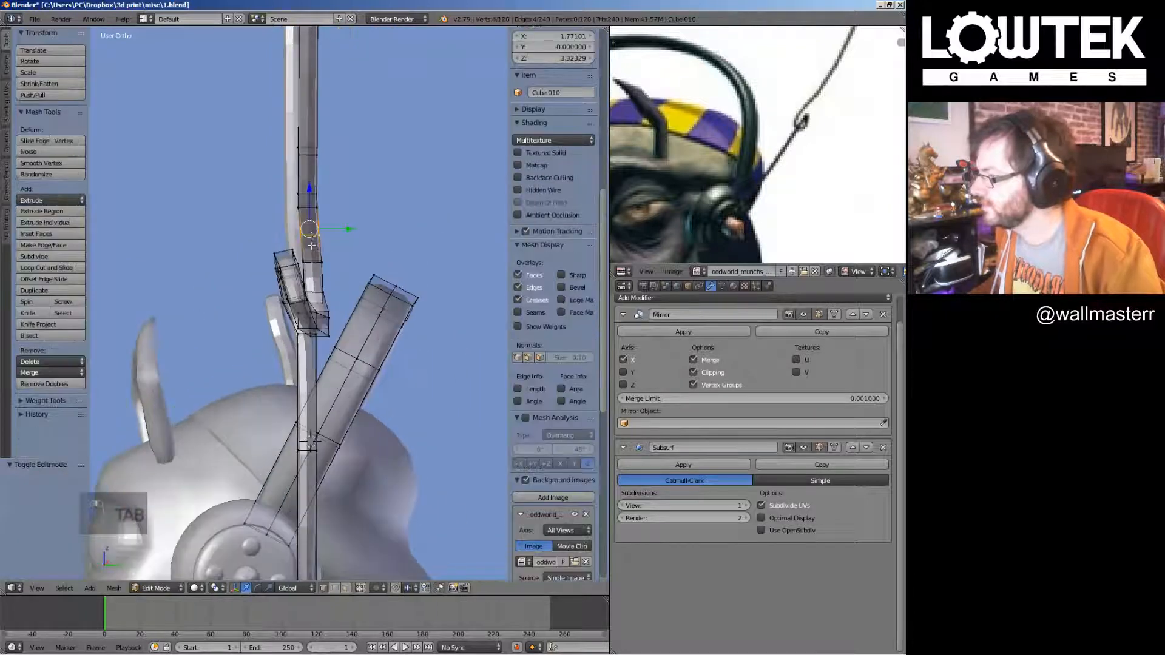
alt+right_click(301, 157)
shift+middle_drag(309, 159, 298, 245)
key(g)
click(355, 245)
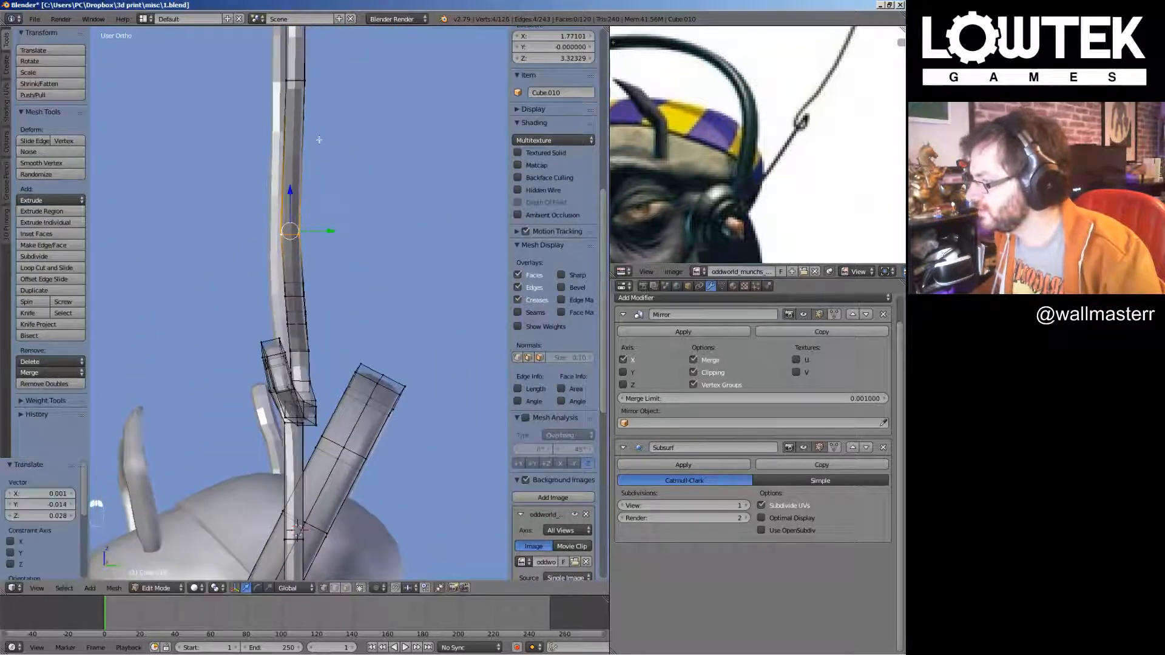
Move the edge ring just above the coil along the Y axis to smooth the wire's side profile
shift+middle_drag(320, 138, 326, 292)
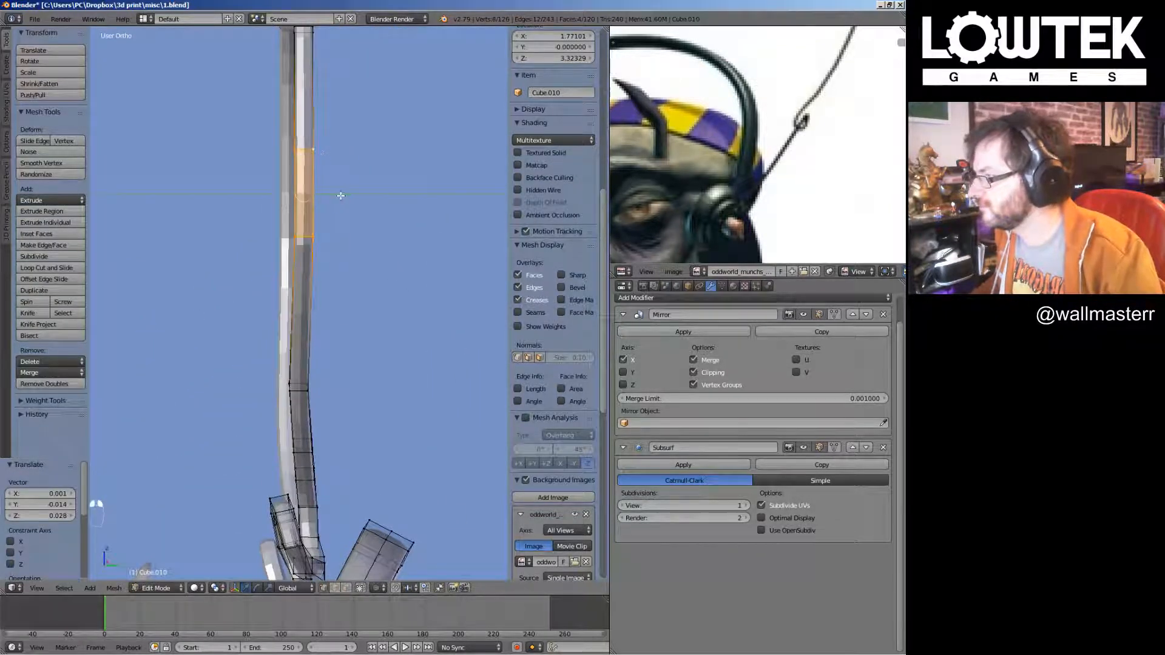
key(Tab)
scroll(355, 253, down, 4)
mouse_move(355, 253)
middle_down()
mouse_move(301, 251)
mouse_move(312, 354)
mouse_move(364, 232)
middle_up()
key(Tab)
scroll(397, 273, up, 4)
key(g)
key(y)
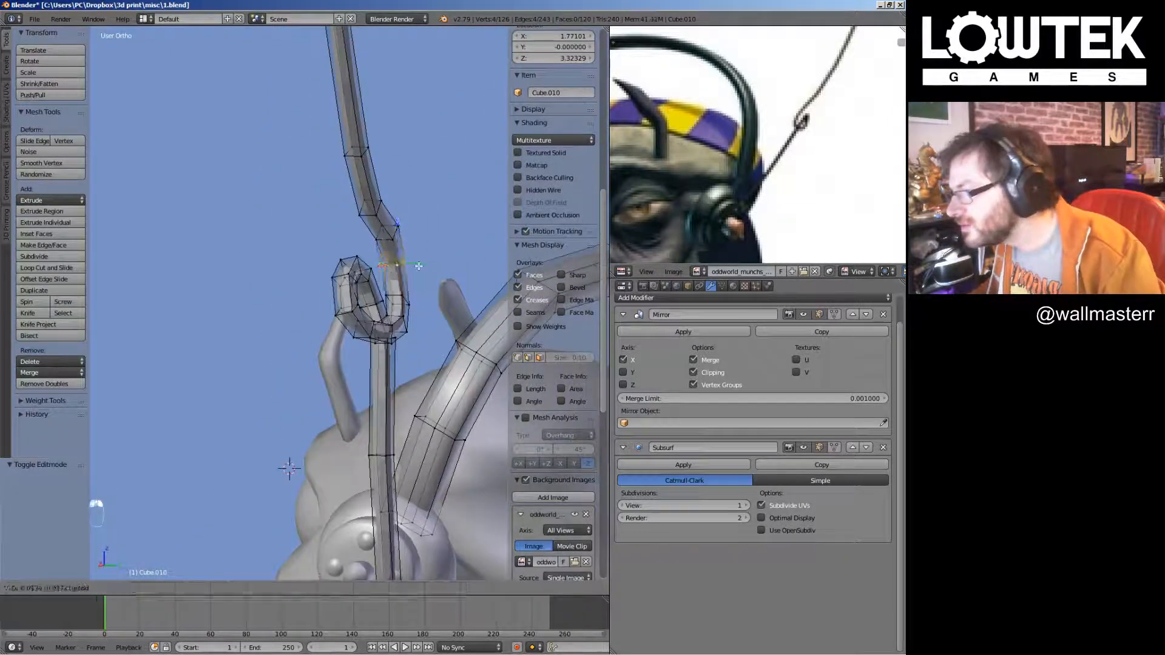
click(398, 233)
Adjust the depth of the antenna ring near the coil along the Y axis and leave mesh editing
key(Tab)
middle_drag(419, 234, 388, 344)
key(Tab)
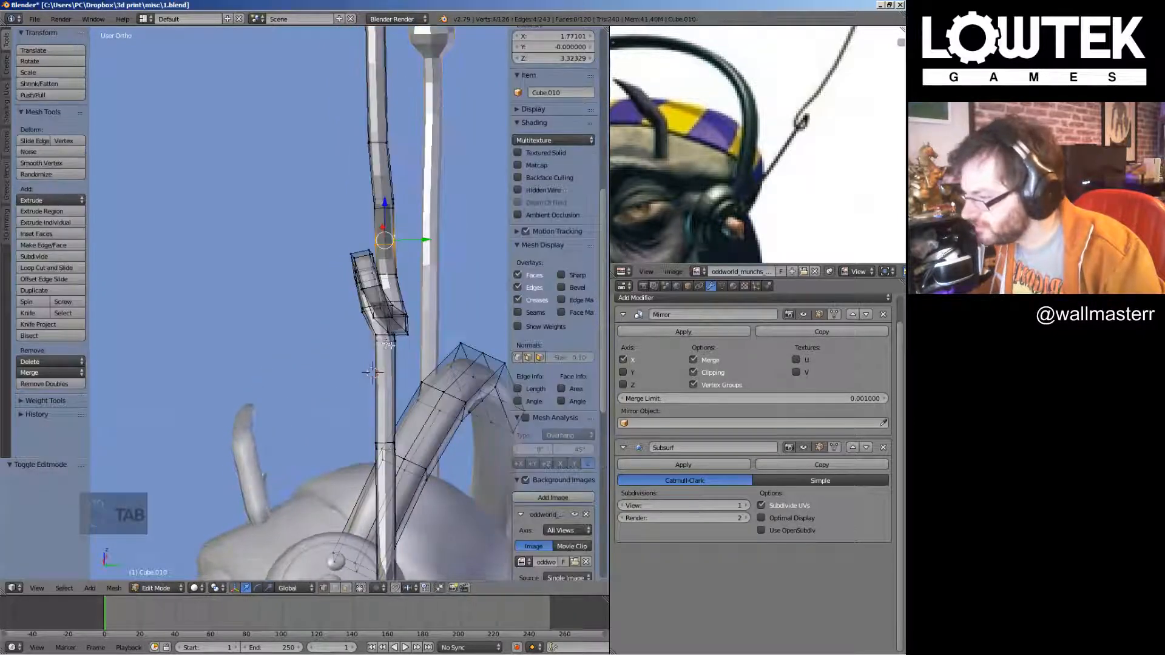
key(g)
key(y)
click(408, 340)
key(Tab)
scroll(418, 364, down, 6)
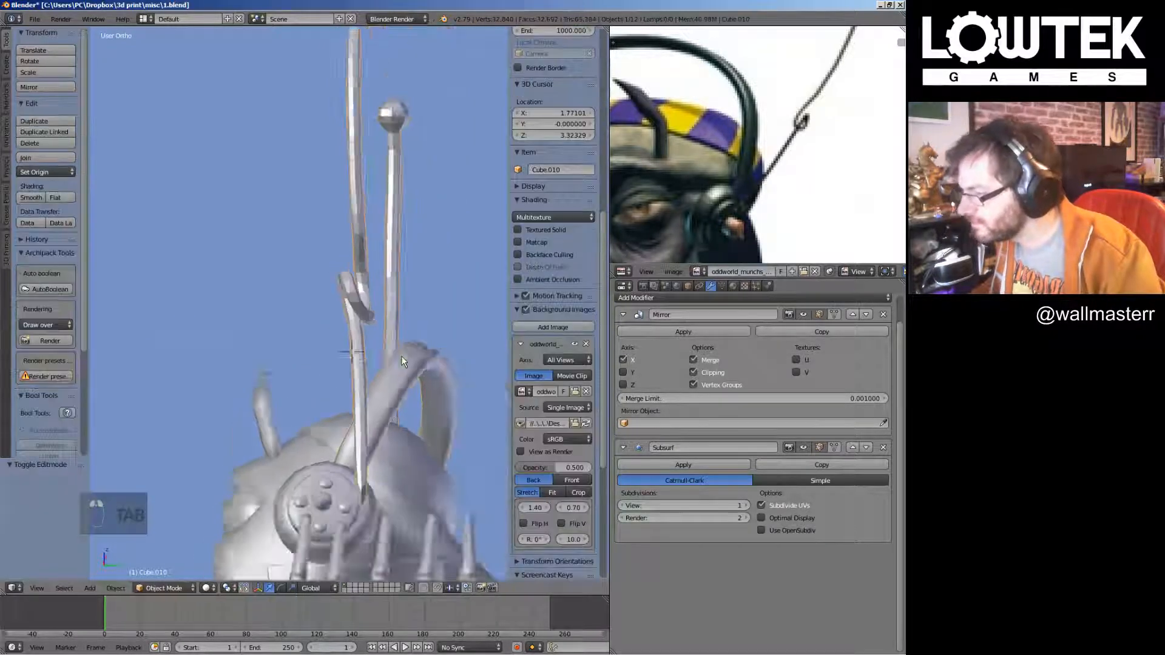
Separate the antenna's geometry from the headband mesh into its own object
key(KP_1)
shift+middle_drag(349, 335, 371, 261)
key(Tab)
right_click(347, 229)
key(Tab)
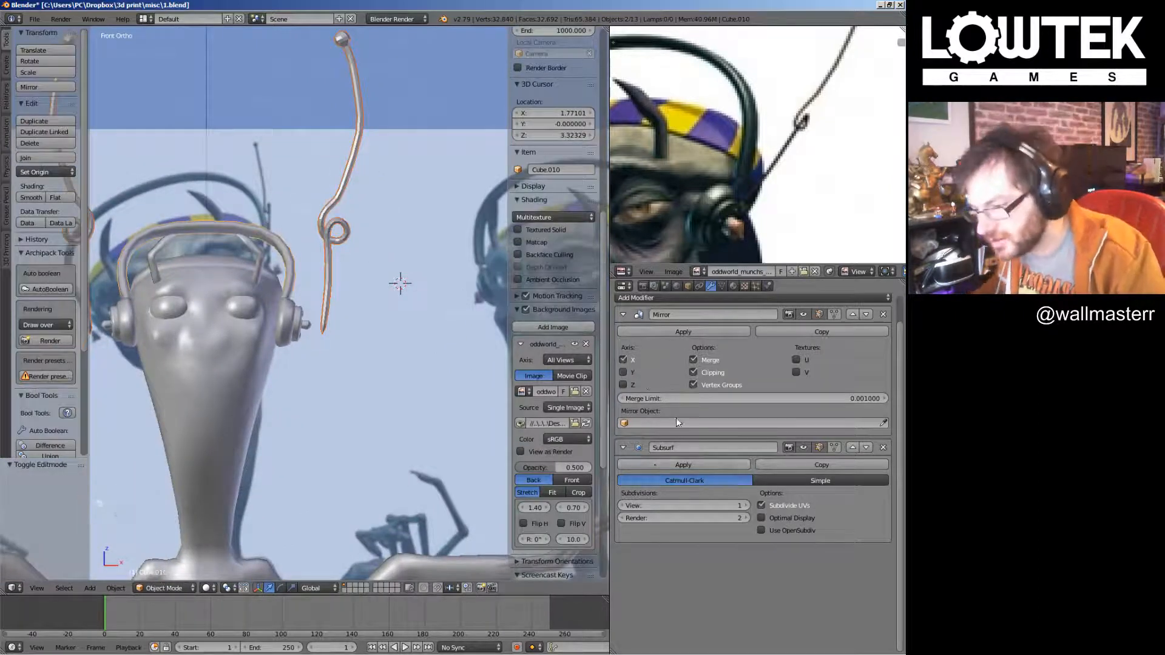
Remove the Mirror modifier from the headband object
click(883, 314)
key(Tab)
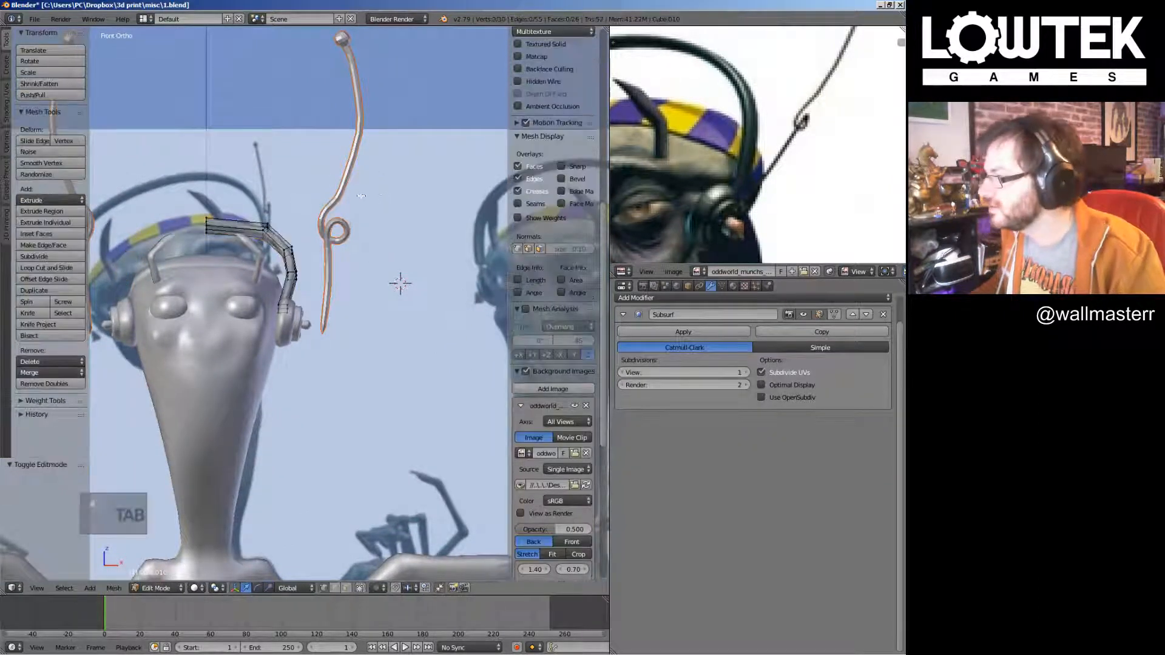
key(Tab)
right_click(352, 156)
key(g)
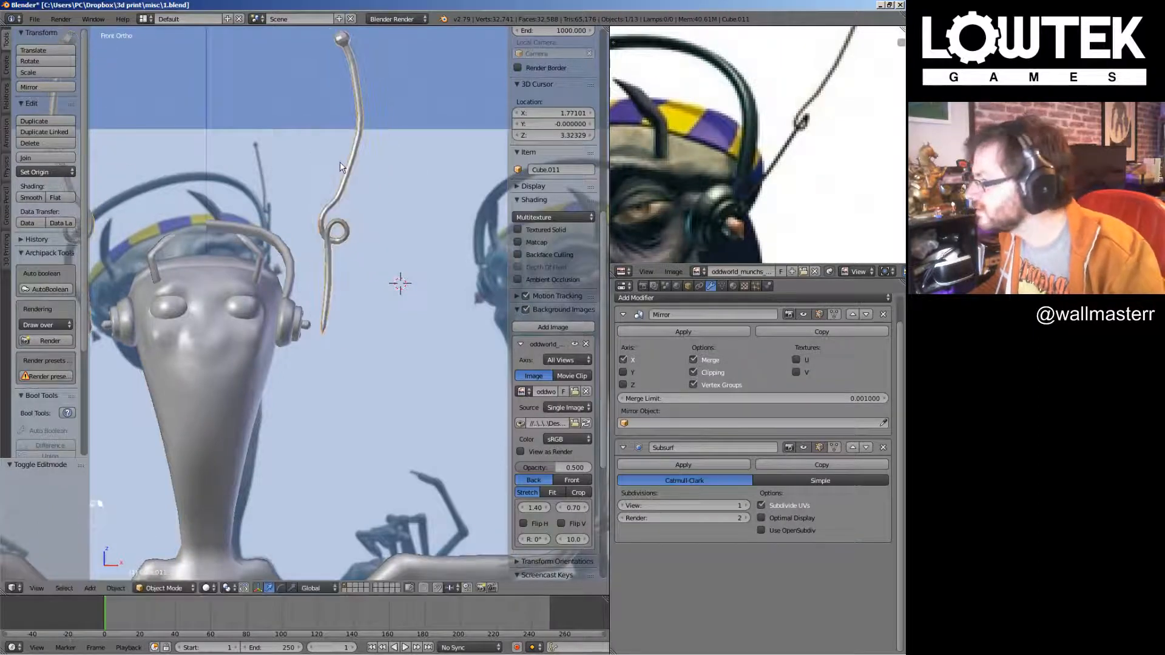
click(343, 171)
Add a Mirror modifier to the headband object and place it above the Subsurf modifier
right_click(285, 255)
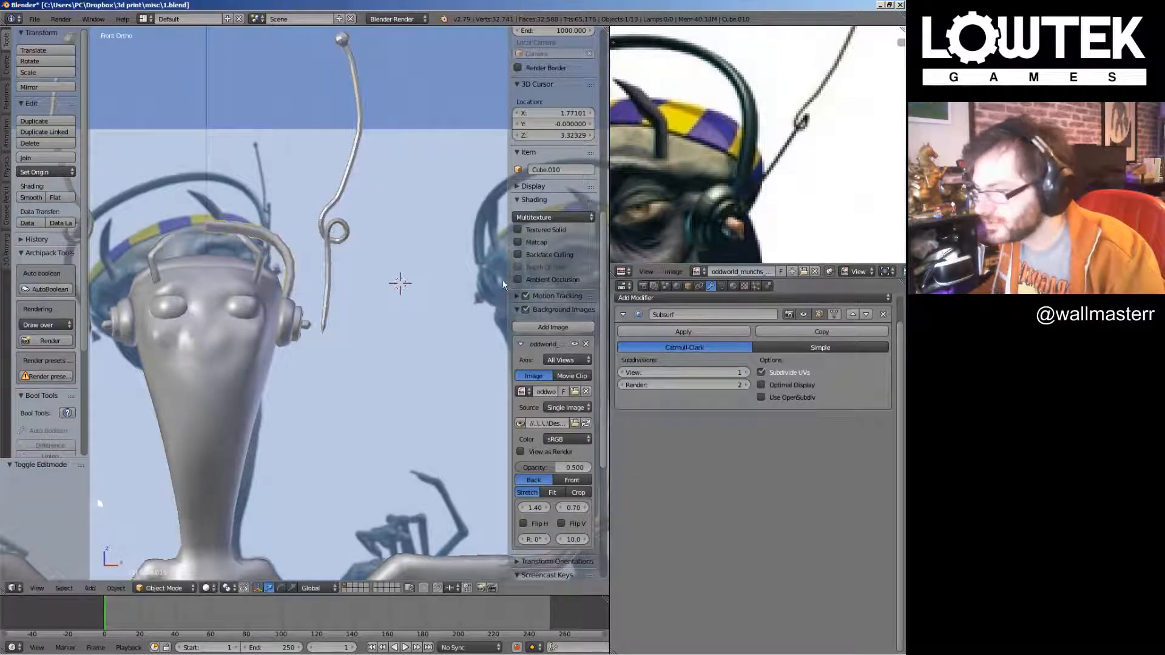
shift+right_click(345, 268)
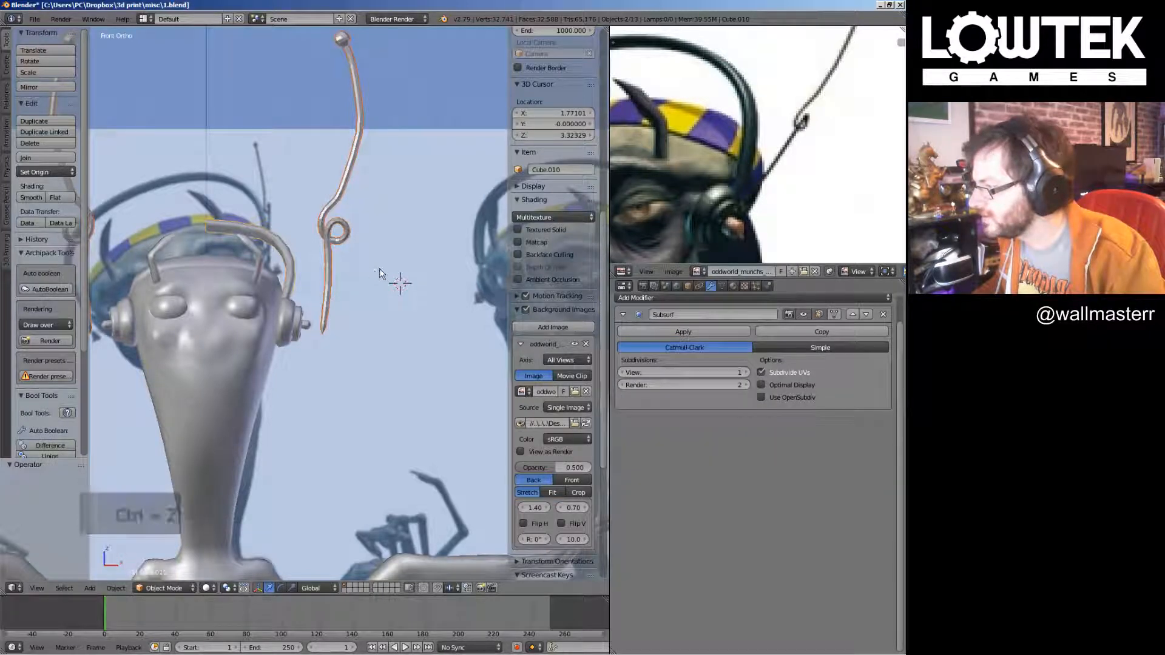
key(Tab)
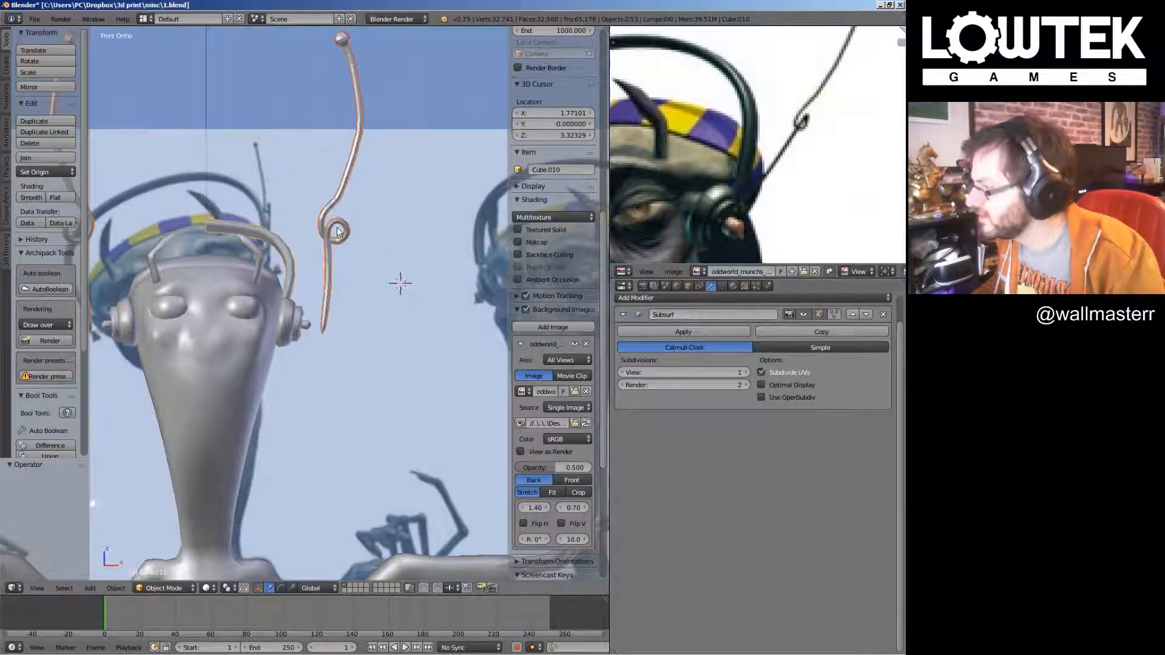
middle_drag(334, 230, 337, 231)
key(KP_1)
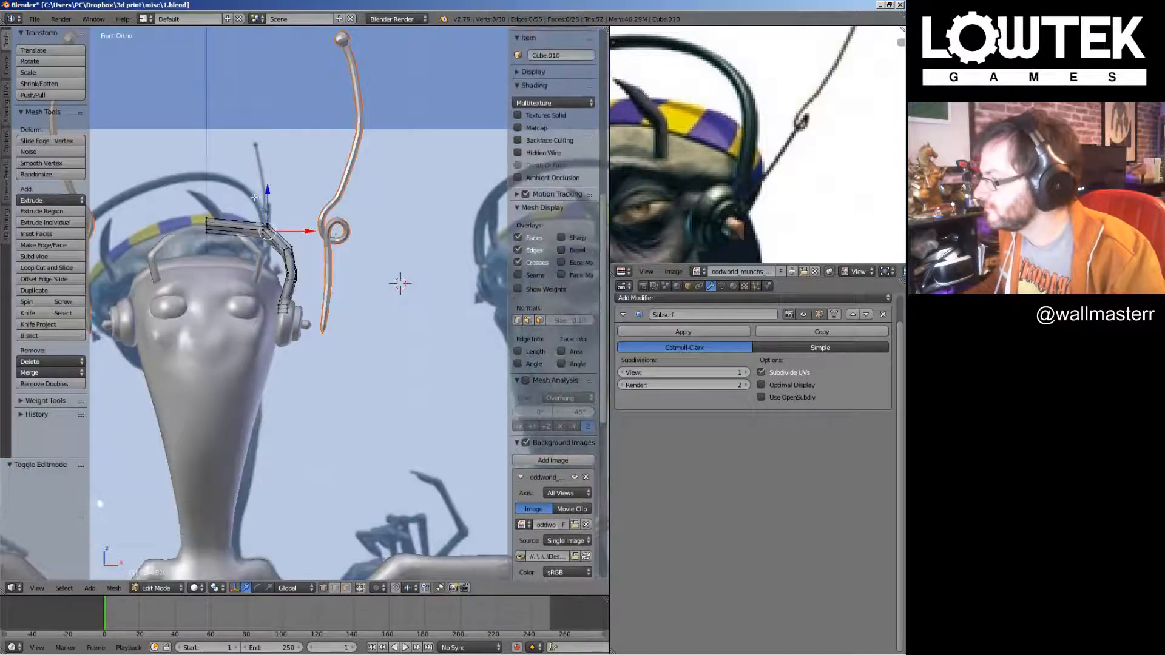
key(Tab)
click(677, 286)
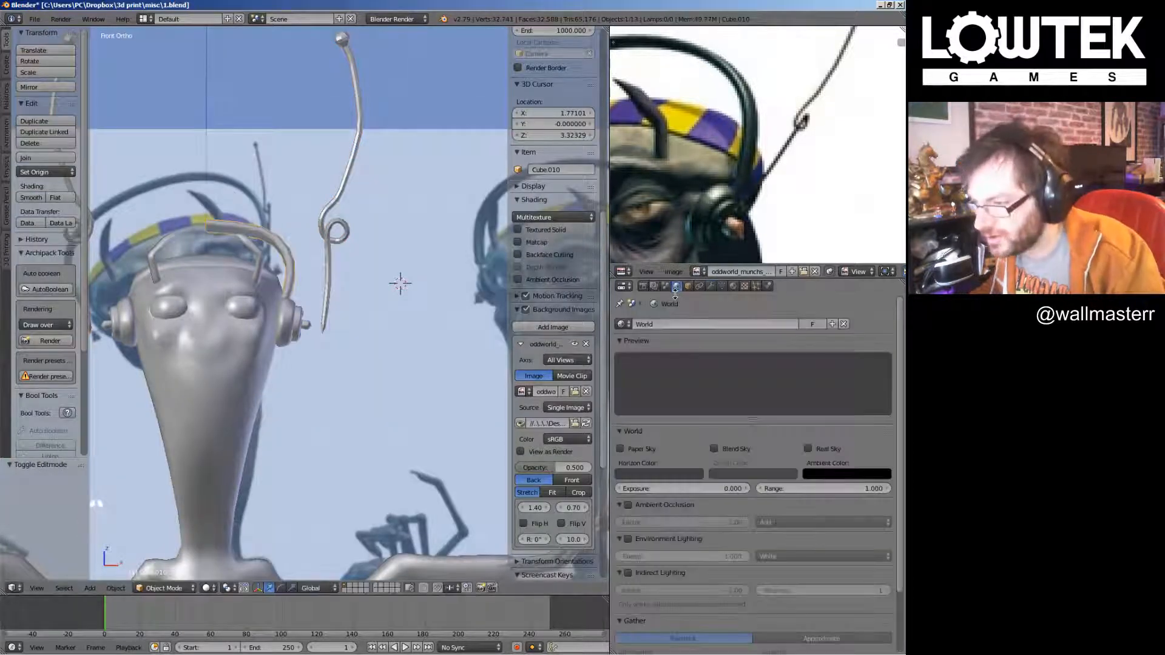
click(711, 287)
click(688, 299)
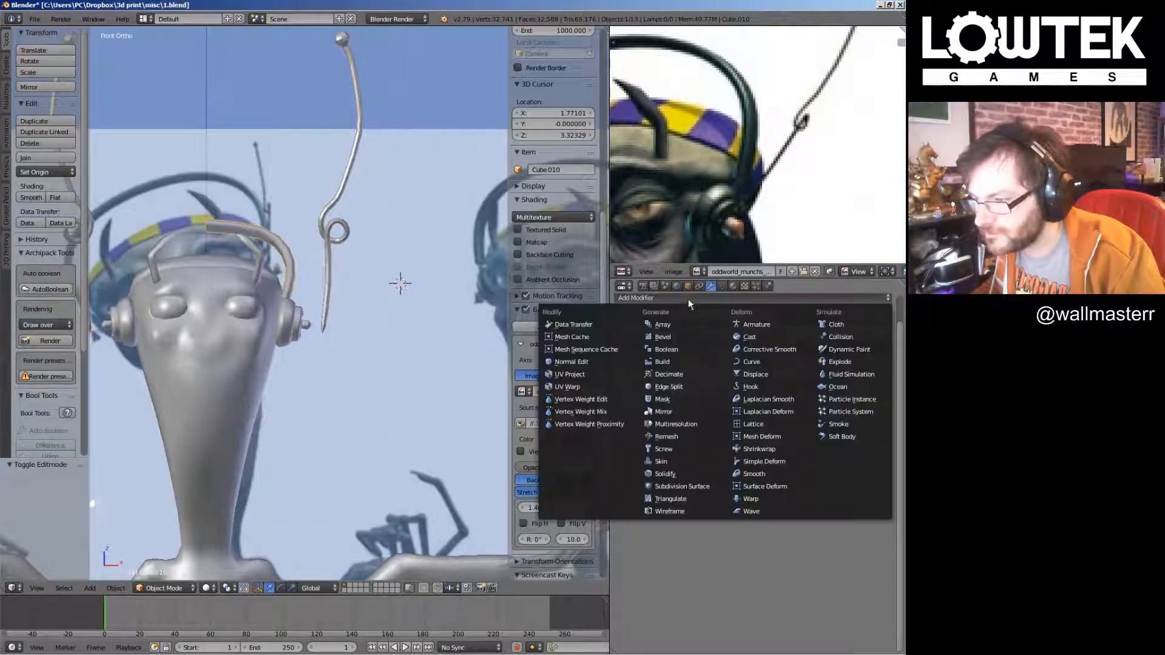
click(682, 413)
click(853, 421)
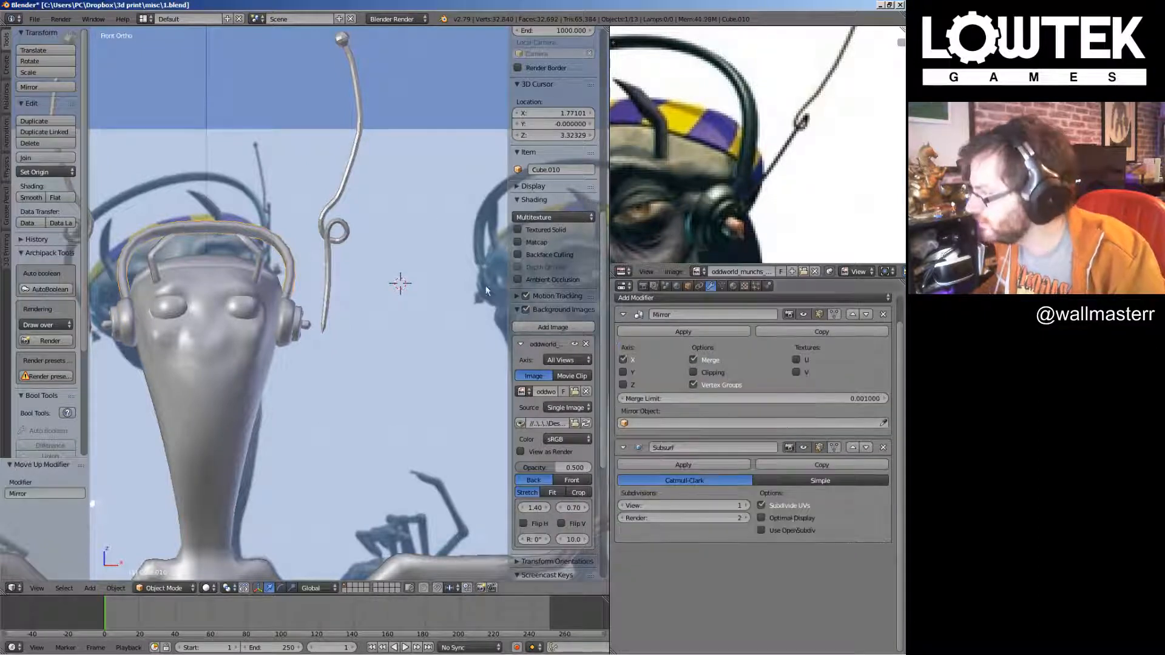
Remove the Mirror modifier from the antenna and shade all of its faces smooth
click(883, 316)
key(Tab)
key(Tab)
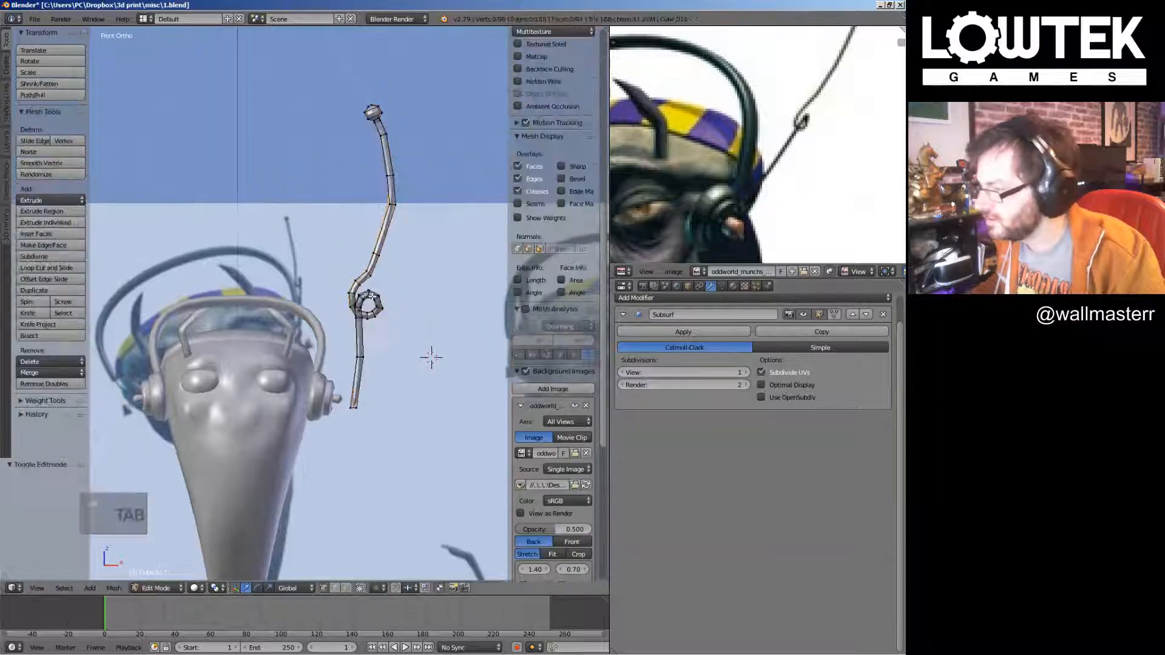
key(Tab)
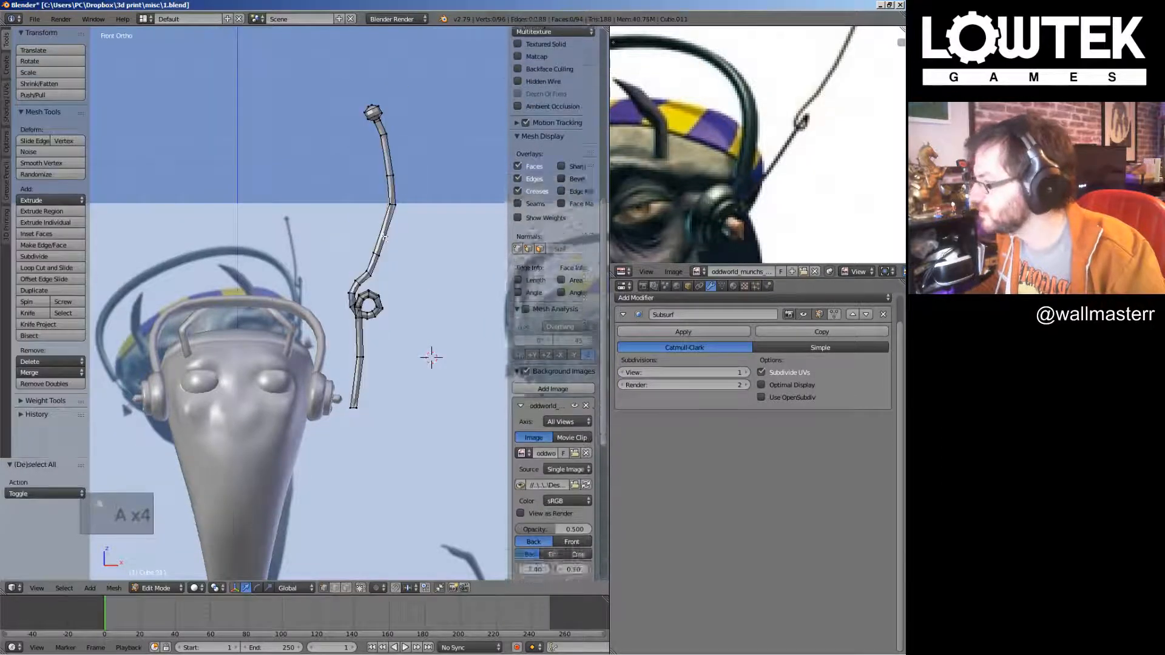
key(a)
key(a)
click(8, 106)
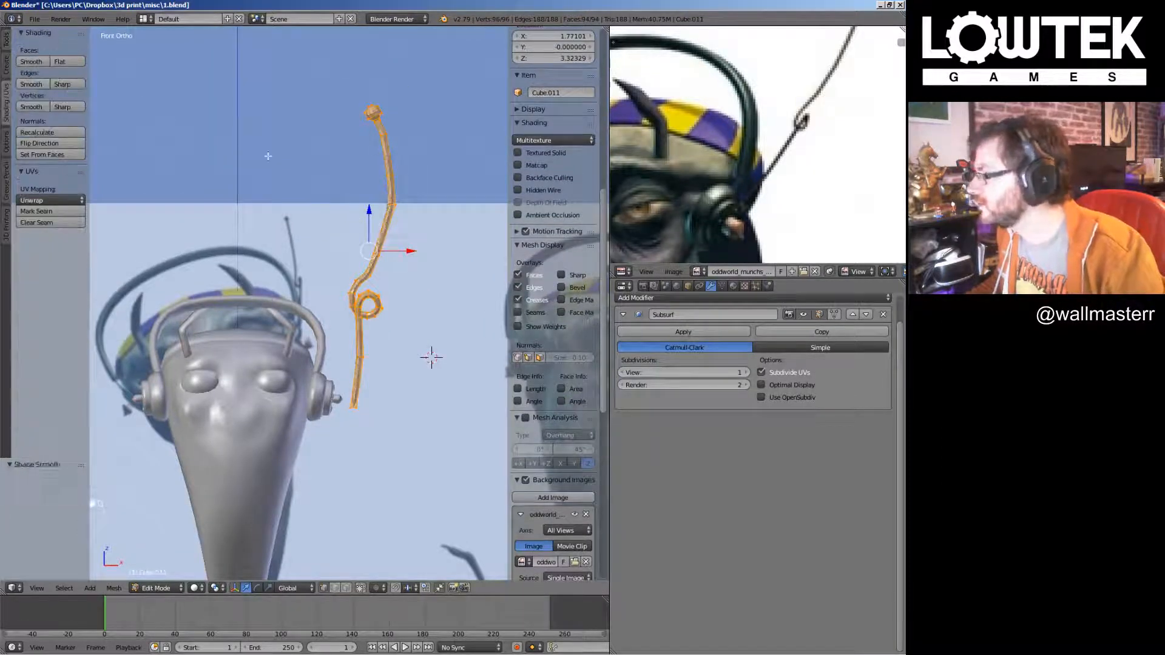
Scale the whole antenna mesh to 0.75 and rotate it freely so its coil turns partly sideways
key(a)
key(a)
key(s)
click(437, 329)
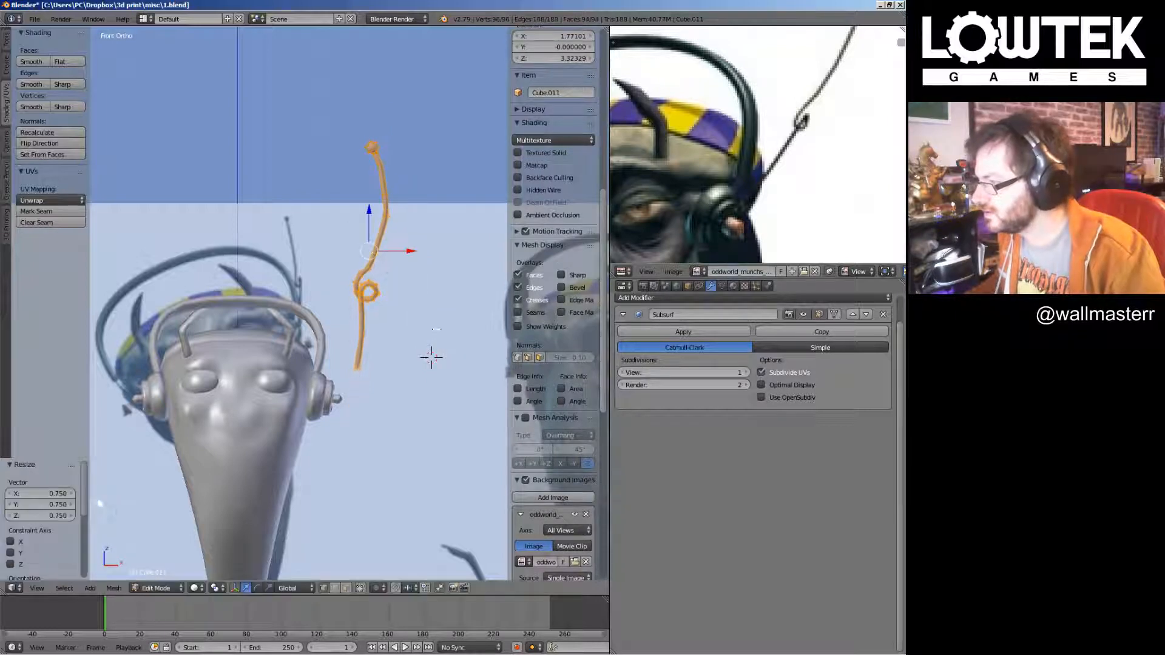
key(r)
key(r)
key(r)
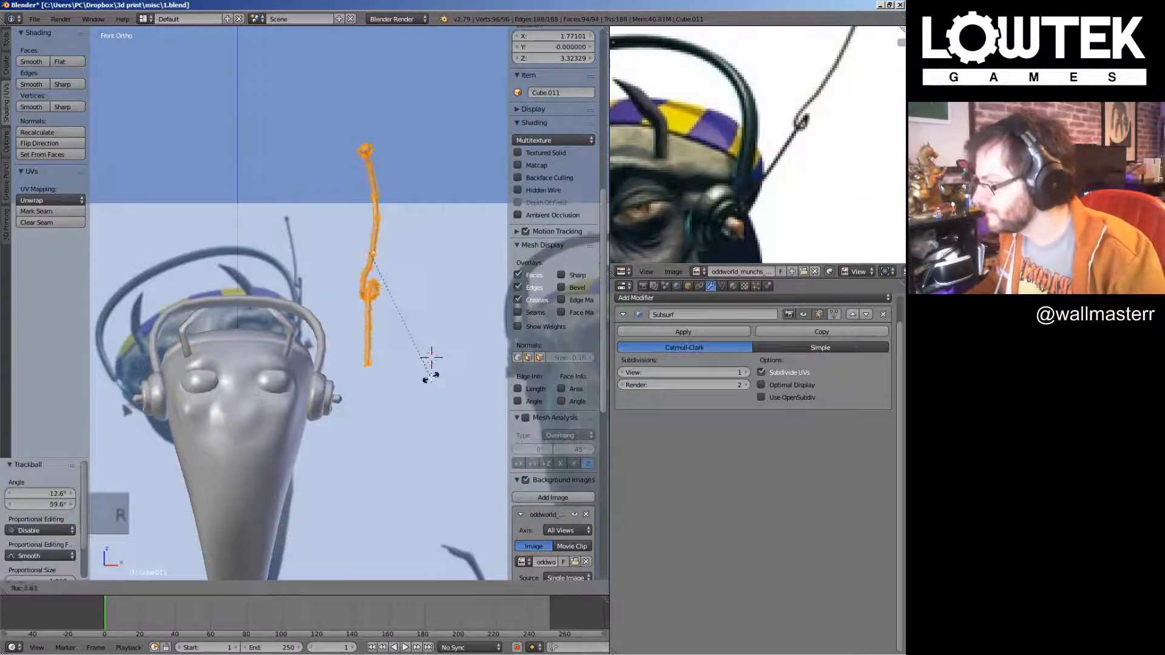
click(431, 361)
In the side view, scale the antenna to 0.583 and fit its tilt and position to the top of the earphone
key(KP_3)
key(g)
click(451, 393)
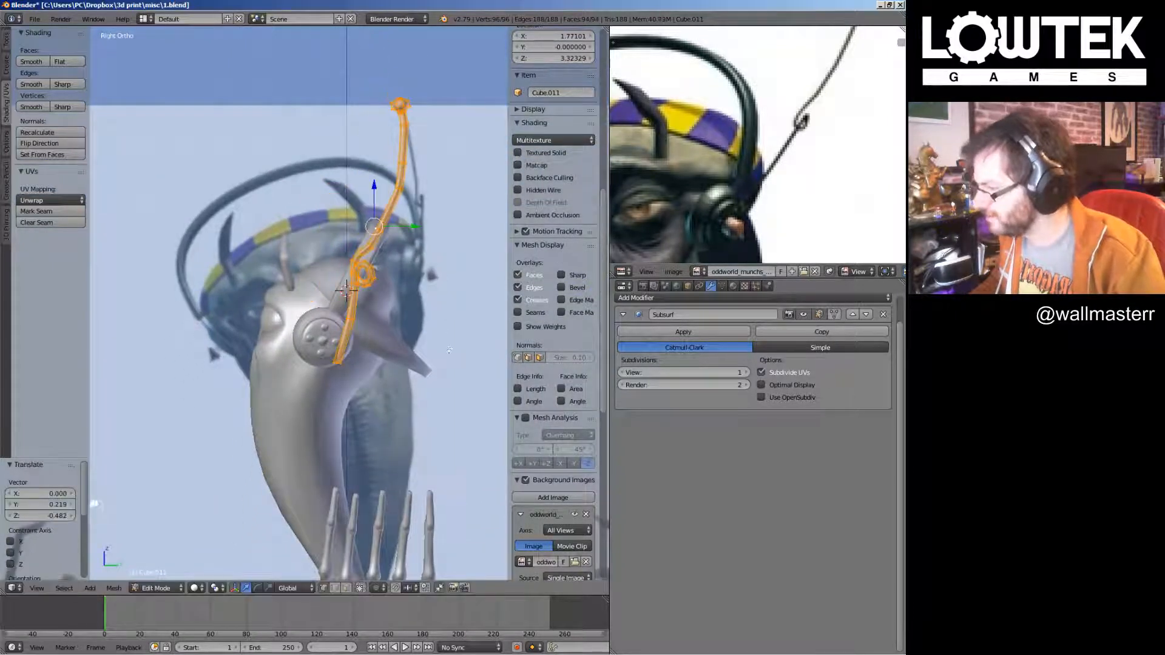
scroll(451, 393, up, 2)
key(s)
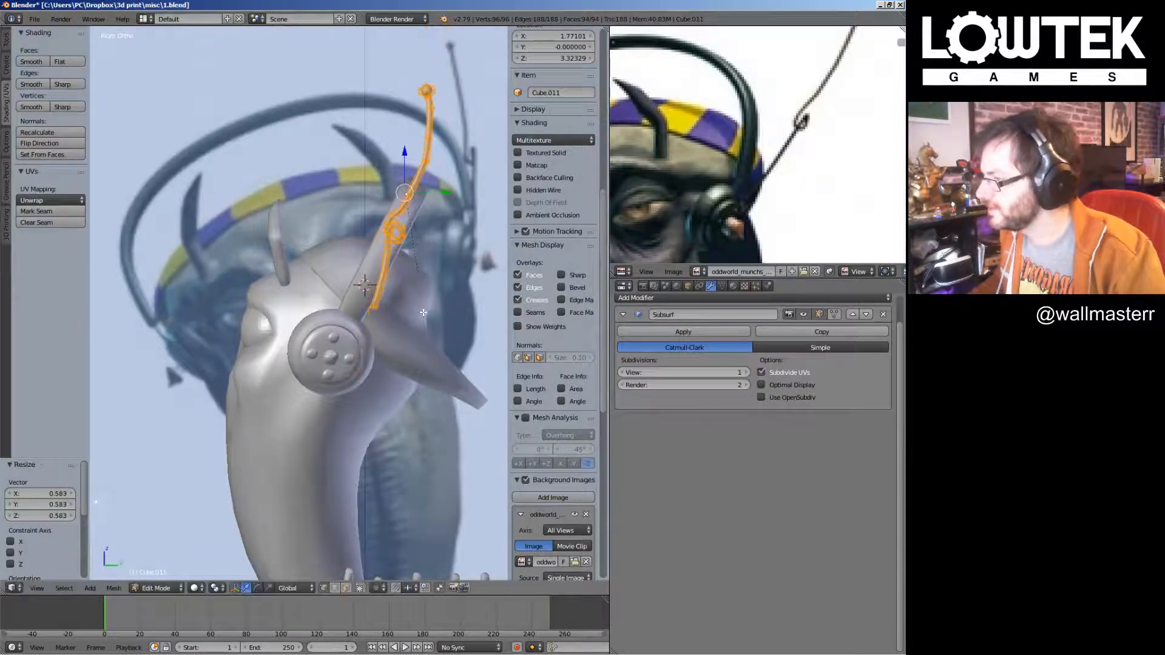
key(r)
click(418, 361)
key(g)
click(416, 382)
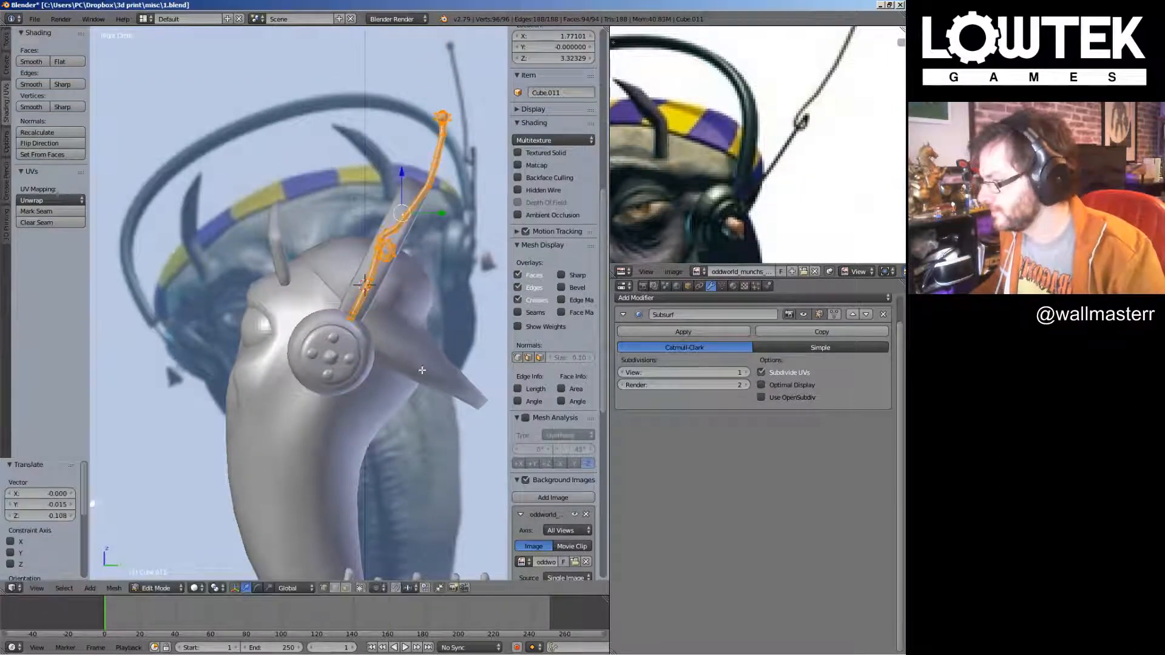
Move the antenna sideways onto the earphone and rotate it about 5.8° in the front view to lean outward
middle_drag(419, 380, 340, 386)
key(g)
click(387, 402)
key(KP_1)
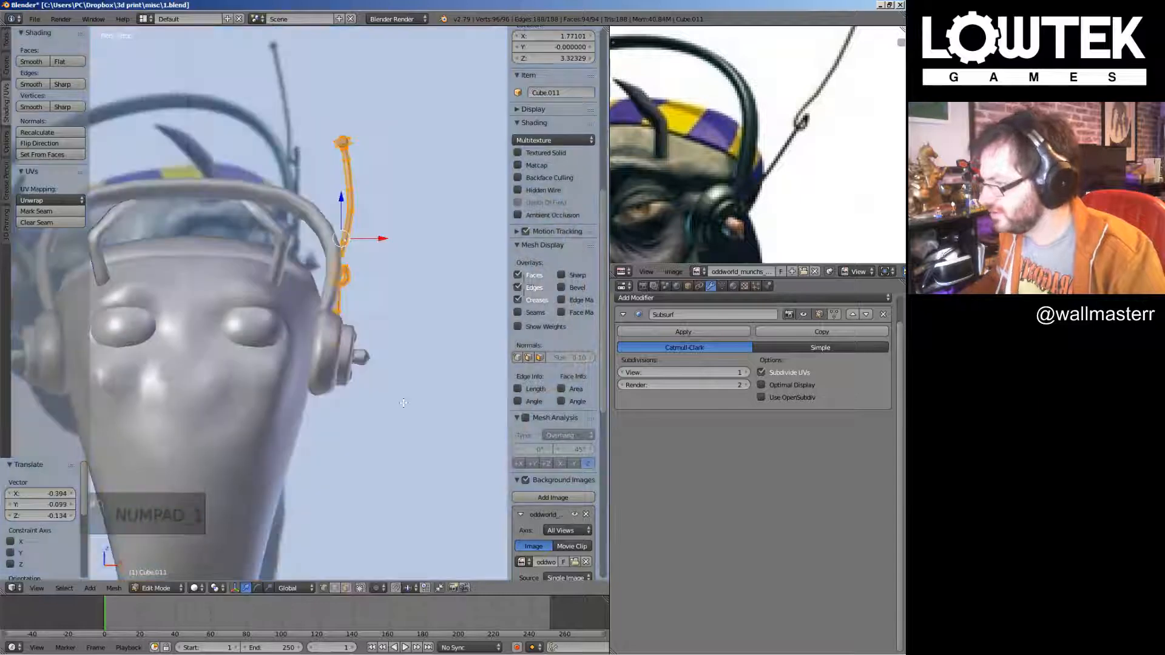
key(r)
click(398, 432)
key(g)
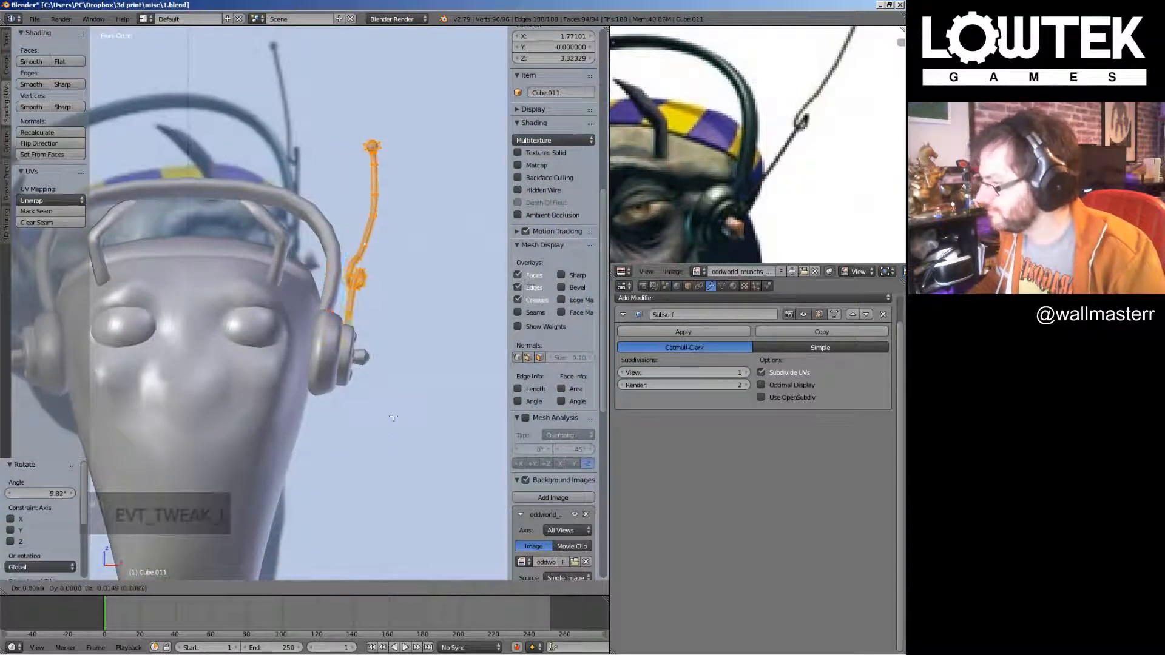
click(391, 411)
Seat the antenna's base in the earphone while viewing from behind, and leave mesh editing
middle_drag(374, 398, 247, 392)
key(g)
click(307, 397)
key(g)
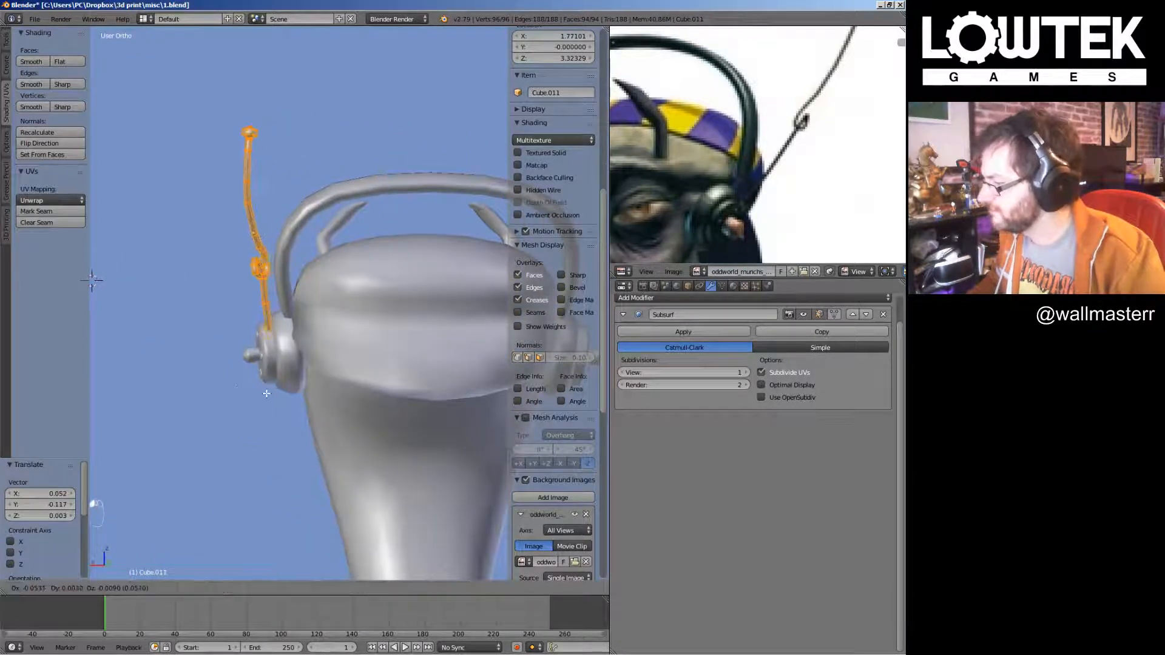
key(Tab)
Check the antenna's placement from the front and save the file over 1.blend
key(KP_1)
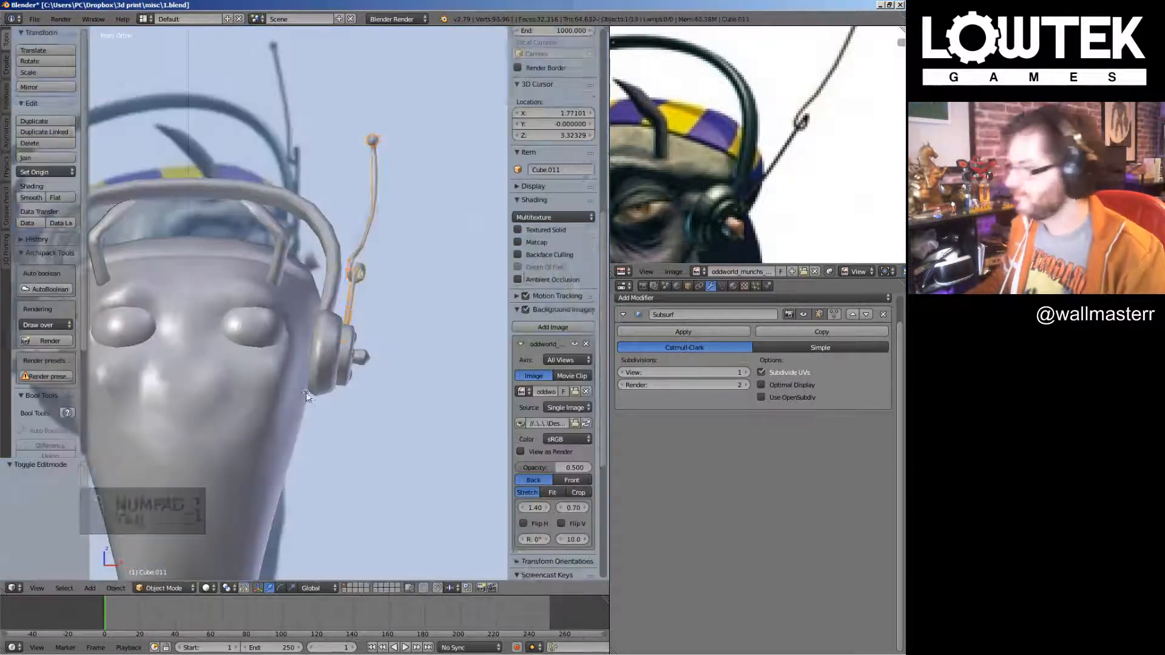
scroll(344, 336, down, 3)
key(ctrl+s)
click(343, 336)
middle_drag(344, 336, 362, 286)
key(KP_1)
key(ctrl+s)
click(344, 310)
scroll(343, 311, down, 3)
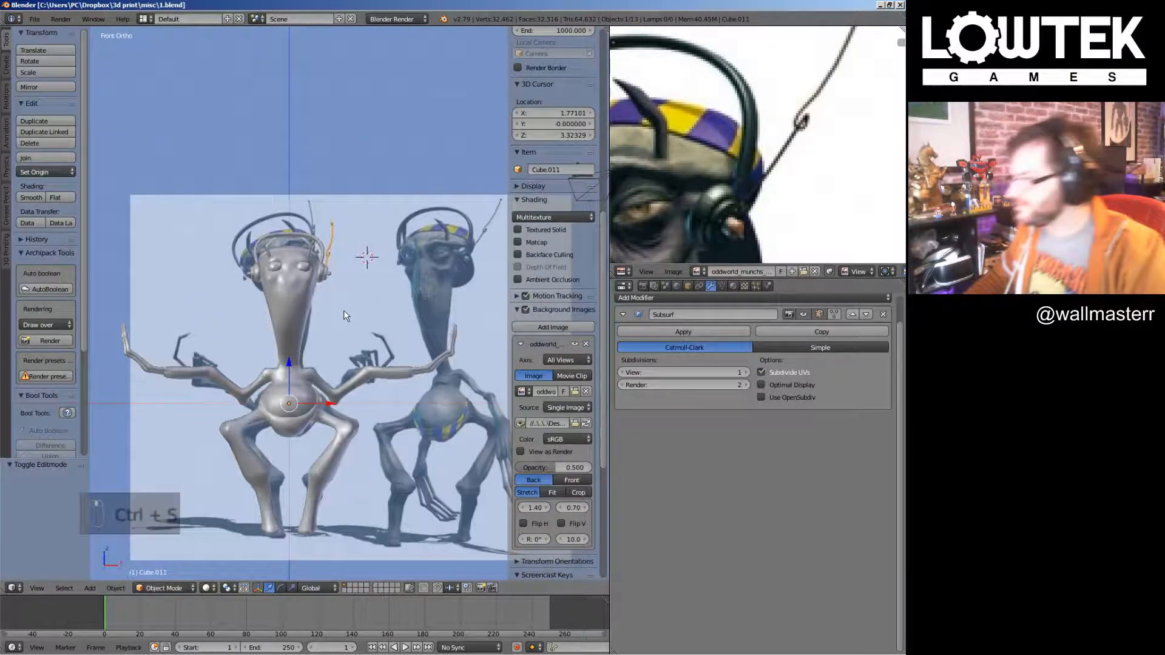
Duplicate the headset parts, offset the copies by -4.872 in X and -11.855 in Z beside the backup figures, and save the file
shift+right_click(325, 273)
shift+middle_drag(345, 349, 361, 280)
shift+middle_drag(318, 363, 417, 202)
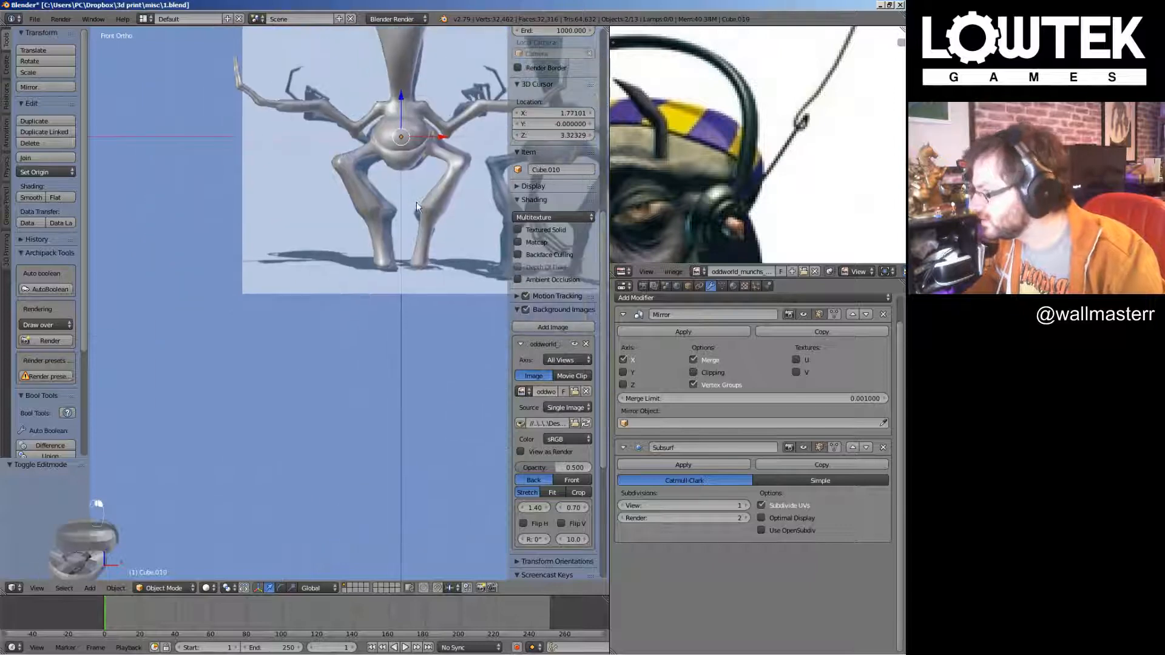
scroll(428, 197, down, 6)
key(shift+d)
click(360, 370)
shift+middle_drag(369, 285, 331, 335)
key(ctrl+s)
click(331, 337)
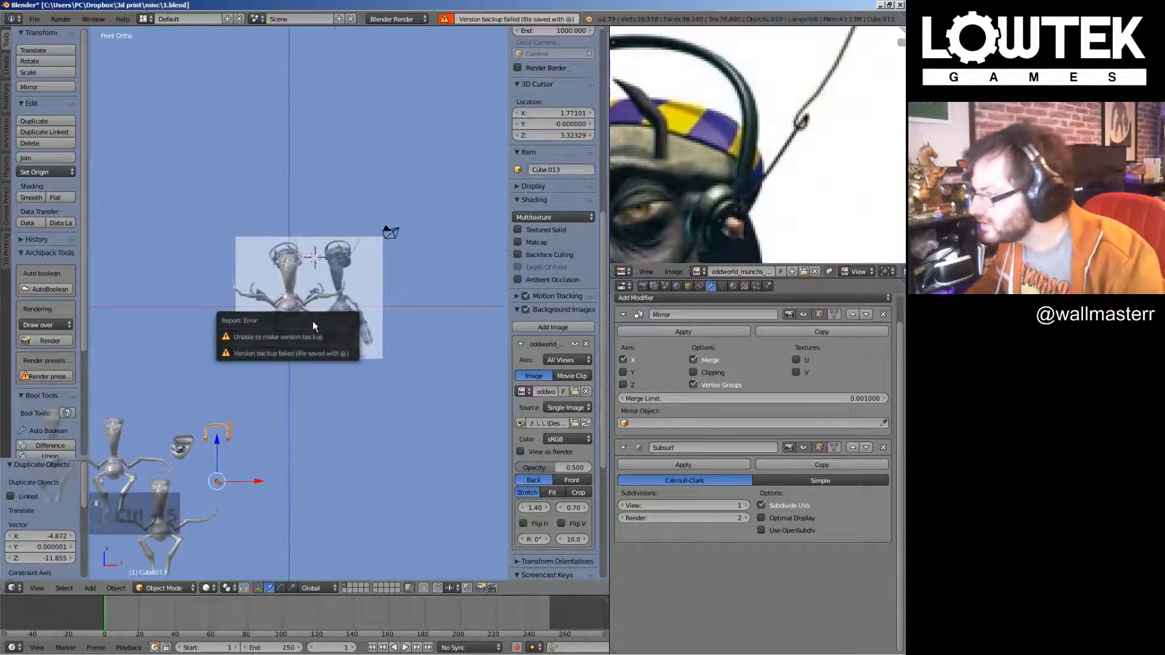
key(ctrl+s)
click(357, 341)
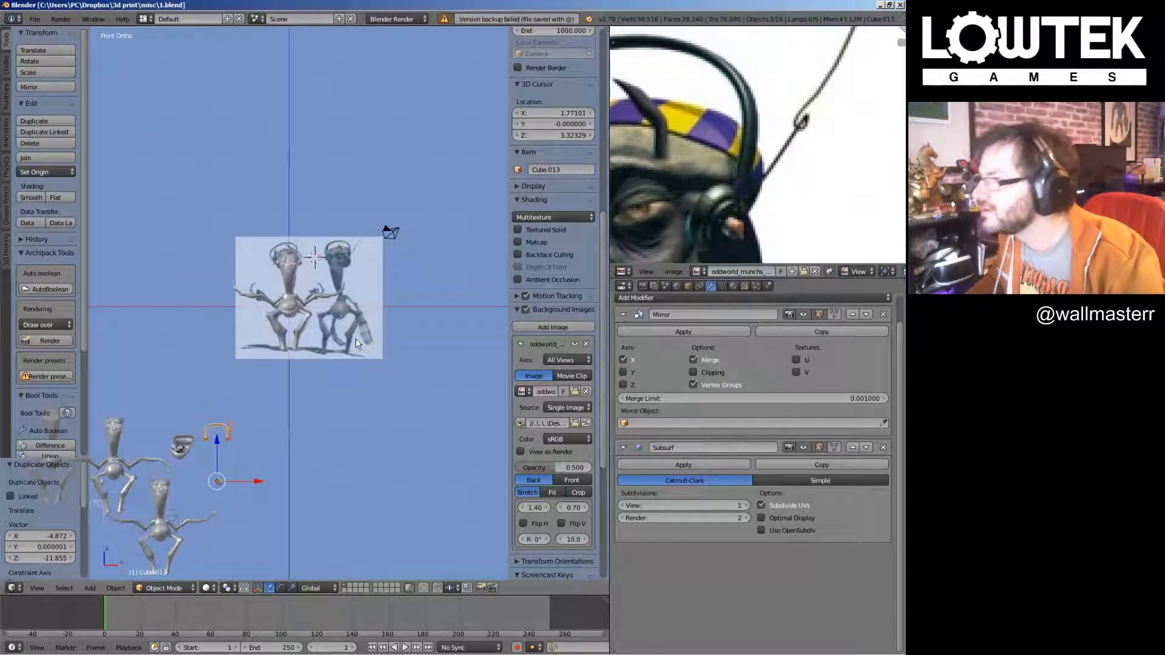
Select the character's body in the front view and save over 1.blend again
right_click(336, 293)
scroll(327, 289, up, 5)
key(ctrl+s)
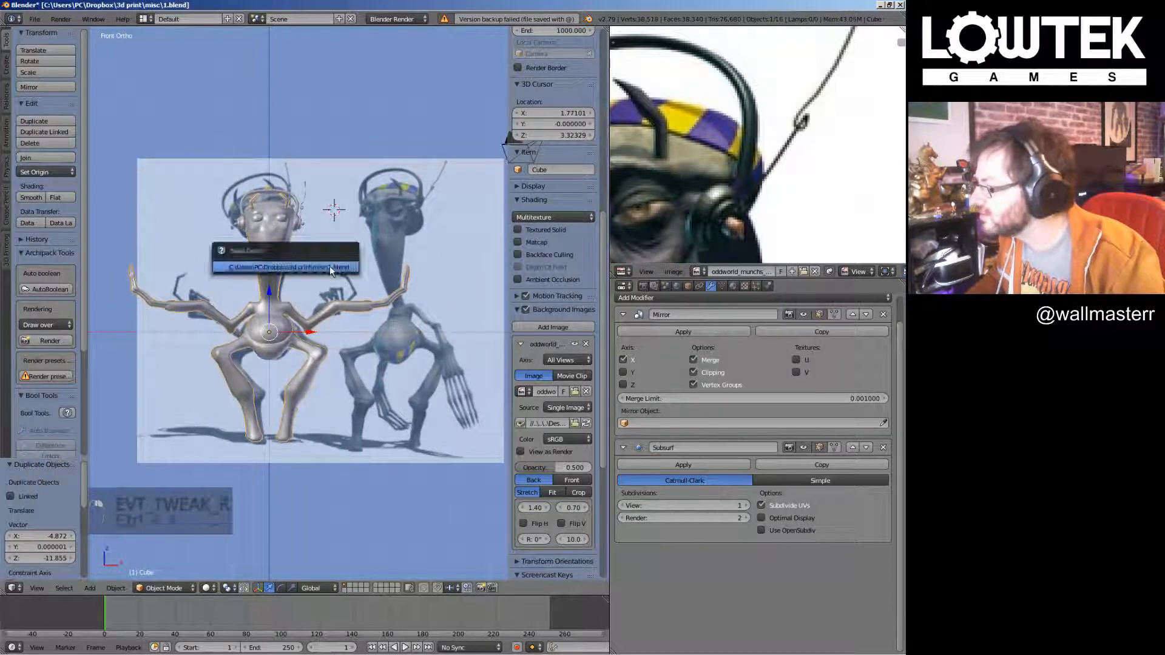
click(330, 266)
shift+middle_drag(330, 267, 338, 286)
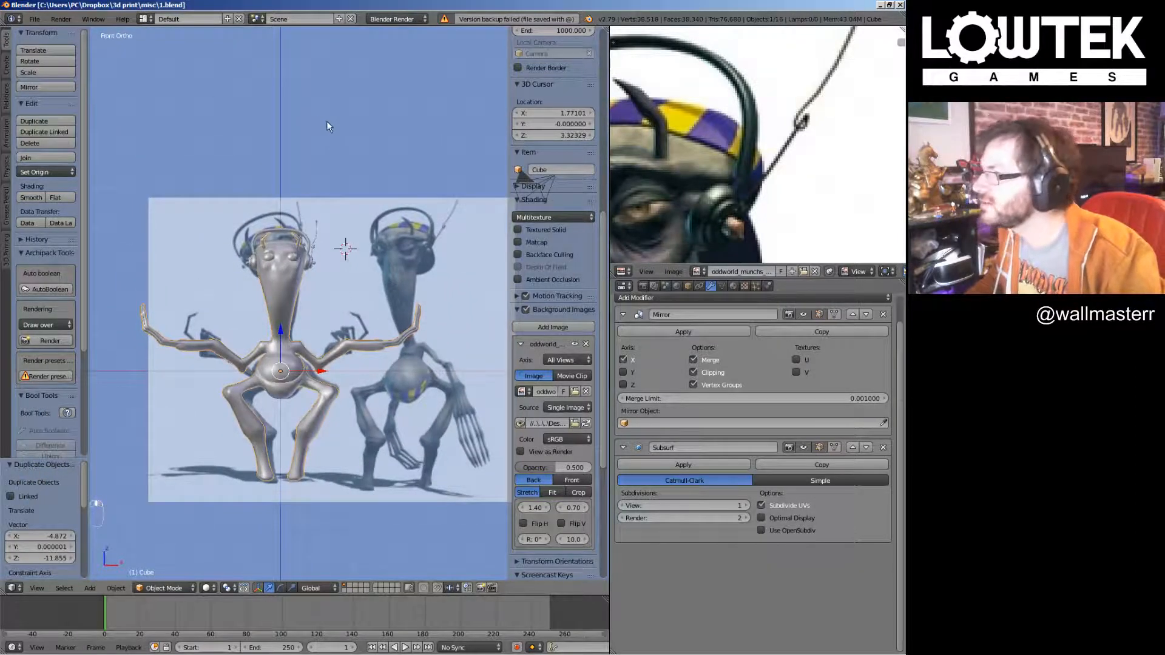
shift+middle_drag(353, 352, 391, 268)
key(ctrl+s)
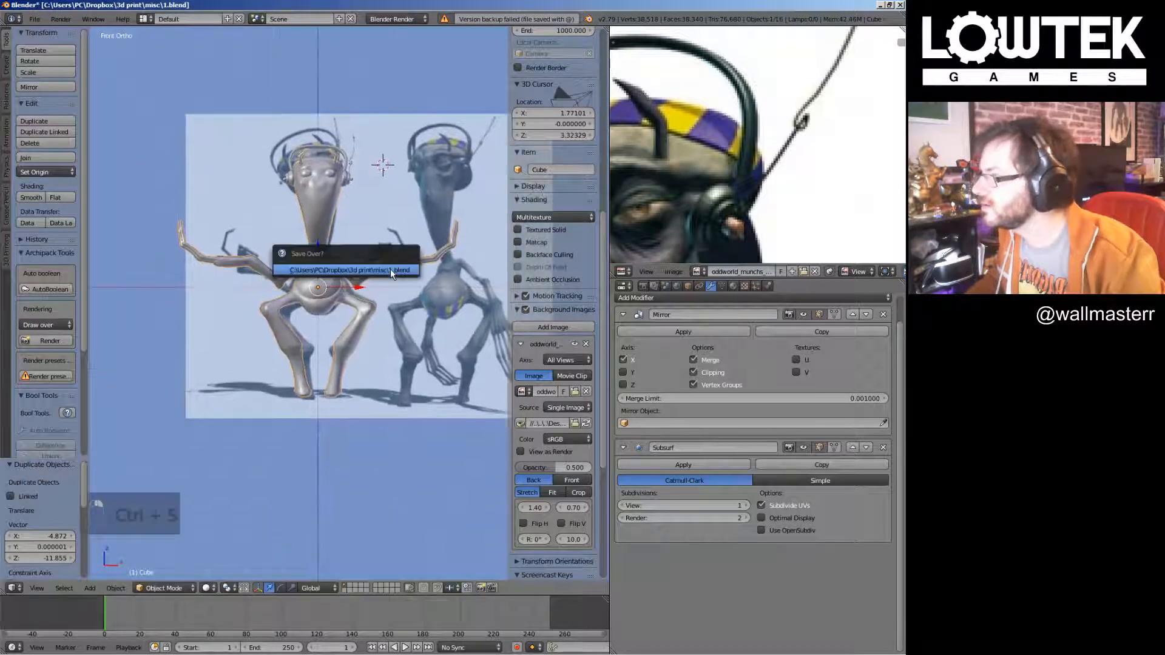
click(391, 268)
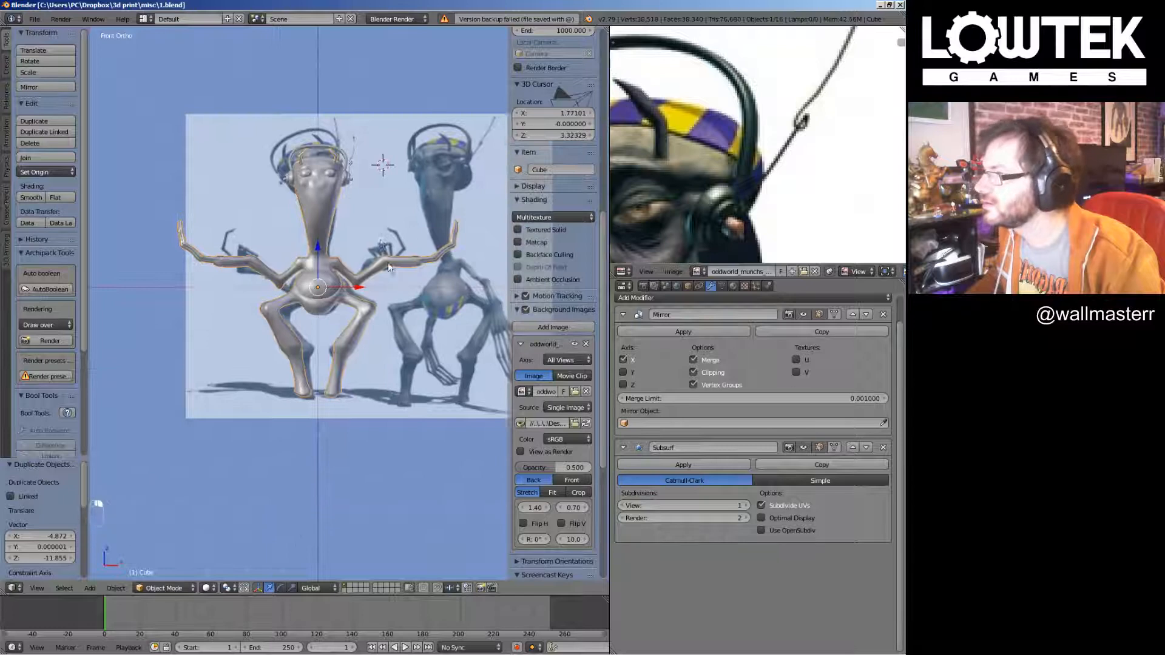
Save the project as a new version named 2.blend in the misc folder
click(37, 20)
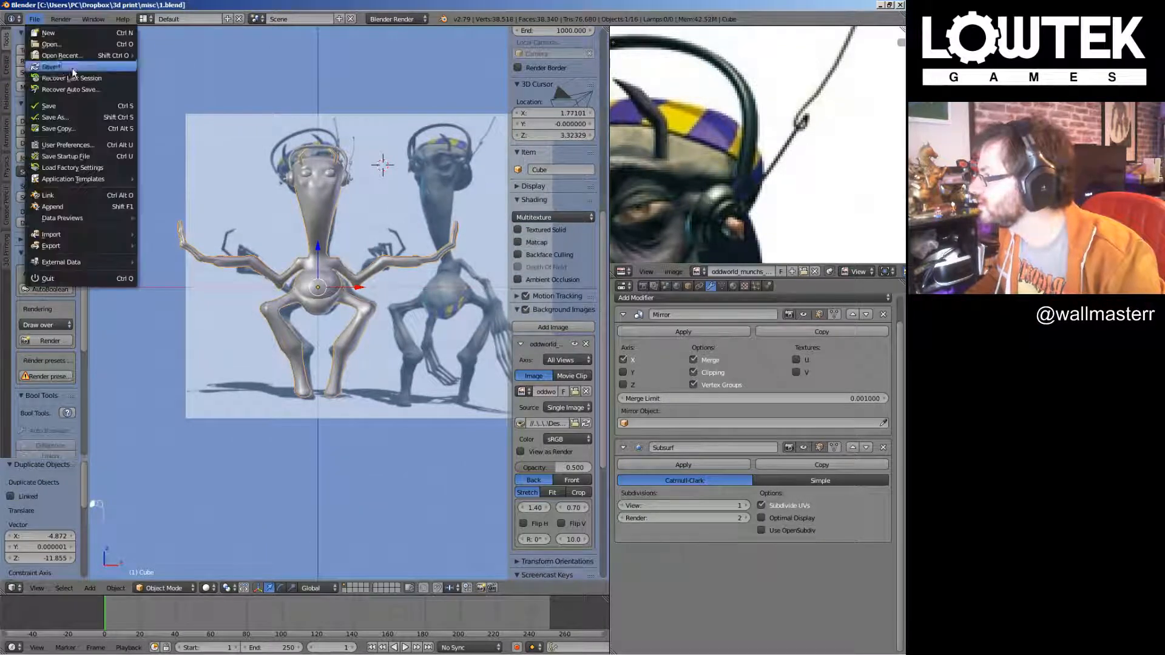
click(82, 118)
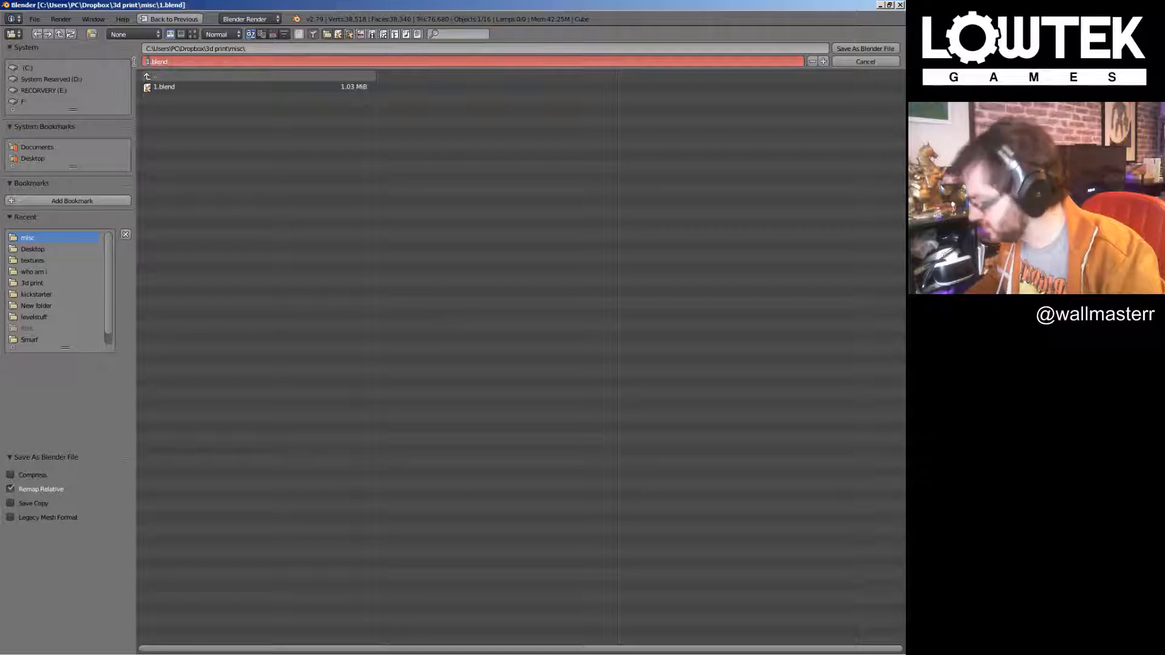
text(2)
click(865, 48)
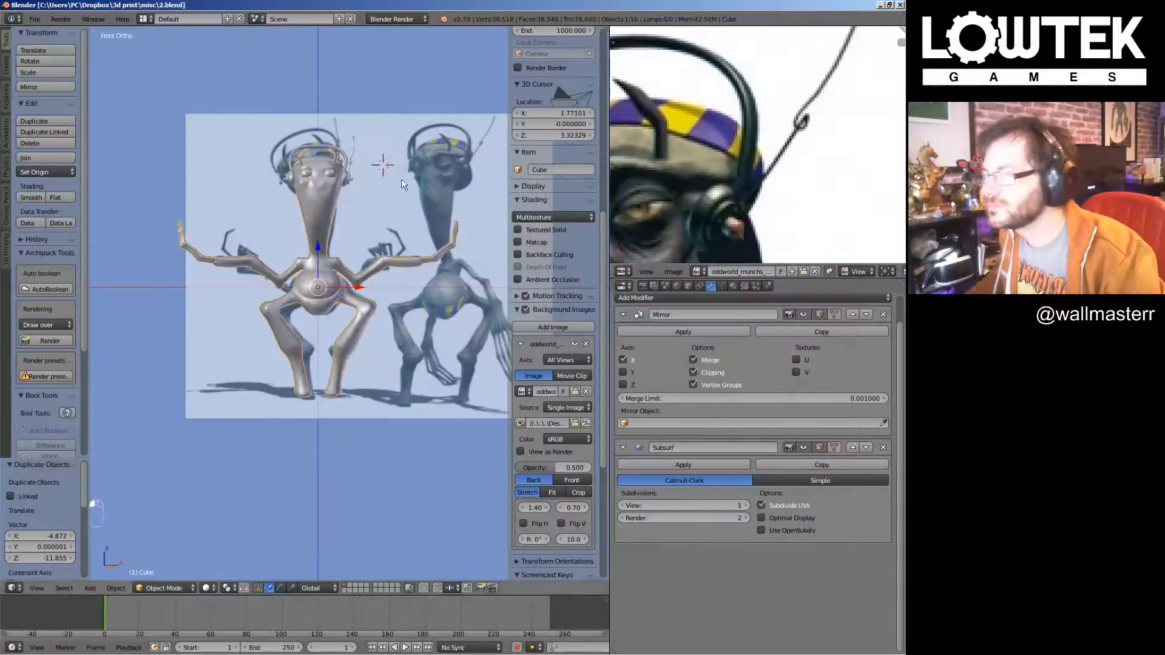
In the body mesh, select the edge ring around the knee and move it about 0.12 units, mostly backward along Y, in the side view
scroll(382, 162, up, 5)
shift+middle_drag(276, 229, 280, 181)
key(Tab)
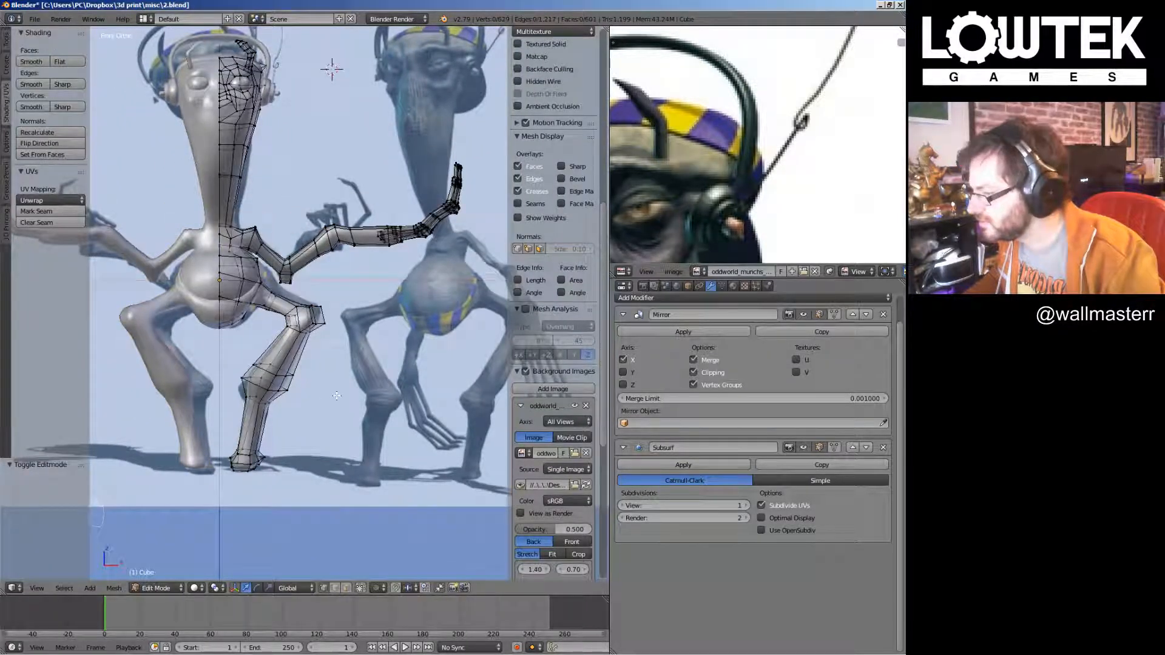
key(KP_3)
scroll(253, 384, up, 2)
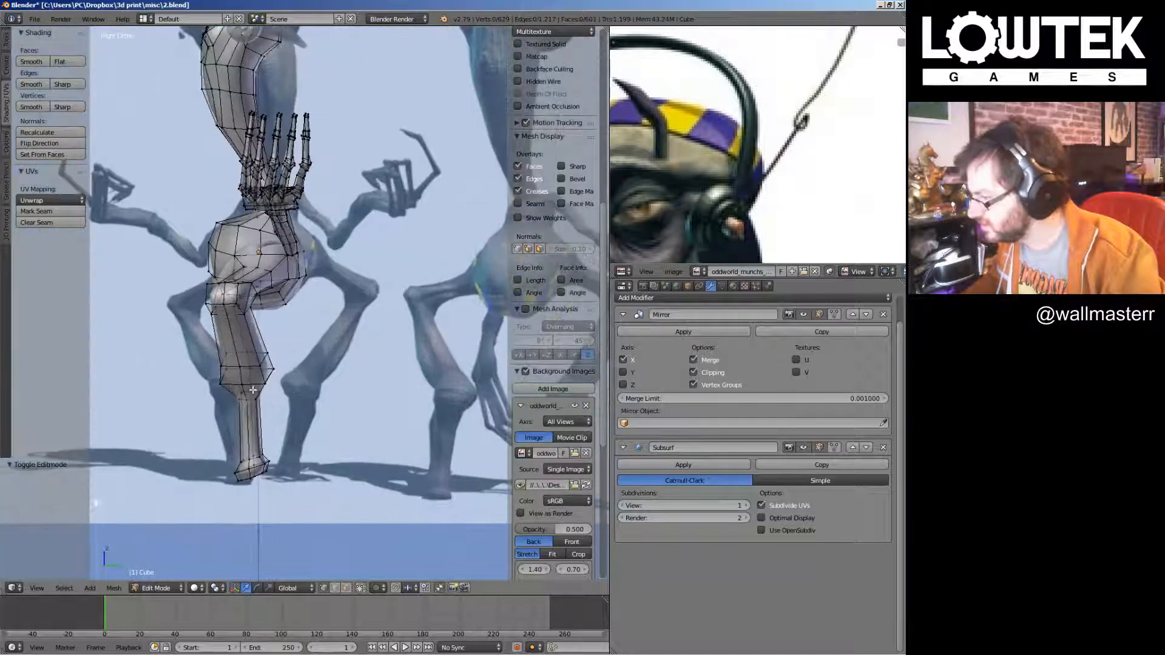
alt+right_click(254, 395)
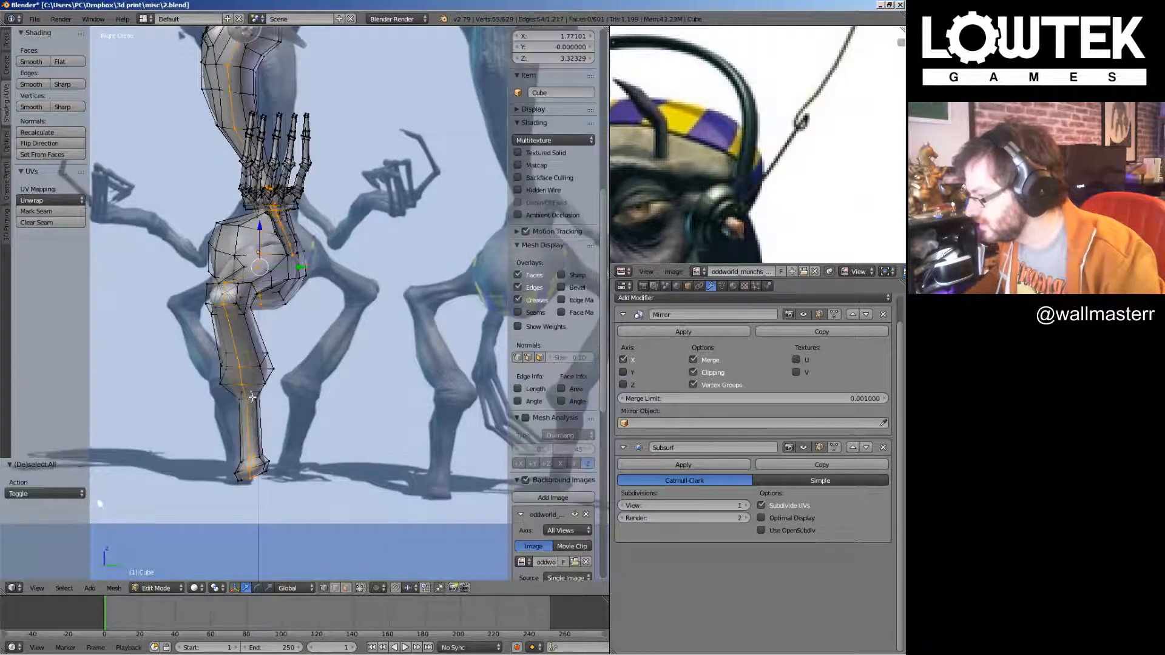
key(a)
alt+right_click(252, 392)
key(g)
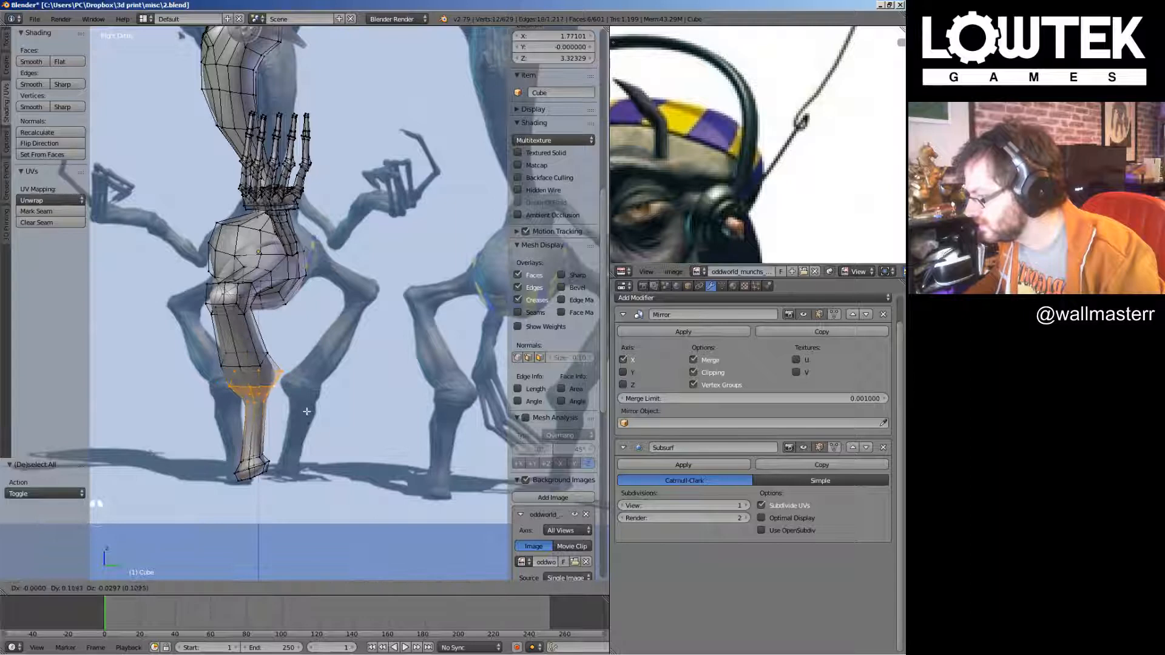
click(304, 412)
key(a)
scroll(340, 404, down, 4)
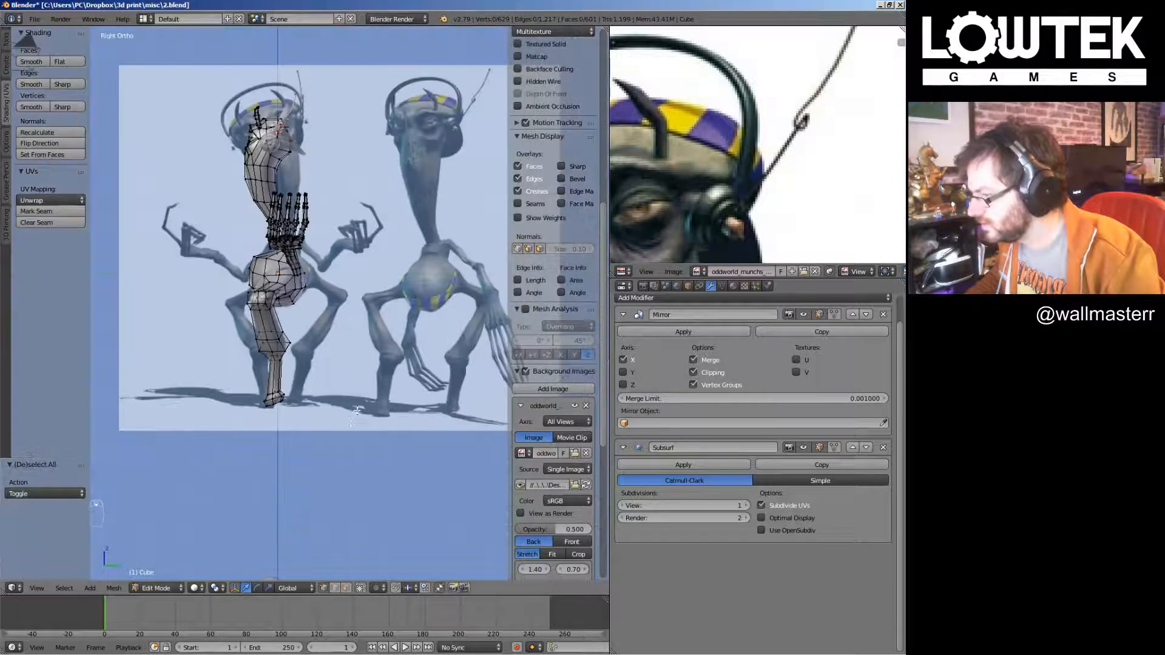
In the side view, select the body mesh's foot vertices, rotate them 15.1° and move them 0.205 along Y
scroll(368, 399, up, 1)
scroll(280, 420, up, 2)
key(a)
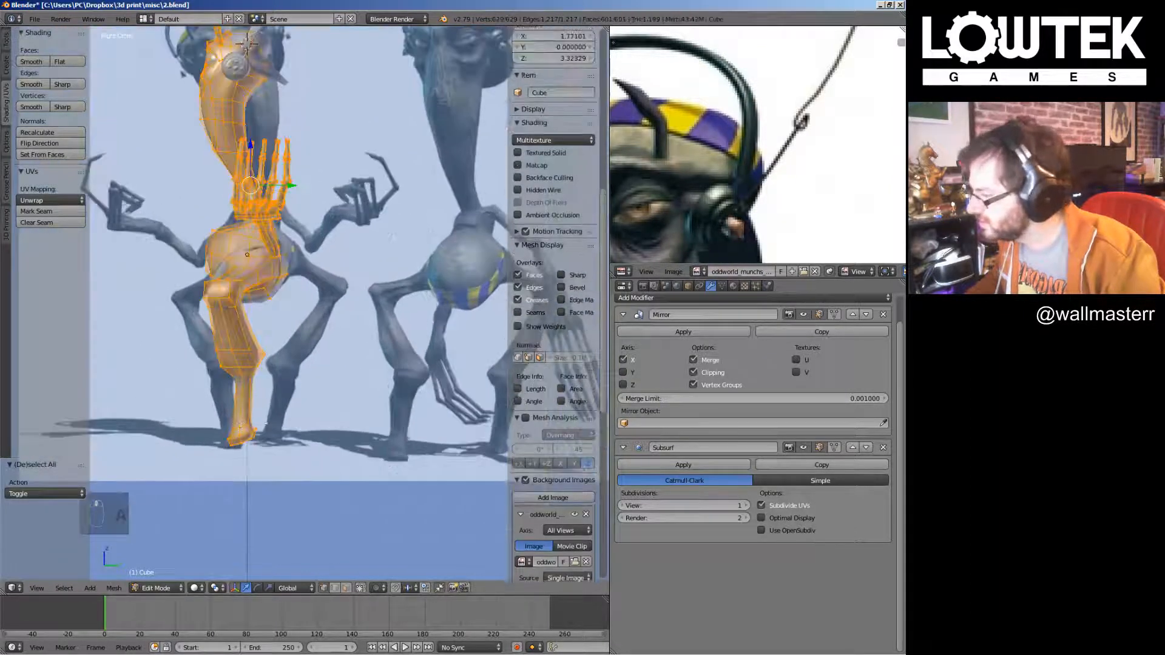
key(a)
key(b)
drag(196, 421, 297, 463)
key(r)
click(292, 480)
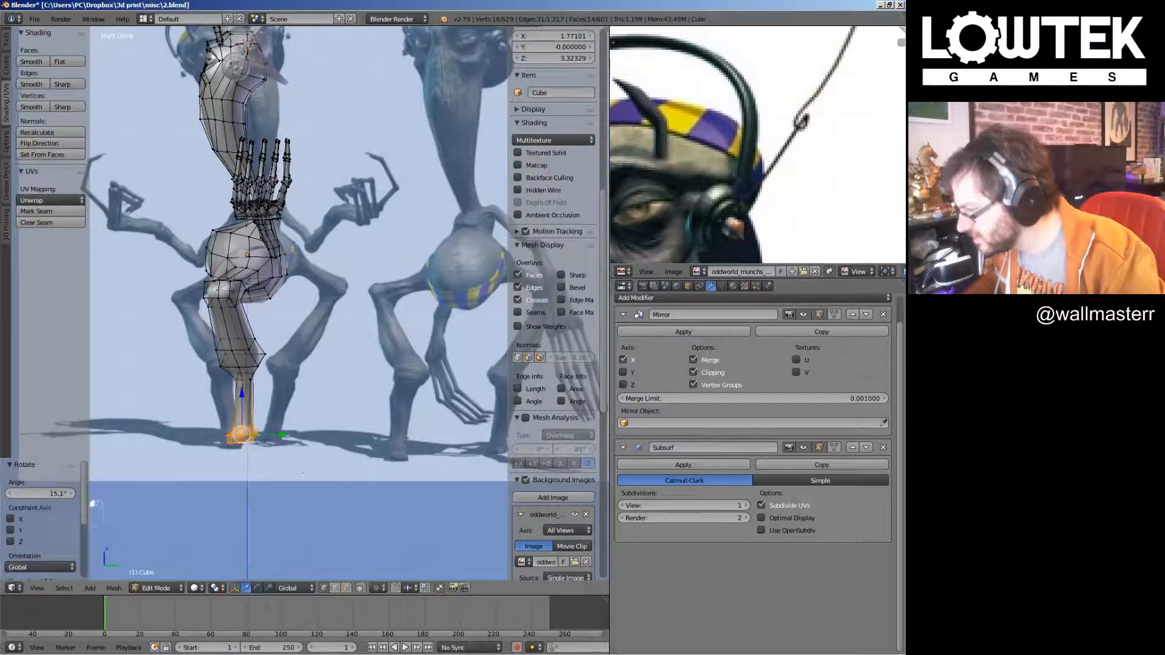
key(g)
key(y)
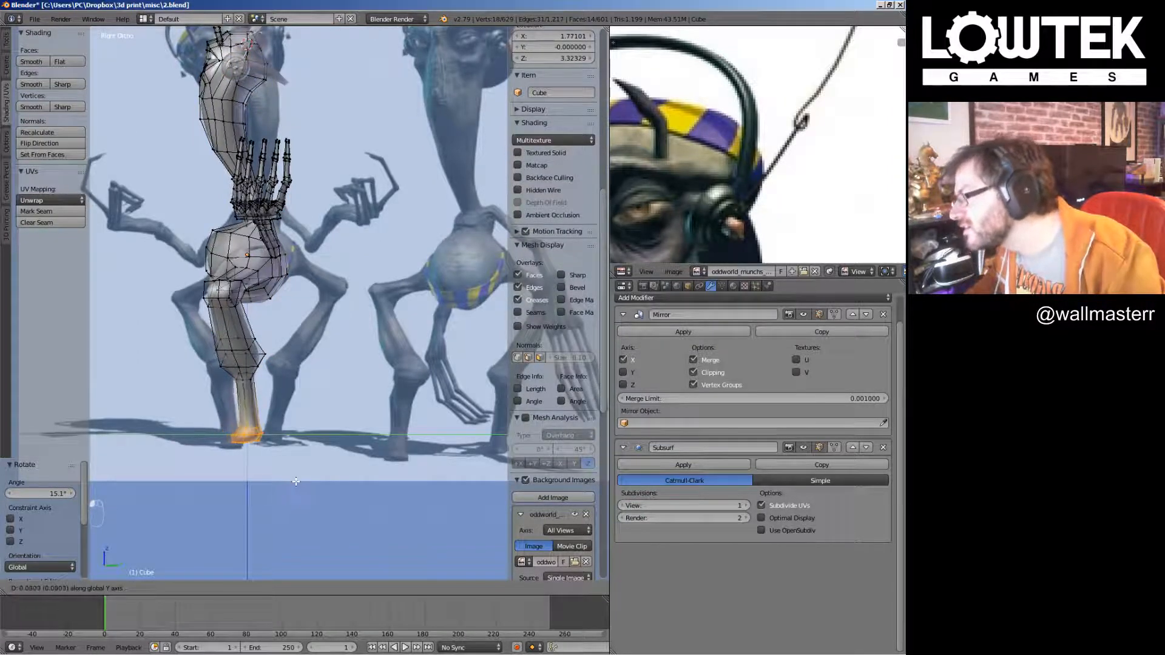
click(301, 482)
Move the ankle's edge ring -0.043 along Y to refine the lower leg's profile
scroll(281, 471, up, 2)
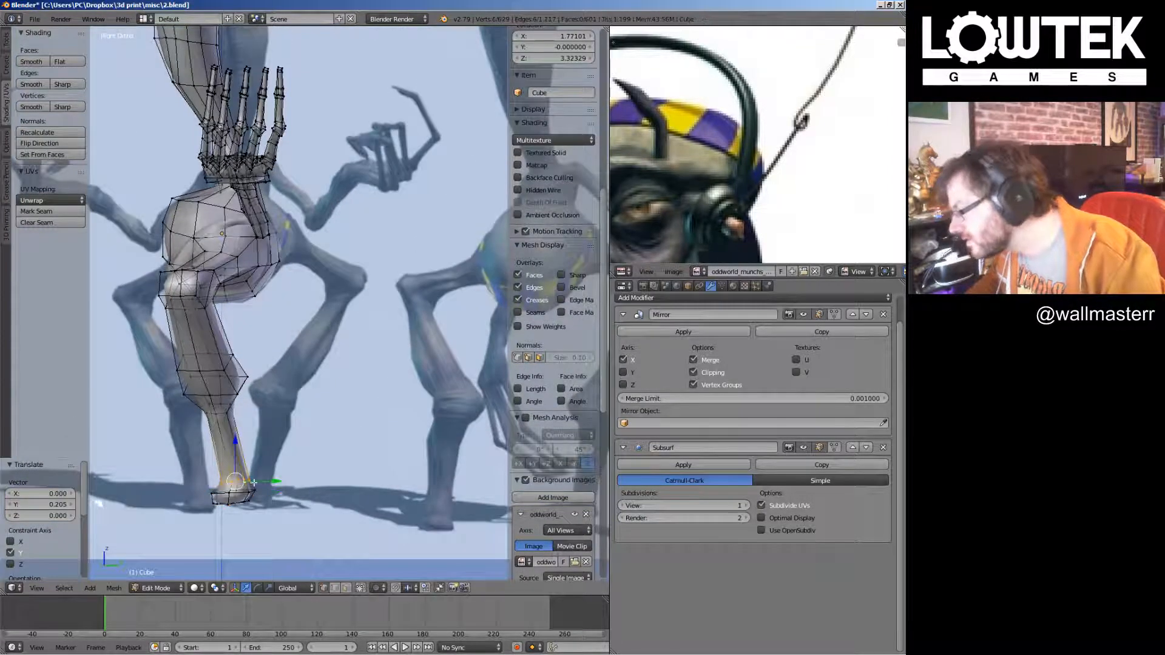
key(g)
key(y)
click(261, 480)
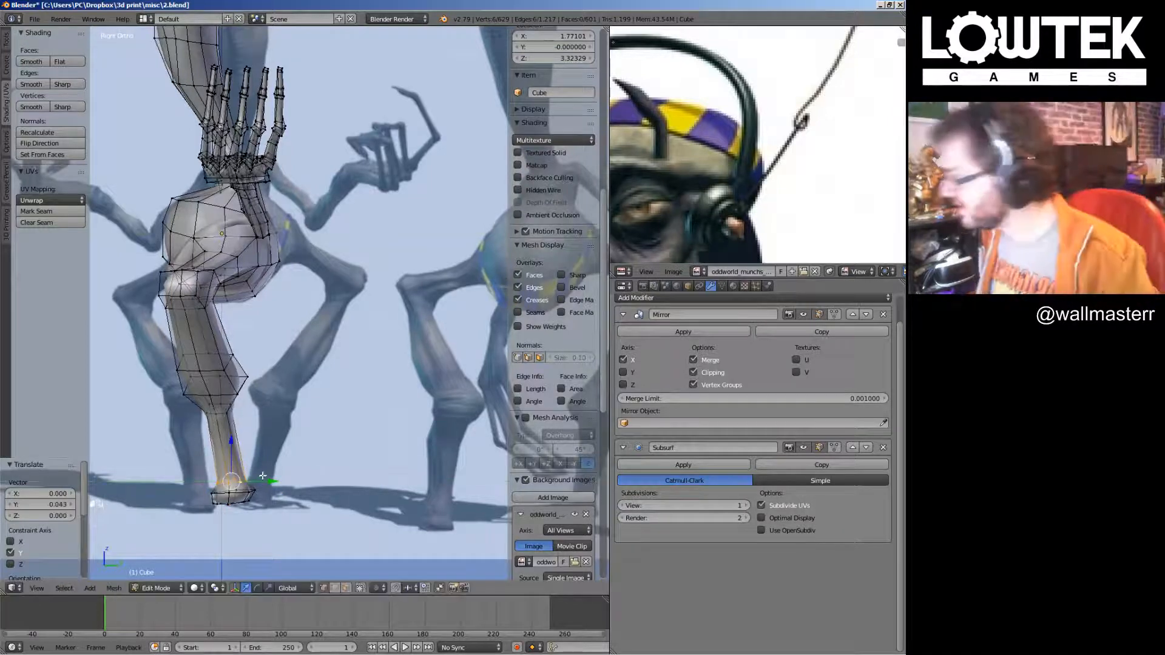
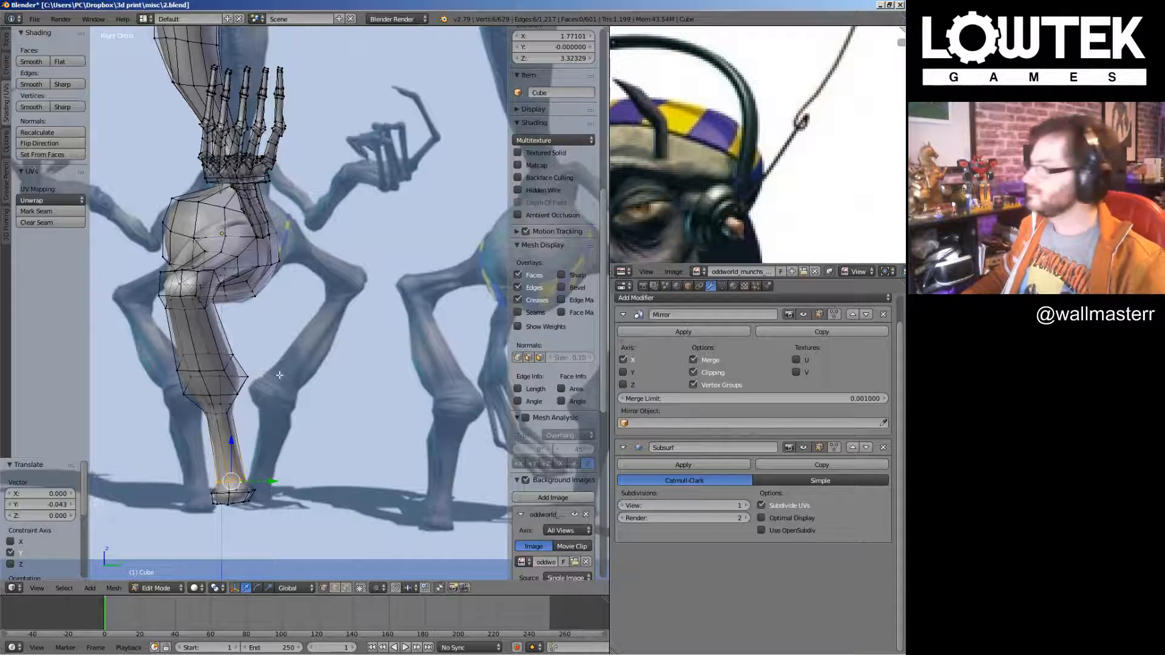
Return the body to Object Mode and save the reshaped legs to 2.blend
middle_drag(280, 375, 370, 365)
key(KP_1)
scroll(370, 358, down, 5)
key(Tab)
shift+middle_drag(395, 243, 315, 268)
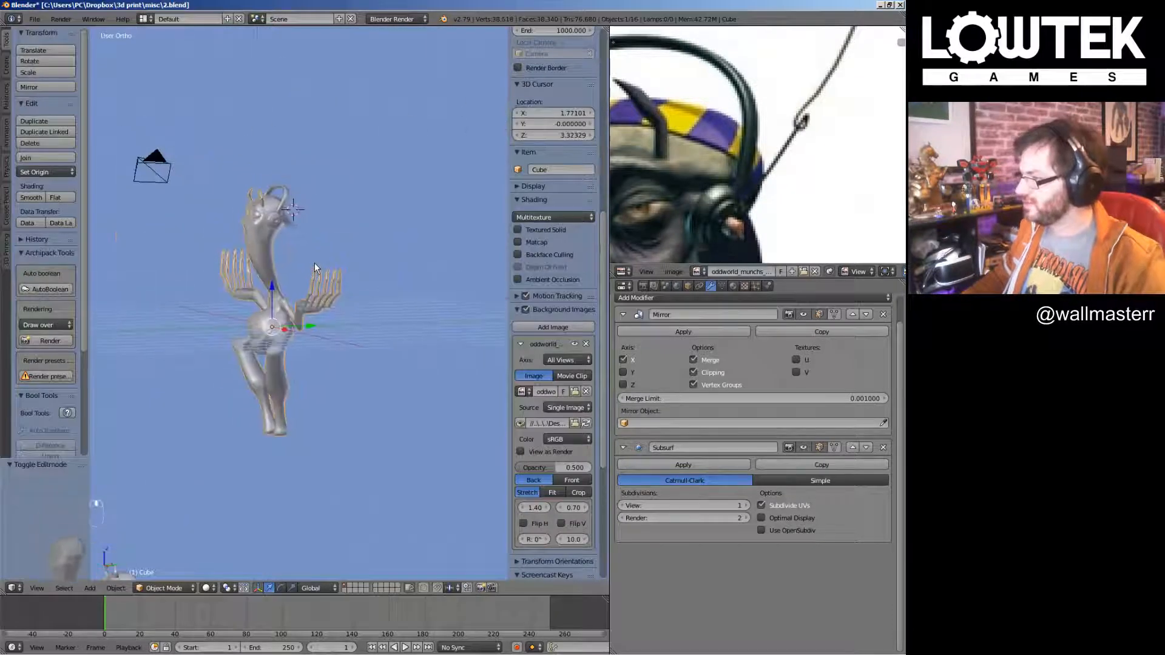
key(KP_1)
scroll(337, 254, down, 2)
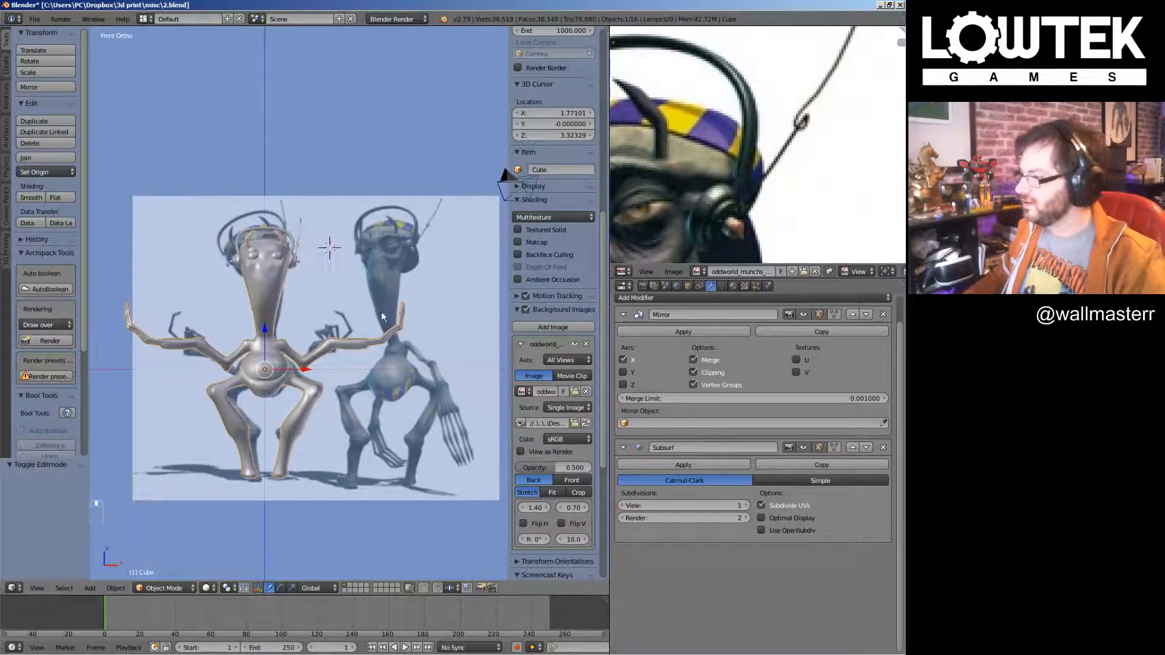
scroll(381, 187, down, 3)
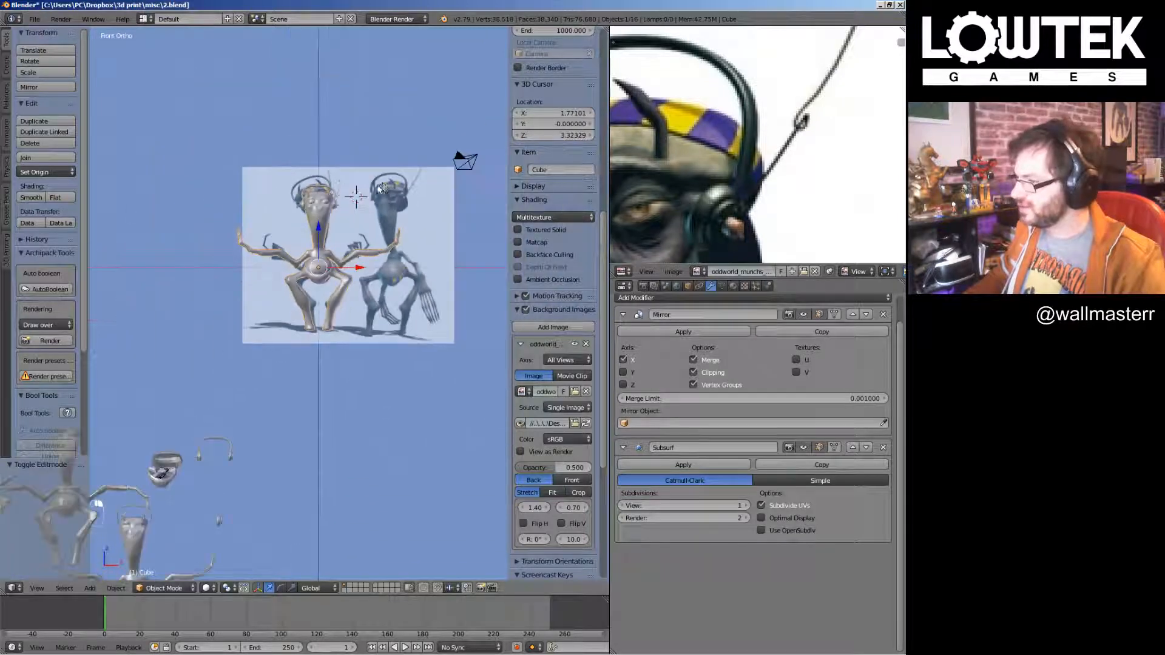
scroll(376, 195, up, 2)
key(ctrl+s)
scroll(388, 243, up, 4)
middle_drag(403, 259, 408, 300)
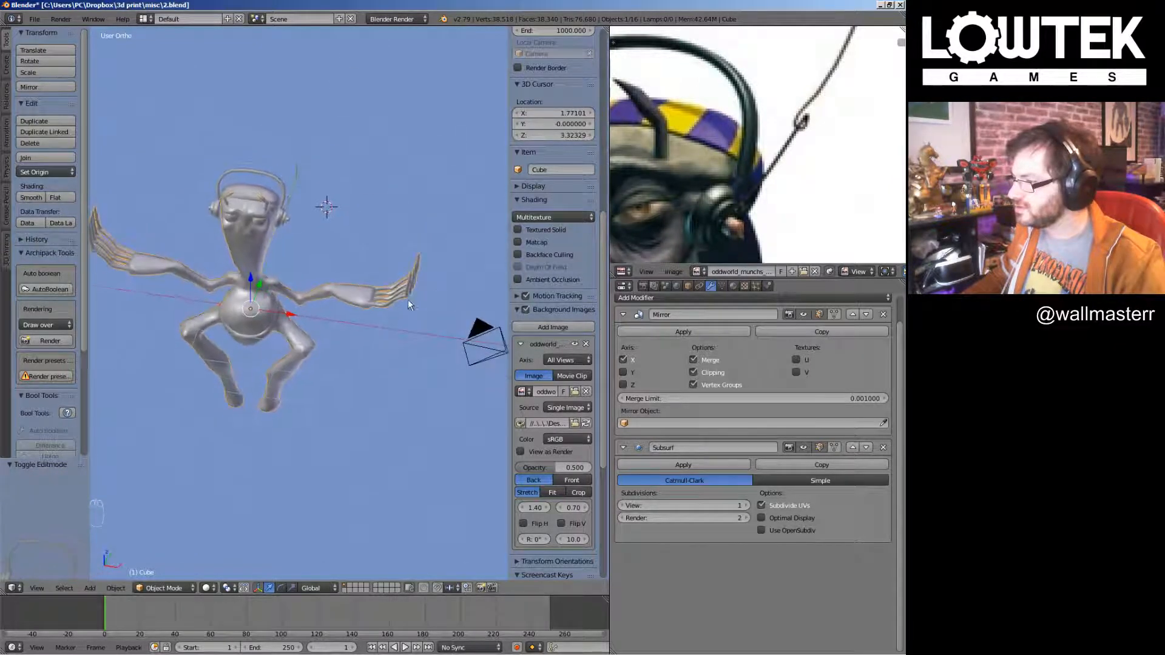
Select all linked geometry of the hand in the body mesh and separate it into its own object
key(Tab)
scroll(302, 311, up, 5)
key(a)
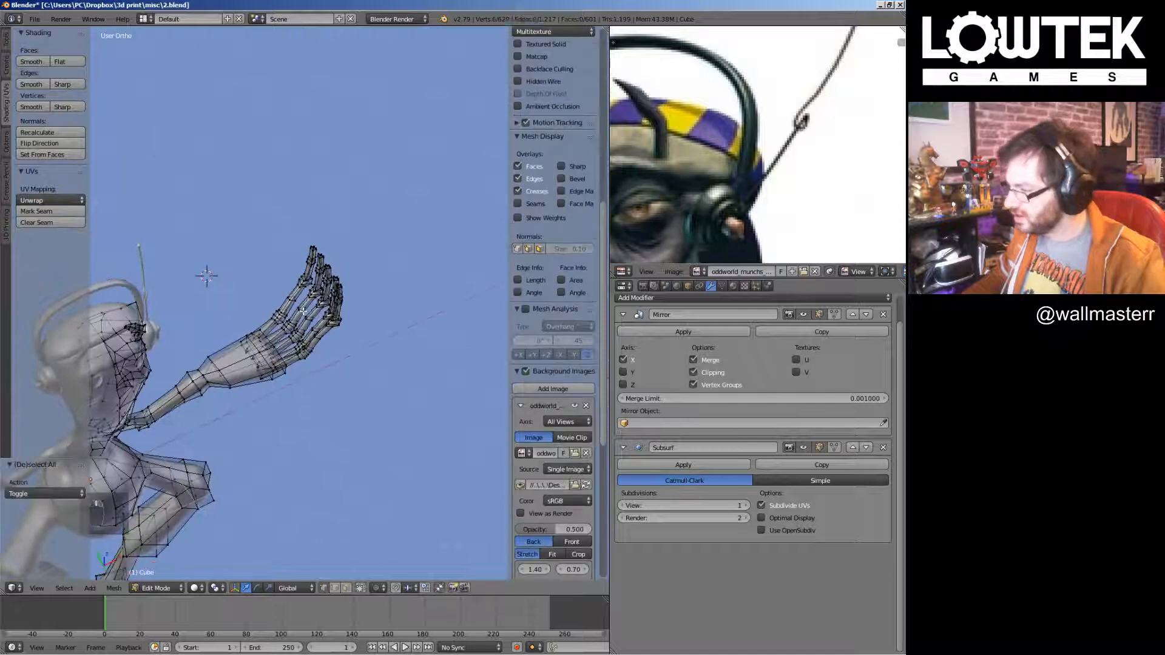
key(l)
key(l)
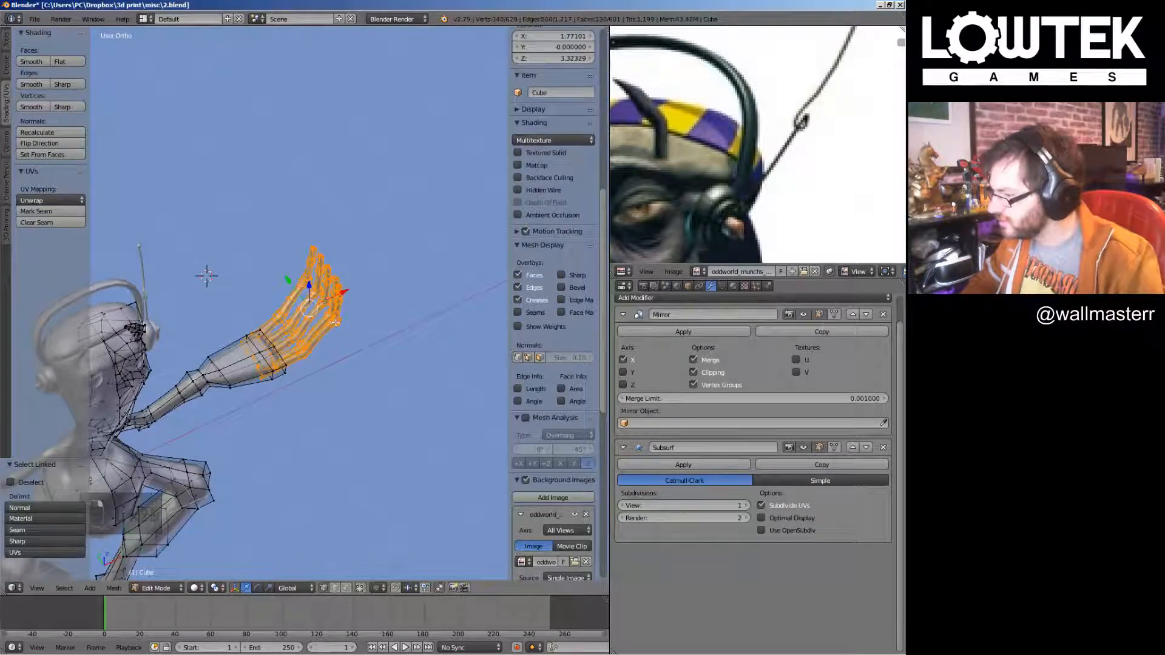
key(p)
click(327, 314)
key(Tab)
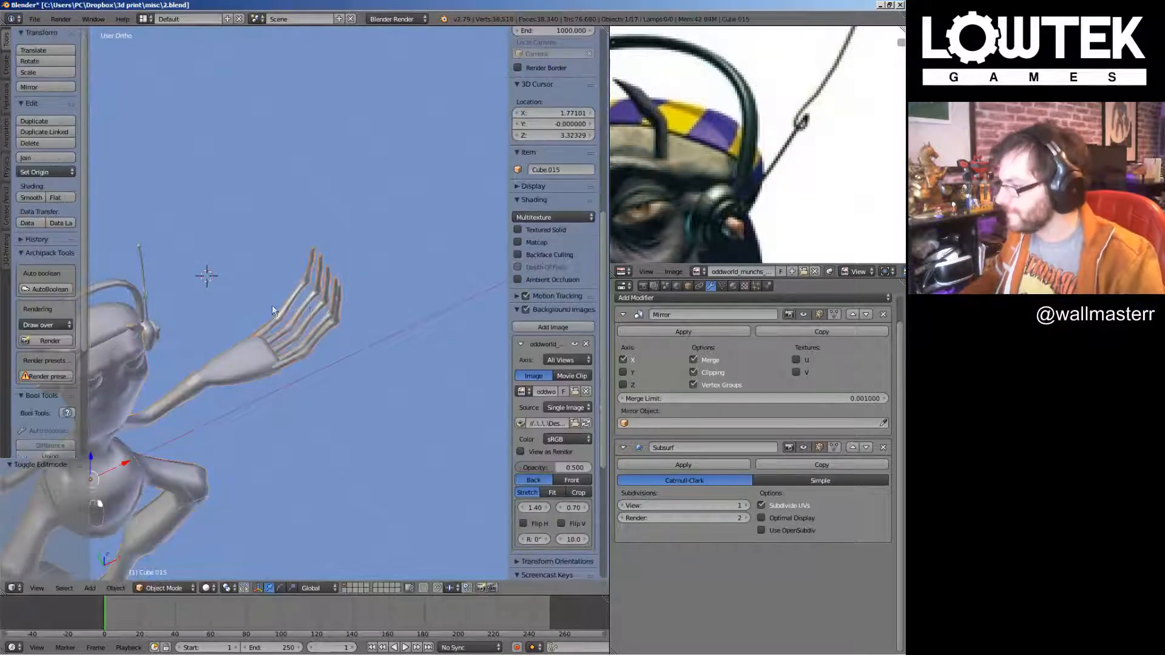
Select the character's body without the hands and save 2.blend again
right_click(244, 357)
key(KP_1)
shift+middle_drag(213, 292, 242, 37)
scroll(261, 220, down, 4)
shift+middle_drag(261, 220, 303, 243)
key(KP_1)
shift+middle_drag(306, 193, 370, 211)
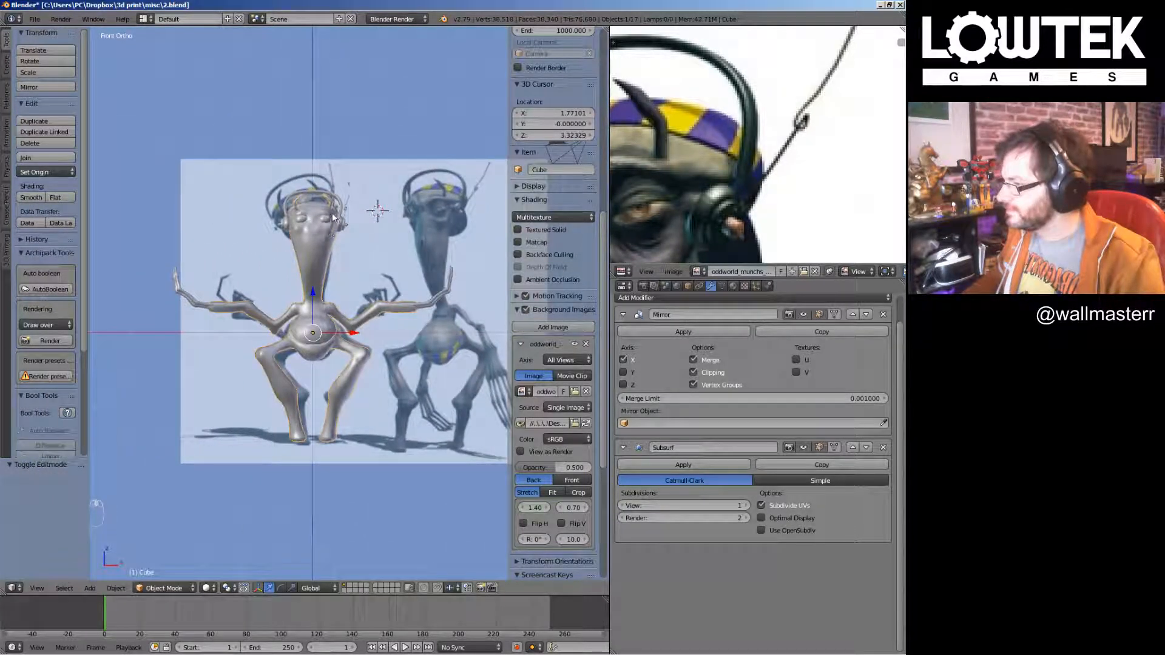
middle_drag(315, 210, 314, 246)
key(KP_1)
key(ctrl+s)
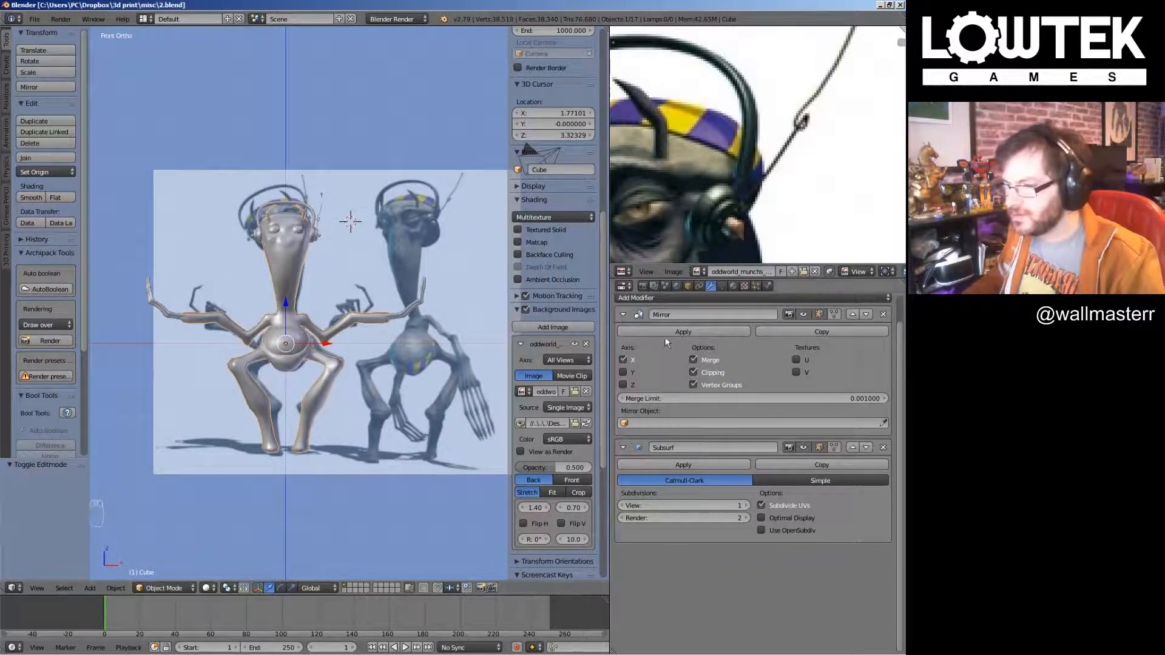
Duplicate the body and the hands, place both copies beside the backup figures with a final shift of 1.343 in X and -3.229 in Z, and save
scroll(461, 273, down, 4)
key(shift+d)
click(361, 421)
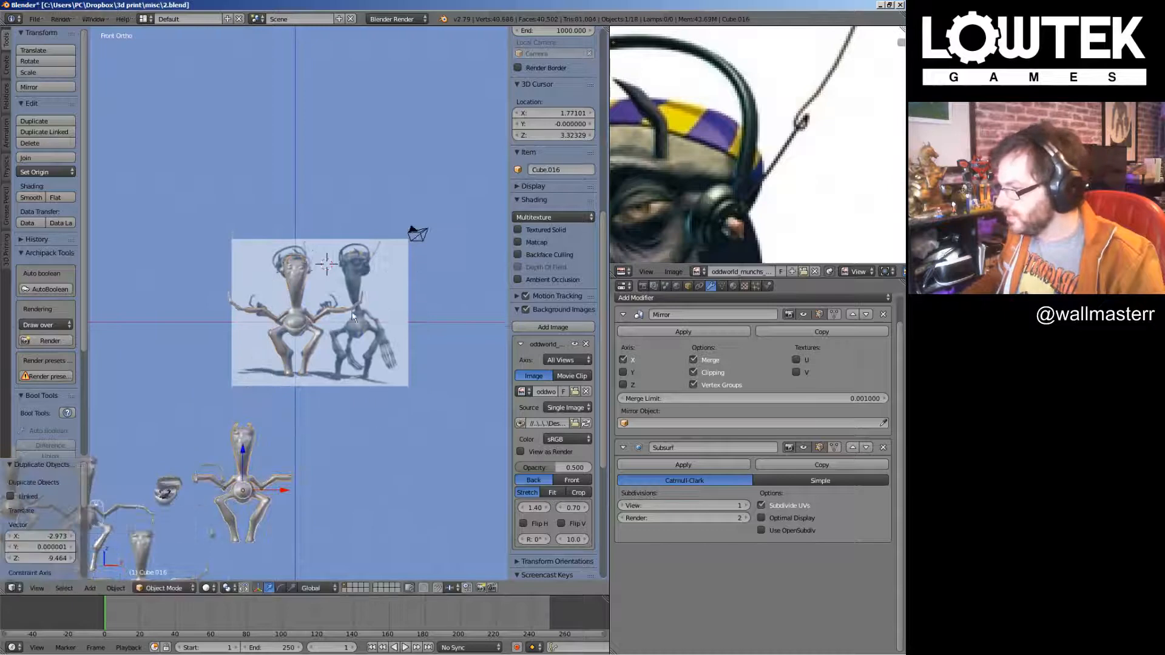
key(shift+d)
click(329, 407)
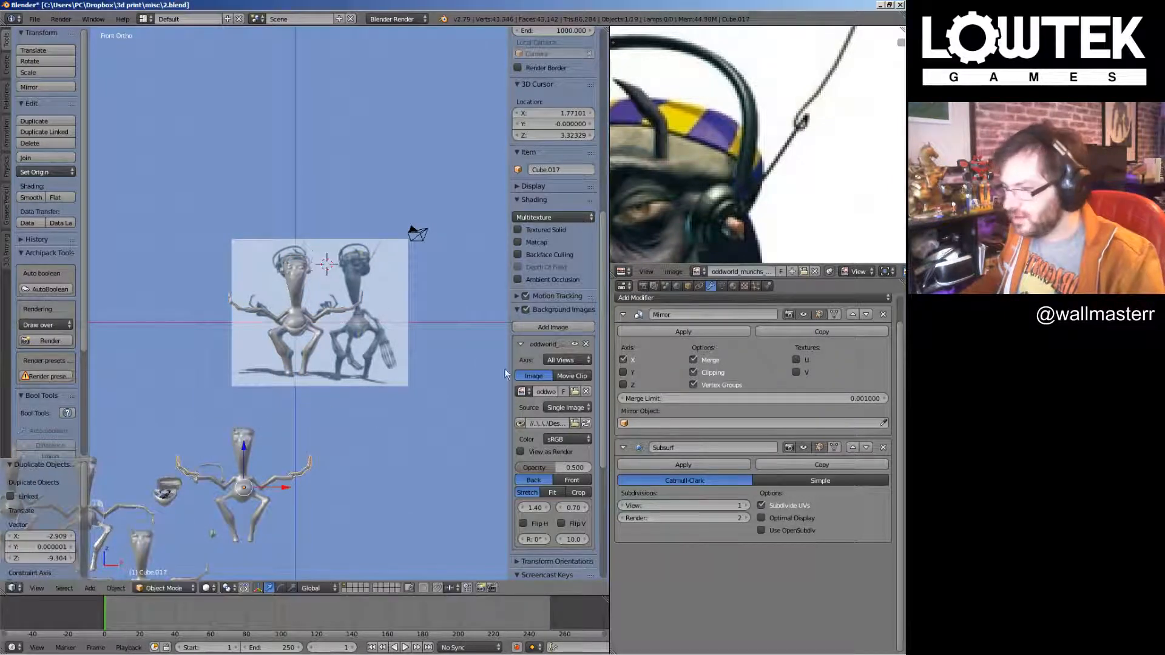
shift+middle_drag(283, 452, 429, 333)
key(g)
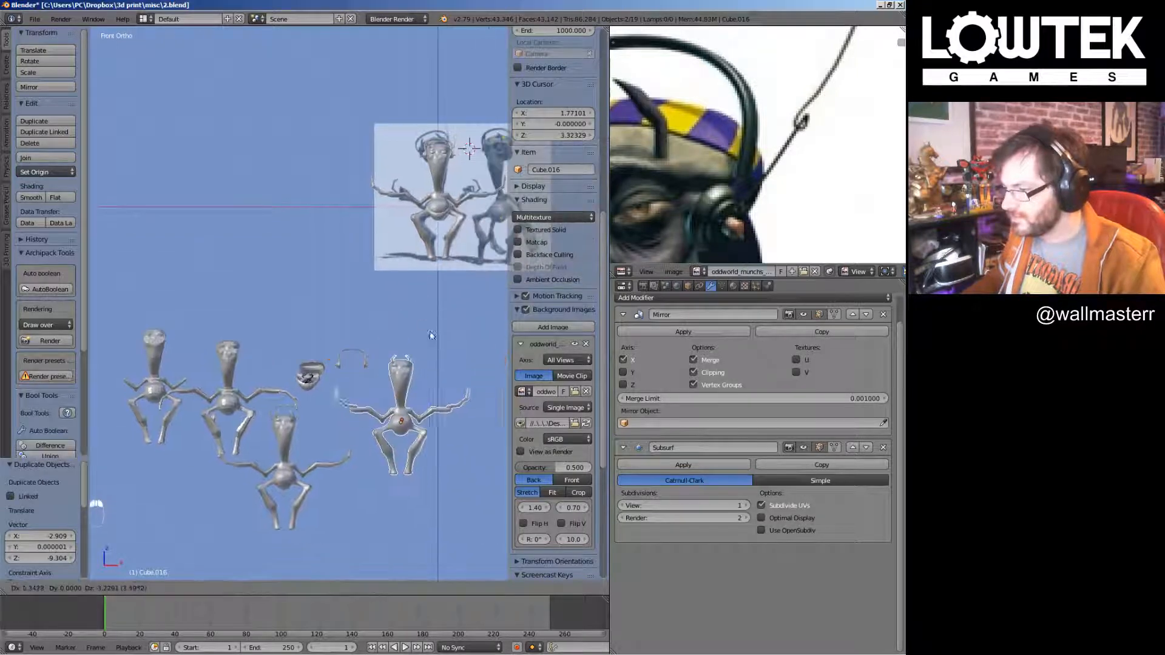
click(435, 338)
shift+middle_drag(434, 289, 351, 376)
key(ctrl+s)
Apply the original body's Mirror and Subsurf modifiers and save the file
right_click(379, 260)
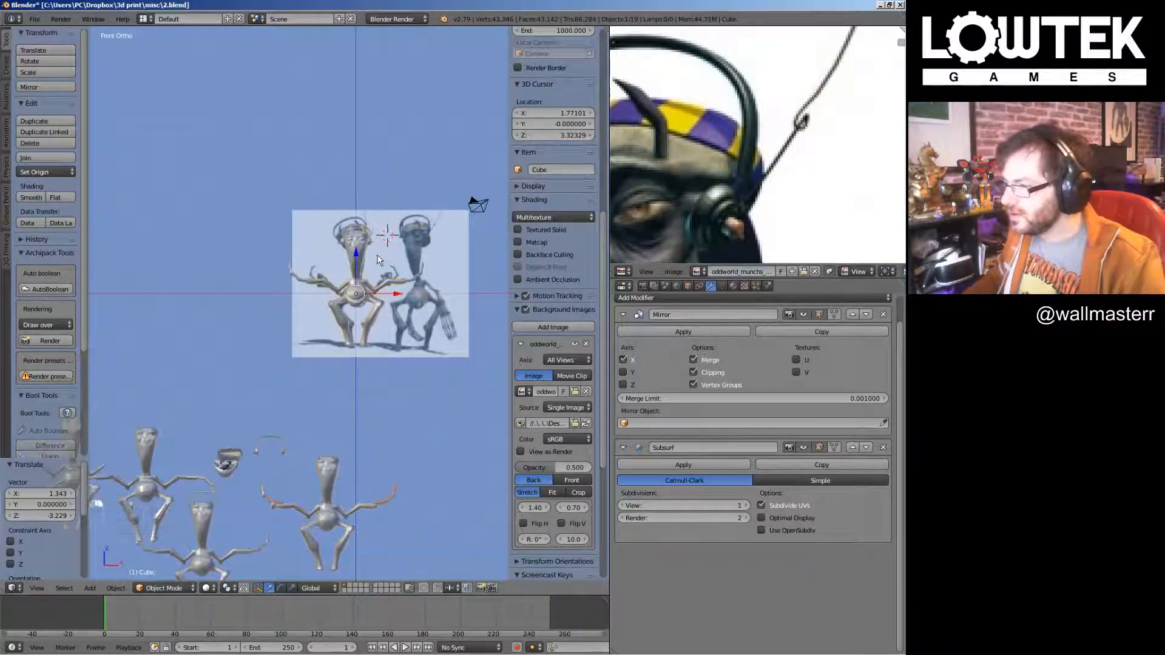
click(723, 333)
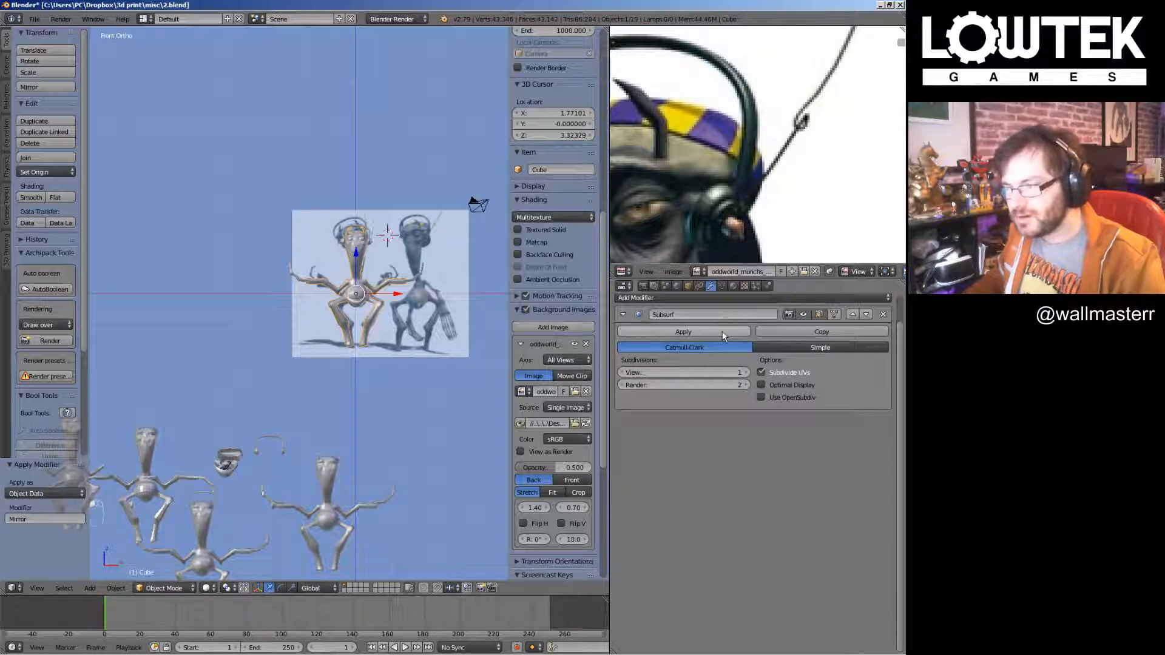
key(KP_Decimal)
scroll(296, 308, up, 4)
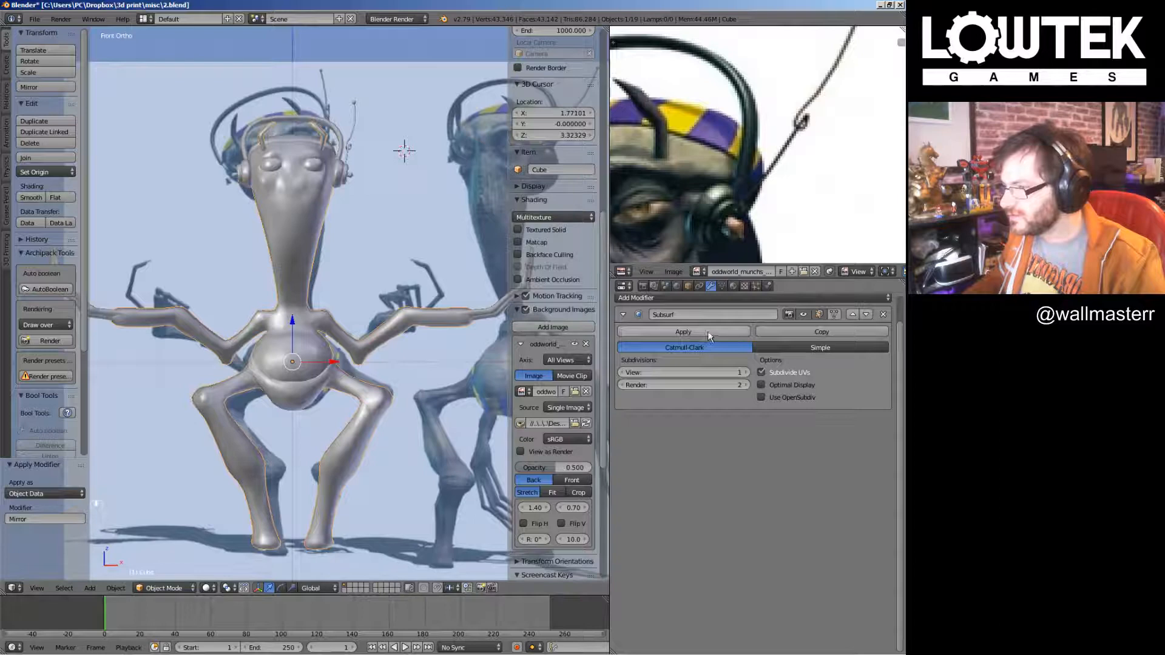
key(Tab)
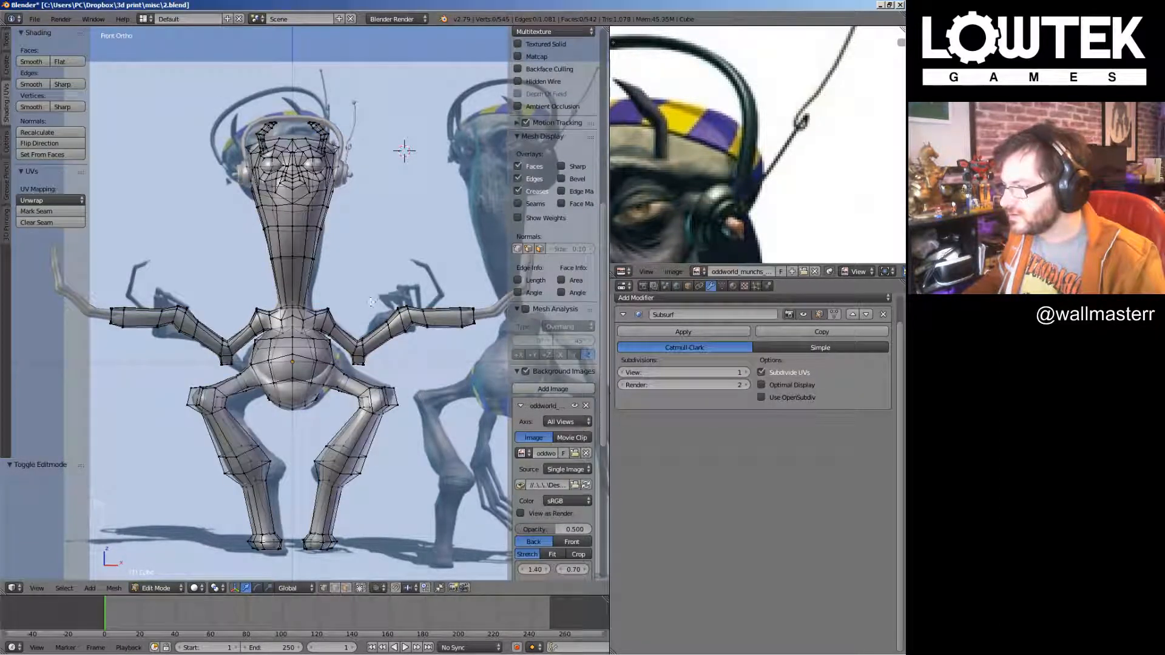
middle_drag(371, 301, 389, 306)
key(Tab)
click(672, 330)
key(Tab)
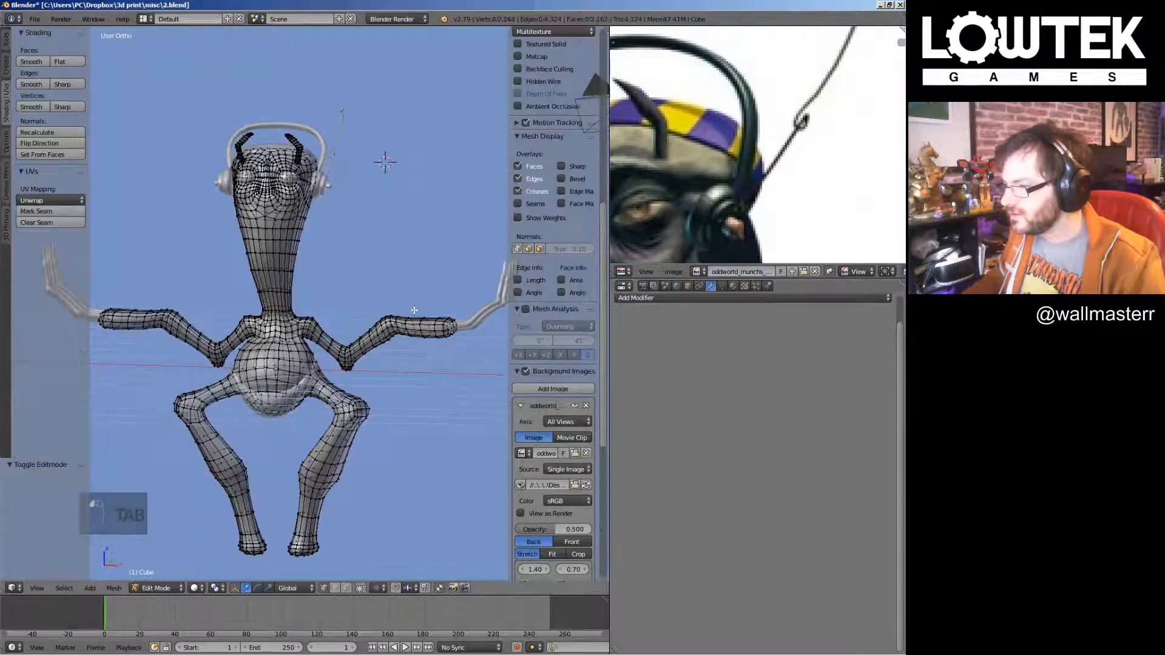
key(KP_1)
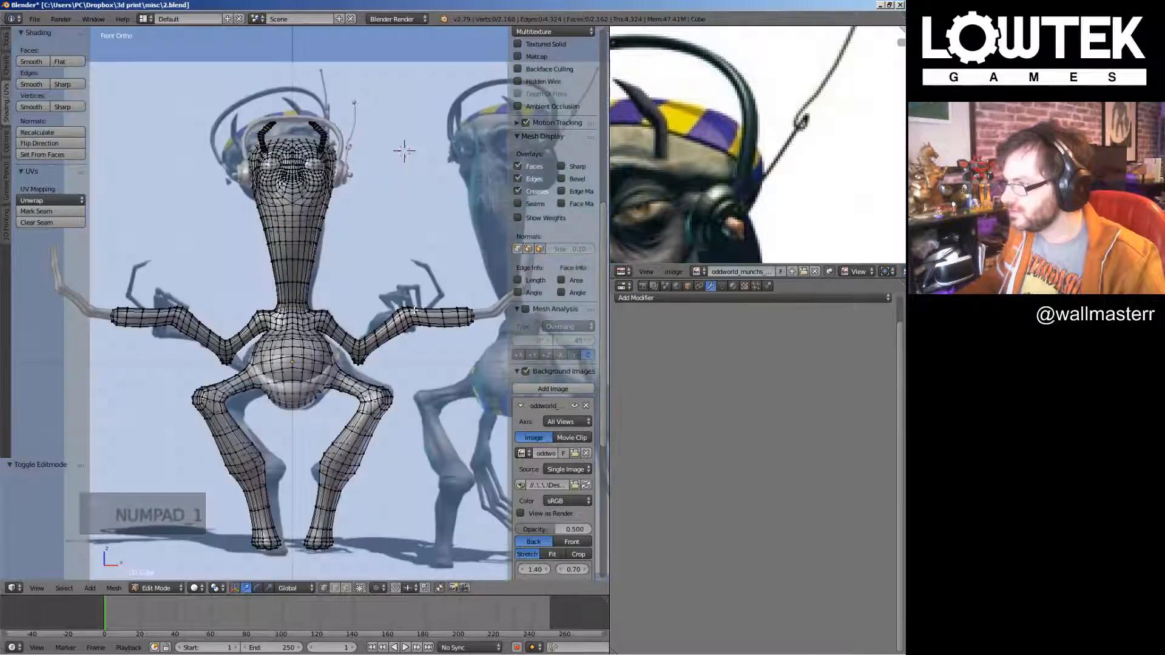
key(Tab)
key(ctrl+s)
Separate the two horns on the head from the body mesh into their own object and save over 2.blend
key(Tab)
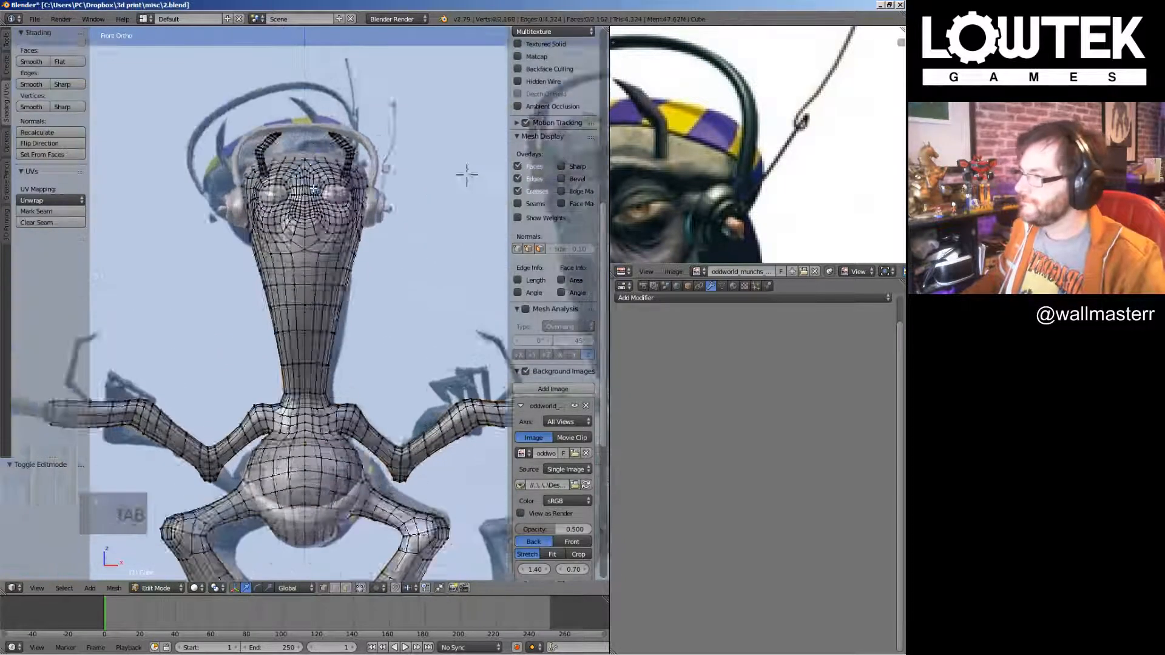
scroll(467, 175, up, 5)
key(l)
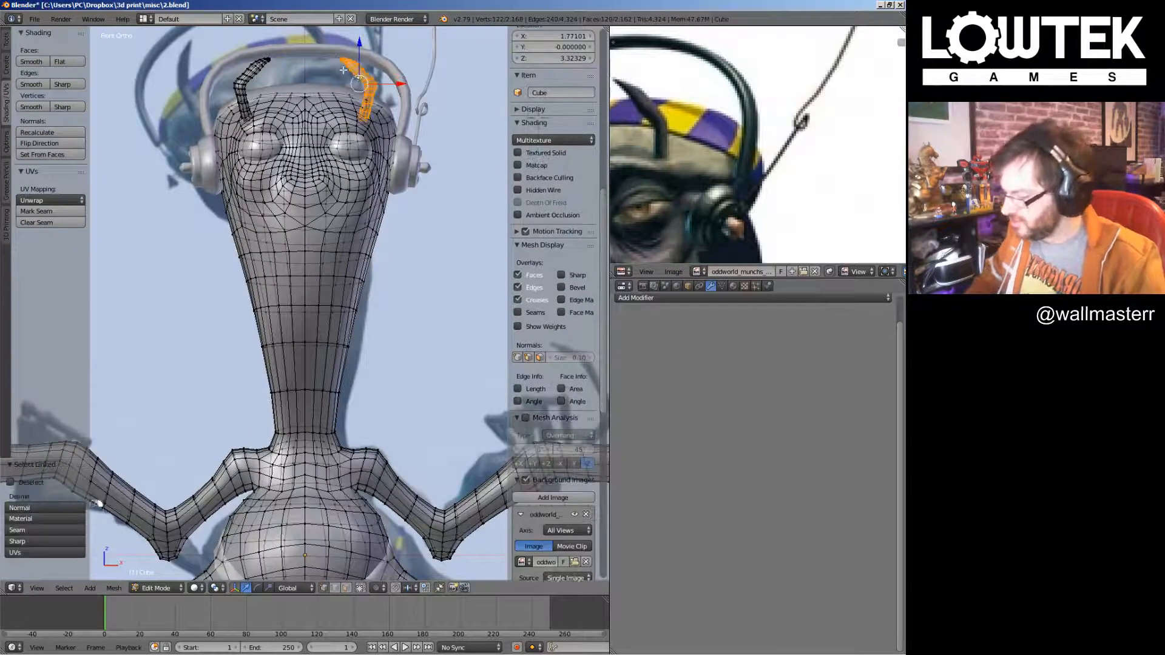
key(l)
key(x)
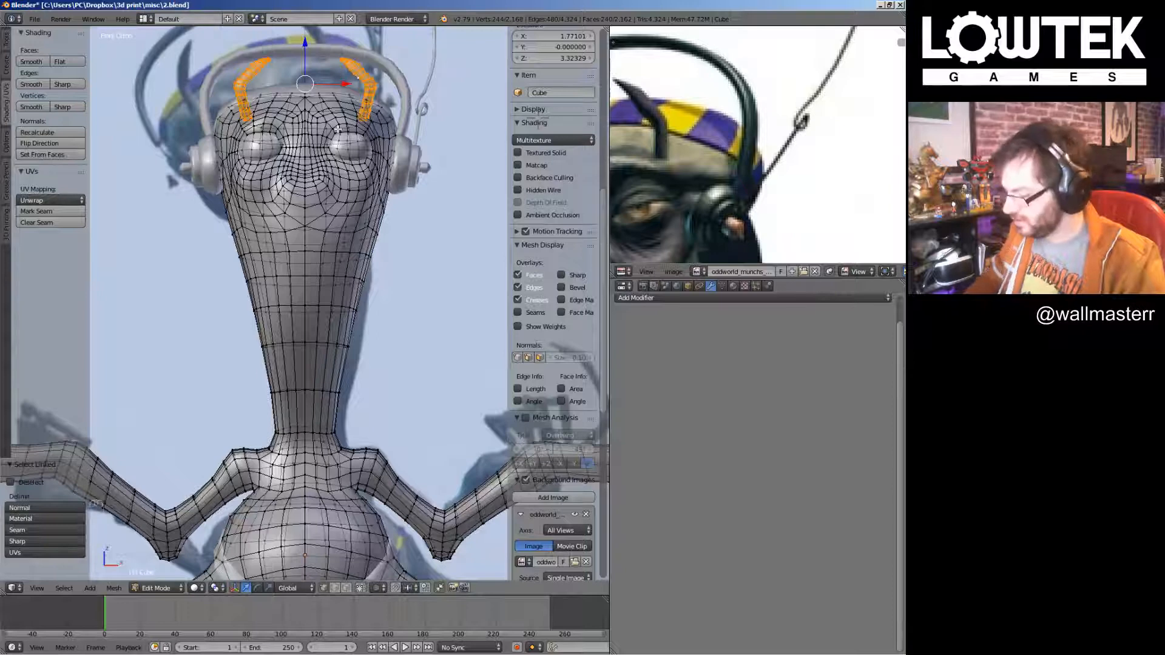
key(Tab)
scroll(324, 244, down, 4)
key(ctrl+s)
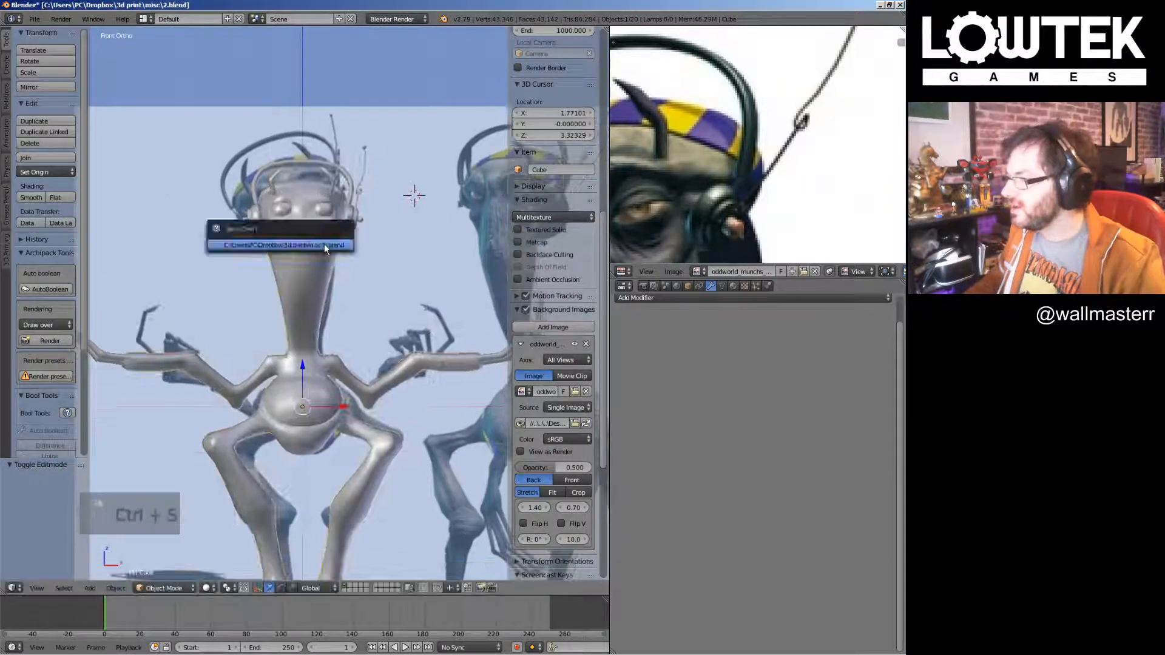
click(324, 244)
Add a Multiresolution modifier to the body and subdivide it to level 2
scroll(334, 217, up, 2)
click(735, 298)
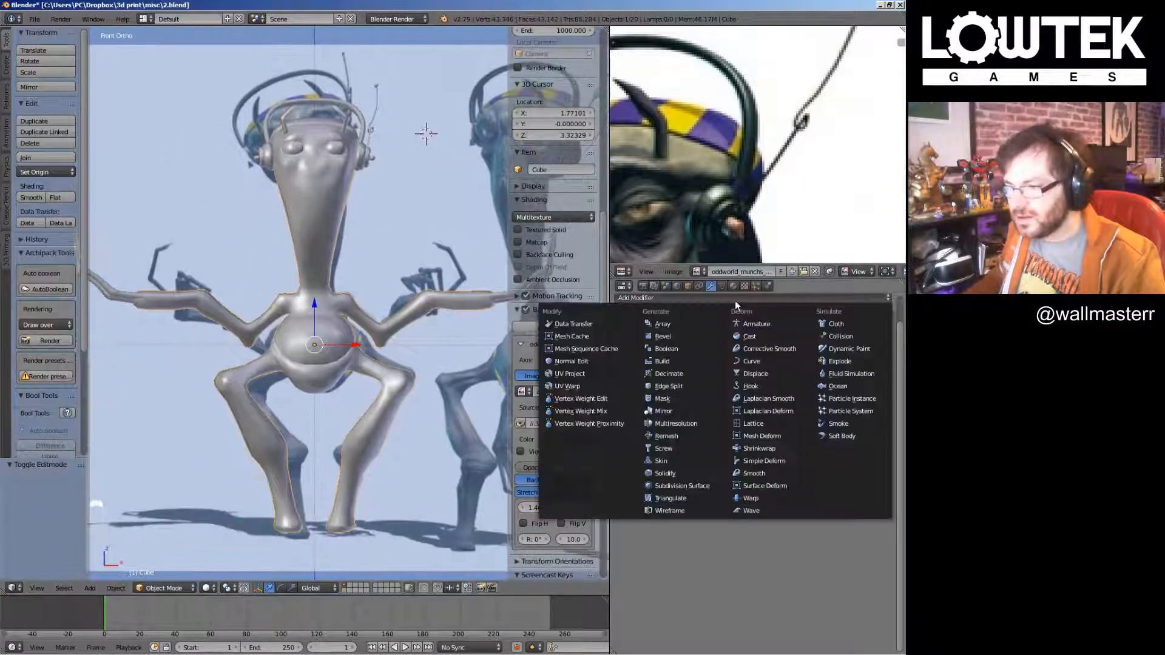
click(690, 427)
click(795, 360)
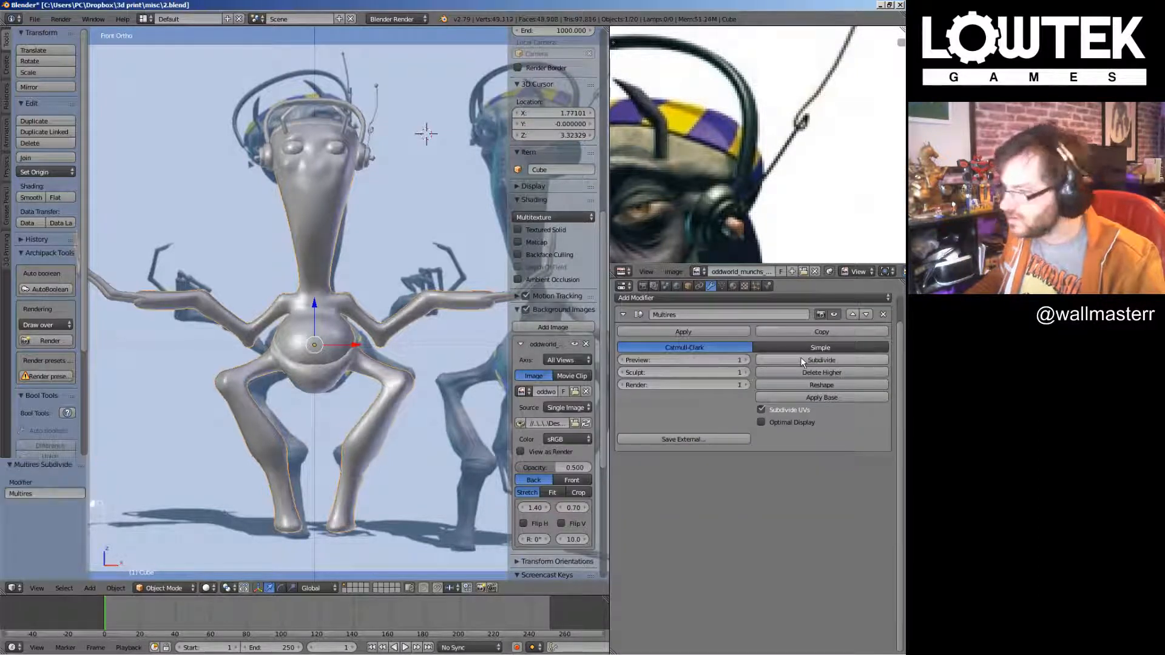
click(800, 360)
scroll(304, 289, up, 1)
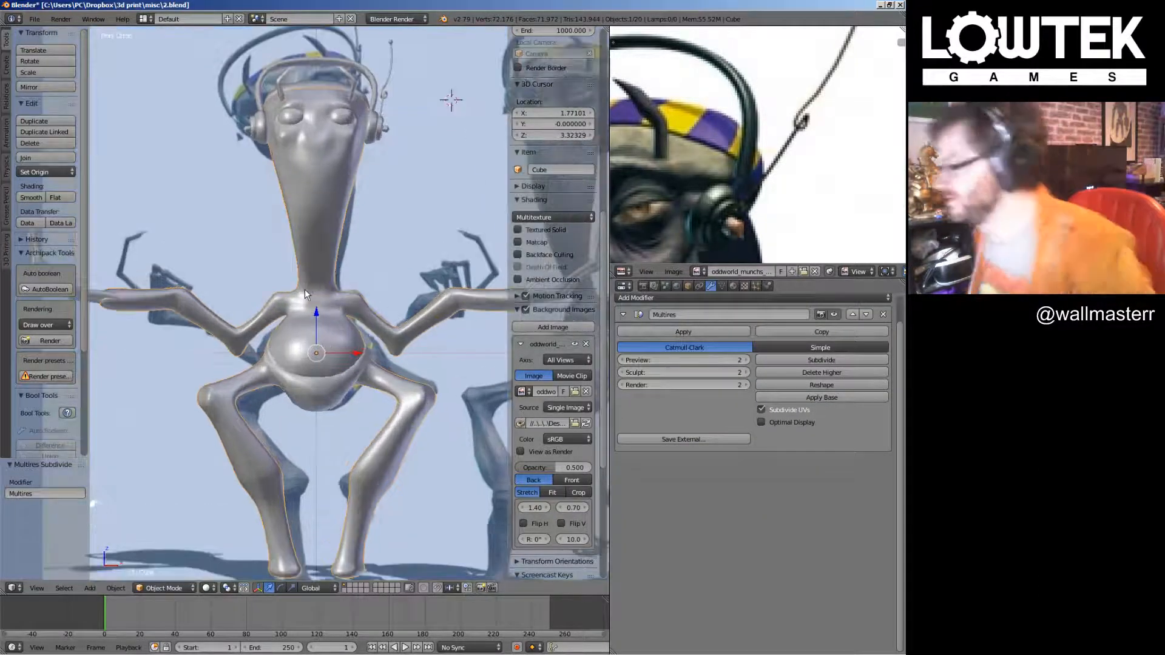
Bring both reference figures' heads into the reference image view and switch the body to Sculpt Mode
middle_drag(327, 125, 231, 147)
scroll(799, 141, down, 5)
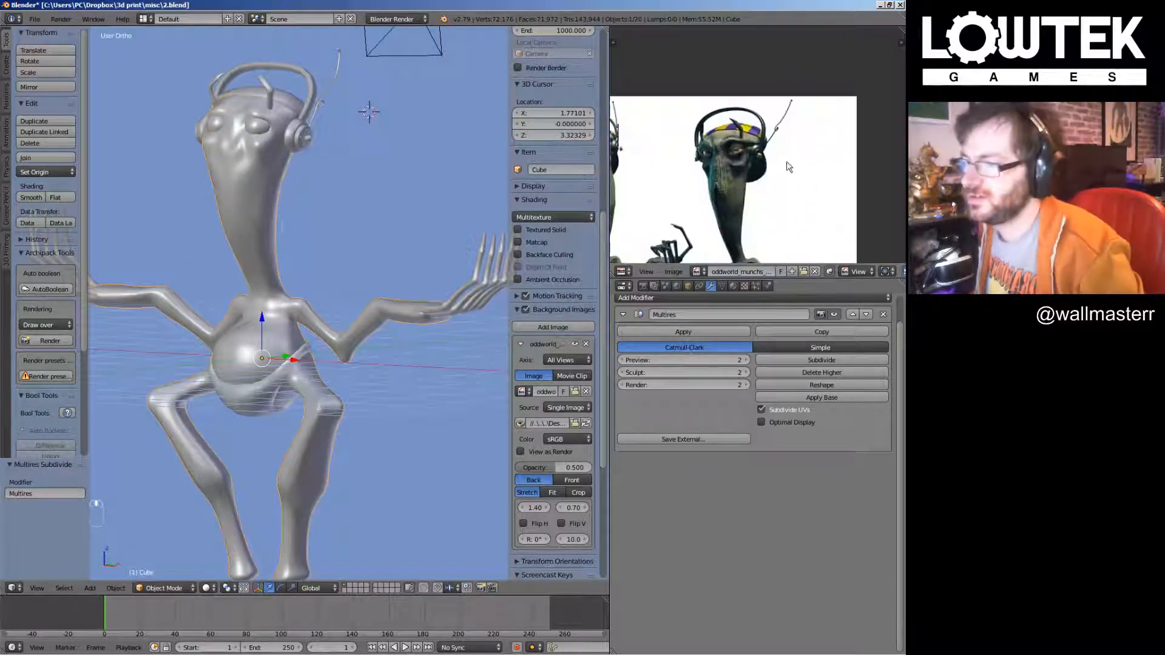
scroll(799, 141, up, 2)
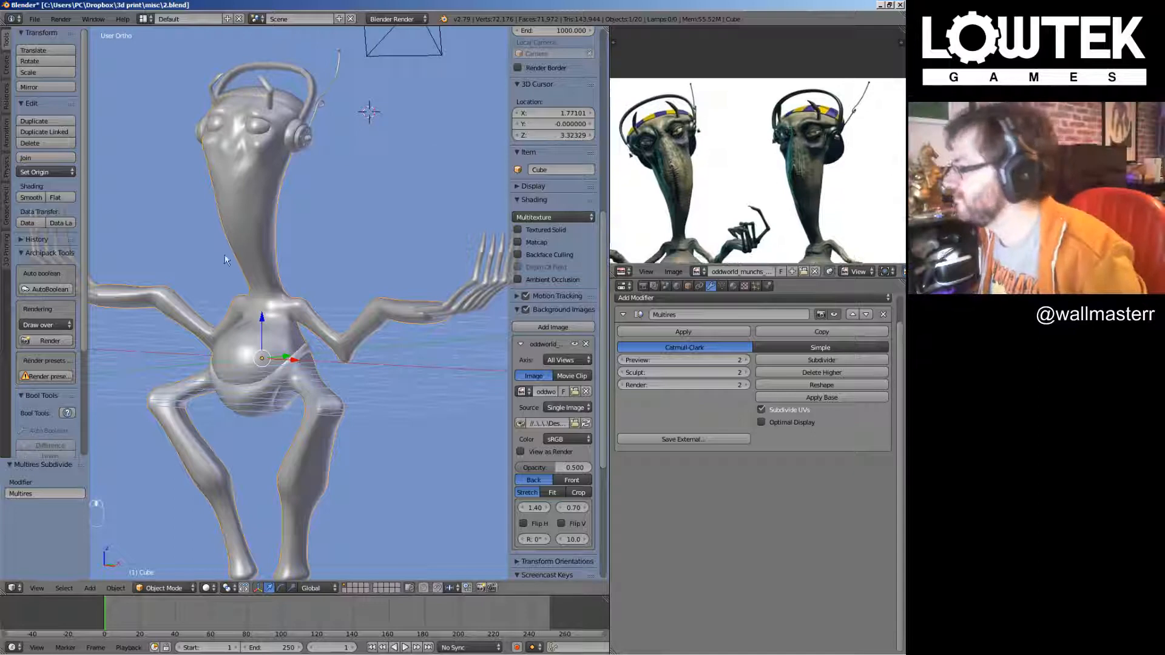
click(165, 590)
click(170, 549)
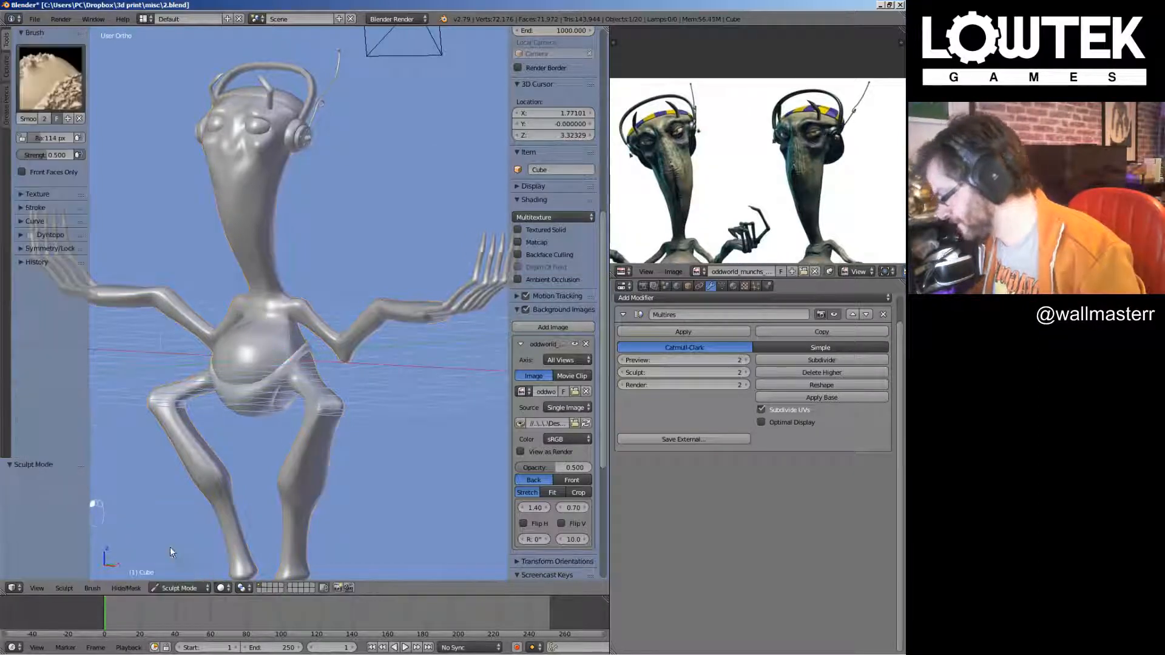
scroll(277, 213, up, 3)
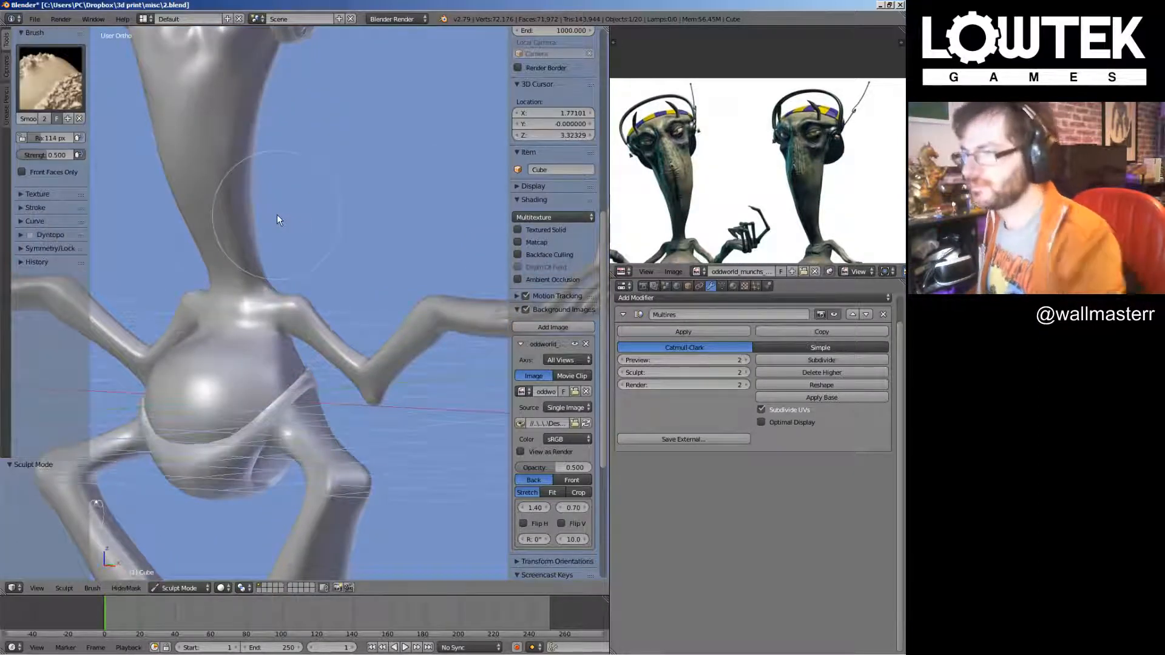
Bring the reference figure's torso into the image view and begin sculpting the body's upper chest with the SculptDraw brush
key(KP_1)
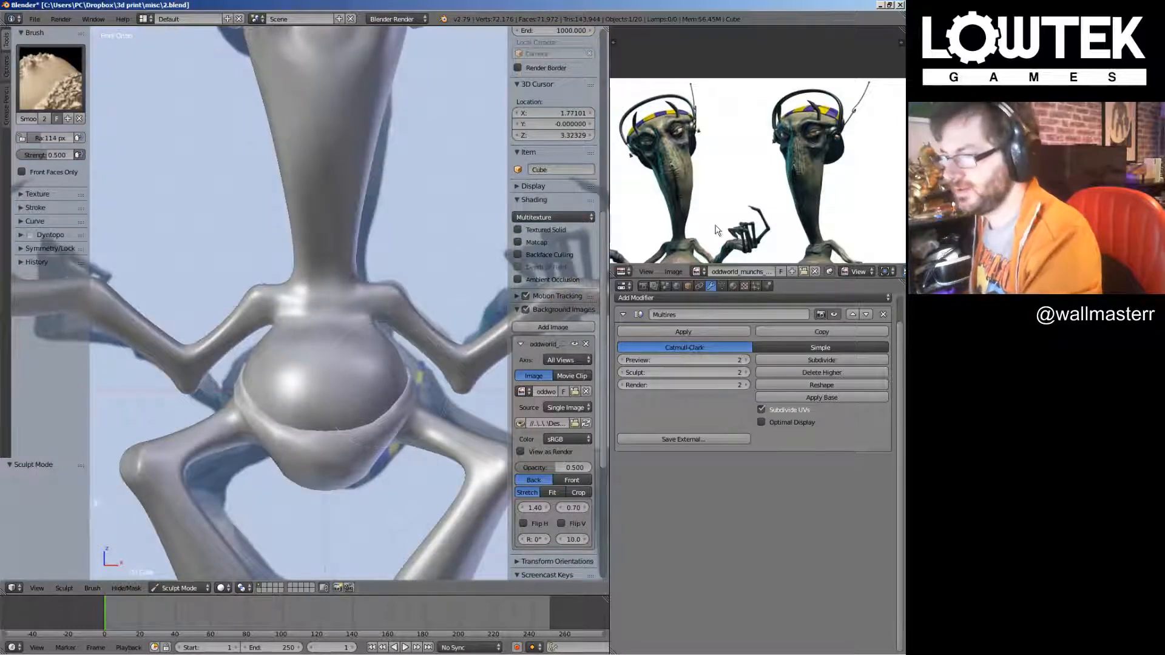
scroll(775, 117, up, 5)
middle_drag(774, 115, 853, 73)
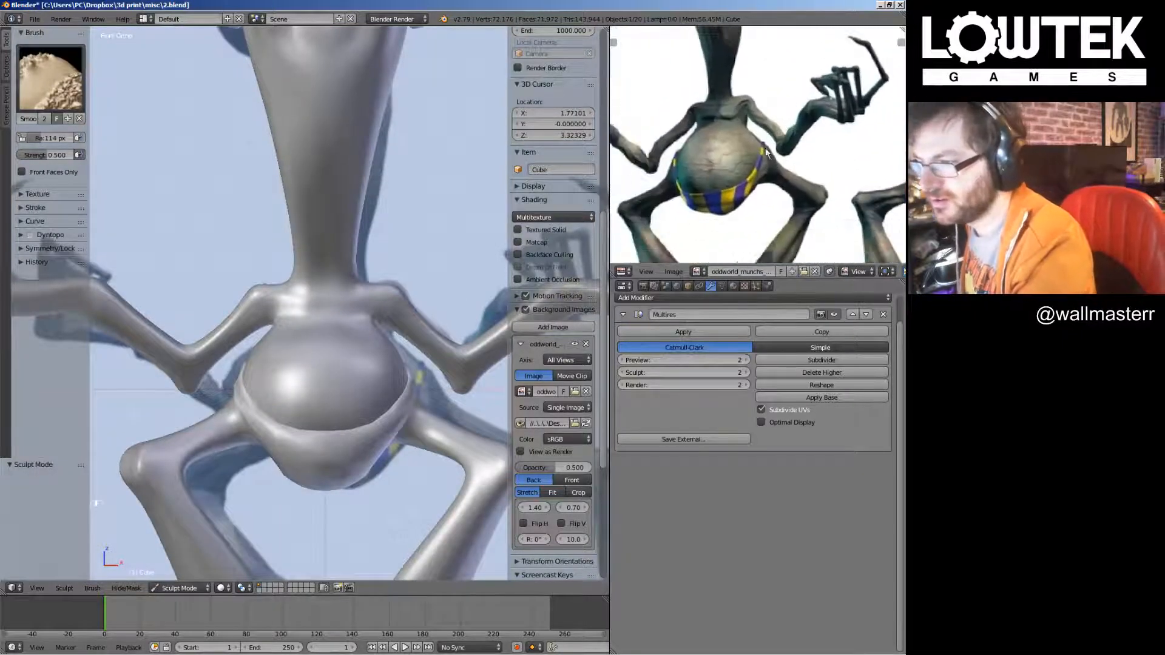
scroll(853, 73, up, 2)
shift+middle_drag(369, 347, 342, 322)
scroll(342, 322, up, 4)
shift+middle_drag(398, 249, 396, 317)
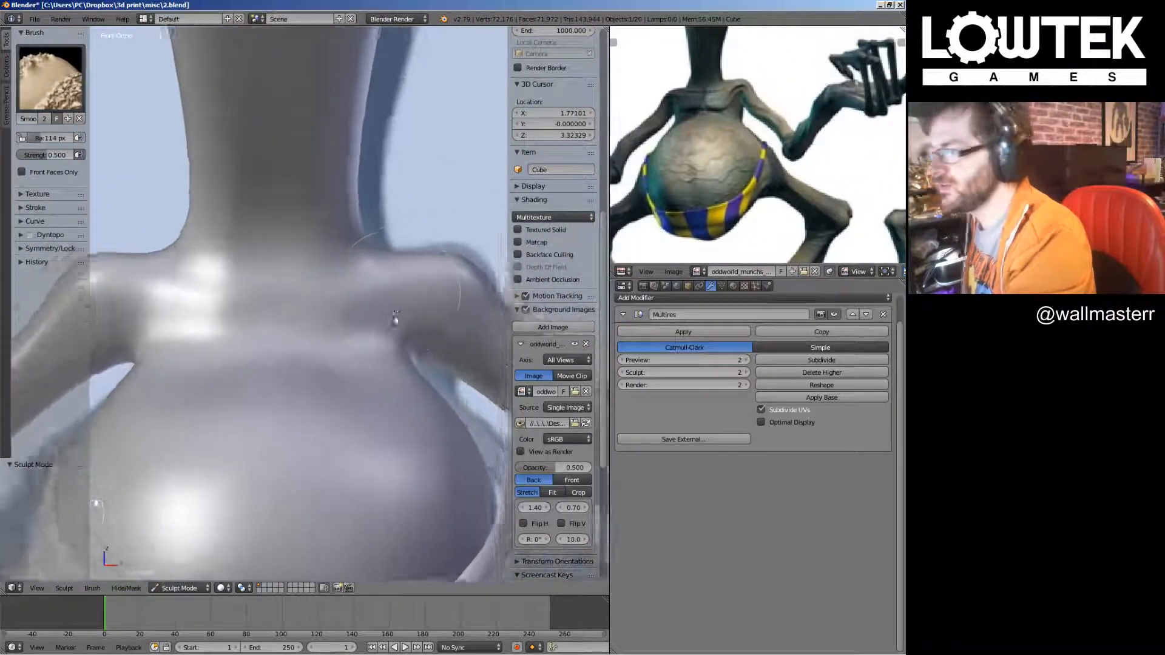
scroll(284, 308, up, 3)
mouse_move(322, 322)
mouse_down()
mouse_move(390, 308)
mouse_move(387, 341)
mouse_up()
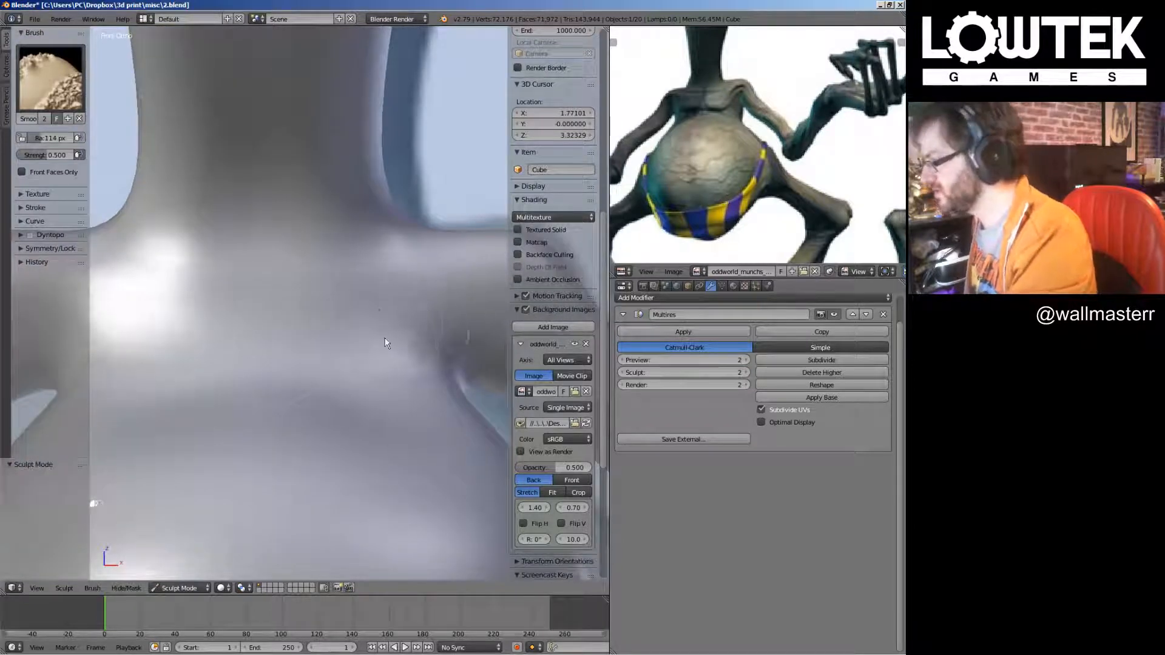
click(61, 85)
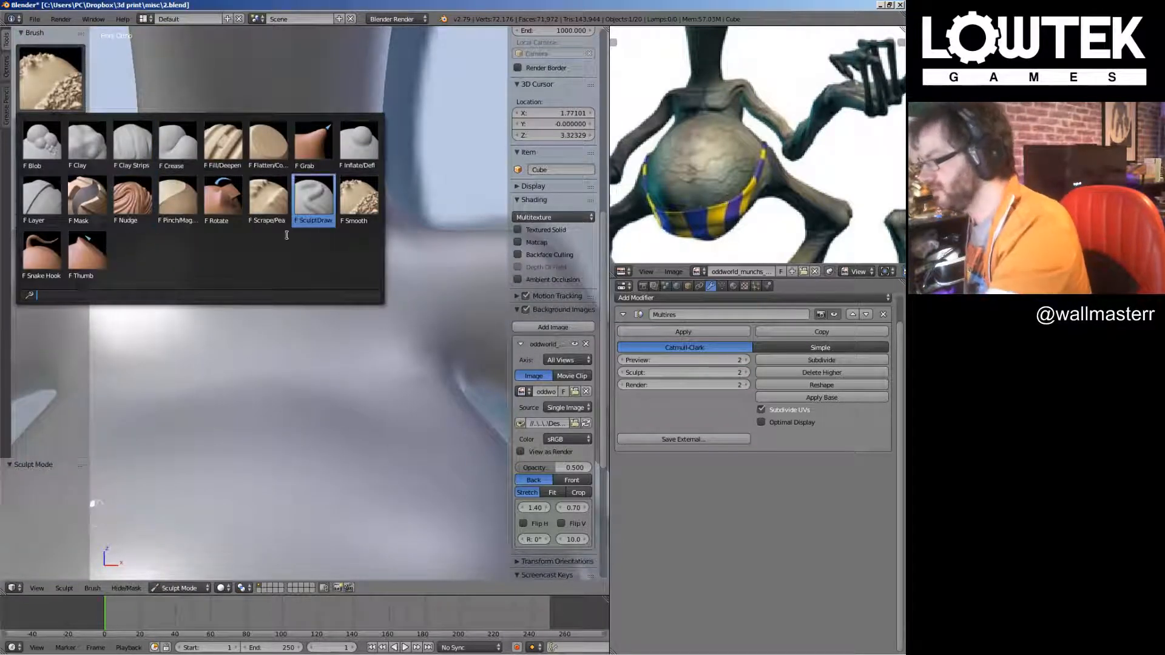
click(307, 205)
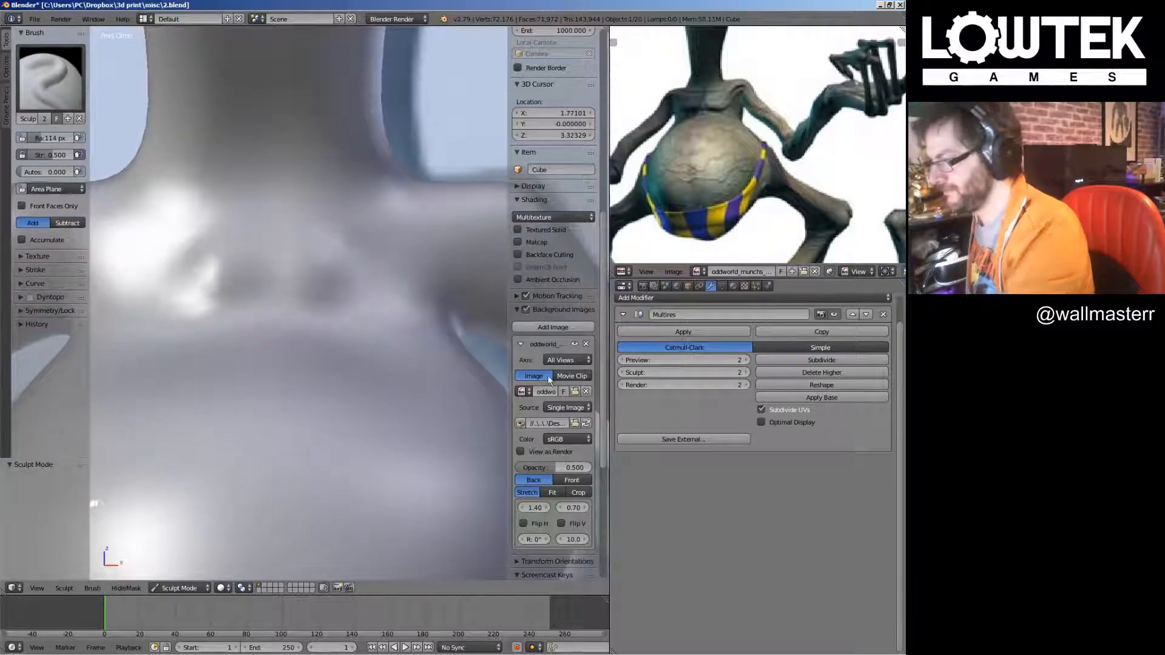
Enable Matcap shading in the 3D view and choose the reddish-brown clay material
scroll(580, 257, down, 8)
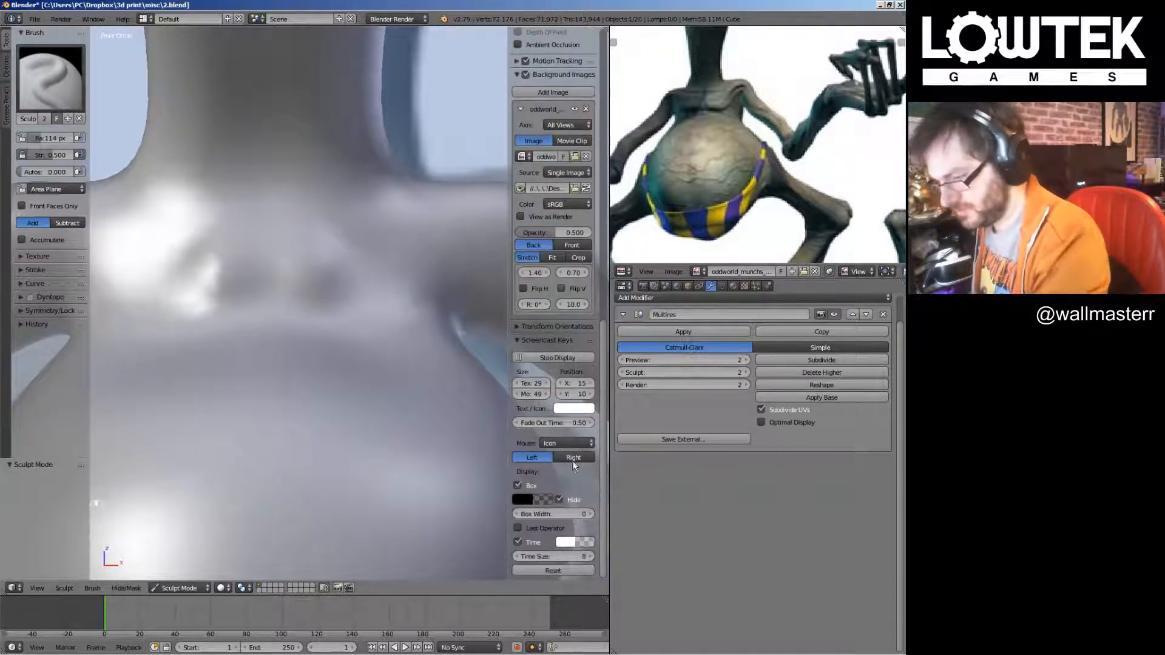
scroll(567, 500, up, 7)
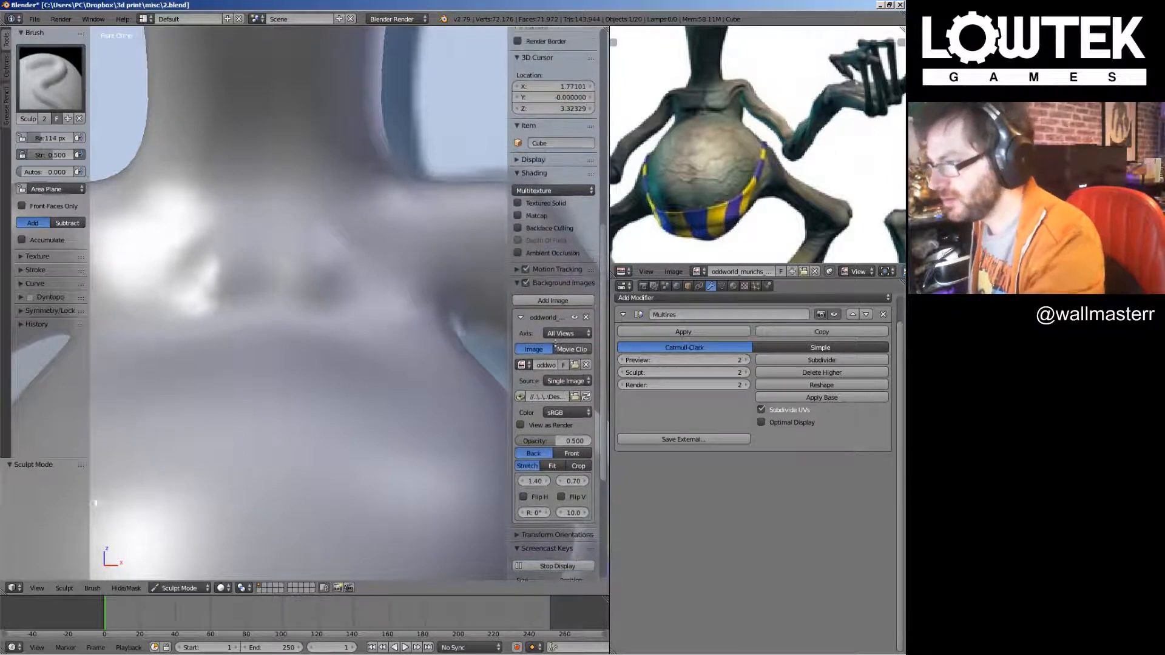
click(537, 216)
click(549, 190)
click(552, 261)
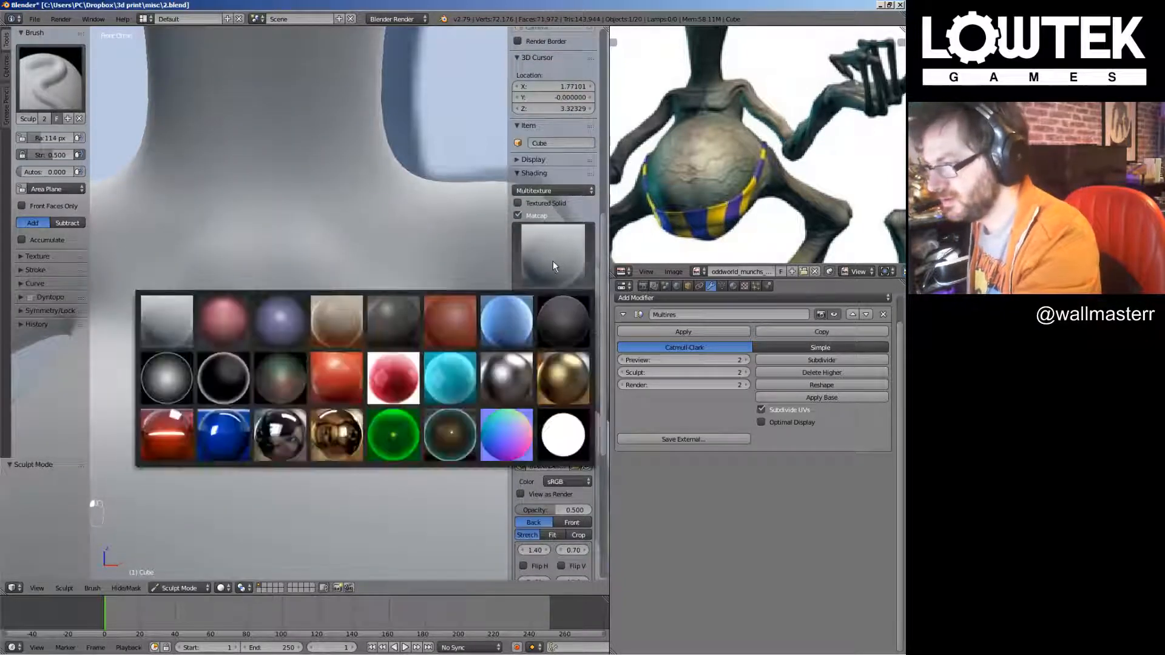
click(454, 325)
scroll(401, 331, down, 2)
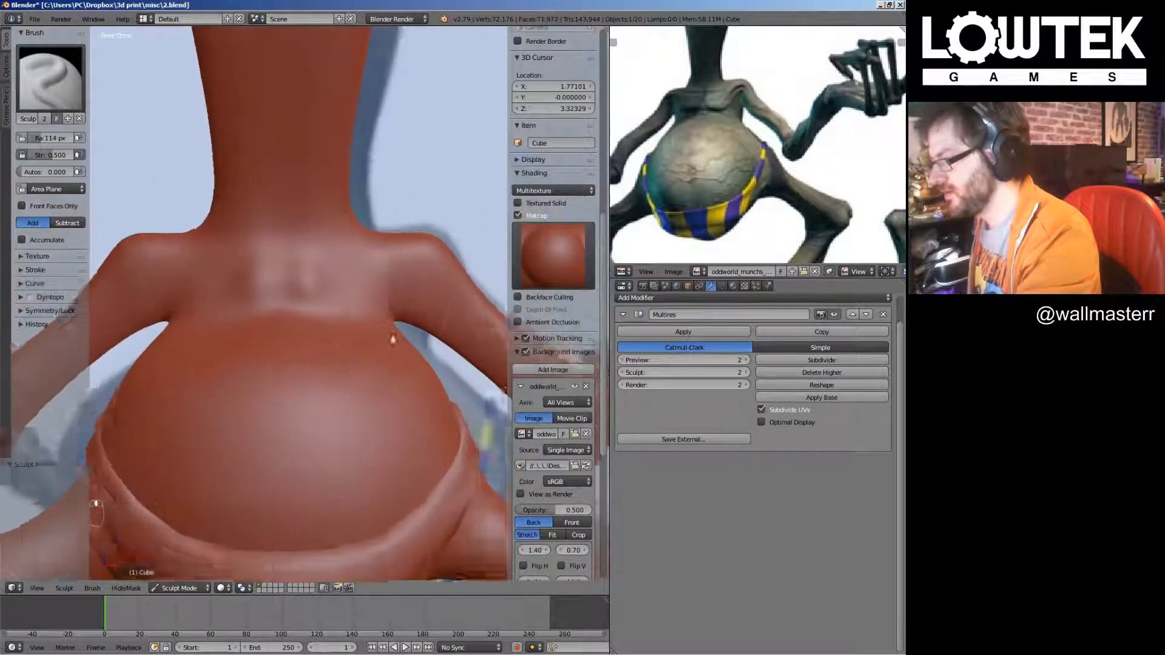
Sculpt and smooth a raised ridge along the lower edge of the chest above the belly
mouse_move(392, 338)
middle_down()
mouse_move(356, 318)
mouse_move(406, 263)
middle_up()
scroll(368, 308, up, 4)
mouse_move(261, 273)
mouse_down()
mouse_move(320, 299)
mouse_move(232, 261)
mouse_move(315, 215)
mouse_move(305, 188)
mouse_move(380, 205)
mouse_up()
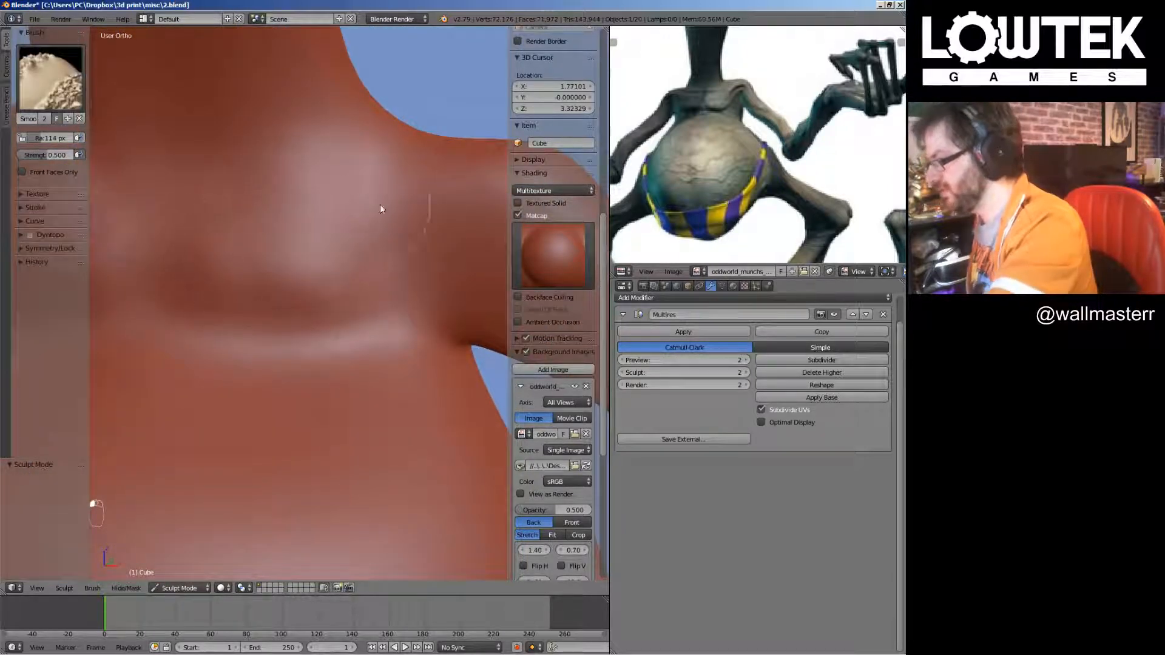
scroll(304, 455, down, 4)
middle_drag(304, 456, 322, 403)
scroll(351, 290, up, 3)
scroll(351, 289, up, 1)
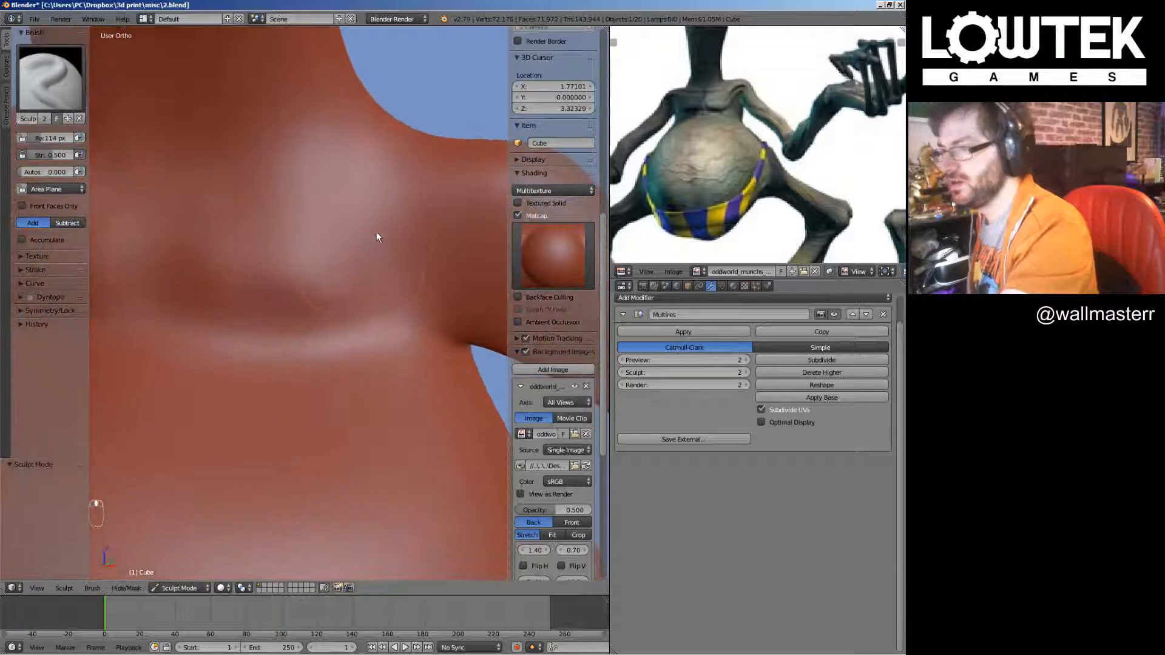
Sculpt the two chest muscles with a vertical groove between them, using the SculptDraw brush
middle_drag(376, 232, 402, 293)
mouse_move(254, 275)
middle_down()
mouse_move(367, 297)
mouse_move(387, 340)
mouse_move(422, 340)
middle_up()
mouse_move(274, 396)
mouse_down()
mouse_move(287, 418)
mouse_move(254, 387)
mouse_move(413, 372)
mouse_up()
scroll(434, 369, down, 3)
scroll(368, 424, up, 1)
middle_drag(367, 424, 351, 367)
scroll(351, 368, up, 4)
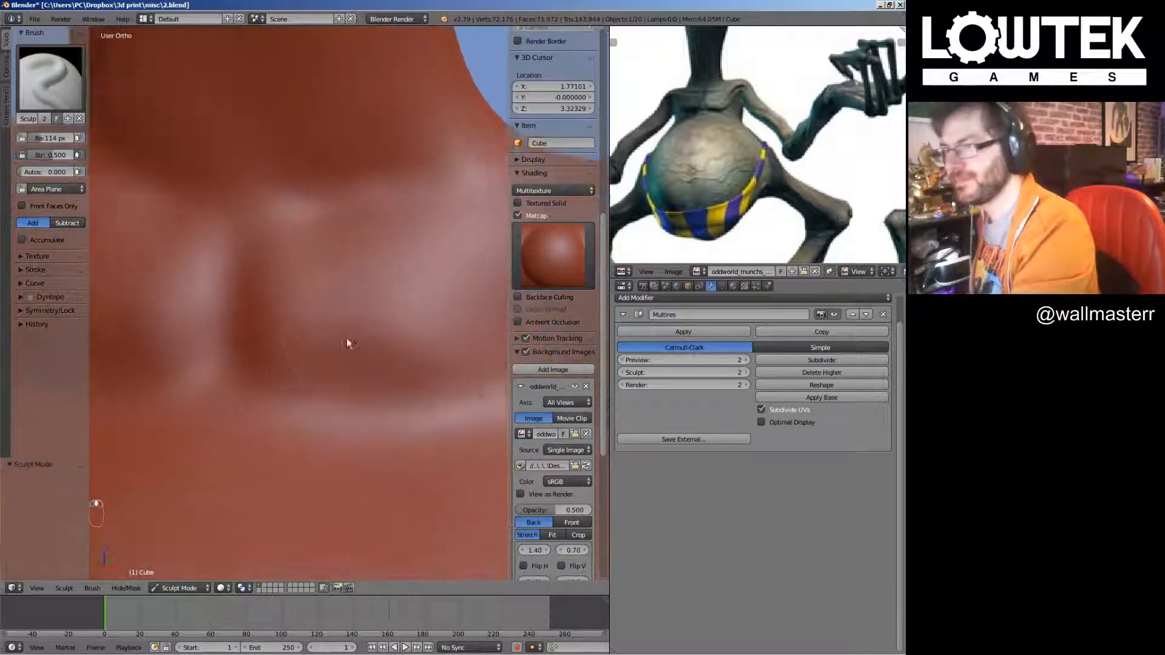
mouse_move(447, 408)
middle_down()
mouse_move(273, 389)
mouse_move(258, 368)
middle_up()
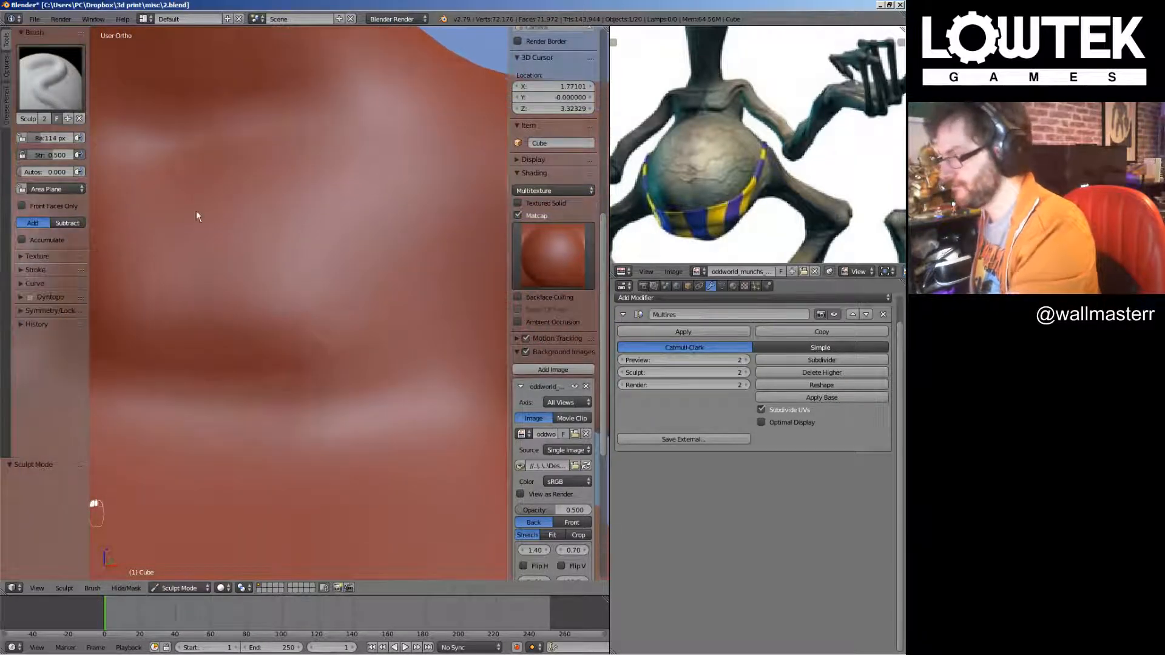
click(63, 86)
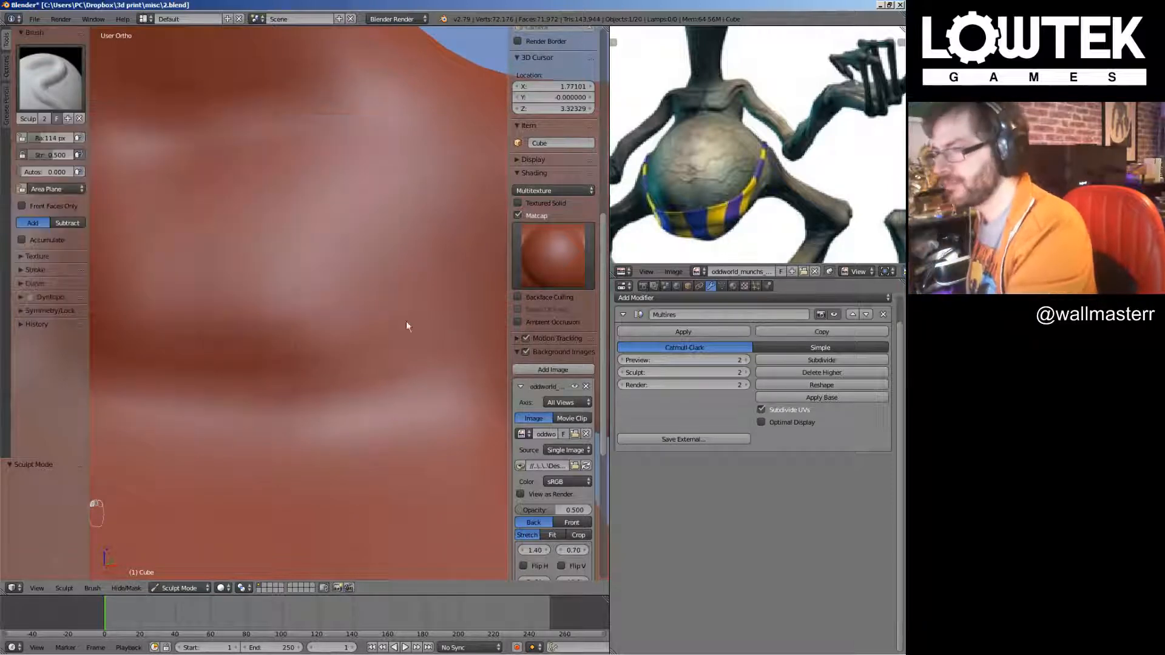
Sculpt a curved collarbone ridge from the upper chest across the front of the shoulder
mouse_move(406, 322)
middle_down()
mouse_move(354, 337)
mouse_move(331, 398)
mouse_move(391, 284)
middle_up()
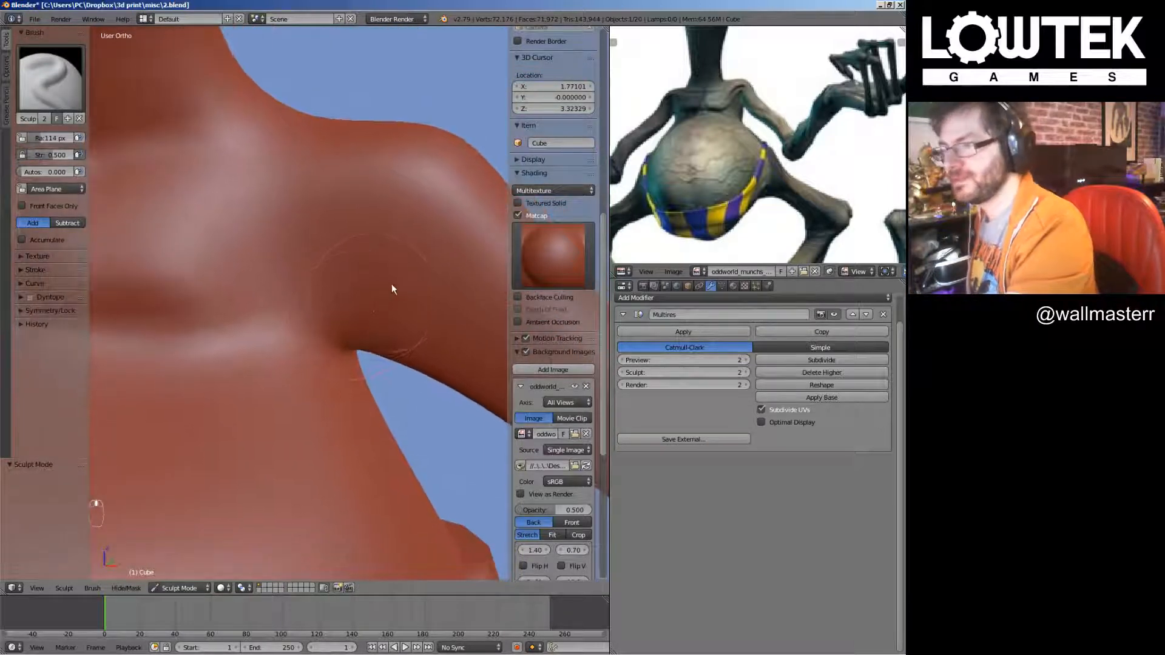
scroll(388, 279, up, 2)
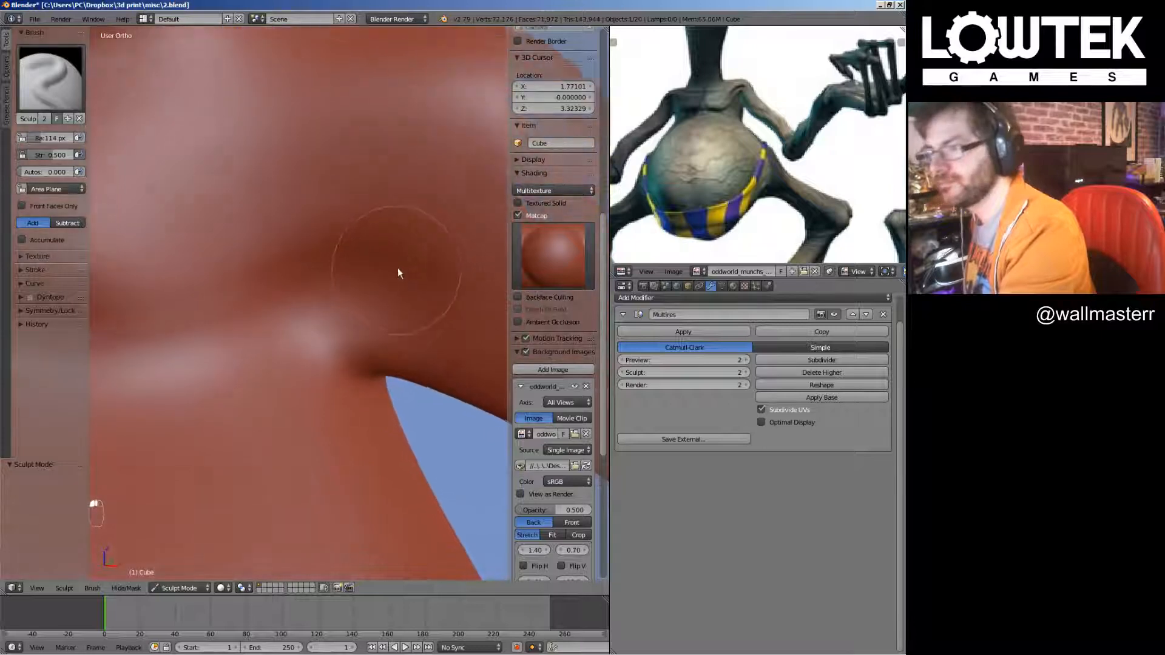
drag(467, 152, 314, 184)
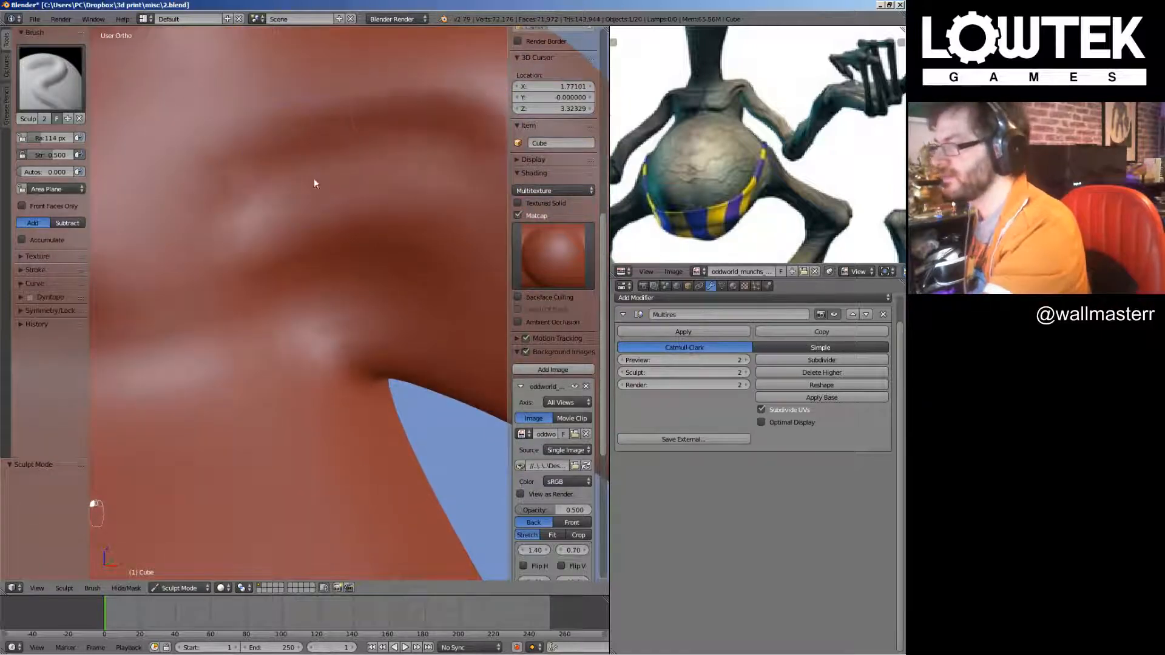
scroll(340, 219, down, 3)
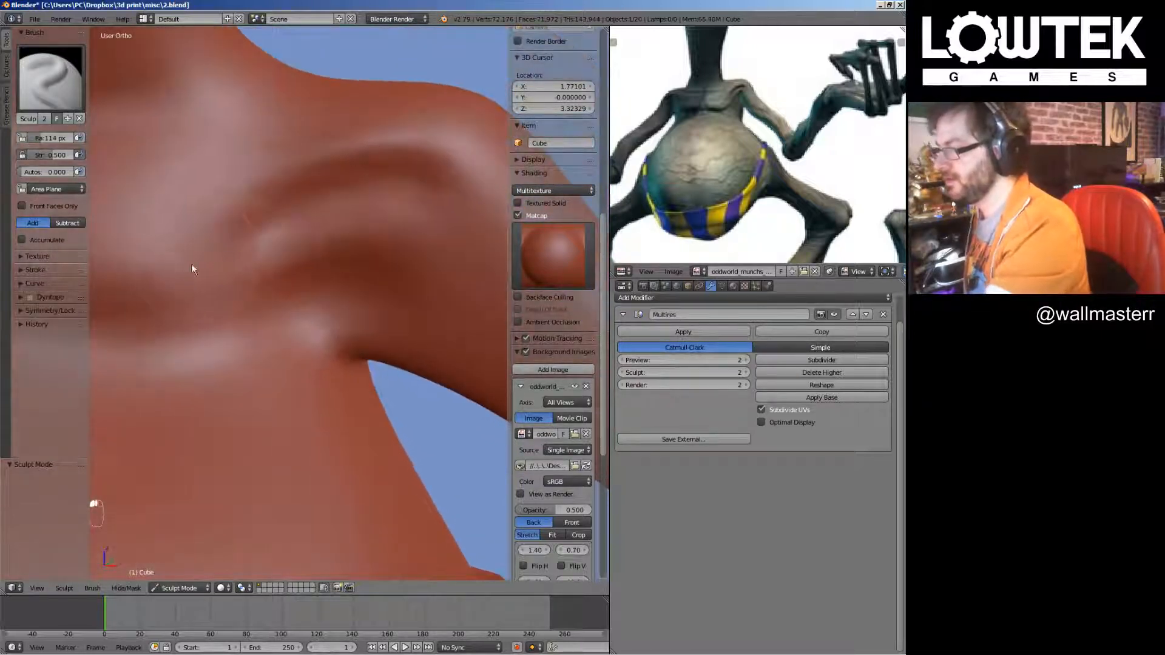
middle_drag(440, 241, 360, 366)
scroll(358, 360, down, 3)
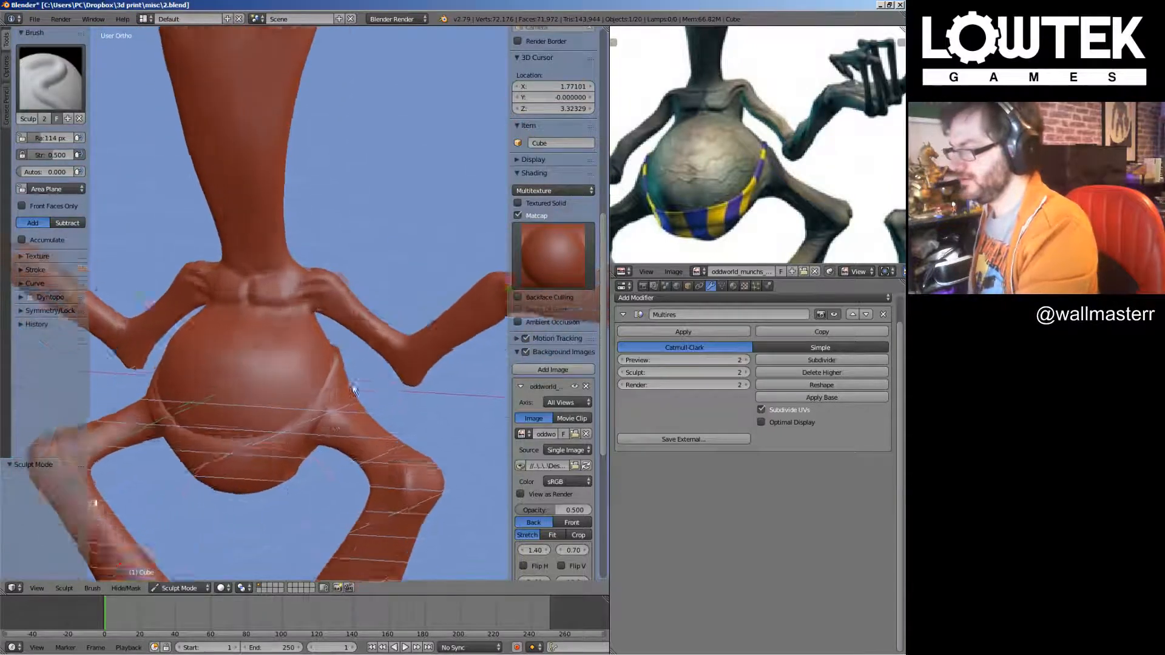
Smooth the sculpted forms around the shoulder and side of the upper chest
scroll(425, 279, up, 5)
mouse_move(439, 243)
middle_down()
mouse_move(338, 252)
mouse_move(338, 330)
mouse_move(310, 234)
mouse_move(471, 237)
mouse_move(416, 260)
mouse_move(370, 247)
mouse_move(180, 115)
middle_up()
mouse_move(173, 127)
shift+mouse_down()
mouse_move(242, 150)
mouse_move(210, 155)
mouse_move(169, 138)
mouse_move(202, 144)
shift+mouse_up()
scroll(315, 199, down, 6)
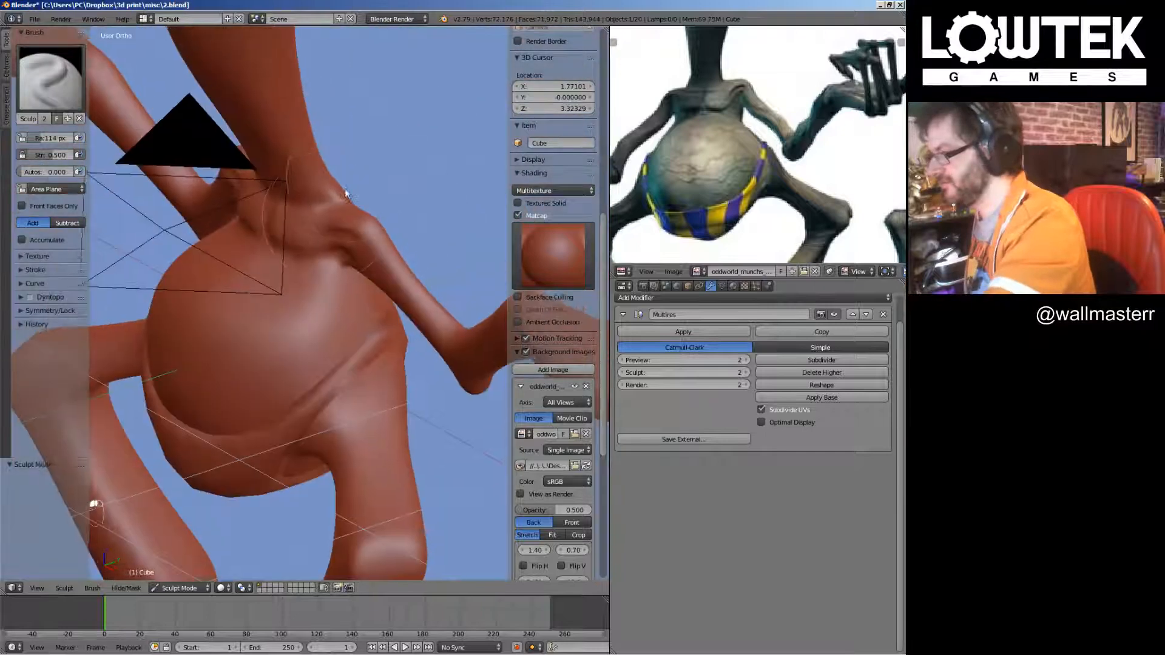
Sculpt shoulder blade forms on the upper back below the neck, smoothing the strokes between passes
mouse_move(330, 382)
middle_down()
mouse_move(318, 308)
mouse_move(270, 321)
mouse_move(320, 358)
mouse_move(275, 315)
mouse_move(337, 347)
mouse_move(220, 257)
mouse_move(310, 274)
middle_up()
mouse_move(235, 239)
mouse_down()
mouse_move(258, 285)
mouse_move(322, 252)
mouse_up()
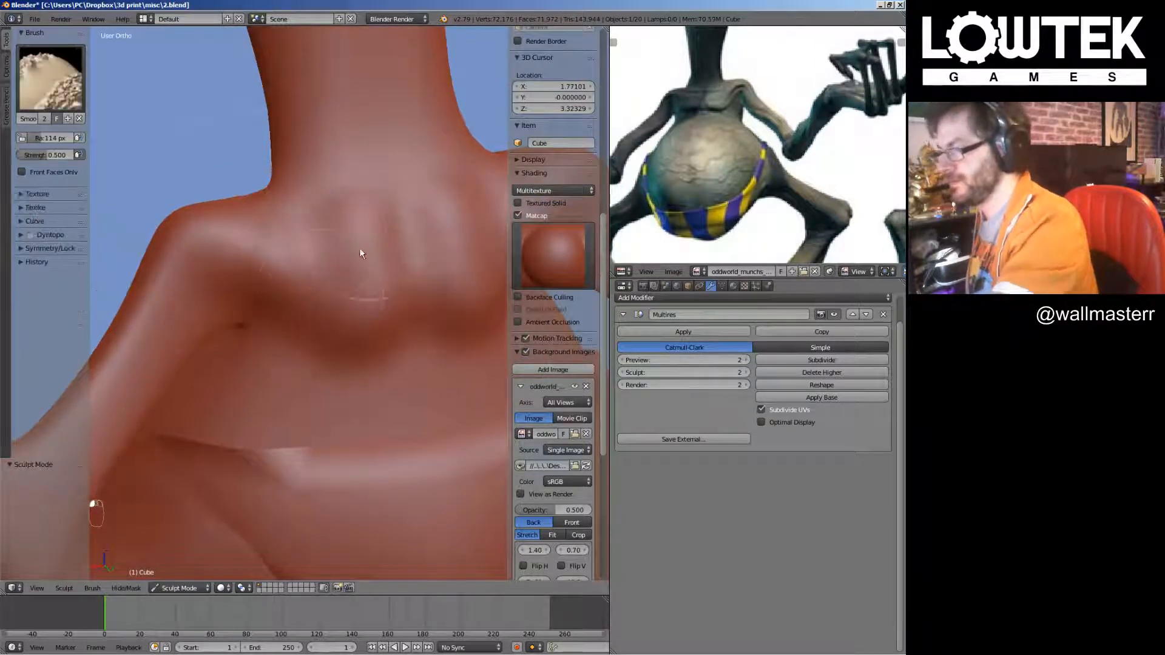
scroll(360, 248, up, 6)
scroll(359, 278, up, 1)
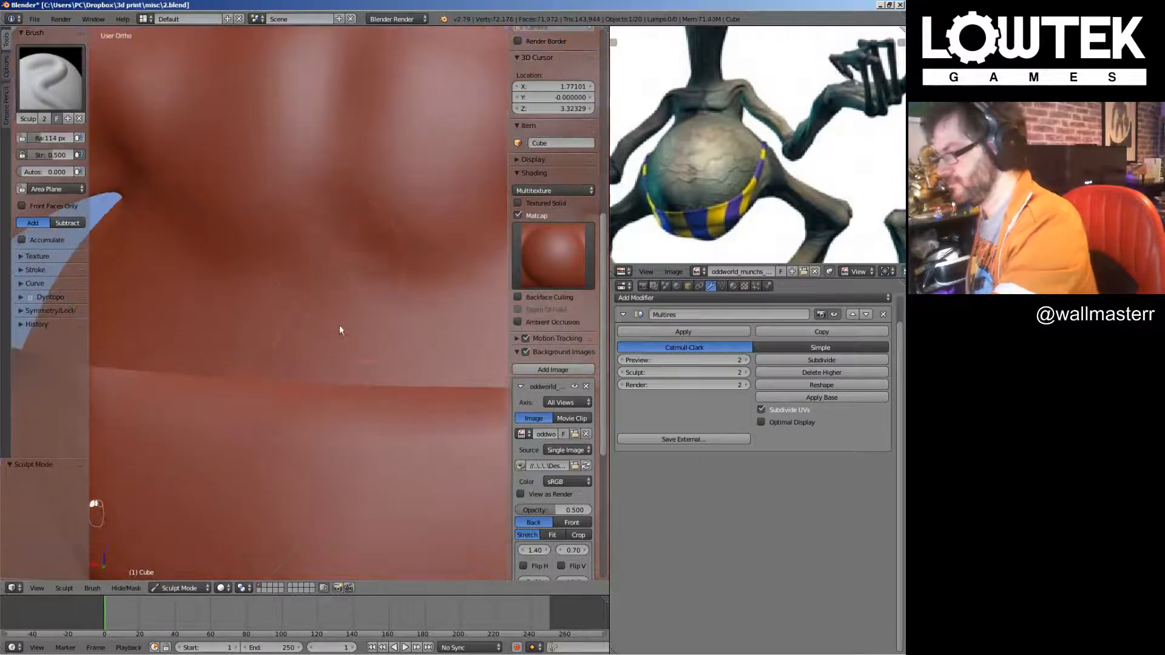
scroll(392, 325, down, 5)
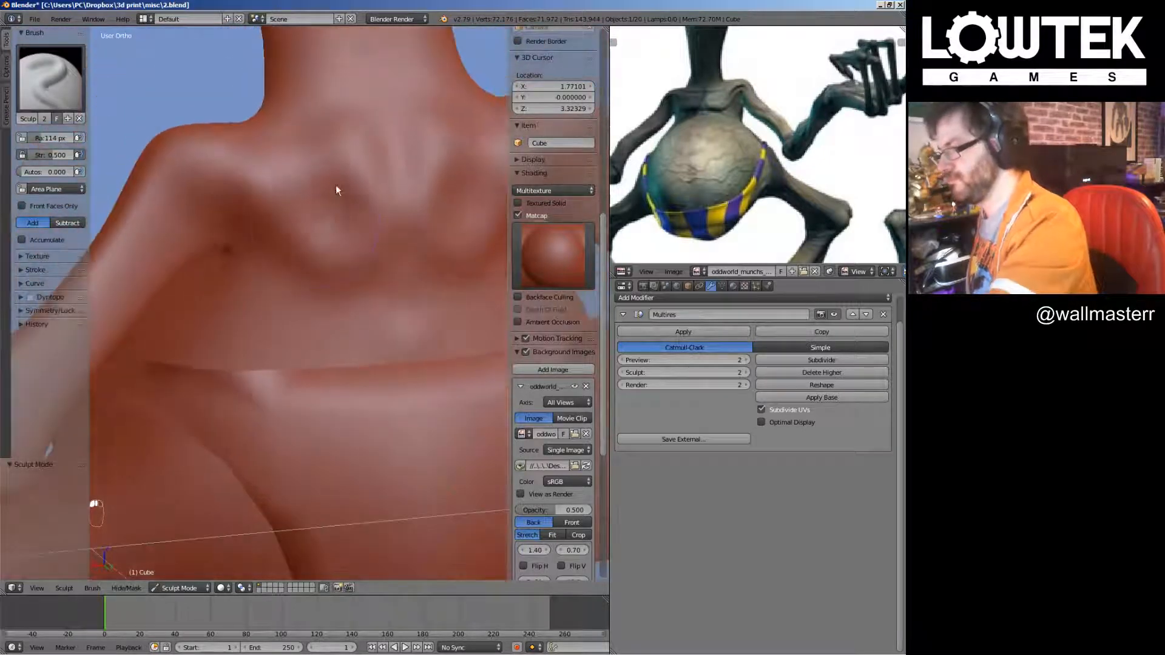
Soften the shoulder blade bulges by smoothing them into the upper back
key(shift+s)
key(x)
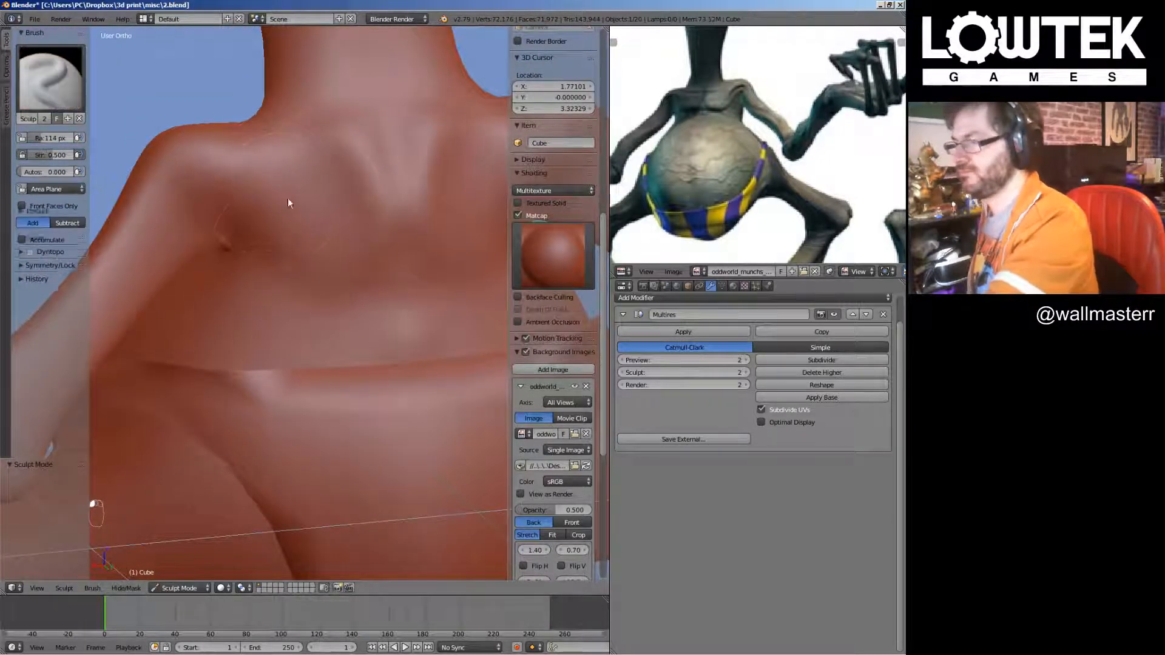
mouse_move(292, 201)
middle_down()
mouse_move(356, 267)
mouse_move(268, 109)
middle_up()
mouse_move(326, 115)
shift+mouse_down()
mouse_move(235, 136)
mouse_move(301, 169)
shift+mouse_up()
Examine the sculpted back, shoulders and chest from several sides and compare the whole figure with the reference
mouse_move(301, 169)
middle_down()
mouse_move(318, 232)
mouse_move(342, 223)
mouse_move(330, 364)
mouse_move(303, 326)
mouse_move(377, 346)
mouse_move(338, 307)
middle_up()
scroll(338, 242, down, 4)
scroll(338, 307, up, 4)
mouse_move(304, 203)
middle_down()
mouse_move(403, 312)
mouse_move(437, 253)
middle_up()
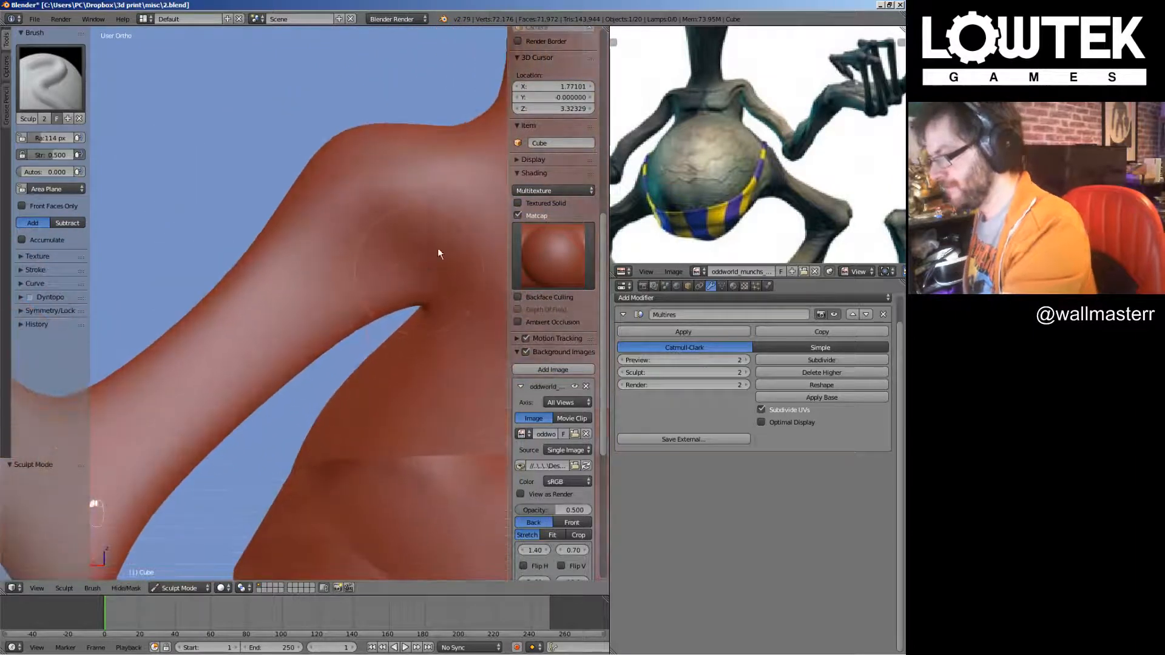
scroll(315, 316, up, 4)
mouse_move(362, 314)
middle_down()
mouse_move(341, 182)
mouse_move(370, 436)
mouse_move(379, 308)
mouse_move(435, 271)
mouse_move(476, 271)
mouse_move(455, 328)
mouse_move(511, 335)
mouse_move(355, 259)
mouse_move(398, 278)
mouse_move(429, 246)
middle_up()
scroll(370, 436, down, 3)
scroll(369, 436, up, 2)
scroll(429, 245, up, 6)
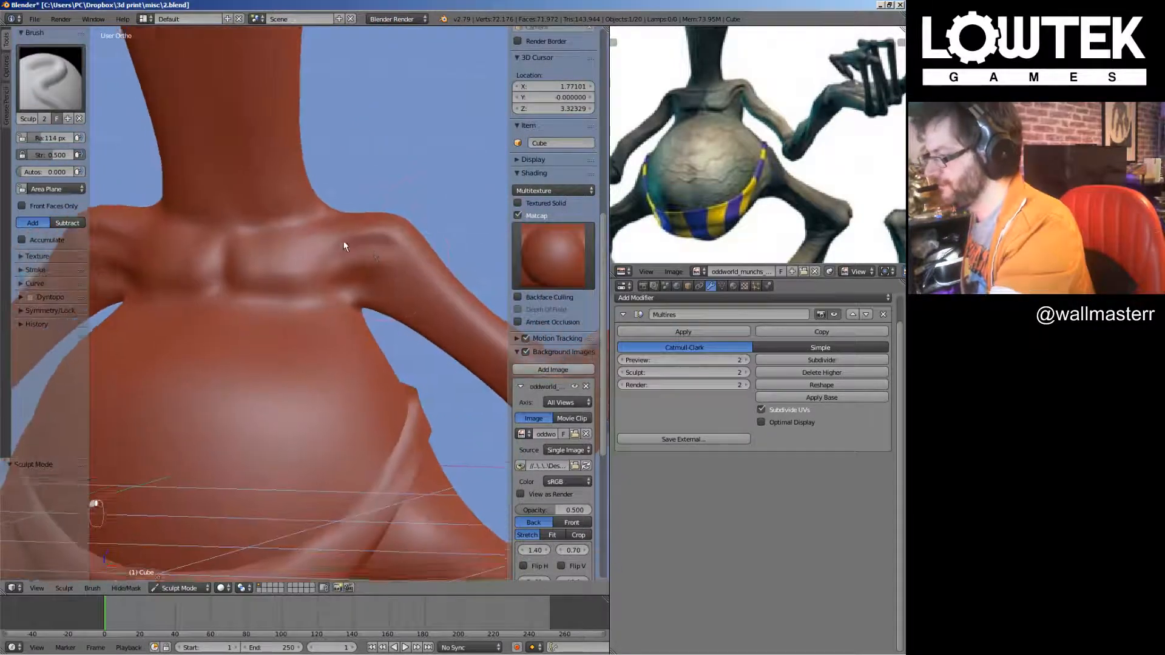
scroll(307, 245, down, 8)
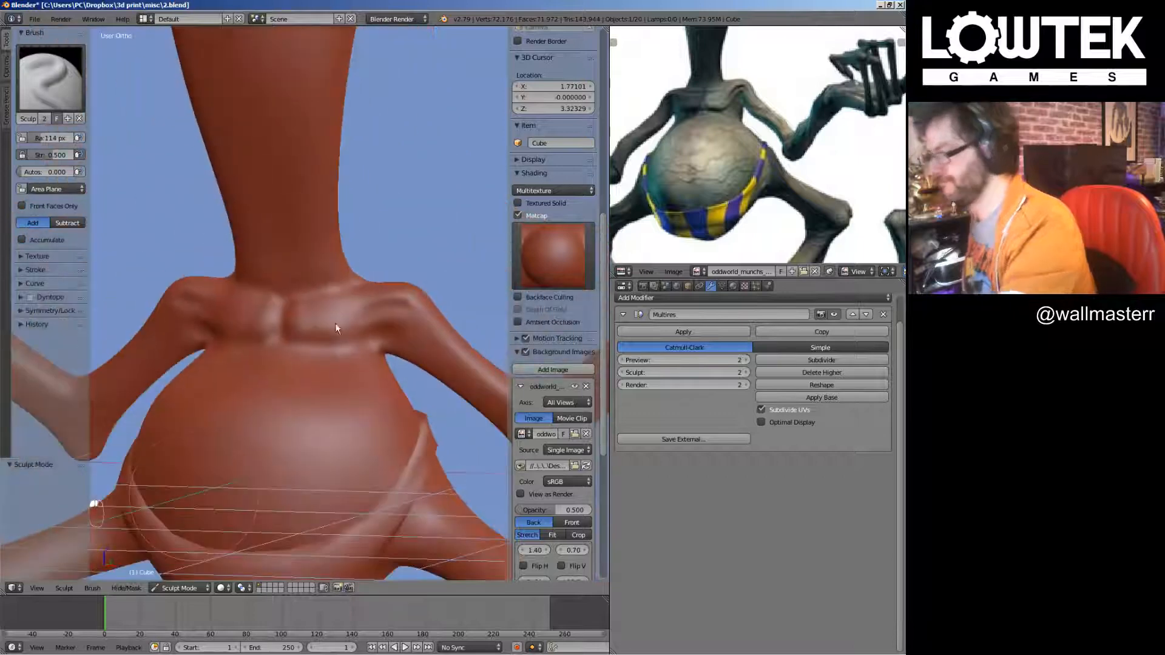
scroll(247, 460, up, 5)
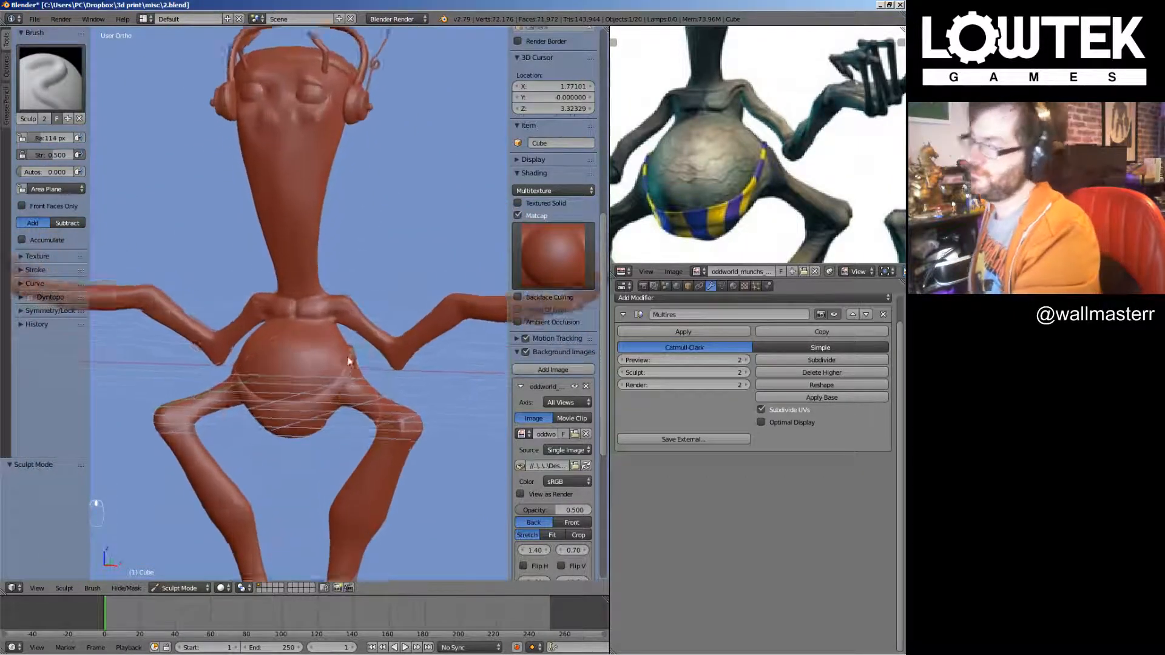
scroll(304, 352, down, 3)
scroll(354, 250, up, 1)
Sculpt the nose ridge from between the eyes down the front of the face and soften it
scroll(353, 251, up, 6)
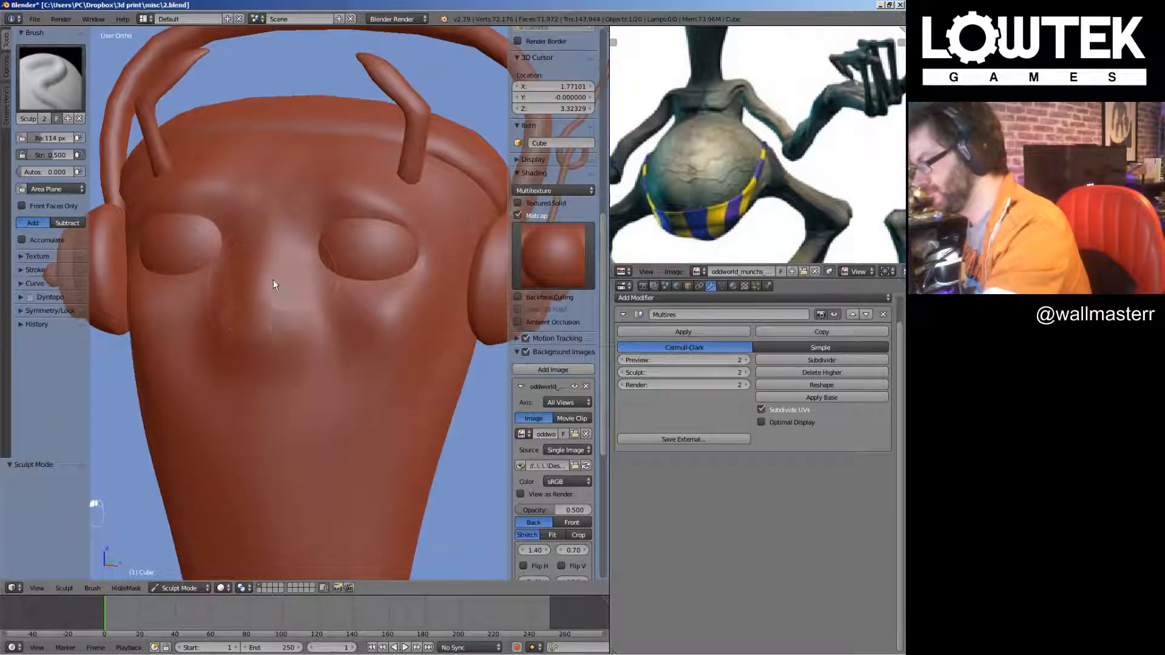
scroll(301, 334, down, 2)
scroll(301, 334, down, 1)
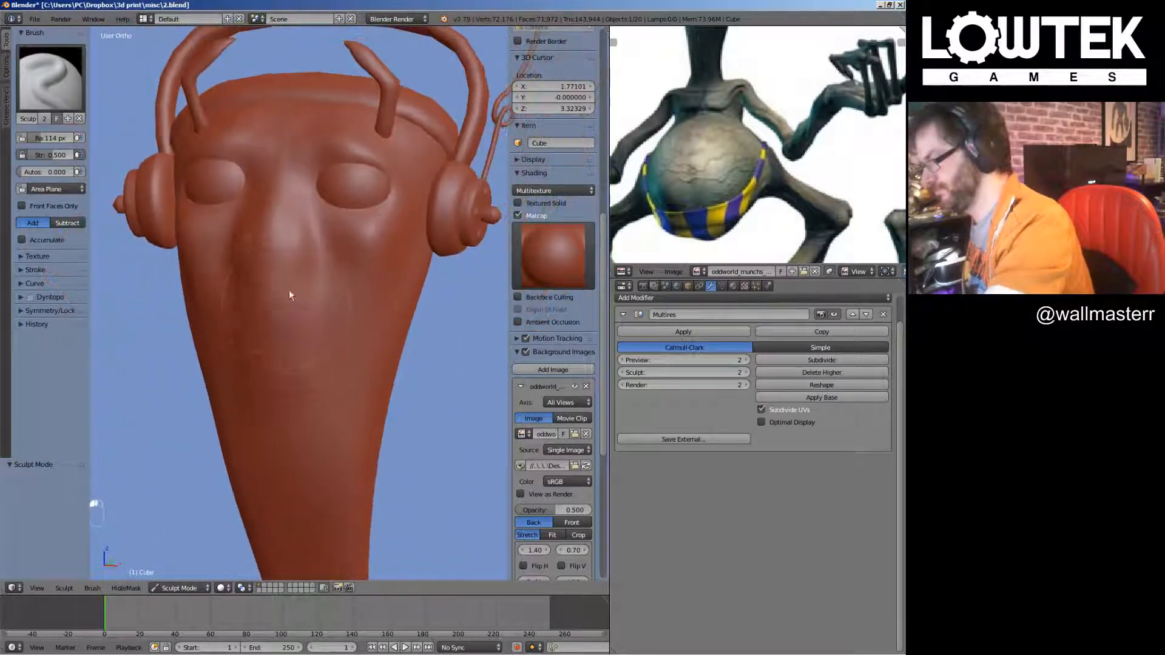
key(s)
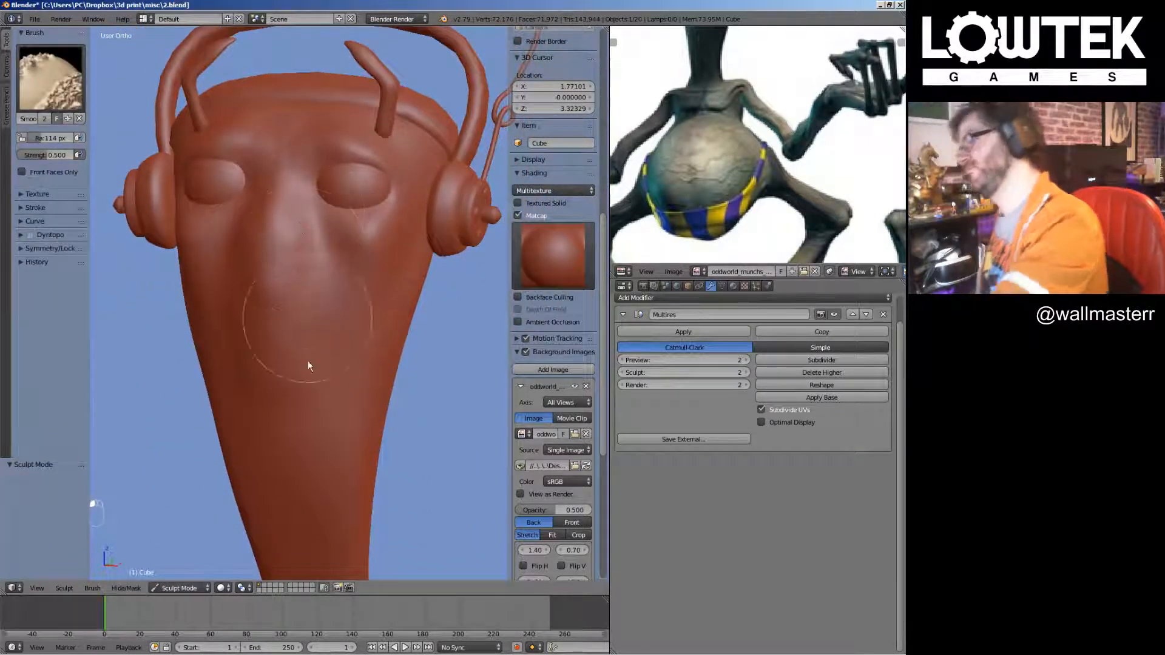
key(x)
Continue shaping and smoothing the long snout between the face and the neck
shift+middle_drag(303, 464, 322, 246)
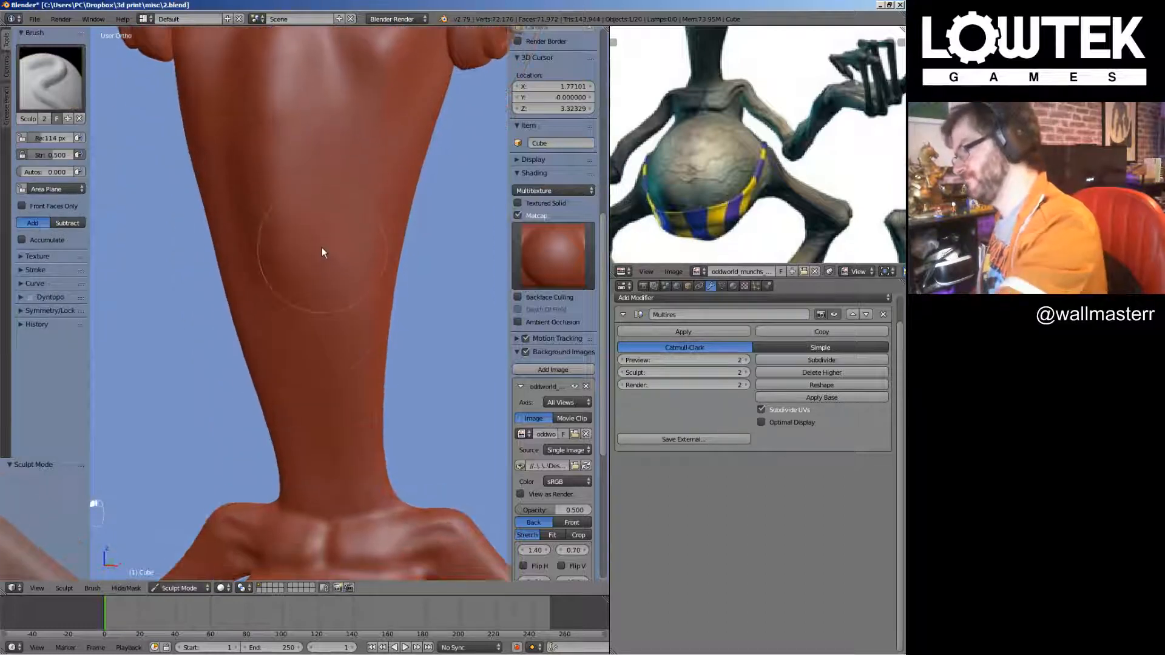
mouse_move(302, 151)
shift+mouse_down()
mouse_move(300, 109)
mouse_move(304, 139)
shift+mouse_up()
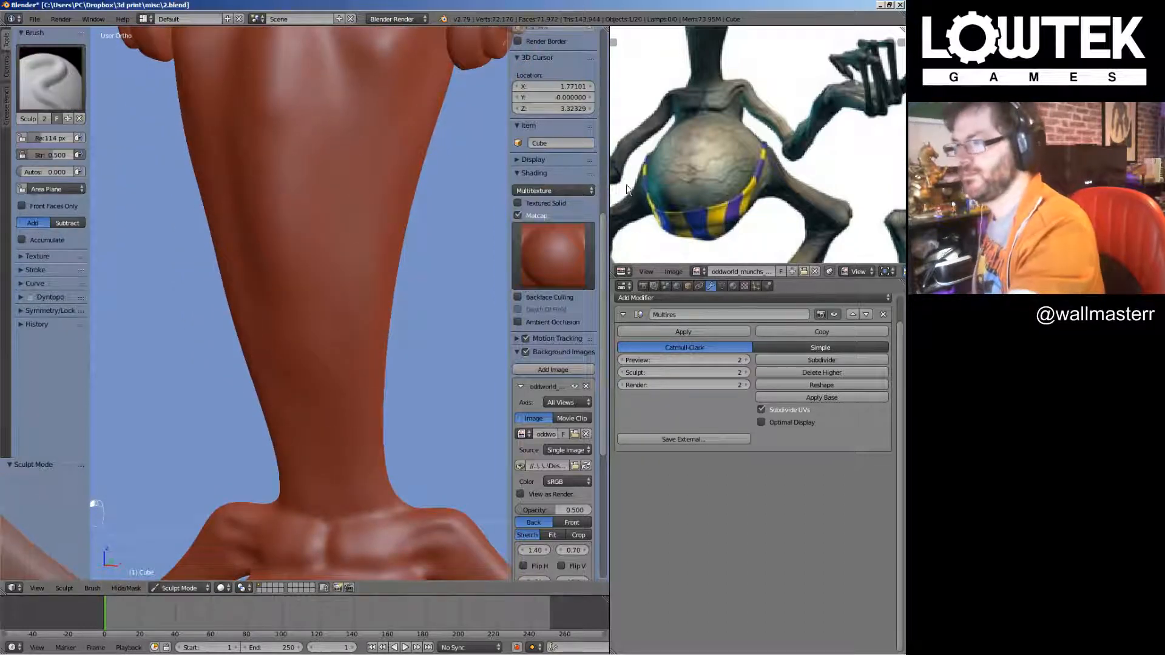
shift+middle_drag(369, 151, 340, 253)
mouse_move(296, 233)
shift+mouse_down()
mouse_move(304, 222)
mouse_move(308, 255)
shift+mouse_up()
Smooth the bulge beneath the eye into the cheek and refine the side of the snout just below it
shift+middle_drag(338, 288, 312, 377)
scroll(318, 364, up, 4)
mouse_move(369, 289)
middle_down()
mouse_move(370, 305)
mouse_move(297, 300)
mouse_move(389, 311)
middle_up()
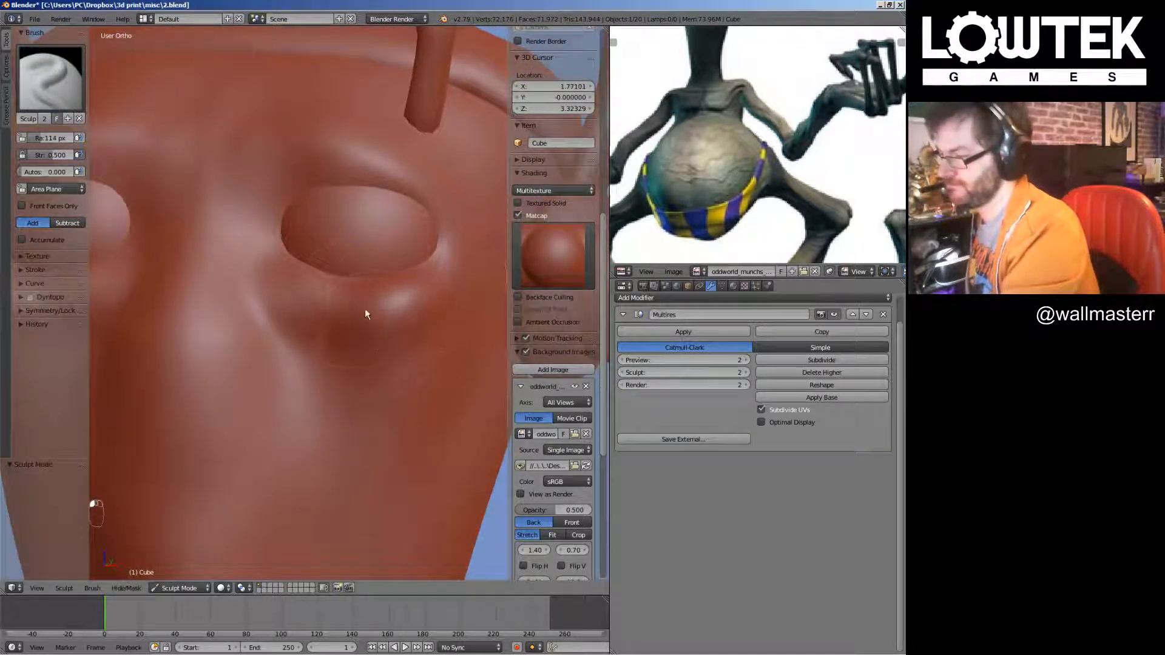
mouse_move(365, 309)
shift+mouse_down()
mouse_move(388, 323)
mouse_move(418, 309)
mouse_move(424, 320)
shift+mouse_up()
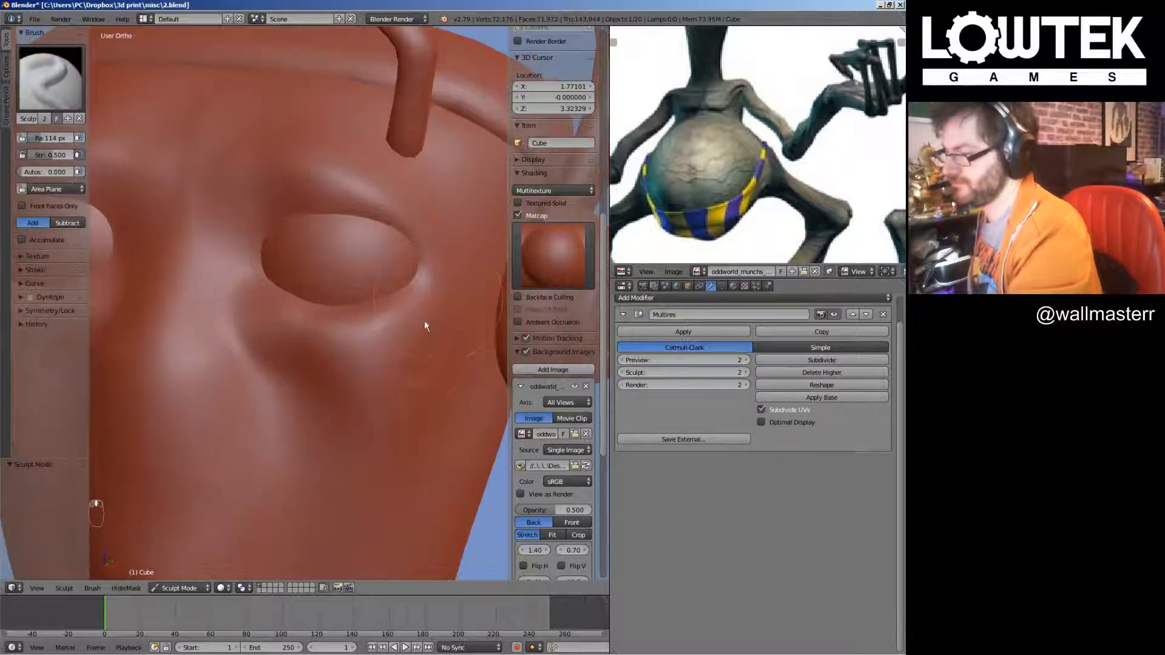
scroll(311, 515, down, 7)
scroll(391, 352, up, 3)
scroll(390, 352, up, 1)
middle_drag(391, 352, 398, 302)
mouse_move(309, 292)
mouse_down()
mouse_move(300, 303)
mouse_move(315, 338)
mouse_up()
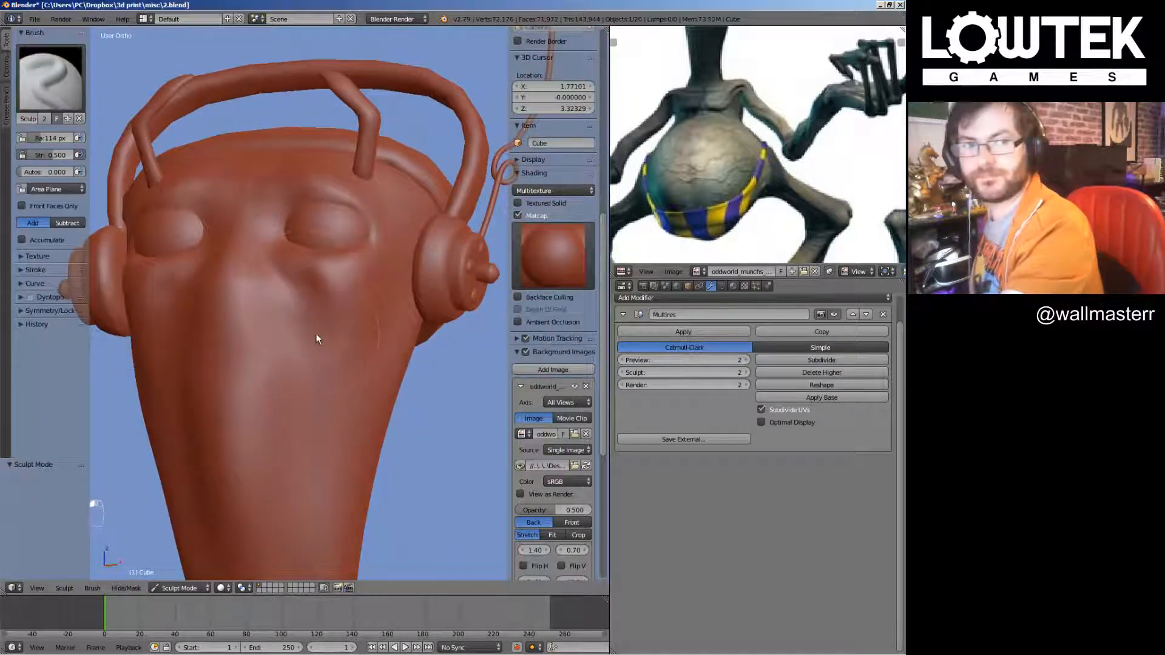
Sculpt horizontal skin folds across the back of the neck just beneath the head
mouse_move(380, 319)
middle_down()
mouse_move(346, 338)
mouse_move(252, 318)
mouse_move(307, 349)
mouse_move(390, 274)
mouse_move(310, 286)
mouse_move(362, 323)
middle_up()
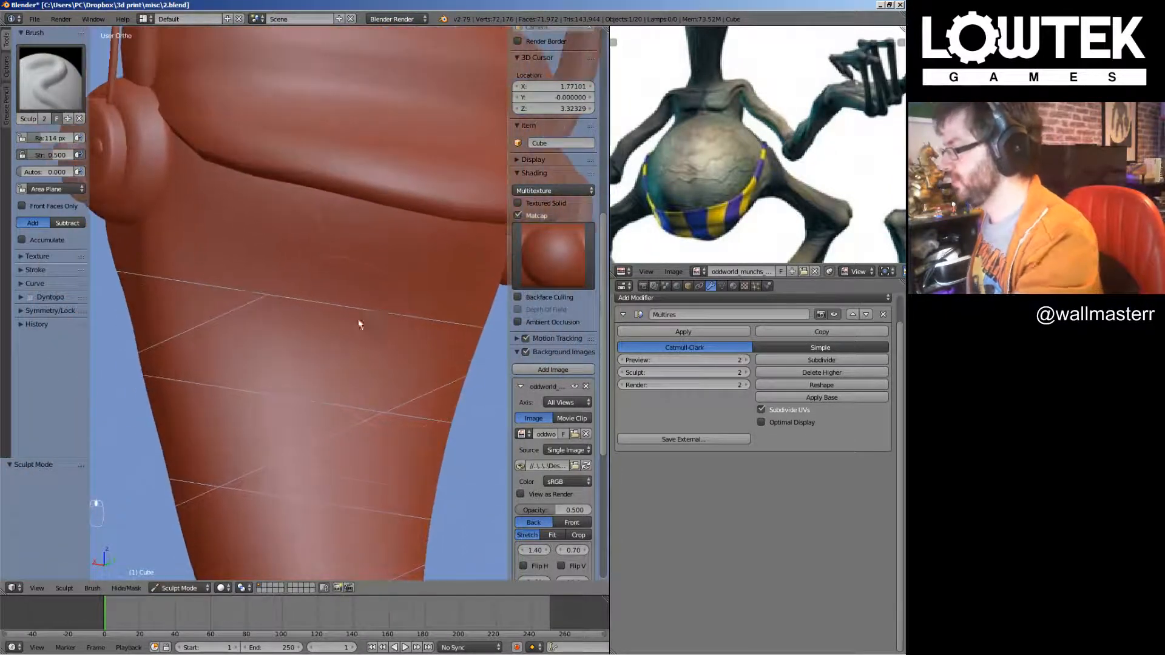
scroll(343, 335, up, 2)
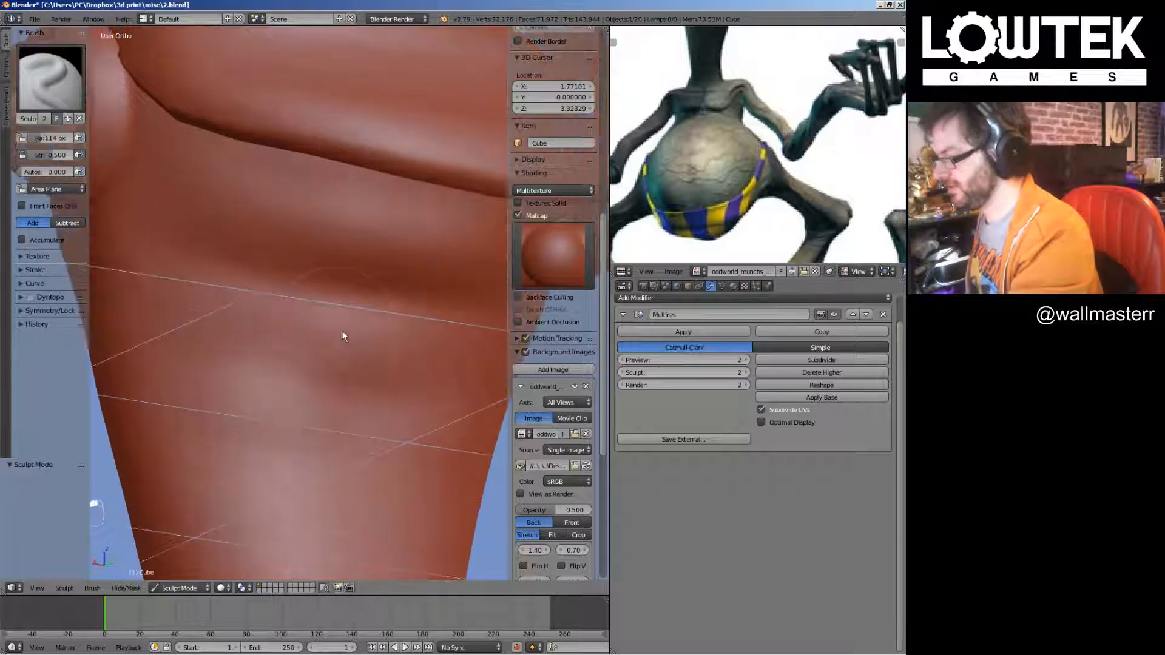
scroll(277, 368, up, 3)
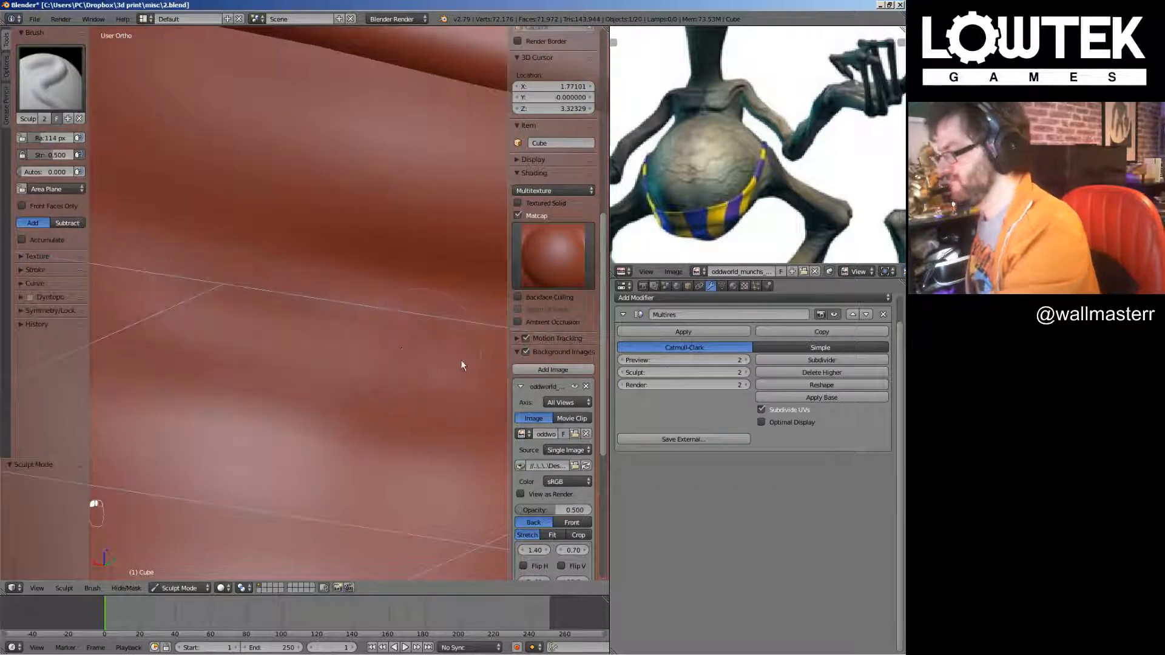
scroll(140, 333, down, 5)
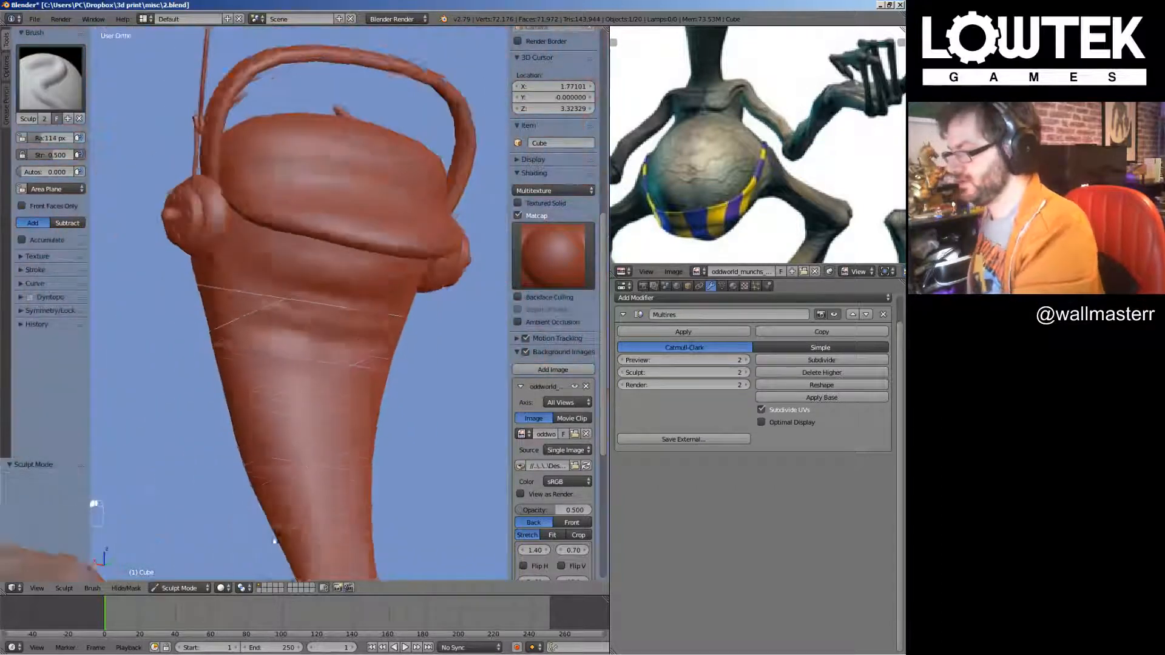
scroll(395, 344, up, 5)
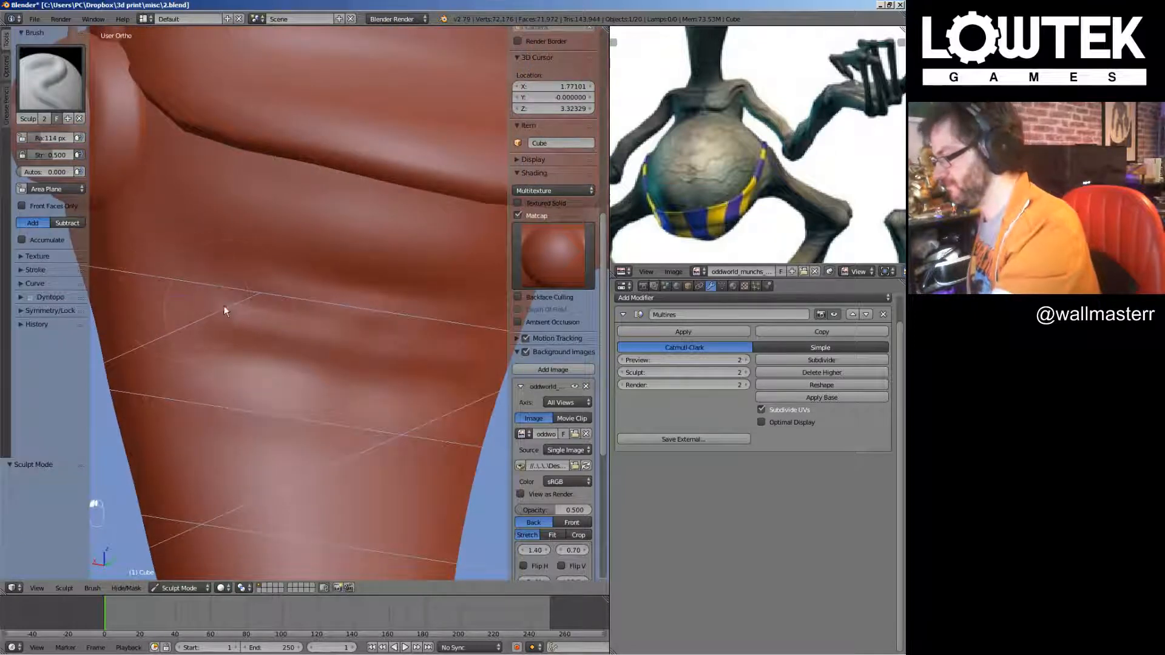
scroll(286, 279, down, 5)
mouse_move(293, 323)
middle_down()
mouse_move(439, 326)
mouse_move(395, 329)
mouse_move(398, 265)
mouse_move(380, 246)
mouse_move(479, 328)
mouse_move(503, 325)
middle_up()
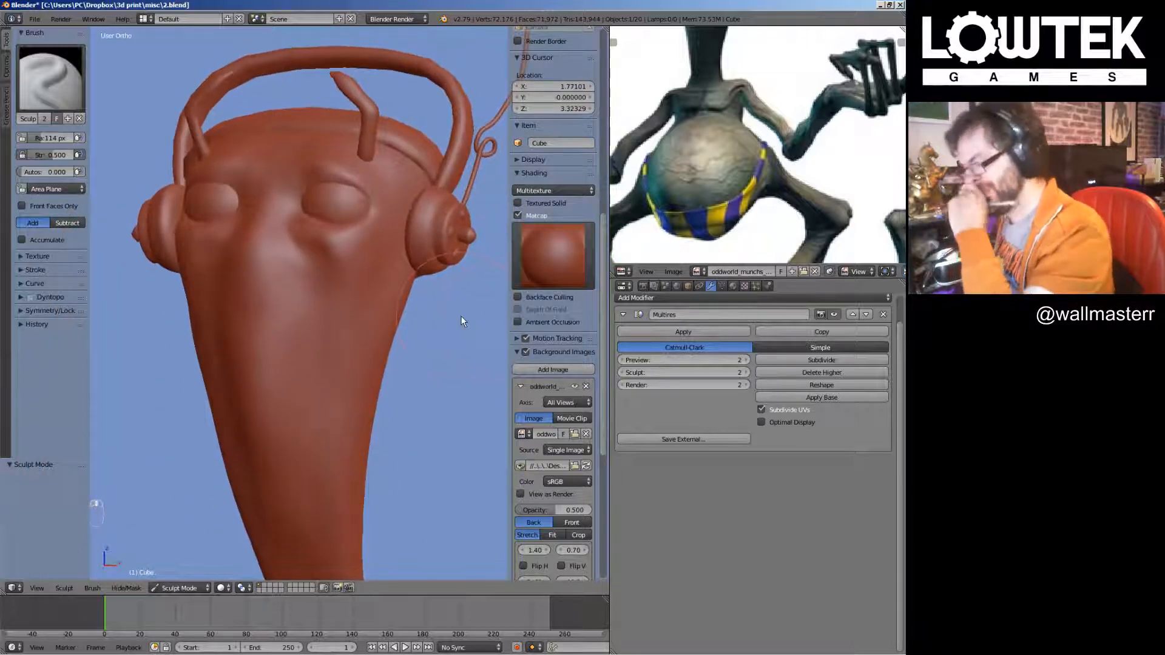
Bring the character's face into view in the reference image and compare it with the front of the sculpted head
key(KP_1)
scroll(379, 308, up, 3)
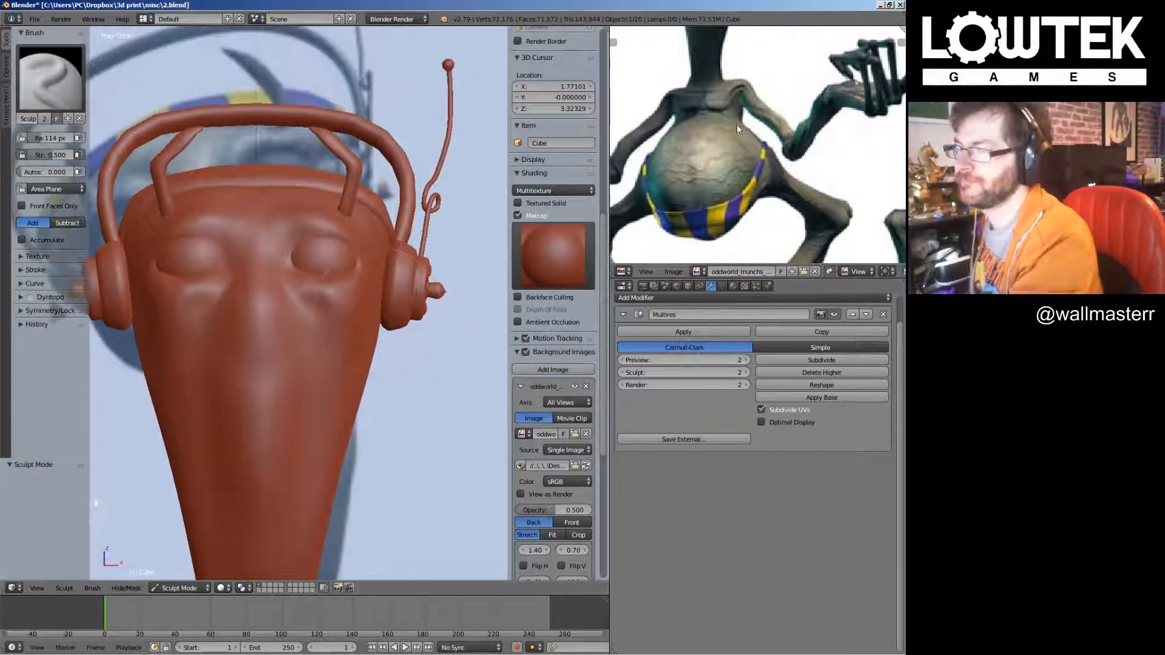
middle_drag(738, 130, 690, 282)
middle_drag(695, 57, 753, 215)
middle_drag(698, 145, 704, 186)
Reduce the brush radius to 64 px and sculpt slanted frown ridges rising from between the eyes onto the forehead
shift+middle_drag(352, 338, 386, 351)
ctrl+middle_drag(386, 351, 387, 295)
middle_drag(114, 120, 373, 209)
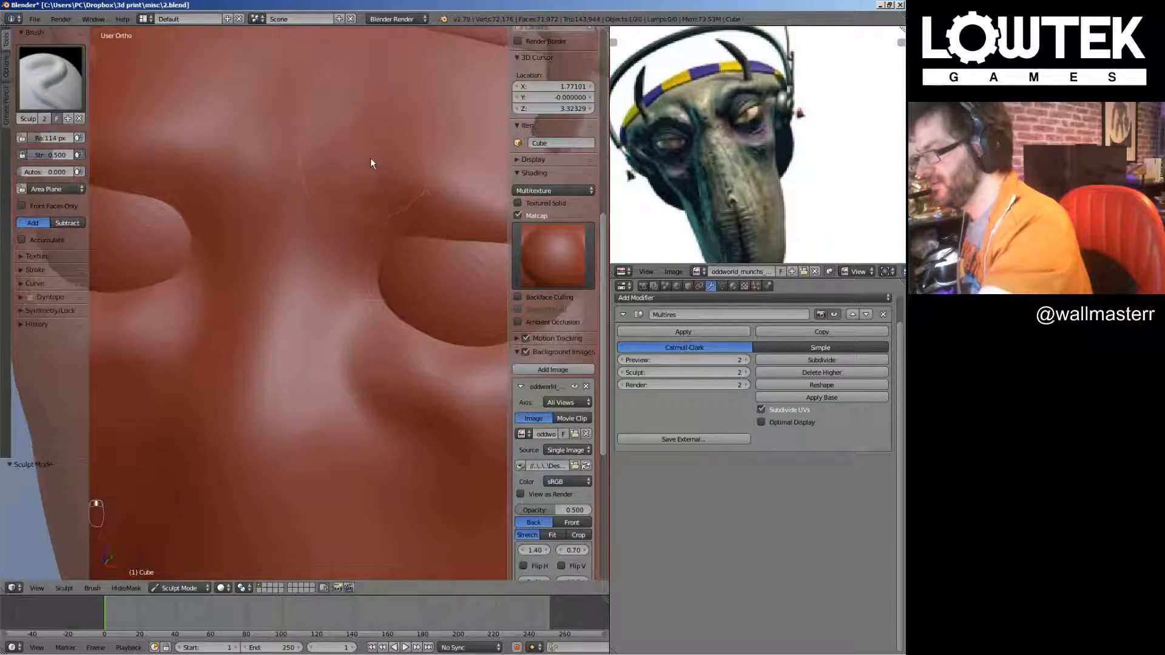
shift+middle_drag(372, 164, 341, 247)
key(bracketleft)
key(bracketleft)
key(bracketleft)
key(bracketleft)
key(bracketleft)
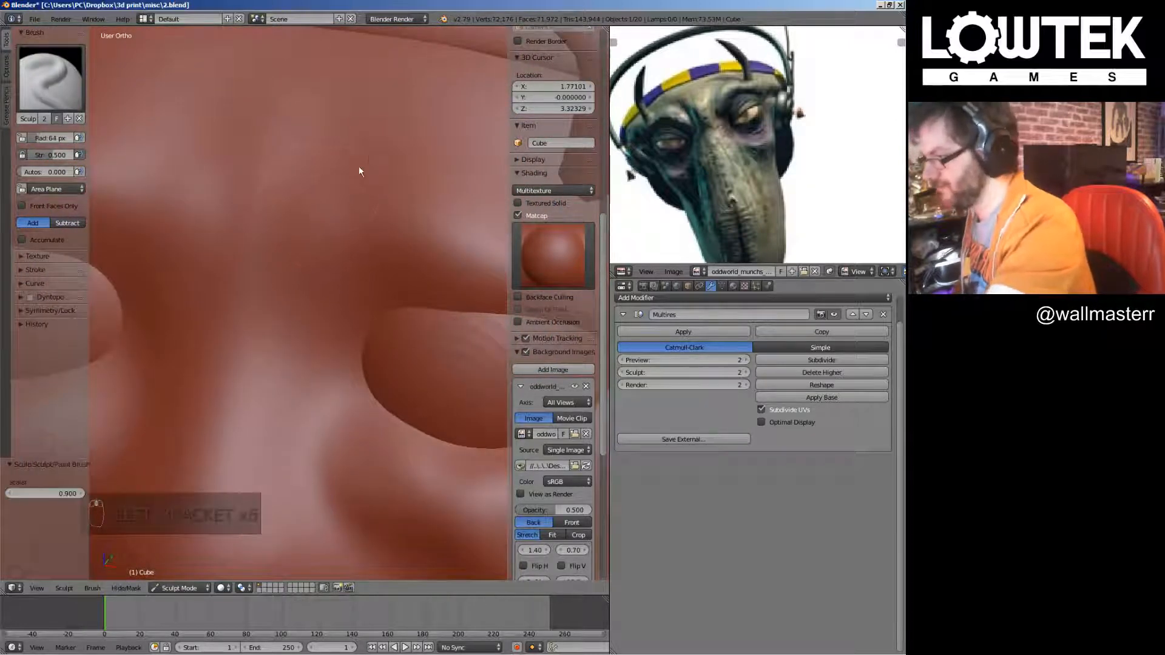
mouse_move(386, 137)
mouse_down()
mouse_move(297, 242)
mouse_move(272, 340)
mouse_move(396, 126)
mouse_up()
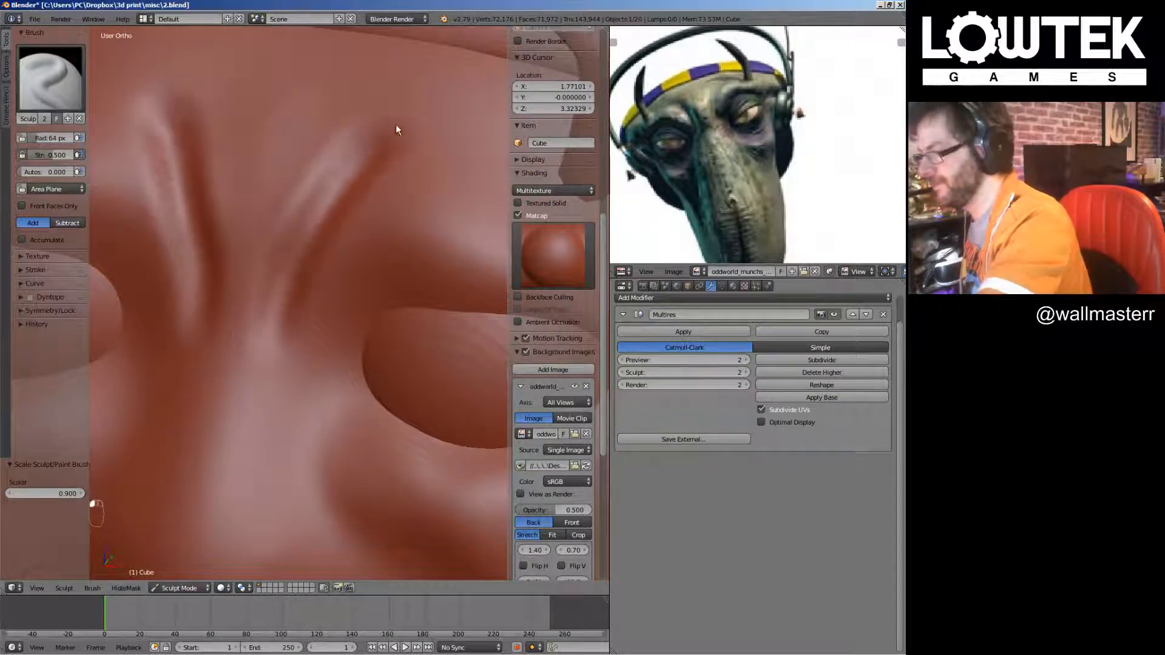
Extend the frown ridges down to the bridge of the nose and soften their upper ends into the forehead
ctrl+middle_drag(395, 127, 370, 225)
shift+drag(328, 234, 308, 262)
mouse_move(331, 258)
middle_down()
mouse_move(395, 222)
mouse_move(385, 228)
mouse_move(375, 211)
middle_up()
scroll(327, 282, up, 2)
scroll(279, 264, up, 3)
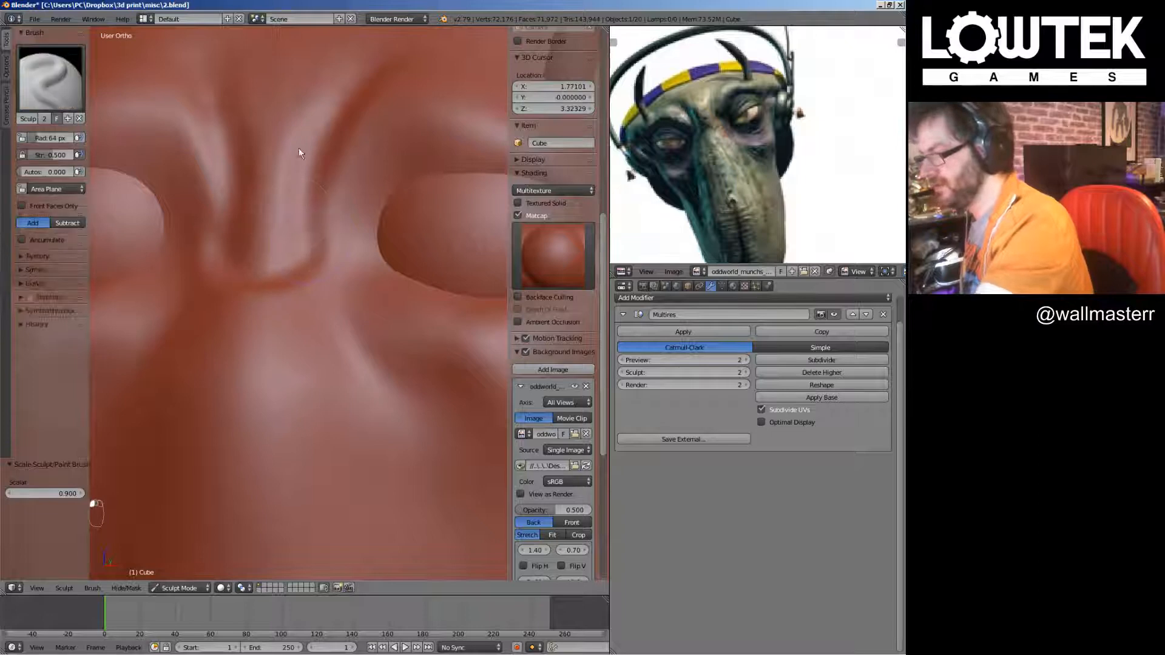
mouse_move(299, 148)
mouse_down()
mouse_move(303, 137)
mouse_move(270, 197)
mouse_move(276, 225)
mouse_move(323, 97)
mouse_up()
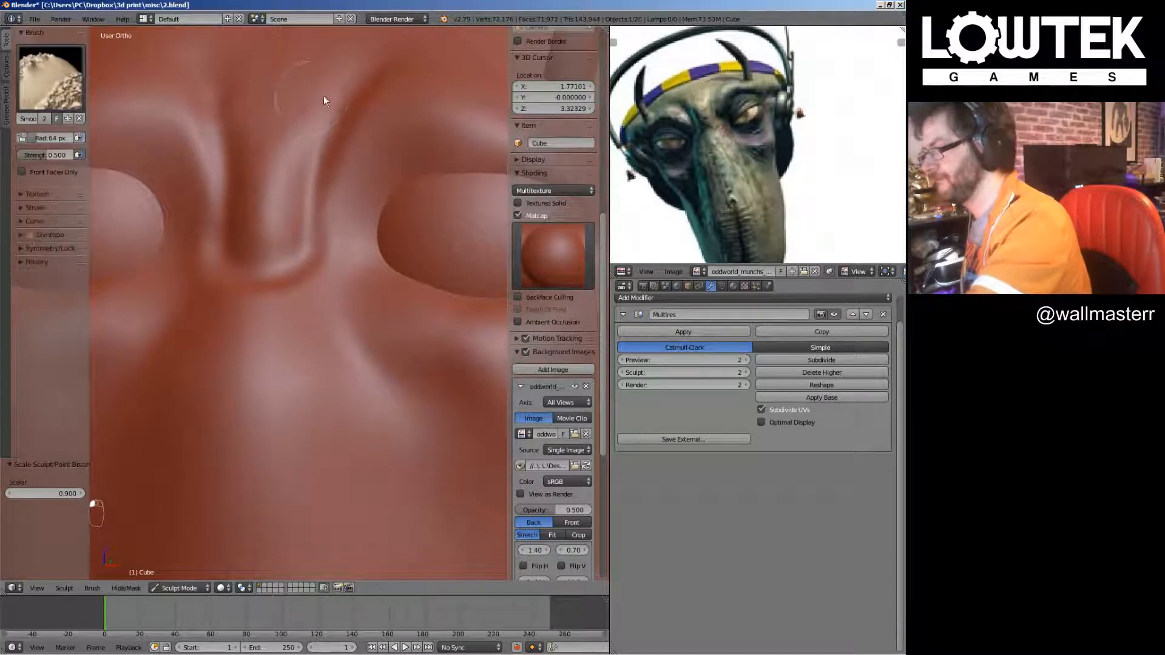
Sculpt folds from the inner eye corners toward the bridge of the nose and smooth the area beneath them
scroll(297, 390, down, 9)
middle_drag(298, 391, 306, 379)
scroll(336, 281, up, 4)
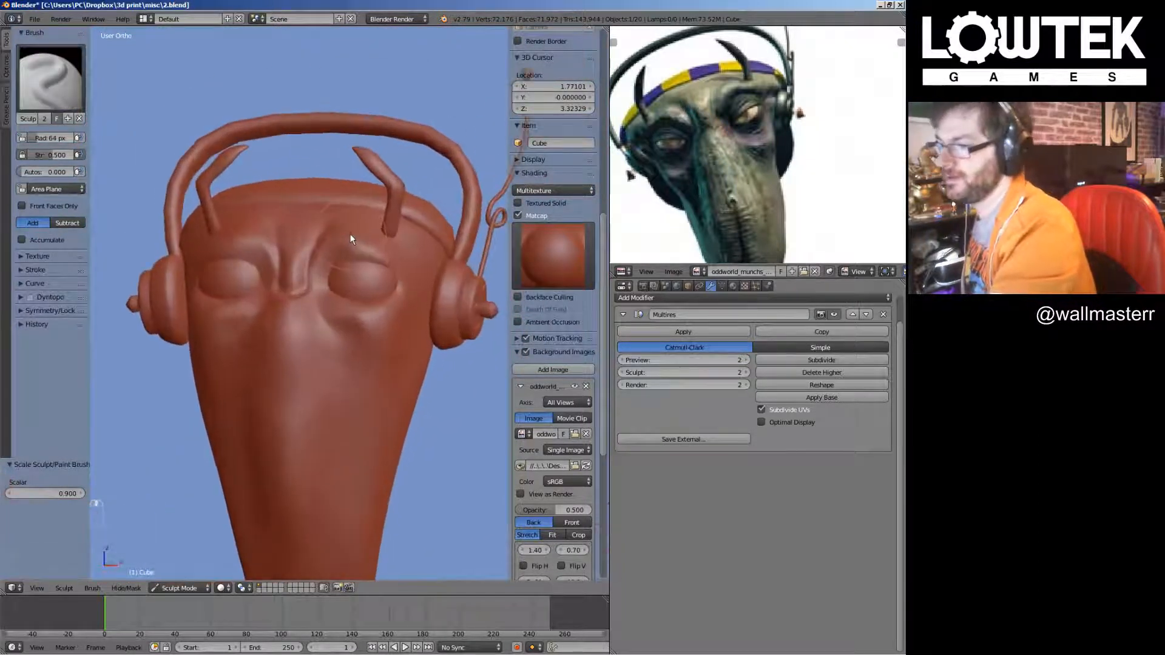
scroll(314, 344, up, 6)
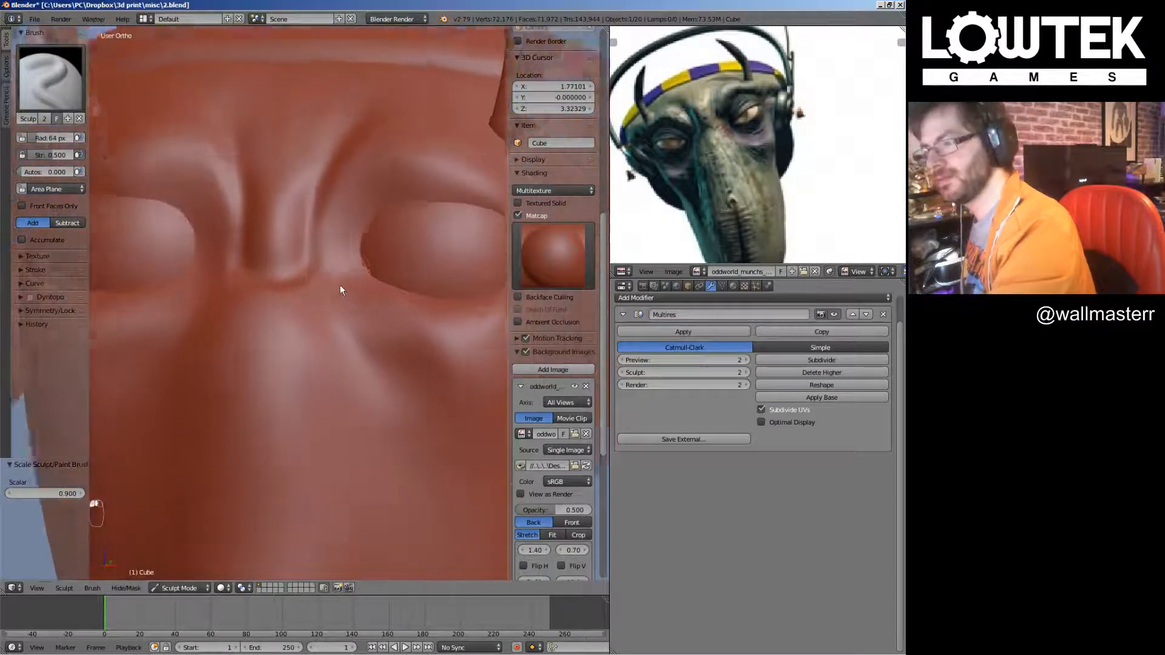
drag(360, 267, 344, 276)
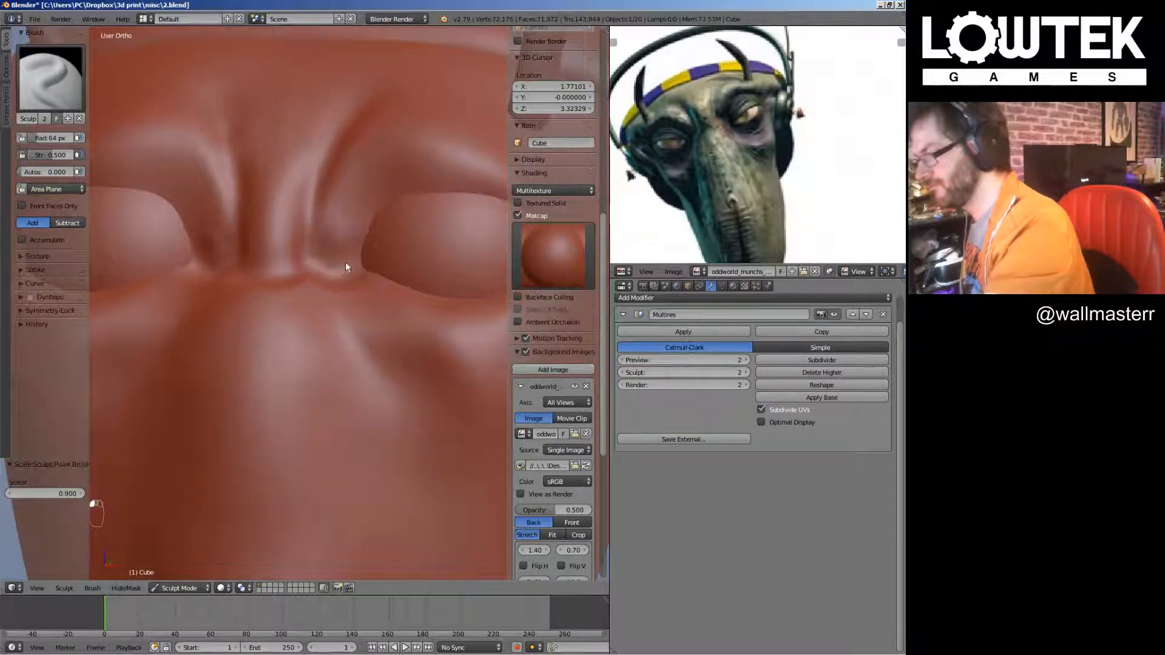
key(shift+s)
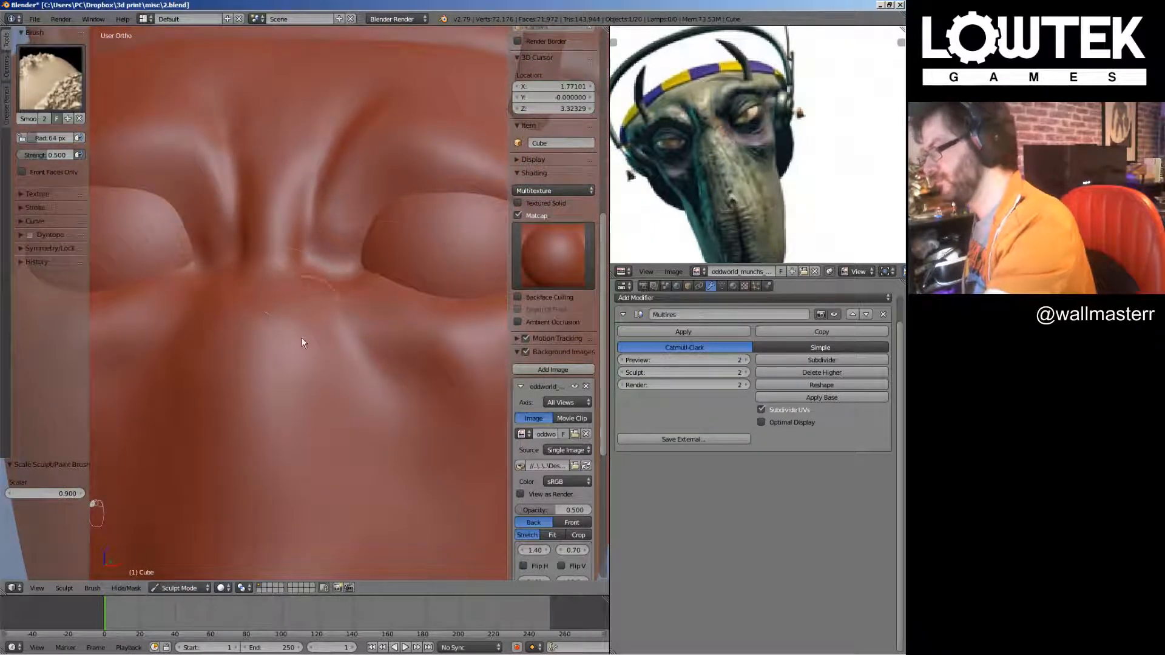
Refine the crease where the frown folds meet the top of the snout and add another ridge along the folds
scroll(322, 361, down, 5)
scroll(333, 257, up, 7)
shift+middle_drag(322, 252, 318, 333)
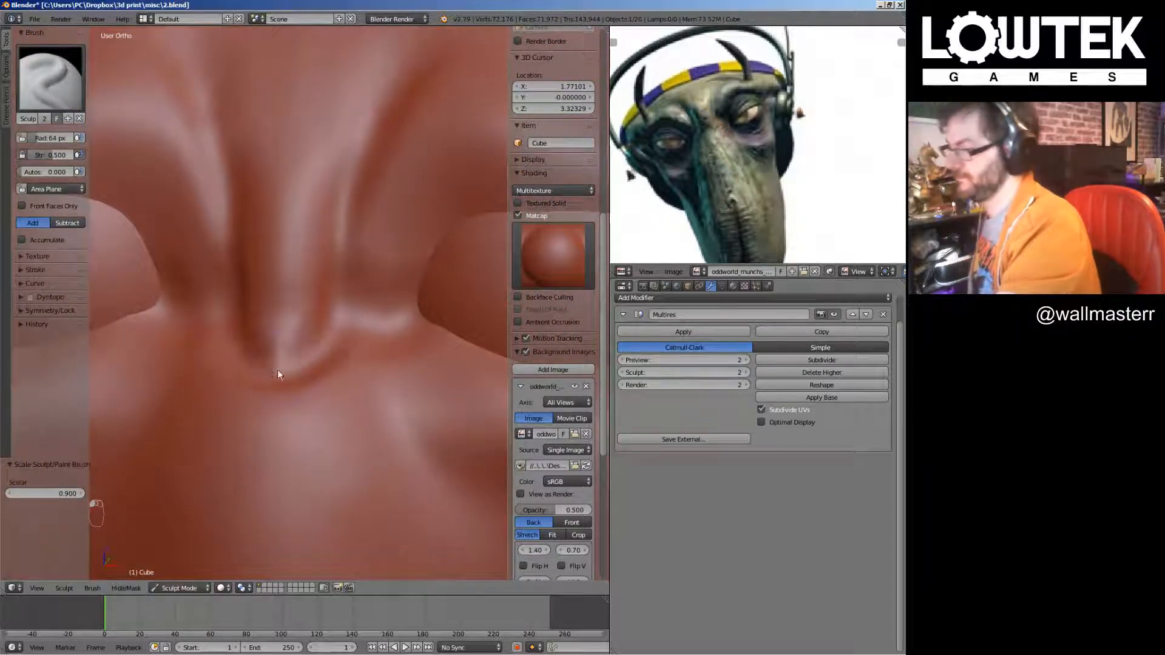
mouse_move(308, 358)
shift+mouse_down()
mouse_move(286, 345)
mouse_move(318, 380)
mouse_move(228, 380)
shift+mouse_up()
scroll(365, 336, down, 4)
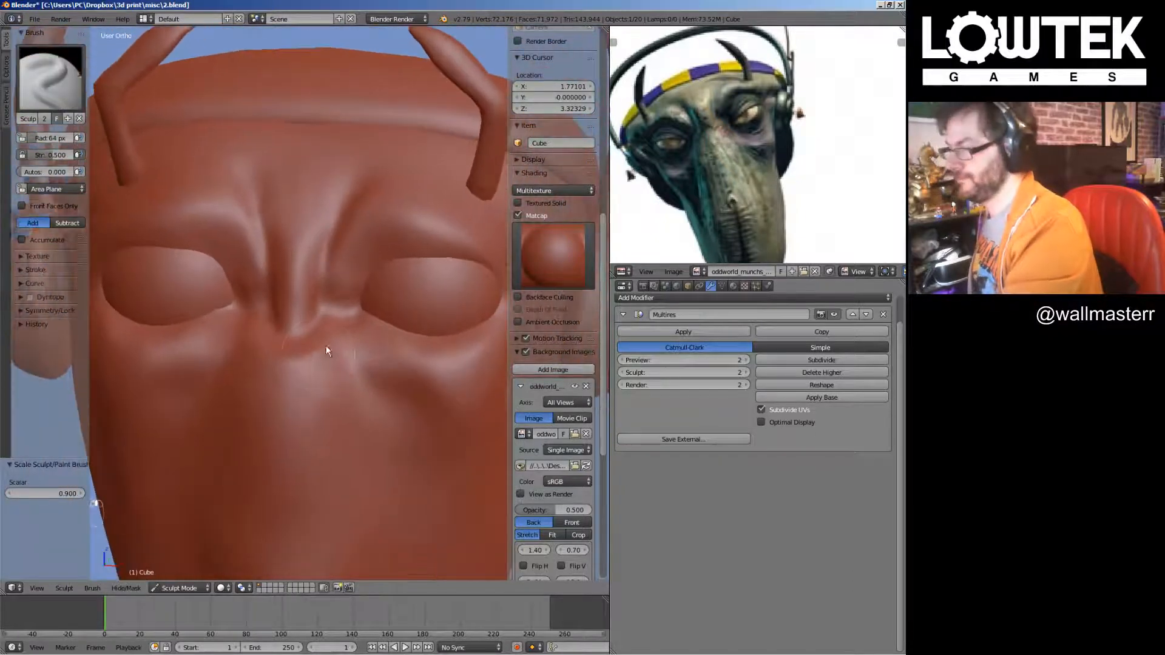
scroll(351, 319, up, 4)
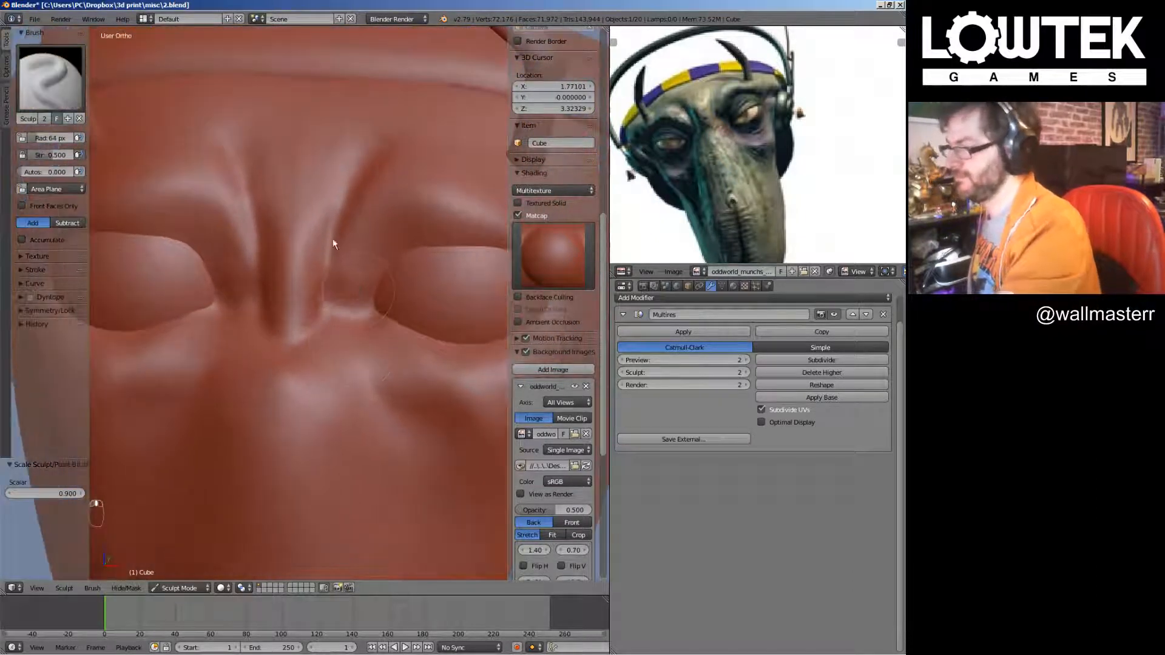
drag(344, 198, 309, 257)
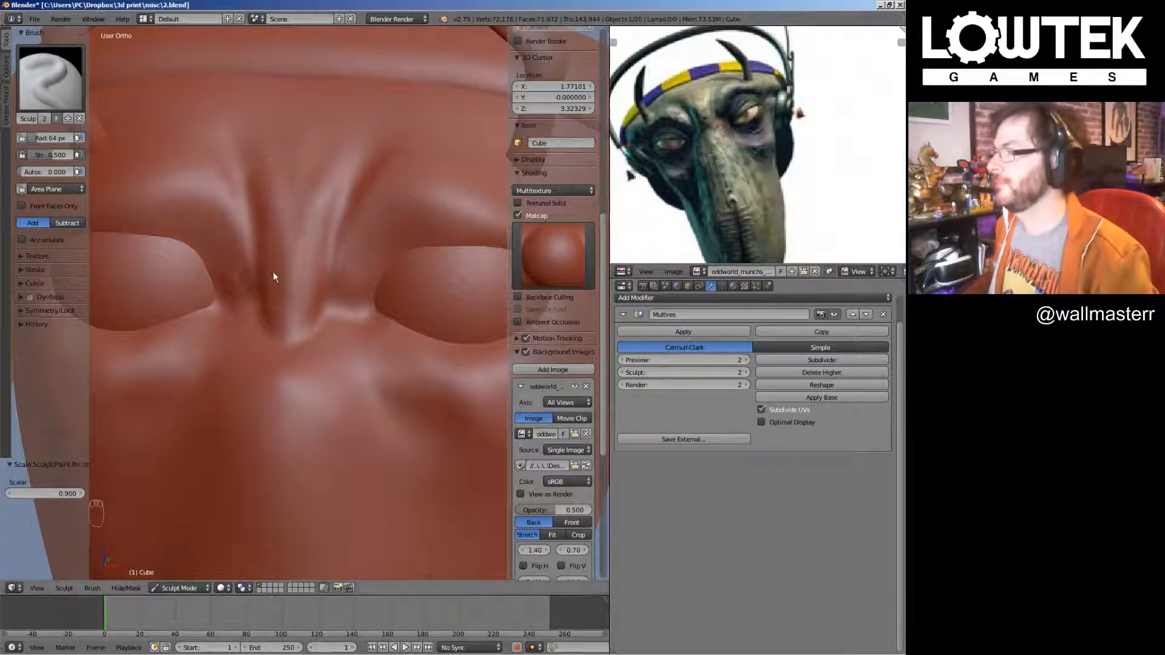
Reshape the frown folds between the eyes from the front with the Grab brush
key(KP_1)
scroll(306, 269, down, 4)
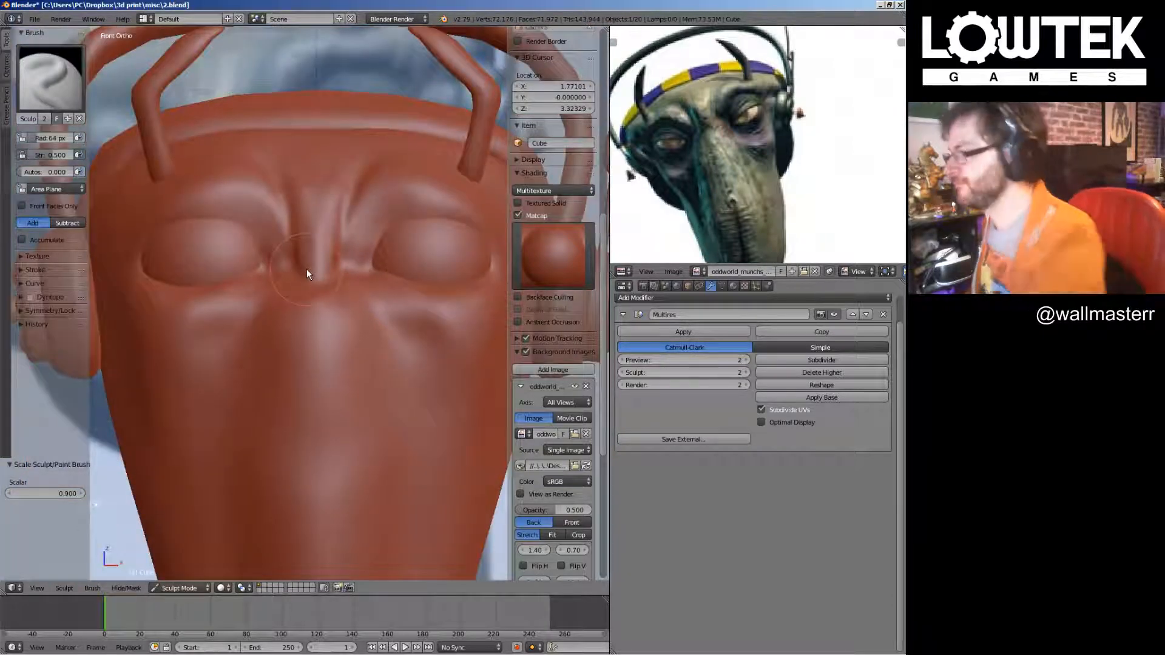
click(71, 96)
click(322, 162)
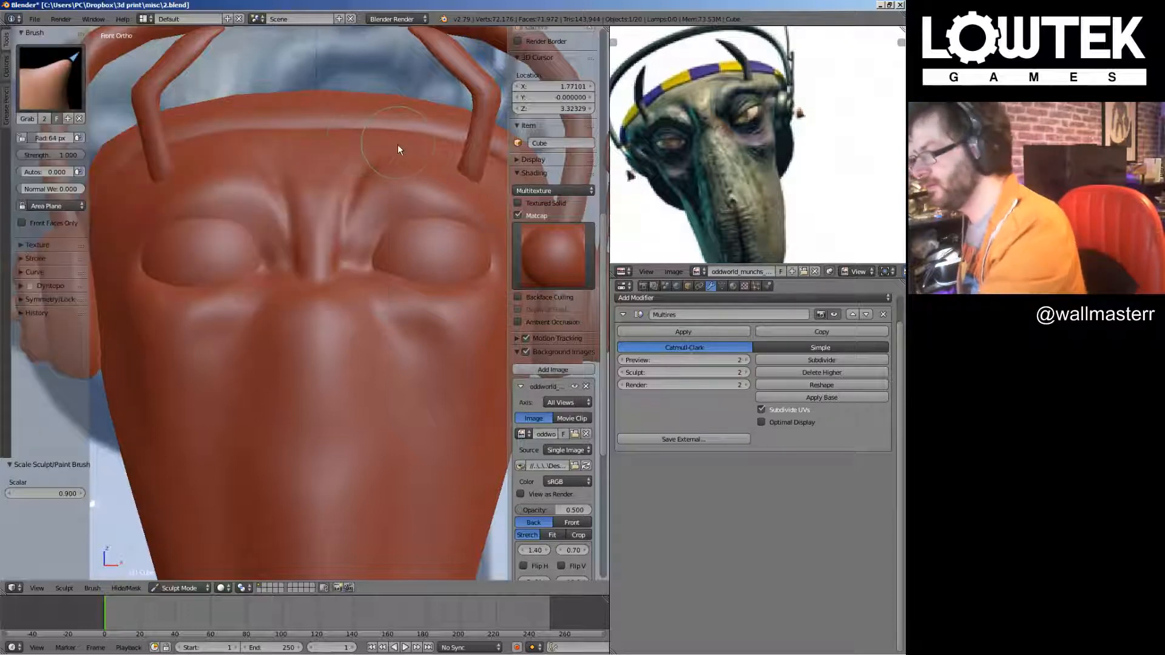
scroll(398, 145, down, 3)
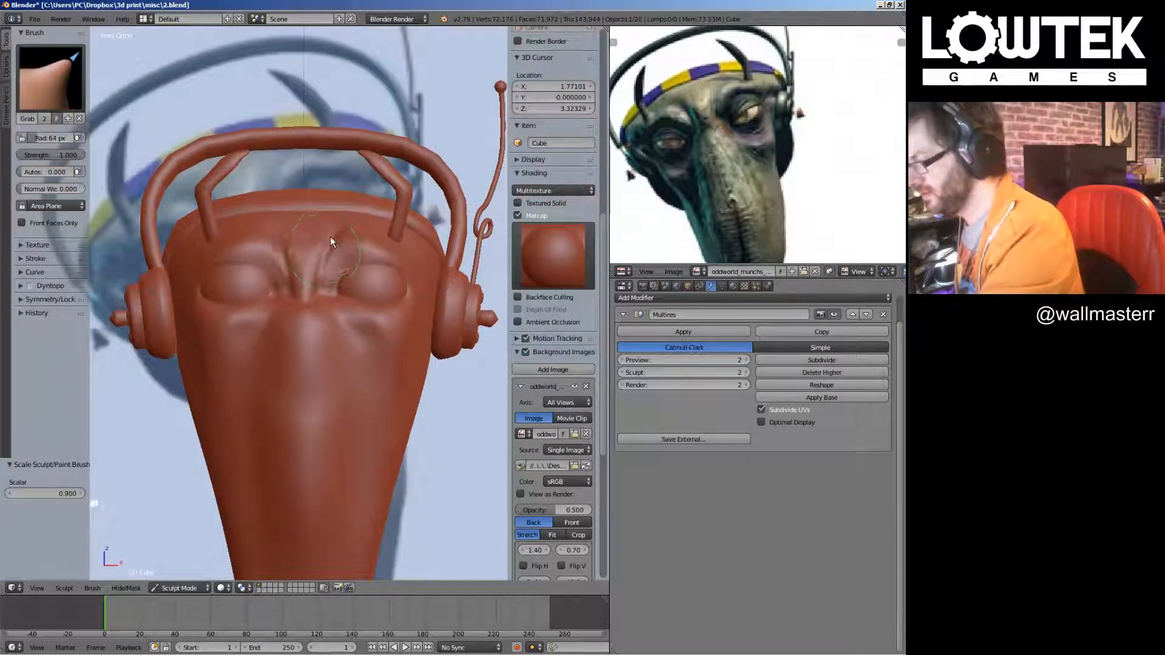
mouse_move(331, 238)
mouse_down()
mouse_move(307, 255)
mouse_move(324, 264)
mouse_up()
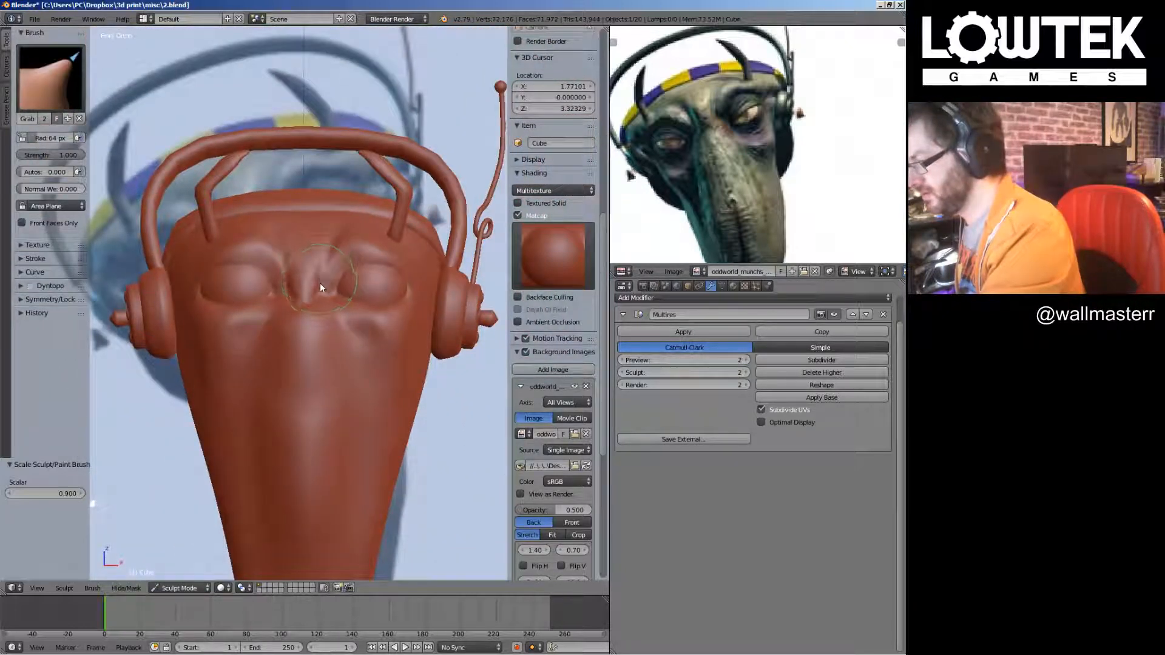
Build up the inner brow ridges above the eyes with the SculptDraw brush
click(51, 78)
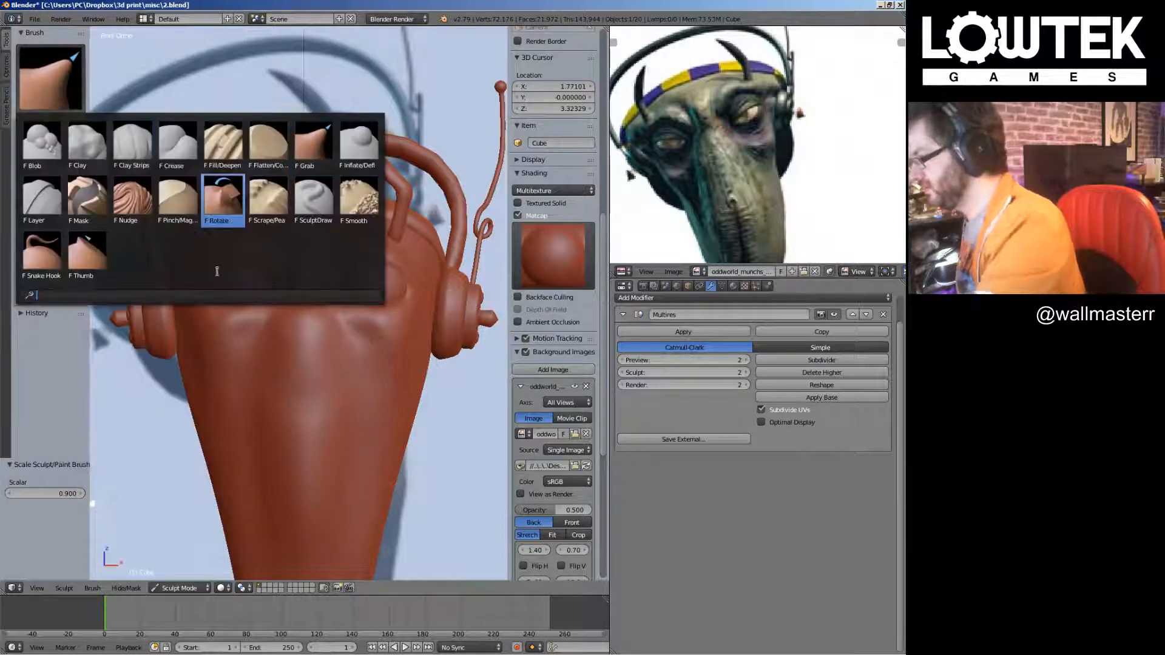
click(313, 199)
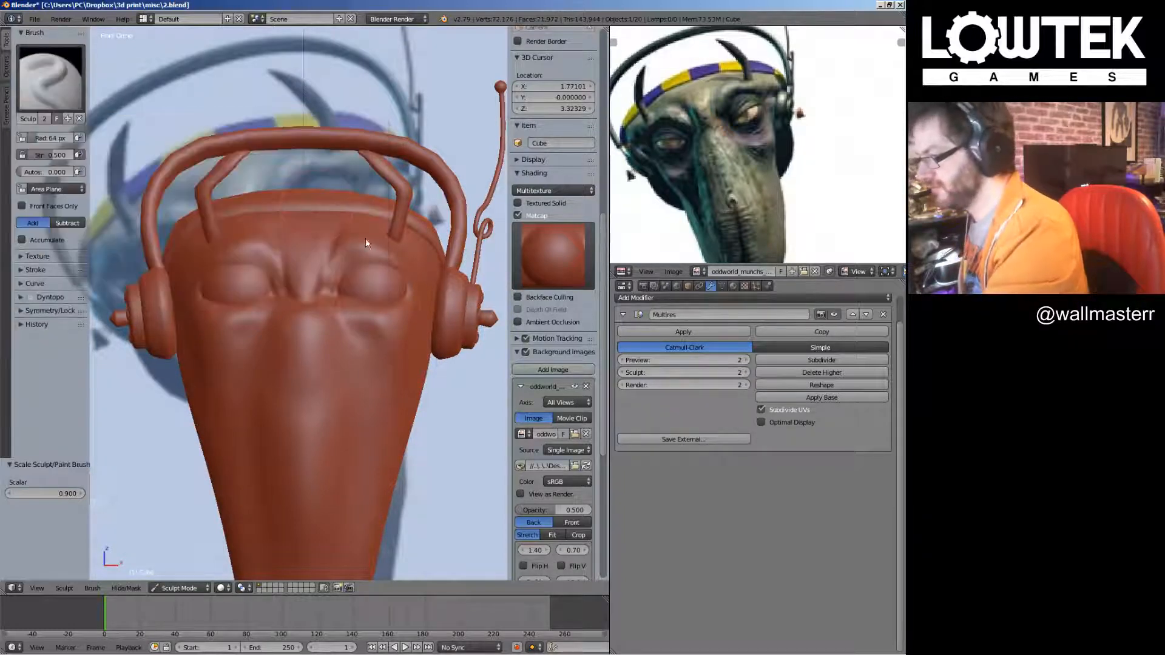
shift+scroll(381, 283, down, 4)
scroll(366, 312, up, 6)
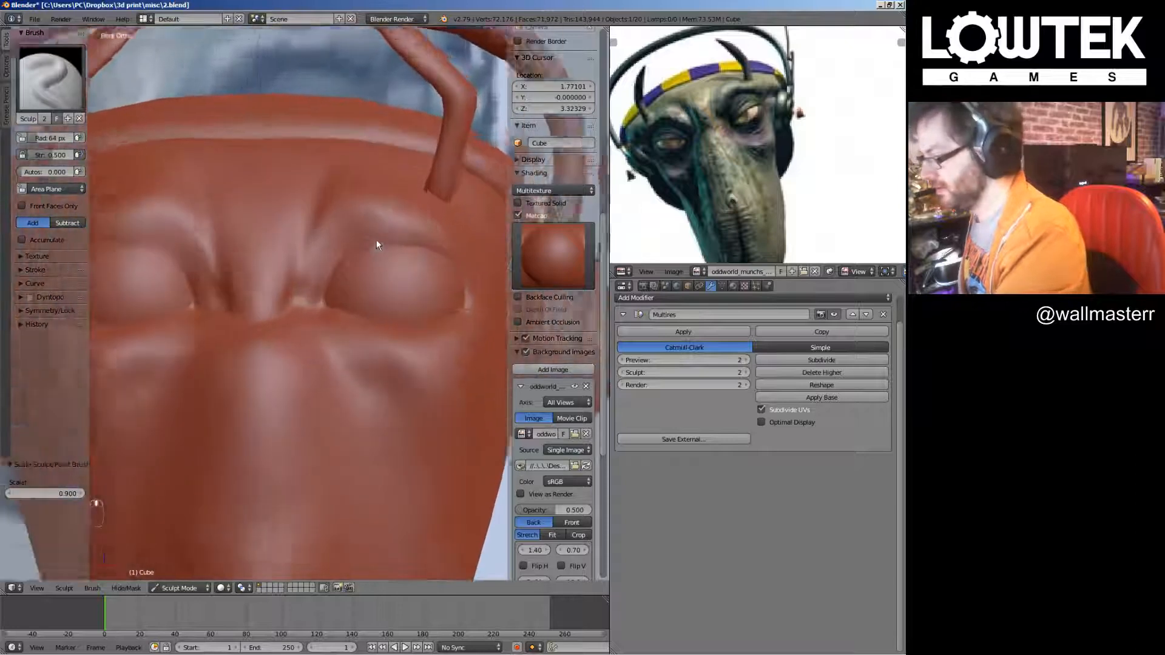
drag(345, 213, 349, 214)
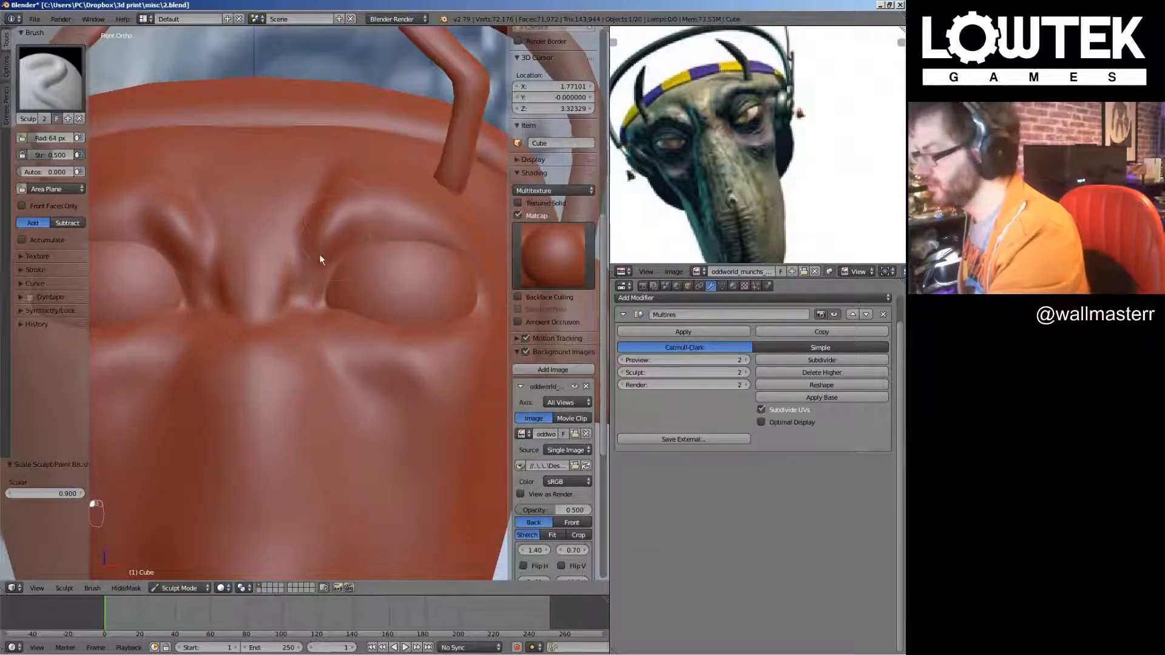
middle_drag(293, 221, 303, 273)
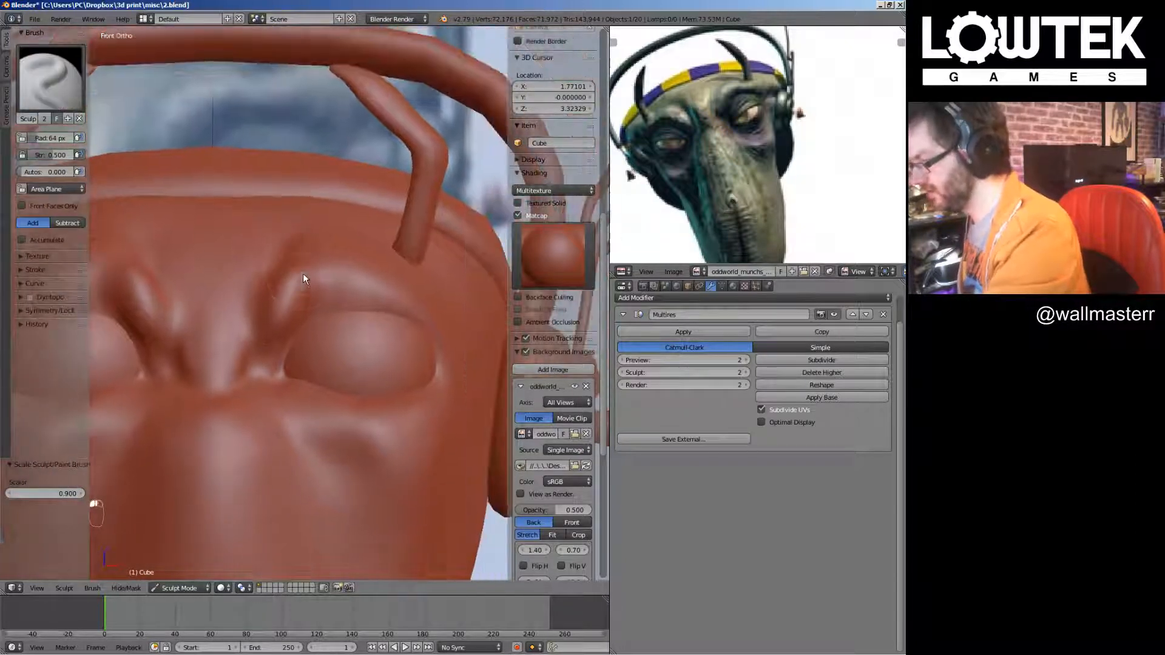
middle_drag(338, 340, 298, 340)
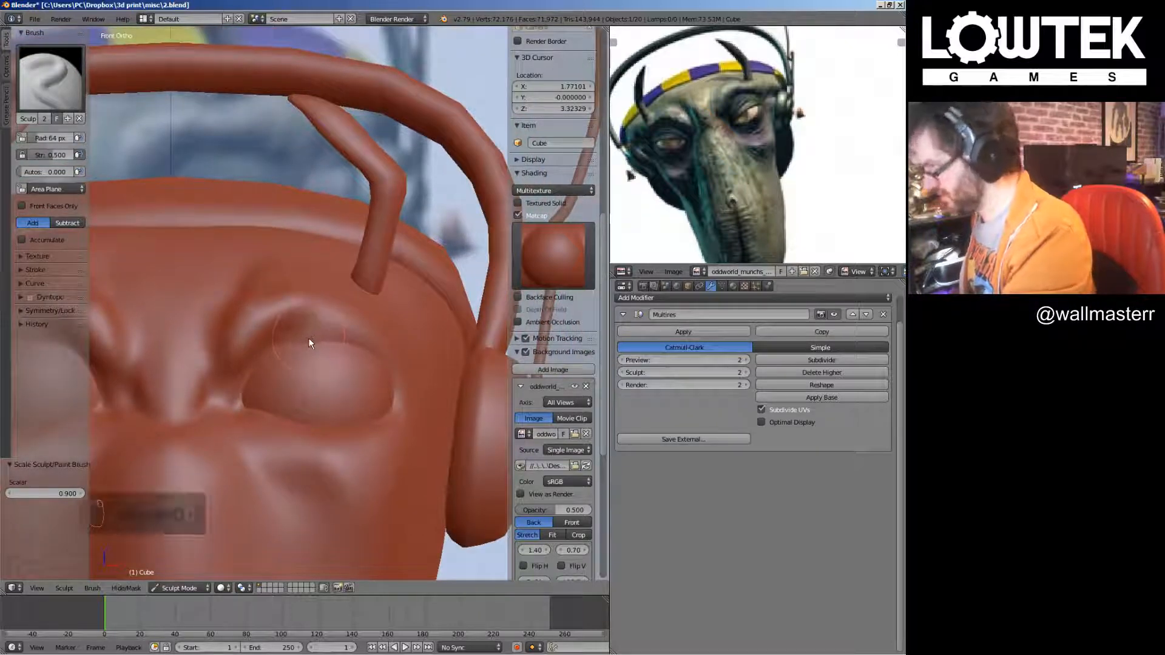
key(KP_3)
key(KP_1)
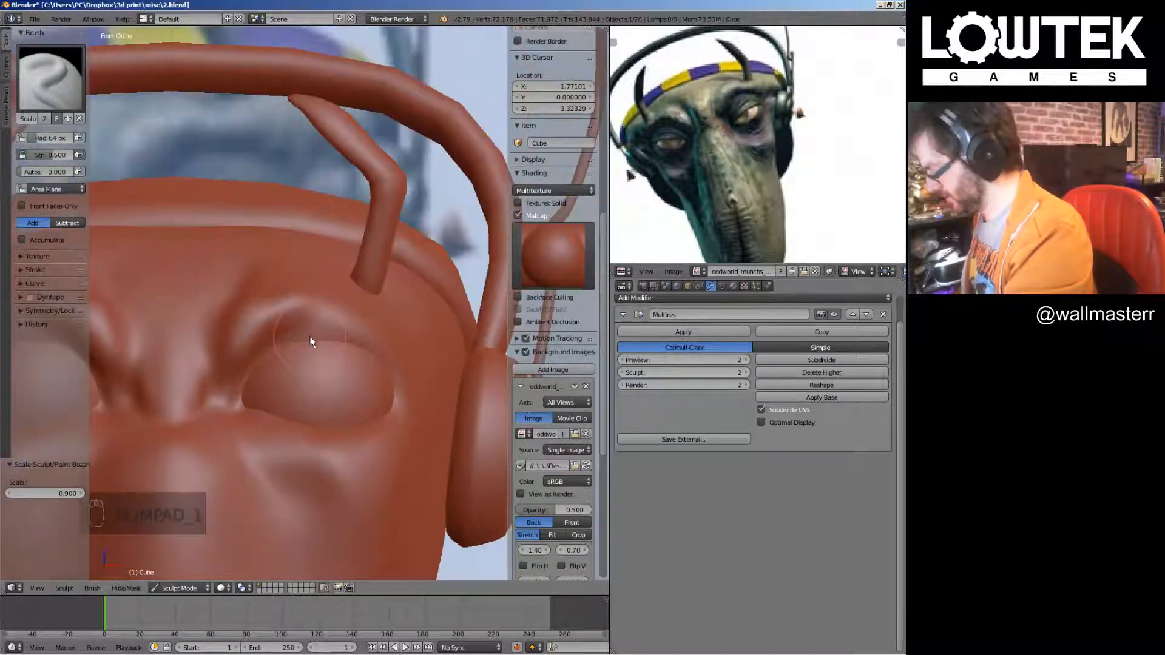
key(ctrl+o)
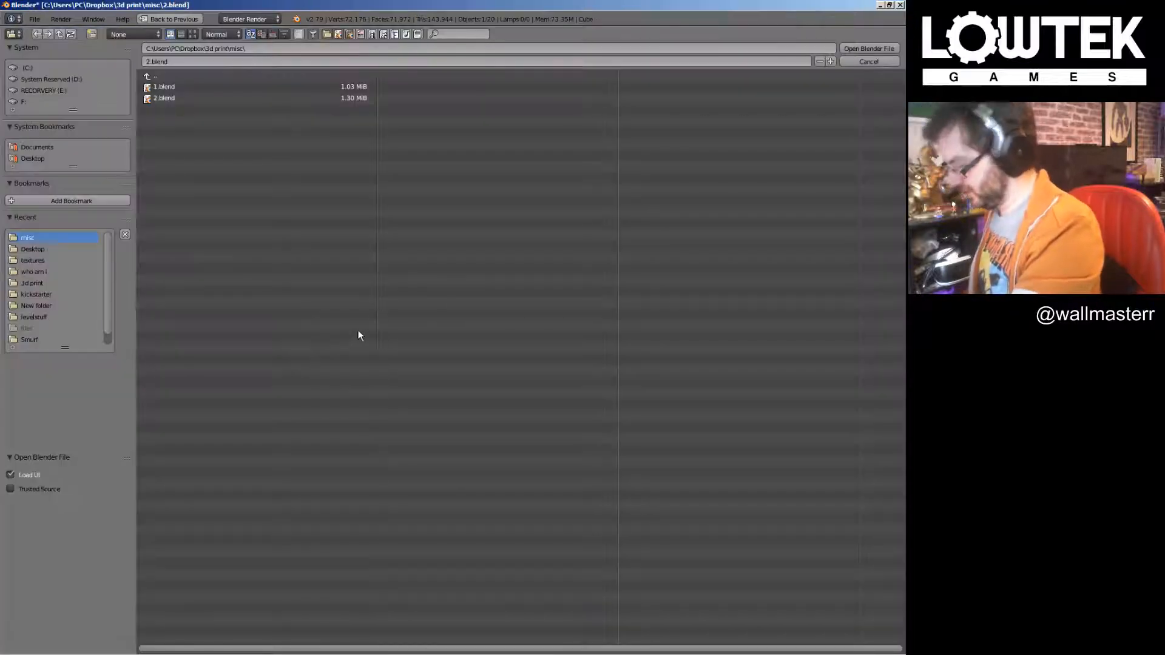
key(Escape)
Build up the brow ridge toward the outer side of the eye and the inner upper eyelid with the SculptDraw brush
scroll(322, 365, up, 2)
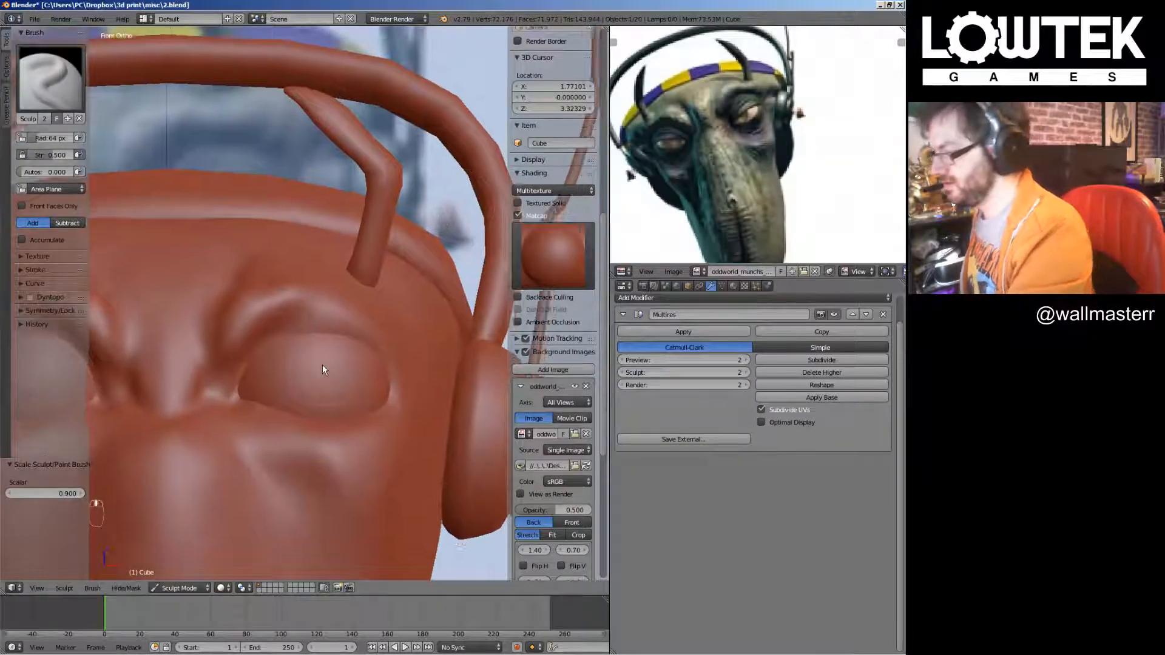
mouse_move(347, 329)
middle_down()
mouse_move(369, 305)
mouse_move(335, 328)
mouse_move(174, 328)
middle_up()
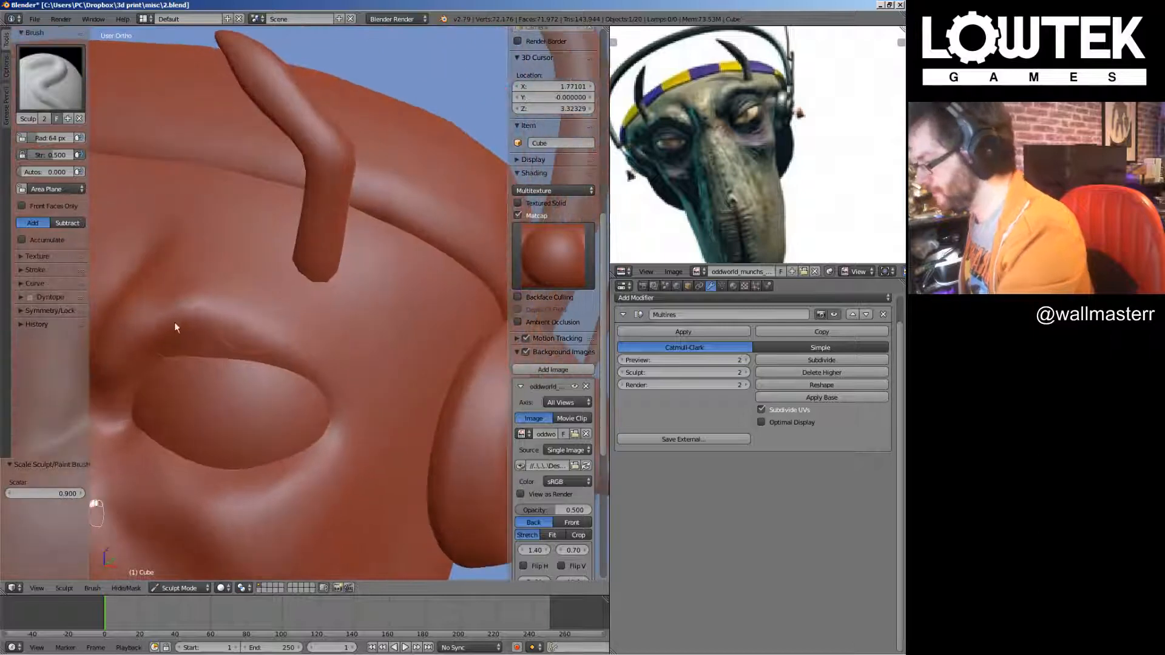
drag(249, 322, 348, 361)
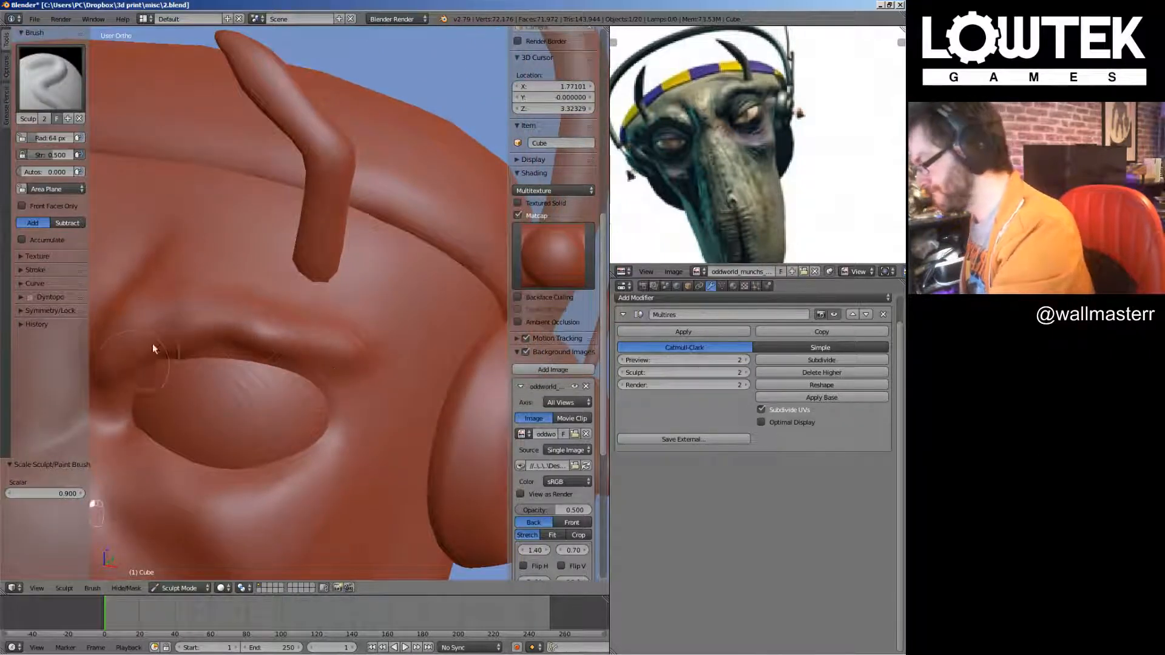
mouse_move(205, 365)
mouse_down()
mouse_move(195, 358)
mouse_move(165, 387)
mouse_up()
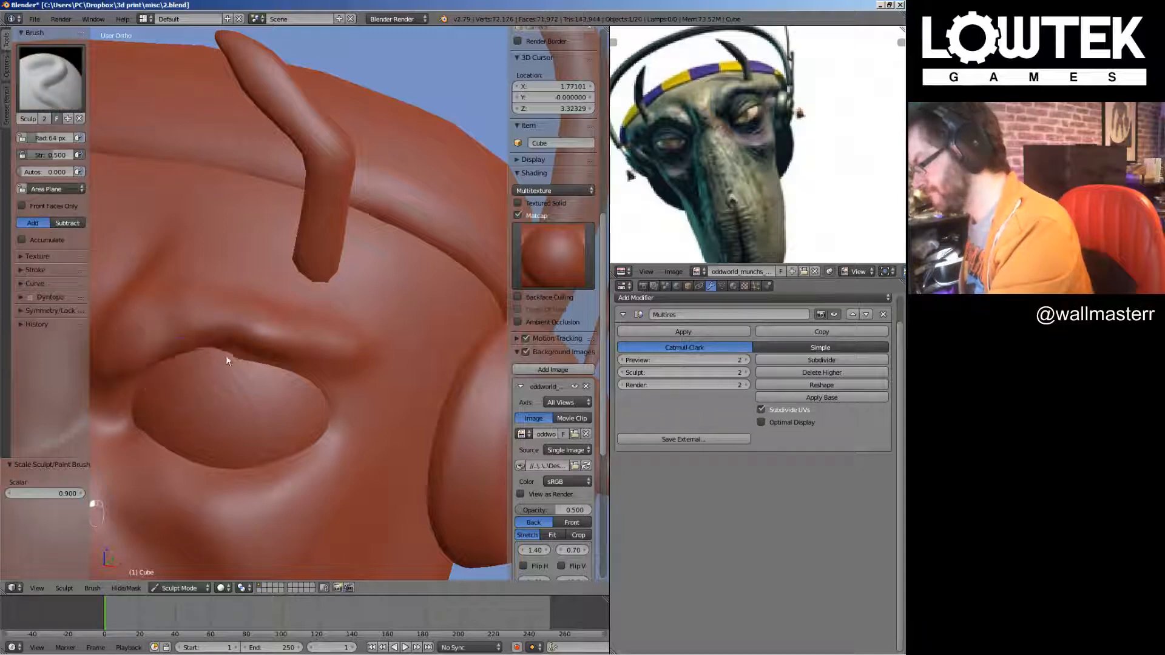
Shape the upper eyelid beneath the brow ridge and smooth its surface
mouse_move(273, 384)
middle_down()
mouse_move(314, 354)
mouse_move(251, 344)
middle_up()
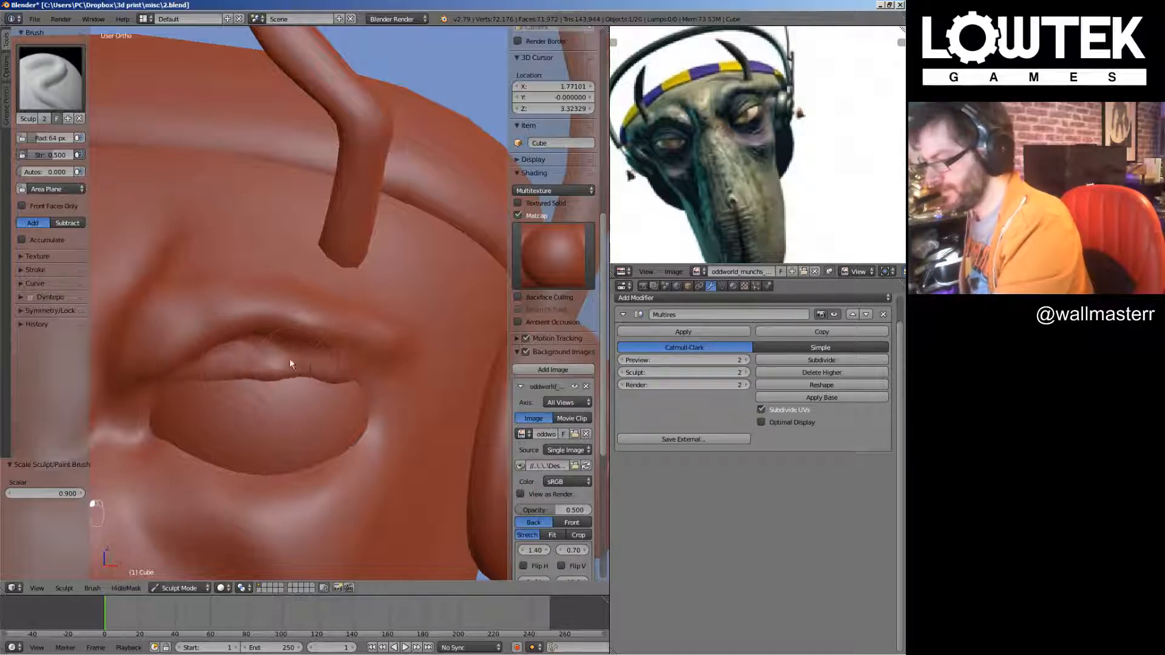
mouse_move(290, 358)
shift+mouse_down()
mouse_move(256, 393)
mouse_move(275, 388)
shift+mouse_up()
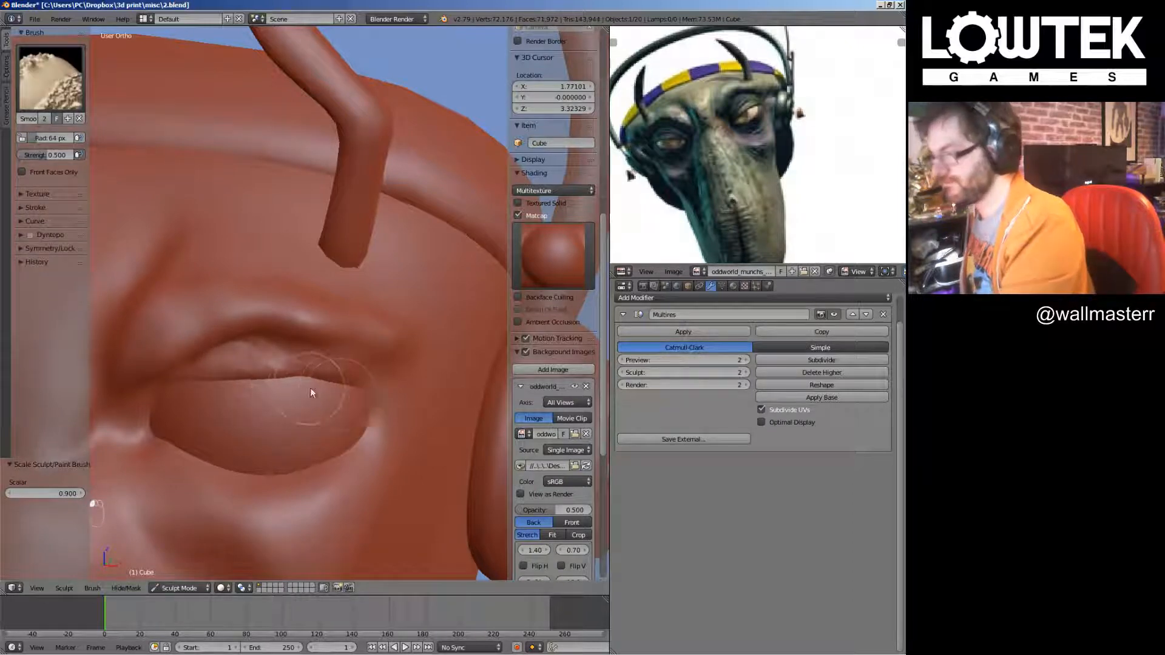
mouse_move(311, 388)
middle_down()
mouse_move(412, 378)
mouse_move(406, 370)
middle_up()
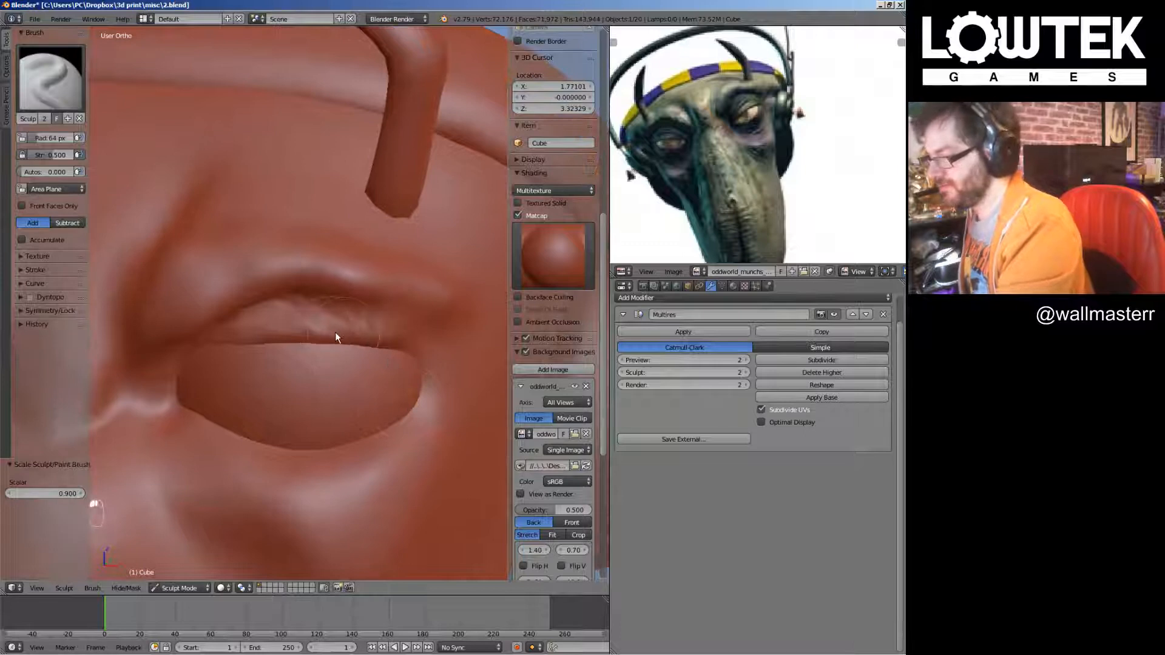
mouse_move(409, 344)
shift+mouse_down()
mouse_move(412, 329)
mouse_move(379, 310)
shift+mouse_up()
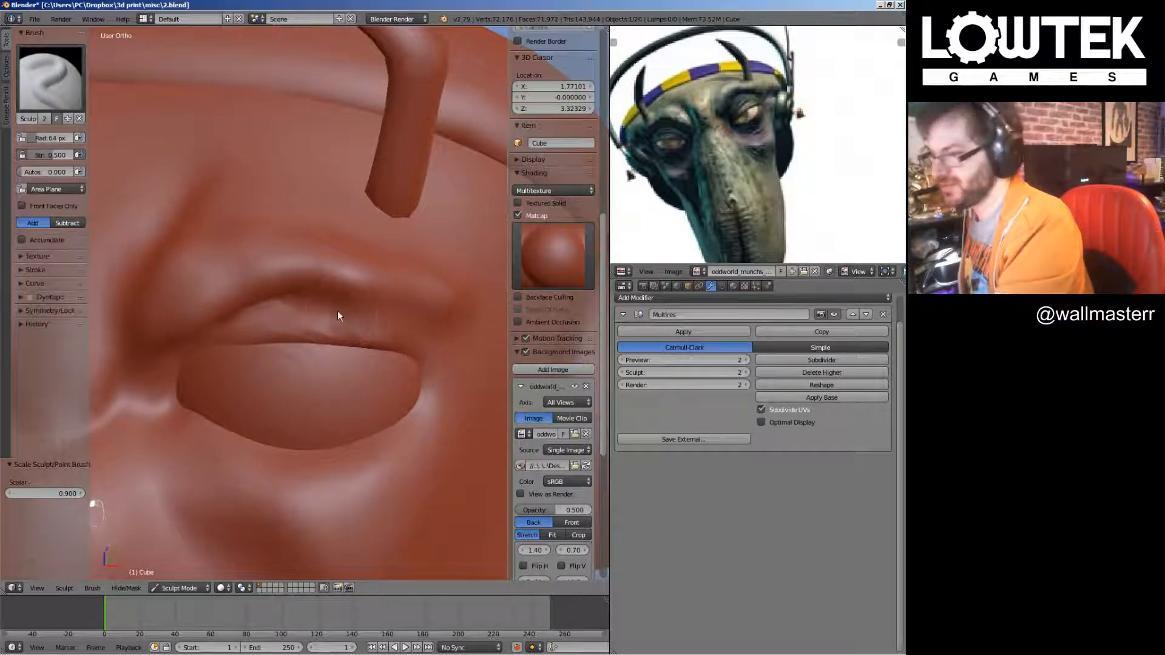
mouse_move(338, 315)
middle_down()
mouse_move(401, 326)
mouse_move(354, 333)
mouse_move(329, 413)
mouse_move(369, 362)
mouse_move(304, 358)
mouse_move(383, 315)
mouse_move(283, 277)
middle_up()
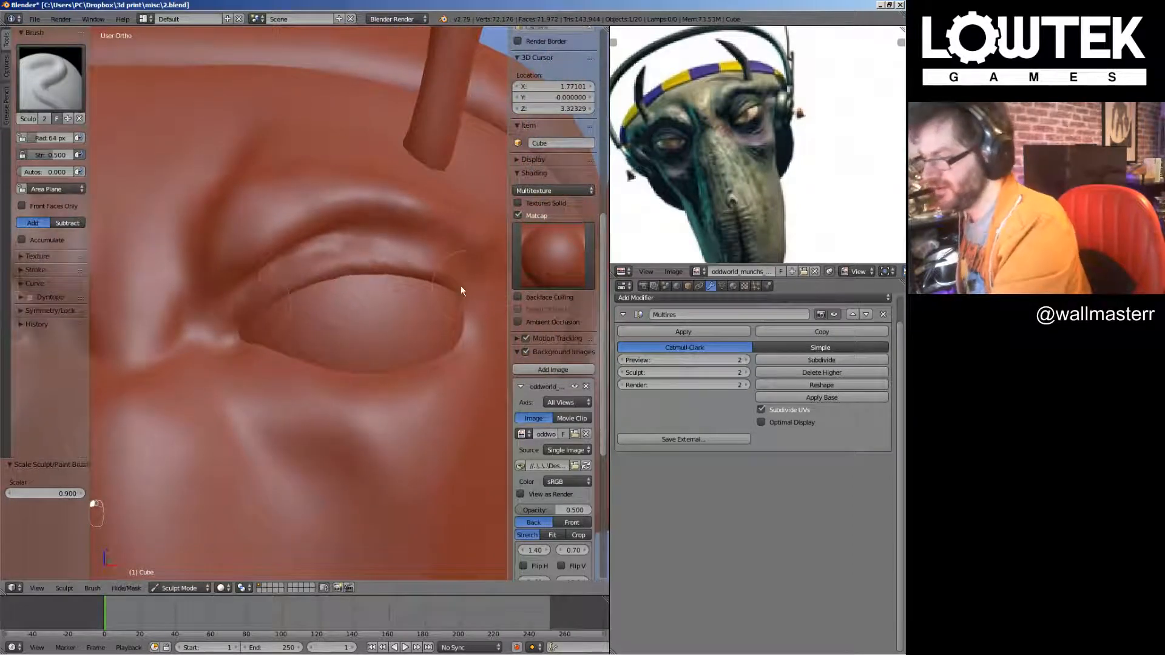
Sculpt the lower eyelid rim and the bag beneath the eye from the inner to the outer corner
scroll(461, 286, down, 6)
mouse_move(300, 401)
middle_down()
mouse_move(381, 323)
mouse_move(363, 319)
mouse_move(350, 336)
middle_up()
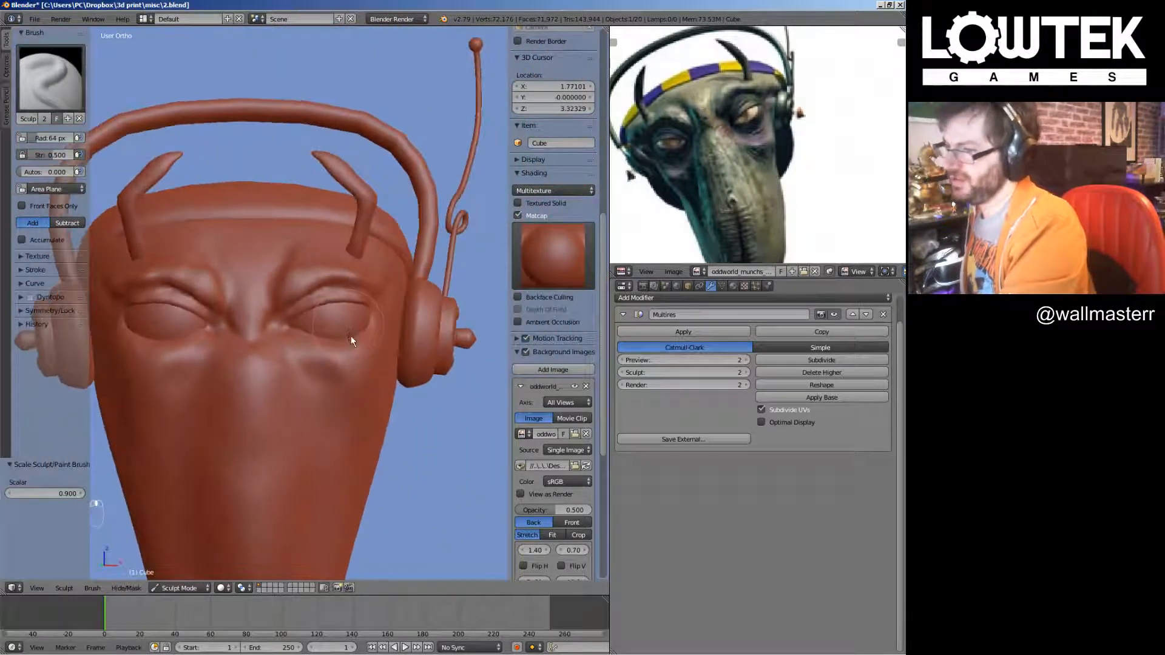
scroll(351, 336, up, 8)
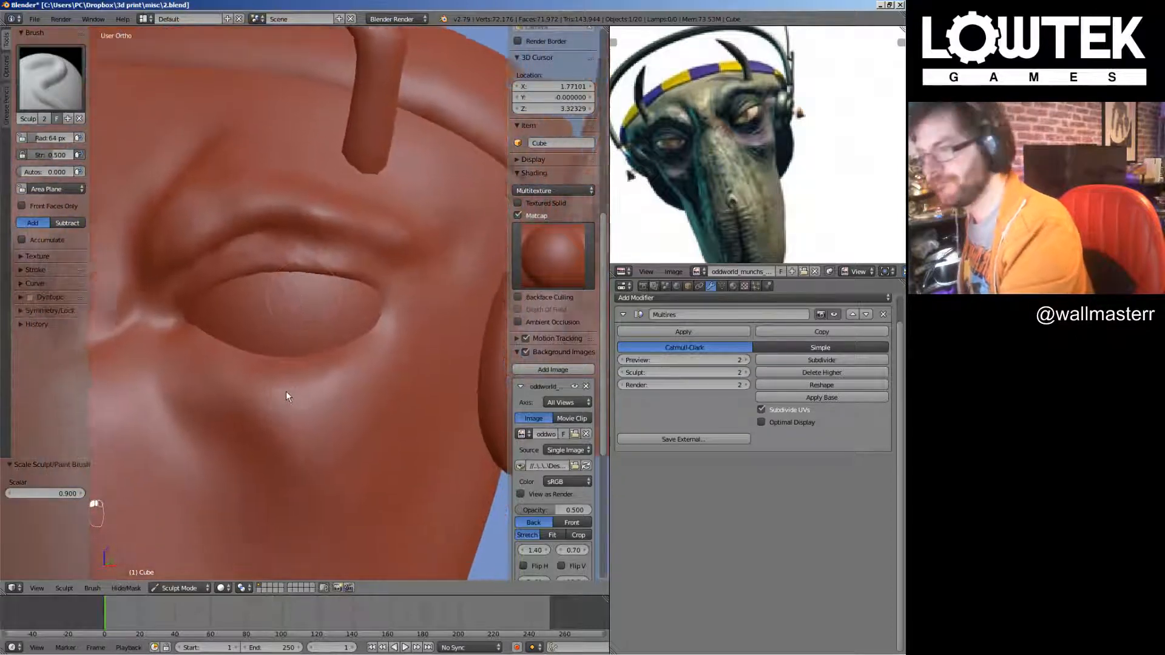
middle_drag(286, 395, 253, 356)
mouse_move(367, 322)
middle_down()
mouse_move(357, 356)
mouse_move(319, 380)
mouse_move(288, 346)
middle_up()
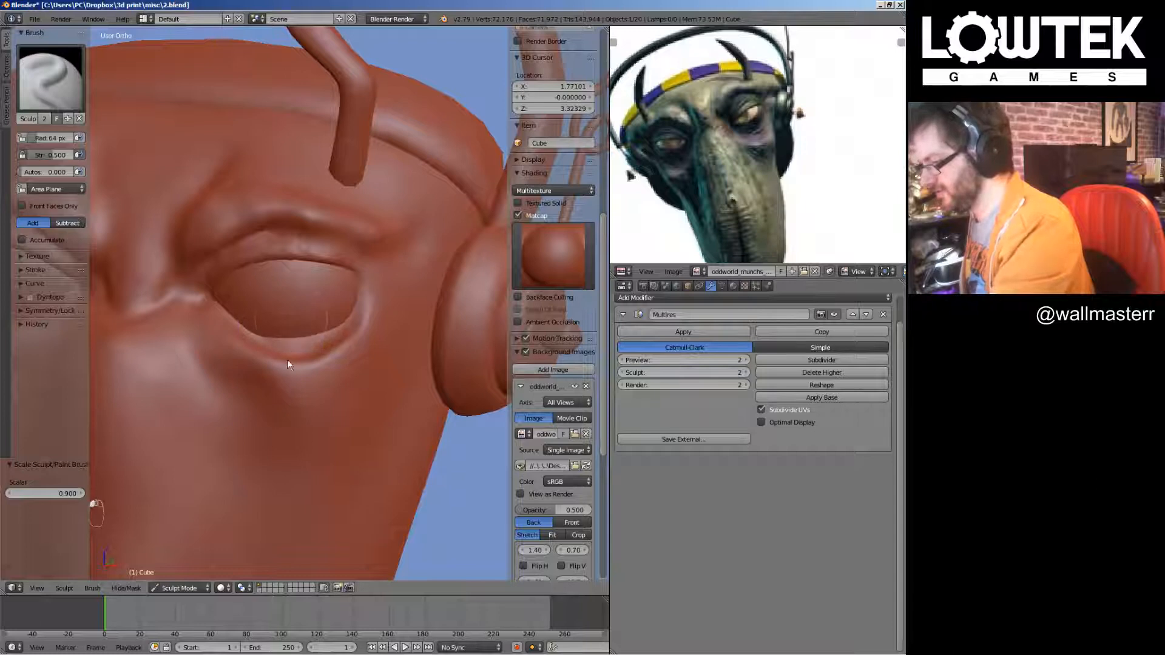
scroll(191, 308, up, 2)
mouse_move(219, 333)
mouse_down()
mouse_move(198, 315)
mouse_move(242, 341)
mouse_move(187, 311)
mouse_up()
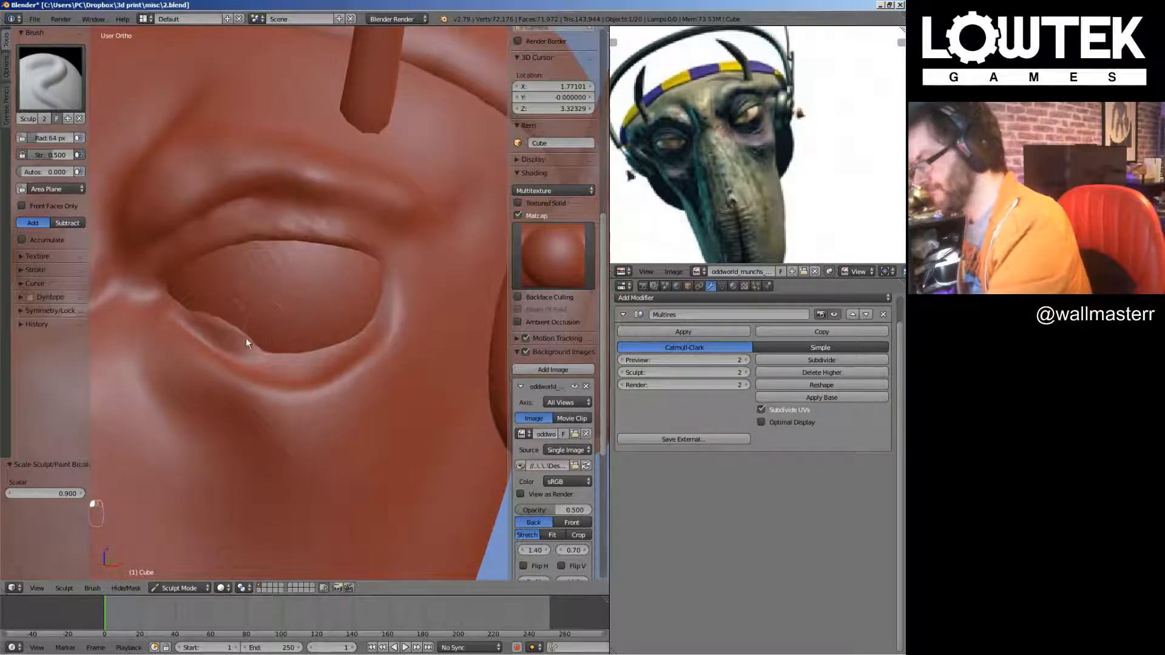
drag(318, 329, 388, 282)
Reshape the lower eyelids with the Grab brush and undo the last pull made from the side
scroll(364, 364, down, 6)
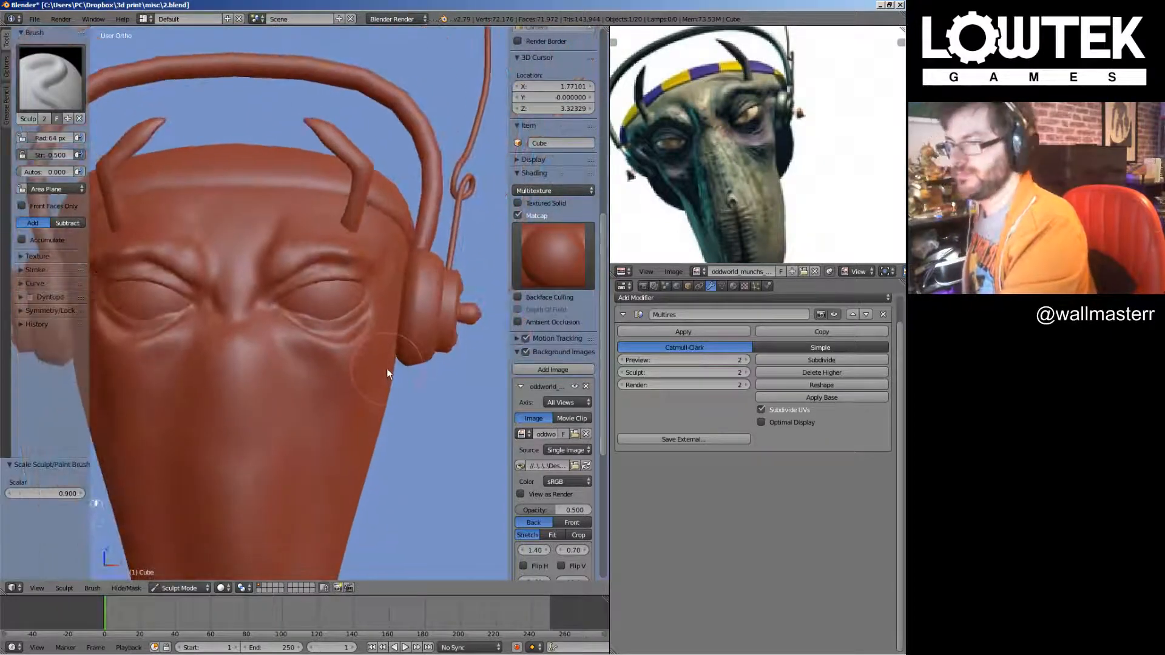
click(50, 77)
click(270, 219)
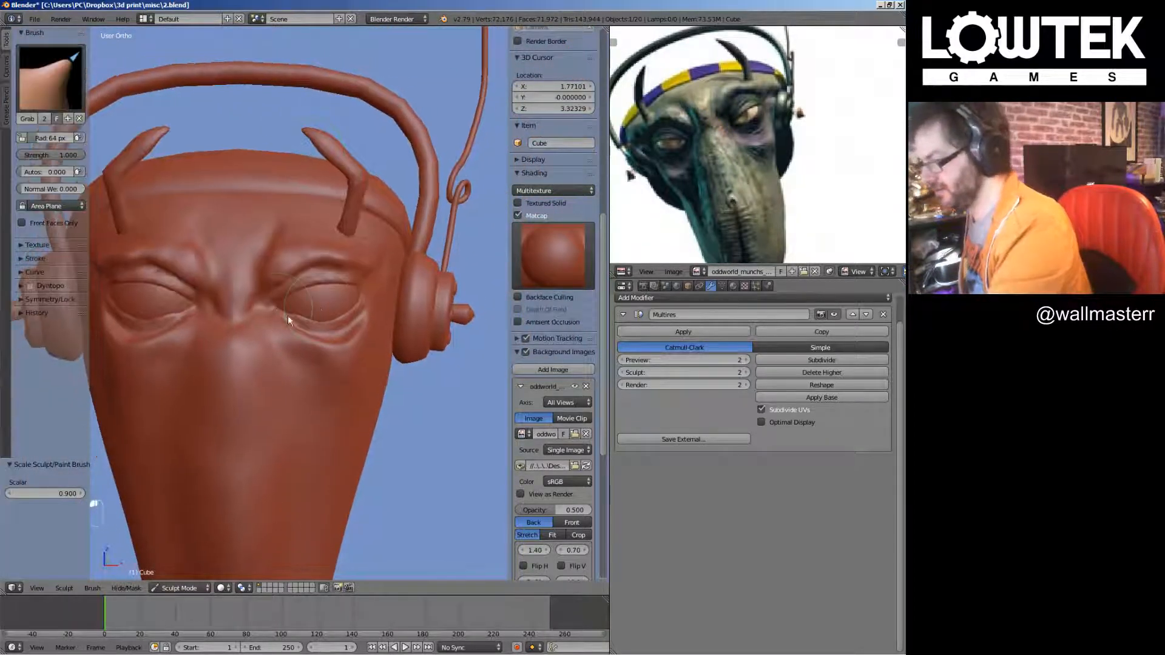
drag(300, 301, 333, 318)
middle_drag(333, 318, 223, 310)
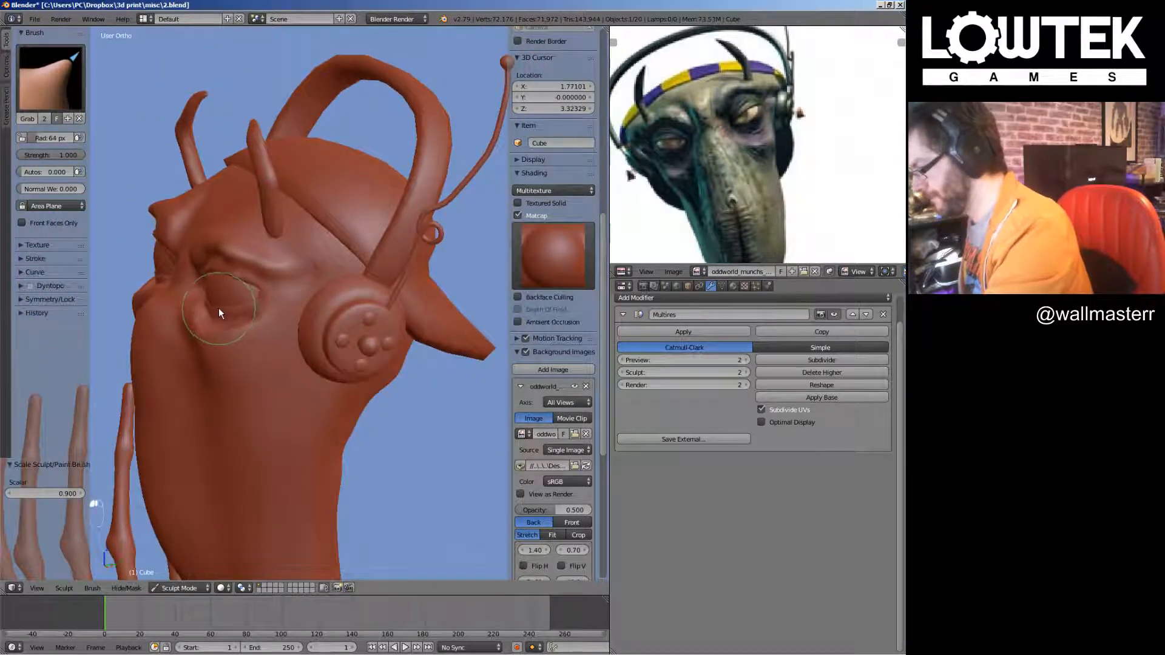
drag(219, 310, 258, 296)
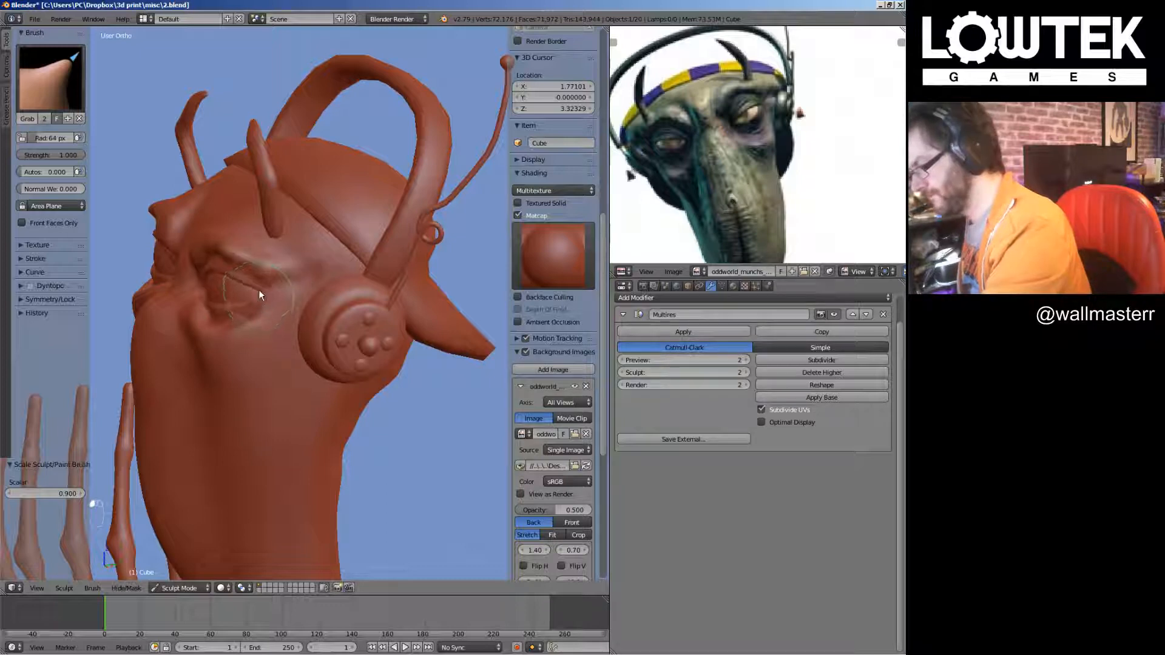
key(ctrl+z)
Refine the outer end of the lower eyelid and the inner eye corner with the SculptDraw brush
click(51, 78)
click(331, 221)
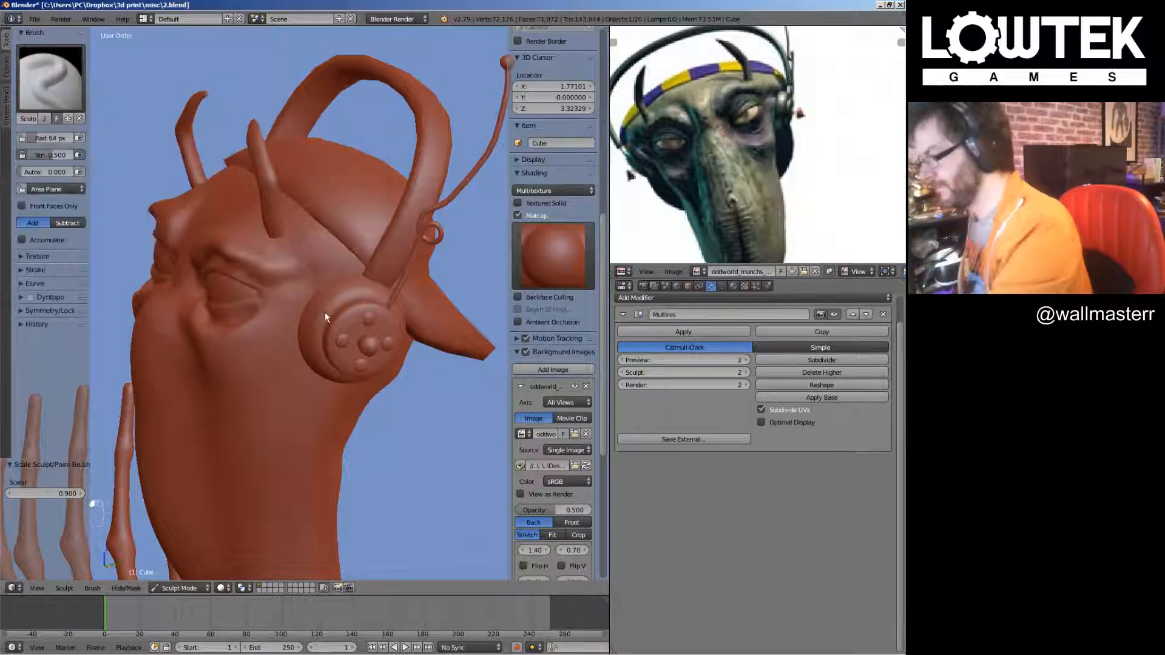
key(KP_1)
scroll(367, 344, up, 4)
mouse_move(347, 293)
middle_down()
mouse_move(309, 272)
mouse_move(311, 310)
middle_up()
scroll(308, 292, up, 2)
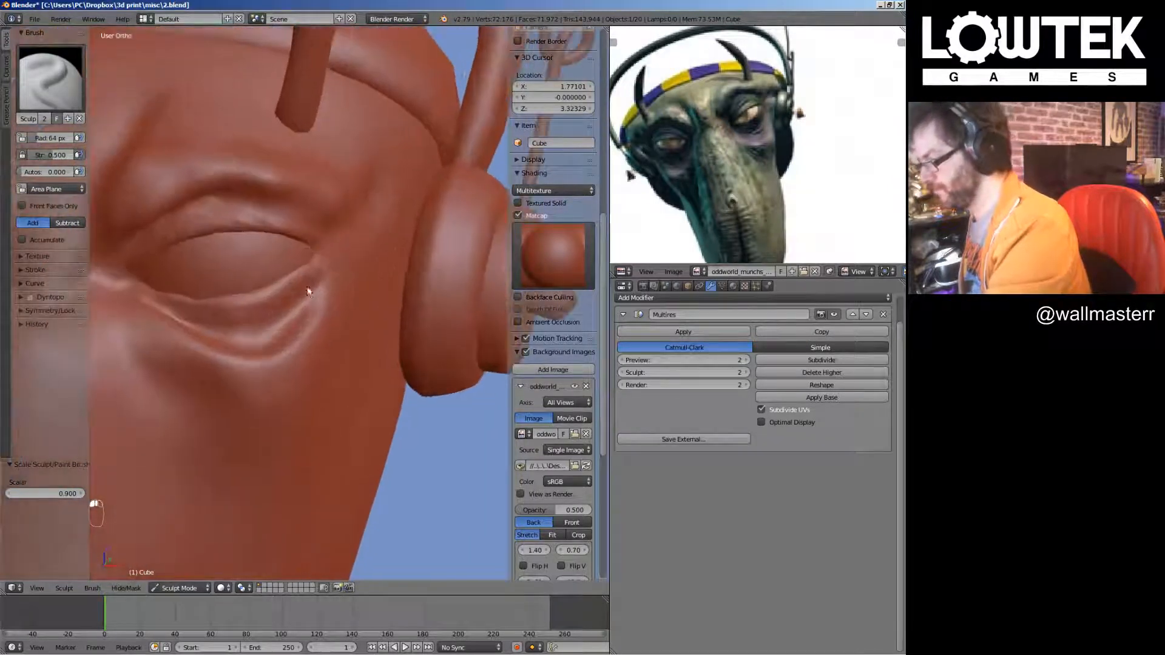
drag(308, 292, 203, 310)
scroll(245, 291, up, 2)
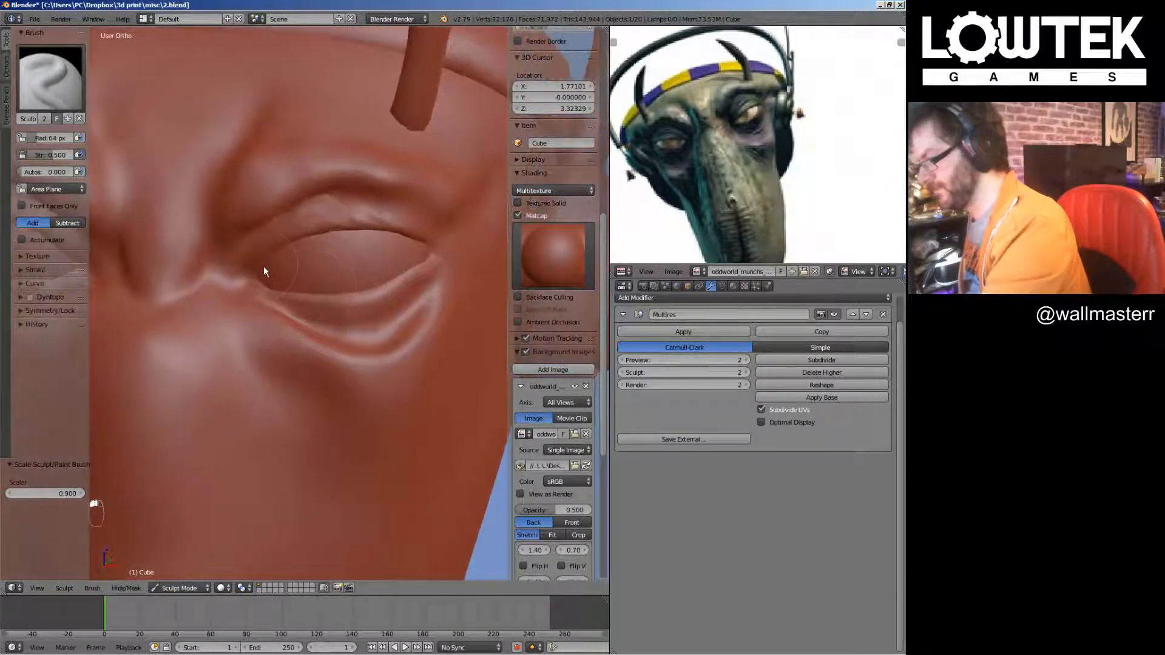
drag(248, 280, 273, 260)
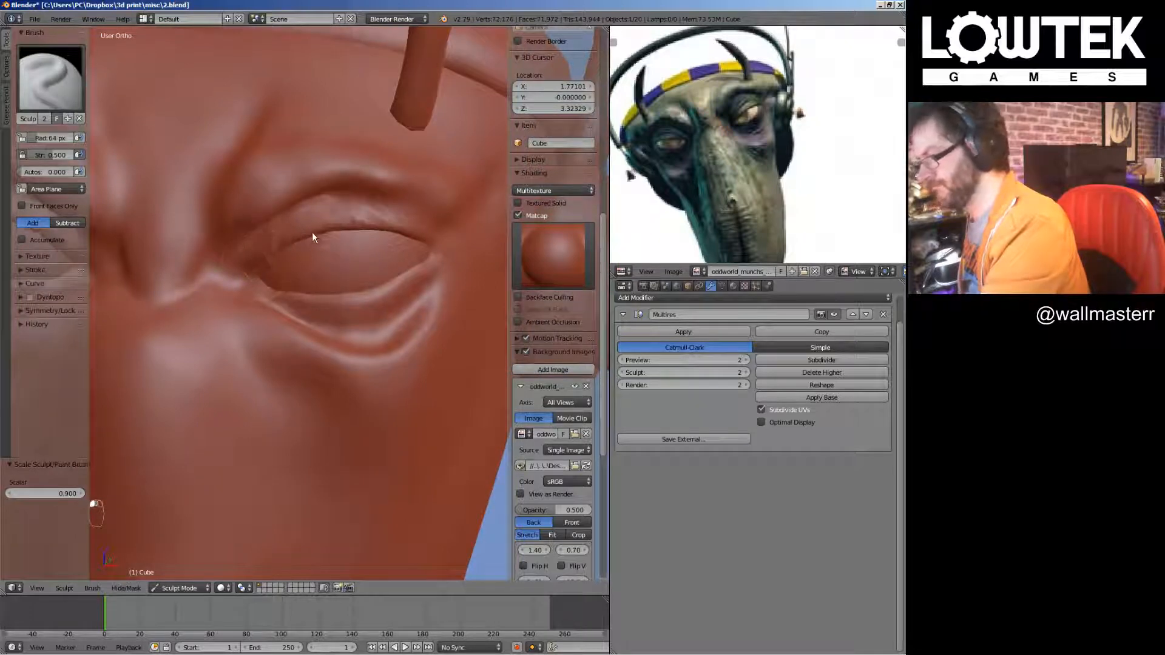
Save the sculpt over the existing 2.blend file
scroll(260, 327, down, 5)
scroll(332, 336, up, 2)
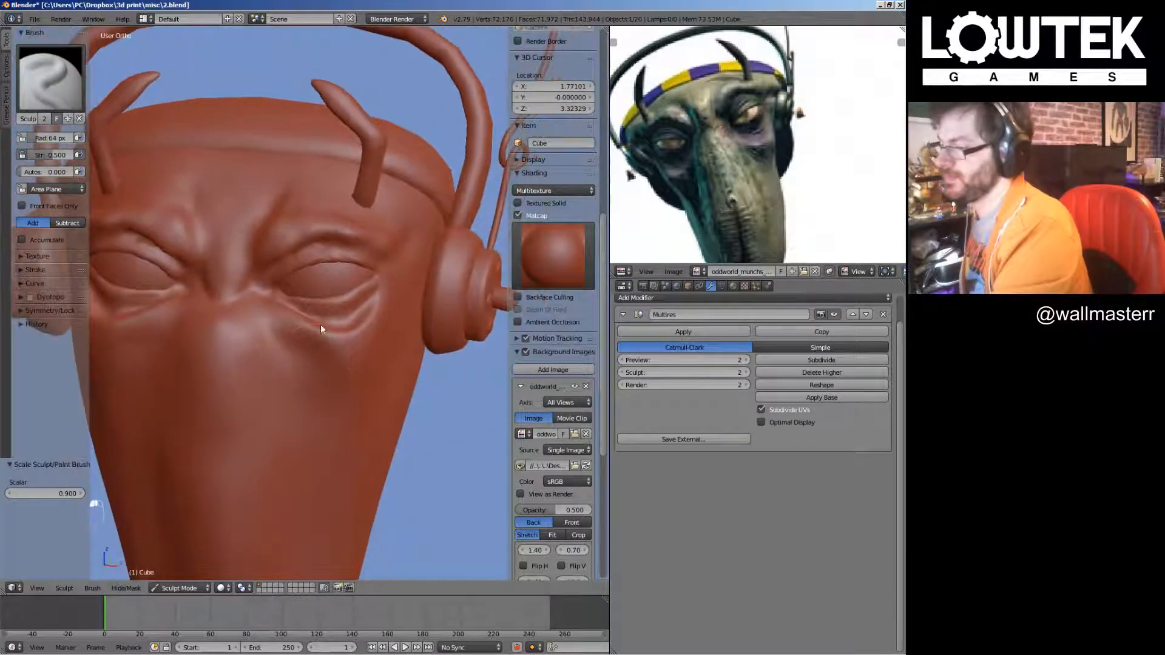
key(ctrl+s)
click(343, 287)
Thicken the brow ridge above the eye with the SculptDraw brush and smooth the surrounding surface
scroll(362, 295, down, 1)
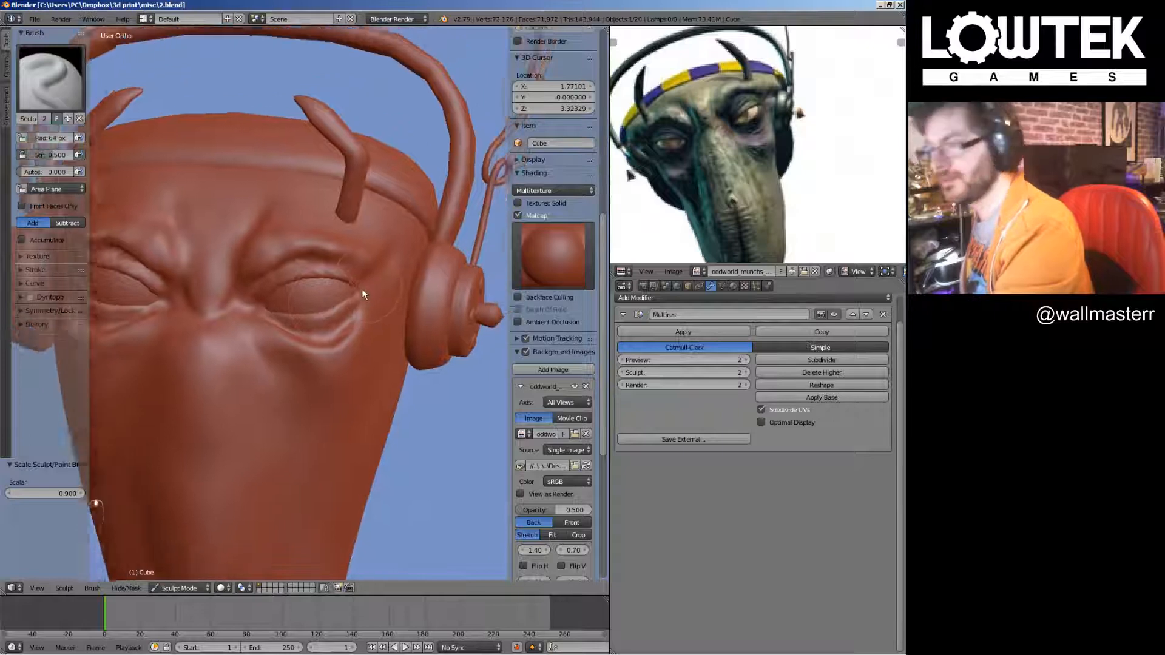
scroll(346, 334, up, 5)
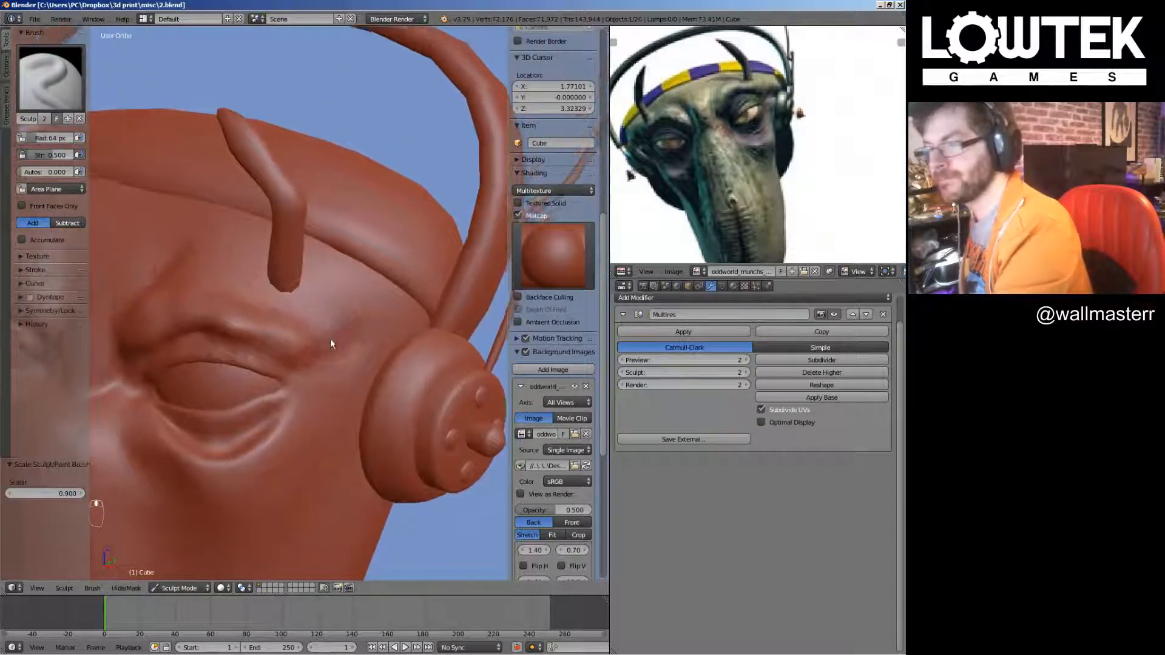
scroll(331, 343, up, 1)
mouse_move(232, 304)
mouse_down()
mouse_move(241, 324)
mouse_move(333, 313)
mouse_move(304, 356)
mouse_up()
mouse_move(329, 358)
middle_down()
mouse_move(338, 317)
mouse_move(260, 300)
middle_up()
mouse_move(424, 331)
middle_down()
mouse_move(437, 366)
mouse_move(364, 411)
mouse_move(437, 259)
mouse_move(358, 286)
middle_up()
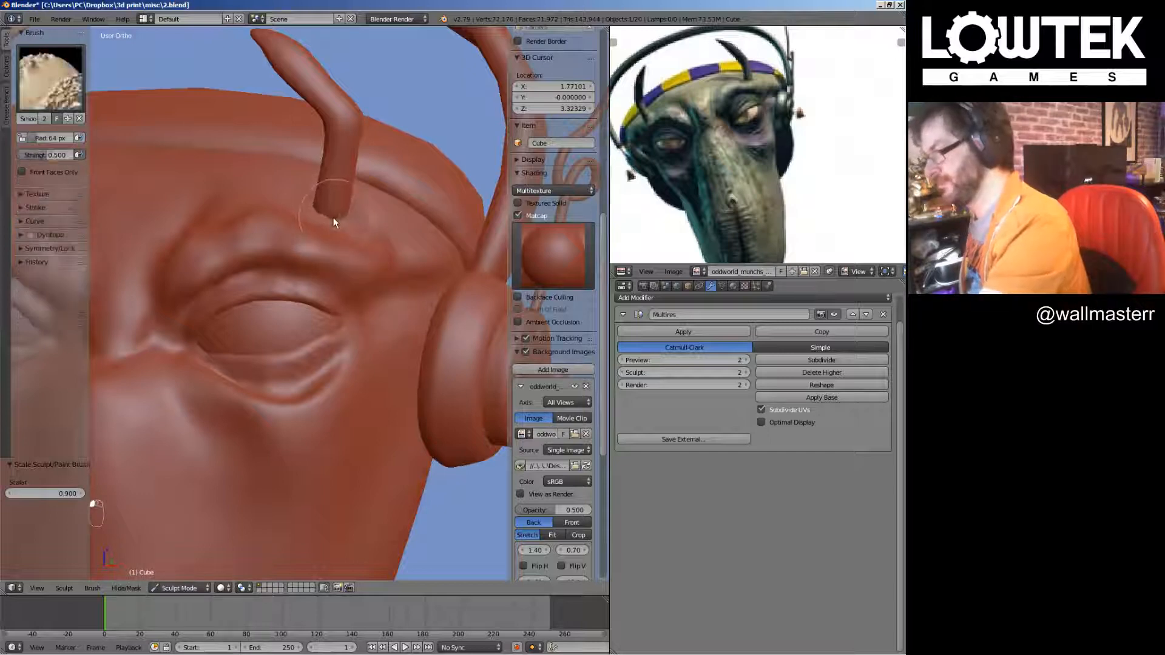
Cut a crease along the upper eyelid to the outer eye corner with the Crease brush
mouse_move(396, 249)
middle_down()
mouse_move(329, 278)
mouse_move(132, 129)
middle_up()
click(51, 77)
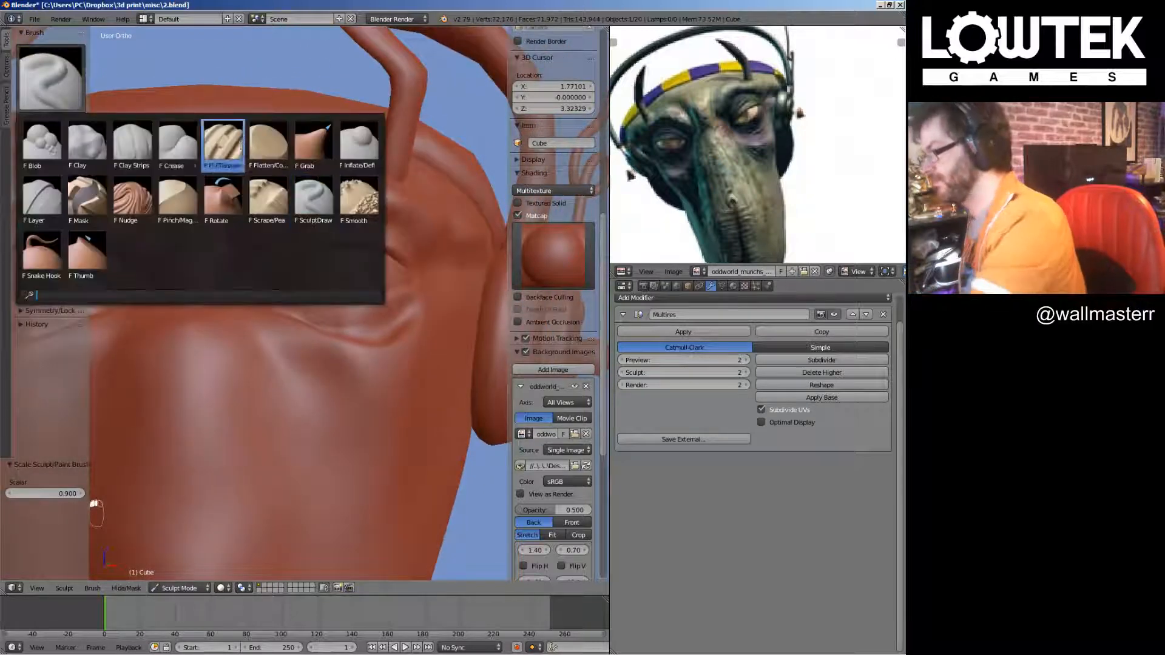
click(177, 147)
middle_drag(304, 245, 331, 265)
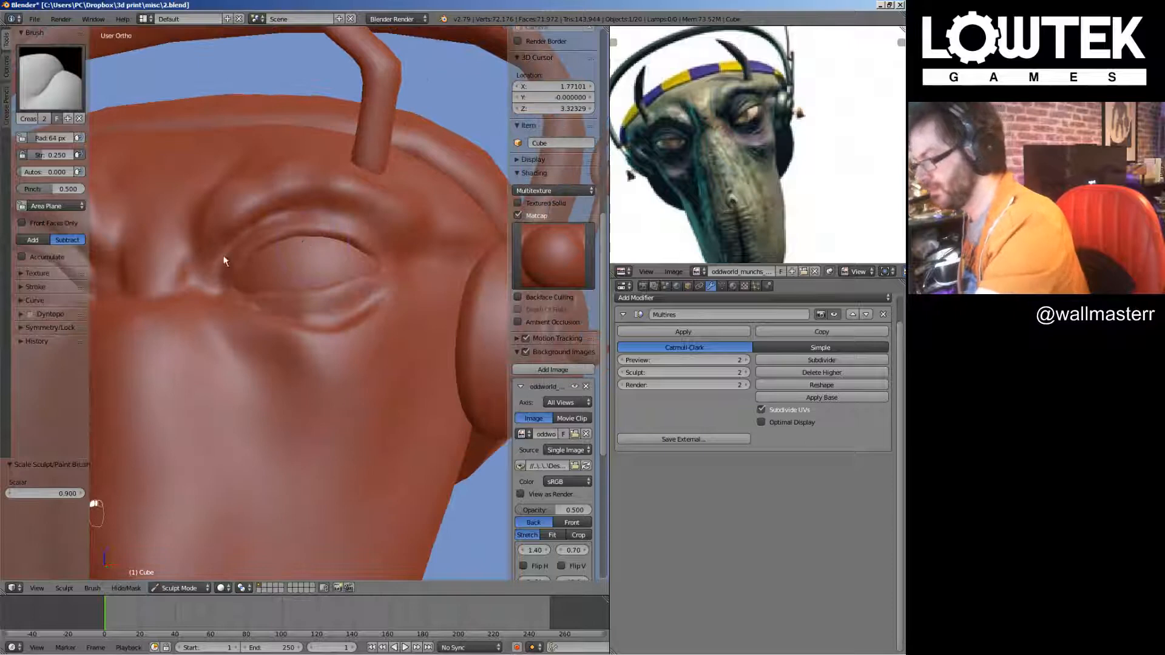
mouse_move(270, 241)
mouse_down()
mouse_move(340, 235)
mouse_move(384, 261)
mouse_up()
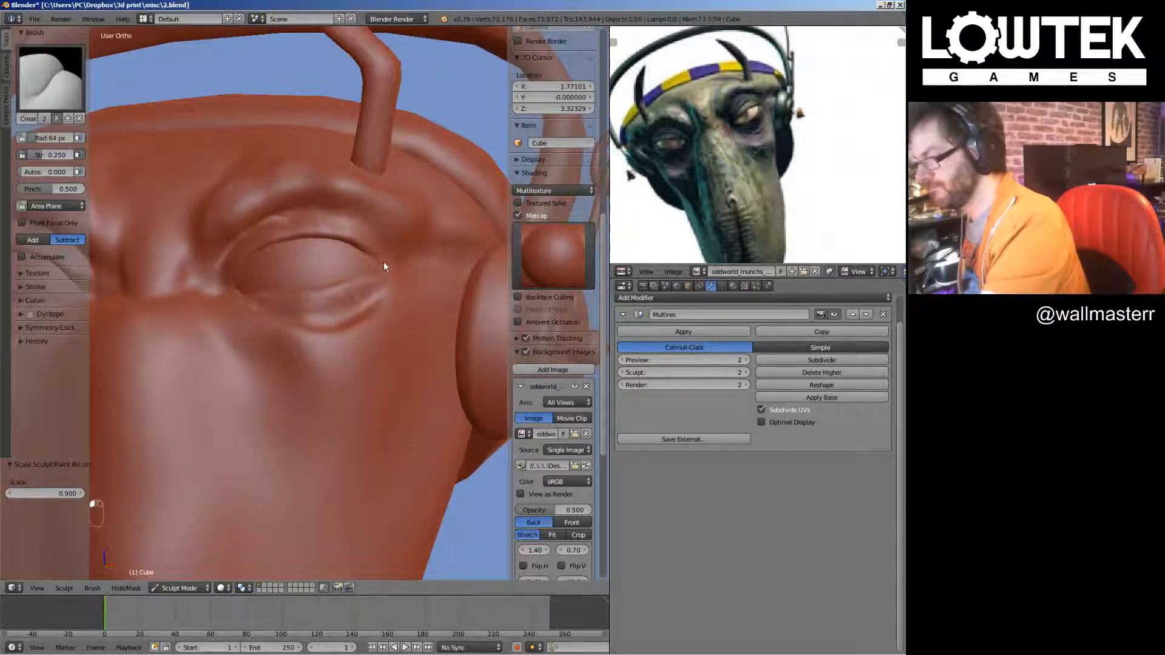
Carve the forehead and the frown folds between the brows with the Crease brush
middle_drag(297, 214, 276, 236)
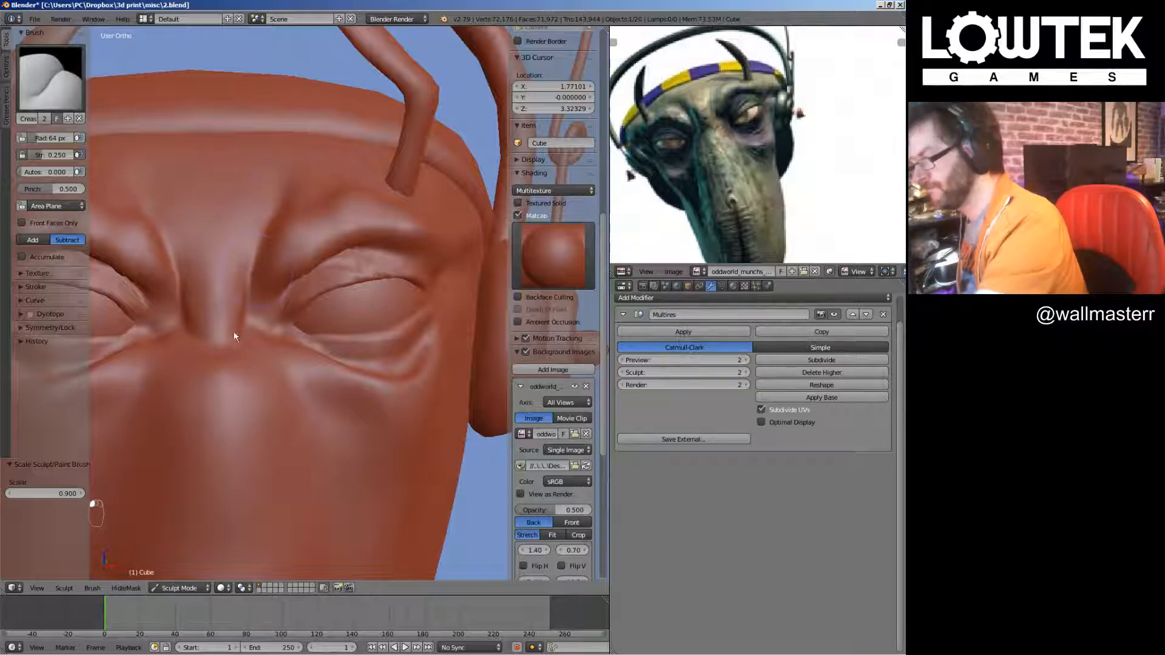
middle_drag(210, 344, 268, 297)
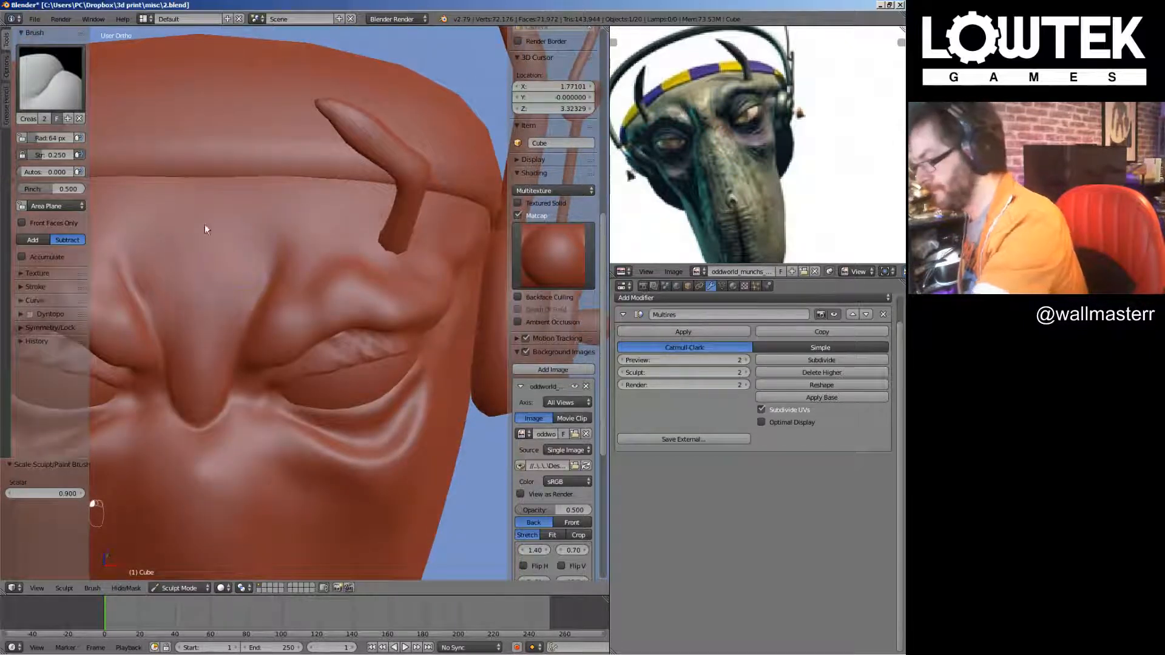
drag(205, 224, 208, 301)
drag(282, 244, 252, 293)
mouse_move(320, 271)
middle_down()
mouse_move(285, 312)
mouse_move(355, 279)
mouse_move(298, 206)
mouse_move(372, 235)
mouse_move(247, 209)
middle_up()
scroll(318, 284, up, 4)
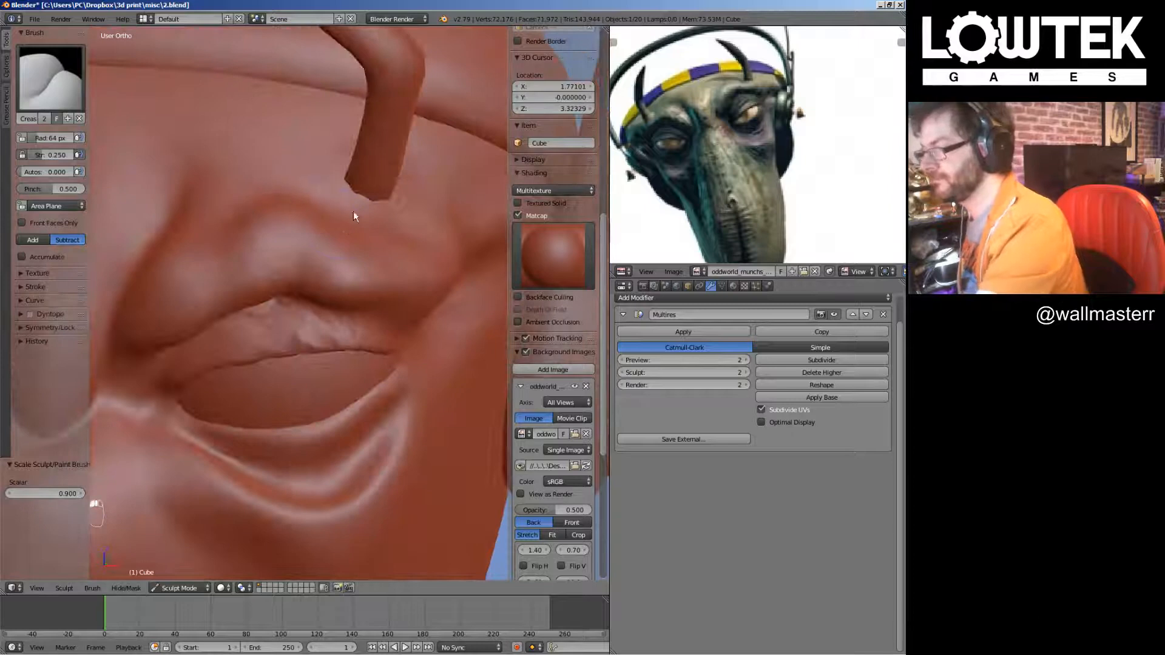
scroll(353, 212, down, 2)
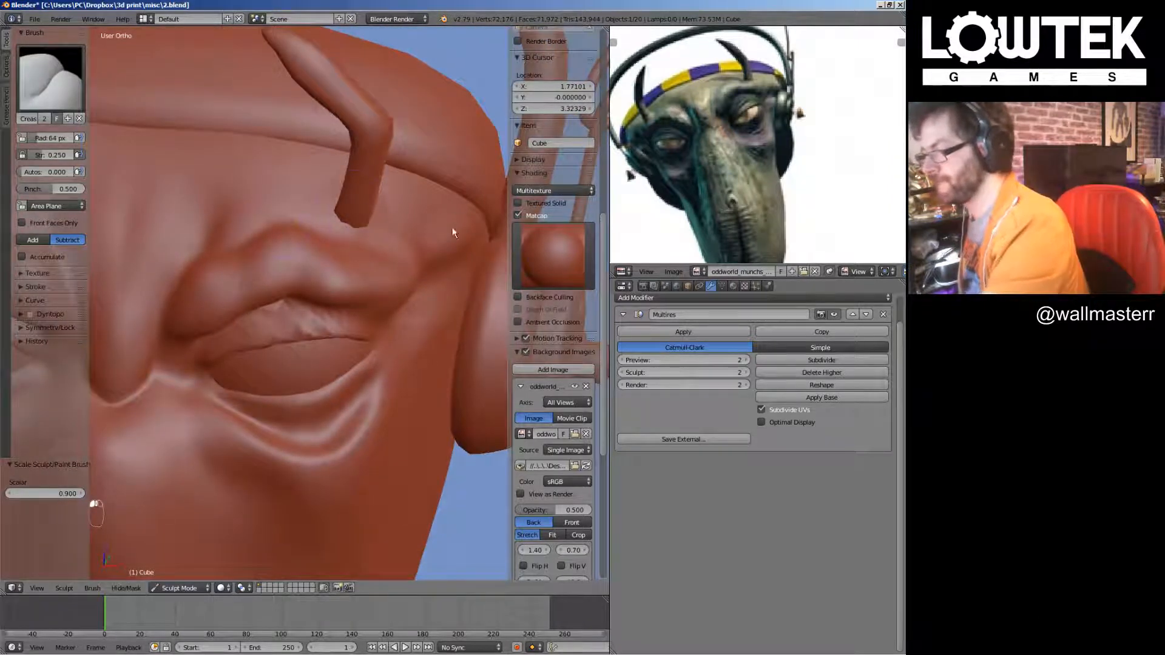
middle_drag(452, 233, 322, 220)
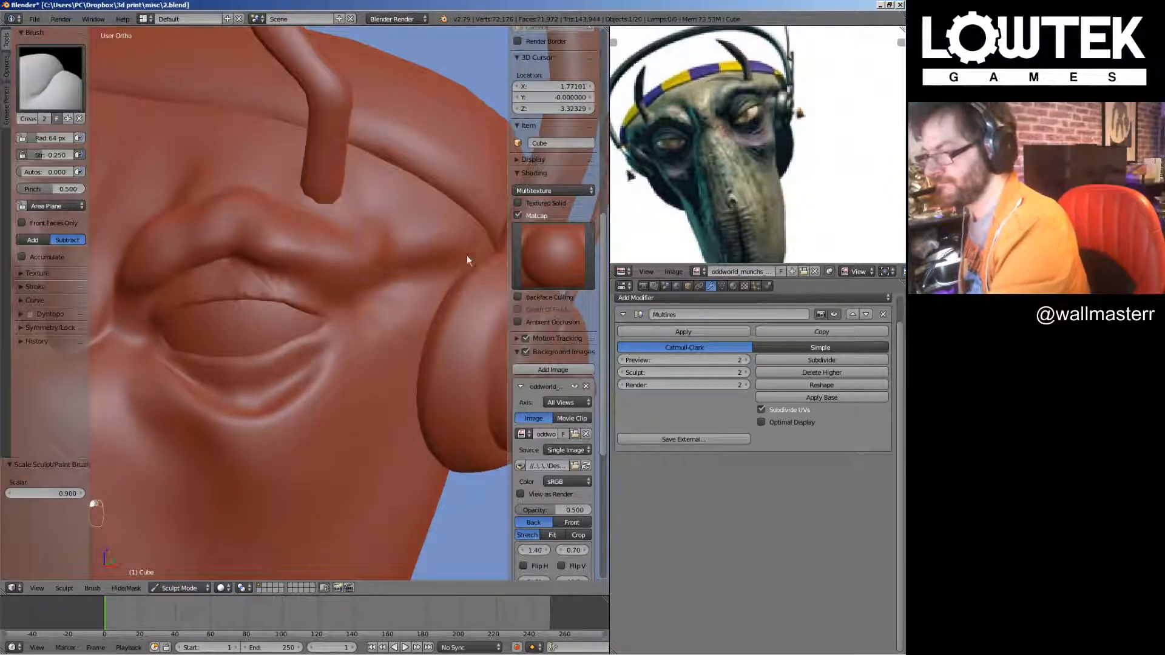
Build up the upper eyelid beneath the brow ridge with the SculptDraw brush
middle_drag(467, 256, 381, 257)
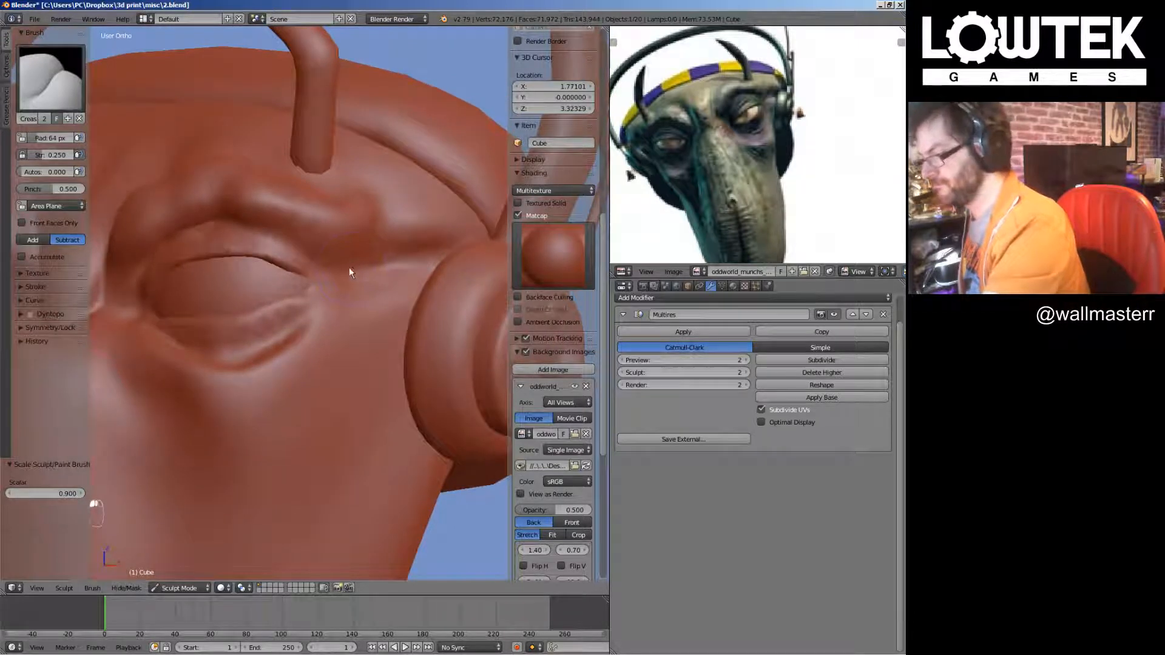
click(51, 77)
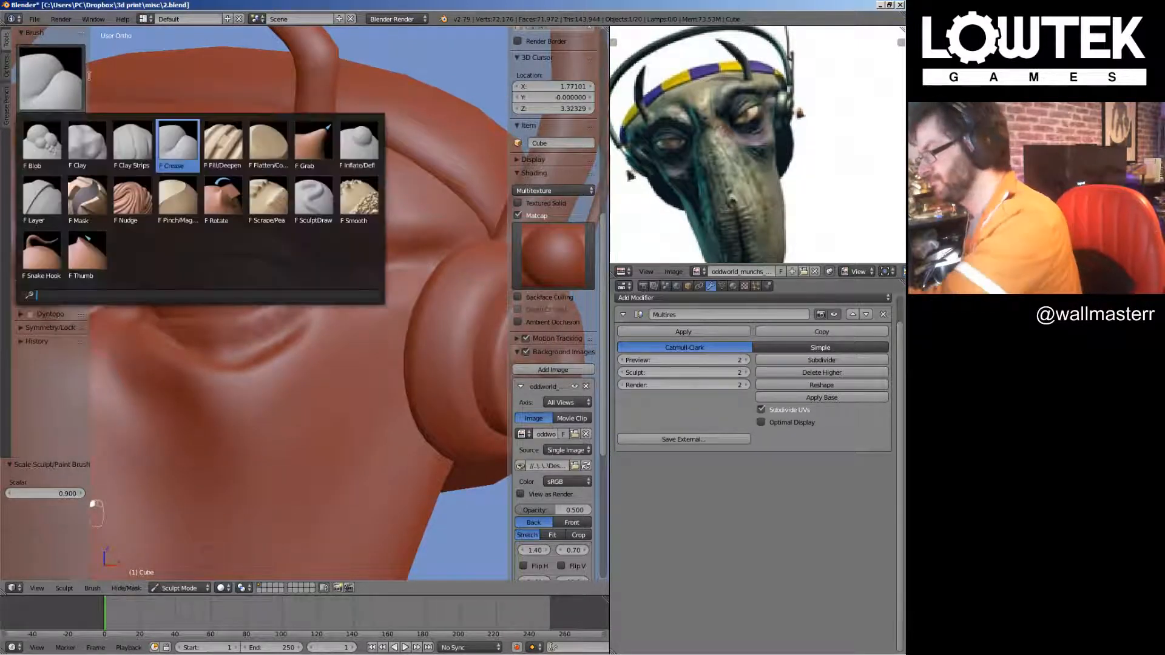
click(324, 199)
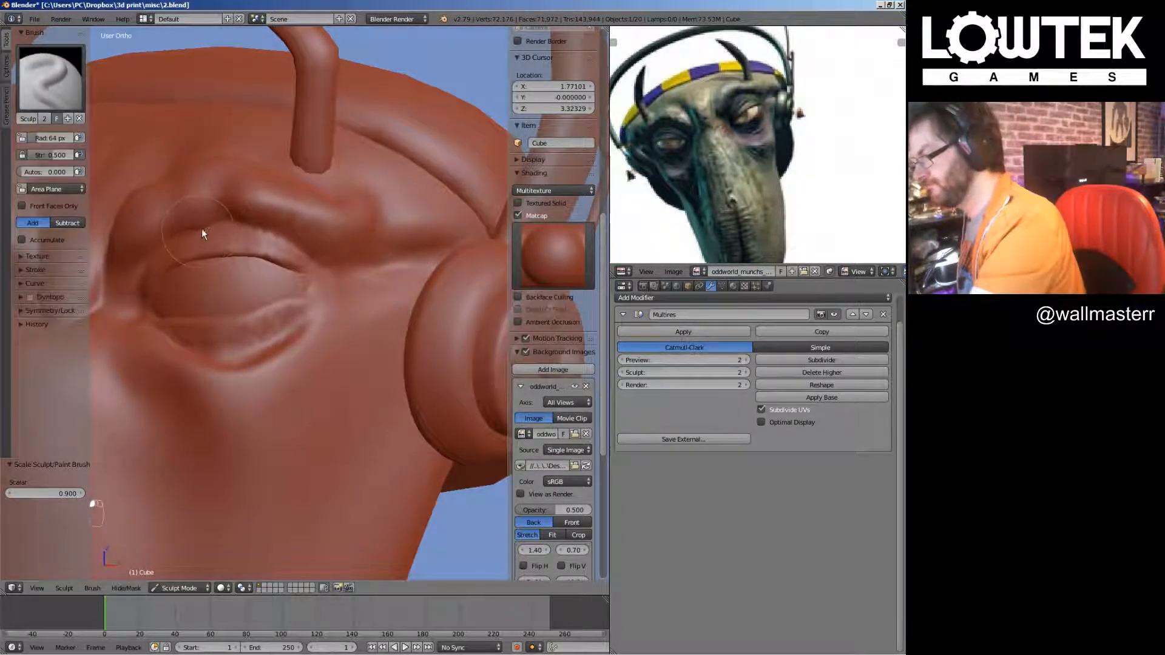
mouse_move(201, 228)
middle_down()
mouse_move(222, 258)
mouse_move(303, 238)
middle_up()
mouse_move(303, 238)
mouse_down()
mouse_move(254, 256)
mouse_move(317, 234)
mouse_move(260, 250)
mouse_move(293, 231)
mouse_up()
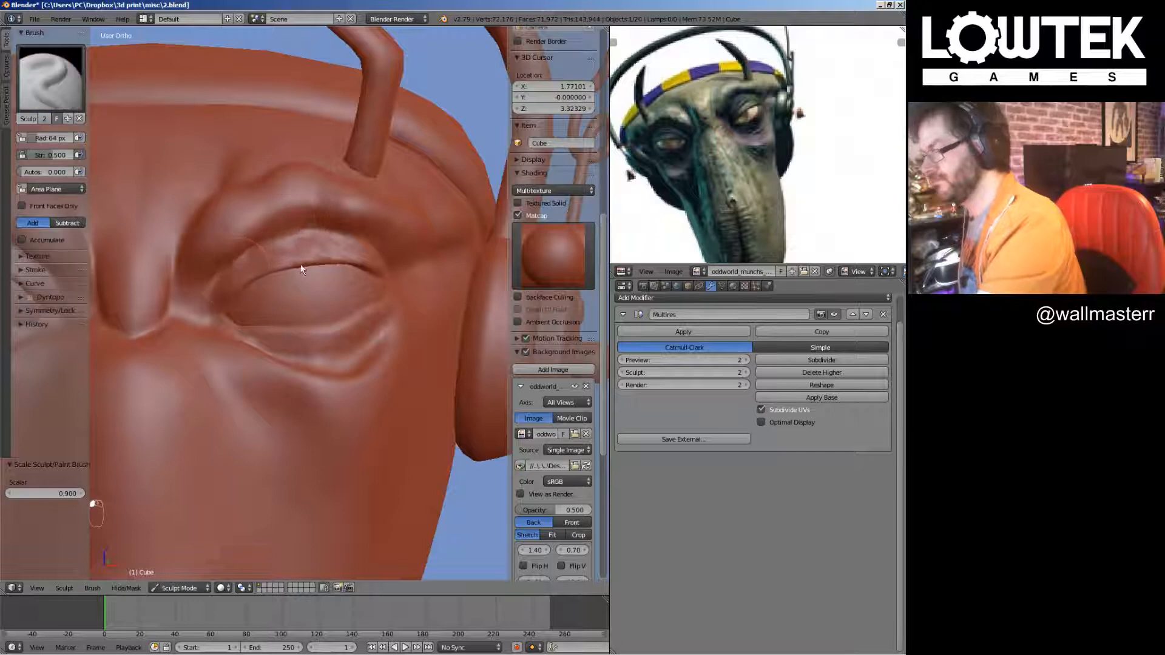
Reshape the eyelids and eye bag with the Grab brush, and smooth the outer part of the eye
scroll(375, 341, down, 8)
scroll(360, 443, down, 5)
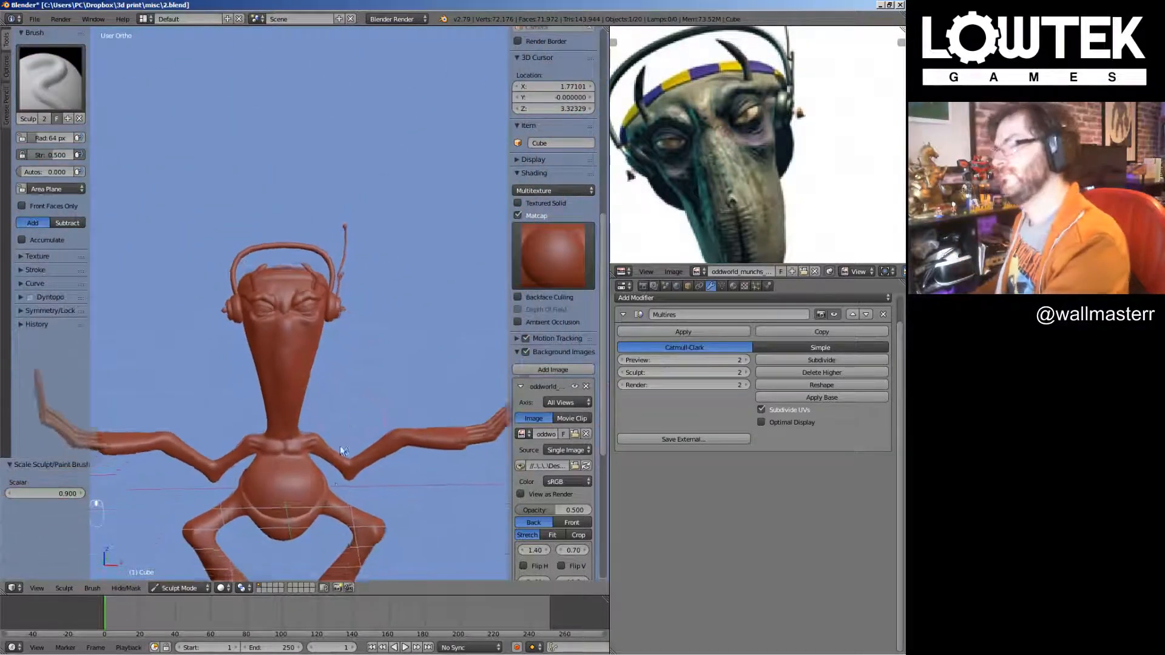
scroll(331, 474, up, 6)
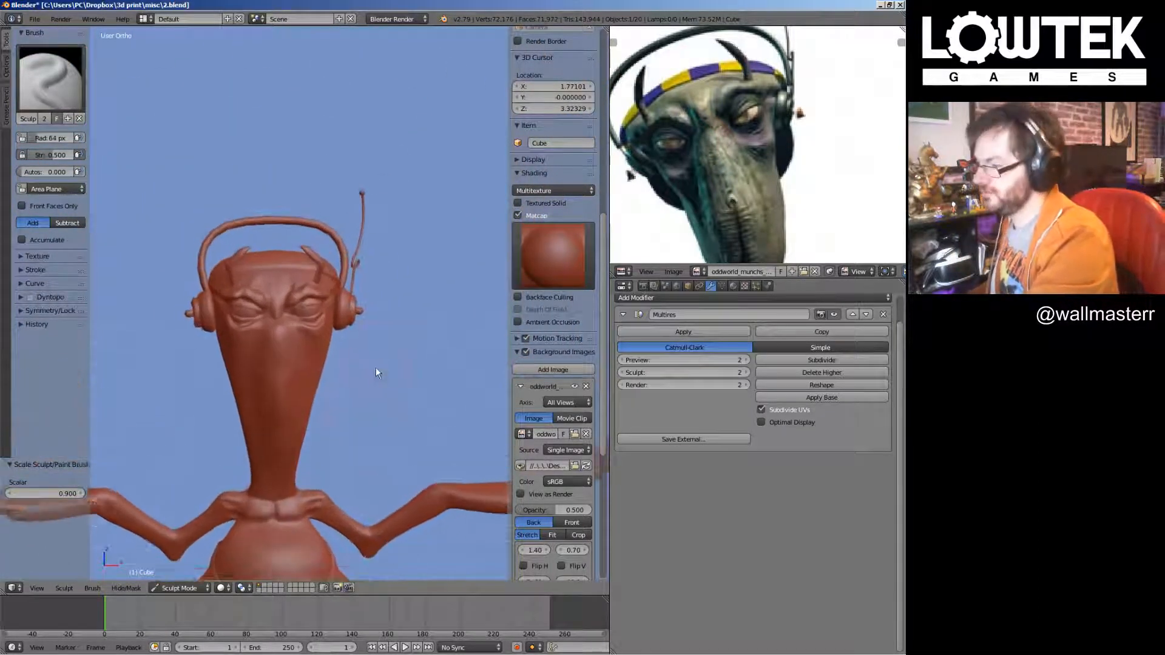
scroll(373, 305, up, 4)
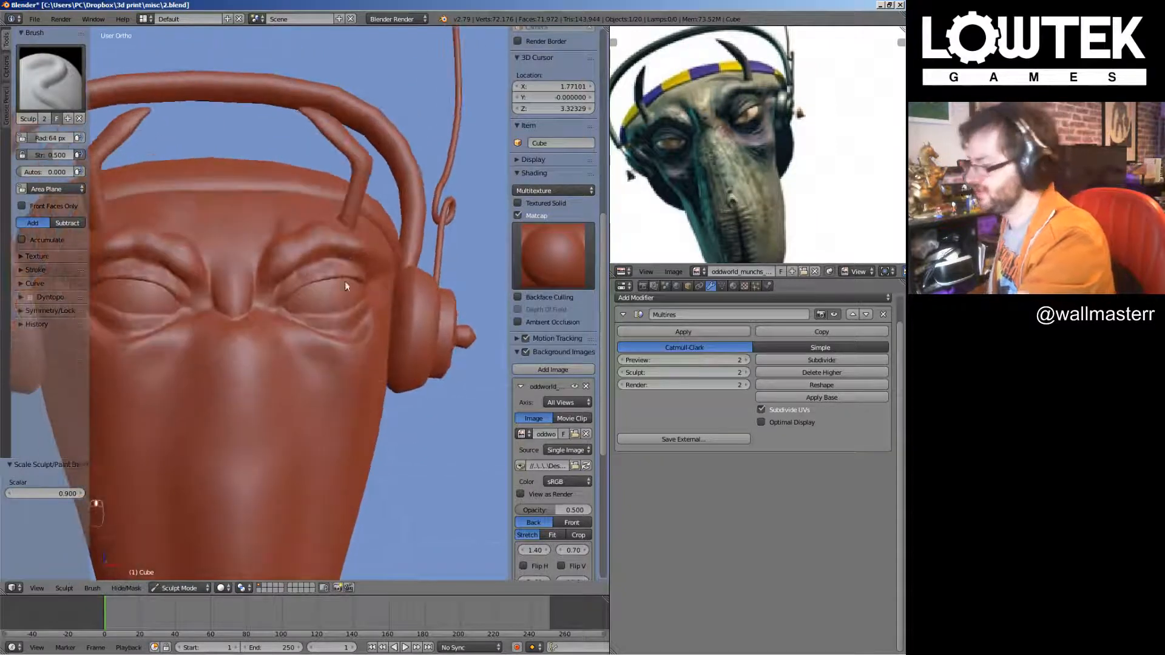
click(52, 79)
click(313, 145)
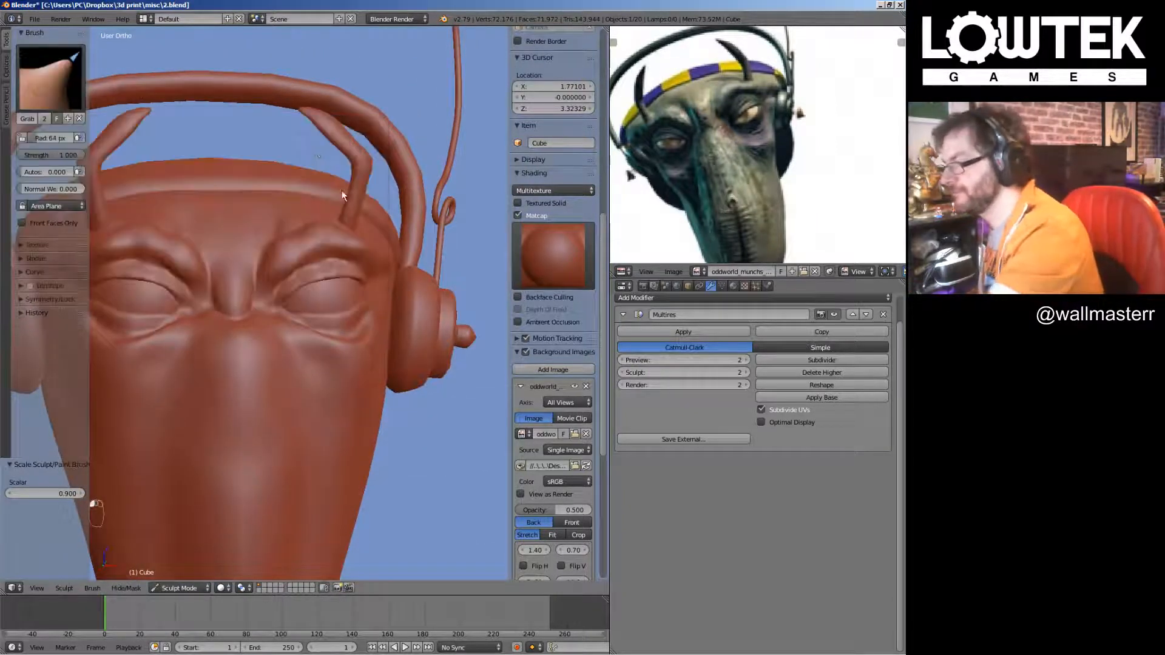
scroll(329, 312, down, 2)
middle_drag(279, 301, 314, 354)
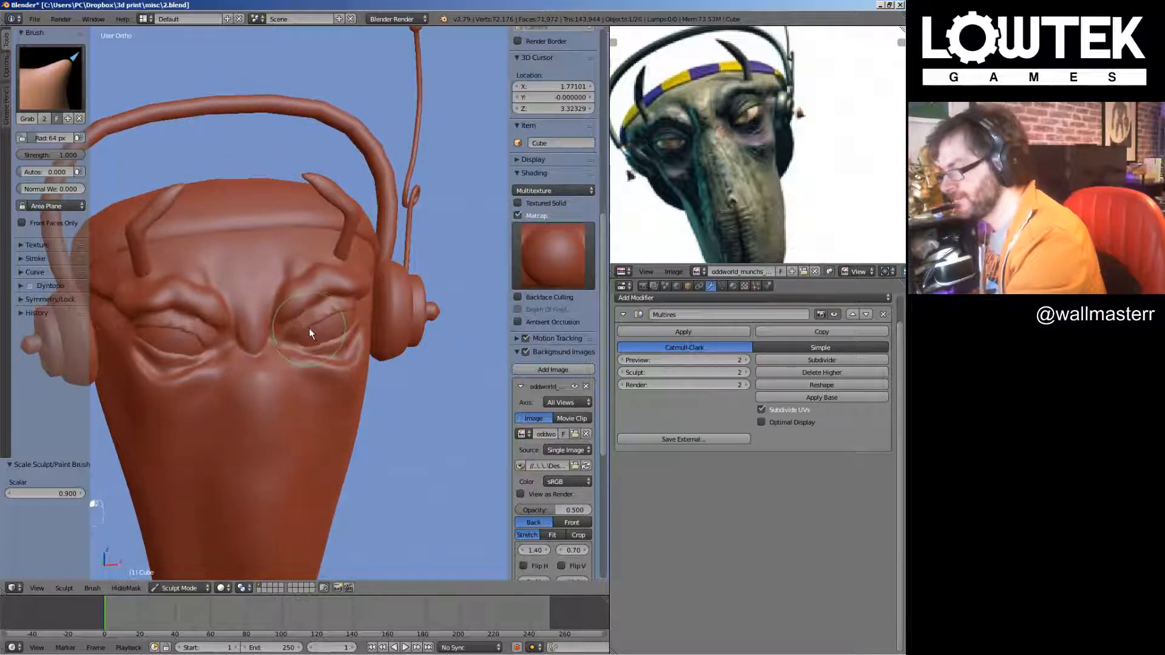
middle_drag(326, 319, 312, 338)
scroll(326, 330, up, 2)
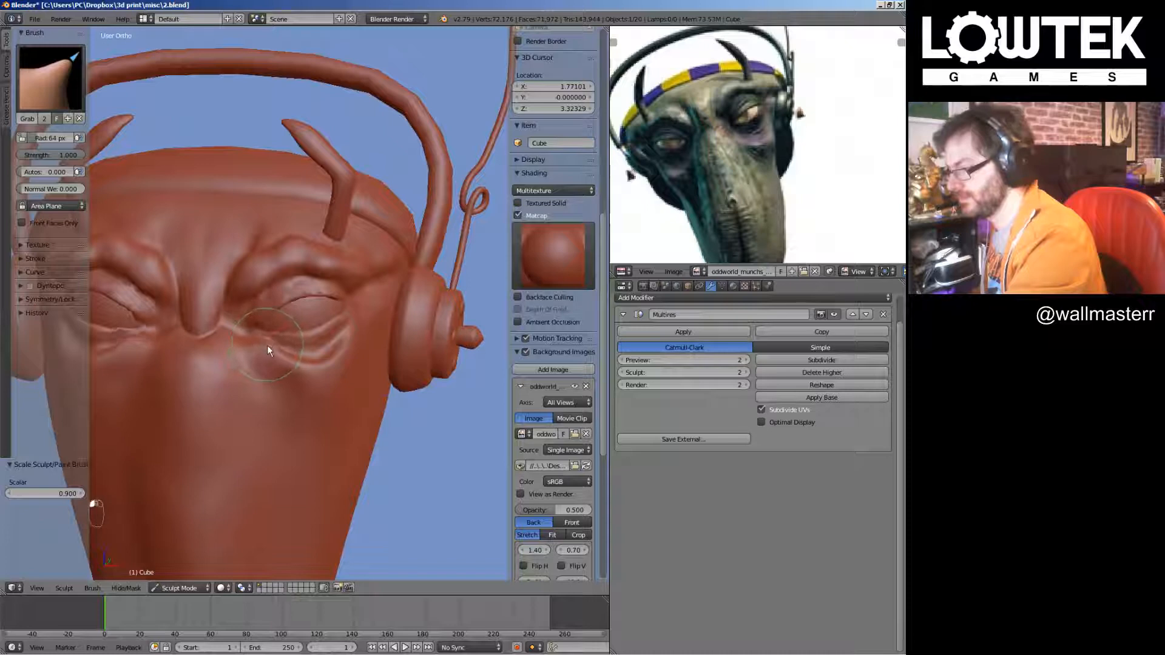
key(s)
key(g)
shift+drag(319, 314, 334, 295)
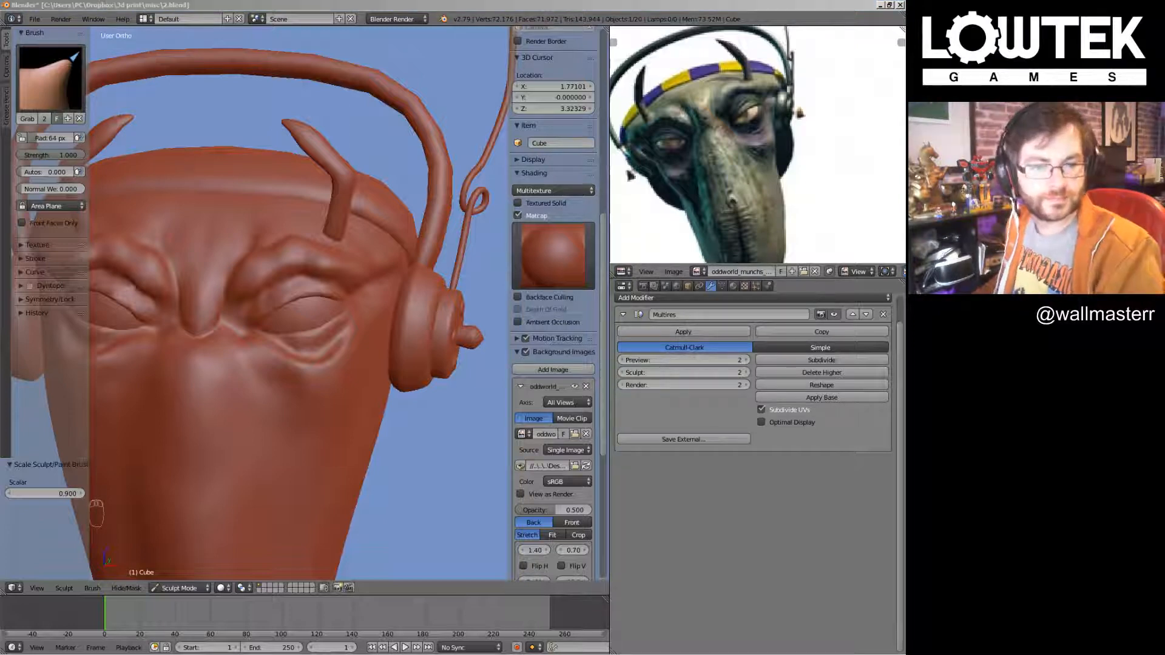
Carve the fold between the lower eyelid and the eye bag toward the outer eye corner with the Crease brush
click(424, 7)
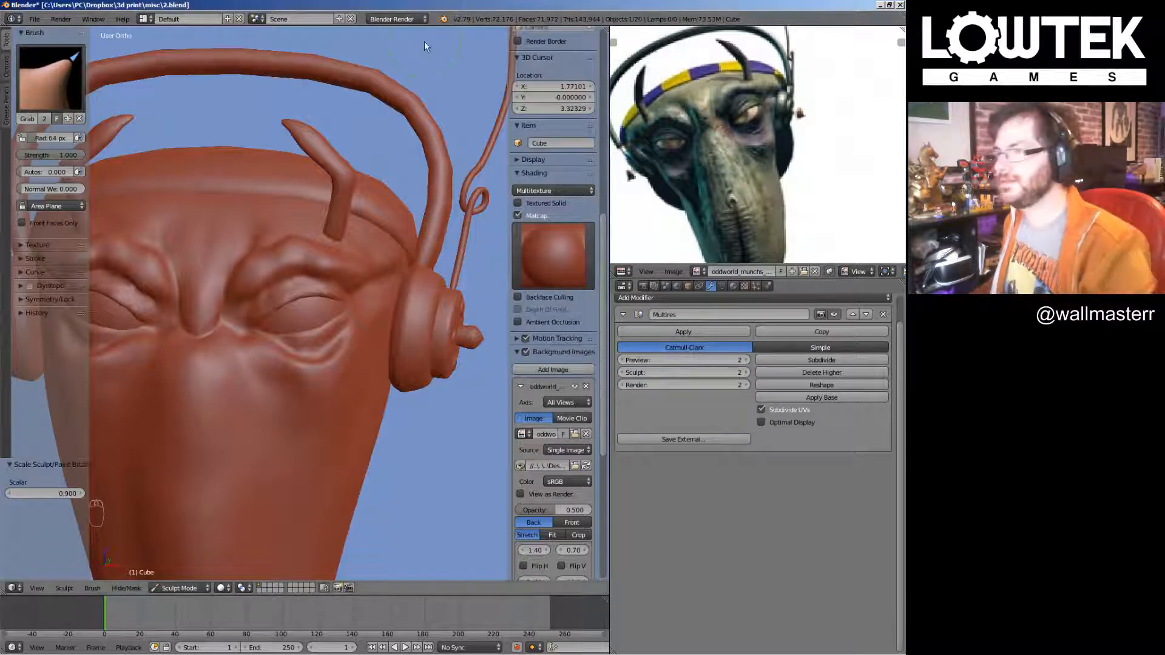
mouse_move(424, 41)
middle_down()
mouse_move(343, 321)
mouse_move(410, 355)
mouse_move(435, 325)
mouse_move(389, 365)
middle_up()
scroll(388, 365, up, 3)
middle_drag(395, 314, 411, 303)
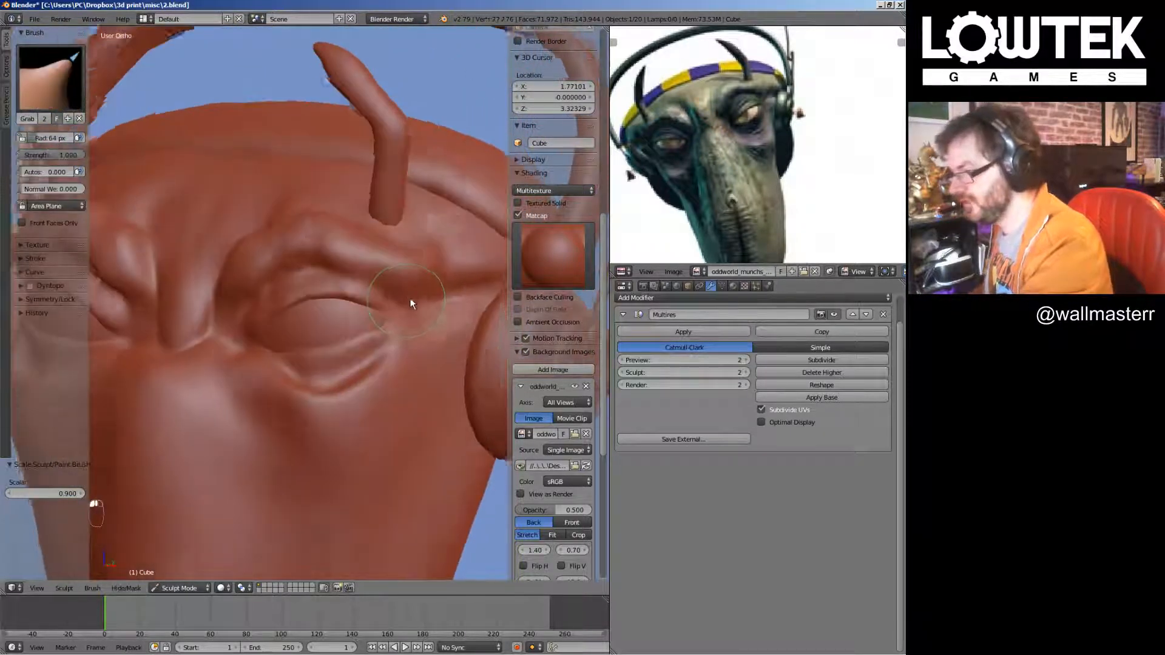
mouse_move(421, 260)
middle_down()
mouse_move(443, 349)
mouse_move(424, 272)
middle_up()
click(51, 78)
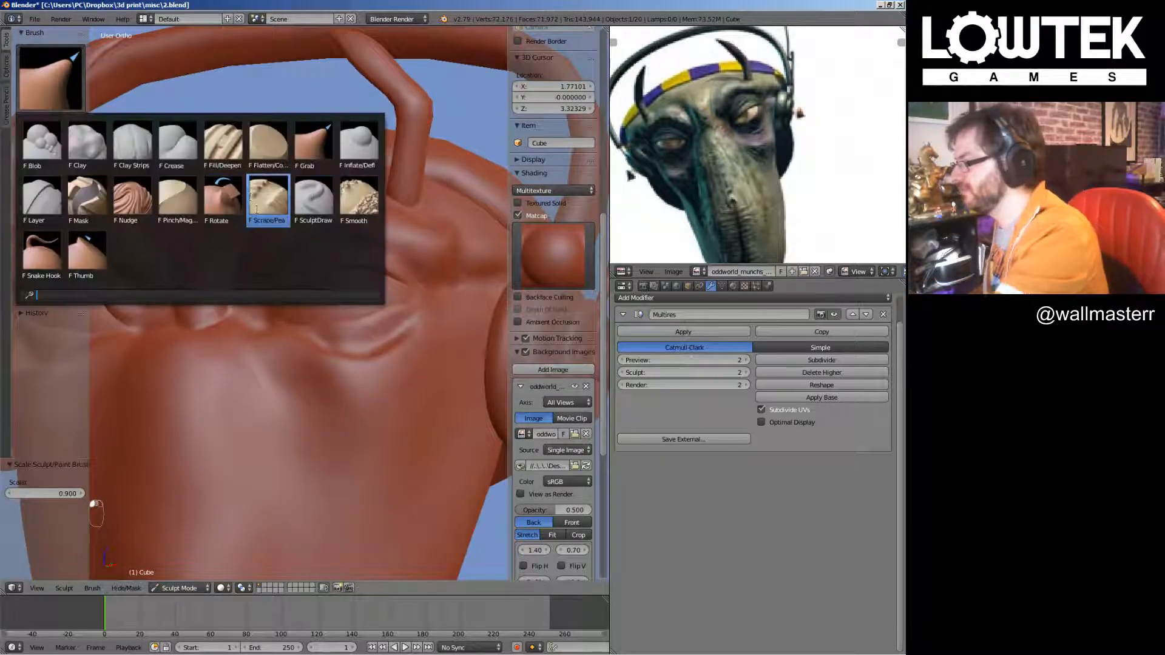
click(177, 143)
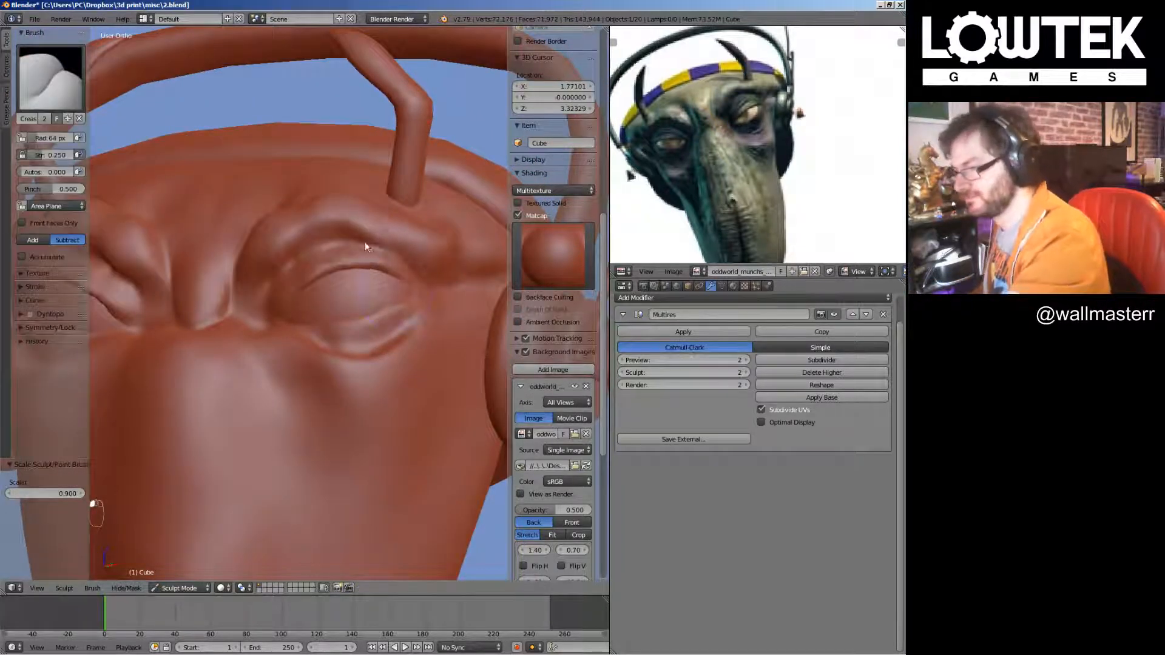
mouse_move(365, 247)
middle_down()
mouse_move(348, 262)
mouse_move(407, 267)
middle_up()
mouse_move(341, 349)
middle_down()
mouse_move(326, 370)
mouse_move(339, 394)
mouse_move(398, 393)
mouse_move(326, 378)
mouse_move(340, 388)
mouse_move(348, 352)
mouse_move(338, 360)
middle_up()
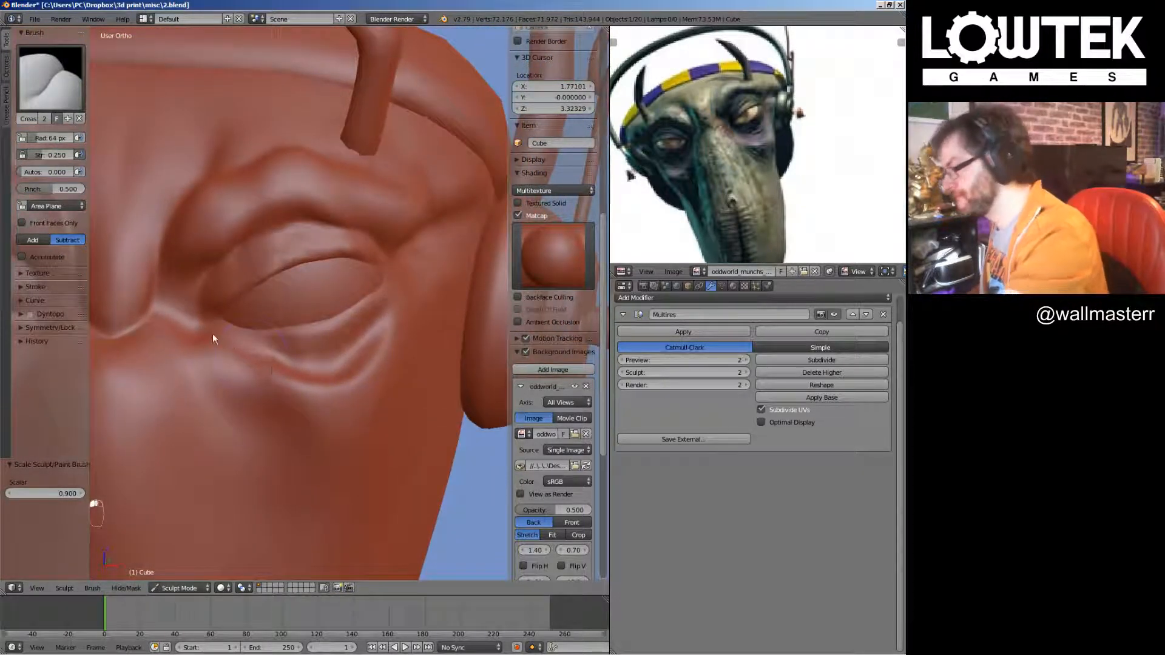
drag(315, 375, 389, 335)
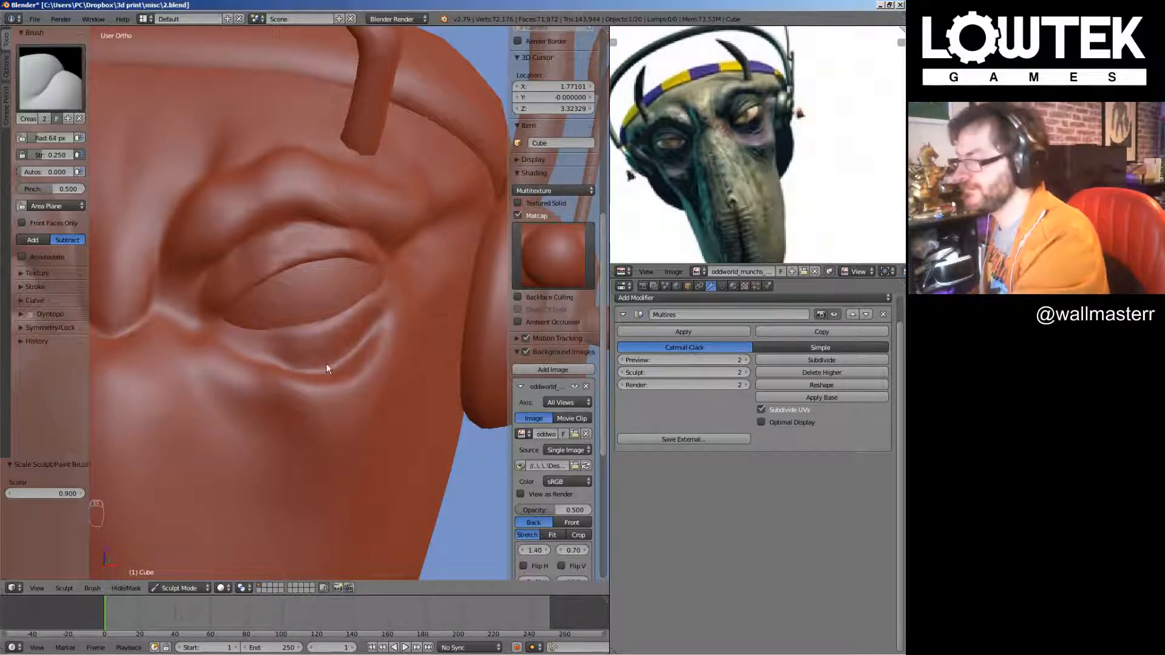
middle_drag(326, 362, 371, 326)
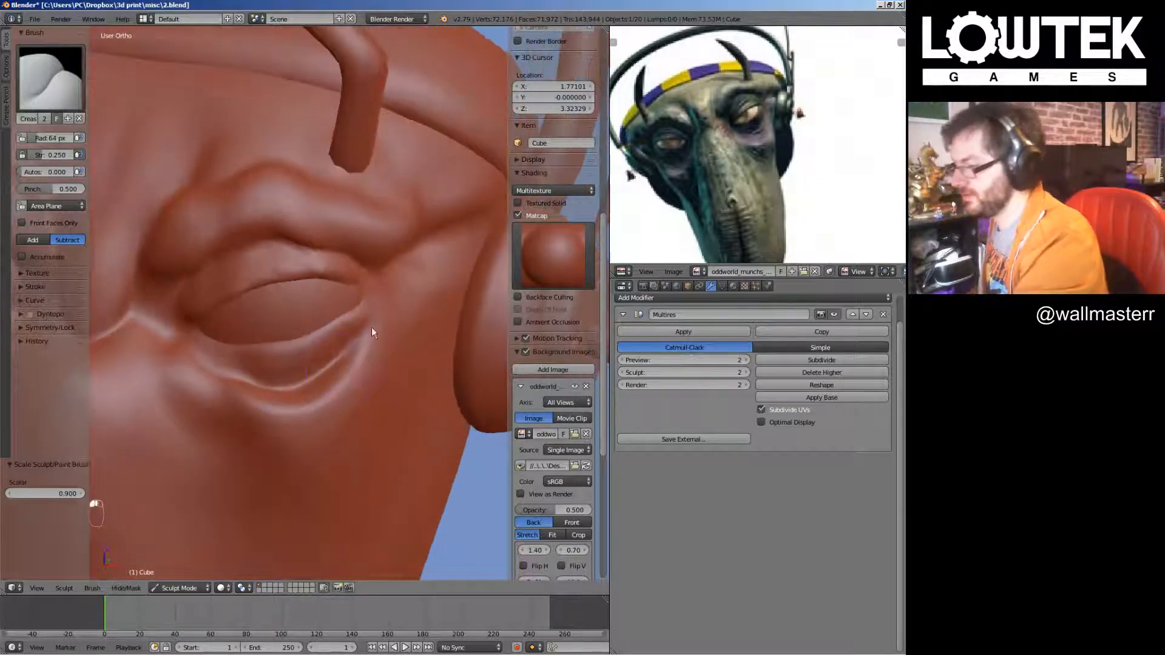
Thicken the outer half of the eye bag below the lower eyelid with the SculptDraw brush
click(76, 86)
click(314, 201)
key(x)
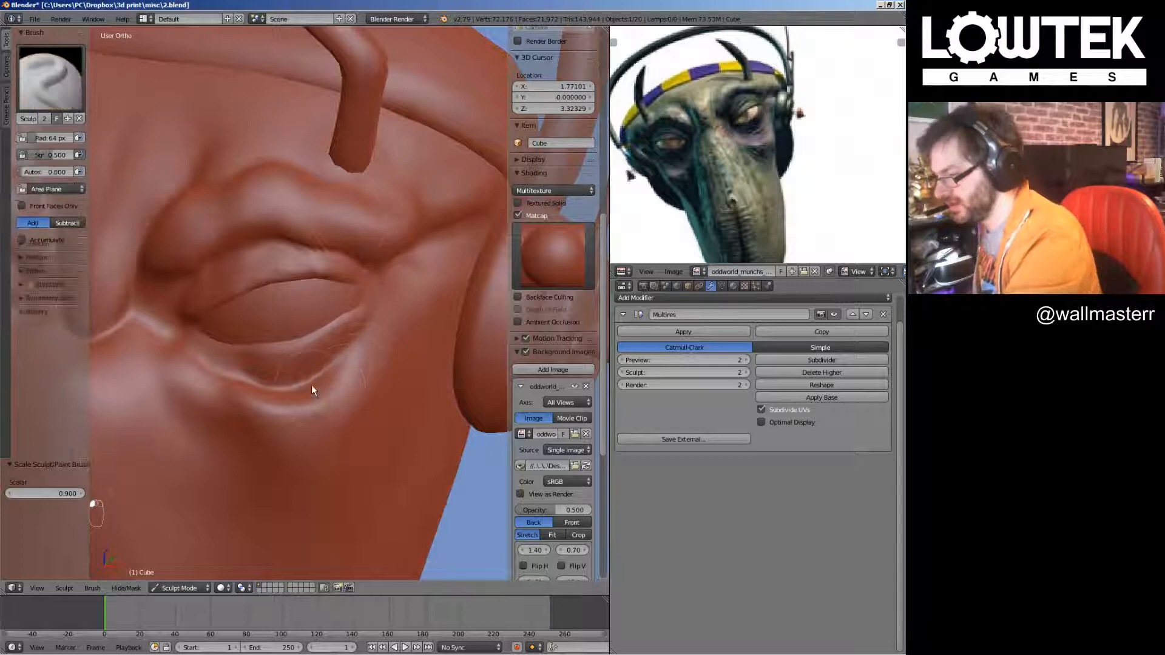
mouse_move(312, 385)
middle_down()
mouse_move(367, 443)
mouse_move(337, 403)
mouse_move(345, 398)
middle_up()
mouse_move(330, 346)
mouse_down()
mouse_move(264, 372)
mouse_move(280, 385)
mouse_move(224, 369)
mouse_move(263, 381)
mouse_move(223, 359)
mouse_move(321, 355)
mouse_up()
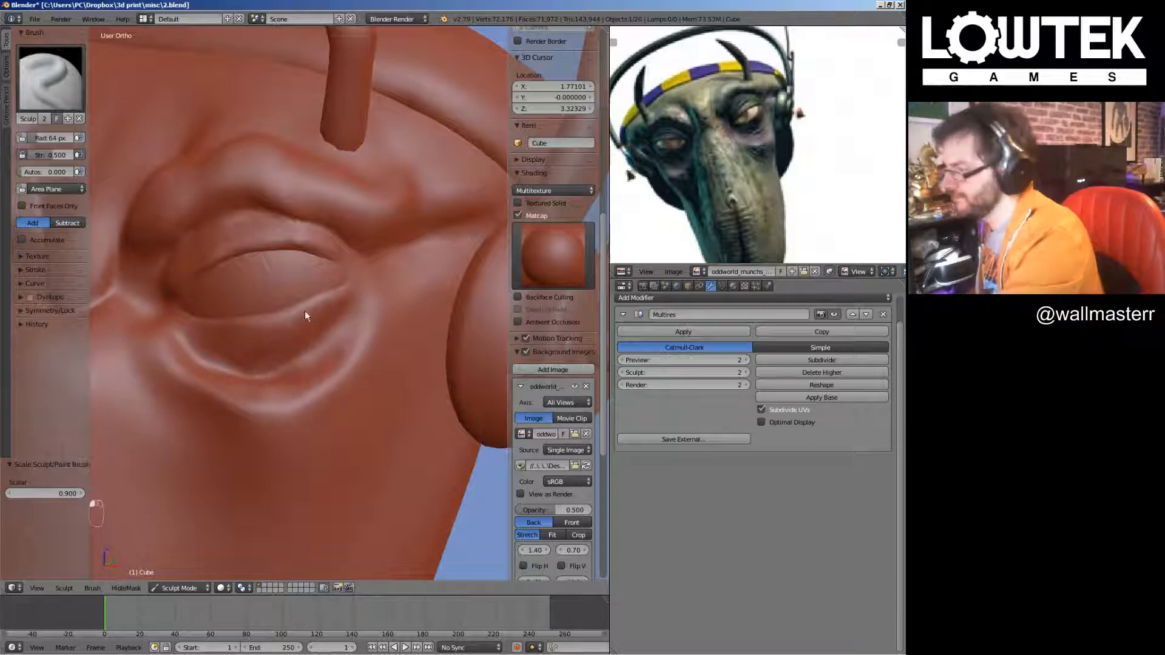
Pull the inner end of the eye bag into shape with the Grab brush
click(51, 77)
click(267, 213)
middle_drag(279, 255, 351, 338)
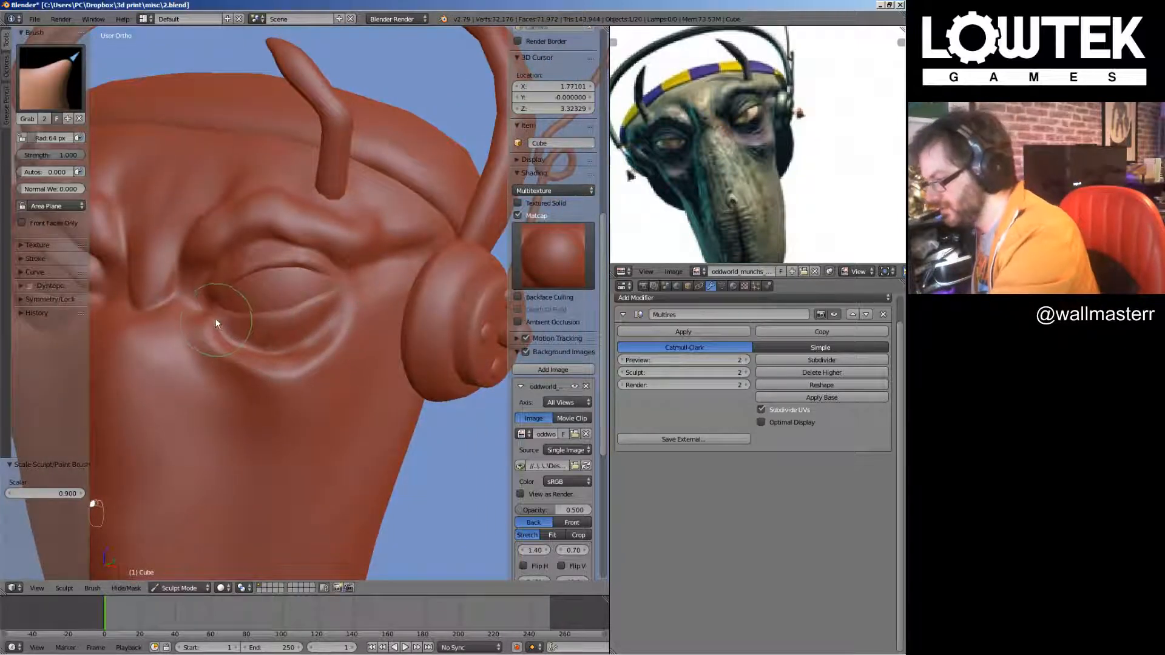
drag(209, 326, 254, 357)
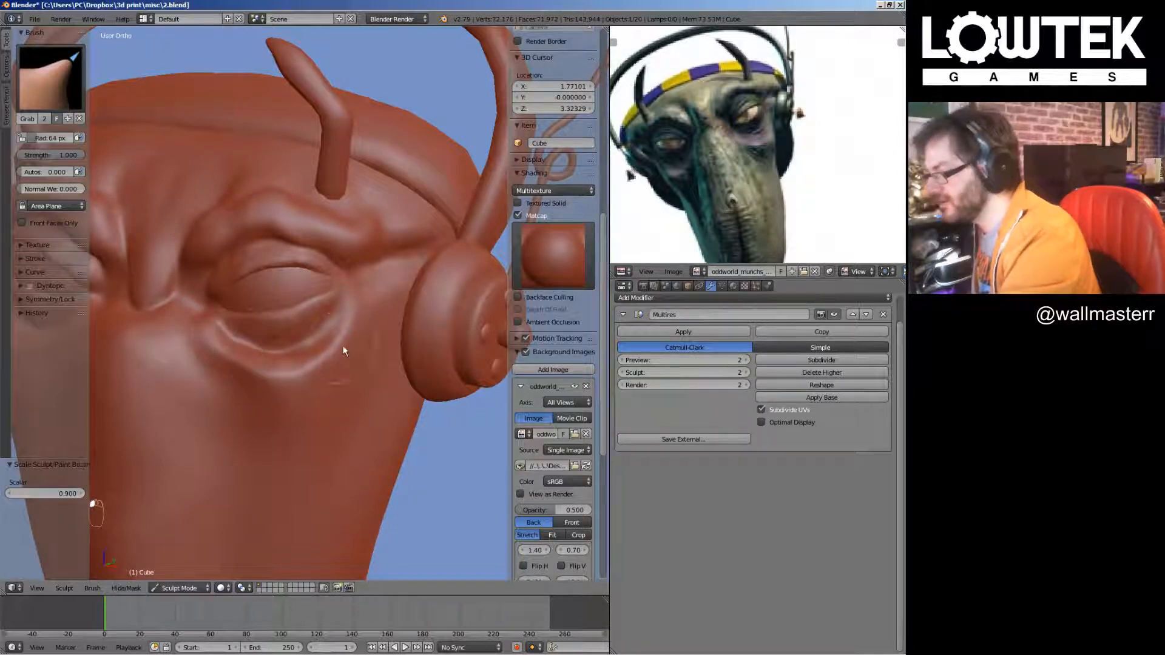
middle_drag(343, 351, 377, 344)
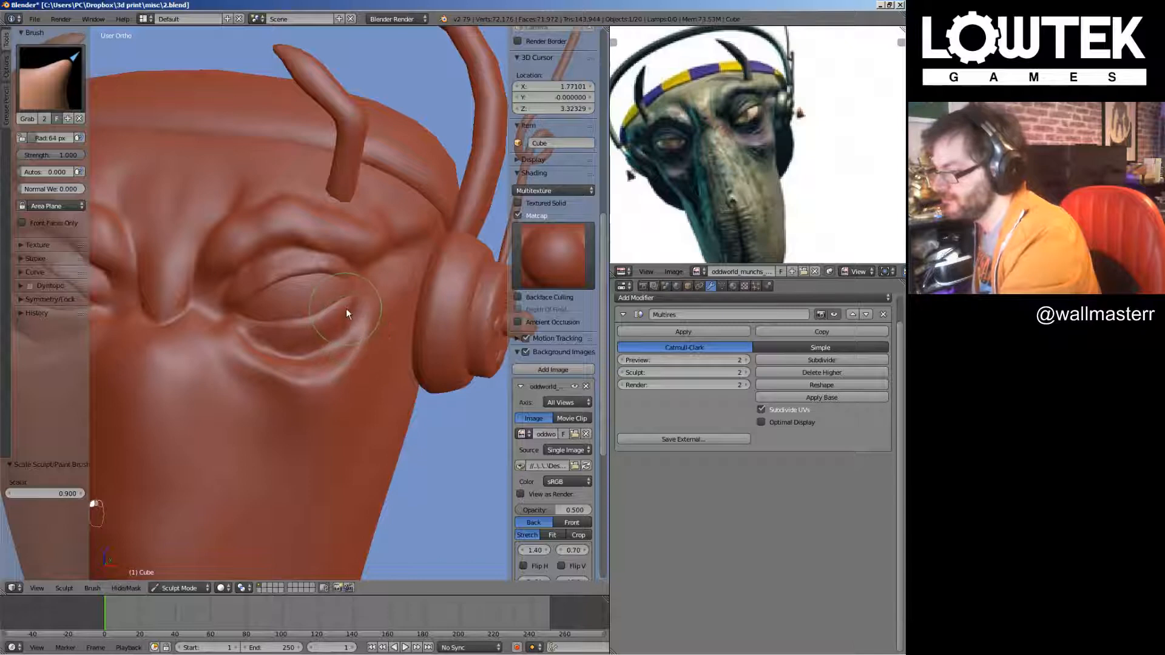
middle_drag(343, 308, 220, 220)
Deepen the curved crease along the top of the eye bag with the Crease brush
click(51, 77)
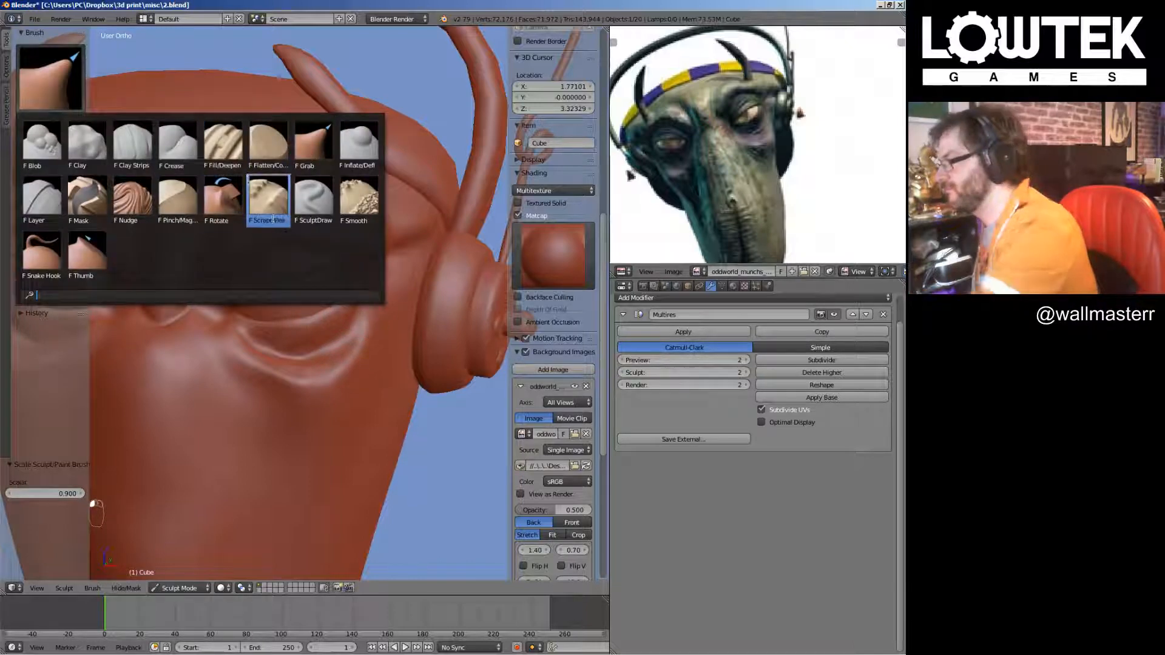
click(179, 157)
scroll(348, 365, up, 5)
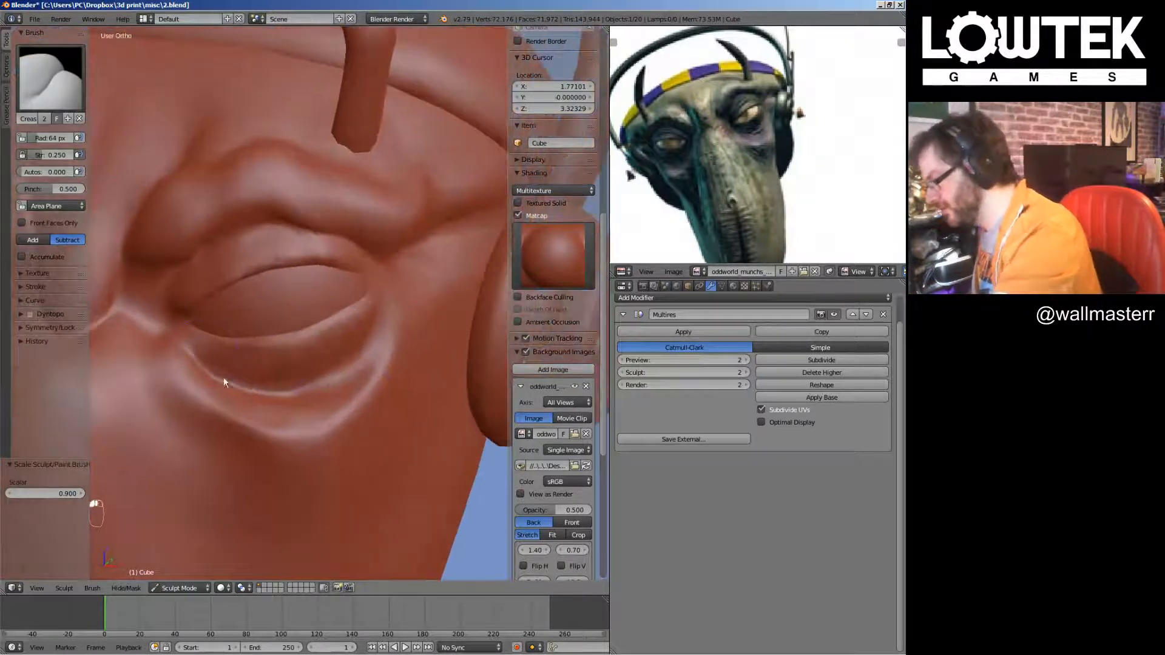
mouse_move(223, 379)
mouse_down()
mouse_move(297, 399)
mouse_move(346, 374)
mouse_up()
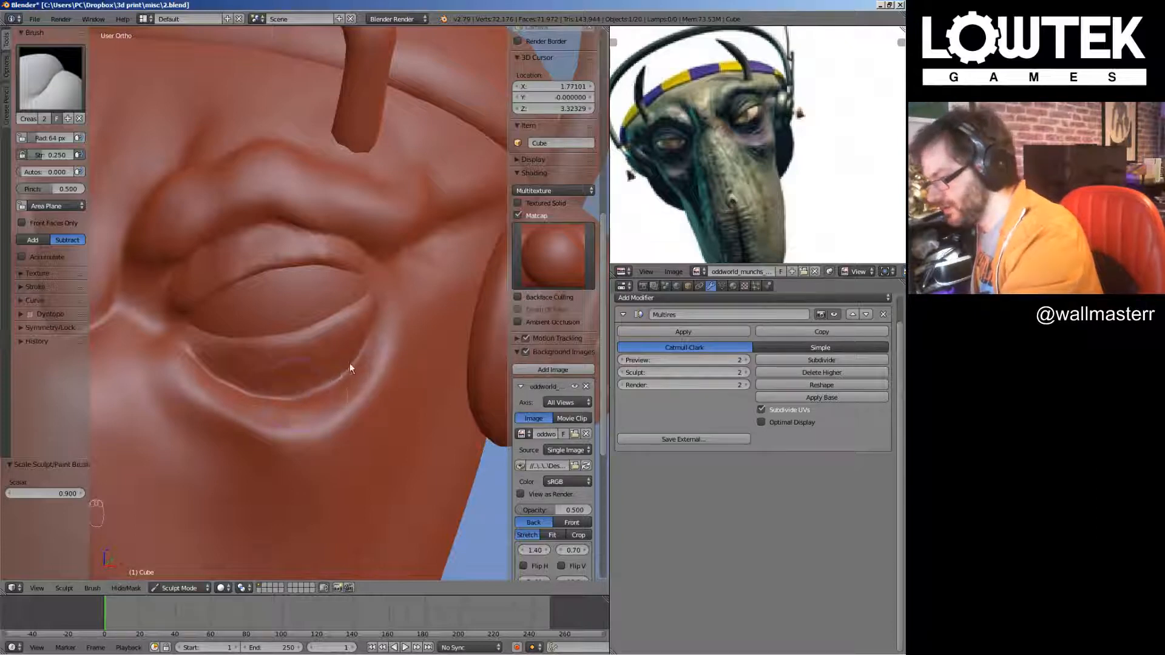
Carve a crease along the lower edge of the eye bag where it meets the cheek
scroll(402, 381, down, 8)
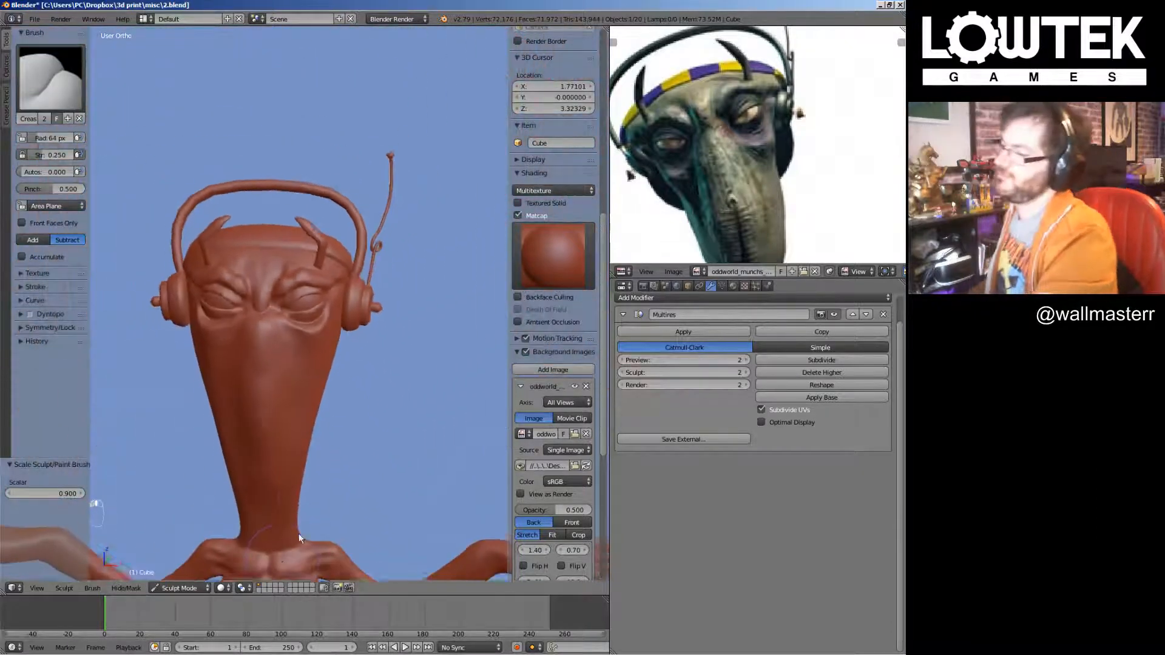
scroll(381, 343, up, 6)
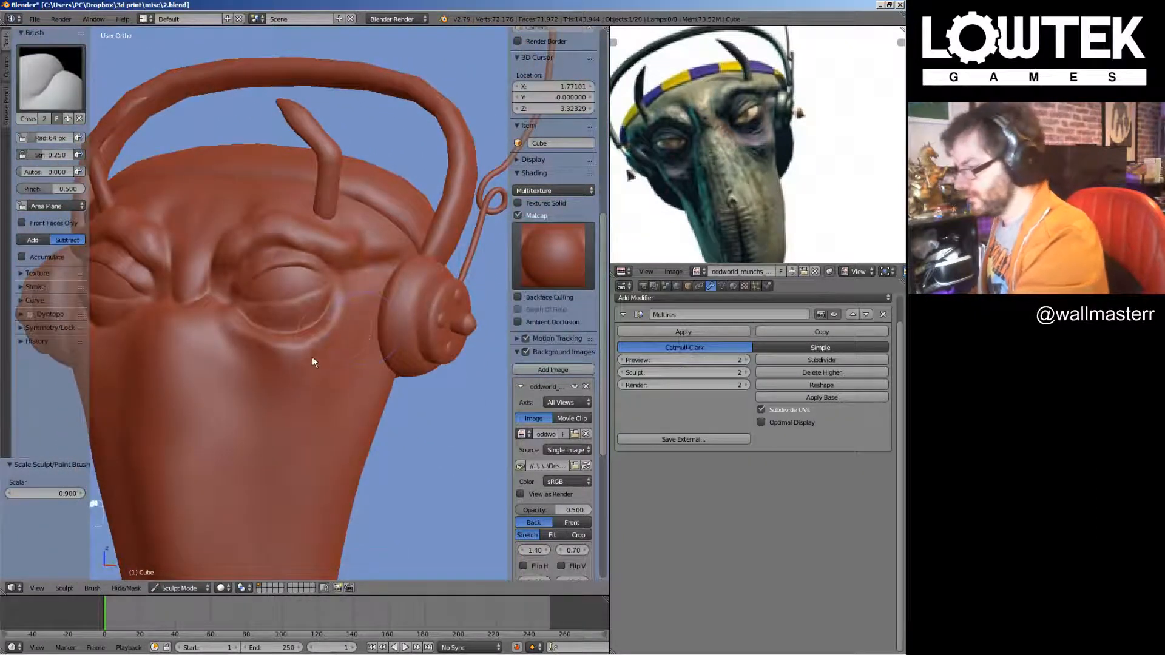
drag(313, 362, 266, 357)
Build up the area around the inner end of the eye bag with the SculptDraw brush and smooth it into the snout
click(51, 78)
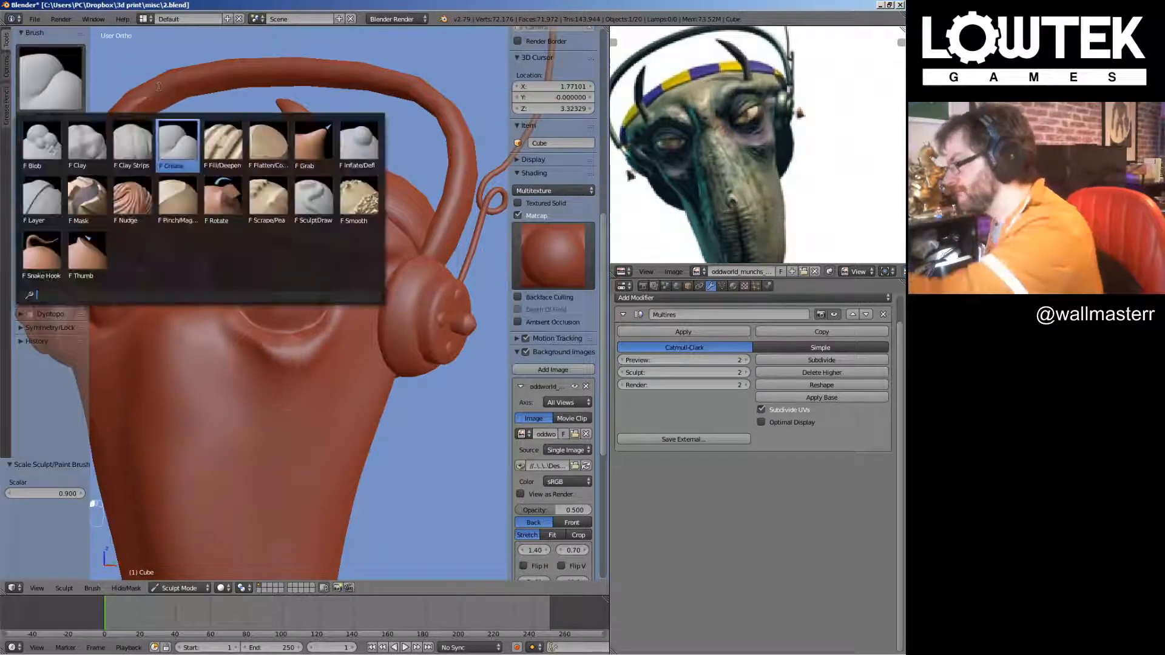
click(299, 208)
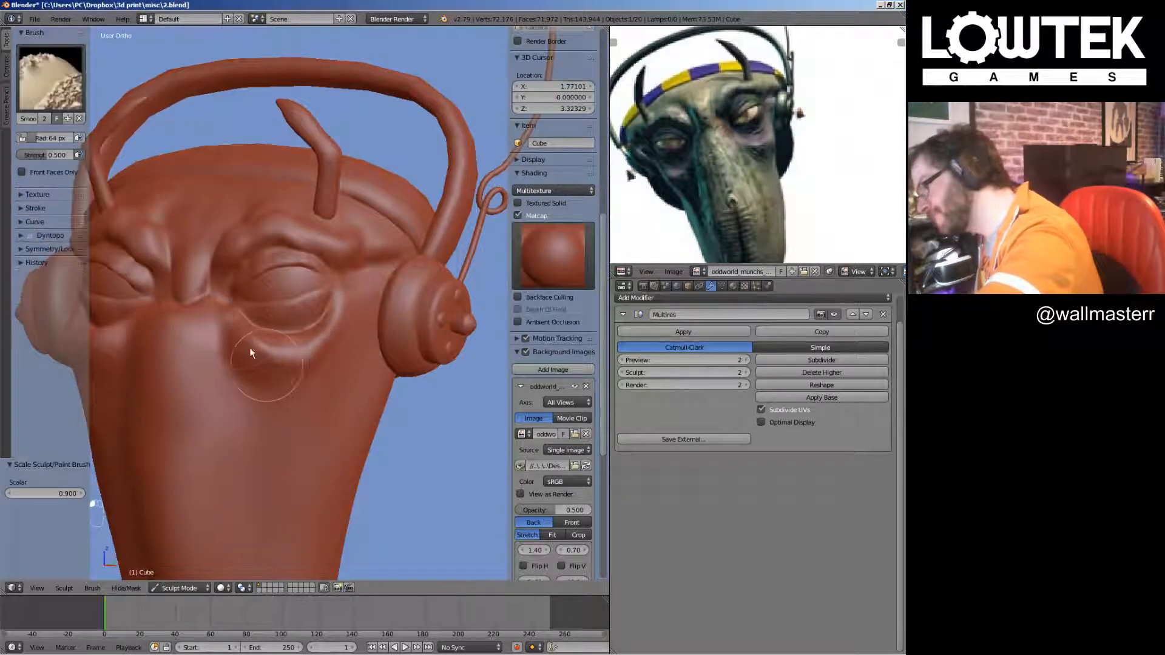
mouse_move(250, 347)
middle_down()
mouse_move(274, 370)
mouse_move(297, 366)
mouse_move(265, 332)
middle_up()
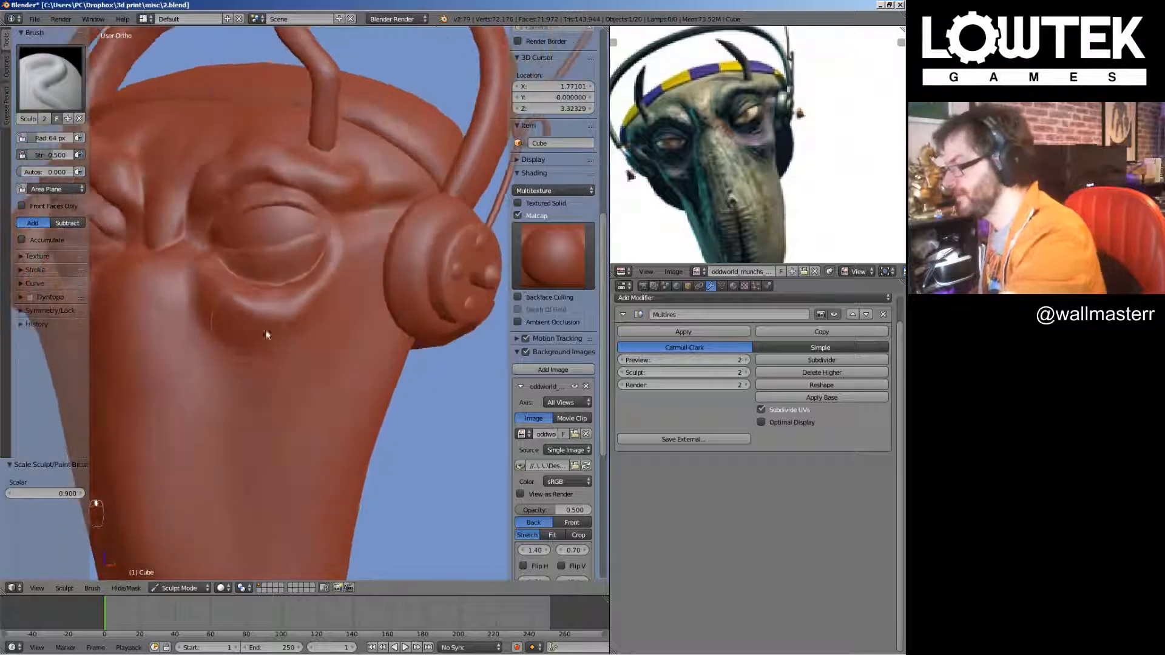
mouse_move(202, 291)
middle_down()
mouse_move(245, 323)
mouse_move(213, 273)
middle_up()
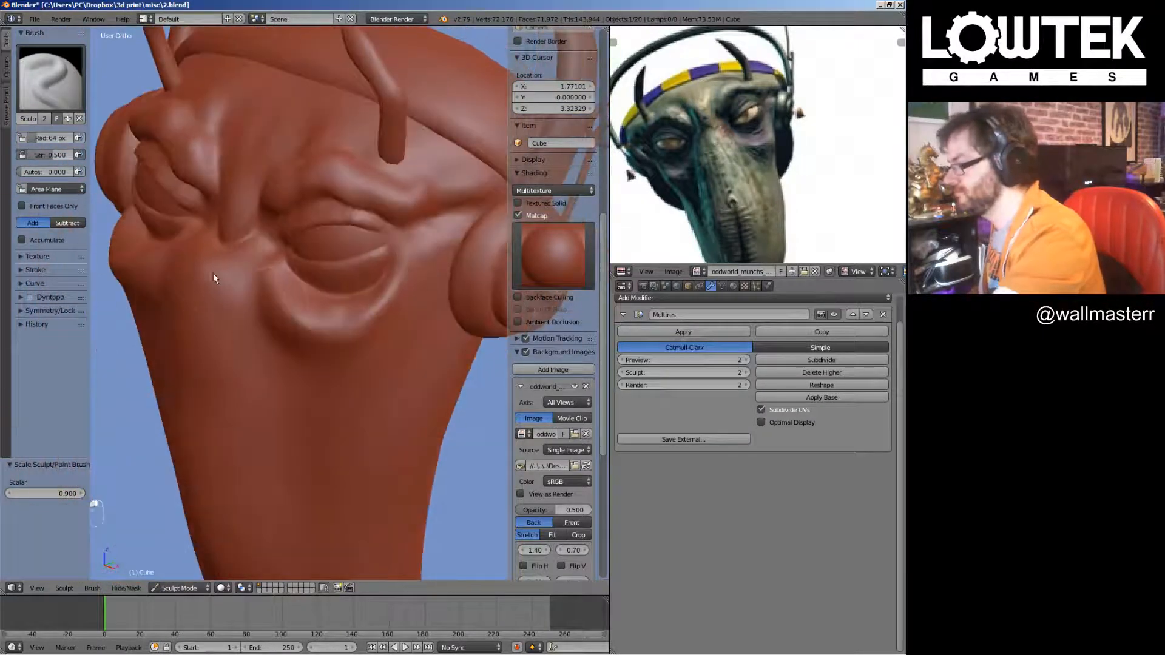
key(s)
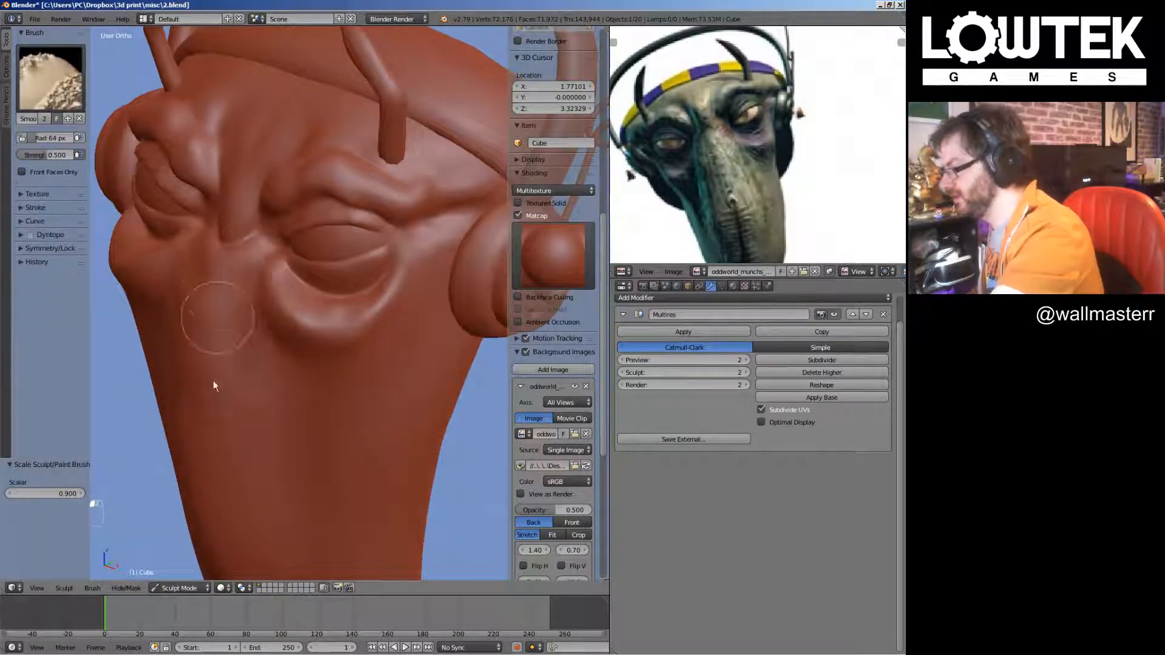
key(x)
mouse_move(301, 333)
middle_down()
mouse_move(412, 309)
mouse_move(302, 308)
middle_up()
scroll(302, 308, up, 5)
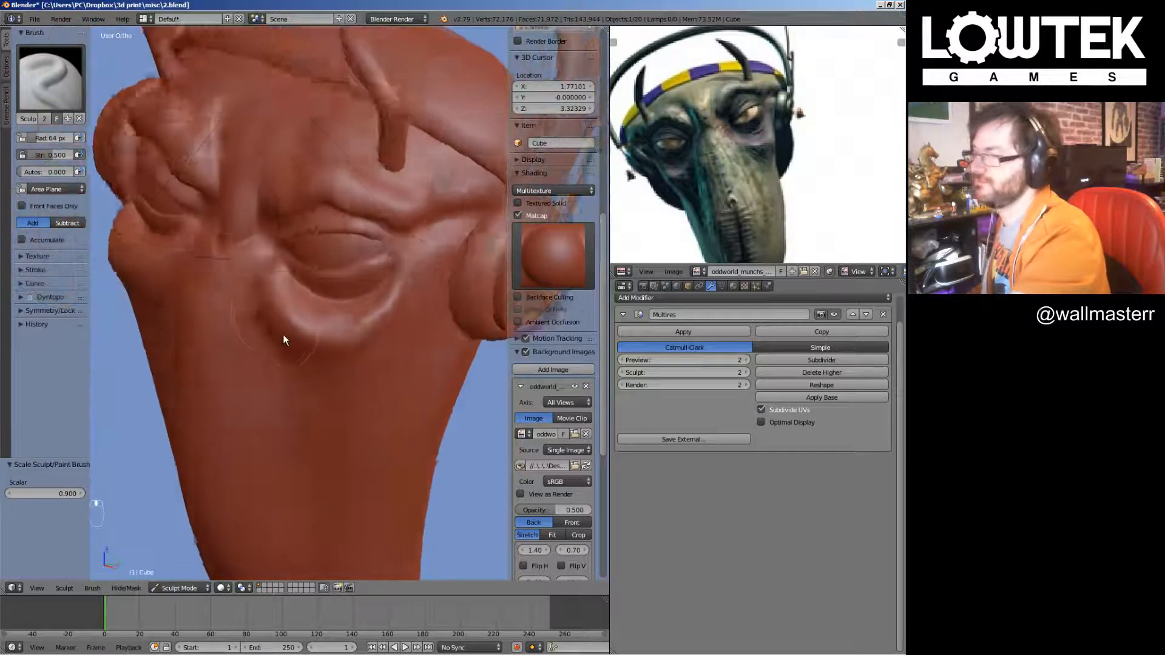
key(s)
key(x)
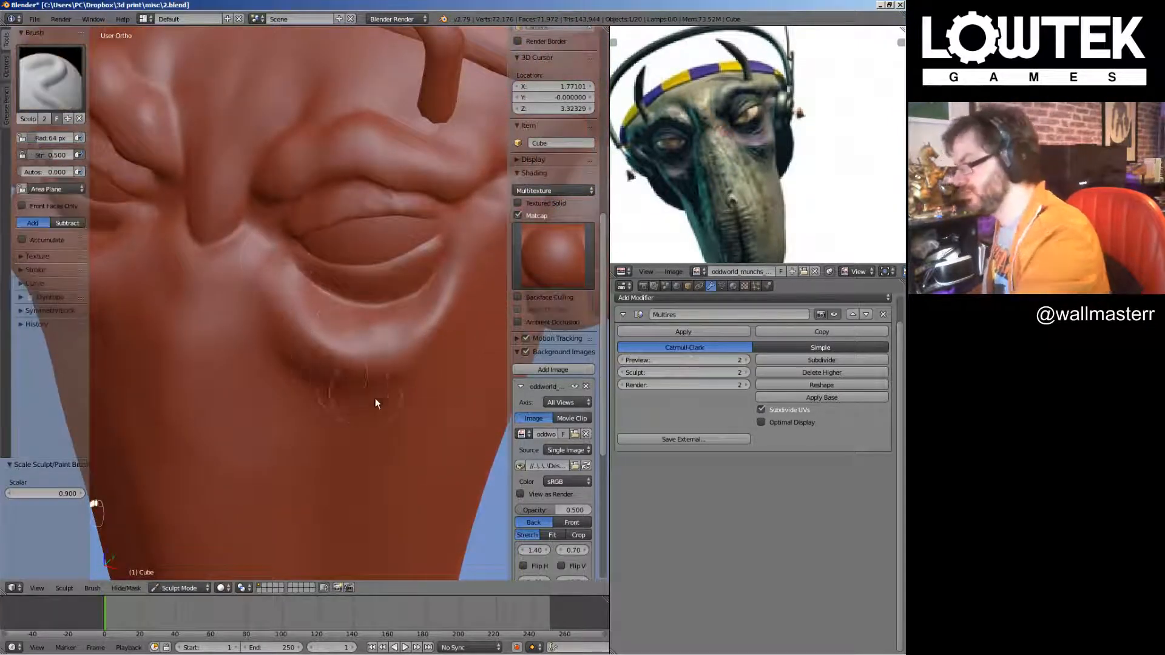
Add volume at the inner corner of the eye bag and smooth its inner half into the surrounding surface
scroll(376, 403, down, 3)
scroll(423, 372, up, 3)
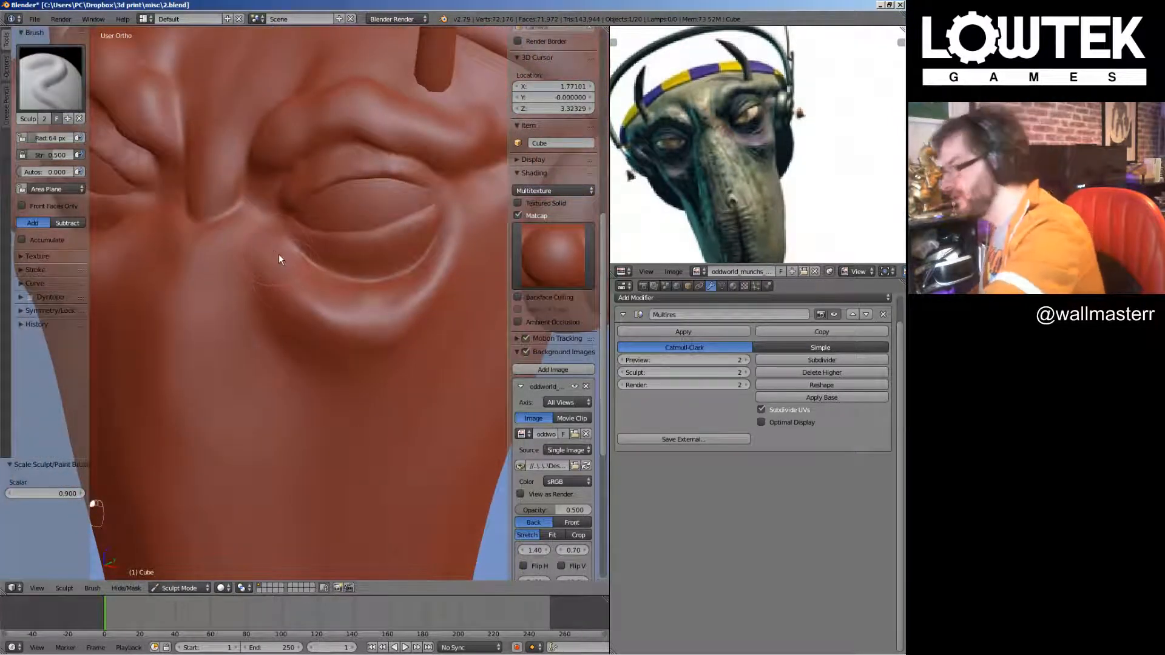
drag(278, 253, 267, 234)
mouse_move(319, 290)
shift+mouse_down()
mouse_move(291, 320)
mouse_move(281, 310)
shift+mouse_up()
Carve a crease from the inner underside of the eye bag down onto the side of the snout with the Crease brush
click(68, 85)
click(179, 148)
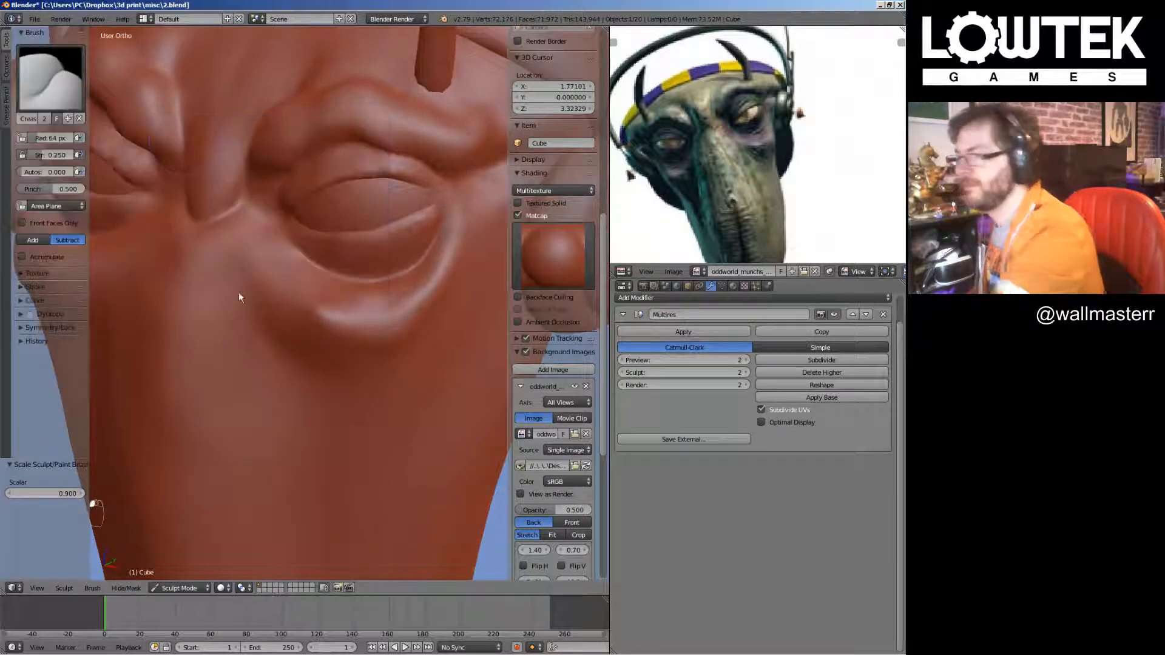
middle_drag(330, 399, 352, 328)
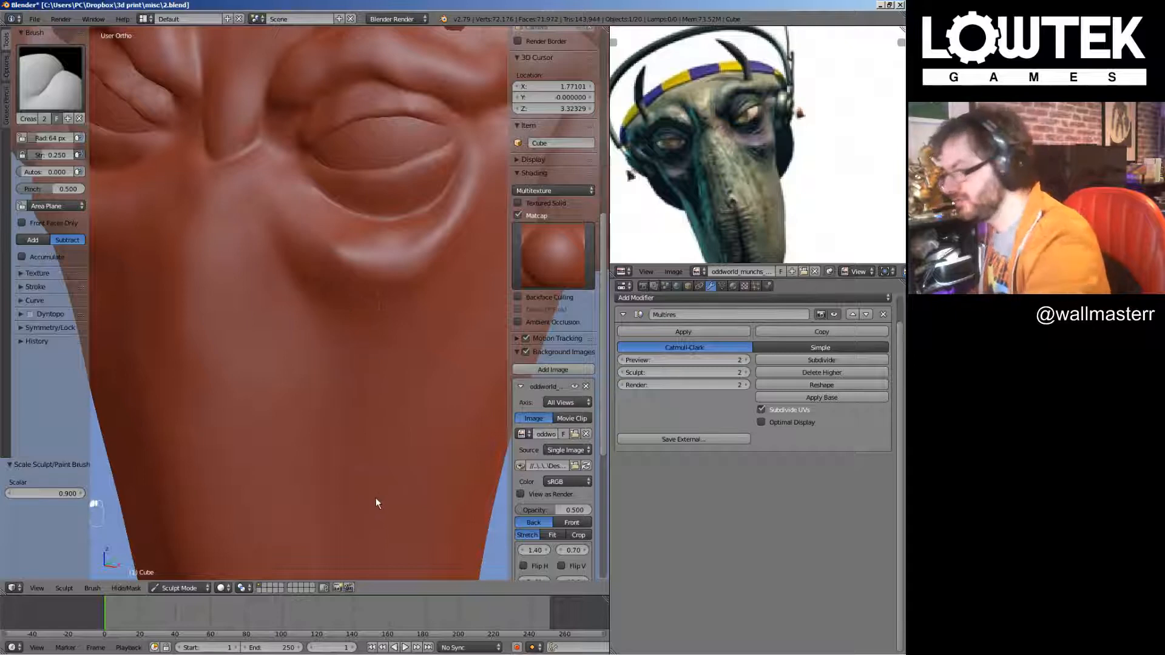
scroll(363, 300, up, 4)
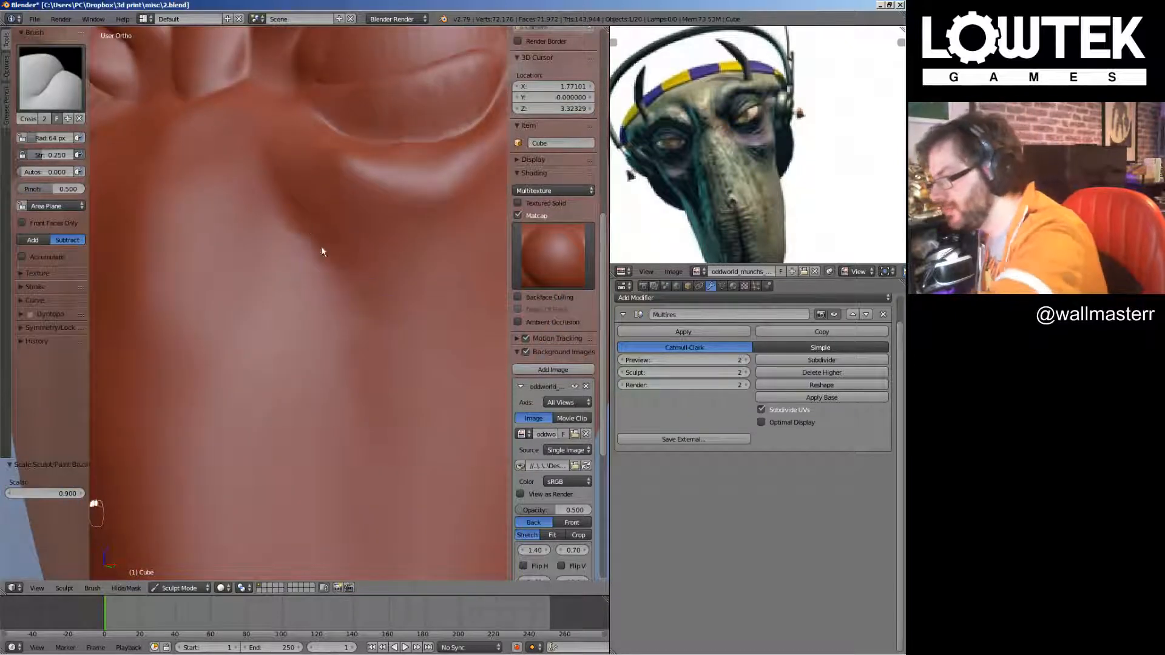
scroll(392, 296, down, 8)
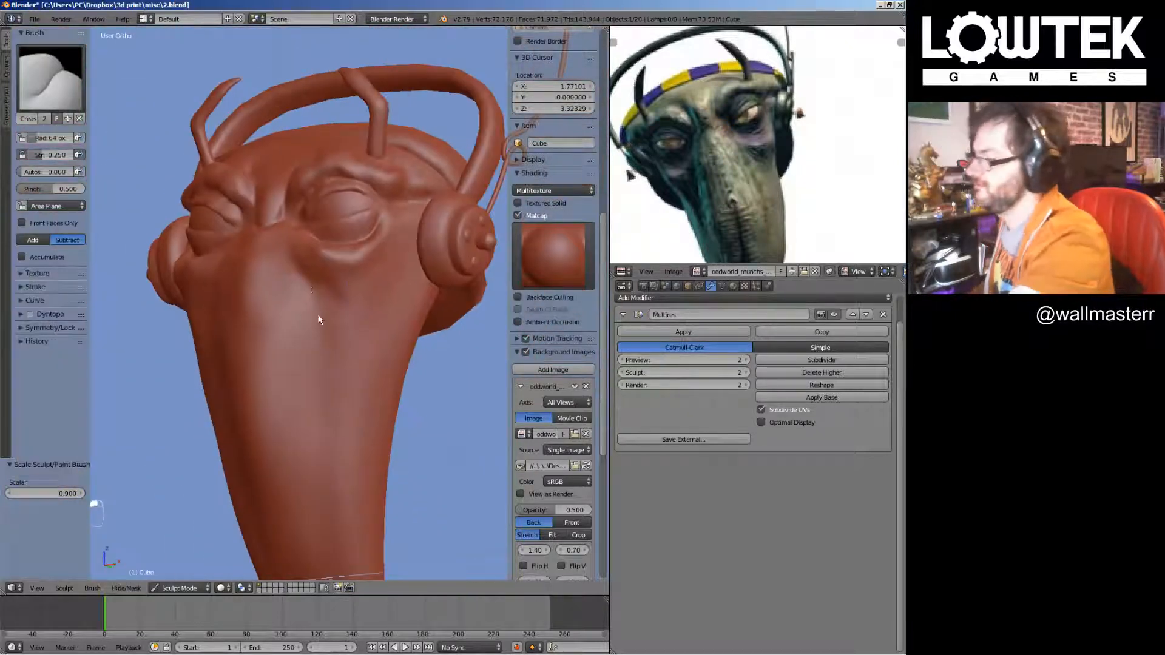
Smooth the outer end of the eye bag and carve fine creases across its outer half with the Crease brush
mouse_move(318, 315)
middle_down()
mouse_move(367, 311)
mouse_move(303, 286)
mouse_move(299, 262)
middle_up()
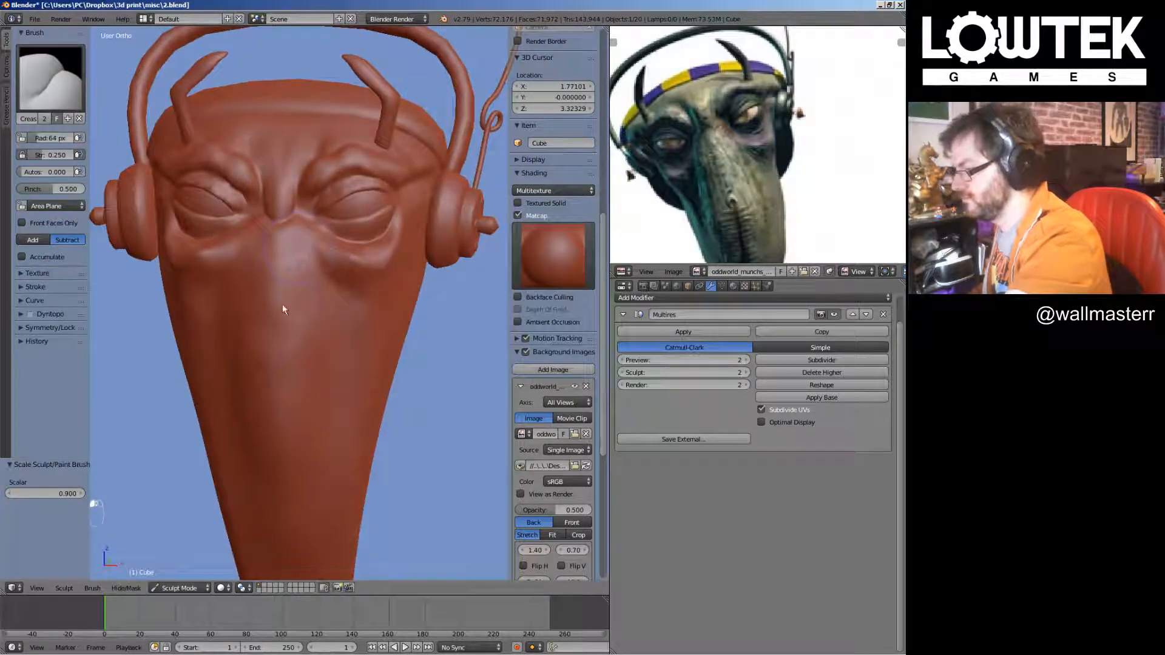
mouse_move(290, 364)
middle_down()
mouse_move(261, 346)
mouse_move(316, 351)
mouse_move(372, 378)
mouse_move(352, 392)
middle_up()
scroll(373, 259, up, 2)
scroll(366, 340, up, 2)
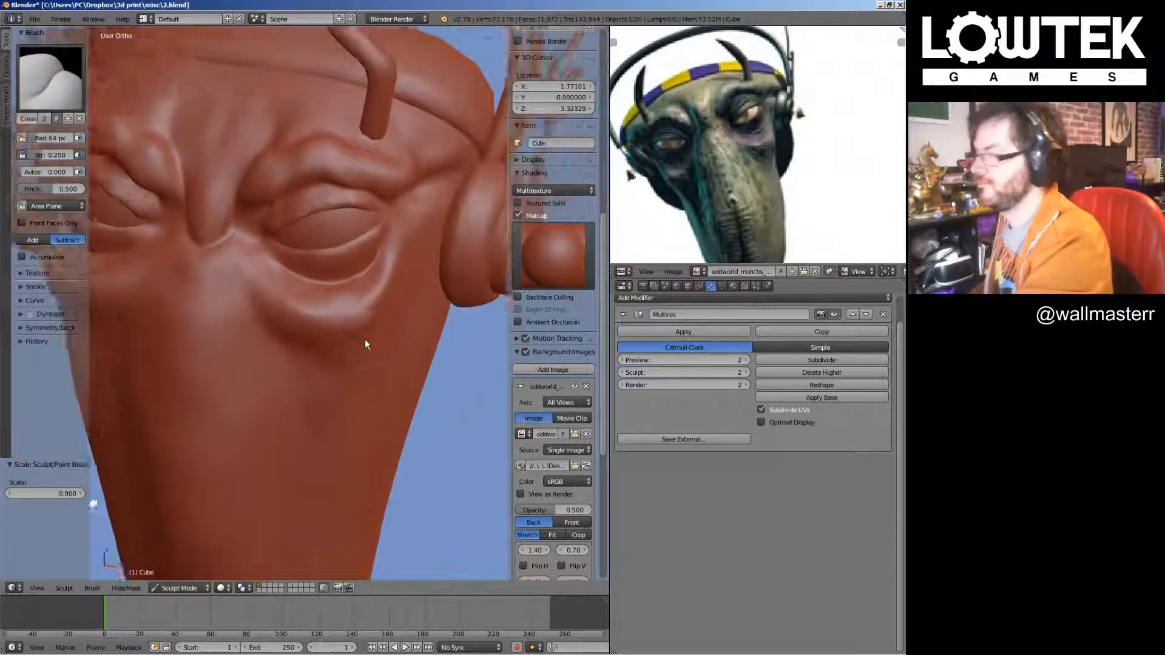
middle_drag(366, 344, 371, 372)
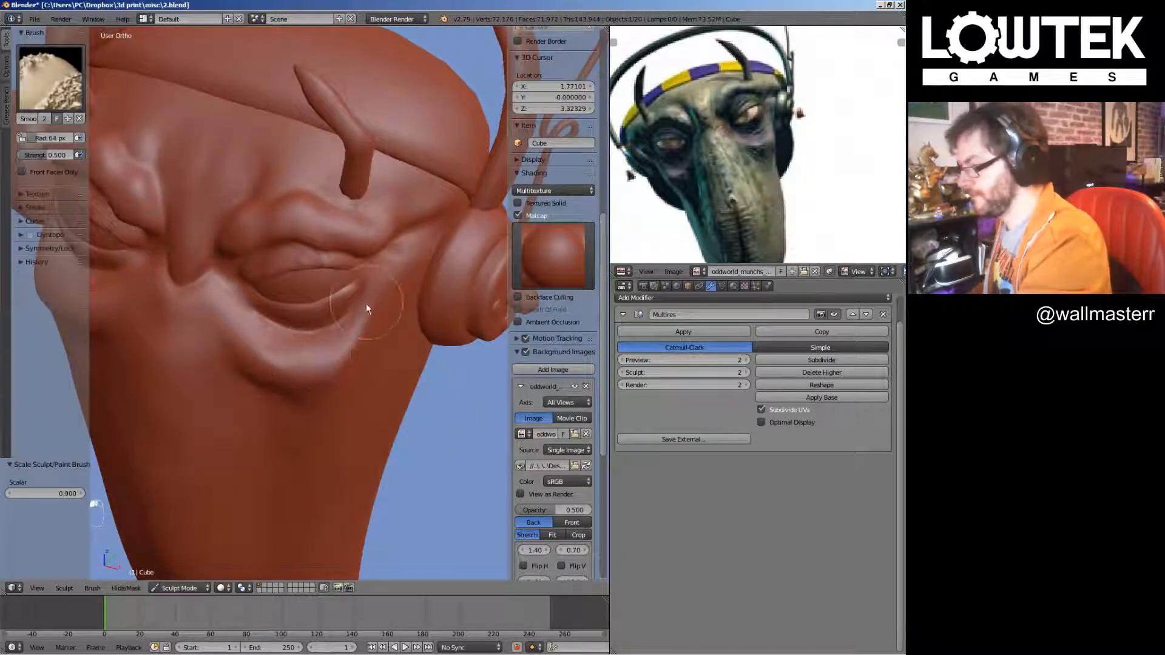
scroll(366, 307, up, 5)
middle_drag(376, 303, 342, 370)
scroll(341, 369, up, 2)
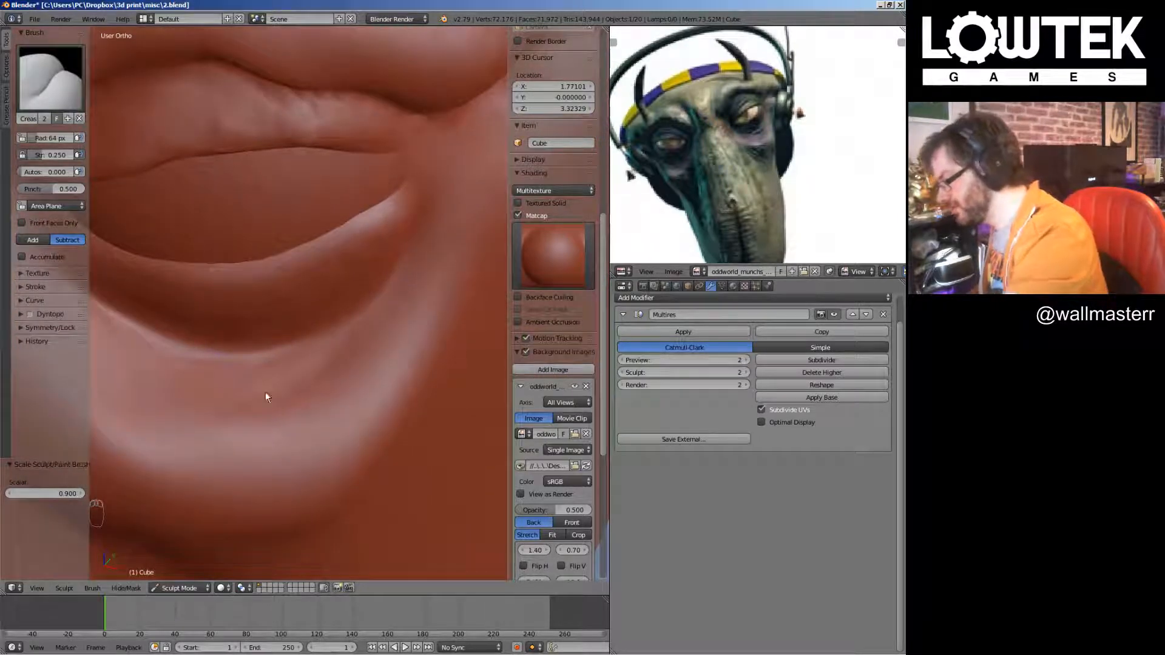
mouse_move(221, 395)
middle_down()
mouse_move(463, 416)
mouse_move(312, 371)
mouse_move(281, 382)
middle_up()
scroll(292, 280, up, 3)
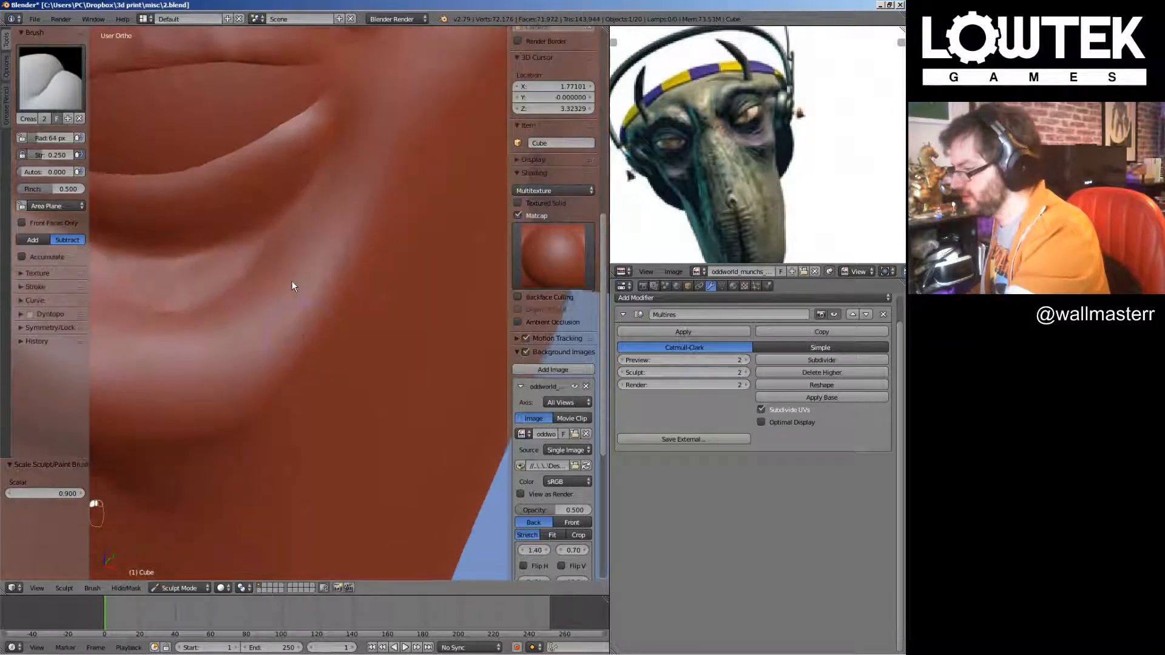
middle_drag(292, 281, 275, 333)
scroll(314, 393, down, 3)
mouse_move(314, 394)
middle_down()
mouse_move(410, 363)
mouse_move(387, 366)
mouse_move(399, 346)
mouse_move(395, 252)
mouse_move(348, 318)
mouse_move(358, 220)
middle_up()
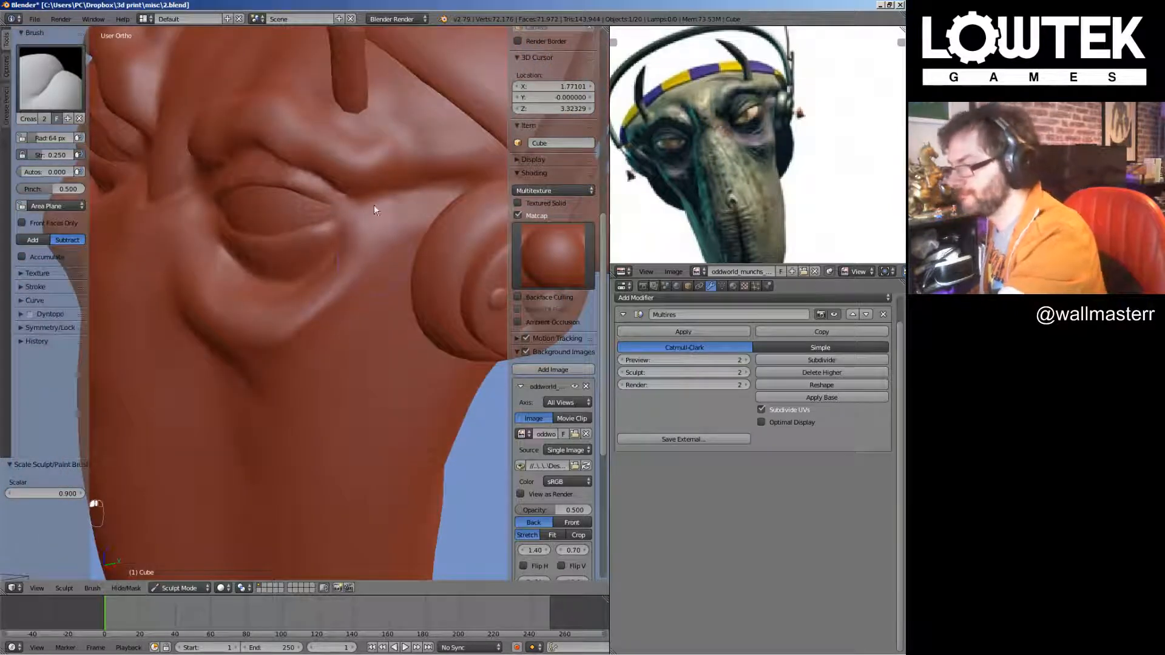
Build up the folds at the outer eye corner and below the outer eye bag with the SculptDraw brush
click(51, 78)
click(349, 197)
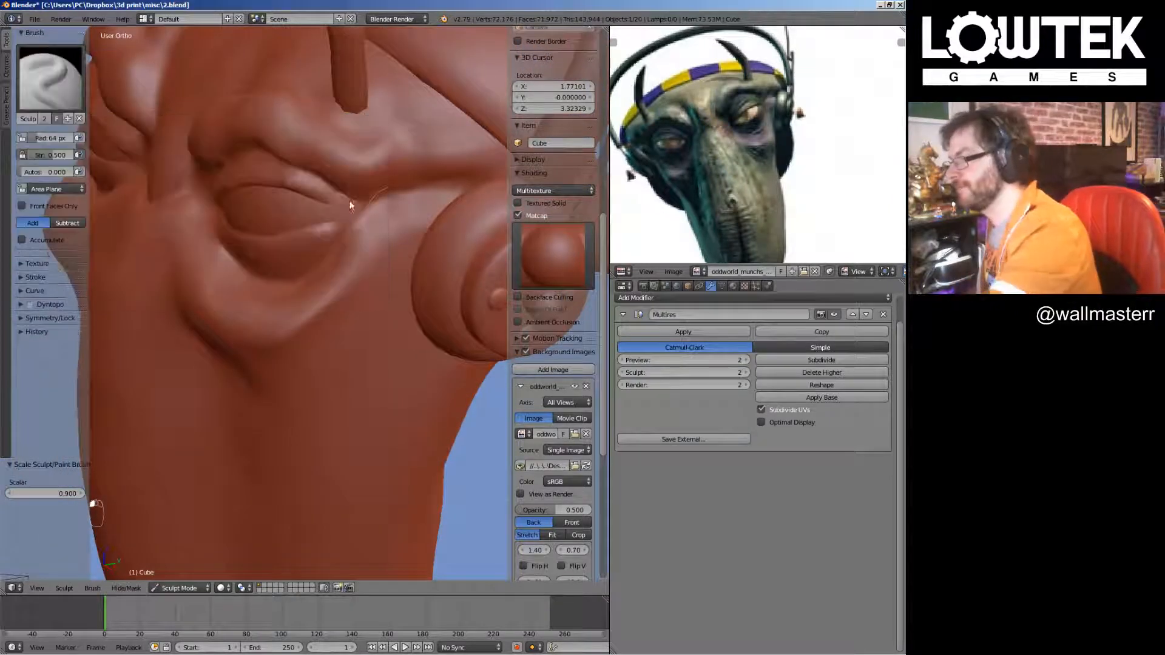
middle_drag(350, 200, 328, 248)
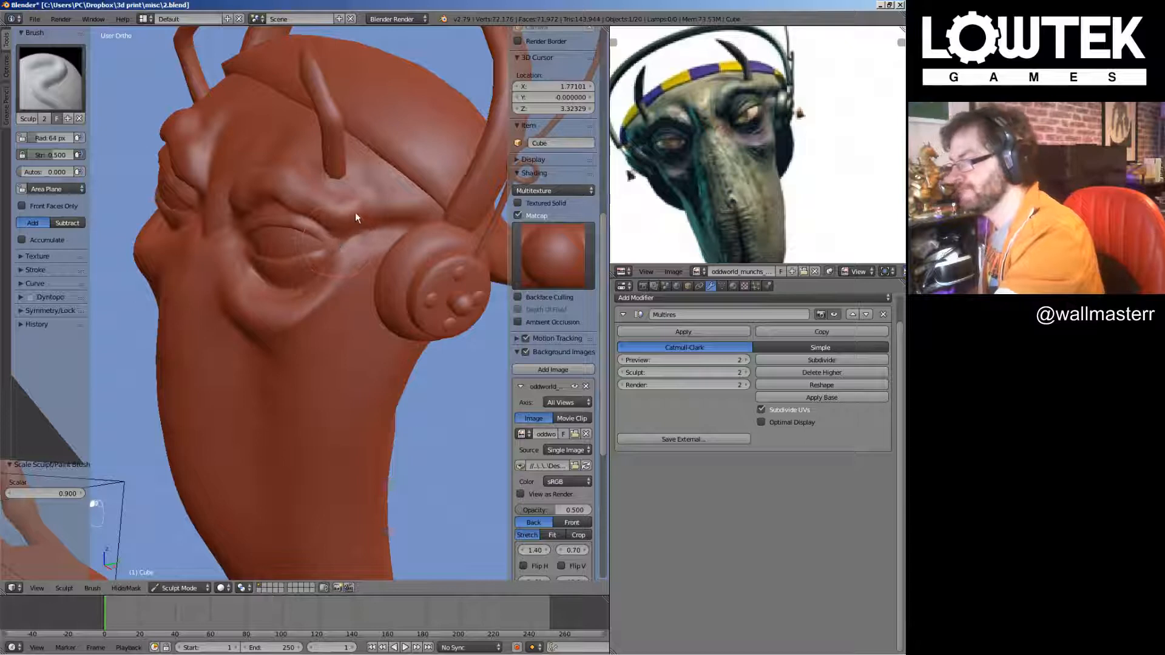
drag(355, 212, 362, 257)
middle_drag(396, 255, 405, 291)
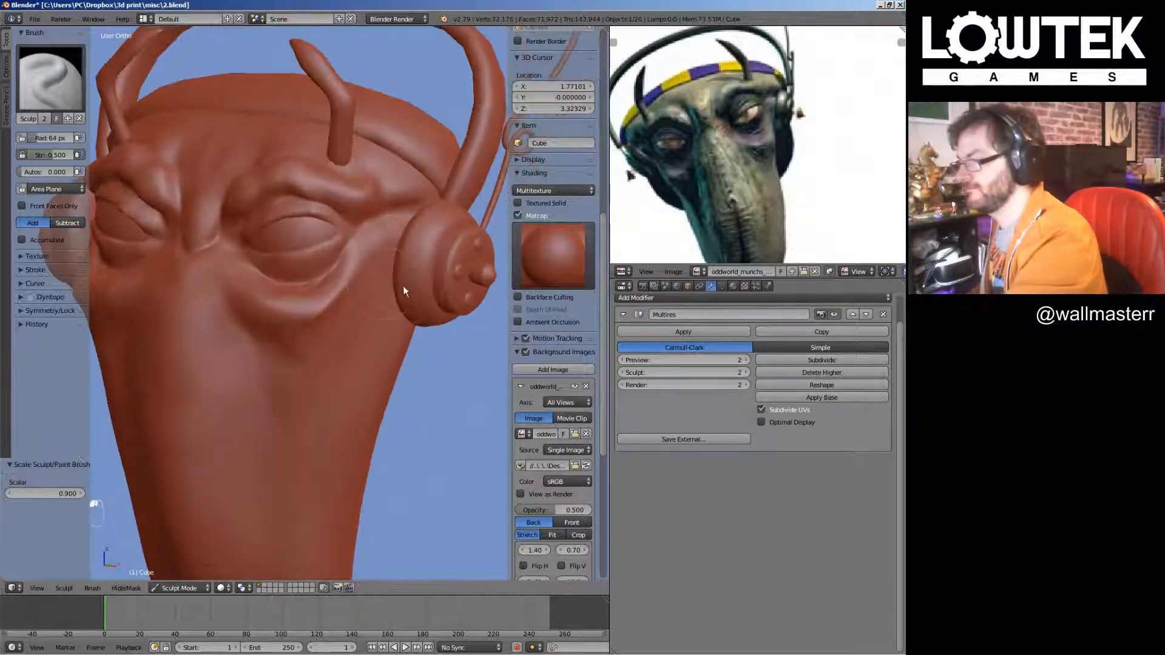
scroll(344, 321, up, 3)
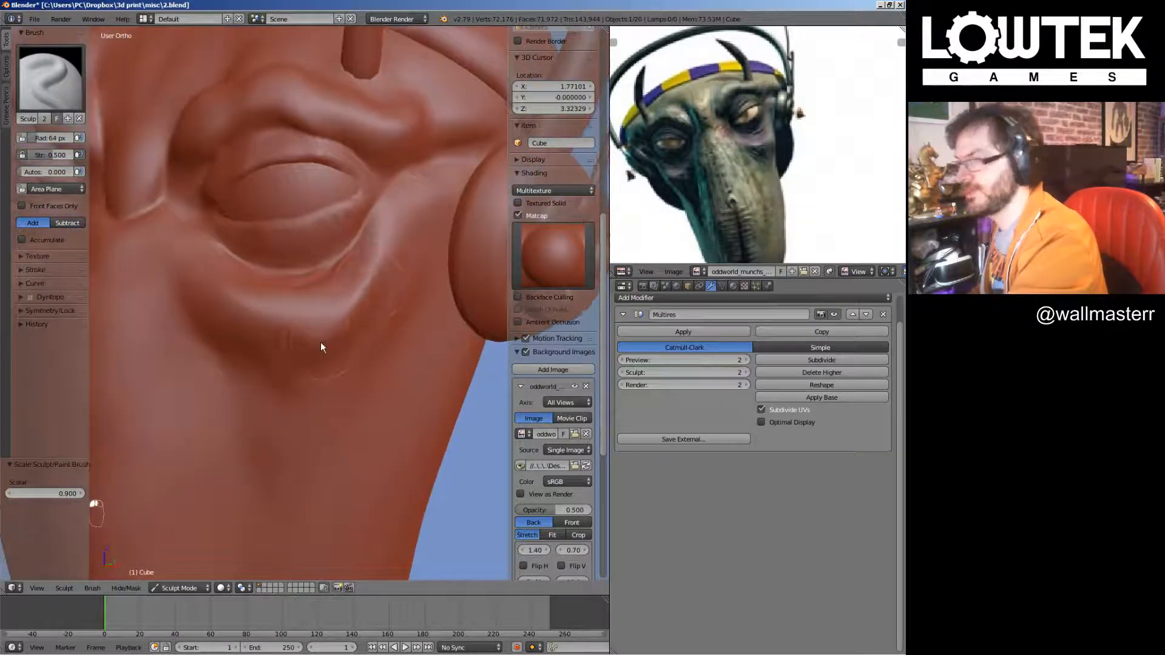
middle_drag(350, 333, 365, 260)
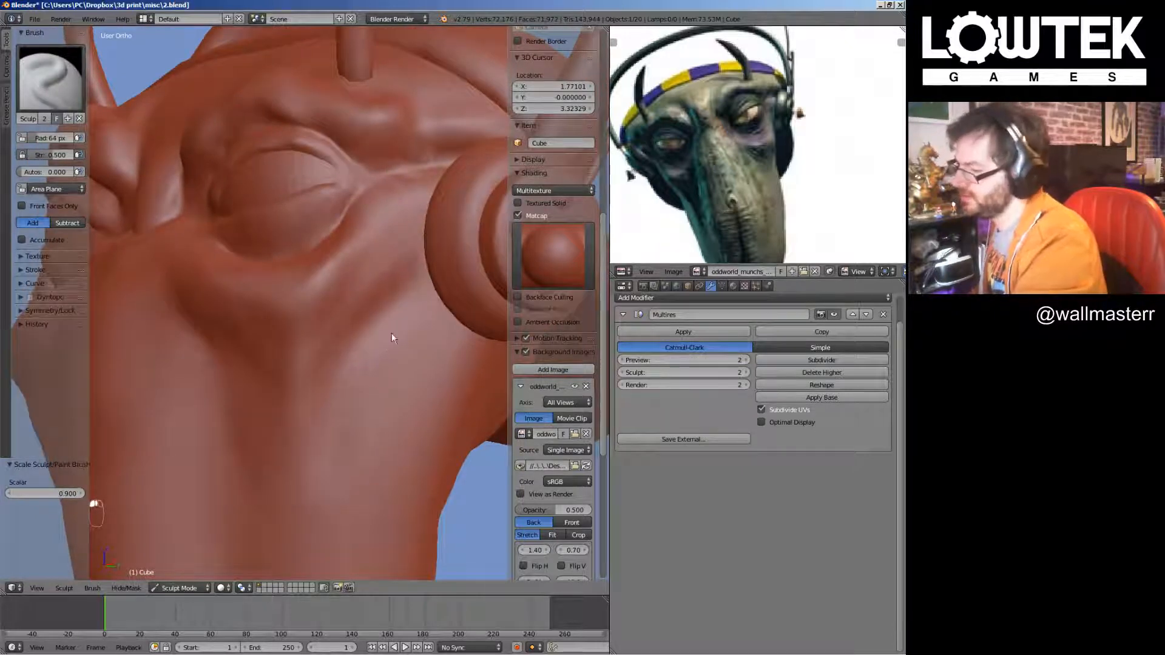
Save the file over the existing 2.blend
scroll(364, 319, down, 3)
scroll(340, 346, down, 4)
middle_drag(352, 396, 293, 417)
scroll(408, 414, down, 5)
key(ctrl+s)
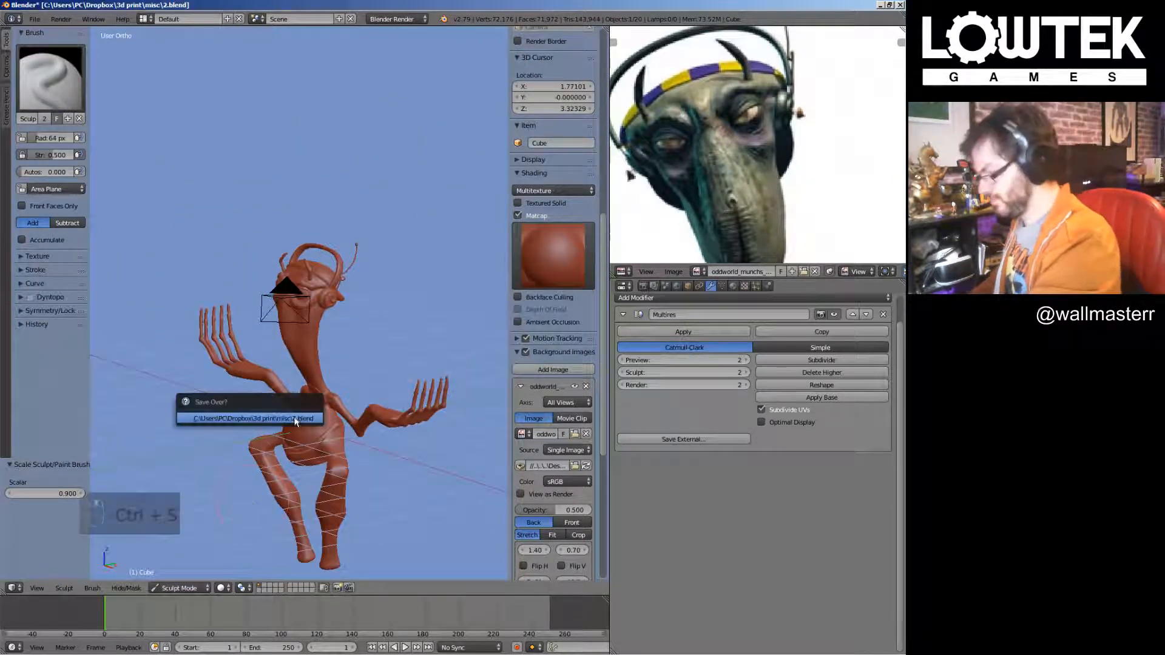
click(294, 418)
Sculpt a raised vertical ridge down the middle of the snout in front view with the SculptDraw brush
key(KP_1)
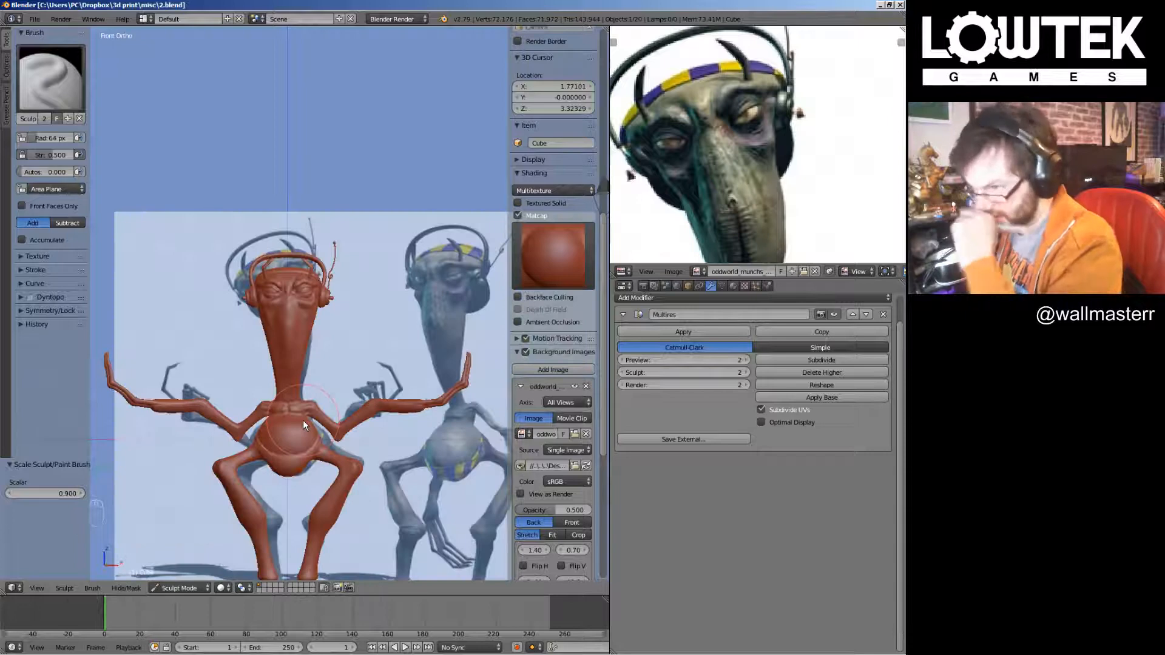
scroll(304, 420, up, 5)
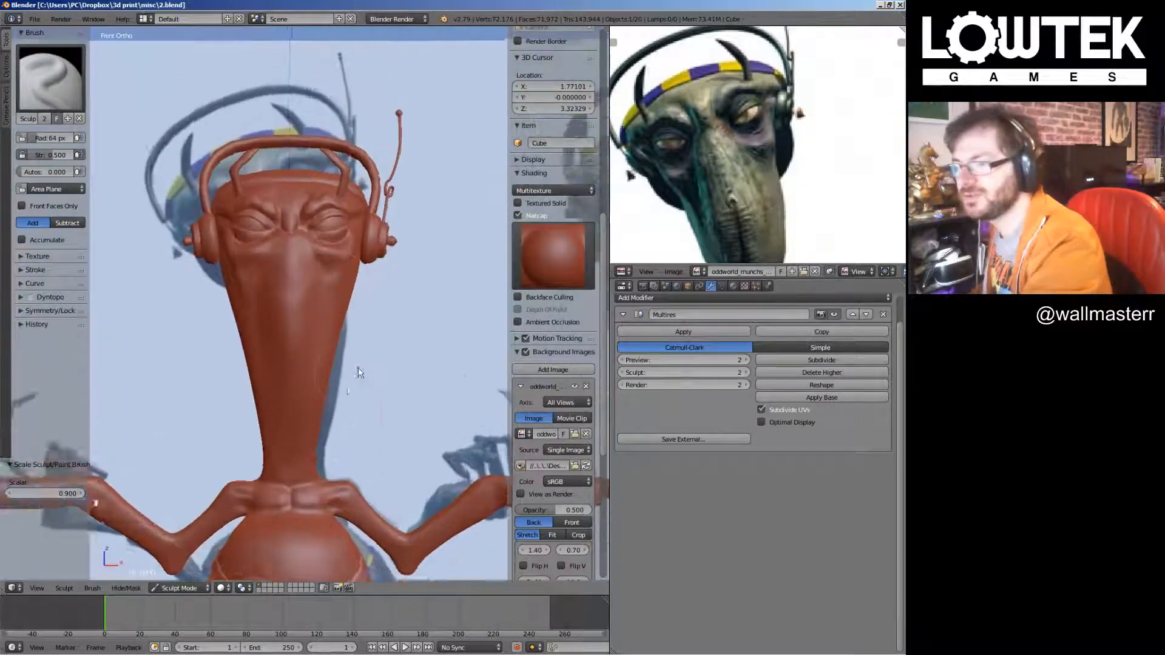
scroll(358, 373, up, 4)
click(51, 78)
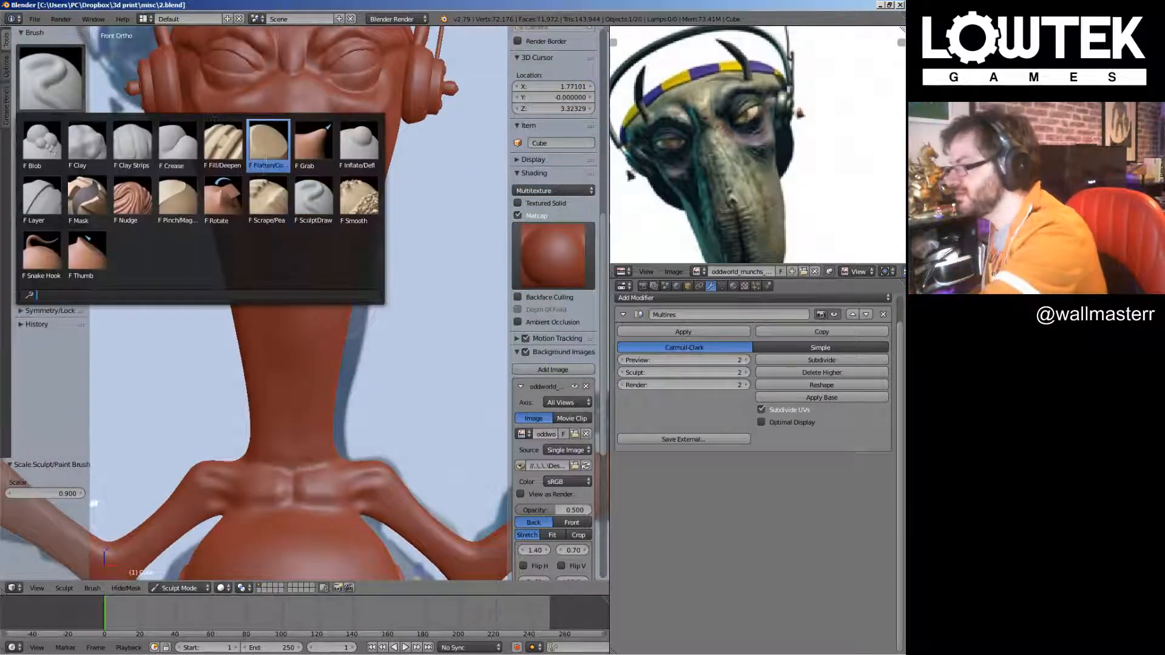
click(313, 199)
mouse_move(325, 378)
shift+middle_down()
mouse_move(328, 462)
mouse_move(331, 443)
shift+middle_up()
scroll(743, 205, up, 3)
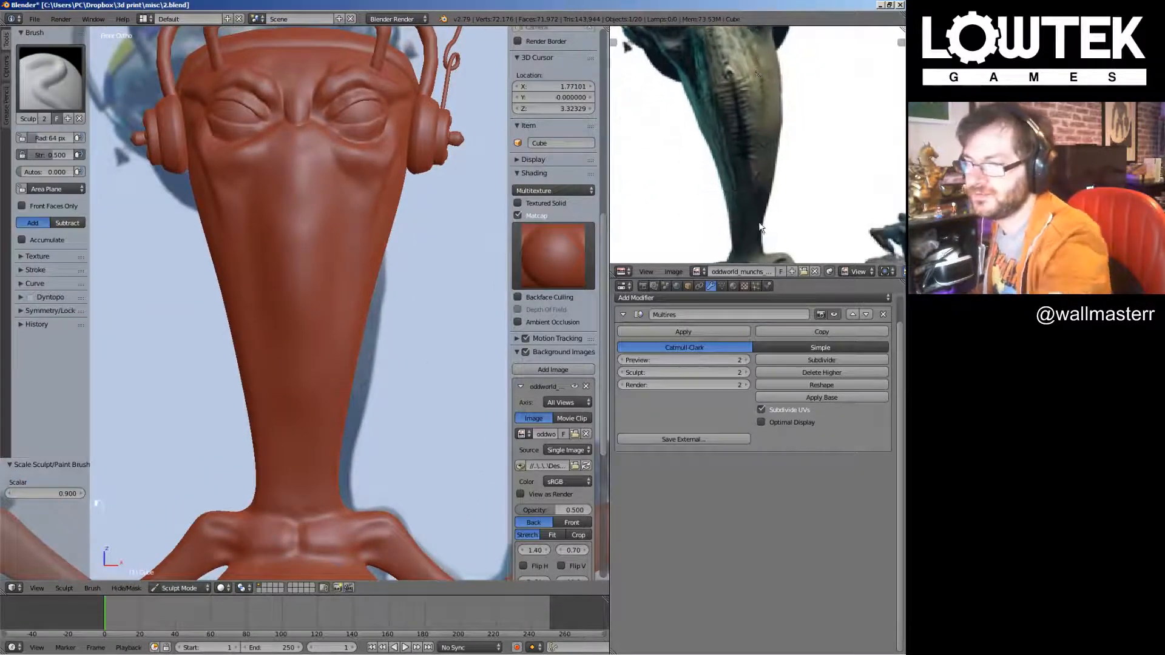
ctrl+middle_drag(301, 312, 304, 70)
ctrl+middle_drag(302, 160, 336, 340)
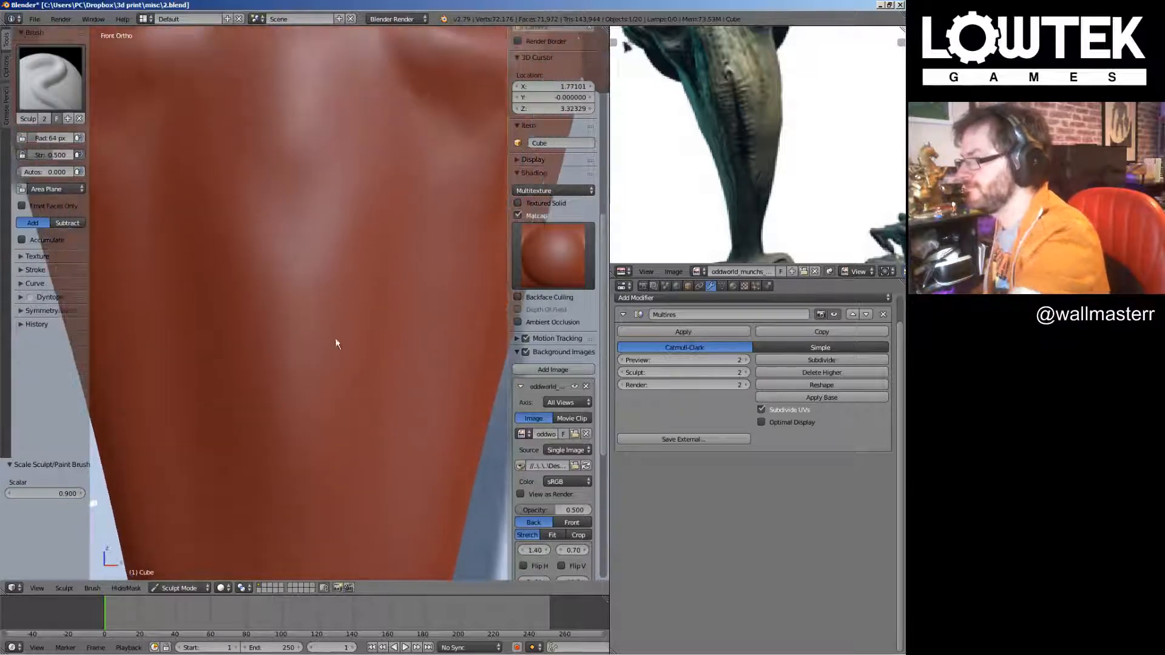
scroll(428, 373, down, 2)
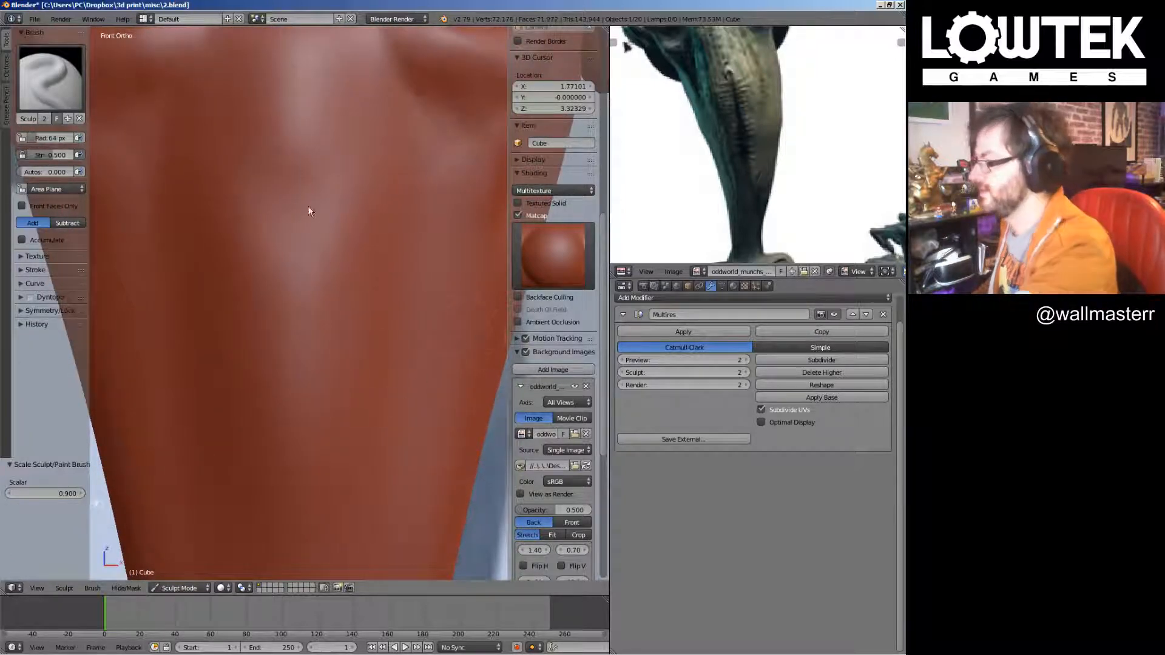
mouse_move(304, 513)
ctrl+middle_down()
mouse_move(321, 165)
mouse_move(307, 507)
ctrl+middle_up()
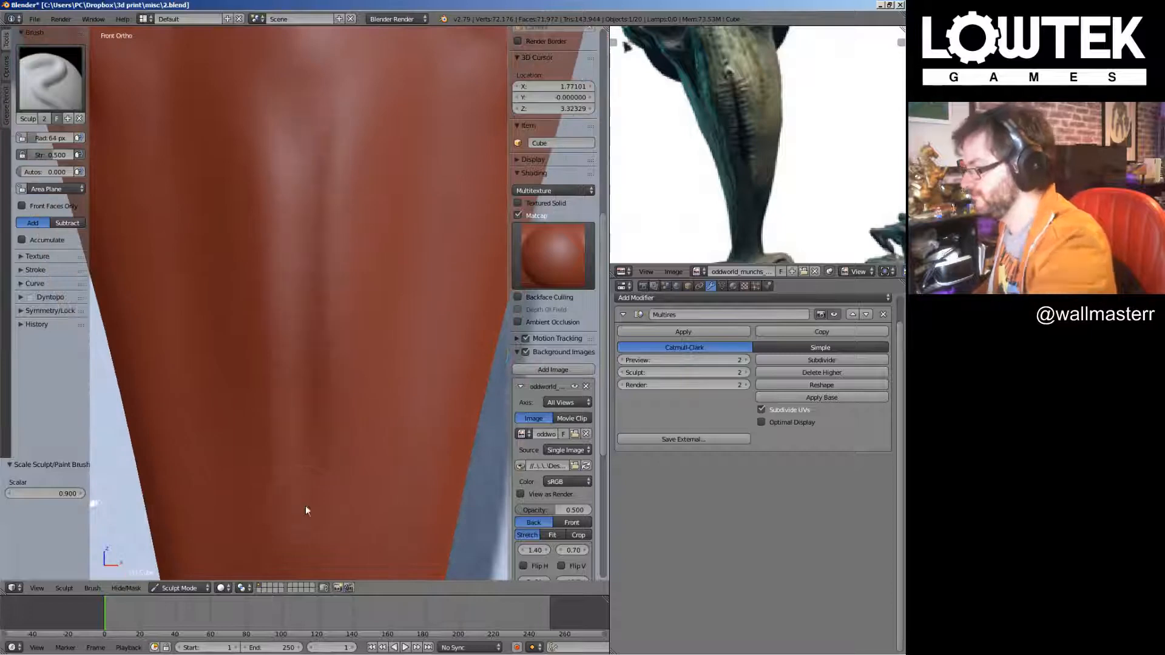
scroll(331, 486, down, 3)
Try to reshape the ridge down the middle of the snout with the Grab brush, and undo the last stroke
click(50, 78)
click(313, 143)
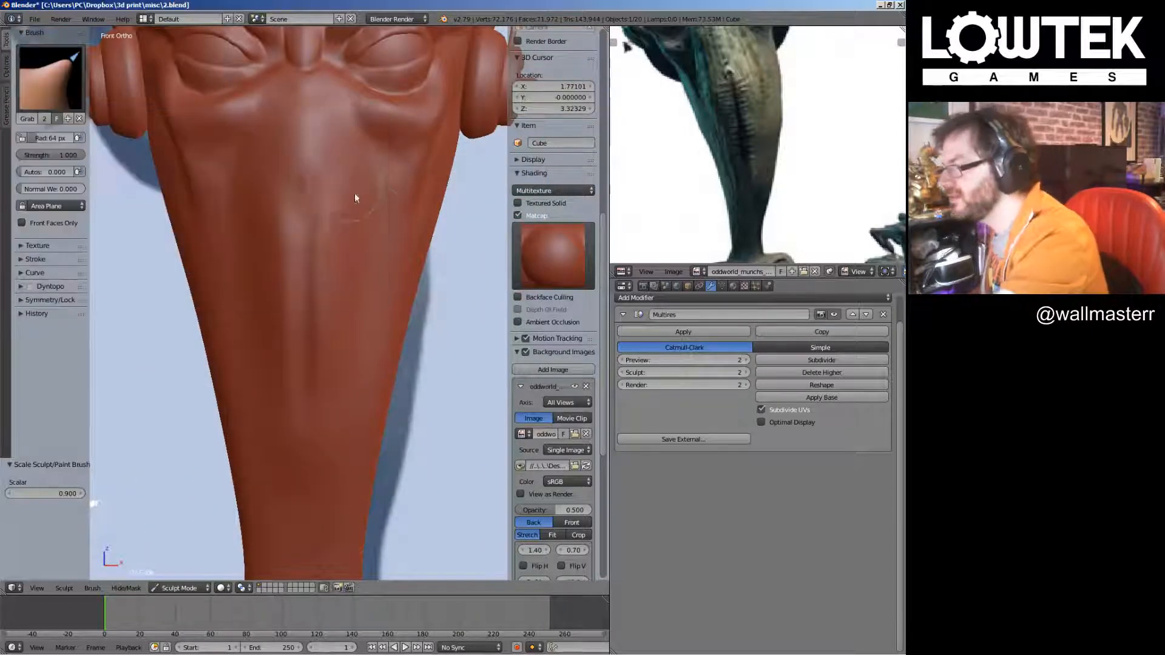
mouse_move(354, 193)
ctrl+middle_down()
mouse_move(350, 296)
mouse_move(330, 377)
mouse_move(325, 246)
ctrl+middle_up()
drag(316, 245, 311, 373)
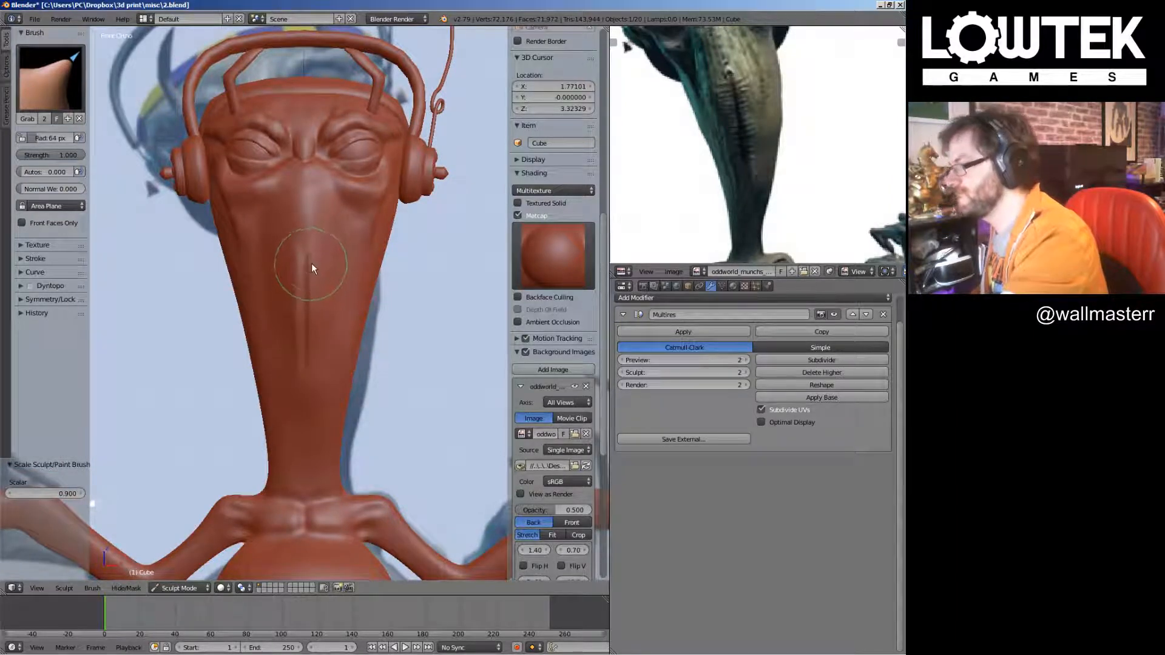
key(ctrl+z)
middle_drag(322, 250, 379, 229)
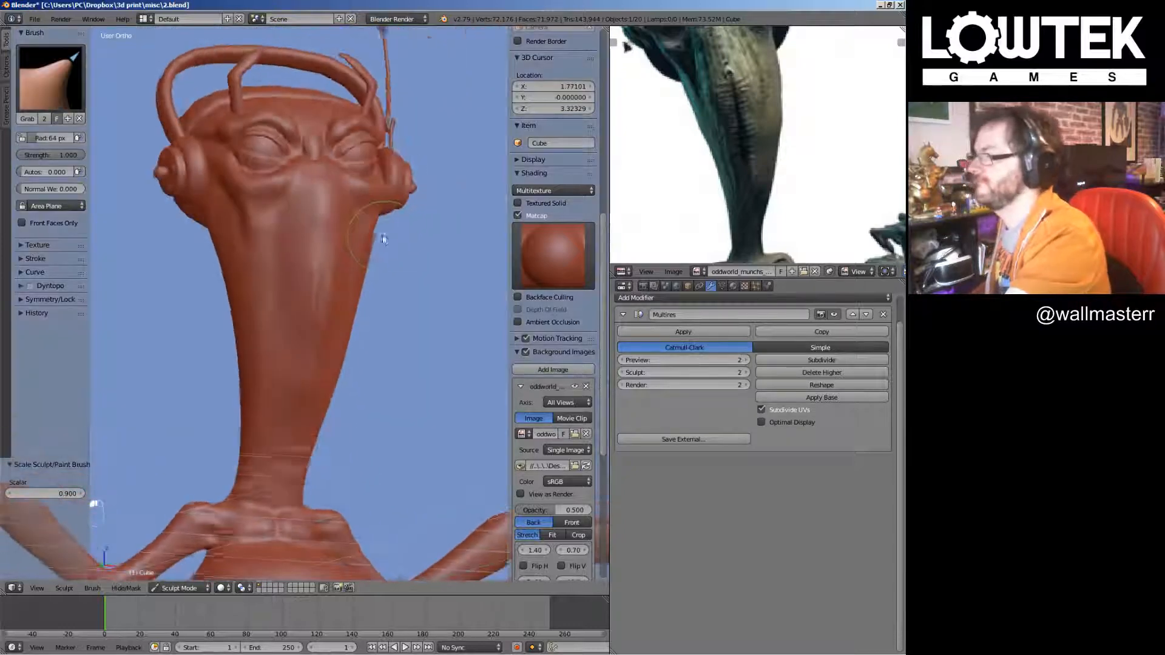
key(KP_1)
scroll(409, 362, down, 5)
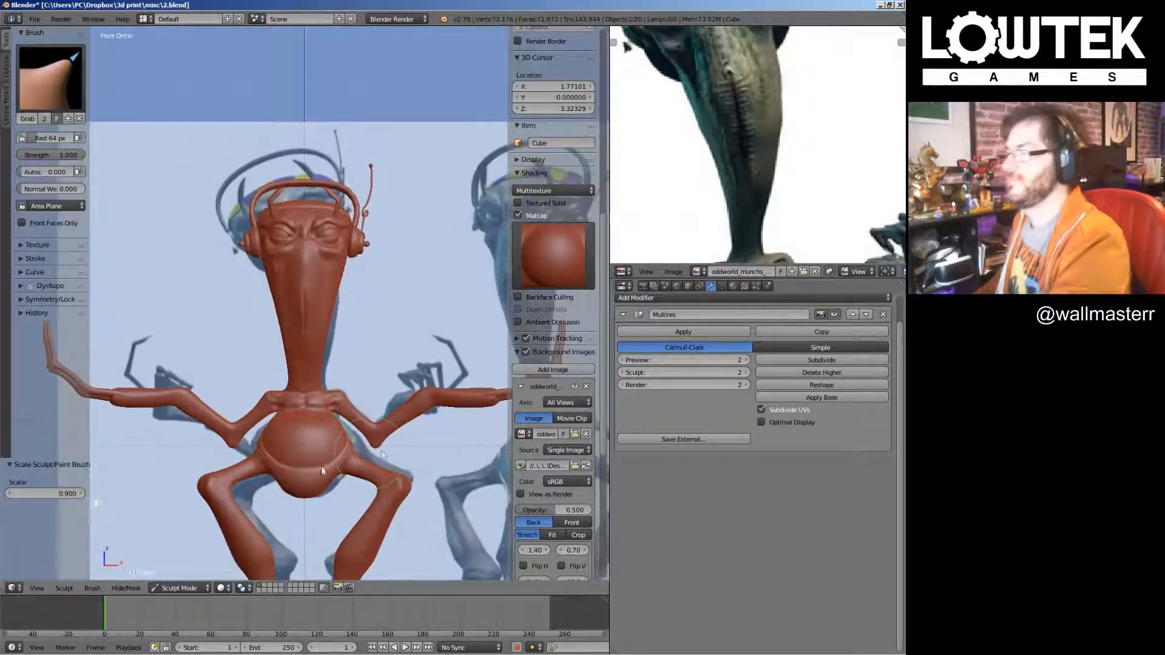
Build up the raised ridge down the middle of the snout in front view with the SculptDraw brush
middle_drag(737, 158, 742, 230)
click(51, 78)
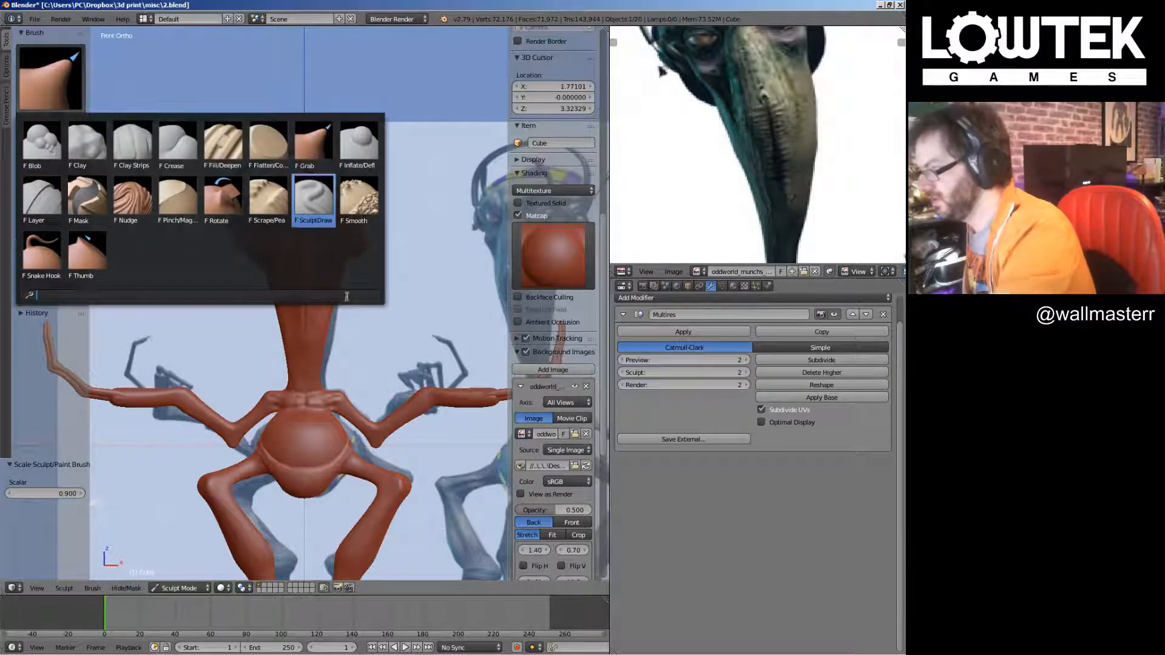
click(314, 197)
scroll(340, 362, up, 6)
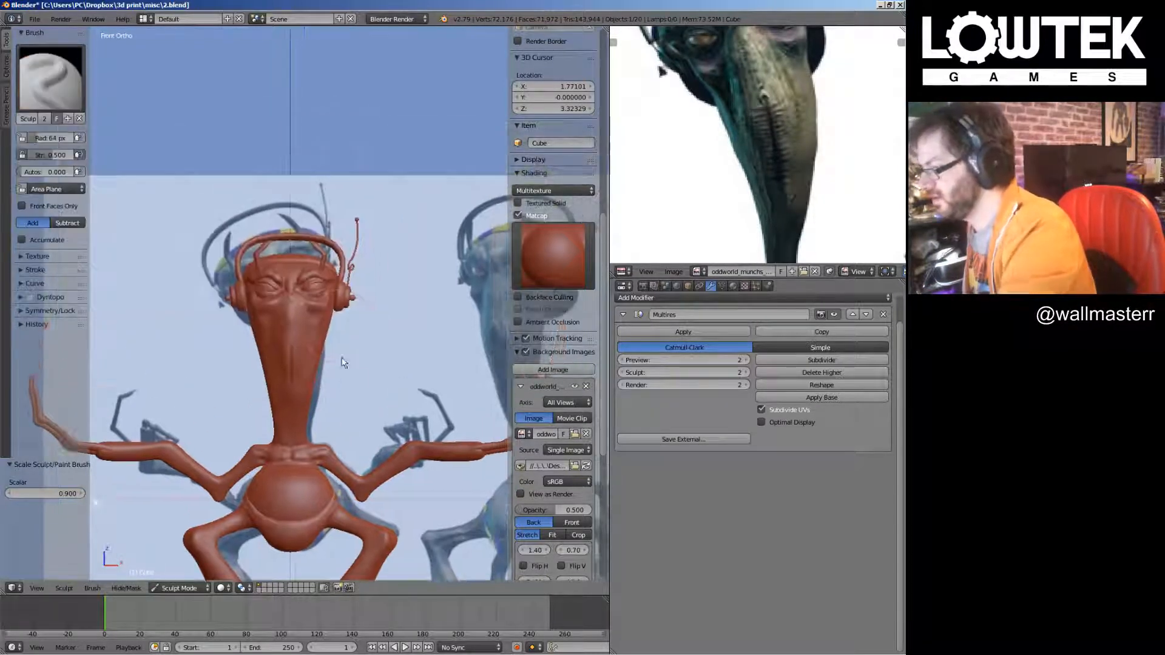
shift+middle_drag(351, 358, 375, 252)
scroll(373, 291, up, 2)
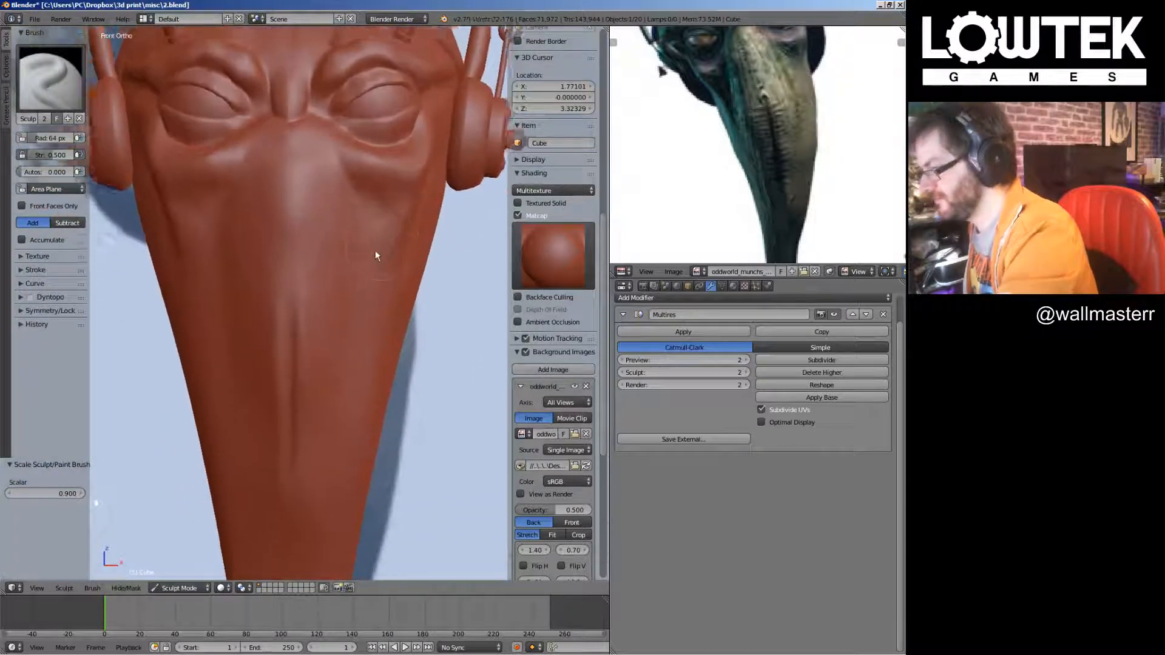
scroll(375, 250, up, 1)
scroll(331, 303, up, 4)
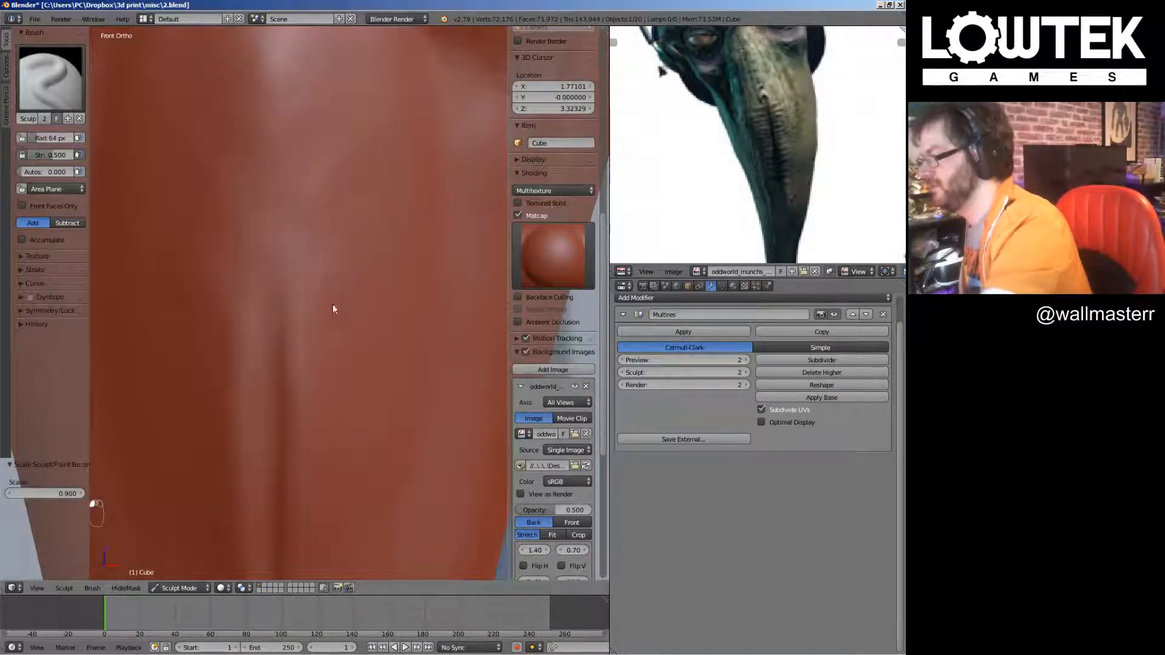
drag(327, 248, 349, 241)
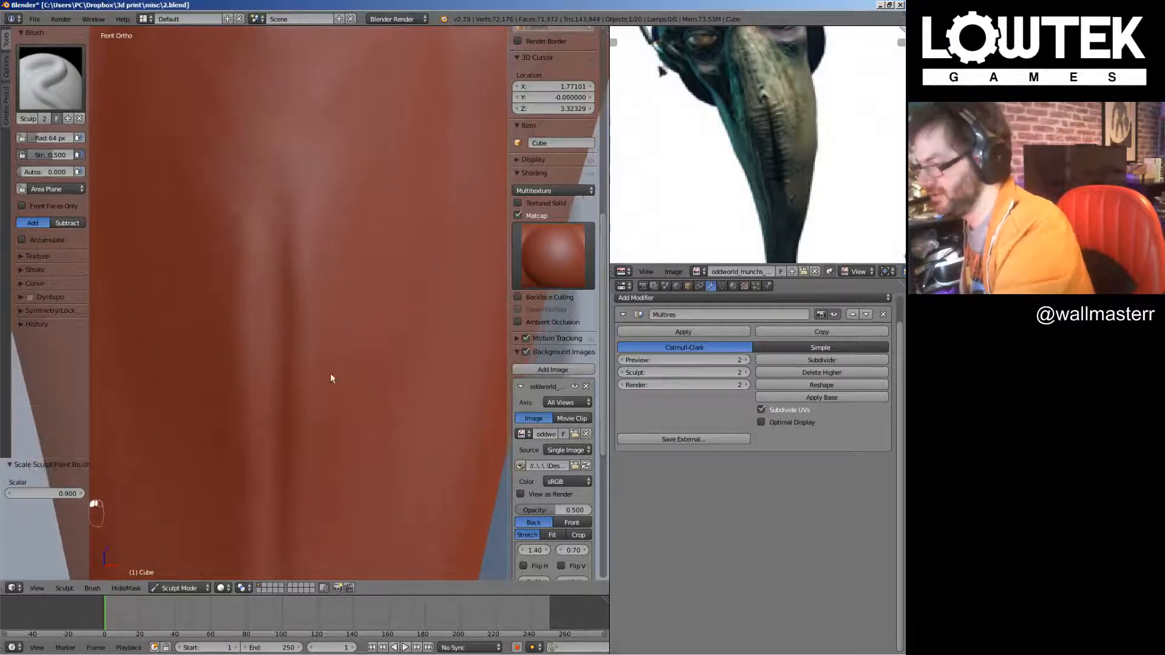
shift+middle_drag(330, 375, 403, 331)
scroll(442, 434, down, 3)
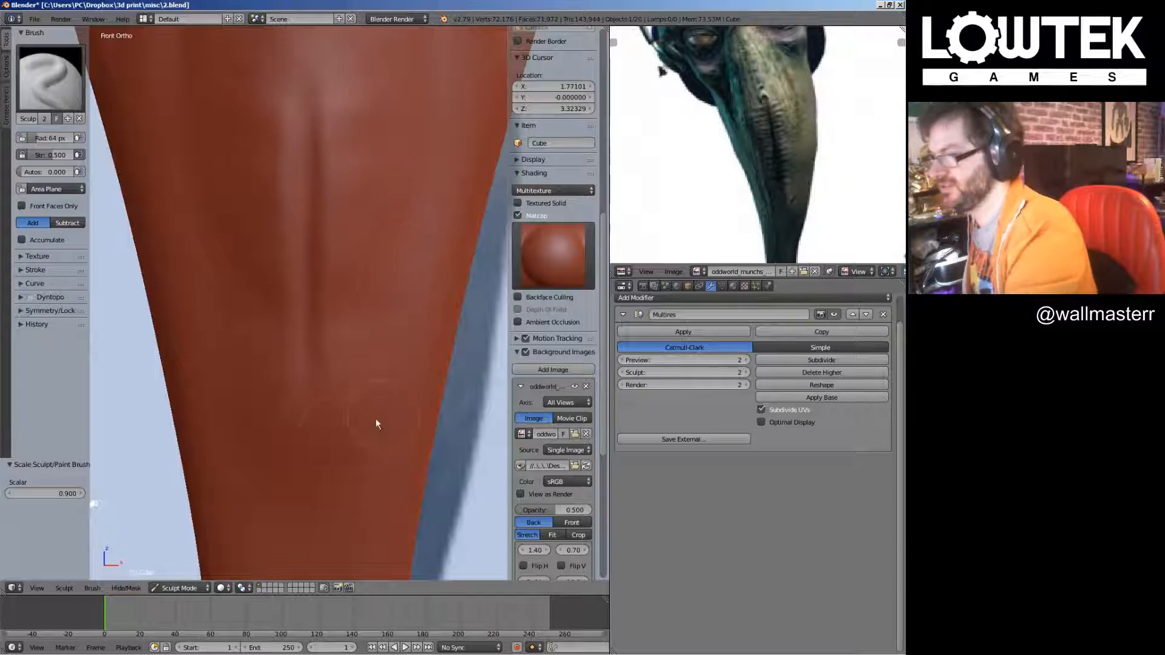
Check the snout's shape from the side and save the file over the existing 2.blend
scroll(358, 431, down, 9)
mouse_move(358, 432)
middle_down()
mouse_move(337, 403)
mouse_move(424, 403)
mouse_move(341, 409)
mouse_move(323, 305)
mouse_move(292, 360)
middle_up()
scroll(292, 360, up, 5)
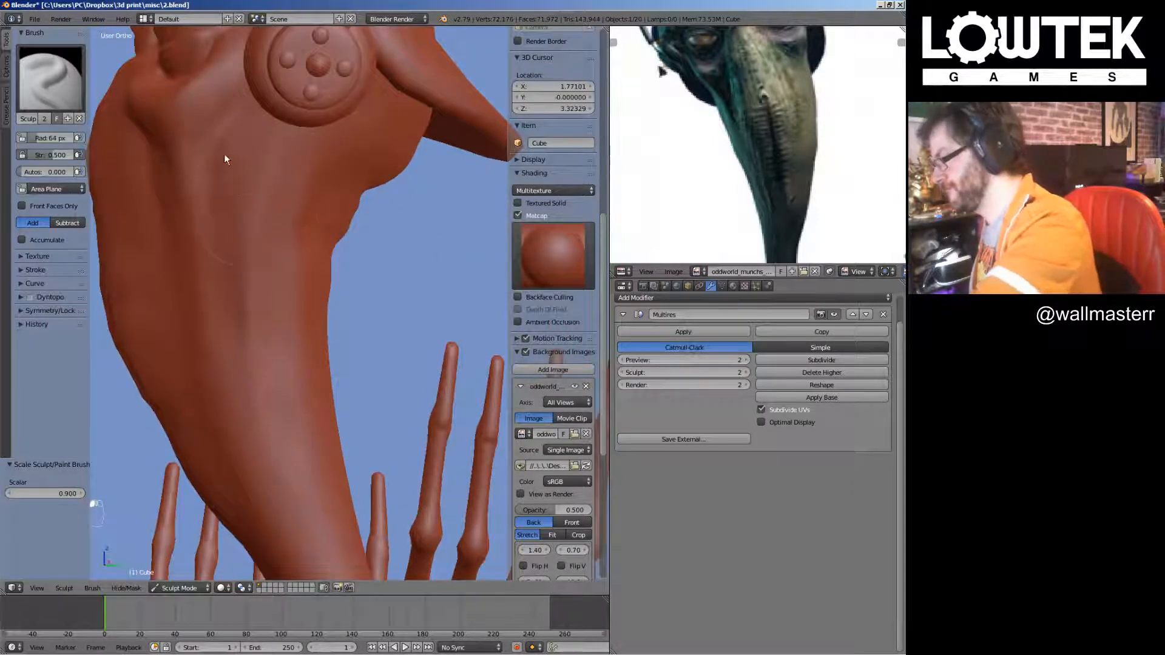
scroll(320, 275, down, 5)
mouse_move(290, 333)
middle_down()
mouse_move(351, 268)
mouse_move(421, 289)
mouse_move(361, 285)
mouse_move(400, 261)
mouse_move(429, 285)
mouse_move(402, 419)
middle_up()
key(ctrl+s)
key(KP_1)
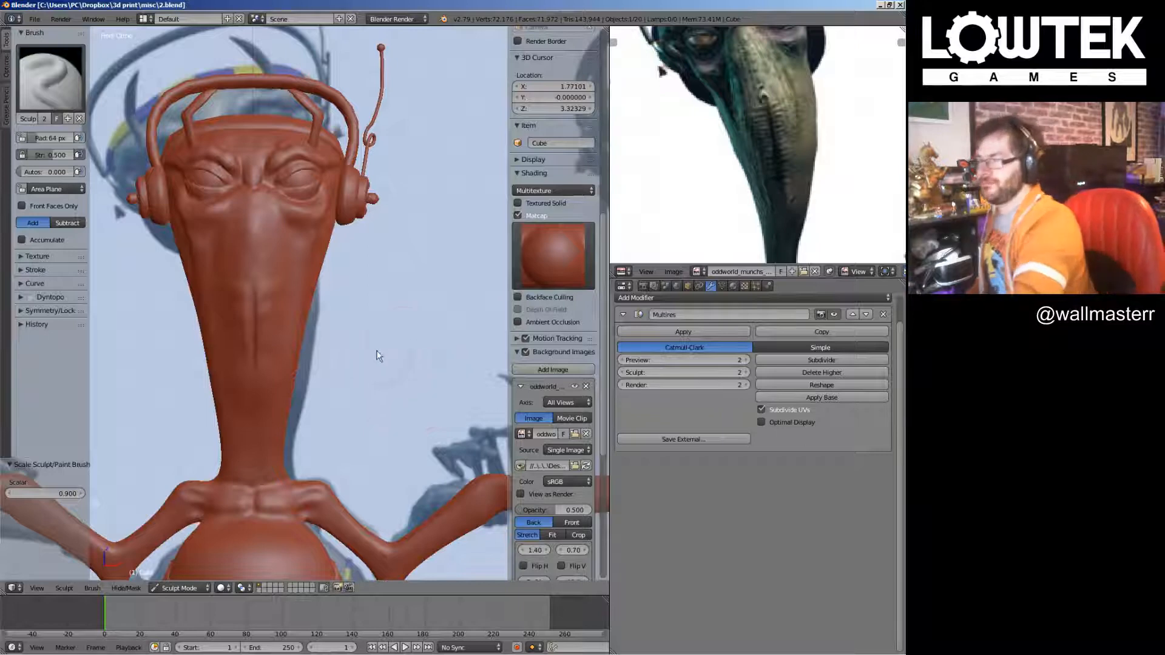
Build up the centre and lower edge of the chest muscles with the SculptDraw brush, following the torso in the reference image
middle_drag(702, 229, 762, 121)
middle_drag(788, 202, 772, 158)
shift+middle_drag(338, 429, 356, 349)
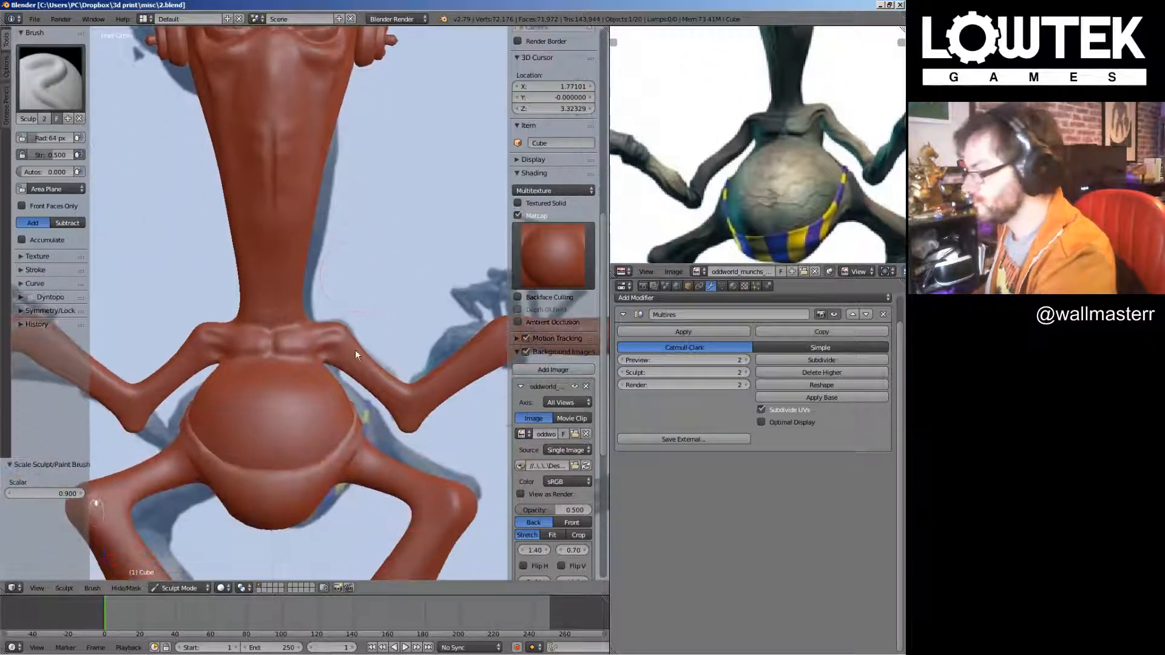
scroll(319, 420, up, 4)
scroll(383, 324, up, 1)
drag(343, 323, 300, 323)
mouse_move(373, 333)
mouse_down()
mouse_move(403, 315)
mouse_move(359, 328)
mouse_move(386, 323)
mouse_move(366, 305)
mouse_move(399, 333)
mouse_up()
mouse_move(457, 331)
shift+middle_down()
mouse_move(405, 323)
mouse_move(359, 337)
shift+middle_up()
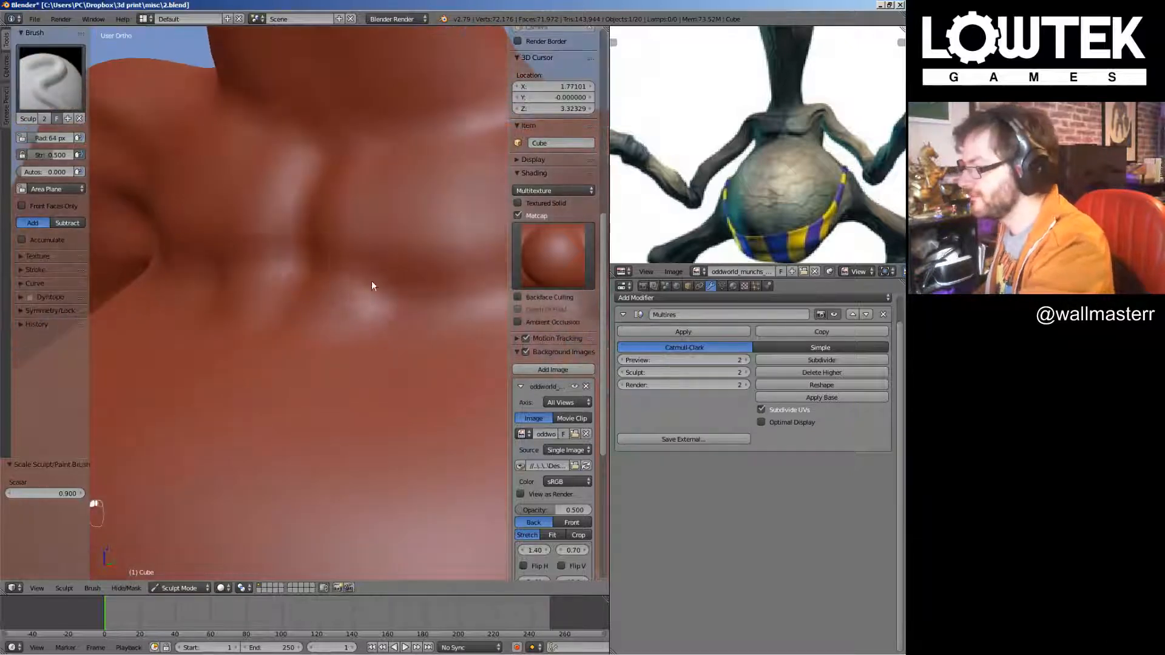
Crease the armpit fold and the collar line at the base of the neck with the Crease brush
click(54, 81)
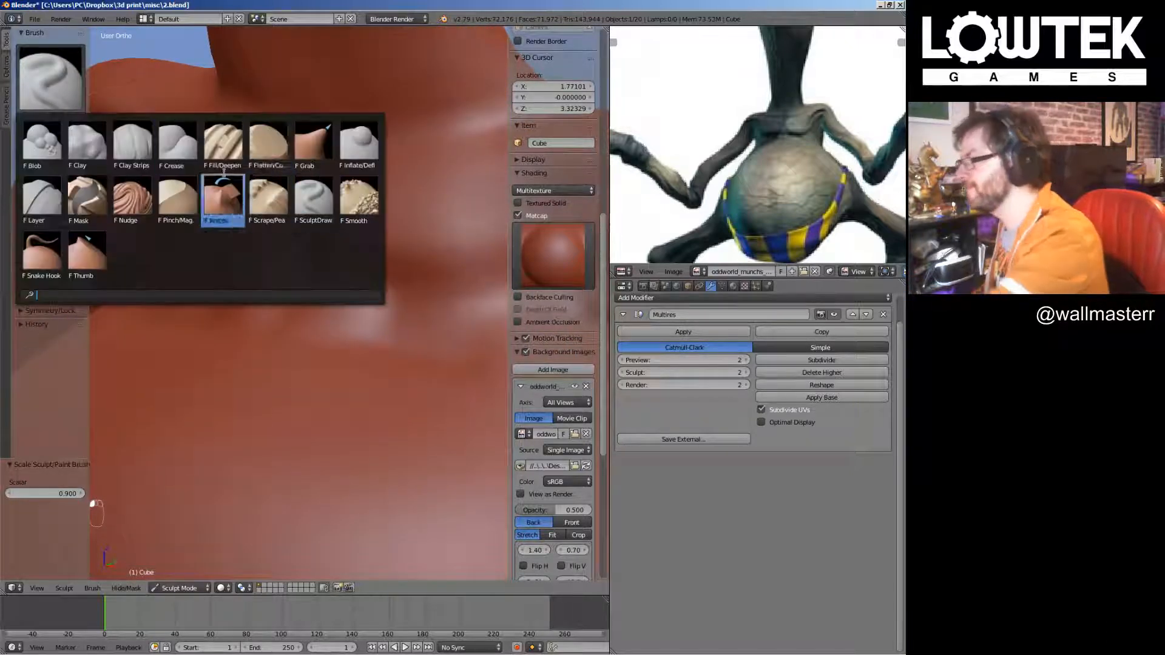
click(222, 136)
scroll(350, 301, down, 2)
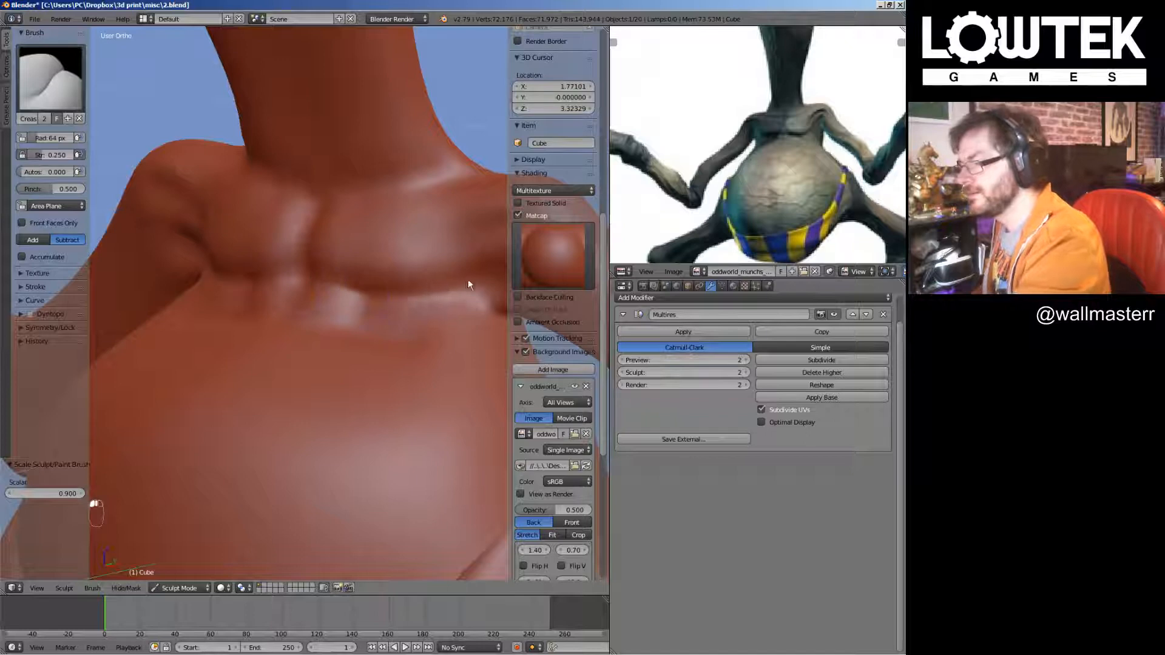
mouse_move(468, 281)
middle_down()
mouse_move(347, 311)
mouse_move(318, 267)
middle_up()
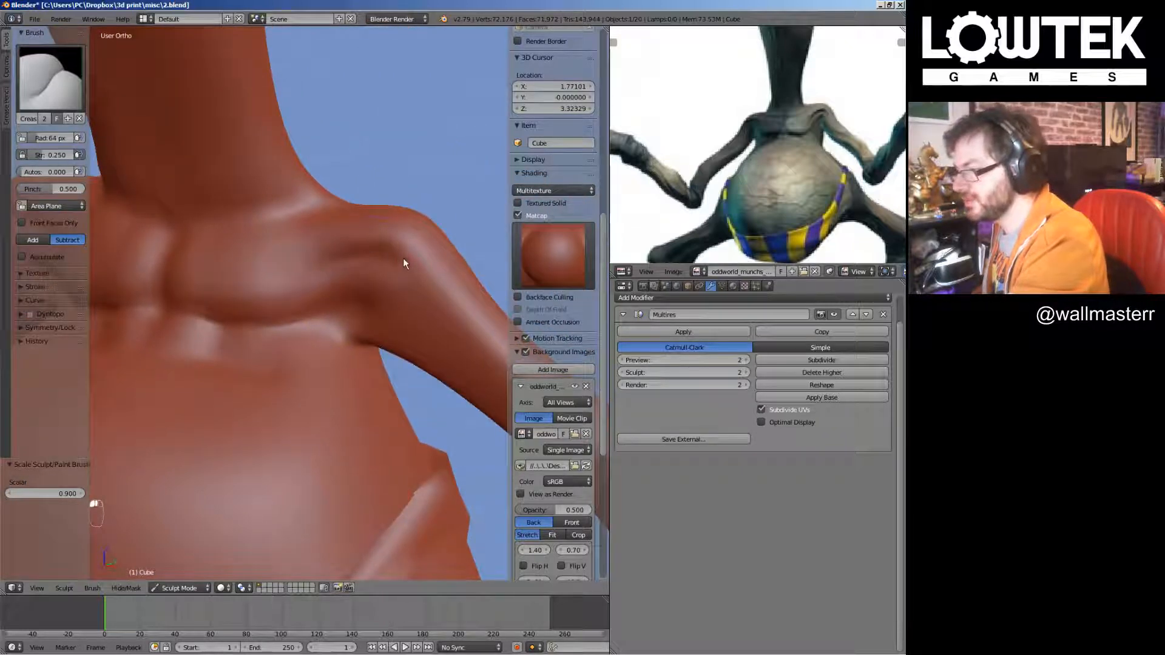
mouse_move(351, 307)
mouse_down()
mouse_move(370, 305)
mouse_move(351, 352)
mouse_up()
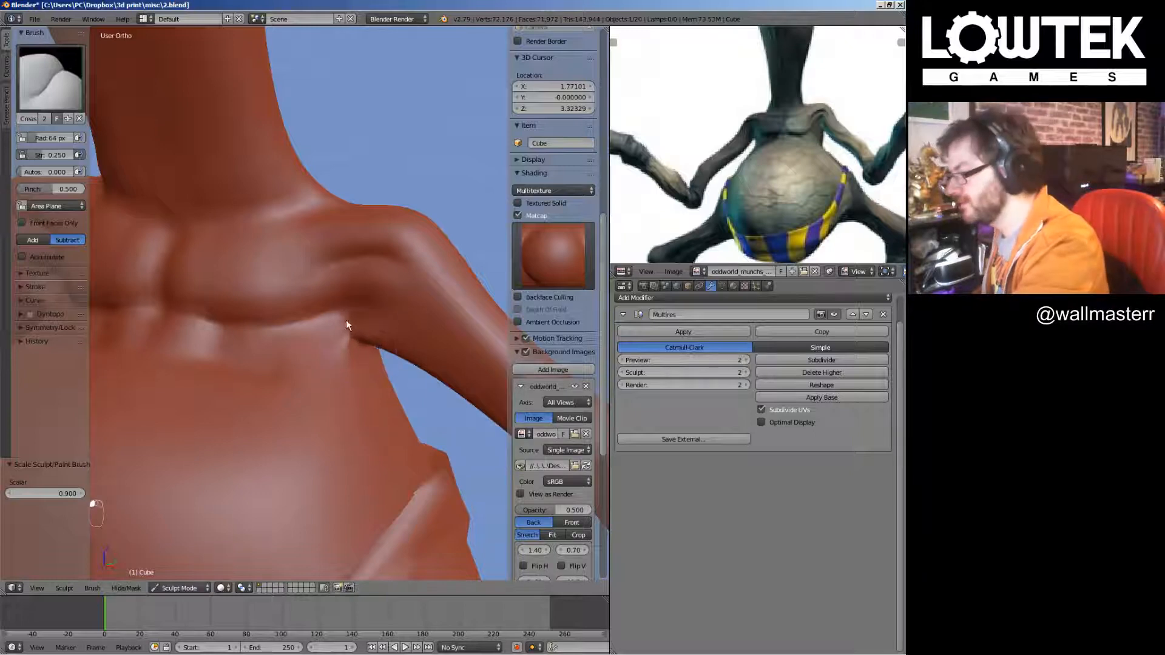
middle_drag(327, 337, 287, 261)
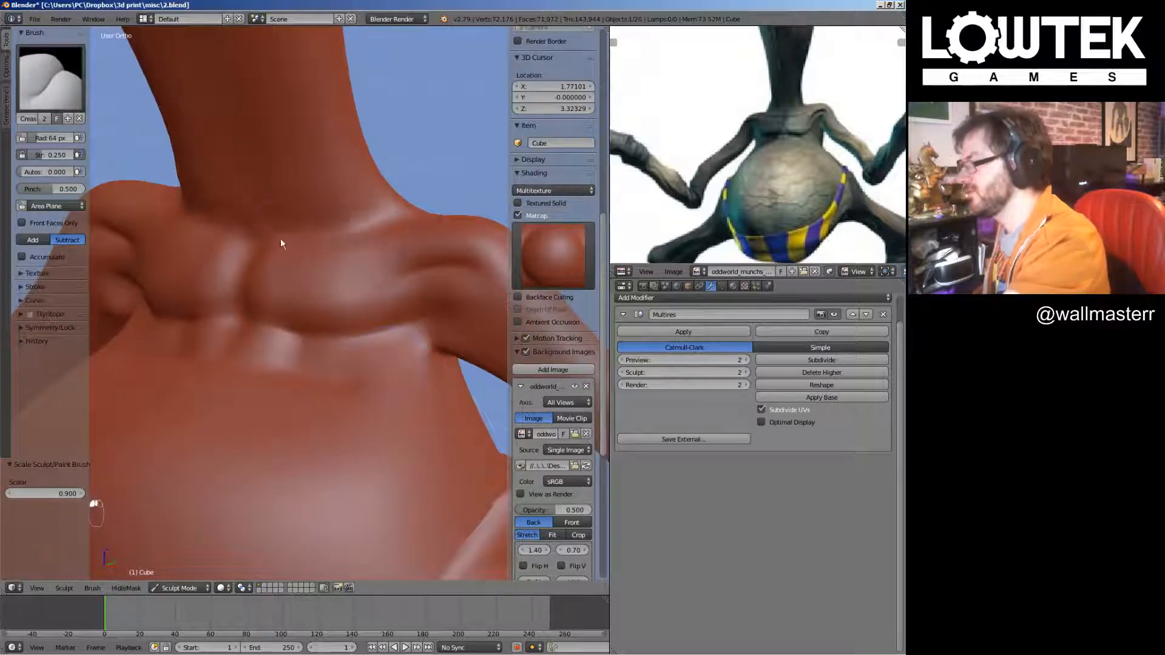
drag(280, 248, 347, 245)
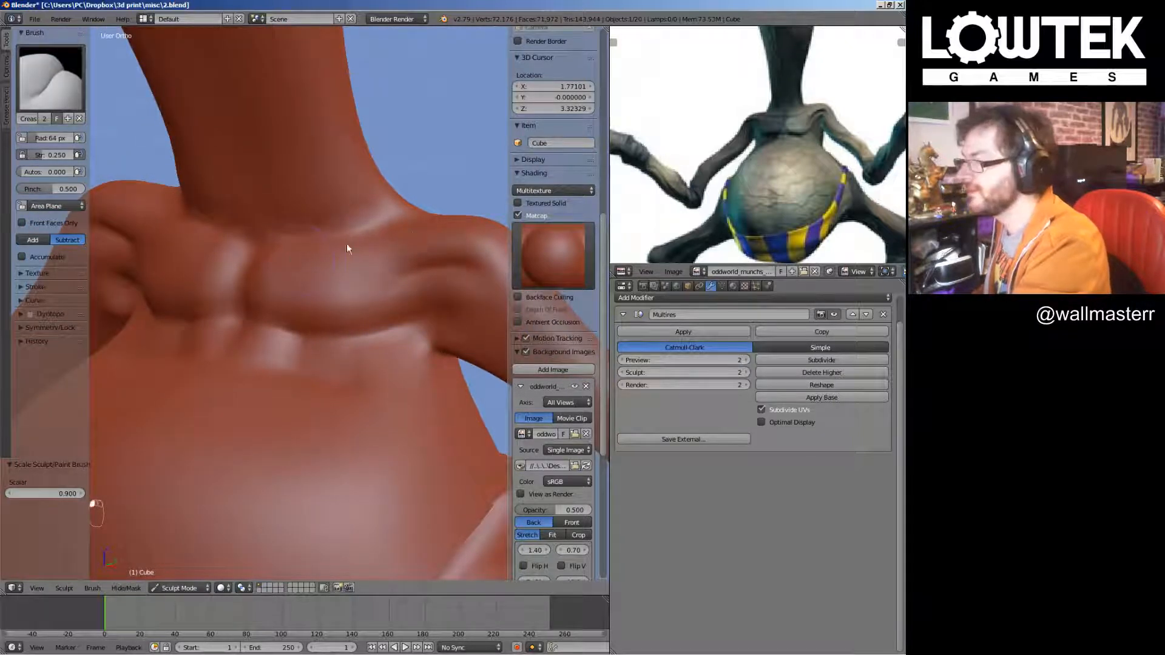
Carve the folds around the shoulder blades on the upper back with the Crease brush
mouse_move(348, 246)
middle_down()
mouse_move(405, 272)
mouse_move(317, 299)
middle_up()
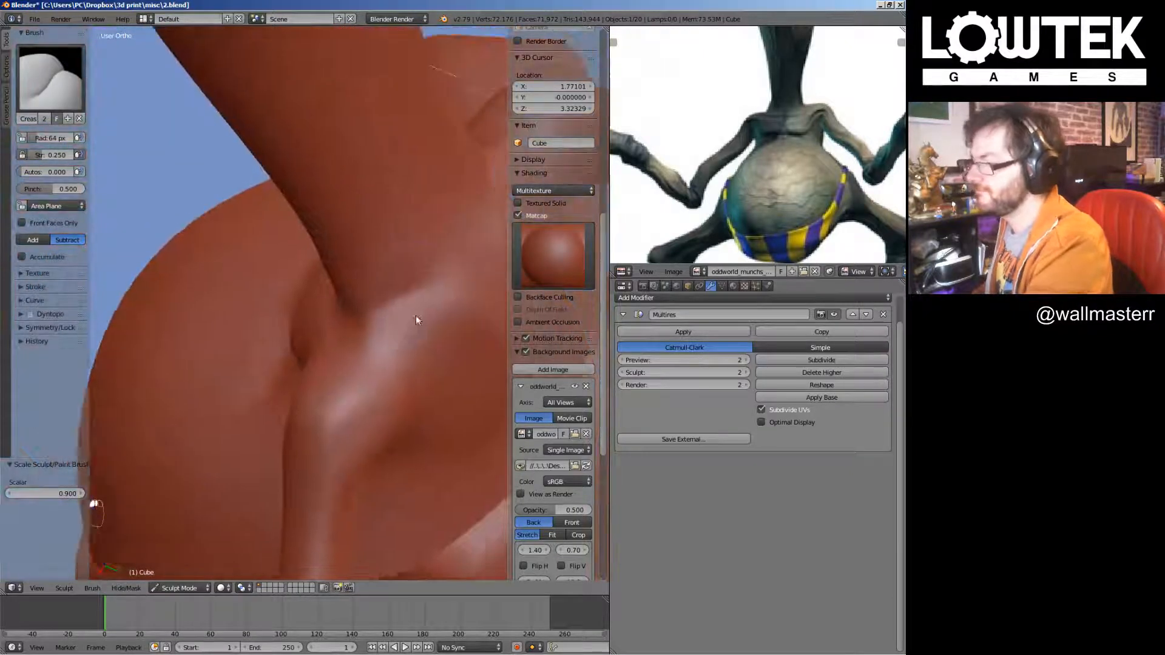
mouse_move(416, 321)
middle_down()
mouse_move(352, 395)
mouse_move(297, 349)
mouse_move(293, 381)
middle_up()
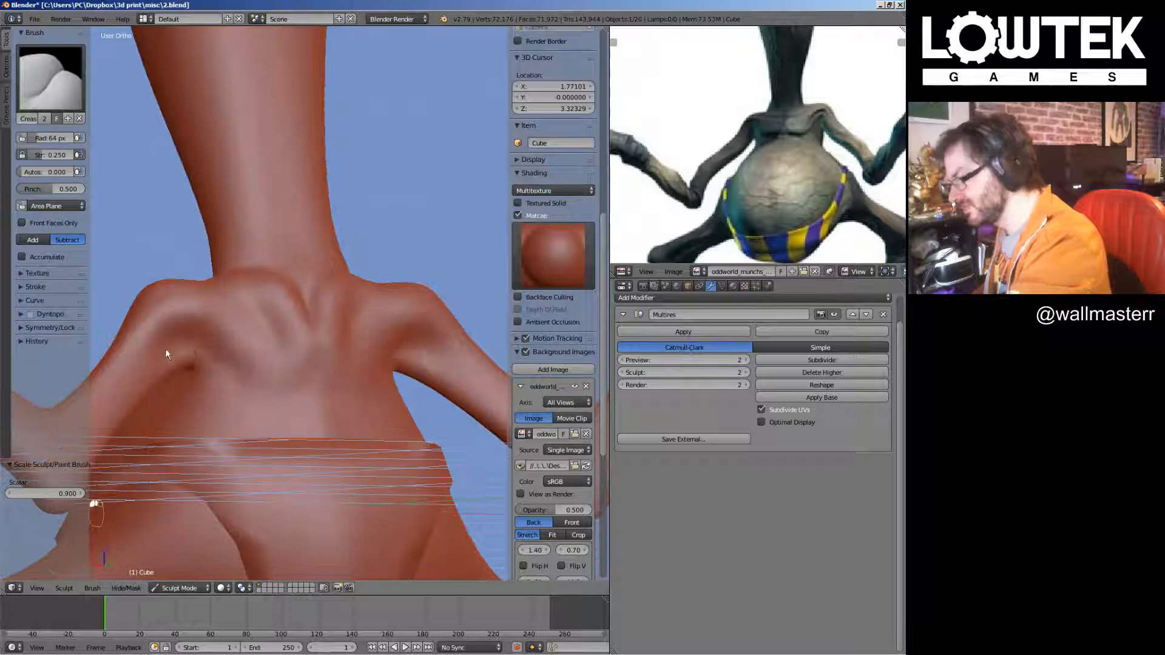
mouse_move(169, 346)
mouse_down()
mouse_move(255, 396)
mouse_move(305, 408)
mouse_move(297, 401)
mouse_up()
middle_drag(297, 401, 253, 414)
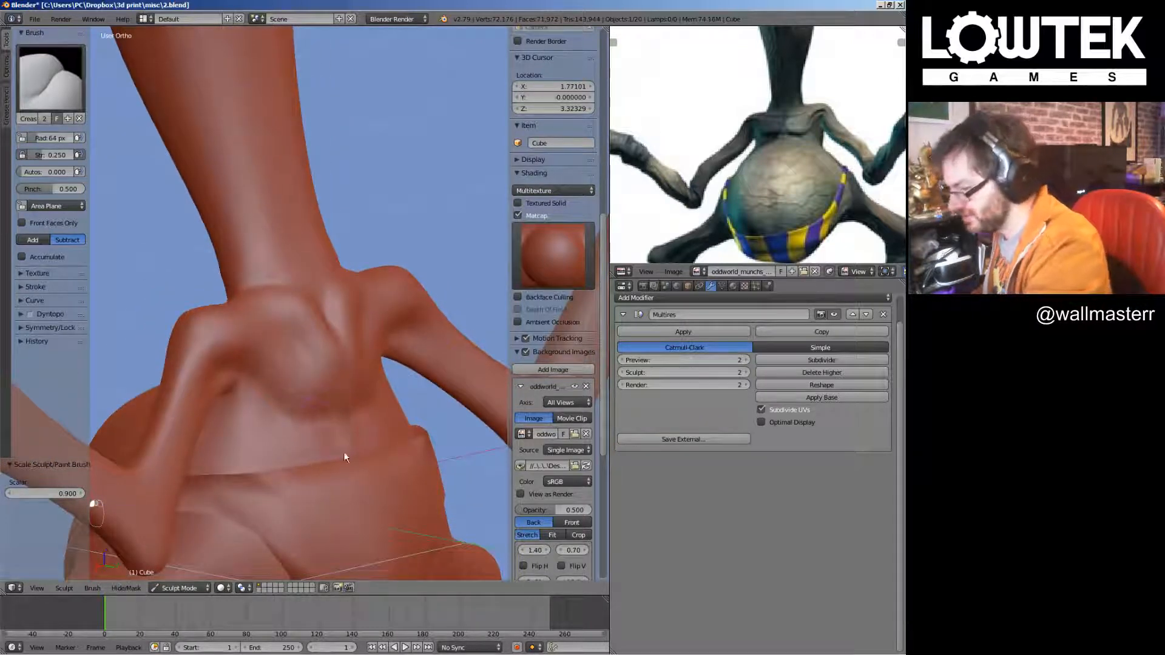
middle_drag(344, 452, 336, 464)
Carve faint vertical tendon lines down the back of the neck with the Crease brush
mouse_move(275, 191)
middle_down()
mouse_move(302, 435)
mouse_move(295, 171)
mouse_move(312, 380)
mouse_move(316, 325)
middle_up()
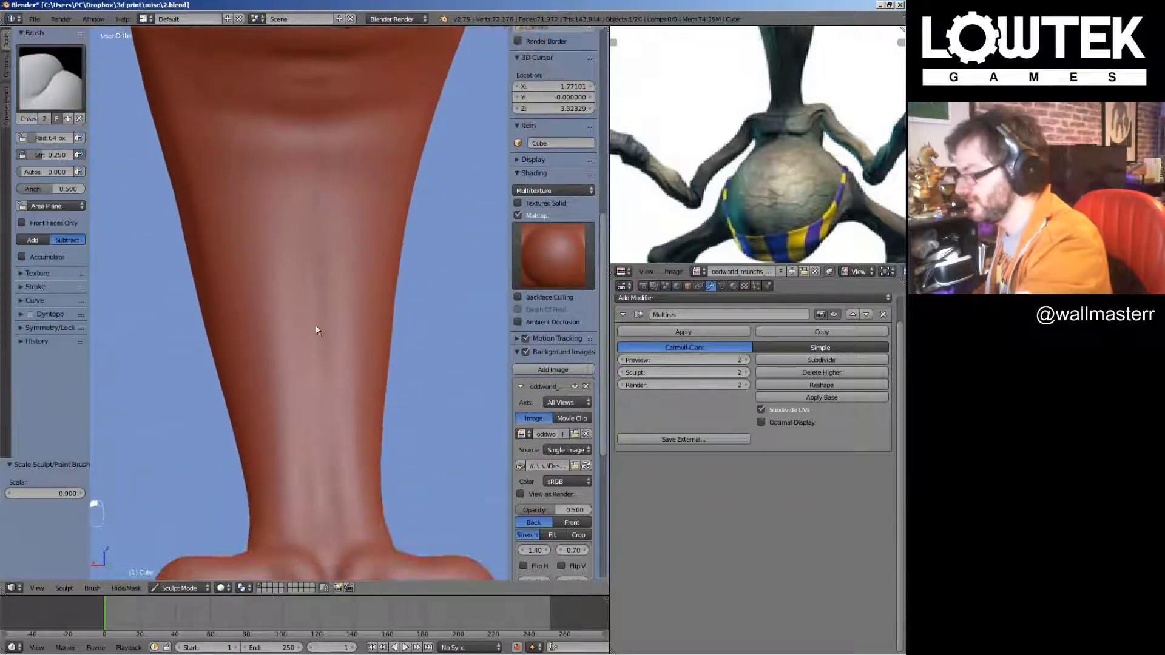
mouse_move(326, 478)
middle_down()
mouse_move(300, 303)
mouse_move(358, 368)
middle_up()
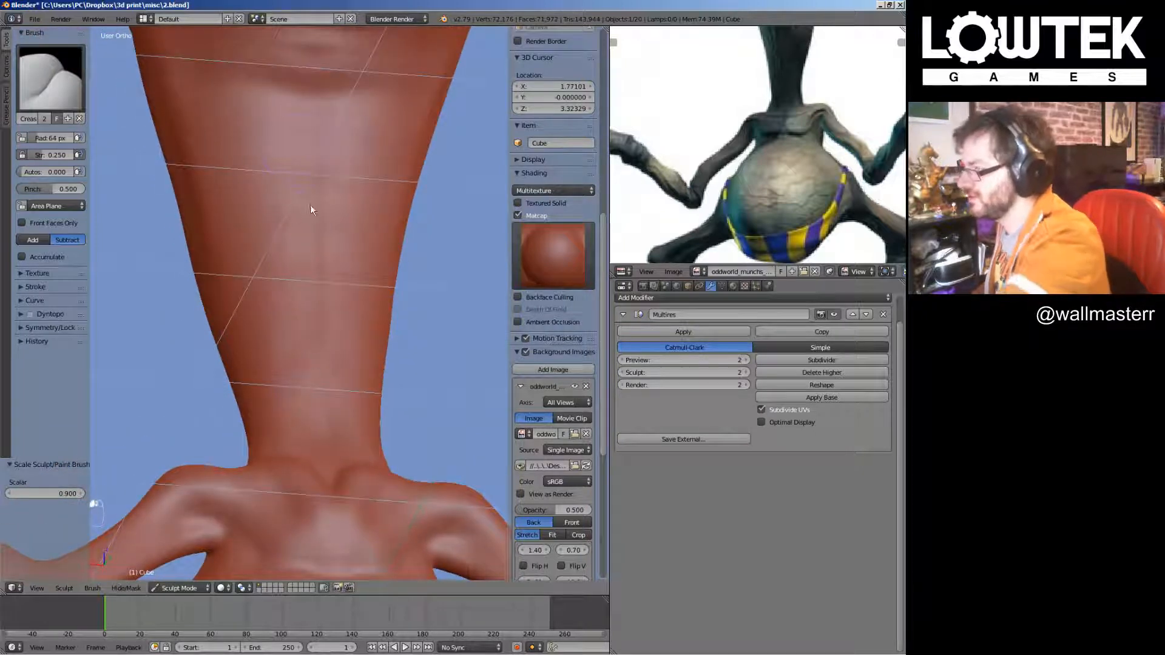
mouse_move(310, 210)
middle_down()
mouse_move(257, 275)
mouse_move(307, 260)
mouse_move(286, 148)
middle_up()
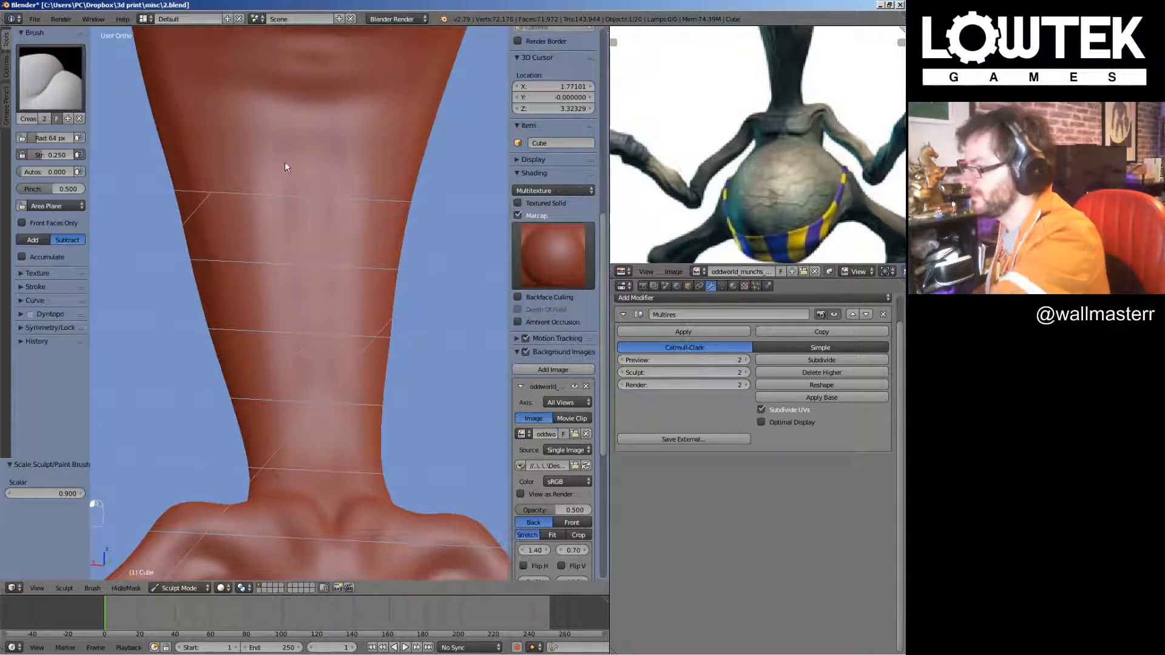
mouse_move(311, 366)
middle_down()
mouse_move(290, 412)
mouse_move(332, 373)
middle_up()
mouse_move(307, 146)
shift+middle_down()
mouse_move(301, 363)
mouse_move(310, 231)
shift+middle_up()
Carve the spine groove between the shoulder blades with the Crease brush and smooth its lower end
scroll(355, 267, down, 6)
mouse_move(356, 268)
middle_down()
mouse_move(343, 447)
mouse_move(346, 380)
mouse_move(317, 329)
middle_up()
key(g)
key(shift+c)
scroll(346, 380, up, 3)
drag(317, 342, 318, 401)
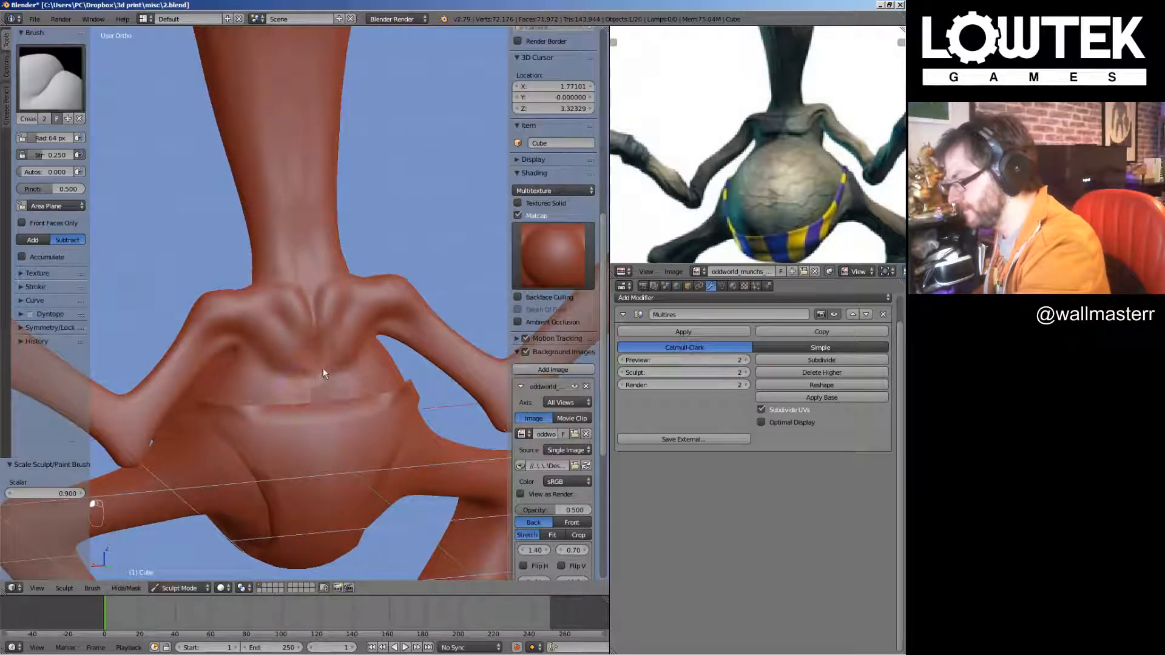
mouse_move(323, 369)
shift+mouse_down()
mouse_move(312, 385)
mouse_move(322, 362)
shift+mouse_up()
Deepen the creases along the lower and outer edges of the shoulder blades
shift+middle_drag(319, 390, 313, 347)
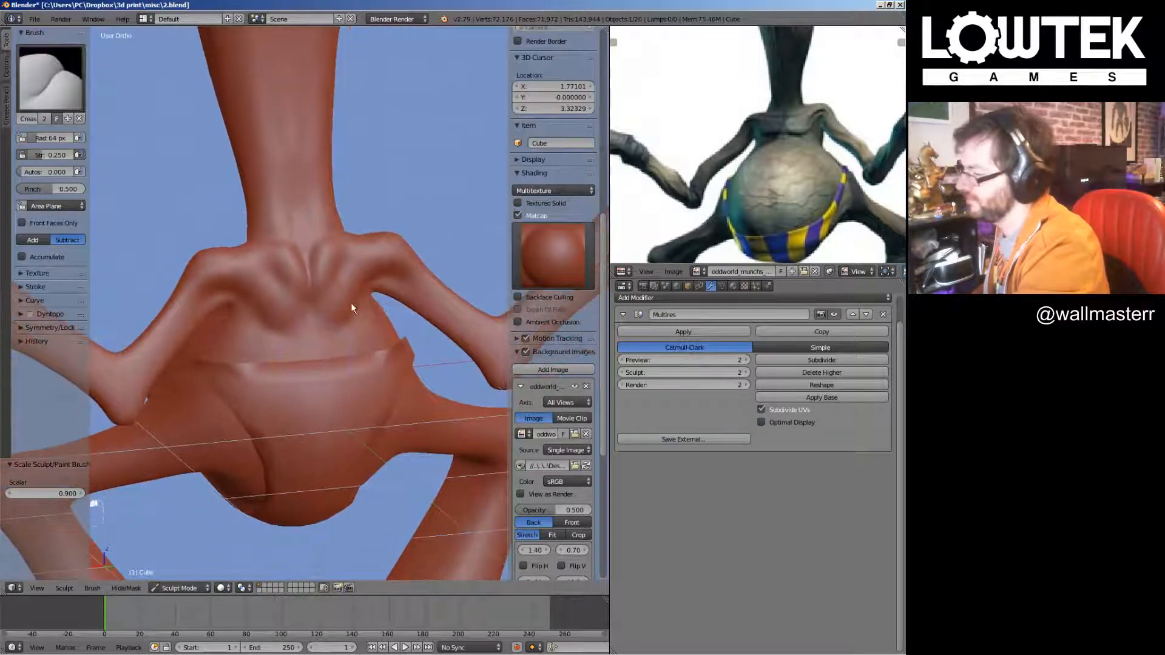
scroll(335, 327, up, 4)
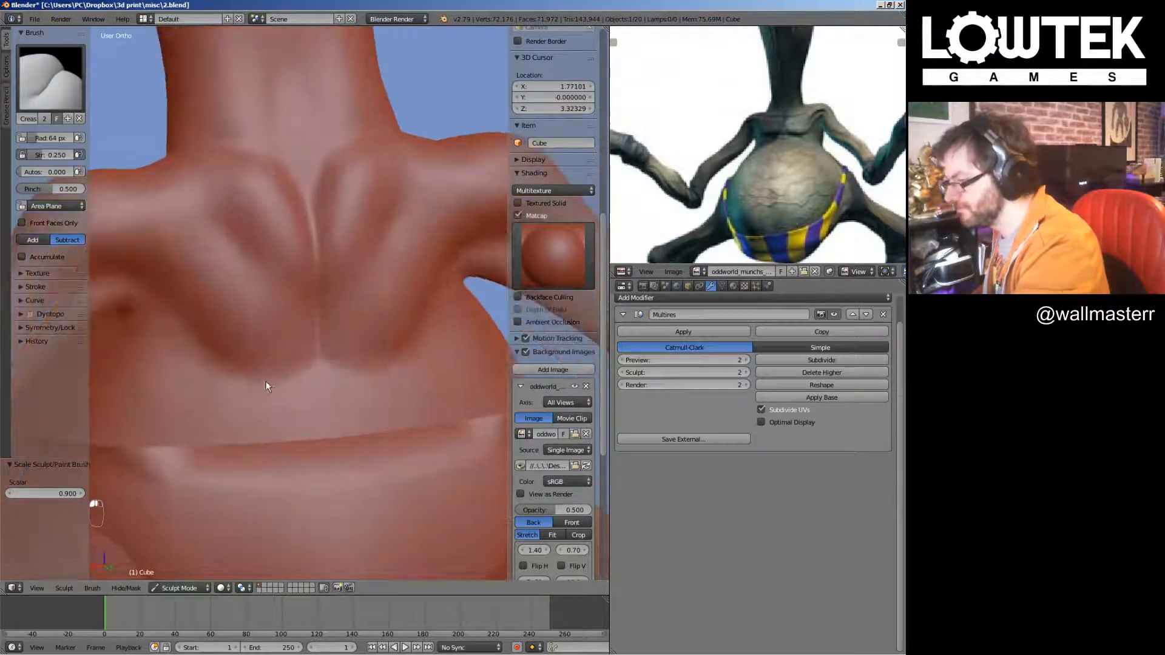
scroll(262, 382, down, 2)
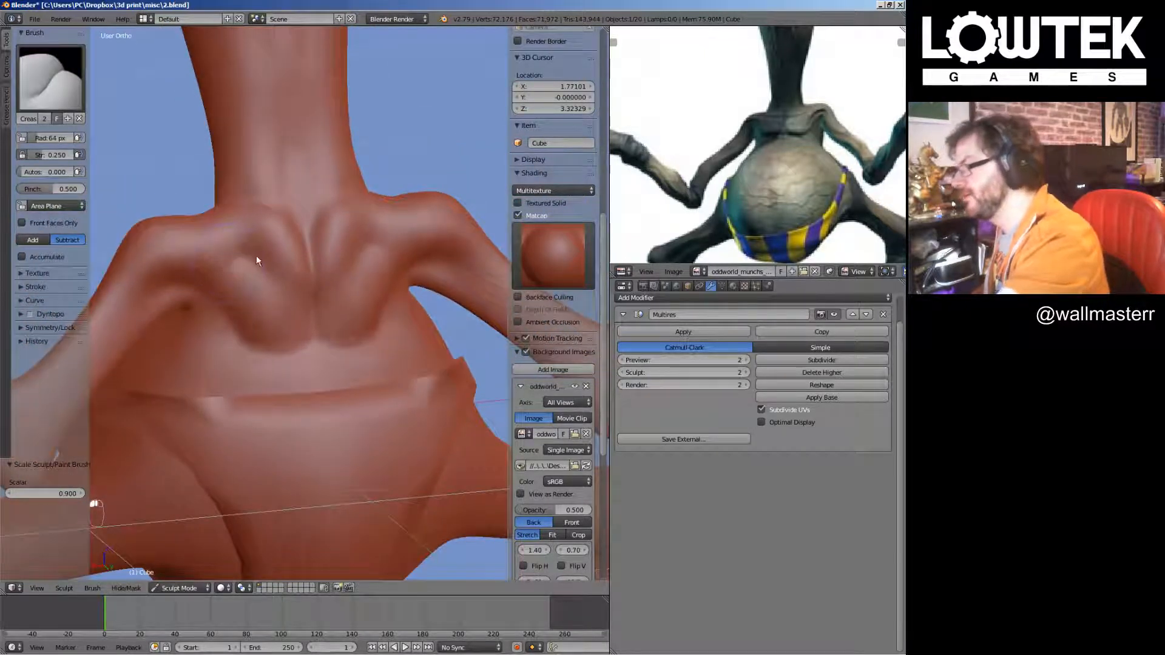
scroll(256, 261, down, 3)
Save the file over the existing 2.blend and return to the front view
middle_drag(359, 370, 522, 345)
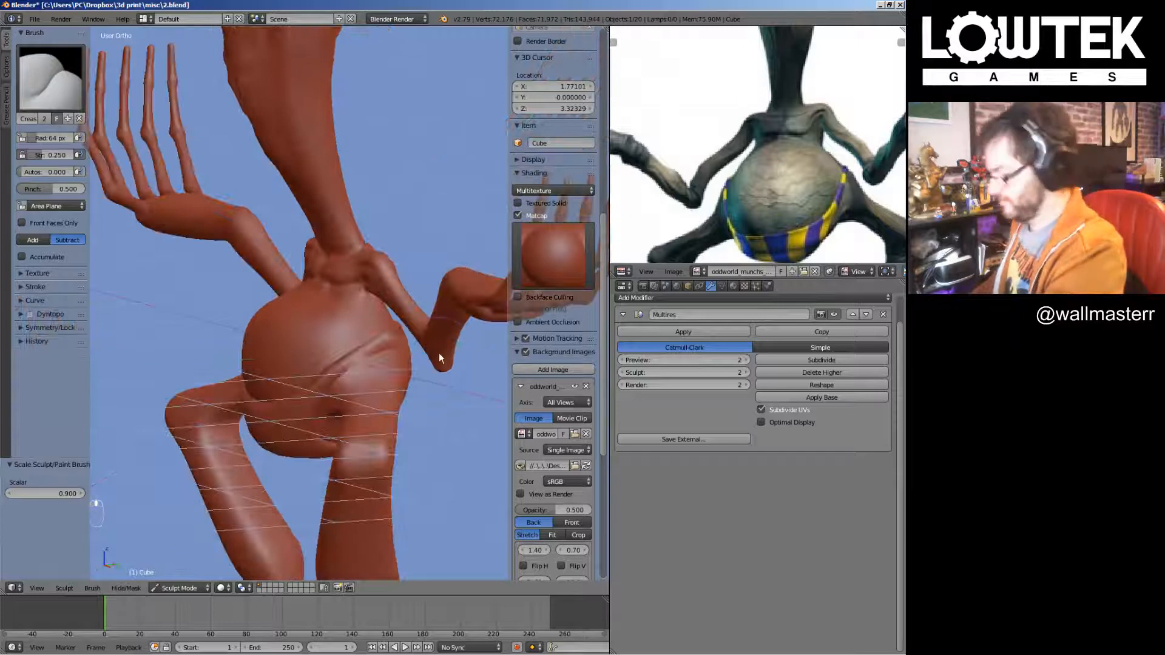
key(ctrl+s)
key(KP_1)
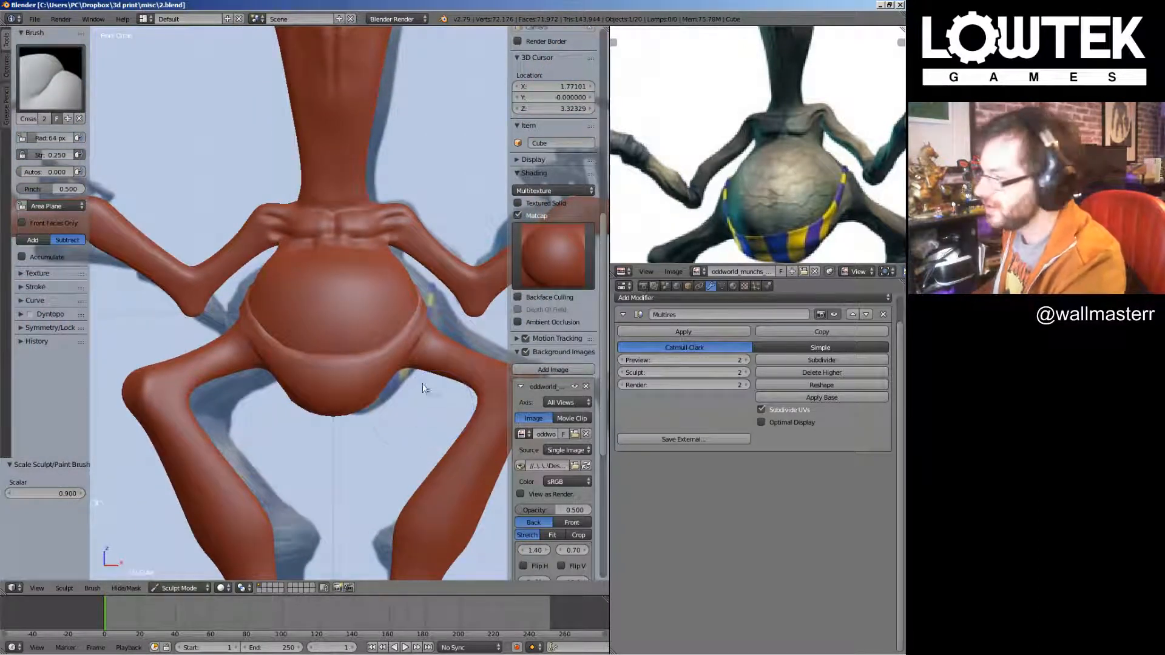
Sharpen the centre line between the chest muscles and their lower edge with the Crease brush
mouse_move(422, 384)
middle_down()
mouse_move(403, 419)
mouse_move(399, 372)
middle_up()
scroll(382, 379, up, 5)
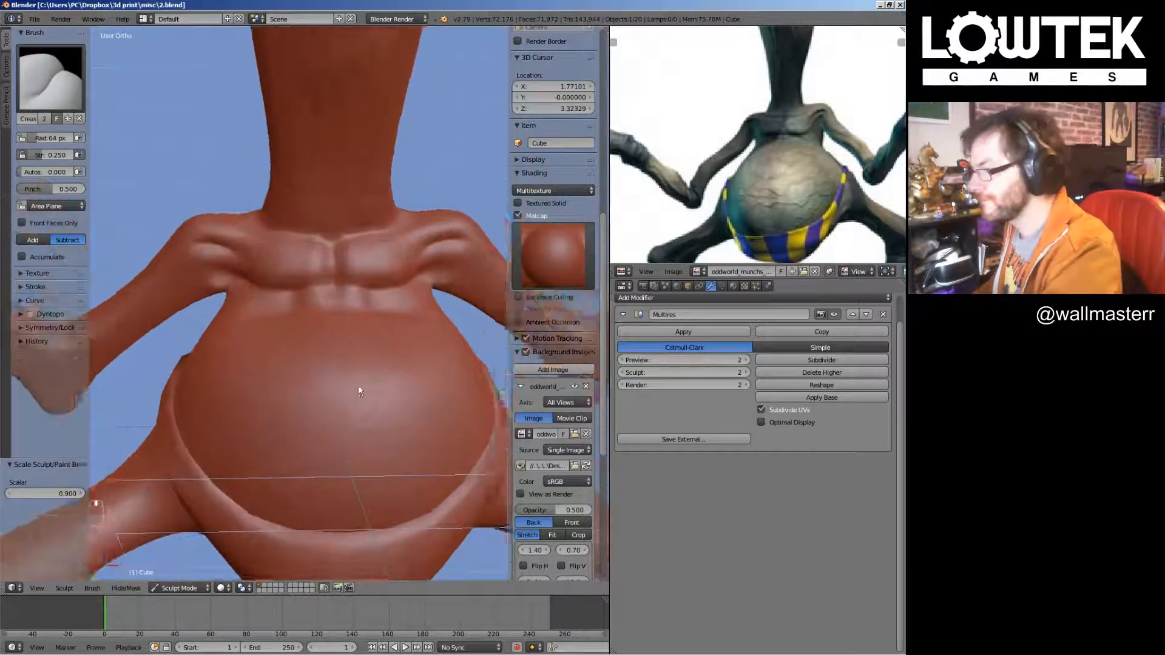
scroll(358, 387, up, 2)
mouse_move(341, 304)
mouse_down()
mouse_move(412, 302)
mouse_move(346, 300)
mouse_up()
scroll(411, 286, up, 4)
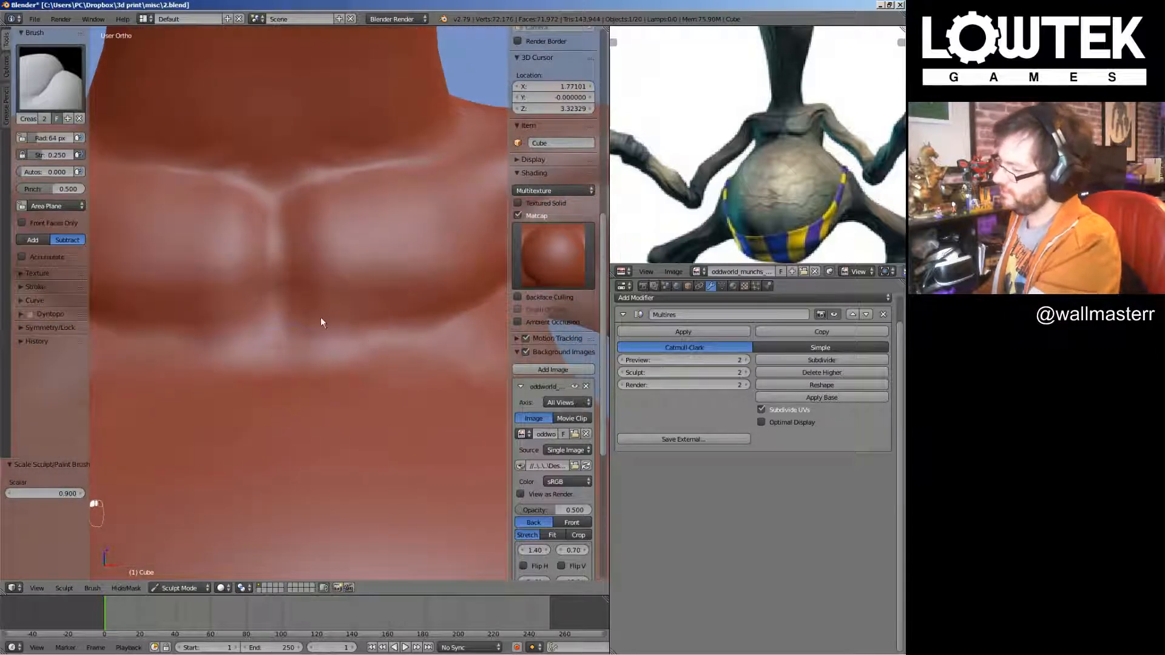
mouse_move(287, 284)
mouse_down()
mouse_move(284, 309)
mouse_move(352, 306)
mouse_up()
scroll(308, 236, down, 3)
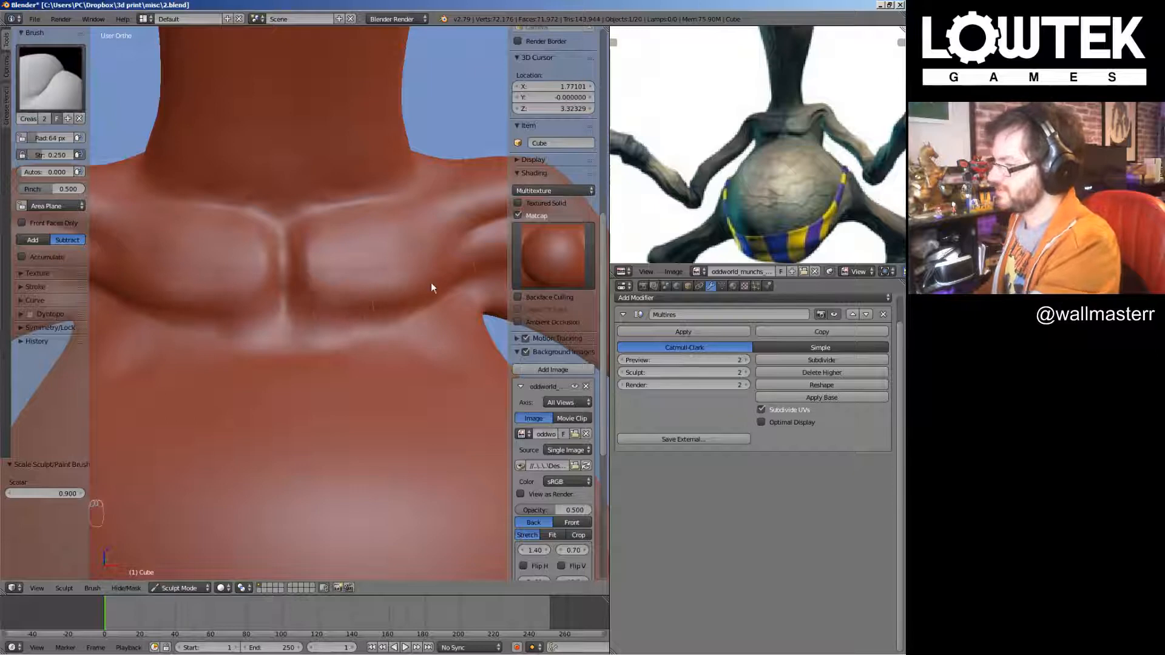
Define the shoulder fold and the outer edge of the chest muscle with the Crease brush
middle_drag(442, 271, 330, 368)
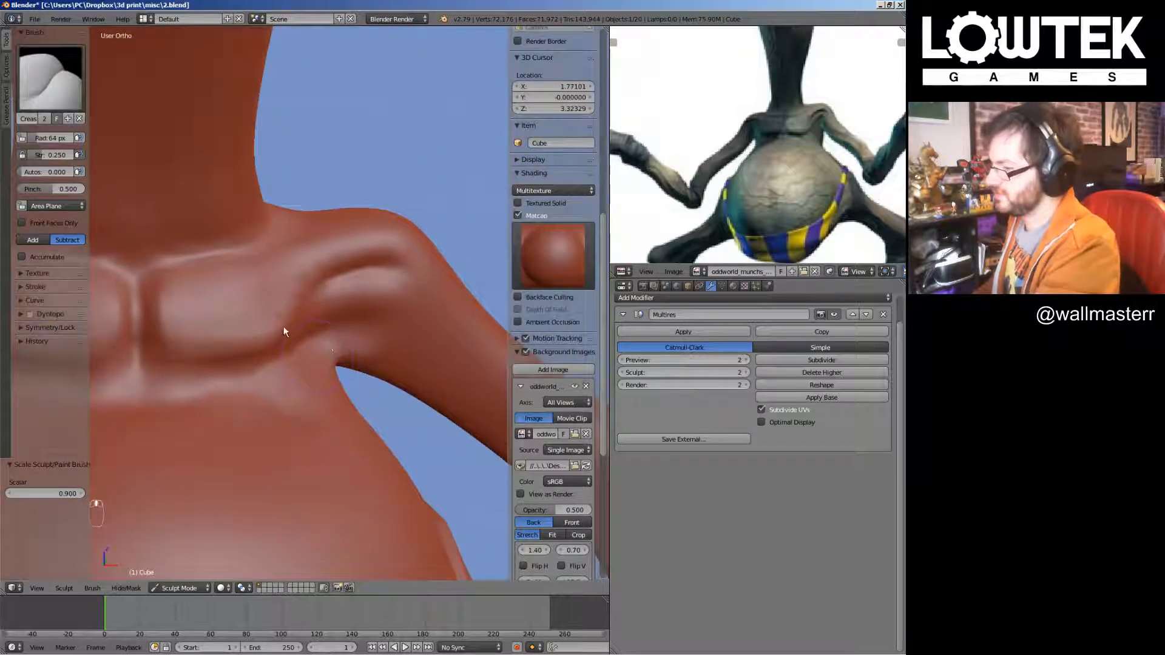
middle_drag(334, 297, 299, 304)
scroll(270, 312, down, 5)
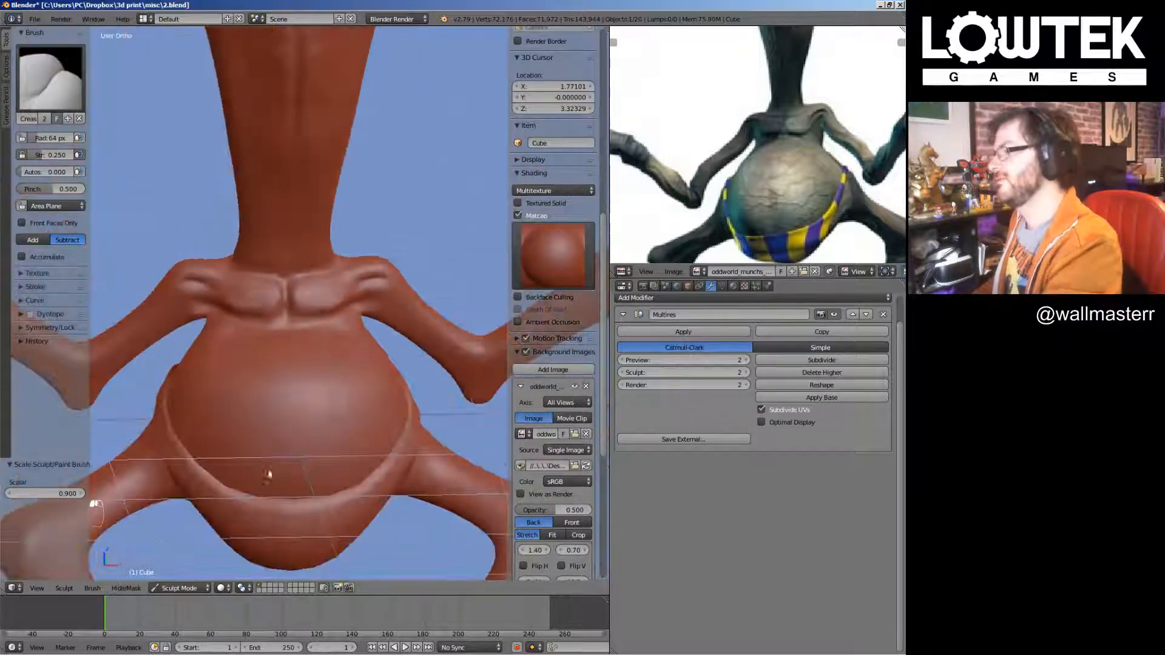
scroll(376, 267, up, 4)
shift+middle_drag(395, 219, 307, 318)
mouse_move(326, 403)
middle_down()
mouse_move(326, 382)
mouse_move(292, 414)
middle_up()
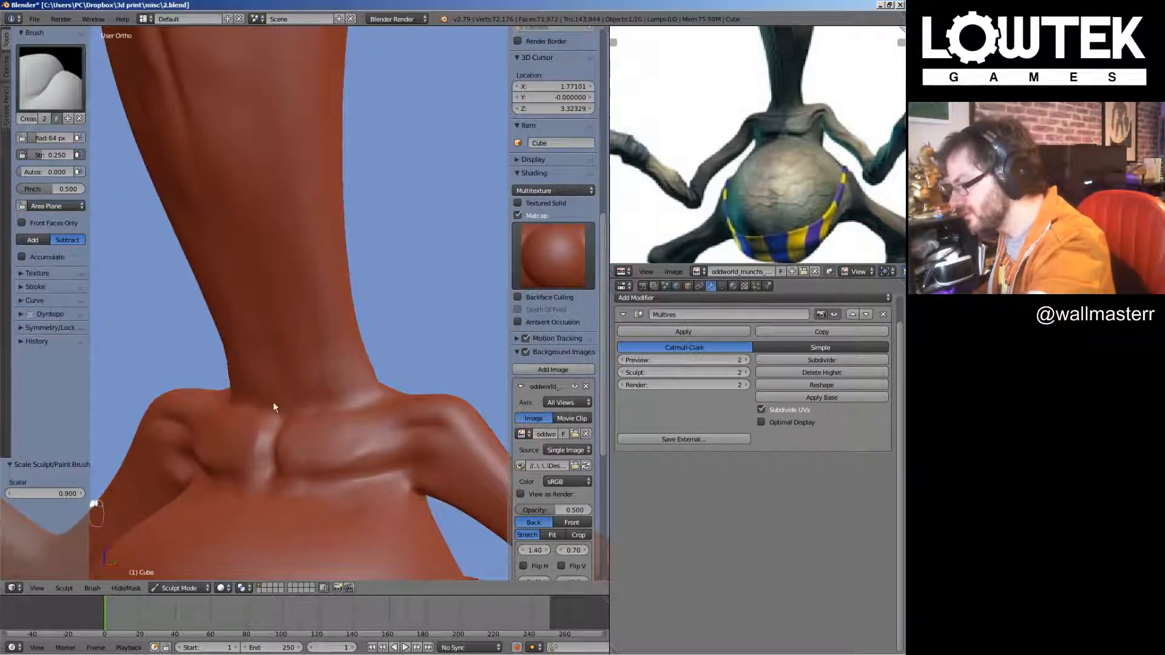
Reshape the chest muscle and the hollow at the base of the neck with the Grab brush
click(51, 78)
click(307, 144)
mouse_move(395, 335)
middle_down()
mouse_move(398, 318)
mouse_move(294, 328)
middle_up()
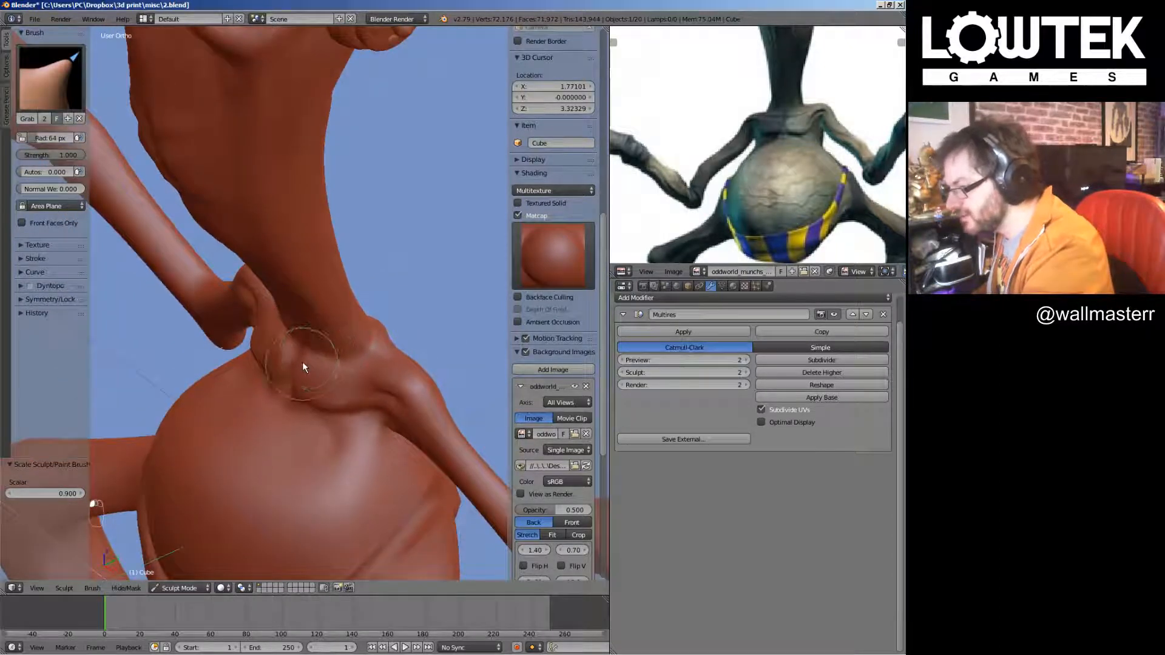
mouse_move(300, 358)
mouse_down()
mouse_move(293, 392)
mouse_move(326, 359)
mouse_up()
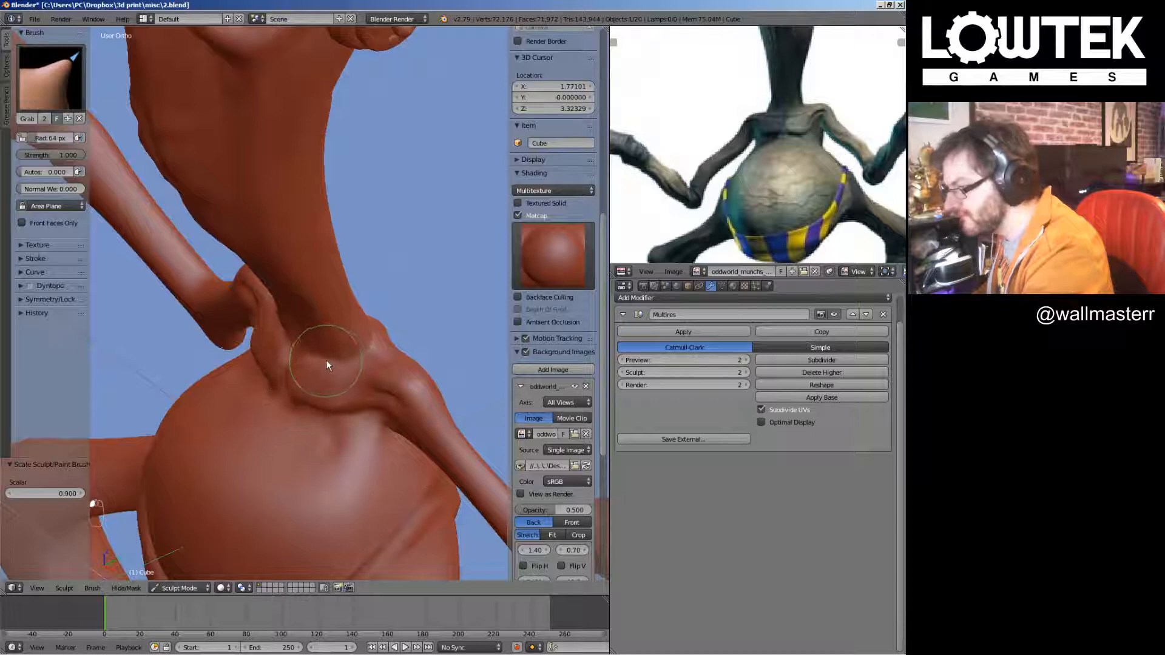
middle_drag(299, 326, 422, 253)
scroll(350, 410, down, 4)
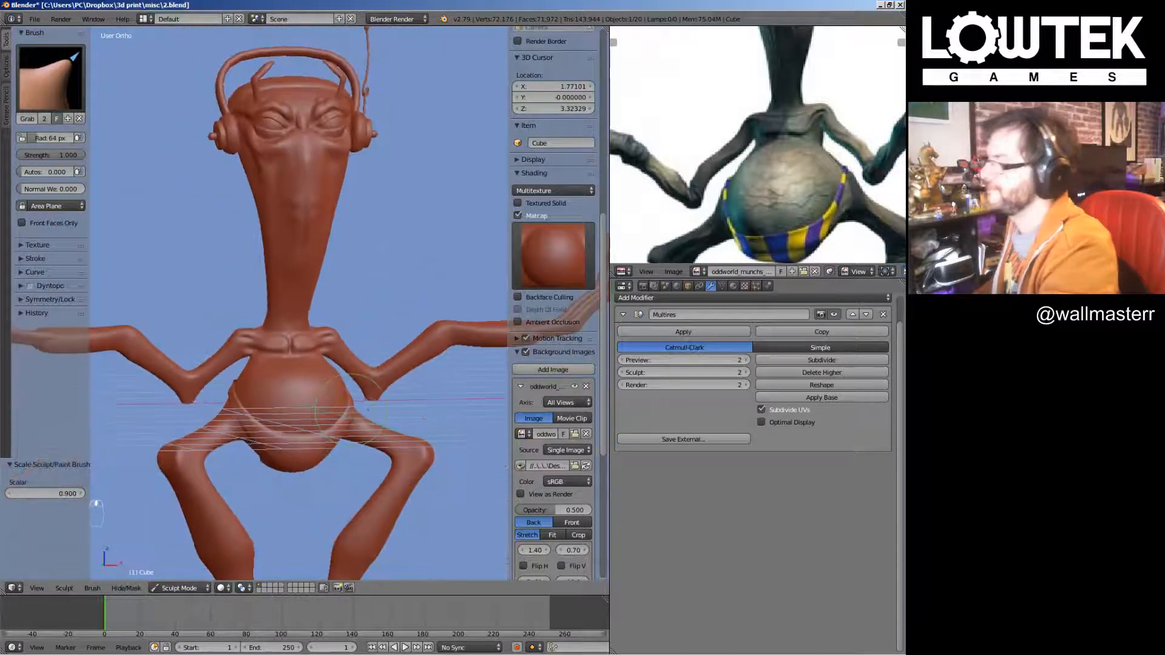
Save the file over the existing 2.blend, return to the front view and undo the last stroke
key(ctrl+s)
click(358, 432)
key(KP_1)
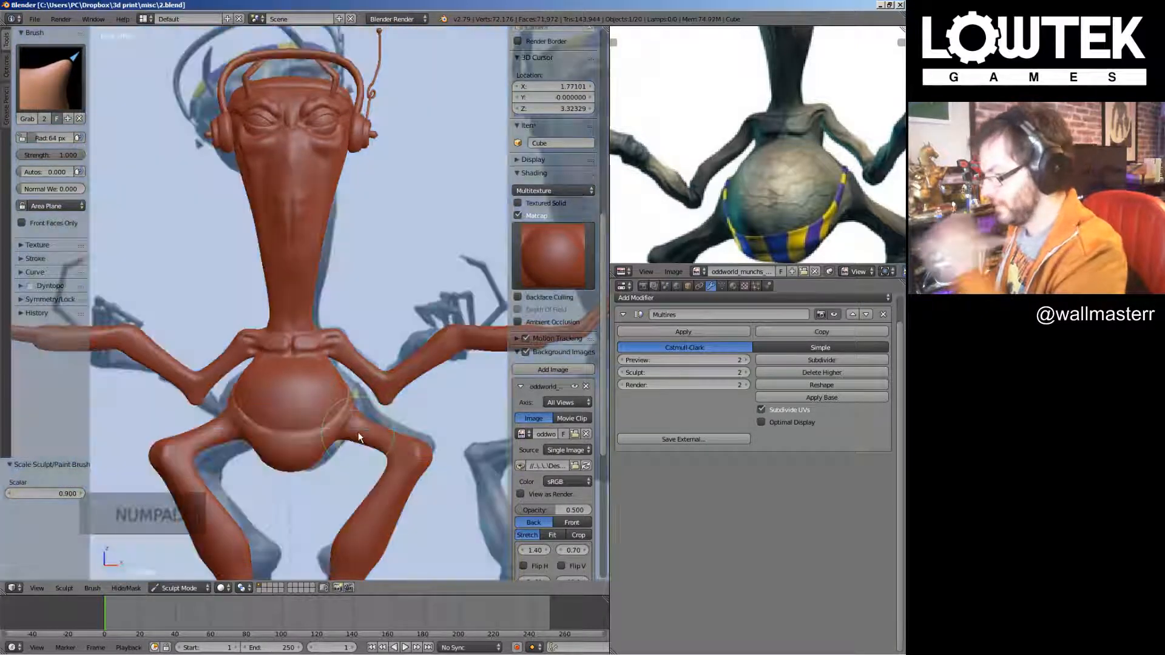
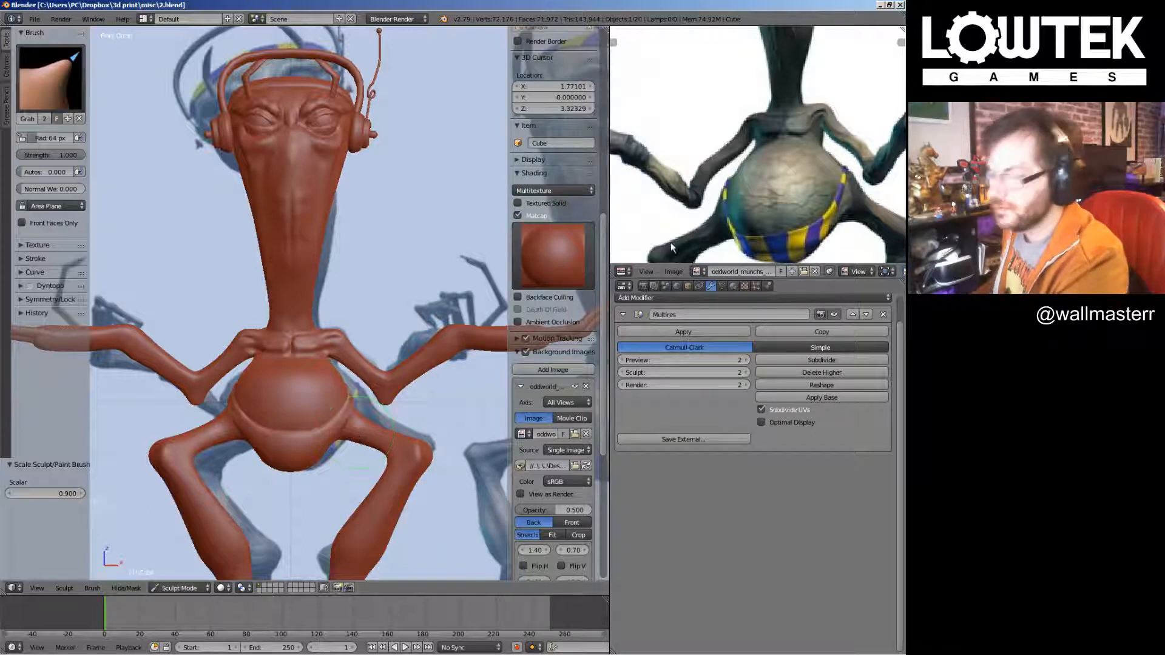
scroll(365, 365, up, 1)
key(ctrl+z)
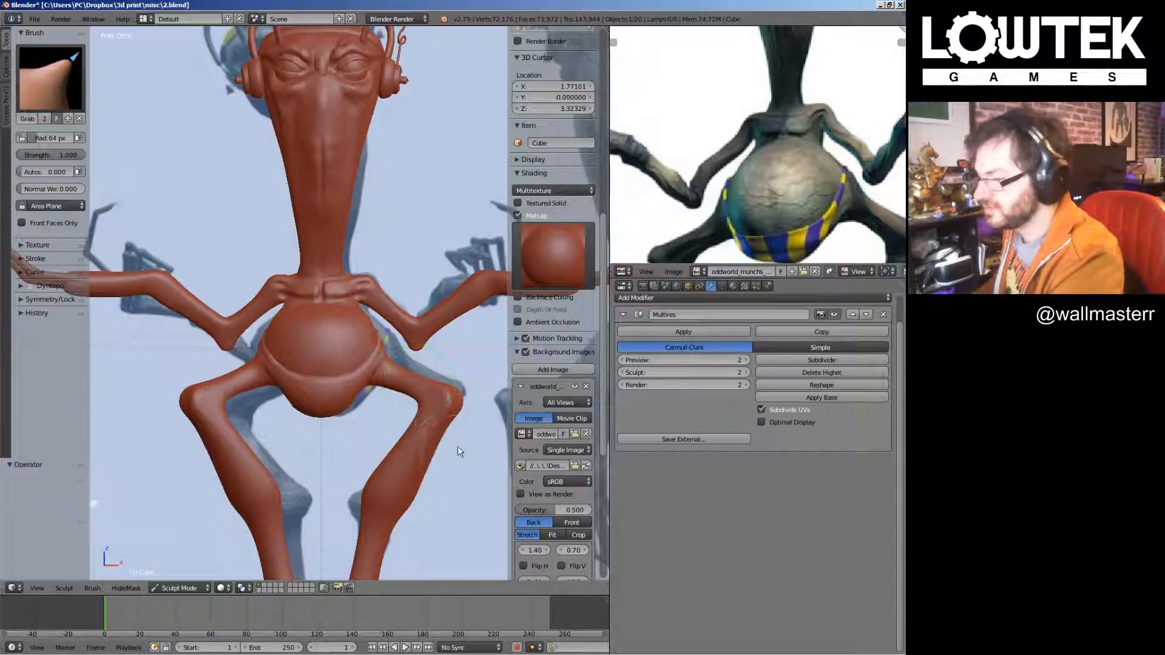
Build up two rounded bony knobs on the knee with the SculptDraw brush, following the leg in the reference image
click(52, 79)
click(321, 205)
shift+middle_drag(425, 426, 364, 344)
mouse_move(408, 399)
shift+middle_down()
mouse_move(392, 435)
mouse_move(385, 398)
shift+middle_up()
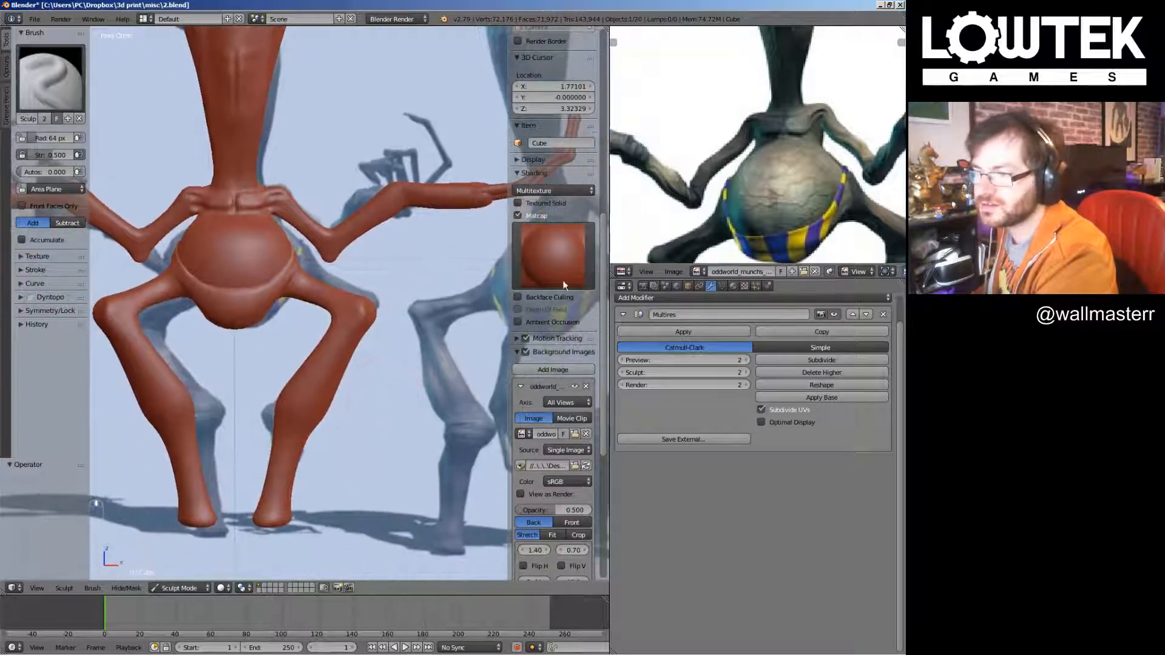
middle_drag(751, 258, 787, 135)
middle_drag(786, 189, 698, 178)
middle_drag(806, 165, 754, 181)
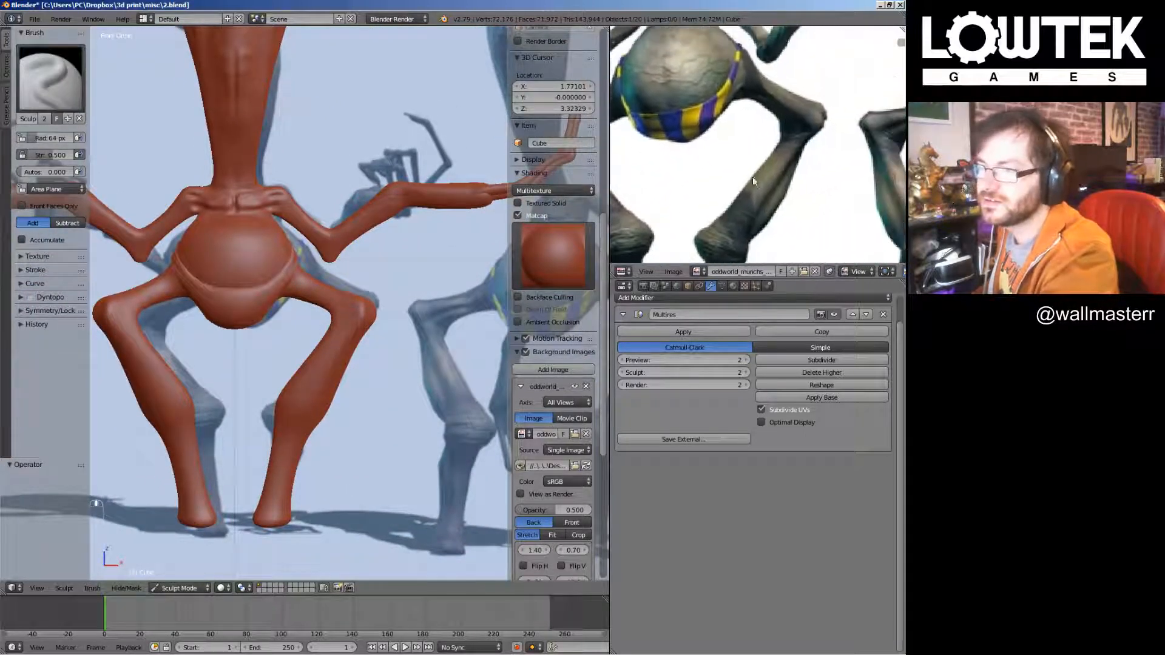
middle_drag(392, 358, 363, 393)
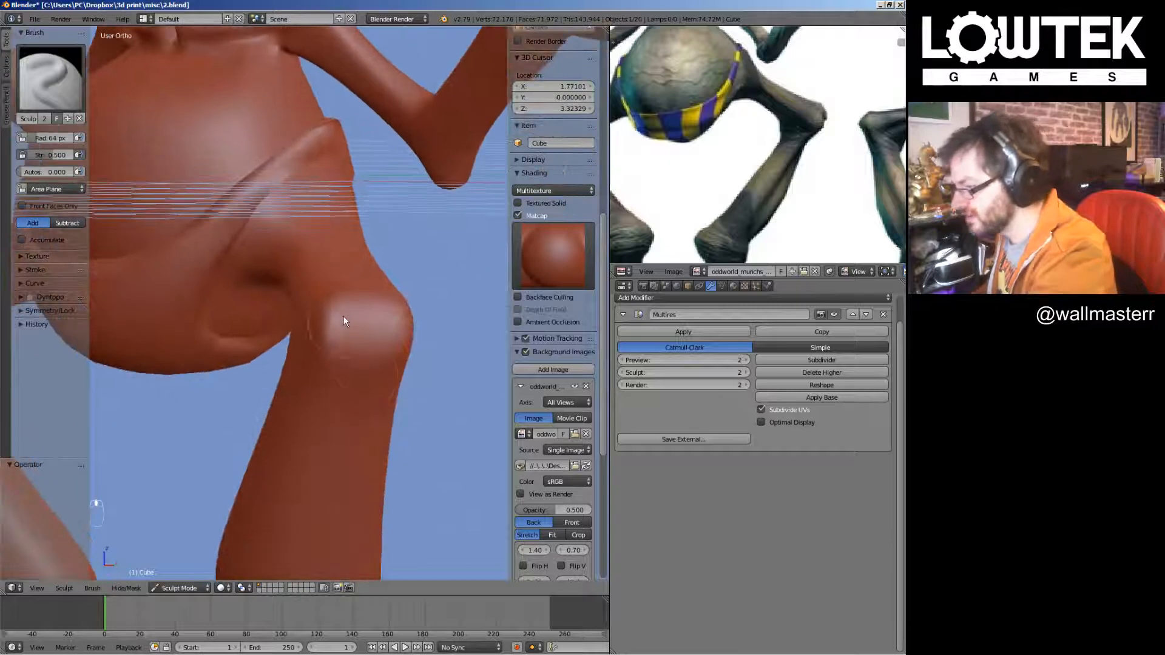
middle_drag(350, 341, 351, 350)
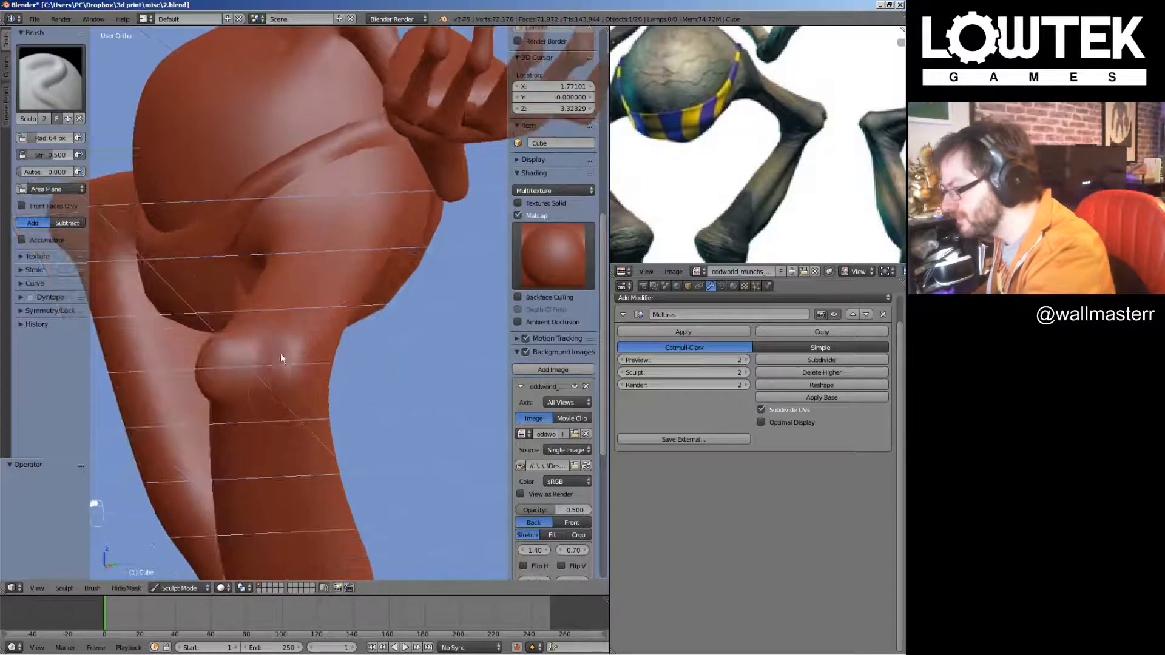
mouse_move(301, 383)
middle_down()
mouse_move(436, 435)
mouse_move(424, 457)
mouse_move(494, 385)
mouse_move(481, 356)
mouse_move(399, 338)
mouse_move(364, 379)
mouse_move(367, 344)
middle_up()
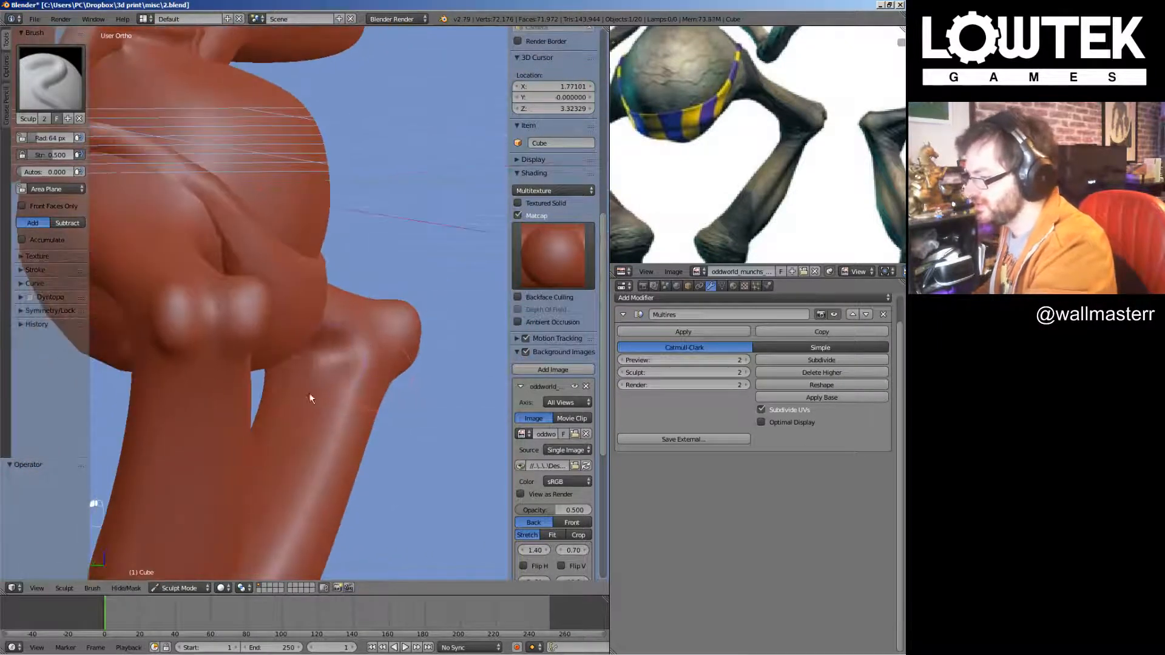
Sculpt raised tendons with a groove between them along the leg segment running from the knee
mouse_move(312, 396)
middle_down()
mouse_move(298, 379)
mouse_move(299, 405)
mouse_move(176, 365)
mouse_move(307, 362)
mouse_move(237, 377)
middle_up()
mouse_move(354, 331)
middle_down()
mouse_move(344, 442)
mouse_move(326, 403)
mouse_move(310, 428)
mouse_move(302, 391)
mouse_move(323, 348)
mouse_move(362, 317)
mouse_move(329, 320)
mouse_move(333, 299)
middle_up()
drag(278, 345, 350, 195)
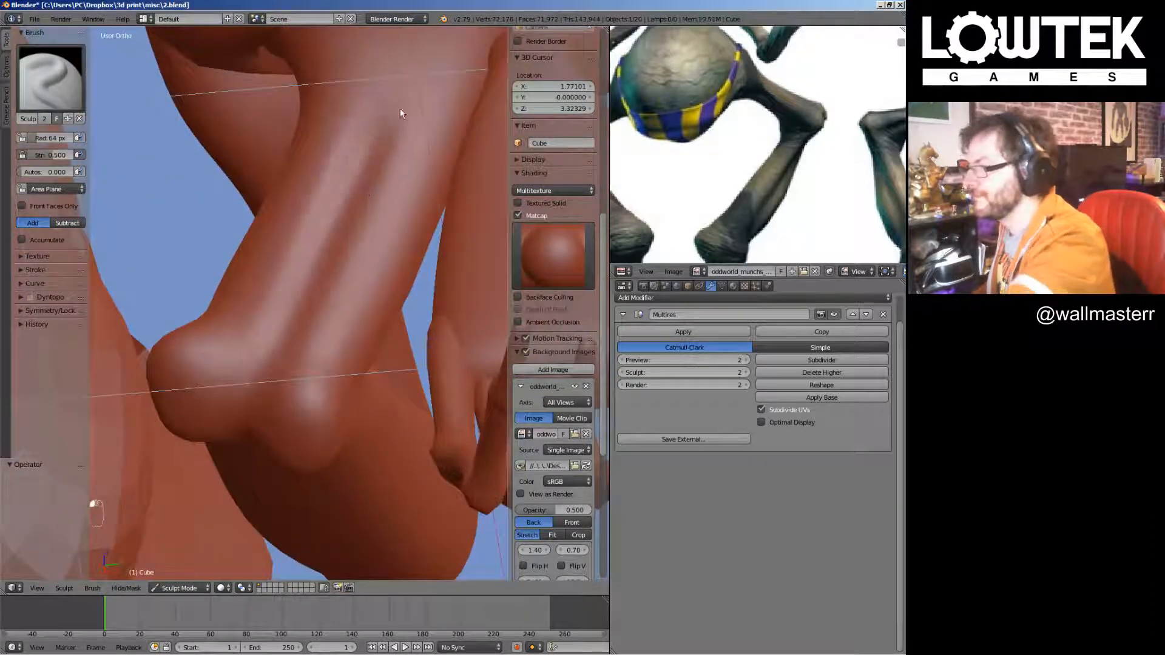
scroll(374, 99, down, 8)
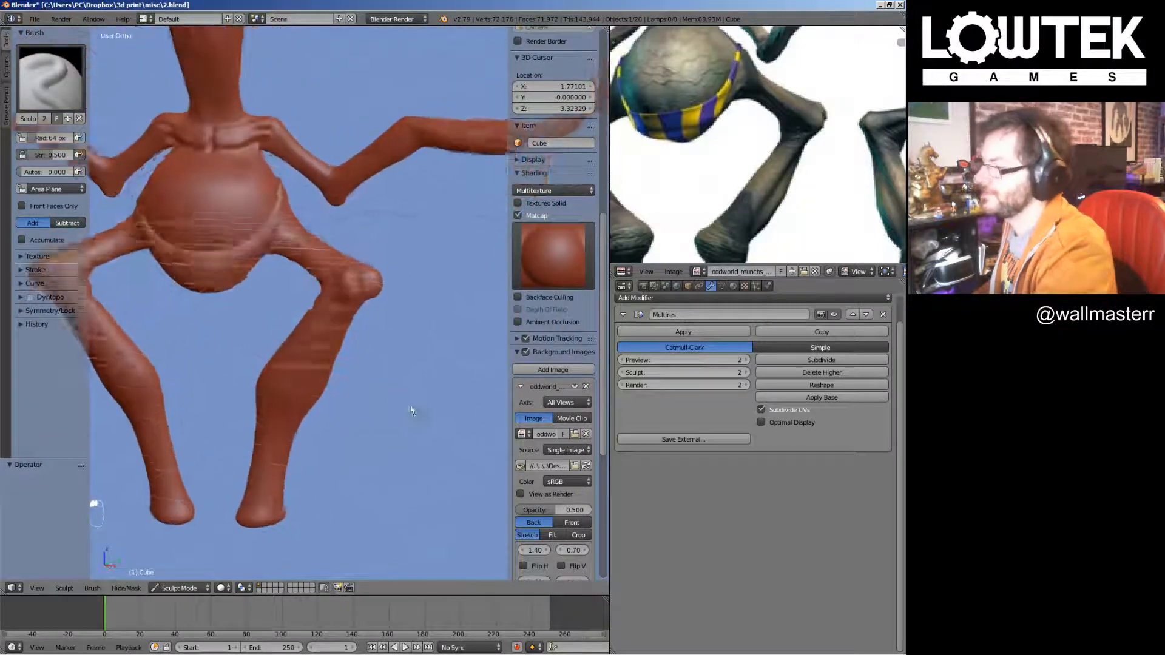
key(KP_1)
scroll(371, 367, up, 3)
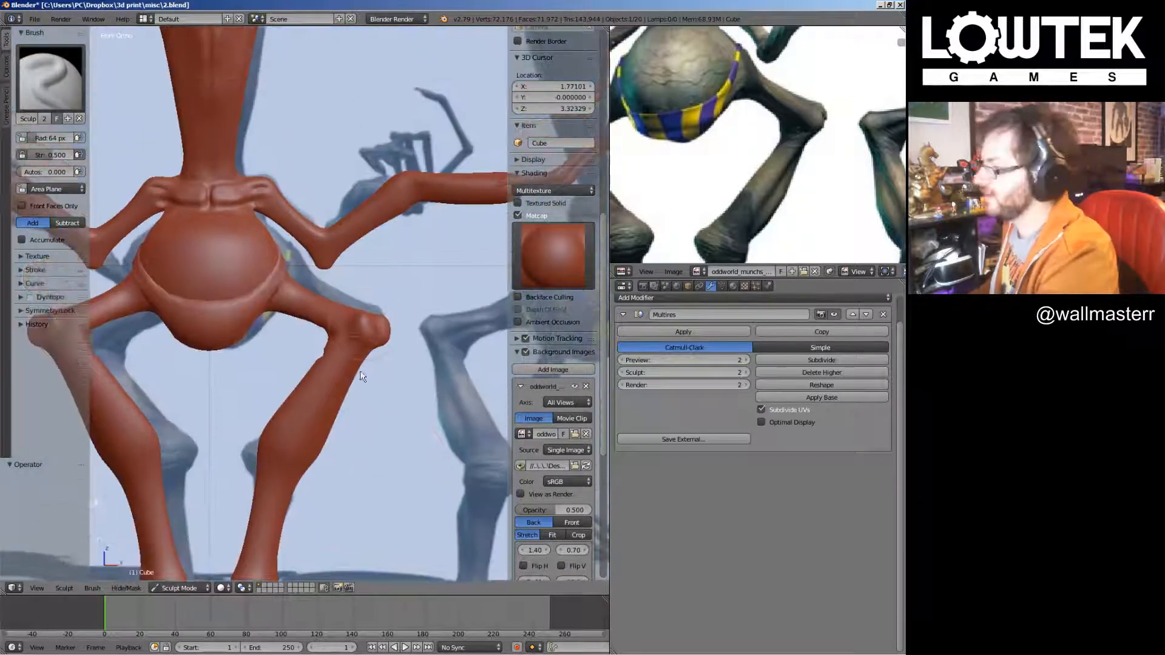
Sculpt muscle form where the thigh joins the hip beside the waistband, and return to the front view
middle_drag(361, 376, 361, 273)
scroll(302, 322, up, 4)
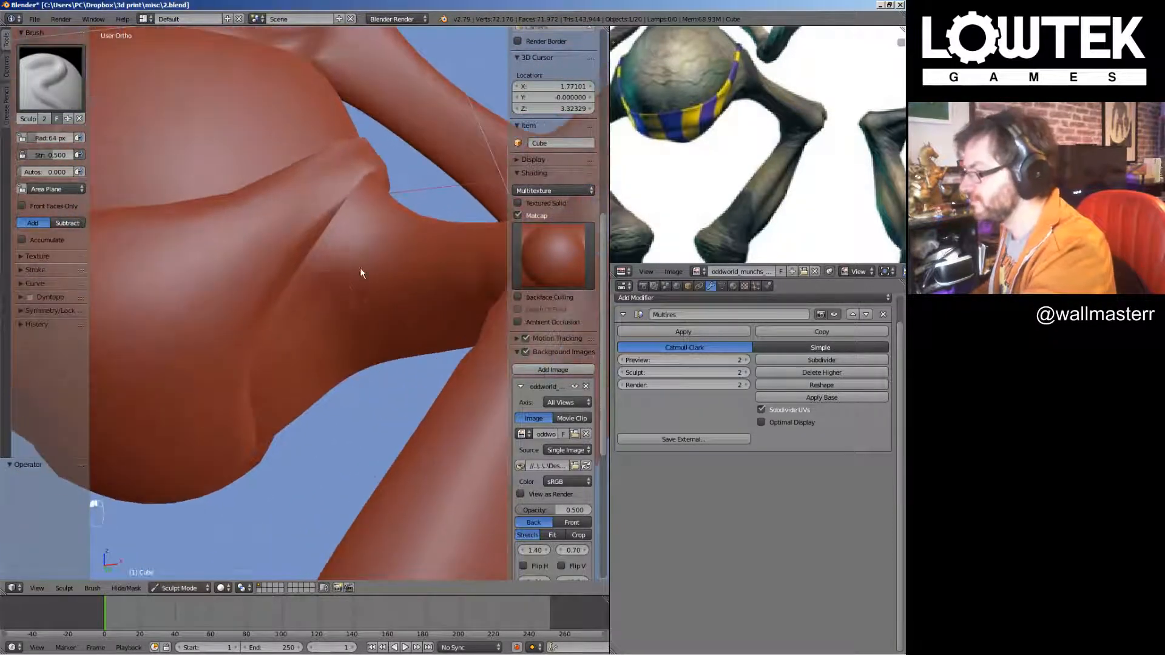
mouse_move(361, 273)
mouse_down()
mouse_move(338, 317)
mouse_move(403, 301)
mouse_move(432, 279)
mouse_up()
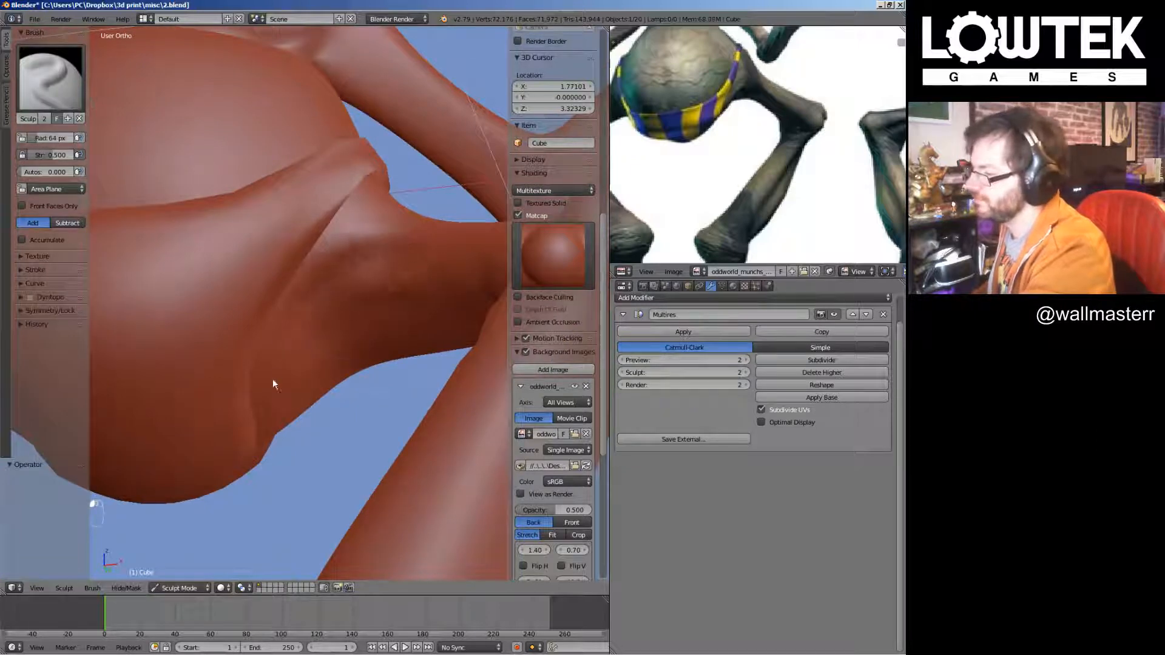
scroll(316, 270, down, 5)
middle_drag(469, 390, 507, 374)
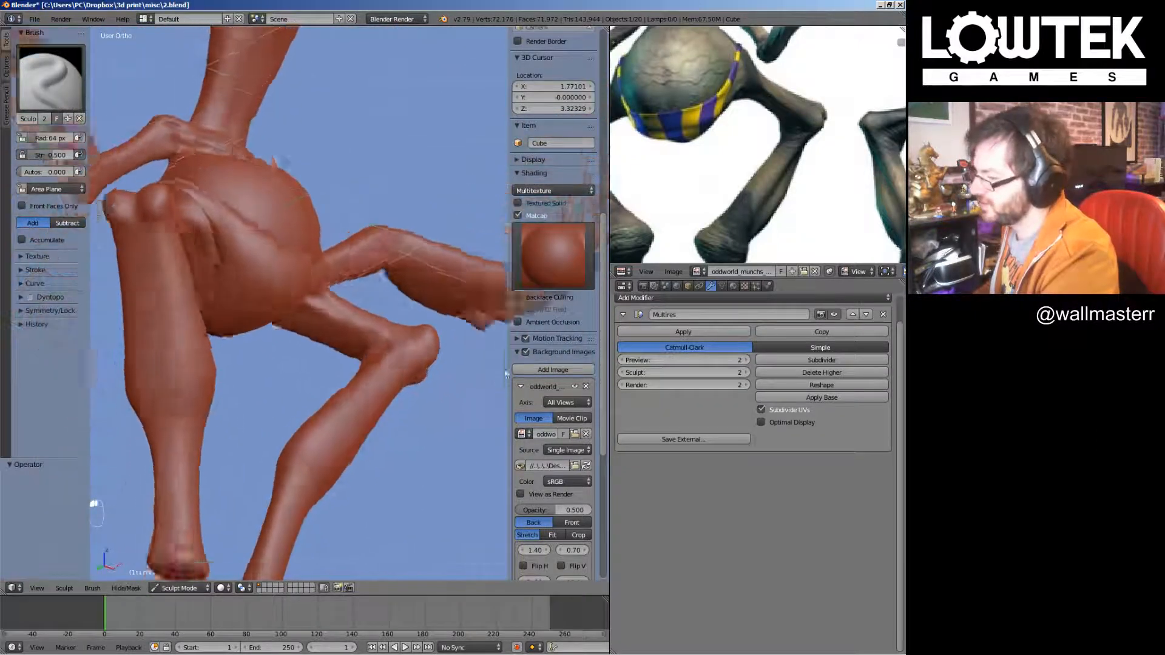
key(KP_1)
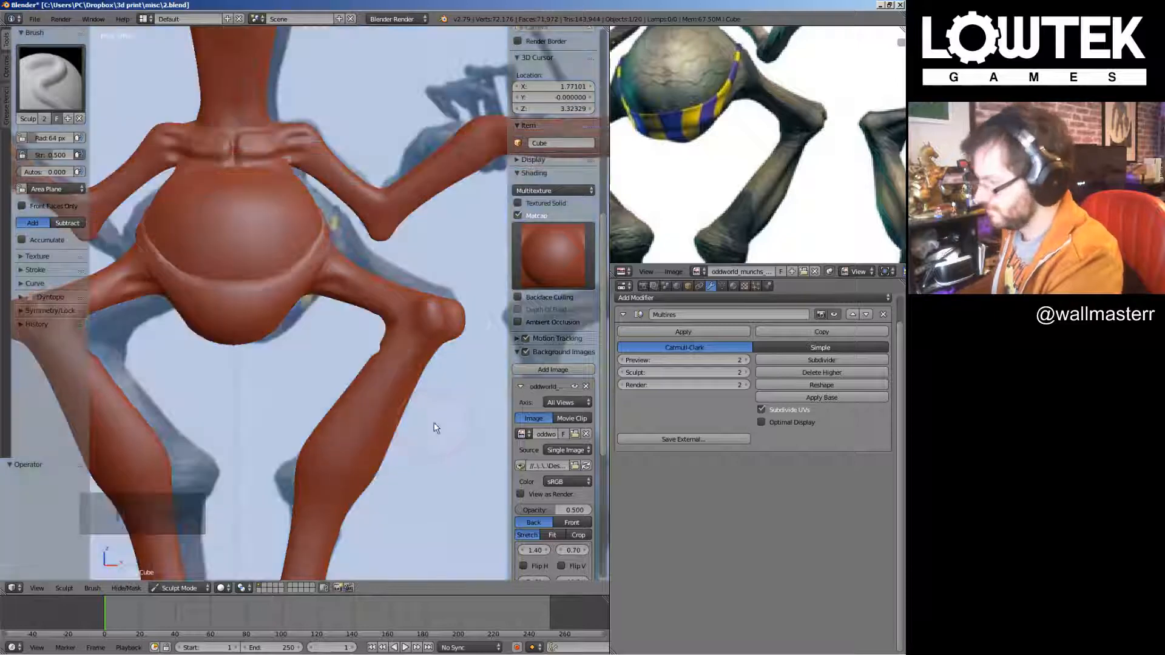
Build up the lower leg joint into a wide, rounded bulge all the way around
shift+scroll(435, 422, down, 8)
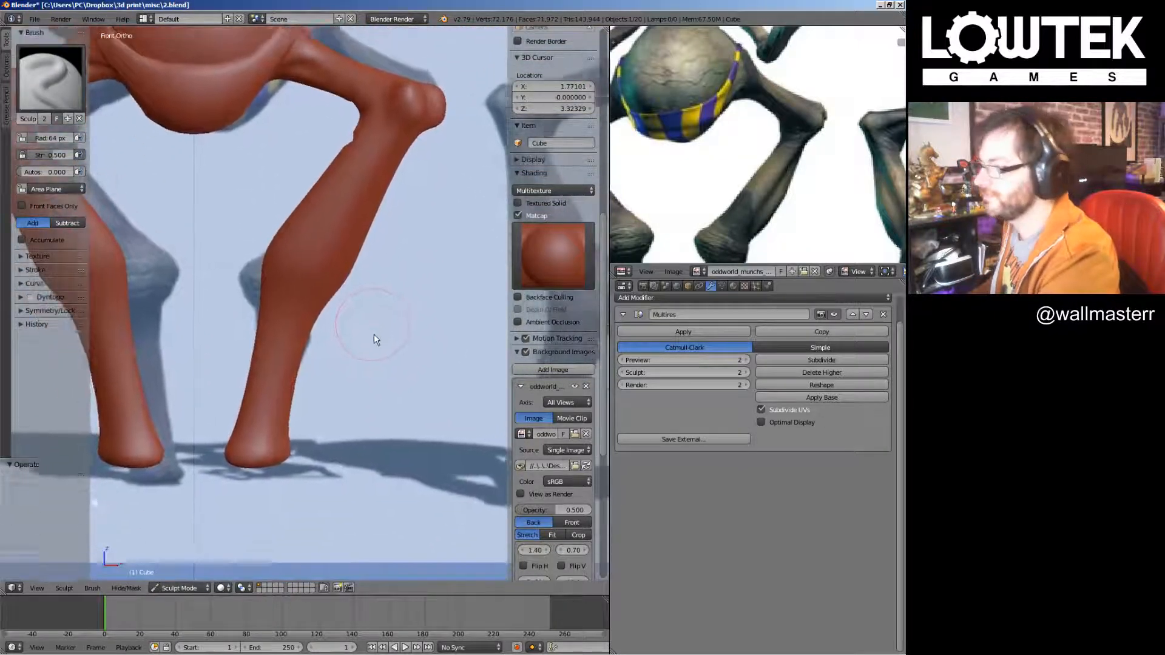
mouse_move(374, 340)
middle_down()
mouse_move(362, 308)
mouse_move(381, 321)
middle_up()
scroll(294, 289, up, 3)
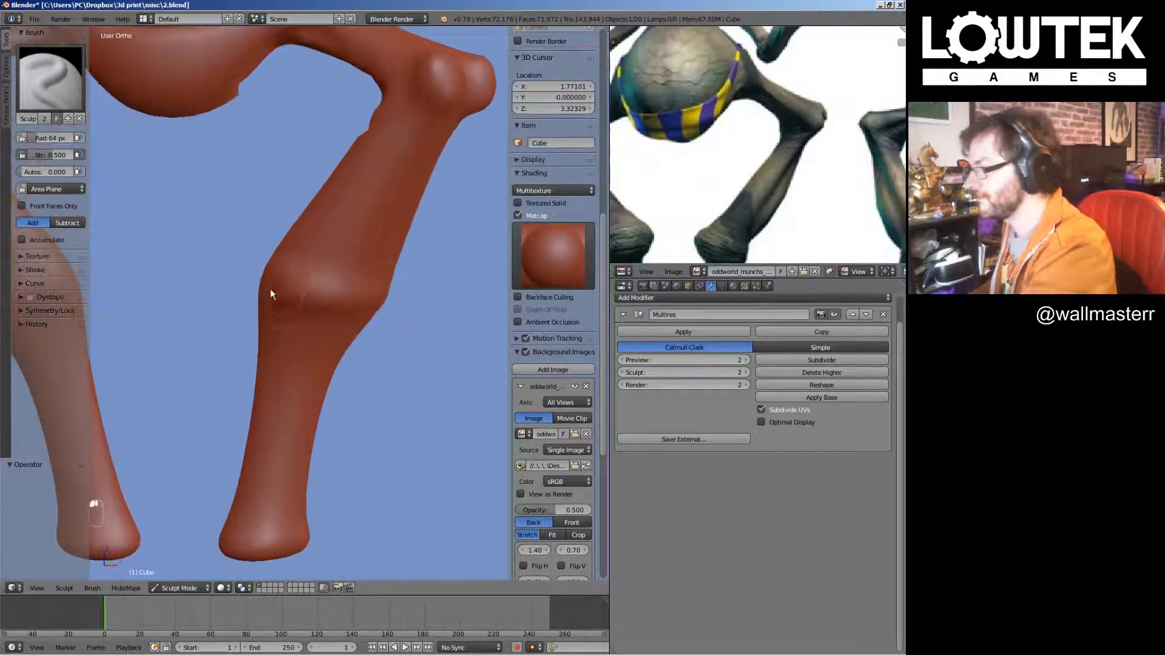
middle_drag(271, 295, 360, 319)
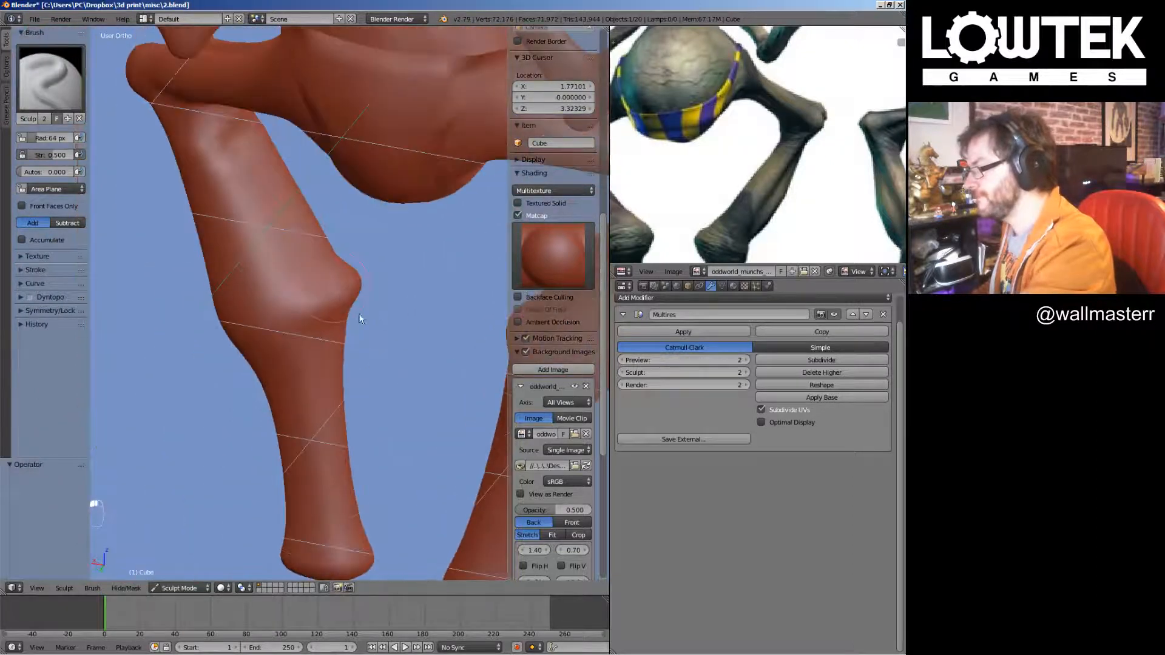
mouse_move(273, 340)
middle_down()
mouse_move(320, 300)
mouse_move(314, 345)
mouse_move(336, 298)
mouse_move(326, 338)
mouse_move(195, 312)
mouse_move(380, 285)
mouse_move(380, 348)
mouse_move(279, 334)
mouse_move(320, 328)
mouse_move(427, 384)
middle_up()
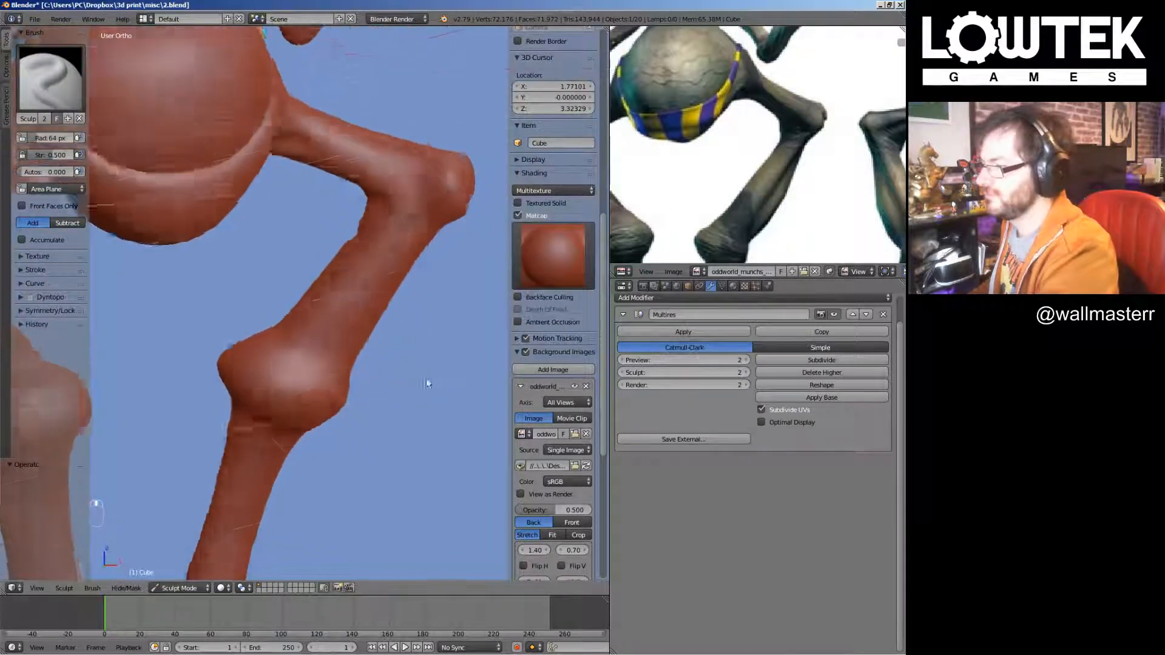
Shape the leg segment between the knee and the lower joint, and smooth its front surface
scroll(297, 327, up, 2)
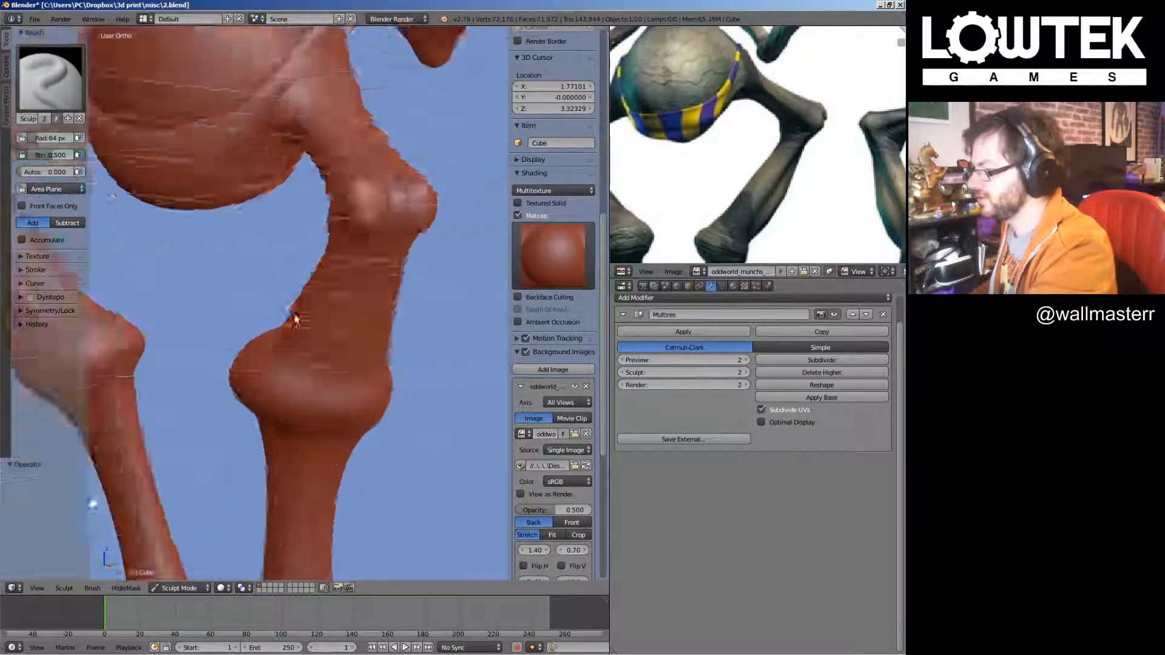
mouse_move(296, 320)
middle_down()
mouse_move(364, 294)
mouse_move(286, 262)
middle_up()
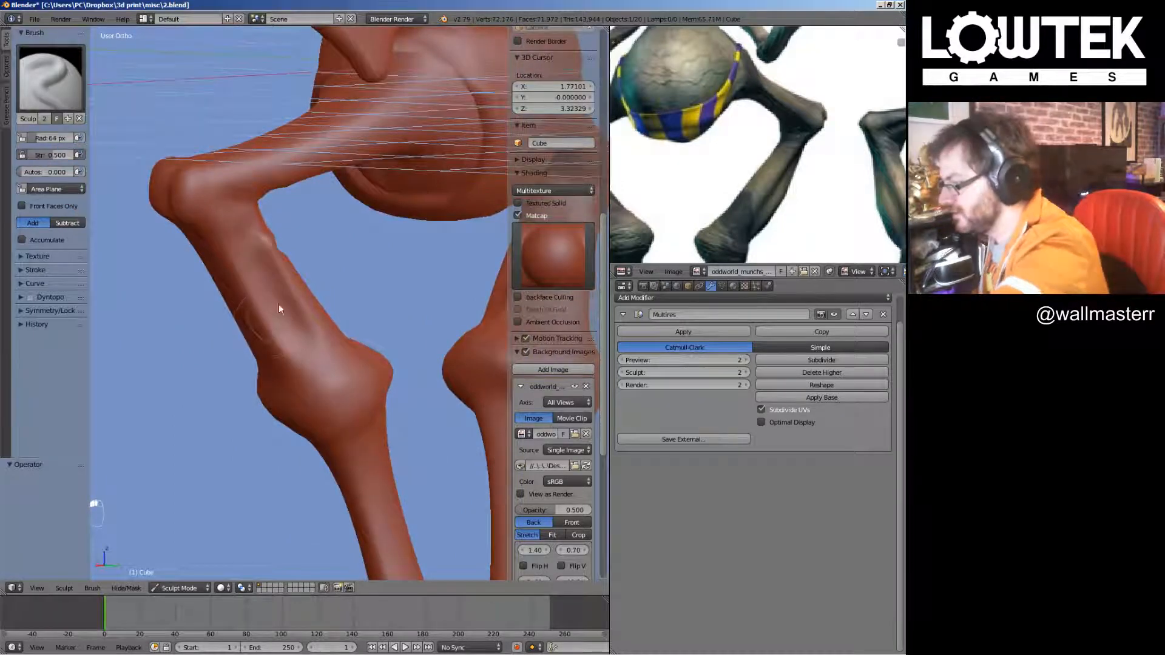
mouse_move(279, 304)
middle_down()
mouse_move(275, 224)
mouse_move(304, 312)
mouse_move(376, 209)
middle_up()
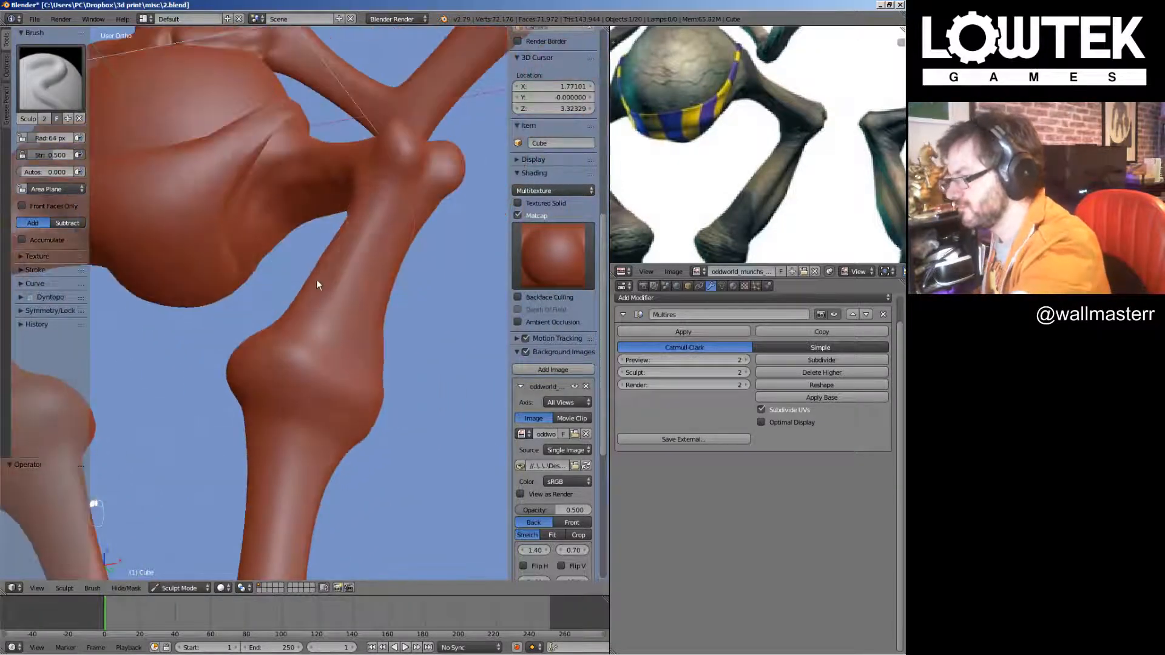
middle_drag(316, 279, 374, 259)
drag(373, 258, 311, 341)
shift+drag(398, 242, 316, 330)
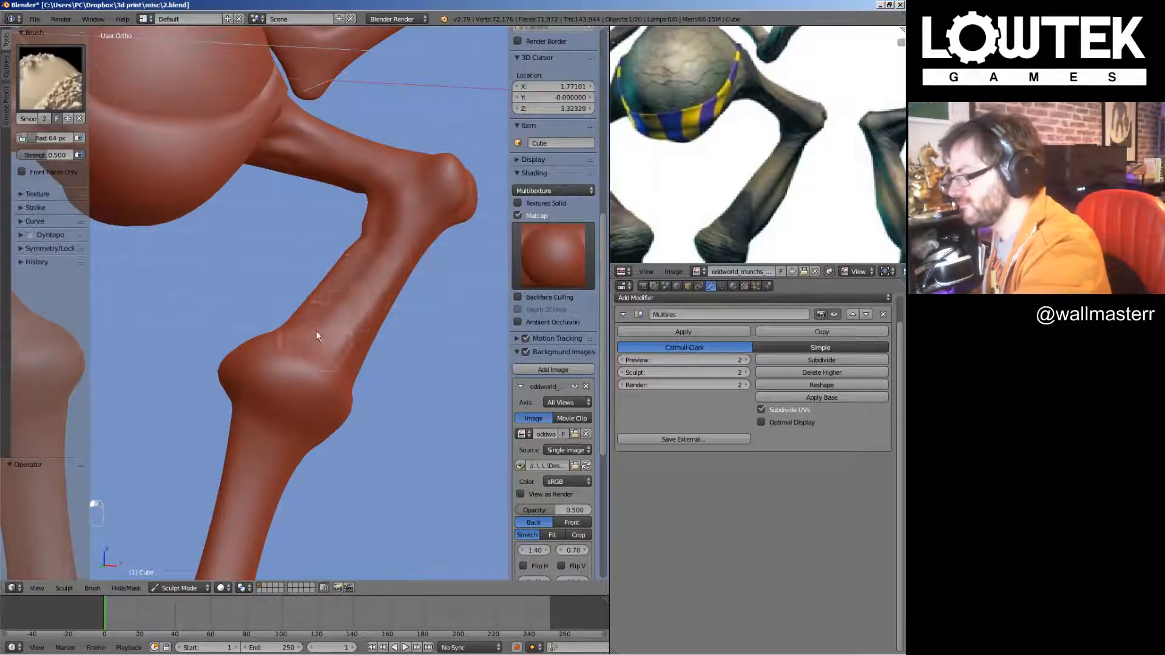
mouse_move(316, 335)
middle_down()
mouse_move(403, 346)
mouse_move(348, 301)
middle_up()
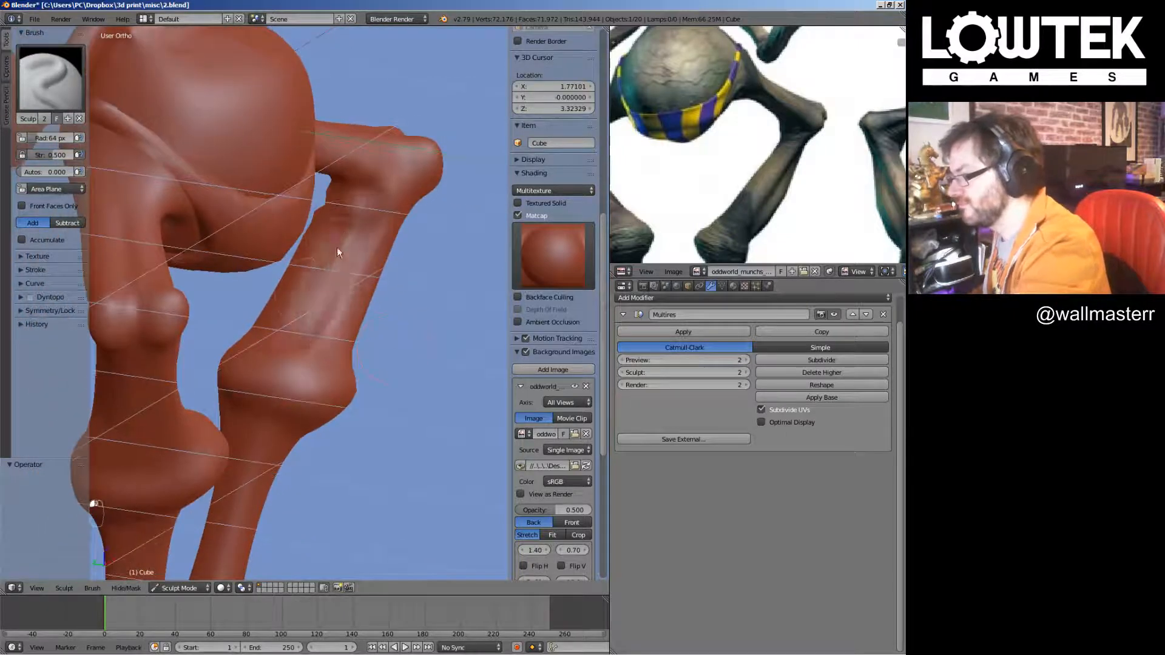
Smooth the back of the leg segment just below the knee
middle_drag(286, 345, 417, 333)
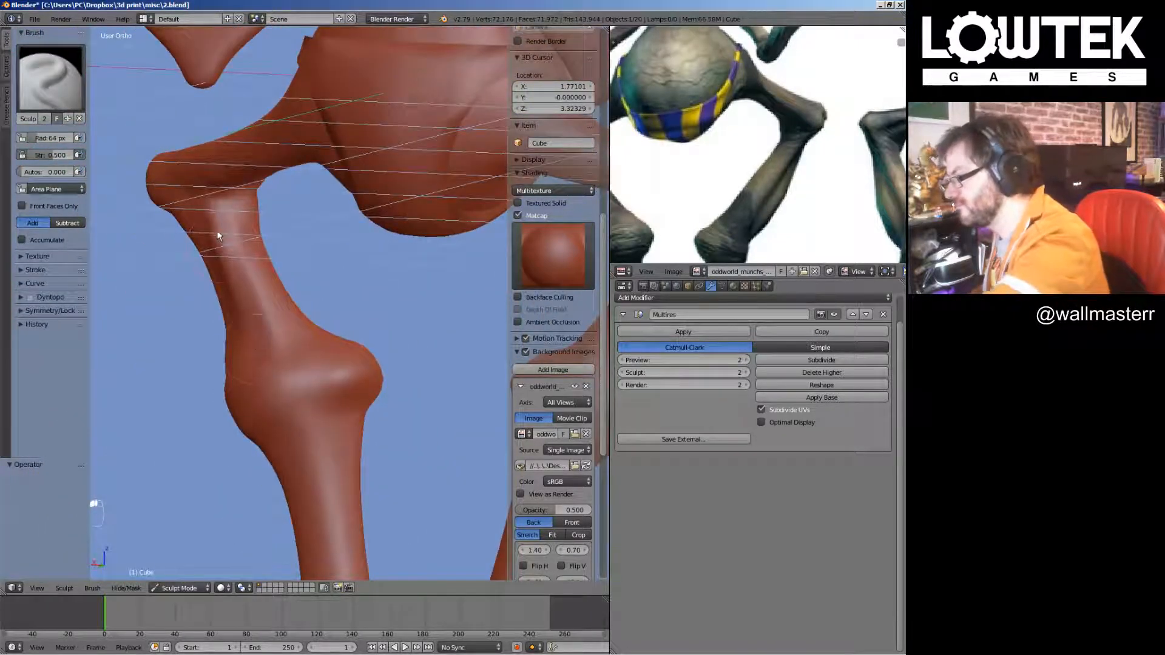
shift+drag(218, 235, 229, 278)
mouse_move(229, 278)
middle_down()
mouse_move(333, 333)
mouse_move(269, 314)
middle_up()
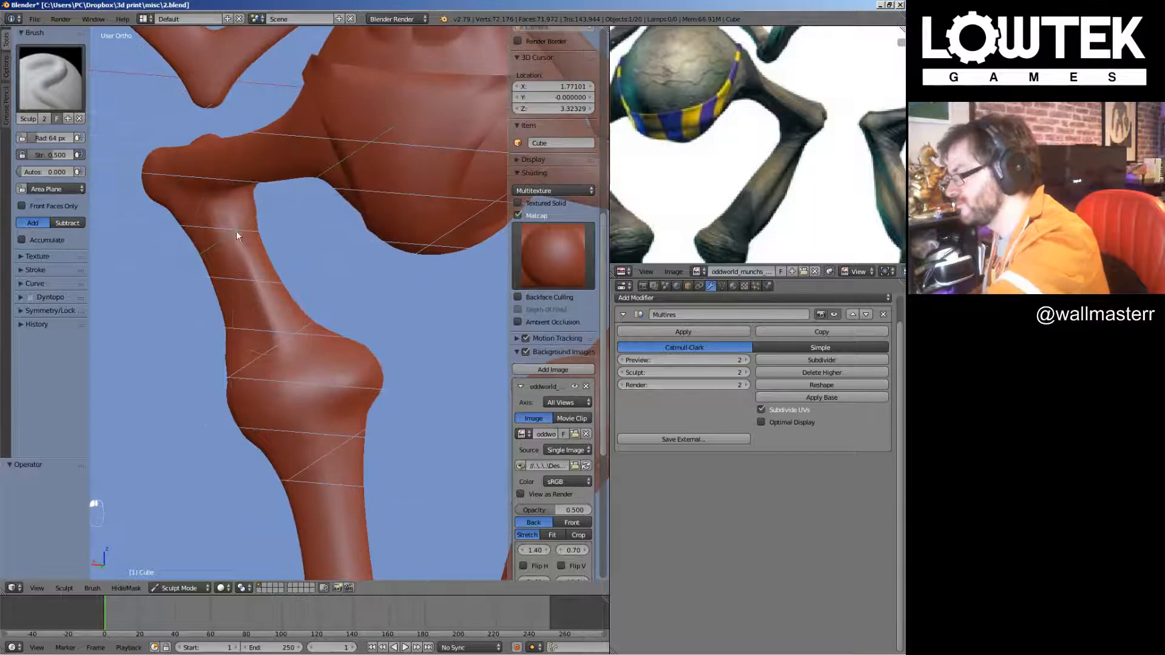
mouse_move(240, 267)
shift+mouse_down()
mouse_move(227, 247)
mouse_move(234, 273)
shift+mouse_up()
mouse_move(243, 288)
middle_down()
mouse_move(372, 338)
mouse_move(340, 341)
middle_up()
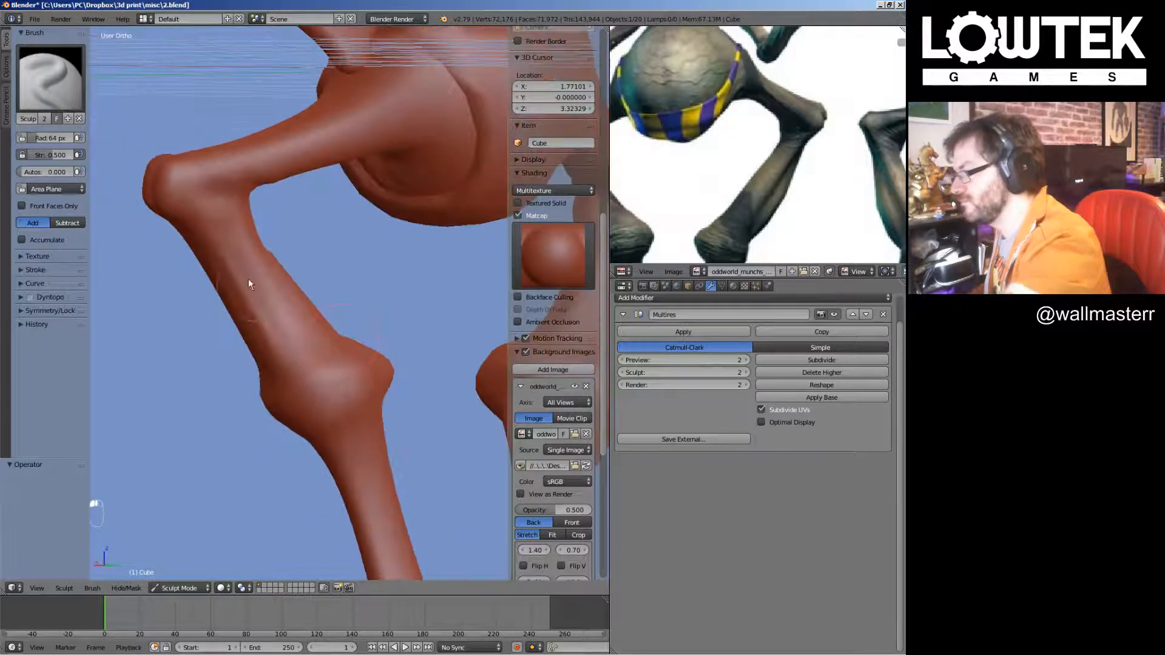
Sculpt a tendon ridge running down into the lower leg joint and smooth its transitions
drag(248, 283, 288, 349)
middle_drag(288, 348, 284, 370)
mouse_move(284, 369)
mouse_down()
mouse_move(252, 333)
mouse_move(198, 200)
mouse_move(305, 356)
mouse_up()
mouse_move(304, 355)
middle_down()
mouse_move(358, 330)
mouse_move(297, 340)
middle_up()
drag(245, 266, 292, 340)
shift+drag(282, 334, 272, 321)
middle_drag(303, 320, 263, 329)
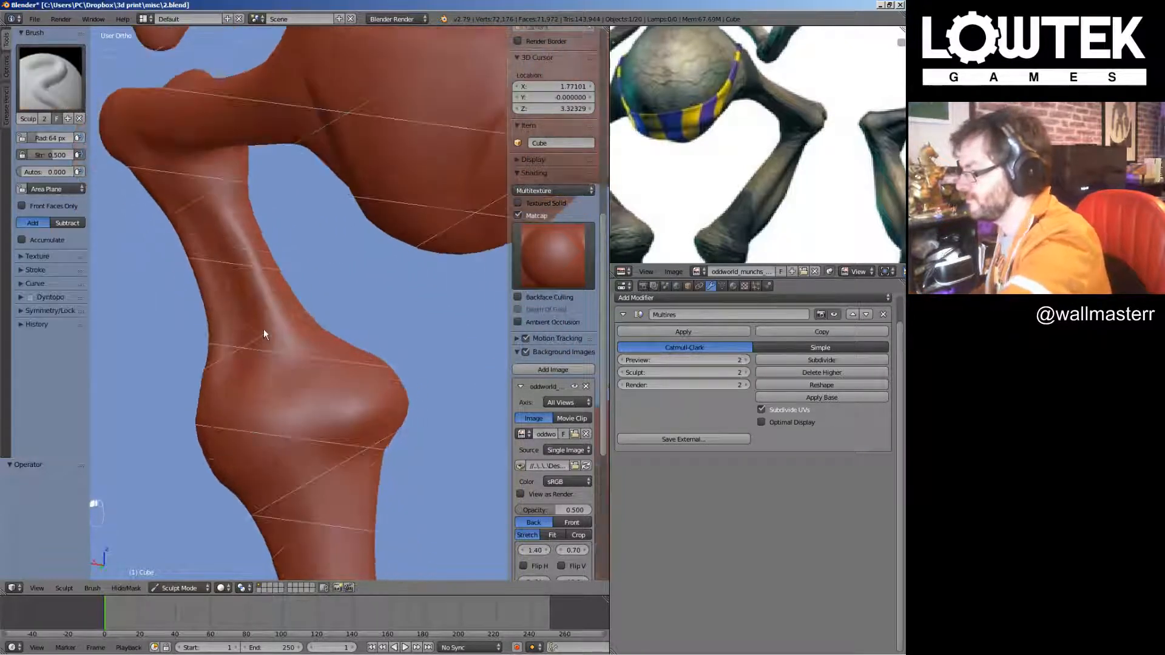
mouse_move(264, 329)
shift+mouse_down()
mouse_move(230, 239)
mouse_move(279, 334)
shift+mouse_up()
Define long muscle ridges and a bulge on the inner side of the leg segment above the lower joint
mouse_move(291, 334)
middle_down()
mouse_move(380, 343)
mouse_move(390, 390)
mouse_move(364, 416)
mouse_move(390, 322)
middle_up()
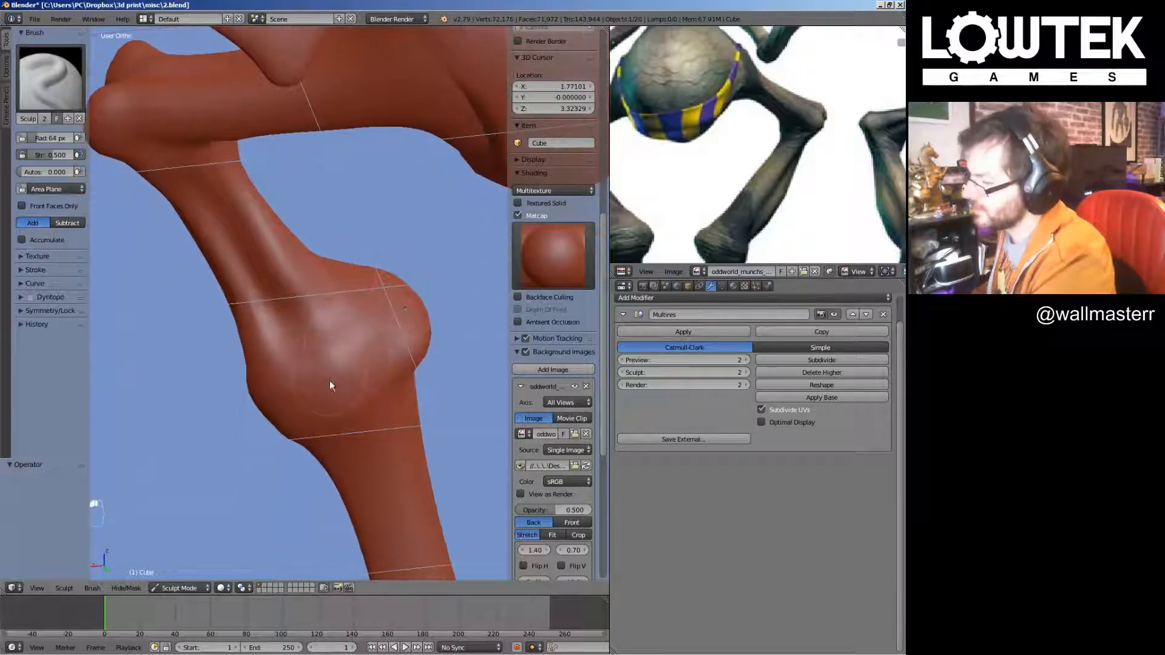
mouse_move(329, 386)
middle_down()
mouse_move(380, 343)
mouse_move(473, 352)
mouse_move(424, 324)
mouse_move(369, 213)
middle_up()
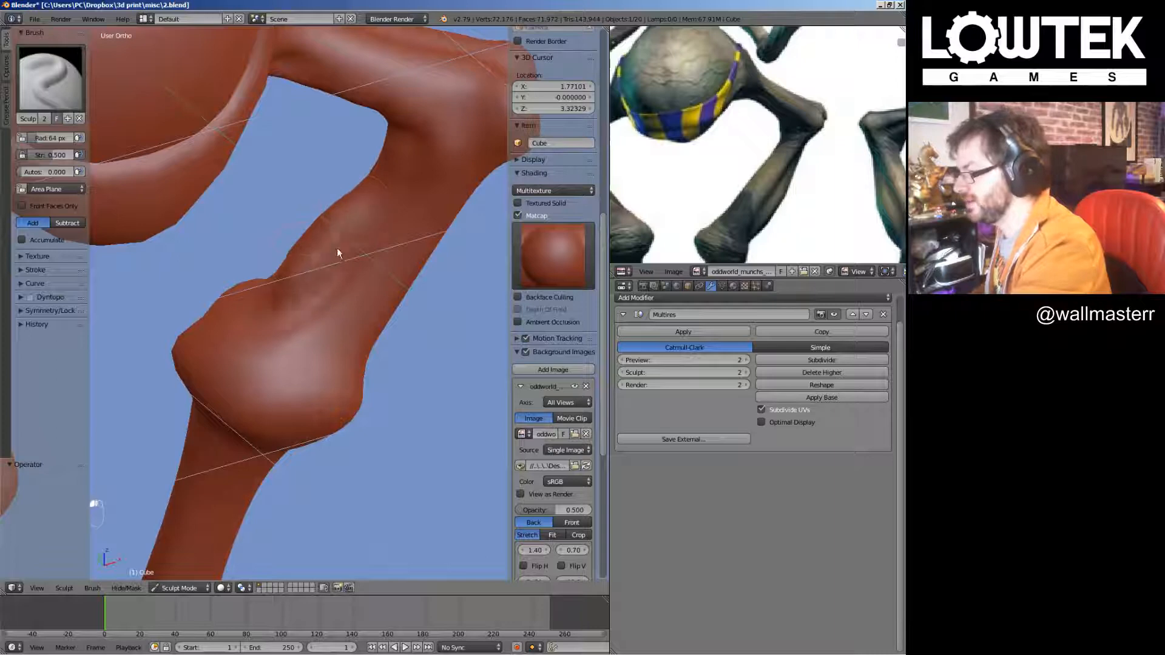
mouse_move(348, 256)
middle_down()
mouse_move(414, 275)
mouse_move(388, 289)
mouse_move(336, 273)
mouse_move(311, 230)
mouse_move(279, 244)
middle_up()
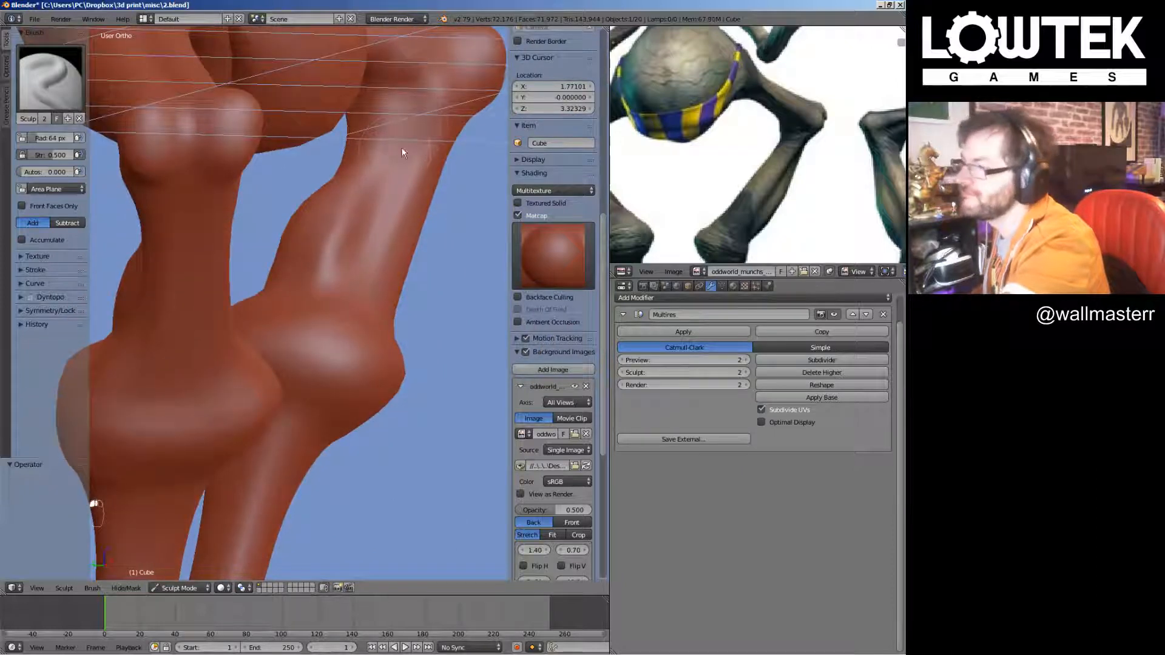
scroll(371, 260, down, 5)
middle_drag(307, 355, 386, 343)
scroll(365, 340, up, 4)
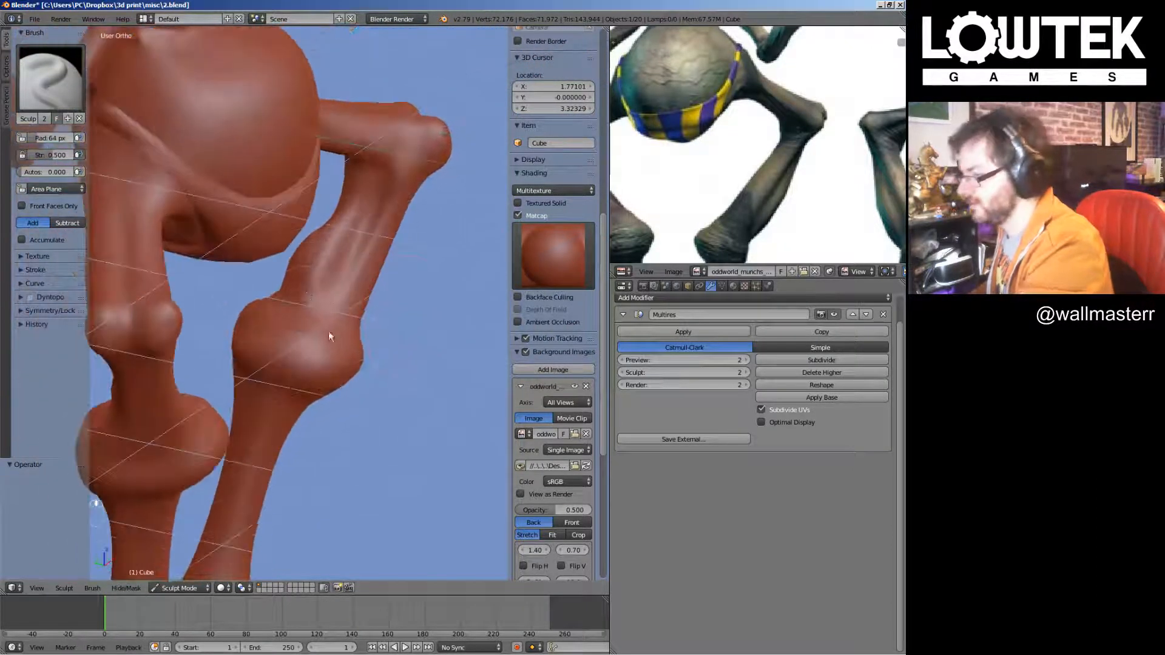
Sculpt the muscle's transition into the lower leg joint and smooth the side of the joint
drag(300, 283, 285, 301)
mouse_move(242, 348)
shift+mouse_down()
mouse_move(239, 366)
mouse_move(258, 364)
shift+mouse_up()
middle_drag(273, 352, 340, 340)
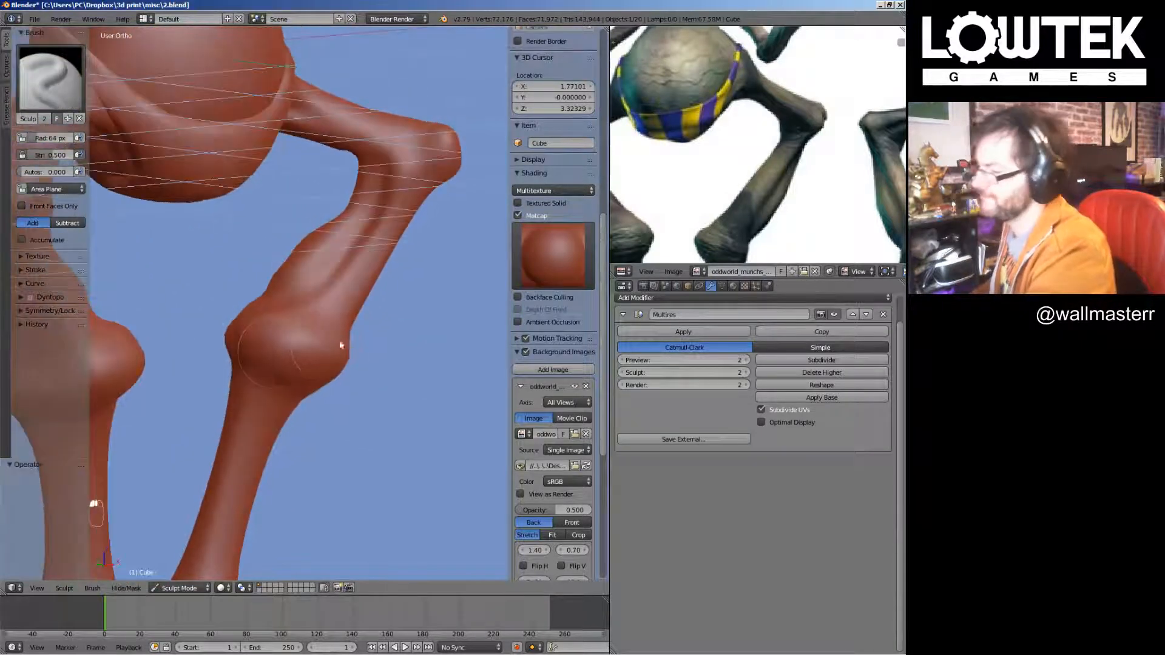
Examine the knee and leg segments from several angles and compare their silhouette with the front reference image
key(KP_1)
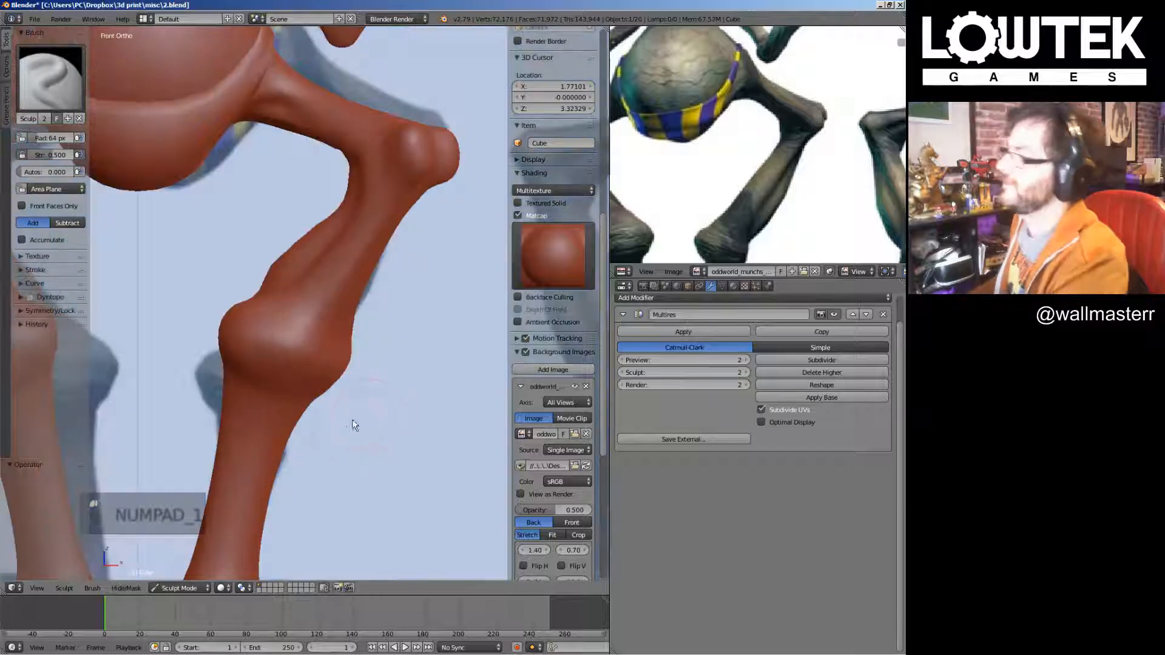
middle_drag(406, 361, 356, 395)
scroll(385, 328, up, 5)
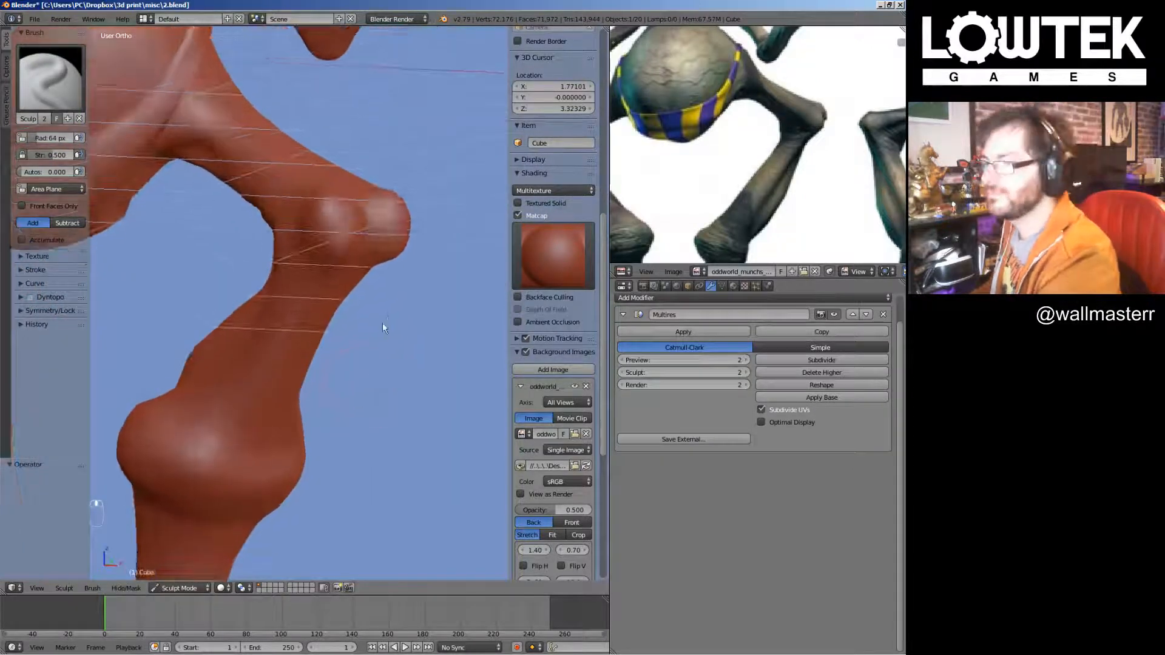
middle_drag(383, 354, 311, 355)
mouse_move(338, 316)
middle_down()
mouse_move(220, 309)
mouse_move(315, 300)
mouse_move(302, 258)
mouse_move(276, 251)
middle_up()
mouse_move(292, 303)
middle_down()
mouse_move(296, 337)
mouse_move(279, 291)
mouse_move(352, 353)
middle_up()
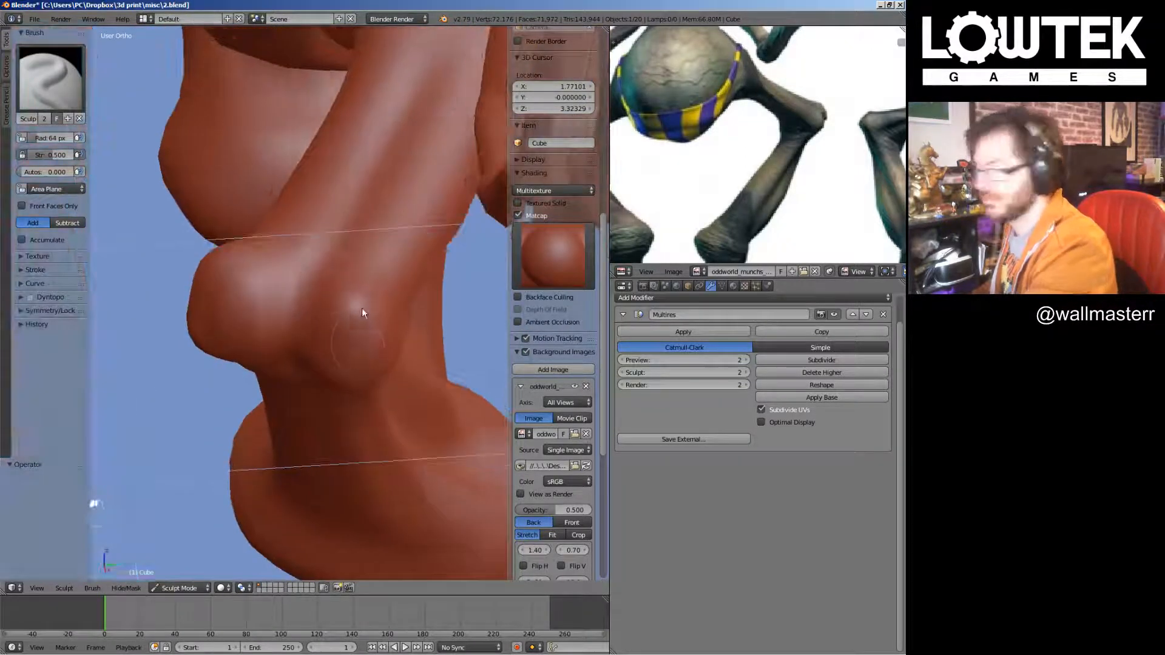
mouse_move(362, 308)
middle_down()
mouse_move(378, 392)
mouse_move(346, 362)
middle_up()
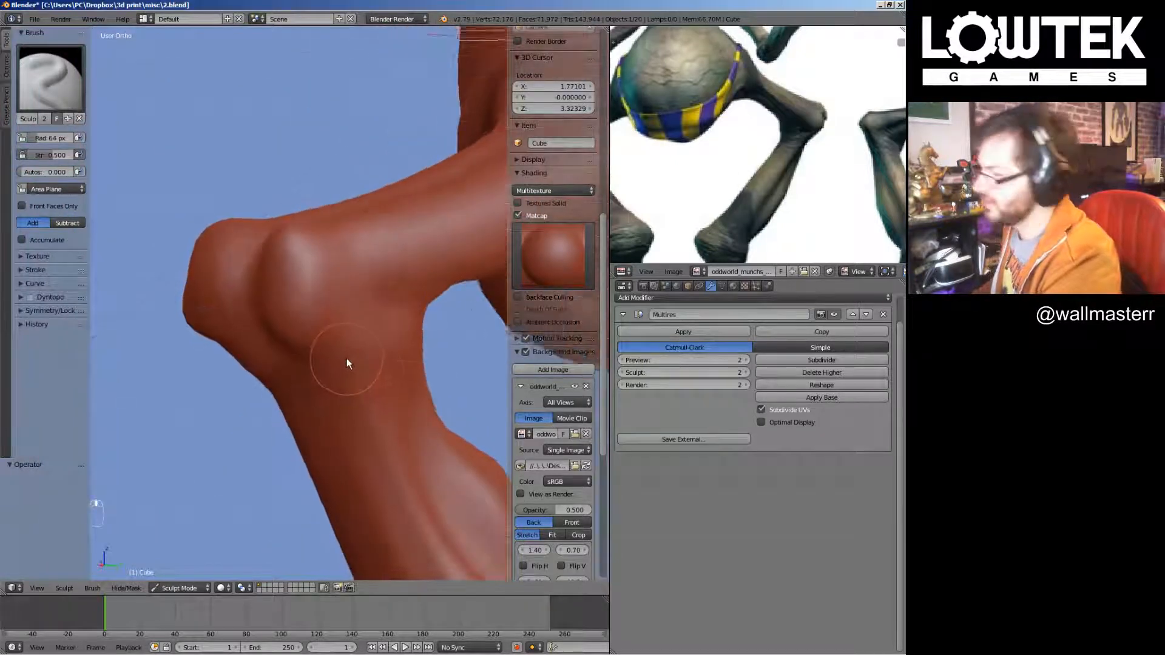
key(KP_1)
scroll(389, 407, down, 6)
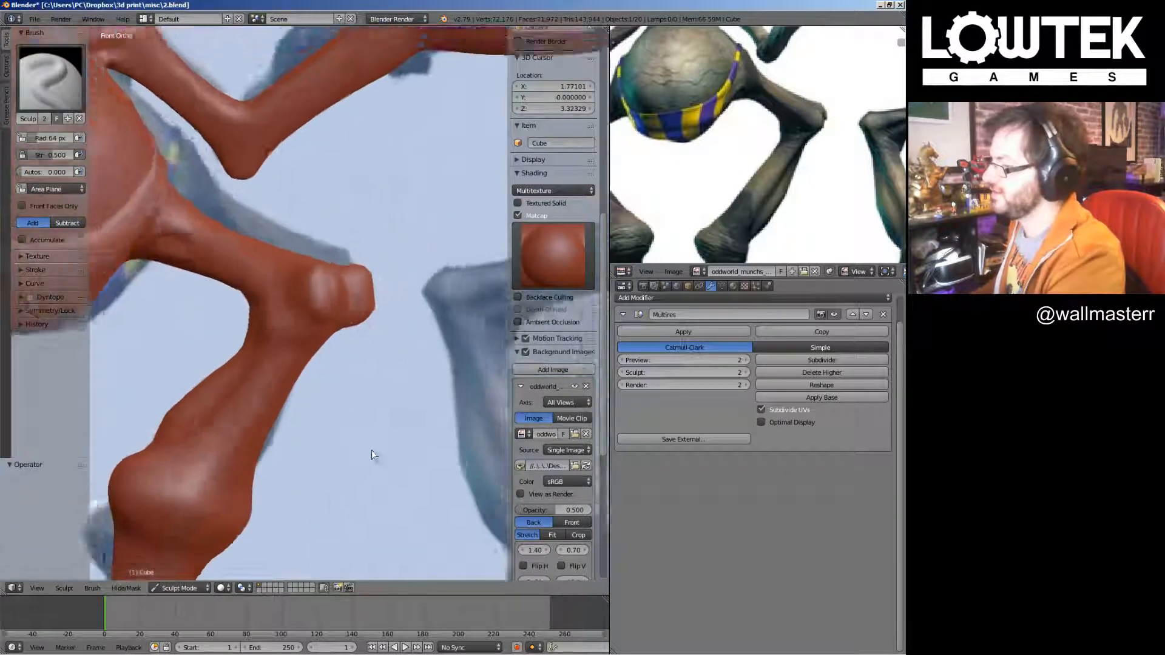
scroll(350, 455, up, 1)
scroll(351, 453, up, 8)
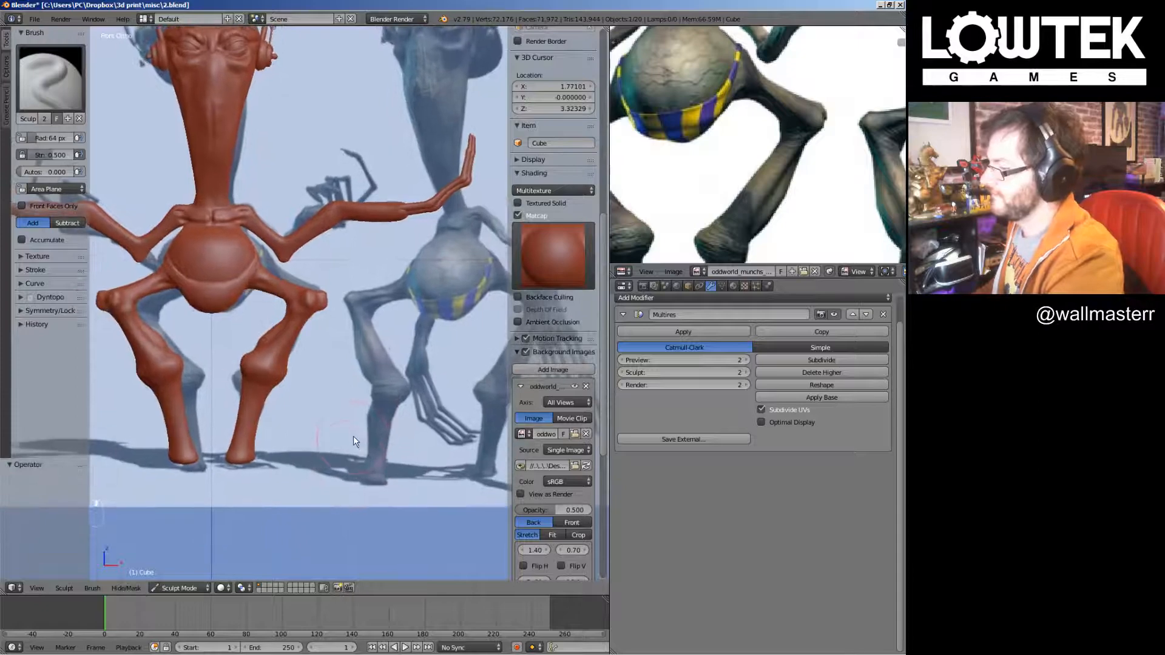
Smooth the back of the upper leg where it joins the hip and body
middle_drag(331, 314, 247, 292)
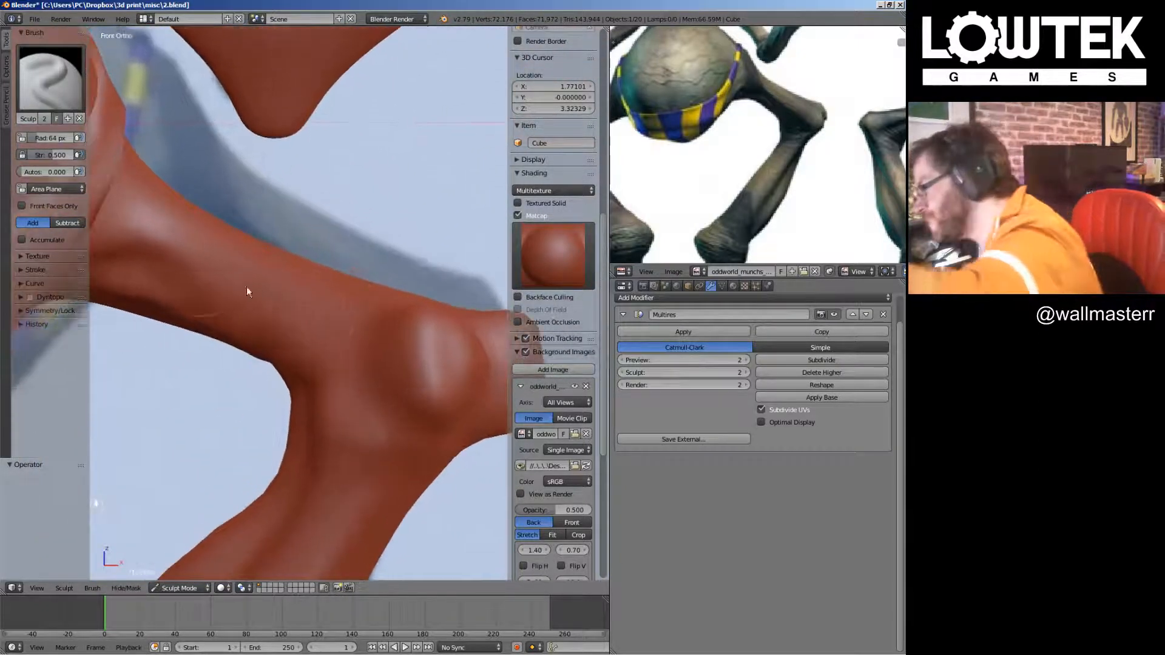
mouse_move(346, 339)
middle_down()
mouse_move(372, 291)
mouse_move(346, 271)
mouse_move(367, 333)
mouse_move(390, 318)
mouse_move(388, 294)
mouse_move(255, 320)
middle_up()
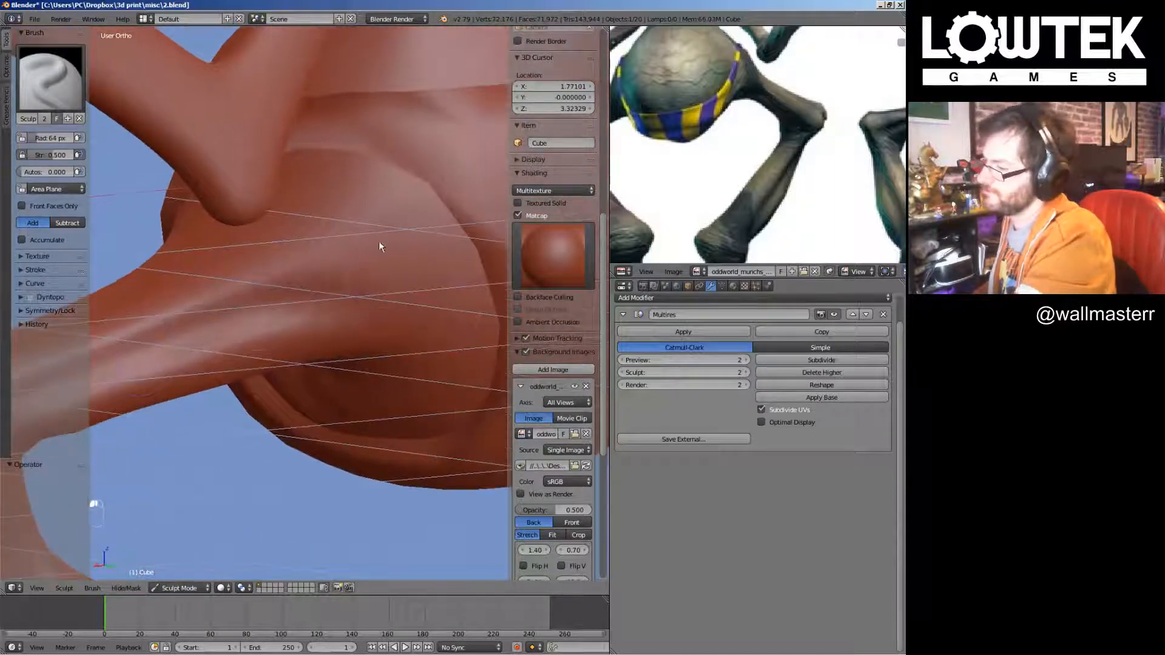
middle_drag(468, 323, 410, 338)
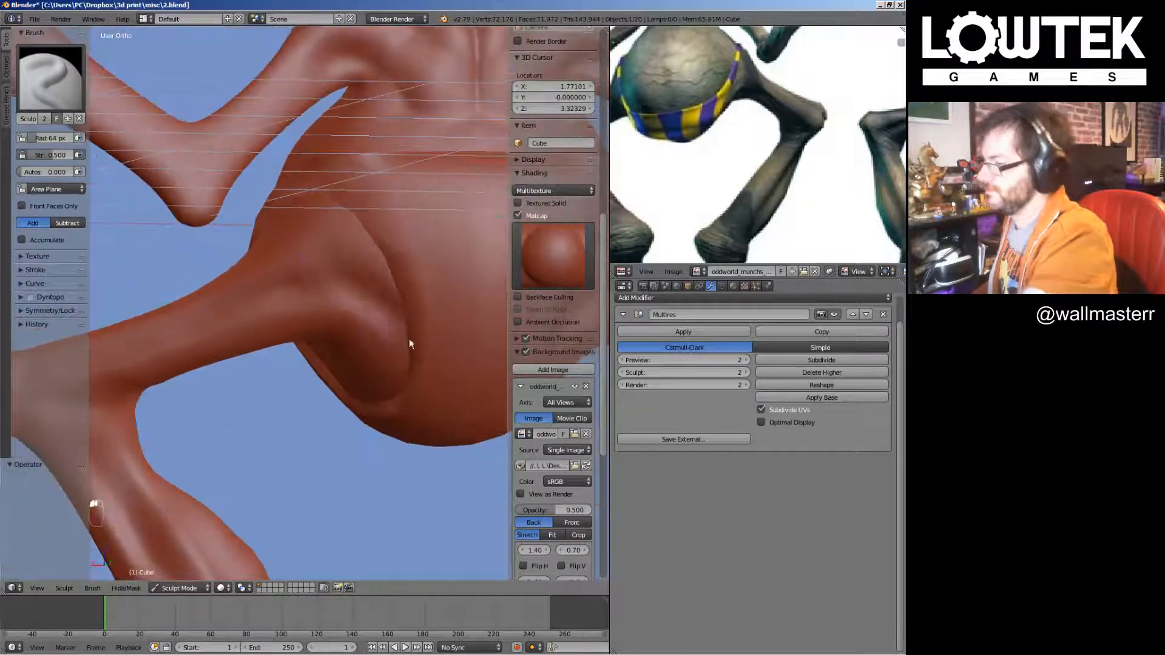
mouse_move(319, 290)
shift+mouse_down()
mouse_move(242, 299)
mouse_move(267, 304)
shift+mouse_up()
scroll(402, 297, down, 5)
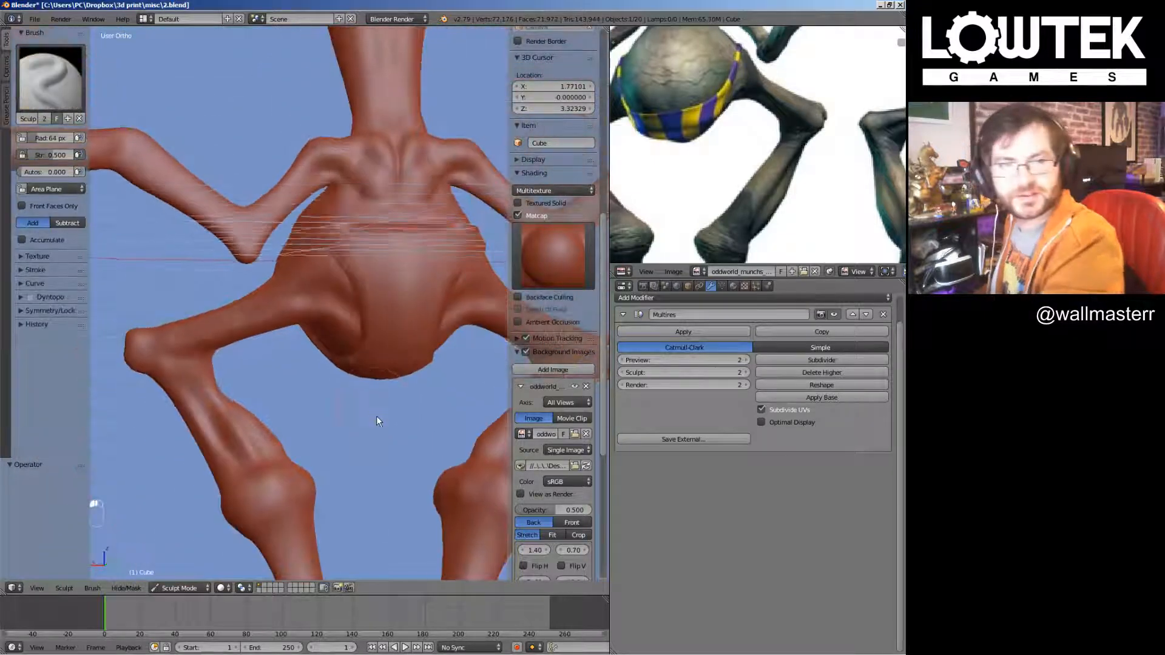
Save the current state of the character sculpt to 2.blend
middle_drag(376, 416, 403, 410)
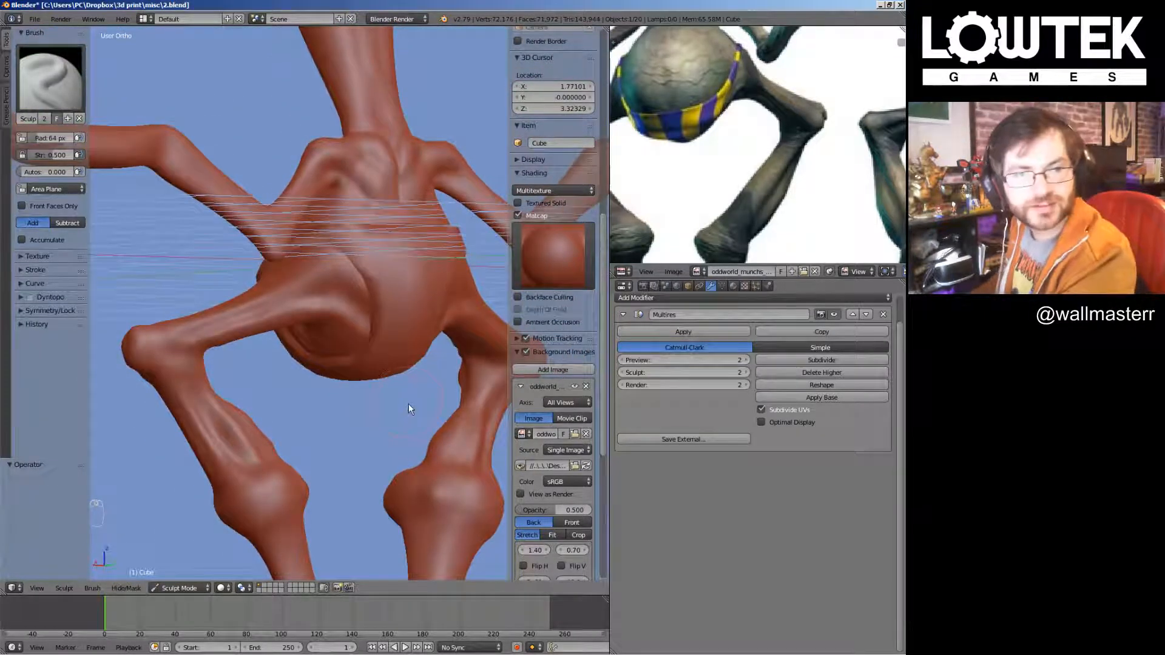
key(KP_1)
scroll(356, 486, up, 2)
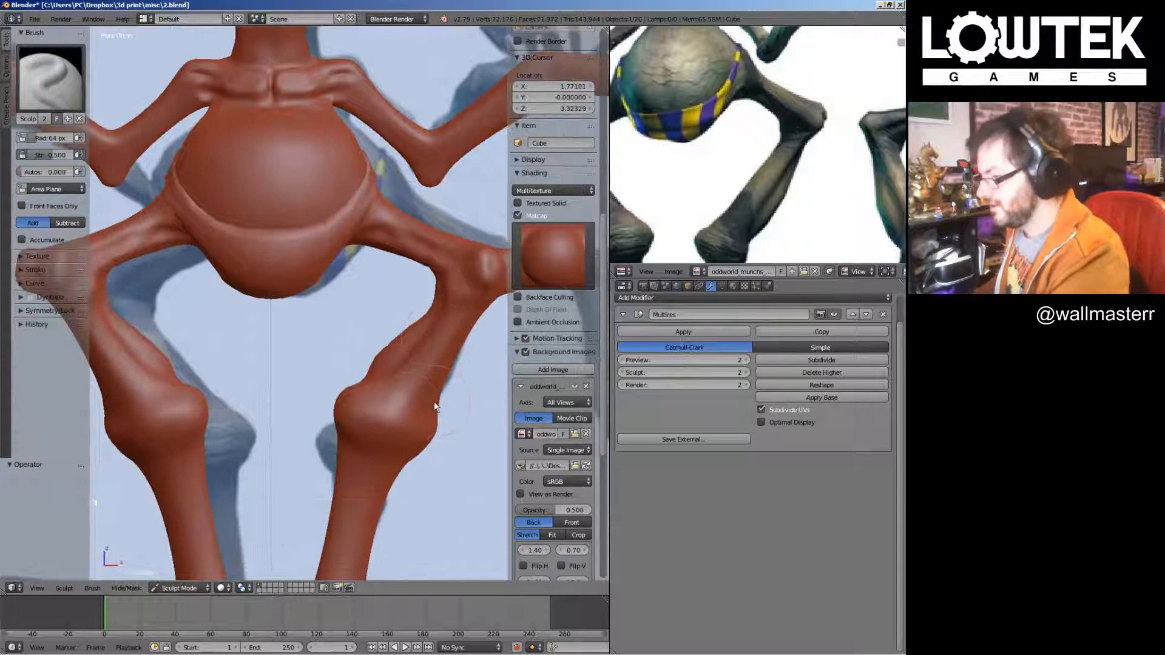
key(ctrl+s)
Build up a ridge around the front of the foot's base with the SculptDraw brush
shift+scroll(389, 421, down, 6)
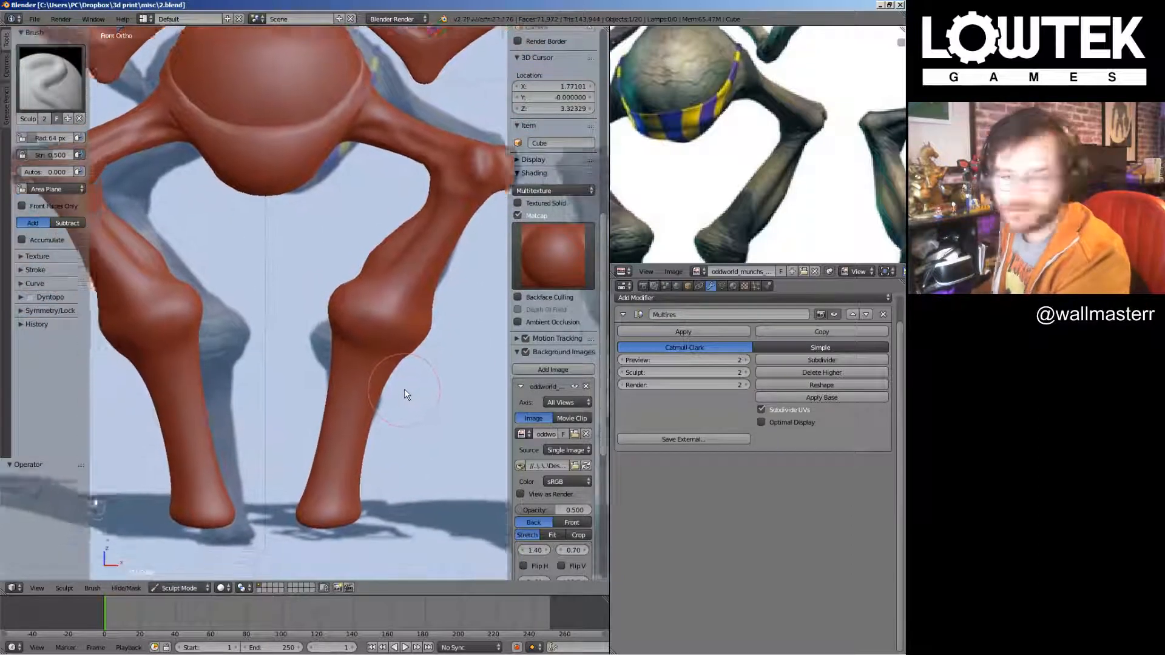
mouse_move(407, 395)
shift+middle_down()
mouse_move(381, 372)
mouse_move(417, 294)
shift+middle_up()
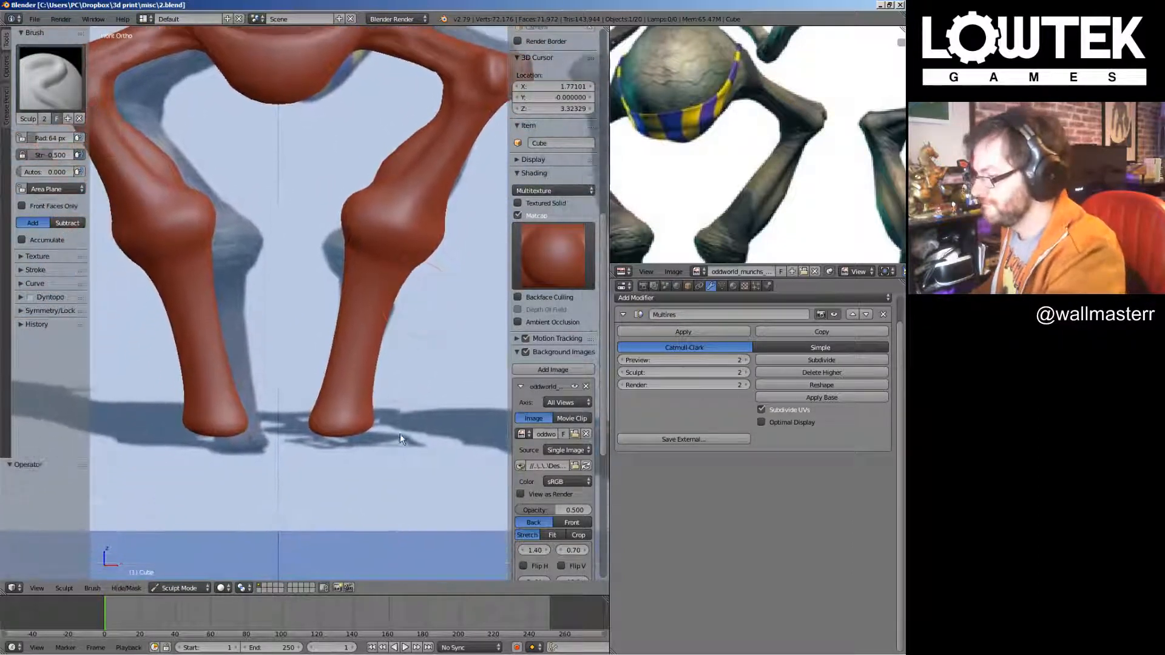
shift+middle_drag(399, 434, 401, 384)
scroll(421, 378, up, 3)
drag(378, 431, 435, 410)
scroll(413, 417, up, 1)
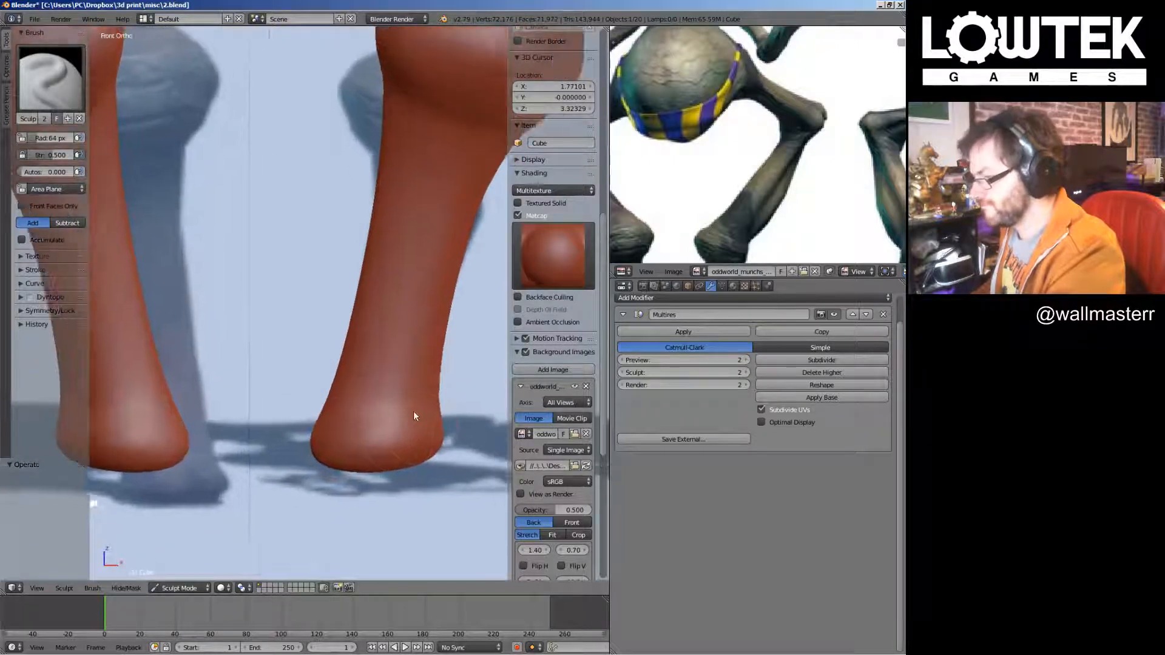
scroll(414, 417, up, 2)
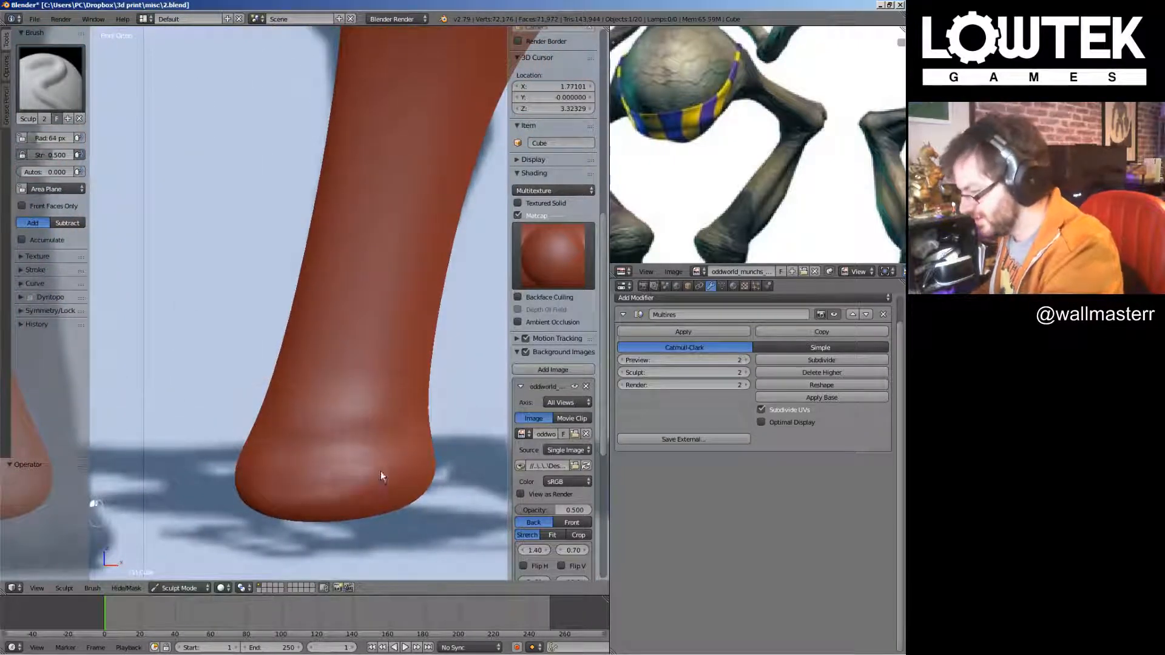
Sculpt rounded toe-like bulges along the lower rim of the foot, following the feet in the reference image
mouse_move(380, 471)
middle_down()
mouse_move(334, 468)
mouse_move(323, 455)
mouse_move(385, 443)
mouse_move(289, 439)
middle_up()
mouse_move(278, 369)
middle_down()
mouse_move(382, 395)
mouse_move(255, 396)
middle_up()
scroll(310, 352, up, 3)
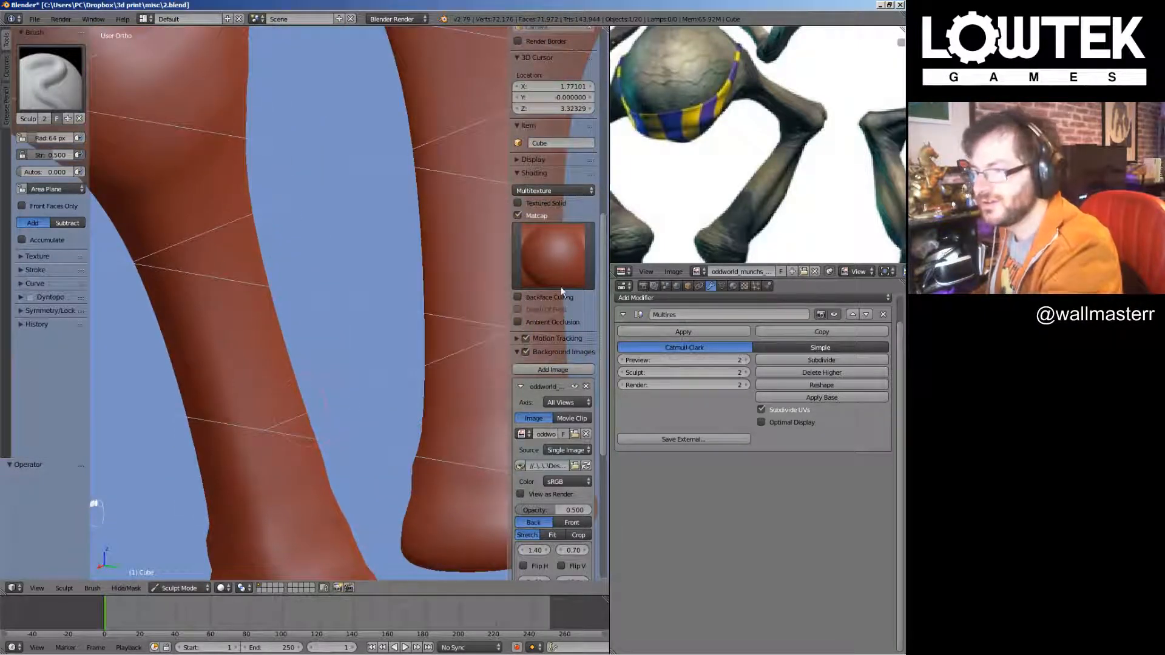
scroll(759, 151, up, 3)
mouse_move(376, 340)
middle_down()
mouse_move(344, 322)
mouse_move(297, 322)
mouse_move(377, 315)
mouse_move(338, 344)
mouse_move(347, 313)
mouse_move(398, 261)
middle_up()
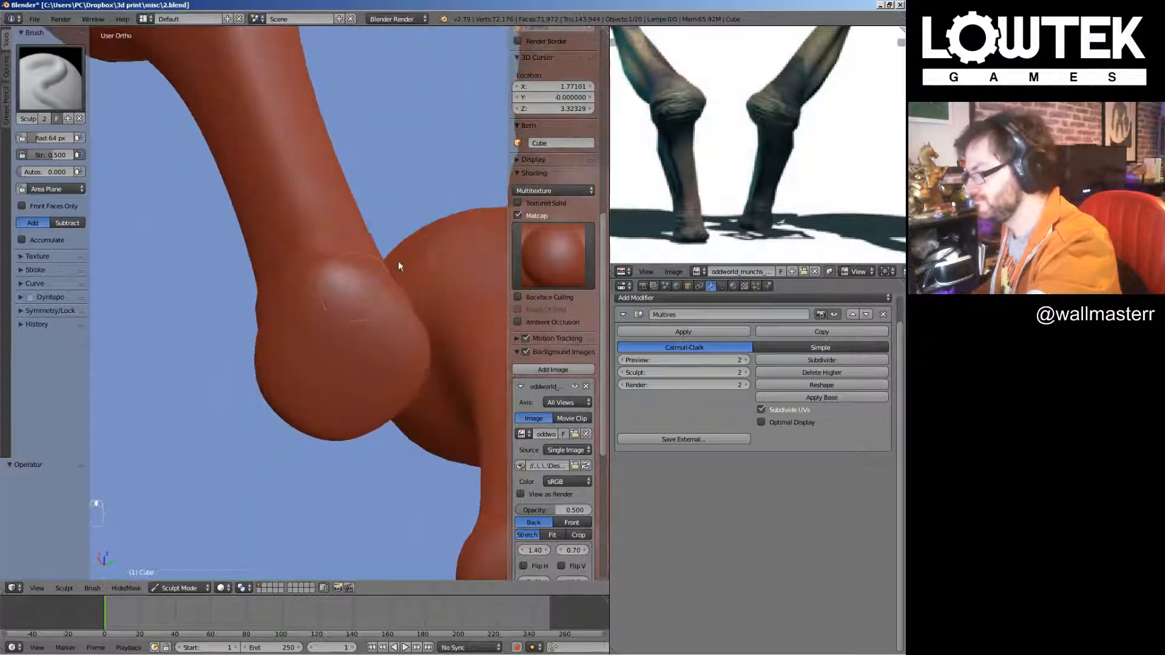
middle_drag(345, 397, 293, 270)
mouse_move(387, 355)
middle_down()
mouse_move(338, 338)
mouse_move(411, 364)
mouse_move(455, 422)
mouse_move(354, 448)
middle_up()
scroll(289, 391, up, 3)
mouse_move(292, 391)
middle_down()
mouse_move(326, 376)
mouse_move(358, 390)
mouse_move(289, 399)
mouse_move(372, 403)
mouse_move(323, 404)
middle_up()
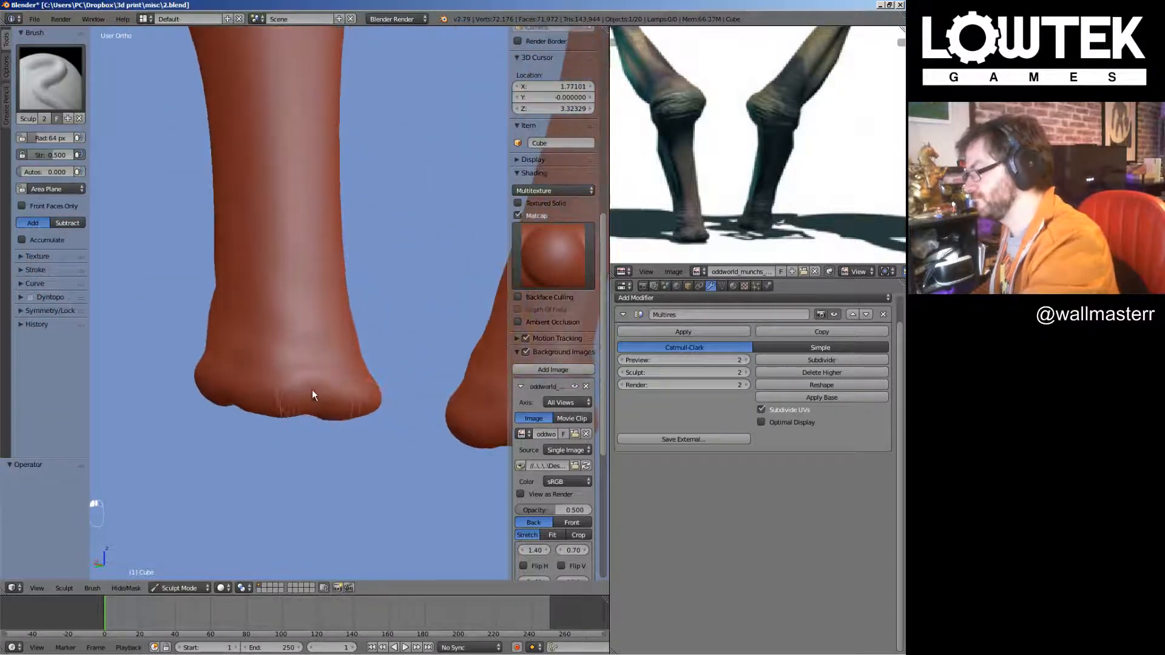
Build up a calf muscle bulge on the lower leg below the knee joint and smooth its surface
key(KP_1)
mouse_move(399, 291)
middle_down()
mouse_move(359, 366)
mouse_move(336, 290)
mouse_move(380, 304)
mouse_move(398, 340)
mouse_move(176, 330)
middle_up()
scroll(330, 446, down, 4)
middle_drag(330, 446, 304, 347)
scroll(314, 278, up, 2)
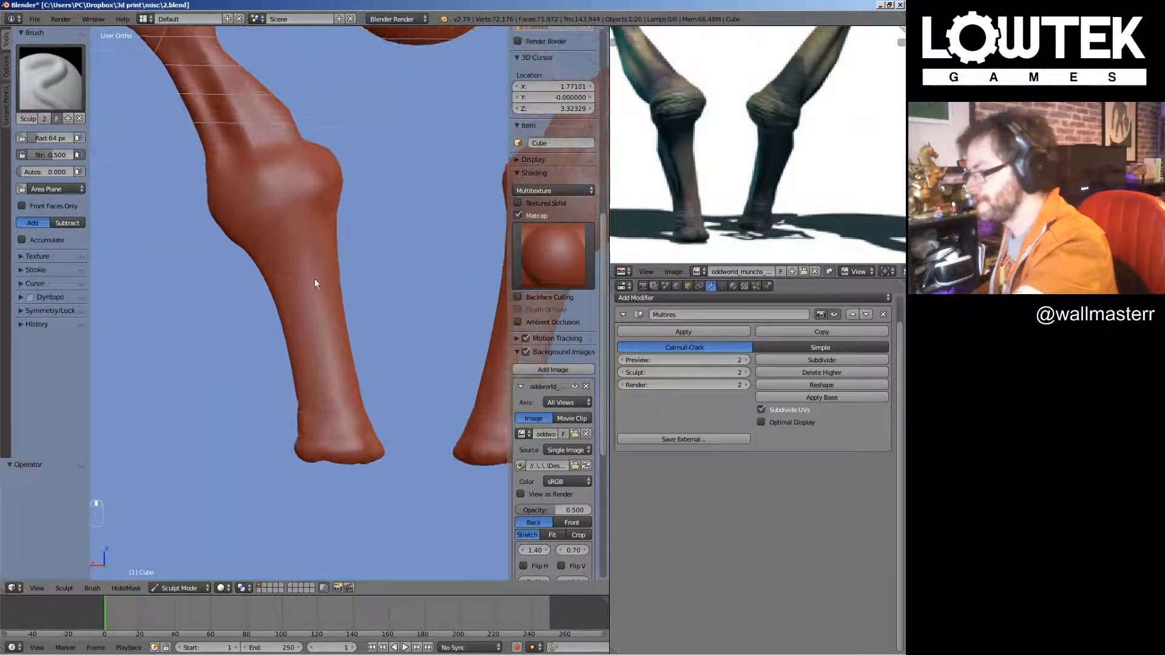
scroll(332, 308, up, 3)
middle_drag(274, 251, 307, 261)
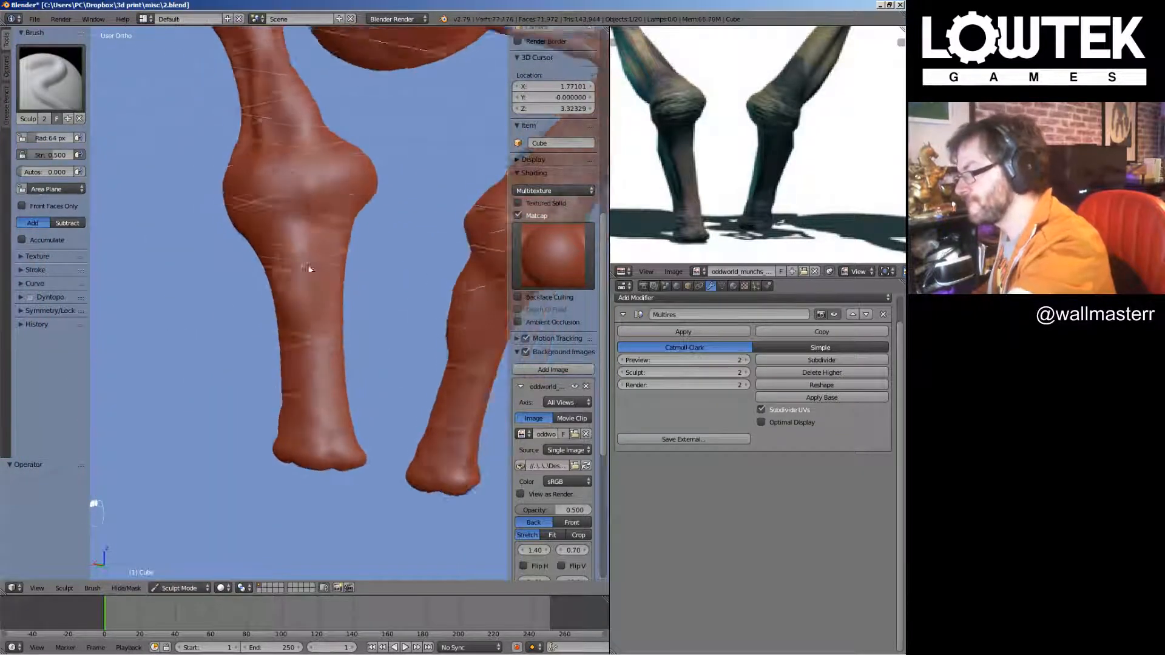
mouse_move(289, 315)
middle_down()
mouse_move(392, 330)
mouse_move(362, 333)
middle_up()
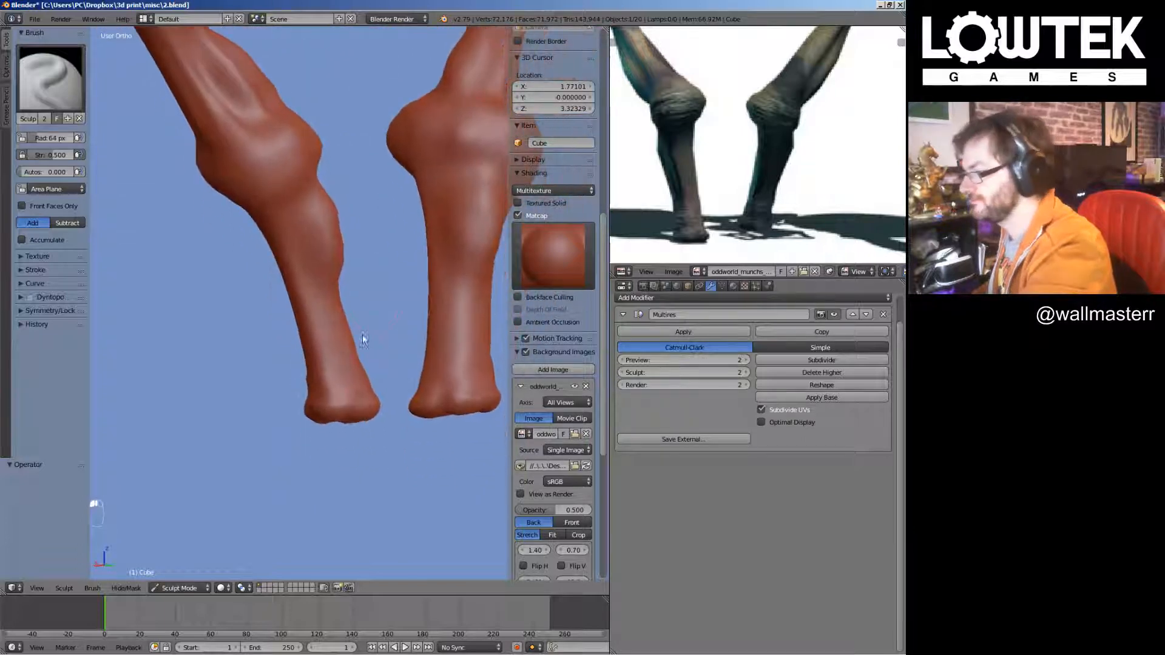
scroll(358, 324, up, 2)
shift+drag(350, 273, 351, 183)
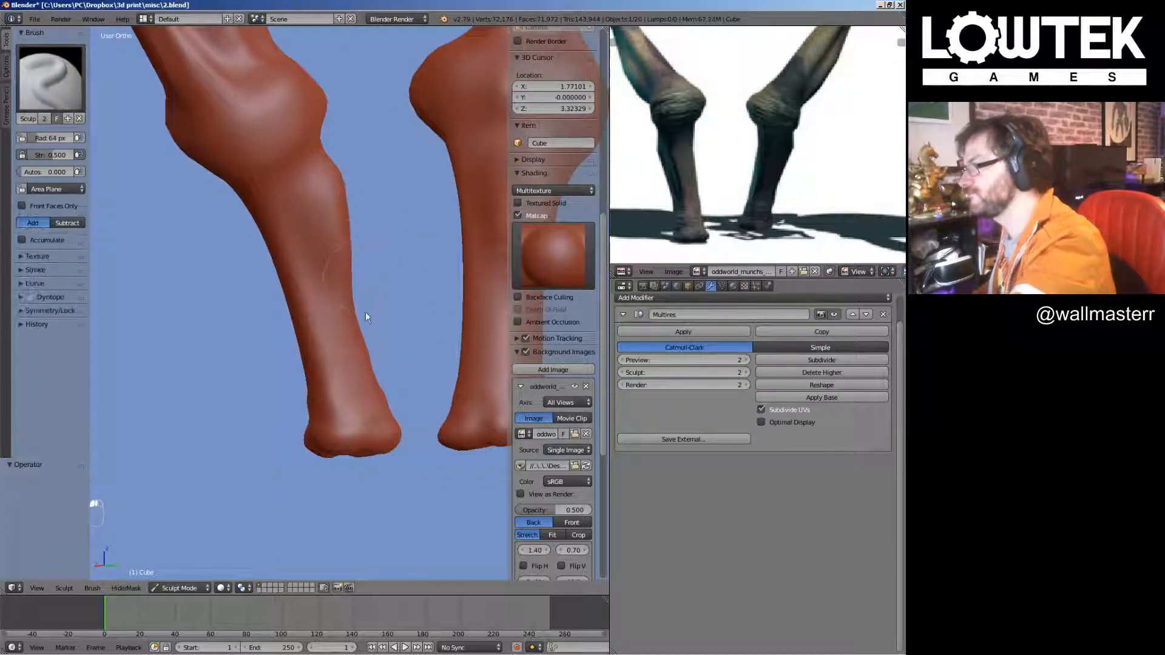
Soften the sculpted lower leg with the Smooth brush and return to the SculptDraw brush
scroll(366, 312, up, 2)
mouse_move(406, 496)
middle_down()
mouse_move(251, 417)
mouse_move(290, 428)
middle_up()
scroll(353, 331, down, 3)
middle_drag(354, 330, 336, 318)
scroll(337, 318, up, 1)
scroll(352, 200, up, 3)
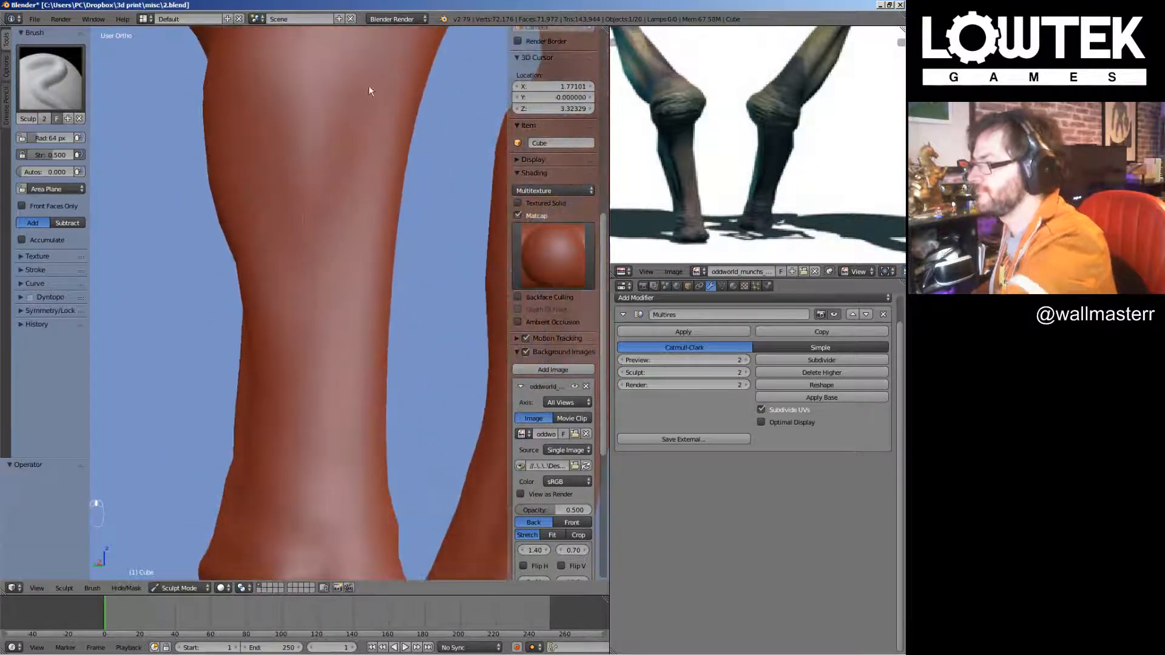
scroll(358, 206, down, 6)
mouse_move(331, 227)
middle_down()
mouse_move(338, 356)
mouse_move(369, 325)
mouse_move(363, 348)
middle_up()
key(s)
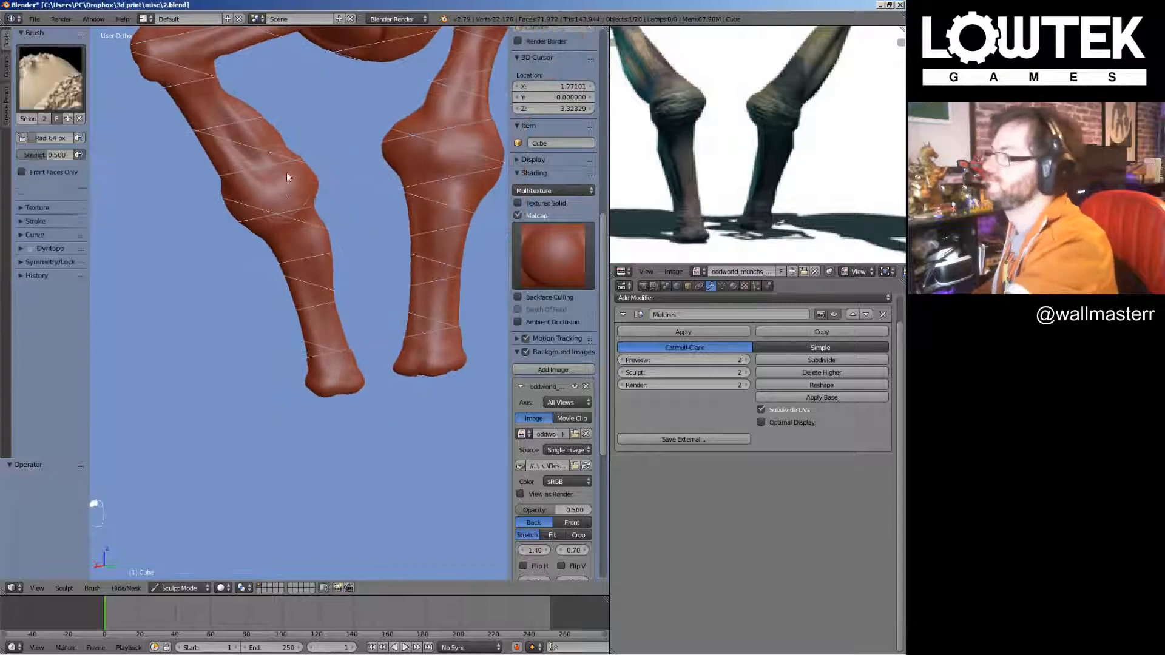
scroll(340, 243, up, 4)
key(x)
scroll(303, 278, down, 3)
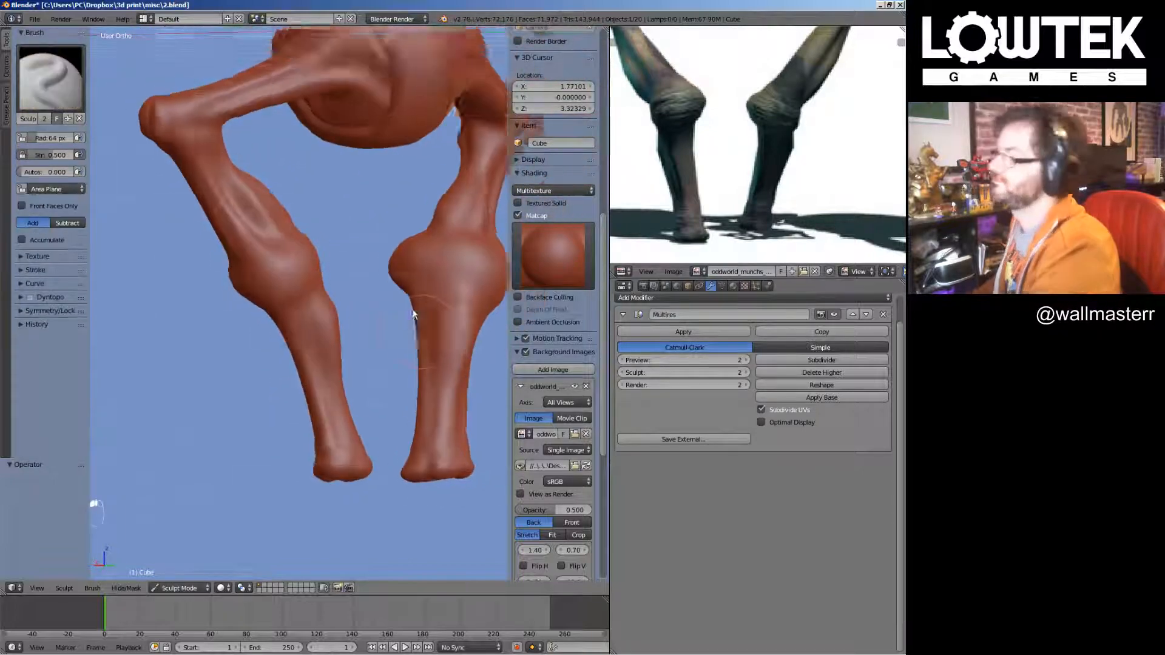
Shape two rounded knobs on the outer leg joint at the end of the thigh and smooth between them
key(KP_1)
scroll(425, 322, down, 4)
scroll(419, 340, up, 3)
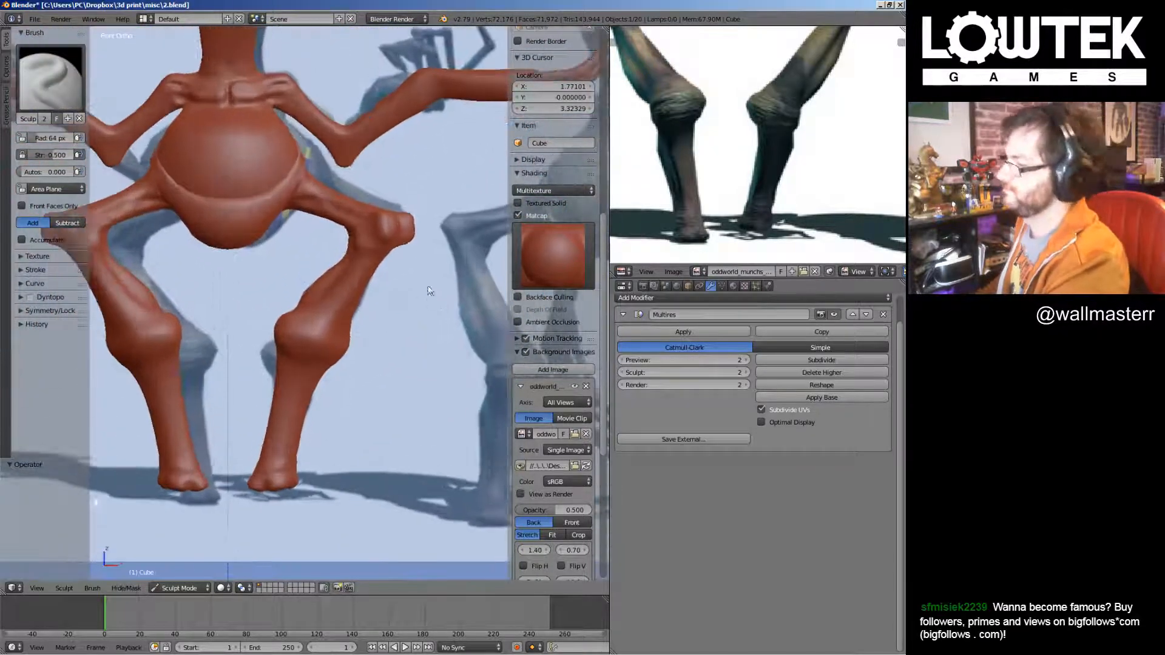
middle_drag(429, 292, 370, 303)
mouse_move(363, 243)
shift+mouse_down()
mouse_move(353, 259)
mouse_move(364, 262)
shift+mouse_up()
middle_drag(403, 276, 372, 345)
scroll(373, 316, up, 6)
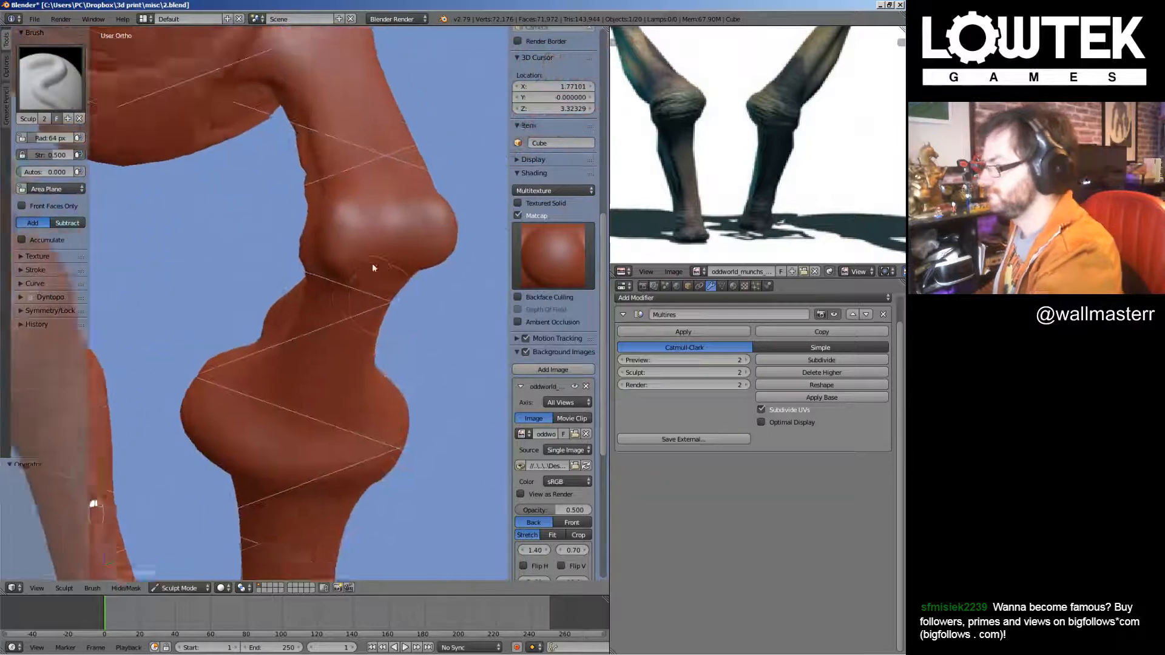
shift+middle_drag(388, 205, 359, 242)
middle_drag(419, 267, 357, 302)
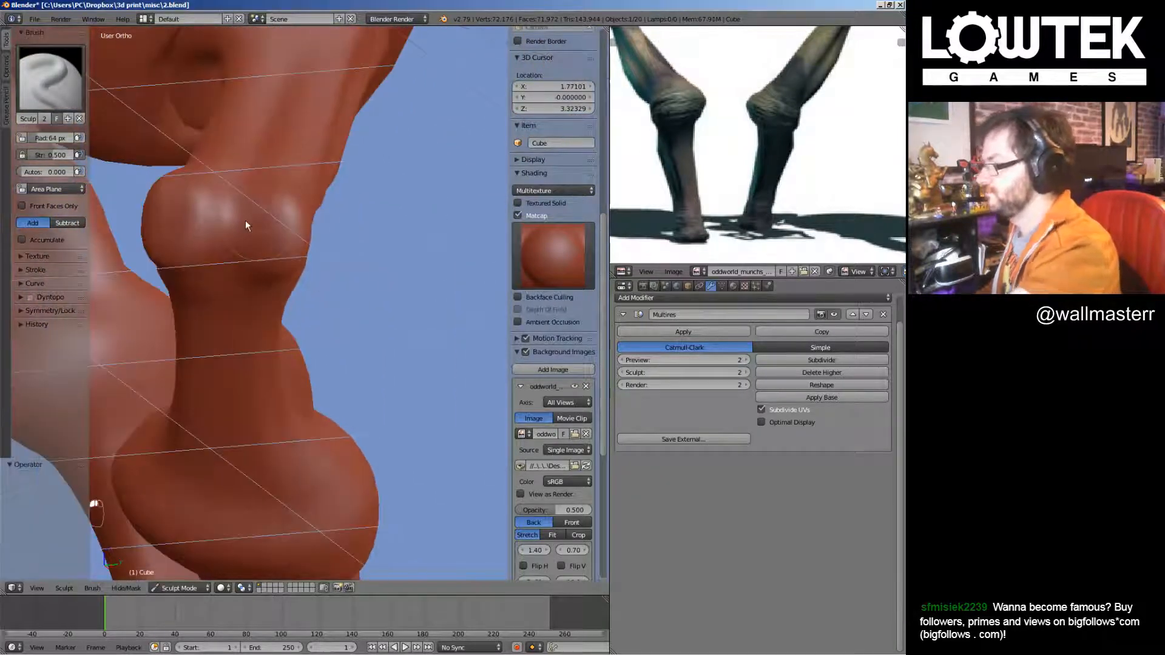
middle_drag(364, 244, 442, 266)
mouse_move(344, 264)
shift+mouse_down()
mouse_move(330, 271)
mouse_move(346, 276)
shift+mouse_up()
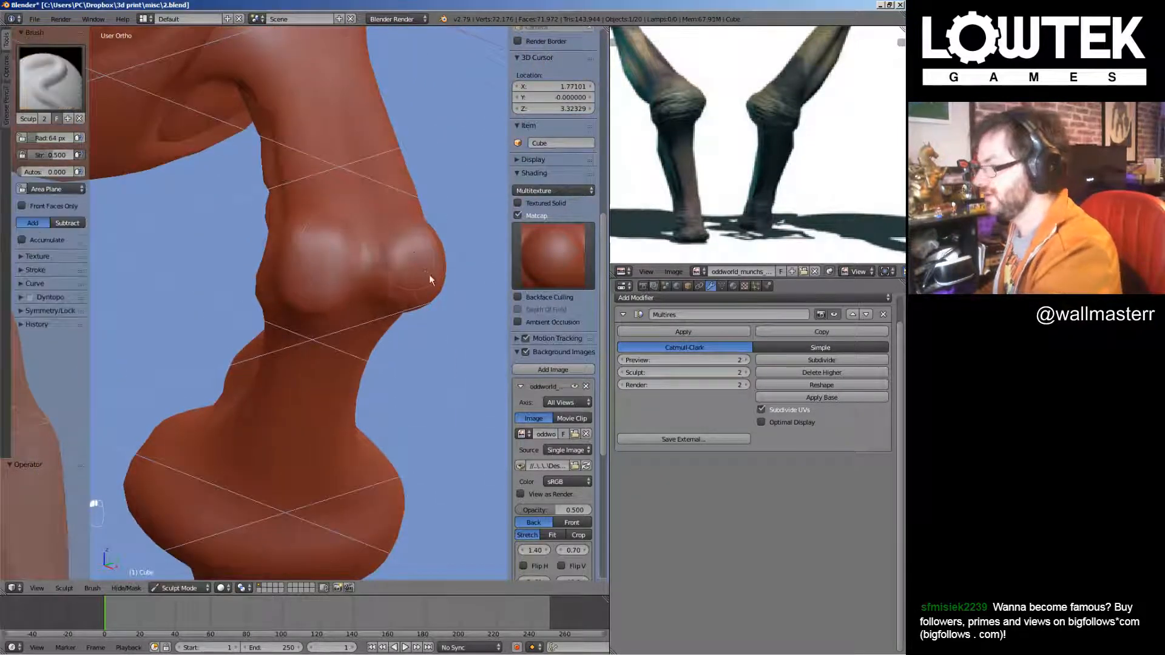
Save the reworked legs and feet to 2.blend
scroll(428, 280, down, 4)
mouse_move(426, 292)
middle_down()
mouse_move(422, 359)
mouse_move(488, 329)
mouse_move(414, 480)
middle_up()
key(KP_1)
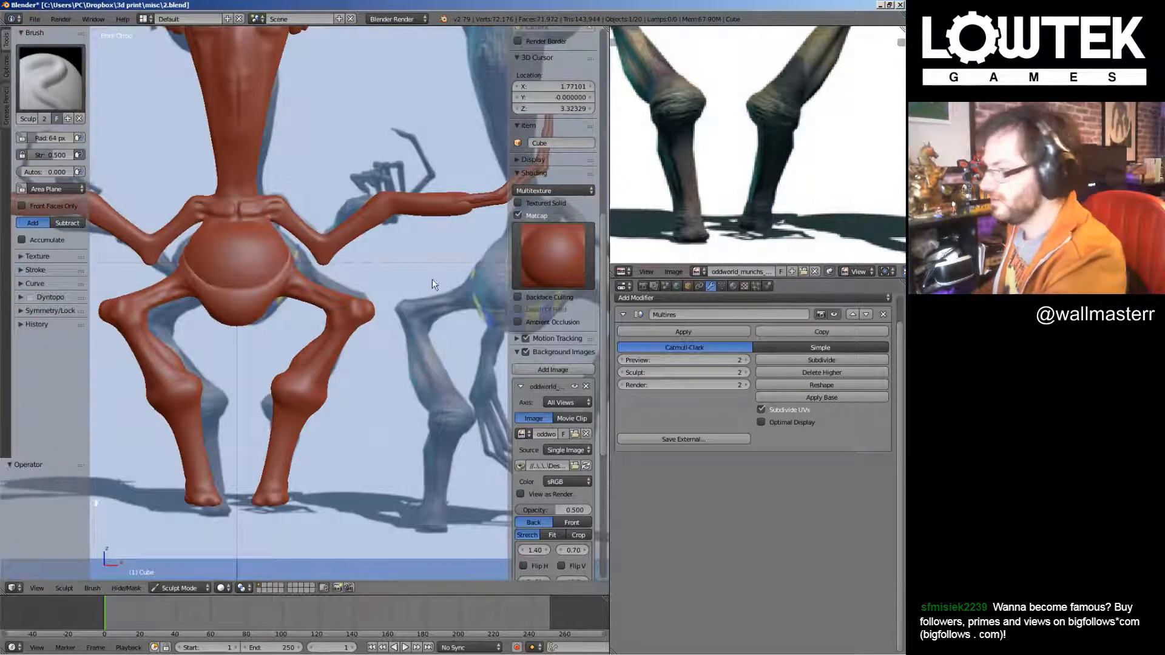
key(ctrl+s)
Refine the torso with SculptDraw strokes on the belly above the waistband and on the back below the shoulders
shift+middle_drag(350, 305, 418, 338)
scroll(346, 318, up, 2)
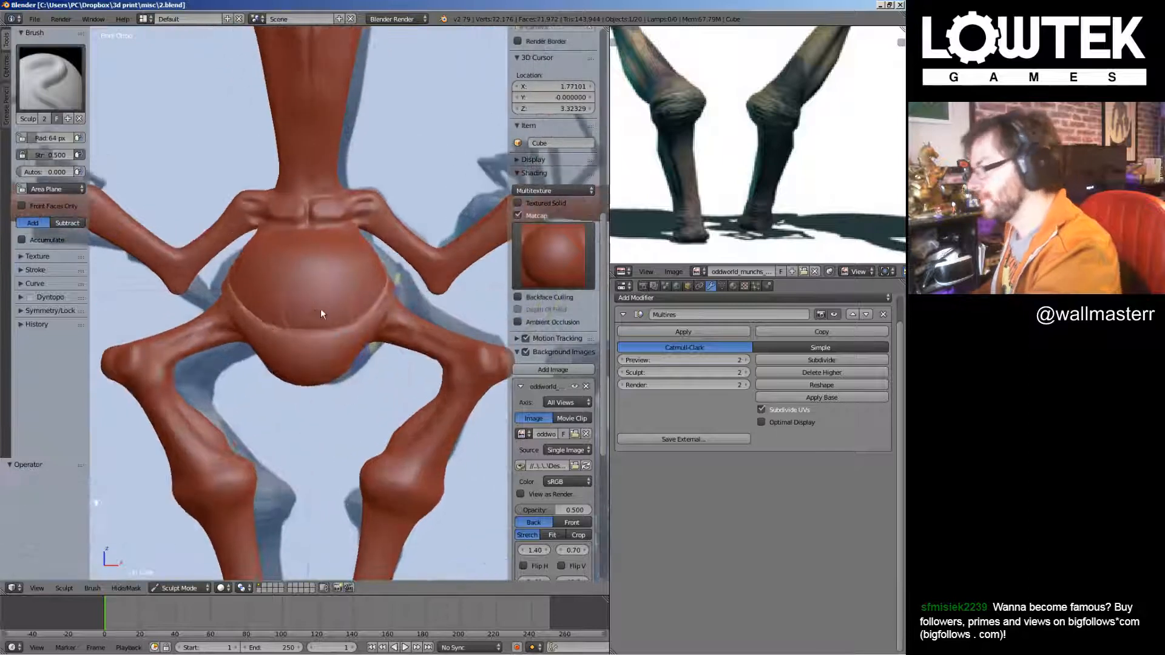
drag(322, 312, 322, 331)
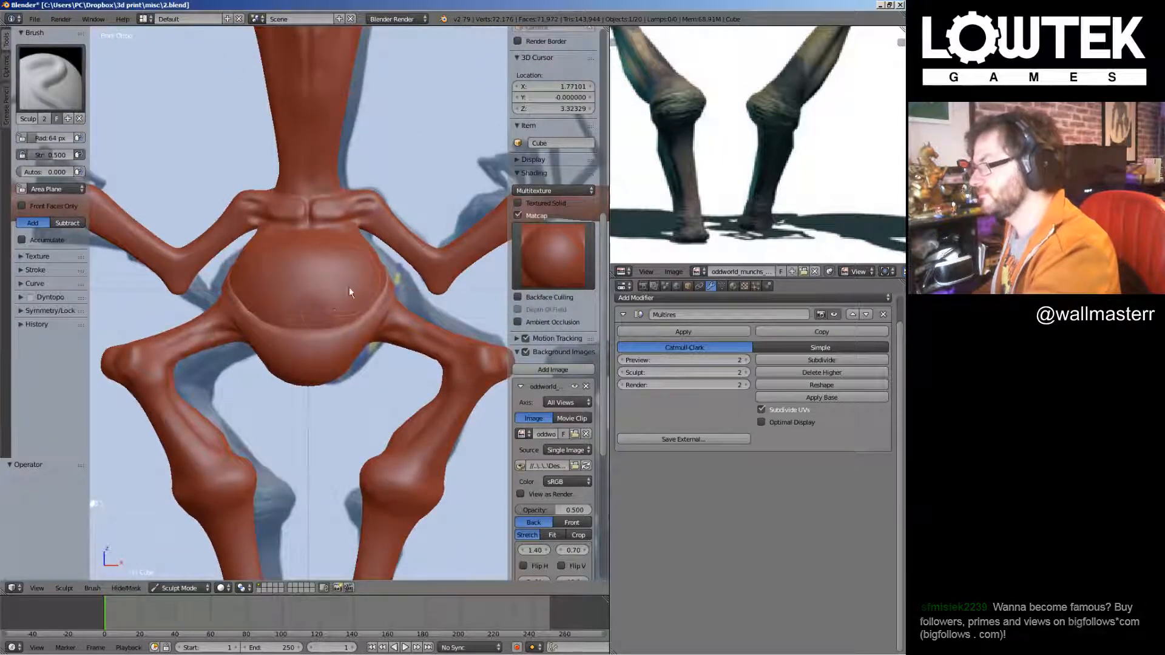
middle_drag(329, 314, 373, 298)
scroll(374, 299, down, 3)
mouse_move(398, 352)
middle_down()
mouse_move(459, 365)
mouse_move(438, 370)
middle_up()
middle_drag(344, 290, 329, 298)
scroll(304, 288, up, 2)
mouse_move(295, 289)
mouse_down()
mouse_move(273, 274)
mouse_move(286, 262)
mouse_up()
middle_drag(359, 318, 325, 325)
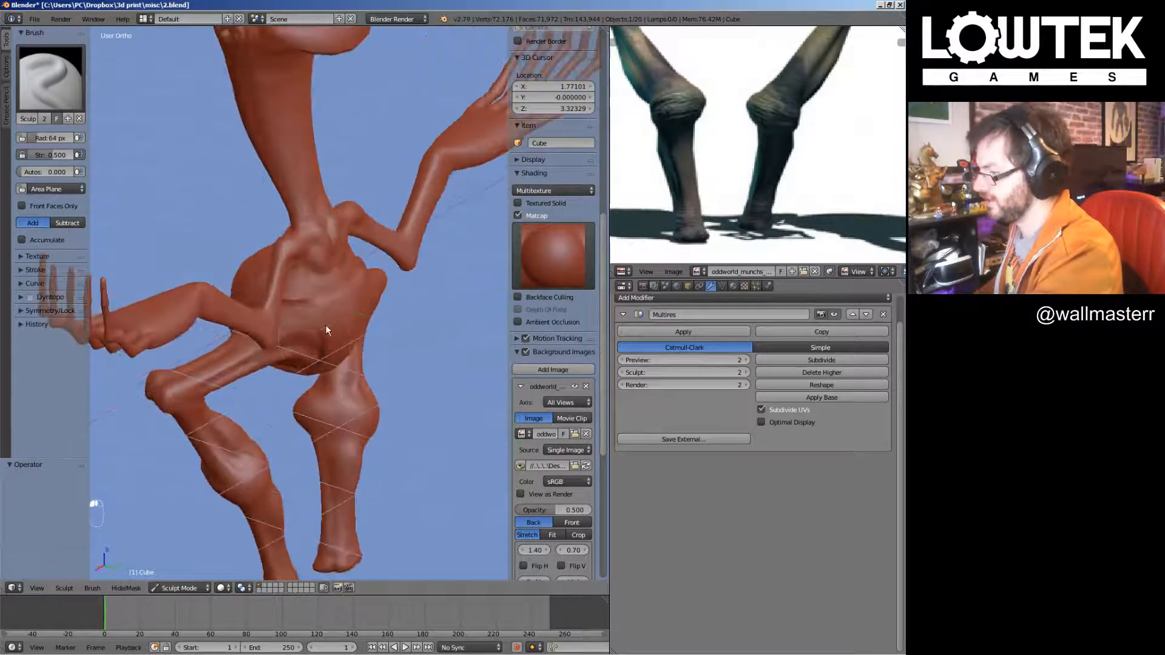
Sculpt tendon ridges along the hand toward the fingers and a stroke across them, using the reference image's hand as a guide
key(KP_1)
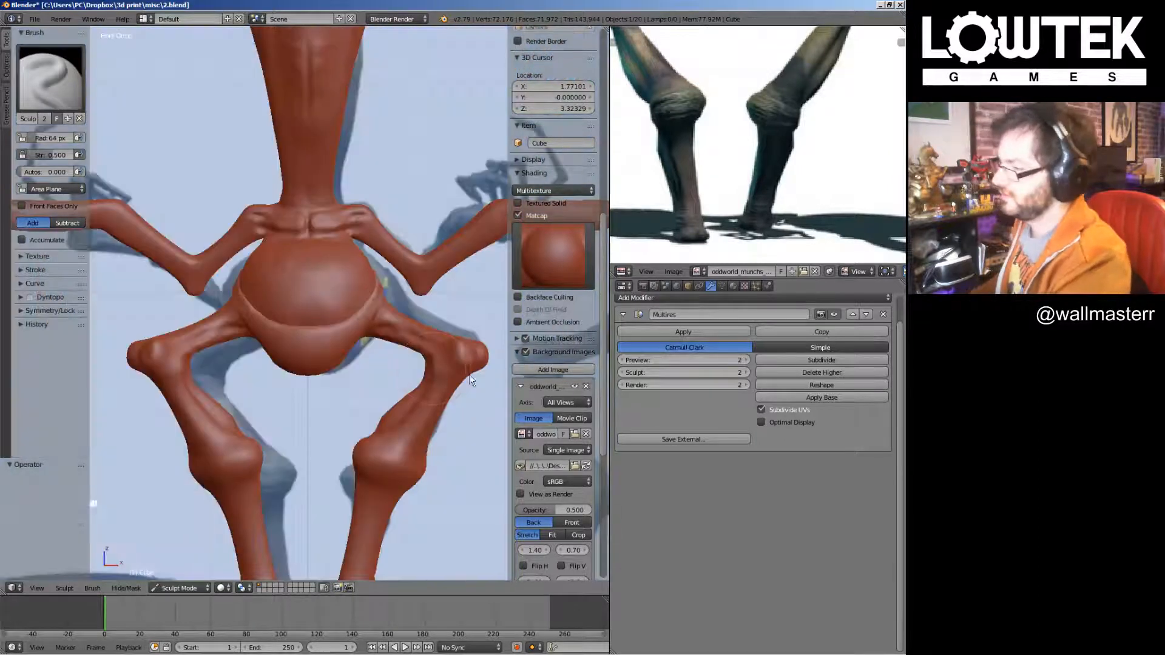
scroll(697, 249, down, 6)
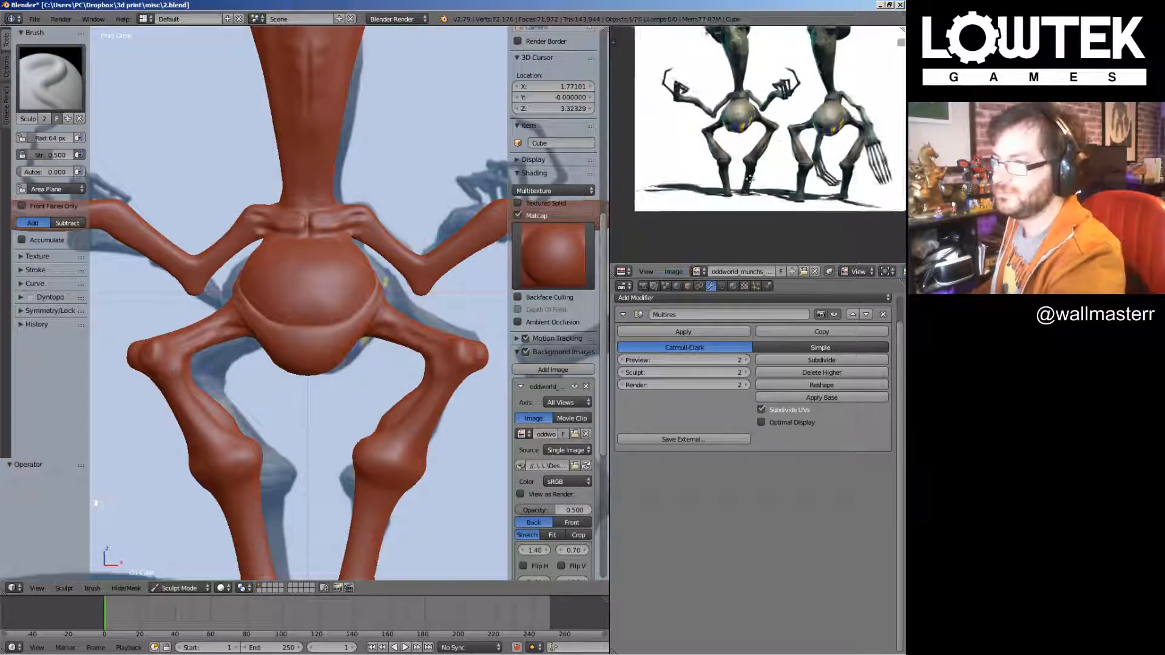
middle_drag(763, 127, 752, 173)
scroll(716, 221, up, 3)
scroll(671, 209, up, 5)
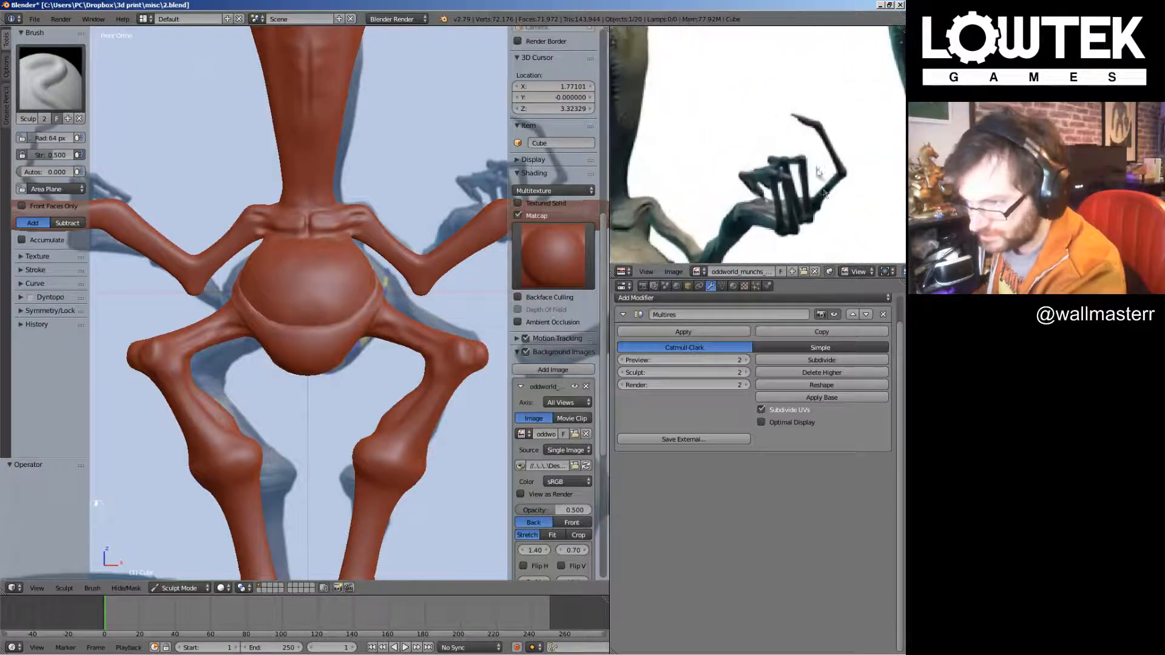
mouse_move(388, 292)
middle_down()
mouse_move(403, 318)
mouse_move(411, 421)
mouse_move(398, 315)
mouse_move(391, 403)
mouse_move(385, 362)
middle_up()
scroll(425, 326, up, 5)
mouse_move(344, 330)
middle_down()
mouse_move(337, 352)
mouse_move(388, 347)
mouse_move(323, 357)
middle_up()
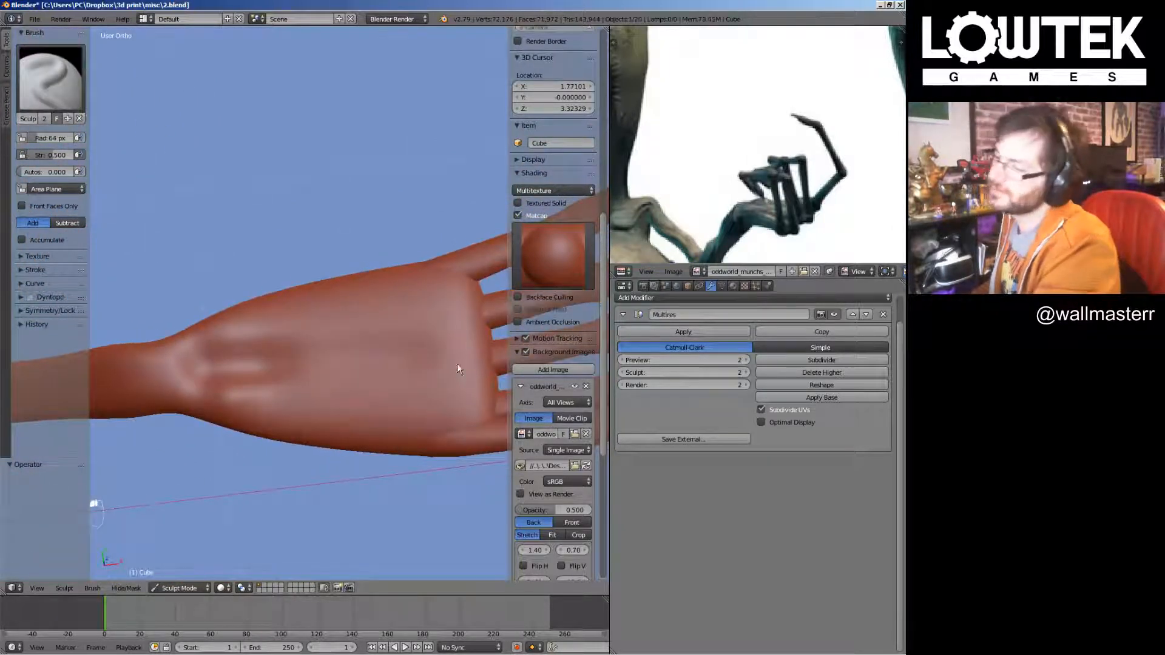
mouse_move(435, 366)
middle_down()
mouse_move(395, 367)
mouse_move(395, 354)
middle_up()
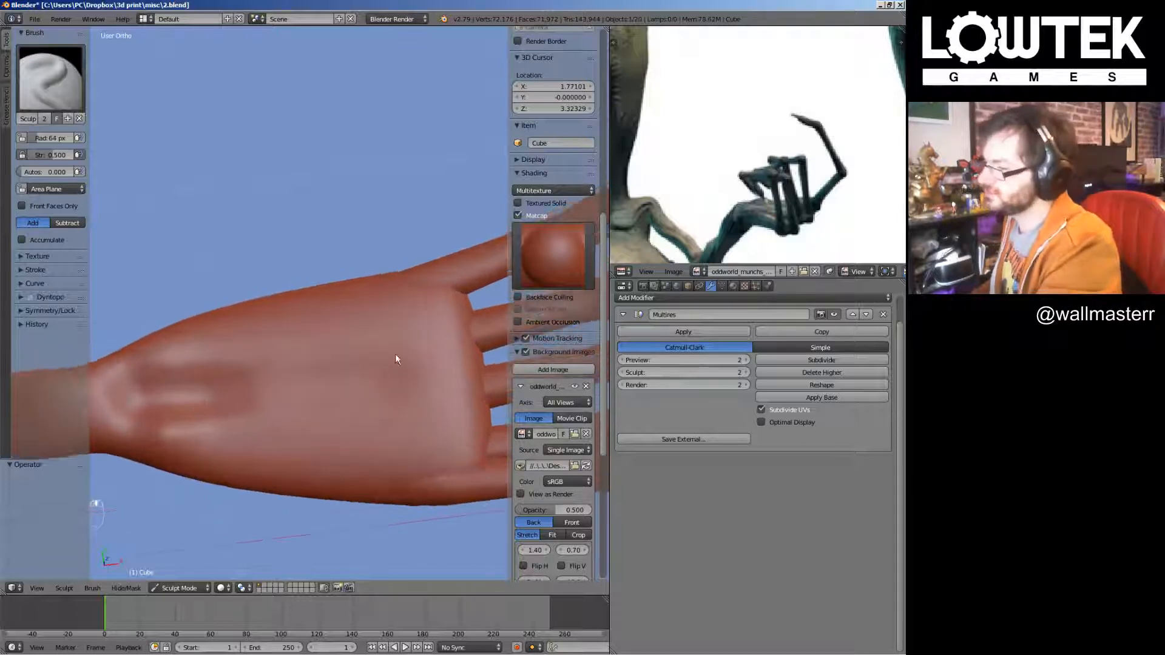
mouse_move(310, 346)
mouse_down()
mouse_move(472, 363)
mouse_move(290, 384)
mouse_move(435, 421)
mouse_move(389, 456)
mouse_move(297, 436)
mouse_move(480, 398)
mouse_move(497, 438)
mouse_move(475, 325)
mouse_move(439, 279)
mouse_move(395, 299)
mouse_up()
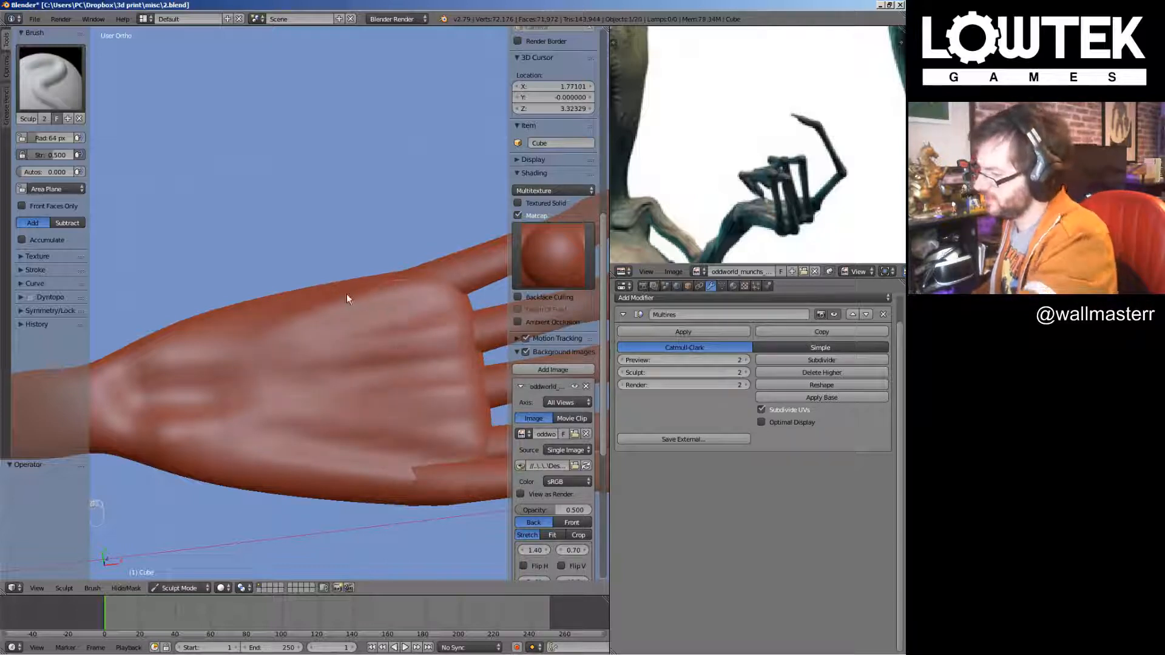
drag(343, 290, 352, 411)
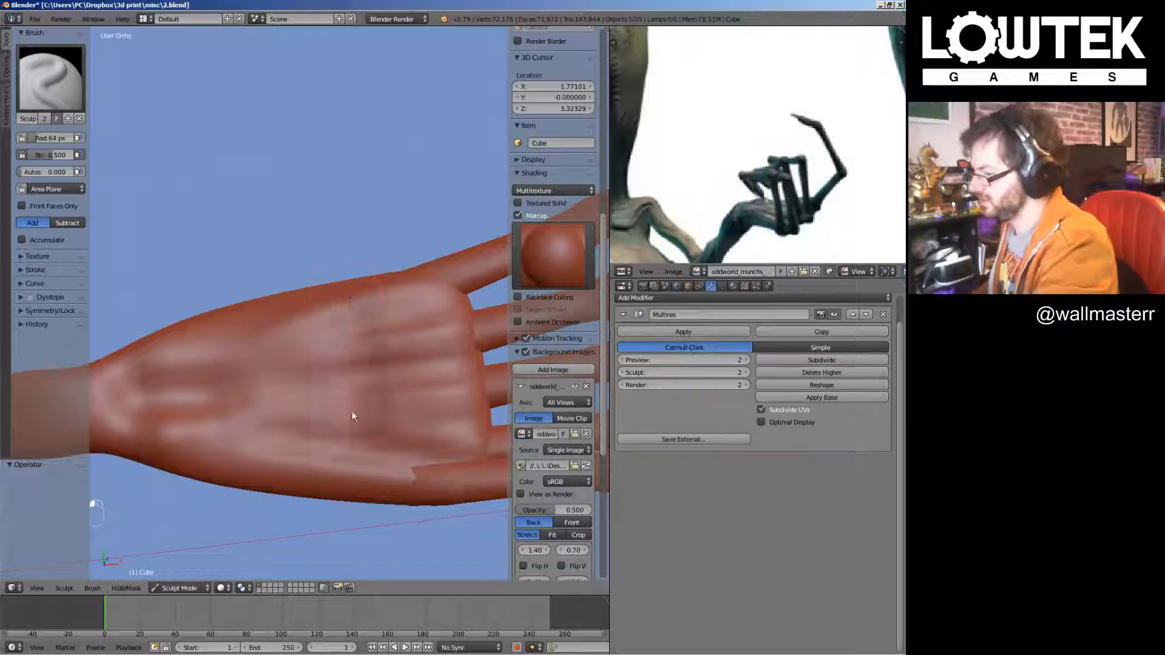
Smooth the raised forms at the base of the hand near the wrist
mouse_move(351, 372)
middle_down()
mouse_move(405, 322)
mouse_move(351, 307)
middle_up()
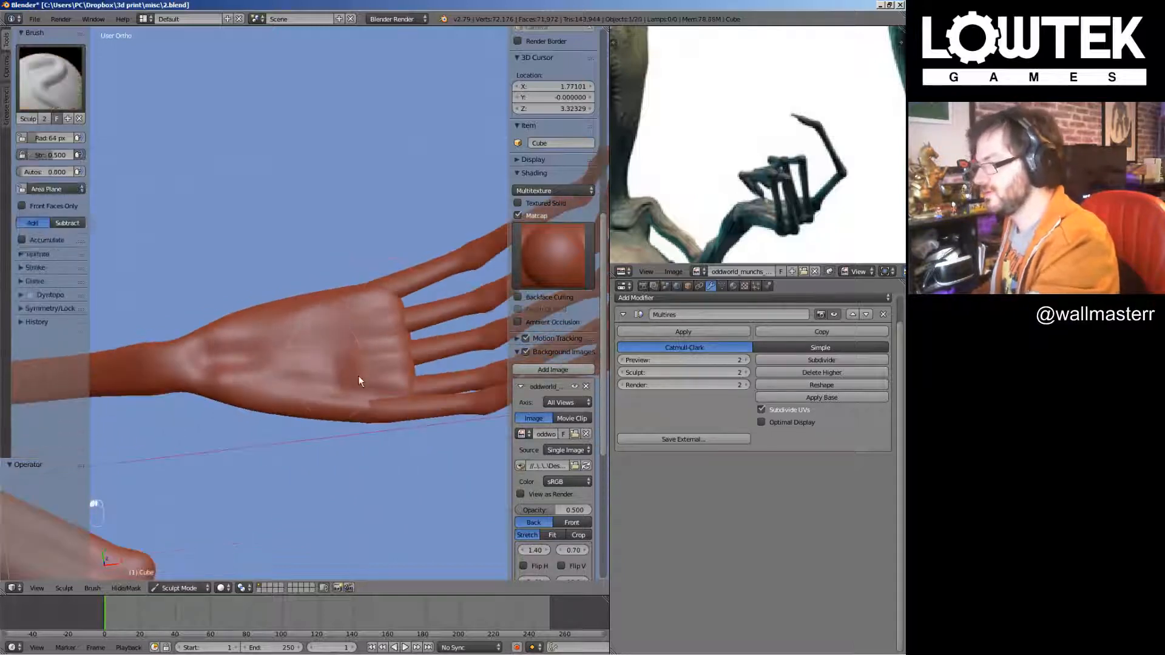
mouse_move(359, 377)
middle_down()
mouse_move(383, 338)
mouse_move(400, 379)
middle_up()
scroll(273, 338, up, 4)
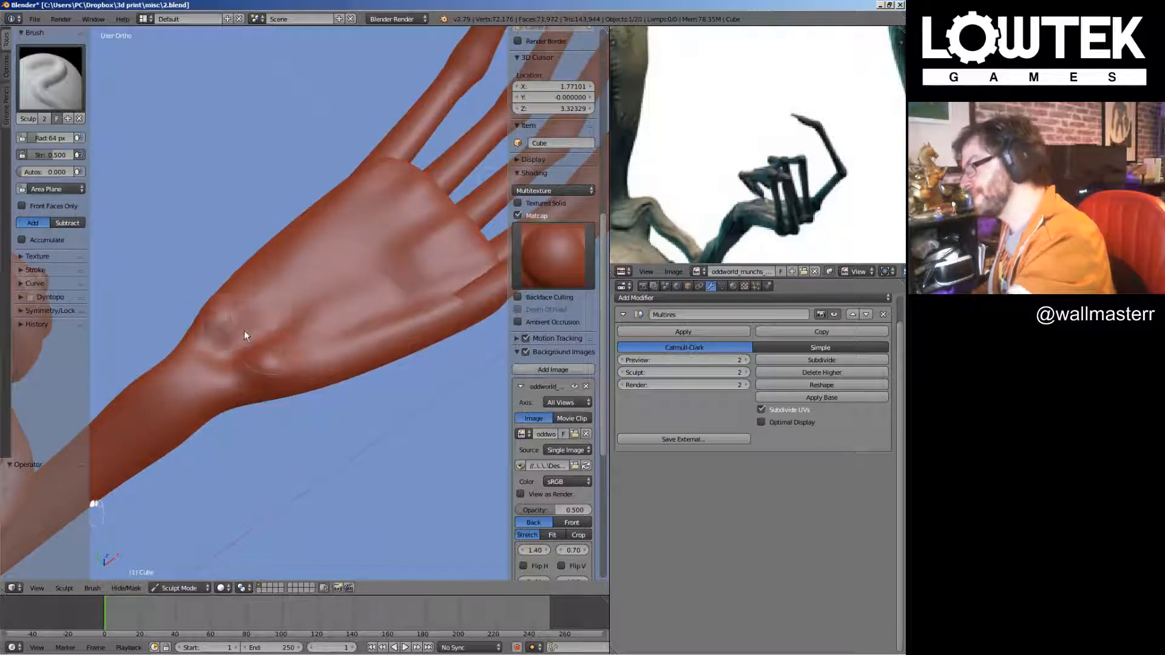
mouse_move(244, 330)
shift+mouse_down()
mouse_move(277, 304)
mouse_move(314, 329)
shift+mouse_up()
Carve a crease at the wrist where the palm meets the forearm, using the Crease brush in Subtract mode
click(52, 77)
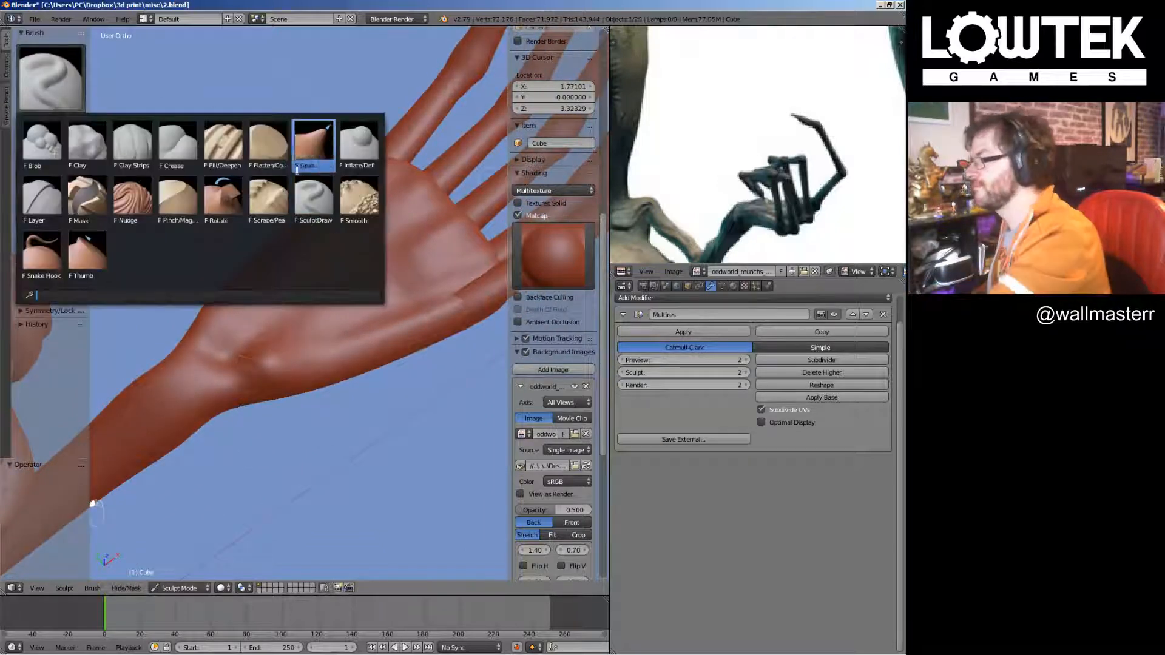
click(313, 146)
click(51, 78)
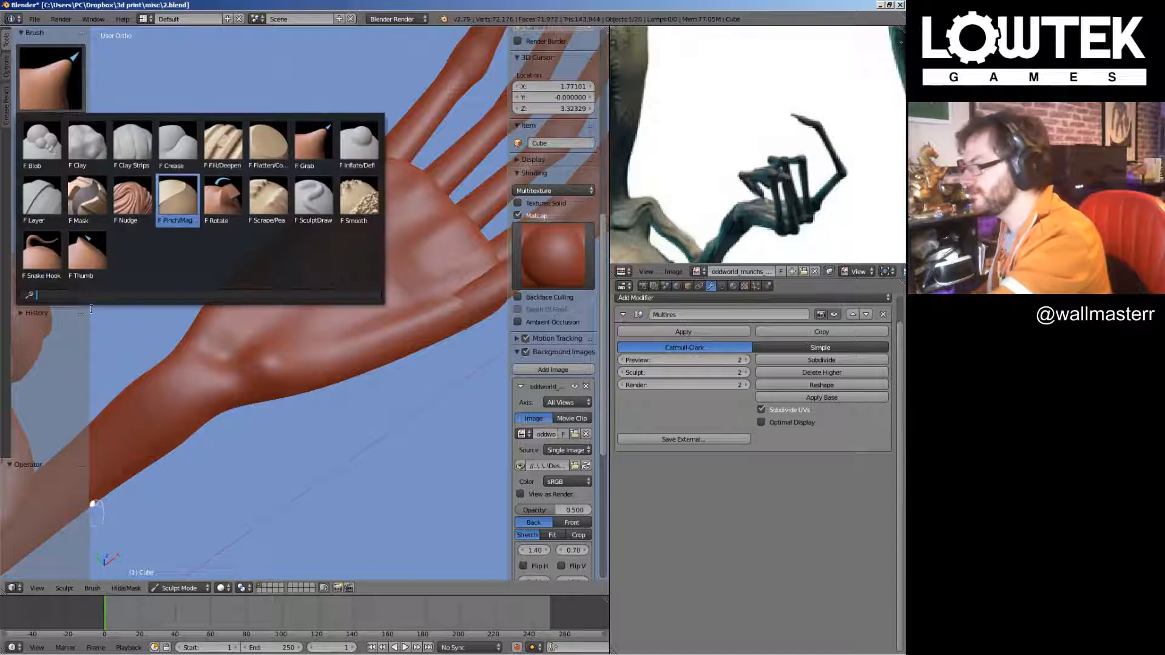
click(178, 143)
scroll(298, 297, up, 2)
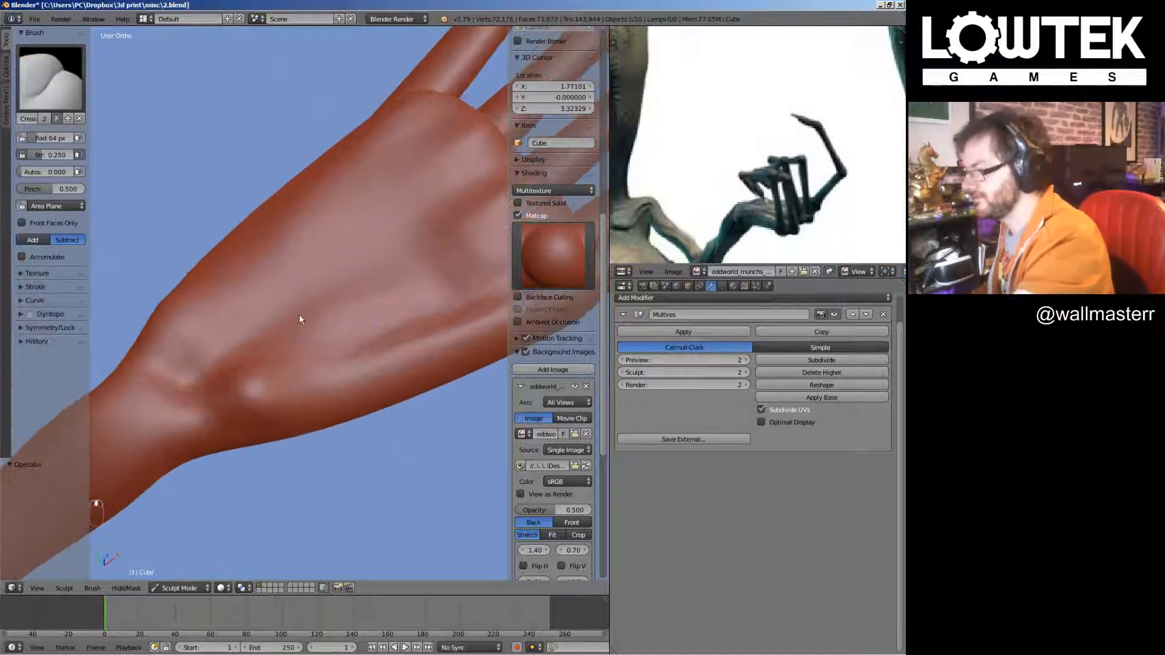
scroll(267, 334, down, 3)
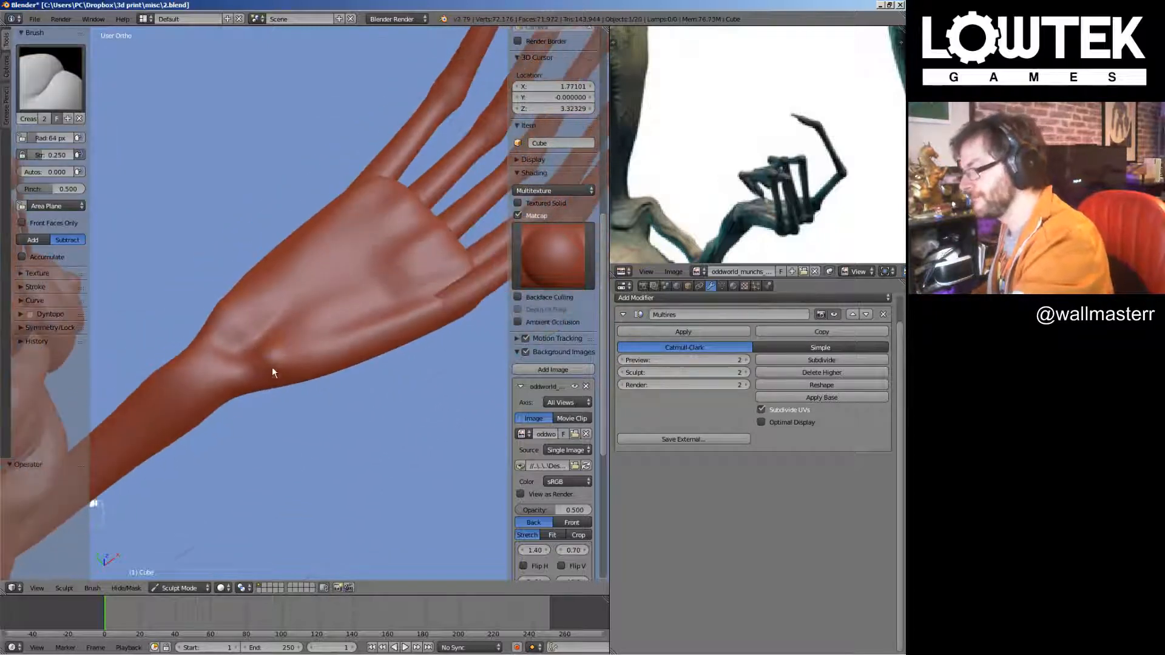
scroll(273, 363, down, 1)
middle_drag(275, 358, 428, 309)
key(s)
mouse_move(399, 239)
middle_down()
mouse_move(421, 268)
mouse_move(376, 229)
middle_up()
key(shift+c)
mouse_move(363, 316)
middle_down()
mouse_move(364, 333)
mouse_move(395, 312)
middle_up()
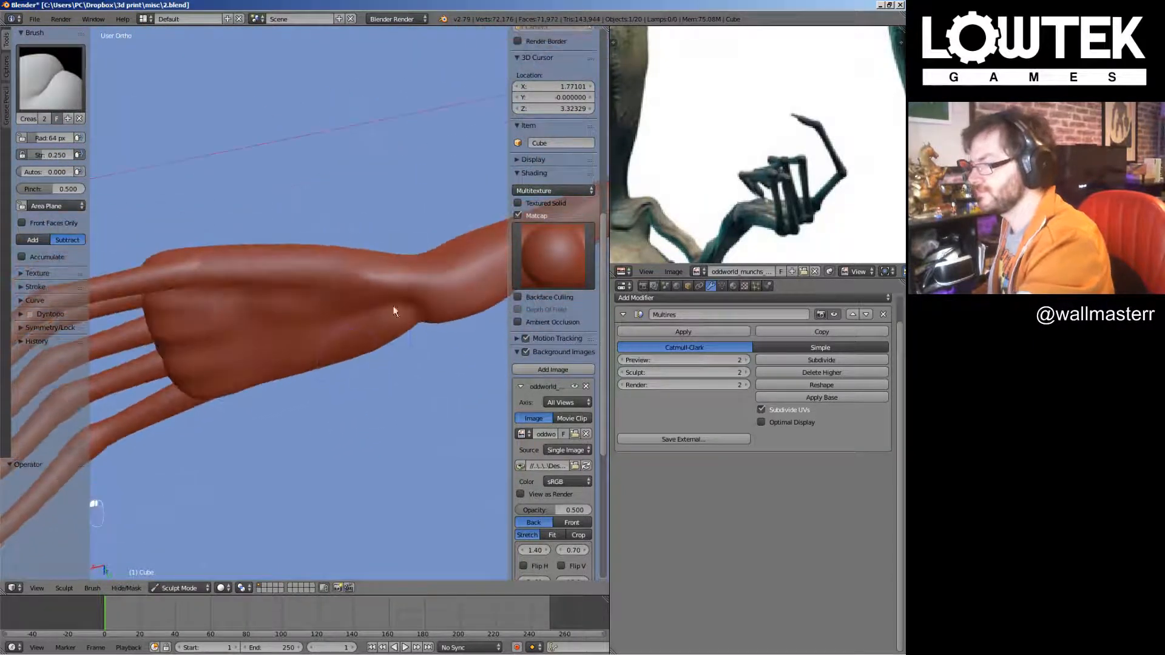
drag(409, 277, 405, 286)
Carve a crease across the palm and short grooves toward the base of the fingers with the Crease brush
mouse_move(385, 272)
middle_down()
mouse_move(381, 296)
mouse_move(252, 230)
middle_up()
drag(252, 231, 252, 261)
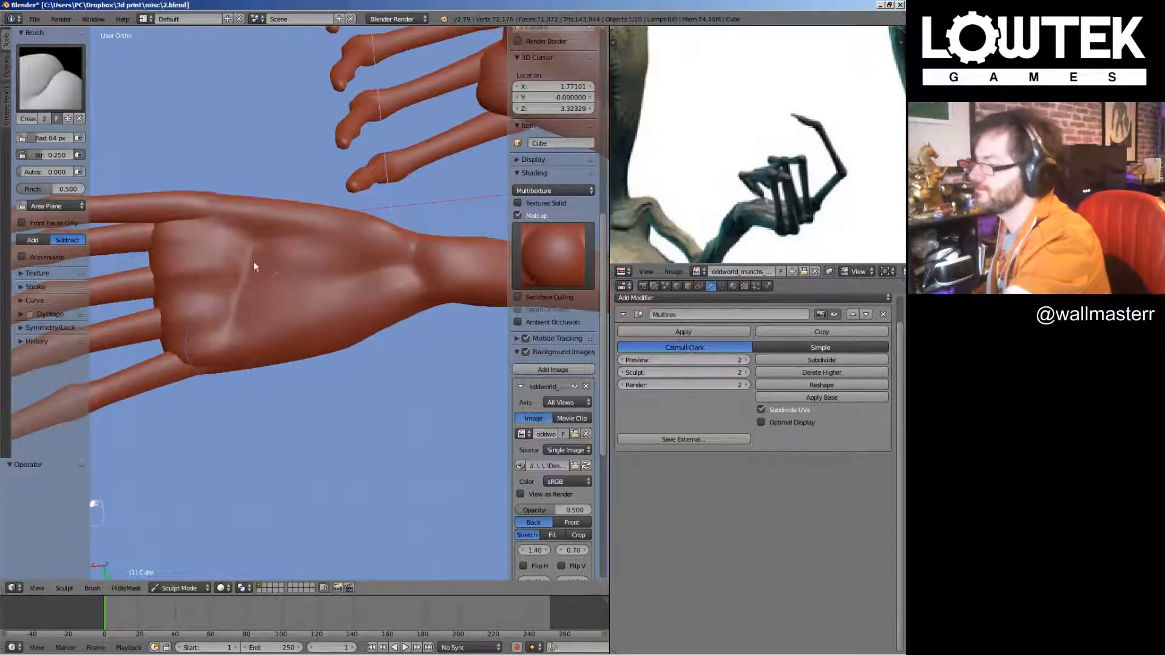
middle_drag(314, 311, 283, 376)
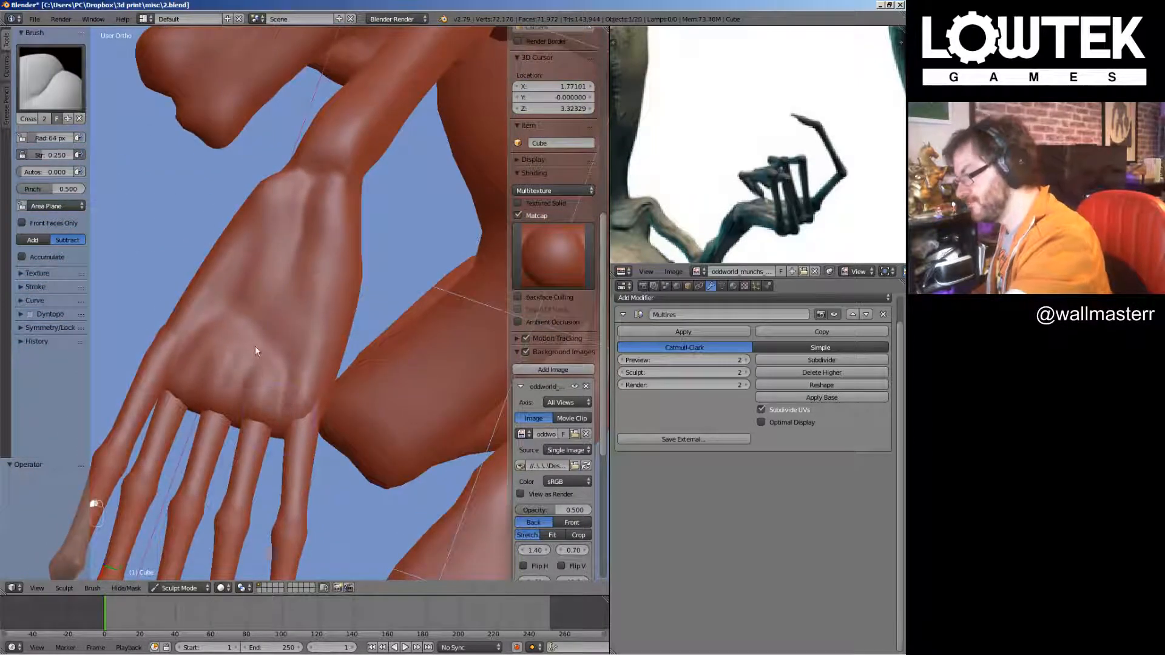
middle_drag(213, 318, 237, 320)
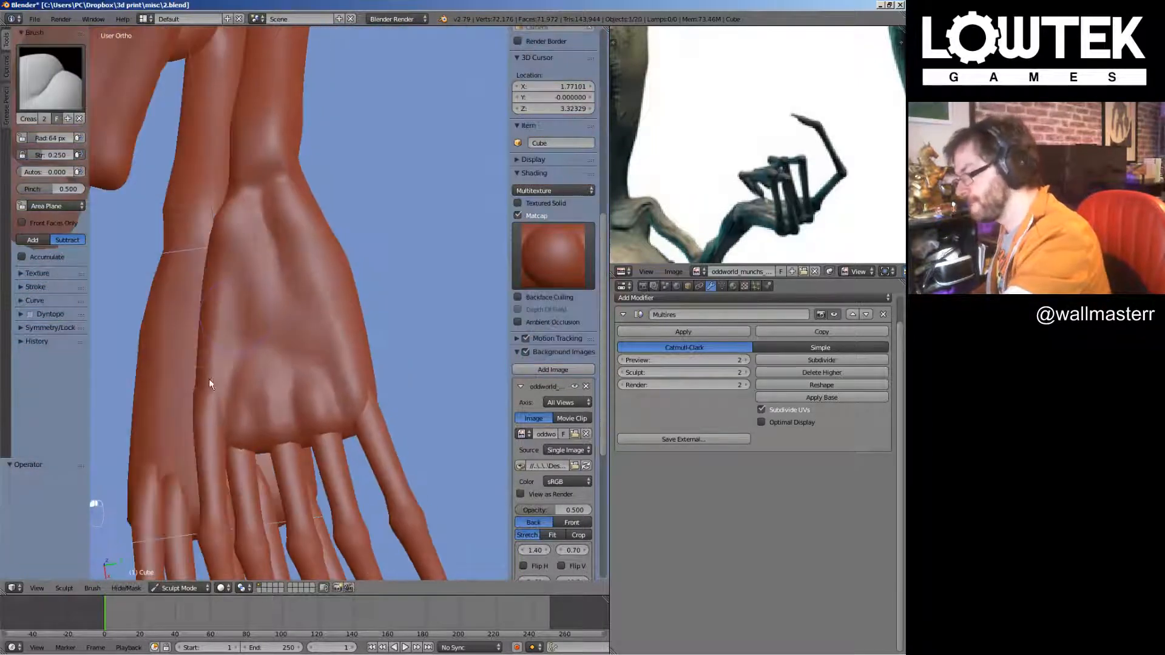
Carve long grooves on the back of the hand from the gaps between the fingers toward the wrist
middle_drag(205, 399, 399, 273)
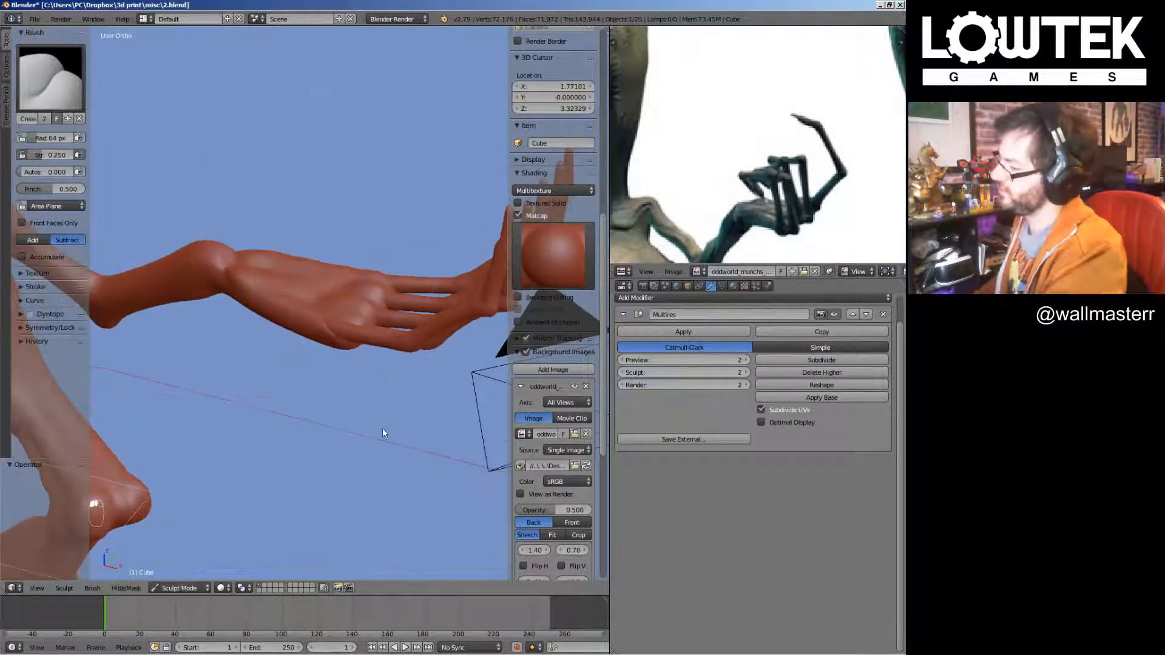
middle_drag(383, 429, 330, 303)
middle_drag(312, 372, 322, 340)
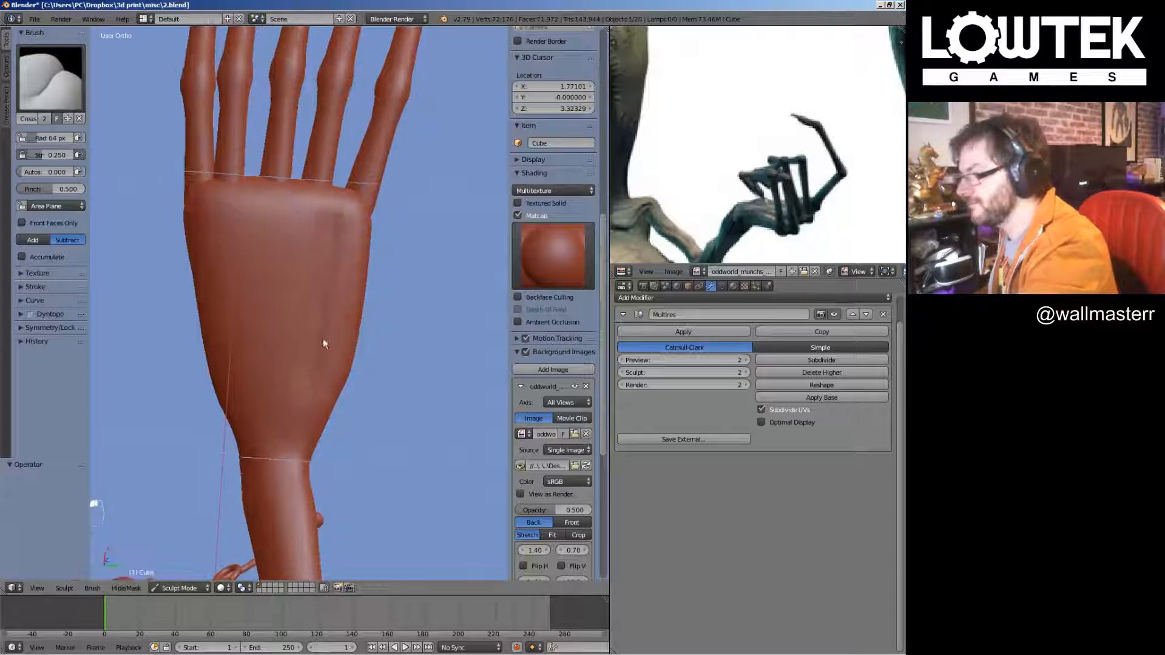
scroll(301, 412, up, 2)
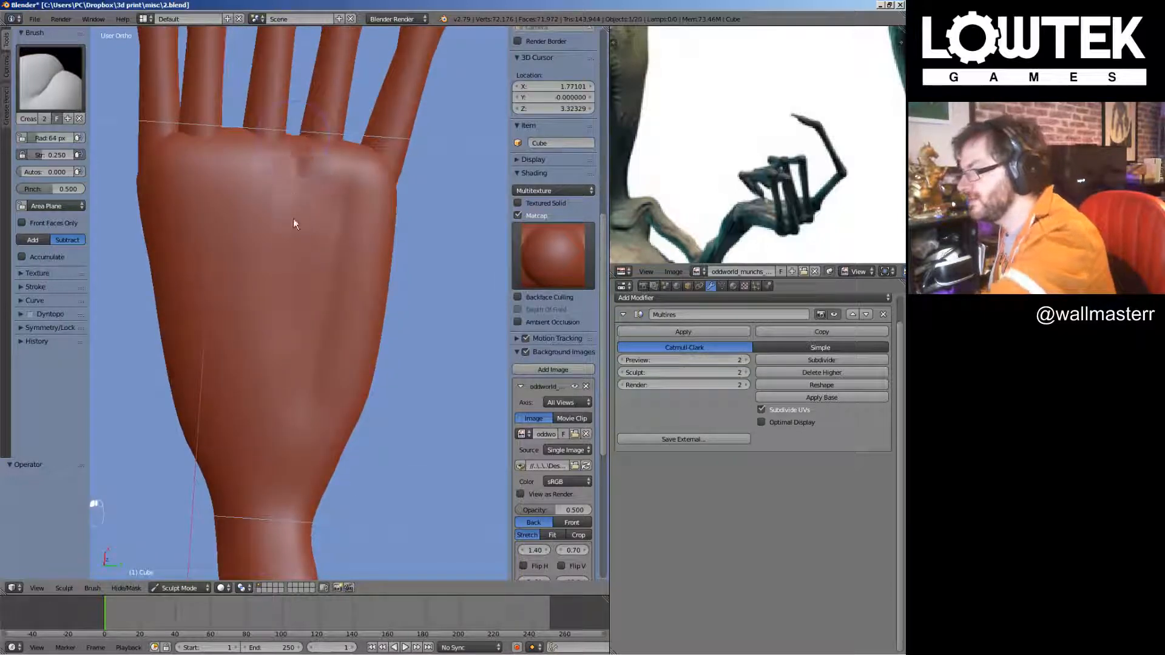
drag(293, 217, 289, 327)
drag(237, 131, 250, 350)
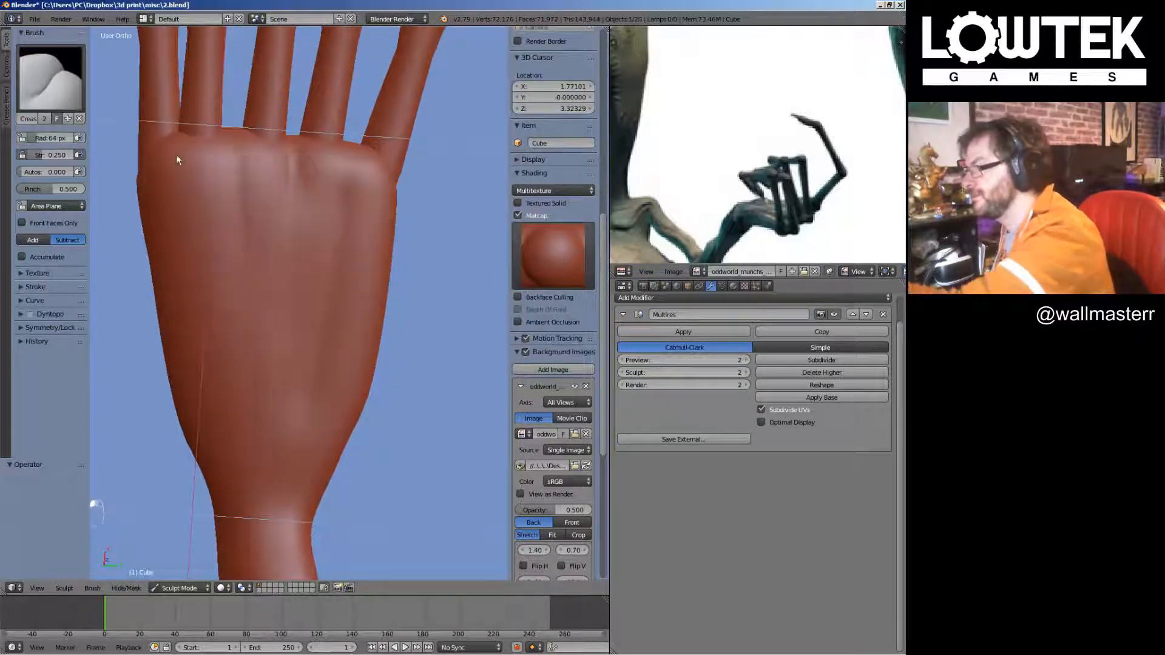
scroll(228, 383, down, 3)
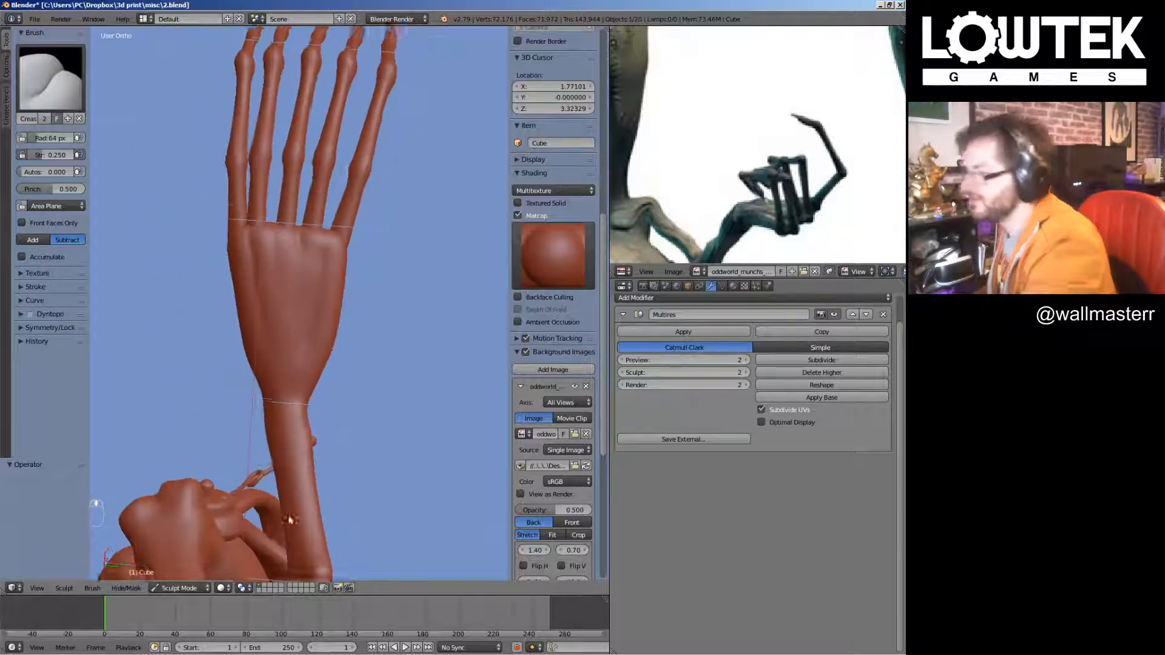
middle_drag(290, 519, 268, 228)
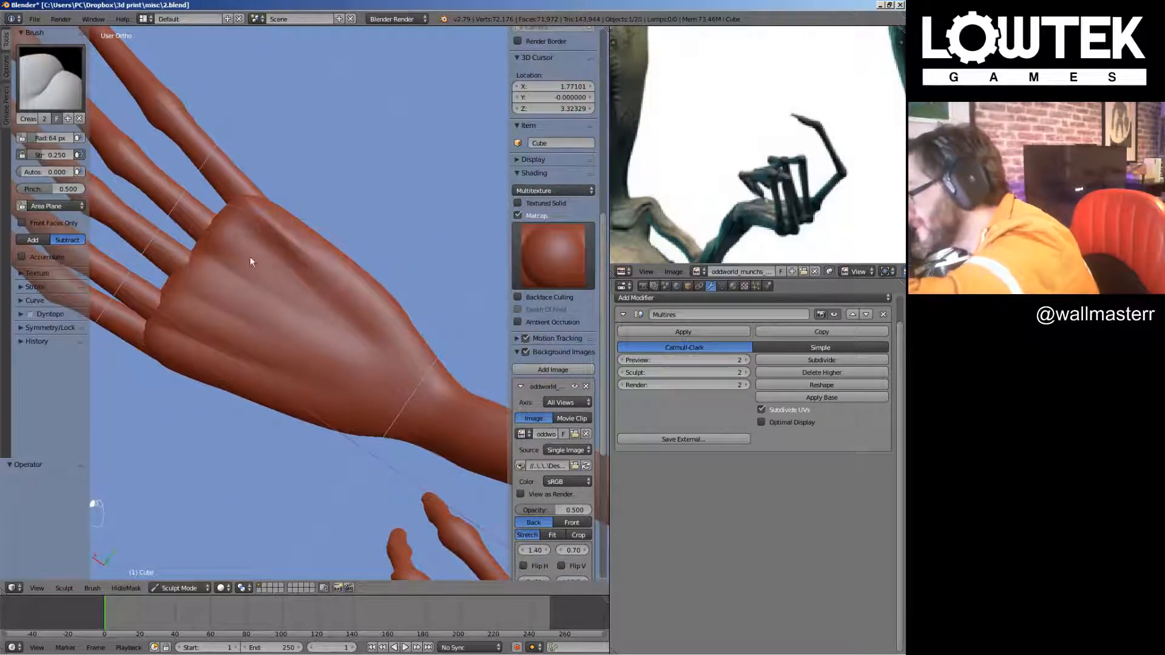
mouse_move(246, 303)
mouse_down()
mouse_move(176, 300)
mouse_move(281, 357)
mouse_up()
middle_drag(293, 323, 330, 310)
Raise tendon ridges between the grooves on the back of the hand with the SculptDraw brush
click(54, 82)
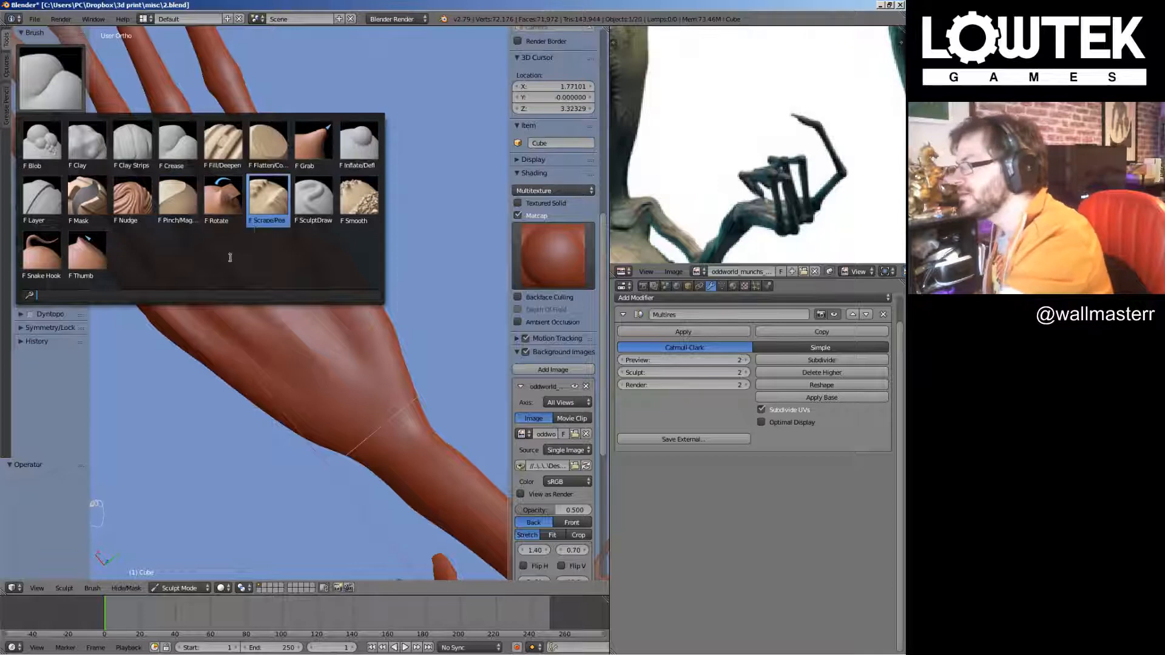
click(314, 204)
scroll(307, 234, up, 2)
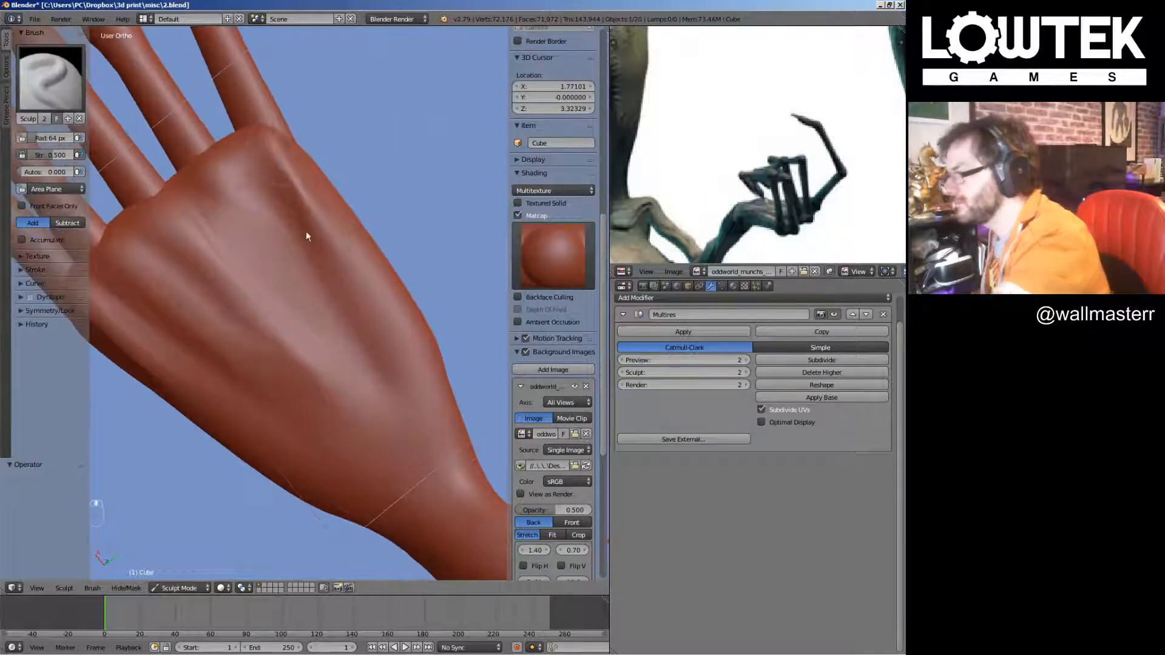
shift+middle_drag(306, 232, 353, 332)
drag(323, 238, 338, 311)
scroll(338, 311, up, 2)
mouse_move(230, 231)
mouse_down()
mouse_move(373, 406)
mouse_move(287, 296)
mouse_move(309, 318)
mouse_up()
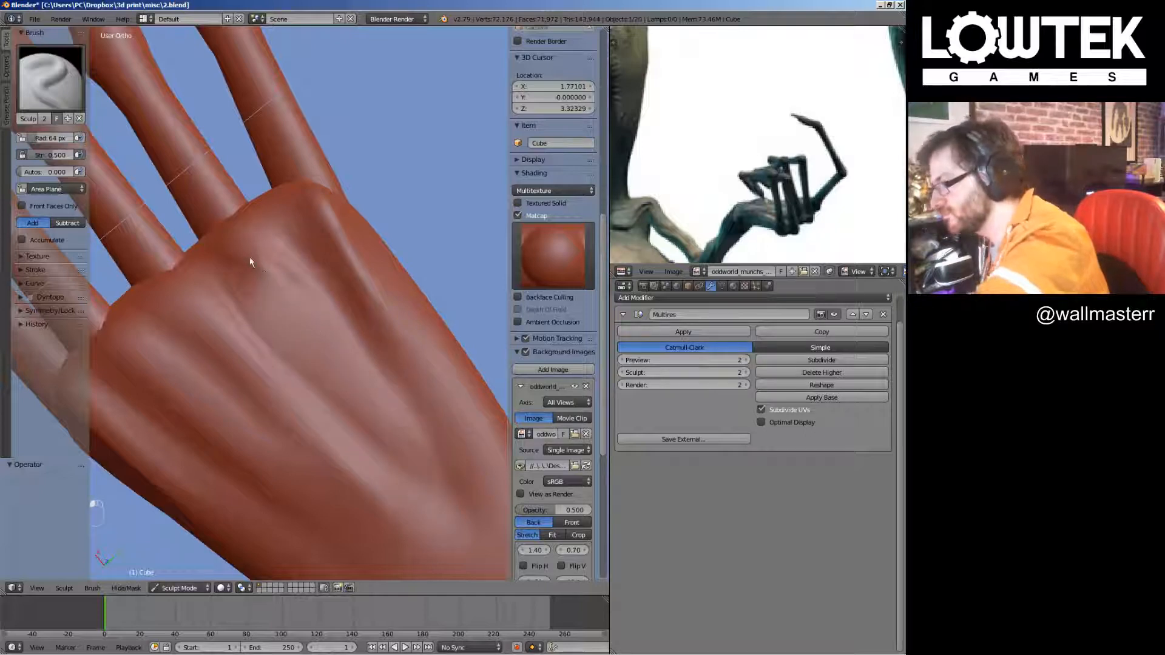
Refine the tendons on the back of the hand from the outer side and smooth the surface near the knuckles
scroll(321, 307, down, 4)
middle_drag(381, 436, 232, 367)
scroll(270, 294, up, 1)
scroll(376, 245, up, 2)
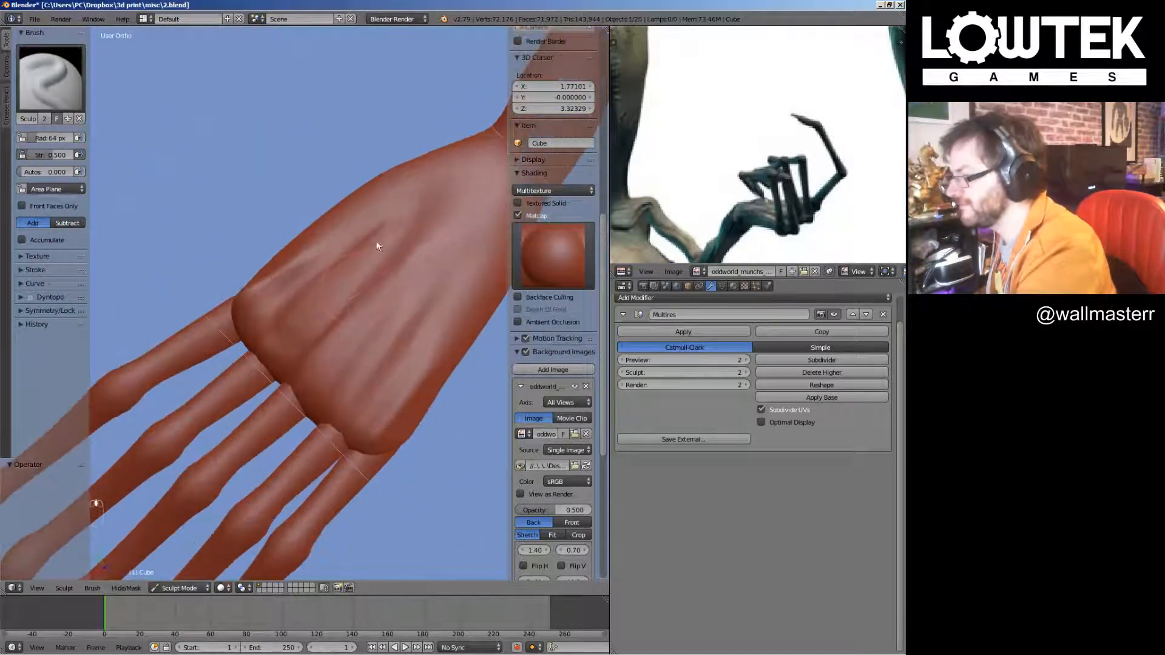
scroll(338, 328, up, 3)
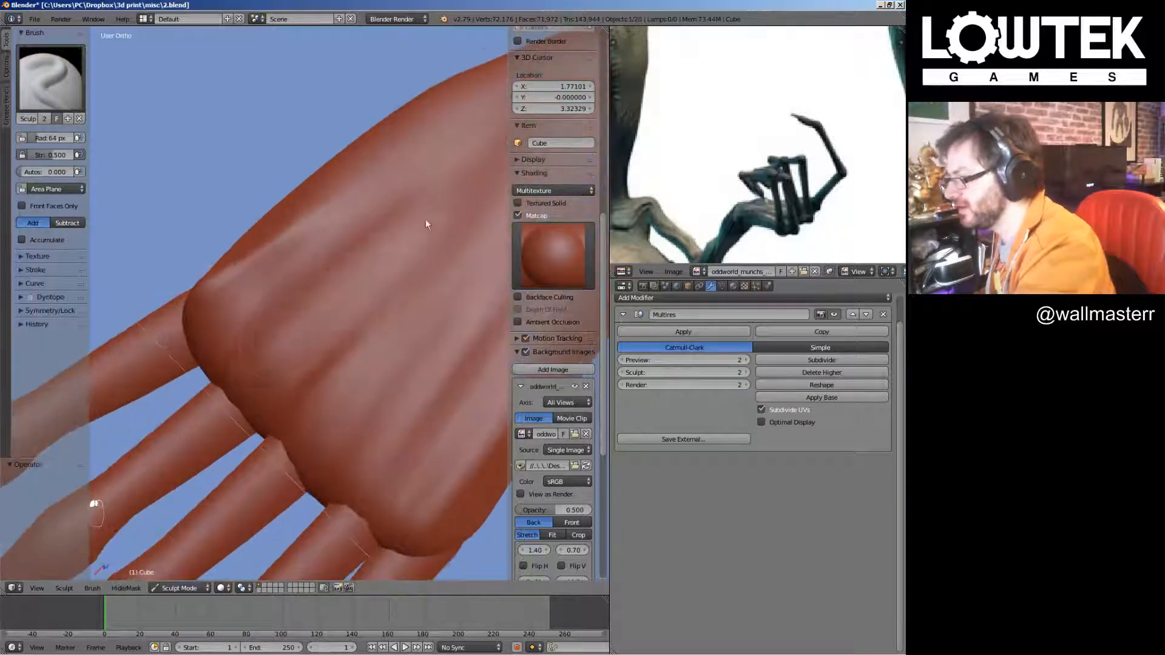
scroll(389, 378, down, 3)
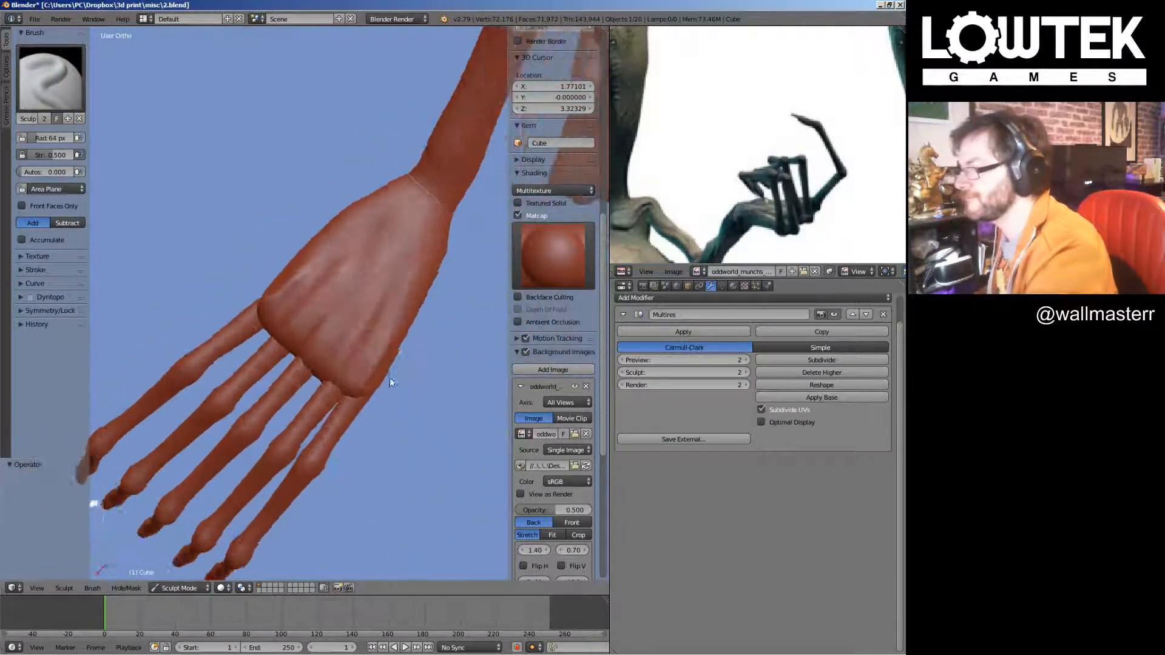
middle_drag(389, 381, 447, 363)
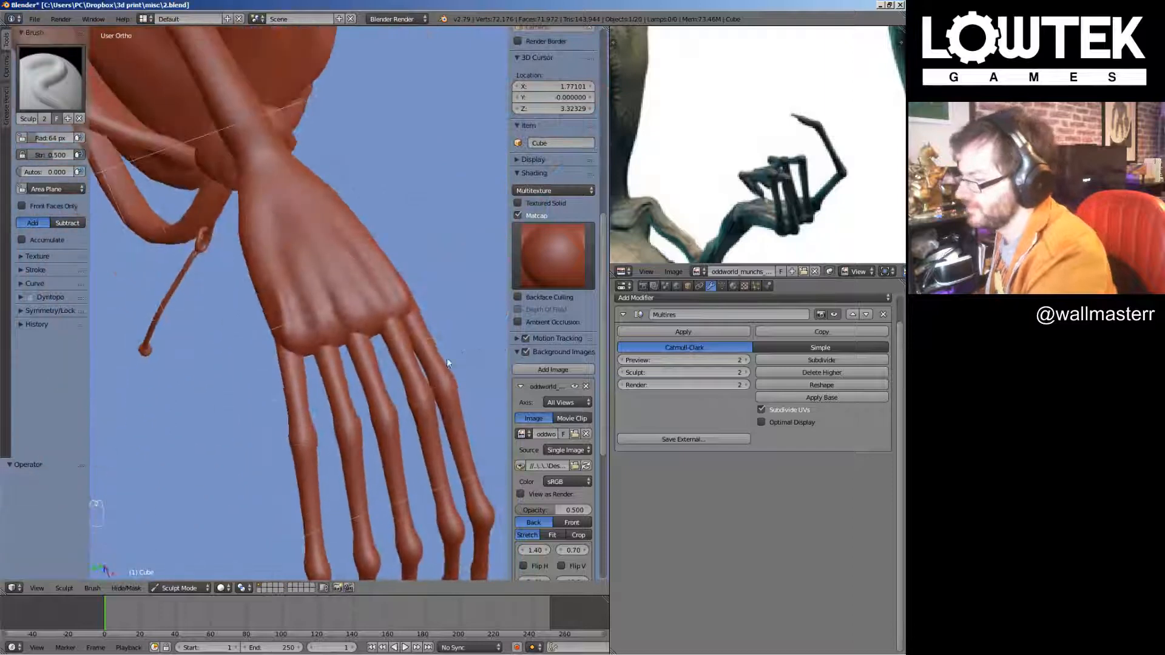
scroll(393, 335, up, 3)
mouse_move(395, 340)
shift+mouse_down()
mouse_move(480, 314)
mouse_move(338, 348)
shift+mouse_up()
Build up the knuckles across the base of the fingers with Clay Strips brush strokes
click(71, 76)
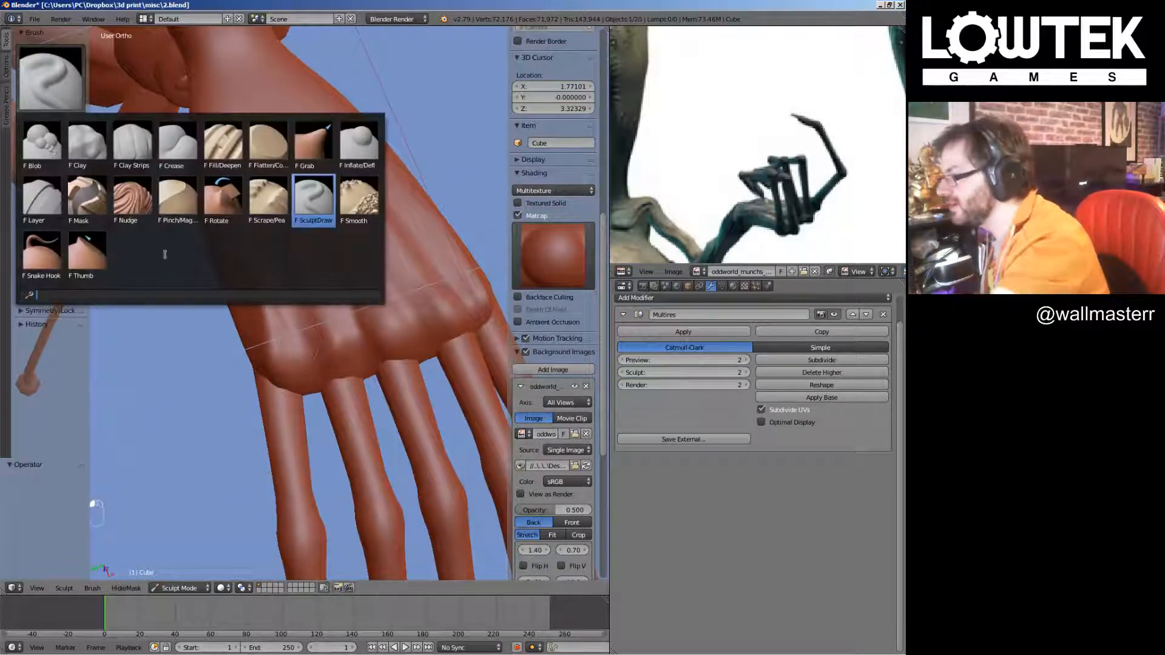
click(132, 148)
scroll(277, 356, up, 1)
mouse_move(268, 340)
mouse_down()
mouse_move(344, 313)
mouse_move(435, 322)
mouse_up()
middle_drag(403, 340, 409, 414)
scroll(430, 353, down, 4)
mouse_move(430, 354)
middle_down()
mouse_move(338, 430)
mouse_move(429, 338)
mouse_move(471, 328)
mouse_move(408, 368)
mouse_move(380, 368)
middle_up()
mouse_move(364, 340)
mouse_down()
mouse_move(336, 347)
mouse_move(381, 332)
mouse_move(264, 358)
mouse_up()
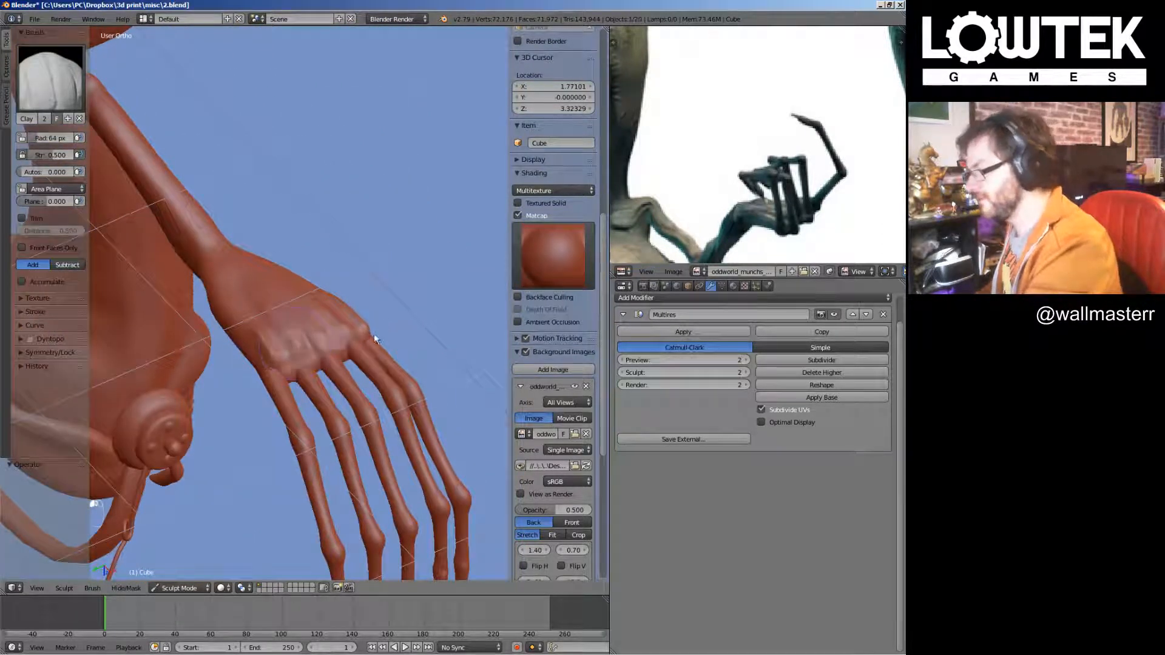
Add Clay Strips volume to the forearm just behind the wrist, toward its underside
middle_drag(374, 334, 322, 271)
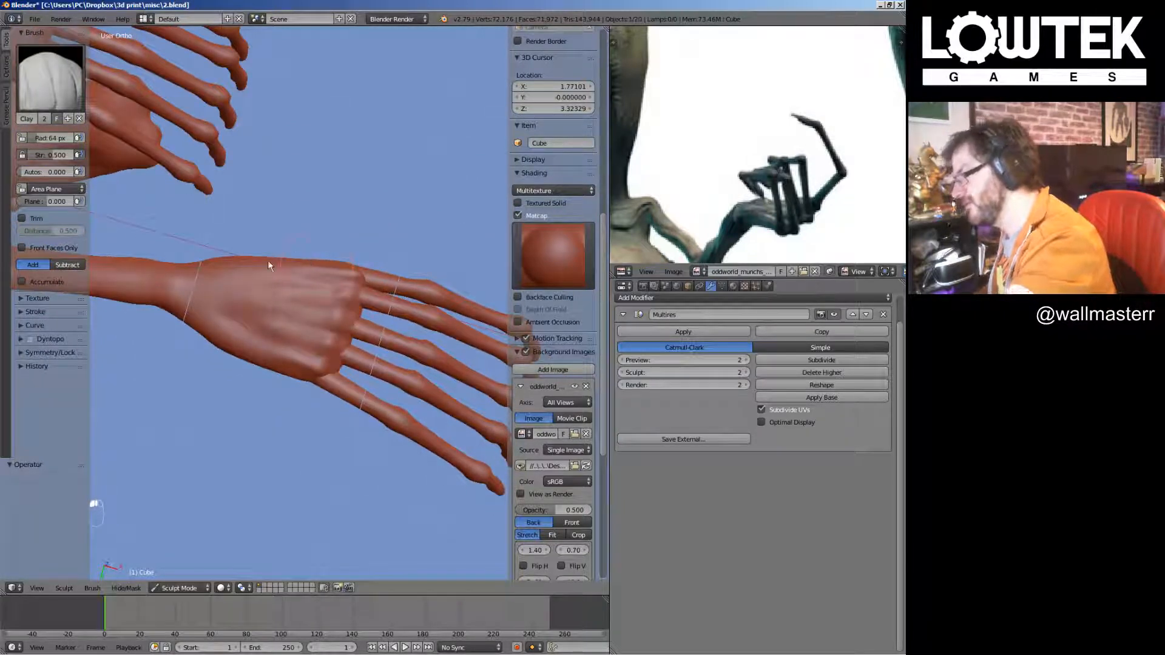
middle_drag(207, 359, 319, 336)
scroll(320, 337, up, 4)
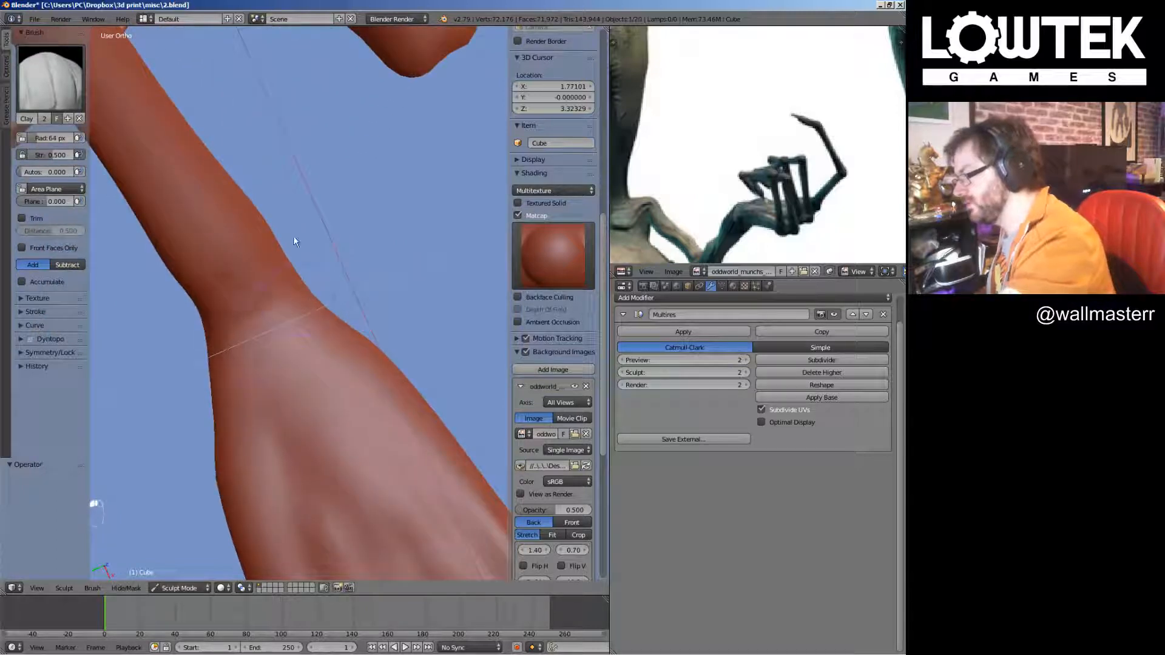
middle_drag(286, 203, 397, 262)
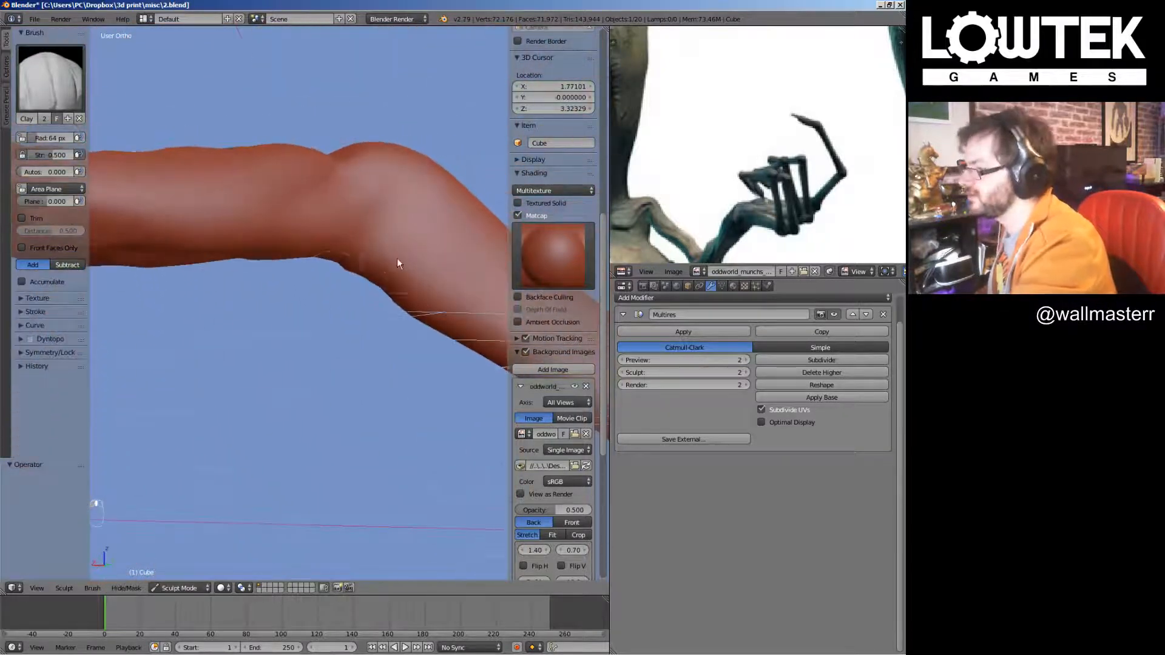
drag(397, 259, 360, 299)
middle_drag(382, 286, 351, 284)
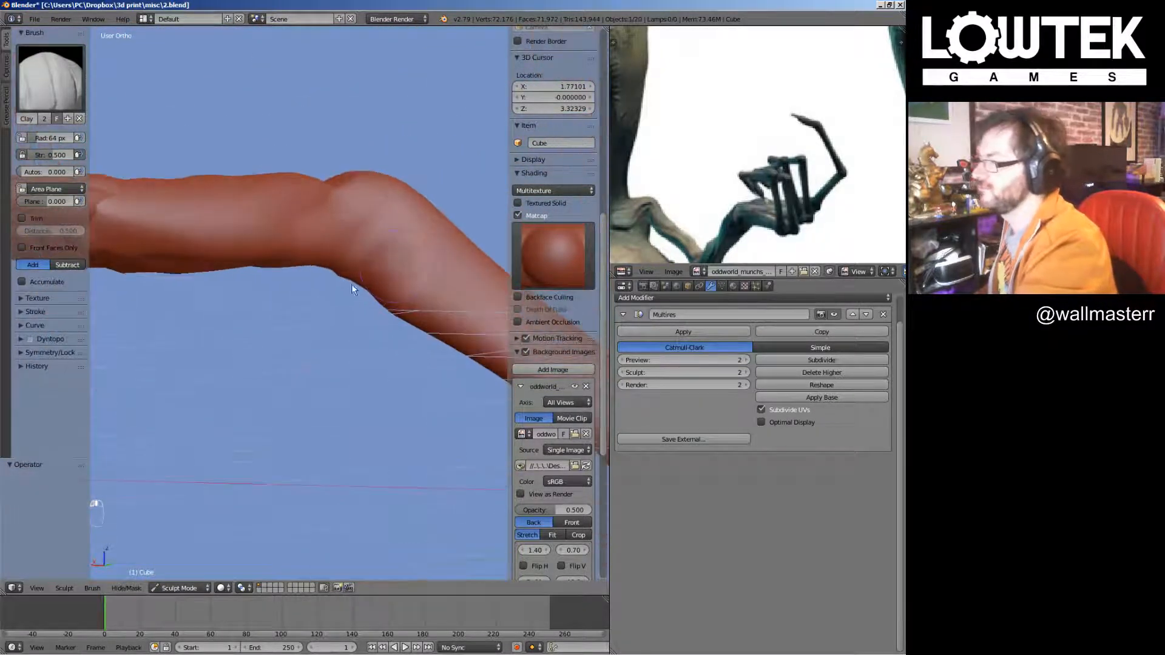
View the arm from the front against the background reference and save the file as 2.blend
middle_drag(397, 319, 445, 344)
key(KP_1)
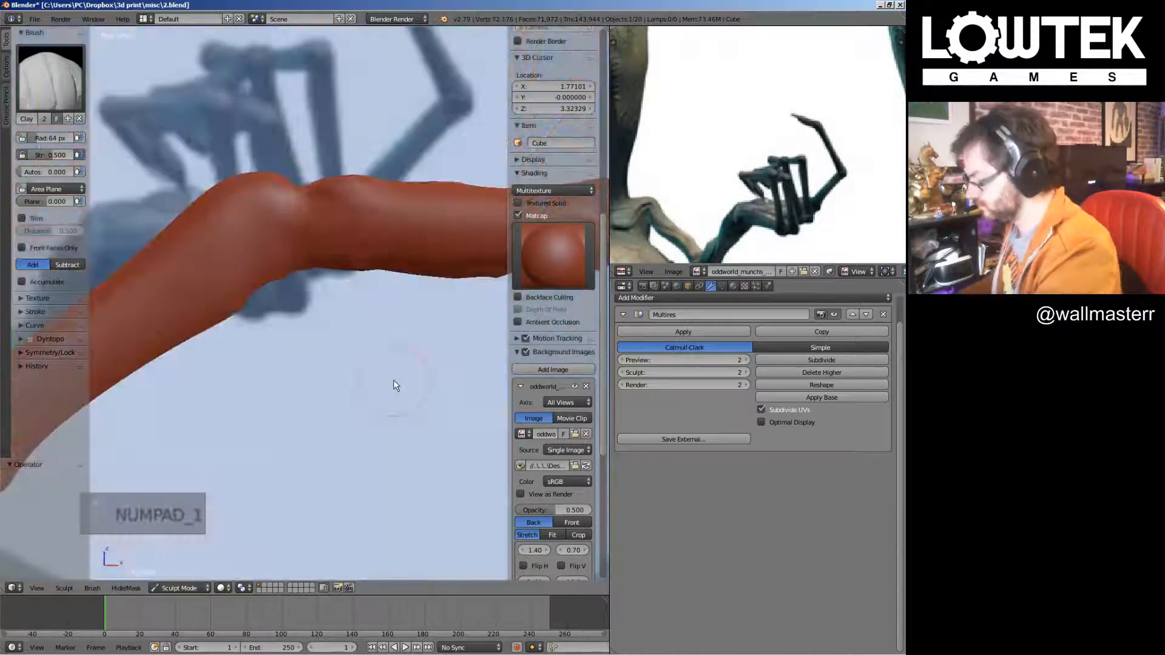
key(ctrl+s)
Build up muscle along the forearm between wrist and elbow with Clay Strips strokes, following the arm in the reference image
scroll(424, 294, down, 4)
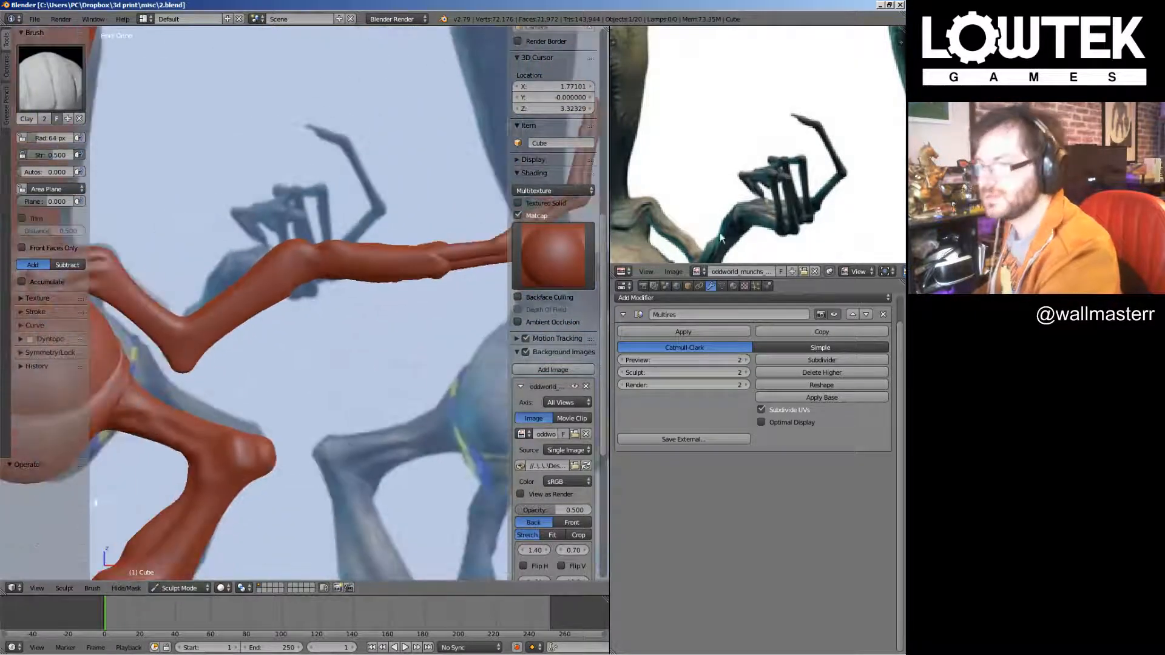
middle_drag(495, 318, 419, 291)
scroll(413, 198, up, 6)
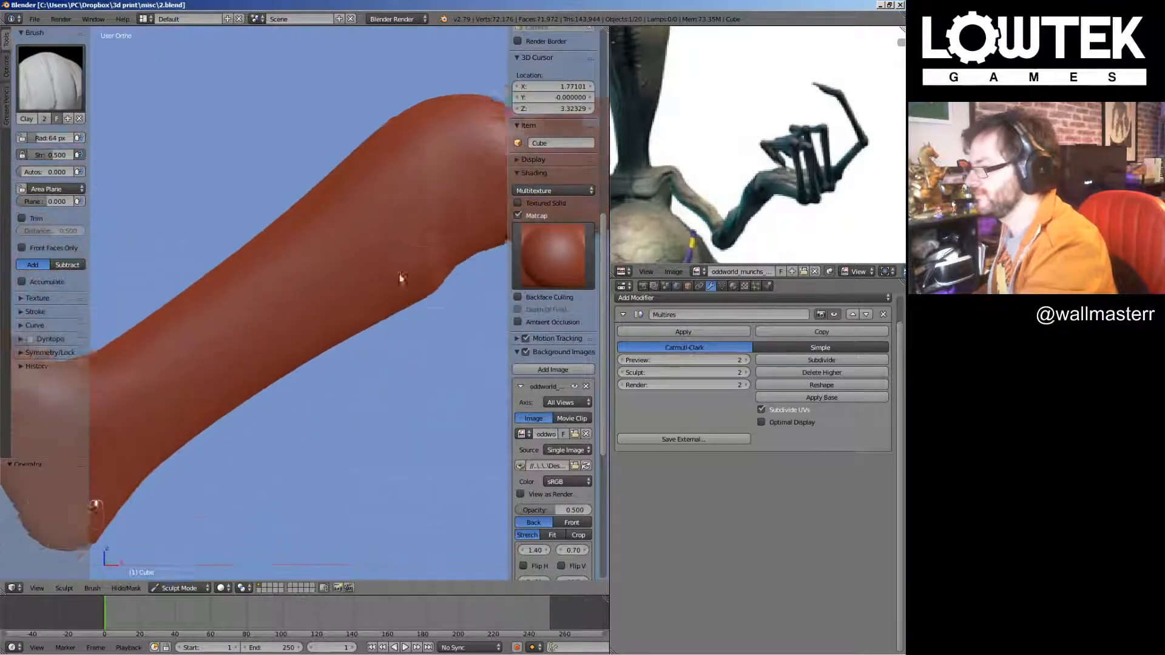
scroll(358, 267, down, 4)
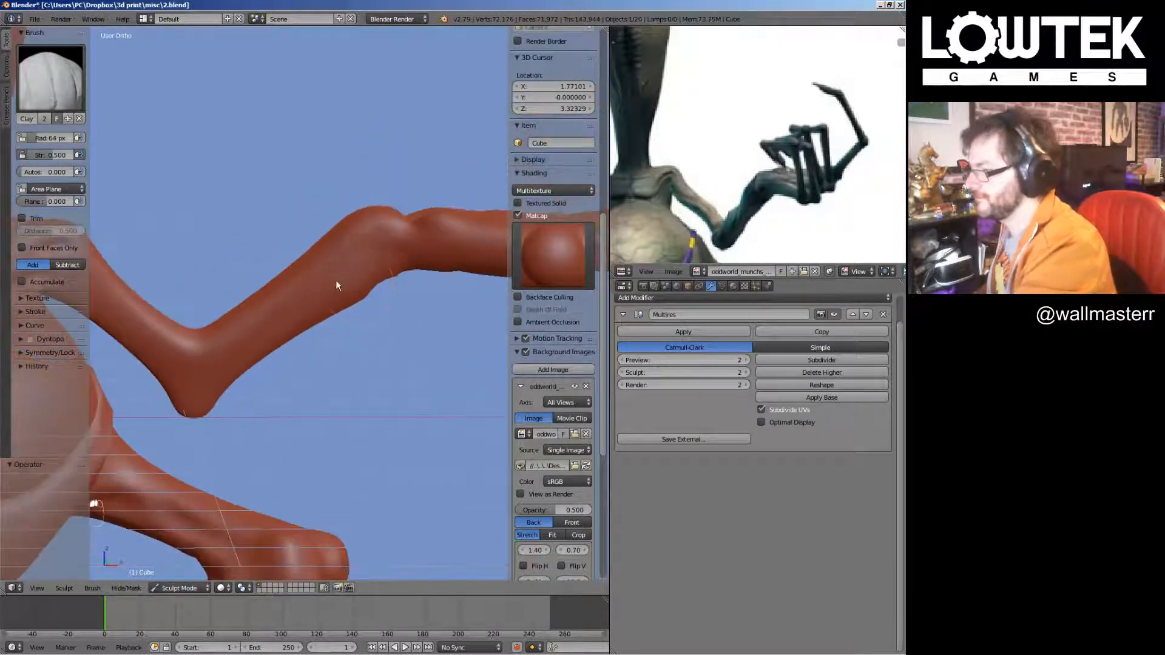
scroll(420, 209, up, 3)
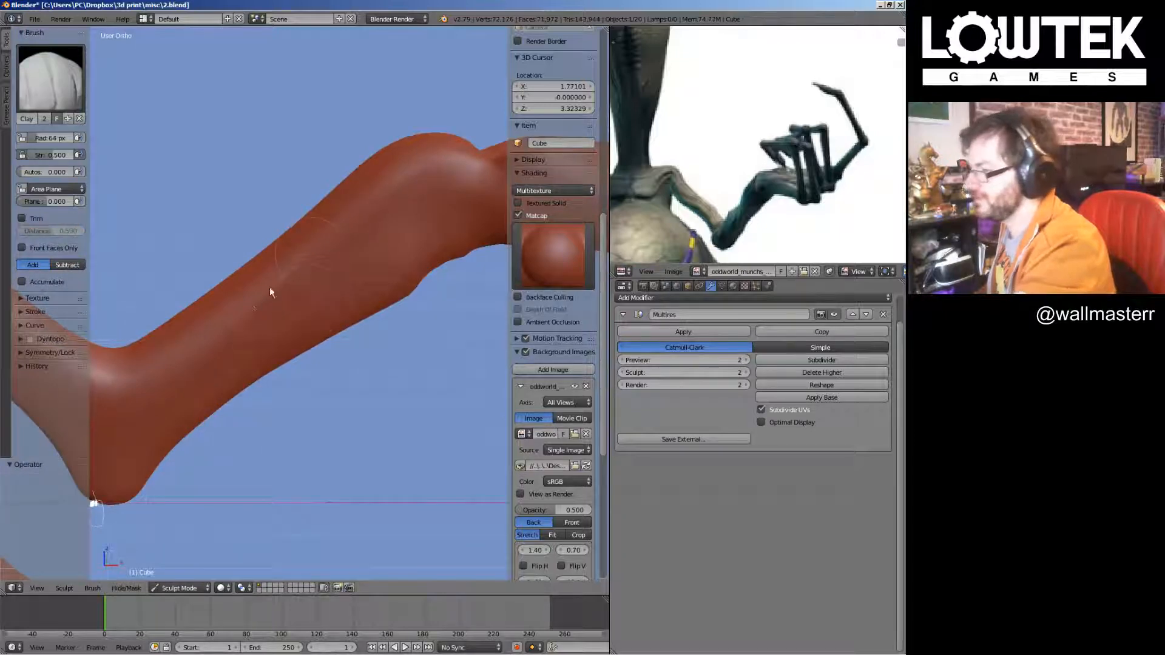
middle_drag(270, 289, 394, 197)
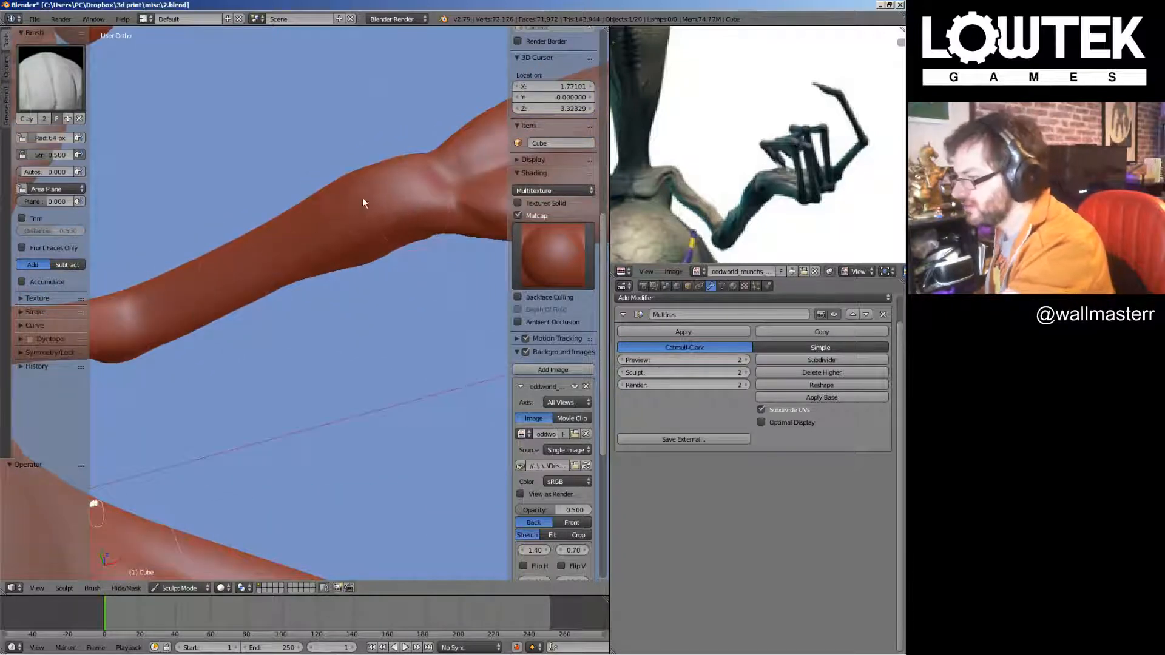
middle_drag(261, 291, 326, 241)
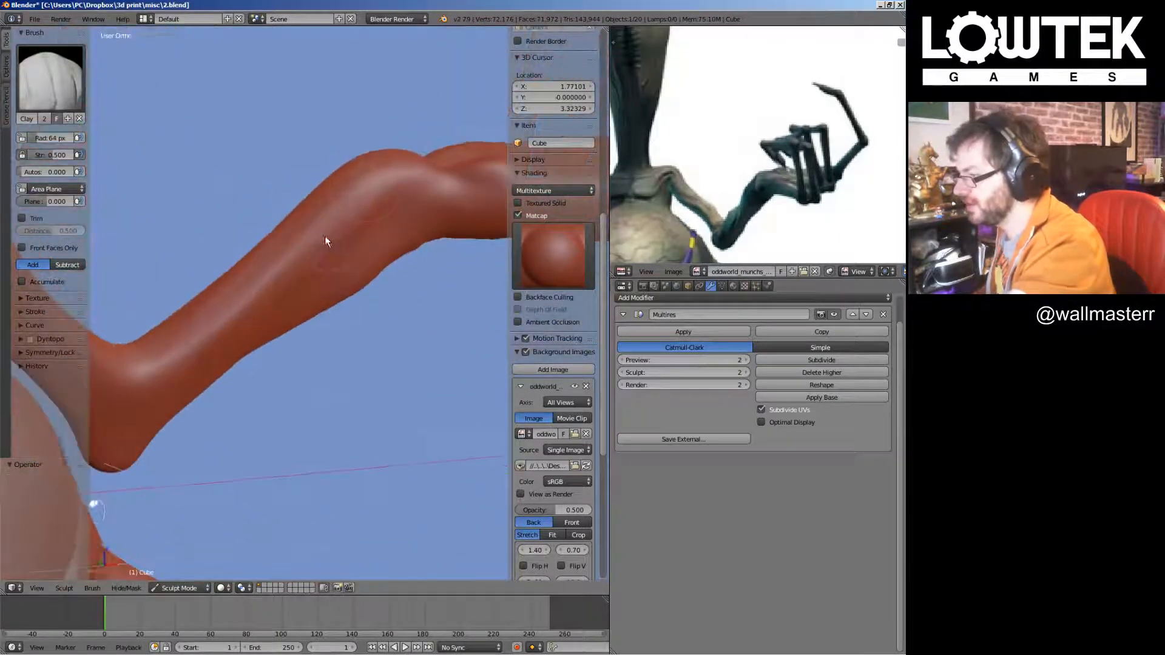
drag(325, 237, 261, 320)
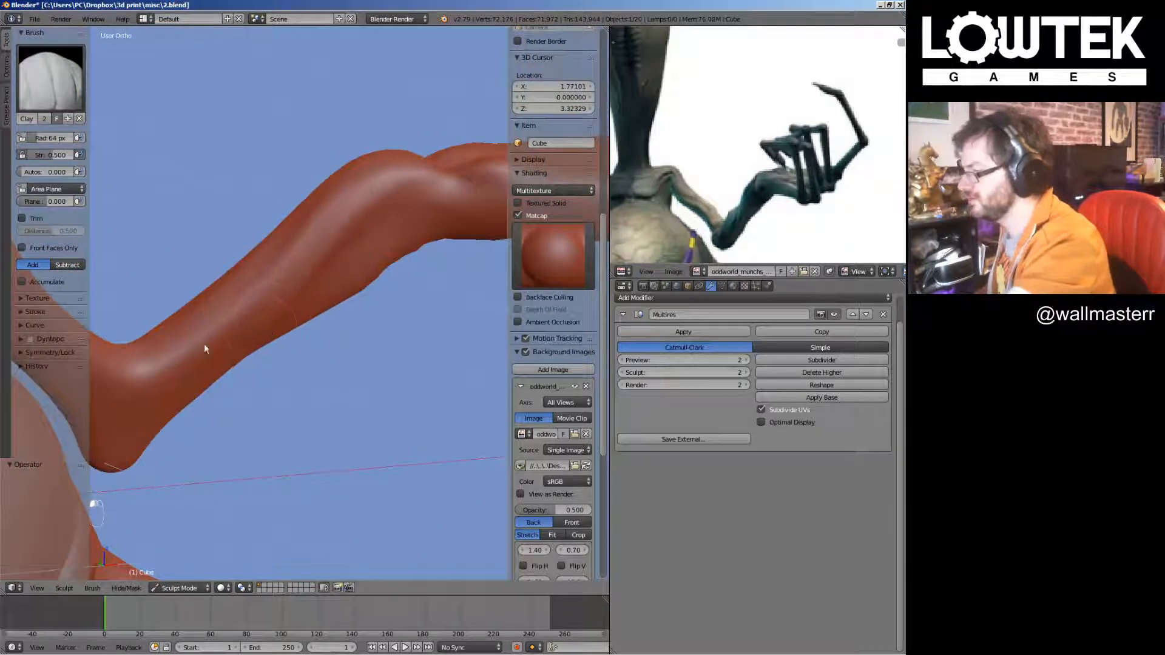
Add Clay Strips volume to the elbow end of the forearm and around the elbow joint
middle_drag(204, 348, 320, 312)
middle_drag(218, 352, 333, 278)
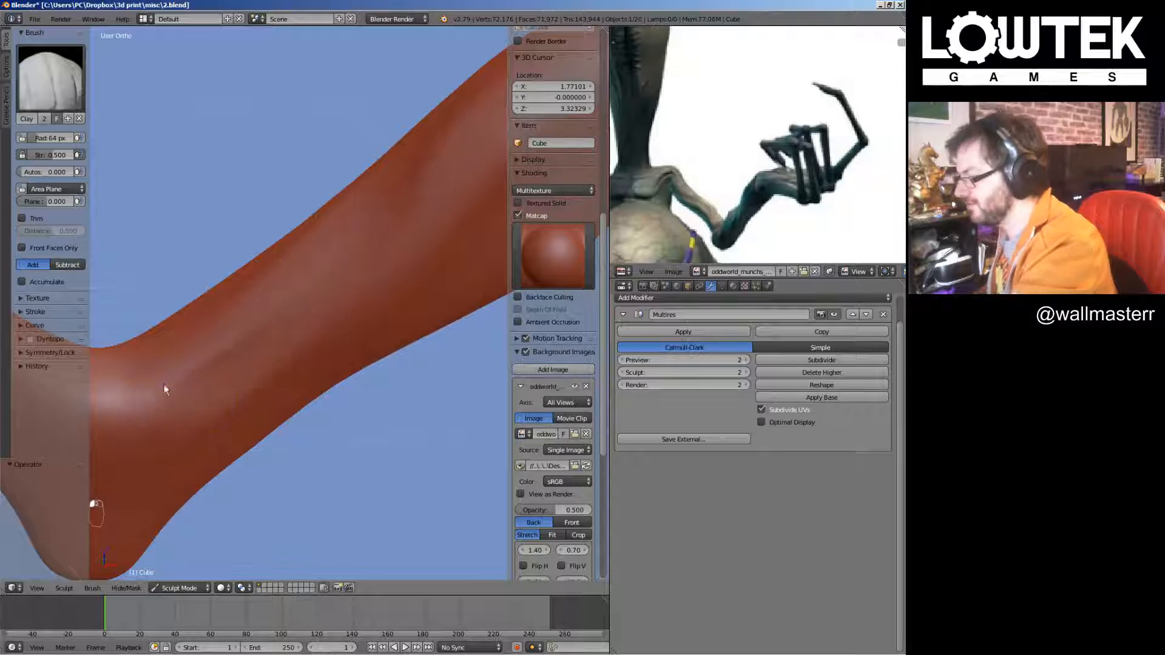
middle_drag(164, 389, 300, 365)
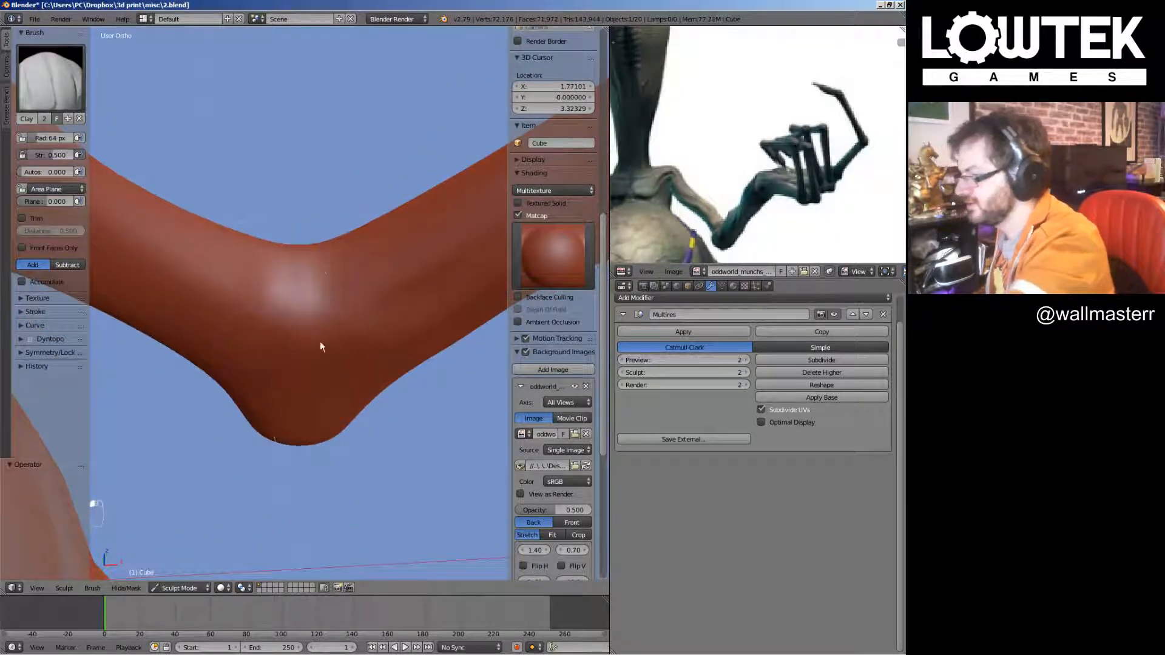
middle_drag(340, 276, 308, 152)
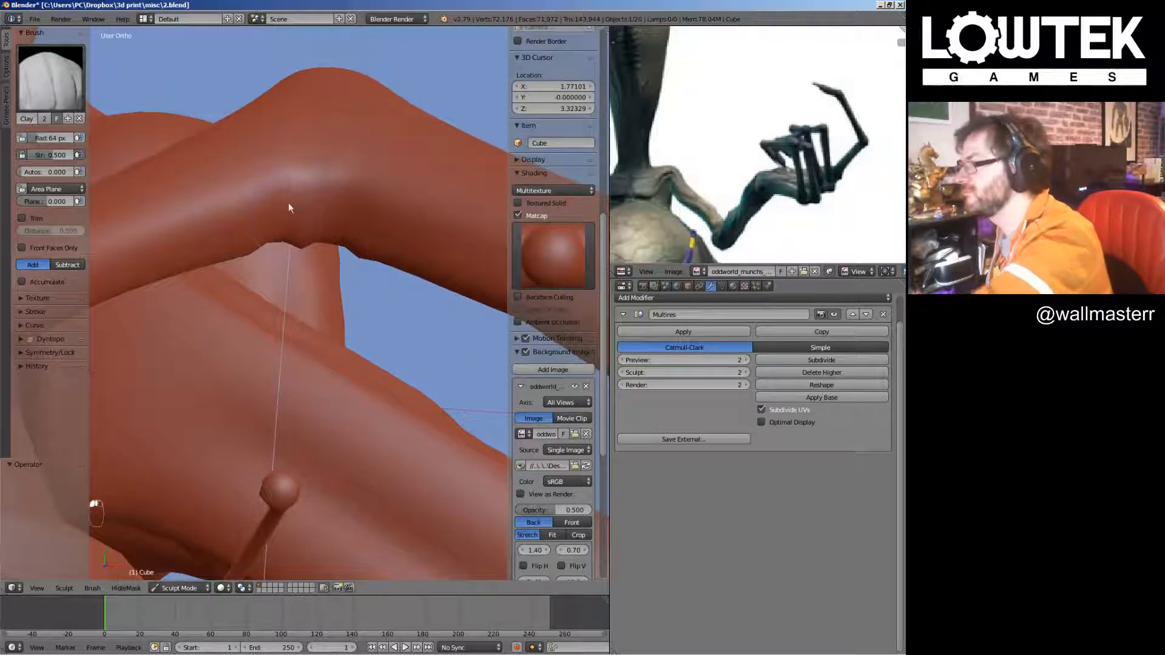
drag(355, 126, 362, 135)
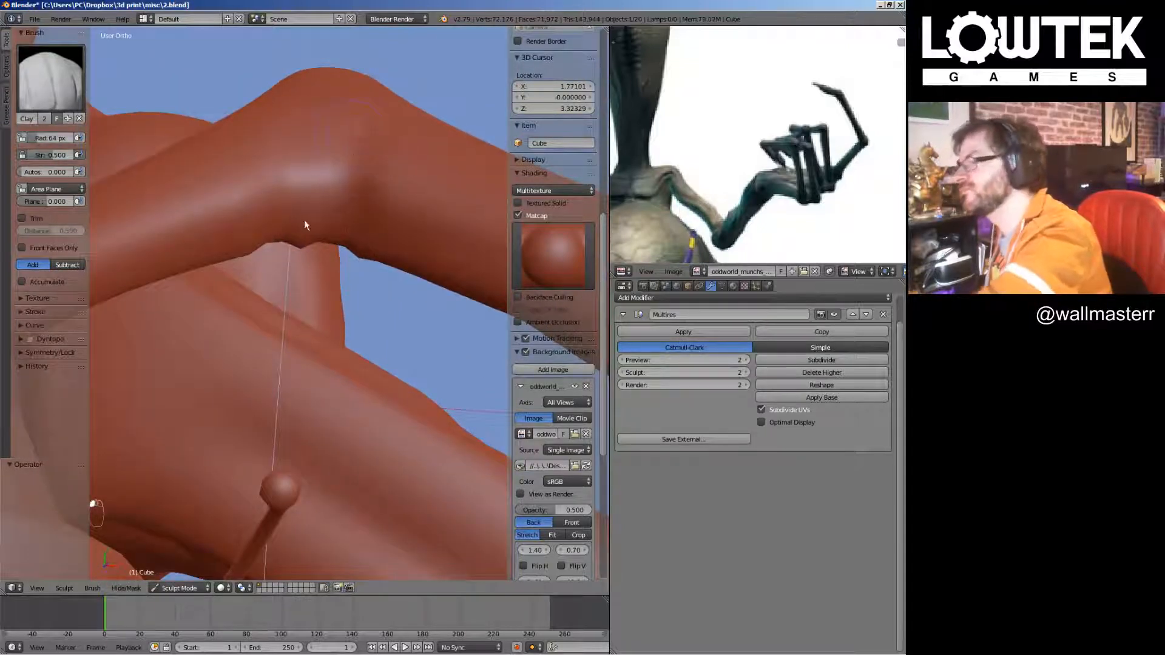
Build up the bony point of the elbow and the inner elbow fold with Clay Strips strokes
middle_drag(373, 298, 253, 177)
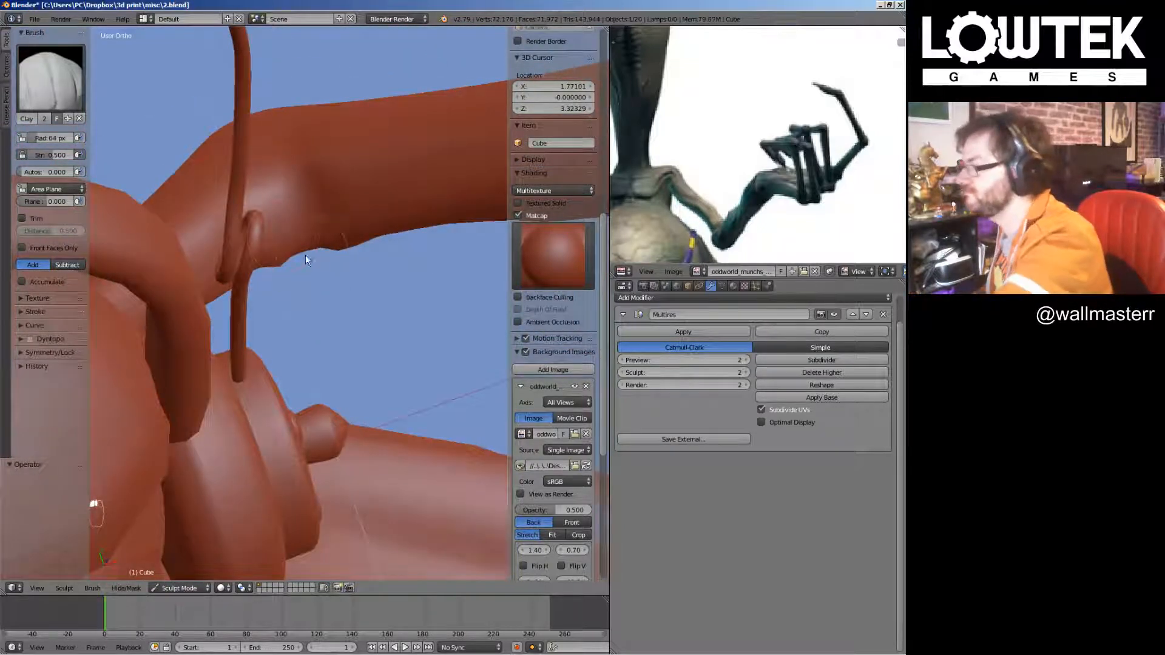
mouse_move(305, 255)
middle_down()
mouse_move(279, 227)
mouse_move(385, 197)
mouse_move(365, 278)
mouse_move(427, 322)
mouse_move(383, 382)
mouse_move(382, 350)
mouse_move(398, 334)
mouse_move(379, 315)
middle_up()
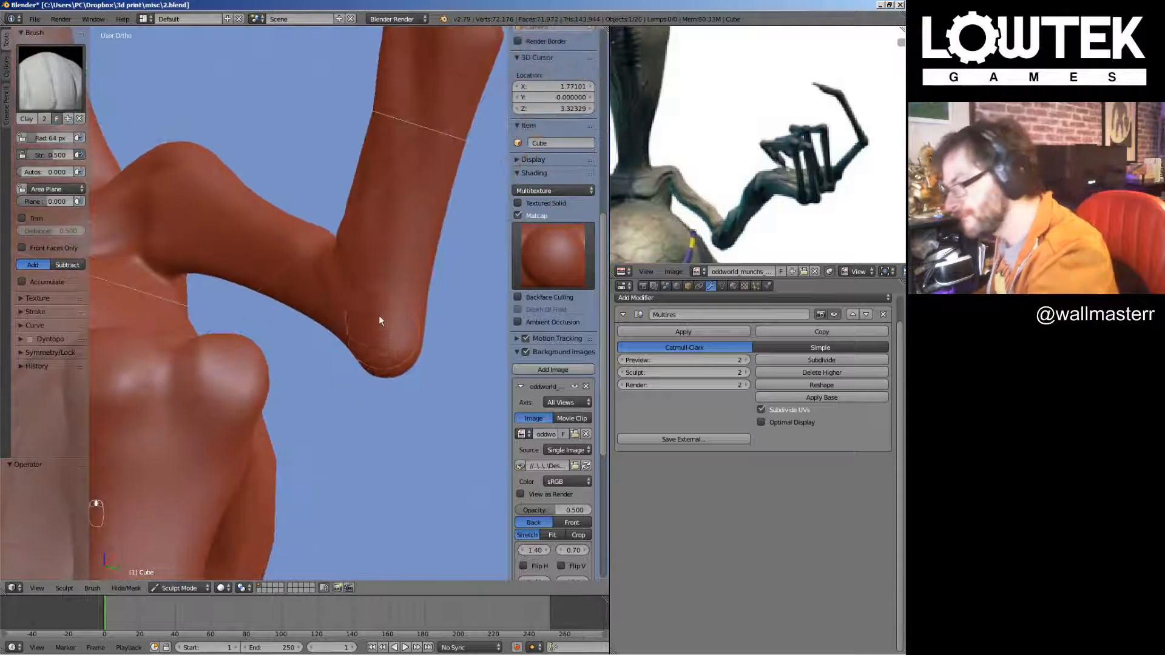
mouse_move(384, 368)
middle_down()
mouse_move(365, 321)
mouse_move(398, 325)
mouse_move(389, 289)
mouse_move(344, 282)
middle_up()
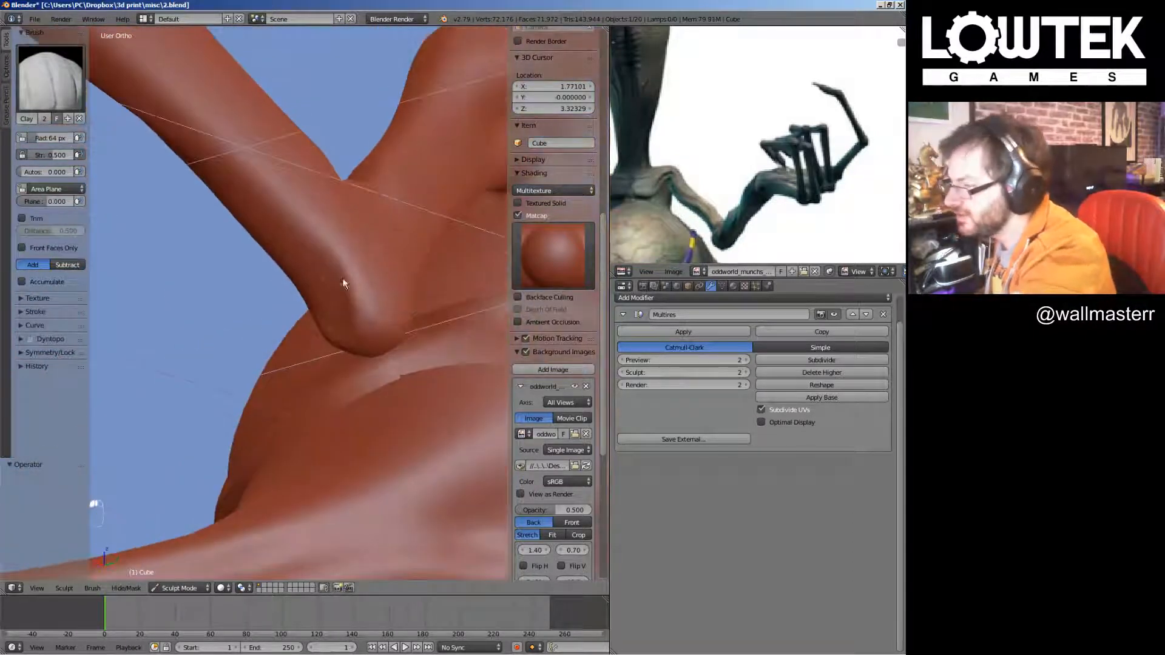
mouse_move(373, 204)
middle_down()
mouse_move(363, 273)
mouse_move(345, 209)
mouse_move(334, 312)
middle_up()
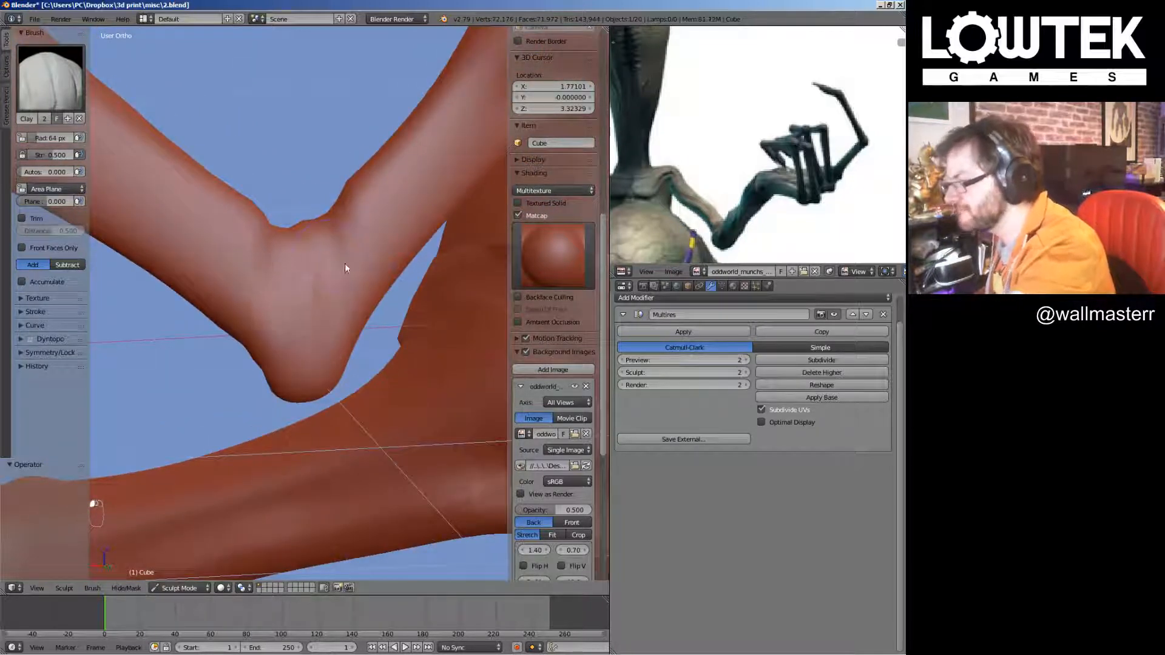
Sculpt muscle mass along the back of the upper arm between shoulder and elbow with Clay Strips strokes
mouse_move(345, 264)
middle_down()
mouse_move(389, 315)
mouse_move(215, 217)
mouse_move(151, 209)
middle_up()
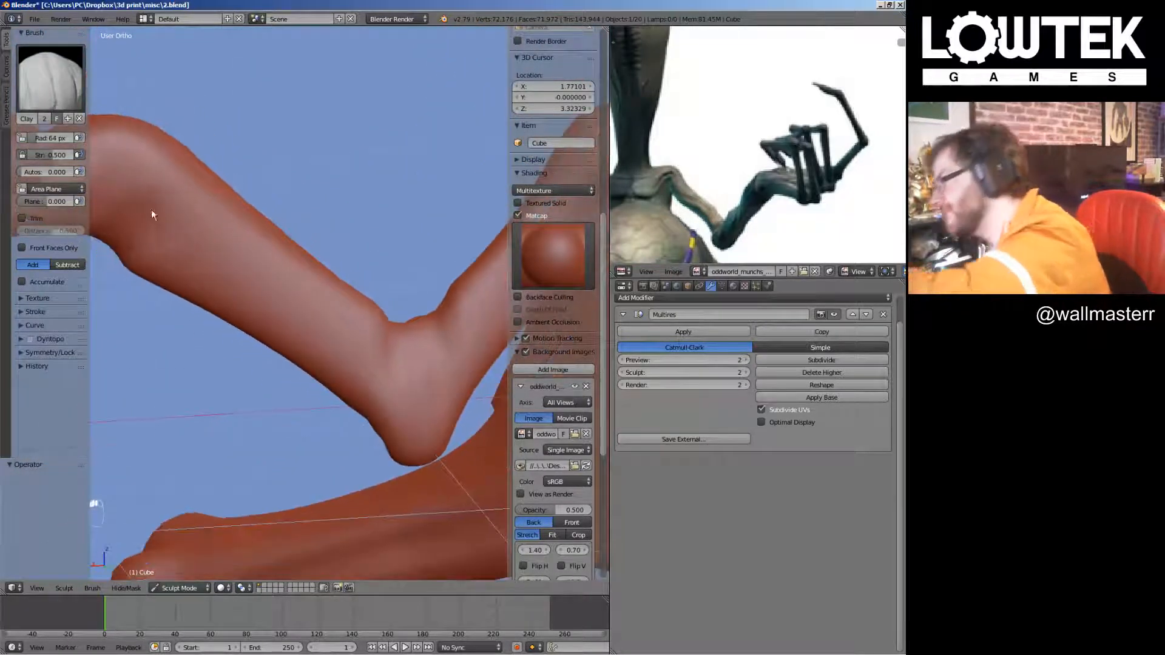
mouse_move(299, 348)
middle_down()
mouse_move(389, 410)
mouse_move(260, 325)
mouse_move(146, 198)
middle_up()
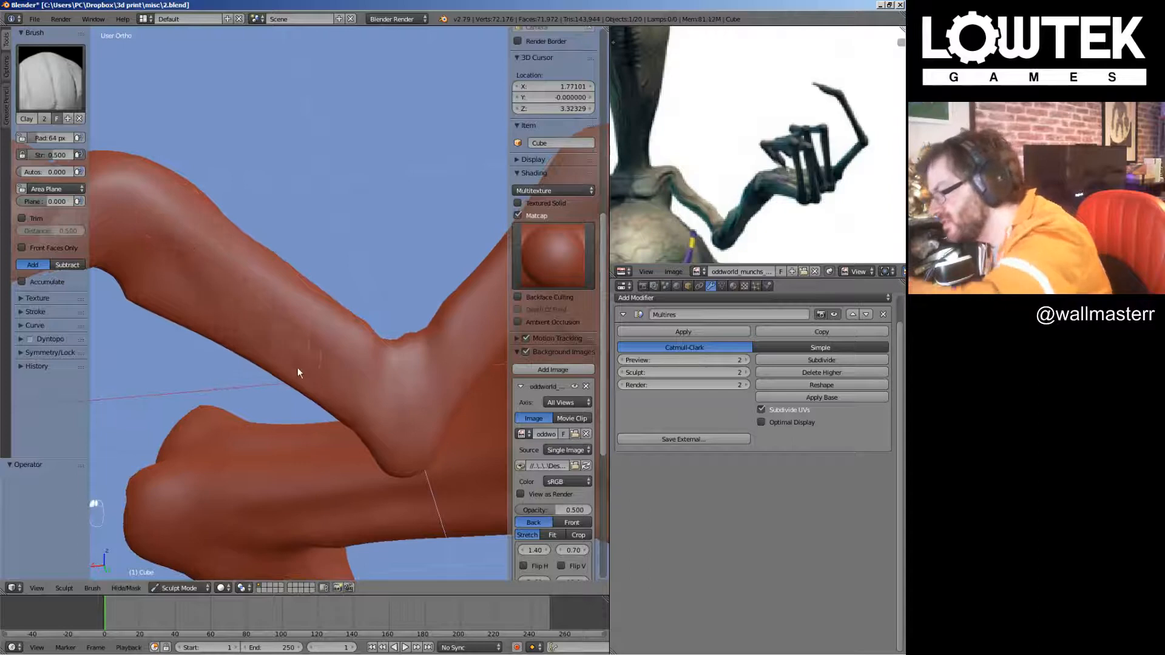
middle_drag(213, 249, 337, 400)
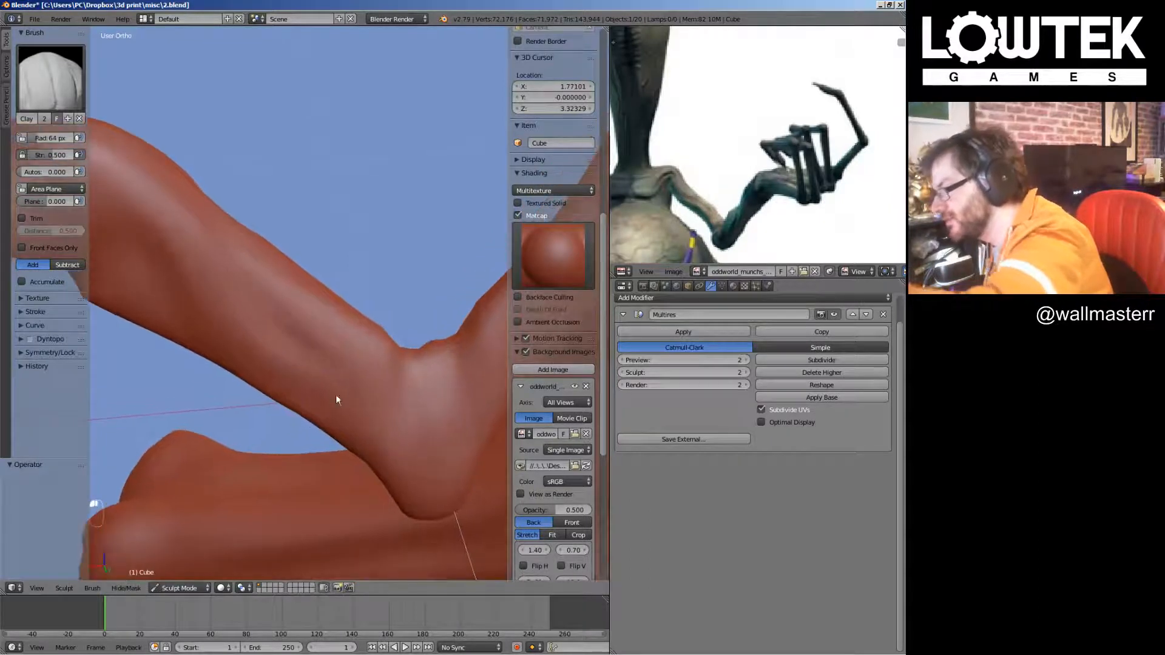
mouse_move(284, 339)
middle_down()
mouse_move(382, 315)
mouse_move(287, 338)
mouse_move(447, 334)
mouse_move(330, 341)
mouse_move(452, 310)
mouse_move(410, 260)
mouse_move(351, 364)
middle_up()
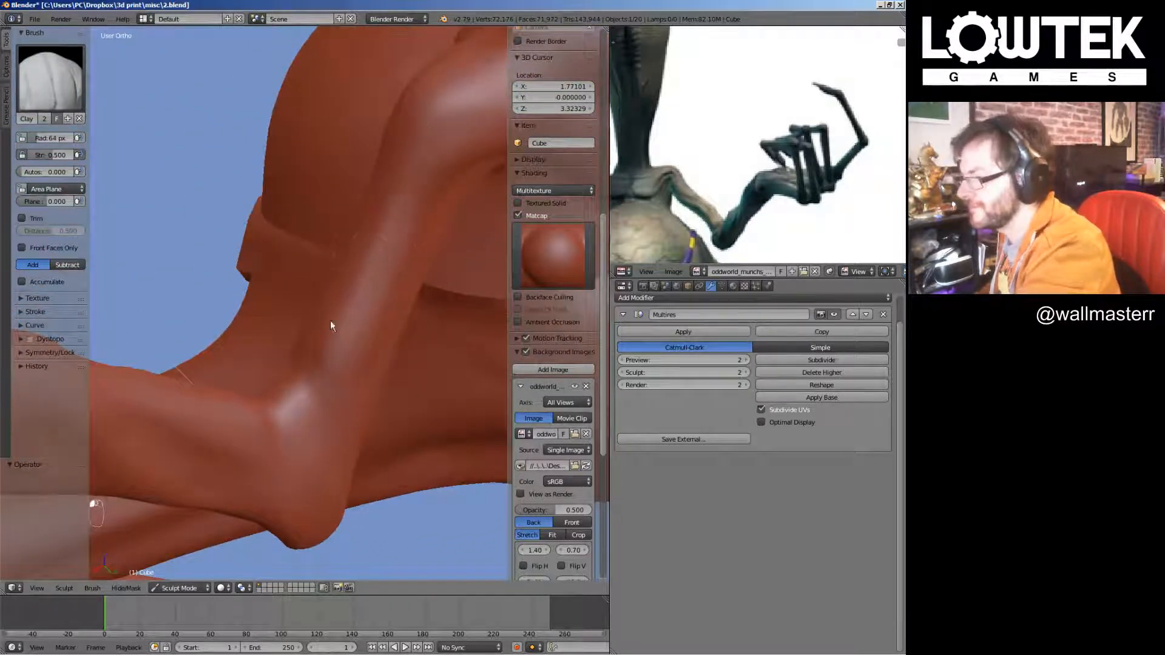
Build up the muscle along the front of the upper arm toward the elbow with Clay Strips strokes
middle_drag(331, 326, 393, 226)
middle_drag(322, 265, 245, 180)
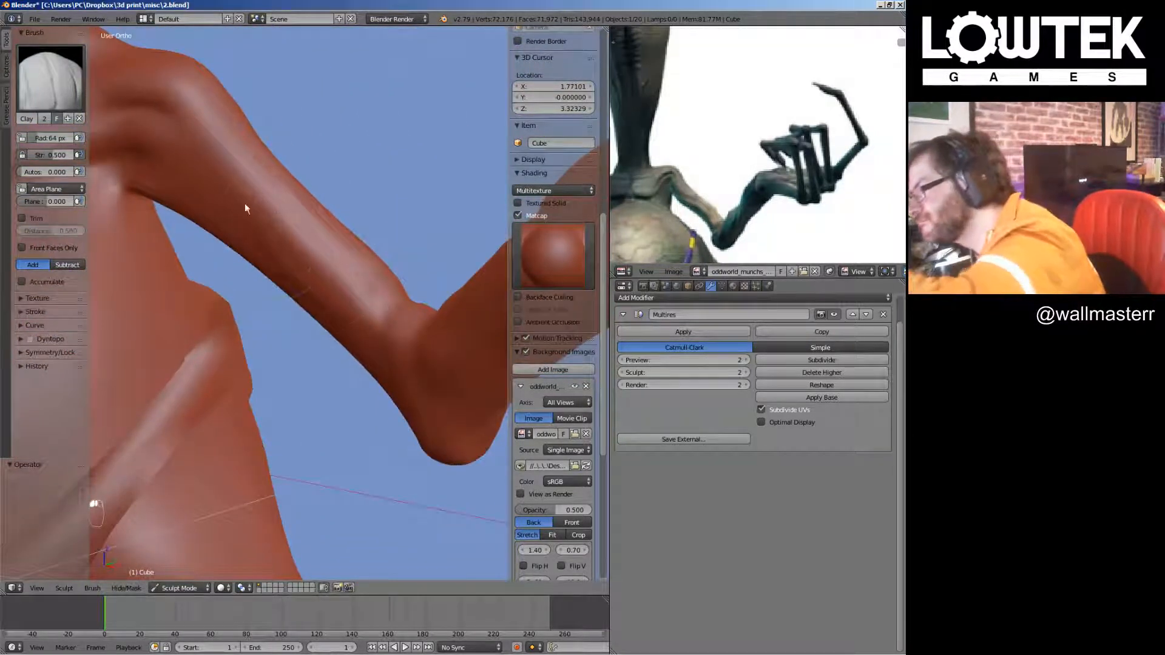
middle_drag(356, 282, 346, 245)
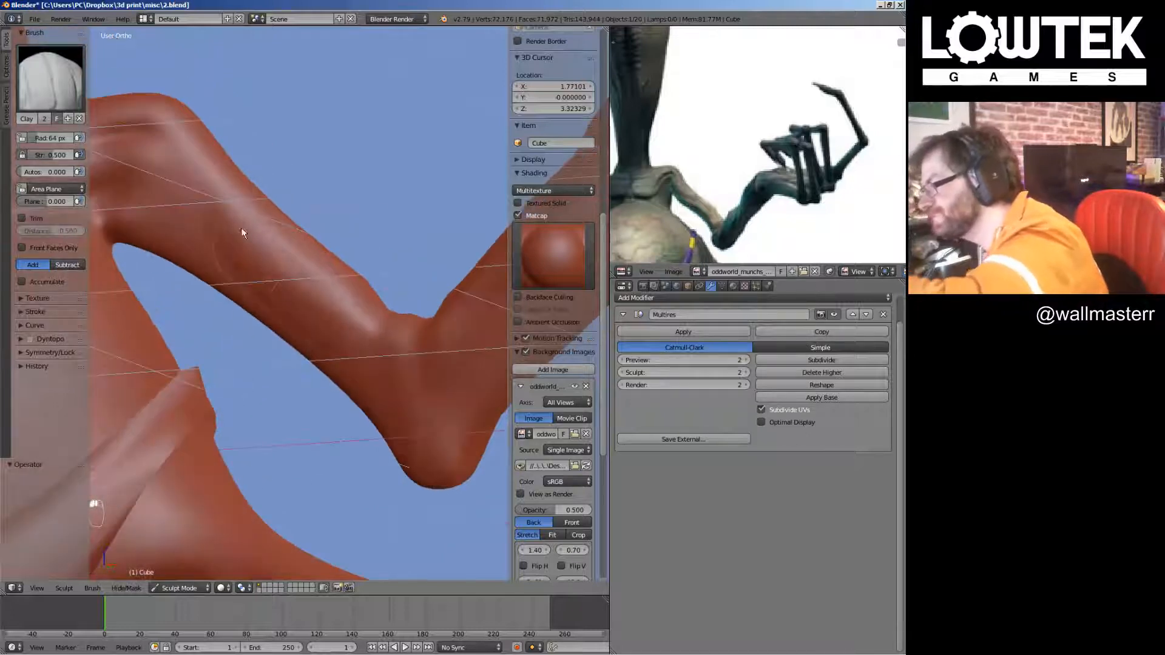
scroll(320, 216, down, 4)
scroll(372, 307, up, 3)
Build up the shoulder muscle and its transition into the upper arm and armpit with Clay Strips strokes
mouse_move(243, 287)
shift+middle_down()
mouse_move(404, 366)
mouse_move(366, 252)
mouse_move(391, 296)
shift+middle_up()
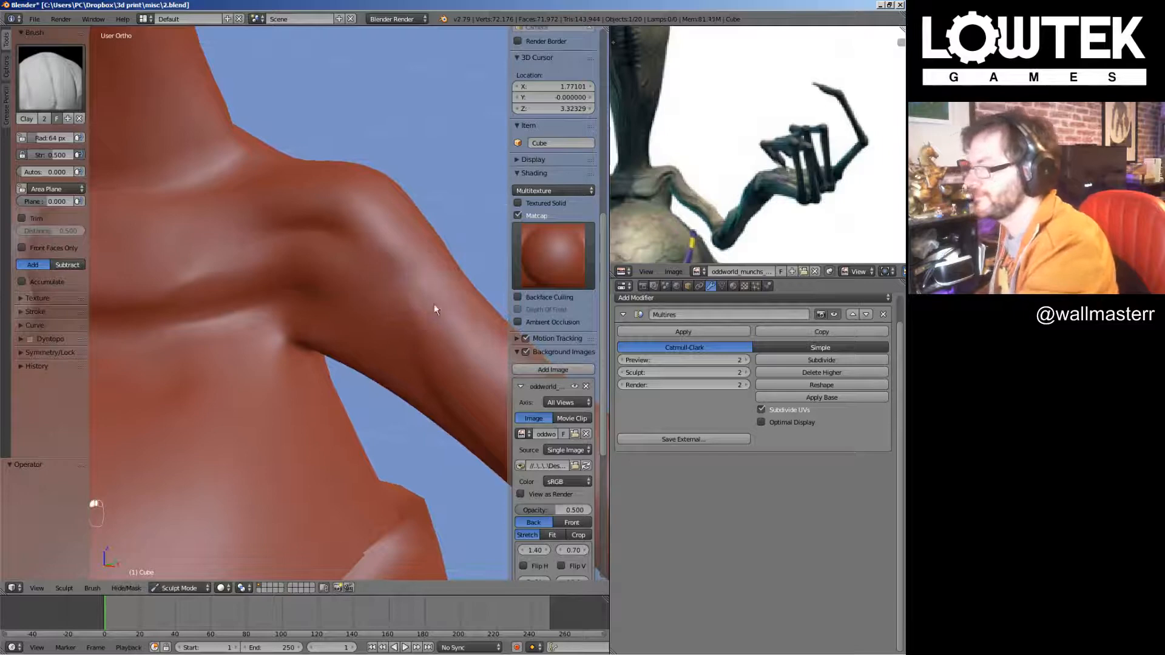
mouse_move(435, 304)
middle_down()
mouse_move(438, 315)
mouse_move(309, 346)
mouse_move(482, 390)
mouse_move(402, 431)
mouse_move(355, 326)
middle_up()
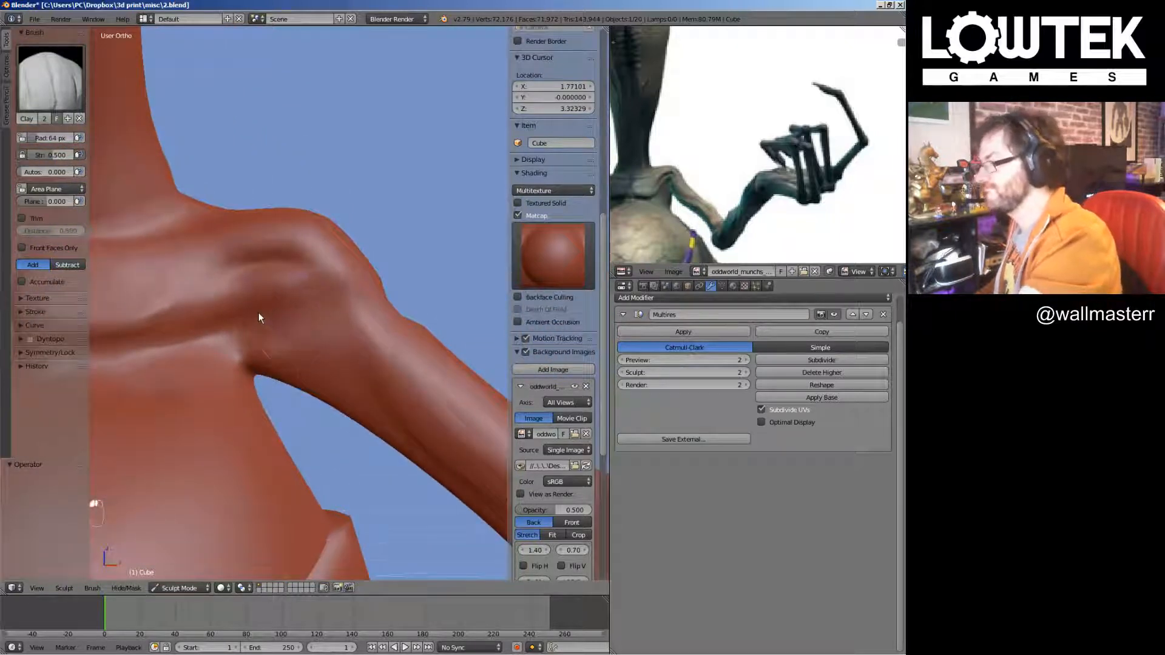
mouse_move(258, 314)
middle_down()
mouse_move(416, 380)
mouse_move(358, 336)
mouse_move(290, 338)
mouse_move(316, 227)
mouse_move(304, 279)
mouse_move(359, 241)
mouse_move(329, 290)
mouse_move(391, 302)
mouse_move(403, 359)
mouse_move(336, 349)
mouse_move(294, 288)
mouse_move(403, 348)
mouse_move(356, 272)
mouse_move(327, 339)
mouse_move(348, 349)
mouse_move(425, 286)
mouse_move(393, 304)
mouse_move(276, 248)
middle_up()
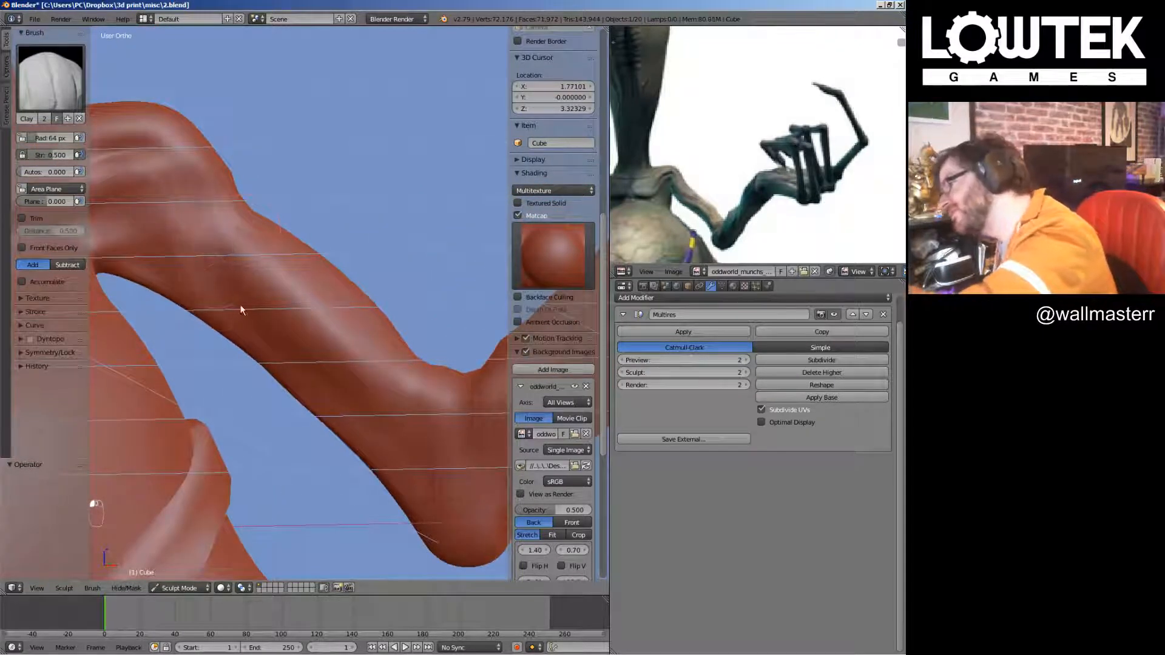
Carve grooves between the shoulder and upper-arm muscles with the Crease brush in Subtract mode
click(51, 77)
click(221, 146)
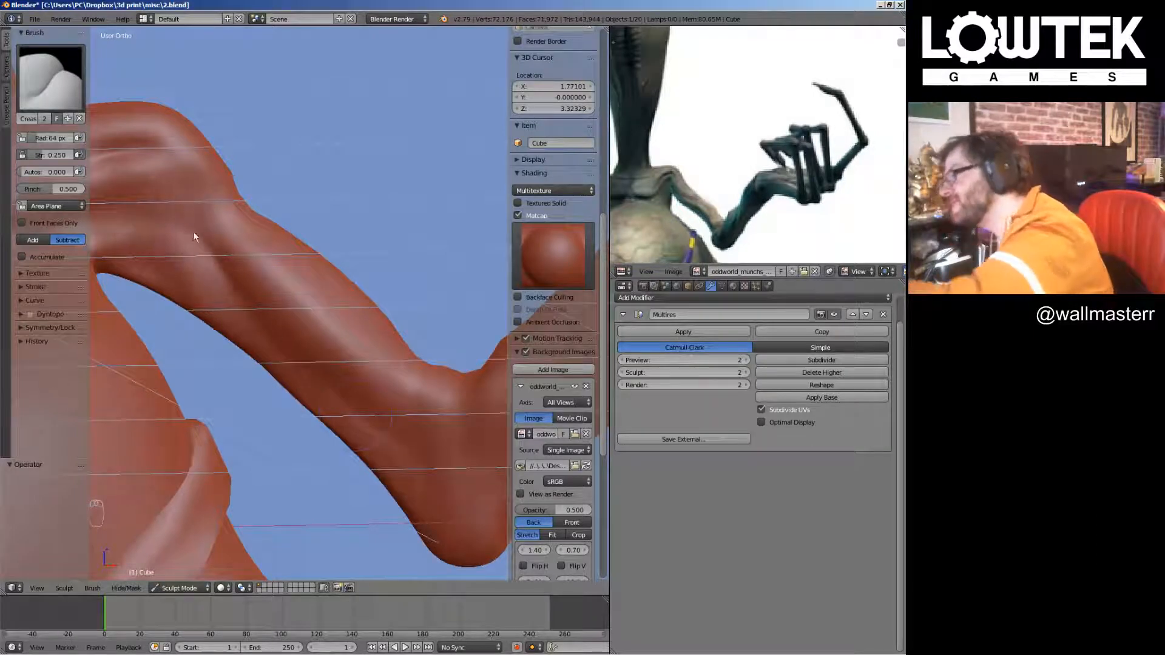
mouse_move(193, 237)
middle_down()
mouse_move(423, 428)
mouse_move(434, 375)
mouse_move(394, 378)
mouse_move(414, 430)
mouse_move(447, 391)
middle_up()
mouse_move(387, 452)
middle_down()
mouse_move(437, 390)
mouse_move(278, 376)
mouse_move(340, 218)
middle_up()
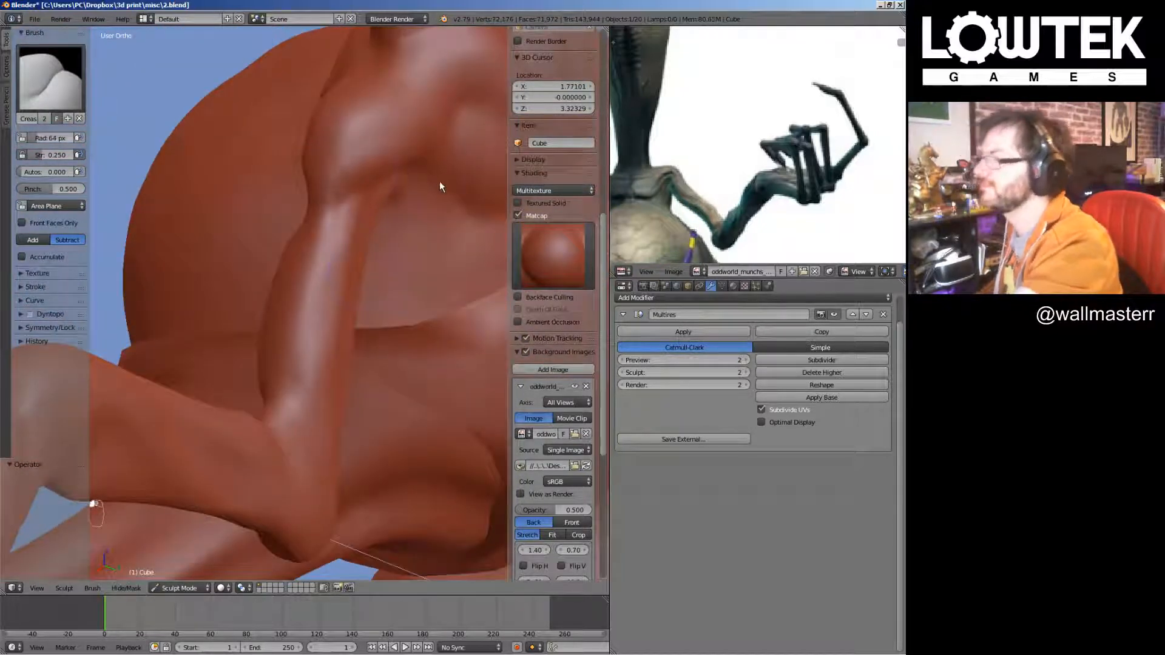
Compare the arms with the background reference from the front and save the file as 2.blend
scroll(439, 180, down, 5)
middle_drag(385, 390, 504, 359)
key(KP_1)
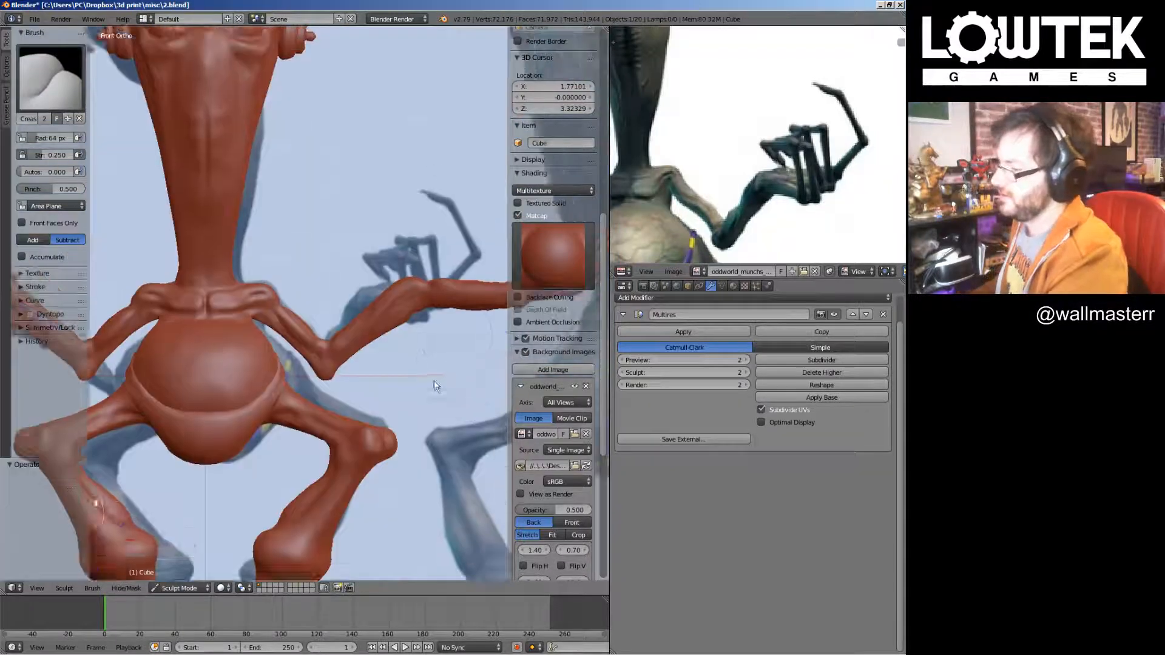
scroll(434, 386, down, 3)
key(ctrl+s)
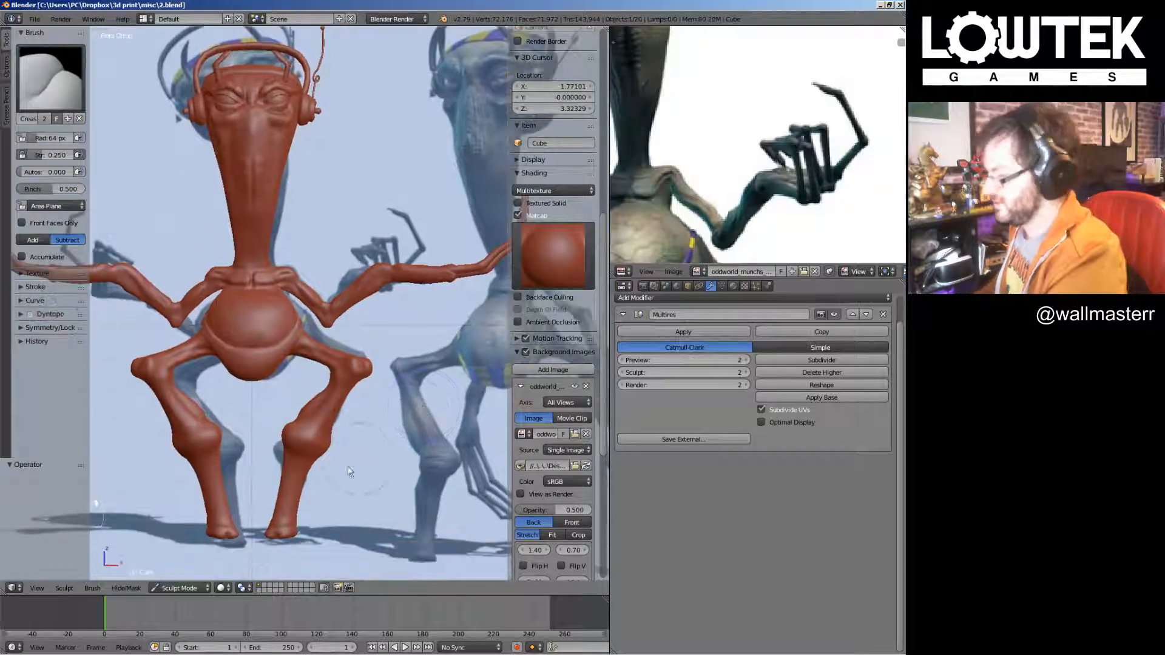
Examine the knees and lower legs from several angles and against the front-view background reference
scroll(350, 471, up, 3)
shift+middle_drag(351, 471, 356, 415)
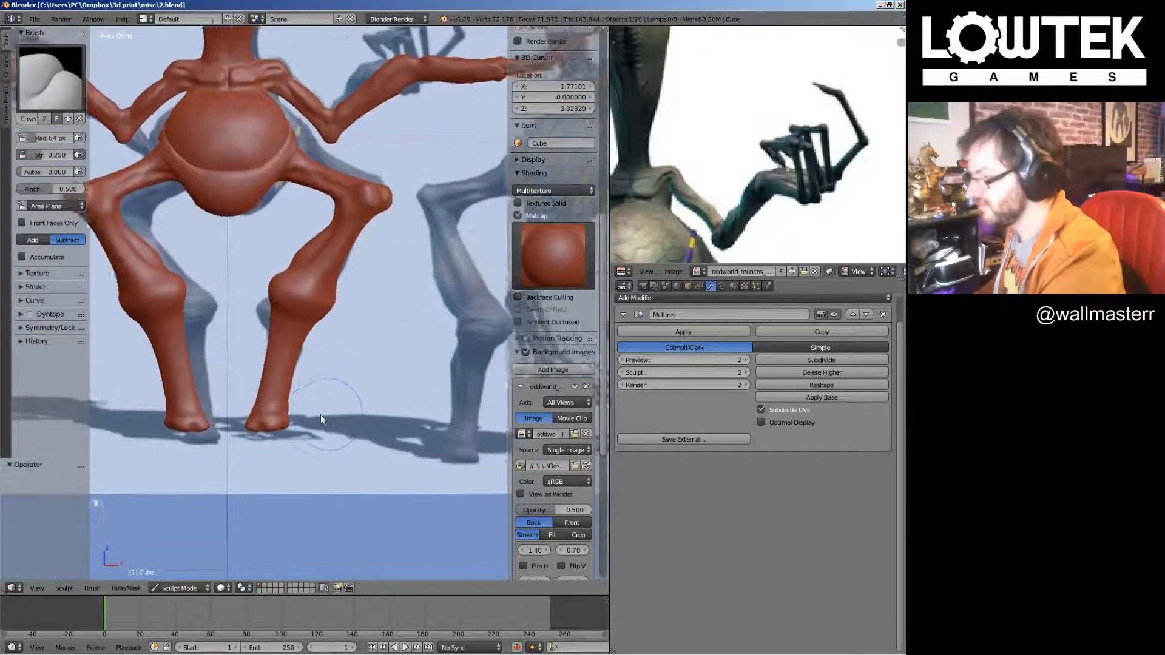
scroll(347, 435, up, 8)
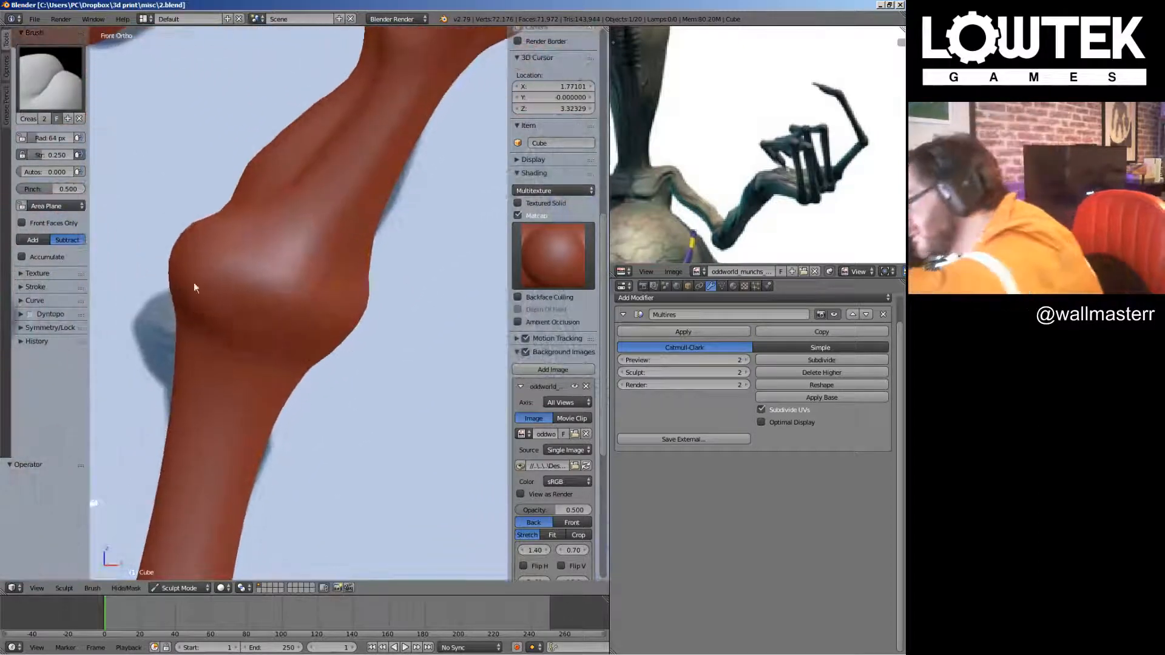
middle_drag(245, 244, 371, 277)
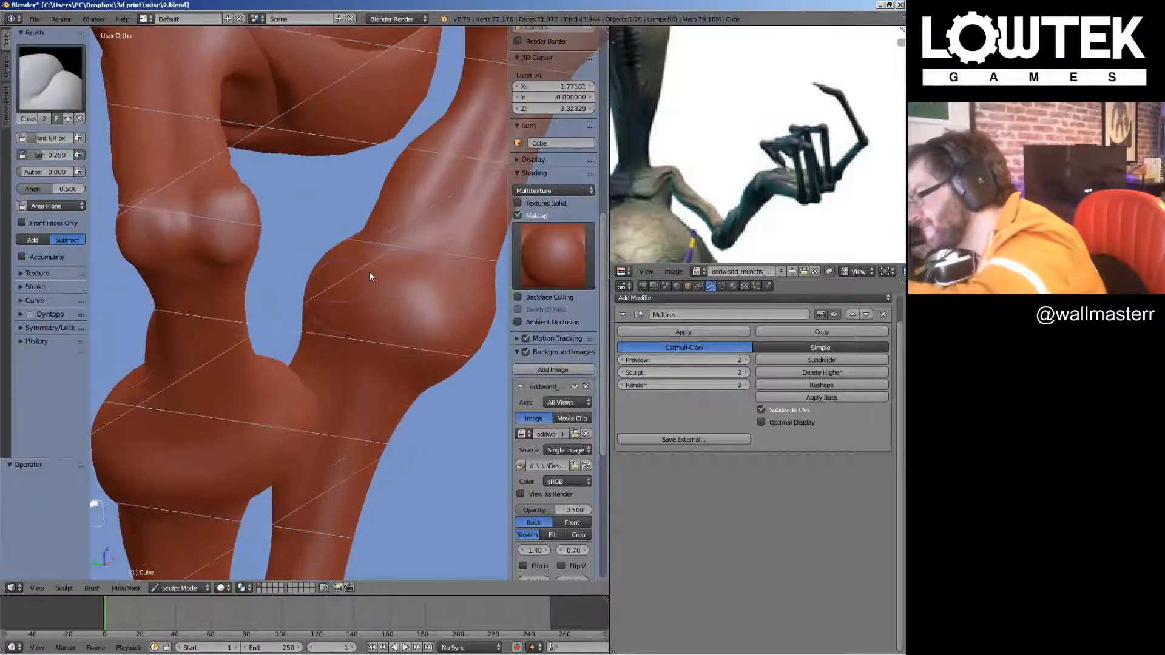
scroll(270, 317, up, 2)
scroll(327, 357, up, 2)
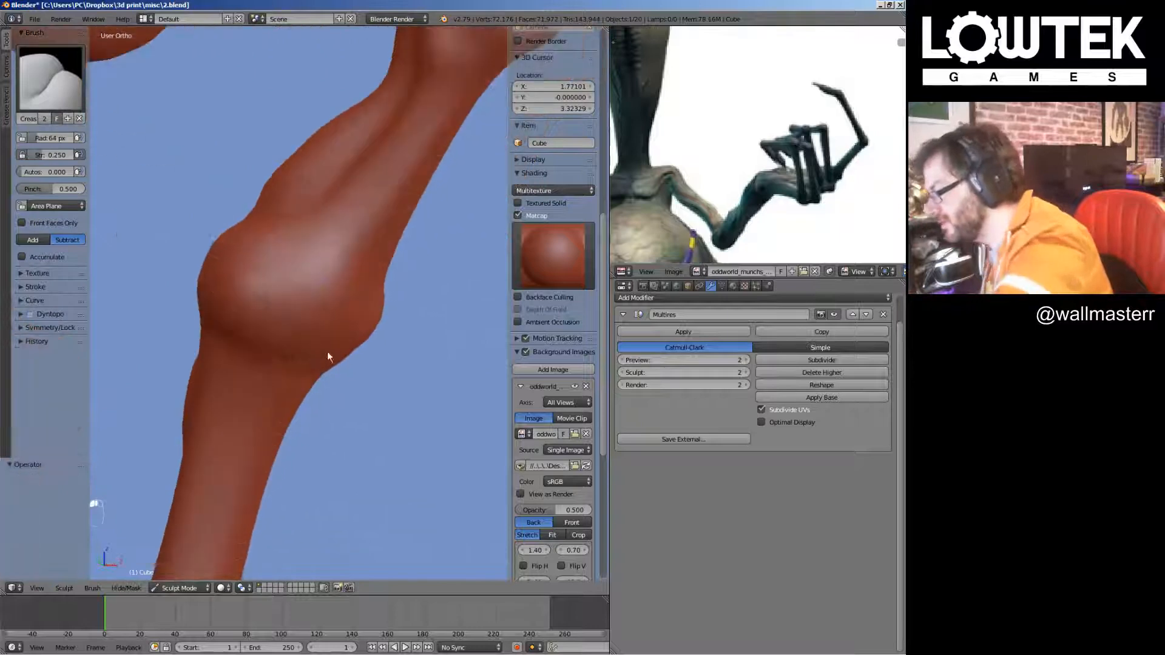
scroll(367, 322, down, 3)
scroll(234, 349, down, 2)
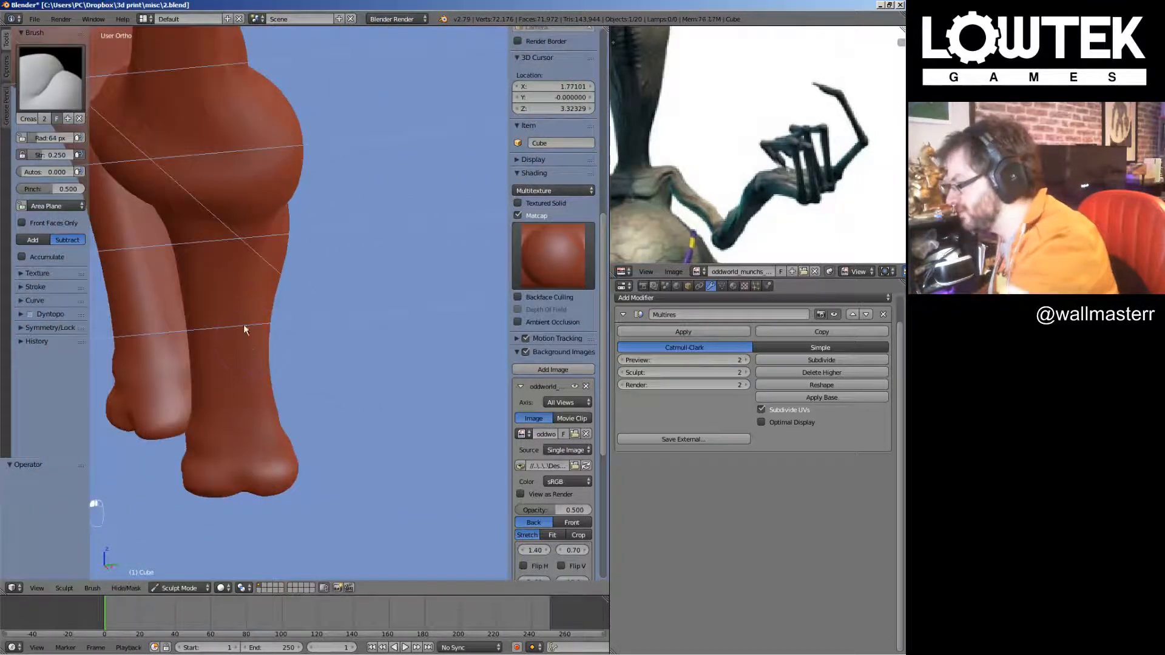
mouse_move(236, 188)
shift+middle_down()
mouse_move(274, 320)
mouse_move(201, 308)
shift+middle_up()
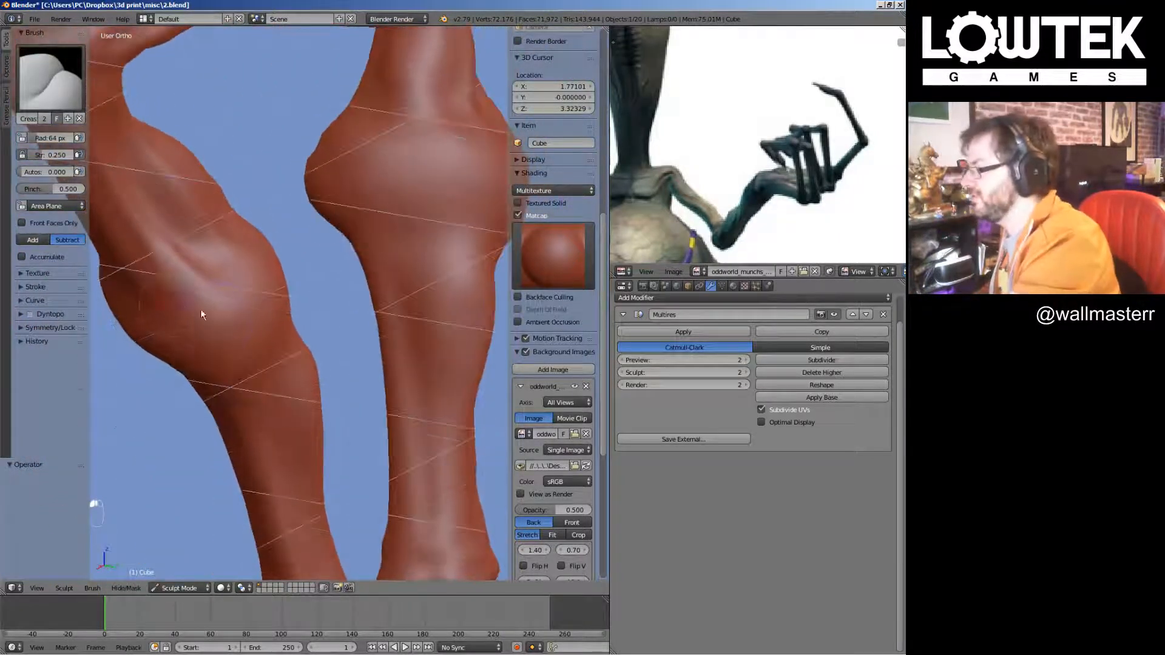
key(KP_1)
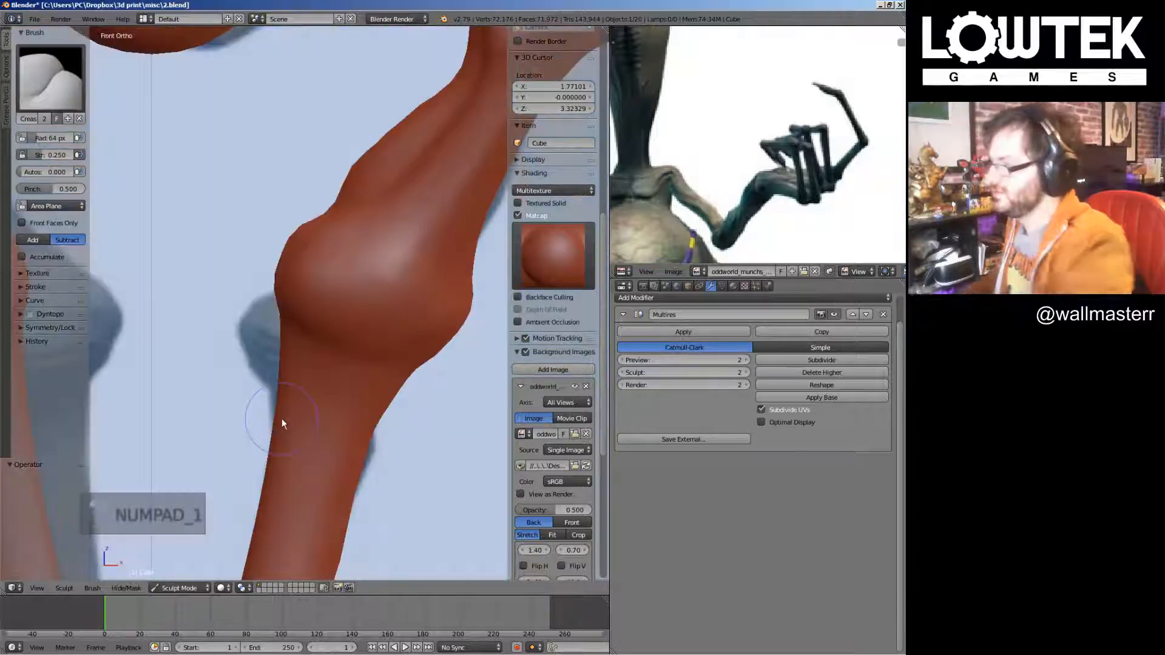
scroll(282, 418, down, 8)
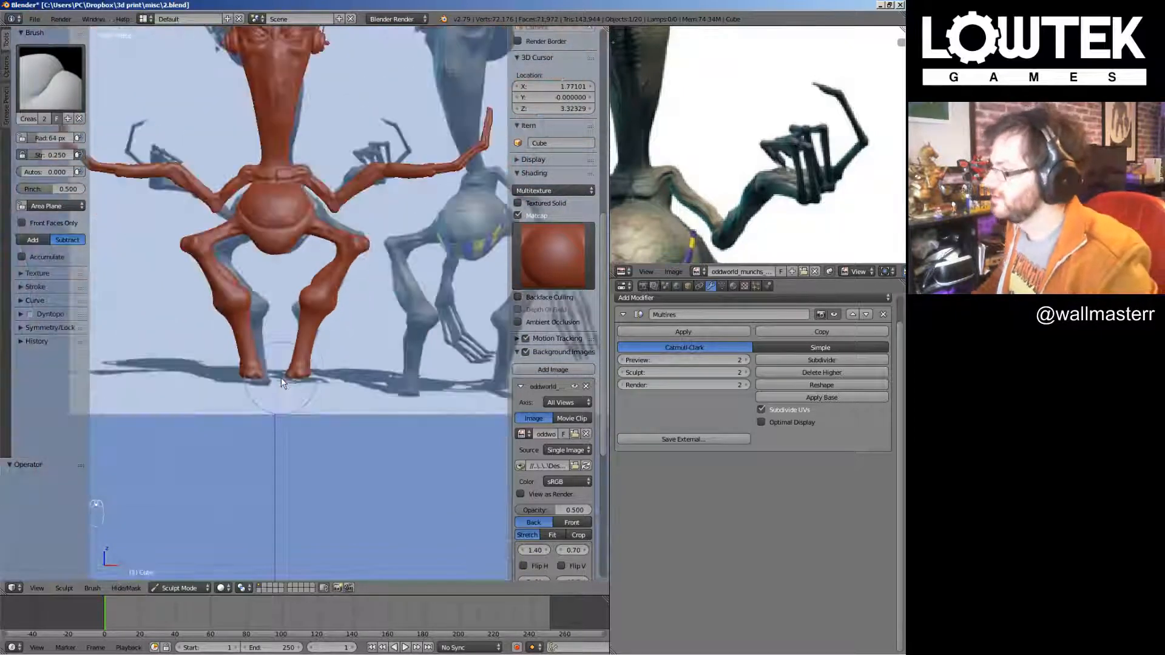
Duplicate the sculpted body in Object Mode, moving the copy about 2.15 in X and -11.66 in Z beside the earlier copies
shift+middle_drag(331, 288, 340, 318)
click(177, 588)
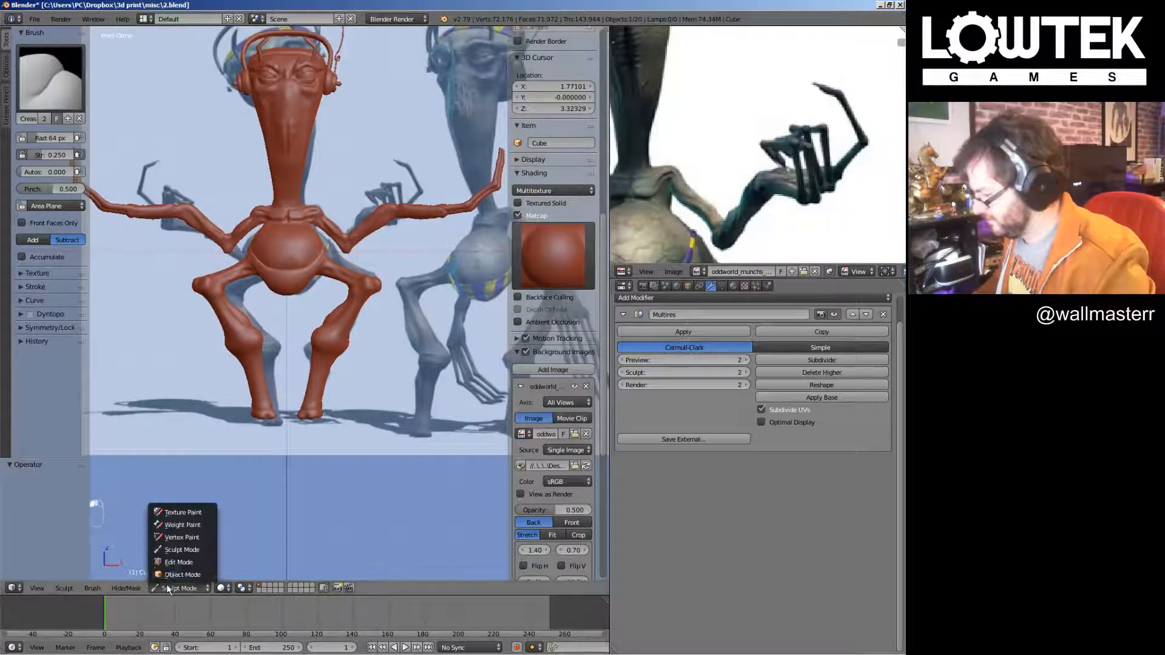
click(182, 574)
scroll(238, 535, down, 5)
key(shift+d)
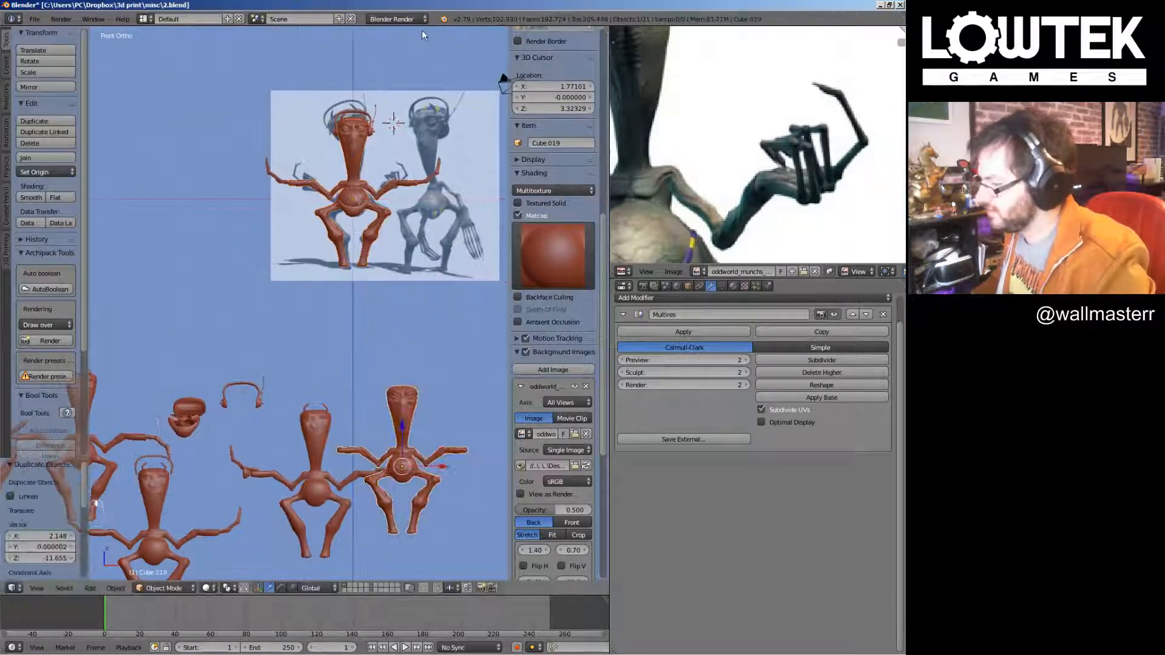
Nudge the duplicated body about 0.15 in X and -1.01 in Z to line it up with the neighbouring copy
click(369, 78)
shift+middle_drag(413, 210, 283, 171)
right_drag(283, 171, 286, 193)
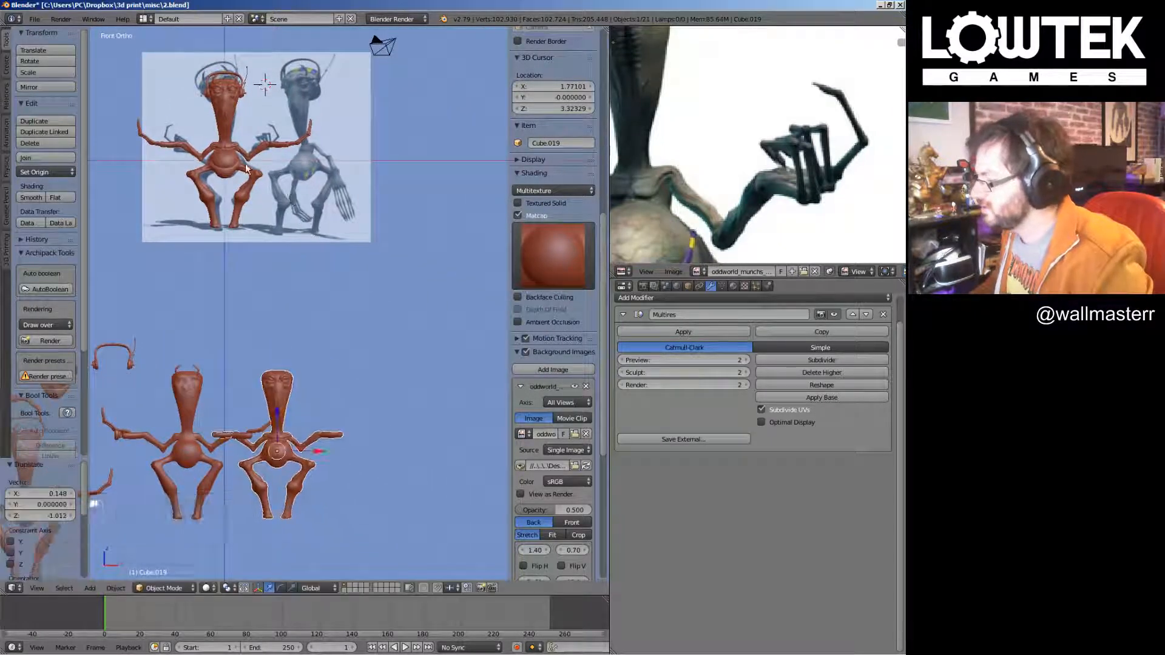
Select the original sculpted body standing in front of the background reference, keeping it in place
scroll(227, 108, up, 3)
shift+middle_drag(227, 108, 330, 290)
scroll(274, 217, up, 2)
shift+middle_drag(279, 155, 314, 268)
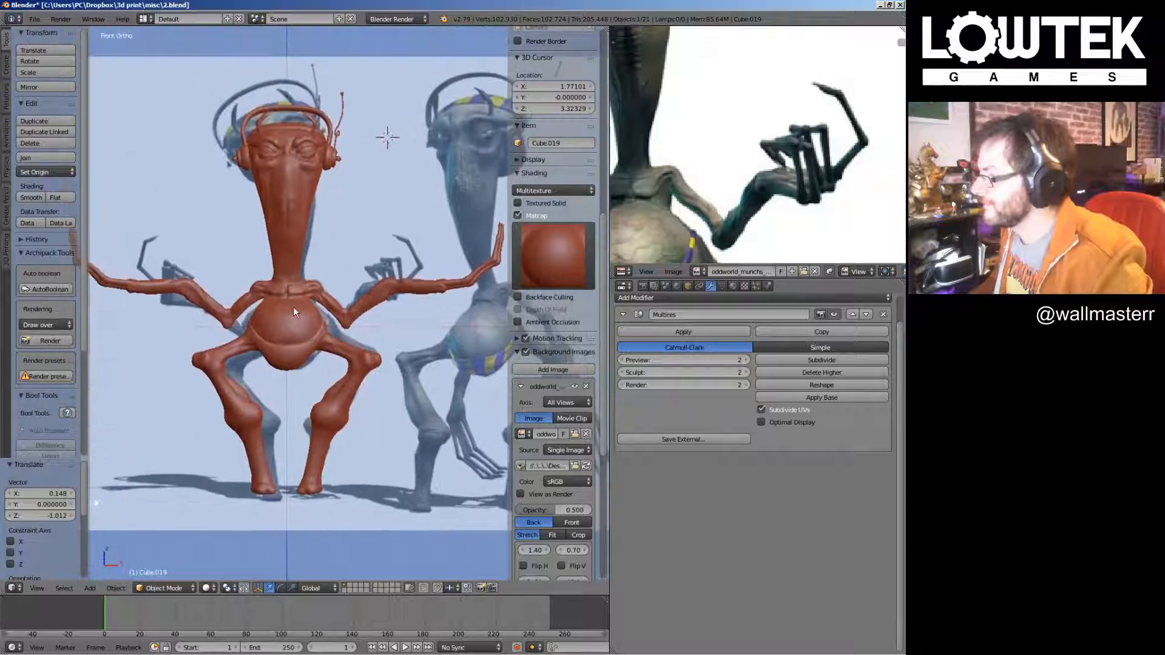
right_drag(293, 307, 333, 253)
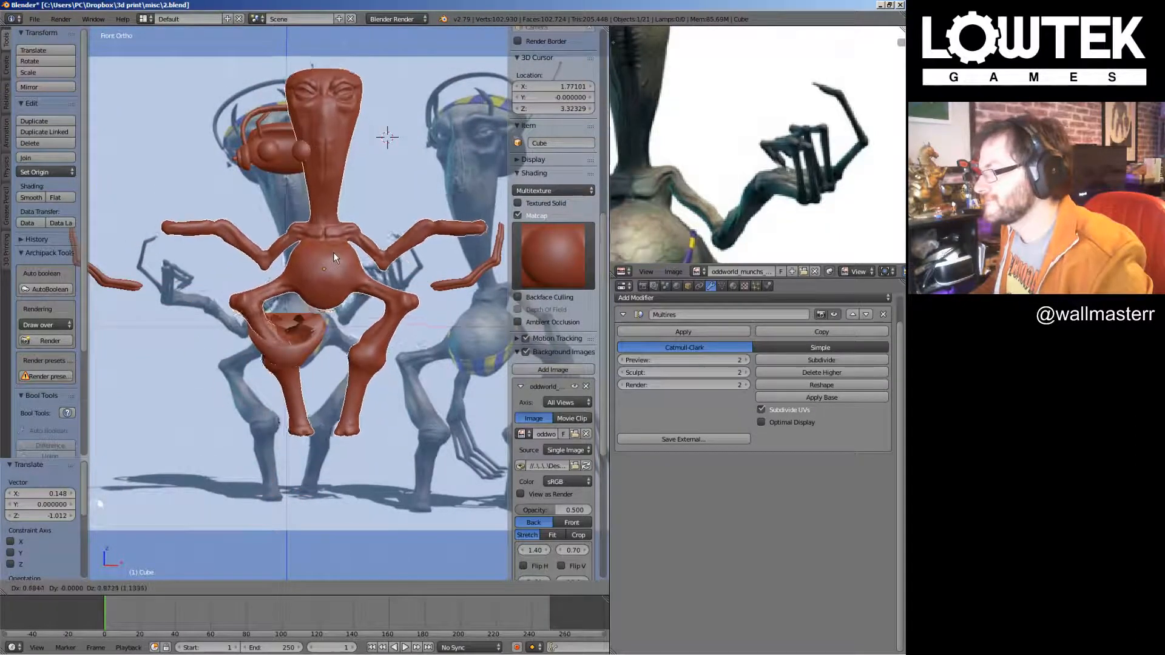
key(Escape)
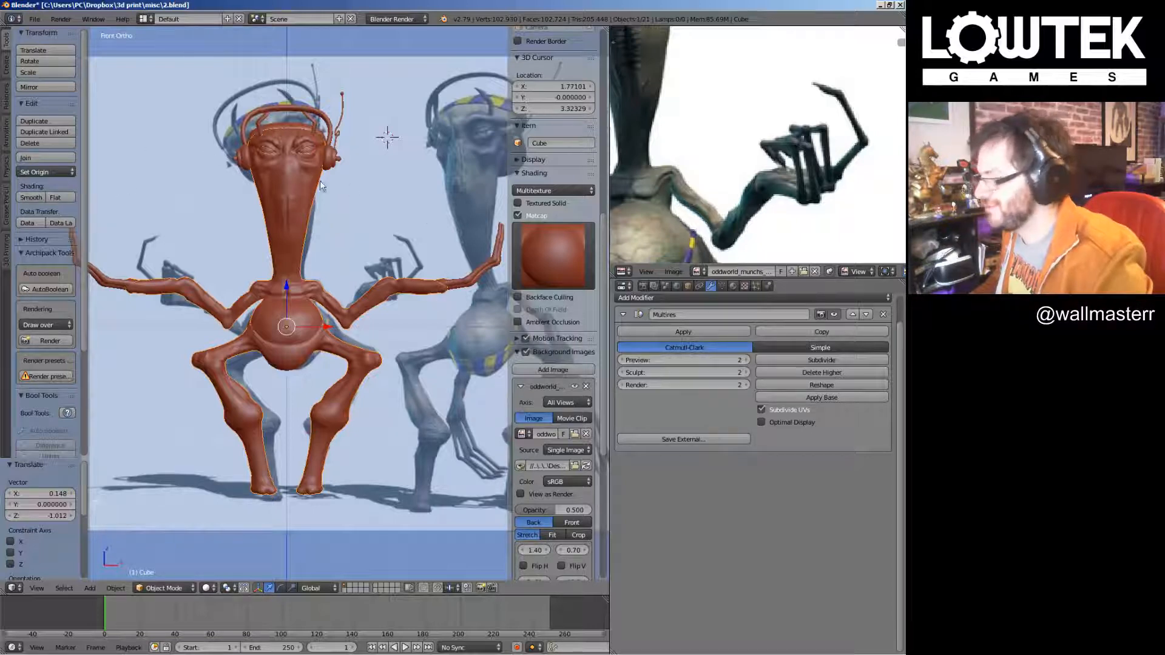
Subdivide the body's Multires modifier to level 3 and switch the body to Sculpt Mode
scroll(349, 267, up, 2)
scroll(349, 267, down, 5)
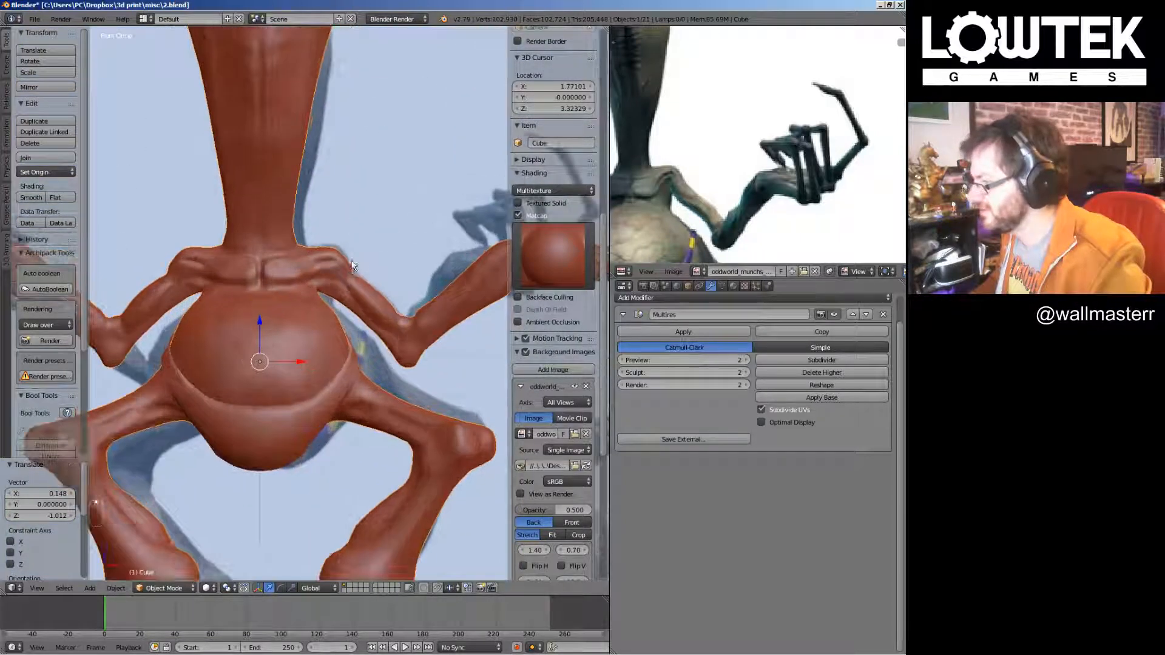
middle_drag(349, 267, 373, 249)
key(KP_1)
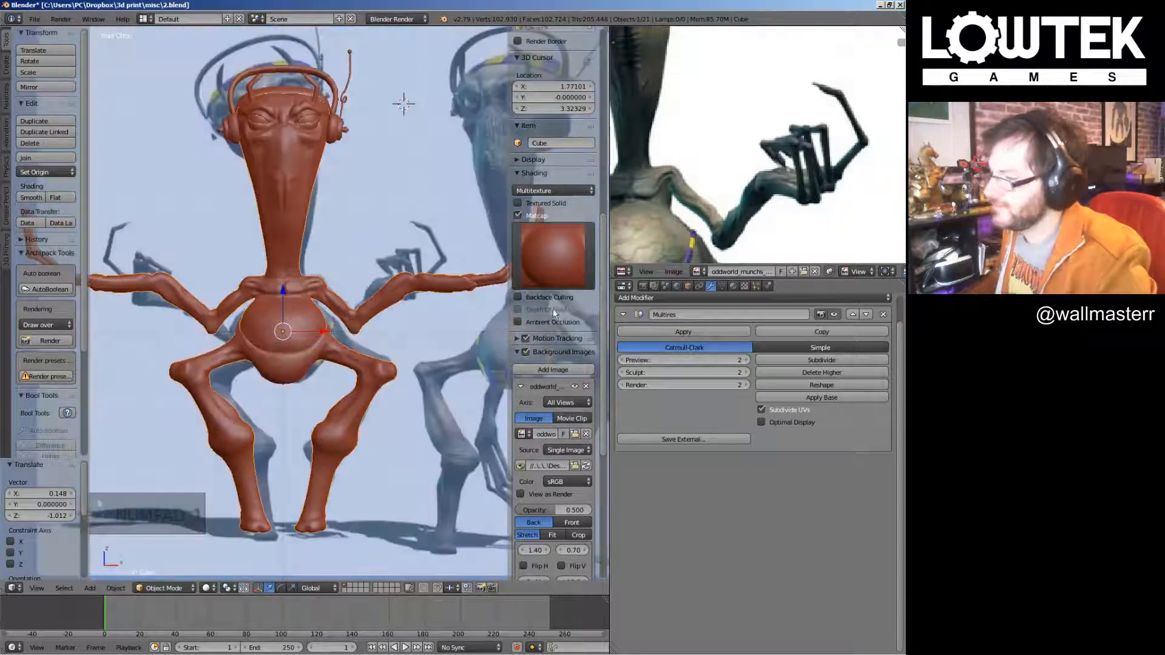
click(803, 361)
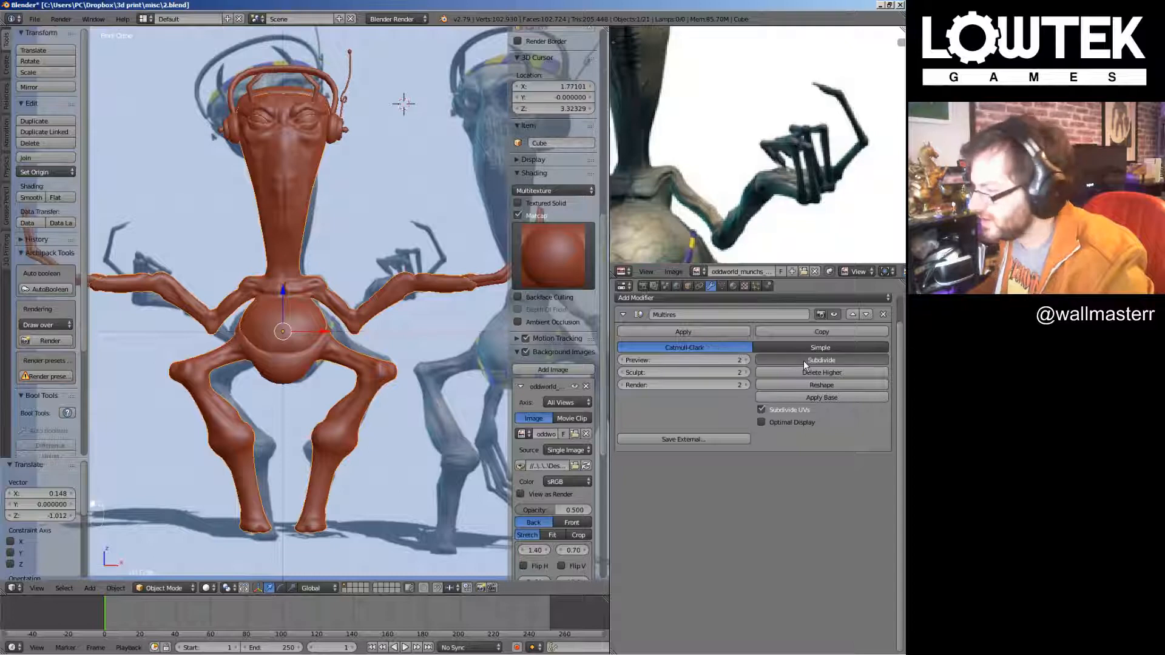
scroll(341, 266, up, 4)
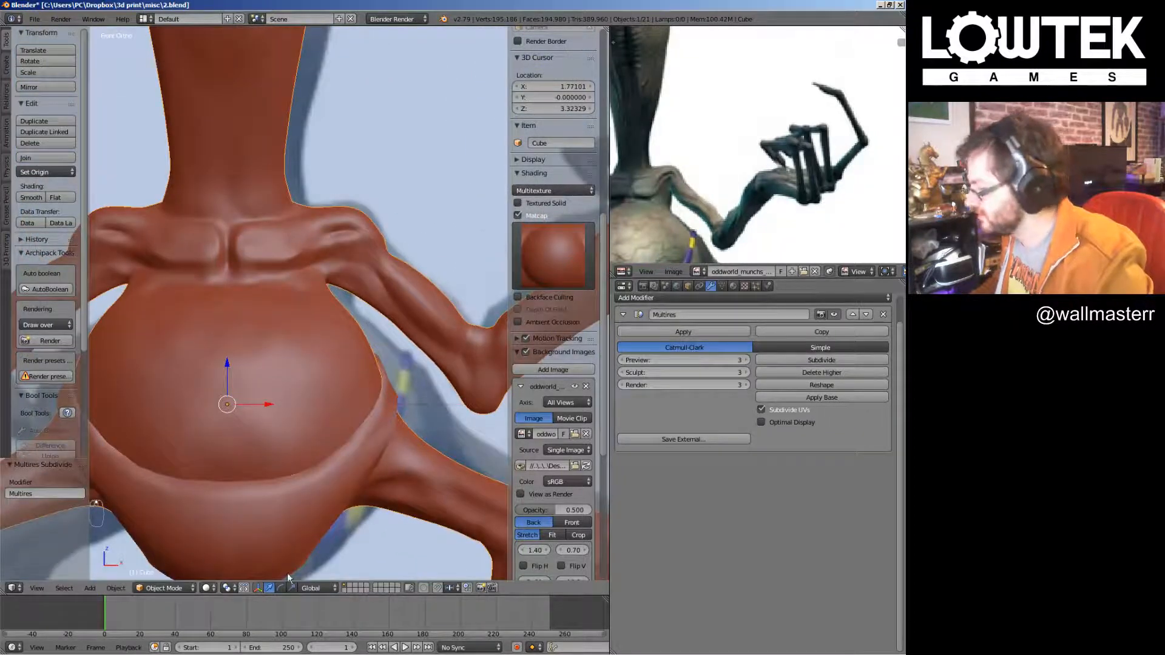
click(164, 588)
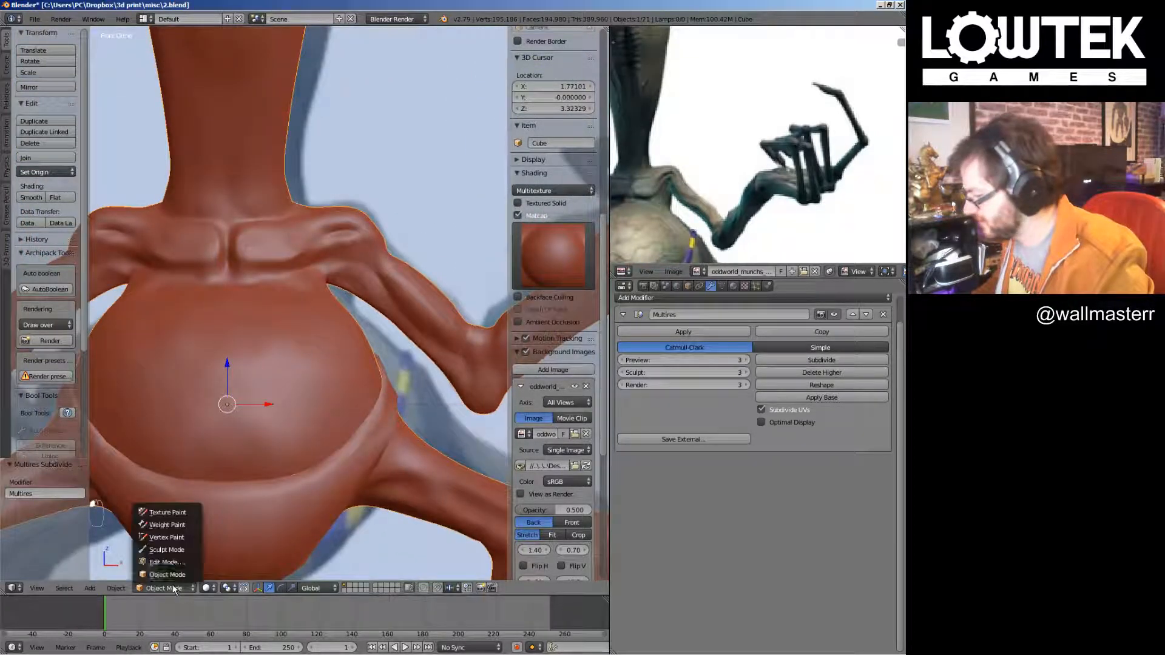
click(179, 549)
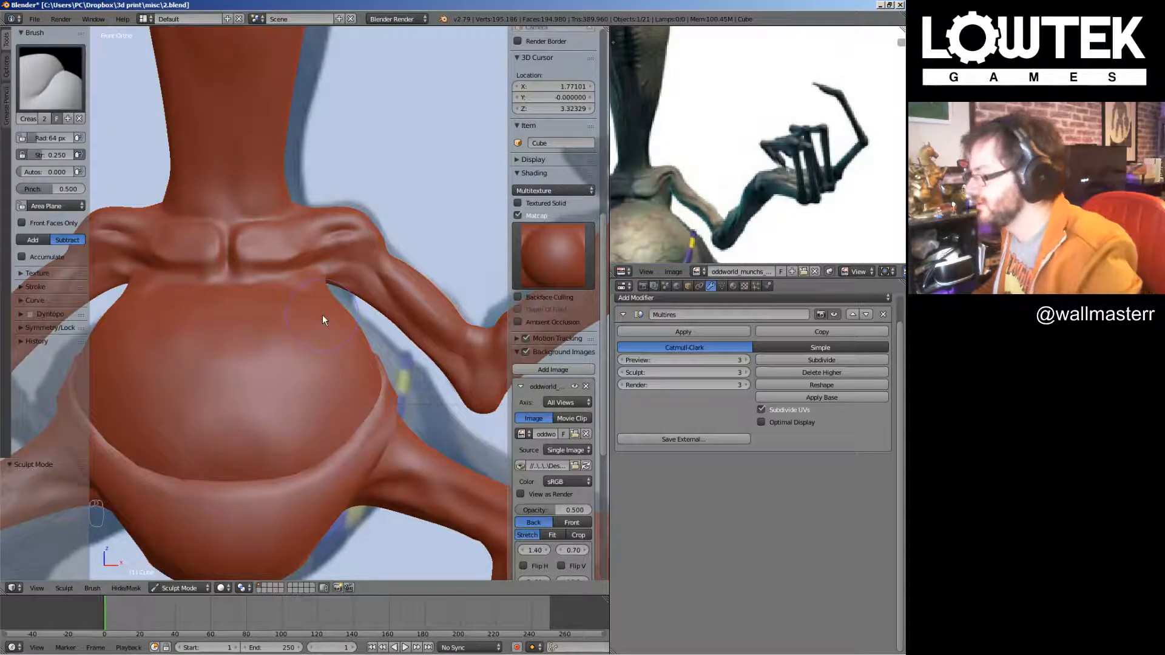
Carve skin creases around the bulging lower-leg joint using the Crease brush set to subtract
scroll(322, 314, up, 4)
mouse_move(389, 338)
shift+middle_down()
mouse_move(368, 459)
mouse_move(326, 199)
shift+middle_up()
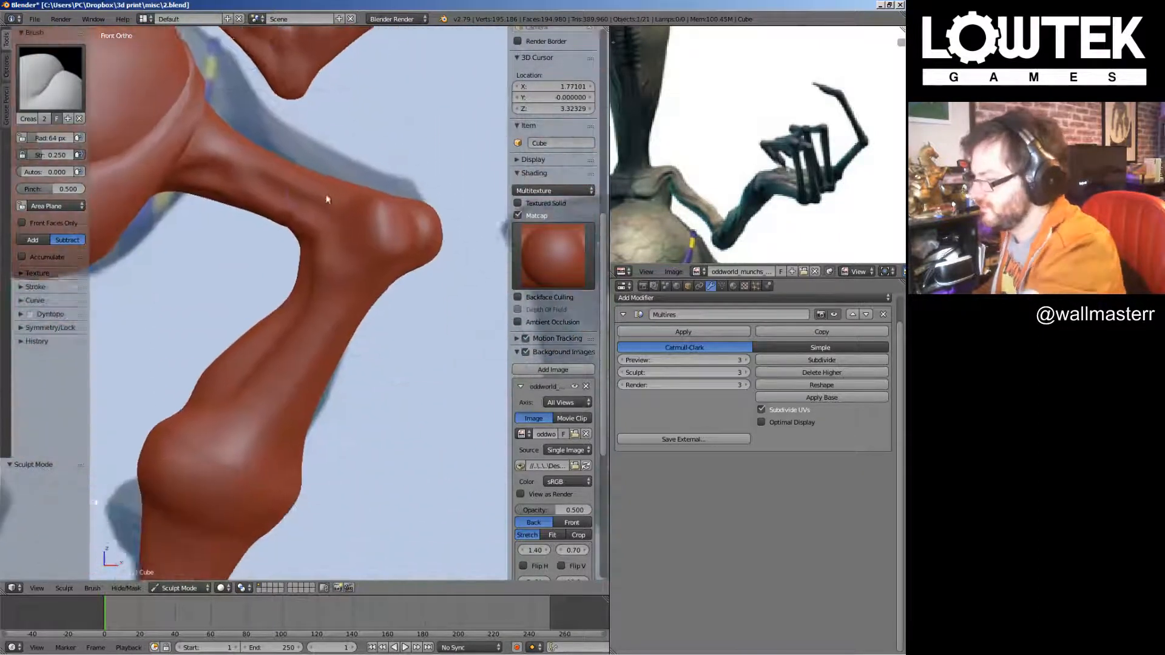
mouse_move(388, 253)
shift+middle_down()
mouse_move(341, 293)
mouse_move(418, 206)
shift+middle_up()
shift+middle_drag(303, 427, 331, 325)
scroll(311, 380, up, 3)
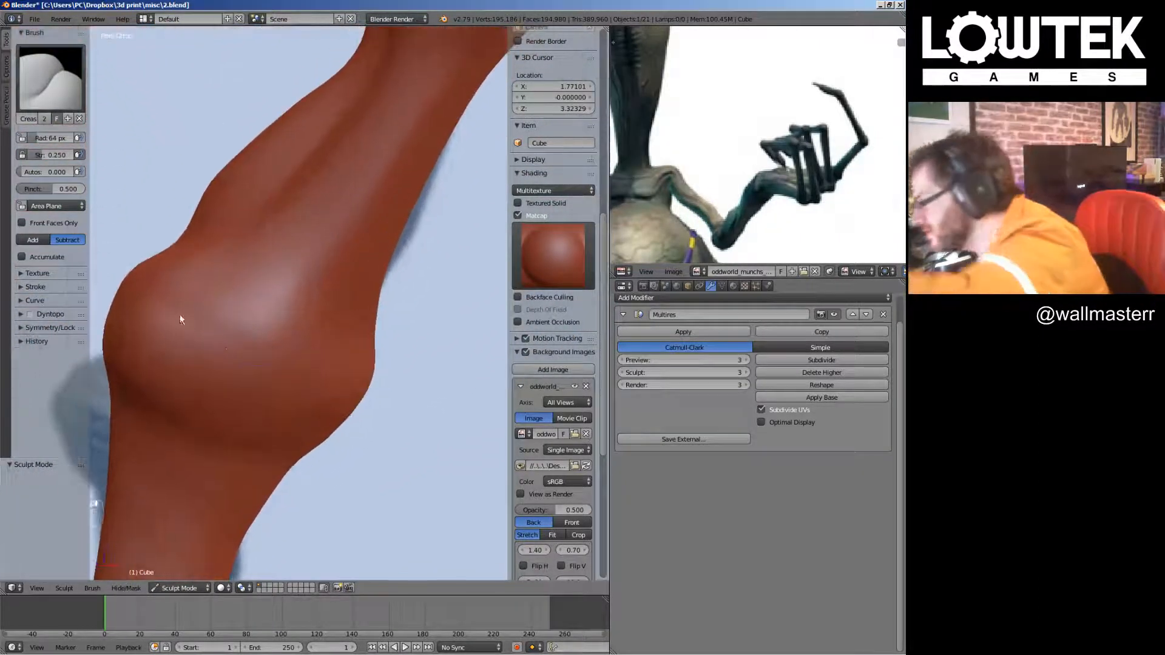
mouse_move(174, 299)
middle_down()
mouse_move(257, 356)
mouse_move(197, 339)
mouse_move(123, 382)
mouse_move(244, 358)
mouse_move(252, 390)
middle_up()
mouse_move(315, 367)
middle_down()
mouse_move(252, 421)
mouse_move(325, 346)
mouse_move(226, 320)
mouse_move(340, 335)
middle_up()
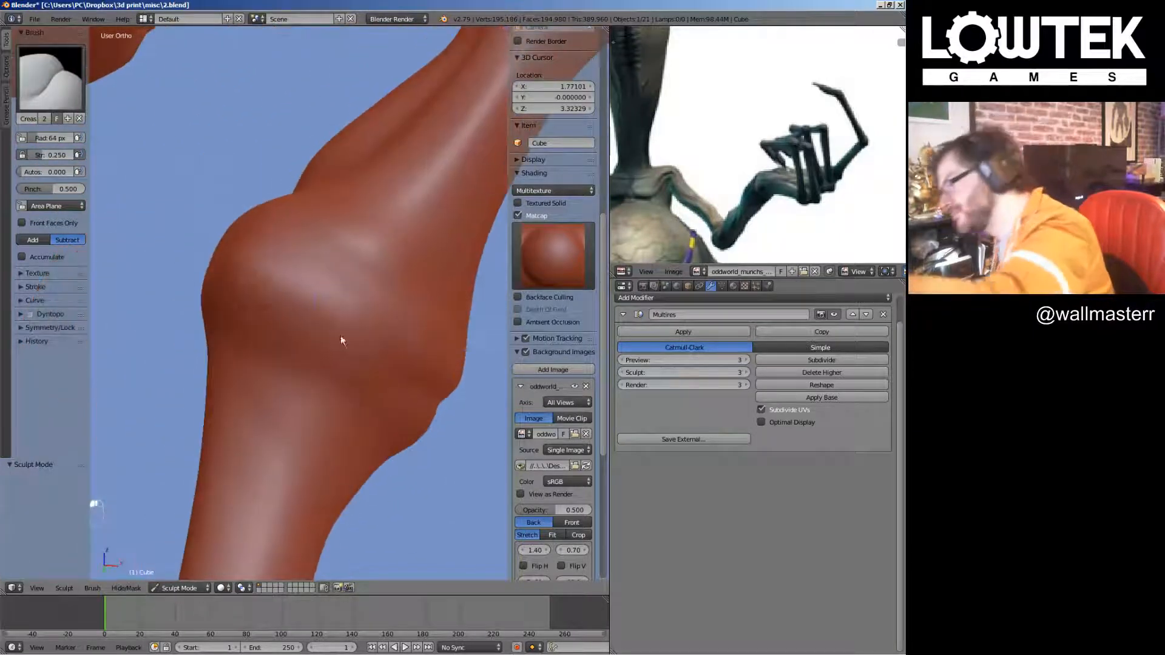
mouse_move(388, 429)
middle_down()
mouse_move(457, 384)
mouse_move(399, 375)
middle_up()
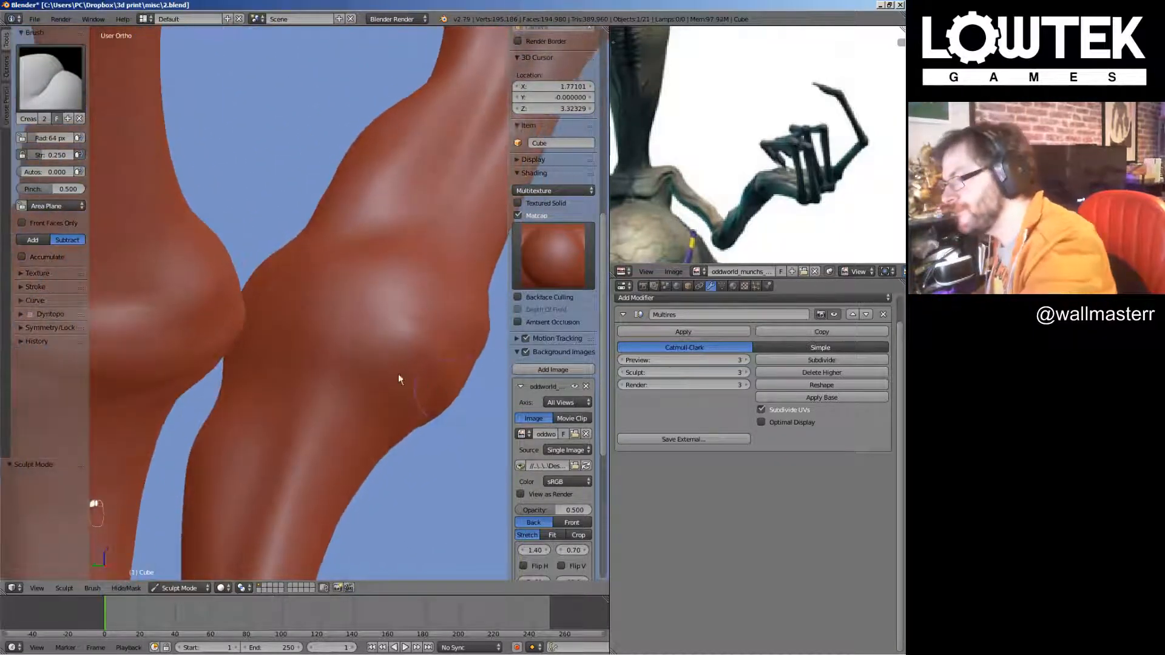
middle_drag(396, 333, 273, 338)
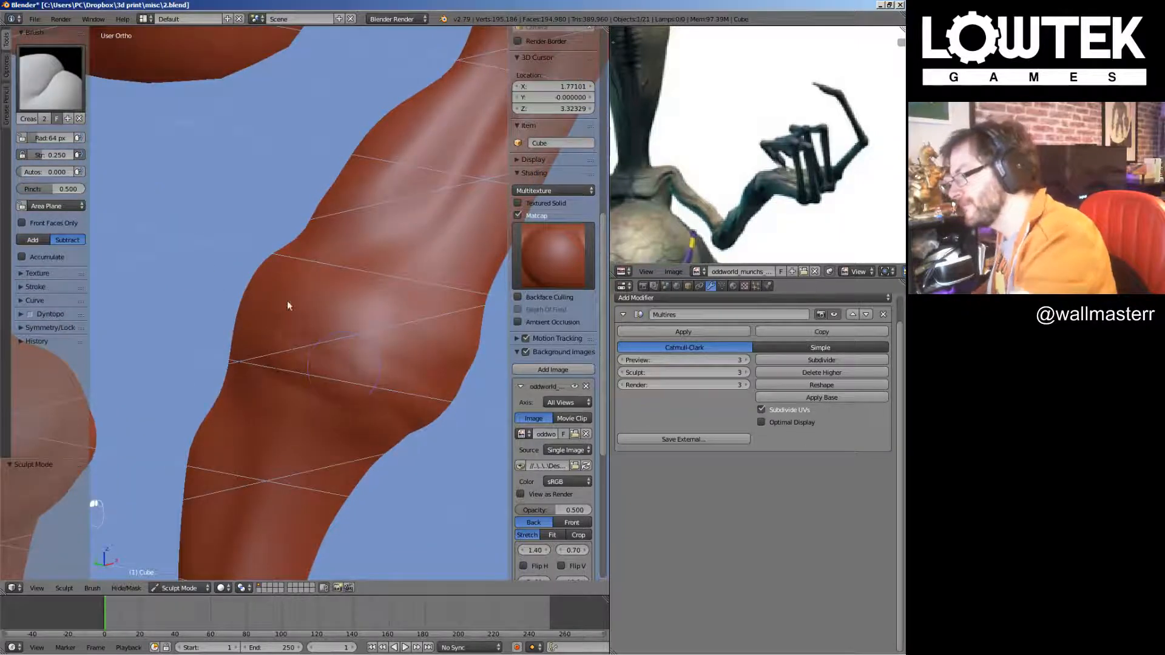
scroll(354, 411, down, 2)
mouse_move(354, 411)
middle_down()
mouse_move(401, 420)
mouse_move(387, 392)
mouse_move(397, 340)
mouse_move(366, 438)
mouse_move(359, 407)
mouse_move(355, 461)
mouse_move(329, 443)
mouse_move(376, 454)
mouse_move(333, 459)
mouse_move(317, 447)
mouse_move(346, 463)
mouse_move(359, 416)
middle_up()
scroll(391, 437, down, 3)
scroll(387, 391, down, 2)
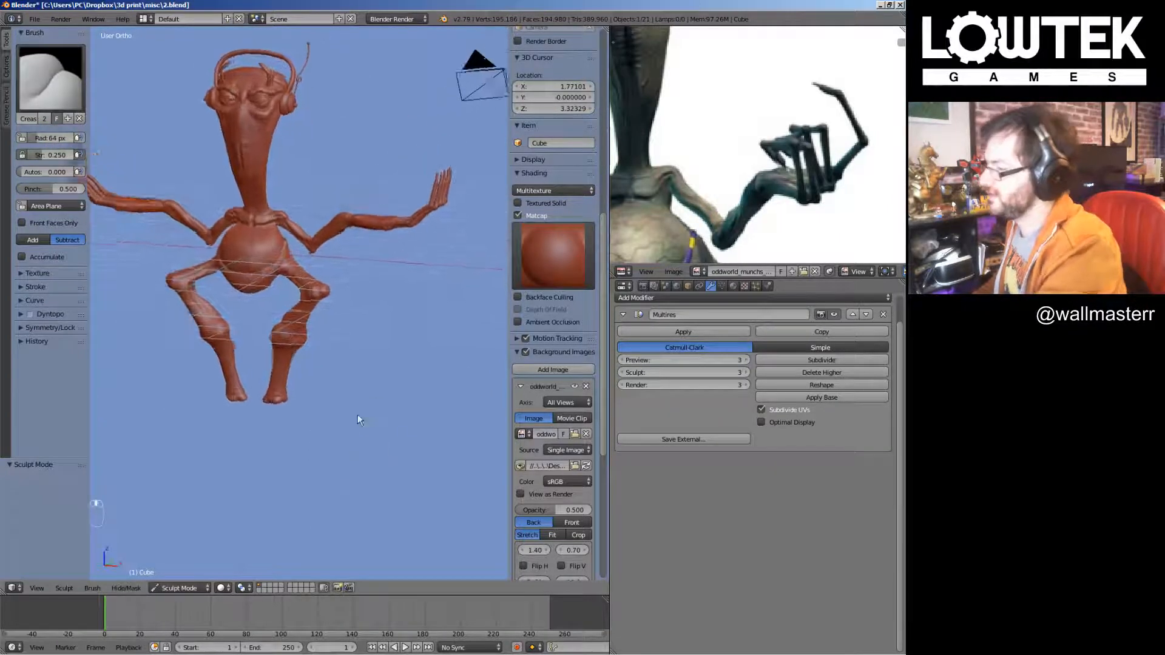
Choose the SculptDraw brush, build up muscle ridges near the knee and smooth their surfaces
scroll(417, 257, up, 5)
mouse_move(417, 257)
middle_down()
mouse_move(417, 242)
mouse_move(361, 341)
mouse_move(361, 411)
mouse_move(435, 402)
mouse_move(412, 340)
middle_up()
click(51, 77)
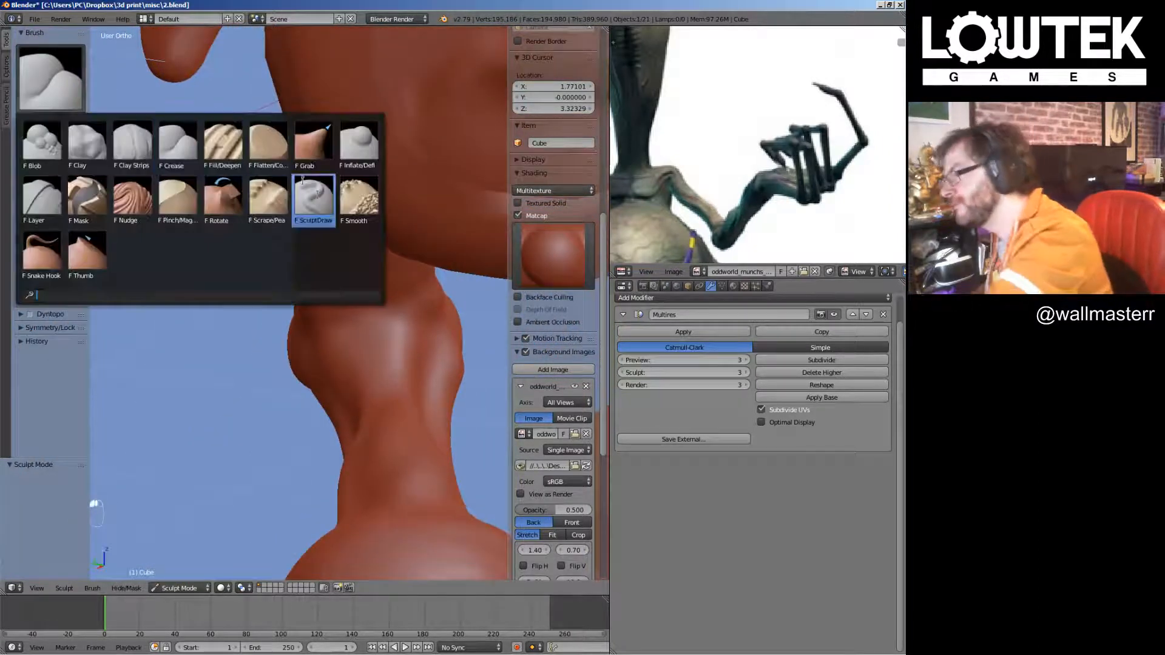
click(329, 226)
mouse_move(380, 362)
mouse_down()
mouse_move(369, 364)
mouse_move(371, 298)
mouse_move(400, 304)
mouse_move(382, 346)
mouse_up()
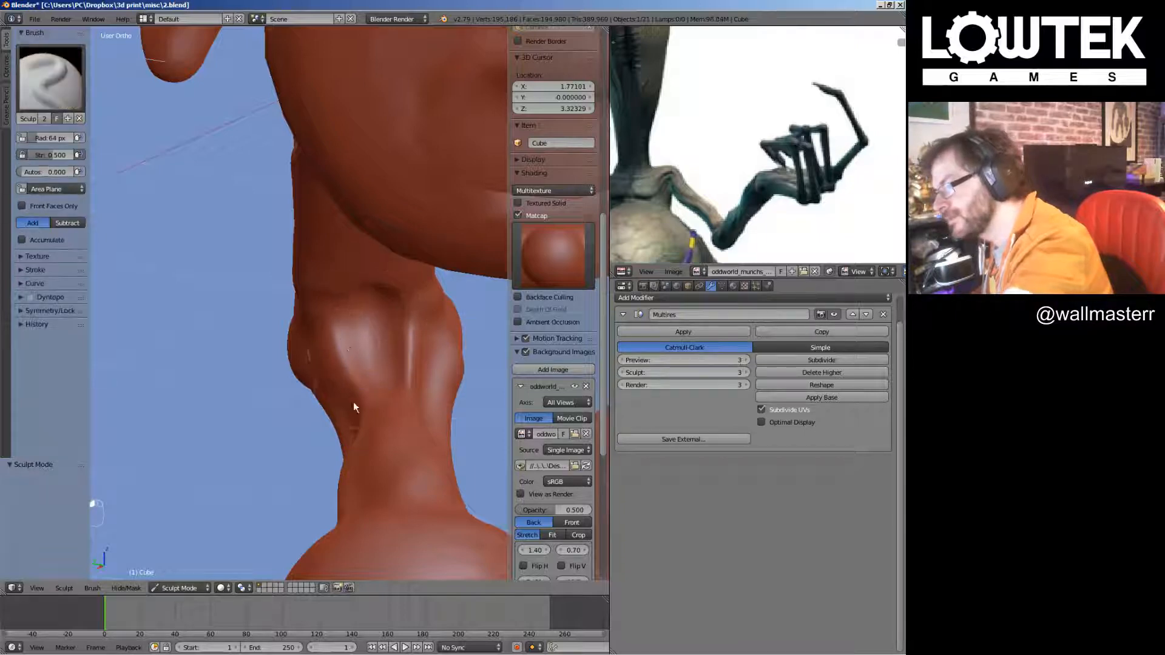
middle_drag(353, 402, 340, 319)
shift+drag(340, 319, 462, 320)
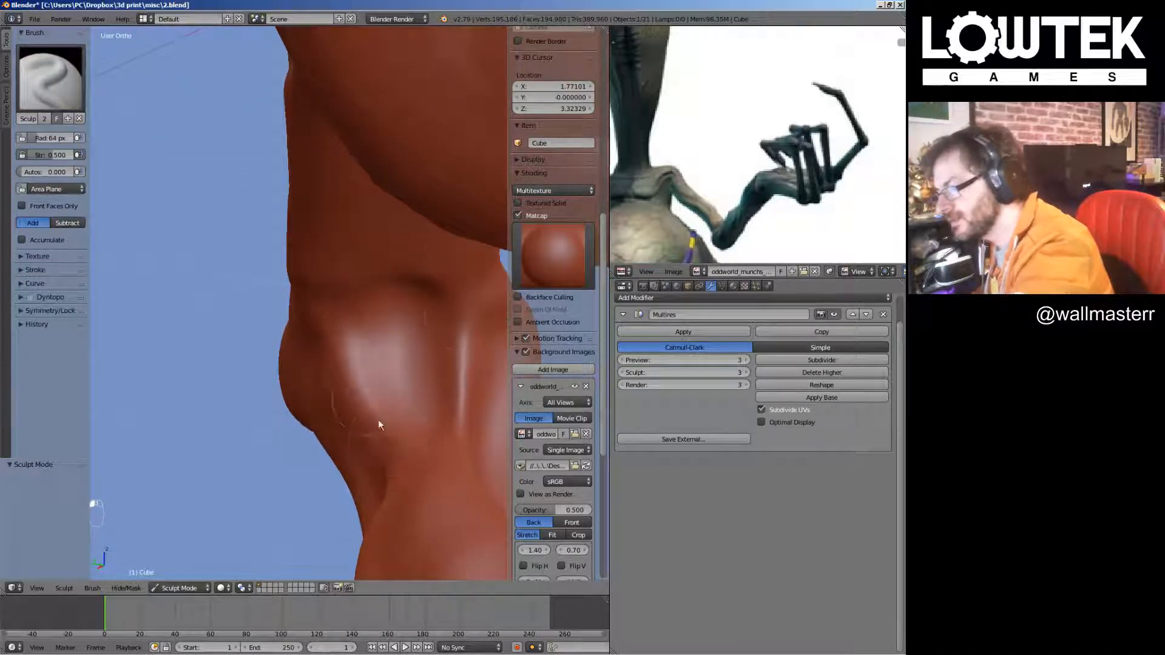
shift+drag(378, 421, 462, 454)
mouse_move(463, 454)
middle_down()
mouse_move(389, 418)
mouse_move(368, 362)
mouse_move(403, 362)
mouse_move(431, 310)
mouse_move(502, 269)
middle_up()
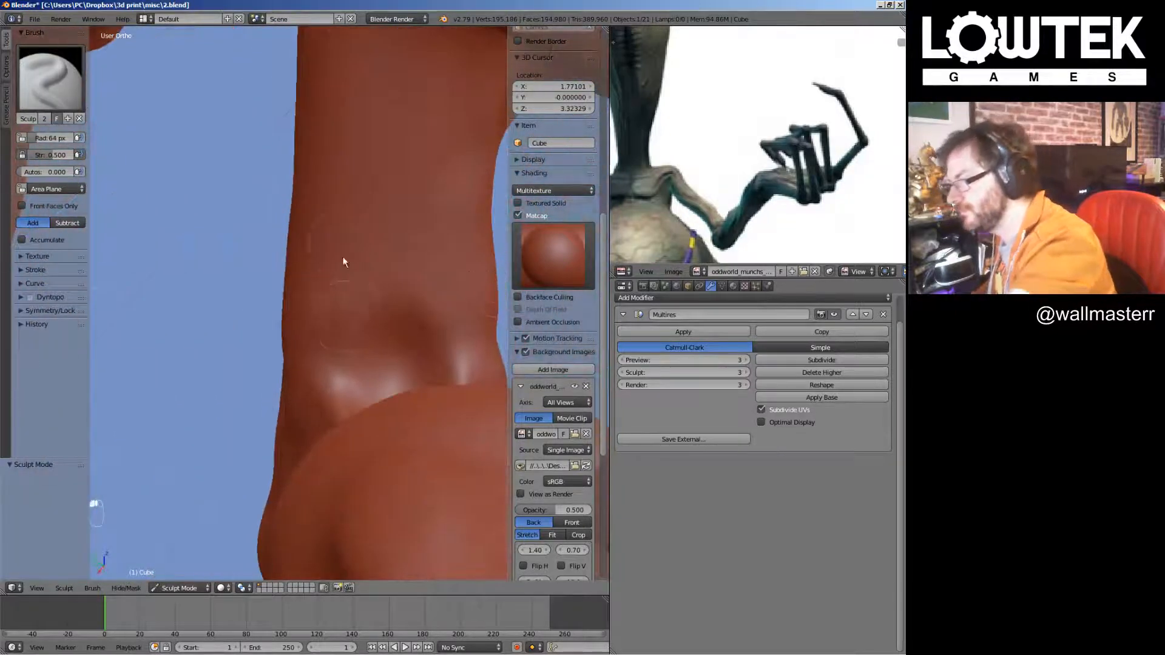
Raise two tendon ridges on the leg near the knee, carve a groove between them and smooth the surrounding surface
drag(342, 256, 345, 368)
drag(428, 231, 457, 358)
mouse_move(381, 275)
ctrl+mouse_down()
mouse_move(409, 361)
mouse_move(419, 340)
ctrl+mouse_up()
middle_drag(448, 265, 435, 271)
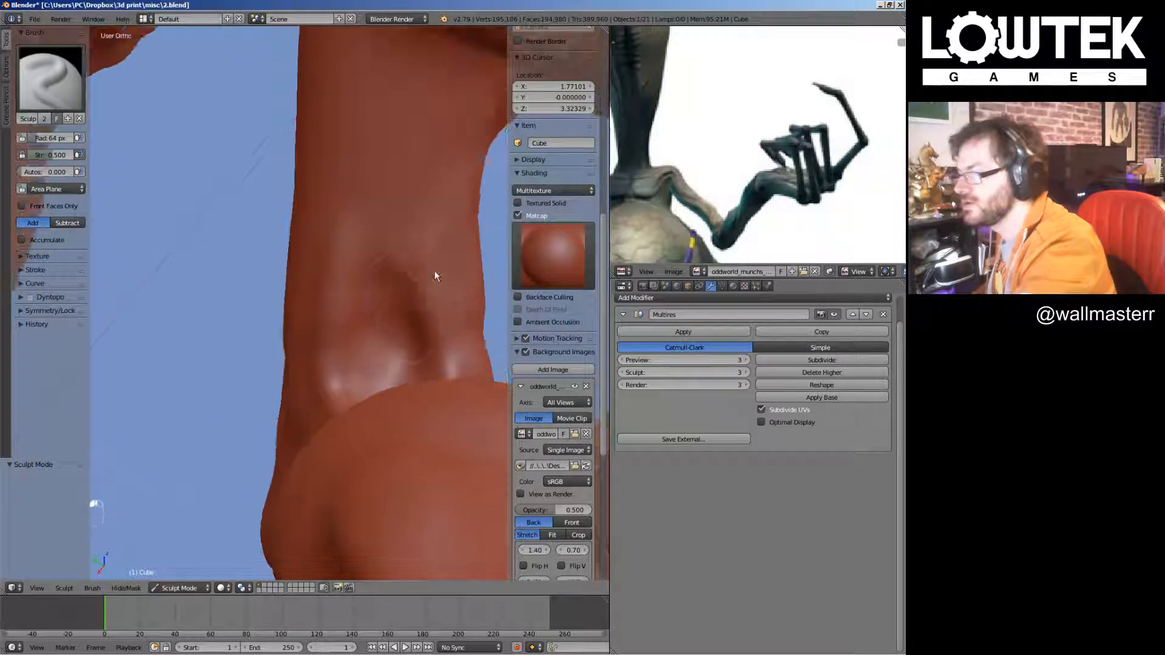
scroll(434, 271, down, 5)
shift+drag(333, 285, 338, 322)
mouse_move(337, 321)
middle_down()
mouse_move(446, 378)
mouse_move(433, 347)
middle_up()
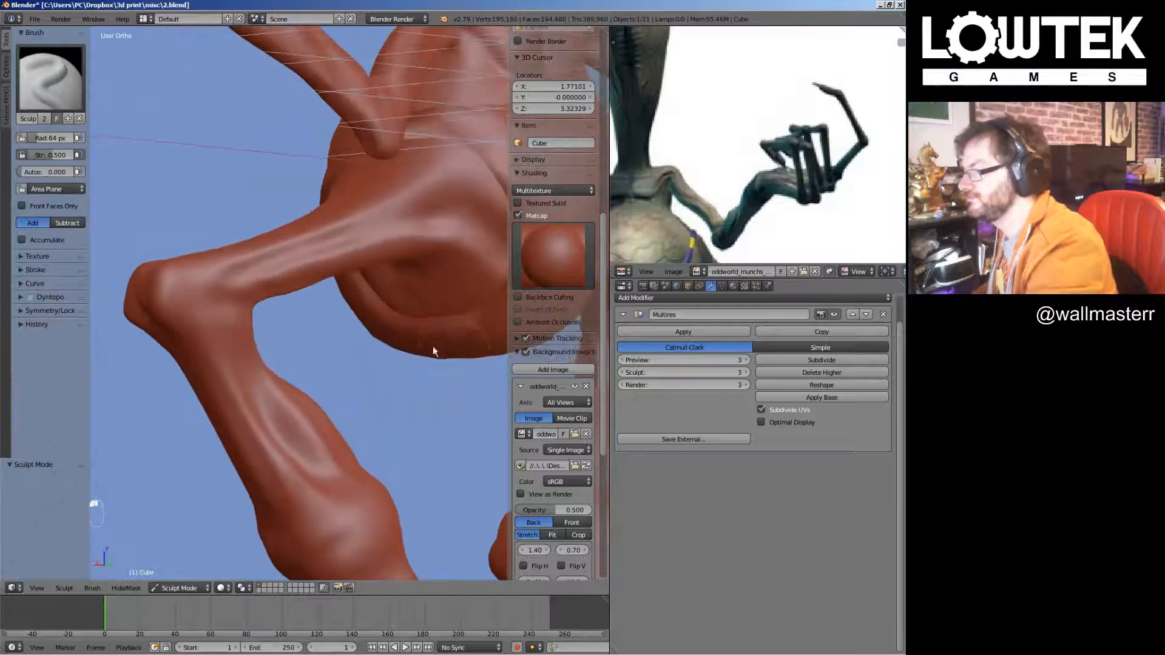
Draw a long shin ridge from below the knee bumps toward the lower joint and soften it with the Smooth brush
mouse_move(285, 297)
middle_down()
mouse_move(298, 300)
mouse_move(248, 294)
mouse_move(338, 331)
mouse_move(278, 333)
mouse_move(377, 304)
middle_up()
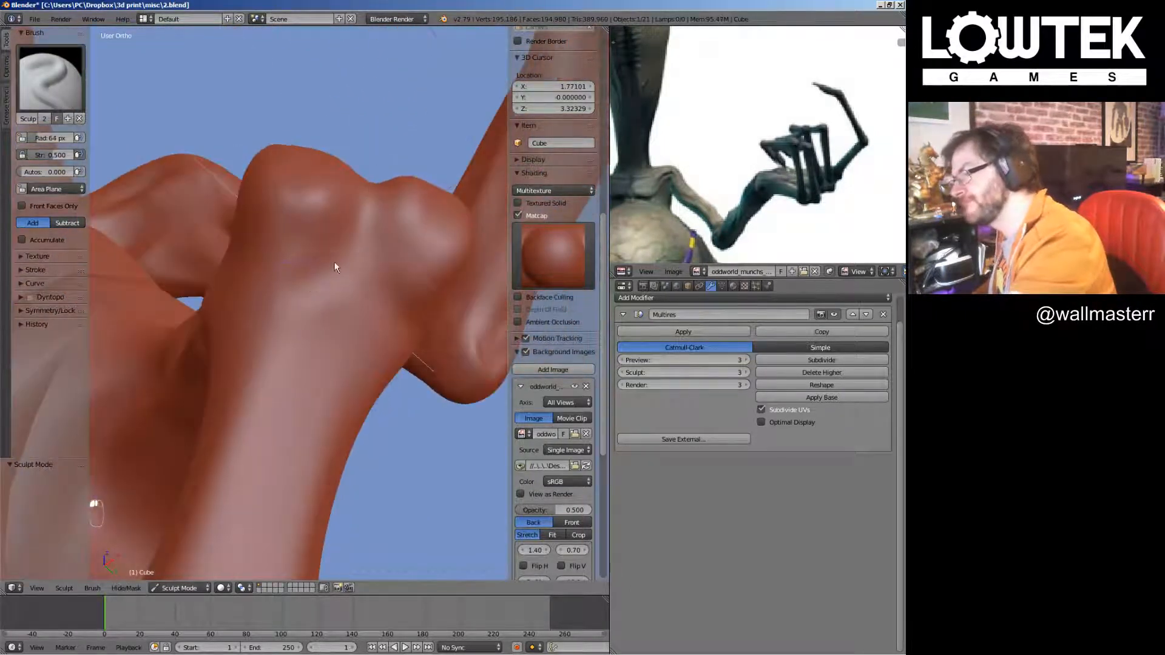
middle_drag(336, 267, 334, 330)
middle_drag(361, 372, 295, 431)
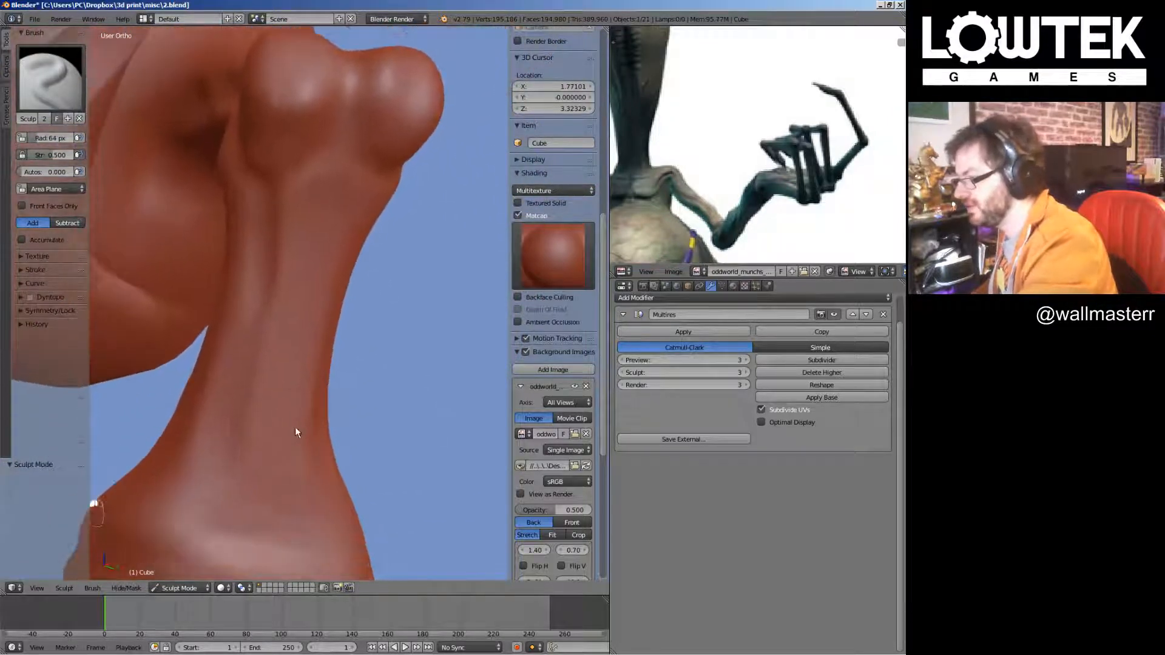
mouse_move(333, 170)
mouse_down()
mouse_move(286, 327)
mouse_move(266, 476)
mouse_move(261, 460)
mouse_up()
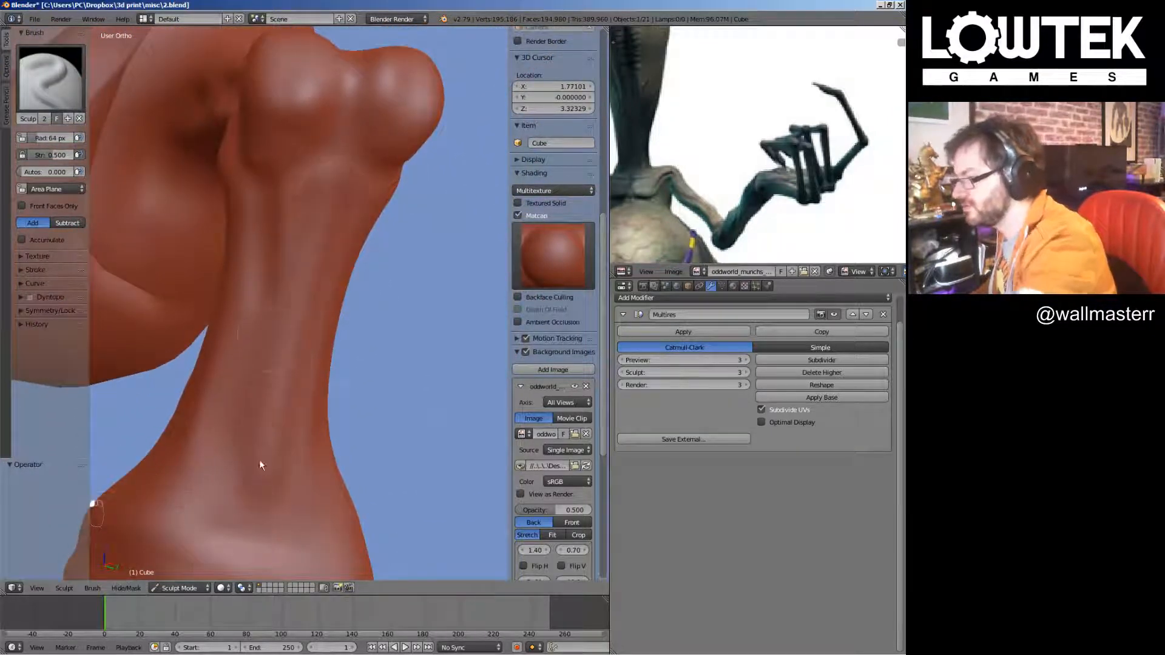
key(s)
middle_drag(250, 442, 242, 391)
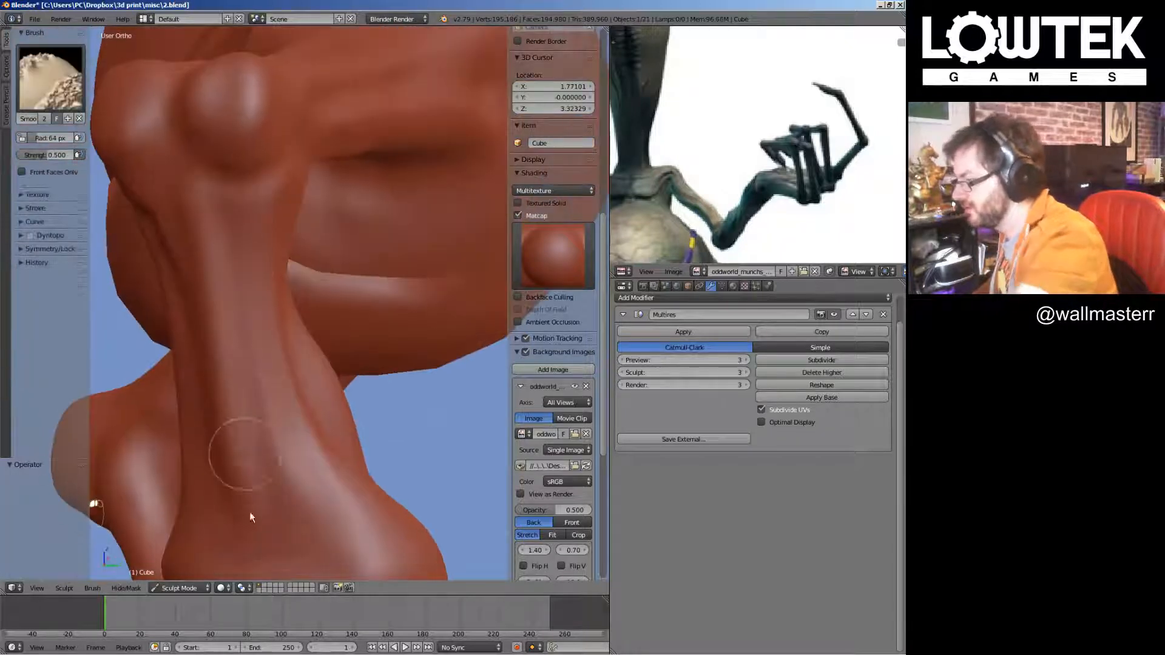
key(x)
Sculpt layered skin folds wrapping around the lower-leg joint with the SculptDraw brush at strength 0.500
mouse_move(249, 511)
middle_down()
mouse_move(288, 460)
mouse_move(424, 403)
mouse_move(406, 399)
mouse_move(385, 333)
middle_up()
scroll(343, 291, up, 6)
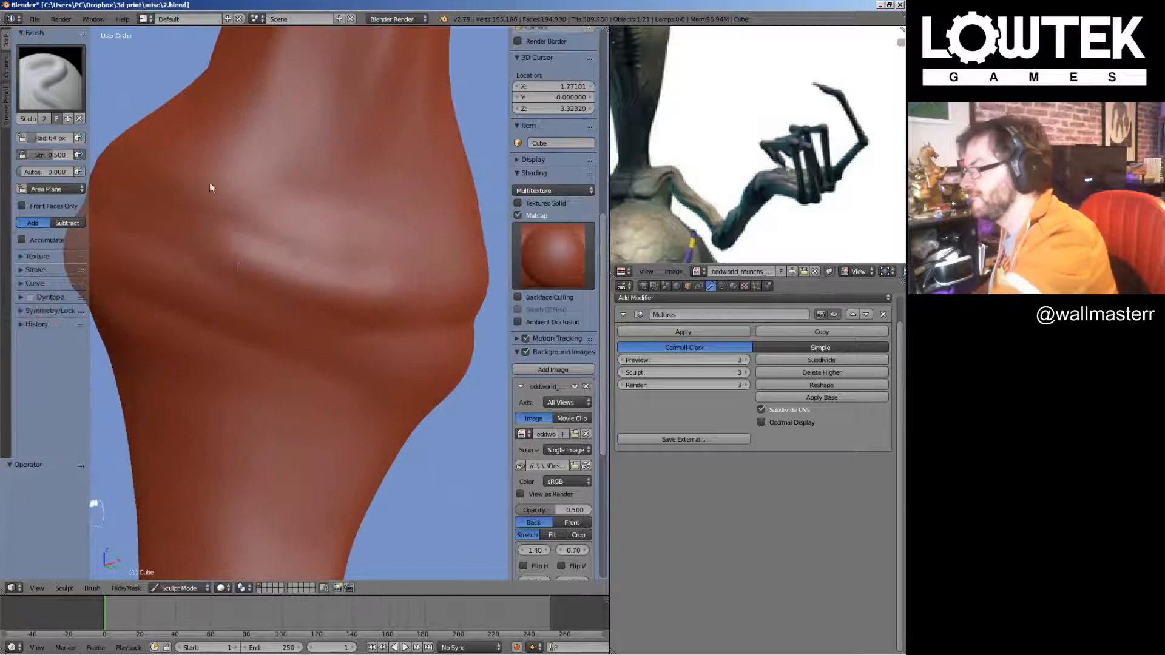
middle_drag(458, 289, 234, 312)
scroll(348, 281, up, 3)
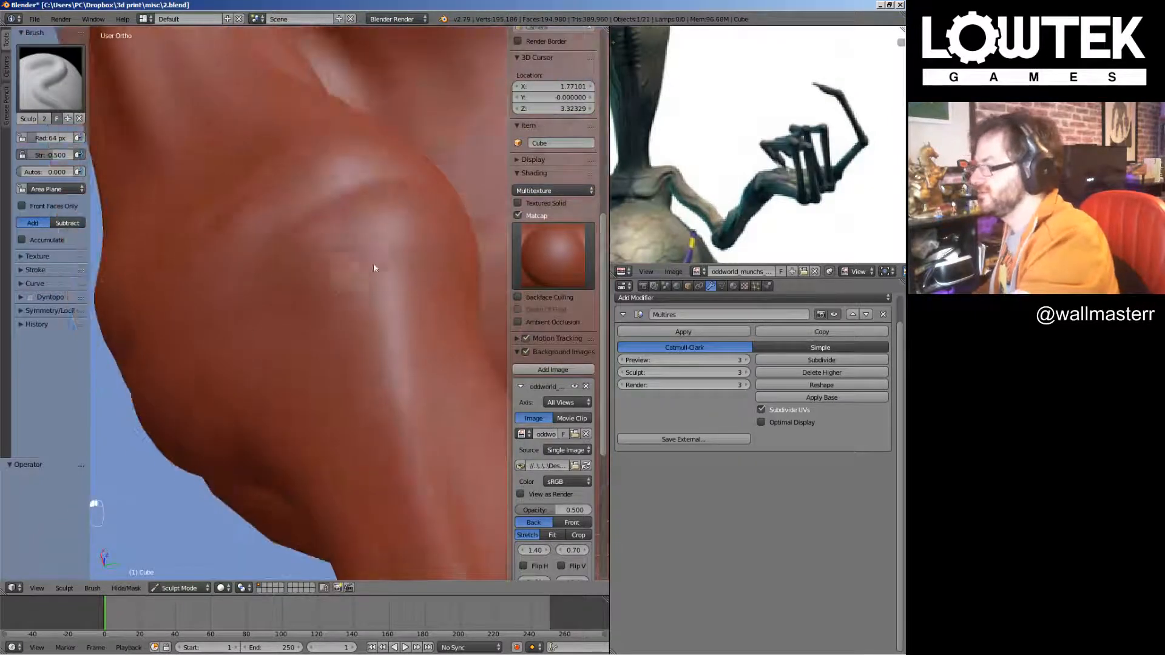
scroll(373, 267, down, 3)
middle_drag(346, 312, 406, 278)
middle_drag(402, 205, 285, 318)
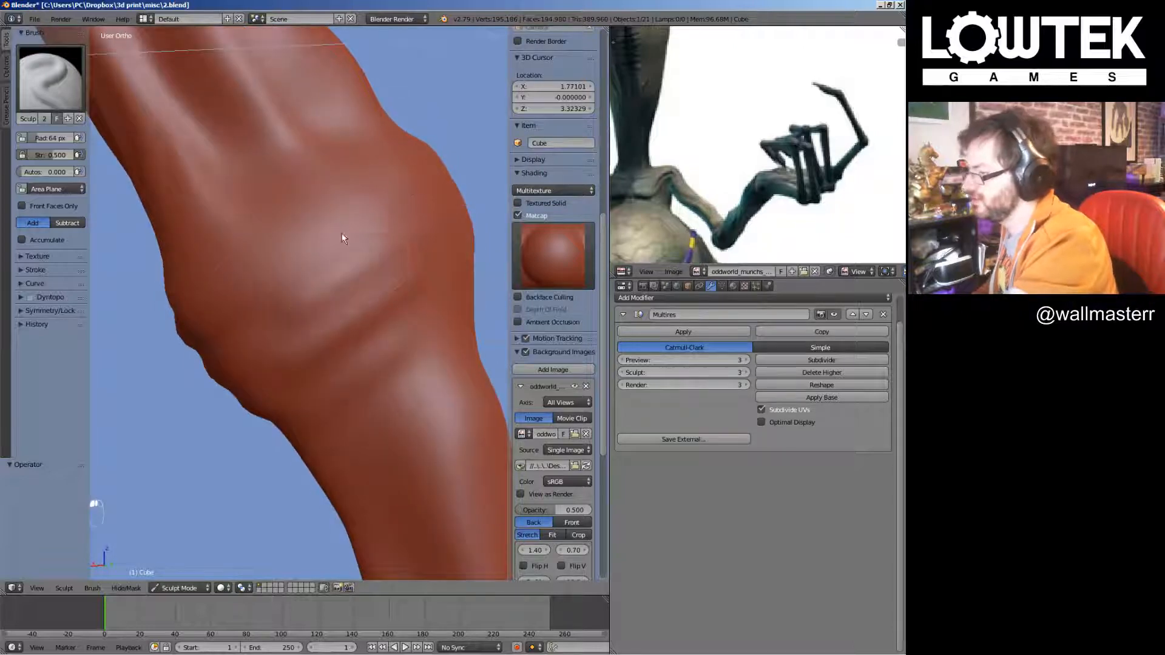
mouse_move(341, 238)
middle_down()
mouse_move(323, 255)
mouse_move(408, 260)
mouse_move(191, 271)
mouse_move(336, 279)
middle_up()
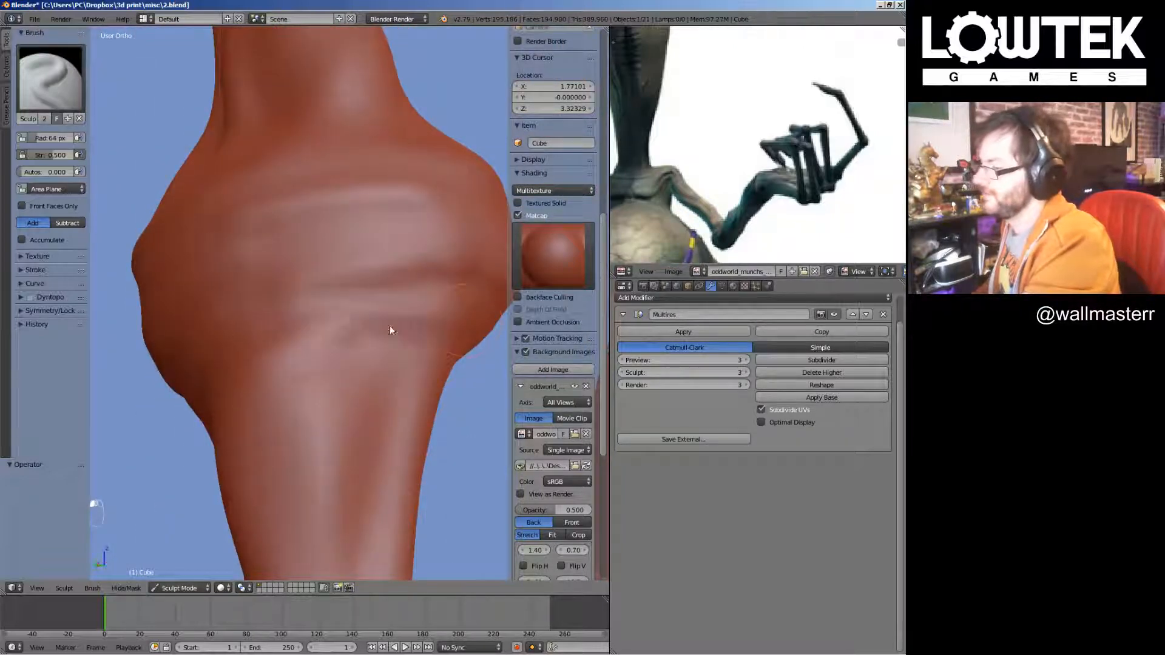
middle_drag(390, 329, 139, 226)
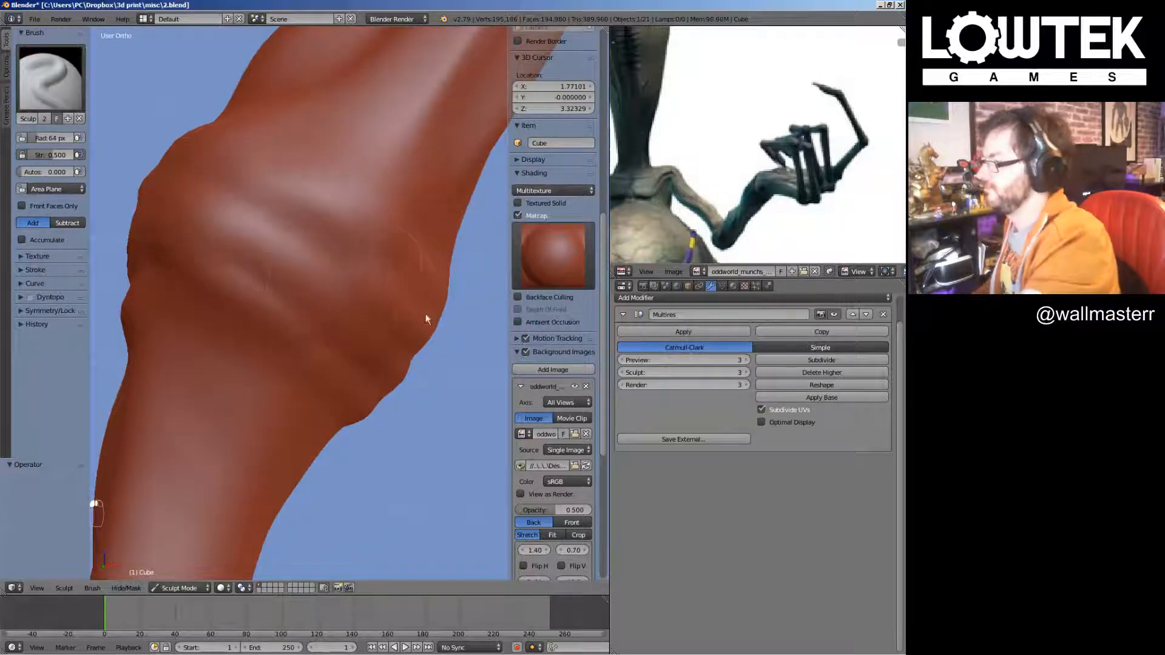
Compare the sculpted legs with the reference image, framing its knees and wrinkled lower-leg joints
scroll(428, 325, down, 4)
scroll(429, 332, down, 5)
middle_drag(365, 411, 403, 395)
scroll(365, 424, down, 2)
scroll(731, 95, up, 3)
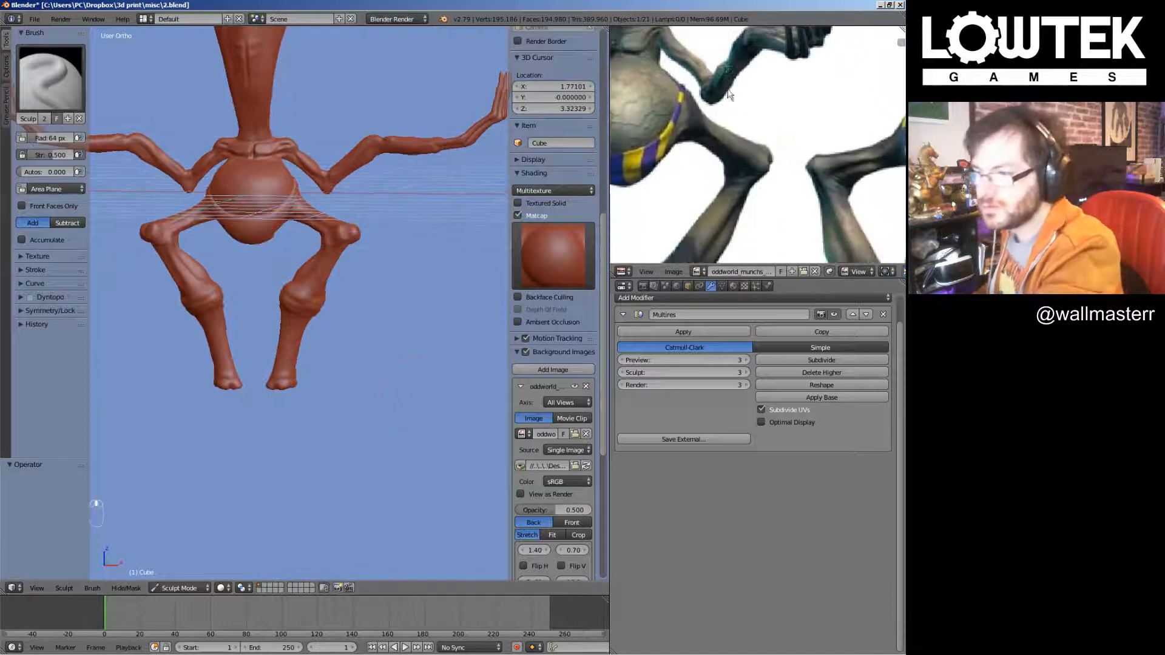
middle_drag(783, 216, 783, 122)
middle_drag(400, 340, 380, 369)
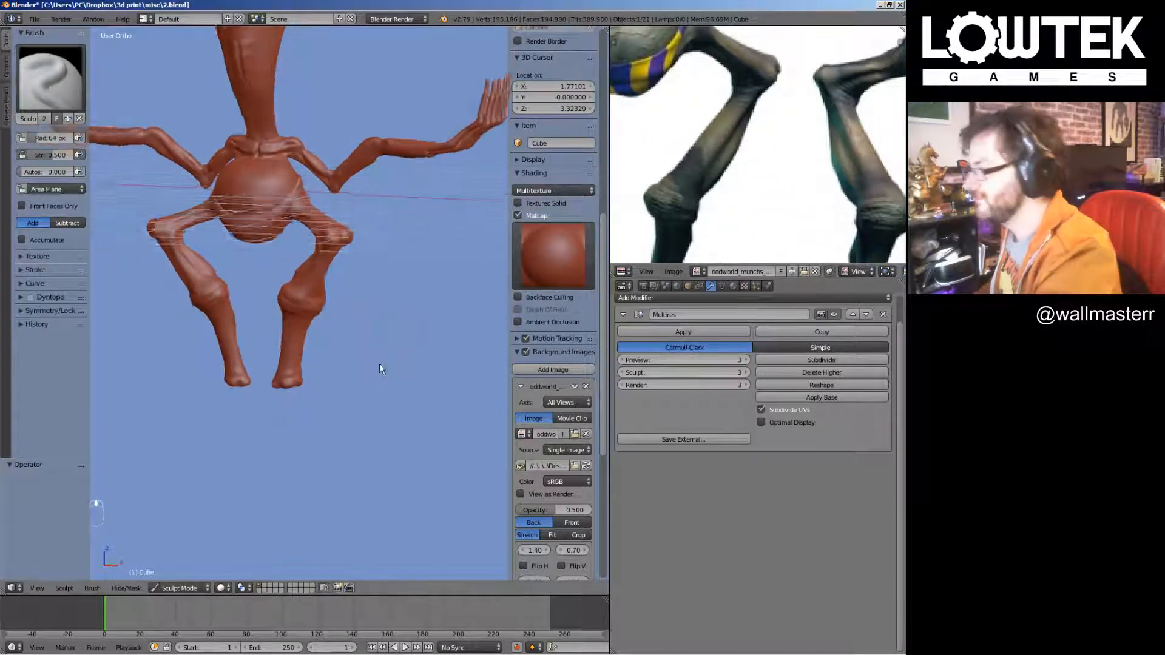
Deepen the wrinkles across the front and sides of the lower-leg joint to match the reference
scroll(380, 358, up, 8)
scroll(297, 280, up, 3)
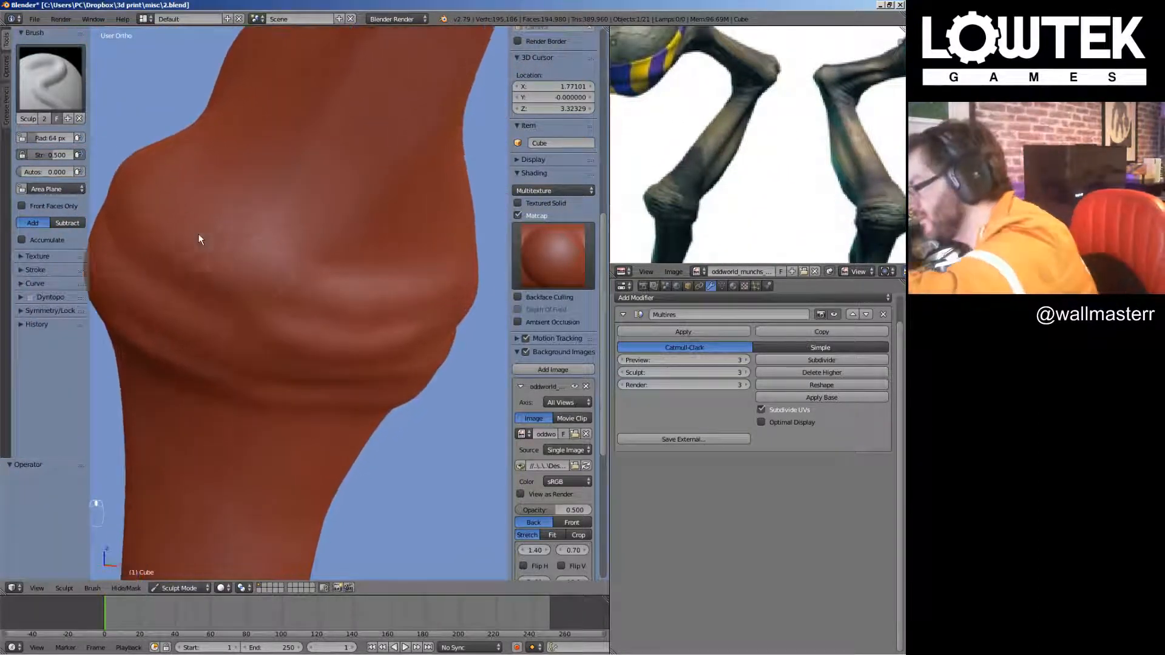
middle_drag(362, 203, 349, 198)
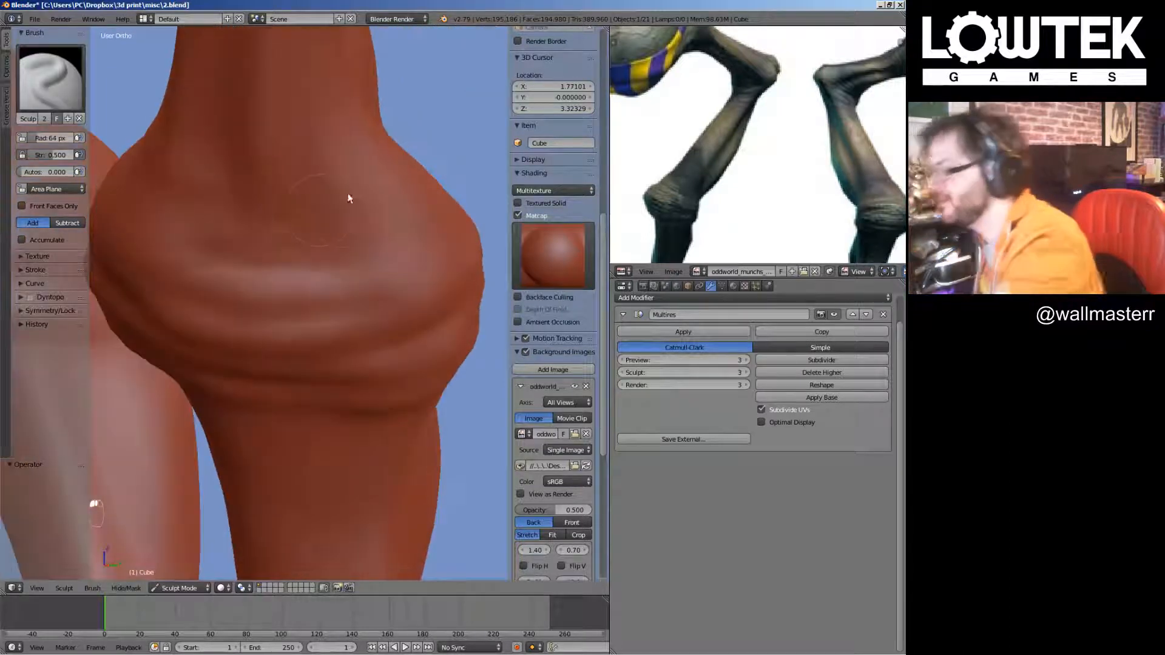
middle_drag(395, 230, 202, 235)
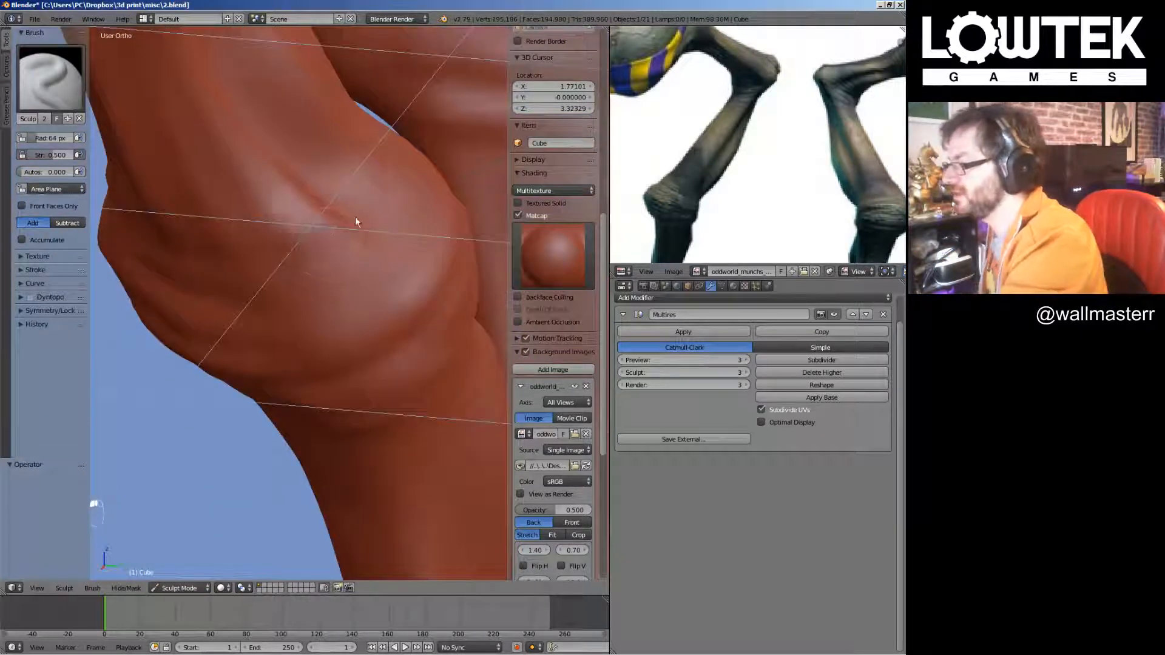
mouse_move(391, 240)
middle_down()
mouse_move(369, 201)
mouse_move(318, 292)
mouse_move(290, 315)
middle_up()
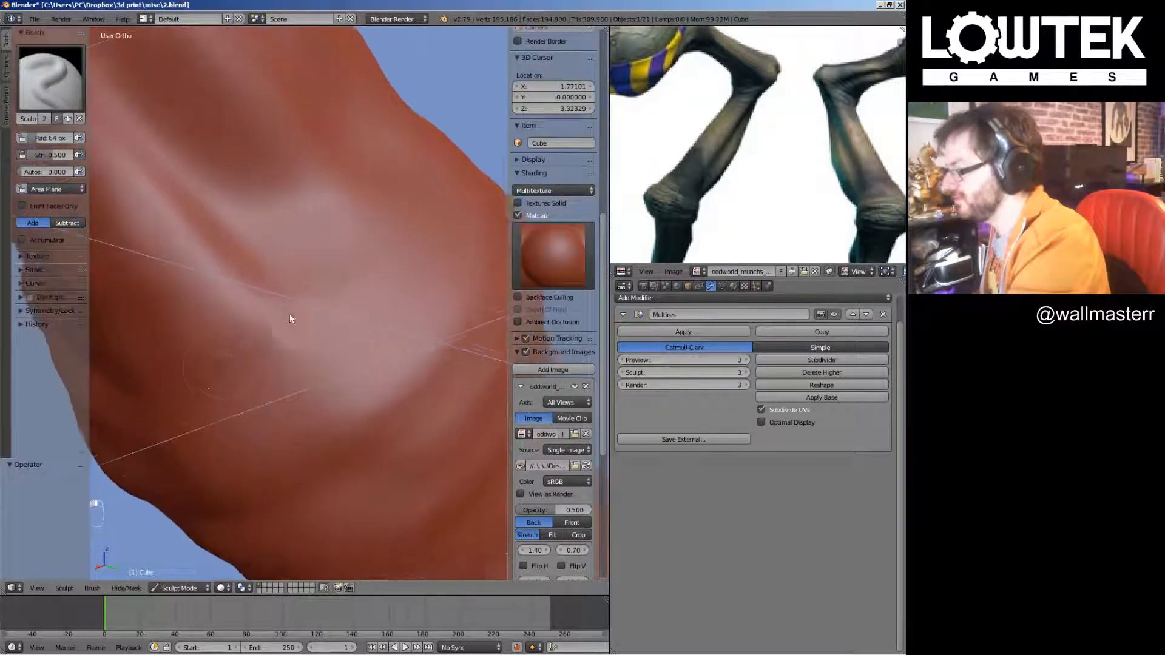
Build up the tendon running into the side of the lower-leg joint and blend it into the folds
drag(290, 314, 384, 264)
ctrl+middle_drag(213, 323, 274, 311)
scroll(274, 311, down, 1)
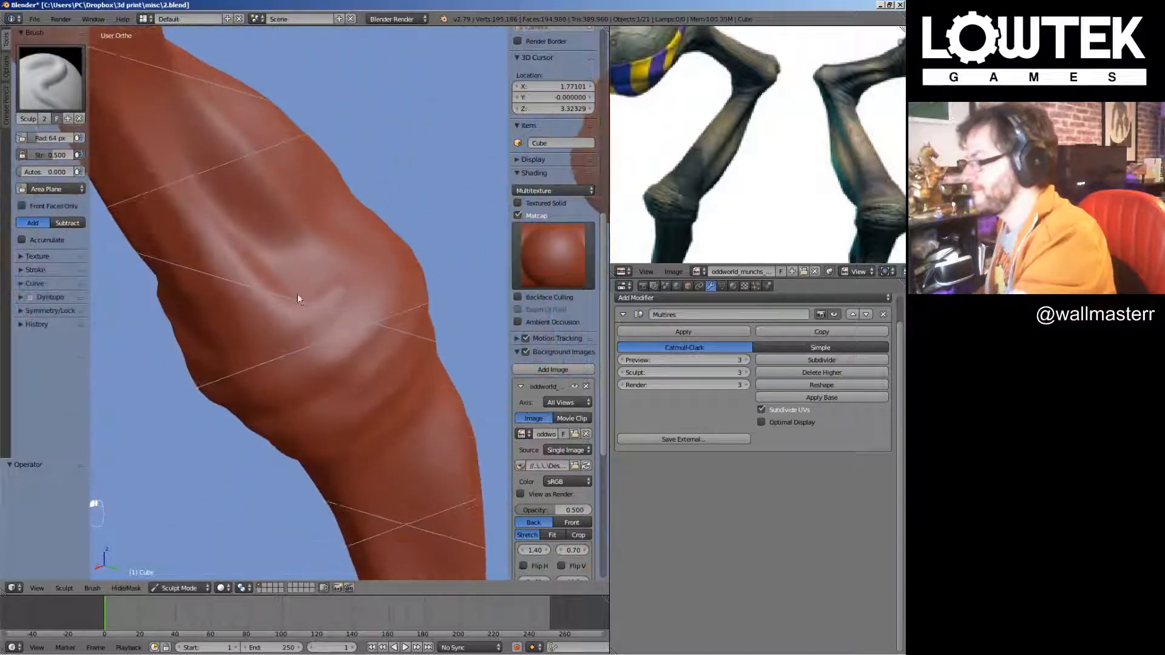
scroll(297, 337, up, 4)
drag(364, 267, 263, 350)
scroll(264, 350, down, 4)
mouse_move(310, 311)
middle_down()
mouse_move(350, 312)
mouse_move(320, 271)
middle_up()
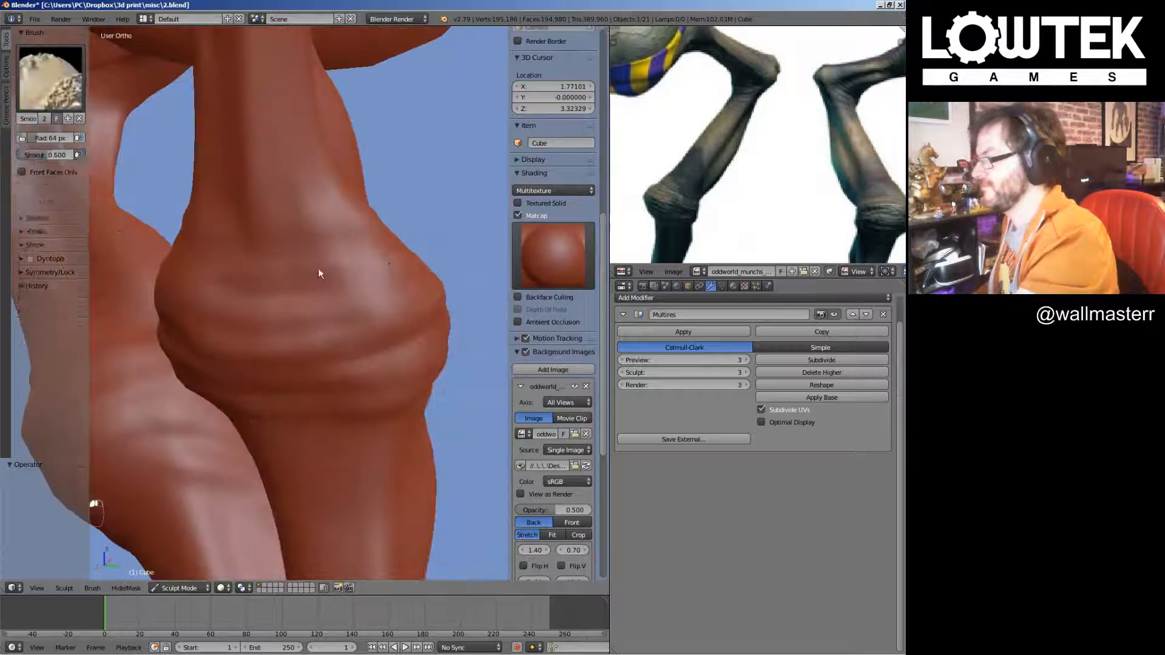
Sculpt more raised skin folds around the side and back of the lower-leg joint with the SculptDraw brush
scroll(402, 267, down, 4)
scroll(302, 257, up, 5)
scroll(302, 257, up, 3)
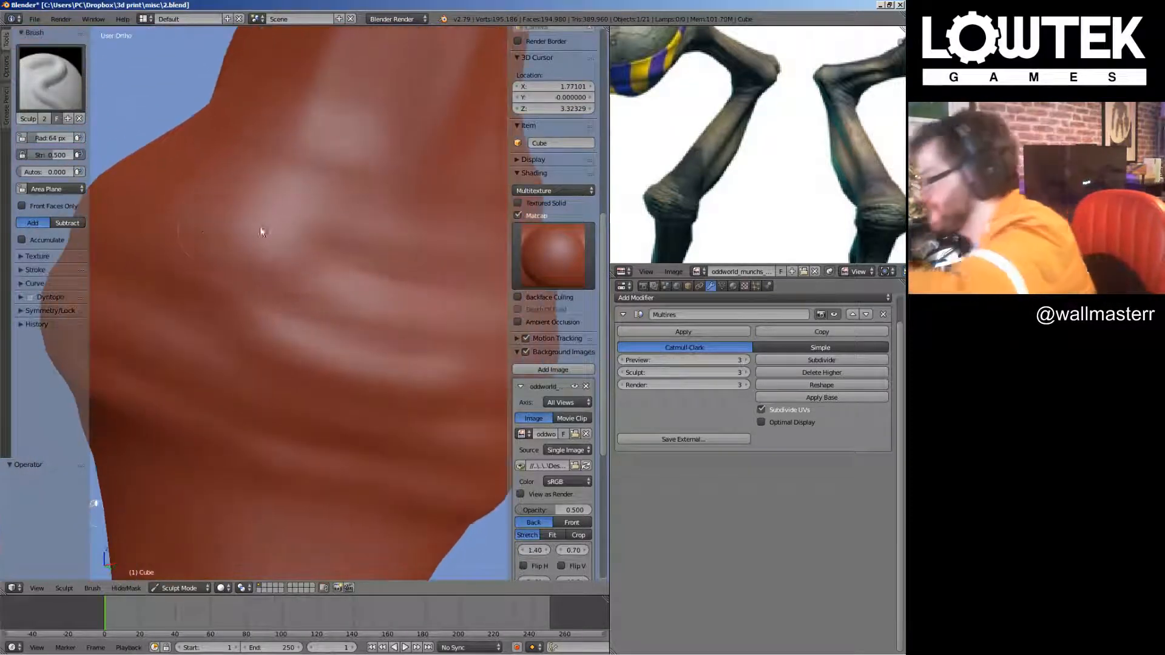
scroll(334, 271, down, 3)
scroll(334, 271, down, 4)
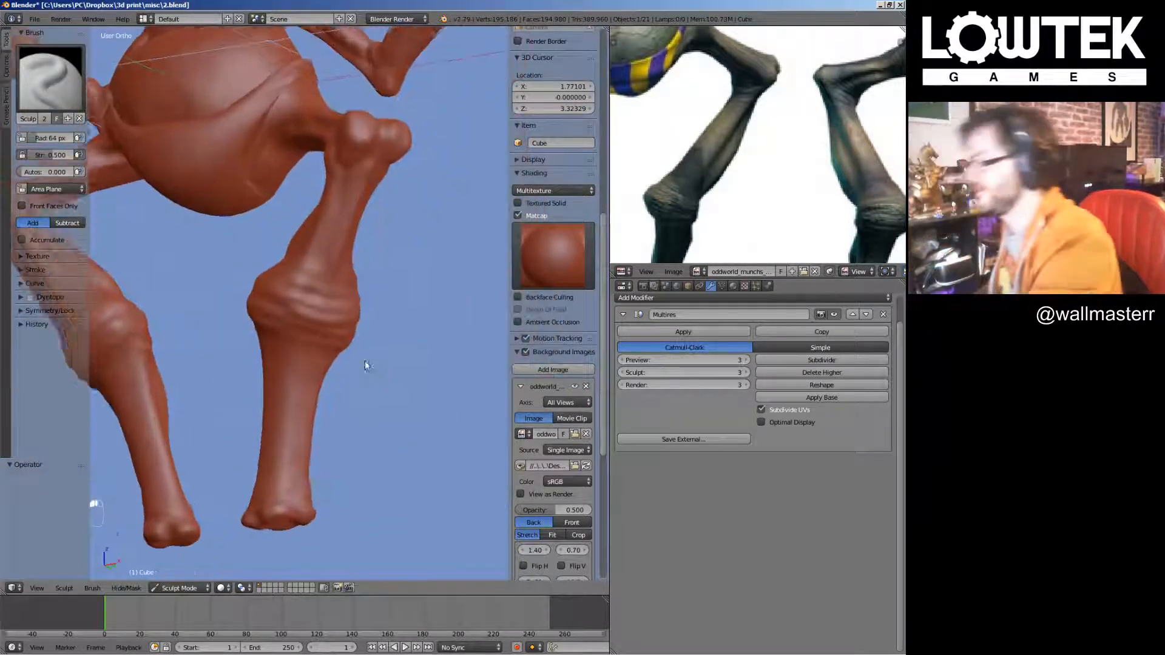
mouse_move(366, 360)
middle_down()
mouse_move(327, 401)
mouse_move(466, 418)
mouse_move(431, 409)
mouse_move(588, 402)
mouse_move(409, 366)
middle_up()
scroll(360, 323, up, 5)
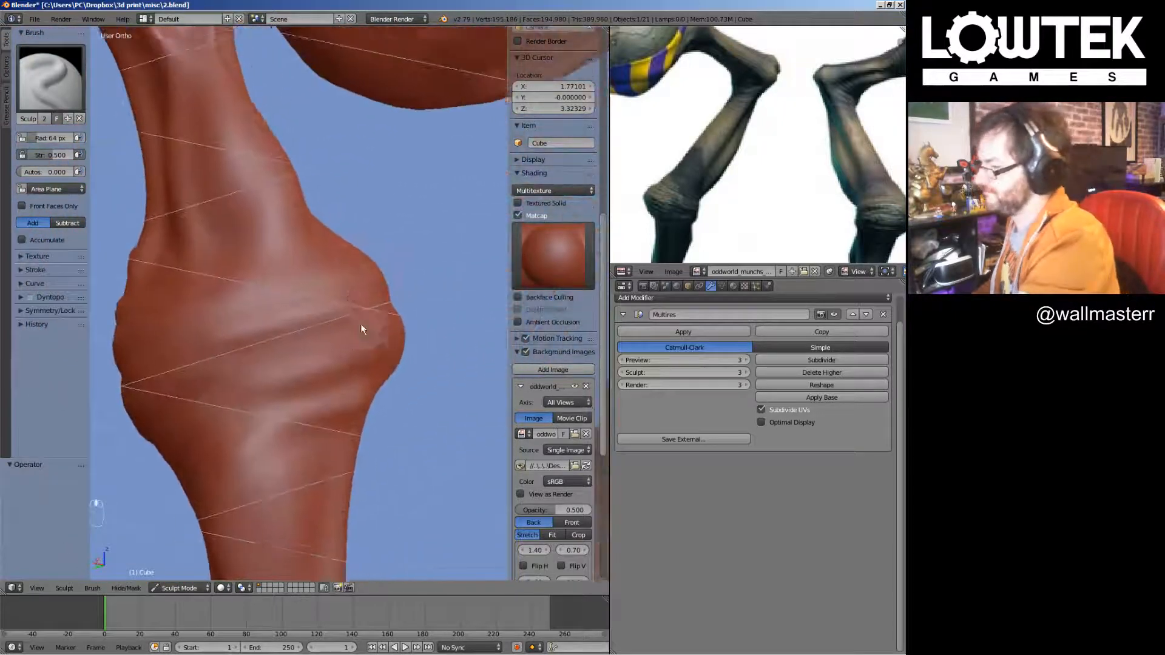
mouse_move(285, 363)
mouse_down()
mouse_move(279, 337)
mouse_move(171, 357)
mouse_move(210, 338)
mouse_up()
middle_drag(210, 337, 387, 335)
mouse_move(387, 335)
mouse_down()
mouse_move(320, 403)
mouse_move(334, 391)
mouse_move(346, 307)
mouse_move(353, 428)
mouse_up()
middle_drag(354, 428, 317, 320)
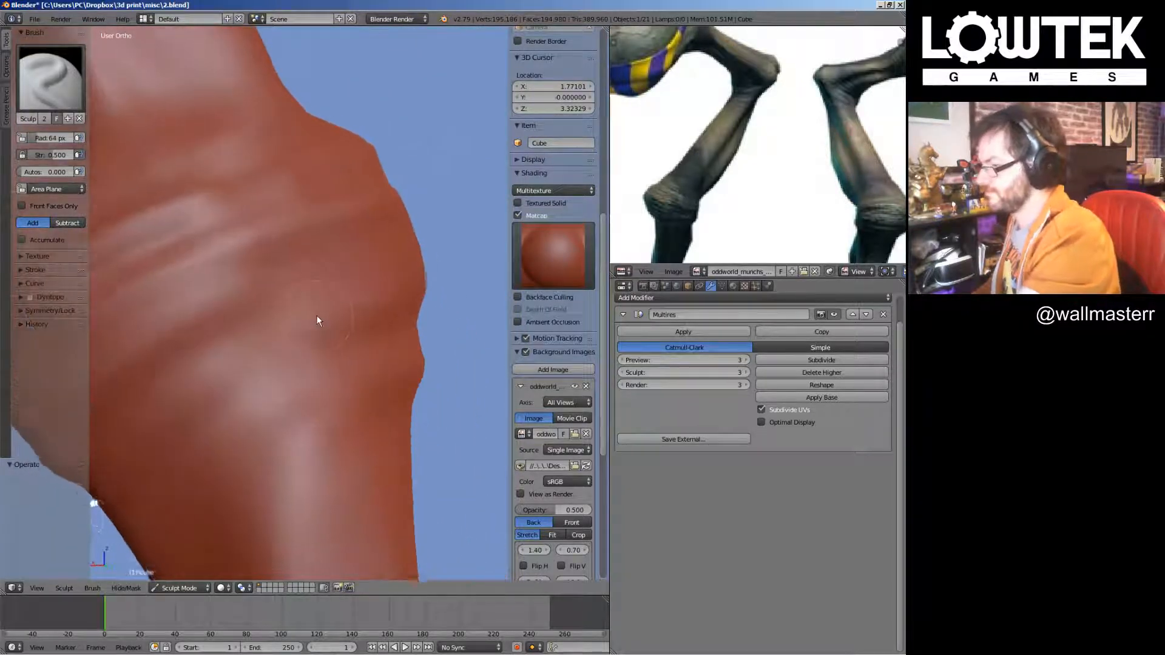
mouse_move(114, 320)
mouse_down()
mouse_move(151, 320)
mouse_move(231, 274)
mouse_move(351, 248)
mouse_move(111, 270)
mouse_move(85, 286)
mouse_up()
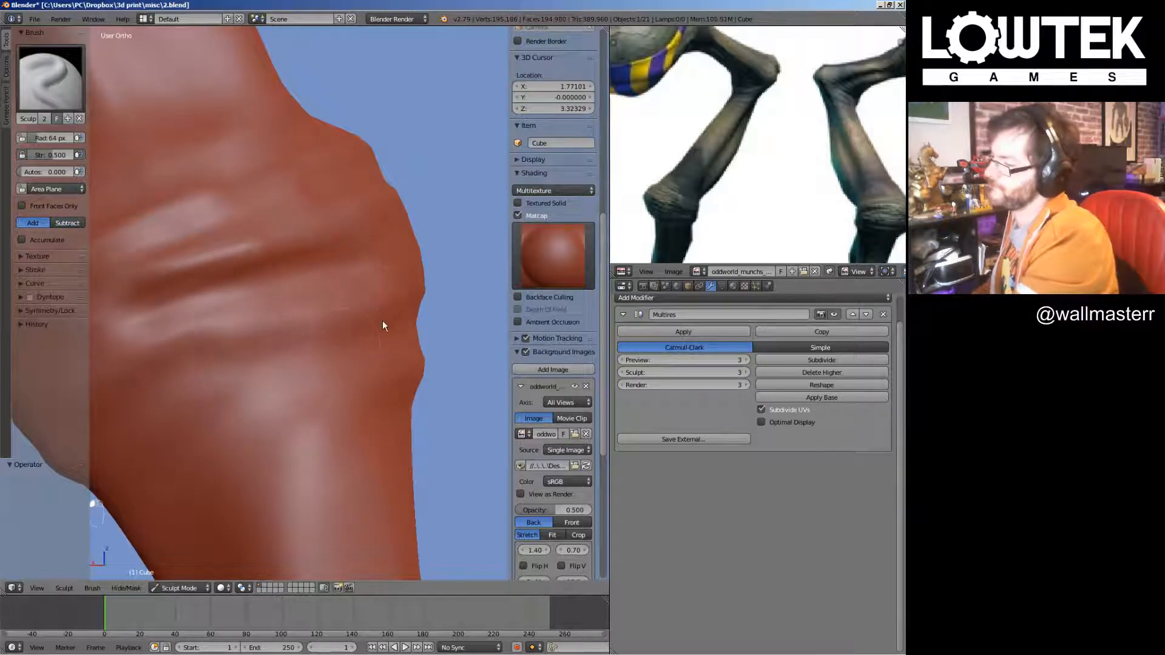
Sculpt a long tendon running down the lower leg from below the wrinkled joint and smooth it into the surface
scroll(301, 415, down, 5)
middle_drag(302, 415, 356, 297)
scroll(297, 311, up, 4)
scroll(323, 300, up, 1)
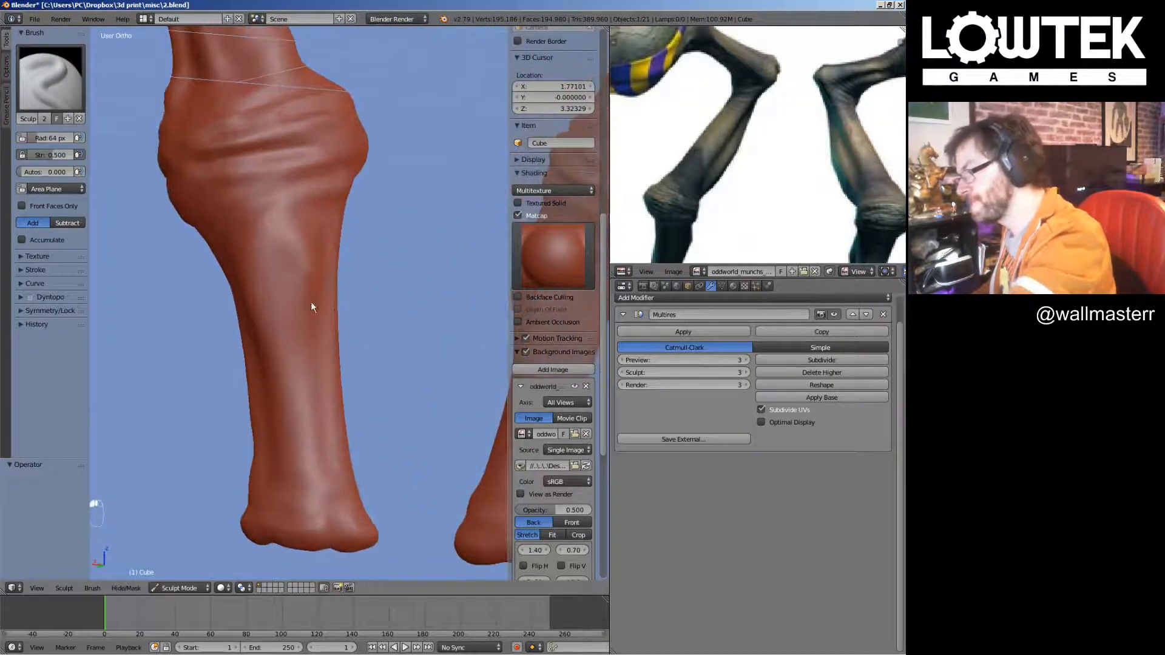
drag(275, 228, 265, 340)
middle_drag(297, 341, 268, 330)
shift+drag(271, 304, 278, 349)
scroll(298, 373, up, 3)
drag(310, 233, 267, 405)
scroll(270, 412, down, 3)
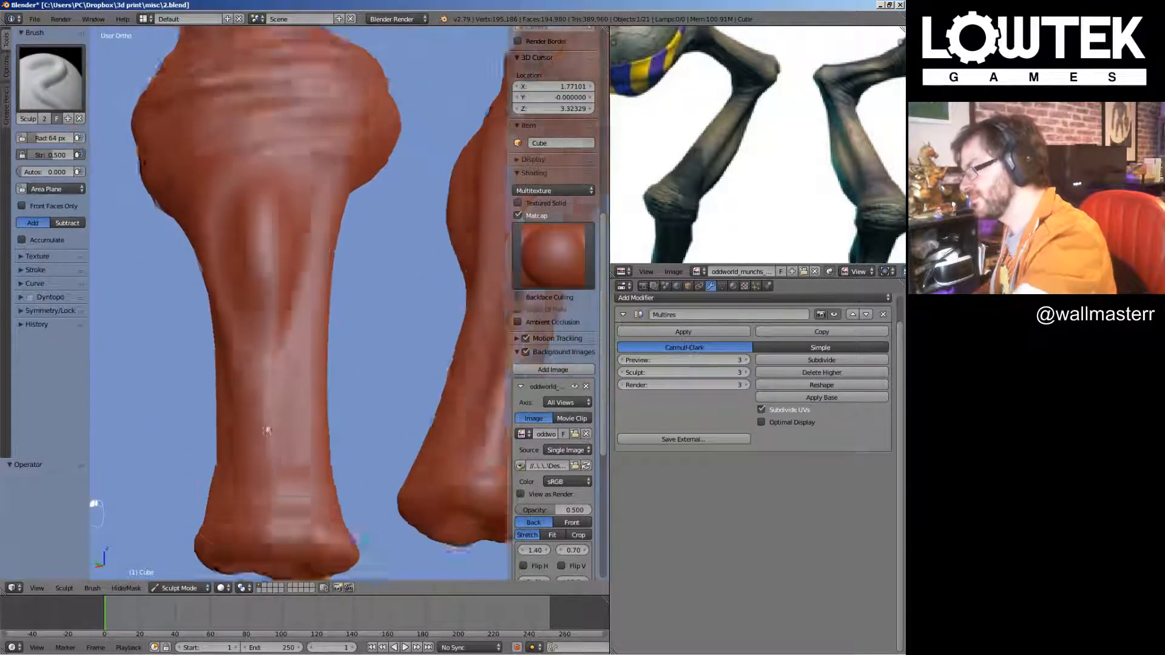
Build up the rounded knobs and ankle form around the foot end of the leg with the Clay Strips brush
mouse_move(278, 419)
middle_down()
mouse_move(410, 367)
mouse_move(425, 333)
middle_up()
click(51, 78)
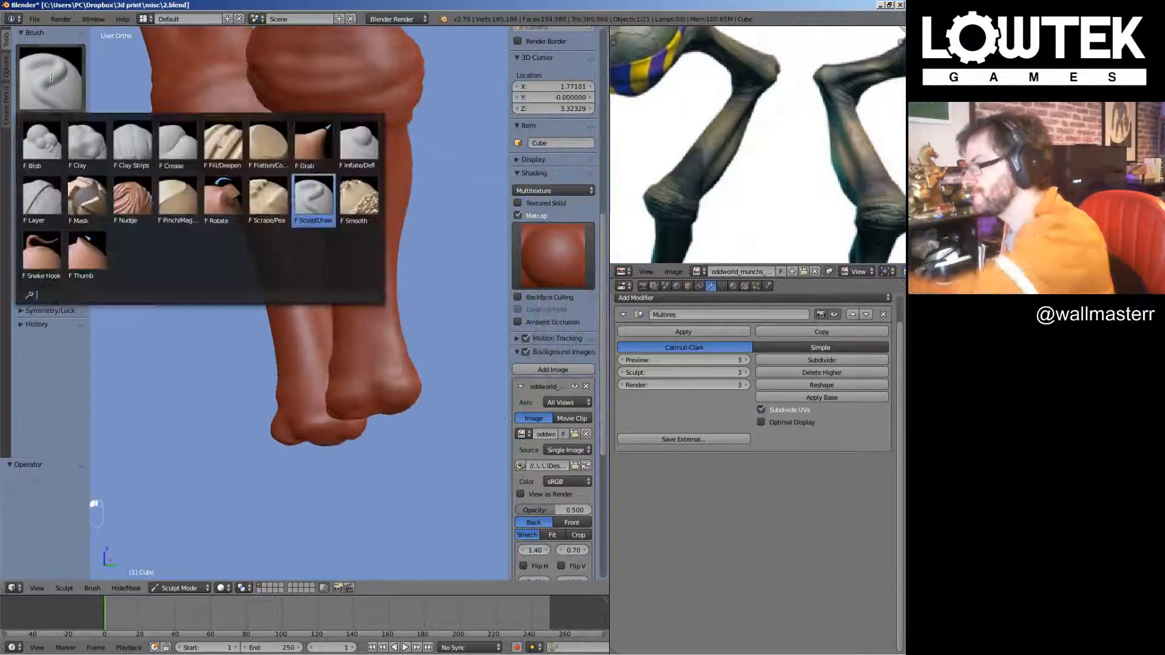
click(132, 147)
mouse_move(293, 281)
middle_down()
mouse_move(344, 306)
mouse_move(335, 374)
middle_up()
scroll(335, 374, up, 3)
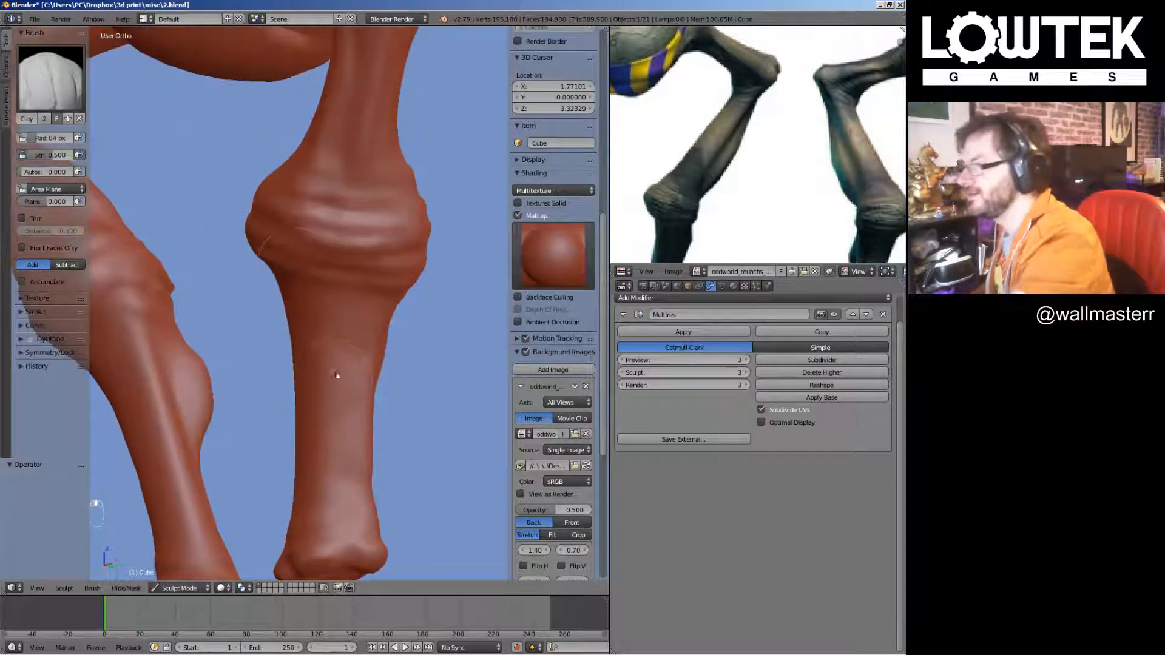
scroll(402, 279, down, 2)
middle_drag(404, 355, 323, 414)
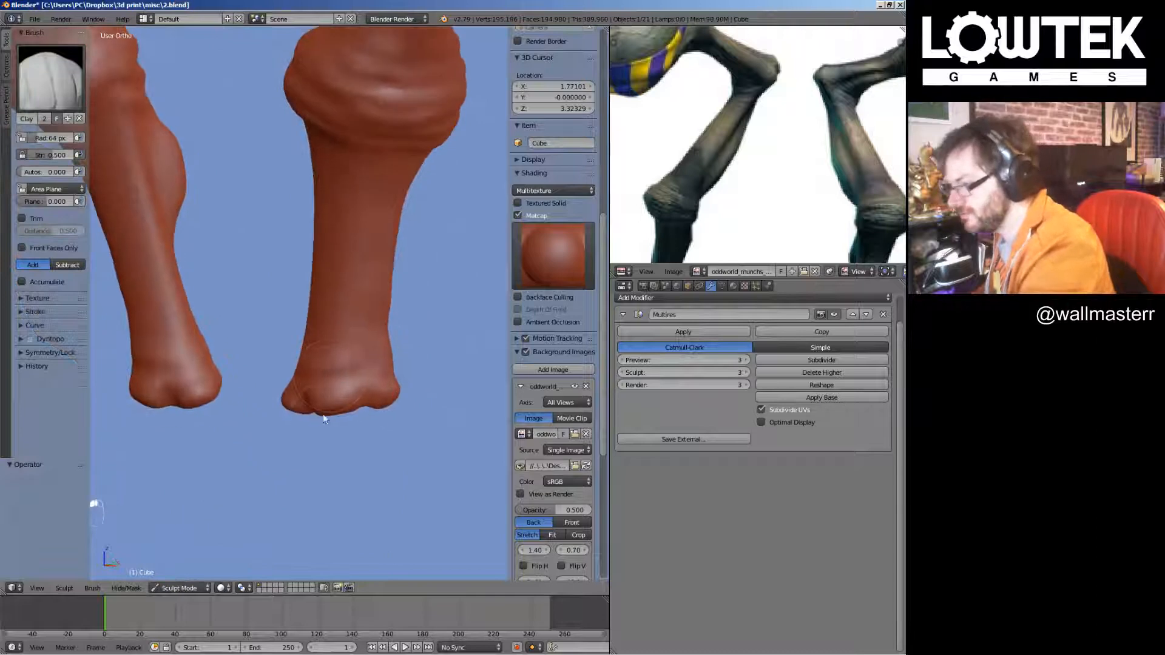
scroll(349, 394, up, 4)
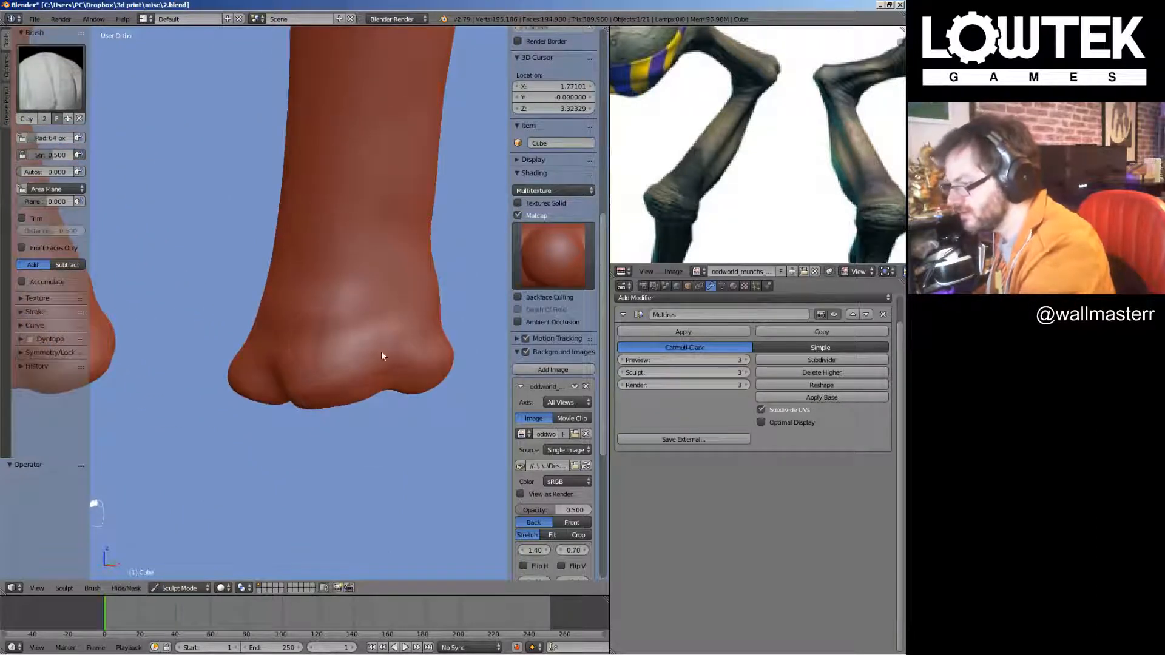
middle_drag(322, 335, 324, 376)
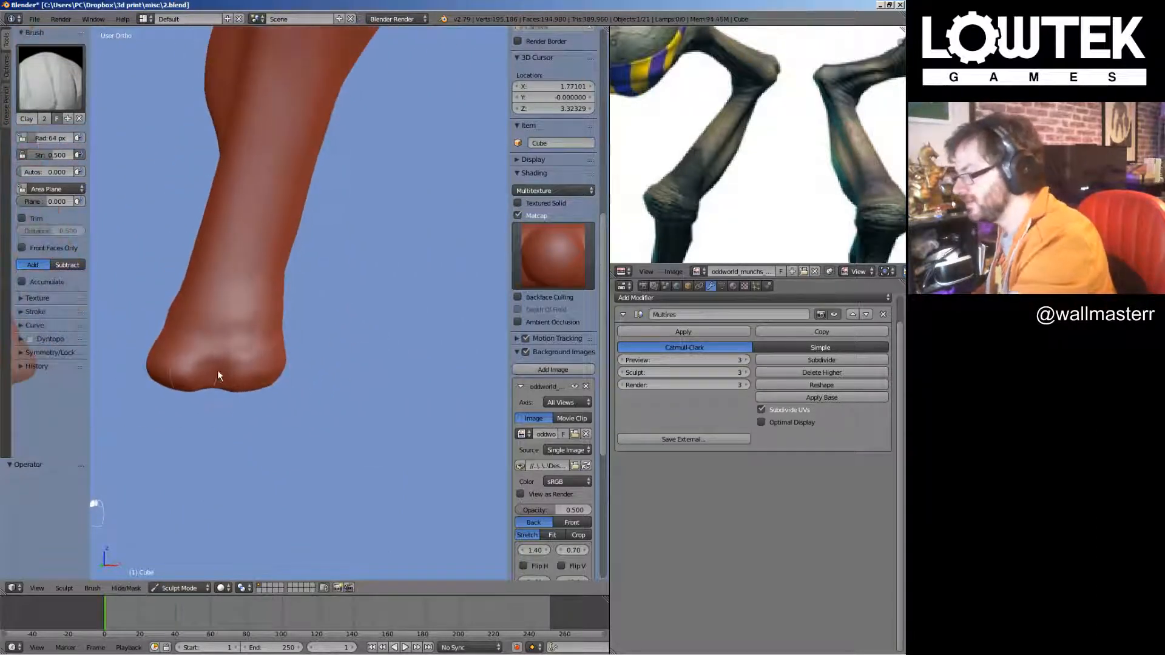
middle_drag(252, 327, 203, 356)
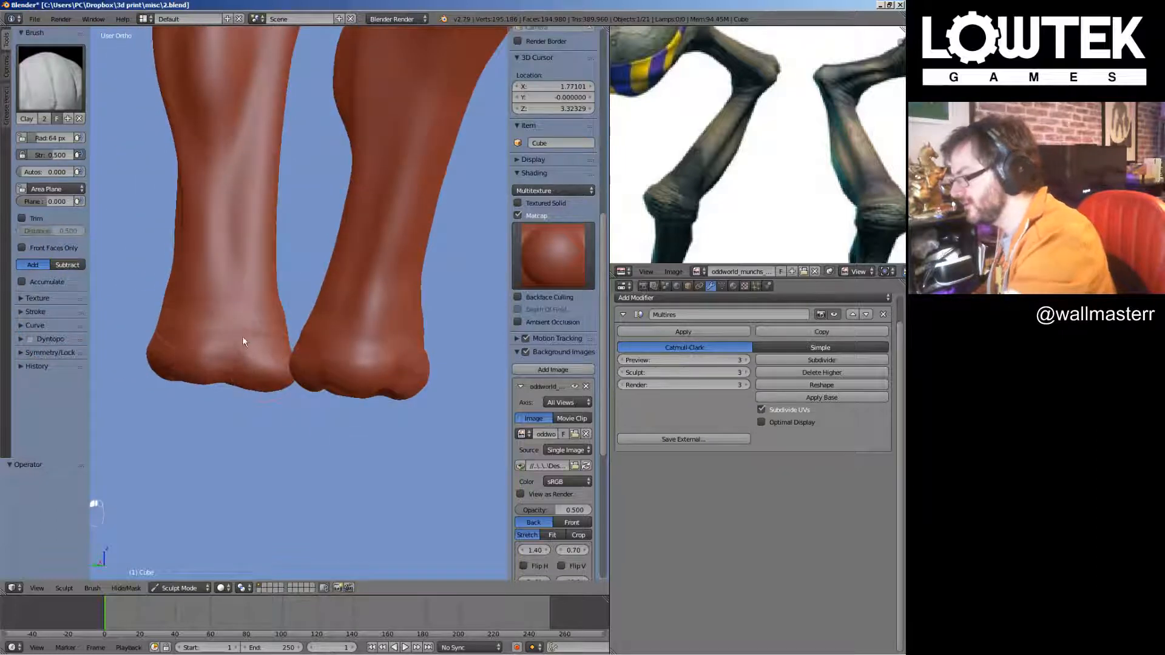
middle_drag(255, 307, 380, 338)
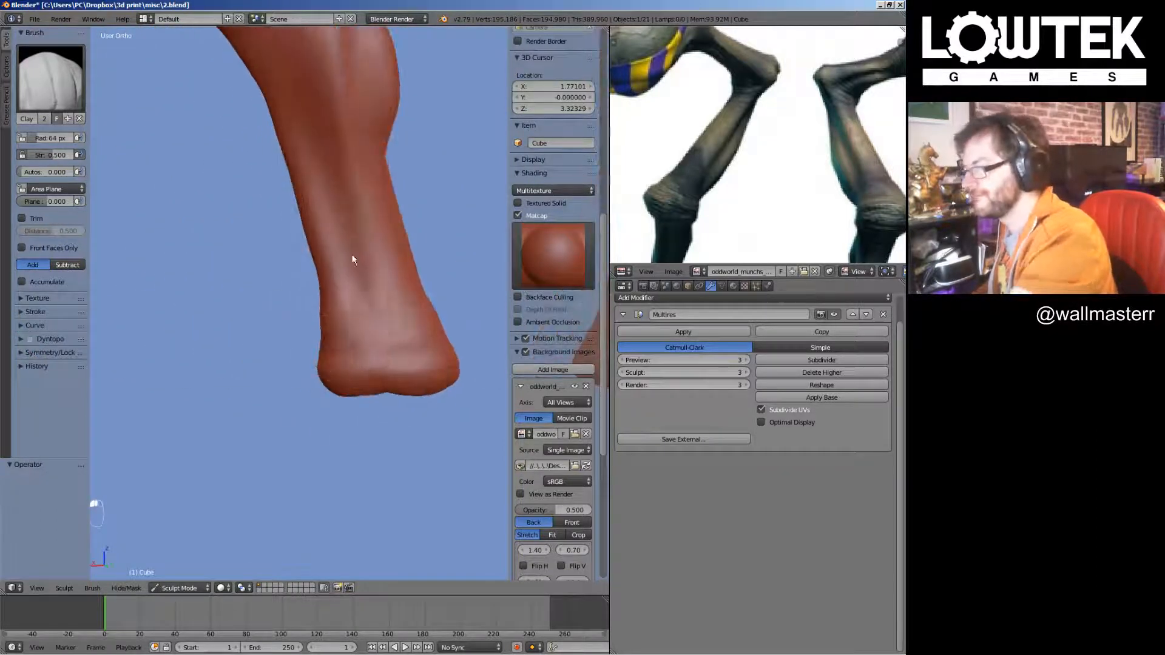
middle_drag(424, 194, 286, 310)
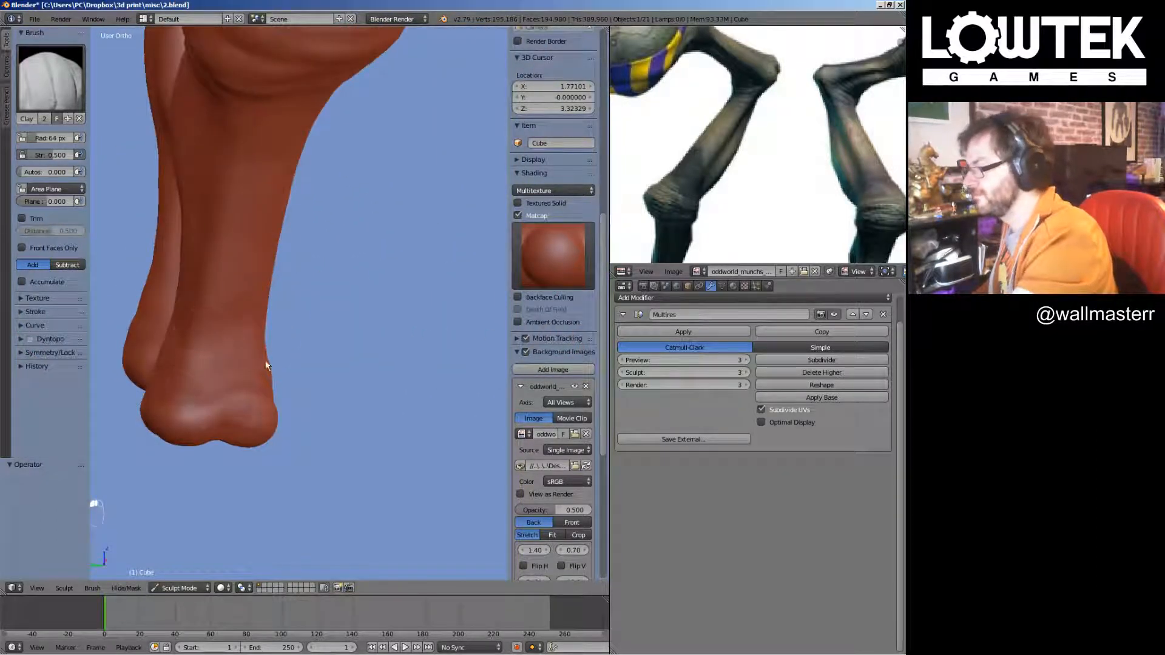
Subdivide the Multires modifier once more, raising the sculpt level to 4
key(KP_1)
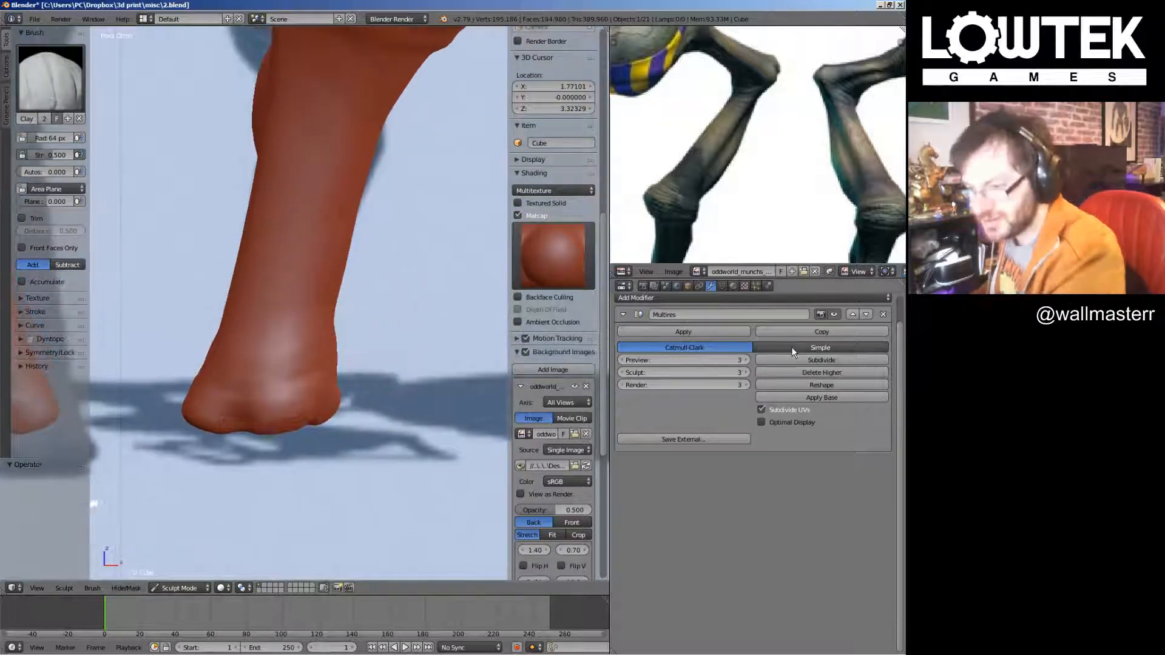
shift+middle_drag(425, 328, 412, 405)
click(789, 362)
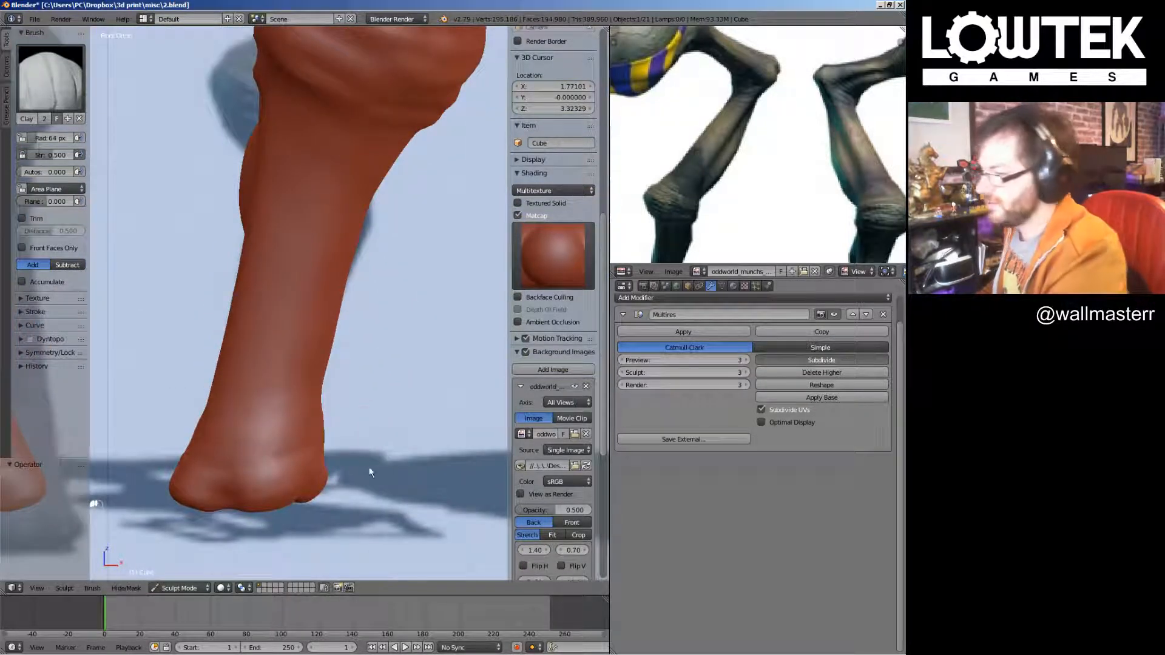
Refine the ankle and lower shin from several sides with Clay Strips at strength 0.500
mouse_move(262, 467)
shift+middle_down()
mouse_move(322, 406)
mouse_move(381, 425)
shift+middle_up()
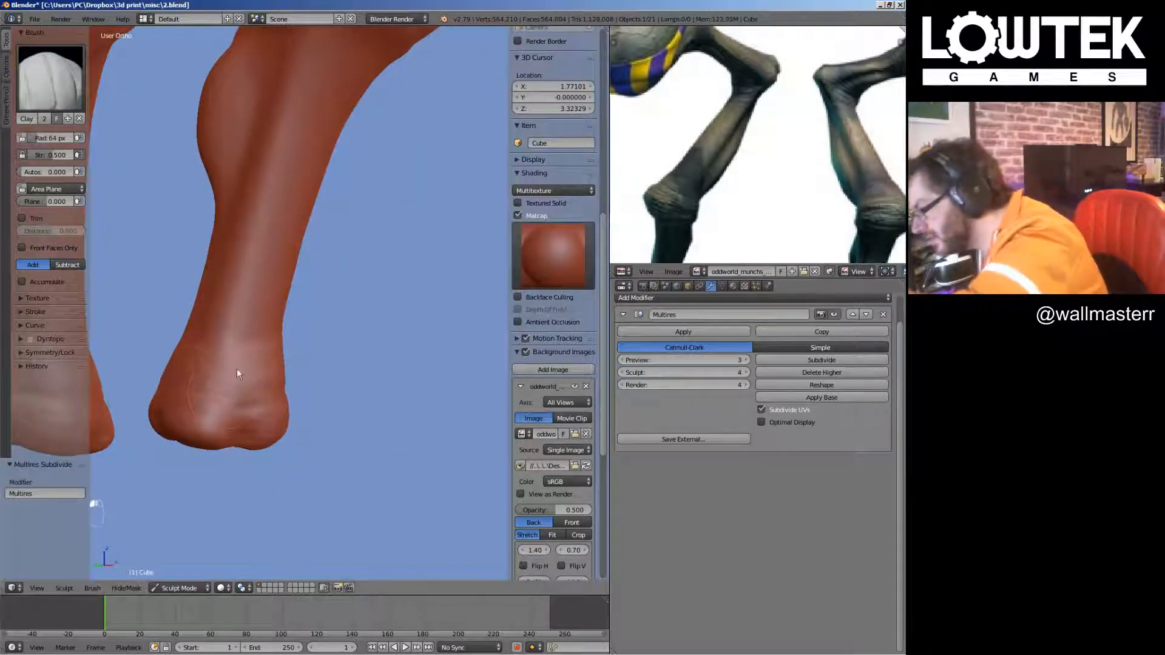
middle_drag(182, 390, 383, 358)
middle_drag(411, 271, 377, 228)
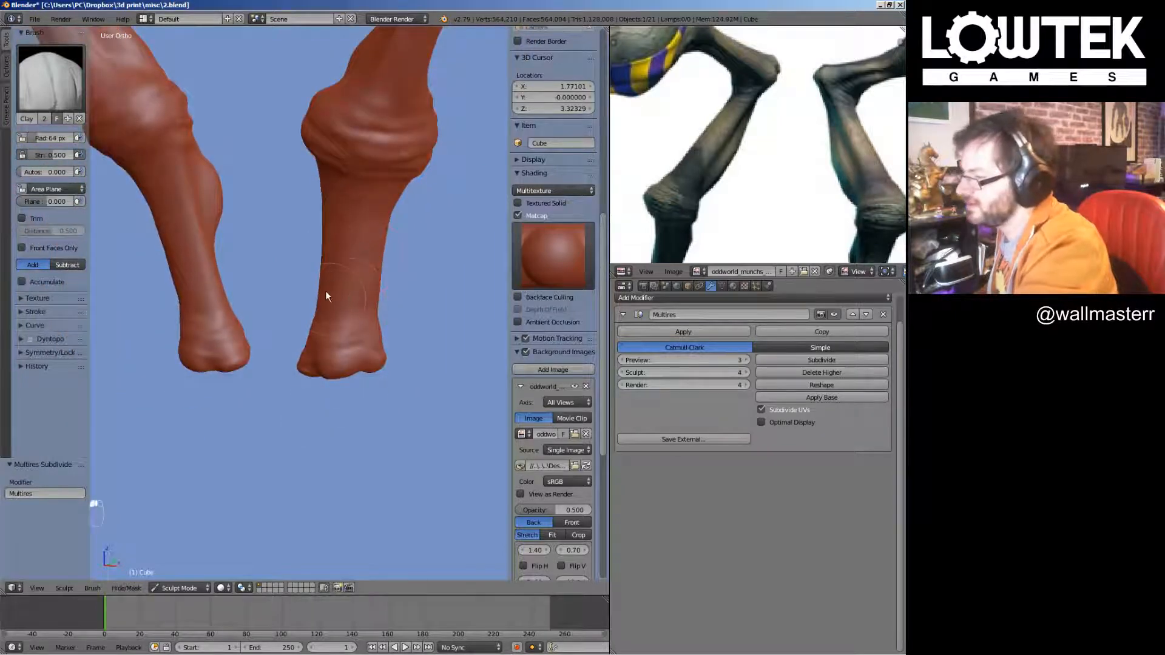
middle_drag(338, 303, 282, 326)
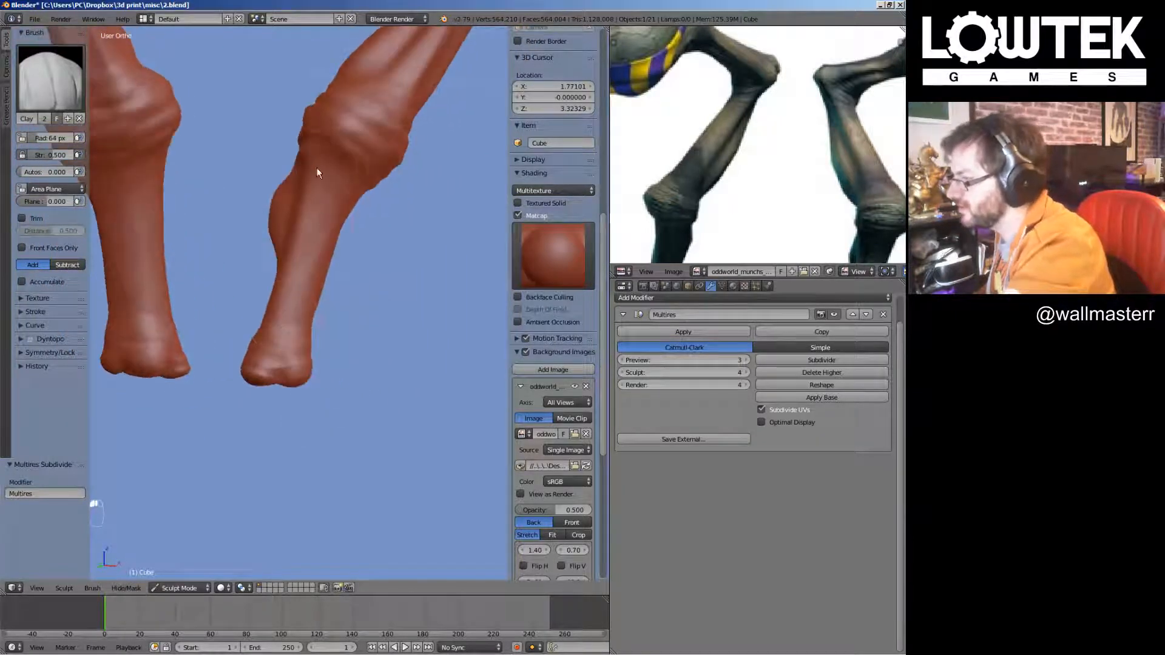
middle_drag(315, 250, 385, 238)
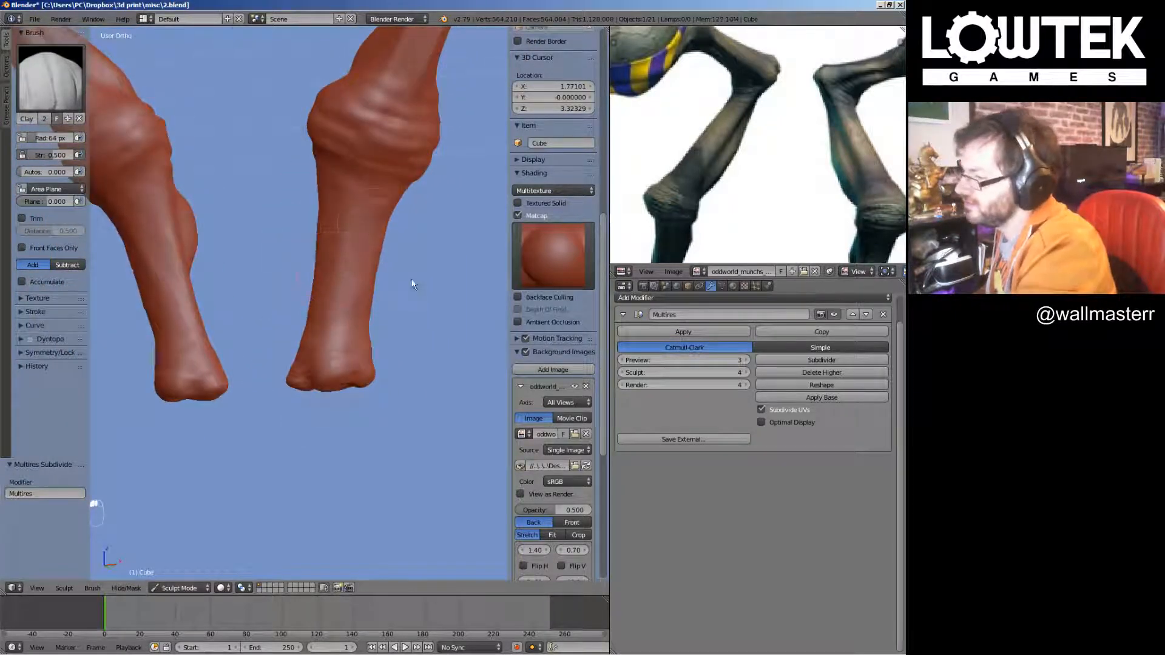
mouse_move(412, 284)
middle_down()
mouse_move(356, 171)
mouse_move(304, 307)
mouse_move(315, 200)
mouse_move(284, 307)
middle_up()
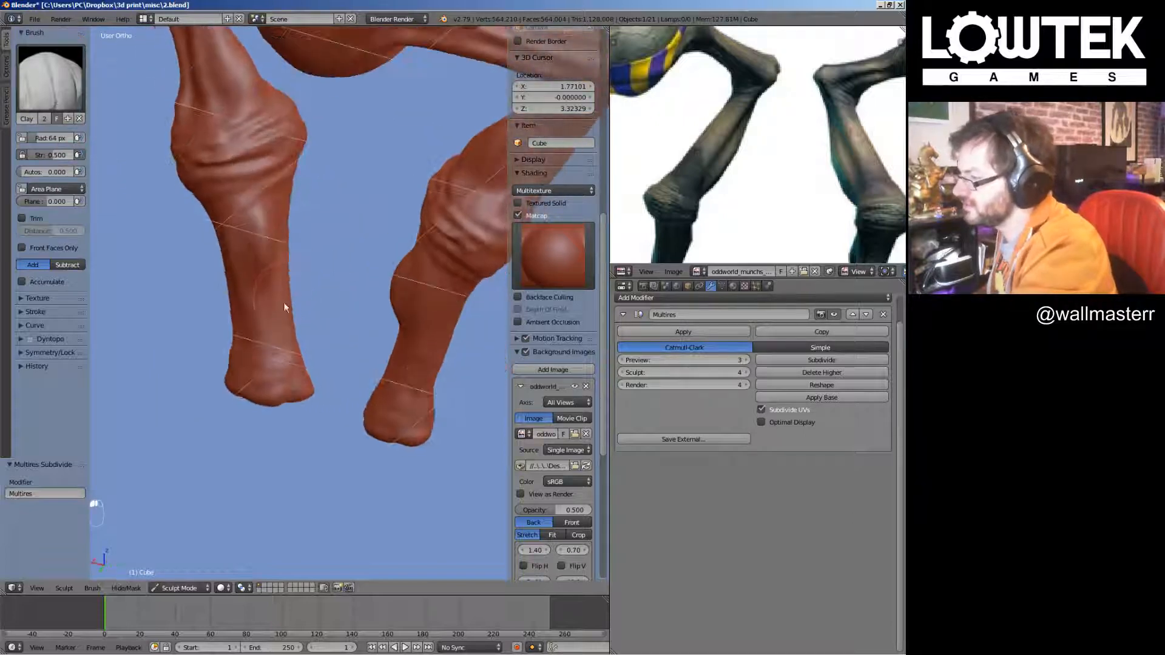
mouse_move(250, 260)
middle_down()
mouse_move(325, 333)
mouse_move(279, 305)
middle_up()
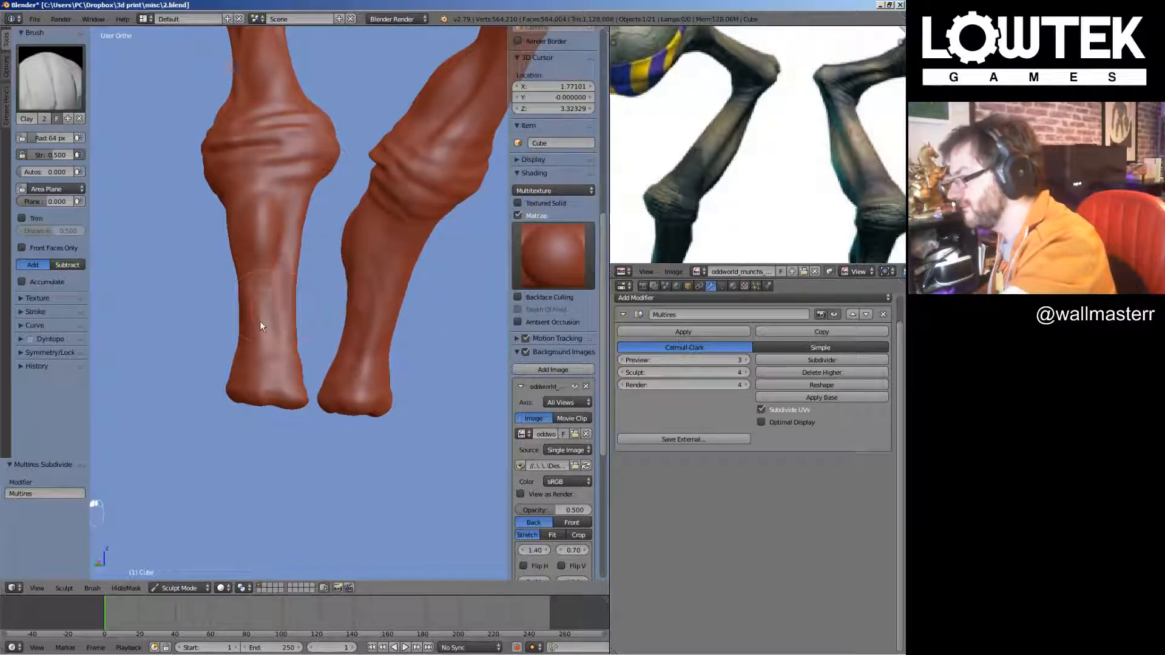
Build up the tendons down the shin below the wrinkled joint with Clay Strips and smooth out the rough strokes
scroll(278, 348, up, 4)
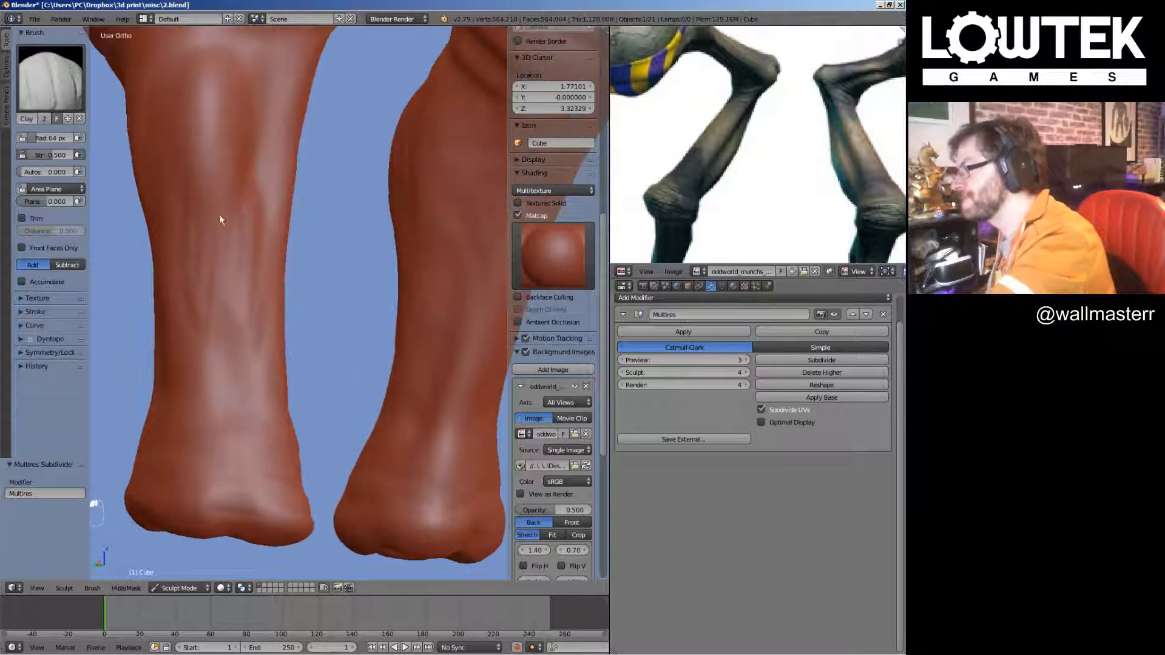
scroll(240, 224, down, 4)
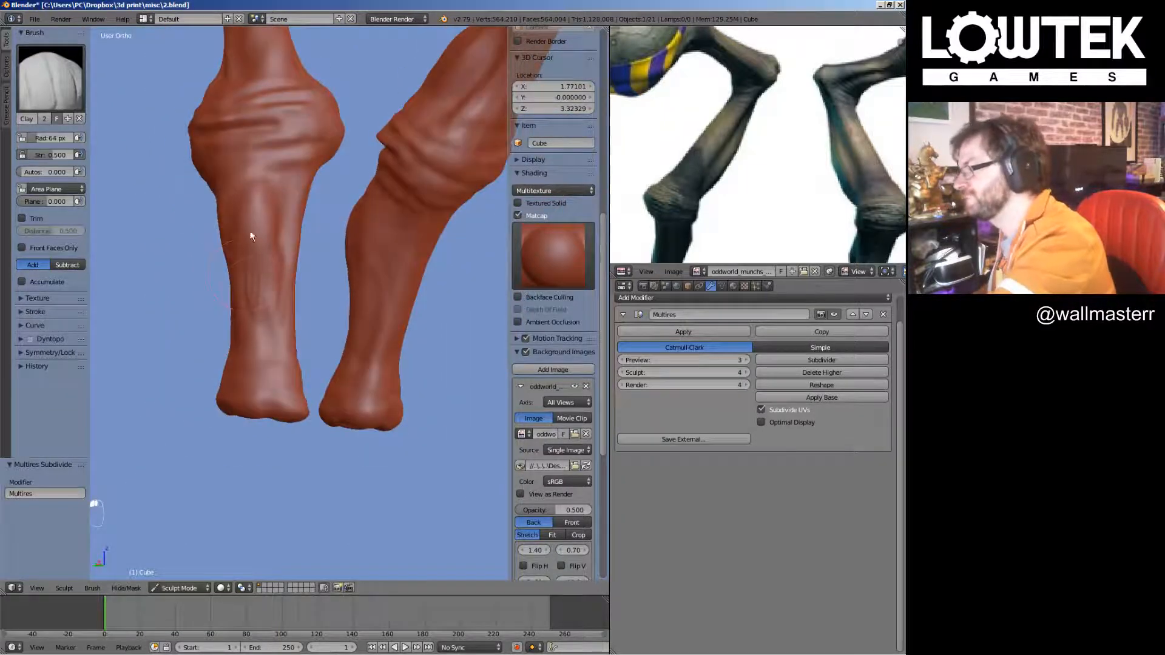
key(s)
shift+drag(264, 311, 265, 315)
mouse_move(316, 295)
middle_down()
mouse_move(286, 315)
mouse_move(328, 288)
mouse_move(308, 286)
middle_up()
scroll(263, 224, up, 2)
mouse_move(264, 225)
mouse_down()
mouse_move(257, 173)
mouse_move(256, 260)
mouse_move(253, 201)
mouse_move(286, 385)
mouse_up()
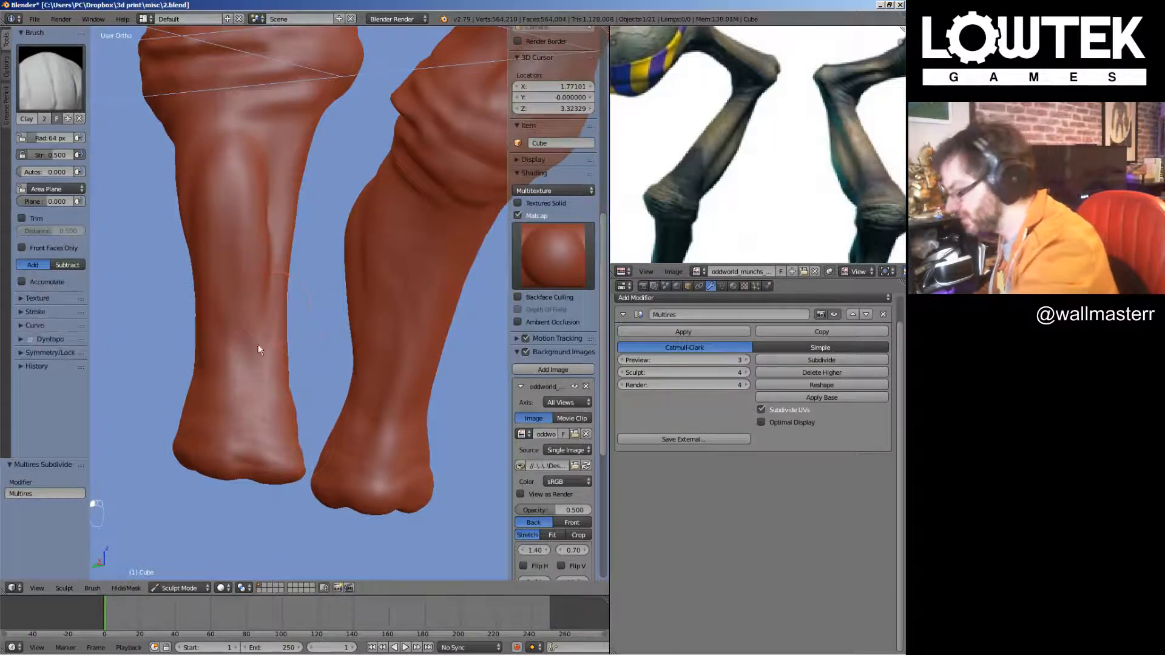
Sharpen the grooves between the knobs at the foot end with the Crease brush at strength 0.250
click(50, 78)
click(193, 170)
mouse_move(190, 190)
middle_down()
mouse_move(391, 377)
mouse_move(442, 390)
mouse_move(311, 362)
middle_up()
scroll(449, 358, up, 2)
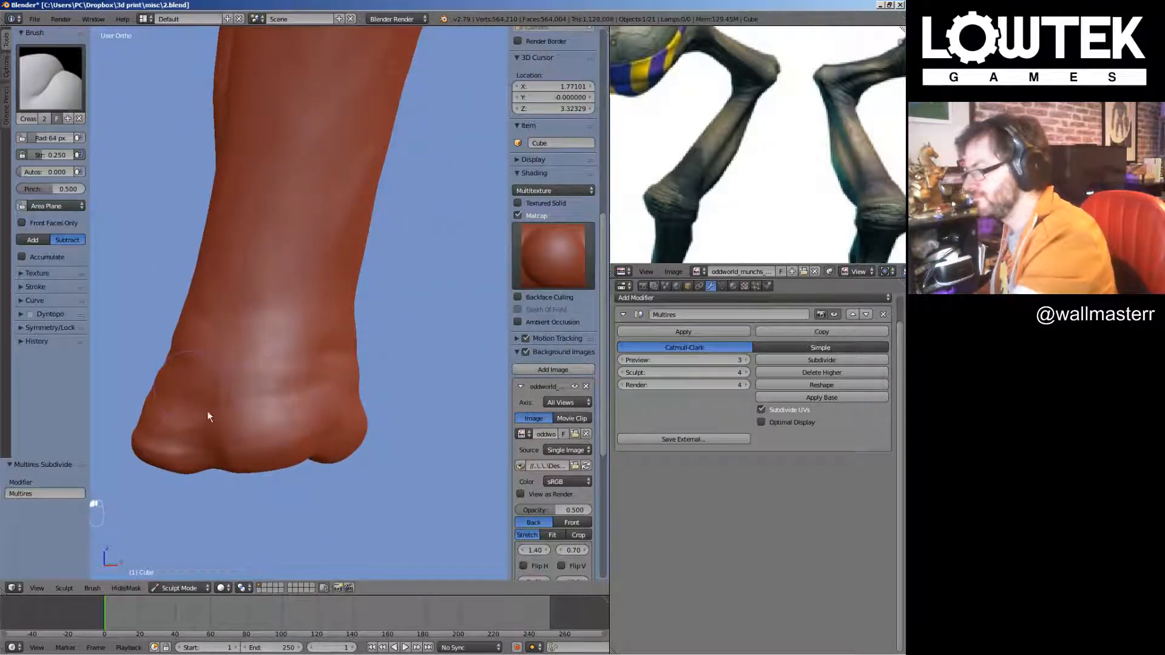
Carve creases beneath and between the skin folds wrapping around the lower-leg joint with the Crease brush
mouse_move(351, 271)
middle_down()
mouse_move(365, 268)
mouse_move(309, 372)
middle_up()
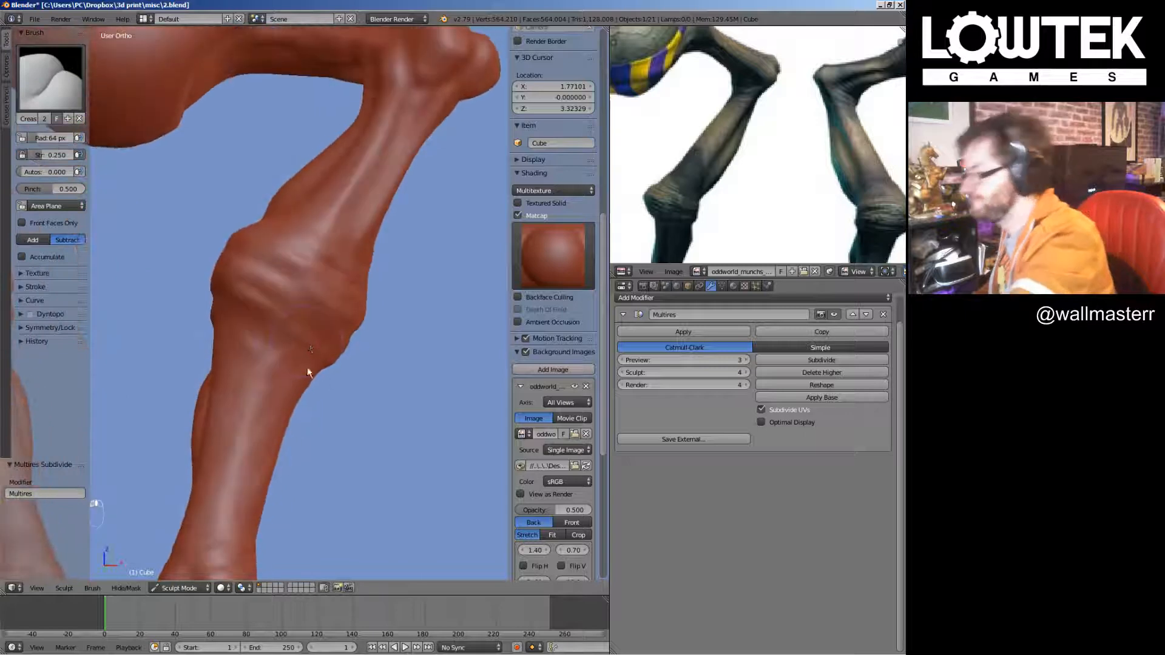
scroll(254, 369, up, 3)
scroll(302, 398, up, 4)
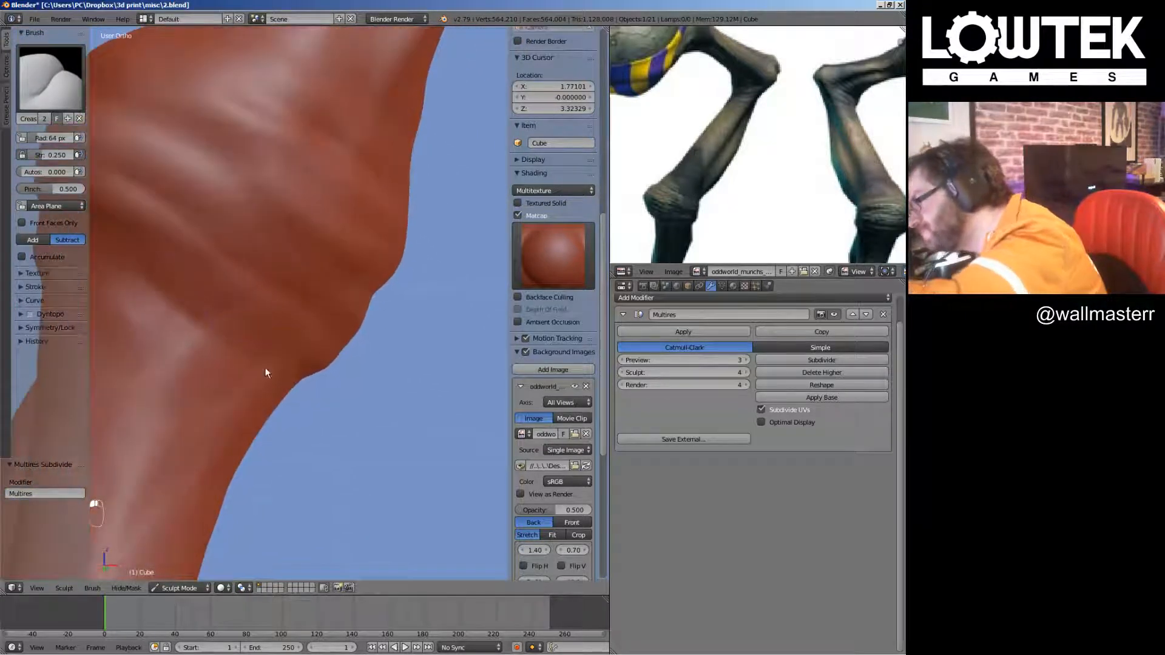
mouse_move(182, 352)
middle_down()
mouse_move(260, 352)
mouse_move(188, 292)
middle_up()
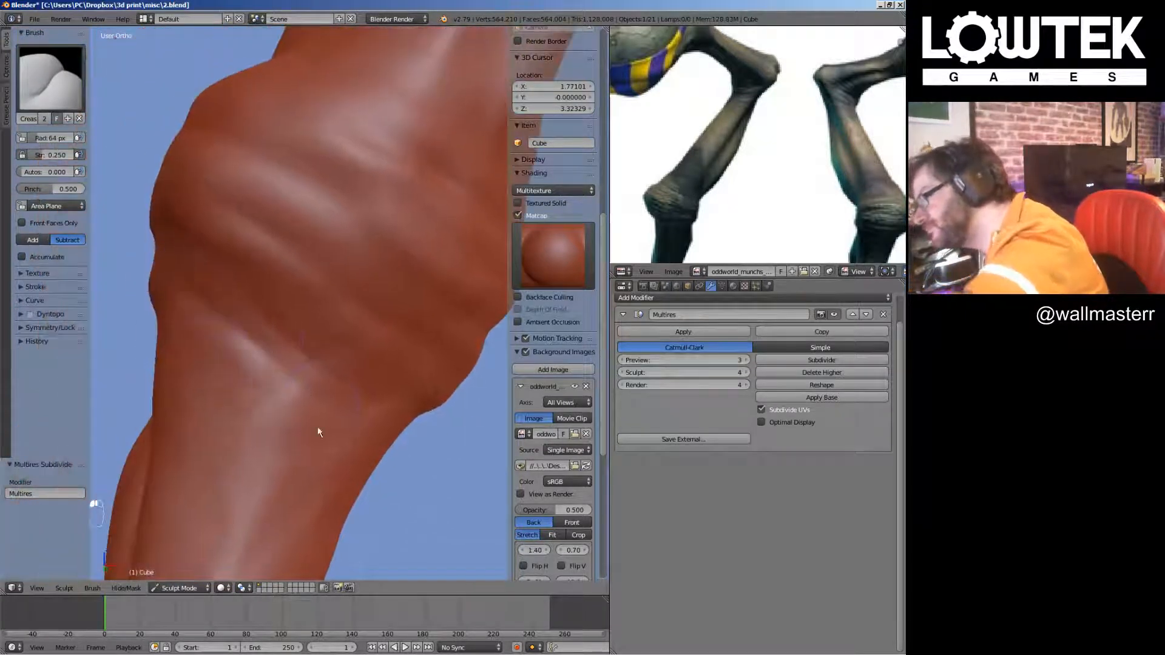
mouse_move(338, 412)
middle_down()
mouse_move(421, 391)
mouse_move(373, 348)
middle_up()
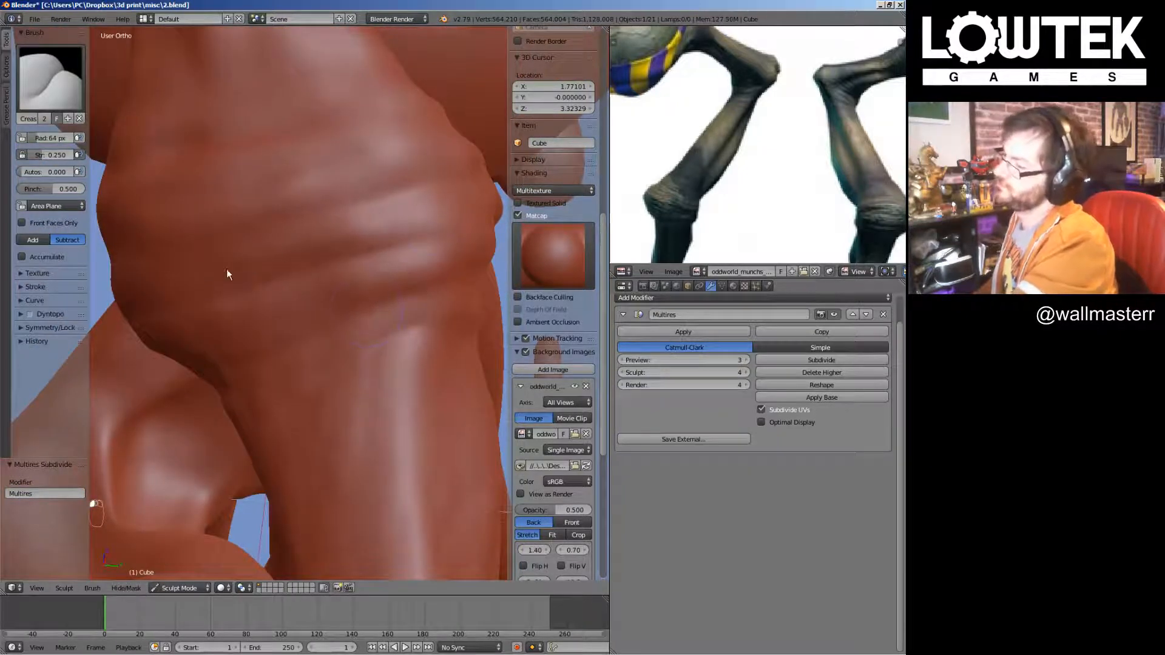
drag(228, 267, 454, 193)
drag(235, 201, 422, 159)
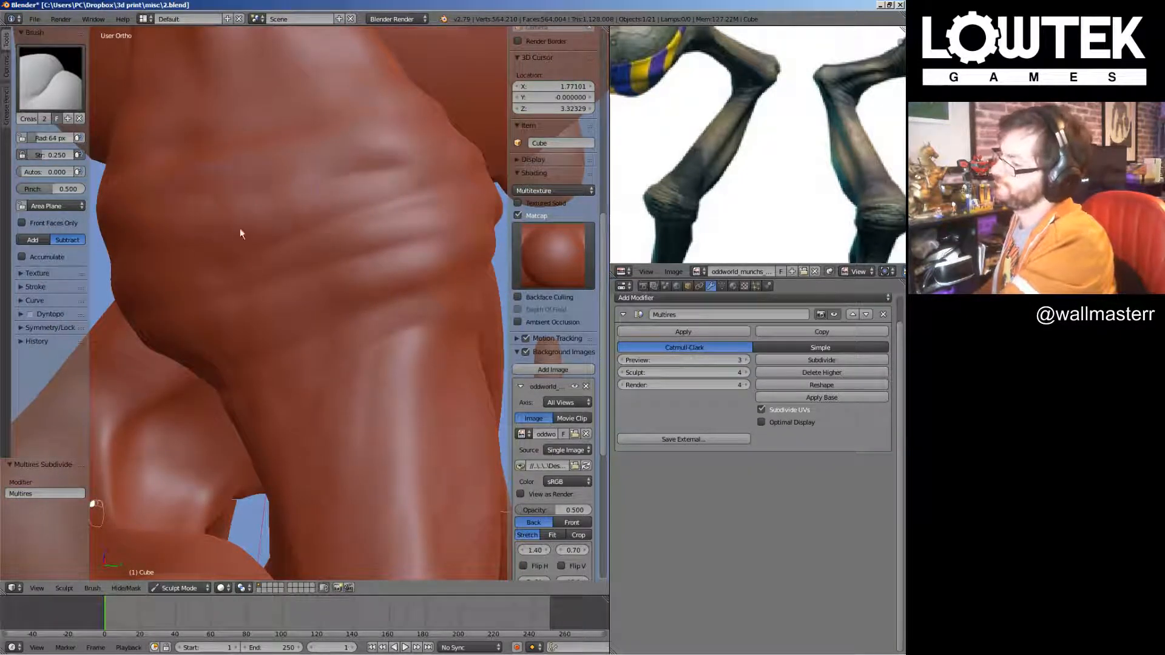
Deepen the skin folds wrapping around the leg joint from several sides with the Crease brush at strength 0.250
scroll(212, 246, down, 4)
scroll(409, 285, up, 3)
middle_drag(409, 285, 297, 297)
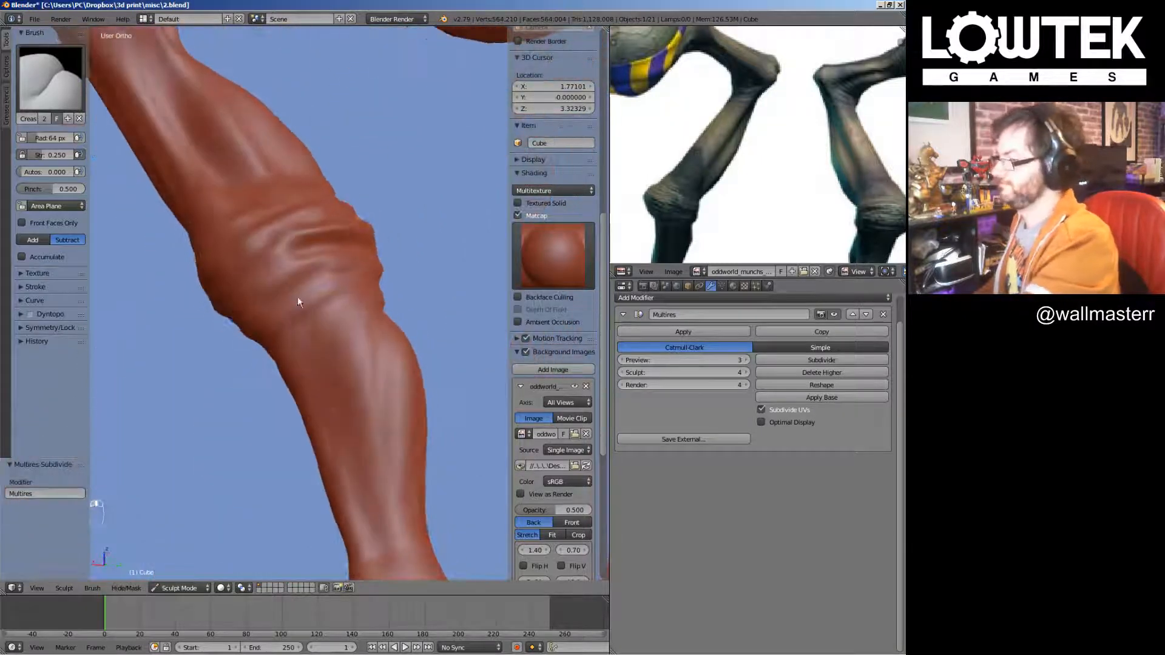
scroll(290, 316, up, 4)
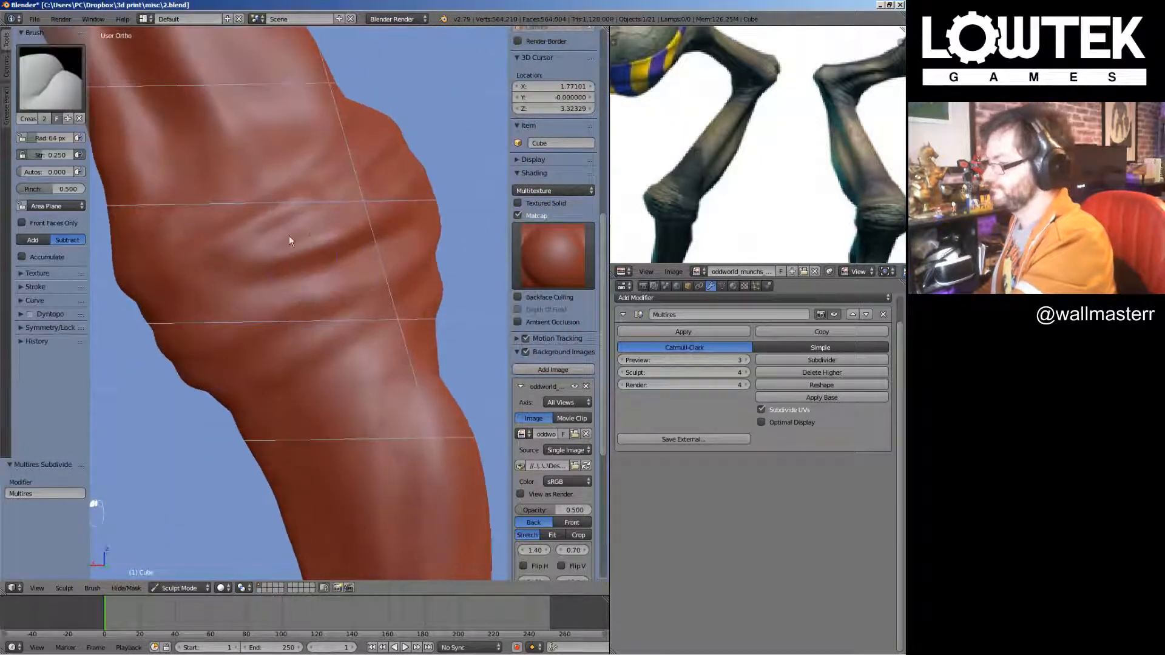
middle_drag(335, 260, 362, 194)
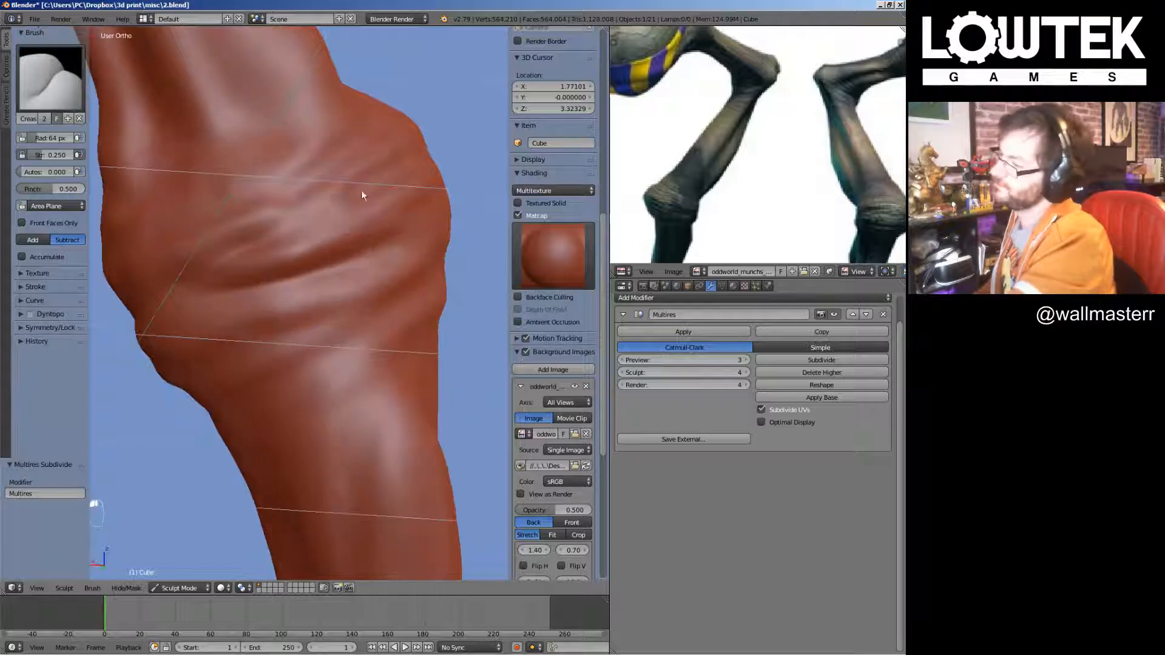
middle_drag(189, 242, 336, 164)
scroll(250, 403, down, 4)
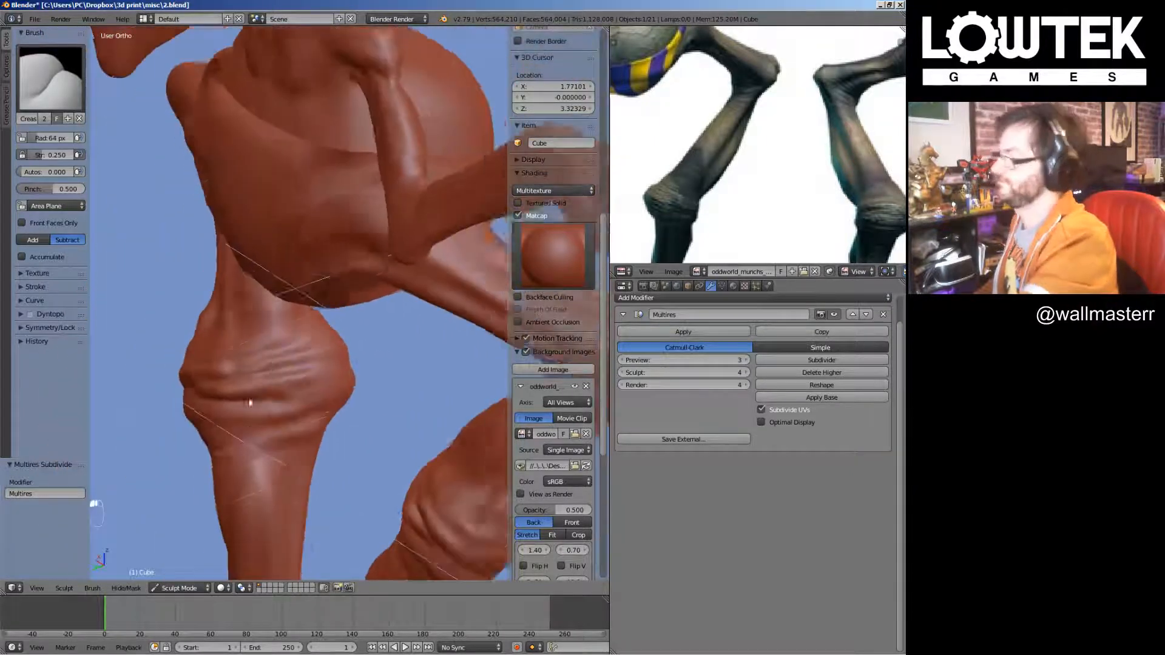
mouse_move(250, 402)
middle_down()
mouse_move(437, 301)
mouse_move(472, 334)
middle_up()
mouse_move(364, 293)
middle_down()
mouse_move(370, 241)
mouse_move(355, 334)
middle_up()
scroll(352, 303, up, 3)
drag(351, 299, 352, 278)
mouse_move(371, 286)
middle_down()
mouse_move(434, 271)
mouse_move(372, 330)
mouse_move(268, 263)
mouse_move(351, 284)
mouse_move(376, 263)
mouse_move(334, 338)
mouse_move(366, 420)
middle_up()
Sharpen the upper and lower edges of the collarbone plates at the base of the neck with the Crease brush
scroll(345, 352, up, 5)
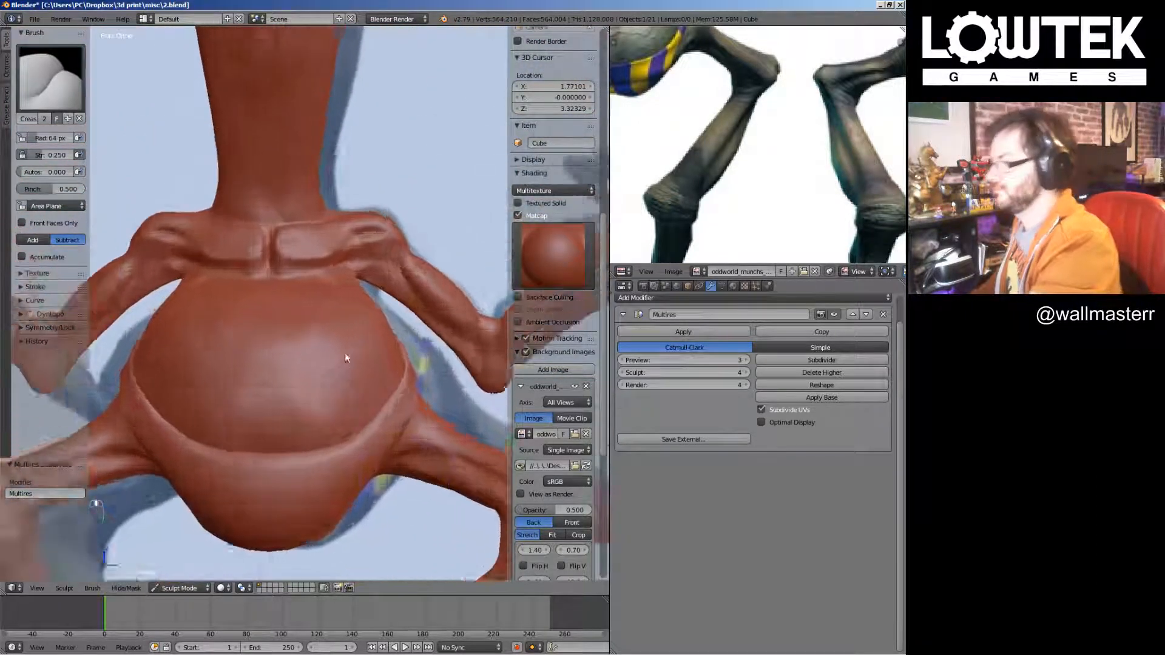
key(s)
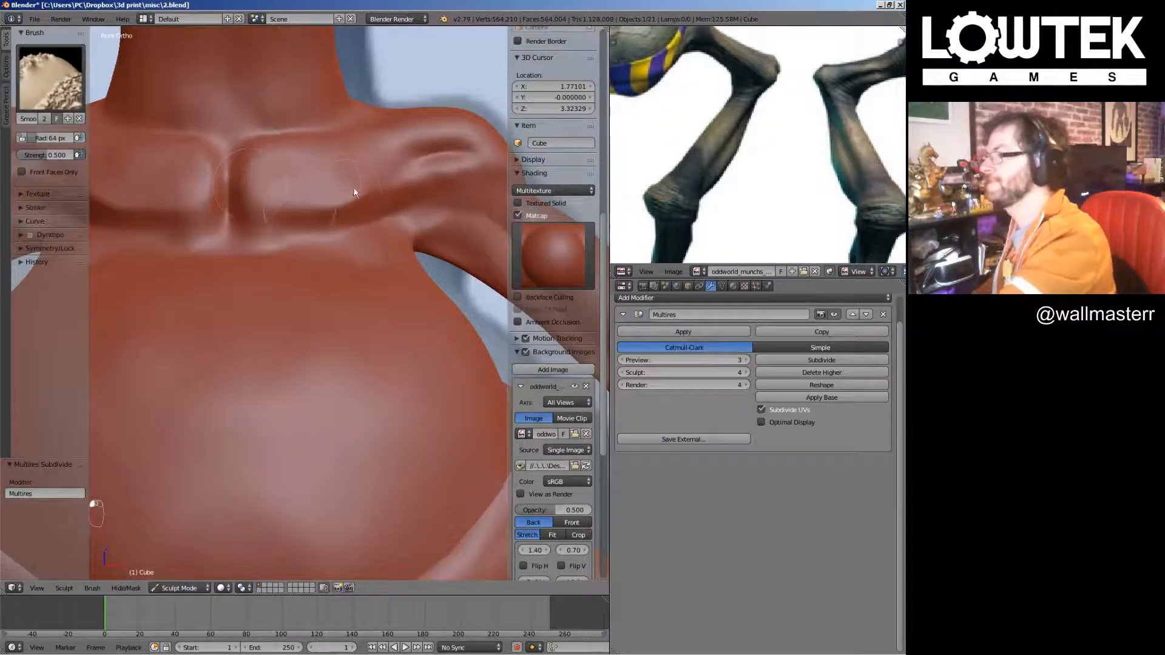
key(shift+c)
mouse_move(354, 187)
middle_down()
mouse_move(336, 242)
mouse_move(333, 229)
mouse_move(381, 272)
mouse_move(333, 307)
middle_up()
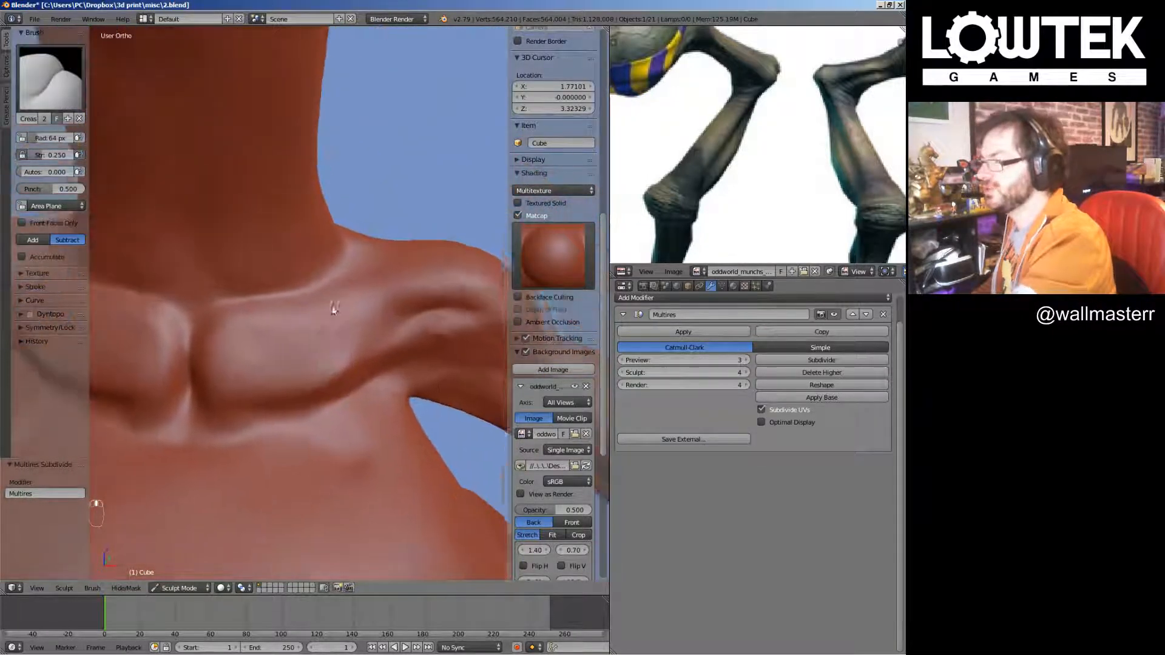
scroll(325, 293, up, 3)
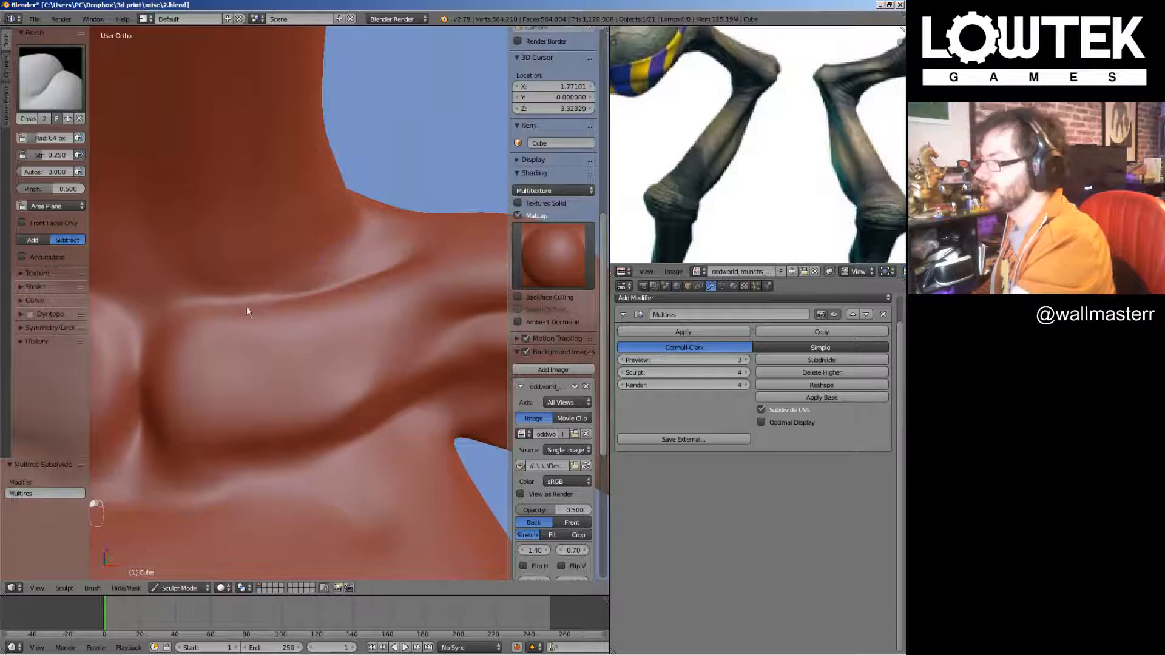
mouse_move(291, 333)
middle_down()
mouse_move(385, 413)
mouse_move(421, 326)
middle_up()
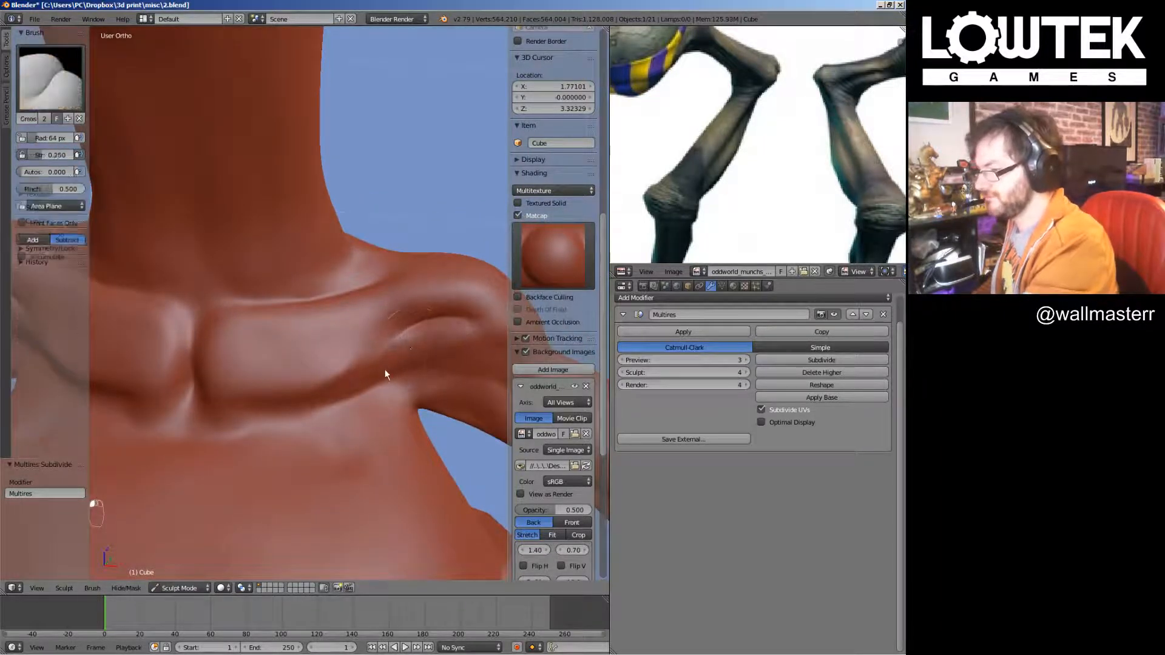
drag(273, 403, 247, 403)
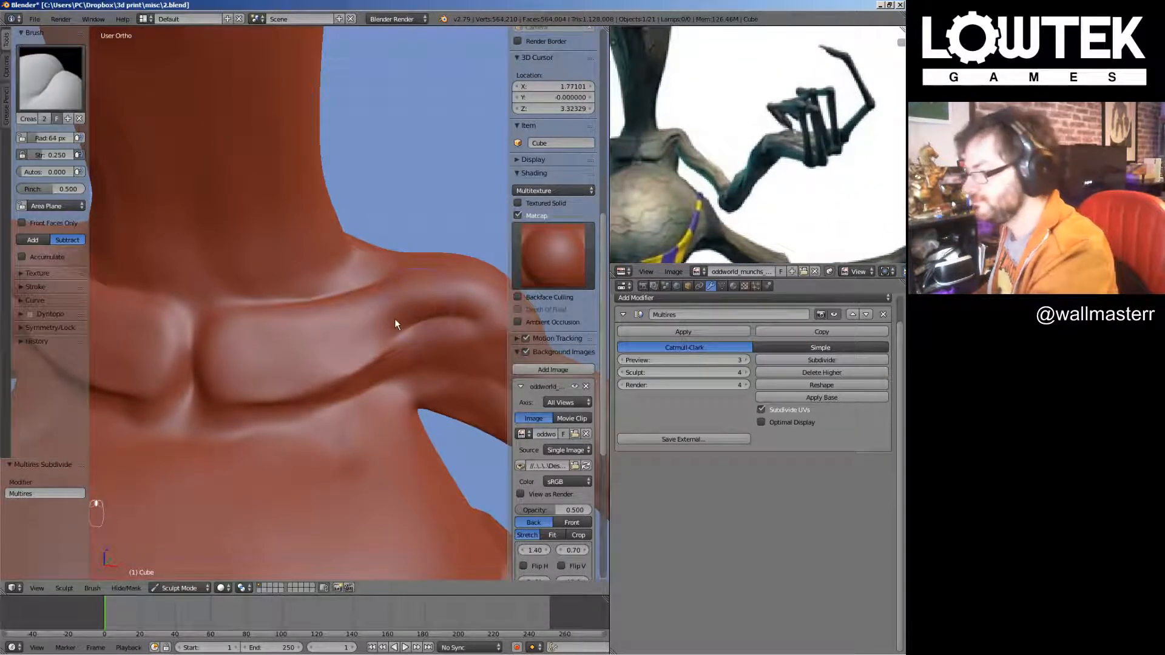
Smooth the collarbone plates' rough lower edge, sharpen the central groove with Crease, and blend the surface into the chest
key(s)
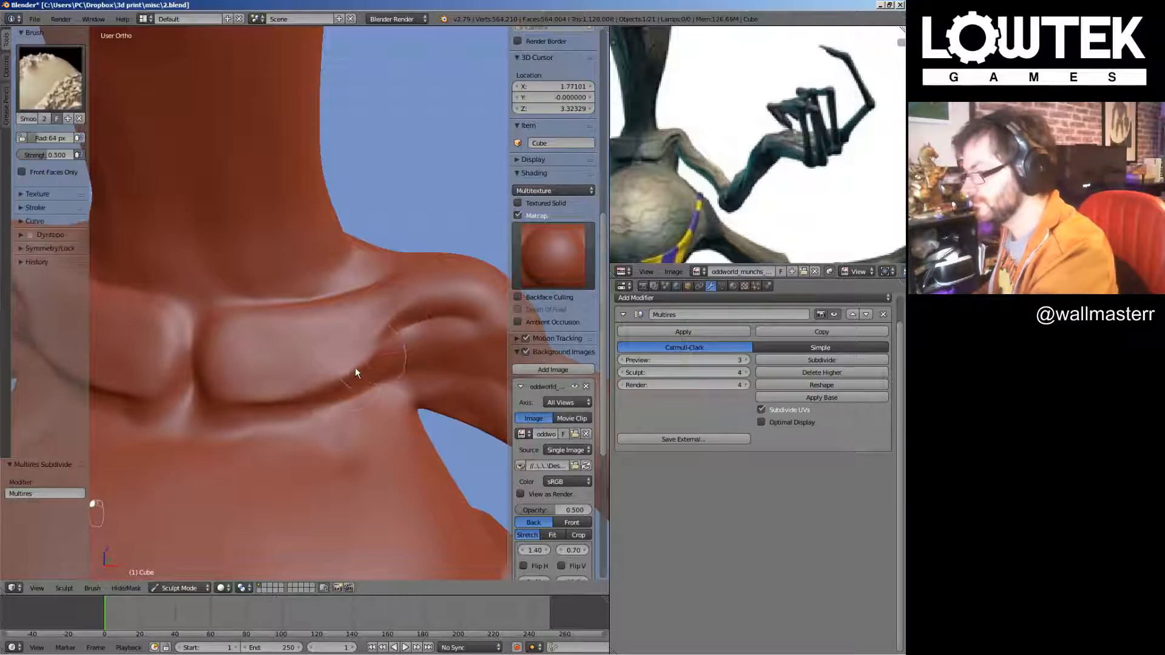
drag(356, 371, 317, 388)
key(shift+c)
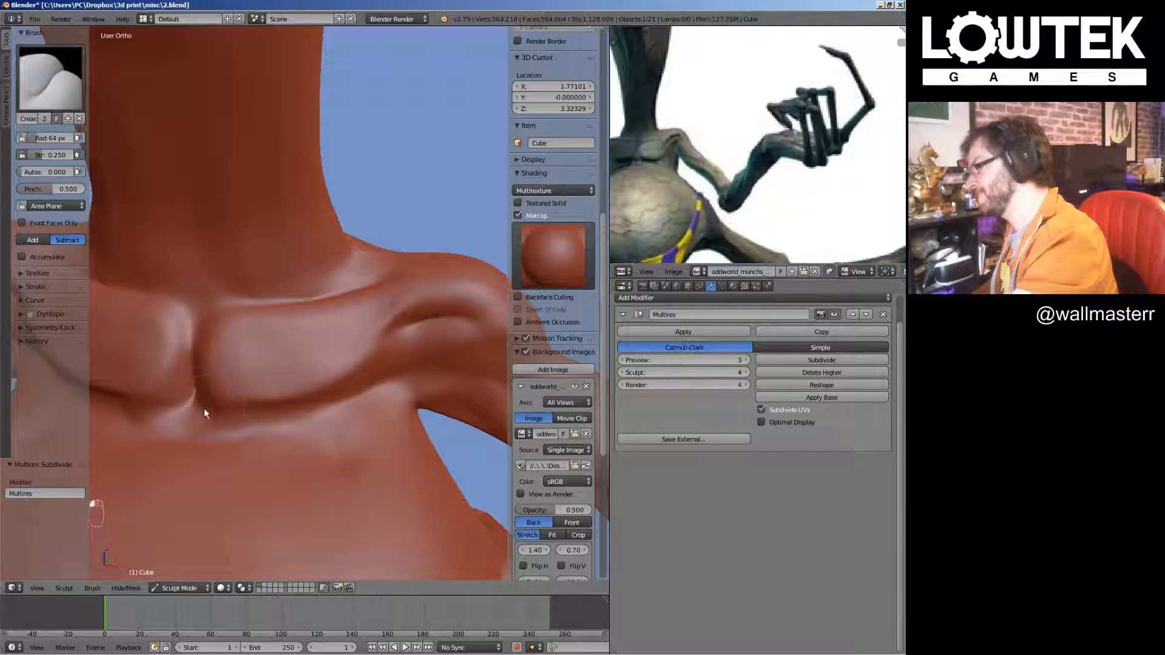
key(s)
key(shift+c)
scroll(203, 356, down, 4)
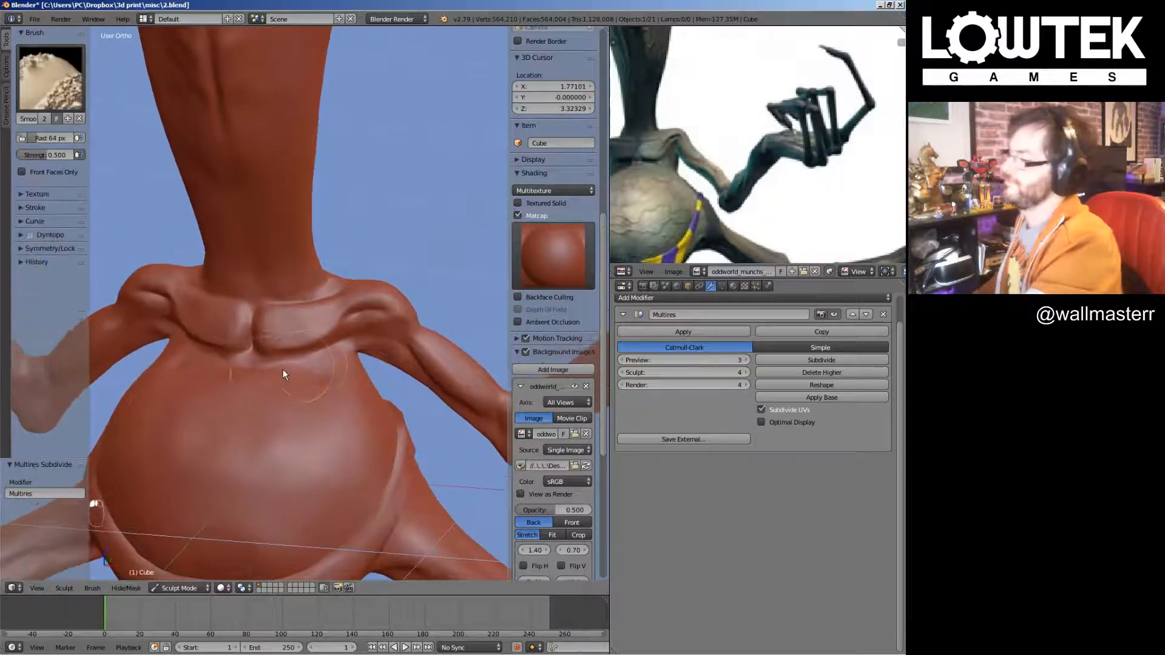
key(s)
shift+drag(313, 393, 308, 402)
scroll(292, 485, down, 4)
mouse_move(277, 561)
middle_down()
mouse_move(450, 460)
mouse_move(370, 441)
mouse_move(259, 375)
mouse_move(309, 364)
middle_up()
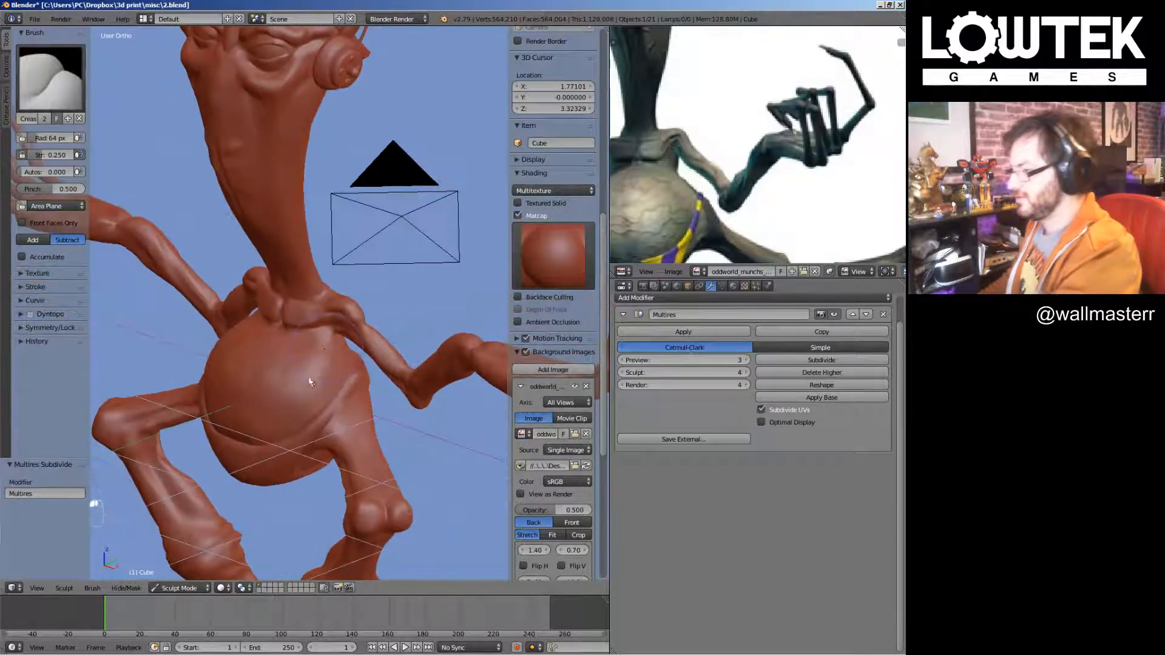
key(s)
shift+drag(331, 347, 323, 338)
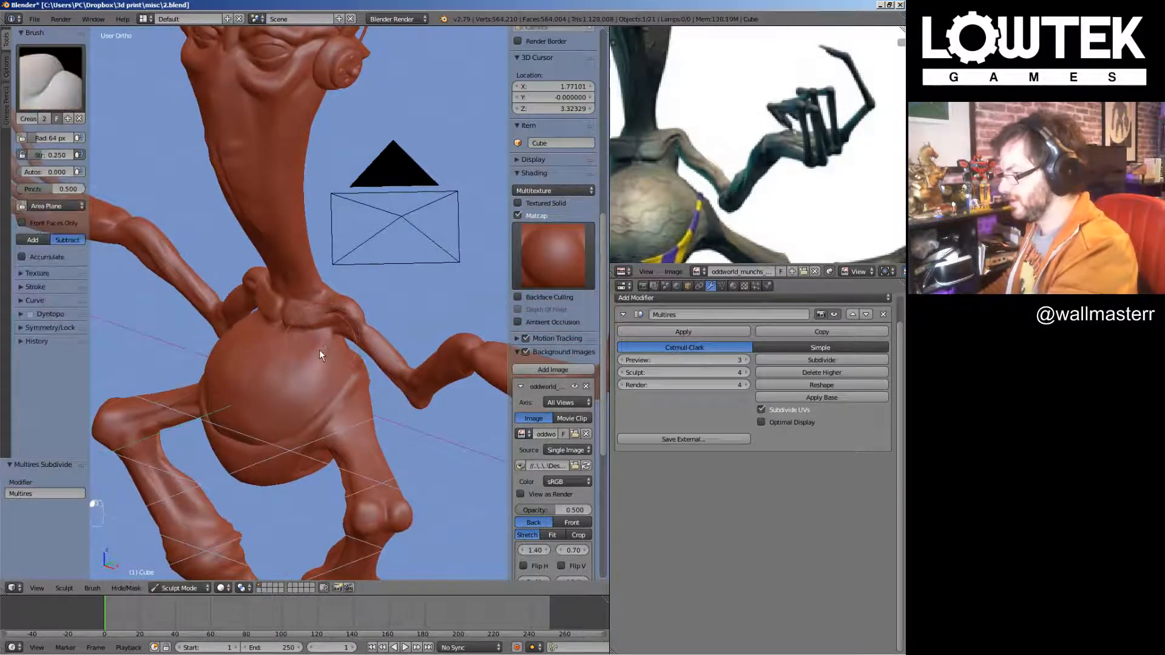
key(ctrl+z)
Build a raised rim around the upper end of the vertical slit on the face with the SculptDraw brush at strength 0.500
click(61, 87)
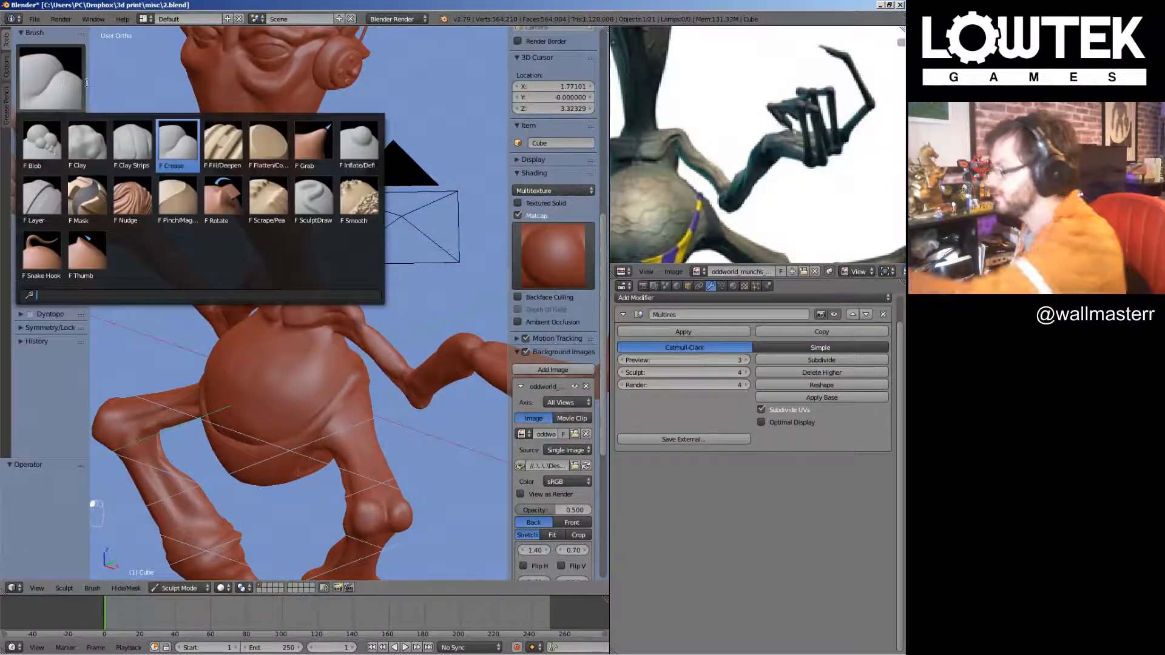
click(321, 195)
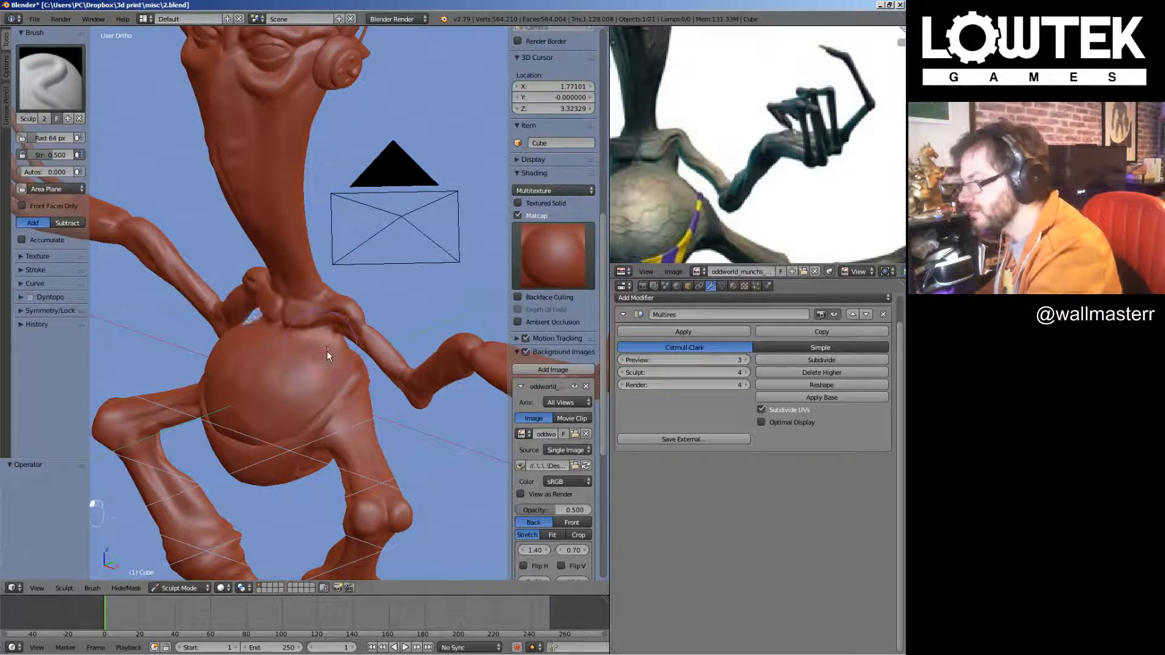
key(s)
key(x)
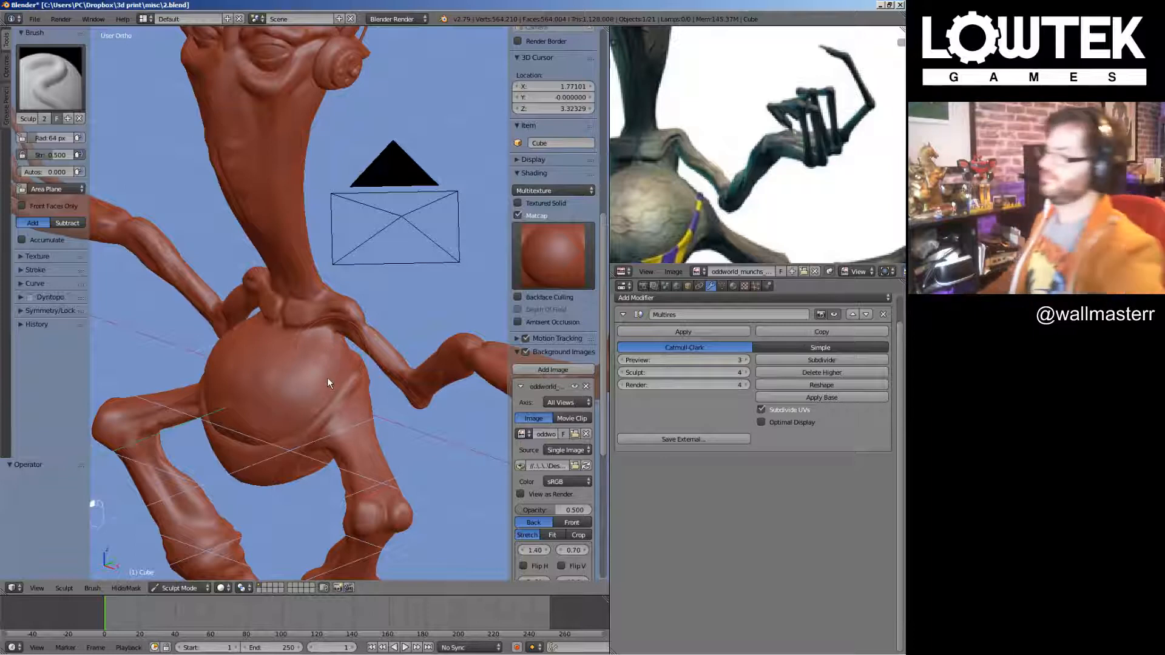
key(KP_1)
shift+middle_drag(310, 233, 354, 294)
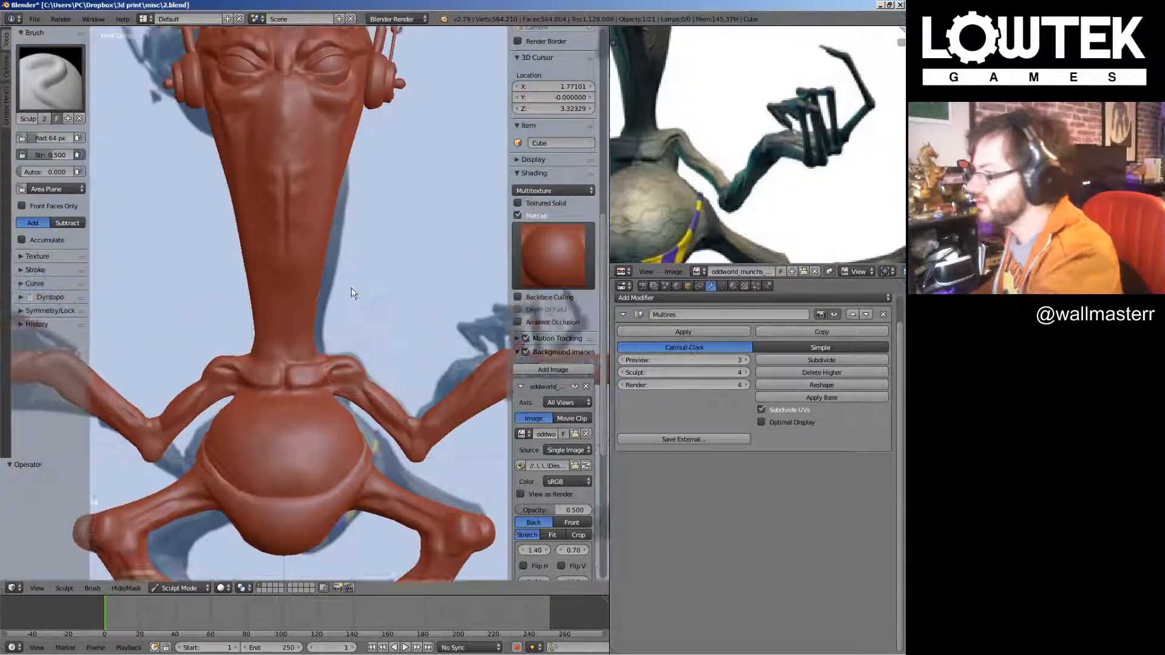
scroll(346, 239, up, 6)
mouse_move(315, 221)
shift+middle_down()
mouse_move(359, 466)
mouse_move(355, 347)
shift+middle_up()
scroll(359, 465, up, 4)
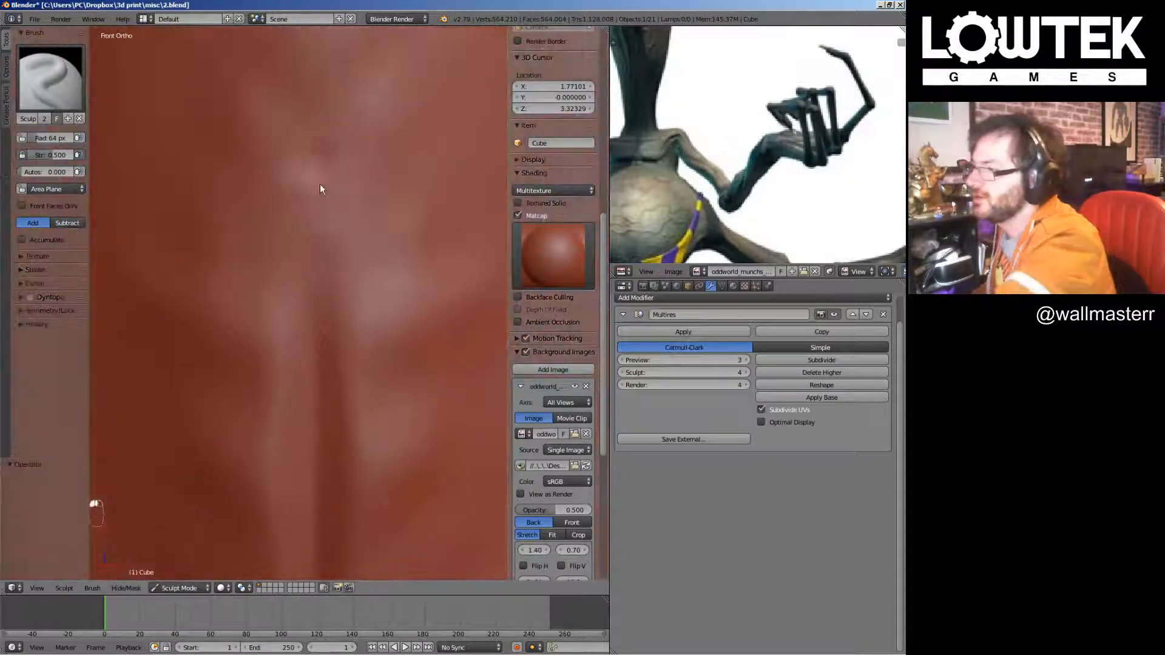
mouse_move(319, 184)
mouse_down()
mouse_move(332, 364)
mouse_move(329, 328)
mouse_up()
shift+middle_drag(324, 140, 290, 293)
middle_drag(697, 112, 743, 270)
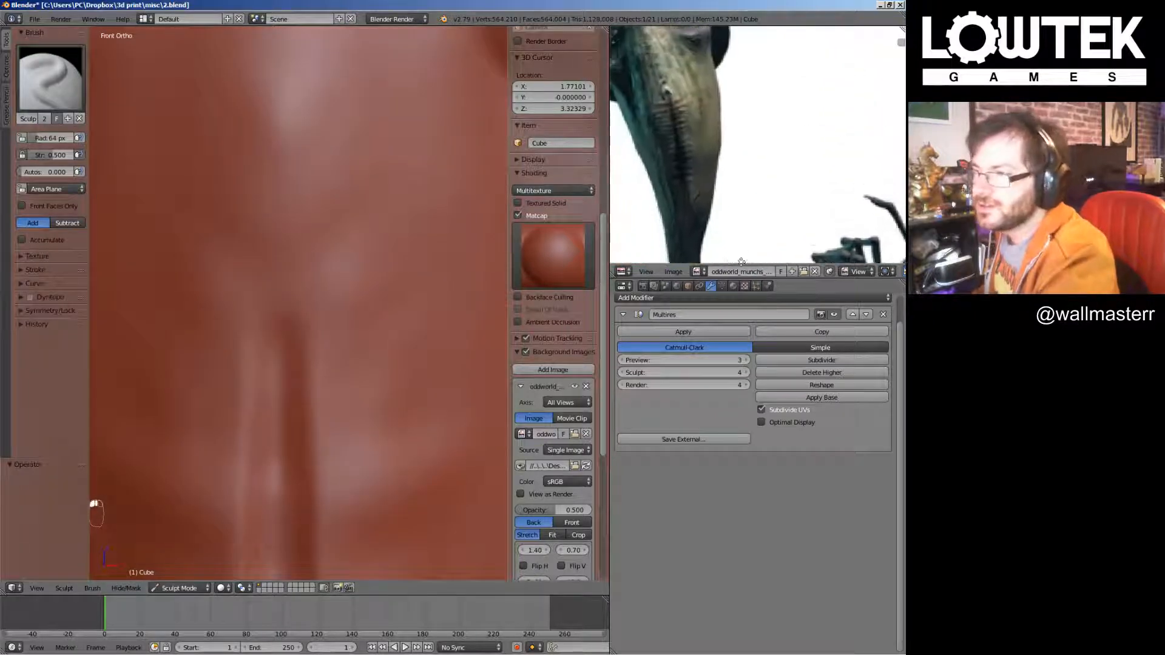
mouse_move(252, 283)
mouse_down()
mouse_move(308, 271)
mouse_move(270, 233)
mouse_move(250, 245)
mouse_move(279, 395)
mouse_up()
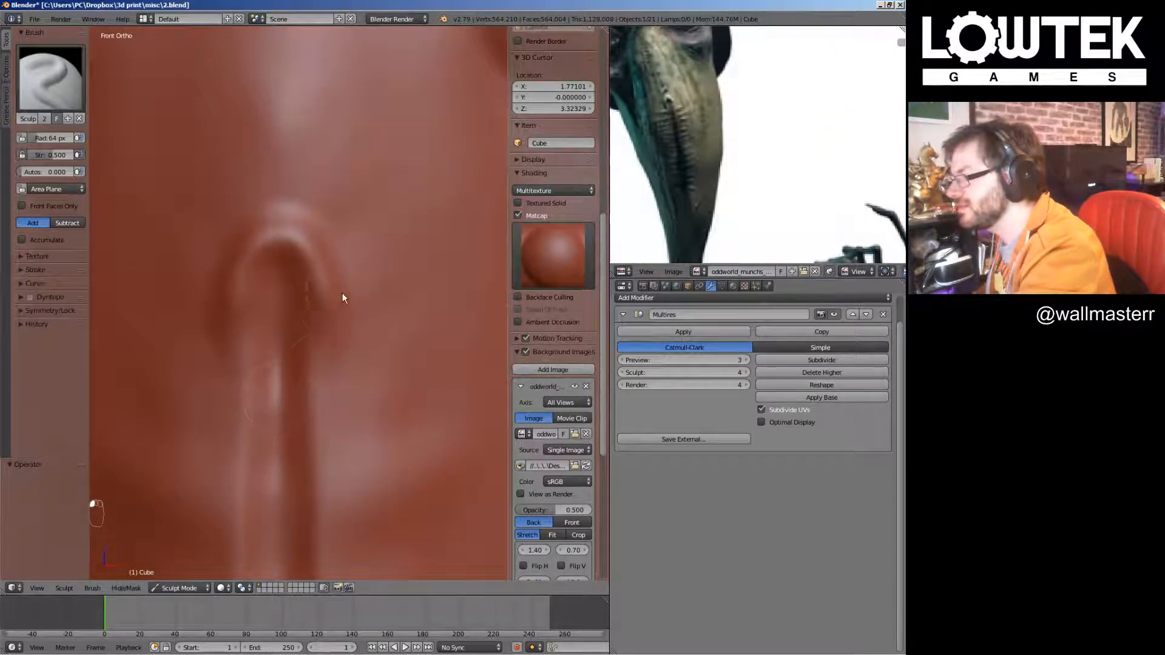
Extend the raised rim down both sides of the facial slit and close it at the lower end
scroll(345, 462, down, 2)
scroll(344, 340, up, 1)
shift+middle_drag(344, 462, 316, 218)
scroll(334, 353, up, 1)
scroll(312, 228, down, 1)
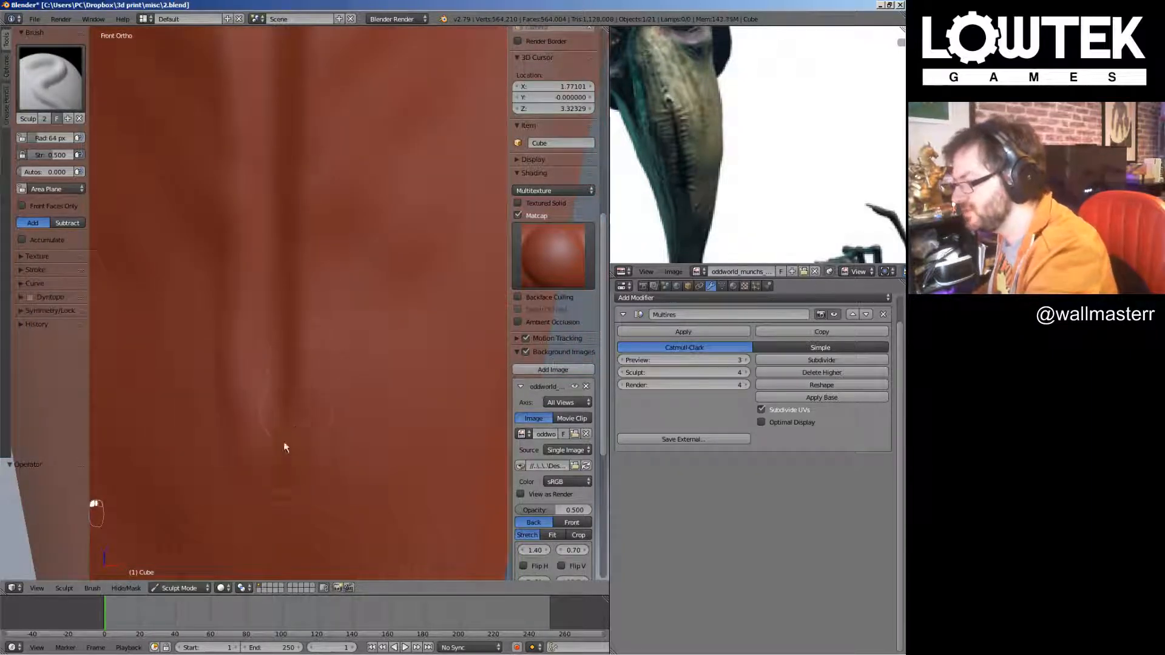
scroll(283, 474, down, 5)
scroll(356, 408, up, 4)
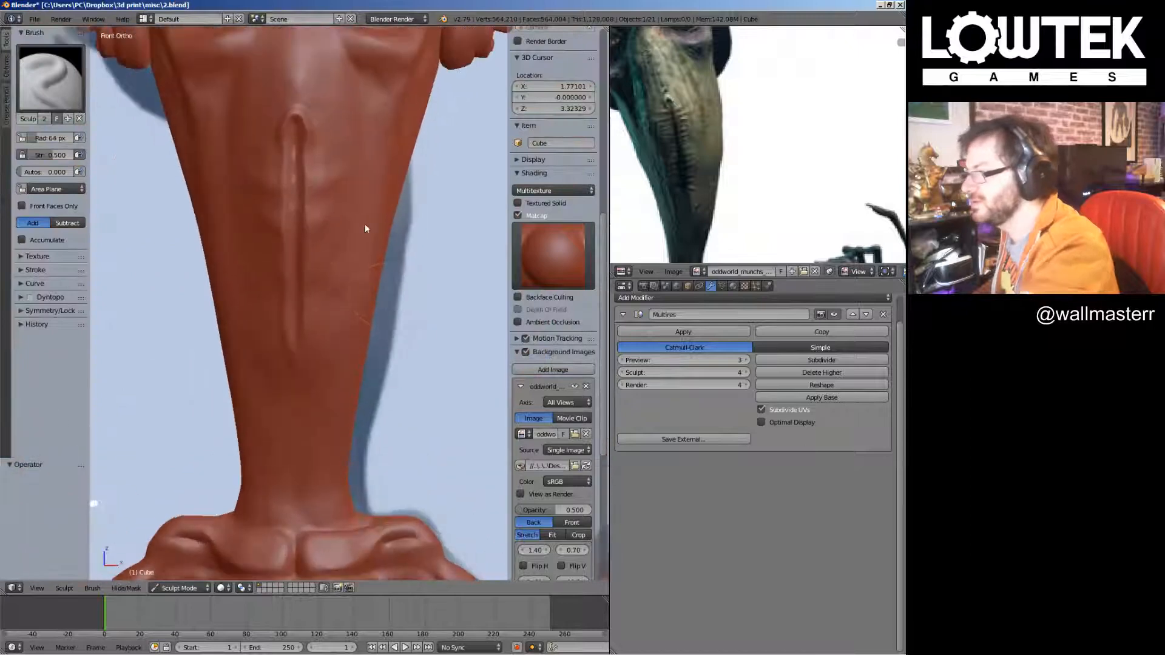
Add short horizontal ridges branching off both sides of the facial slit down its length, matching the stitched look in the reference
scroll(341, 340, up, 3)
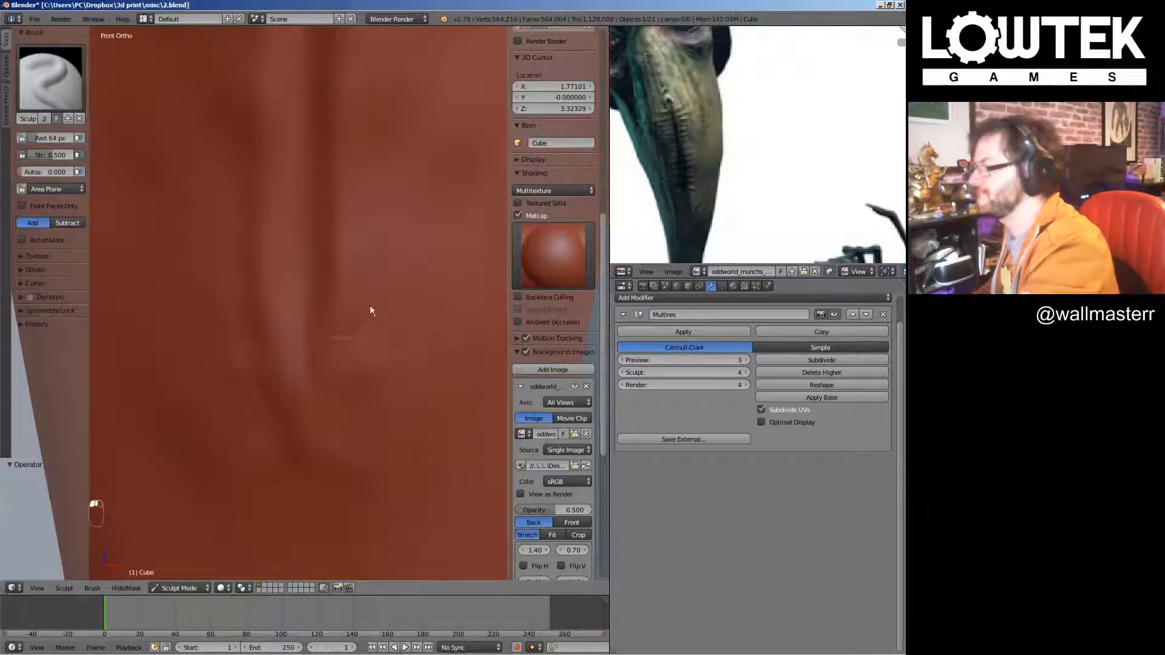
scroll(417, 154, down, 2)
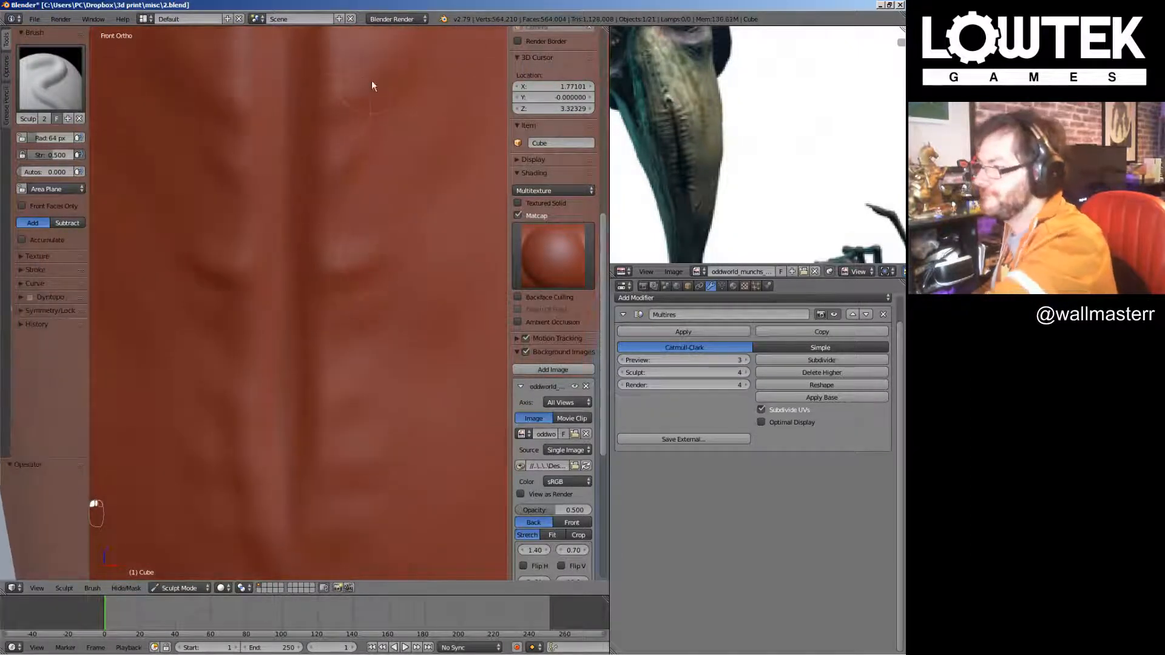
shift+middle_drag(315, 423, 332, 240)
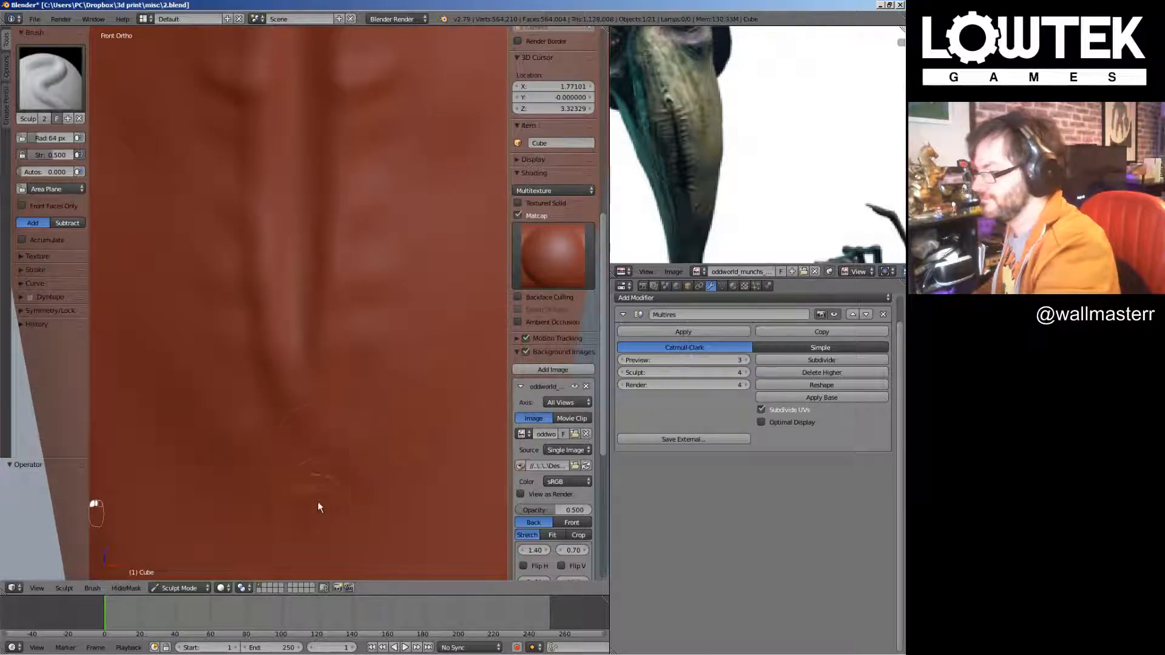
scroll(400, 266, down, 3)
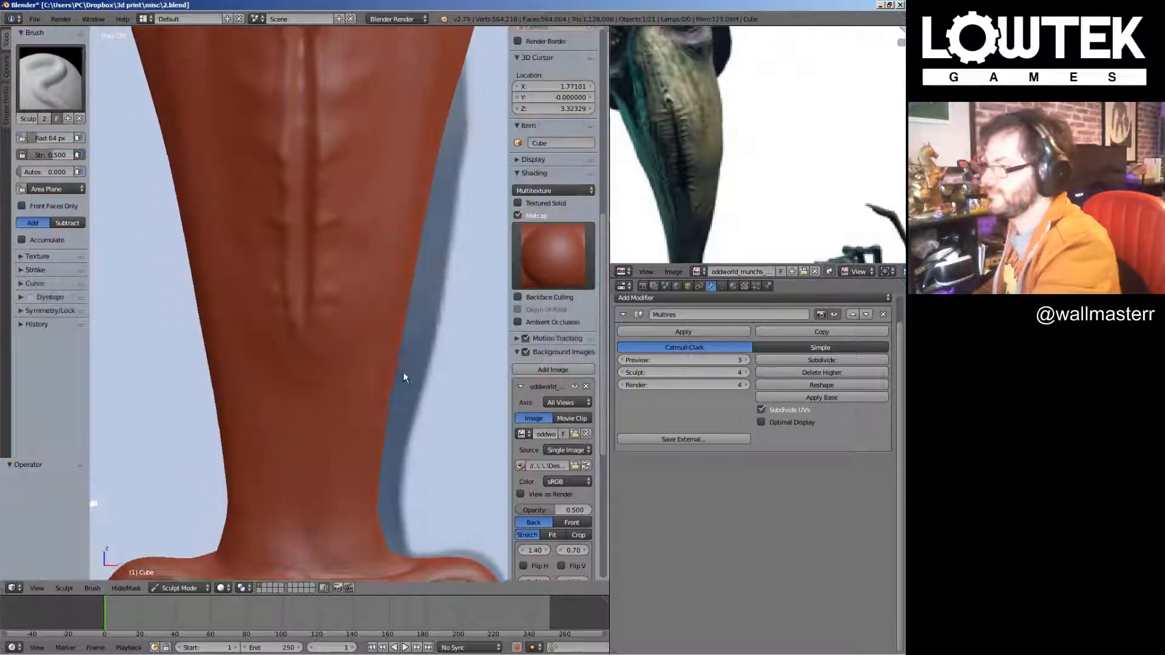
scroll(403, 374, up, 1)
shift+middle_drag(398, 117, 362, 265)
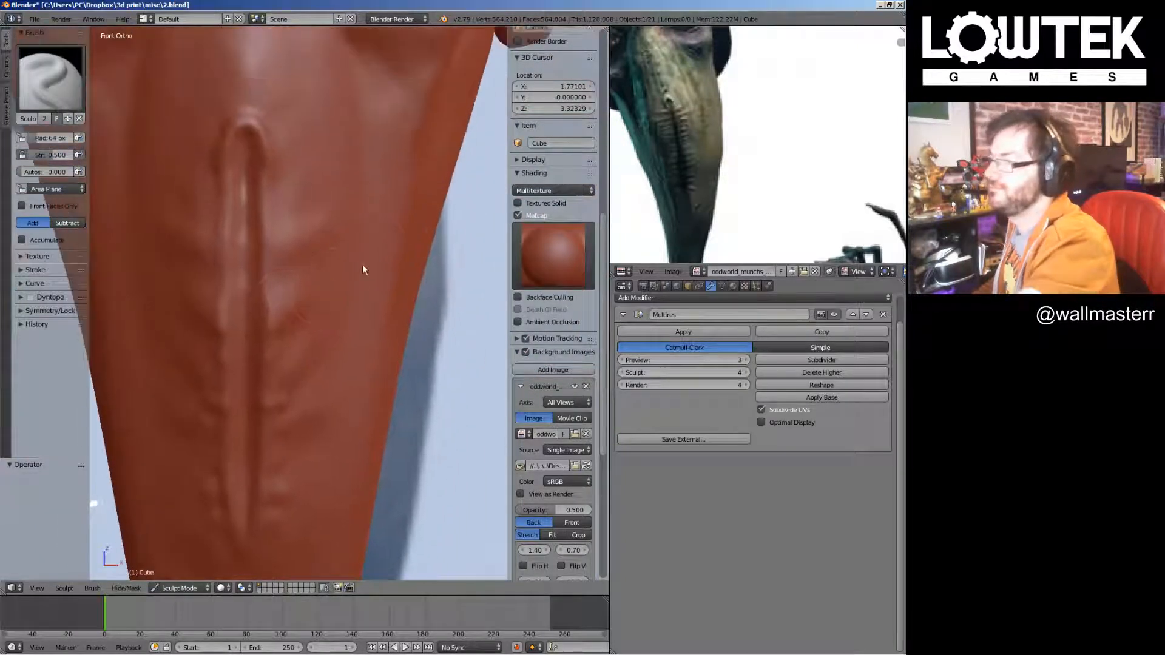
Carve long vertical creases down the side of the face beside the ridged slit with the Crease brush at strength 0.250
scroll(399, 279, up, 1)
click(49, 77)
click(224, 155)
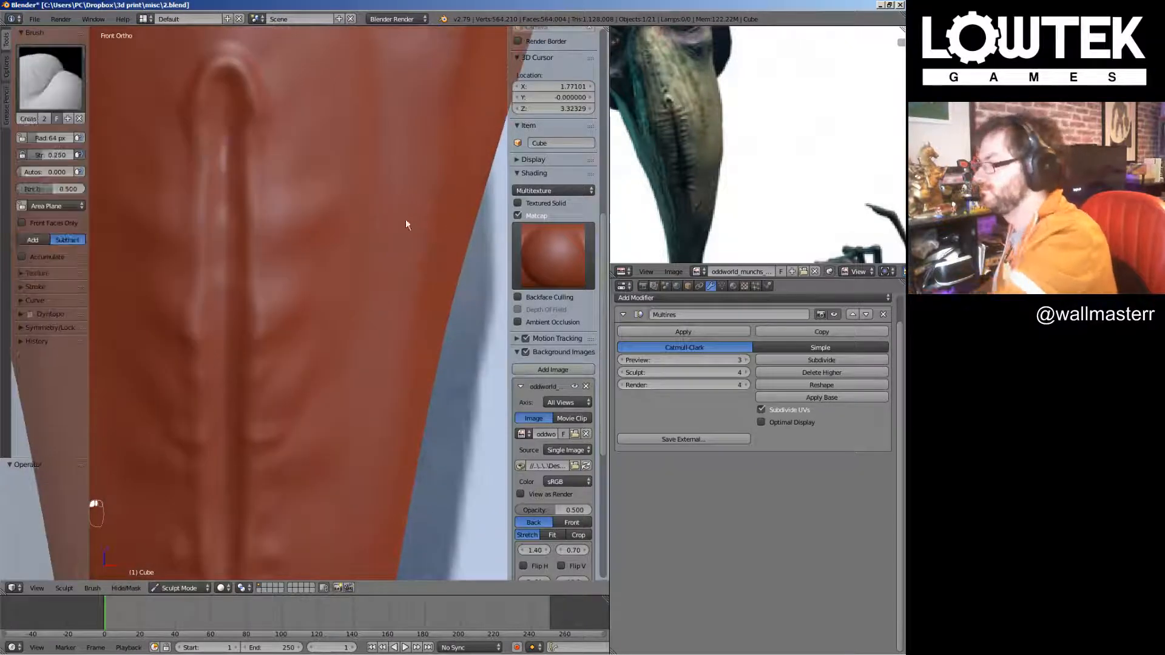
middle_drag(400, 282, 351, 286)
scroll(331, 304, down, 4)
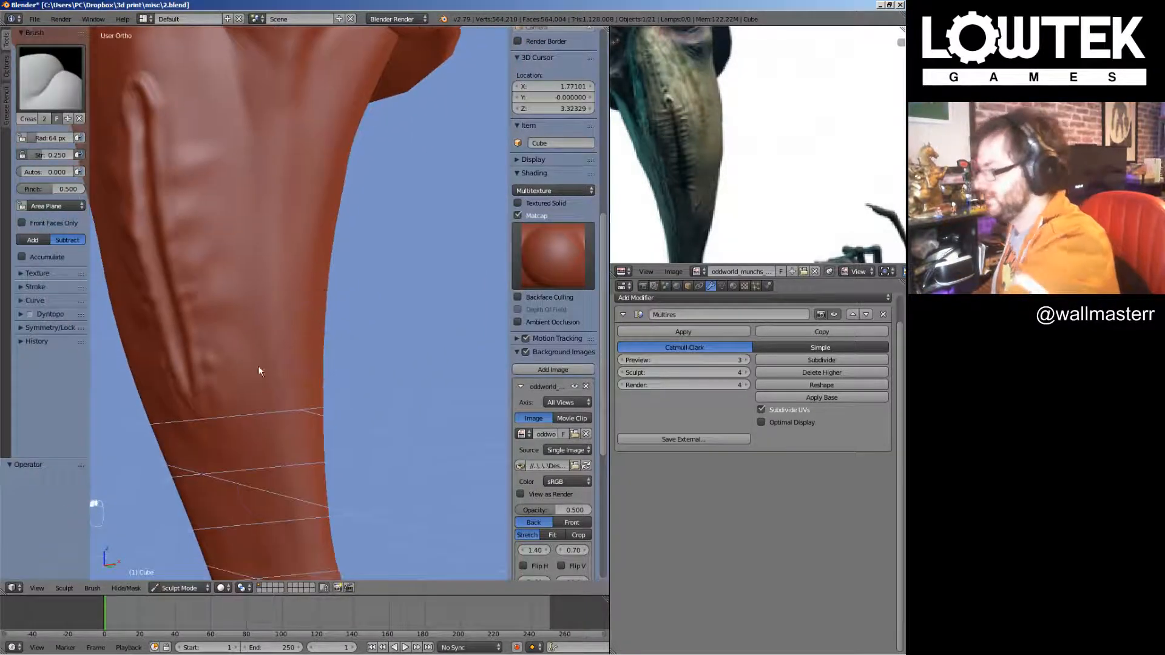
shift+middle_drag(259, 333, 250, 220)
middle_drag(249, 376, 277, 434)
shift+middle_drag(268, 258, 294, 427)
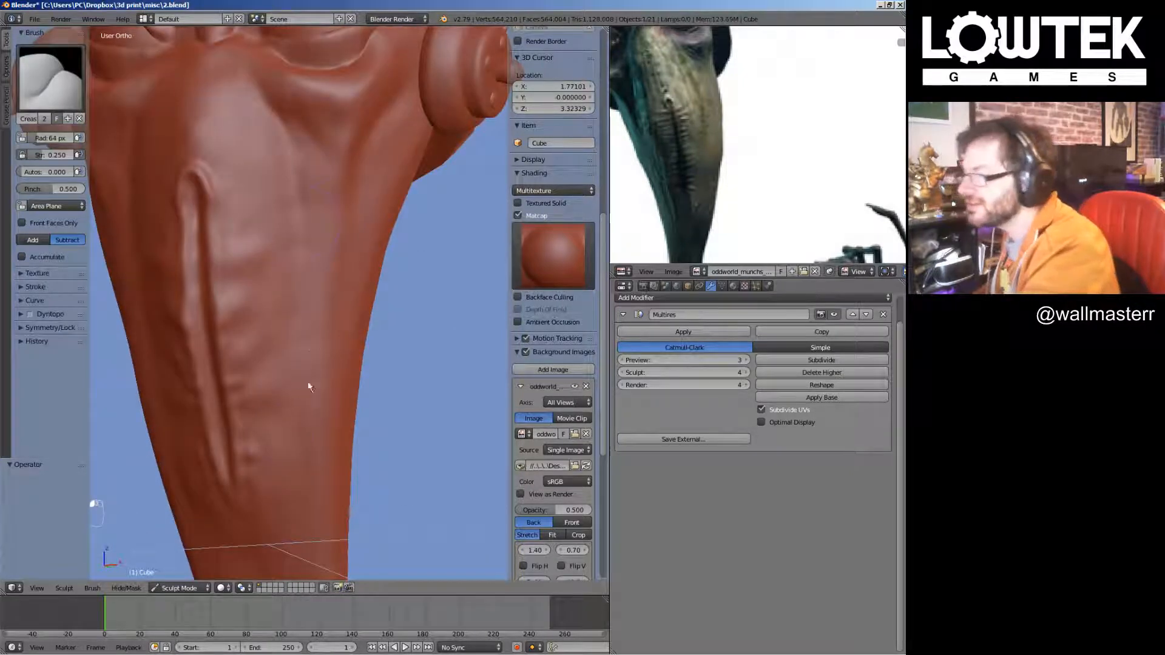
Carve wrinkles across the back of the neck just beneath the head with the Crease brush
middle_drag(346, 362, 262, 174)
middle_drag(253, 363, 315, 229)
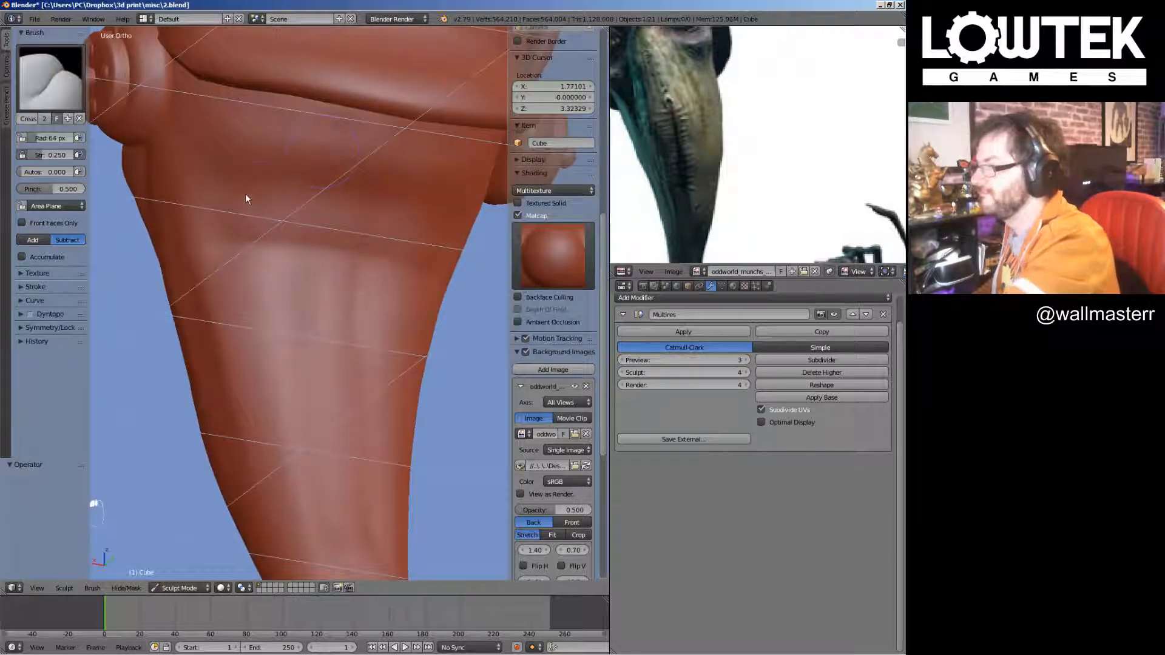
mouse_move(233, 199)
mouse_down()
mouse_move(318, 229)
mouse_move(235, 249)
mouse_move(267, 221)
mouse_move(235, 241)
mouse_up()
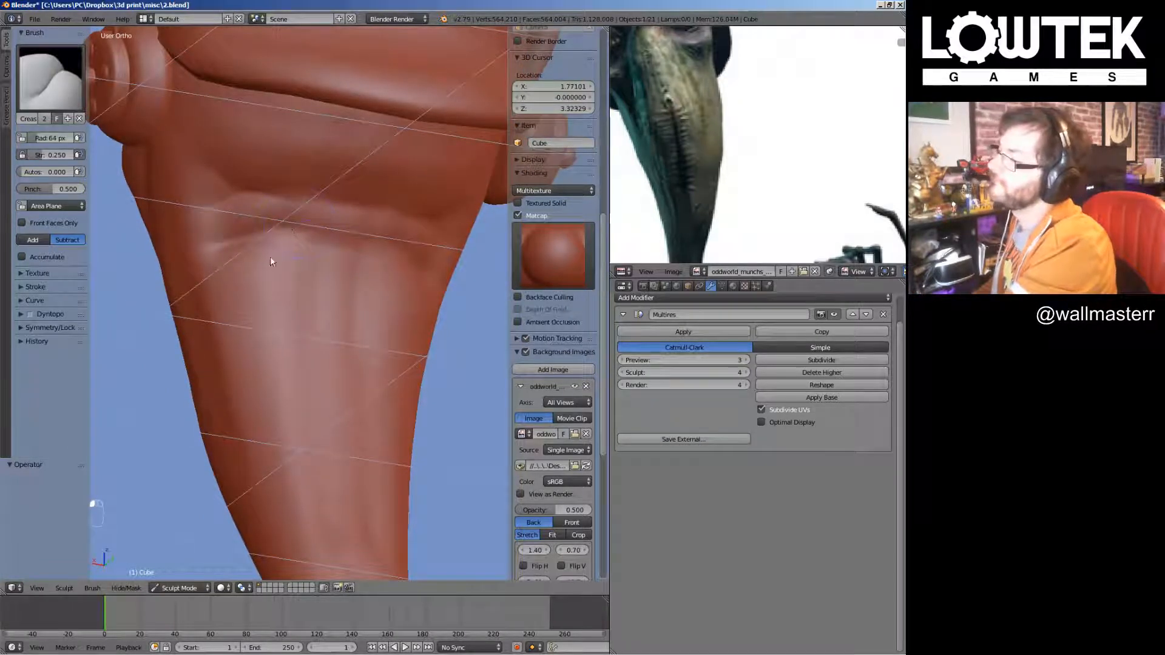
middle_drag(285, 264, 352, 247)
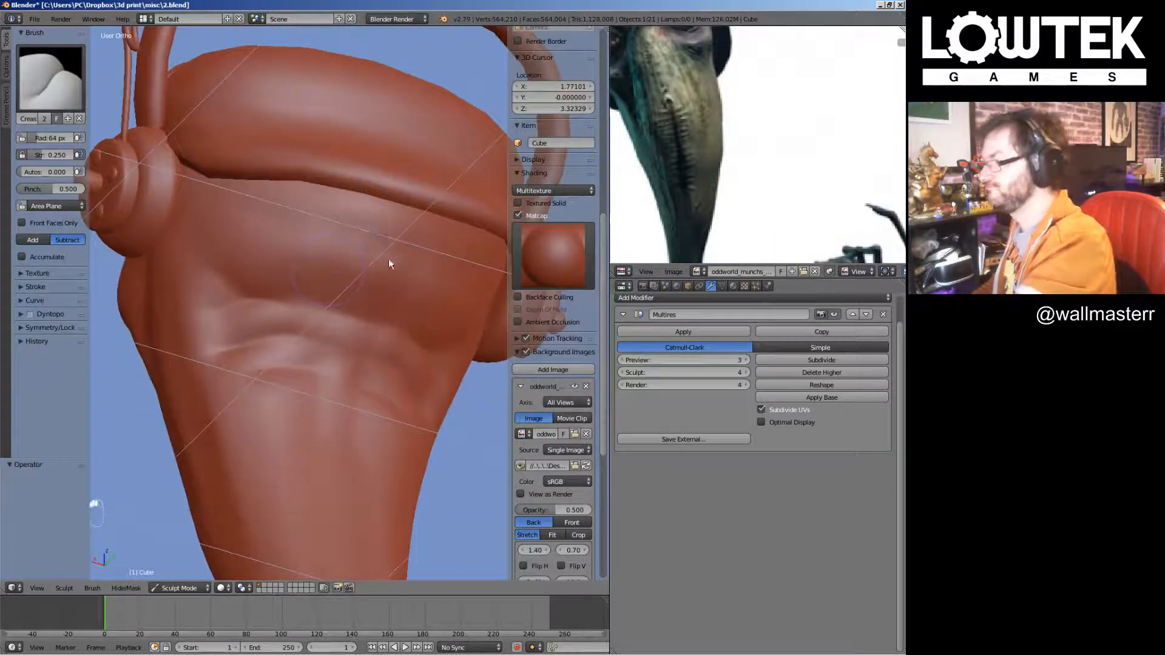
Carve short horizontal wrinkles down the bridge of the nose, between the eyes and the facial slit, with the Crease brush at strength 0.250
middle_drag(364, 208, 451, 317)
middle_drag(345, 177, 400, 186)
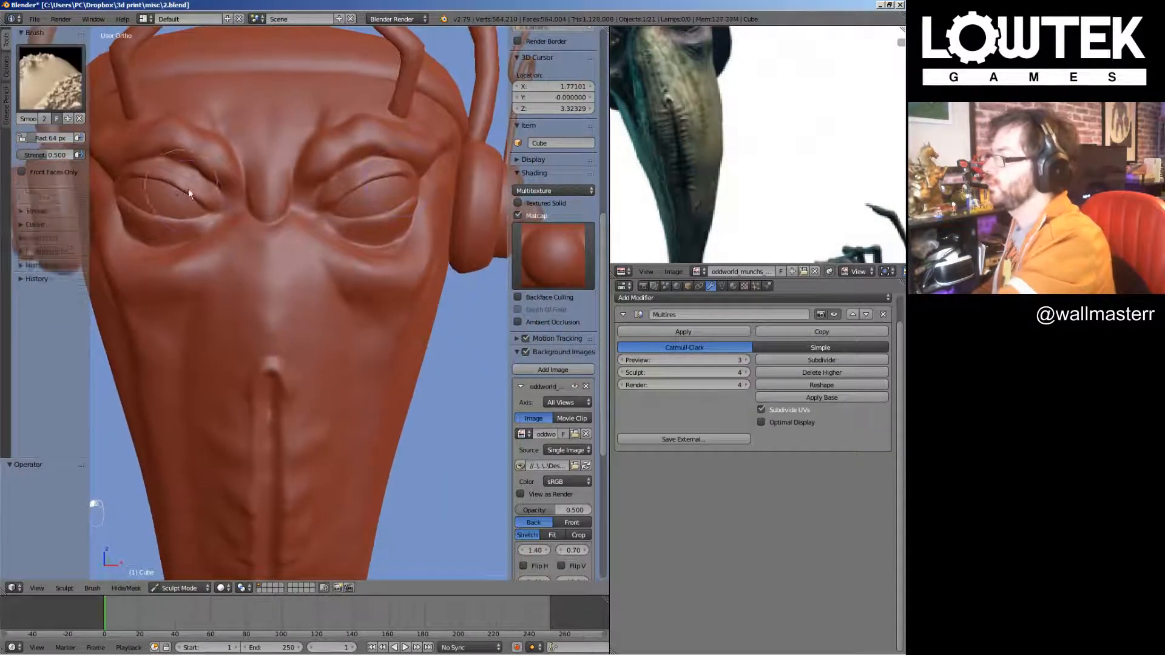
middle_drag(213, 182, 356, 200)
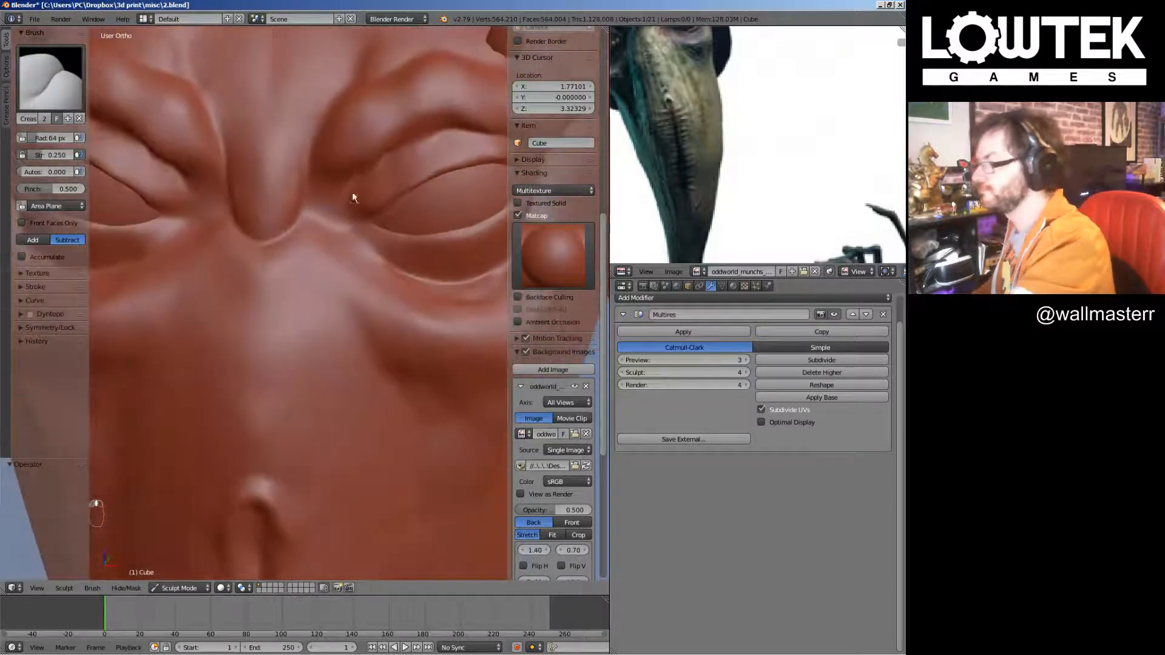
middle_drag(310, 158, 315, 215)
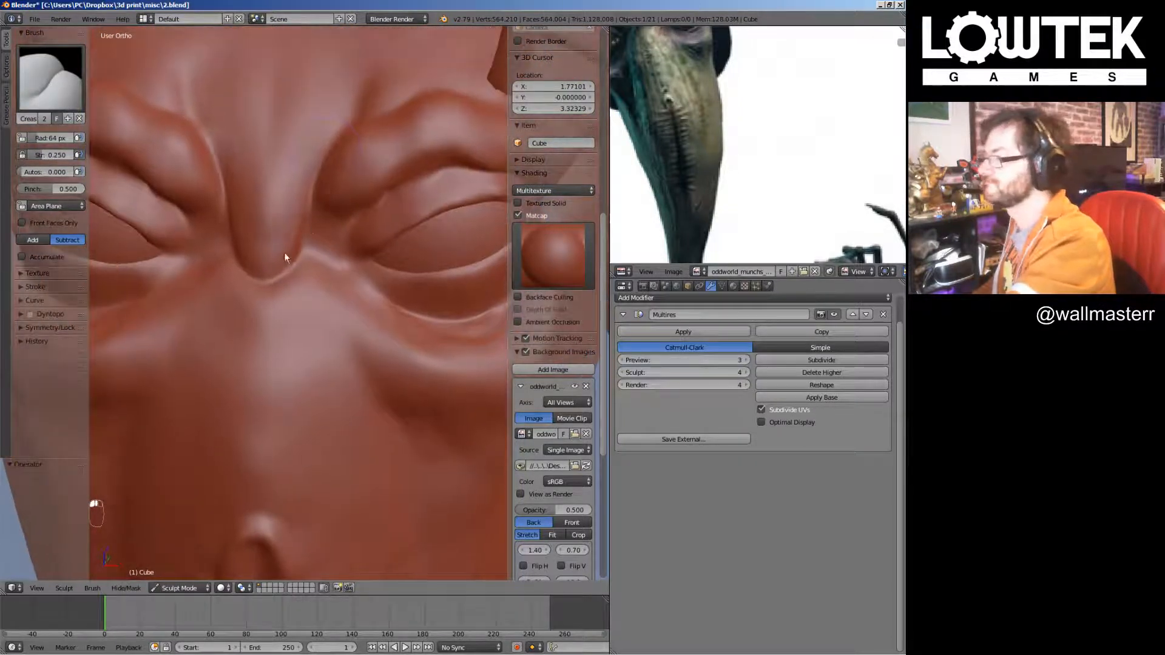
mouse_move(356, 346)
middle_down()
mouse_move(307, 385)
mouse_move(330, 310)
middle_up()
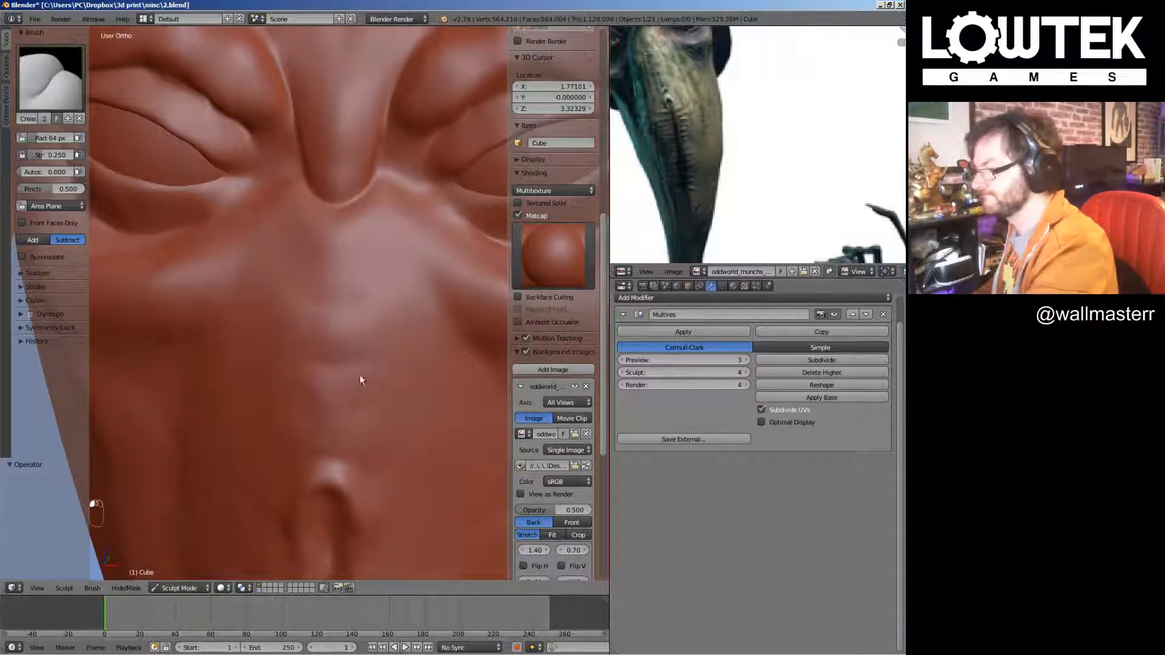
drag(359, 374, 369, 340)
drag(360, 385, 358, 432)
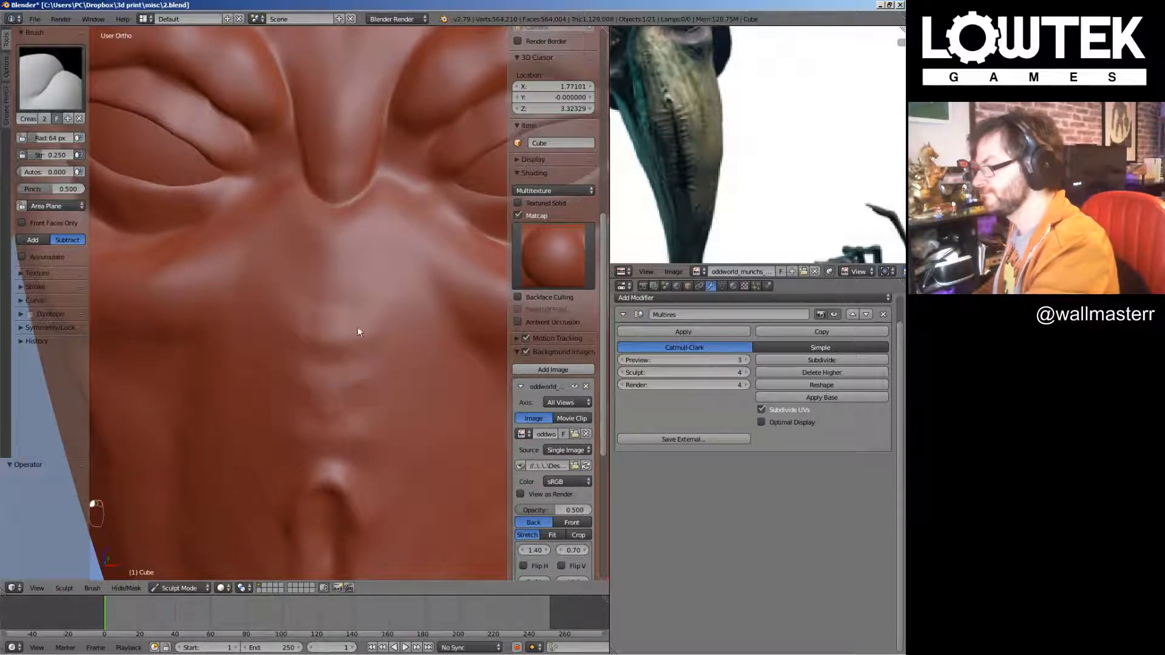
middle_drag(386, 446, 390, 358)
Deepen the crease under the rim at the upper end of the facial slit
drag(339, 364, 292, 432)
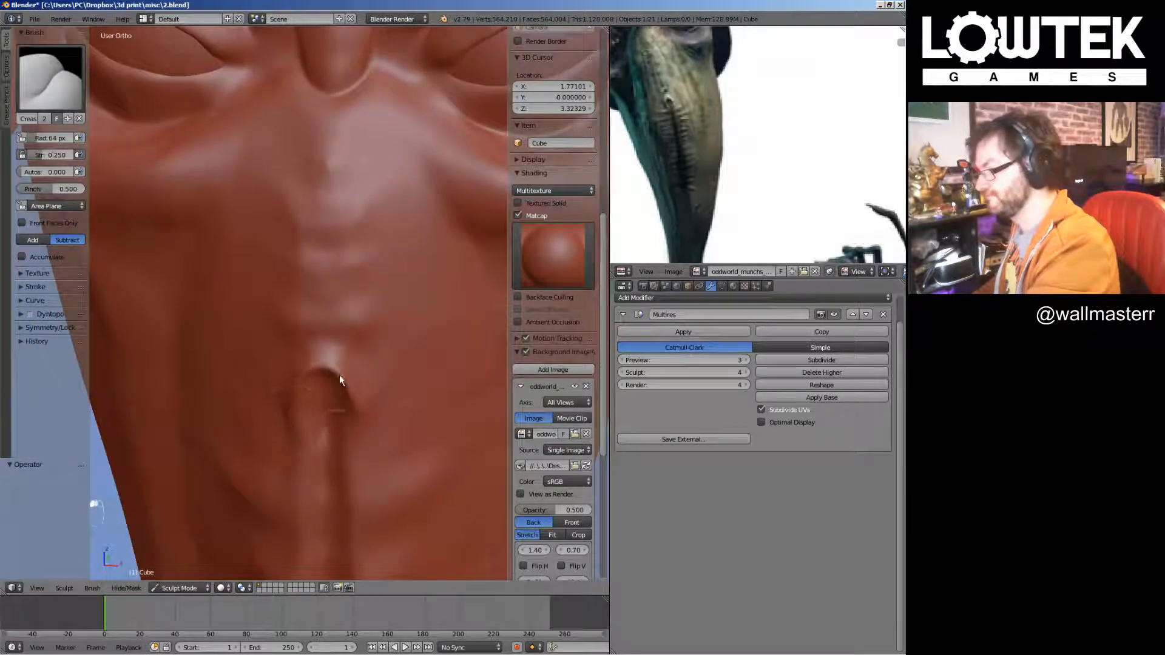
scroll(425, 364, down, 4)
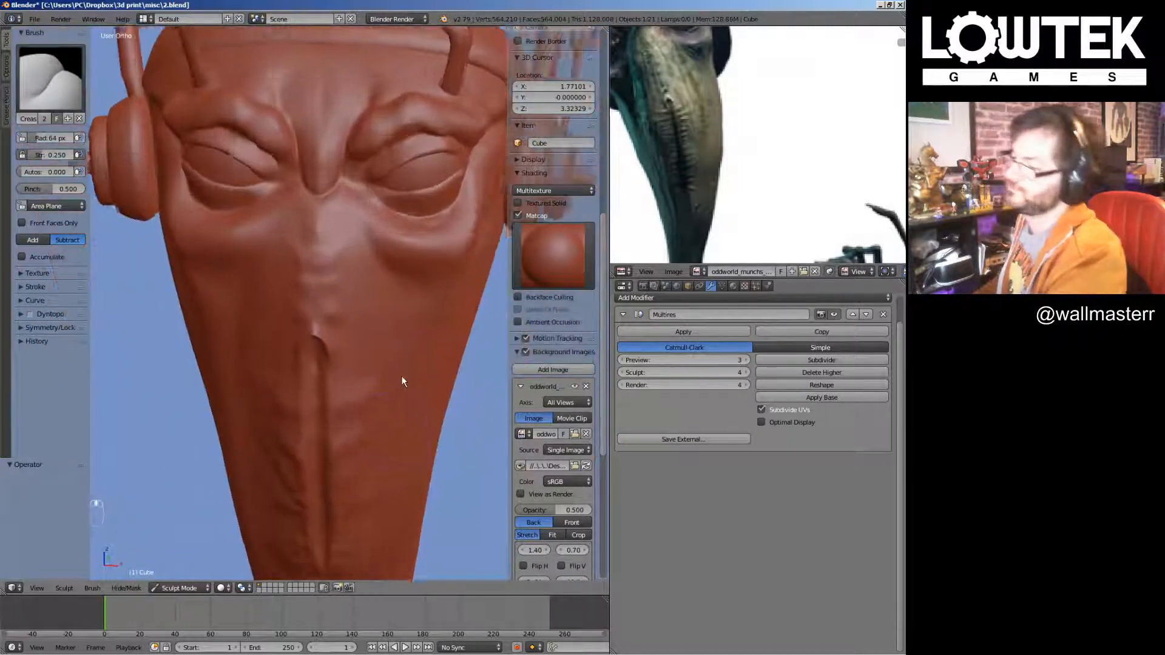
scroll(376, 371, up, 3)
shift+middle_drag(344, 387, 338, 314)
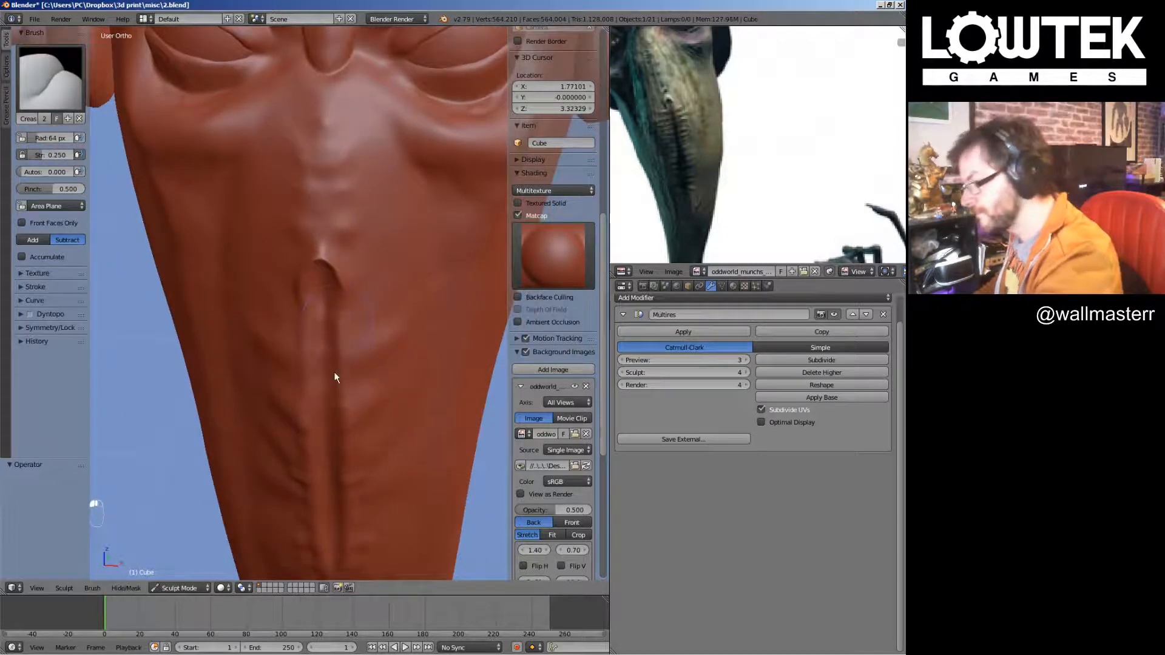
shift+middle_drag(326, 461, 324, 265)
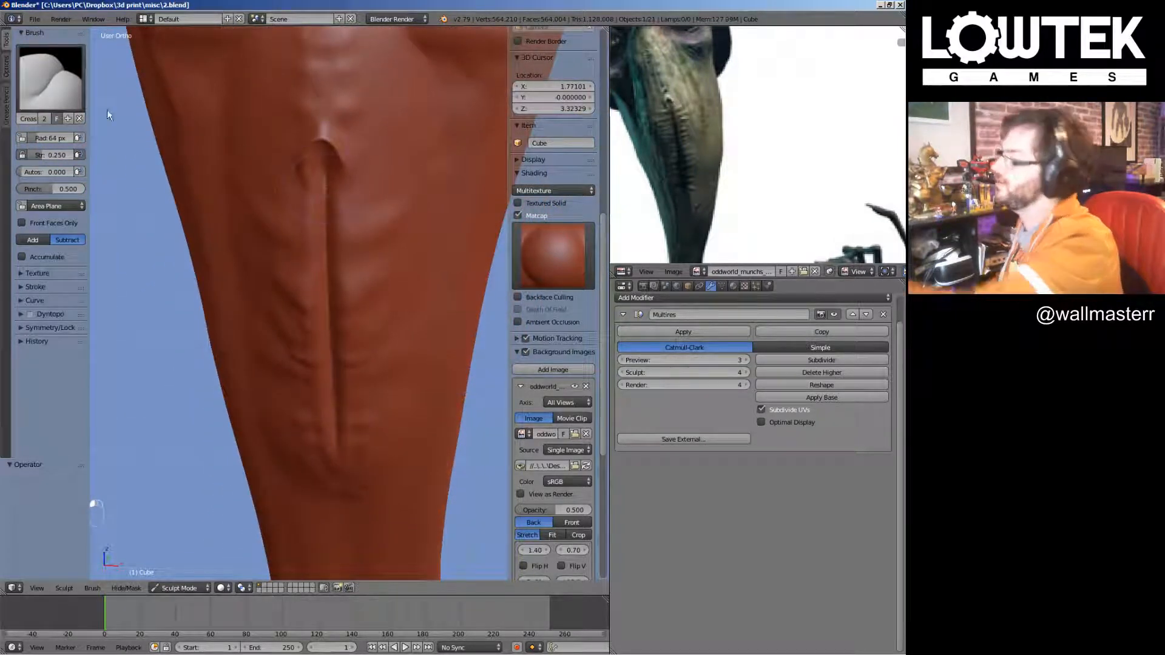
Build up the rim around the upper end of the facial slit with the SculptDraw brush at strength 0.500 and smooth it
click(52, 78)
click(313, 143)
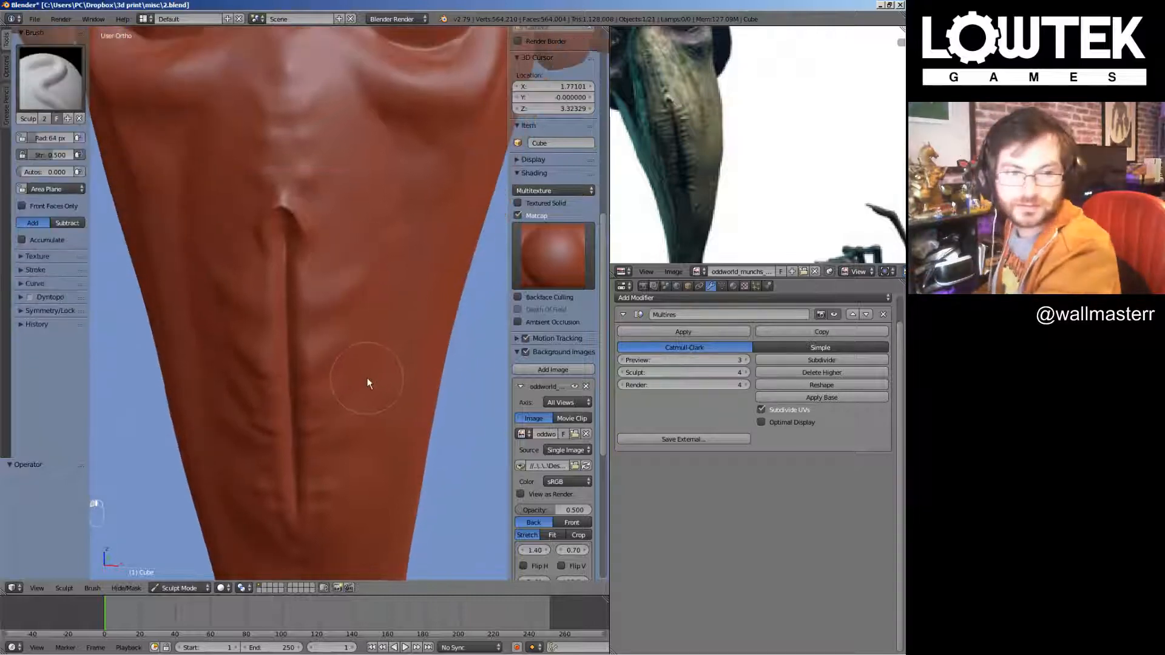
scroll(372, 291, up, 5)
drag(256, 93, 259, 91)
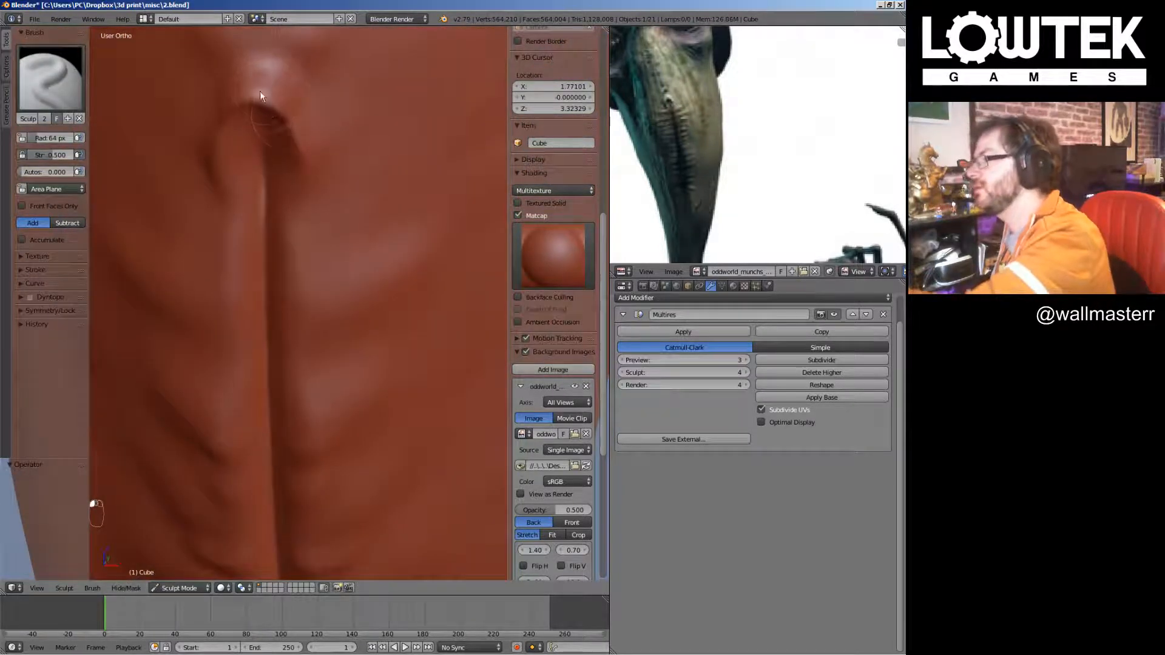
drag(297, 168, 271, 89)
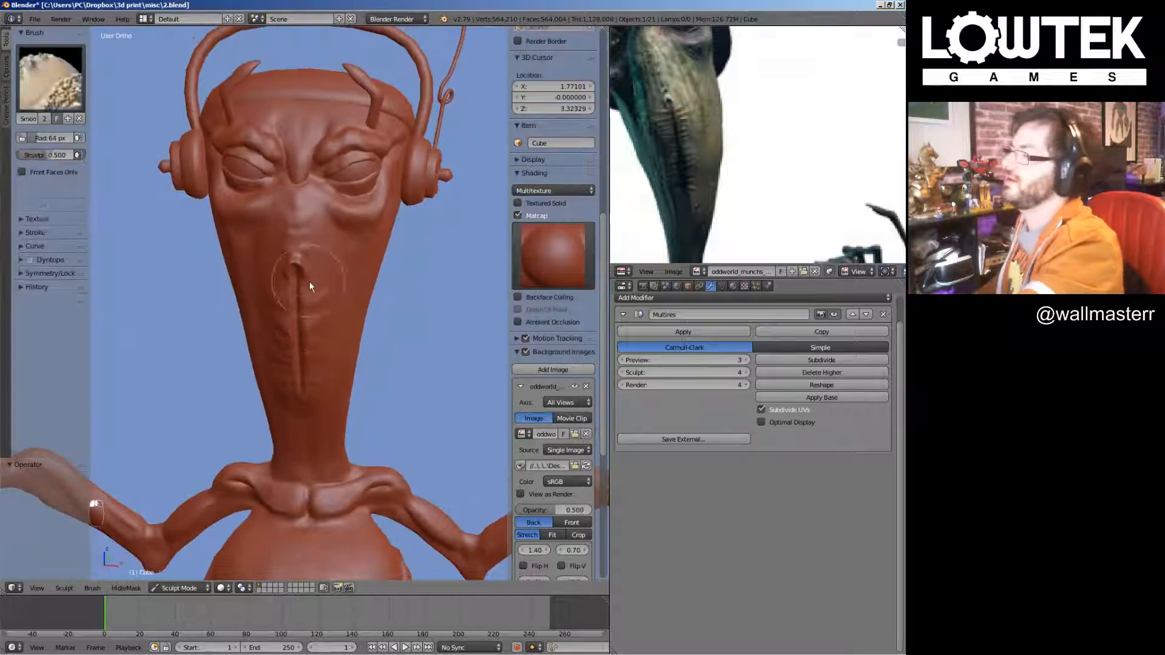
mouse_move(308, 282)
middle_down()
mouse_move(362, 399)
mouse_move(476, 363)
mouse_move(407, 387)
middle_up()
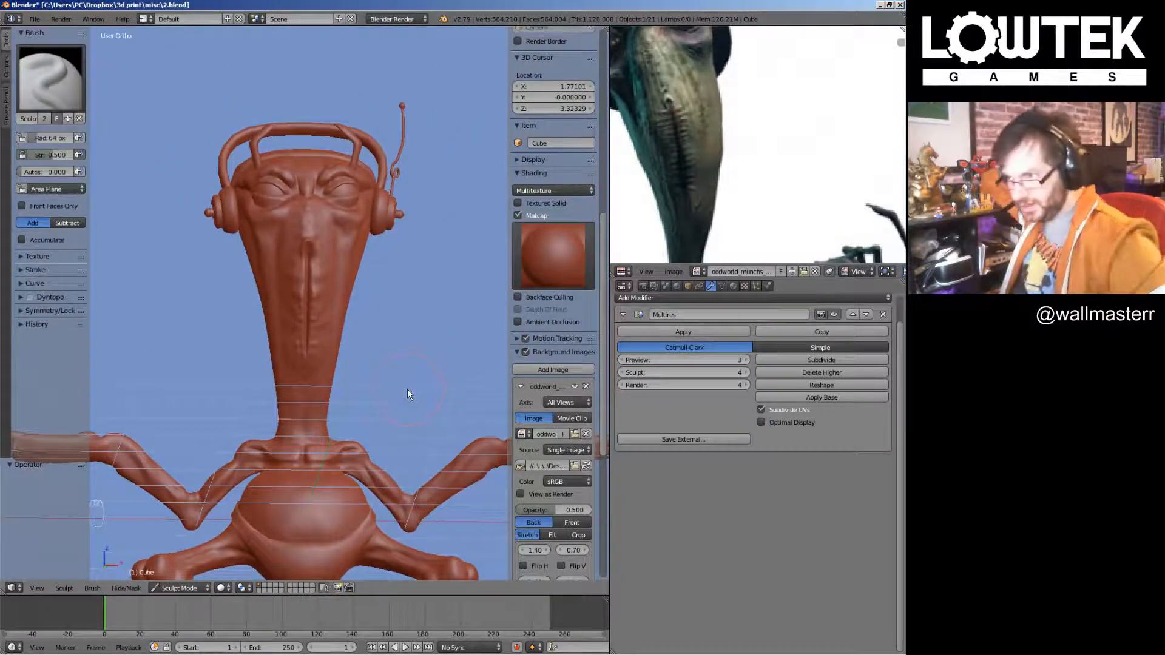
Layer fine wrinkles across the bridge of the nose and the skin between the brows with the Clay Strips brush at strength 0.500
click(51, 78)
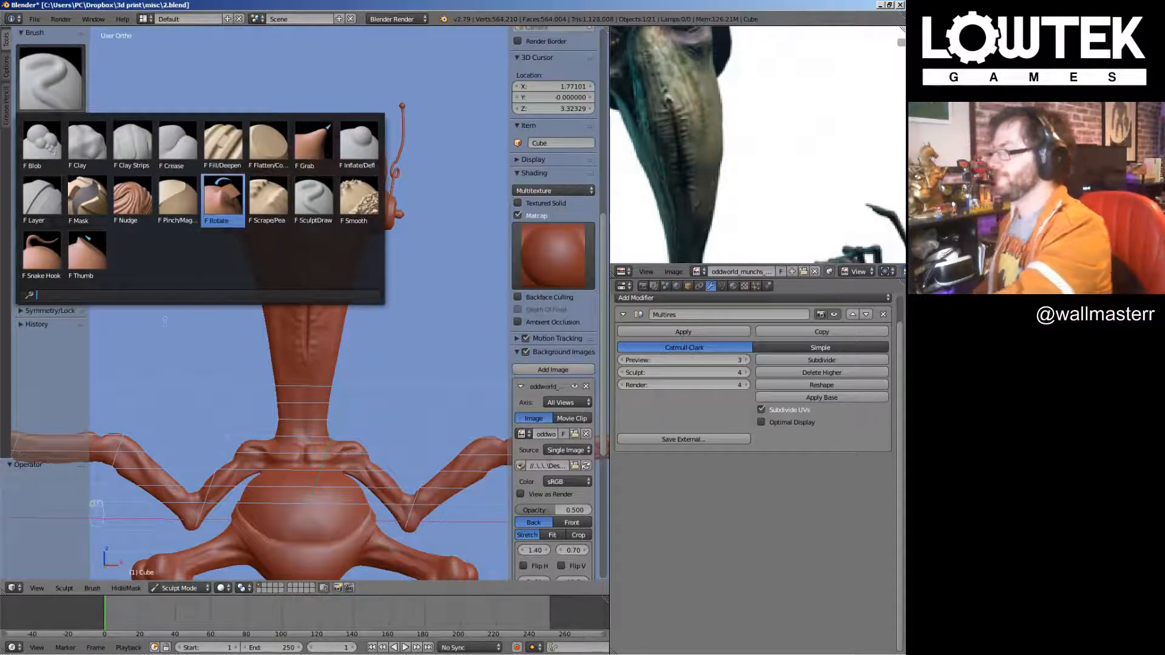
click(133, 143)
scroll(365, 284, up, 6)
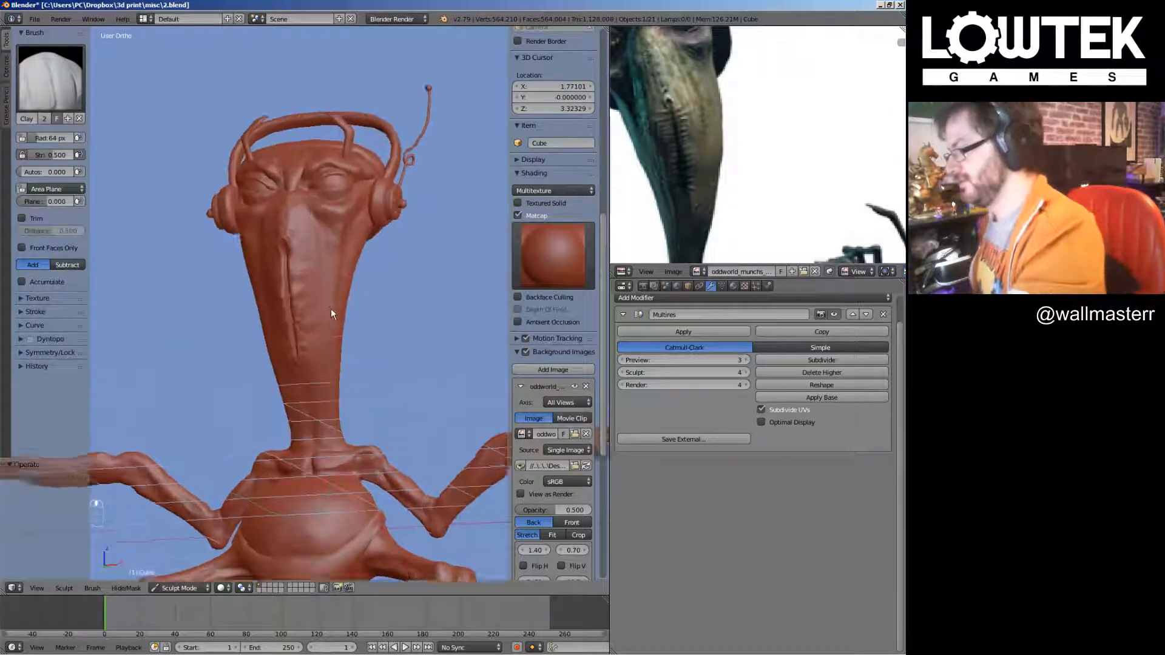
scroll(323, 268, up, 5)
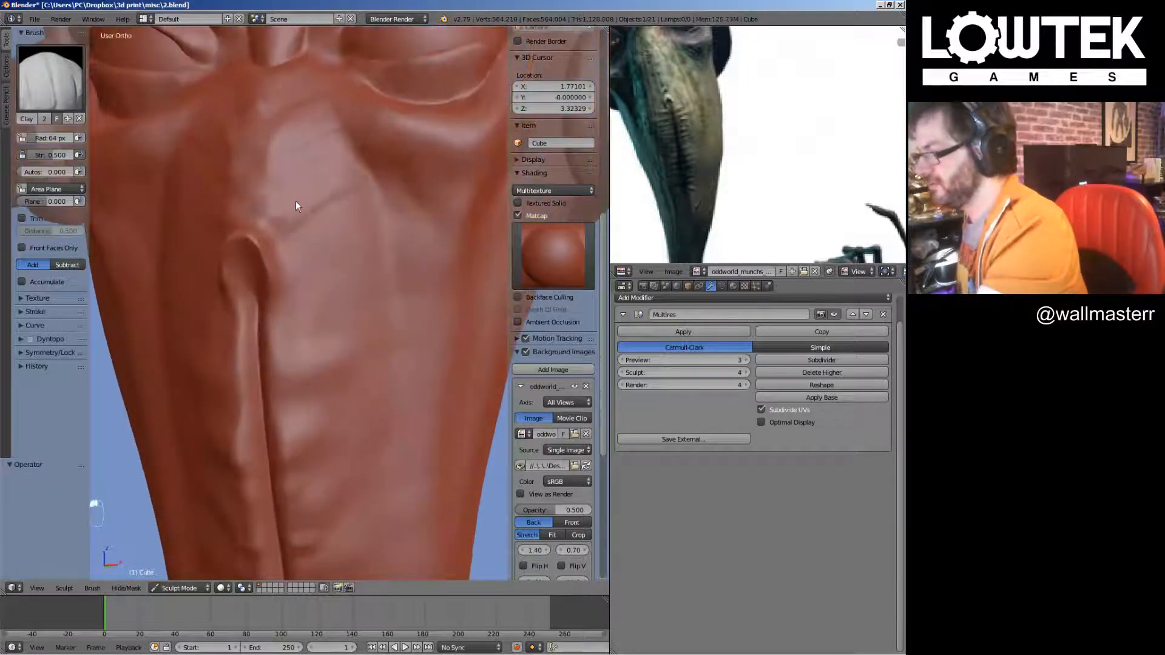
scroll(300, 274, down, 4)
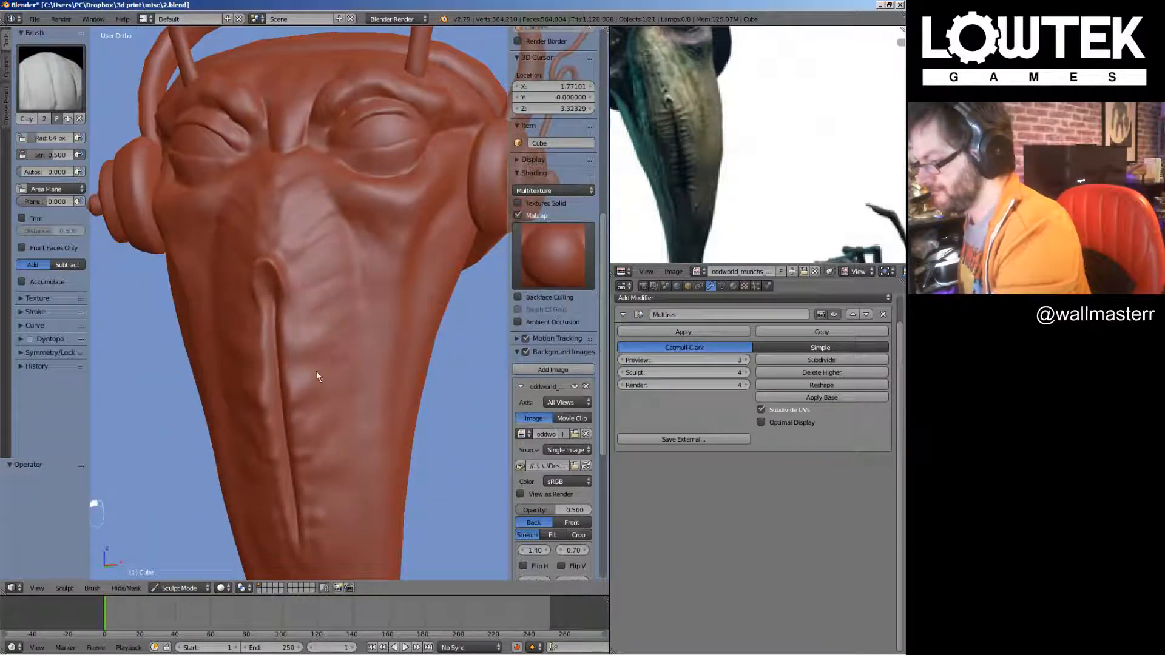
middle_drag(310, 217, 326, 256)
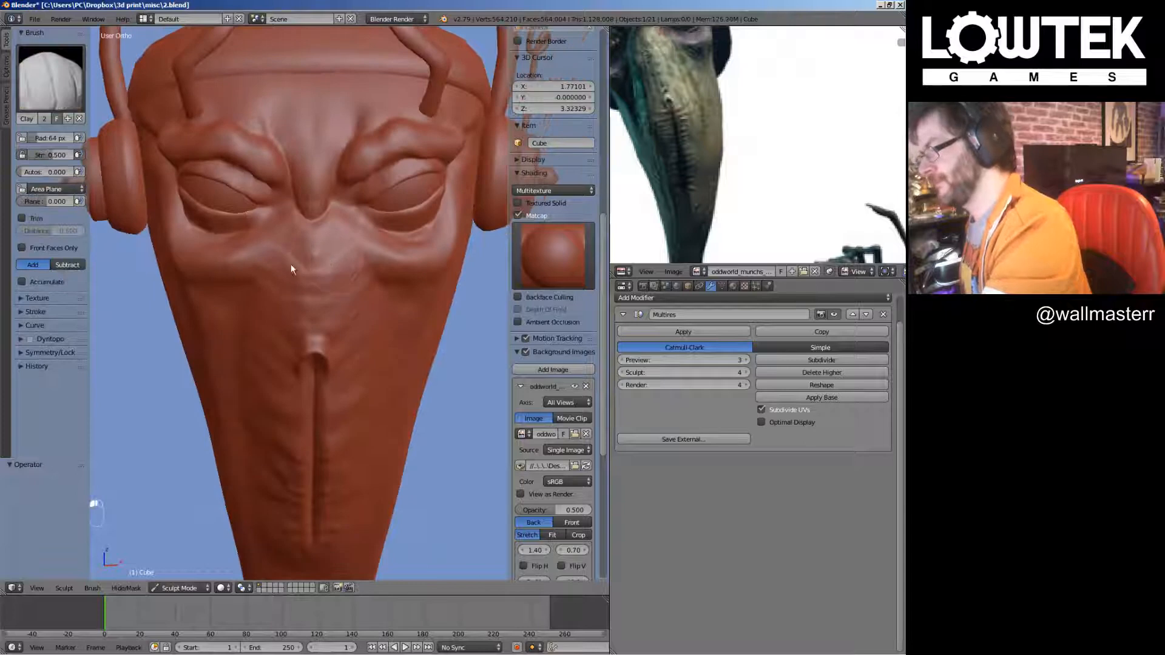
scroll(320, 248, up, 4)
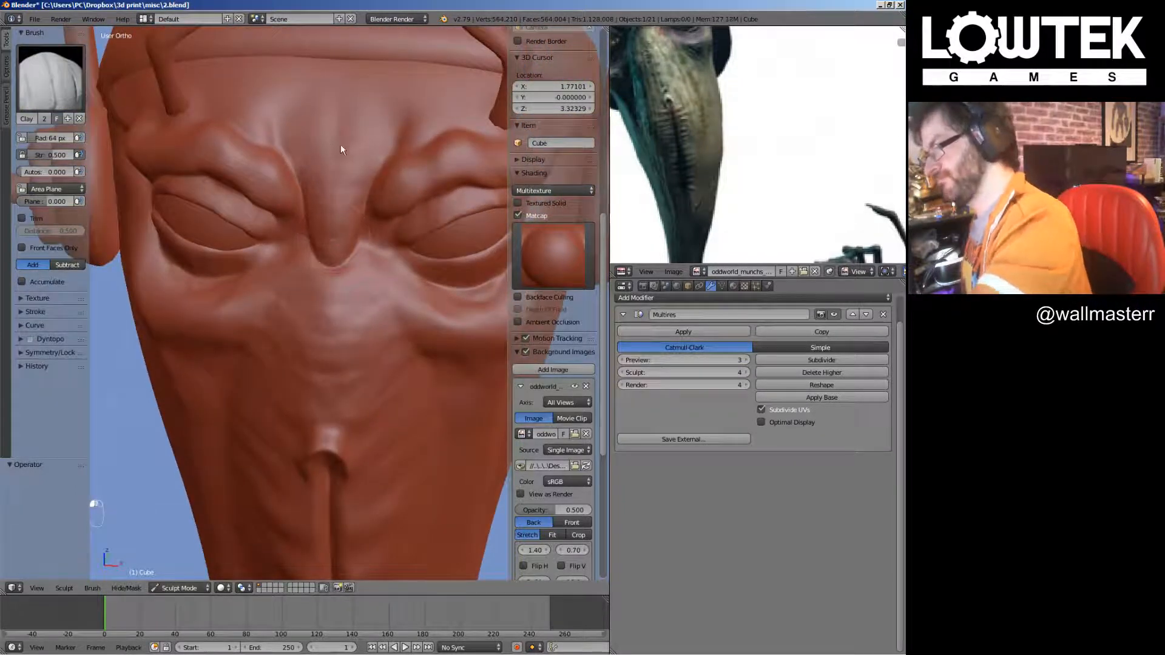
middle_drag(318, 129, 329, 207)
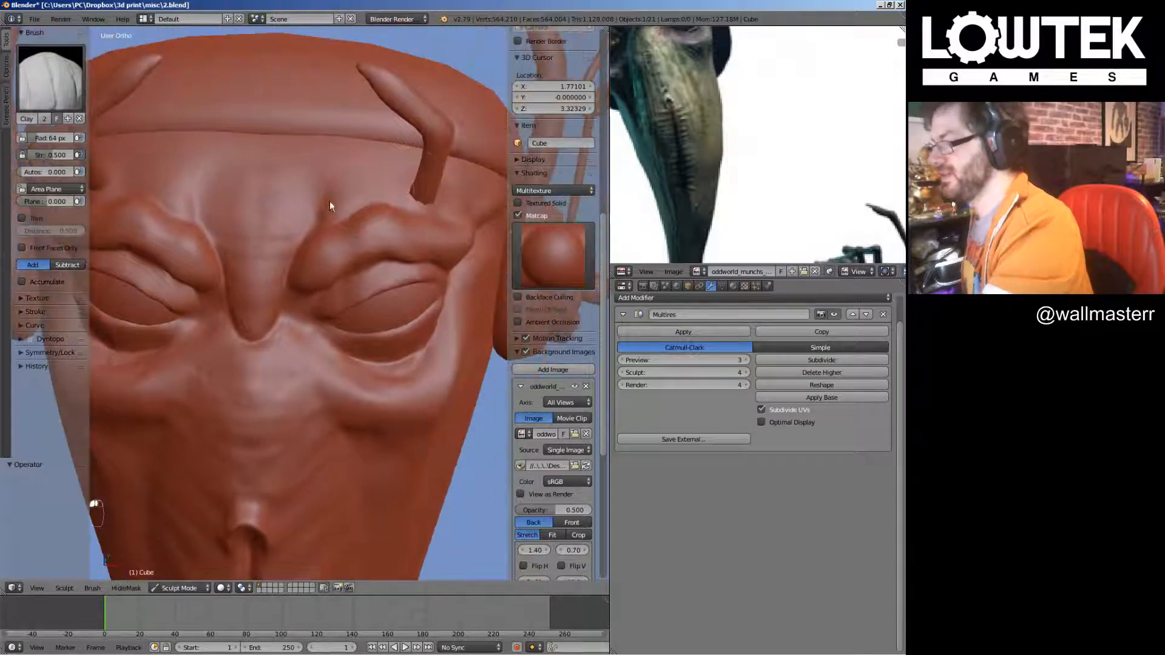
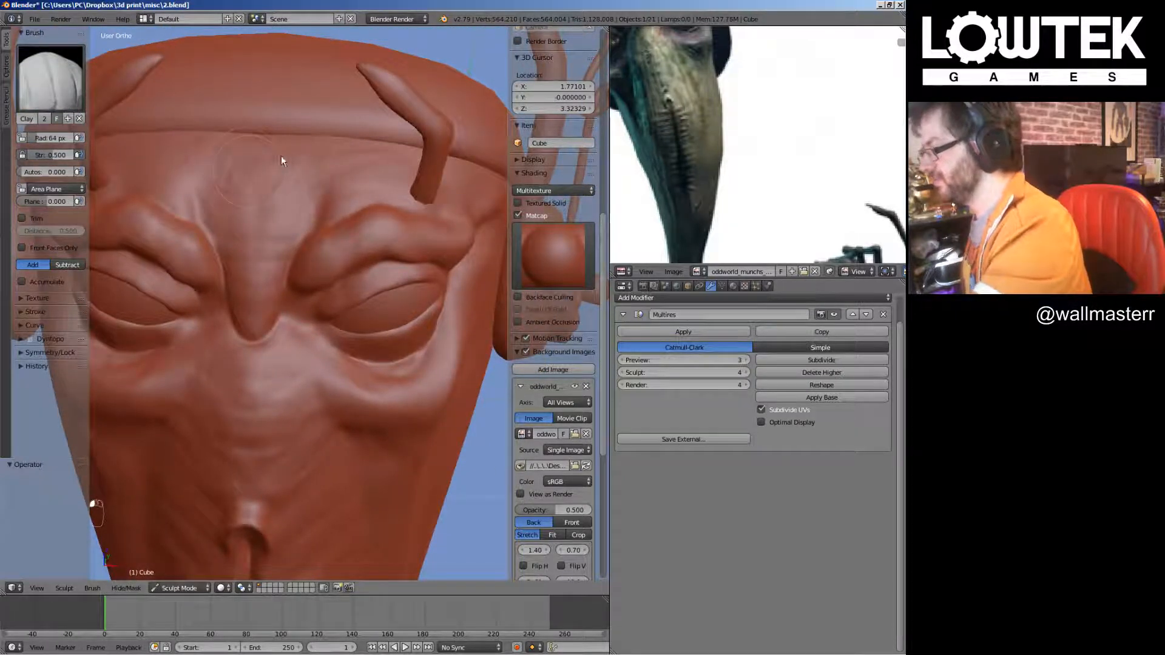
Add thin stringy folds on the eyelid and the cheek beneath the headphone ear cup, and smooth them into the face
middle_drag(380, 151, 417, 223)
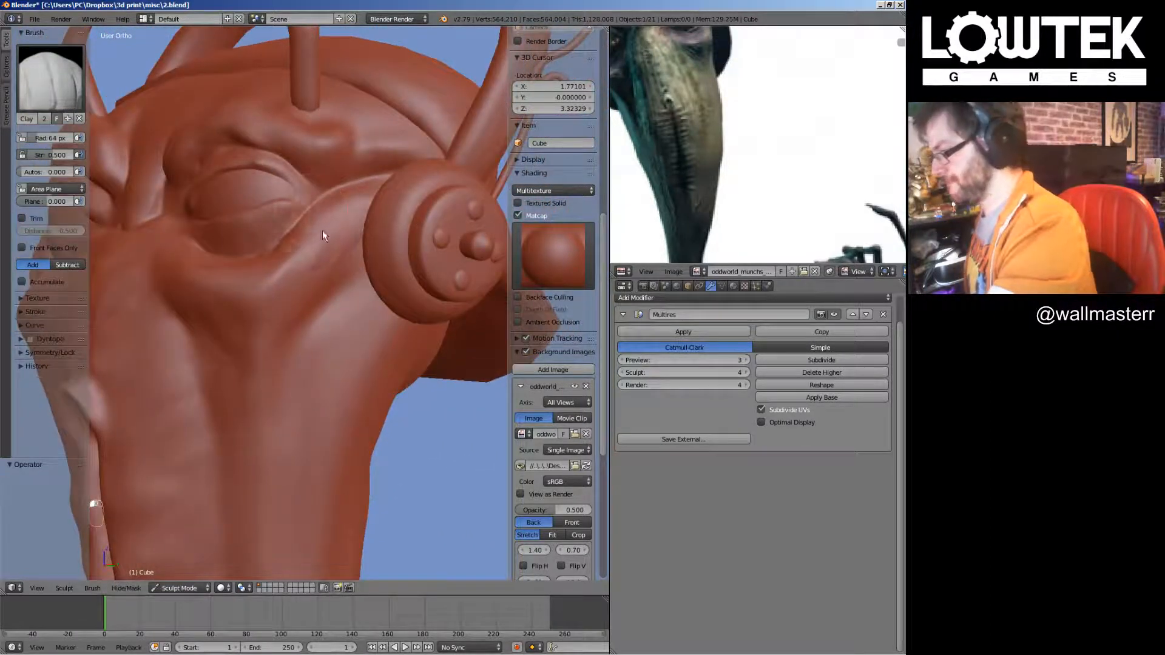
mouse_move(272, 329)
shift+mouse_down()
mouse_move(231, 314)
mouse_move(341, 238)
shift+mouse_up()
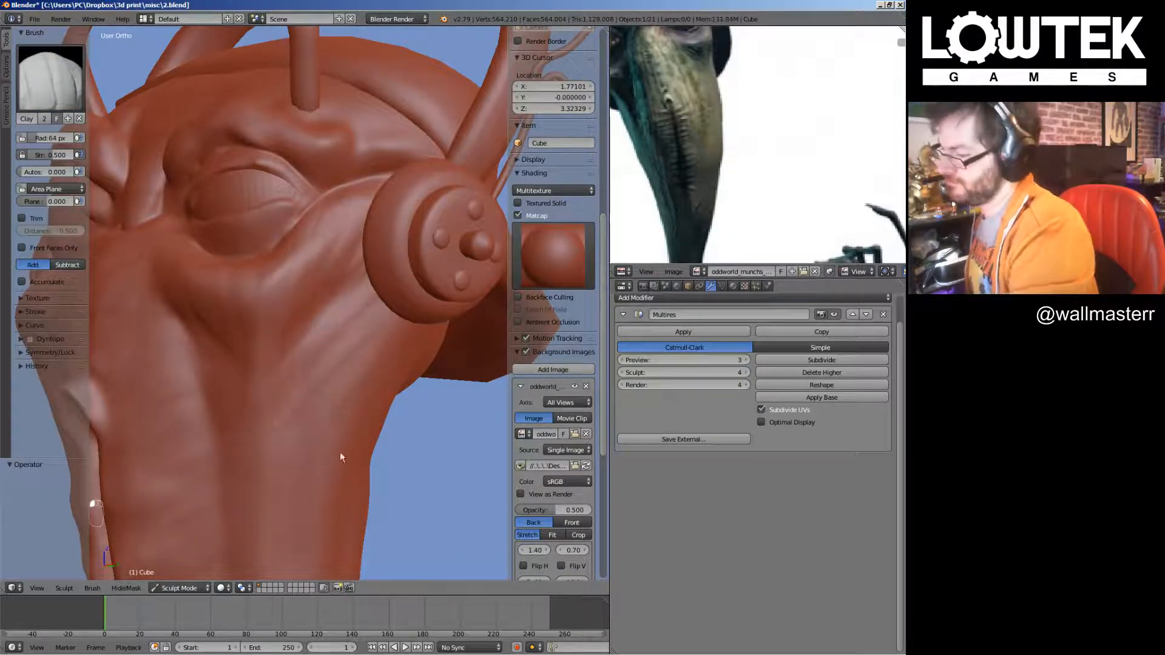
mouse_move(340, 452)
shift+mouse_down()
mouse_move(370, 336)
mouse_move(352, 418)
mouse_move(312, 448)
shift+mouse_up()
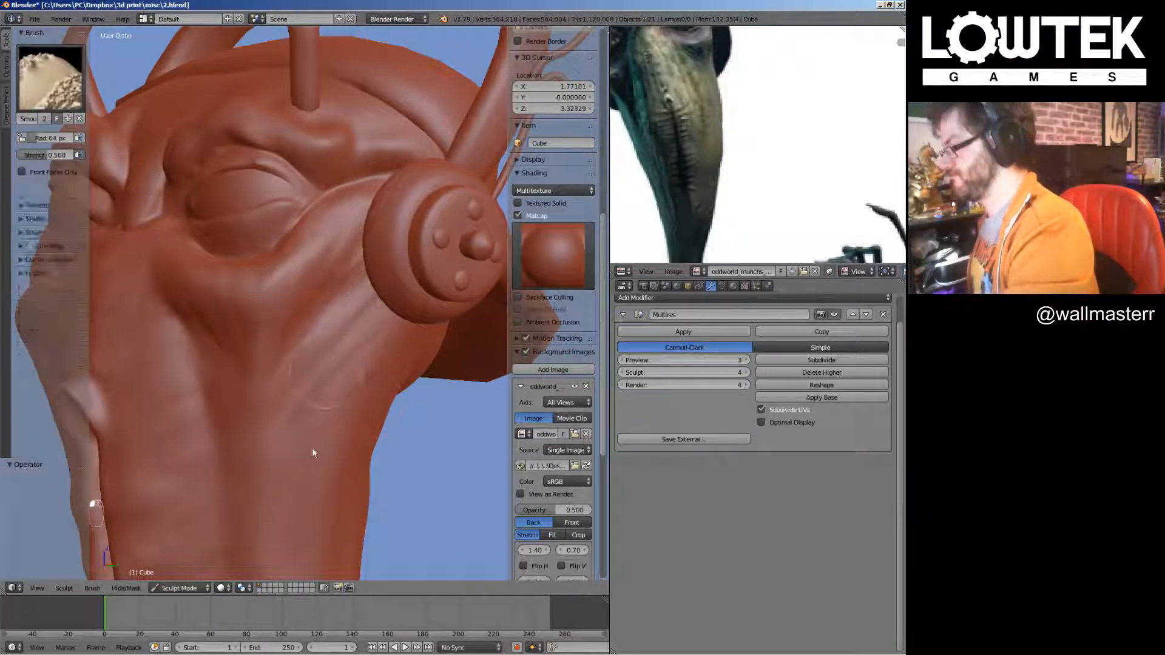
scroll(312, 452, down, 3)
mouse_move(338, 463)
middle_down()
mouse_move(395, 344)
mouse_move(447, 362)
mouse_move(431, 365)
middle_up()
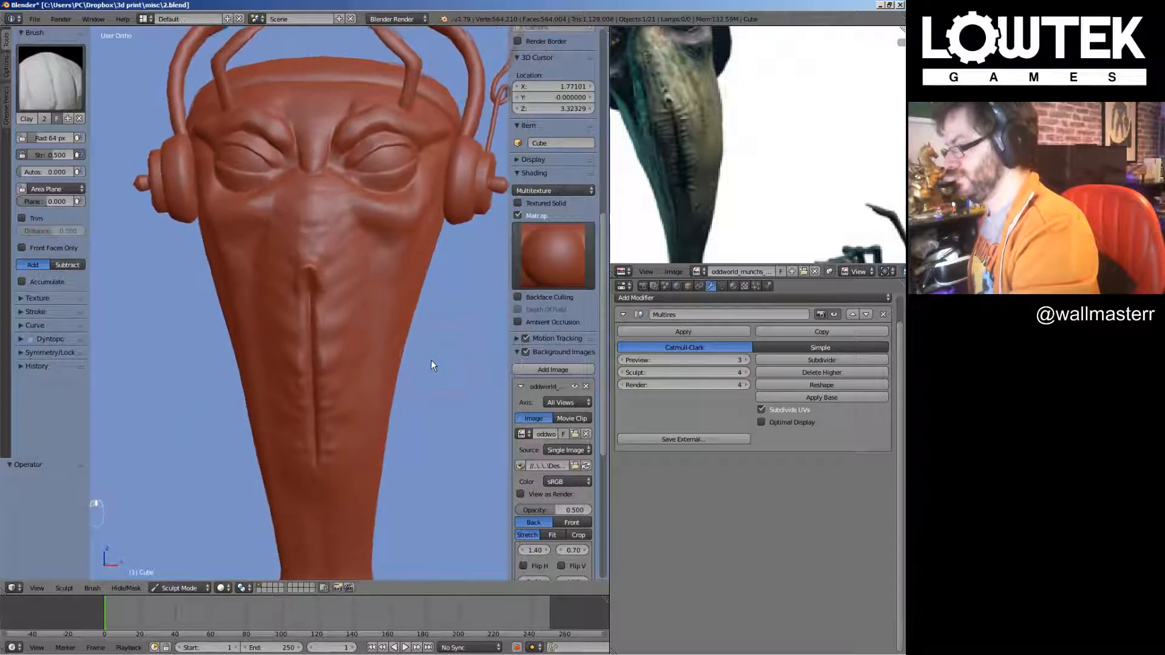
Sculpt diagonal wrinkles fanning outward from the nose bridge and the upper end of the facial slit
drag(377, 182, 315, 215)
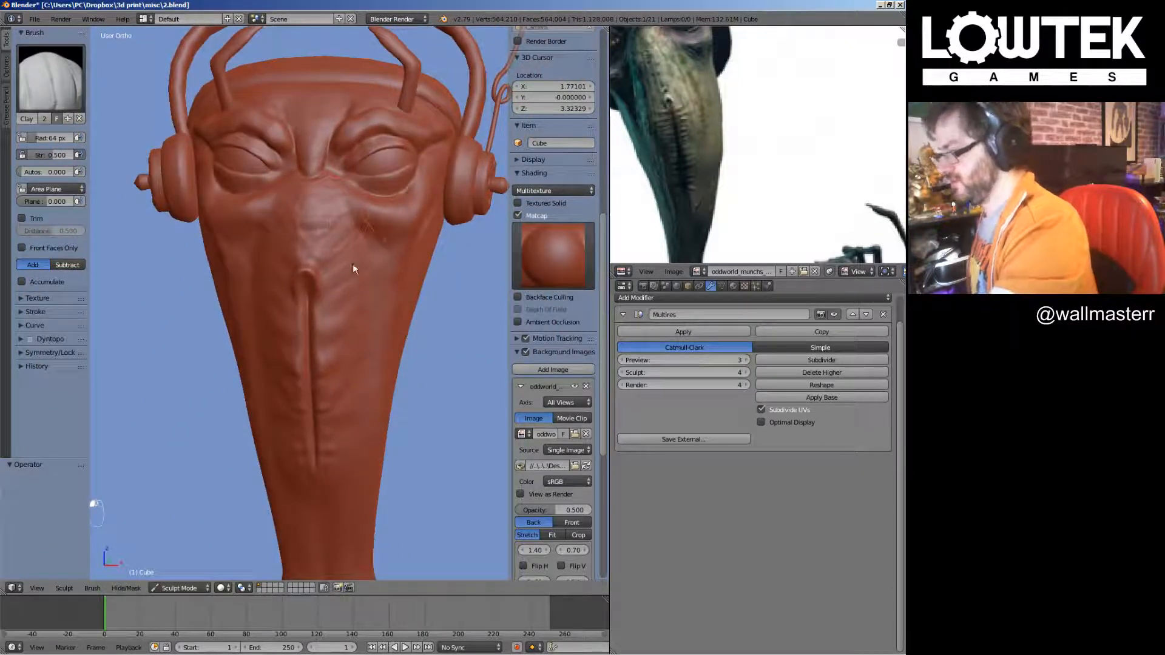
scroll(337, 296, up, 5)
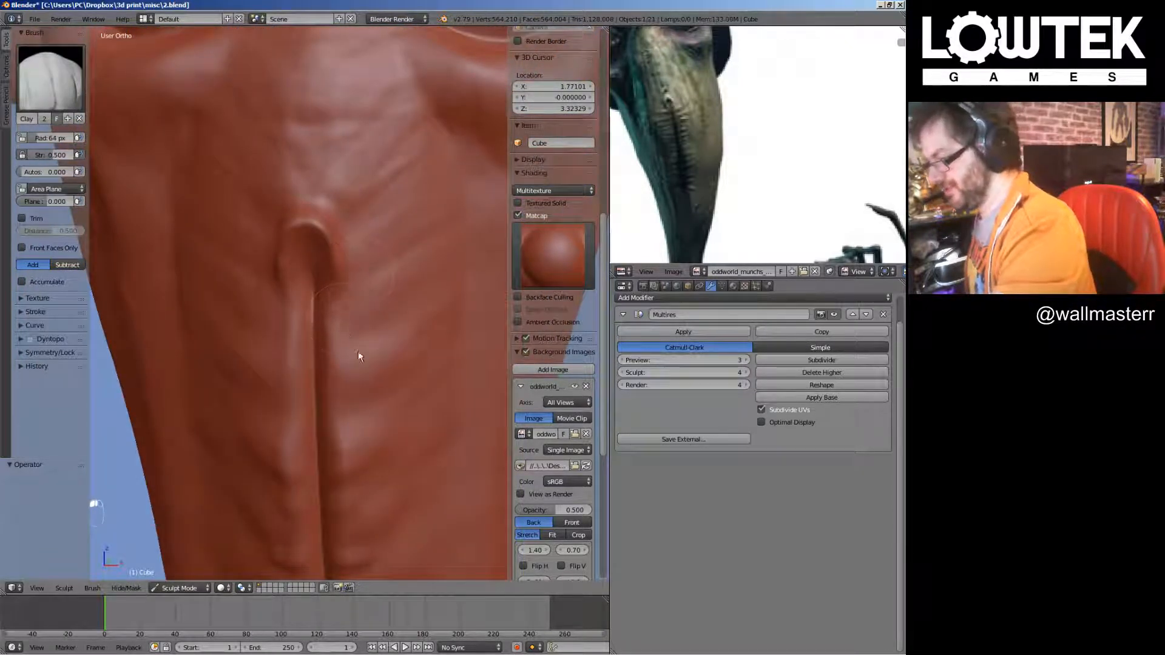
scroll(358, 353, up, 2)
middle_drag(371, 464, 340, 308)
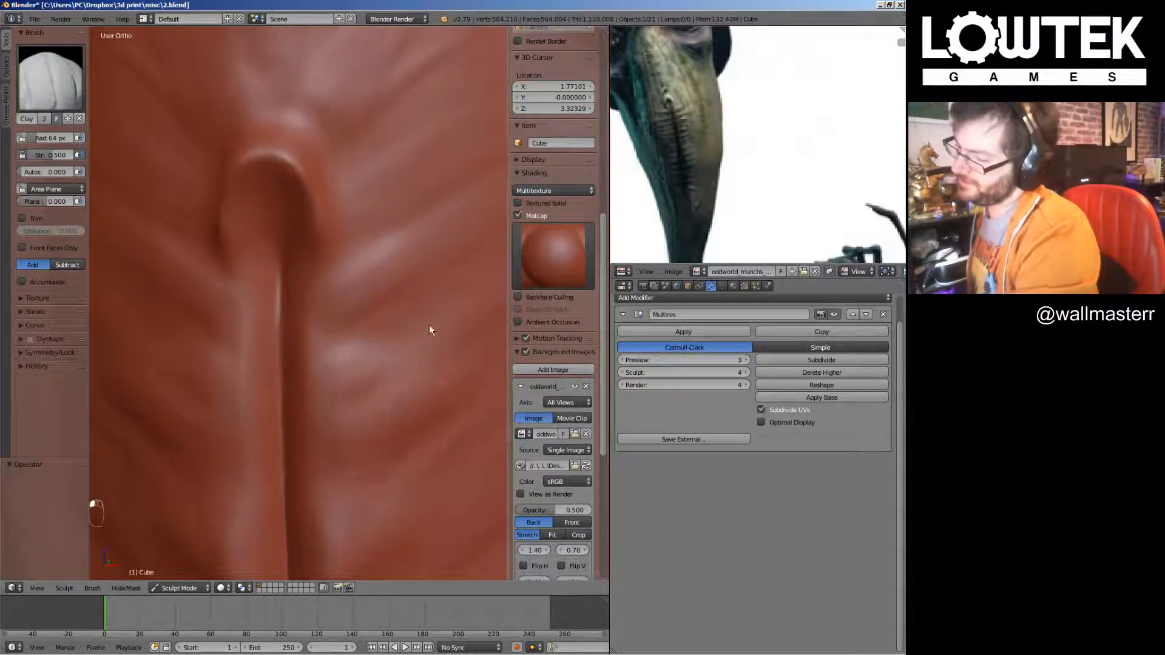
scroll(399, 372, down, 5)
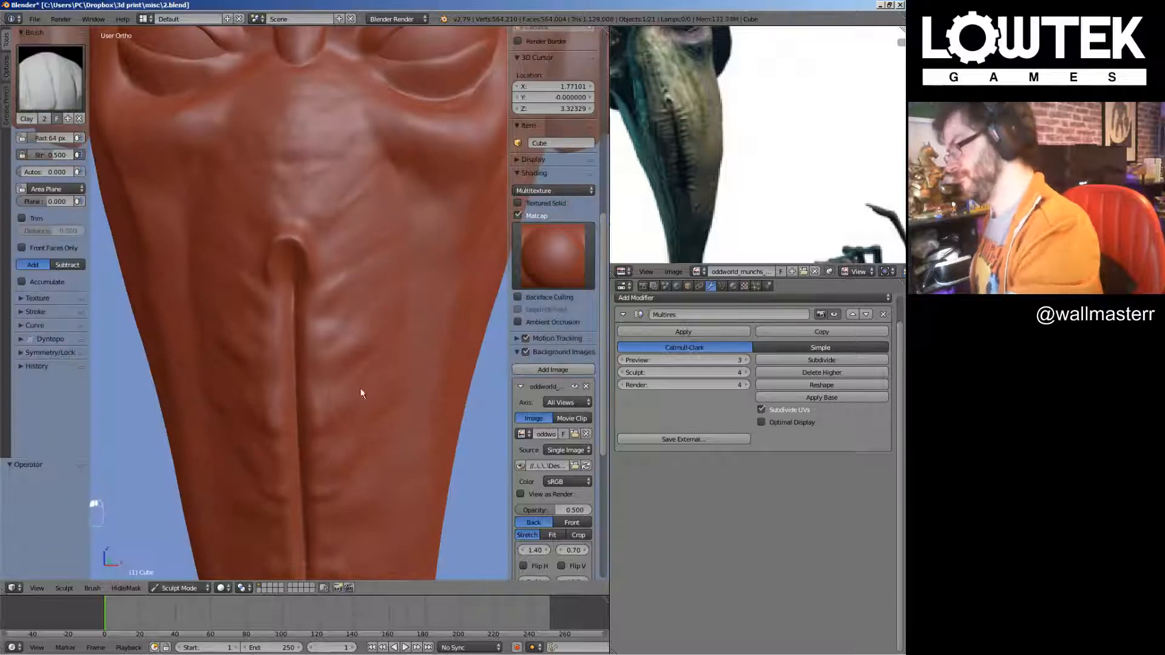
Build up the ridges branching off the middle and lower parts of the facial slit with Clay Strips
key(shift+s)
scroll(362, 396, up, 2)
key(c)
mouse_move(405, 85)
middle_down()
mouse_move(382, 189)
mouse_move(366, 32)
middle_up()
middle_drag(373, 170, 372, 218)
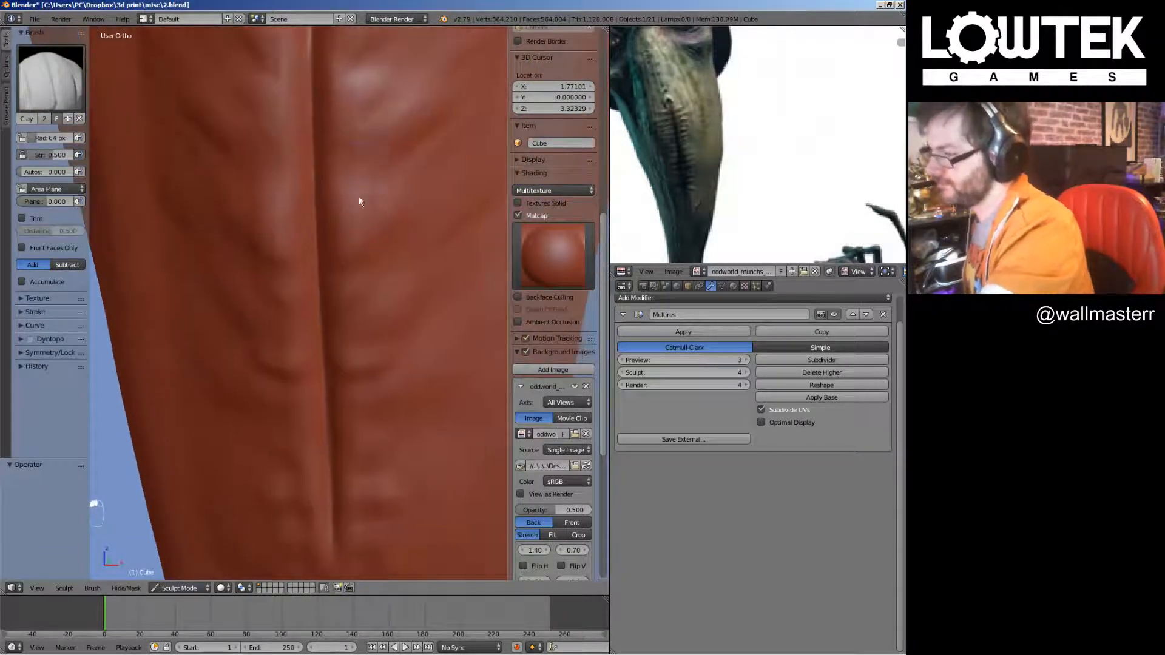
drag(359, 201, 361, 271)
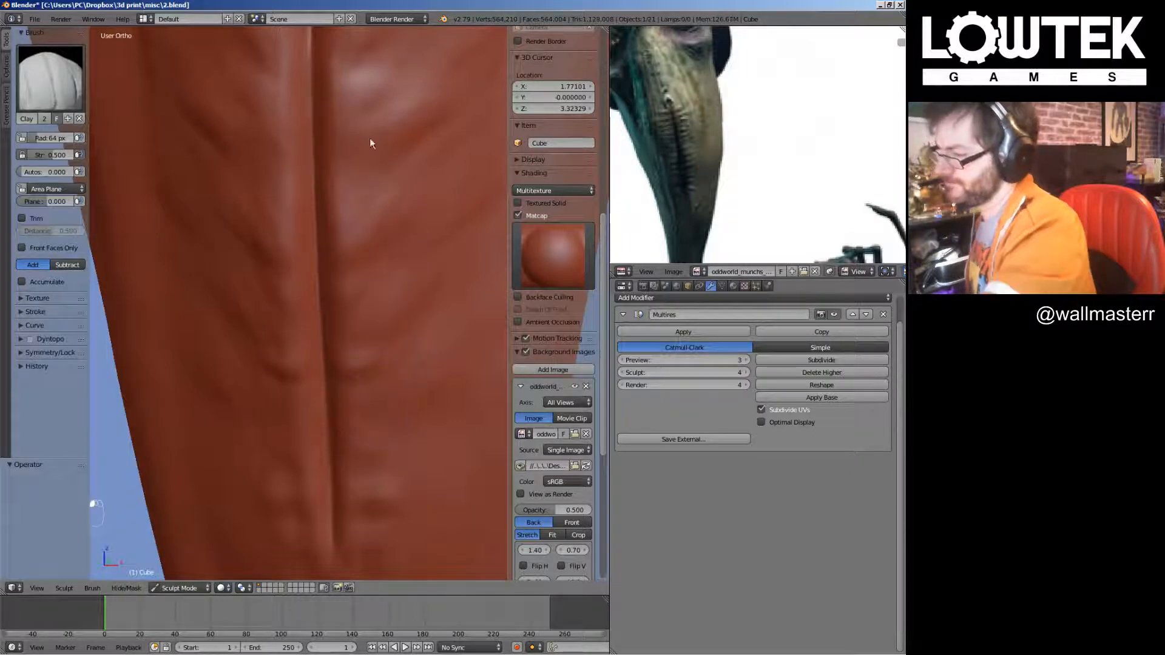
mouse_move(383, 297)
ctrl+middle_down()
mouse_move(395, 419)
mouse_move(393, 382)
ctrl+middle_up()
ctrl+middle_drag(389, 367, 380, 316)
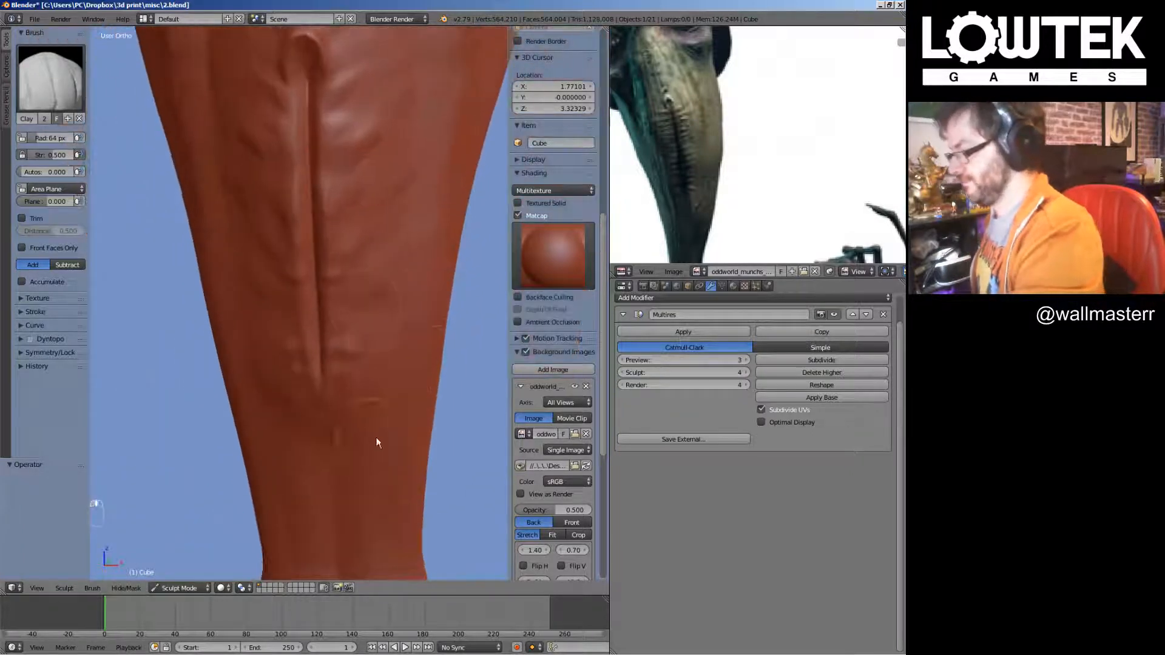
Add faint vertical strands down the front of the neck, from below the facial slit to the collarbones
shift+middle_drag(356, 543, 342, 427)
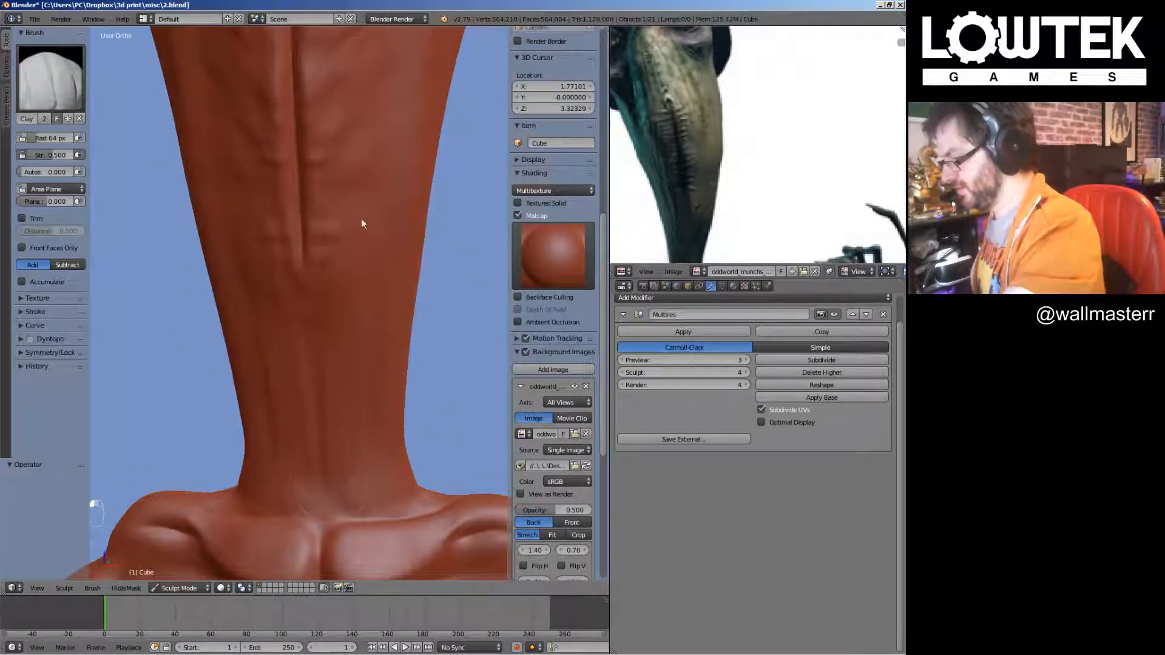
mouse_move(360, 300)
ctrl+middle_down()
mouse_move(337, 527)
mouse_move(312, 417)
mouse_move(402, 383)
mouse_move(422, 386)
mouse_move(414, 395)
ctrl+middle_up()
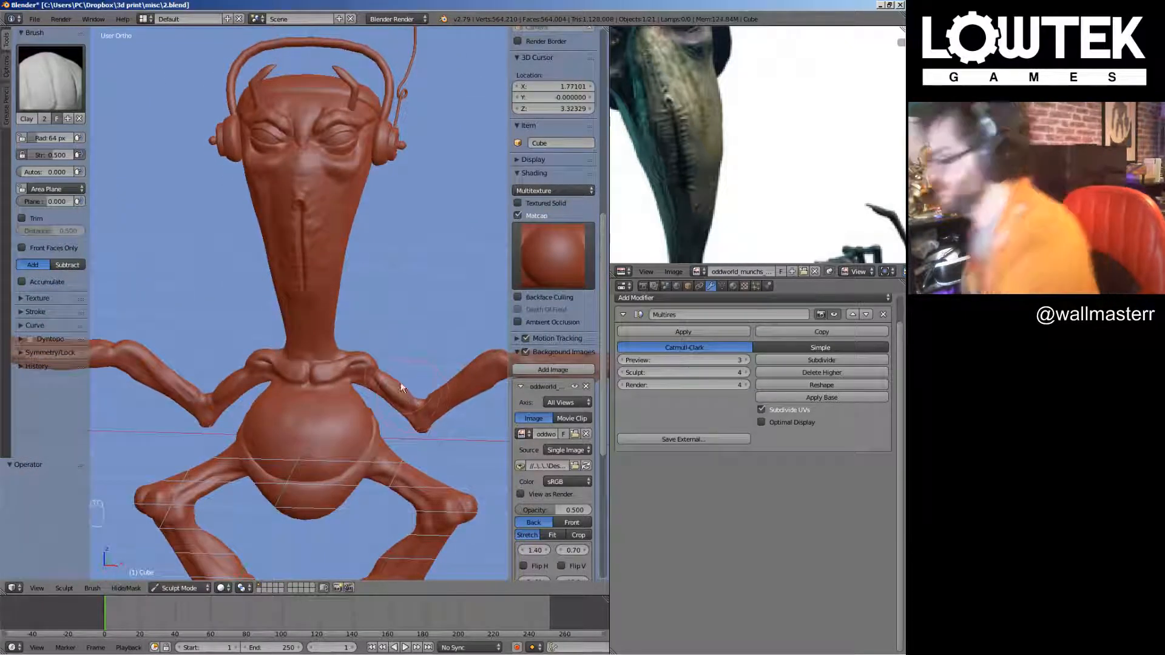
middle_drag(754, 248, 757, 137)
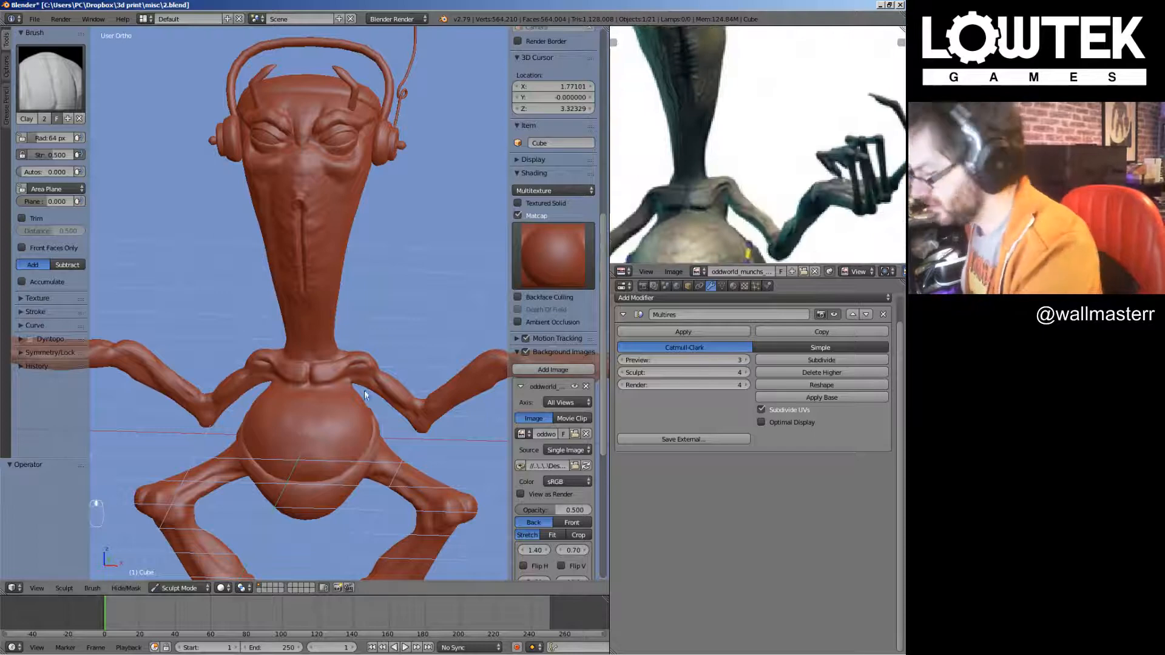
Examine the collarbones, belly, arms, neck back and hands from several angles for areas that still need sculpted detail
scroll(364, 391, up, 6)
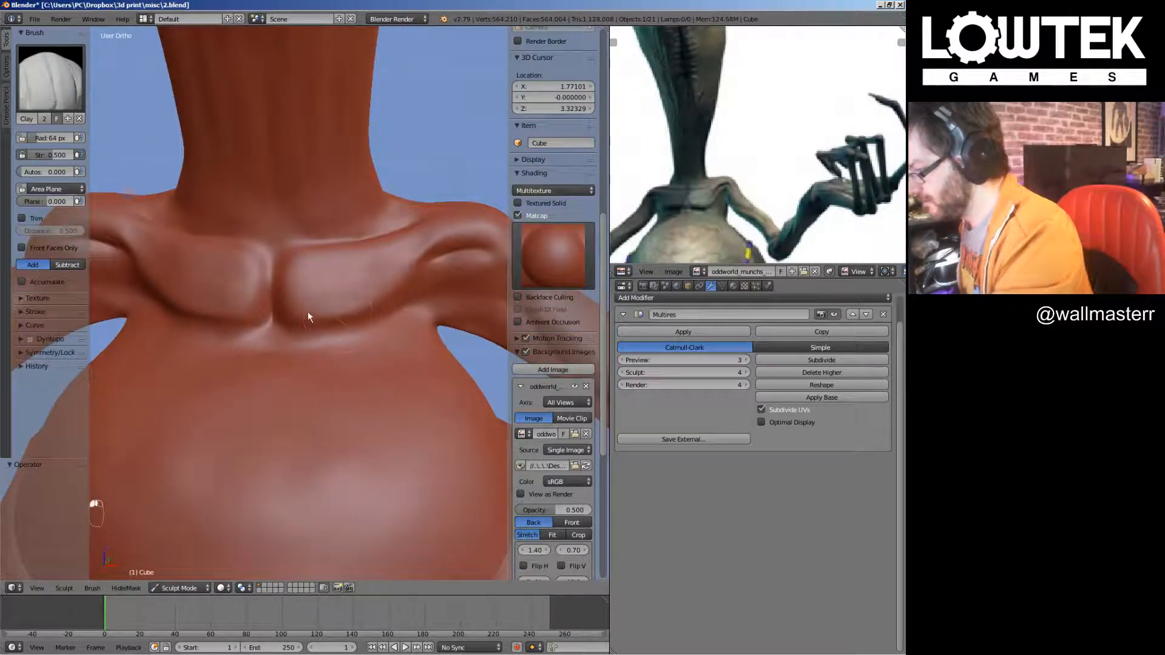
scroll(364, 276, up, 2)
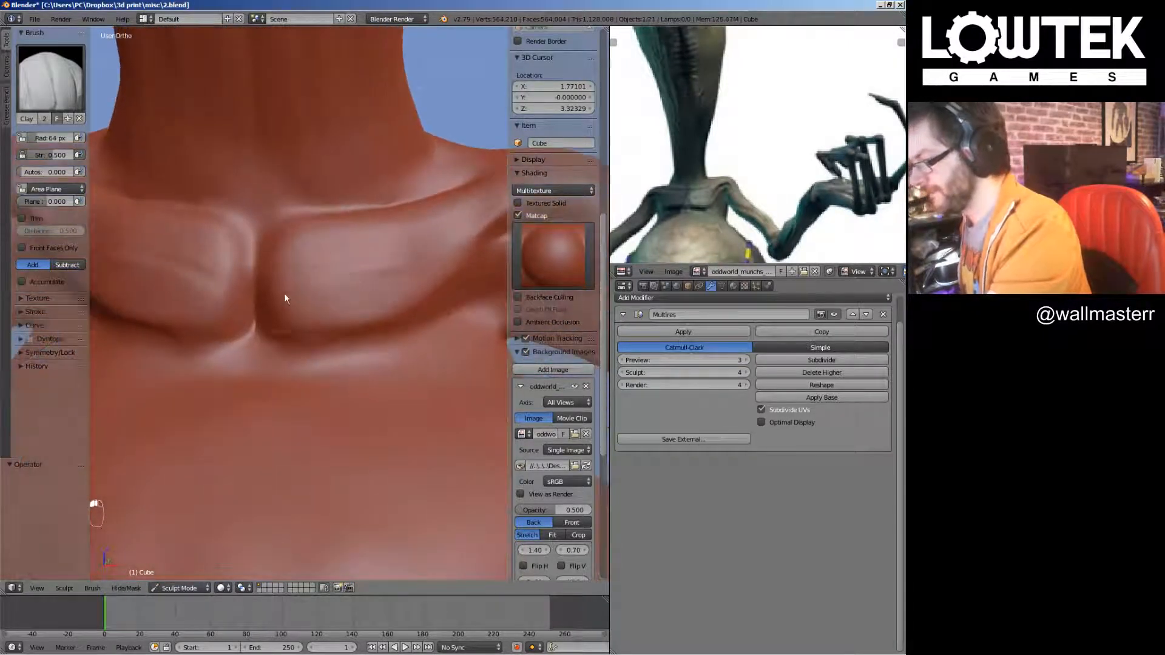
scroll(305, 294, down, 3)
middle_drag(346, 355, 383, 328)
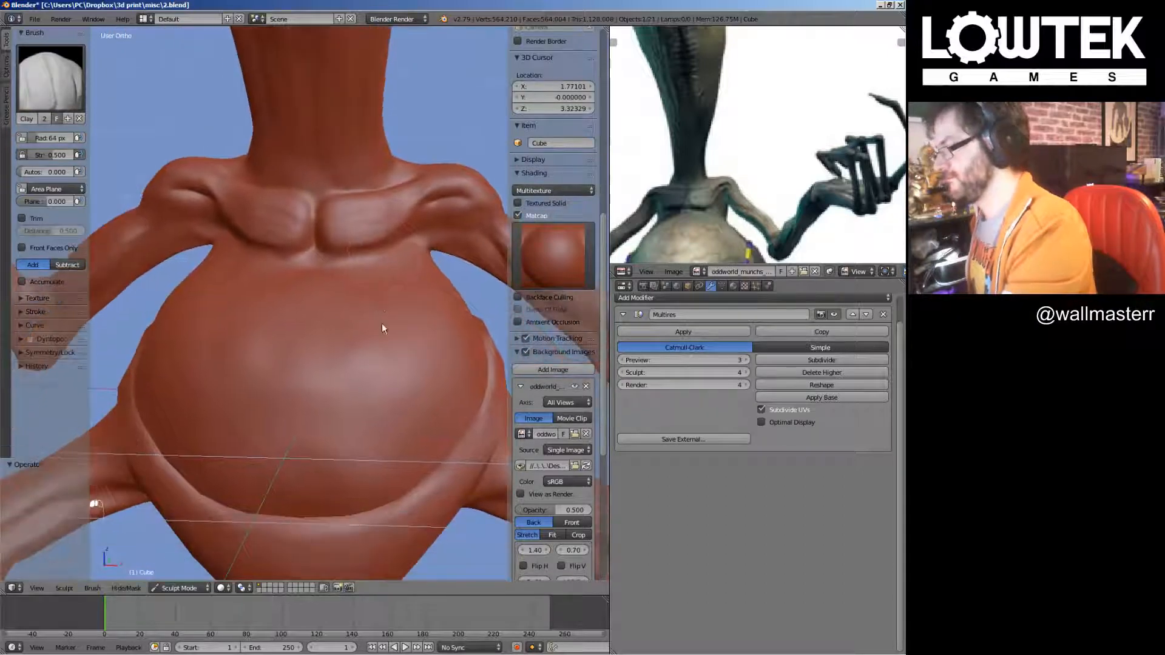
mouse_move(398, 257)
middle_down()
mouse_move(363, 264)
mouse_move(344, 209)
middle_up()
scroll(344, 230, down, 4)
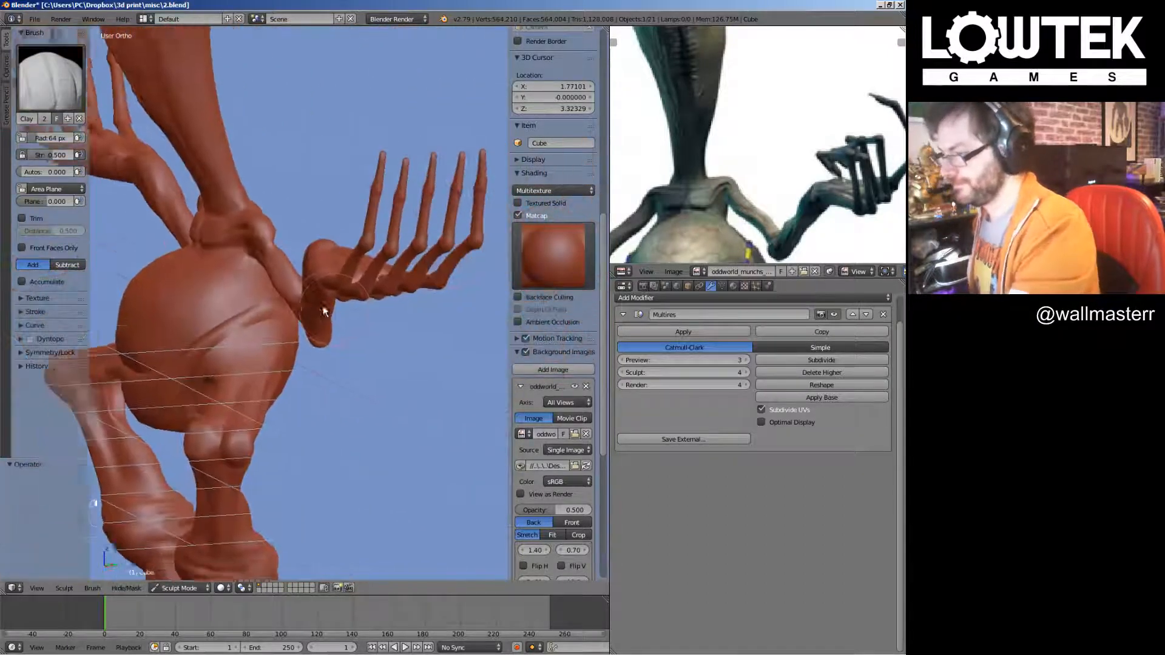
mouse_move(344, 267)
middle_down()
mouse_move(398, 325)
mouse_move(437, 270)
mouse_move(351, 292)
middle_up()
scroll(263, 190, up, 6)
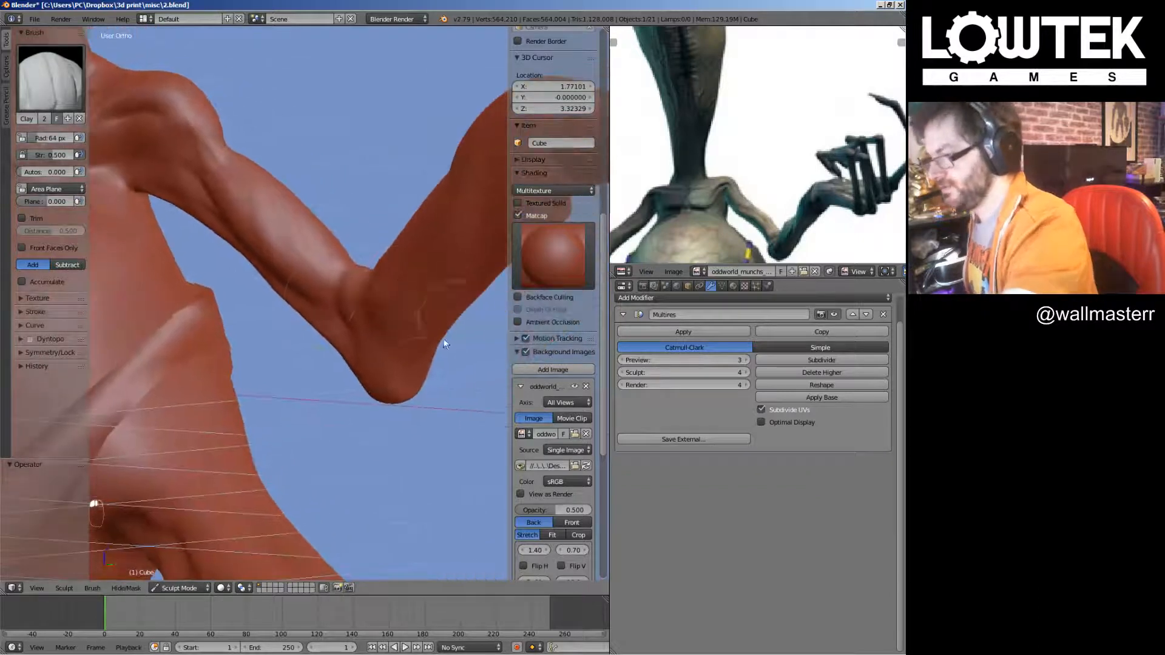
mouse_move(463, 291)
middle_down()
mouse_move(307, 315)
mouse_move(290, 293)
middle_up()
mouse_move(420, 304)
middle_down()
mouse_move(395, 217)
mouse_move(326, 135)
middle_up()
drag(418, 294, 355, 82)
middle_drag(450, 188, 403, 327)
middle_drag(351, 399, 398, 201)
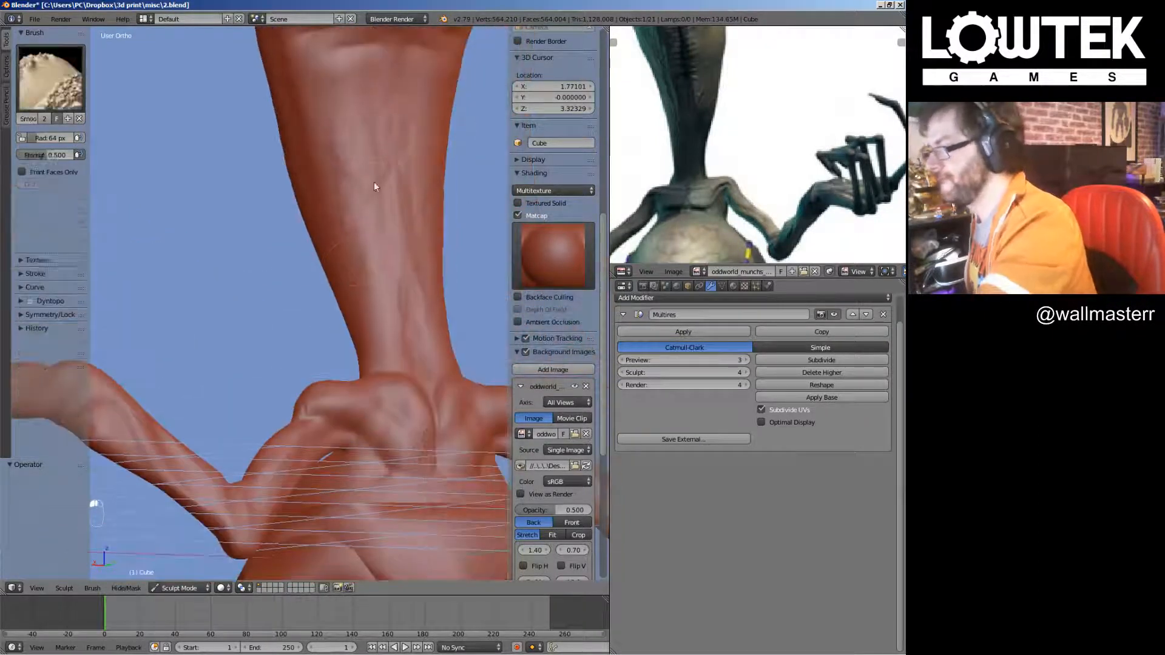
mouse_move(355, 326)
middle_down()
mouse_move(291, 294)
mouse_move(232, 327)
middle_up()
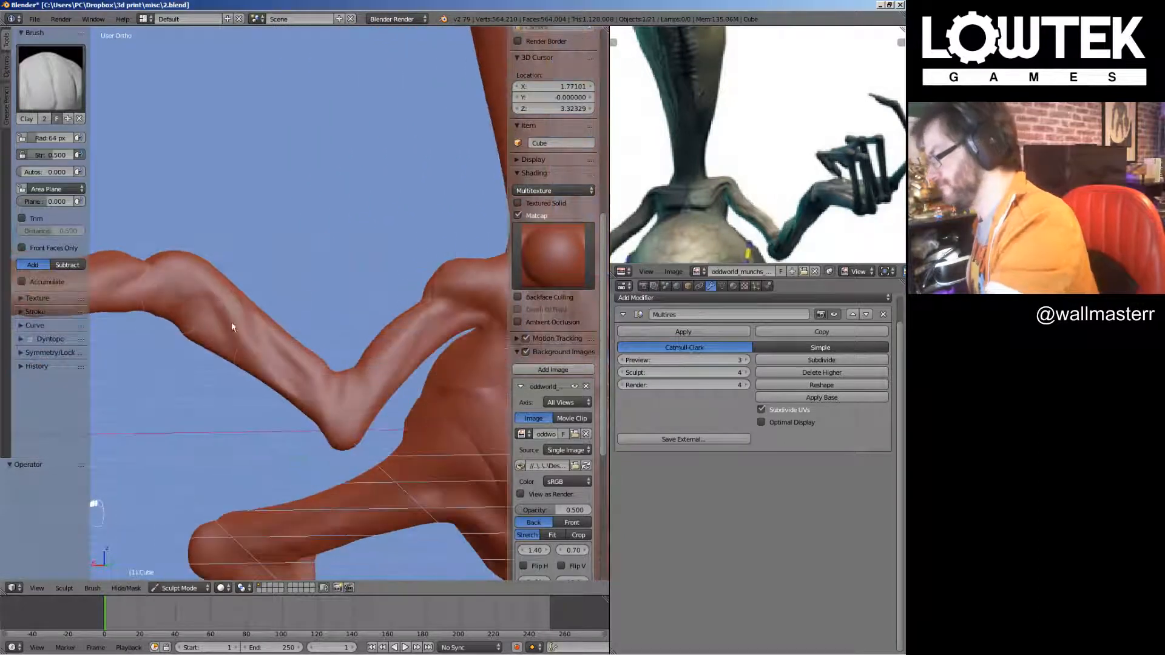
mouse_move(278, 362)
middle_down()
mouse_move(403, 385)
mouse_move(267, 348)
middle_up()
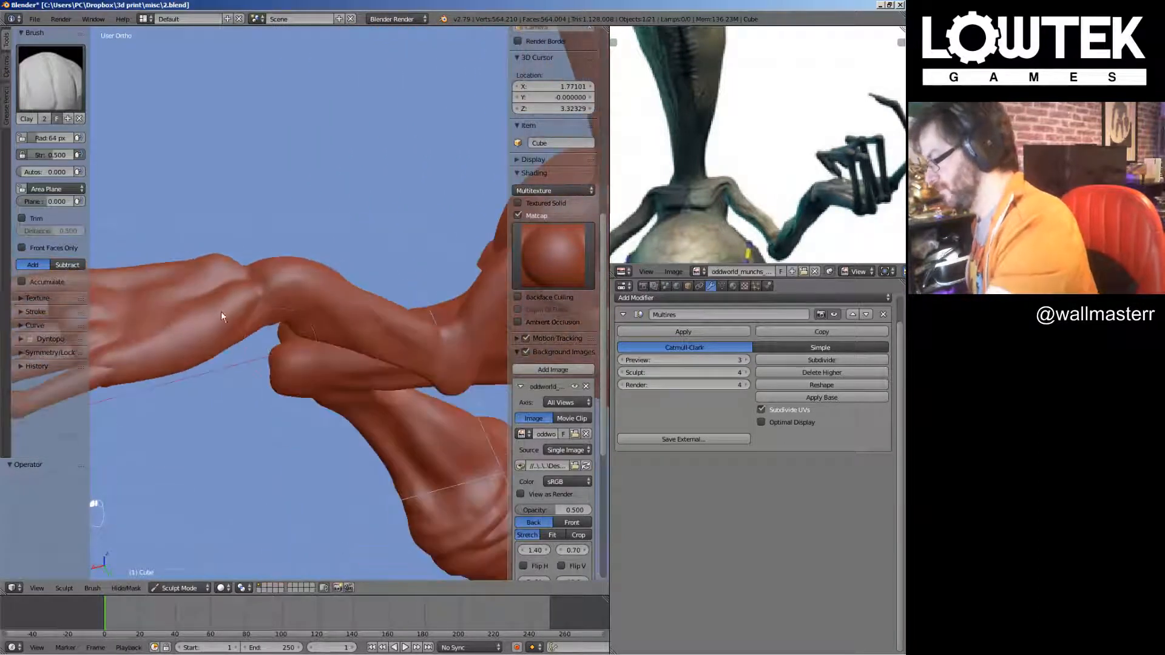
mouse_move(221, 313)
middle_down()
mouse_move(362, 353)
mouse_move(279, 354)
middle_up()
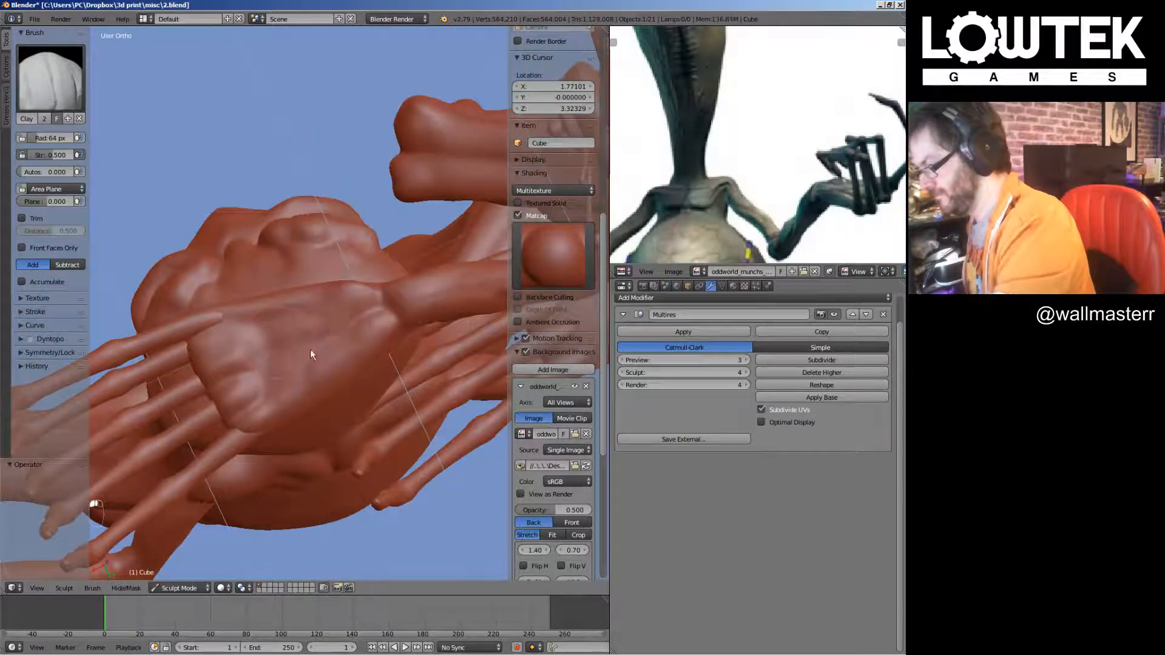
mouse_move(442, 274)
middle_down()
mouse_move(388, 260)
mouse_move(398, 254)
middle_up()
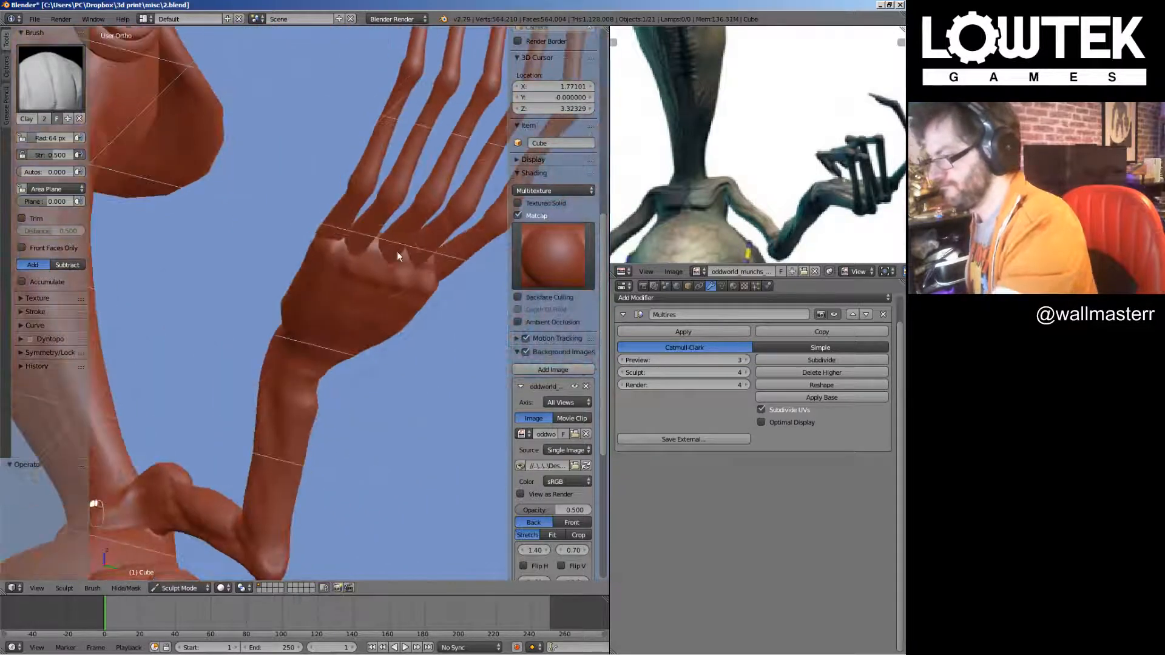
Inspect the legs, knees and lower belly from several angles for missing anatomical detail
mouse_move(386, 339)
middle_down()
mouse_move(301, 377)
mouse_move(385, 239)
mouse_move(377, 300)
middle_up()
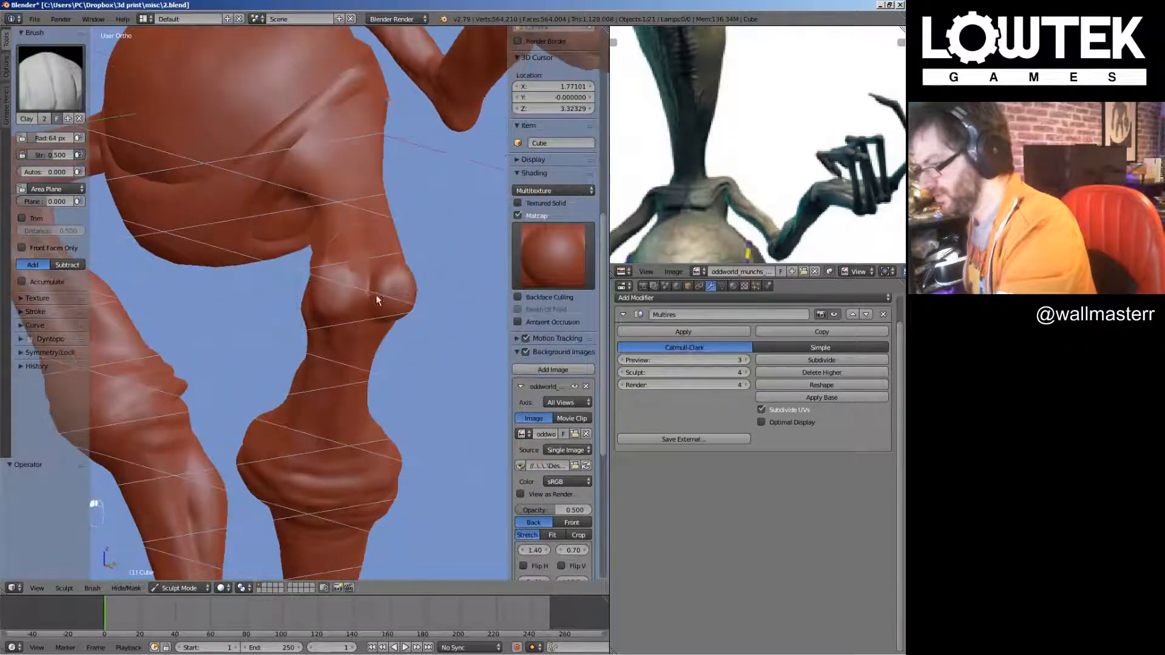
middle_drag(364, 177, 303, 101)
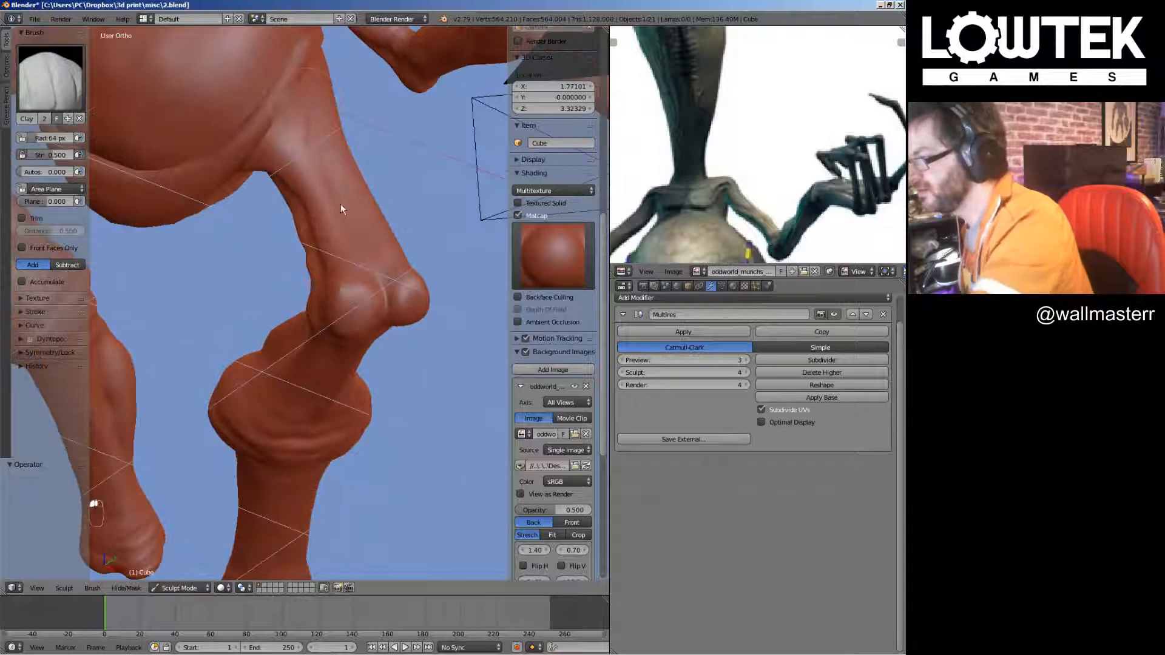
middle_drag(340, 210, 398, 155)
mouse_move(393, 264)
middle_down()
mouse_move(399, 220)
mouse_move(396, 257)
mouse_move(303, 295)
middle_up()
mouse_move(232, 372)
middle_down()
mouse_move(290, 436)
mouse_move(278, 421)
mouse_move(291, 411)
mouse_move(335, 428)
middle_up()
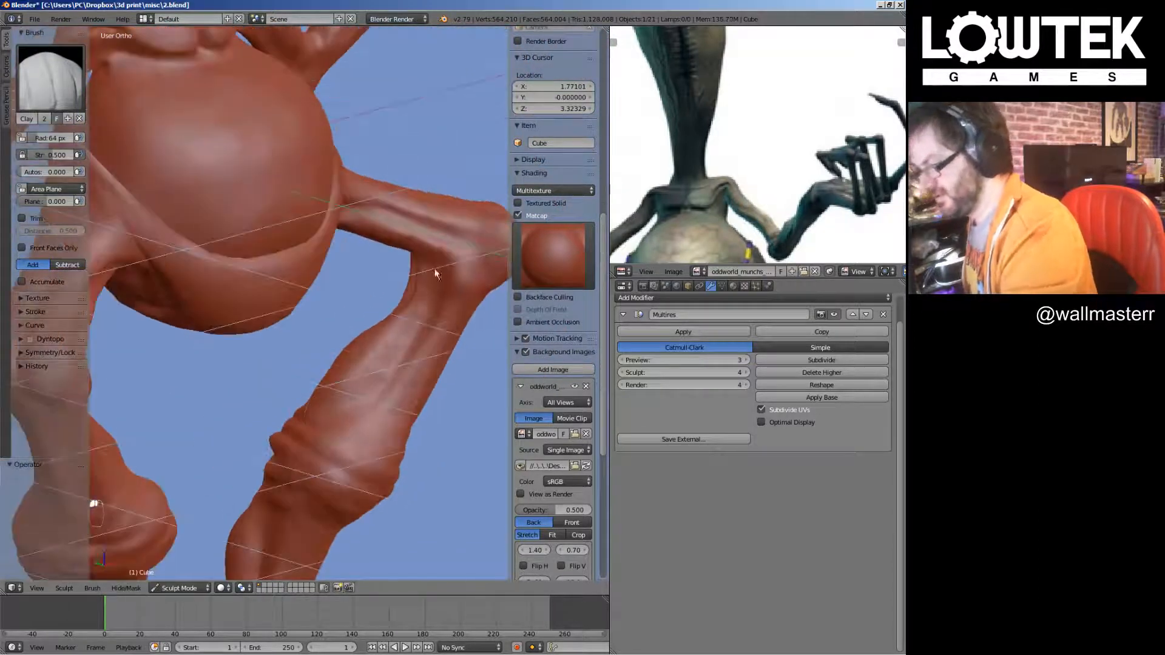
scroll(424, 304, down, 5)
mouse_move(412, 333)
middle_down()
mouse_move(387, 275)
mouse_move(377, 364)
mouse_move(313, 320)
middle_up()
scroll(387, 277, down, 2)
Return to the front orthographic view and save the file over the existing version
key(KP_1)
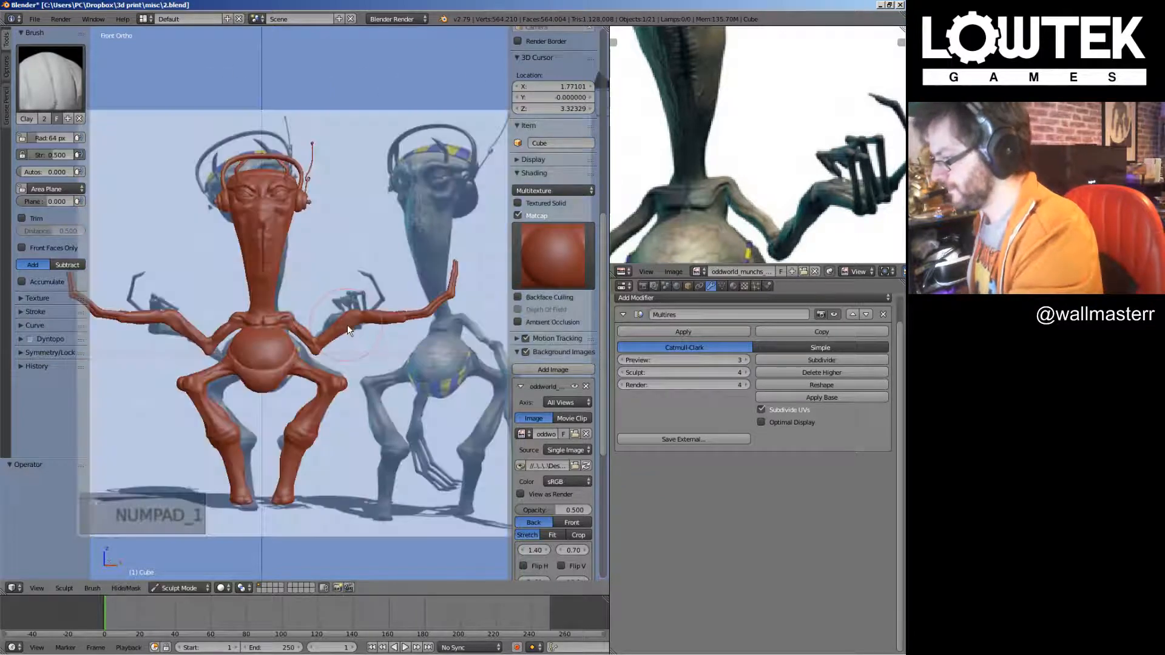
key(ctrl+s)
click(337, 388)
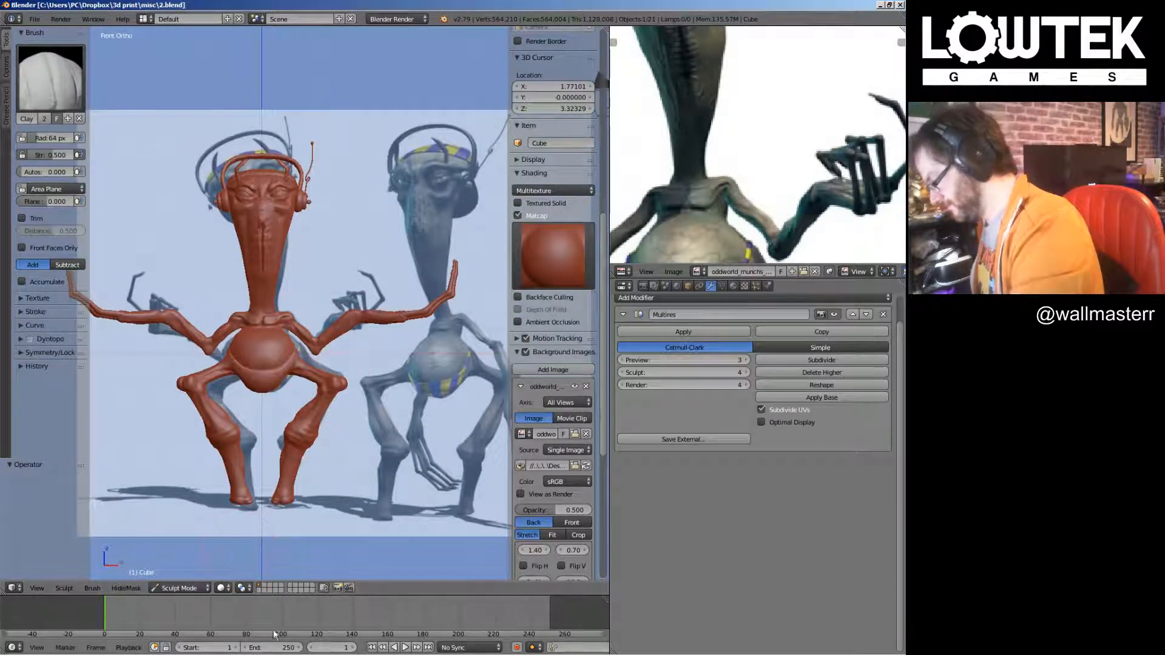
click(204, 588)
click(201, 574)
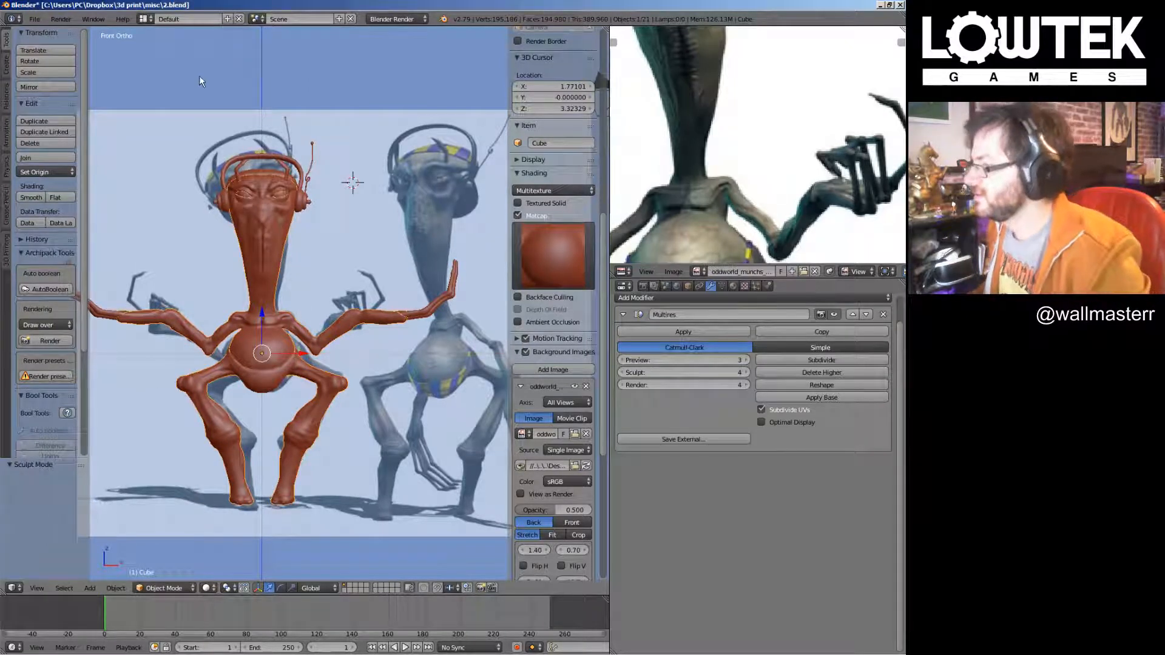
scroll(232, 131, up, 3)
shift+middle_drag(259, 102, 271, 270)
scroll(270, 270, up, 3)
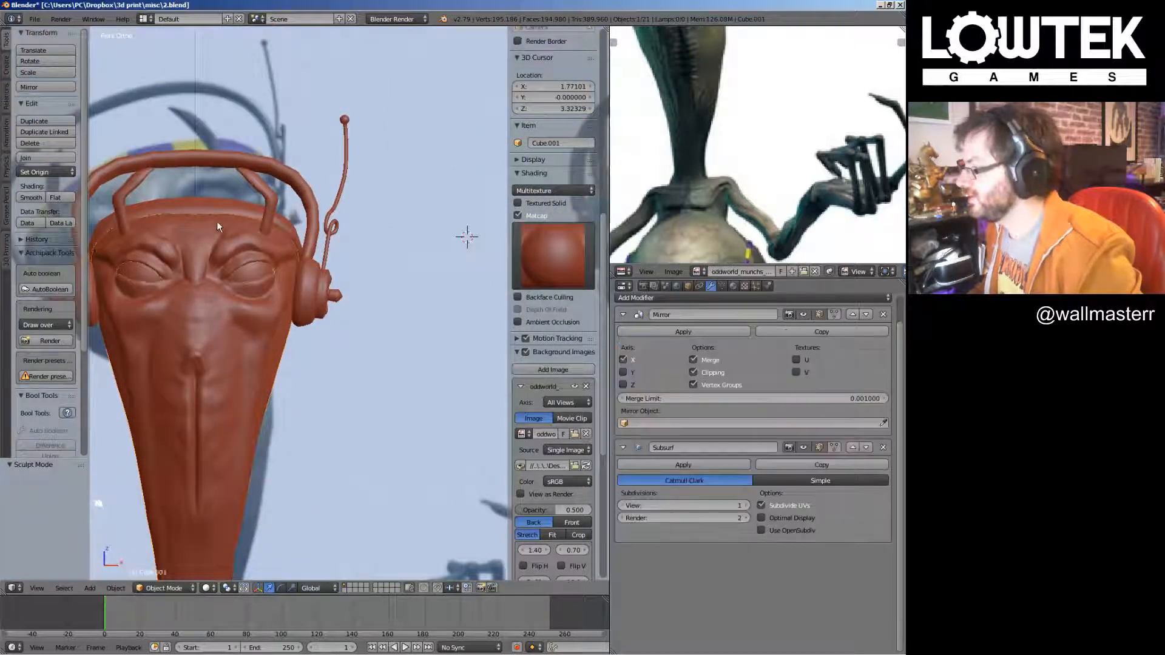
click(164, 588)
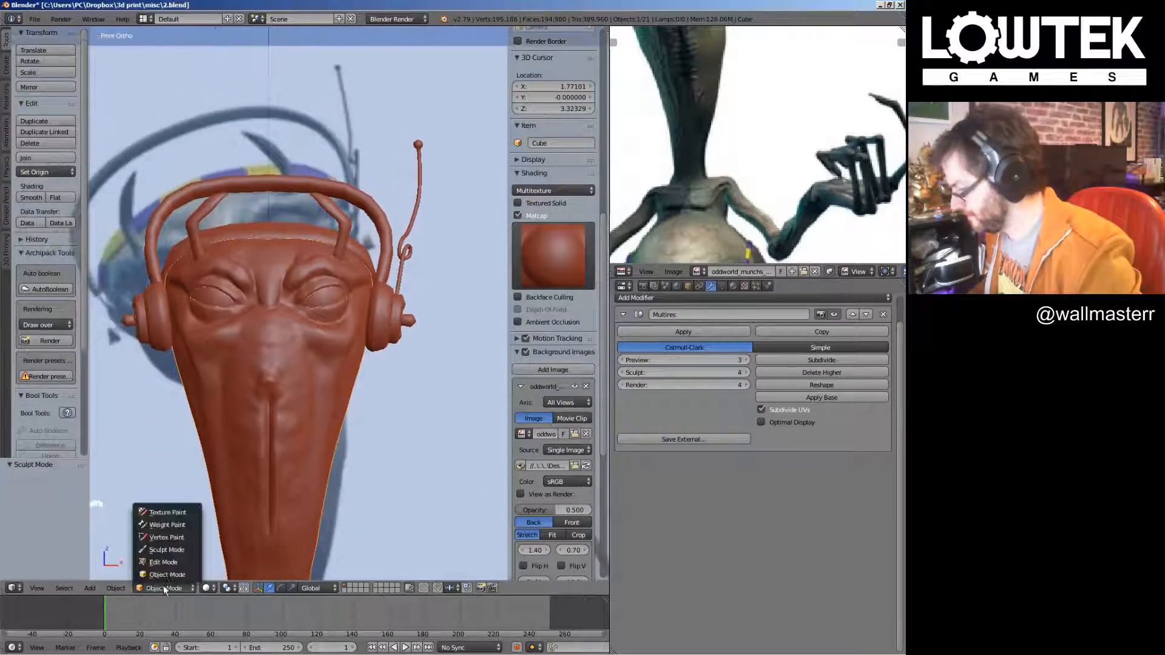
click(174, 550)
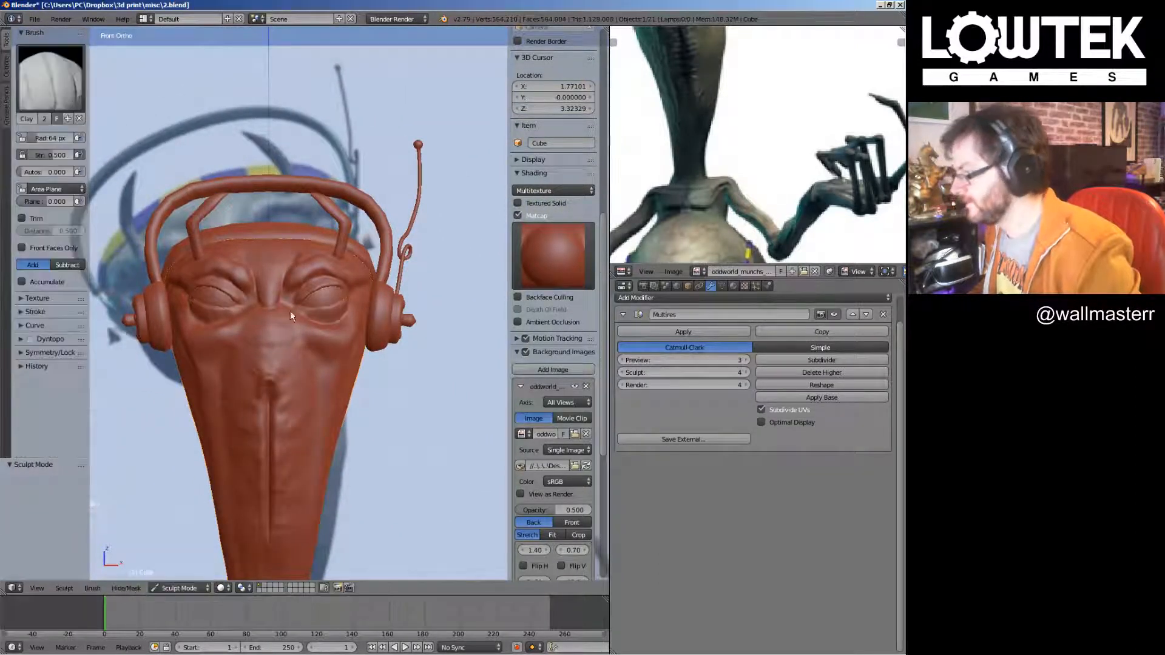
Reshape the inner end of the brow and the upper eyelid area on the head with the Grab brush
click(52, 85)
click(302, 140)
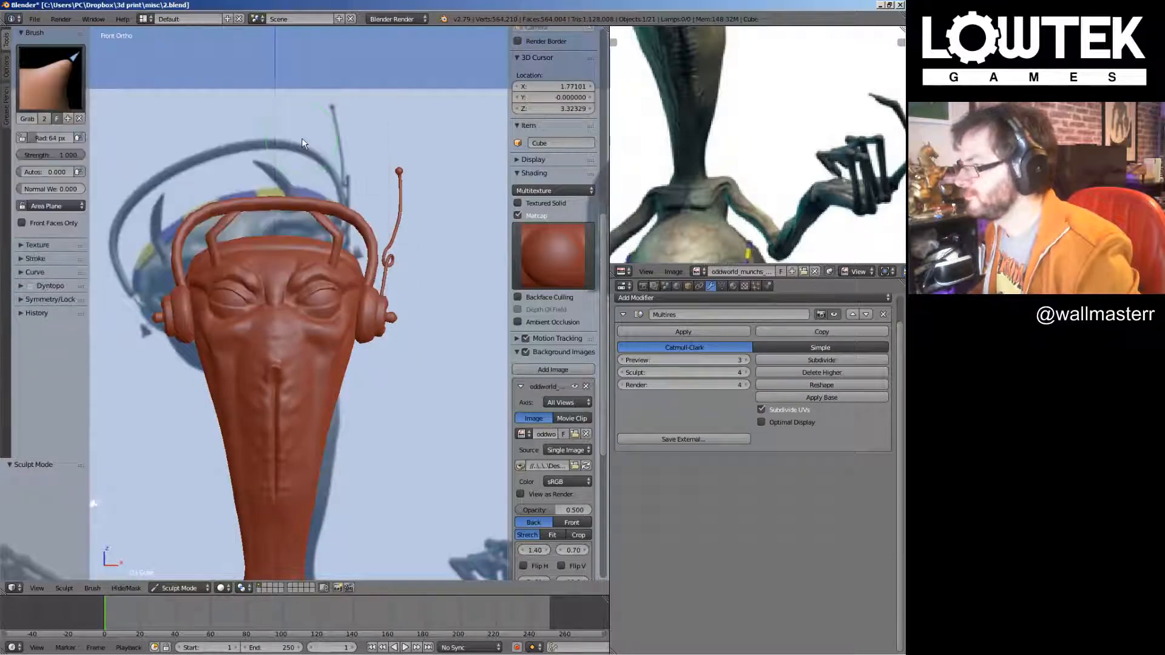
scroll(301, 137, up, 3)
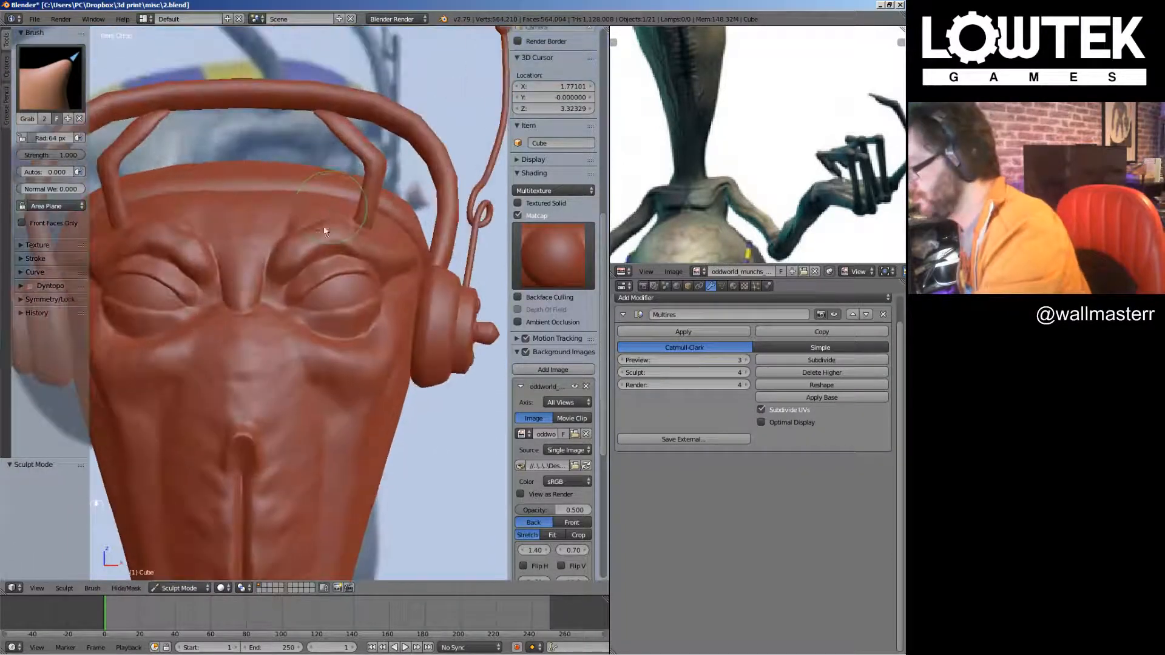
drag(288, 257, 304, 245)
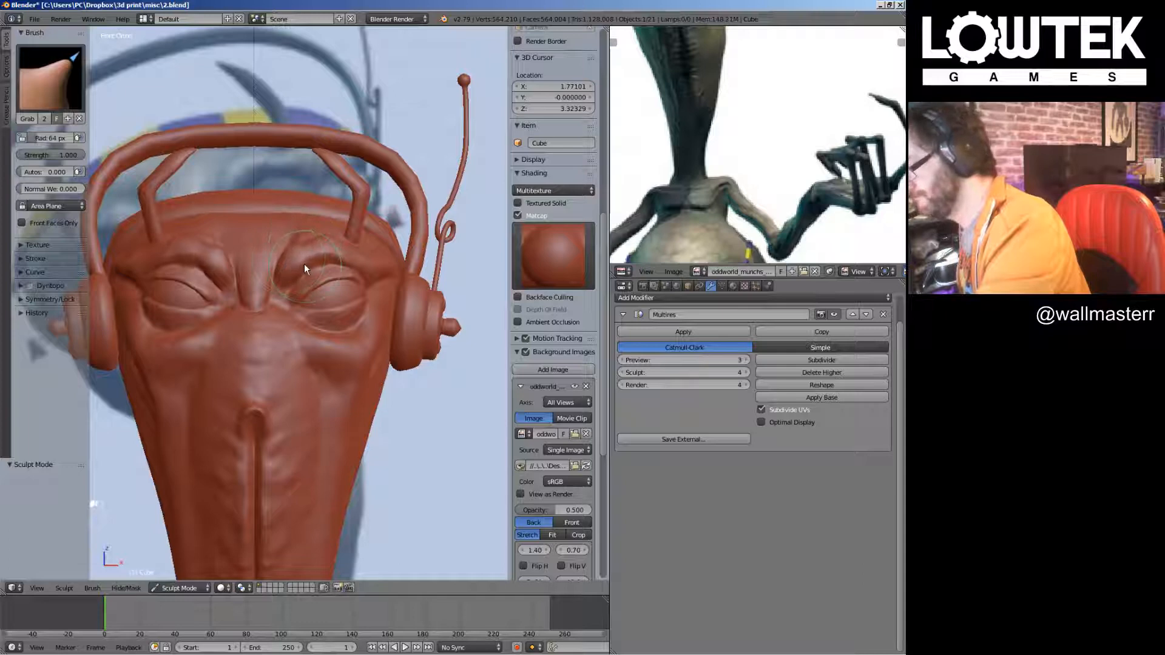
scroll(315, 265, up, 2)
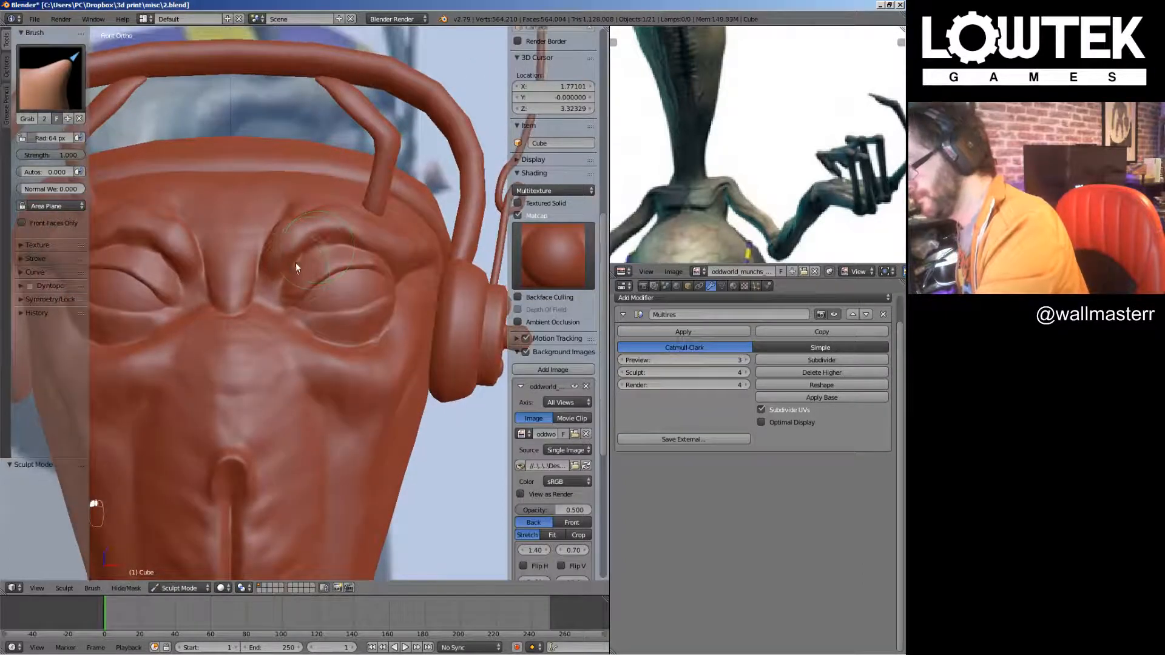
drag(326, 250, 267, 242)
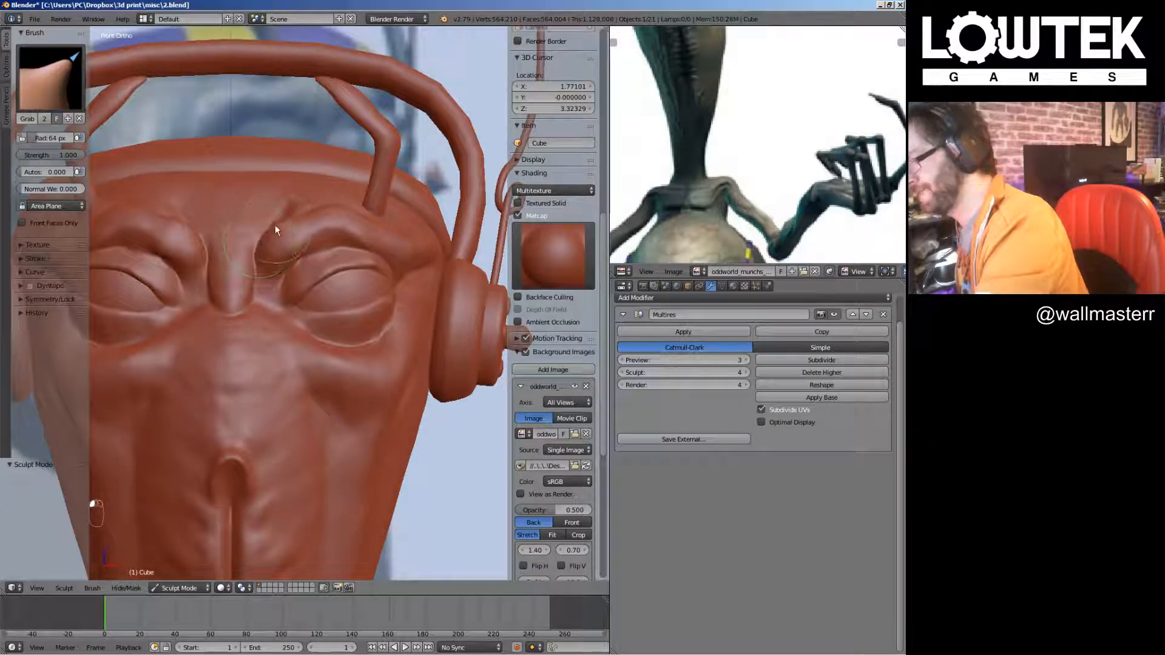
scroll(352, 211, down, 6)
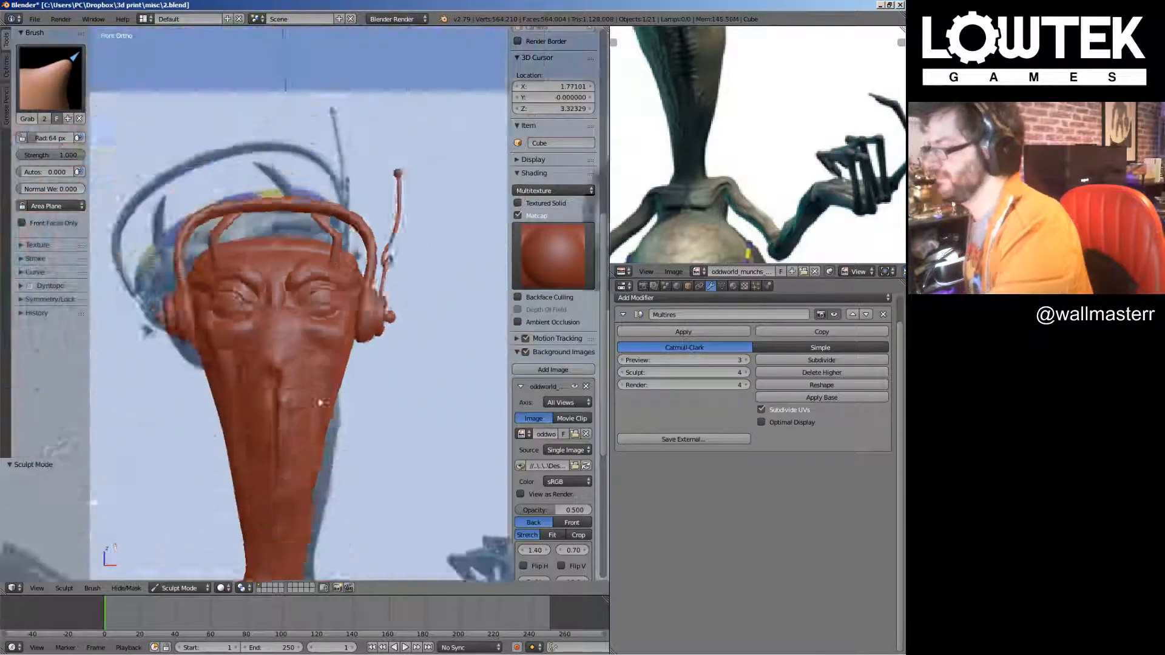
middle_drag(346, 403, 380, 401)
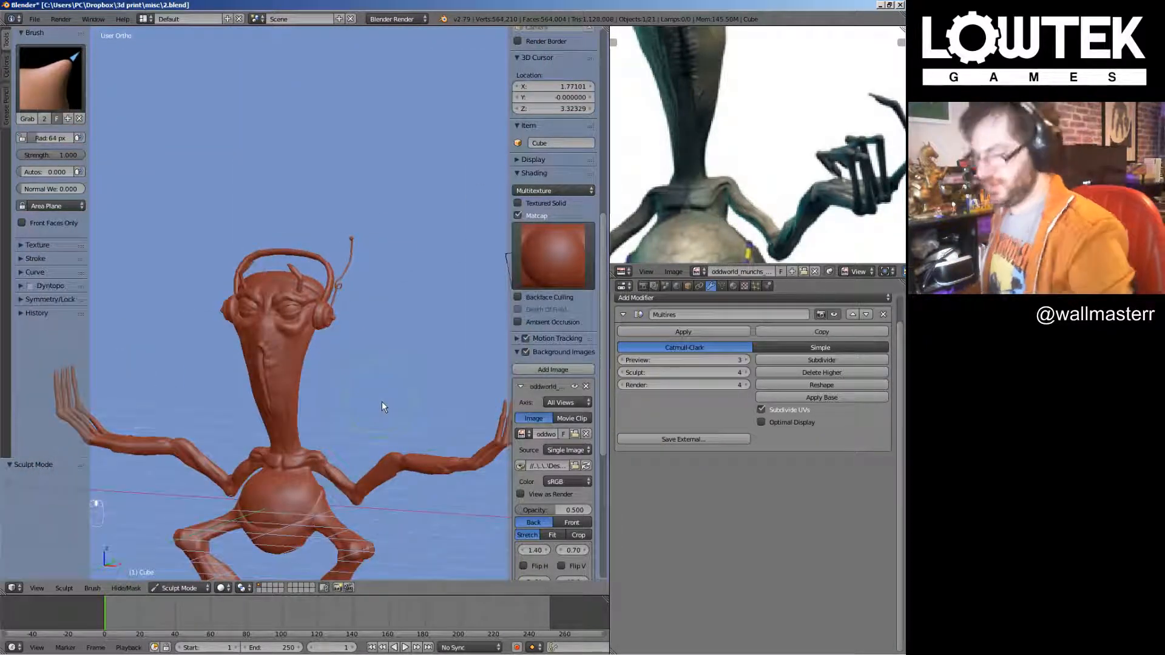
Switch to Object Mode, select the eyeball object in front view and open its mesh in Edit Mode
click(179, 588)
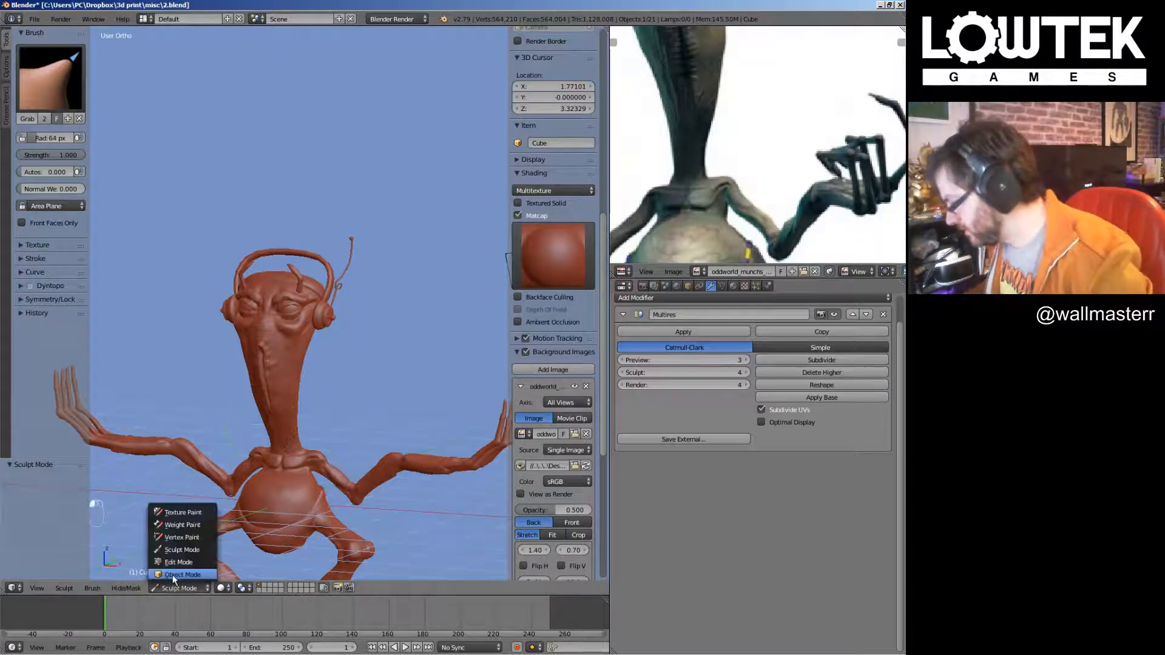
click(173, 571)
scroll(256, 444, up, 2)
key(KP_1)
scroll(331, 289, up, 3)
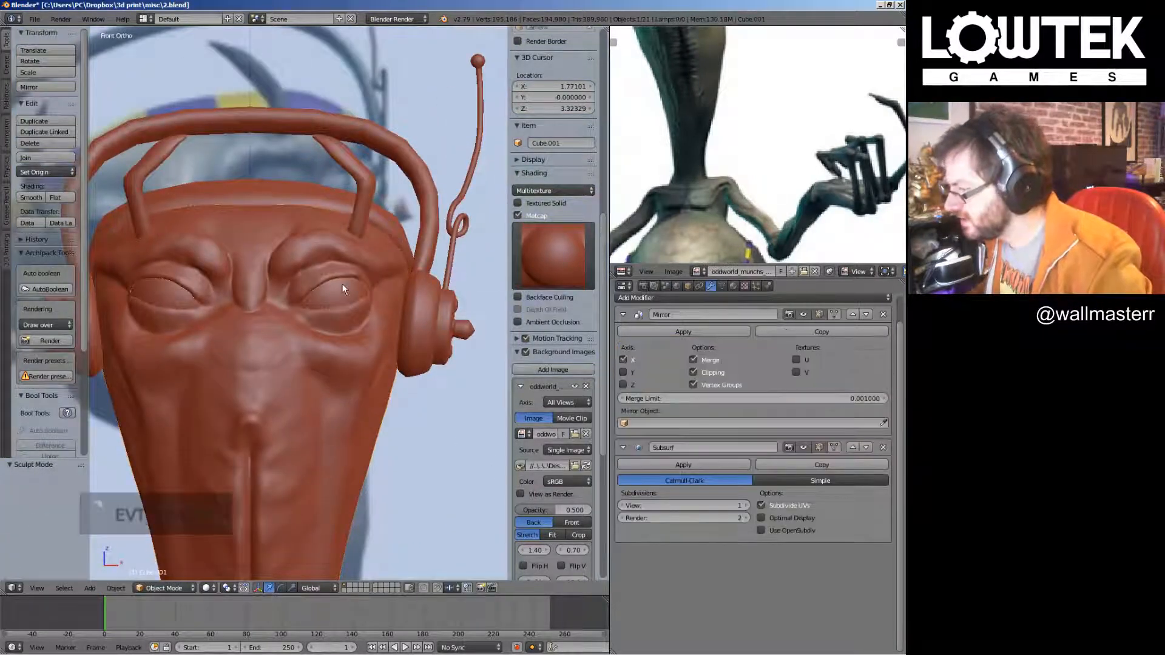
key(g)
right_click(344, 281)
right_drag(333, 289, 402, 290)
right_click(403, 291)
key(Tab)
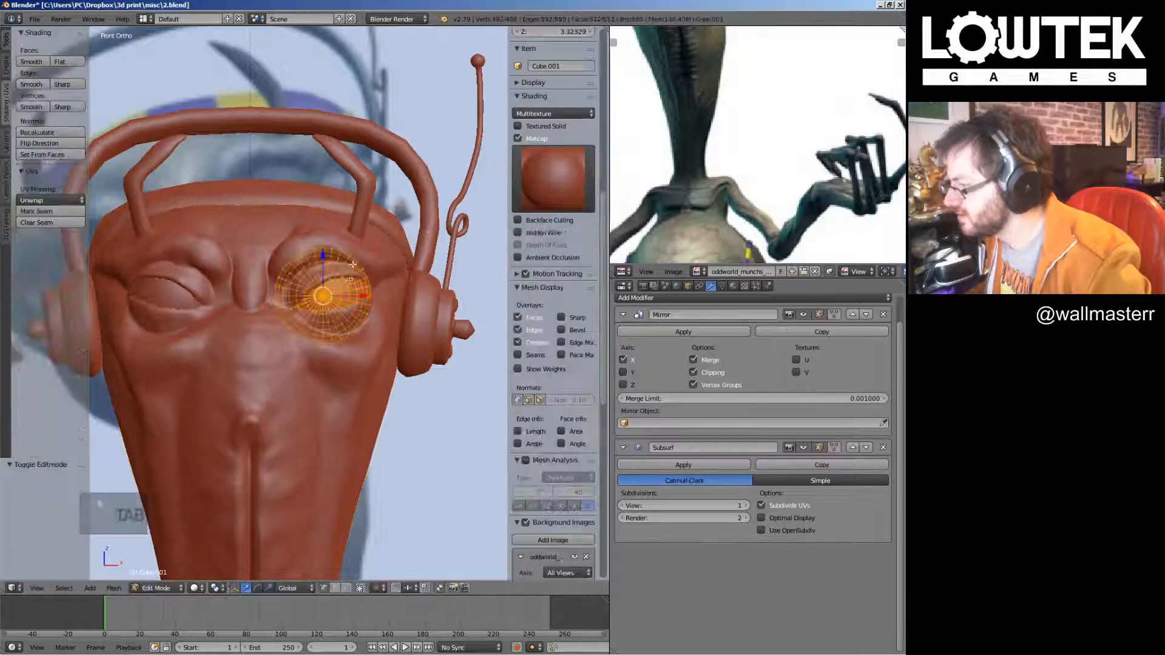
Select the edge loop on the eyeball mesh that outlines the iris, using the reference image's eye as a guide
scroll(352, 275, up, 5)
scroll(394, 248, down, 7)
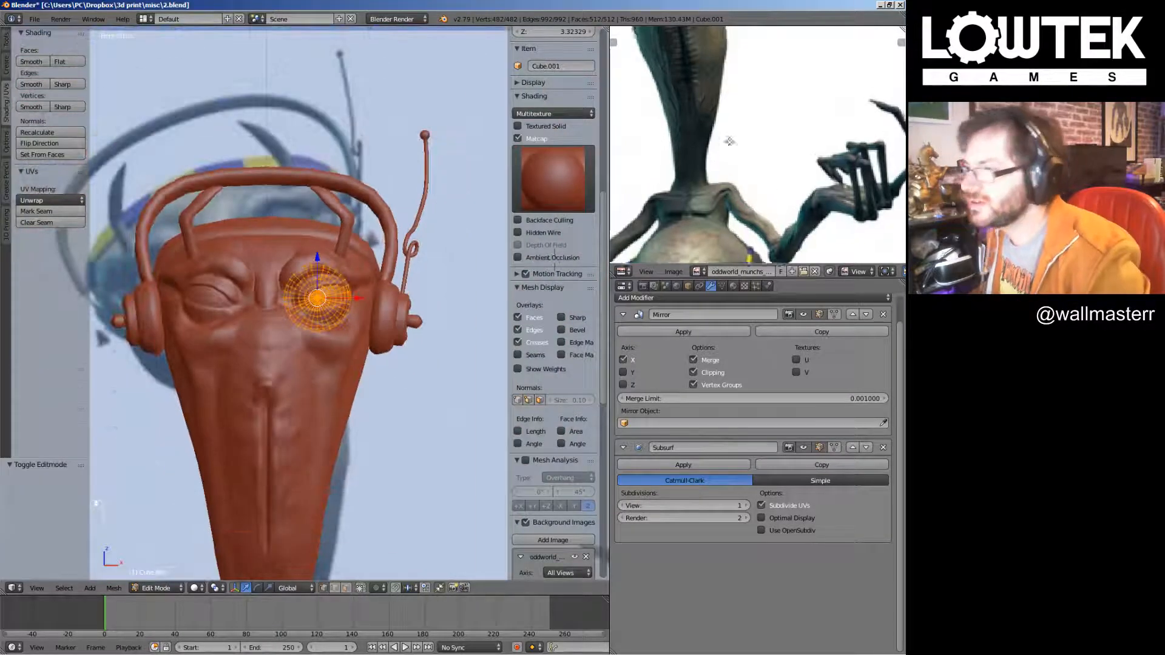
scroll(692, 91, up, 3)
middle_drag(691, 94, 704, 144)
scroll(704, 144, up, 2)
scroll(426, 240, up, 6)
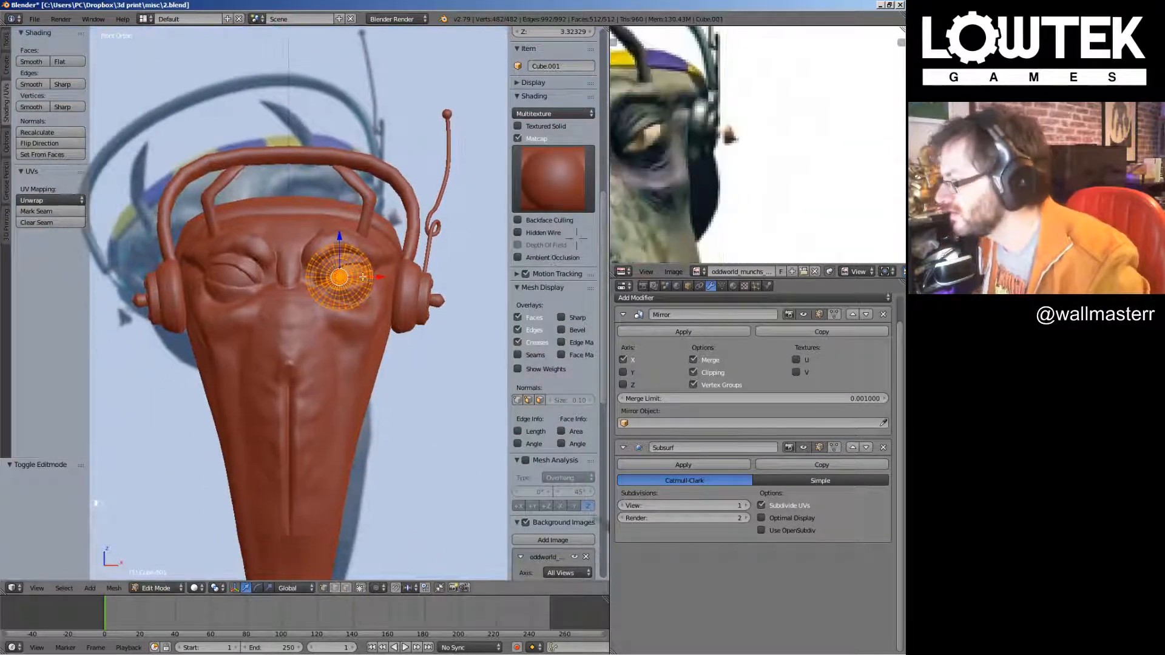
alt+right_click(446, 209)
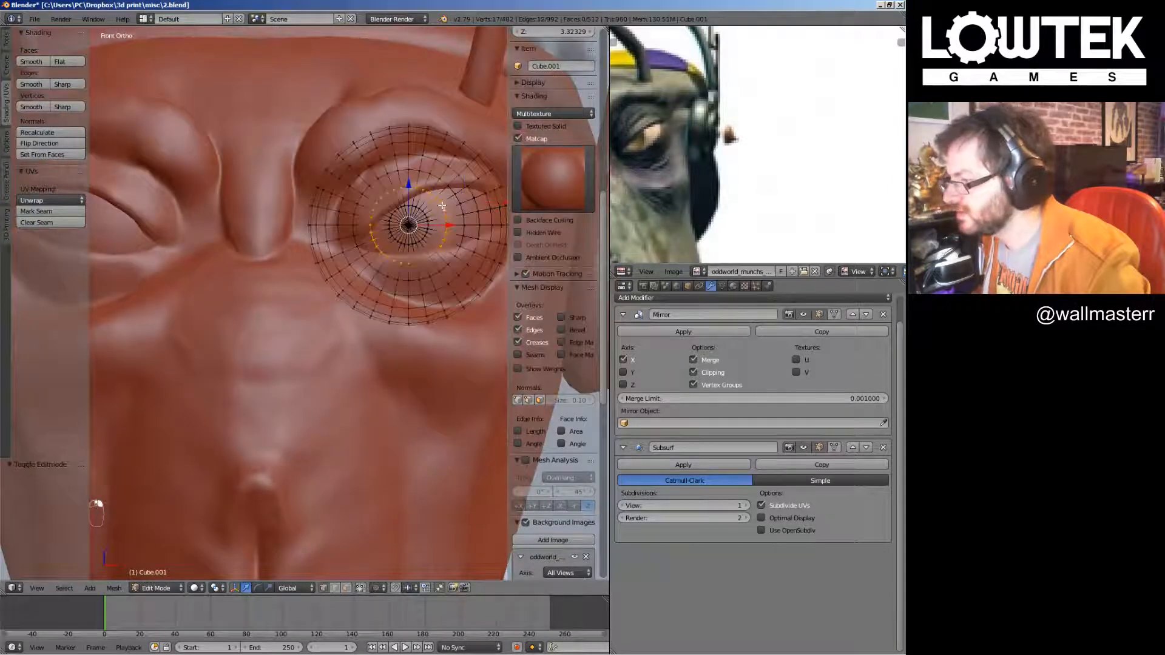
shift+middle_drag(443, 209, 334, 225)
key(ctrl+r)
click(383, 227)
click(375, 233)
key(ctrl+z)
Add a single loop cut to the eyeball, slid close against the inside of the iris outline loop
scroll(325, 222, up, 2)
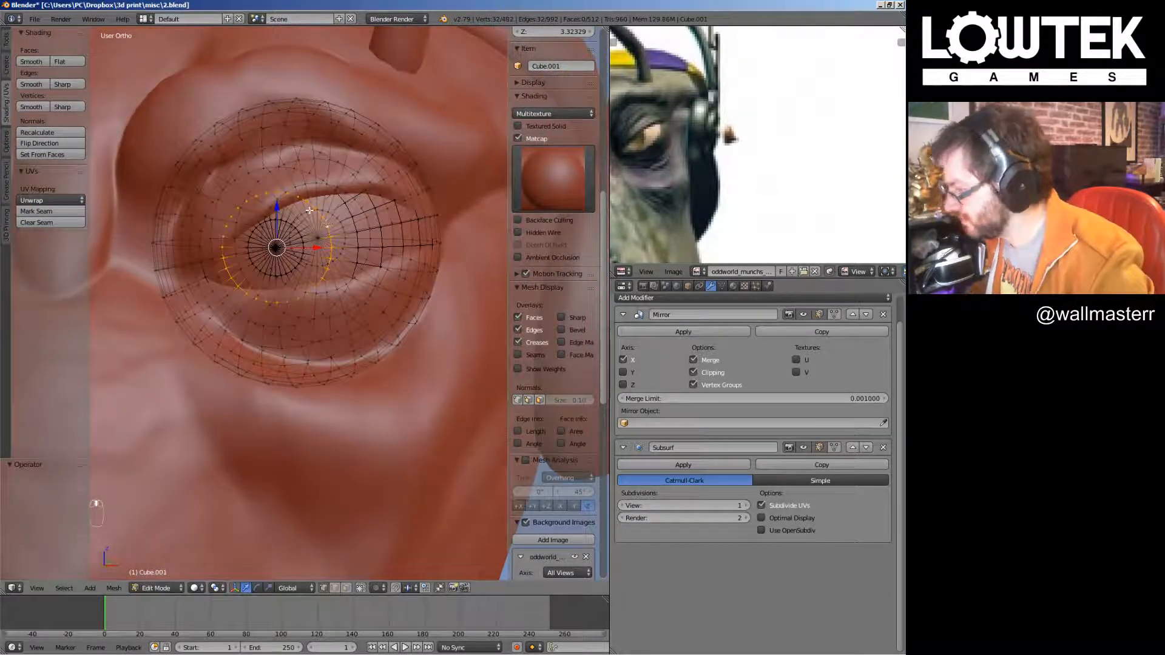
key(ctrl+r)
click(305, 209)
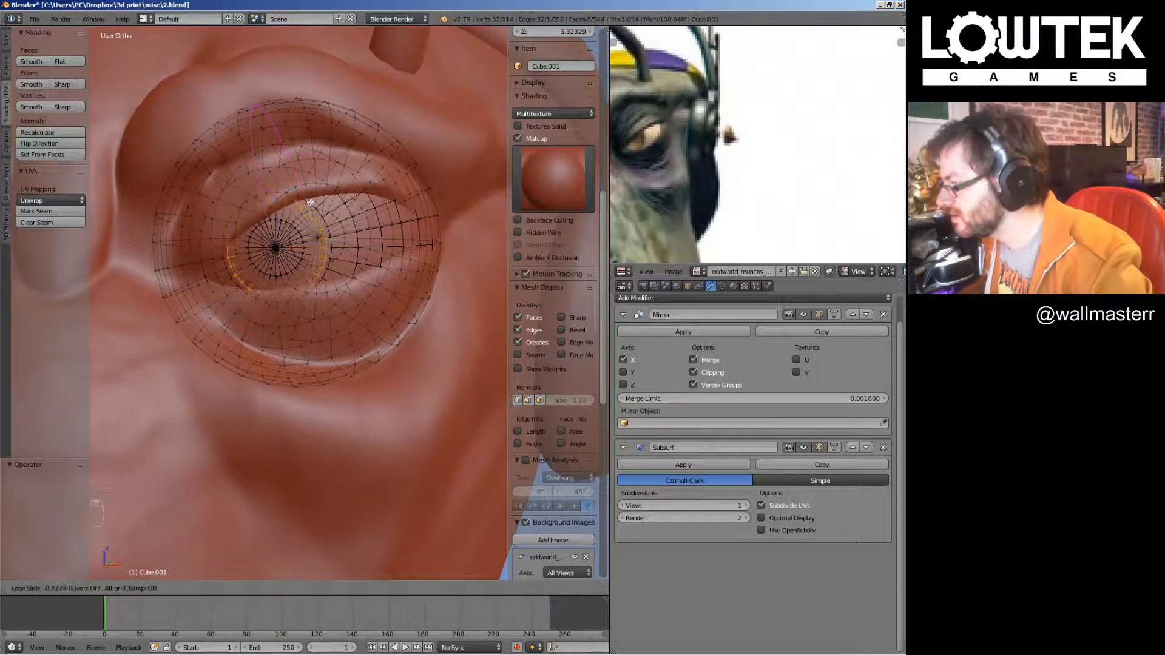
click(305, 206)
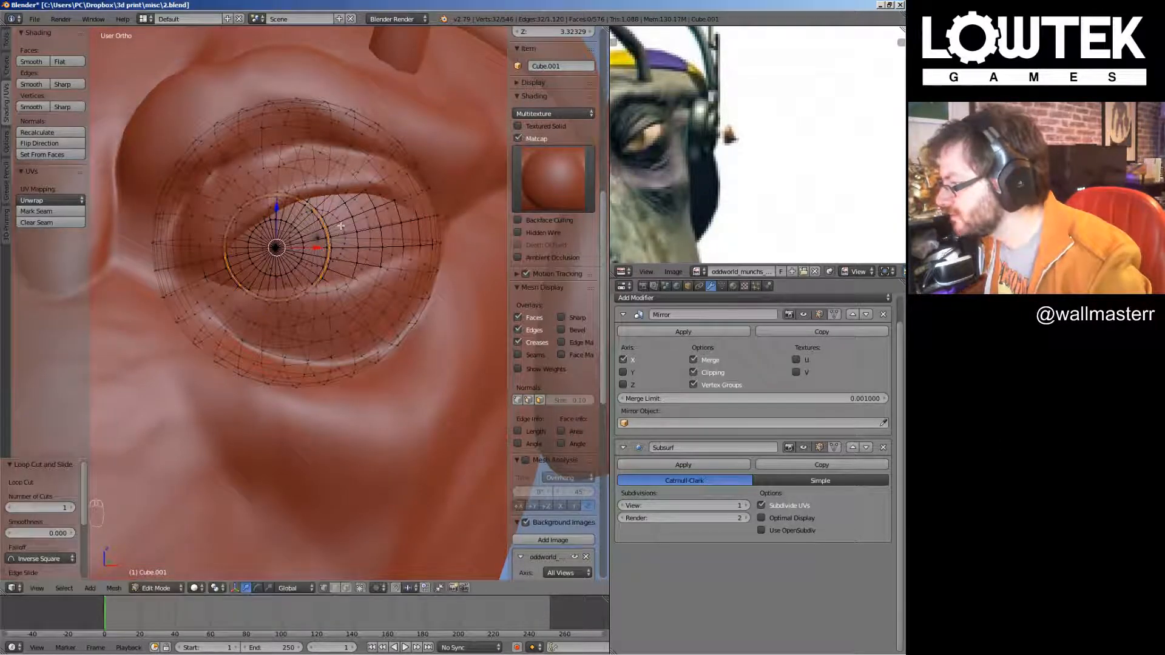
Add a loop cut inside the iris on the eyeball mesh to outline the pupil, and select the iris's centre vertex
key(Tab)
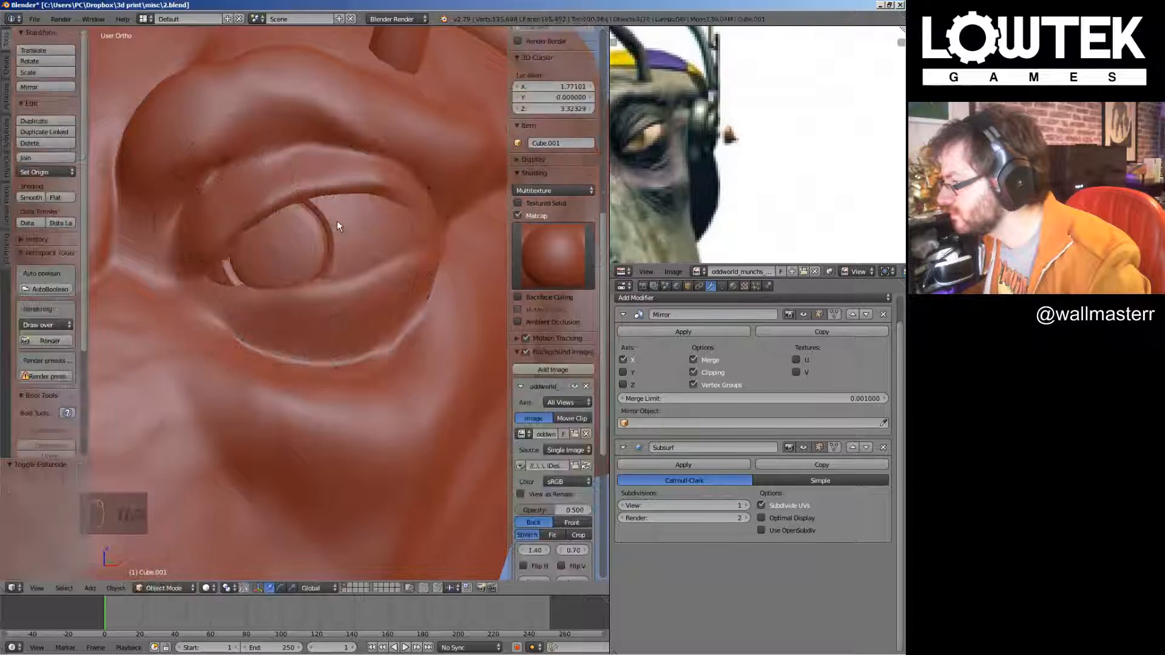
scroll(340, 223, down, 6)
scroll(346, 222, up, 6)
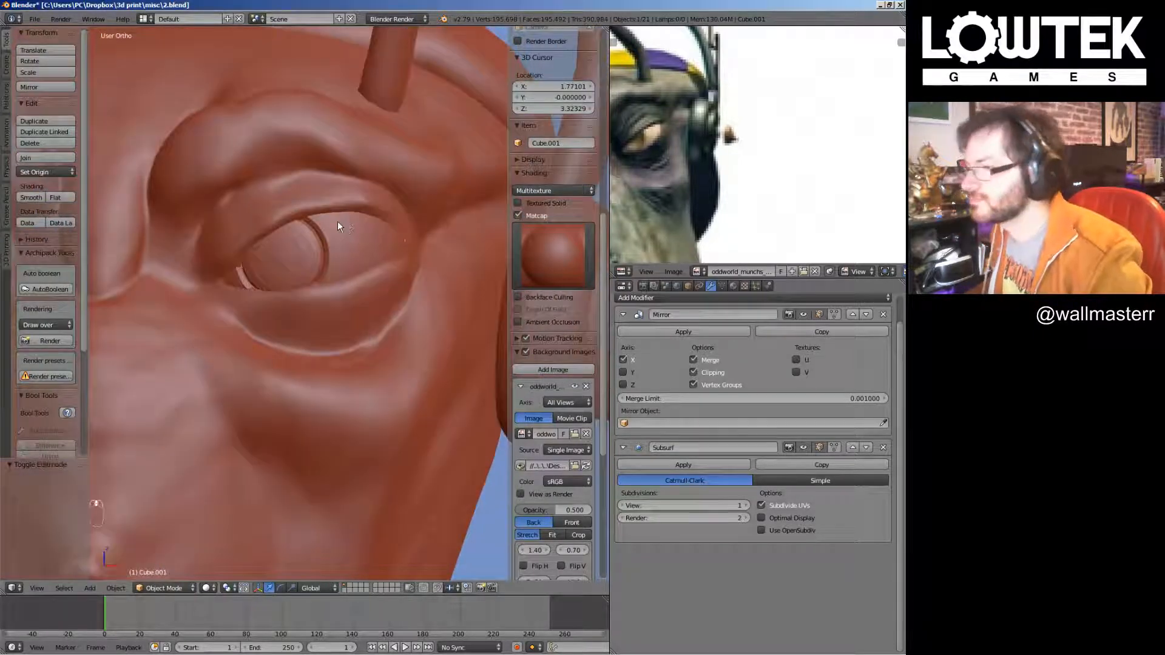
key(Tab)
scroll(286, 225, up, 2)
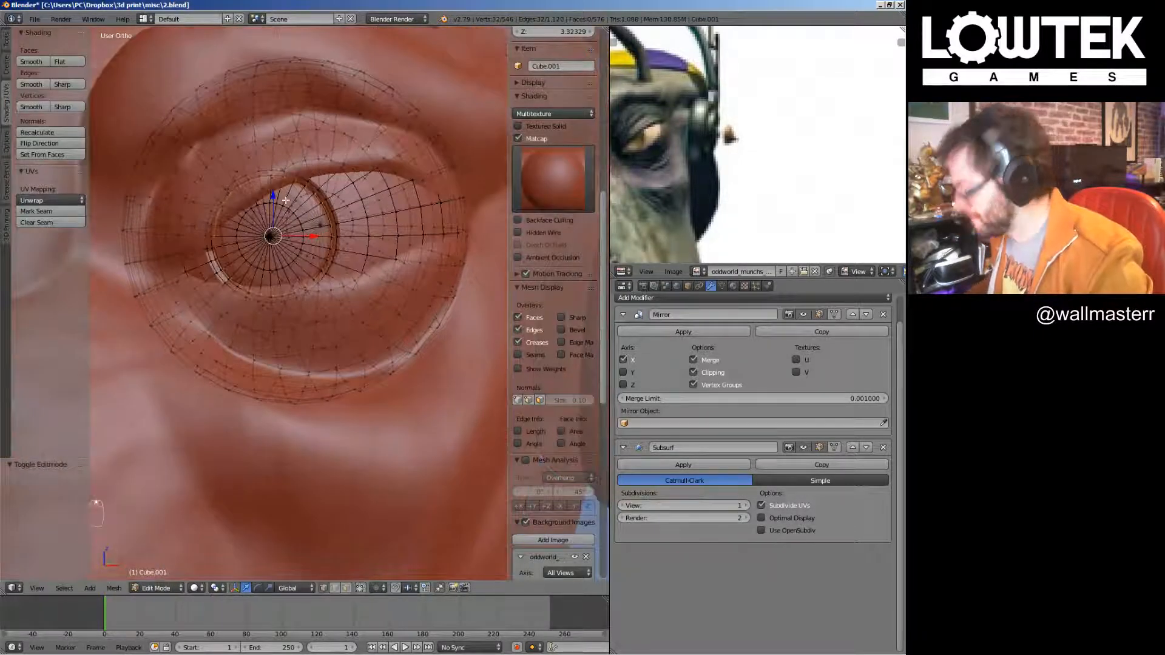
key(ctrl+r)
click(275, 228)
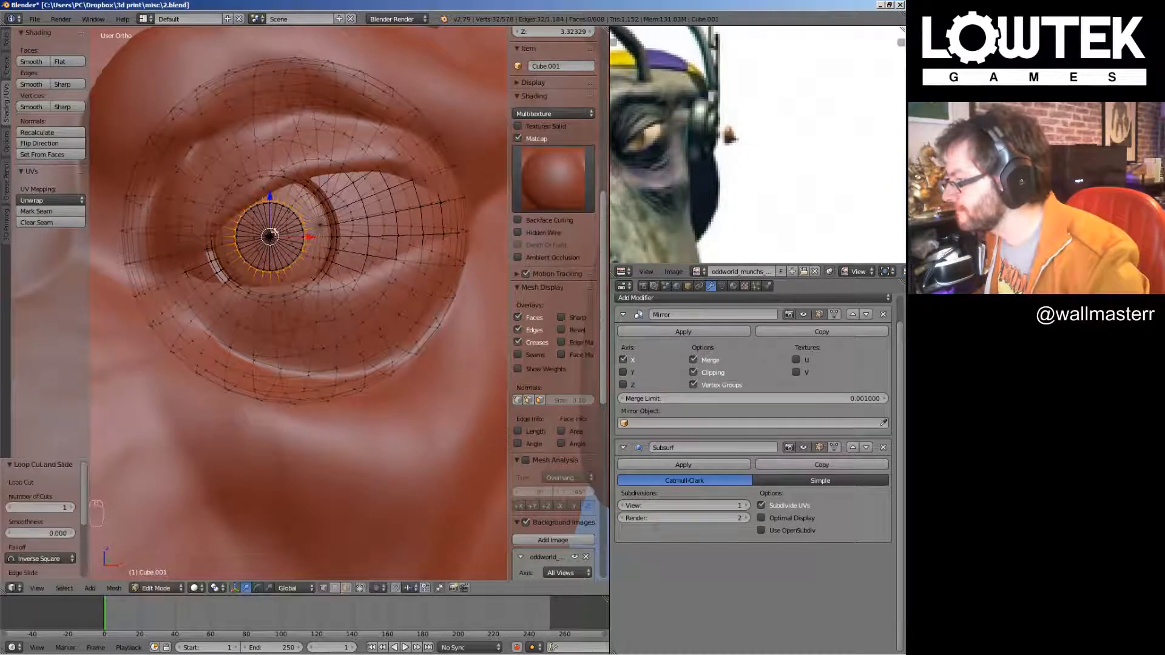
right_click(274, 235)
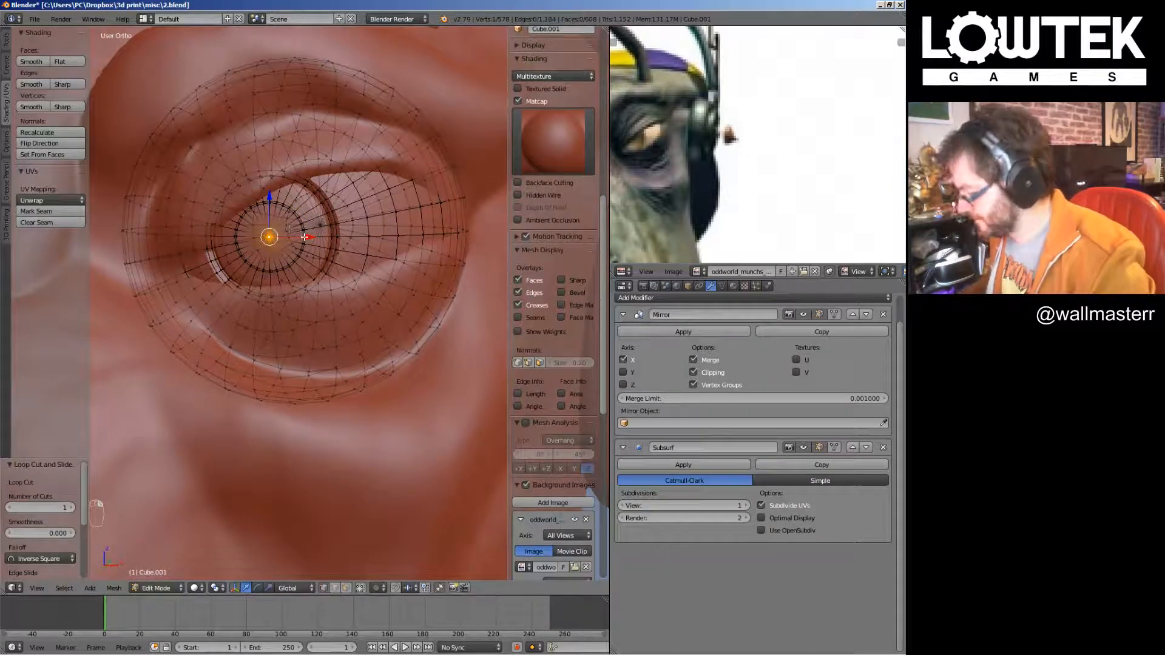
key(Tab)
scroll(308, 221, down, 5)
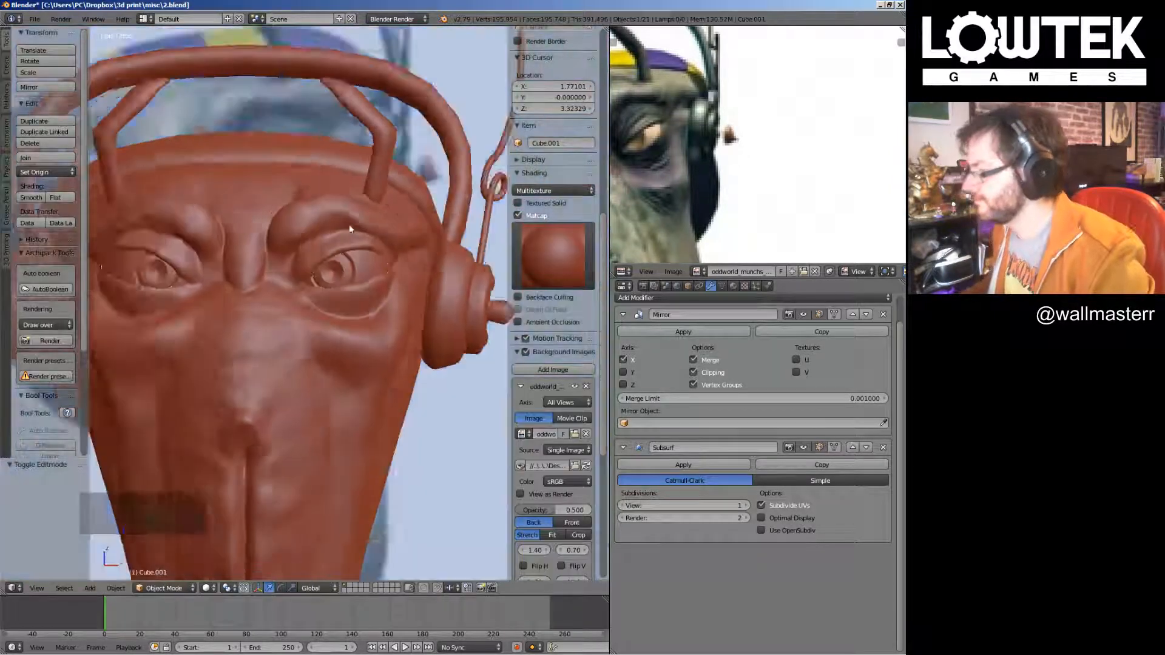
scroll(350, 229, down, 7)
scroll(367, 228, up, 9)
key(Tab)
right_click(386, 249)
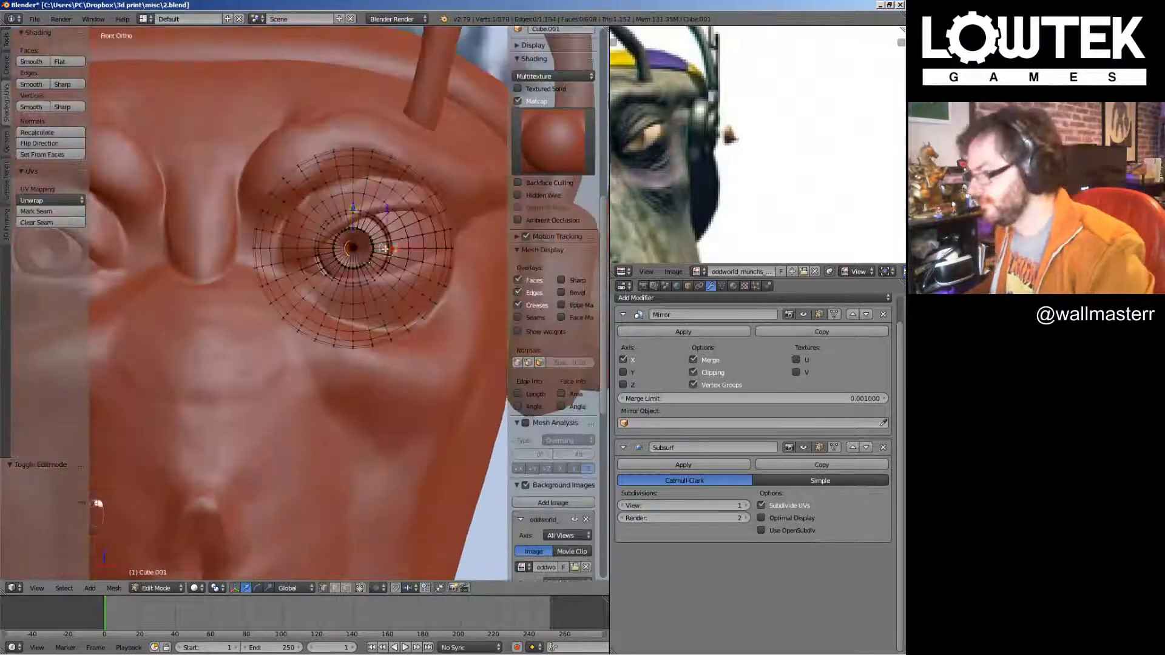
key(ctrl+l)
key(r)
key(r)
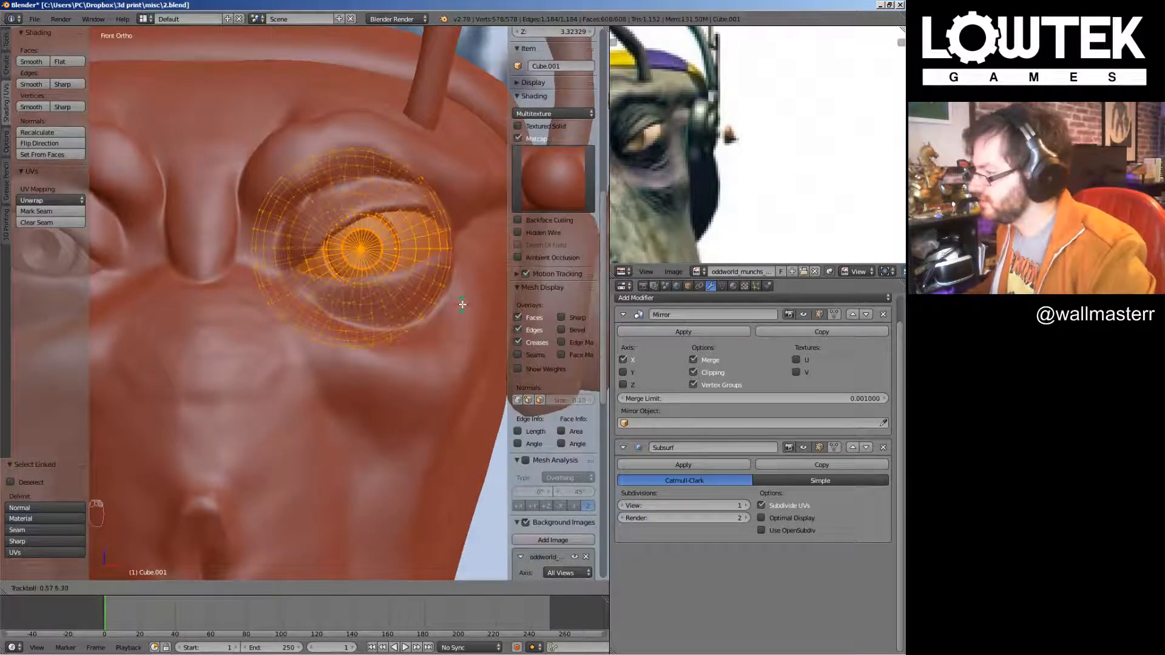
key(Escape)
key(Tab)
Save the file with the whole character in view
scroll(460, 293, down, 6)
middle_drag(460, 293, 414, 253)
scroll(400, 273, up, 2)
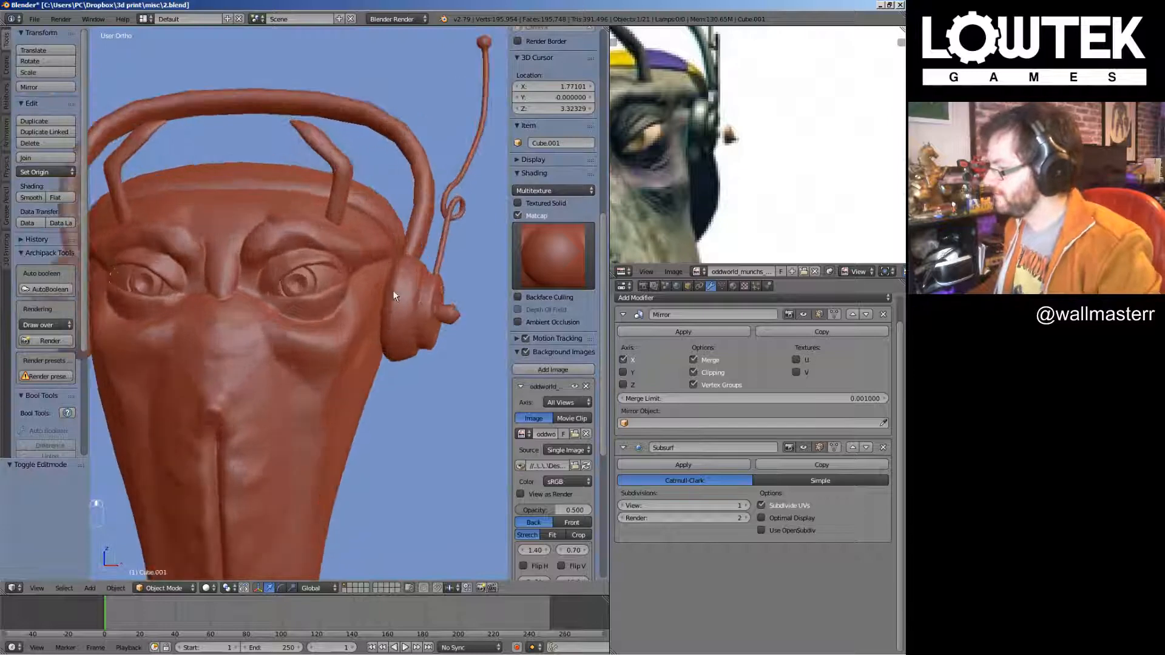
key(KP_Subtract)
key(KP_Subtract)
key(KP_Subtract)
key(KP_Subtract)
key(KP_Subtract)
key(KP_Subtract)
key(KP_Subtract)
key(KP_Subtract)
key(ctrl+s)
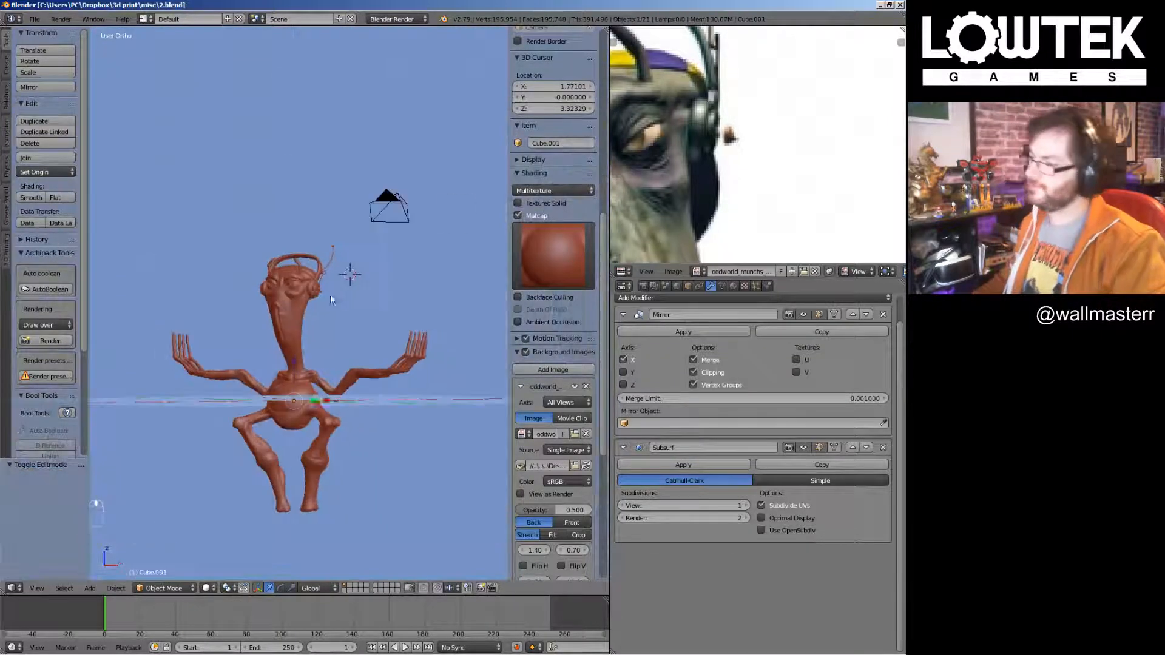
Box-select the older backup copies of the character below the reference image in front view and move them to another layer
key(a)
middle_drag(330, 293, 381, 302)
key(KP_1)
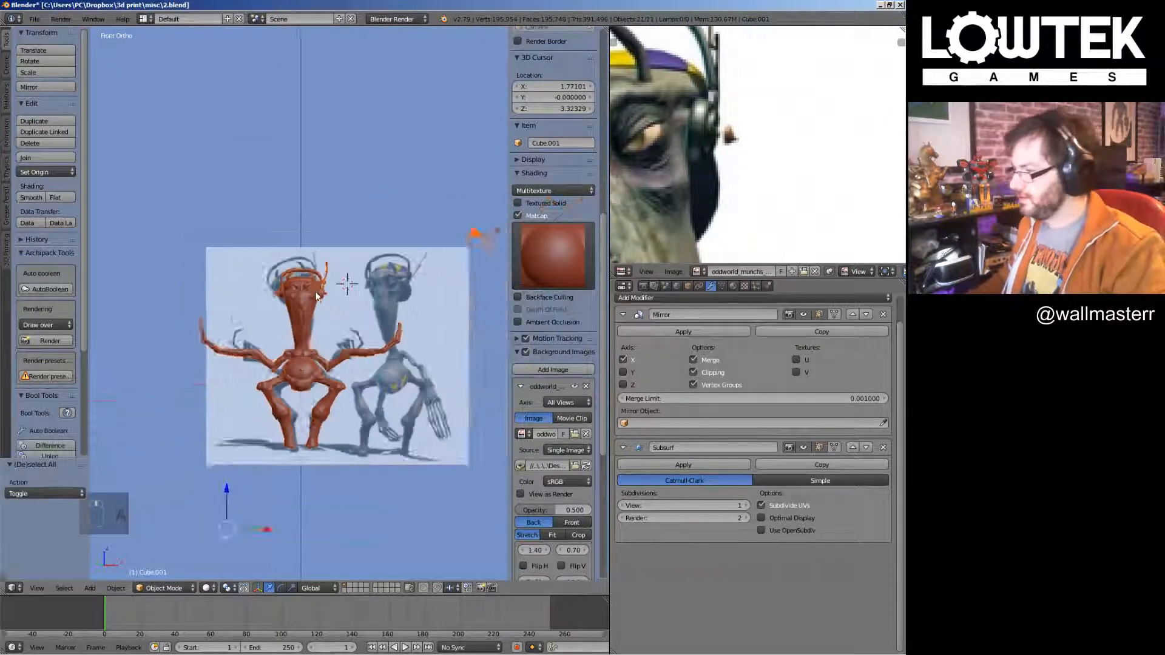
scroll(316, 295, down, 5)
key(a)
key(m)
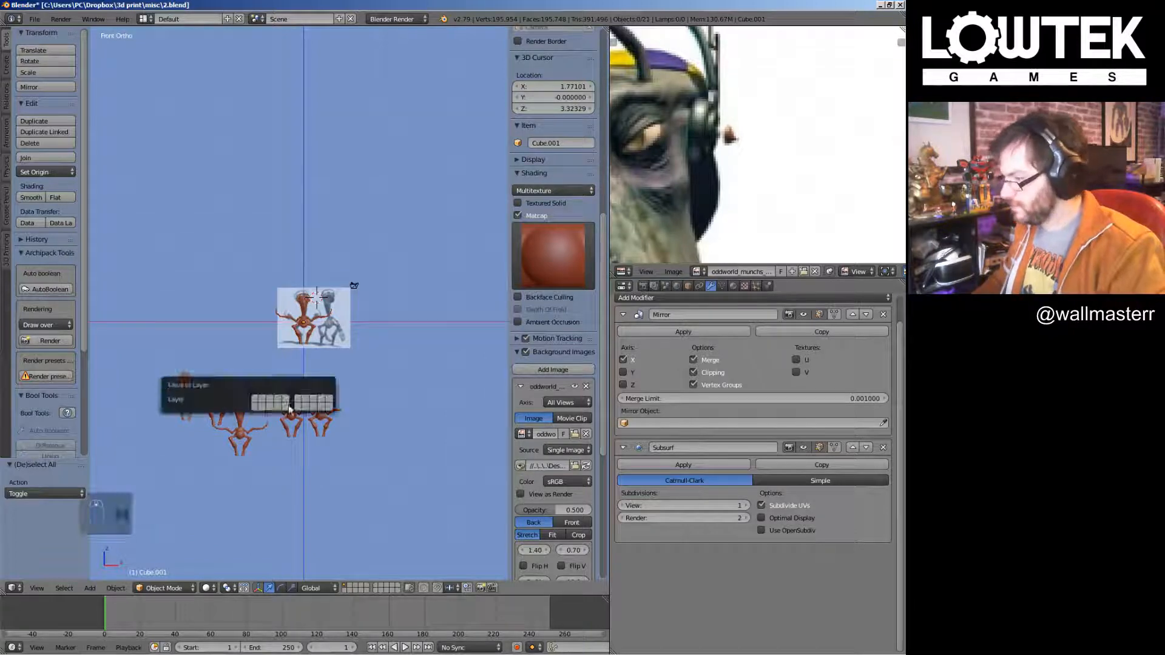
key(b)
drag(159, 381, 452, 479)
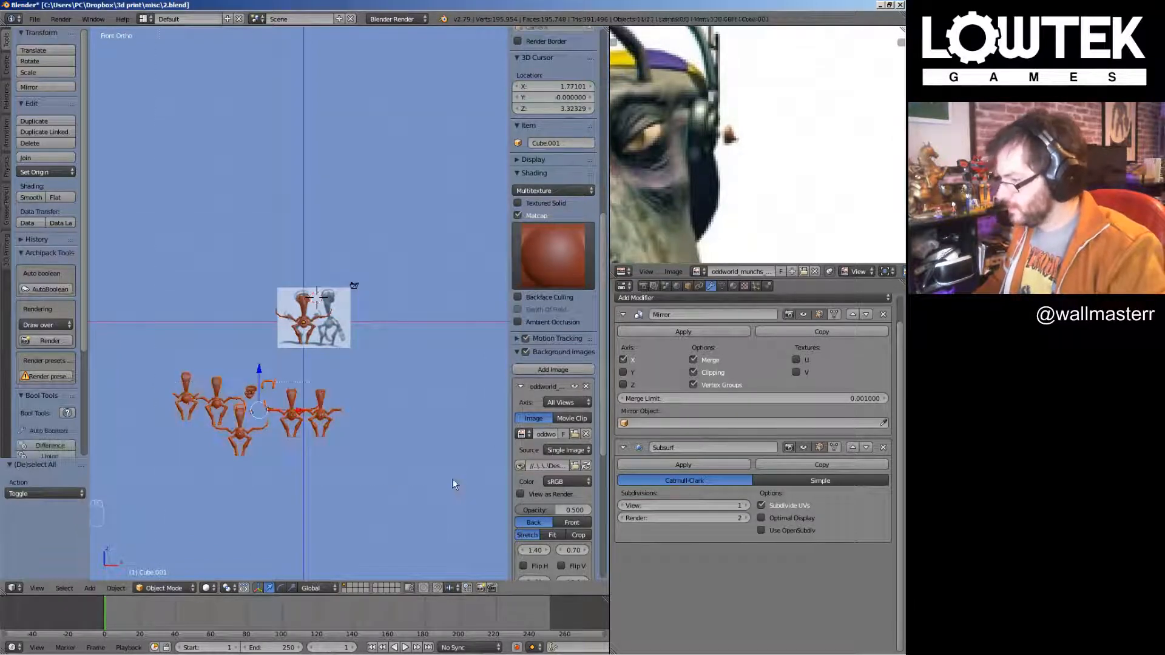
key(m)
click(516, 456)
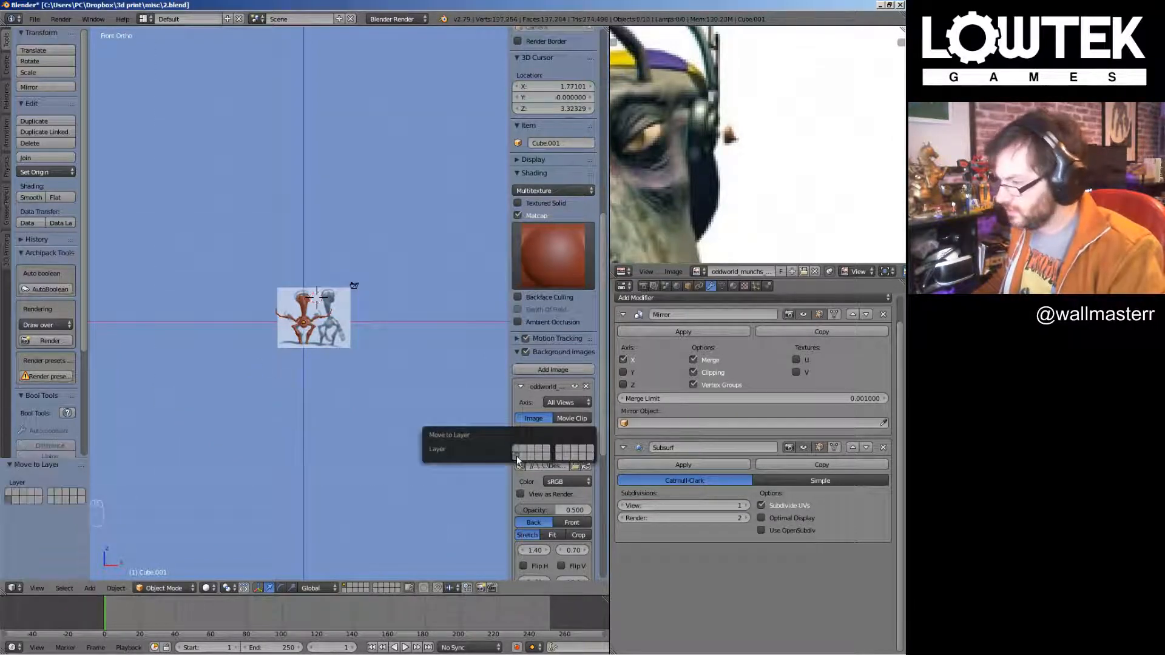
Duplicate all parts of the character, place the copy at an offset of about -19.06 on X and -10.88 on Z, and save the file
right_click(294, 319)
key(a)
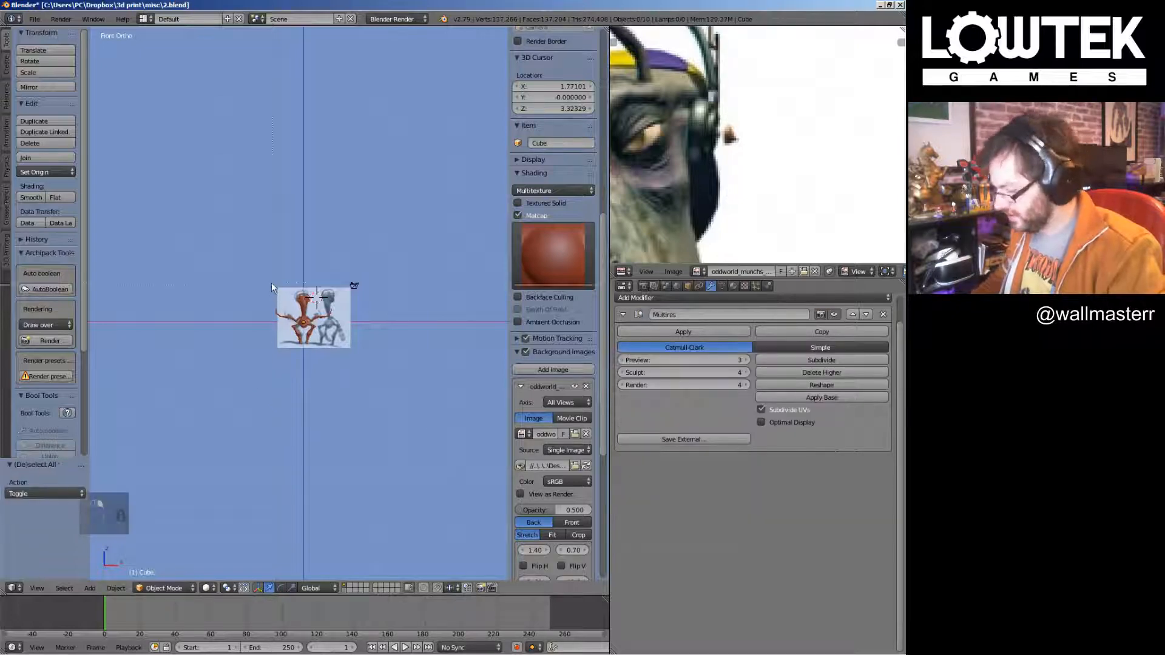
right_click(348, 326)
key(shift+d)
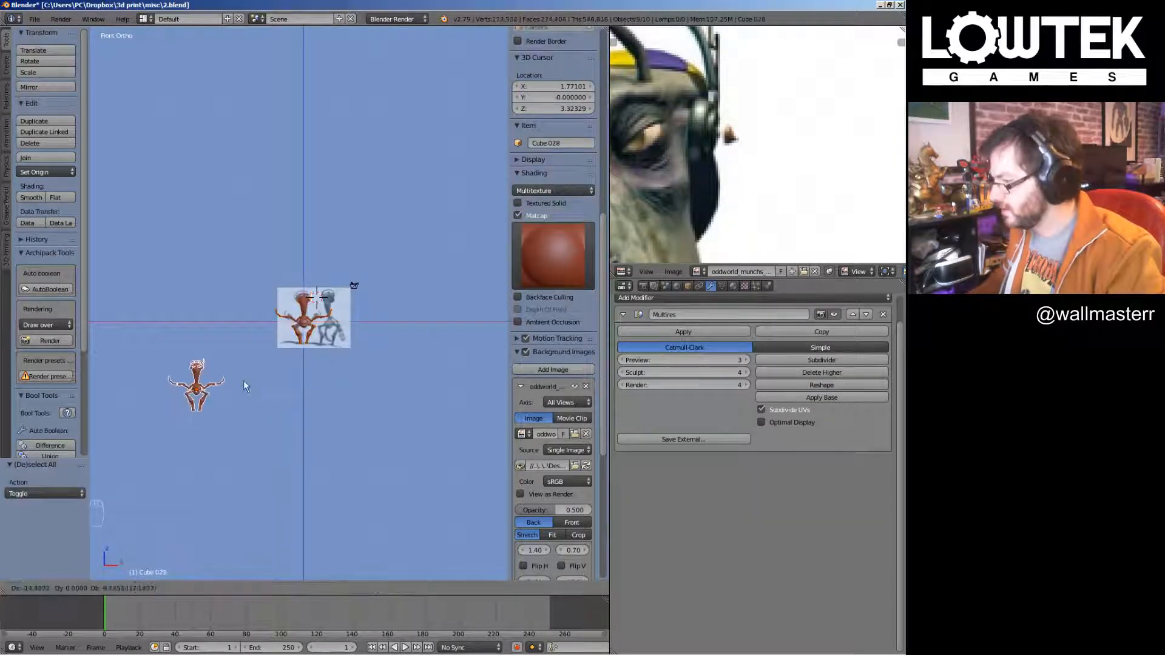
click(242, 381)
scroll(303, 340, up, 5)
key(ctrl+s)
click(321, 327)
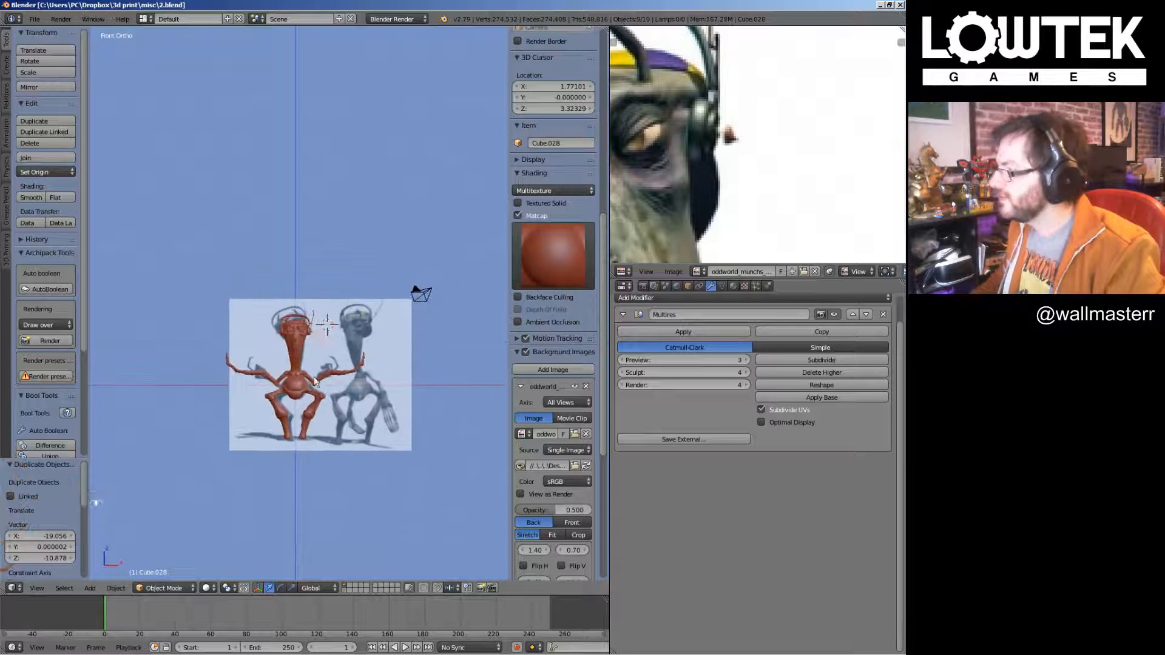
Select the original character's body mesh and save the file again
scroll(355, 310, up, 4)
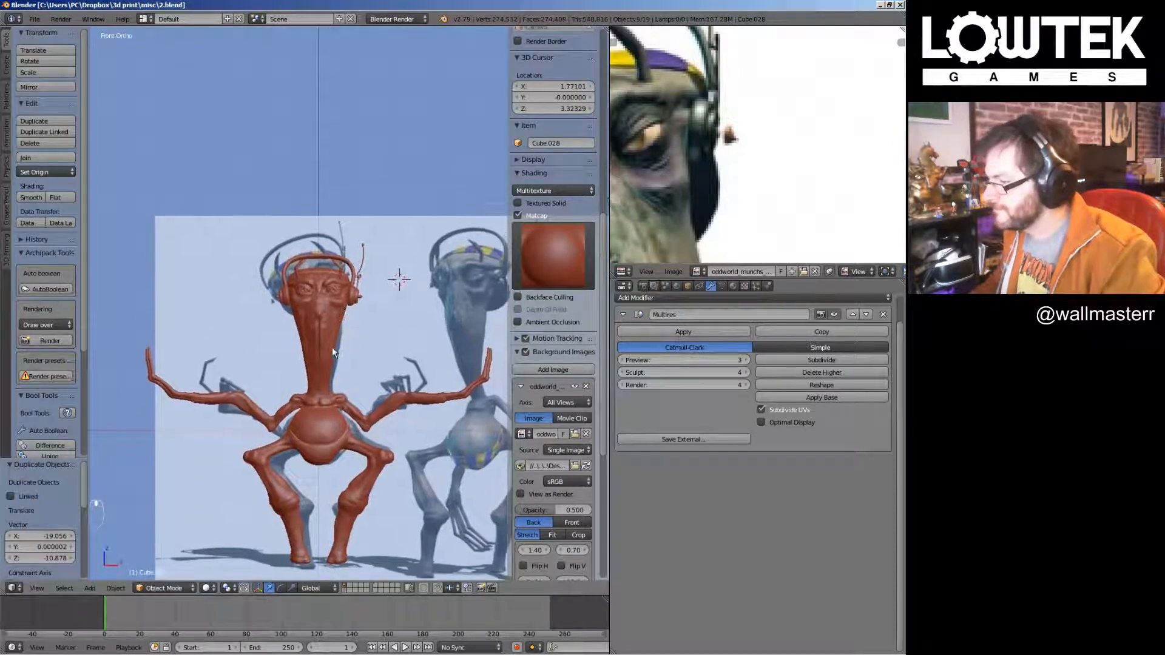
right_click(333, 347)
shift+middle_drag(332, 347, 309, 243)
key(ctrl+s)
key(ctrl+s)
click(309, 243)
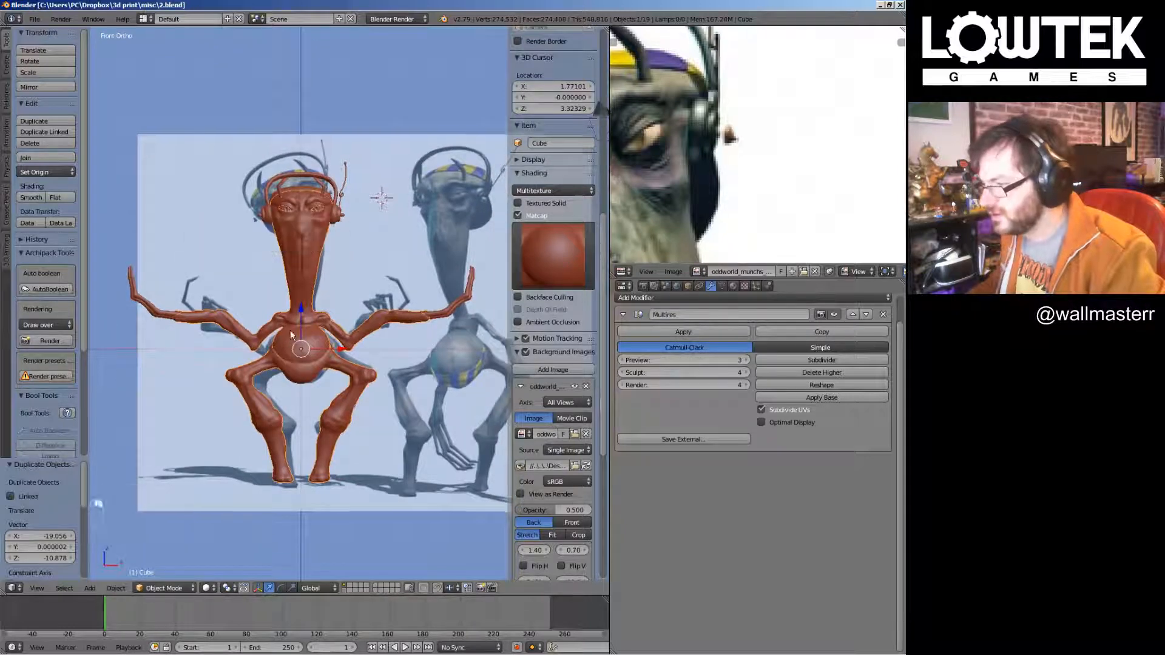
Open the character's body mesh in Edit Mode with nothing selected and the legs in close view
shift+middle_drag(303, 376, 290, 333)
right_drag(289, 334, 316, 321)
shift+middle_drag(306, 319, 231, 291)
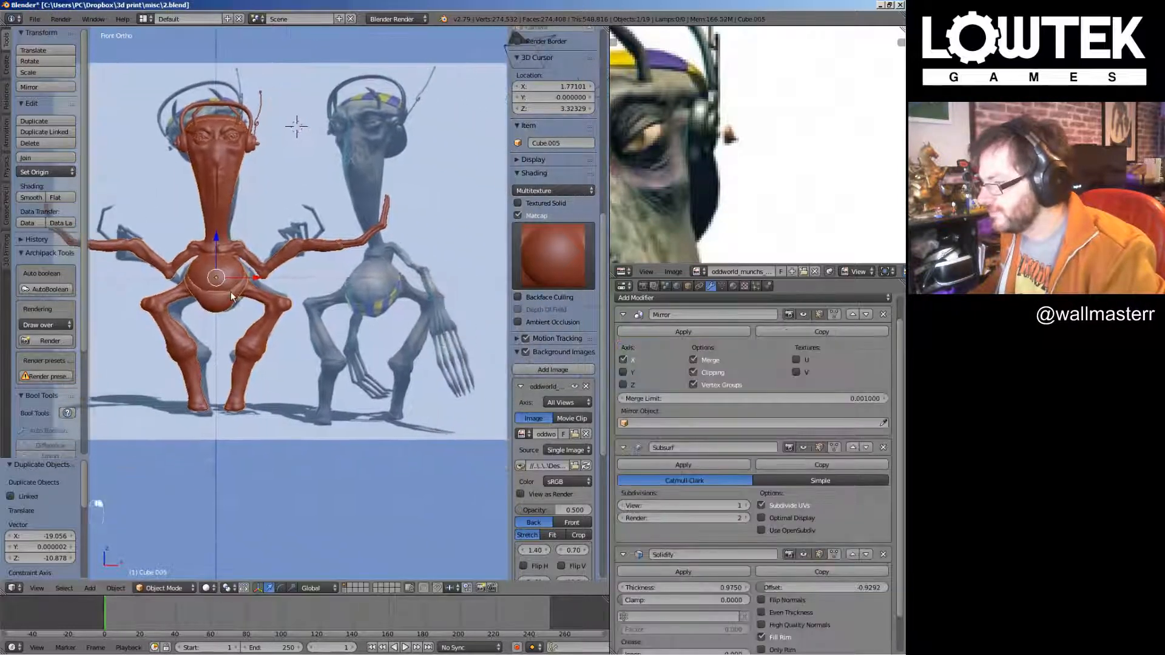
right_click(280, 297)
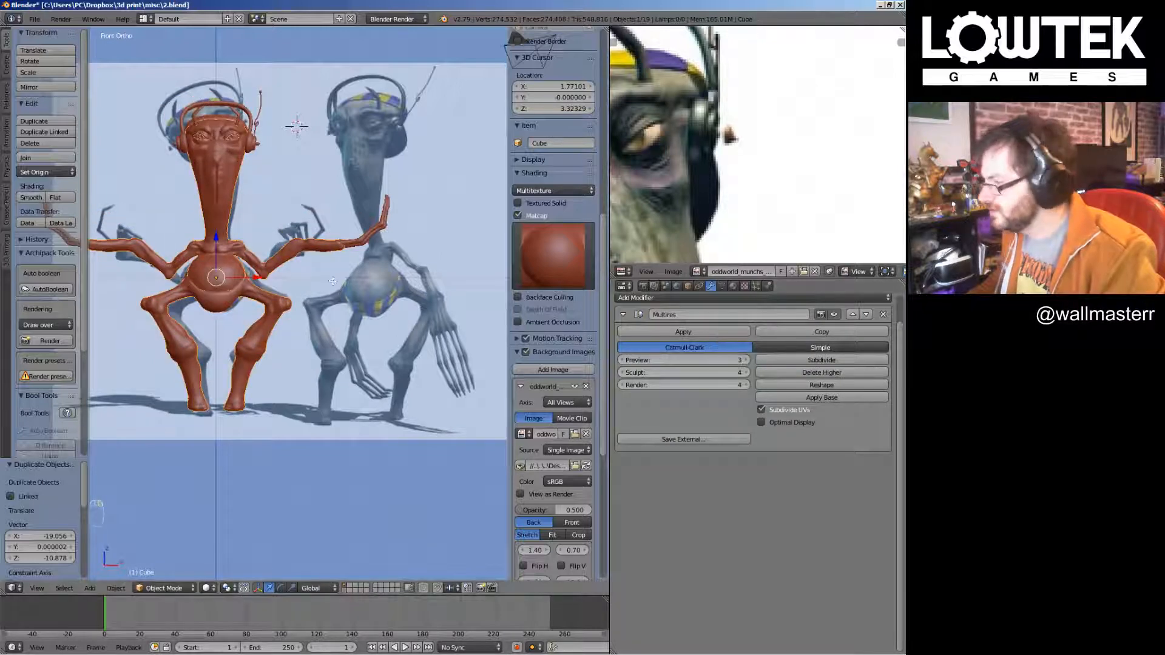
key(Tab)
middle_drag(333, 281, 346, 315)
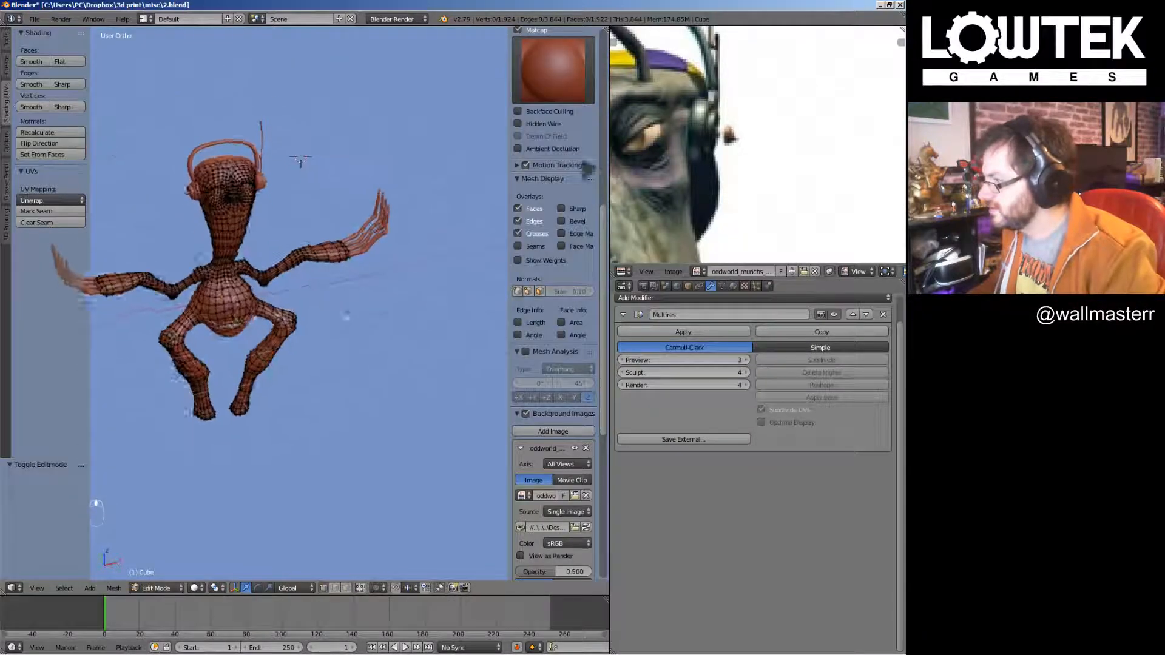
middle_drag(299, 160, 282, 103)
scroll(283, 103, up, 3)
middle_drag(279, 45, 282, 68)
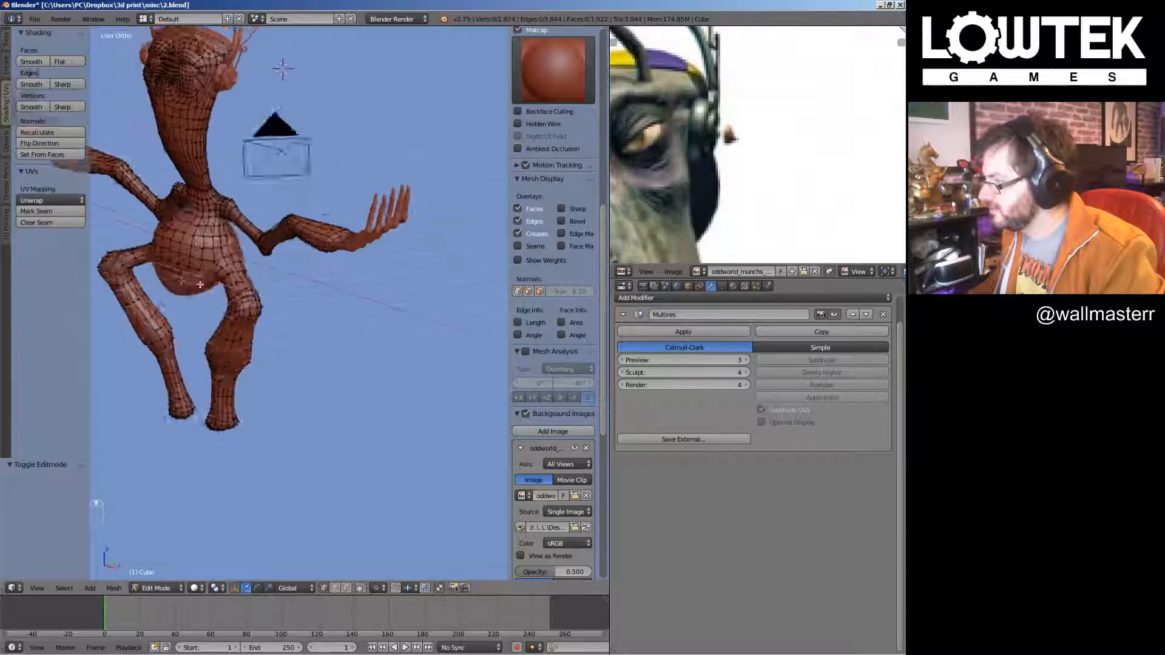
middle_drag(200, 285, 209, 281)
scroll(210, 280, up, 3)
key(a)
key(a)
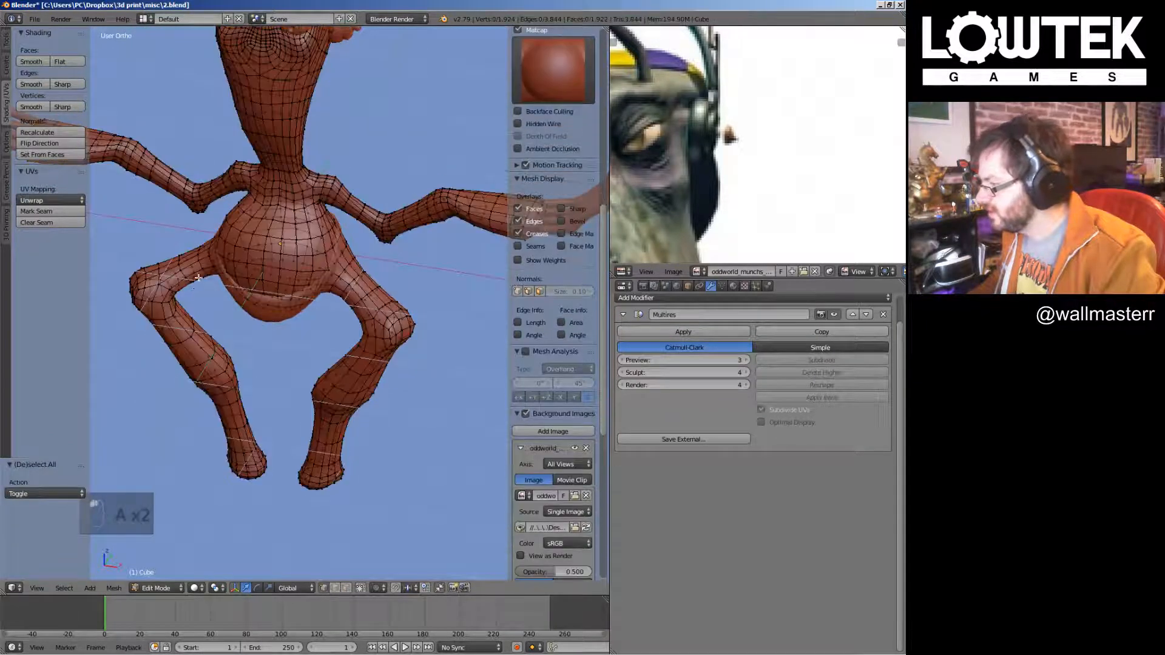
Lasso-select the character's right leg, move it forward about 0.59 on Y in side view and rotate it about 4°
mouse_move(197, 278)
ctrl+mouse_down()
mouse_move(134, 279)
mouse_move(194, 419)
mouse_move(267, 480)
mouse_move(271, 394)
ctrl+mouse_up()
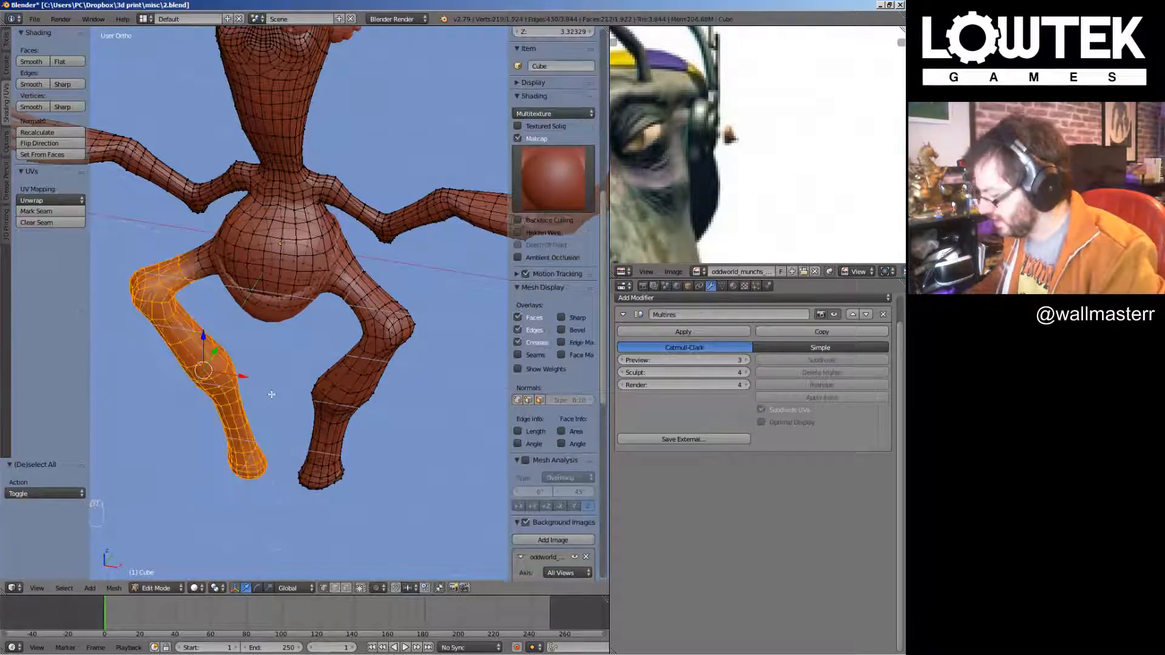
key(KP_3)
key(g)
click(372, 427)
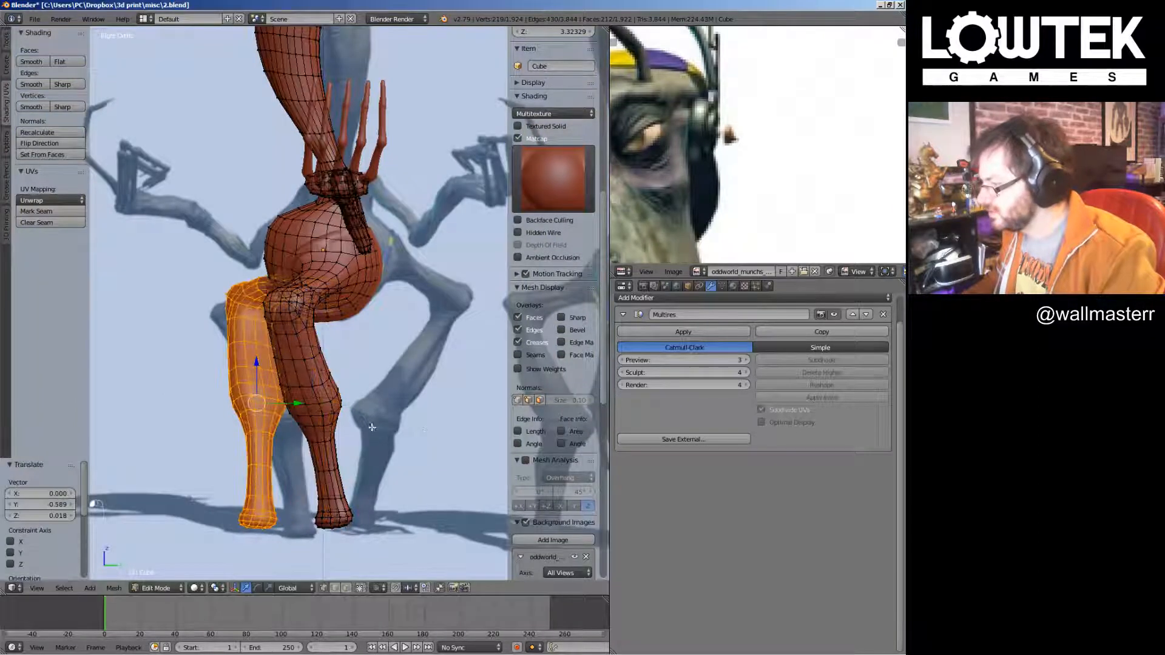
key(r)
click(397, 432)
key(KP_1)
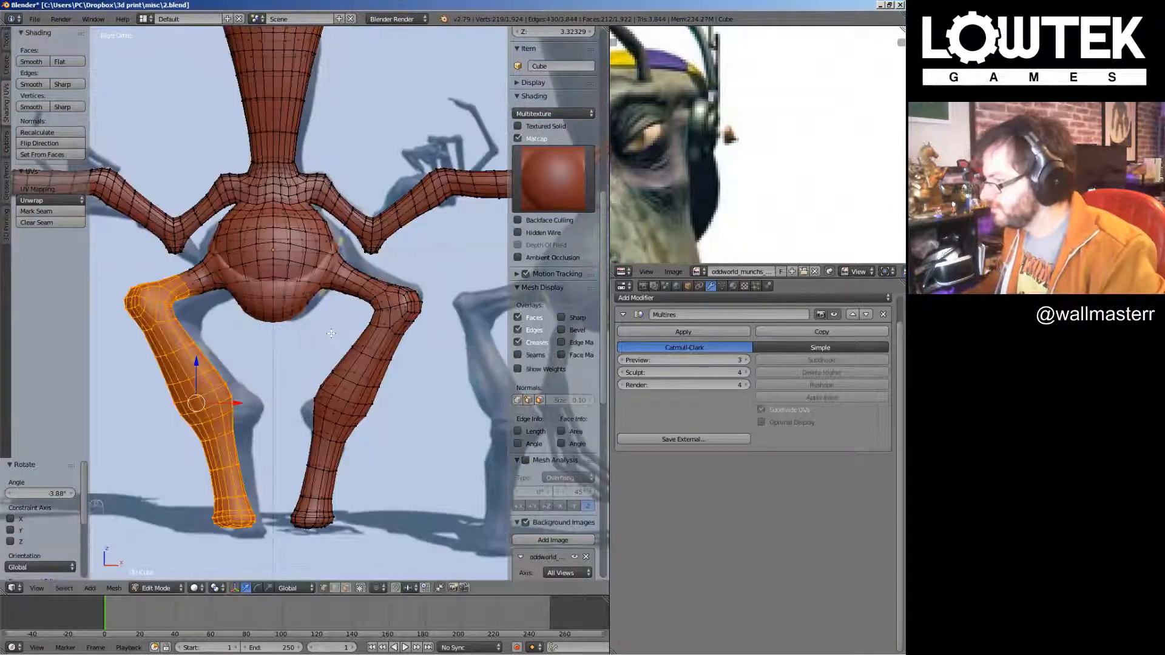
key(a)
Lasso-select the character's left leg and move it back about 0.32 on Y in side view
middle_drag(348, 332, 362, 251)
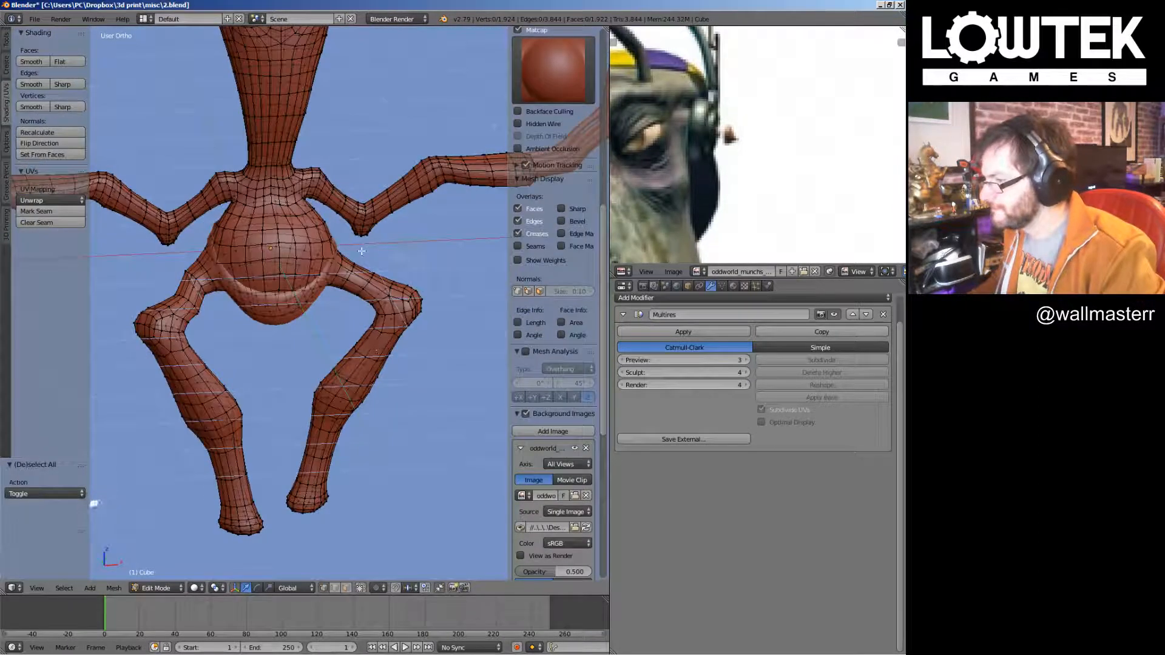
key(l)
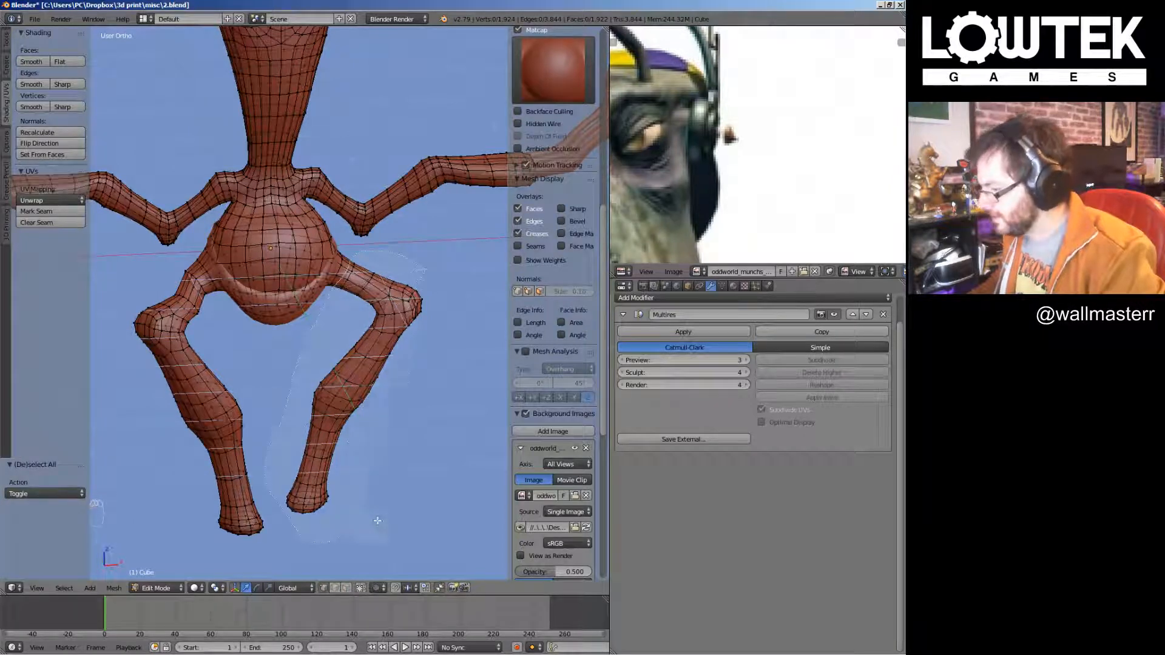
key(KP_3)
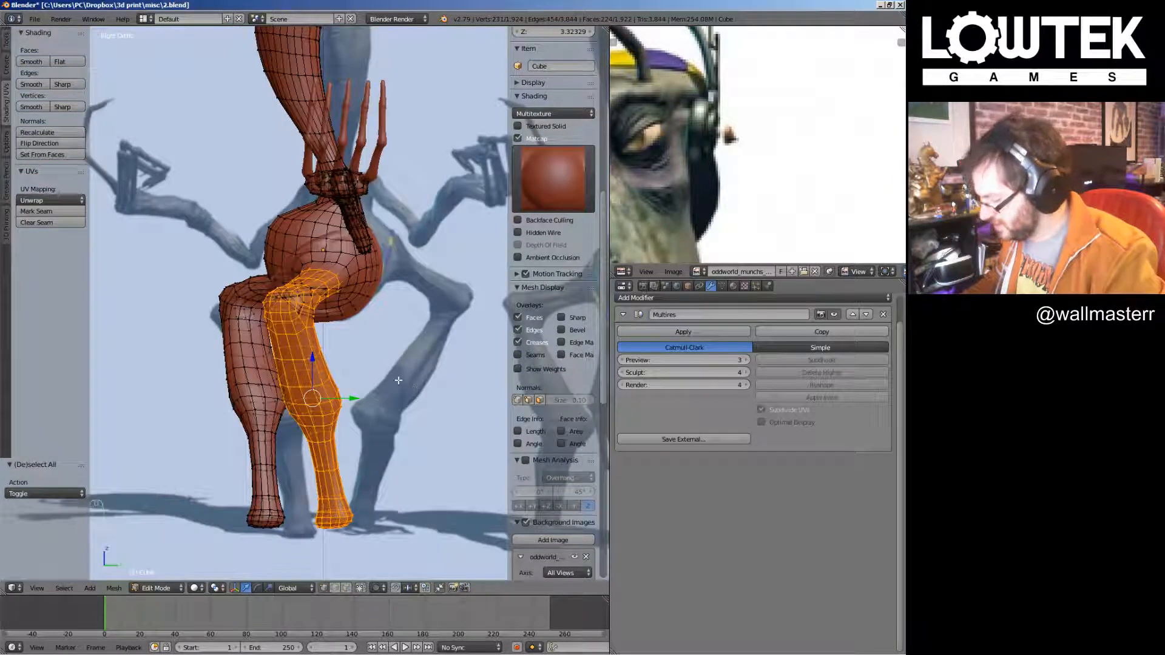
key(r)
key(r)
click(429, 420)
key(r)
click(432, 420)
Rotate the left leg by -7.83° in side view and tilt it with a trackball rotation of -1.15° and 21.2°
key(r)
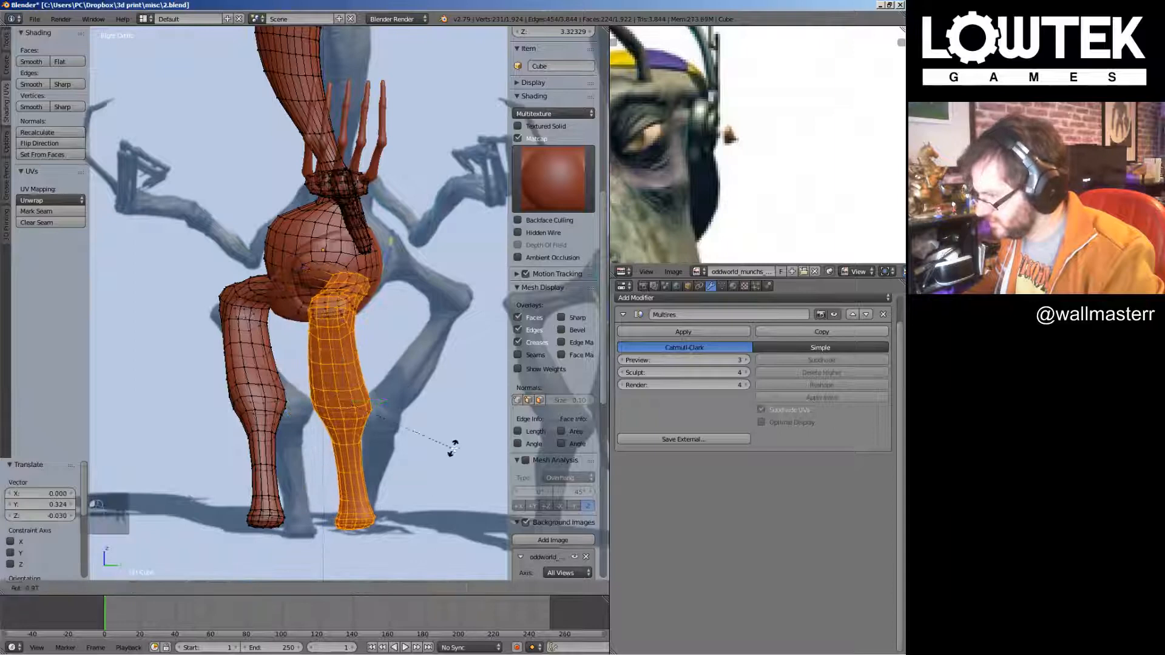
click(474, 426)
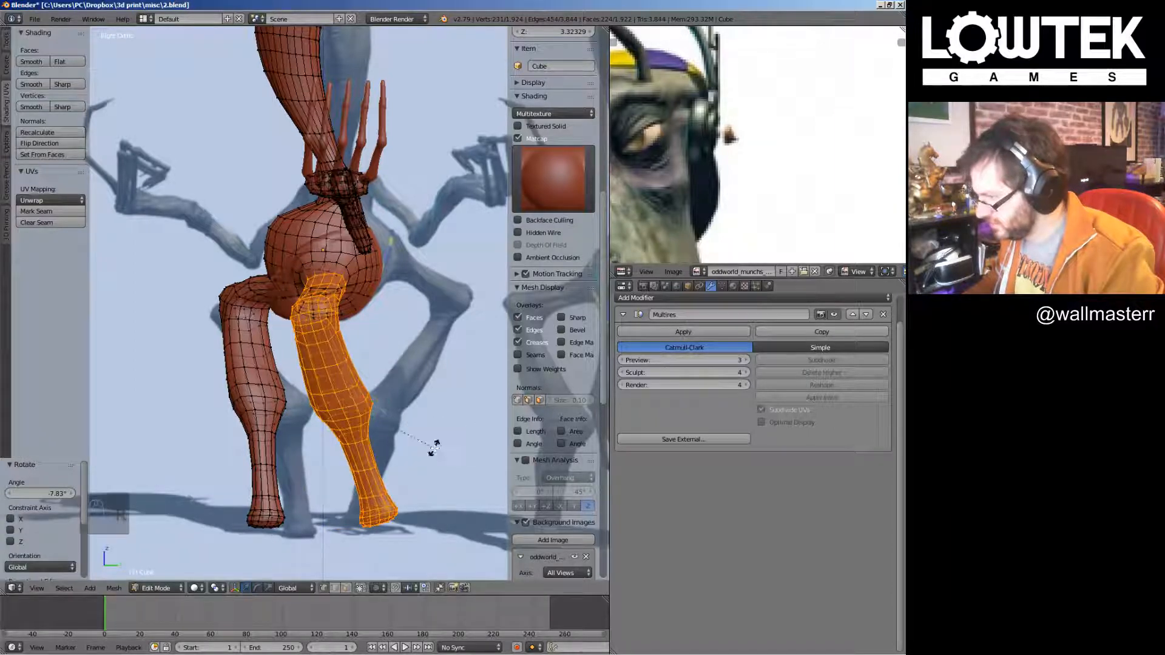
key(r)
key(r)
click(456, 447)
Straighten the left leg with a small rotation and nudge it by -0.042 on Y and -0.036 on Z
key(g)
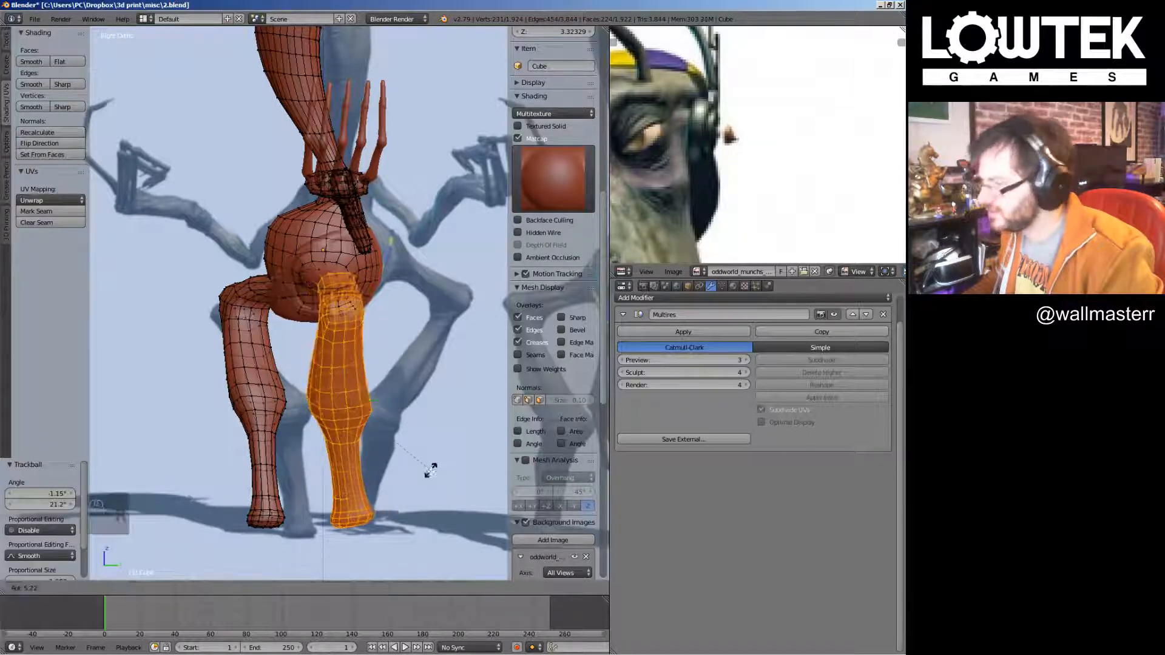
click(432, 472)
key(g)
click(432, 472)
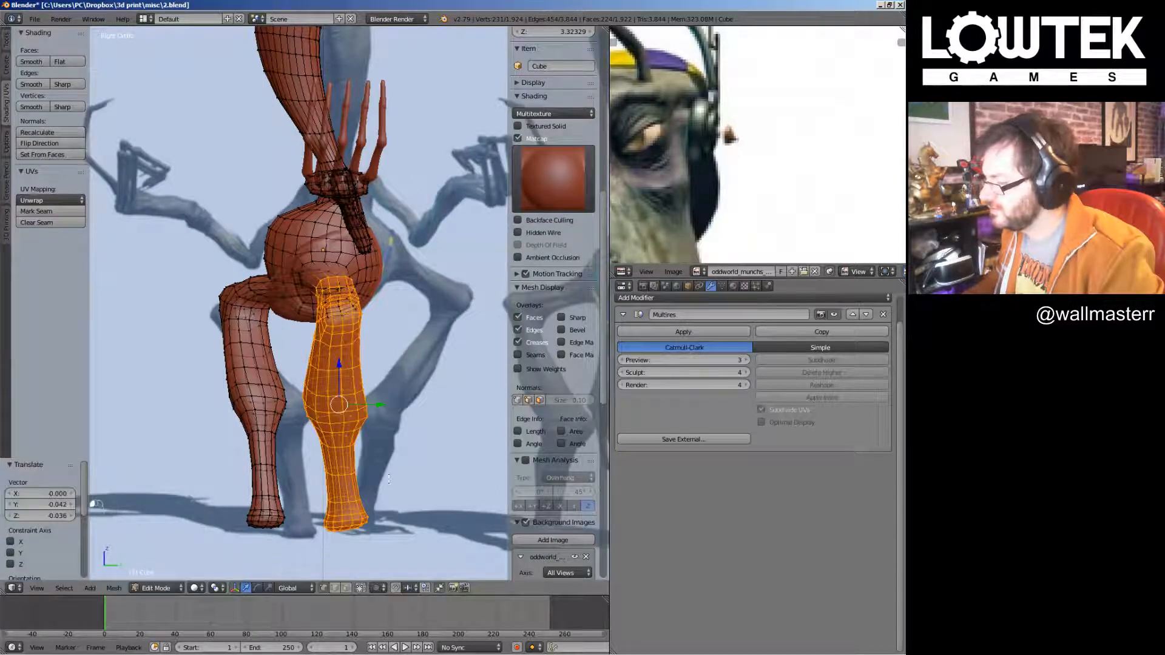
Return to Object Mode and inspect the staggered legs from an angle
key(KP_1)
key(Tab)
middle_drag(423, 285, 338, 300)
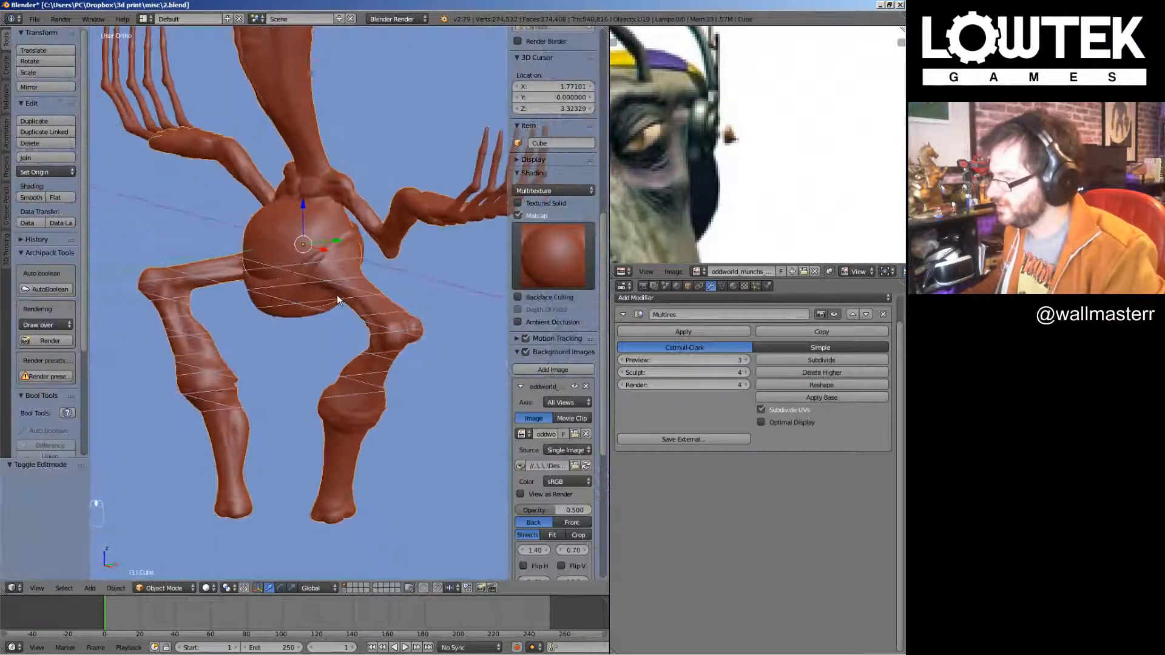
In front view, enter Edit Mode and lasso-select the lower part of the character's right leg below the knee
middle_drag(346, 220, 420, 276)
key(KP_1)
key(Tab)
key(a)
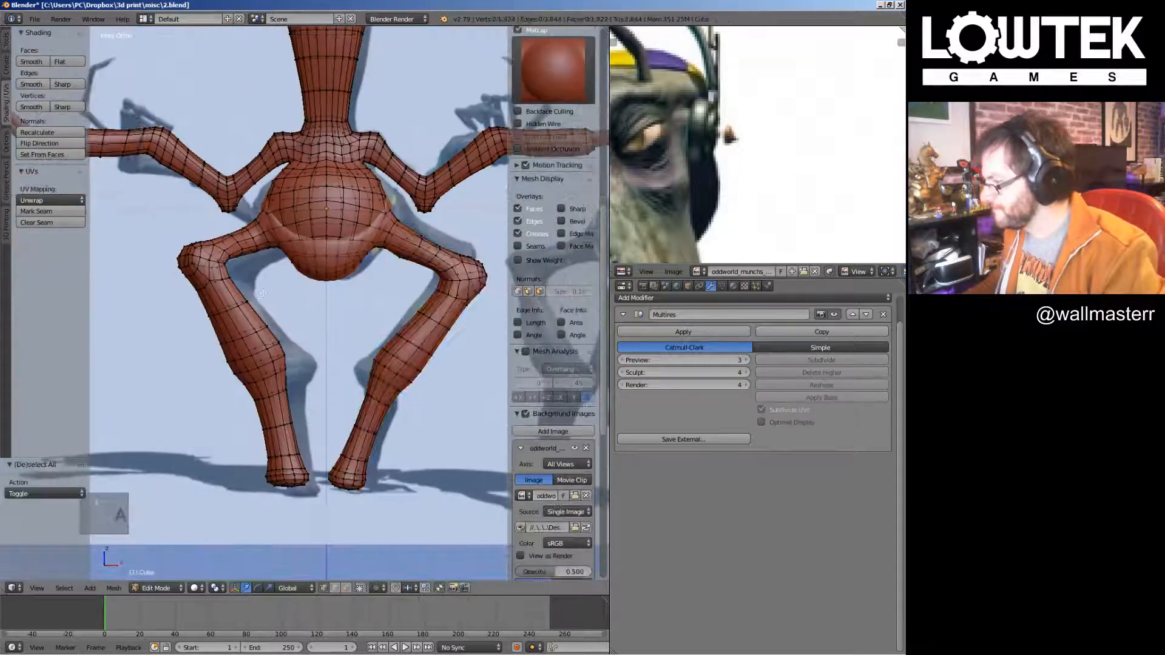
ctrl+drag(153, 409, 325, 506)
key(r)
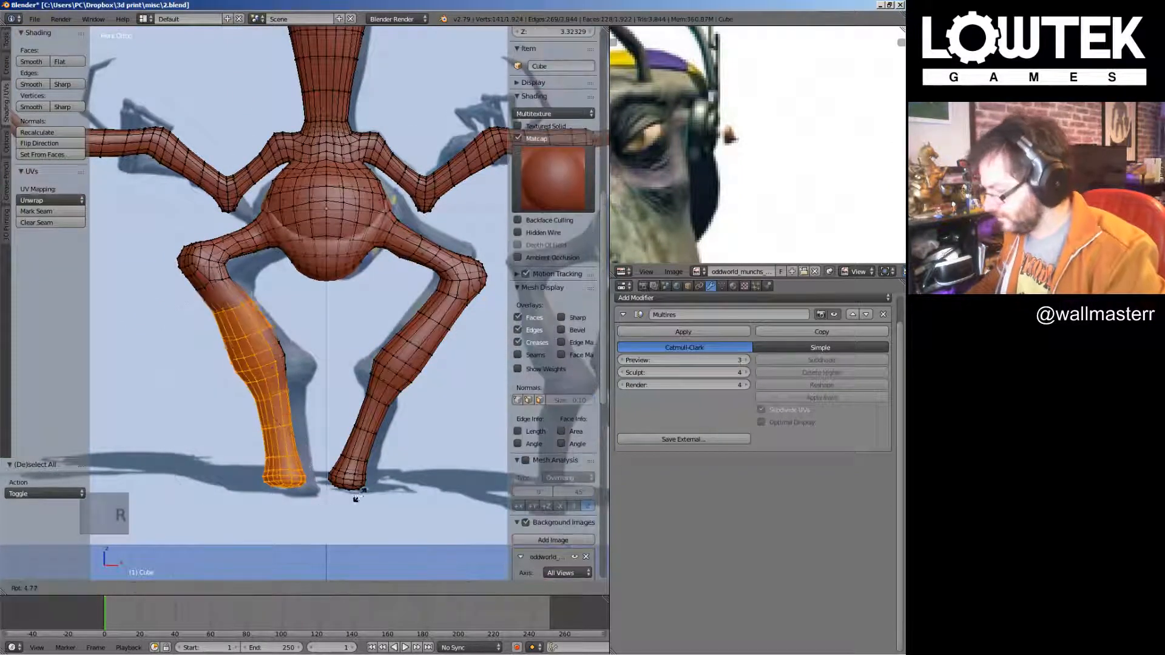
click(356, 500)
key(ctrl+z)
Move and slightly rotate the selected lower right leg in front view, and check the result from an angle in Object Mode
key(g)
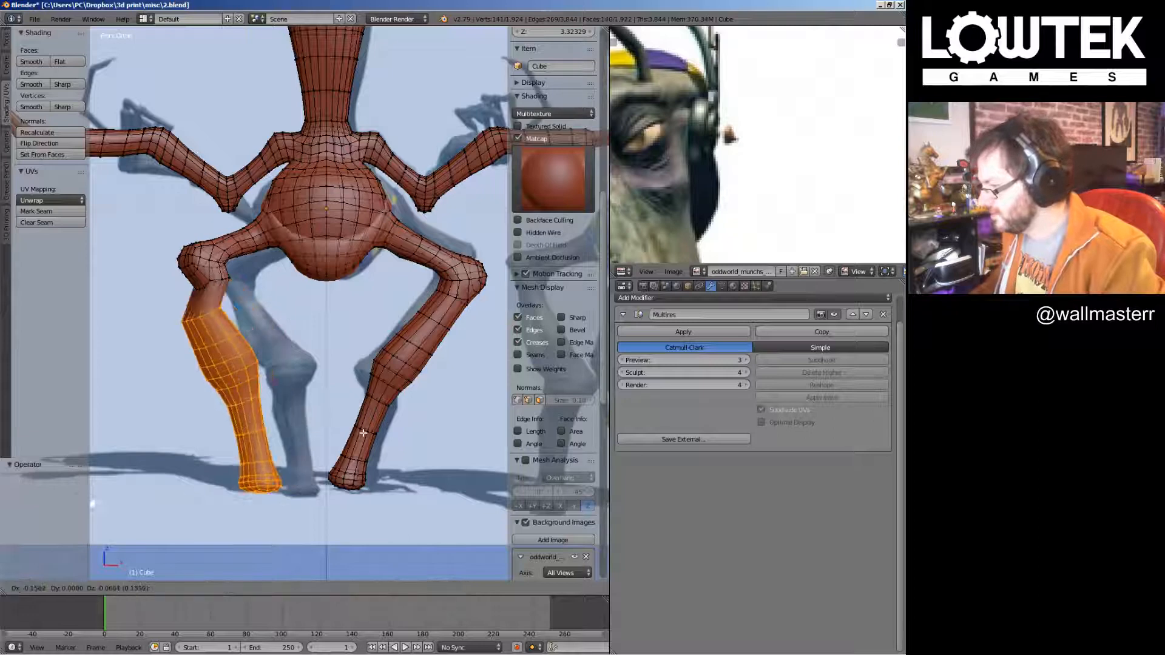
click(375, 430)
key(r)
click(368, 441)
key(Tab)
middle_drag(368, 441, 278, 445)
Rotate the lower right leg by -1.29° in side view, shift it slightly, and clear the selection
key(Tab)
key(KP_3)
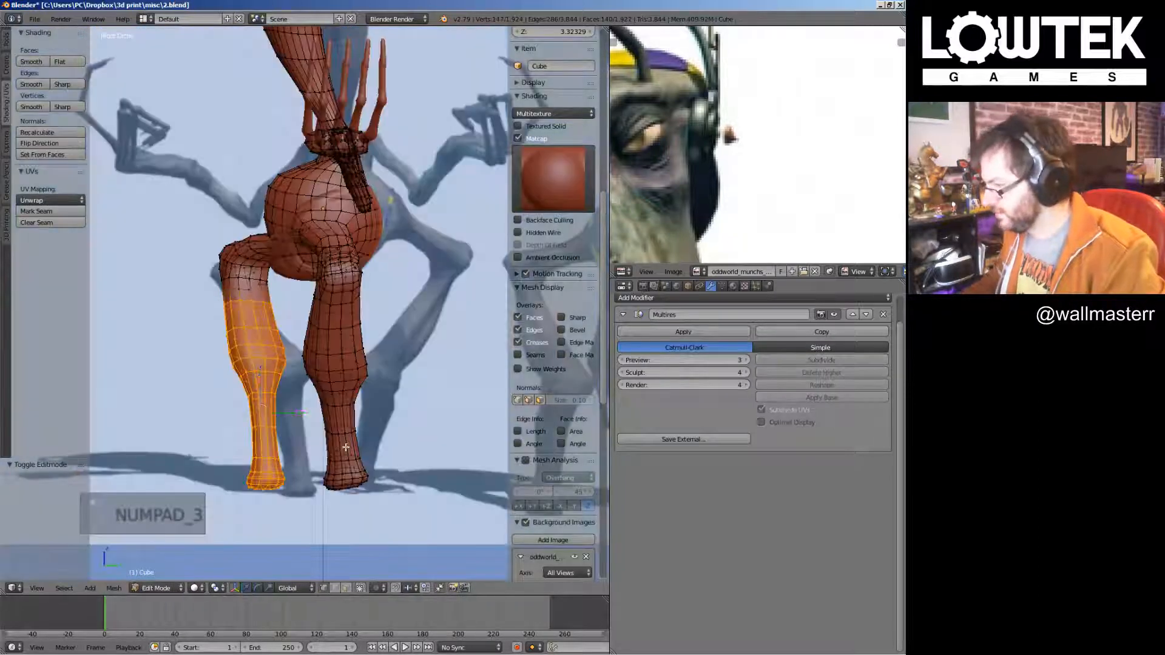
key(r)
click(367, 453)
key(g)
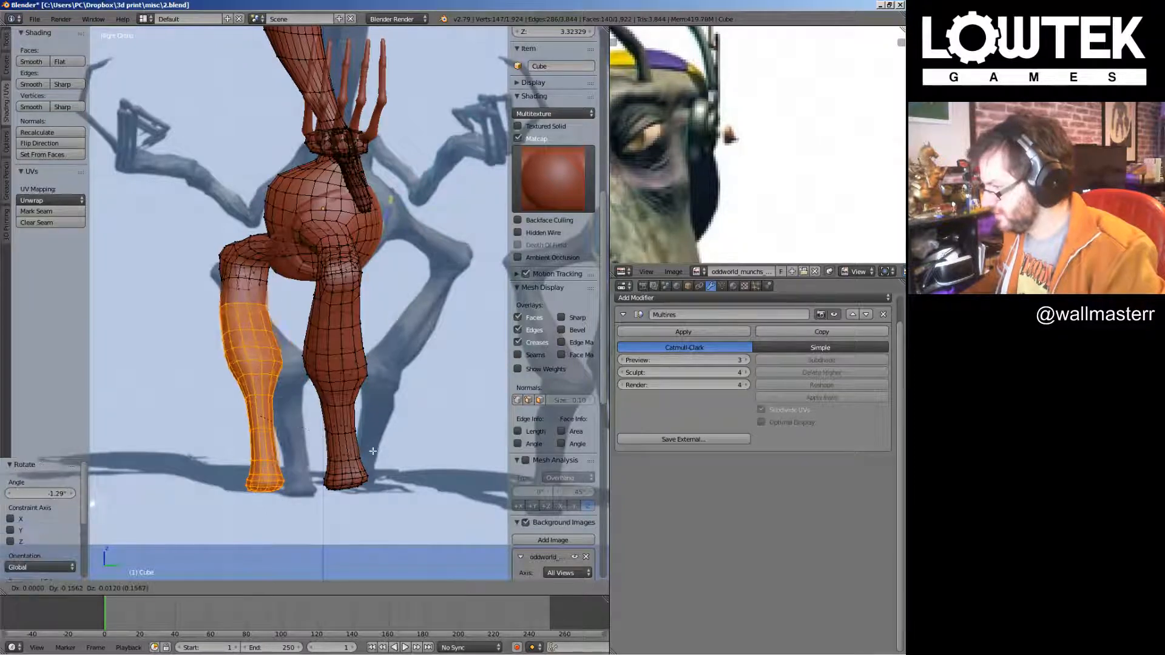
click(370, 454)
key(a)
Lasso-select the lower left leg in side view, rotate it, move it back 0.228 on Y, and rotate it again slightly
scroll(553, 364, down, 5)
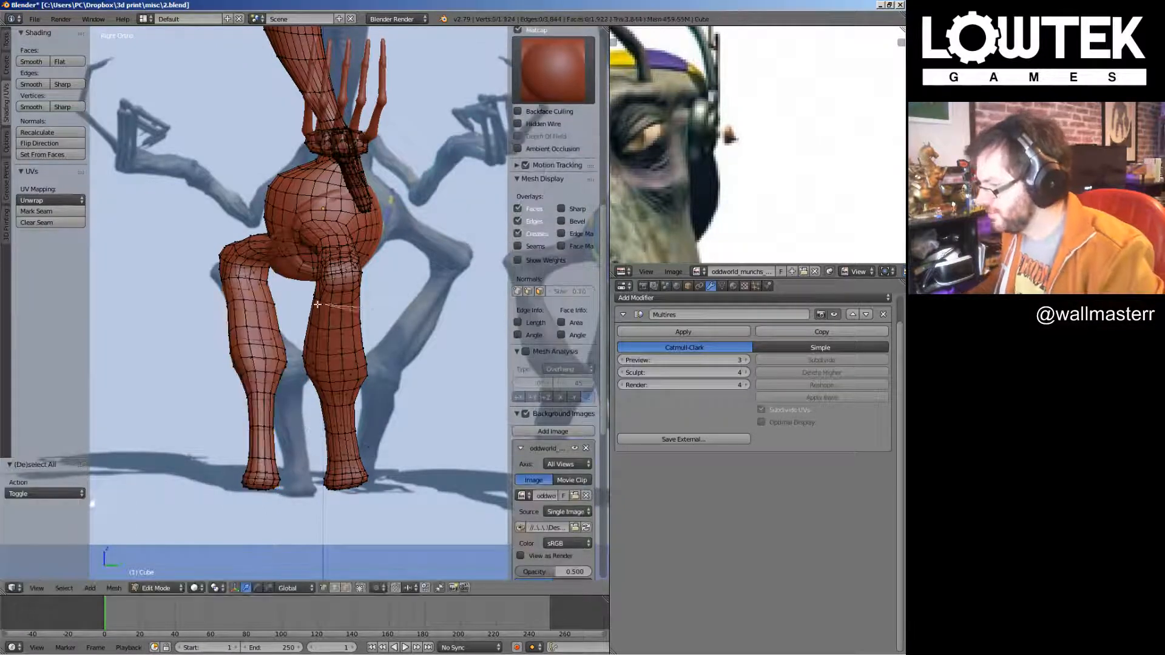
mouse_move(296, 346)
ctrl+mouse_down()
mouse_move(306, 485)
mouse_move(386, 473)
ctrl+mouse_up()
key(r)
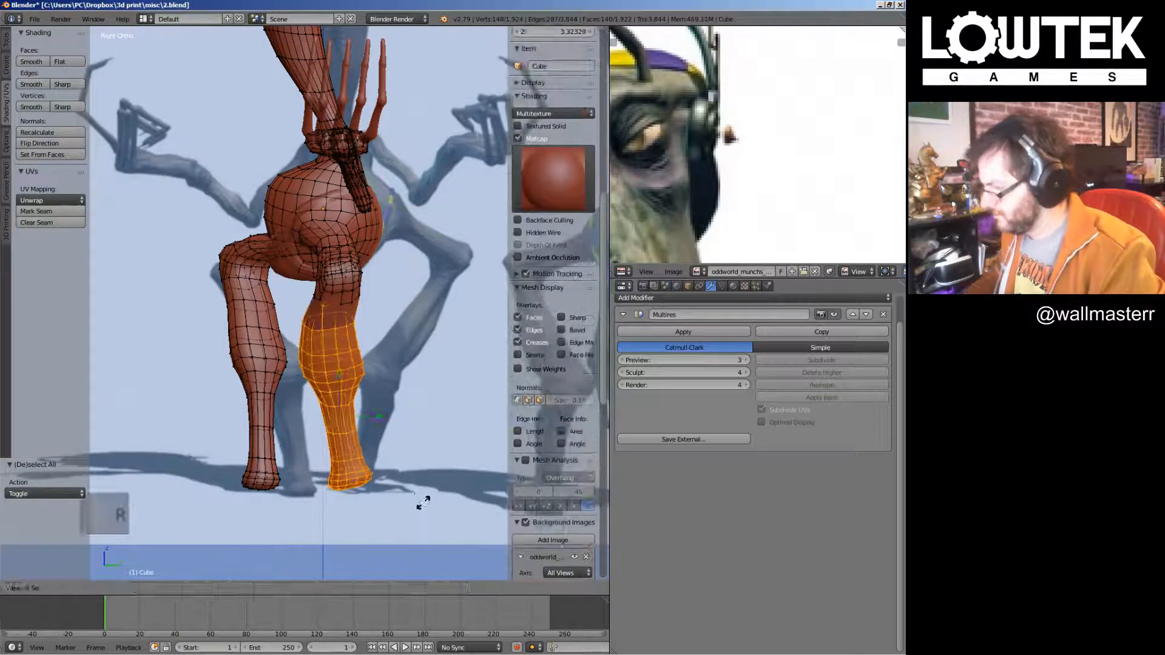
click(421, 513)
key(g)
click(432, 511)
key(r)
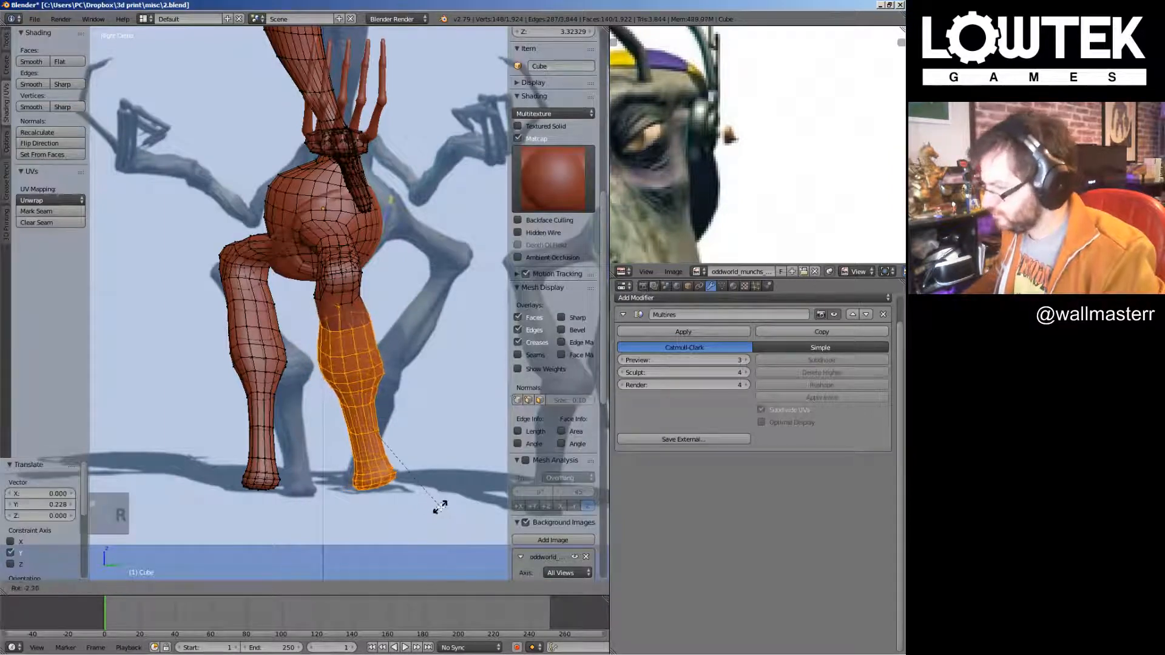
click(443, 502)
Return to Object Mode and compare the posed body and head with the reference image in front view
key(KP_1)
key(Tab)
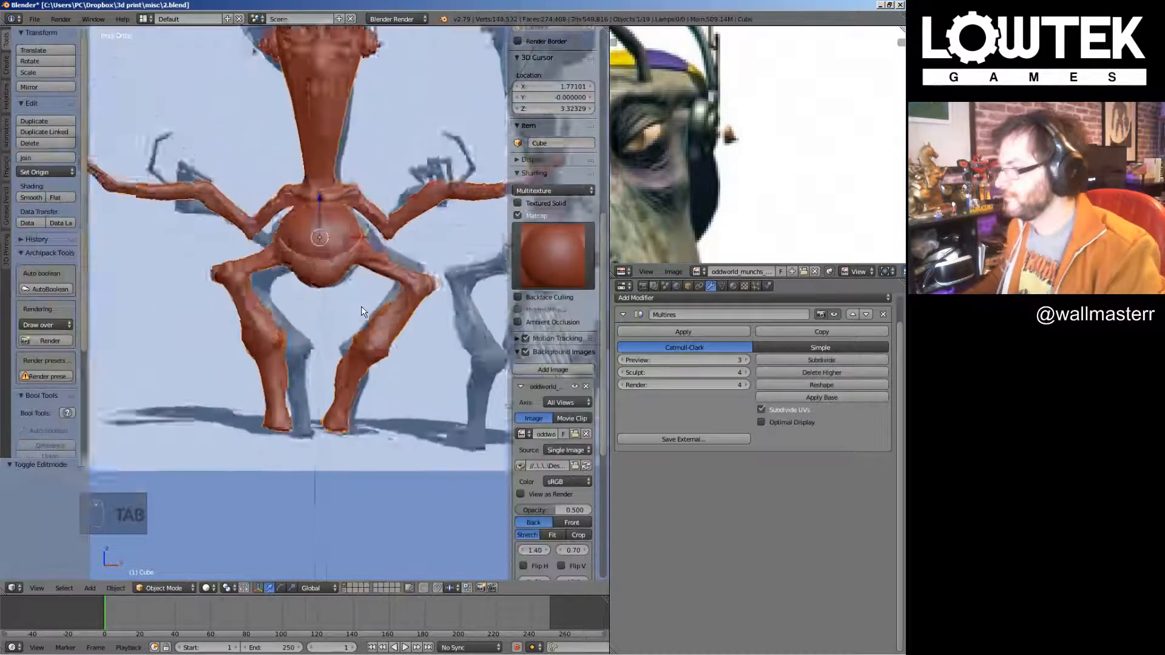
middle_drag(362, 306, 193, 320)
key(KP_1)
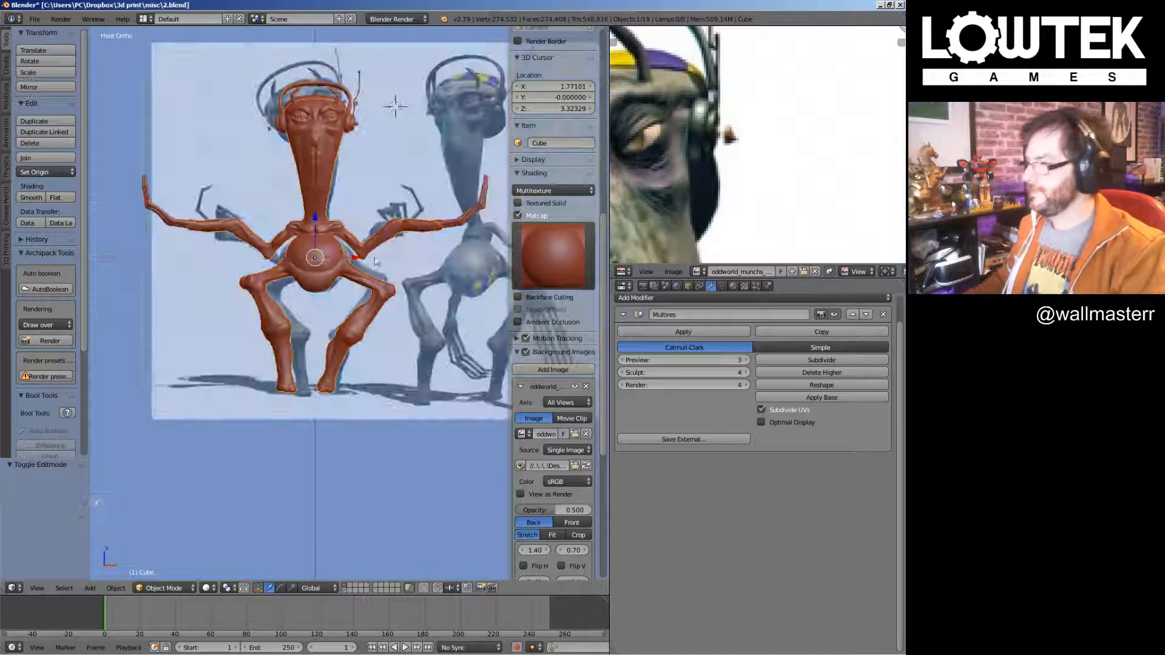
scroll(212, 228, up, 5)
shift+middle_drag(310, 237, 258, 266)
key(g)
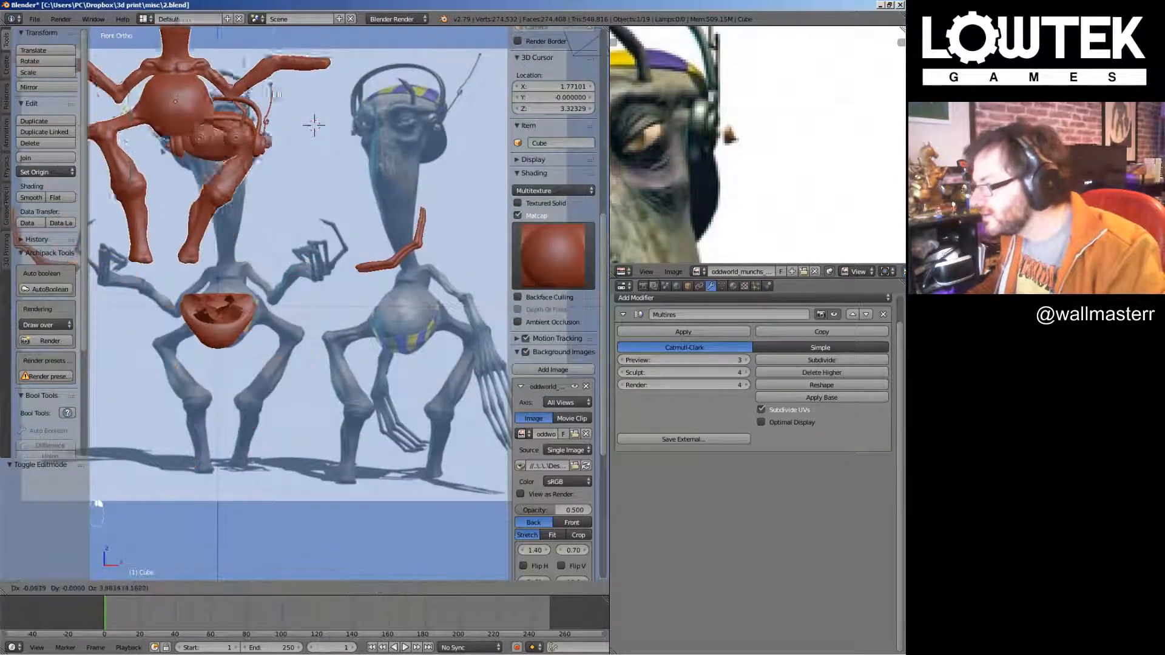
right_click(292, 149)
scroll(279, 234, up, 2)
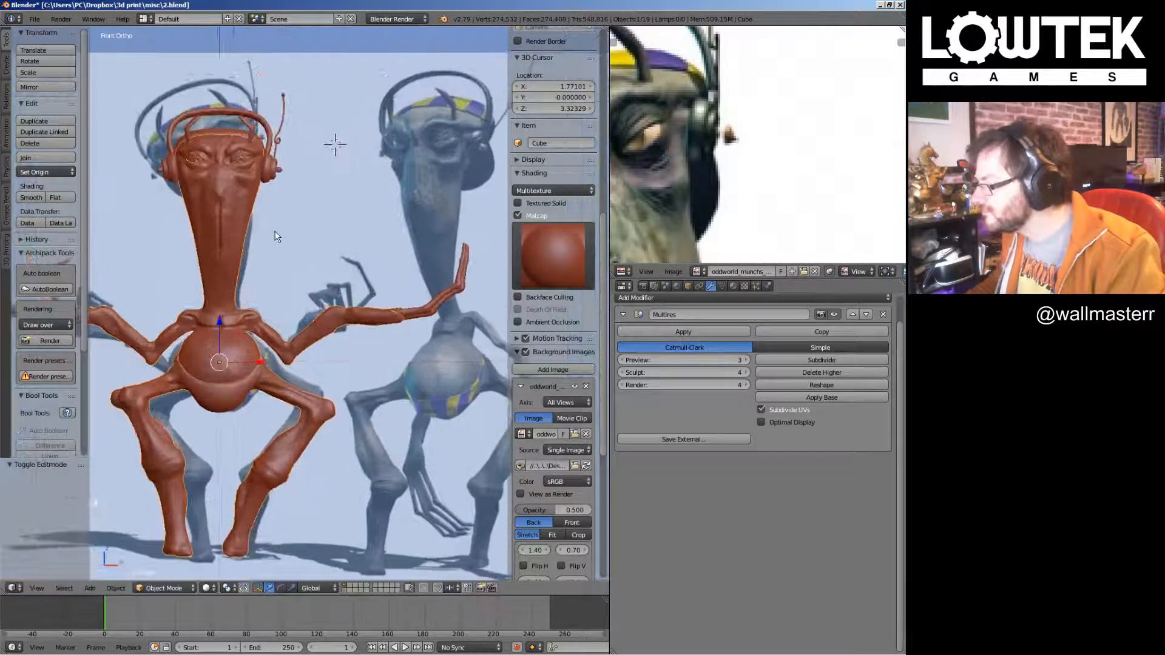
scroll(280, 234, down, 1)
scroll(281, 235, up, 1)
scroll(280, 232, down, 1)
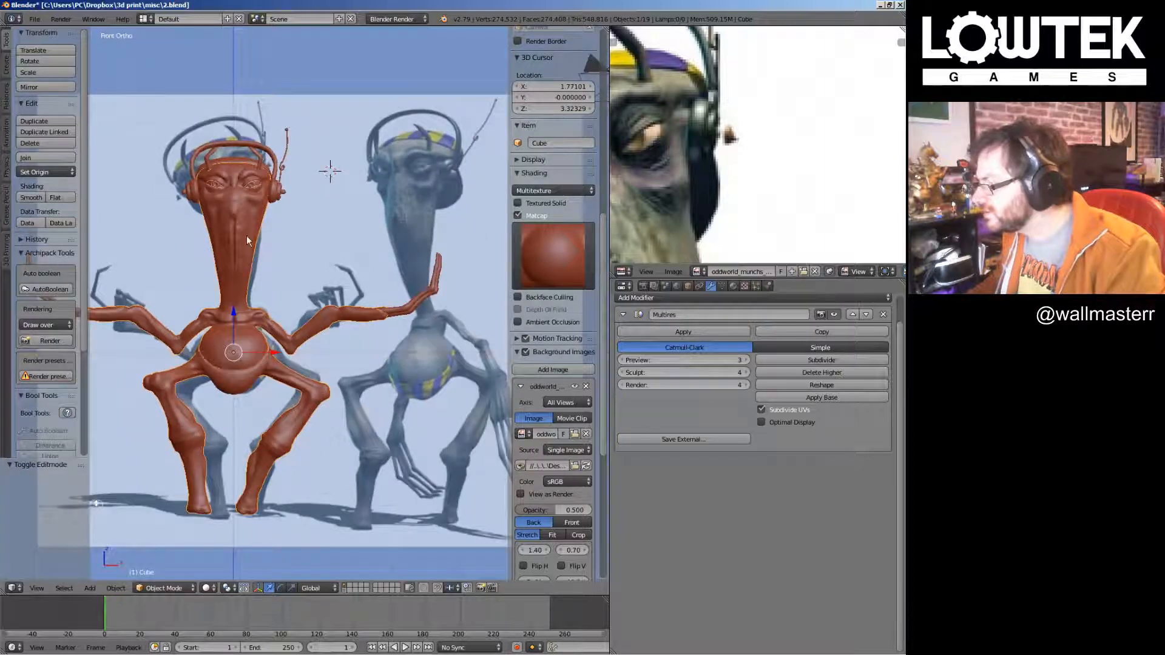
shift+middle_drag(249, 218, 333, 279)
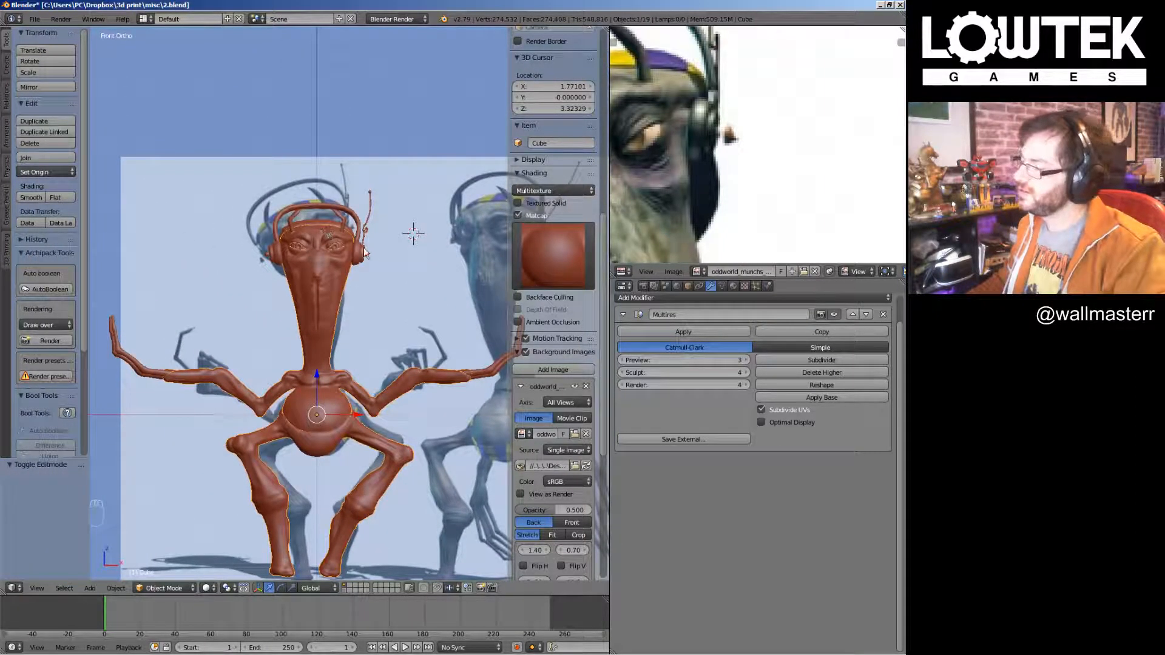
scroll(367, 235, up, 2)
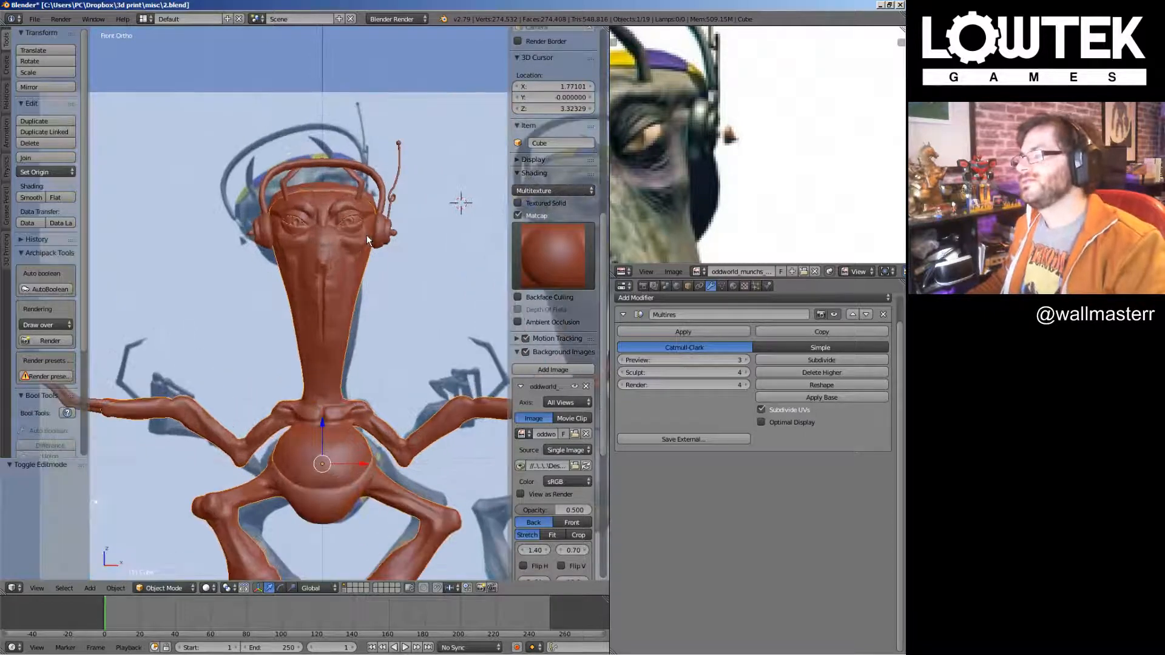
scroll(352, 243, down, 2)
scroll(336, 265, up, 2)
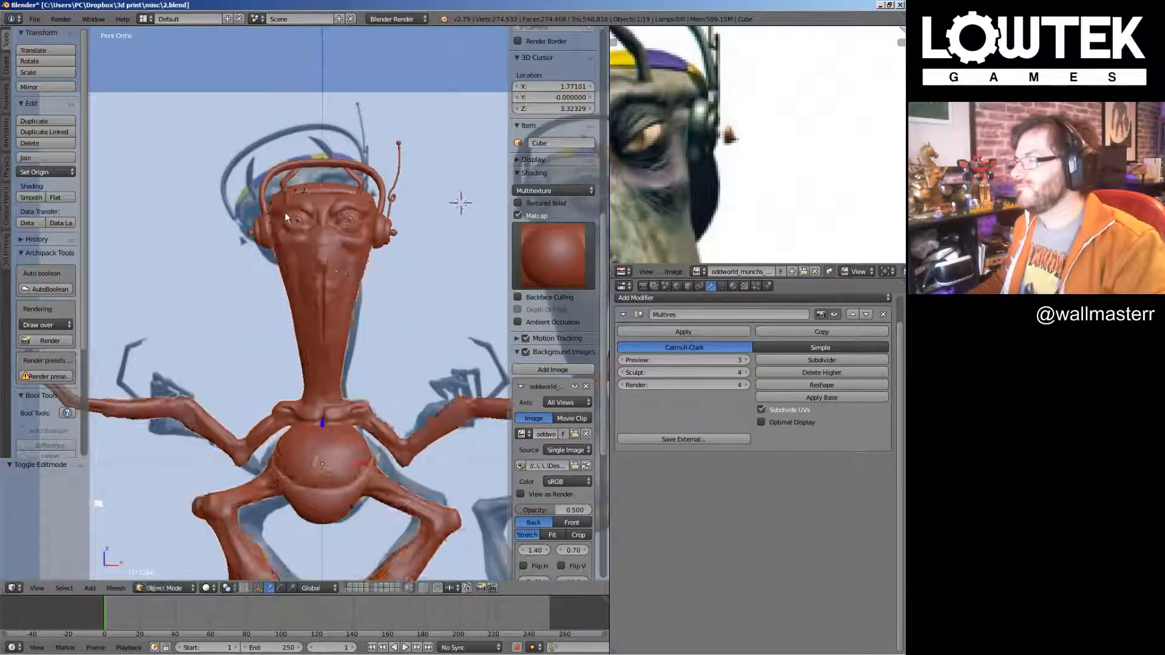
key(Tab)
scroll(285, 213, up, 2)
scroll(324, 286, down, 4)
key(Tab)
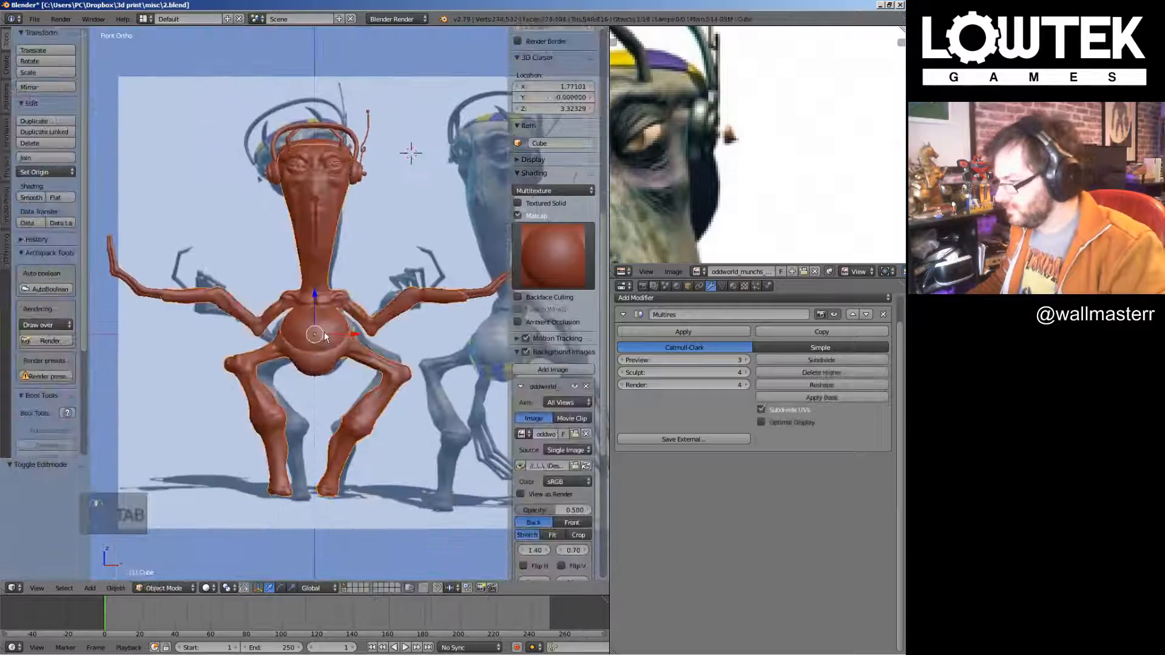
key(Tab)
key(Tab)
key(Tab)
key(Tab)
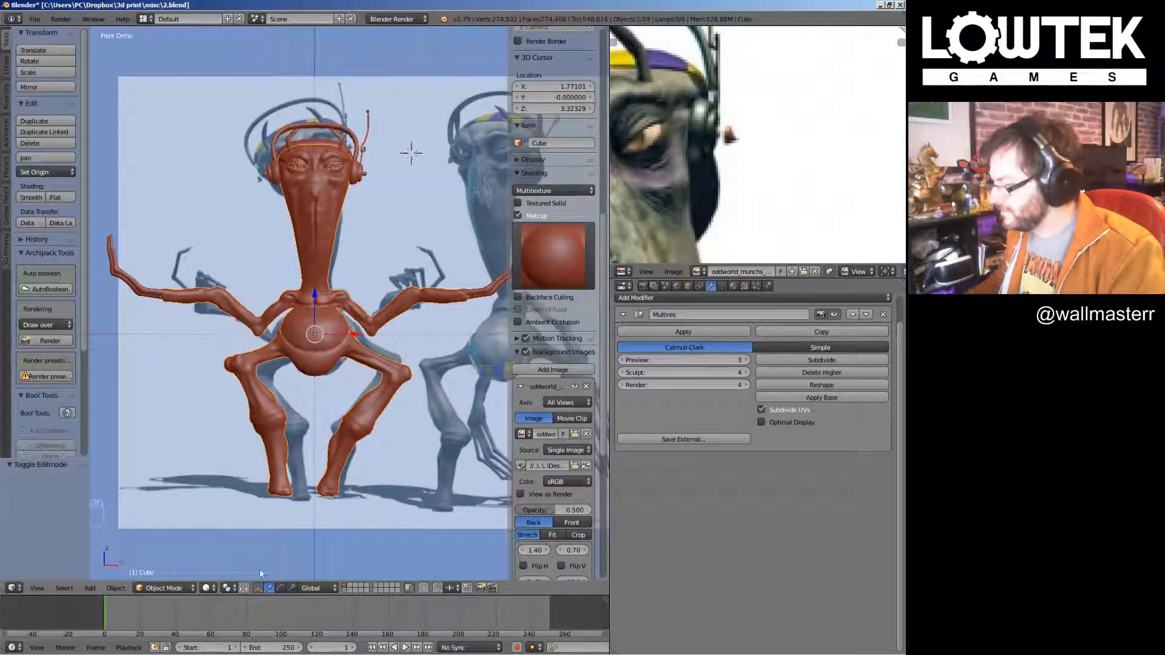
Enter Edit Mode and set the pivot point to the 3D cursor
key(Tab)
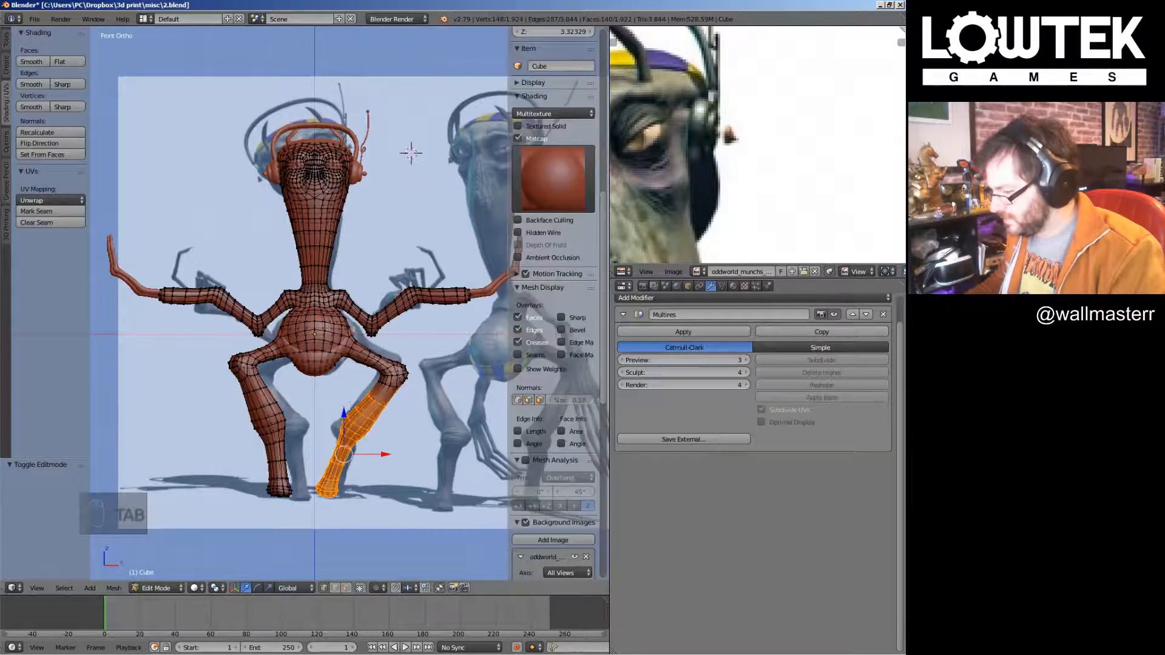
click(218, 588)
click(233, 535)
Try to tilt the head, with and without the upper neck, about the 3D cursor placed low on the neck
scroll(380, 297, up, 3)
key(a)
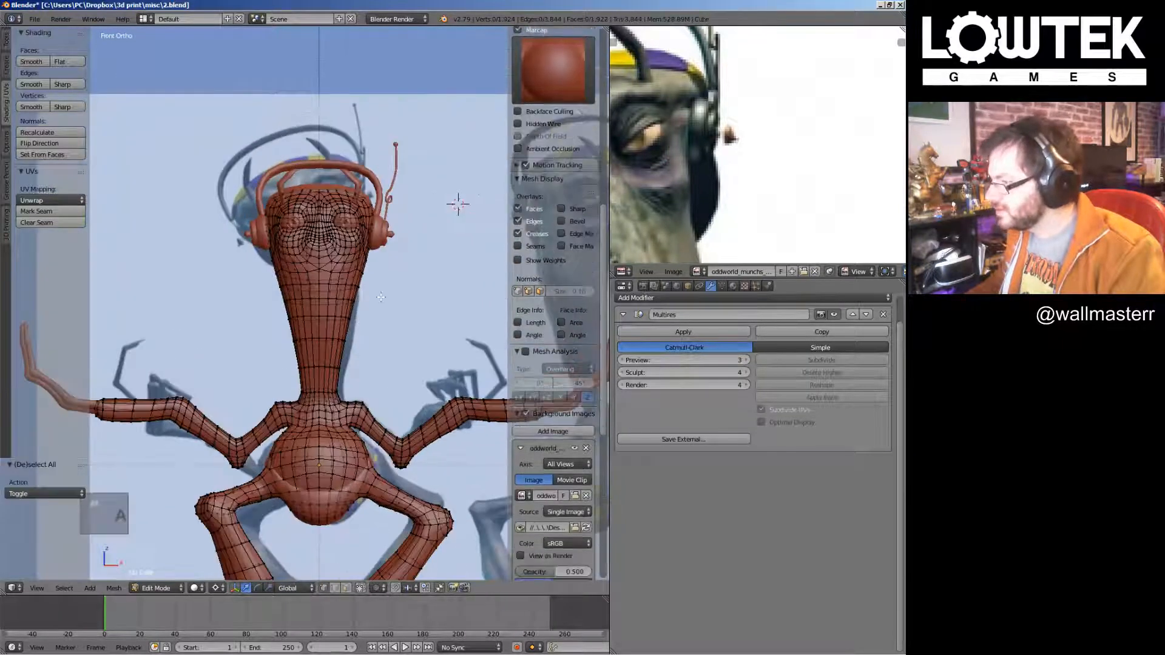
mouse_move(382, 306)
ctrl+mouse_down()
mouse_move(255, 182)
mouse_move(313, 359)
ctrl+mouse_up()
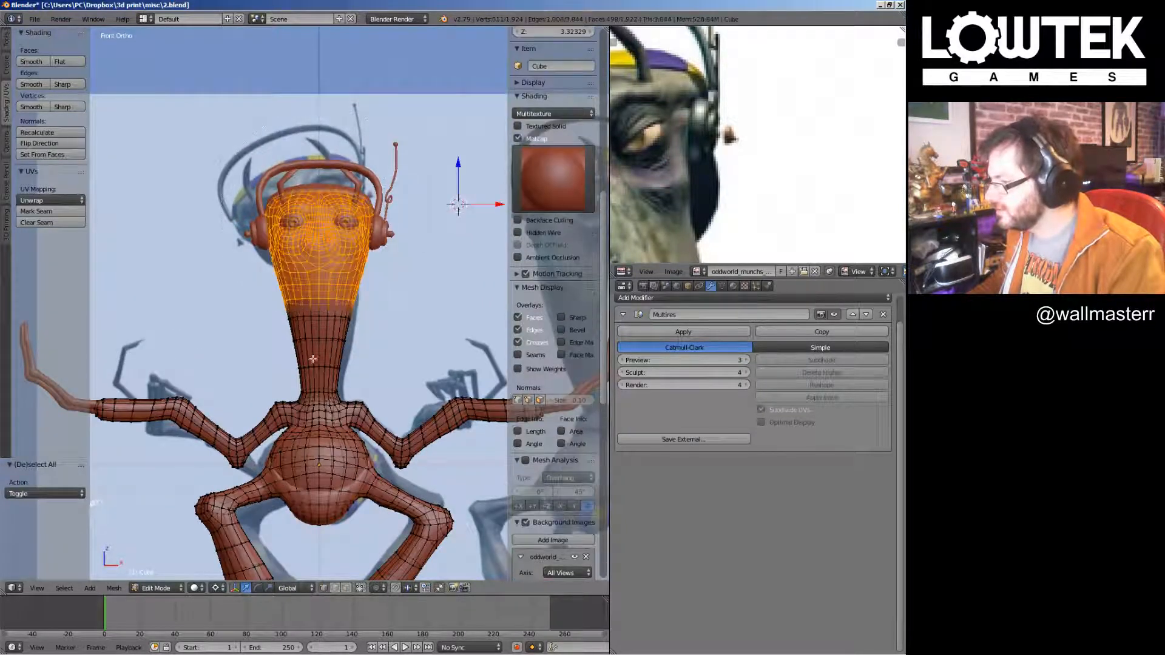
shift+middle_drag(322, 357, 301, 374)
key(r)
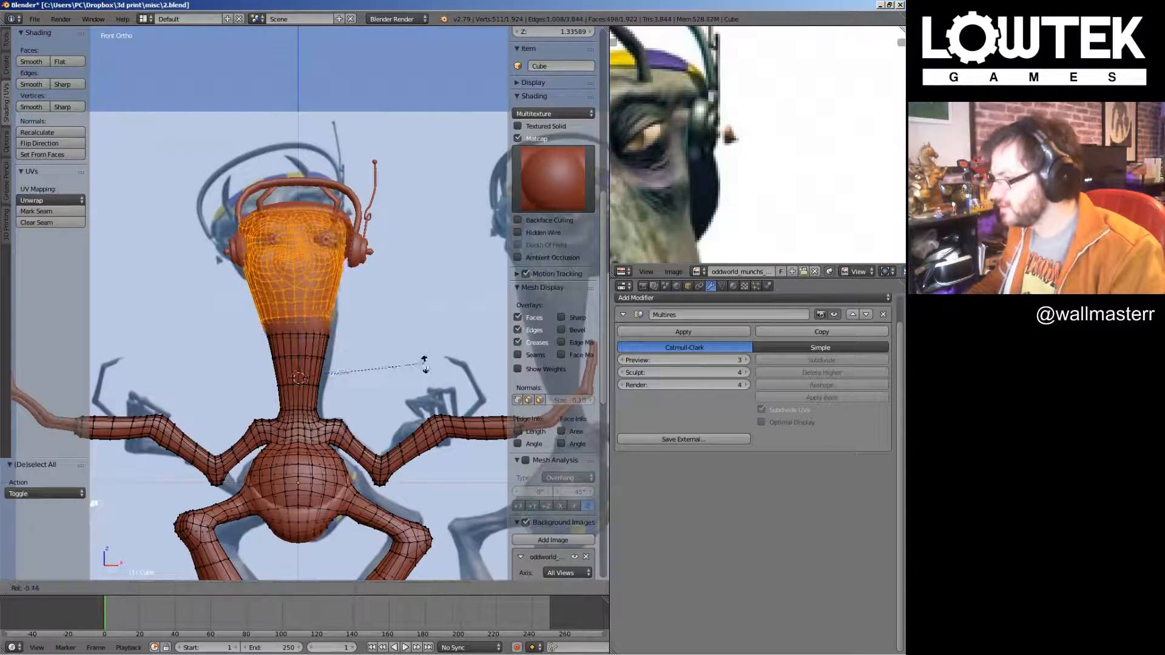
right_click(425, 367)
key(a)
mouse_move(362, 279)
ctrl+mouse_down()
mouse_move(311, 281)
mouse_move(365, 201)
ctrl+mouse_up()
key(r)
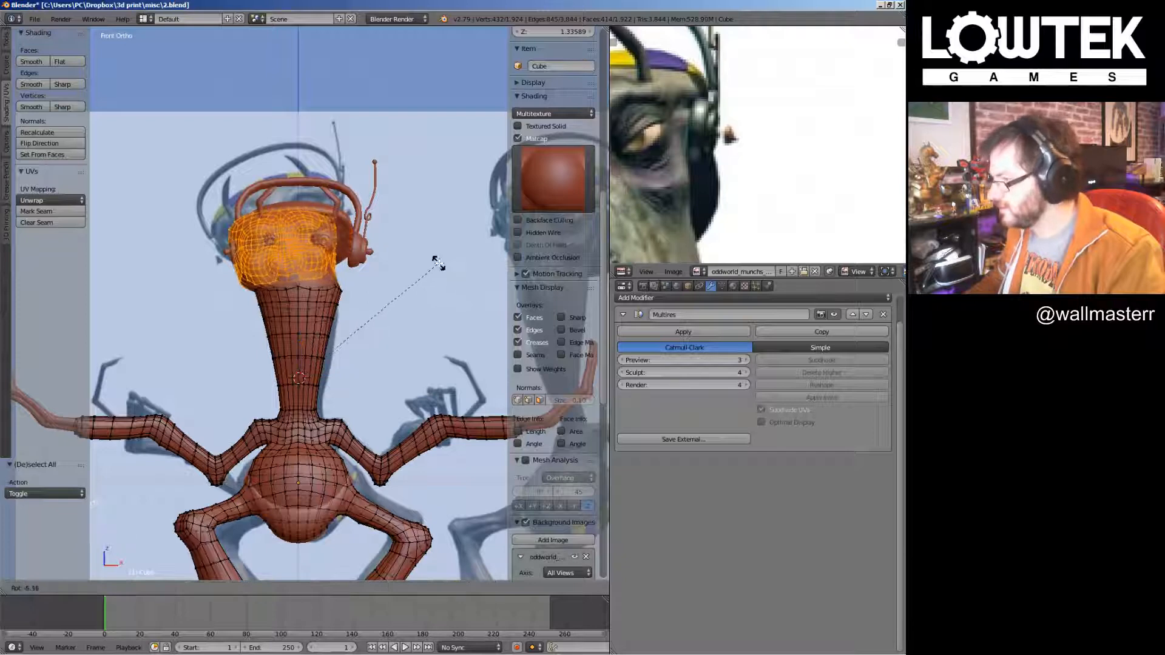
right_click(437, 263)
Enable Connected proportional editing and enlarge its influence size to 1.10 during a trial head rotation
click(377, 588)
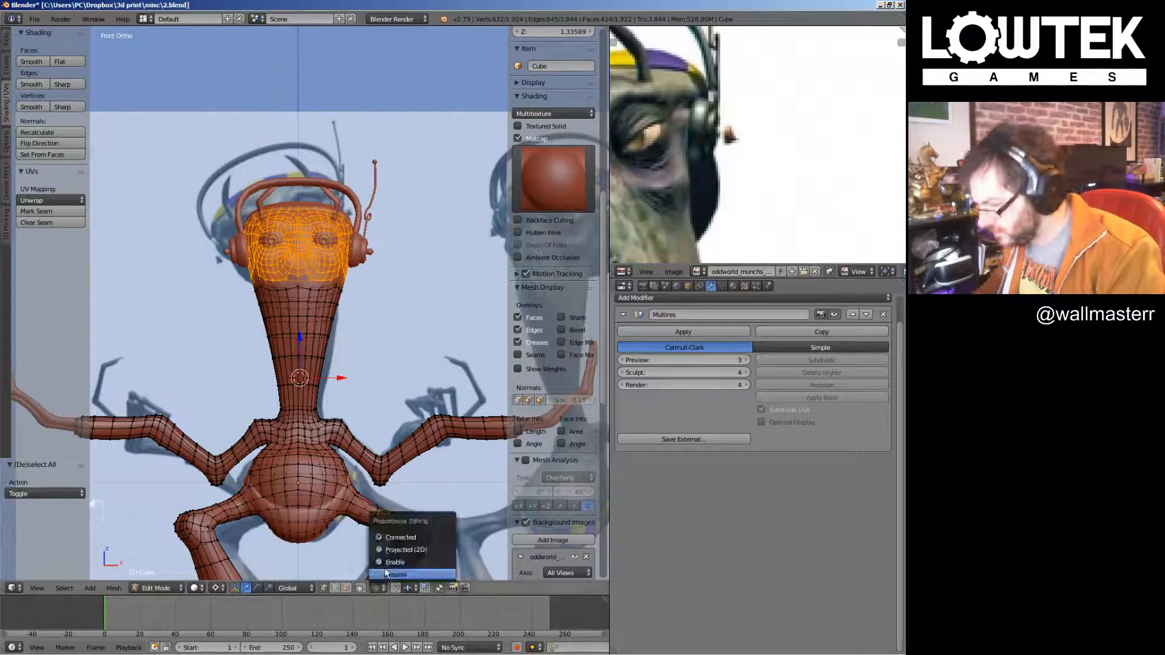
click(408, 539)
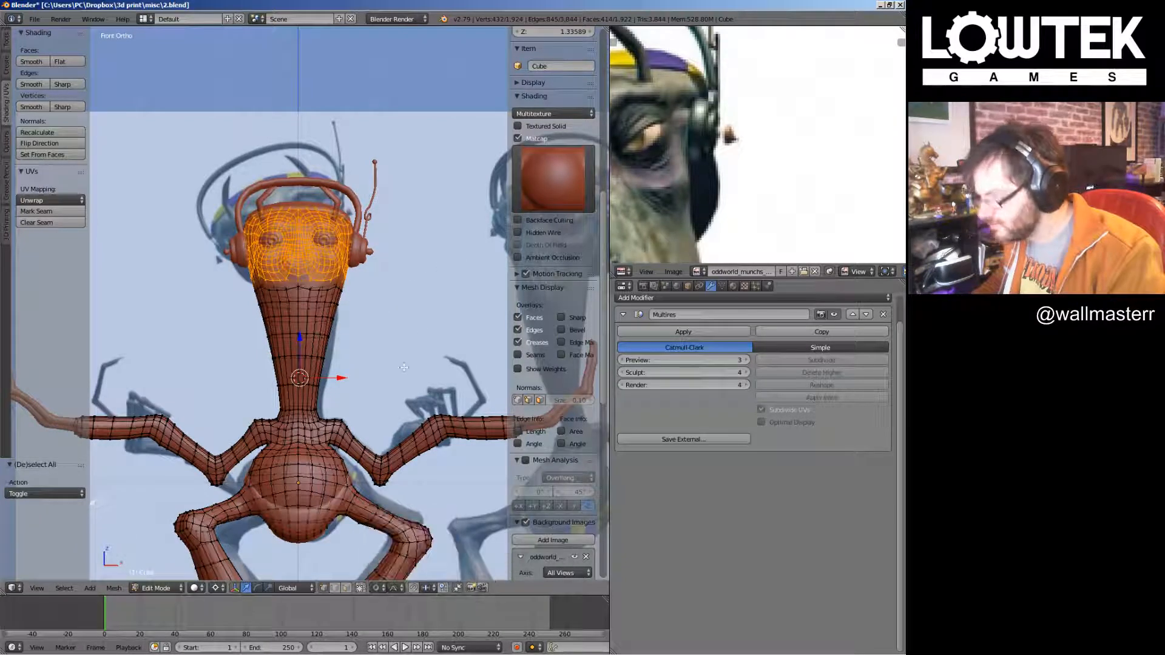
right_drag(427, 317, 422, 303)
key(r)
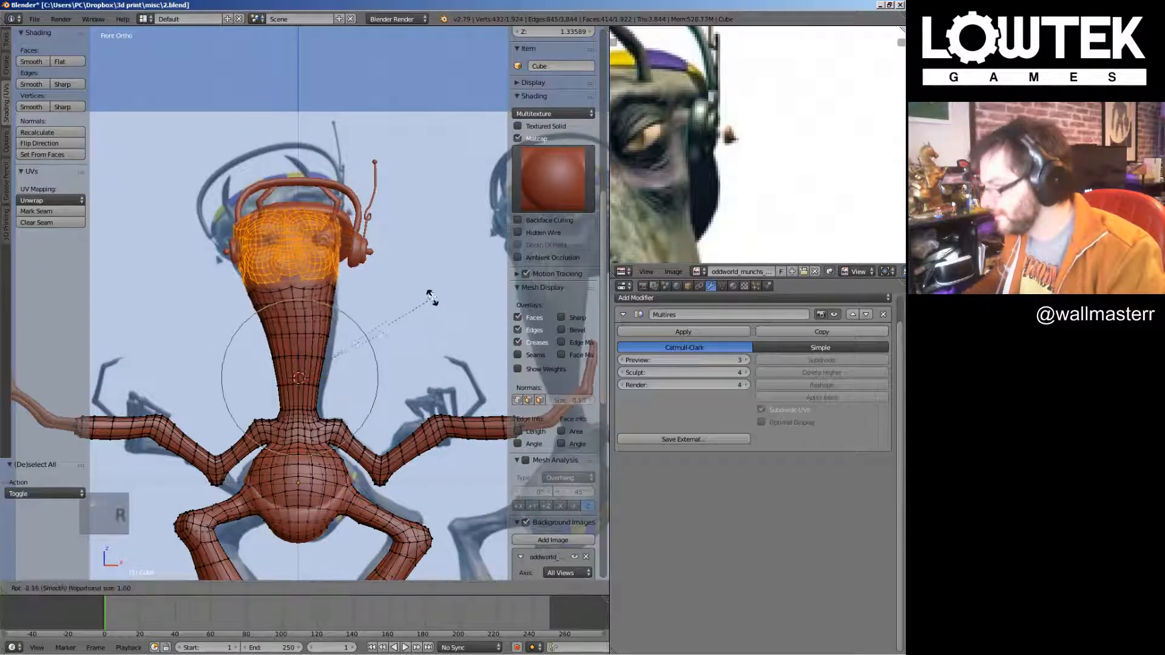
scroll(428, 291, up, 1)
right_click(428, 291)
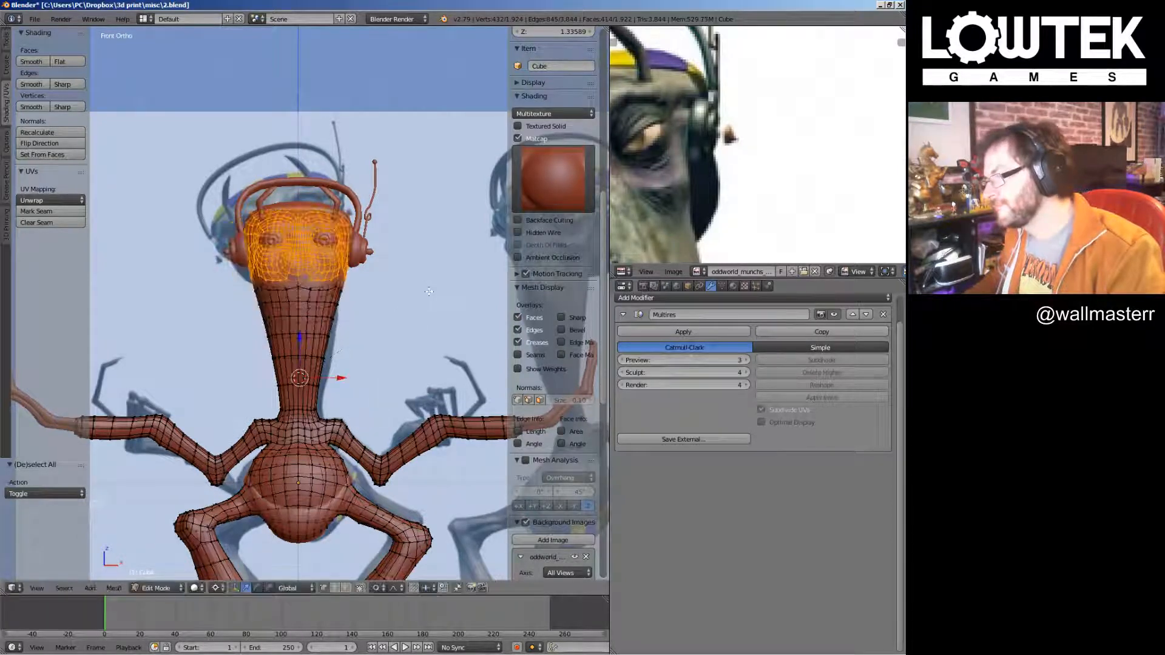
Lasso-select only the top of the head down to the eyes, test a tilt, and grow the selection
key(a)
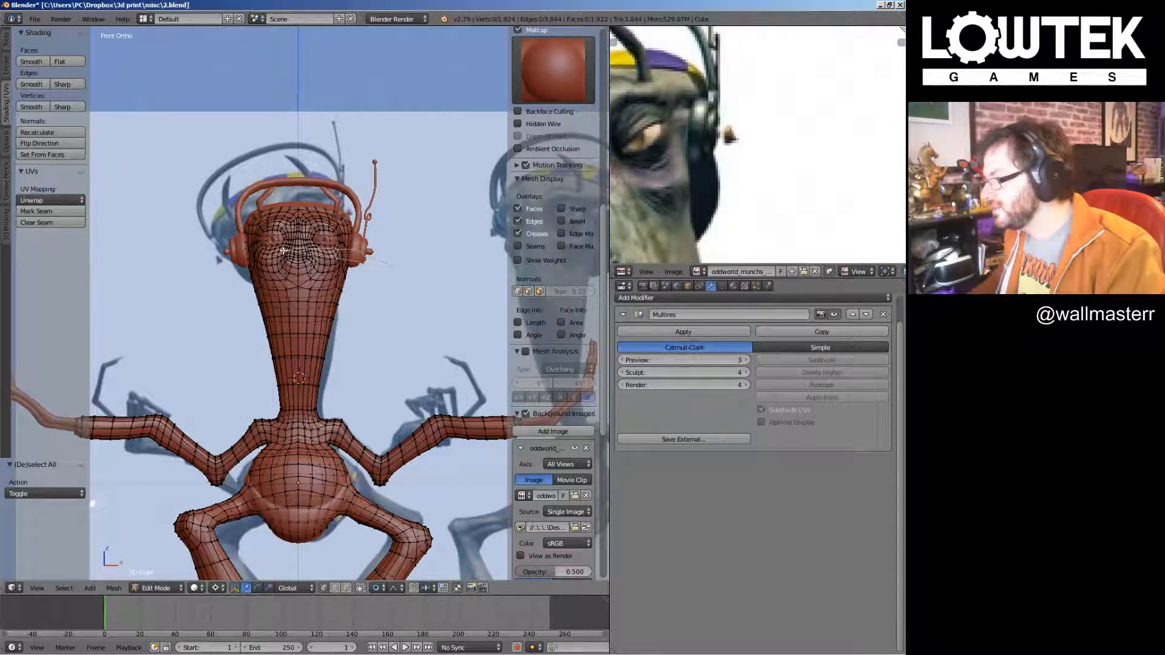
ctrl+drag(195, 197, 397, 213)
key(r)
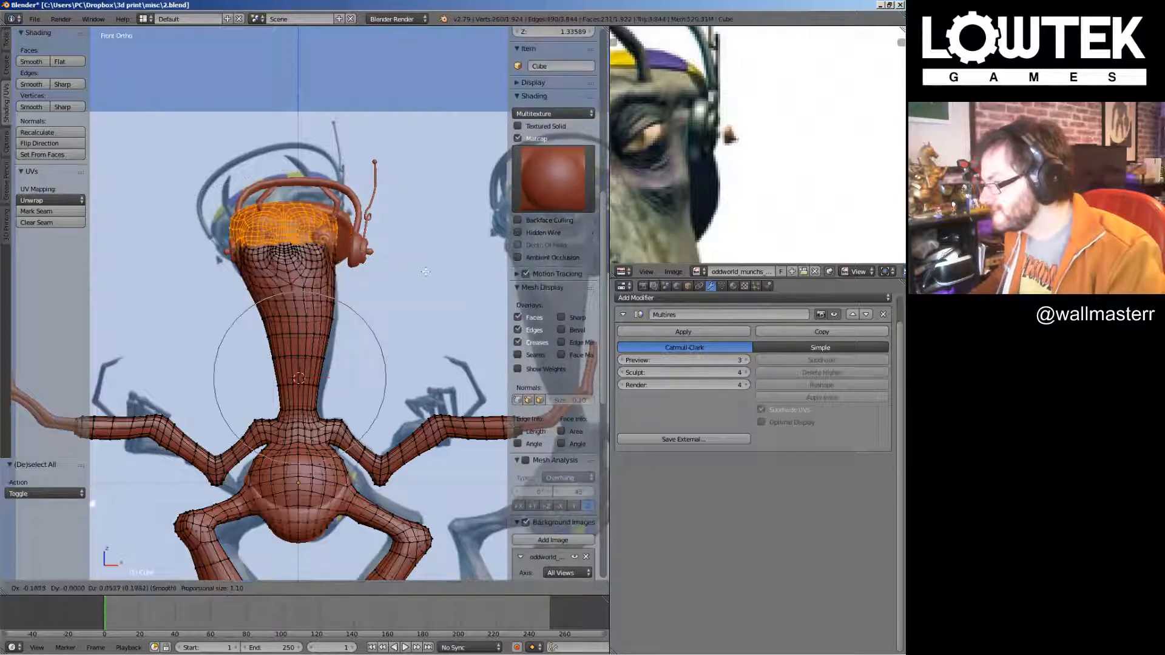
right_click(429, 274)
key(r)
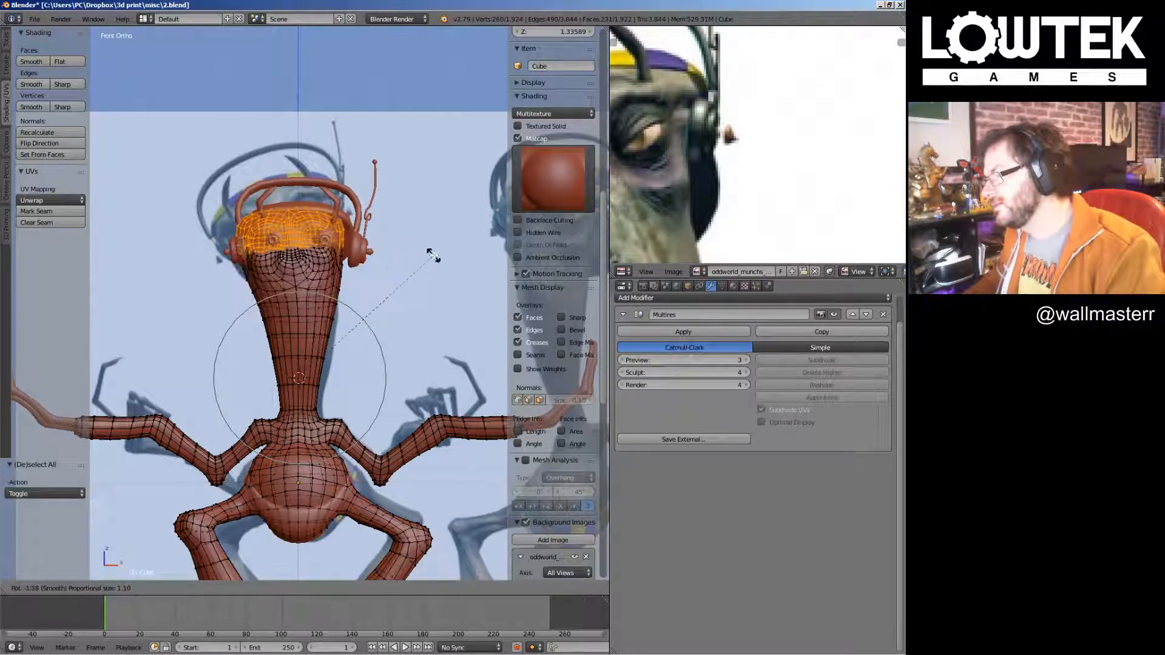
click(433, 255)
key(ctrl+KP_Add)
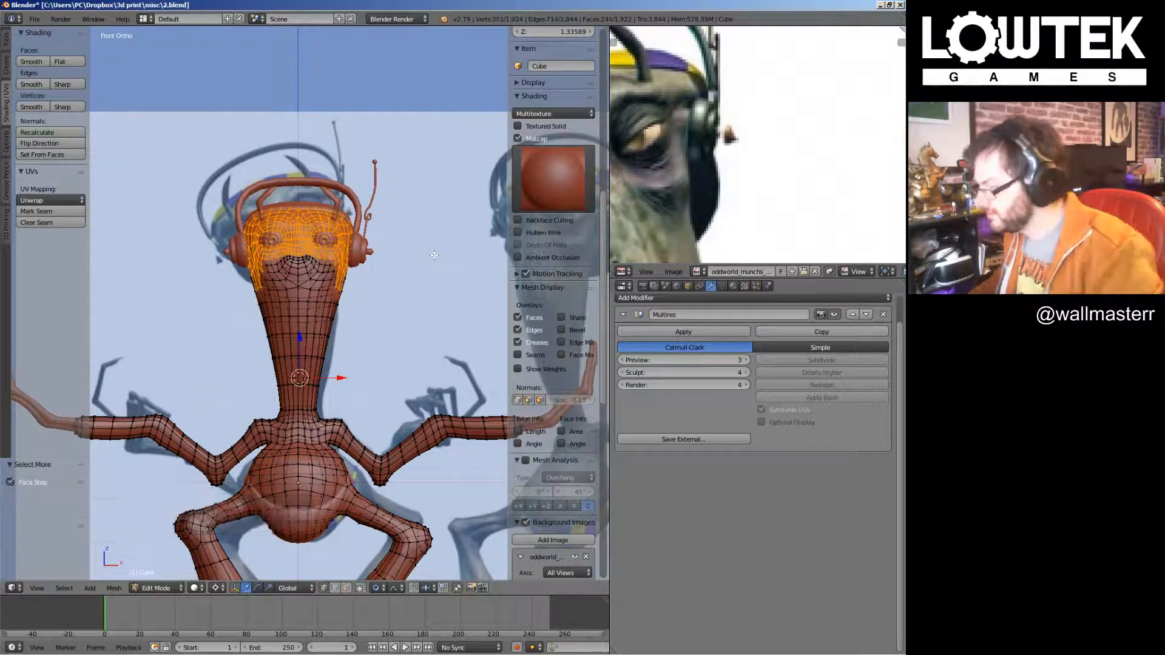
Place the 3D cursor higher on the neck at Z 2.17954 and rotate the head by -12.2° with proportional editing
key(r)
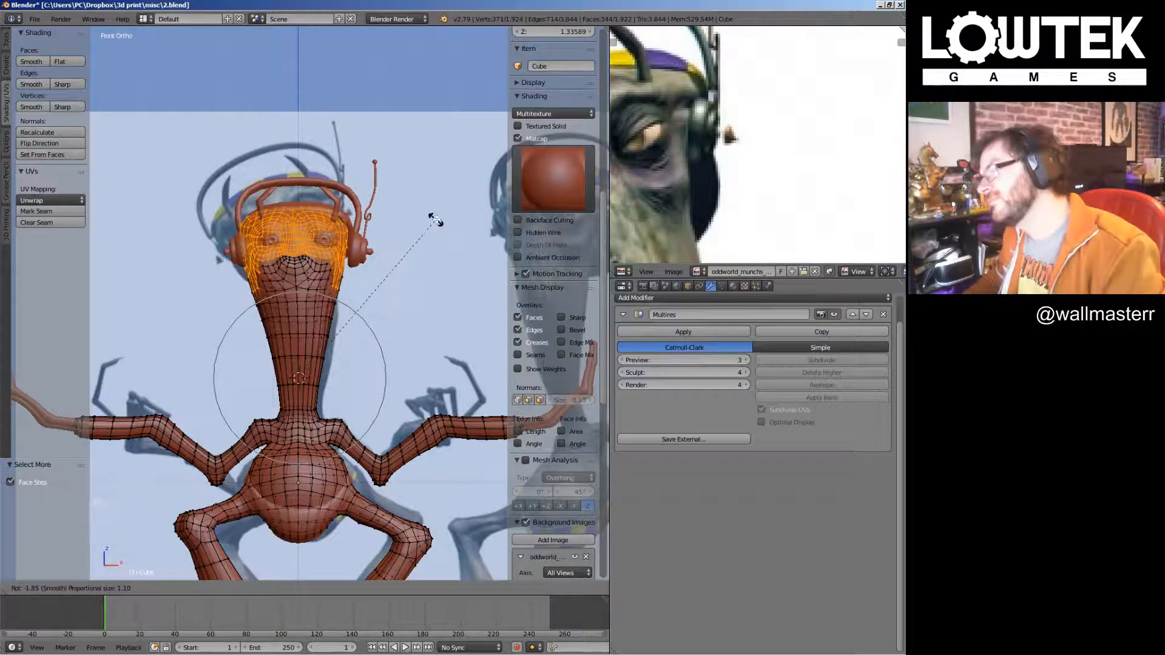
click(431, 221)
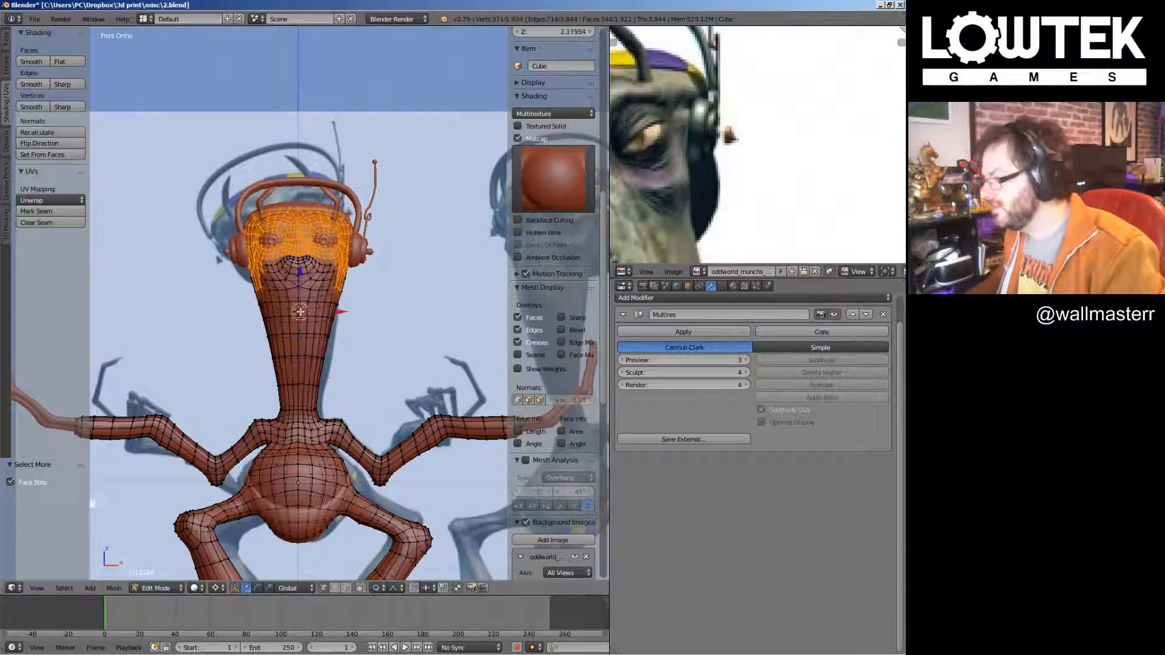
key(r)
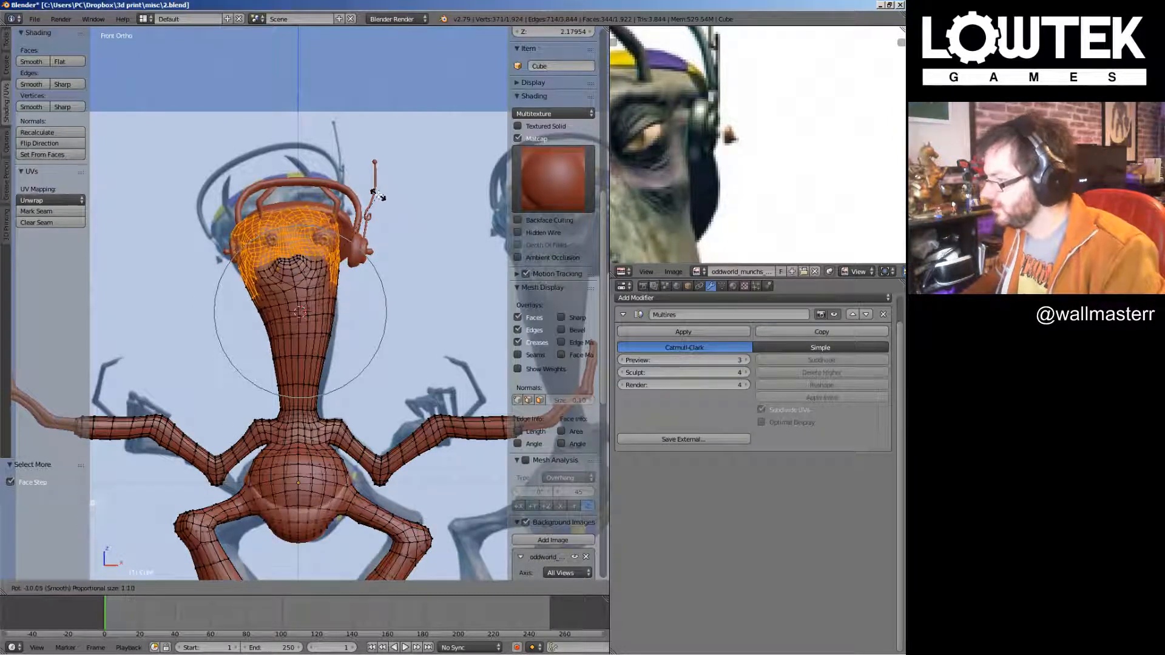
click(374, 193)
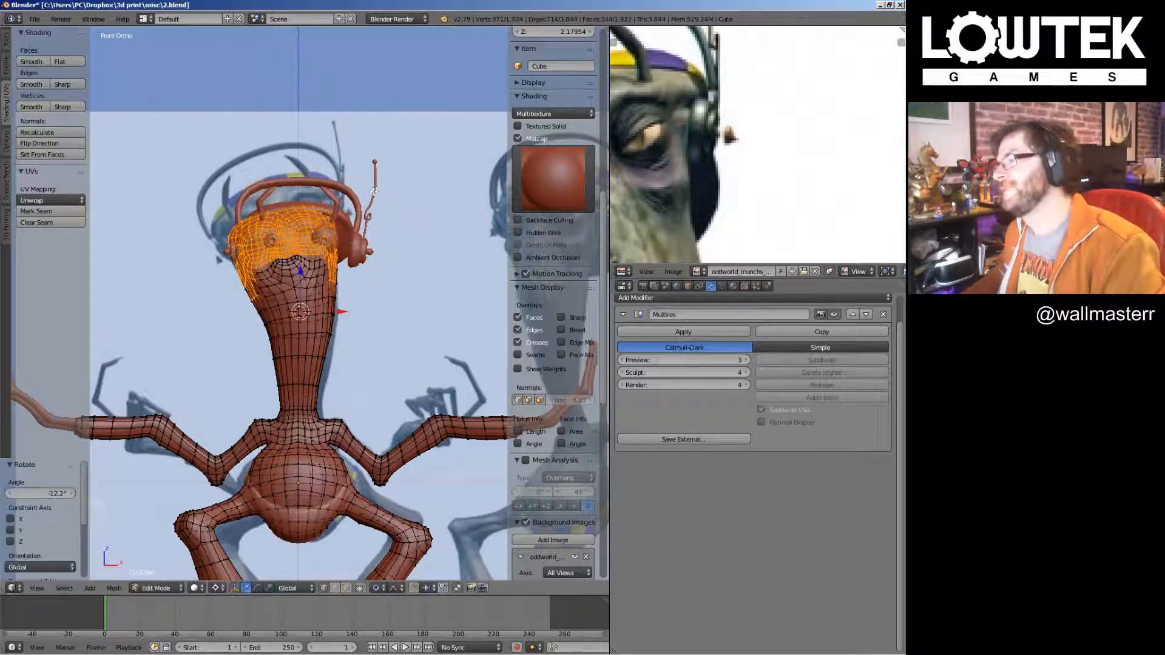
Undo the head's last rotation and rotate the selected head vertices by -14° around the 3D cursor in front view
key(ctrl+z)
key(r)
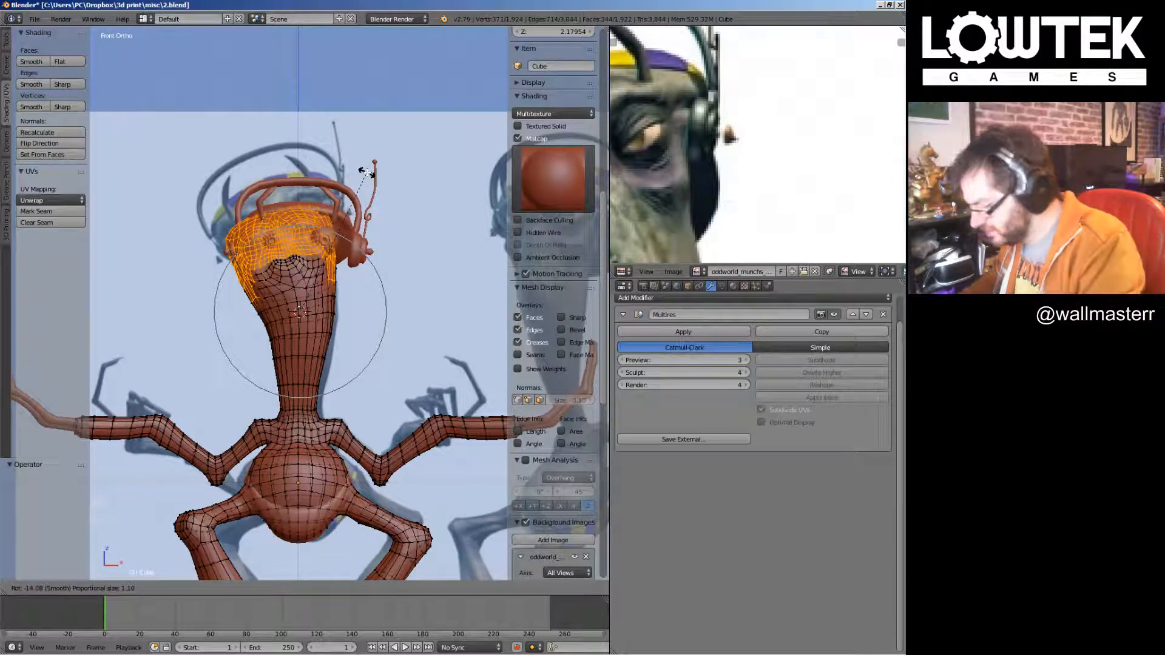
click(367, 173)
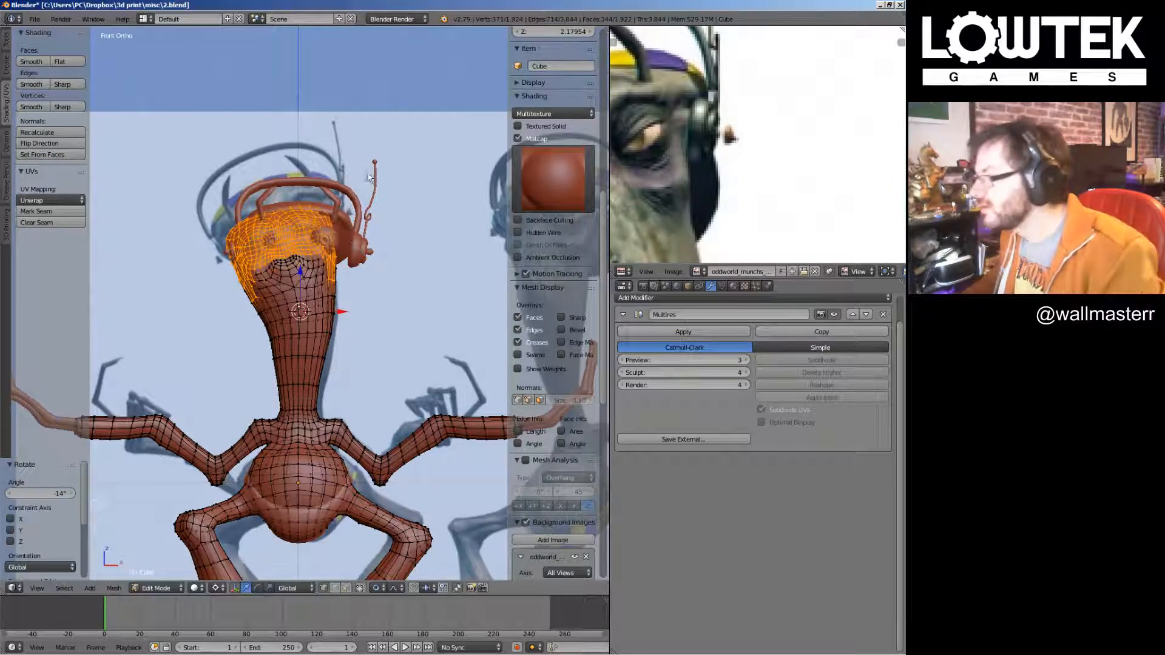
Select the eyeball object and apply its Mirror modifier so both eyes become real geometry
key(Tab)
right_click(331, 237)
key(Tab)
key(a)
key(a)
key(a)
key(a)
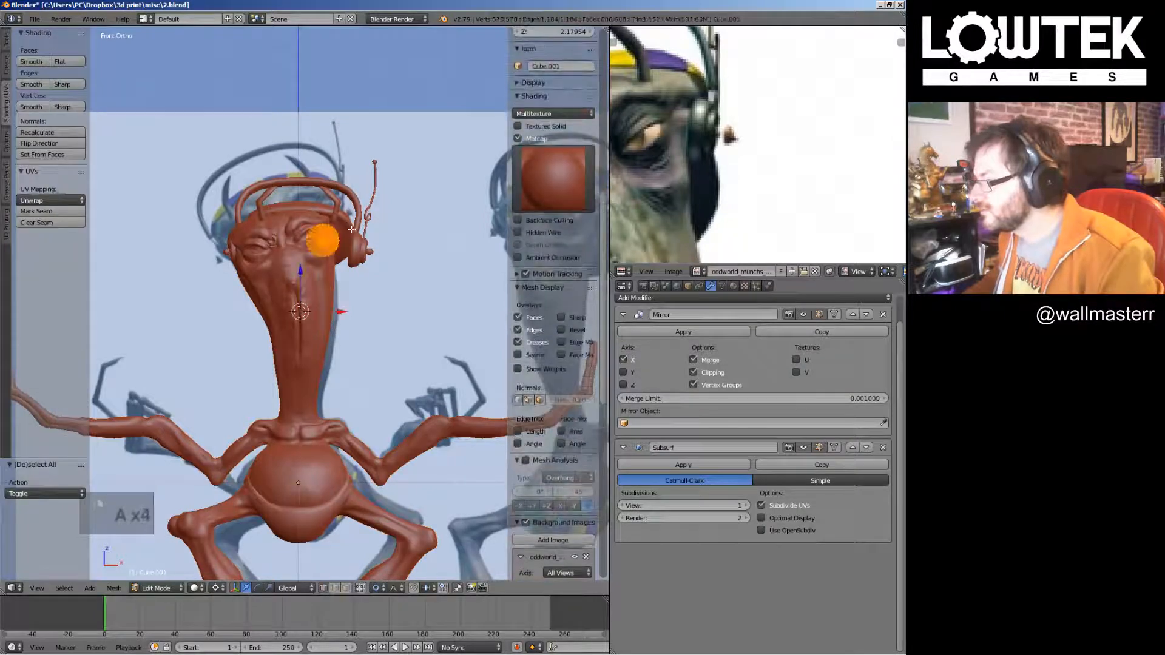
key(Tab)
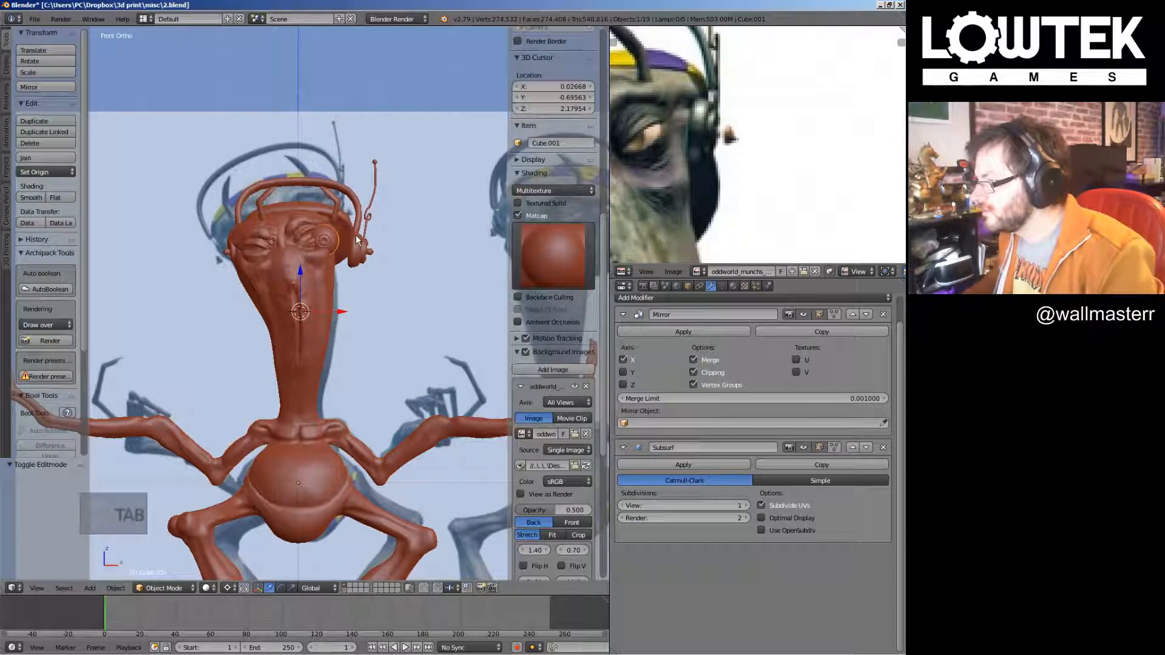
click(700, 332)
Rotate all geometry of both eyeballs around the 3D cursor to follow the tilted head
key(Tab)
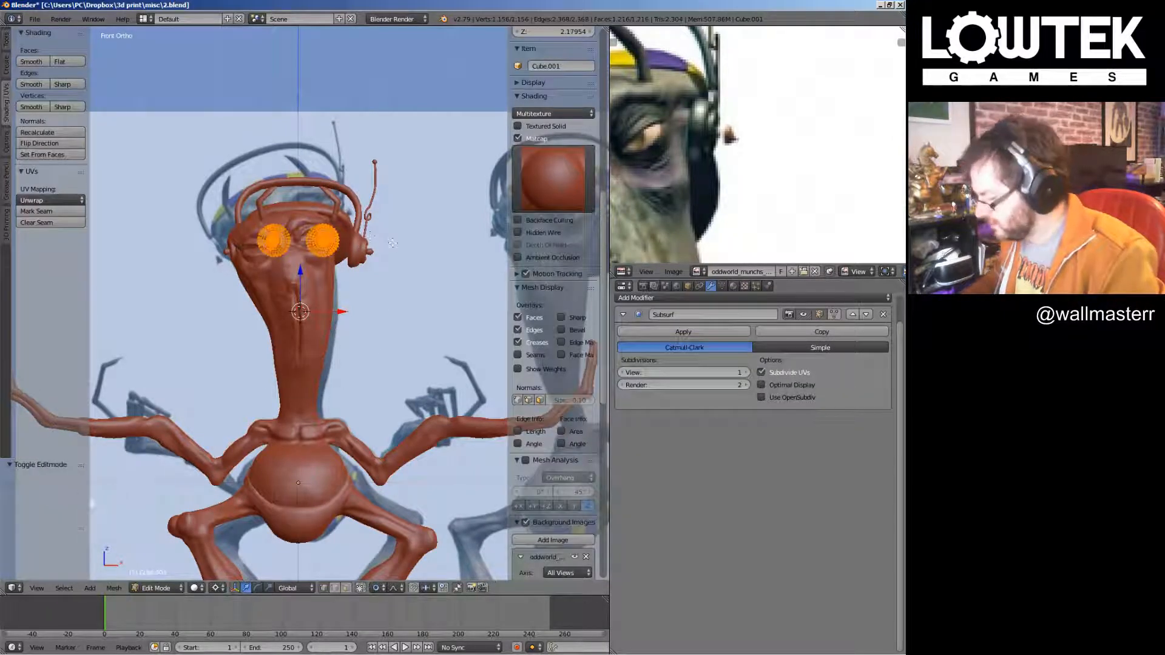
key(r)
click(390, 242)
key(Tab)
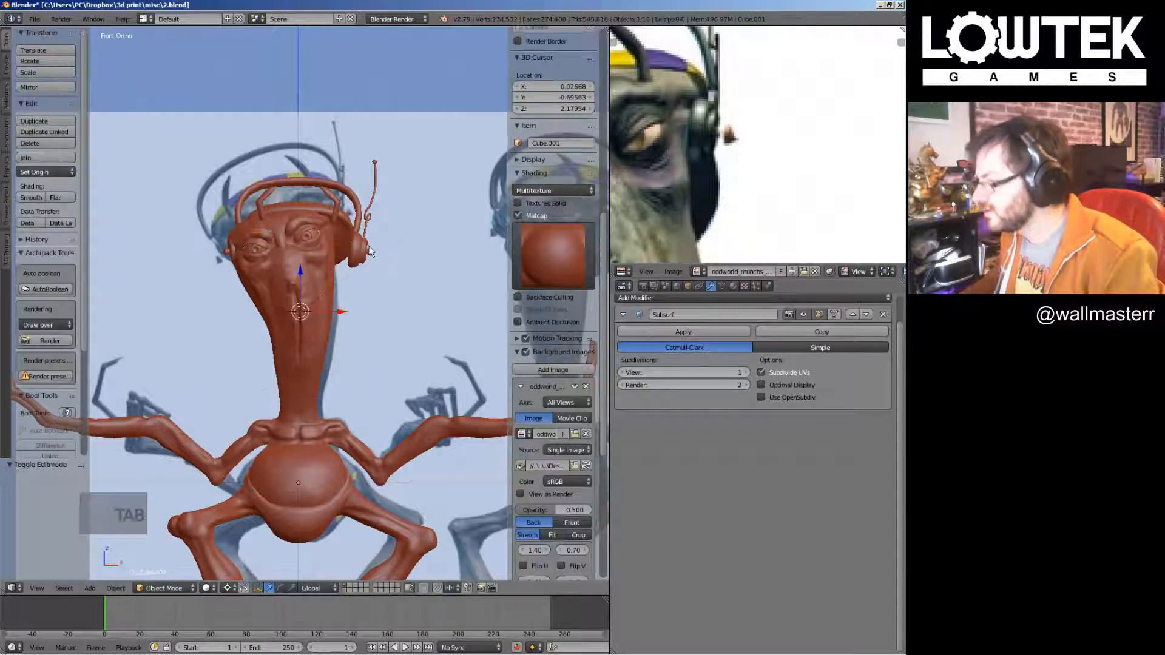
Apply the headphone ear cups' Mirror modifier and rotate both cups around the 3D cursor to match the head tilt
key(ctrl+z)
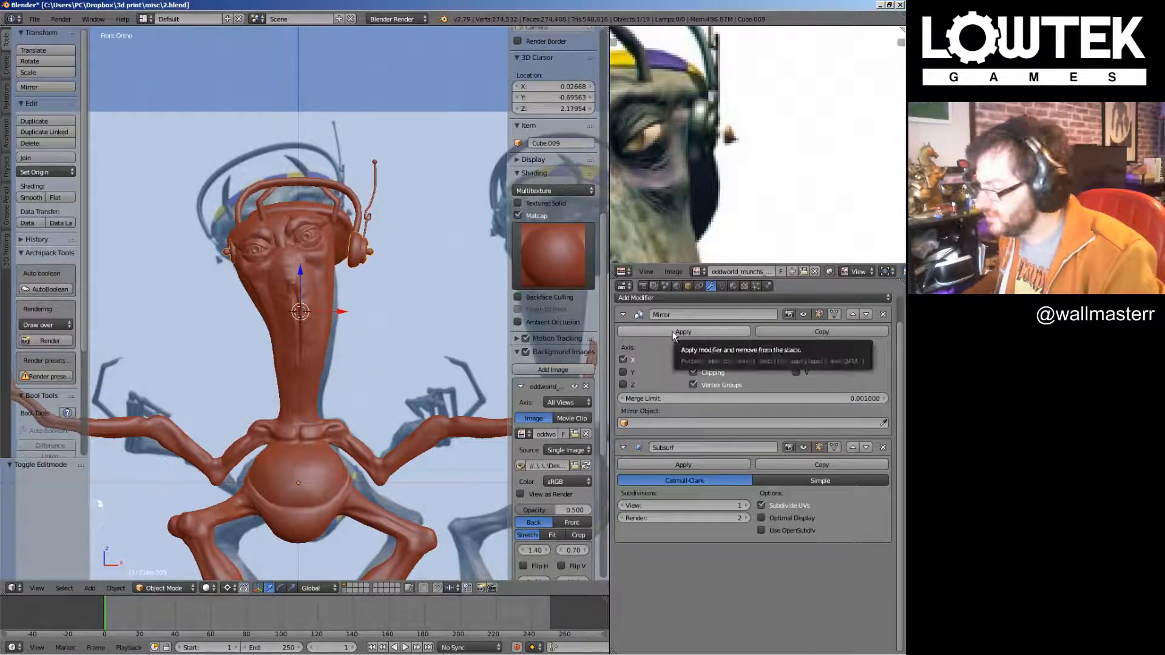
click(716, 333)
key(Tab)
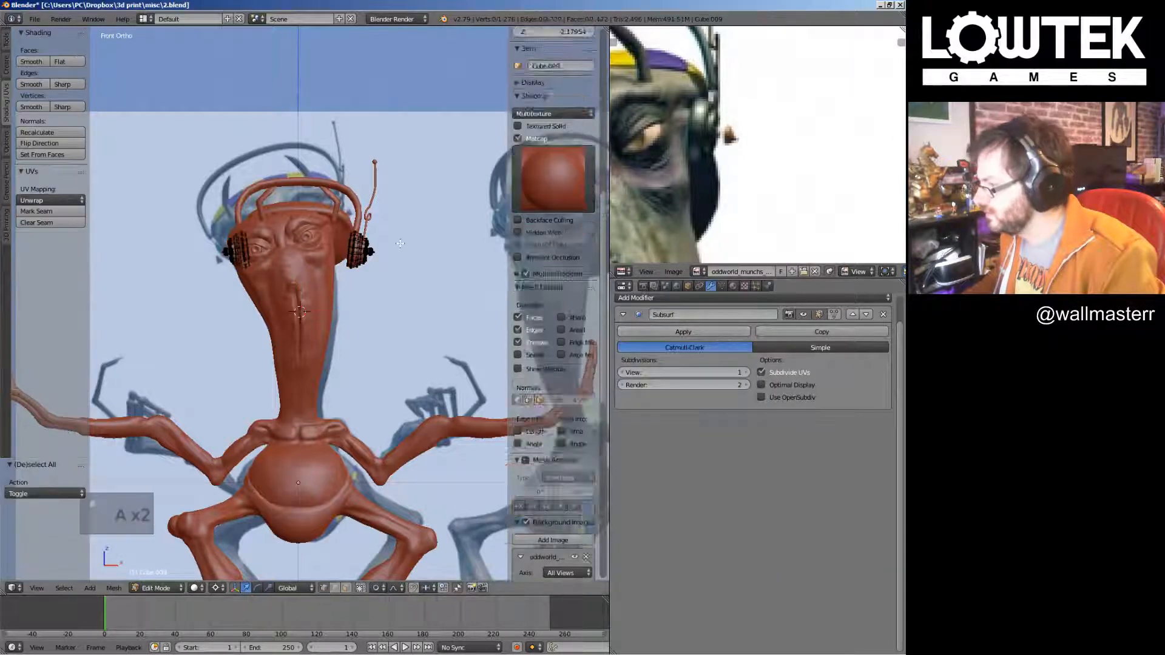
key(a)
text(r)
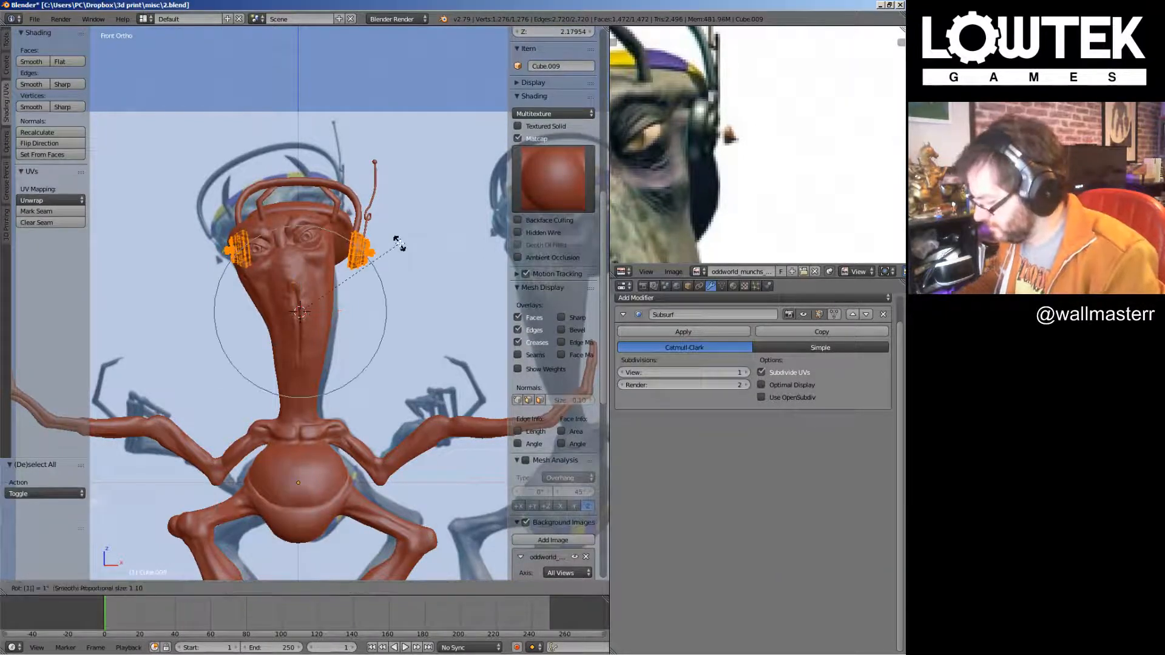
text(1)
text(-)
key(Return)
key(Tab)
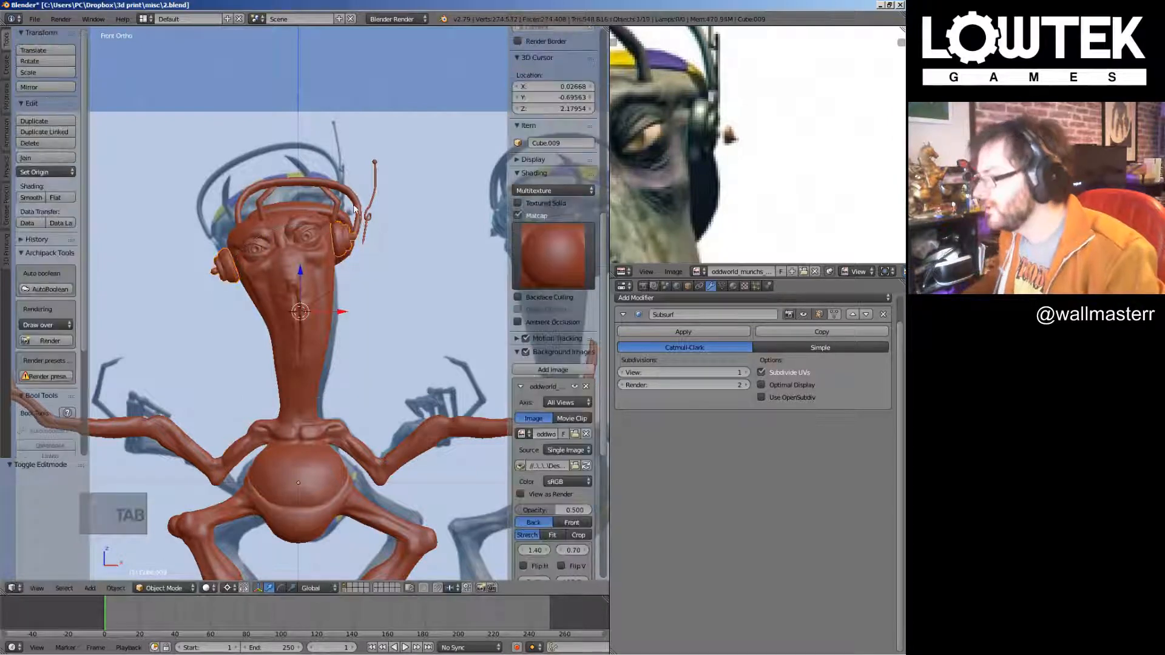
Apply the headband's Mirror modifier and rotate its whole mesh around the 3D cursor to line up with the ear cups
right_click(359, 207)
click(674, 332)
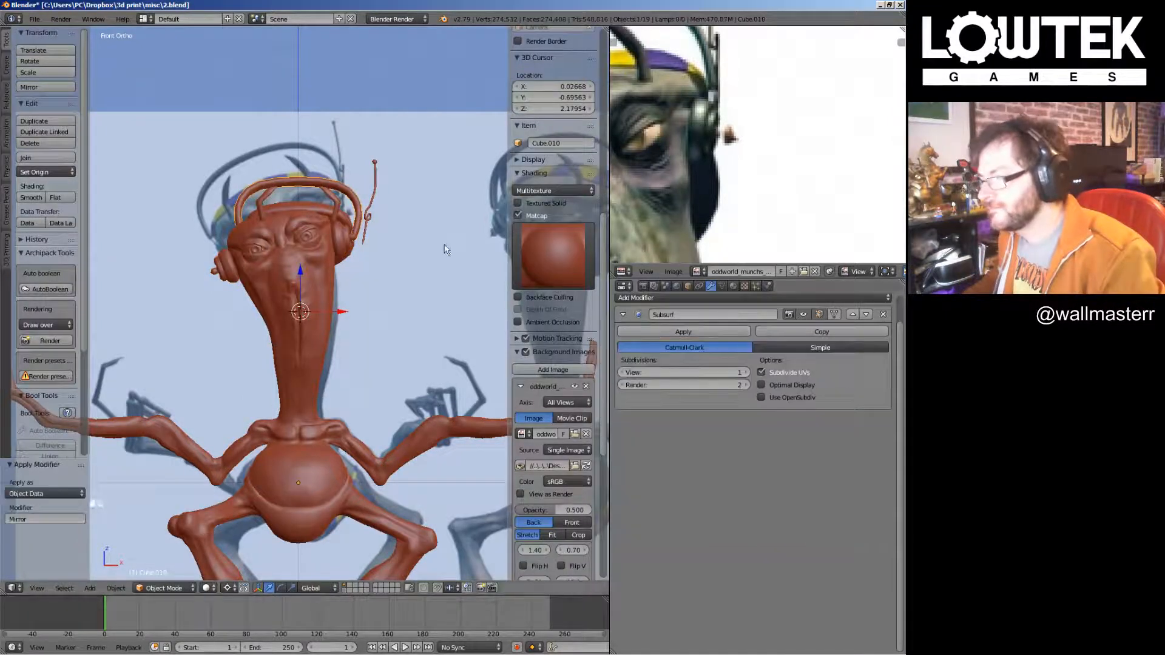
key(Tab)
key(a)
key(a)
key(a)
key(a)
text(r1)
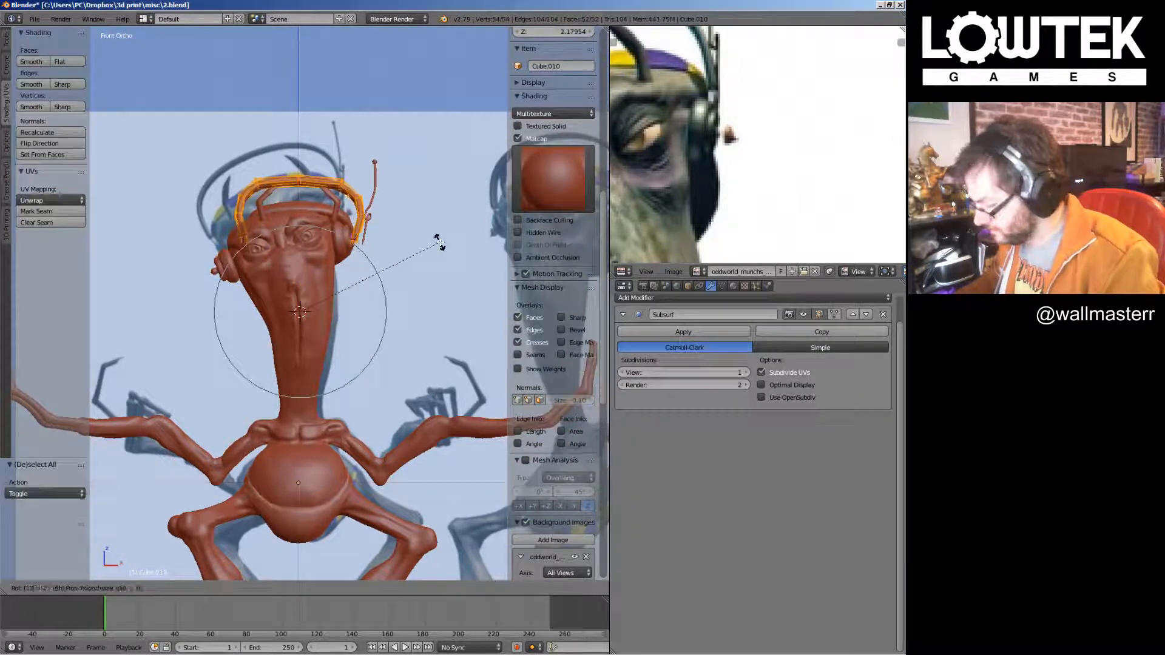
text(5-)
key(Return)
key(Tab)
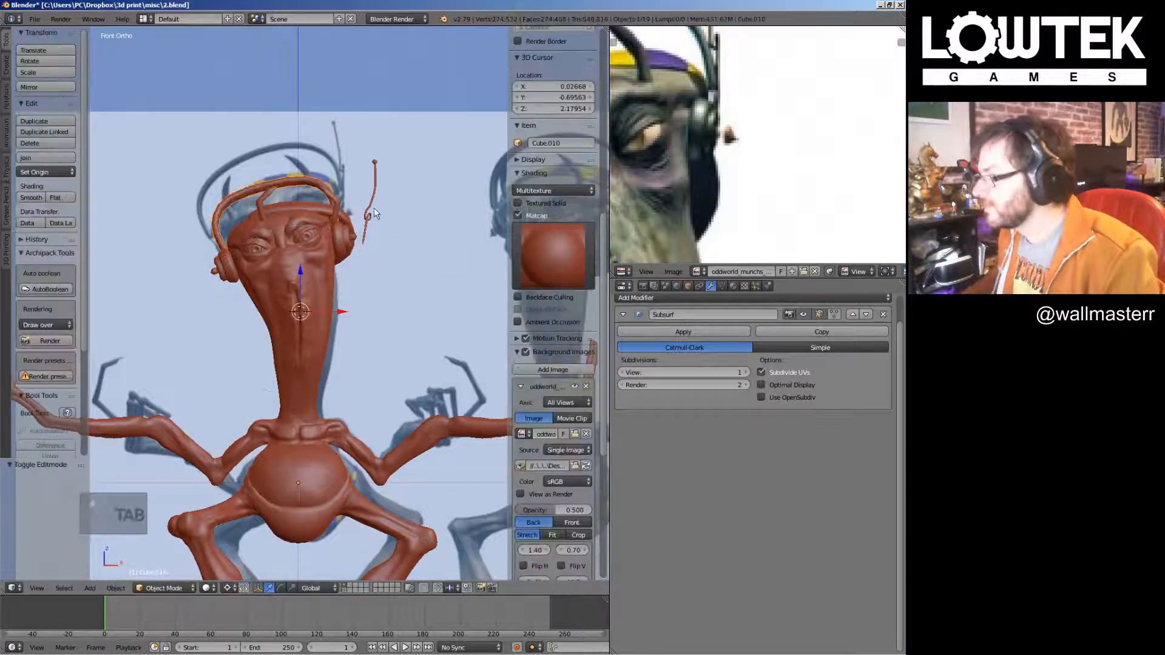
Rotate the headset antenna's mesh around the 3D cursor so it sits back on the tilted ear cup
right_click(374, 207)
key(Tab)
key(r)
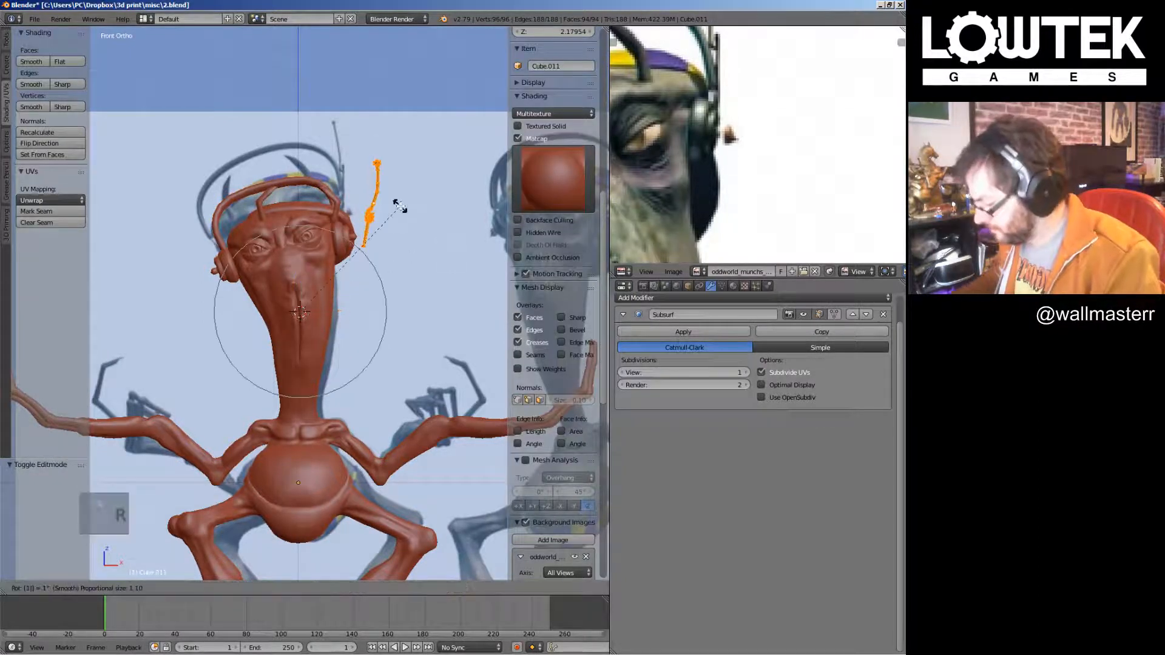
key(Escape)
key(Tab)
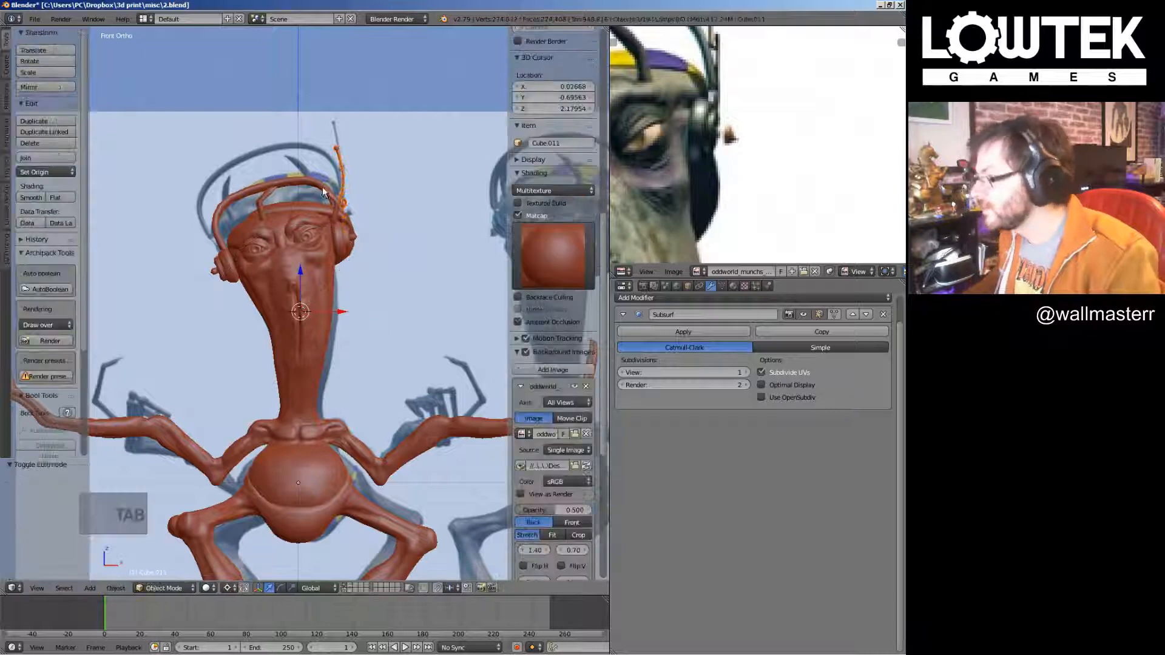
Rotate the two curved struts under the headband around the 3D cursor to match the tilted headset
right_click(245, 184)
key(Tab)
key(a)
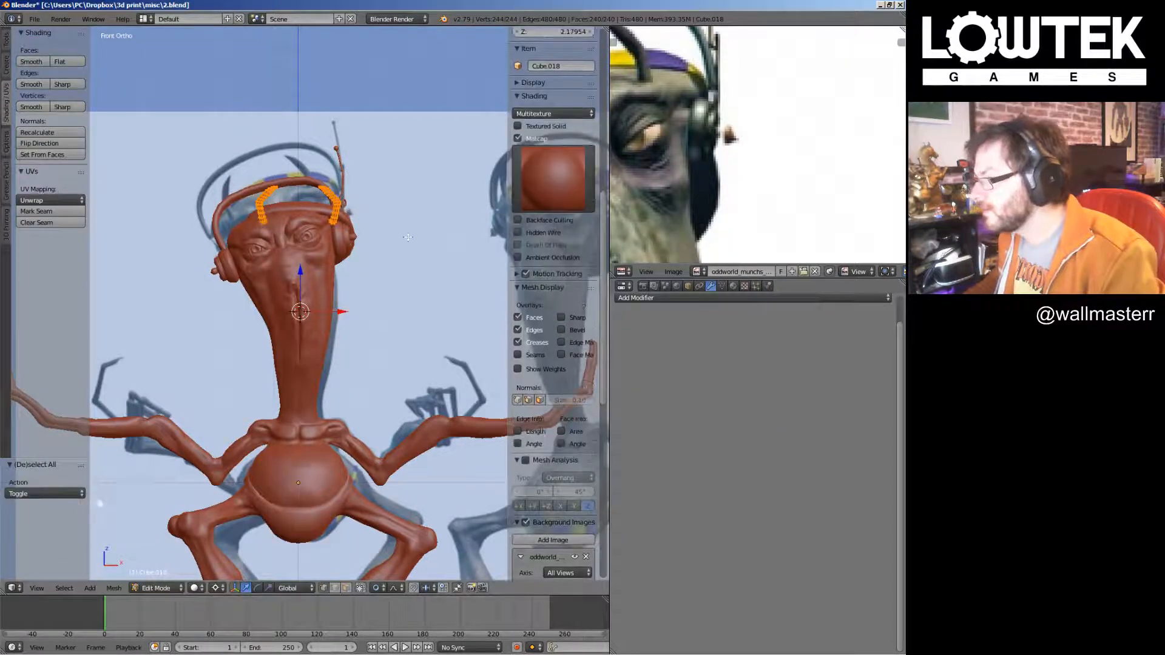
key(r)
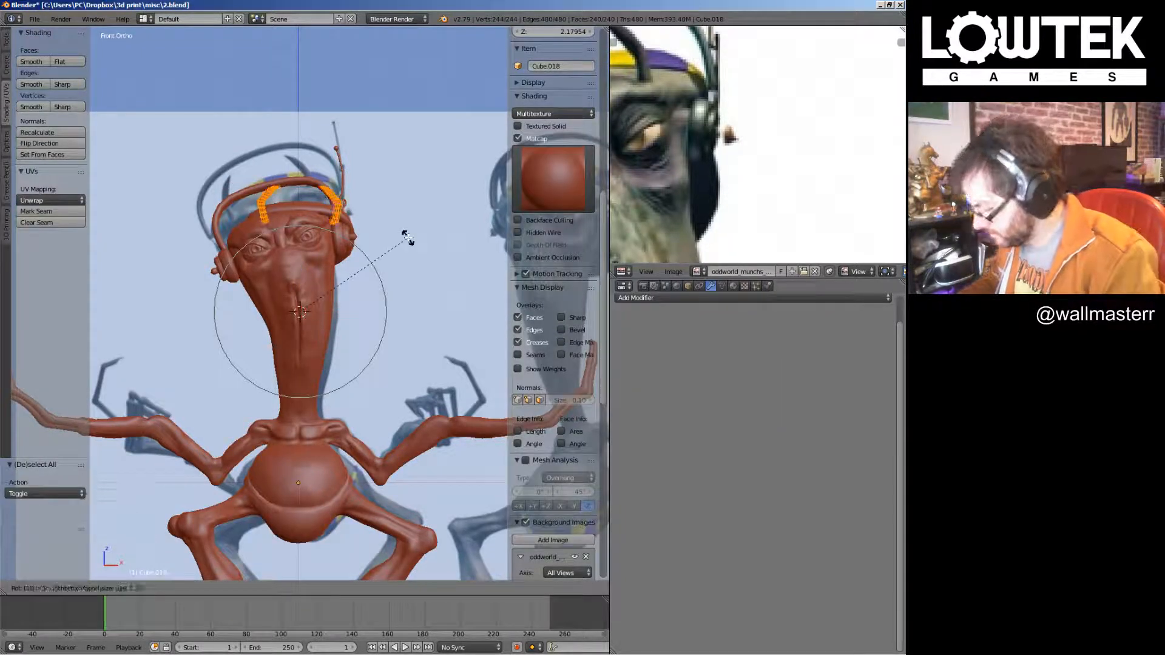
key(Return)
key(Tab)
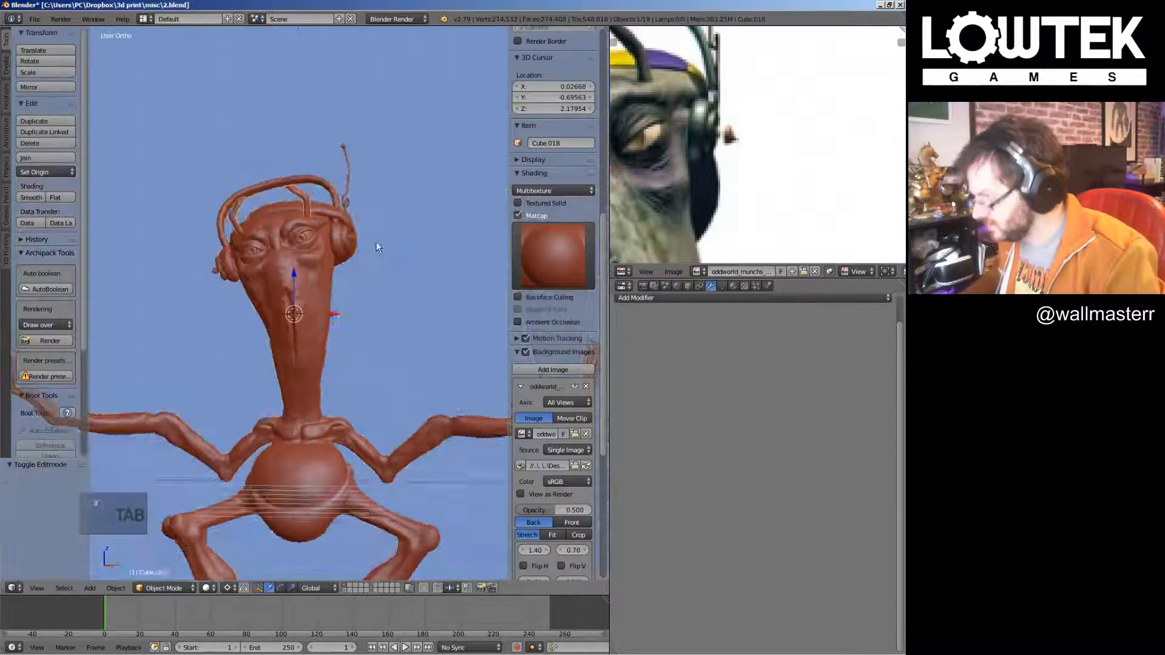
Select the skullcap at the back of the head and apply its Mirror modifier
middle_drag(376, 250, 161, 239)
right_click(273, 226)
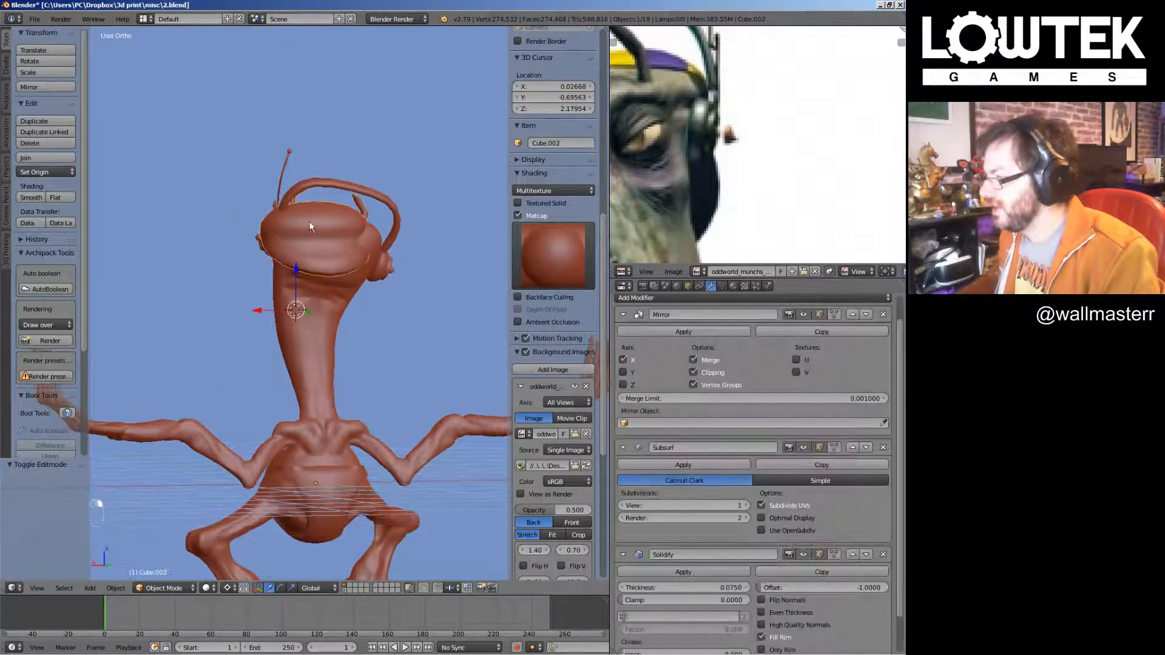
key(KP_1)
click(709, 332)
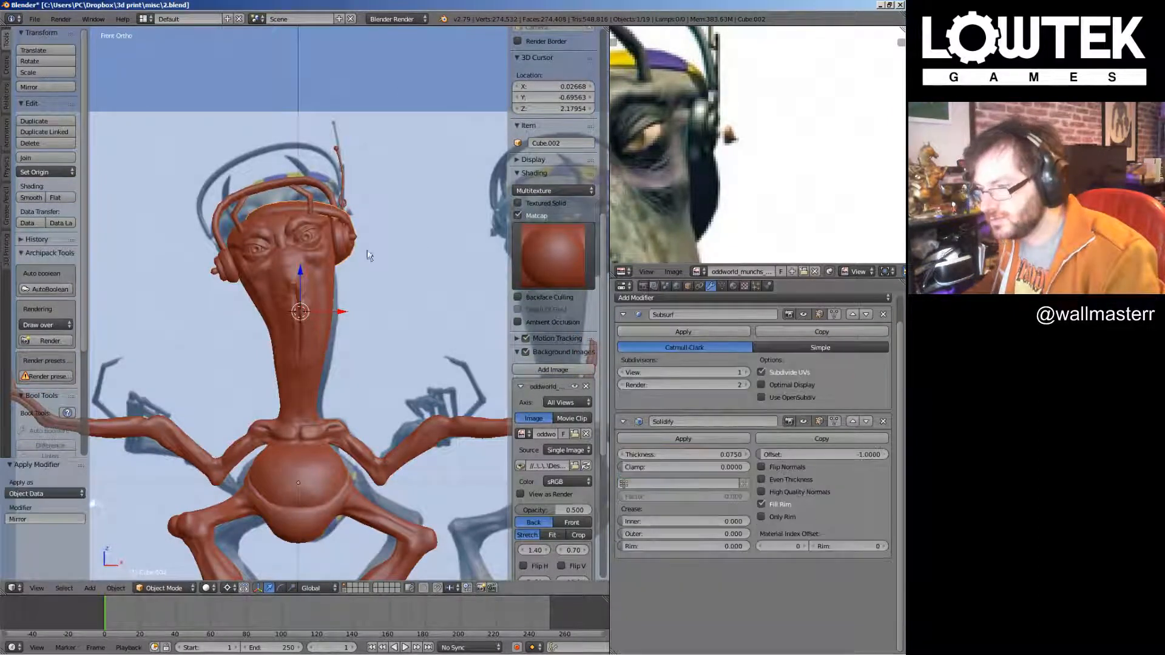
Rotate the skullcap's mesh by -14° around the 3D cursor and save the file
key(Tab)
key(r)
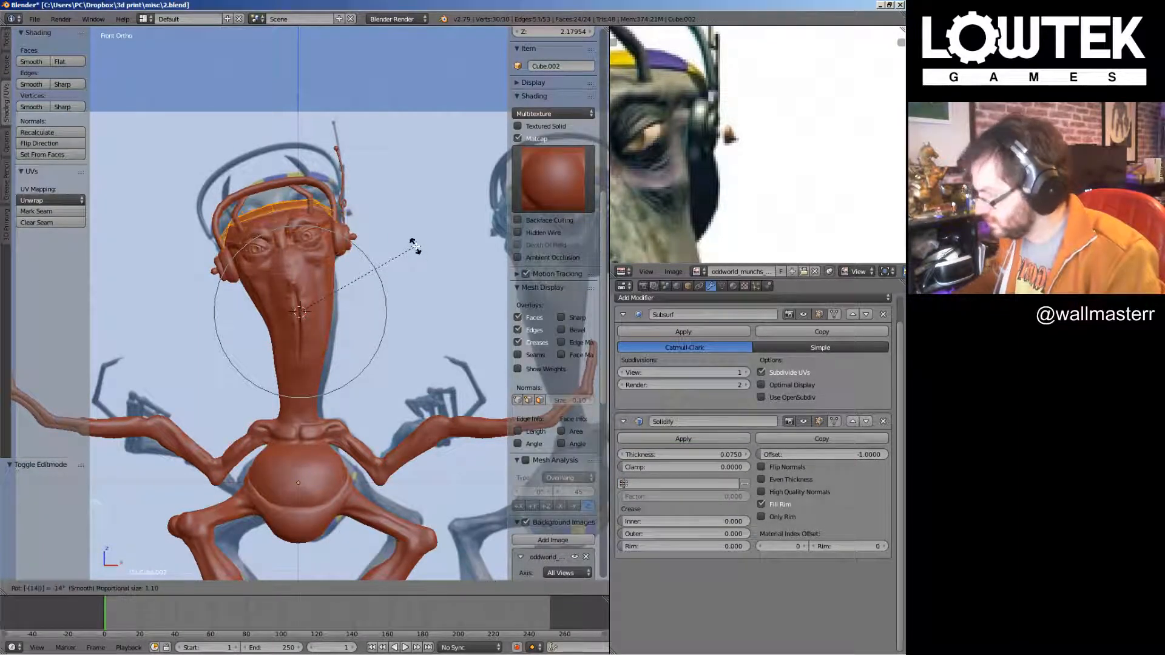
key(Return)
key(Tab)
key(ctrl+s)
Examine the tilted head and the body mesh from several angles and compare the pose with the front reference image
middle_drag(352, 285, 347, 260)
key(KP_1)
middle_drag(406, 286, 389, 224)
right_click(339, 293)
key(KP_1)
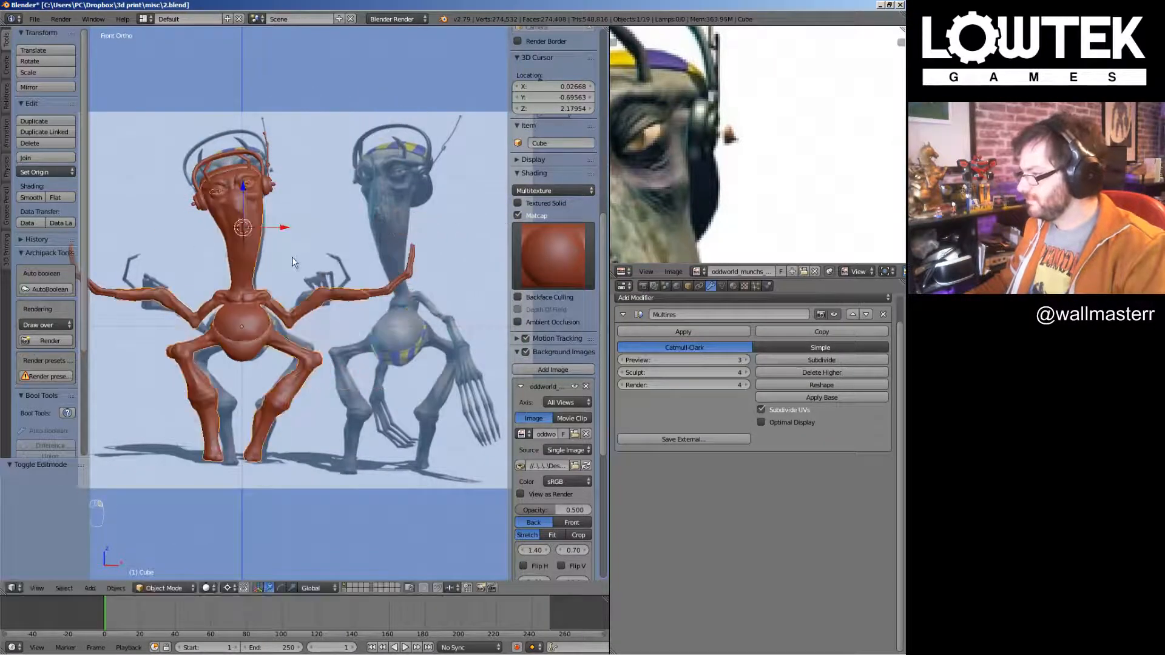
middle_drag(293, 262, 238, 256)
key(KP_1)
key(Tab)
scroll(200, 291, up, 2)
shift+middle_drag(187, 301, 325, 269)
key(Tab)
key(Tab)
key(KP_1)
scroll(340, 268, down, 3)
scroll(726, 194, down, 3)
scroll(727, 194, down, 3)
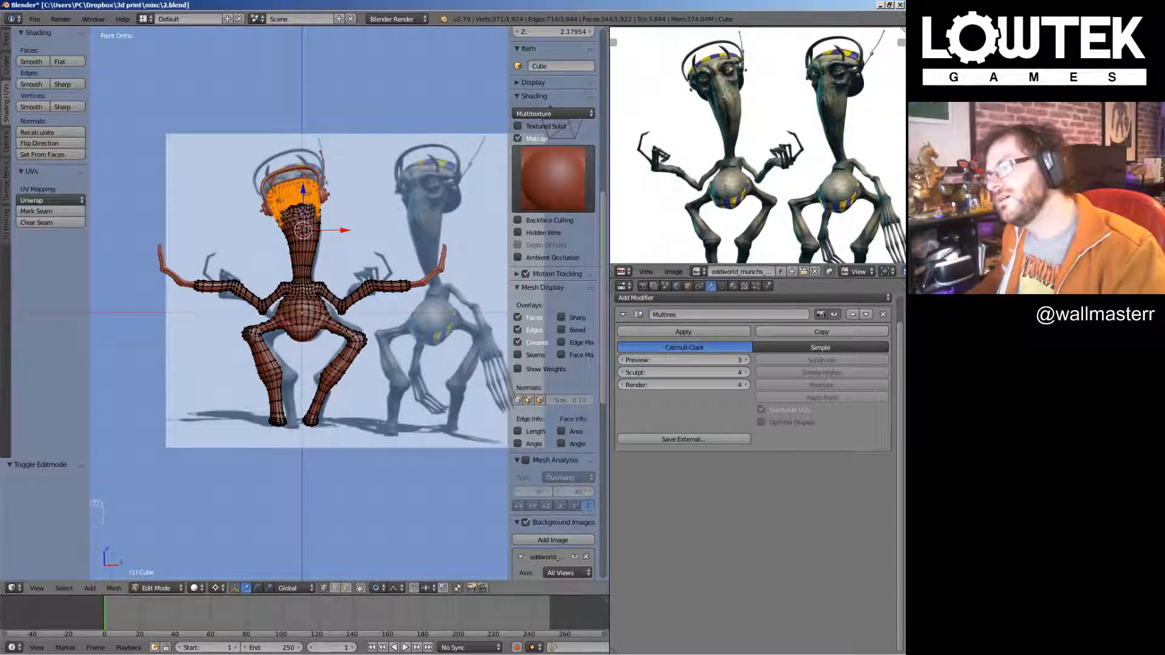
middle_drag(418, 250, 310, 315)
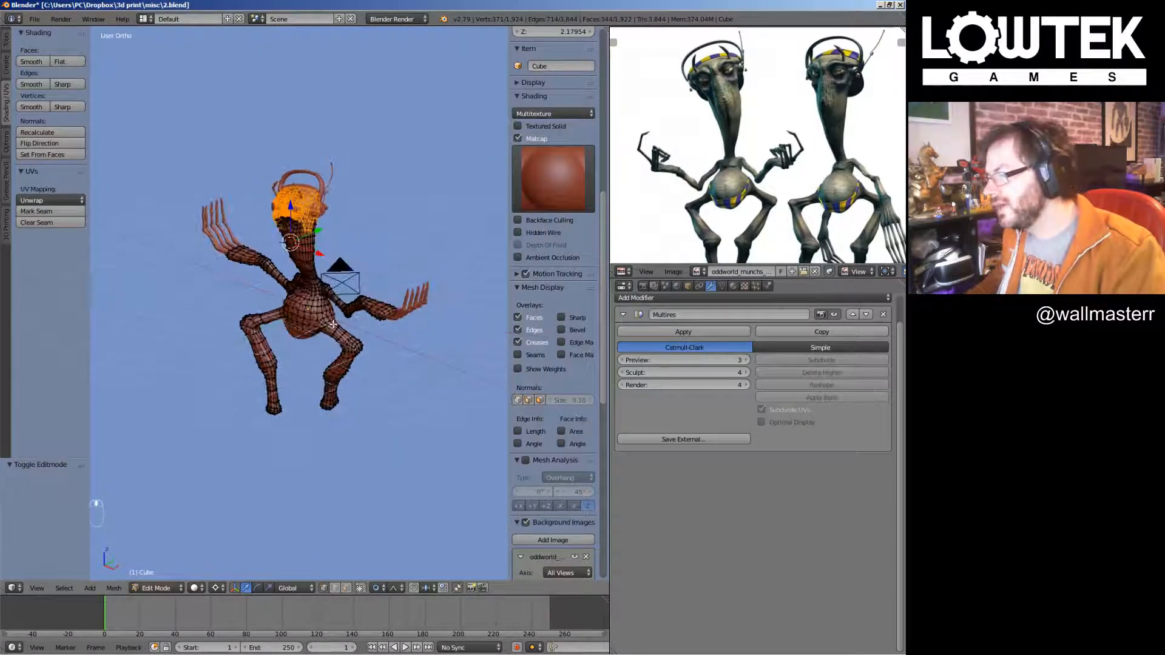
key(KP_1)
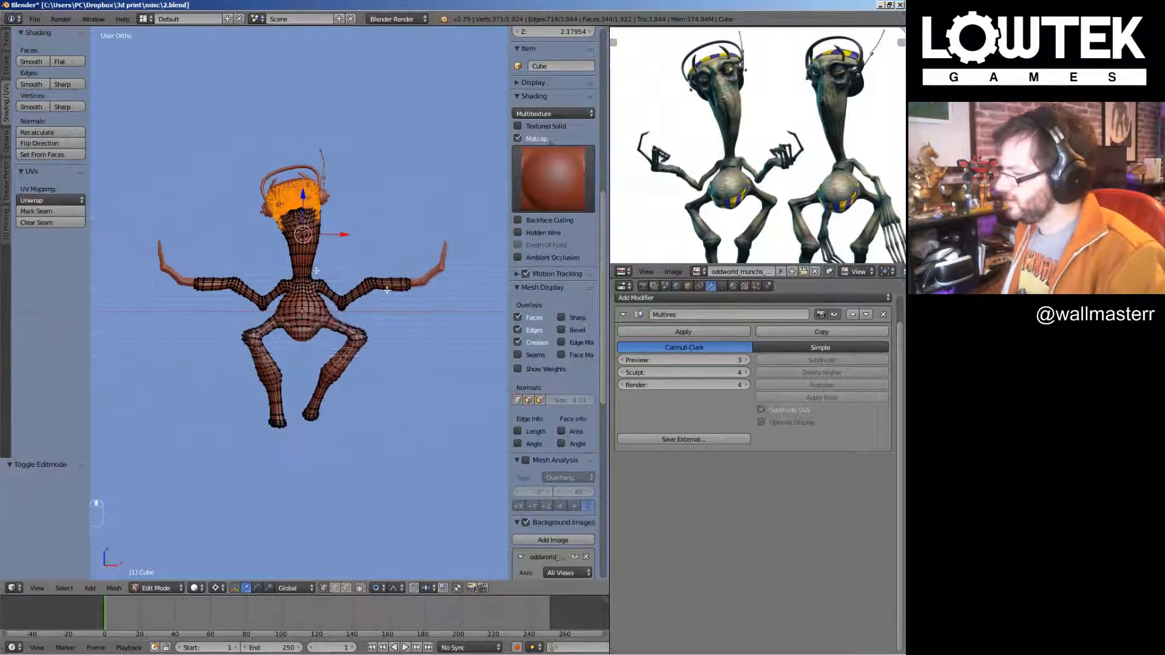
Select the body's shoulder and neck-base vertices, set the pivot to Median Point, and trackball-rotate them about 0.6° and -6.3° with proportional editing
scroll(343, 243, up, 4)
key(a)
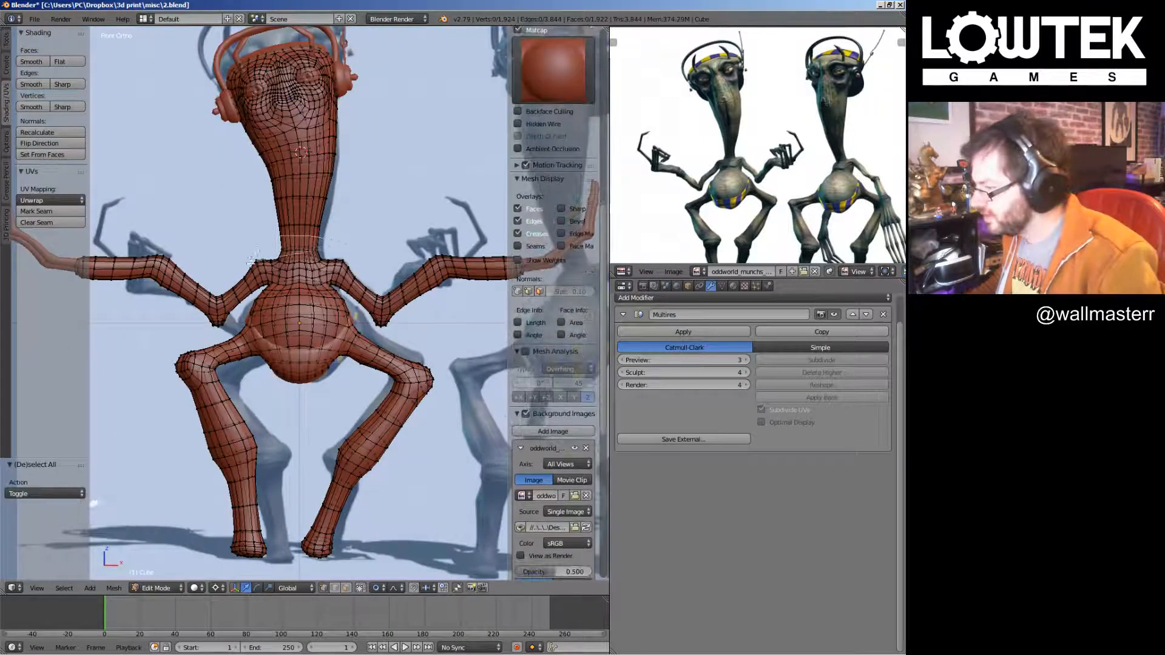
drag(348, 287, 300, 272)
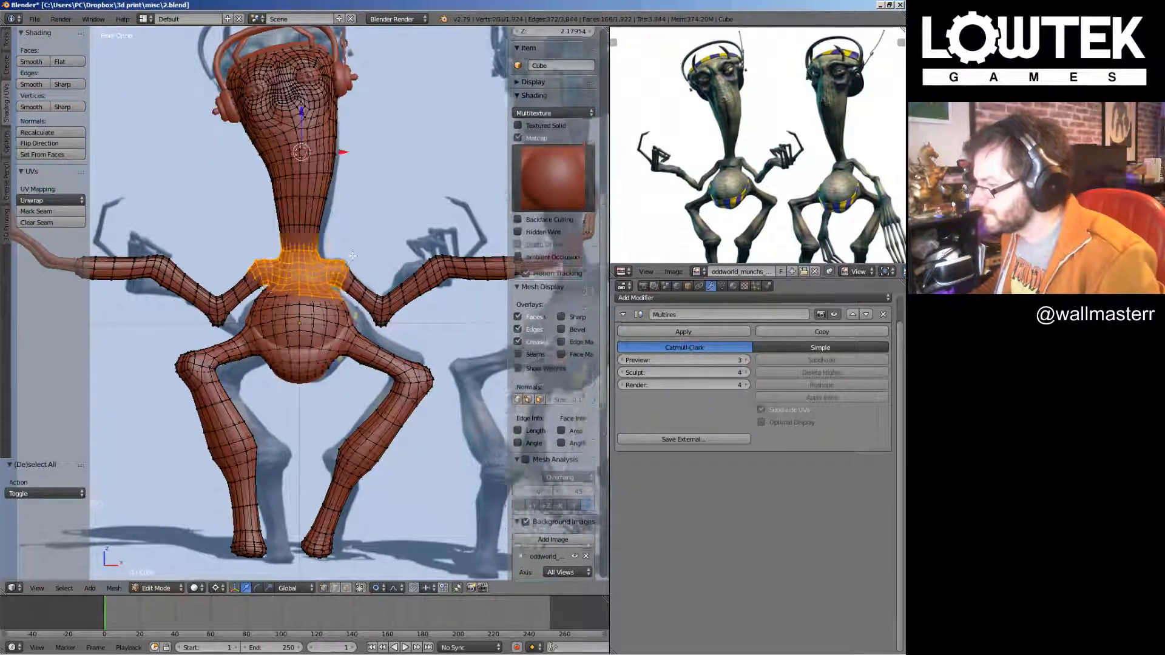
scroll(402, 290, up, 2)
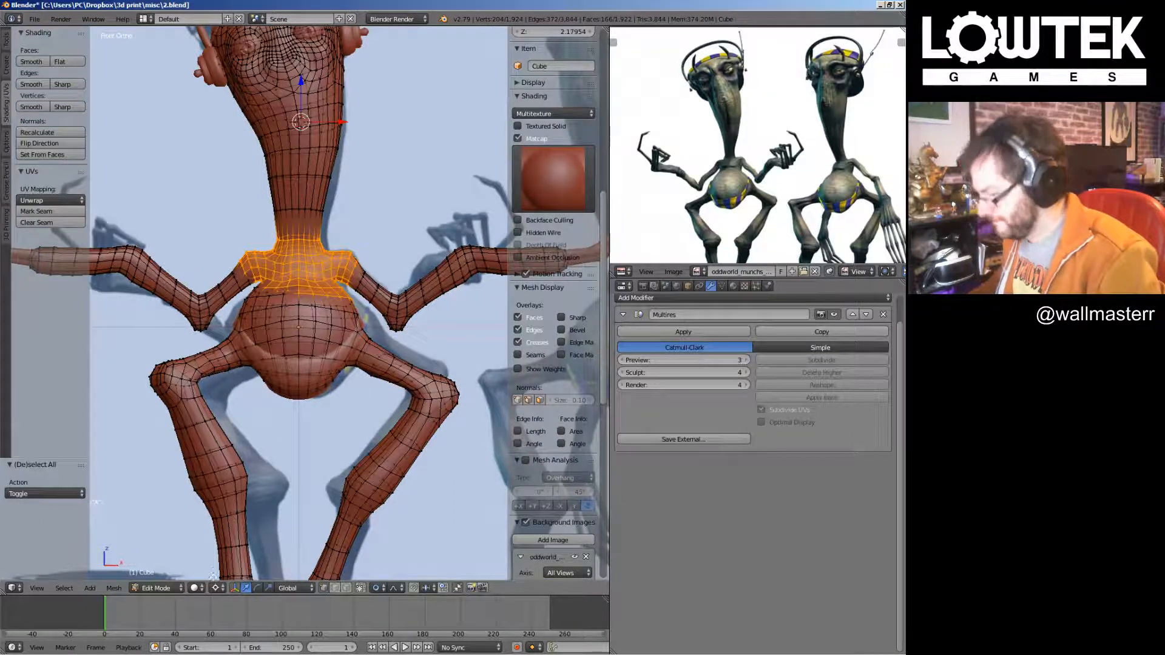
click(217, 589)
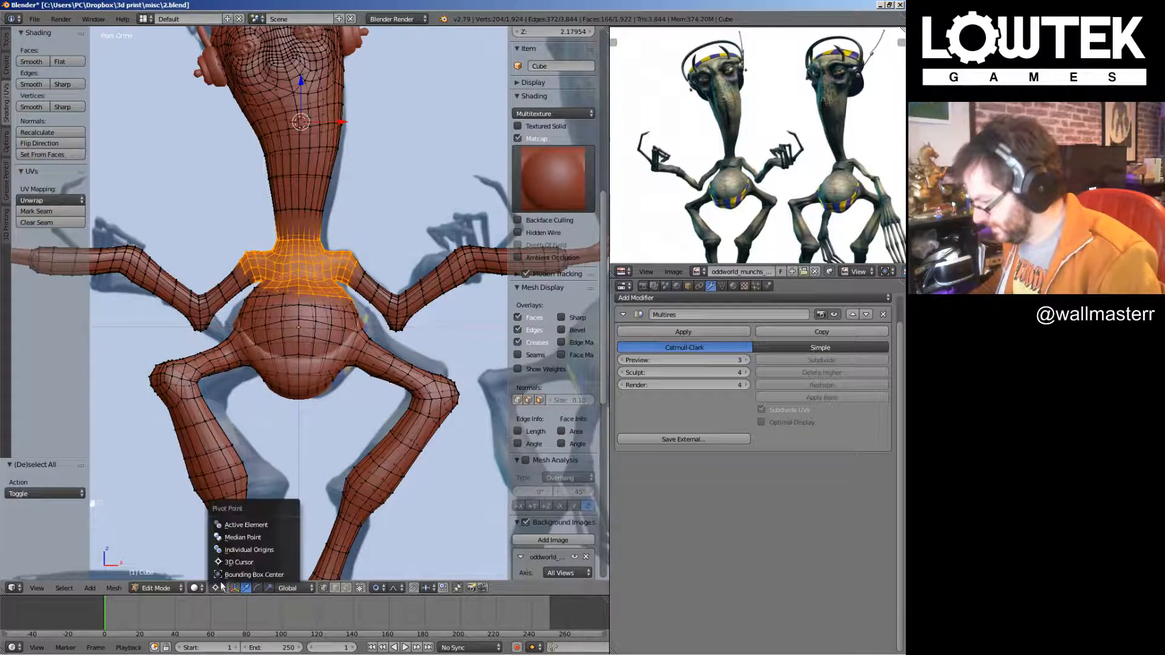
click(242, 538)
key(r)
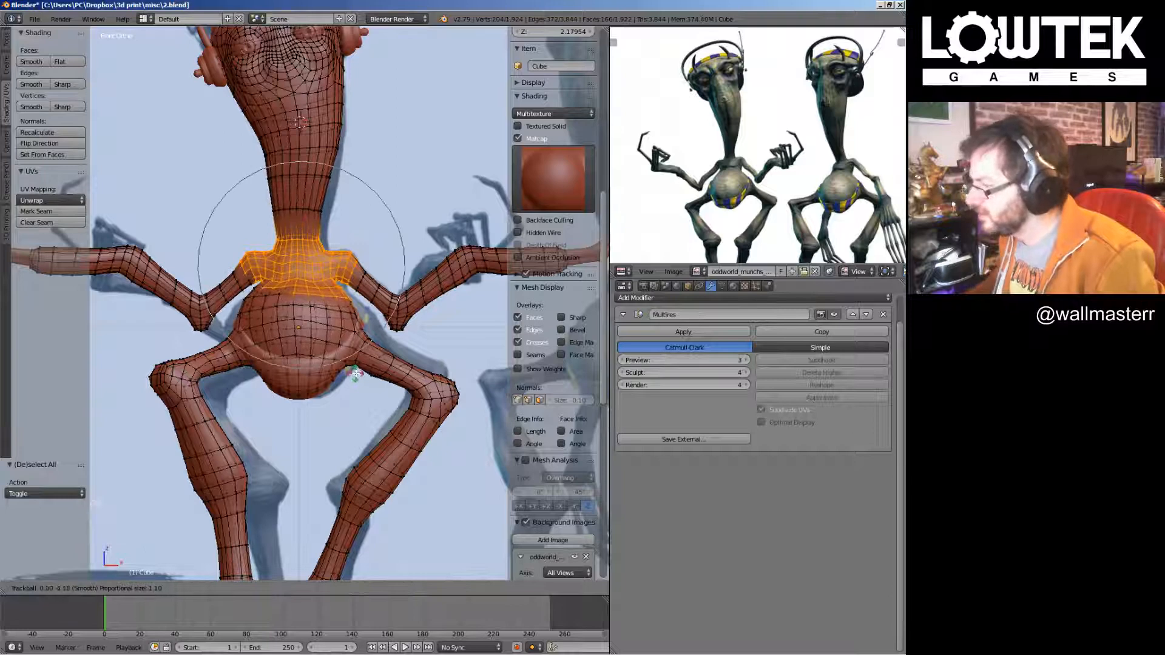
click(354, 374)
Move the mid-neck edge loop about 0.066 in X and -0.054 in Z, and adjust the loop below it to smooth the neck bend
alt+right_click(301, 179)
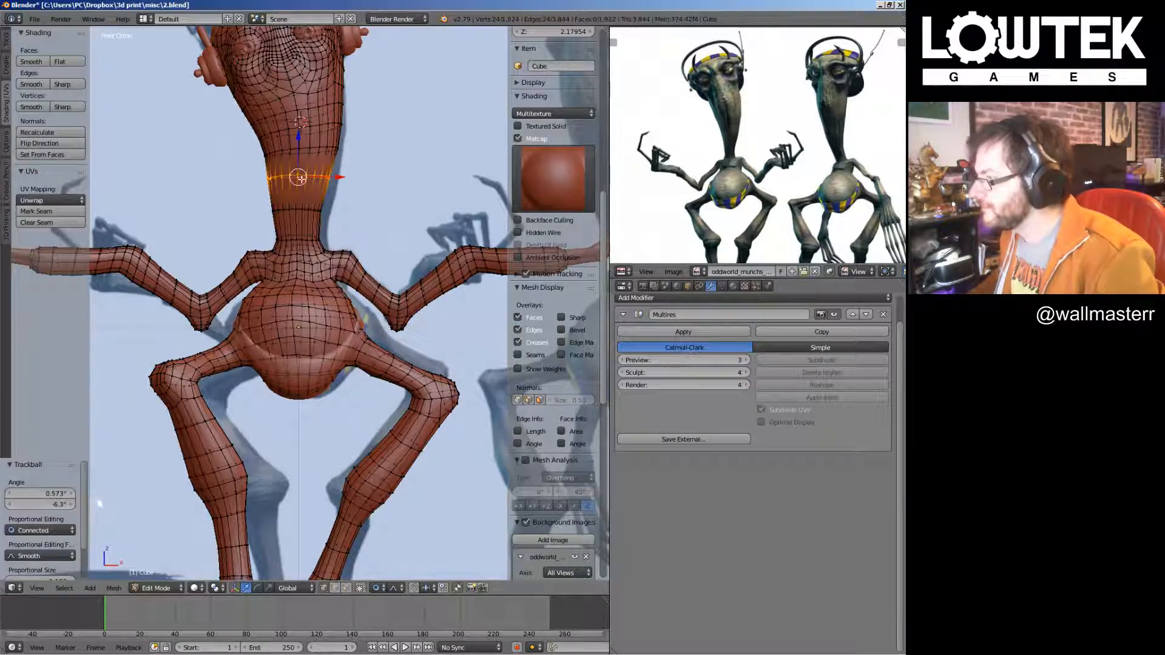
key(g)
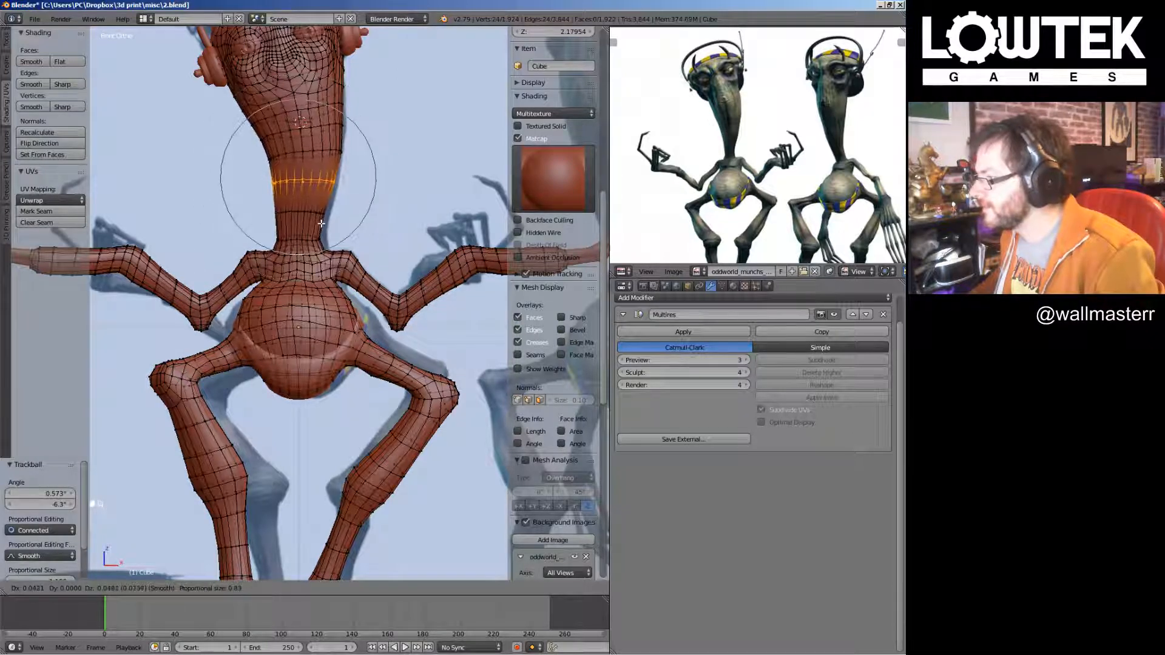
click(321, 223)
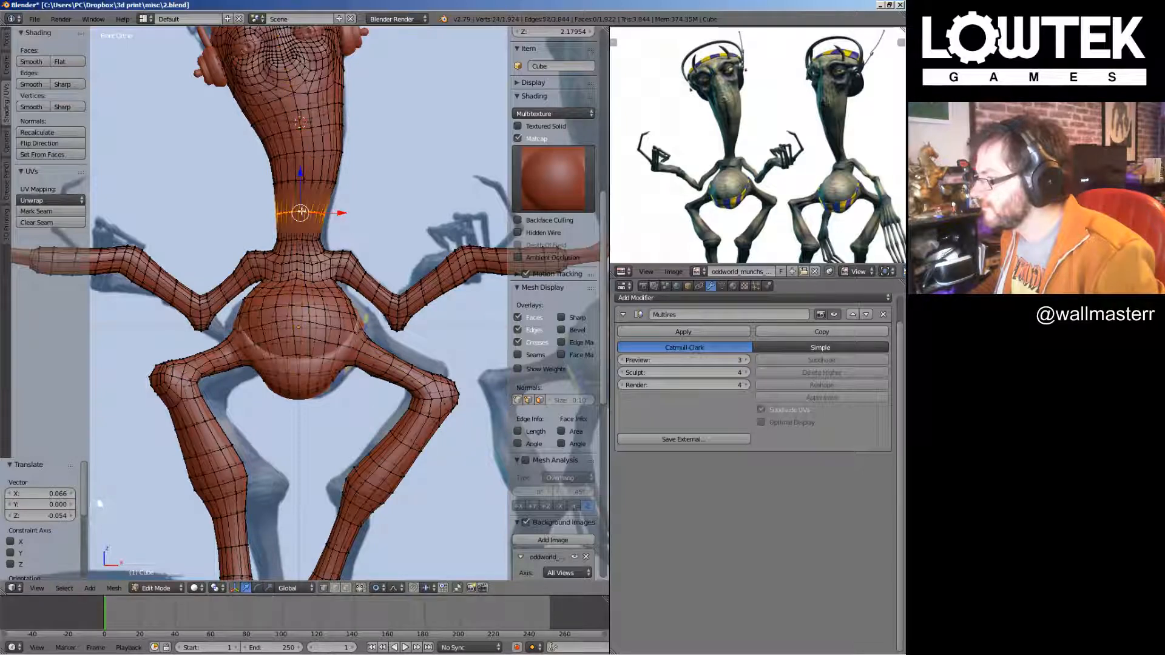
drag(301, 212, 333, 254)
key(Tab)
Select the vertices of the character's left shoulder on the body mesh and move them with proportional editing to reposition the shoulder
scroll(356, 275, down, 3)
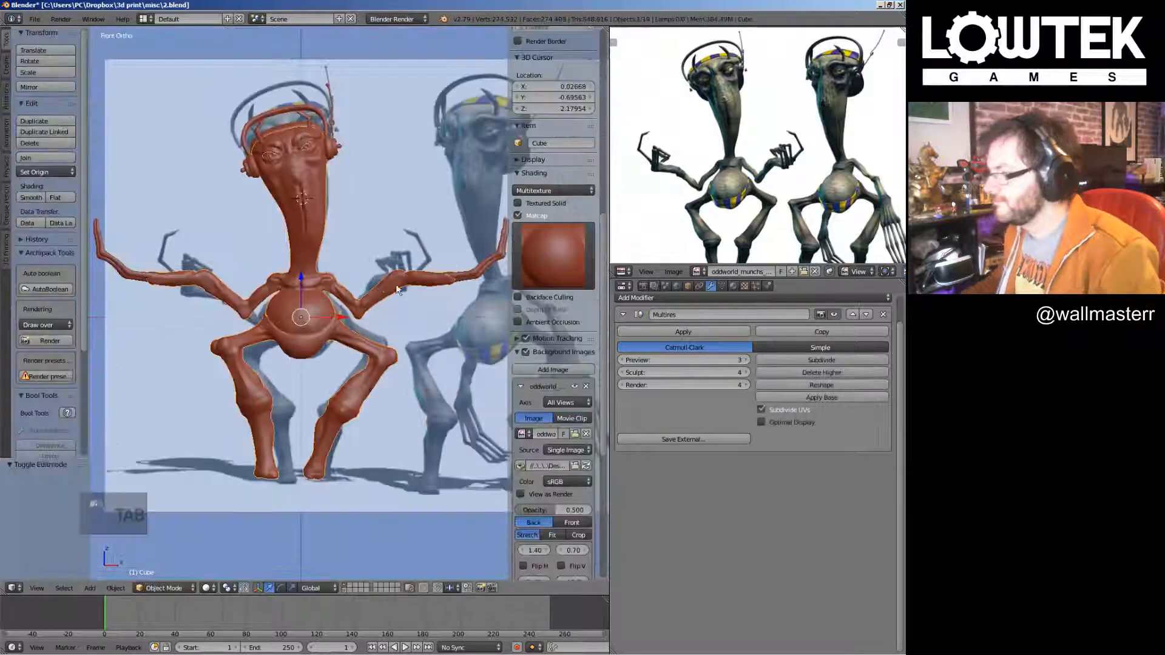
middle_drag(355, 275, 361, 338)
key(Tab)
scroll(364, 291, up, 3)
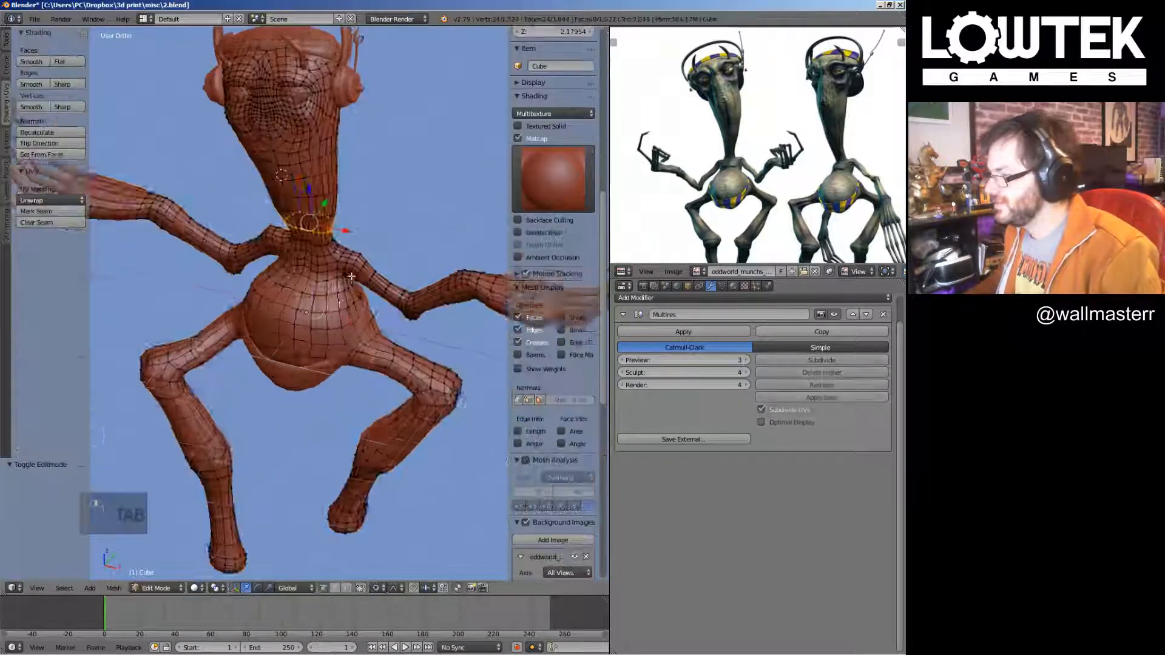
key(a)
key(a)
ctrl+drag(348, 271, 397, 263)
mouse_move(442, 237)
middle_down()
mouse_move(419, 276)
mouse_move(290, 276)
mouse_move(254, 222)
middle_up()
key(g)
click(409, 275)
Select the character's right shoulder vertices and move them about 0.025 in X, 0.105 in Y and 0.039 in Z with proportional editing
key(Tab)
key(Tab)
key(a)
key(a)
ctrl+drag(233, 255, 263, 258)
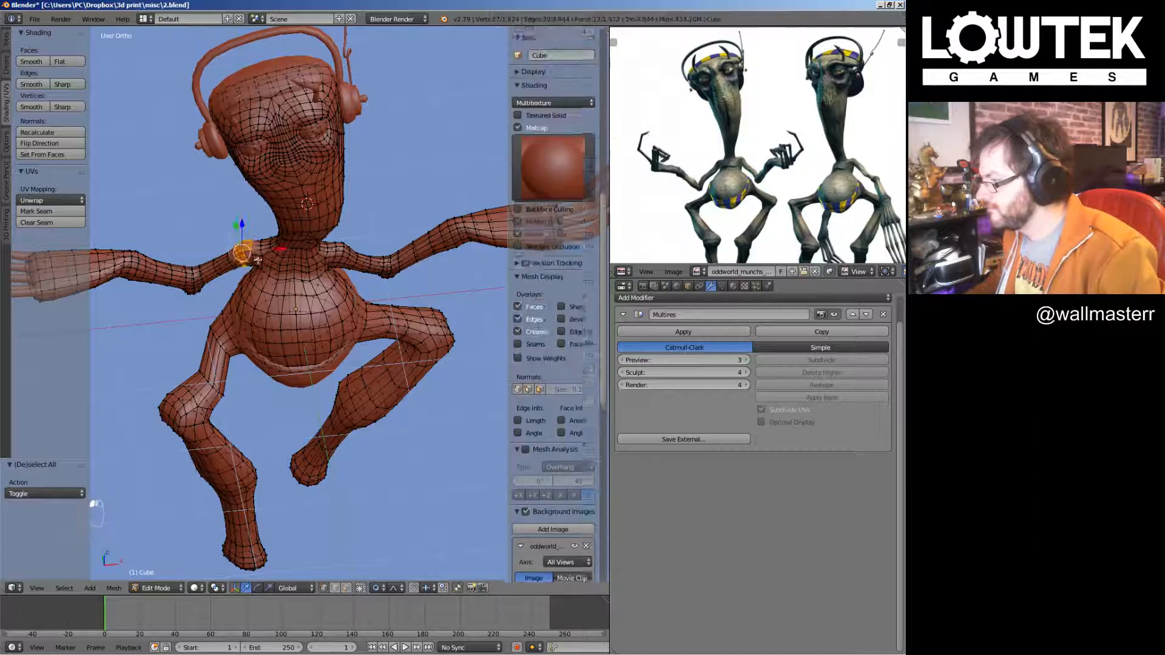
middle_drag(262, 258, 314, 304)
key(g)
click(308, 305)
key(KP_1)
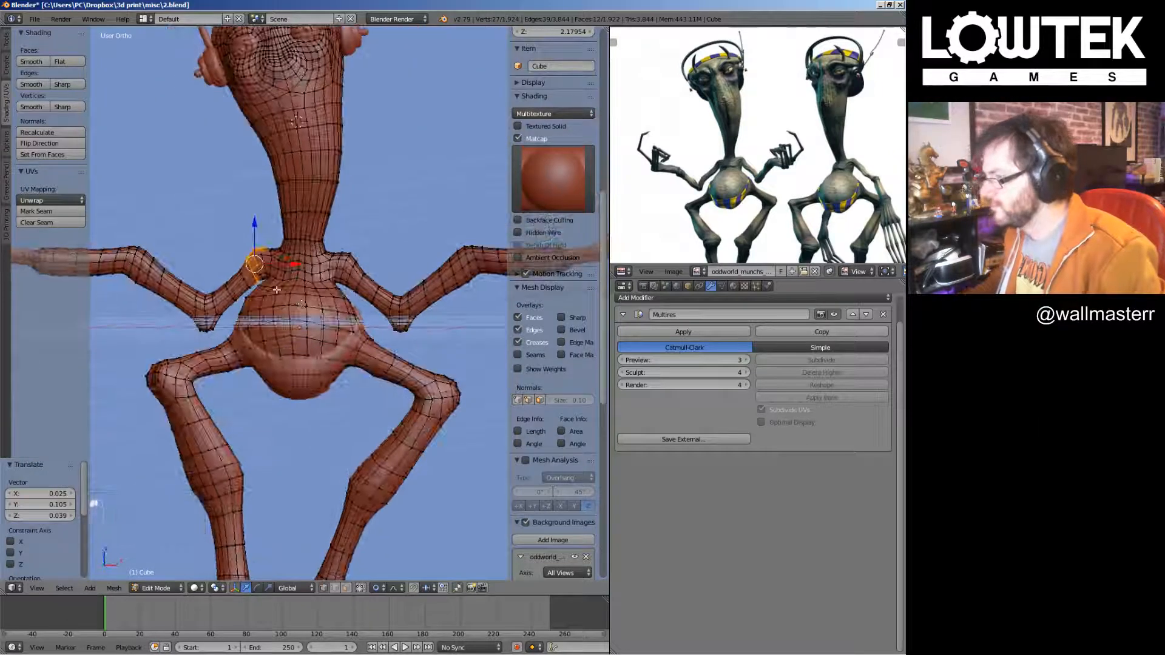
key(KP_5)
scroll(358, 328, down, 4)
scroll(358, 328, up, 4)
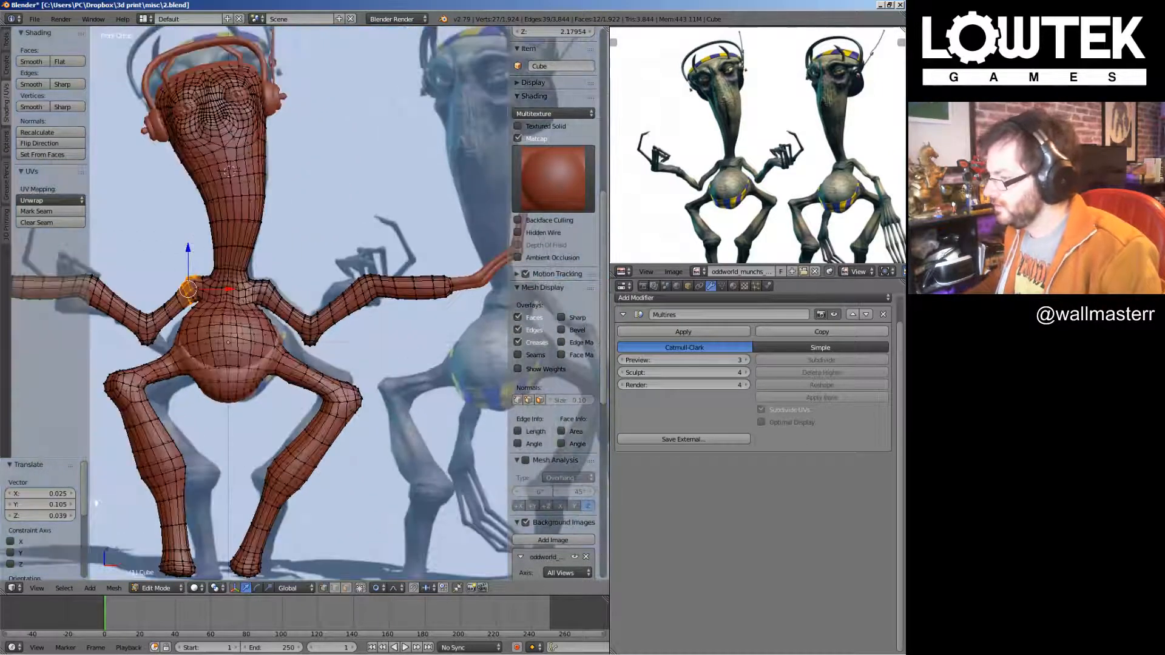
Select the left forearm and palm, turn off proportional editing, and rotate the selection about -6.5° upward in the front view
key(a)
scroll(552, 304, down, 4)
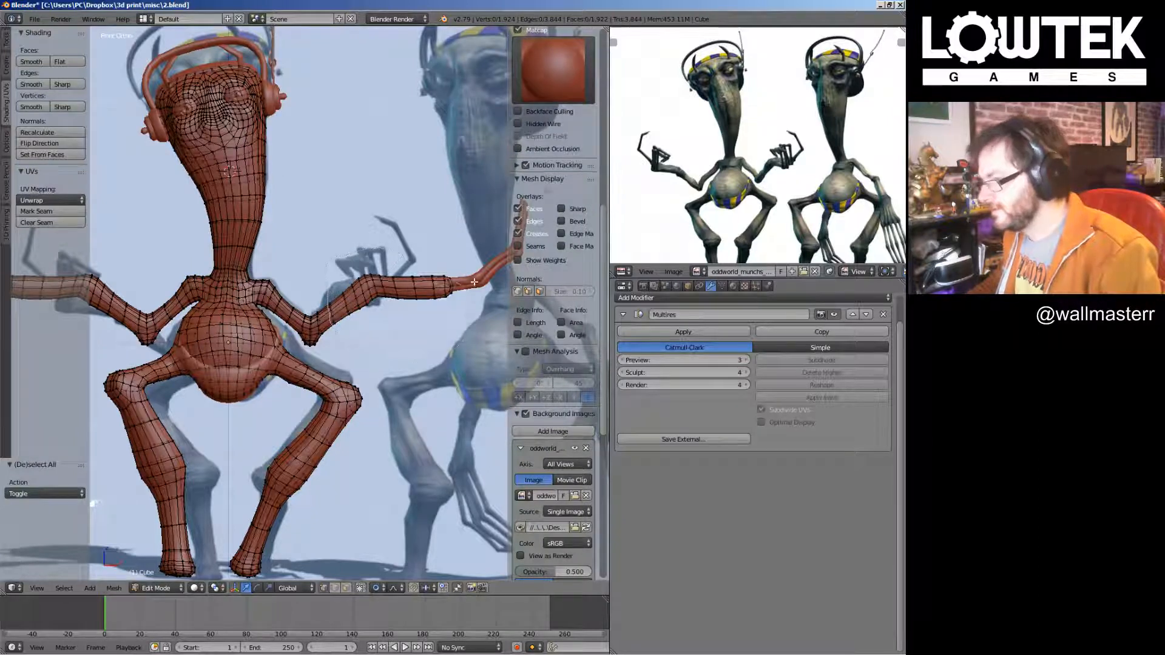
ctrl+drag(475, 283, 476, 319)
key(g)
click(452, 322)
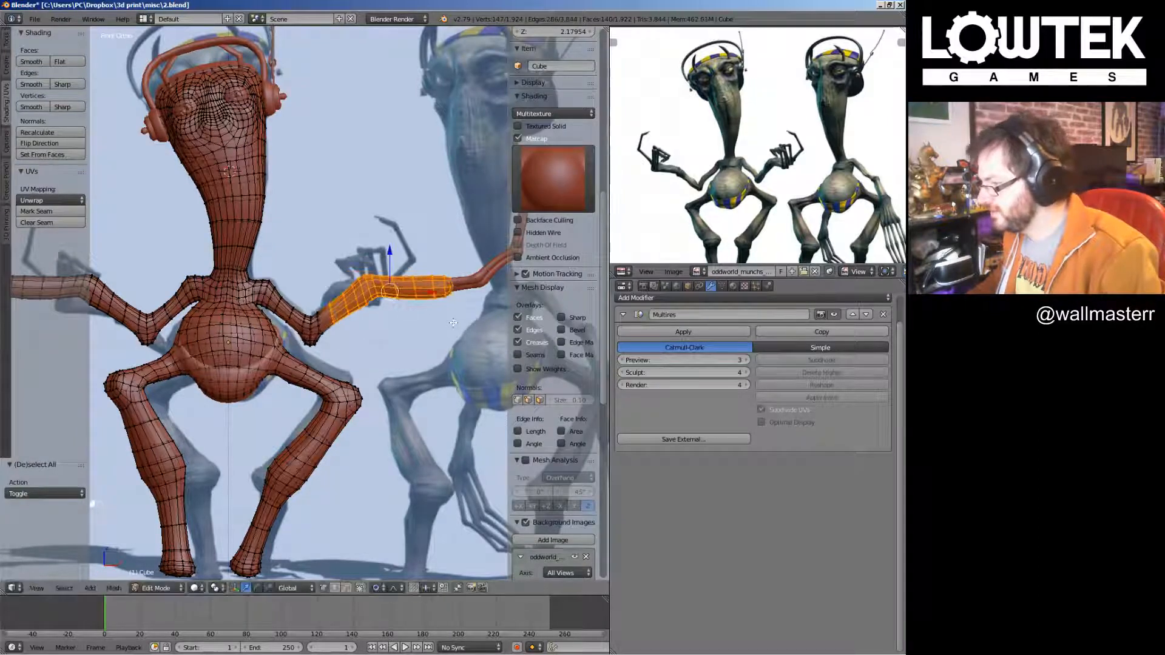
click(379, 588)
click(386, 574)
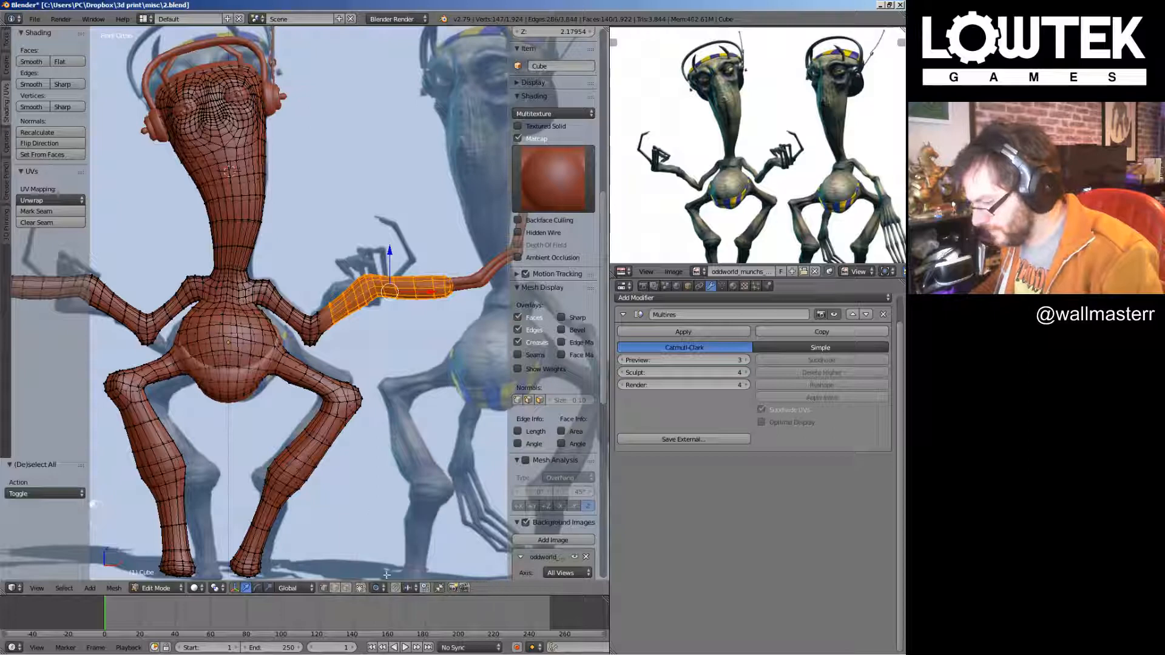
click(437, 385)
key(r)
click(424, 356)
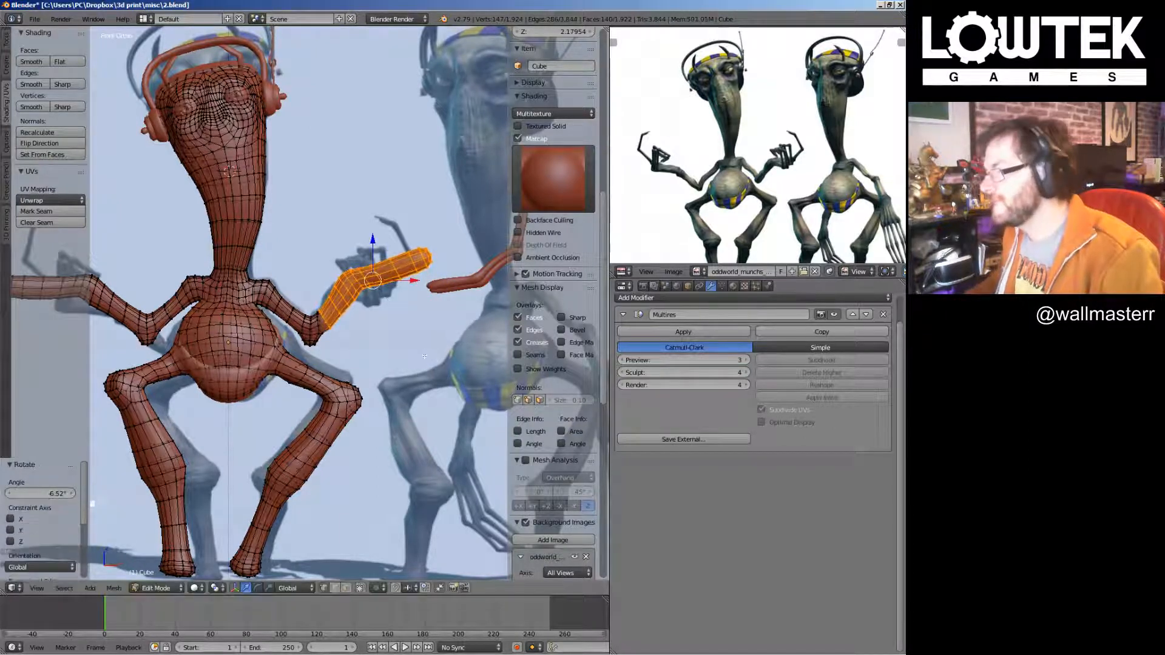
Select only the left palm, undo the accidental extrusion, and rotate the palm about 7.8° at the wrist in the front view
scroll(552, 364, down, 4)
key(a)
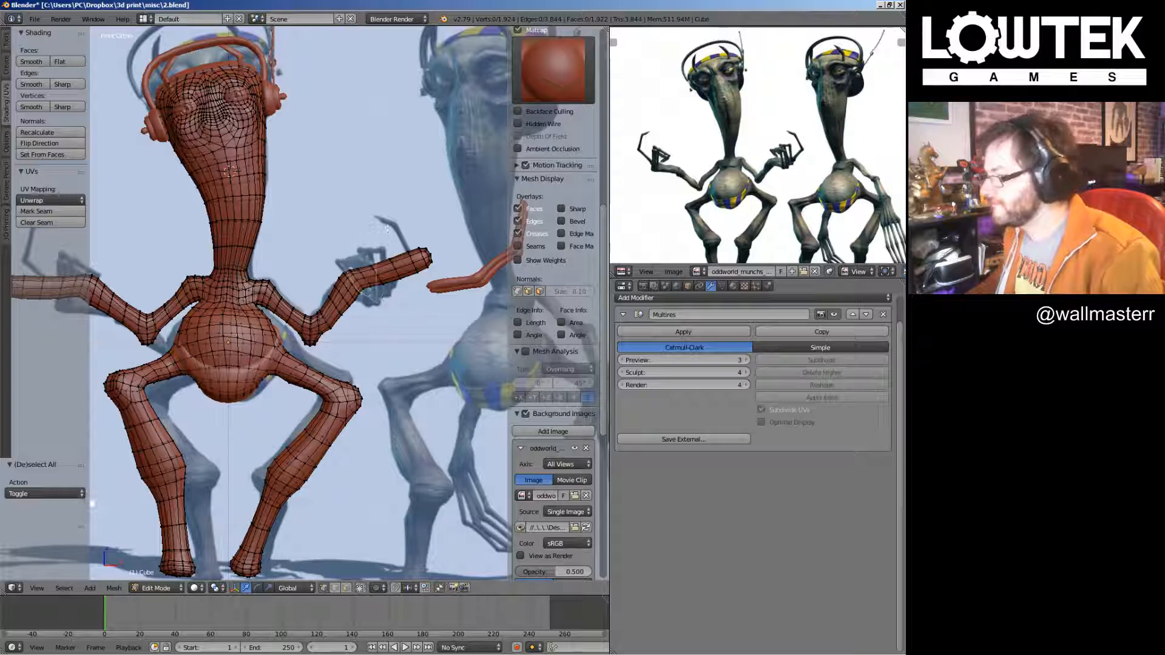
scroll(552, 303, up, 4)
right_click(467, 294)
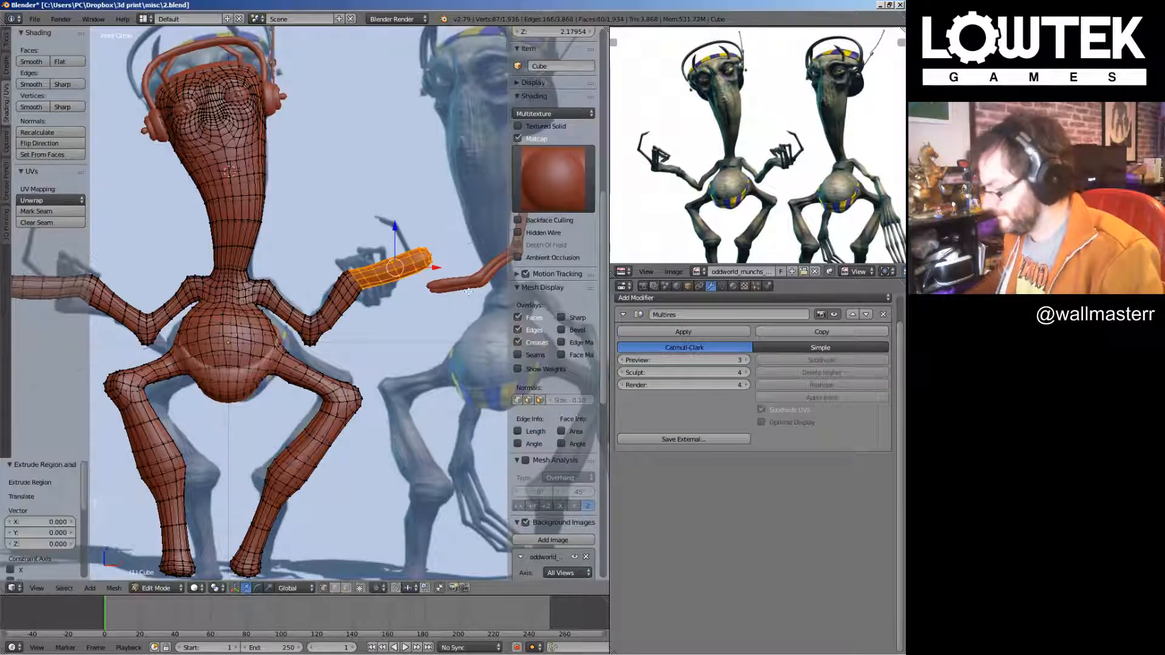
key(ctrl+z)
key(r)
click(463, 314)
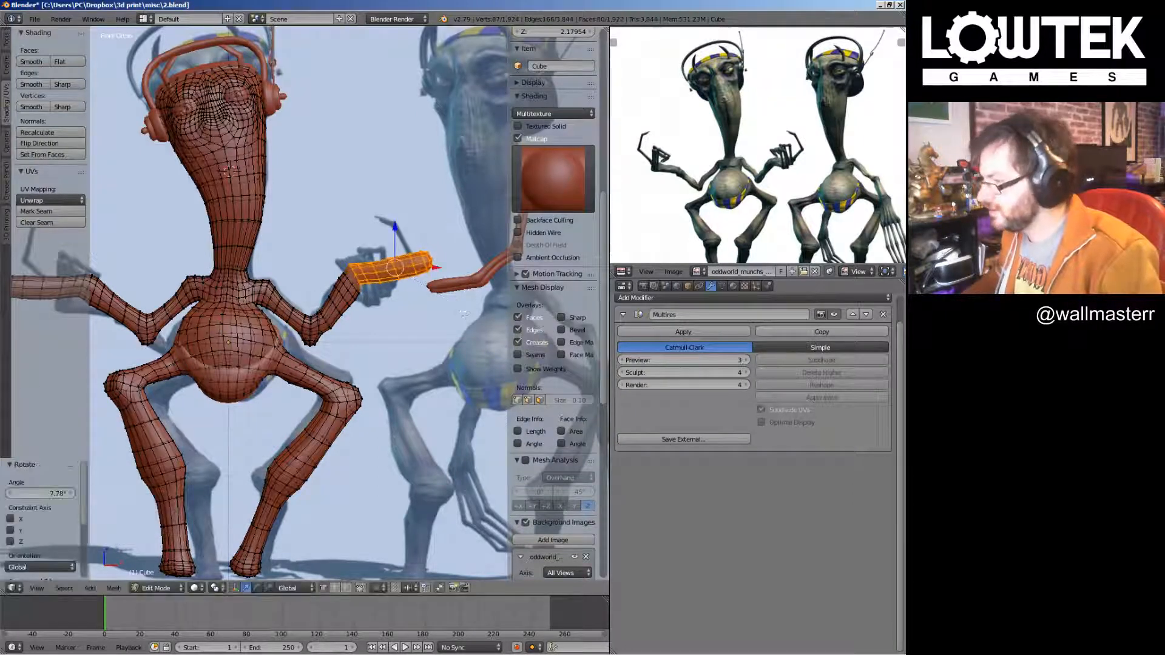
click(462, 315)
middle_drag(422, 310, 403, 327)
Reselect the left arm from the elbow to the palm, rotate it forward in the top view, and check the pose from the front
key(a)
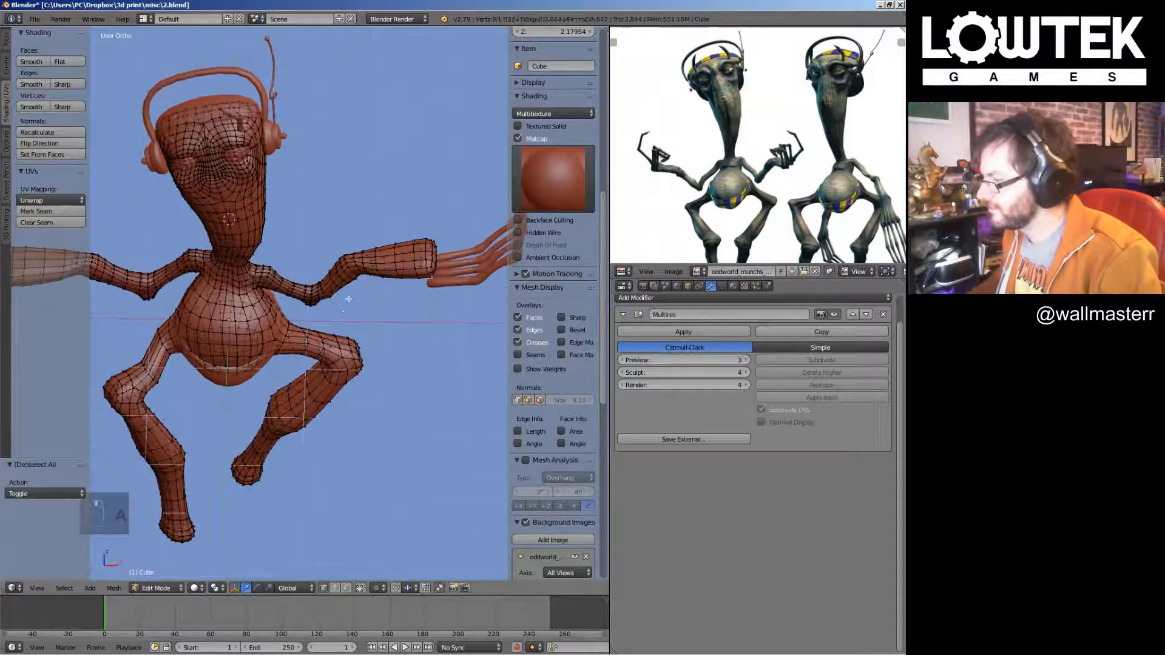
ctrl+drag(473, 241, 474, 243)
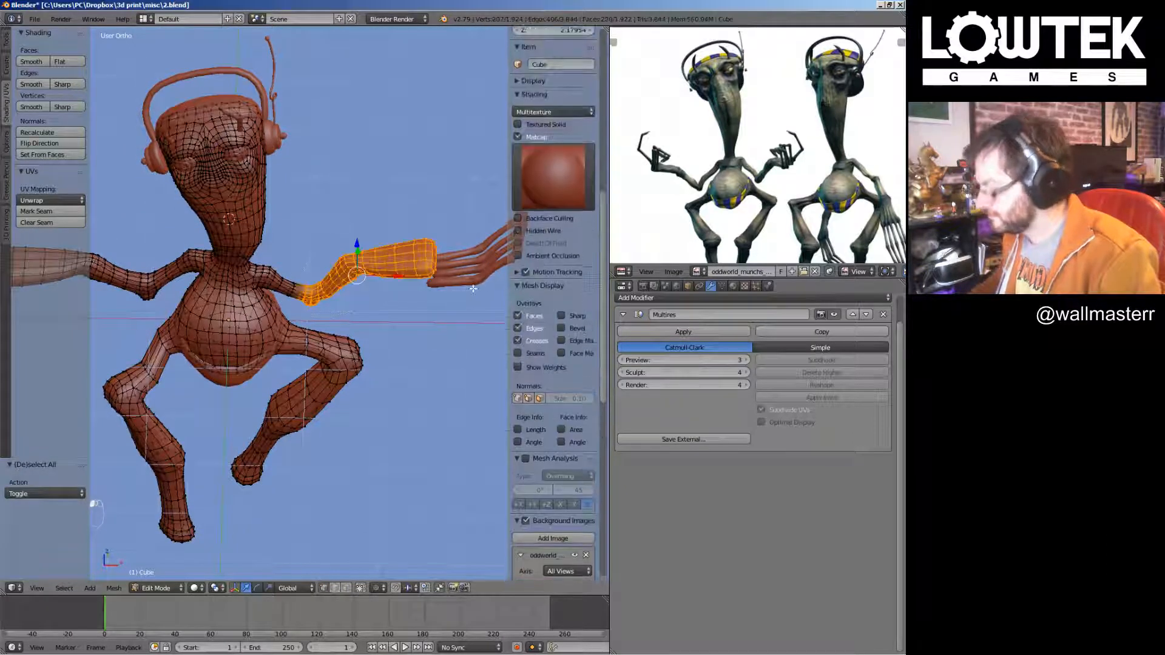
key(KP_7)
key(r)
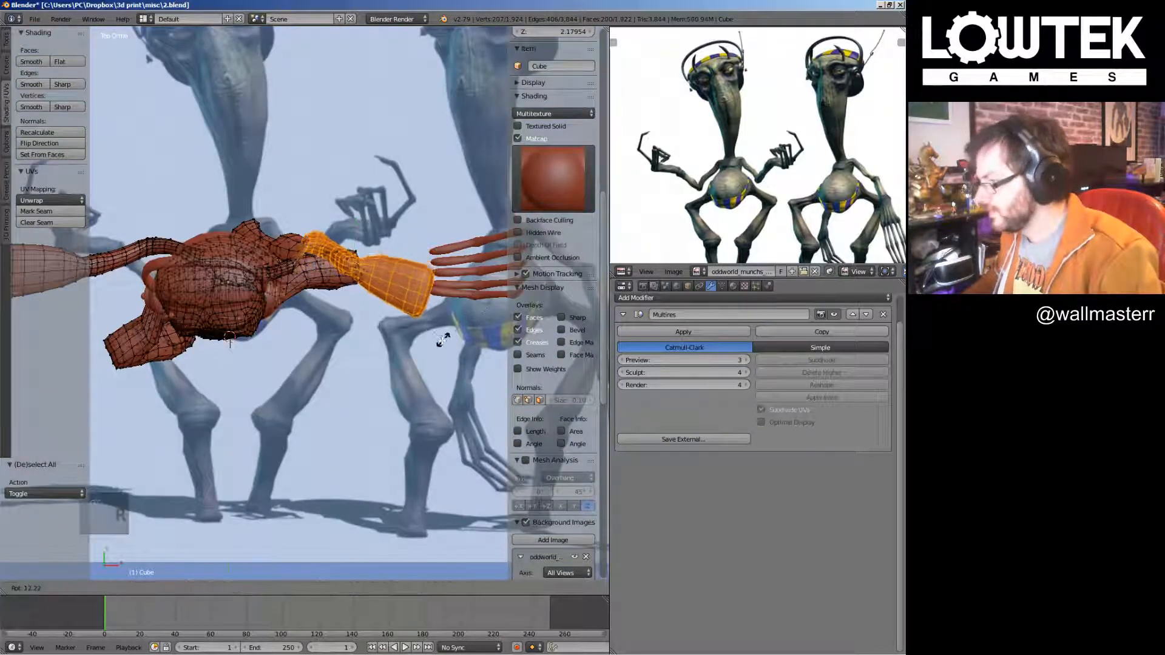
click(442, 349)
key(KP_1)
key(Tab)
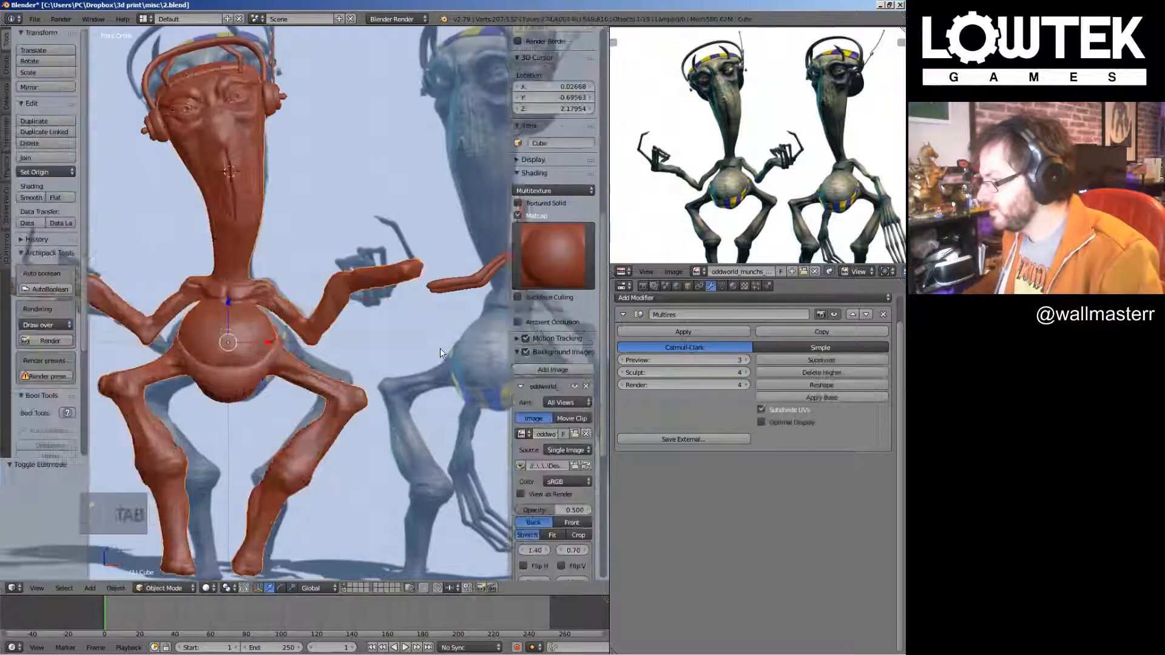
middle_drag(439, 347, 425, 345)
key(KP_1)
middle_drag(315, 333, 279, 334)
Select the right arm from the elbow to the palm and move it about 0.138 in X and -0.120 in Z
key(Tab)
key(a)
scroll(267, 337, up, 4)
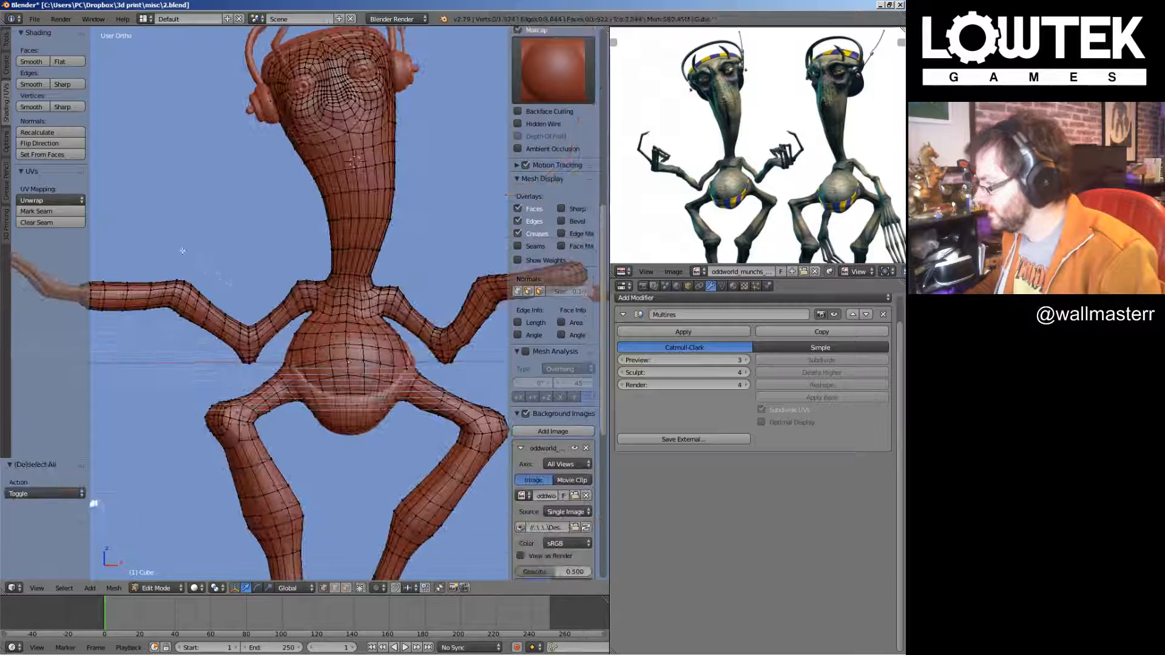
click(277, 351)
key(KP_1)
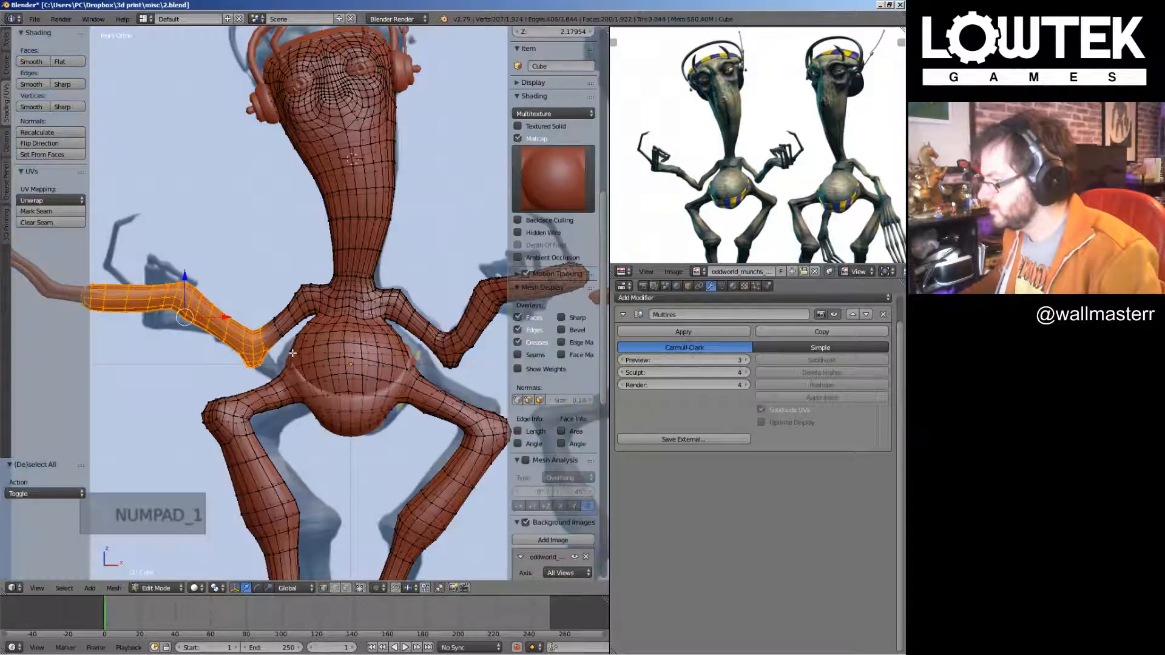
drag(309, 351, 324, 363)
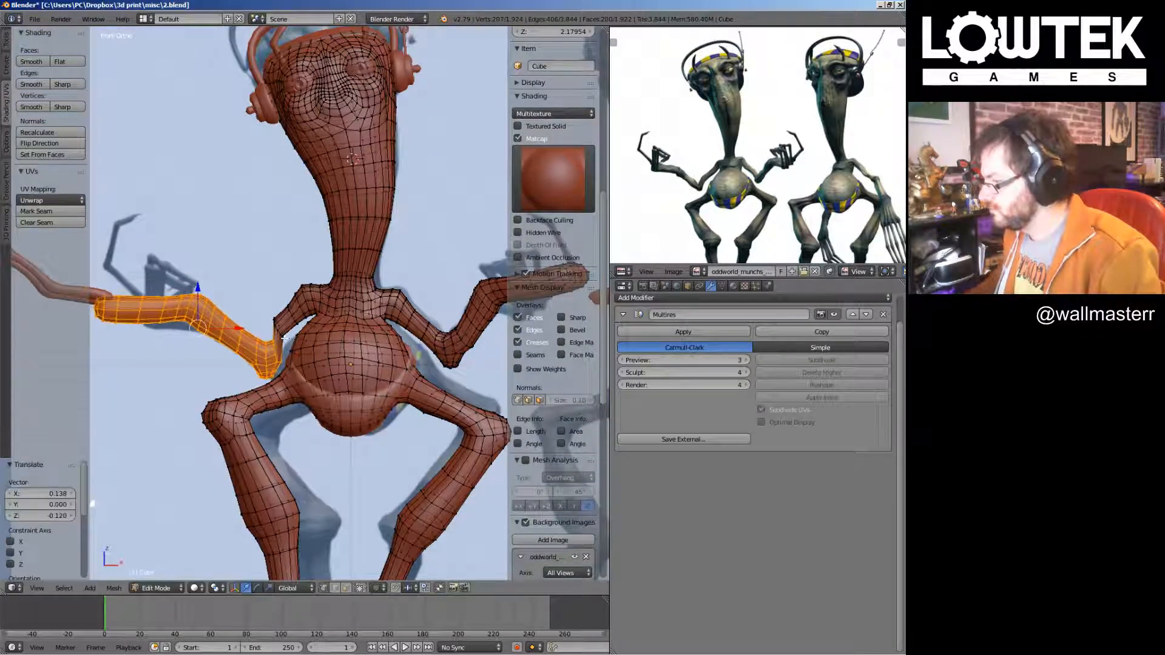
Move the right upper arm's edge loop about 0.060 in X and -0.078 in Z, and adjust its neighbouring loop to smooth the arm
alt+click(278, 331)
drag(278, 332, 285, 339)
scroll(327, 323, up, 3)
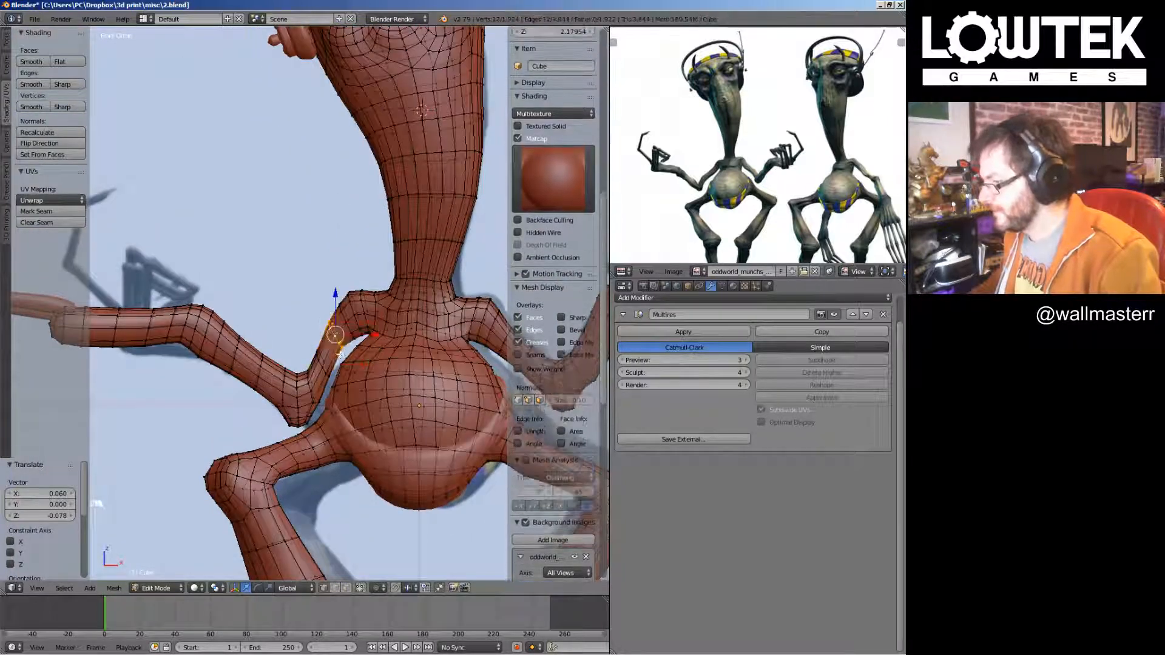
drag(338, 337, 336, 371)
key(Tab)
scroll(352, 377, down, 4)
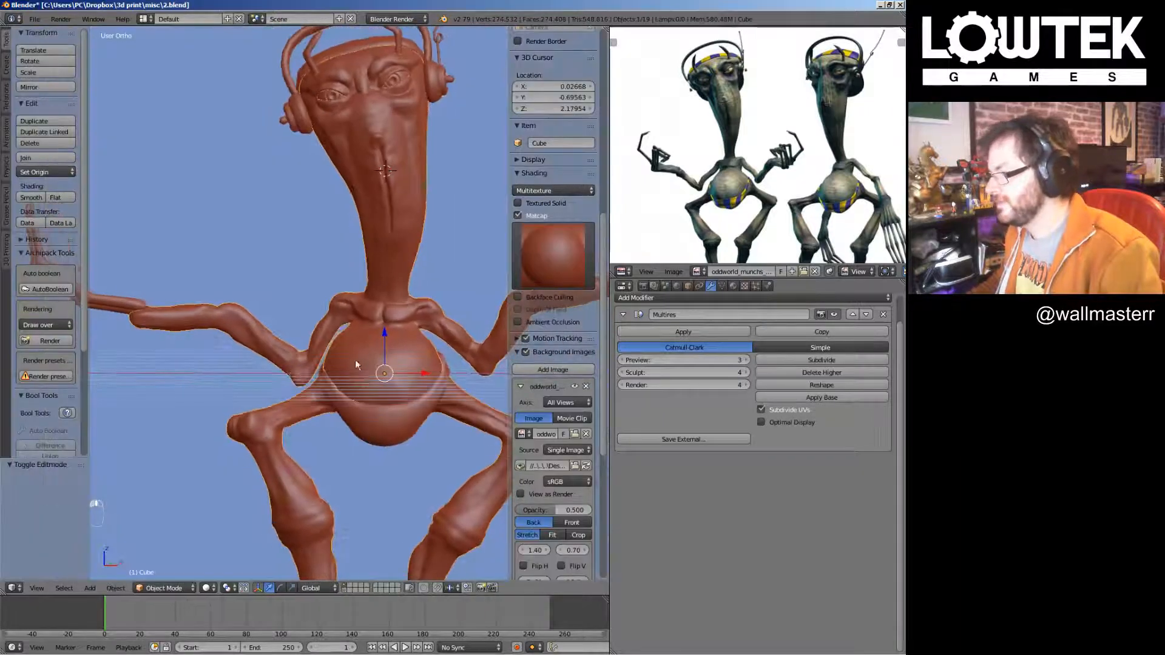
middle_drag(355, 360, 391, 320)
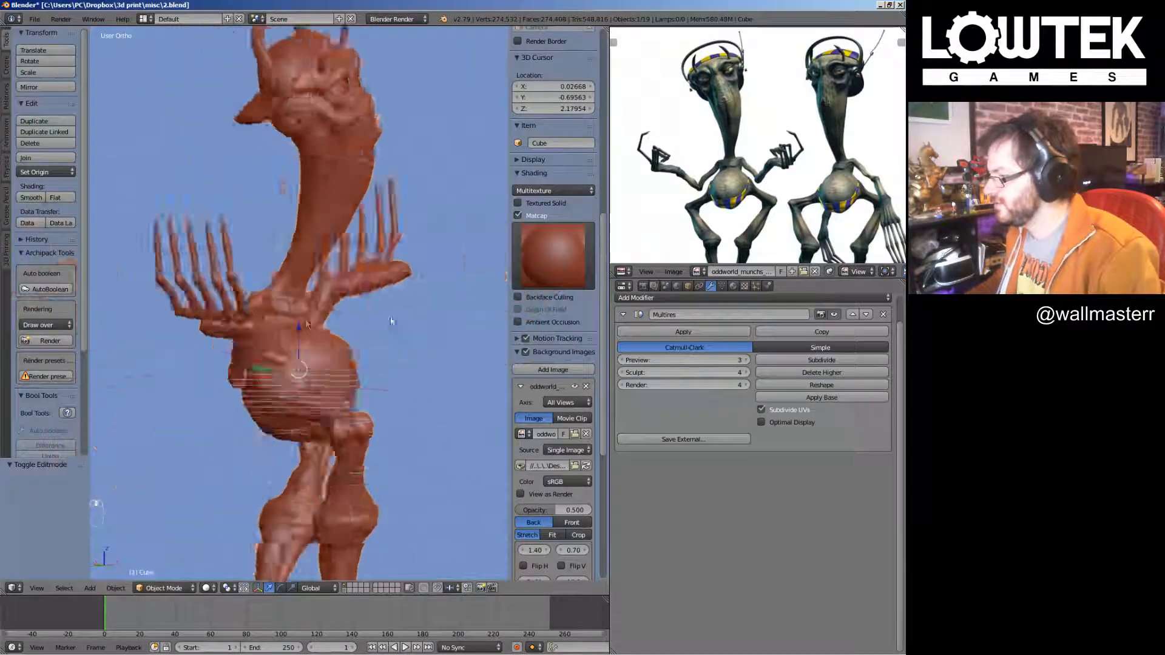
key(KP_1)
scroll(344, 311, up, 2)
drag(345, 311, 292, 325)
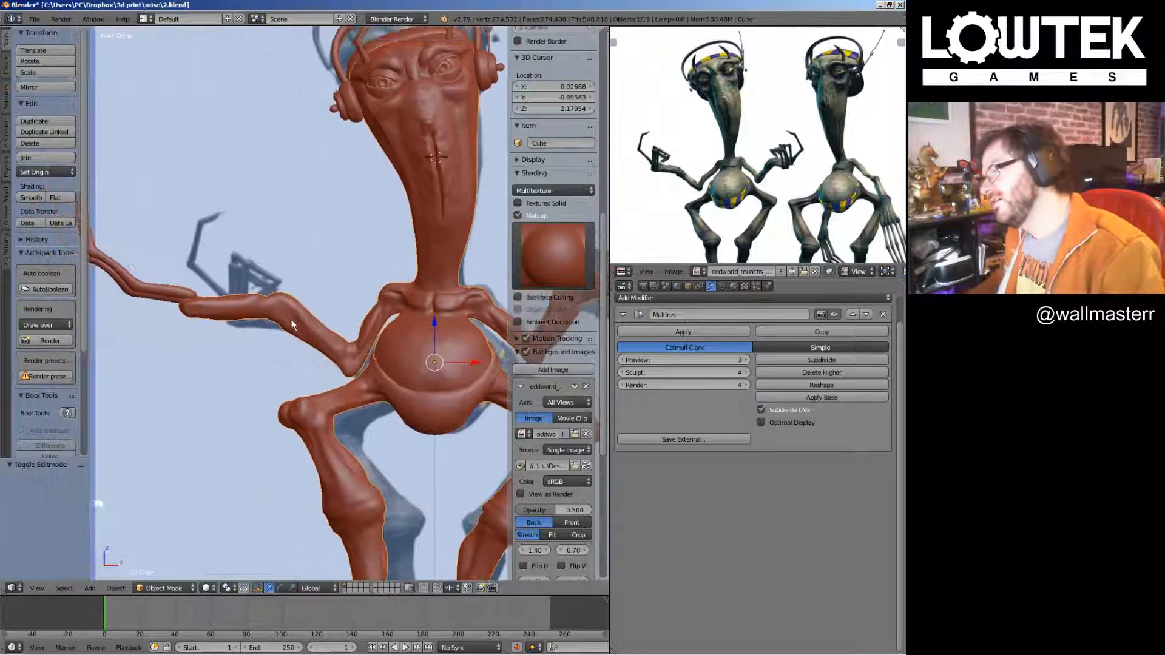
Select the right palm, rotate it at the wrist in the front view, and move it back in line with the forearm
scroll(292, 325, up, 2)
key(Tab)
key(a)
key(a)
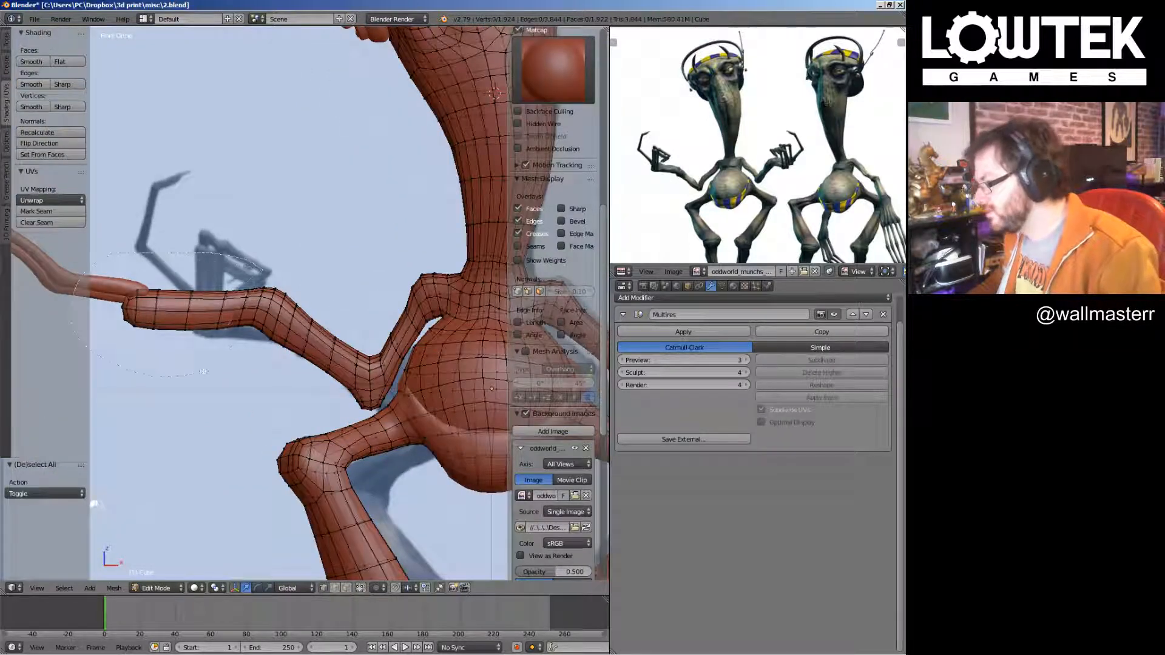
click(170, 314)
key(Escape)
key(r)
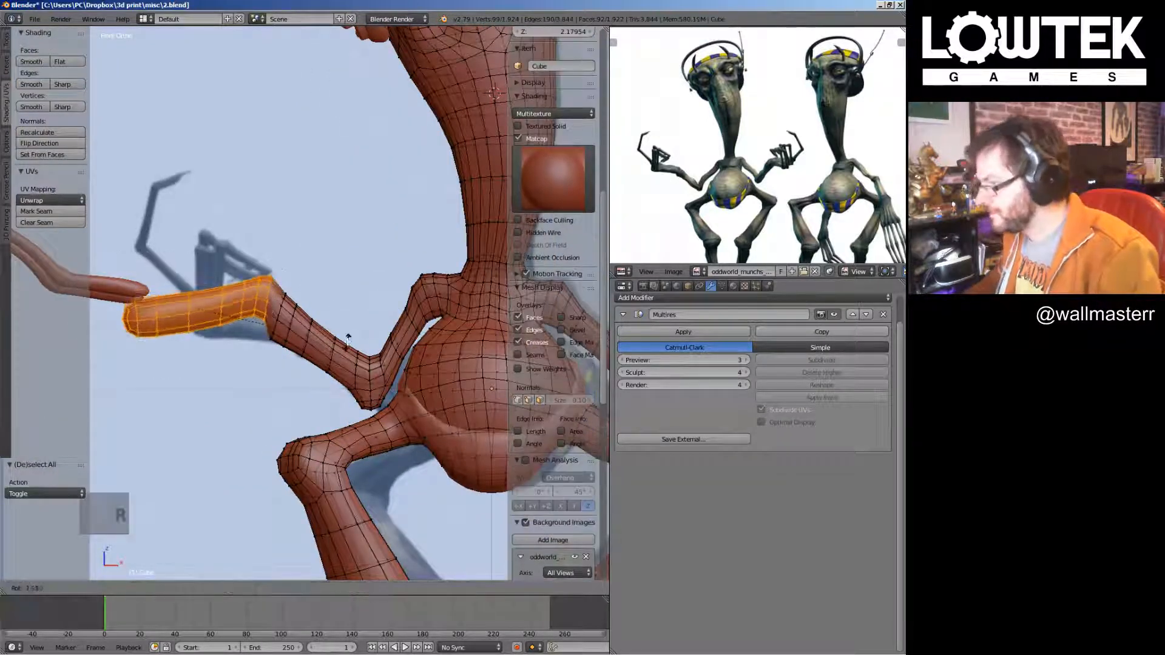
click(349, 340)
key(g)
click(347, 351)
Turn the right palm in the top view and check the resulting arm shape on the full-resolution sculpt
key(Tab)
scroll(347, 354, down, 5)
middle_drag(348, 355, 379, 421)
key(Tab)
key(KP_7)
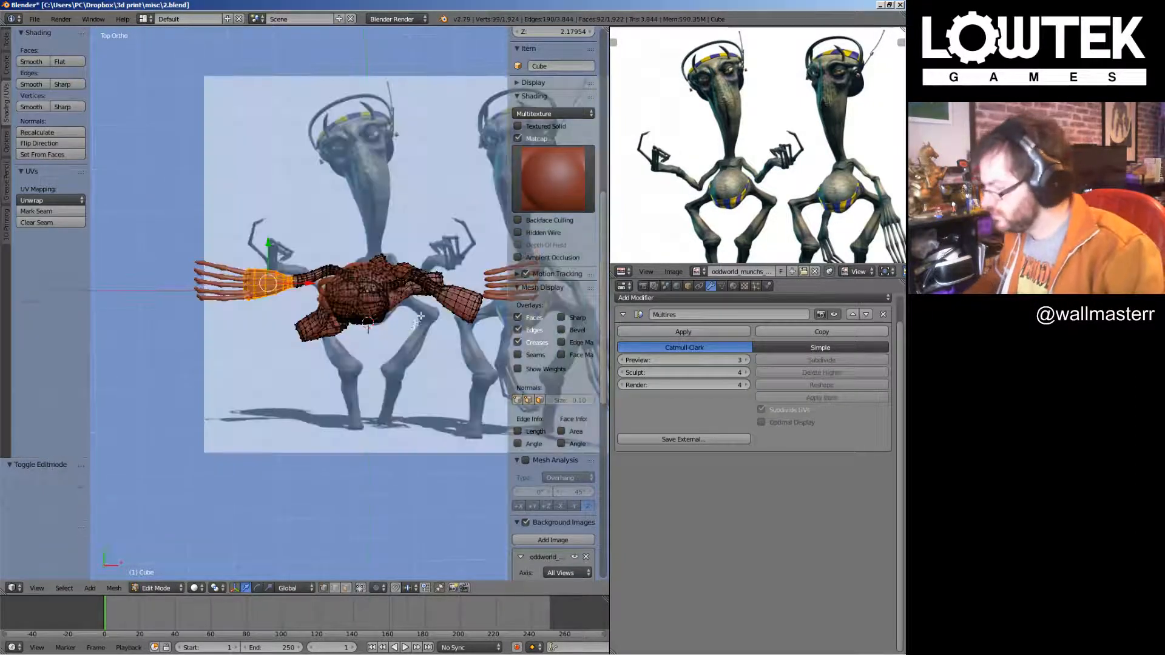
click(411, 347)
key(Tab)
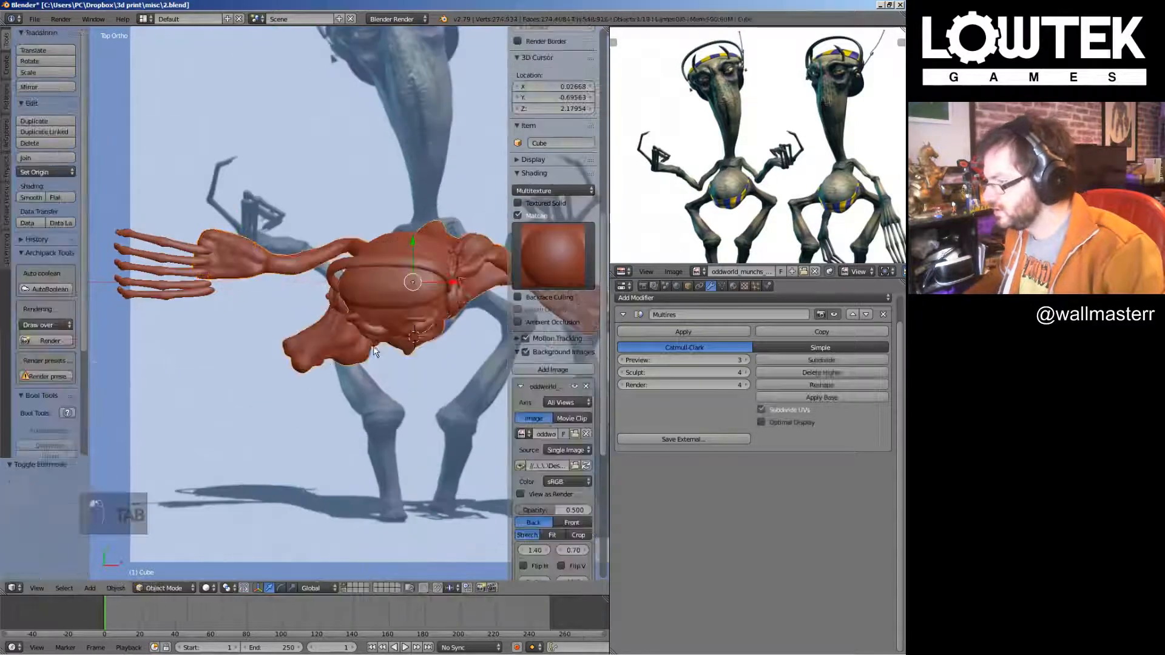
middle_drag(343, 316, 290, 271)
Move the left arm from the elbow to the palm closer to the upper arm and adjust the adjoining upper-arm edge loop
key(Tab)
scroll(377, 276, up, 3)
scroll(309, 267, up, 3)
key(a)
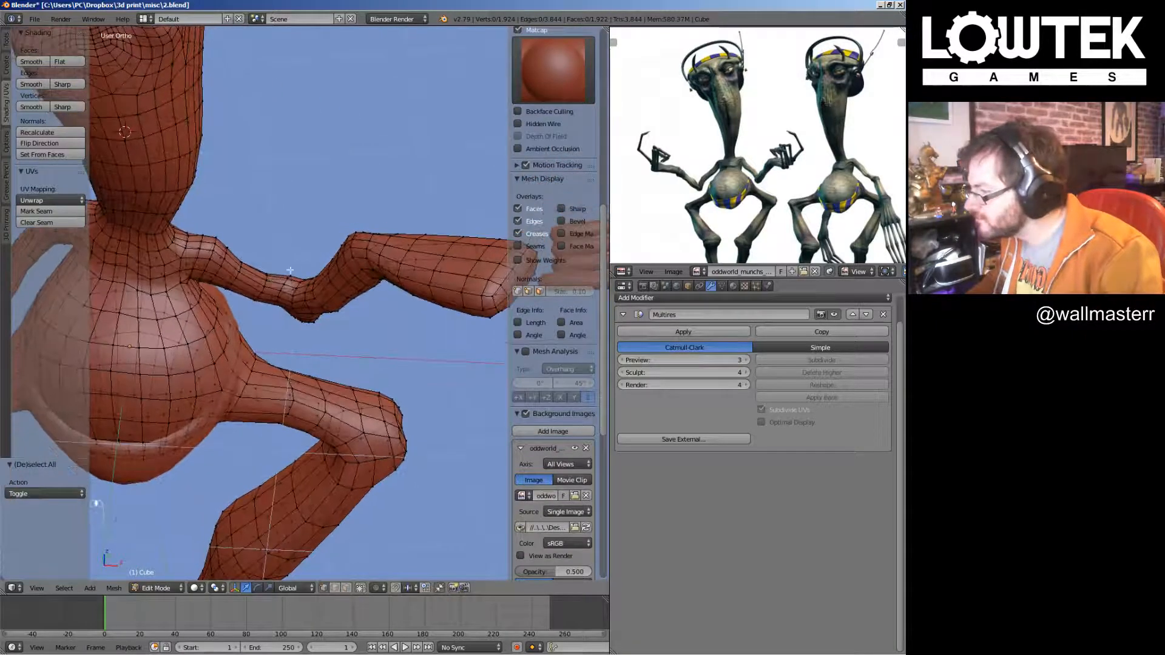
ctrl+drag(310, 362, 571, 222)
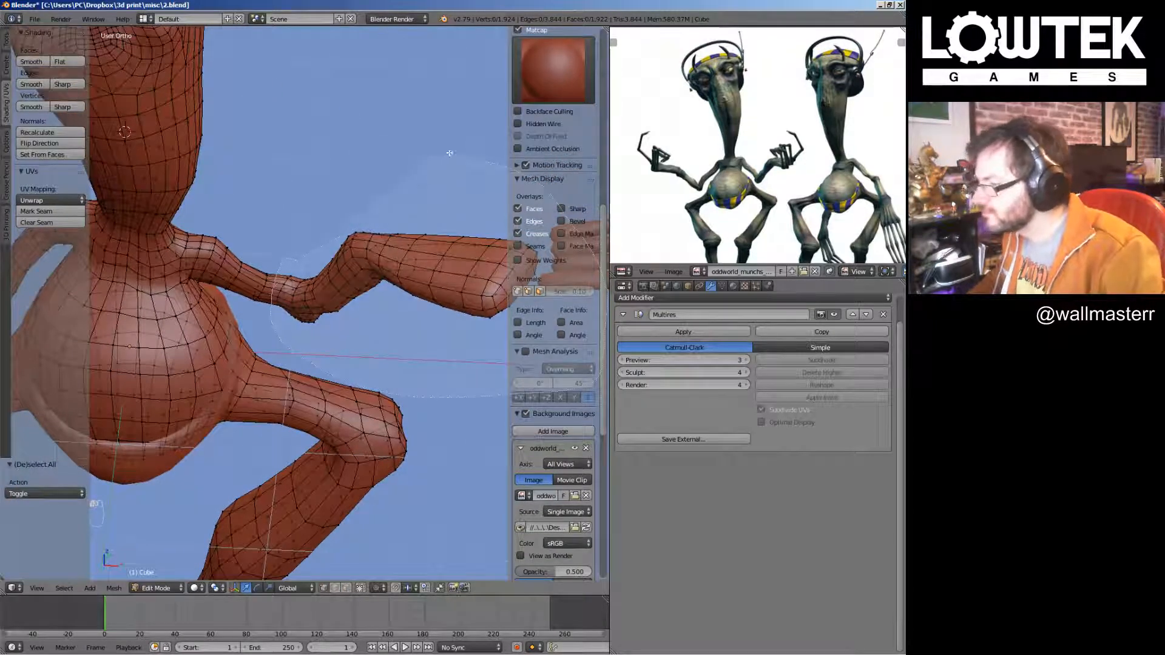
ctrl+drag(450, 153, 377, 260)
middle_drag(377, 260, 424, 255)
key(g)
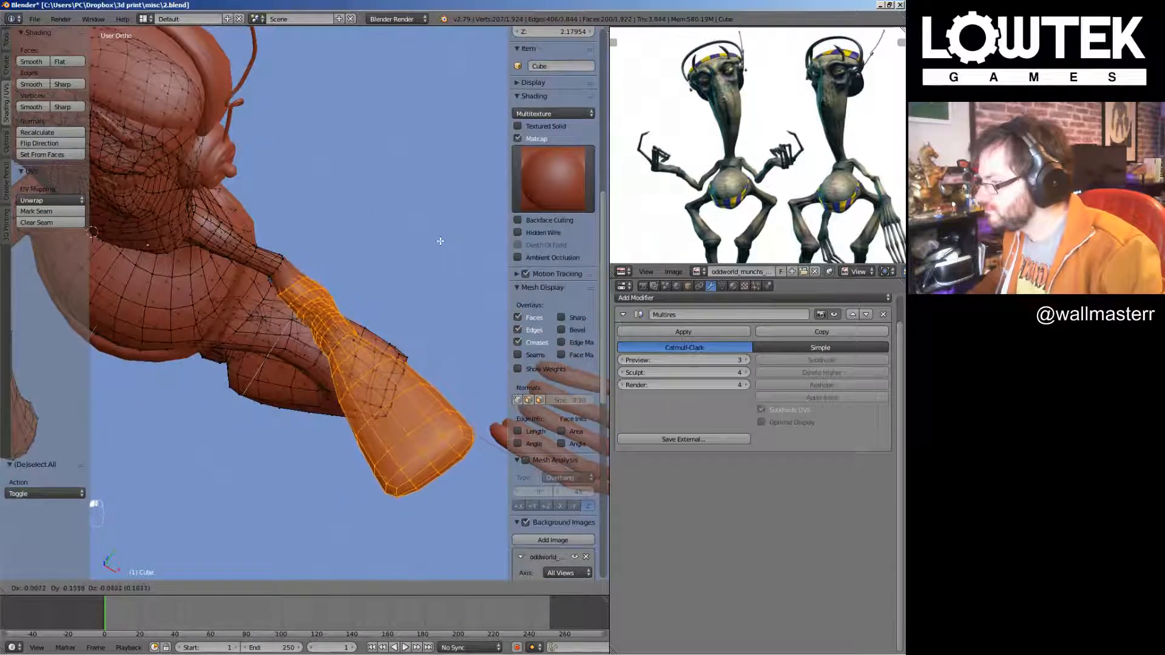
click(308, 273)
alt+right_click(278, 265)
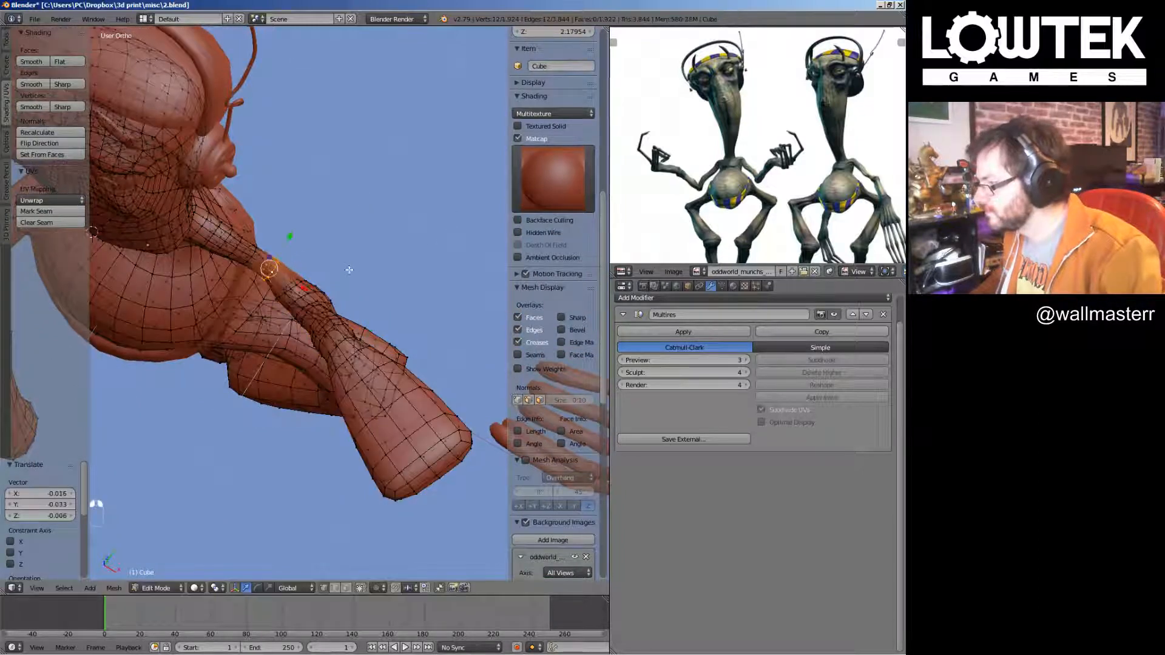
Check the whole figure from several angles, return to the front view, and save the file over the existing one
key(KP_1)
scroll(349, 270, down, 7)
key(Tab)
middle_drag(349, 270, 429, 327)
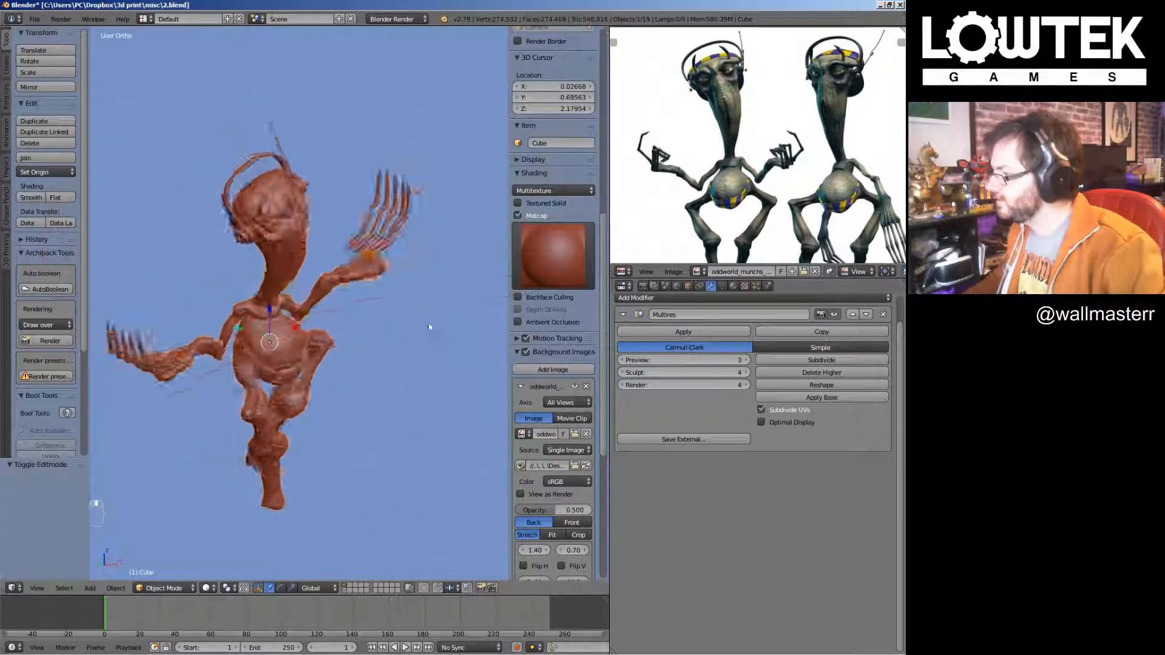
key(KP_1)
key(ctrl+s)
click(390, 317)
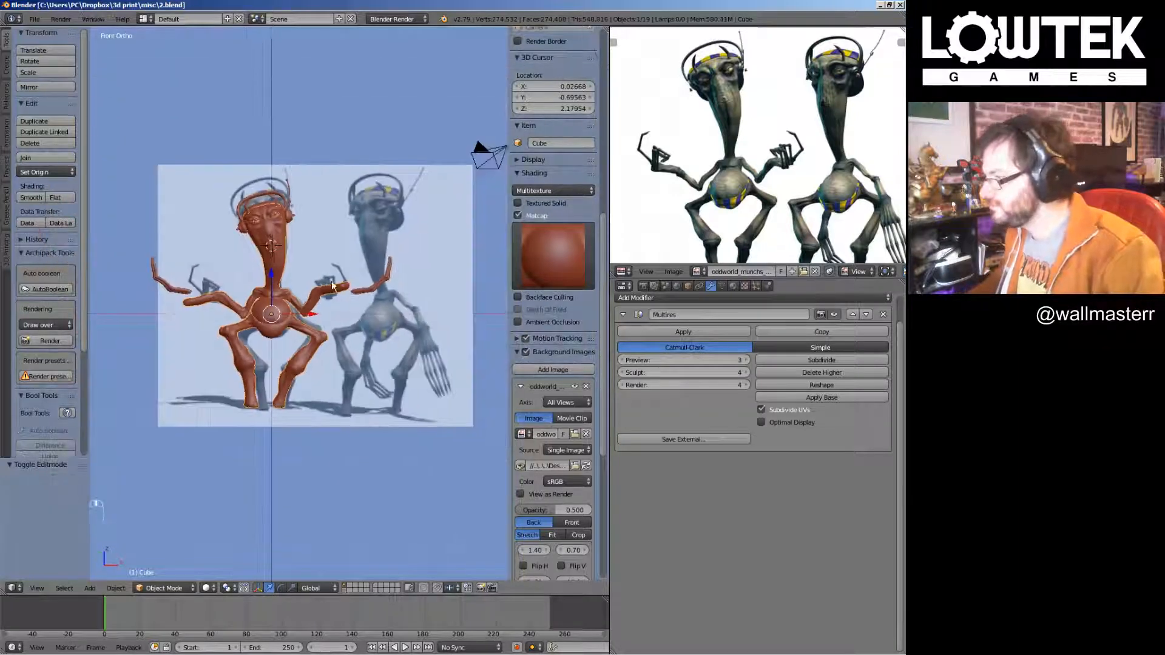
Open the separate fingers mesh for editing and enlarge the matching hand in the reference image
scroll(332, 282, up, 4)
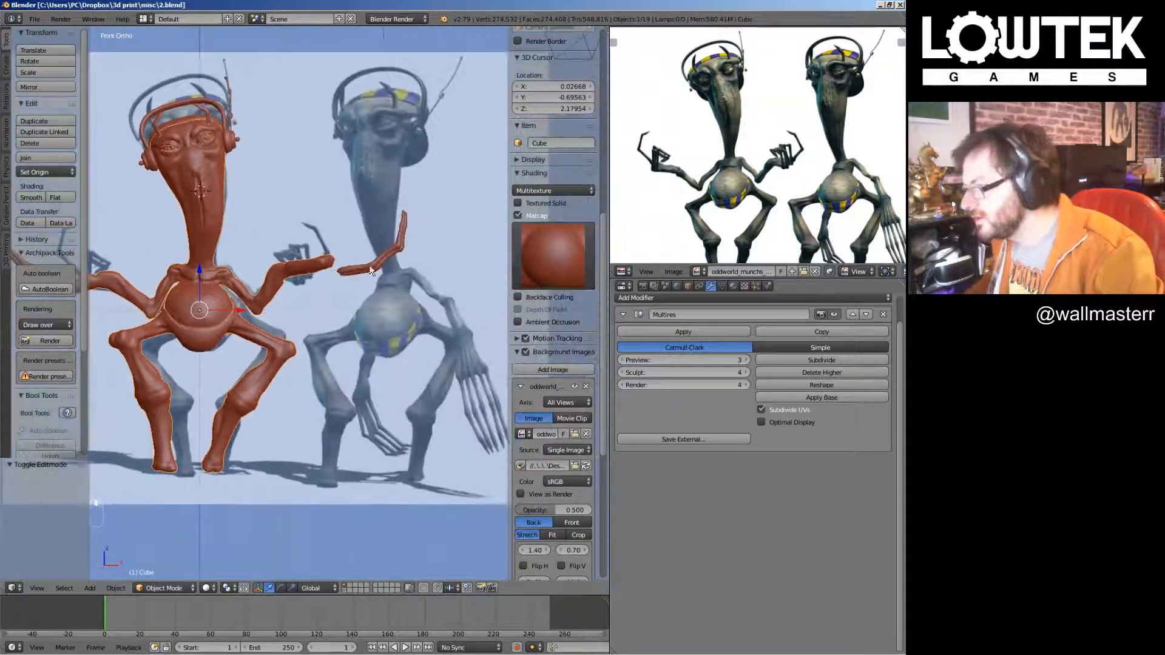
right_click(371, 270)
middle_drag(371, 270, 343, 253)
key(KP_1)
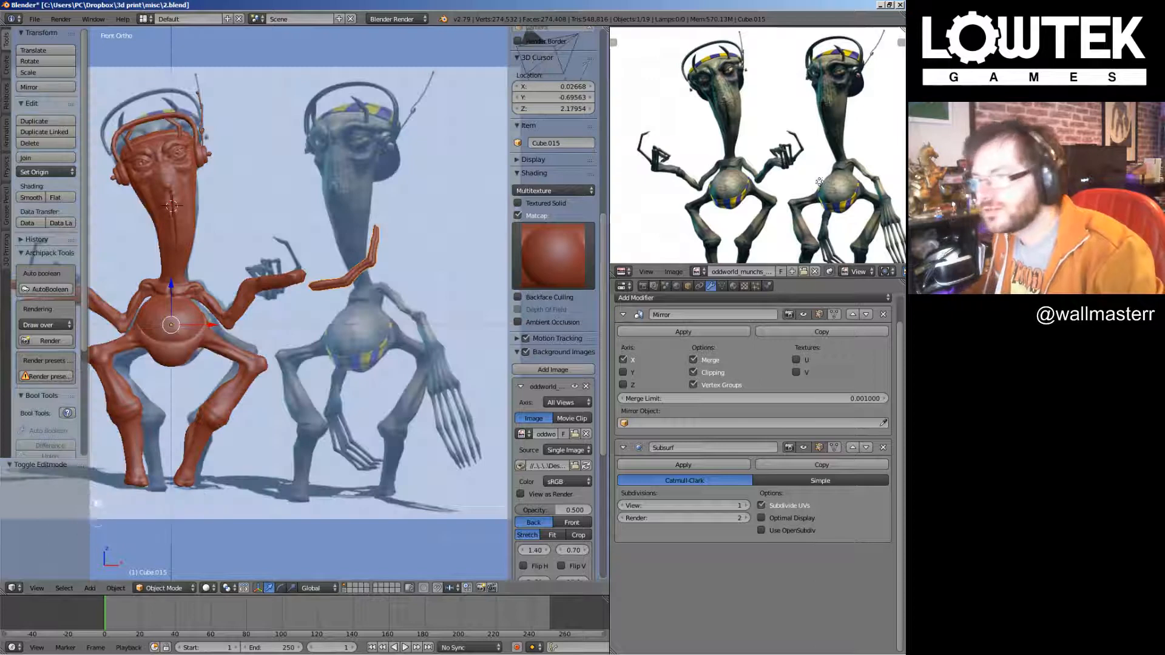
scroll(819, 182, up, 6)
scroll(346, 220, up, 1)
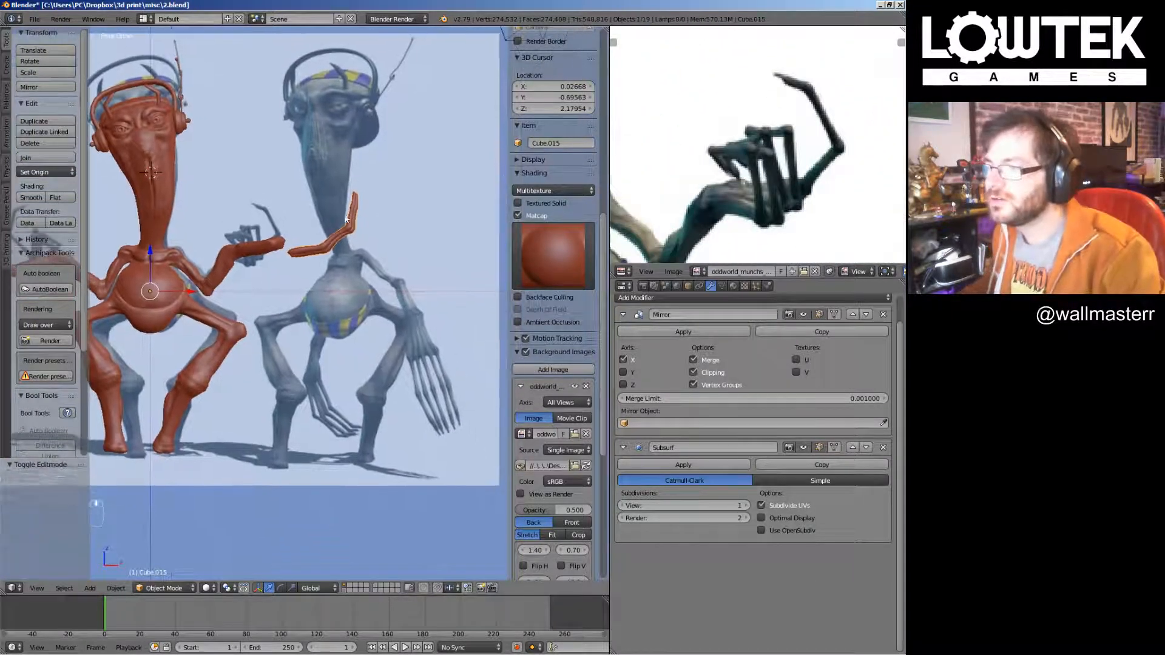
middle_drag(347, 220, 347, 224)
scroll(330, 243, up, 6)
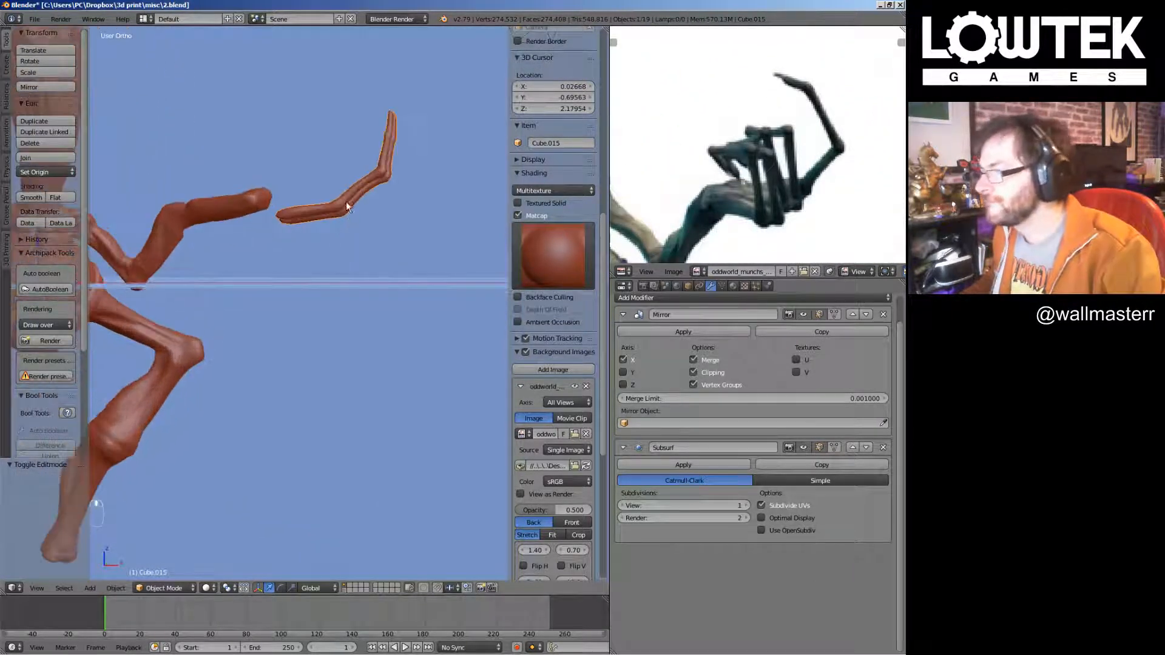
key(Tab)
middle_drag(354, 182, 307, 186)
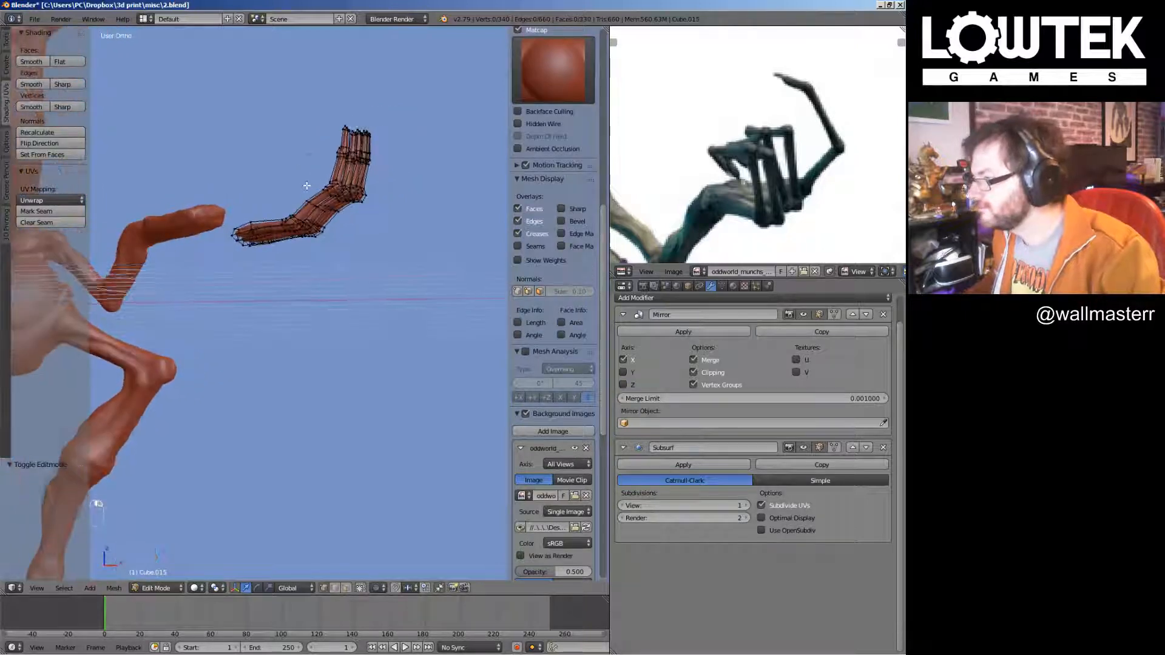
Select the four fingers from the middle of their first segments to the tips, leaving the thumb unselected
scroll(307, 186, up, 4)
alt+right_click(315, 99)
shift+middle_drag(316, 98, 318, 236)
middle_drag(318, 235, 264, 171)
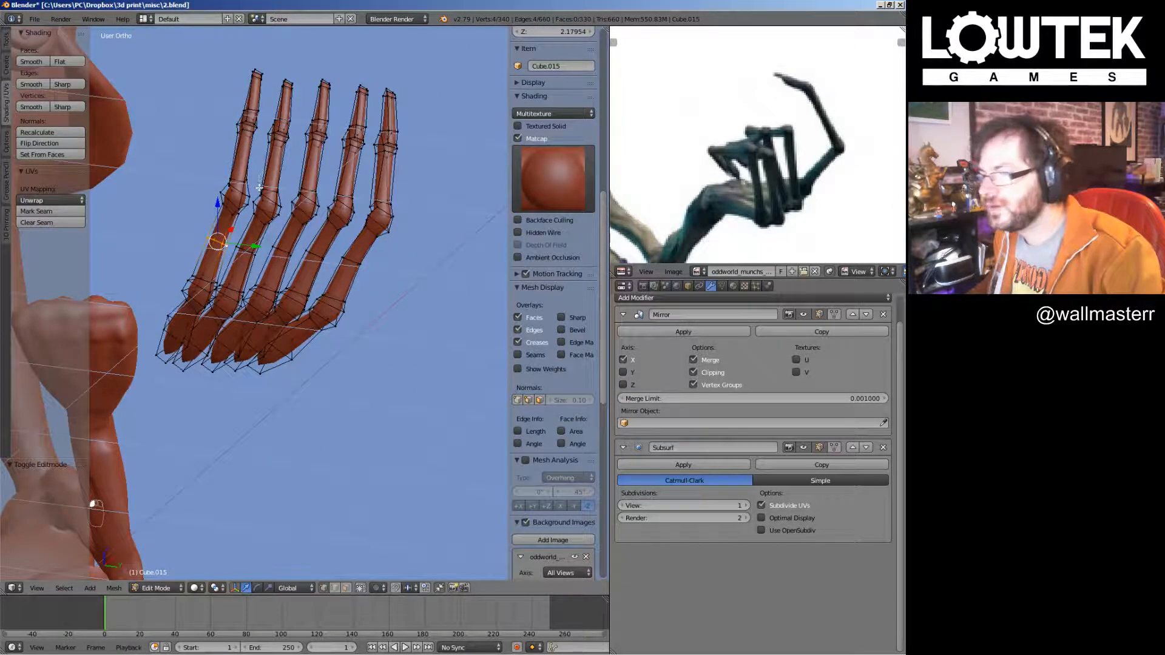
middle_drag(388, 213, 329, 246)
key(a)
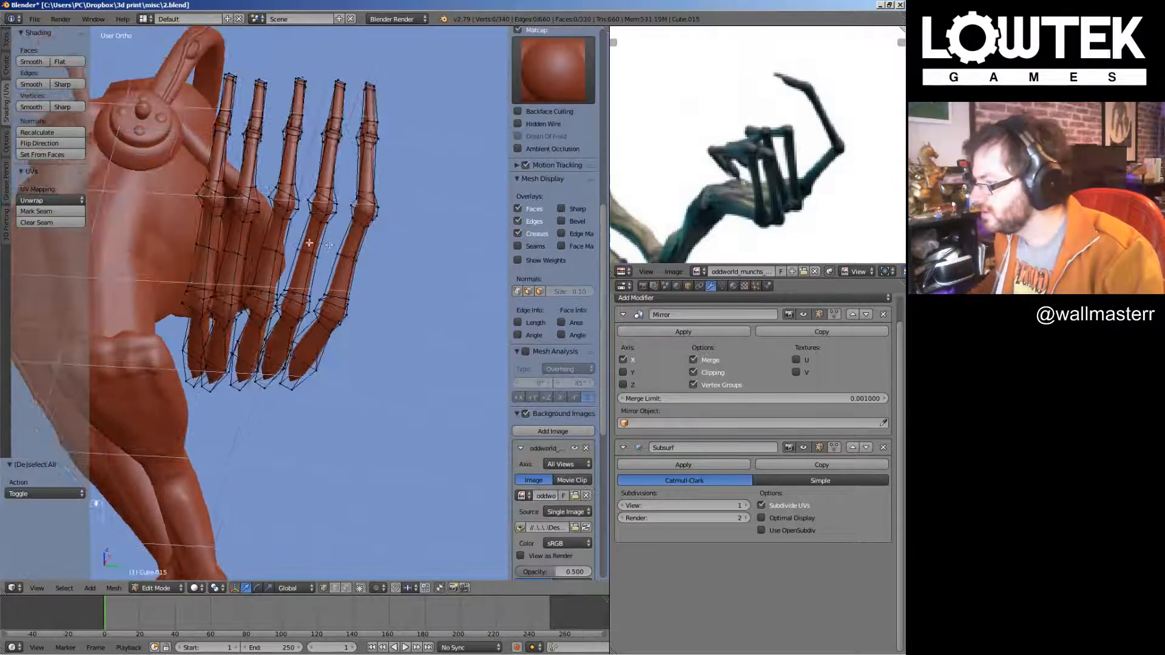
mouse_move(319, 261)
ctrl+mouse_down()
mouse_move(136, 182)
mouse_move(313, 42)
mouse_move(369, 101)
ctrl+mouse_up()
mouse_move(368, 101)
middle_down()
mouse_move(419, 182)
mouse_move(255, 116)
mouse_move(316, 159)
middle_up()
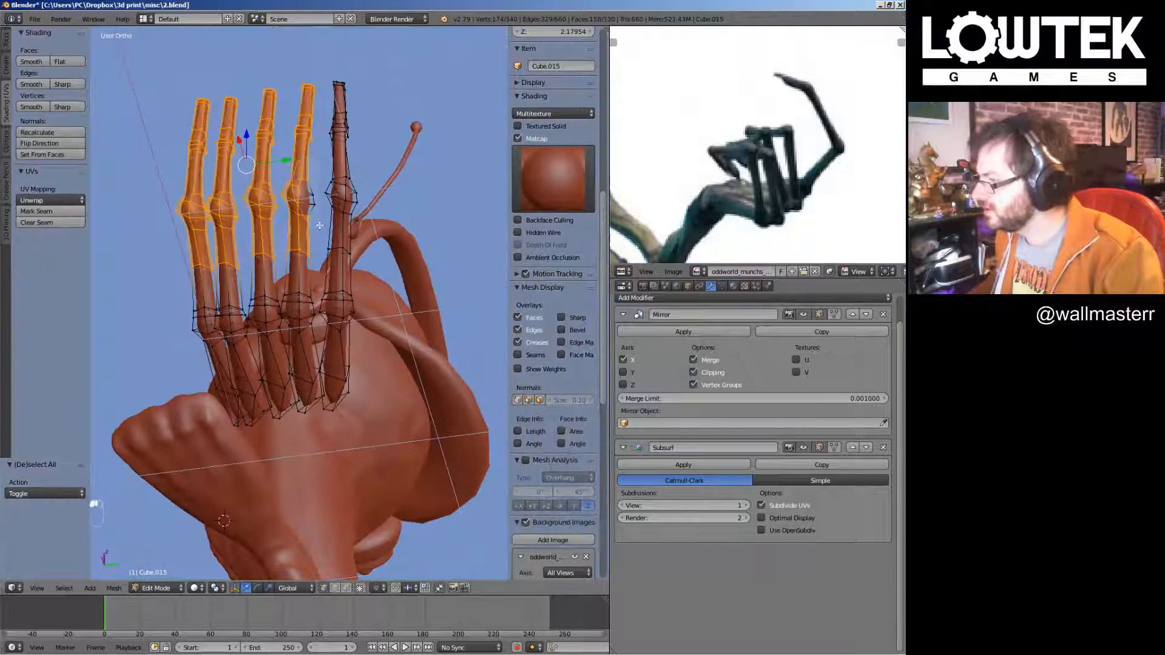
ctrl+drag(320, 226, 325, 198)
key(KP_1)
mouse_move(338, 236)
middle_down()
mouse_move(312, 239)
mouse_move(326, 241)
middle_up()
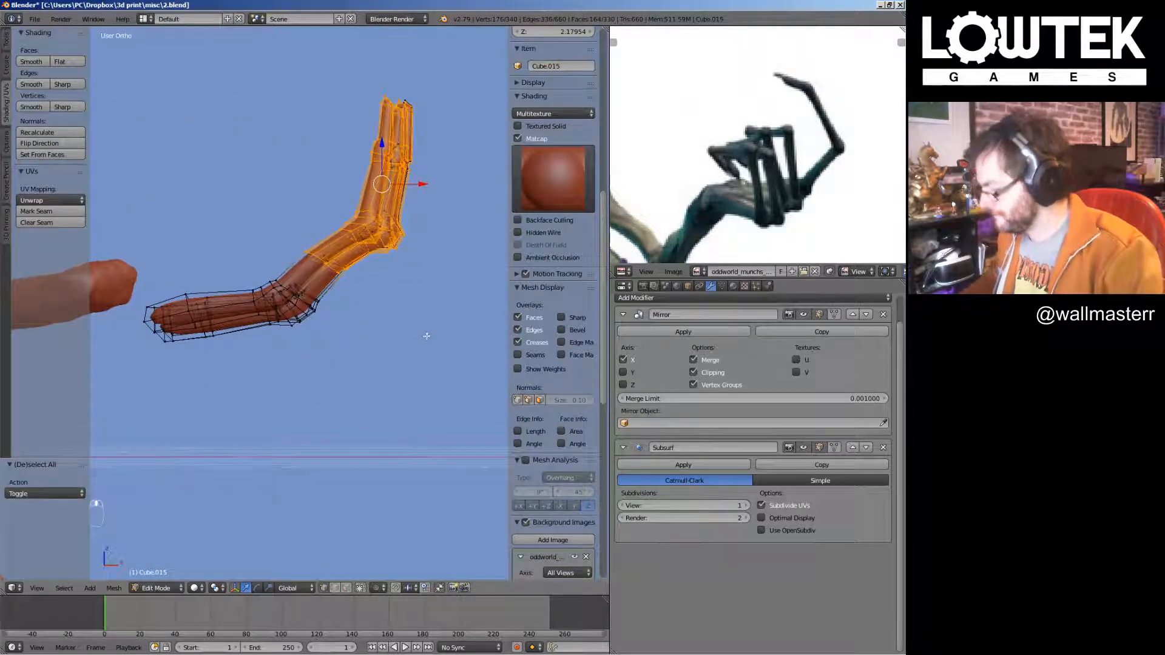
Bend the four fingers at their base knuckles by rotating and moving the selected sections up and inward above the palm
middle_drag(427, 335, 435, 332)
key(r)
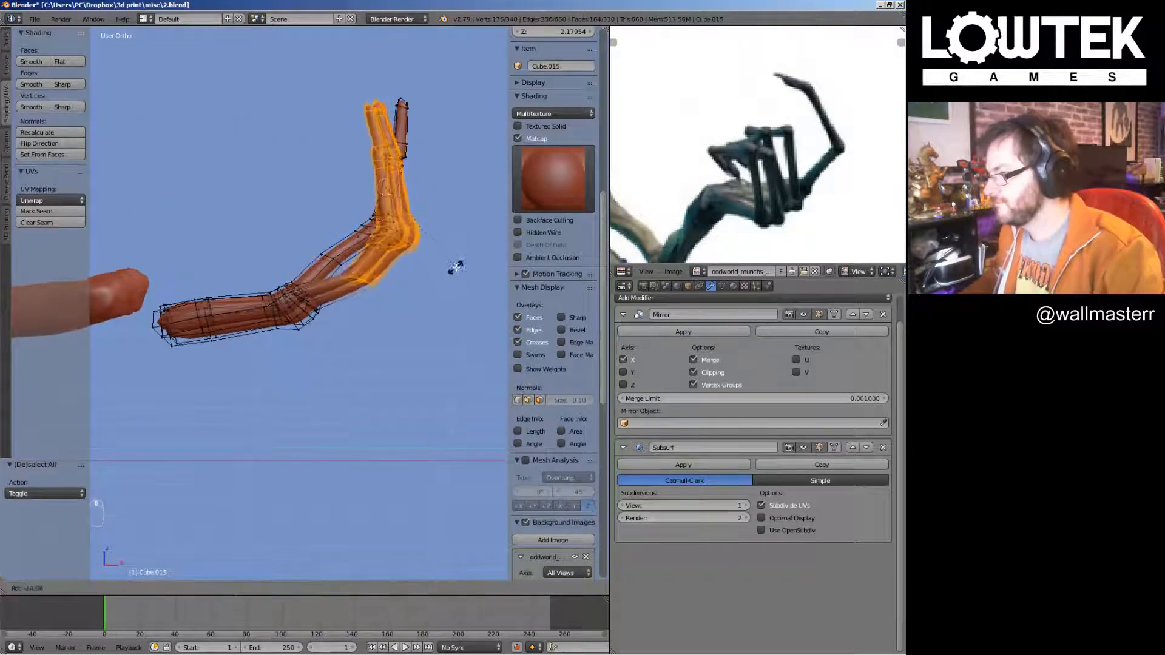
click(457, 266)
key(g)
click(388, 241)
key(r)
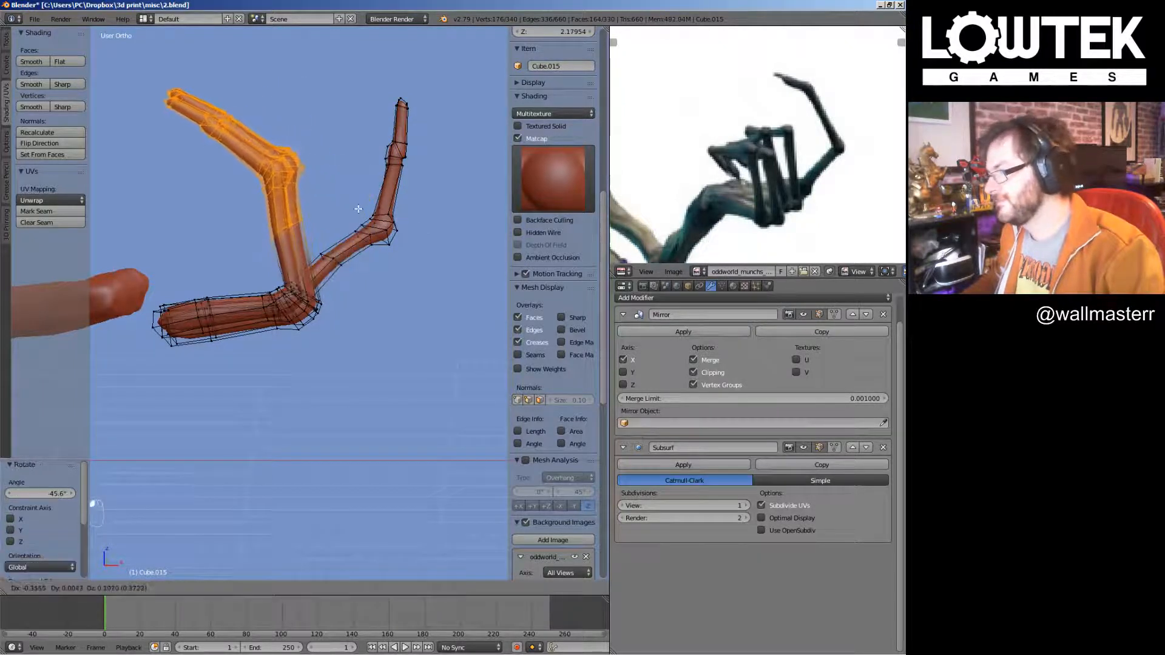
click(359, 208)
Compare the bent fingers with the reference from several angles and frame them in the front view
key(Tab)
middle_drag(340, 274, 298, 271)
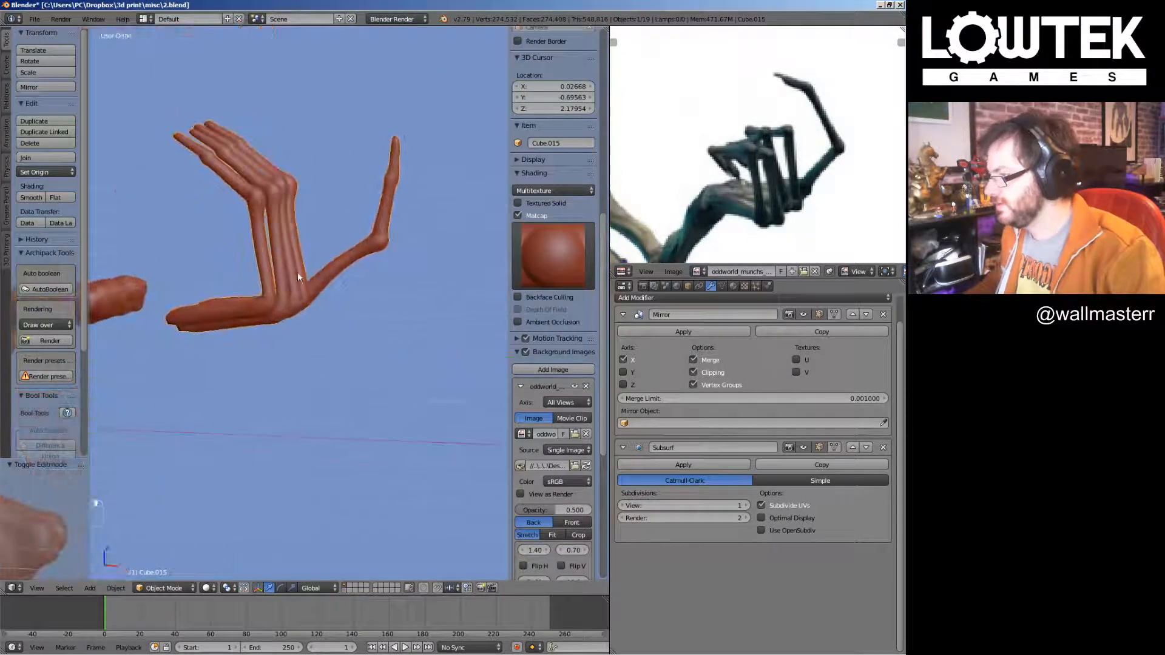
key(KP_3)
key(KP_1)
scroll(323, 283, down, 12)
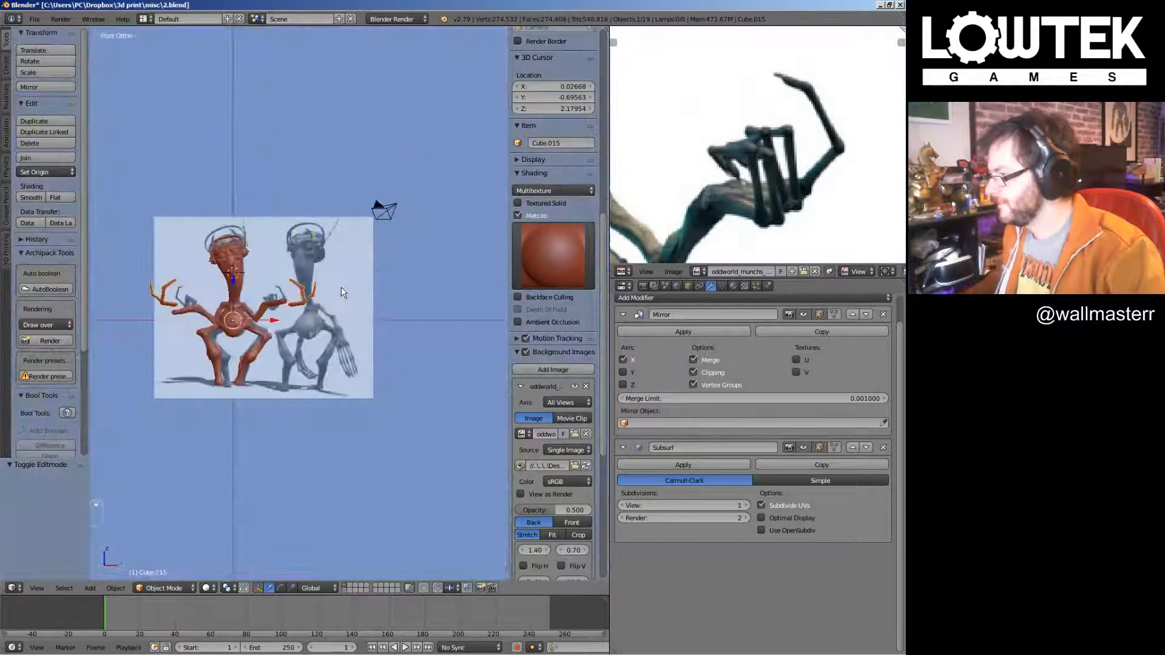
scroll(704, 167, down, 5)
mouse_move(706, 168)
middle_down()
mouse_move(744, 171)
mouse_move(725, 167)
middle_up()
key(KP_Decimal)
middle_drag(289, 233, 285, 200)
Bend the four fingers' end sections inward by about 78.5°, reposition them at the same height as the middle knuckles, and rotate them about 5° more
key(Tab)
ctrl+drag(288, 130, 311, 98)
key(a)
ctrl+drag(268, 215, 279, 210)
key(r)
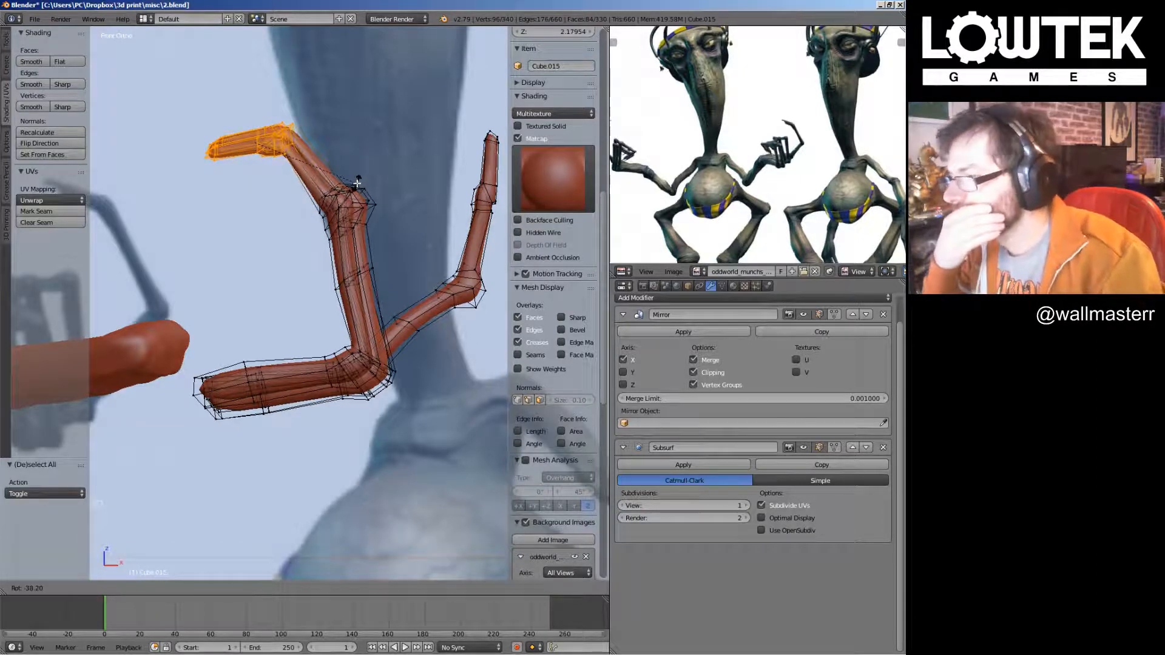
click(374, 105)
key(g)
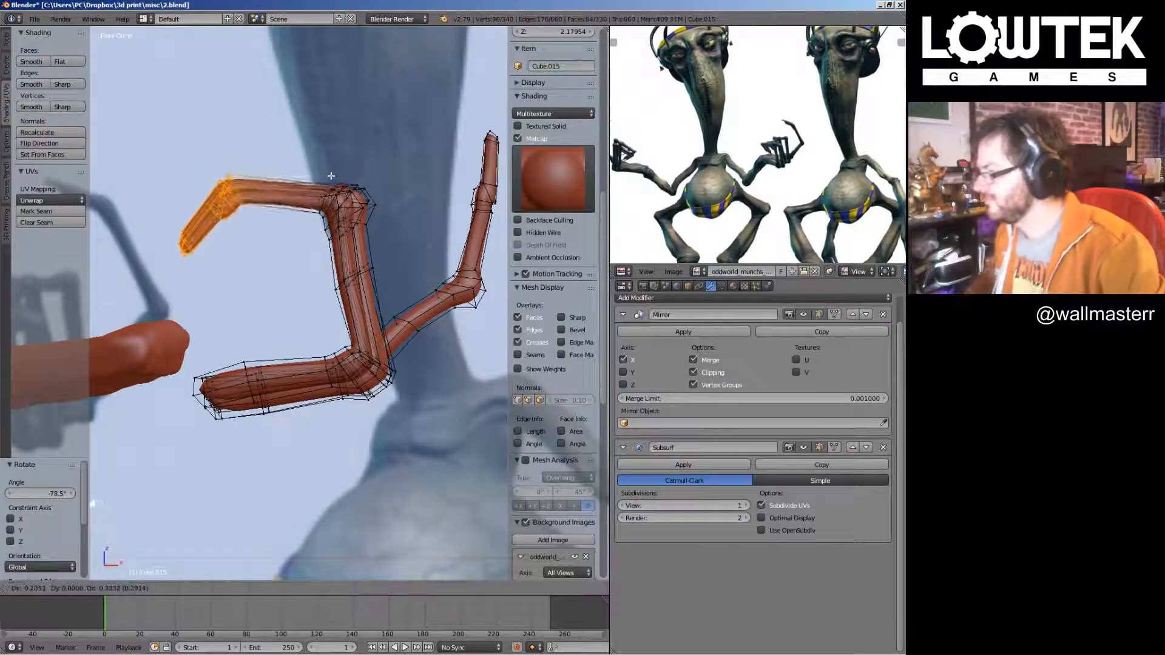
click(324, 188)
key(r)
click(353, 206)
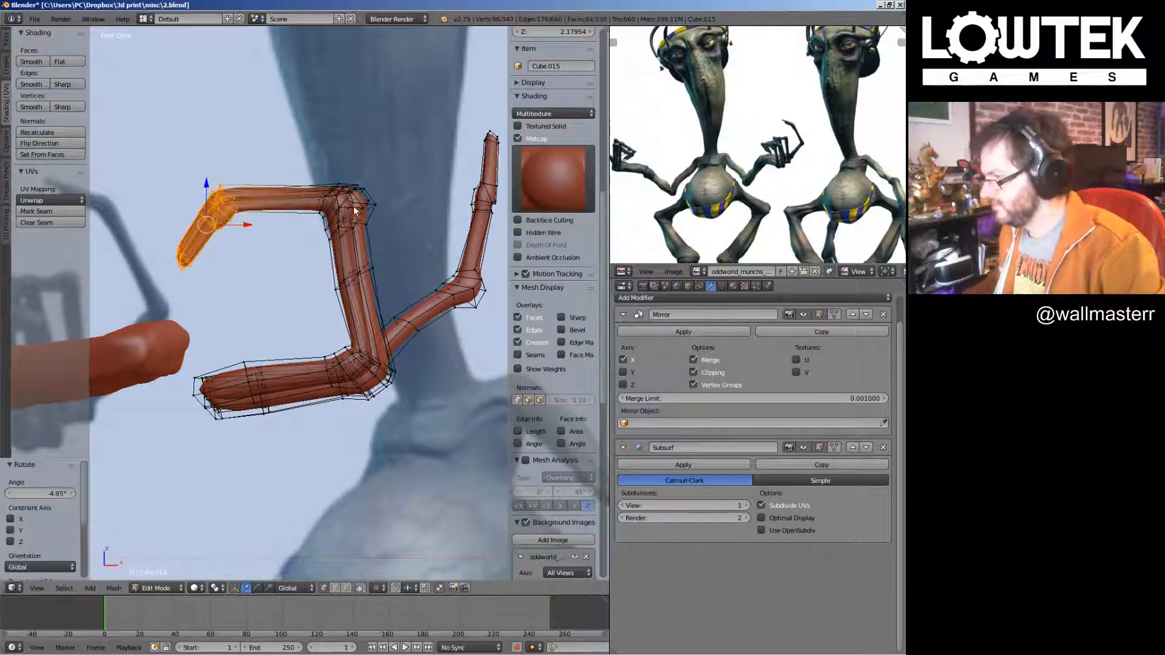
key(Tab)
scroll(352, 207, down, 4)
middle_drag(352, 208, 300, 374)
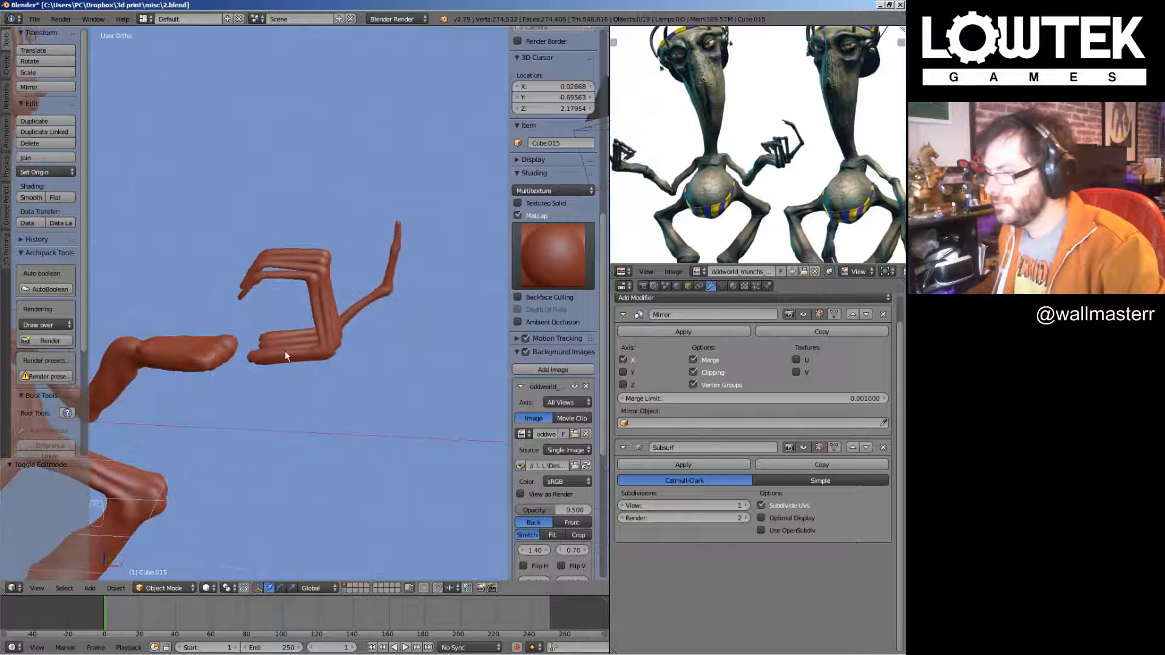
Select the four whole fingers without the thumb, rotate them about 40° in the front view, and move them onto the palm's end
right_click(297, 351)
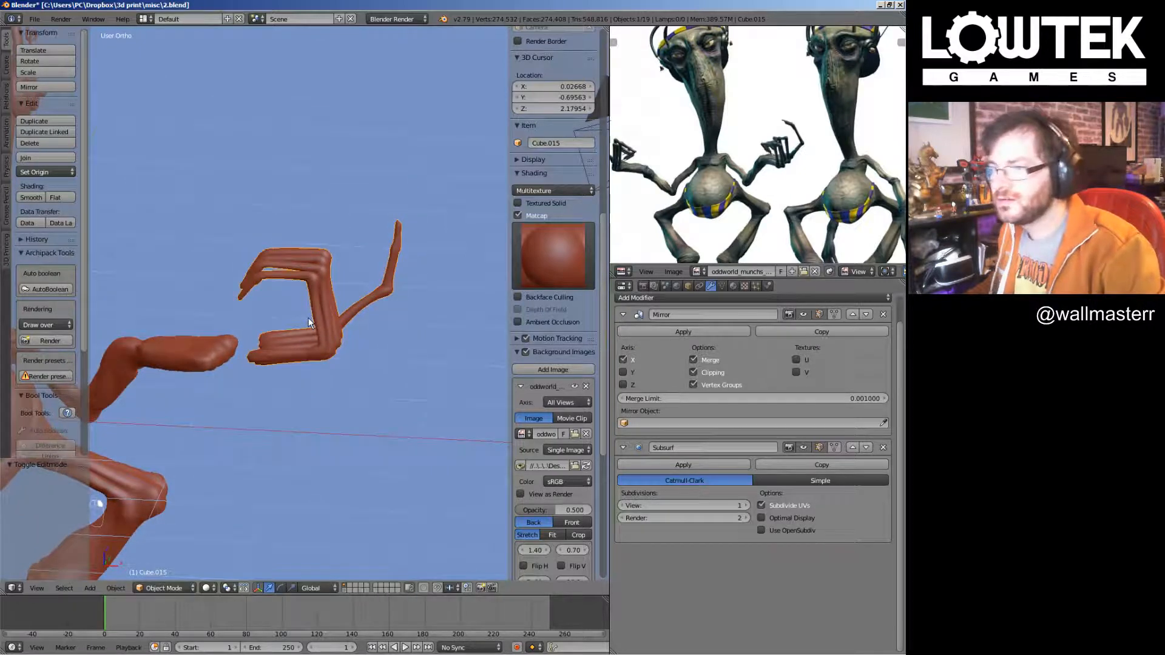
key(KP_1)
scroll(333, 307, up, 3)
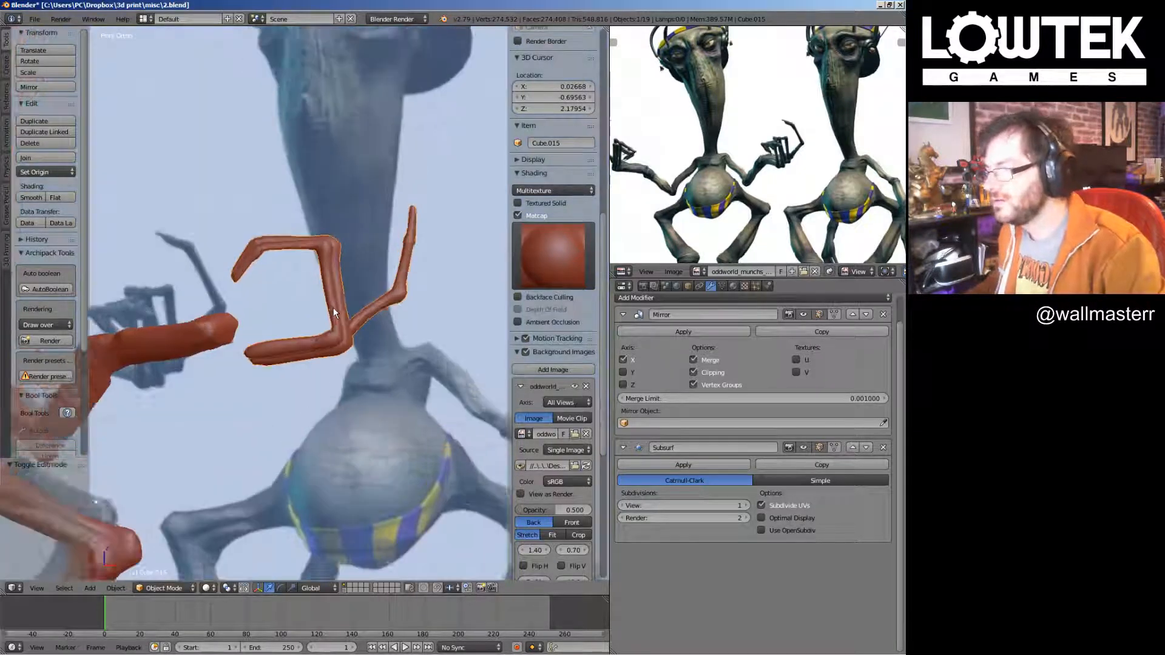
key(Tab)
key(a)
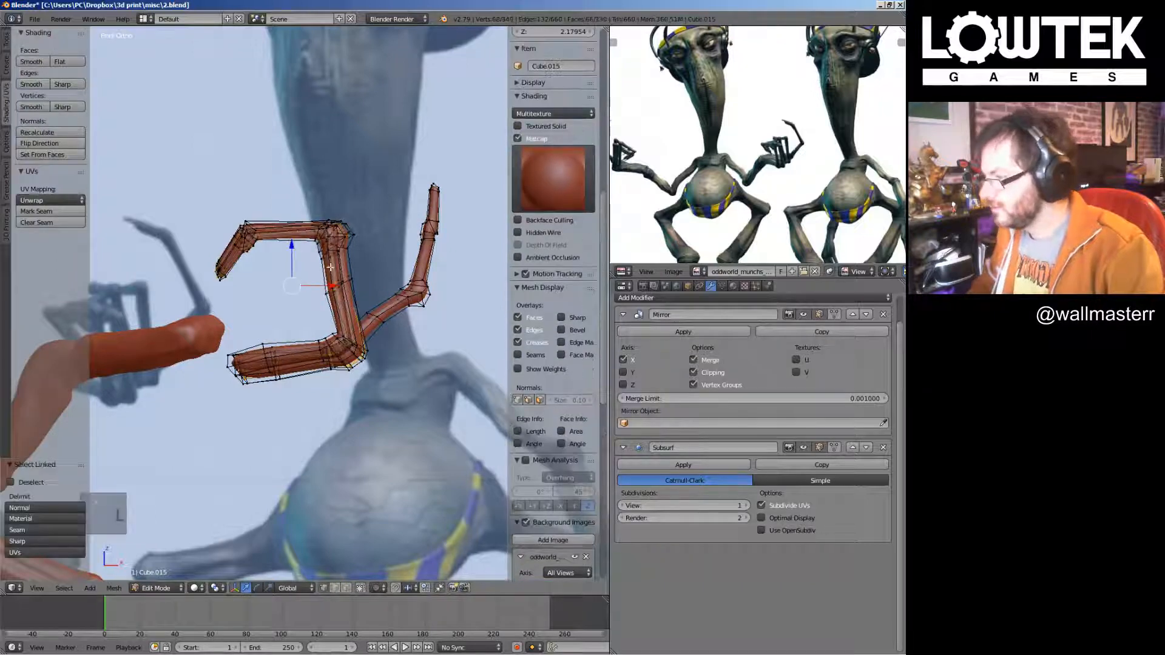
key(l)
key(r)
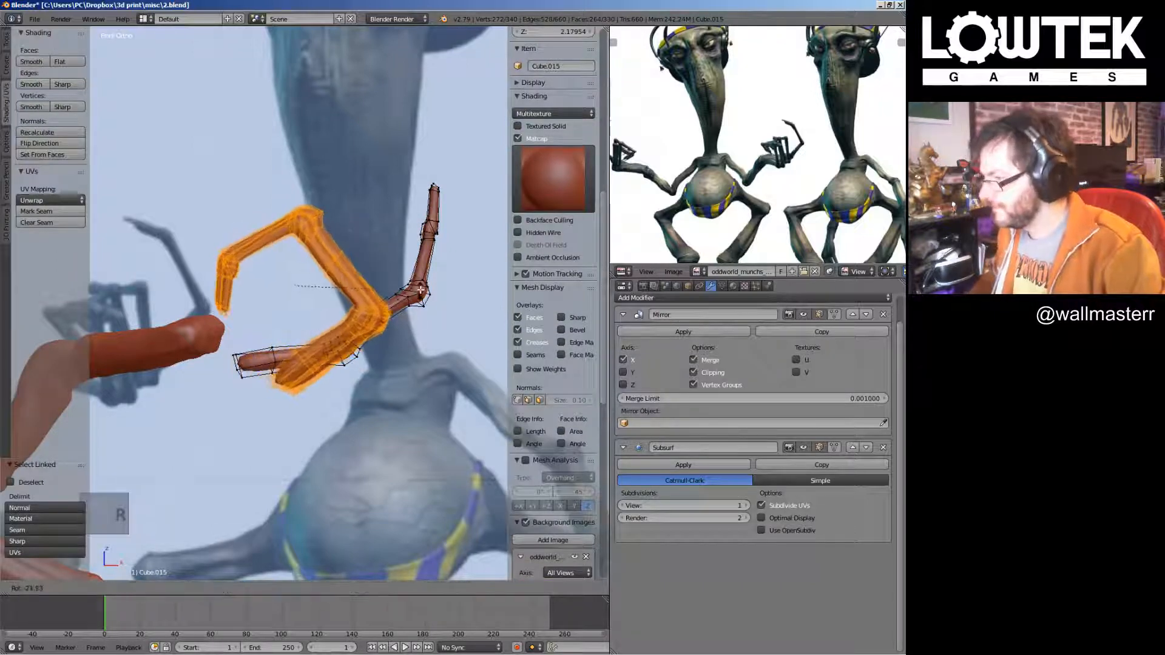
click(388, 328)
key(g)
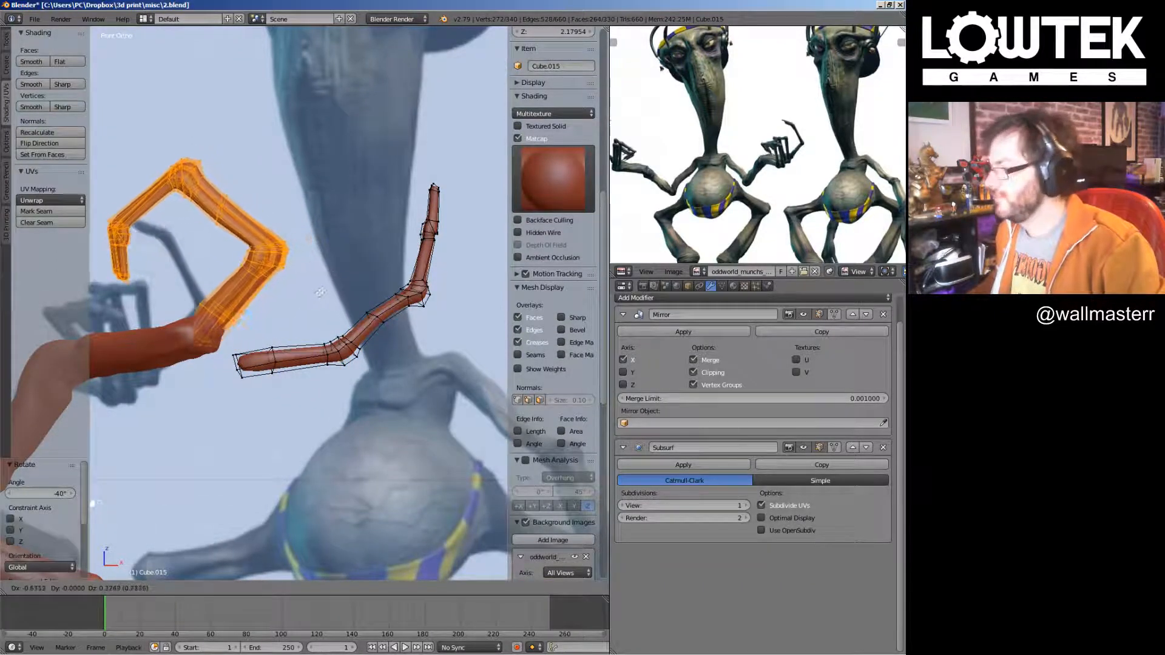
click(336, 287)
Tilt the four fingers with trackball rotation and shift them sideways to line up with the palm's knuckles
key(r)
key(Escape)
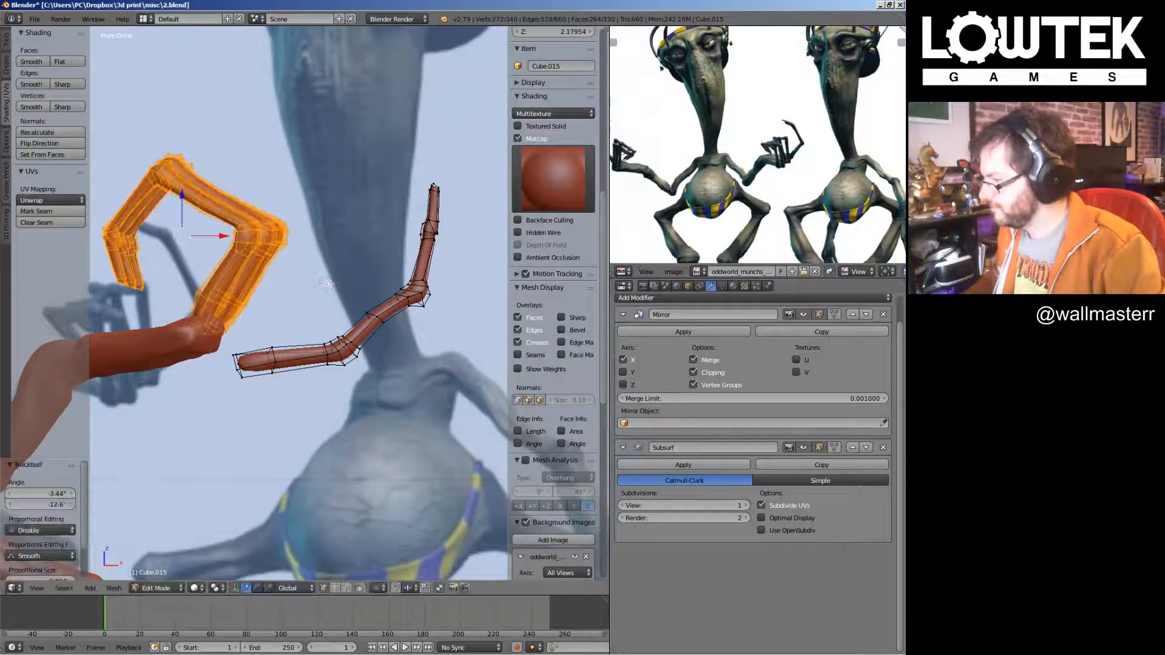
middle_drag(331, 285, 249, 273)
key(r)
click(224, 264)
key(r)
key(r)
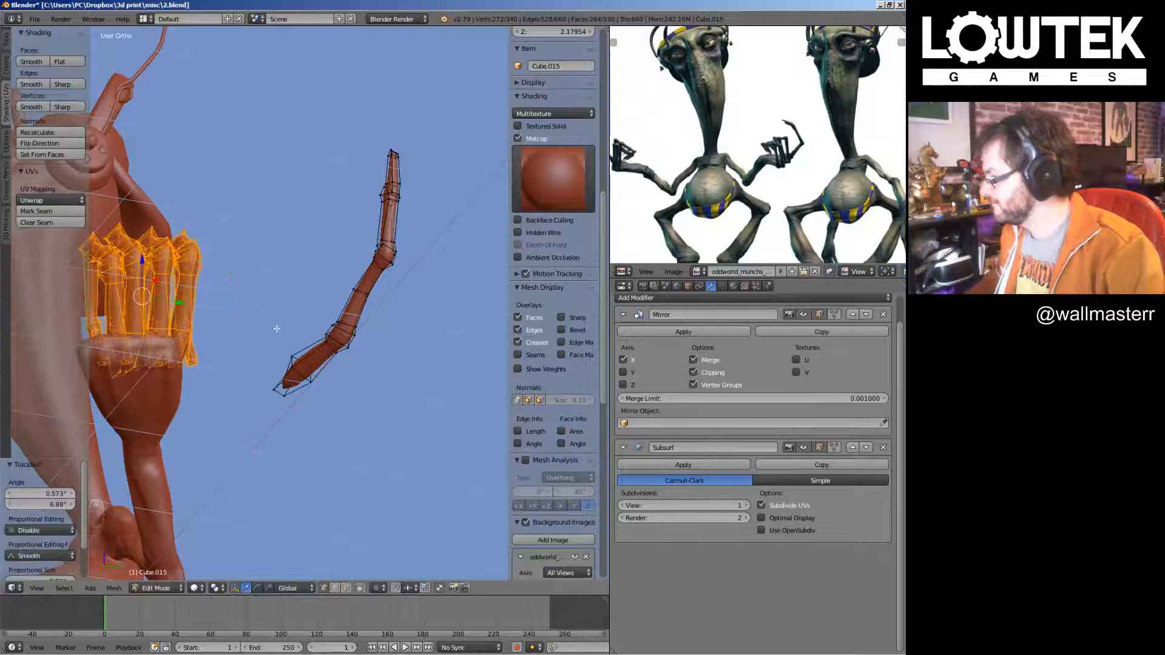
click(267, 328)
key(g)
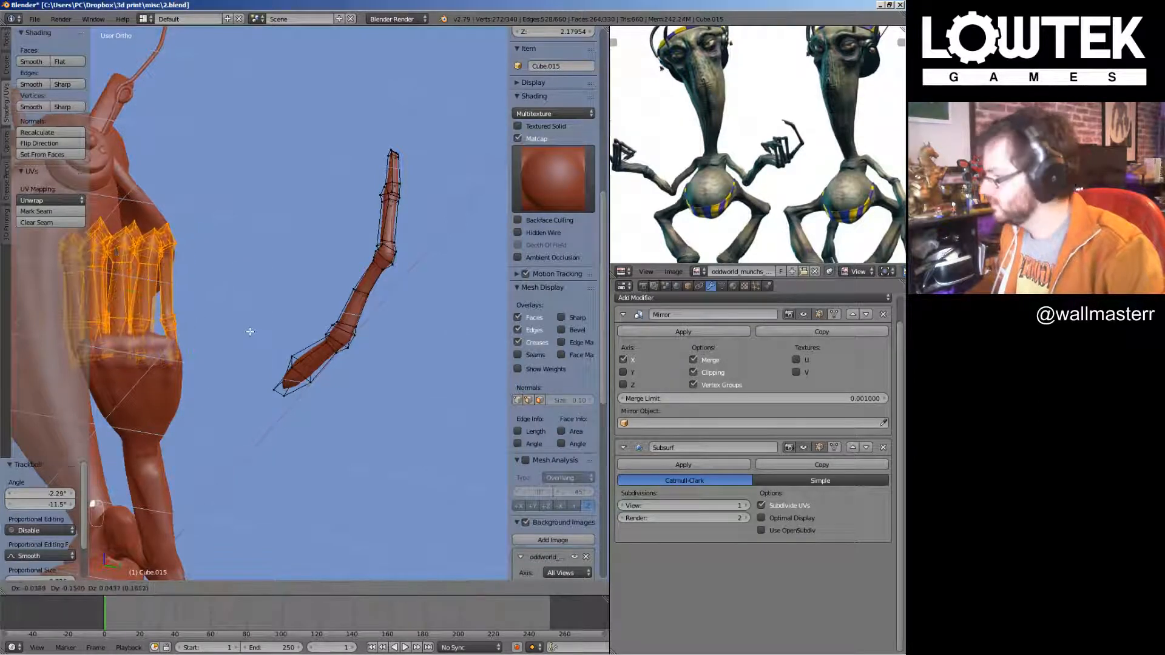
click(252, 332)
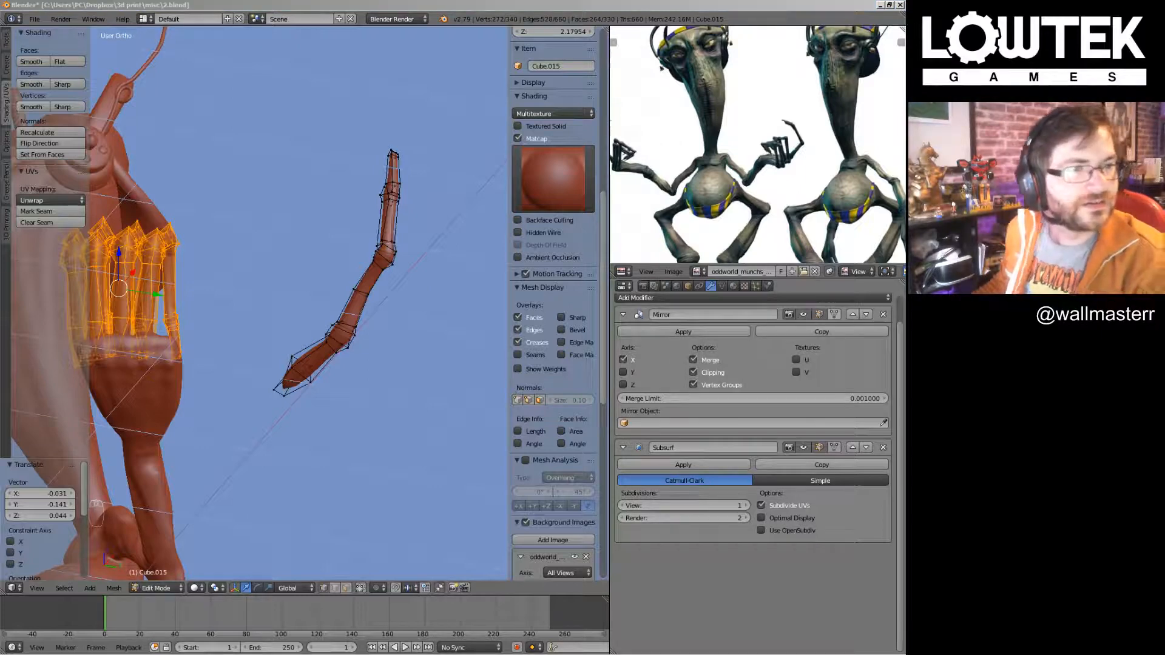
Nudge the four fingers into the palm's knuckles and check the connection up close and from the front
middle_drag(377, 260, 268, 338)
key(g)
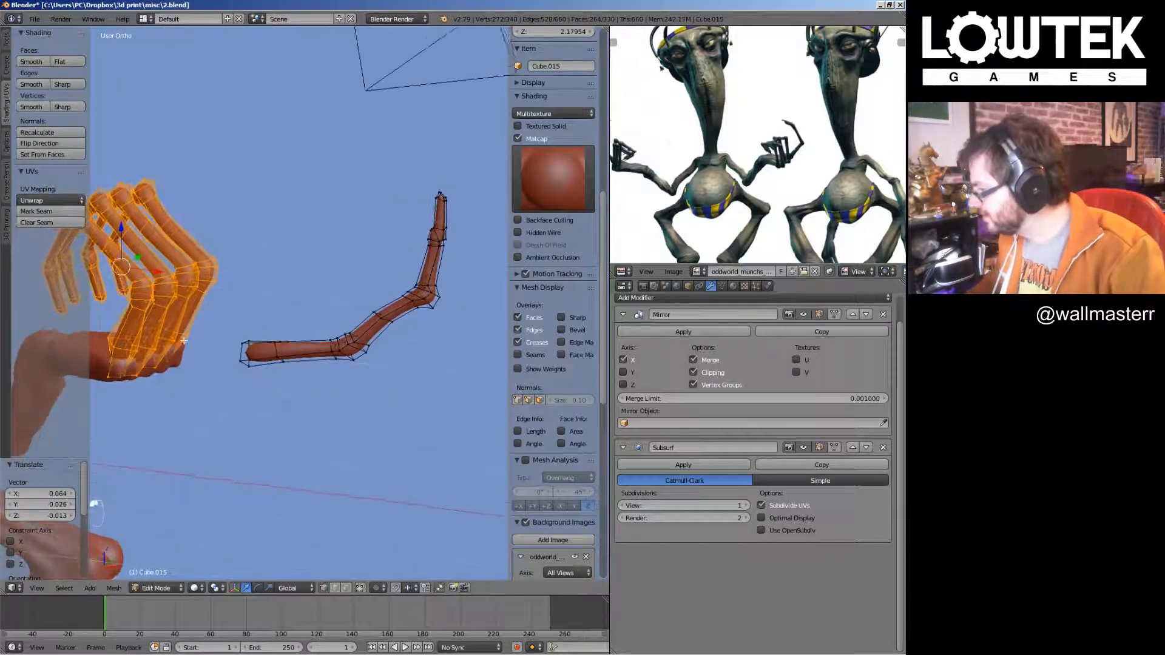
middle_drag(183, 341, 306, 334)
scroll(213, 339, up, 5)
right_drag(264, 358, 242, 359)
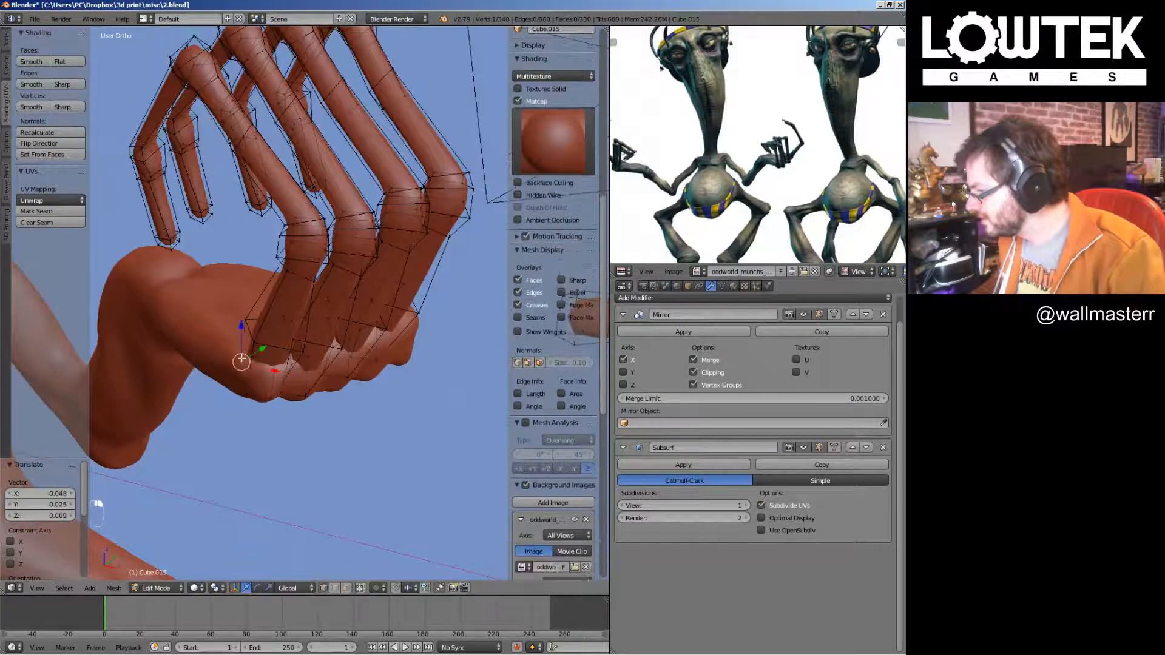
key(KP_1)
scroll(360, 301, down, 5)
scroll(369, 267, up, 1)
key(Tab)
mouse_move(372, 241)
shift+middle_down()
mouse_move(195, 277)
mouse_move(283, 279)
mouse_move(360, 253)
shift+middle_up()
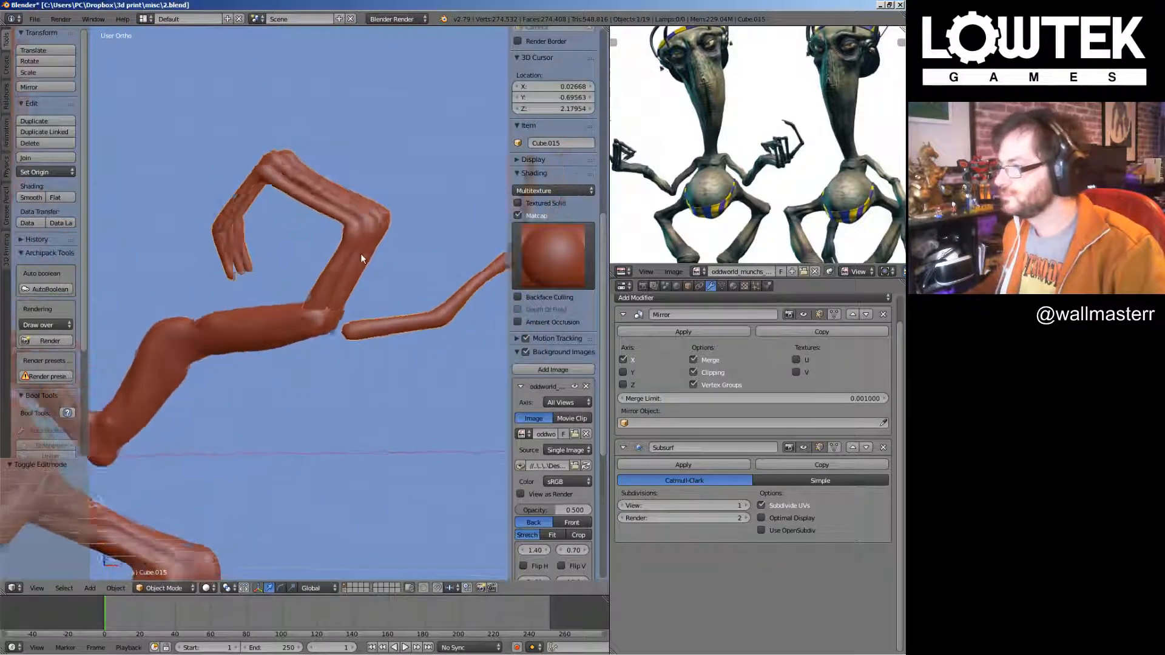
Shorten the four fingers' middle segments by moving everything beyond their midpoints closer to the palm
key(Tab)
key(a)
key(a)
scroll(295, 196, up, 2)
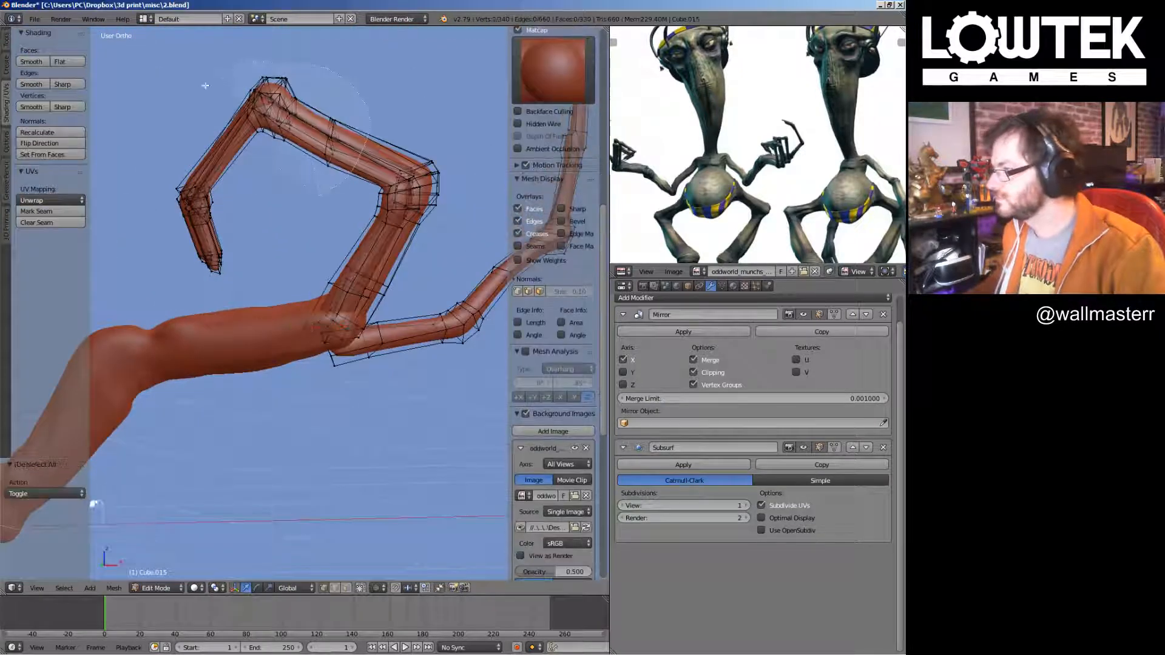
ctrl+drag(212, 296, 237, 301)
key(g)
click(264, 322)
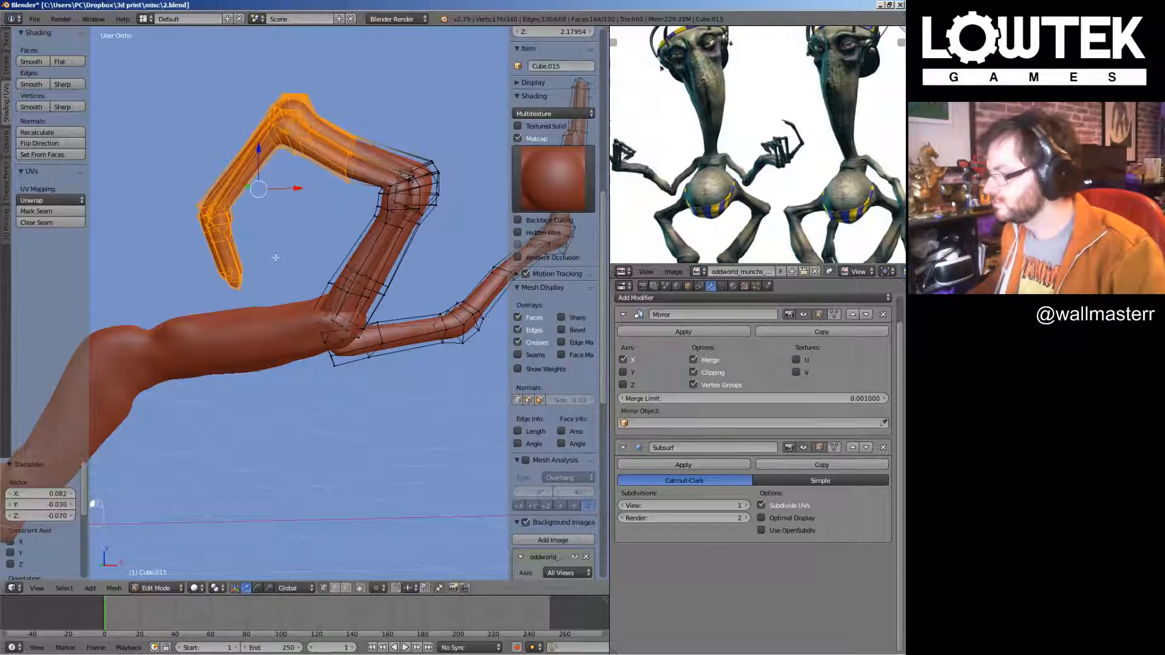
Move the joints between the middle and end segments of the four fingers away from the thumb and rotate them slightly
key(a)
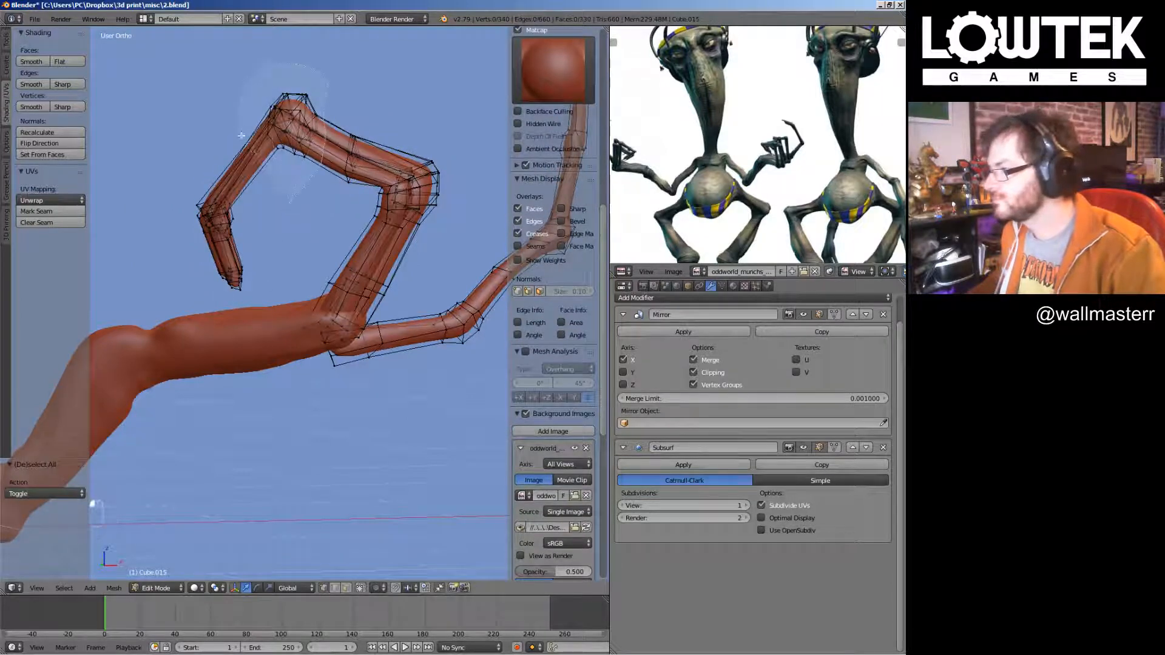
ctrl+drag(242, 136, 310, 195)
key(g)
click(260, 218)
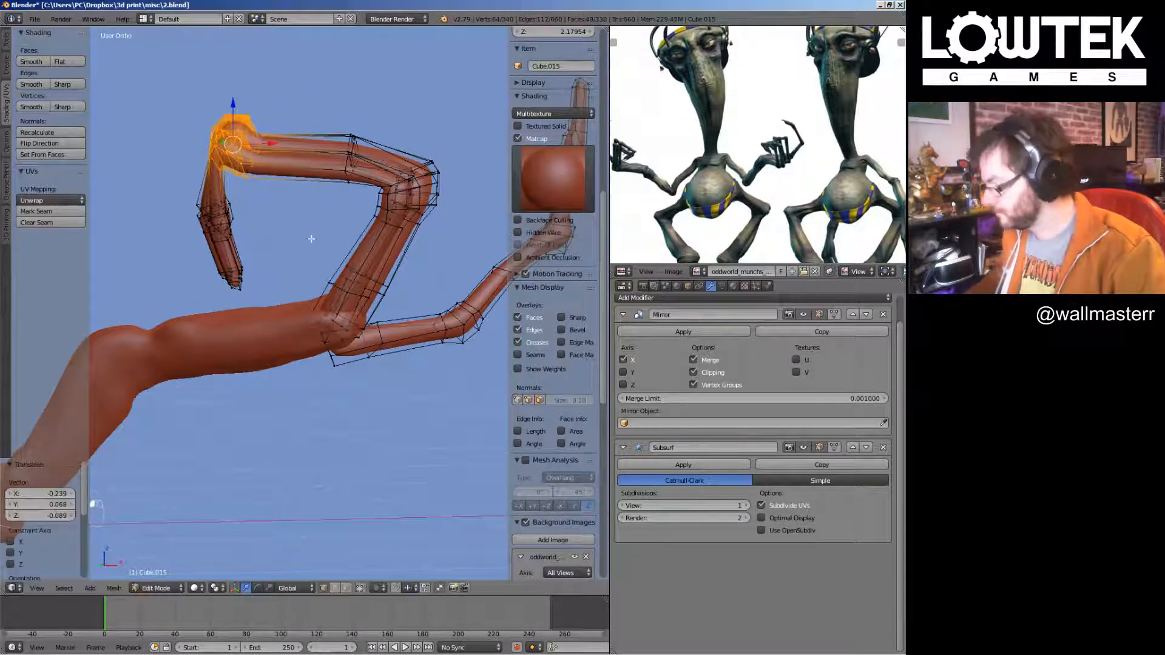
click(328, 181)
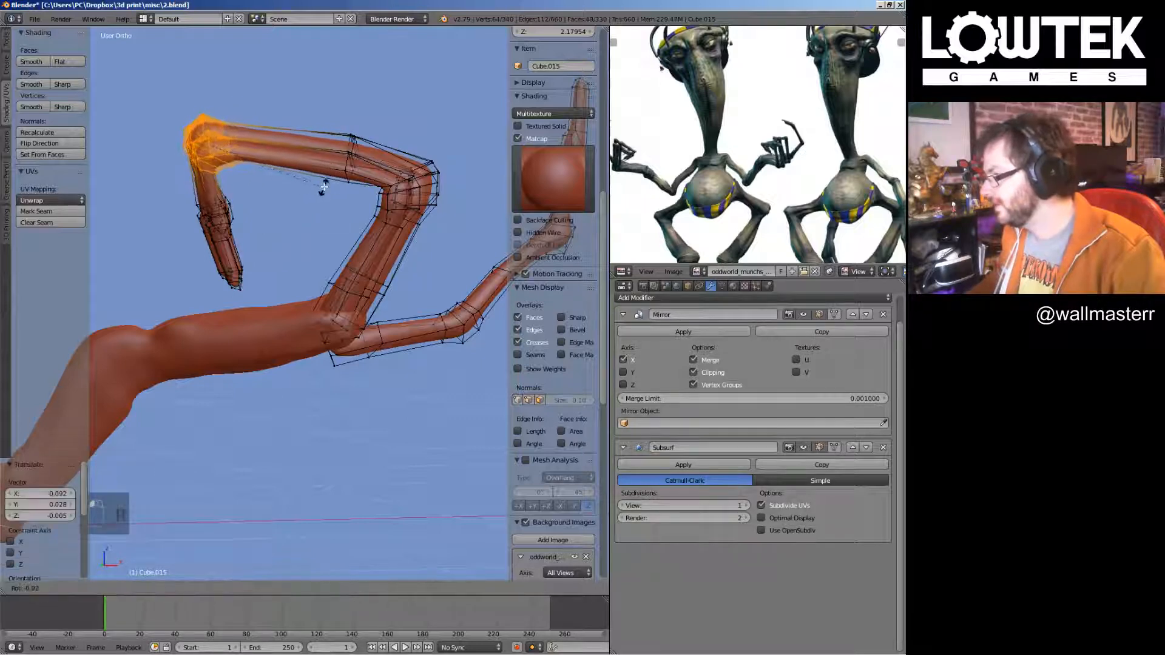
click(322, 186)
Move the edge loops halfway along the four fingers' middle segments into line between the neighbouring joints
key(a)
ctrl+drag(351, 108, 367, 212)
key(a)
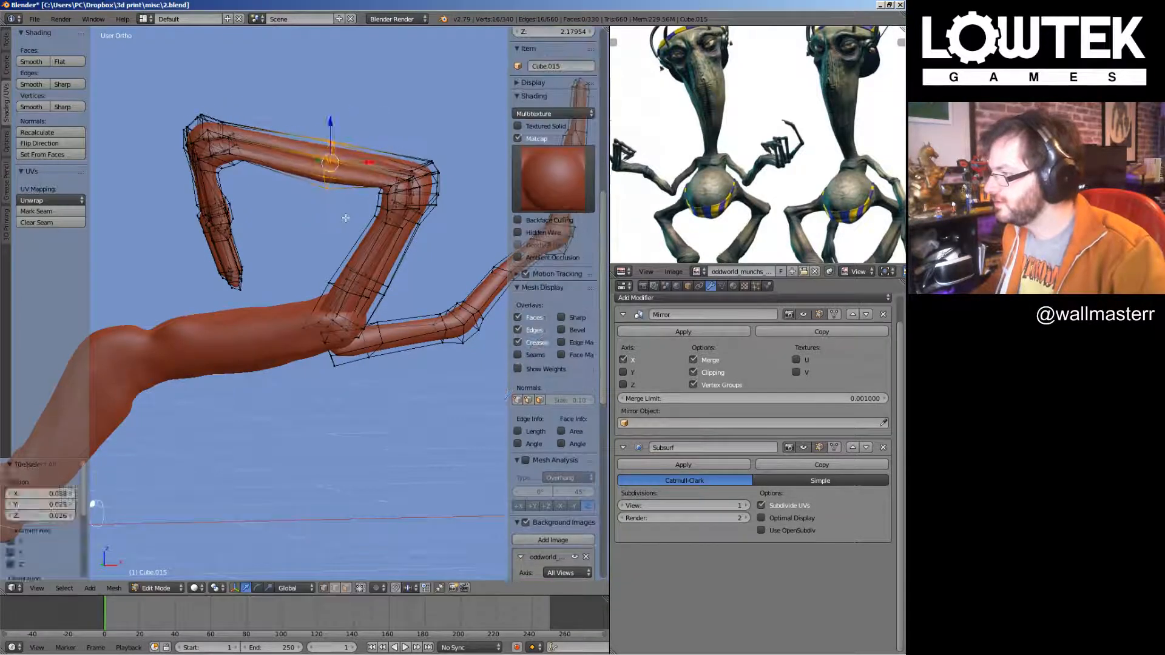
Rotate the end segments of the four fingers together with their knuckles, reposition them, and check the overall pose
mouse_move(200, 110)
ctrl+mouse_down()
mouse_move(158, 255)
mouse_move(280, 312)
ctrl+mouse_up()
key(r)
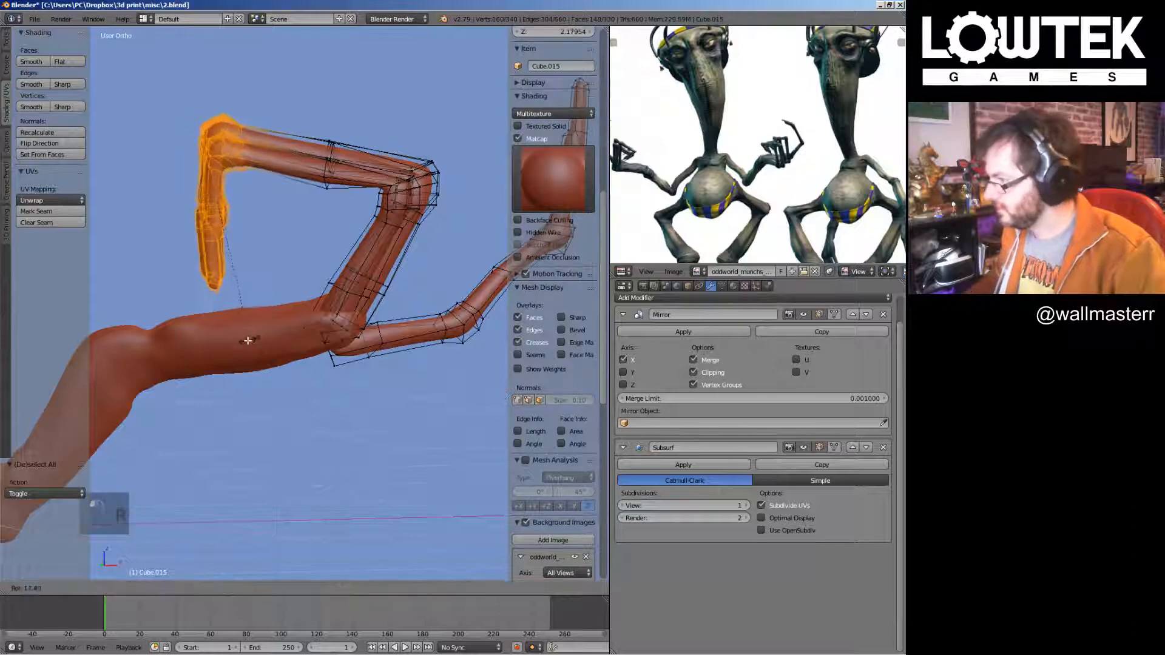
click(250, 340)
key(g)
click(278, 323)
key(Tab)
scroll(358, 285, down, 7)
key(Tab)
scroll(365, 275, up, 8)
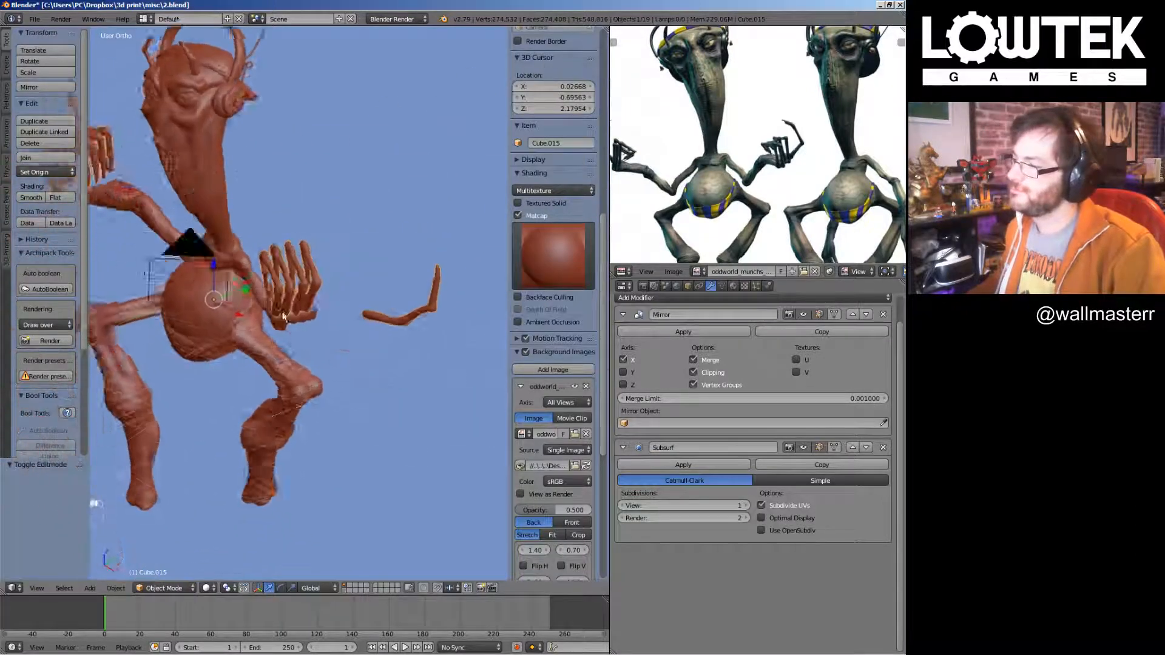
Move the tip section of the outermost finger so it lines up with the rest of that finger
mouse_move(321, 318)
middle_down()
mouse_move(340, 286)
mouse_move(314, 307)
mouse_move(338, 323)
middle_up()
key(a)
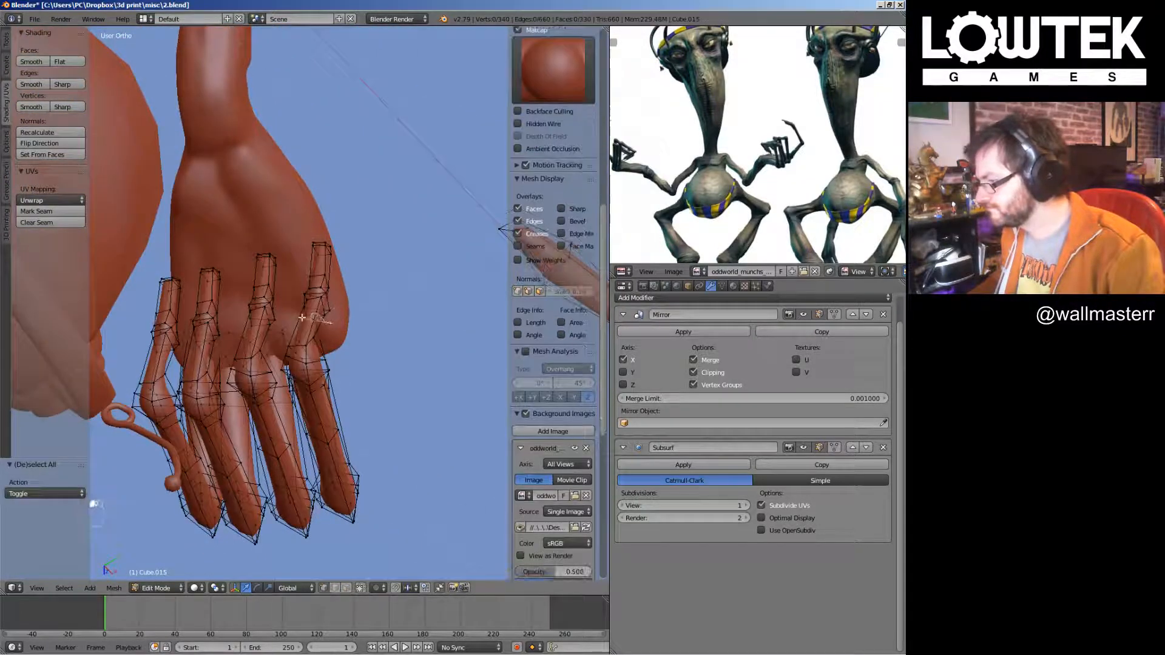
ctrl+drag(290, 246, 371, 280)
scroll(328, 309, up, 2)
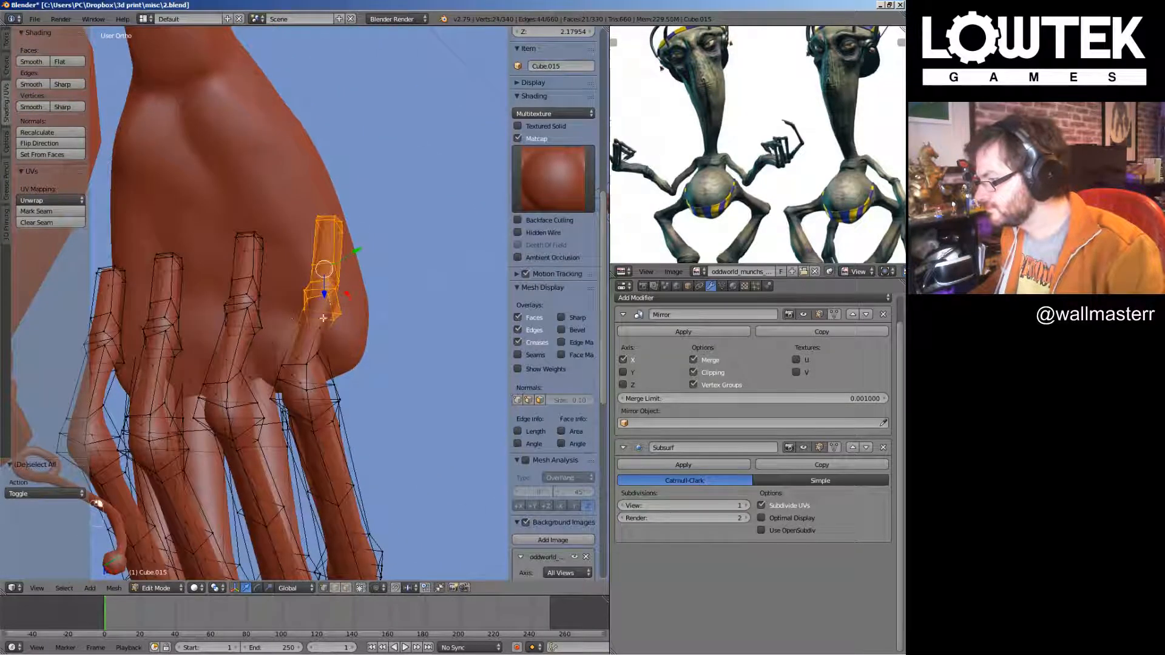
middle_drag(323, 318, 365, 328)
key(g)
click(437, 329)
middle_drag(436, 329, 361, 309)
Move and slightly rotate the tip section of the finger beside the outermost one, checking it in front view
key(a)
alt+right_click(271, 300)
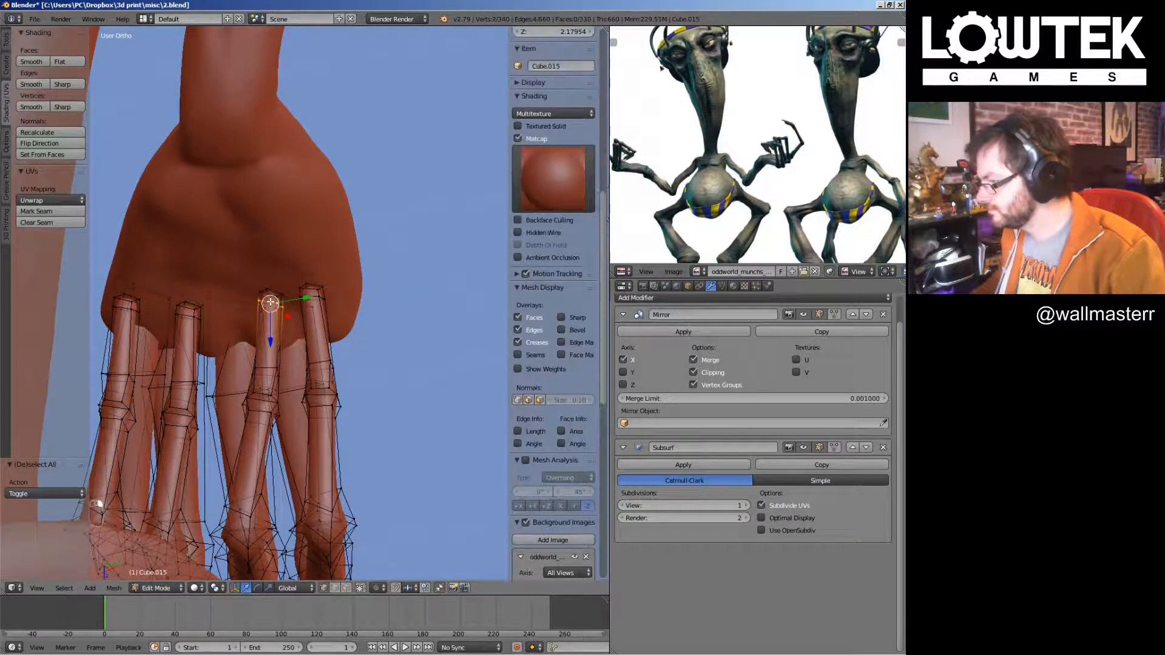
key(ctrl+KP_Add)
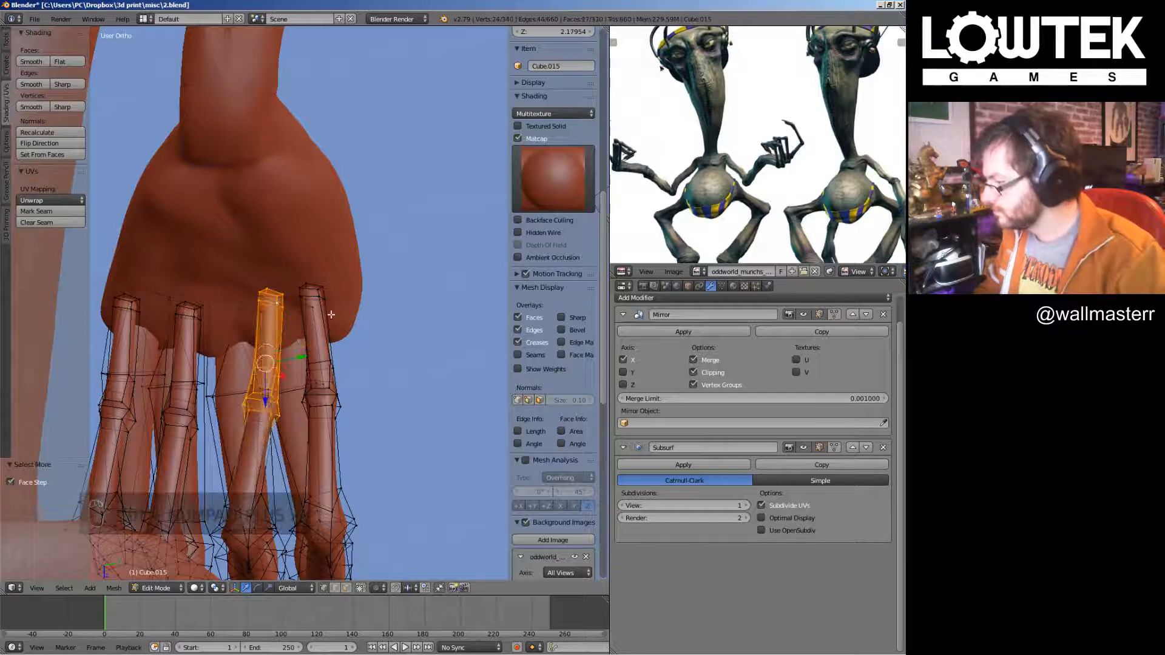
key(g)
click(330, 312)
click(395, 324)
key(KP_1)
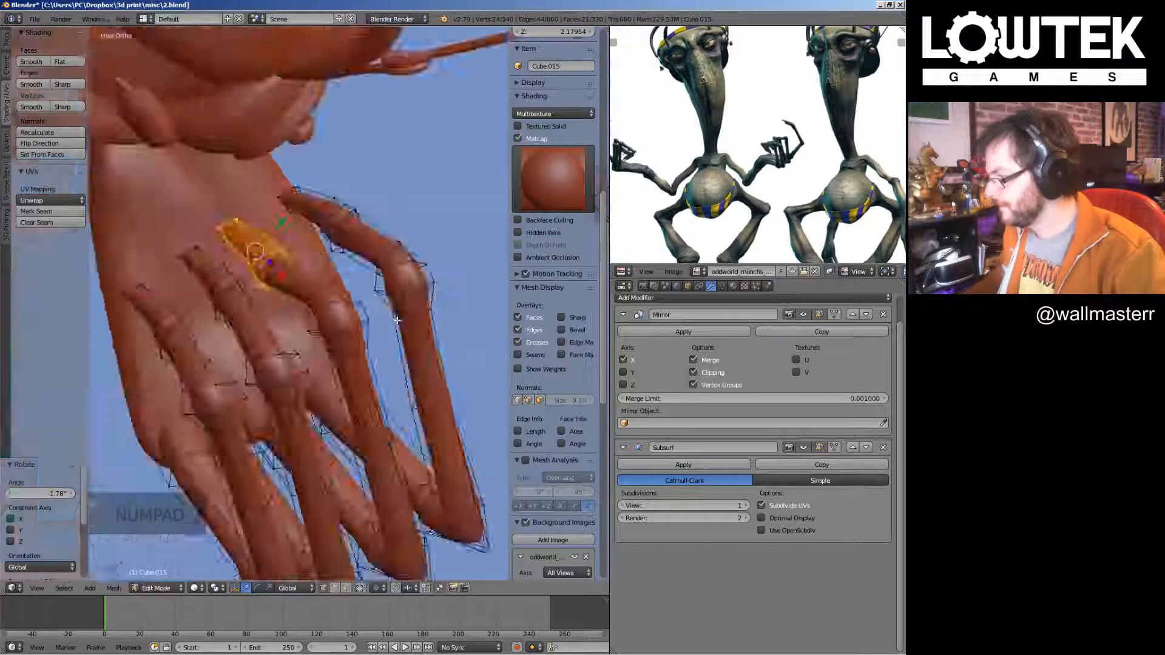
key(Tab)
scroll(396, 321, down, 5)
scroll(340, 267, up, 2)
key(Tab)
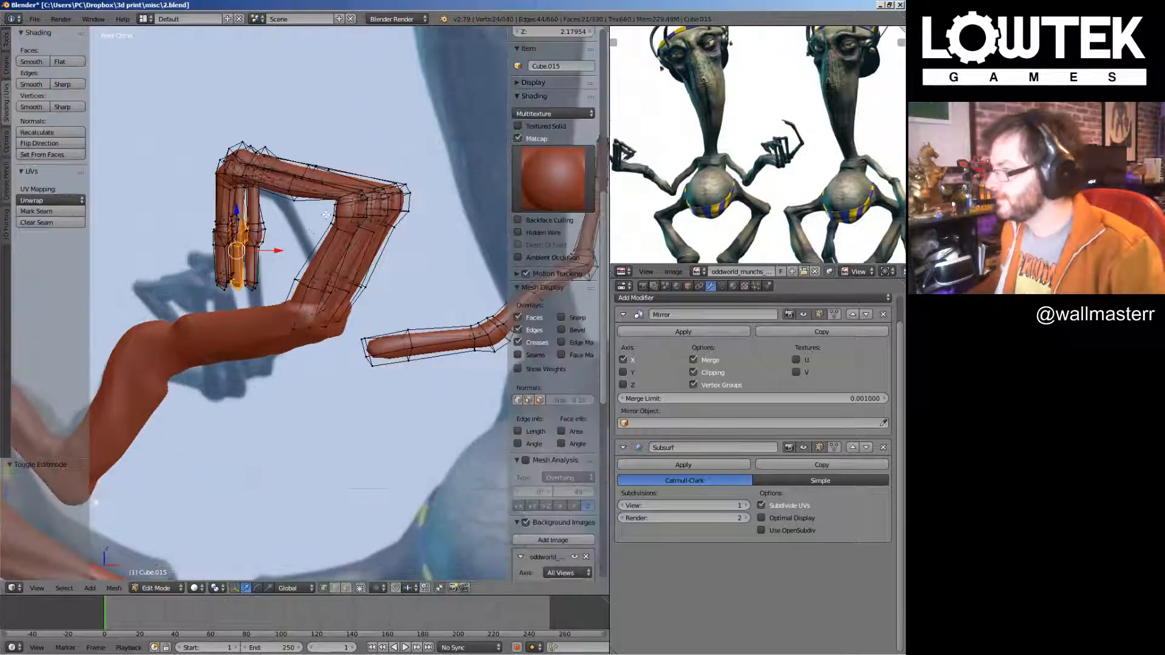
Move the end section of one middle finger, including its upper joint, and rotate it about 11.4° in front view
middle_drag(326, 214, 276, 215)
key(l)
right_click(278, 211)
scroll(255, 255, up, 2)
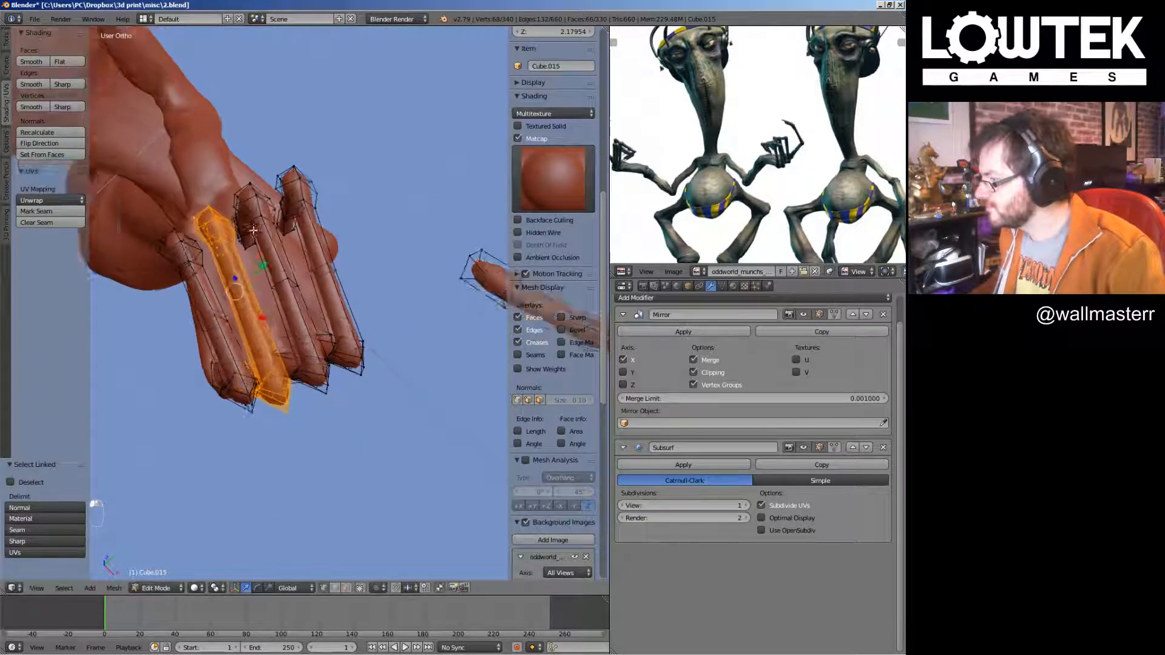
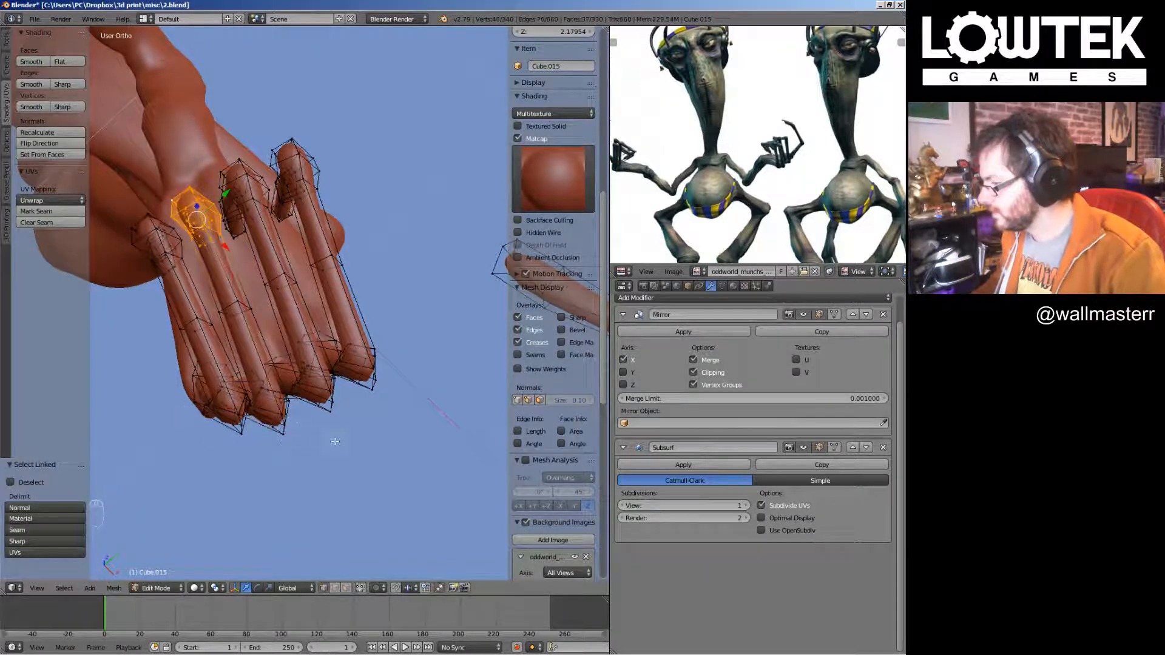
key(g)
click(331, 401)
key(KP_1)
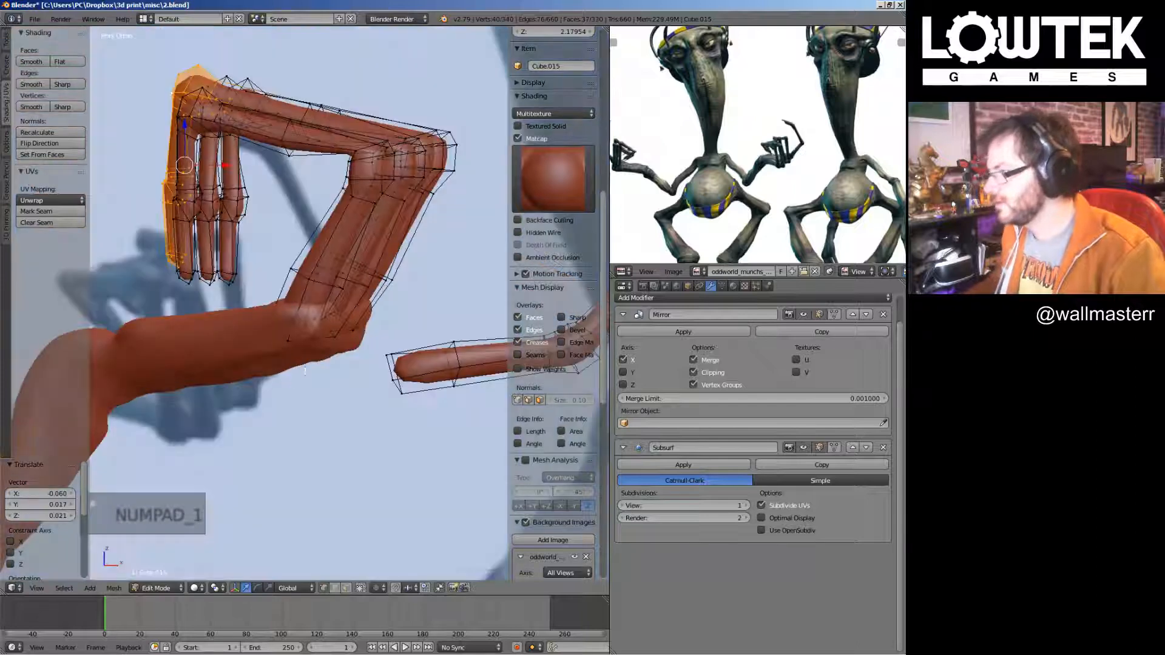
key(g)
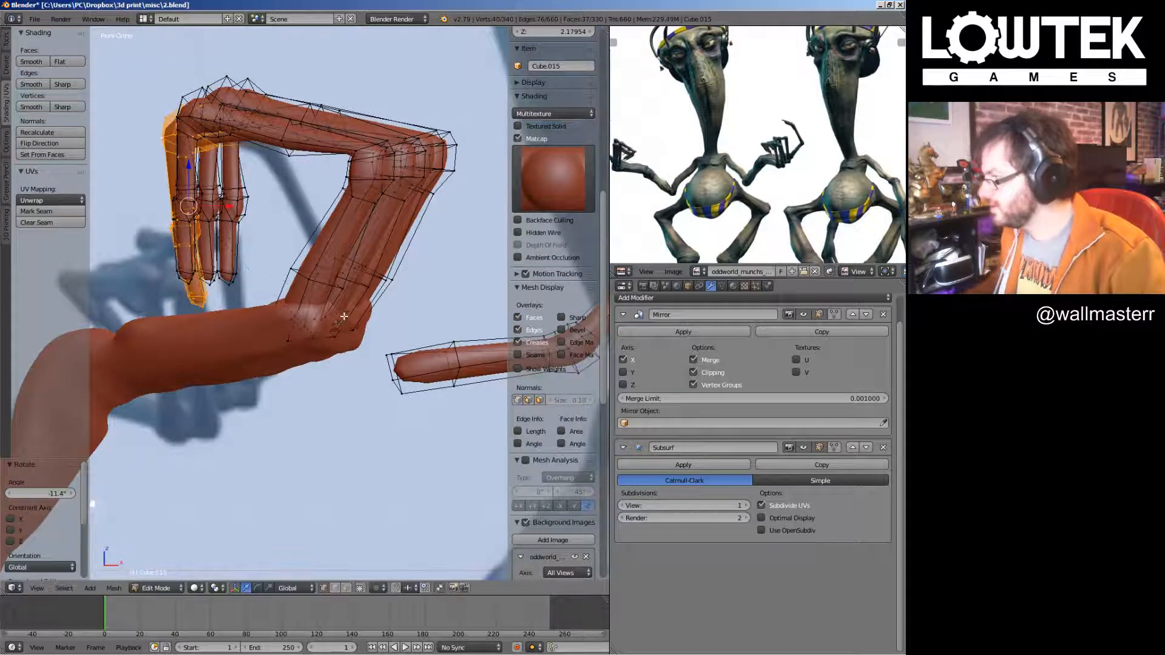
click(250, 202)
Rotate the entire outermost finger about 2.4° and lower it by about 0.064 into the palm
key(l)
key(r)
click(491, 394)
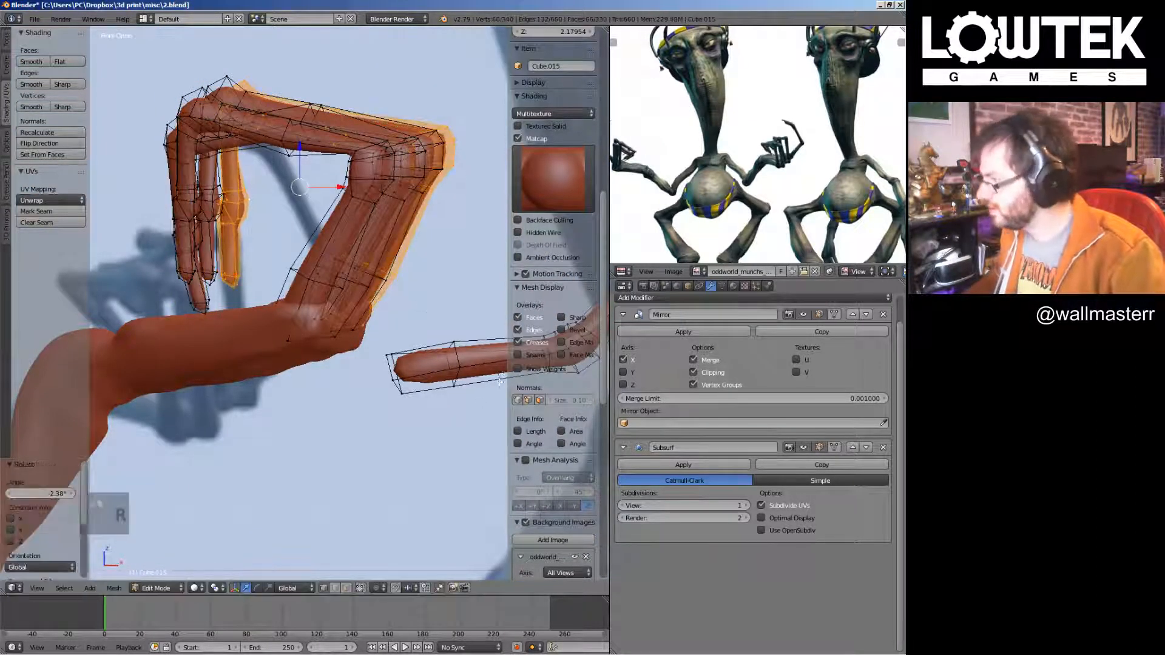
key(g)
click(503, 373)
middle_drag(351, 193, 330, 191)
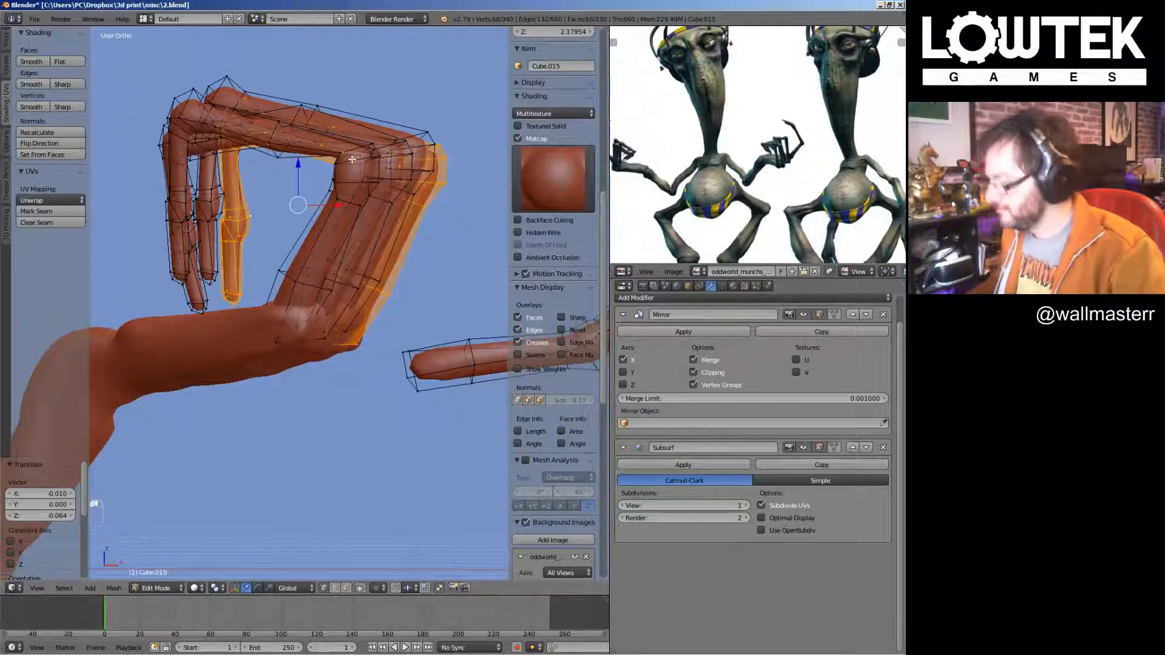
Review the fingers from the front and rotate the whole finger at the palm's inner edge about 10.7°
key(l)
key(l)
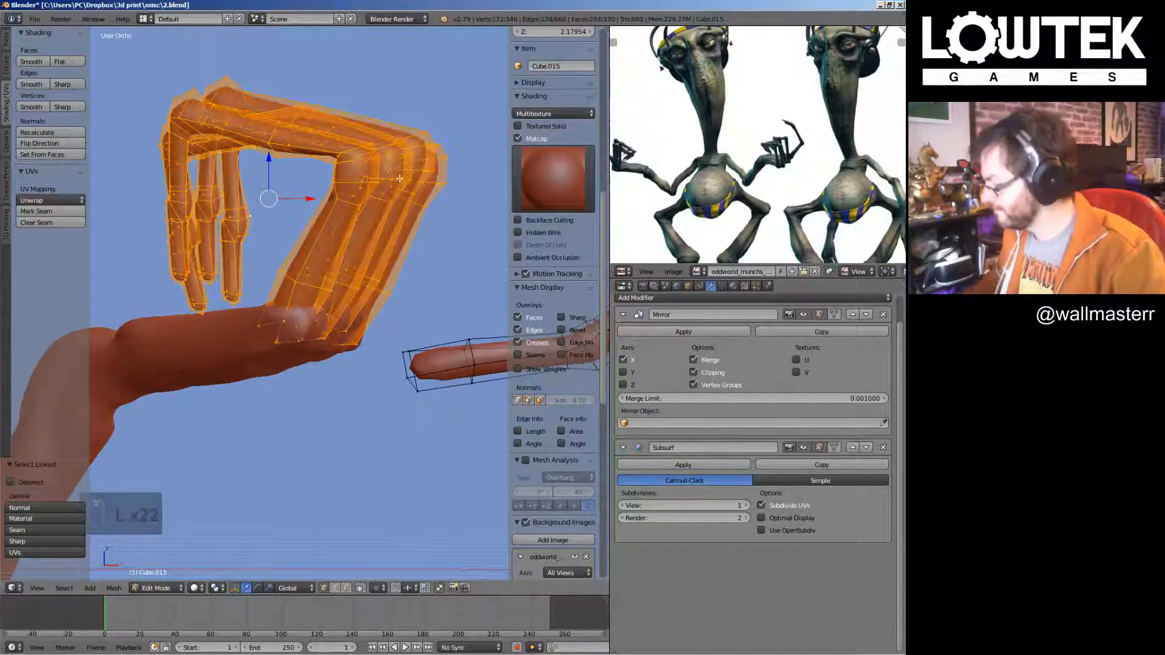
key(KP_1)
key(Tab)
middle_drag(450, 210, 372, 251)
key(Tab)
key(l)
key(KP_1)
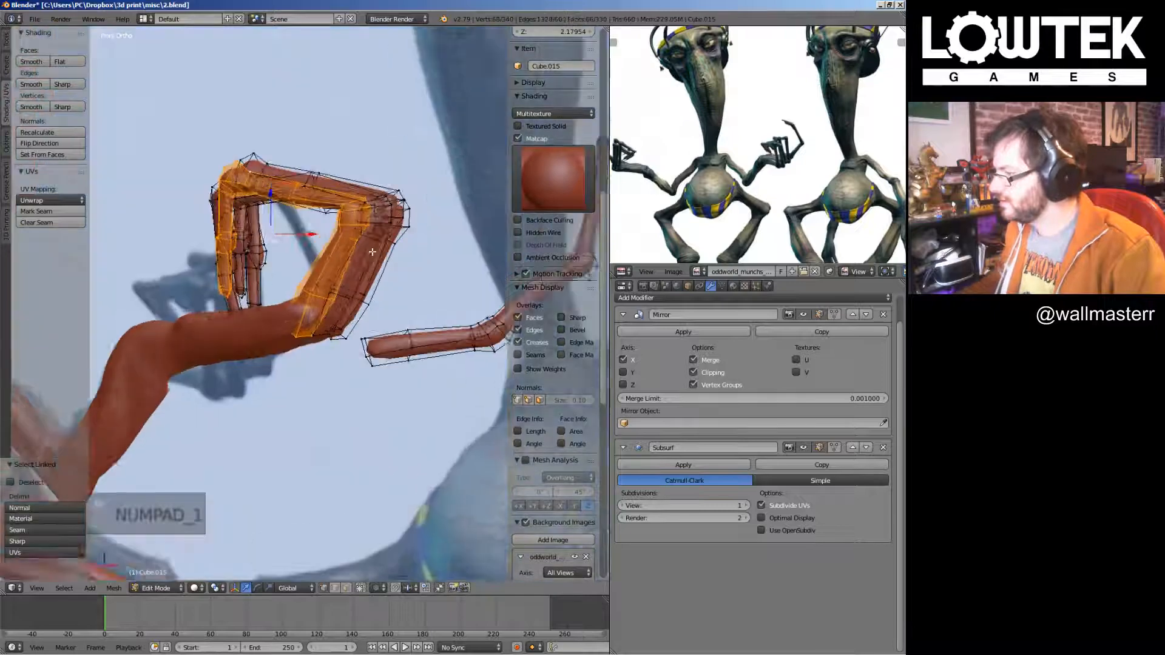
key(r)
click(399, 264)
key(r)
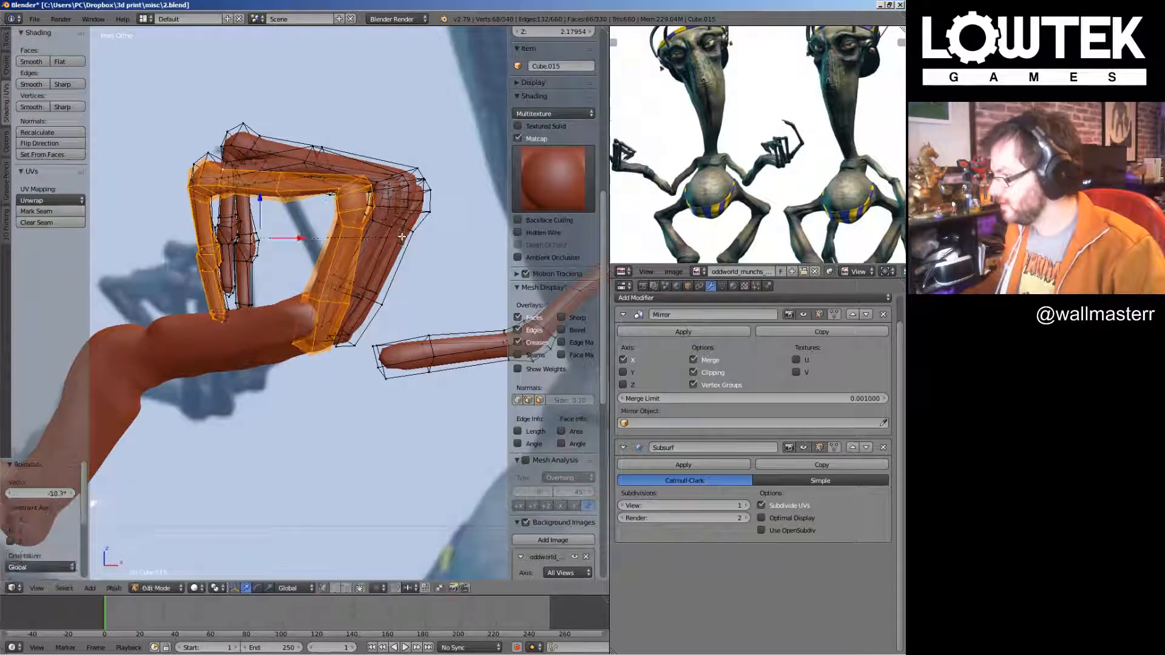
Move the base edge of the innermost finger to seat it in the palm, and inspect the hand from behind
middle_drag(402, 237, 220, 367)
right_click(221, 367)
key(g)
click(237, 371)
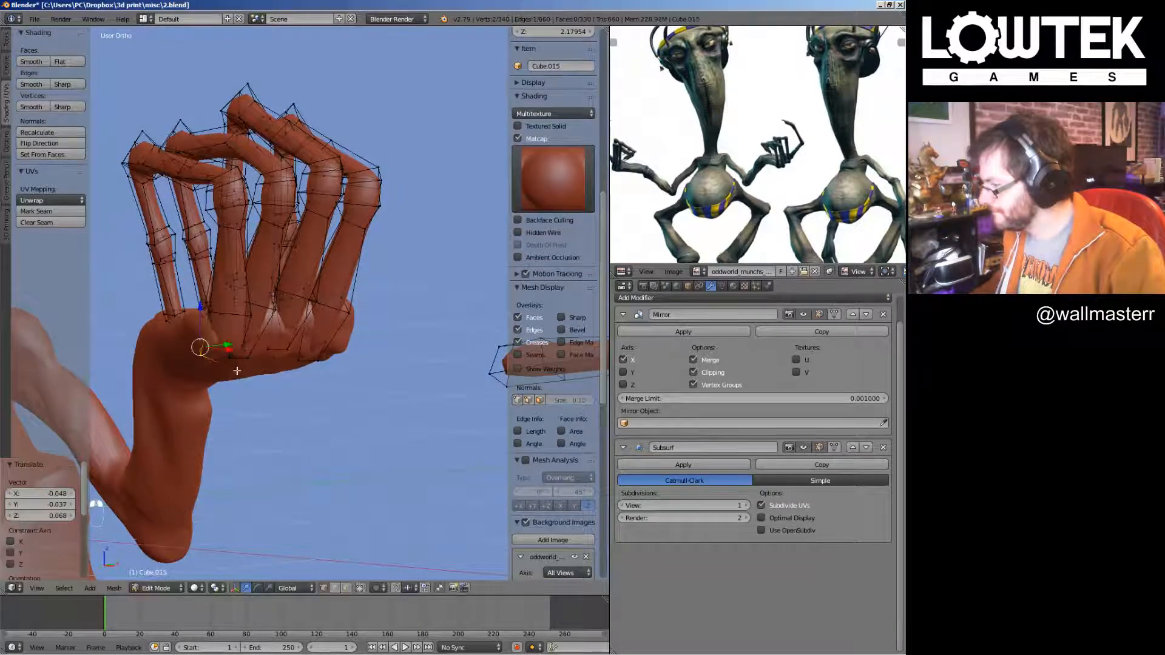
key(g)
click(243, 358)
click(235, 346)
key(Tab)
middle_drag(272, 290, 182, 218)
key(Tab)
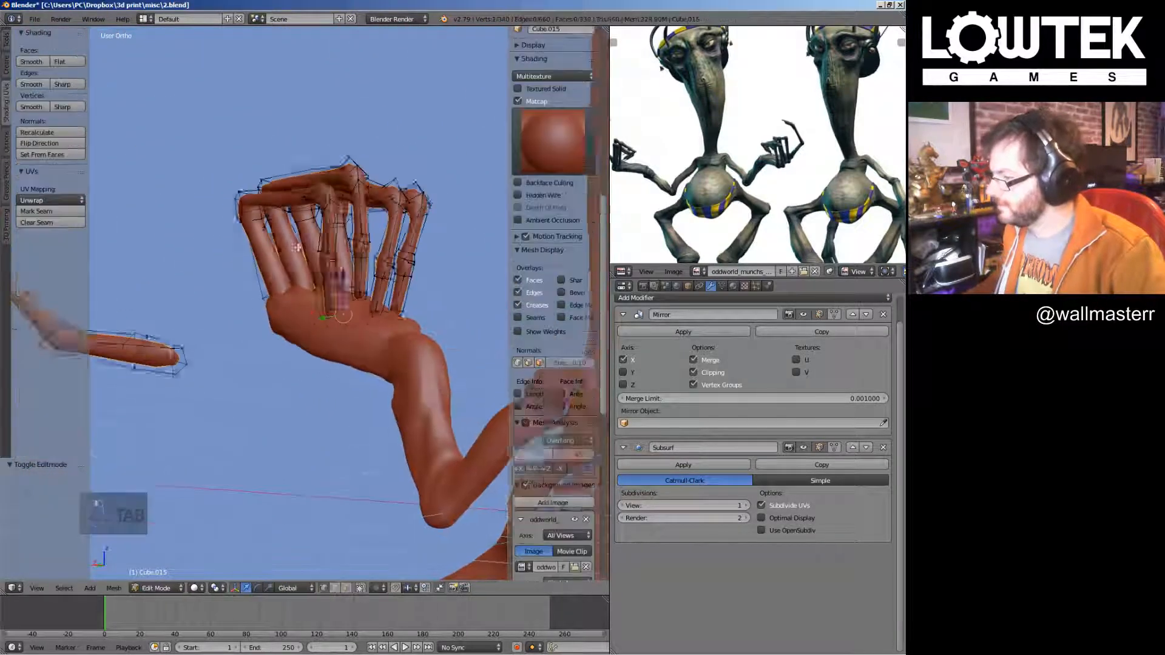
Lower the whole finger at the palm's outer edge so its base sits deeper in the hand
scroll(243, 243, up, 3)
middle_drag(261, 249, 308, 245)
key(a)
key(l)
key(g)
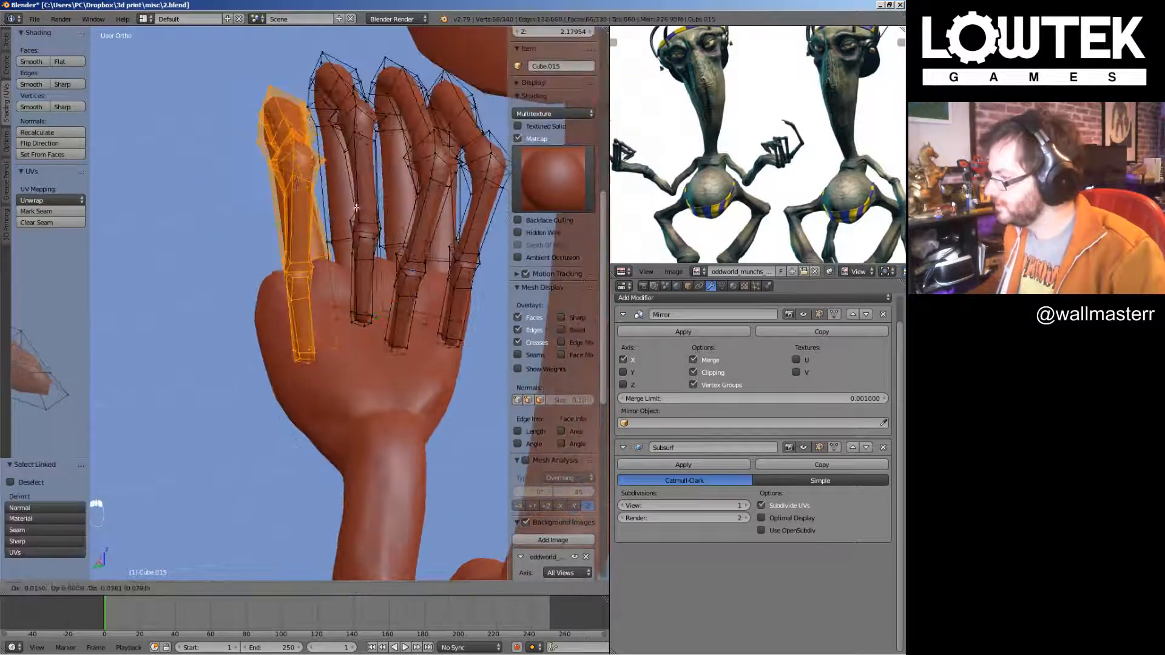
click(354, 219)
key(Tab)
key(Tab)
Lower the whole second finger from the outer edge into the palm and rotate it freely to match its neighbours
key(a)
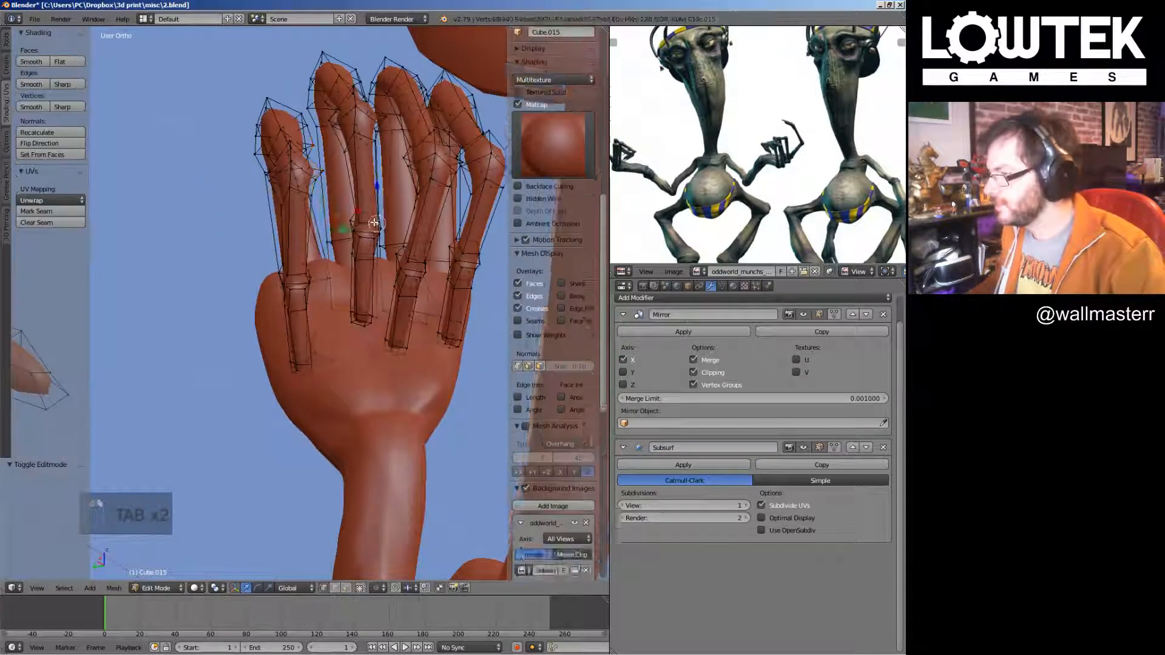
key(l)
key(g)
click(349, 257)
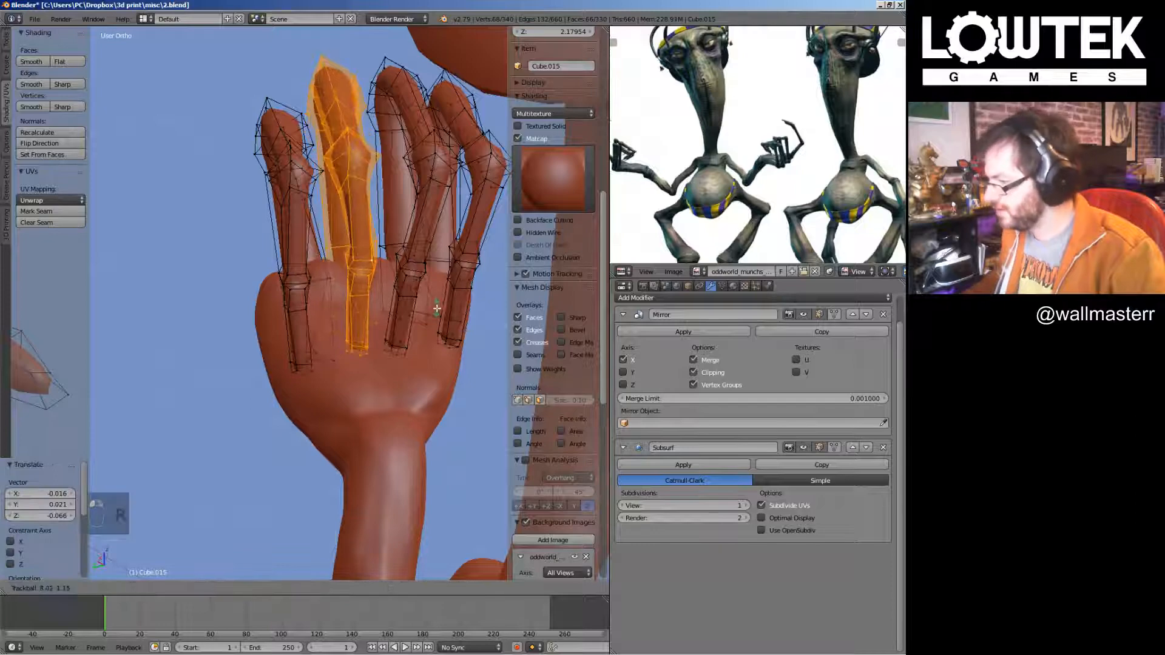
key(Tab)
middle_drag(438, 301, 297, 336)
key(Tab)
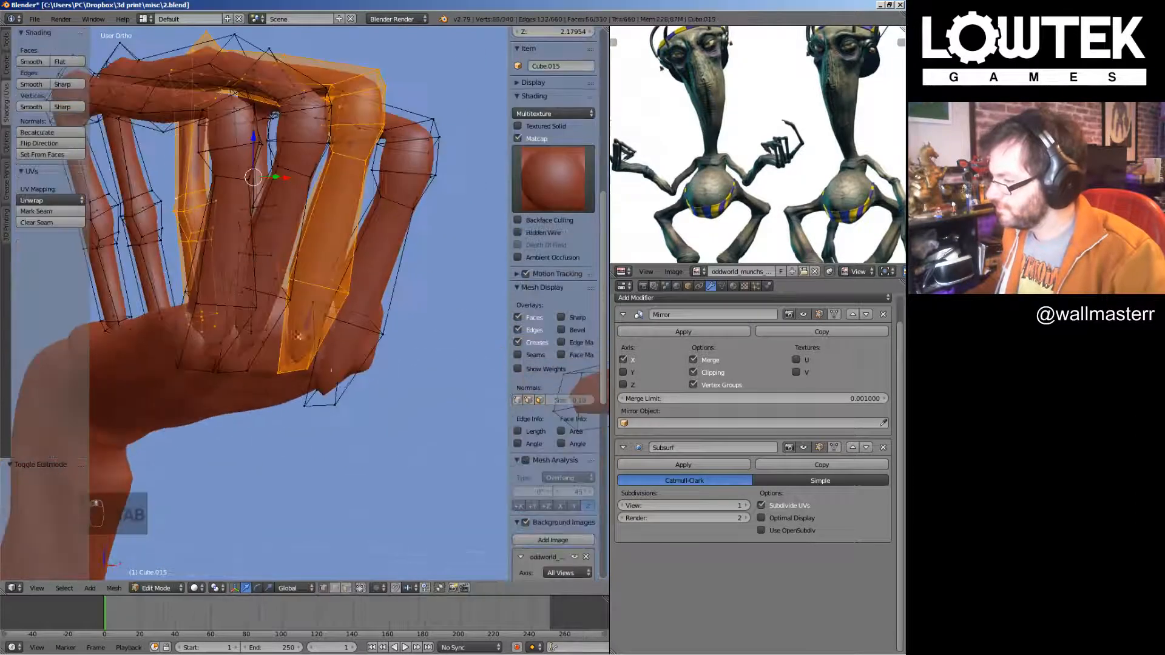
Move the base edges of the two outer fingers inward so they no longer protrude from the palm
key(a)
right_click(281, 372)
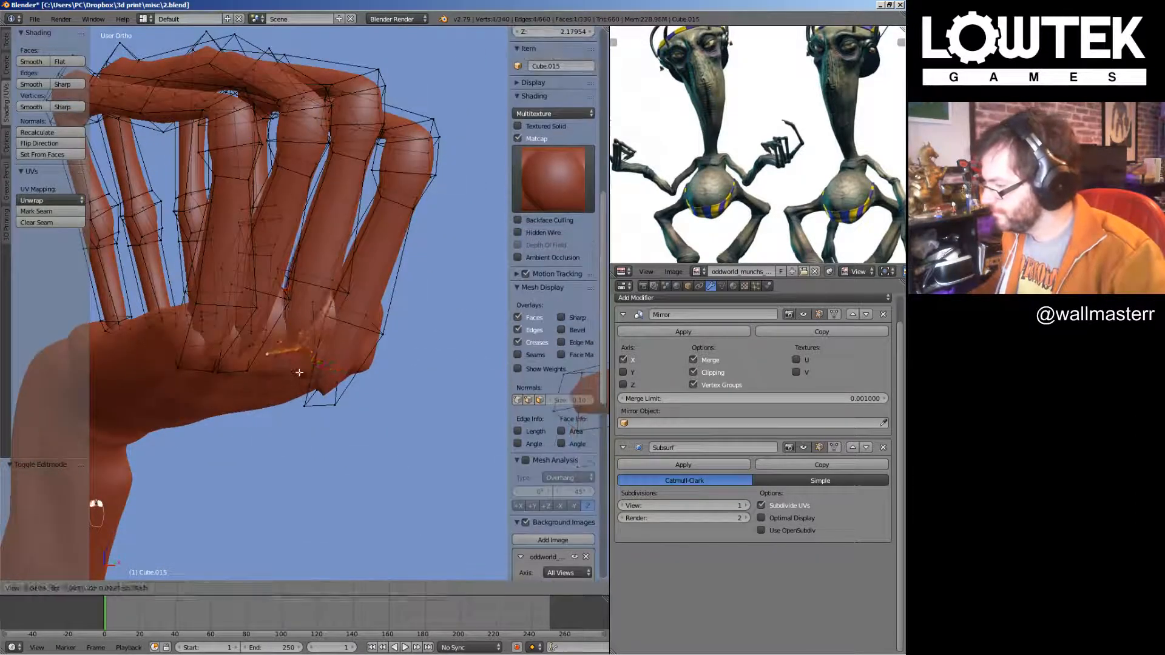
right_drag(299, 373, 338, 381)
key(Tab)
key(Tab)
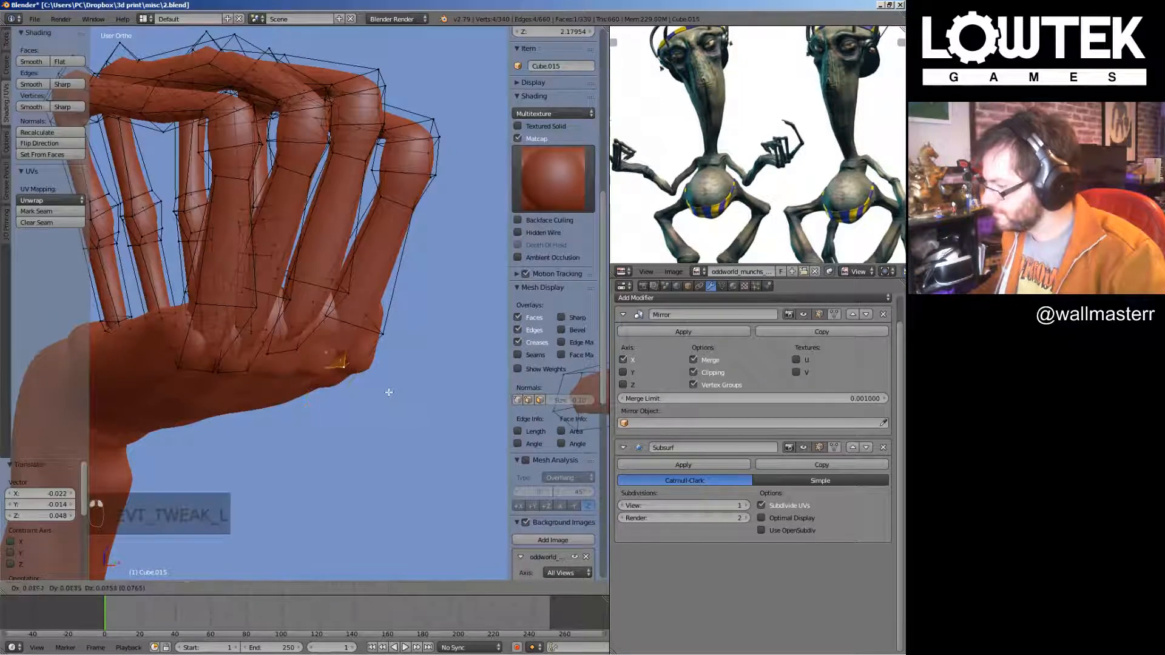
middle_drag(380, 430, 341, 342)
right_drag(342, 341, 353, 339)
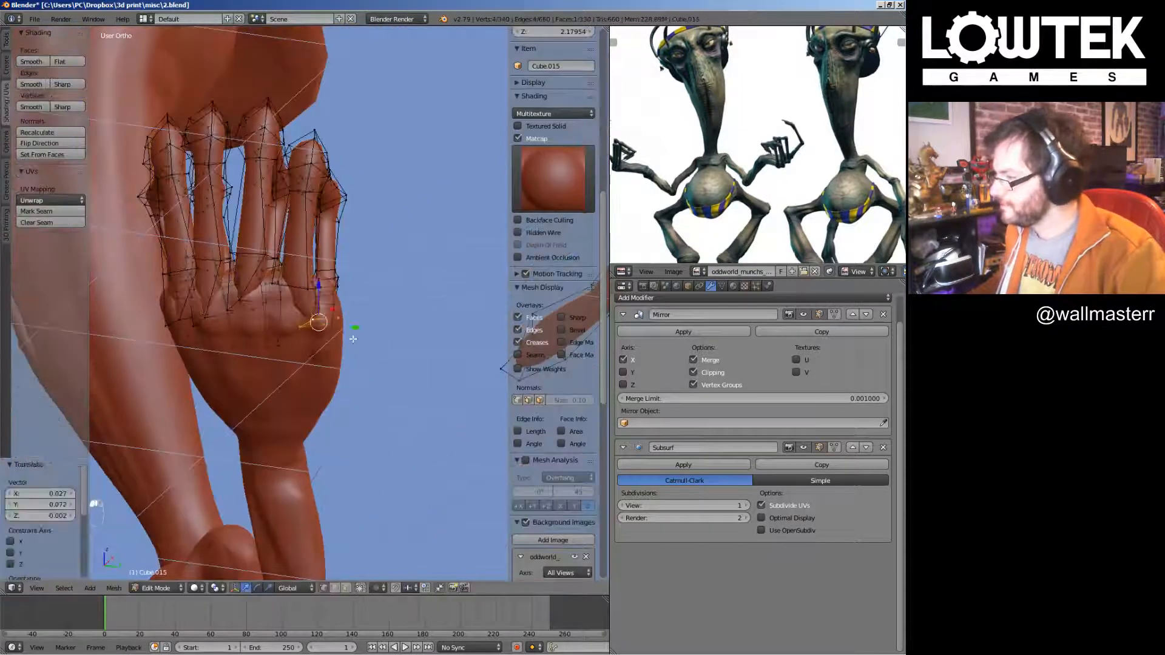
Reposition the outermost finger's lower edge loop and a base vertex of the neighbouring finger against the knuckles
right_drag(297, 287, 328, 322)
middle_drag(277, 286, 282, 304)
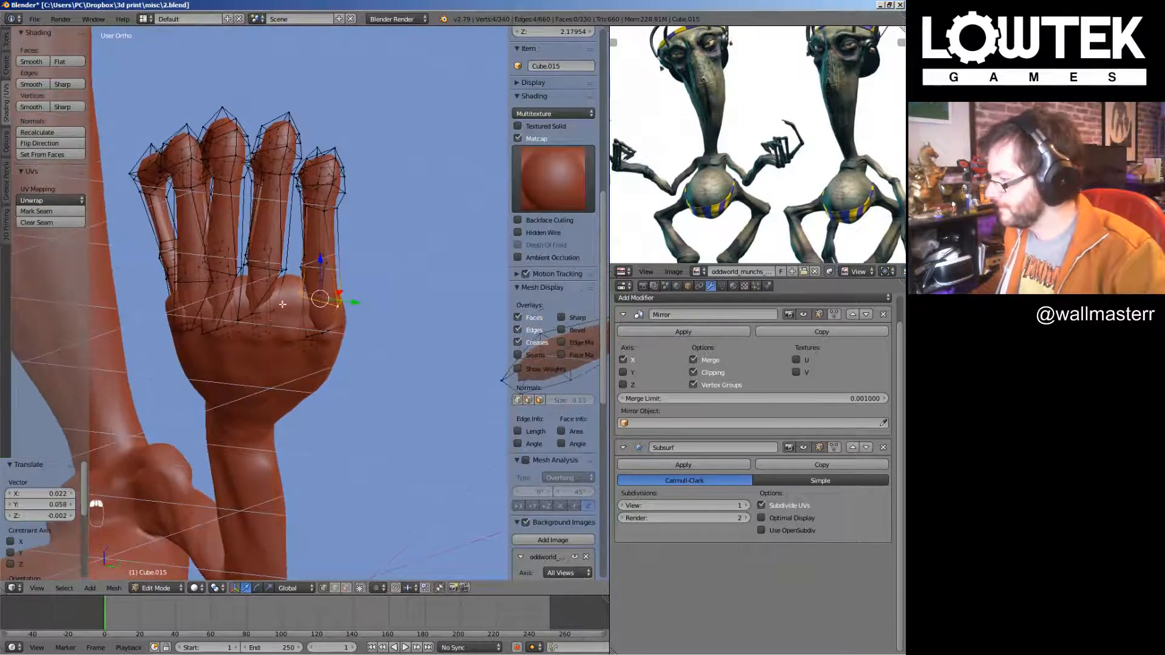
mouse_move(264, 334)
right_down()
mouse_move(285, 350)
mouse_move(252, 324)
right_up()
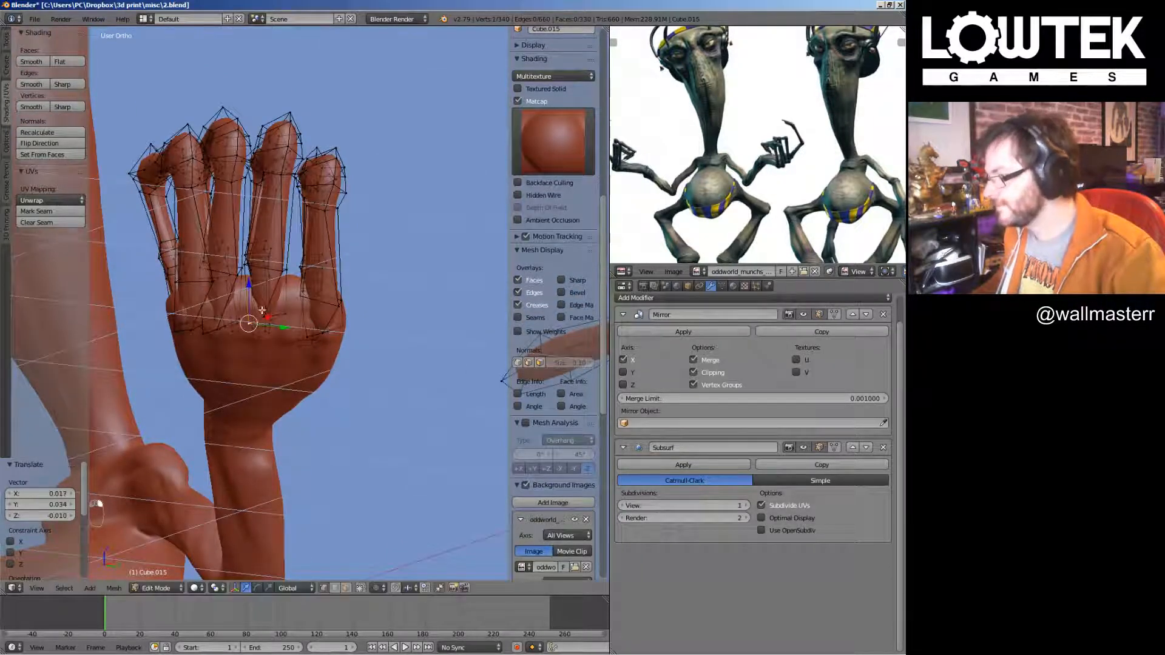
scroll(262, 310, up, 2)
middle_drag(262, 310, 267, 247)
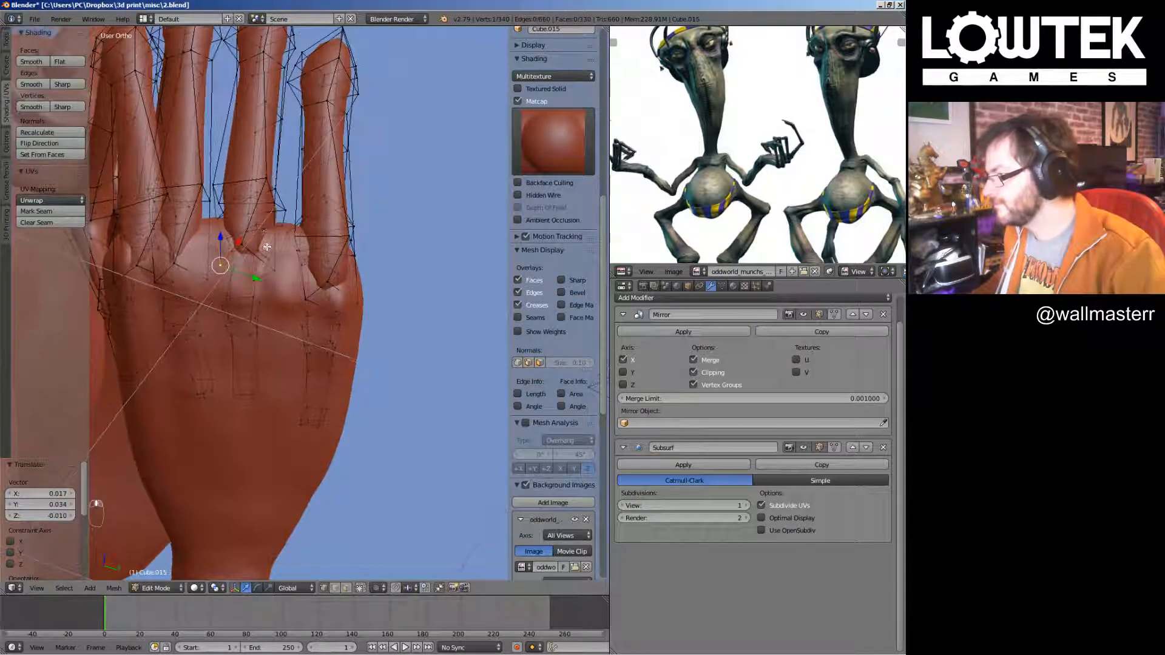
Move the entire outermost finger closer to the other three along the palm's knuckles
right_click(274, 184)
key(l)
shift+middle_drag(279, 185, 317, 204)
key(g)
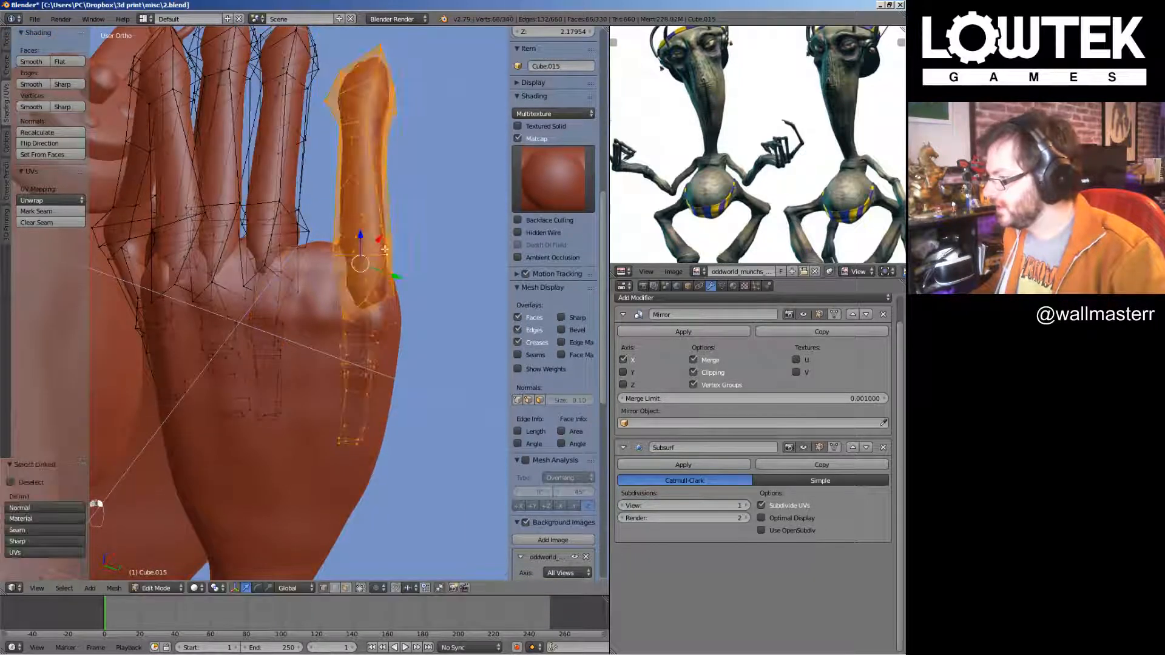
click(386, 239)
scroll(364, 212, down, 4)
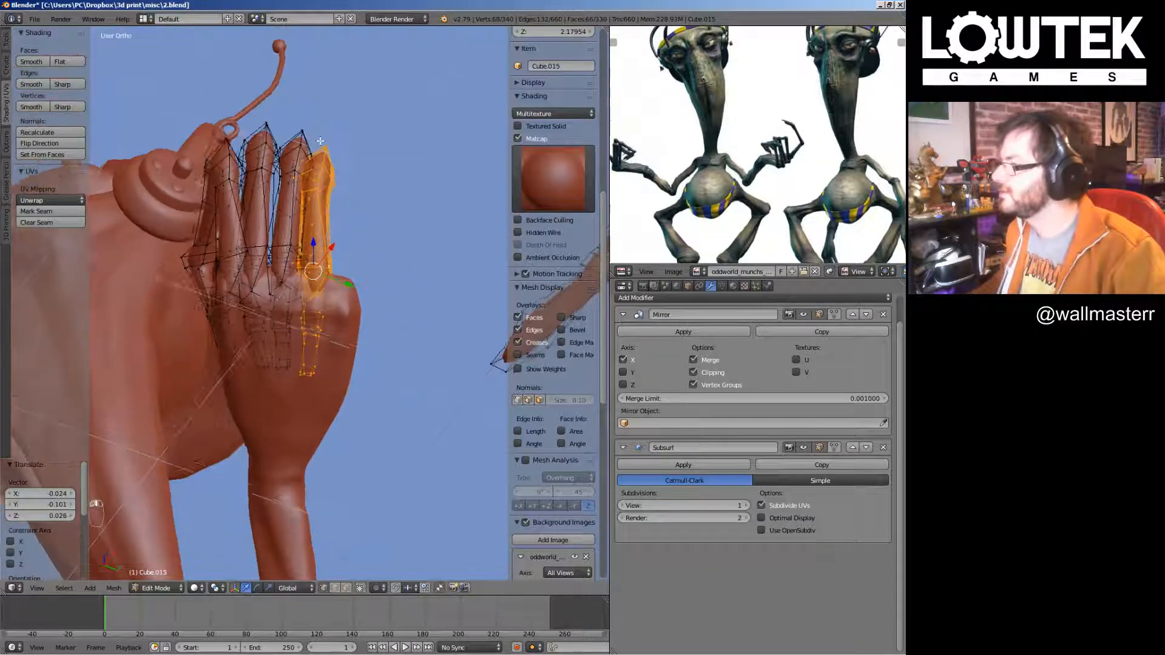
Rotate the finger beside the outermost one to even out the spacing, and check the hand from the front
key(Tab)
middle_drag(330, 161, 321, 169)
key(Tab)
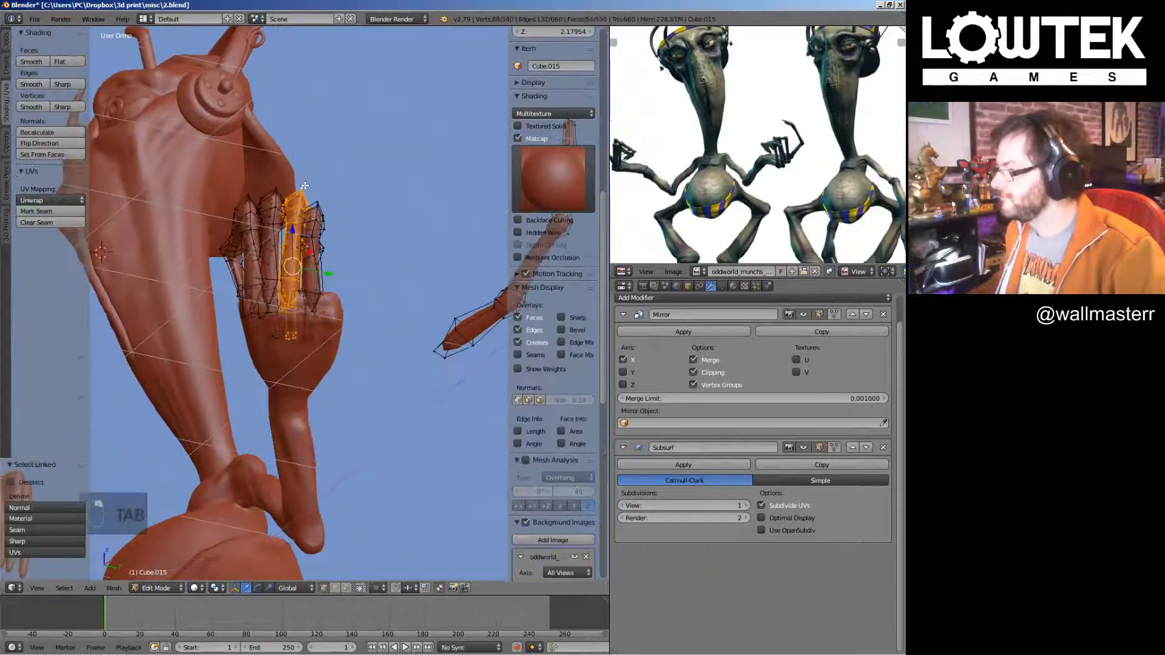
key(r)
click(364, 186)
key(Tab)
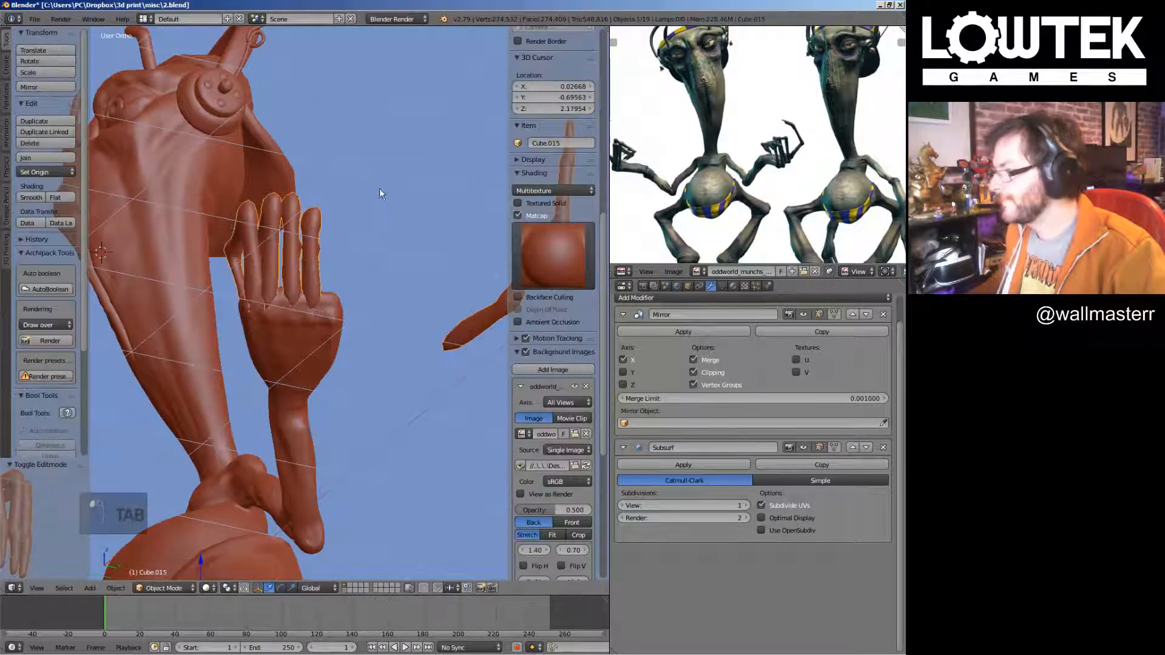
middle_drag(320, 200, 466, 318)
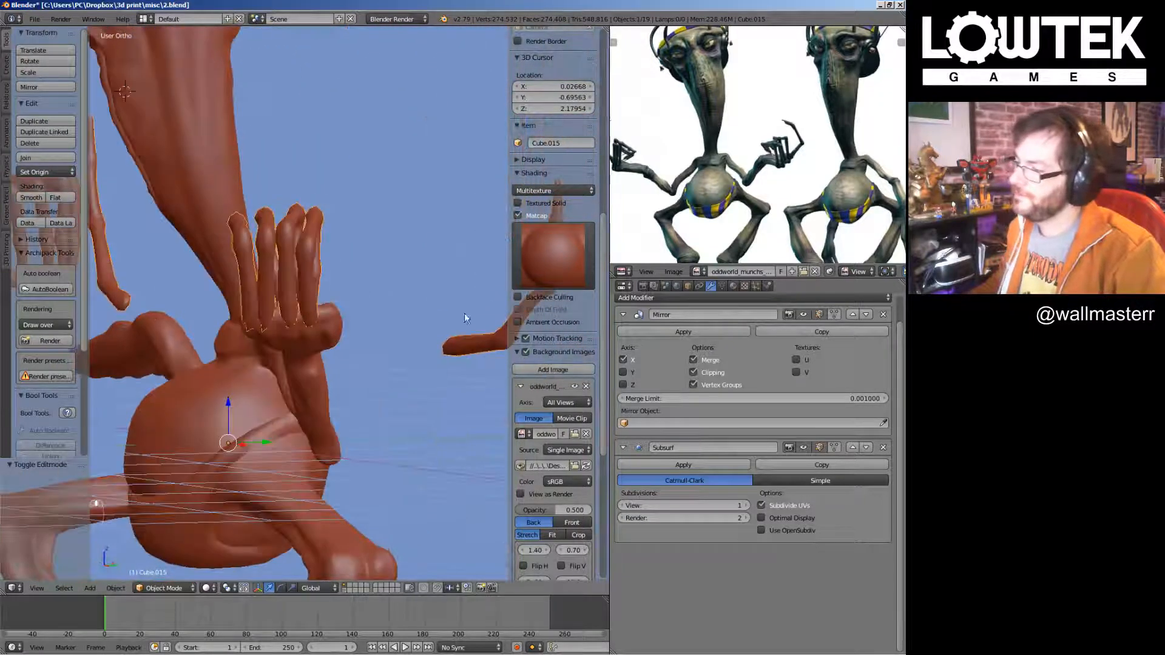
key(KP_1)
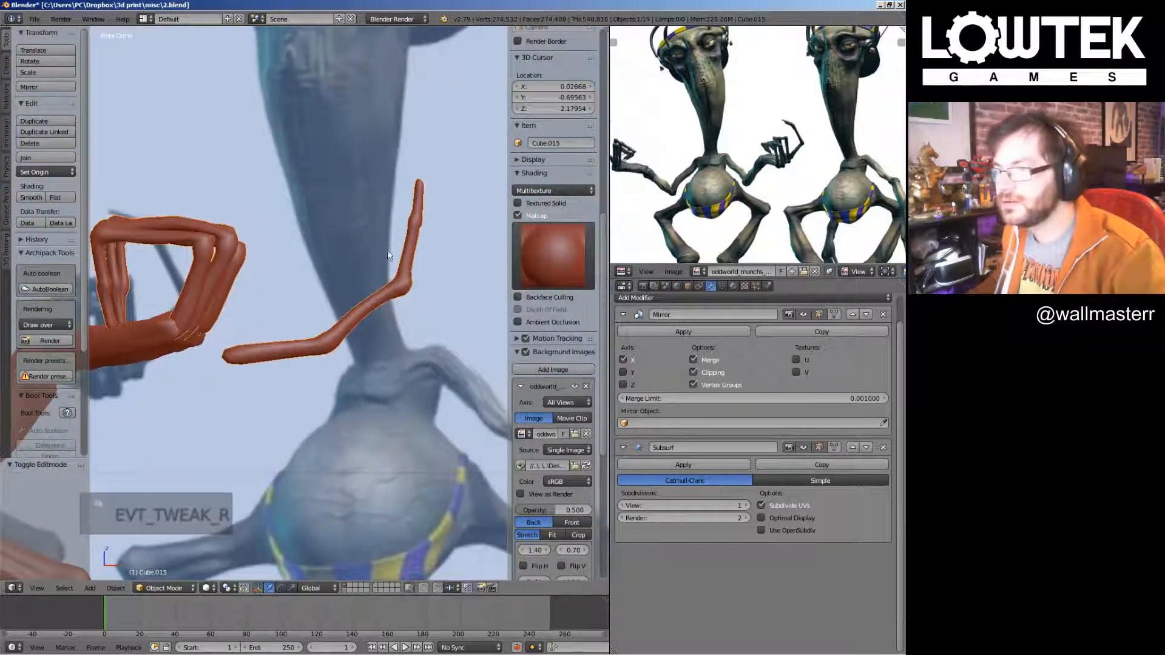
Rotate the raised finger's end segment inward and move it back onto the end of the finger
key(Tab)
key(a)
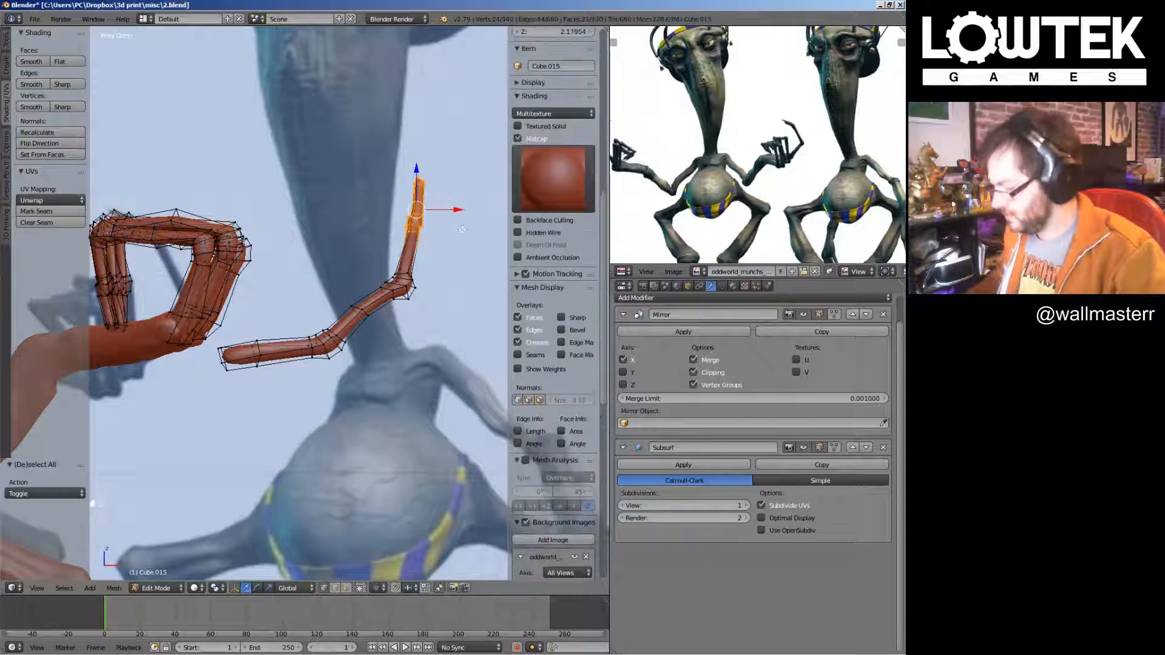
click(471, 185)
drag(460, 210, 454, 210)
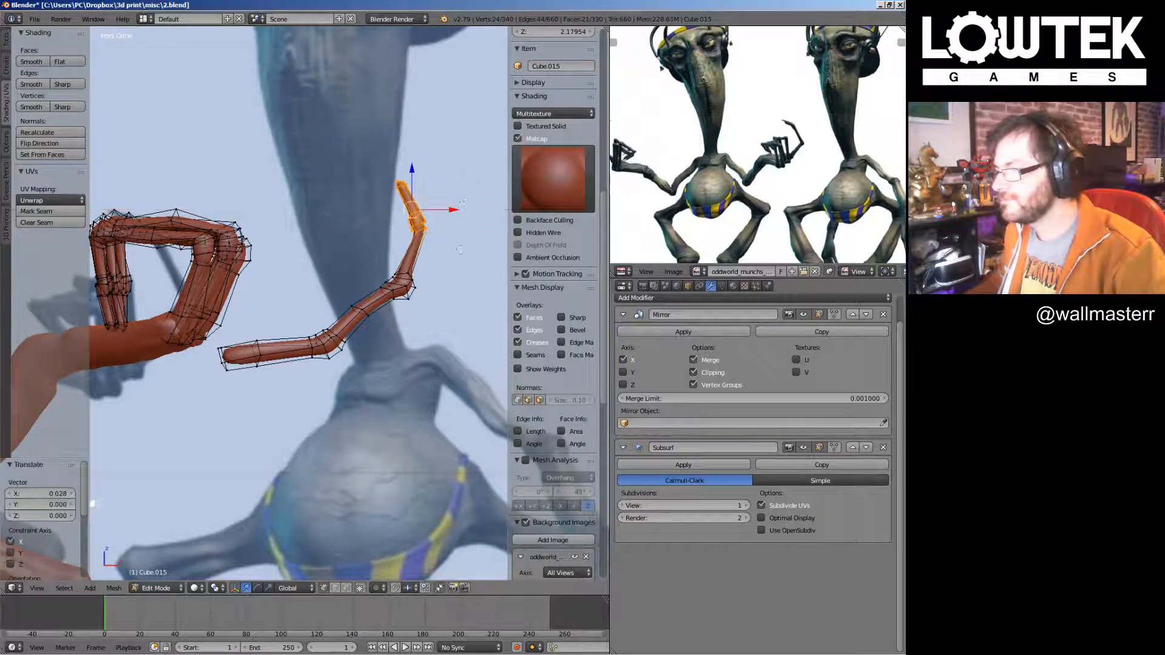
key(g)
key(a)
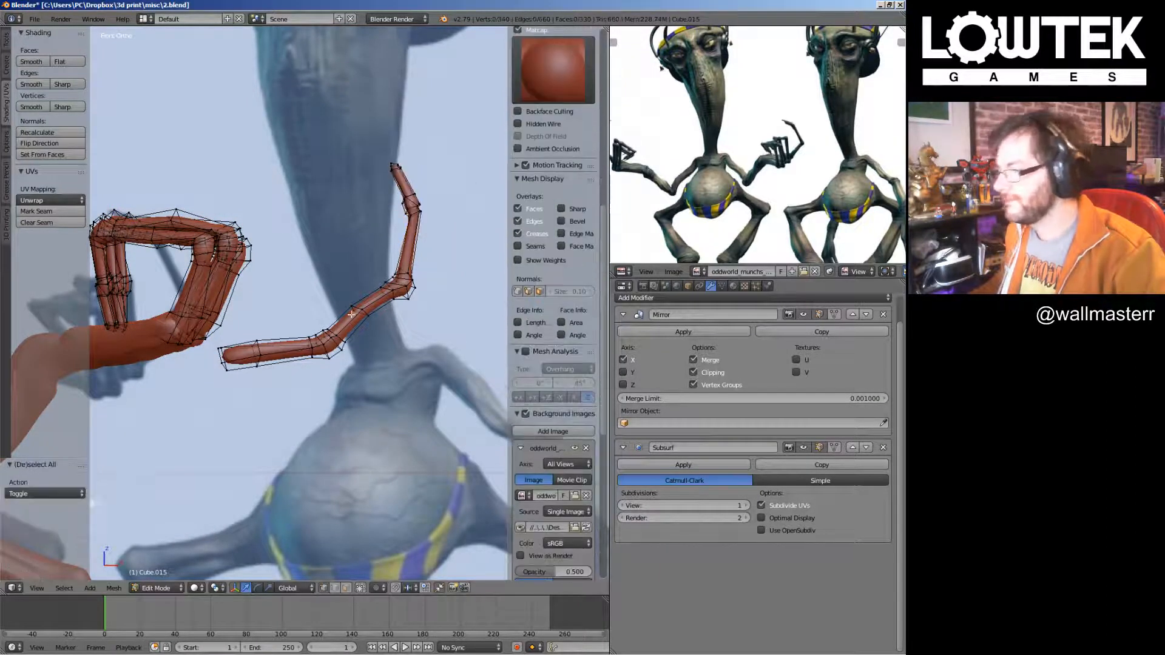
Rotate the raised finger's upper segments inward by about 16 degrees and move them to line up with the base segment
key(a)
key(a)
key(l)
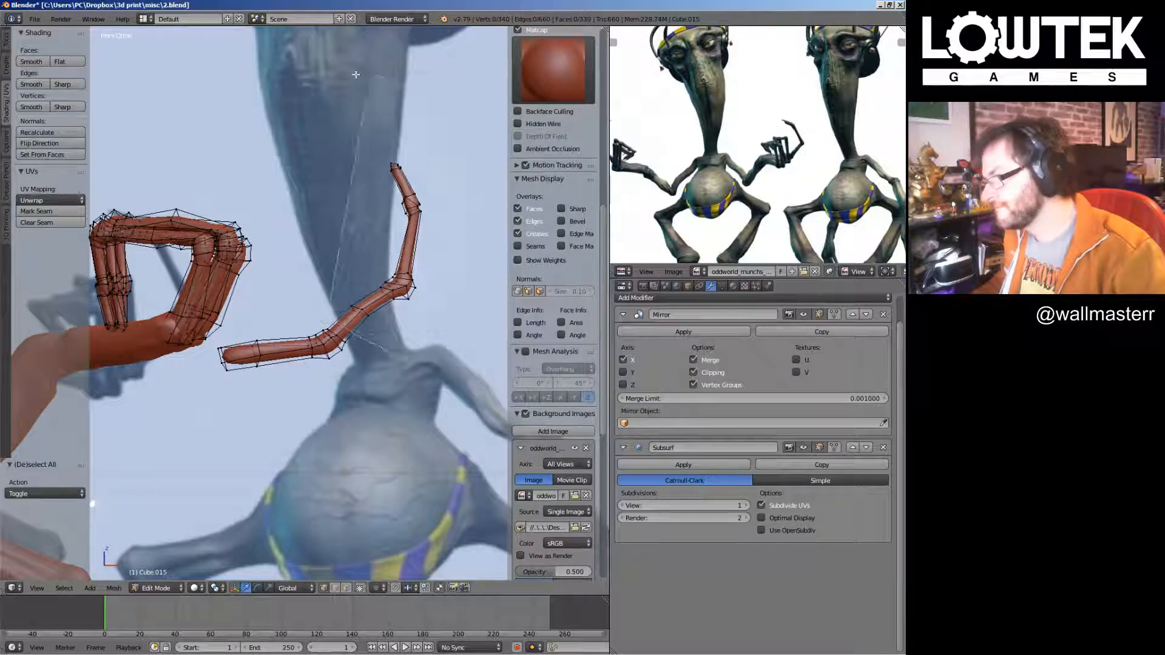
key(r)
click(461, 267)
key(g)
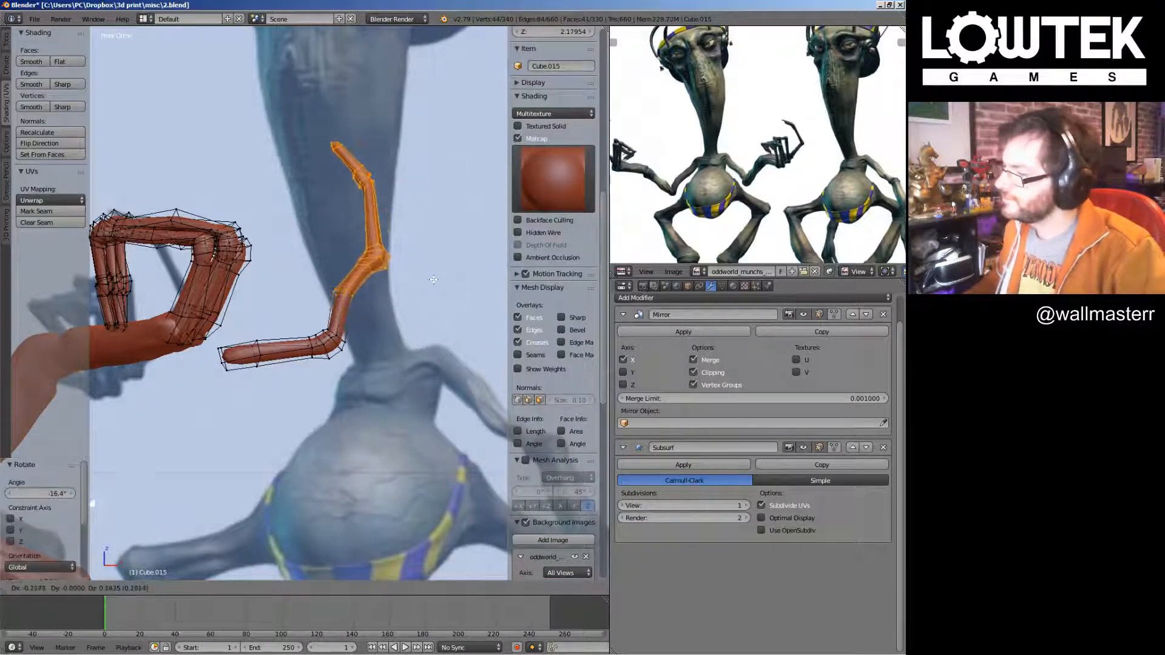
click(425, 269)
key(Tab)
key(Tab)
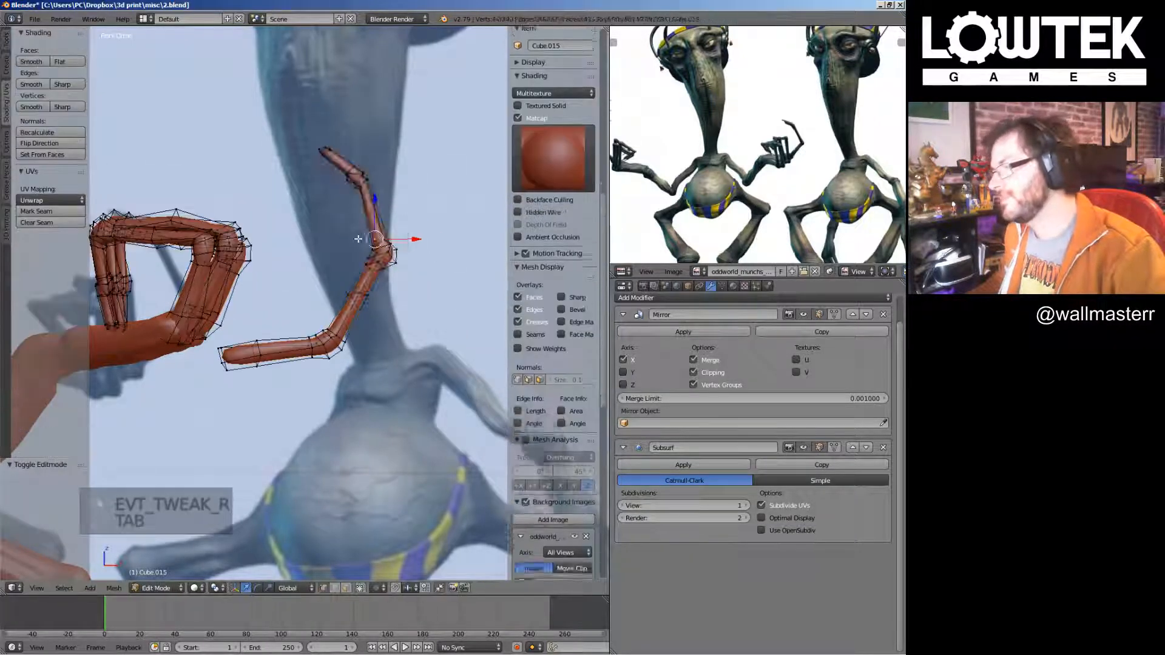
Move the whole raised finger to the outer end of the palm and rotate it about 16 degrees
key(l)
key(g)
click(381, 350)
mouse_move(381, 351)
middle_down()
mouse_move(362, 348)
mouse_move(390, 351)
middle_up()
key(r)
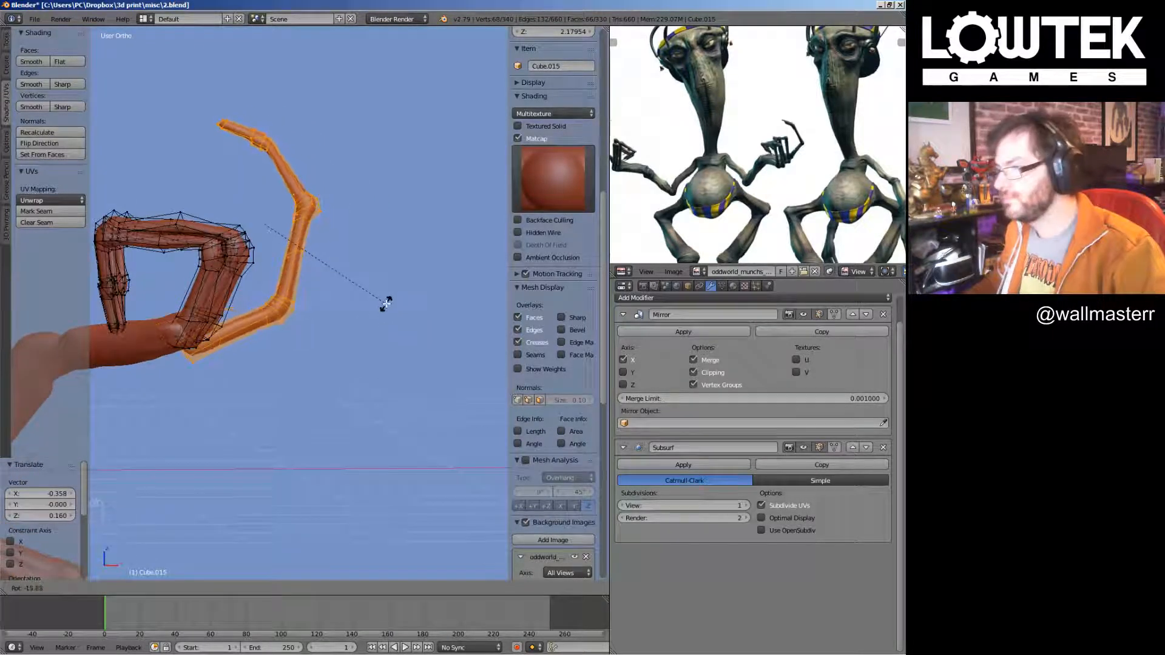
click(387, 303)
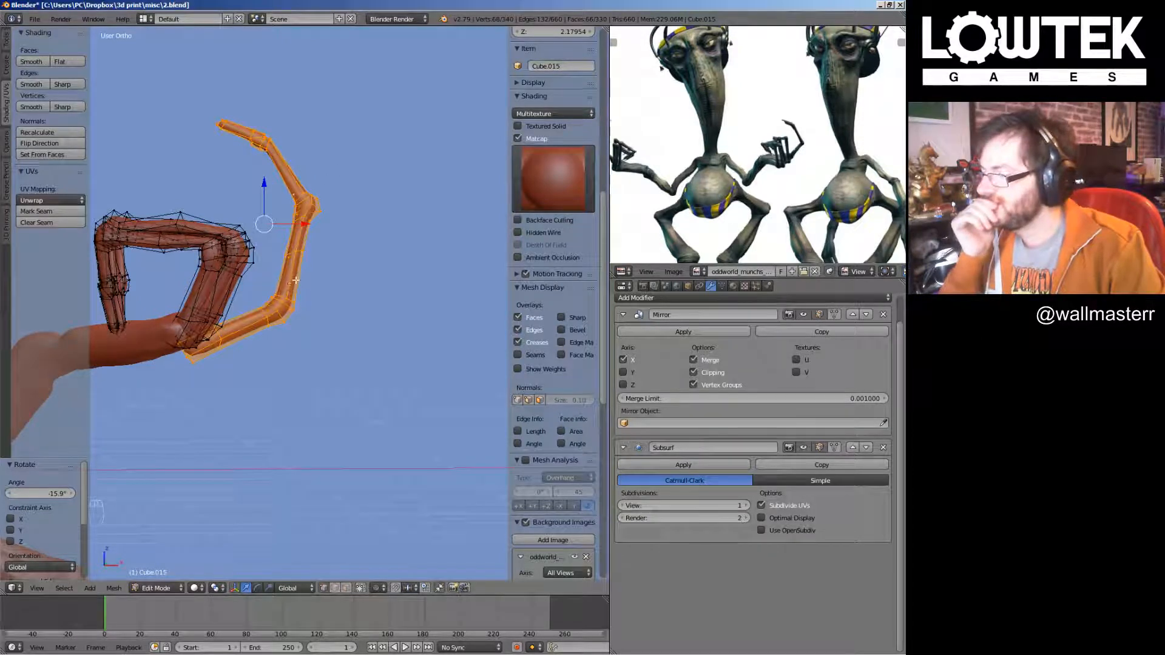
Rotate and reposition the raised finger's tip segment to shorten the finger, scaling the segment by 1.125
key(a)
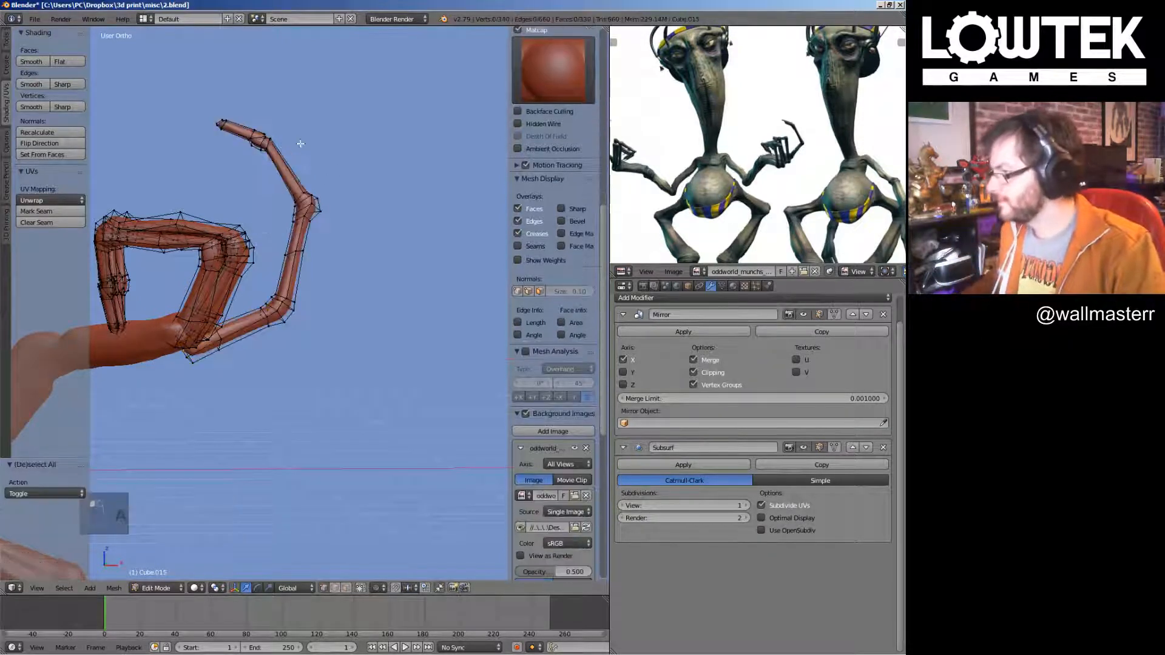
ctrl+drag(209, 78, 316, 139)
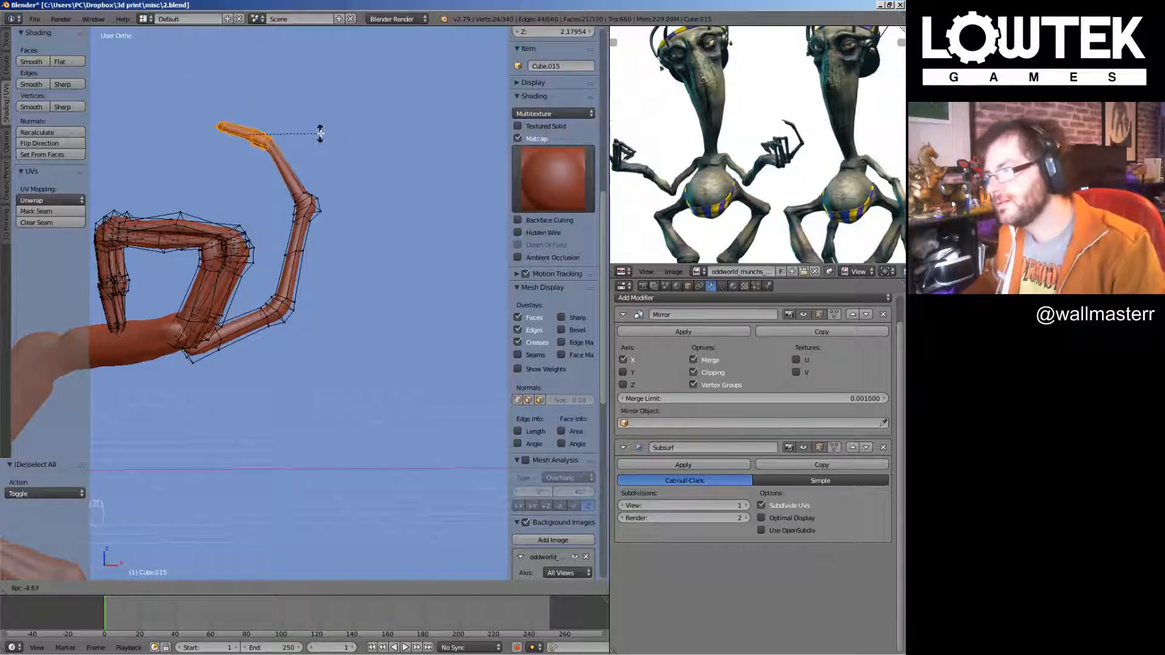
click(322, 133)
key(g)
click(353, 160)
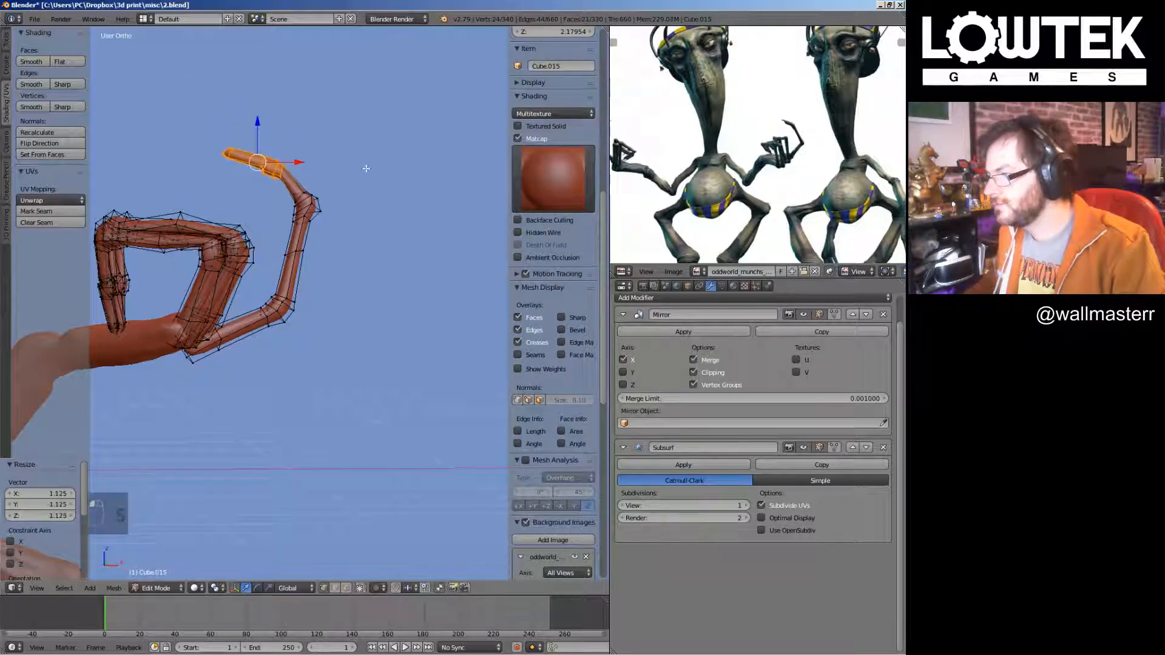
click(374, 174)
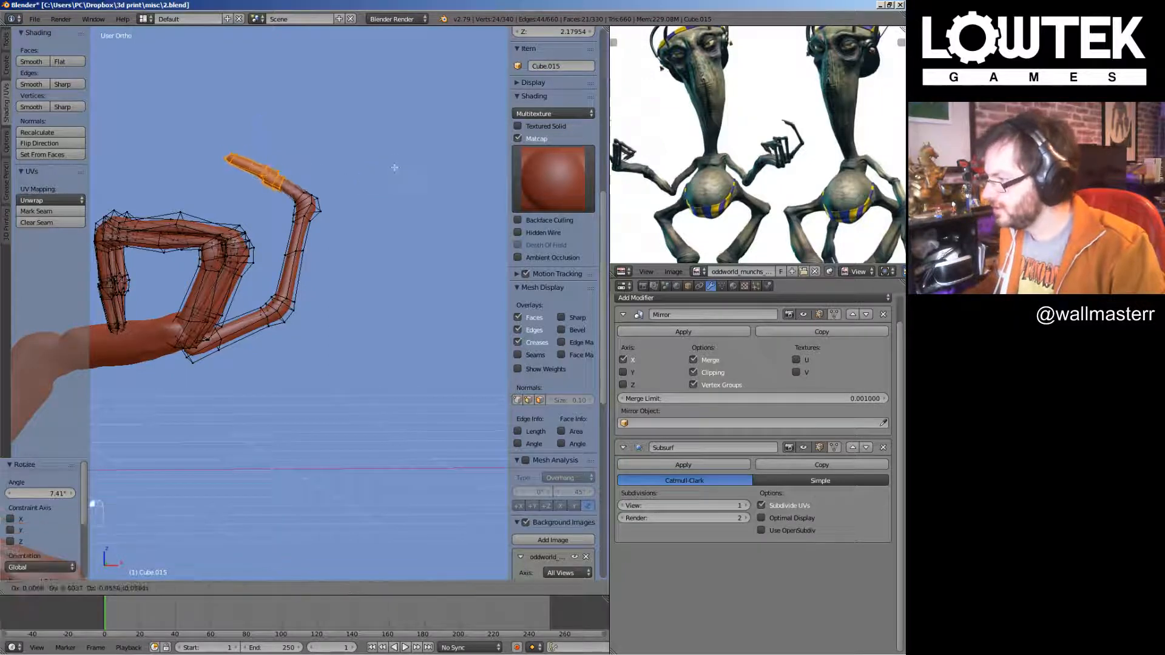
key(a)
Move and rotate the entire raised finger to seat its base on the palm's outer knuckle beside the other fingers
middle_drag(255, 148, 225, 132)
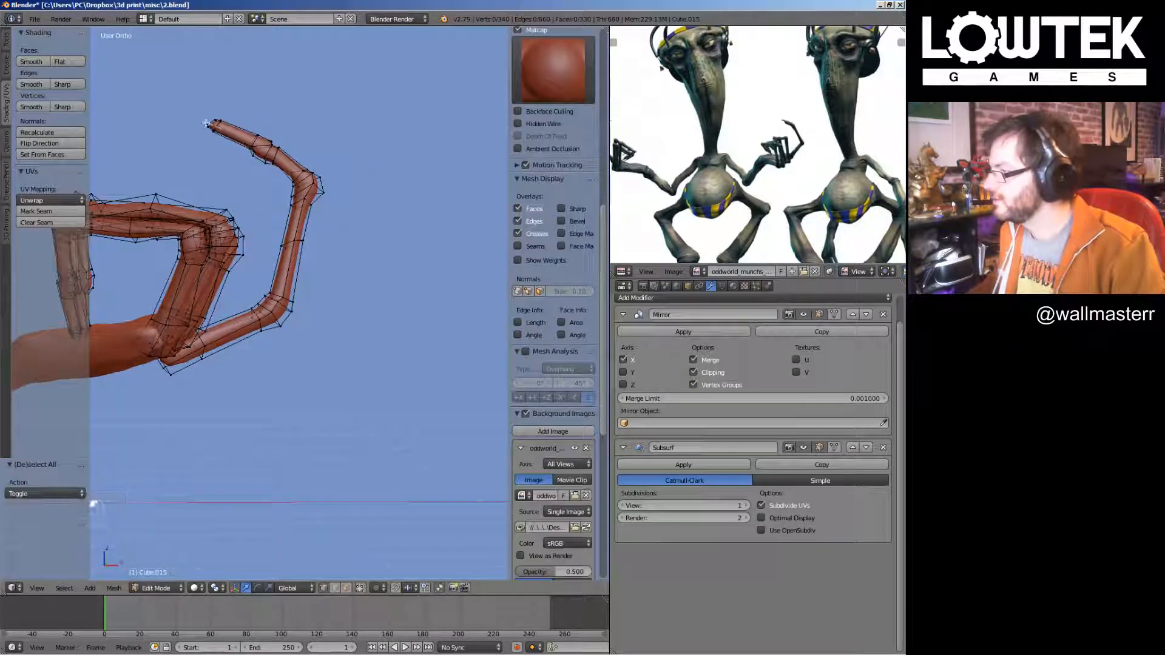
right_click(208, 123)
key(ctrl+l)
key(g)
click(341, 242)
middle_drag(341, 242, 397, 258)
key(g)
click(312, 228)
middle_drag(312, 227, 346, 247)
key(r)
click(325, 260)
key(g)
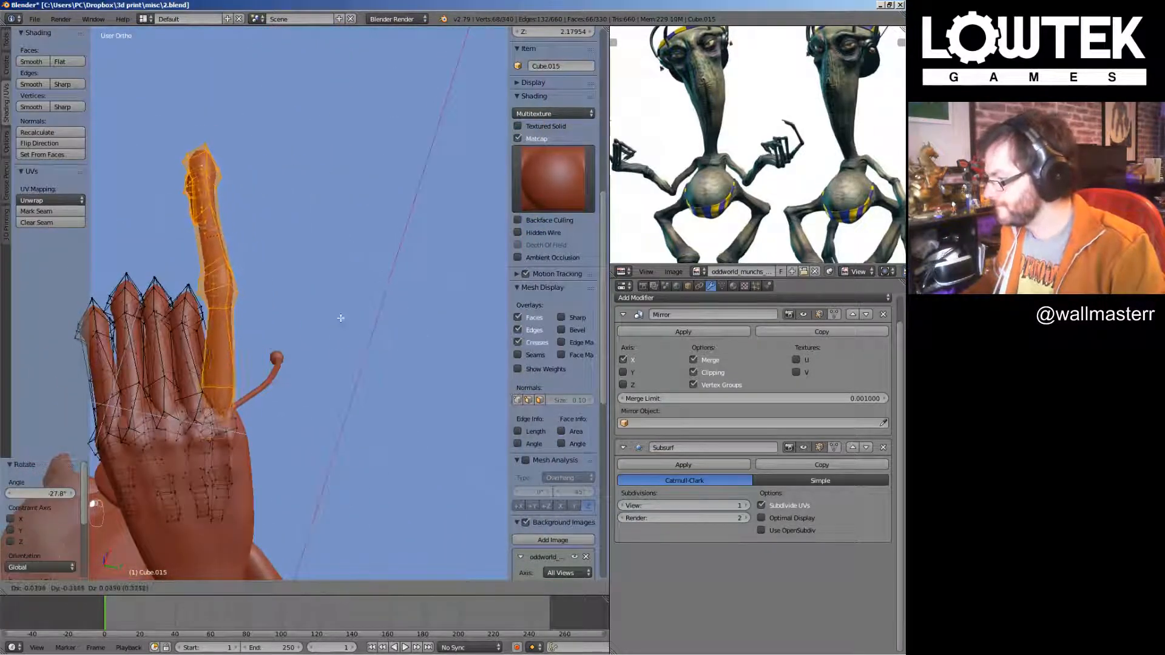
click(337, 320)
Move the finger beside the raised one up and outward so it sits on its own knuckle
key(a)
key(l)
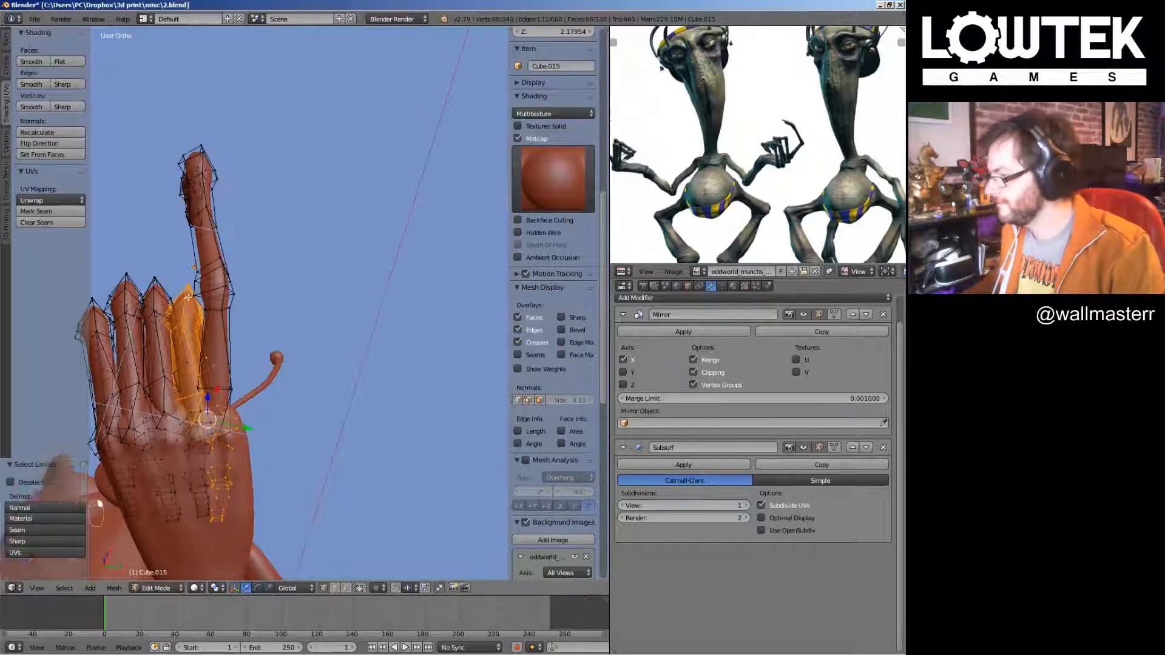
shift+middle_drag(172, 351, 236, 313)
key(g)
click(231, 283)
Reposition a middle finger to even out the spacing along the knuckles
key(a)
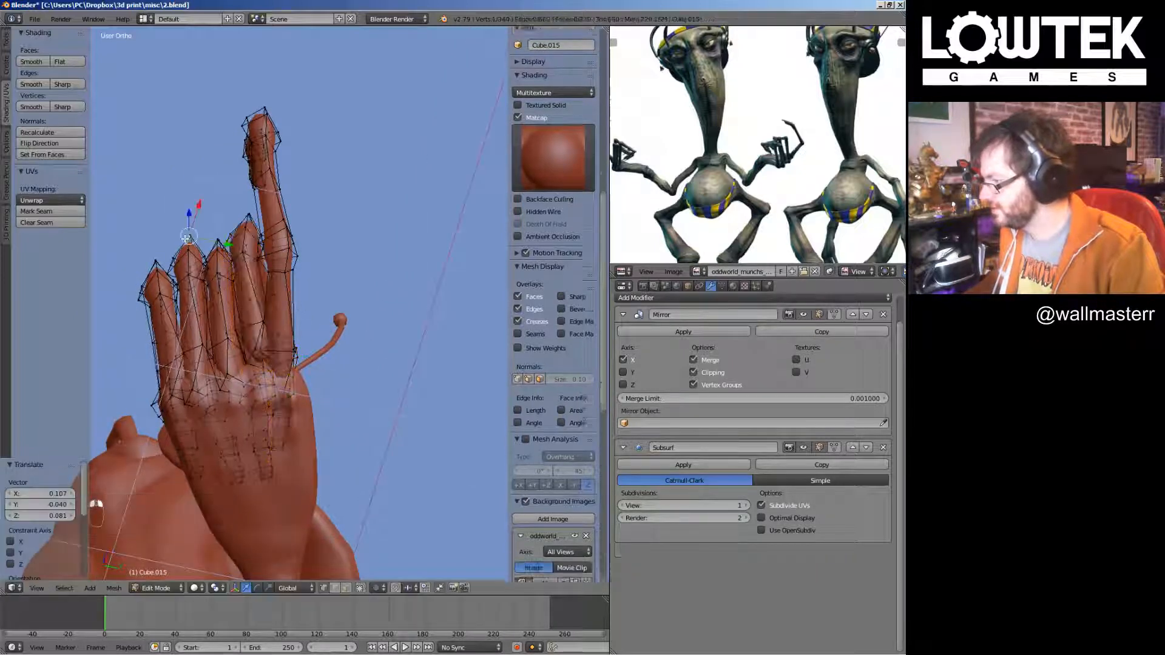
key(l)
key(g)
click(258, 245)
key(Tab)
scroll(268, 273, up, 3)
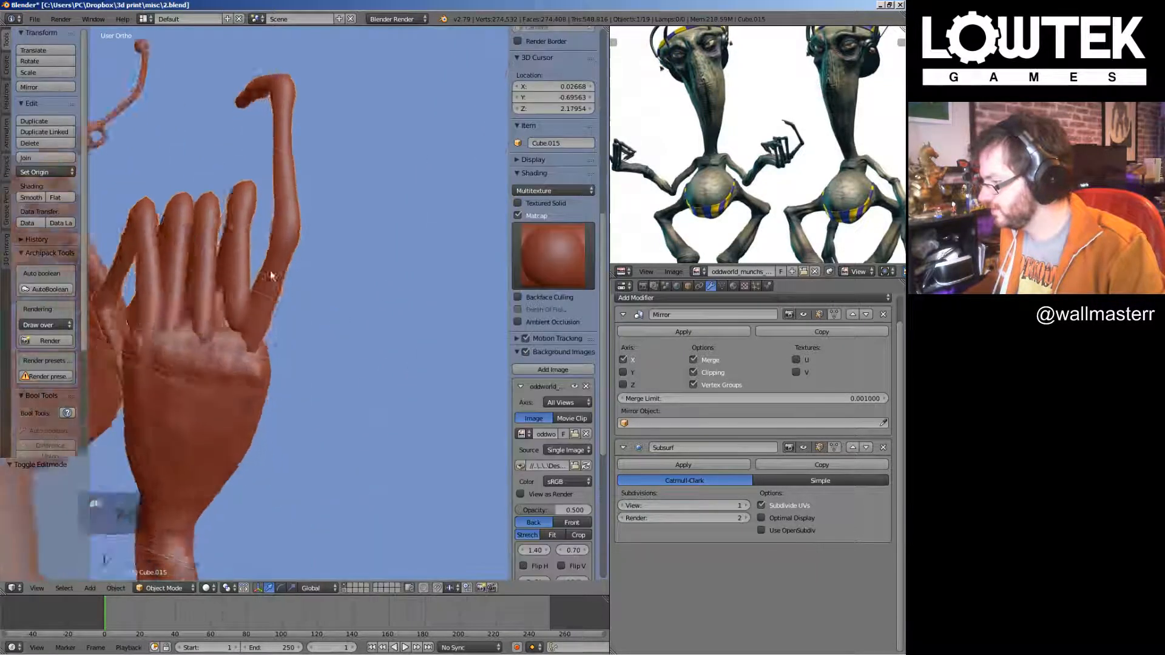
scroll(271, 279, up, 3)
Move and trackball-rotate the base of the finger beside the raised one into its knuckle, and adjust a nearby base vertex
middle_drag(237, 309, 198, 292)
key(Tab)
alt+right_click(171, 277)
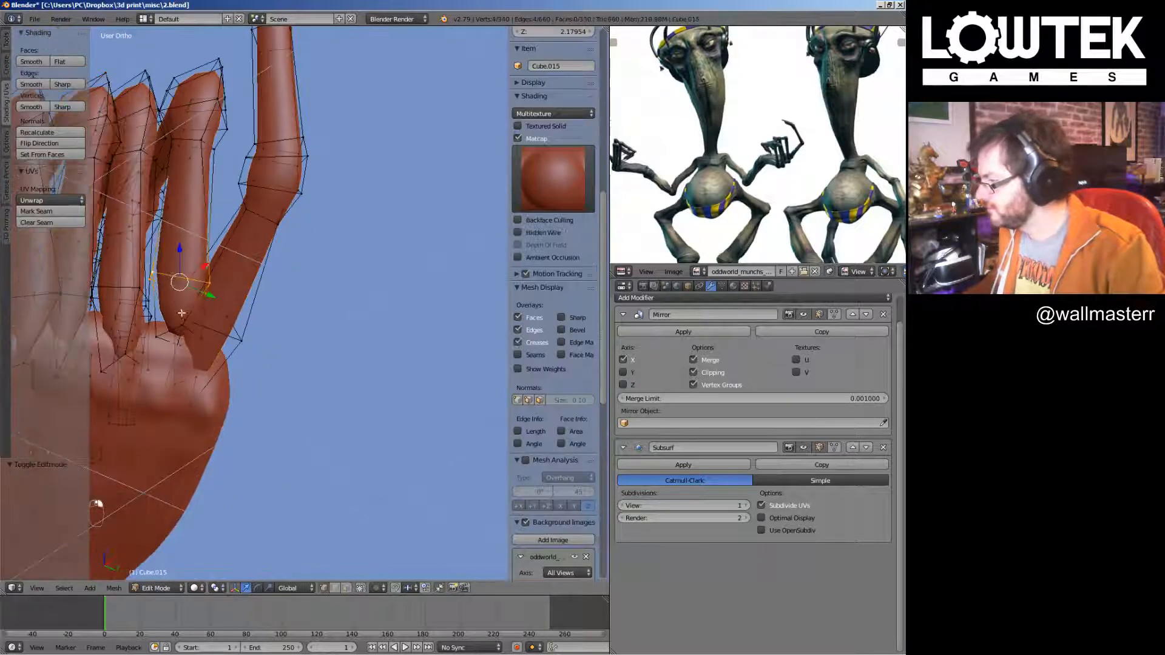
key(g)
middle_drag(206, 347, 296, 315)
click(217, 366)
key(r)
key(r)
click(290, 346)
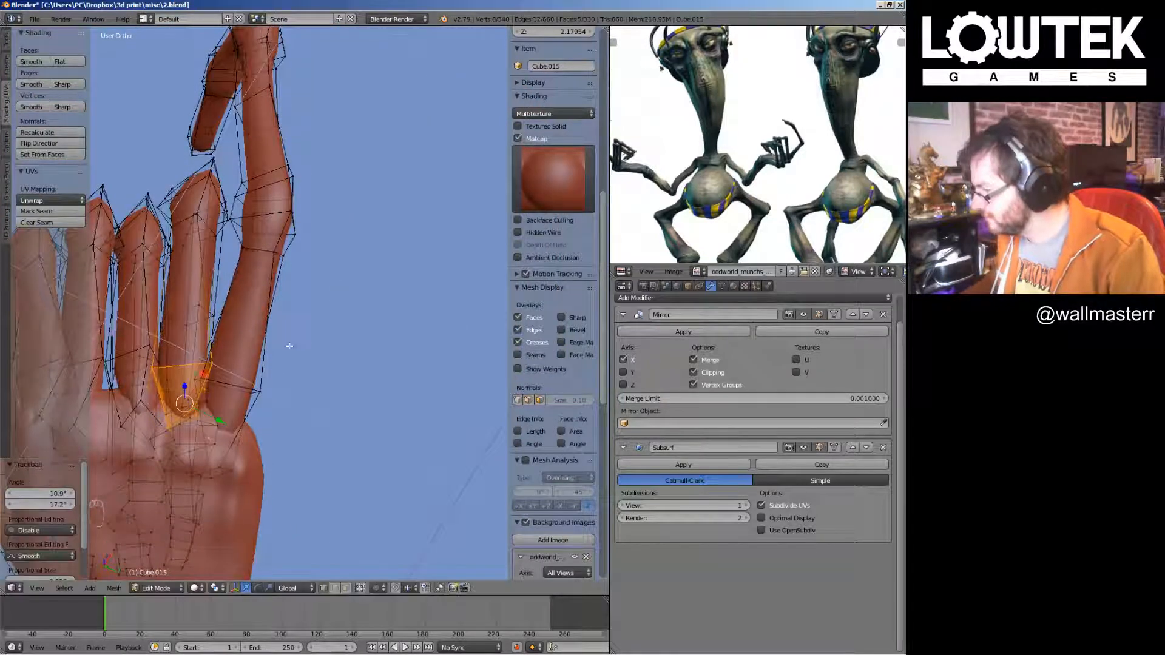
right_drag(149, 386, 156, 387)
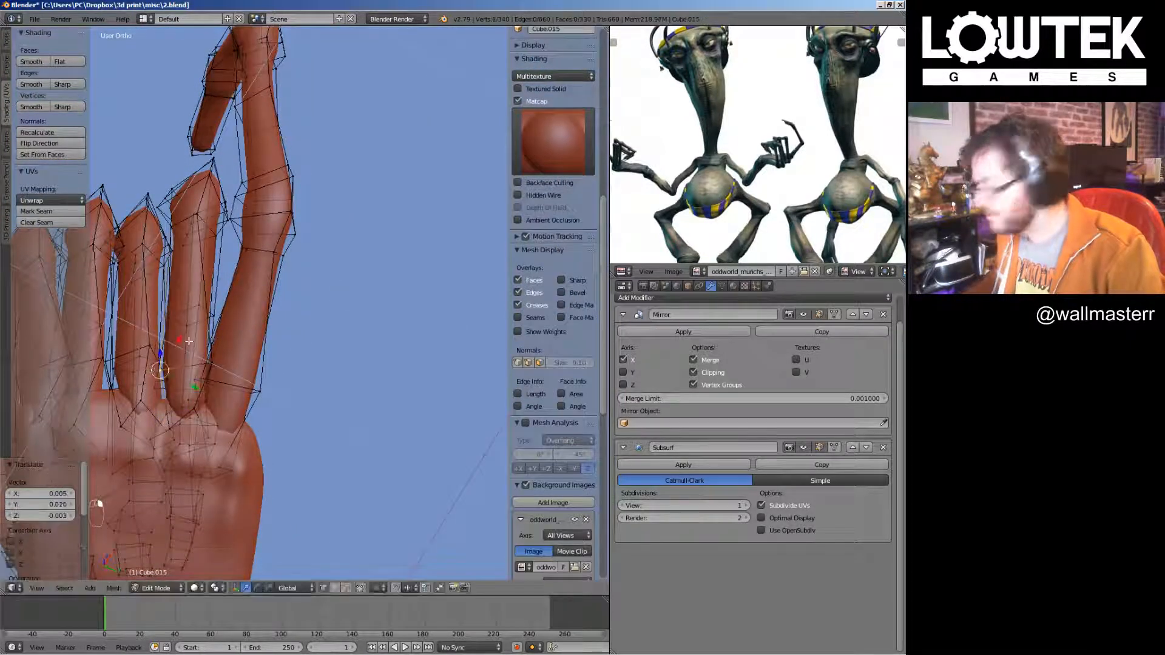
Try to move an edge loop at the base of an outer finger against the palm
key(KP_1)
scroll(200, 316, down, 3)
key(Tab)
middle_drag(247, 235, 220, 222)
key(Tab)
scroll(246, 261, up, 3)
alt+right_click(193, 360)
middle_drag(193, 360, 391, 405)
right_drag(391, 405, 399, 413)
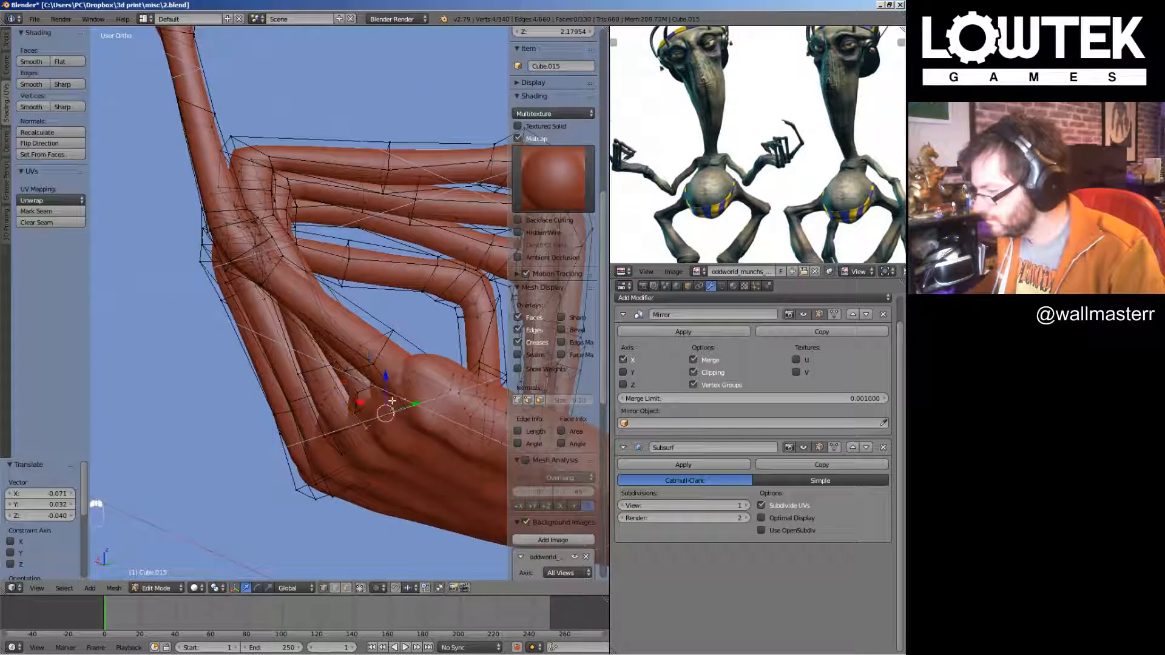
key(ctrl+z)
middle_drag(389, 370, 440, 395)
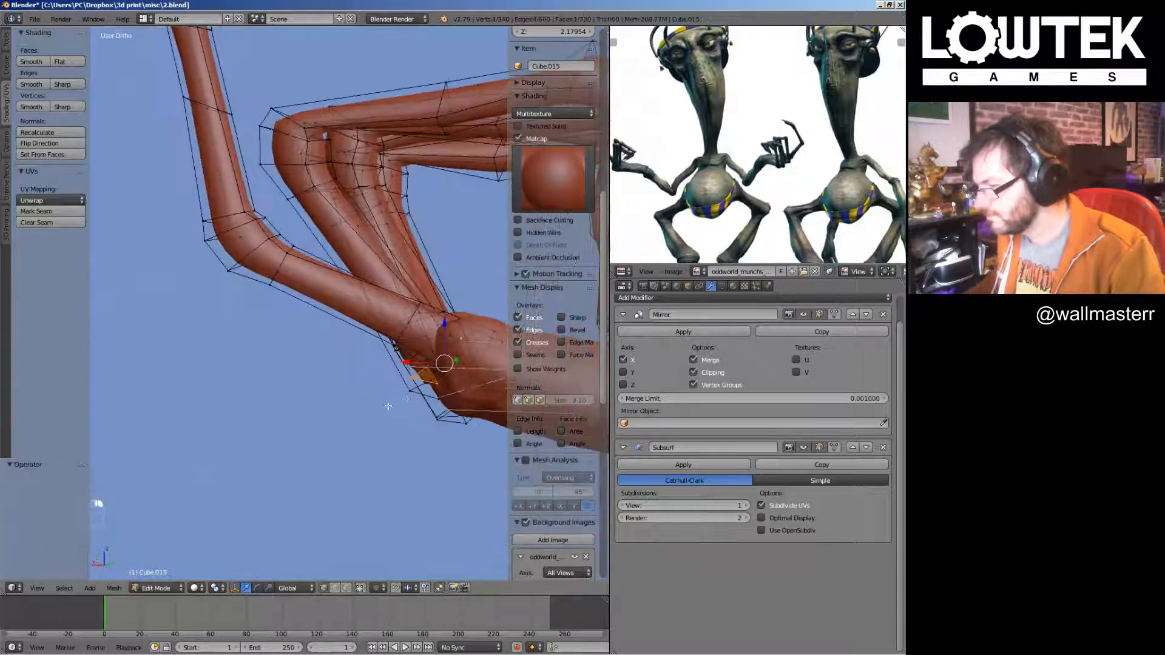
Check the hand against the reference from the front and save the file
key(KP_1)
scroll(326, 355, down, 3)
key(Tab)
scroll(326, 355, down, 2)
shift+middle_drag(322, 234, 358, 302)
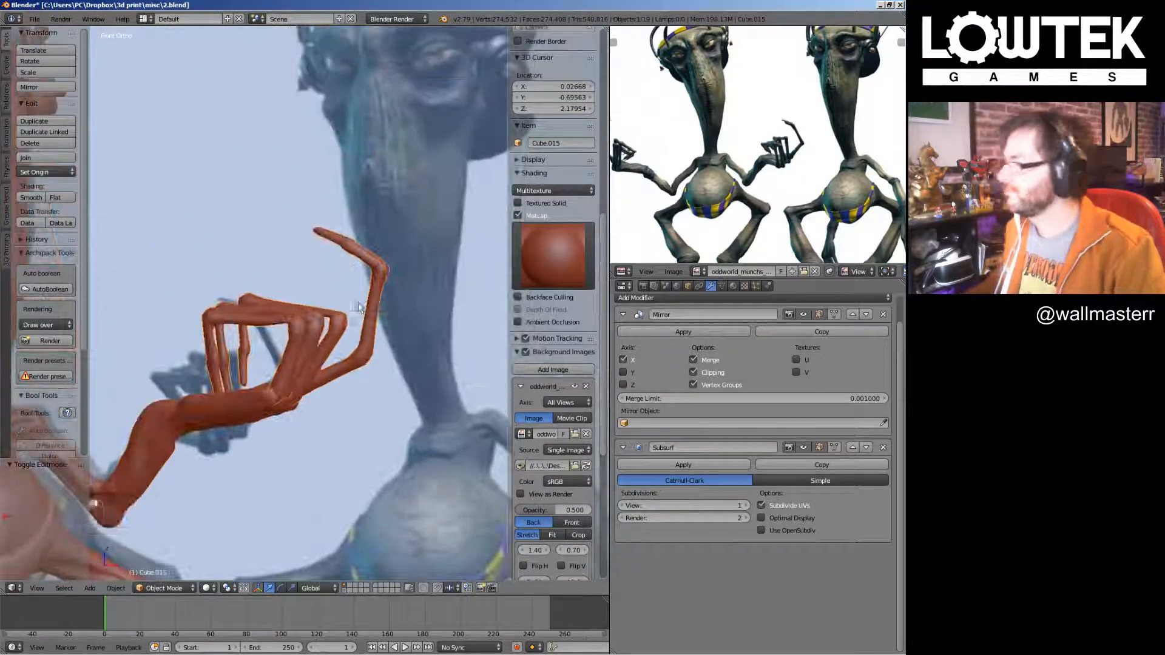
key(ctrl+s)
scroll(358, 302, down, 3)
scroll(358, 302, up, 6)
Lower the bent tip segment and upper knuckle of the highest curled finger to align them with the other curled fingers
key(Tab)
key(a)
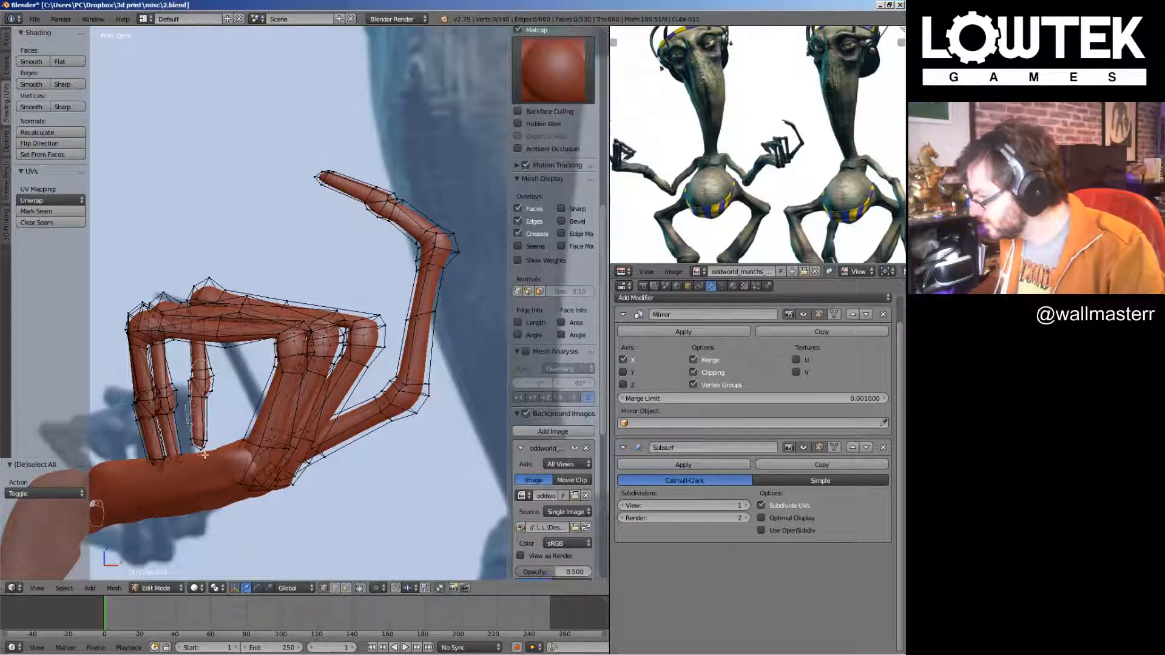
ctrl+drag(205, 455, 232, 394)
key(ctrl+KP_Add)
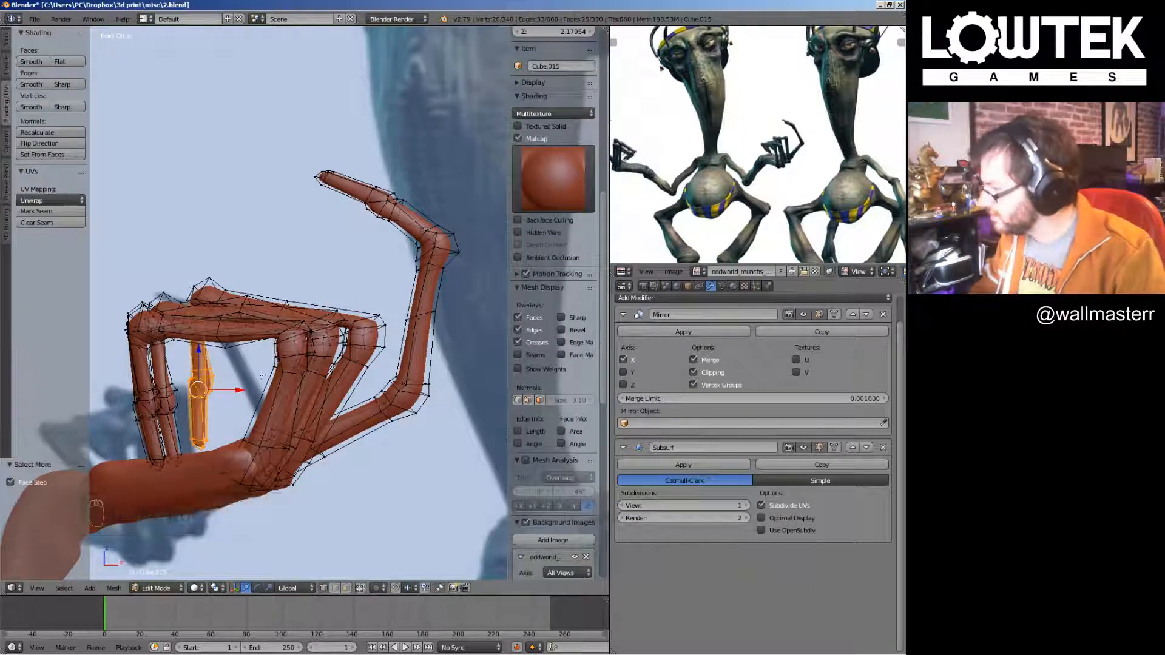
click(307, 367)
middle_drag(250, 328, 211, 296)
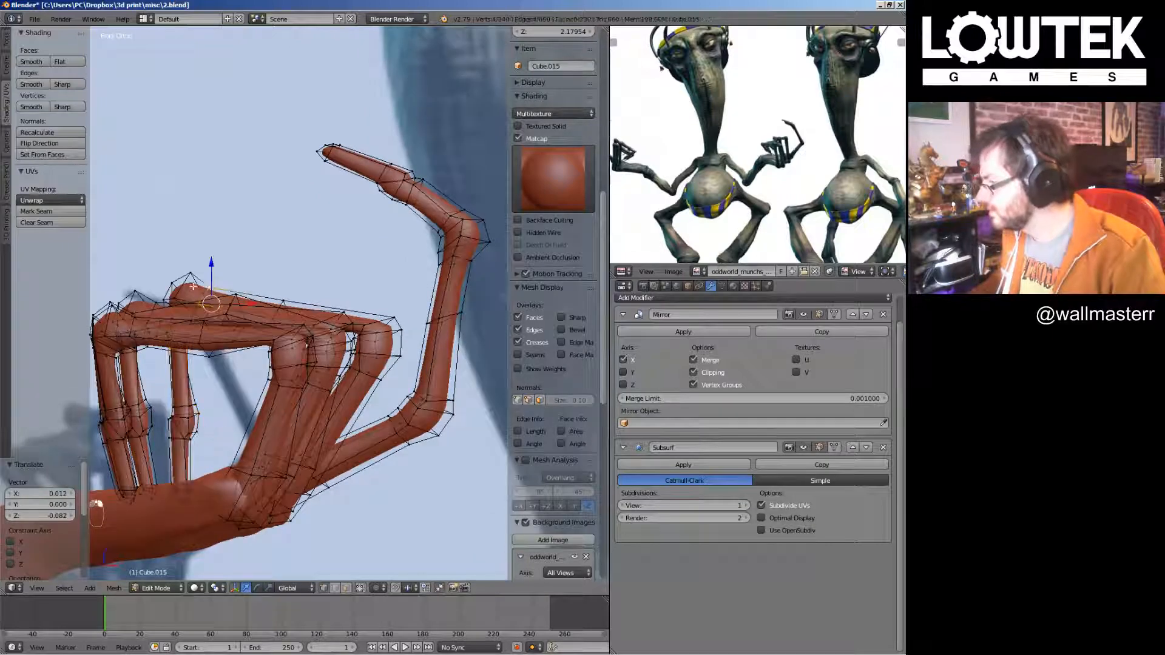
click(242, 289)
key(Tab)
scroll(242, 290, down, 5)
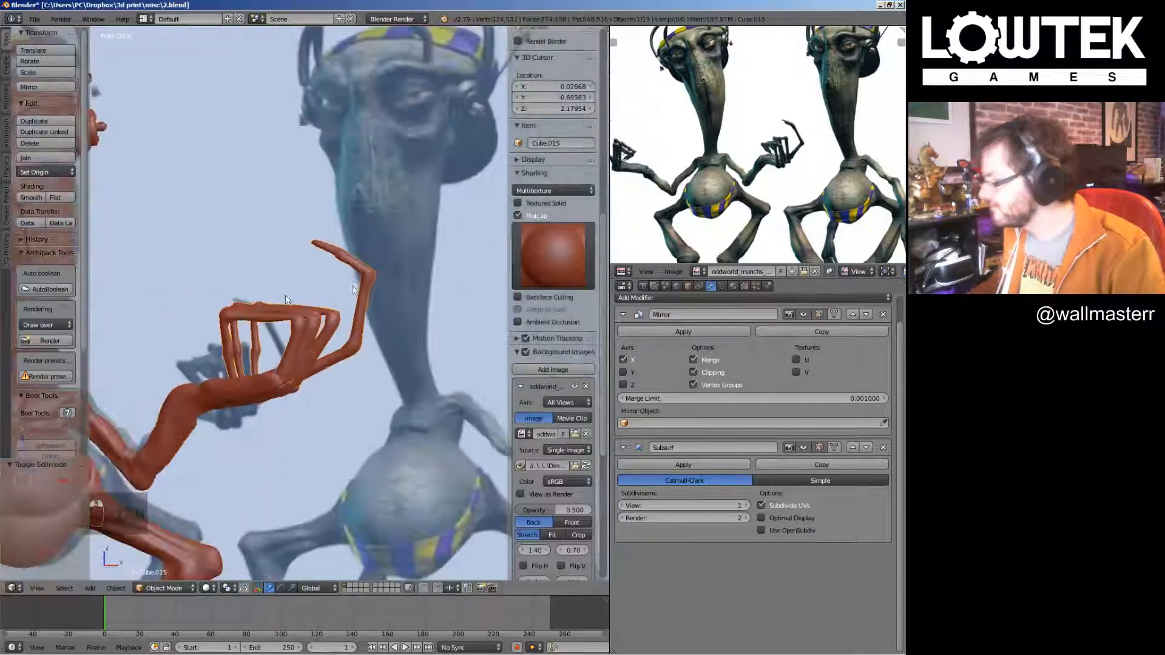
Save the file, apply the Mirror modifier to the fingers object, and save again
middle_drag(274, 290, 344, 285)
key(ctrl+s)
click(345, 286)
key(KP_1)
scroll(345, 285, down, 6)
middle_drag(302, 340, 309, 311)
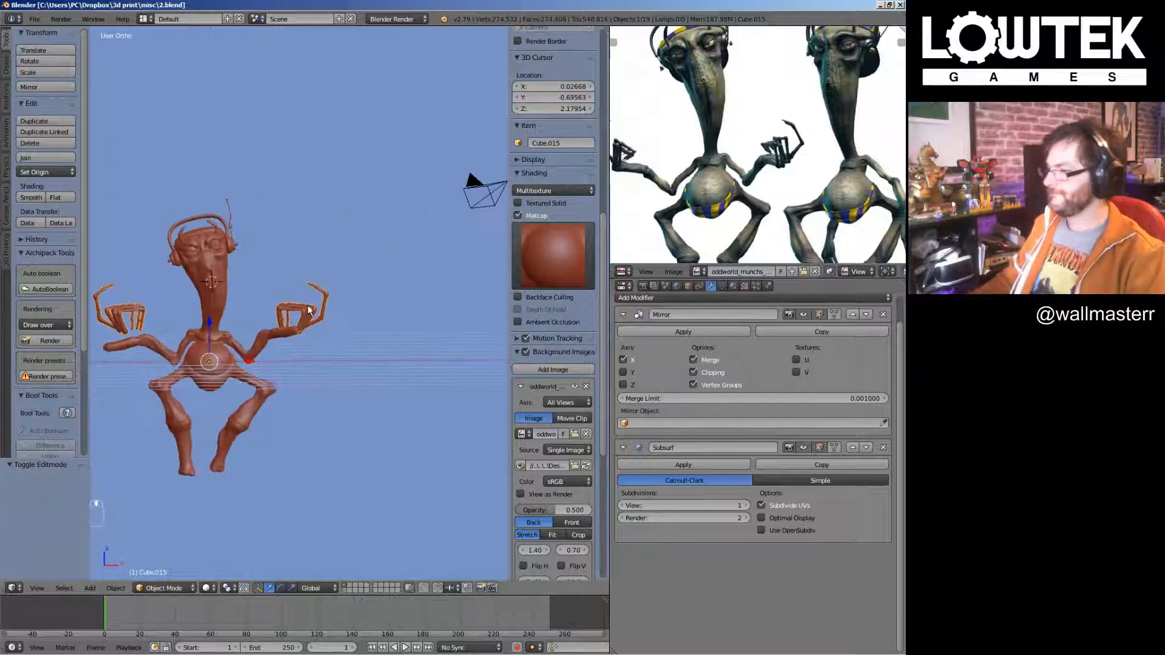
click(686, 332)
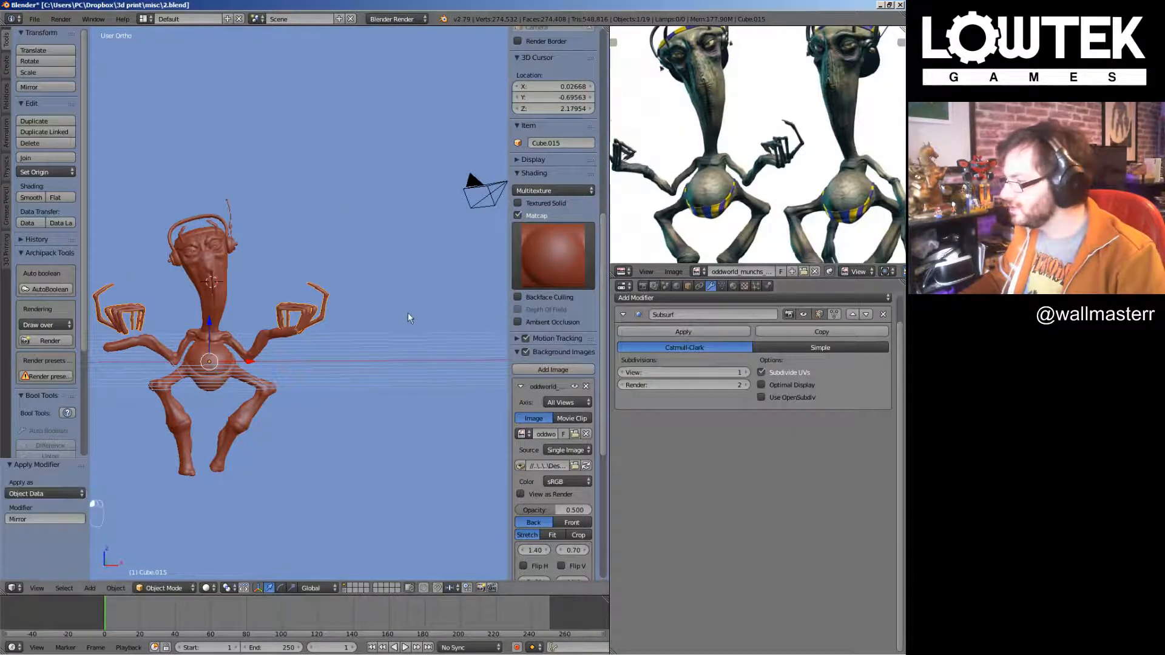
key(KP_Decimal)
key(ctrl+s)
key(KP_1)
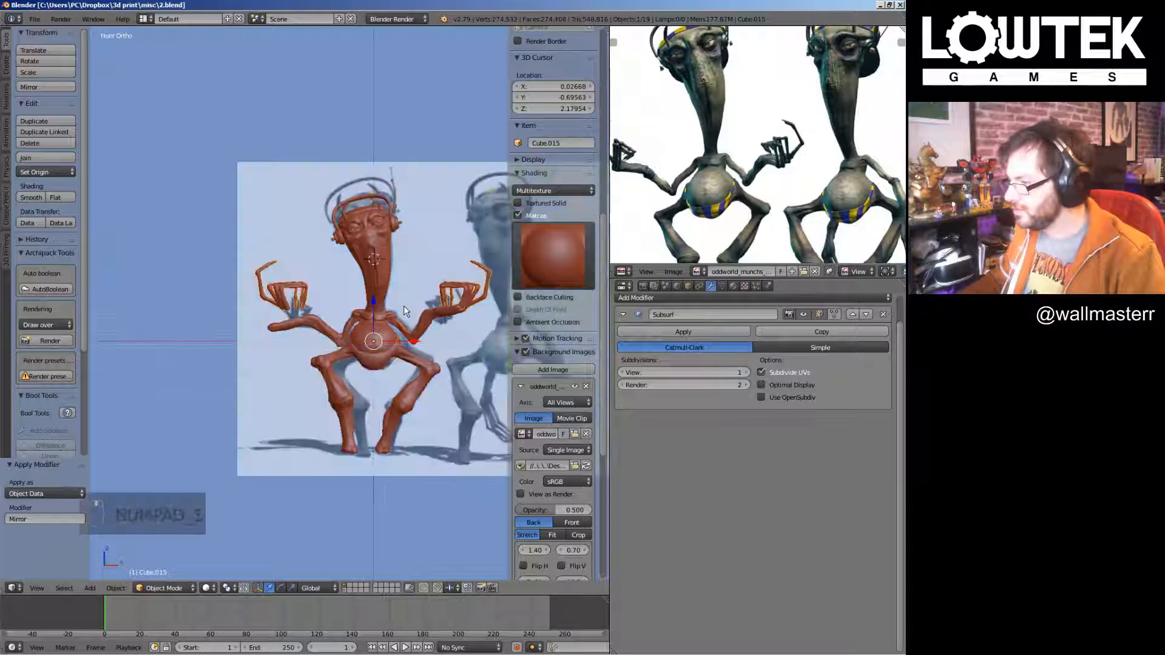
Duplicate the fingers object and move the copy about -13.66 in X and -11.68 in Z, away from the posed character
scroll(403, 305, down, 5)
key(shift+s)
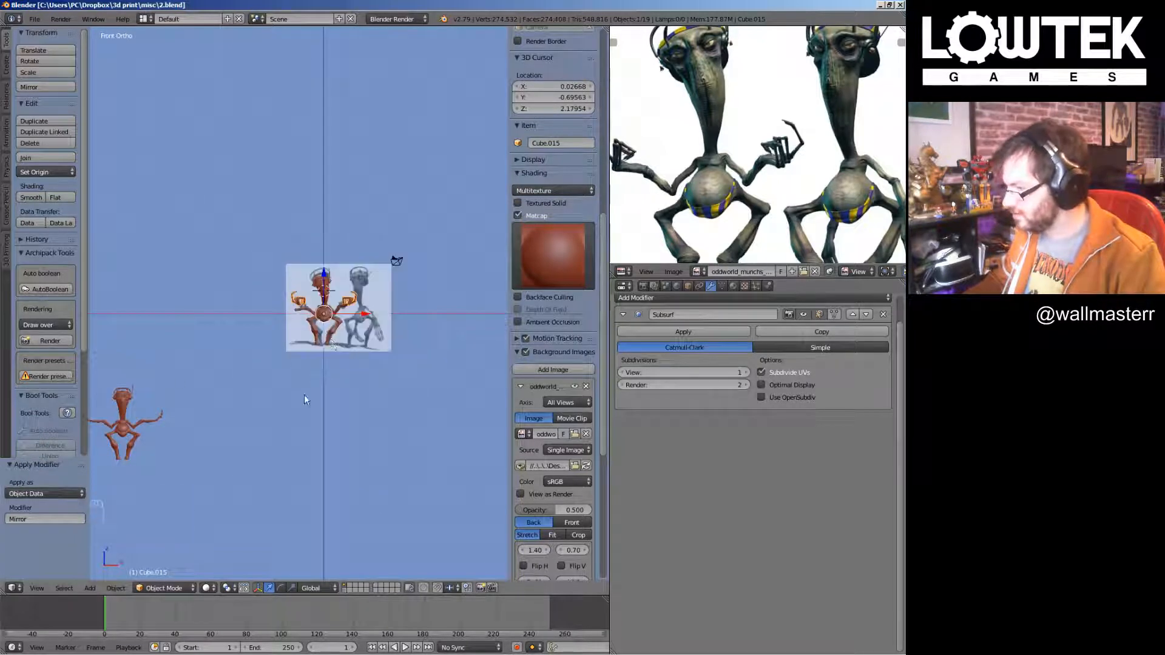
key(shift+d)
click(254, 383)
scroll(292, 311, up, 6)
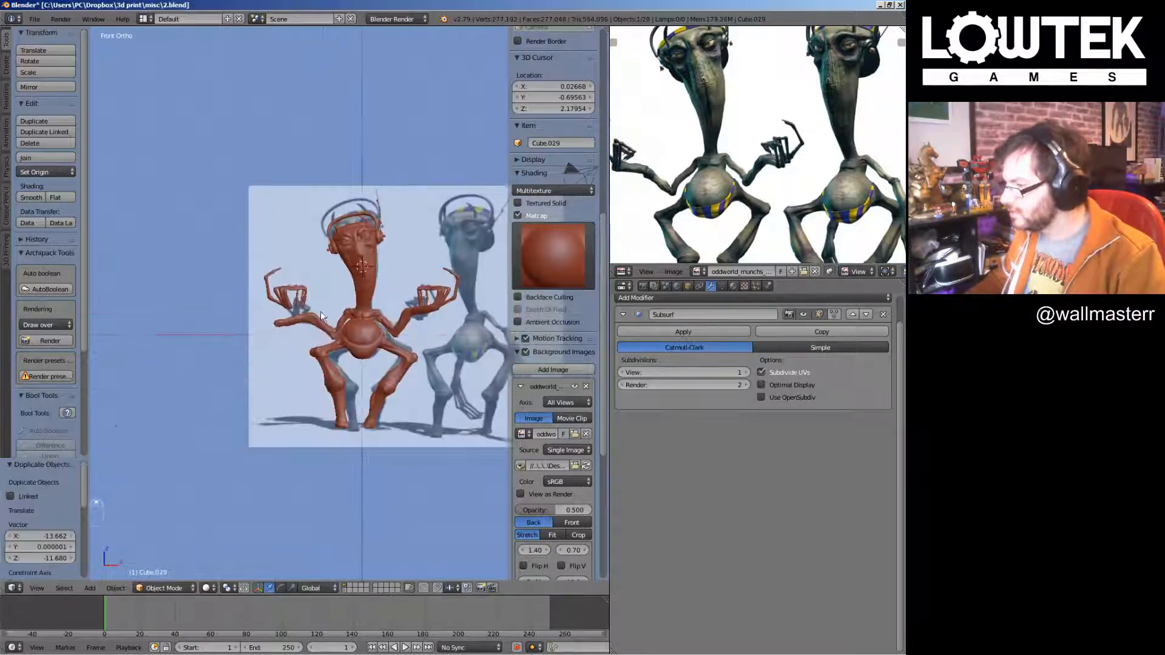
Select only the fingers of the character's right hand and move them down and inward toward the lower palm
right_click(292, 311)
key(Tab)
scroll(297, 307, up, 4)
key(a)
key(a)
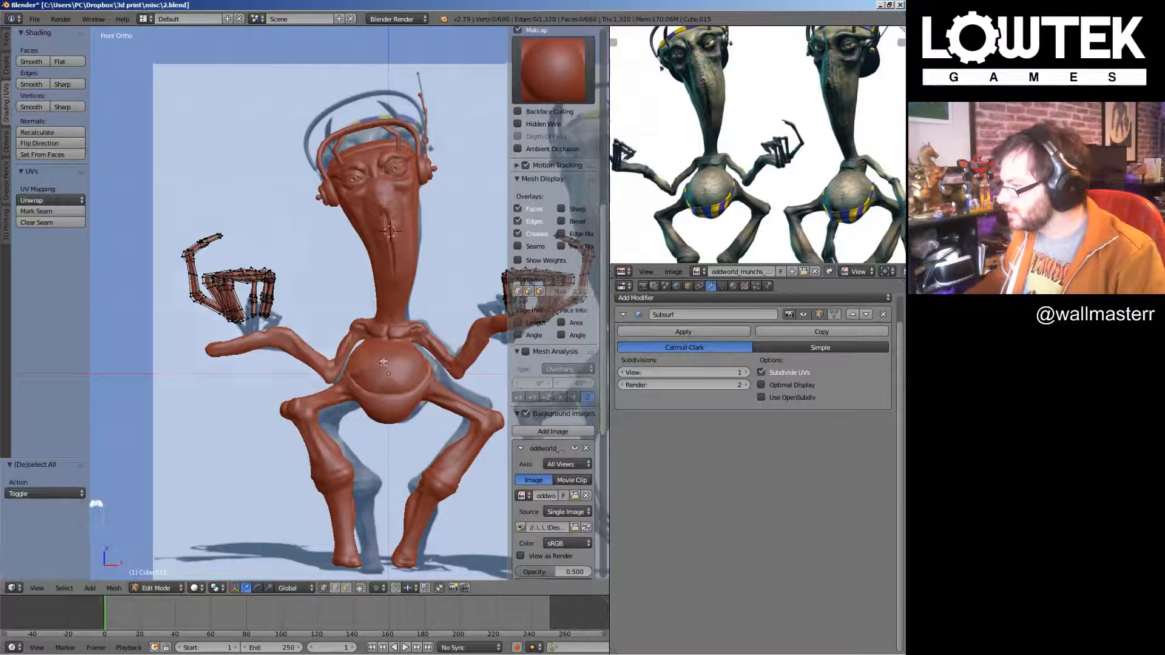
shift+middle_drag(383, 363, 420, 335)
key(l)
key(g)
click(241, 278)
Rotate the selected right-hand fingers about 27° in the top view and move them over the character's palm
key(KP_7)
scroll(228, 240, up, 2)
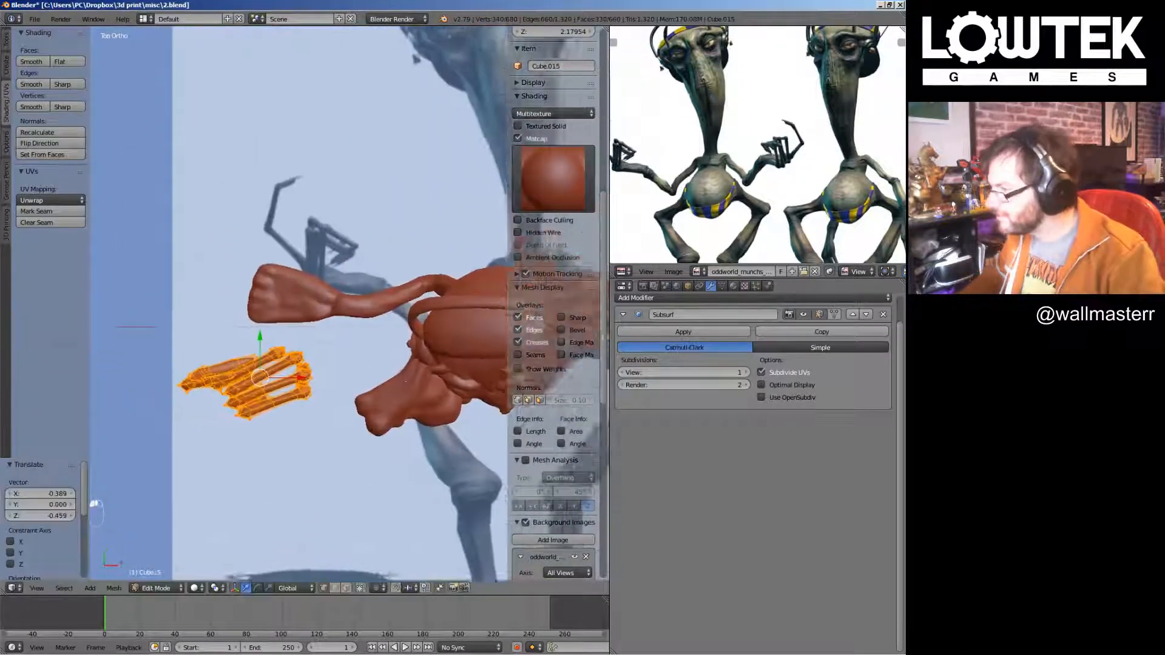
shift+middle_drag(406, 381, 414, 388)
key(r)
click(374, 418)
key(g)
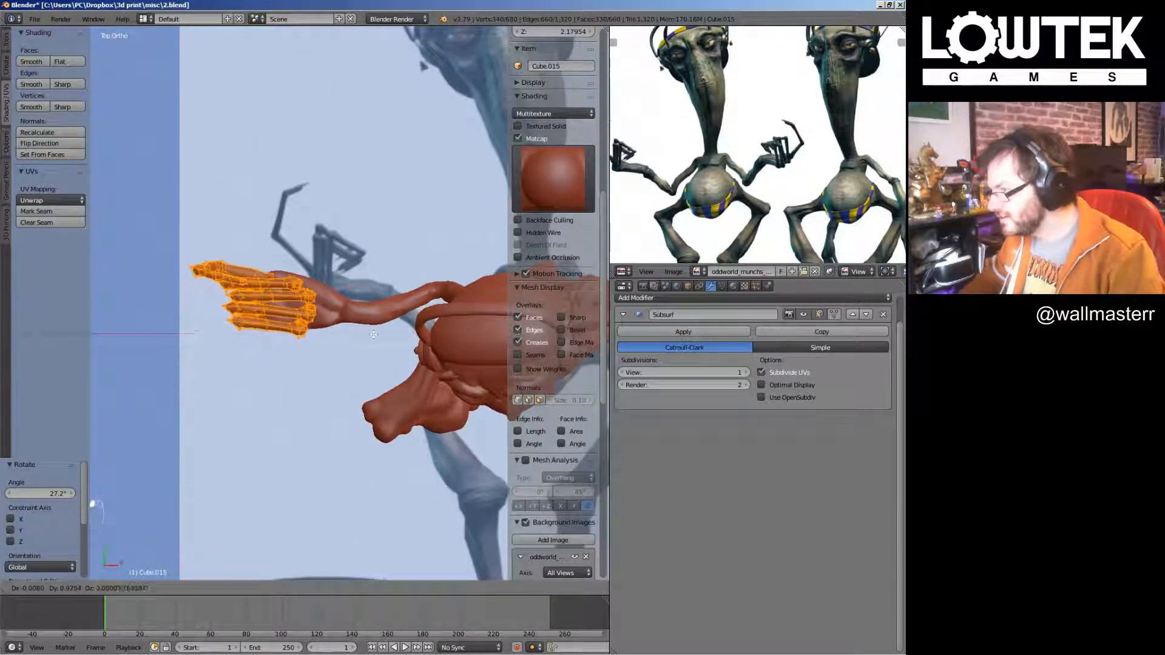
click(372, 334)
Nudge the right-hand fingers so their bases line up with the knuckle edge of the palm
key(KP_1)
scroll(365, 337, up, 3)
shift+middle_drag(364, 336, 458, 331)
scroll(371, 363, up, 2)
middle_drag(369, 363, 494, 272)
key(g)
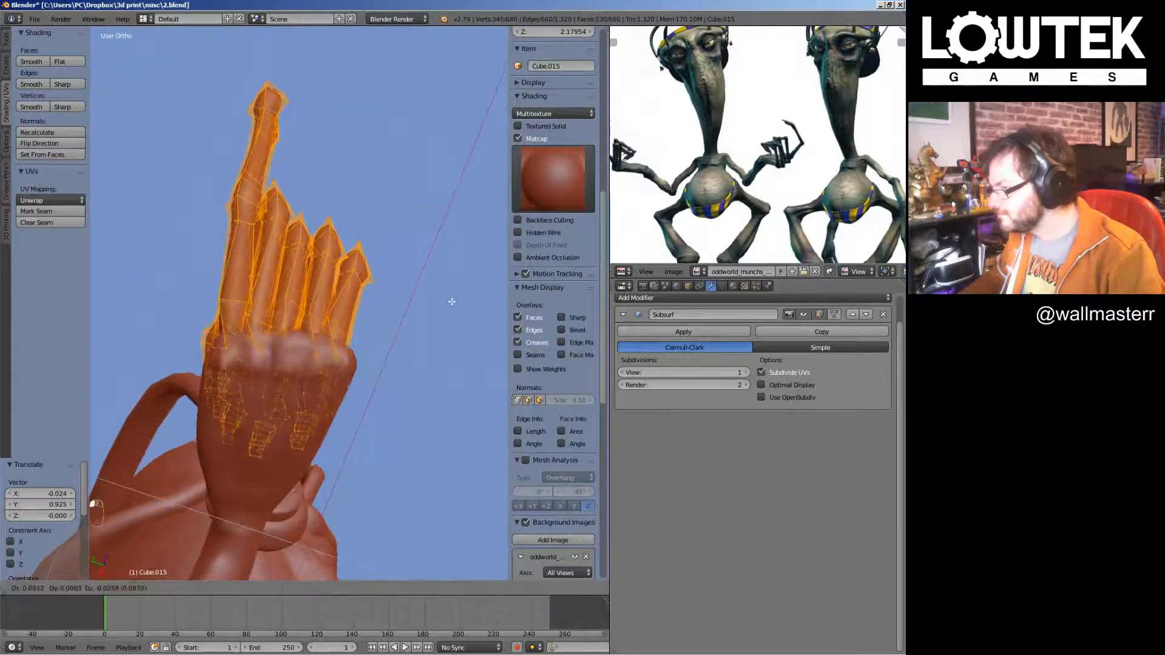
click(457, 306)
middle_drag(457, 307, 297, 402)
key(Tab)
key(g)
click(403, 356)
Tilt the whole set of right-hand fingers slightly and shift it so the finger bases sink into the palm
key(Tab)
key(Tab)
scroll(374, 423, down, 3)
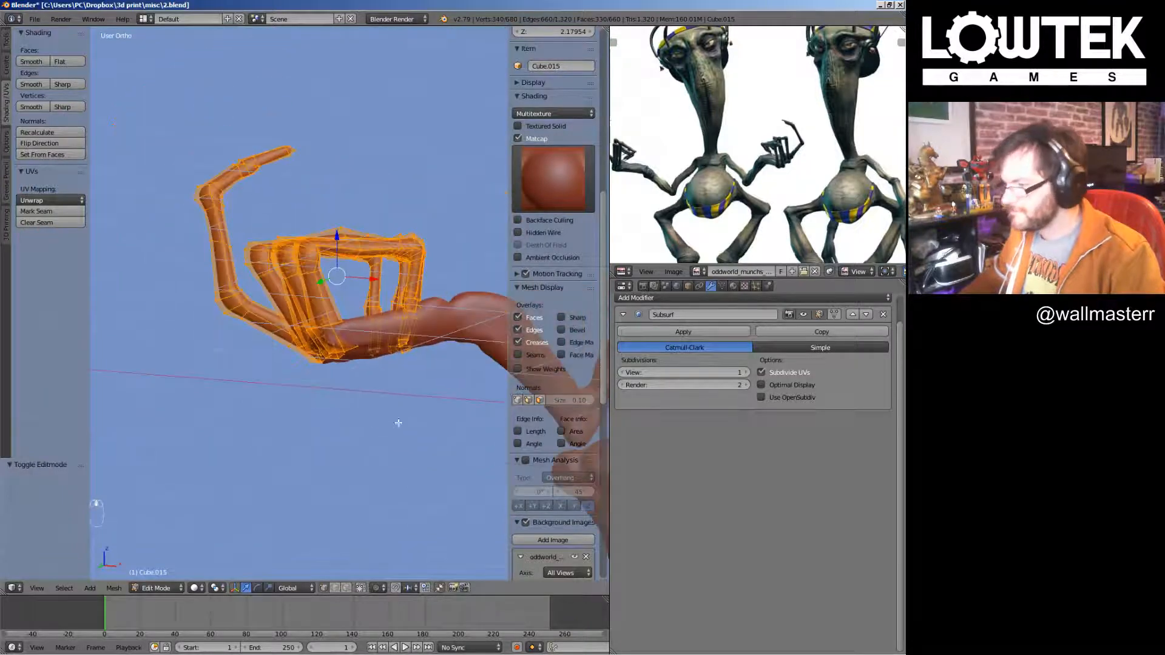
key(r)
click(409, 403)
key(g)
click(422, 403)
Move a vertex at the base of one right-hand finger so it blends into the edge of the palm
key(Tab)
middle_drag(365, 395, 479, 349)
scroll(364, 358, up, 2)
key(Tab)
middle_drag(261, 358, 364, 382)
scroll(327, 382, up, 2)
right_click(329, 435)
key(g)
click(305, 433)
Adjust individual base vertices of the neighbouring right-hand fingers to close the gaps against the palm
right_click(355, 371)
scroll(355, 371, up, 3)
key(g)
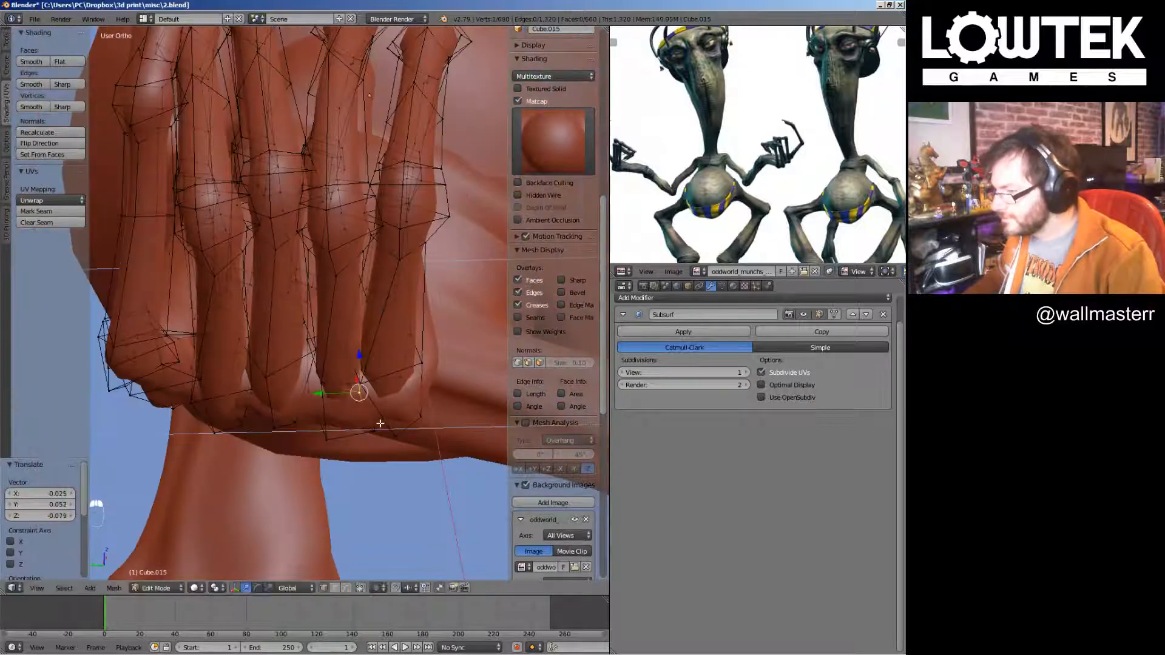
click(411, 385)
right_drag(397, 378, 358, 403)
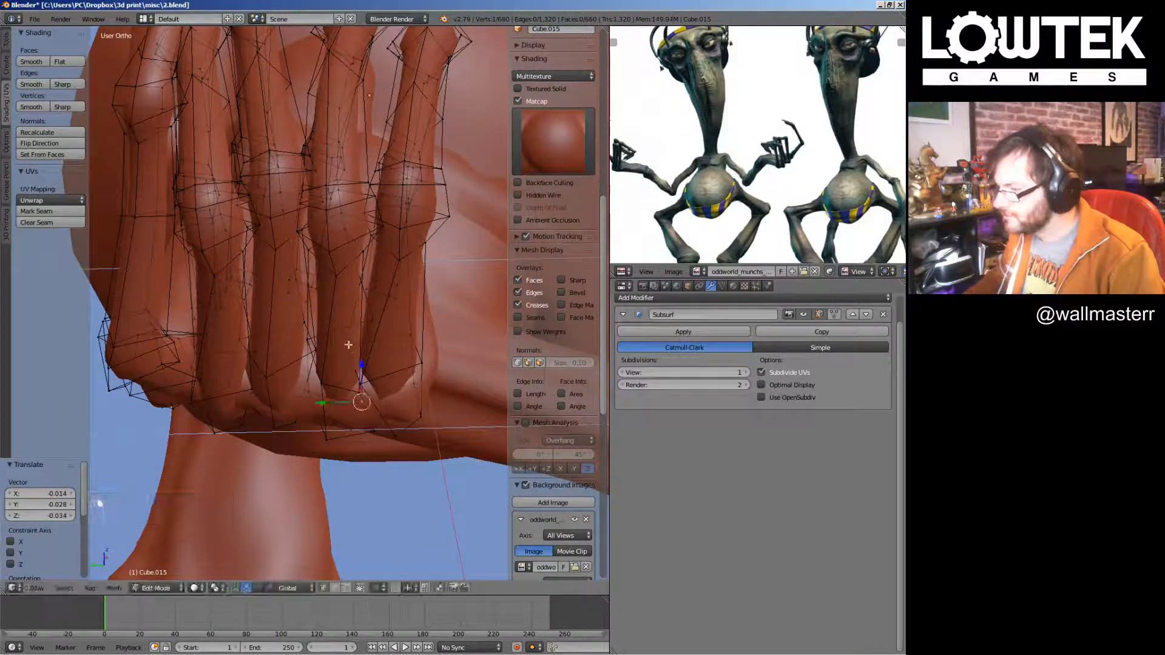
right_drag(349, 345, 363, 346)
key(Tab)
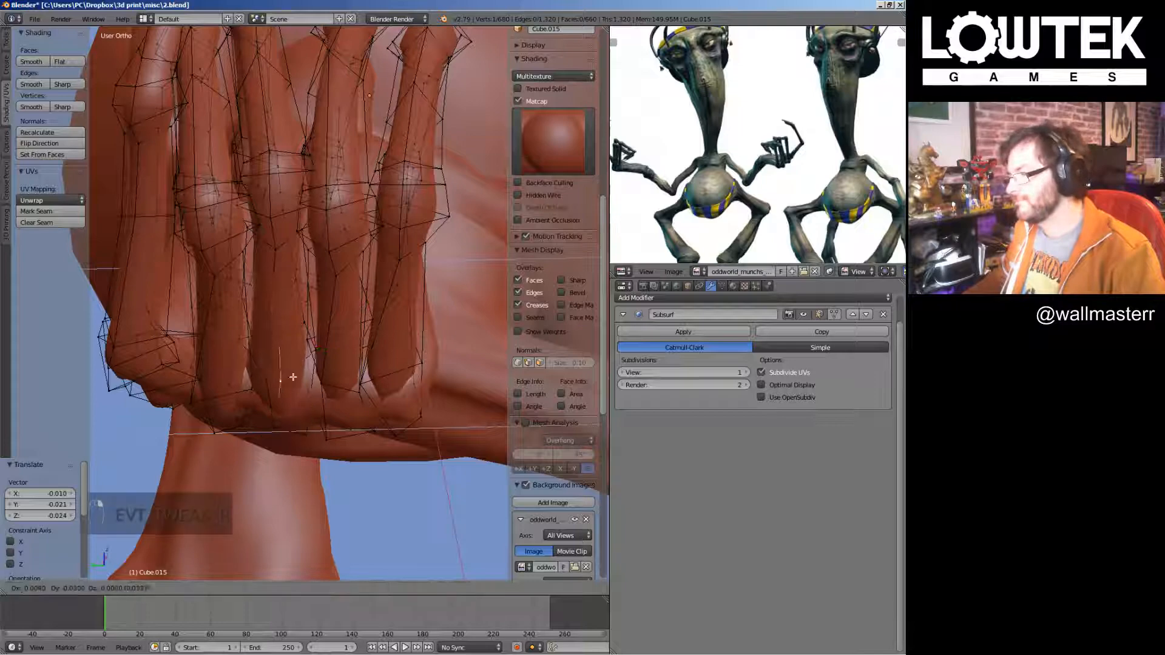
Save the file and compare the whole posed figure with the reference image from the front
scroll(315, 364, down, 6)
key(KP_1)
scroll(412, 313, down, 4)
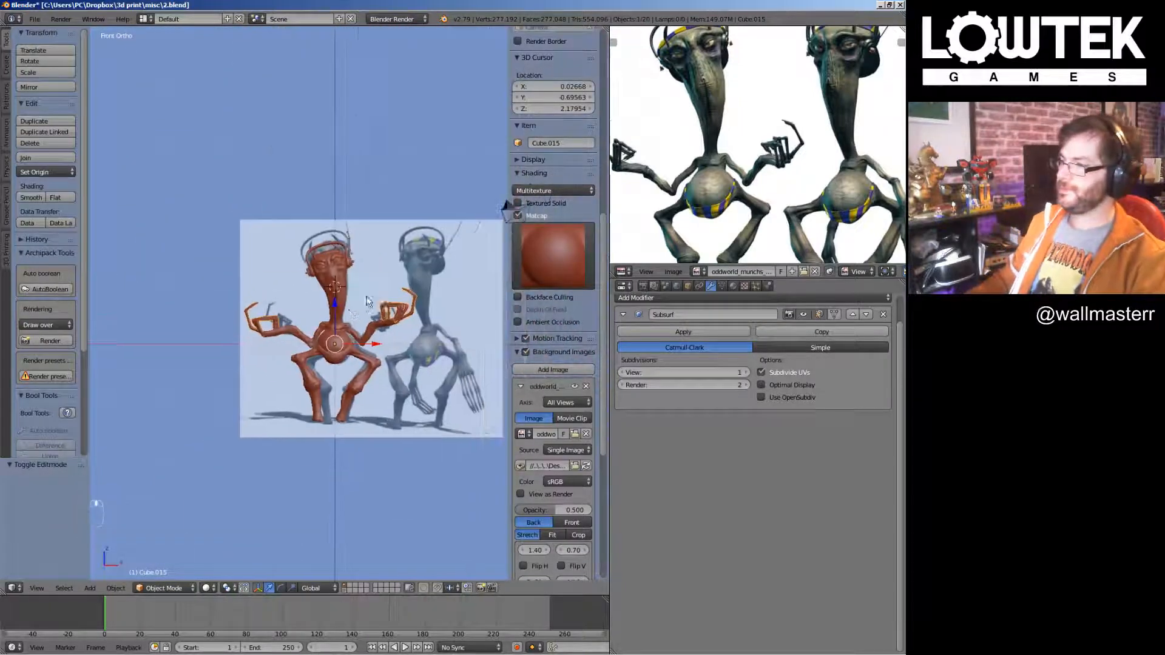
key(ctrl+1)
middle_drag(455, 261, 442, 301)
key(KP_1)
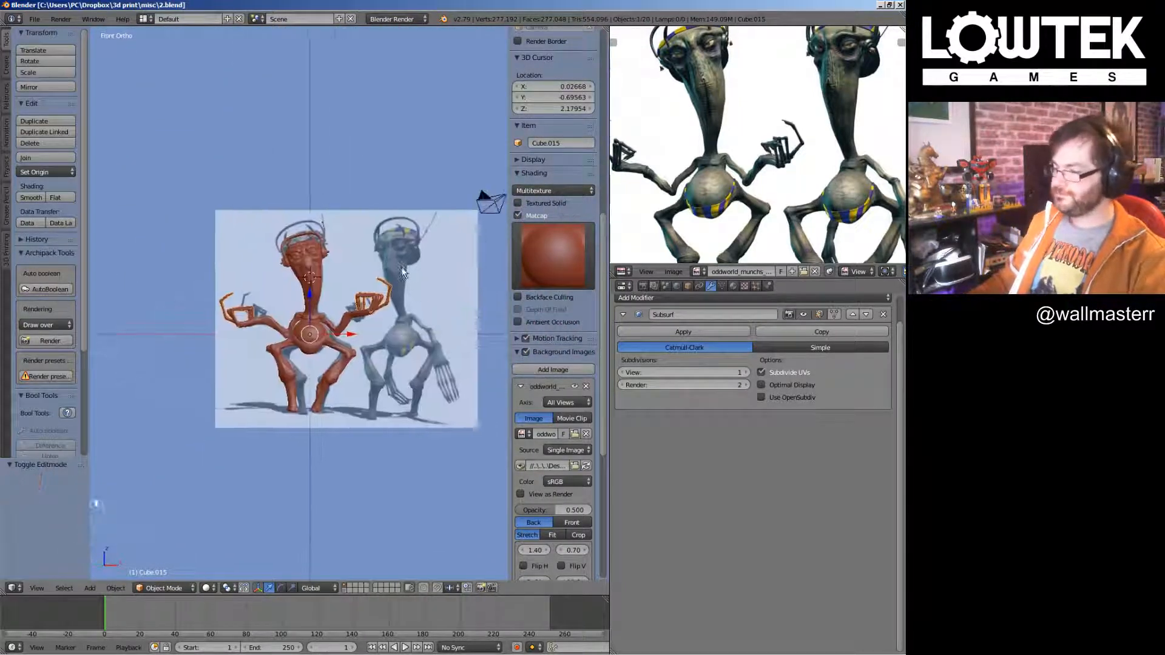
ctrl+scroll(381, 288, down, 2)
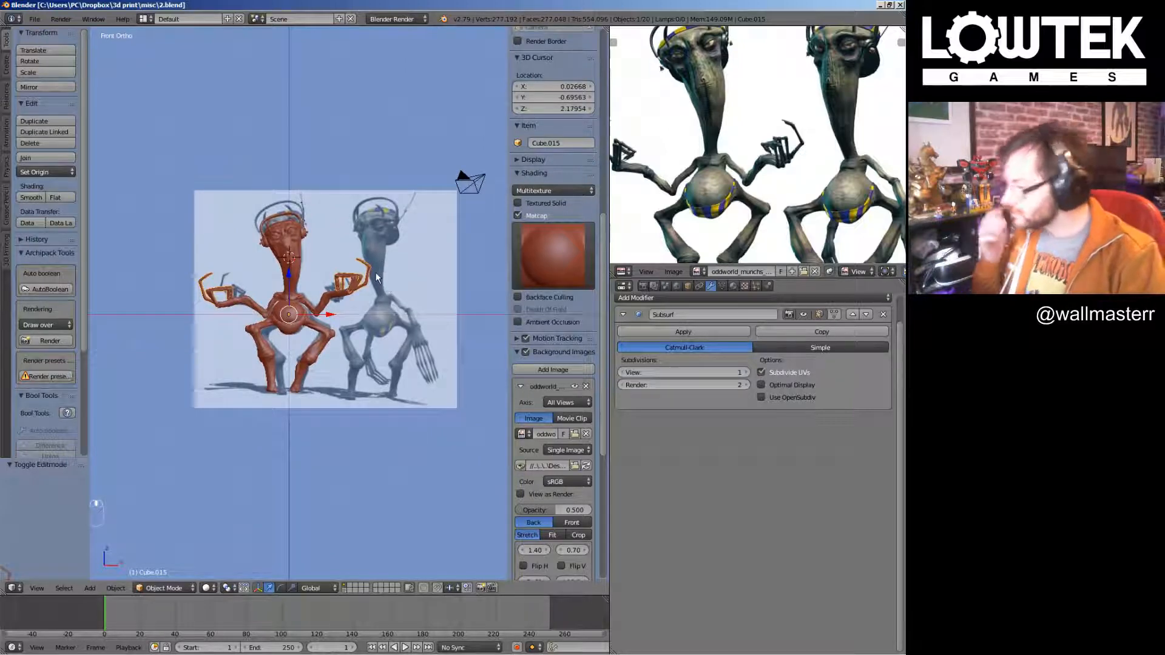
scroll(376, 272, up, 3)
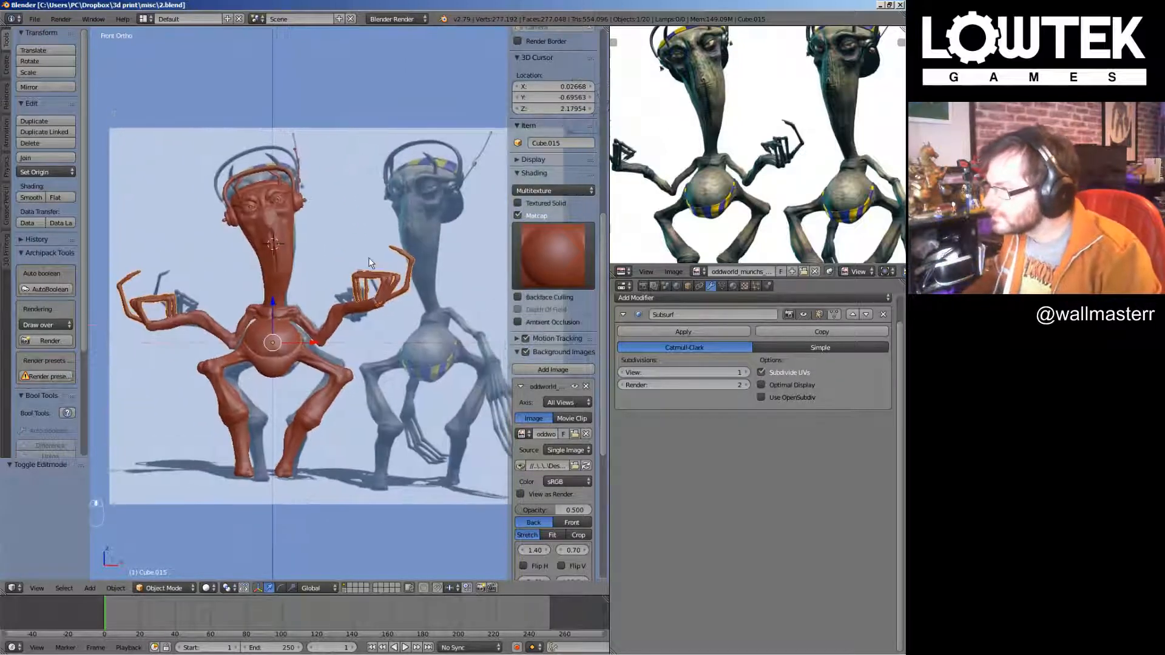
middle_drag(369, 262, 336, 263)
key(KP_1)
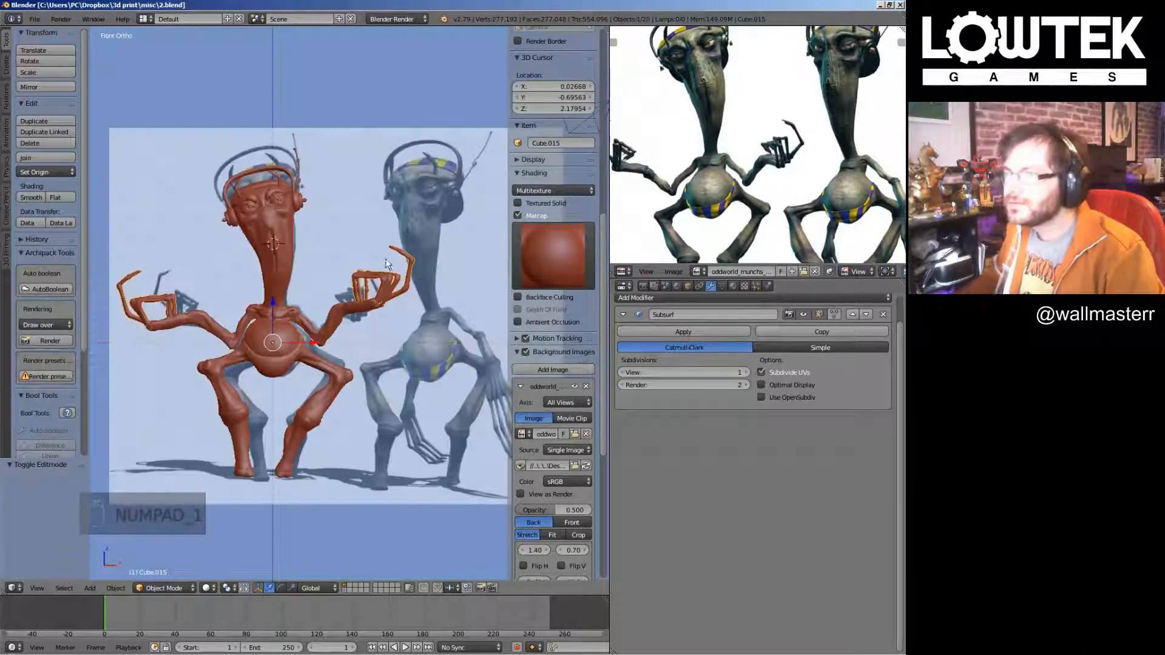
shift+middle_drag(332, 204, 321, 181)
Select the briefs around the character's belly and apply their Mirror modifier
right_drag(287, 338, 176, 298)
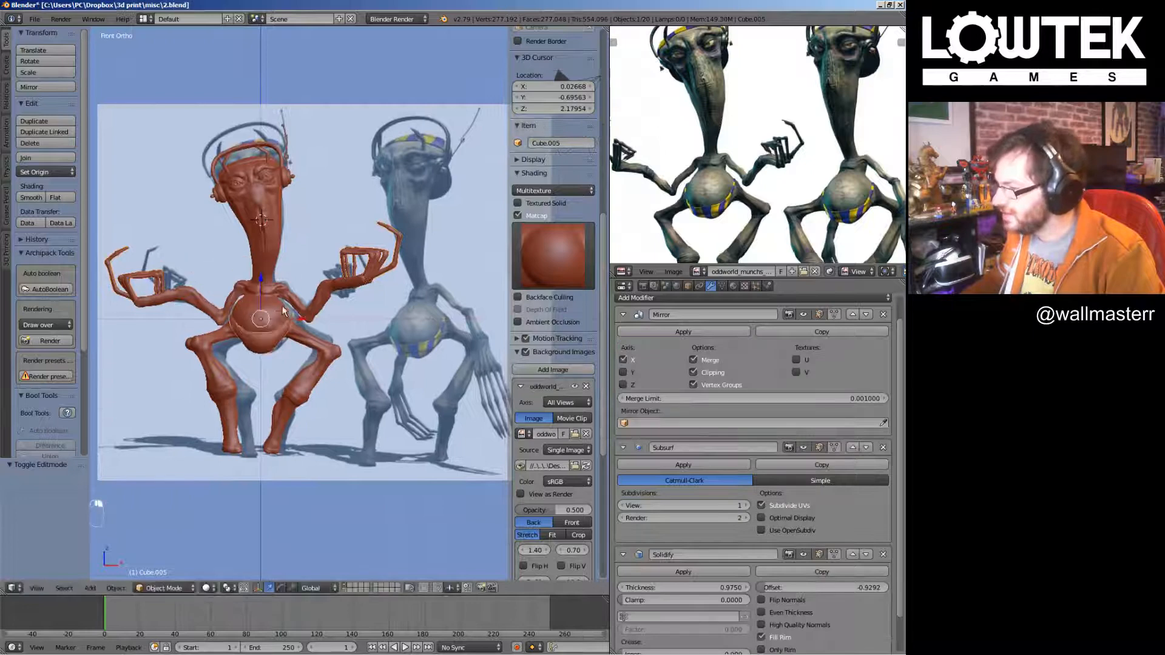
shift+middle_drag(282, 307, 285, 274)
scroll(283, 278, up, 2)
right_click(284, 276)
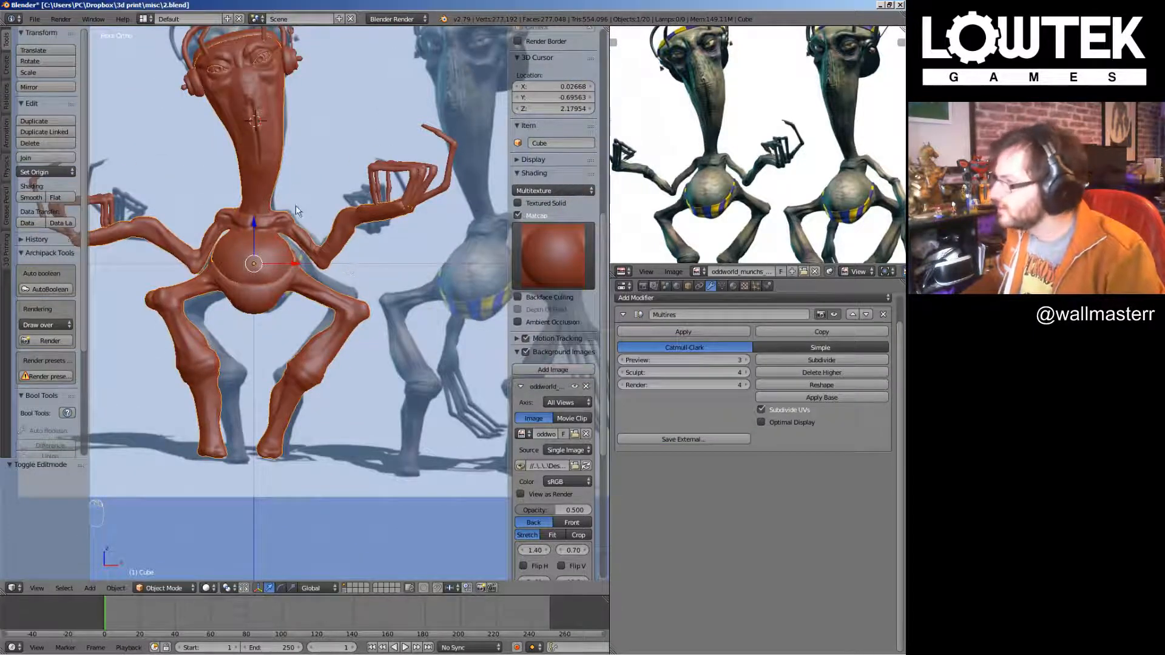
shift+middle_drag(295, 211, 327, 246)
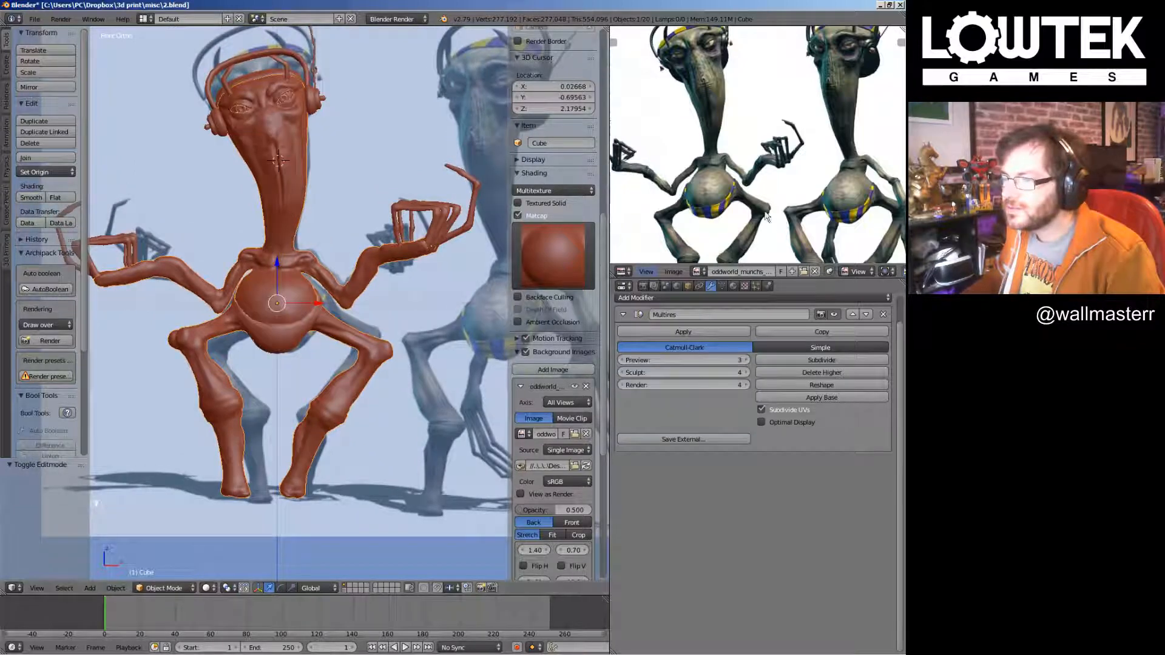
shift+middle_drag(289, 335, 293, 319)
right_drag(293, 320, 282, 304)
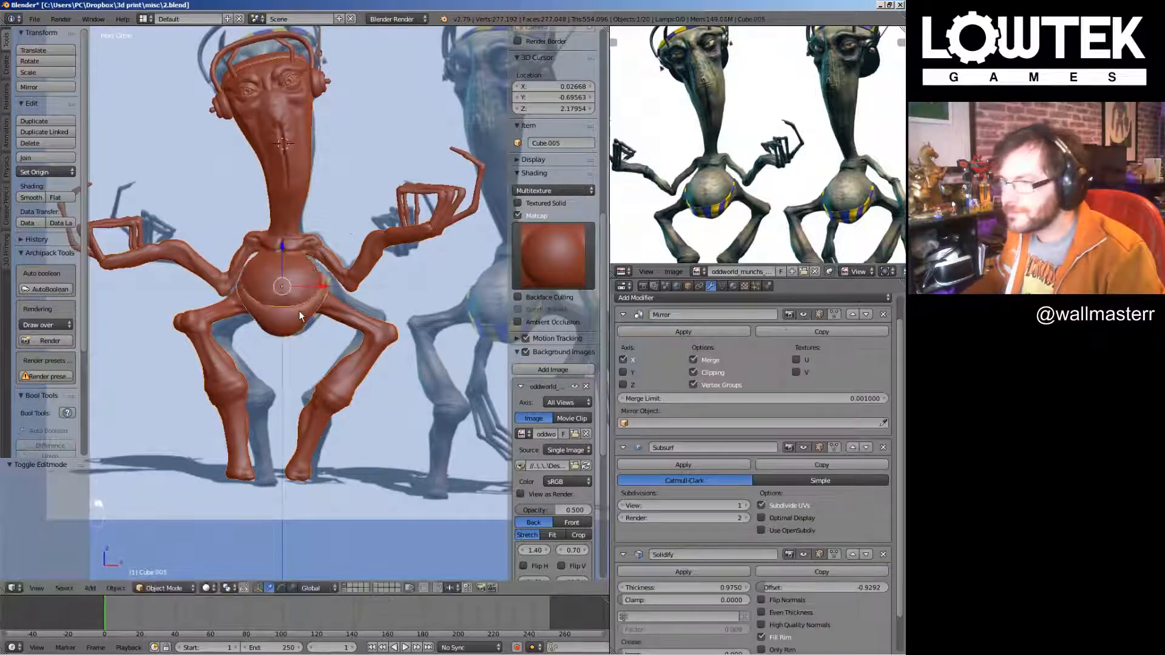
scroll(301, 321, up, 3)
click(671, 334)
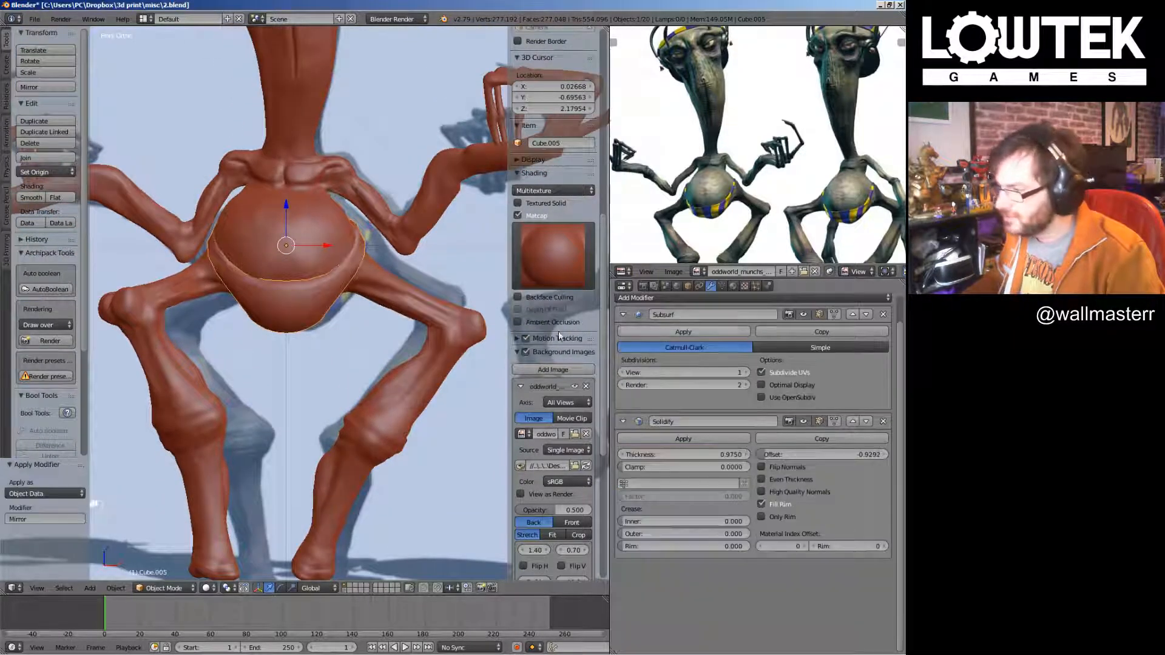
Move vertices along the rear upper edge of the briefs to fit the character's lower back
key(Tab)
scroll(257, 307, up, 3)
middle_drag(257, 307, 392, 270)
right_click(378, 210)
shift+right_click(369, 209)
key(g)
click(403, 330)
right_click(386, 286)
key(g)
click(378, 268)
key(Tab)
scroll(370, 291, down, 2)
key(Tab)
scroll(390, 304, up, 2)
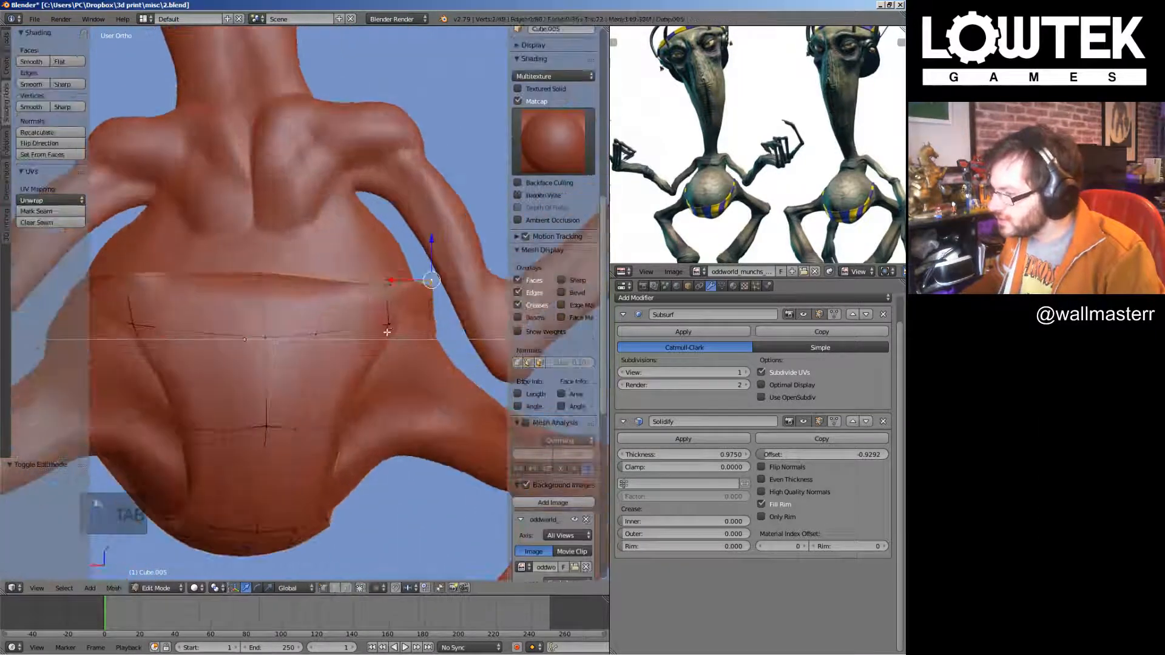
Reposition single vertices on the side, rear edge and underside of the briefs so they follow the posed body
right_click(389, 329)
middle_drag(389, 329, 456, 357)
right_drag(456, 357, 452, 358)
middle_drag(452, 358, 273, 260)
right_drag(249, 257, 254, 261)
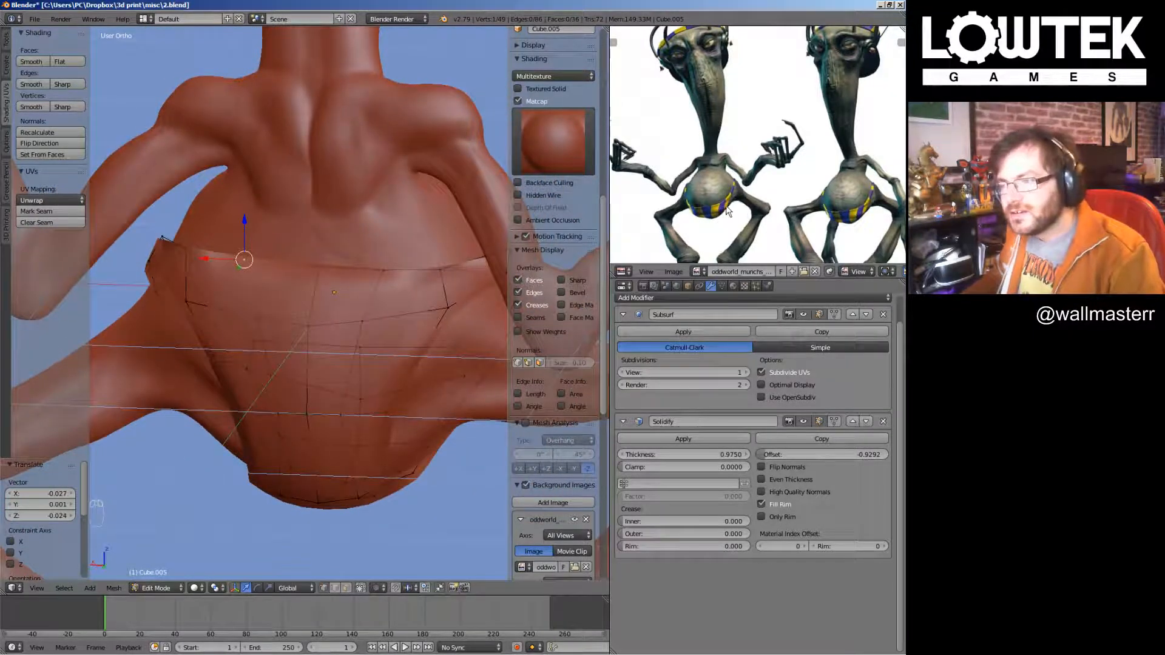
mouse_move(431, 325)
middle_down()
mouse_move(338, 304)
mouse_move(344, 364)
mouse_move(344, 186)
mouse_move(410, 209)
mouse_move(429, 190)
middle_up()
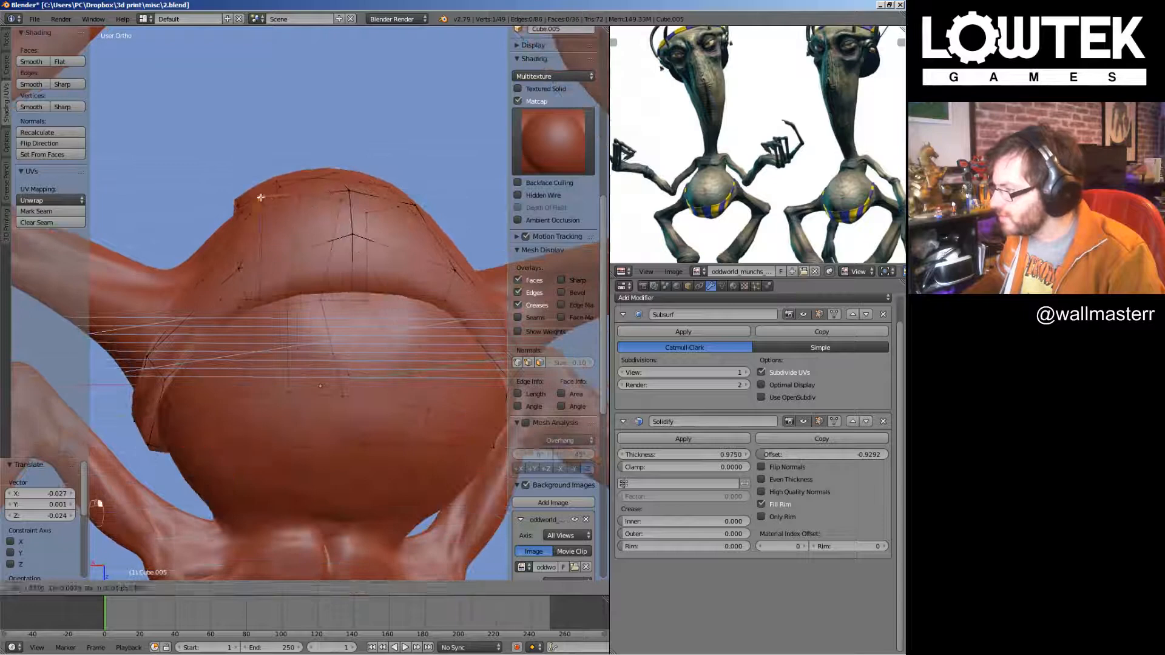
middle_drag(275, 178, 355, 220)
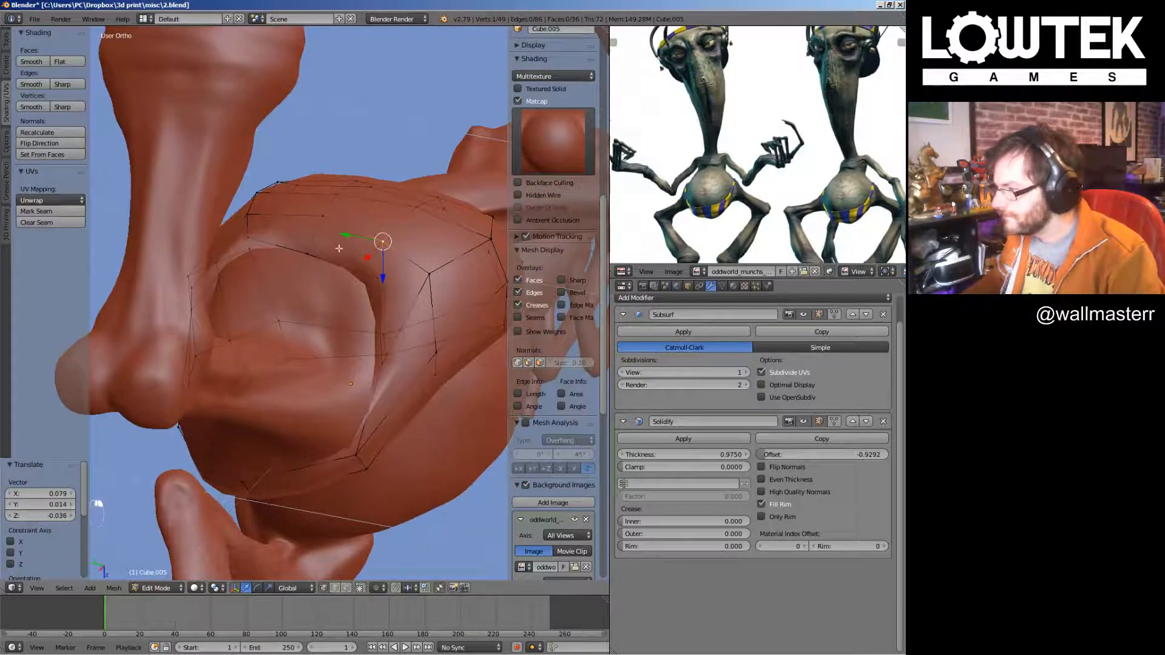
Add two loop cuts near the leg opening of the briefs, adjust the surrounding vertices, and save the file
key(ctrl+r)
double_click(350, 266)
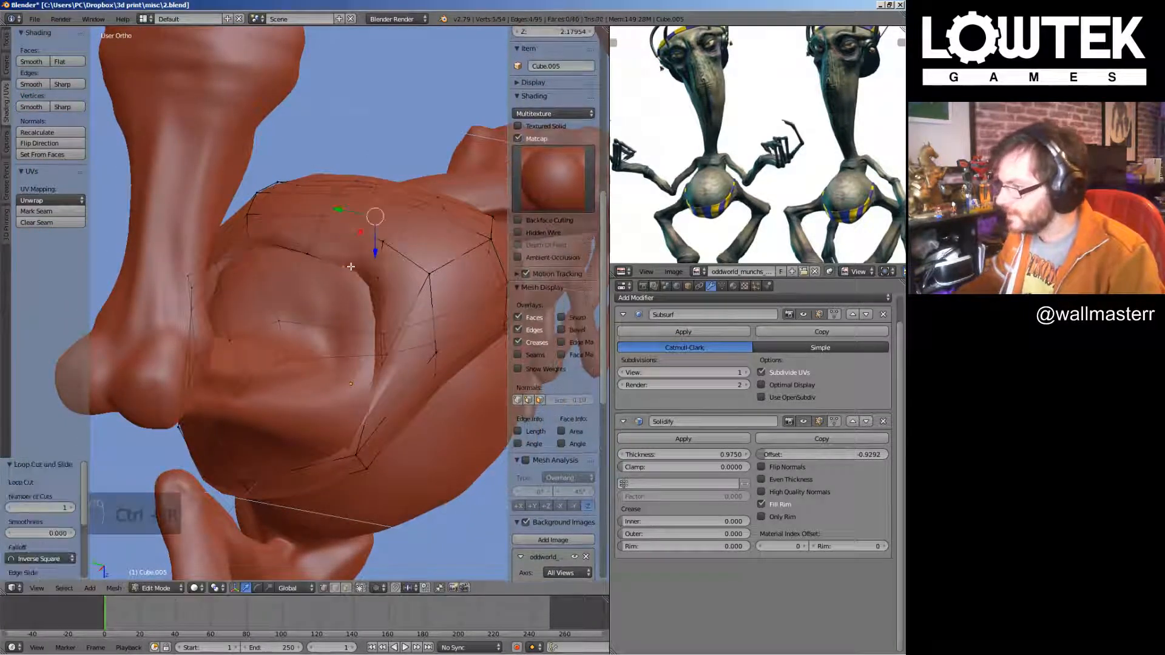
key(ctrl+r)
right_drag(375, 273, 367, 285)
middle_drag(377, 244, 314, 225)
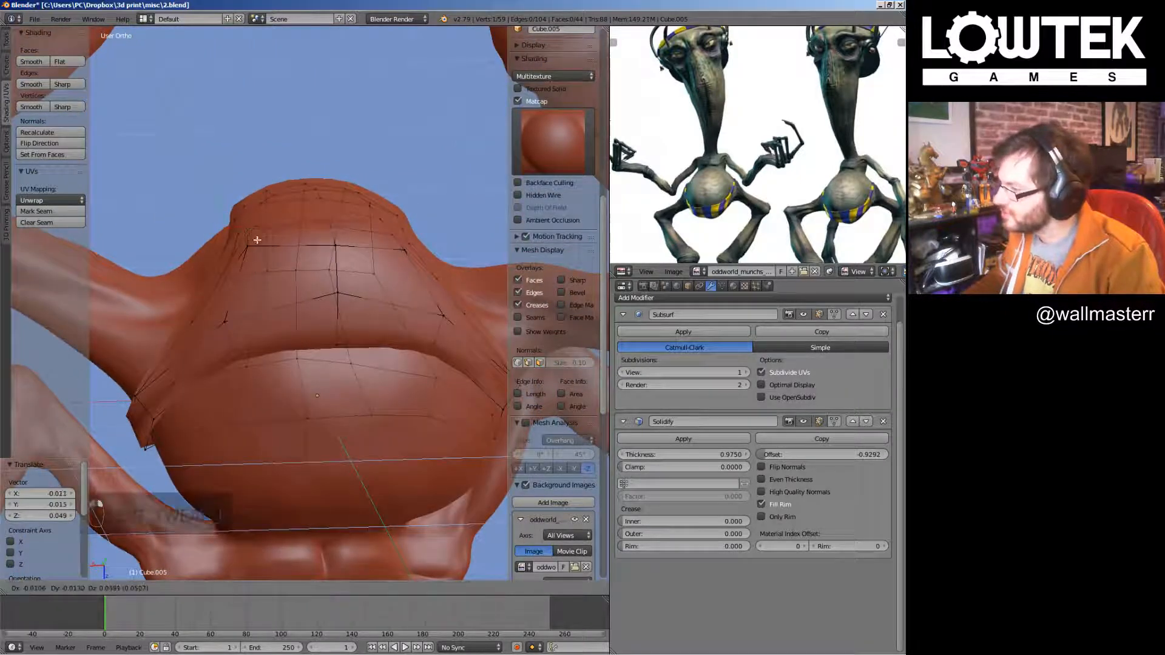
key(Tab)
middle_drag(319, 278, 516, 250)
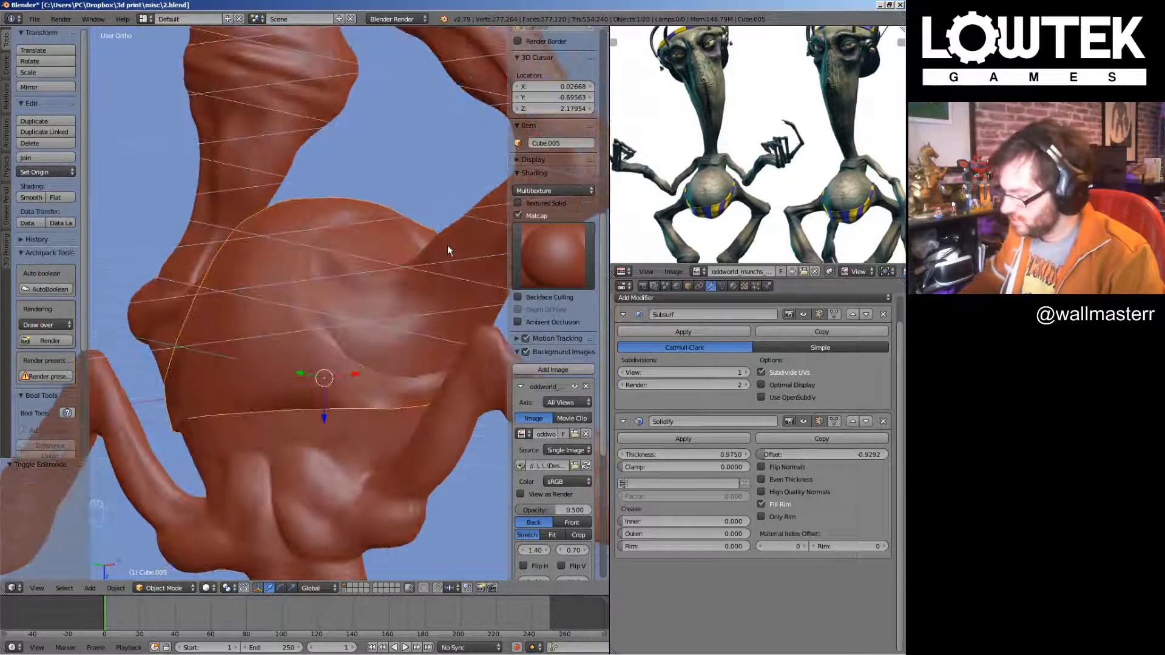
key(KP_1)
key(a)
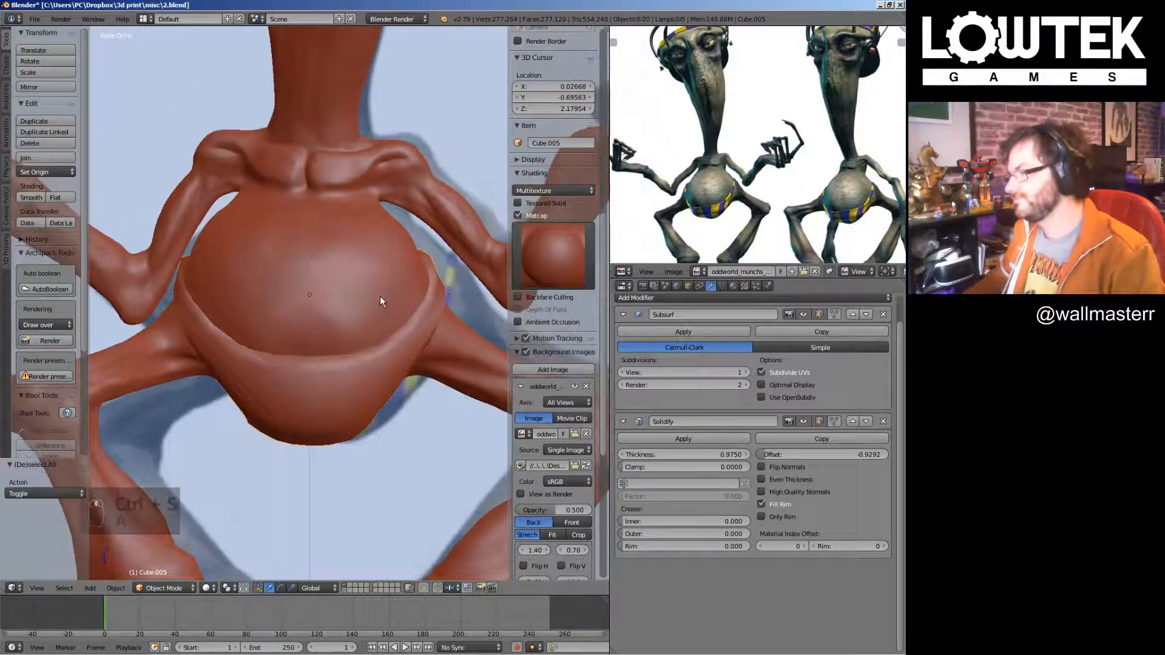
Add another loop cut to the front of the briefs and reshape the vertices along their lower front
scroll(380, 296, down, 5)
mouse_move(380, 296)
middle_down()
mouse_move(361, 277)
mouse_move(412, 259)
mouse_move(410, 235)
mouse_move(348, 300)
mouse_move(375, 297)
middle_up()
key(Tab)
scroll(318, 327, up, 6)
middle_drag(318, 327, 273, 367)
key(ctrl+r)
double_click(221, 347)
scroll(222, 348, up, 3)
right_drag(206, 398, 210, 395)
middle_drag(210, 395, 372, 394)
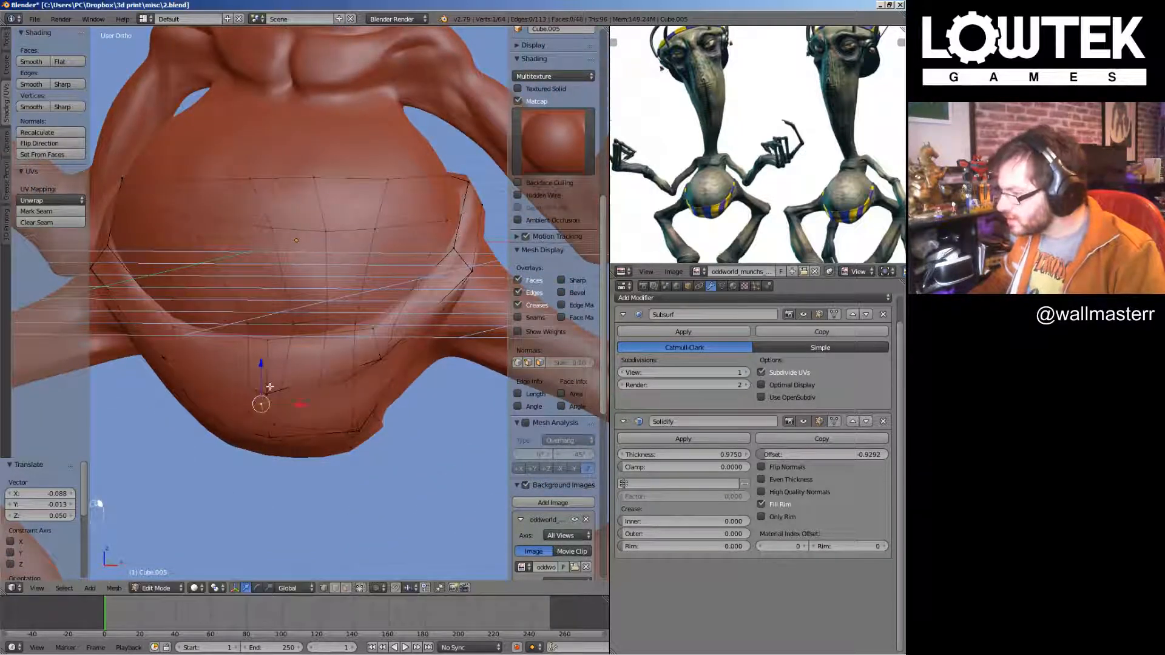
key(Tab)
scroll(381, 375, down, 4)
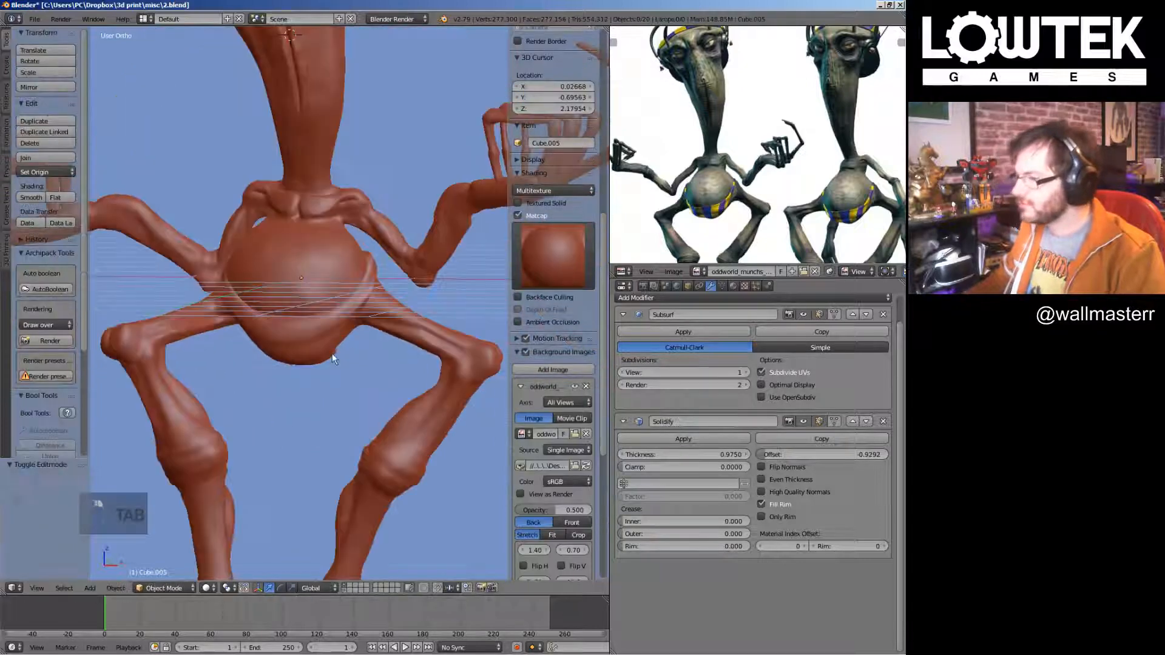
Move vertices on the back and rear leg opening of the briefs to fit them around the body
middle_drag(333, 353, 102, 352)
key(Tab)
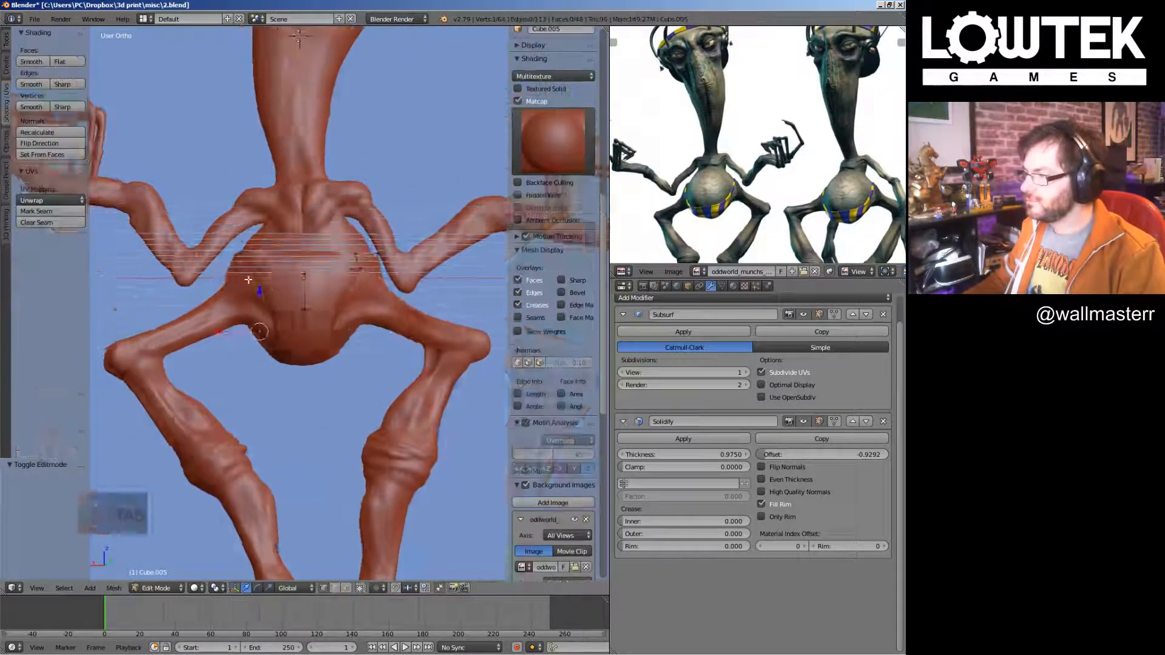
scroll(102, 352, up, 5)
shift+right_click(308, 255)
middle_drag(308, 255, 358, 321)
key(g)
click(292, 244)
key(g)
right_drag(254, 359, 288, 368)
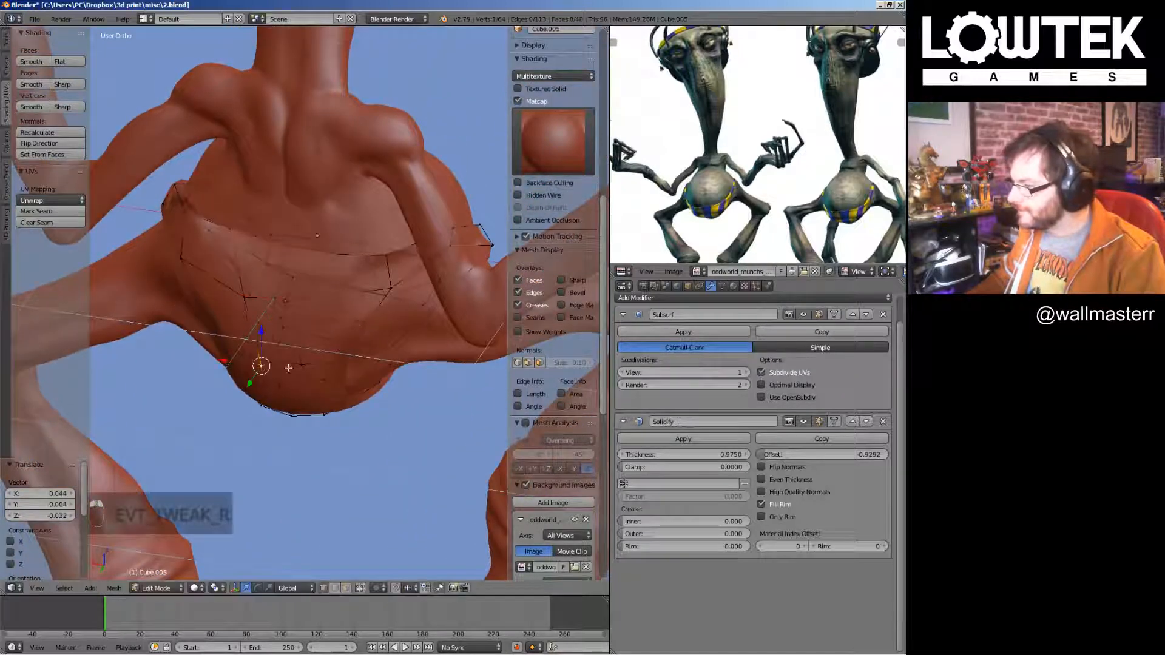
Leave mesh editing of the briefs and save the file over the existing one
key(KP_1)
scroll(303, 340, down, 3)
key(Tab)
key(ctrl+s)
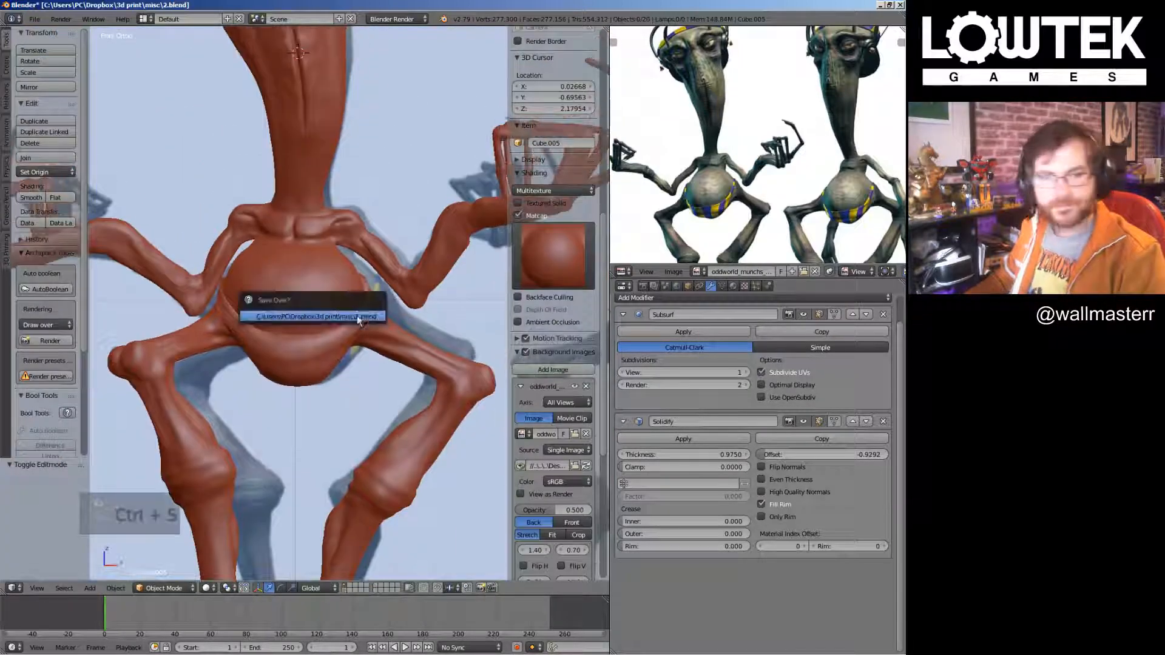
scroll(366, 311, down, 5)
key(KP_1)
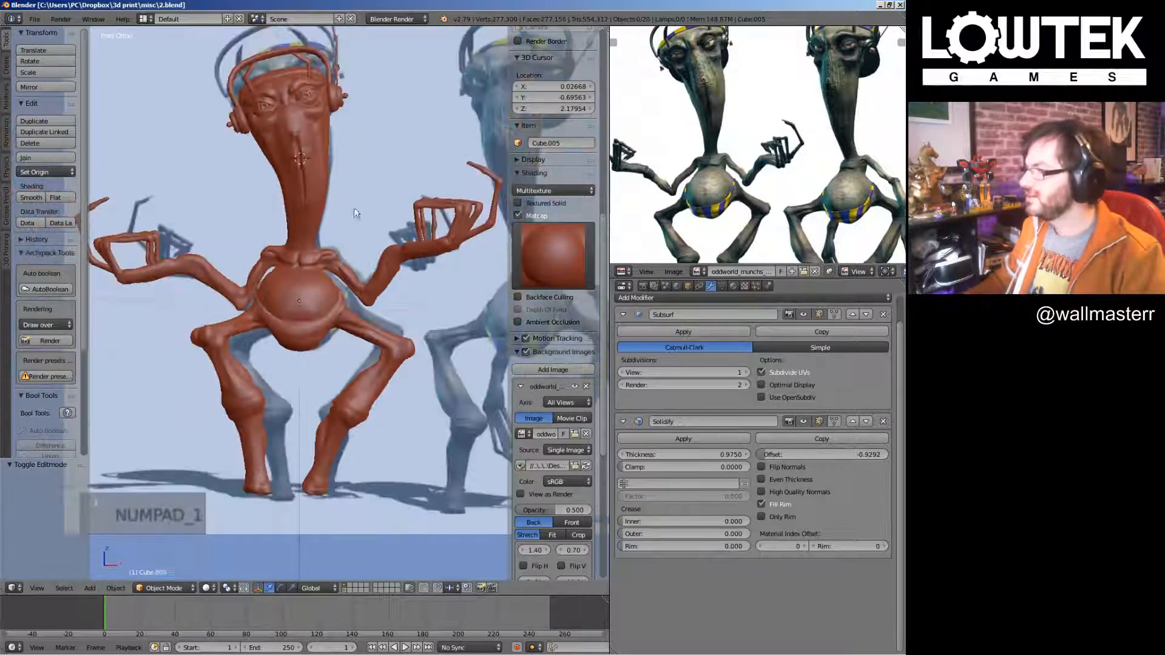
key(ctrl+s)
Add loop cuts lengthwise along the headphone band to give it firmer edges
scroll(356, 206, up, 2)
right_click(319, 220)
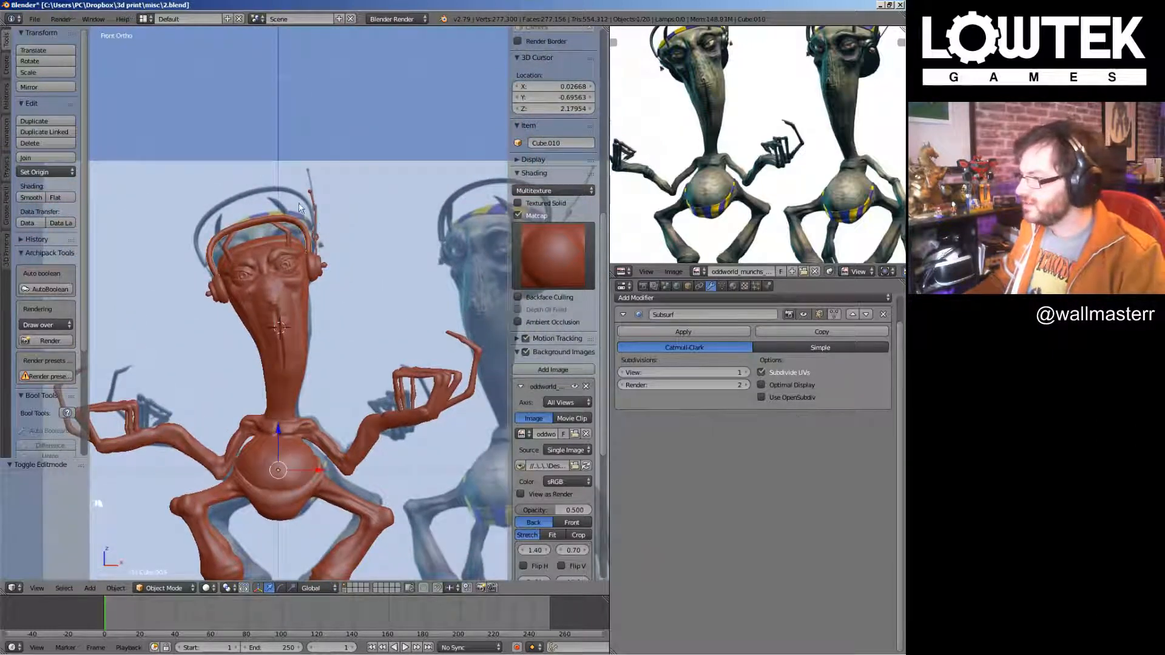
key(Tab)
scroll(314, 182, up, 2)
scroll(313, 182, up, 2)
middle_drag(314, 182, 334, 195)
scroll(340, 205, up, 3)
key(ctrl+r)
click(341, 194)
right_click(341, 194)
key(ctrl+r)
click(336, 193)
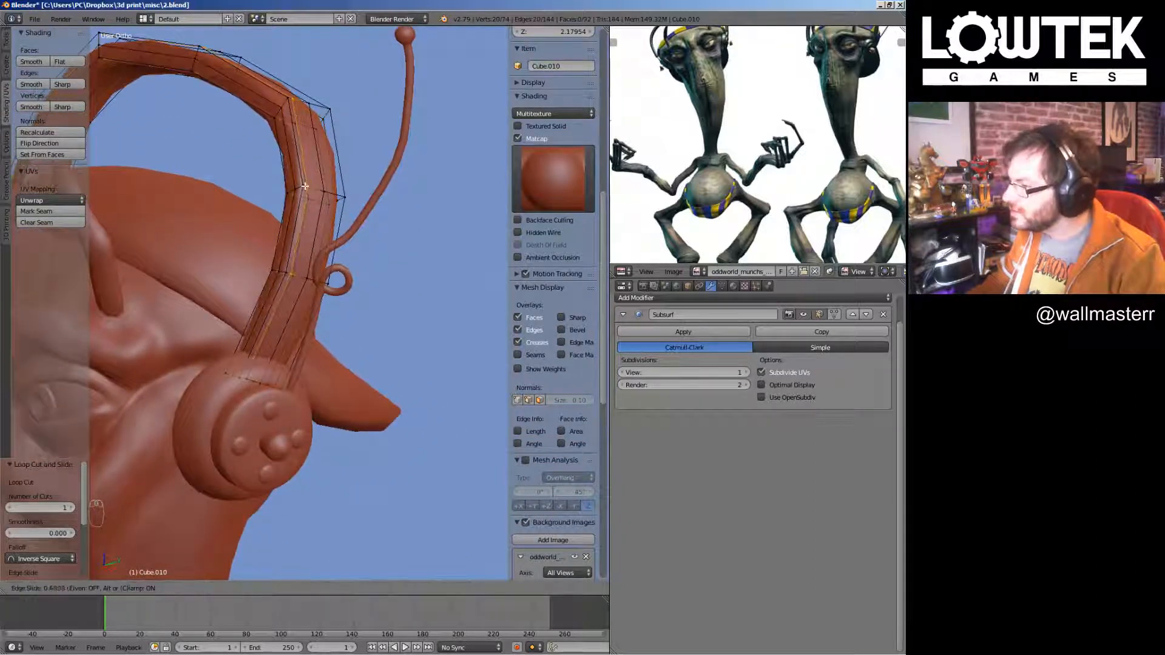
click(339, 196)
Finish editing the headphone band, check its shape from behind and from the front, and save the file
key(Tab)
middle_drag(351, 227, 275, 212)
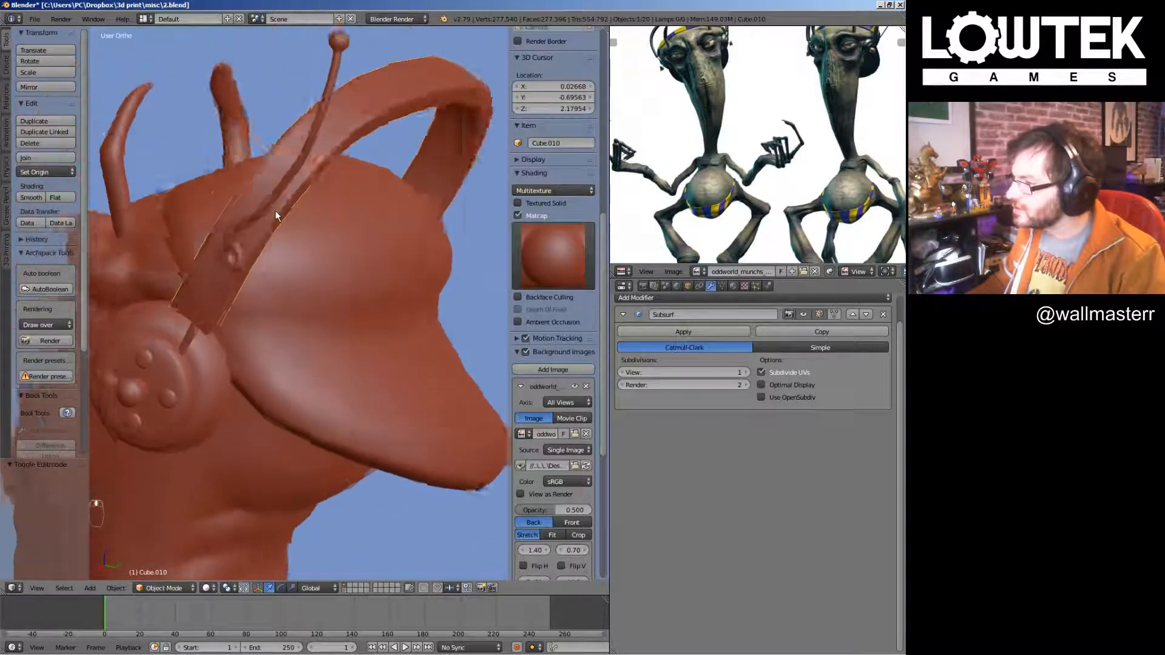
key(KP_1)
scroll(280, 217, down, 2)
key(ctrl+s)
click(312, 250)
shift+middle_drag(328, 309, 349, 181)
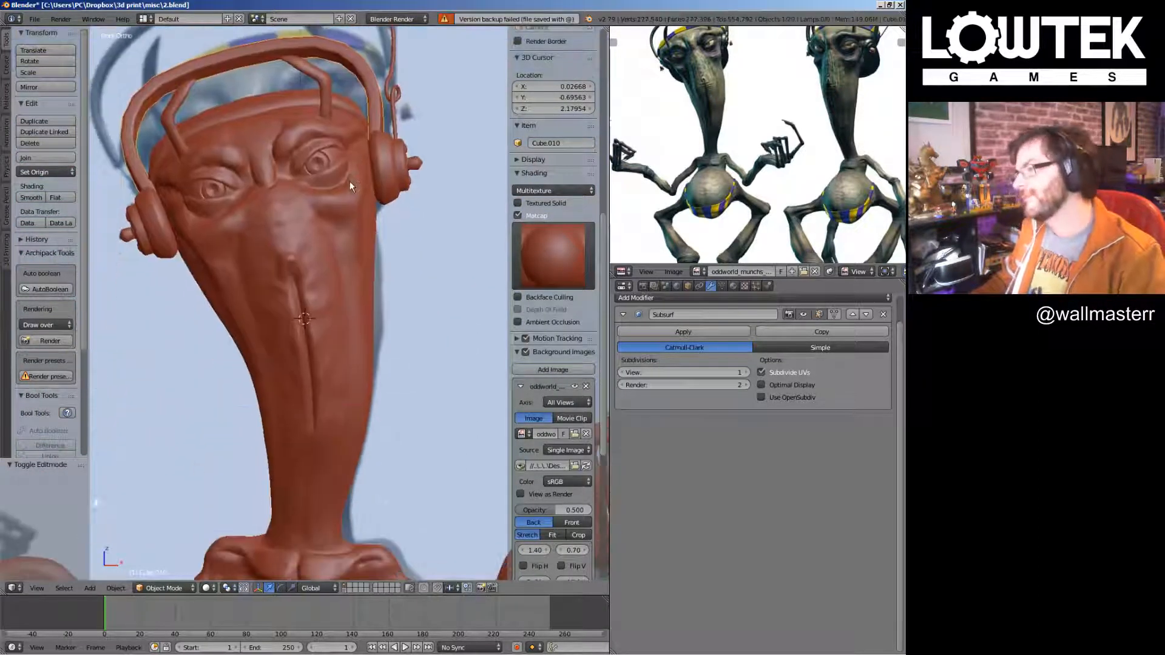
Save the current file, and save the scene as a new file named 3.blend in the misc folder
middle_drag(304, 125, 319, 184)
key(ctrl+s)
click(320, 184)
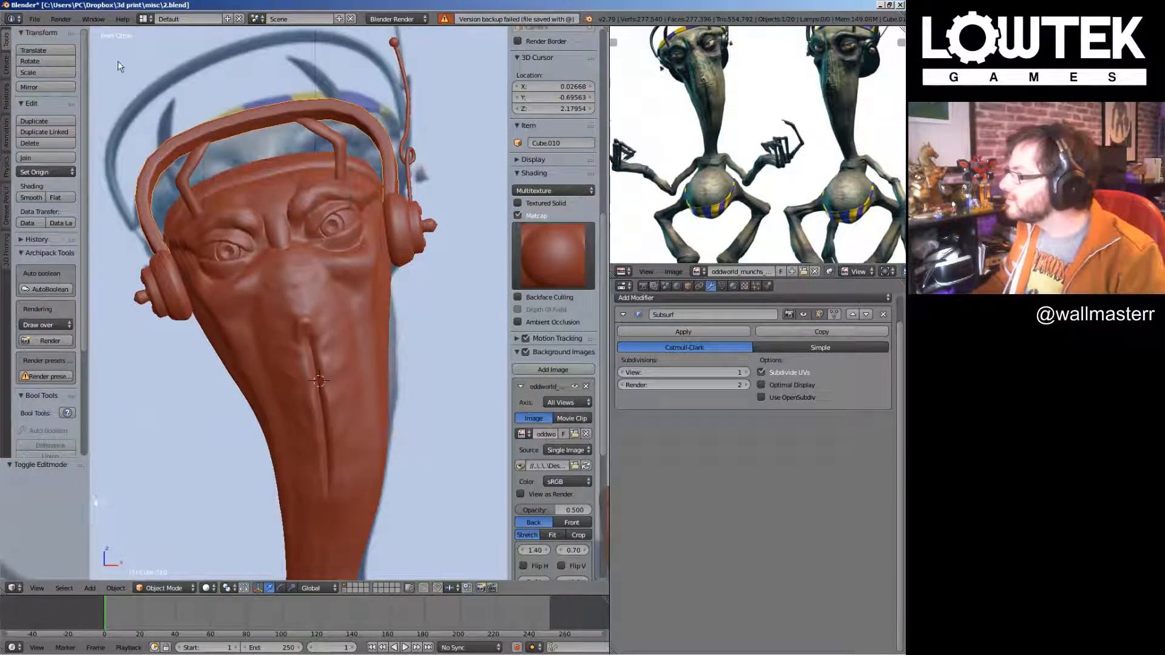
click(33, 19)
click(61, 117)
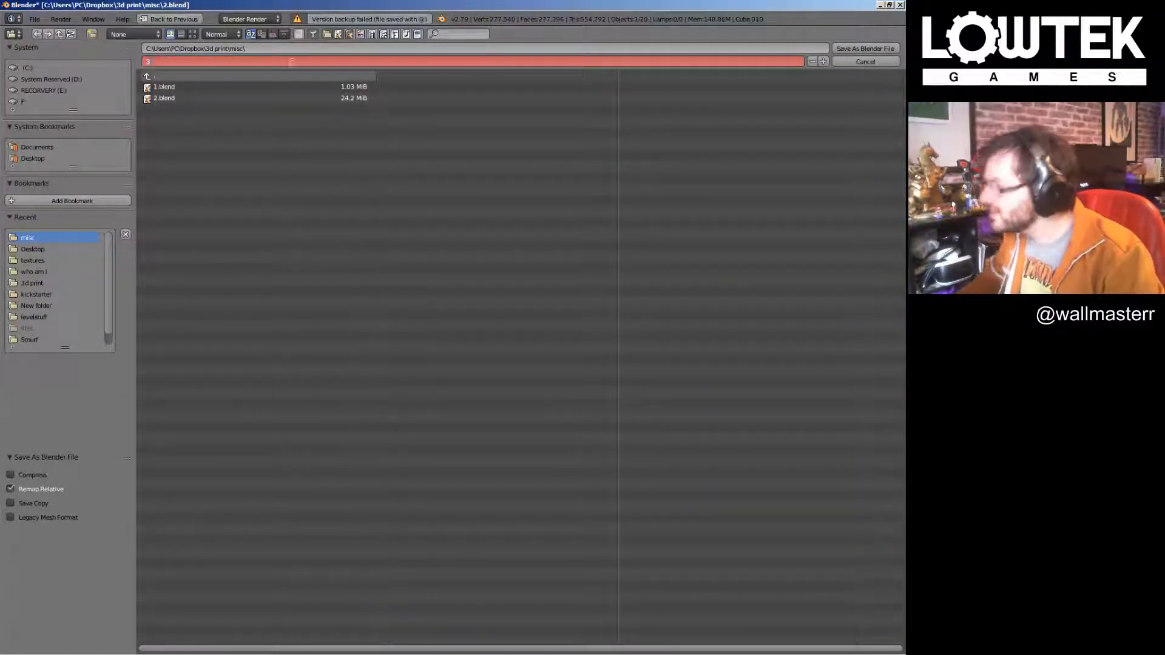
text(3)
click(875, 47)
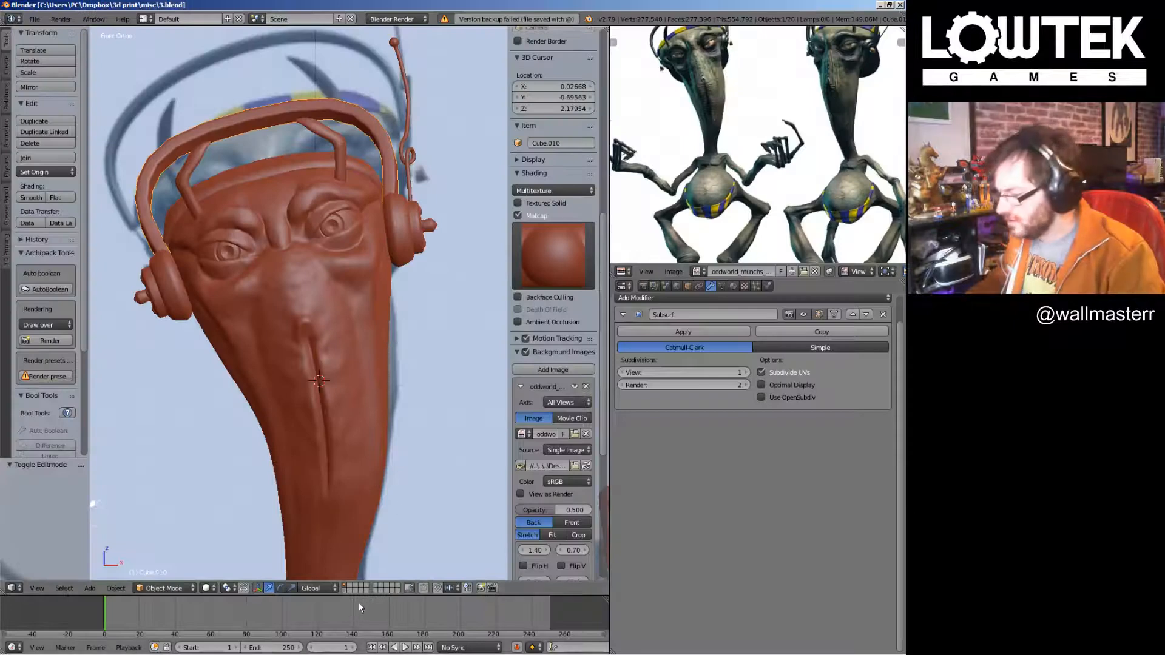
Check the whole posed figure against the reference image from the front and save the file
scroll(358, 439, down, 10)
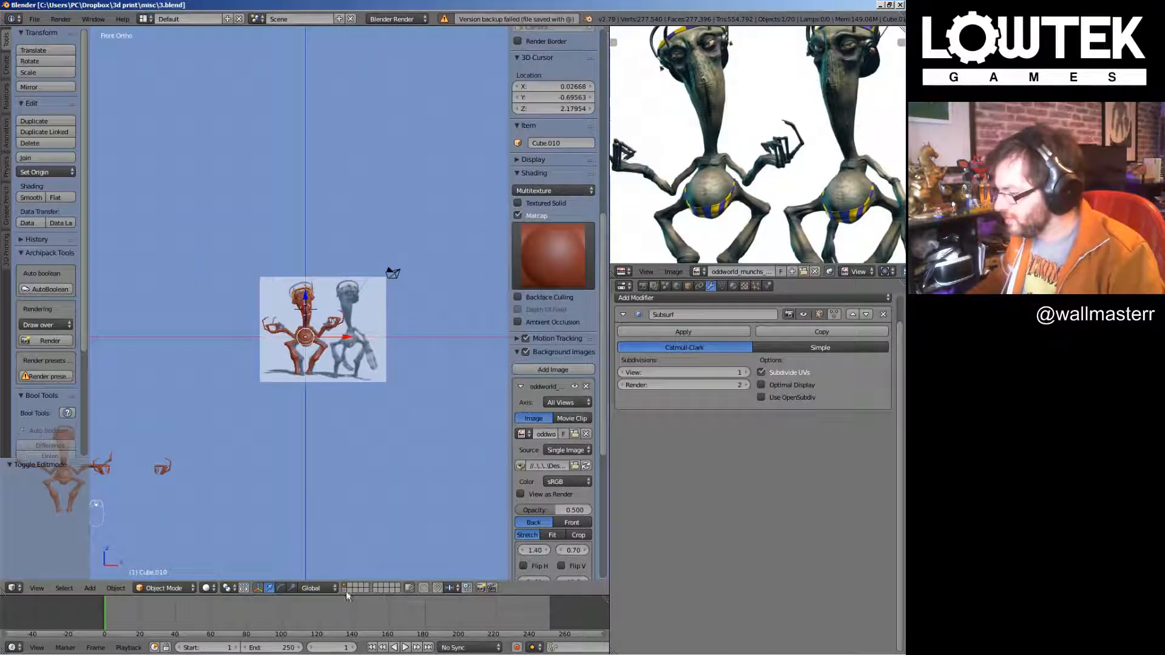
scroll(363, 375, up, 5)
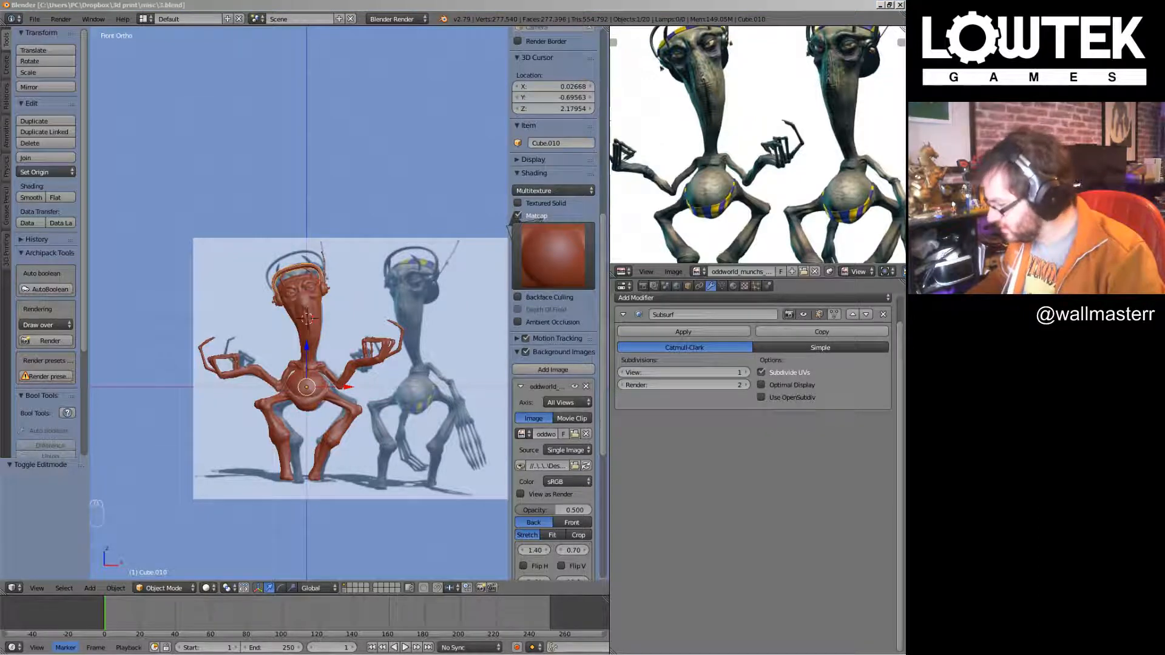
click(340, 331)
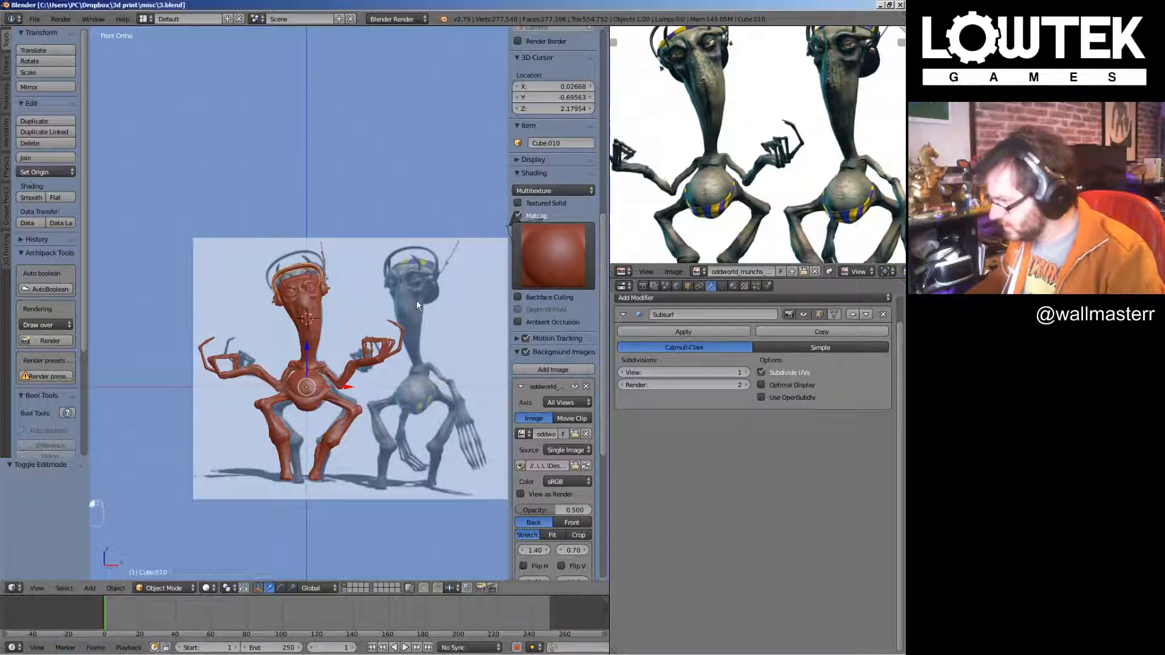
right_drag(322, 358, 340, 303)
right_click(341, 303)
shift+middle_drag(341, 304, 329, 265)
key(ctrl+s)
click(333, 281)
Deselect everything in front view and add a cylinder mesh with 32 vertices
scroll(351, 312, up, 2)
right_drag(370, 288, 328, 272)
right_click(340, 260)
key(a)
middle_drag(374, 234, 501, 248)
key(KP_1)
shift+scroll(337, 289, down, 3)
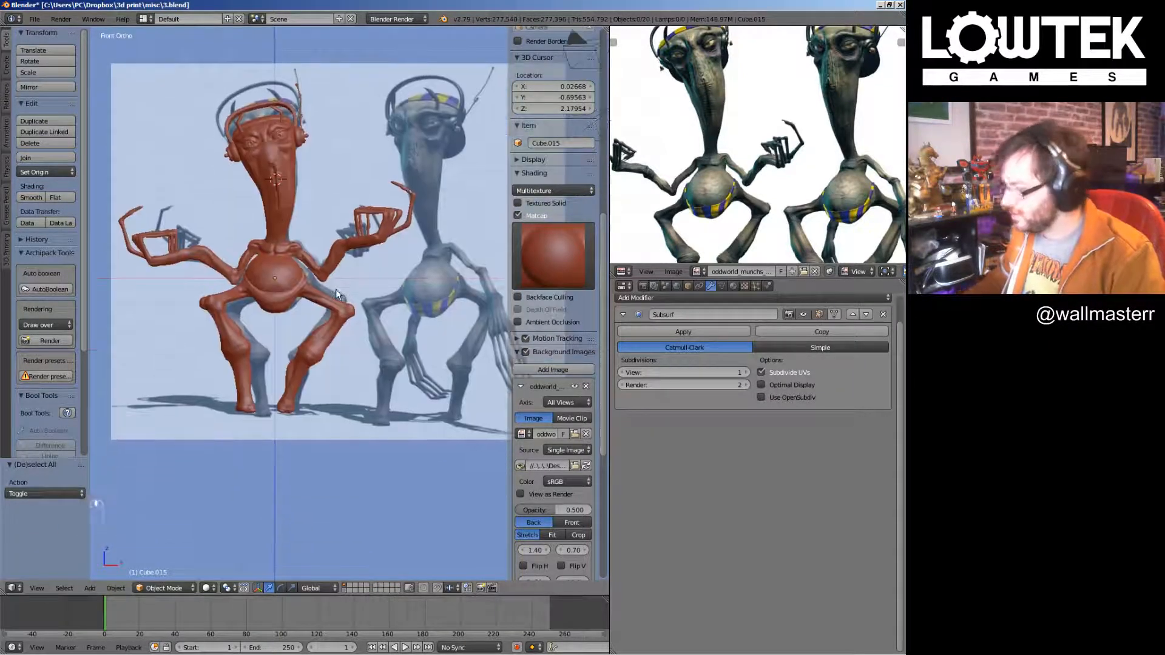
key(shift+a)
mouse_move(336, 289)
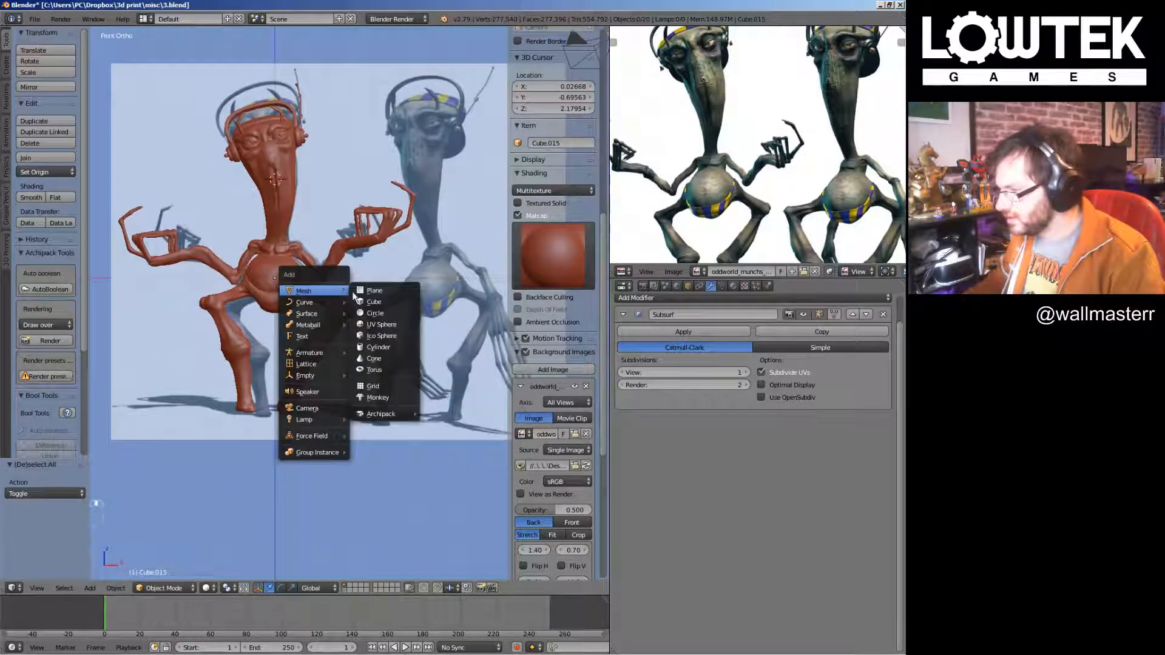
click(379, 347)
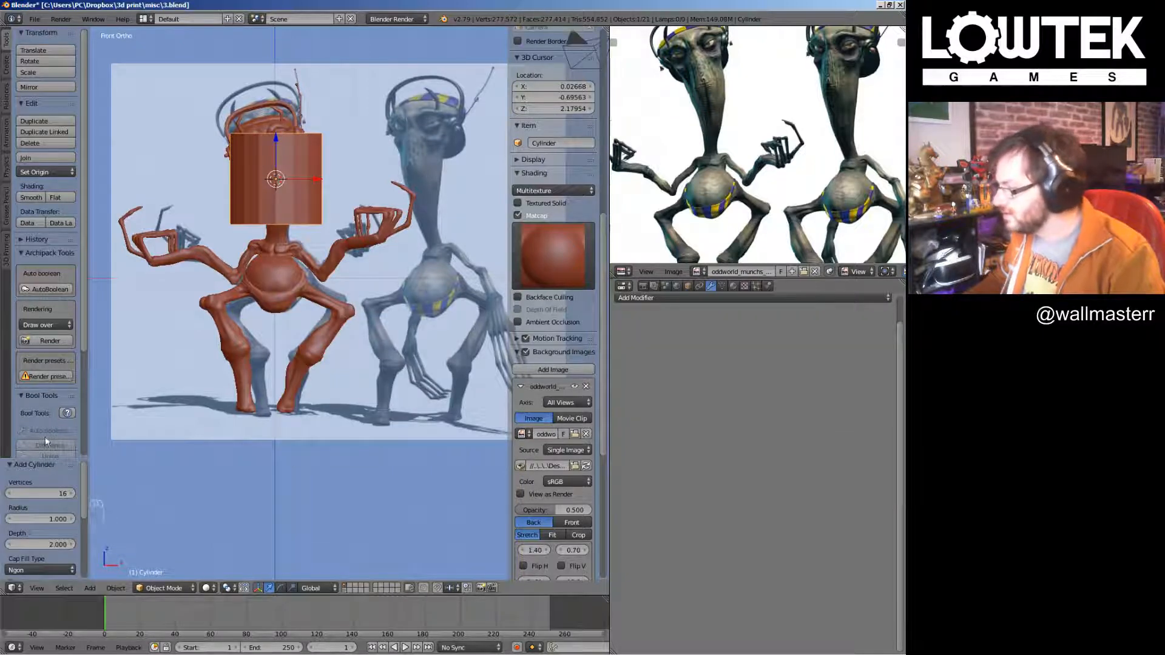
click(35, 493)
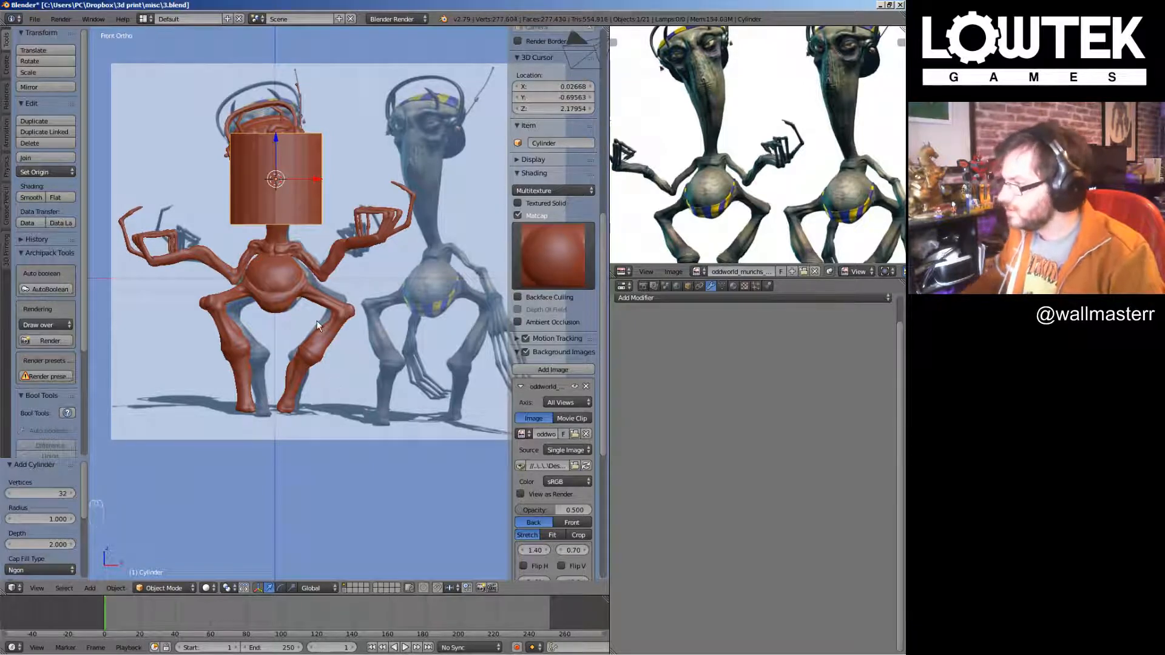
Scale the cylinder up to about twice its size and add a Subdivision Surface modifier to it
key(s)
click(546, 319)
click(708, 298)
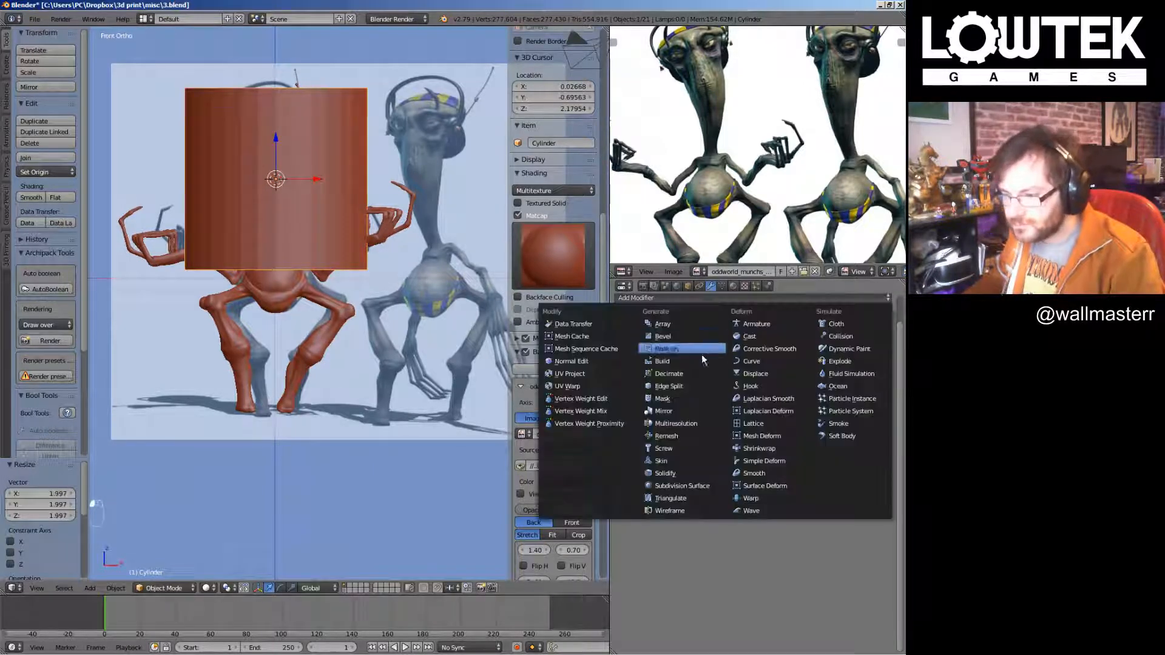
click(682, 486)
Add a loop cut close to the cylinder's upper rim and scale the top cap to about 0.88
key(Tab)
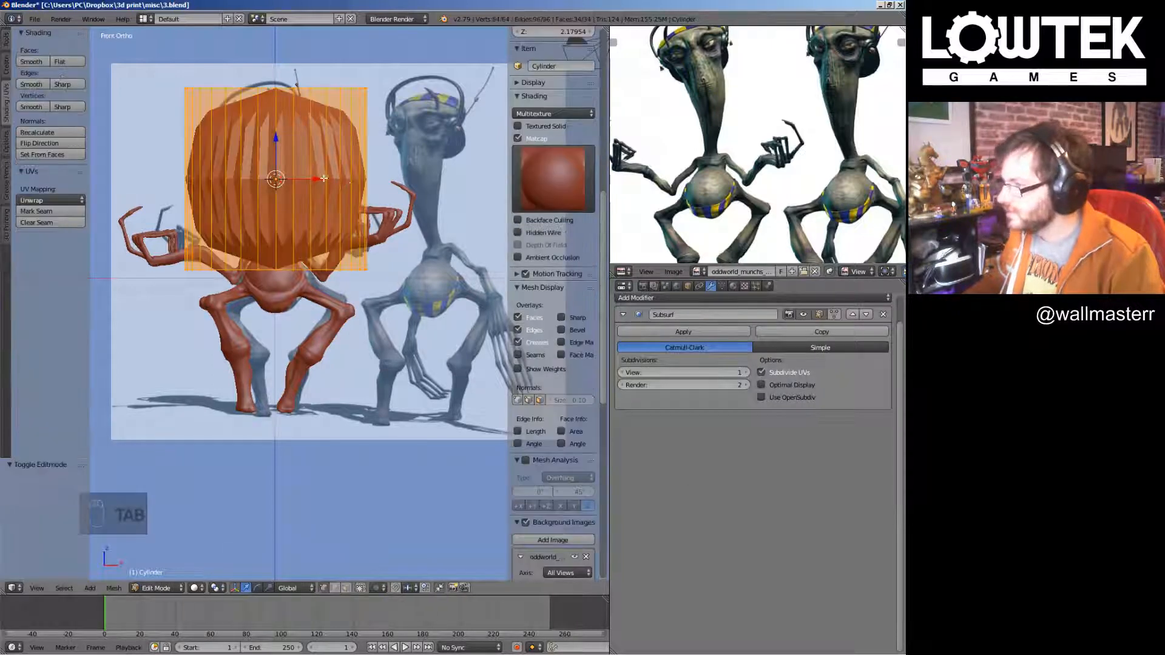
key(ctrl+r)
drag(362, 182, 372, 104)
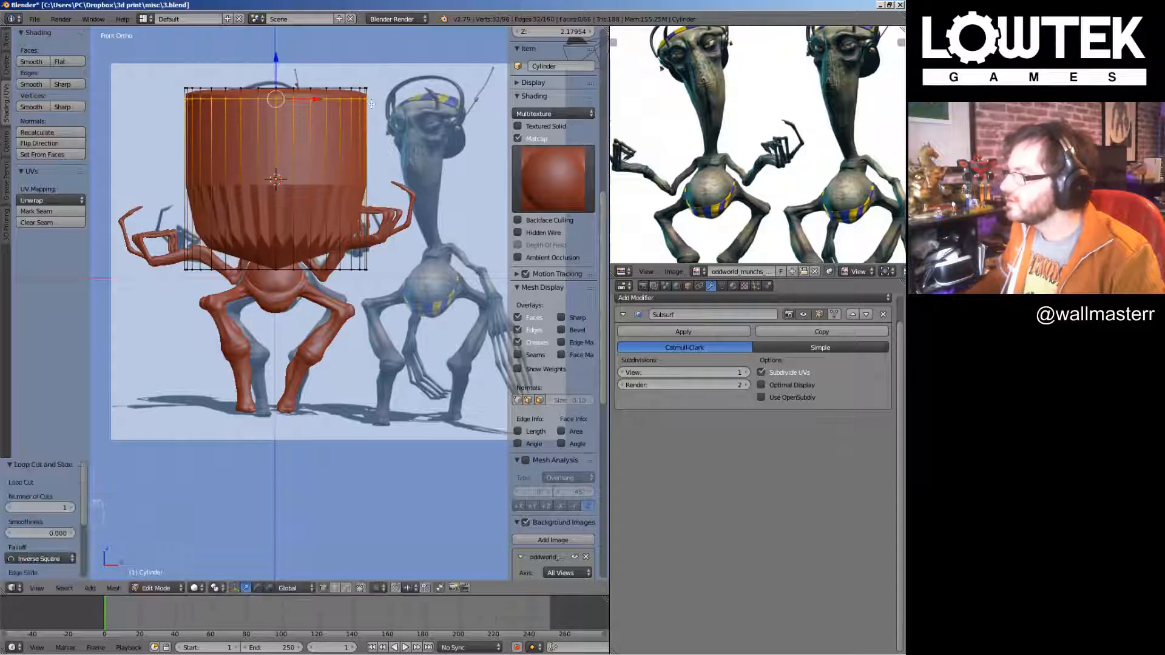
key(s)
click(377, 124)
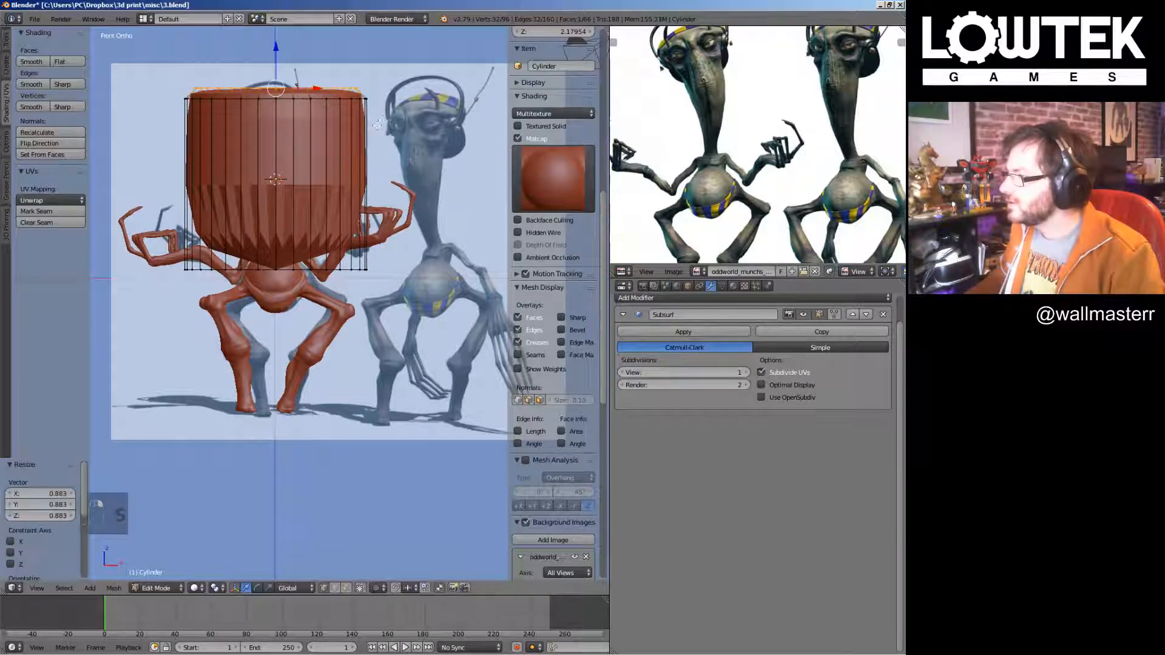
Extrude the top cap inward, scaled to about 0.45, and extrude it once more to a point at the centre
key(e)
click(387, 123)
key(s)
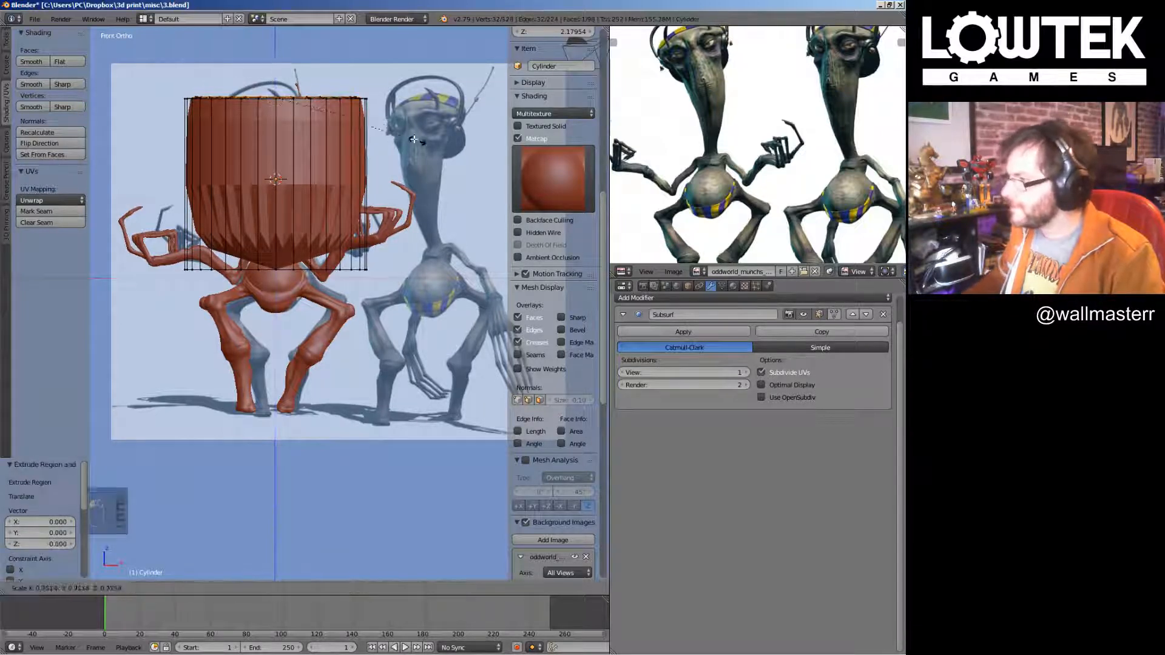
click(349, 117)
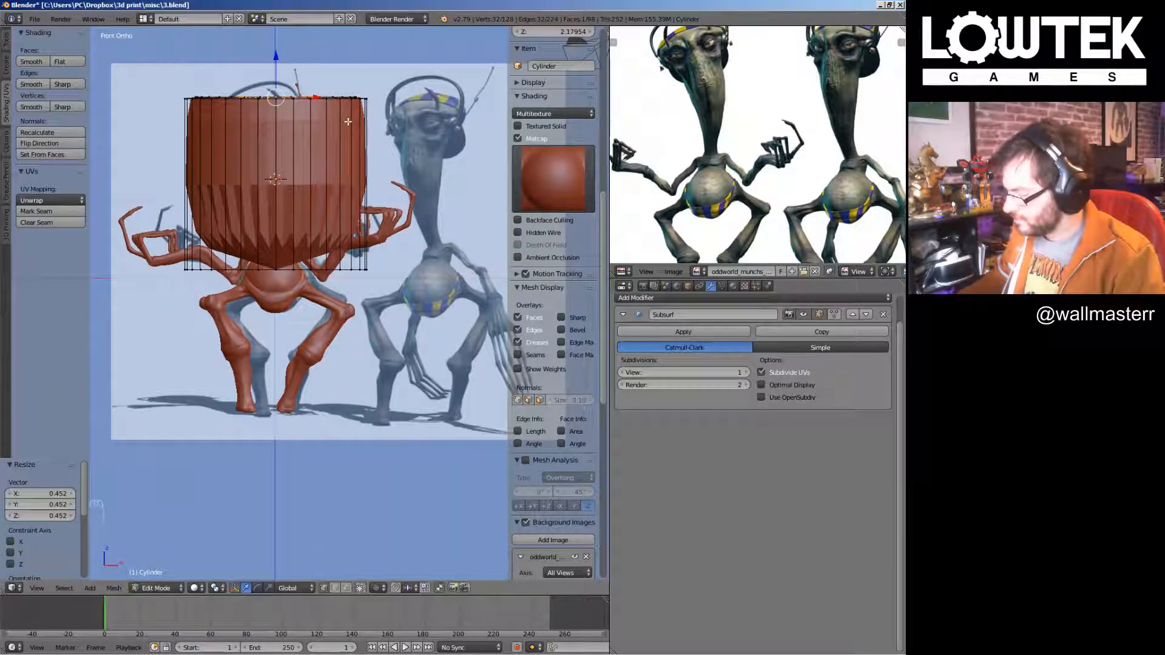
key(0)
key(Return)
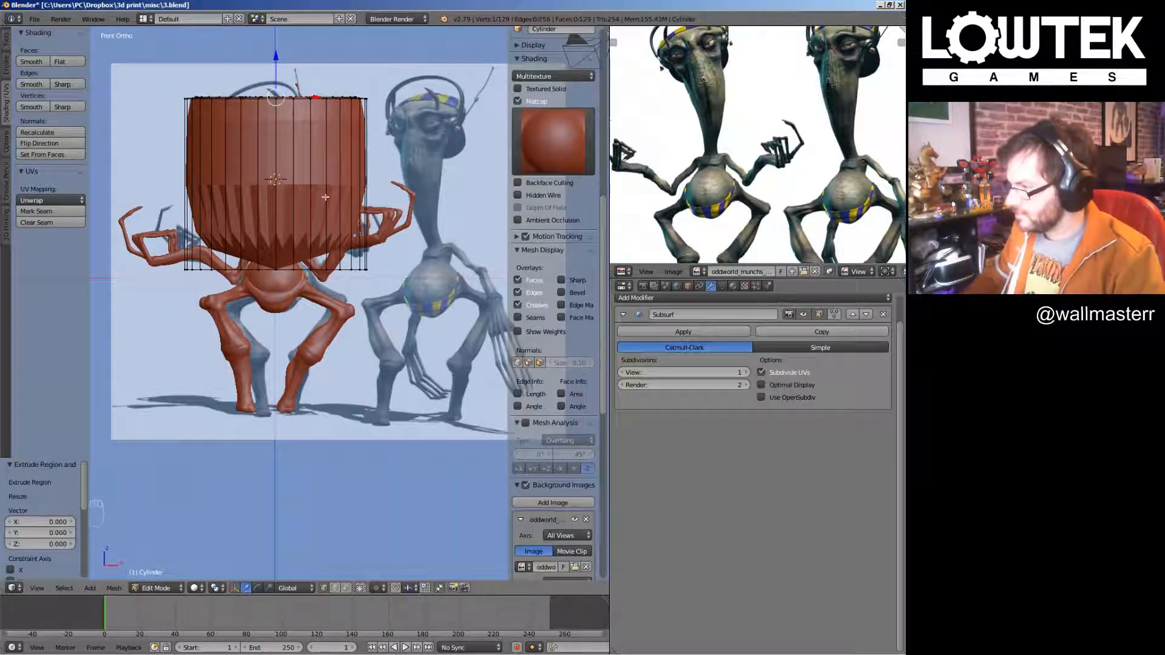
Raise the cylinder's bottom edge loop about 3.25 units to form a thin disc, and extrude the bottom cap inward to its centre
alt+right_click(285, 270)
drag(277, 236, 309, 152)
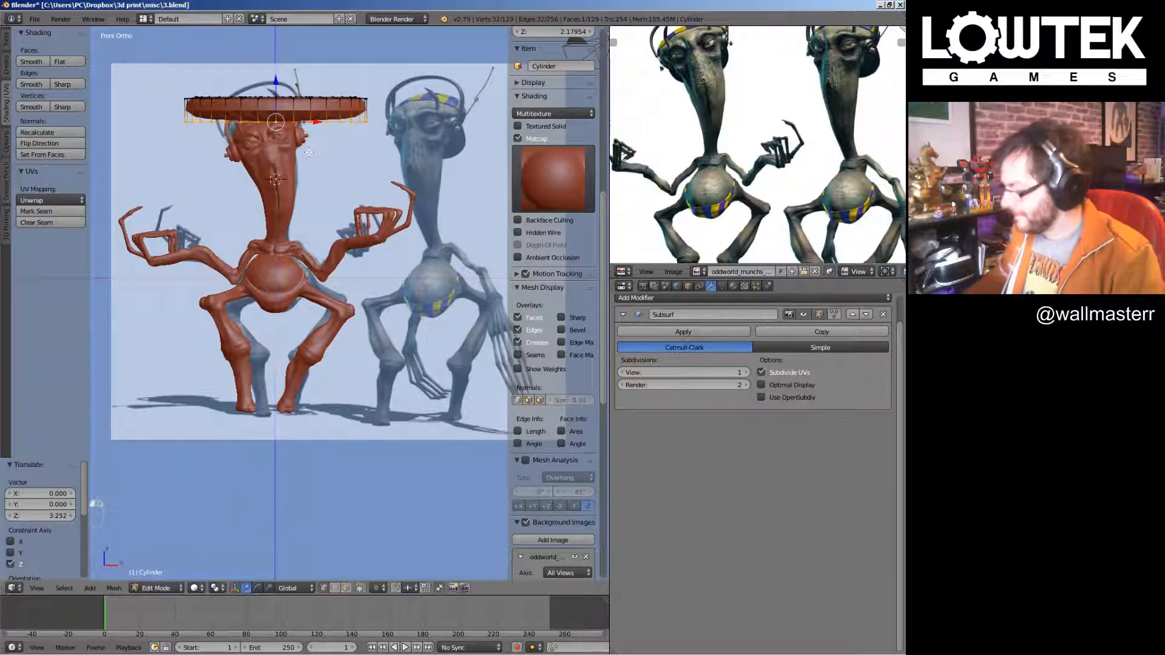
key(e)
right_click(347, 174)
click(363, 181)
key(e)
right_click(371, 174)
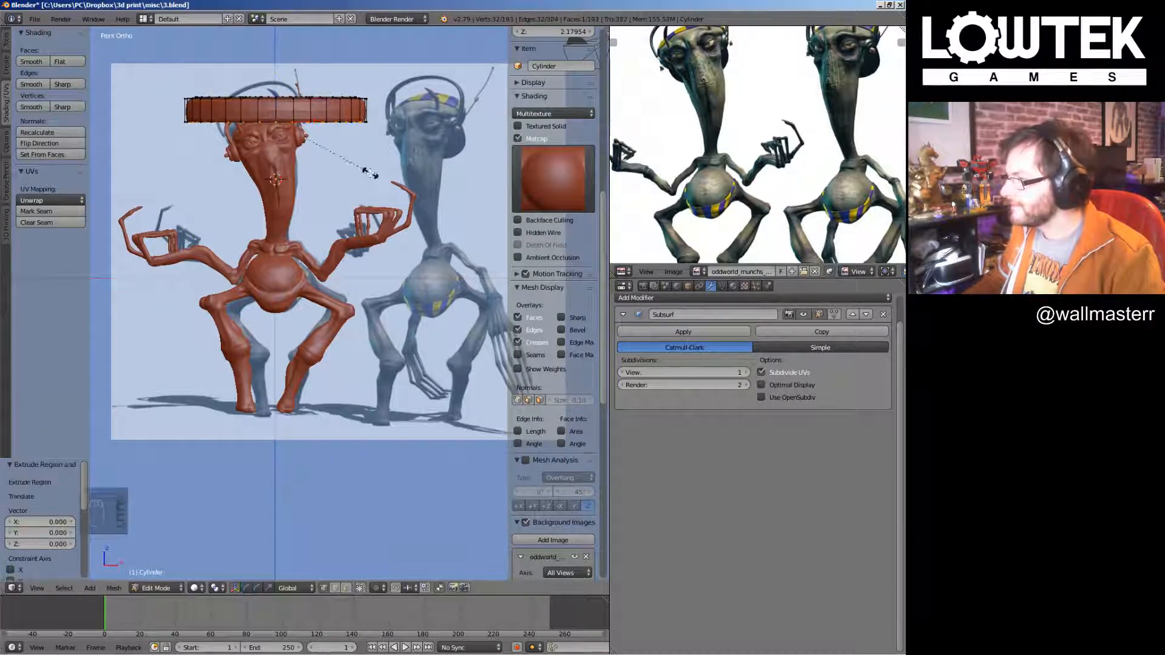
click(321, 160)
key(e)
right_click(321, 159)
key(s)
right_click(322, 161)
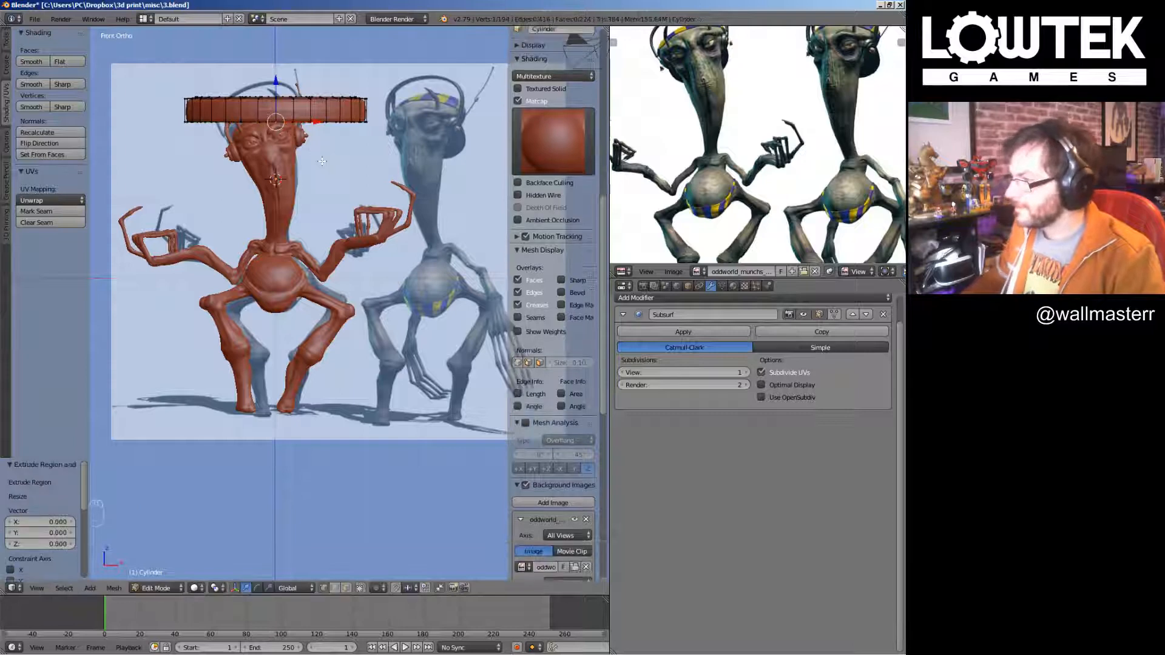
Move the whole disc straight down beneath the character's feet and scale it up to about 1.12
key(a)
key(g)
key(z)
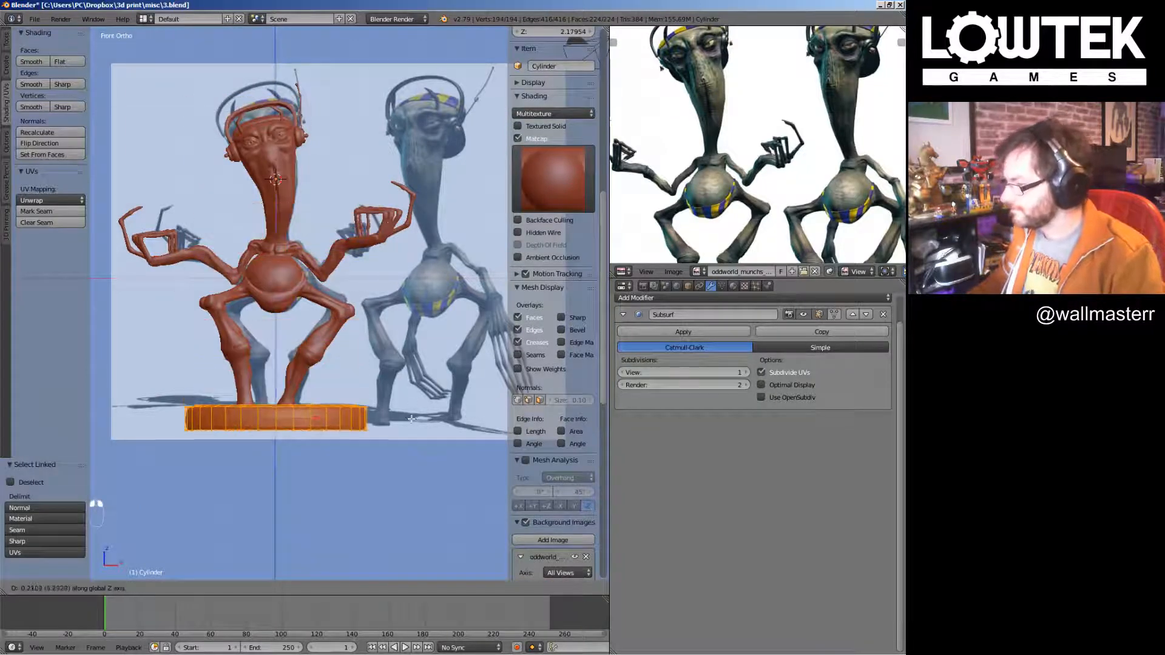
click(409, 423)
key(s)
middle_drag(427, 429, 274, 412)
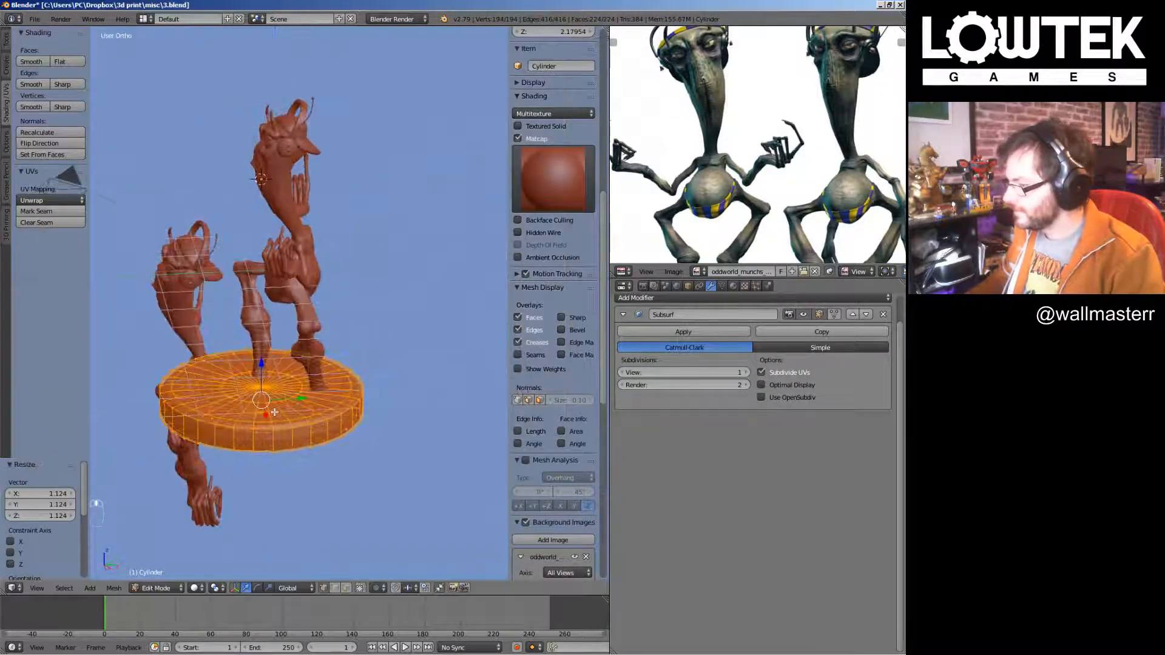
In side view, move the disc along the Y axis so that it sits beneath both feet, and leave mesh editing
key(KP_3)
key(g)
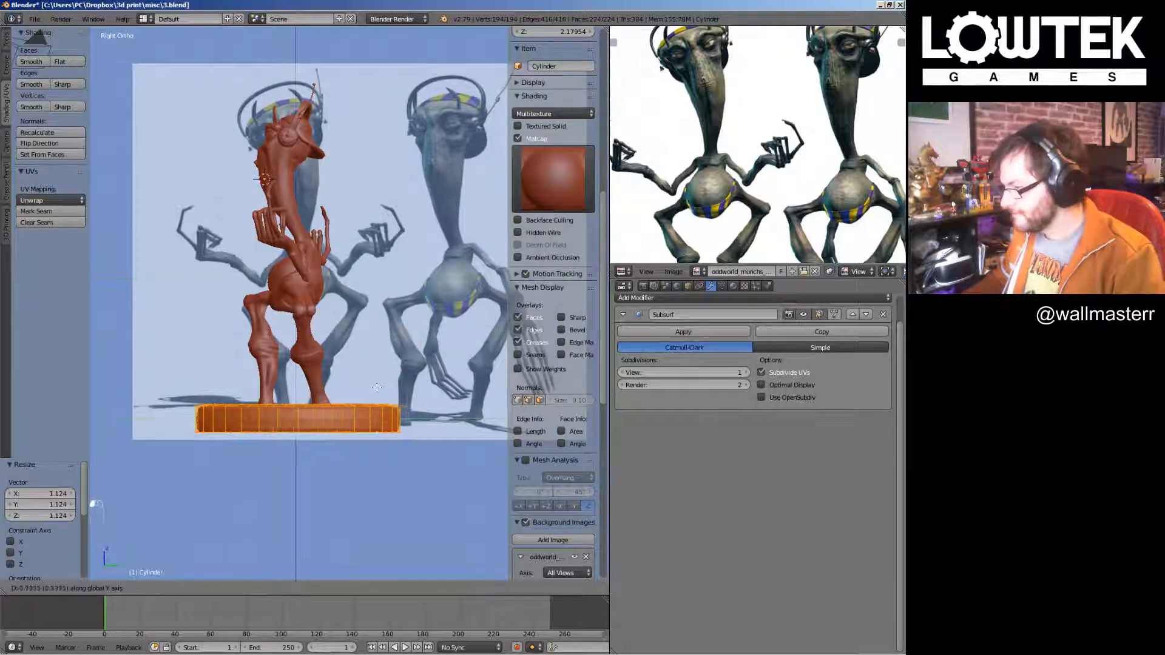
click(374, 388)
key(Tab)
middle_drag(371, 386, 403, 410)
key(KP_1)
scroll(385, 405, up, 2)
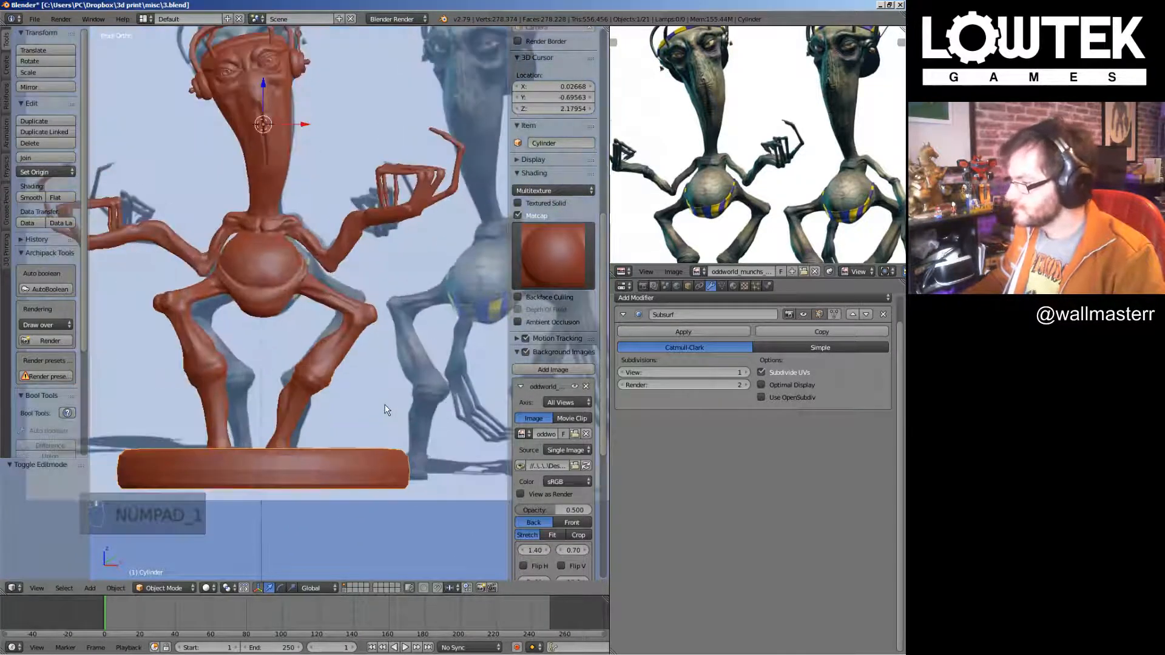
Flatten the disc base to about 0.59 of its height and shift it so the figure stands centred on it
key(Tab)
key(s)
key(z)
click(281, 352)
key(g)
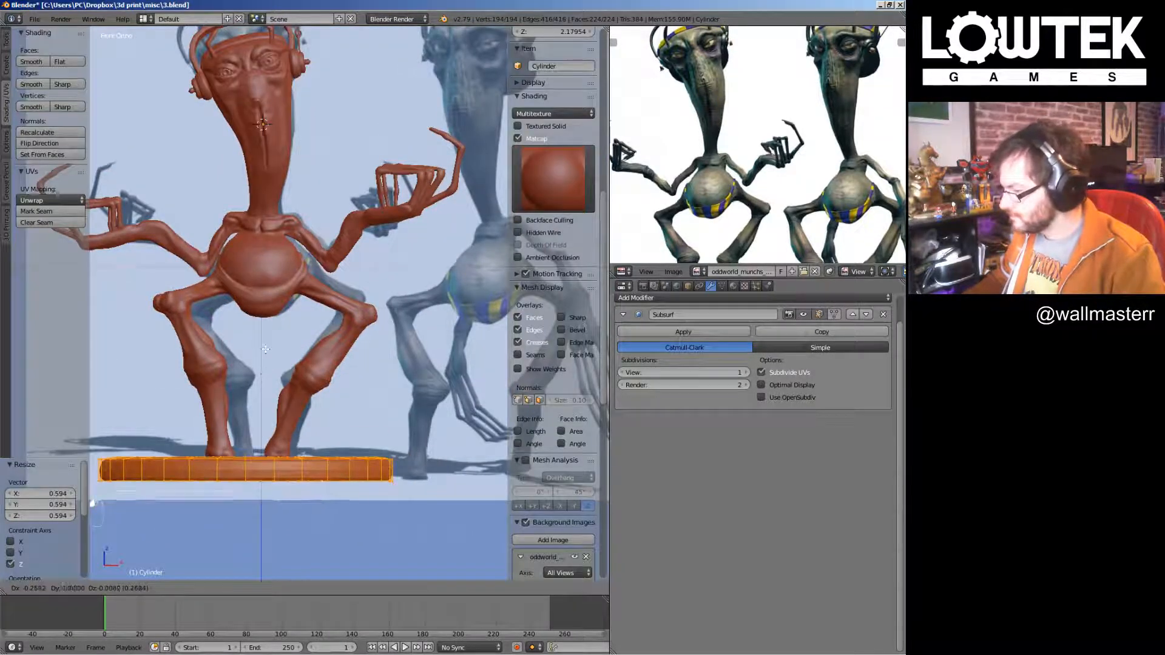
click(265, 349)
key(Tab)
middle_drag(264, 351, 130, 384)
Rotate the angled leg's foot on the body mesh by about 18 degrees and move it to rest flat on the base
right_click(302, 364)
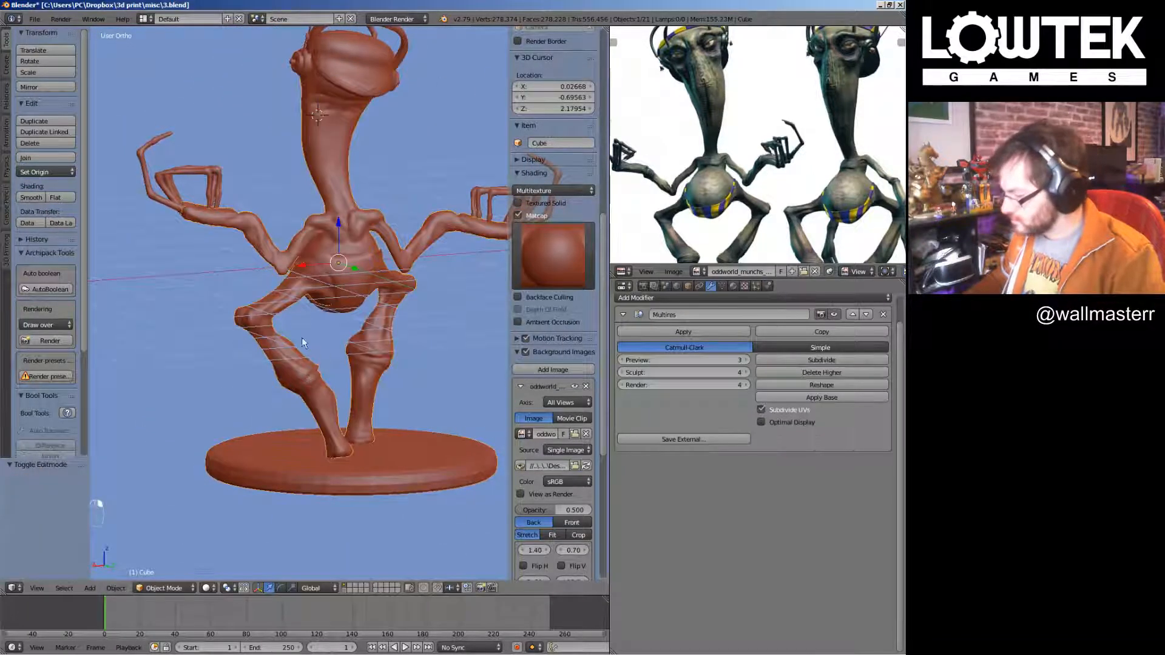
key(KP_3)
key(Tab)
scroll(322, 352, up, 5)
scroll(300, 346, up, 3)
shift+middle_drag(299, 347, 328, 269)
key(a)
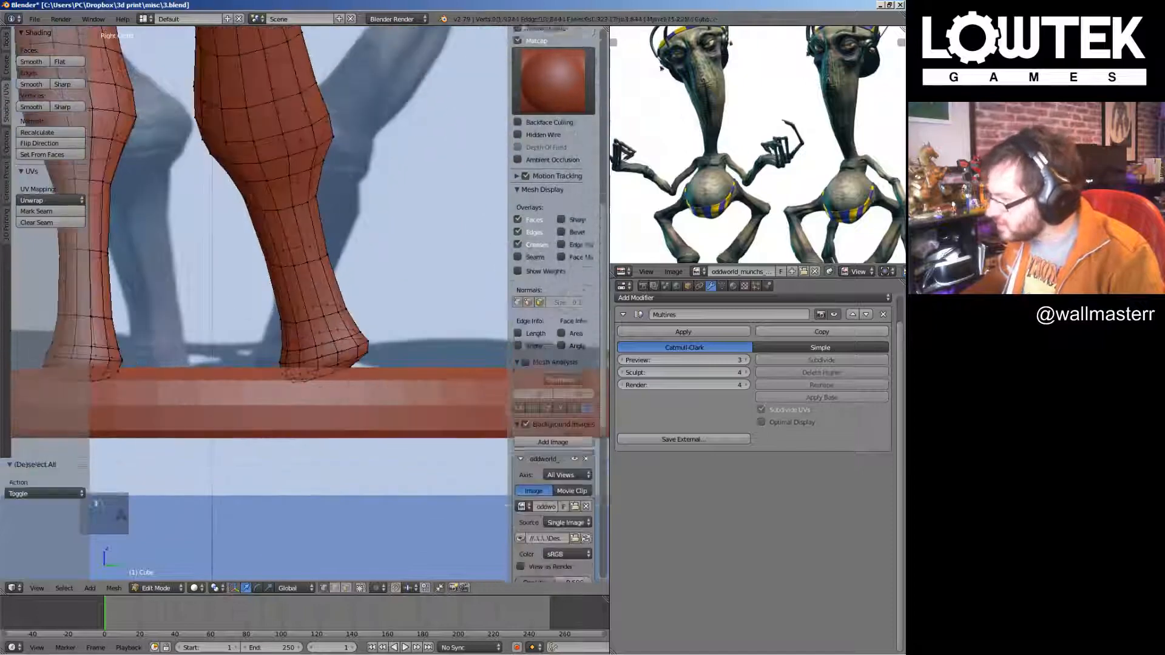
key(b)
drag(249, 291, 398, 398)
key(r)
click(393, 411)
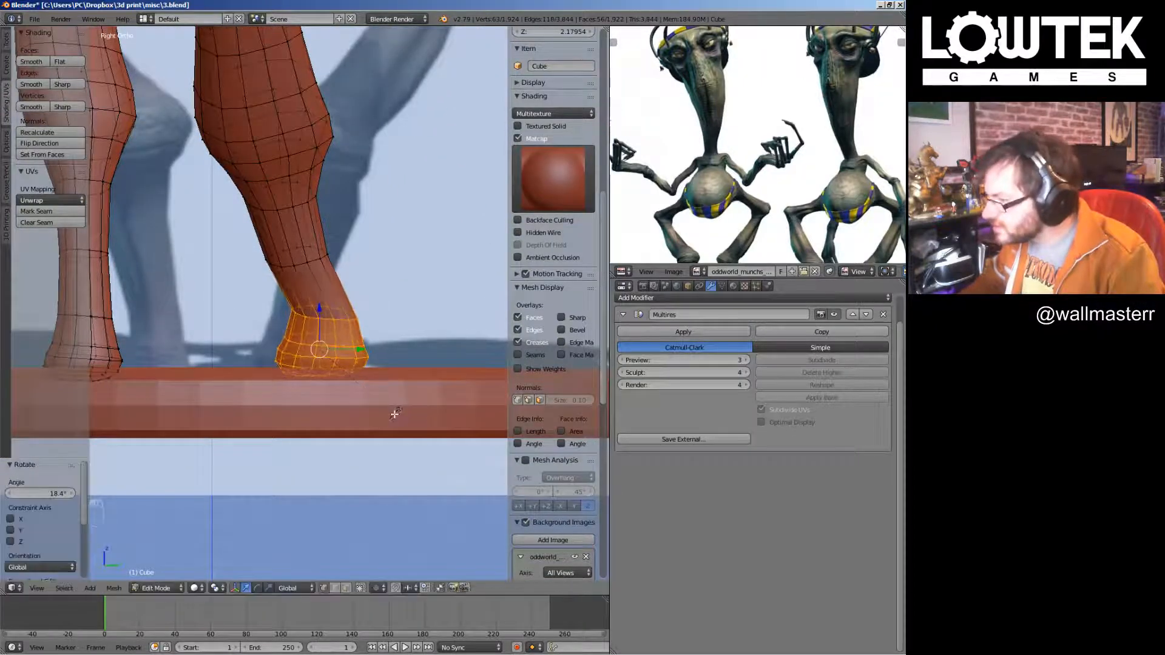
key(g)
click(411, 403)
Select the other, straighter leg's foot and scale it vertically to about 0.88 to fit the base
shift+middle_drag(159, 394, 364, 390)
key(a)
mouse_move(347, 296)
ctrl+mouse_down()
mouse_move(273, 423)
mouse_move(321, 442)
ctrl+mouse_up()
click(298, 441)
key(s)
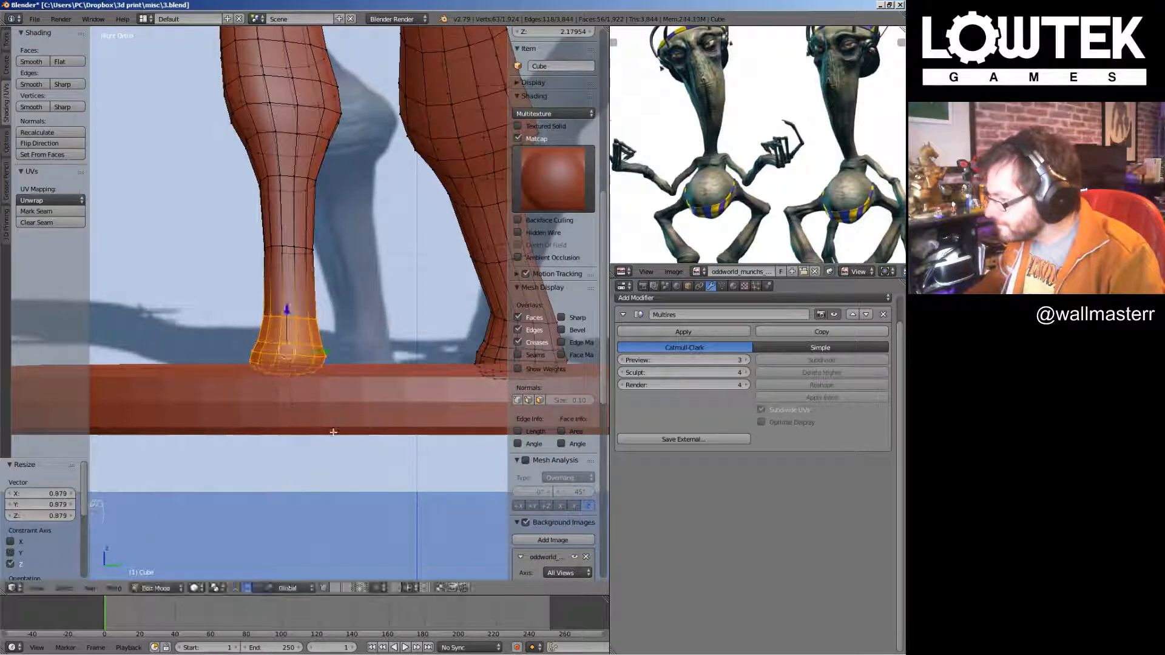
click(333, 432)
Select the protruding toe vertices on the far foot and move them slightly upward out of the base
key(Tab)
middle_drag(325, 424, 305, 346)
key(Tab)
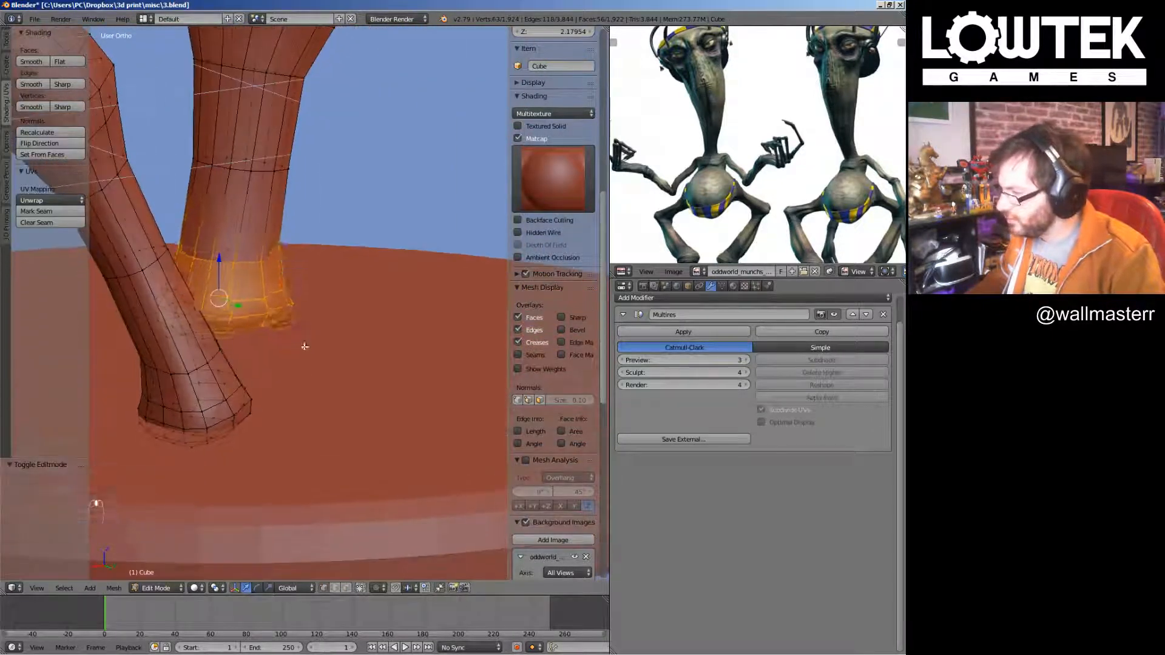
key(a)
ctrl+drag(291, 364, 292, 366)
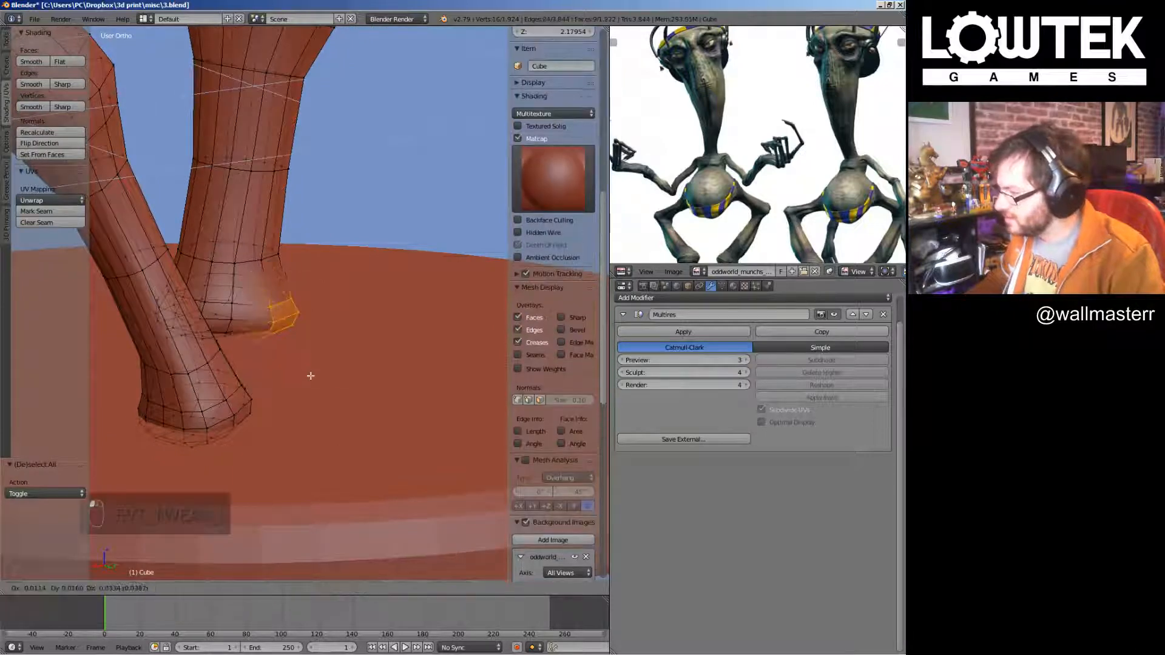
key(Tab)
mouse_move(316, 370)
middle_down()
mouse_move(160, 350)
mouse_move(307, 356)
mouse_move(286, 374)
mouse_move(336, 358)
middle_up()
Return to front view, leave mesh editing of the body and save over 3.blend
key(Tab)
key(KP_1)
key(Tab)
key(ctrl+s)
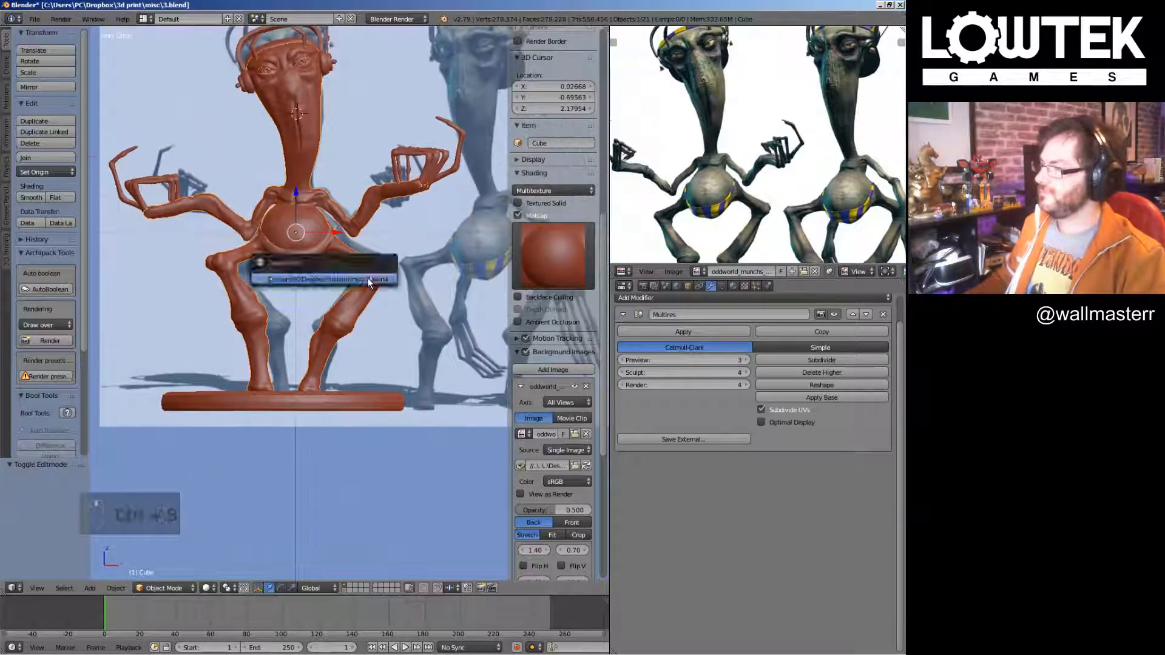
key(ctrl+s)
shift+middle_drag(366, 217, 327, 294)
click(362, 268)
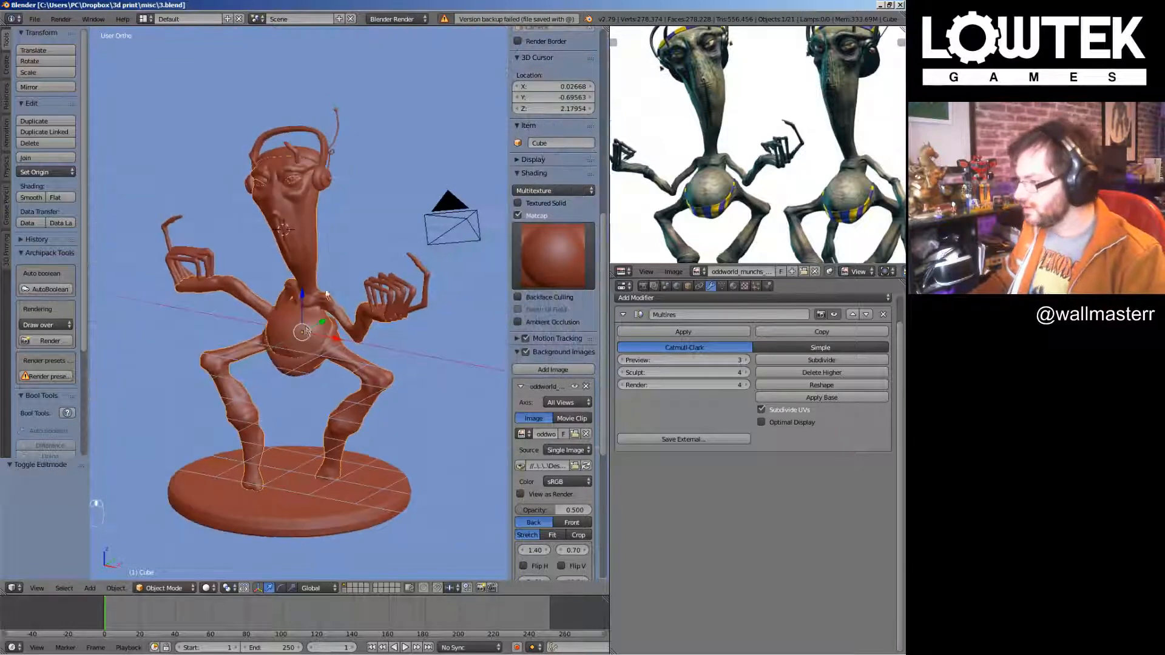
Select the cap on the head, set its Subsurf view level to 2 and apply that modifier
right_click(300, 290)
key(KP_1)
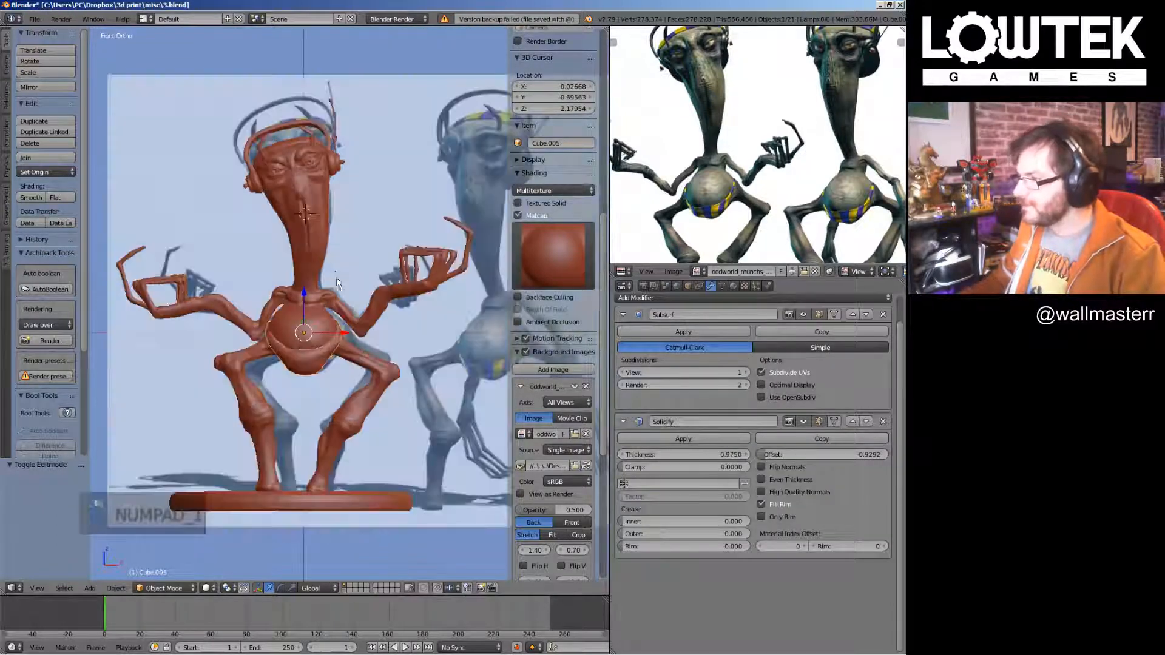
scroll(340, 278, up, 5)
middle_drag(362, 274, 117, 295)
right_click(280, 245)
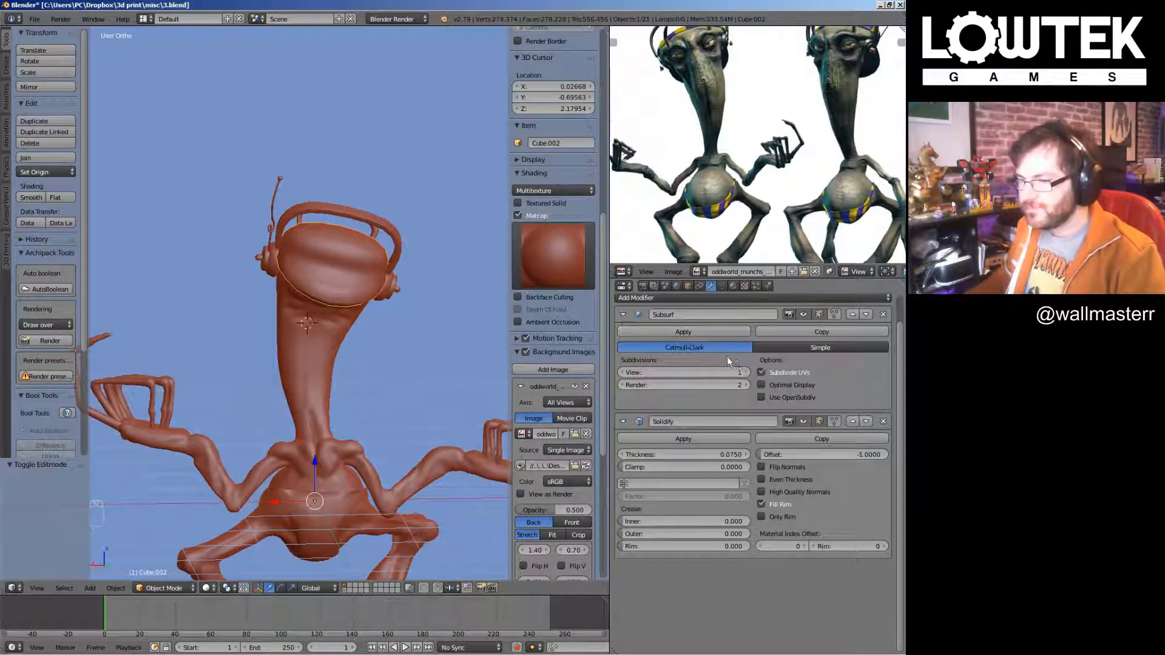
middle_drag(461, 315, 286, 309)
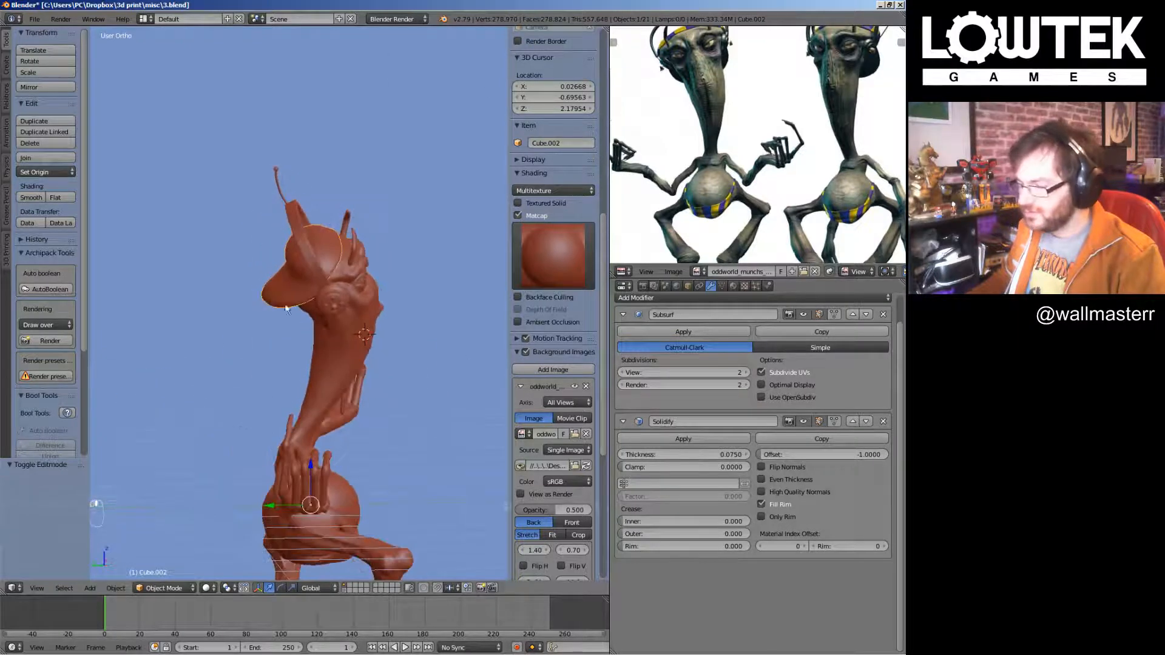
click(703, 333)
scroll(286, 291, up, 5)
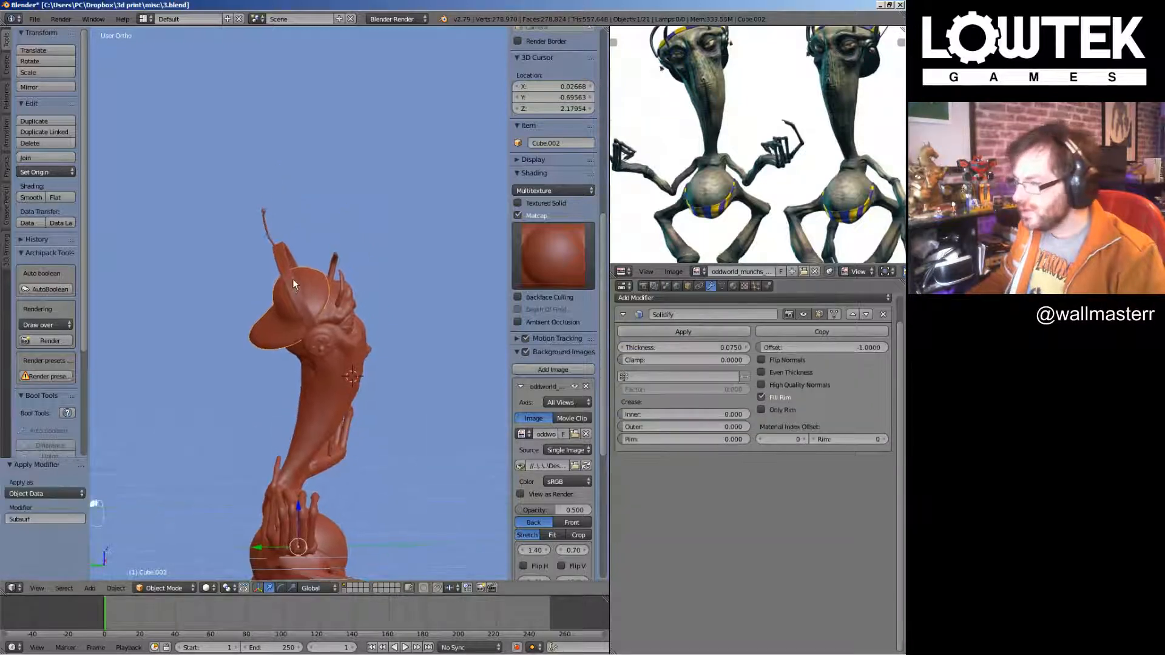
Add a loop cut along the edge of the cap mesh, adjust its position and leave mesh editing
key(Tab)
middle_drag(271, 319, 381, 334)
scroll(278, 310, up, 2)
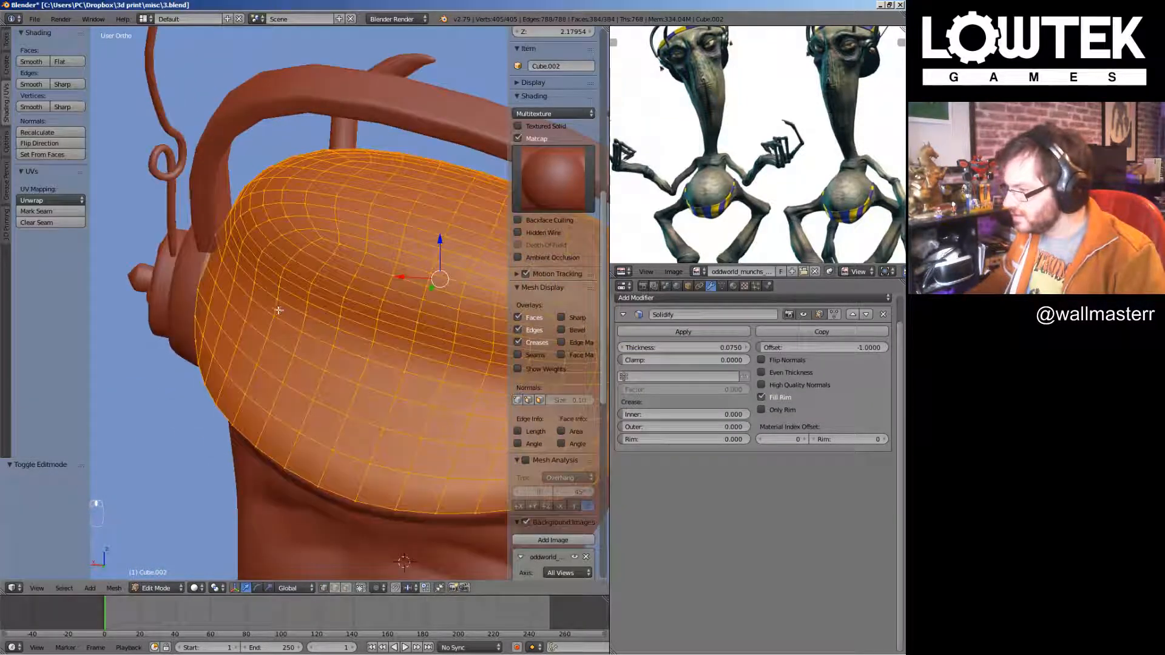
key(ctrl+r)
click(248, 311)
middle_drag(248, 312, 129, 320)
key(g)
click(252, 282)
key(Tab)
scroll(130, 320, up, 2)
scroll(129, 320, down, 6)
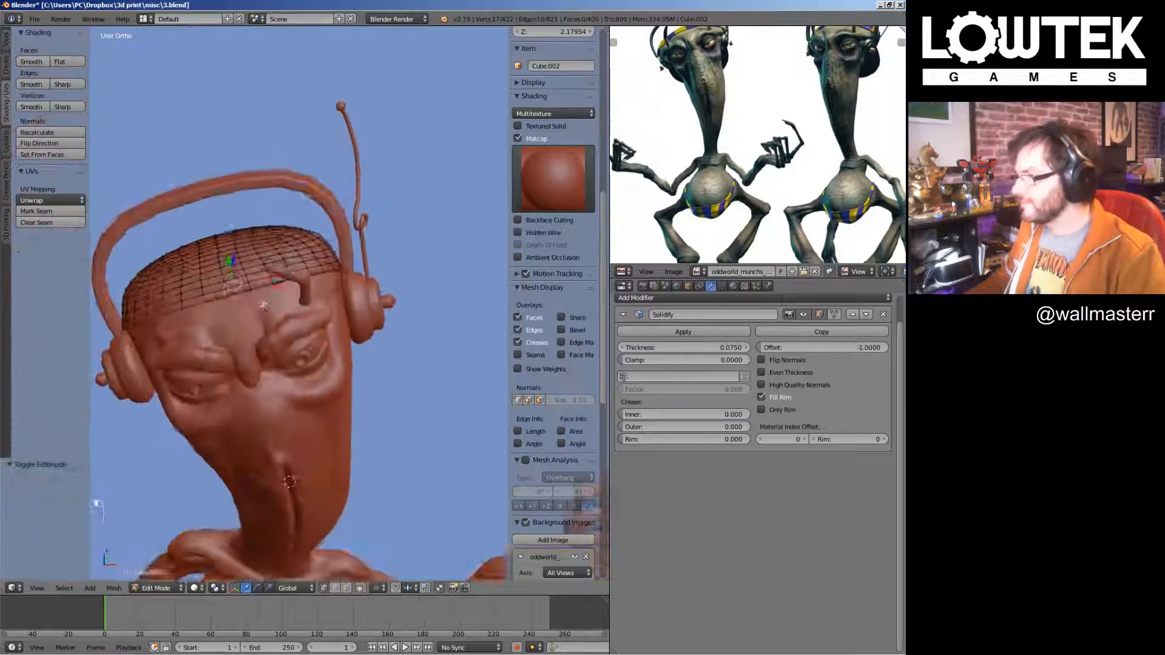
middle_drag(306, 315, 291, 282)
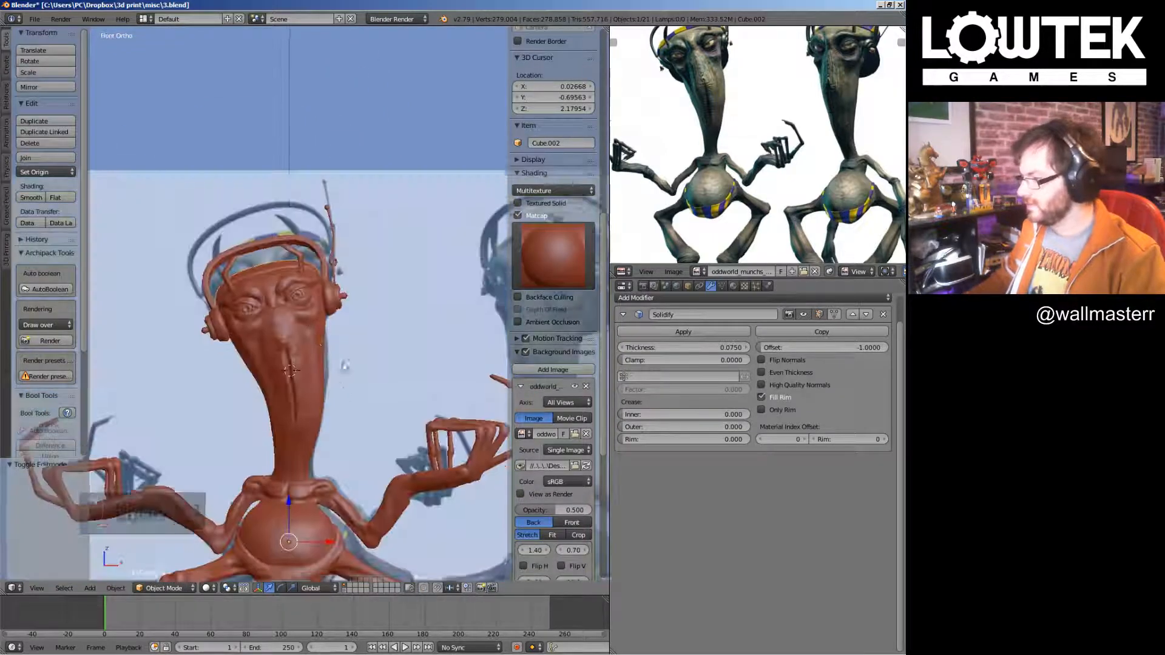
In front view, park the 3D cursor in empty space below and beside the figure, and save over 3.blend
key(ctrl+s)
click(291, 285)
scroll(336, 308, down, 2)
key(KP_1)
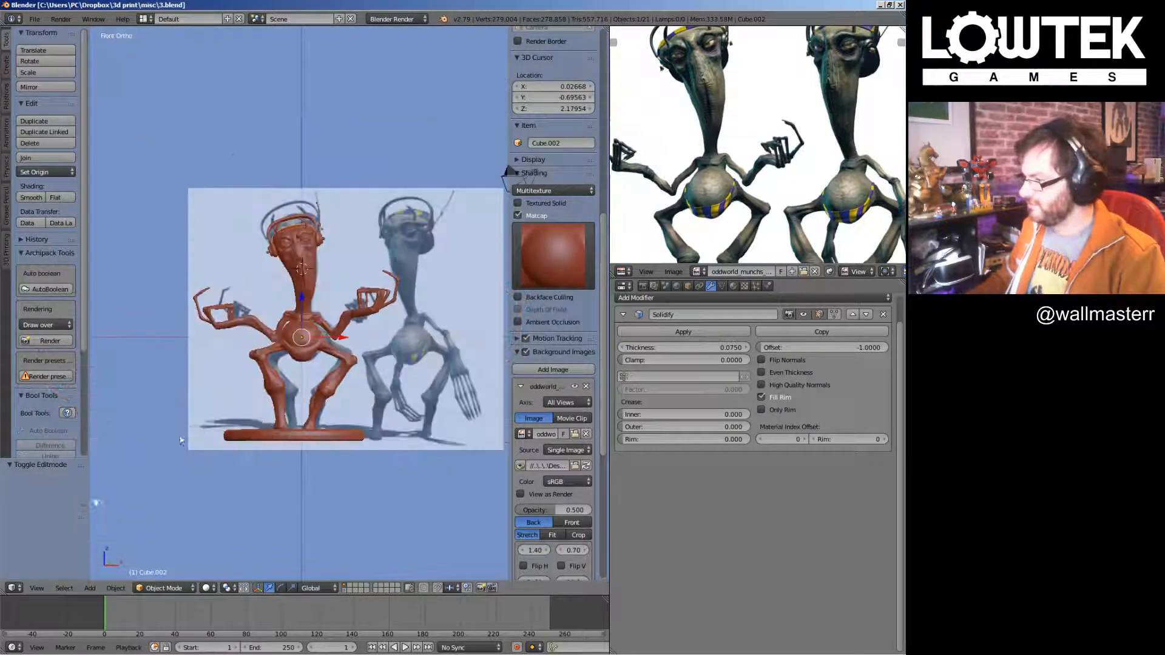
shift+middle_drag(297, 448, 315, 398)
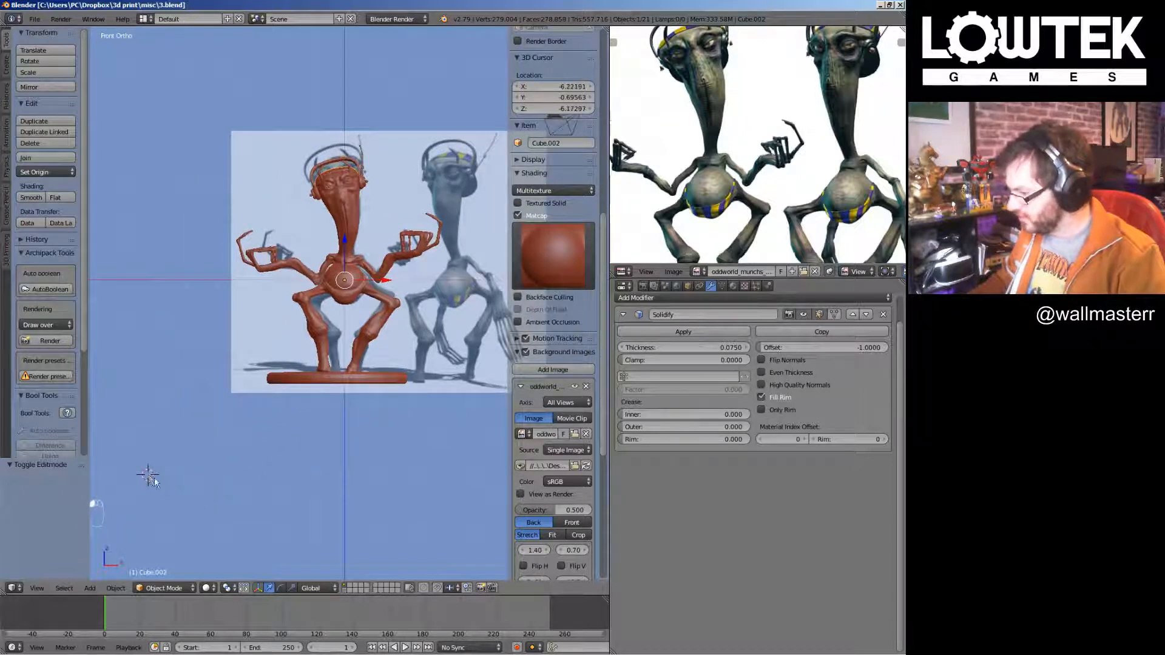
click(127, 439)
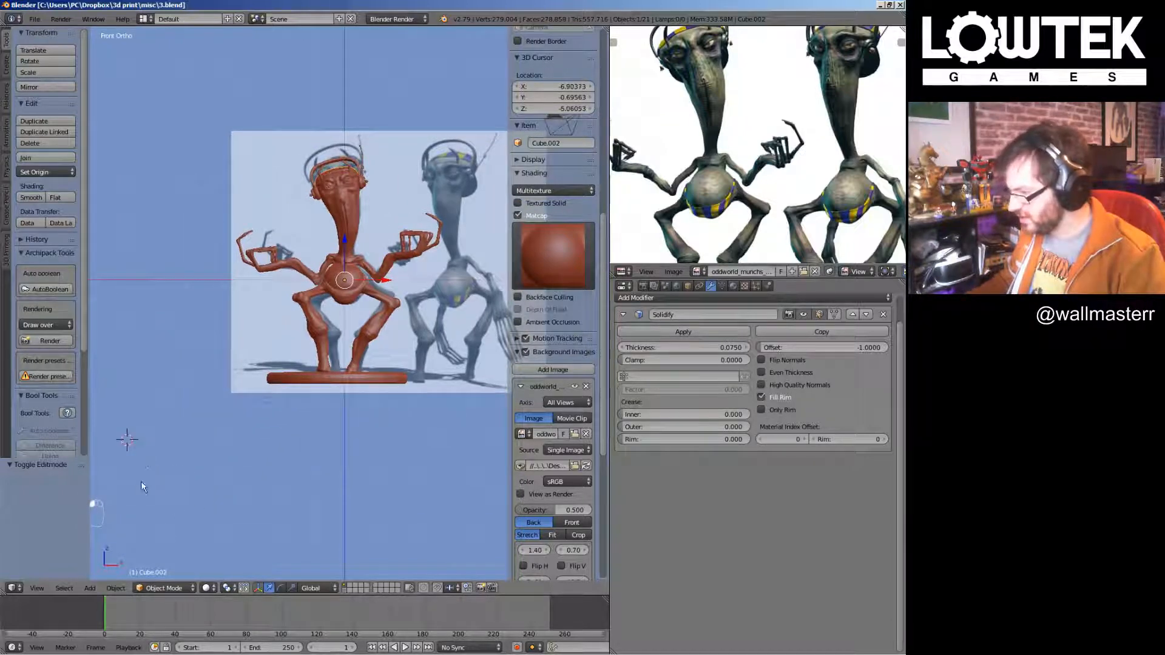
click(141, 482)
shift+middle_drag(352, 300, 313, 322)
key(ctrl+s)
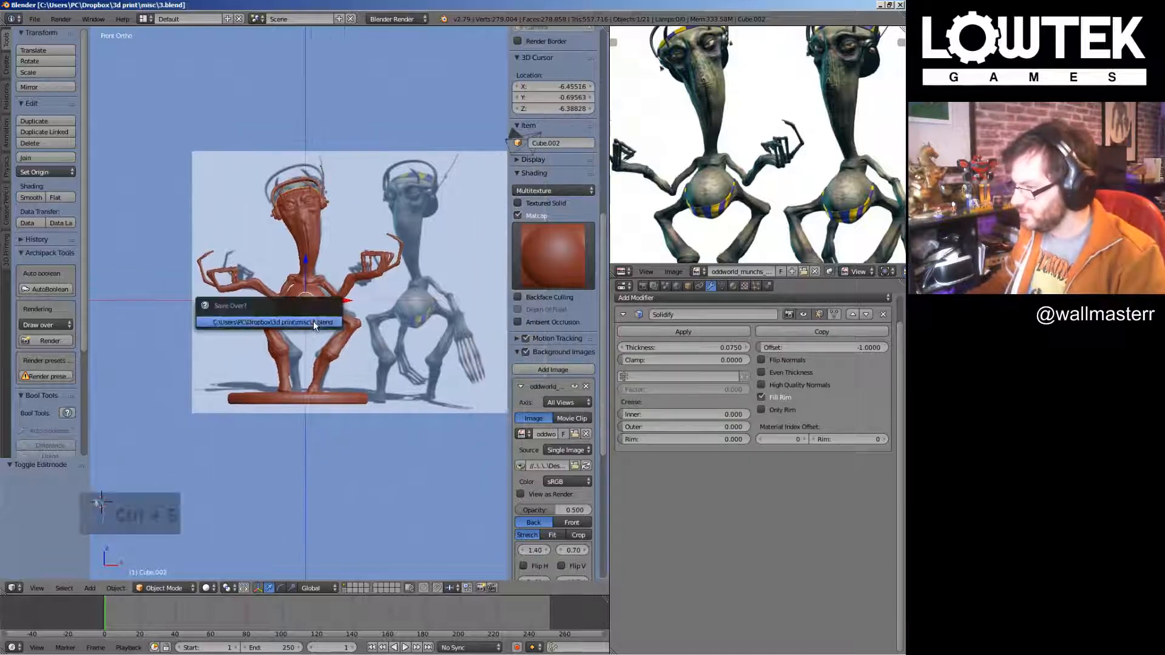
click(313, 321)
Shift the round base's mesh slightly along X to centre it beneath the figure's feet
scroll(315, 324, up, 1)
right_drag(334, 368, 349, 338)
key(Escape)
right_click(340, 415)
key(Tab)
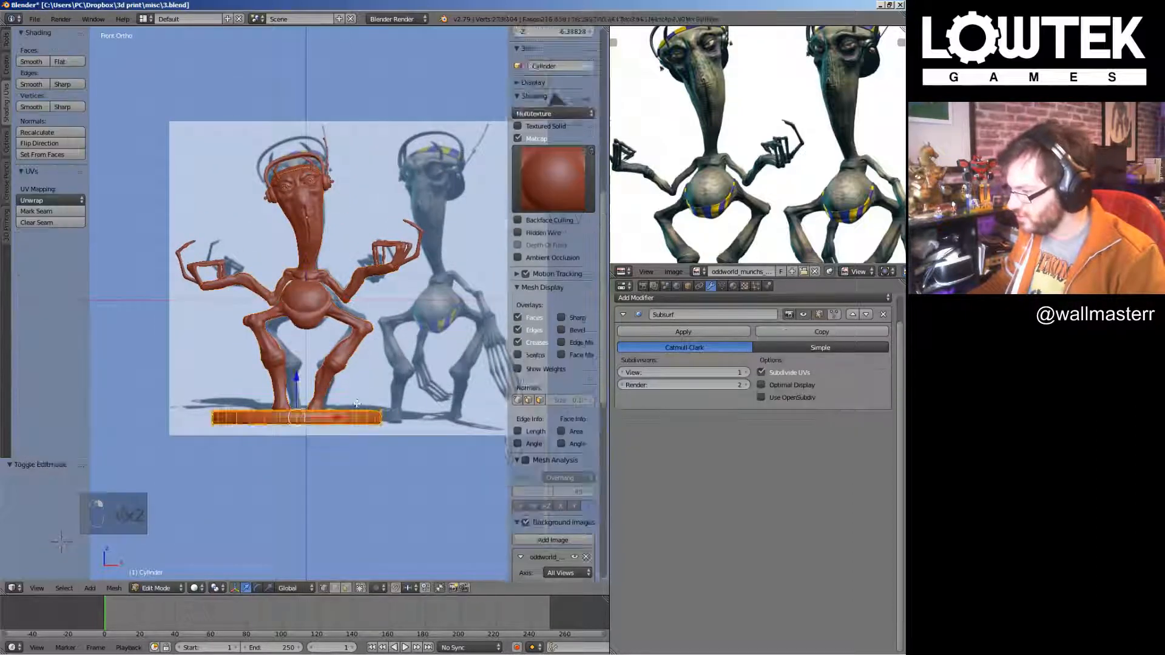
key(a)
key(a)
drag(336, 416, 339, 417)
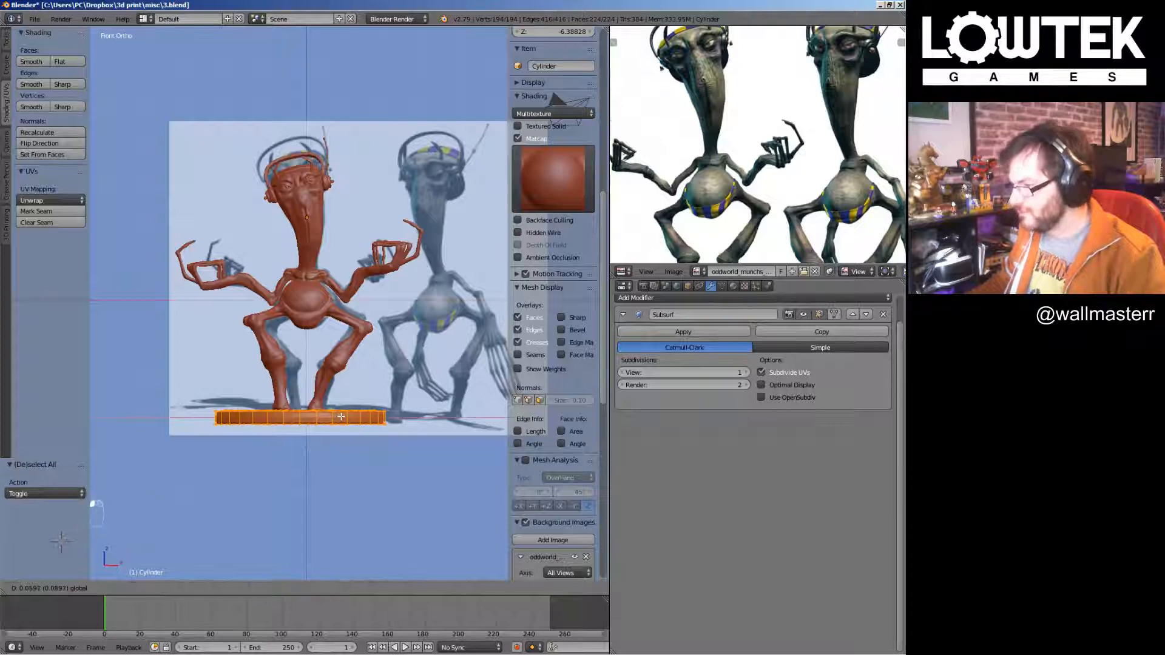
click(342, 417)
key(Tab)
middle_drag(341, 417, 340, 389)
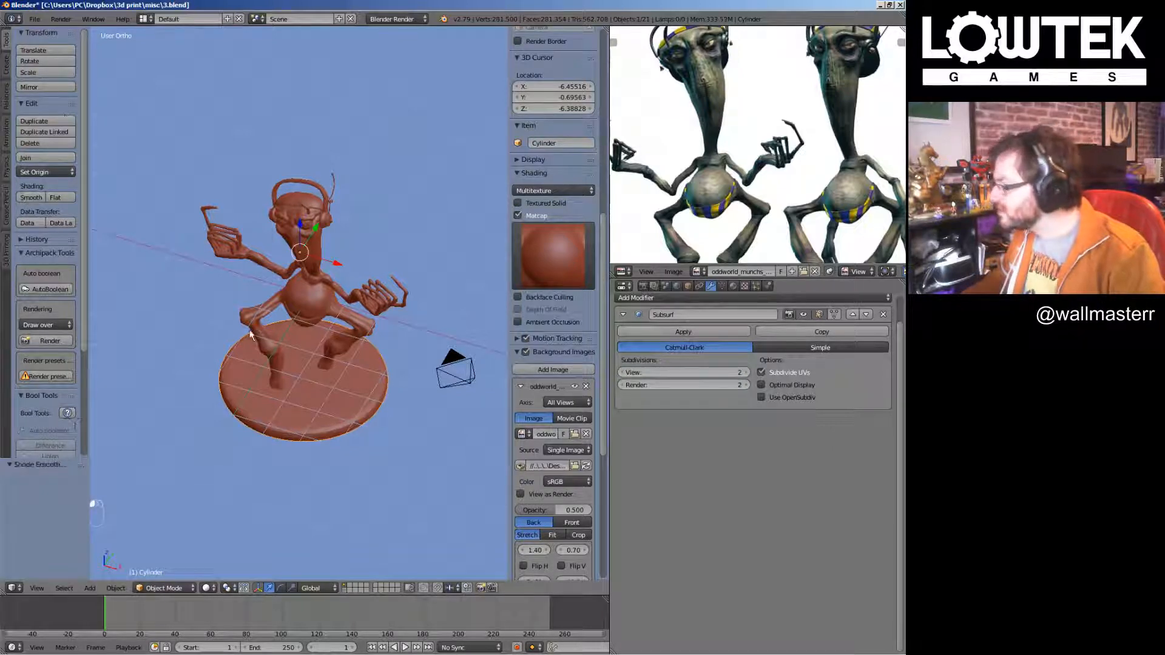
Duplicate the base disc within its mesh, raise the copy slightly and scale it to about 0.854 as an upper tier
middle_drag(250, 334, 391, 414)
key(Tab)
key(KP_1)
scroll(390, 414, up, 2)
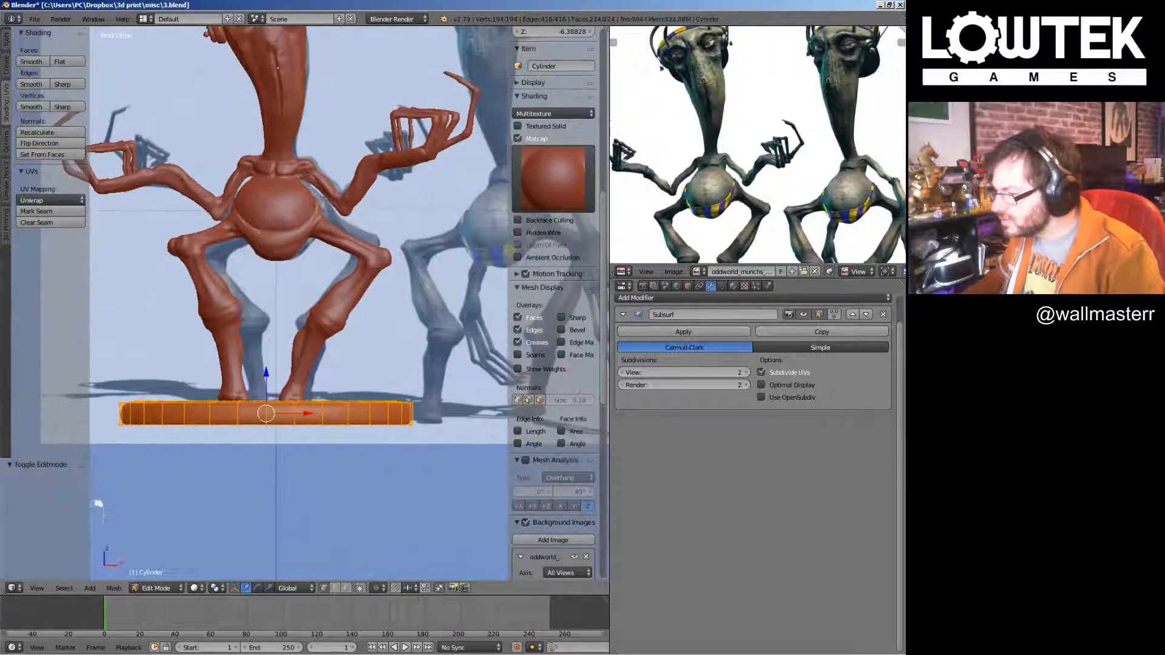
key(shift+d)
key(Escape)
key(s)
click(408, 419)
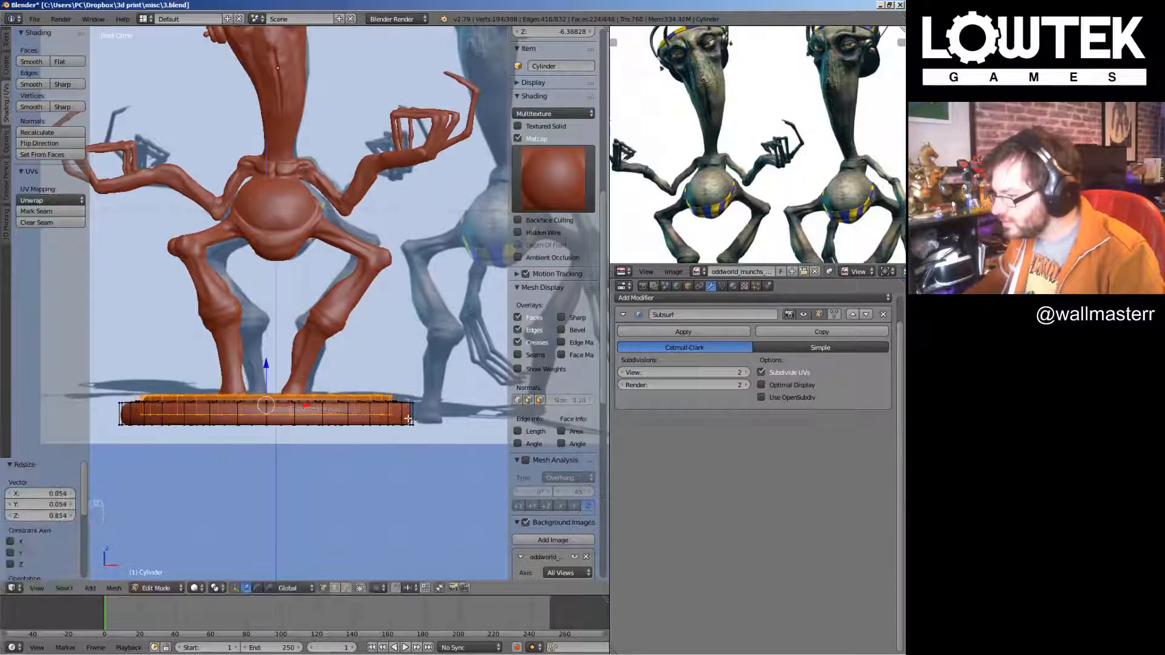
shift+middle_drag(304, 416, 302, 394)
Lower both tiers of the base along Z so the feet rest on the upper one, and leave mesh editing
key(a)
key(g)
key(z)
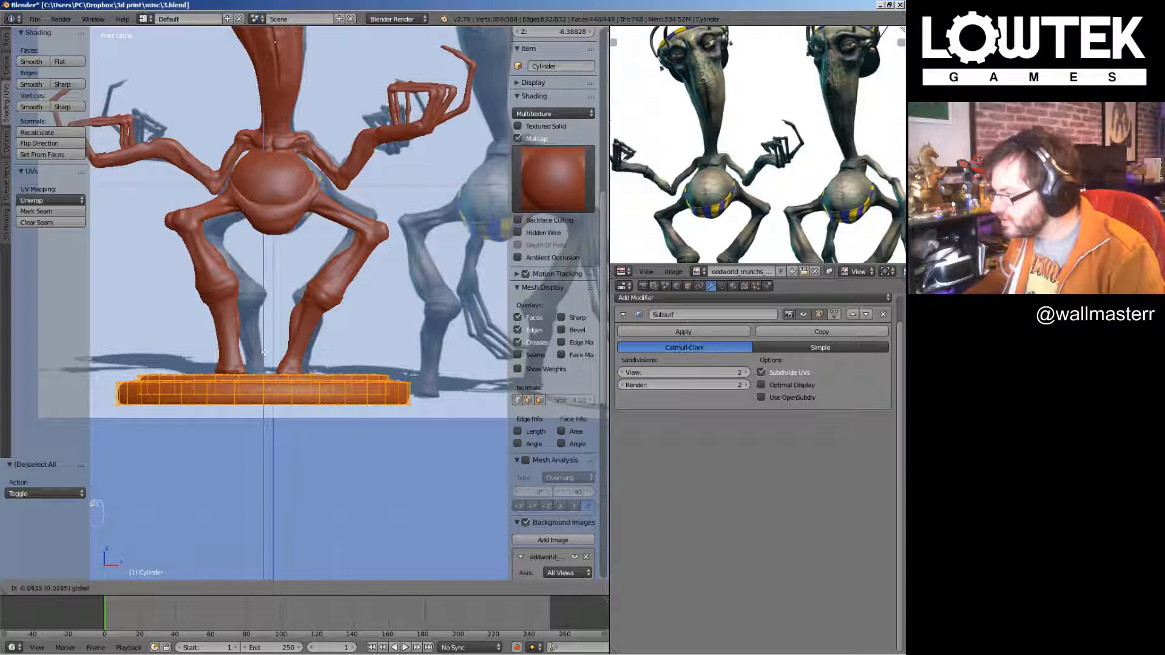
click(264, 352)
key(Tab)
middle_drag(311, 343, 350, 310)
Select the character's body, return to front view and save over 3.blend
right_click(340, 234)
key(KP_1)
shift+middle_drag(369, 191, 381, 248)
key(ctrl+s)
key(KP_1)
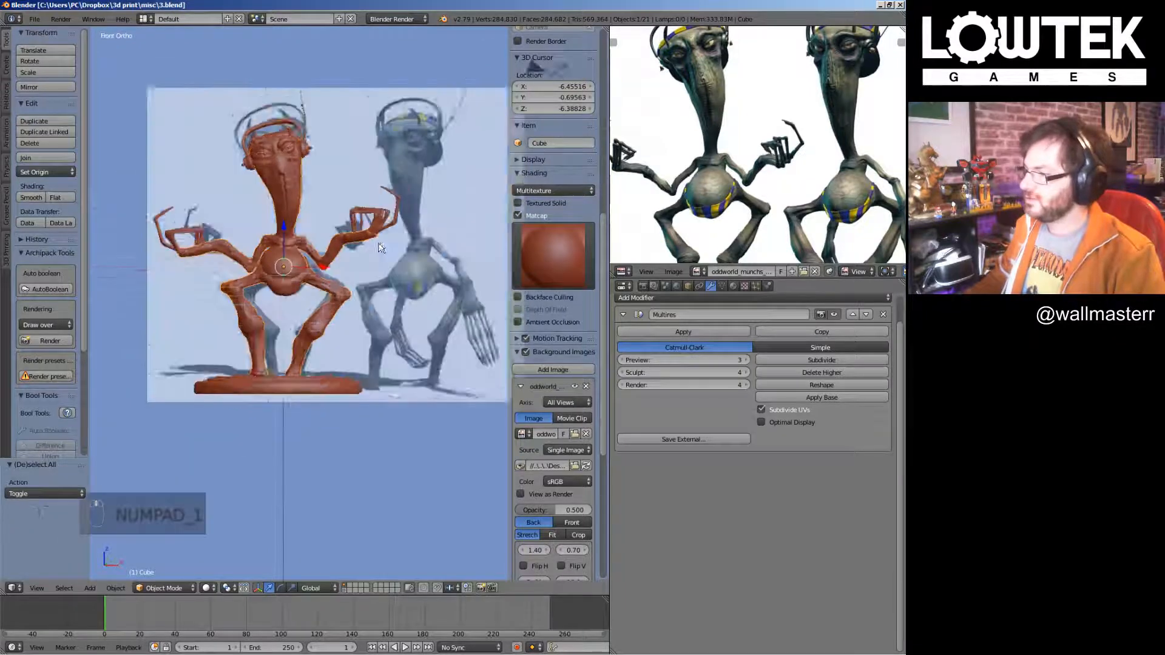
scroll(380, 248, down, 3)
scroll(337, 253, up, 2)
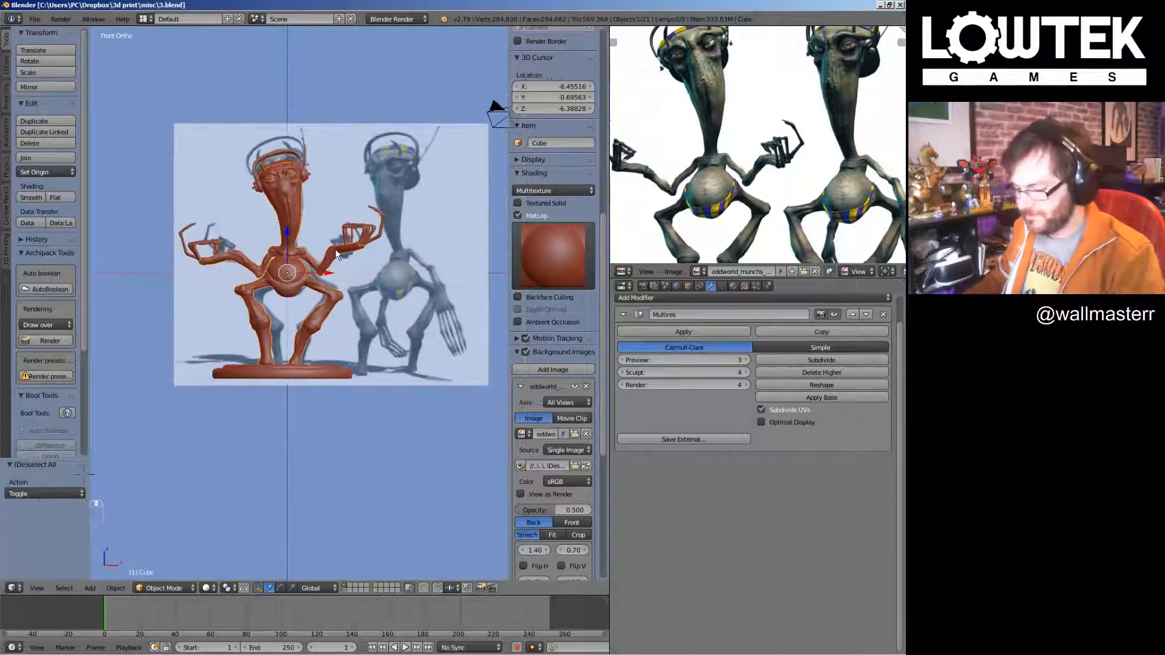
Turn the view around the posed figure and its two-tier base to examine the whole model from every side
key(KP_4)
key(KP_4)
key(KP_4)
key(KP_4)
key(KP_4)
key(KP_4)
key(KP_4)
key(KP_4)
key(KP_4)
key(KP_4)
key(KP_4)
key(KP_4)
key(KP_4)
key(KP_4)
key(KP_4)
key(KP_4)
key(KP_4)
key(KP_4)
key(KP_4)
key(KP_4)
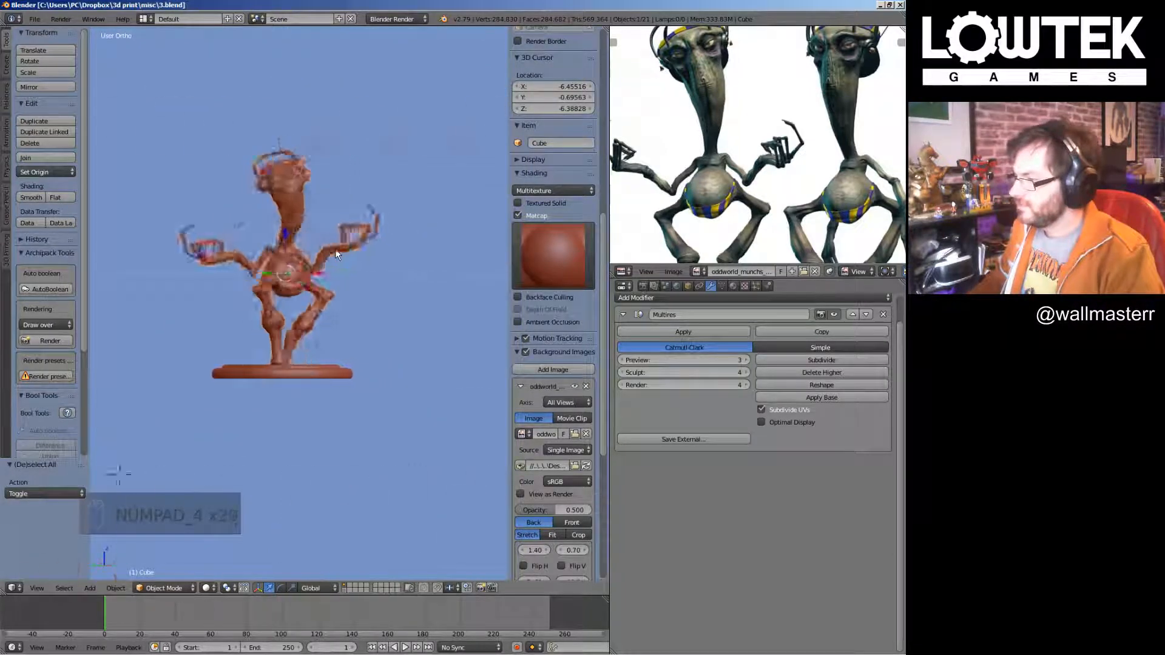
key(KP_4)
key(KP_4)
key(KP_4)
key(KP_4)
key(KP_4)
key(KP_4)
key(KP_4)
key(KP_4)
key(KP_1)
key(KP_Decimal)
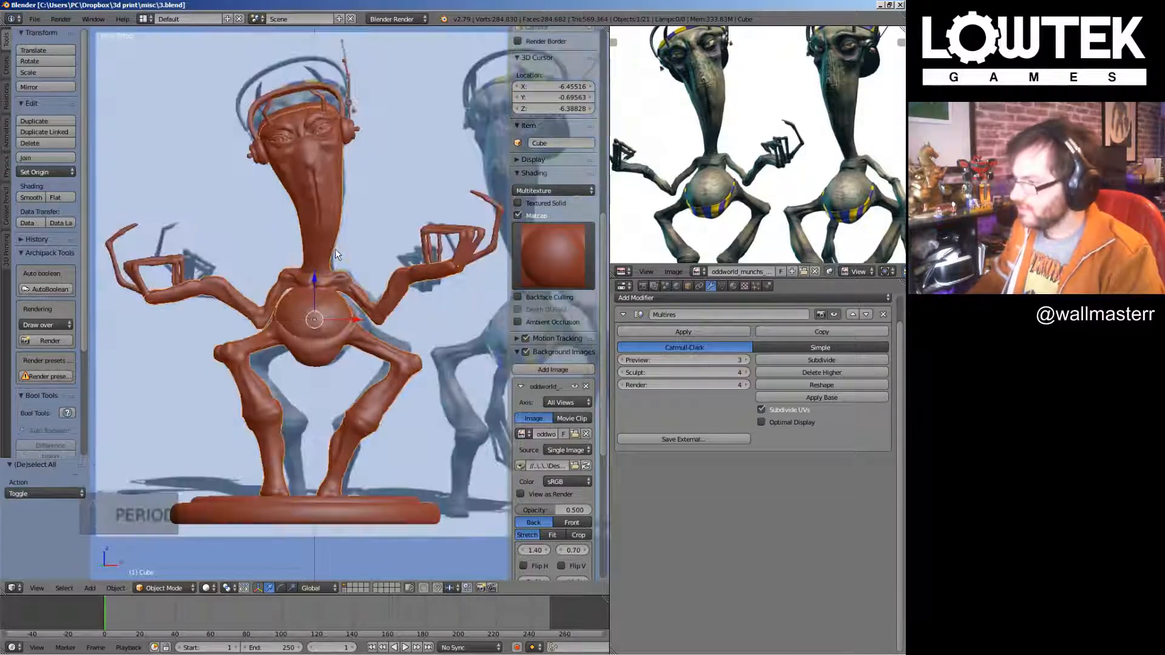
key(KP_4)
key(KP_4)
key(KP_4)
key(KP_4)
key(KP_4)
key(KP_4)
key(KP_4)
key(KP_4)
key(KP_4)
key(KP_4)
key(KP_4)
key(KP_4)
key(KP_4)
key(KP_4)
key(KP_4)
key(KP_4)
key(KP_4)
key(KP_4)
key(KP_4)
key(KP_4)
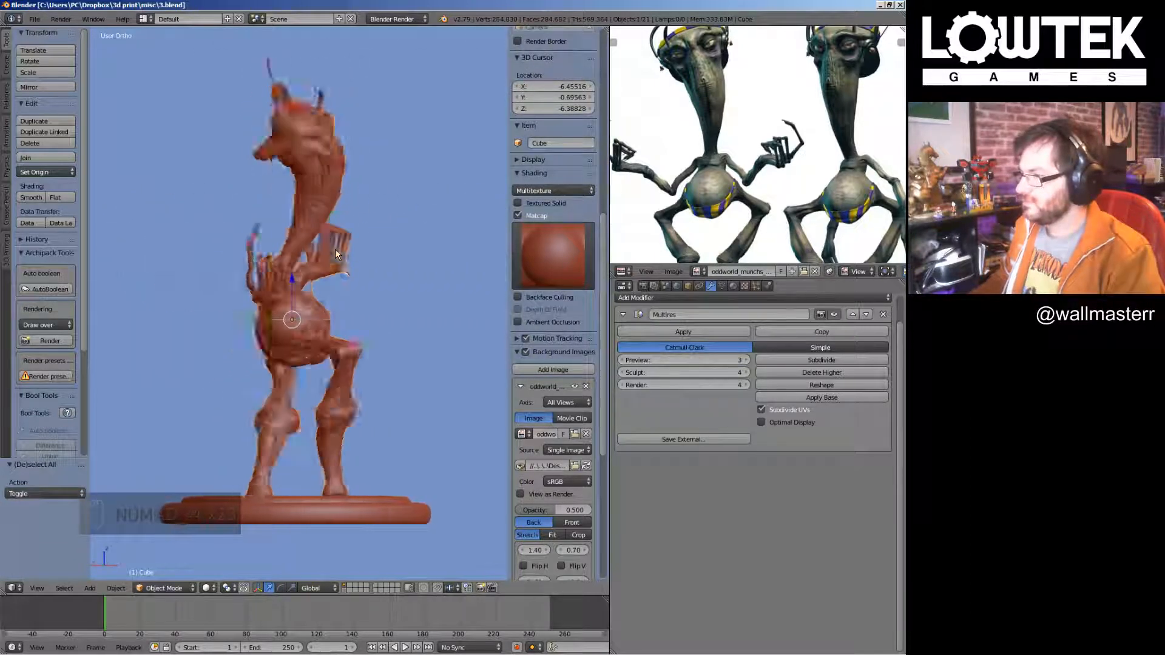
key(KP_4)
key(KP_4)
key(KP_4)
key(KP_4)
key(KP_4)
key(KP_4)
key(KP_4)
key(KP_4)
key(KP_4)
key(KP_4)
key(KP_4)
key(KP_4)
key(KP_4)
key(KP_4)
key(KP_4)
key(KP_4)
key(KP_4)
key(KP_4)
key(KP_4)
key(KP_4)
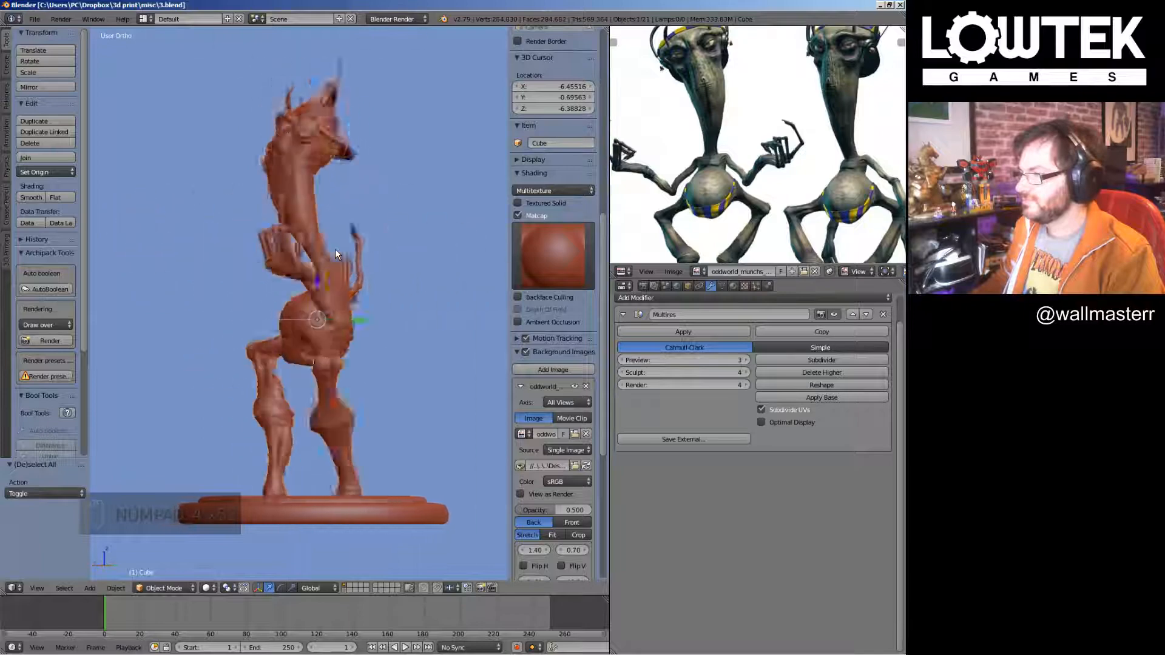
key(KP_4)
key(KP_4)
key(KP_4)
key(KP_4)
key(KP_4)
key(KP_4)
key(KP_4)
key(KP_4)
key(KP_4)
key(KP_4)
key(KP_4)
key(KP_4)
key(KP_4)
key(KP_4)
key(KP_4)
key(KP_4)
key(KP_4)
key(KP_4)
key(KP_4)
key(KP_4)
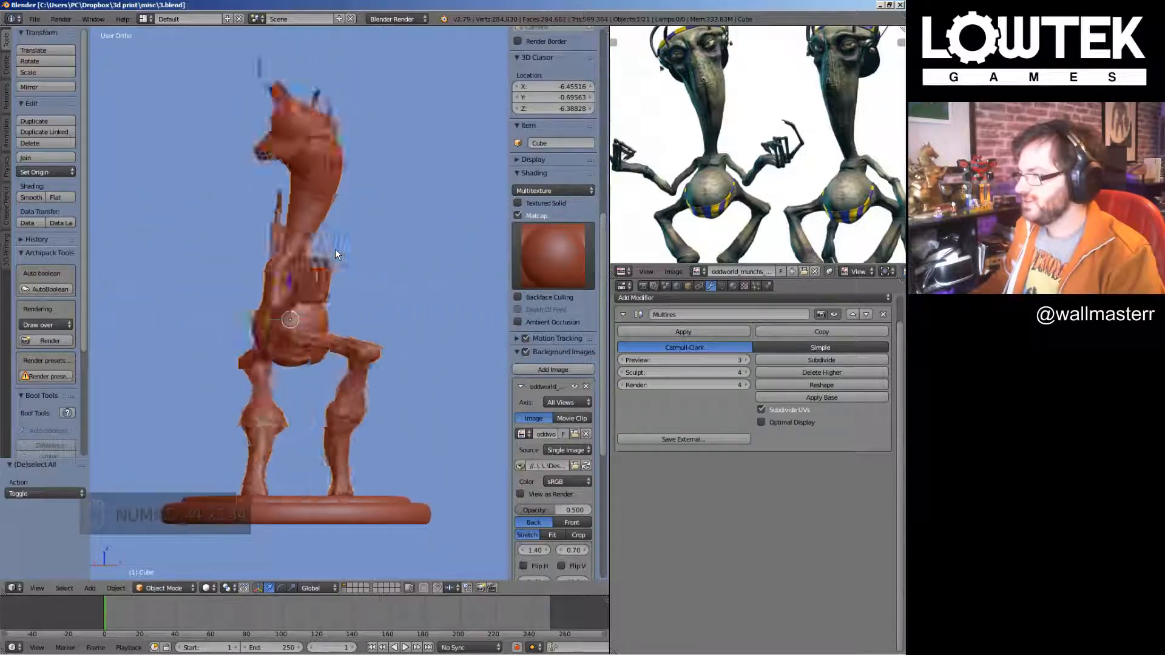
Turn the view around the posed figure on its base to examine it from the side and back
key(KP_4)
key(KP_4)
key(KP_4)
key(KP_4)
key(KP_4)
key(KP_4)
key(KP_4)
key(KP_4)
key(KP_4)
key(KP_4)
key(KP_4)
key(KP_4)
key(KP_4)
key(KP_4)
key(KP_4)
key(KP_4)
key(KP_4)
key(KP_4)
key(KP_4)
key(KP_4)
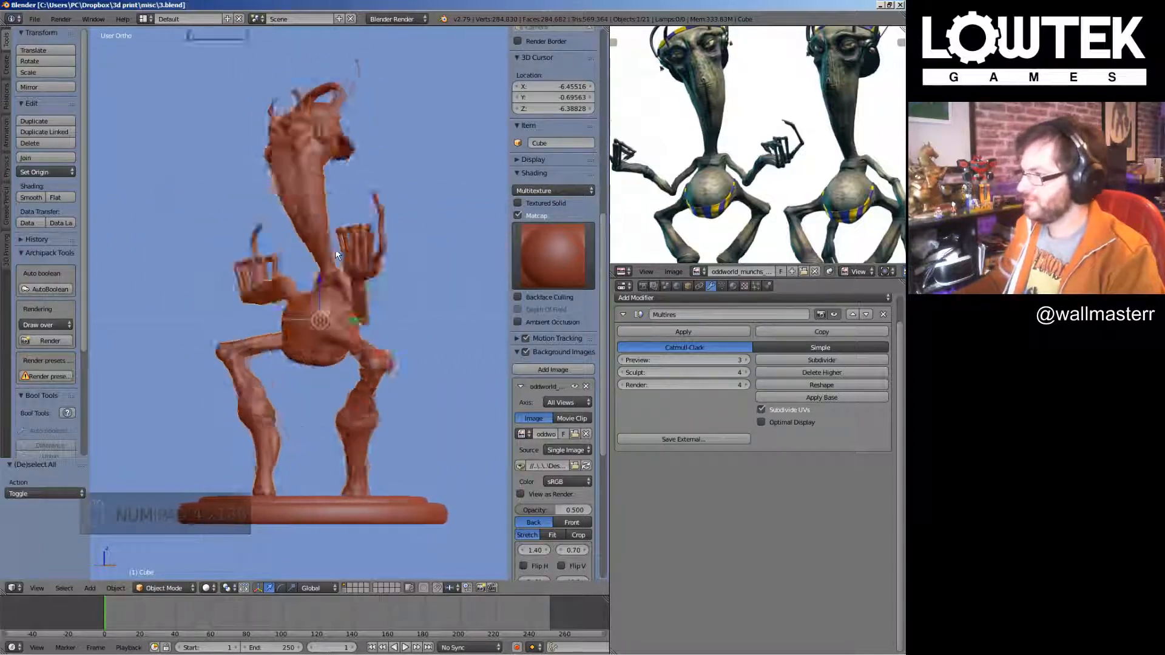
key(KP_4)
key(KP_4)
key(KP_4)
key(KP_4)
key(KP_4)
key(KP_4)
key(s)
key(0)
key(Return)
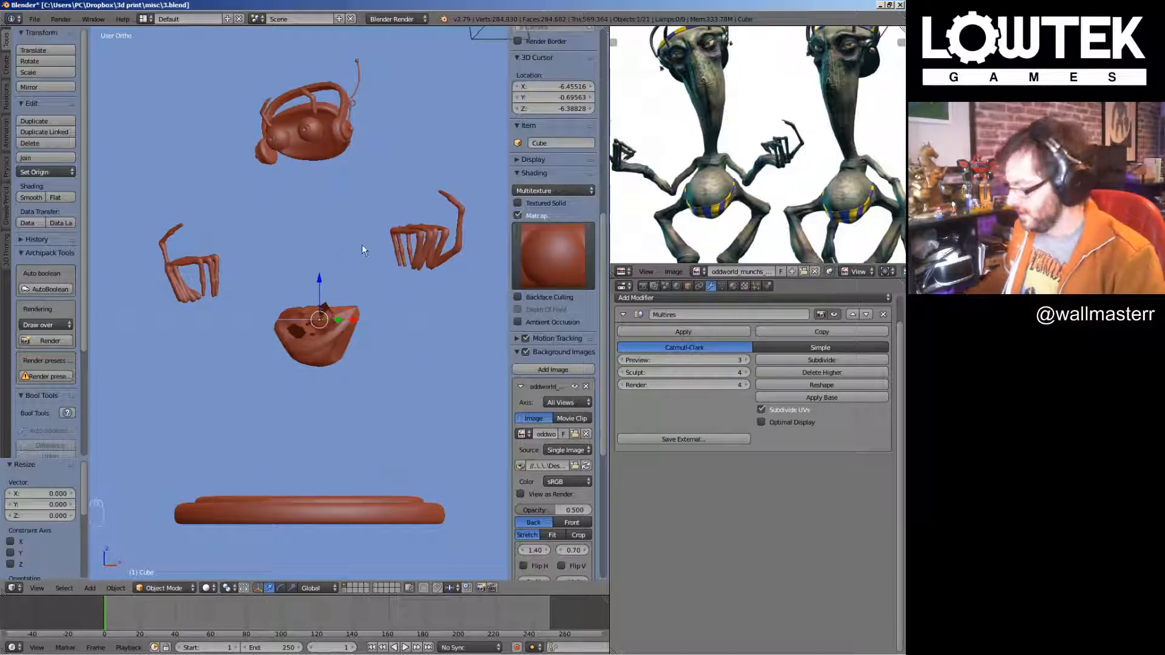
key(ctrl+z)
Examine the restored body together with its headphones, hands and base from front to back
key(KP_4)
key(KP_4)
key(KP_4)
key(KP_4)
key(KP_4)
key(KP_4)
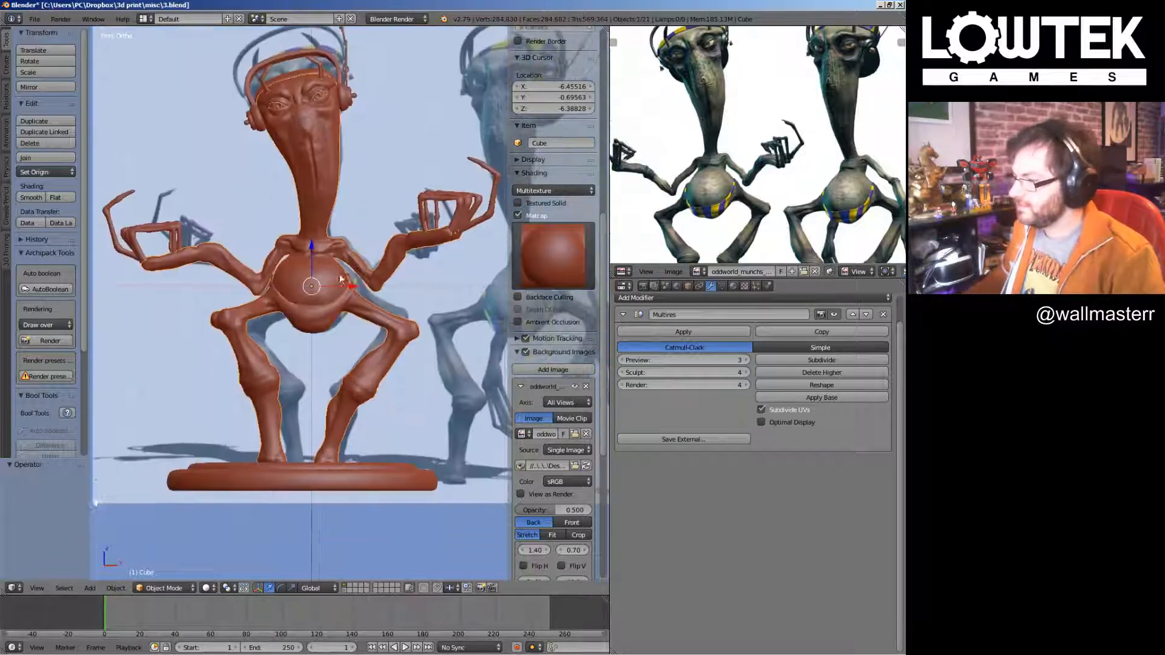
key(KP_4)
key(KP_4)
key(KP_4)
key(KP_4)
key(KP_4)
key(KP_4)
key(KP_4)
key(KP_4)
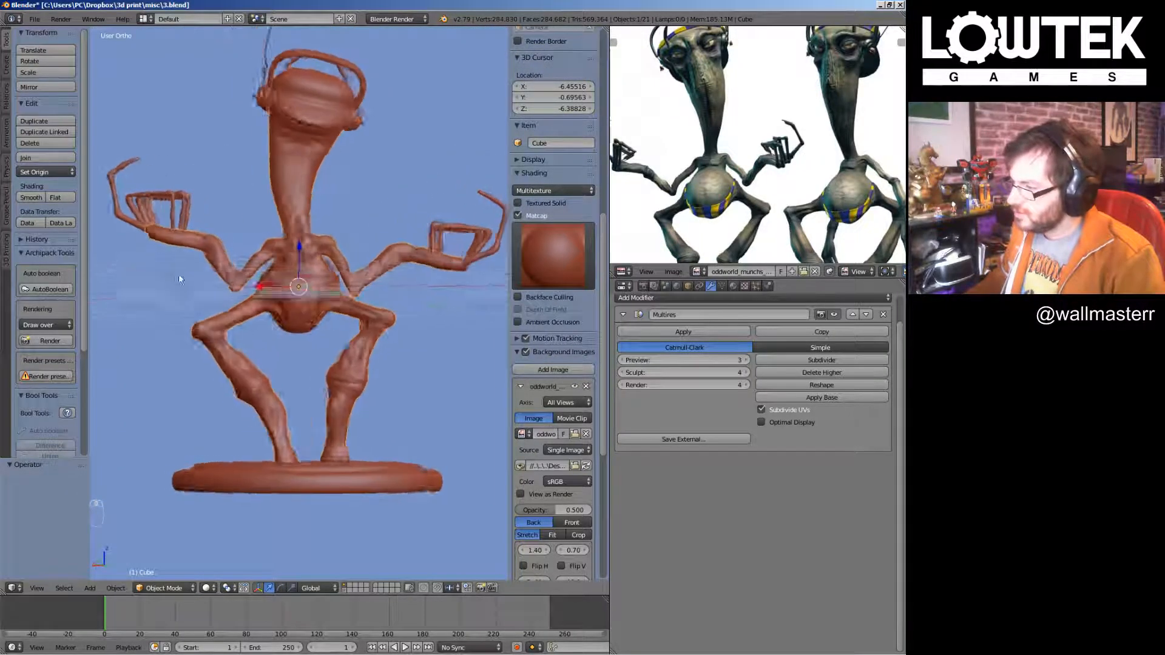
Save over 3.blend and return to front view on the character's torso
key(ctrl+s)
click(267, 290)
key(KP_1)
scroll(301, 301, up, 4)
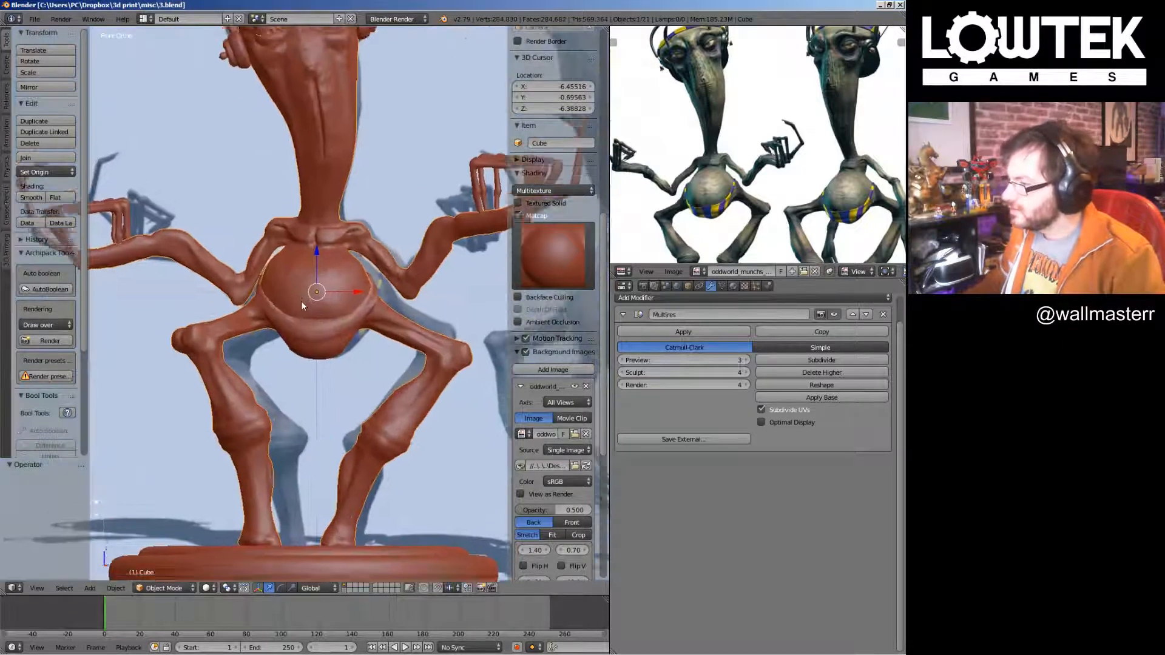
Select the bowl-shaped garment around the lower belly and set its Solidify thickness to 0.39
right_drag(328, 331, 323, 273)
right_click(377, 302)
right_click(324, 267)
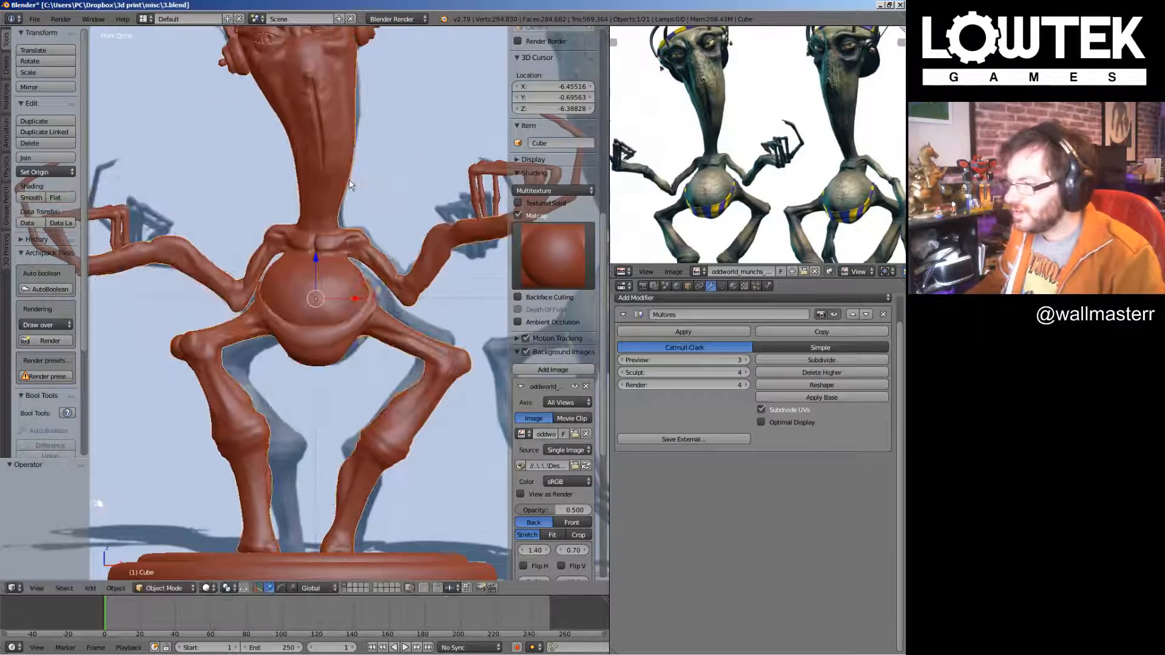
shift+middle_drag(344, 110, 326, 185)
right_drag(364, 395, 428, 429)
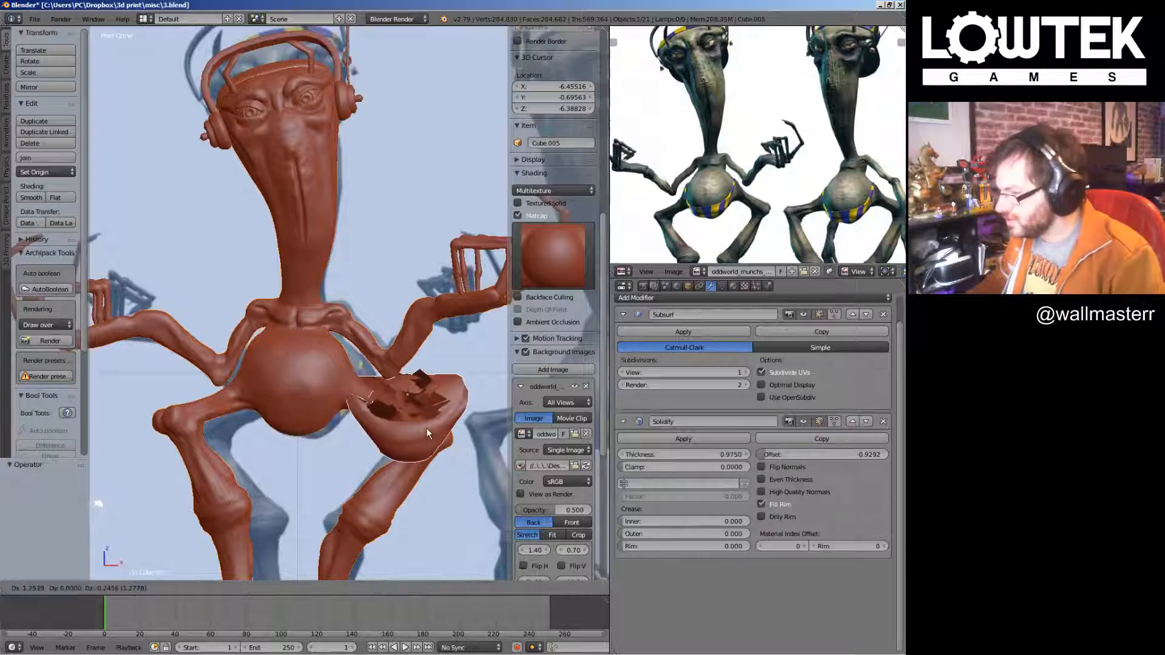
right_click(427, 429)
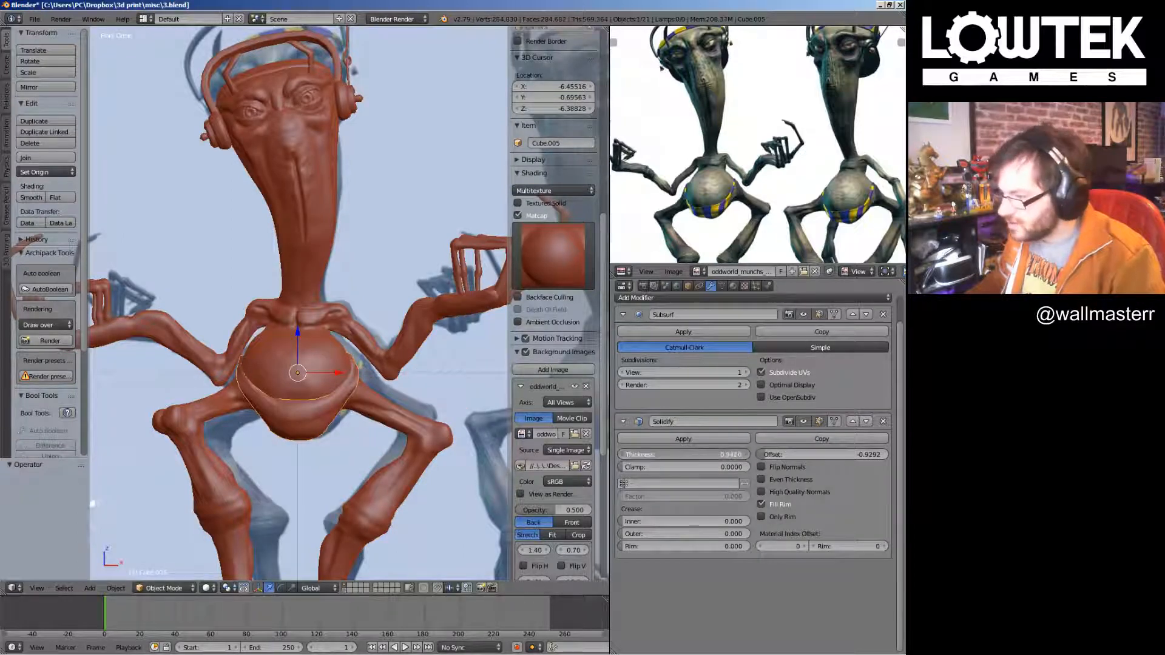
drag(683, 455, 674, 454)
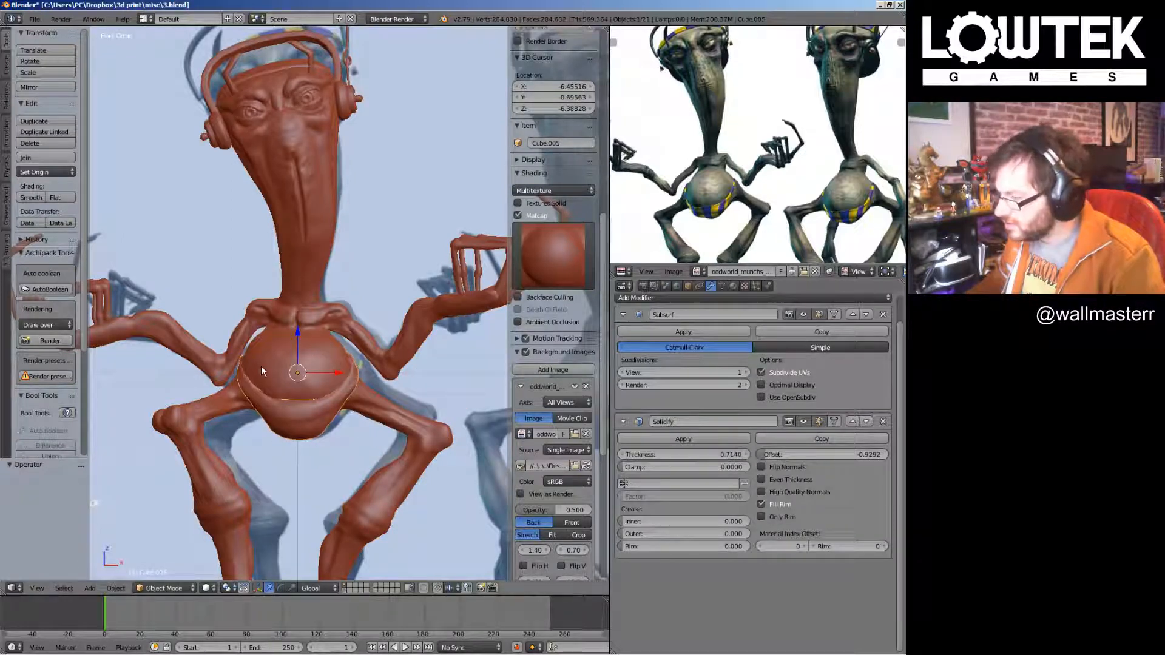
key(g)
right_click(430, 501)
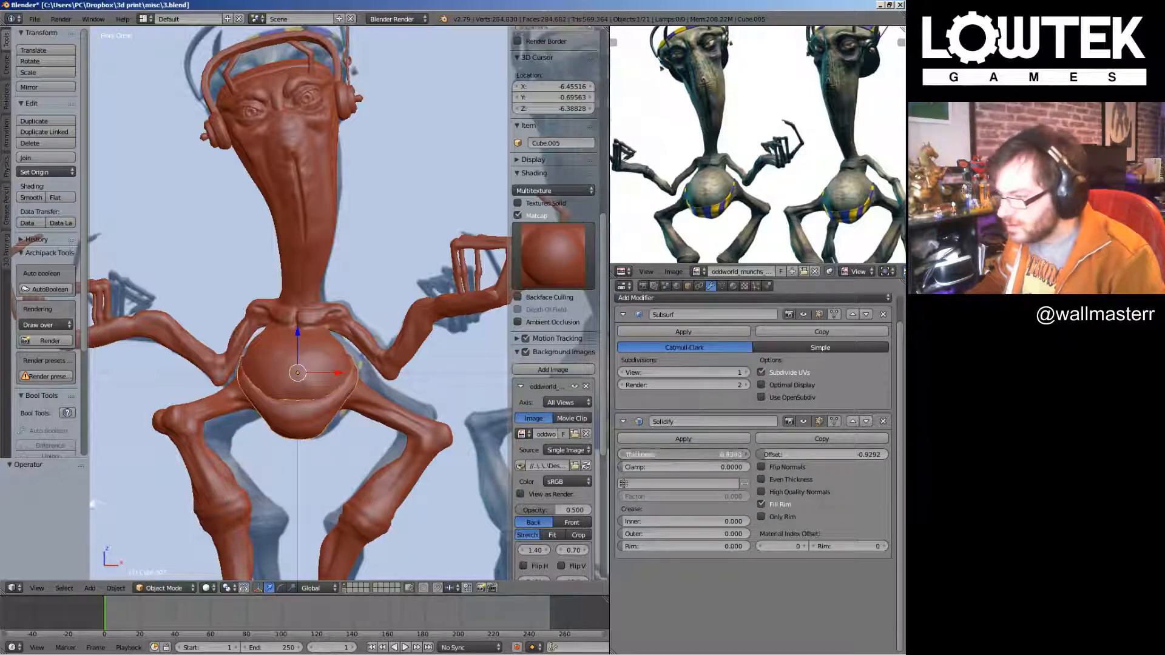
scroll(249, 397, up, 3)
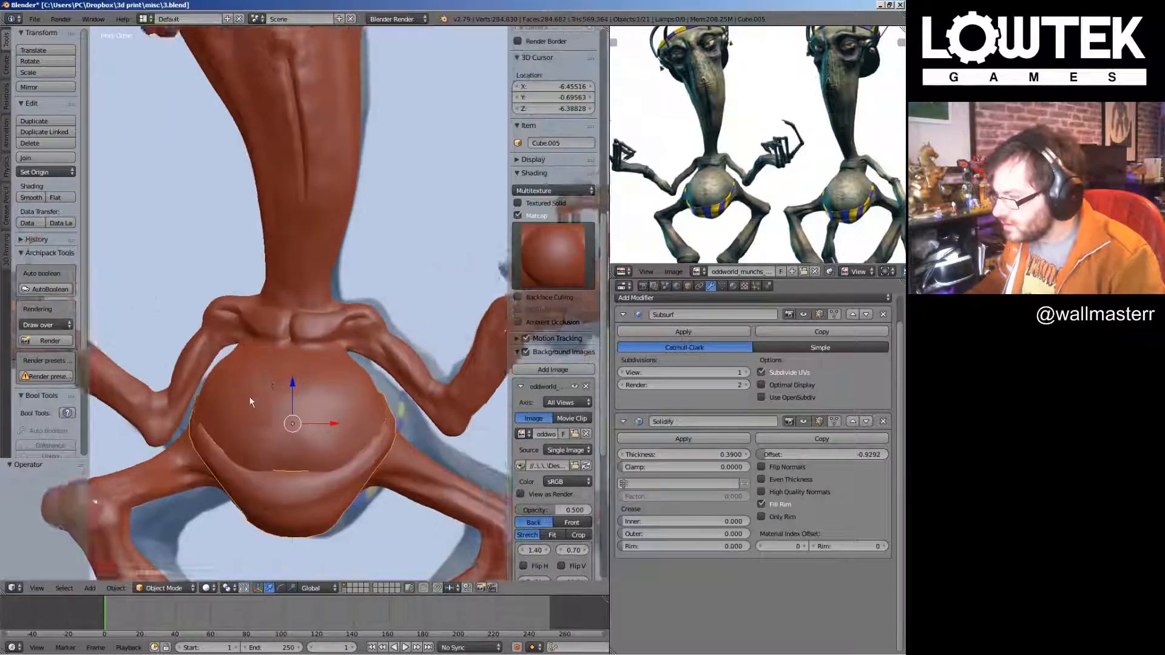
key(Tab)
scroll(277, 381, up, 2)
key(g)
right_click(277, 381)
key(Tab)
scroll(277, 381, down, 3)
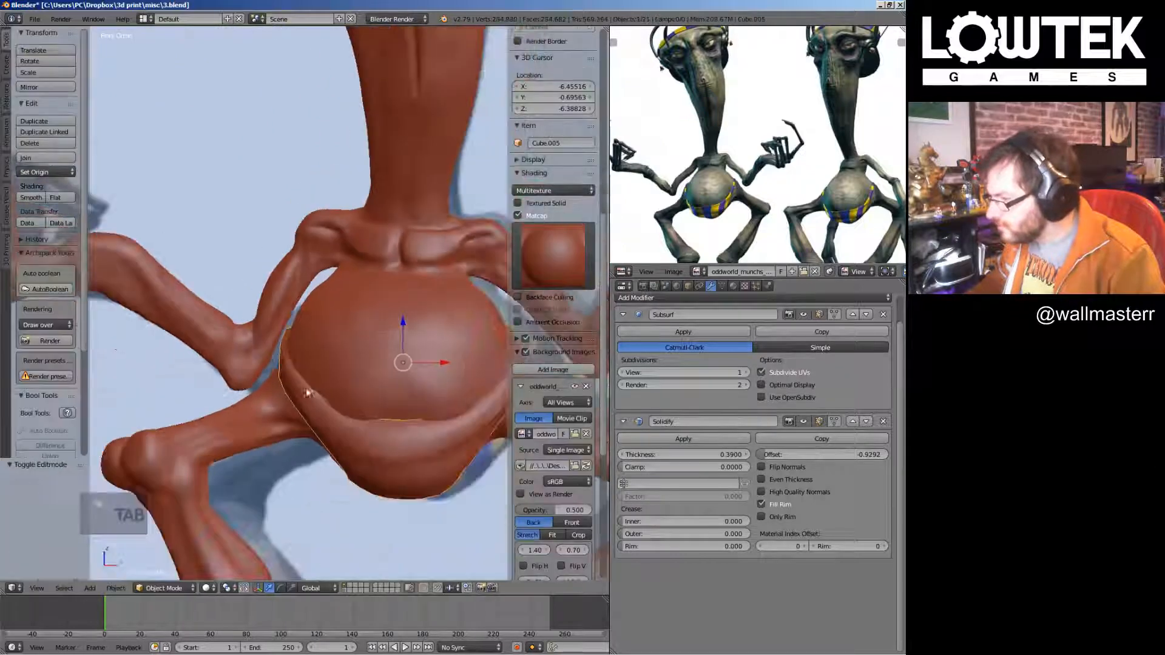
middle_drag(278, 381, 348, 408)
right_drag(348, 408, 340, 337)
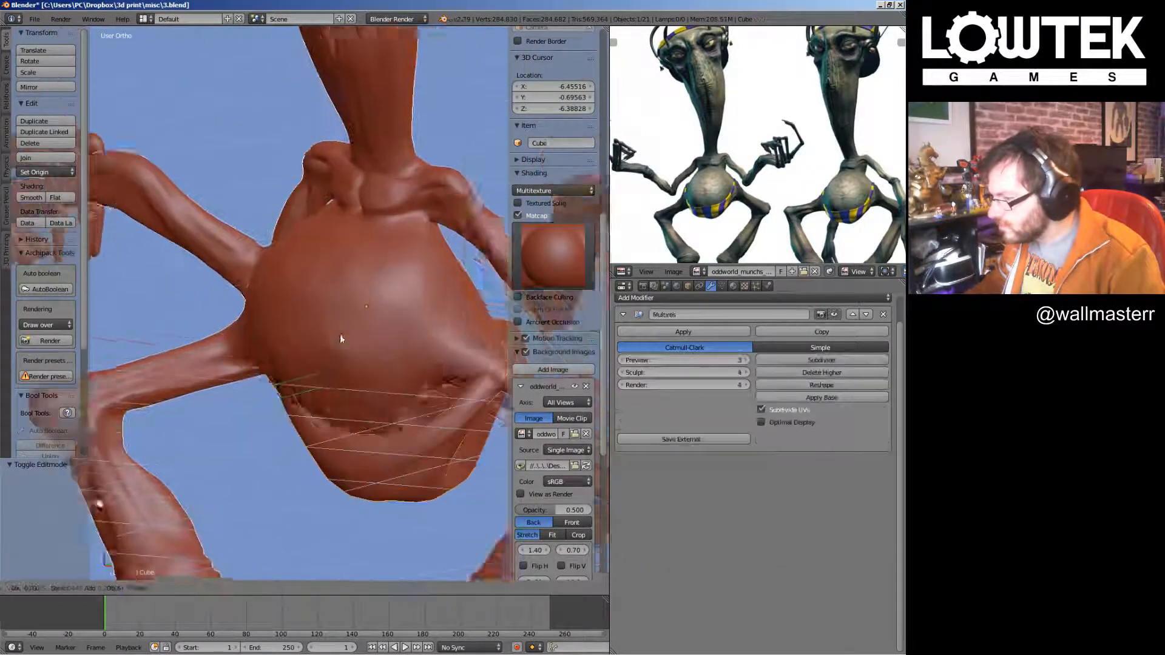
right_click(340, 337)
middle_drag(340, 337, 315, 377)
key(Tab)
scroll(292, 380, up, 3)
key(Tab)
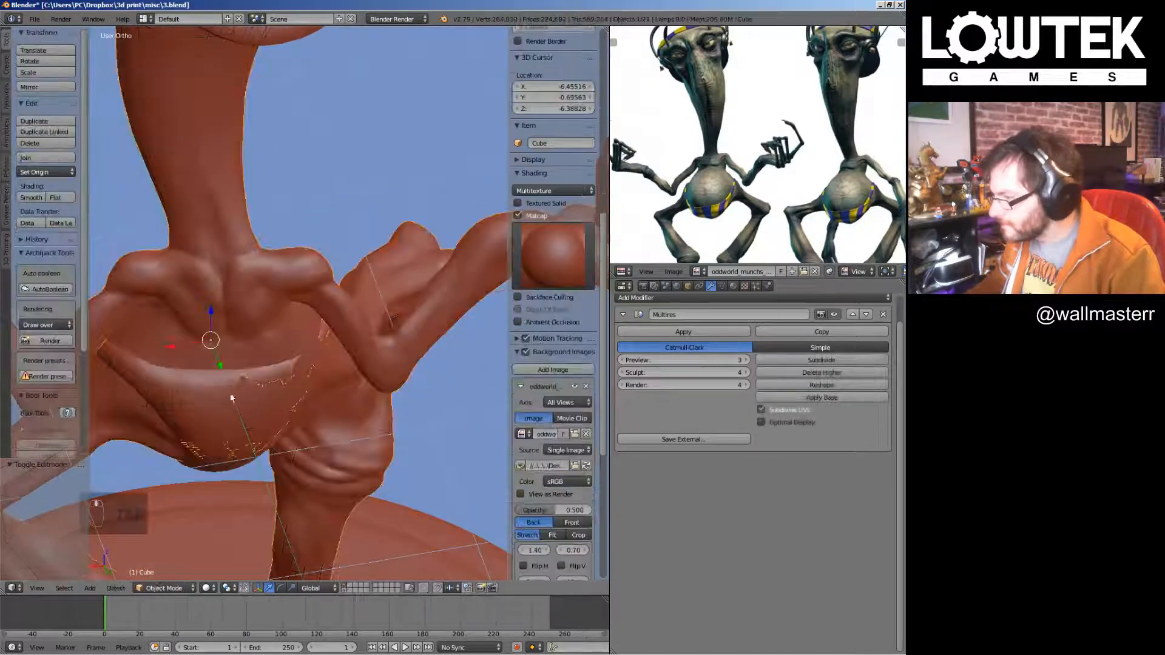
Select the belly garment and examine the vertices along its rim in mesh editing
right_click(267, 362)
key(Tab)
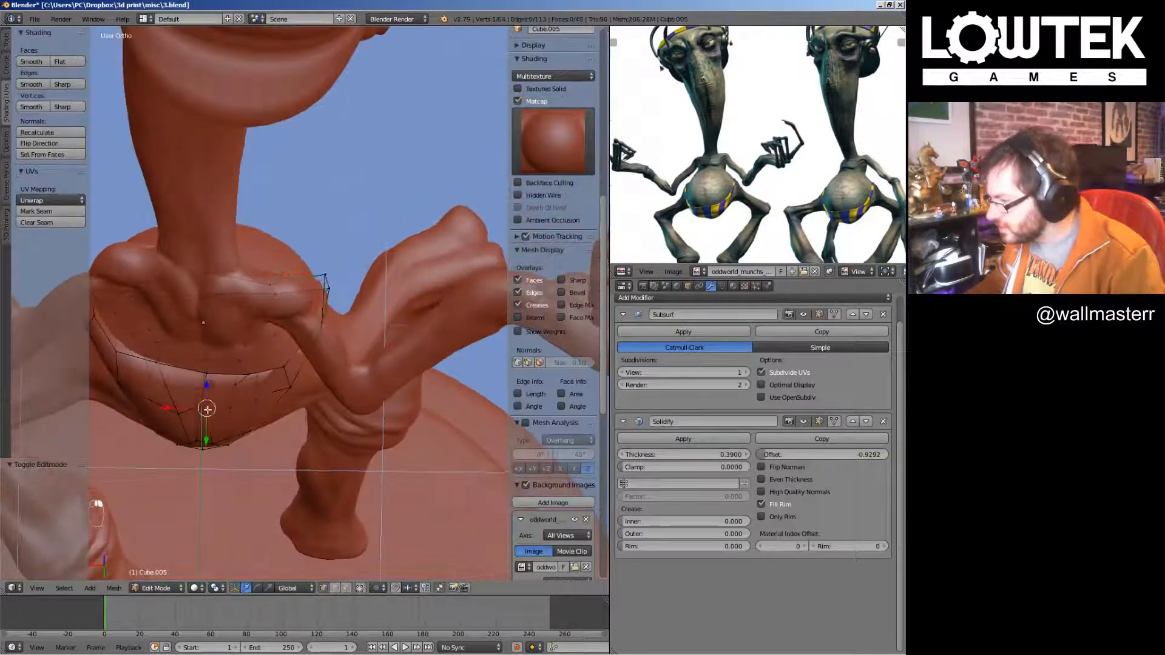
shift+right_click(201, 405)
key(ctrl+z)
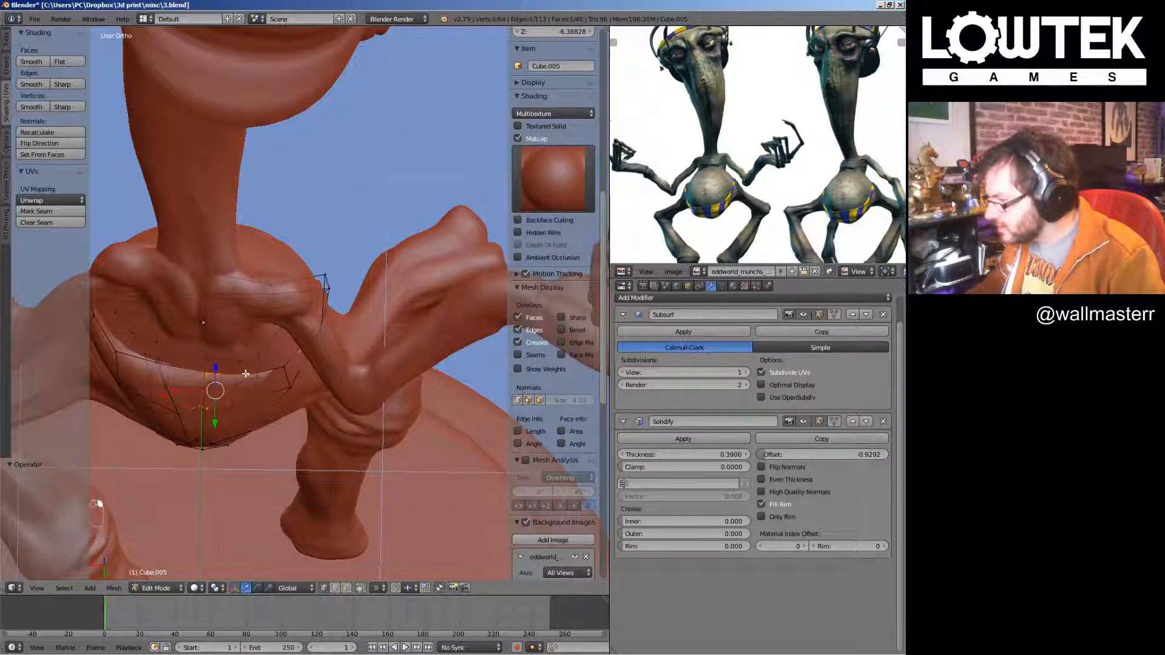
middle_drag(246, 374, 230, 479)
right_drag(300, 392, 304, 417)
middle_drag(304, 417, 198, 336)
key(Tab)
Isolate the belly garment, set its Solidify thickness to 0.234 and offset to -0.4071, and return to the full scene
key(KP_Divide)
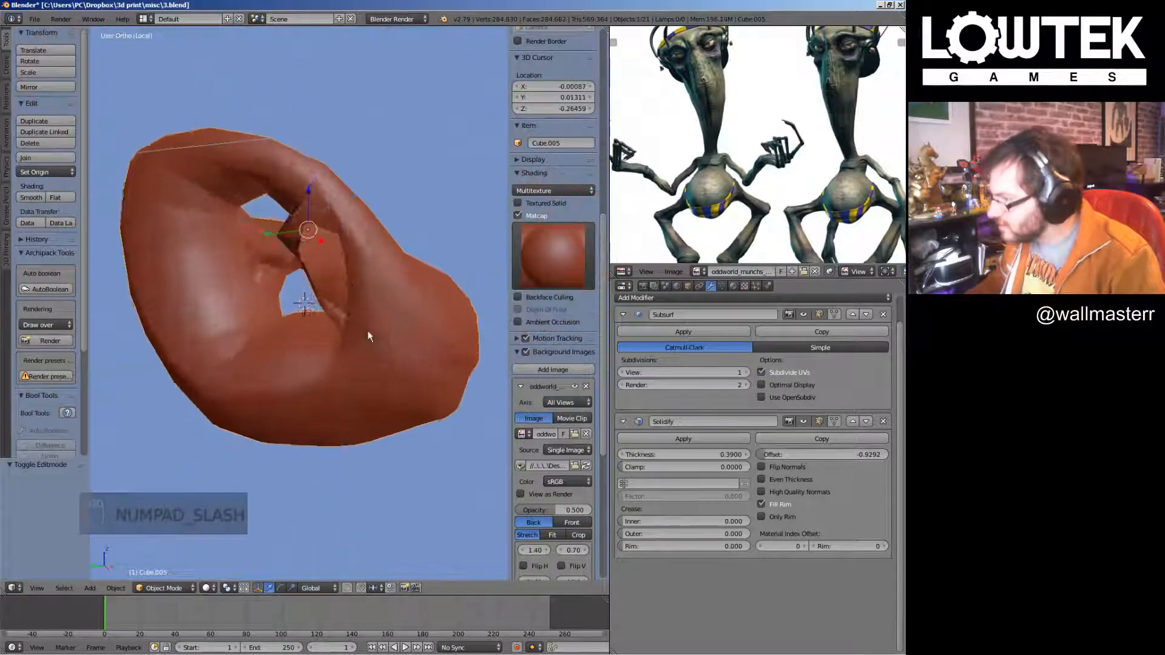
middle_drag(368, 337, 249, 382)
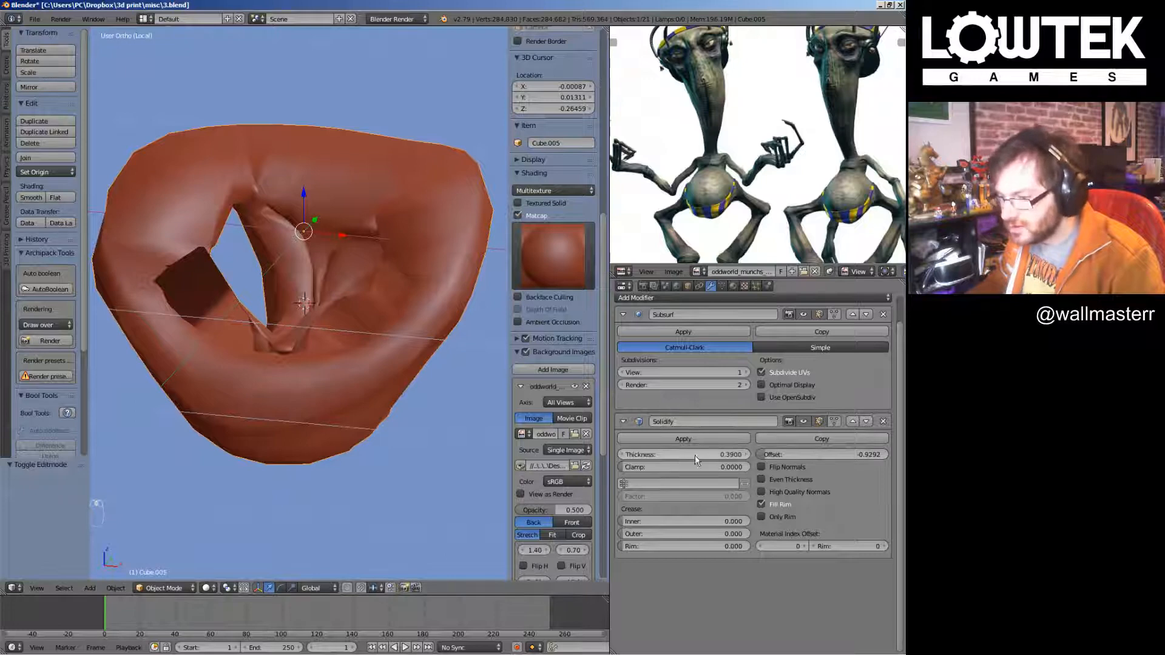
drag(699, 454, 656, 454)
middle_drag(431, 338, 844, 445)
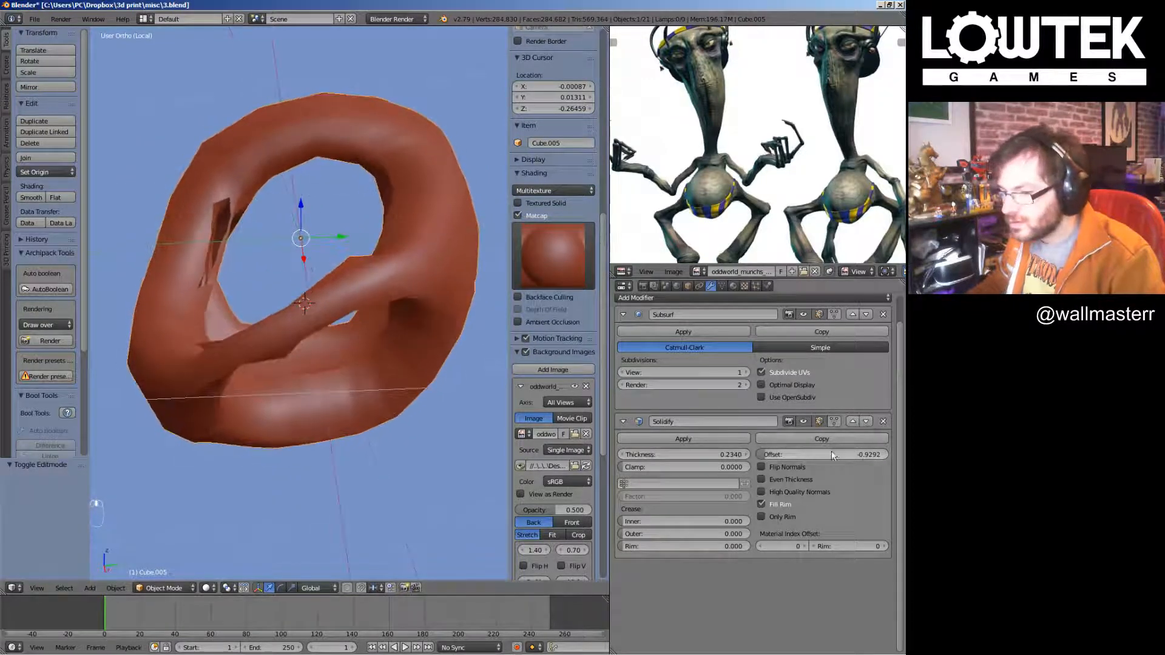
drag(833, 455, 880, 455)
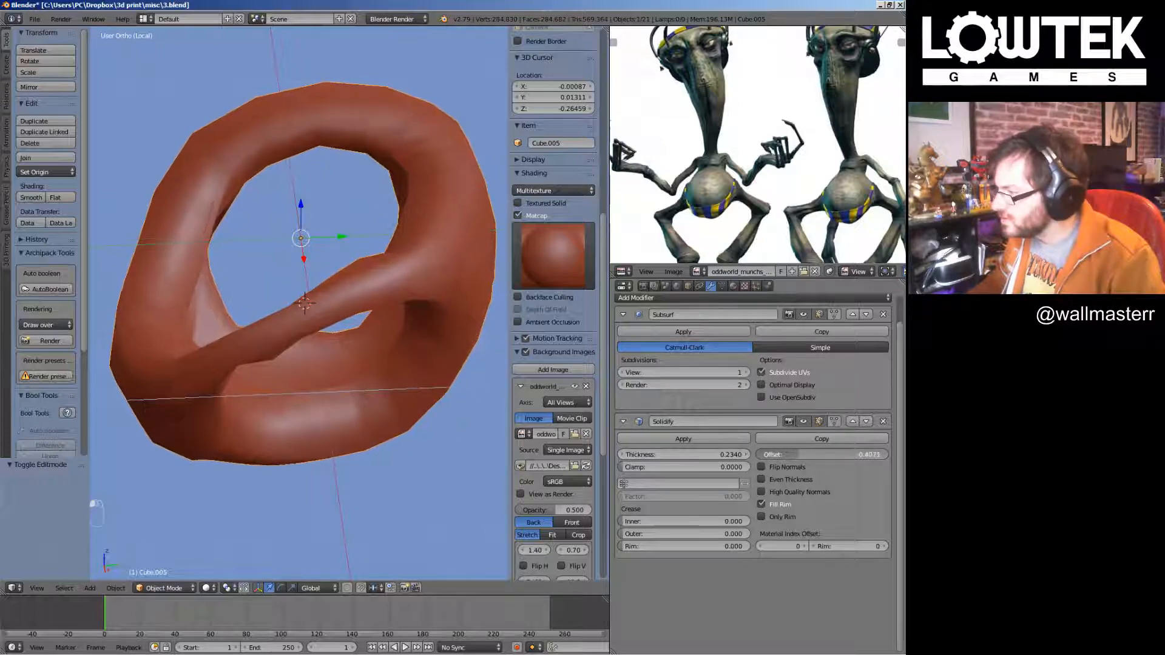
key(KP_Divide)
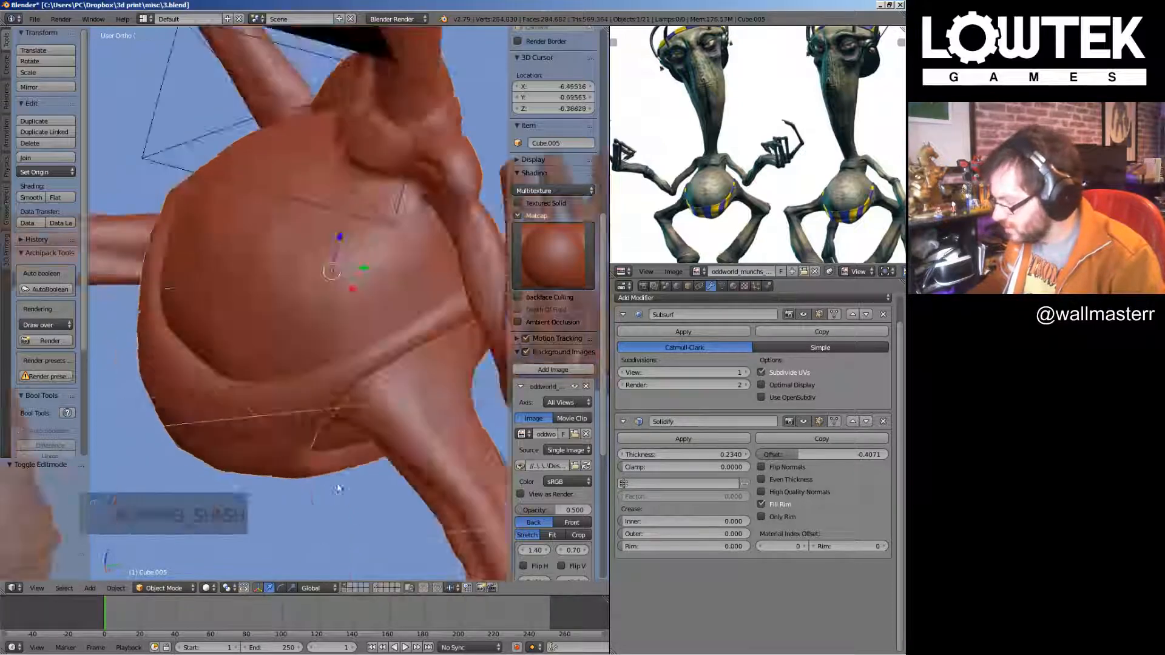
Set the belly garment's Solidify thickness to 0.067 and check its fit from the front
middle_drag(338, 486, 155, 454)
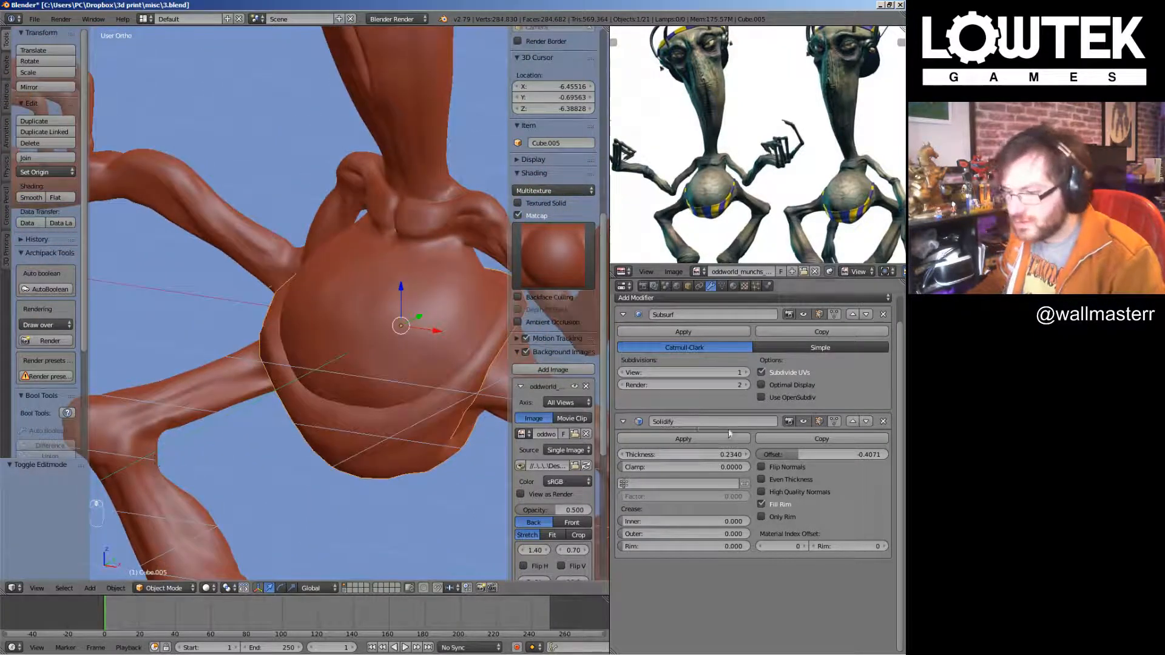
drag(679, 454, 665, 455)
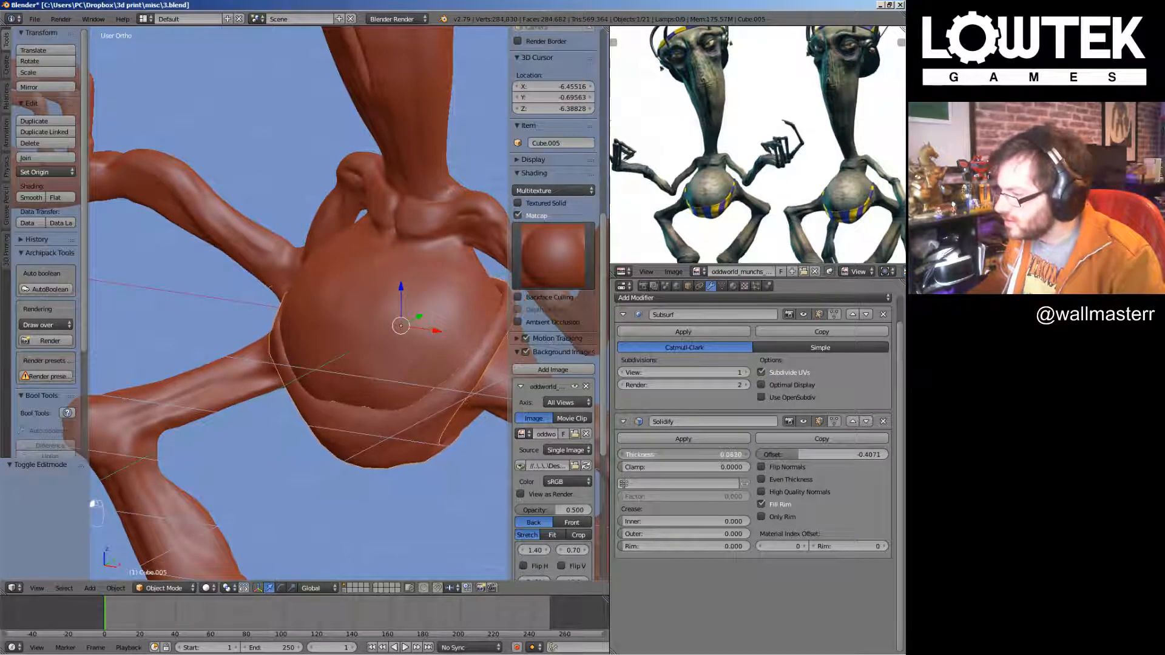
middle_drag(389, 391, 378, 362)
key(KP_Divide)
key(KP_Divide)
key(KP_1)
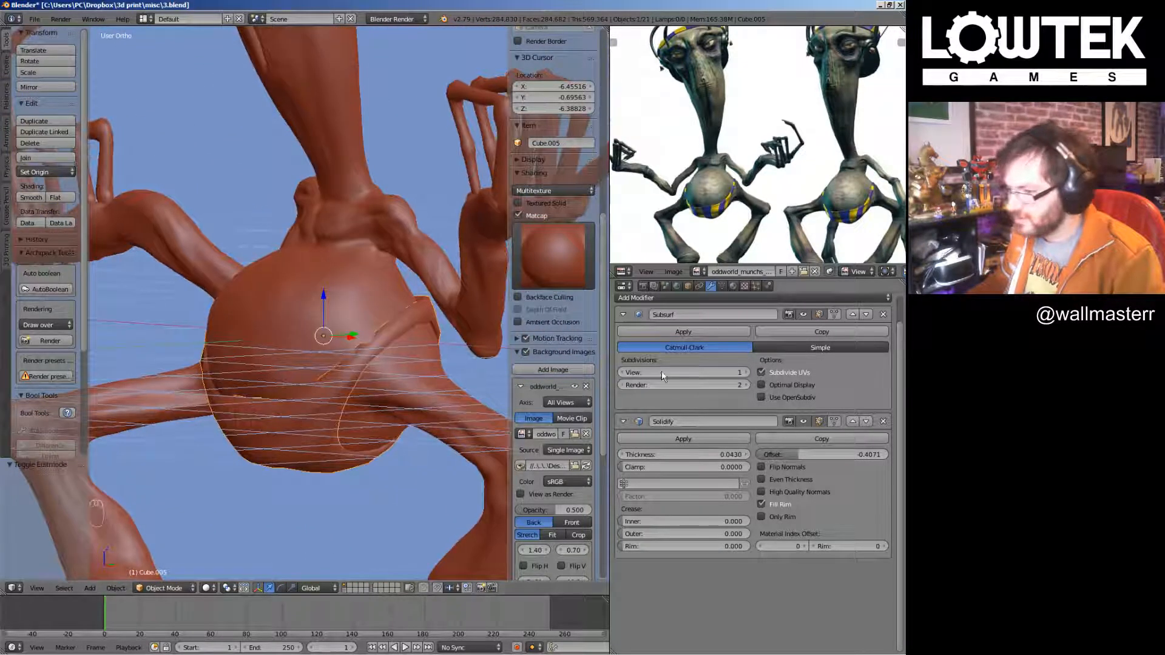
drag(685, 455, 697, 454)
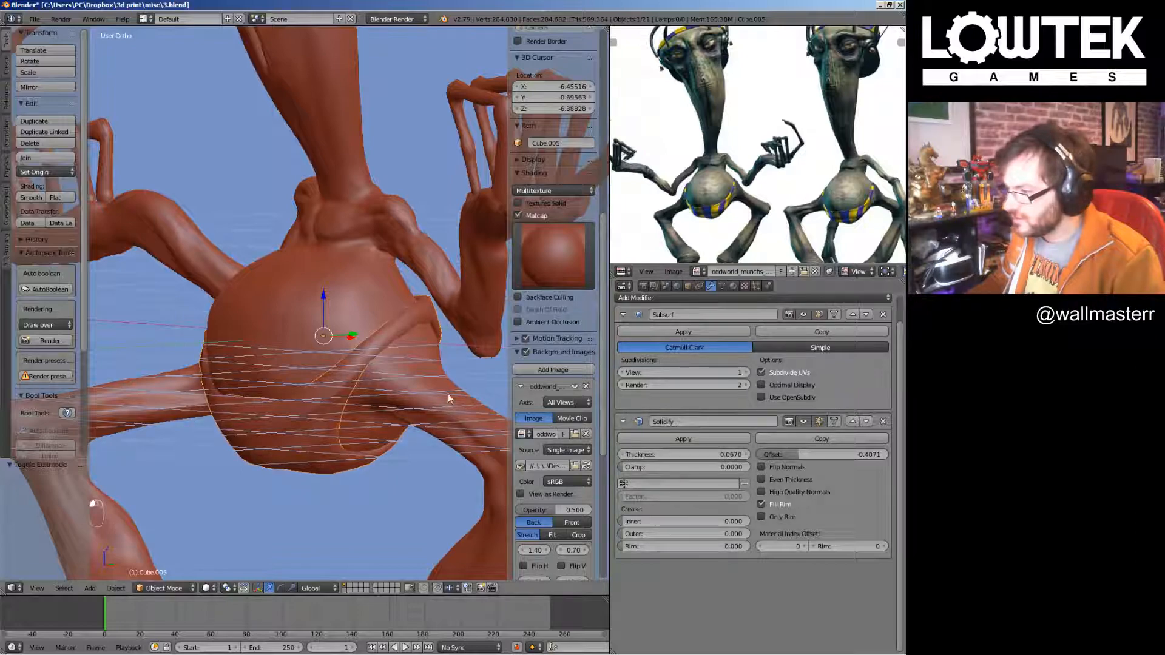
middle_drag(340, 376, 371, 346)
key(KP_1)
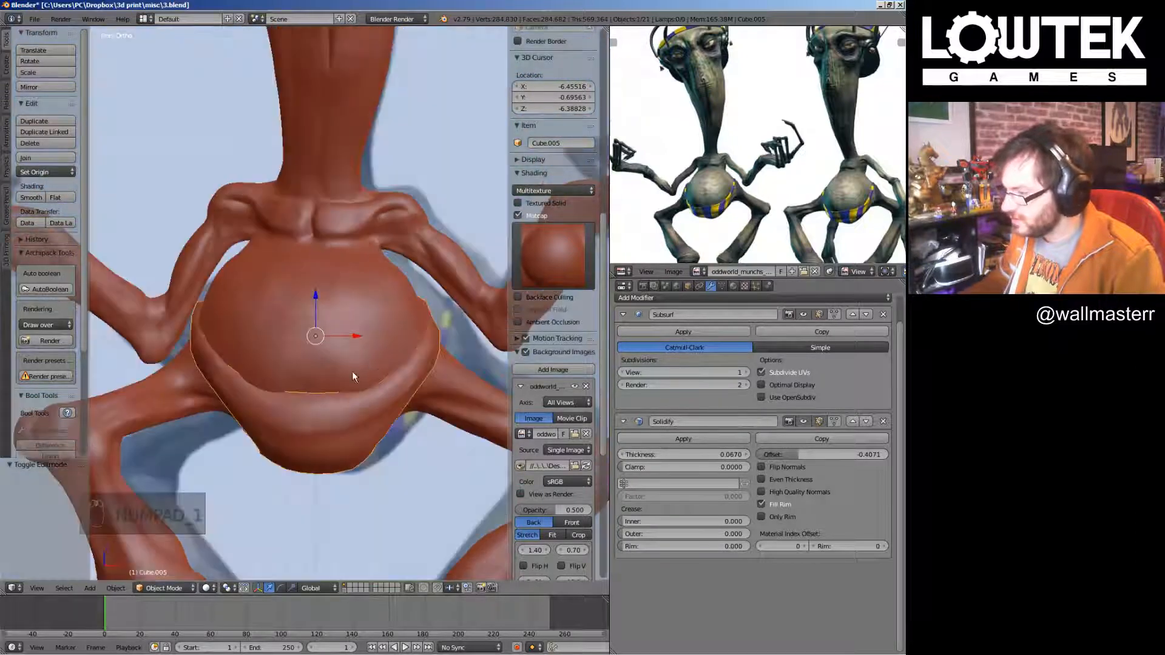
key(Tab)
key(Tab)
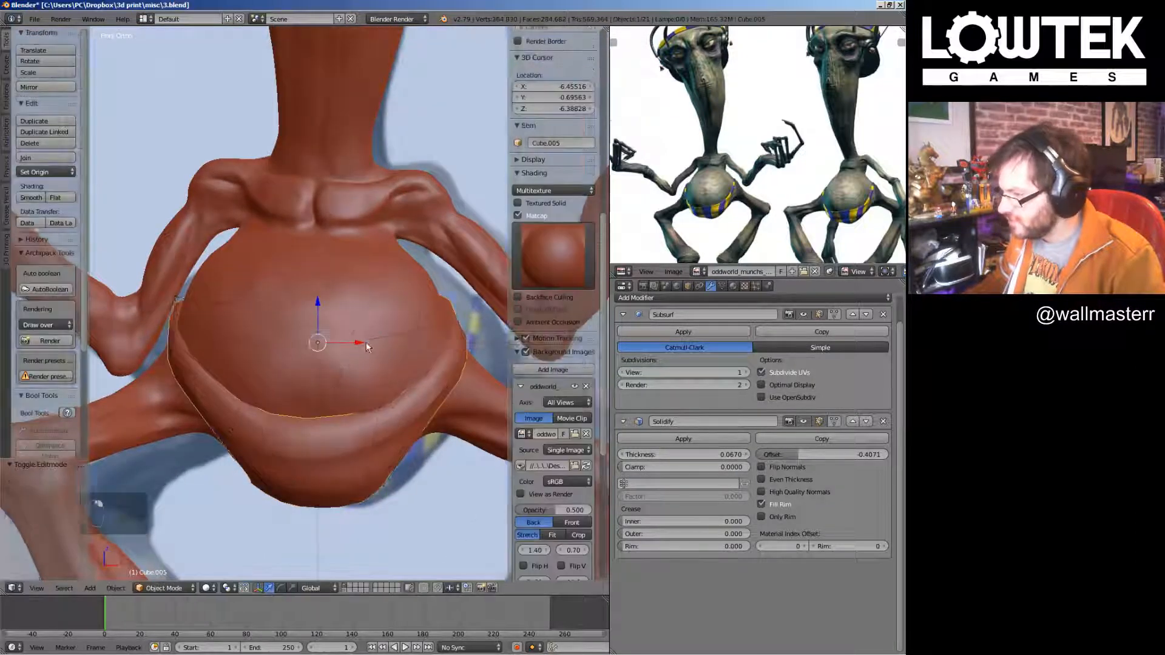
Select the character's body in front view and save over 3.blend
middle_drag(366, 341, 340, 304)
right_click(326, 284)
key(KP_1)
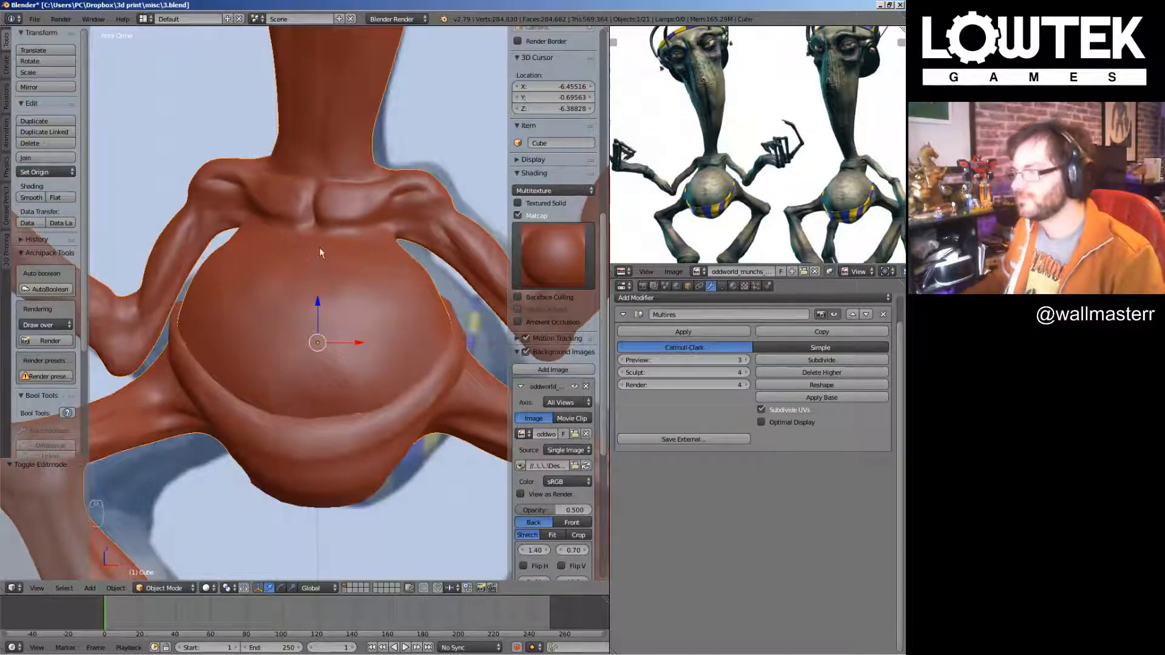
scroll(319, 246, down, 8)
scroll(364, 276, up, 4)
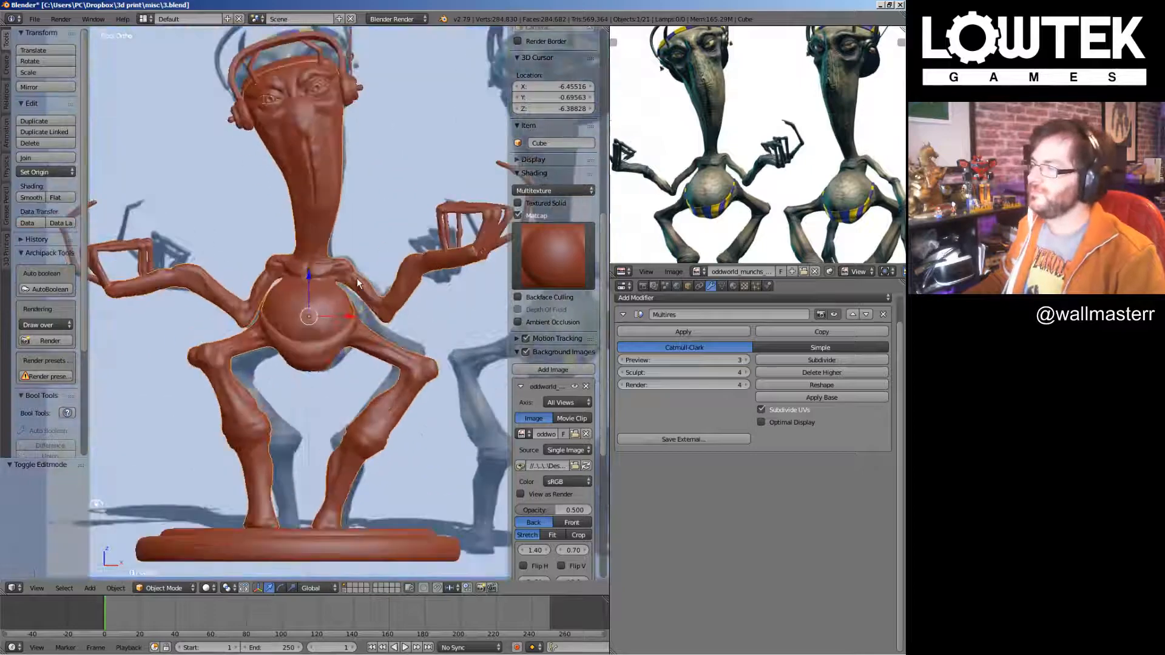
key(ctrl+s)
click(355, 271)
scroll(344, 293, up, 3)
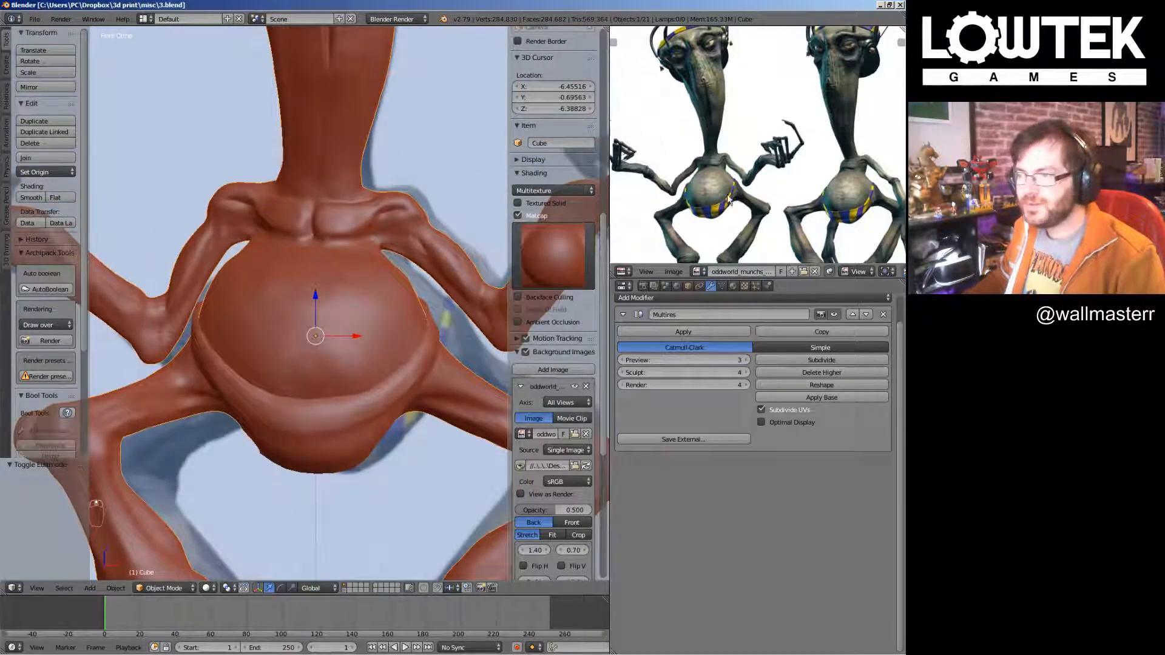
Duplicate the body, place the copy about -14.3 in X and -9.8 in Z away, reselect the original and save the file
scroll(359, 223, down, 2)
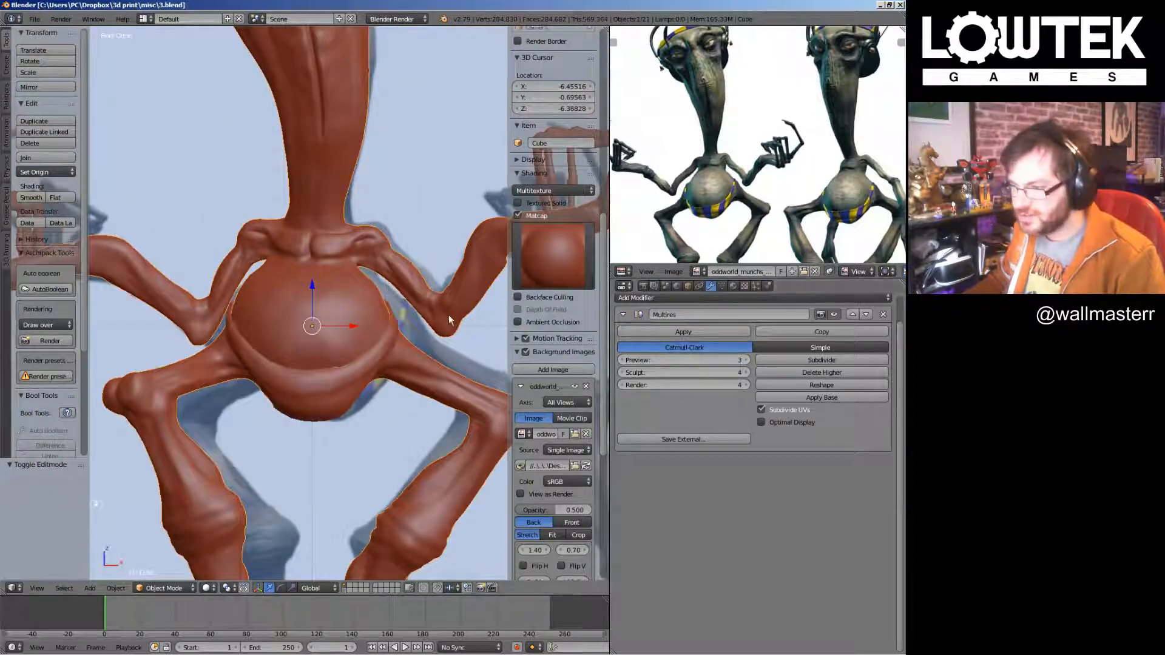
scroll(422, 276, down, 7)
key(shift+d)
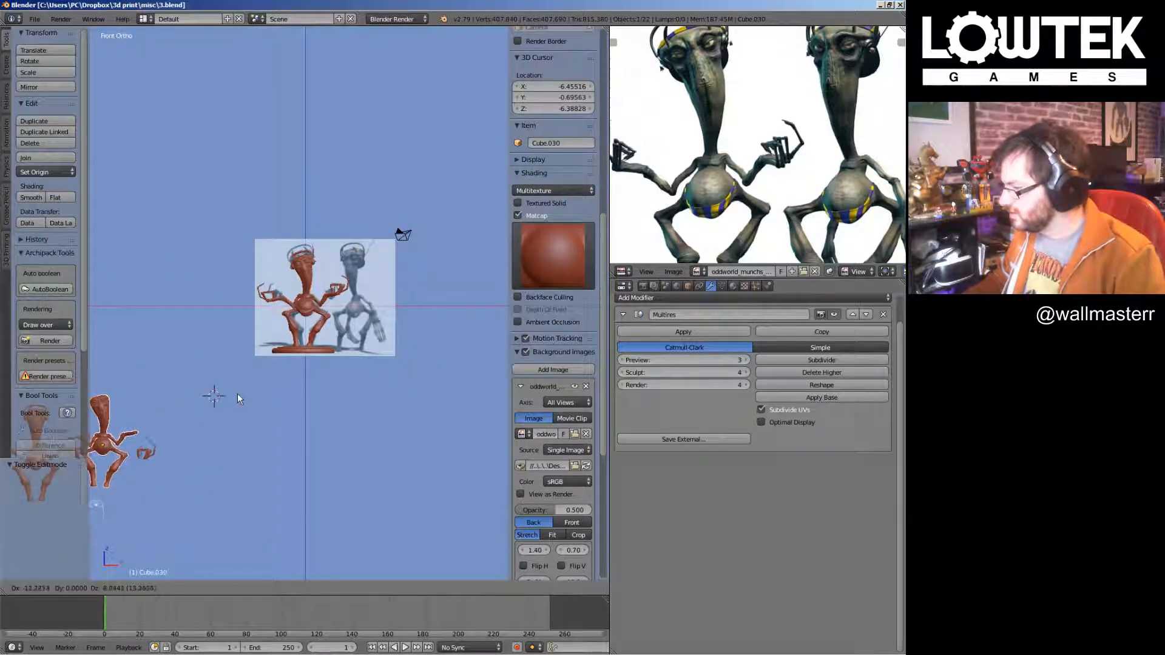
click(238, 394)
scroll(318, 297, up, 8)
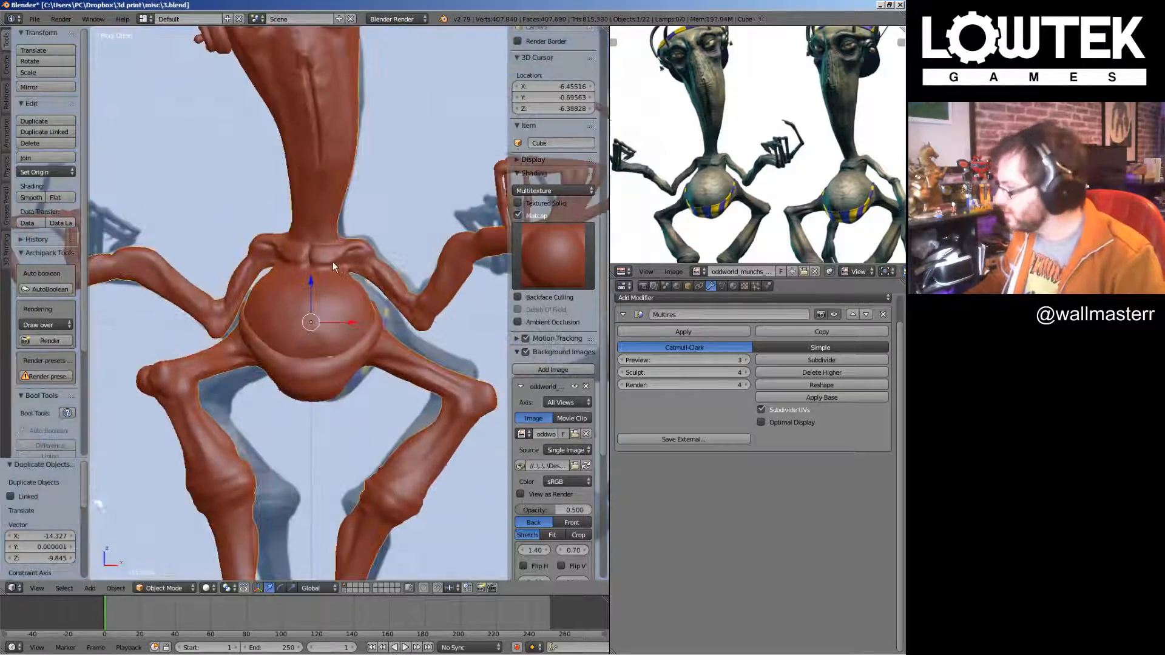
key(ctrl+s)
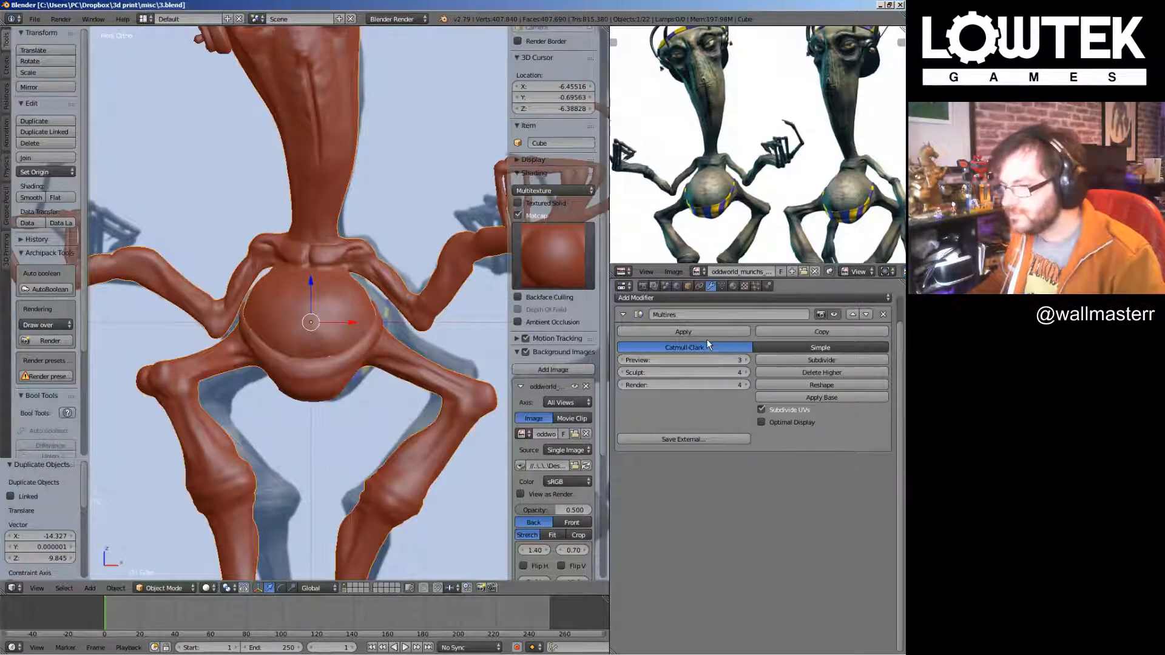
Put the body in Sculpt Mode and set its Multires preview level to 4
click(179, 588)
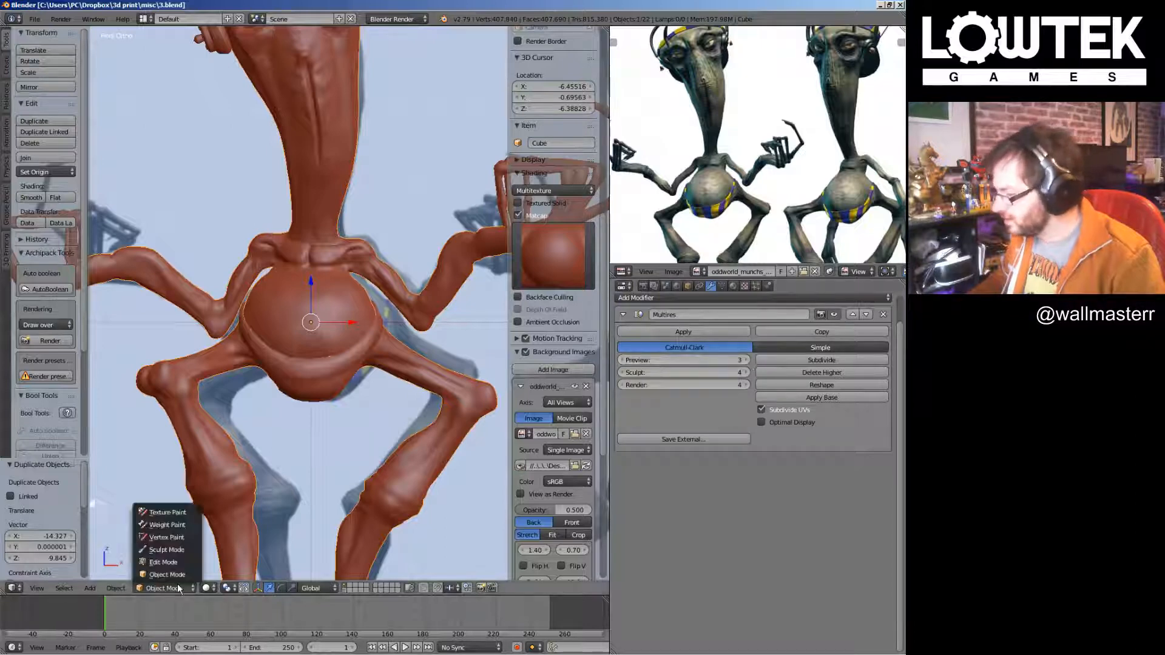
click(167, 549)
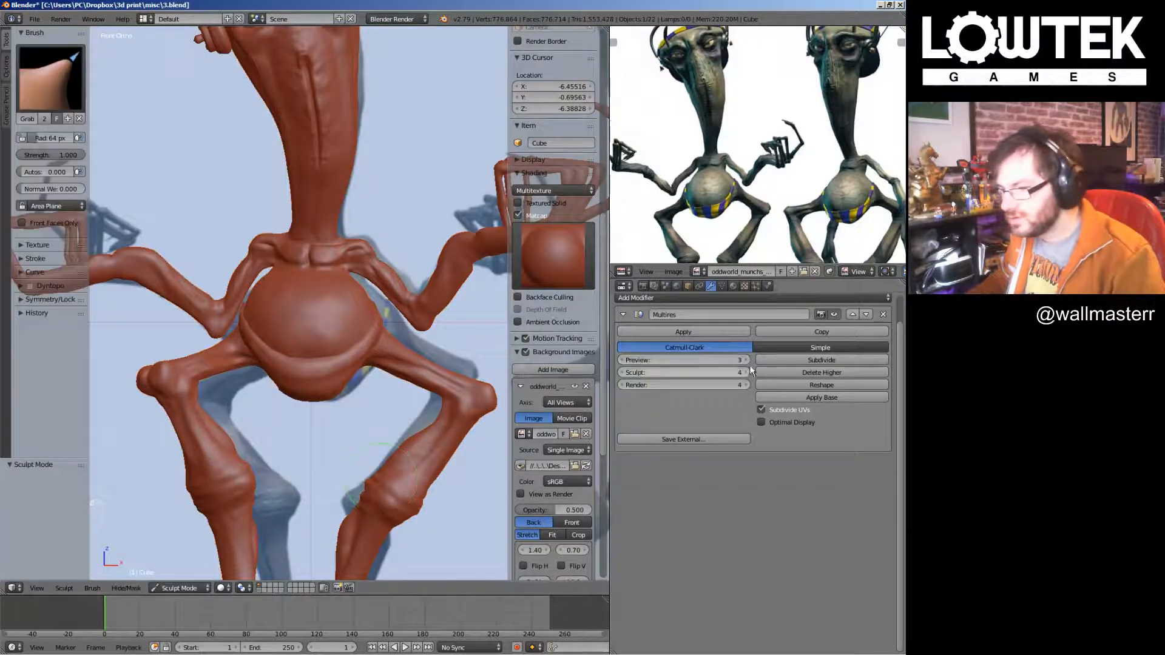
drag(751, 396, 748, 402)
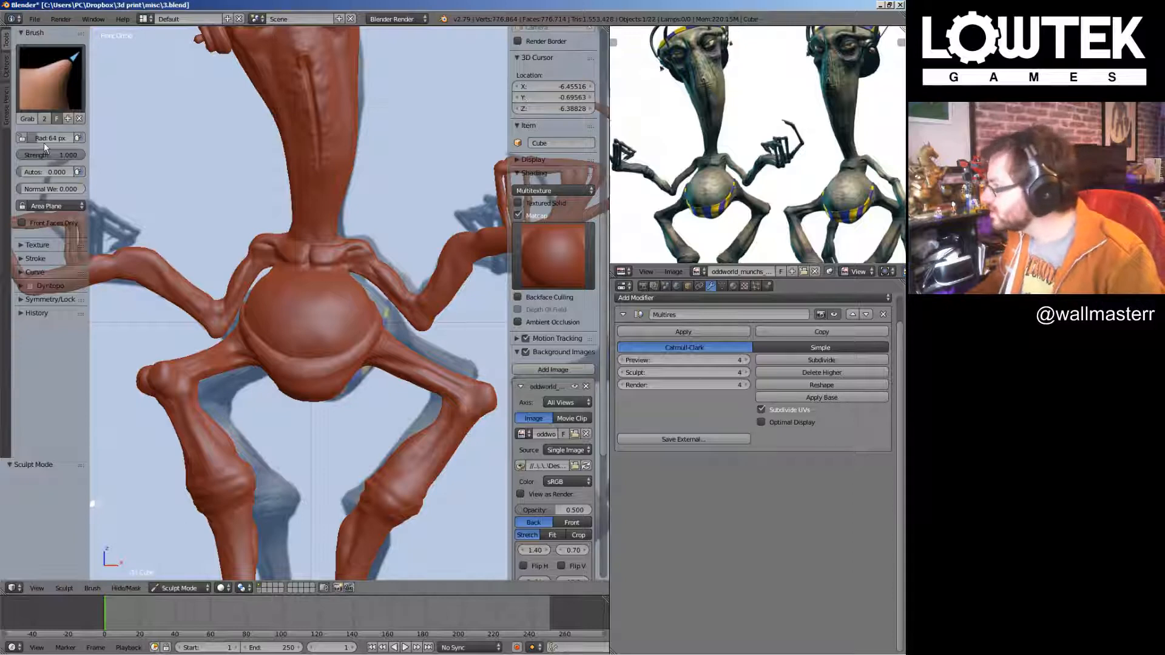
Turn off X mirroring in the sculpt symmetry settings so that strokes affect only one side
click(7, 66)
click(10, 98)
click(7, 73)
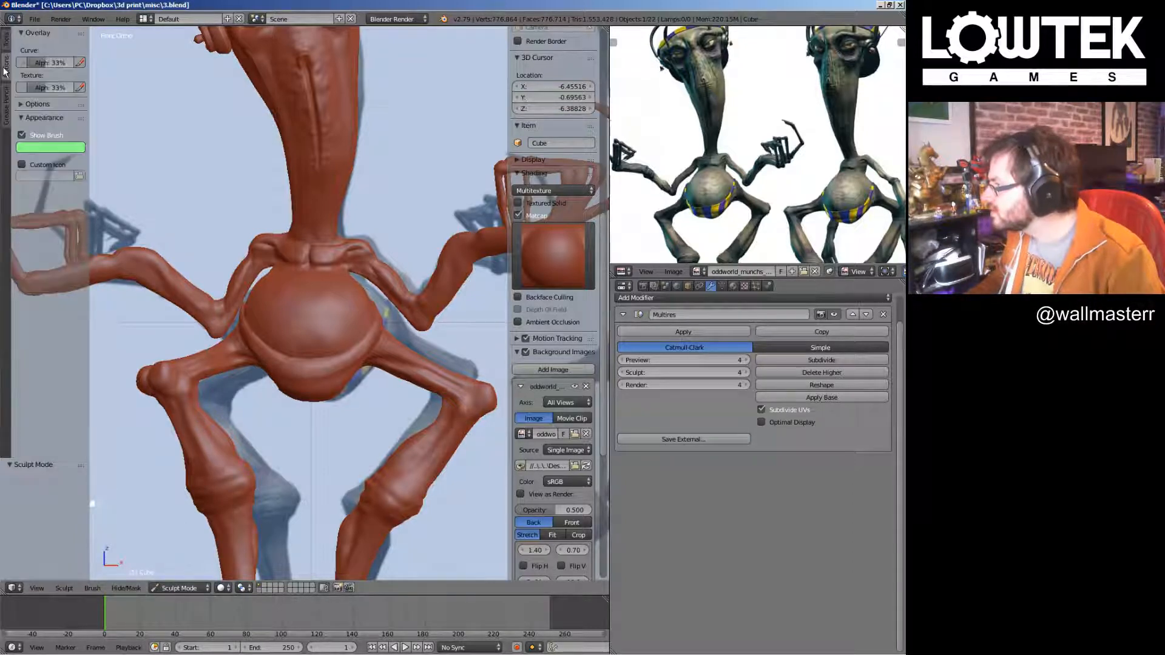
click(10, 98)
click(8, 49)
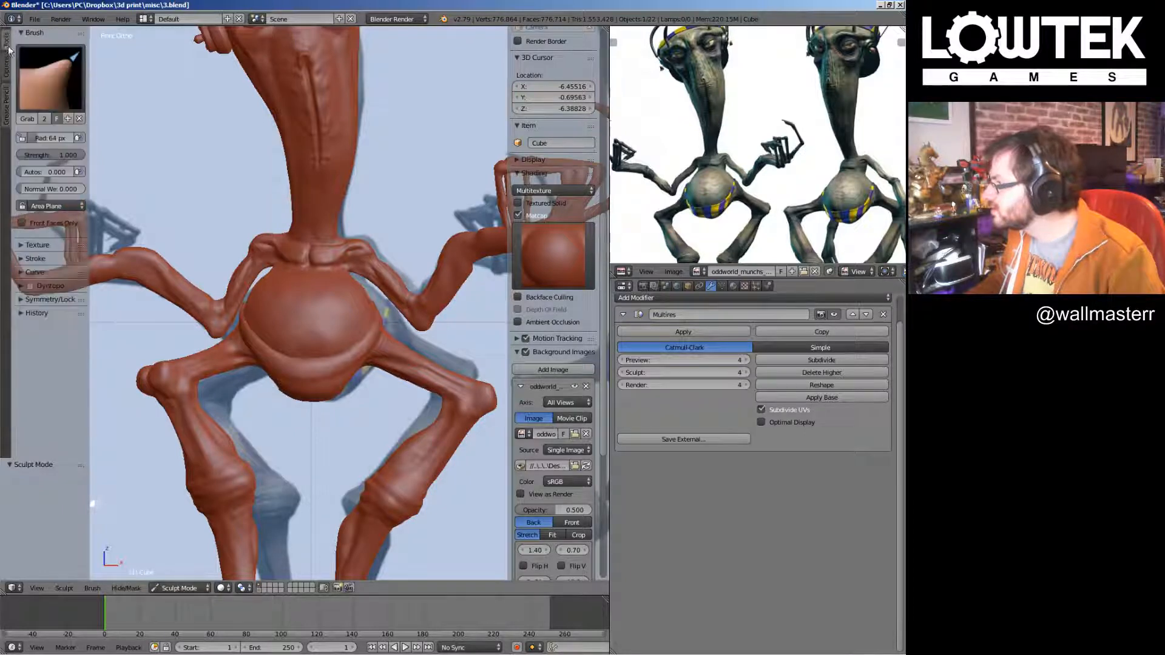
click(25, 299)
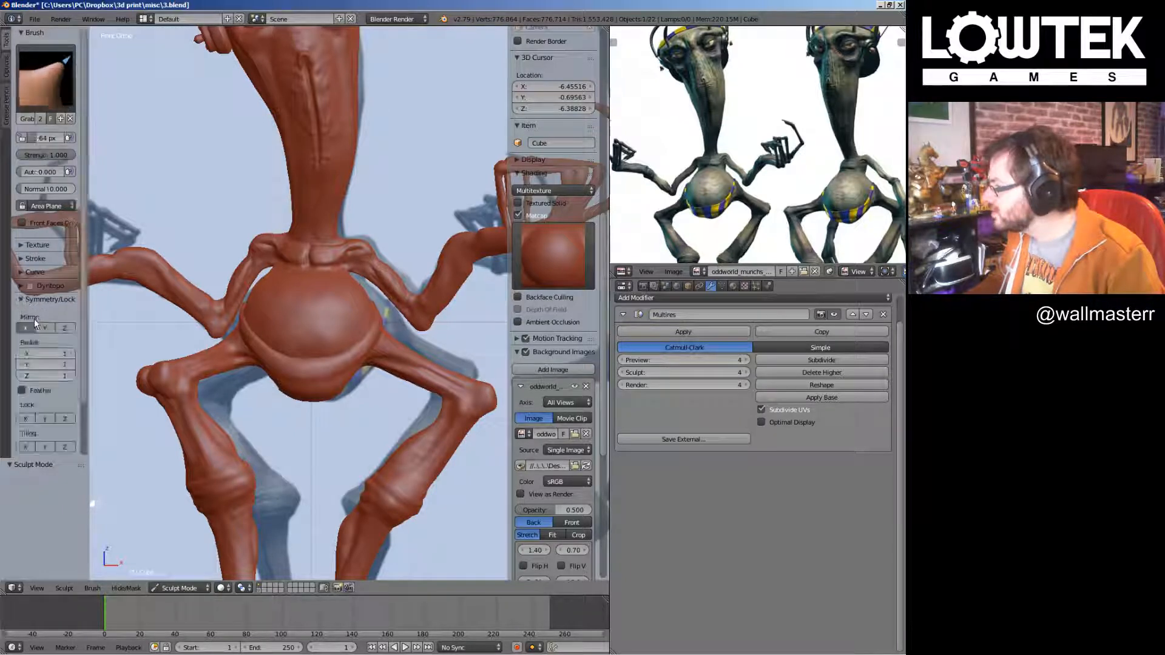
click(50, 93)
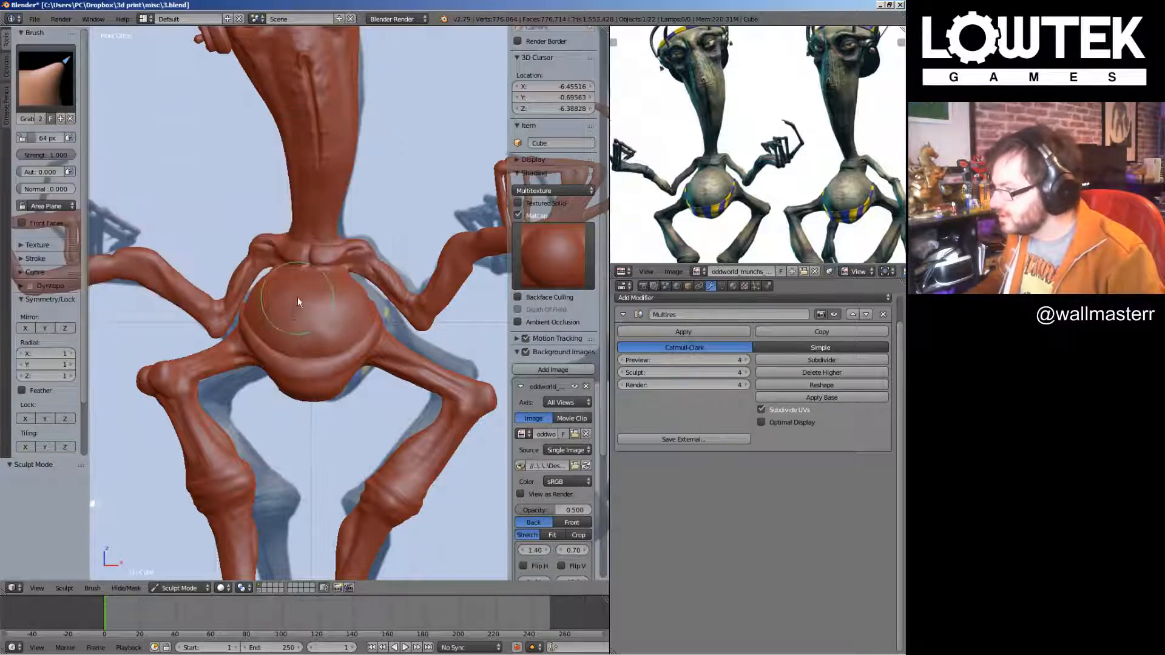
Sculpt spine ridges down the middle of the lower back, between the shoulder blades and the garment, using the Clay Strips brush
middle_drag(297, 299, 337, 383)
scroll(322, 367, up, 5)
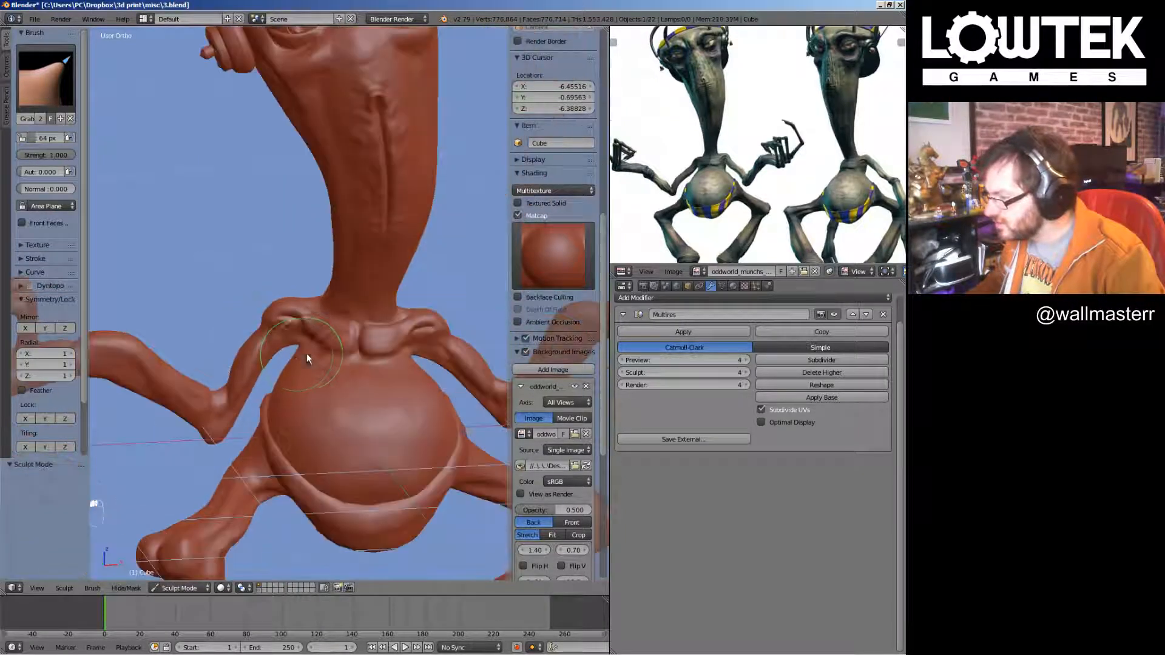
scroll(307, 353, down, 3)
drag(290, 315, 327, 328)
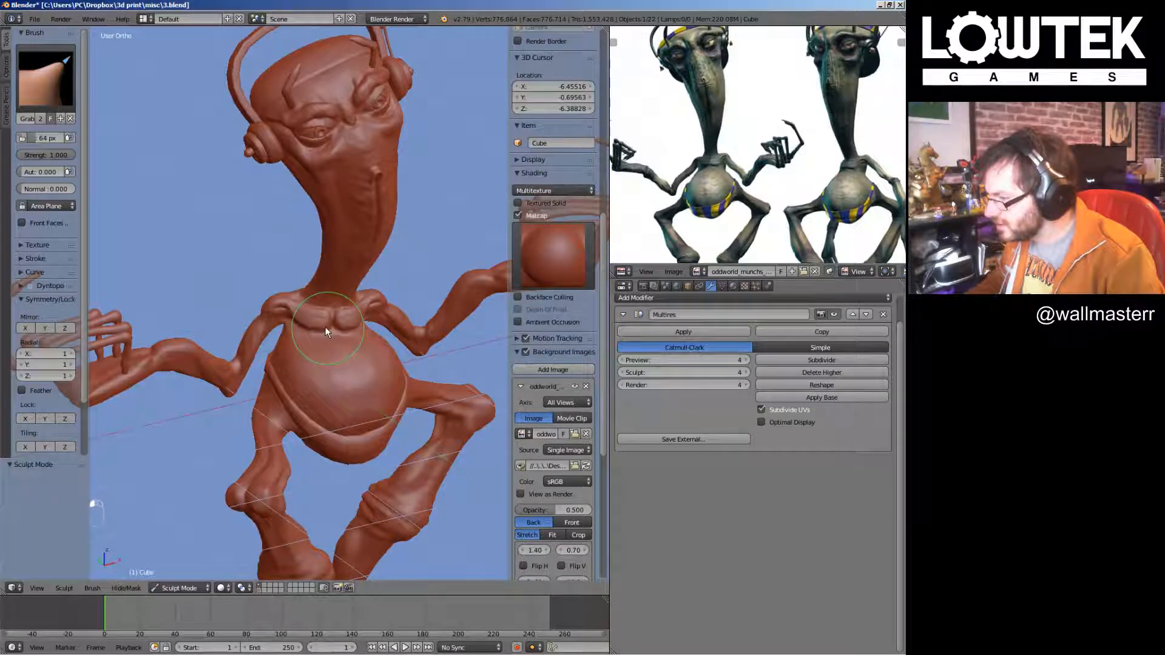
mouse_move(325, 327)
middle_down()
mouse_move(265, 326)
mouse_move(508, 325)
mouse_move(21, 290)
mouse_move(328, 343)
mouse_move(340, 333)
mouse_move(203, 299)
middle_up()
key(KP_1)
click(46, 76)
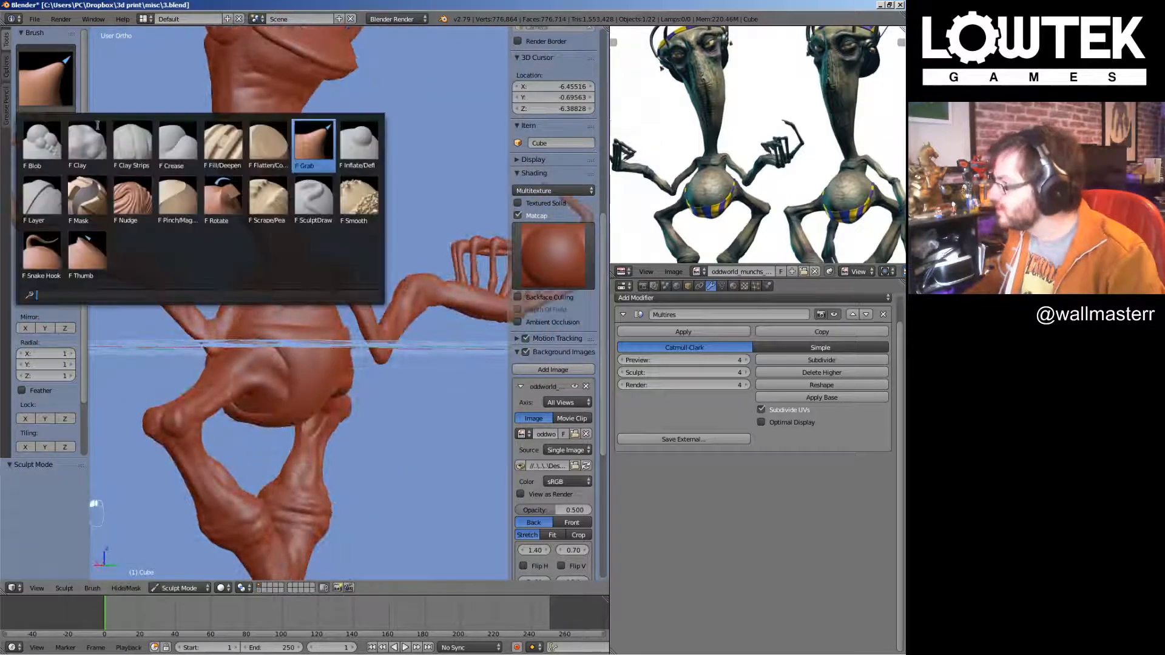
click(155, 161)
scroll(326, 308, up, 8)
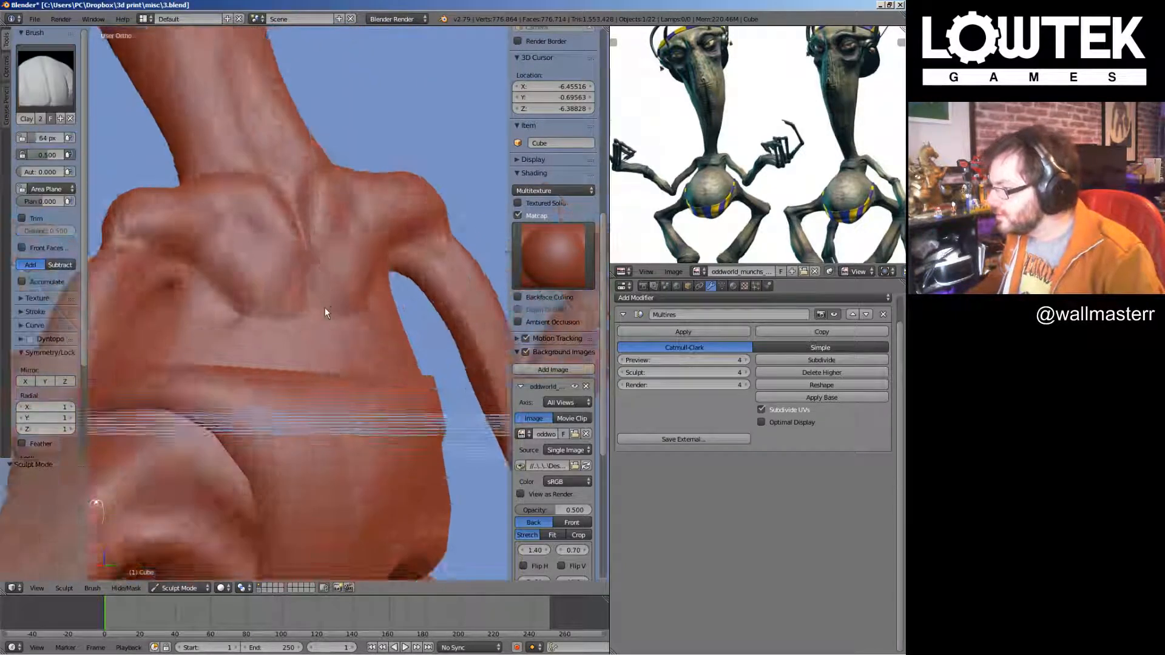
drag(343, 361, 345, 388)
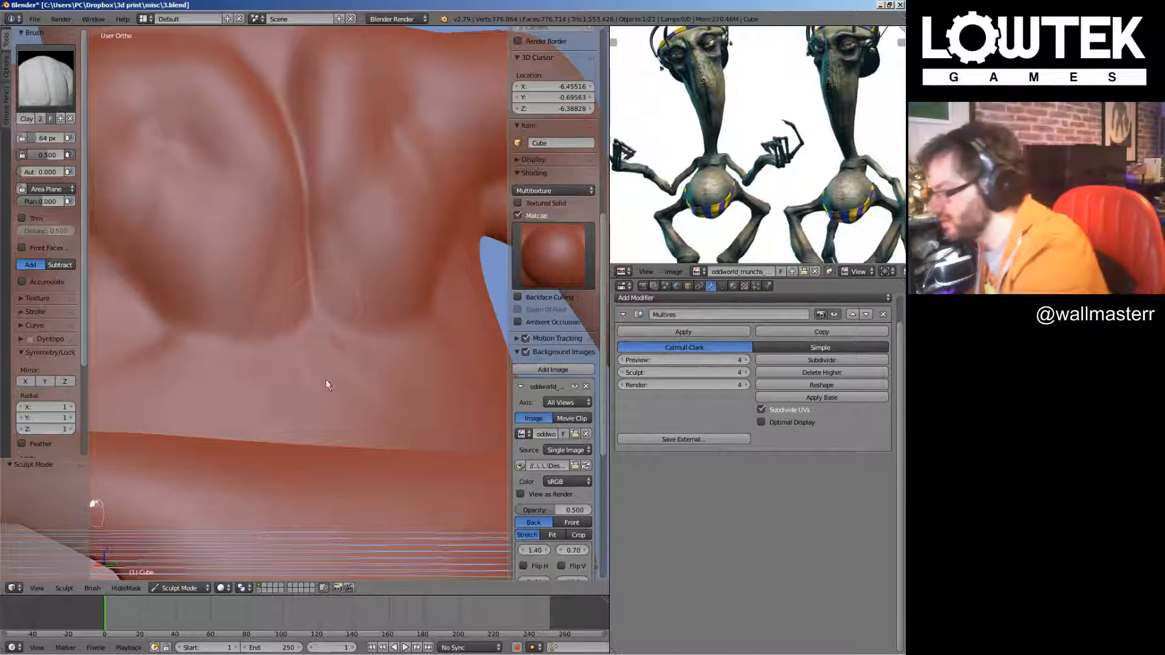
middle_drag(351, 405, 332, 382)
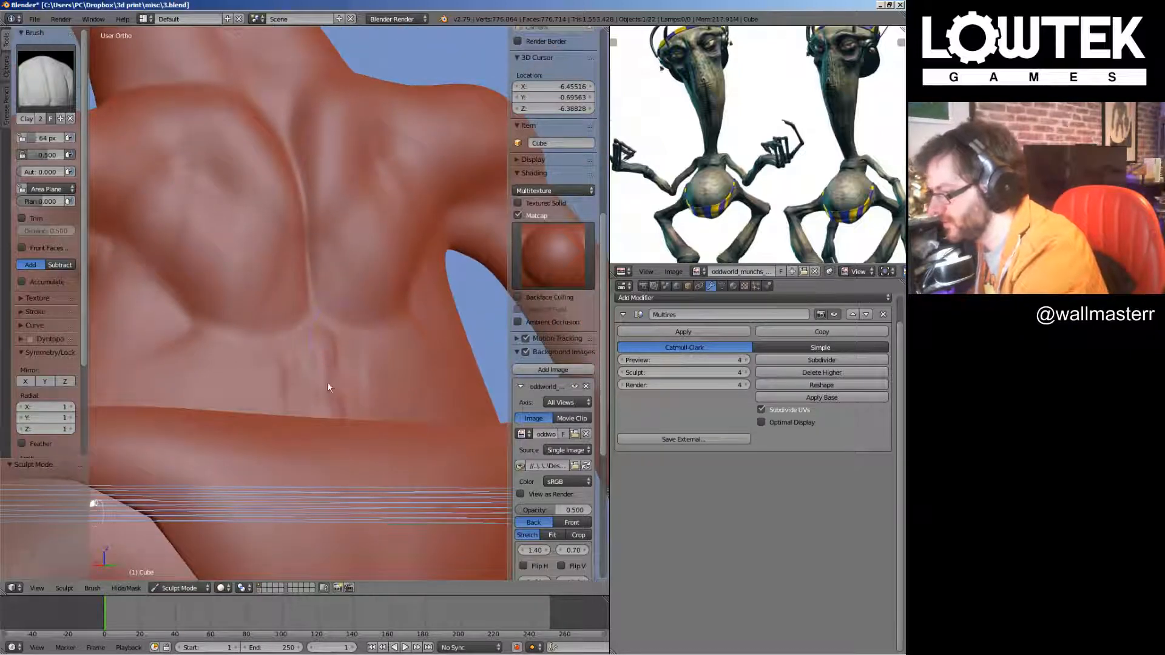
middle_drag(326, 418, 333, 323)
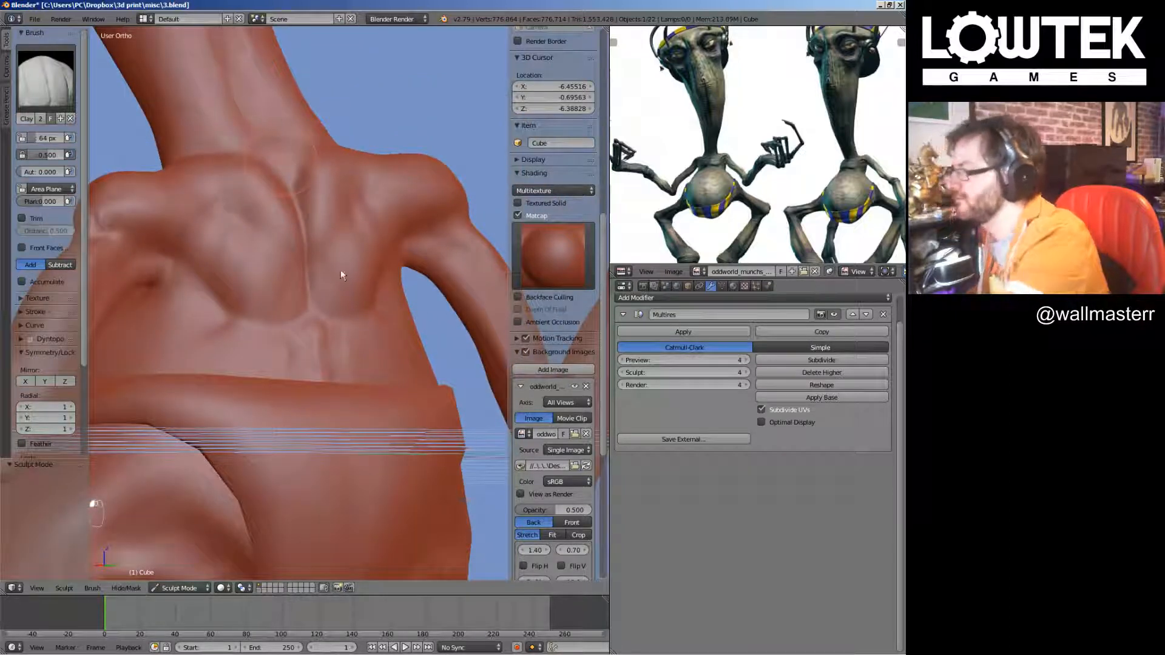
mouse_move(150, 337)
middle_down()
mouse_move(318, 352)
mouse_move(328, 389)
mouse_move(338, 378)
mouse_move(326, 344)
middle_up()
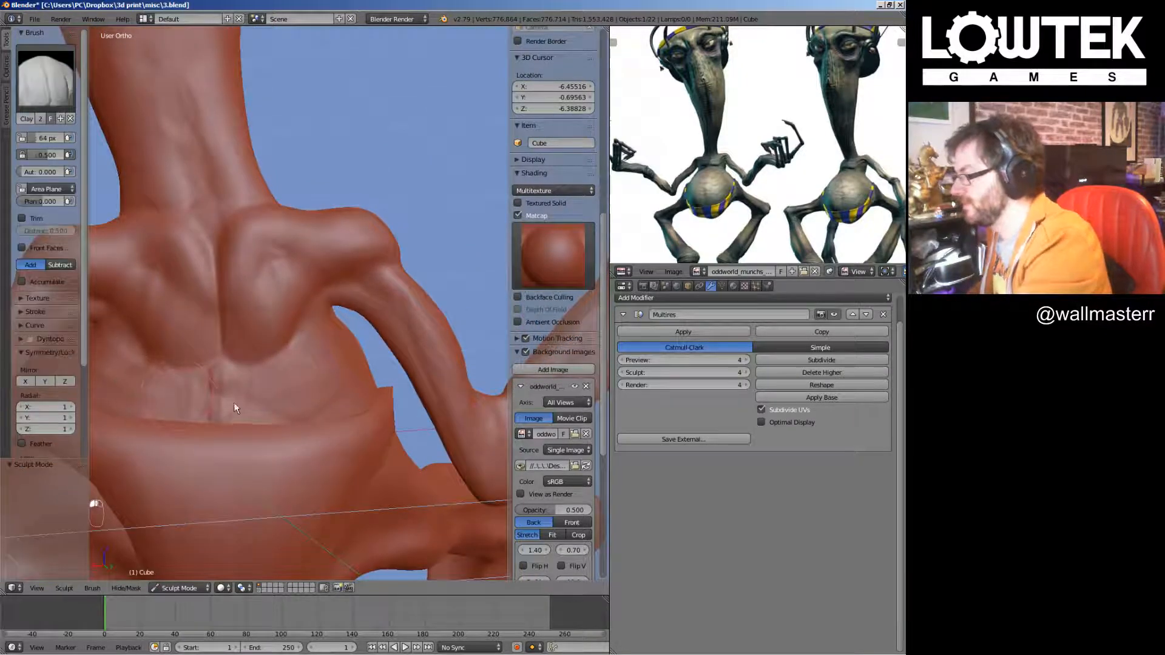
Smooth the side of the torso beneath the shoulder and chest
mouse_move(234, 402)
middle_down()
mouse_move(435, 391)
mouse_move(226, 324)
mouse_move(340, 351)
mouse_move(290, 307)
mouse_move(385, 310)
mouse_move(278, 313)
middle_up()
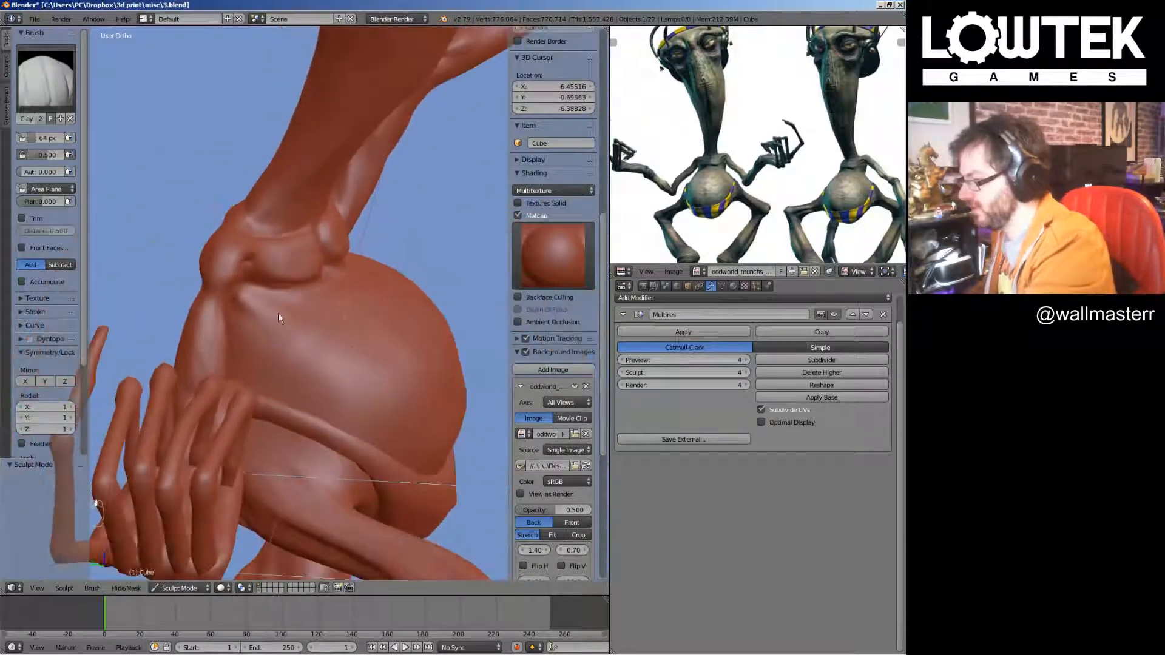
mouse_move(284, 313)
shift+mouse_down()
mouse_move(268, 334)
mouse_move(343, 328)
mouse_move(320, 309)
mouse_move(265, 353)
shift+mouse_up()
mouse_move(265, 354)
middle_down()
mouse_move(309, 323)
mouse_move(370, 327)
middle_up()
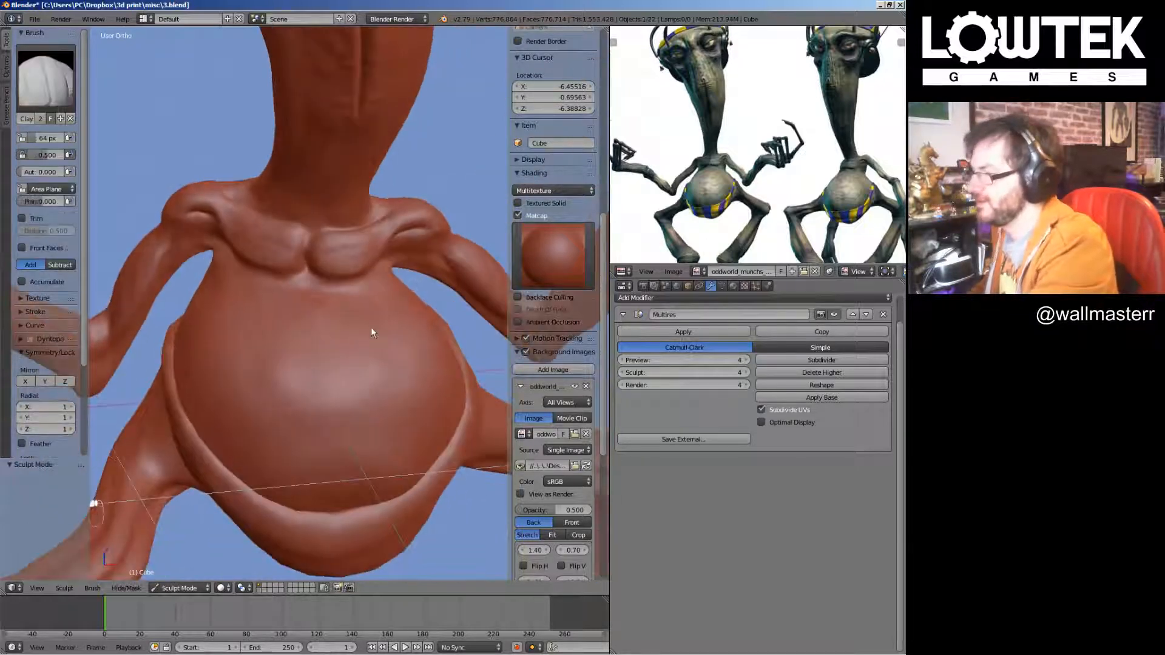
Choose the SculptDraw brush and enlarge the reference image around the character's wrinkled belly
click(53, 80)
click(317, 204)
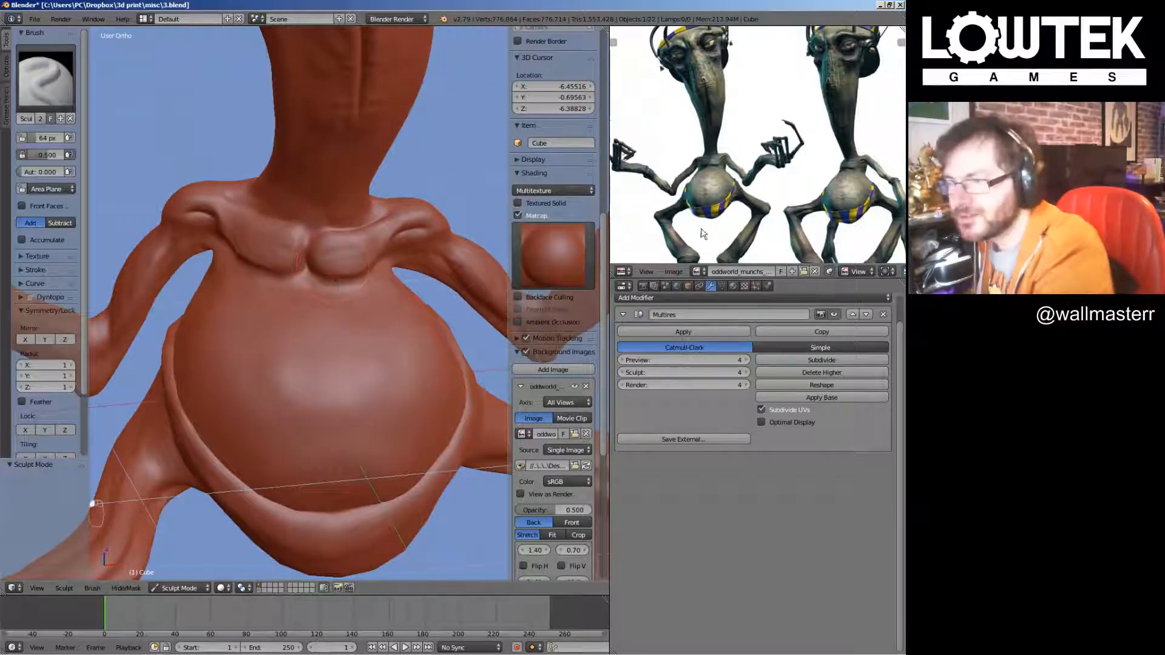
middle_drag(715, 234, 710, 202)
scroll(748, 140, up, 2)
scroll(748, 140, up, 4)
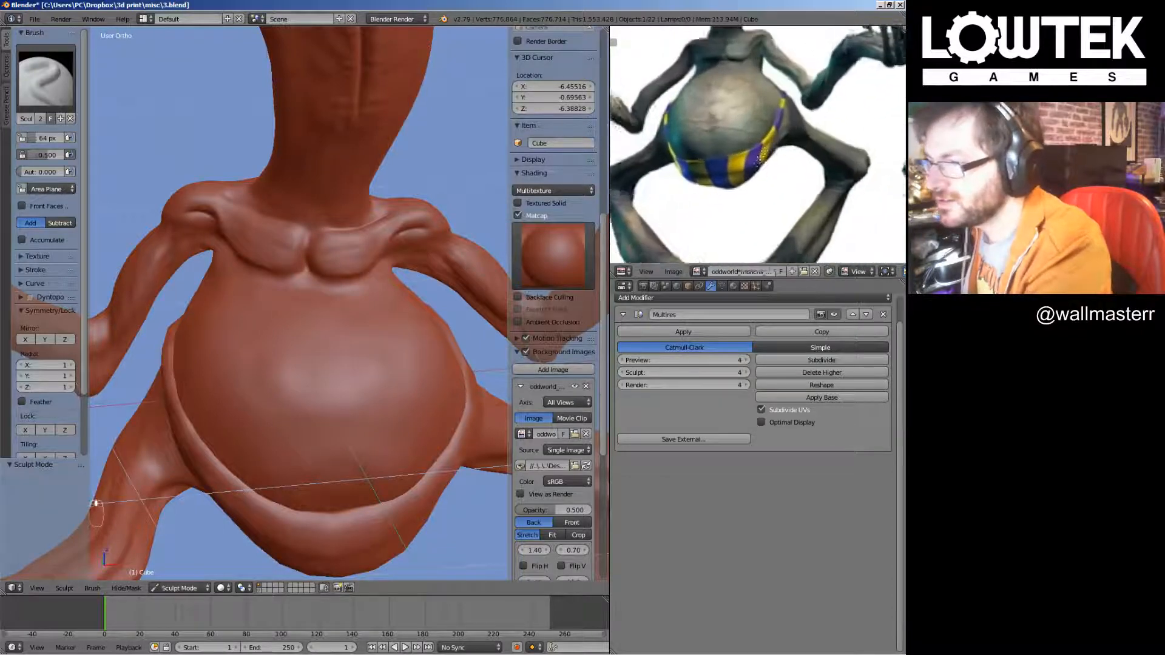
scroll(756, 140, down, 2)
Smooth the front of the belly and return to the SculptDraw brush with the belly in close view
middle_drag(416, 372, 390, 228)
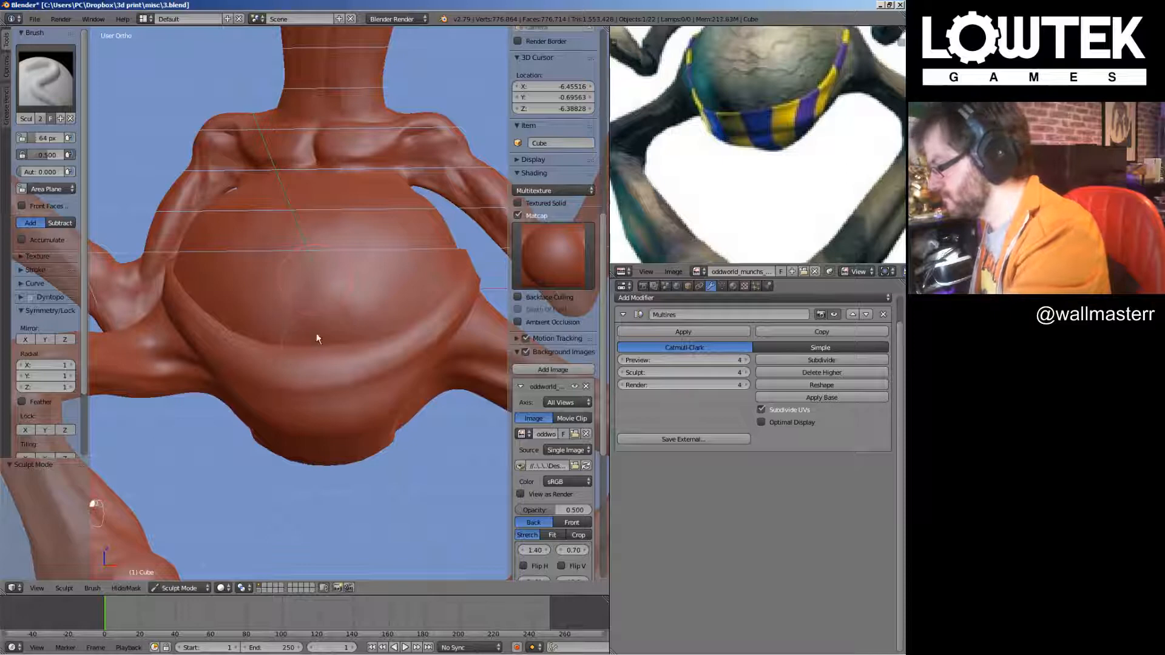
mouse_move(344, 316)
middle_down()
mouse_move(409, 333)
mouse_move(363, 256)
middle_up()
key(shift+s)
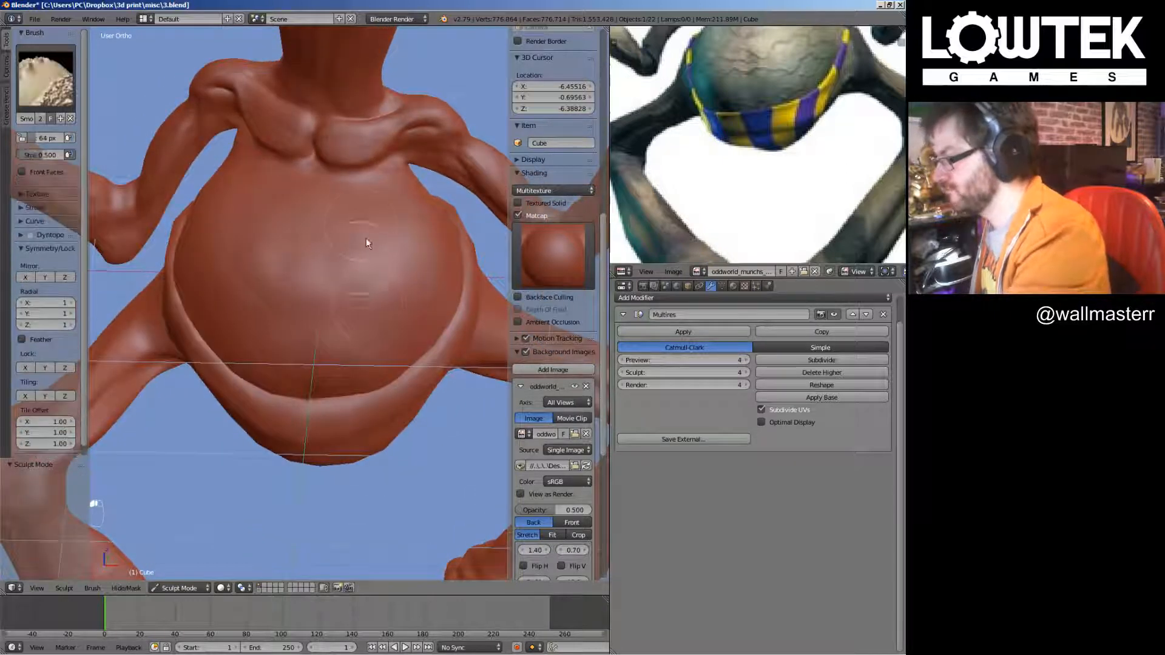
key(x)
scroll(372, 338, up, 3)
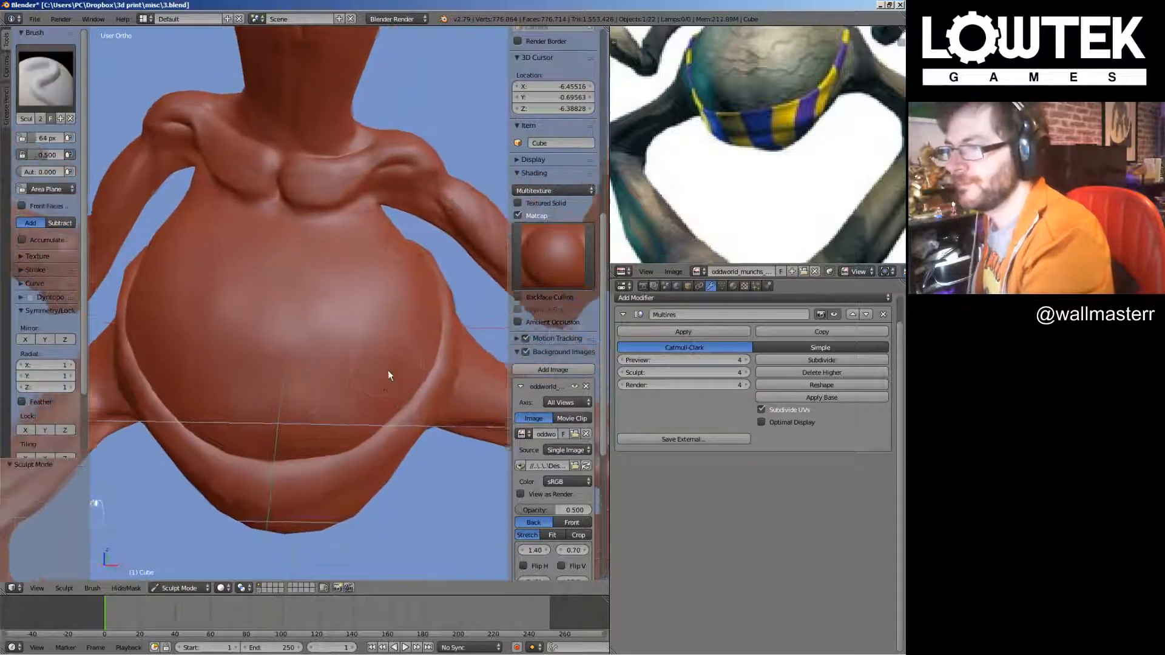
mouse_move(408, 326)
middle_down()
mouse_move(419, 363)
mouse_move(377, 319)
middle_up()
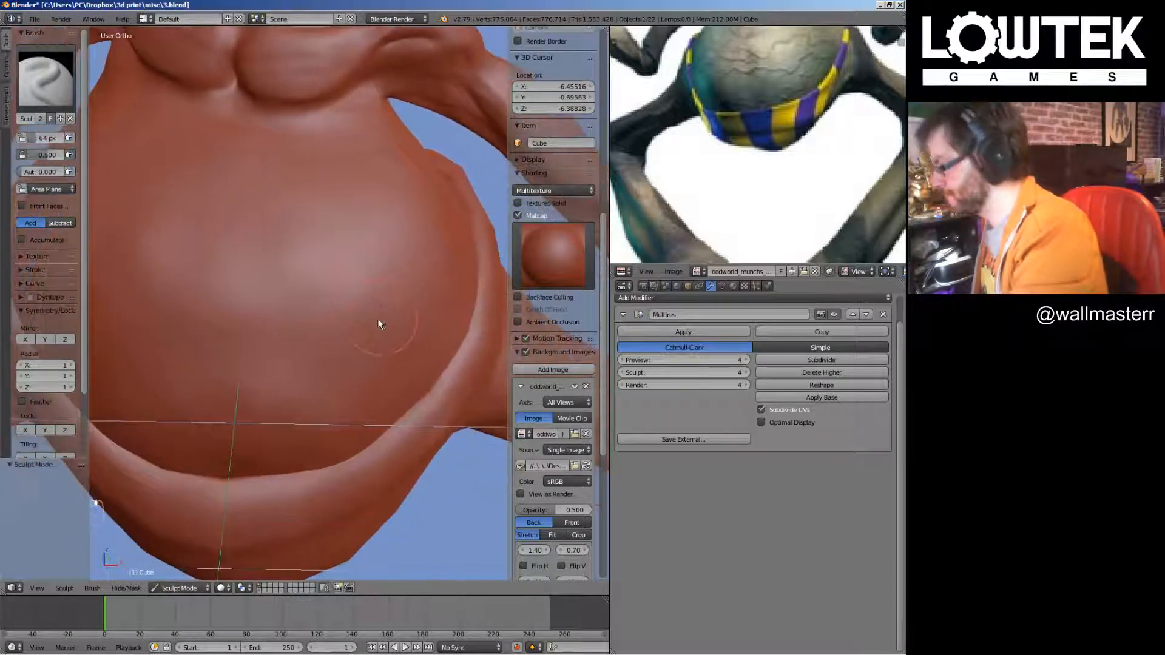
Reduce the brush radius to 17 px and sculpt thin, jagged wrinkle lines across the middle and lower belly
key(bracketleft)
key(bracketleft)
key(bracketleft)
key(bracketleft)
key(bracketleft)
key(bracketleft)
key(bracketleft)
key(bracketleft)
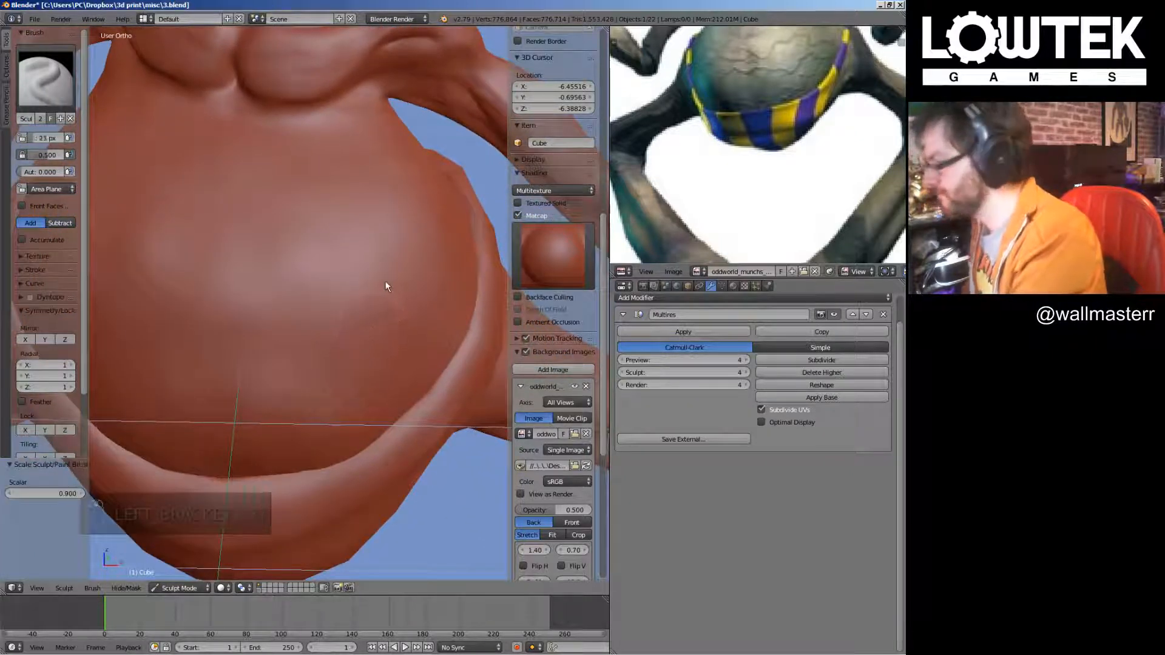
shift+drag(296, 330, 356, 373)
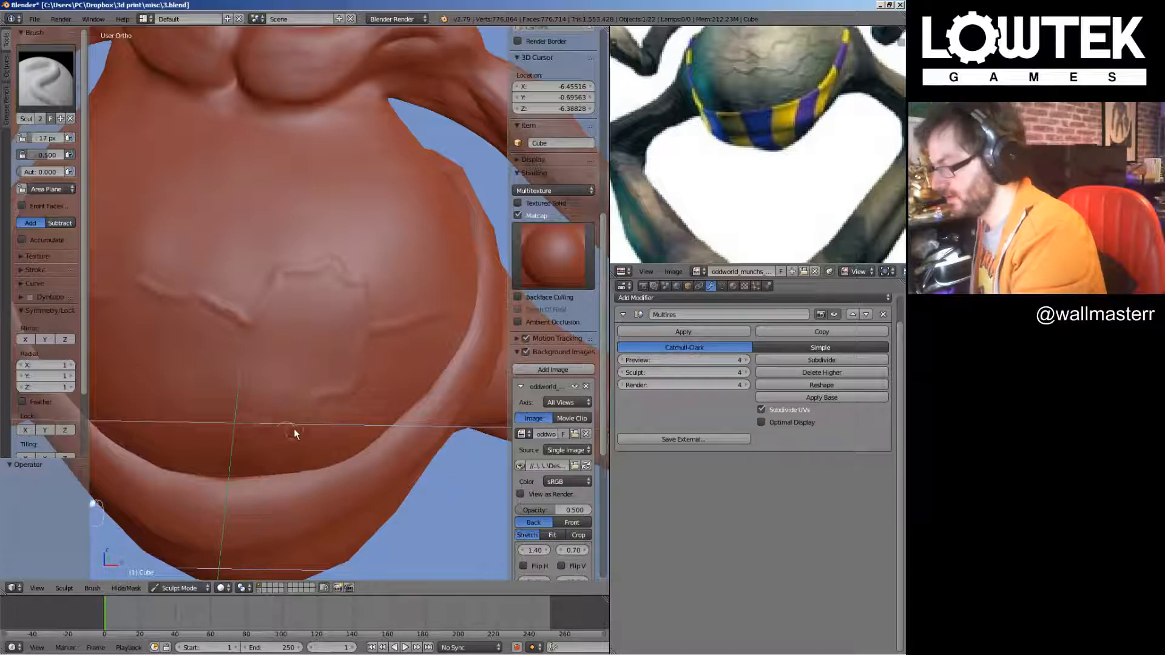
middle_drag(207, 486, 321, 431)
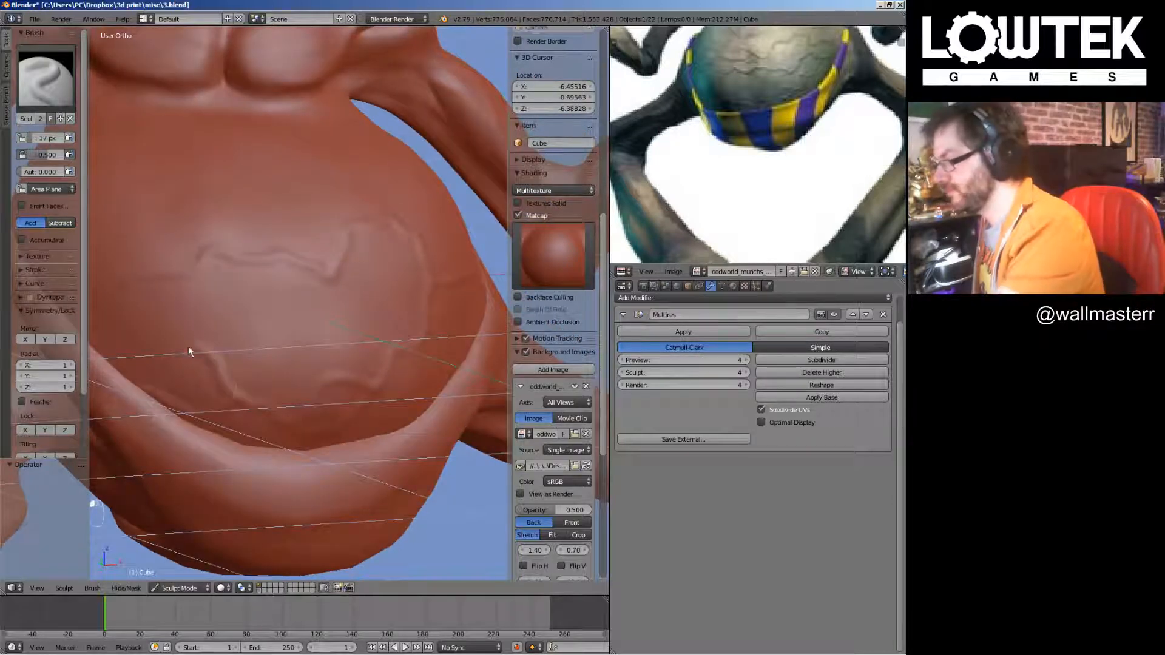
scroll(188, 351, down, 6)
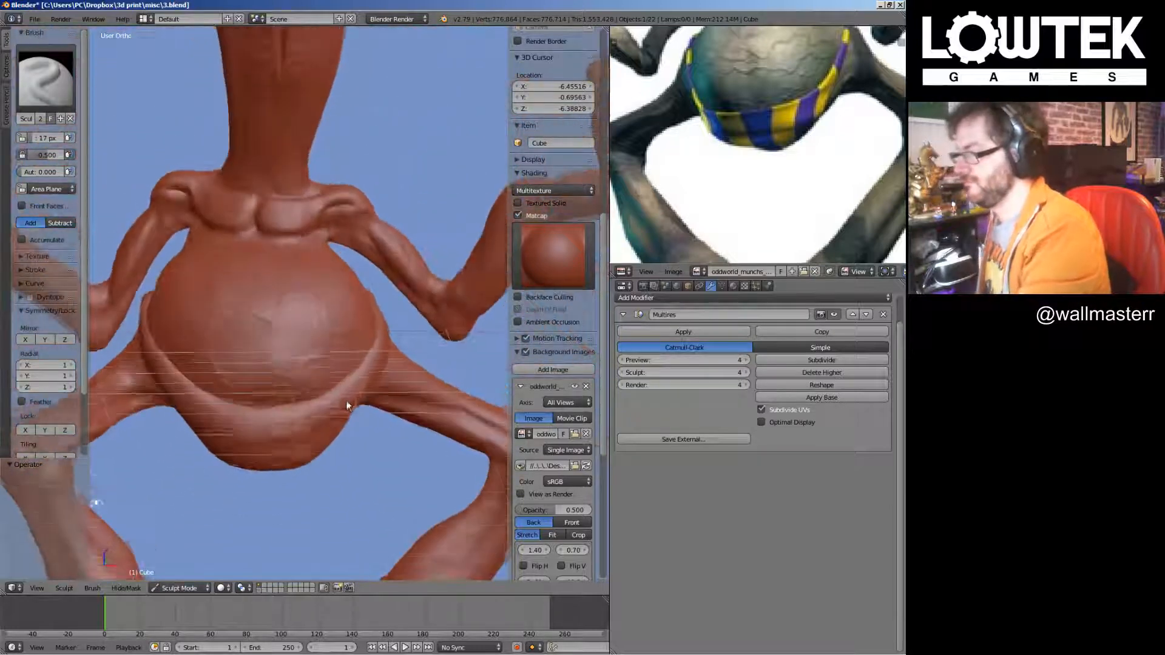
middle_drag(346, 405, 322, 424)
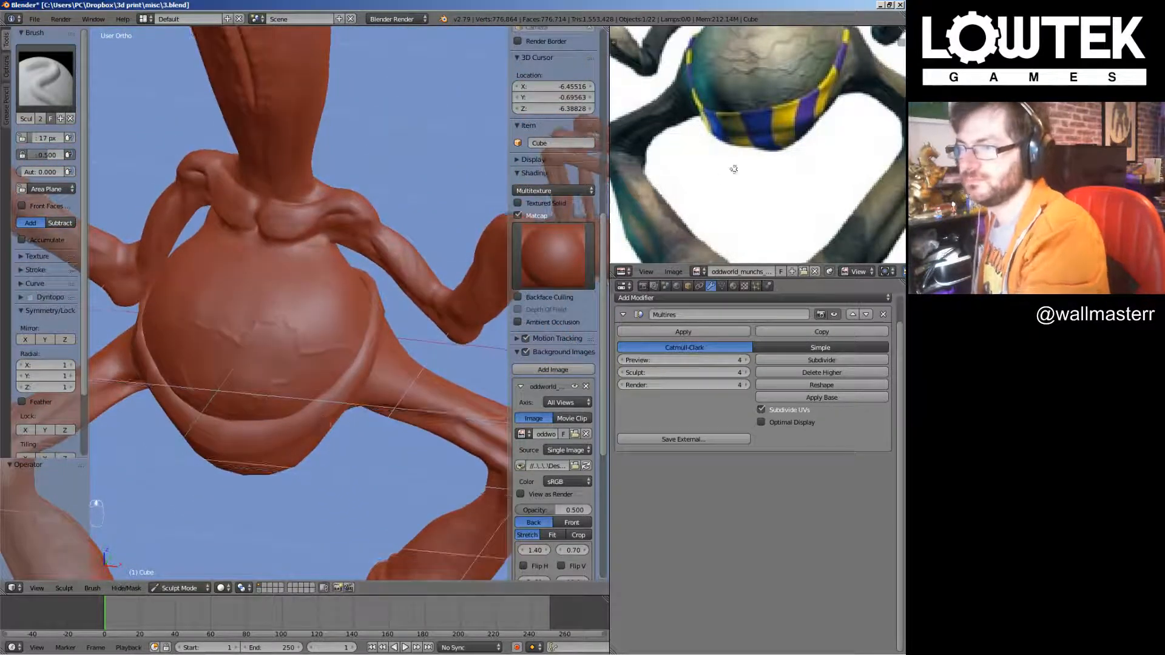
Add more branching wrinkles across the upper belly and around its sides, following the reference image
middle_drag(734, 169, 723, 226)
mouse_move(269, 383)
ctrl+middle_down()
mouse_move(291, 366)
mouse_move(294, 330)
ctrl+middle_up()
scroll(173, 286, up, 4)
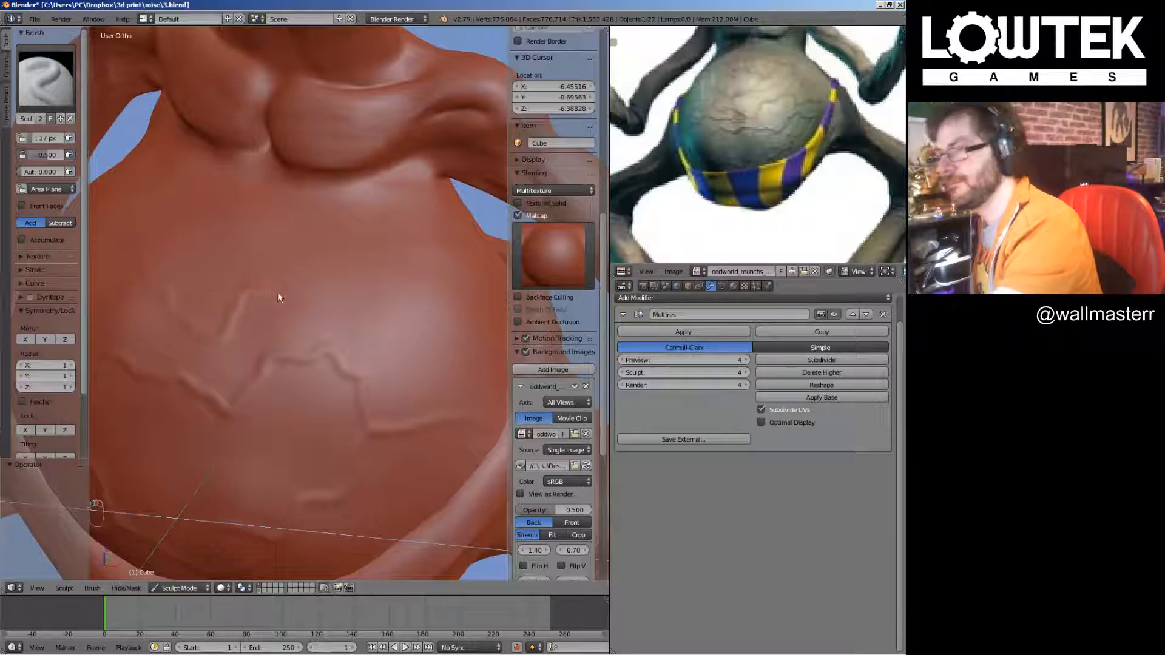
drag(320, 284, 358, 339)
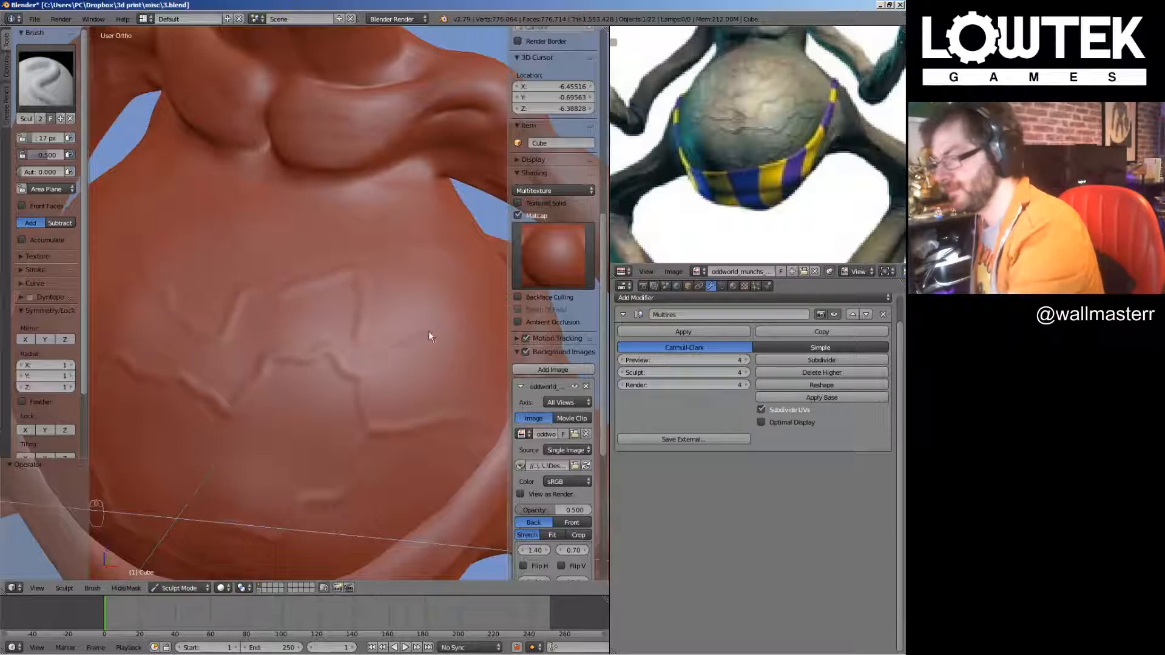
mouse_move(493, 382)
middle_down()
mouse_move(435, 414)
mouse_move(405, 373)
middle_up()
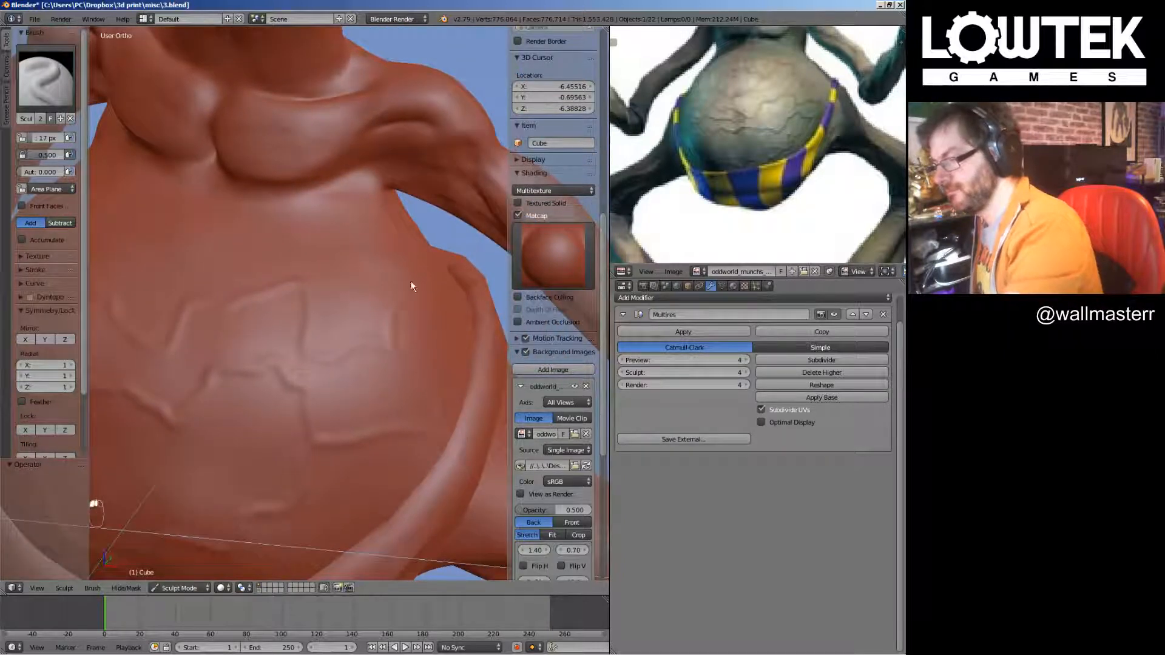
mouse_move(410, 286)
middle_down()
mouse_move(463, 325)
mouse_move(364, 325)
mouse_move(432, 326)
middle_up()
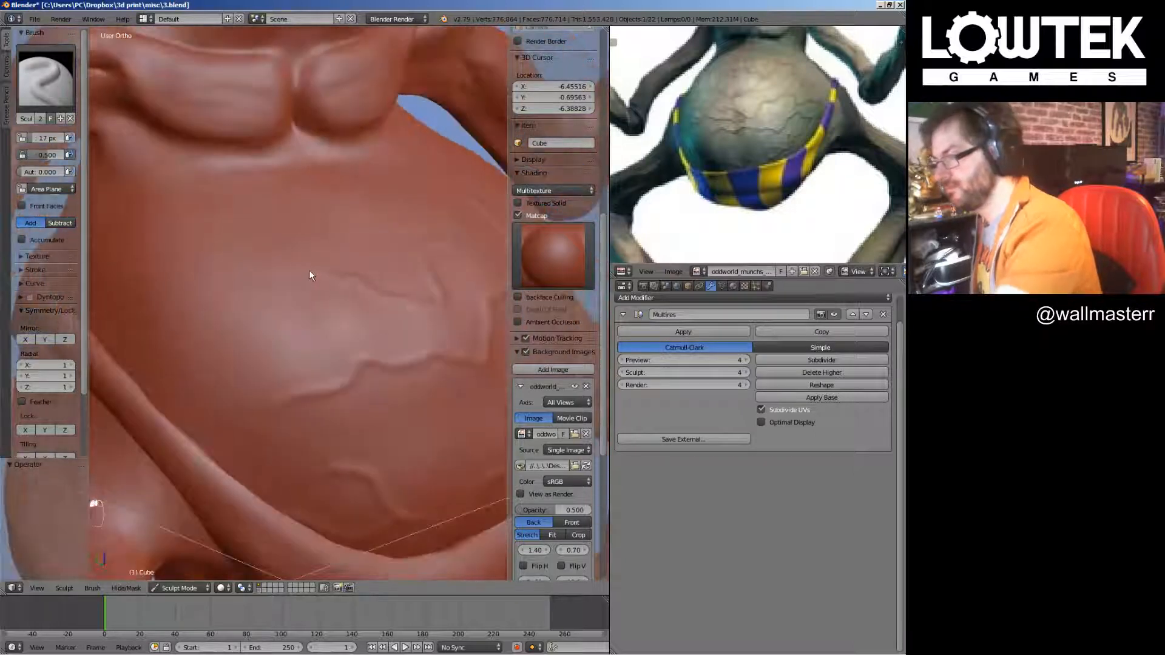
middle_drag(328, 325, 379, 351)
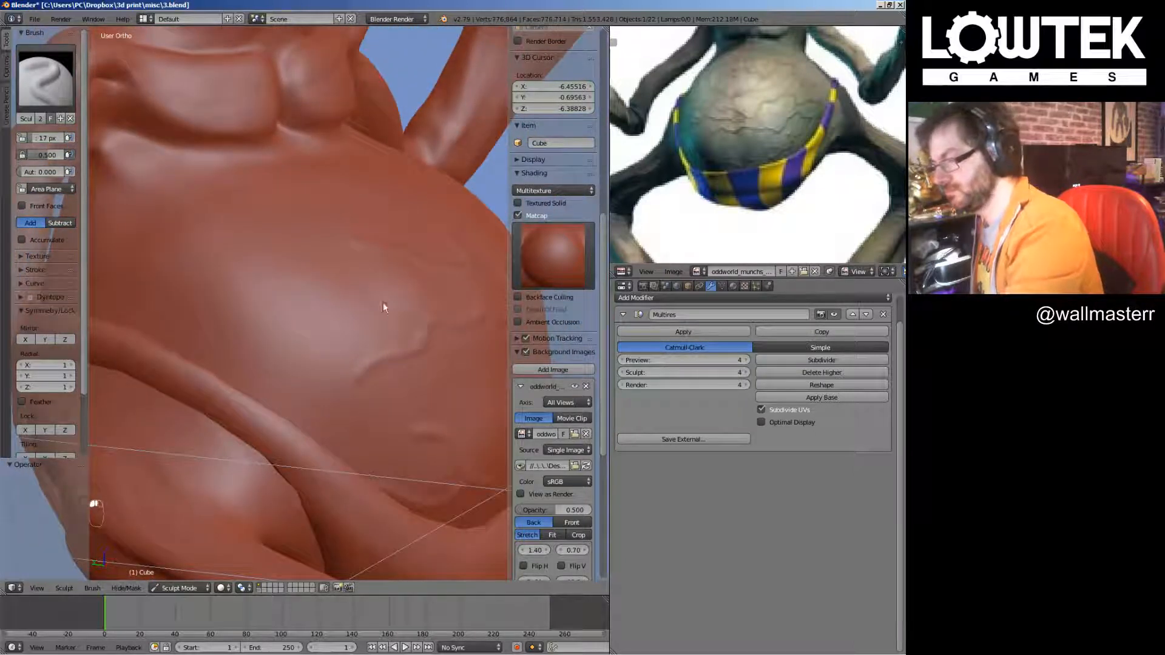
Soften the wrinkles on the side of the belly and check the detail on the whole figure
scroll(328, 455, down, 5)
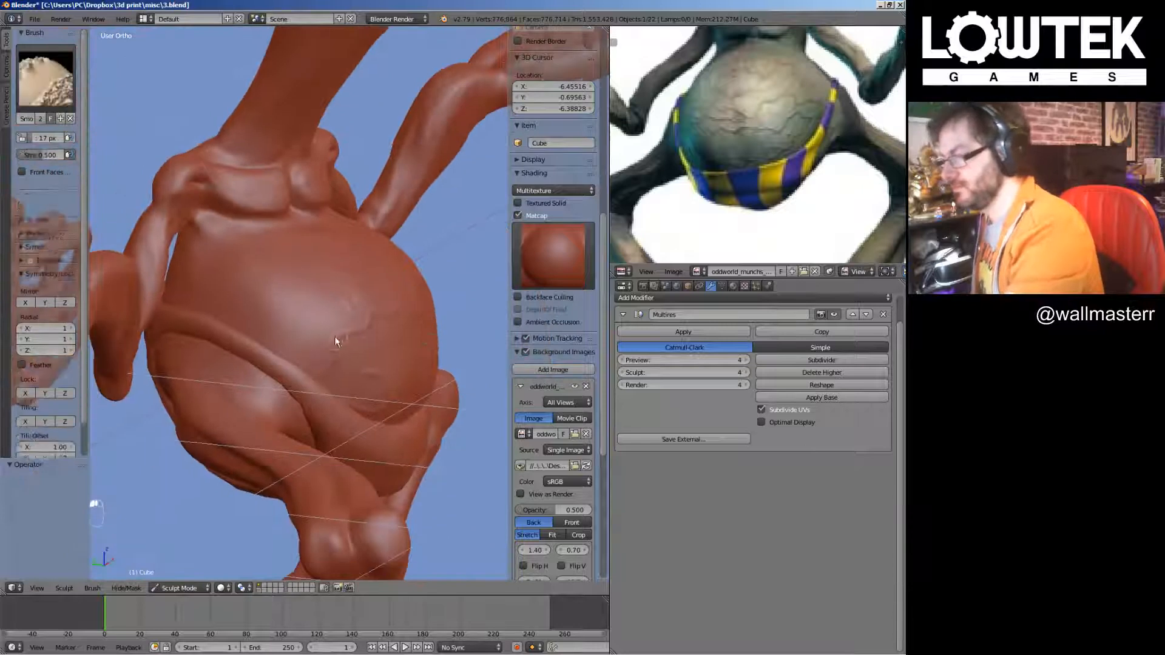
key(s)
scroll(334, 316, down, 3)
scroll(316, 291, down, 4)
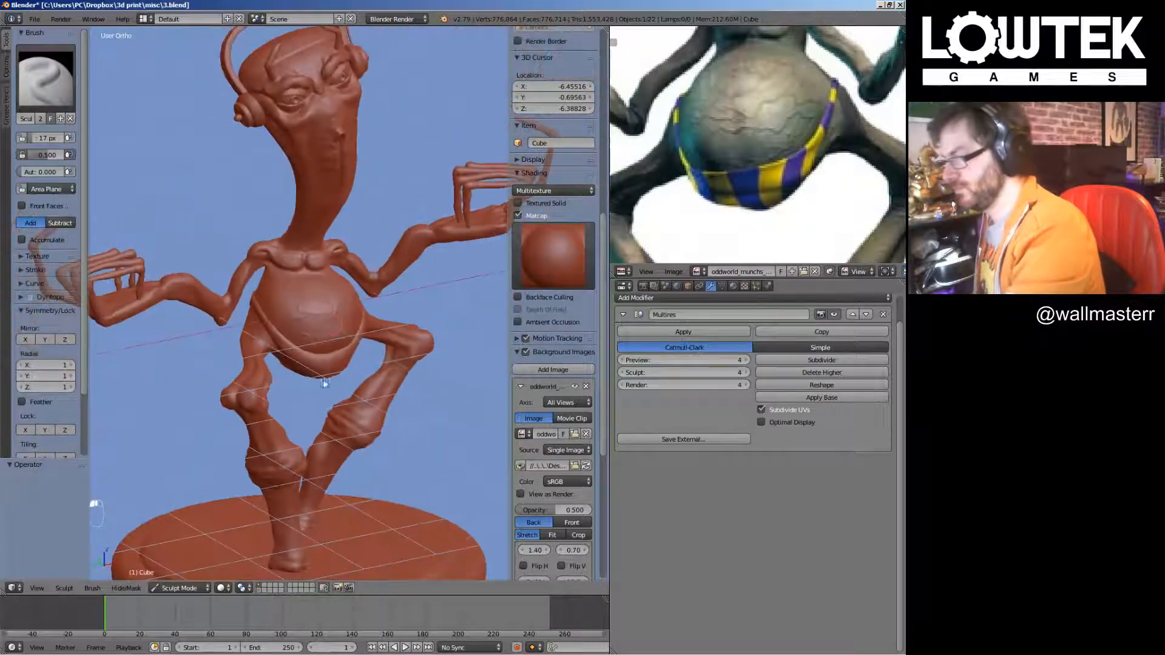
Sculpt thin wrinkle lines across the upper belly just below the collar folds with the SculptDraw brush
key(x)
middle_drag(312, 341, 348, 308)
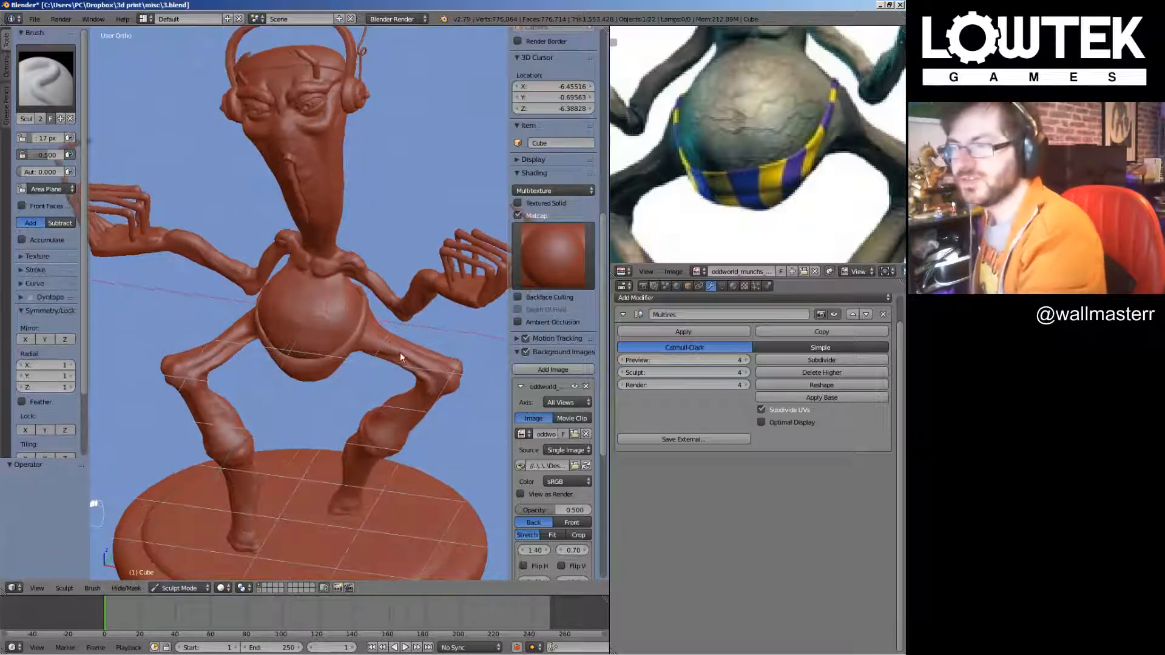
scroll(366, 275, up, 3)
scroll(365, 276, up, 6)
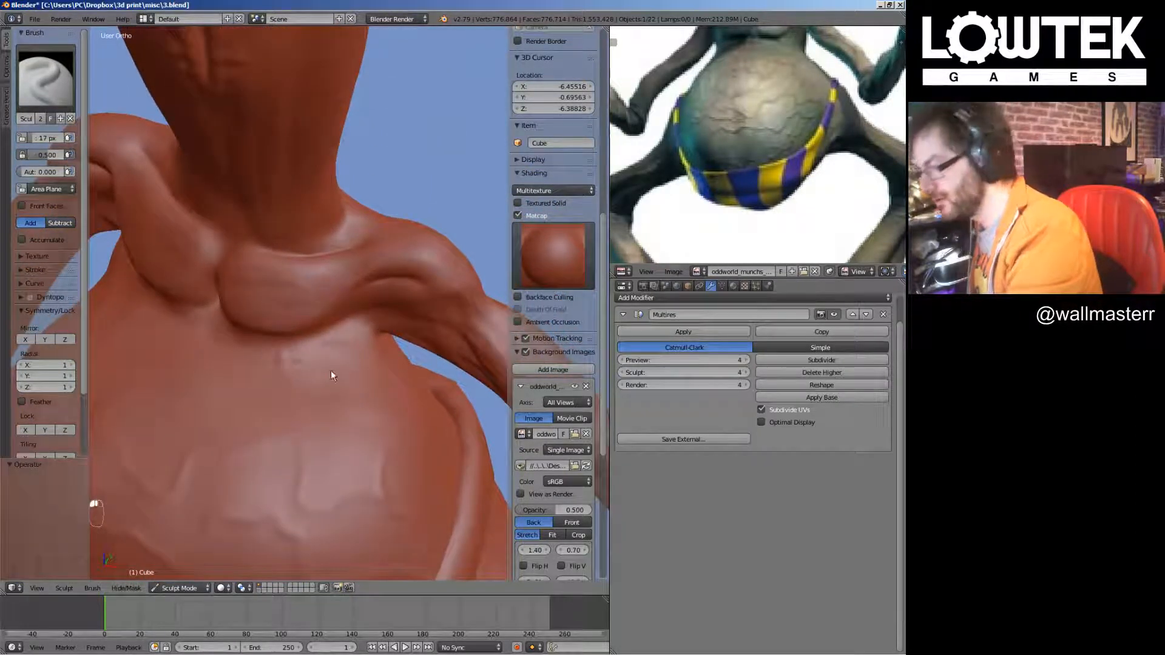
mouse_move(349, 399)
middle_down()
mouse_move(399, 366)
mouse_move(384, 377)
mouse_move(362, 346)
middle_up()
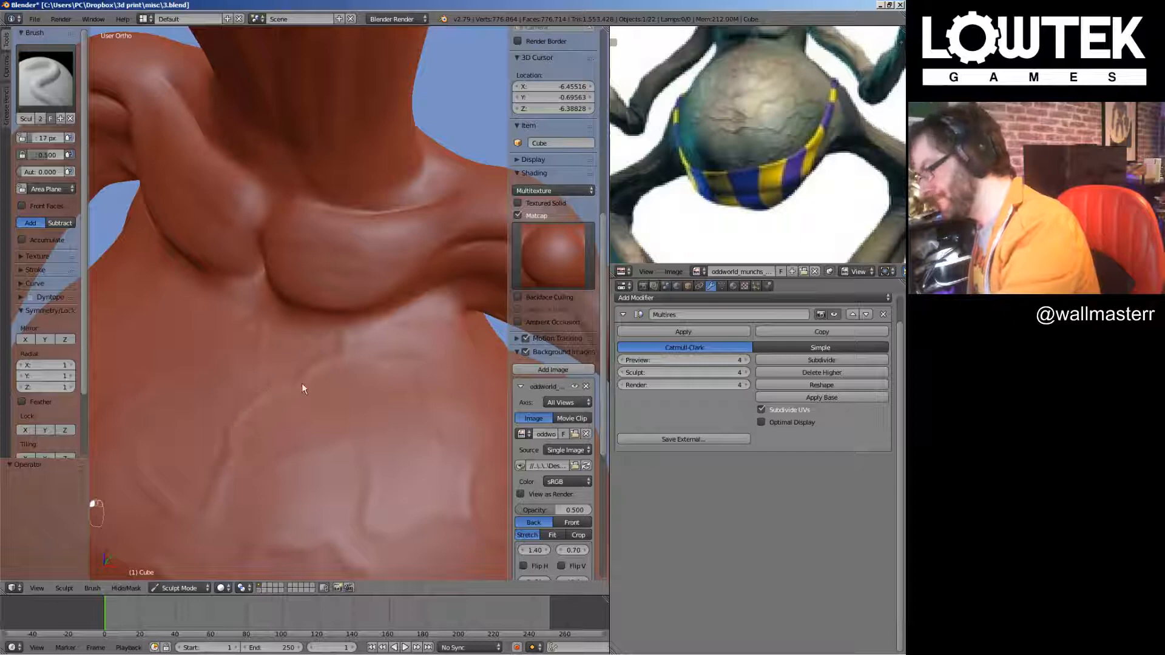
scroll(335, 344, down, 5)
Soften the wrinkles on the front of the belly with the Smooth brush, alternating with SculptDraw touch-ups
key(s)
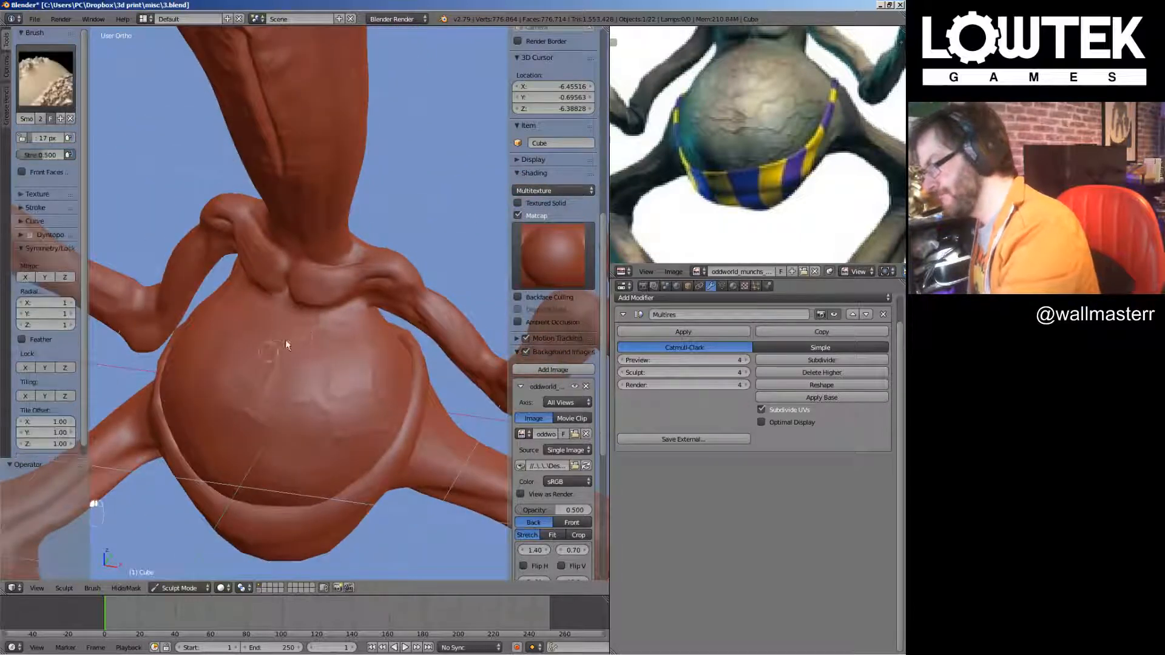
key(x)
mouse_move(375, 398)
middle_down()
mouse_move(435, 406)
mouse_move(362, 403)
mouse_move(302, 438)
mouse_move(333, 425)
middle_up()
key(s)
key(x)
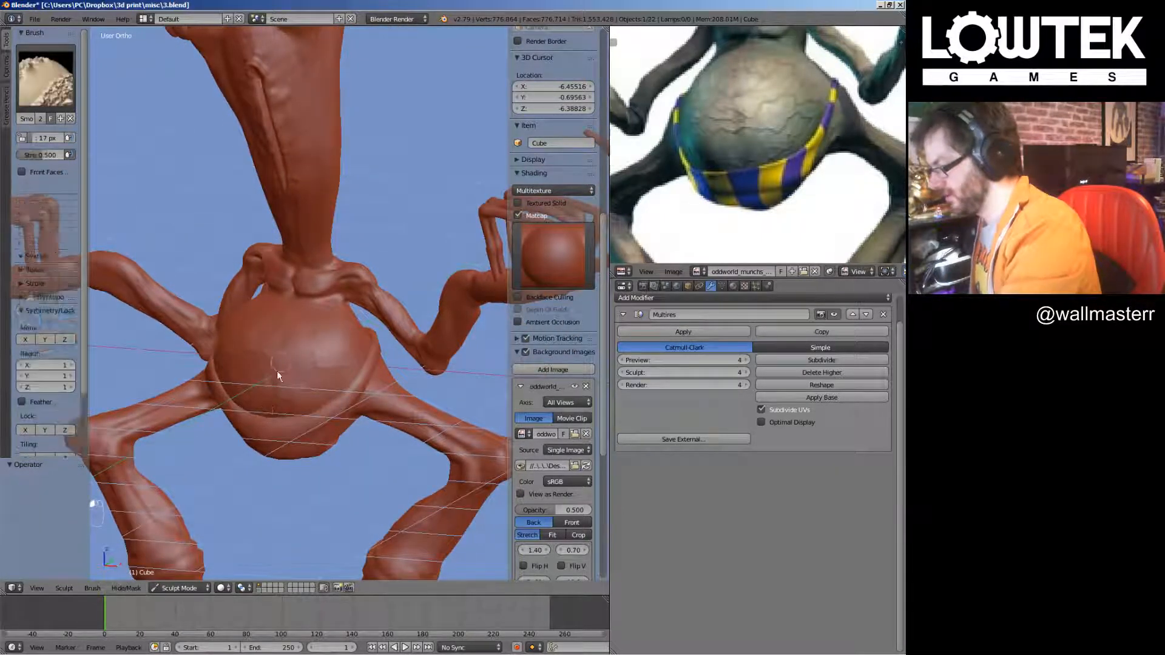
Add faint branching wrinkle lines with SculptDraw around the sides of the upper belly, beneath the shoulders
middle_drag(280, 374, 369, 398)
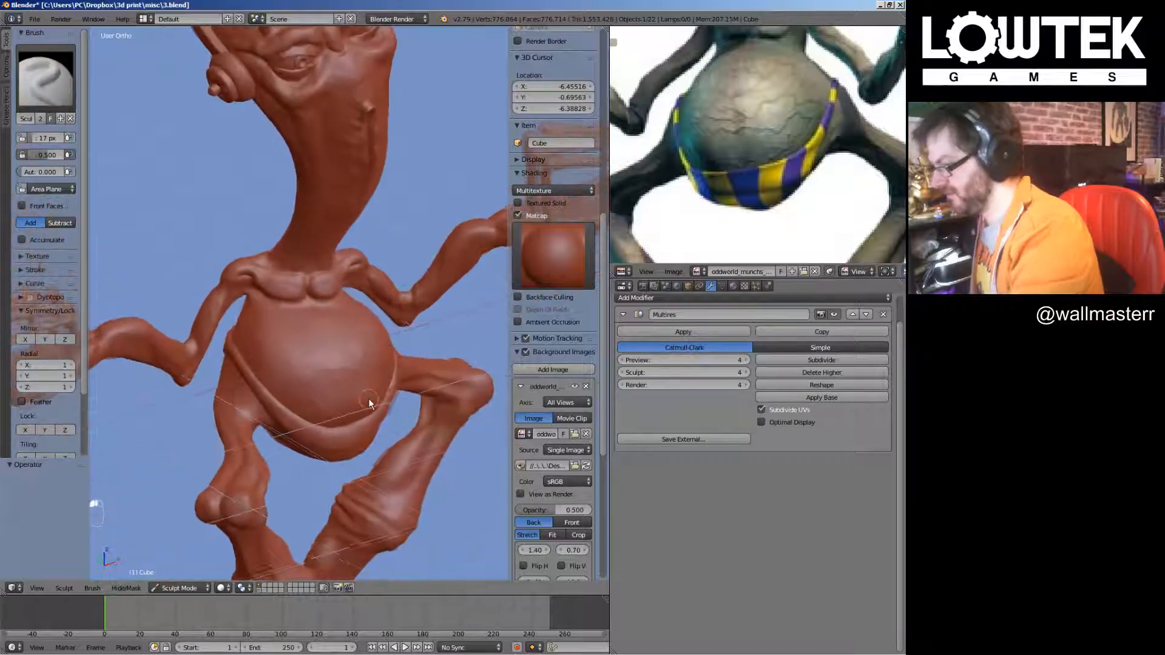
middle_drag(325, 340, 356, 396)
scroll(355, 396, up, 8)
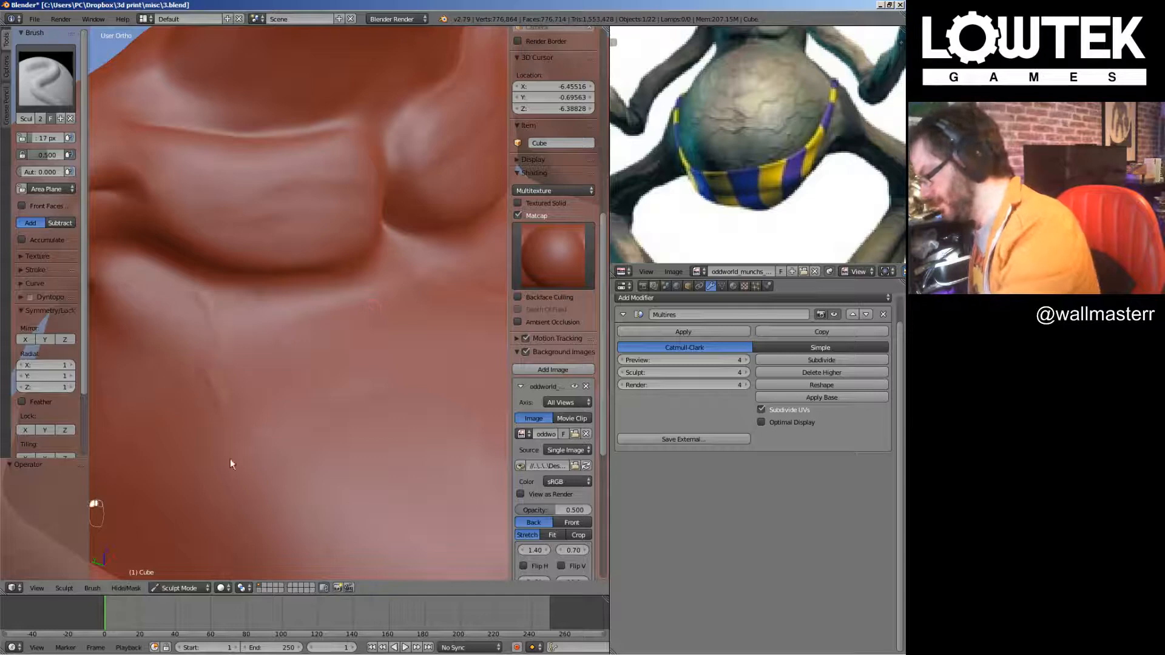
mouse_move(319, 480)
middle_down()
mouse_move(346, 372)
mouse_move(396, 345)
middle_up()
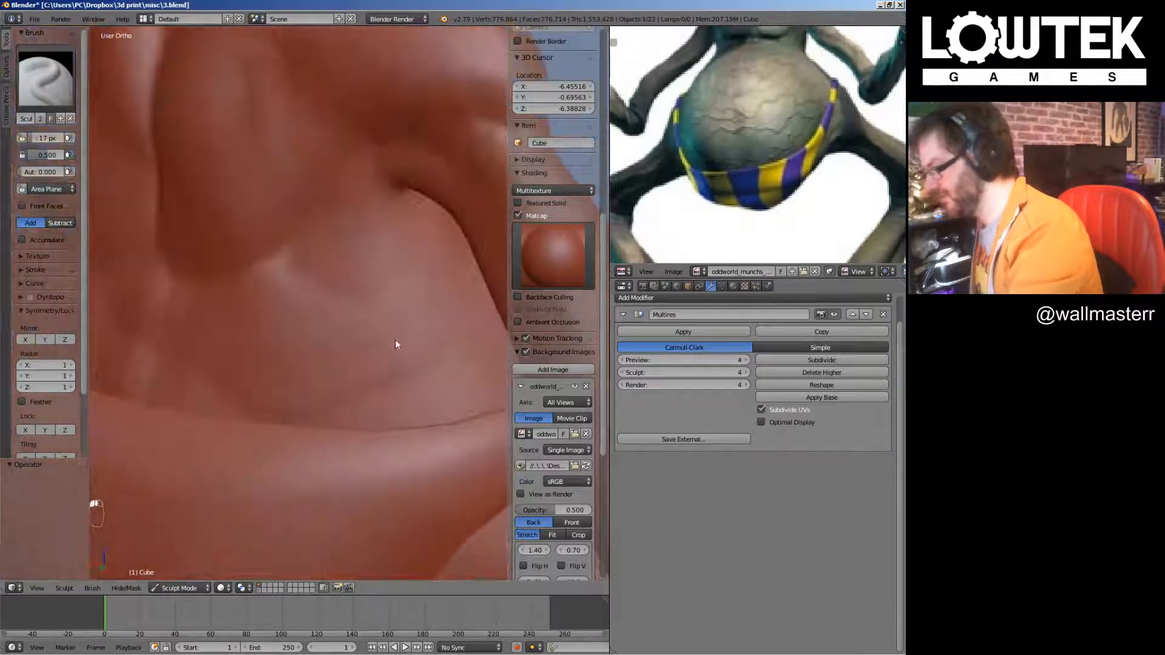
mouse_move(474, 373)
middle_down()
mouse_move(459, 395)
mouse_move(355, 447)
middle_up()
mouse_move(274, 423)
middle_down()
mouse_move(450, 373)
mouse_move(362, 346)
mouse_move(379, 393)
mouse_move(396, 346)
middle_up()
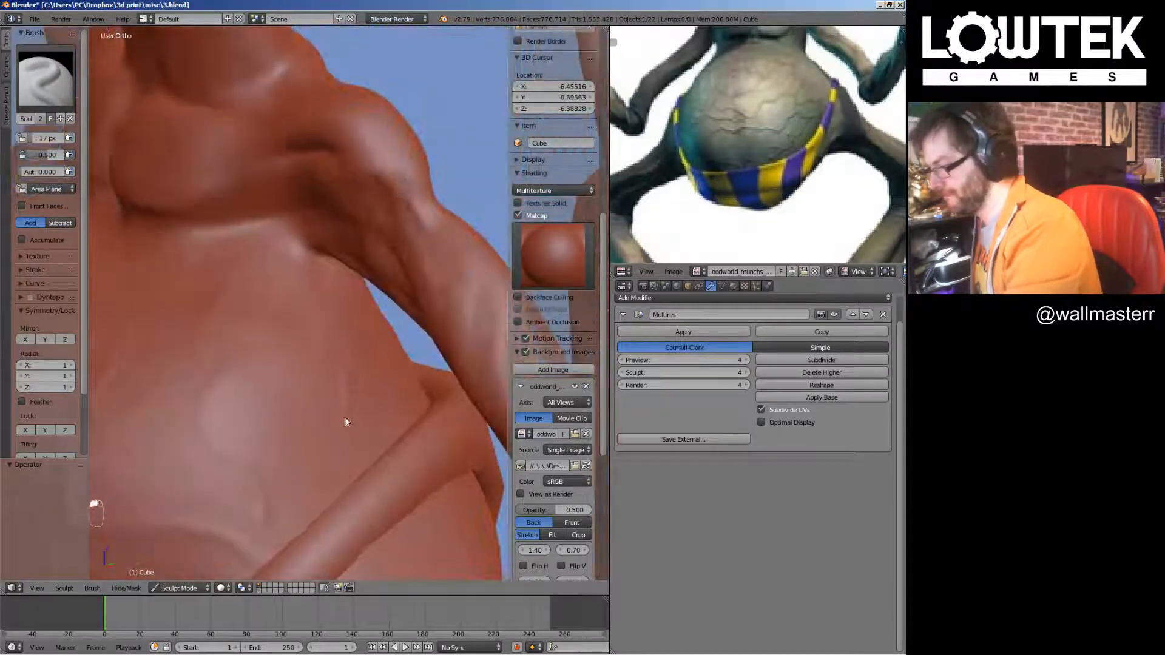
mouse_move(339, 323)
middle_down()
mouse_move(365, 443)
mouse_move(442, 455)
mouse_move(279, 425)
mouse_move(289, 416)
mouse_move(363, 438)
mouse_move(337, 449)
middle_up()
scroll(235, 442, down, 3)
scroll(336, 449, down, 6)
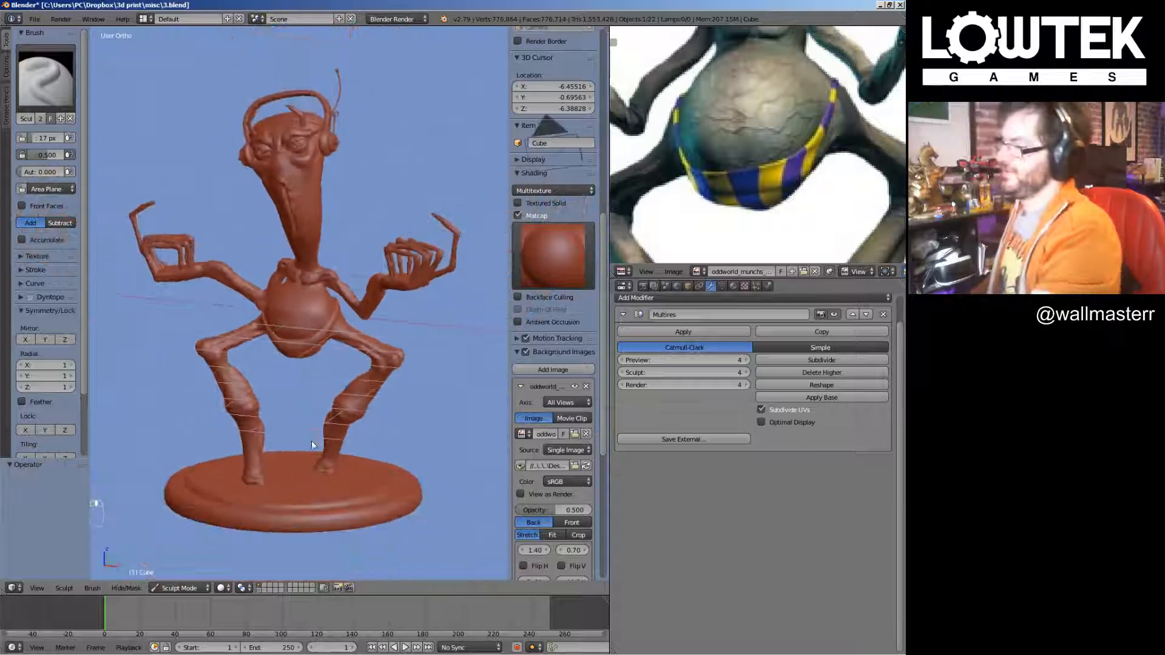
Show the full reference image and compare the whole figure with it in front view
mouse_move(388, 401)
middle_down()
mouse_move(327, 406)
mouse_move(467, 415)
middle_up()
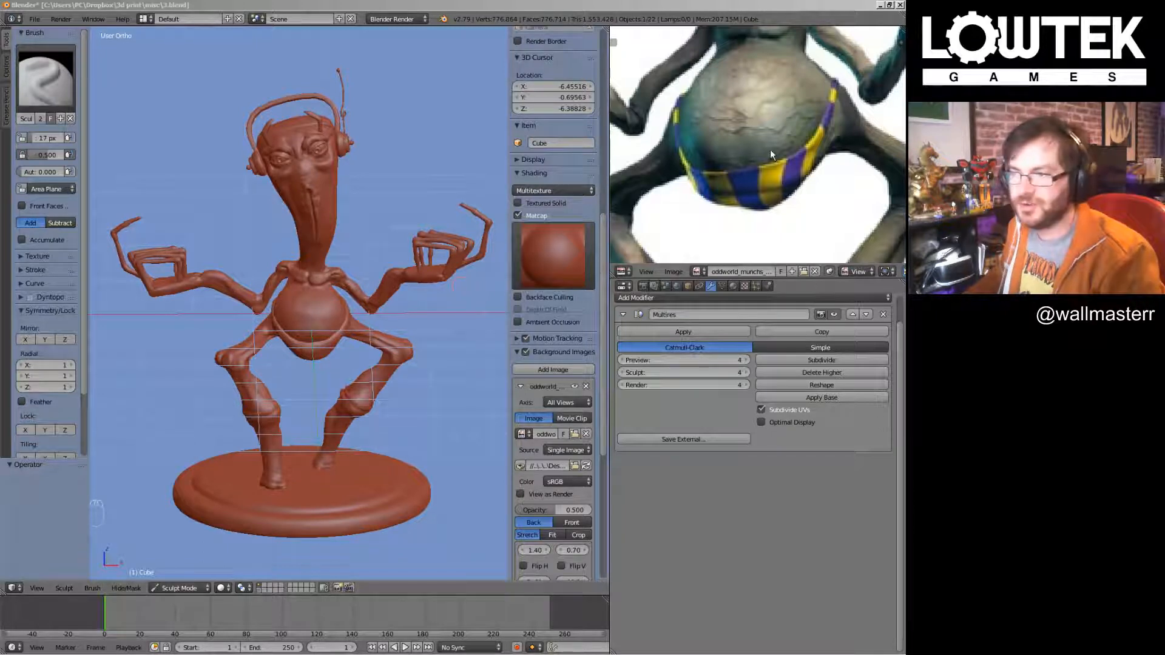
scroll(763, 125, down, 5)
scroll(763, 125, up, 2)
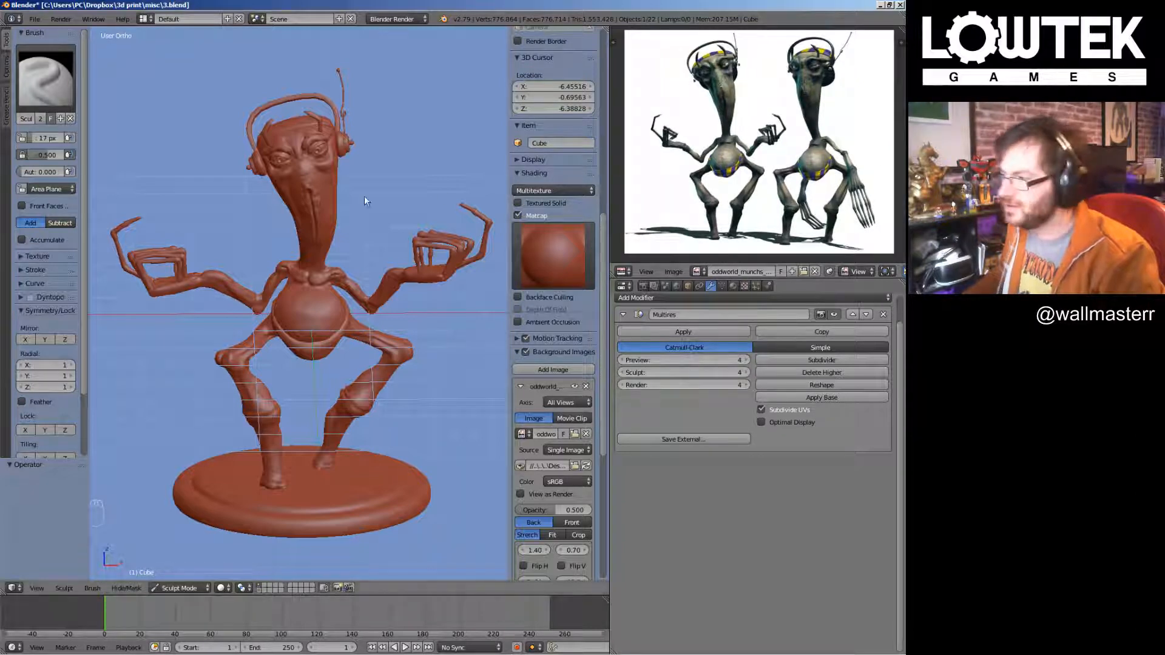
key(KP_1)
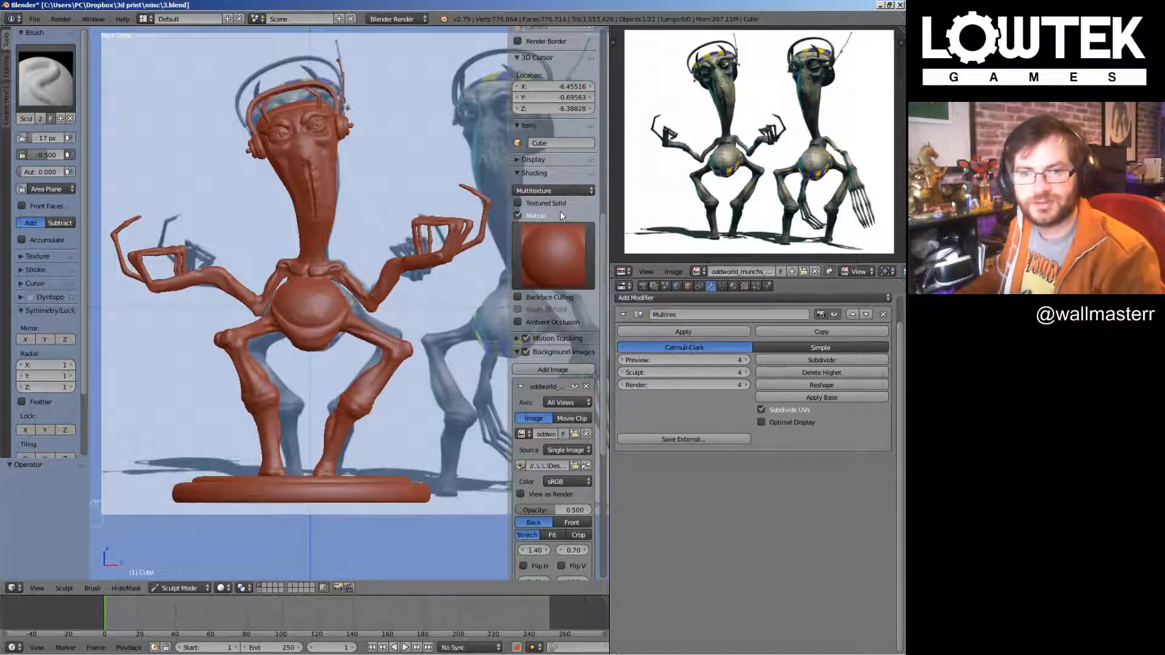
Save over the existing file 3.blend and switch to the browser with the Thingiverse page for the Oddworld sculpted figures
key(ctrl+s)
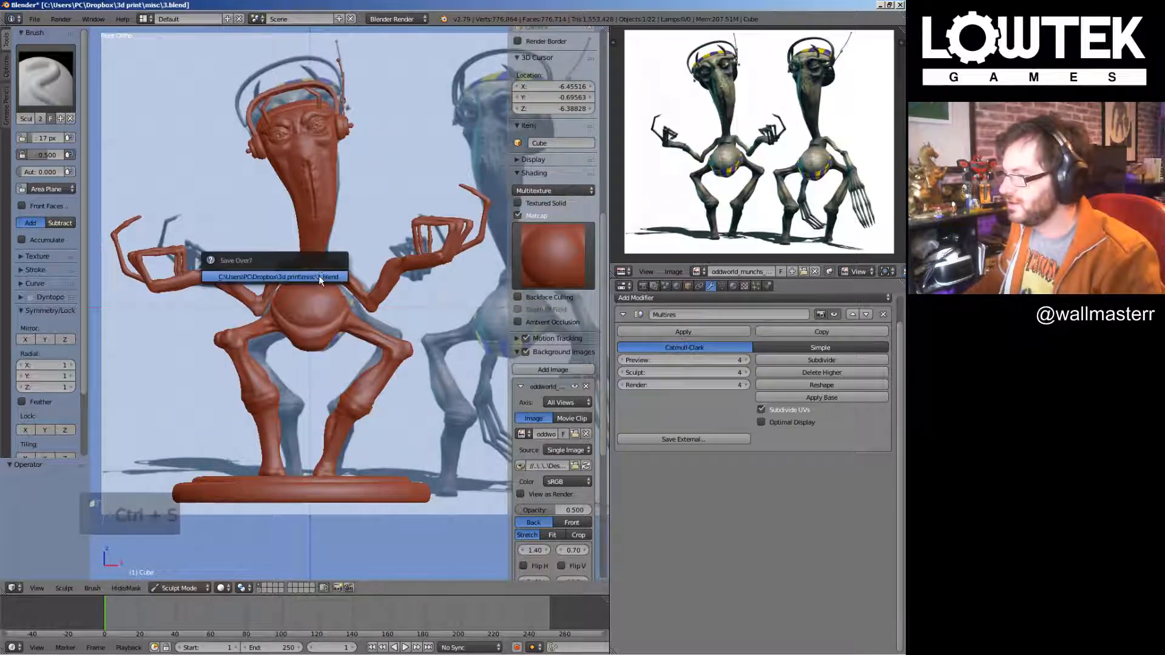
key(Return)
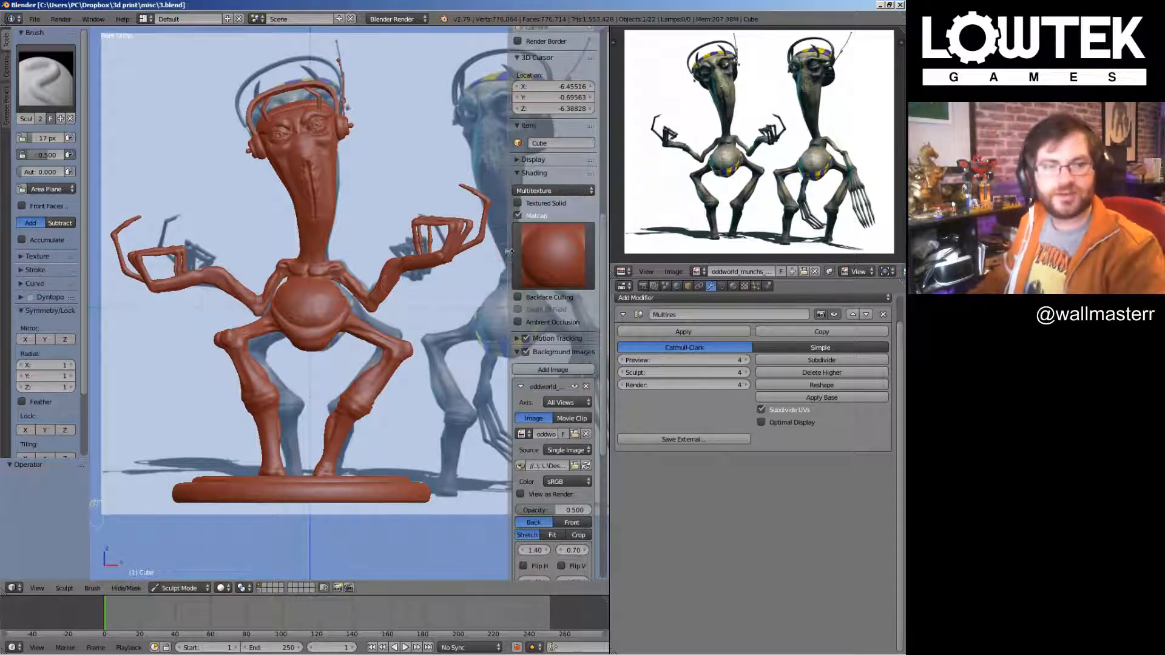
click(130, 653)
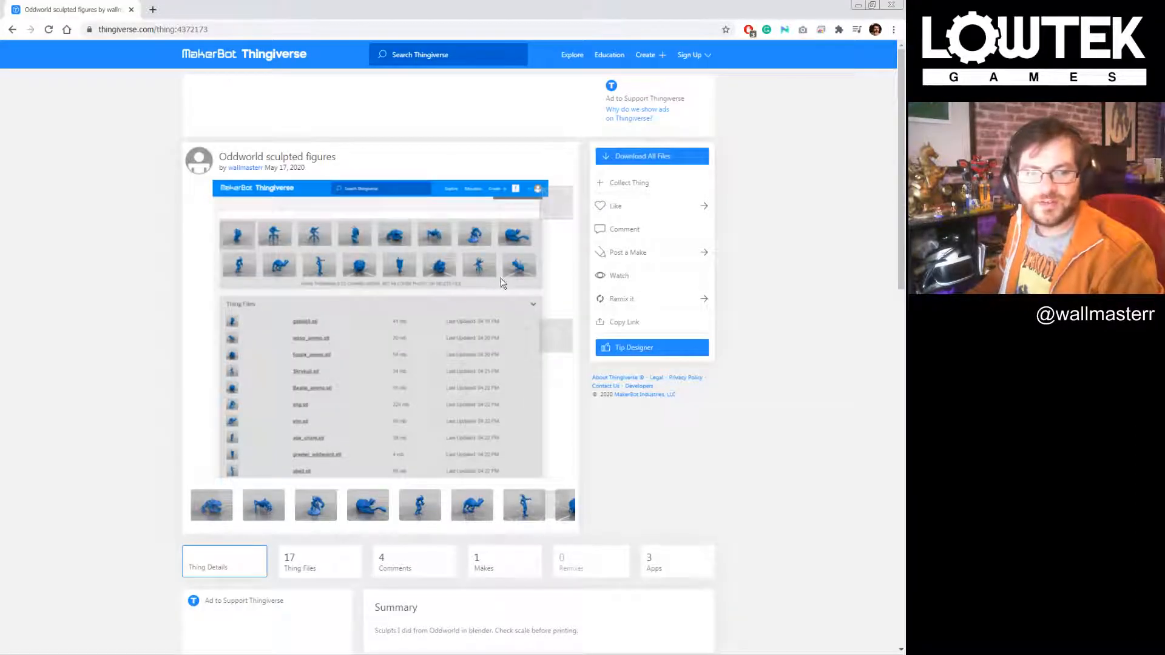